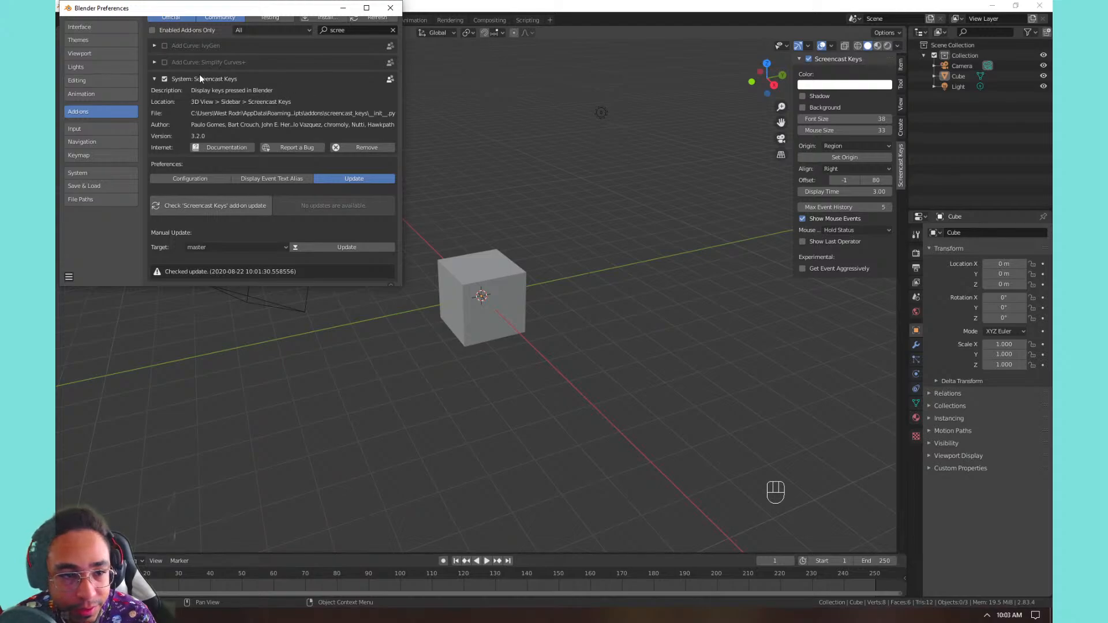
Step: Collapse the Screencast Keys add-on details, clear the add-on search and close the preferences
click(153, 78)
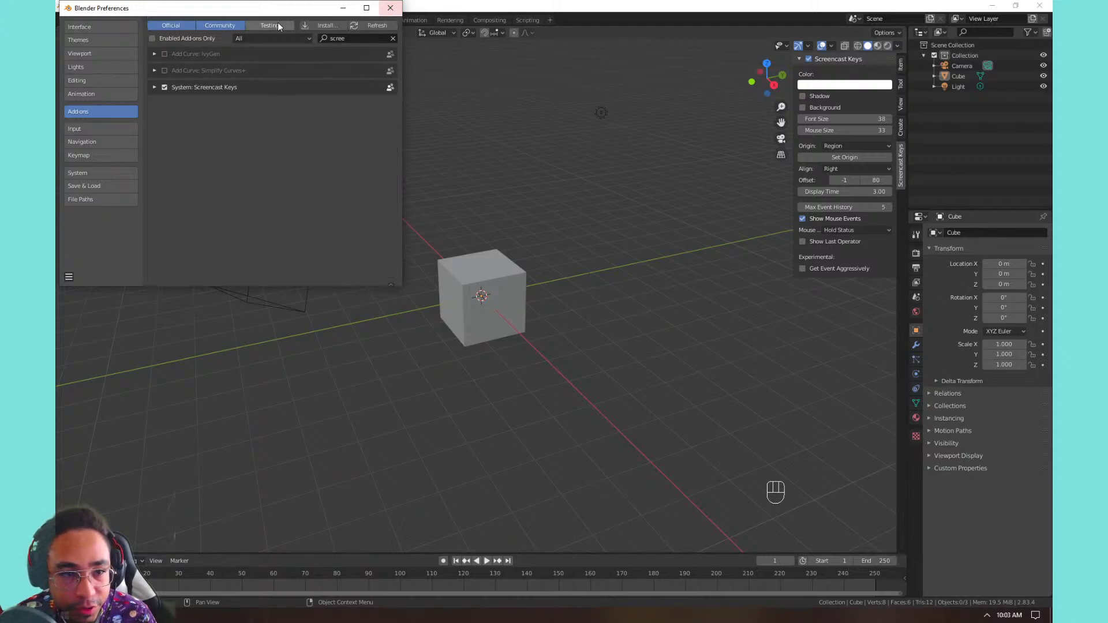
click(395, 37)
click(391, 8)
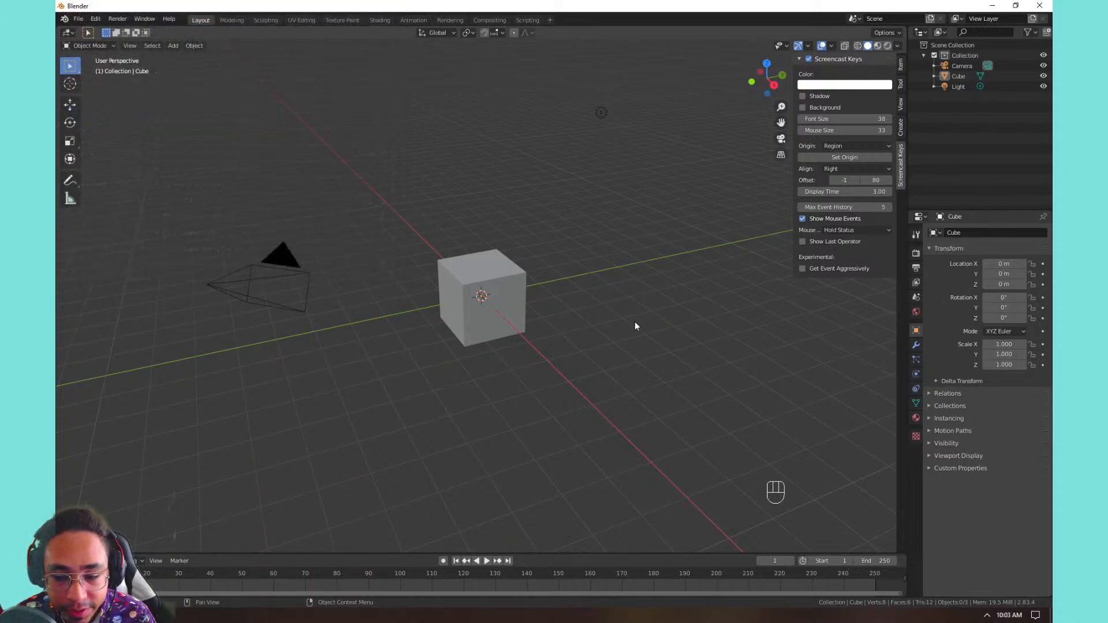
key(s)
key(d)
key(a)
key(s)
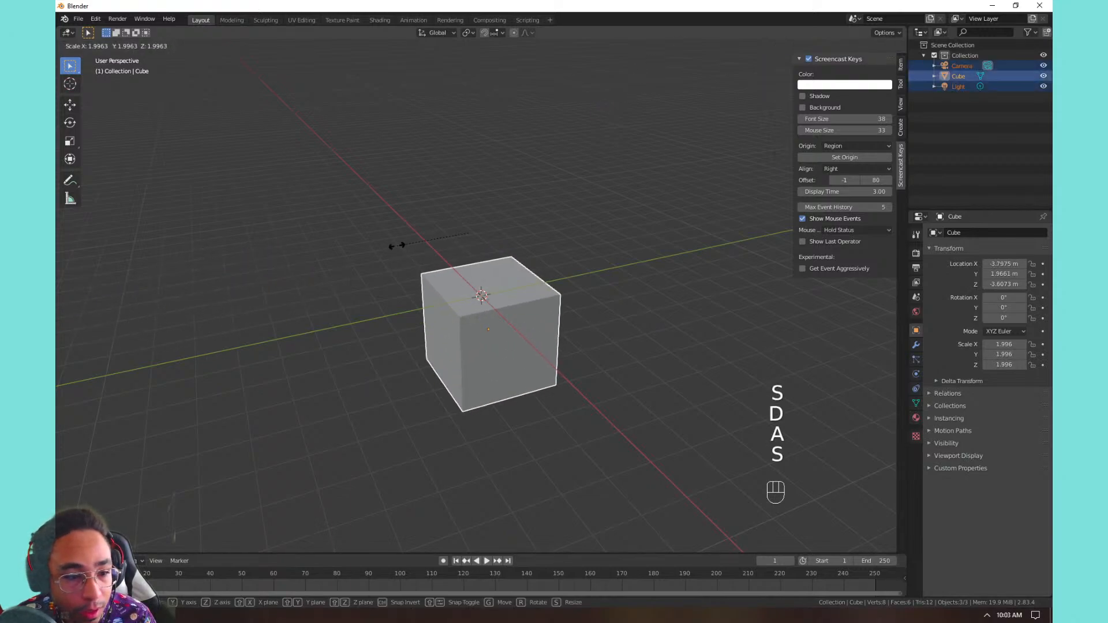
key(Escape)
Step: Create a new file from the 2D Animation template
click(77, 19)
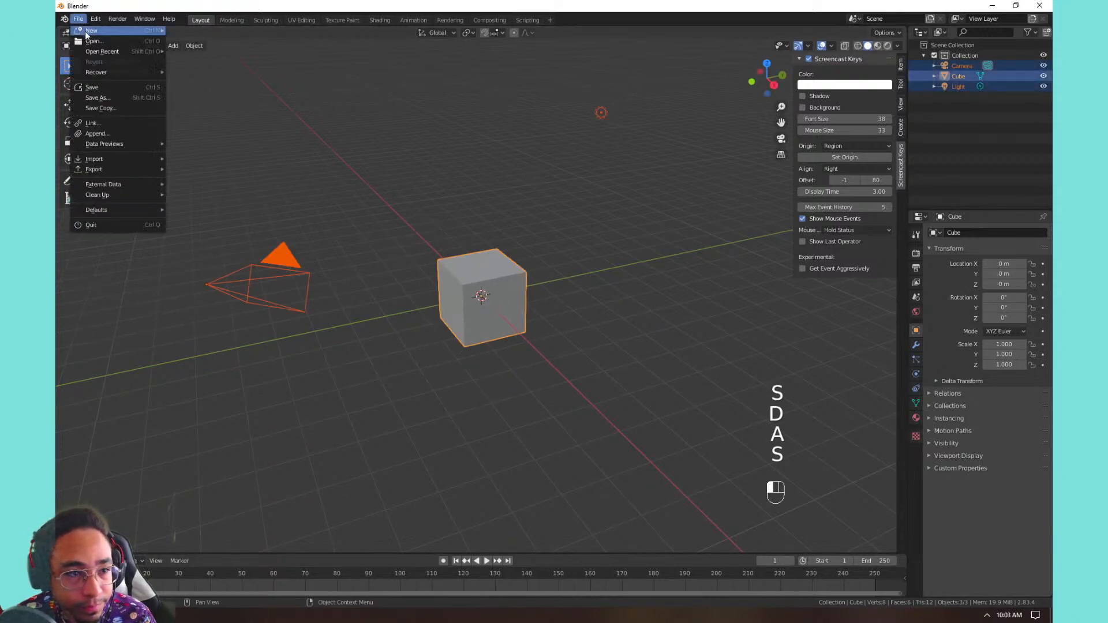
mouse_move(112, 29)
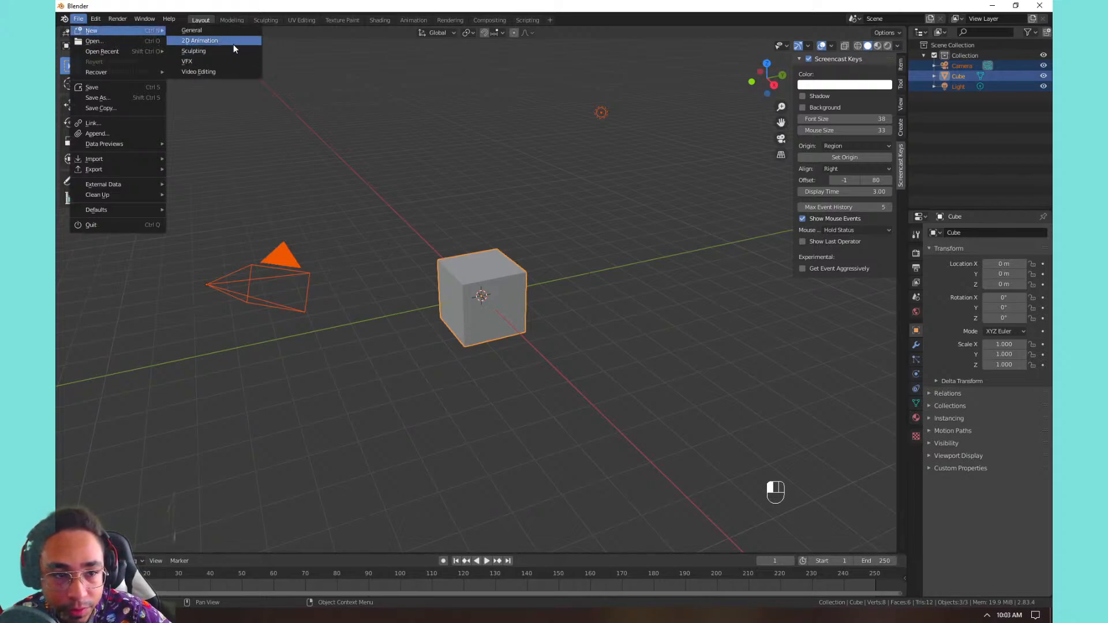
click(233, 43)
click(590, 328)
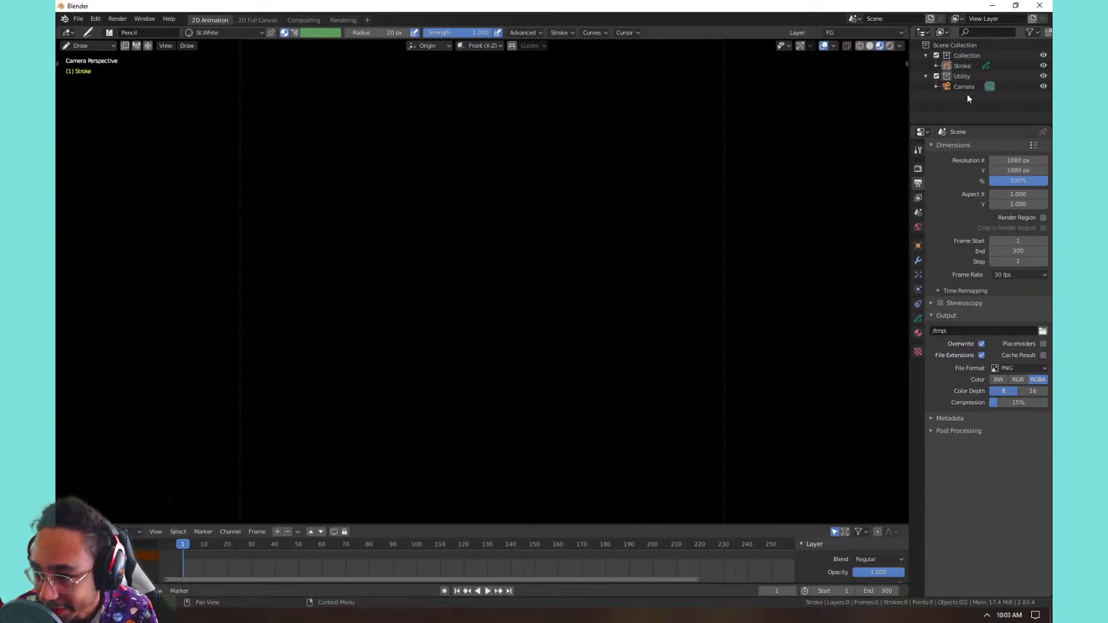
Step: Select the Stroke object and enable Screencast Keys for the drawing viewport, keeping its settings sidebar open
click(961, 65)
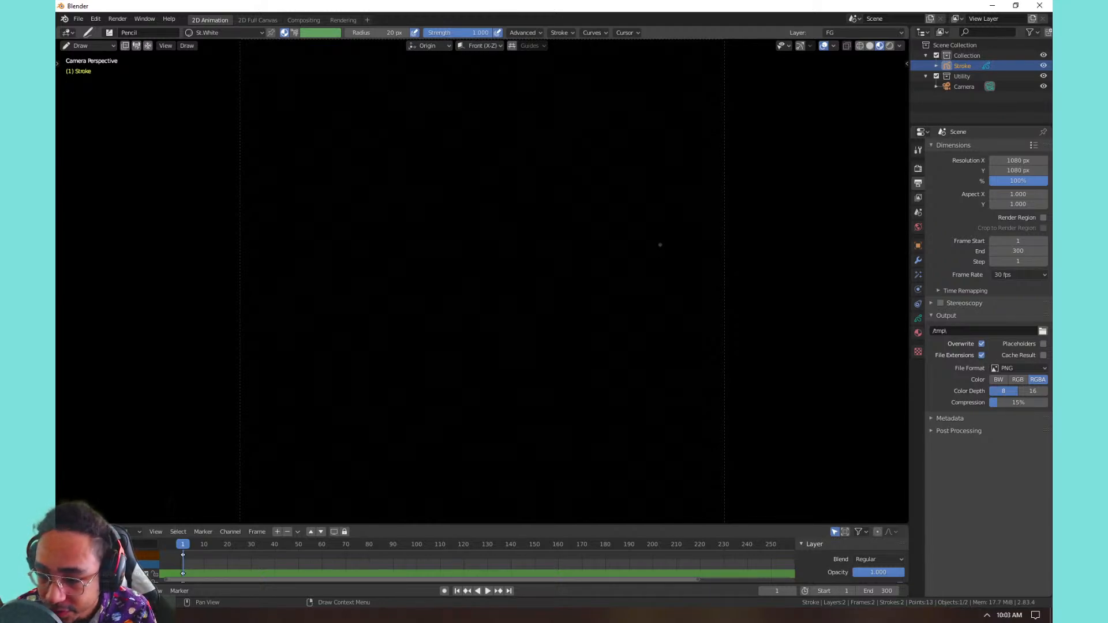
key(n)
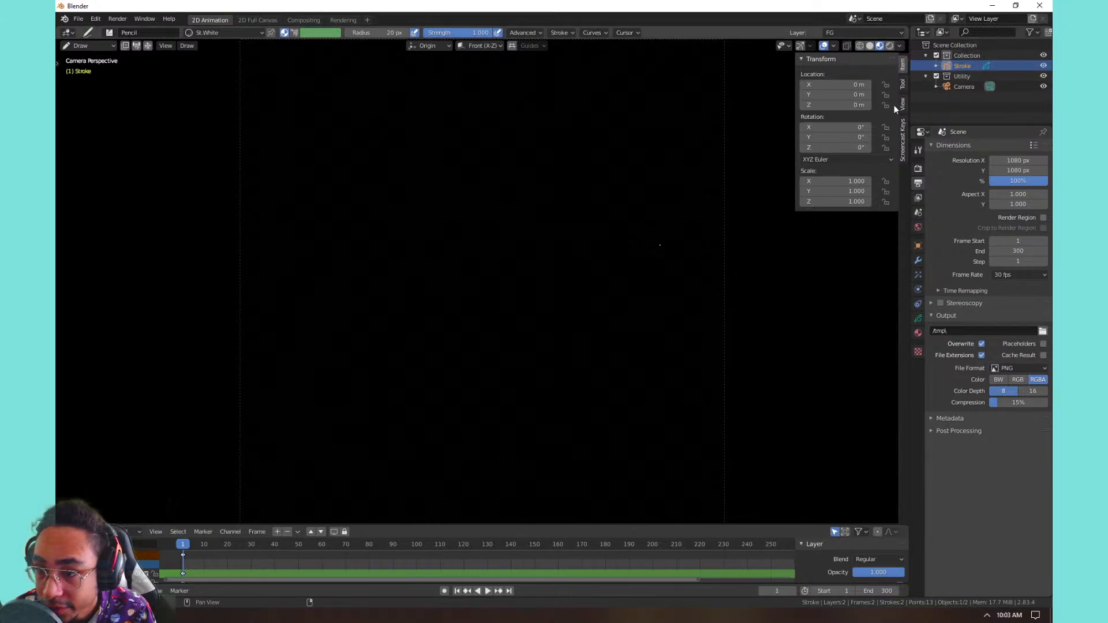
click(904, 134)
click(811, 59)
key(n)
key(n)
key(n)
key(n)
key(n)
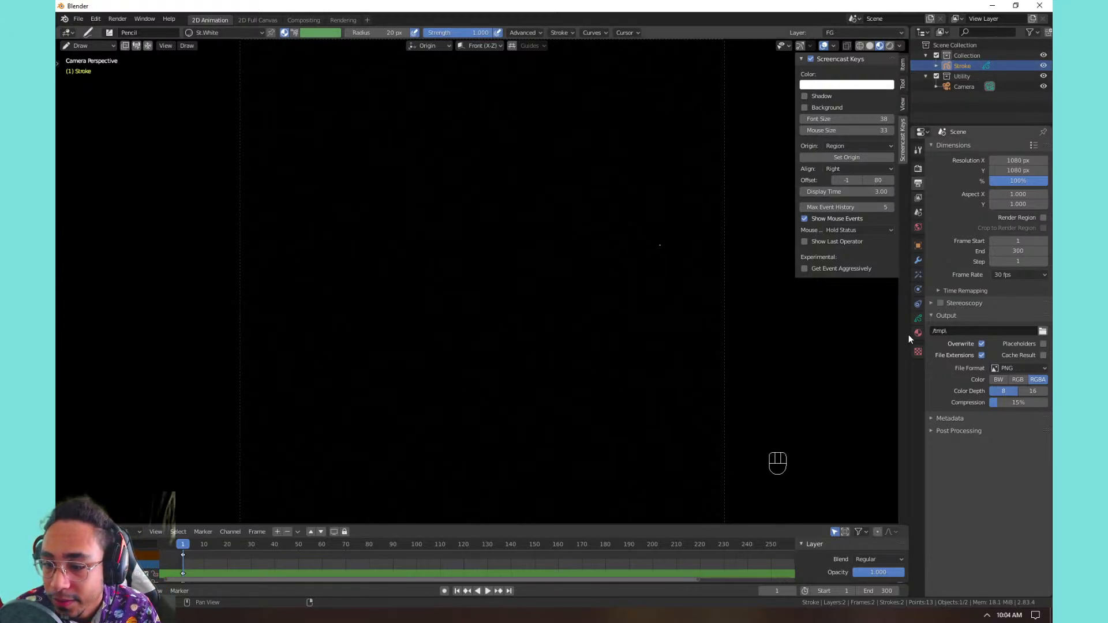
Step: Delete the FG layer of the Stroke object and add a new layer above BG
click(920, 320)
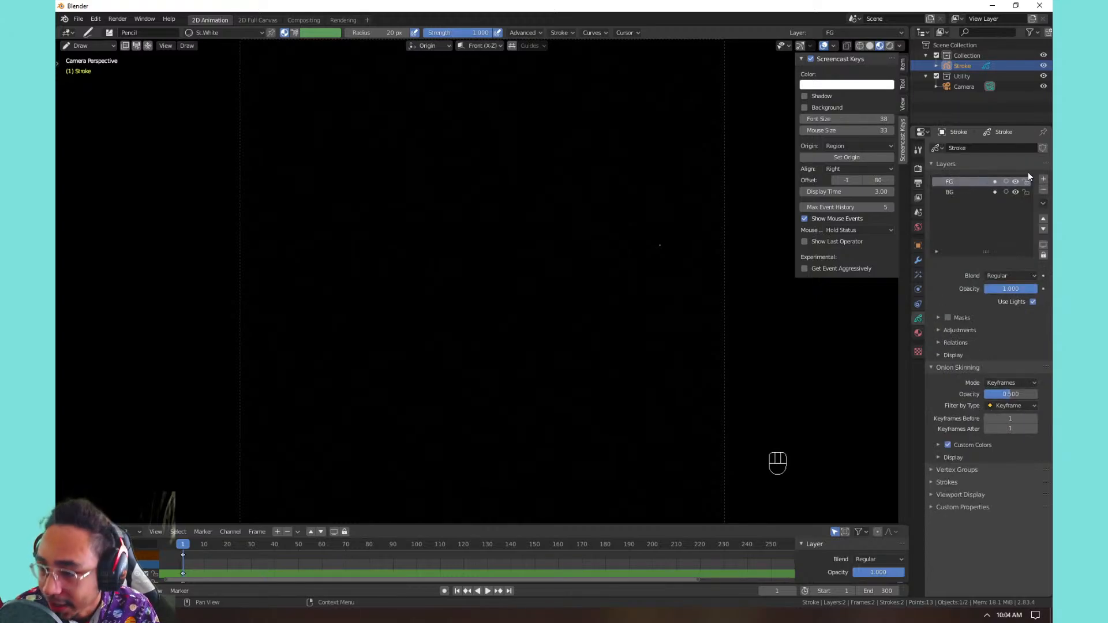
click(1043, 190)
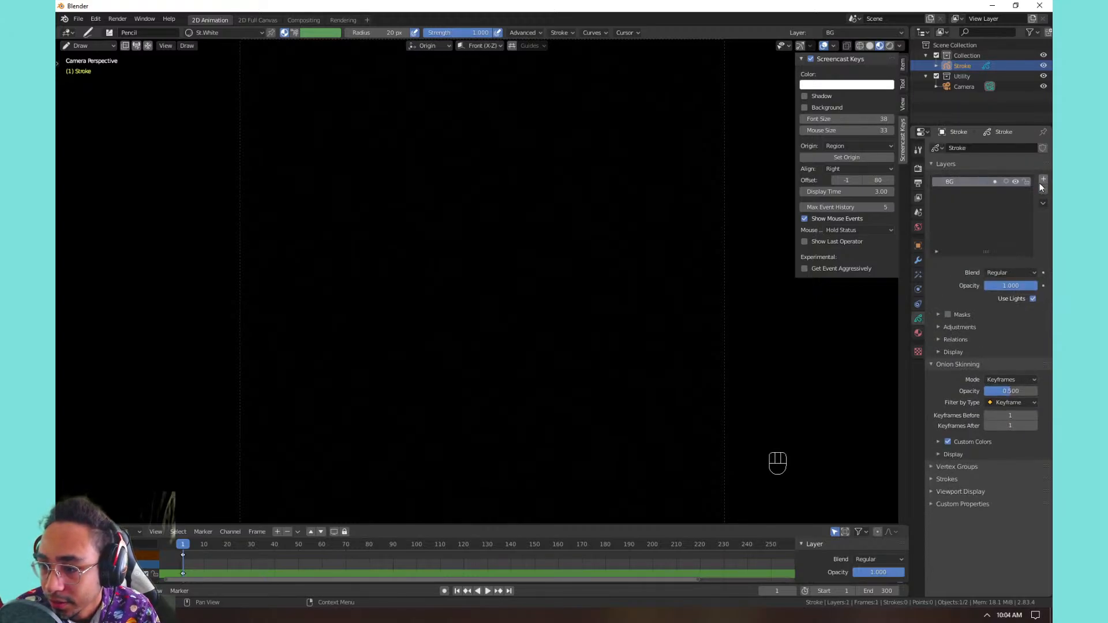
click(1043, 180)
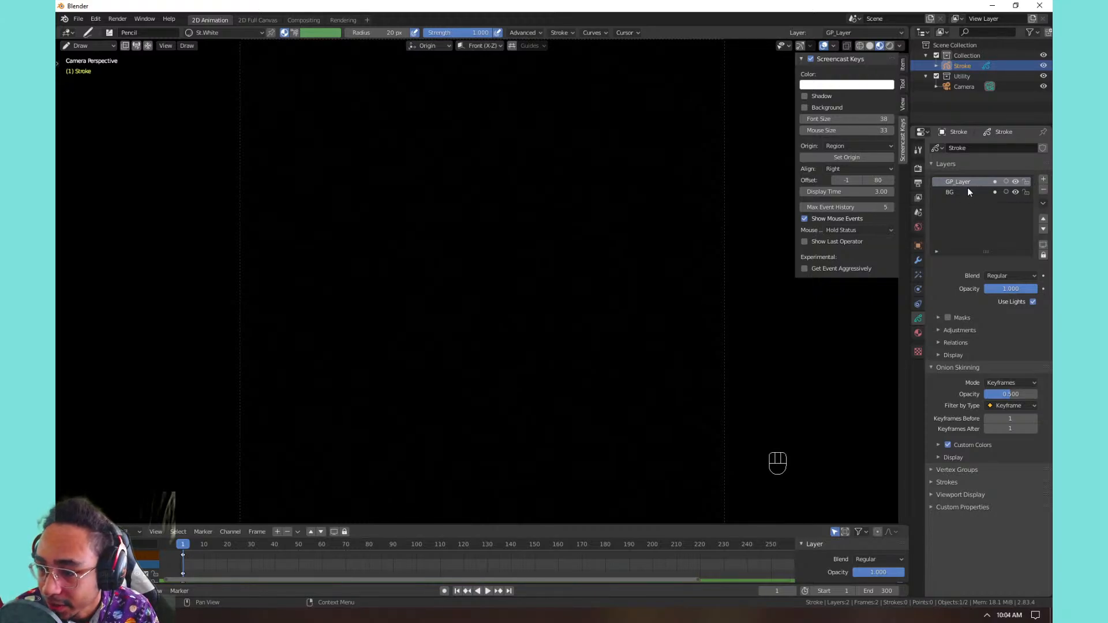
Step: Choose the Circle tool with the Fi.White material and set the stroke color source to vertex color
key(t)
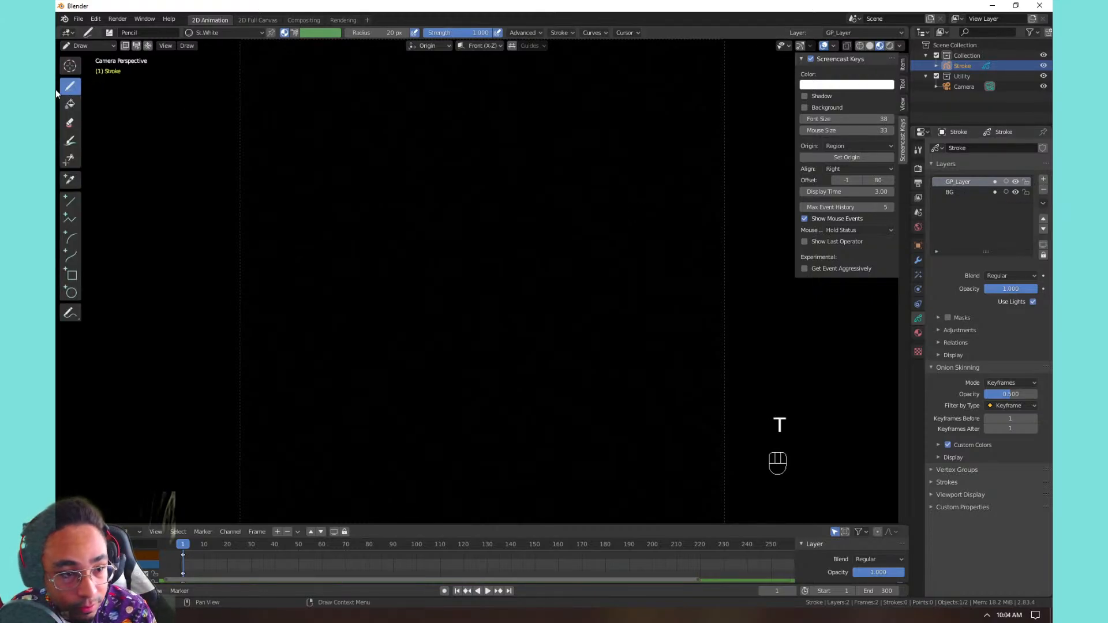
click(71, 293)
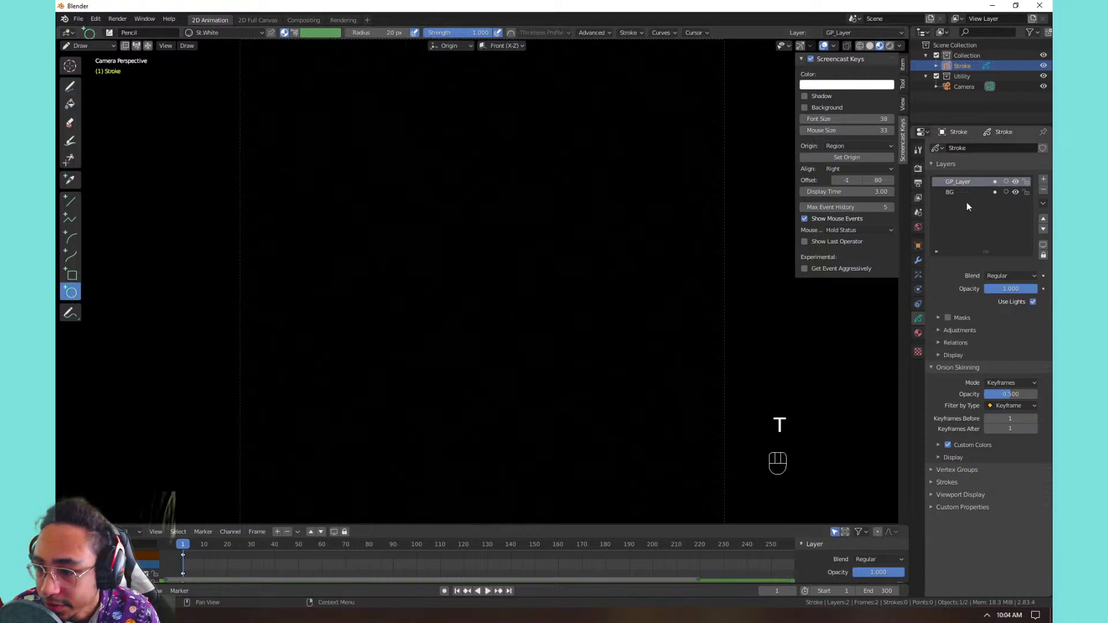
click(918, 333)
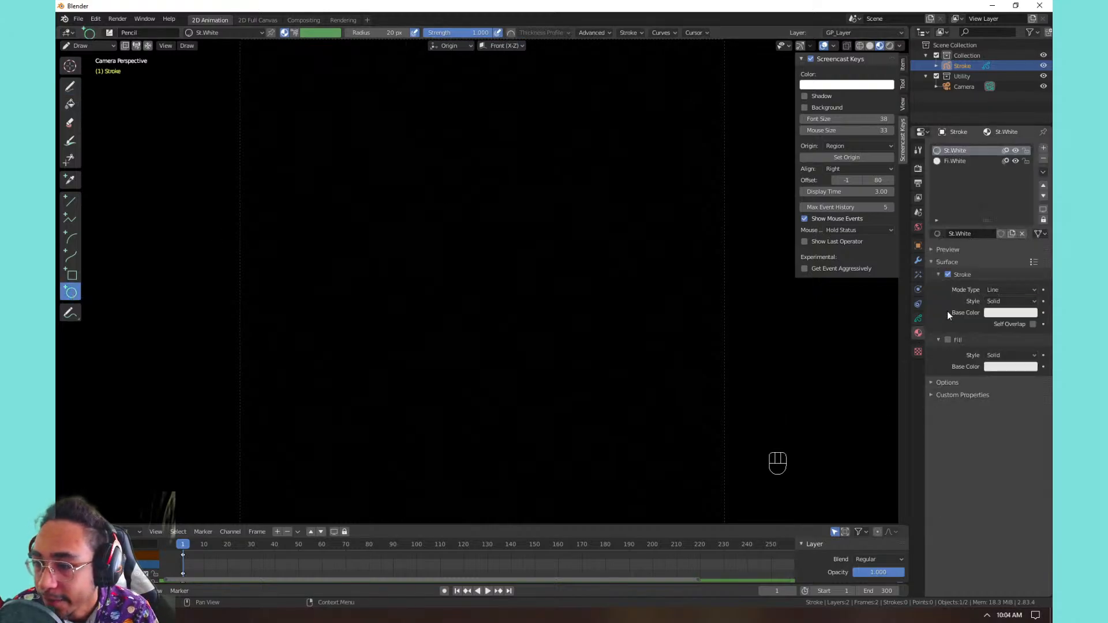
click(963, 161)
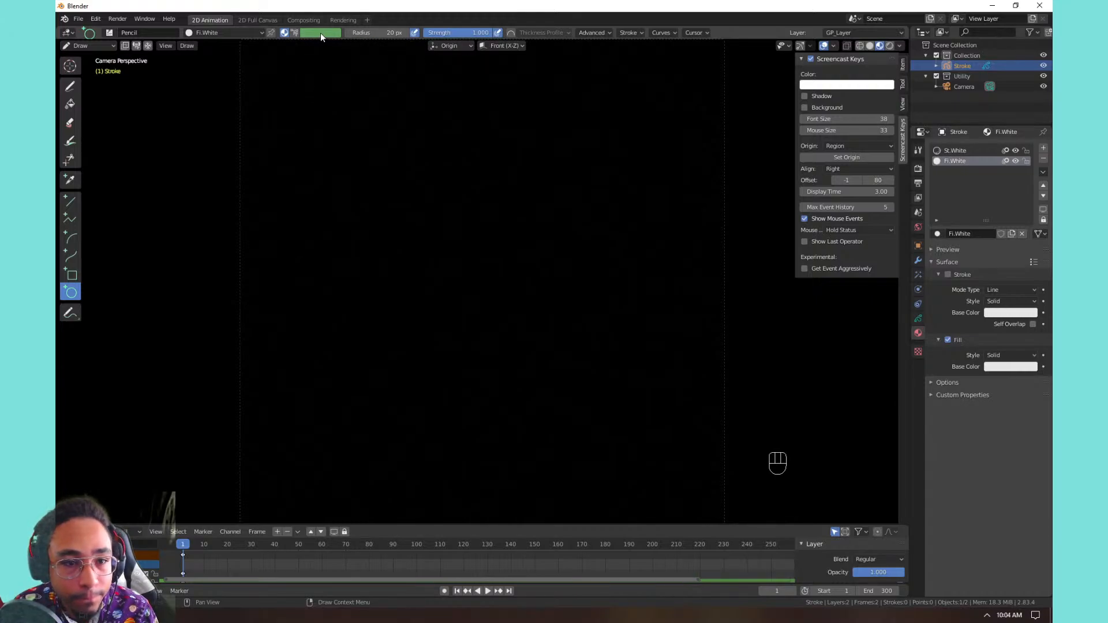
click(295, 33)
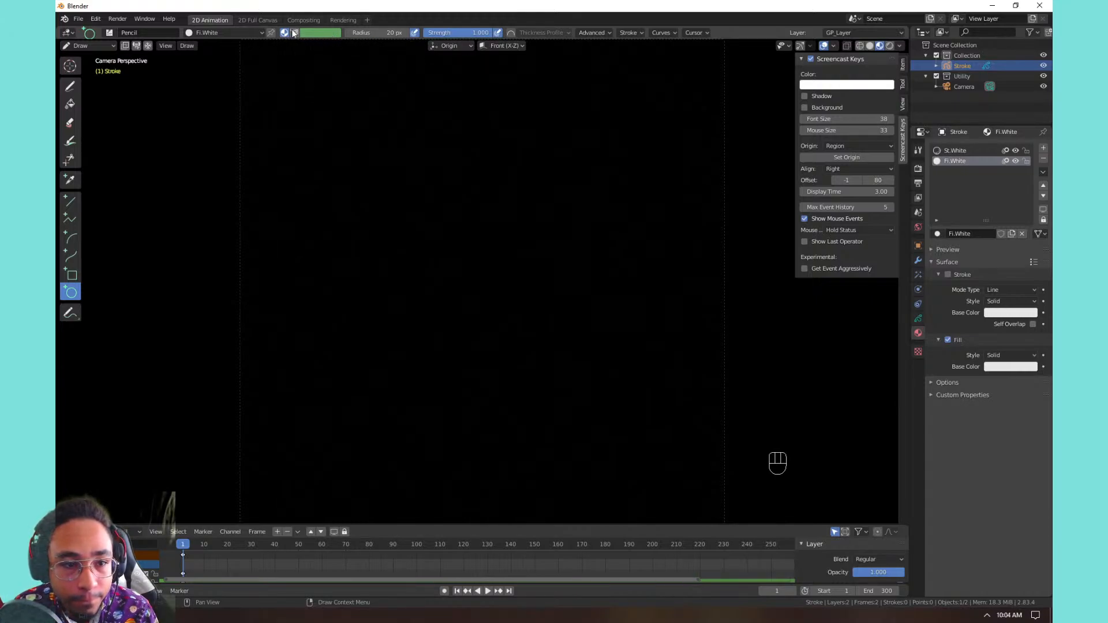
click(248, 34)
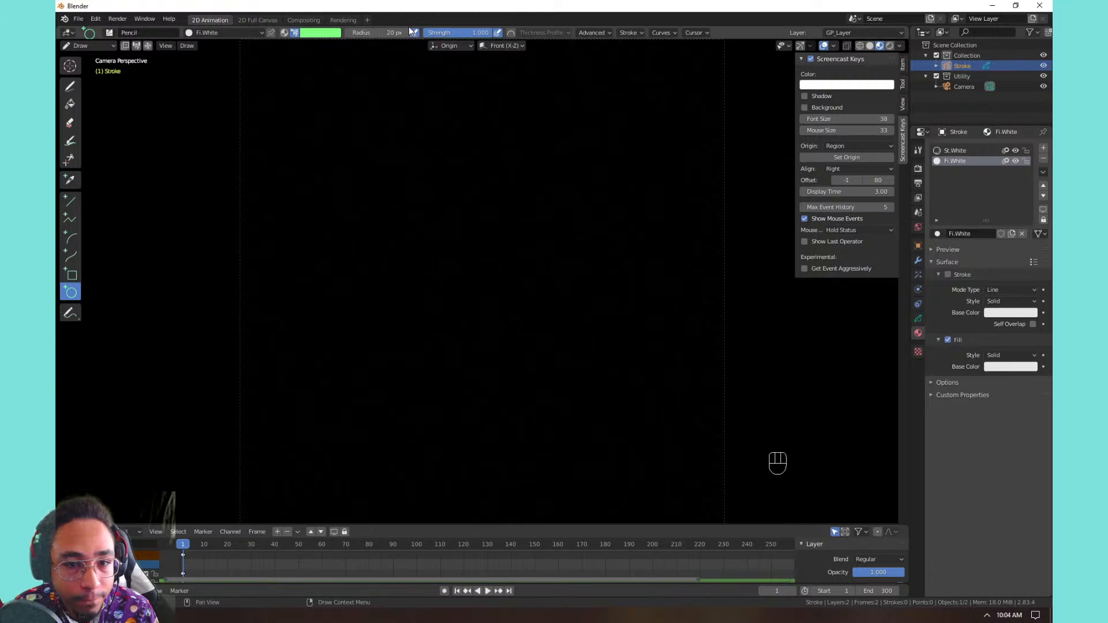
Step: Try drawing a filled circle with Fi.White and an outlined circle with St.White, and undo both
mouse_move(364, 84)
mouse_down()
mouse_move(381, 141)
mouse_move(600, 327)
mouse_move(482, 200)
mouse_move(494, 204)
mouse_up()
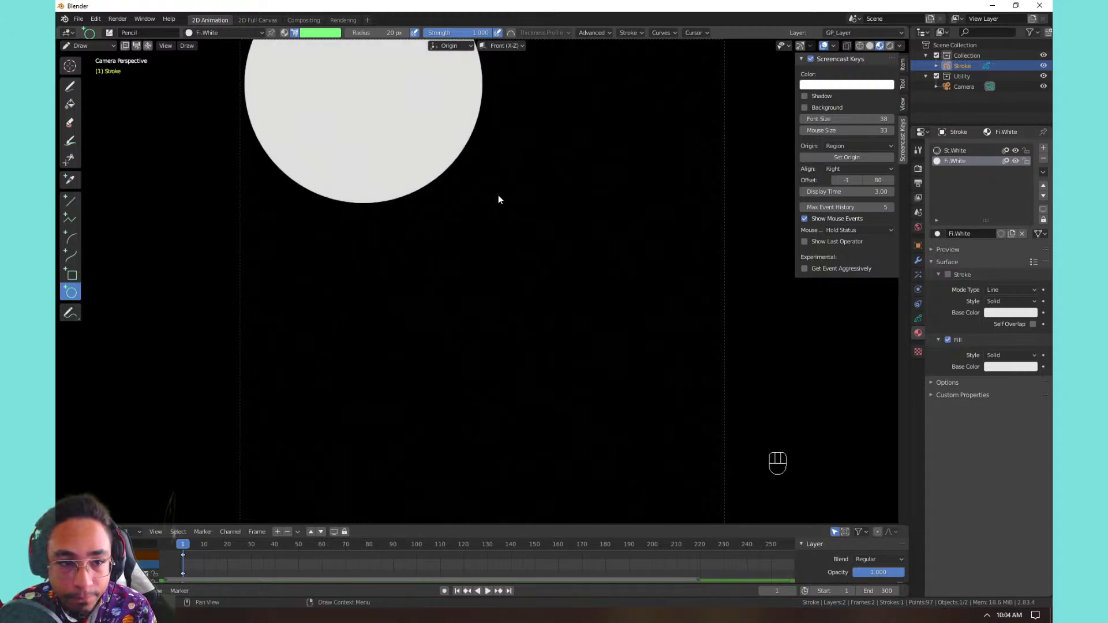
key(Escape)
click(965, 150)
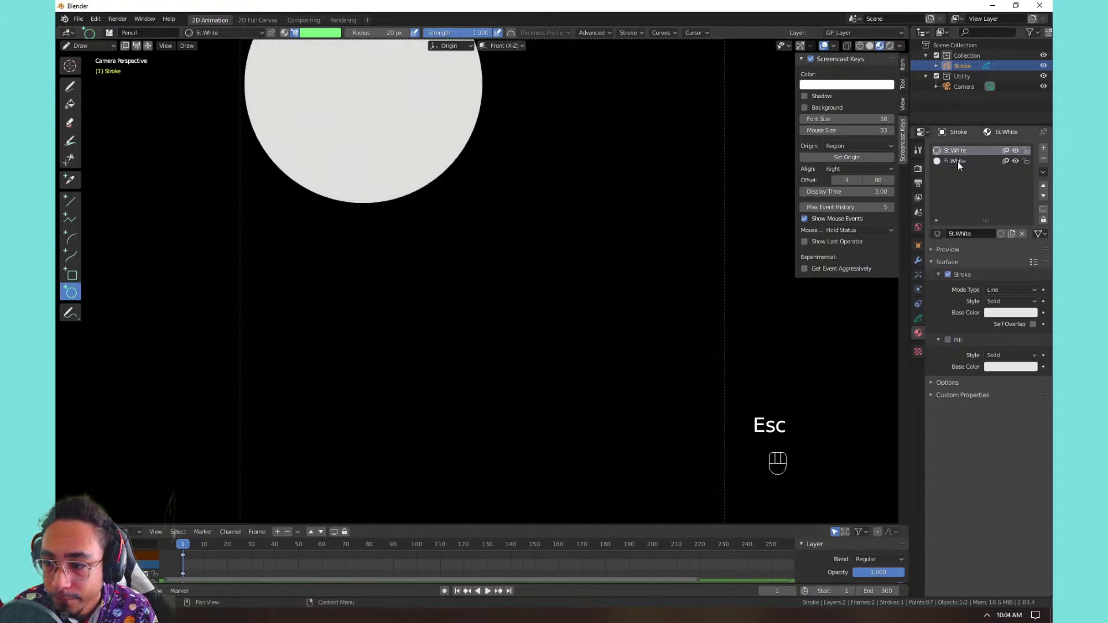
mouse_move(422, 188)
mouse_down()
mouse_move(552, 383)
mouse_move(623, 407)
mouse_up()
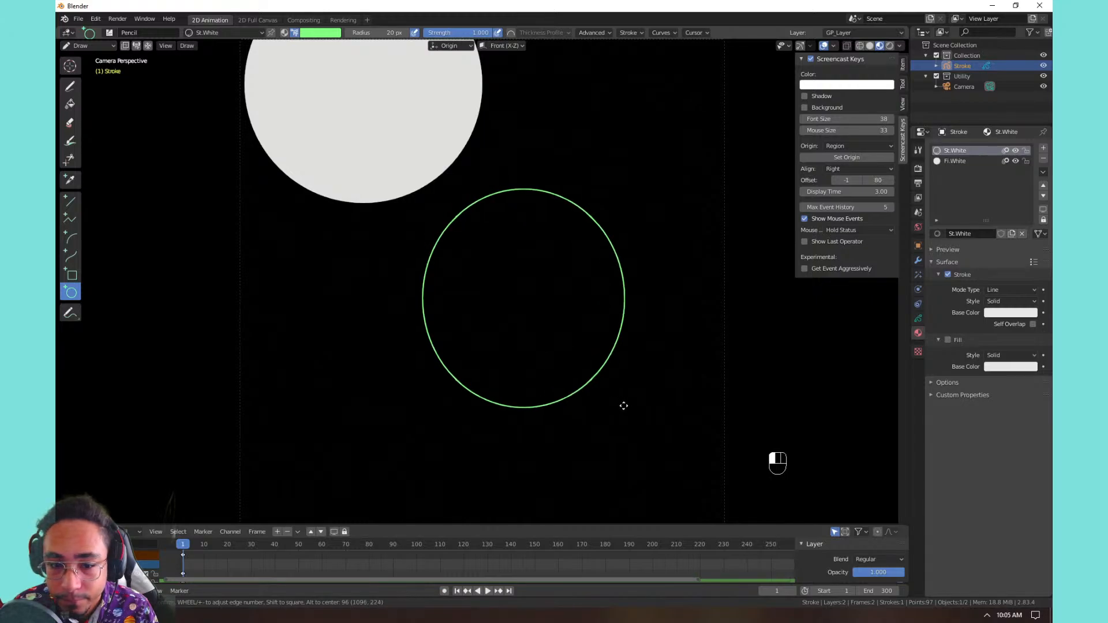
key(ctrl+z)
key(ctrl+z)
key(ctrl+z)
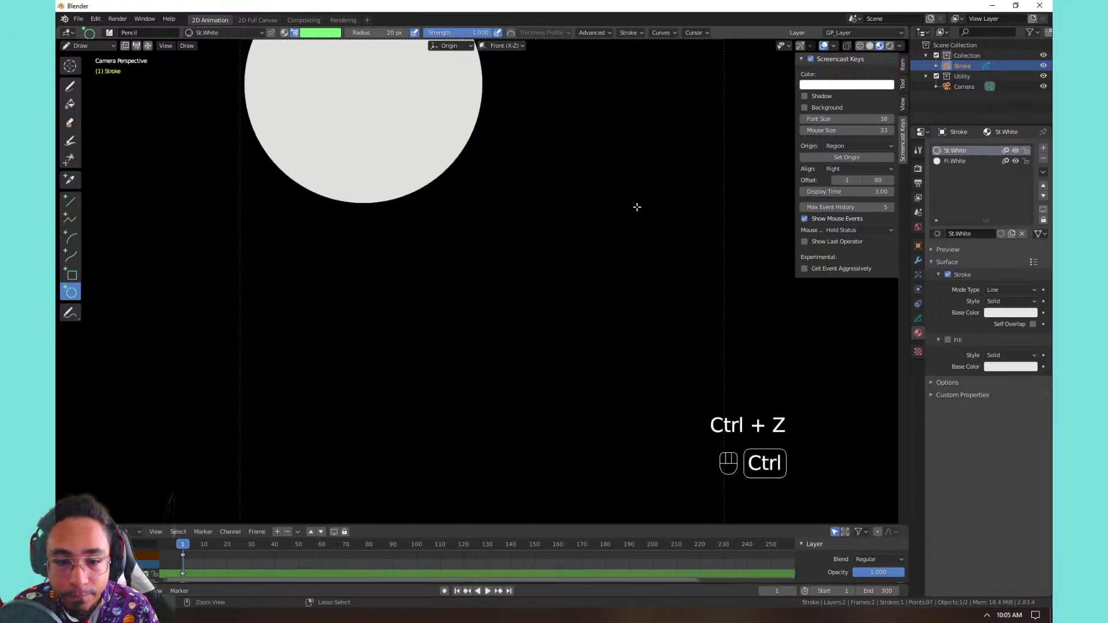
Step: Set the vertex color mode to Stroke and Fill and choose a mid-gray from the palette
click(325, 33)
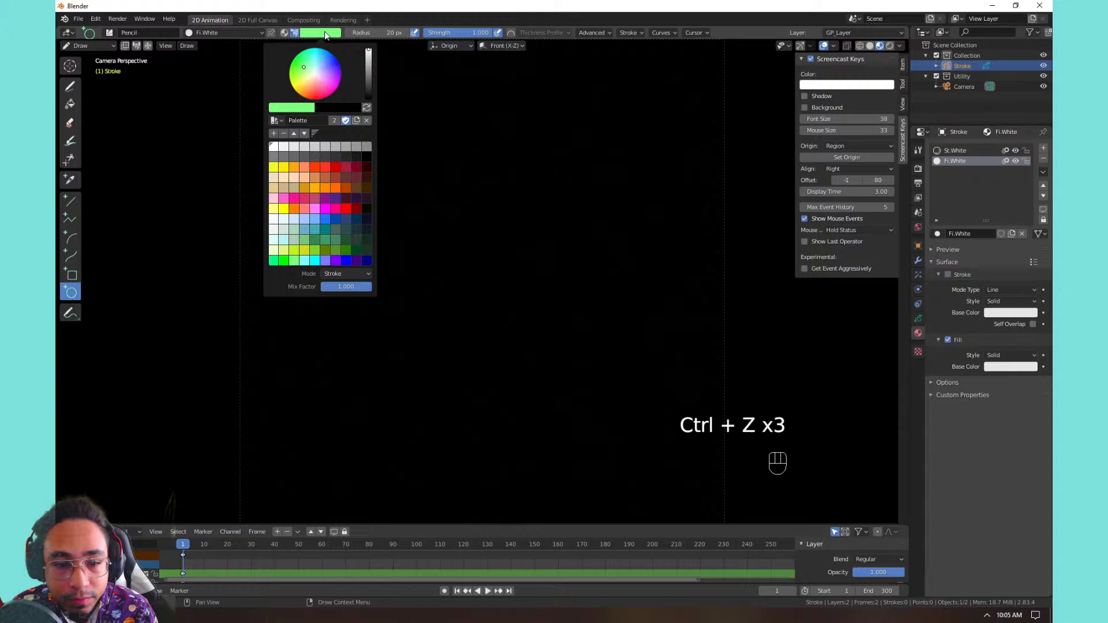
click(328, 275)
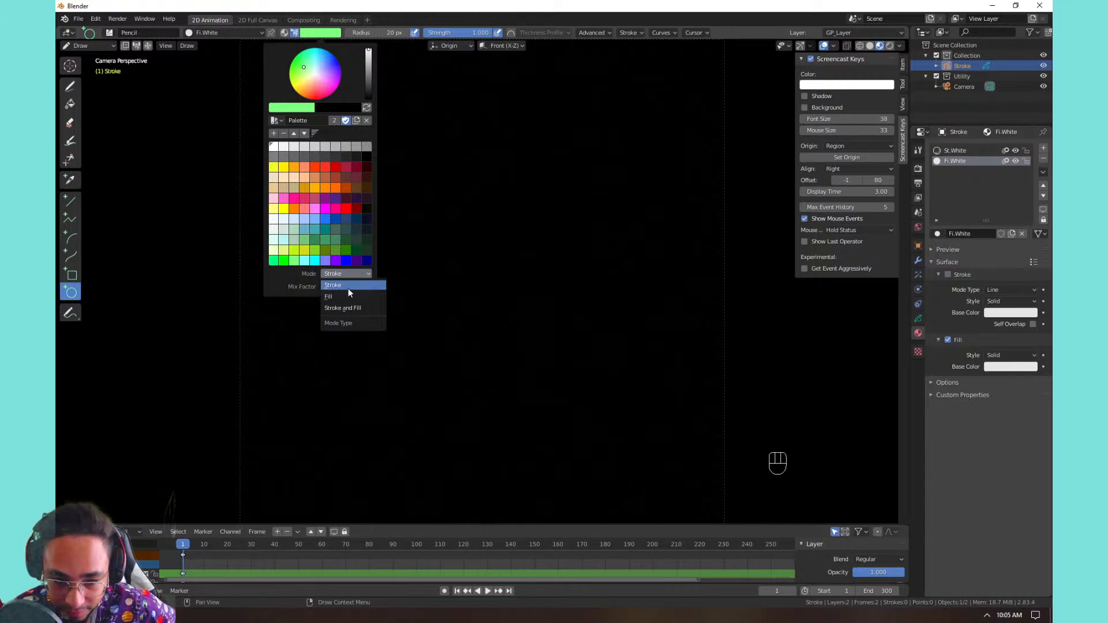
click(342, 309)
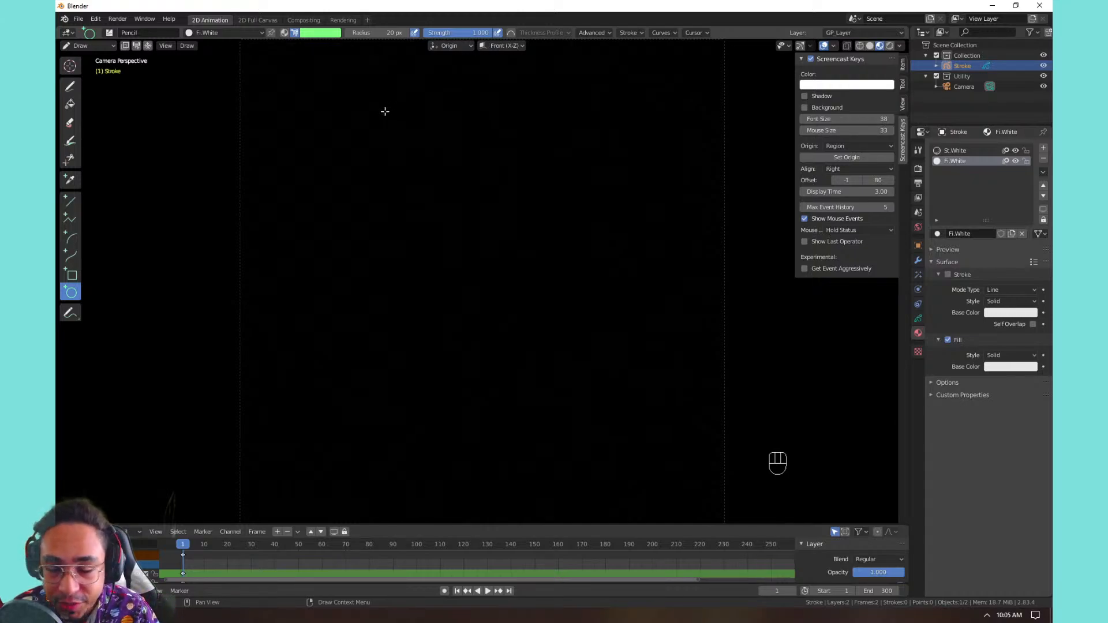
click(317, 32)
click(366, 146)
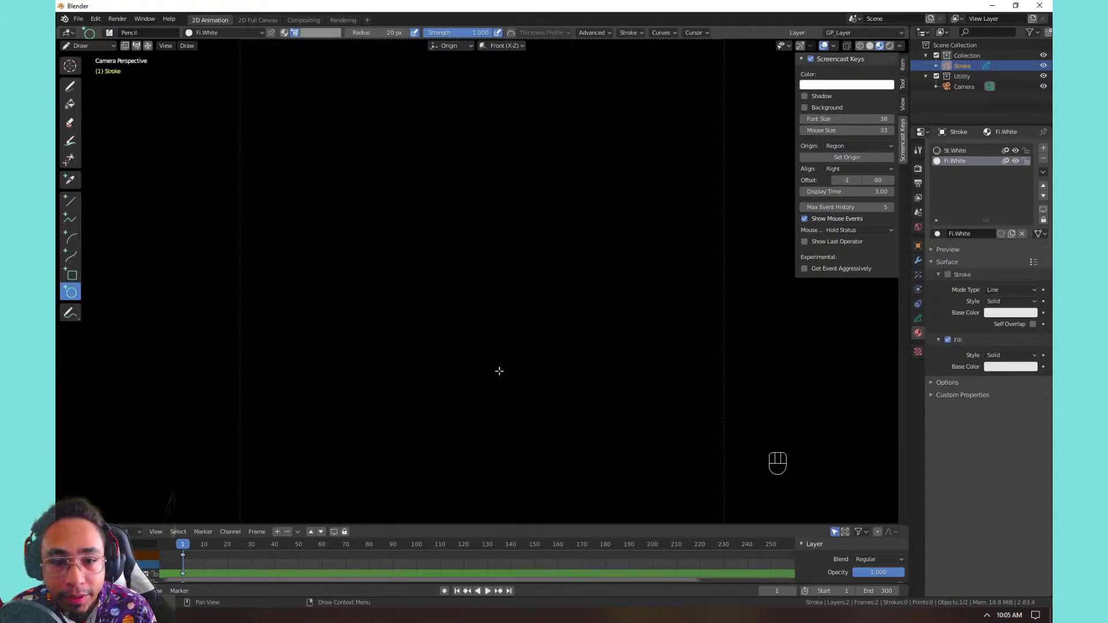
Step: Draw a gray filled circle and, in Edit Mode, move it about -0.31 m in X and -0.60 m in Z, then return to Draw mode
mouse_move(494, 262)
mouse_down()
mouse_move(492, 287)
mouse_move(524, 346)
mouse_move(575, 386)
mouse_move(557, 341)
mouse_move(568, 367)
mouse_move(579, 344)
mouse_up()
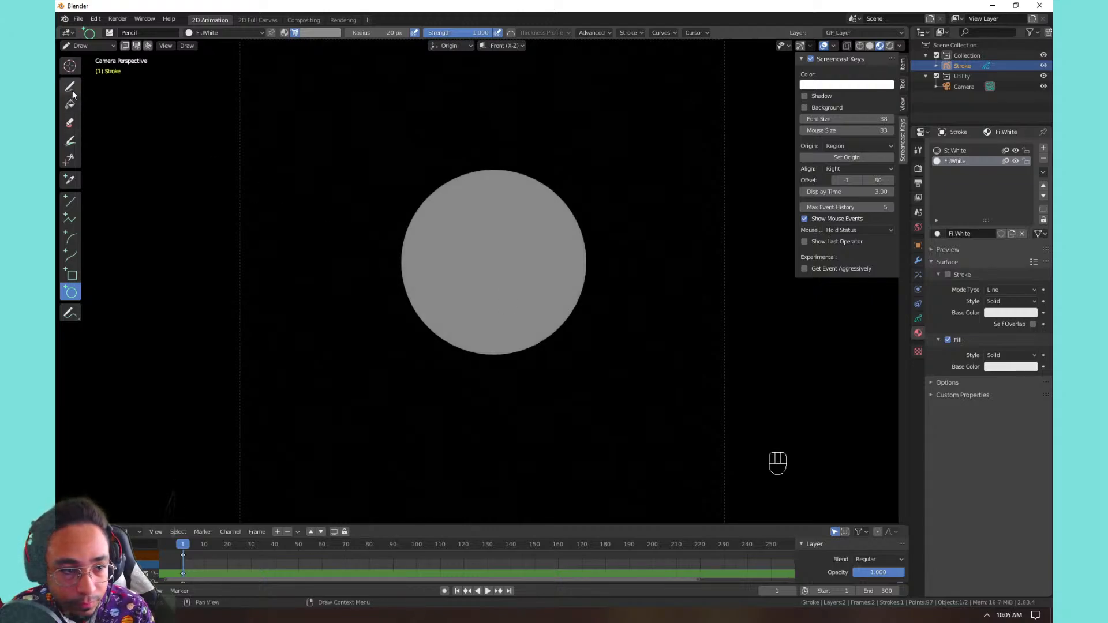
key(Tab)
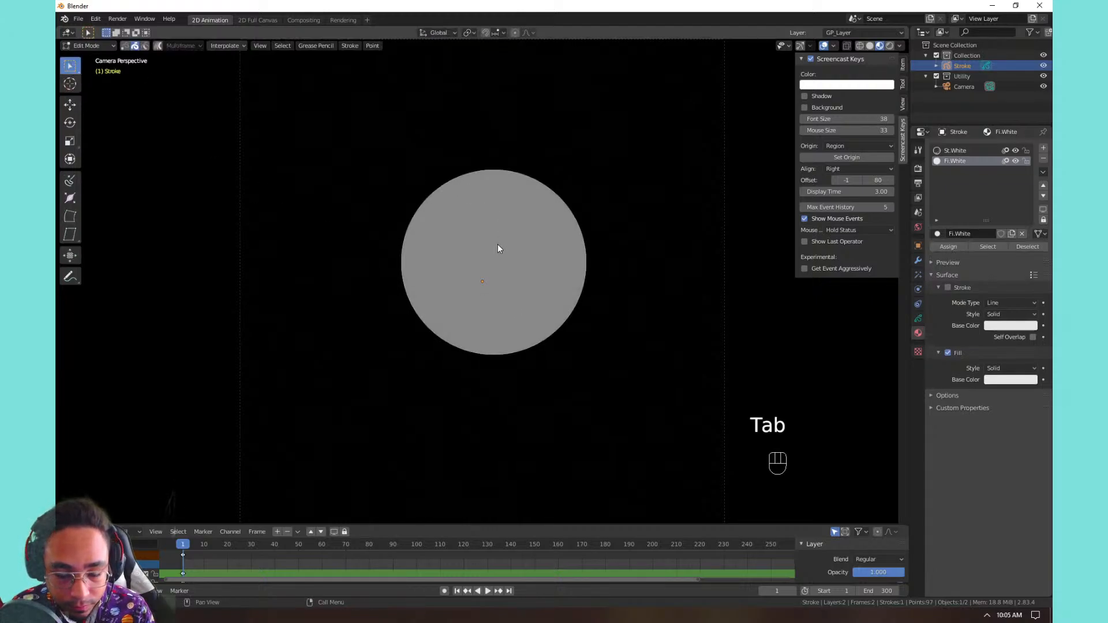
key(a)
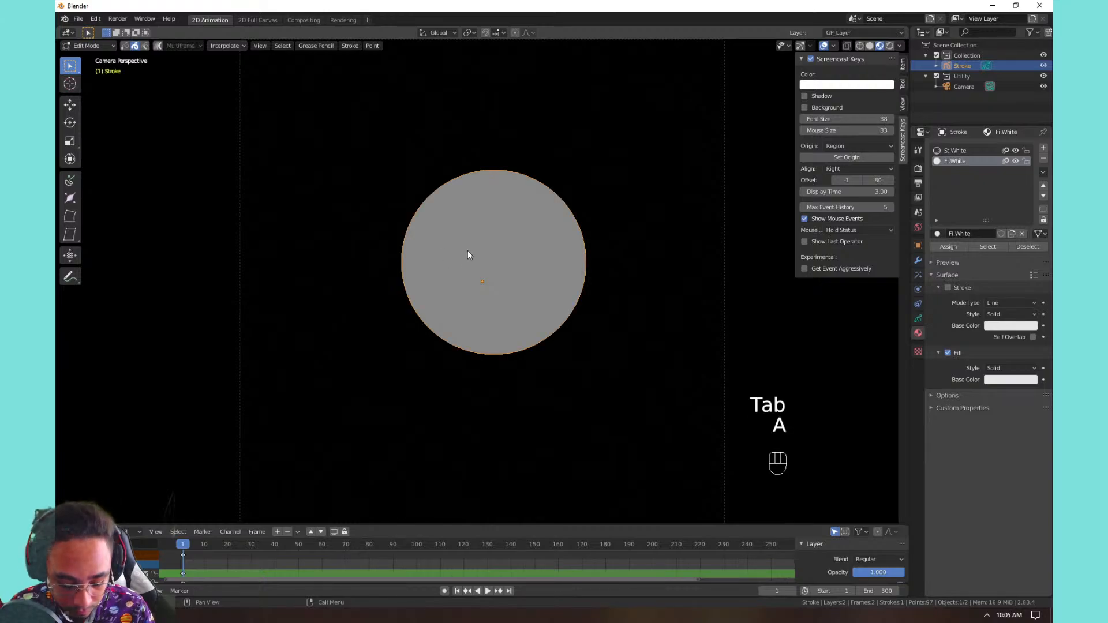
key(g)
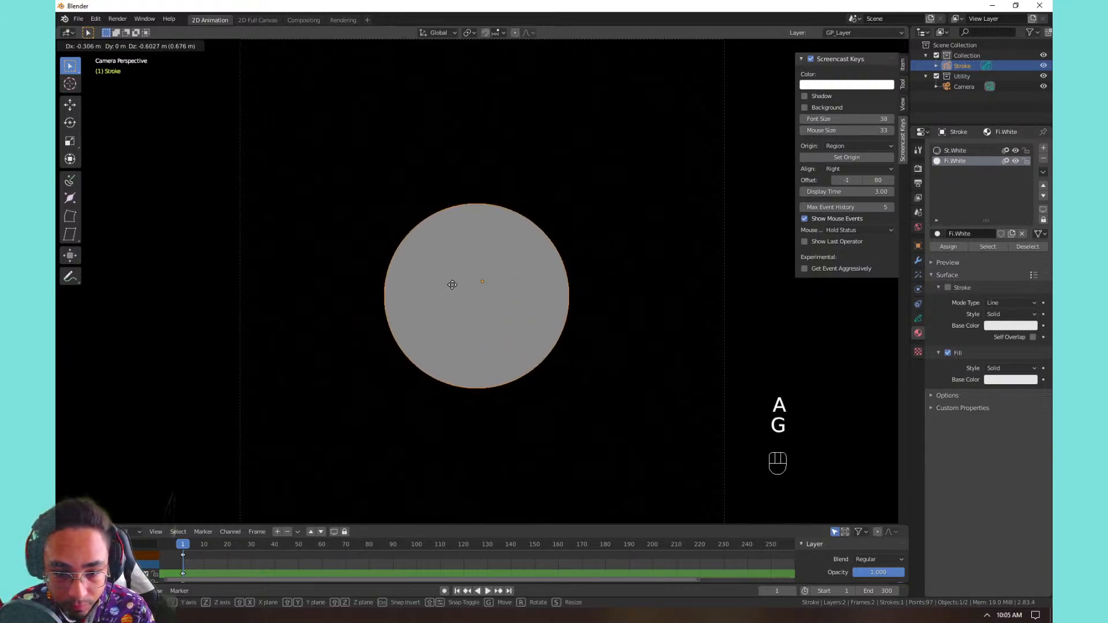
click(457, 299)
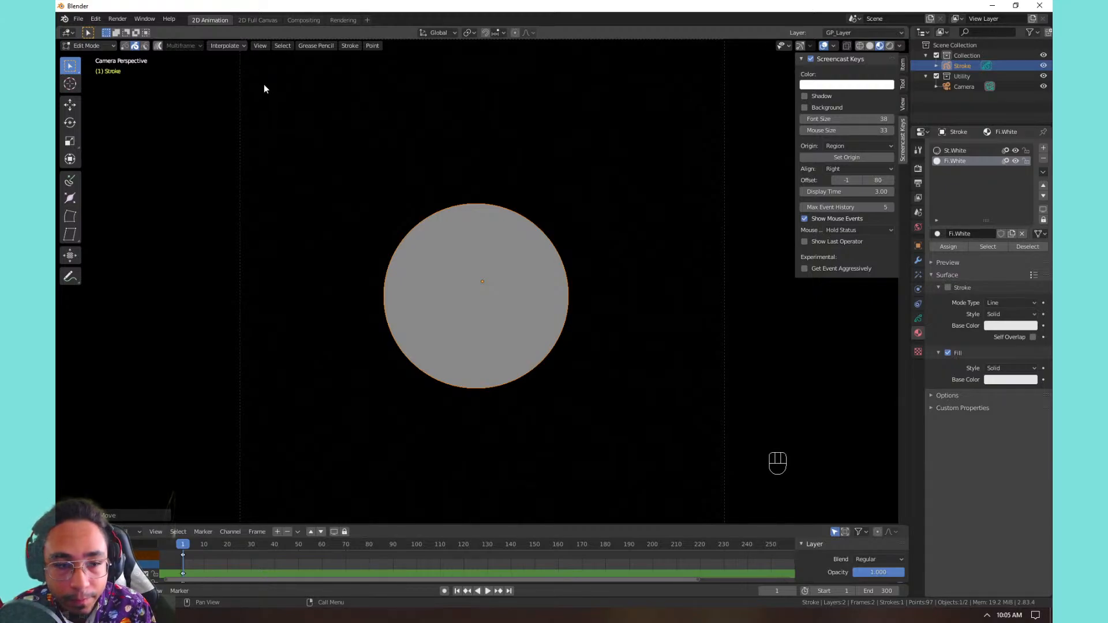
key(Escape)
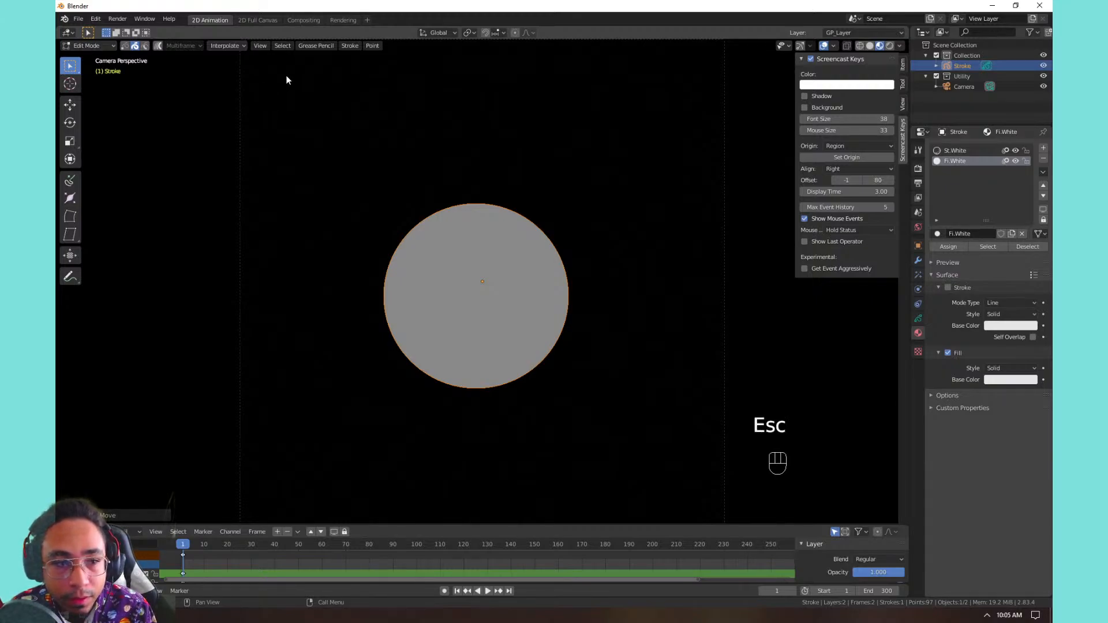
key(Tab)
key(Tab)
key(Tab)
key(Tab)
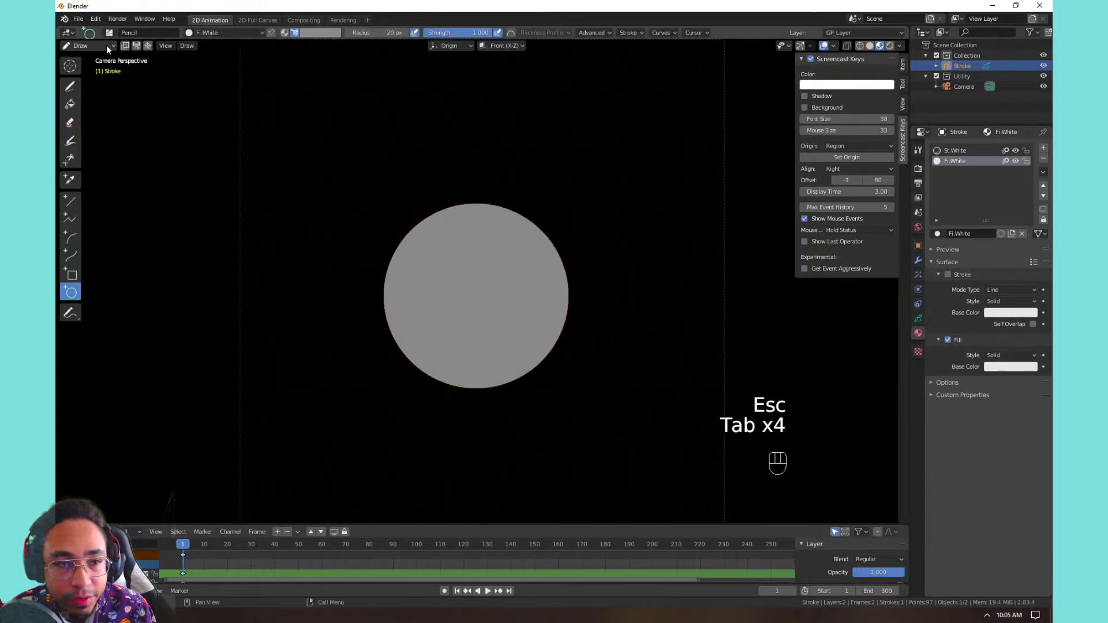
Step: Switch the stroke color source to material and remove the St.White material slot from the Stroke object
click(284, 32)
click(972, 150)
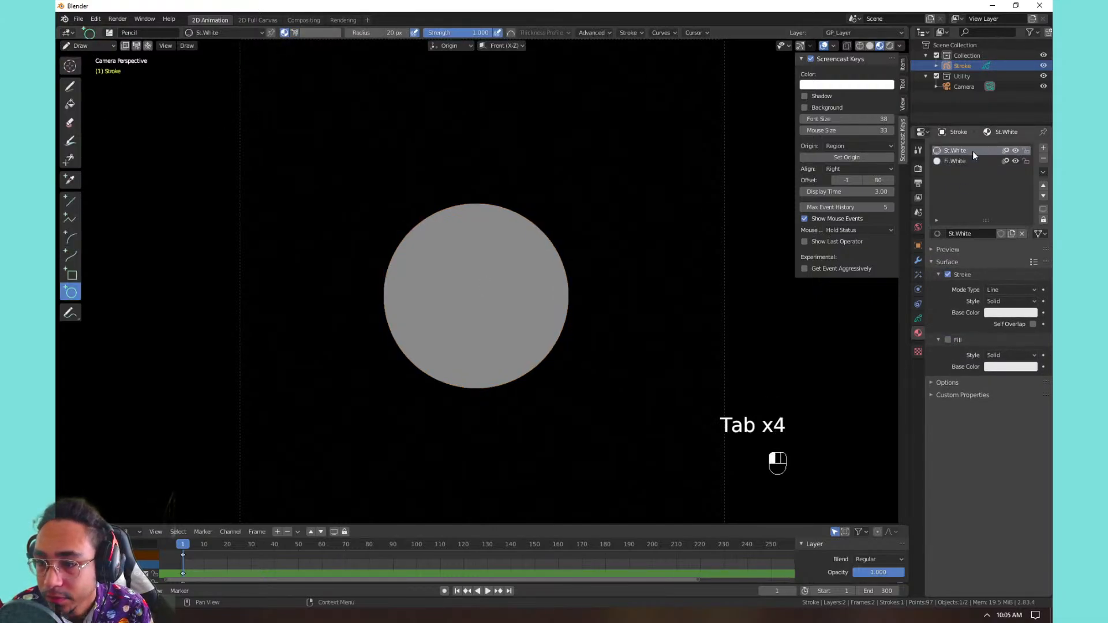
click(1044, 158)
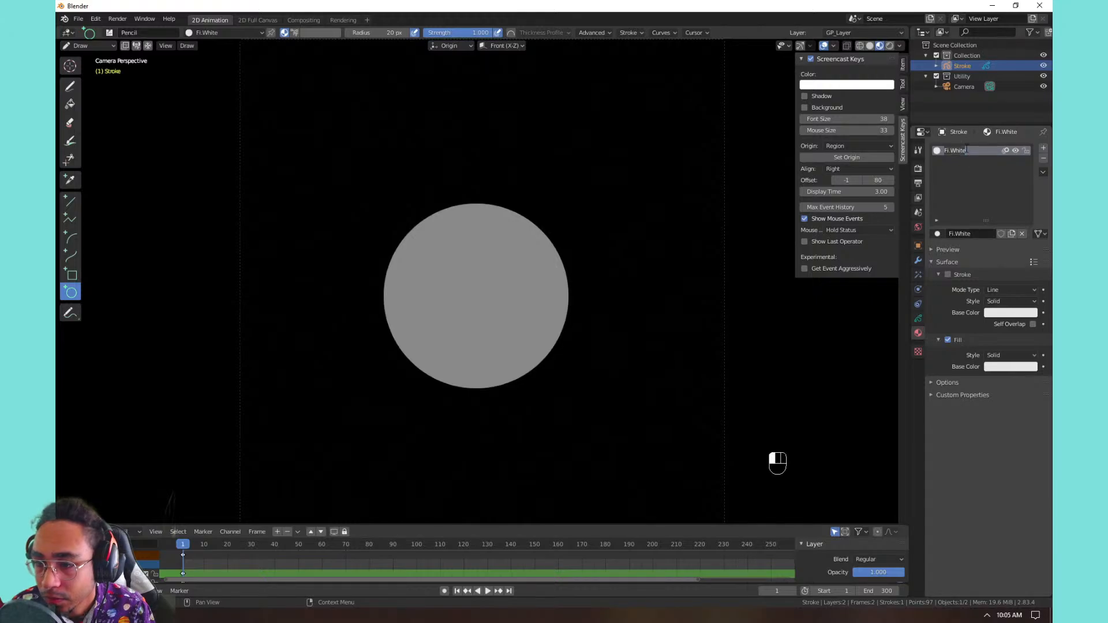
Step: Rename the Fi.White material as clouds.shadow
text(clouds)
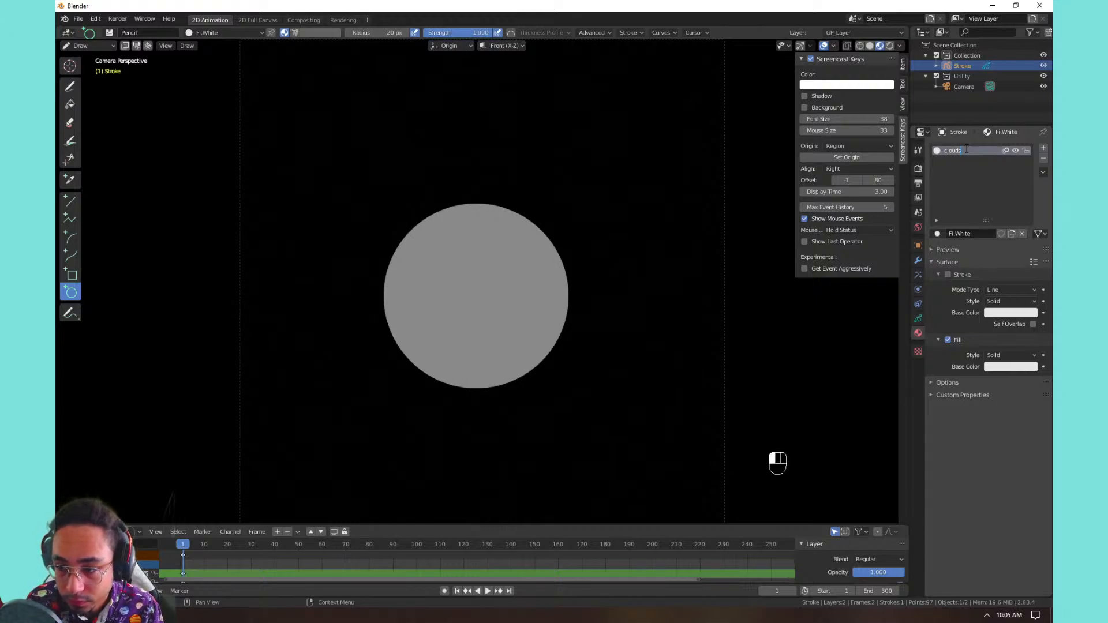
text(.sha)
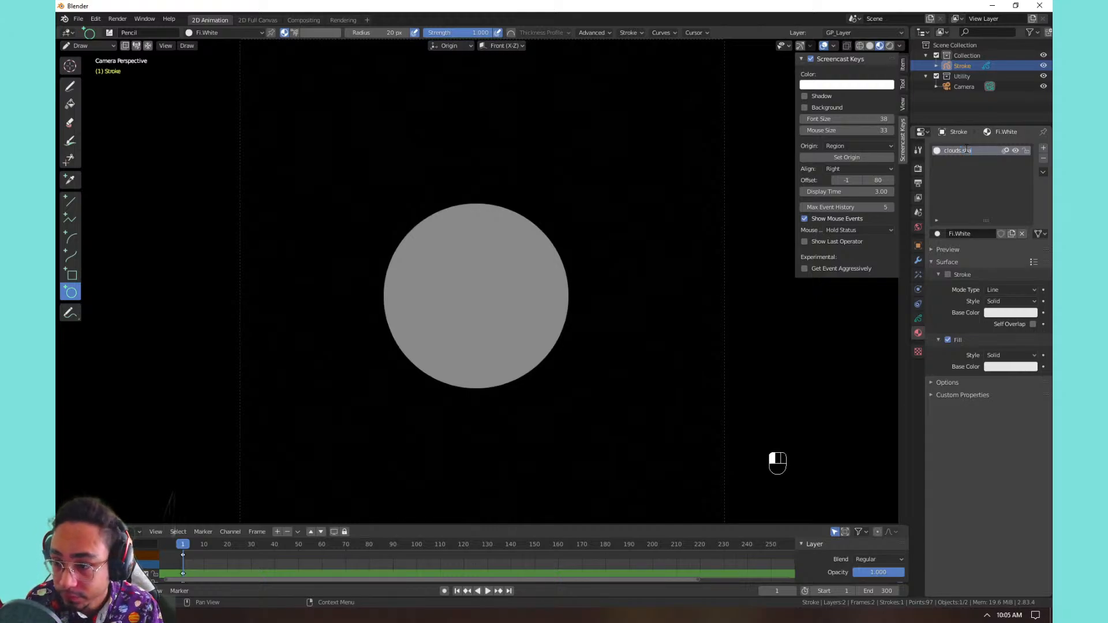
text(dow)
key(Return)
Step: Delete the gray circle in Edit Mode and, back in Draw mode, draw a new filled circle with the clouds.shadow material
key(Tab)
key(a)
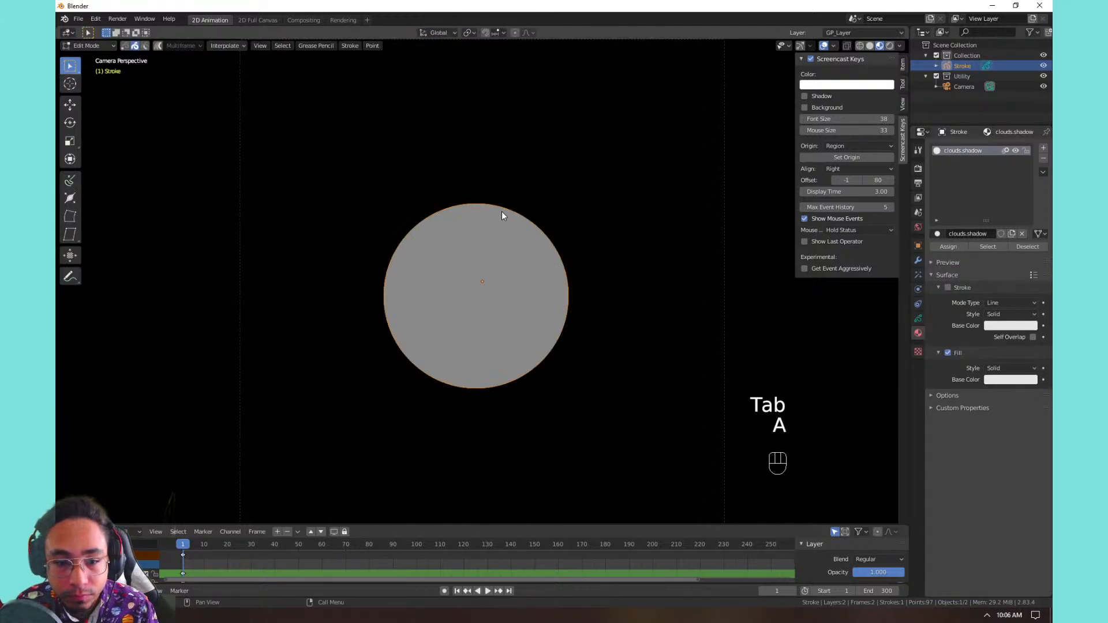
key(x)
click(503, 211)
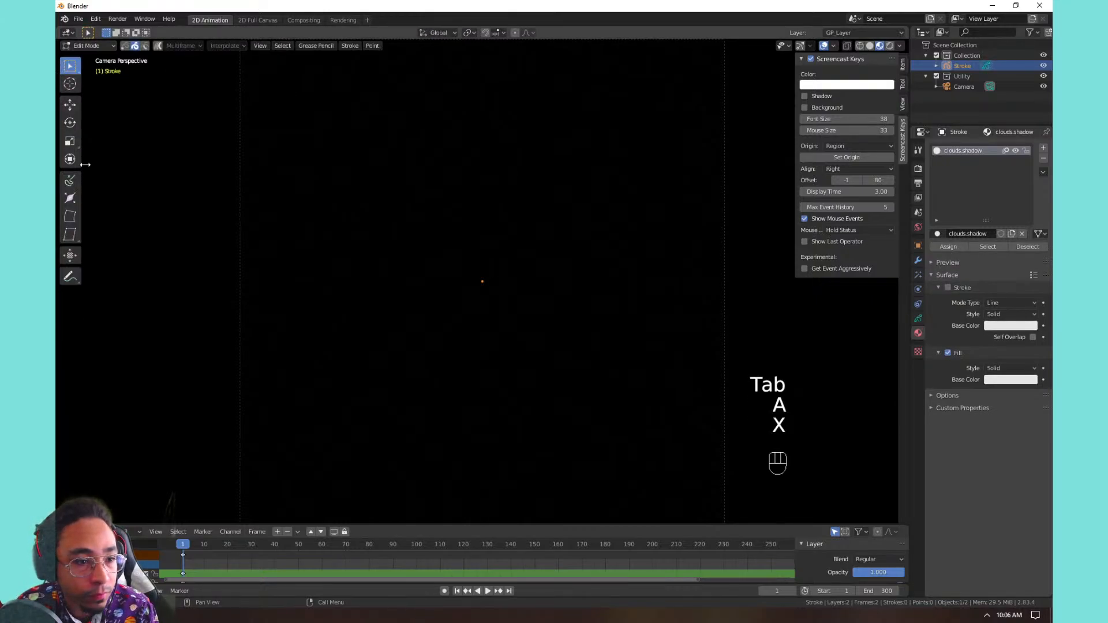
key(Tab)
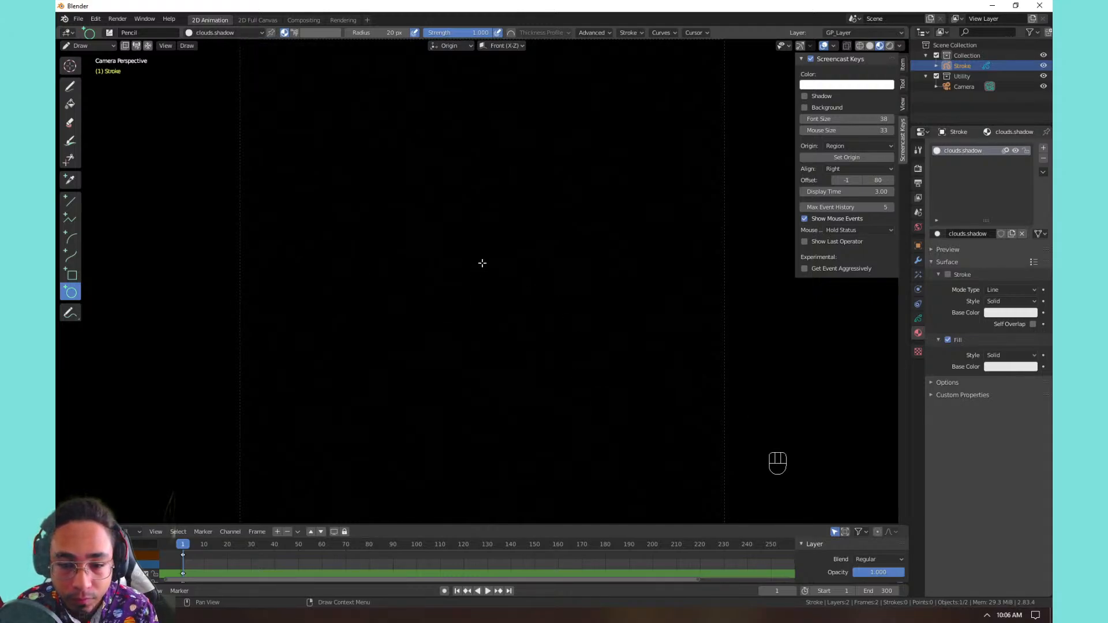
alt+shift+drag(482, 263, 569, 357)
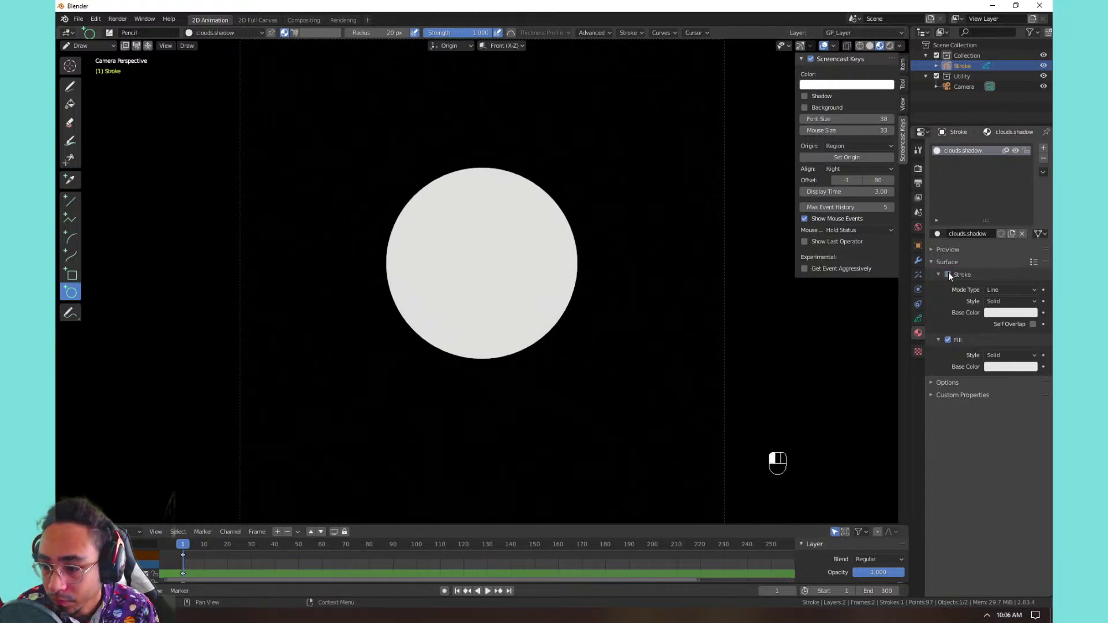
Step: Darken the clouds.shadow fill base color, trying an HSV value of 0.1 and settling on 0.3
click(1011, 367)
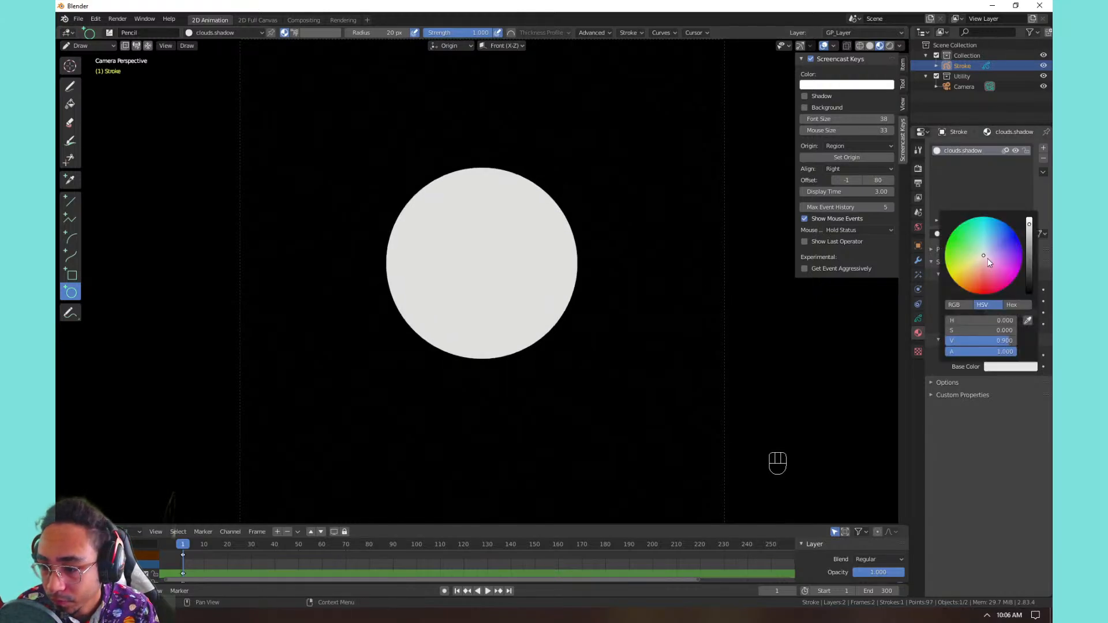
click(1005, 341)
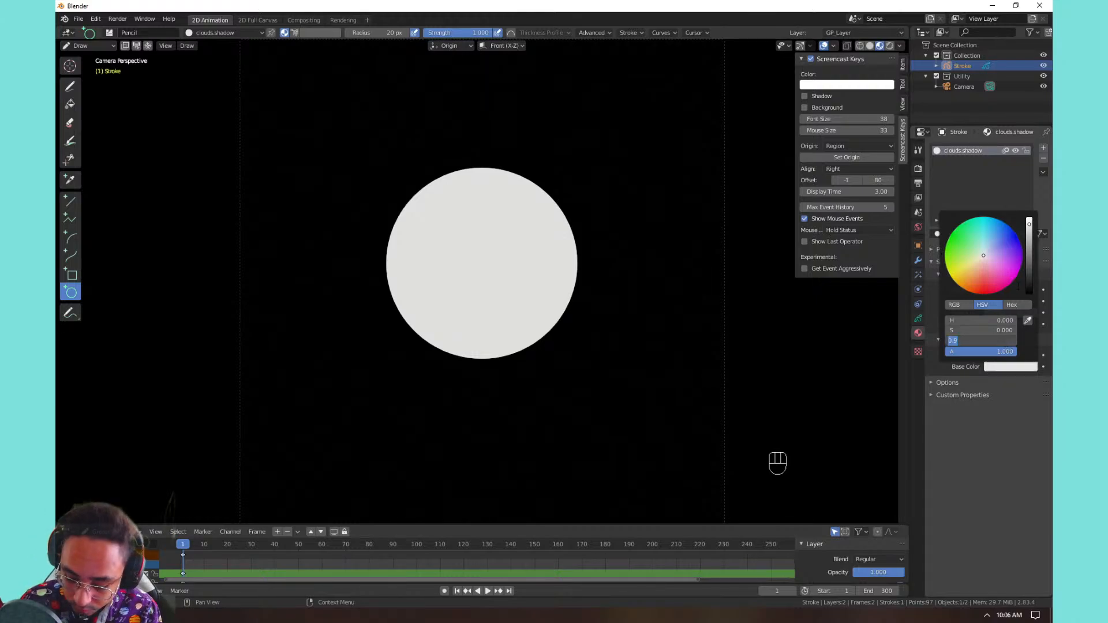
text(0.1)
key(Return)
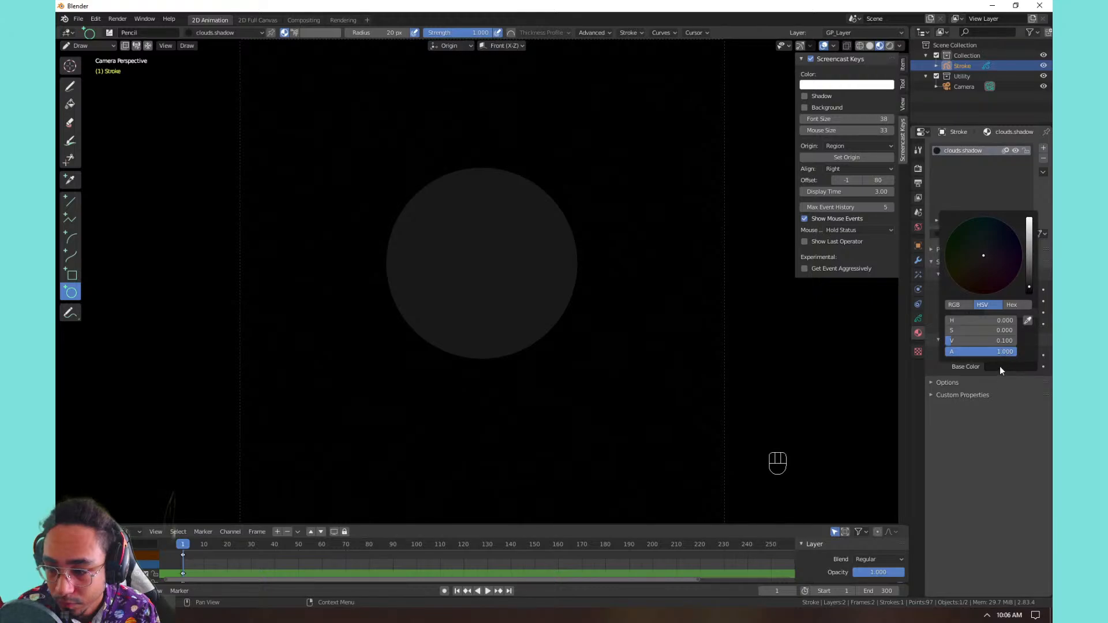
click(991, 340)
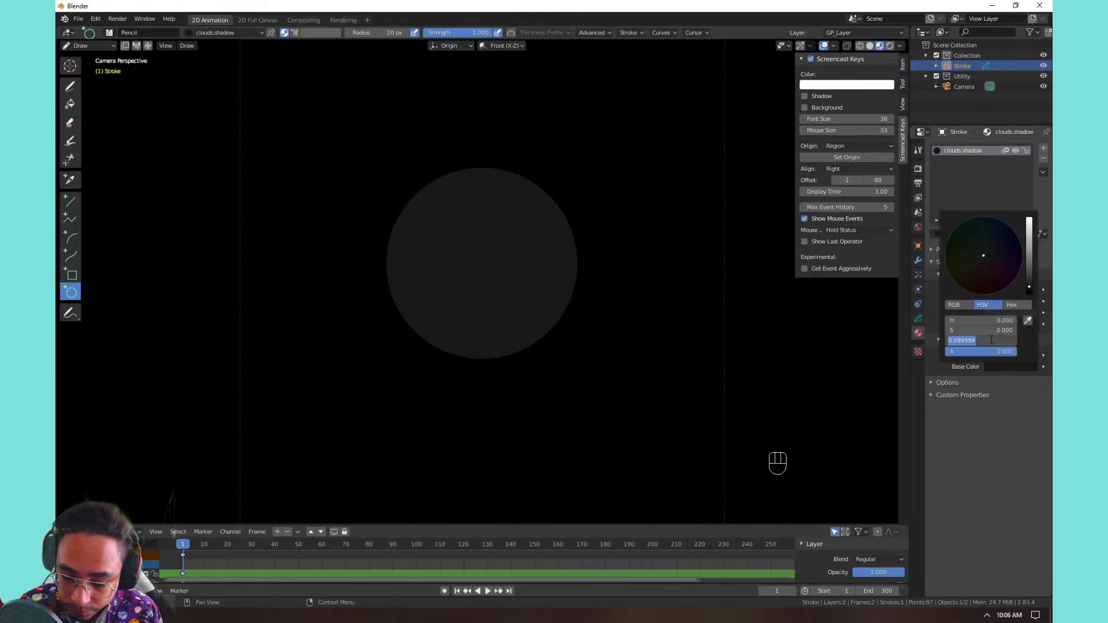
text(.3)
key(Return)
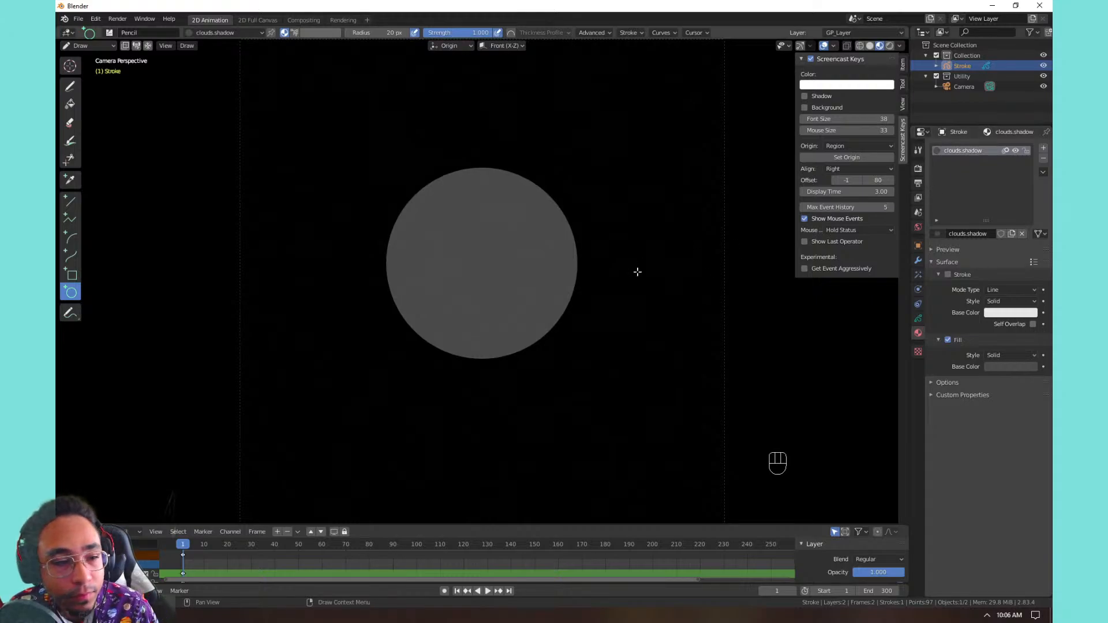
Step: Move the circle slightly downward in Edit Mode, then return to Draw mode
key(Tab)
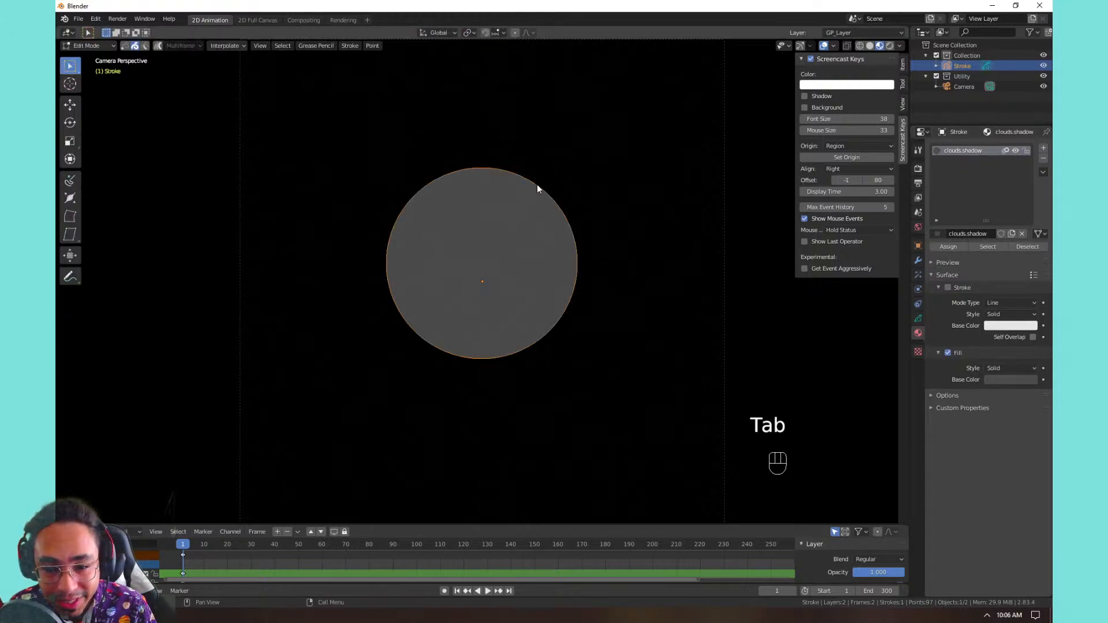
key(g)
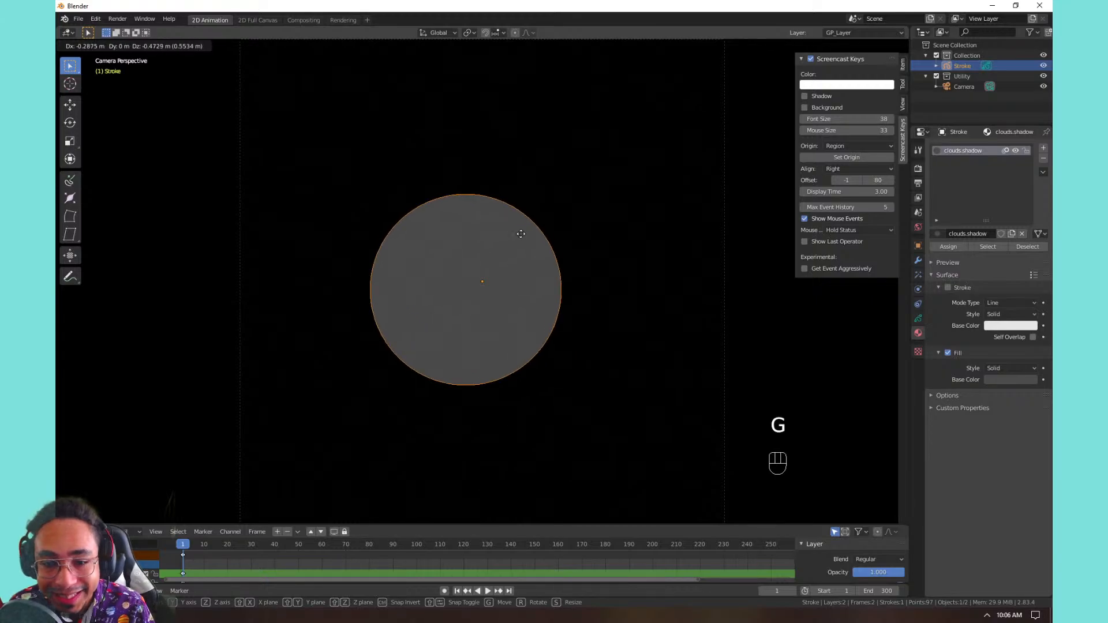
click(541, 231)
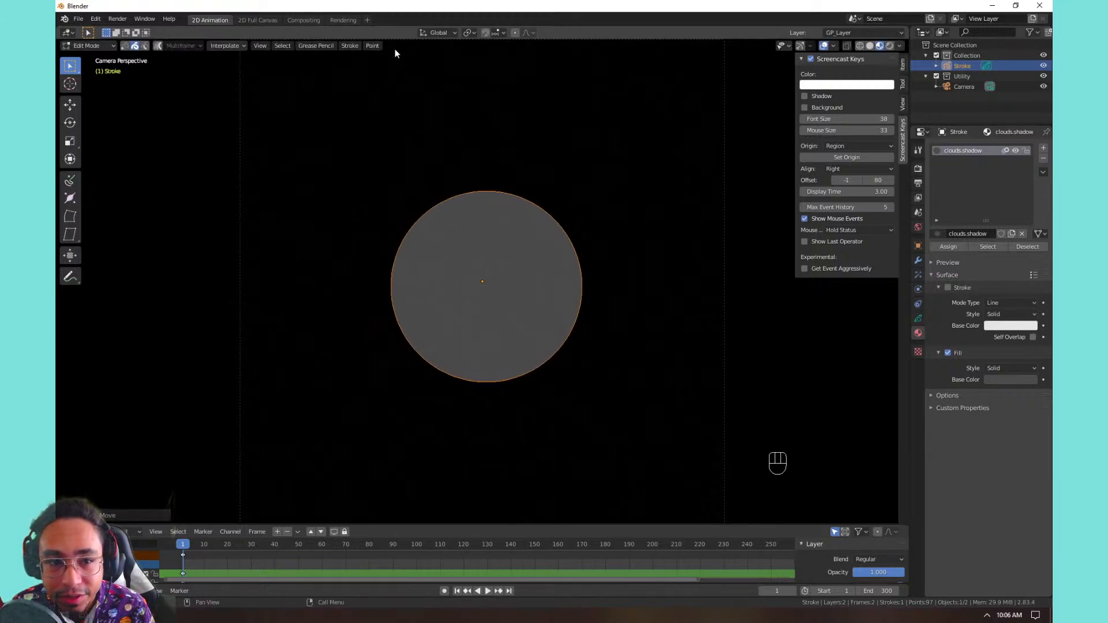
key(Tab)
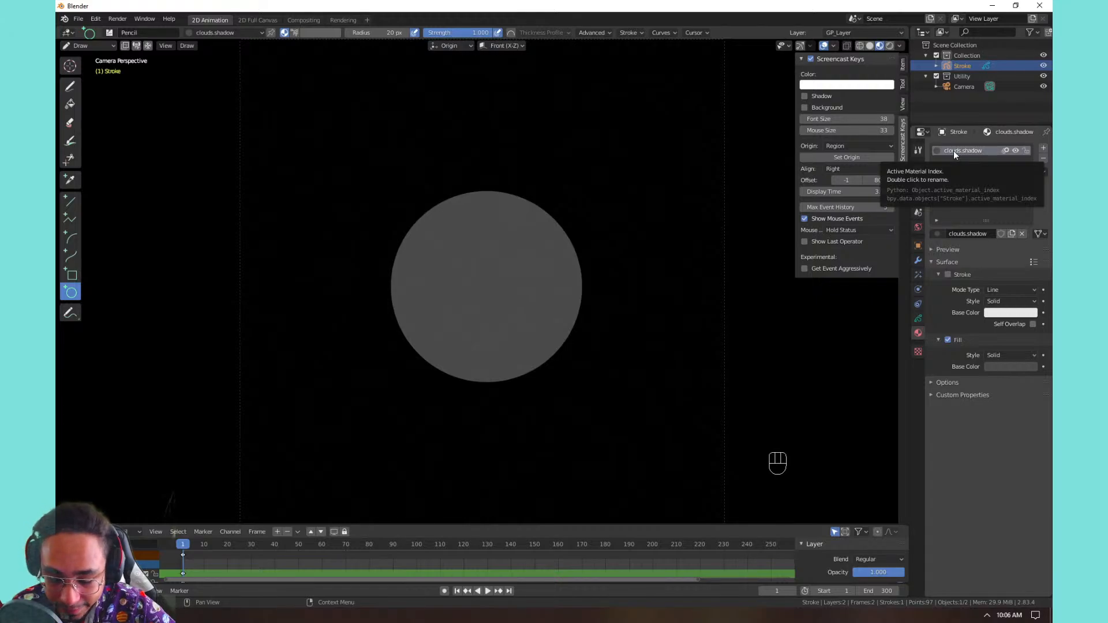
key(Tab)
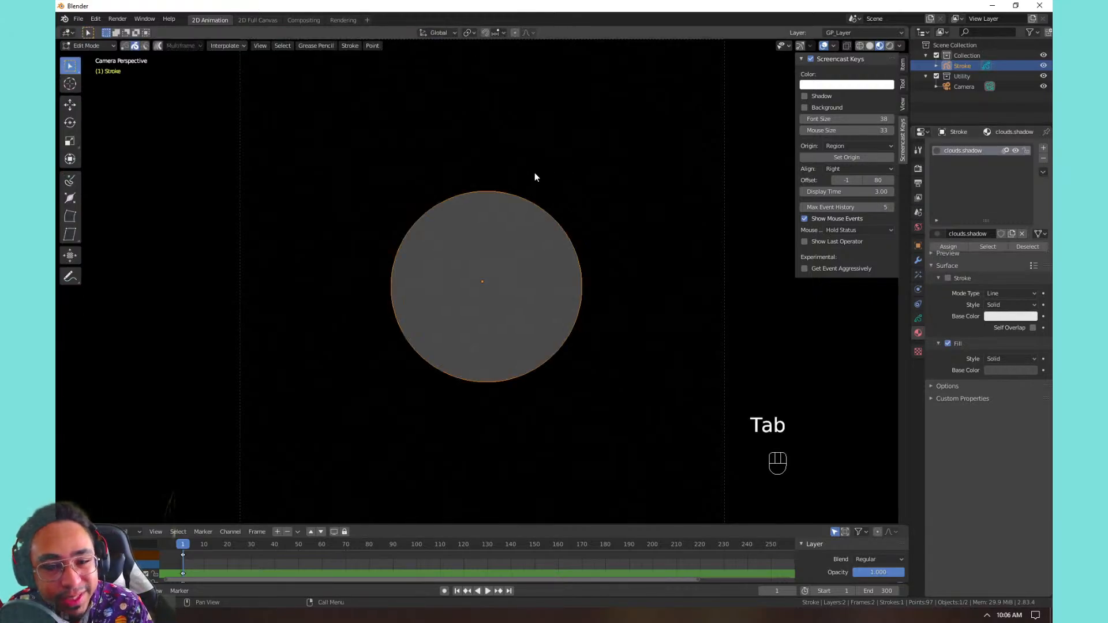
key(Tab)
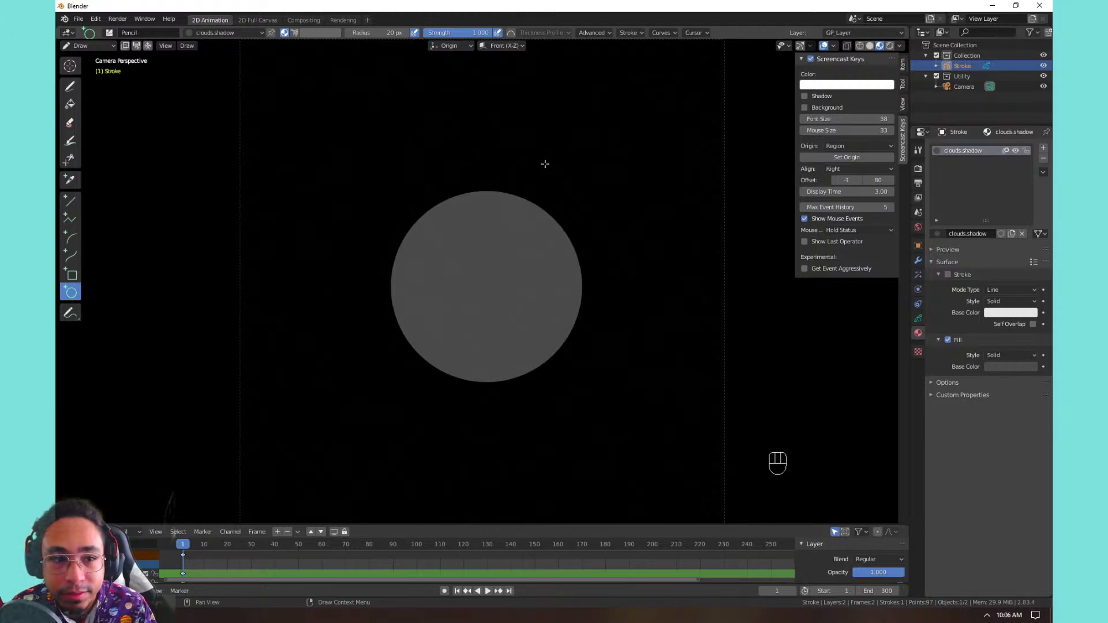
key(Tab)
key(Tab)
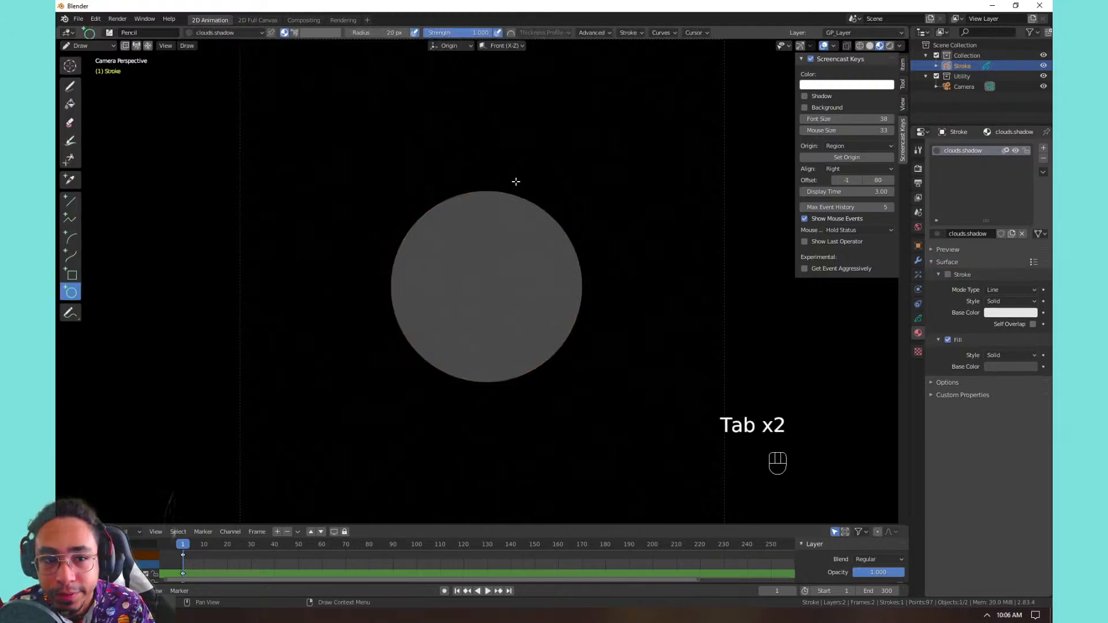
key(Tab)
key(Tab)
Step: Switch to Edit Mode and nudge the circle upward by about 0.06 m in Z
key(Tab)
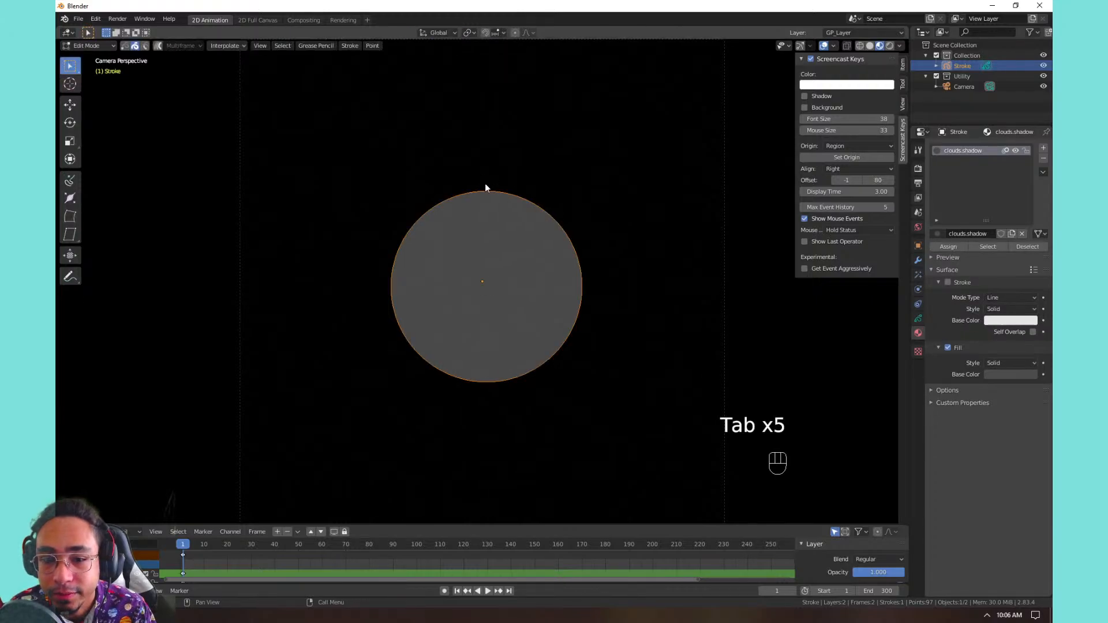
key(g)
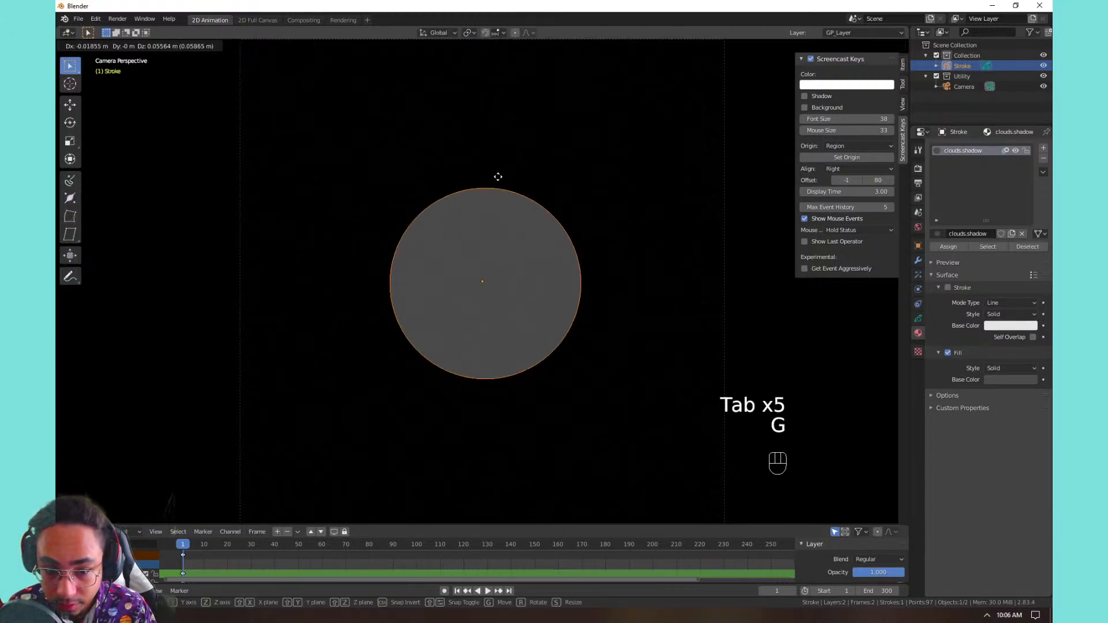
click(498, 176)
Step: Add a second material slot to the Stroke object and fill it with an independent copy of clouds.shadow
click(1044, 148)
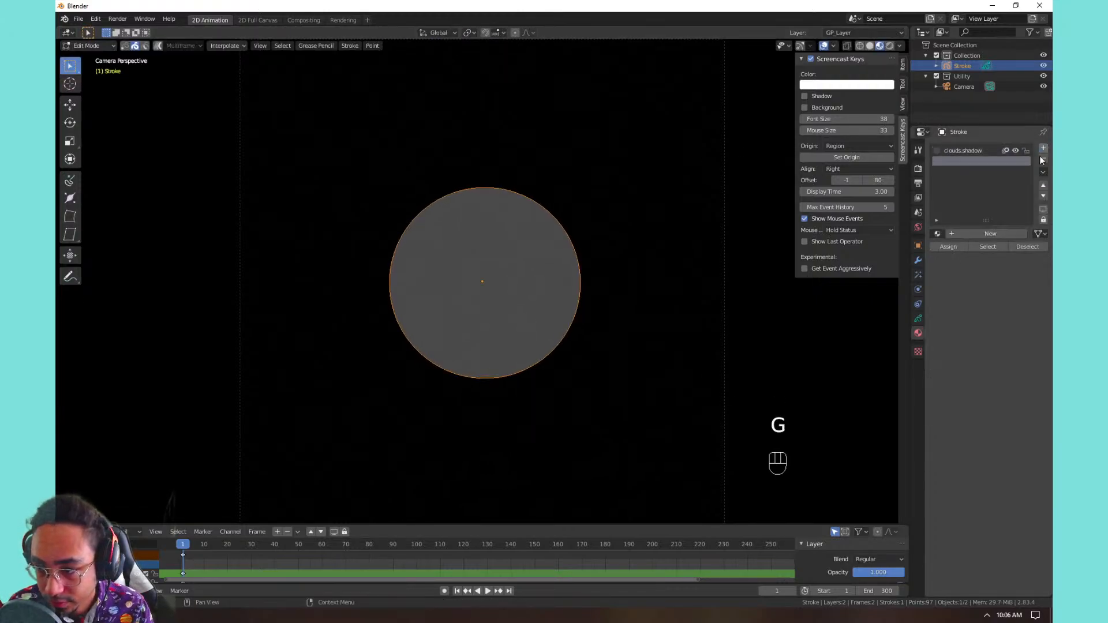
click(937, 234)
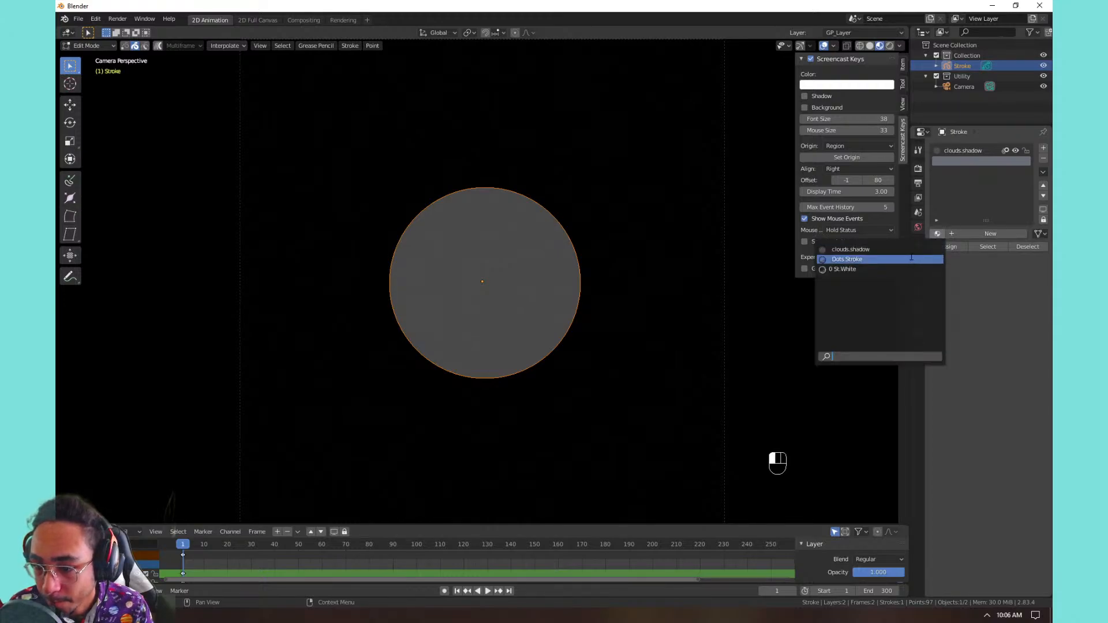
click(926, 249)
click(1012, 233)
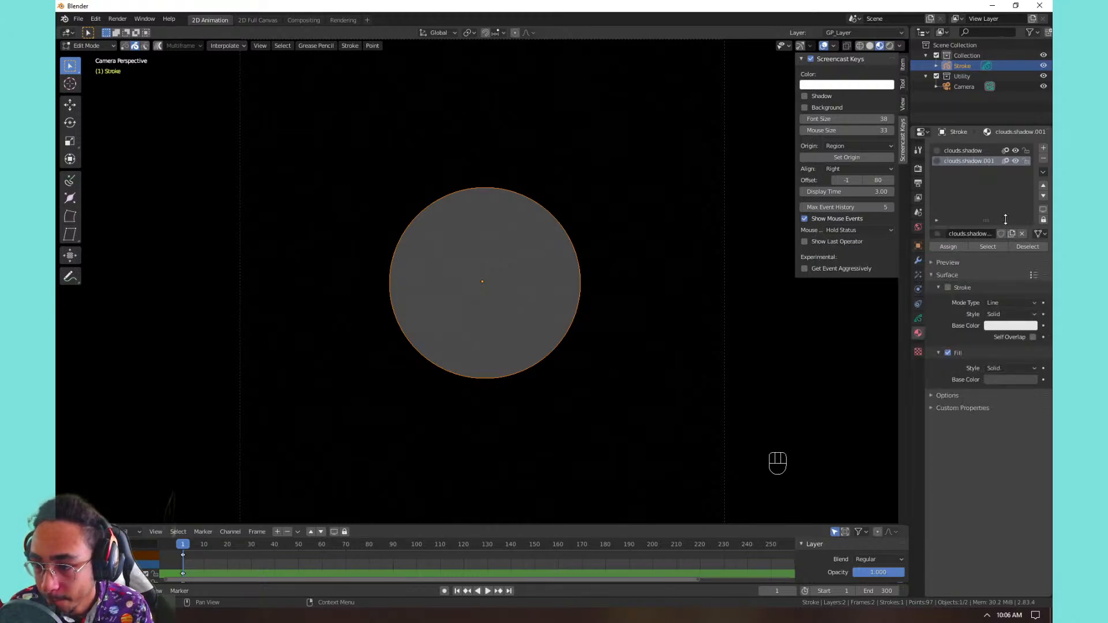
Step: Rename the copied material as clouds.Light and move its slot above clouds.shadow
drag(958, 161, 1053, 169)
key(Right)
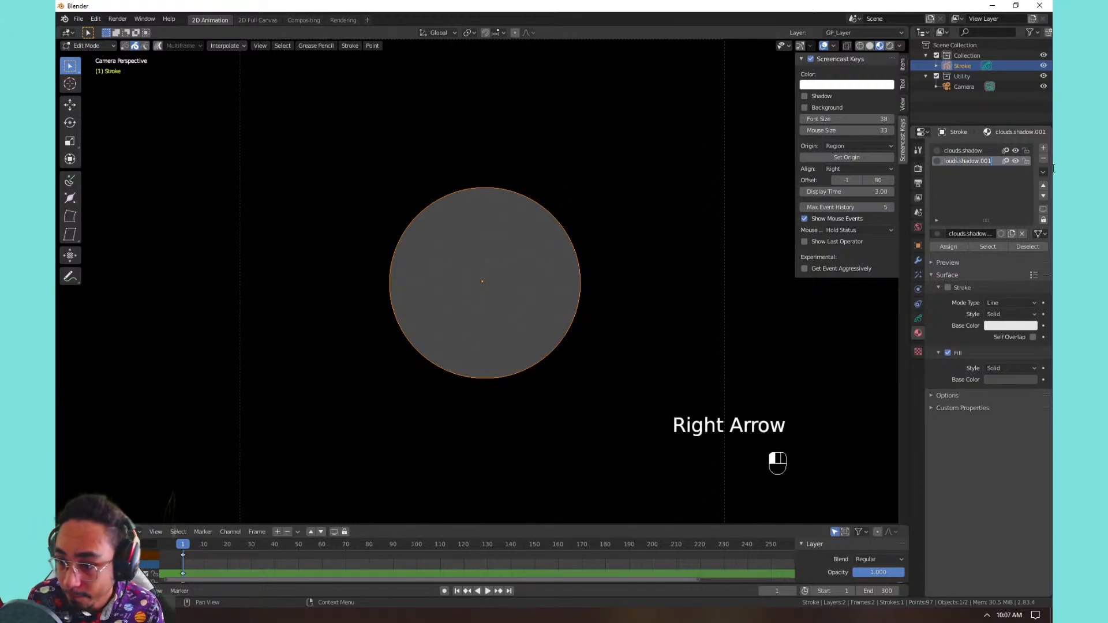
key(BackSpace)
key(BackSpace)
key(BackSpace)
key(BackSpace)
key(BackSpace)
key(BackSpace)
key(BackSpace)
key(BackSpace)
key(BackSpace)
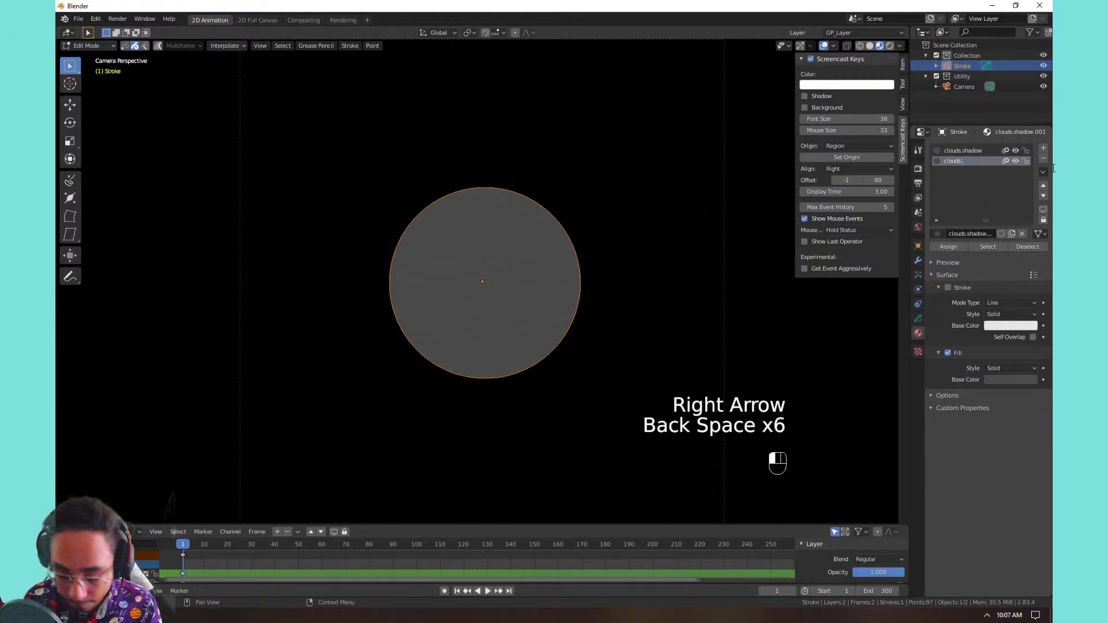
text(Light)
key(Return)
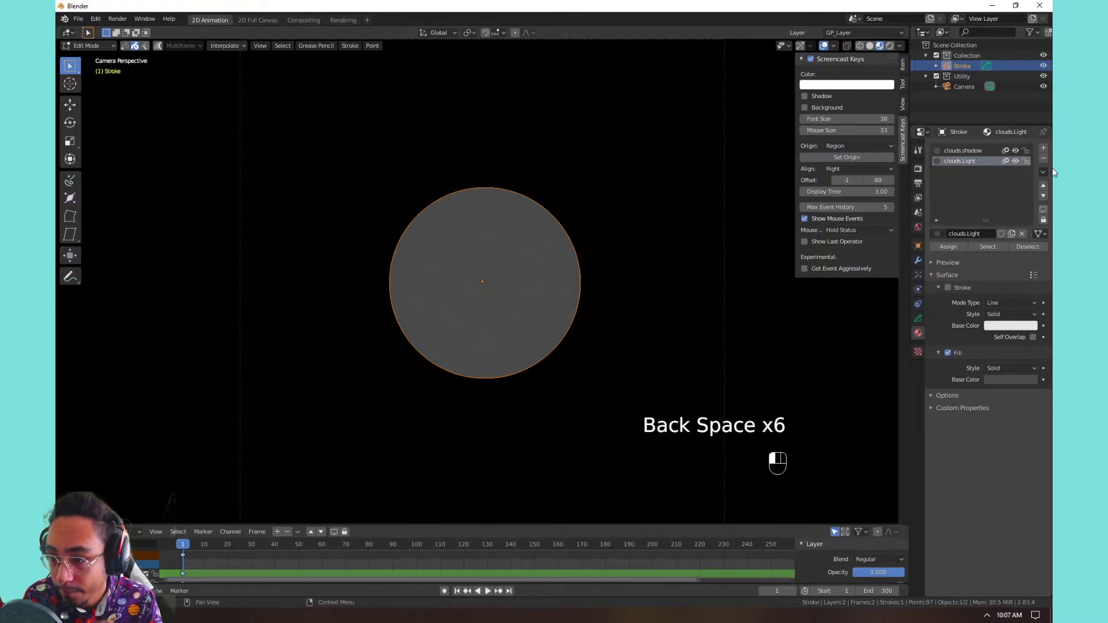
click(1043, 186)
Step: Set the HSV value of the clouds.Light fill base color to 1
click(1021, 325)
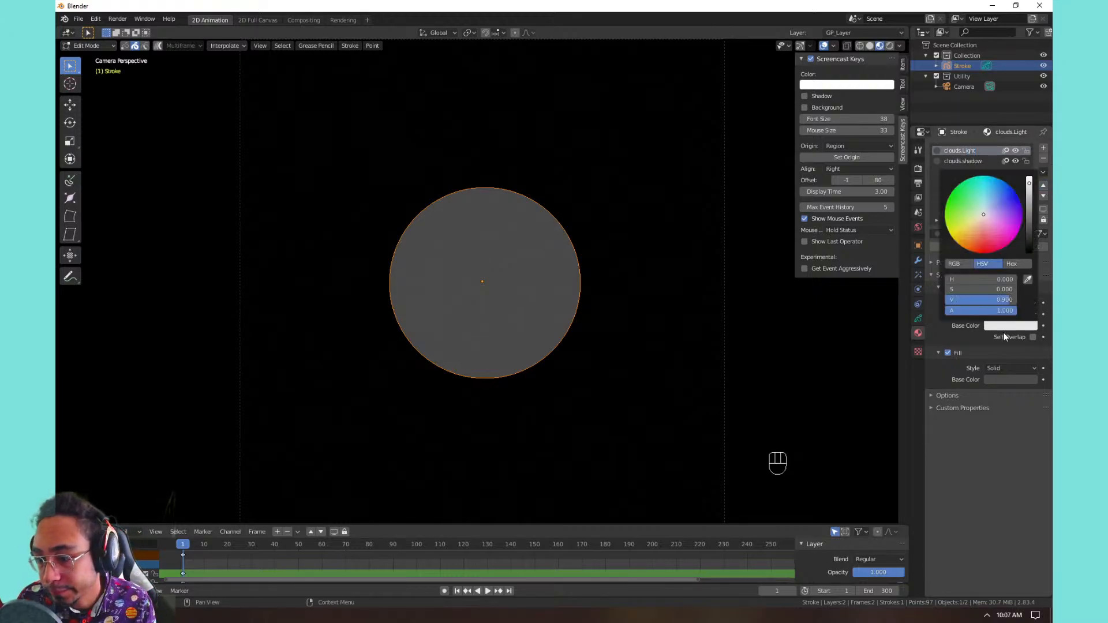
click(1008, 378)
drag(1018, 354, 1001, 356)
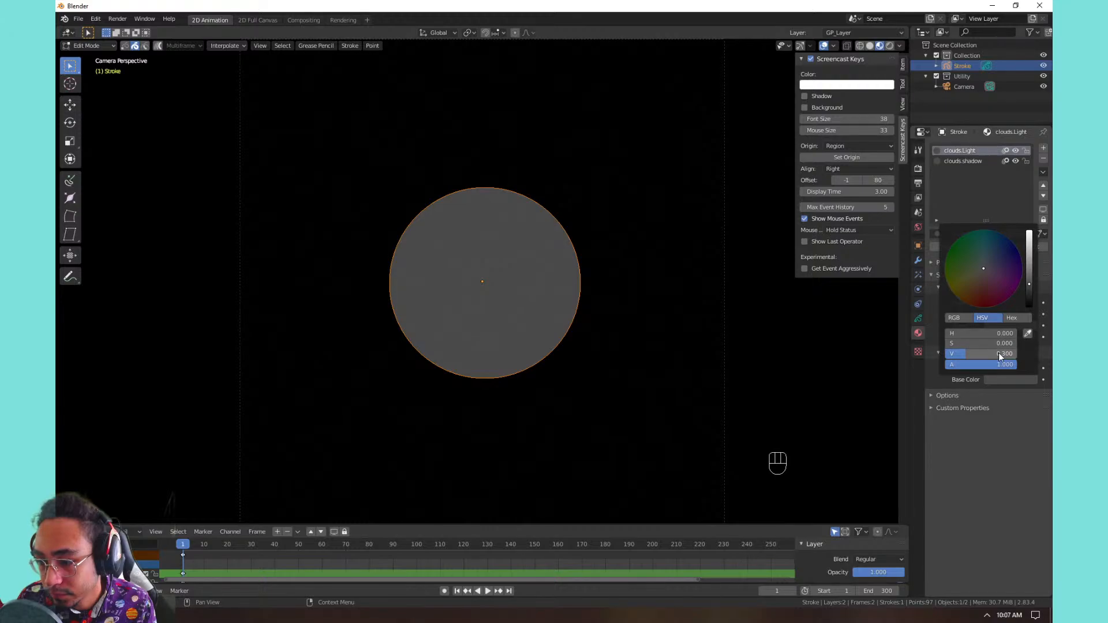
click(1000, 355)
key(BackSpace)
text(1)
key(Return)
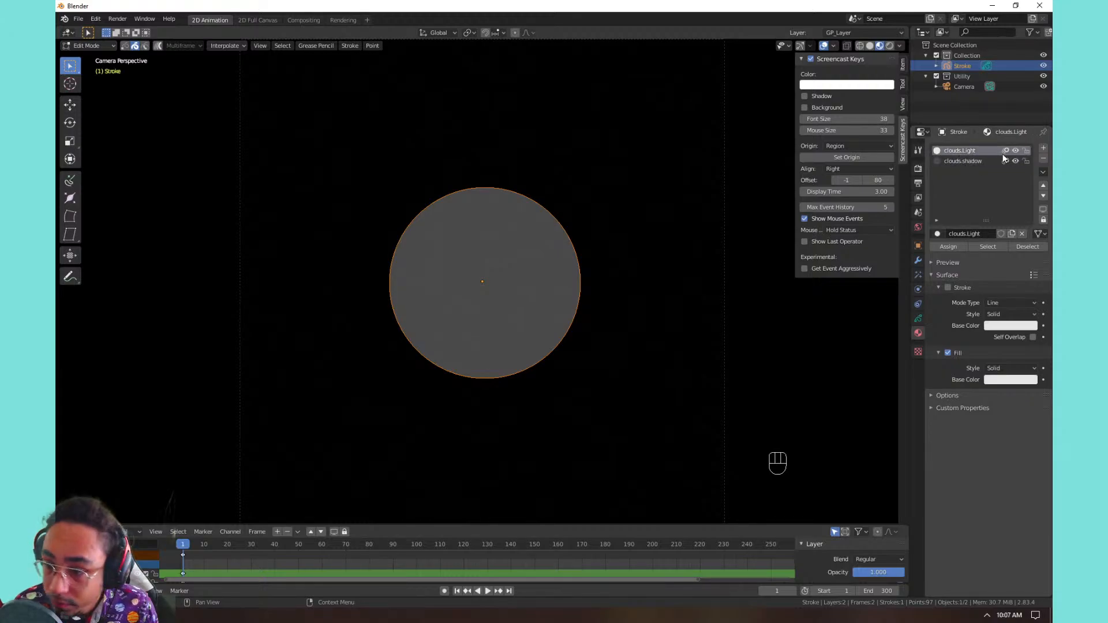
Step: Add an empty third material slot and bring up the list of existing materials for it
click(1043, 148)
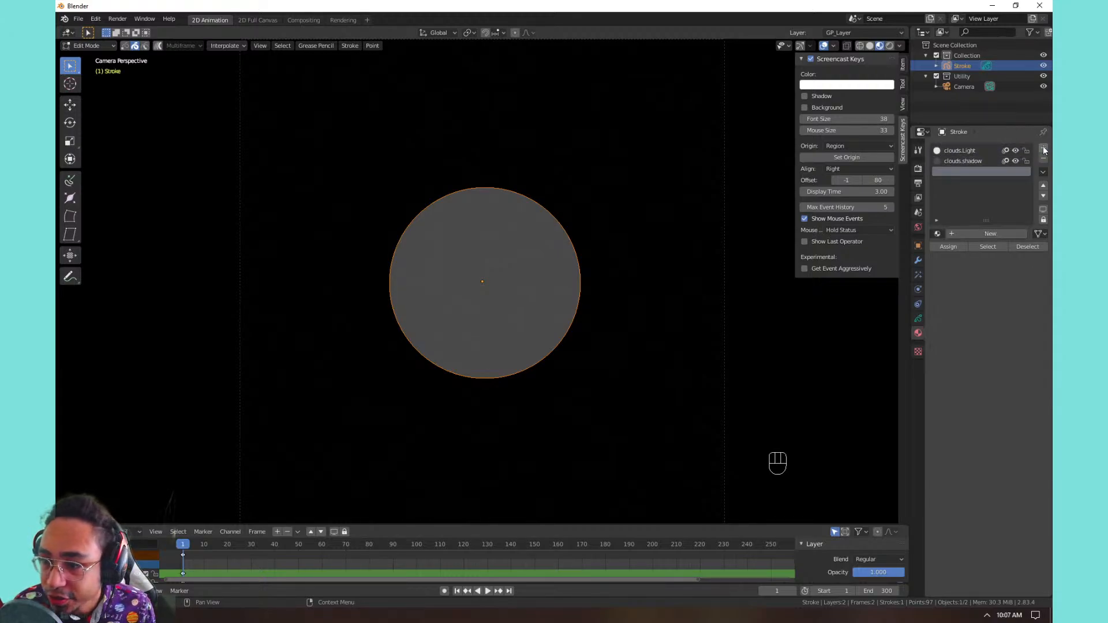
click(938, 234)
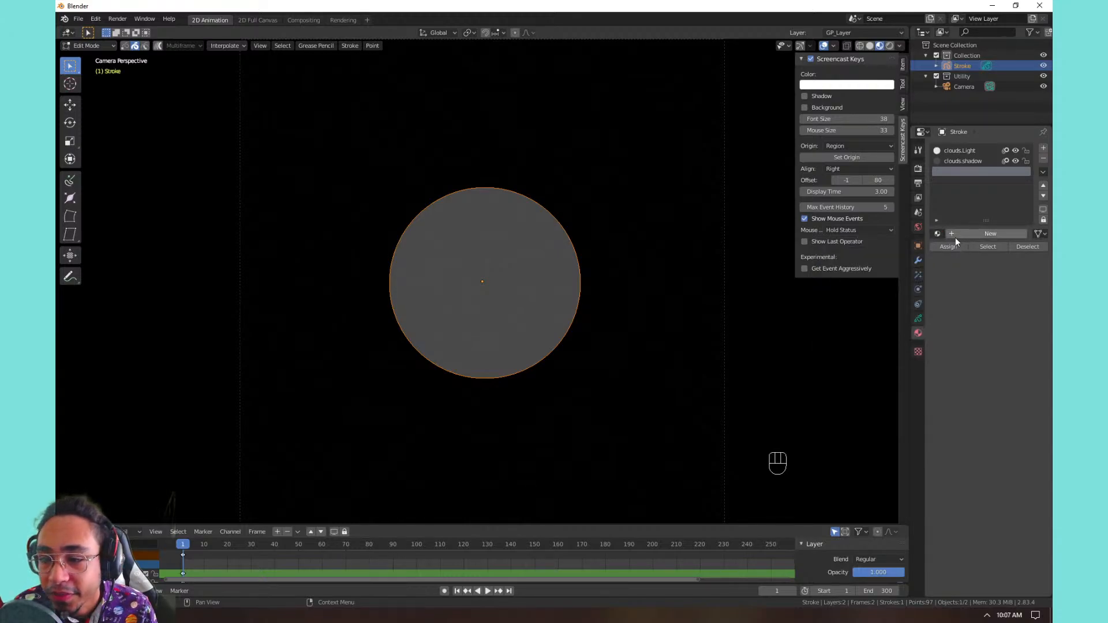
click(937, 233)
Step: Save the project over Sci-Fi_Landscape_v2.blend in the Project Files folder
key(ctrl+s)
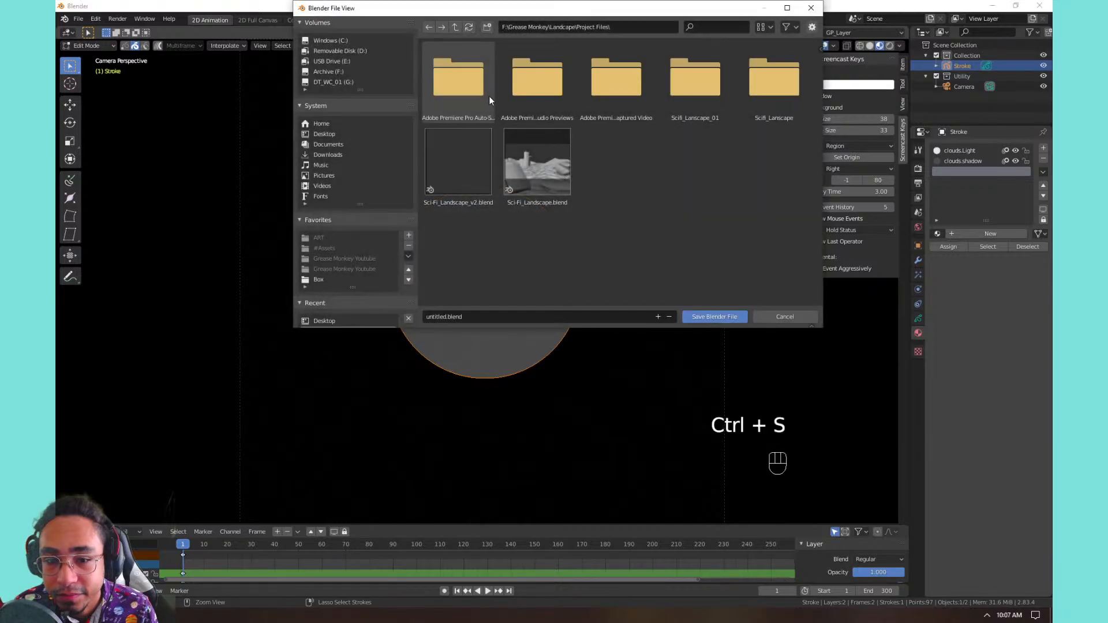
double_click(437, 164)
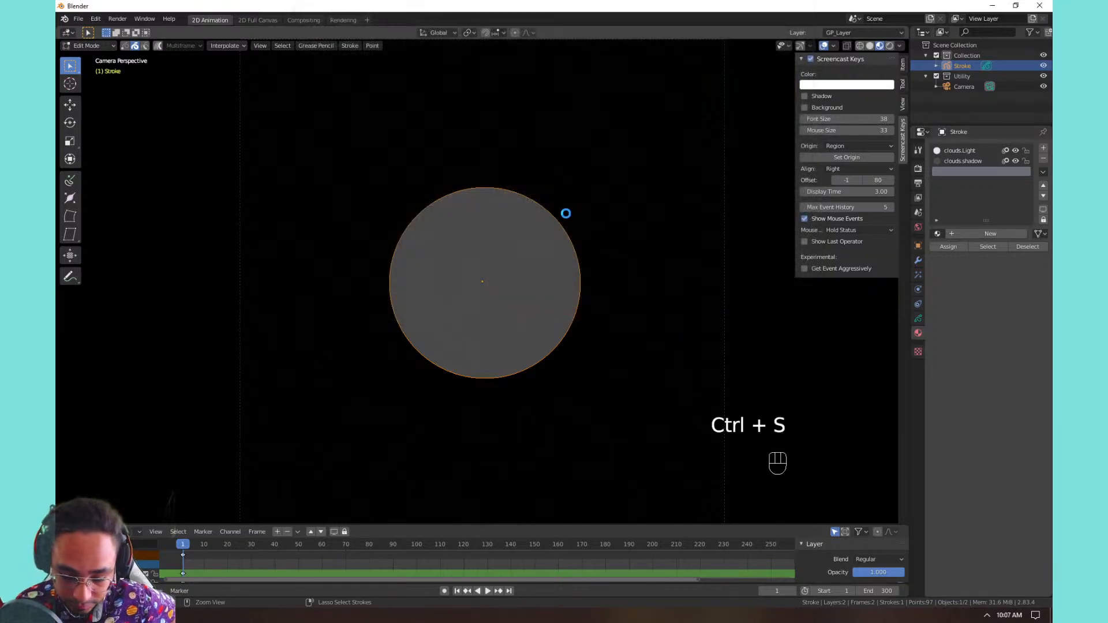
Step: Purge all unused data-blocks from the file
click(78, 19)
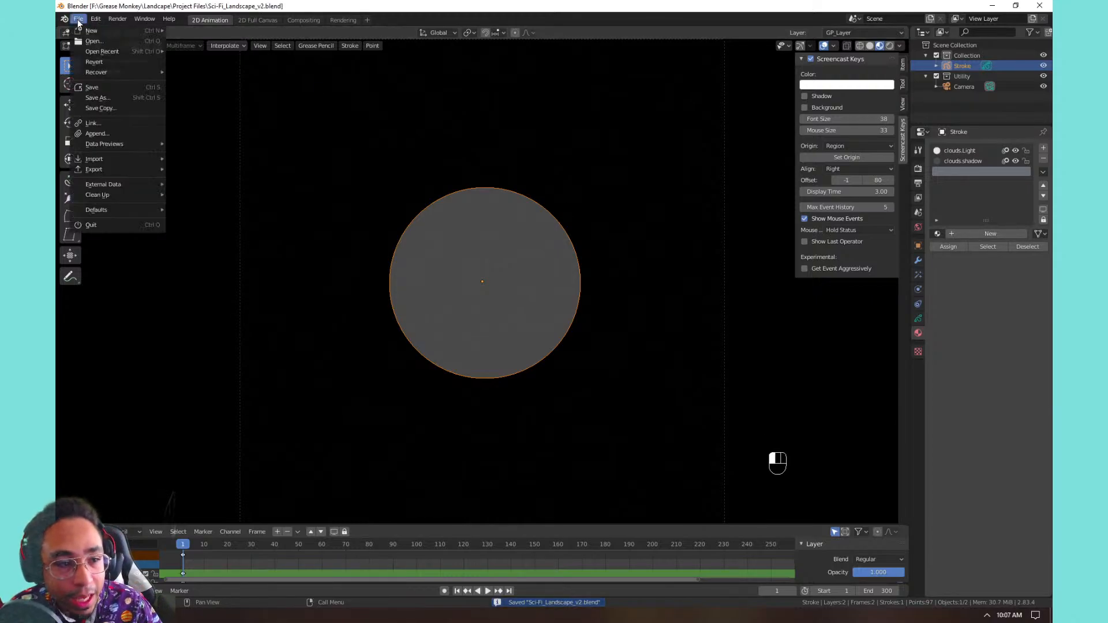
mouse_move(131, 197)
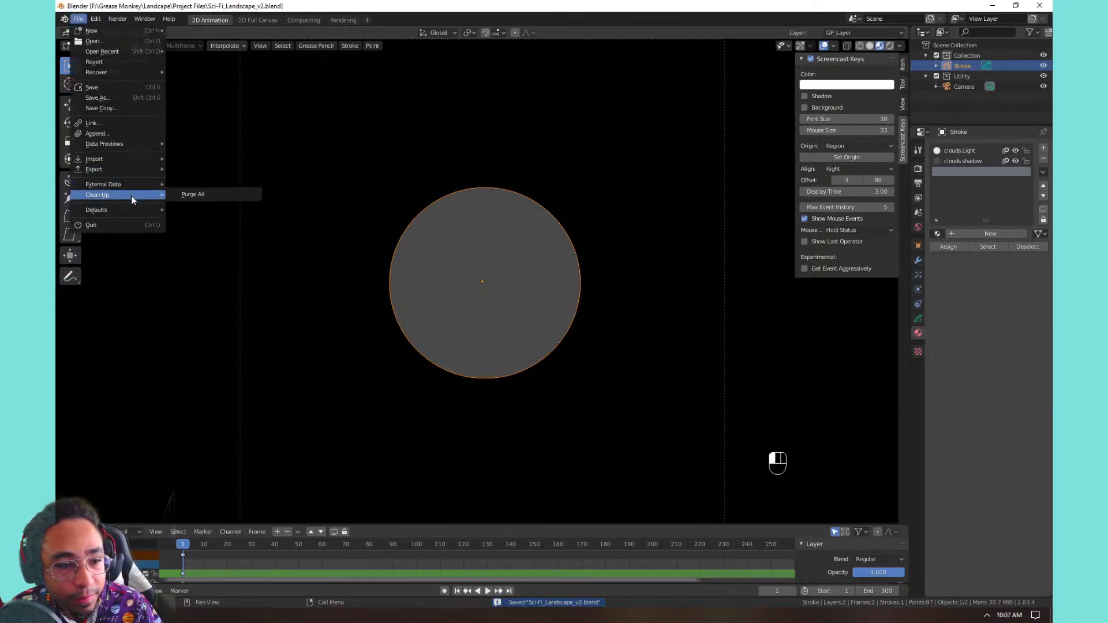
click(178, 195)
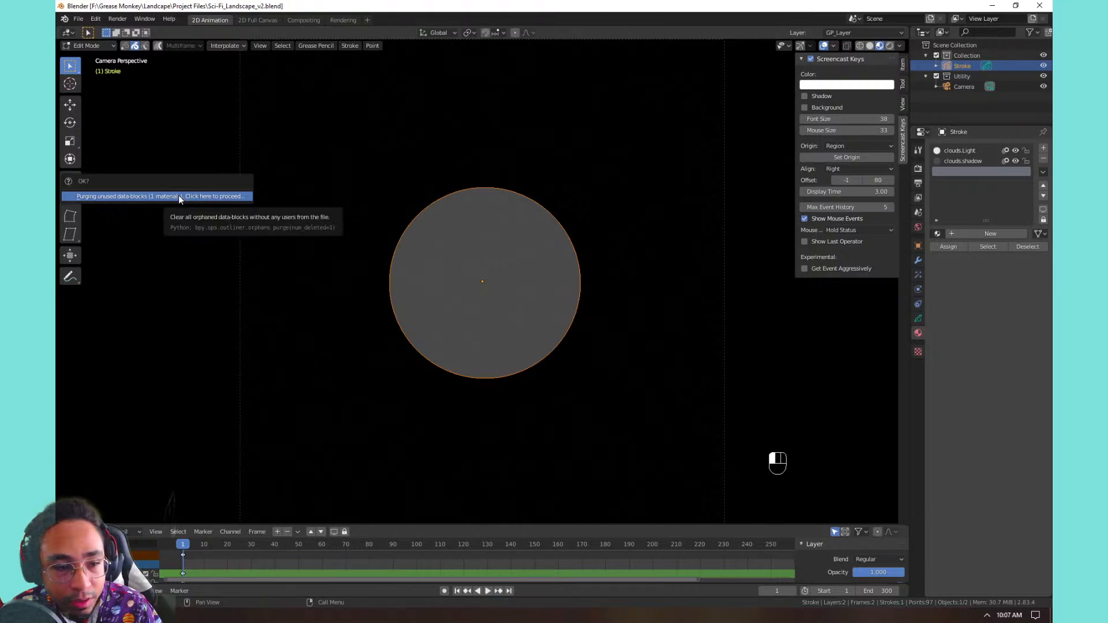
click(178, 196)
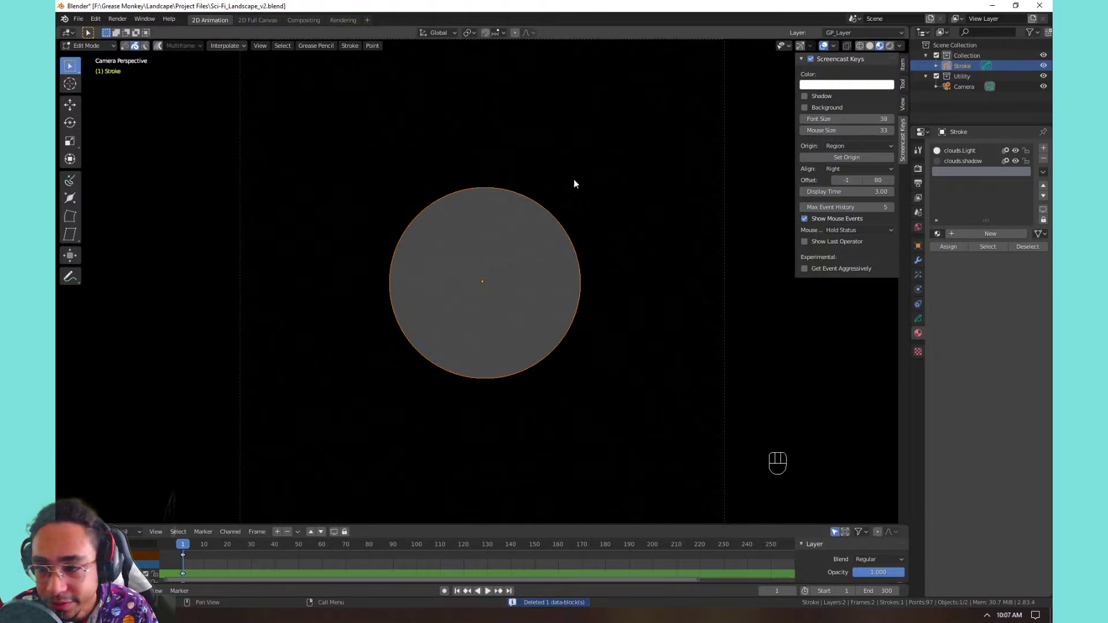
Step: Assign the existing Dots Stroke material to the empty third slot and delete the BG layer from the Stroke object
click(938, 234)
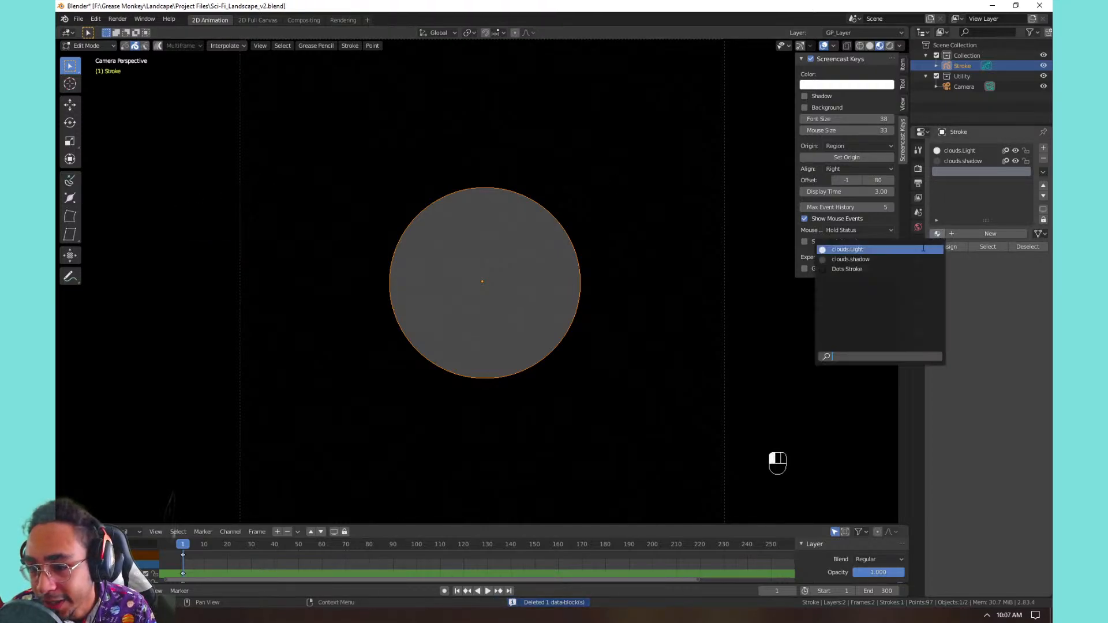
click(887, 270)
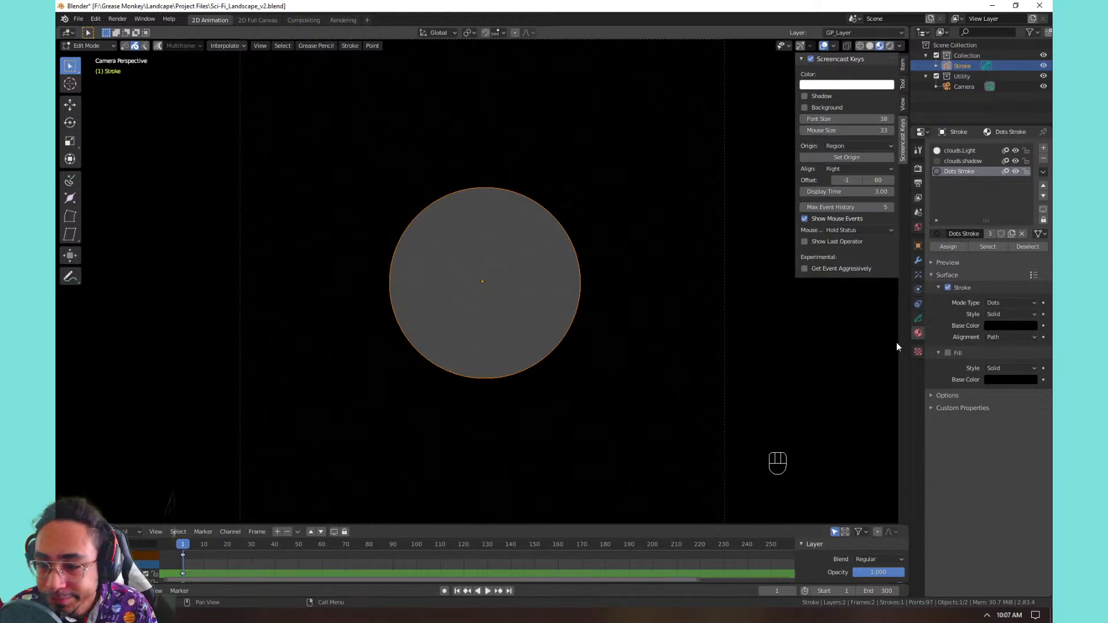
click(918, 319)
click(955, 191)
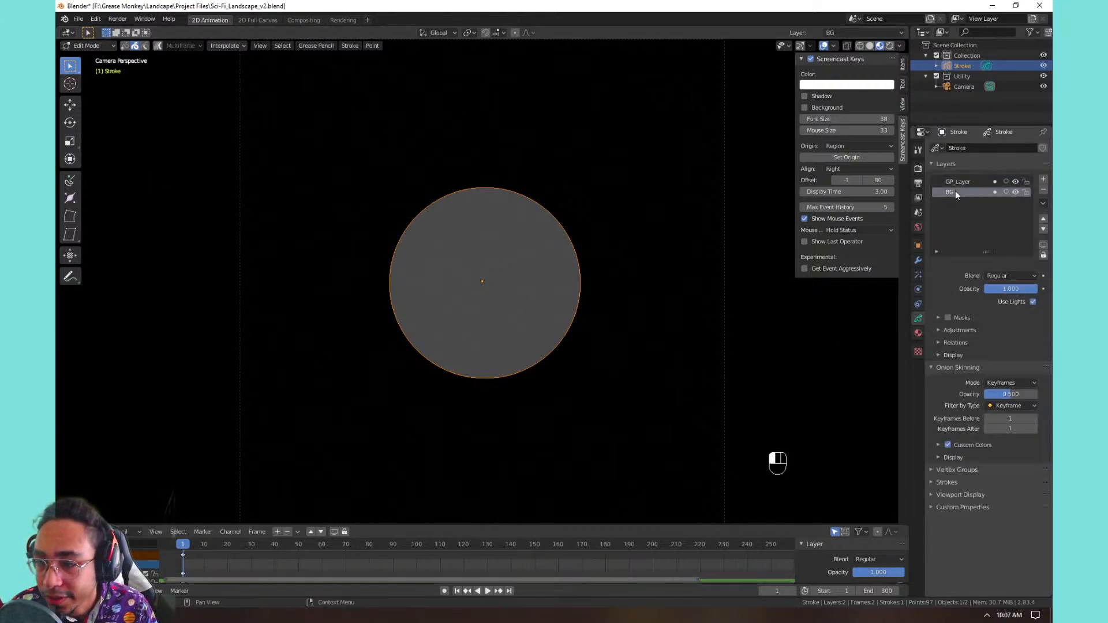
click(1043, 189)
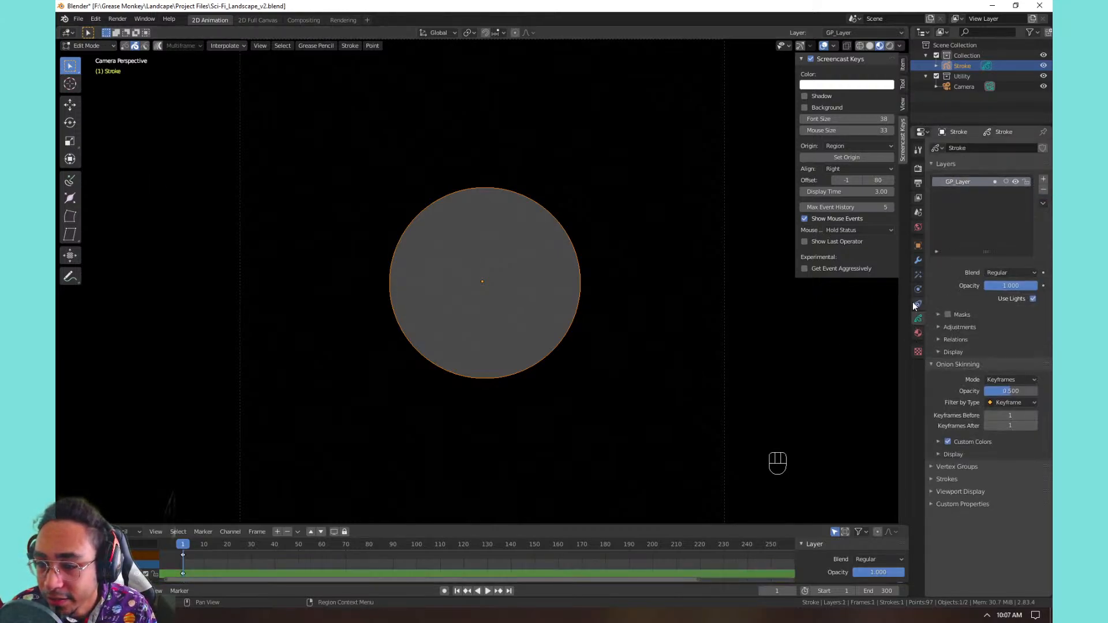
Step: Unlink the Dots Stroke material from the third slot with its users set to zero, and save the file
click(918, 333)
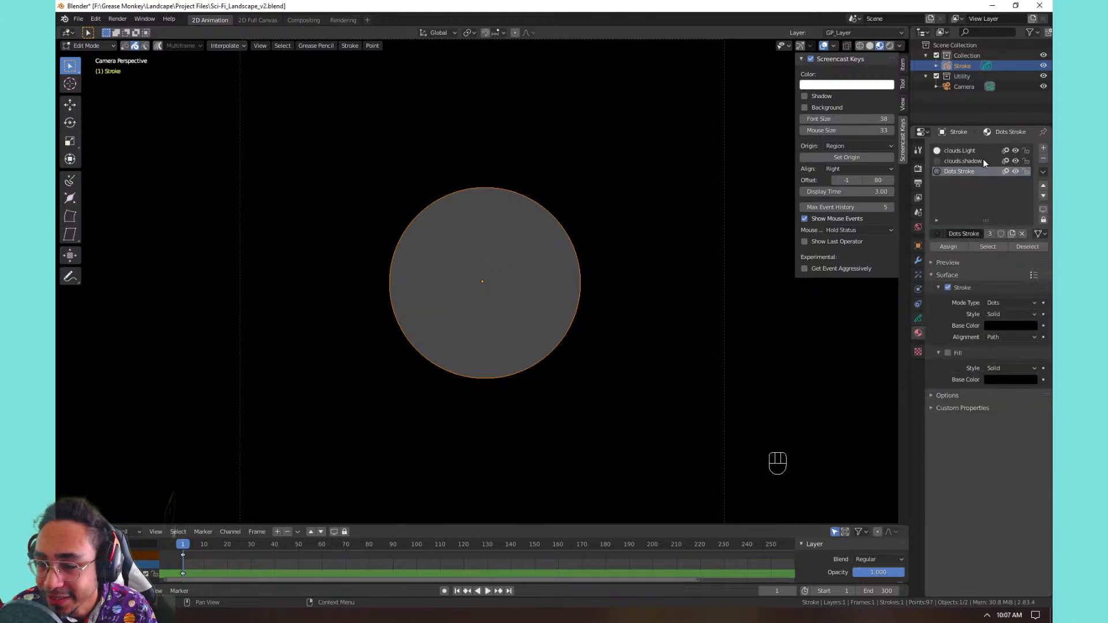
key(shift)
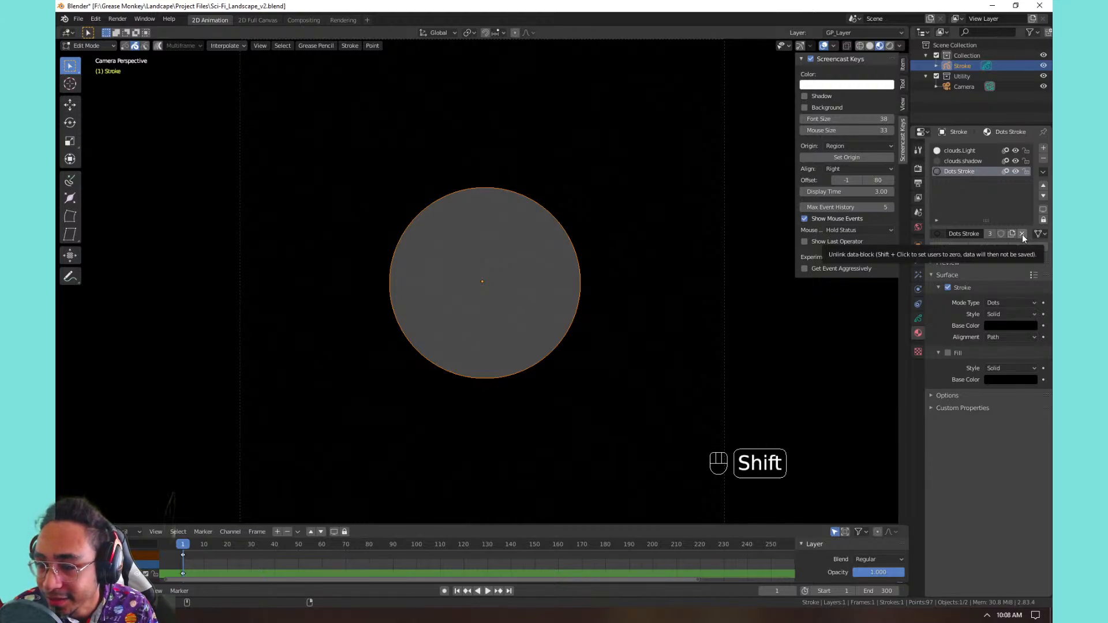
shift+click(1023, 234)
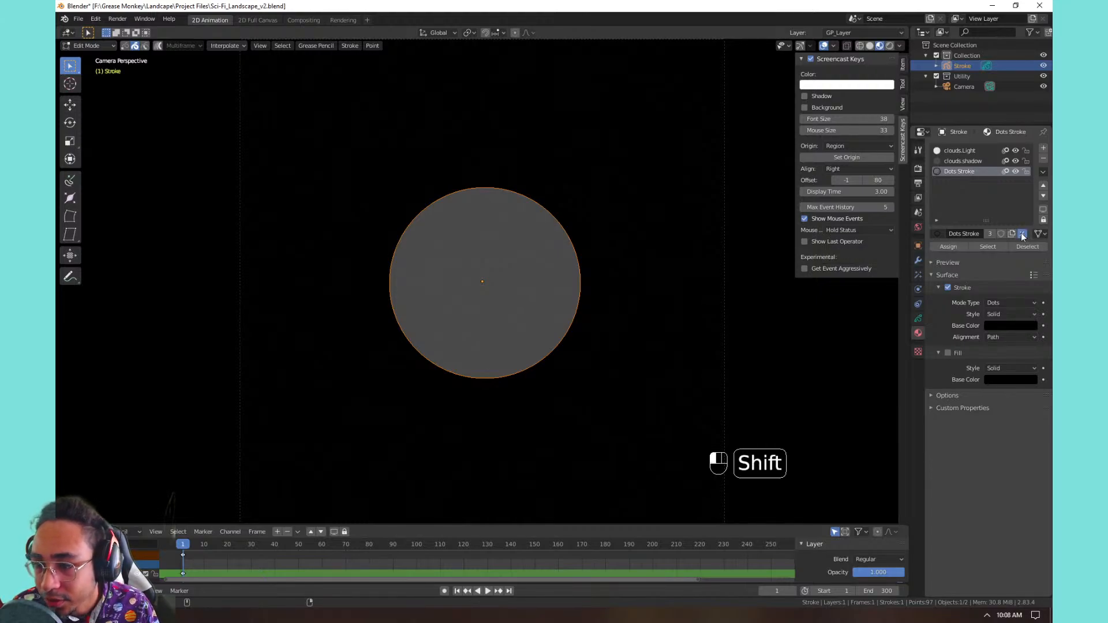
key(ctrl+s)
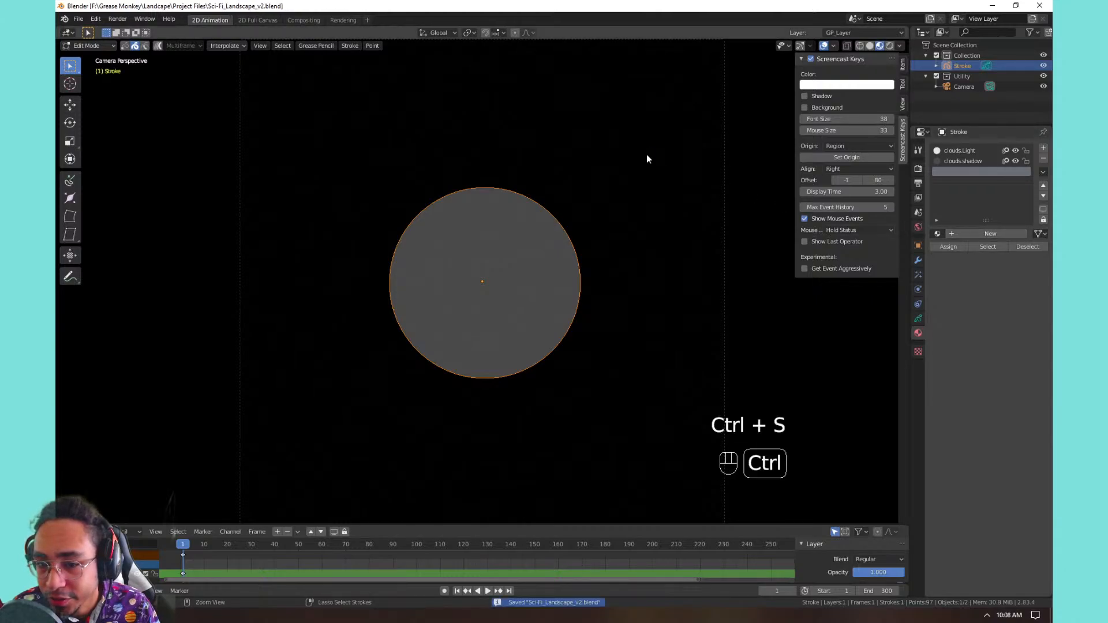
Step: Reopen the recent file Sci-Fi_Landscape_v2.blend and check which existing materials are available for the empty slot
click(937, 234)
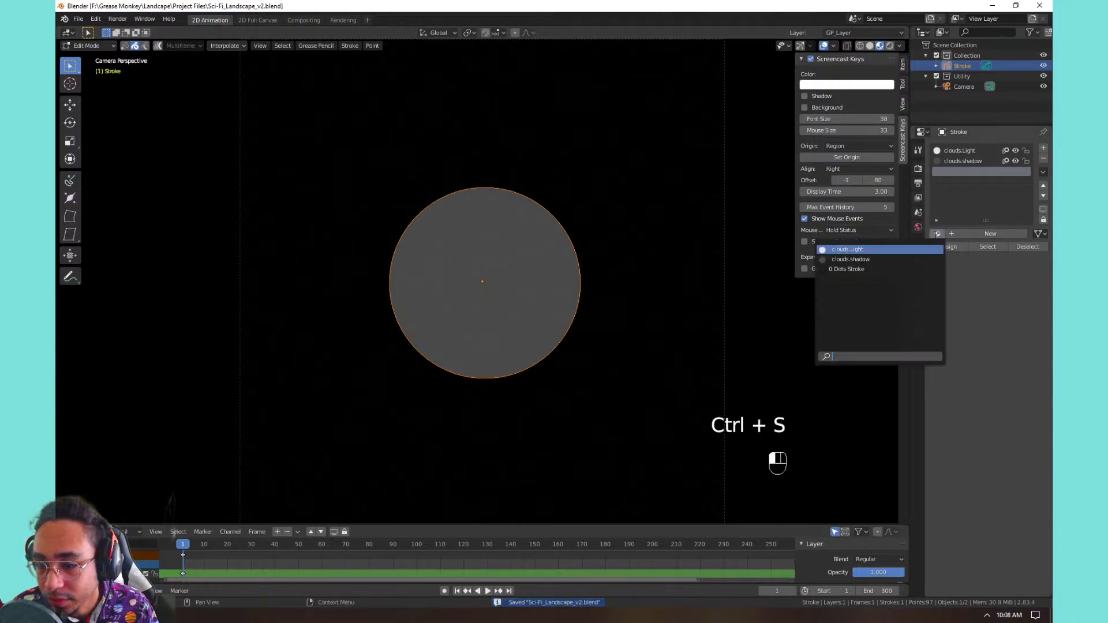
click(77, 18)
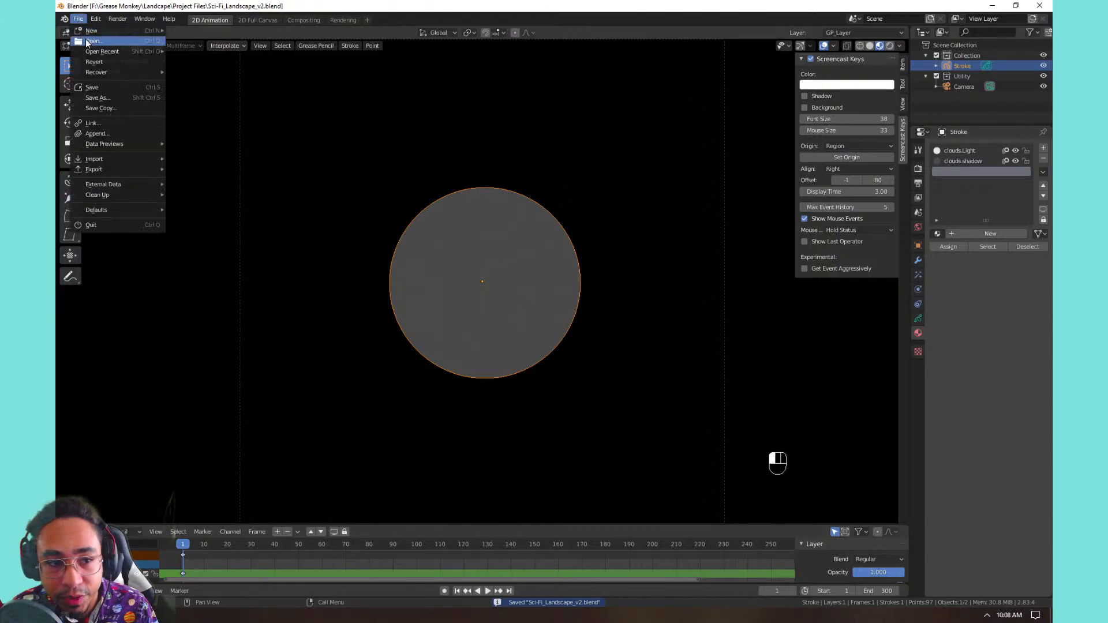
mouse_move(127, 52)
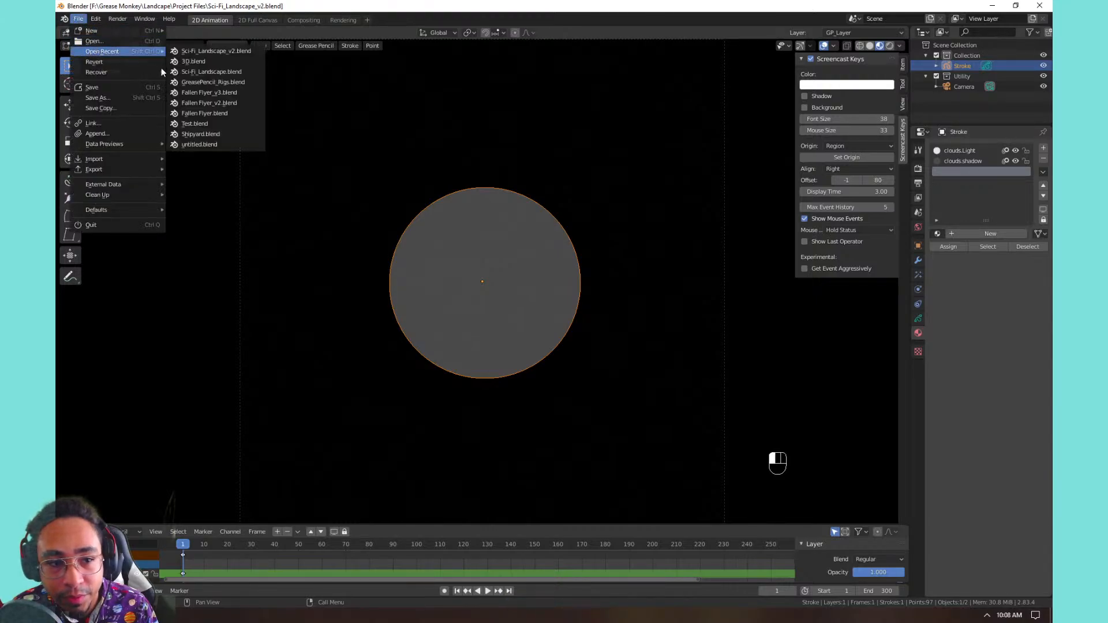
click(203, 53)
click(939, 234)
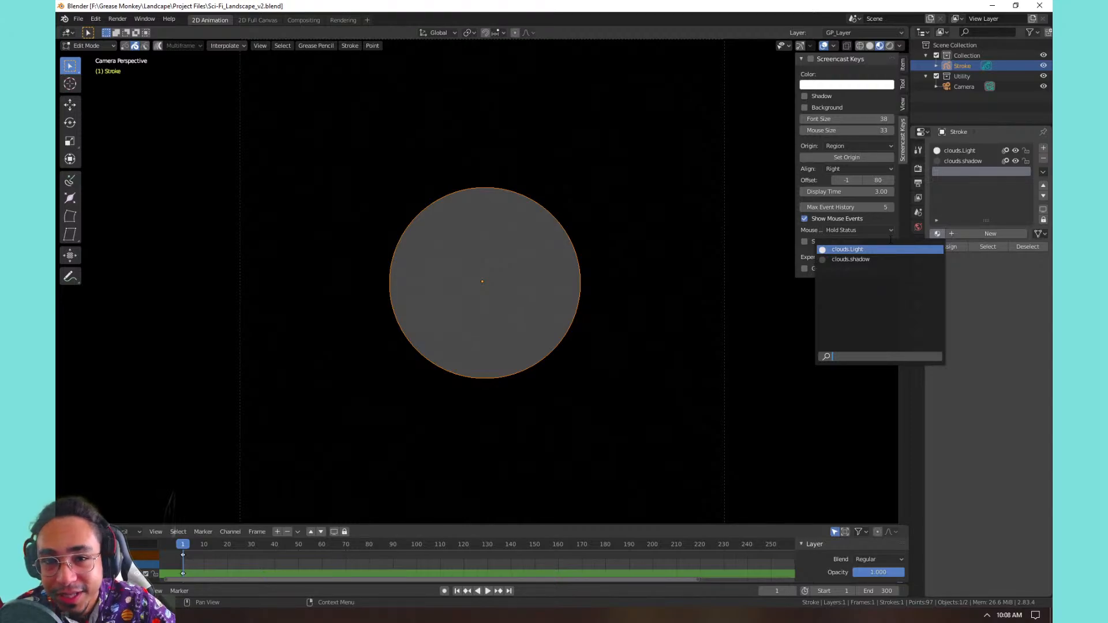
Step: Try to purge the unused data-blocks of the reopened file
click(78, 19)
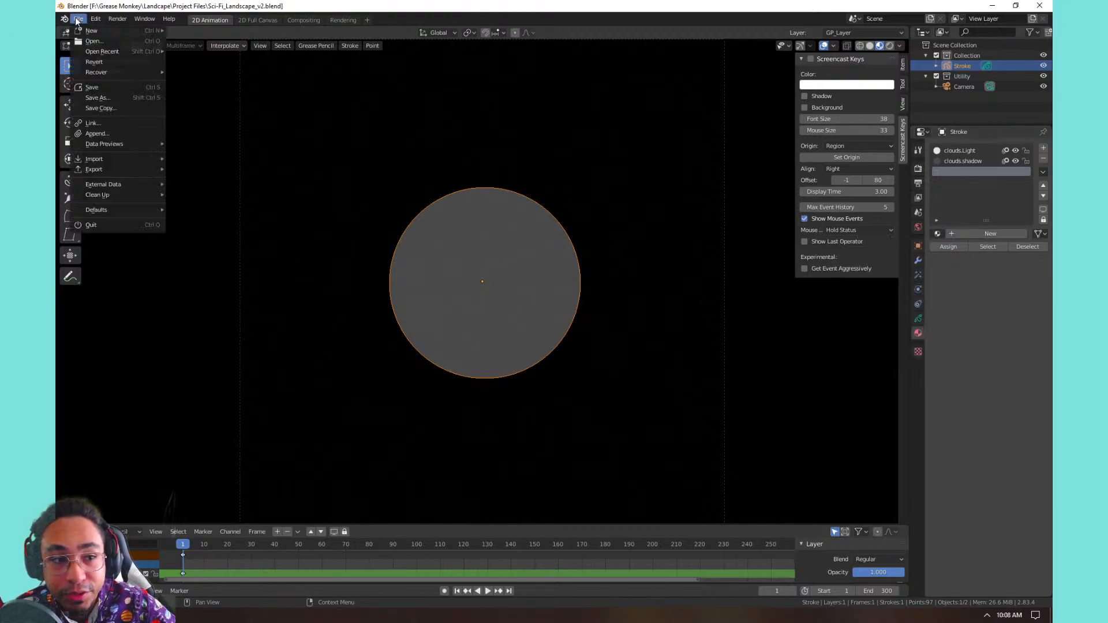
mouse_move(129, 200)
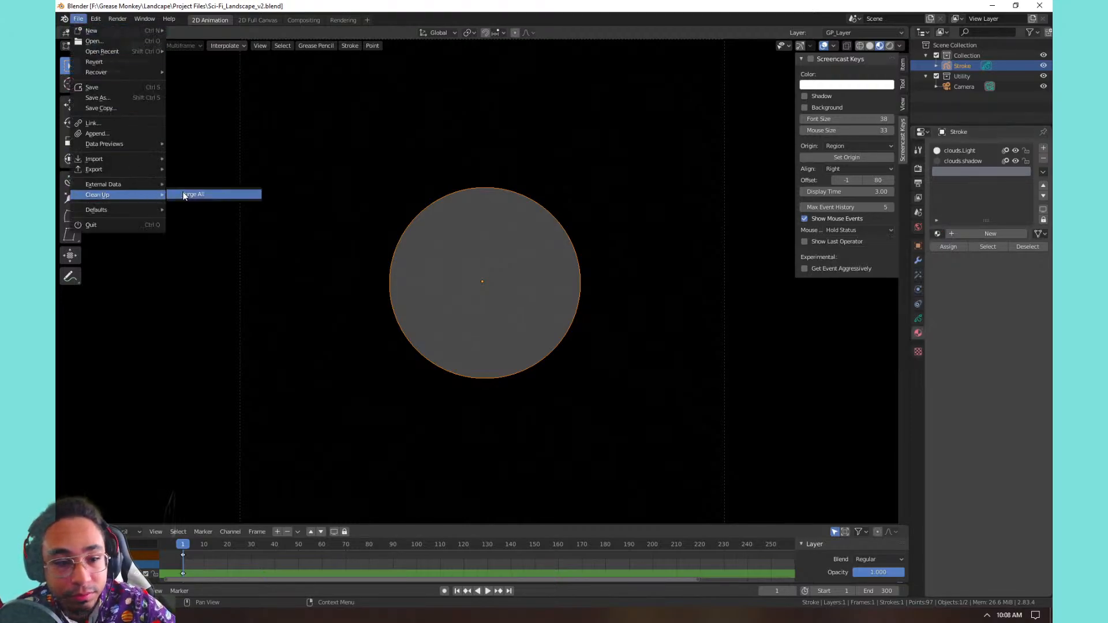
click(213, 188)
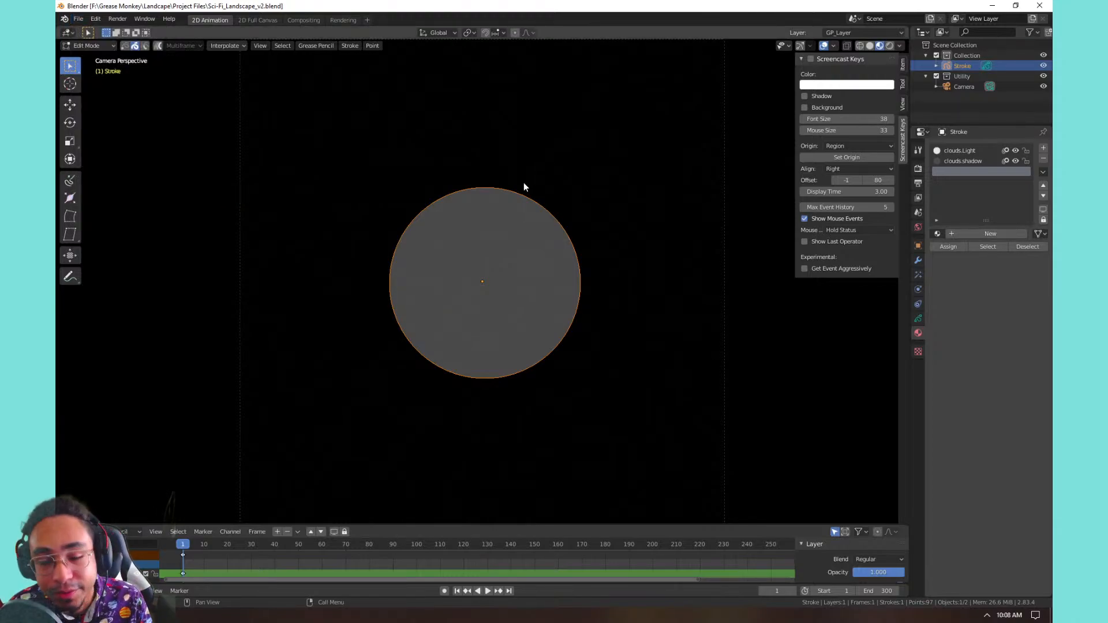
Step: Move the circle stroke slightly down and to the left in Edit Mode
key(Tab)
key(Tab)
key(g)
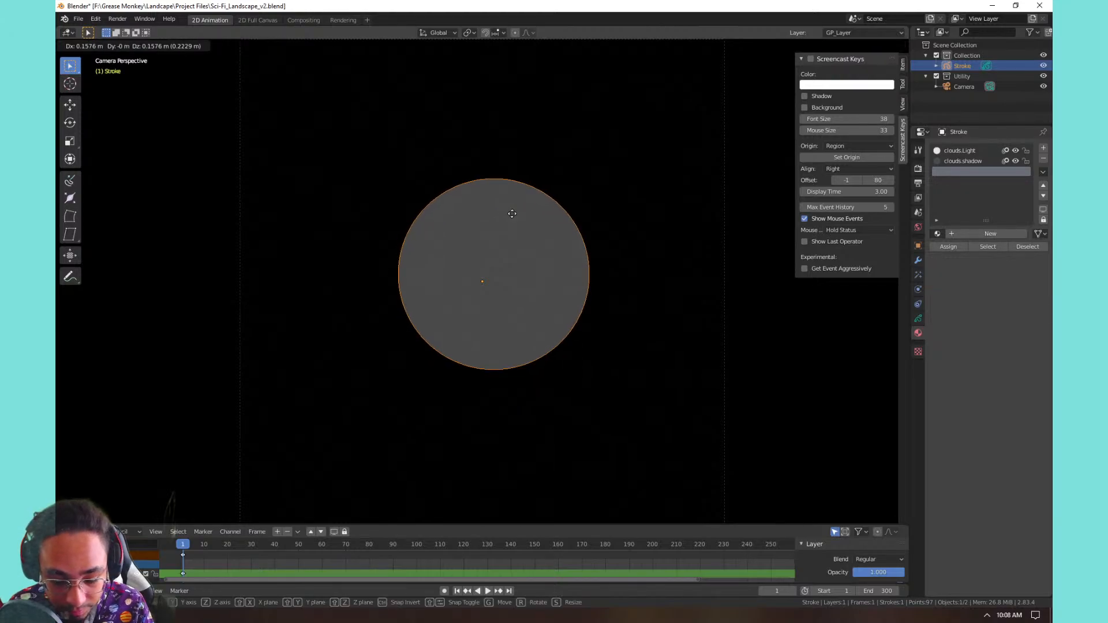
click(493, 235)
Step: Remove the empty third material slot and make clouds.Light the active material
click(1043, 159)
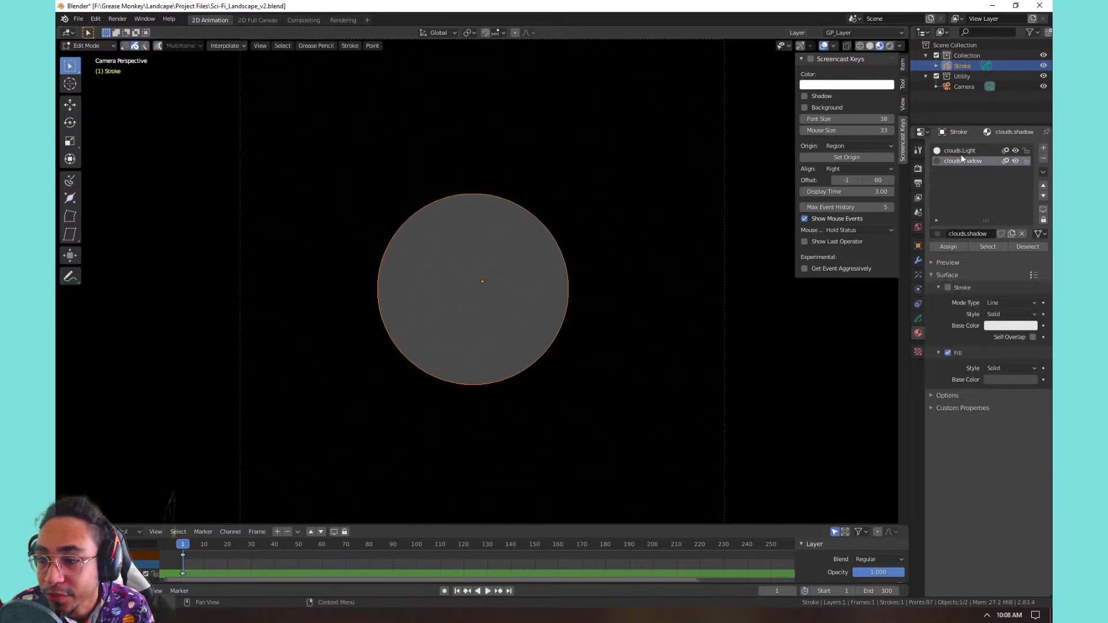
click(960, 150)
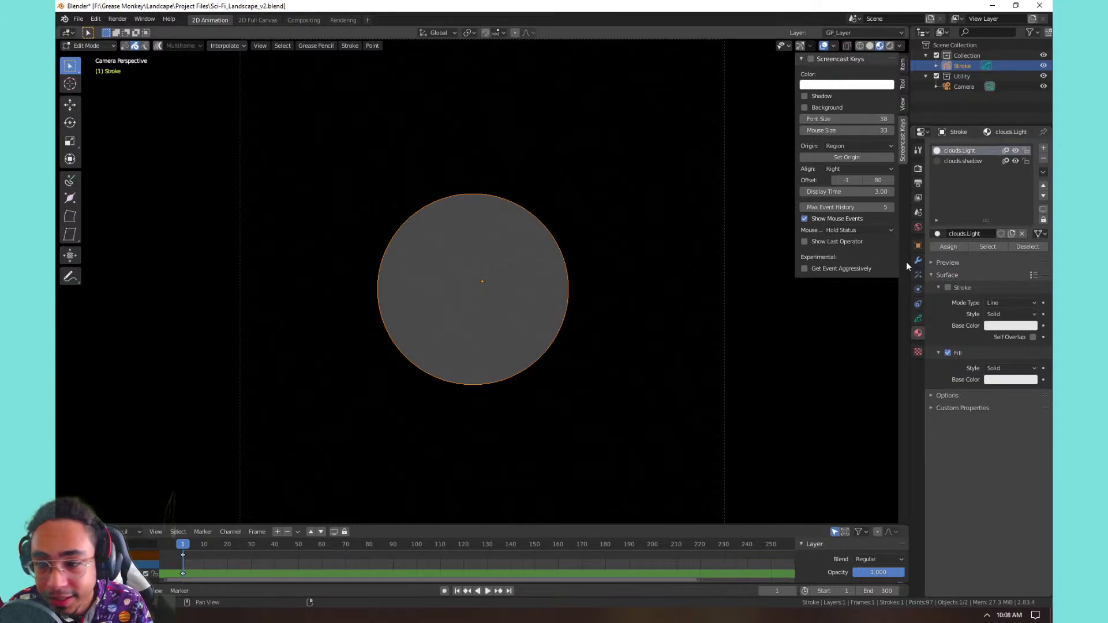
Step: Rename the Stroke object's GP_Layer as Clouds Shadow
click(917, 318)
double_click(960, 181)
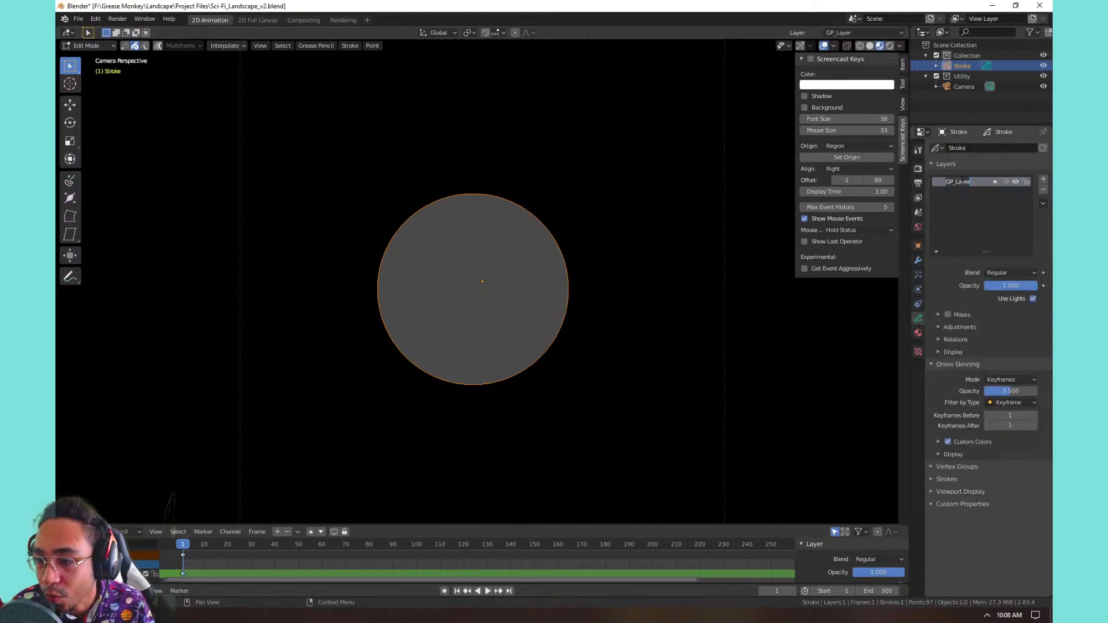
text(Clouds)
key(Return)
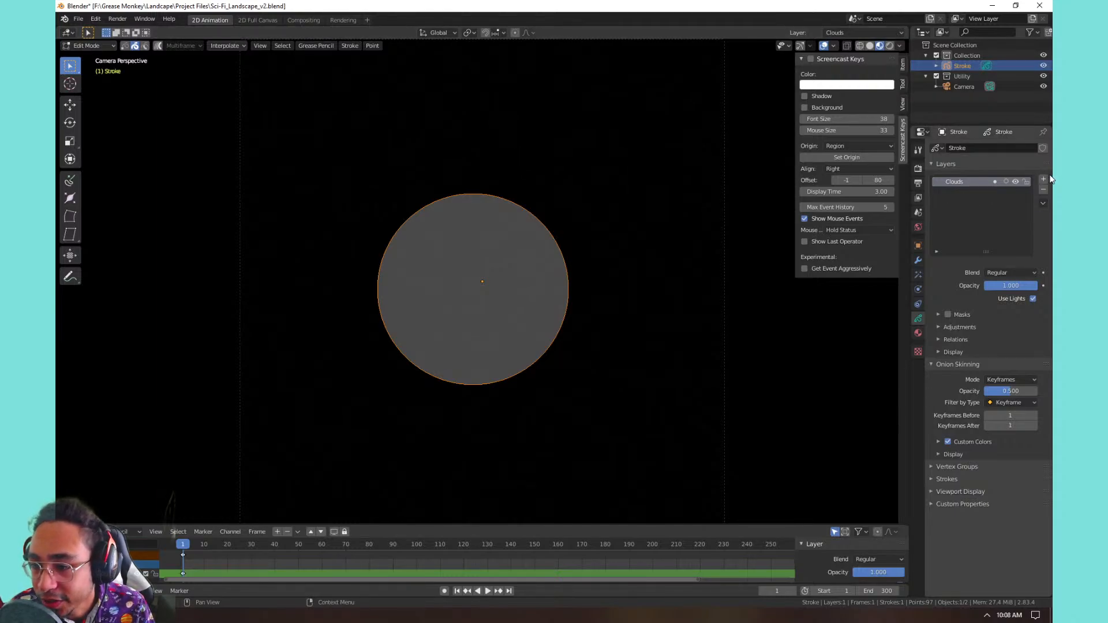
key(Return)
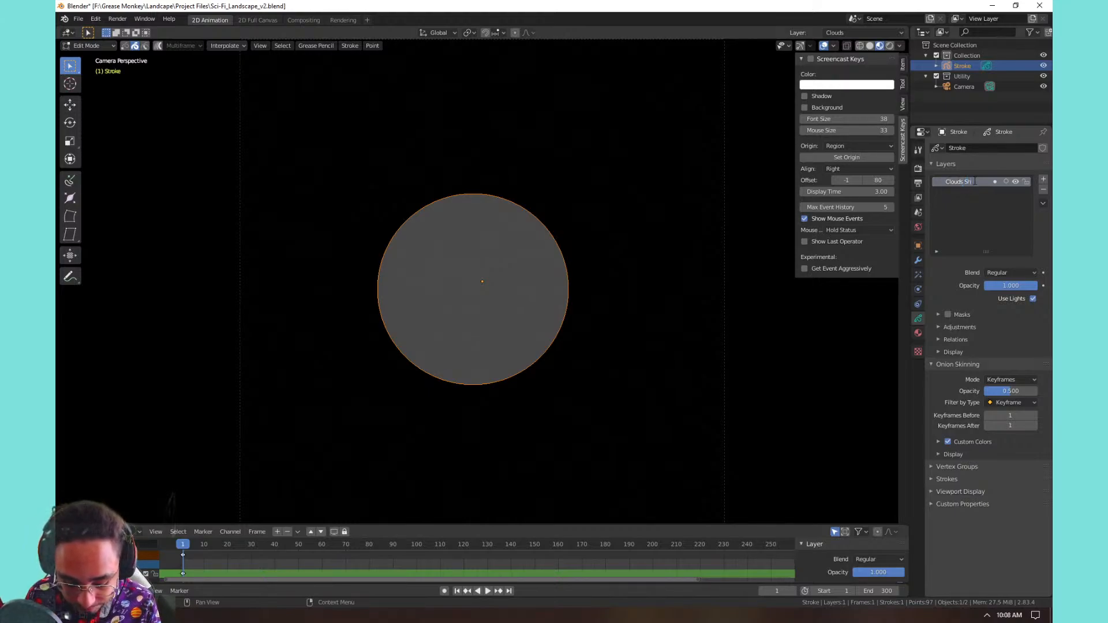
text(adow)
key(Return)
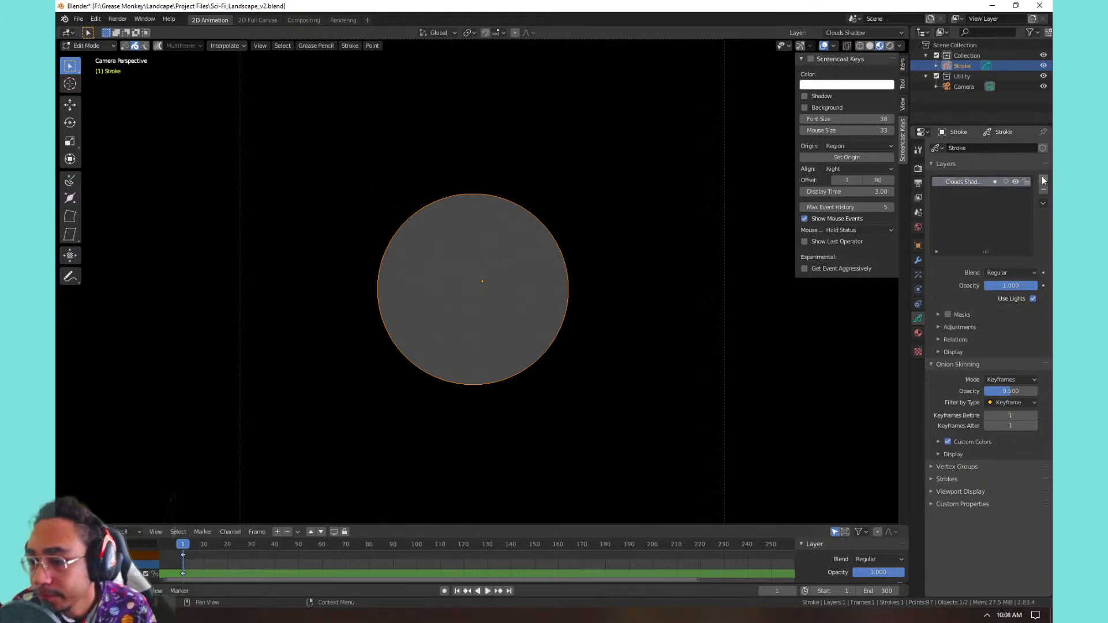
Step: Add a new layer above Clouds Shadow and name it Cloud light
click(1043, 179)
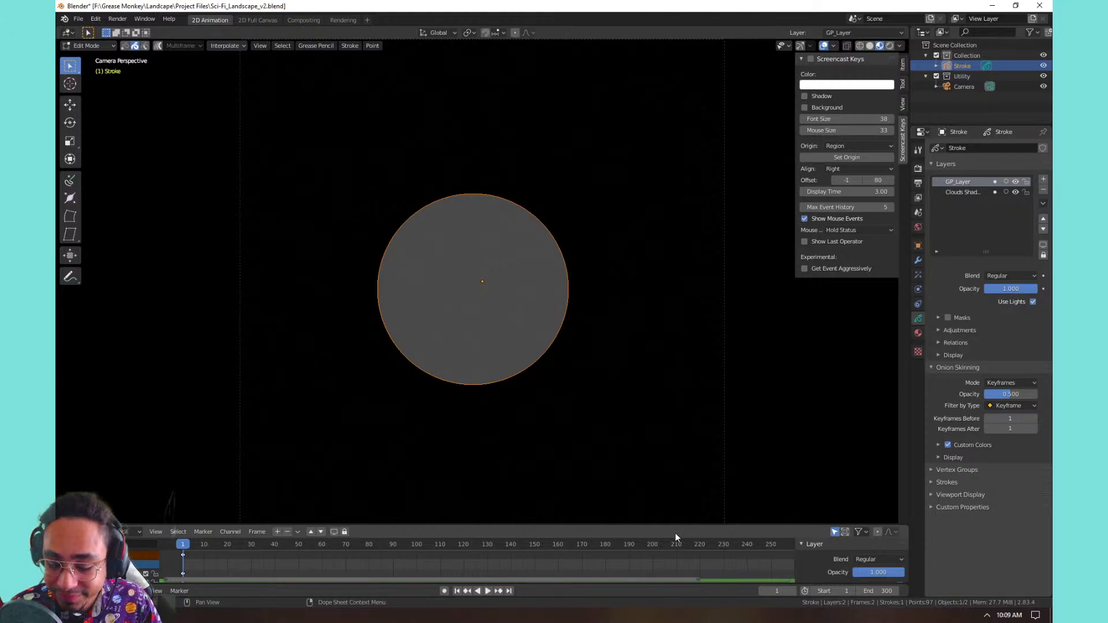
click(970, 182)
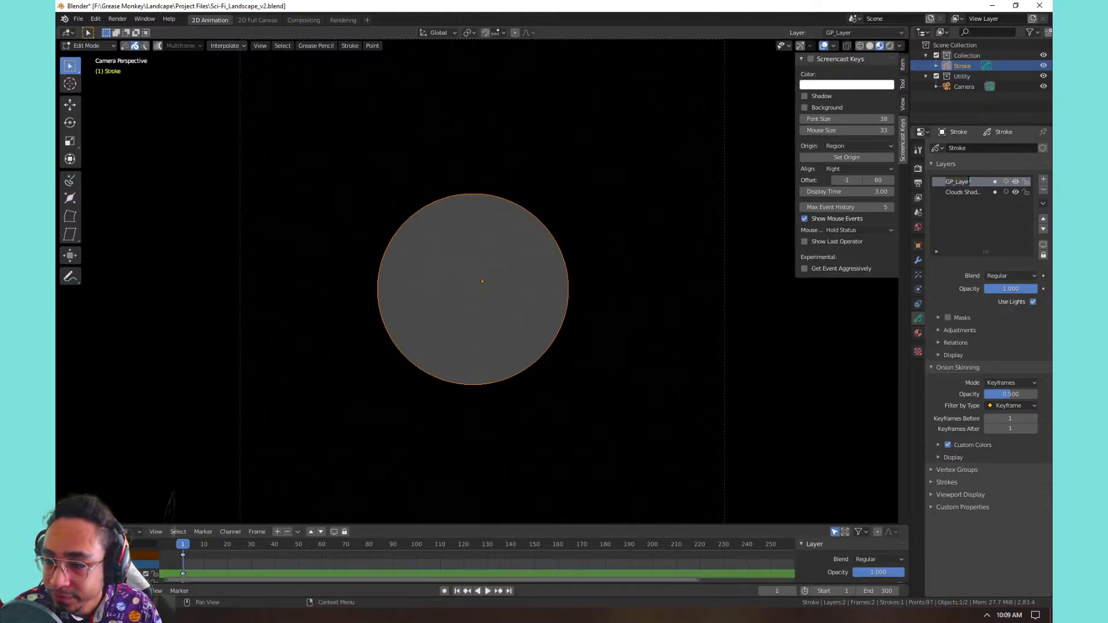
double_click(970, 181)
text(C)
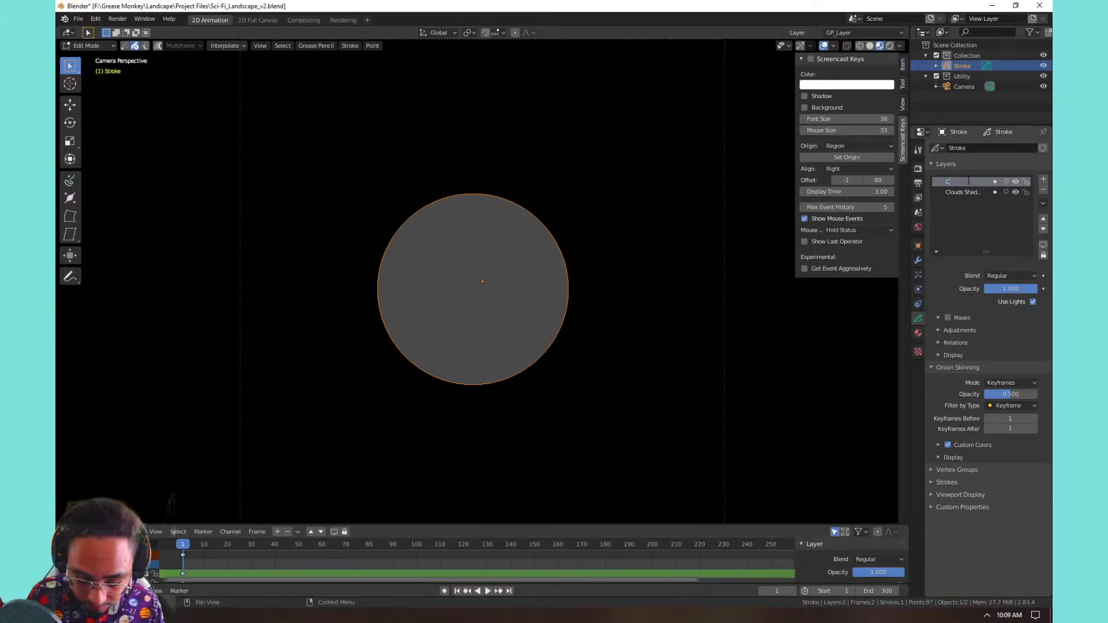
text(loud Light)
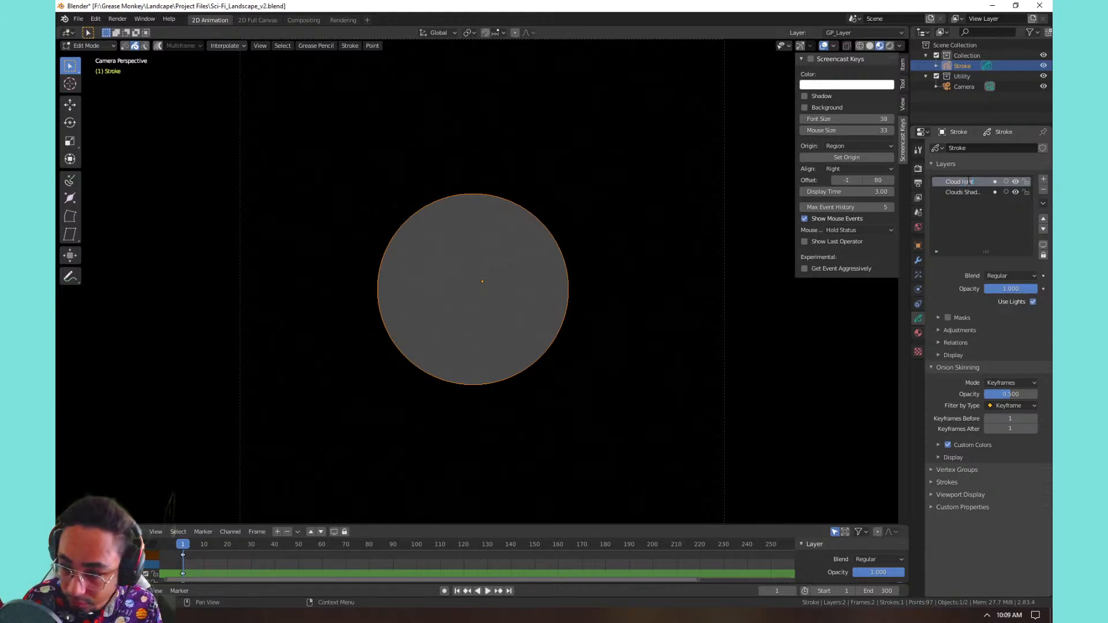
key(Return)
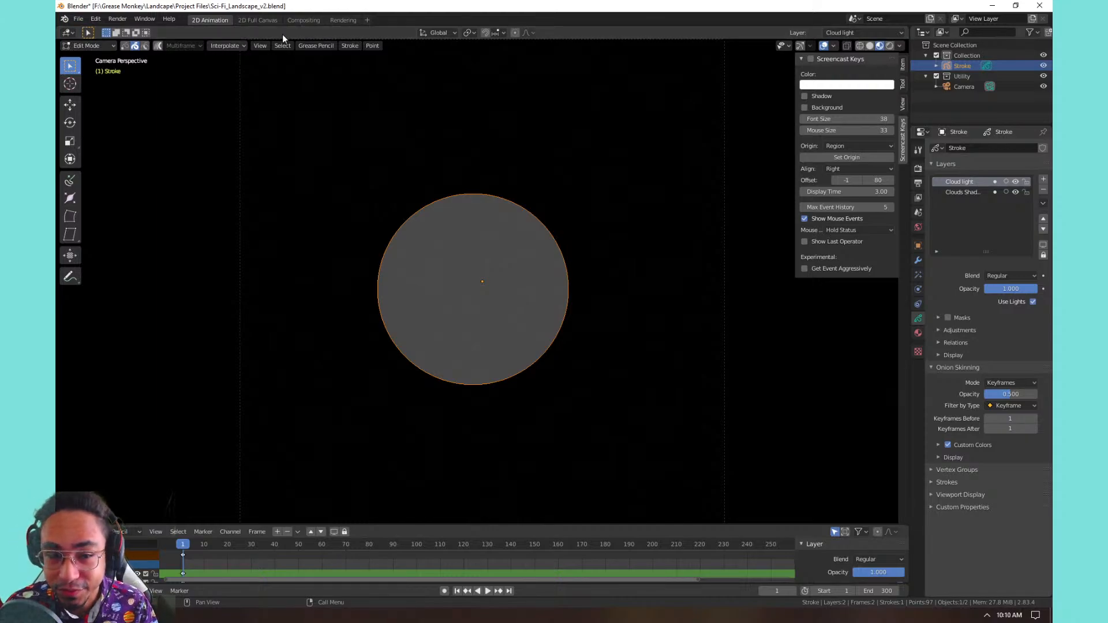
Step: Move the circle stroke back to about the object's origin and switch the Stroke object to Draw mode
key(Tab)
key(Tab)
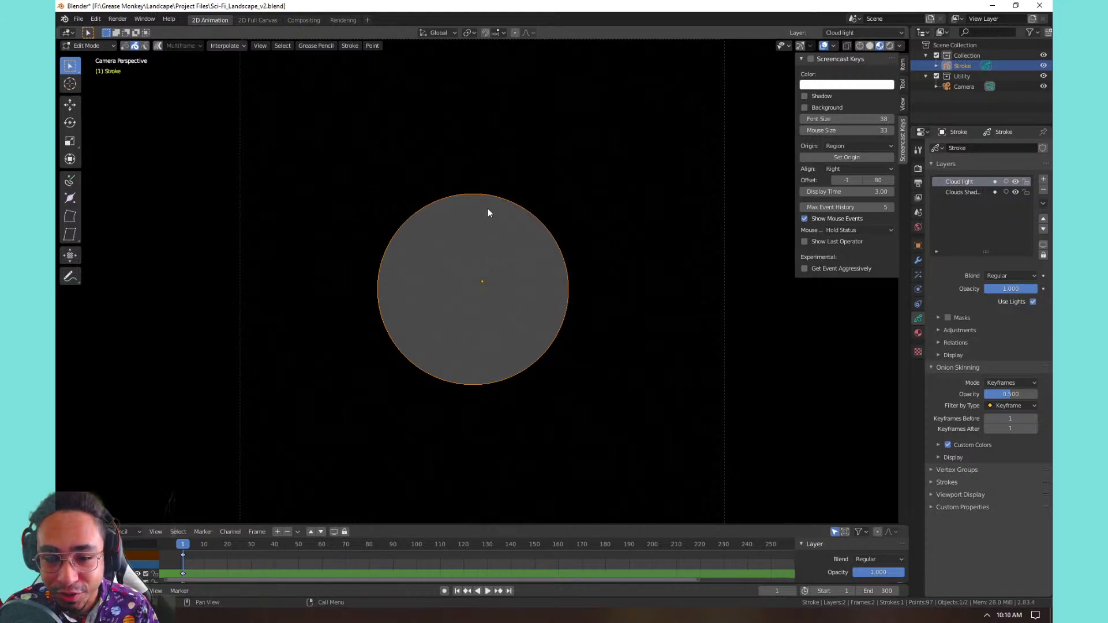
key(g)
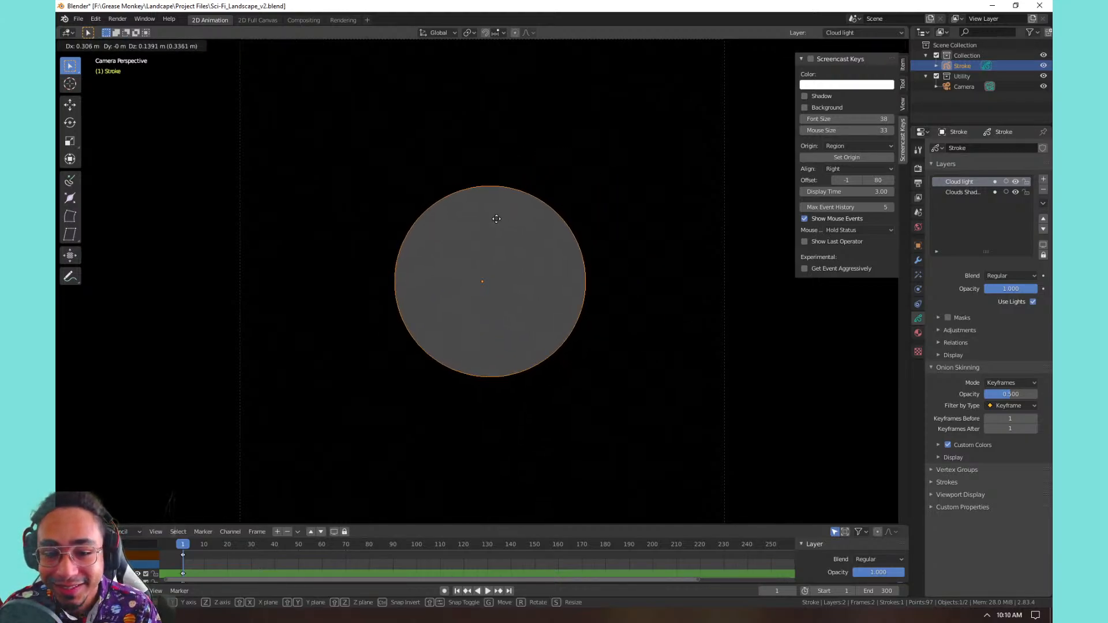
click(489, 222)
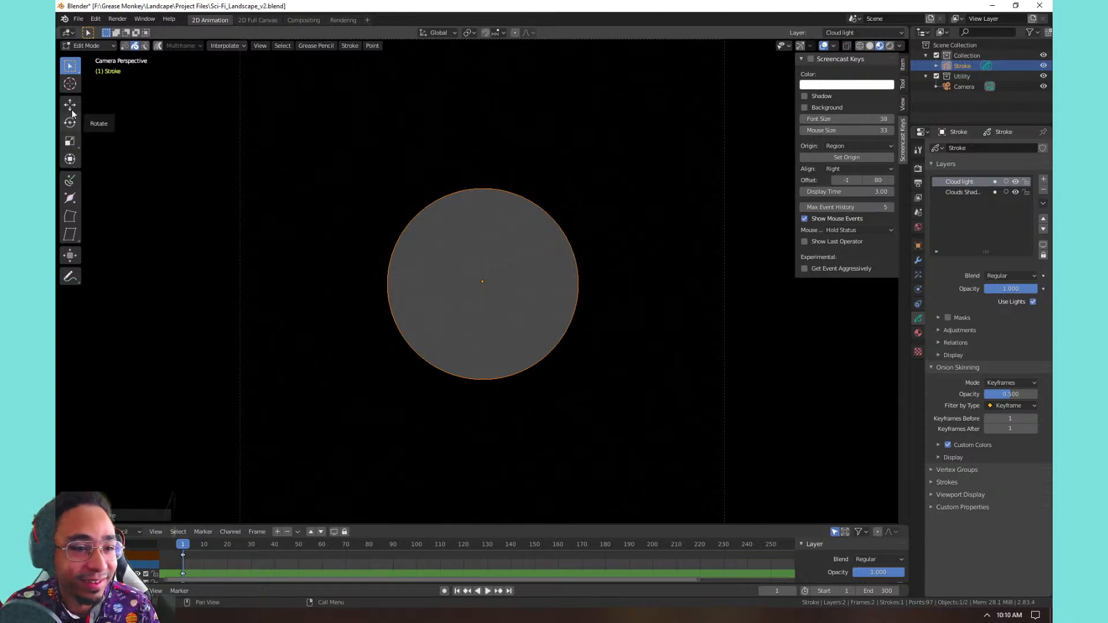
click(92, 45)
click(92, 92)
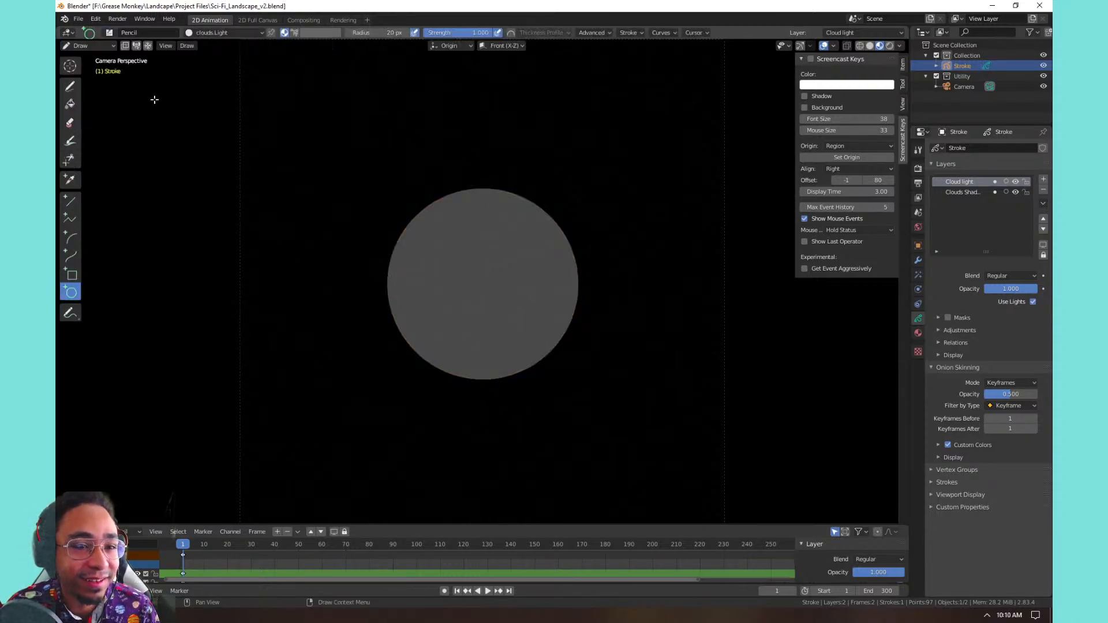
Step: Draw a filled clouds.Light circle on the Cloud light layer over the shadow circle and switch to Edit mode
mouse_move(465, 212)
mouse_down()
mouse_move(578, 316)
mouse_move(547, 281)
mouse_move(558, 284)
mouse_move(546, 270)
mouse_move(558, 272)
mouse_move(525, 246)
mouse_move(549, 292)
mouse_move(532, 310)
mouse_move(549, 317)
mouse_up()
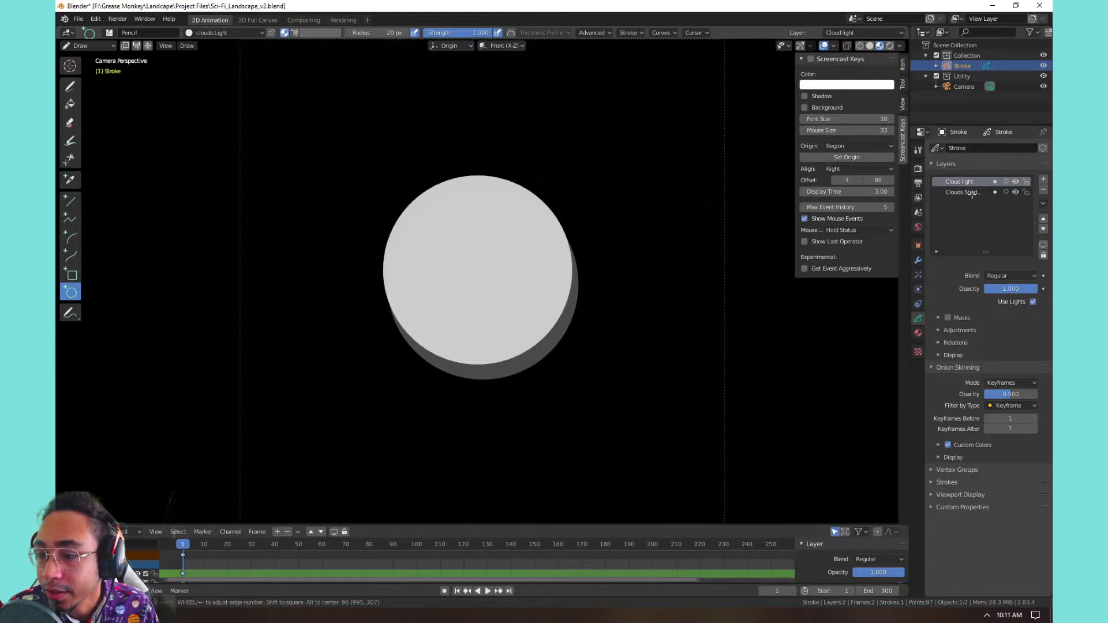
drag(477, 267, 570, 210)
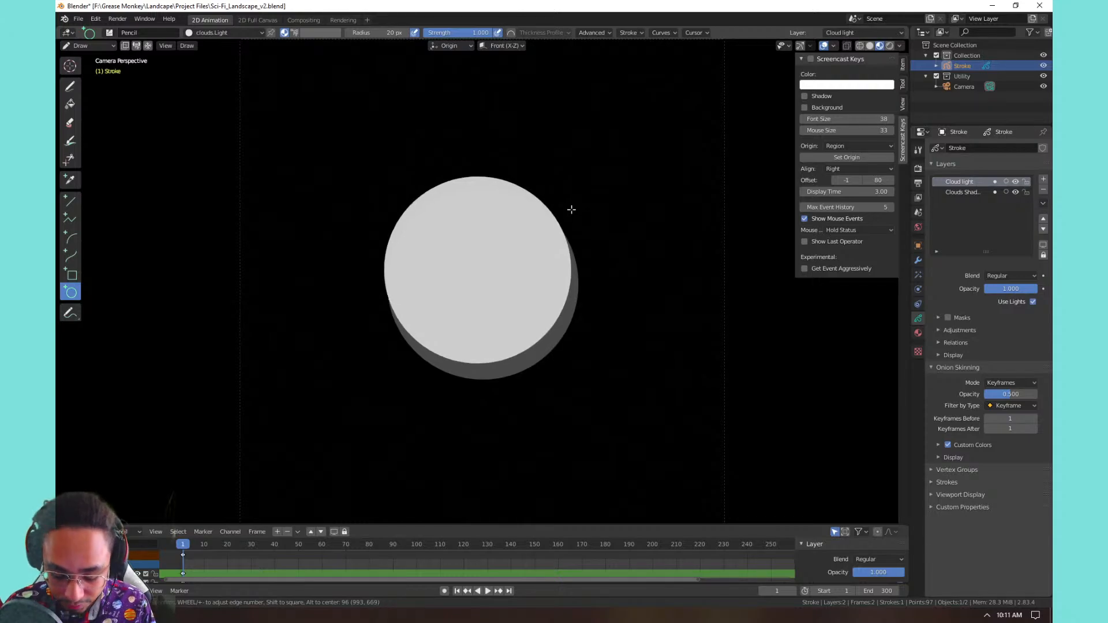
key(Return)
key(Tab)
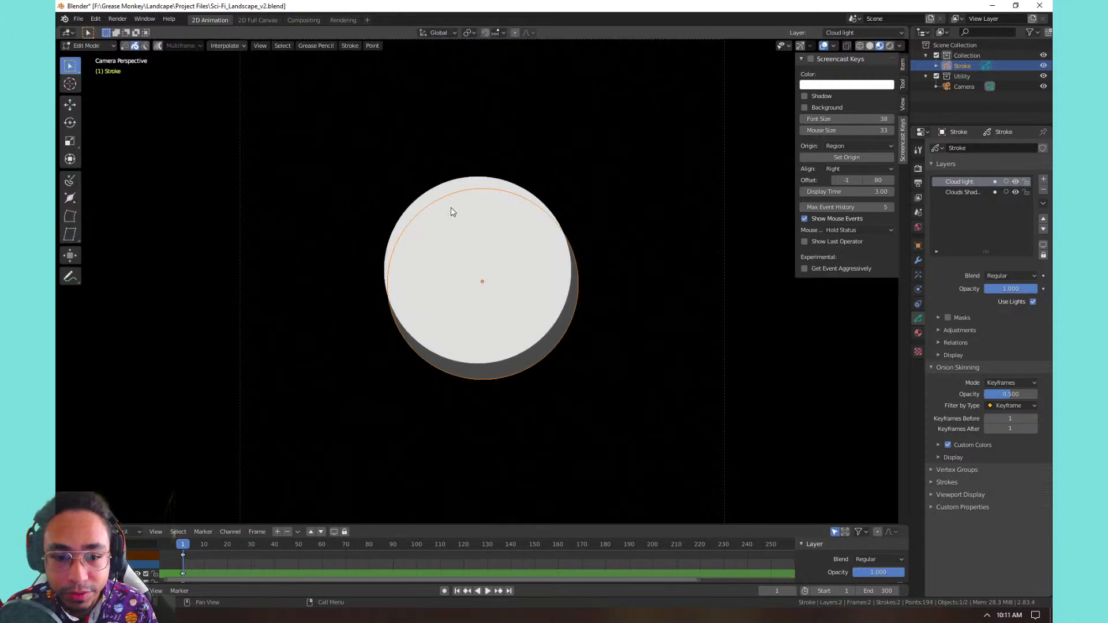
Step: Select the light circle and move it slightly up and left of the shadow circle so a shadow crescent shows at the lower right
click(508, 183)
key(g)
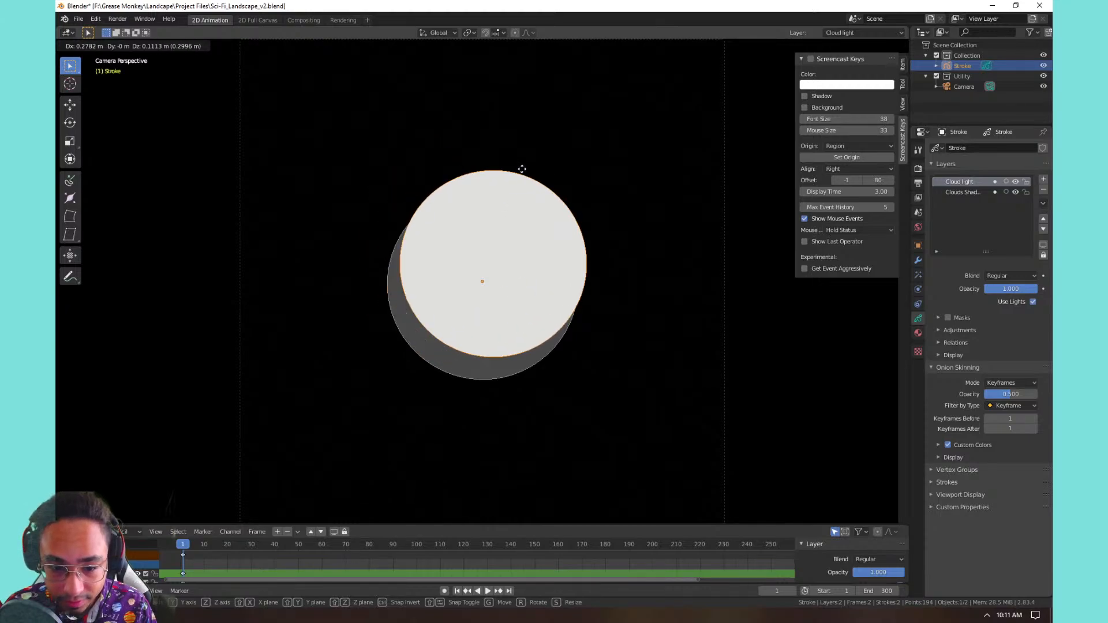
click(516, 197)
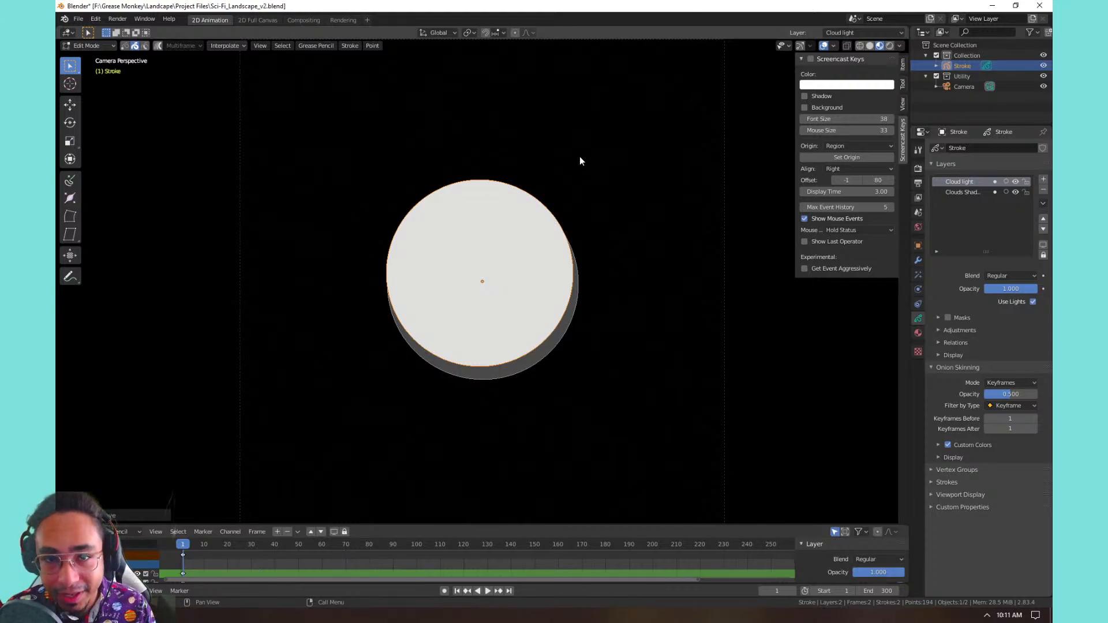
key(g)
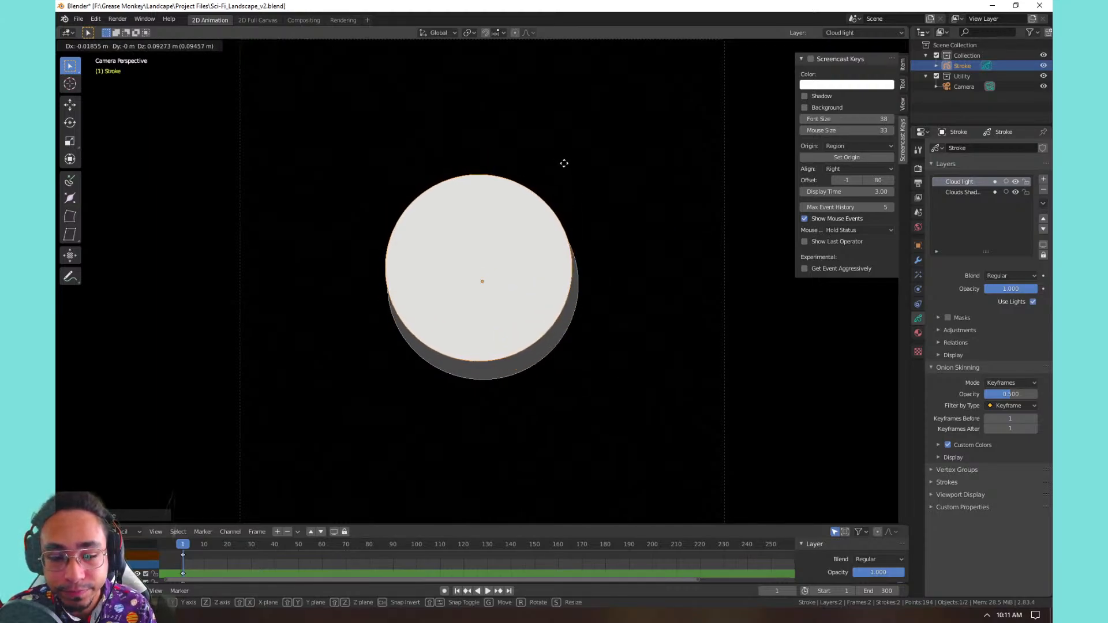
click(561, 166)
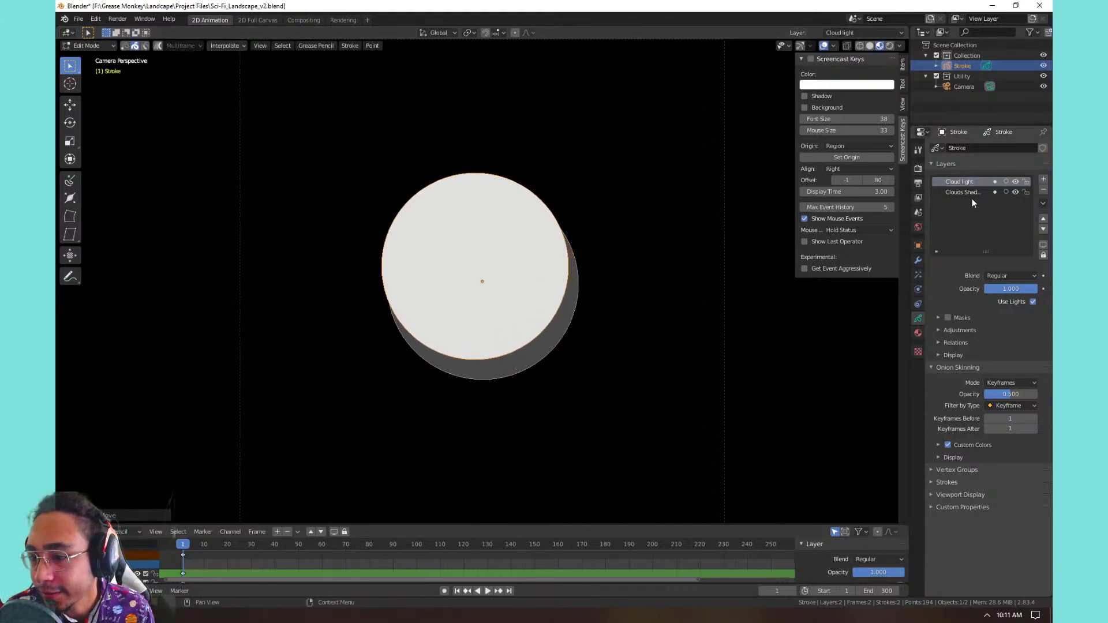
Step: Enable masks on the Cloud light layer and add Clouds Shadow as its mask
click(965, 318)
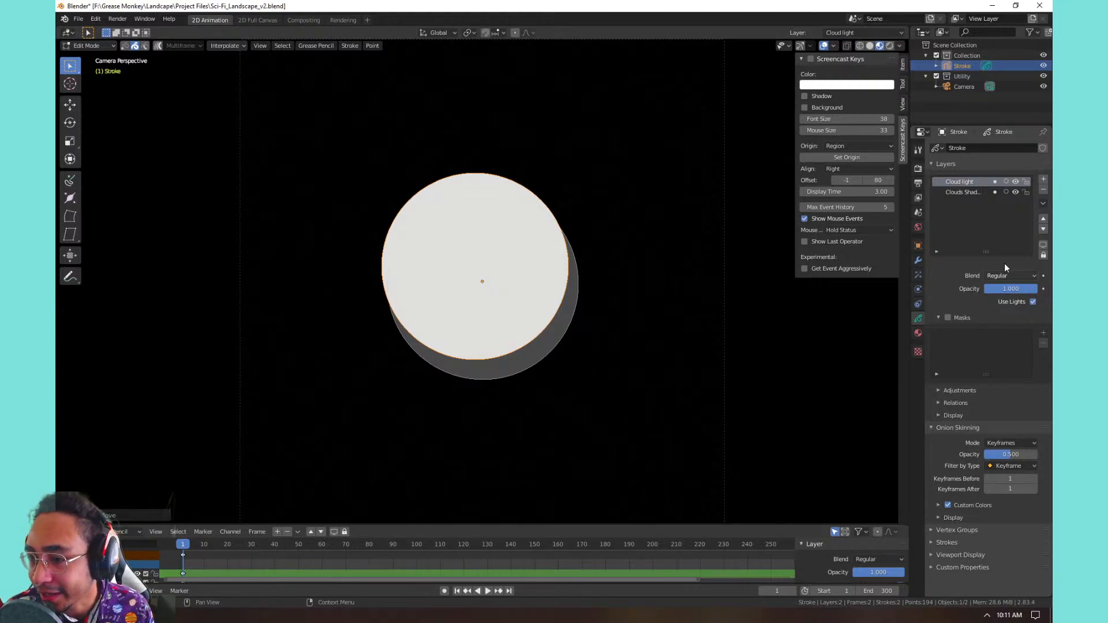
click(968, 194)
click(969, 181)
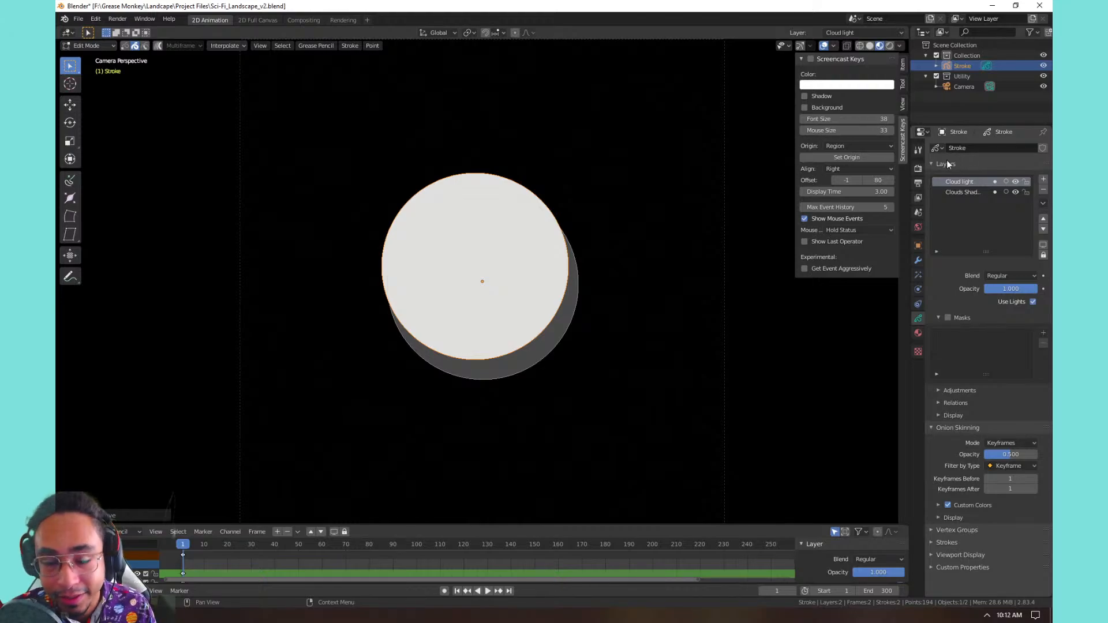
click(947, 318)
click(1043, 333)
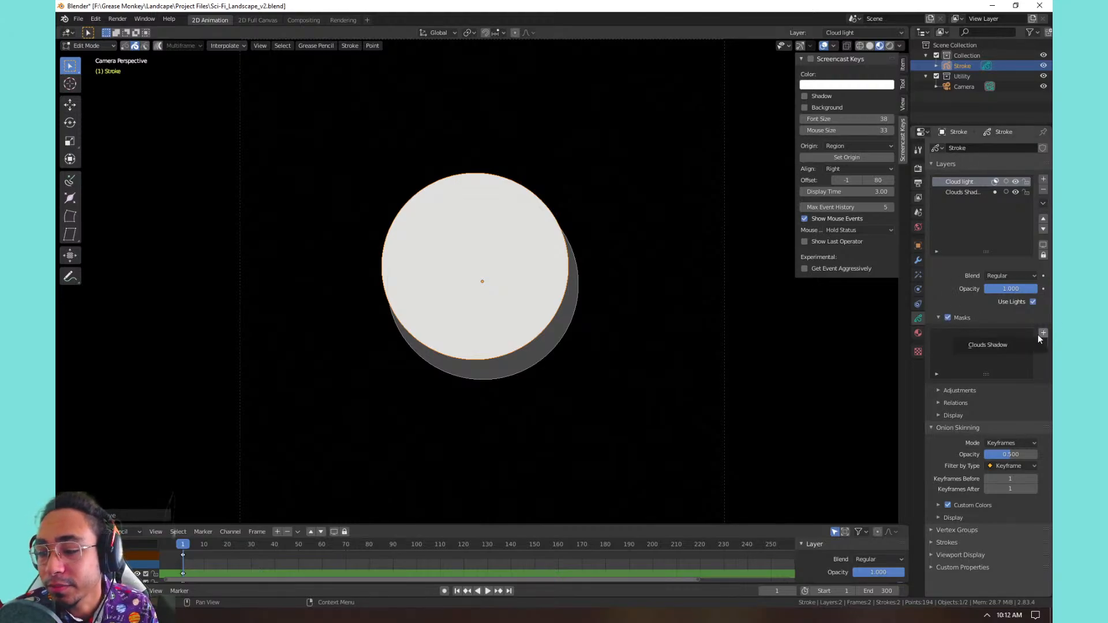
click(1009, 343)
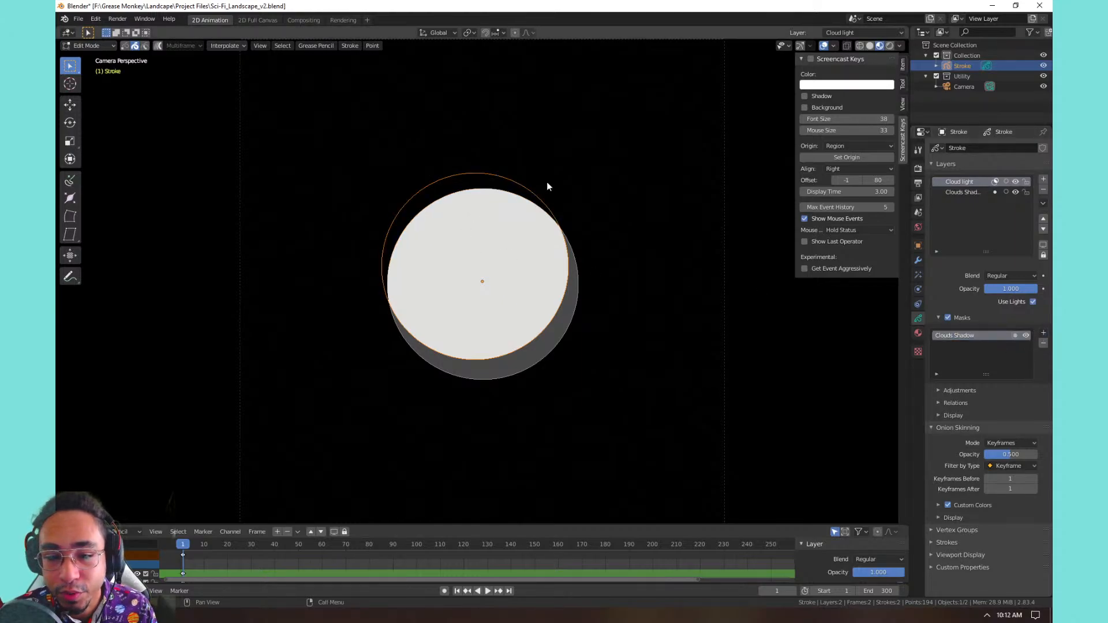
Step: Return to Draw mode and try merging the Cloud light layer down, undoing the merge
key(Tab)
key(Tab)
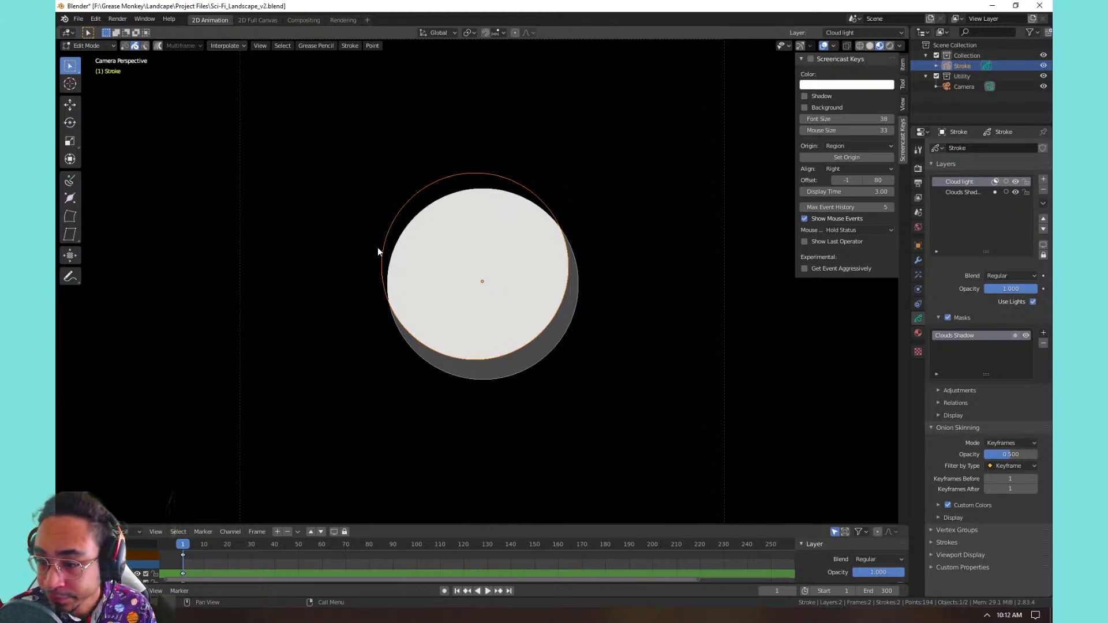
key(Tab)
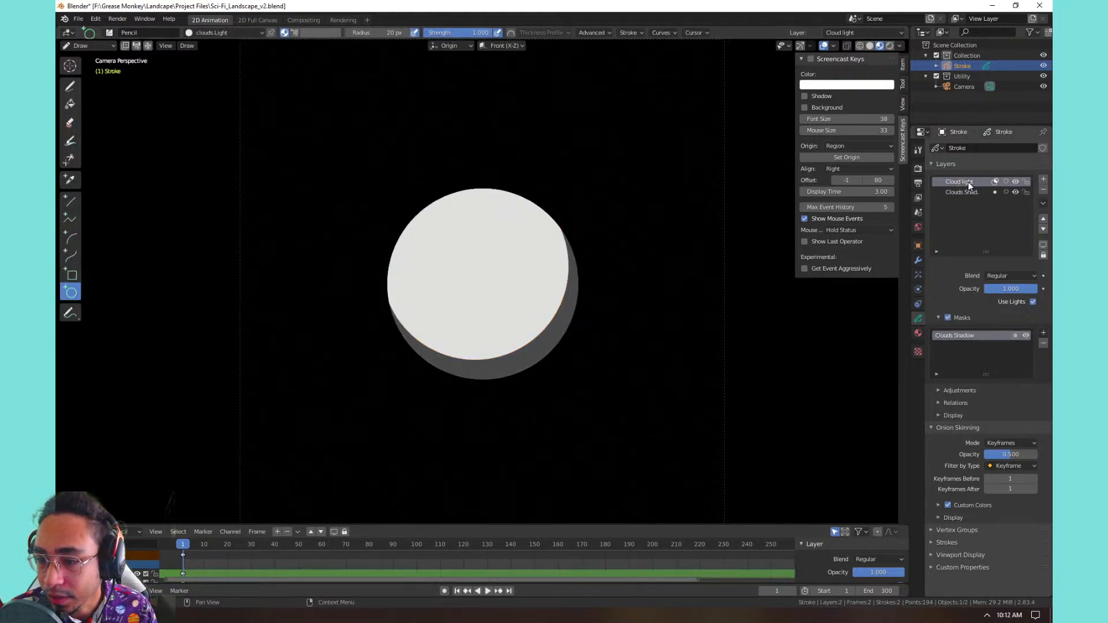
click(1044, 202)
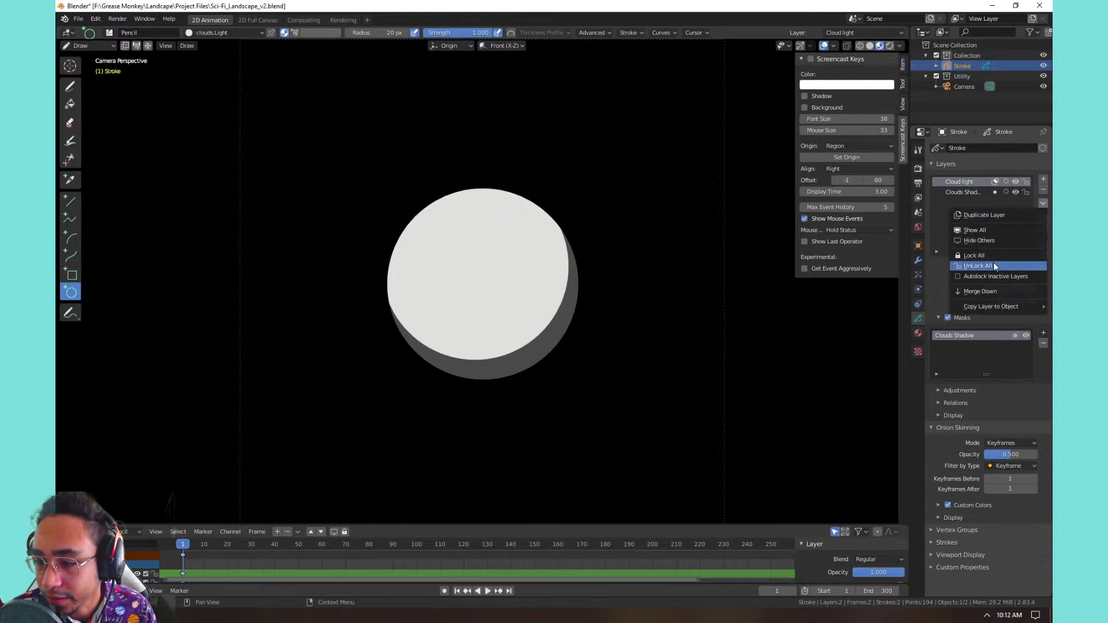
click(988, 291)
key(ctrl+z)
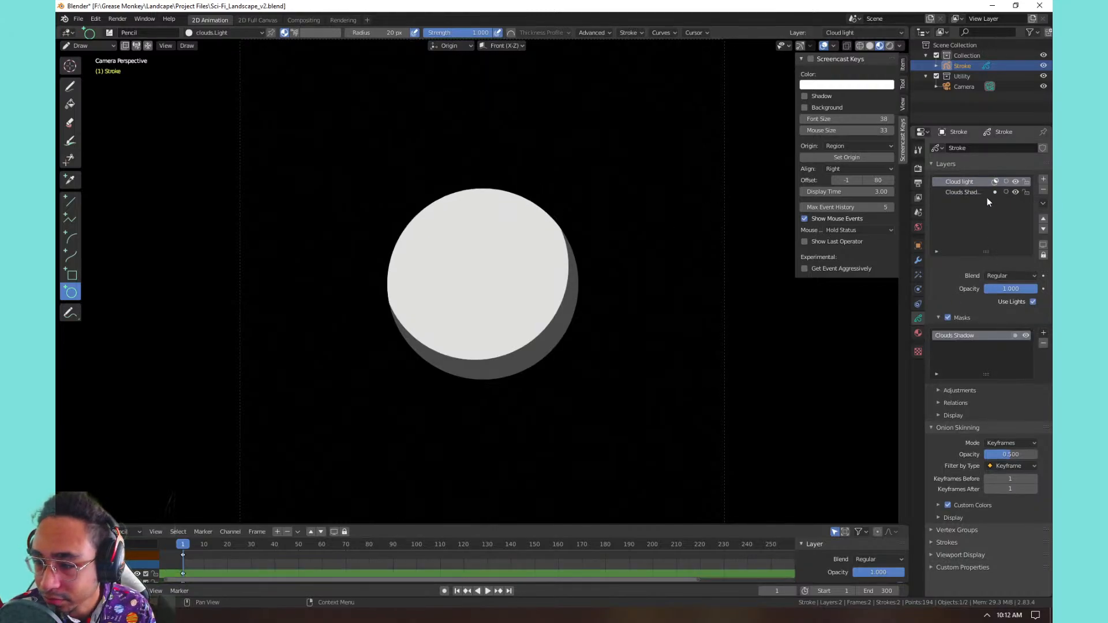
Step: Toggle the Cloud light layer's mask off and on to compare the light circle with and without masking
click(957, 192)
click(964, 182)
click(998, 179)
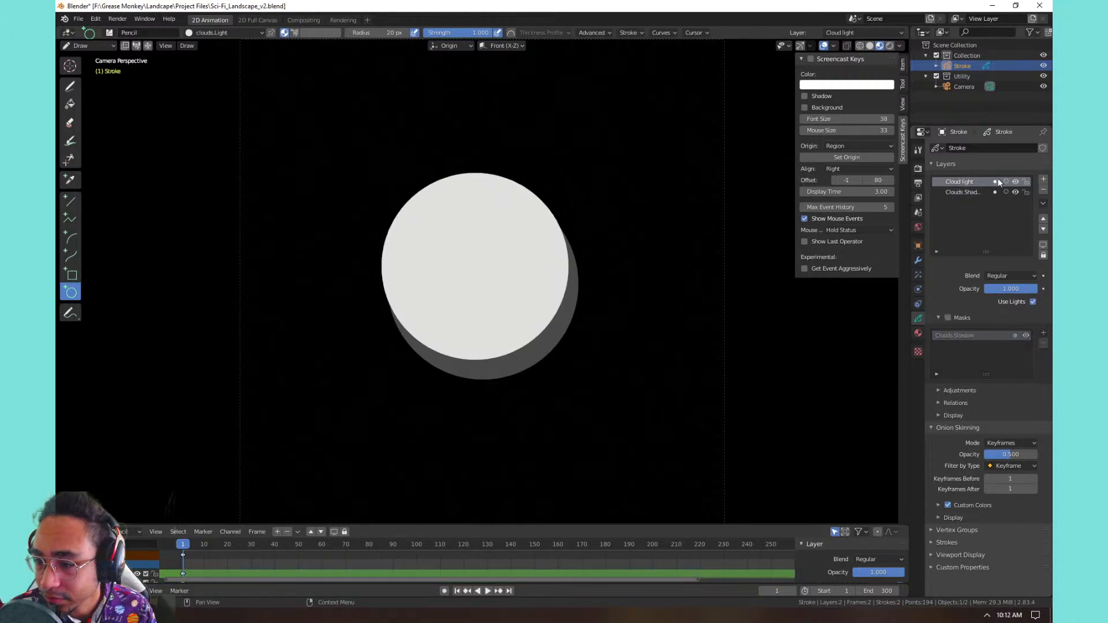
click(997, 179)
click(970, 192)
click(969, 182)
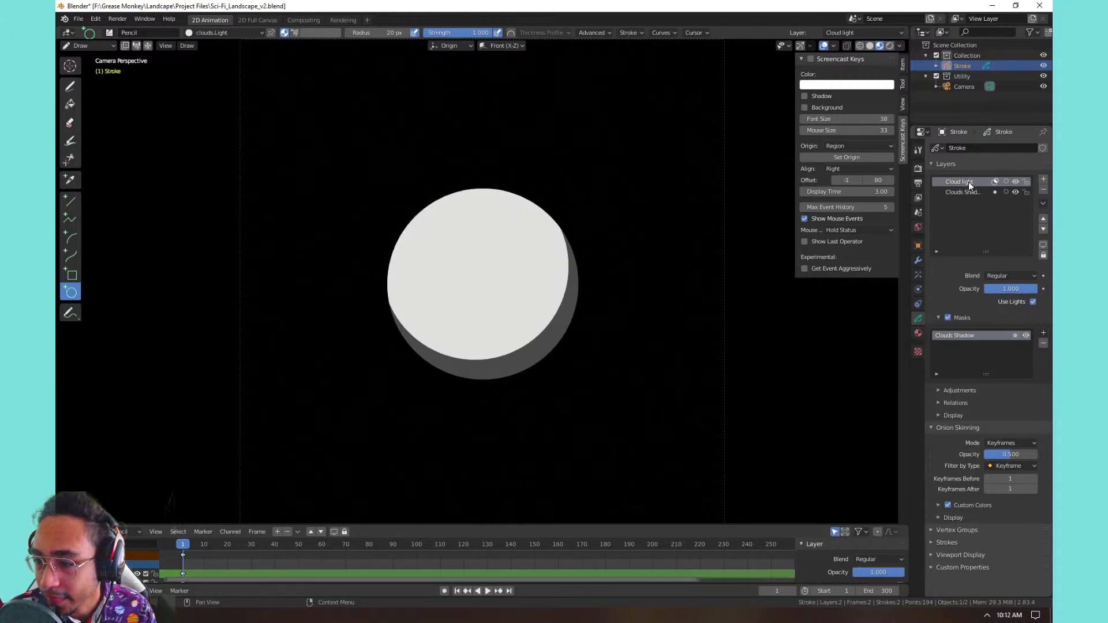
Step: Try merging the masked Cloud light layer into Clouds Shadow again, check the circles, and undo the merge
click(1043, 203)
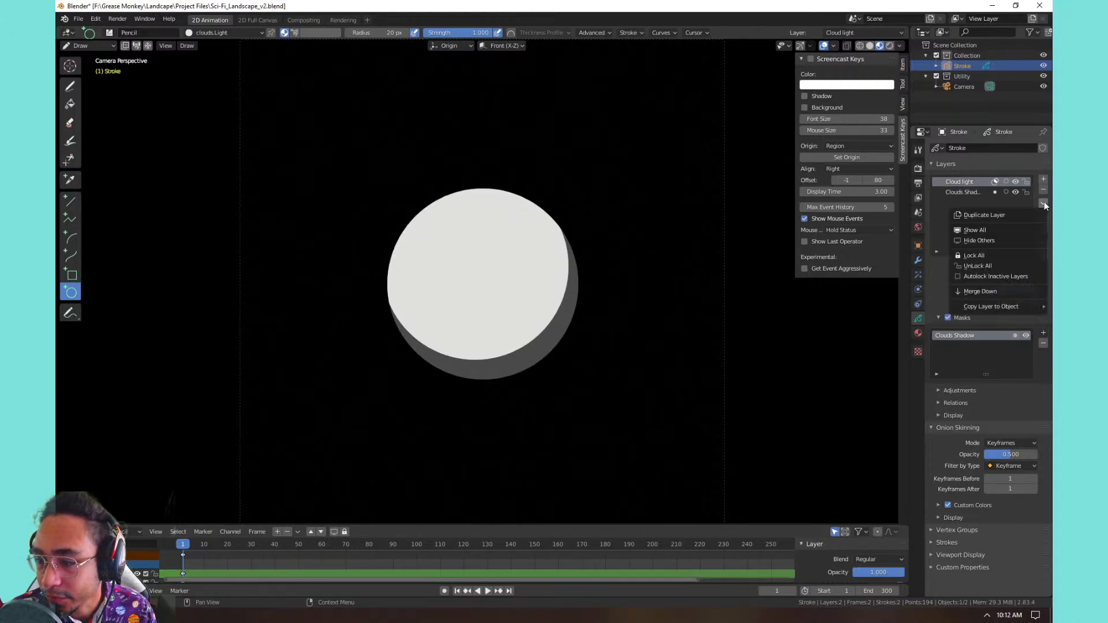
click(988, 292)
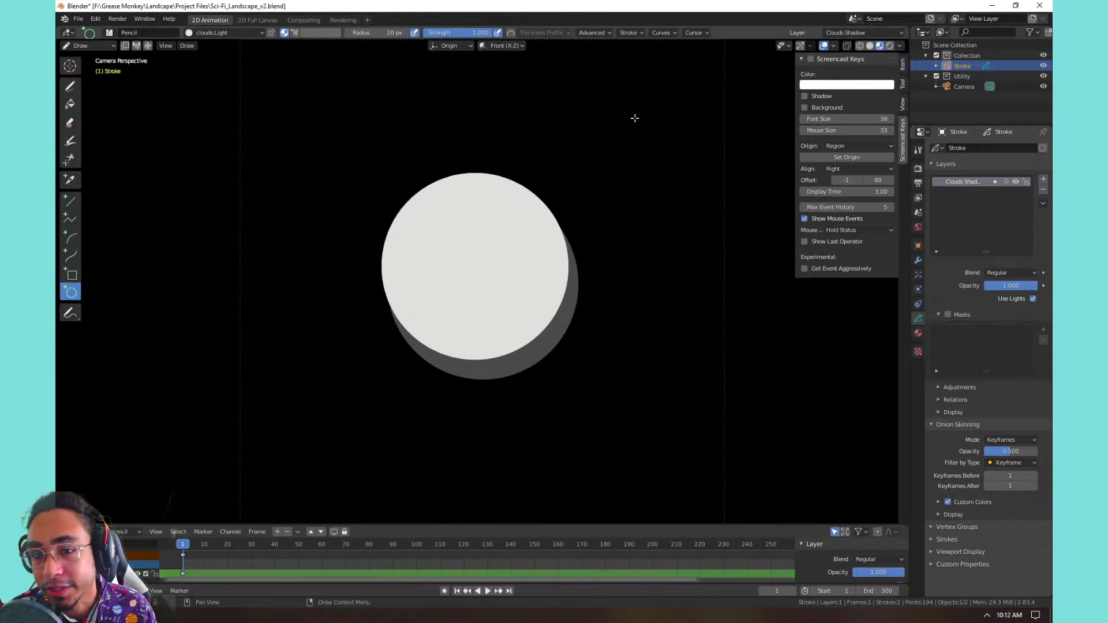
key(Tab)
key(Tab)
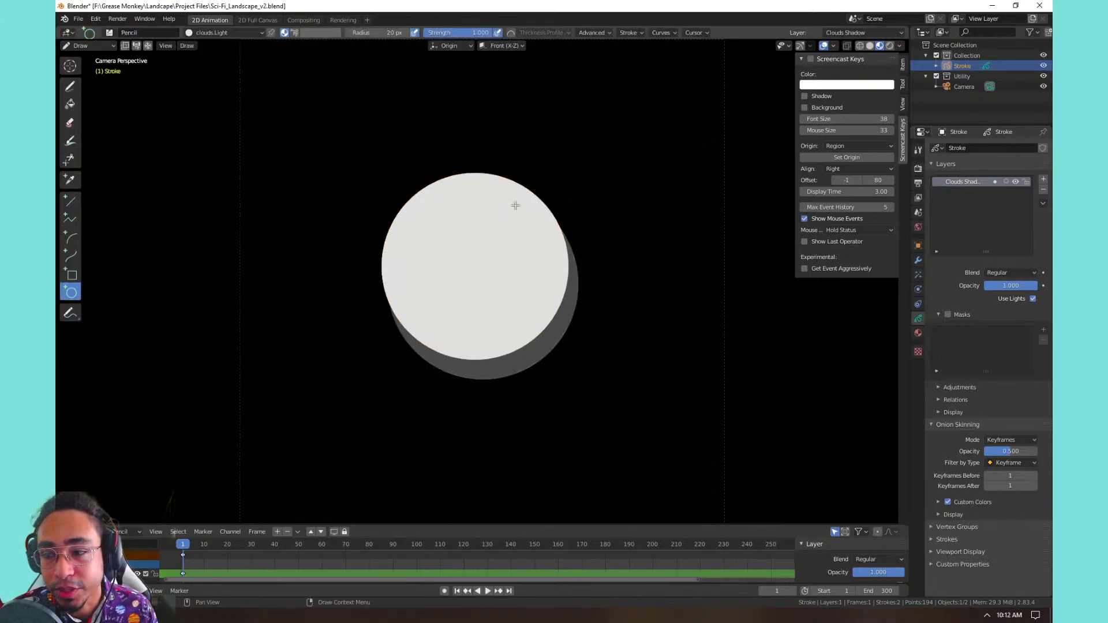
key(Tab)
key(Tab)
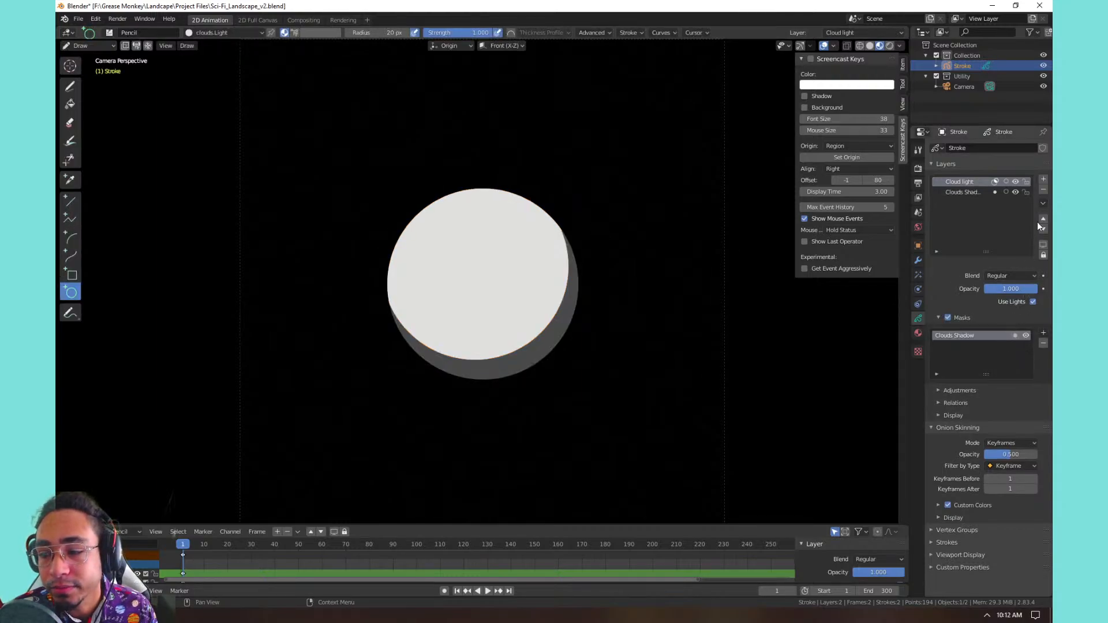
Step: With Cloud light as the active layer, select both circles in Edit mode and move them toward the lower left of the camera frame
click(1033, 302)
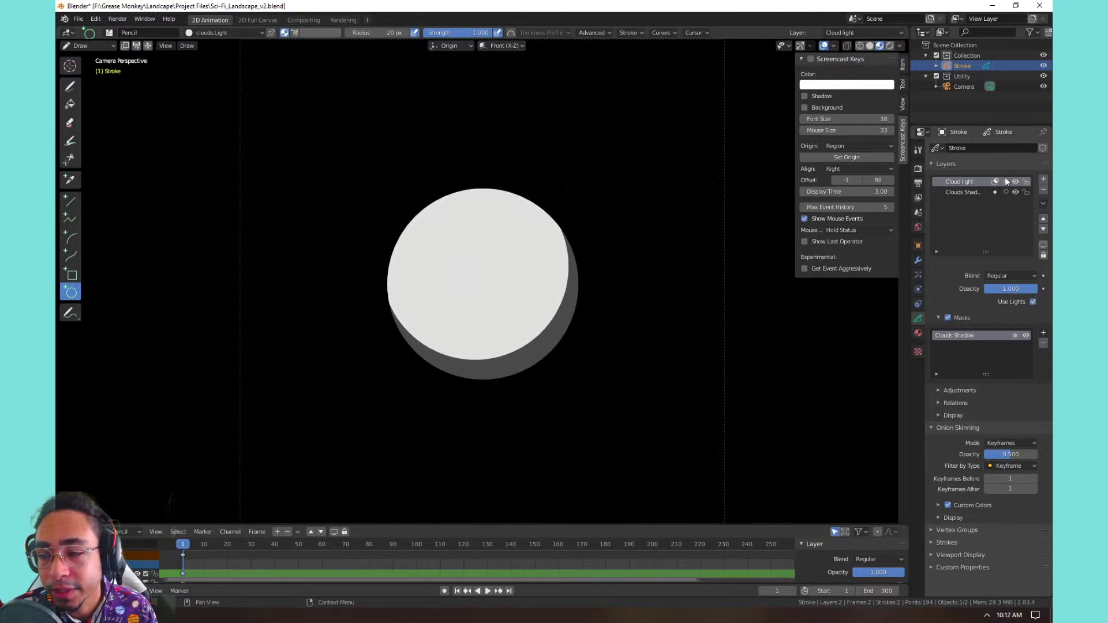
click(986, 192)
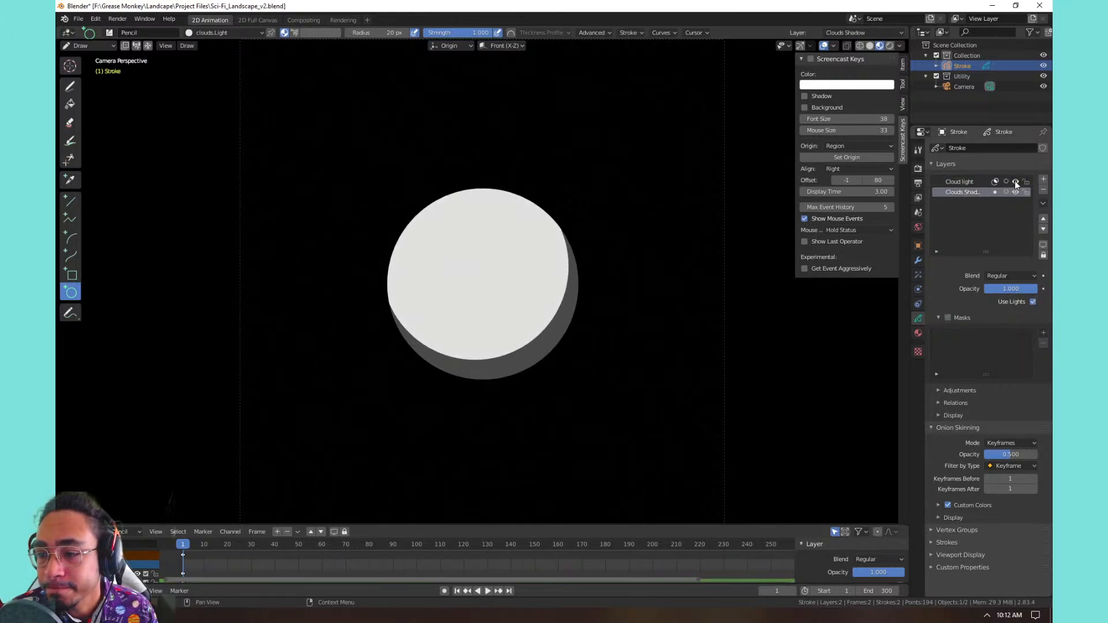
click(968, 181)
key(Tab)
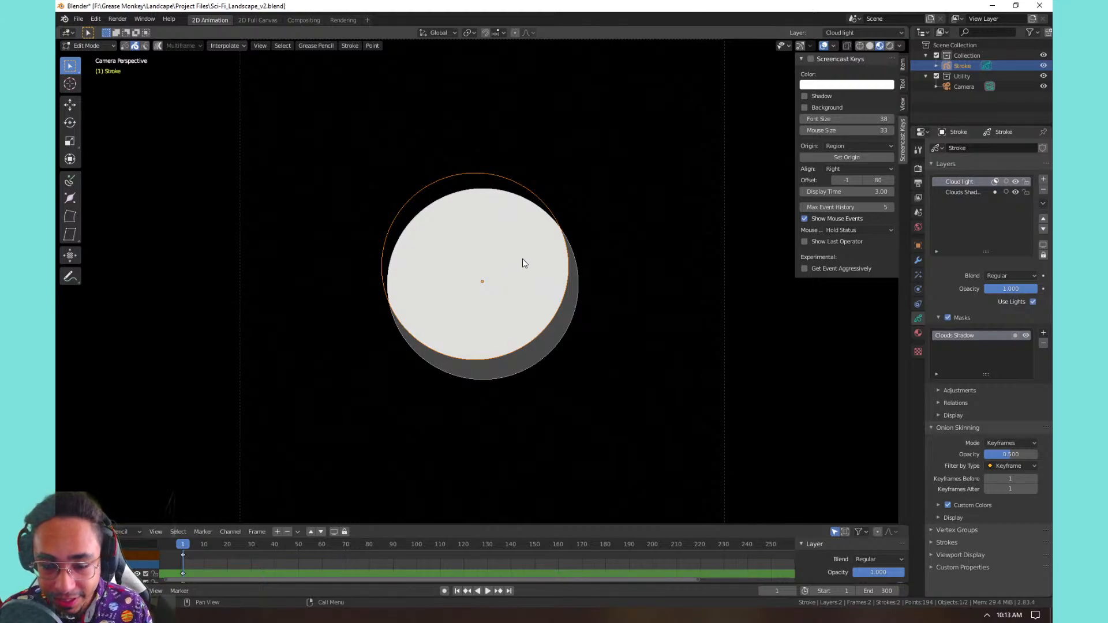
key(g)
key(Escape)
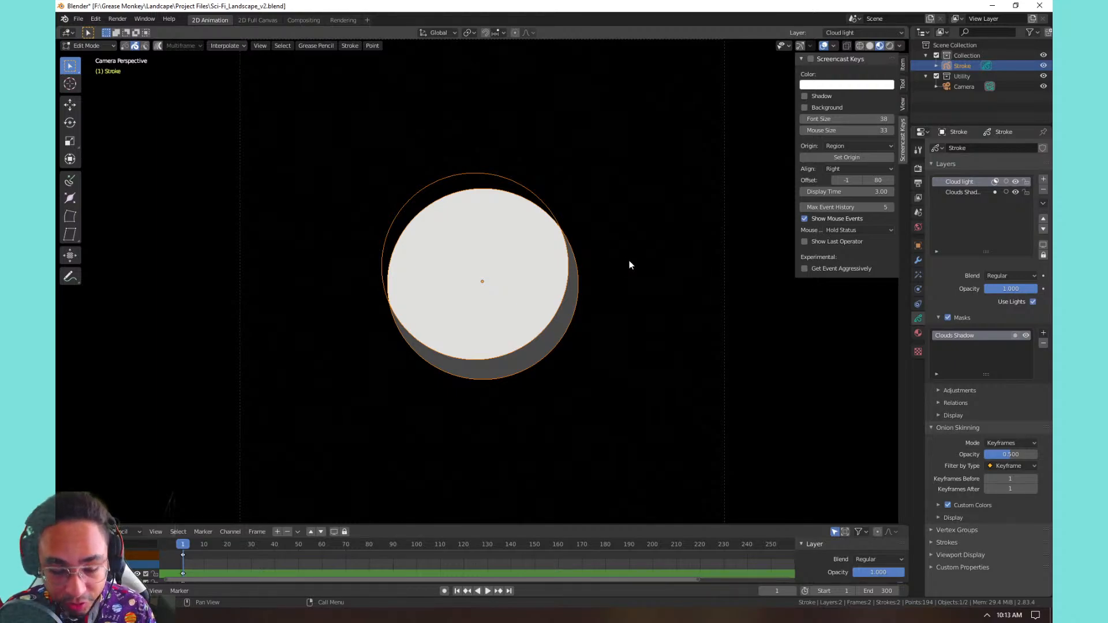
key(g)
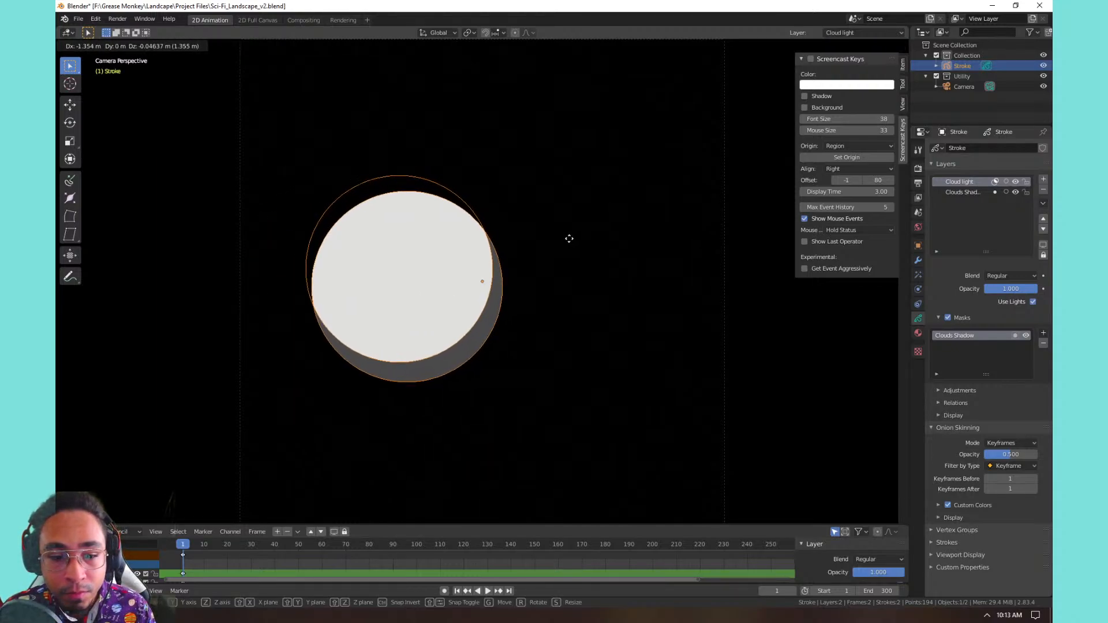
click(526, 285)
Step: Duplicate both circles, place the copy overlapping the original at its upper right, and scale the copy up
key(shift+d)
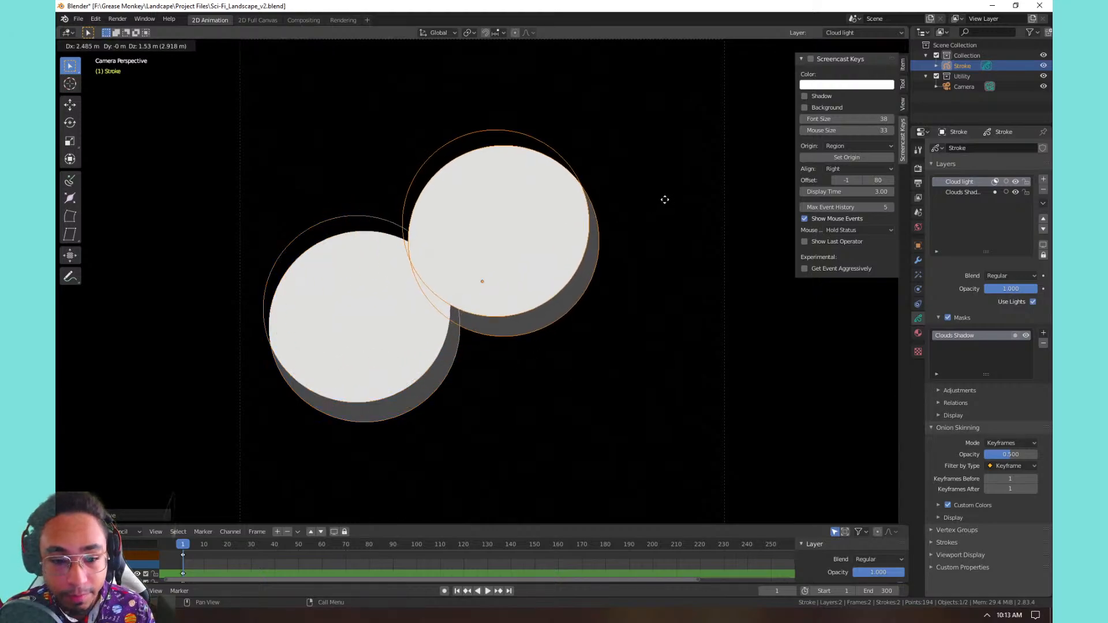
click(625, 263)
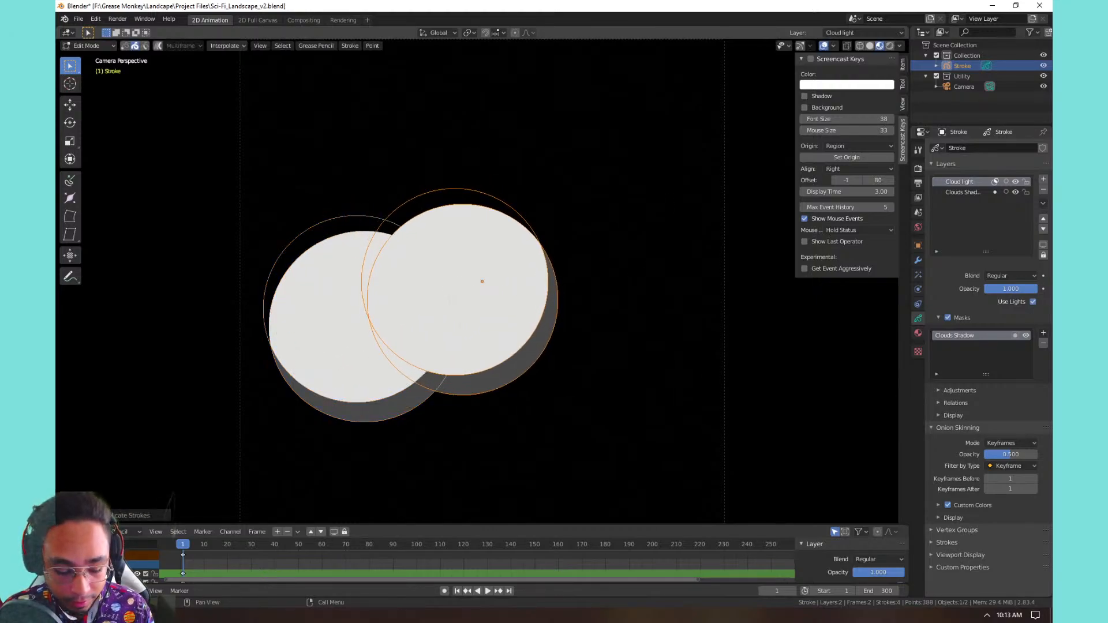
key(s)
click(595, 282)
scroll(612, 311, down, 3)
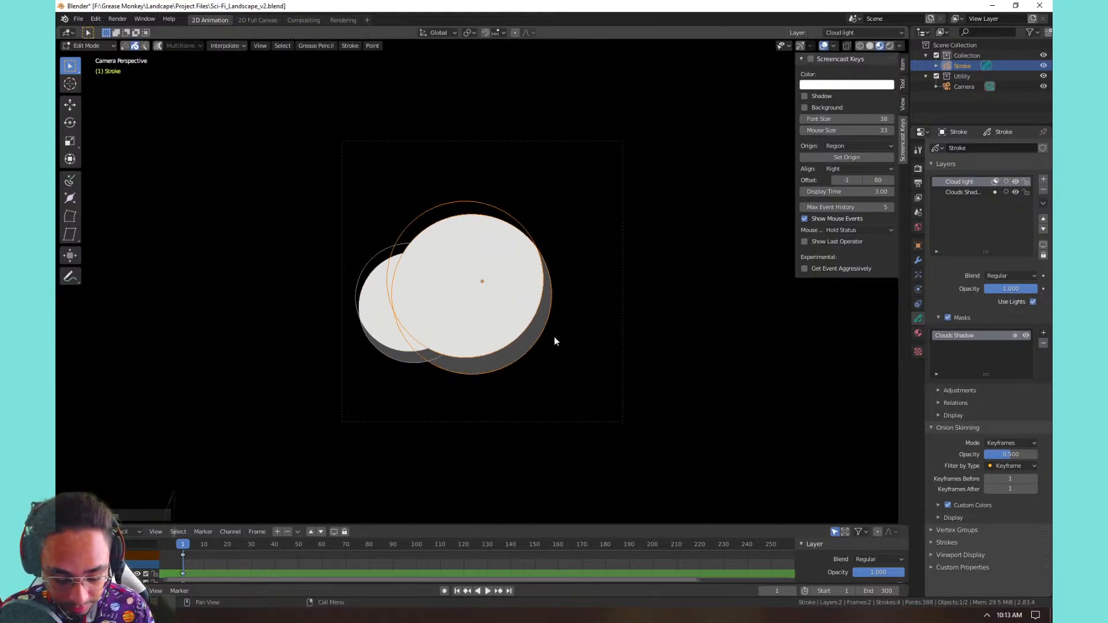
Step: Reposition the enlarged circle pair and add a third pair overlapping it at the upper right
key(g)
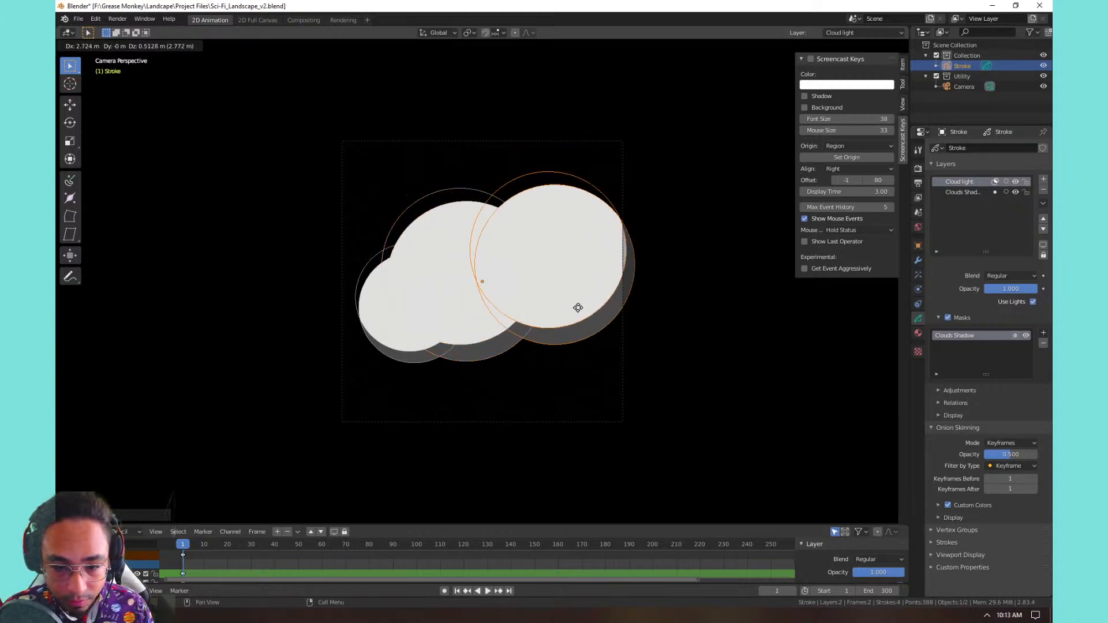
click(575, 308)
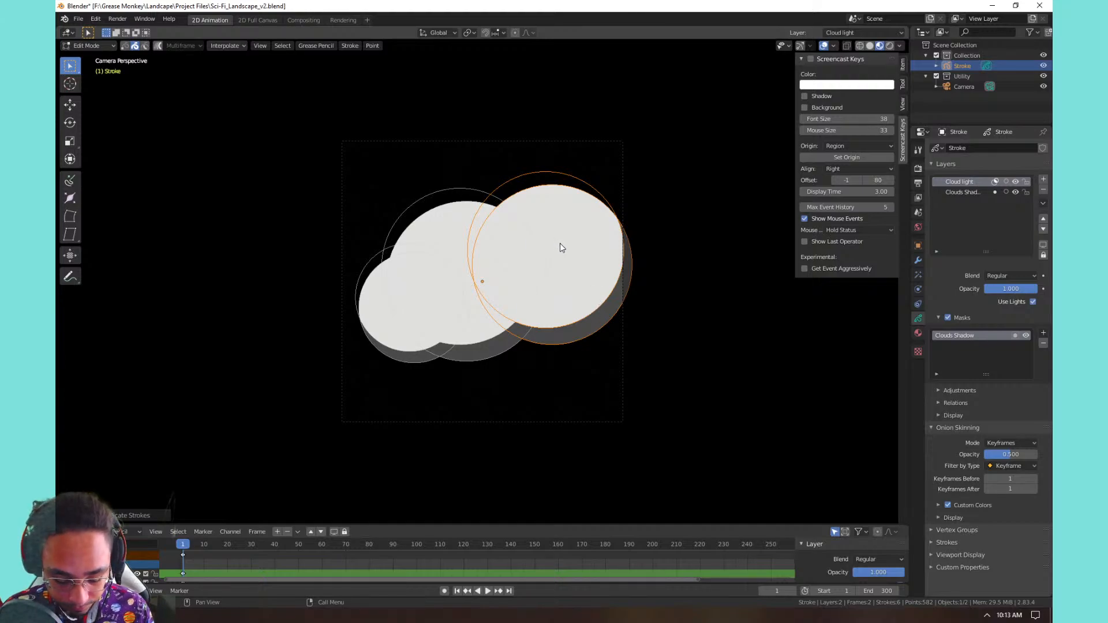
key(g)
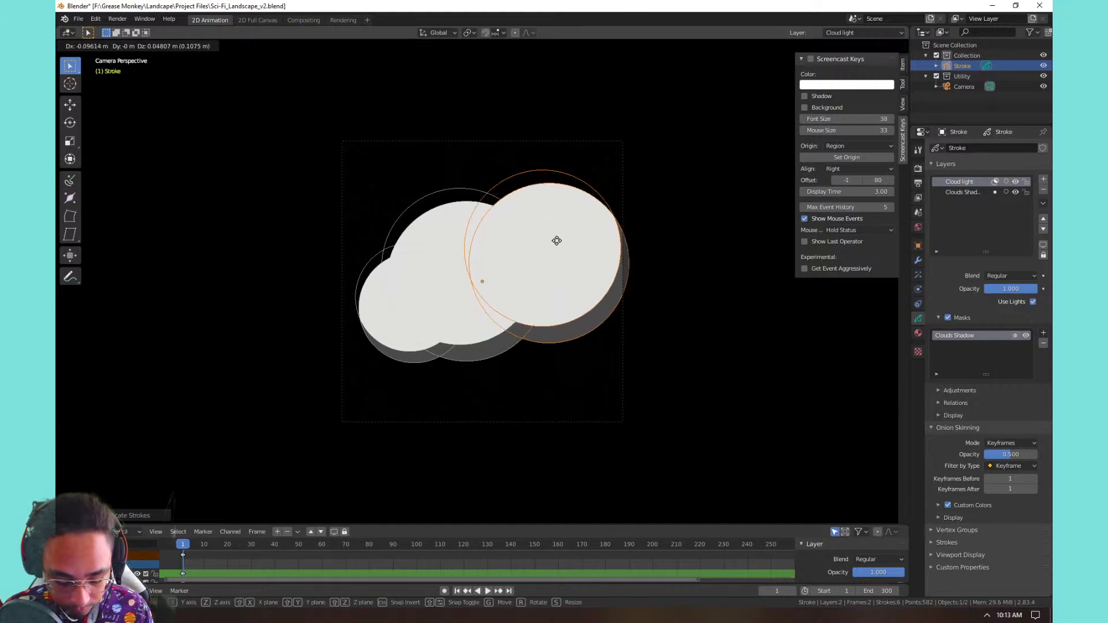
key(x)
click(553, 266)
Step: Undo the duplicated and scaled circle pairs back to the single original pair, keeping that pair in place
key(ctrl+z)
key(ctrl+z)
key(ctrl+z)
key(ctrl+z)
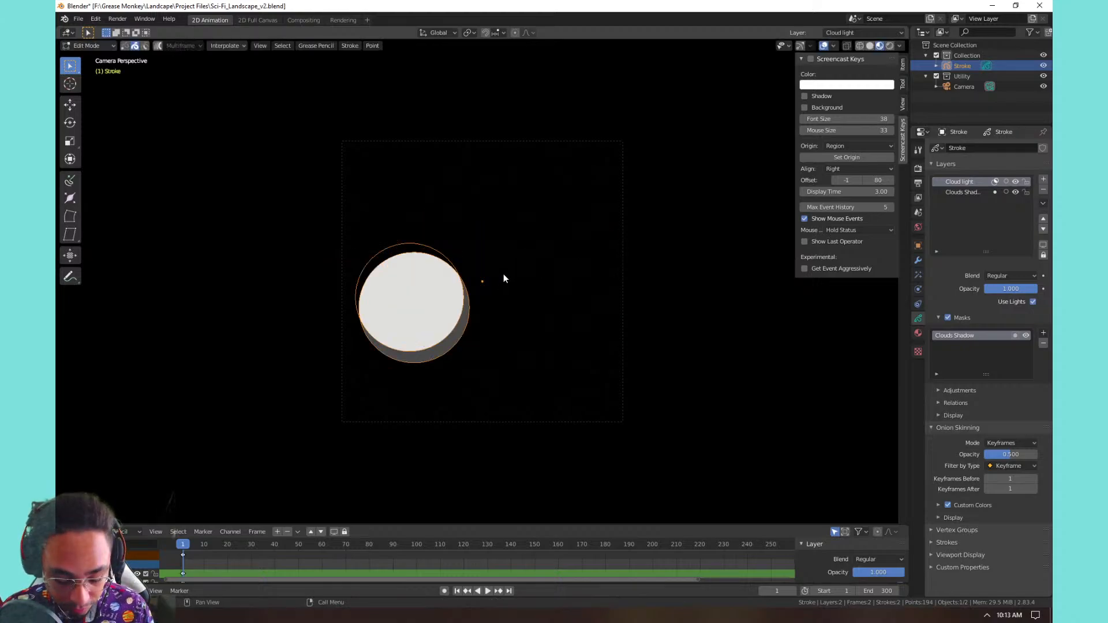
key(g)
right_click(463, 268)
Step: Duplicate both circles, place the copy overlapping the original at its upper right, and try sending the copied strokes backward
key(shift+d)
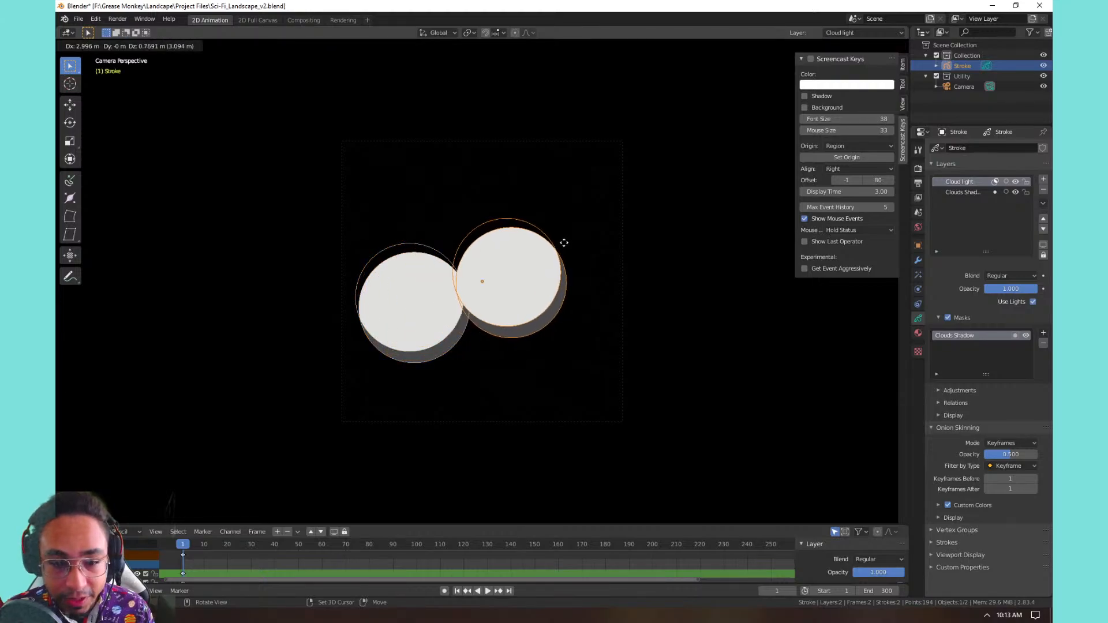
click(539, 252)
right_click(535, 250)
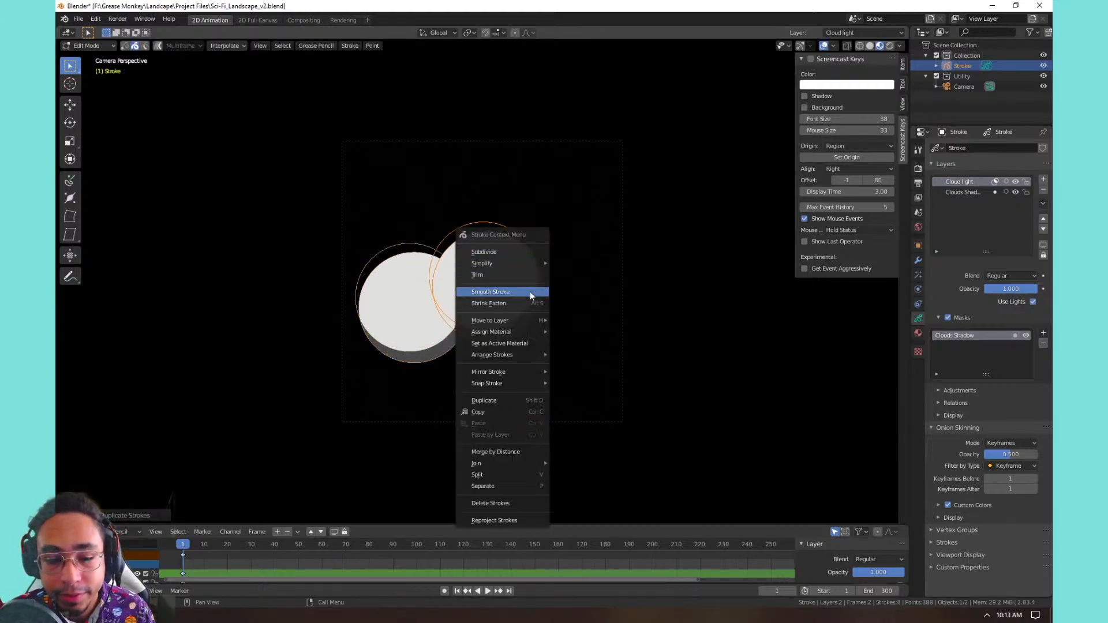
mouse_move(525, 321)
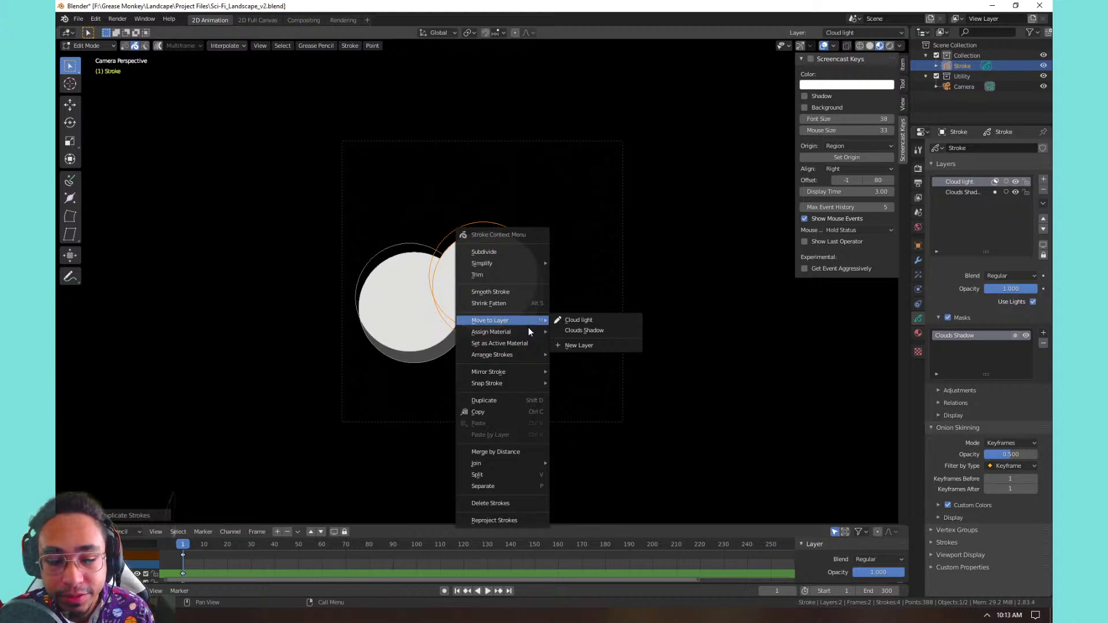
mouse_move(526, 354)
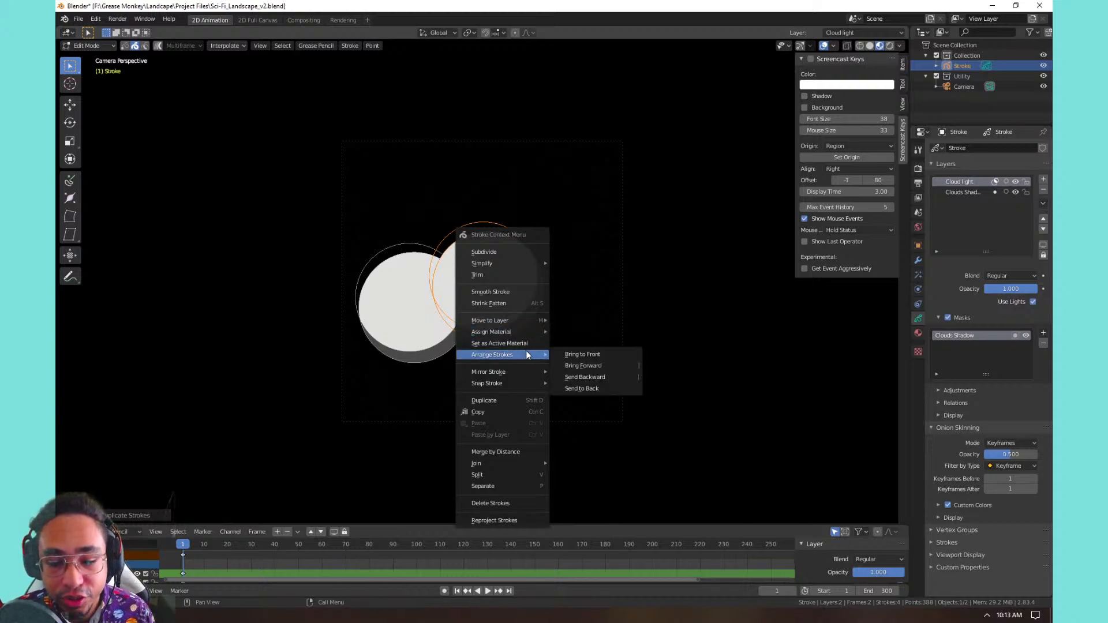
click(590, 378)
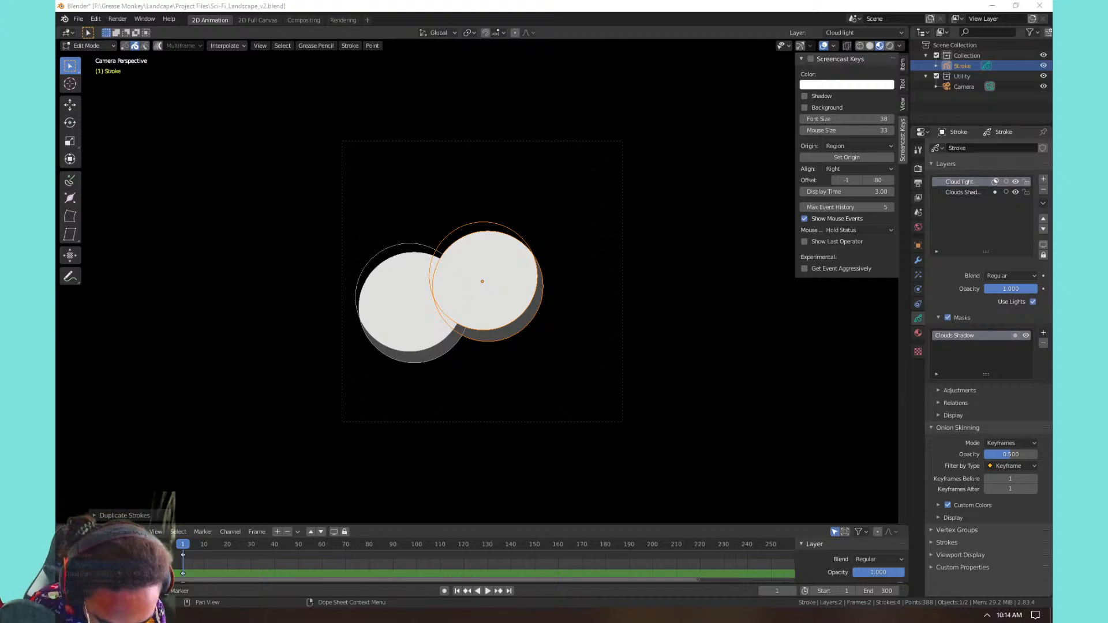
Step: Switch to Chrome and open the Lightning Boy Studio video "How to Create Ghibli Trees in 3D" from the search results
key(alt+Tab)
drag(735, 67, 547, 61)
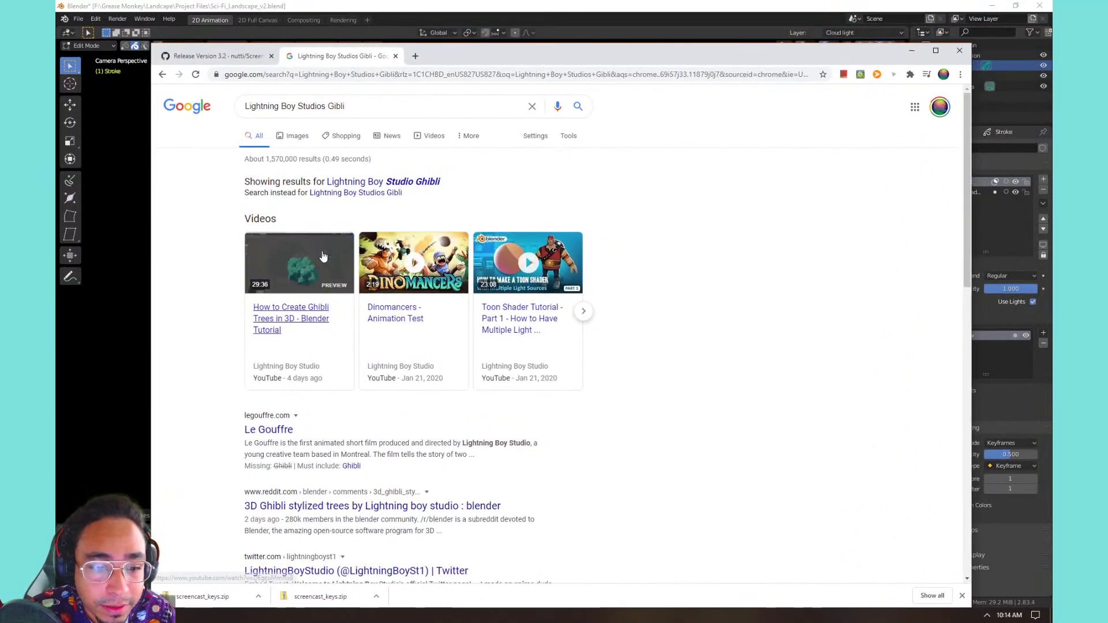
click(323, 251)
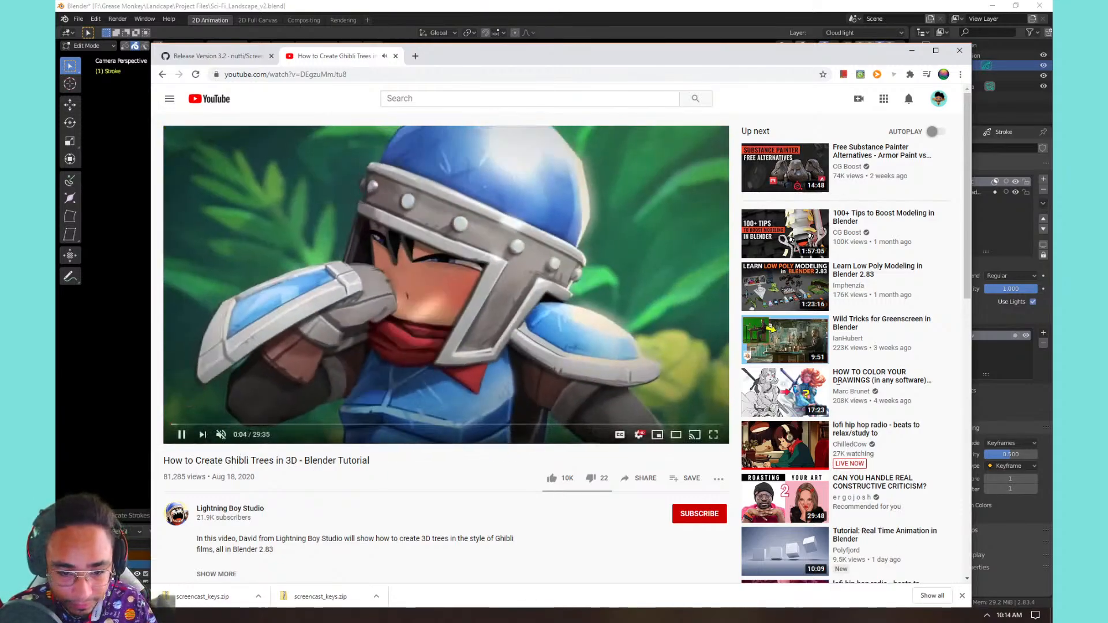
Step: Find the start of the sphere-based foliage build at about 2:16 in the video and enlarge the player to theater mode
click(272, 425)
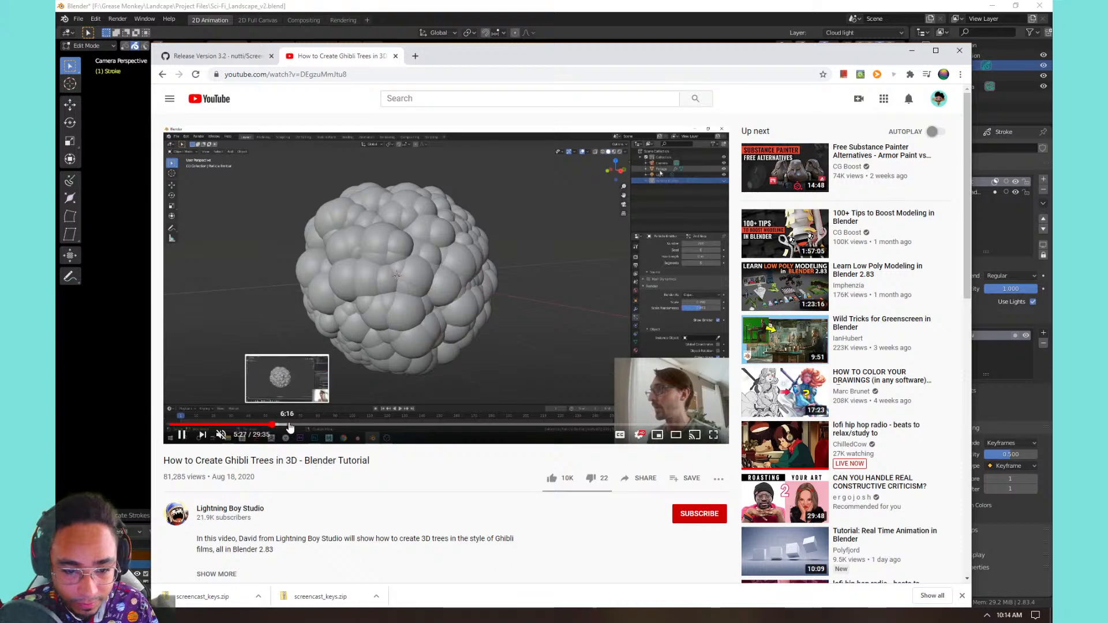
click(229, 425)
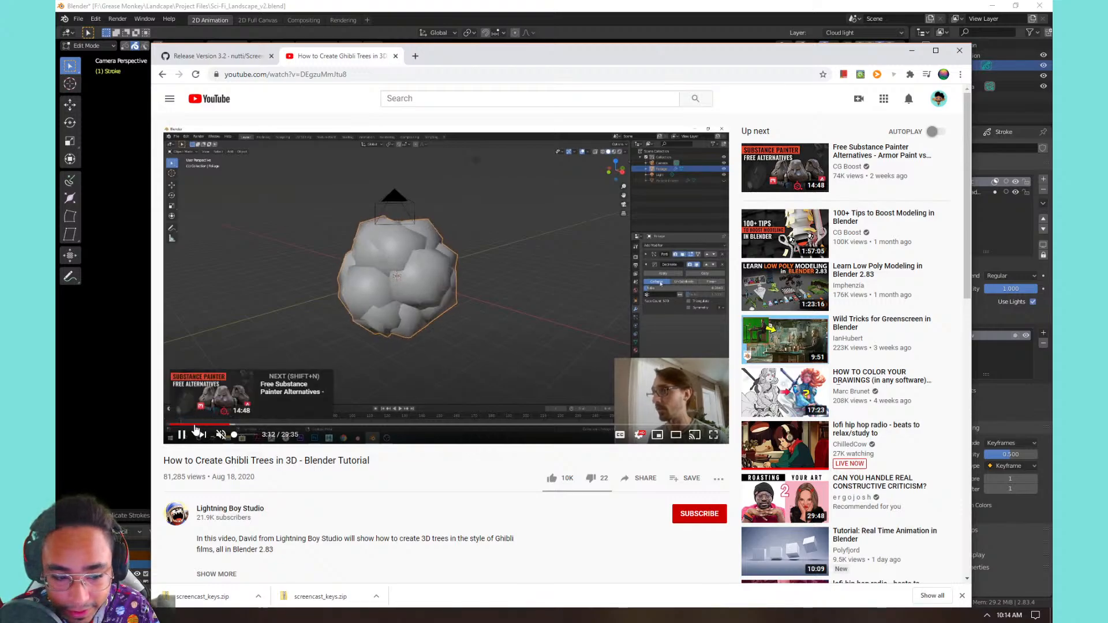
click(196, 426)
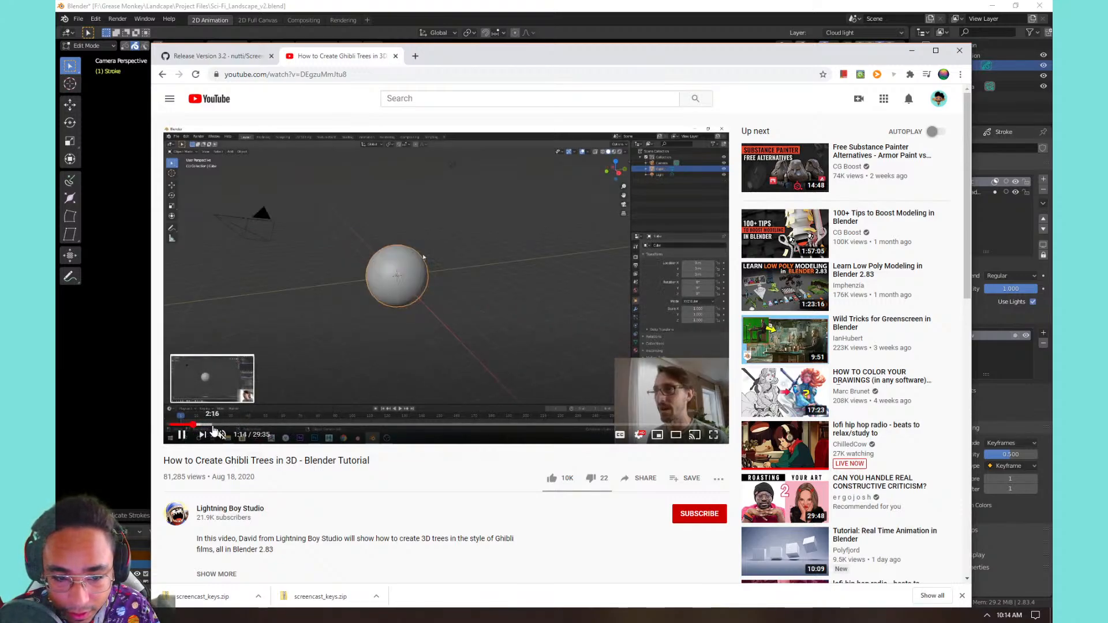
click(212, 425)
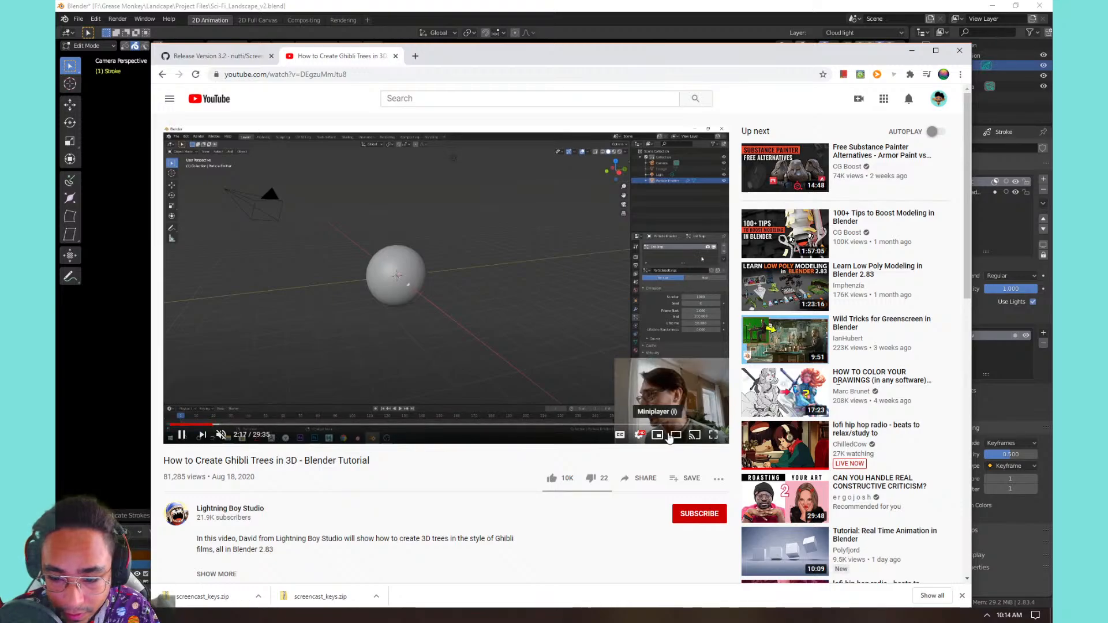
click(675, 435)
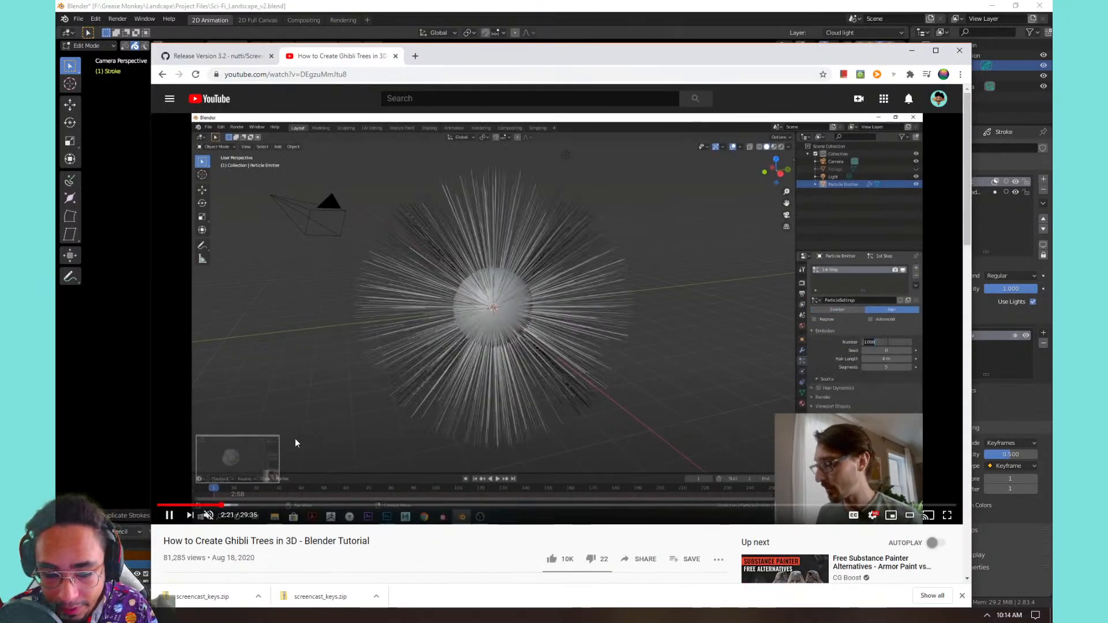
Step: Skim the video forward to about 5:46, examining how the foliage is built up from clustered particle spheres
key(Right)
key(Right)
key(Right)
key(Right)
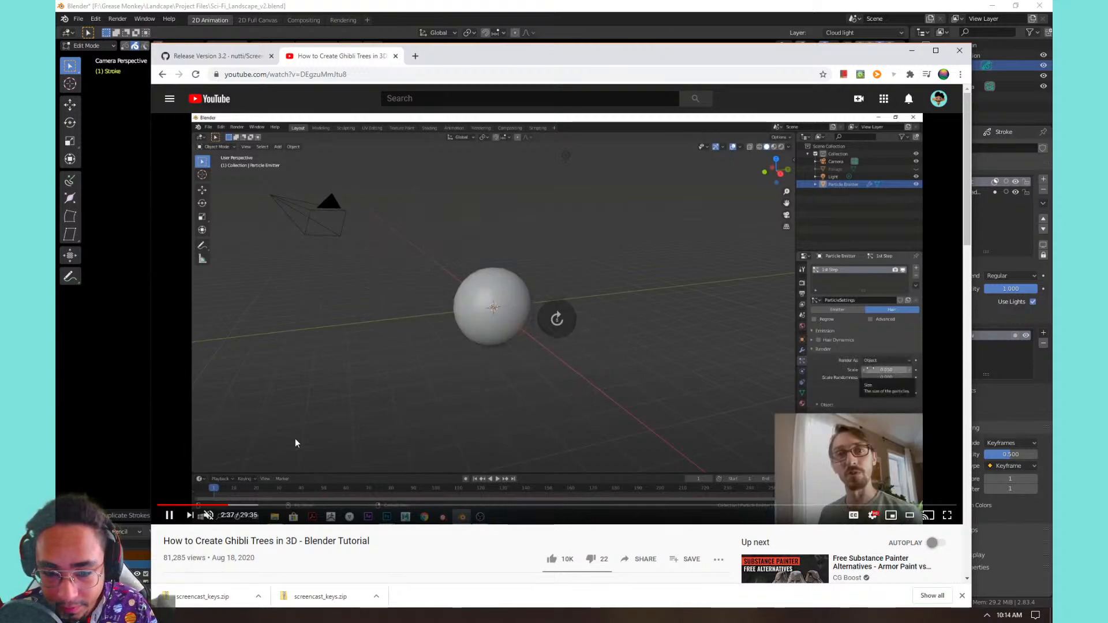
key(Right)
key(Right)
key(Right)
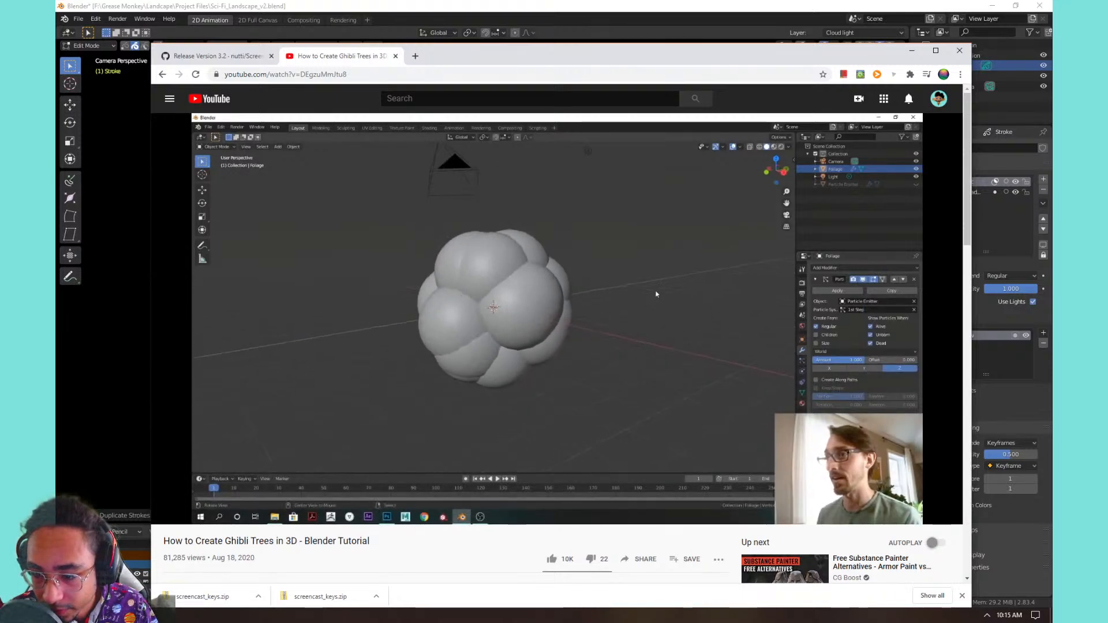
key(Right)
key(Right)
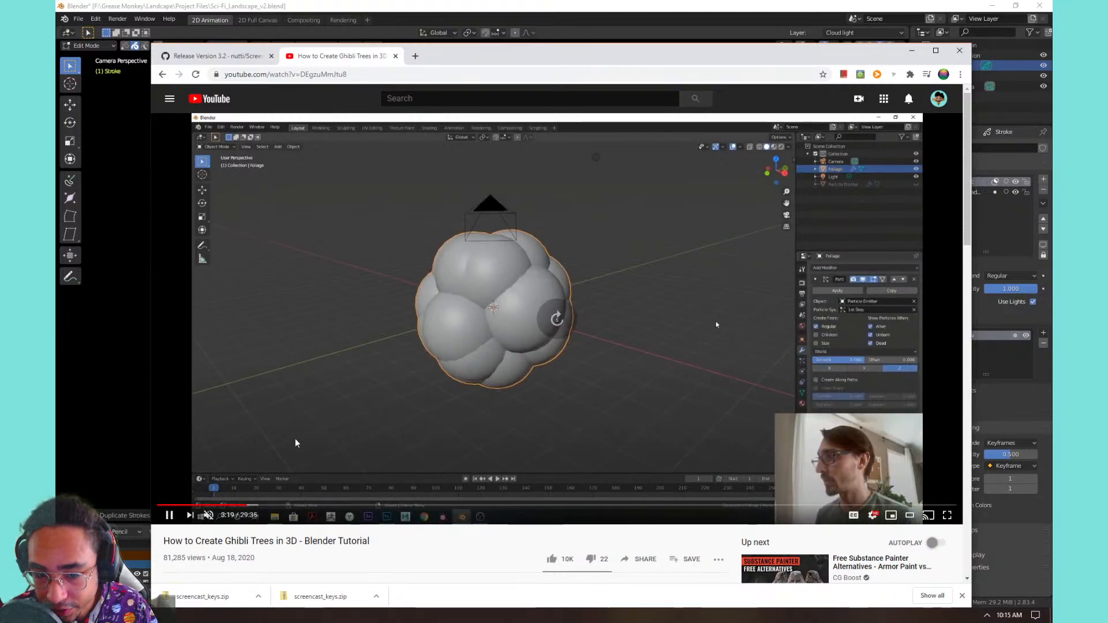
key(Right)
key(Right)
key(Right)
key(Right)
key(Right)
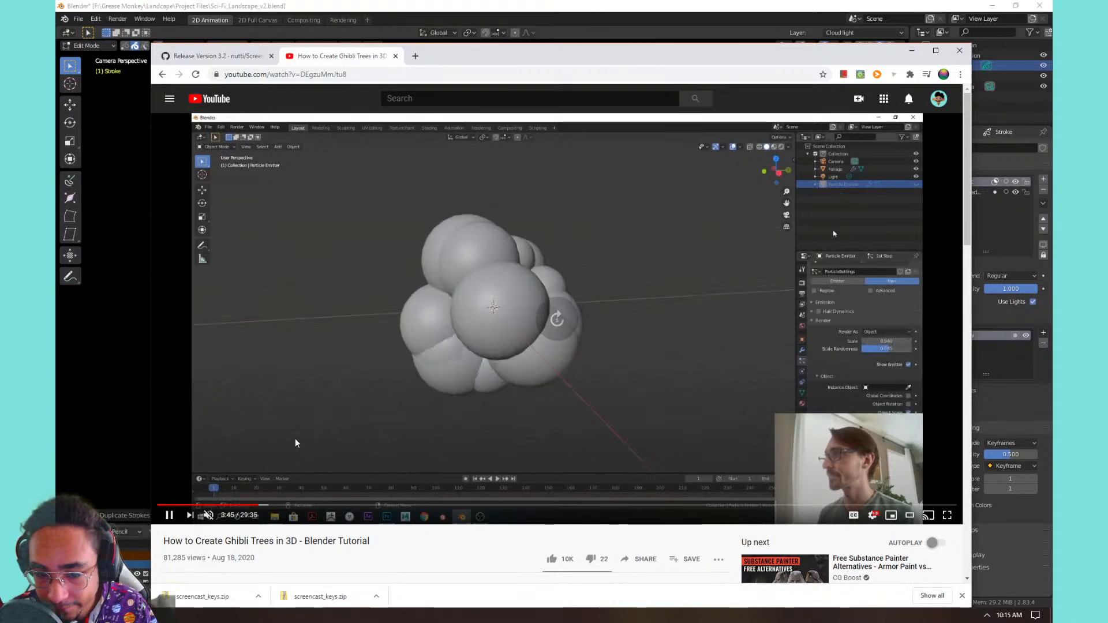
key(Right)
key(Right)
key(Right)
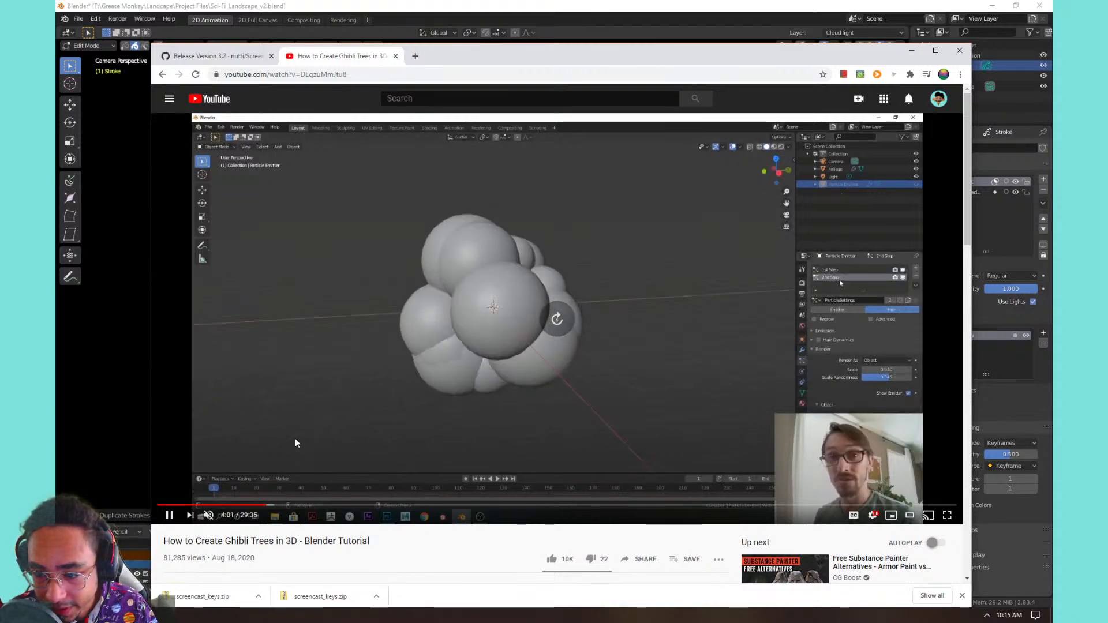
key(Right)
key(Right)
key(Right)
key(Right)
key(Right)
key(Right)
key(Right)
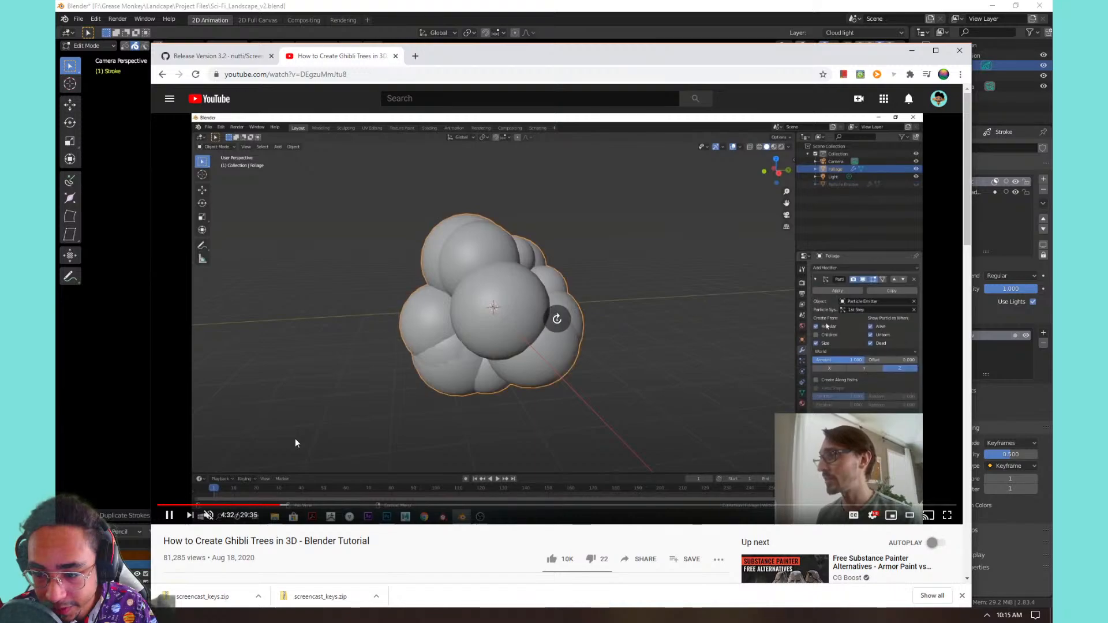
key(Right)
key(Right)
key(Right)
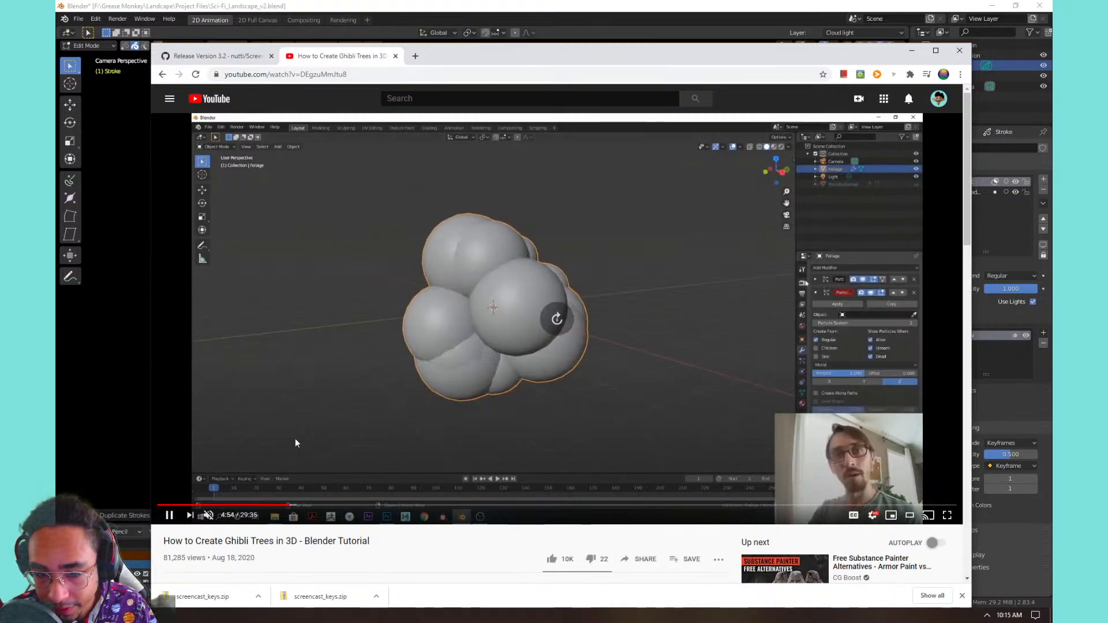
key(Right)
key(Right)
key(Right)
key(Right)
key(Right)
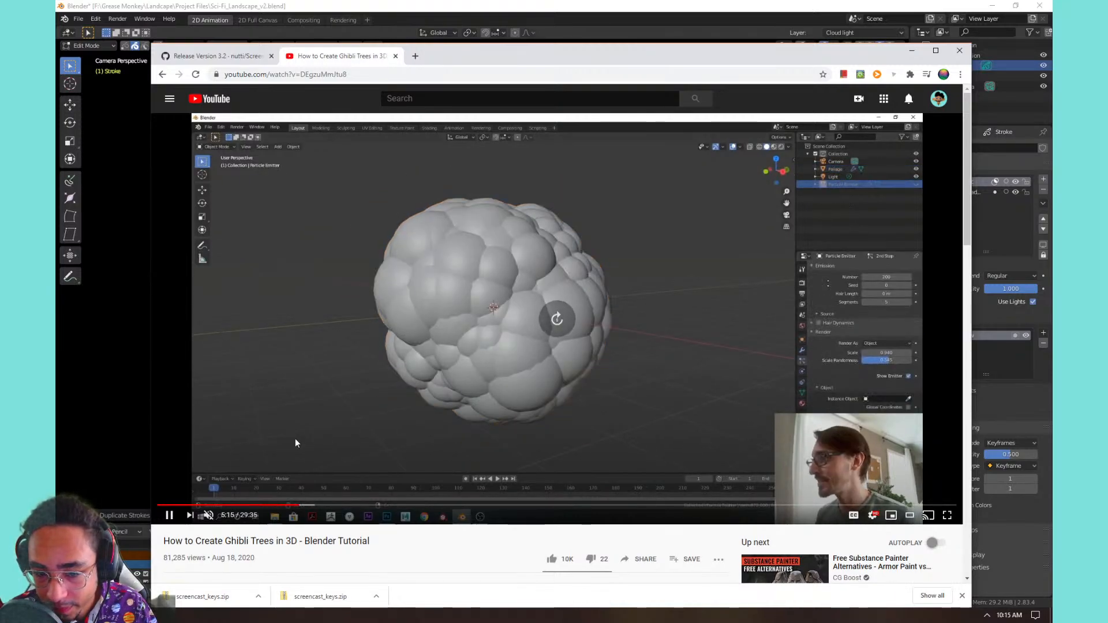
key(Right)
key(Right)
key(Right)
key(Right)
key(Right)
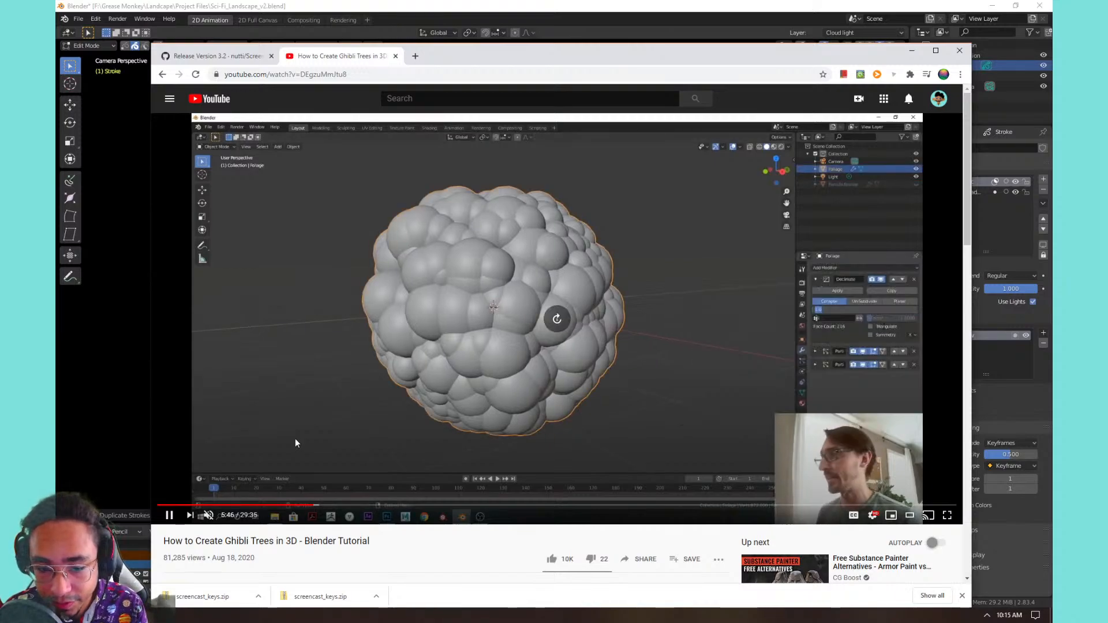
Step: Sample the video's mesh, scene and lighting sections, and pause at the foliage Color Ramp shading around 13:21
click(351, 505)
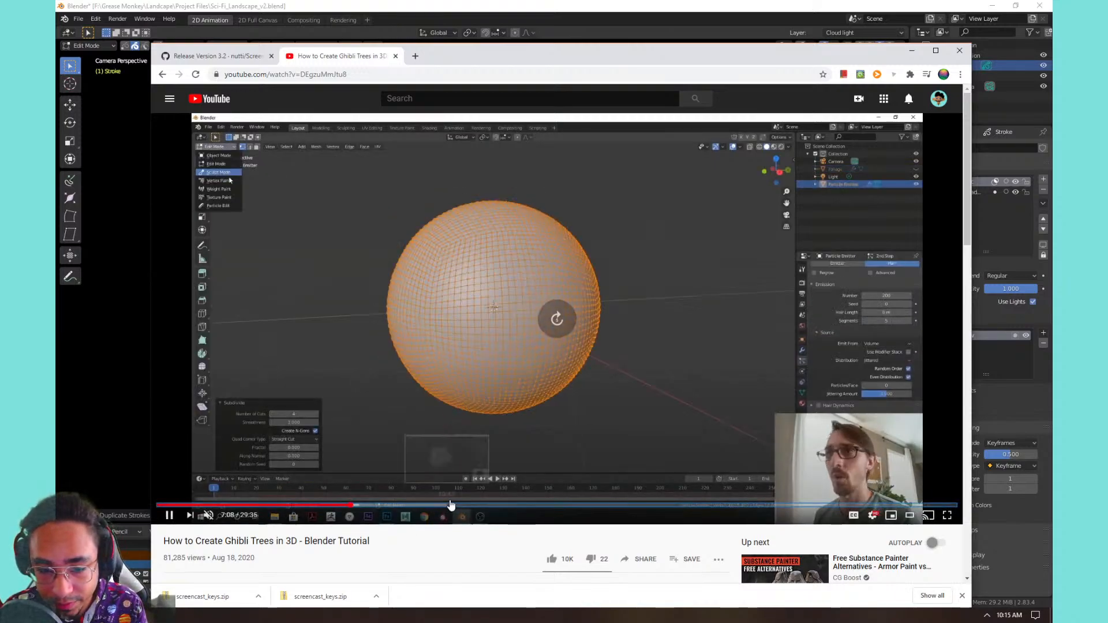
click(487, 507)
click(667, 506)
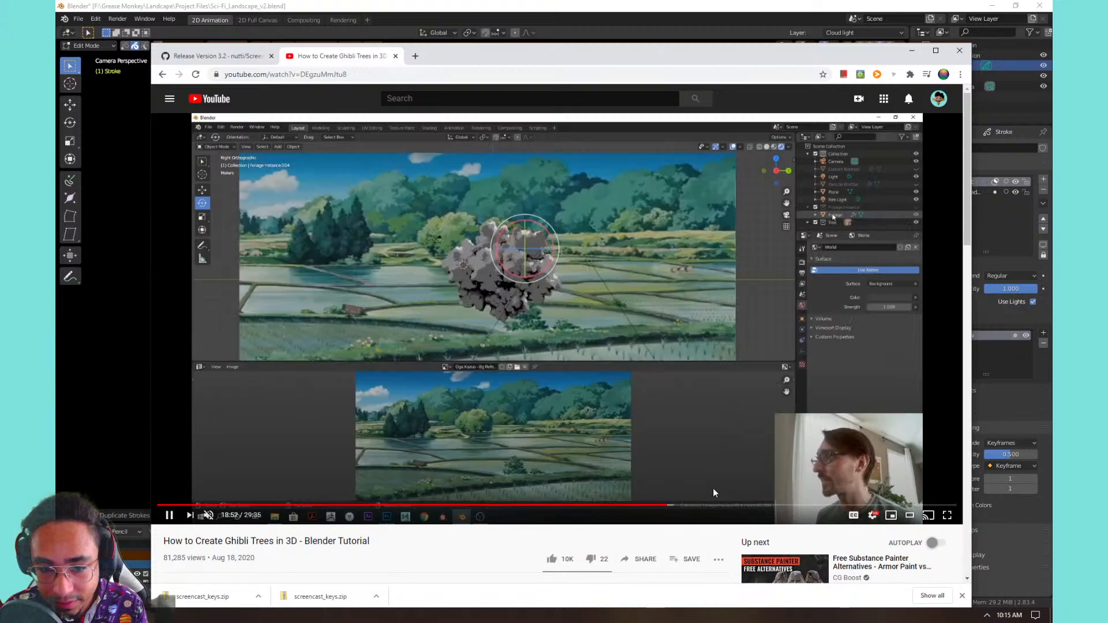
click(699, 506)
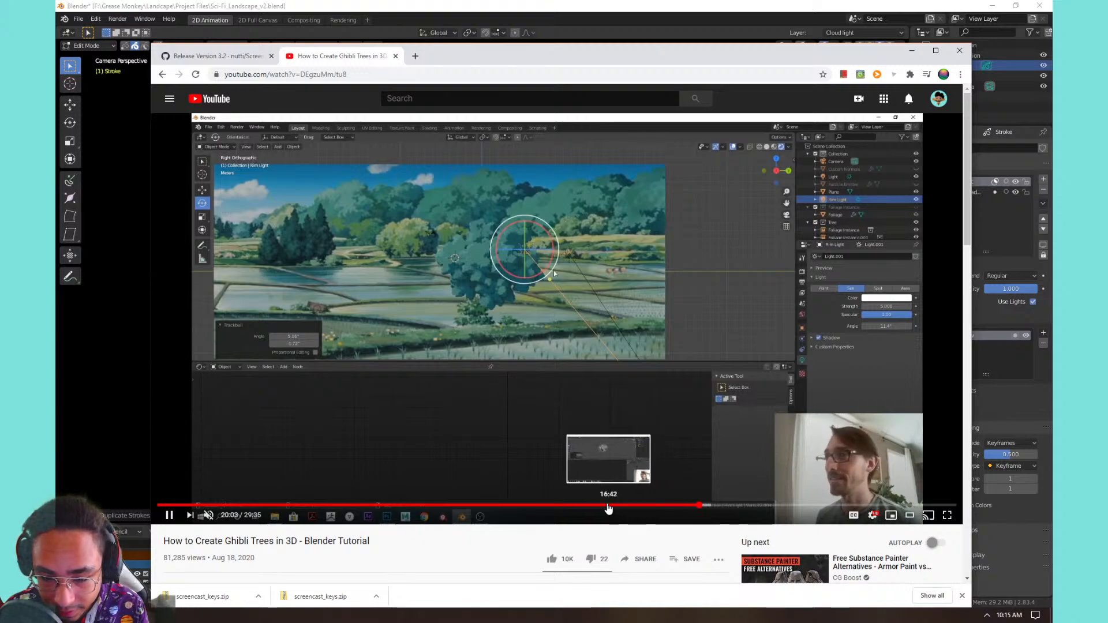
click(609, 506)
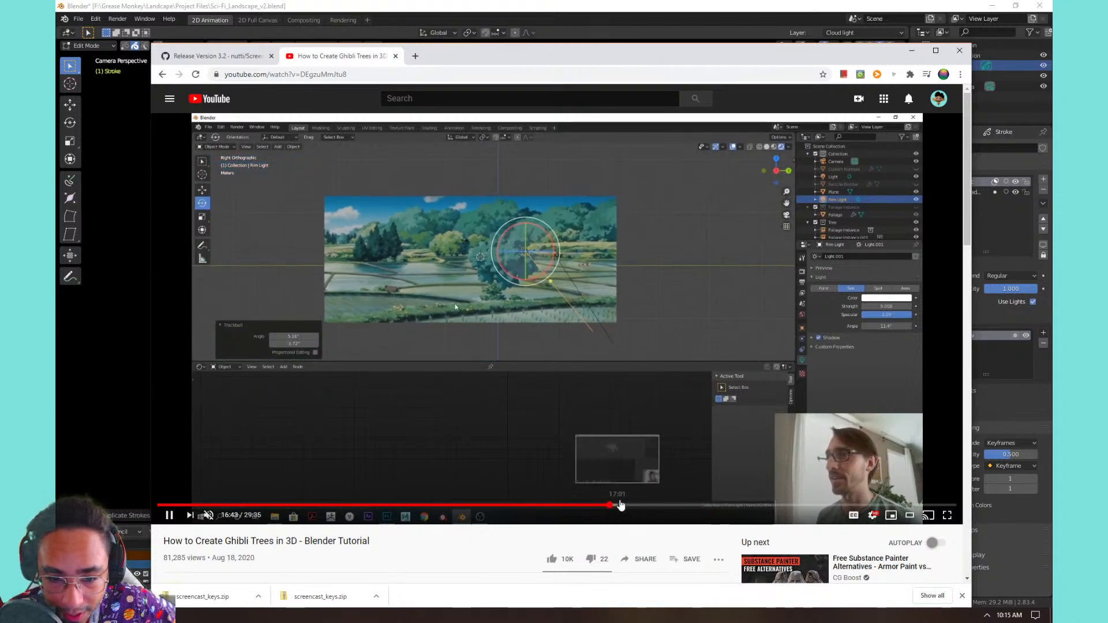
click(631, 506)
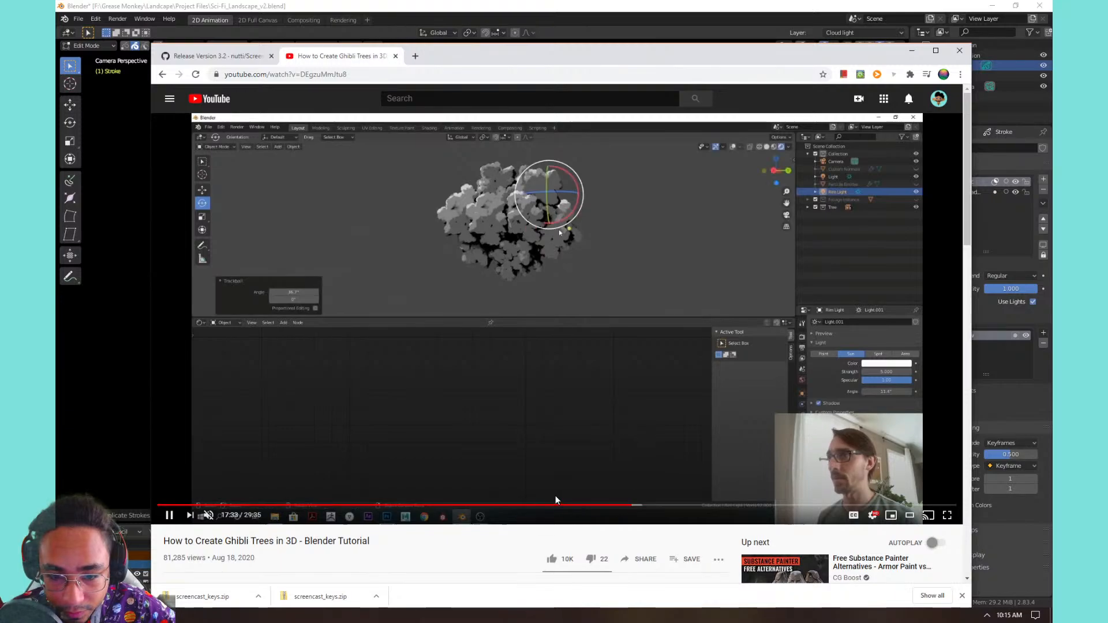
click(518, 506)
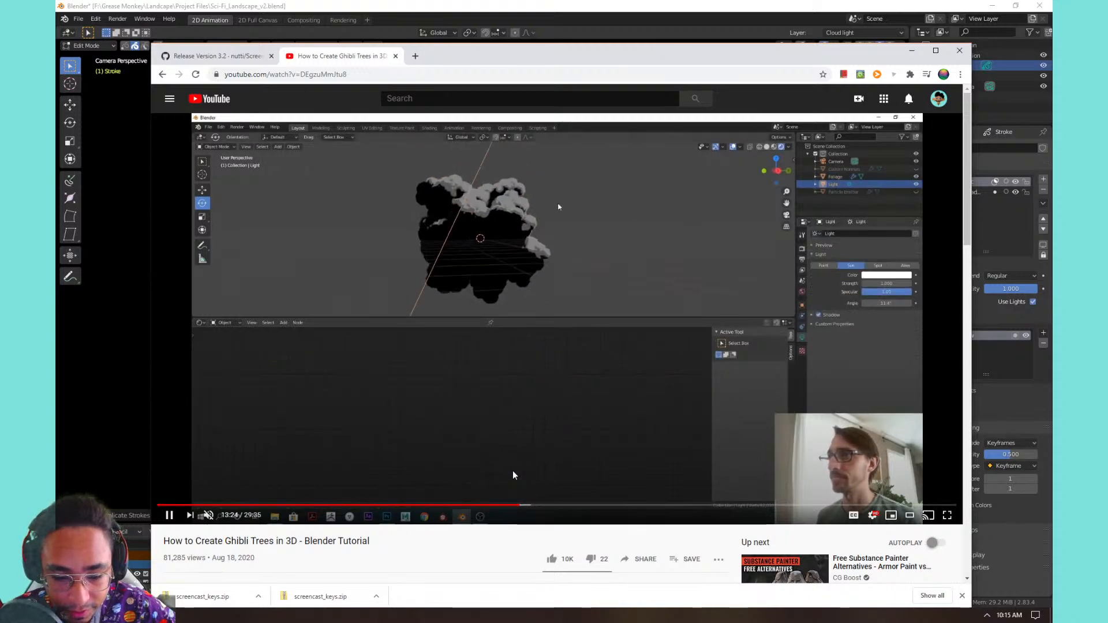
key(Left)
click(481, 439)
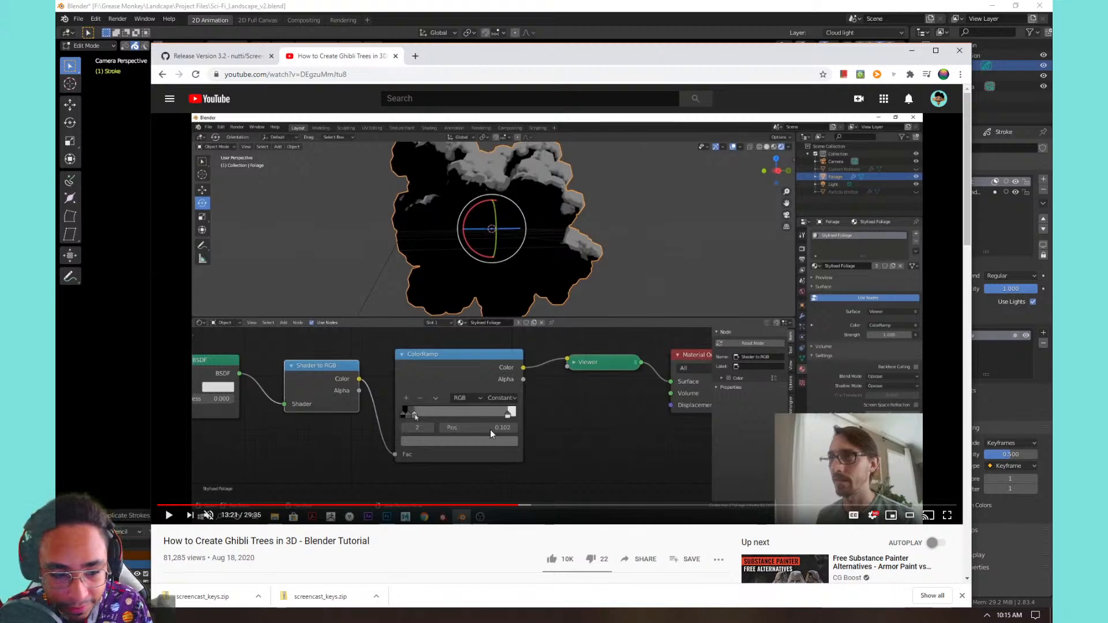
Step: Skim the paused video from about 13:16 to 17:06, examining the foliage's Color Ramp shading and how foliage clumps form a tree
key(Left)
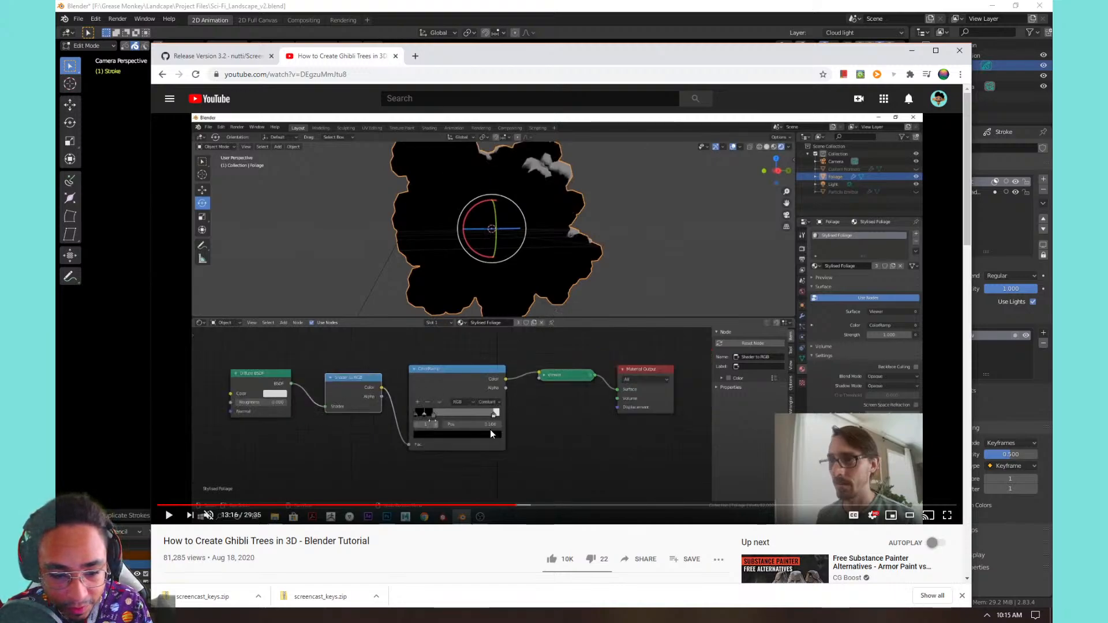
key(Left)
key(Right)
key(Right)
key(Right)
key(Right)
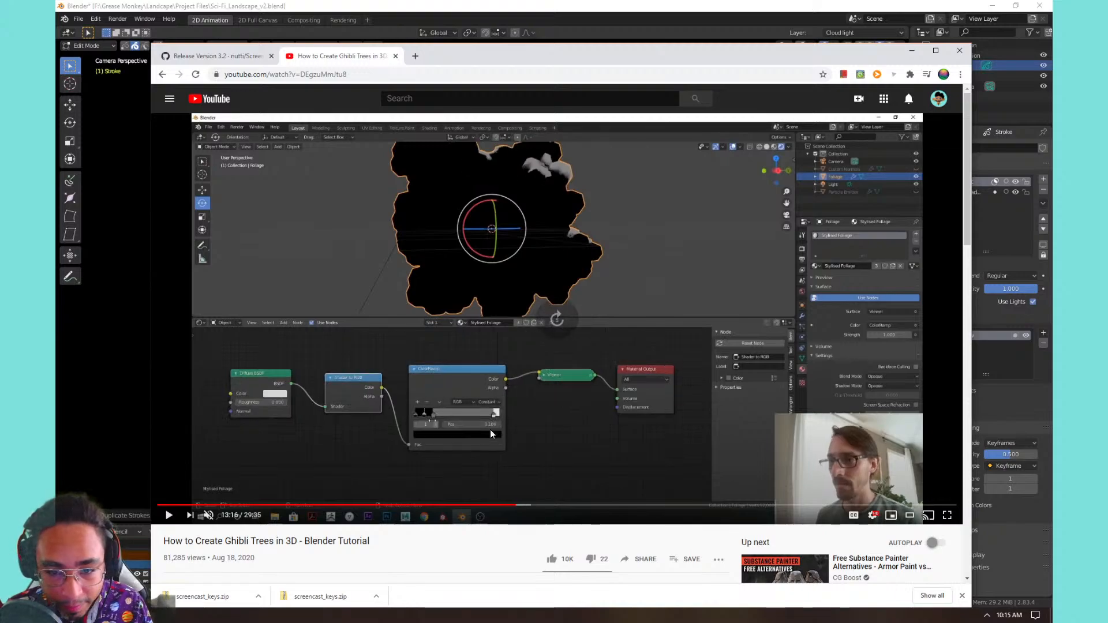
key(Right)
key(Right)
key(Right)
key(Right)
key(Right)
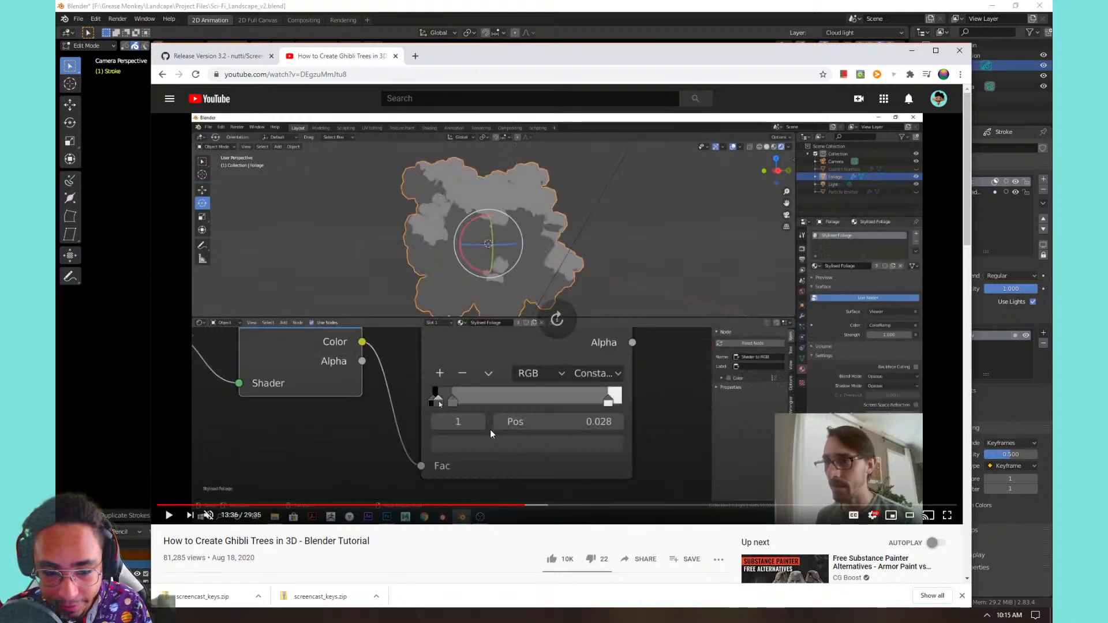
key(Right)
key(Right)
key(Right)
key(Right)
key(Right)
key(Right)
key(Right)
key(Right)
key(Right)
key(Right)
key(Right)
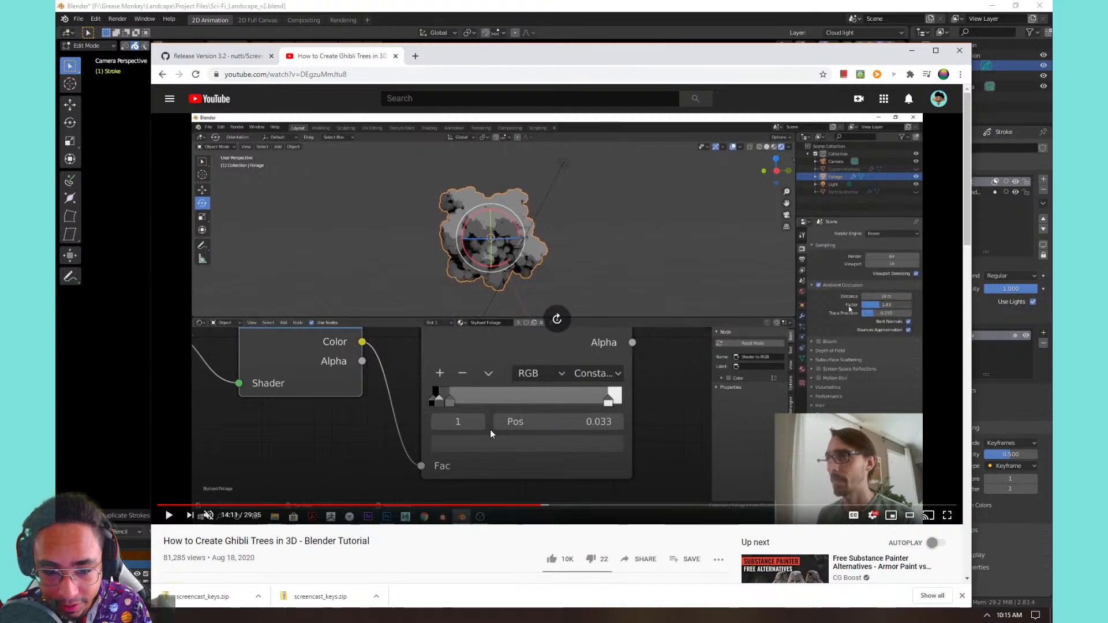
key(Right)
key(Right)
key(Right)
key(Right)
key(Right)
key(Right)
key(Right)
key(Right)
key(Right)
key(Right)
key(Right)
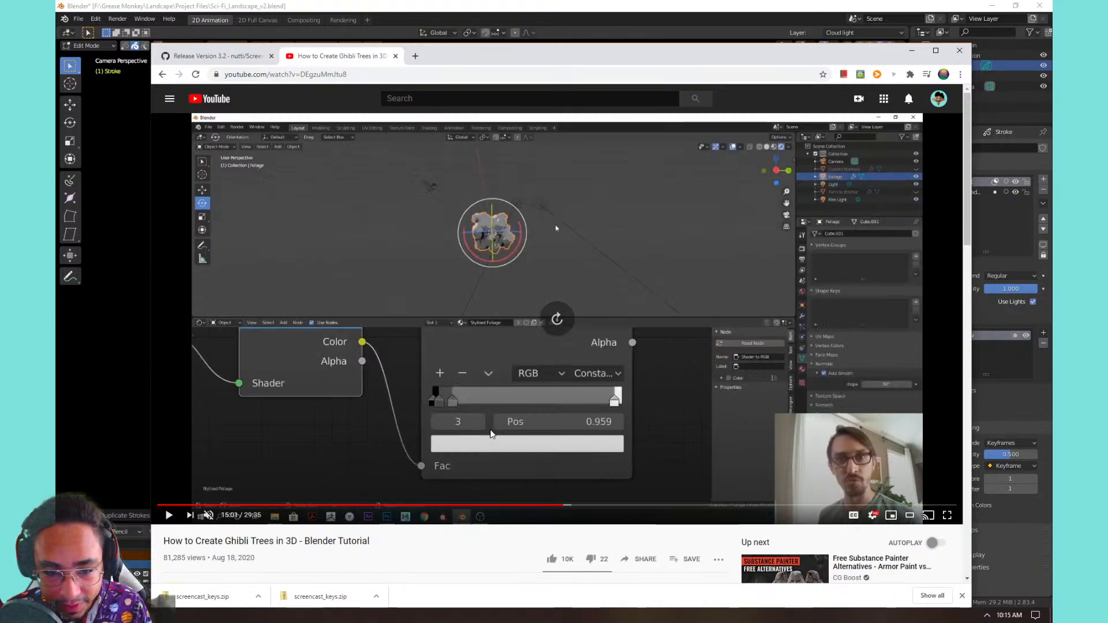
key(Right)
key(Right)
key(Right)
key(Right)
key(Right)
key(Right)
key(Right)
key(Right)
key(Right)
key(Right)
key(Right)
key(Right)
key(Right)
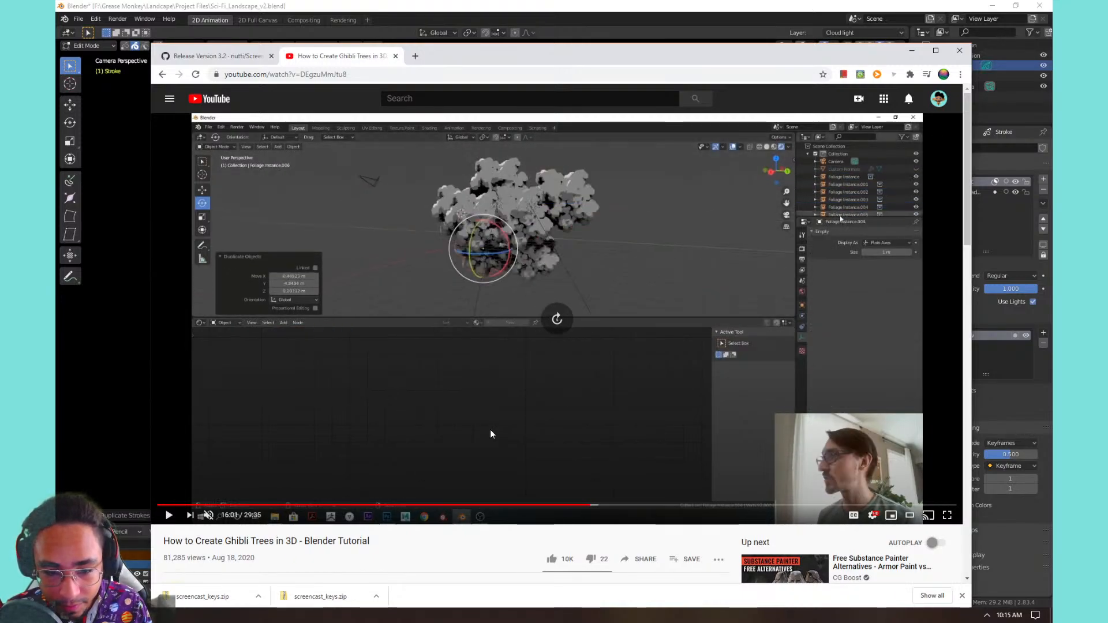
key(Right)
key(Right)
key(Right)
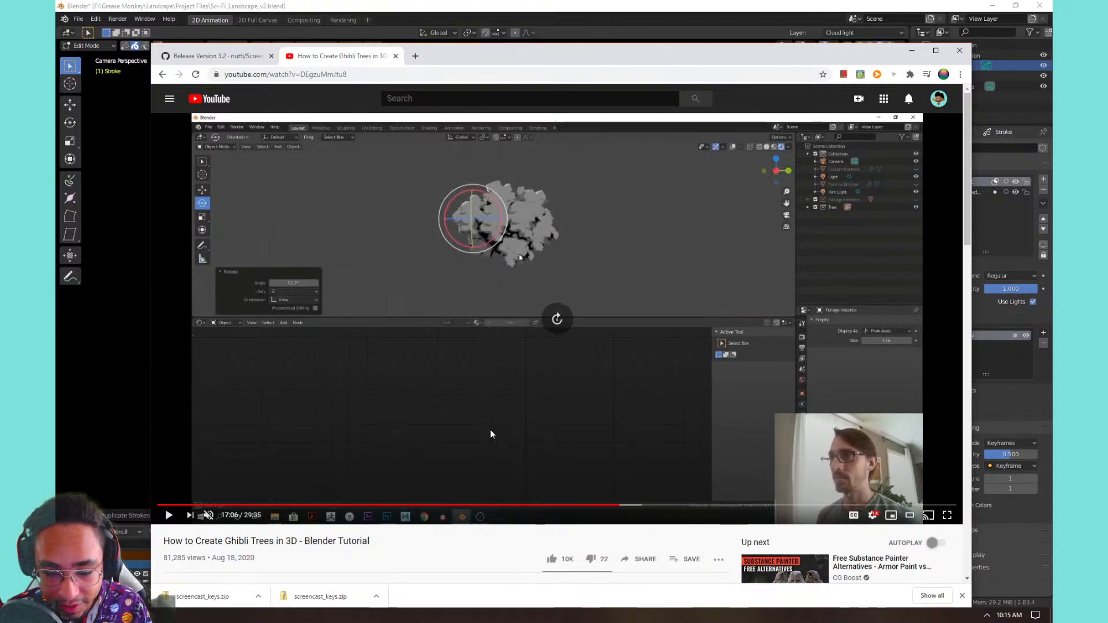
Step: Switch back to Blender and move the second cloud circle pair about 1.08 m up and left, overlapping the first pair
click(912, 51)
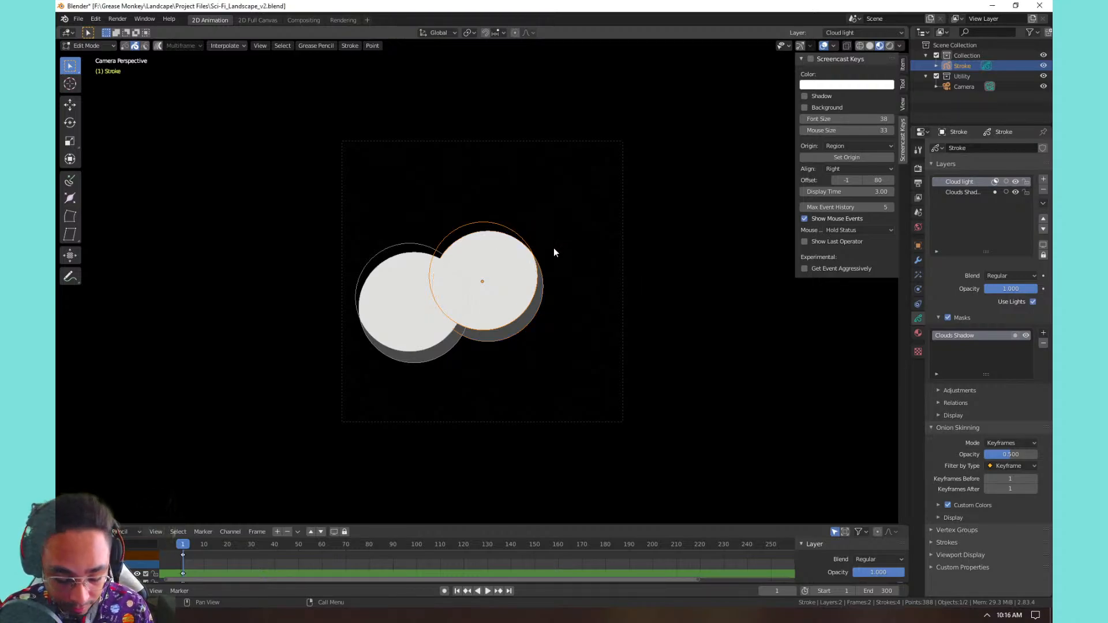
key(g)
key(Escape)
drag(594, 208, 527, 313)
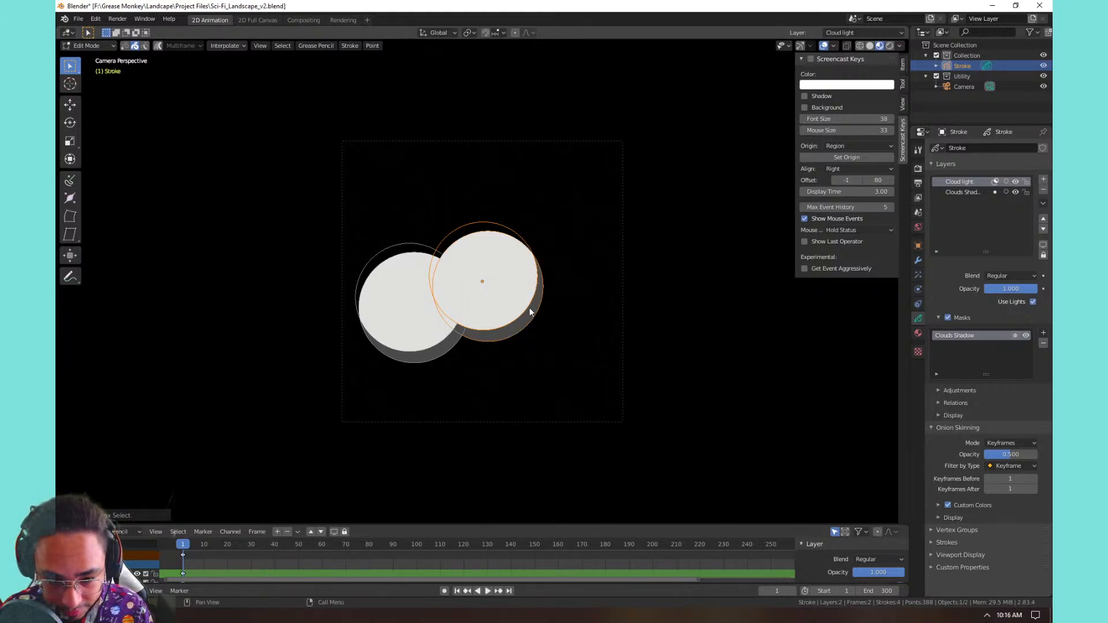
key(g)
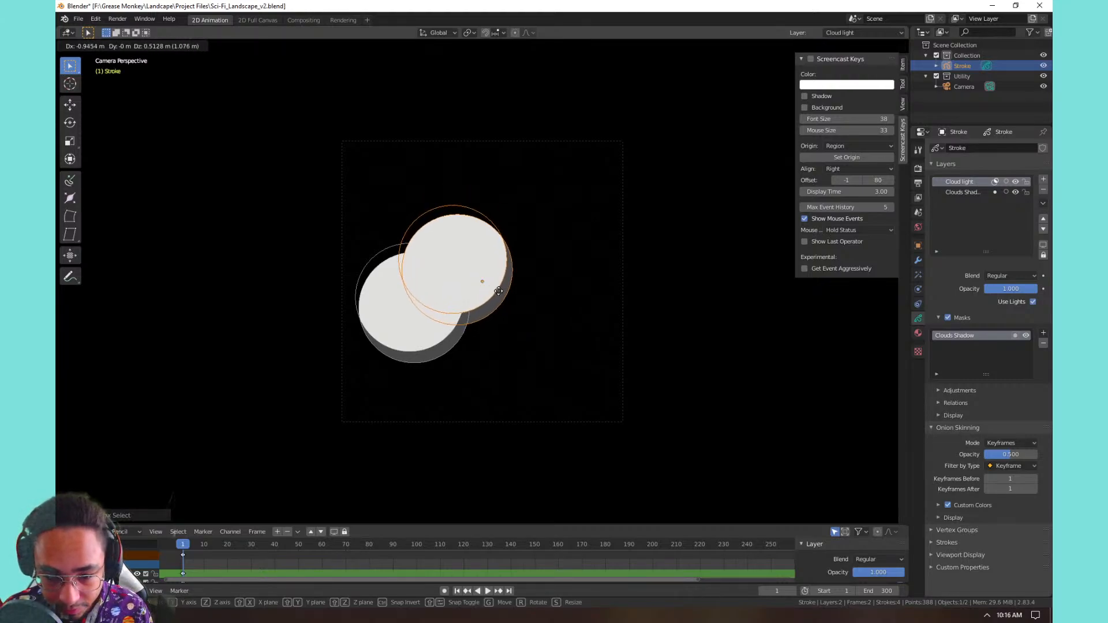
click(499, 291)
Step: Add the Arrange Strokes command Send to Back to Quick Favorites, and bring up the favorites to check it
right_click(494, 279)
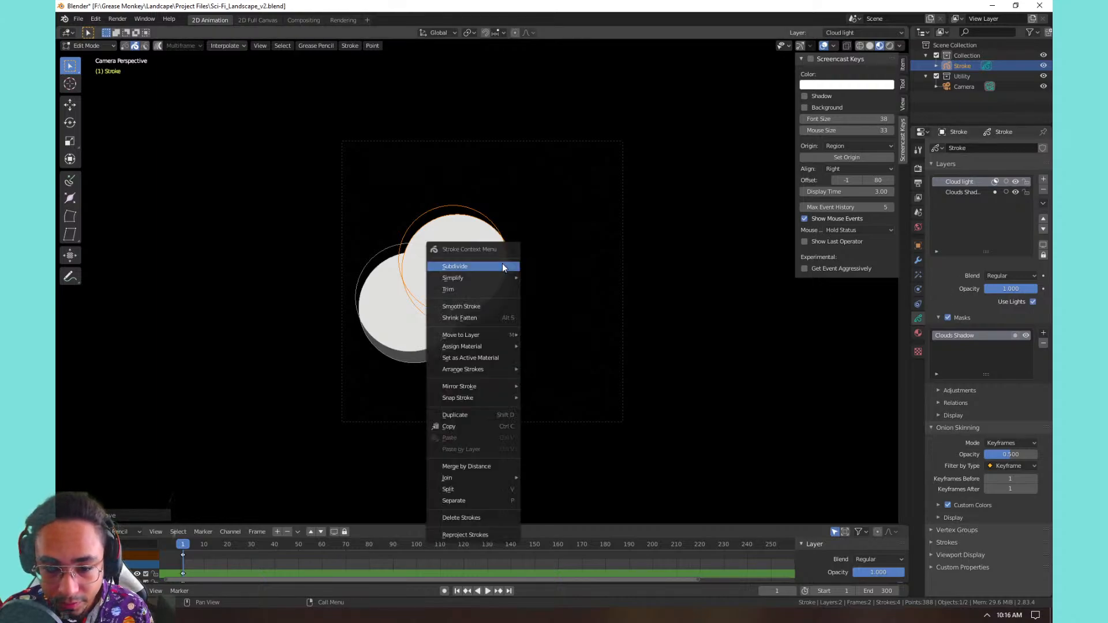
mouse_move(490, 367)
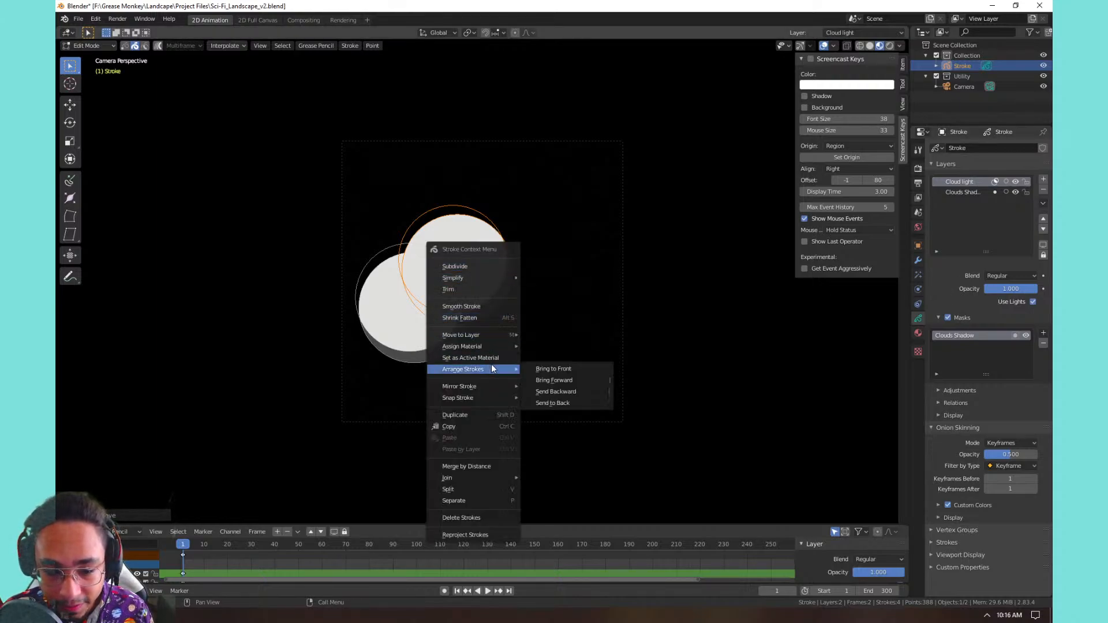
right_click(568, 404)
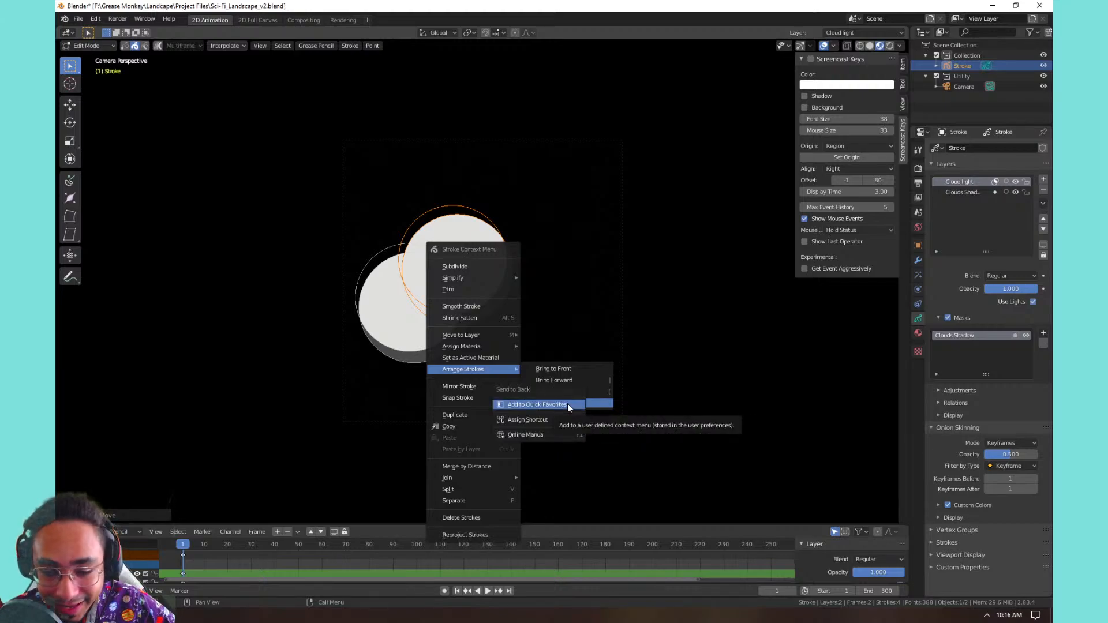
key(Escape)
click(568, 406)
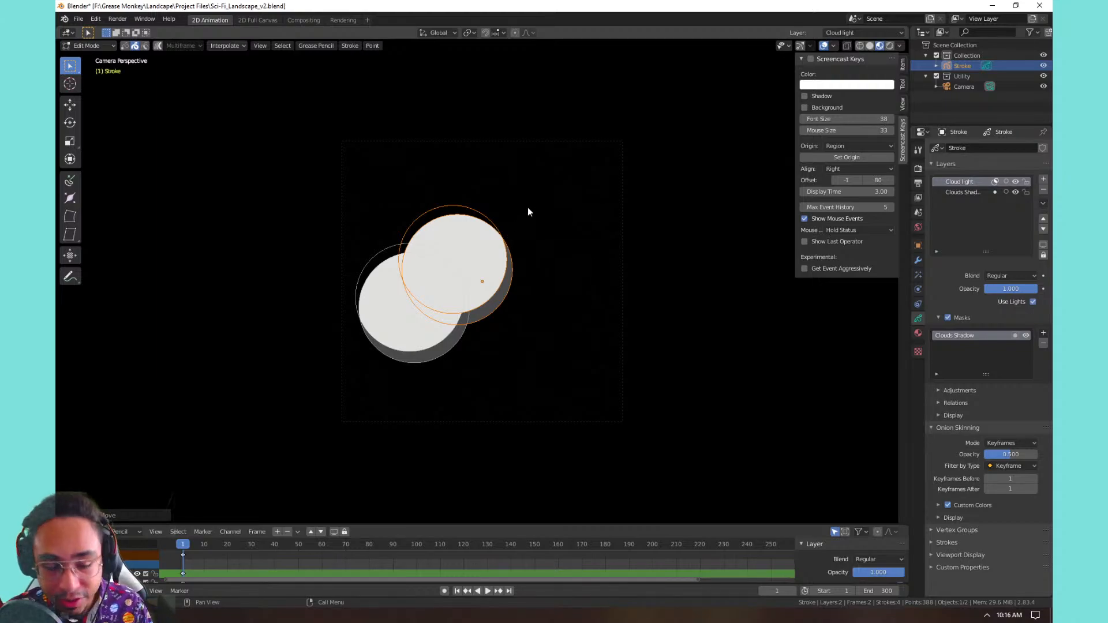
key(q)
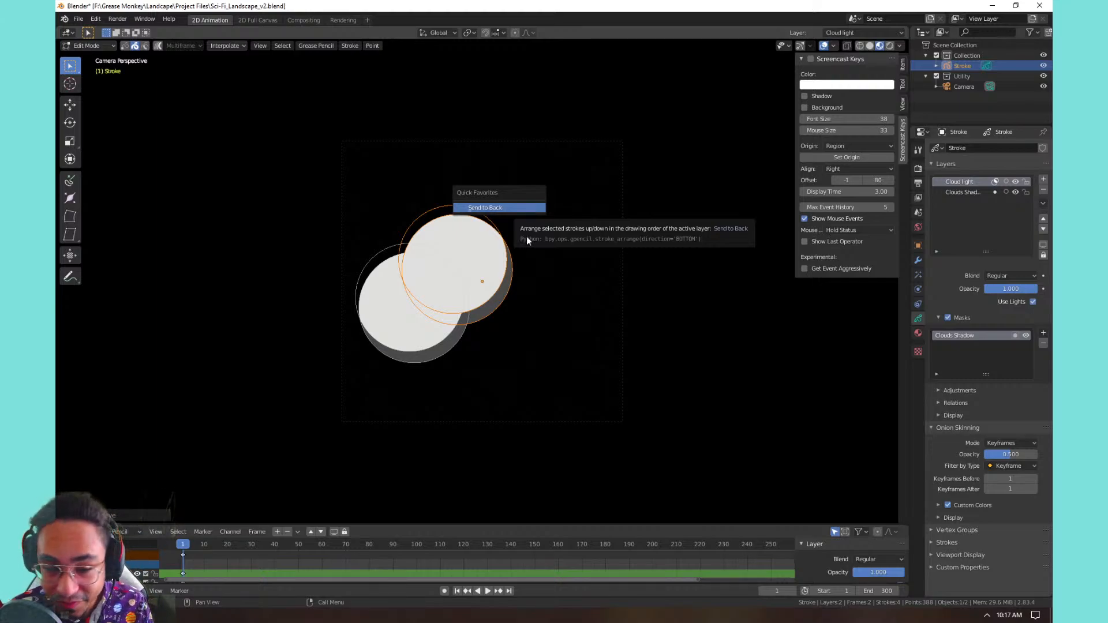
Step: Move the second circle pair down and to the right, and send its strokes to the back of the layer
key(g)
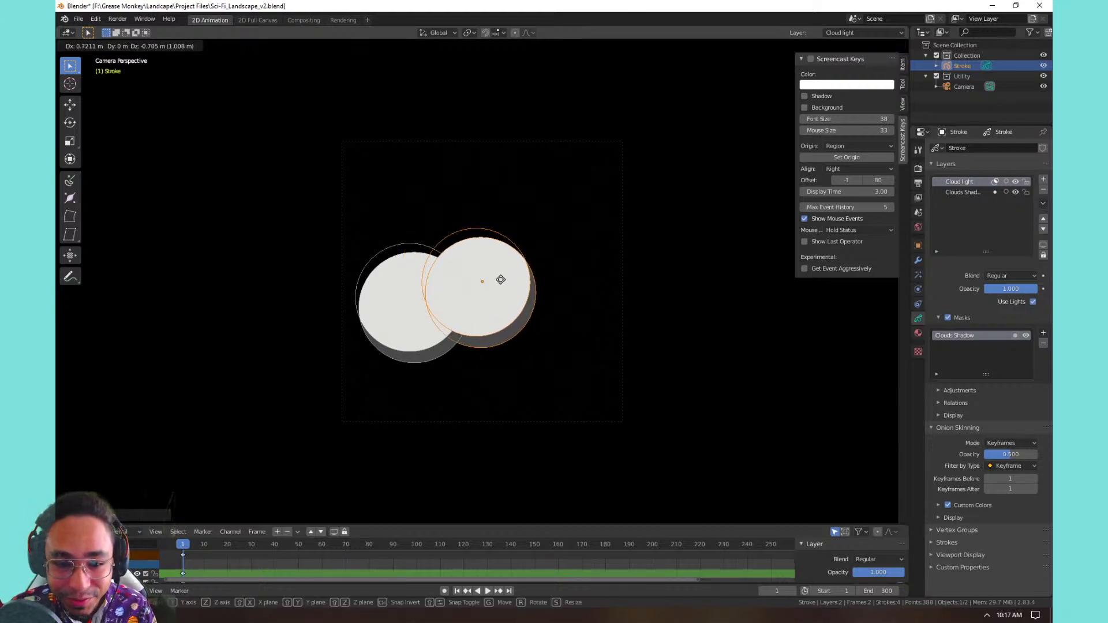
click(495, 269)
key(q)
click(496, 270)
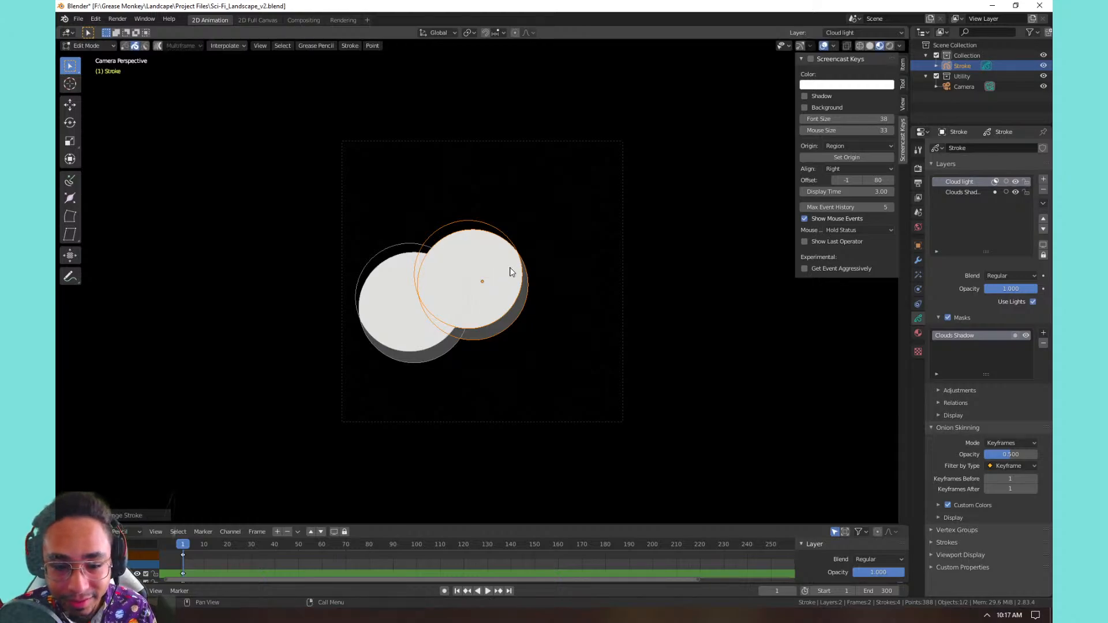
Step: Send the first pair's light circle to the back and test the stacking by moving the second pair's light circle
click(476, 307)
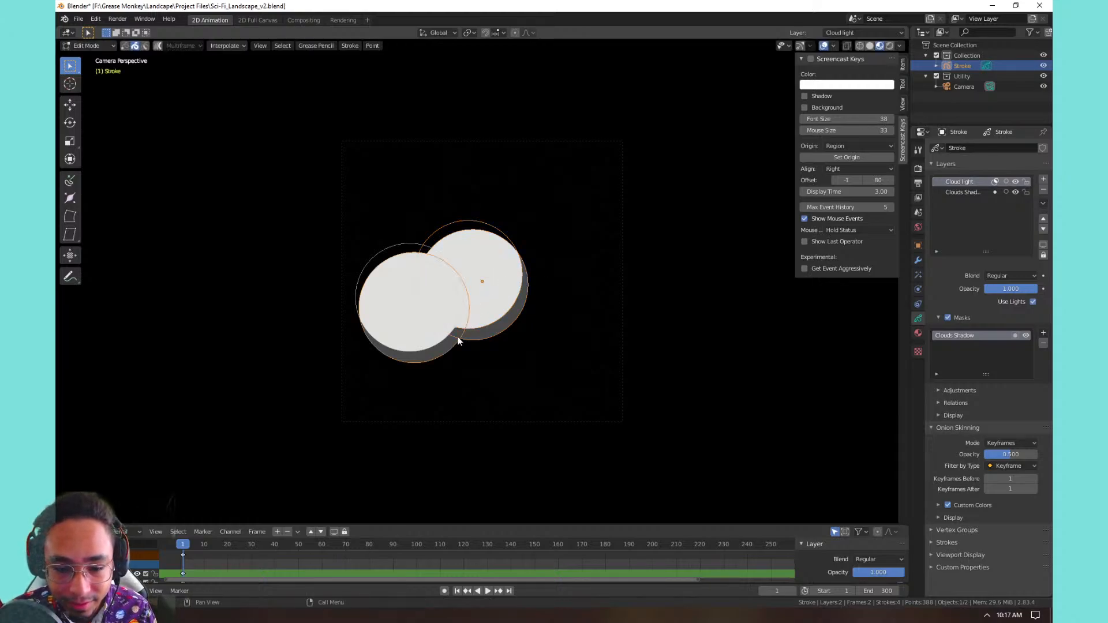
scroll(587, 307, up, 4)
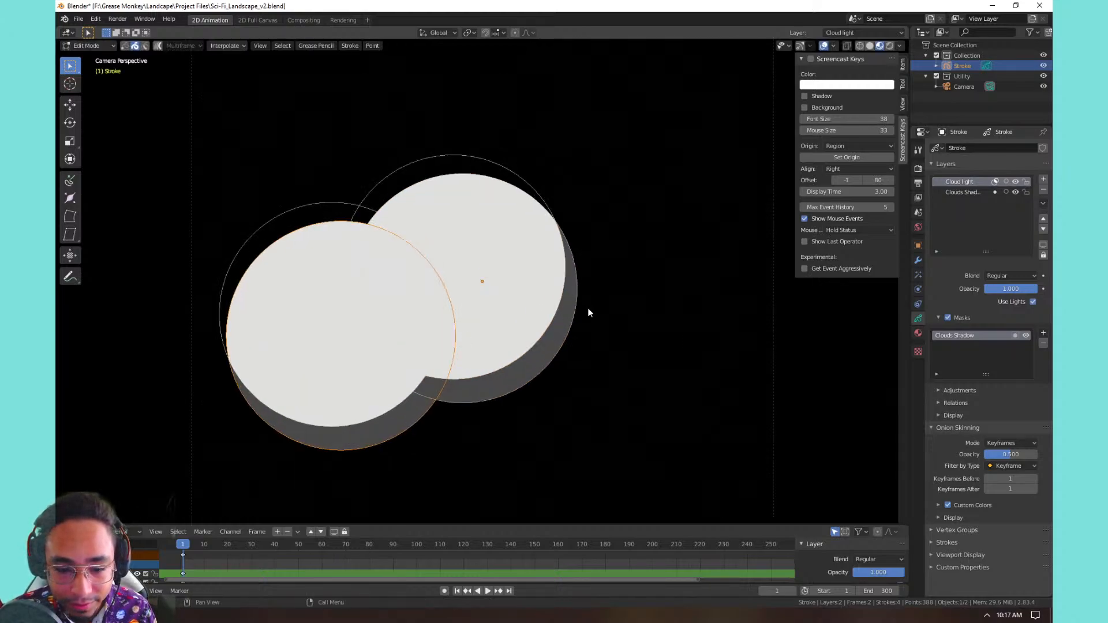
key(q)
click(564, 246)
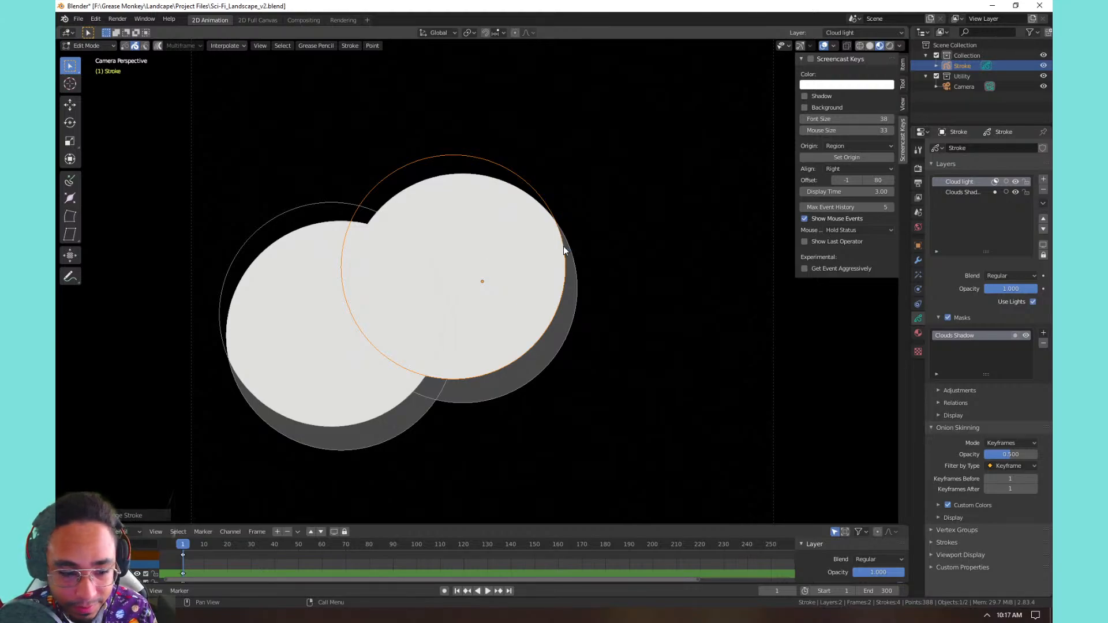
click(120, 514)
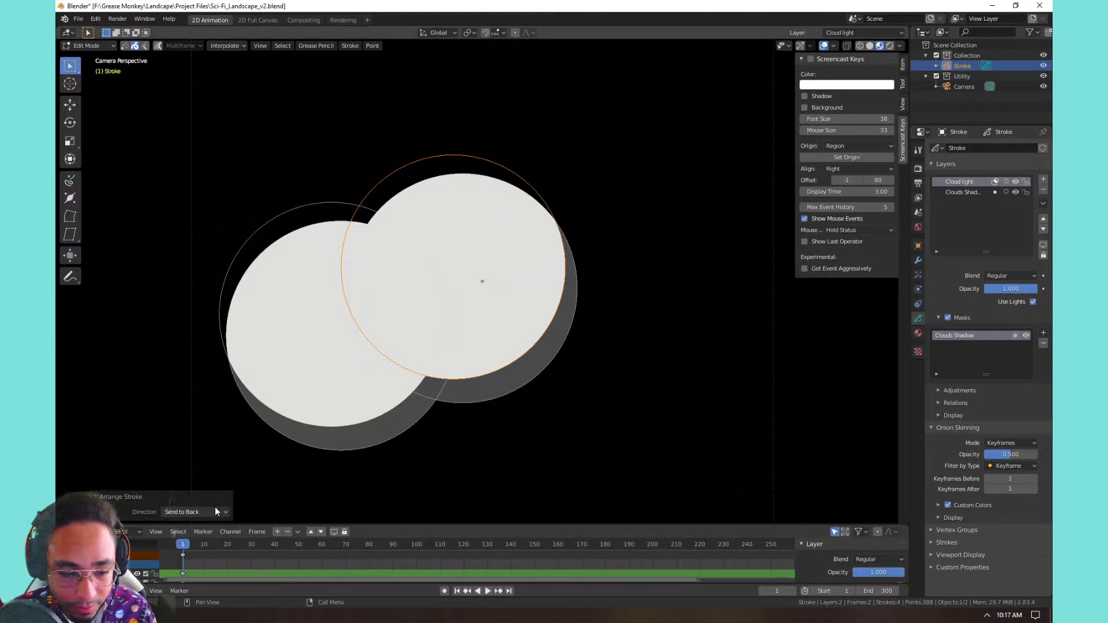
key(g)
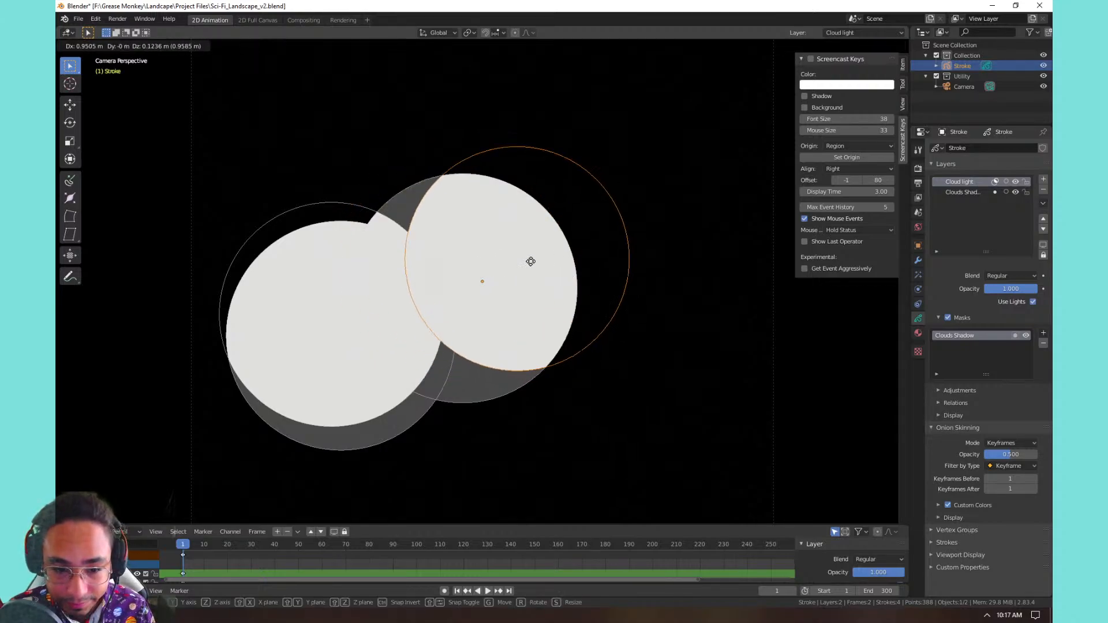
right_click(529, 260)
Step: Set the stroke object's Stroke Depth Order to 3D Location
click(947, 542)
scroll(981, 539, down, 1)
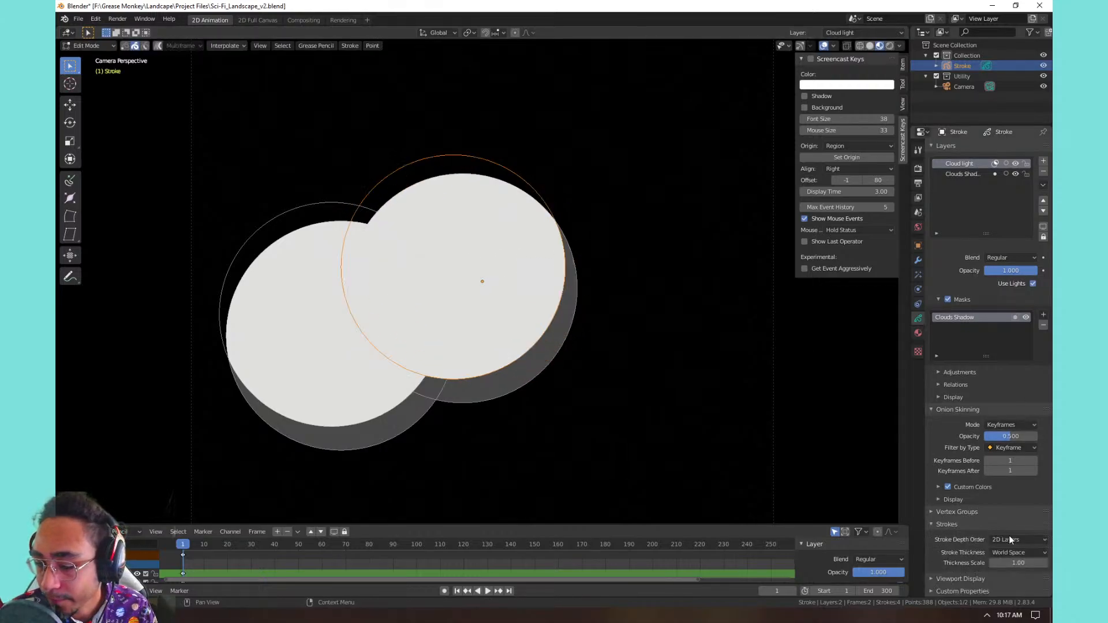
click(1017, 539)
click(1010, 569)
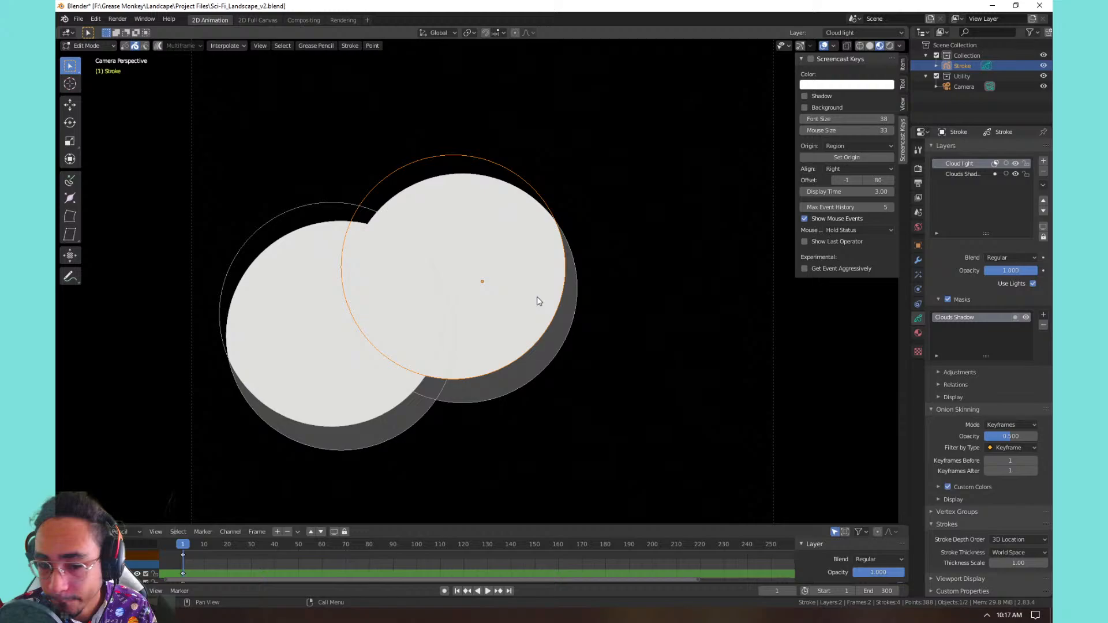
Step: Select both circles of the second cloud pair and move them about 0.2 m along the Y axis
key(g)
key(y)
click(566, 282)
drag(611, 238, 580, 265)
key(g)
key(x)
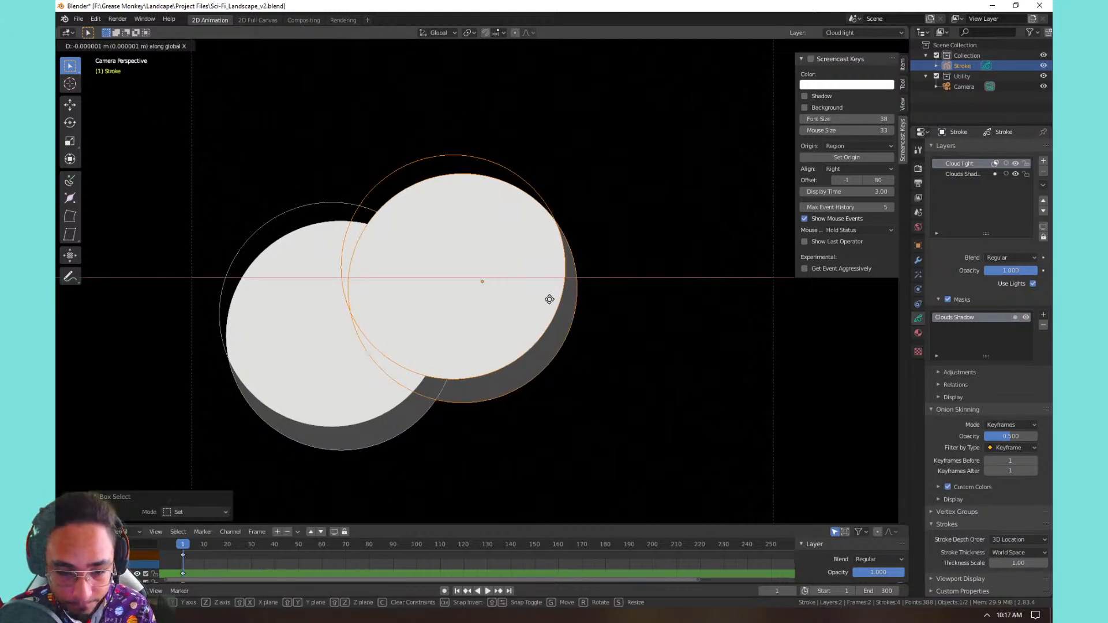
key(y)
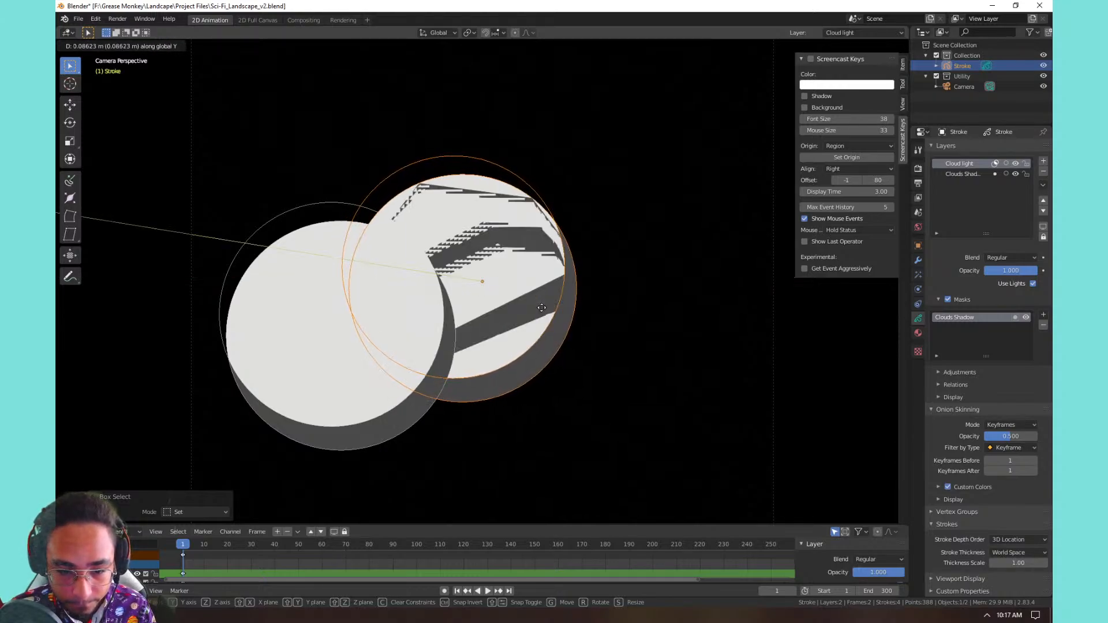
click(536, 314)
Step: Check the circles' depth from an angled view, and move the second pair about 0.09 m further along Y in camera view
middle_drag(599, 270, 587, 297)
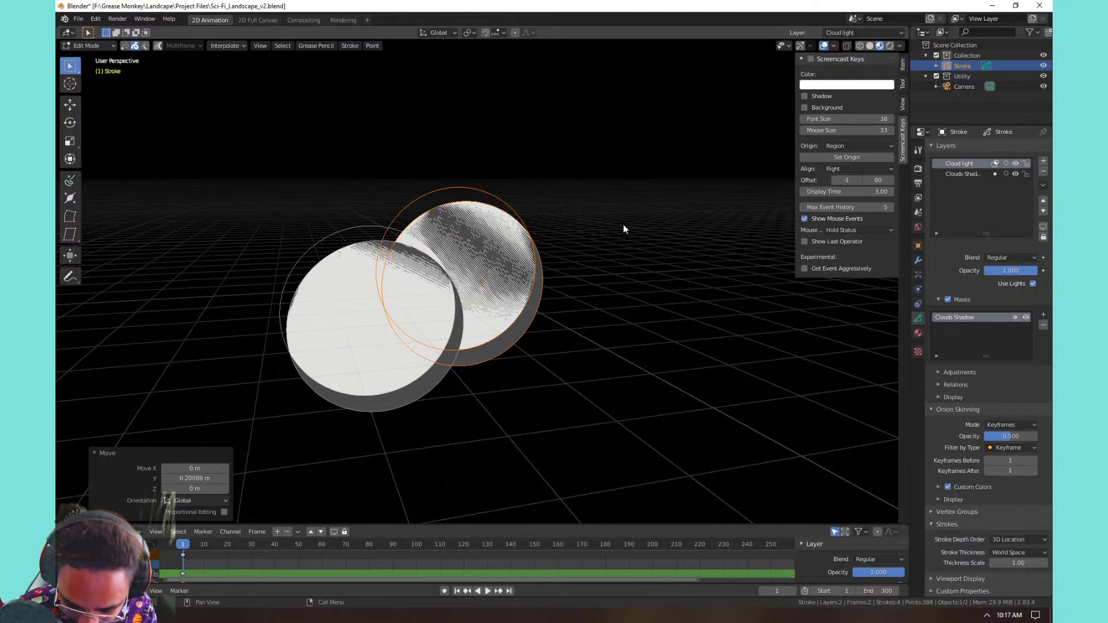
key(KP_0)
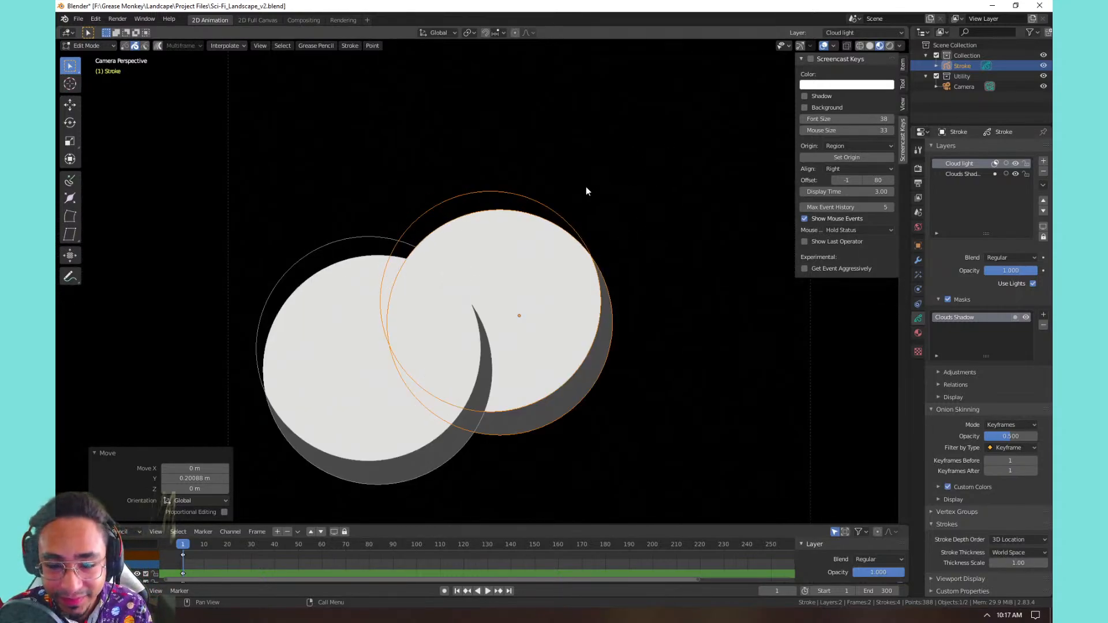
middle_drag(550, 218, 630, 191)
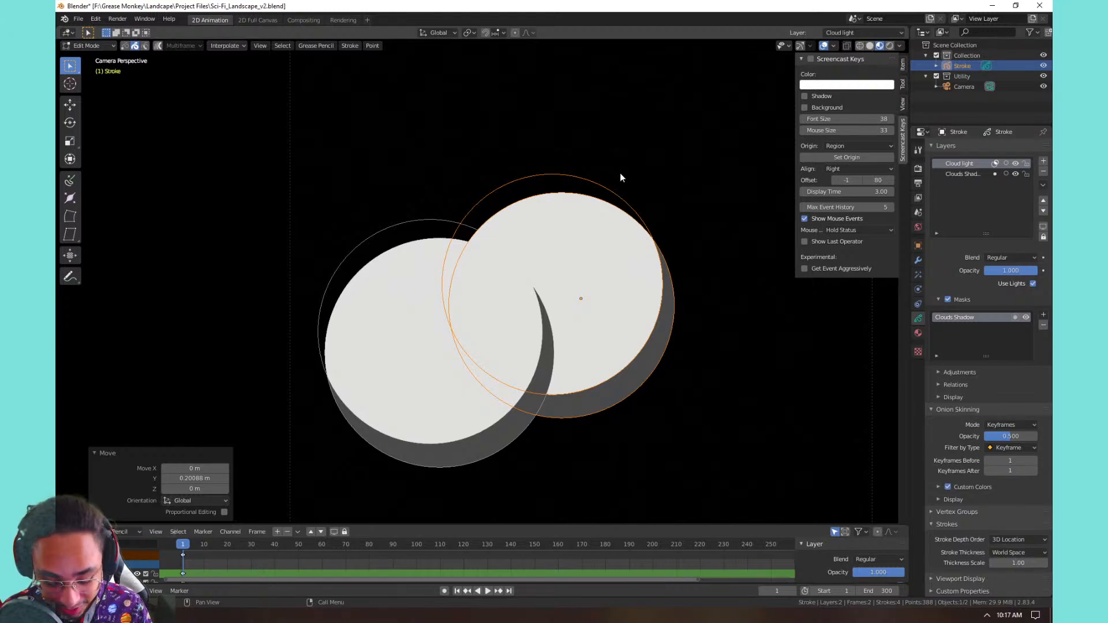
key(g)
key(x)
key(y)
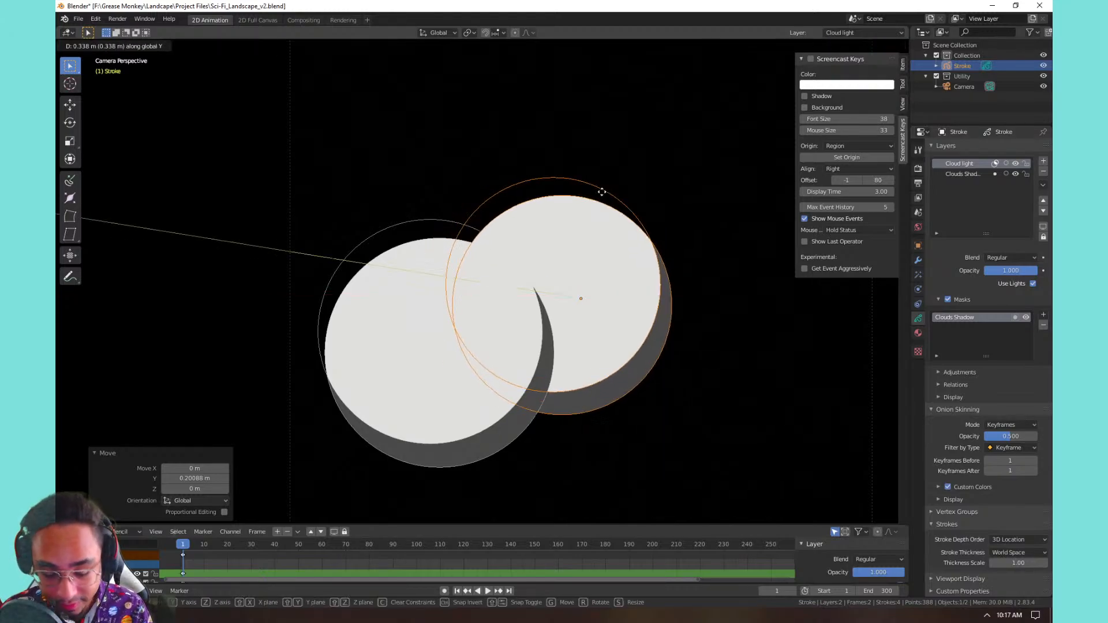
click(602, 194)
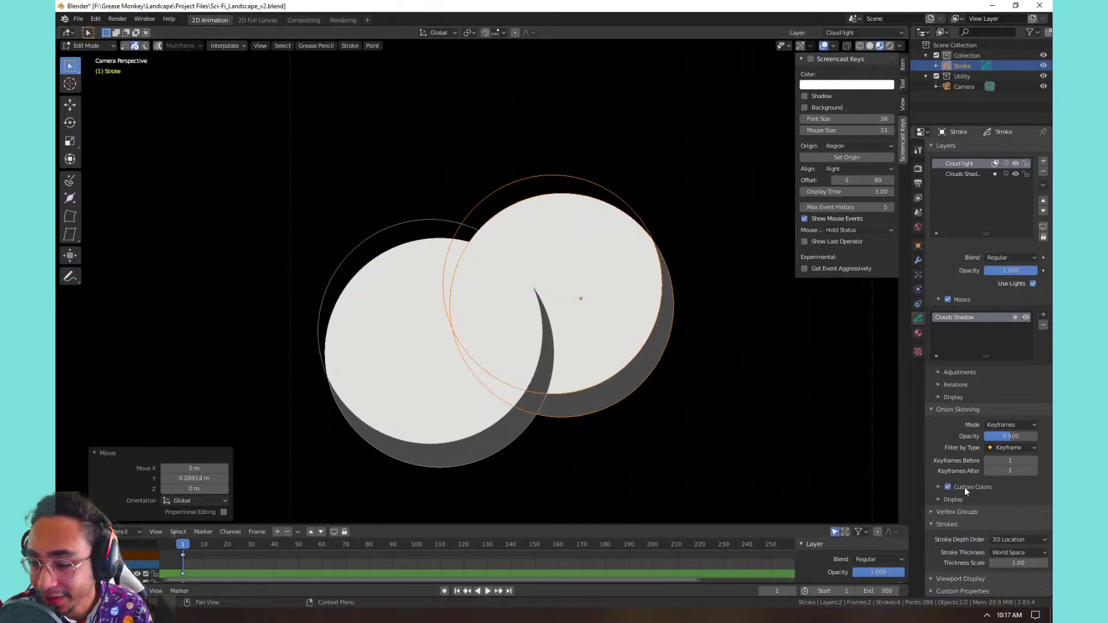
Step: Set Stroke Depth Order to 2D Layers and delete the second light and shadow circle pair
click(994, 540)
click(992, 552)
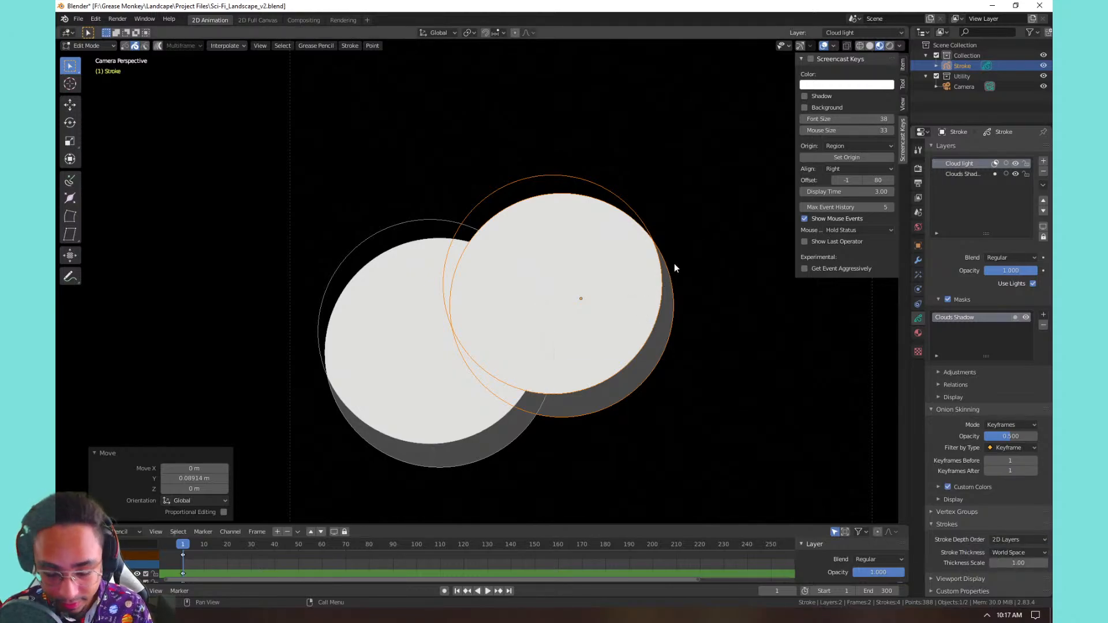
key(Delete)
Step: Select the remaining circle pair and move it about 2.06 m along X and 0.86 m along Z
drag(537, 227, 446, 296)
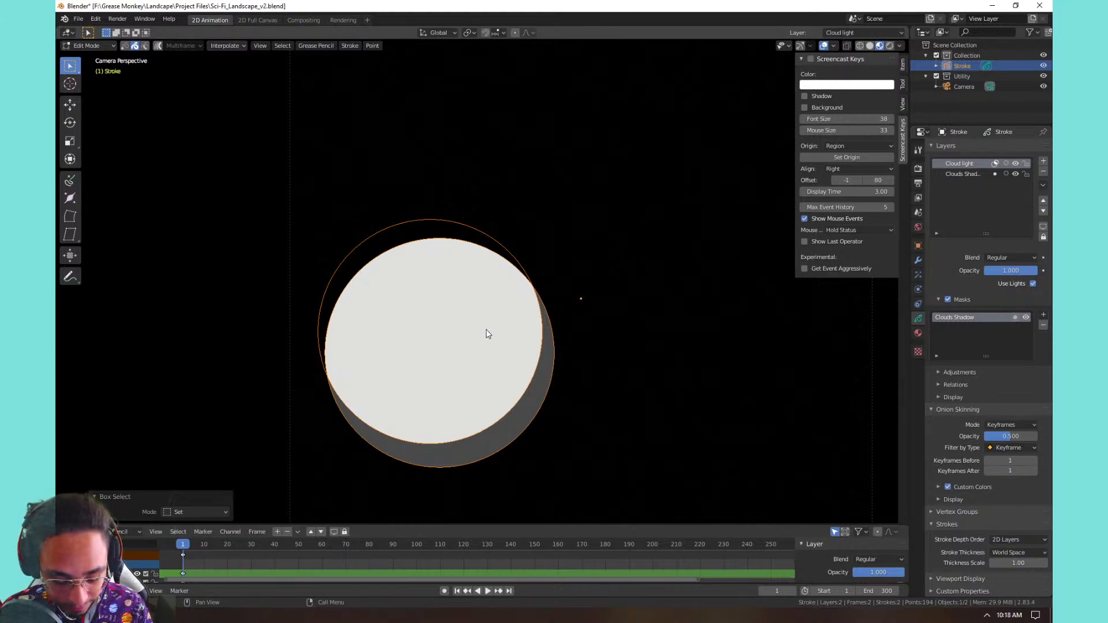
key(g)
click(623, 274)
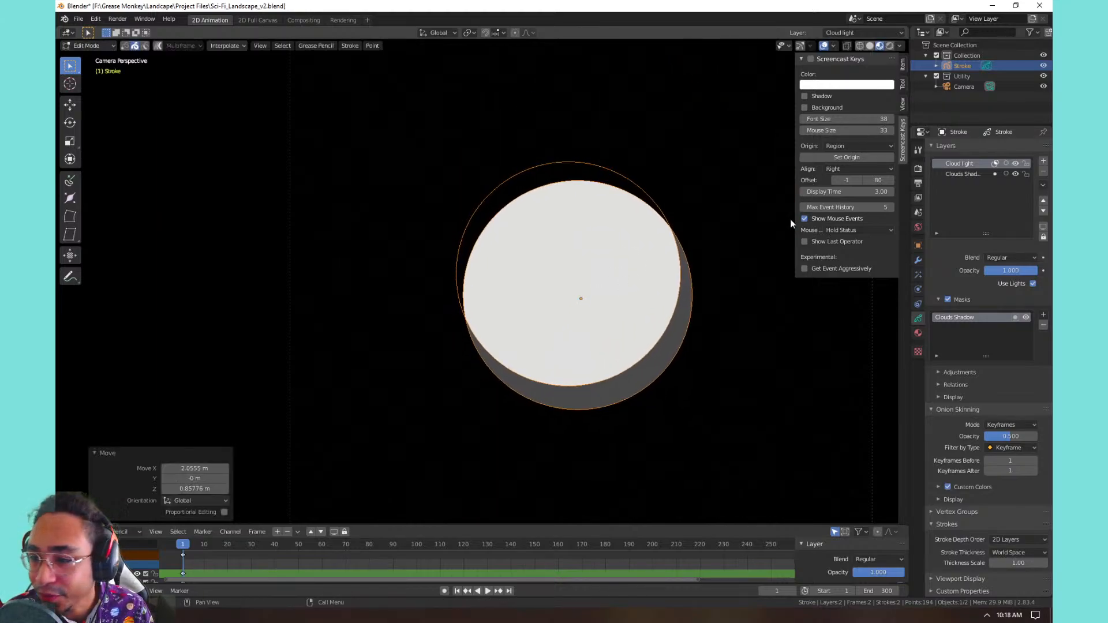
Step: Make Clouds Shadow the active layer and enable Autolock Inactive Layers
click(952, 174)
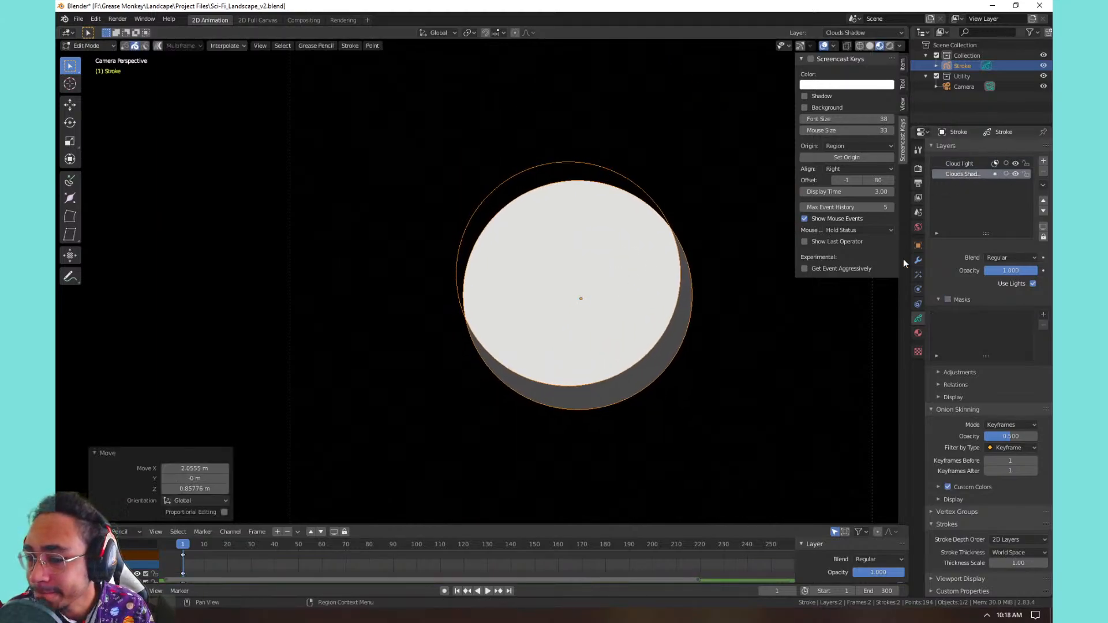
click(1043, 185)
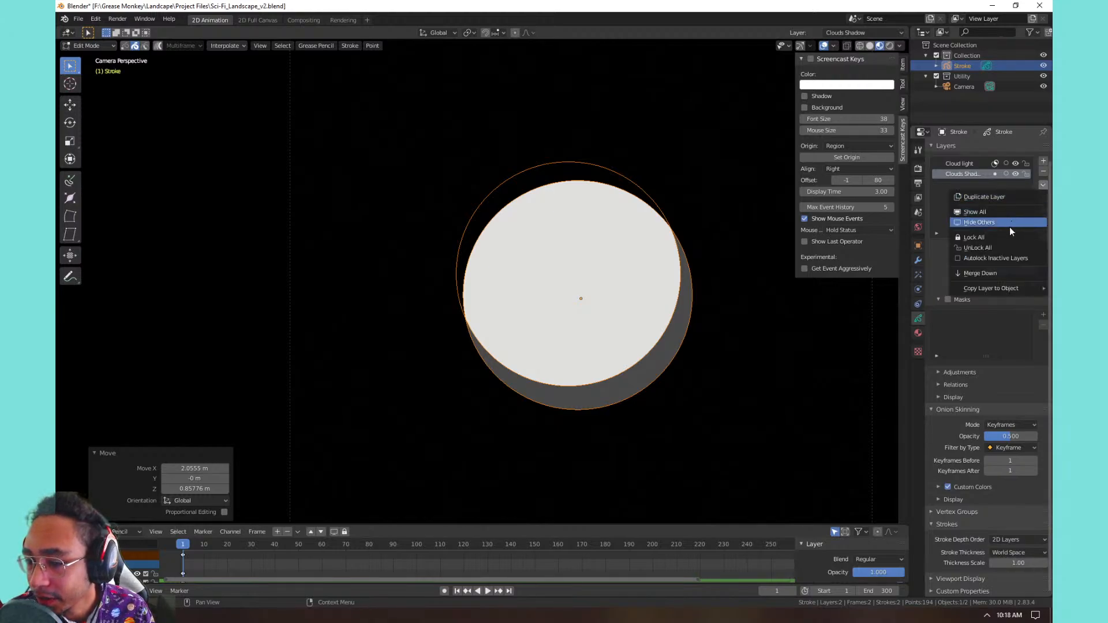
click(1004, 258)
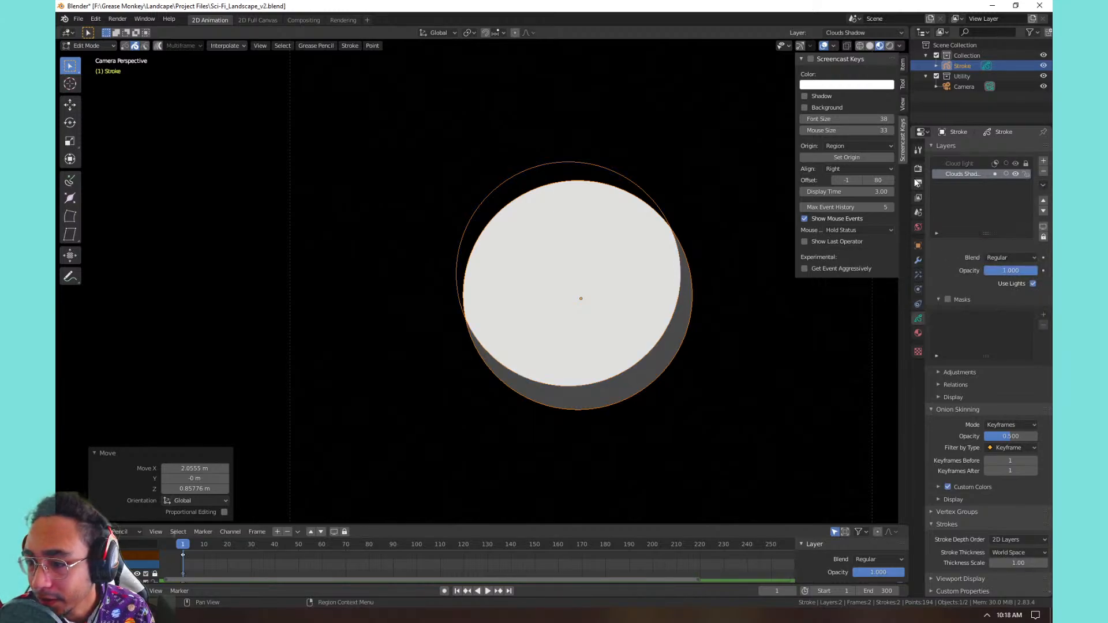
Step: Examine the slot options for the clouds.Light and clouds.shadow materials, and return to the layer settings
click(918, 333)
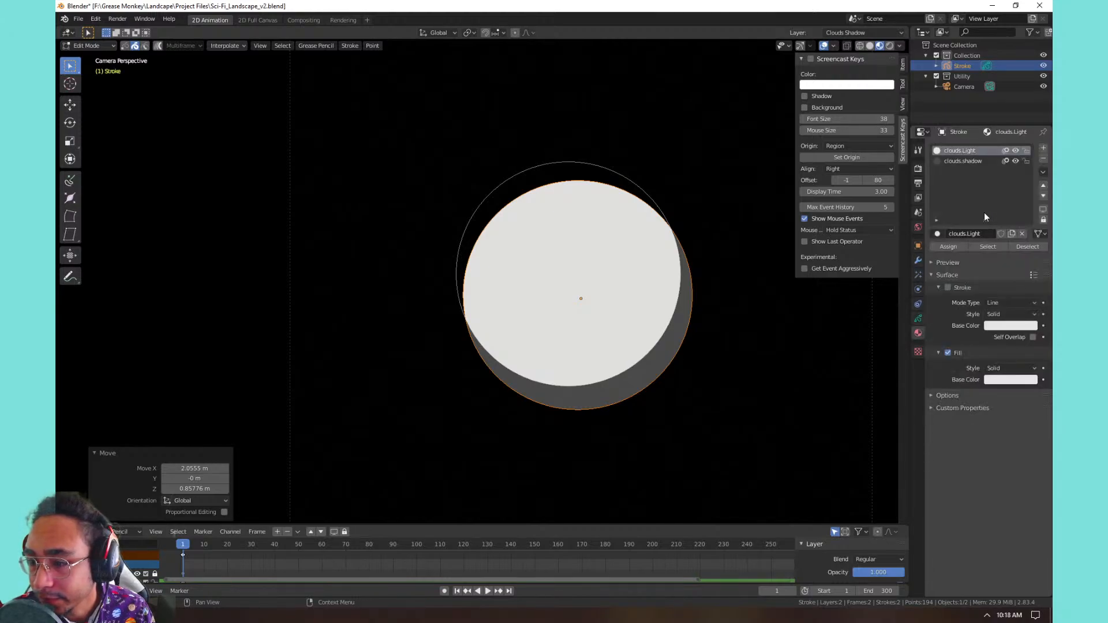
click(1044, 174)
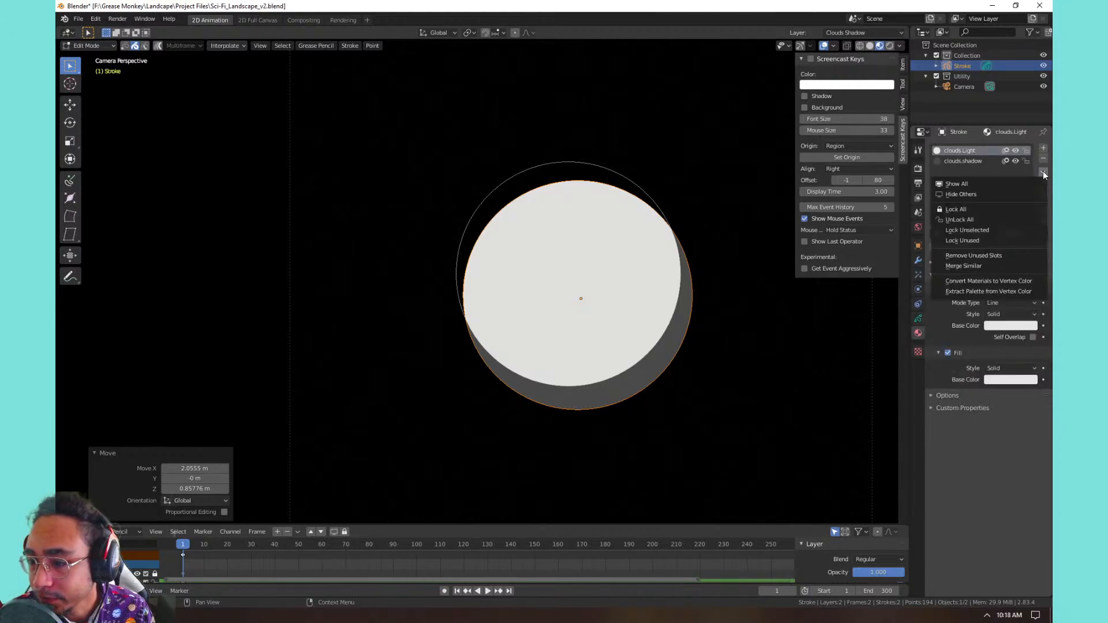
click(999, 185)
click(918, 319)
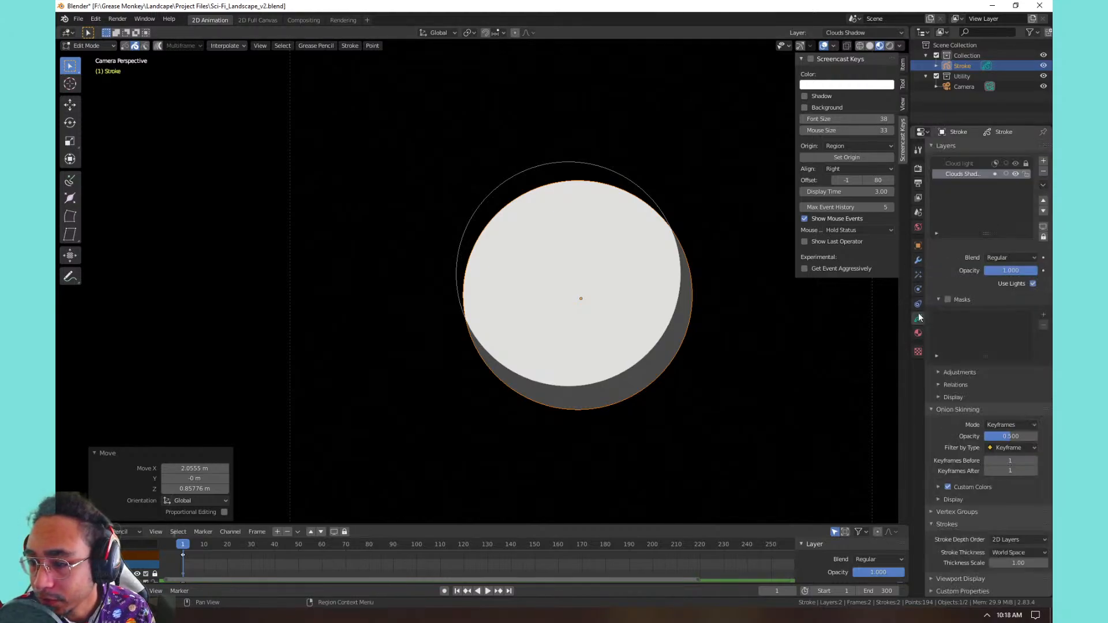
Step: Try merging the Cloud light layer down into Clouds Shadow, undo the merge, and switch the stroke object to Draw mode
click(972, 163)
click(1041, 183)
click(988, 271)
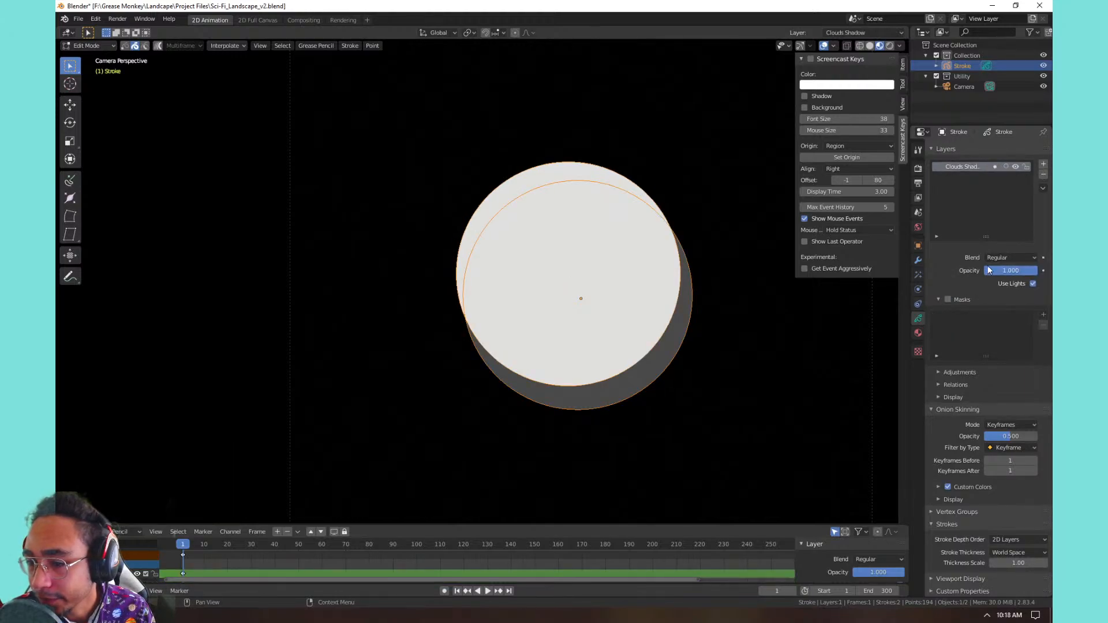
key(Tab)
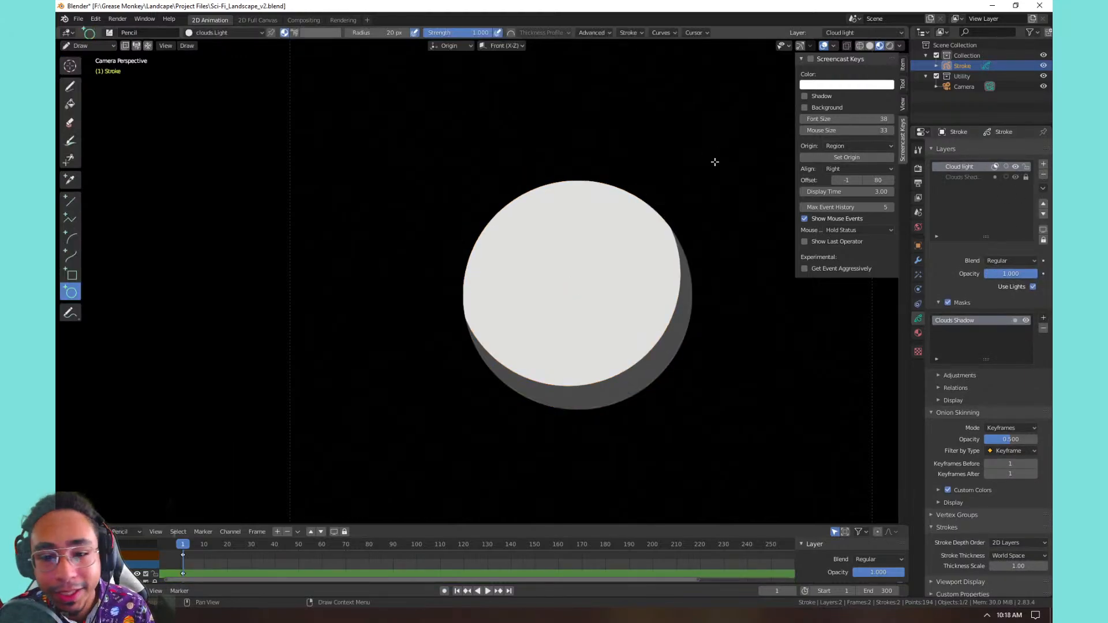
Step: Enter Edit mode and try moving and scaling the Cloud light circle, cancelling each transform
key(Tab)
drag(708, 192, 627, 343)
key(g)
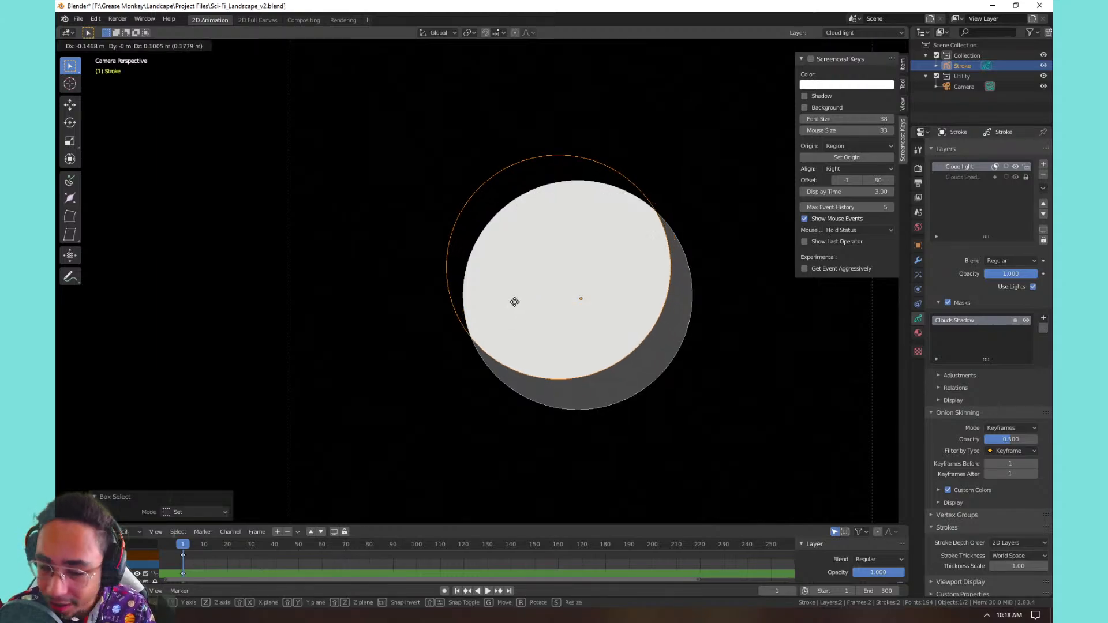
key(Escape)
drag(689, 256, 497, 473)
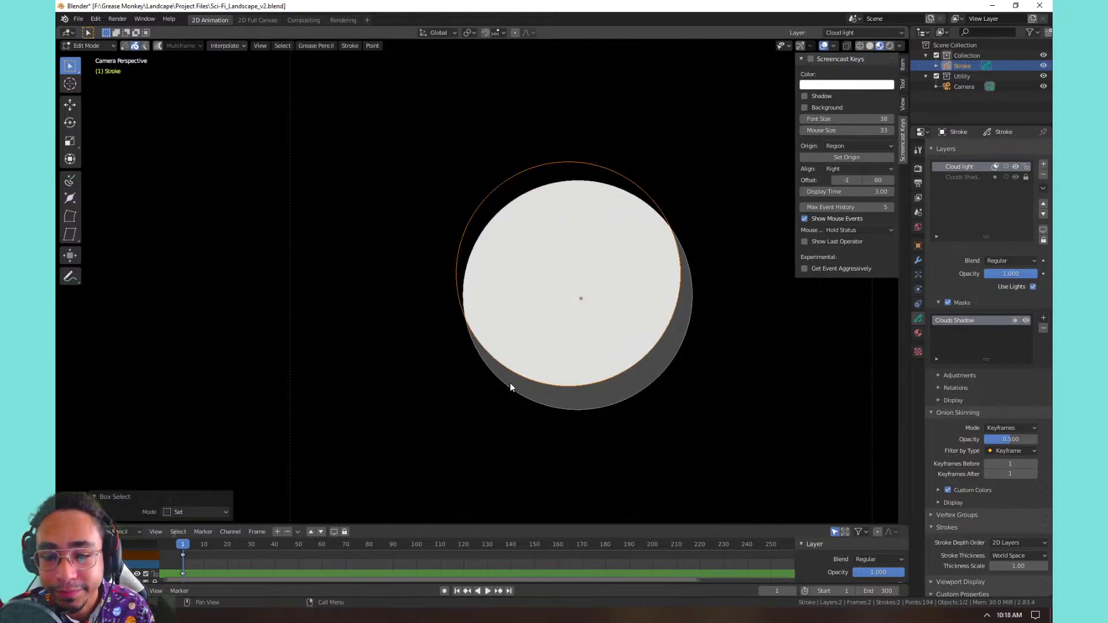
key(g)
key(Escape)
key(r)
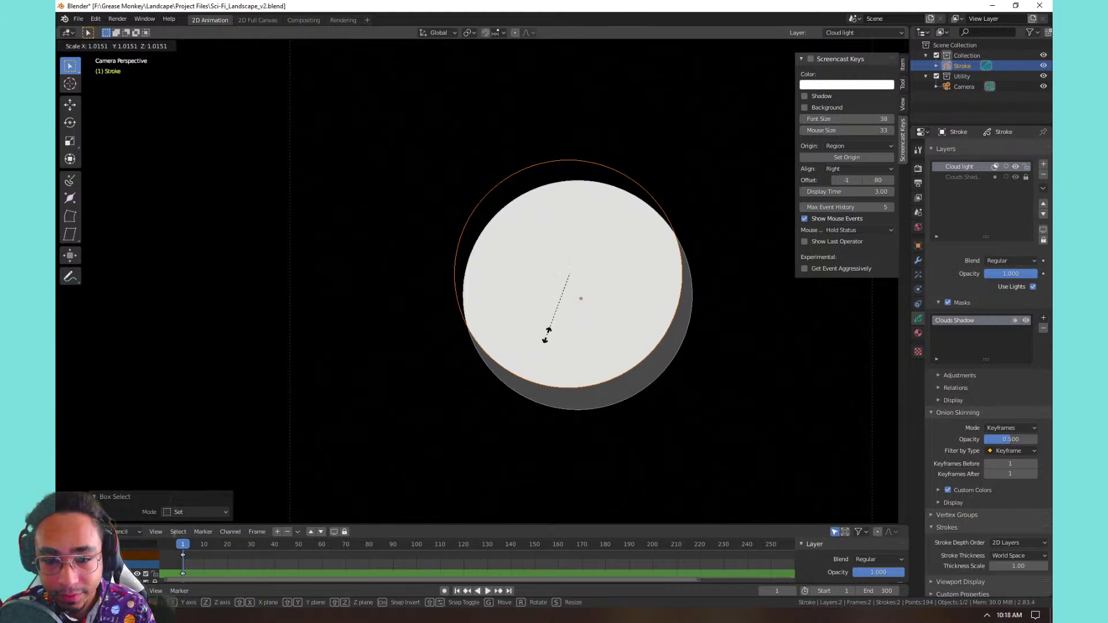
key(Escape)
Step: Check both layers by activating each in turn, return to Cloud light, and disable Autolock Inactive Layers
click(988, 174)
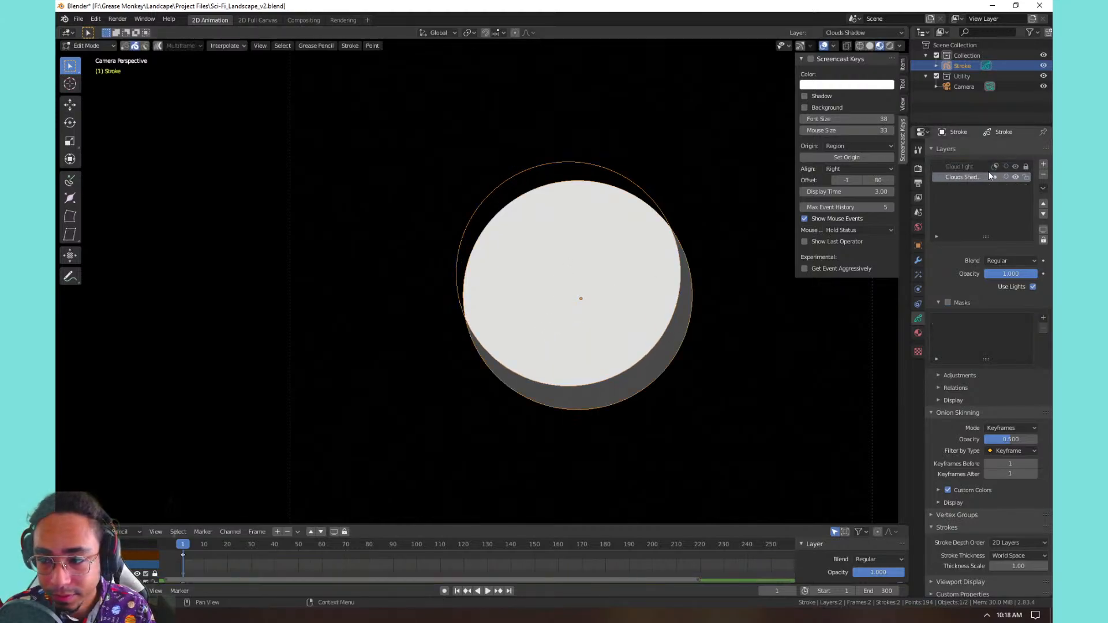
click(952, 165)
click(964, 174)
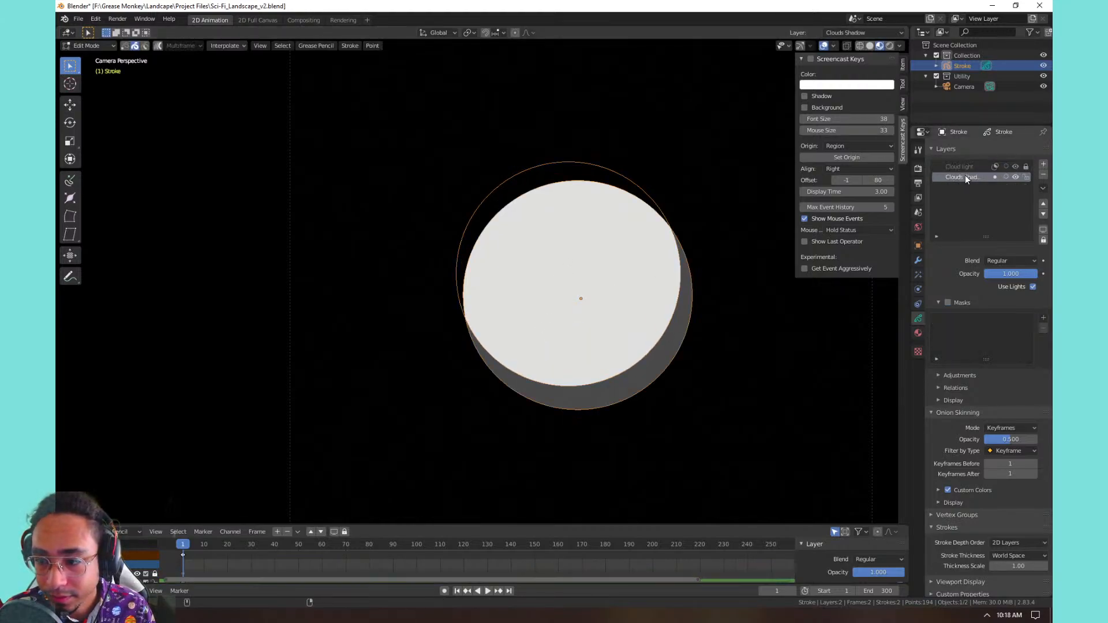
click(995, 165)
click(1042, 187)
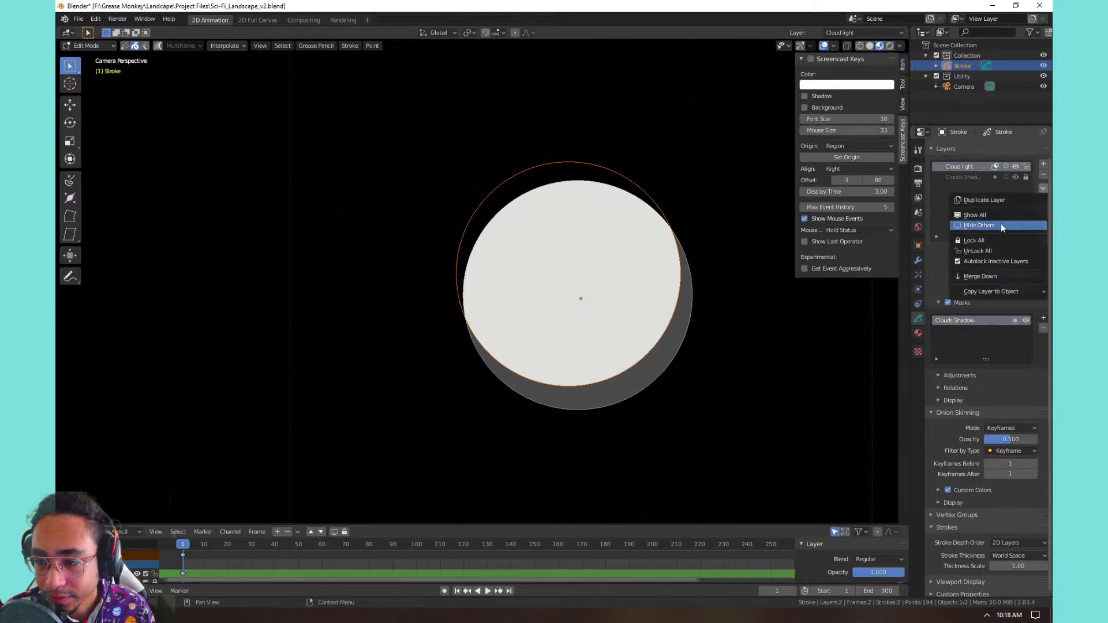
click(996, 261)
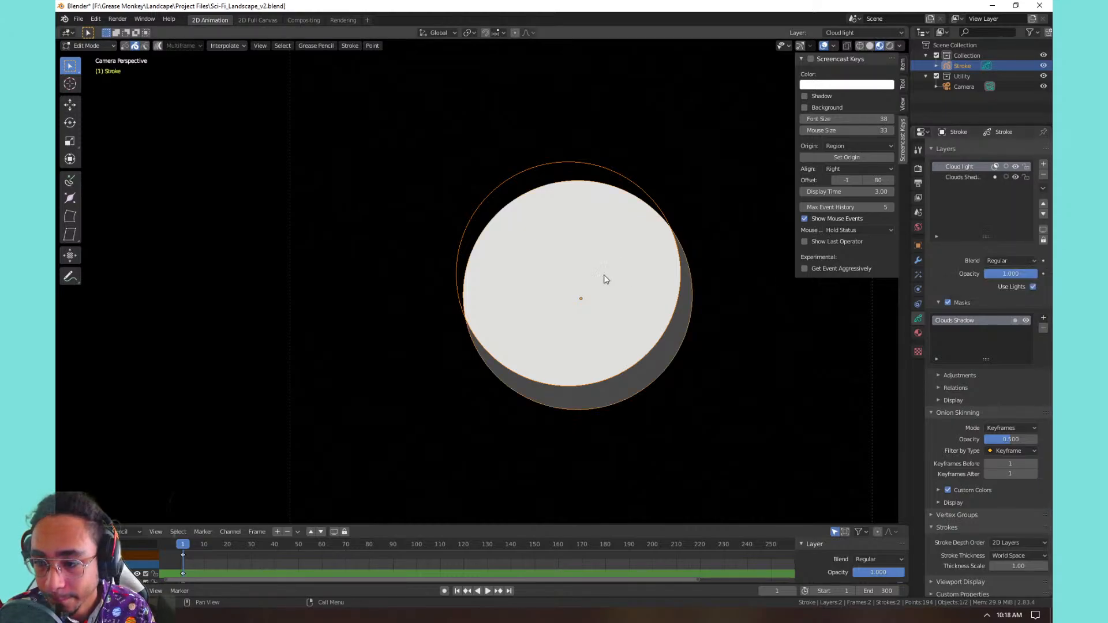
Step: Move both circles about -1.45 m along X and 0.38 m along Z, and duplicate them about 2.04 m along X
click(687, 157)
key(g)
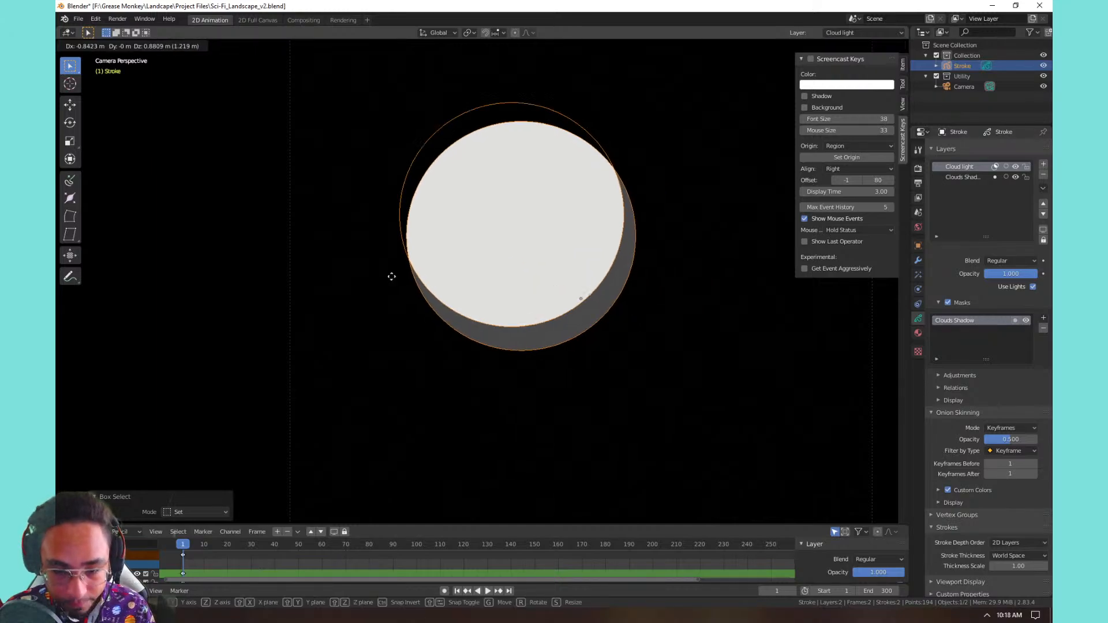
click(407, 320)
key(shift+d)
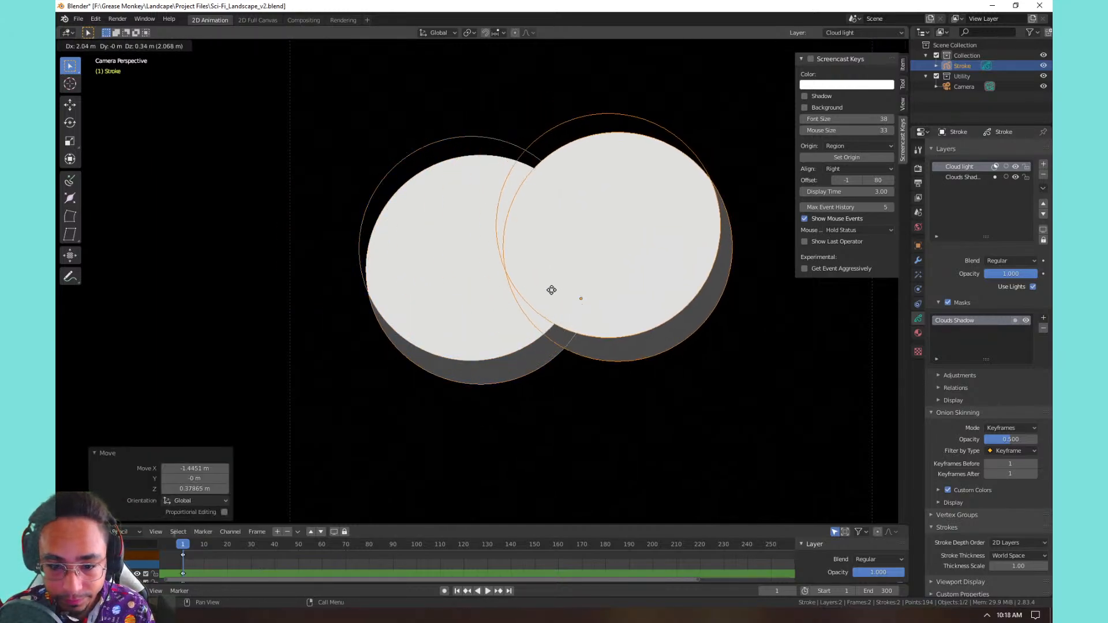
click(552, 293)
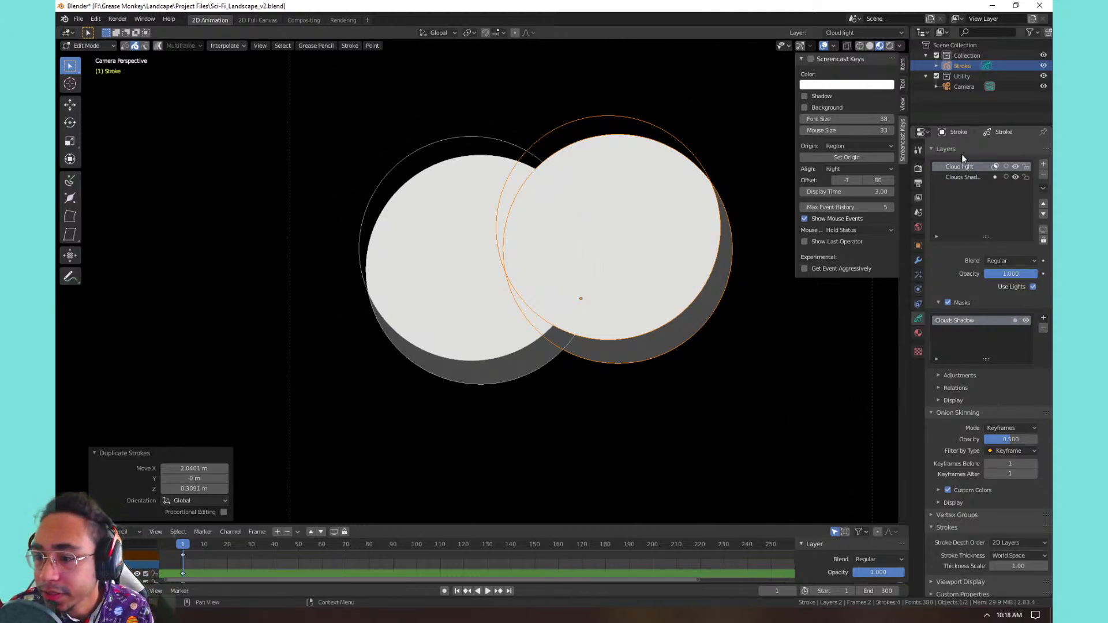
Step: Try moving the duplicated circle pair along Y, and undo back to the original single pair
key(g)
key(y)
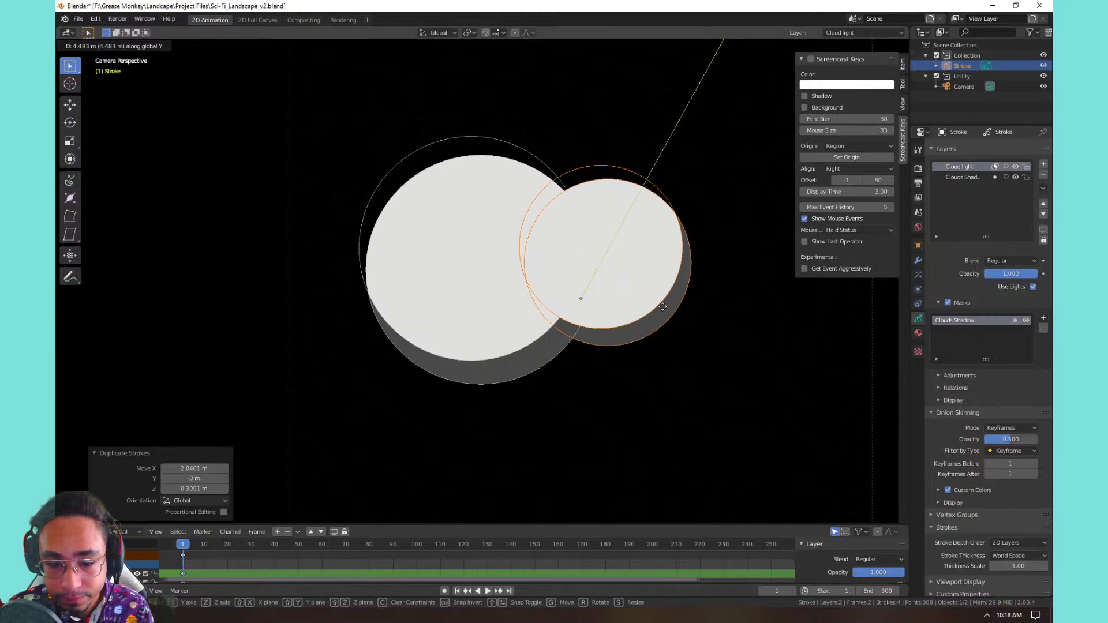
click(660, 327)
mouse_move(660, 327)
middle_down()
mouse_move(662, 277)
mouse_move(591, 306)
mouse_move(705, 306)
mouse_move(710, 280)
mouse_move(690, 290)
middle_up()
key(ctrl+z)
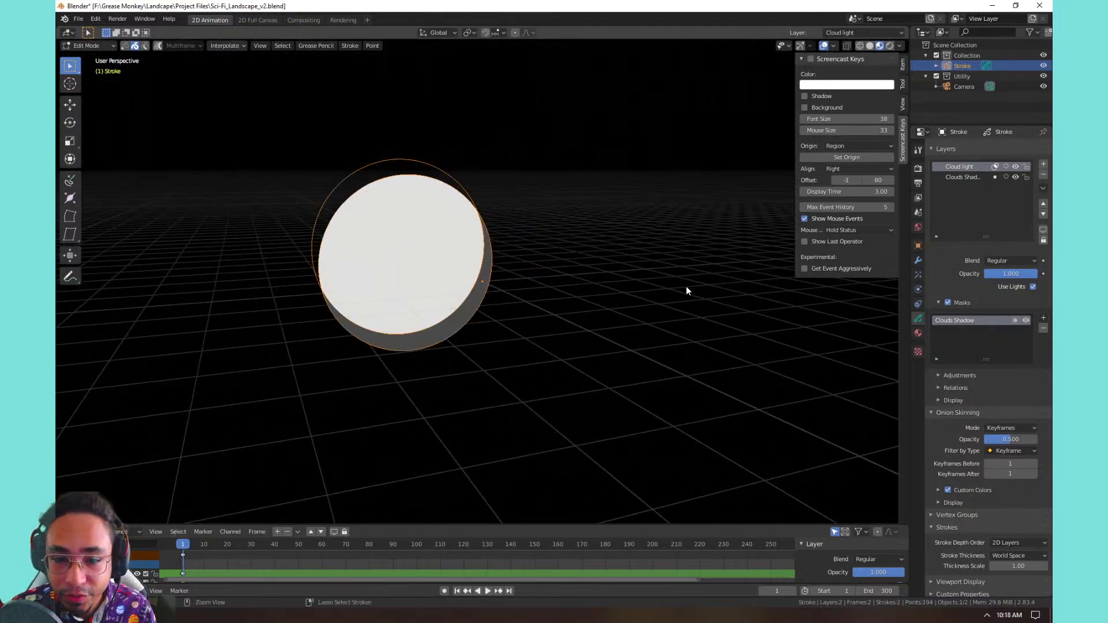
key(ctrl+z)
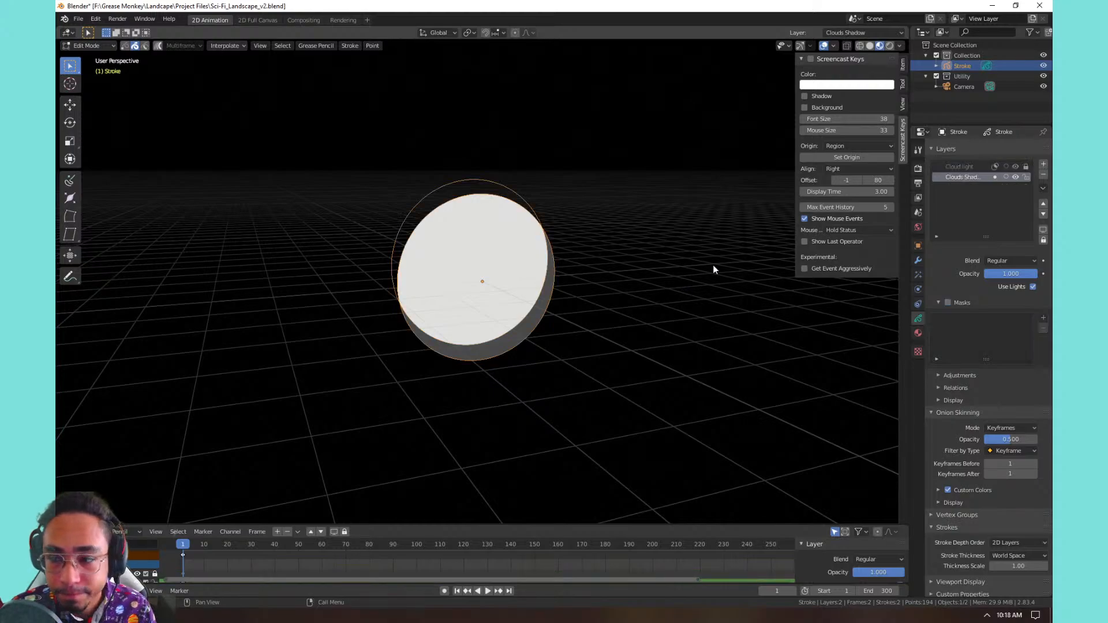
Step: Make Cloud light the active layer in camera view and enable the Screencast Keys display
click(966, 166)
key(Tab)
key(Tab)
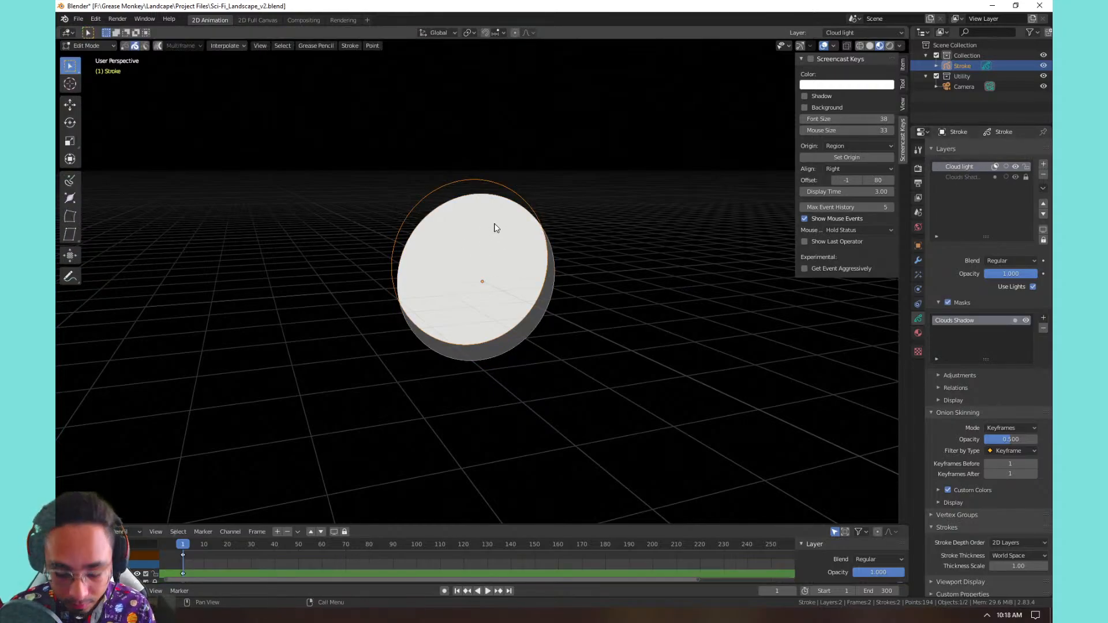
key(KP_0)
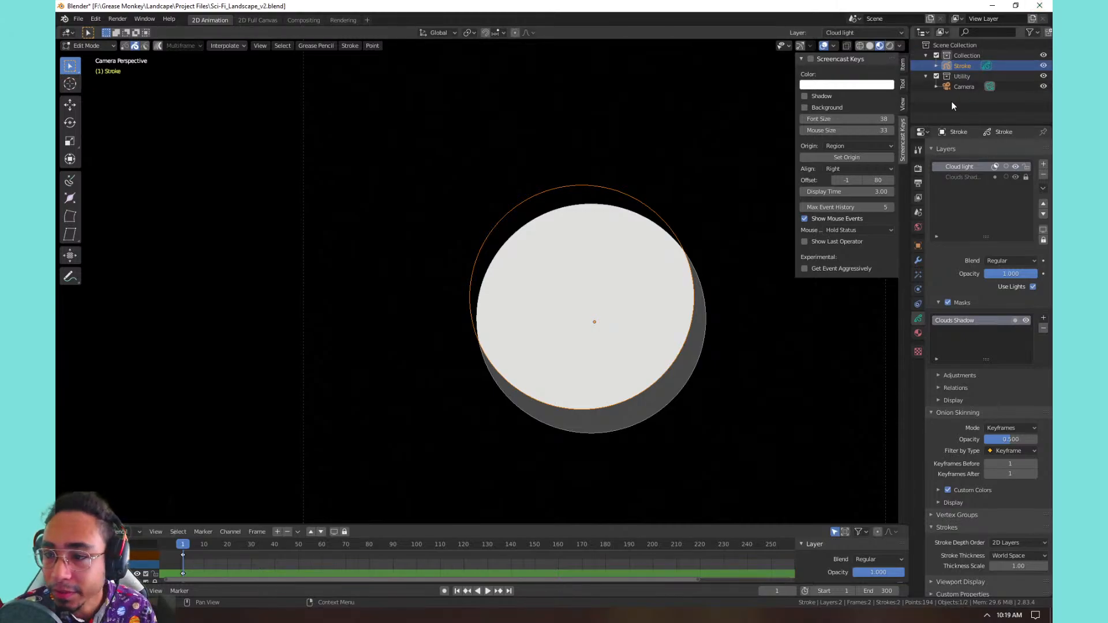
click(811, 59)
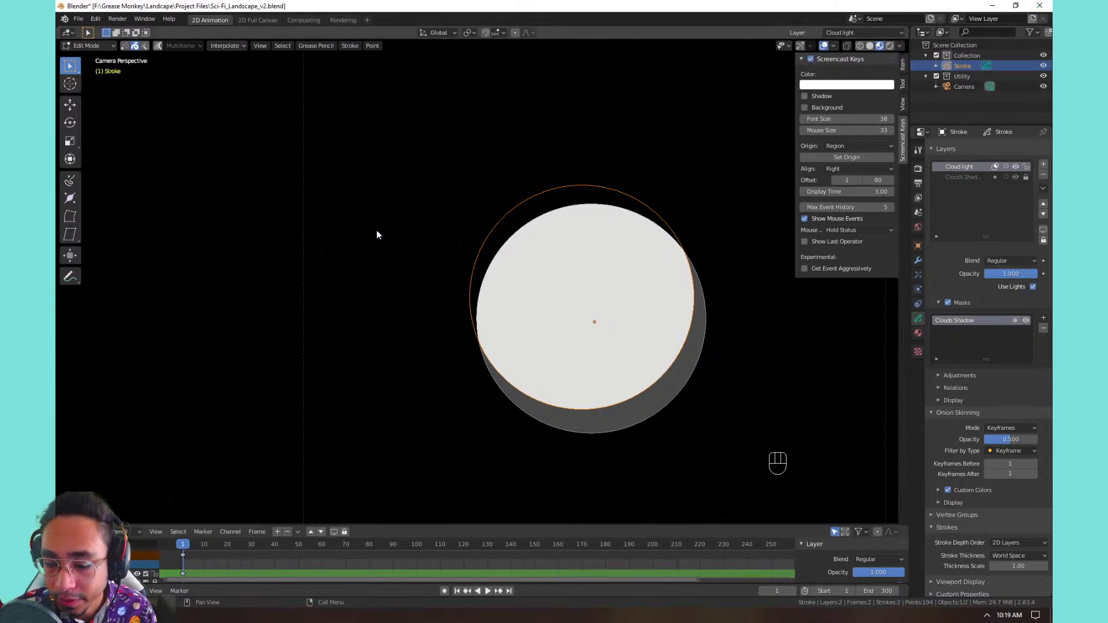
Step: Make Clouds Shadow the active layer and move it above Cloud light in the layer order
right_click(377, 234)
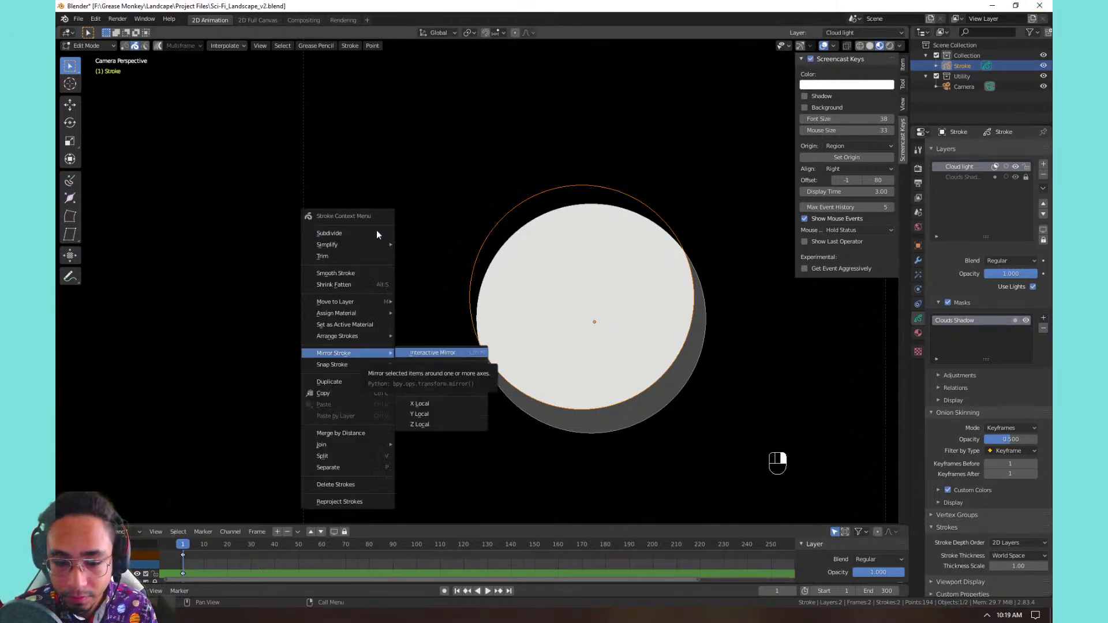
click(973, 175)
click(973, 165)
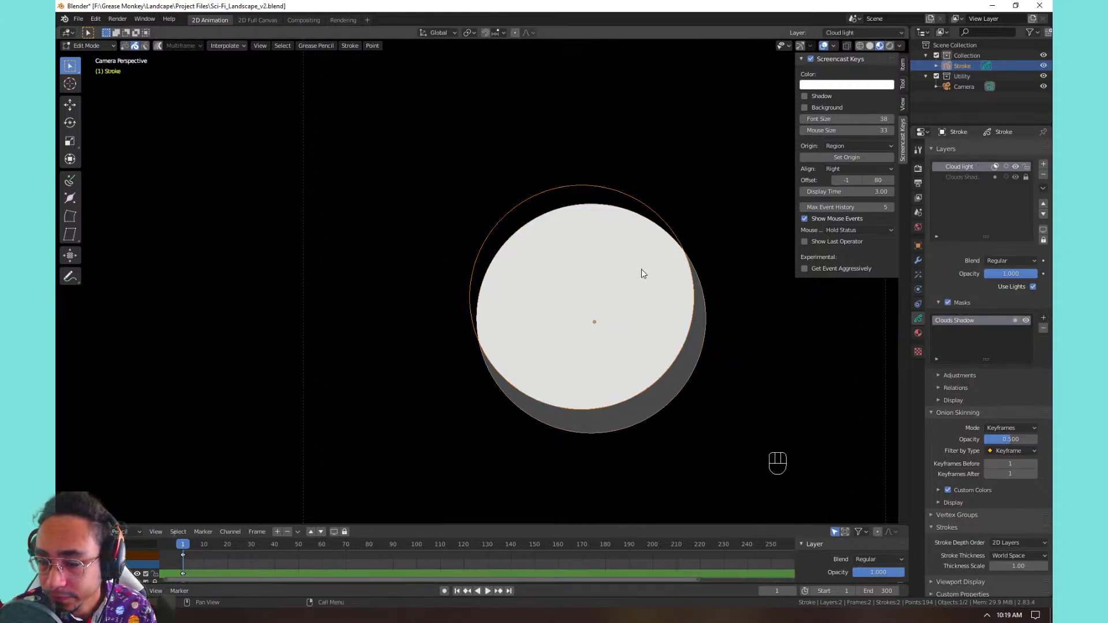
click(952, 177)
click(1043, 204)
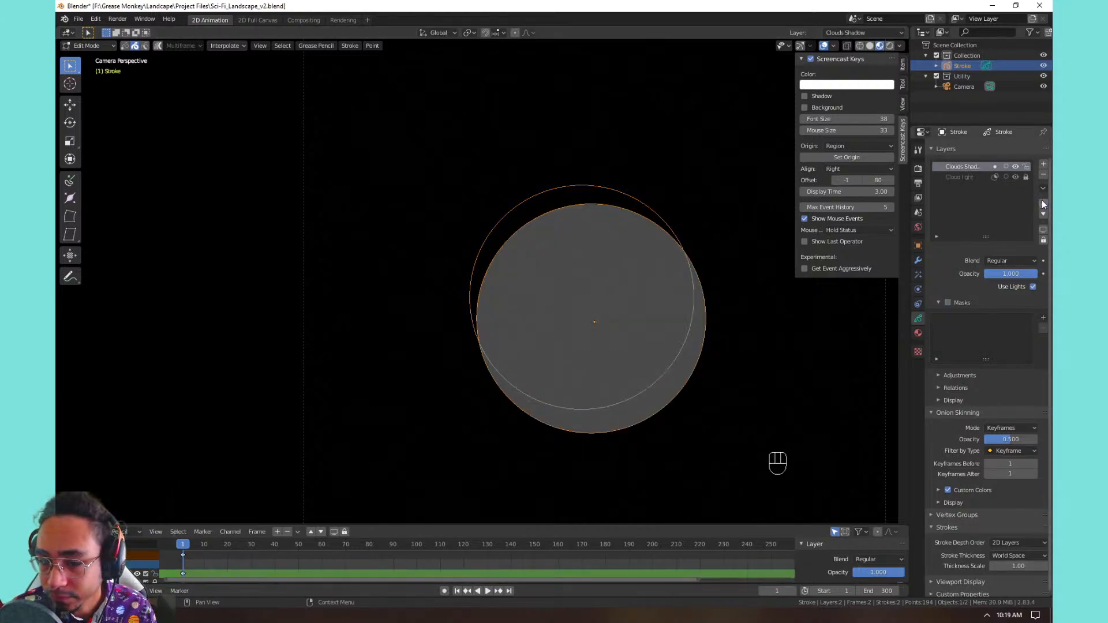
Step: Enable masking on the Clouds Shadow layer and add Cloud light as its mask
click(996, 166)
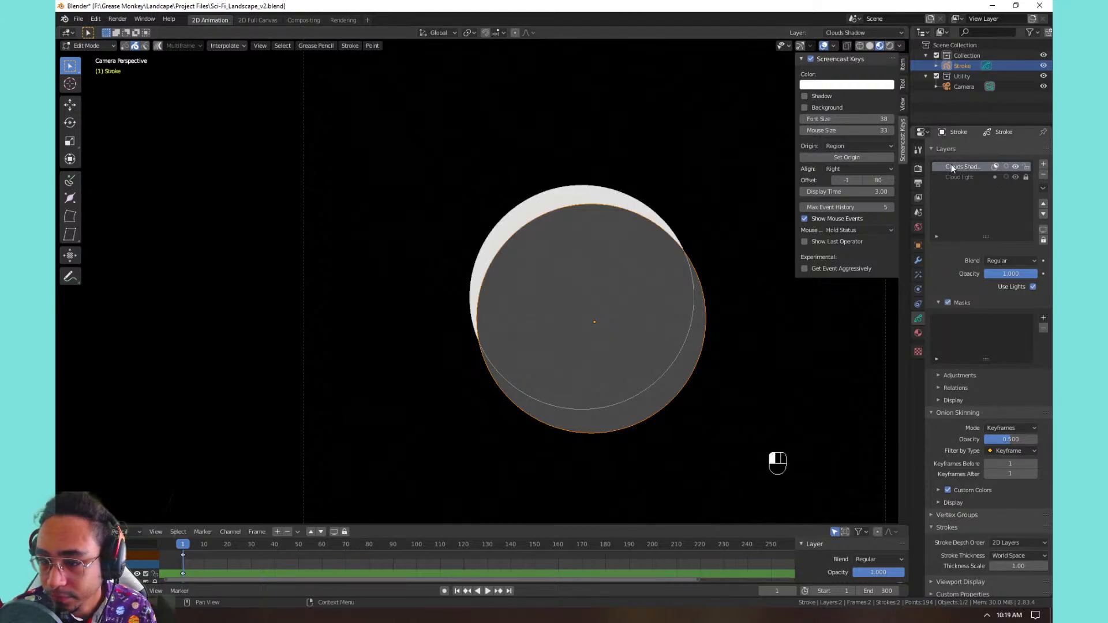
click(1043, 318)
click(988, 333)
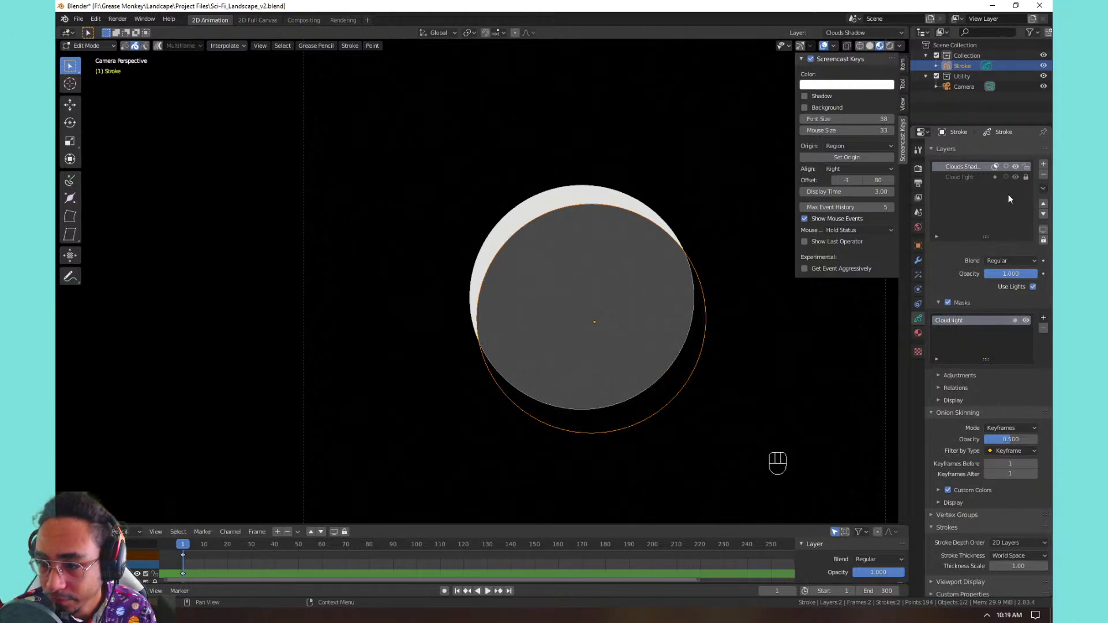
Step: Try merging Clouds Shadow down into Cloud light, checking the merged circles in Draw mode and Edit mode
click(1043, 188)
click(961, 276)
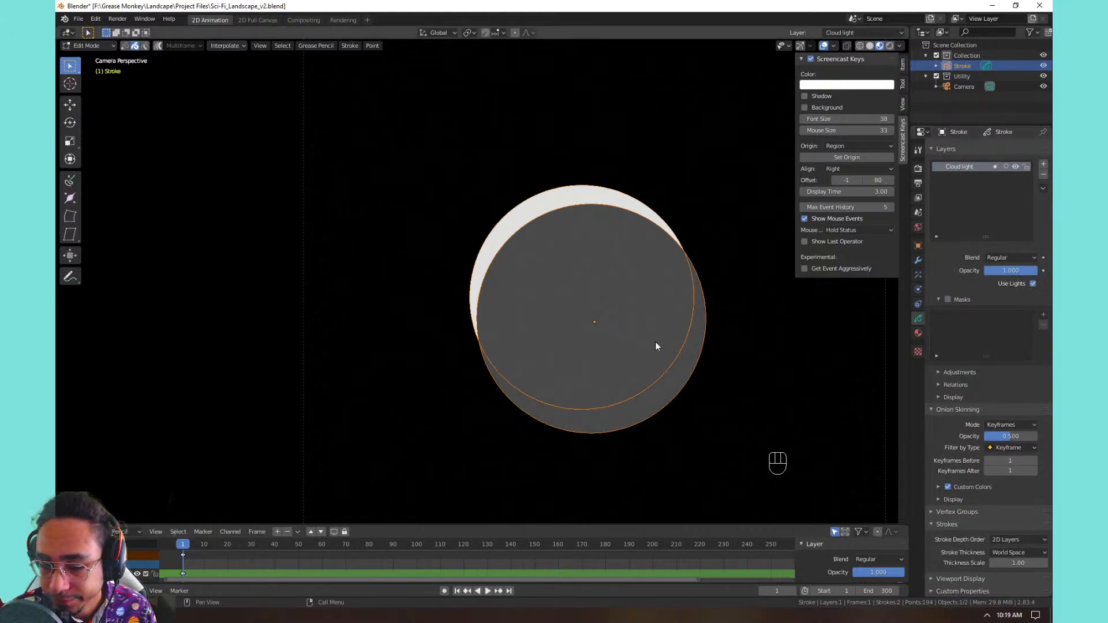
key(Tab)
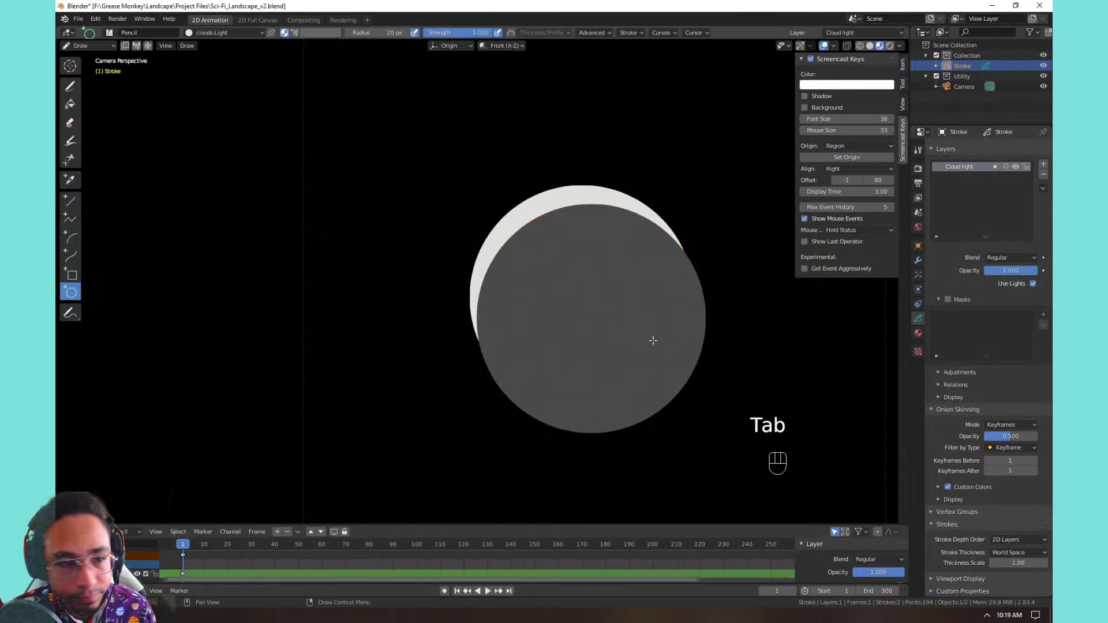
key(Tab)
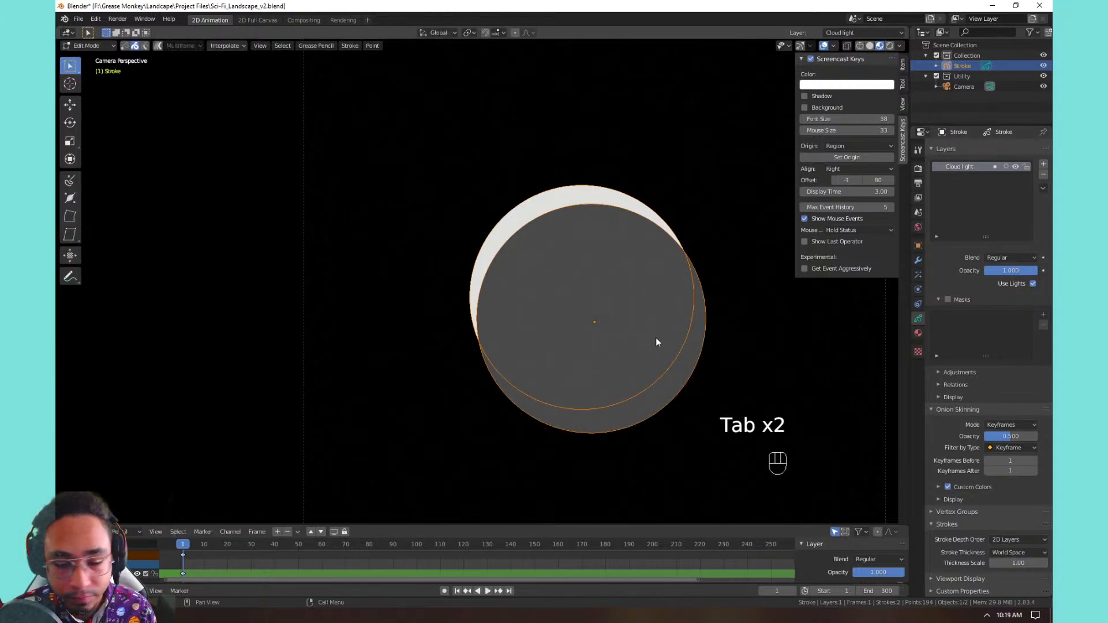
Step: Undo the layer merge, mask and reordering back to Cloud light masked by Clouds Shadow
key(ctrl+z)
key(ctrl+z)
key(ctrl+z)
key(ctrl+z)
key(ctrl+z)
key(ctrl+z)
key(ctrl+z)
key(ctrl+z)
key(ctrl+z)
key(ctrl+z)
key(ctrl+z)
key(ctrl+z)
key(ctrl+z)
key(ctrl+z)
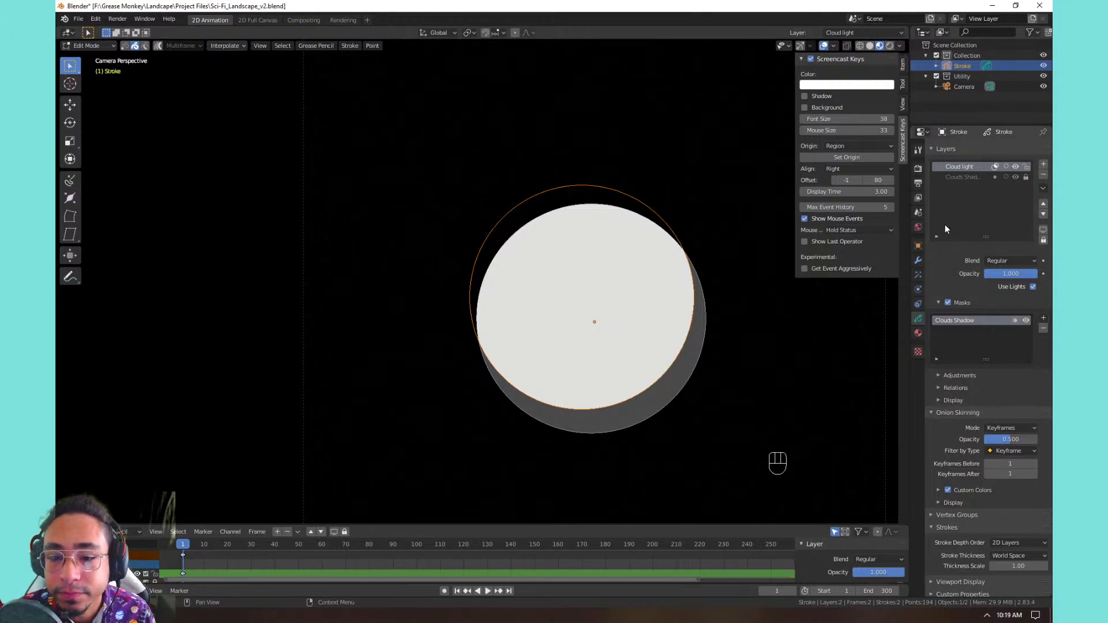
Step: Disable Autolock Inactive Layers with Cloud light as the active layer
key(a)
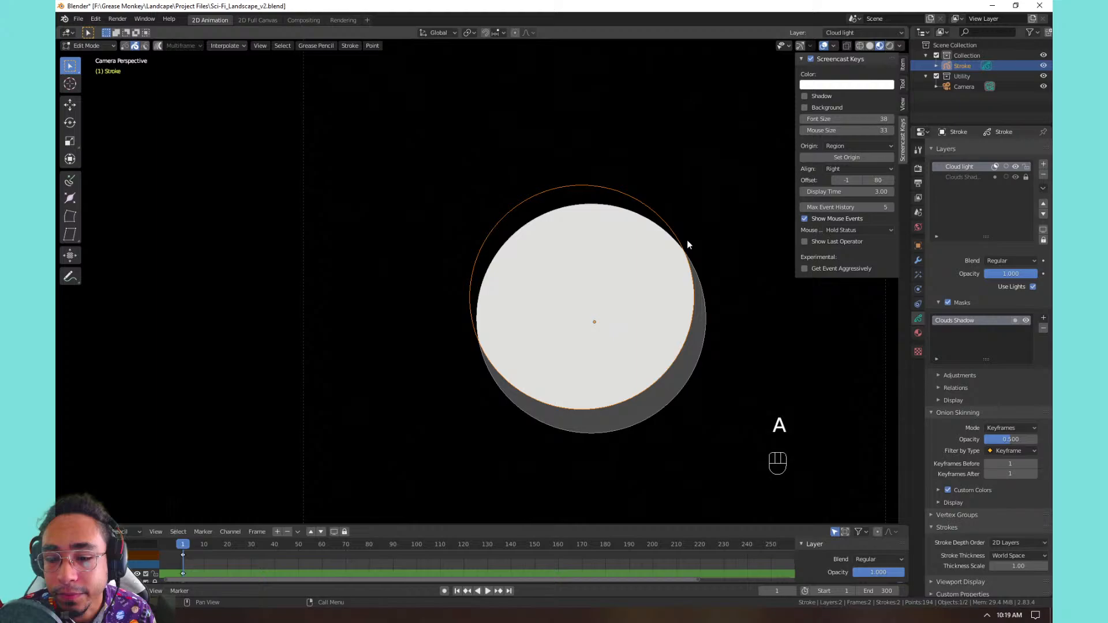
click(961, 176)
click(963, 168)
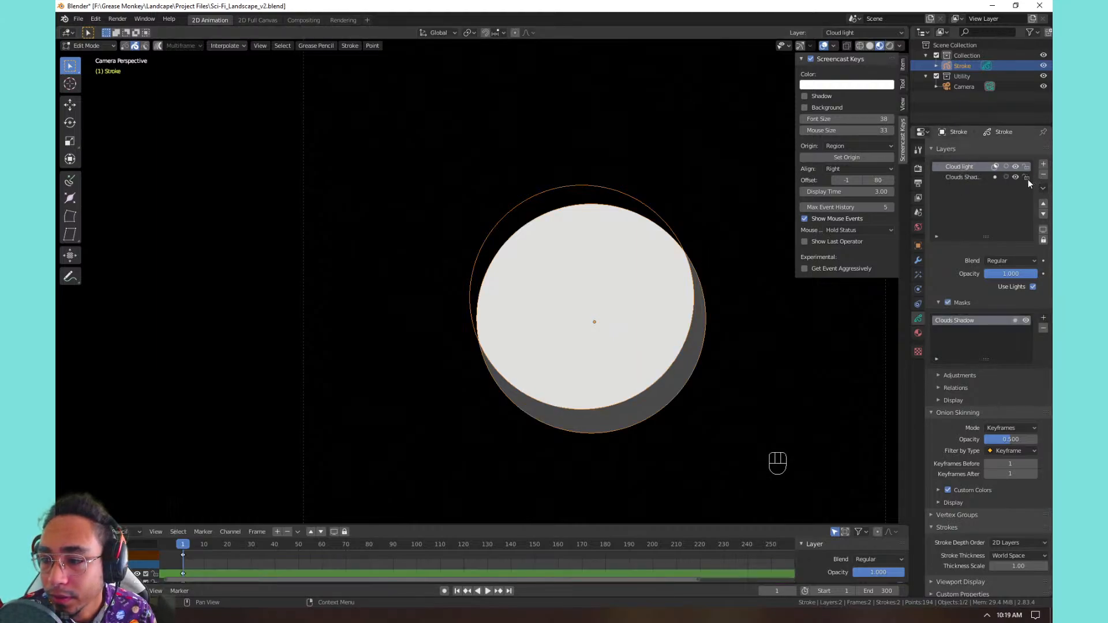
click(1042, 187)
click(983, 263)
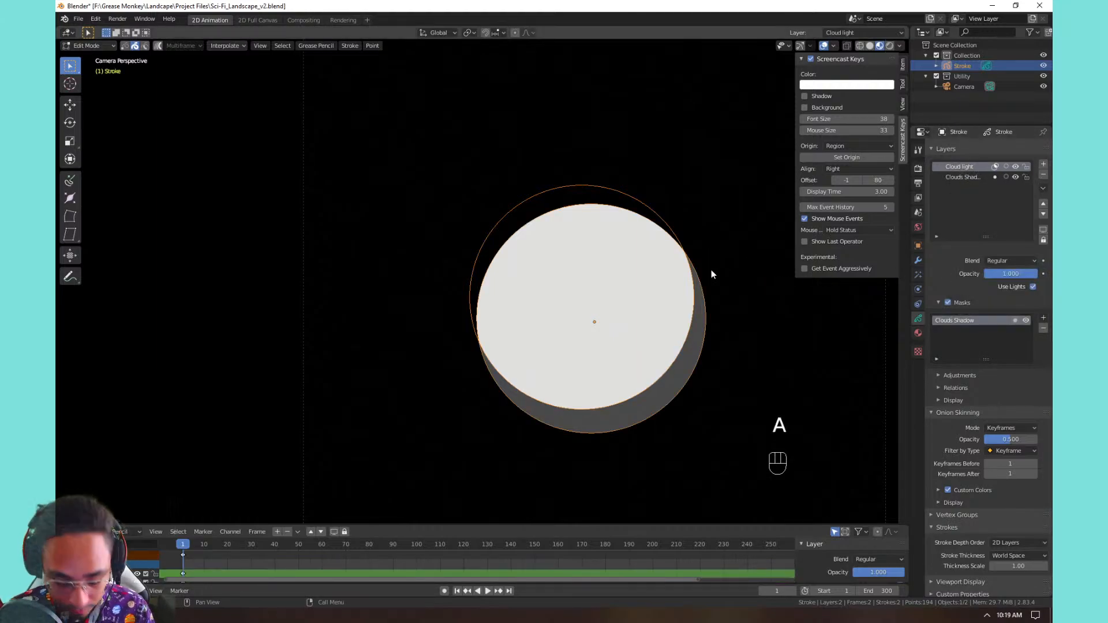
Step: Move both circles about -1.79 m along X and 0.46 m along Z, and duplicate them about 1.66 m along X and 0.27 m along Z
key(g)
click(580, 261)
key(shift+d)
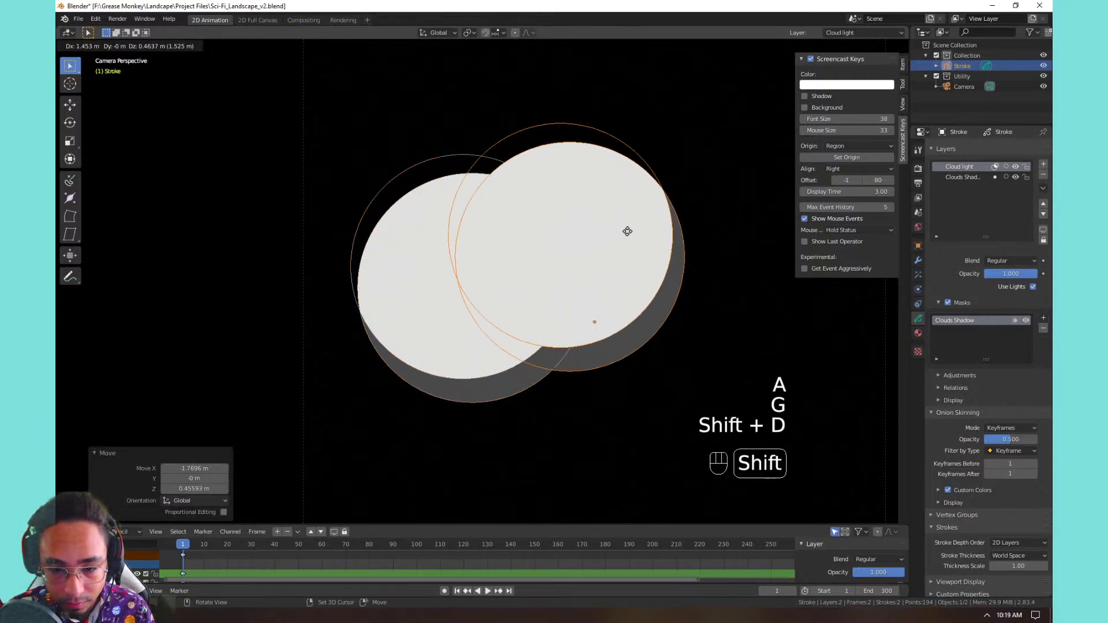
click(692, 271)
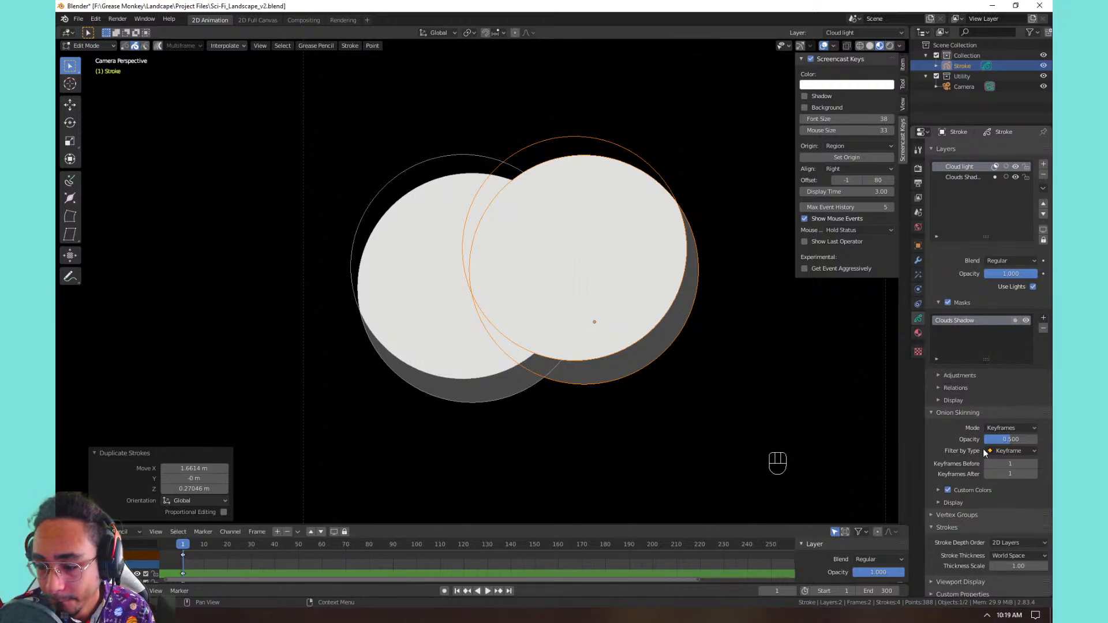
Step: Set Stroke Depth Order to 3D Location and move the duplicated circle pair about 0.15 m along Y
click(1010, 543)
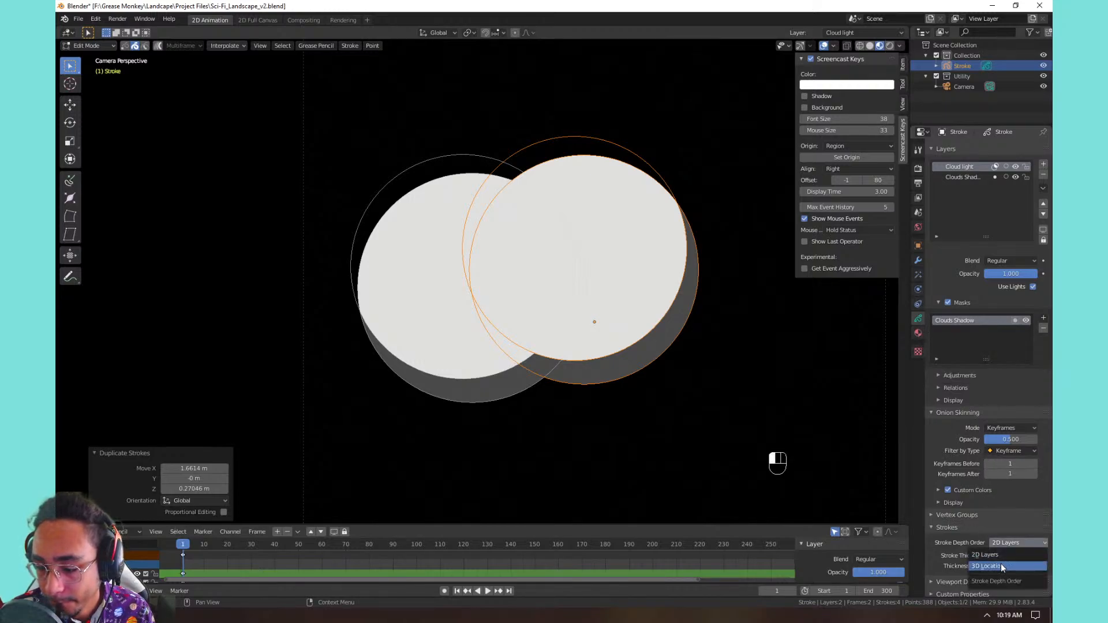
click(1003, 566)
key(g)
key(y)
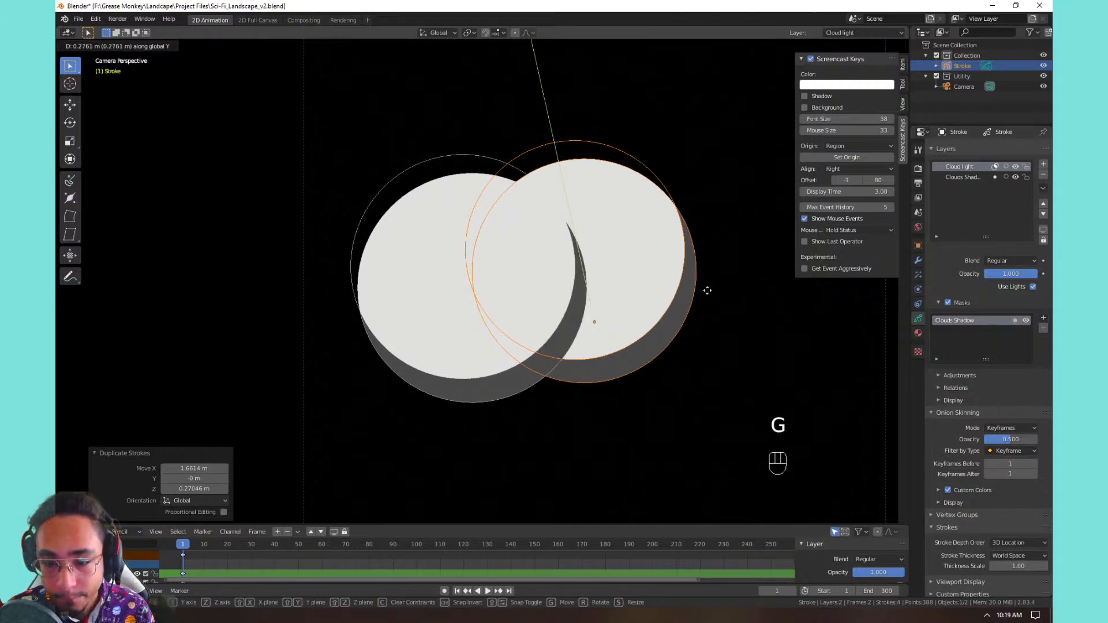
click(706, 286)
Step: Scale the duplicated pair up to about 1.6 times and move it about -0.24 m along X and 0.75 m along Z
key(s)
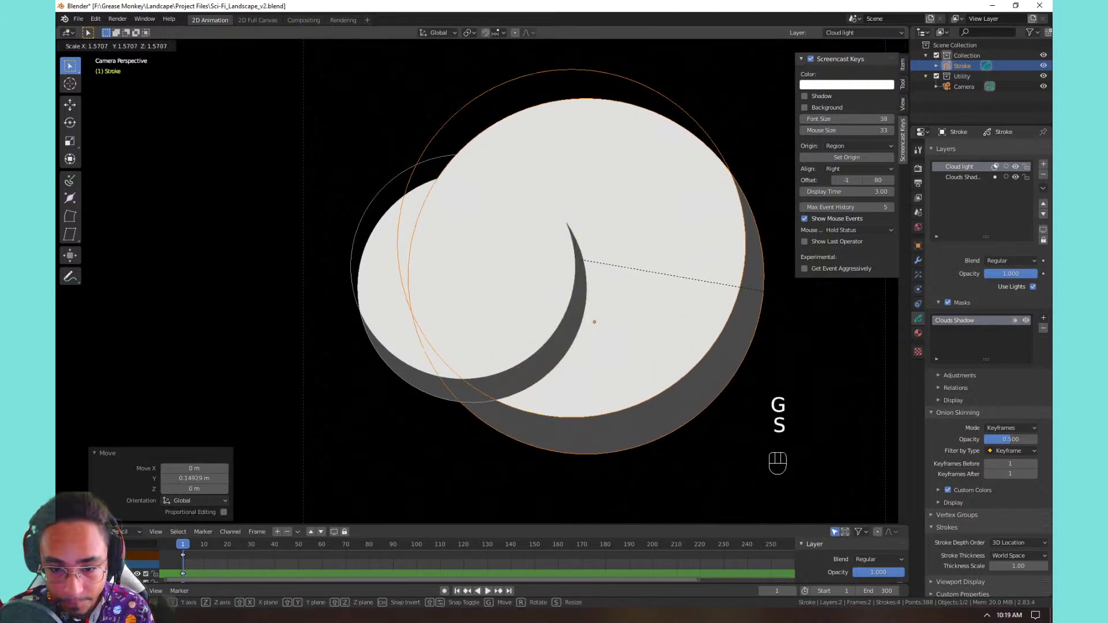
click(766, 300)
key(g)
click(651, 272)
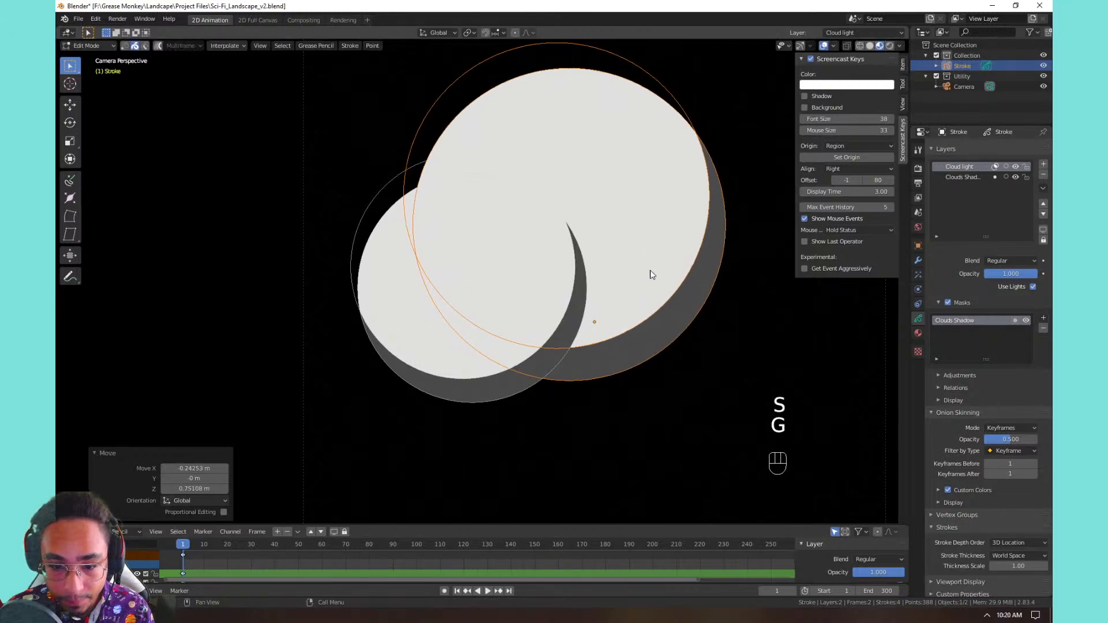
Step: Duplicate all the cloud circles about 2.87 m along X and 0.82 m along Z
scroll(646, 282, down, 3)
drag(613, 351, 366, 185)
key(shift+d)
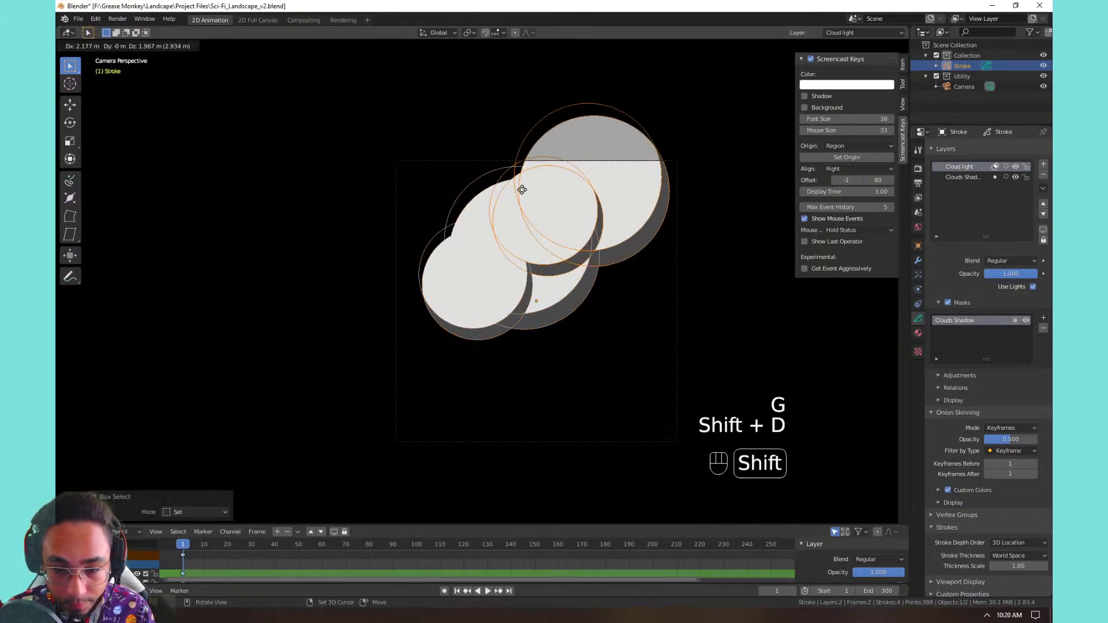
click(536, 227)
Step: Rotate the duplicated circles about 25.2° and move them about -0.11 m along X and -0.74 m along Z
key(r)
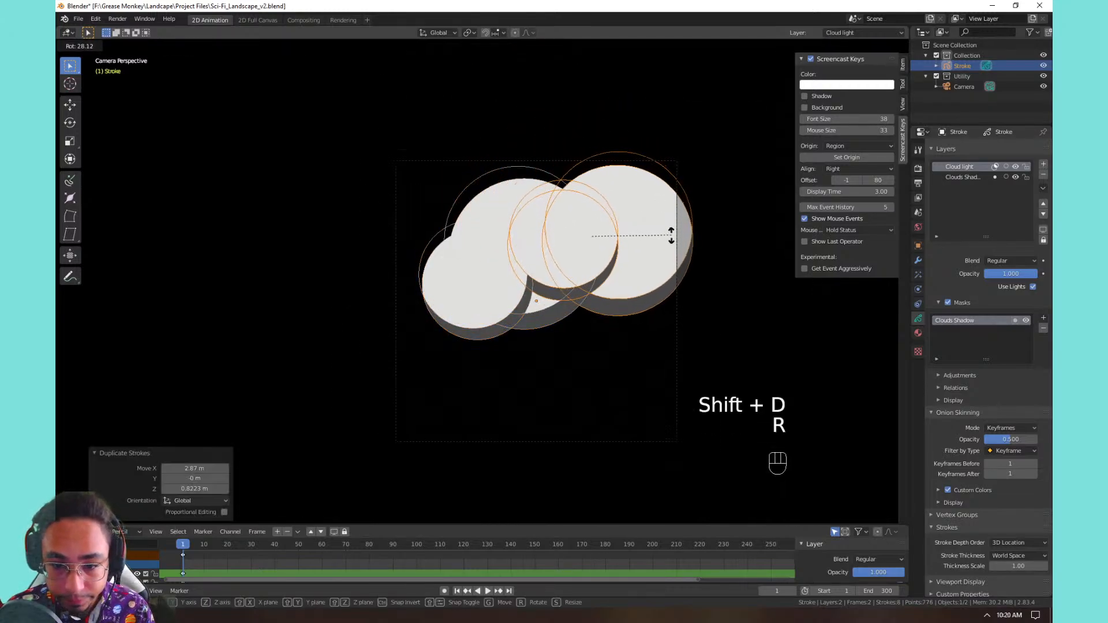
click(672, 235)
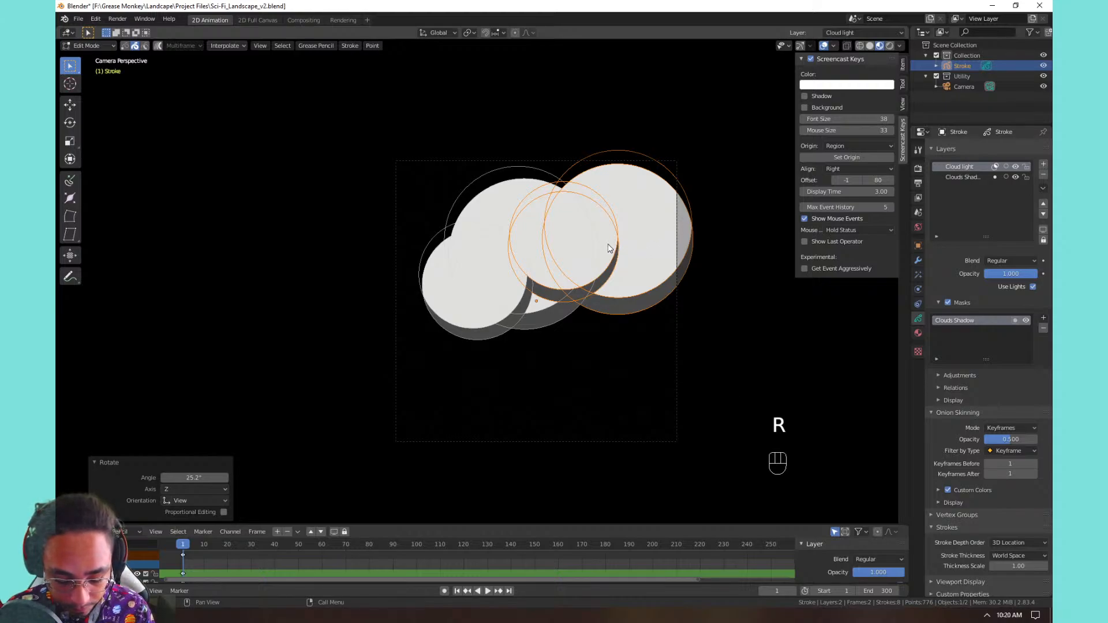
key(g)
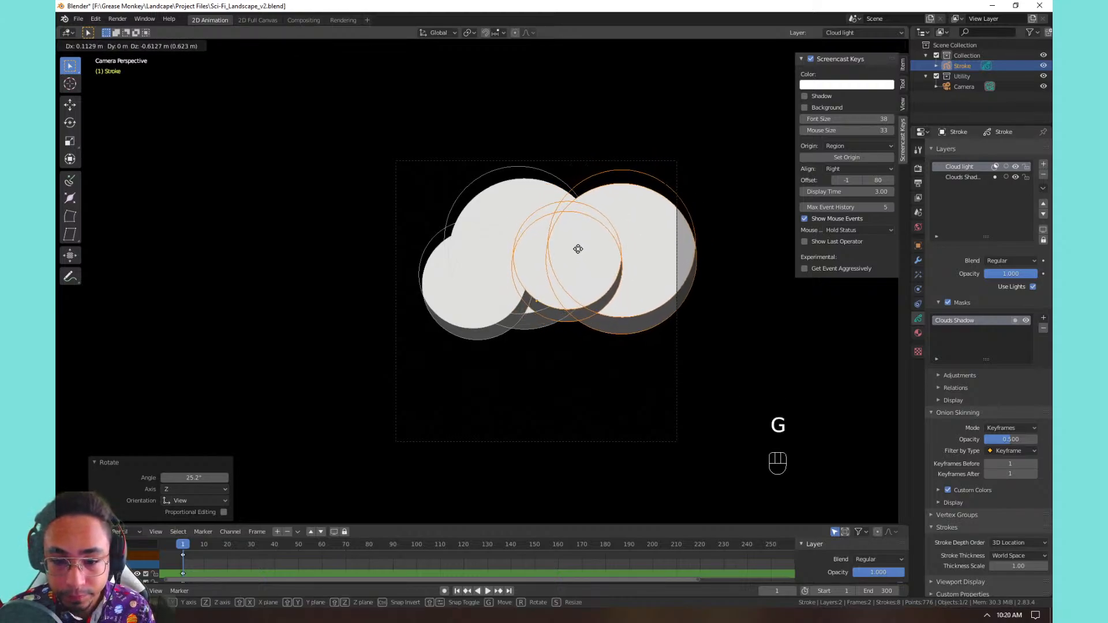
click(572, 258)
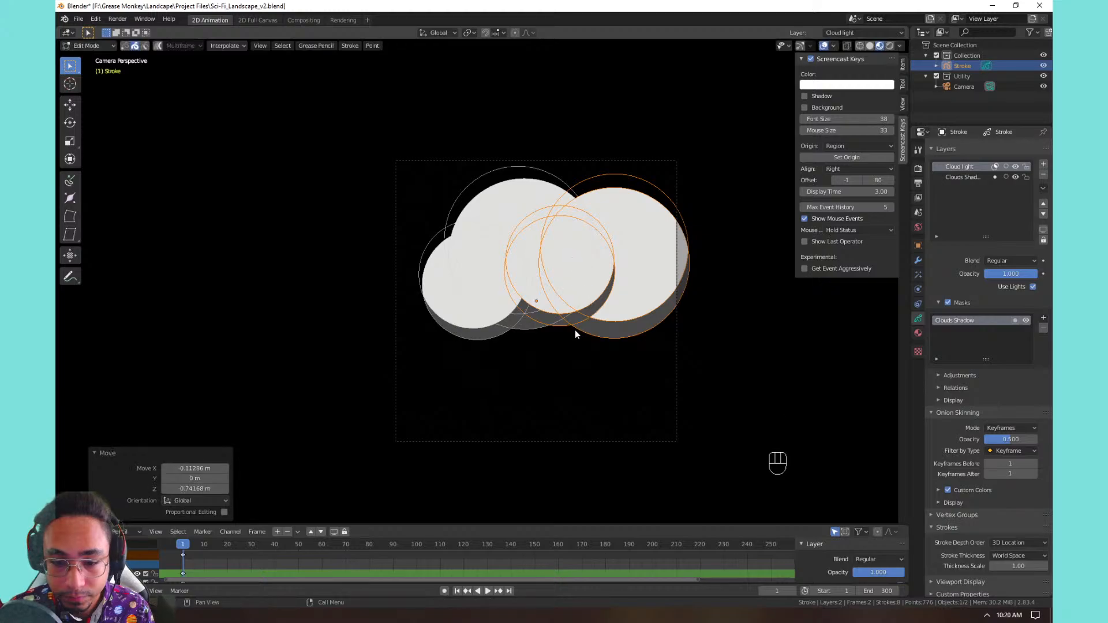
Step: Select the large right light and shadow circle pair and move it about 0.8 m along Y
click(645, 195)
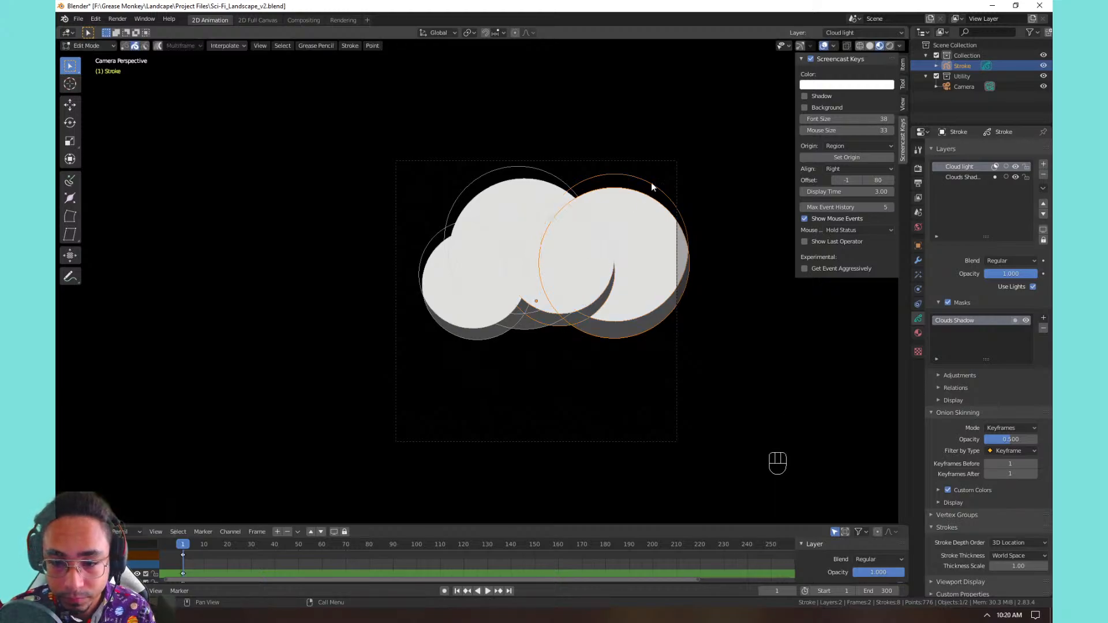
shift+click(652, 179)
key(shift+f)
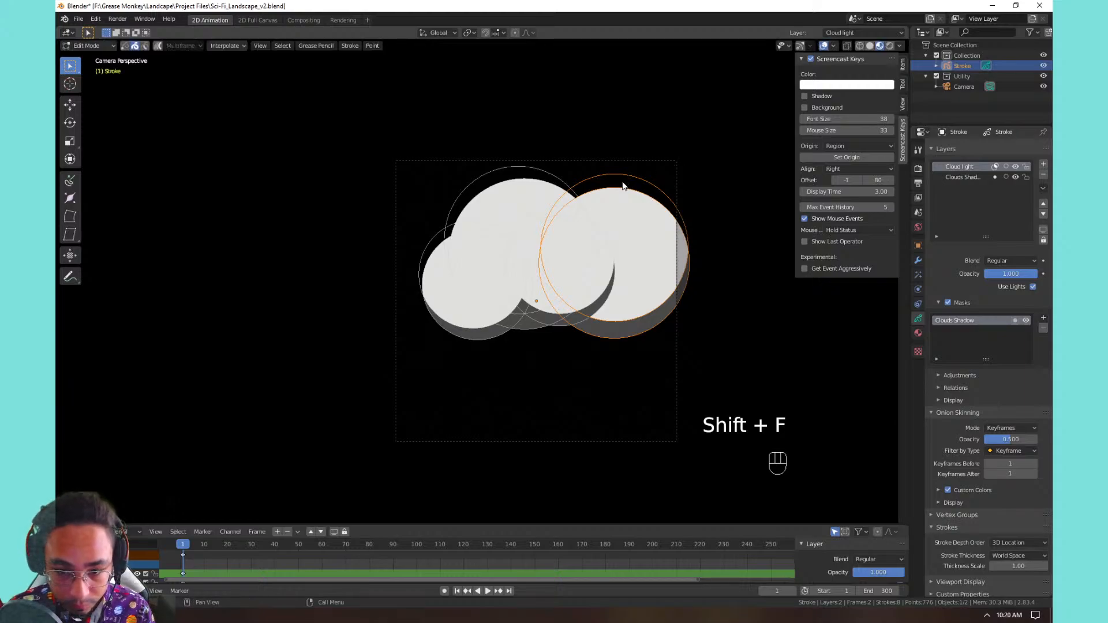
key(g)
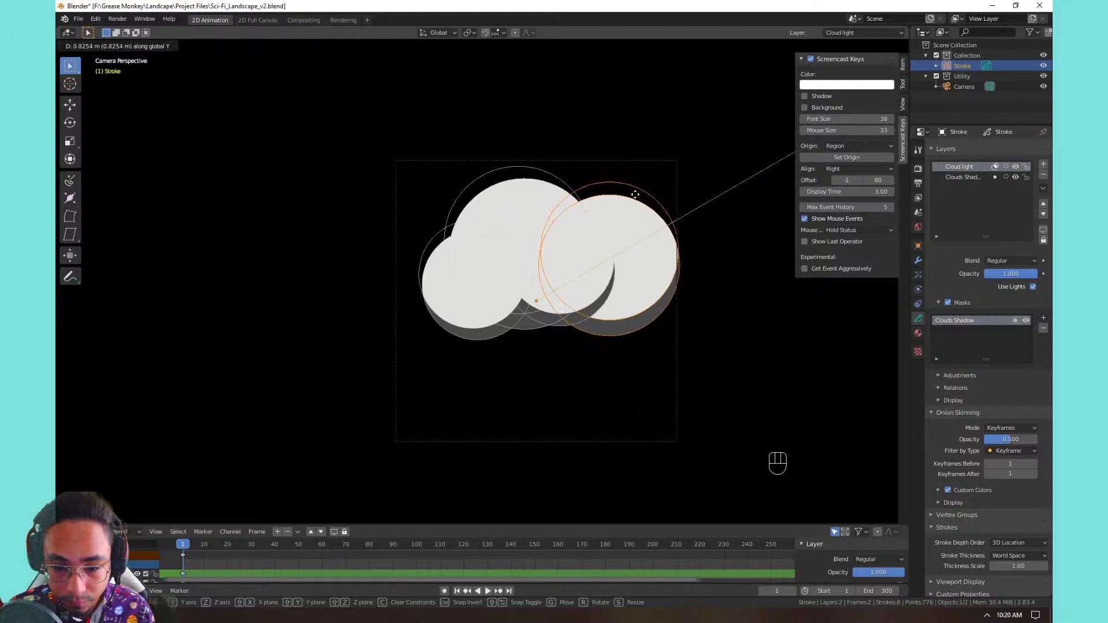
click(635, 199)
Step: Move the large left light and shadow circle pair about 0.56 m along Y
shift+click(527, 172)
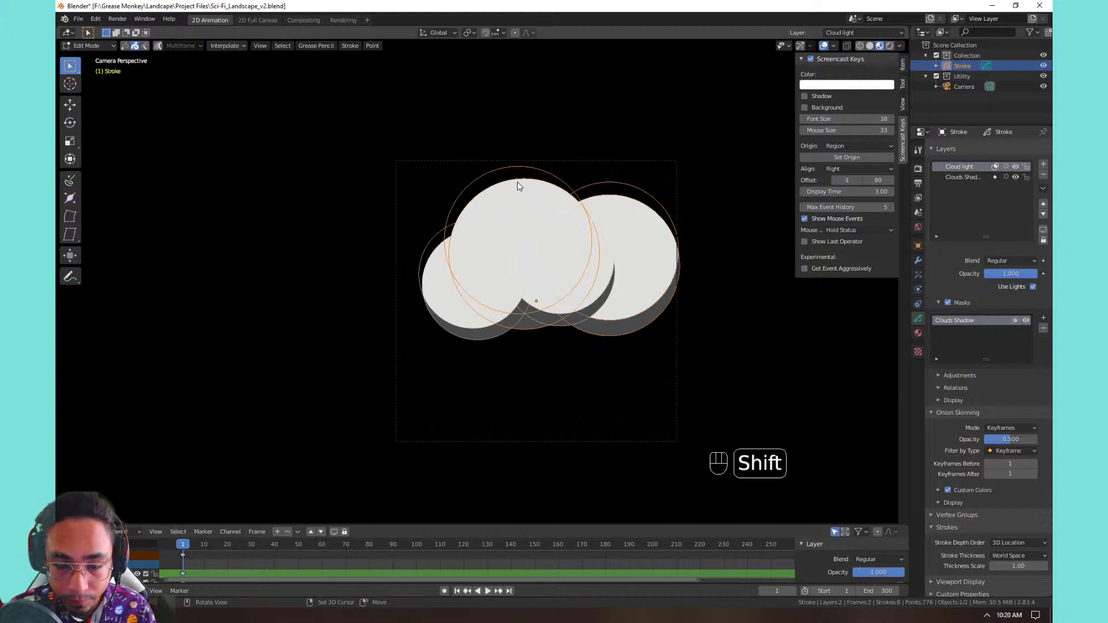
key(g)
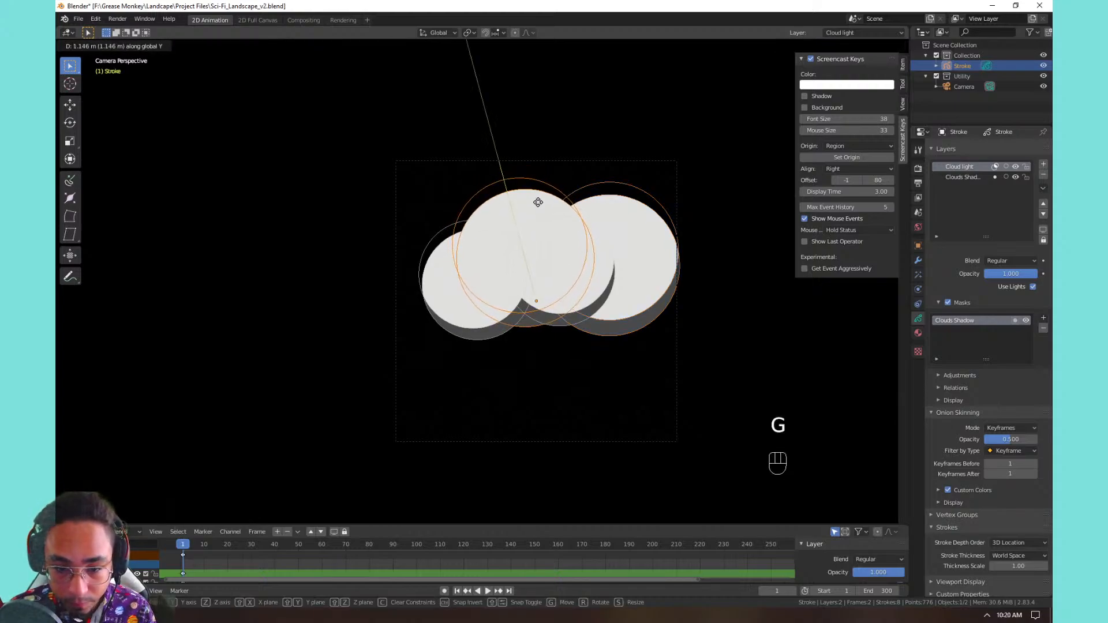
click(538, 201)
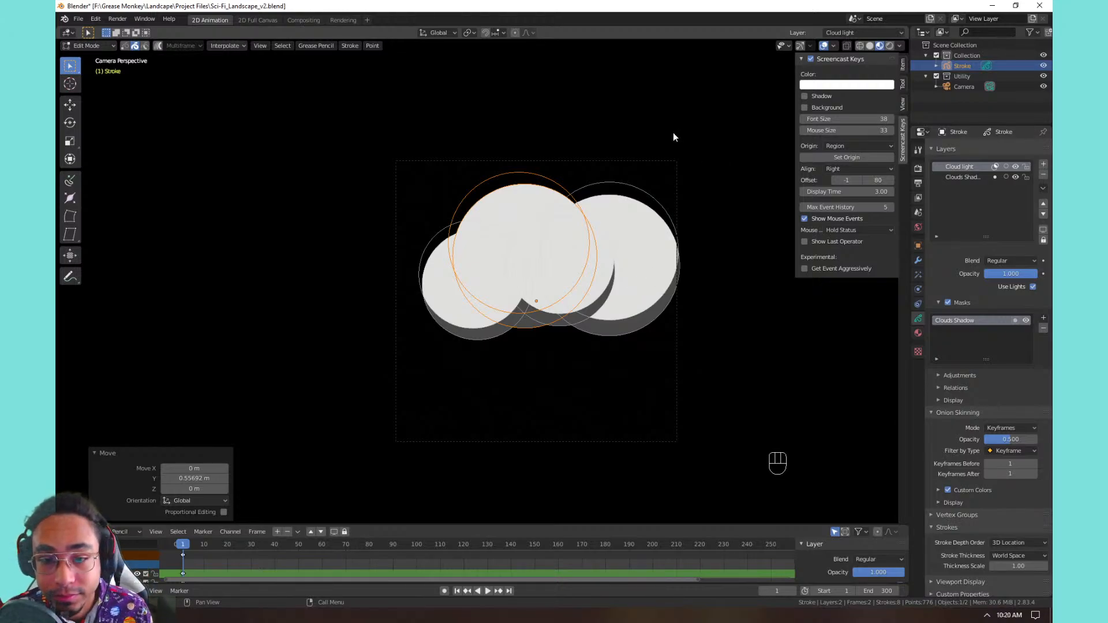
Step: Shift the large right circle pair about -0.31 m along X and raise it slightly along Z
drag(673, 137, 628, 222)
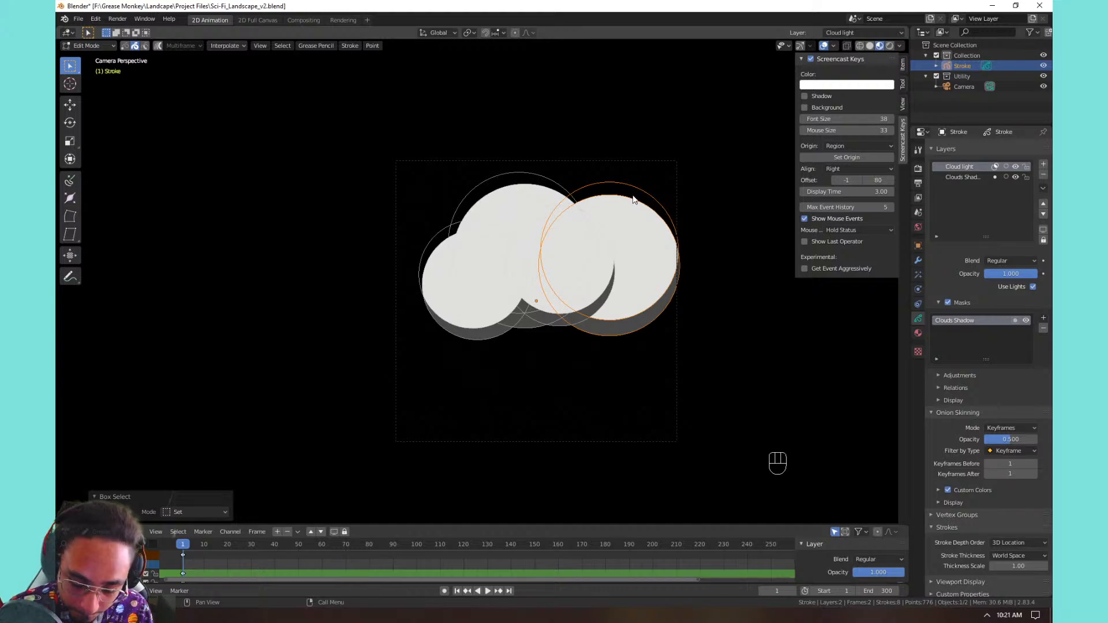
key(g)
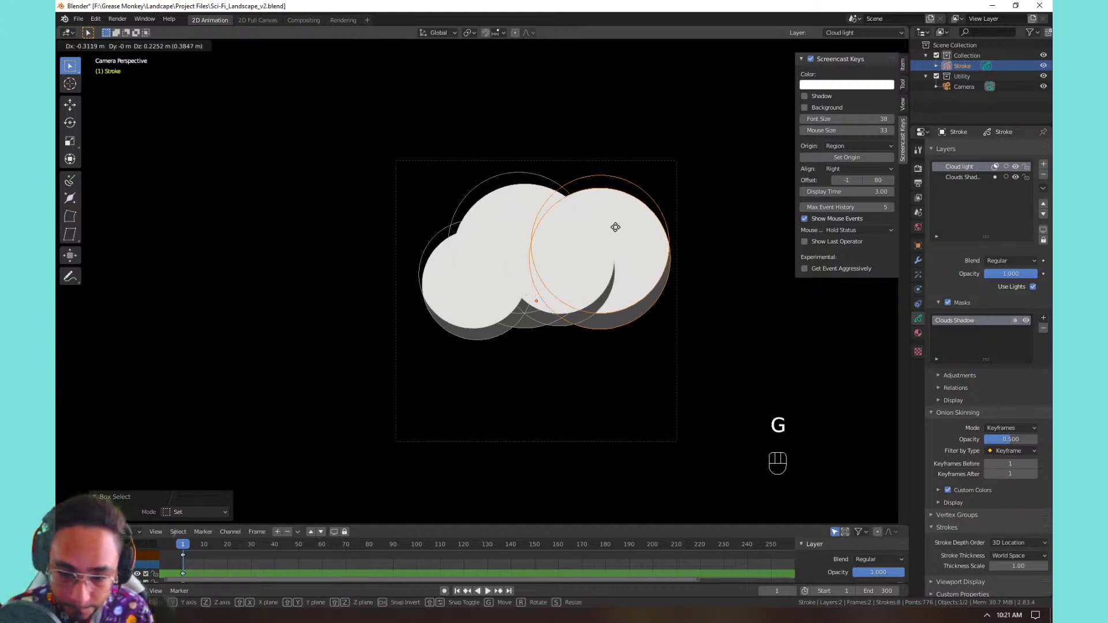
click(519, 188)
Step: Scale the large left circle pair up to about 1.34 times and move it about 0.03 m along X and 1.31 m along Z
shift+click(520, 188)
key(g)
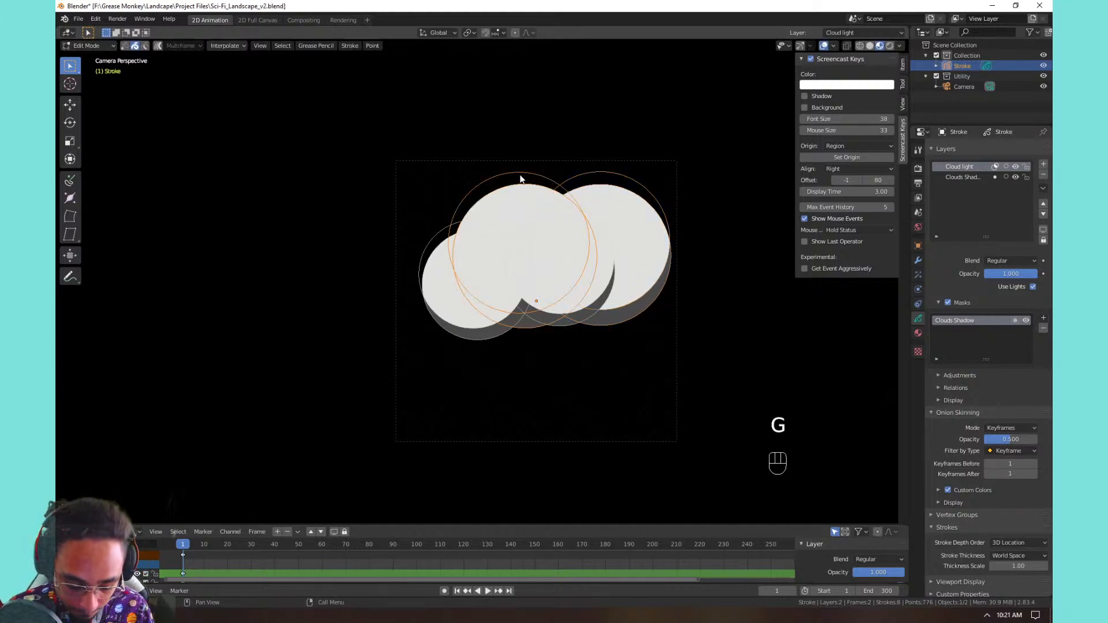
key(g)
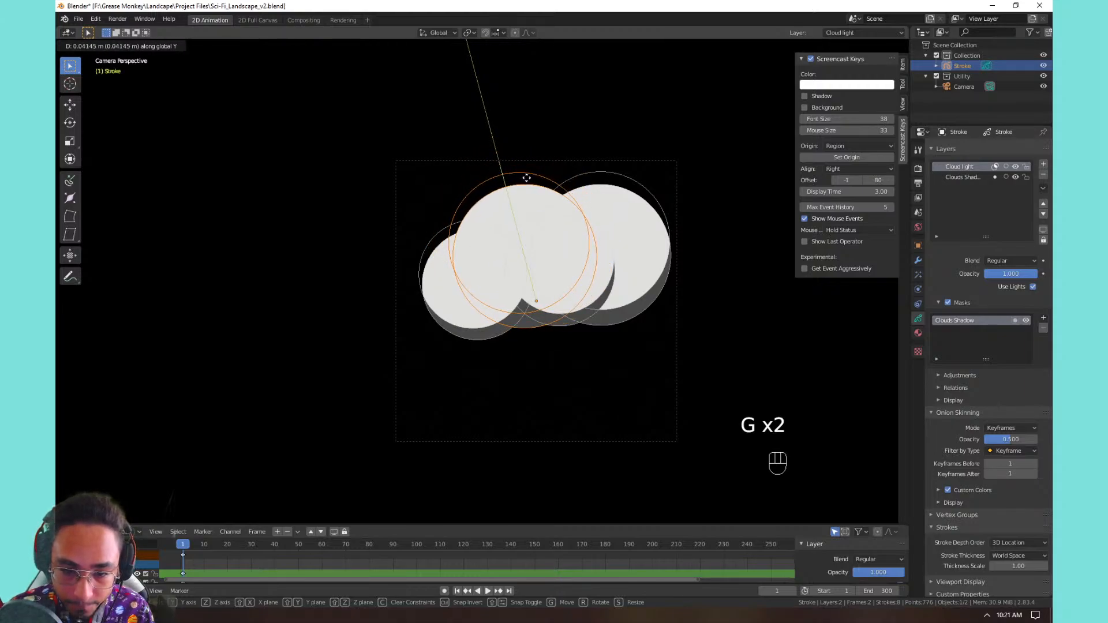
click(521, 176)
key(s)
click(615, 198)
key(g)
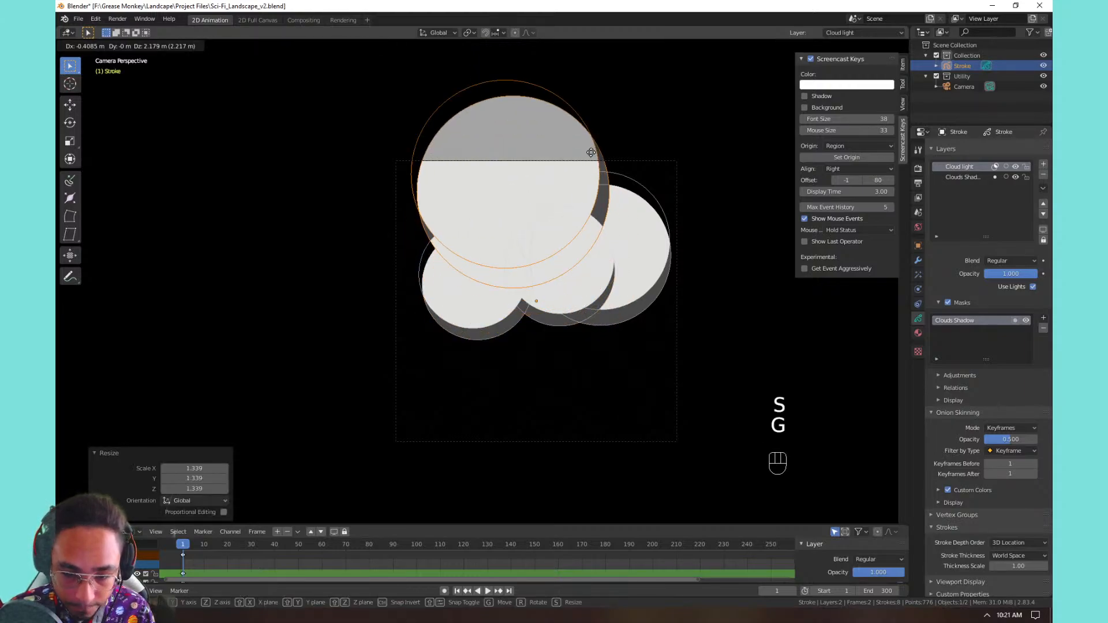
click(604, 184)
Step: Select every stroke using the clouds.Light material and move them along Y in front of the shadow circles
shift+middle_drag(652, 174, 580, 238)
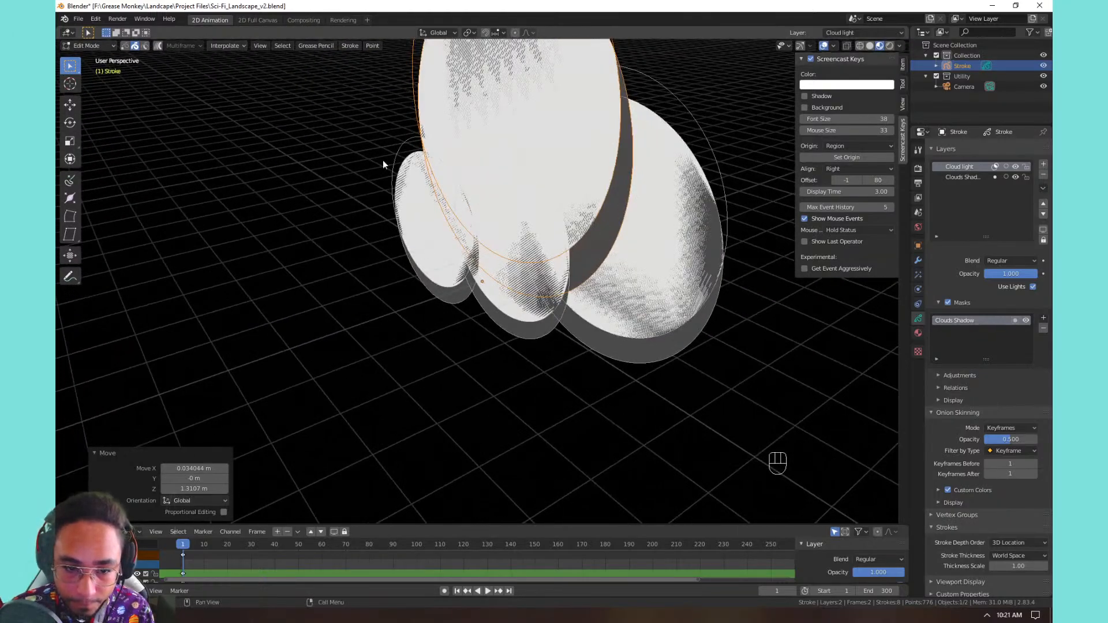
click(411, 155)
click(918, 333)
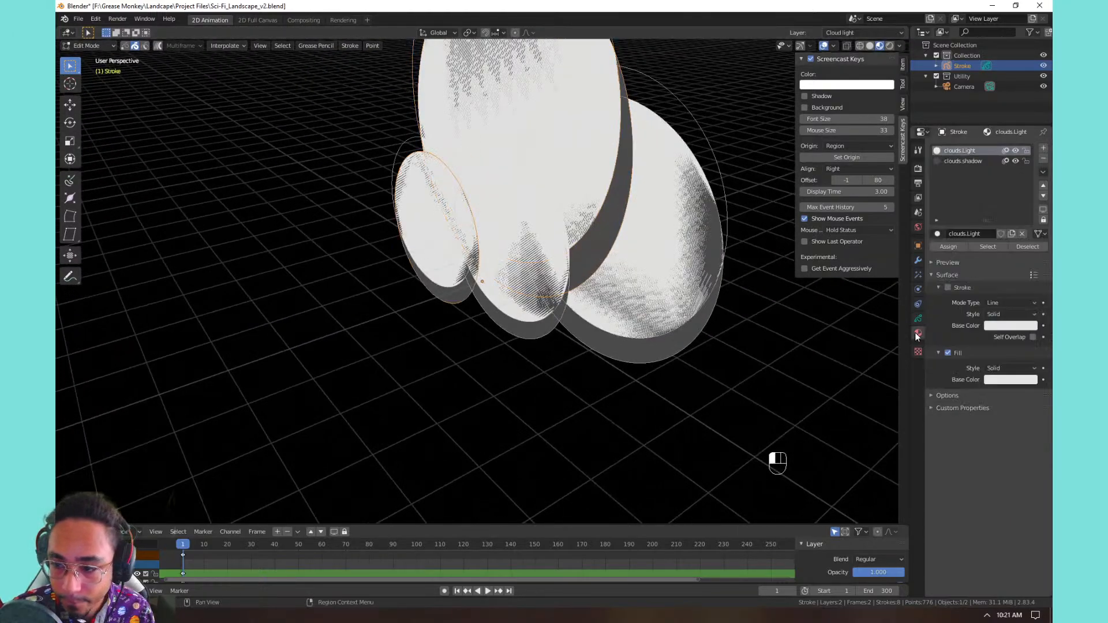
click(988, 247)
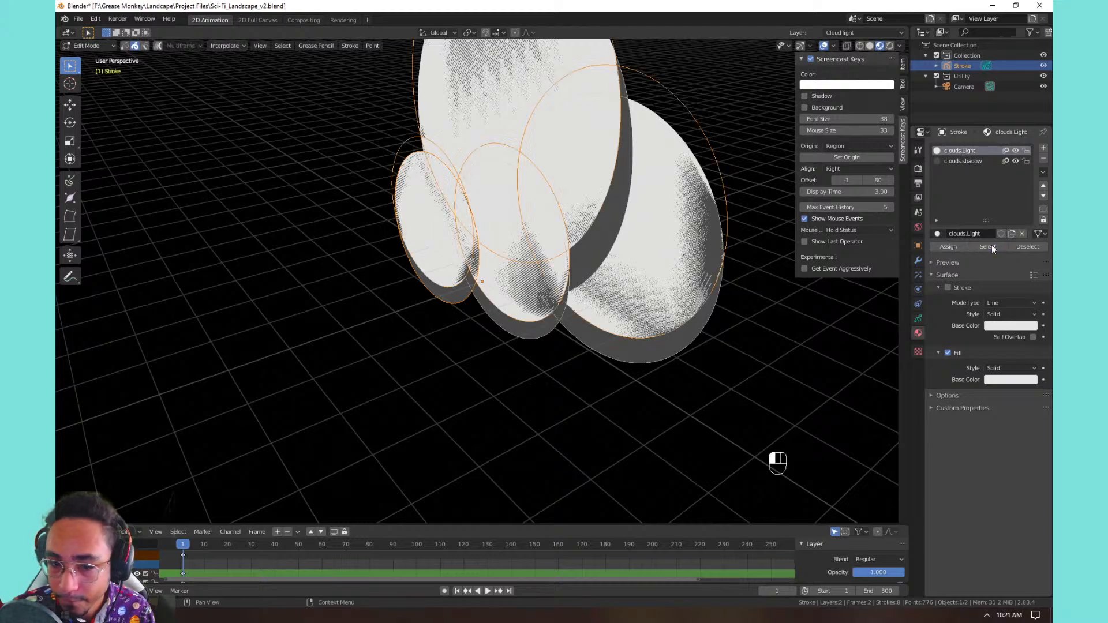
key(g)
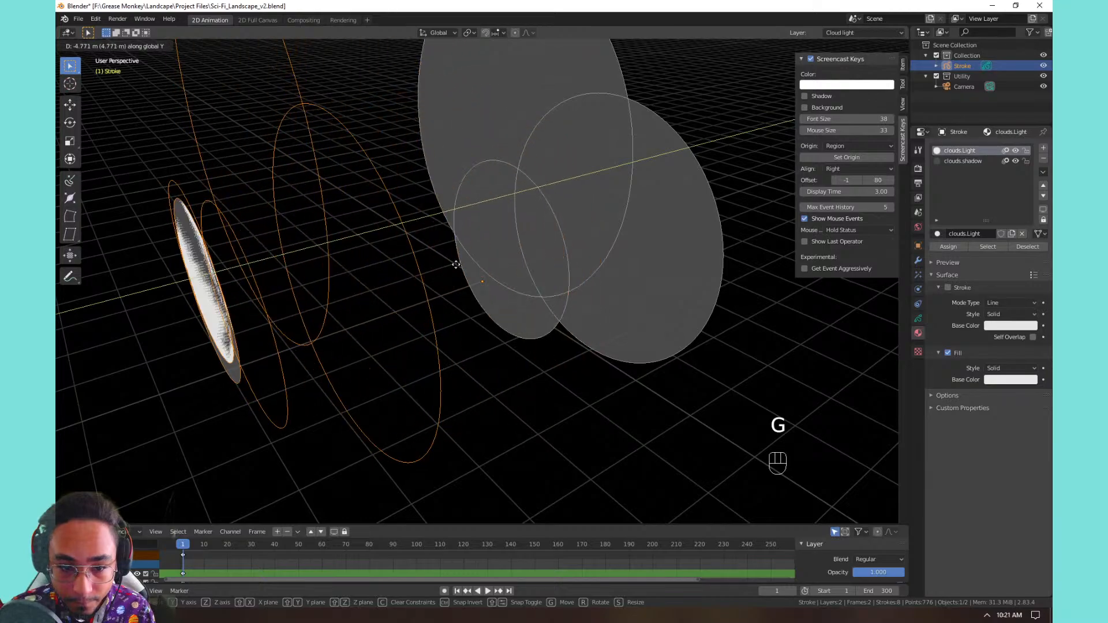
click(637, 225)
Step: From the camera view, move the selected light circles about -0.35 m along Y
key(KP_0)
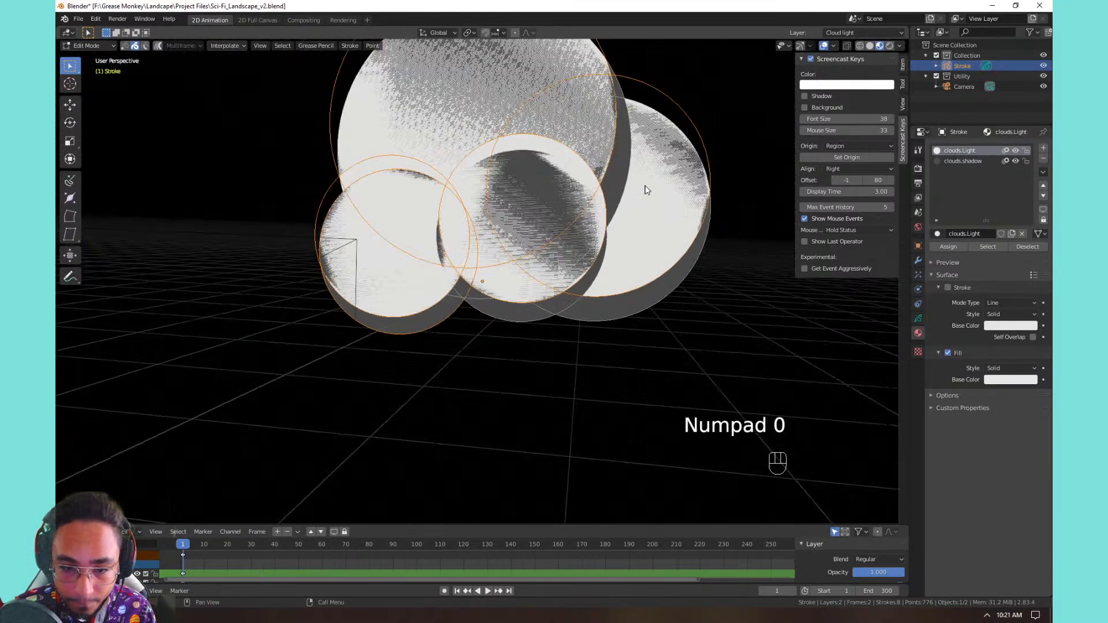
key(g)
middle_click(648, 206)
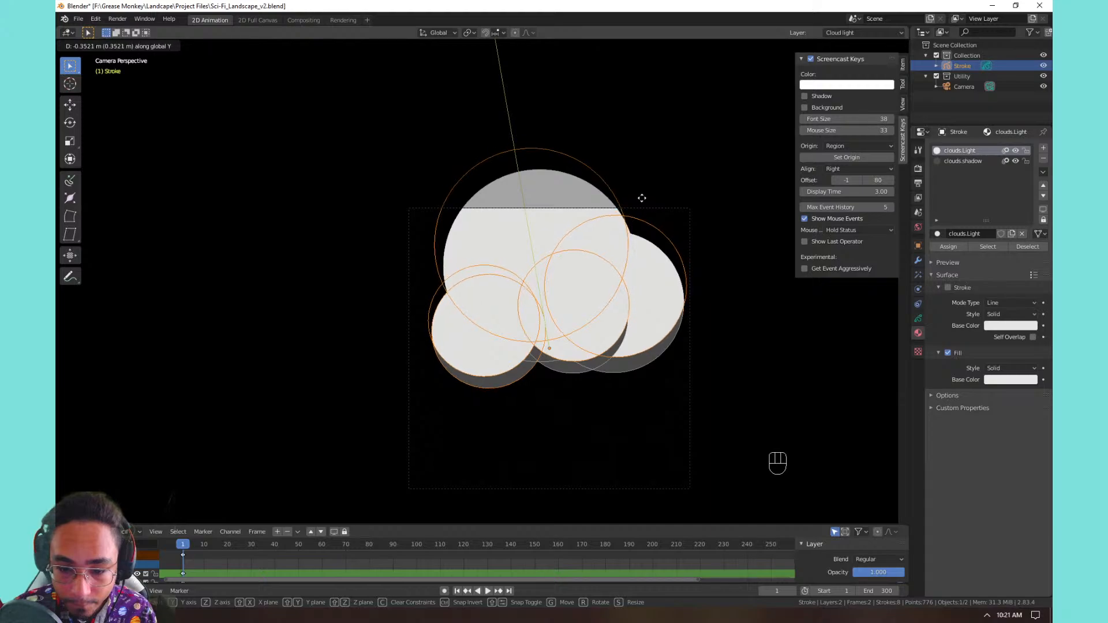
click(642, 198)
Step: Duplicate the large right light and shadow circle pair and place the copy over the cloud's left side
click(681, 331)
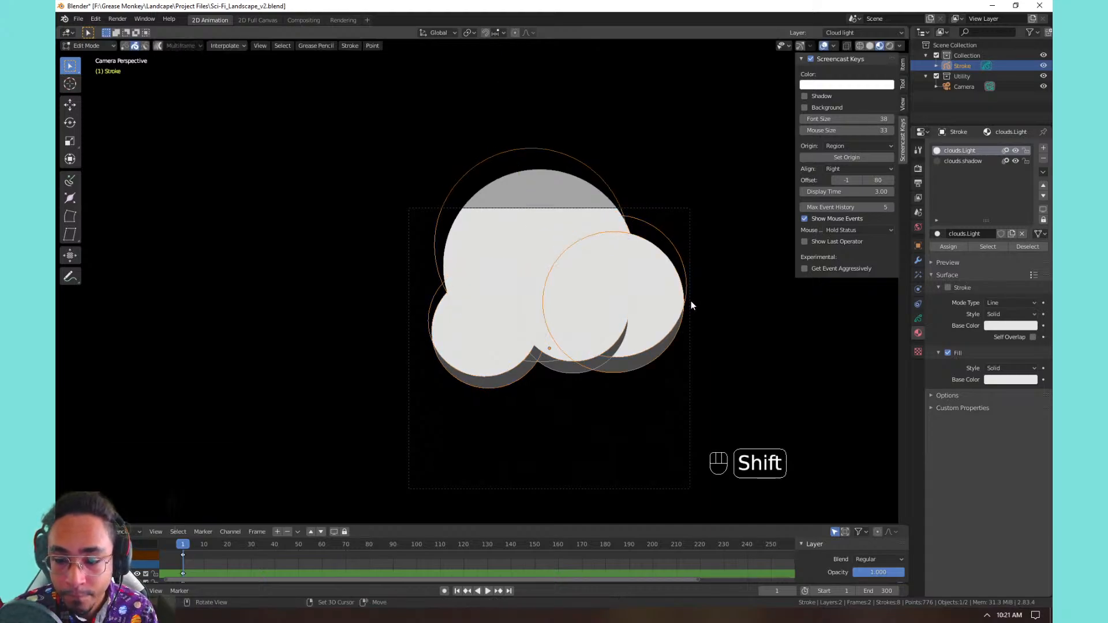
shift+click(691, 301)
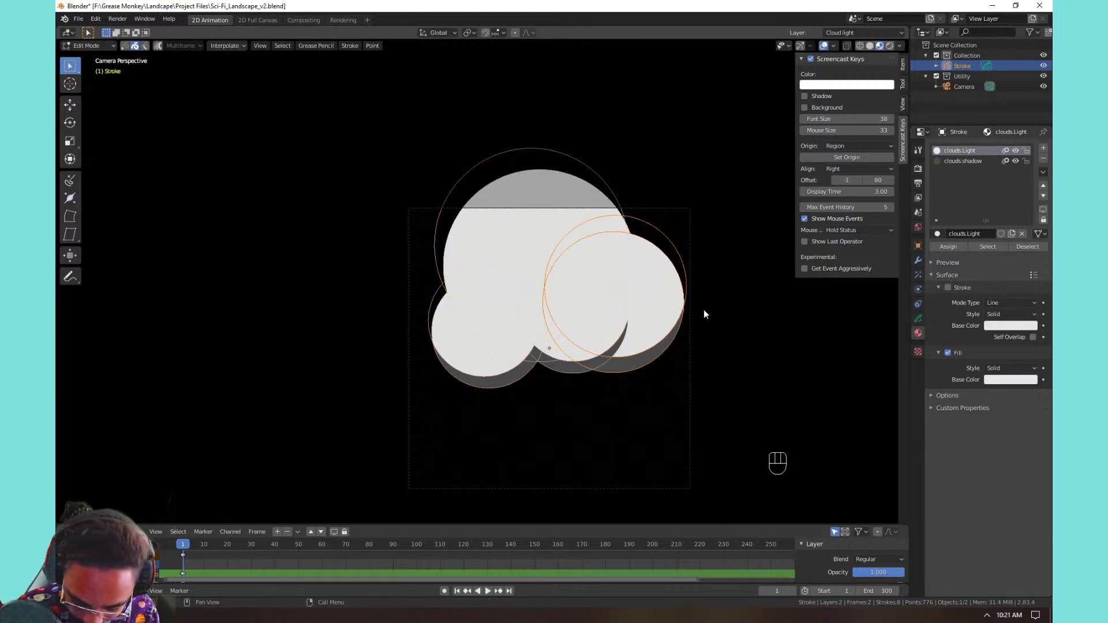
key(shift+d)
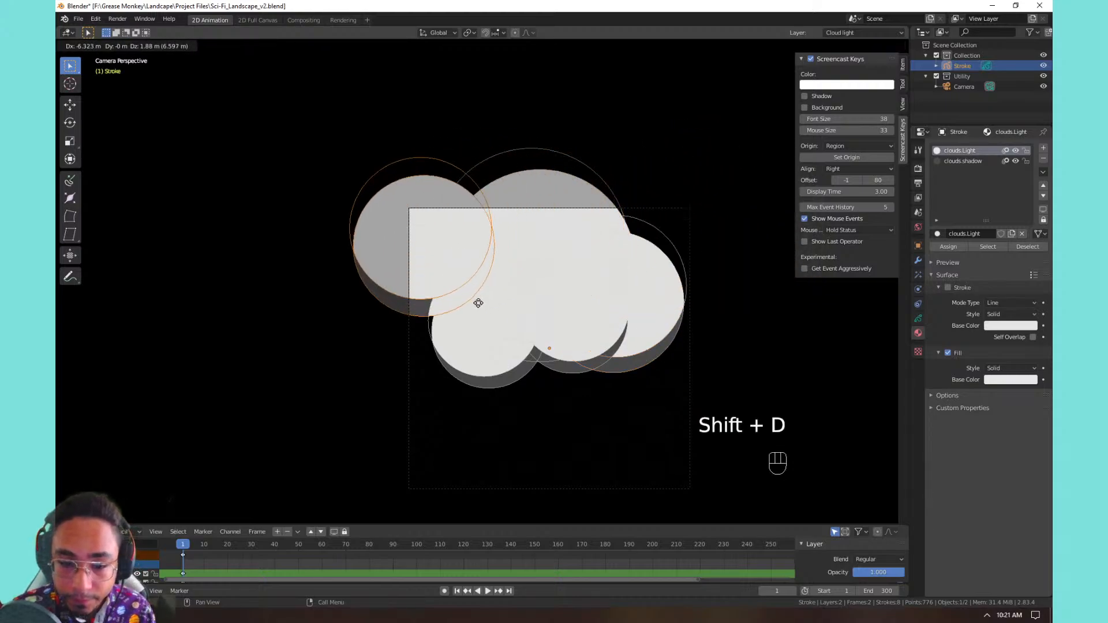
click(508, 348)
Step: Scale the duplicated pair to about 0.69 and move it about -1.52 m along X and -1.45 m along Z
key(s)
click(695, 293)
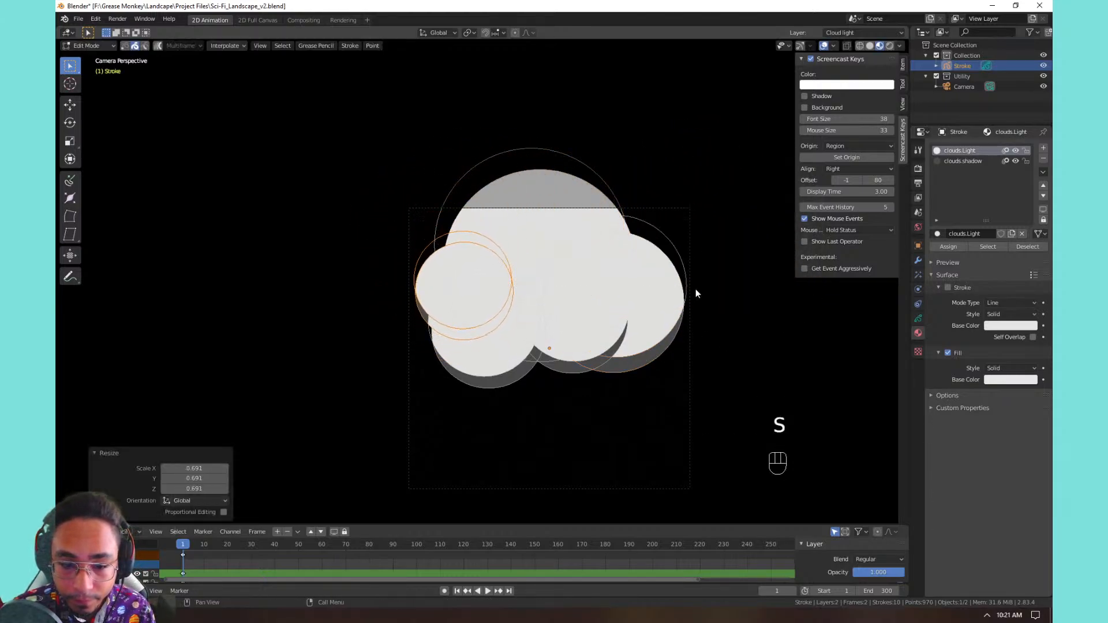
key(g)
click(646, 315)
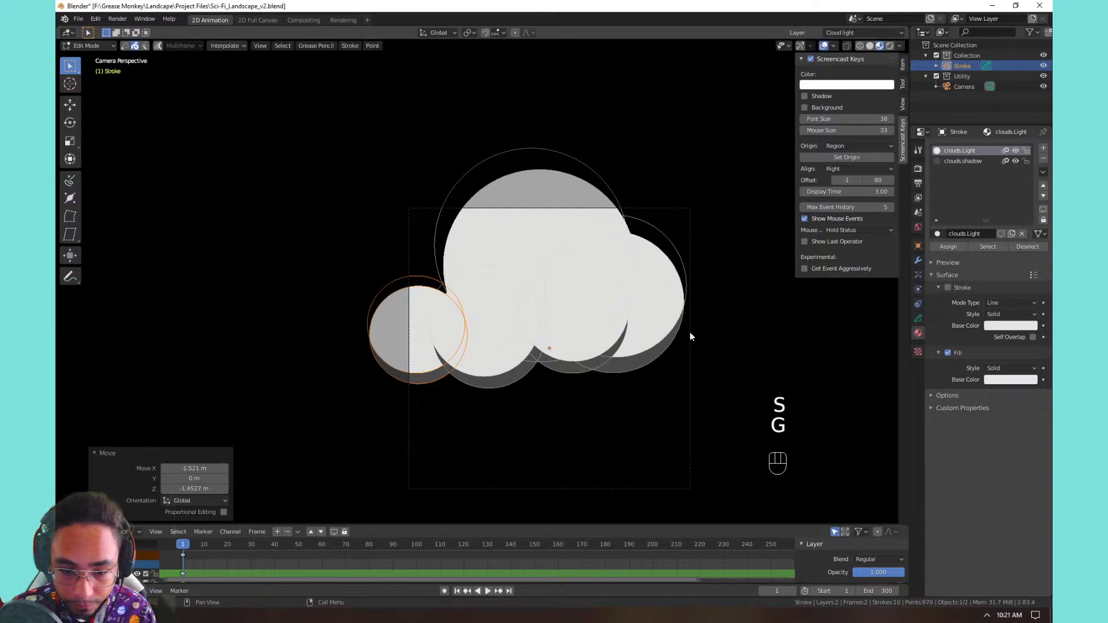
Step: Scale the whole cloud down to about 0.53 and move it right and down within the camera frame
drag(715, 391, 350, 207)
key(s)
click(642, 283)
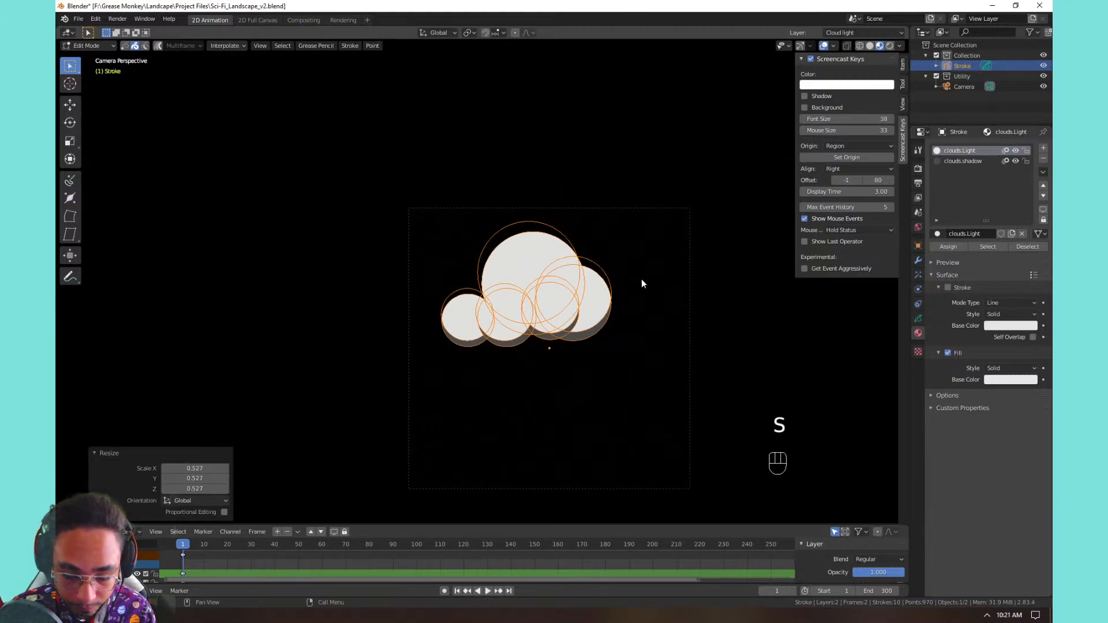
key(g)
click(631, 341)
key(Tab)
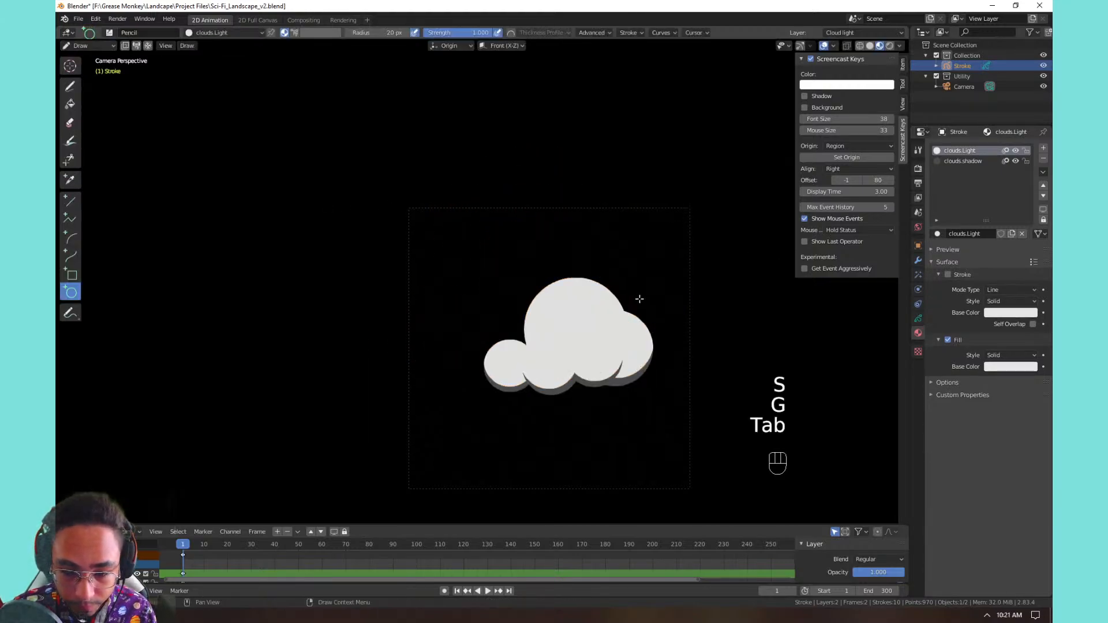
key(Tab)
Step: Rotate the whole cloud about 9.36° and move it about -1.28 m along X and slightly down along Z
key(r)
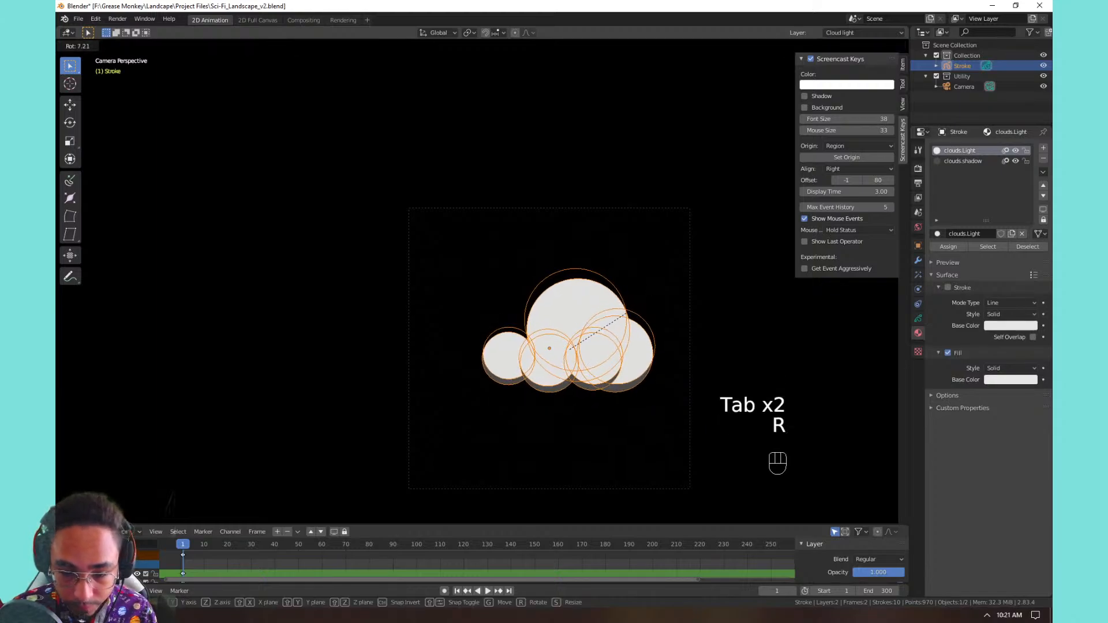
click(658, 303)
key(g)
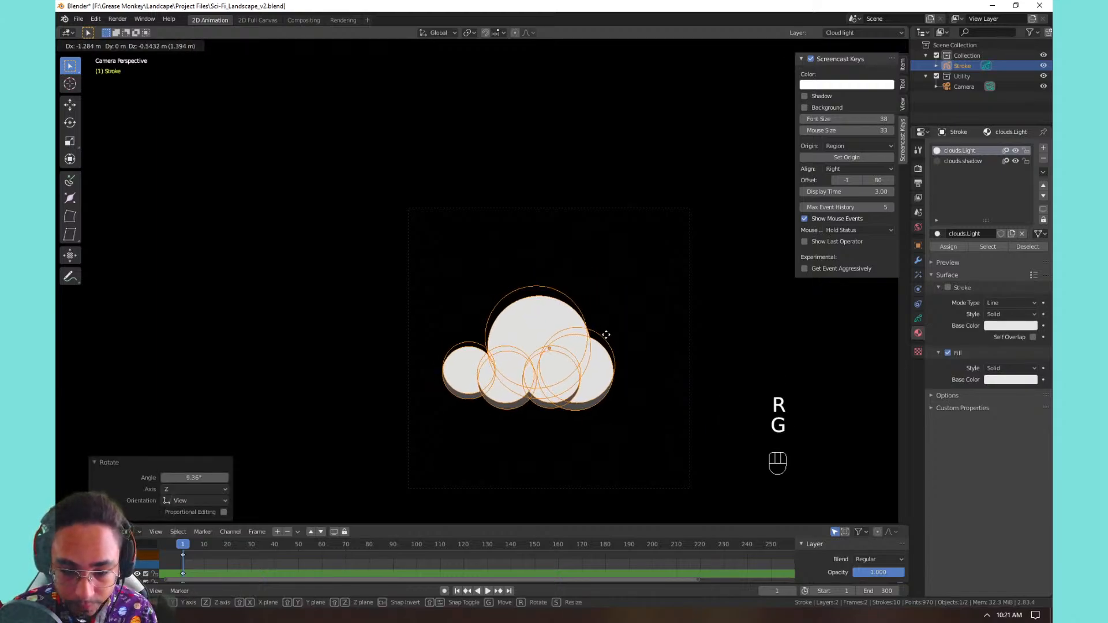
click(554, 317)
Step: Move the largest top circle pair about -0.73 m along X and 0.17 m along Z, and scale it to about 0.78
click(541, 308)
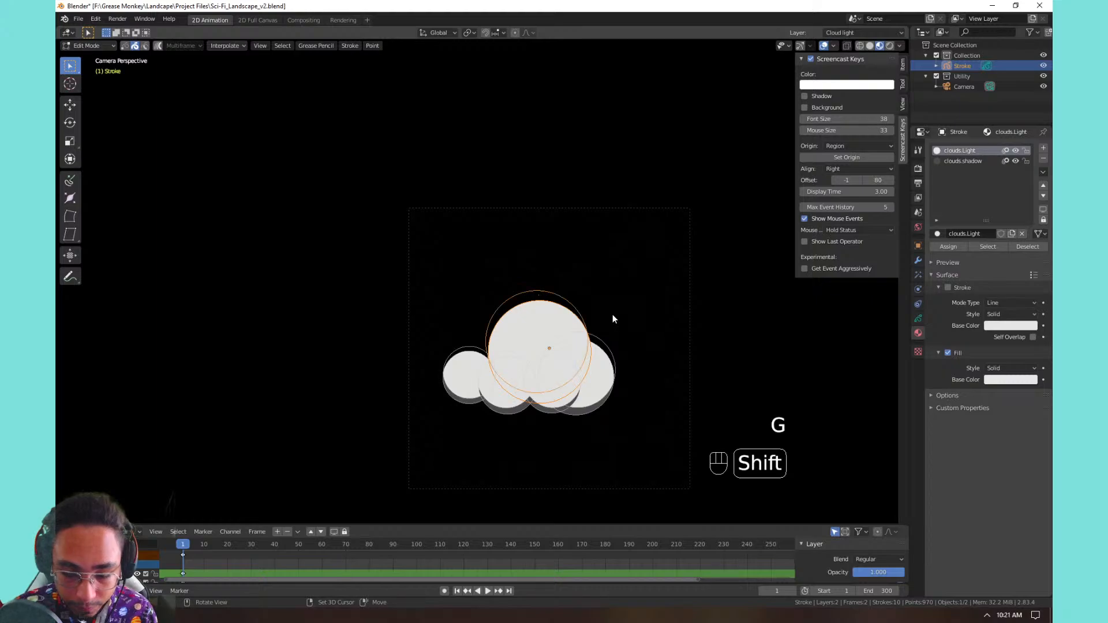
key(g)
click(611, 312)
key(s)
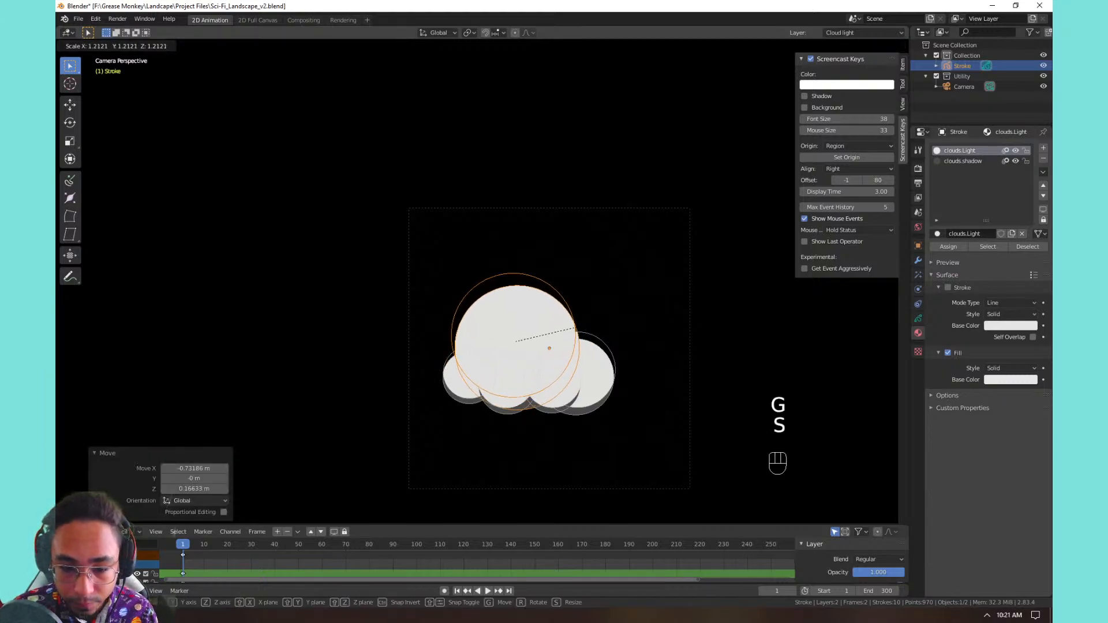
click(591, 322)
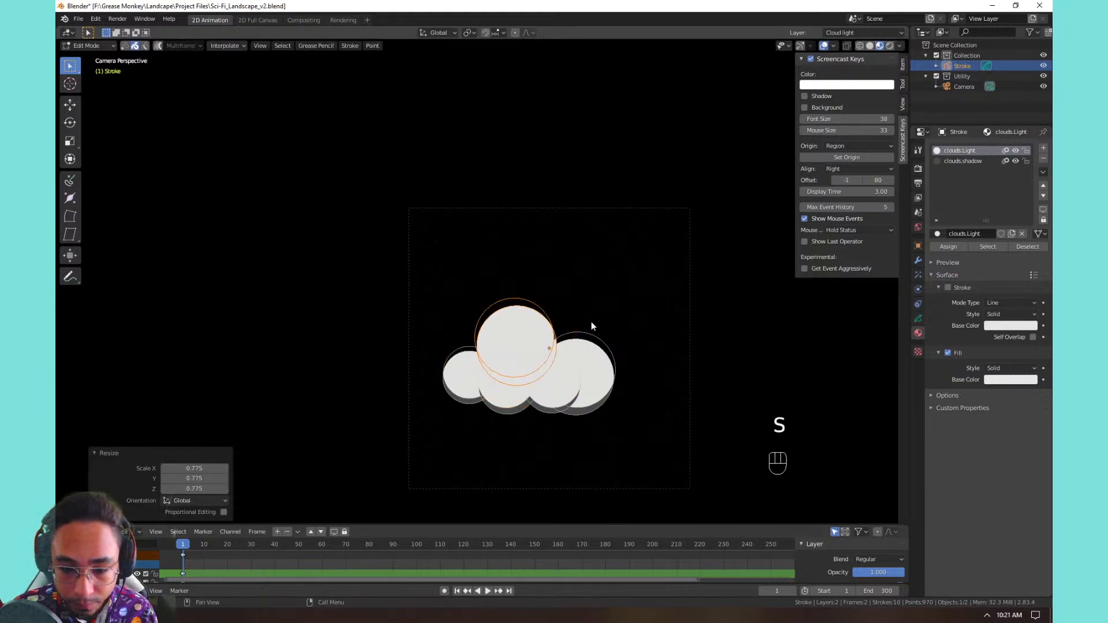
drag(650, 297, 410, 433)
key(shift+d)
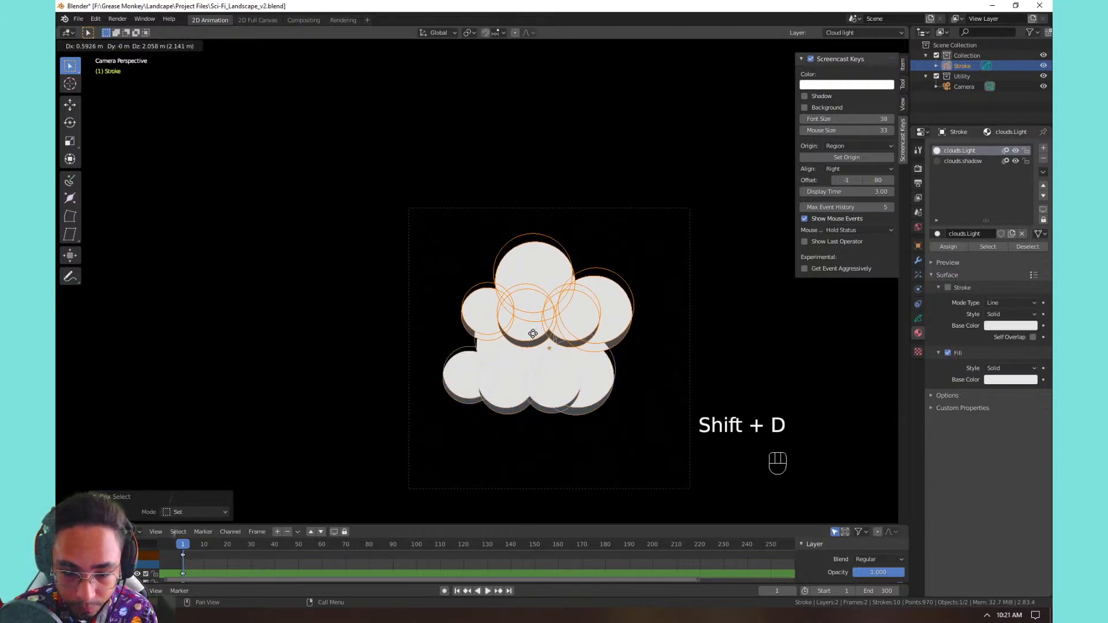
click(542, 353)
key(r)
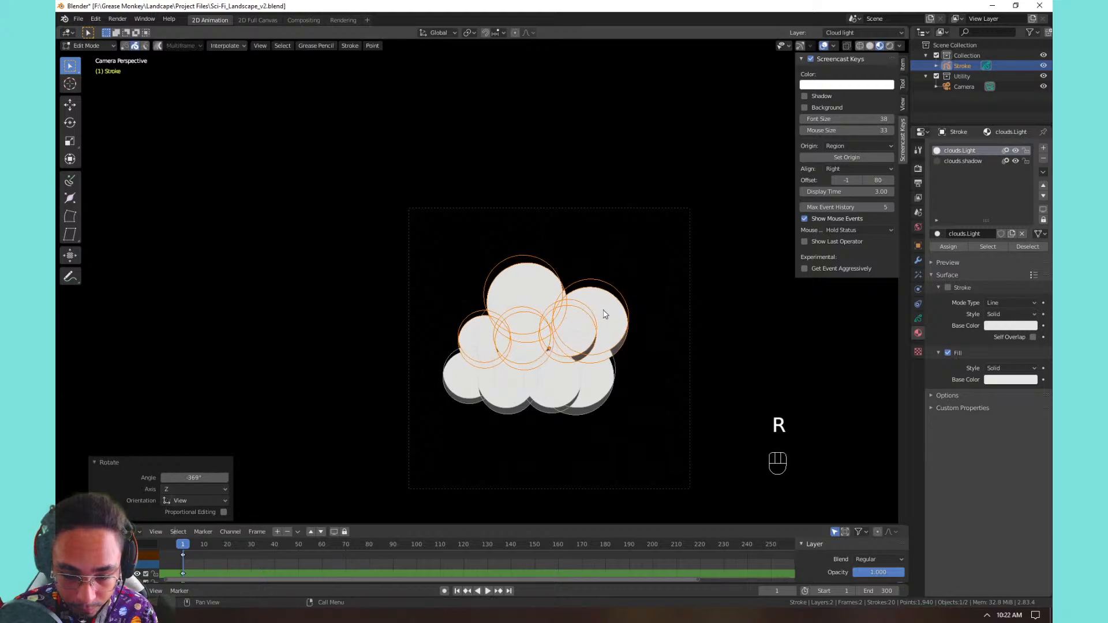
key(s)
click(595, 321)
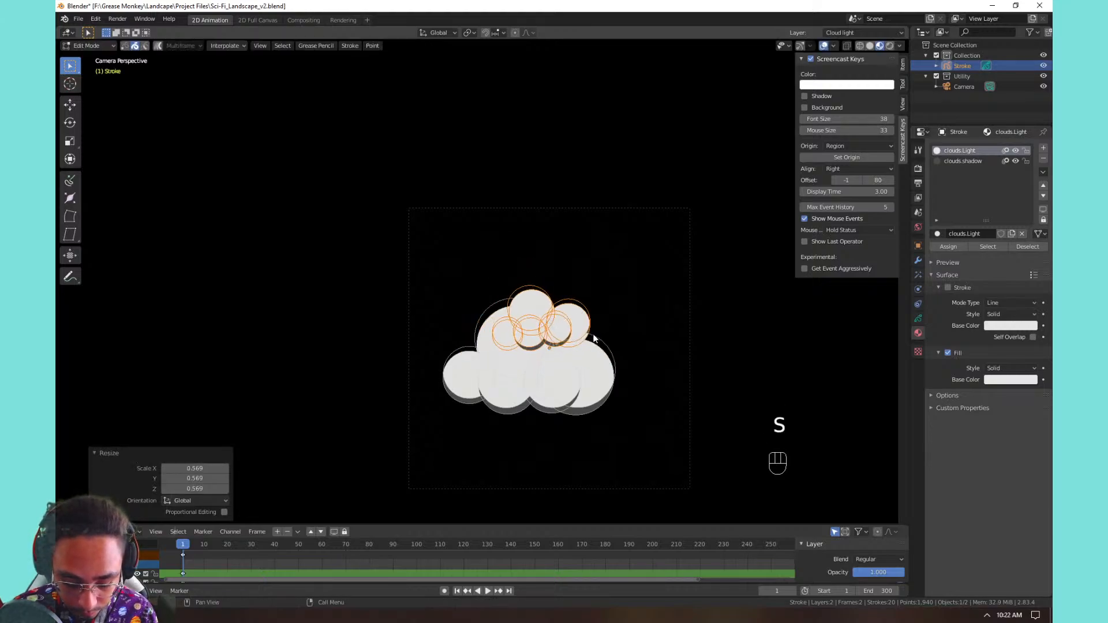
key(g)
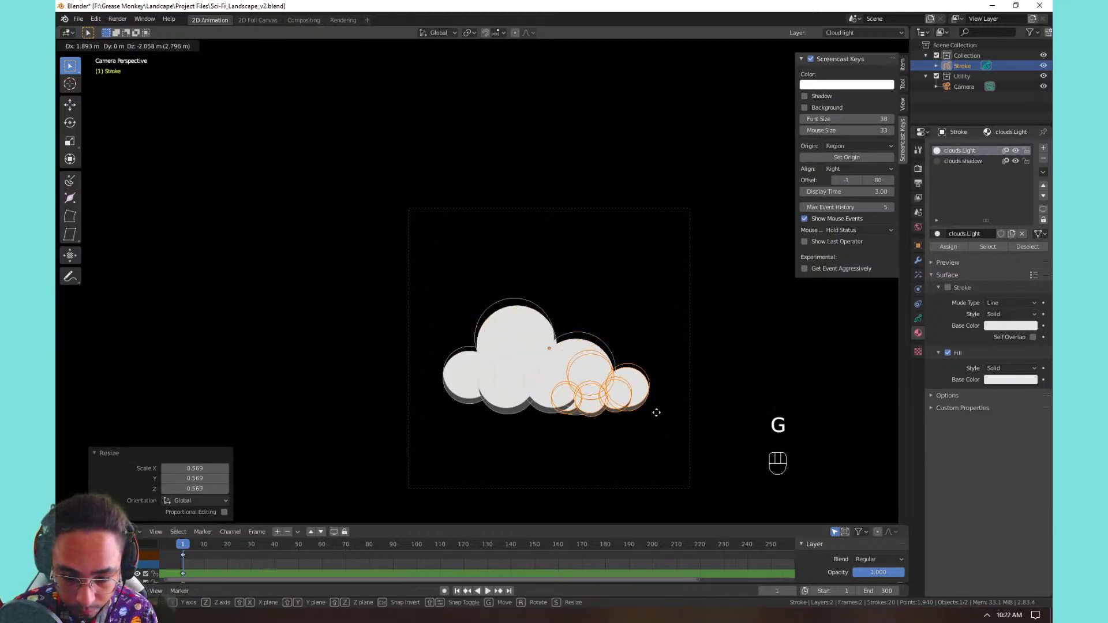
click(612, 374)
key(ctrl+z)
key(ctrl+z)
key(ctrl+z)
key(ctrl+z)
key(ctrl+z)
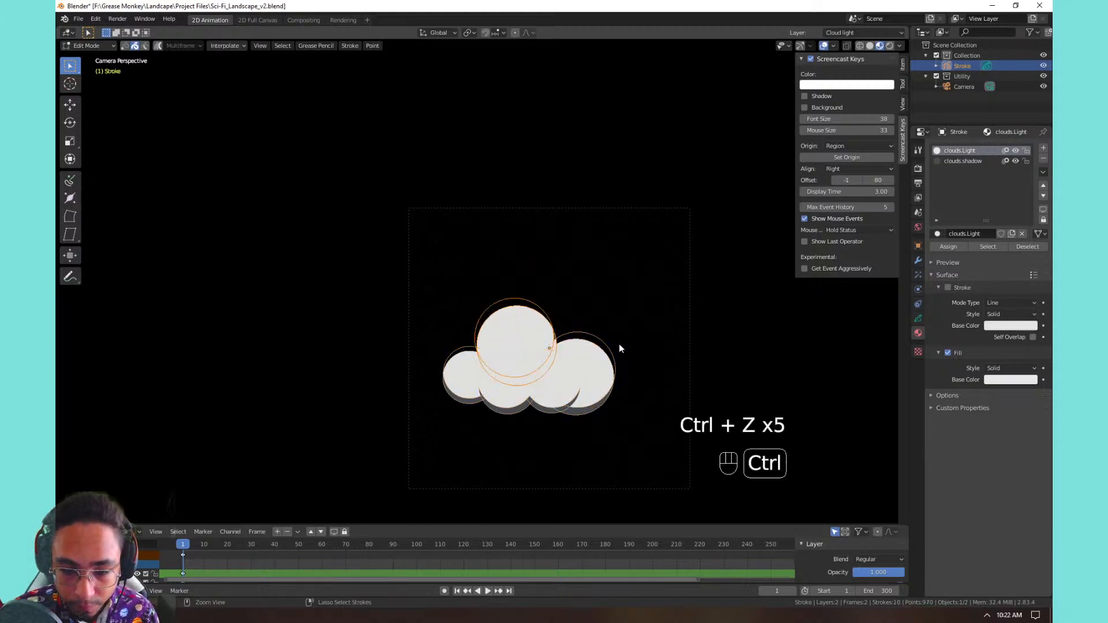
Step: Duplicate the large right circle pair up beside the top circle, scale it to about 0.64 and nudge it about 0.17 m along X
click(595, 345)
shift+click(602, 338)
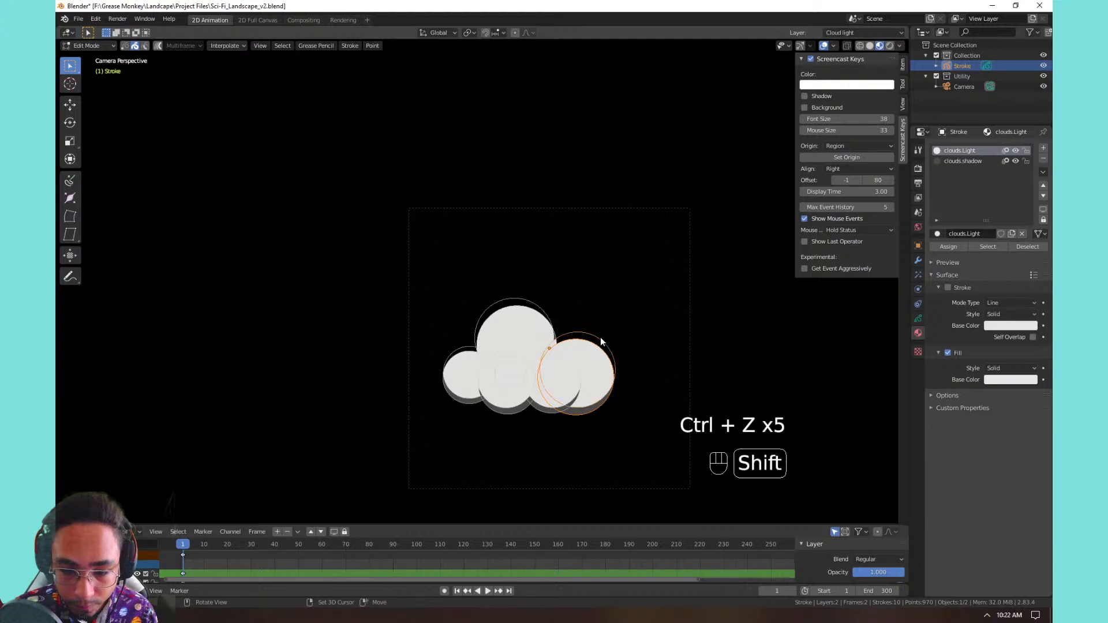
key(shift+d)
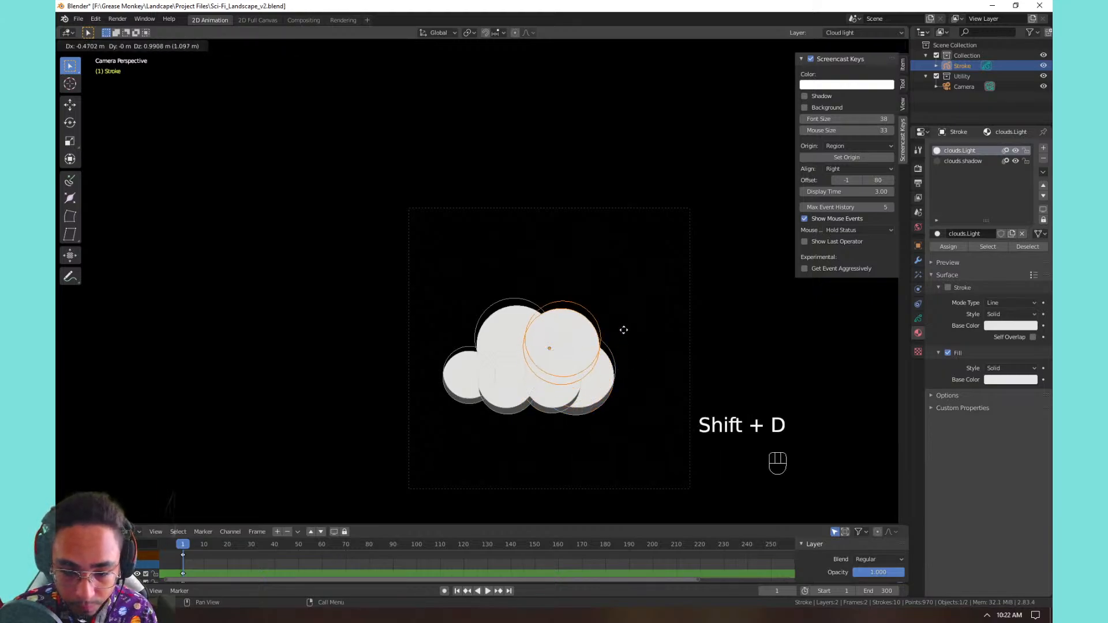
key(s)
click(583, 340)
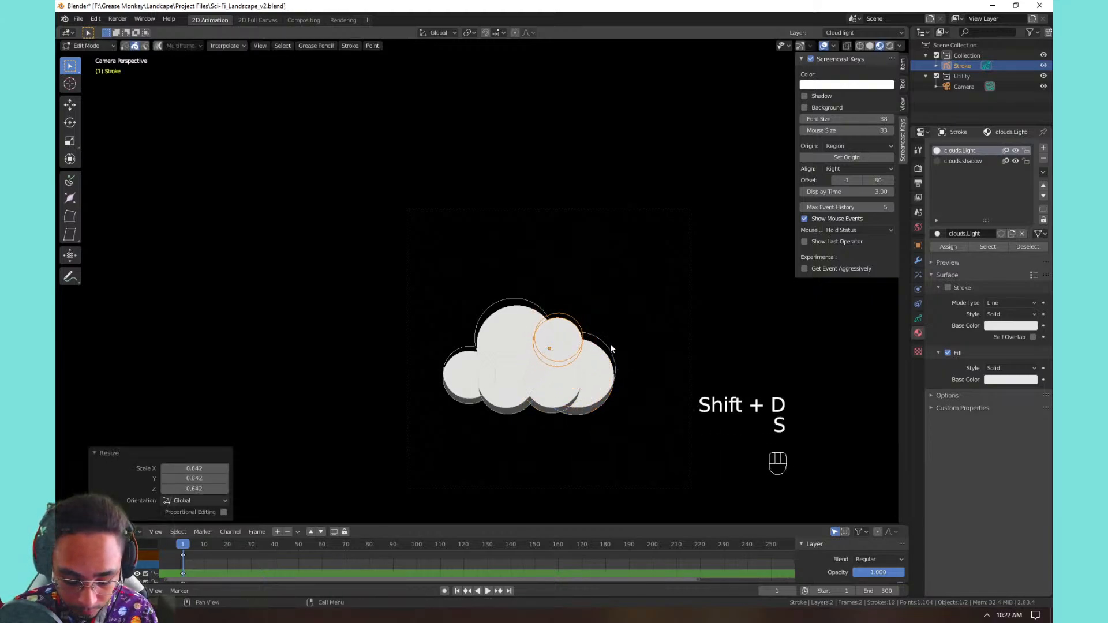
key(g)
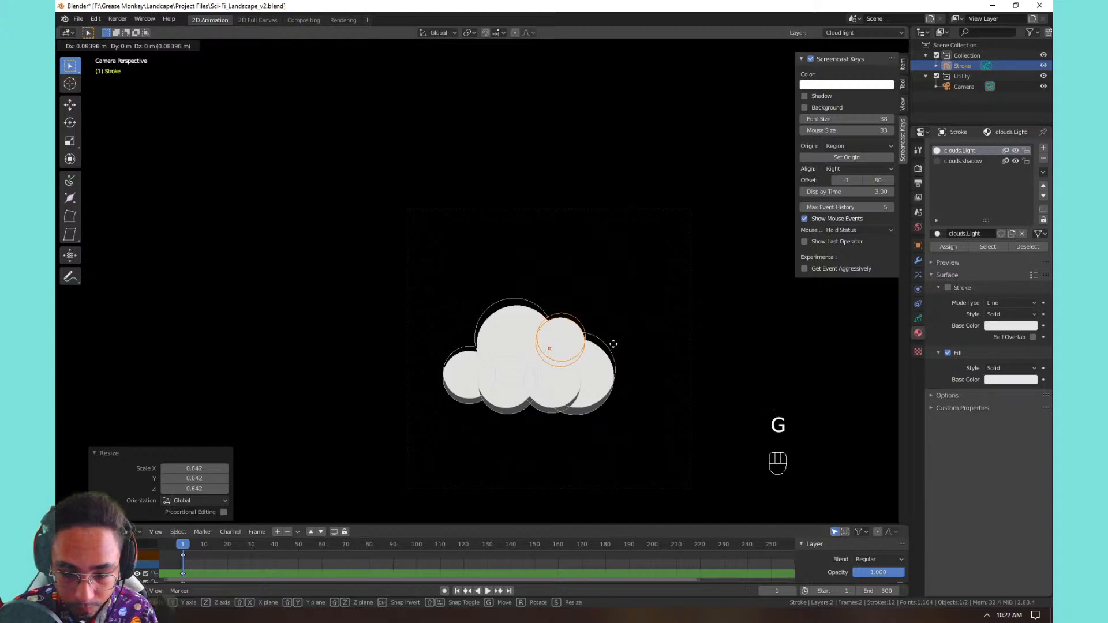
click(617, 346)
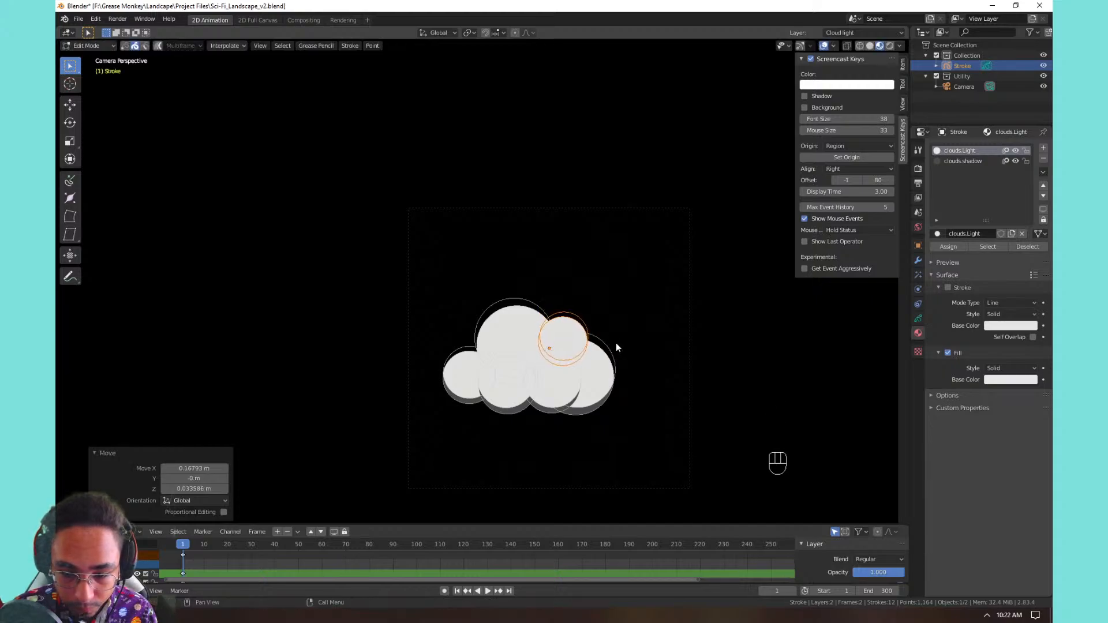
key(Tab)
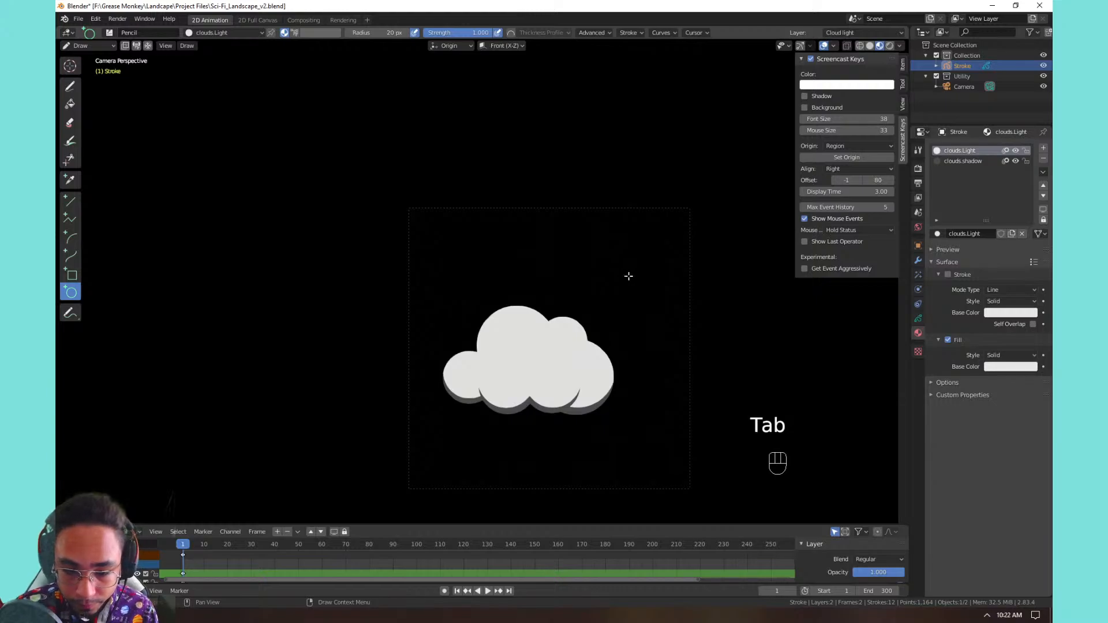
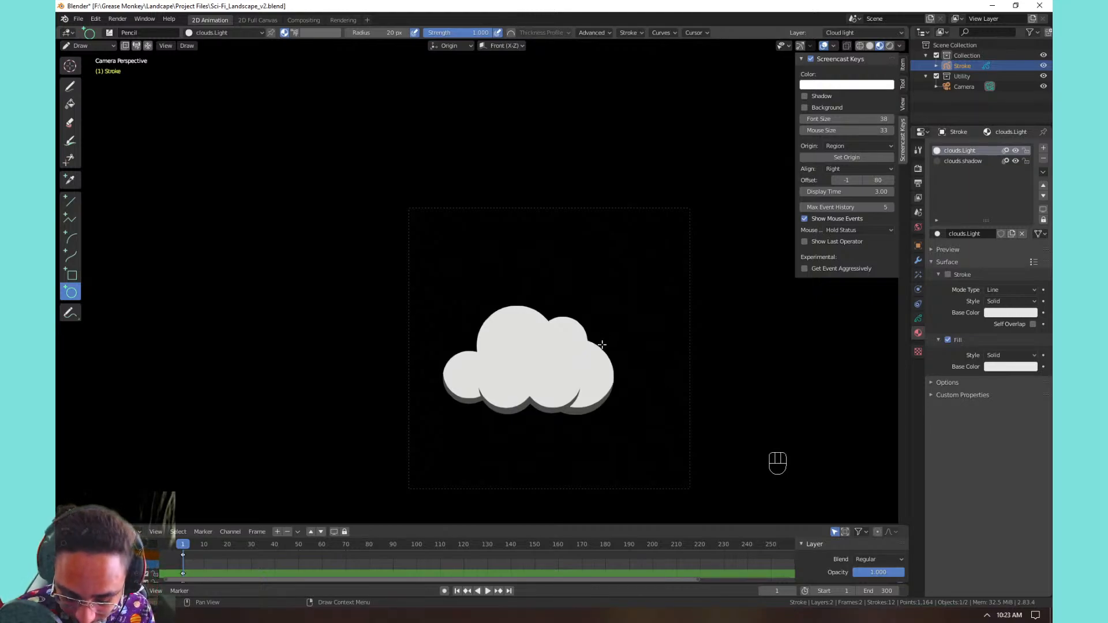
Step: Move the whole cloud about 0.48 m along X and -0.56 m along Z, and rotate it slightly
key(Tab)
drag(657, 313, 413, 398)
key(g)
click(512, 416)
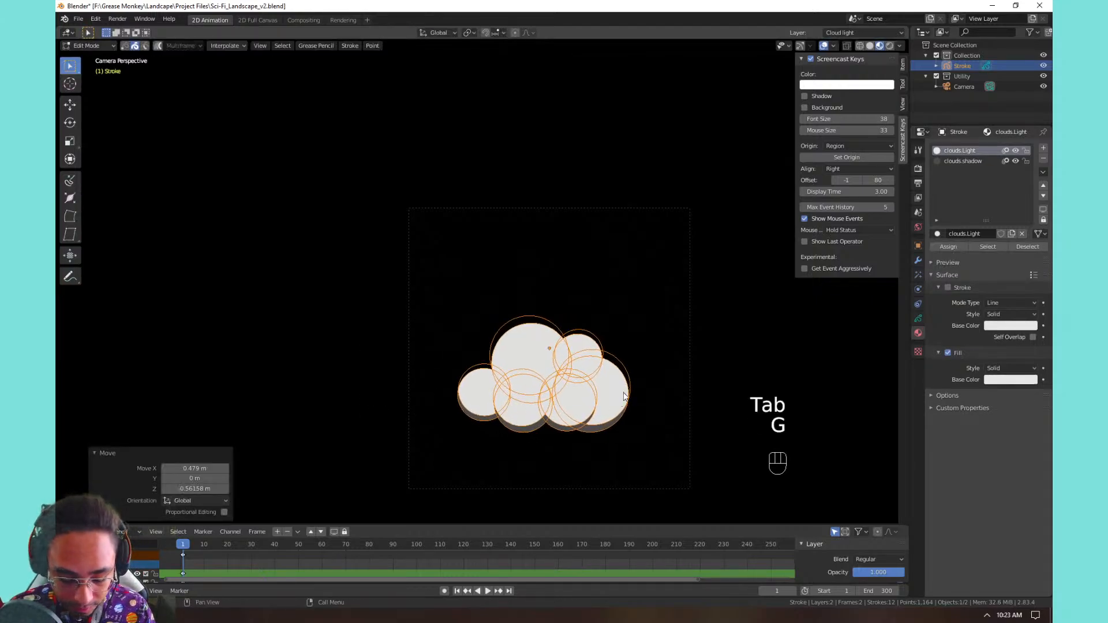
key(r)
click(624, 374)
Step: Duplicate the large right circle pair onto the cloud's left side and scale the copy to about 0.67
mouse_move(647, 350)
mouse_down()
mouse_move(644, 379)
mouse_move(621, 391)
mouse_up()
key(shift+d)
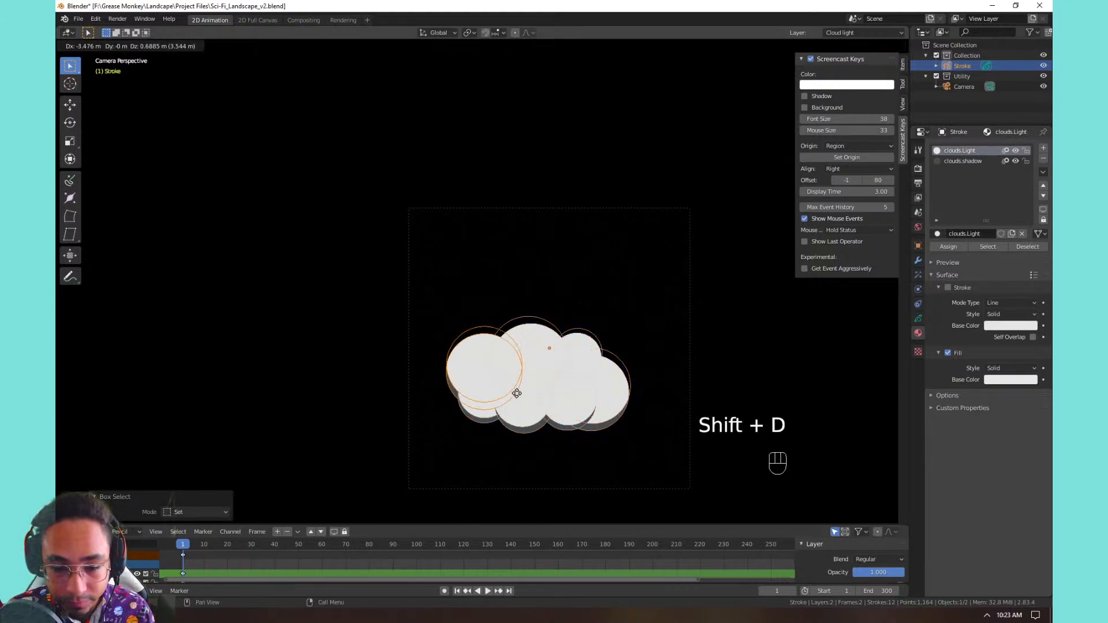
click(508, 420)
key(s)
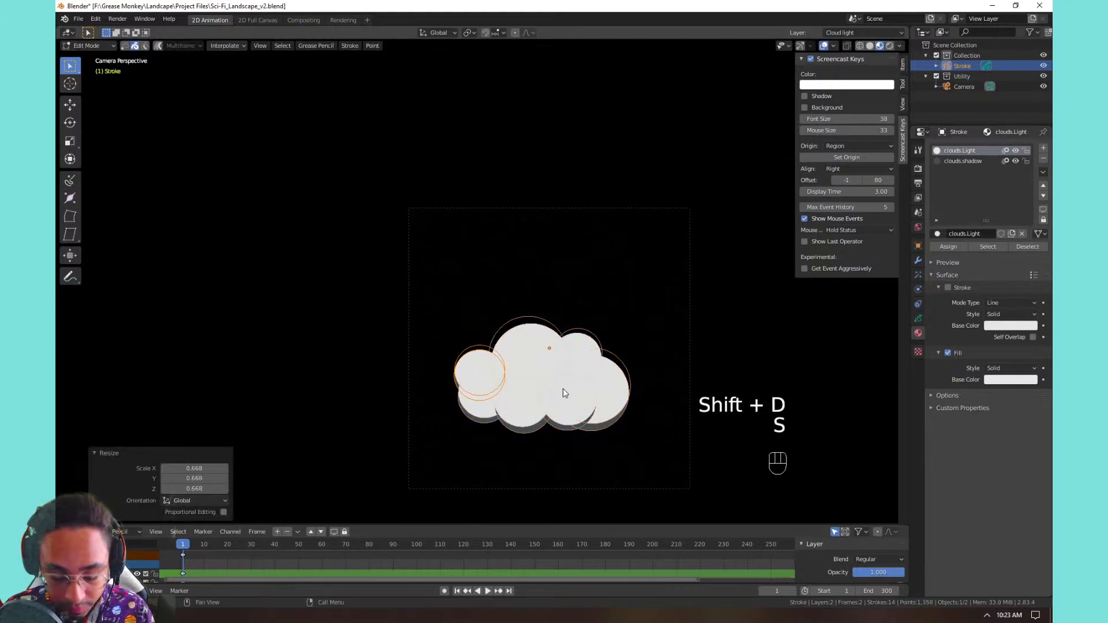
click(563, 389)
Step: Raise the copied left circle pair about 0.27 m along Z and offset it about 0.0045 m in depth along Y
key(g)
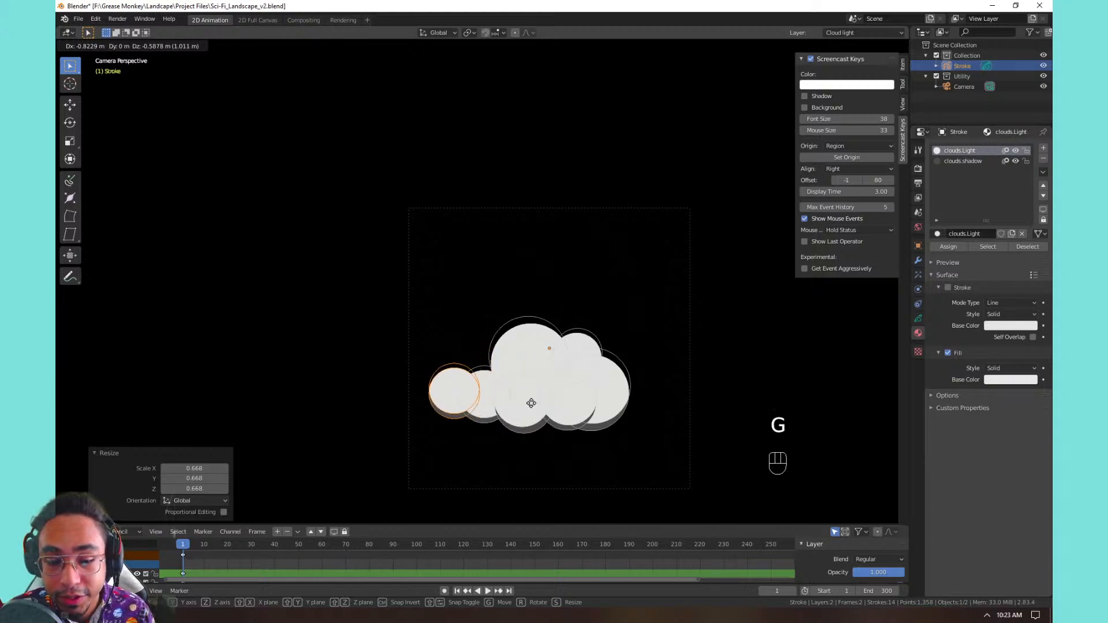
click(555, 384)
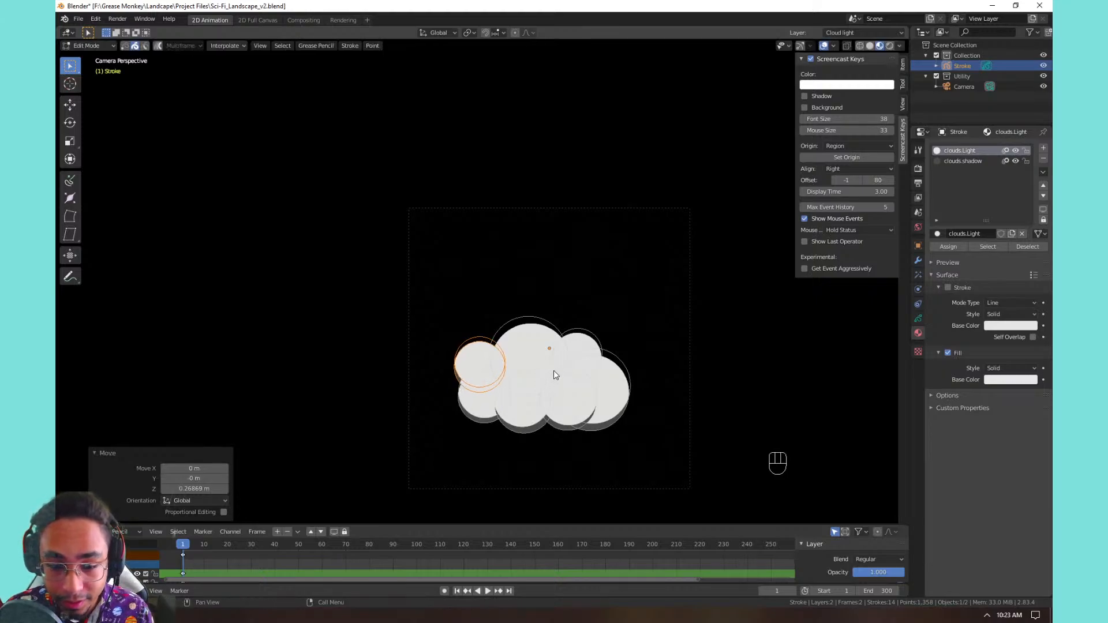
key(g)
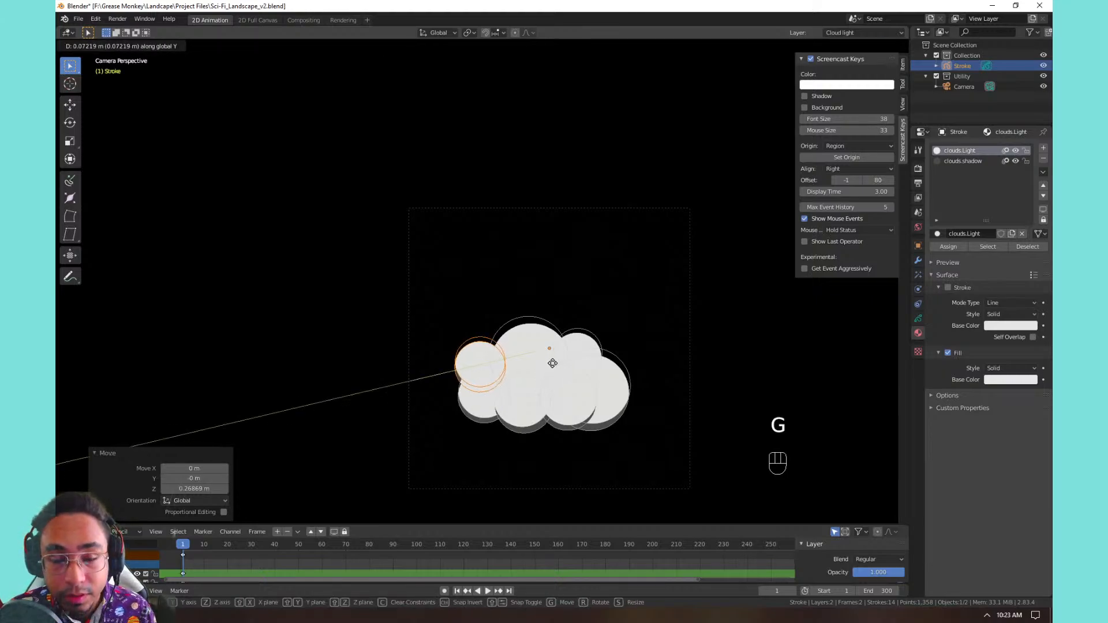
click(553, 366)
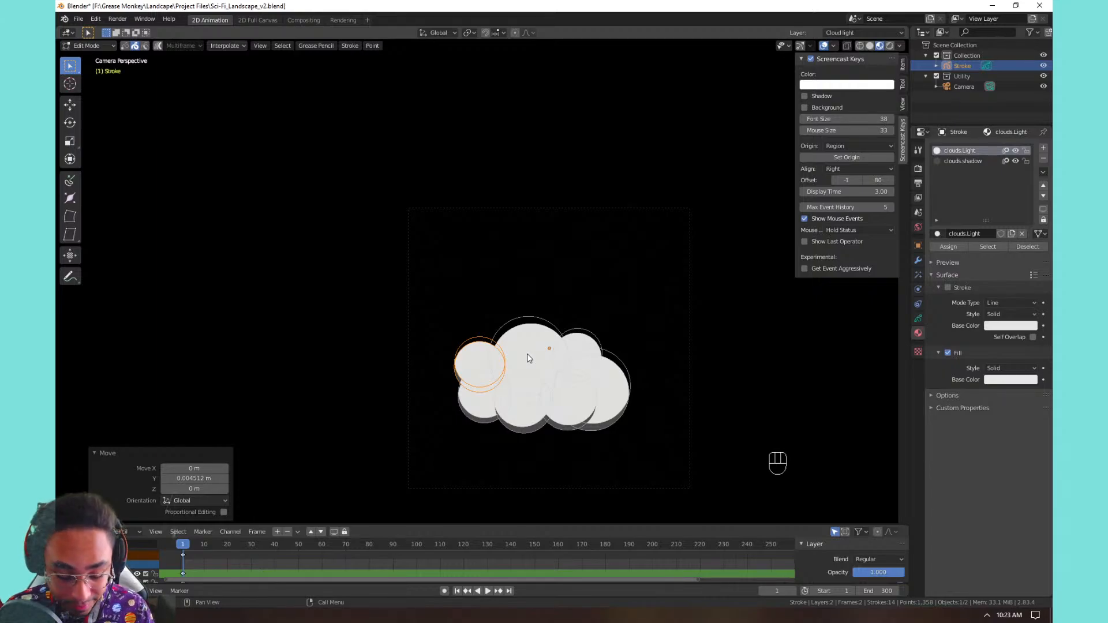
Step: Duplicate the left circle pair about -0.86 m along X and -0.87 m along Z, scale it to about 1.37 and raise it slightly
key(shift+d)
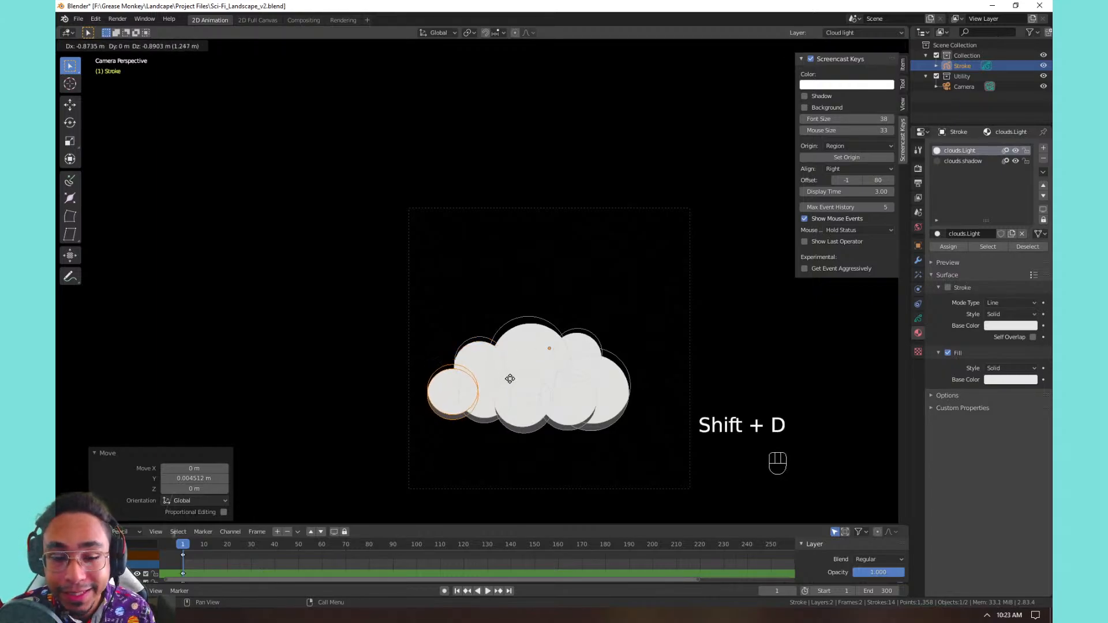
click(511, 383)
key(s)
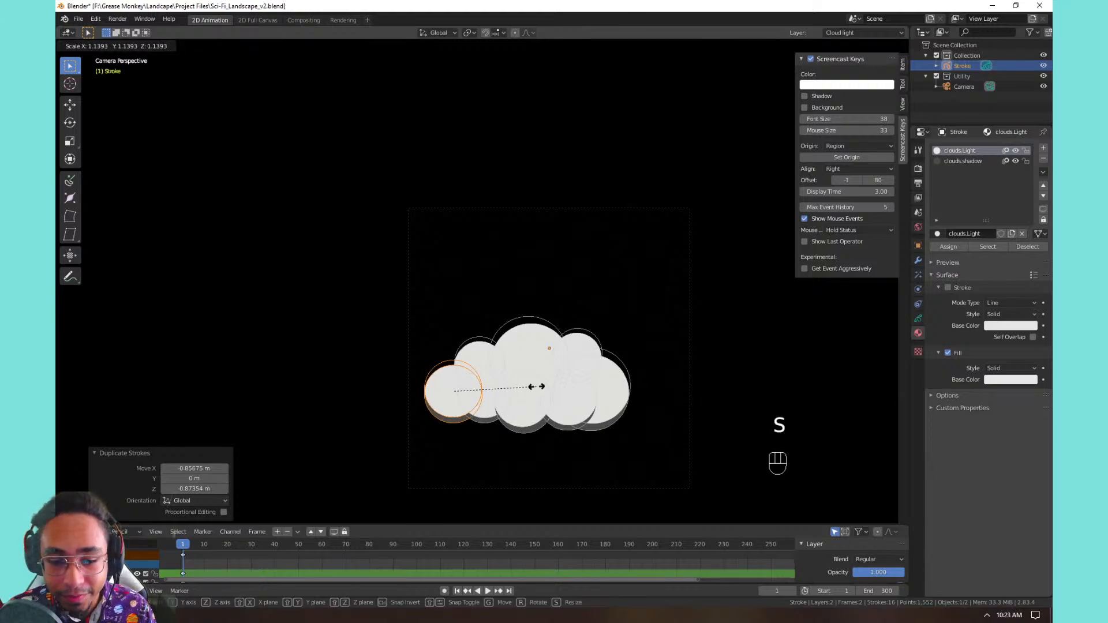
click(554, 390)
key(g)
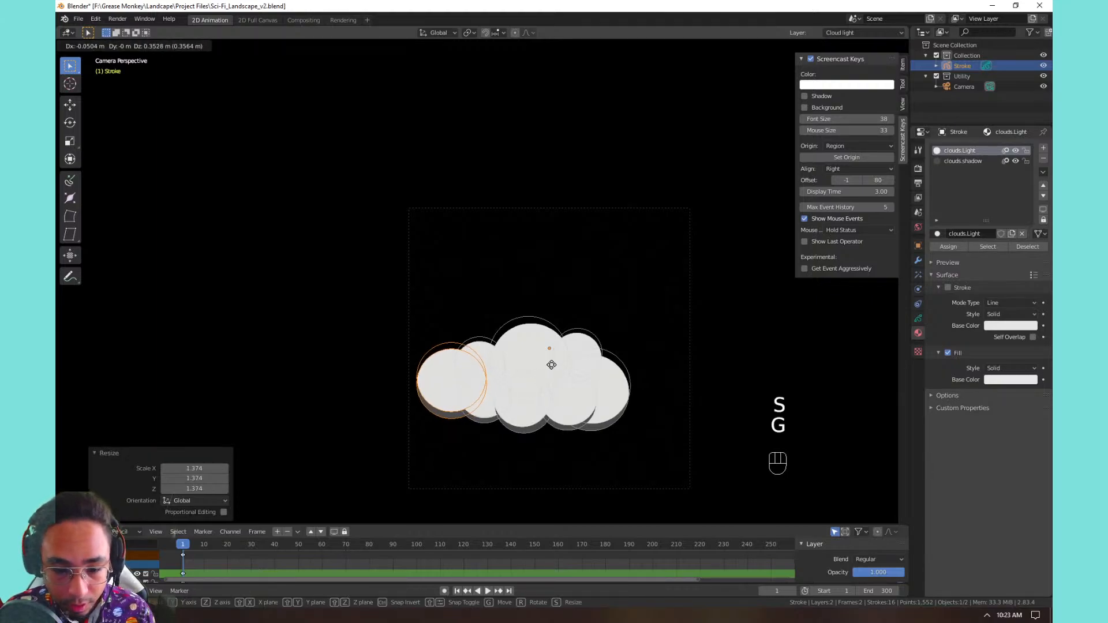
click(548, 382)
Step: Rotate the whole cloud about -5.38° and move it right within the camera frame
drag(661, 311, 397, 439)
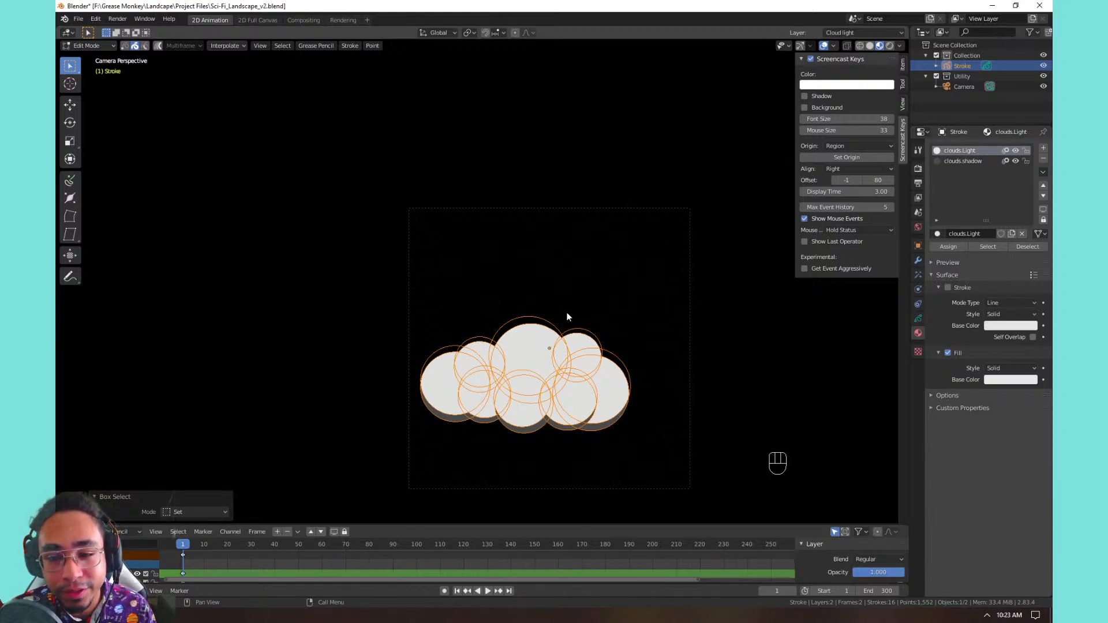
key(r)
click(567, 293)
key(g)
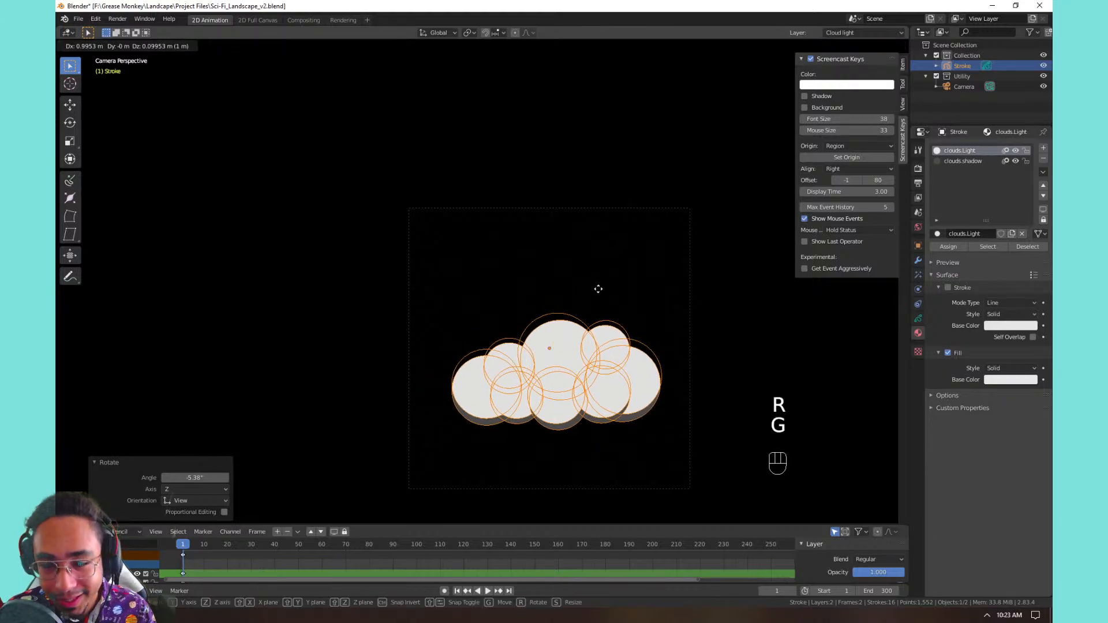
click(588, 299)
Step: Scale the whole cloud to about 0.77 and move it to the left edge of the camera frame
key(s)
click(663, 332)
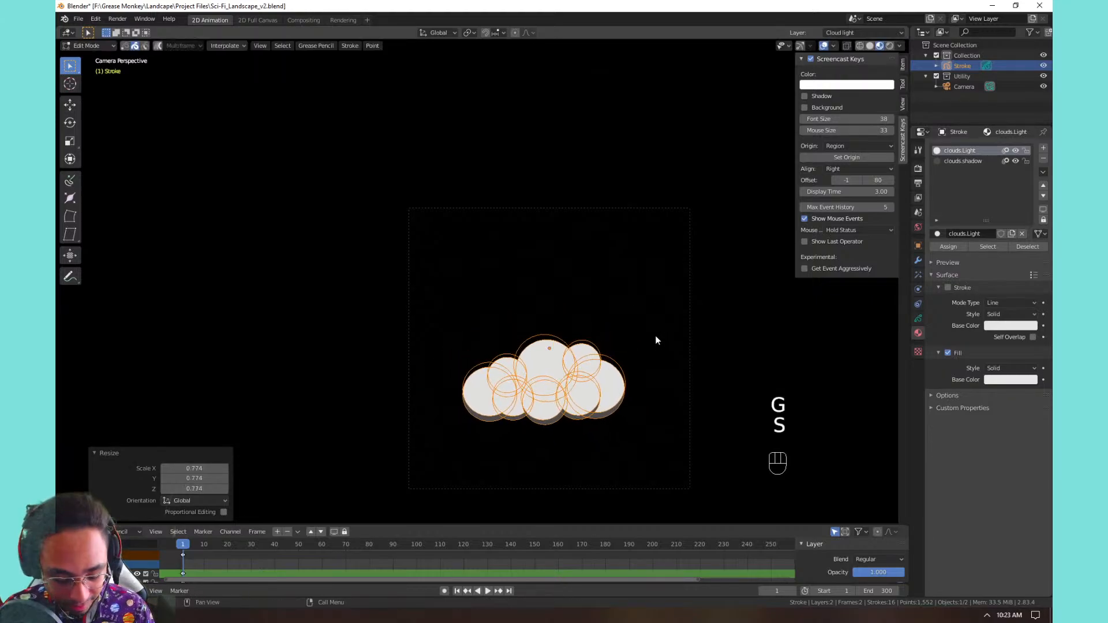
key(g)
click(608, 341)
Step: Return to Draw mode and activate the freehand Draw tool
key(Tab)
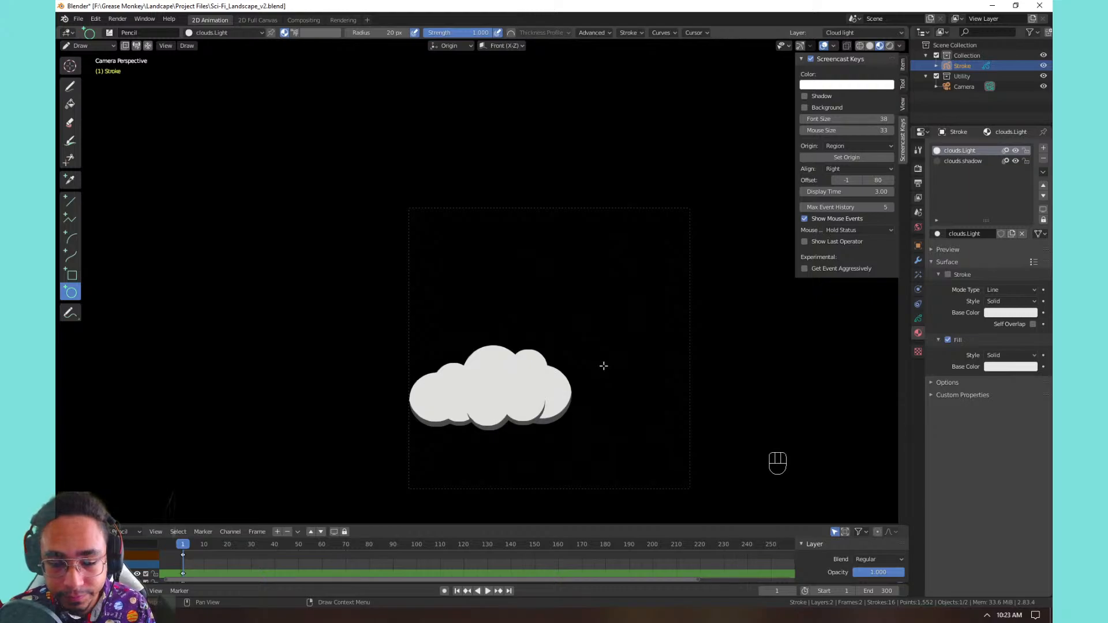
mouse_move(604, 366)
mouse_down()
mouse_move(440, 403)
mouse_move(477, 376)
mouse_move(633, 335)
mouse_move(631, 327)
mouse_up()
click(69, 88)
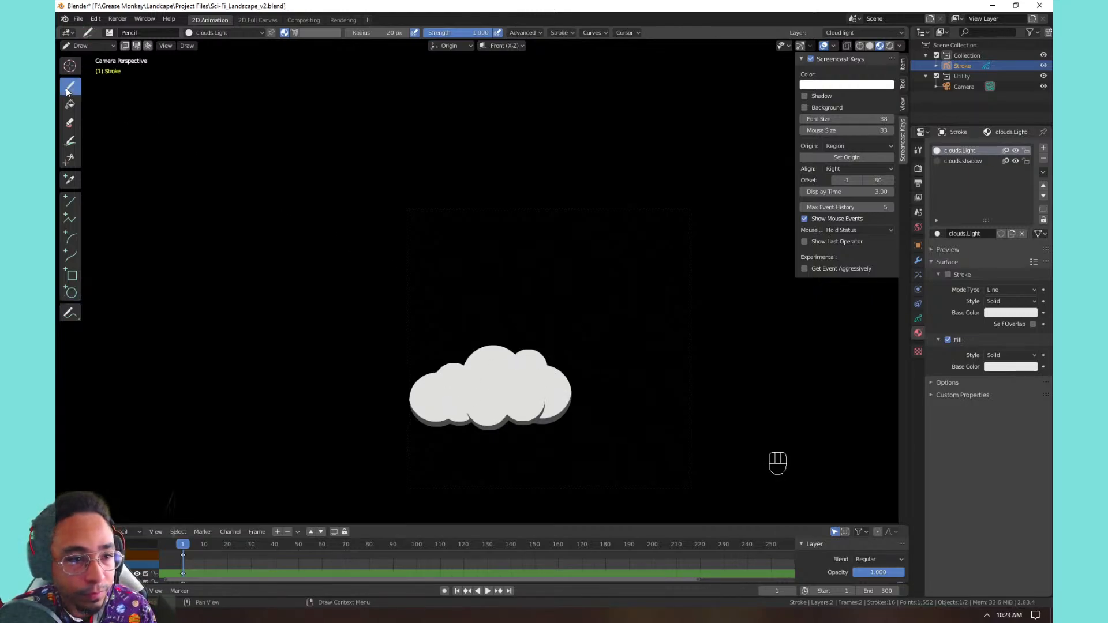
scroll(383, 403, up, 2)
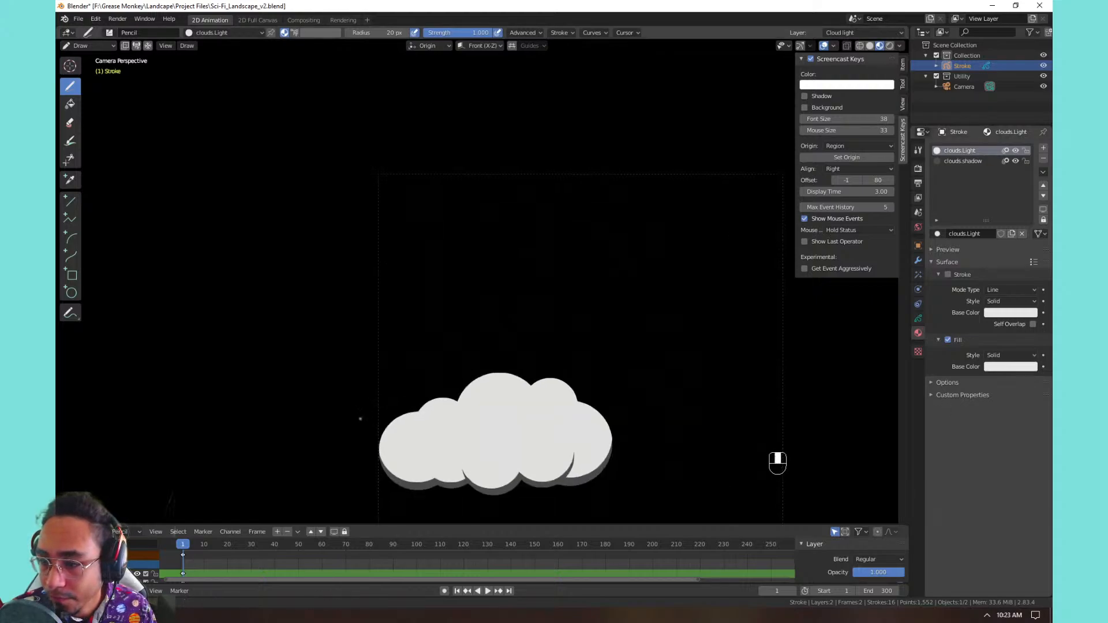
shift+middle_drag(434, 433, 534, 369)
scroll(533, 369, up, 1)
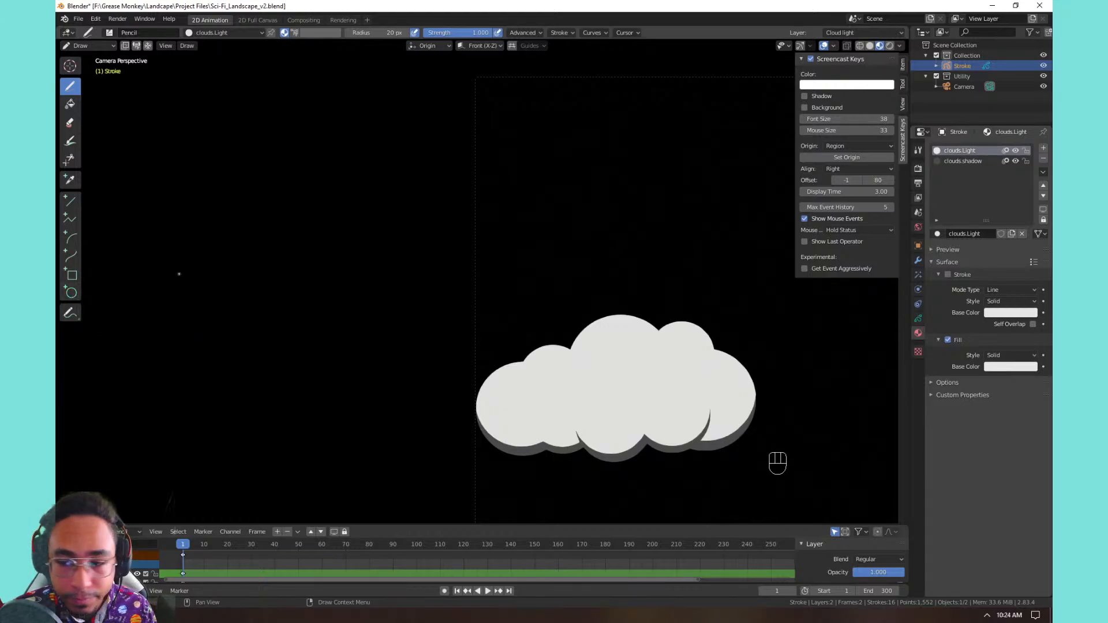
Step: Add a new material to the Stroke object with its stroke disabled and its fill enabled
click(1043, 148)
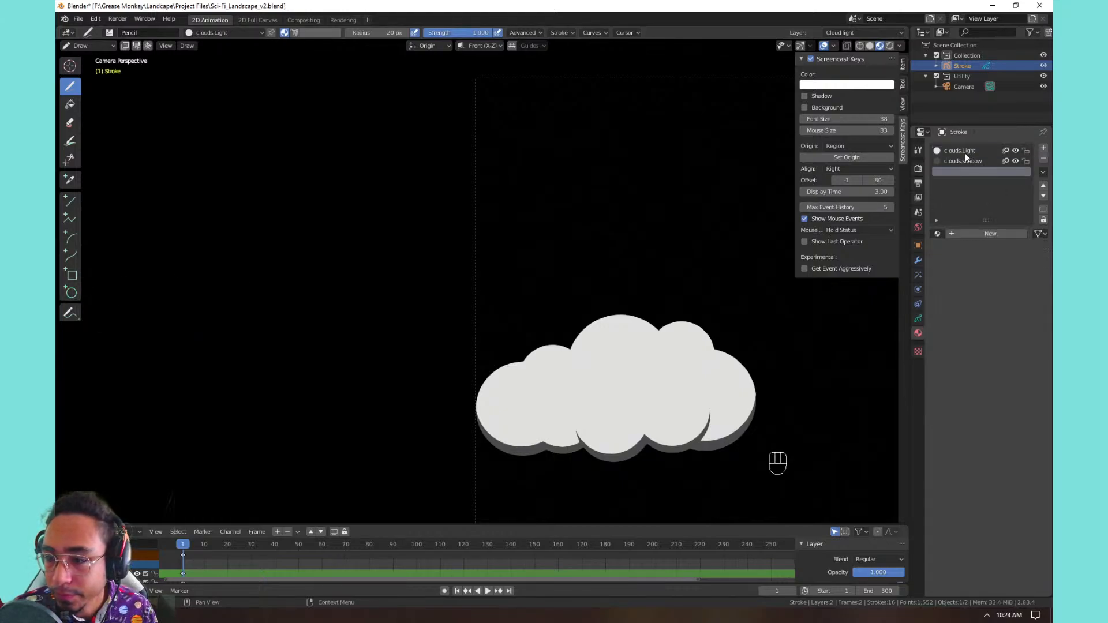
click(967, 234)
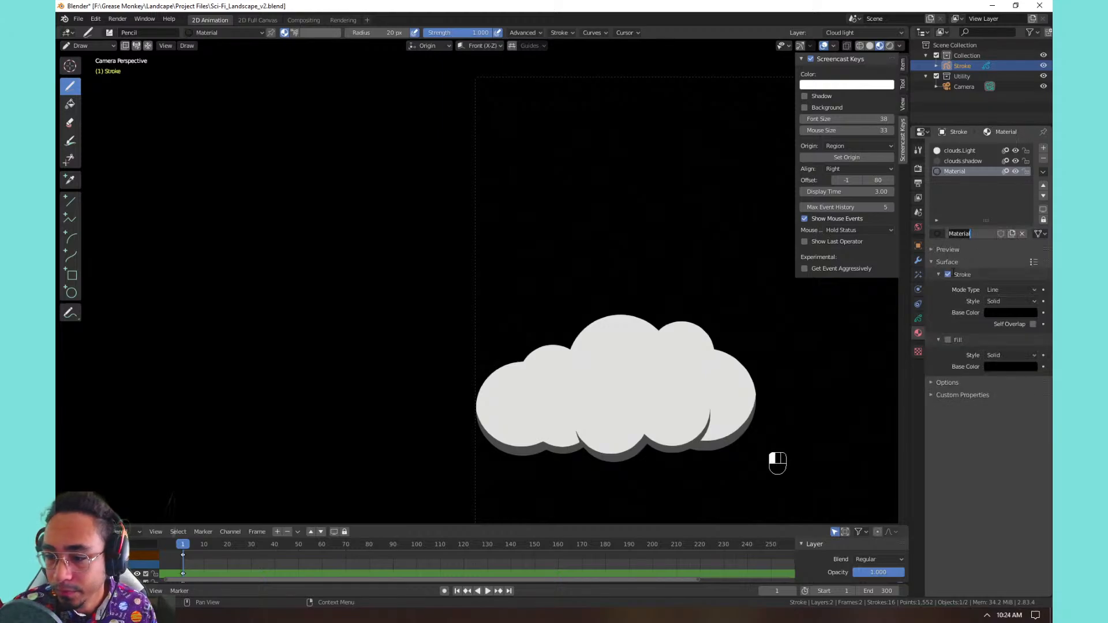
click(948, 275)
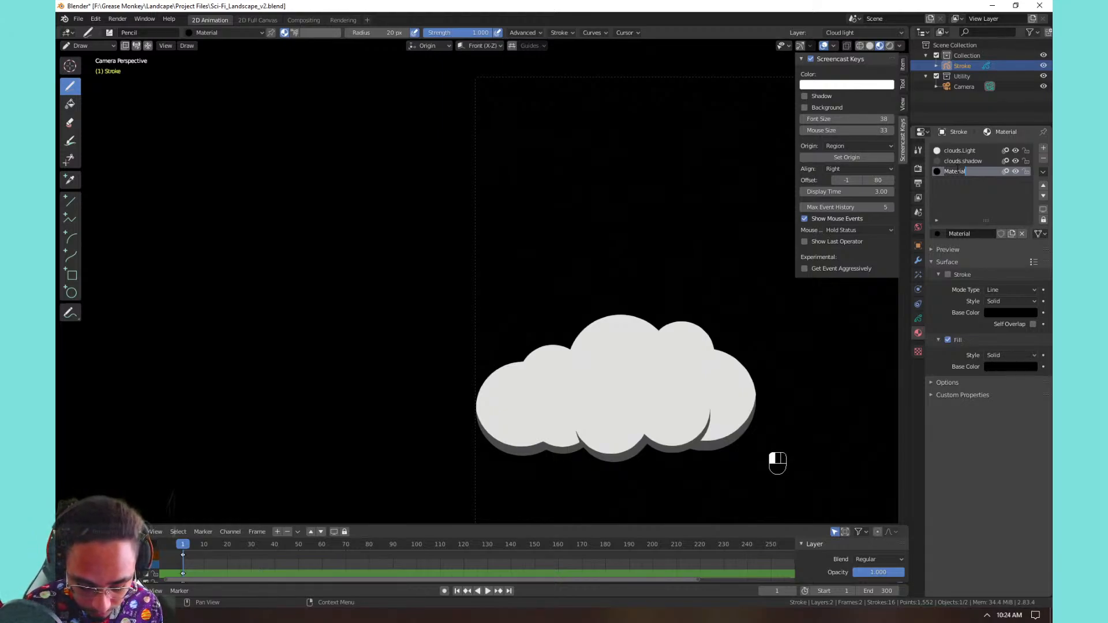
Step: Rename the new fill material vert_fill
text(vert)
key(shift)
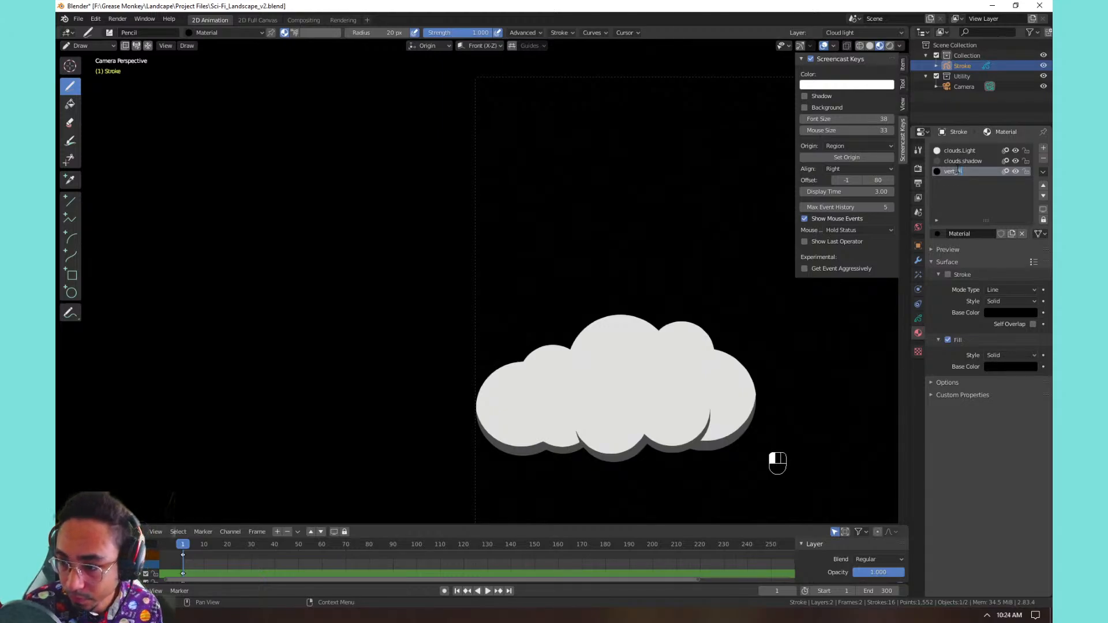
text(_fil)
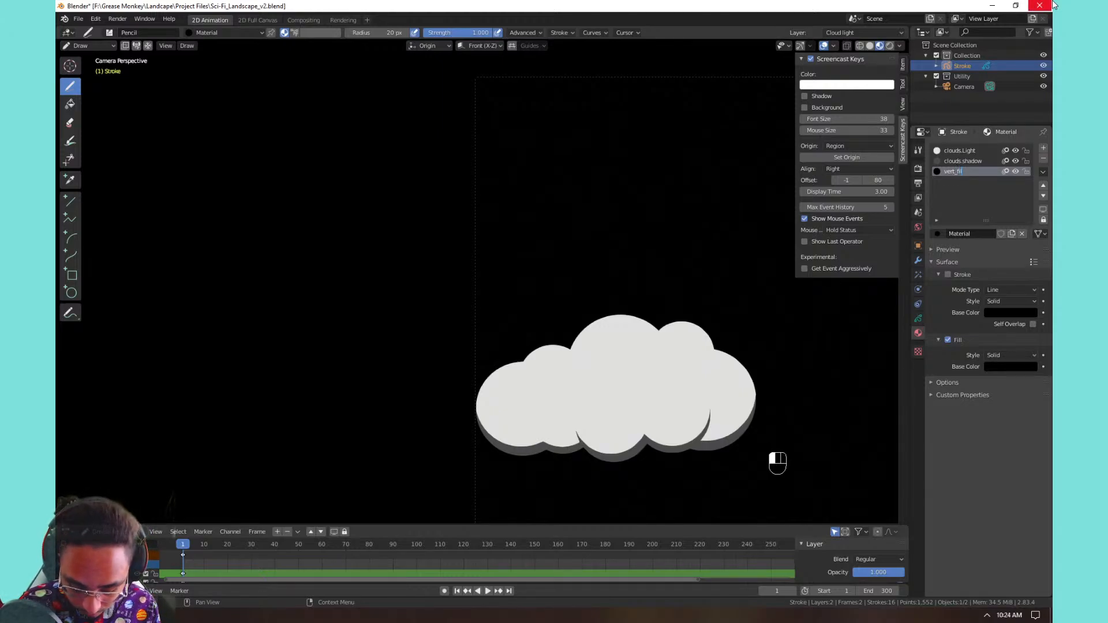
text(l)
key(Return)
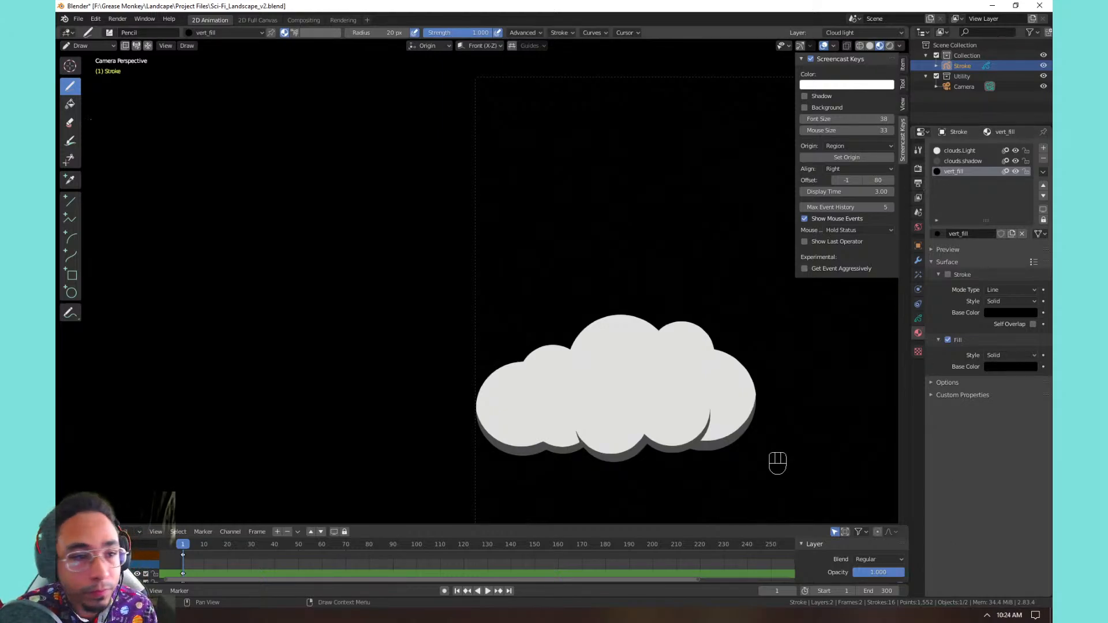
Step: Activate the Circle tool and try to draw a circle with the vert_fill material in the camera frame
click(71, 292)
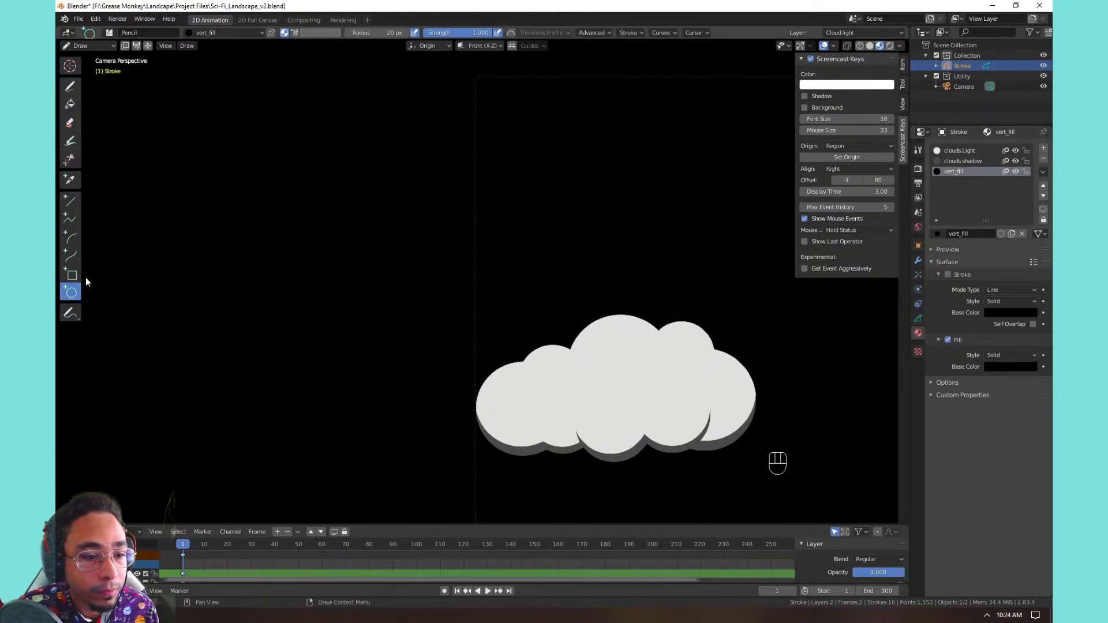
click(315, 32)
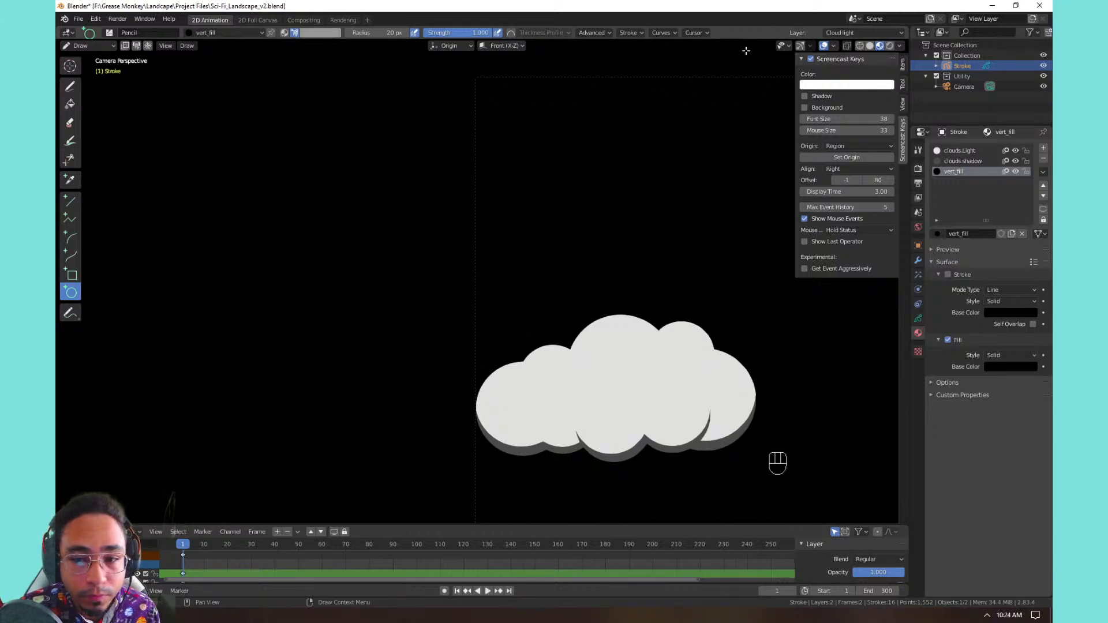
middle_drag(703, 168, 412, 157)
alt+shift+drag(518, 180, 600, 250)
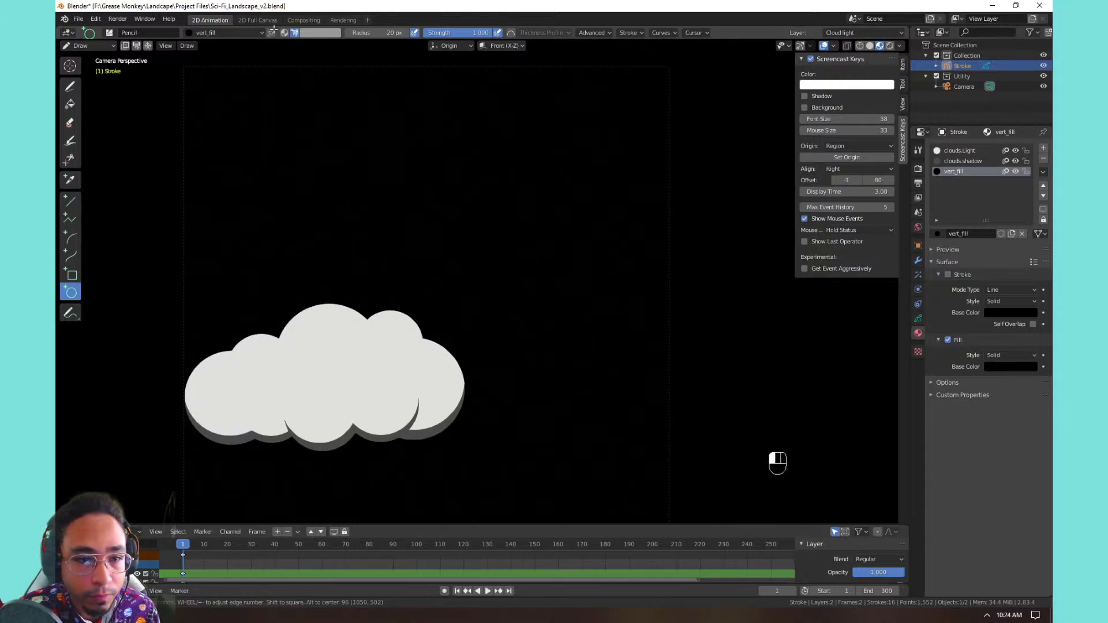
key(ctrl)
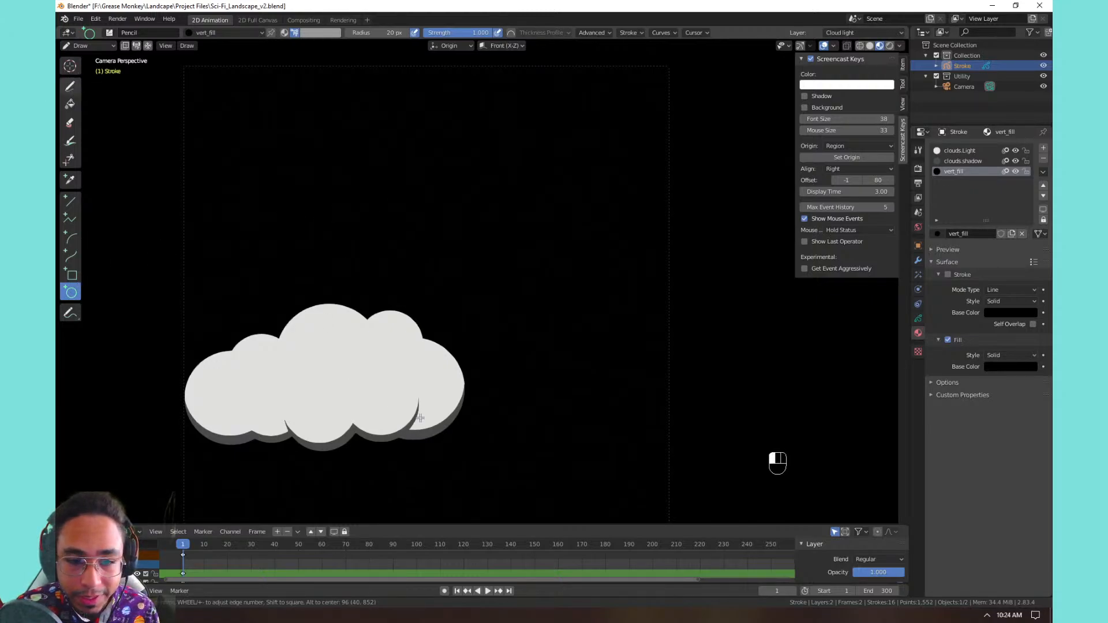
click(951, 161)
click(954, 169)
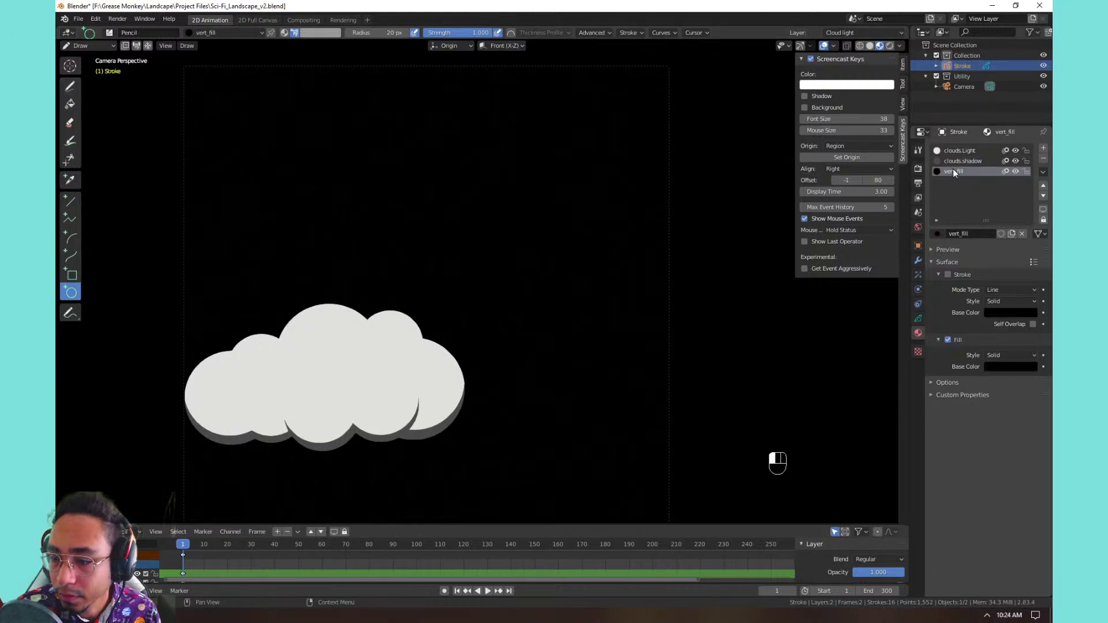
Step: Brighten the World background color from black to a dark grey
key(shift+c)
shift+middle_drag(656, 168, 703, 122)
click(917, 168)
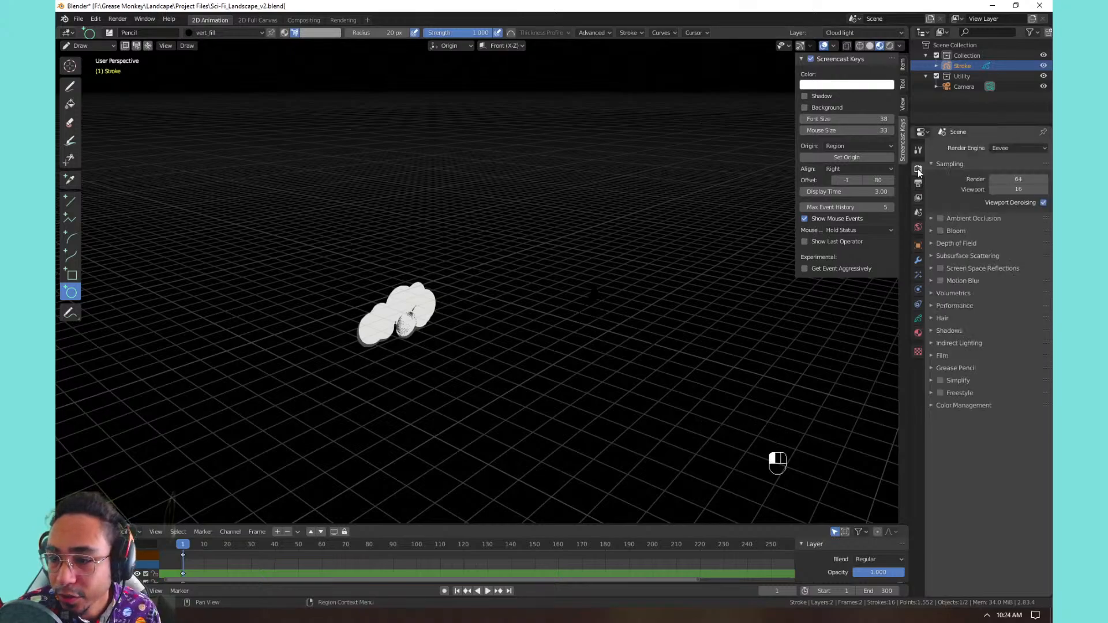
click(918, 227)
click(1015, 222)
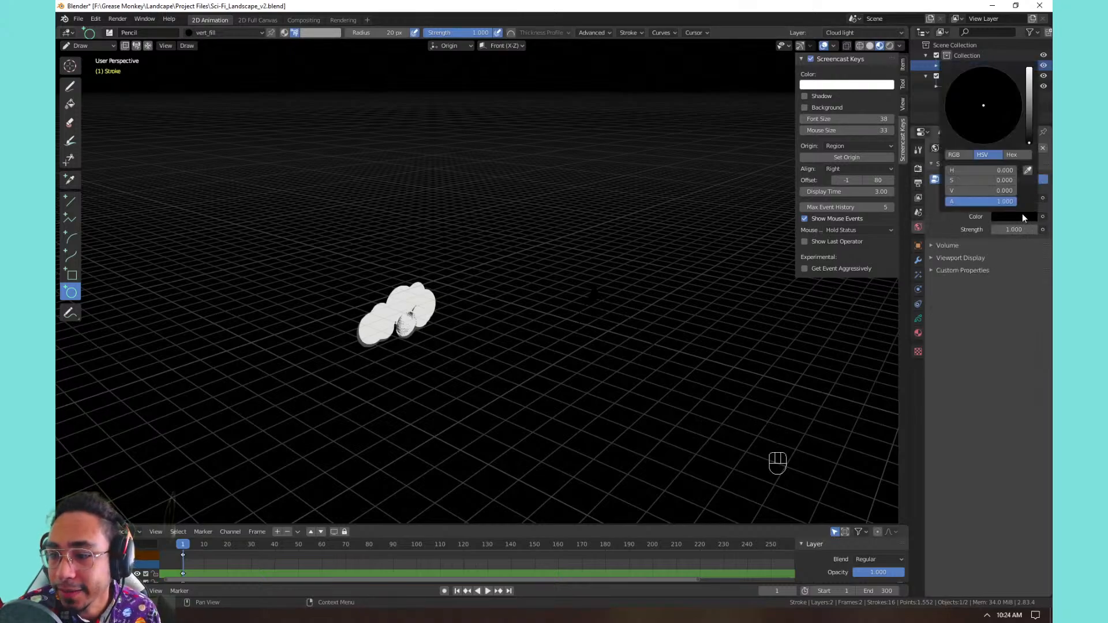
drag(1030, 133, 1030, 121)
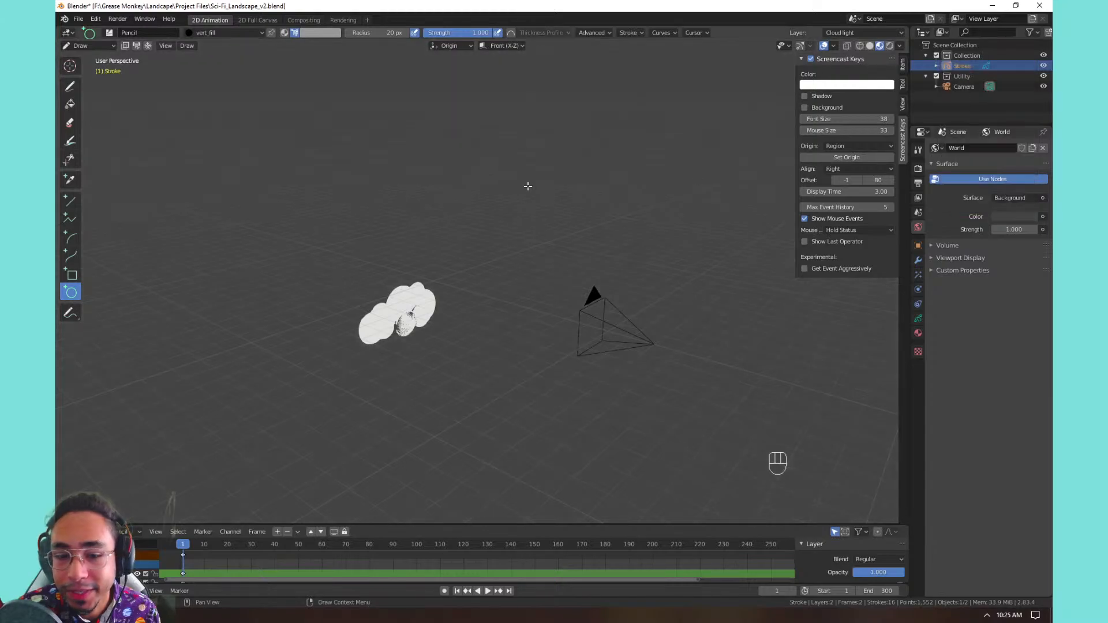
Step: In Edit mode, move the cloud's lower middle light circle about 0.178 m along Y, and return to the camera view
shift+middle_drag(527, 185, 578, 274)
scroll(560, 272, up, 3)
key(Tab)
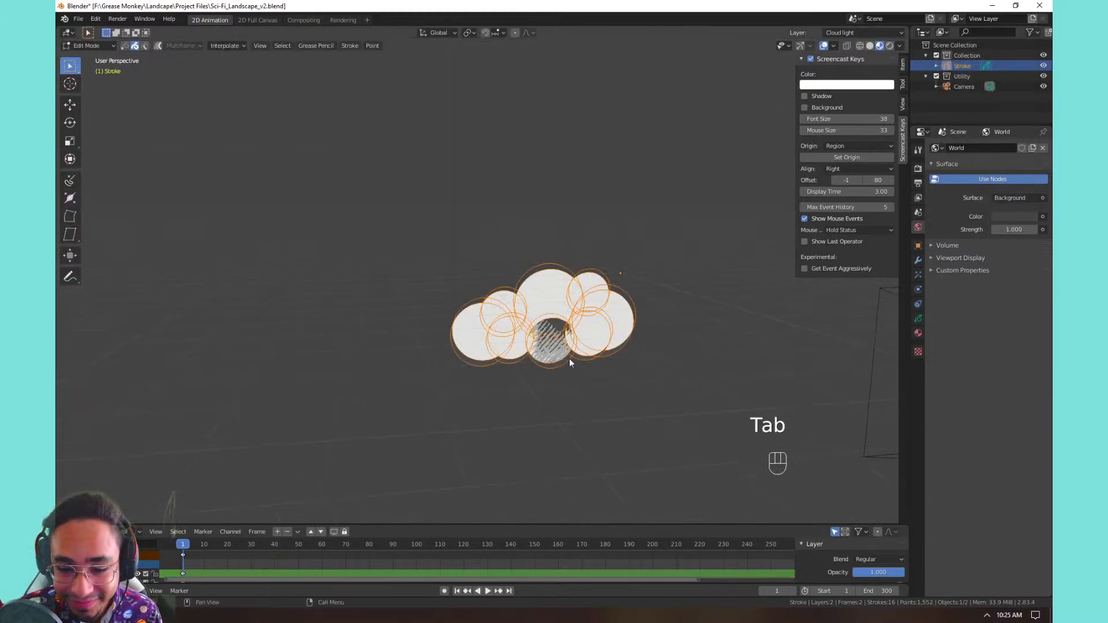
scroll(569, 358, up, 3)
click(589, 340)
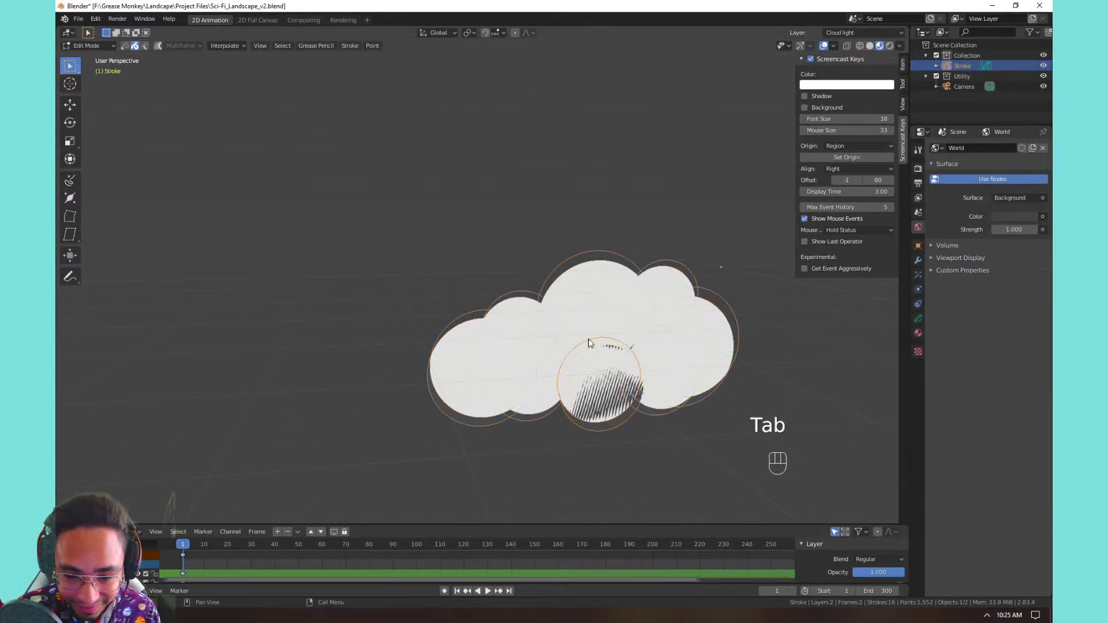
key(g)
key(y)
click(618, 322)
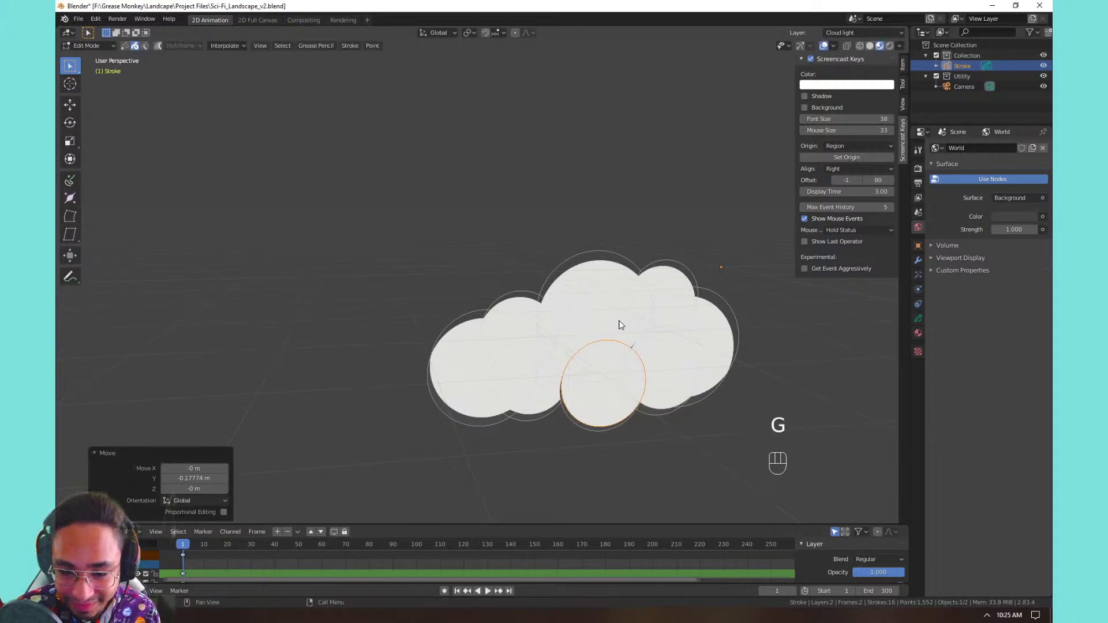
mouse_move(619, 322)
shift+middle_down()
mouse_move(593, 310)
mouse_move(628, 343)
shift+middle_up()
key(KP_0)
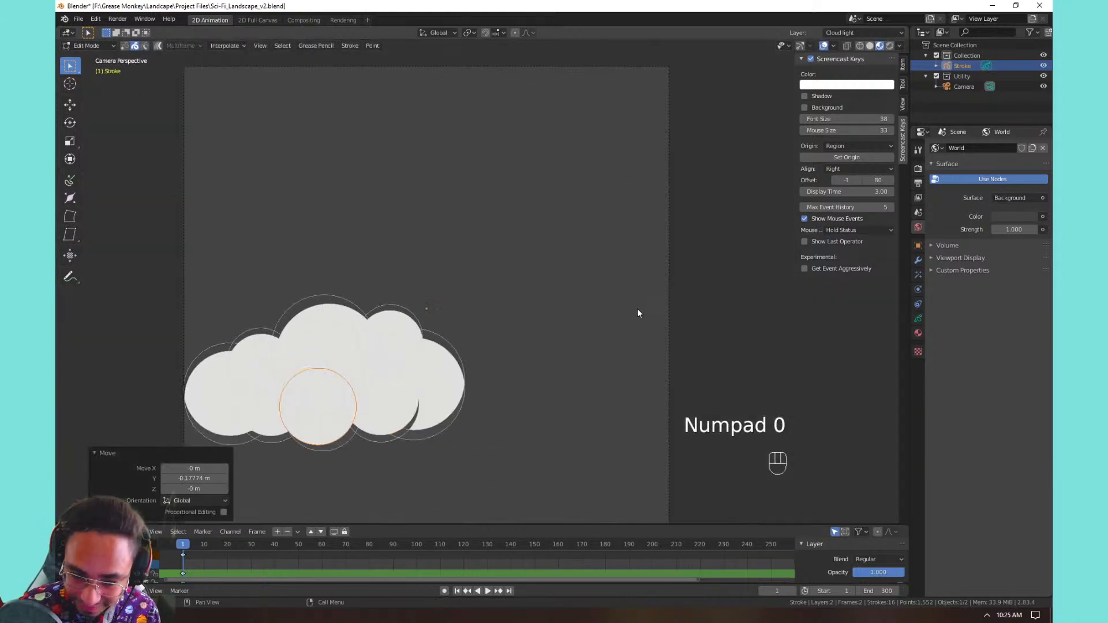
key(Home)
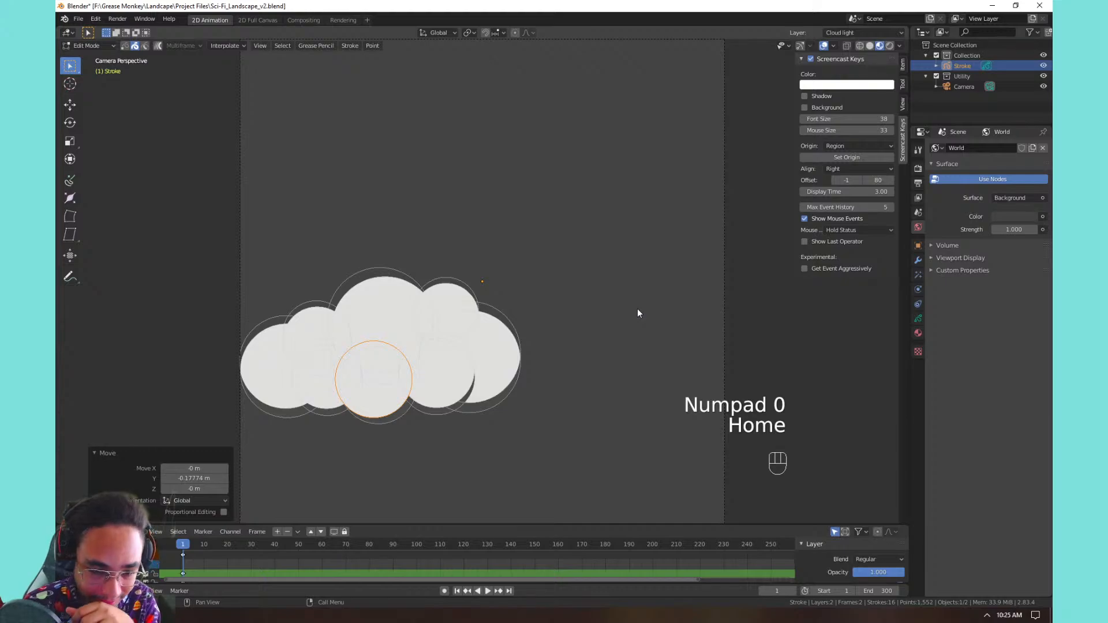
Step: Select all the cloud's strokes and move them about 1 m down and slightly to the right in the camera frame
key(a)
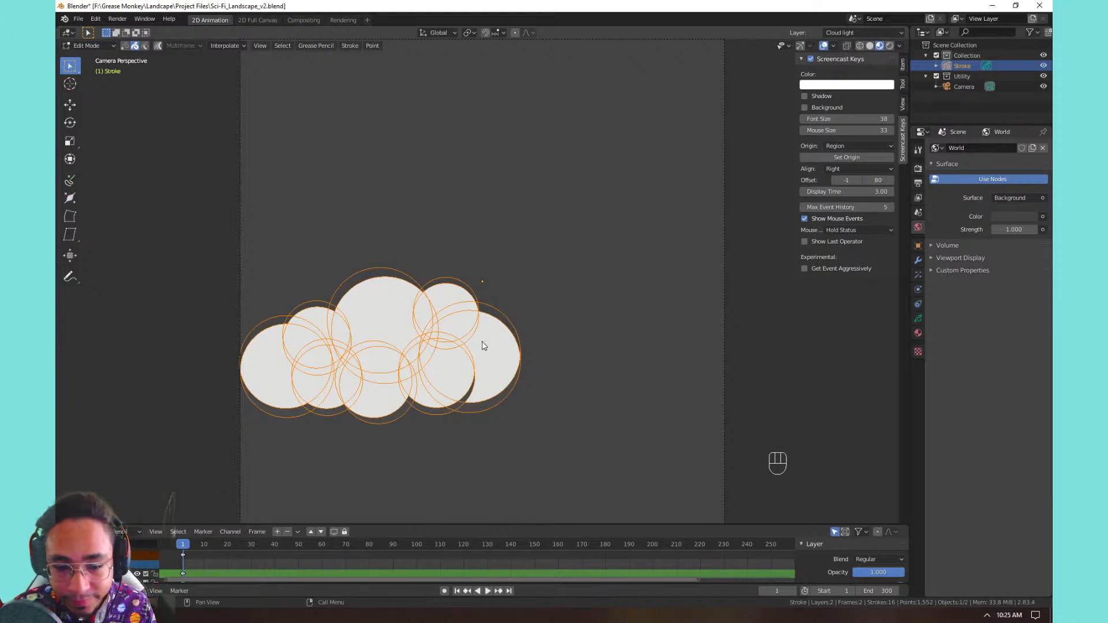
key(g)
click(499, 392)
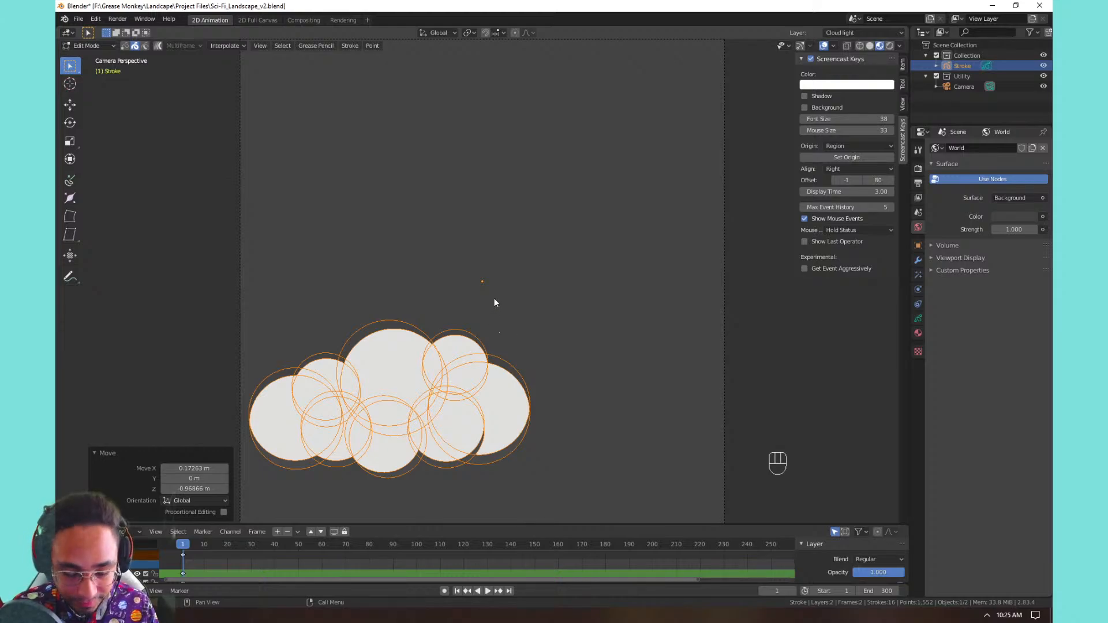
key(g)
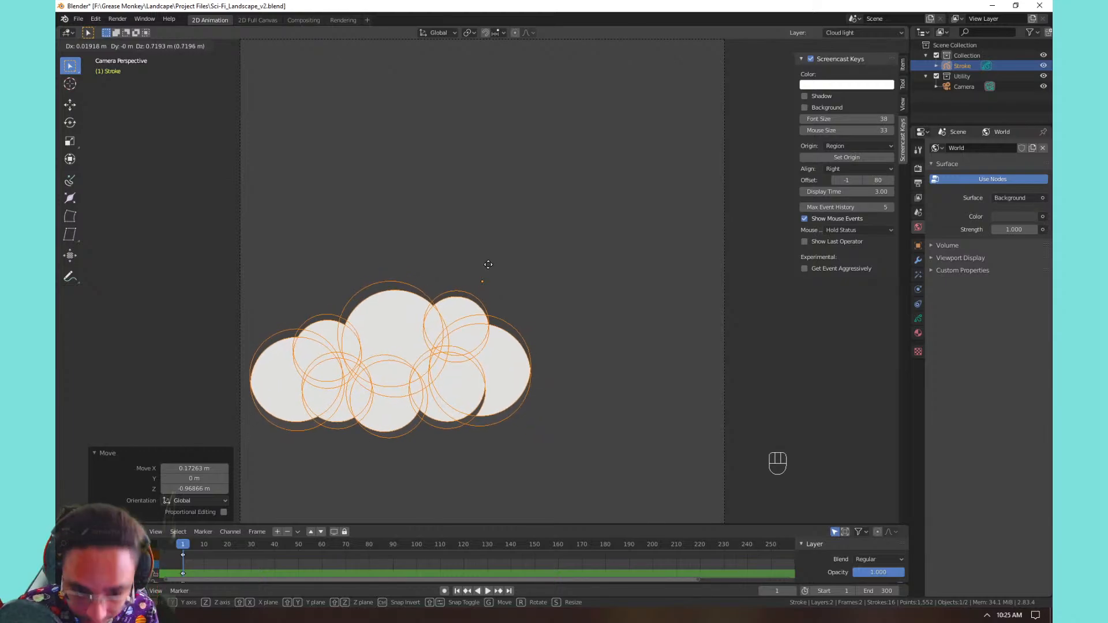
click(489, 304)
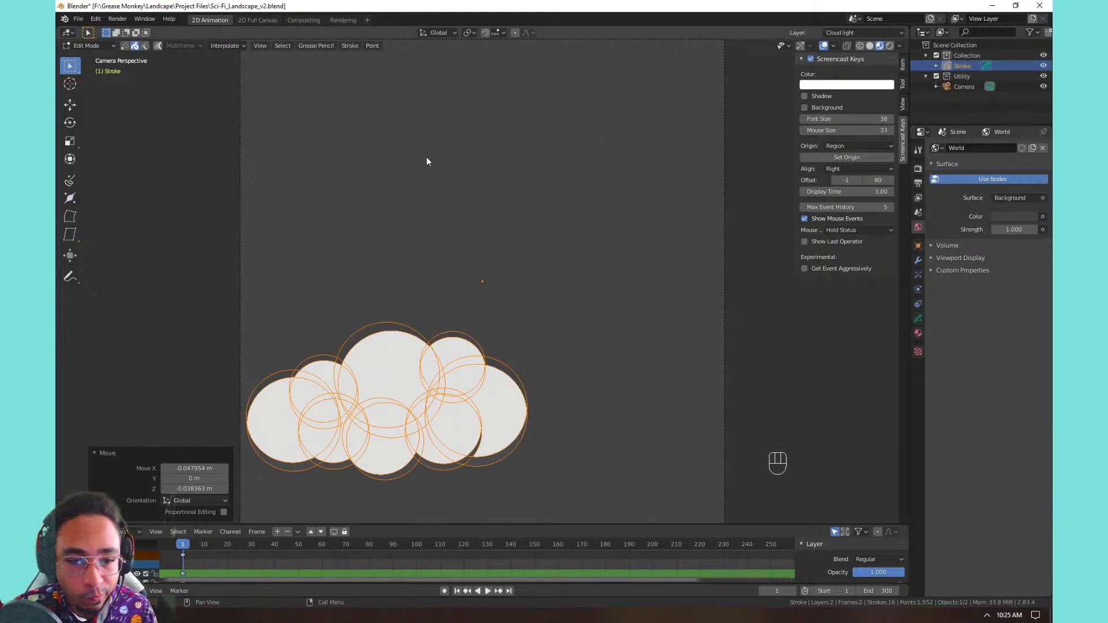
Step: Return to Draw mode and try to draw circles with vert_fill in the empty area above the cloud
key(Tab)
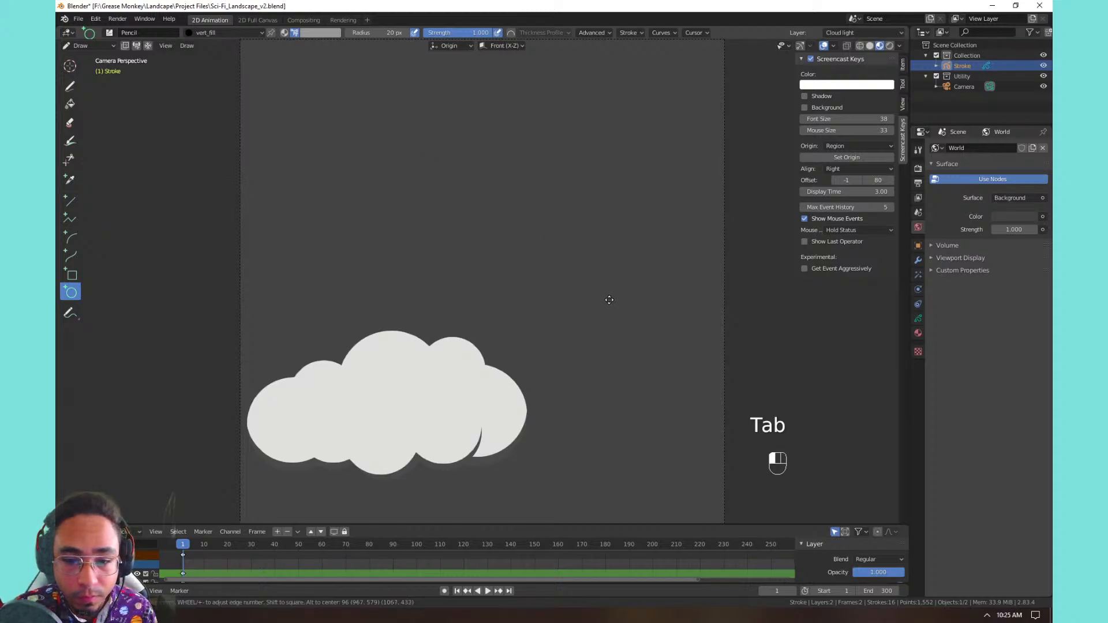
drag(639, 285, 648, 293)
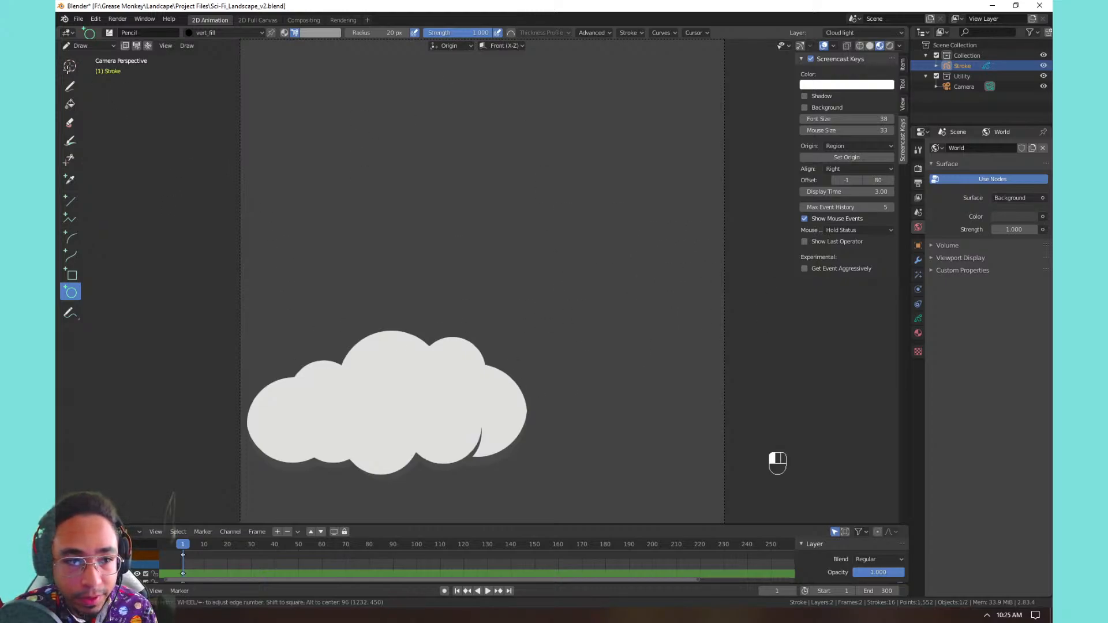
key(Return)
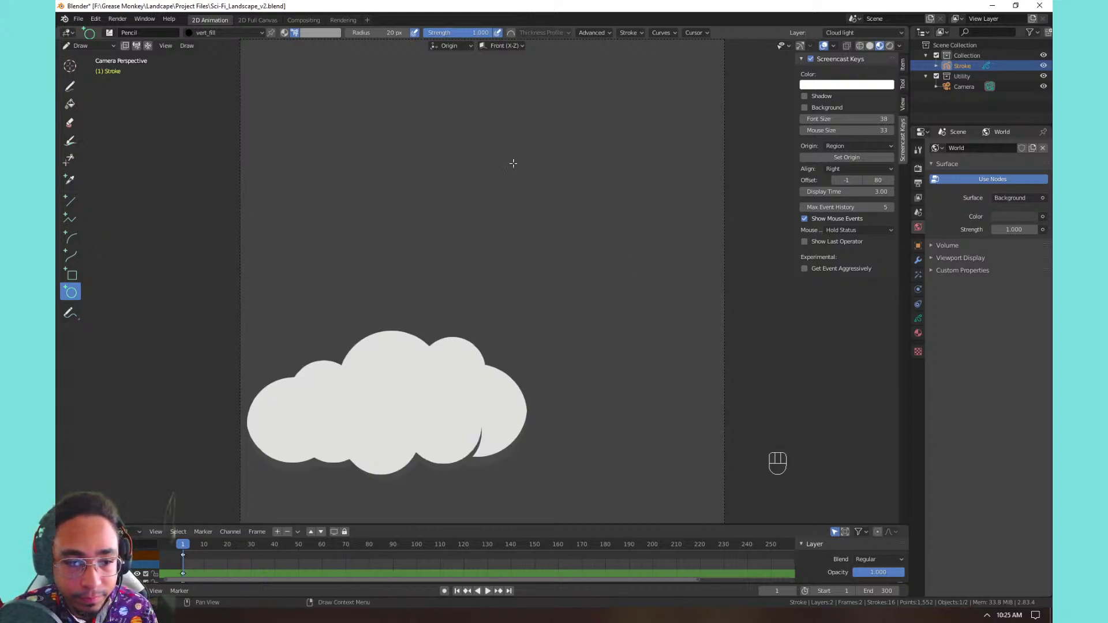
click(551, 168)
key(Return)
key(Return)
key(Return)
key(Return)
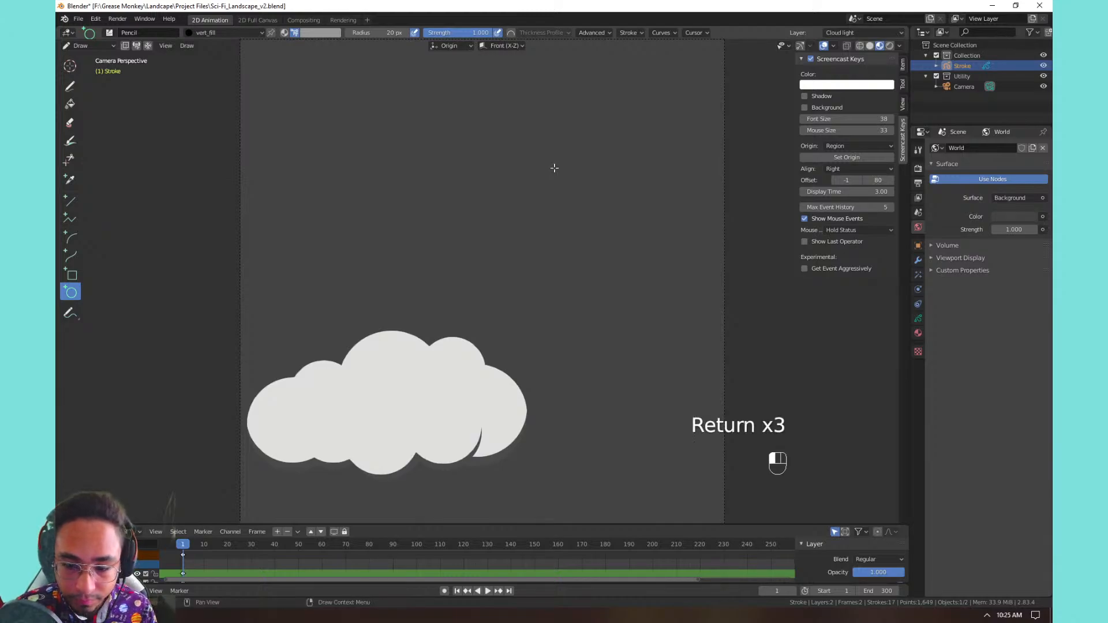
key(space)
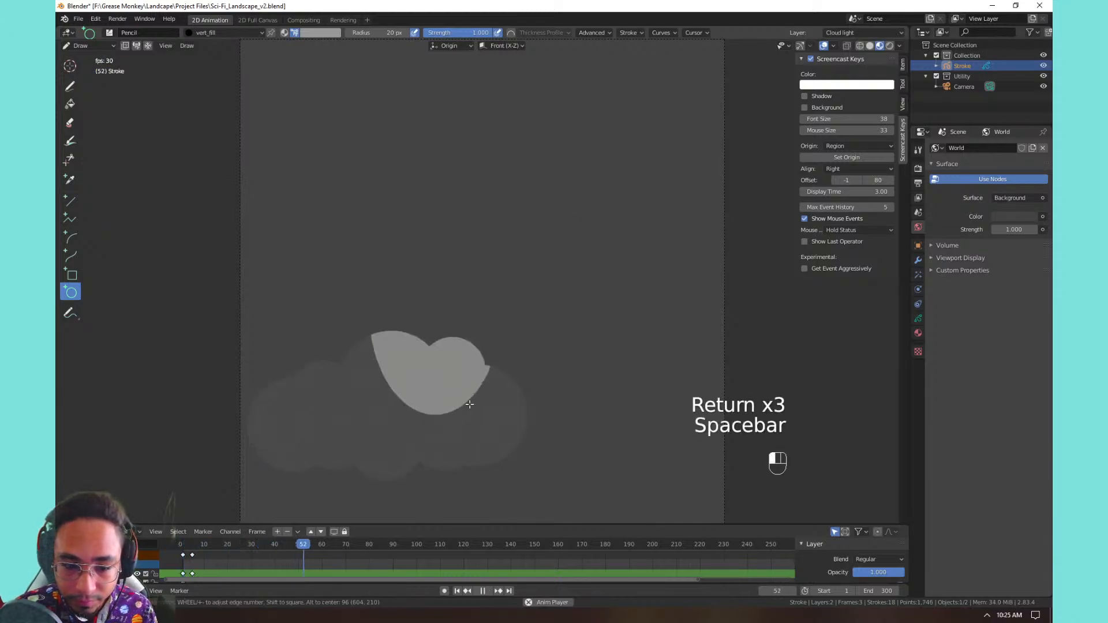
Step: Add a new layer above Cloud light and try to draw a large circle in the frame's upper right area
click(919, 318)
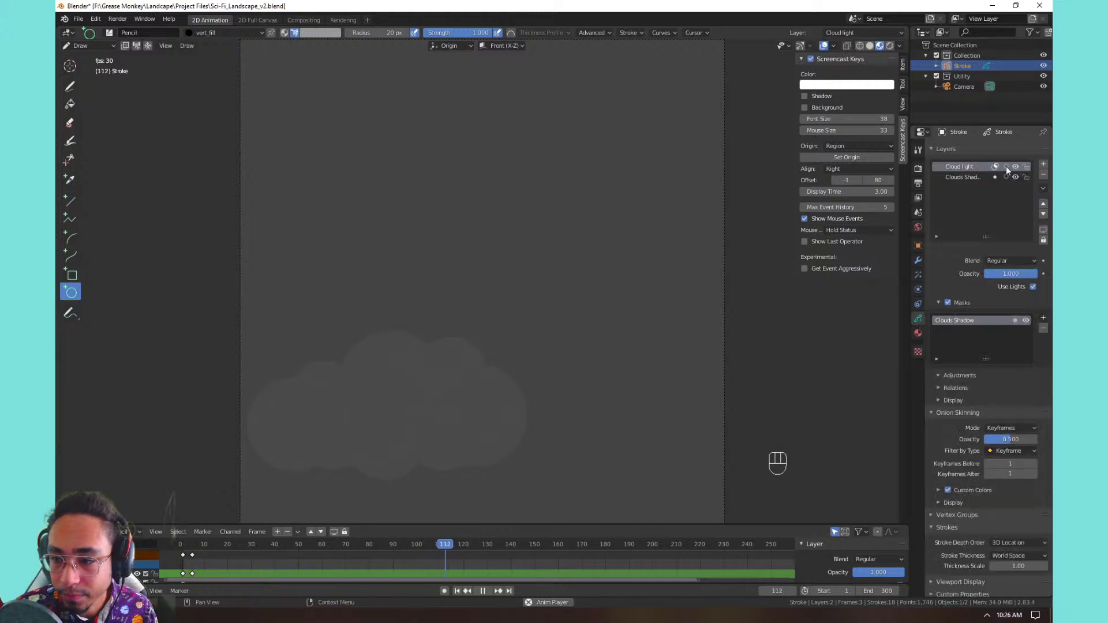
click(1043, 164)
drag(478, 102, 622, 241)
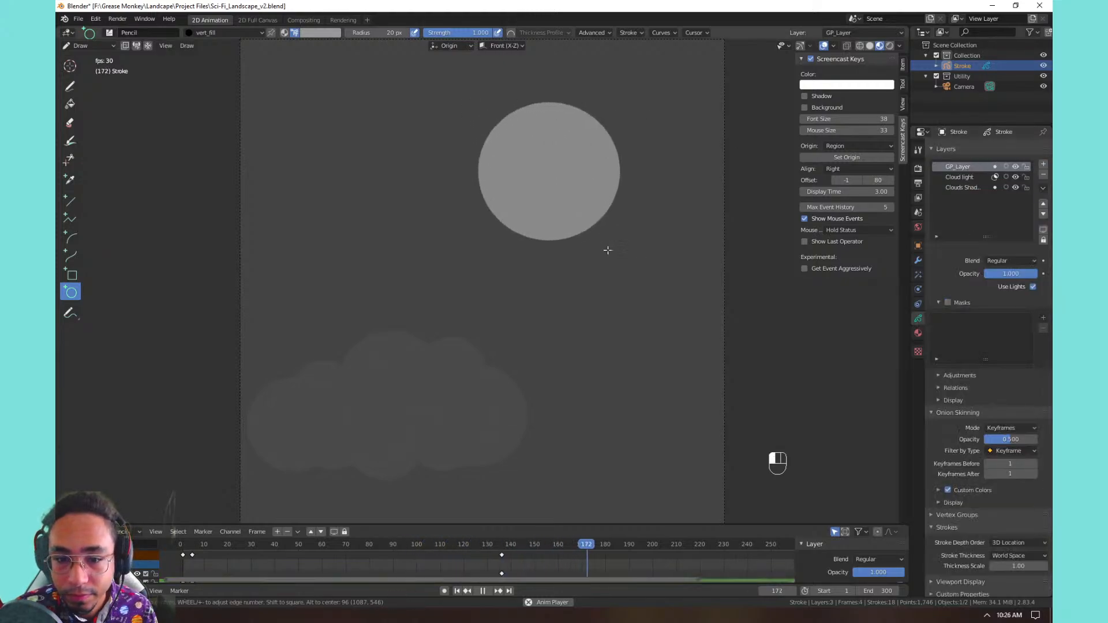
key(Escape)
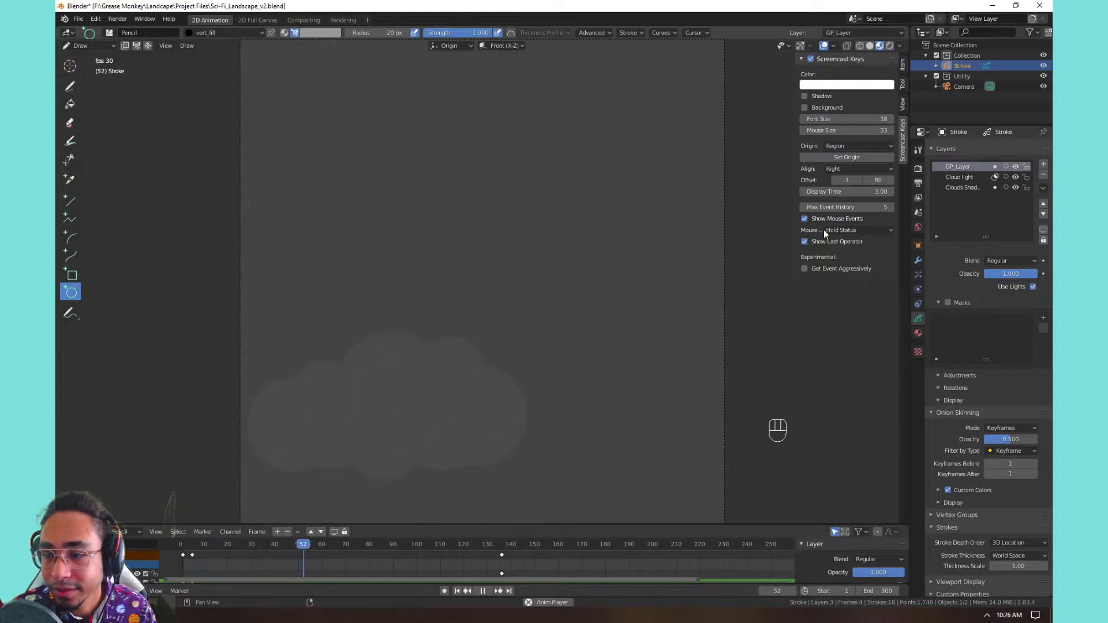
Step: Undo the circle attempts and the added layer, going back to the cloud's first downward move in Edit mode
key(ctrl+z)
key(ctrl+z)
key(ctrl+z)
key(ctrl+z)
key(ctrl+z)
key(ctrl+z)
key(ctrl+z)
key(ctrl+z)
key(ctrl+z)
key(ctrl+z)
key(ctrl+z)
key(ctrl+z)
key(ctrl+z)
key(ctrl+z)
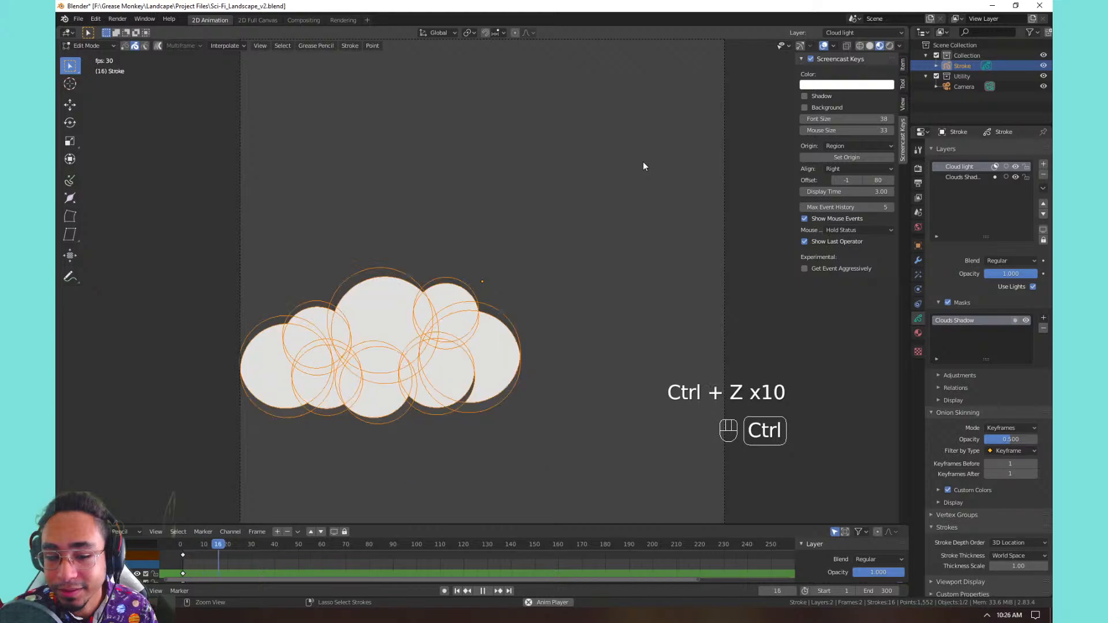
key(ctrl+z)
key(ctrl+z)
key(ctrl+z)
key(ctrl+shift+z)
key(ctrl+shift+z)
key(ctrl+shift+z)
key(ctrl+shift+z)
key(ctrl+shift+z)
key(ctrl+shift+z)
key(ctrl+shift+z)
key(ctrl+shift+z)
key(ctrl+shift+z)
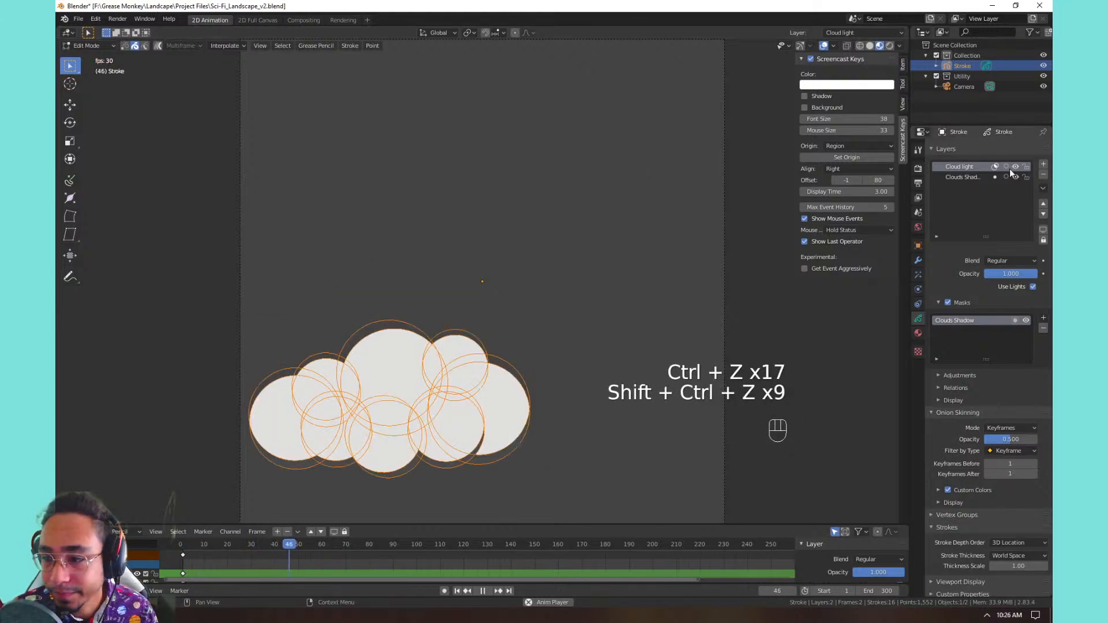
Step: Add a new layer above Cloud light, stop playback and delete the stray keyframe near frame 81
click(1043, 165)
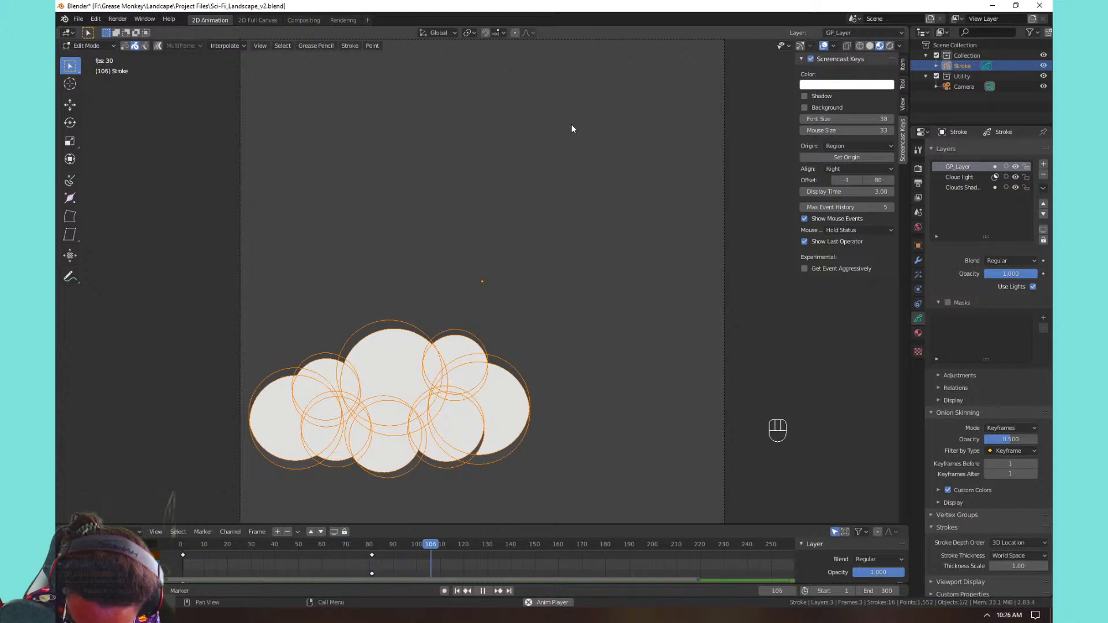
key(space)
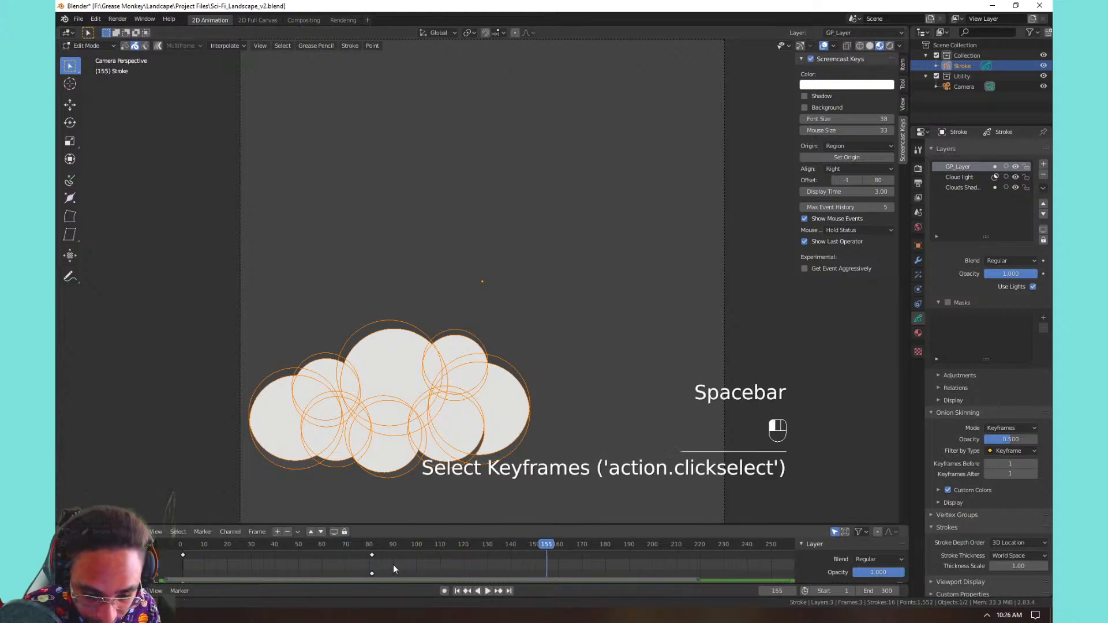
drag(393, 565, 362, 590)
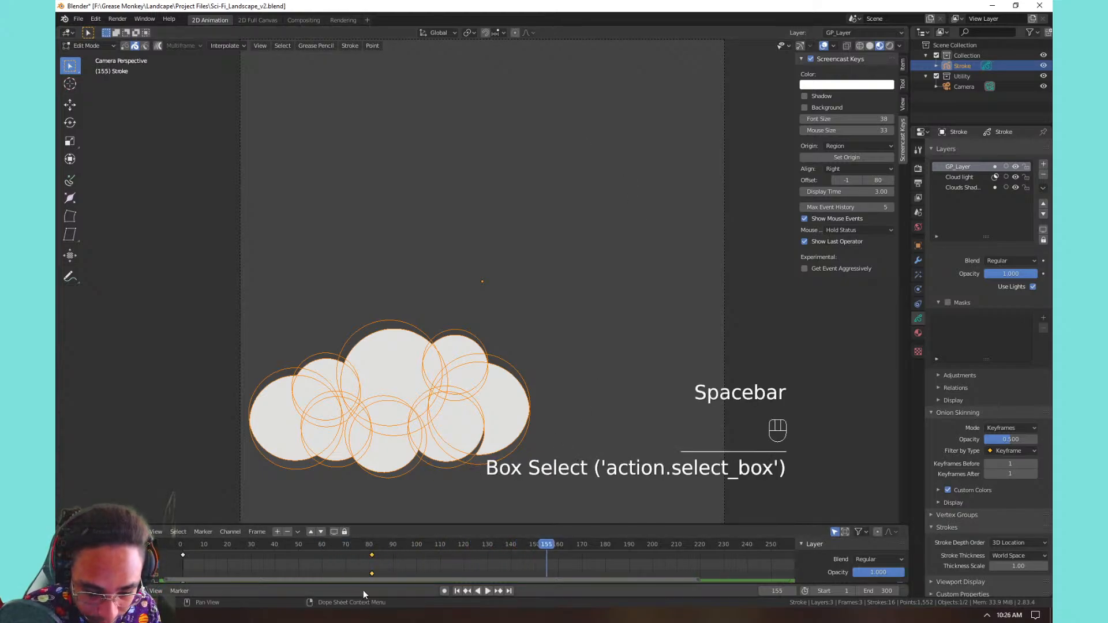
key(x)
click(388, 566)
Step: Return to frame 1 and set the scene's end frame to 1
click(457, 591)
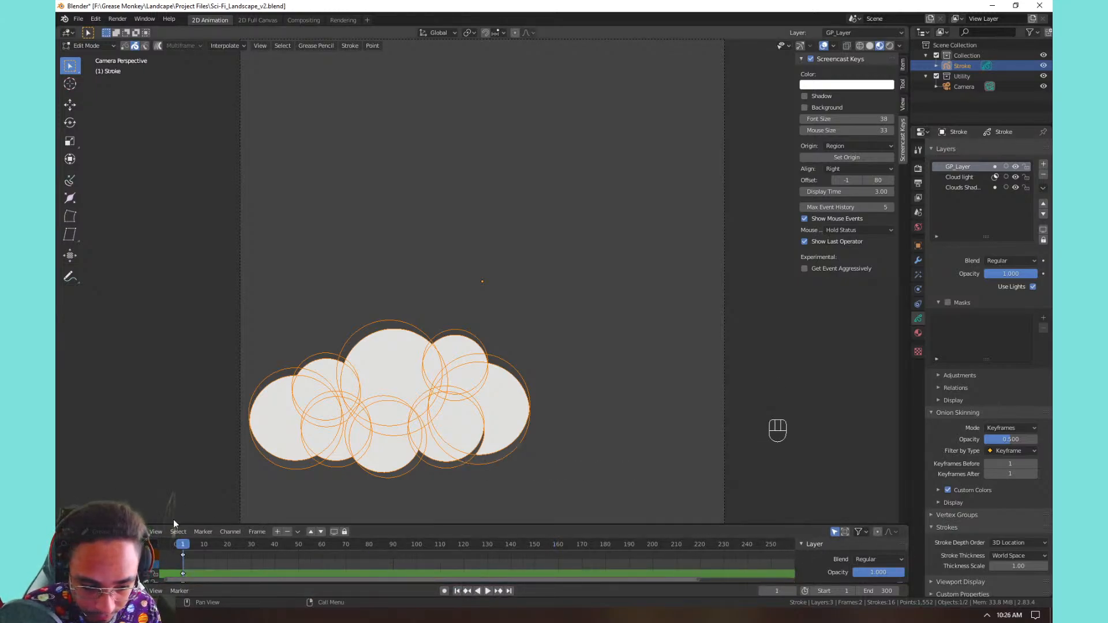
click(877, 591)
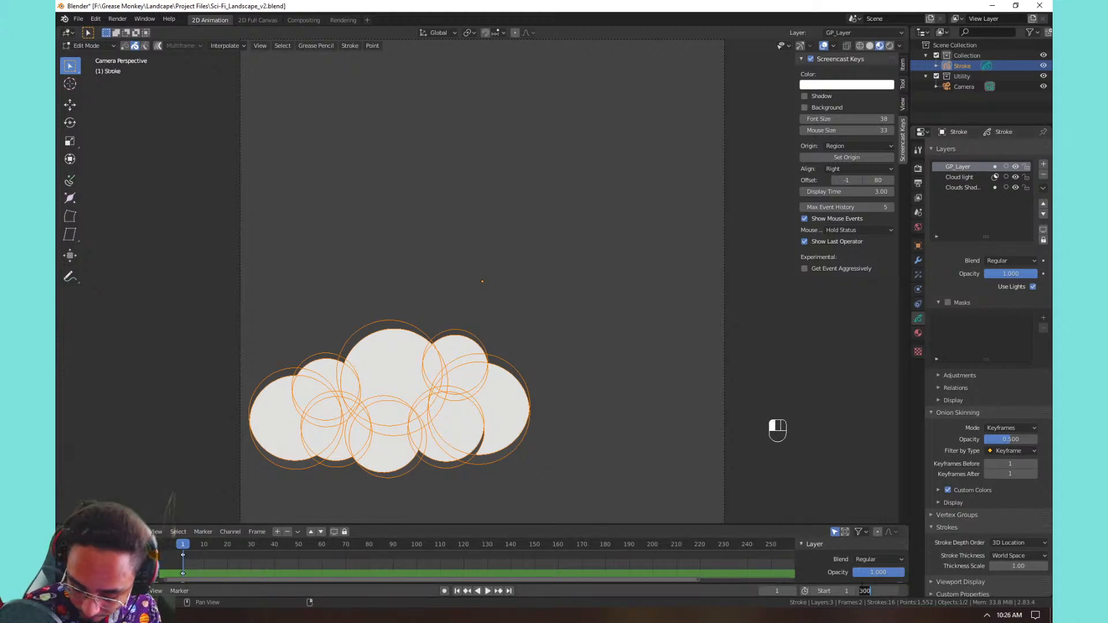
text(1)
key(Return)
key(Home)
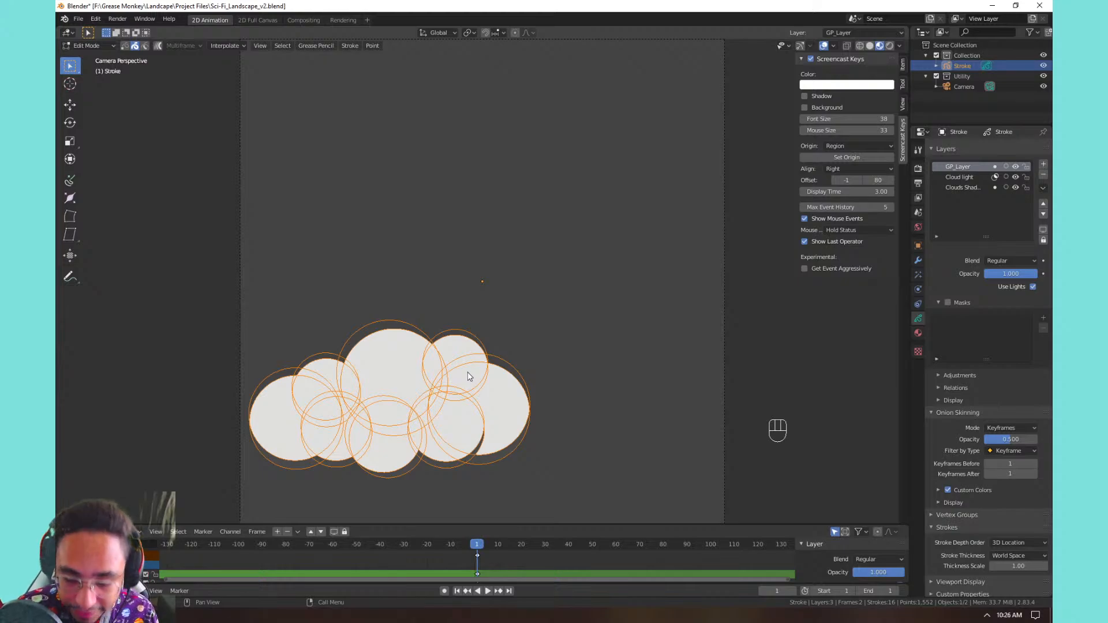
Step: Move all the cloud's strokes about 0.19 m left and 0.85 m up to the frame's left edge, and return to Draw mode
key(Tab)
key(Tab)
drag(562, 328, 286, 457)
key(g)
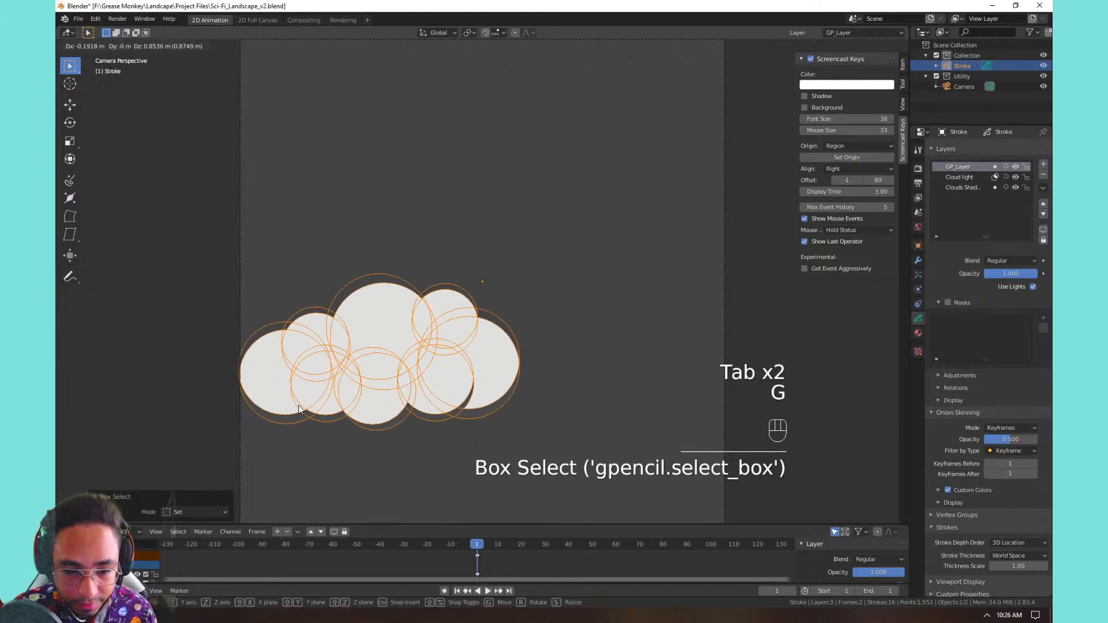
key(Tab)
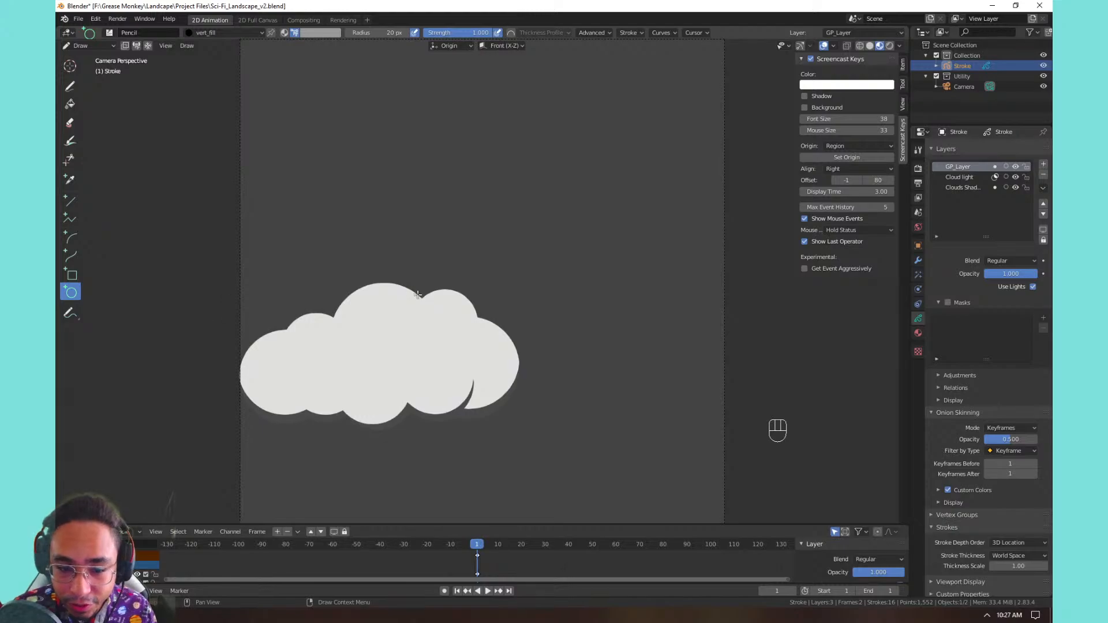
Step: Move all the cloud's strokes down and slightly right within the camera frame, and return to Draw mode
key(Tab)
drag(504, 297, 268, 406)
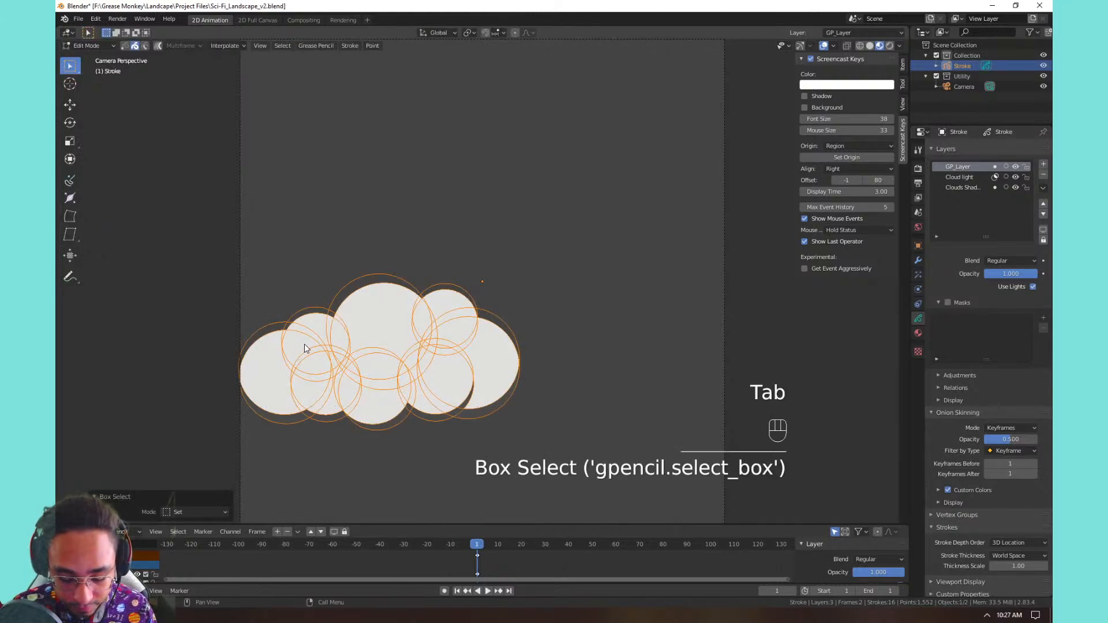
key(g)
click(304, 399)
key(Tab)
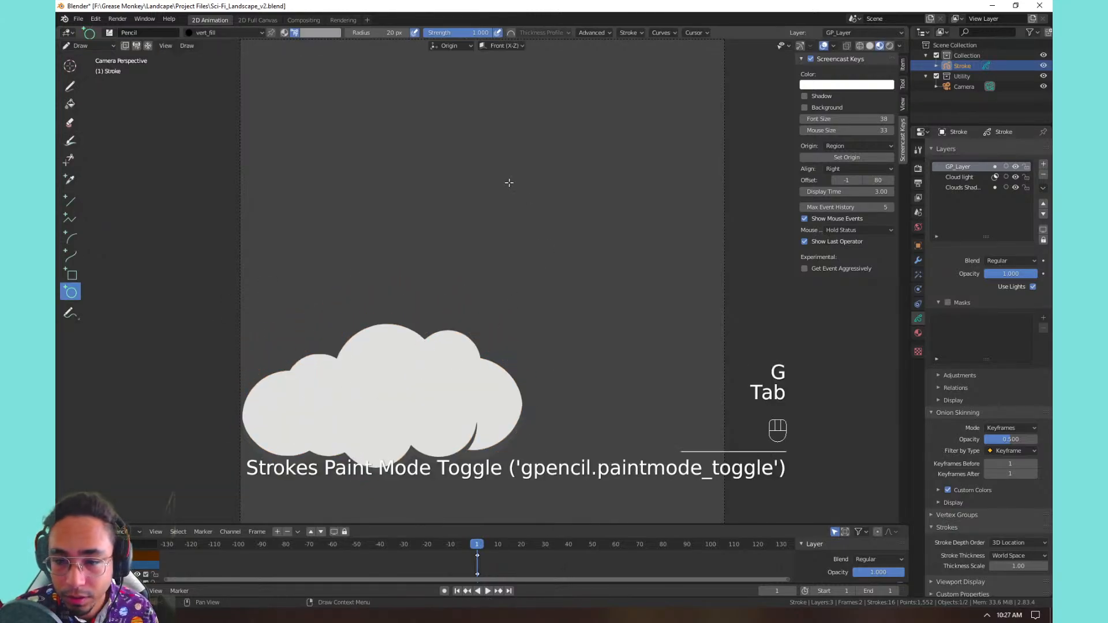
Step: Draw a grey filled circle above the cloud and a slightly smaller, lighter grey circle overlapping its upper left
mouse_move(509, 180)
mouse_down()
mouse_move(589, 292)
mouse_move(584, 257)
mouse_up()
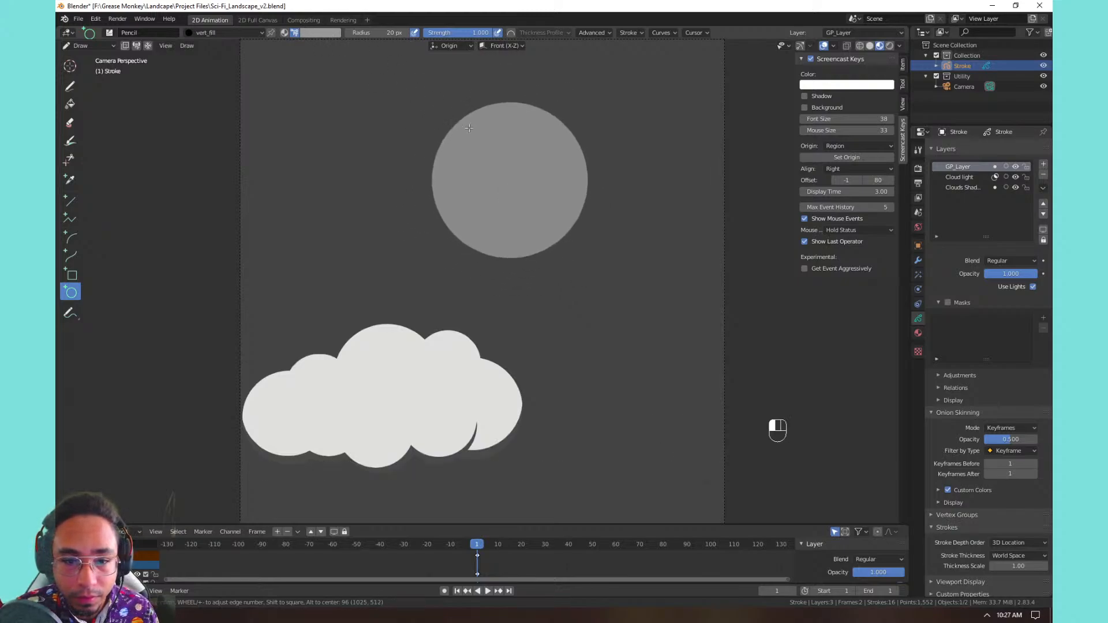
click(497, 138)
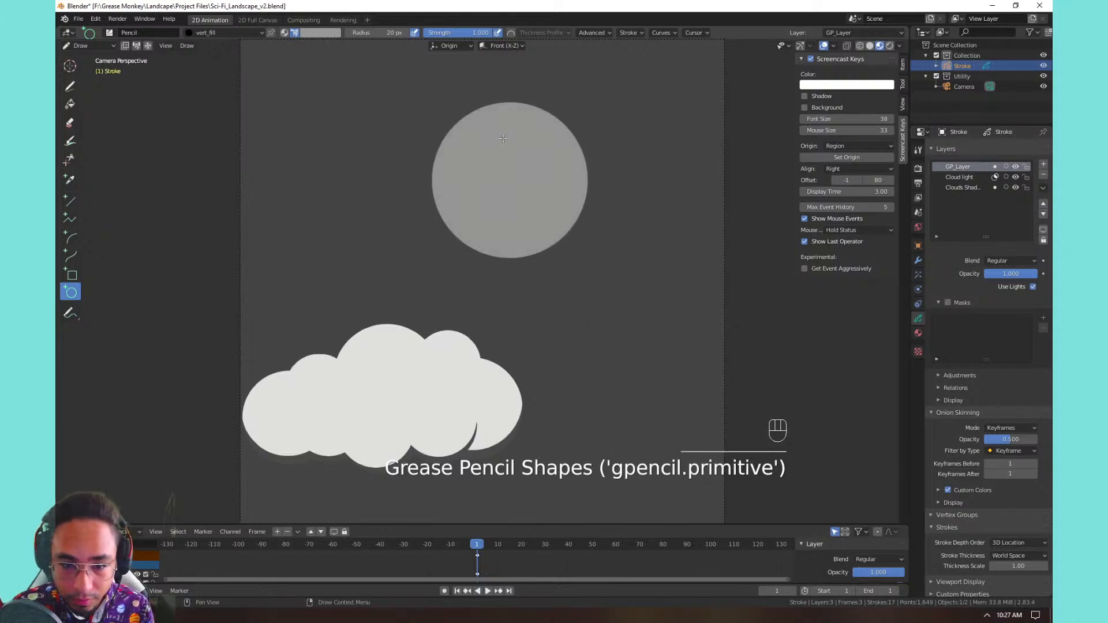
click(315, 33)
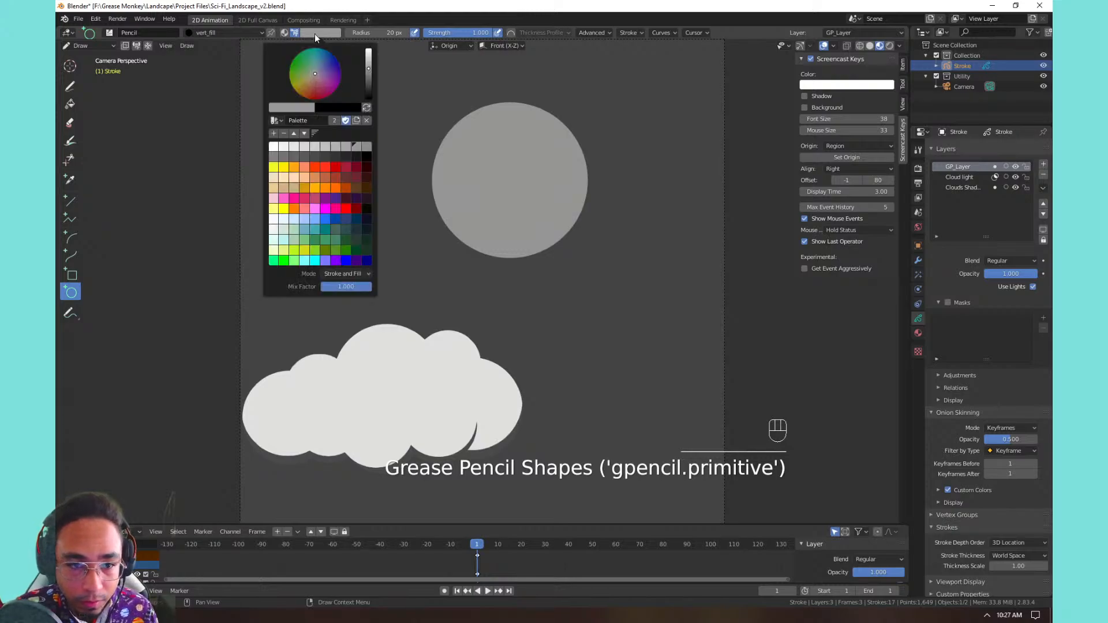
click(317, 147)
drag(489, 143, 485, 191)
click(456, 174)
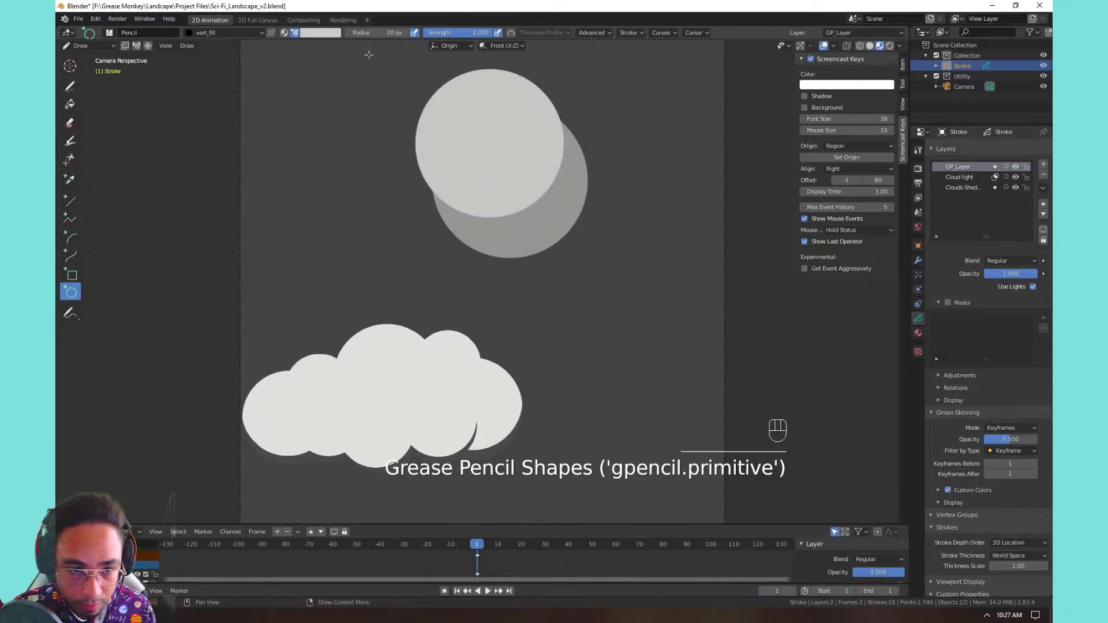
Step: Move the lighter circle about 0.27 m right and 0.48 m down, and transfer it to a new layer
key(Tab)
click(443, 105)
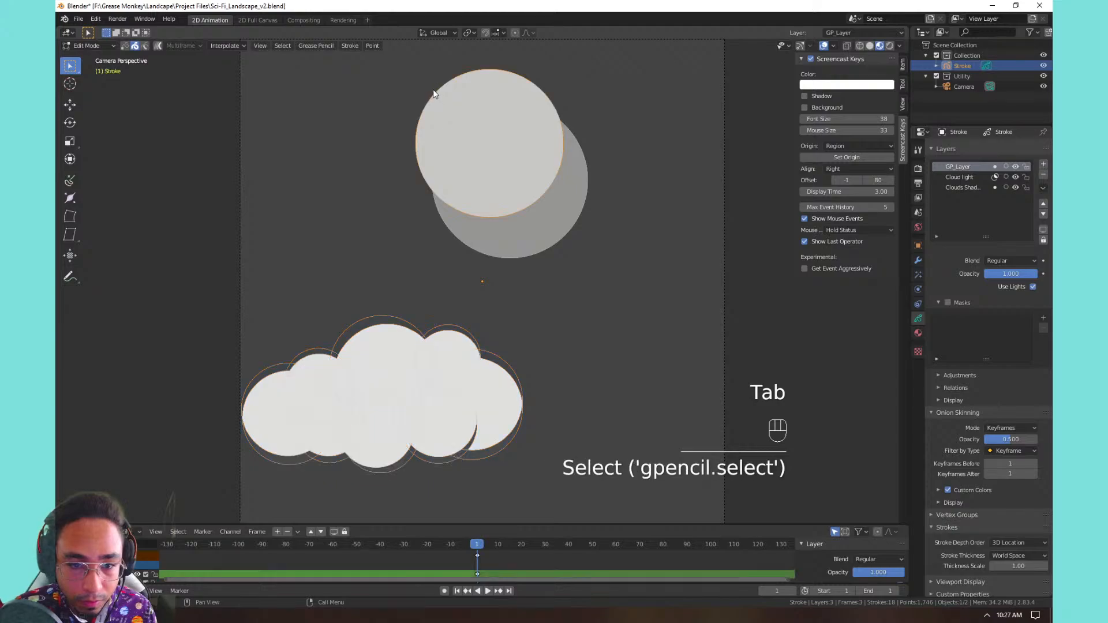
key(g)
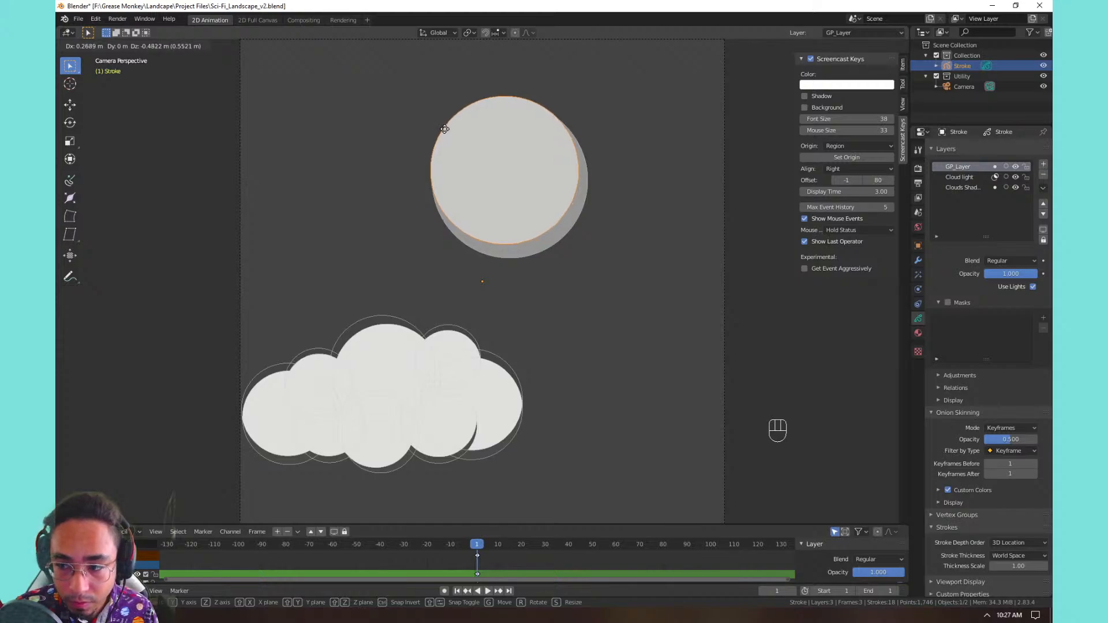
click(444, 129)
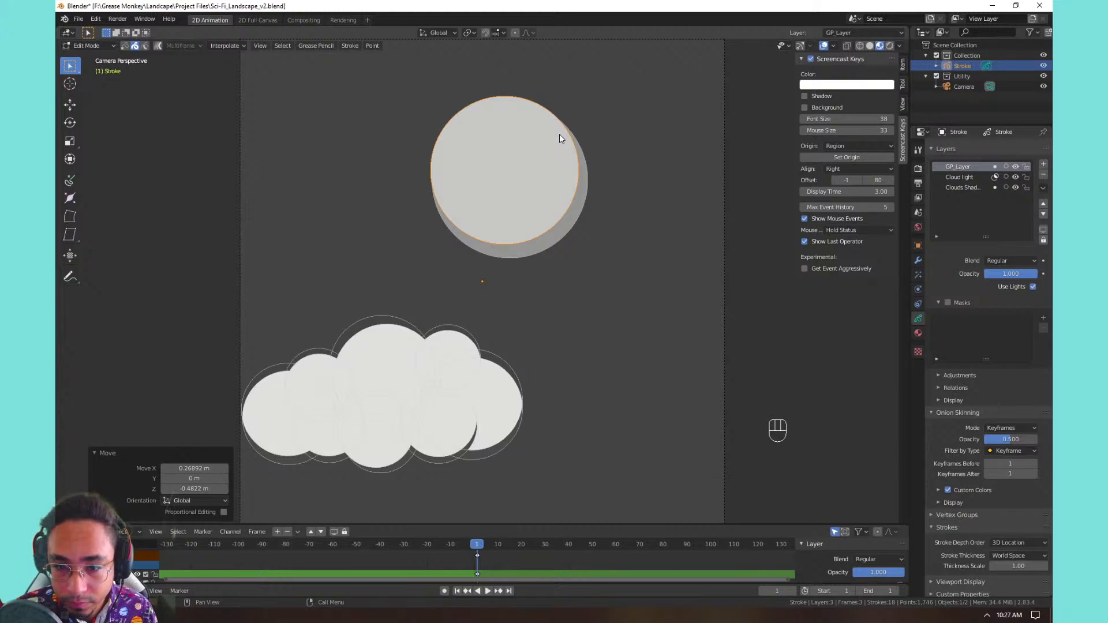
key(m)
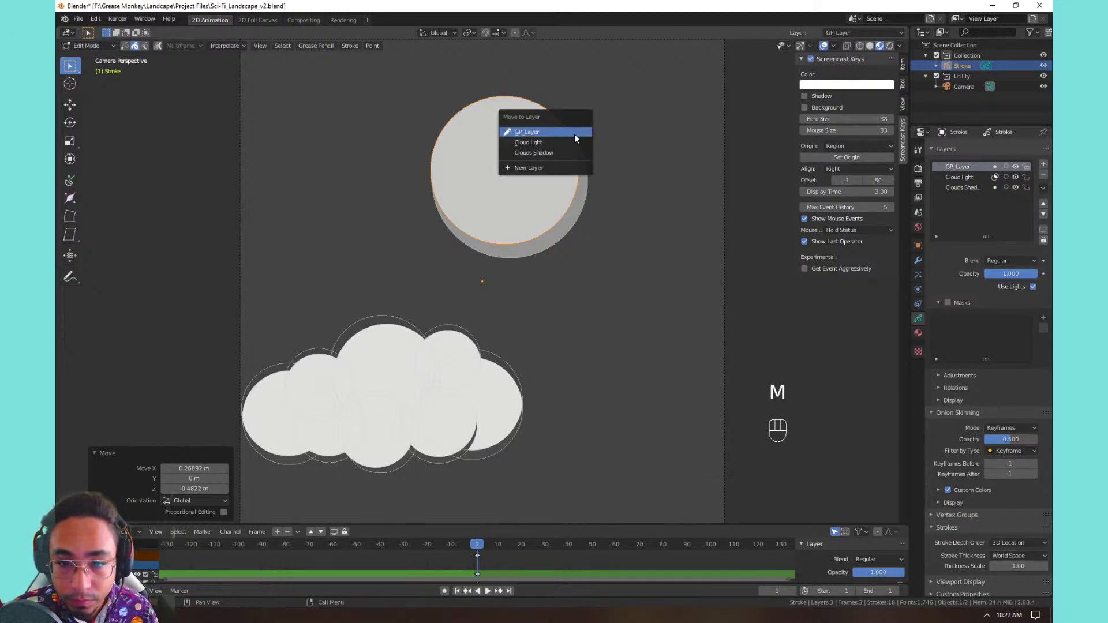
click(553, 167)
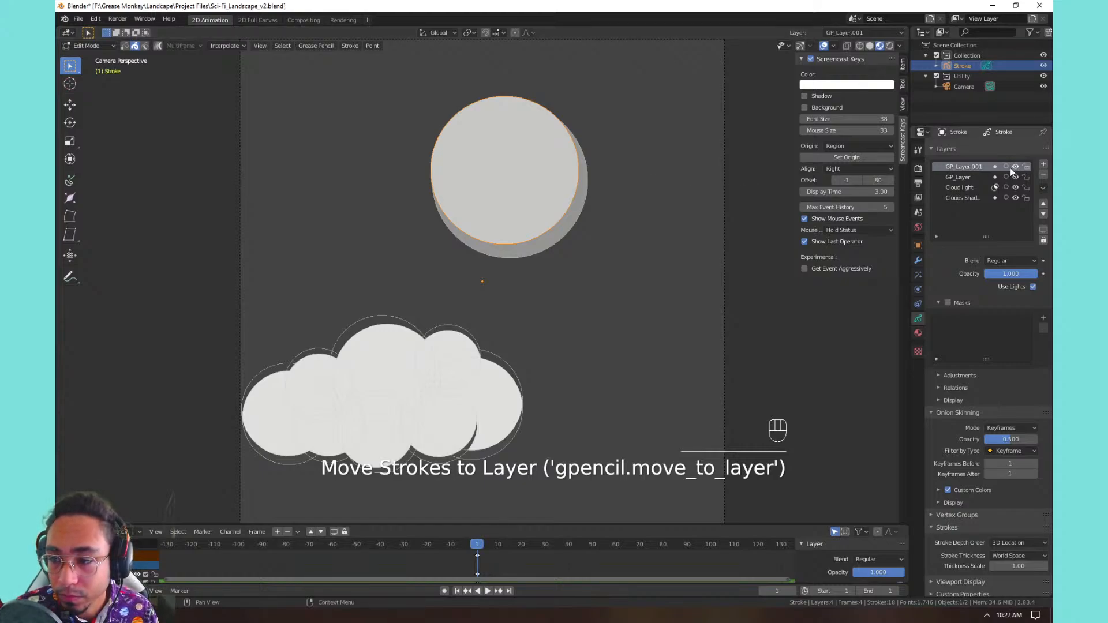
Step: Rename the lighter circle's layer as light and the darker circle's layer as Shadow
click(975, 168)
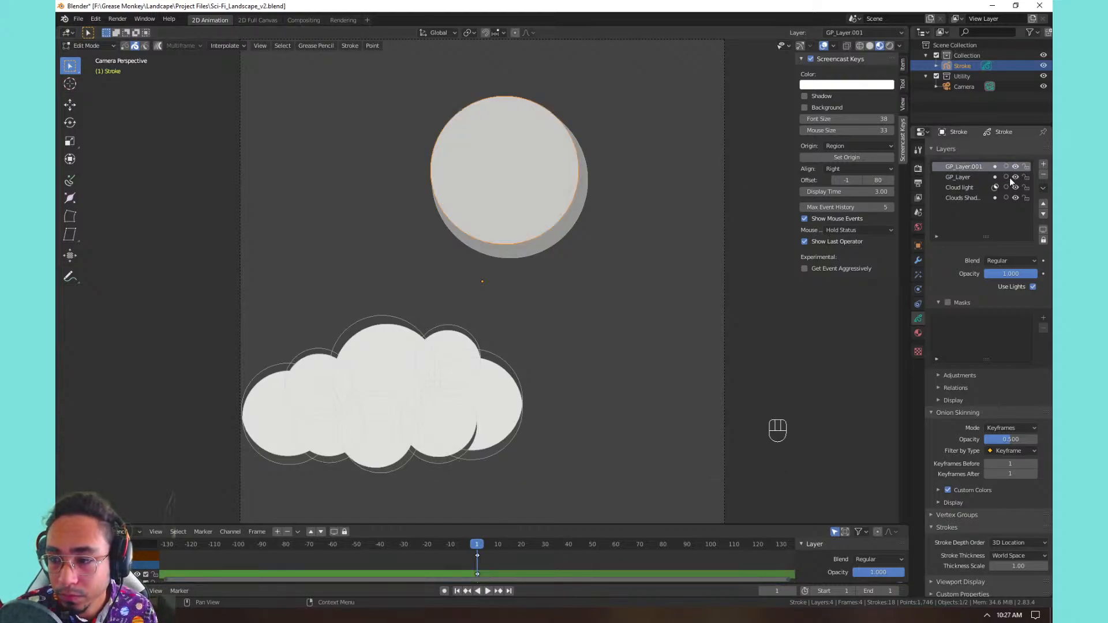
double_click(968, 167)
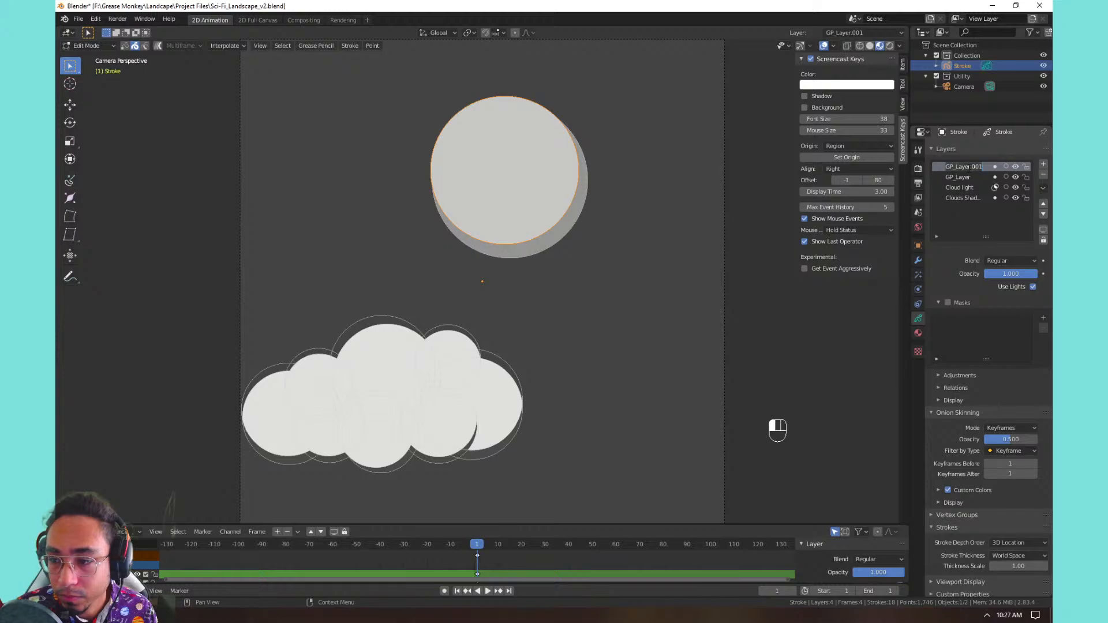
key(BackSpace)
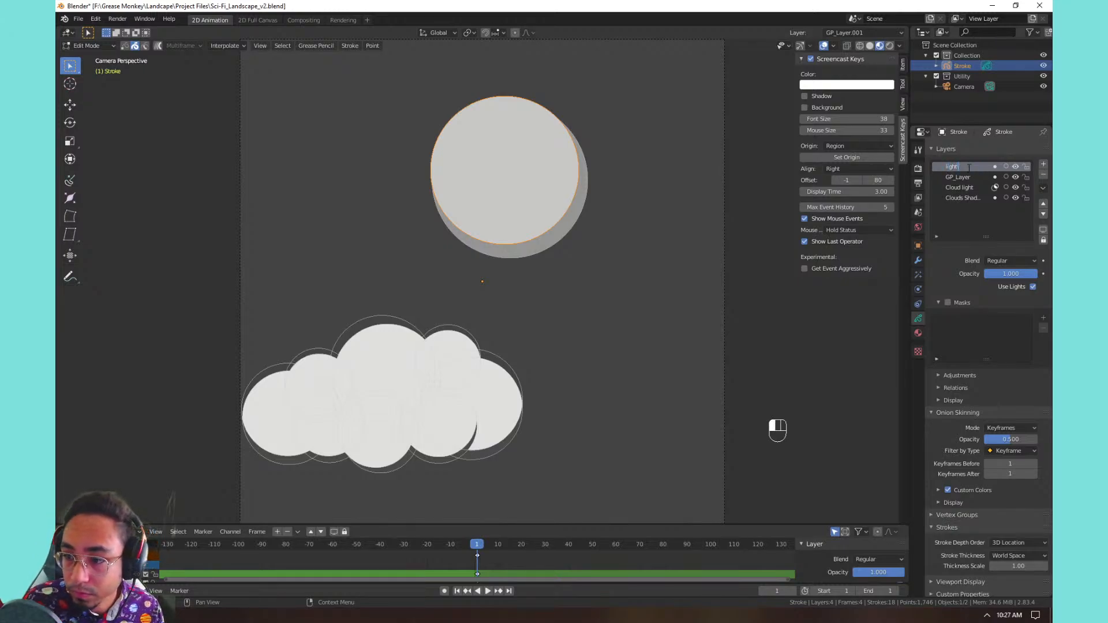
key(Return)
double_click(968, 178)
text(Shadow)
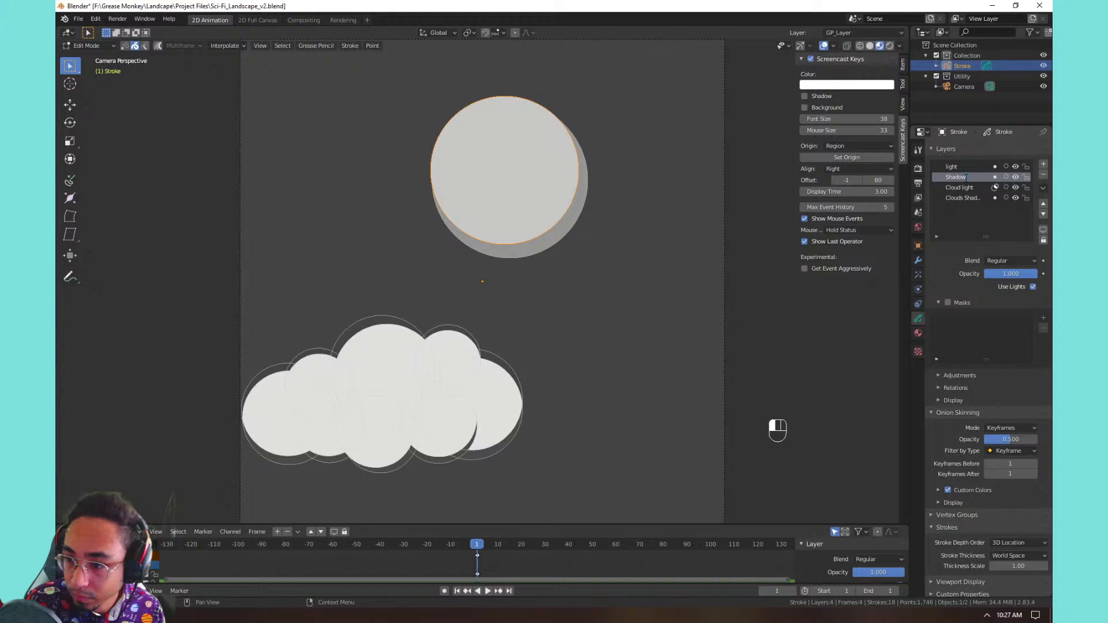
key(Return)
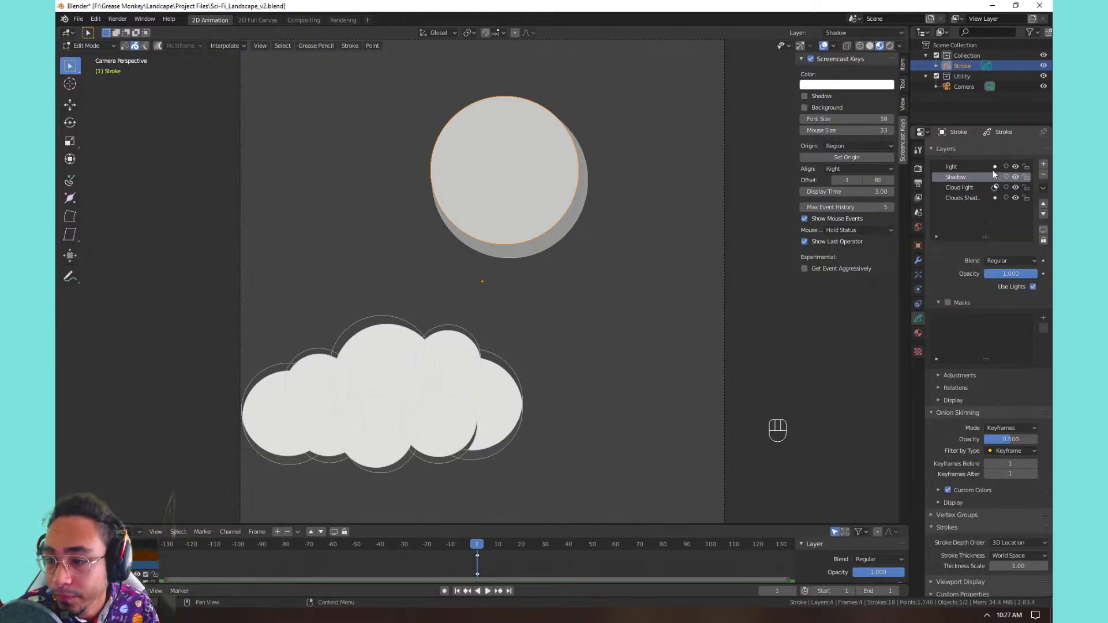
Step: Try to merge the light layer down into the Shadow layer, and undo the merge
click(956, 168)
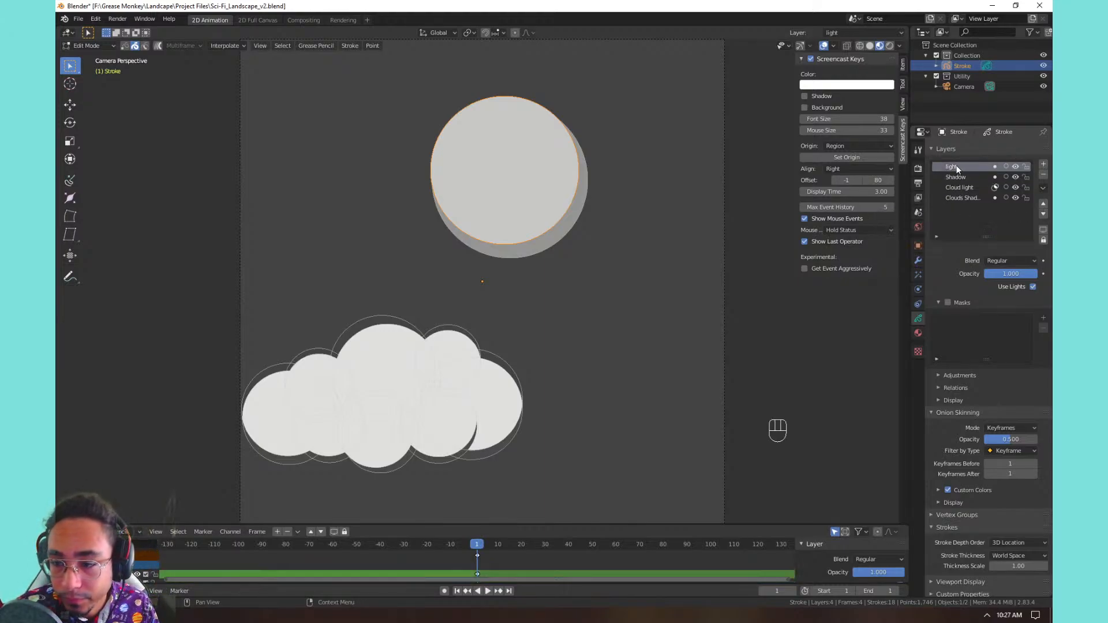
click(1043, 188)
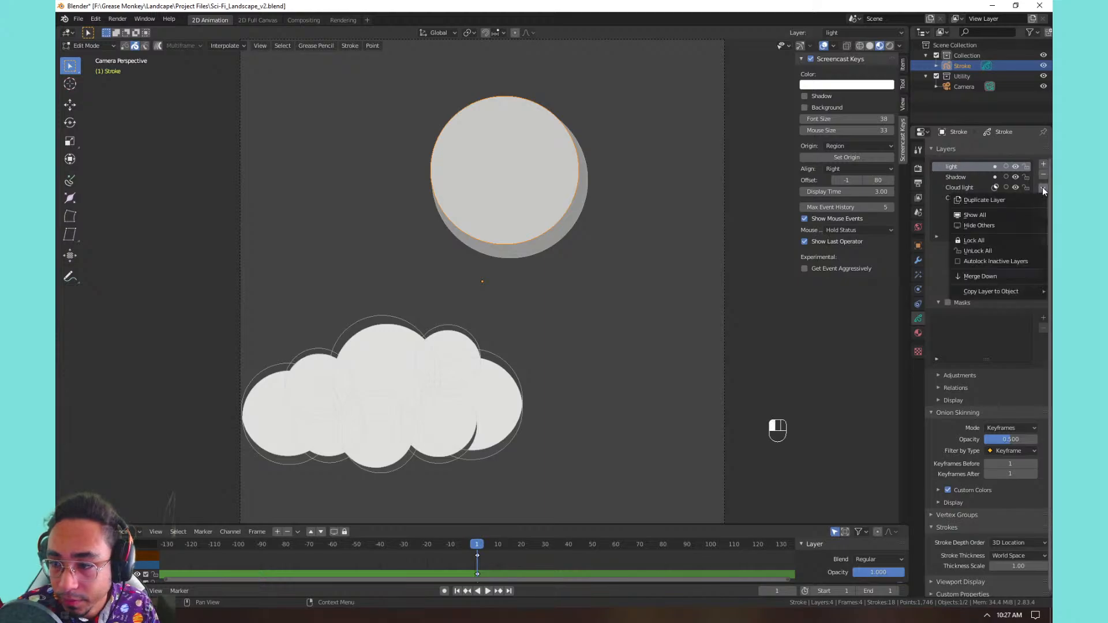
click(987, 277)
key(ctrl+z)
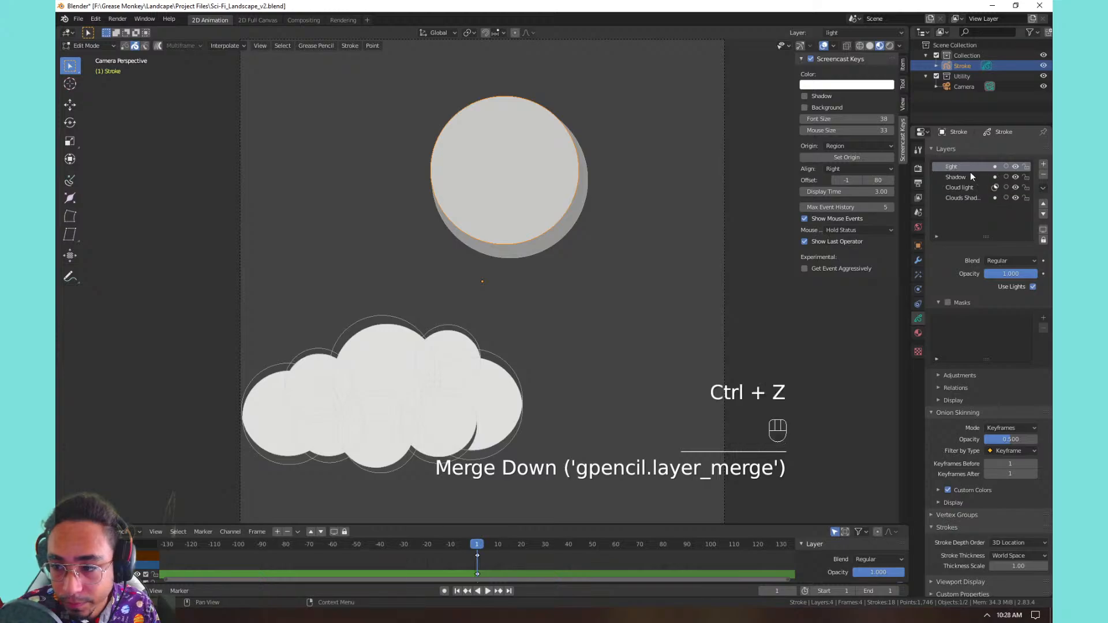
Step: Enable masks on the light layer, try Clouds Shadow as its mask layer and undo that addition
click(941, 317)
click(948, 317)
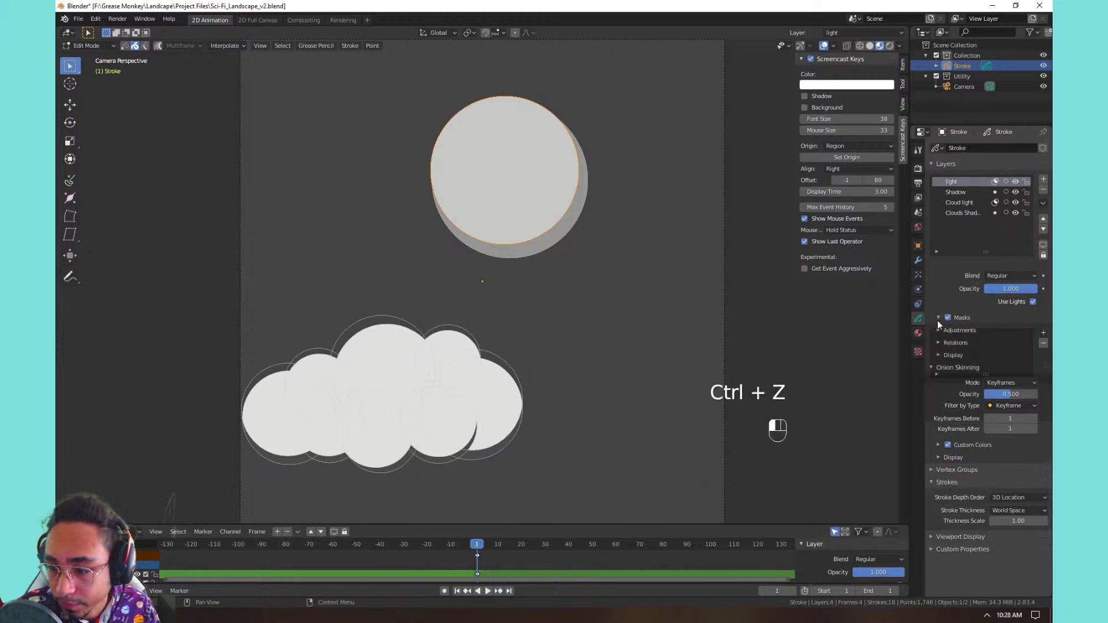
click(1043, 334)
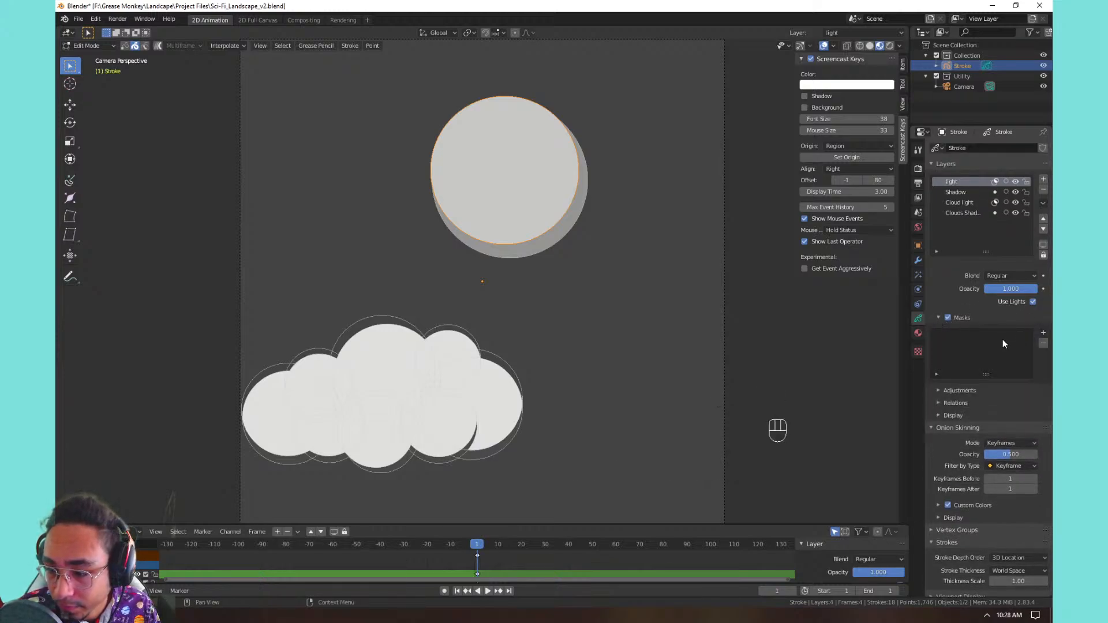
click(1048, 331)
click(1041, 331)
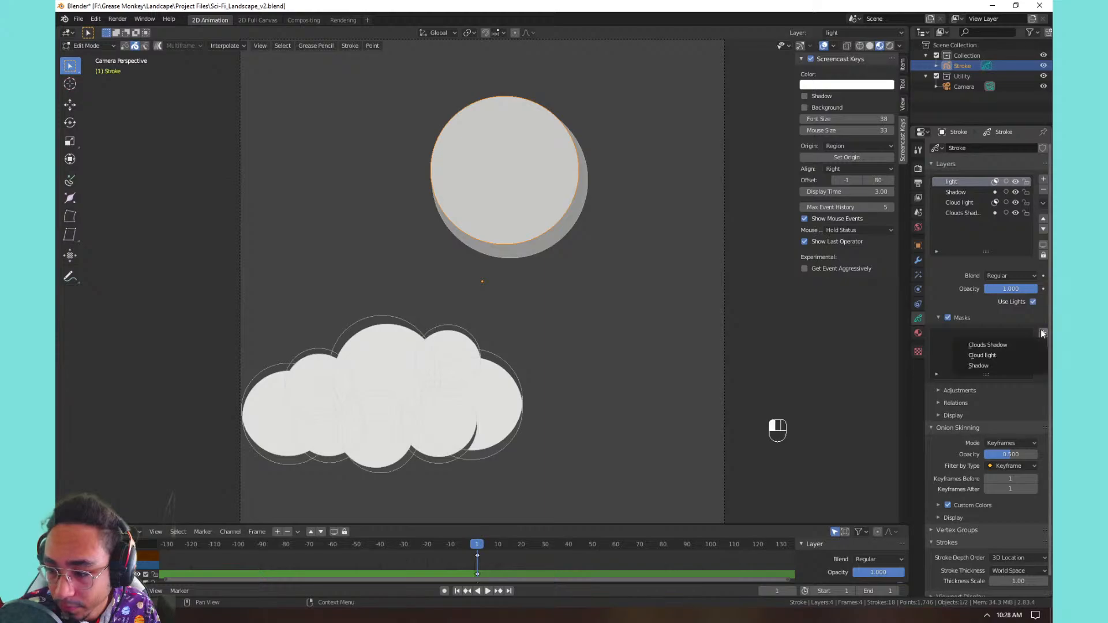
click(1007, 347)
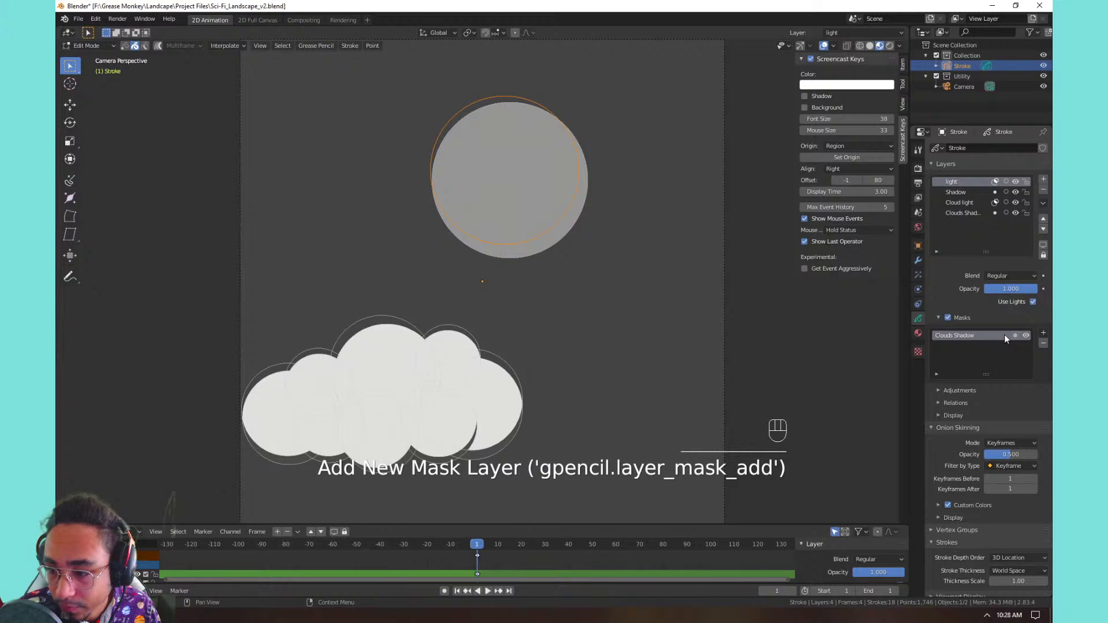
key(ctrl+z)
Step: Enable masks on the Shadow layer, try Cloud light as its mask layer and inspect the circles
click(967, 192)
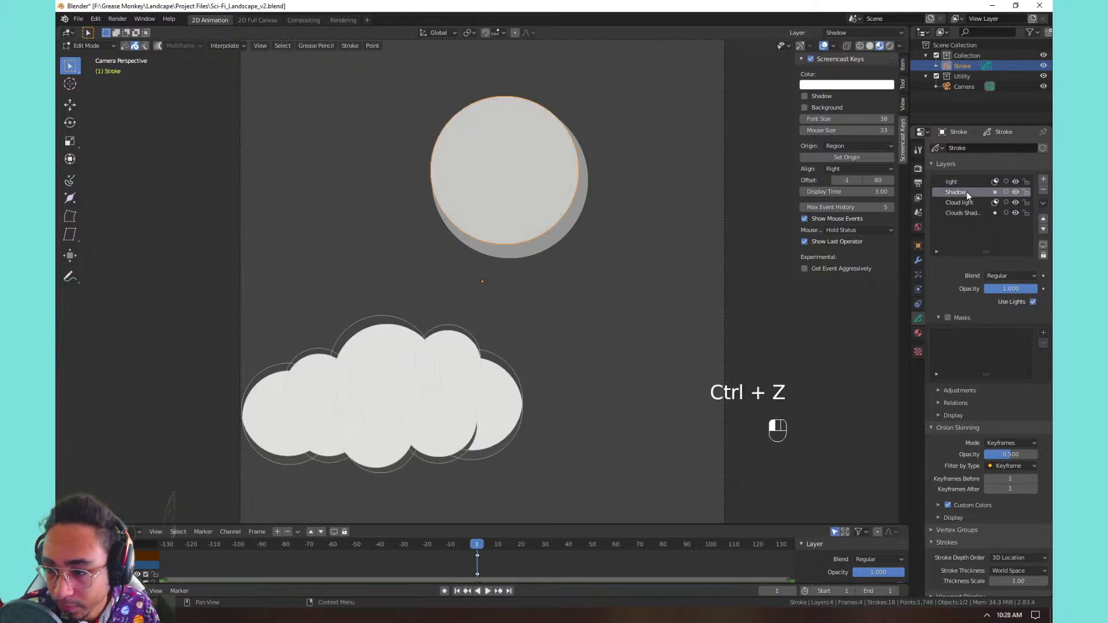
click(950, 317)
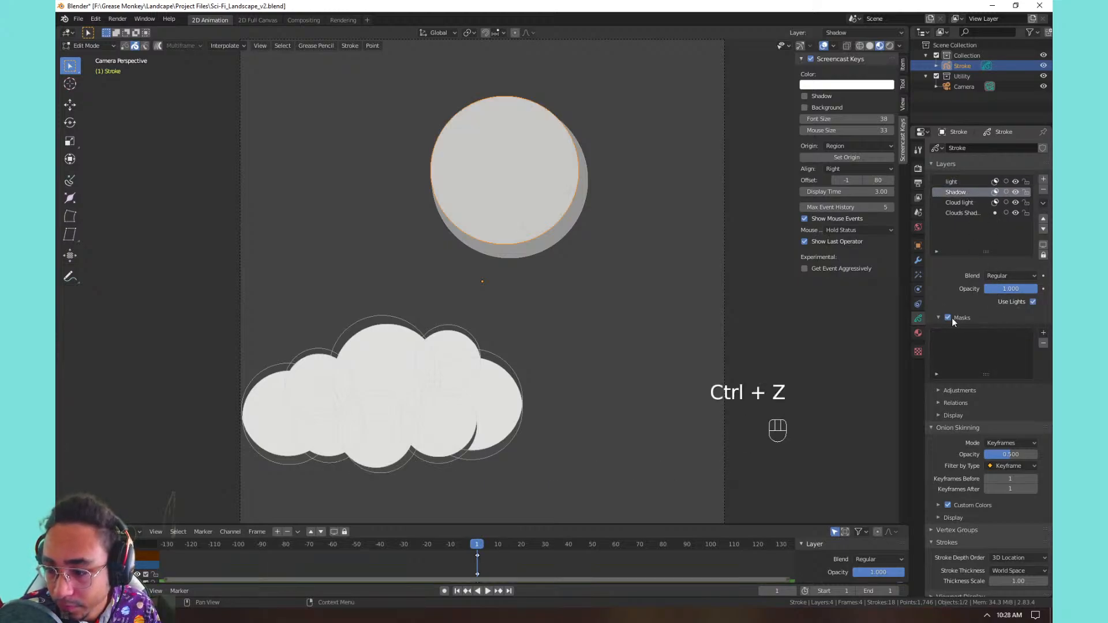
click(1044, 333)
click(1003, 355)
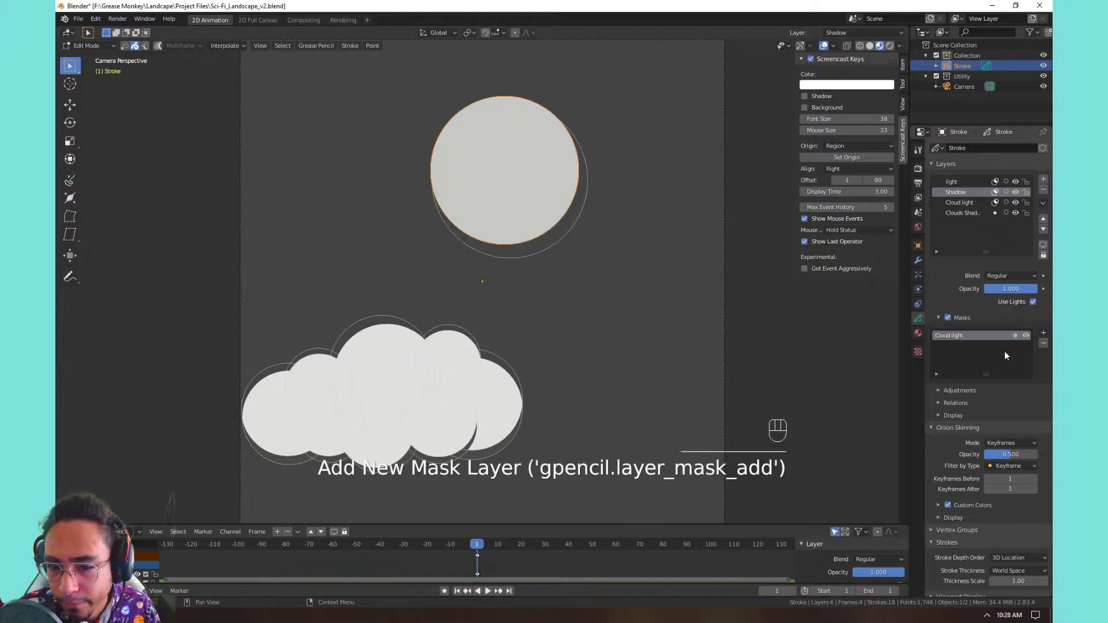
click(590, 184)
scroll(590, 185, up, 4)
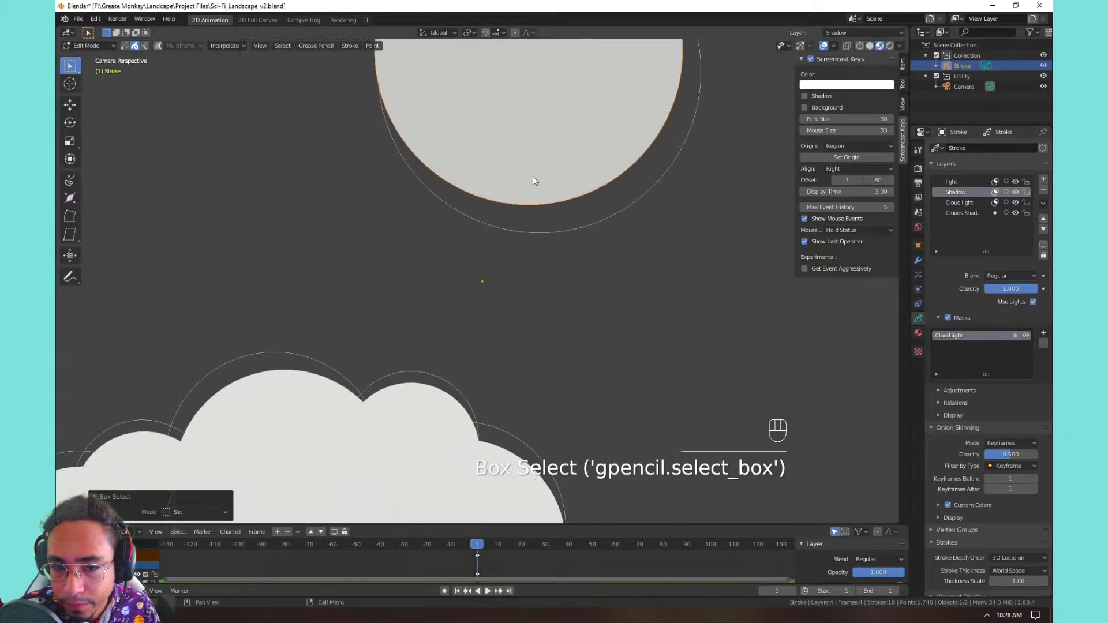
scroll(532, 176, down, 2)
key(Tab)
key(Tab)
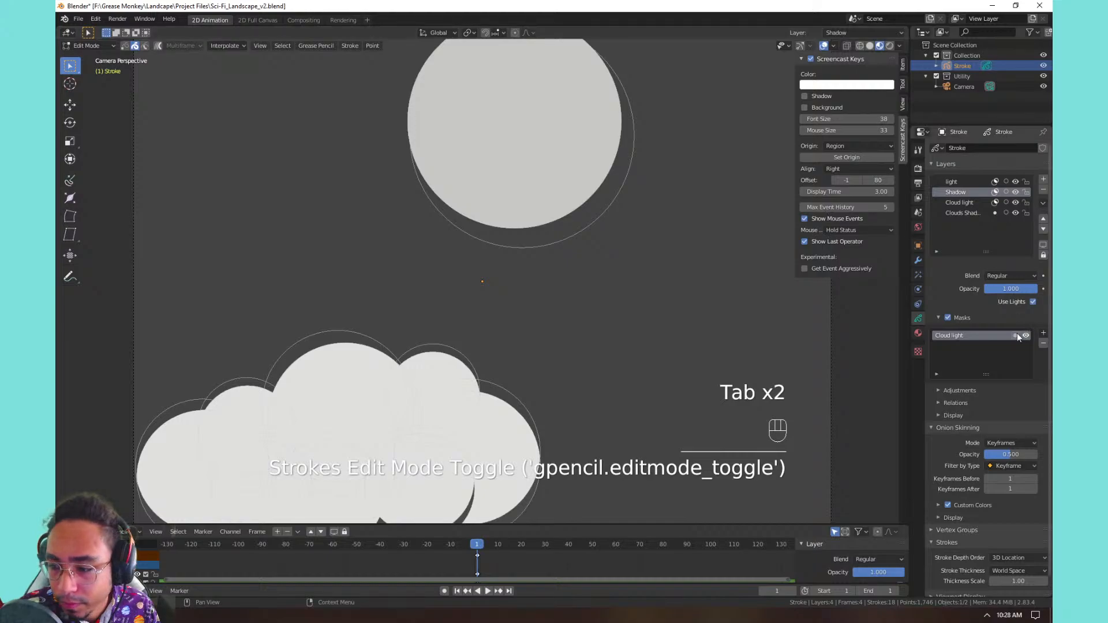
Step: Switch off the masks on the Shadow layer
click(951, 318)
click(950, 317)
click(949, 317)
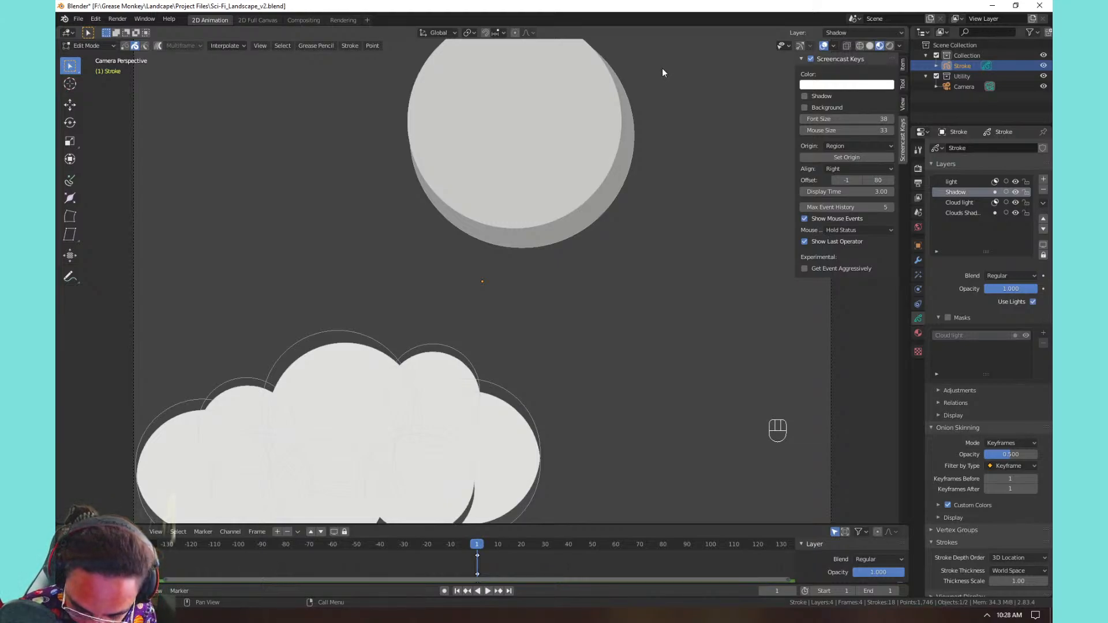
Step: Select the darker circle in Edit mode and toggle the light layer's visibility to check which circle each layer holds
key(Tab)
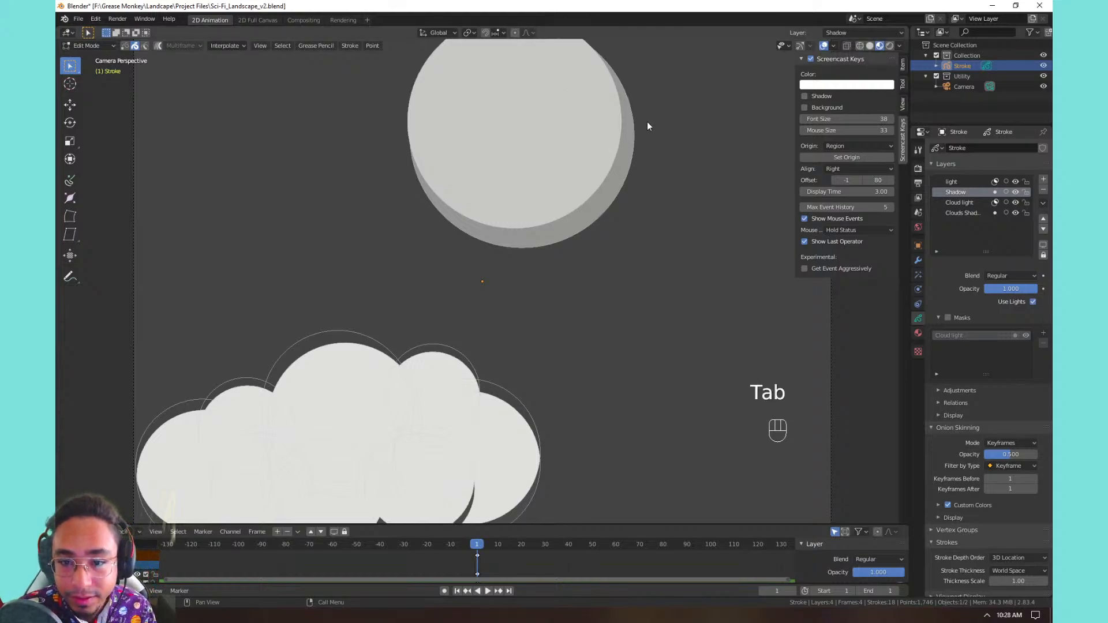
click(629, 123)
click(625, 129)
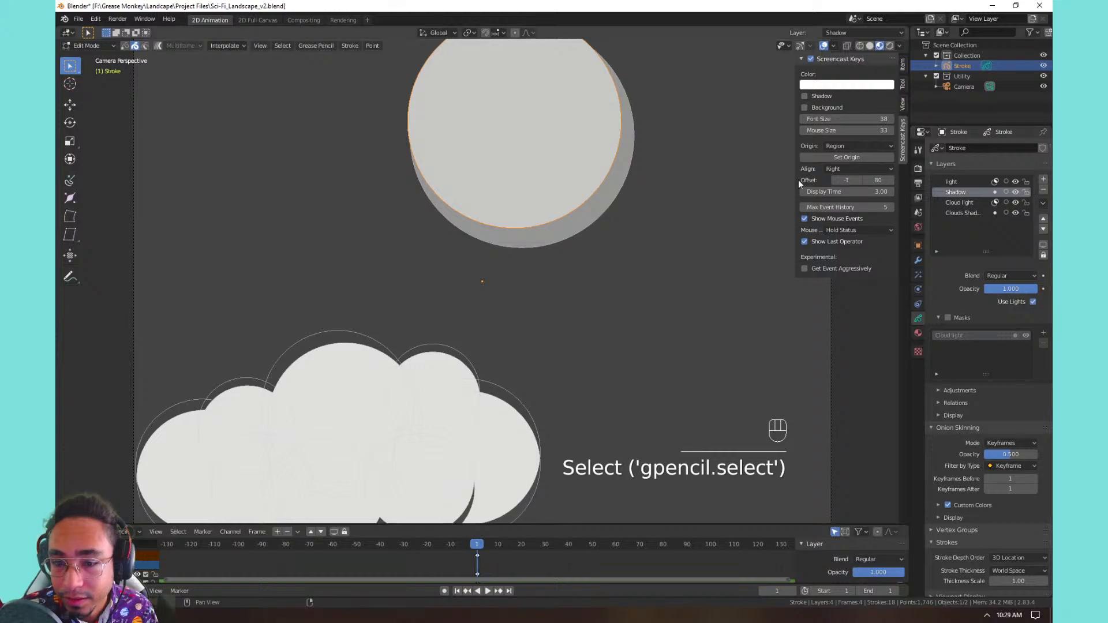
click(626, 167)
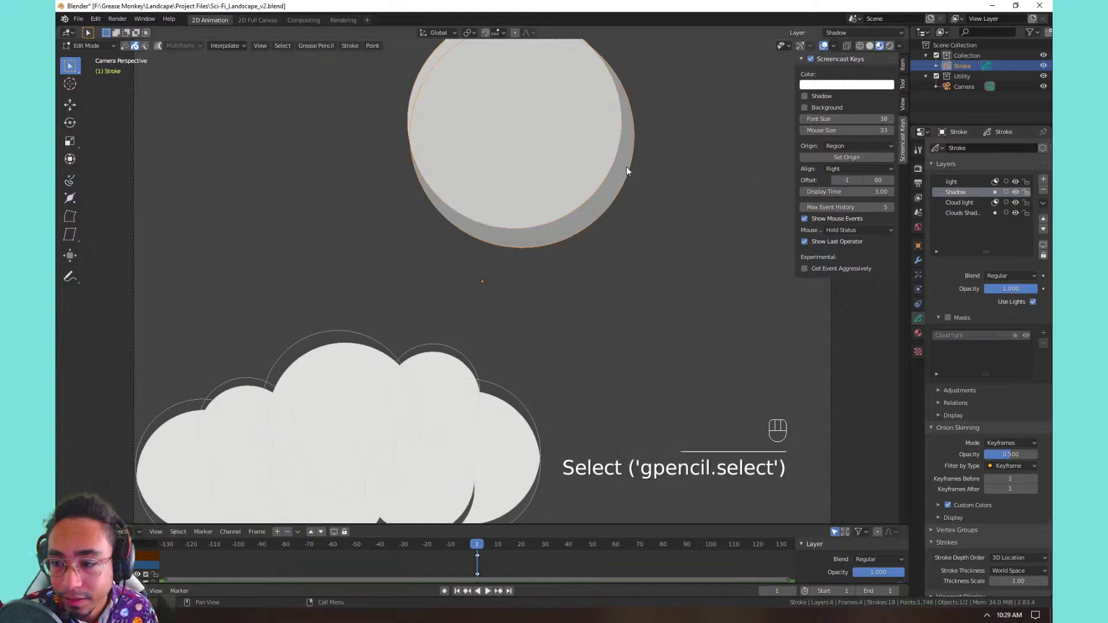
click(1014, 181)
click(1013, 182)
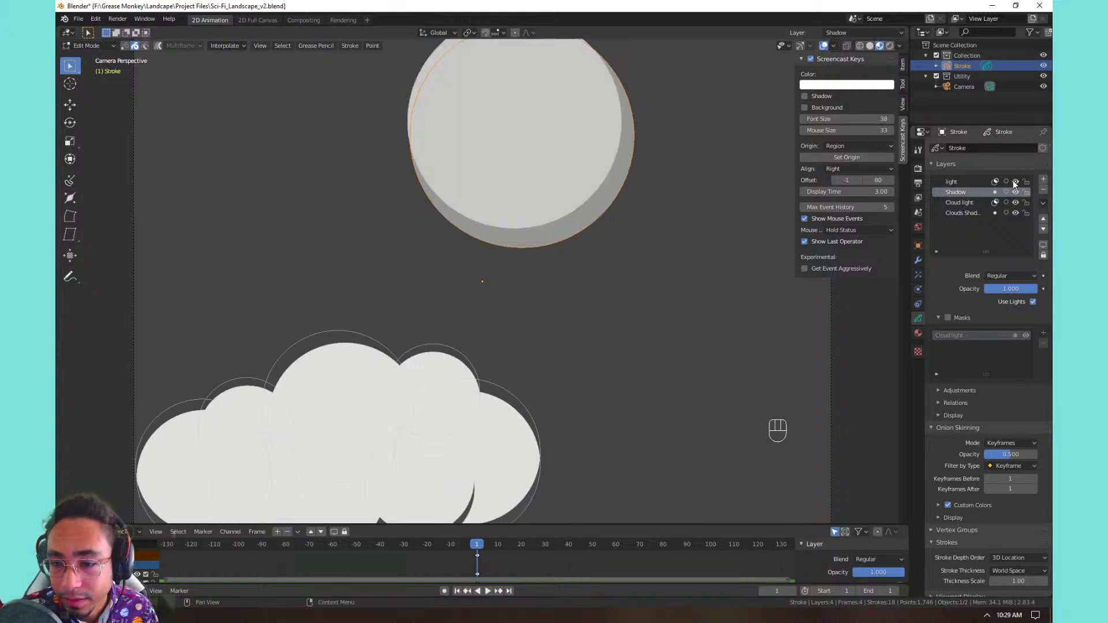
Step: Enable masks on the light layer, add Cloud light as its mask layer and toggle that mask's inversion
click(972, 182)
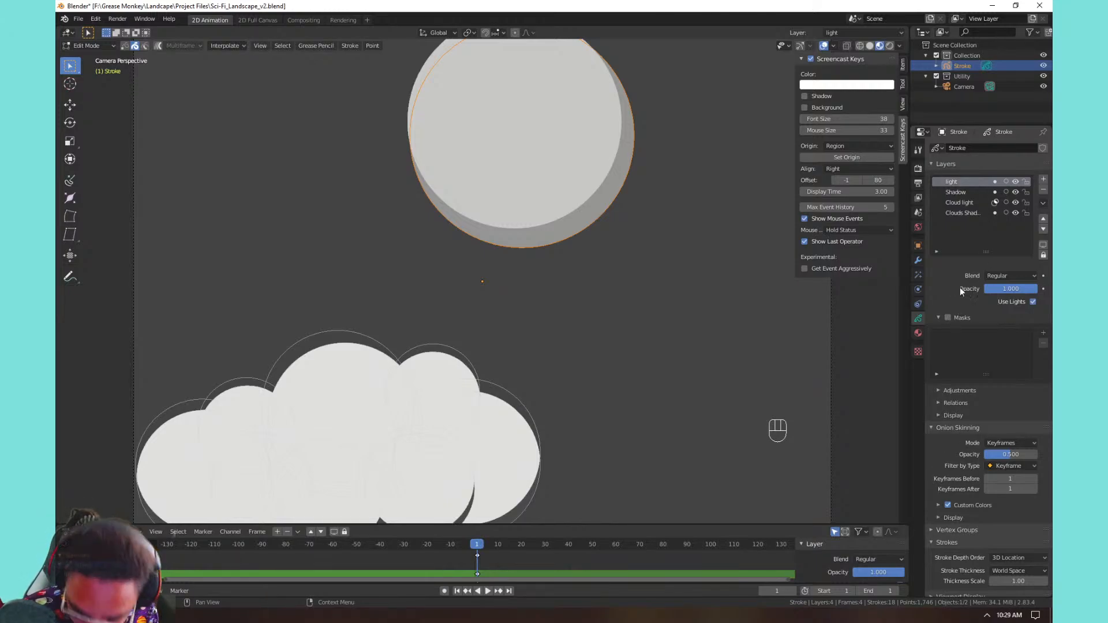
click(948, 317)
click(1044, 332)
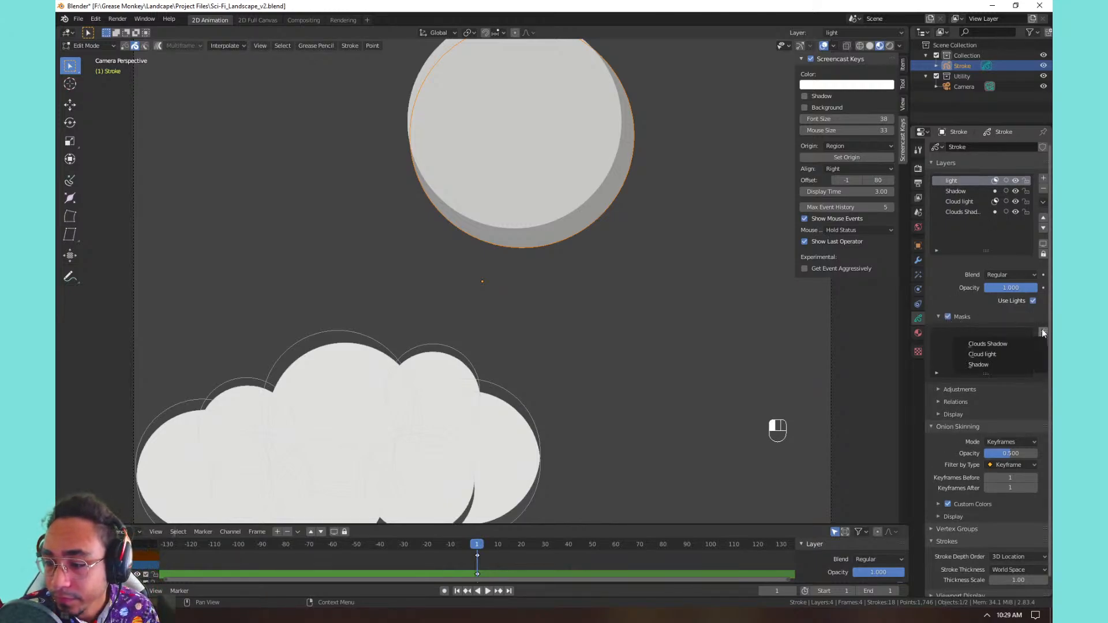
click(1013, 354)
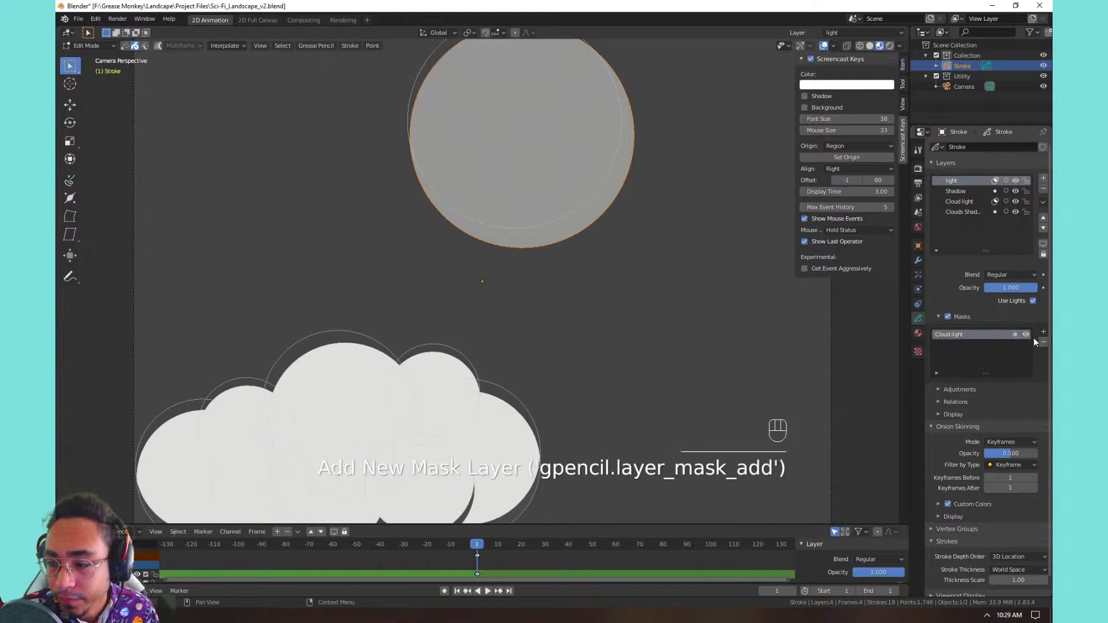
click(1015, 335)
click(1016, 336)
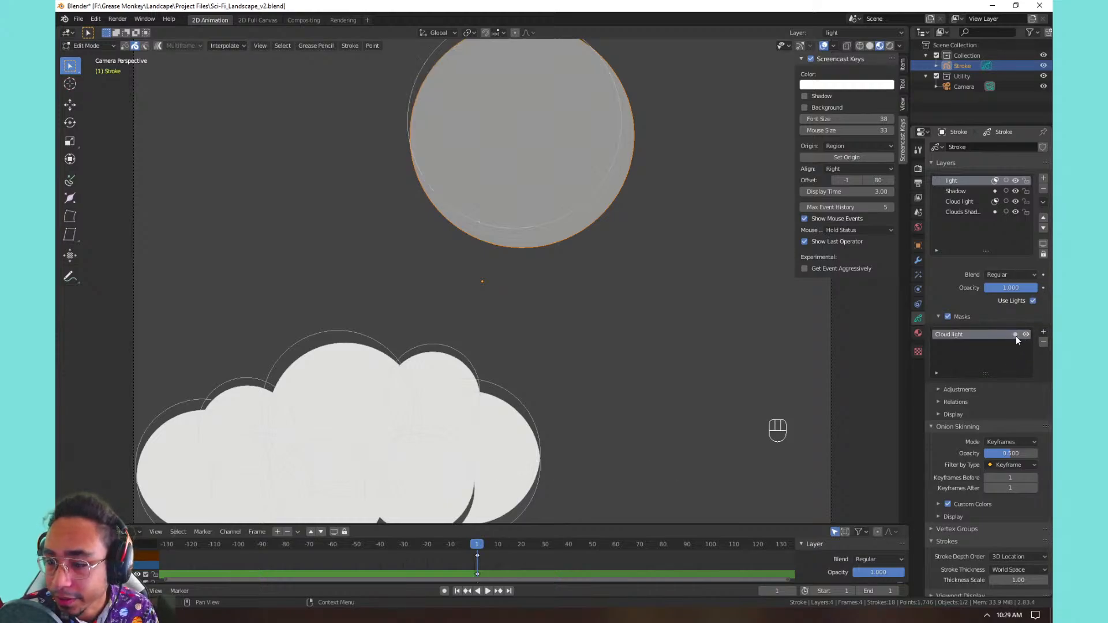
click(1016, 336)
Step: Replace the light layer's Cloud light mask with Clouds Shadow and try the new mask with inversion on and off
click(1043, 332)
click(1009, 340)
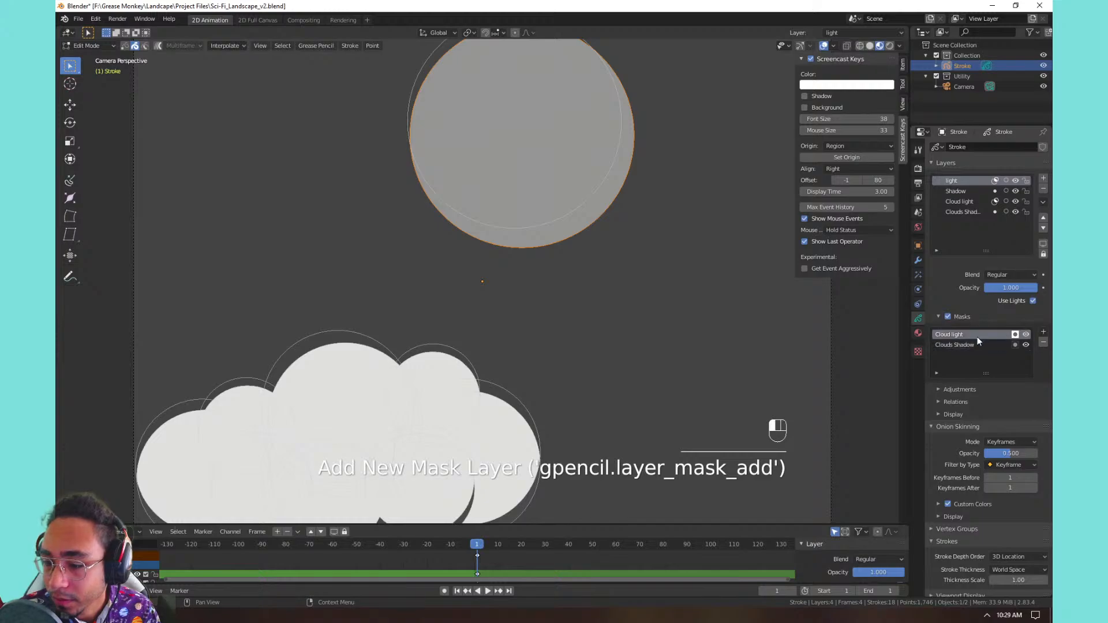
click(1043, 342)
click(1017, 336)
click(1017, 337)
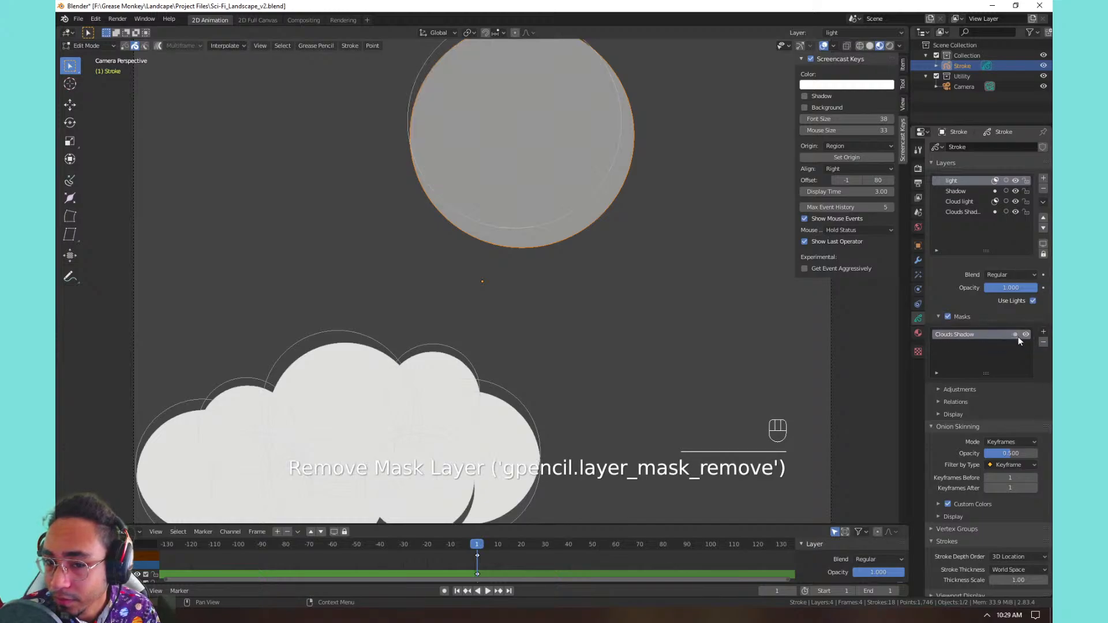
click(1018, 337)
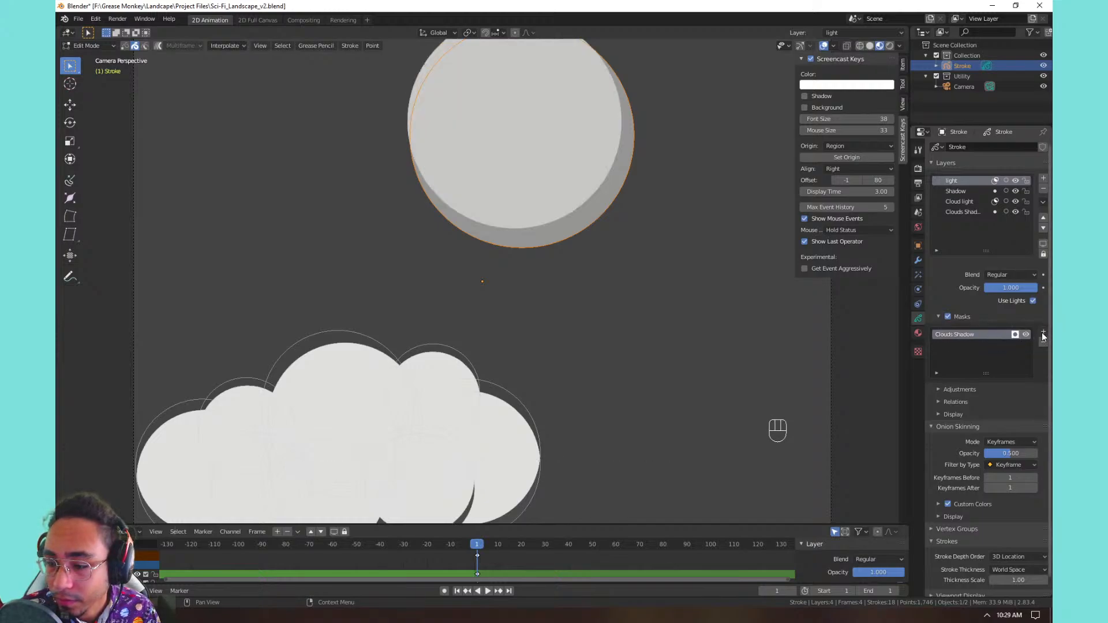
click(1043, 333)
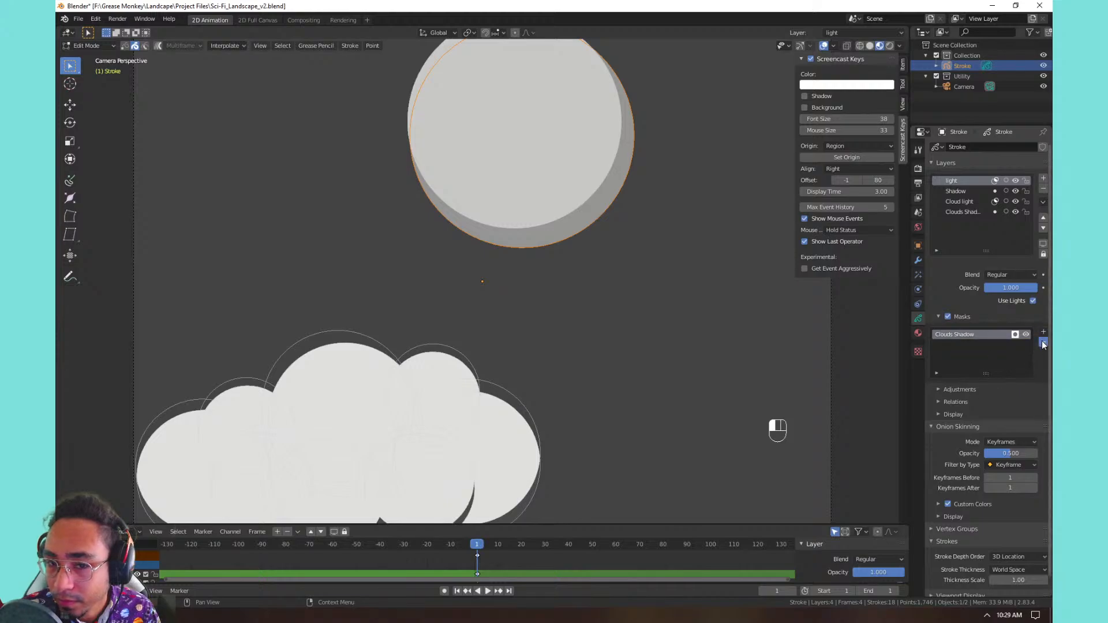
Step: Remove and disable the light layer's Clouds Shadow mask, and delete the Cloud light and Clouds Shadow layers
click(1043, 342)
click(953, 314)
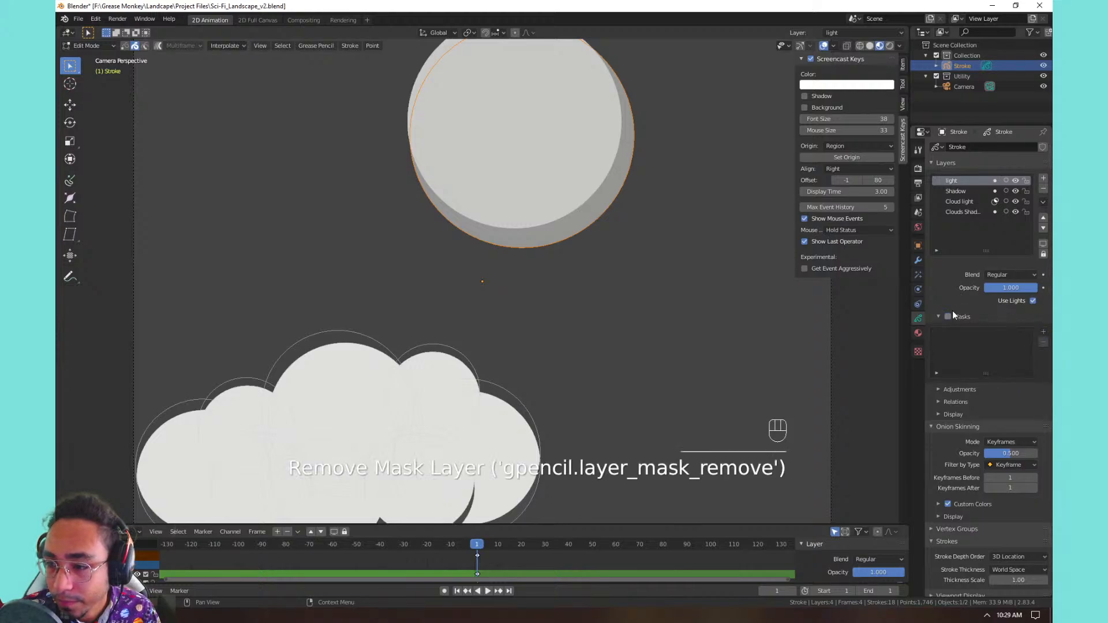
click(961, 203)
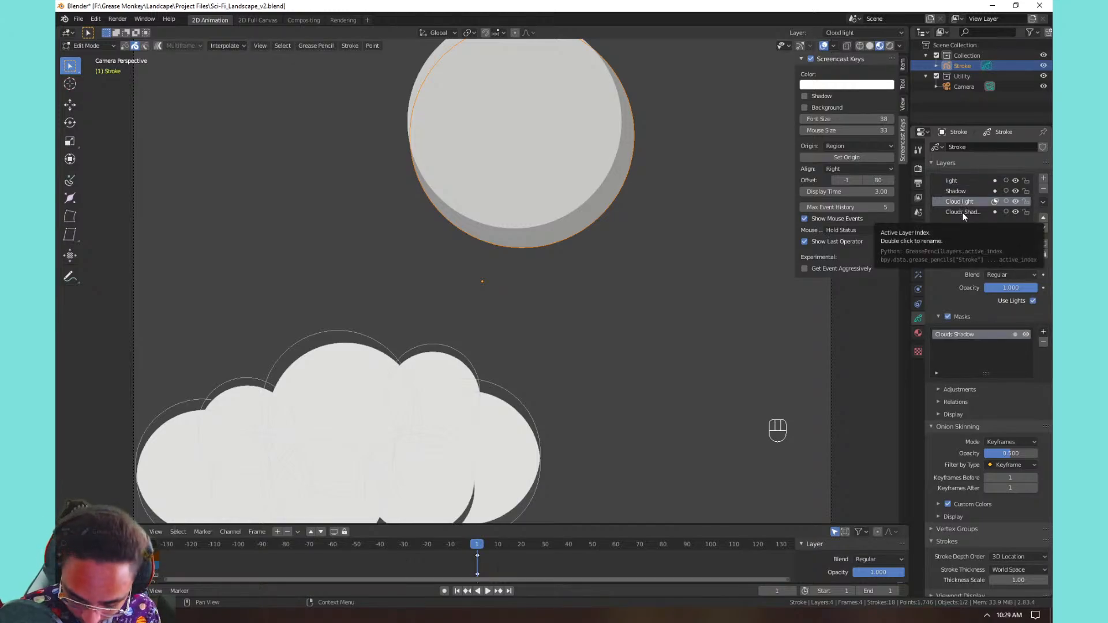
shift+click(962, 213)
click(968, 202)
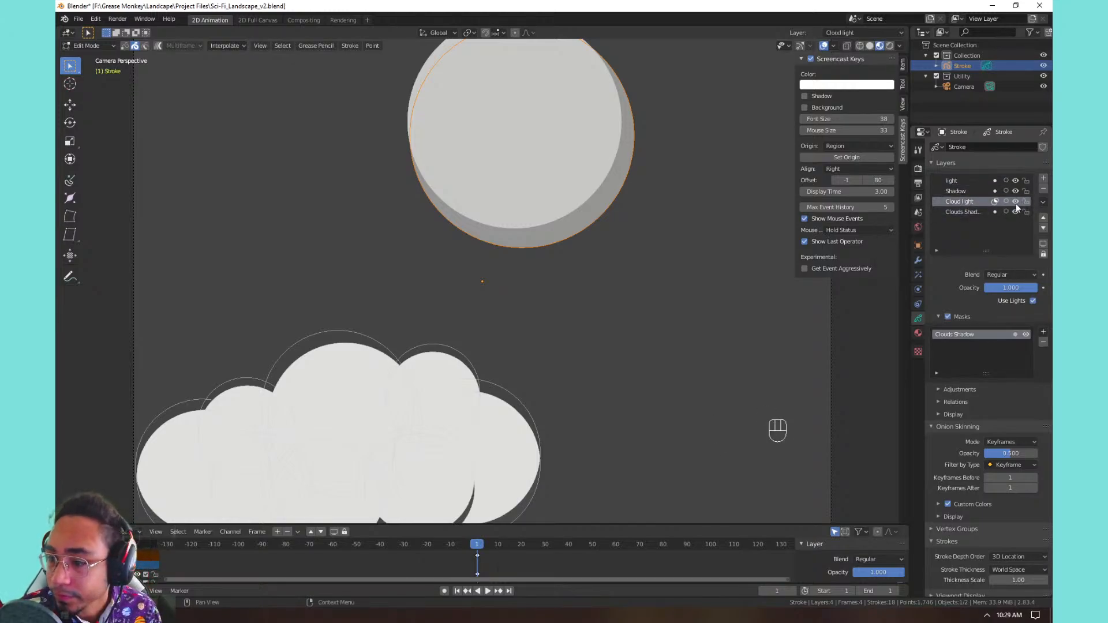
click(1043, 189)
click(1043, 188)
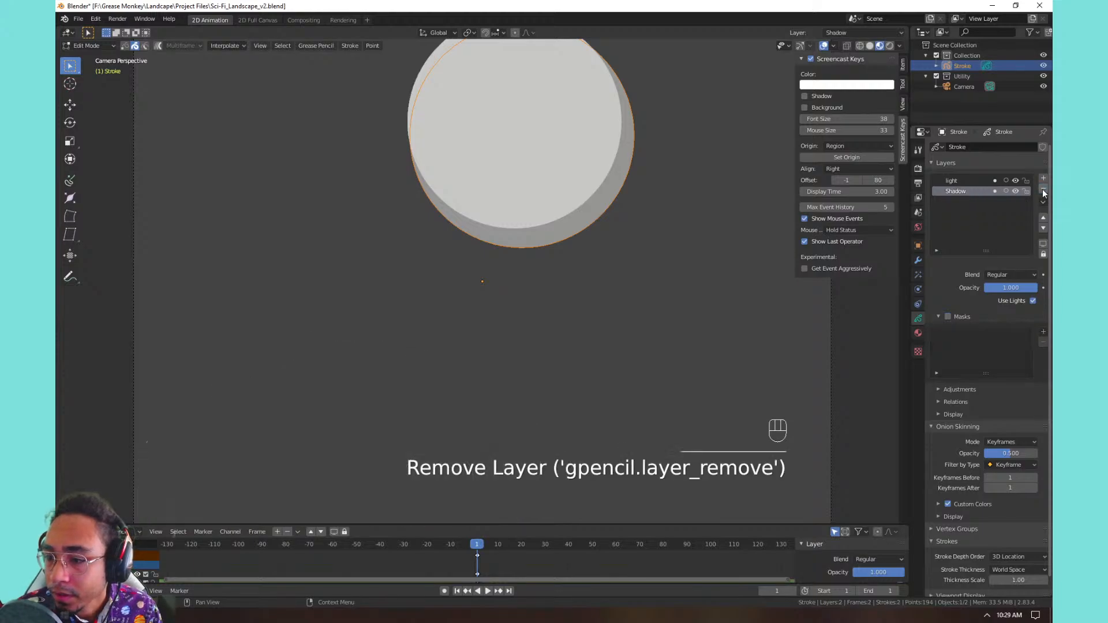
Step: Select both the light and shadow circles and move them by about -0.73 m in X and -1.56 m in Z
click(640, 132)
shift+click(636, 131)
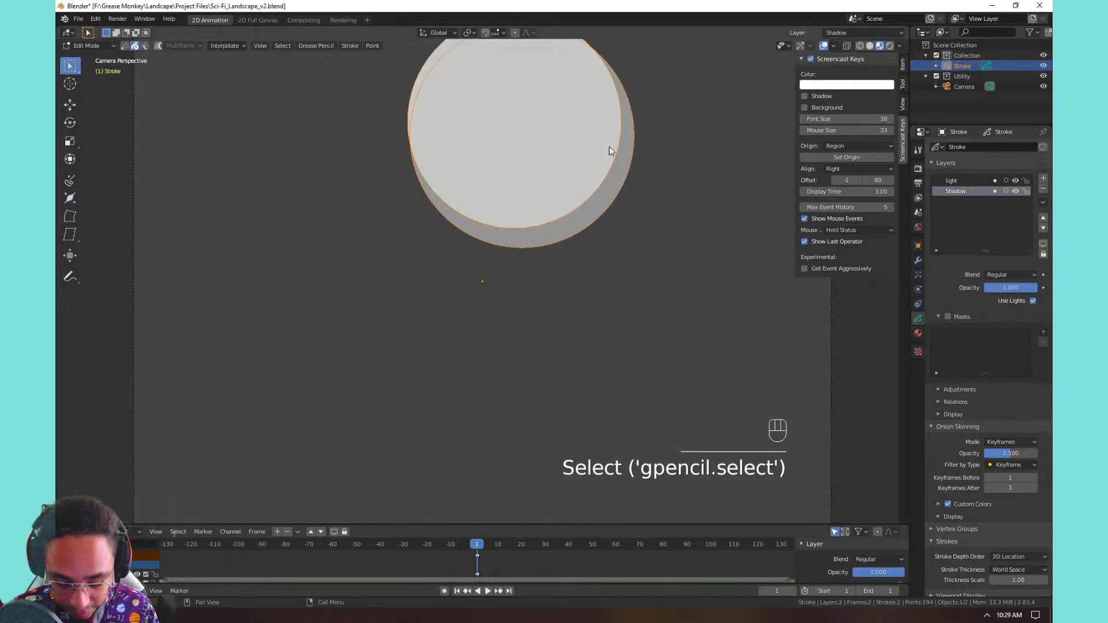
key(g)
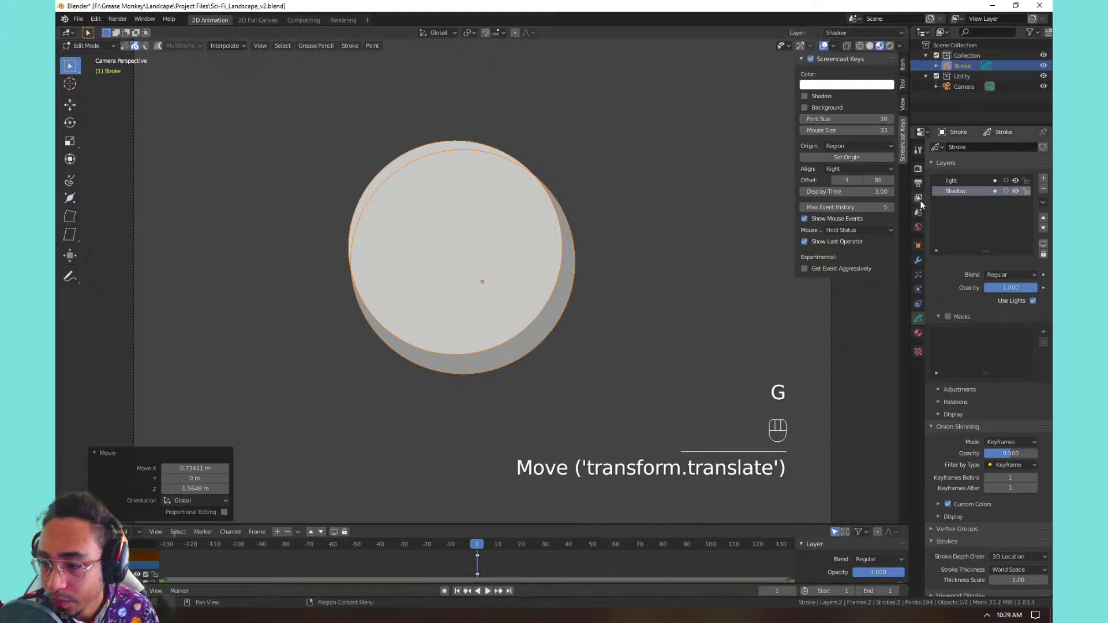
Step: On the light layer, nudge the circle by about 0.03 m in X and -0.04 m in Z overall, leaving a lower-right shadow crescent
click(957, 180)
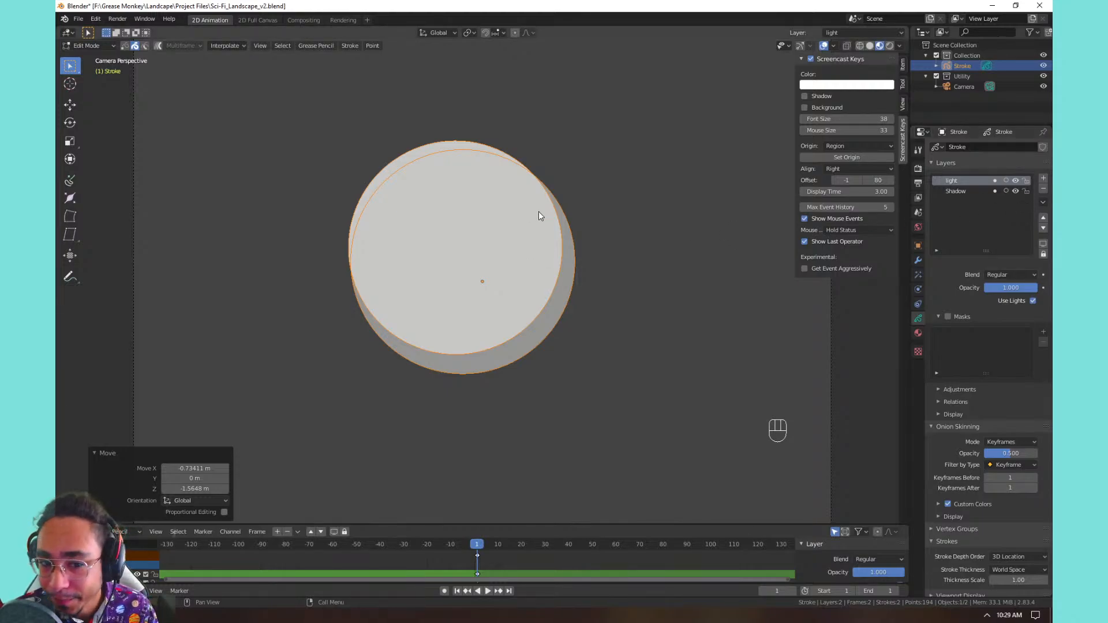
click(520, 150)
key(g)
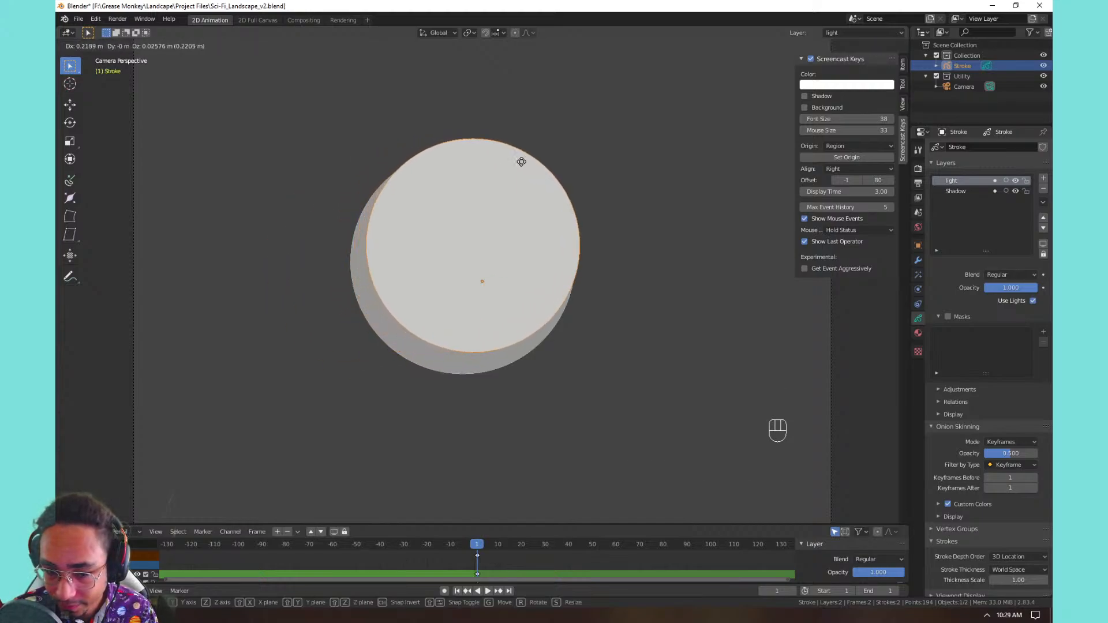
click(508, 171)
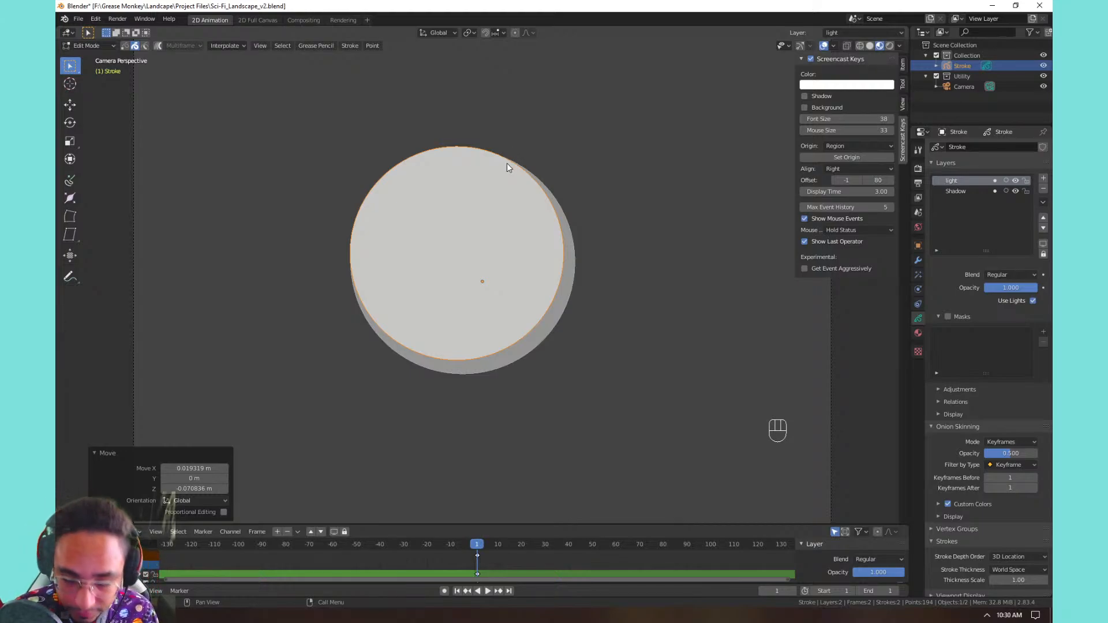
key(g)
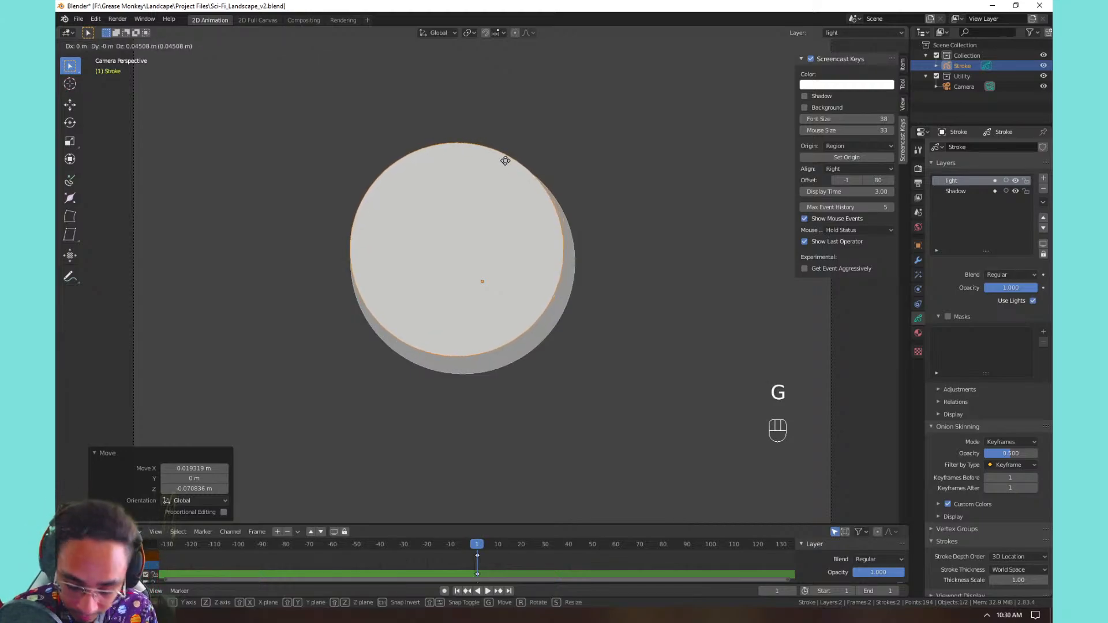
click(505, 160)
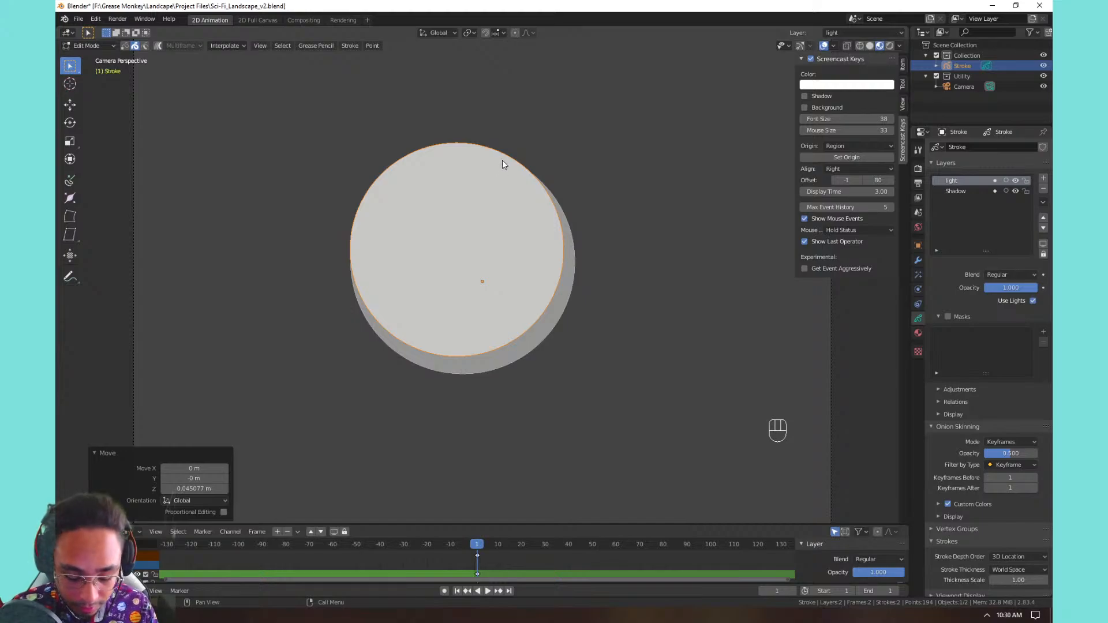
key(g)
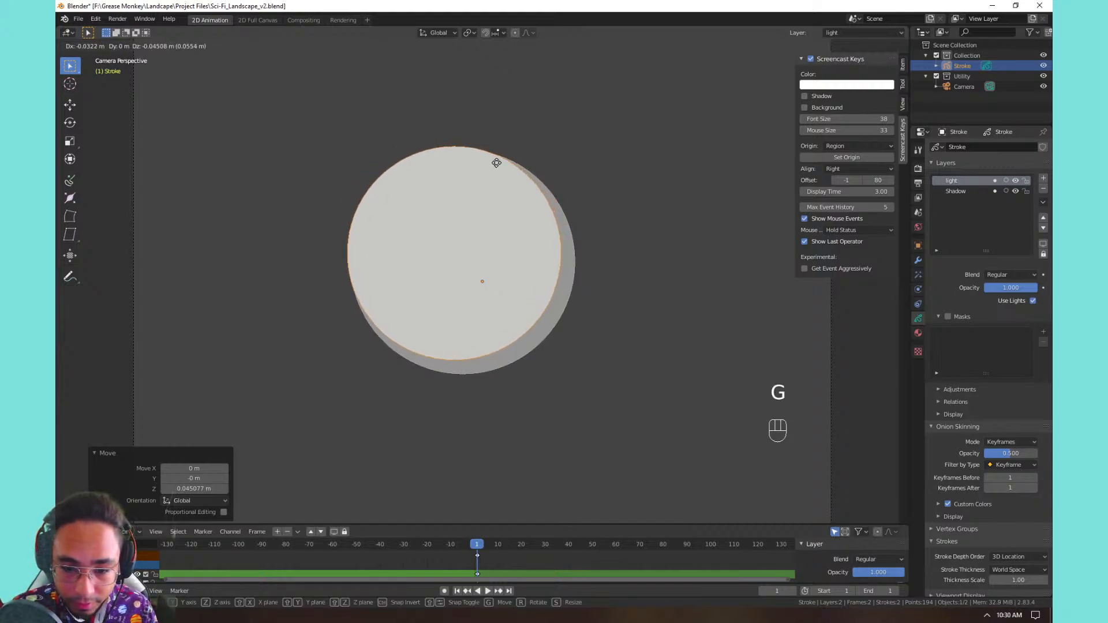
click(499, 161)
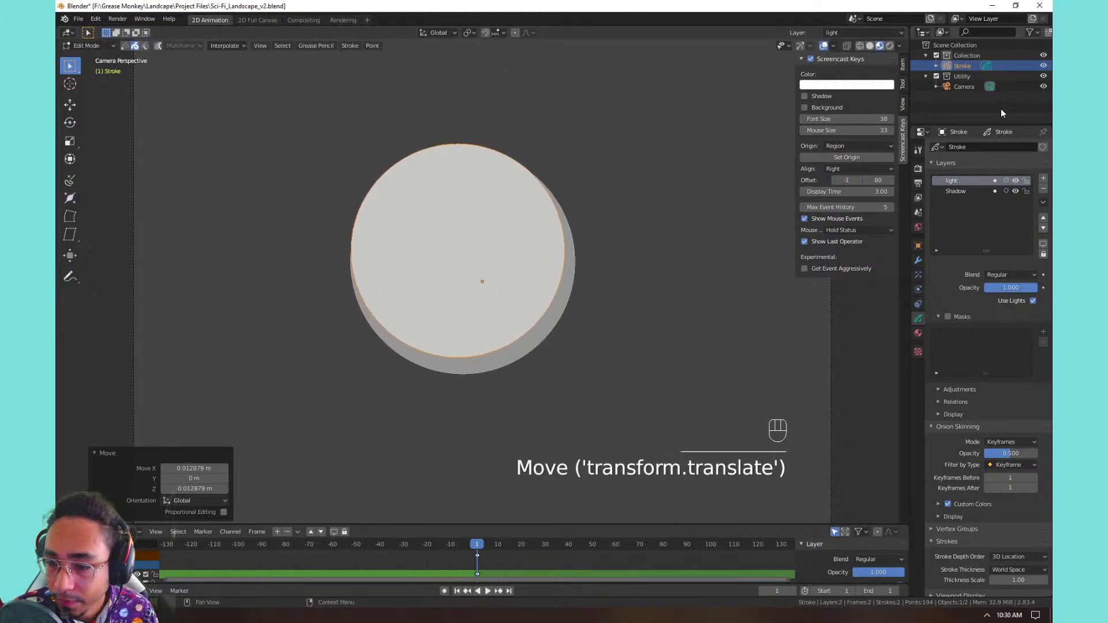
click(1043, 202)
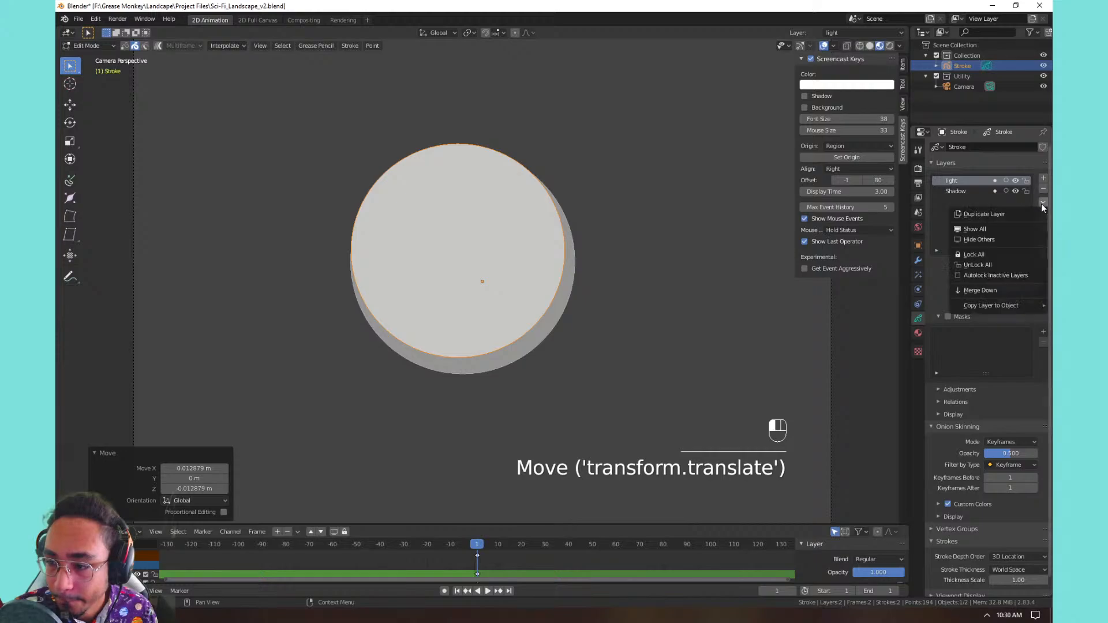
click(999, 289)
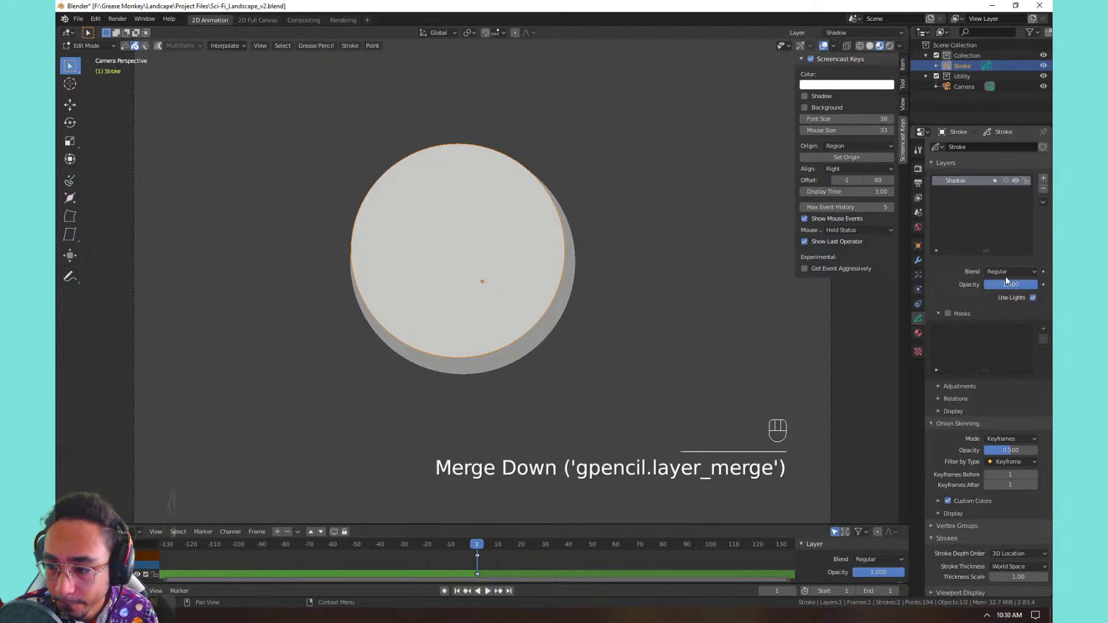
key(ctrl+z)
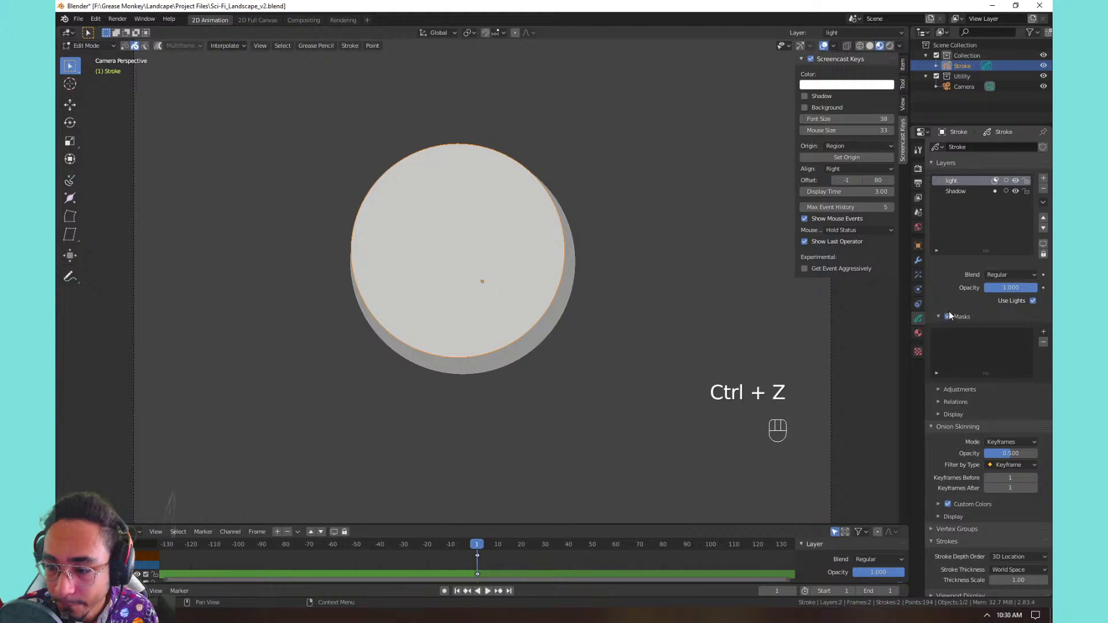
Step: Add the Shadow layer as a mask on the light layer and merge the light layer down into Shadow
click(1044, 332)
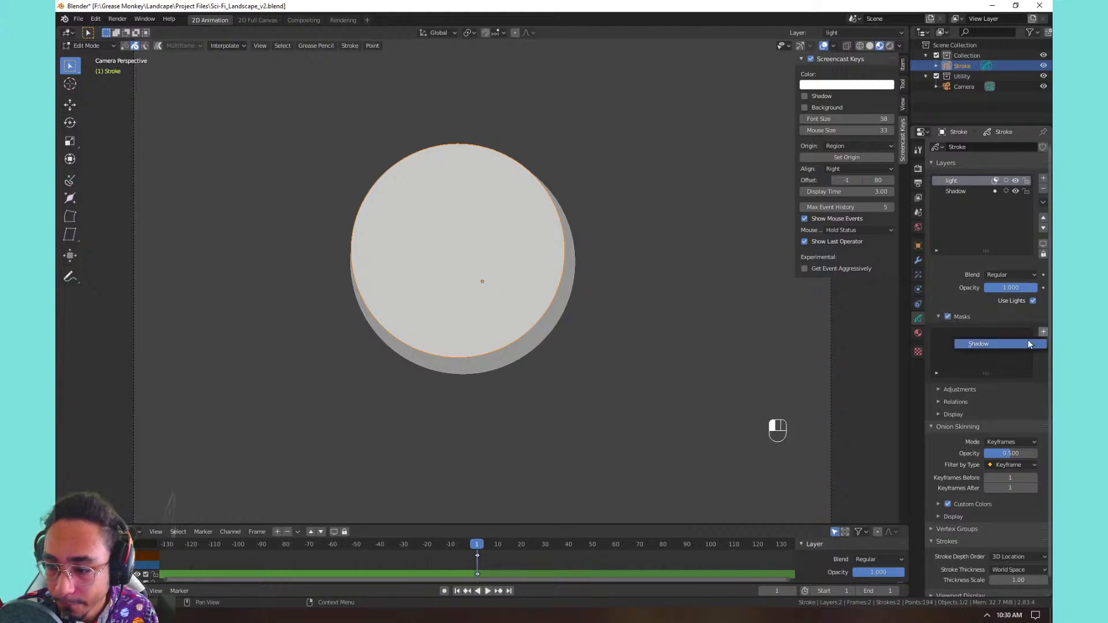
click(1025, 343)
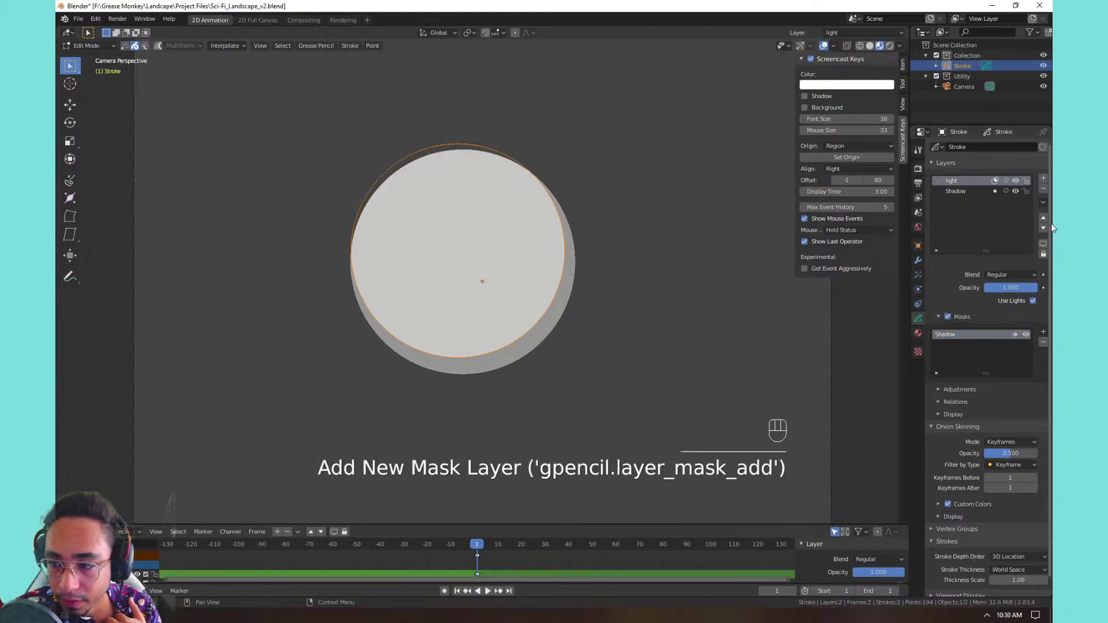
click(1043, 202)
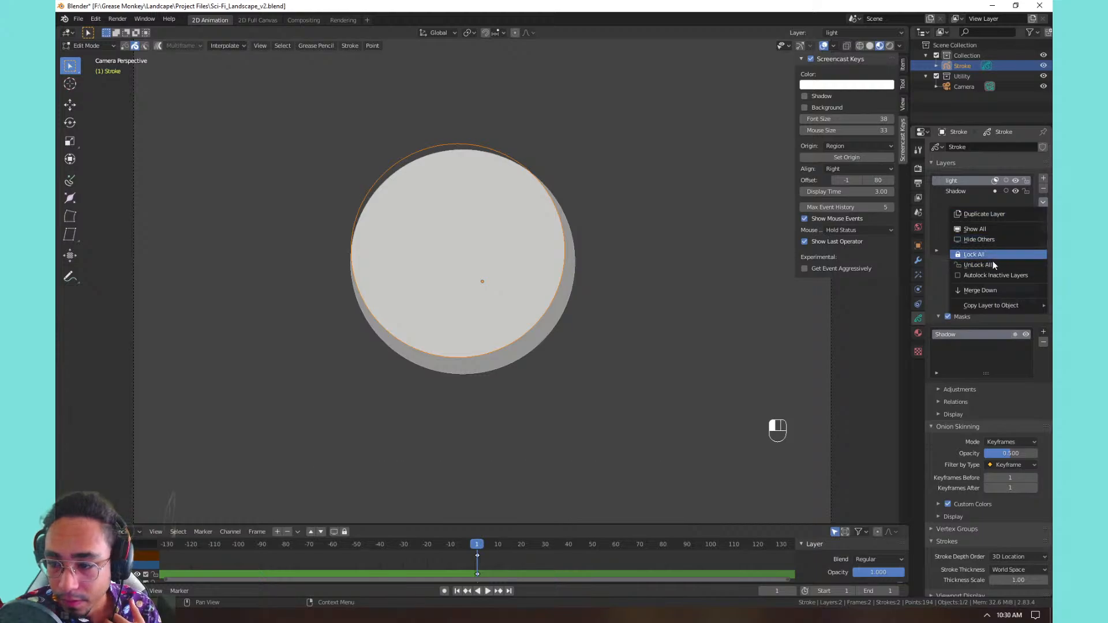
click(986, 290)
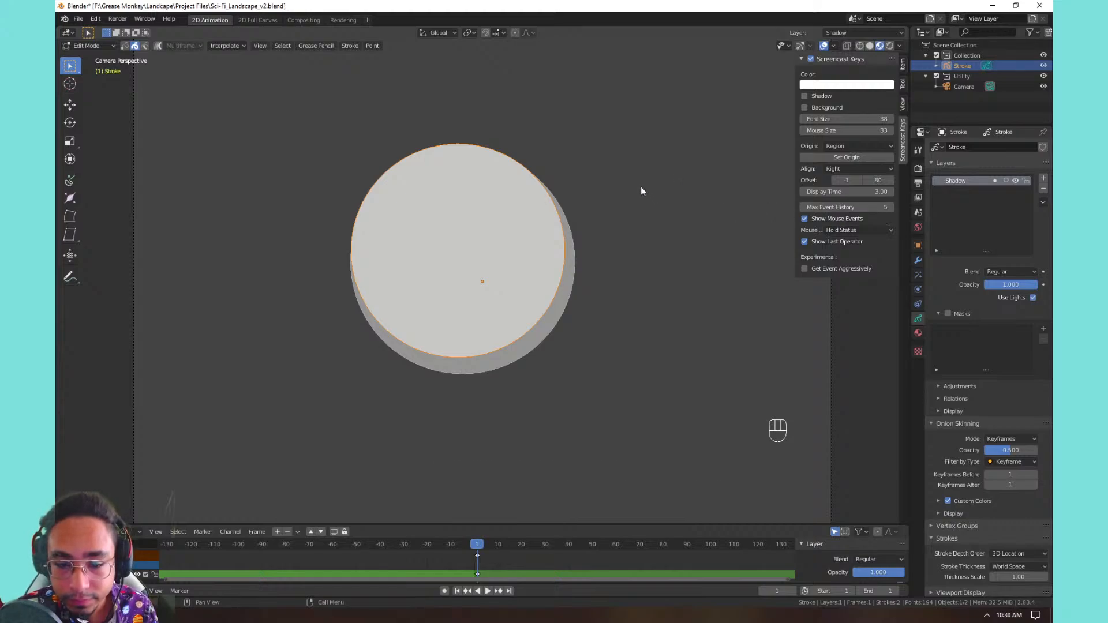
key(Tab)
key(Tab)
key(Tab)
click(522, 171)
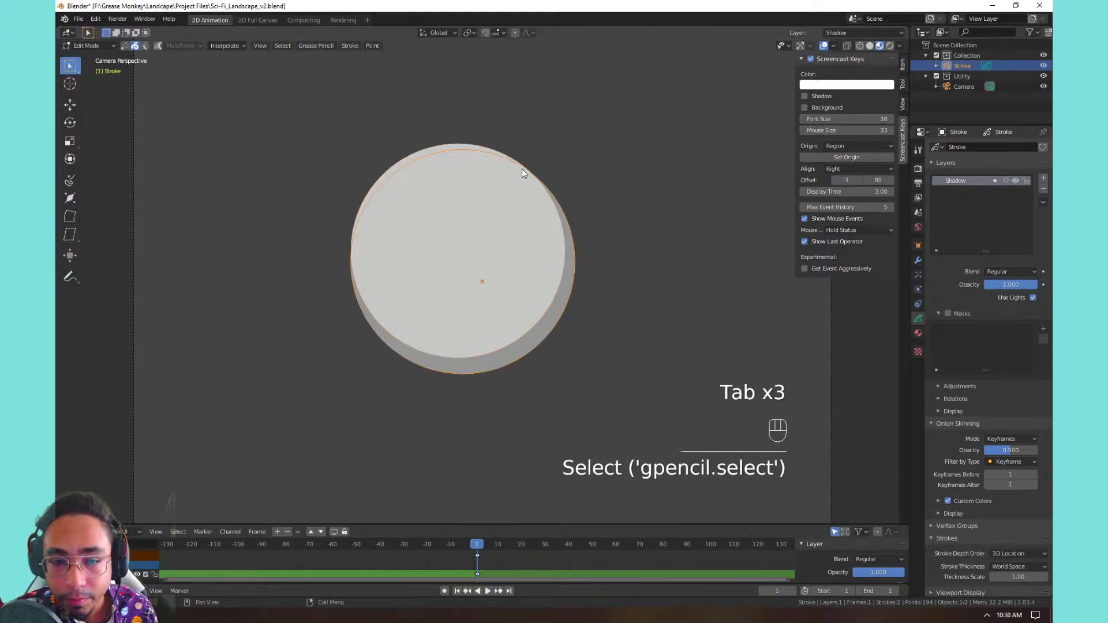
click(480, 156)
click(477, 144)
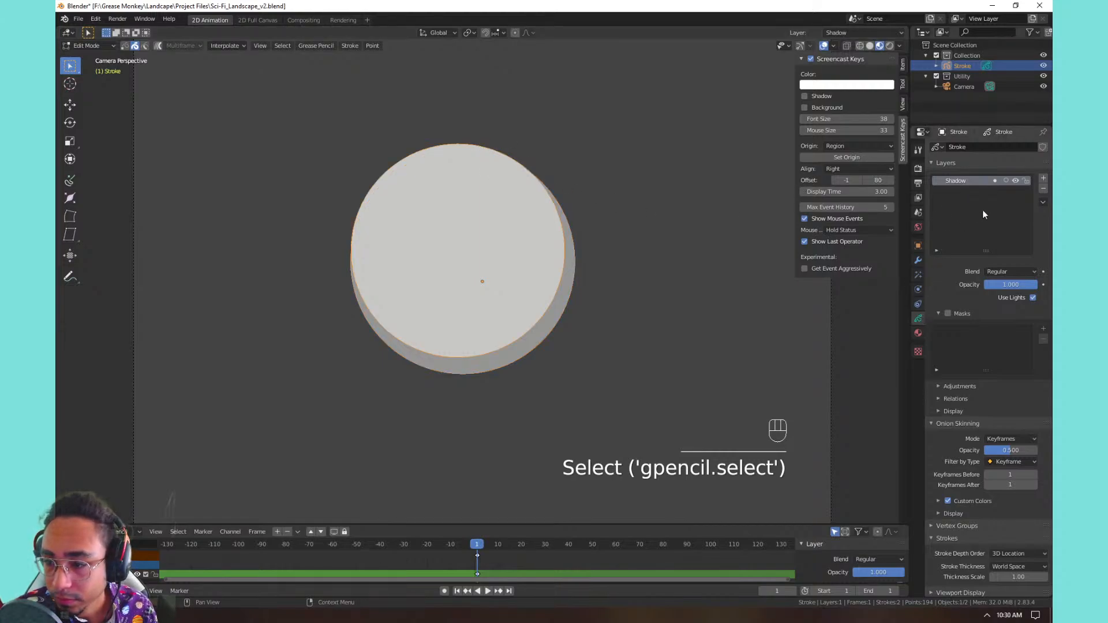
Step: Rename the merged Shadow layer to "cloud"
click(947, 179)
double_click(947, 180)
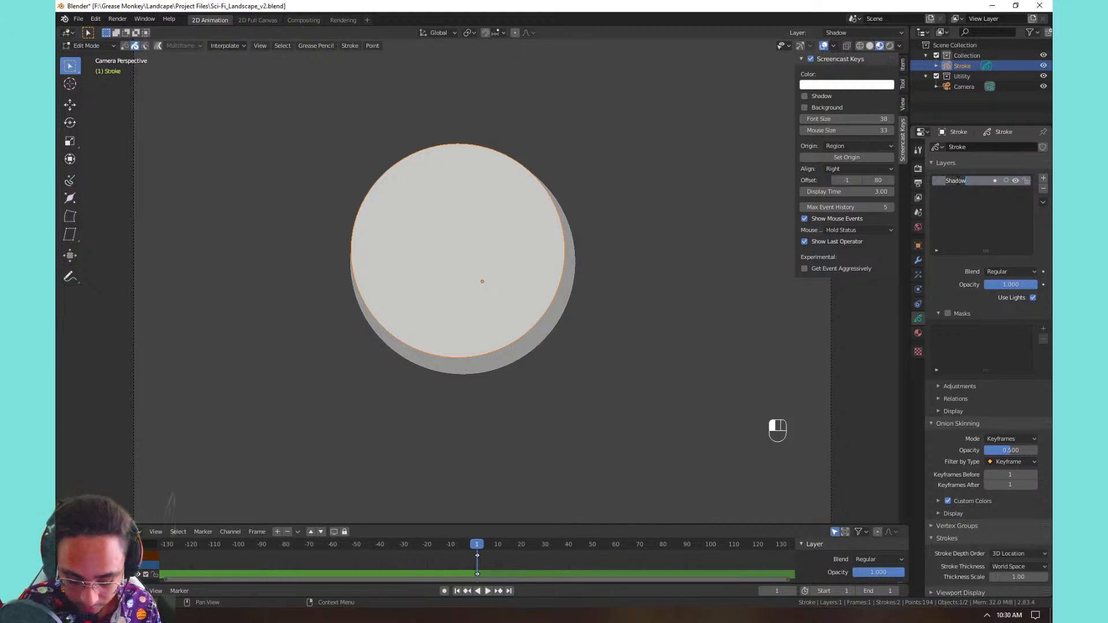
text(cloud)
key(Return)
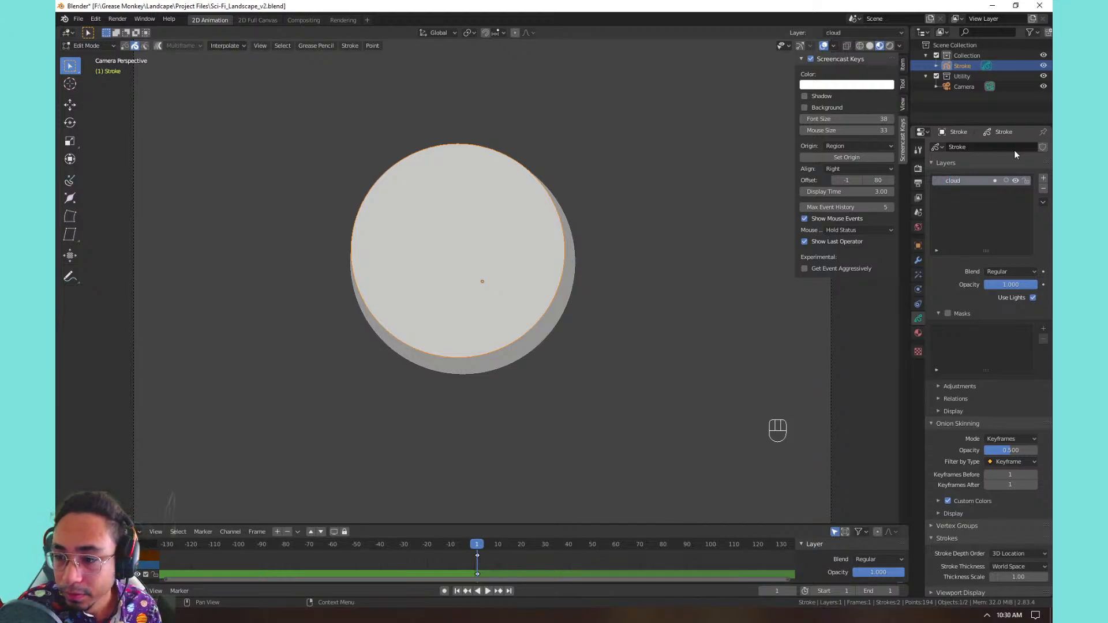
Step: Move the light circle by about 0.05 m in X and -0.05 m in Z, and scale it to about 0.84
key(Tab)
key(Tab)
click(493, 150)
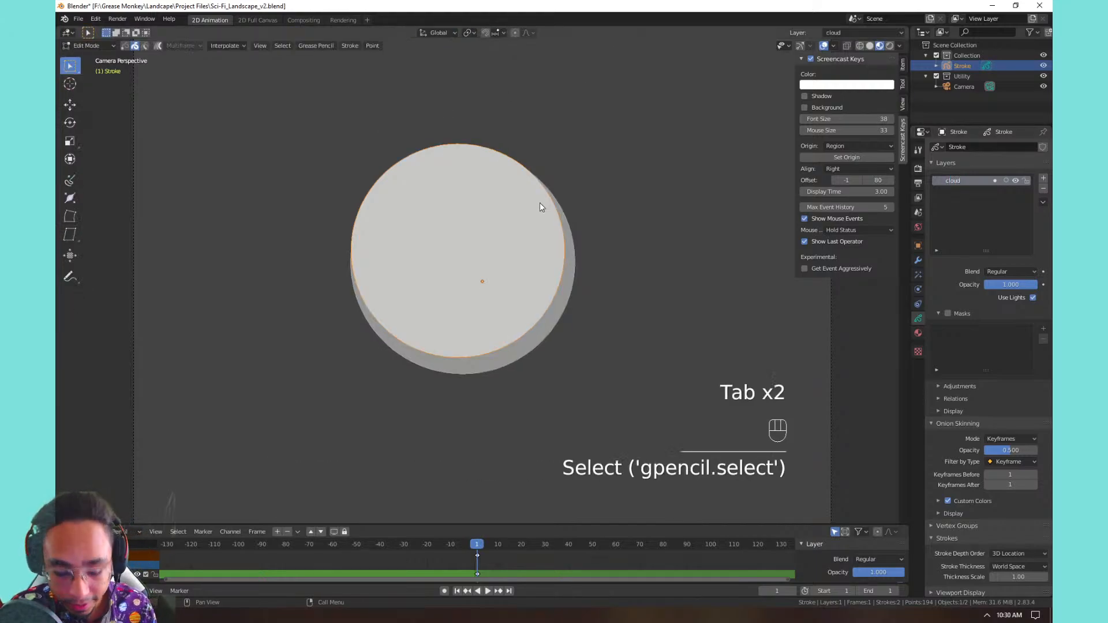
key(g)
click(527, 203)
key(s)
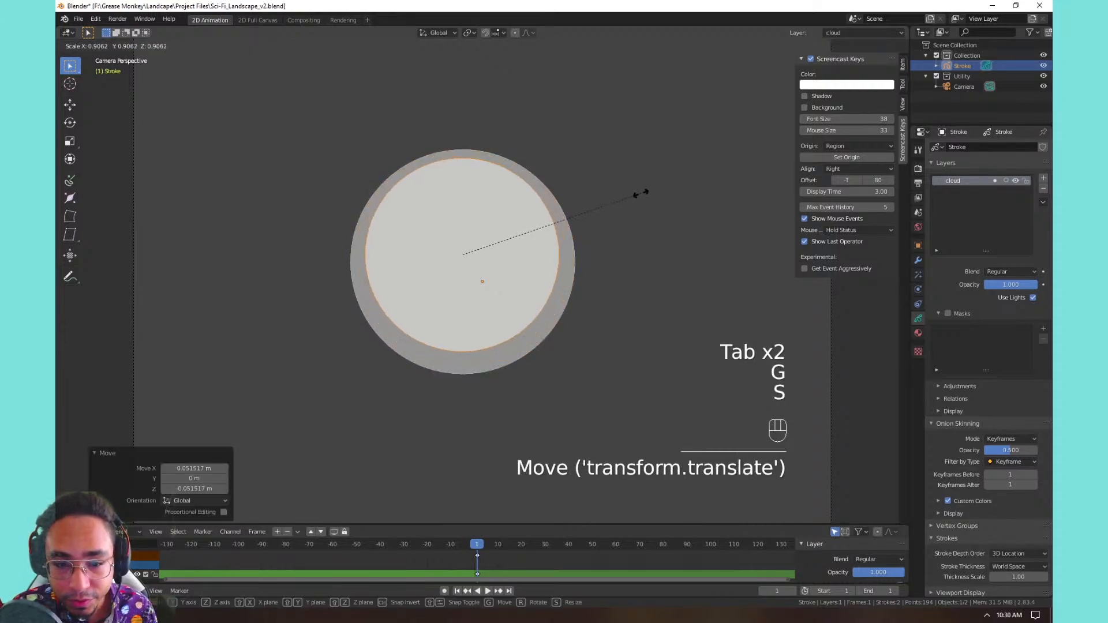
click(639, 201)
Step: Scale the light circle up by about 1.18 and reposition it near the shadow circle's upper-left edge
key(g)
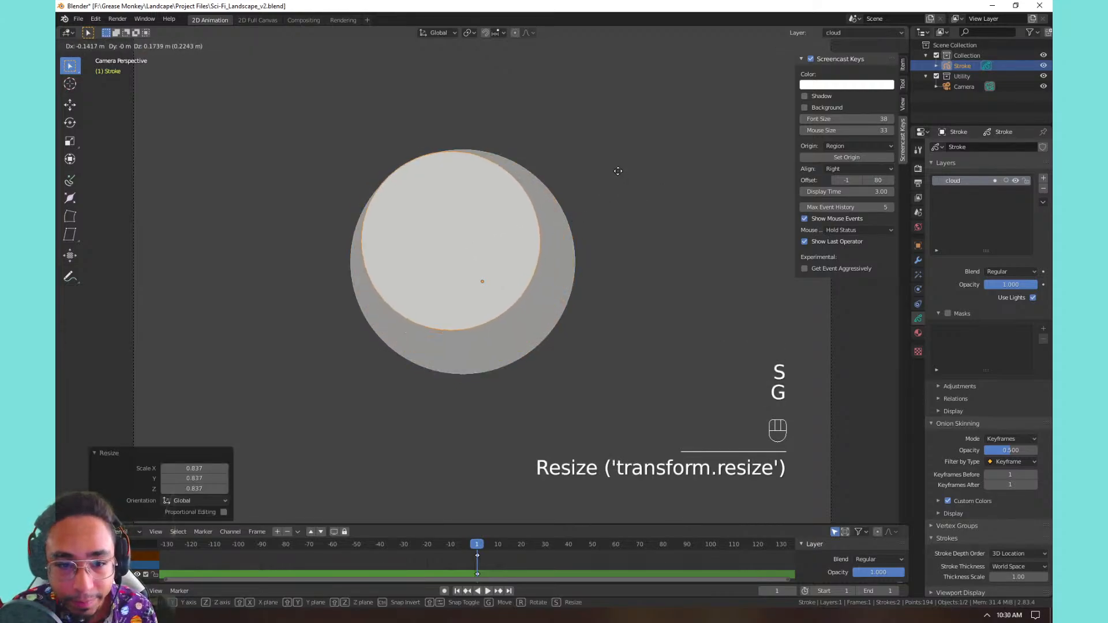
click(620, 174)
key(s)
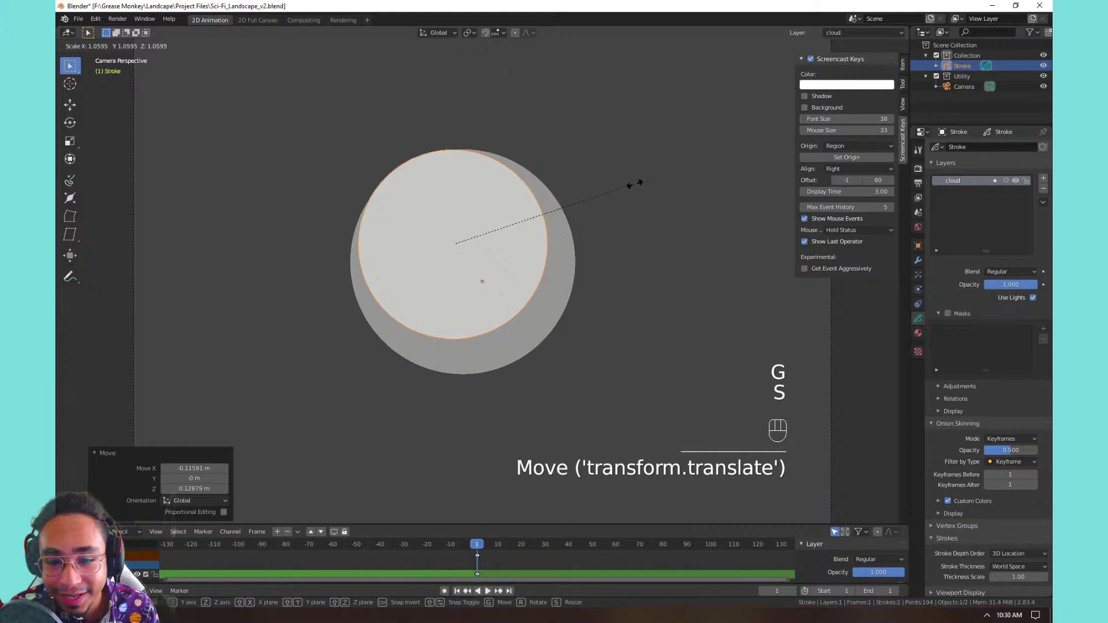
click(657, 185)
key(g)
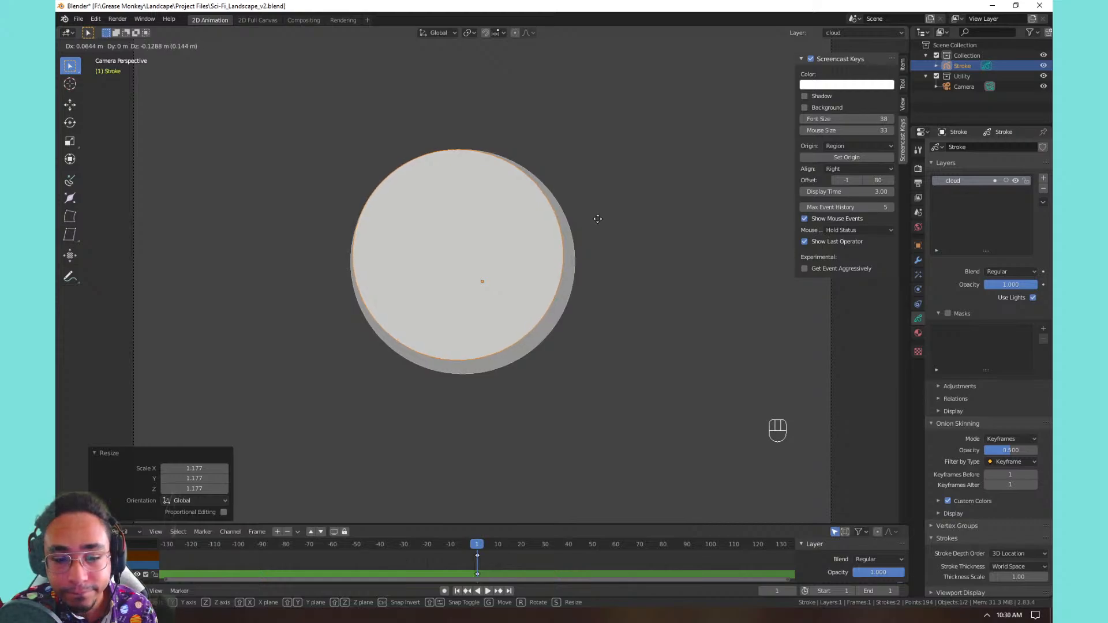
click(599, 216)
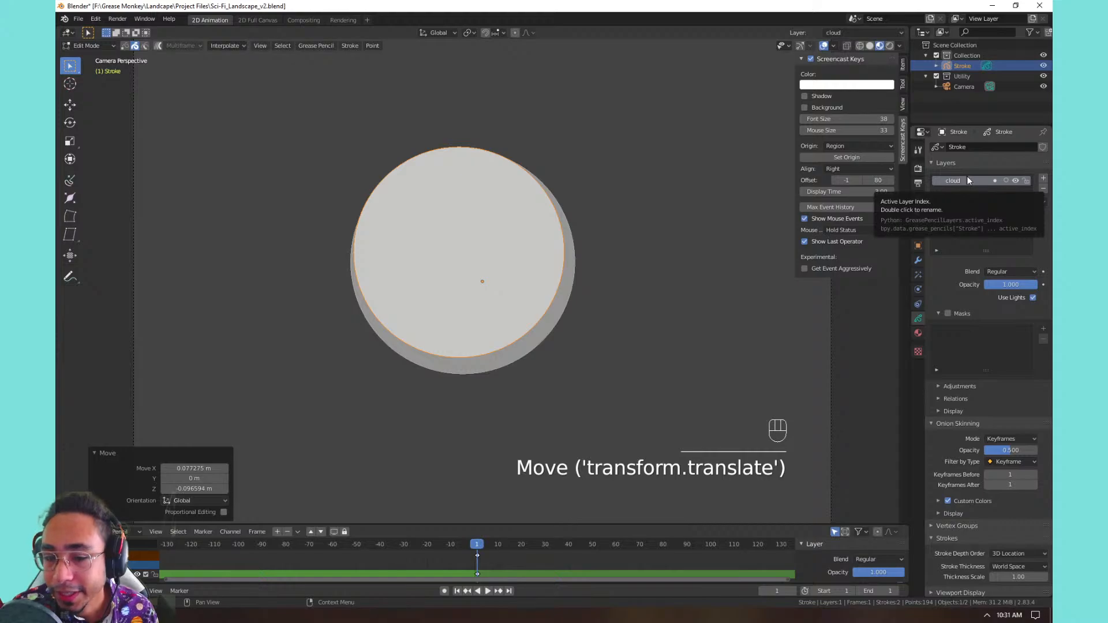
Step: Select only the light circle and move it by about -0.05 m in X and 0.06 m in Z
click(617, 177)
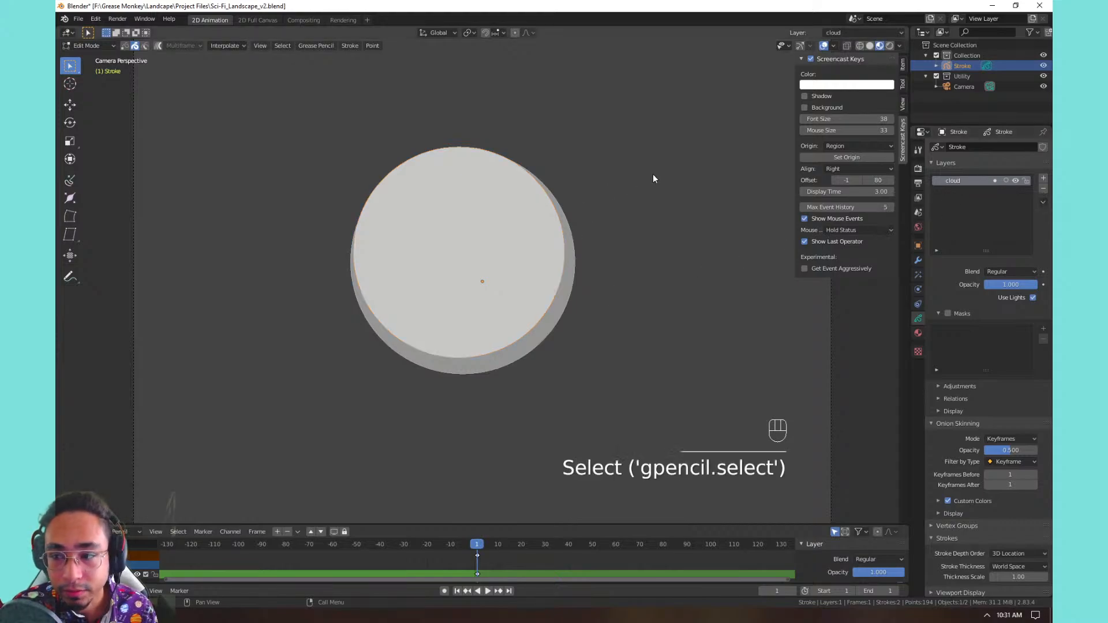
drag(653, 175, 338, 381)
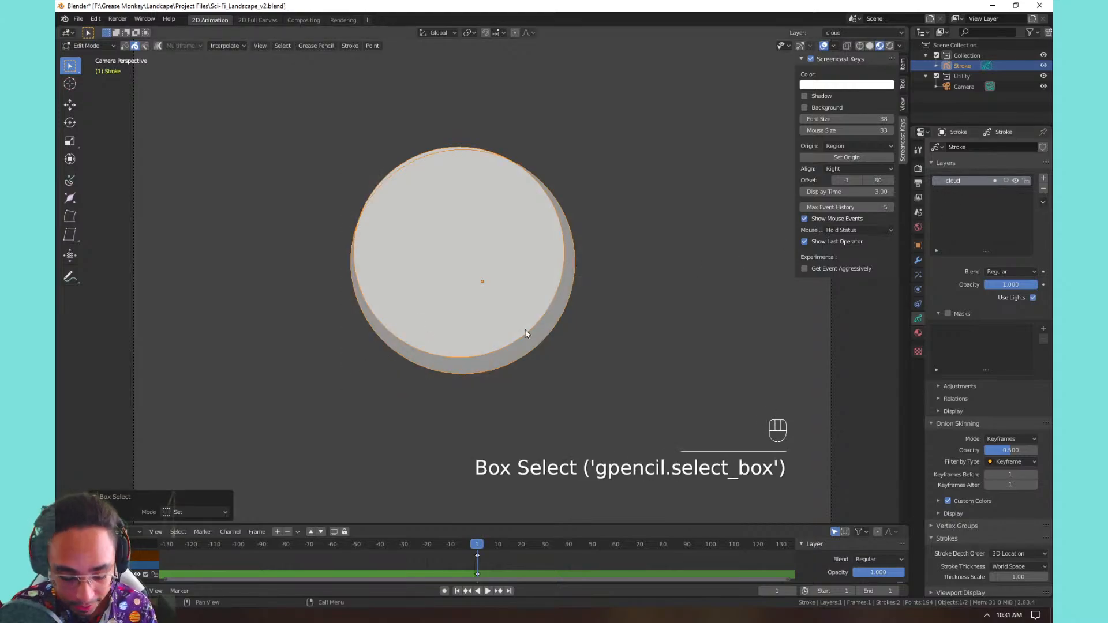
click(462, 147)
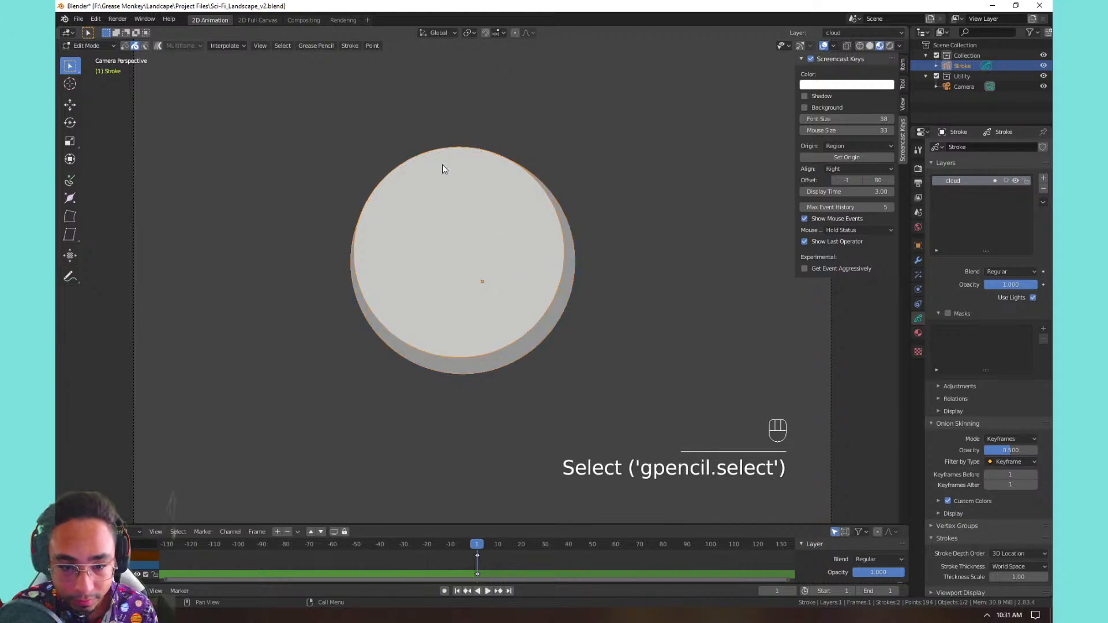
key(g)
click(448, 167)
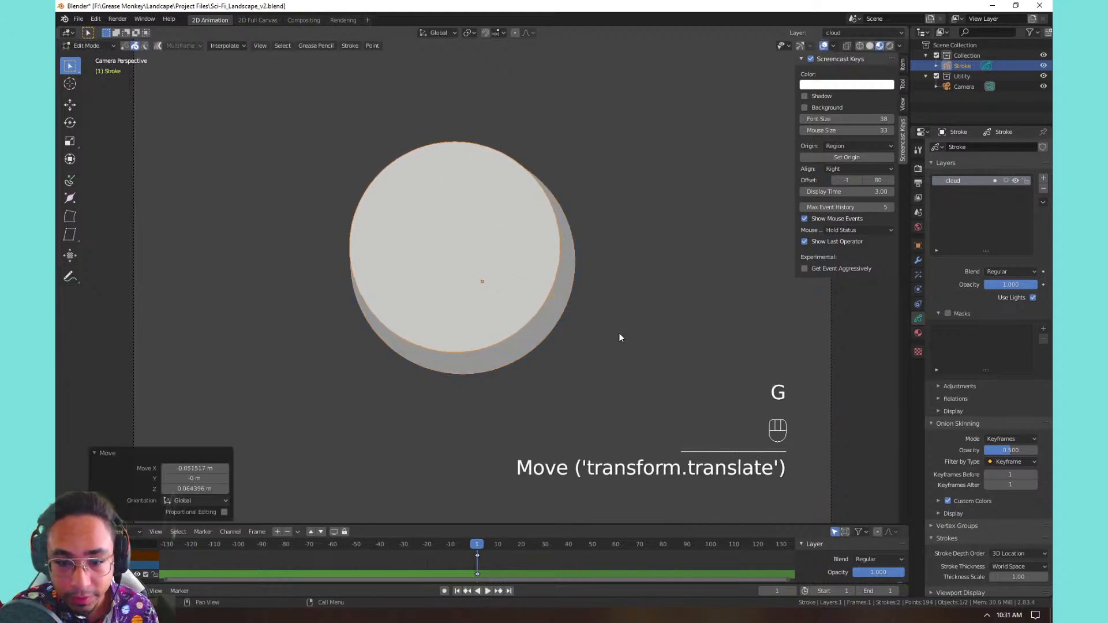
Step: Duplicate the light and shadow circle pair about 2.13 m in X and 0.30 m in Z, and send the copy to the back
drag(619, 332, 381, 139)
key(shift+d)
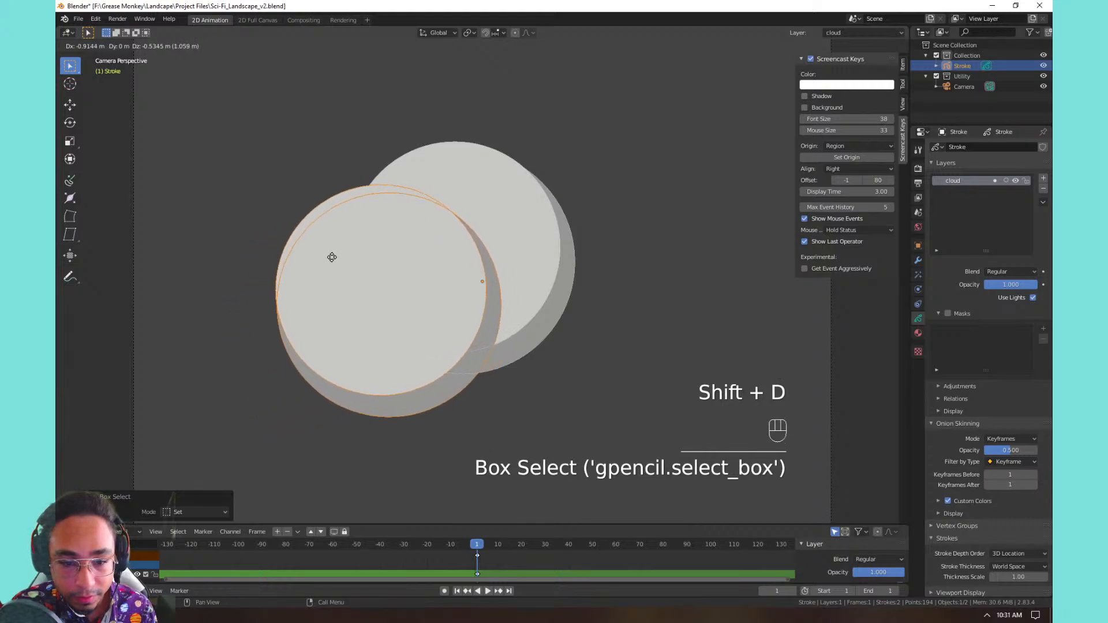
click(595, 189)
right_click(594, 189)
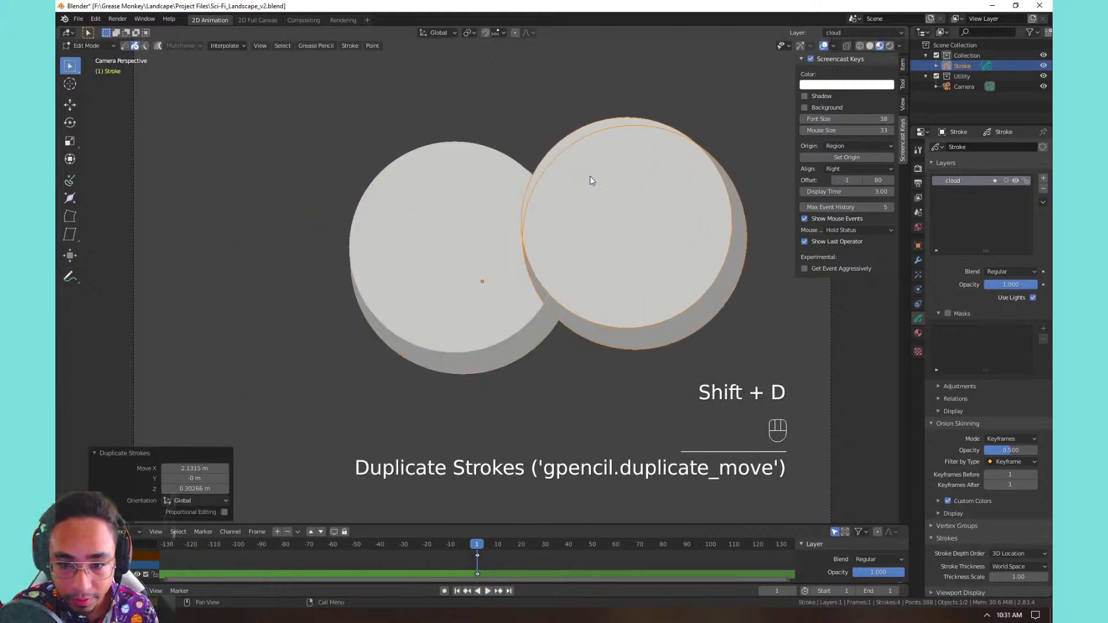
key(q)
click(563, 197)
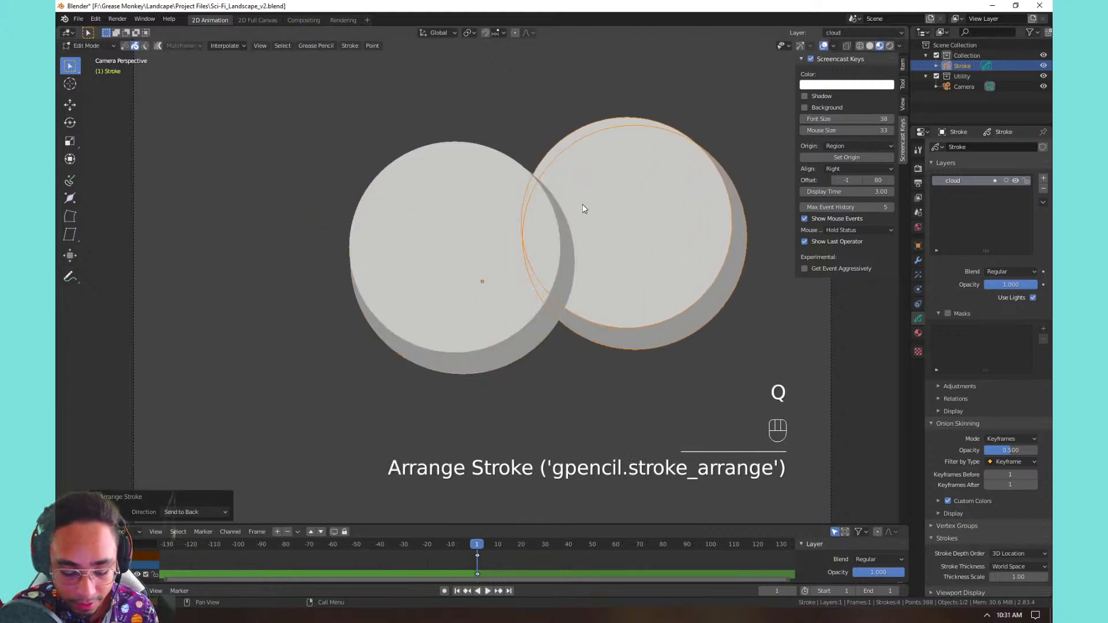
Step: Move the copied pair so it overlaps the original's right side, and scale it up by about 1.27
key(g)
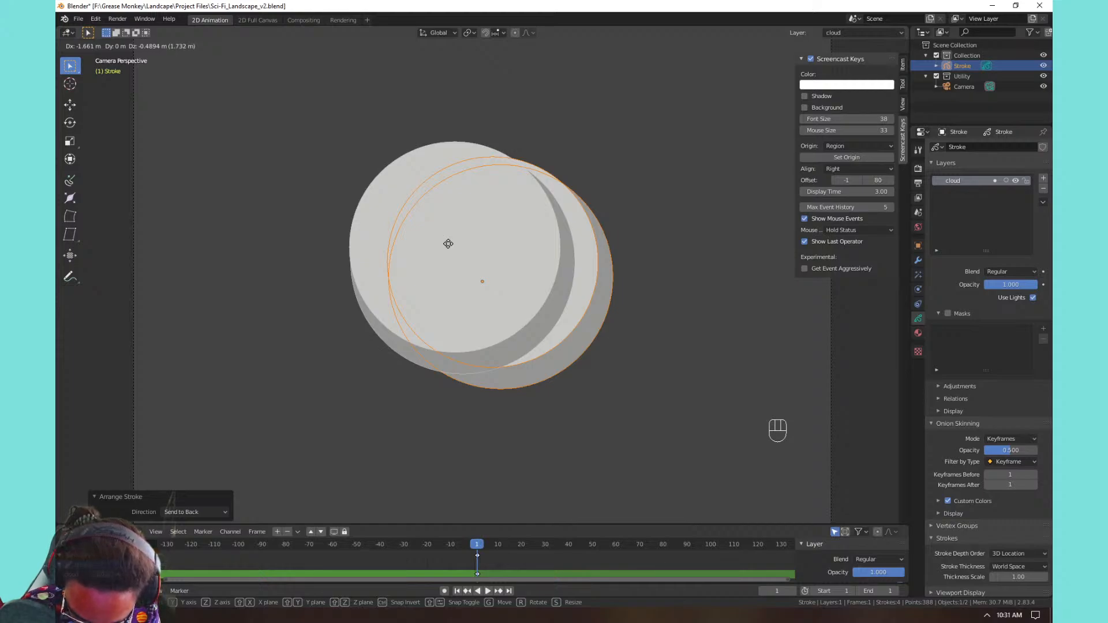
click(527, 218)
key(s)
click(669, 214)
scroll(651, 229, down, 3)
scroll(623, 239, up, 1)
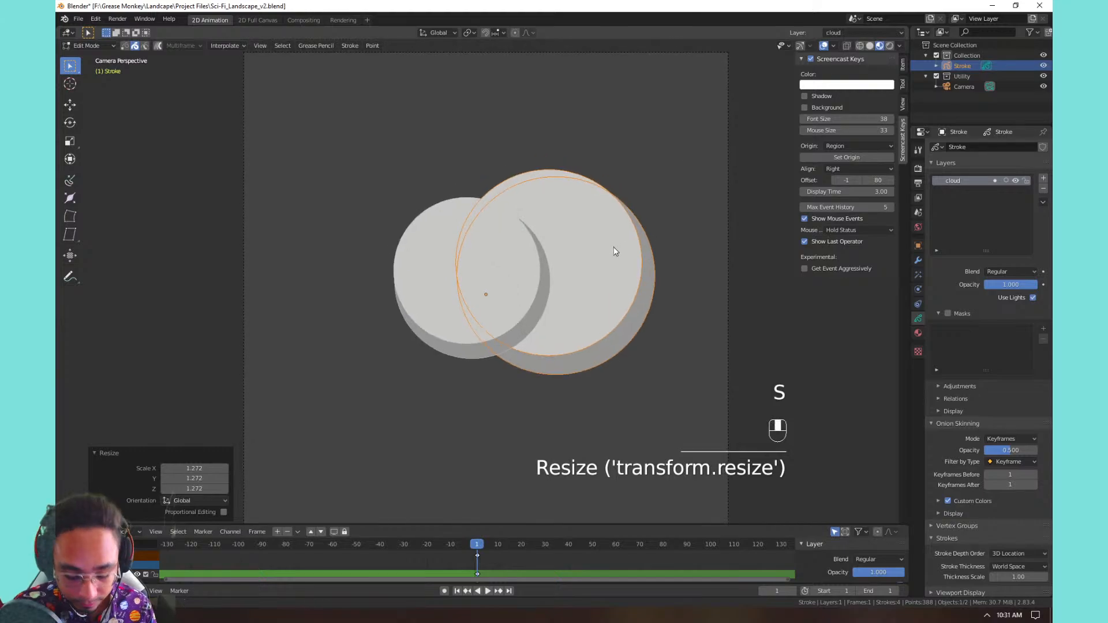
Step: Raise the enlarged pair by about 0.45 m in Z and scale it by about 1.02
key(g)
click(635, 228)
key(s)
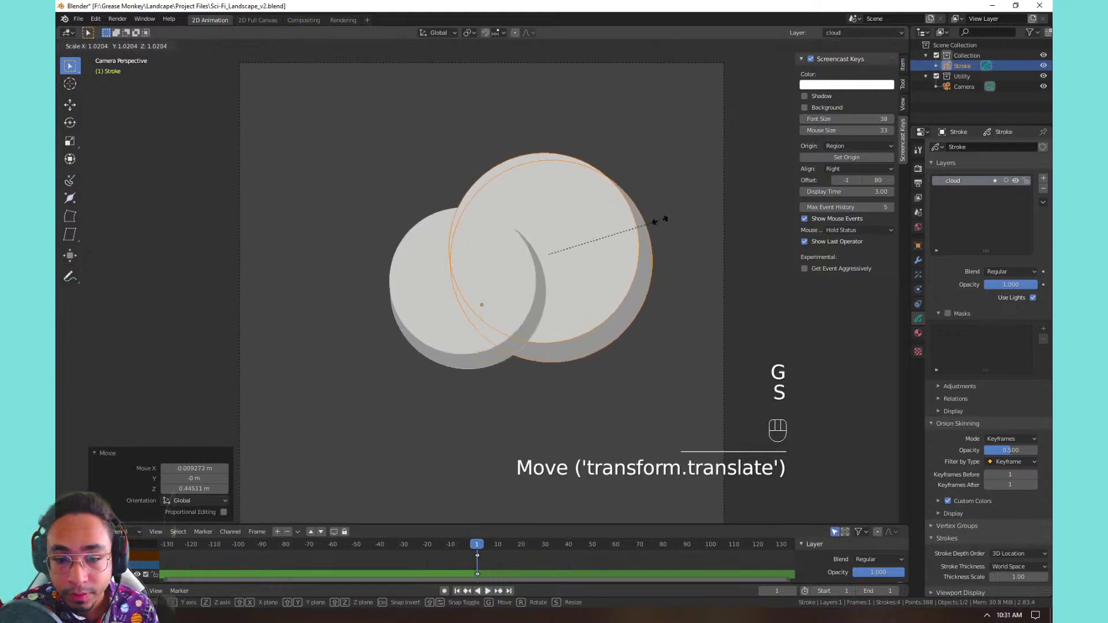
click(664, 232)
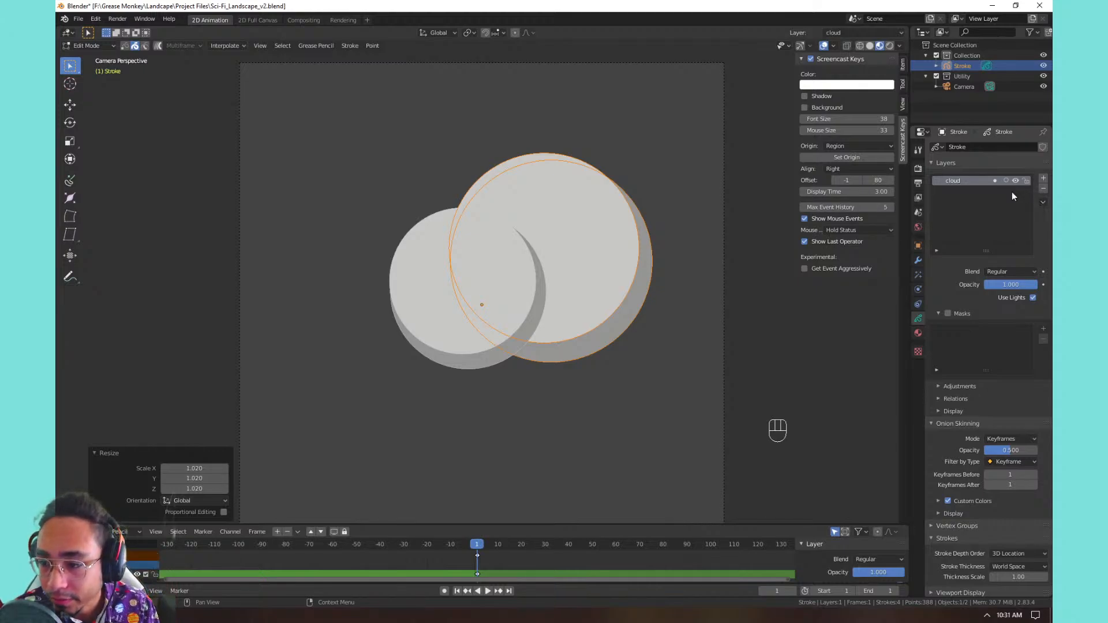
Step: Duplicate the large circle pair about -3.47 m in X and -0.22 m in Z, and send the copy to the back
key(shift+d)
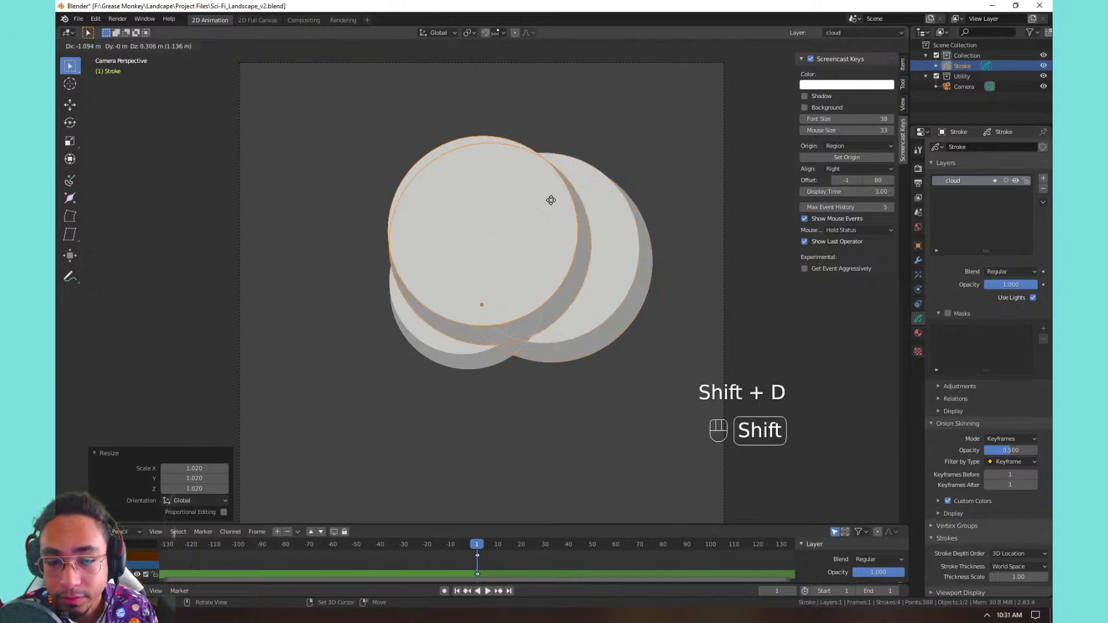
click(475, 262)
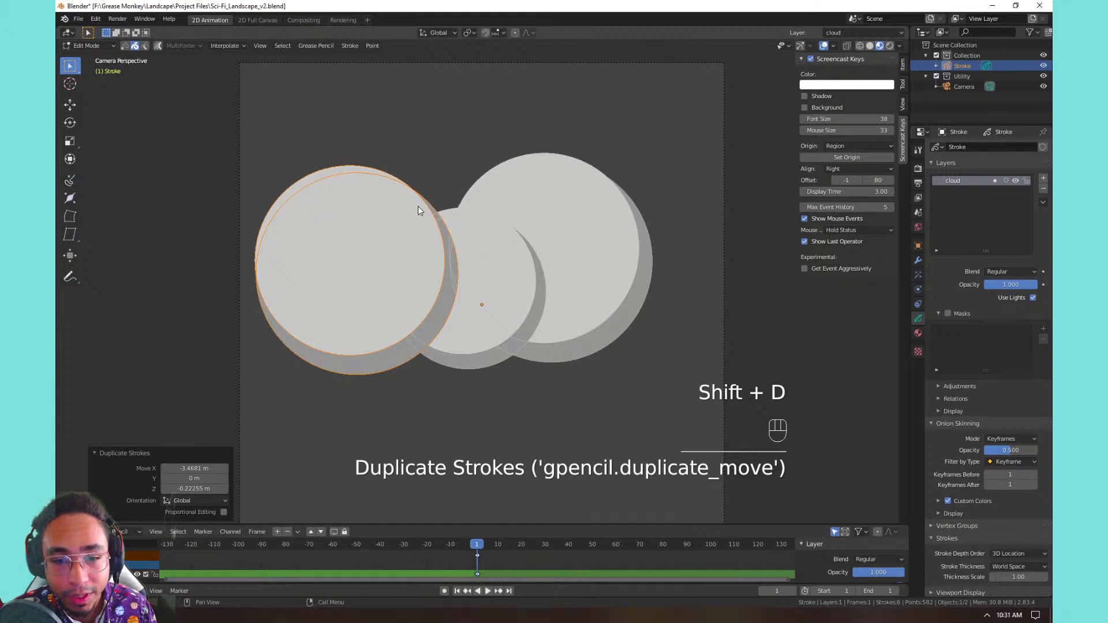
right_click(413, 192)
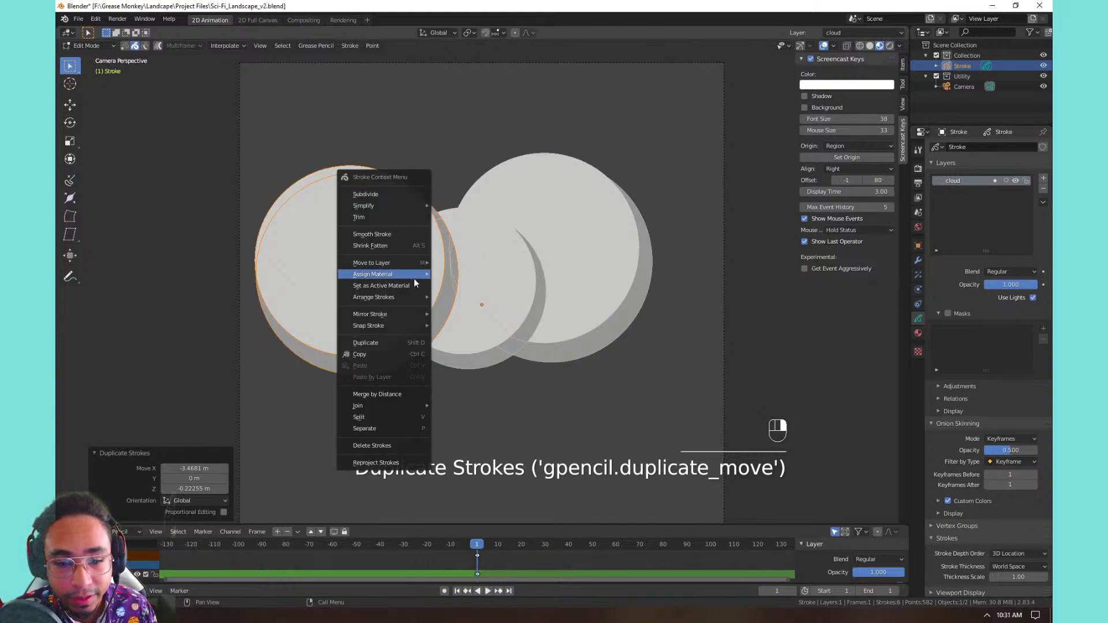
mouse_move(412, 301)
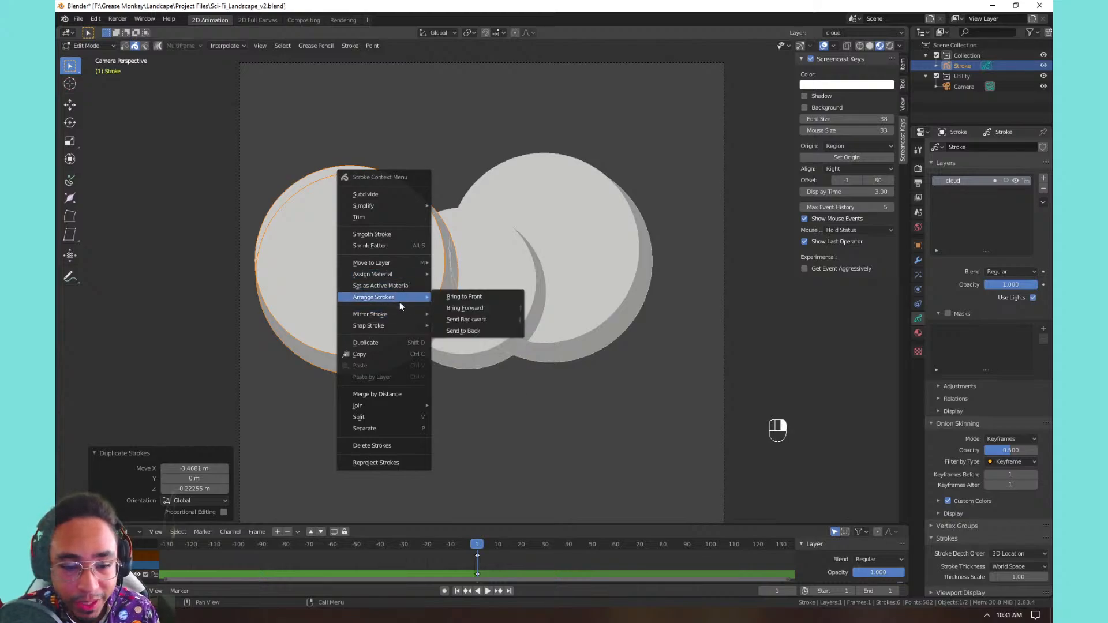
click(464, 337)
key(q)
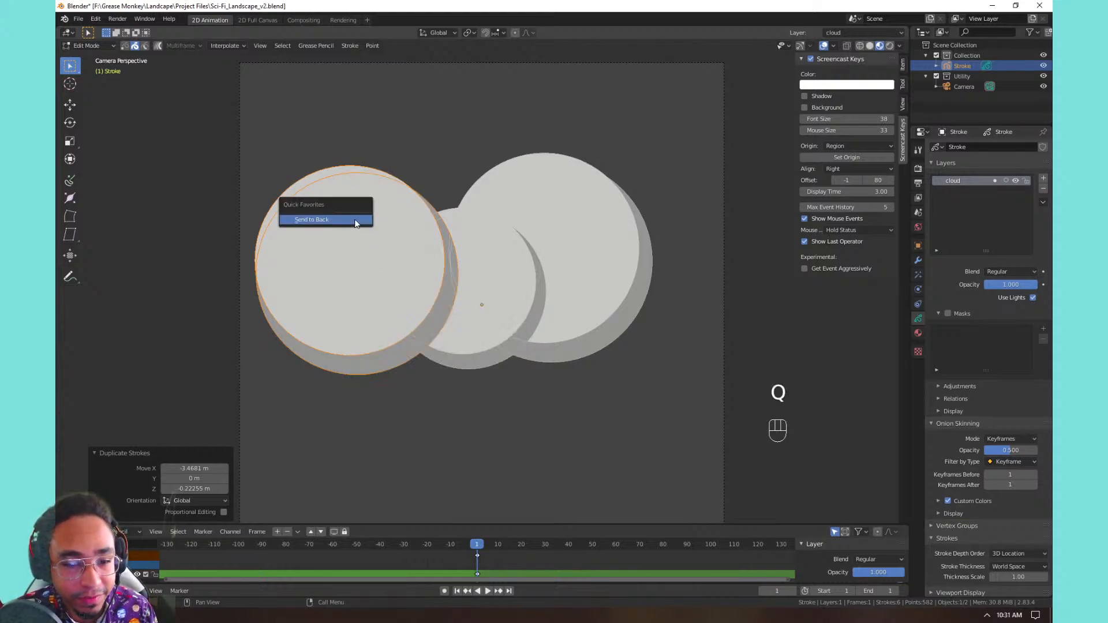
click(356, 224)
Step: Scale the new pair to about 0.62 and position it low behind the left side of the original pair
key(g)
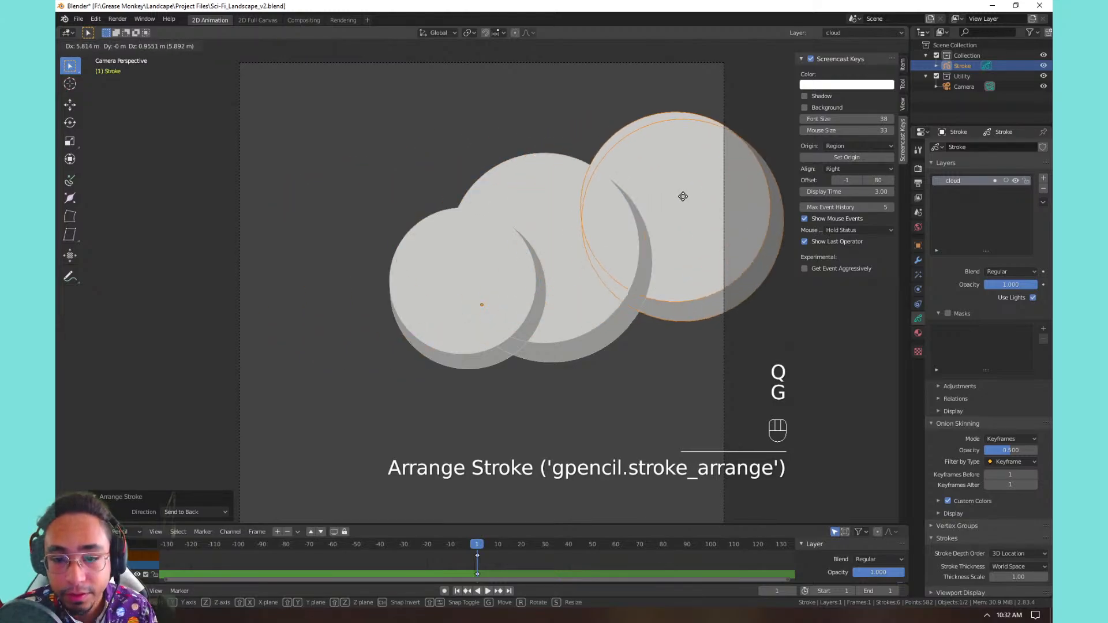
click(373, 243)
key(s)
click(515, 195)
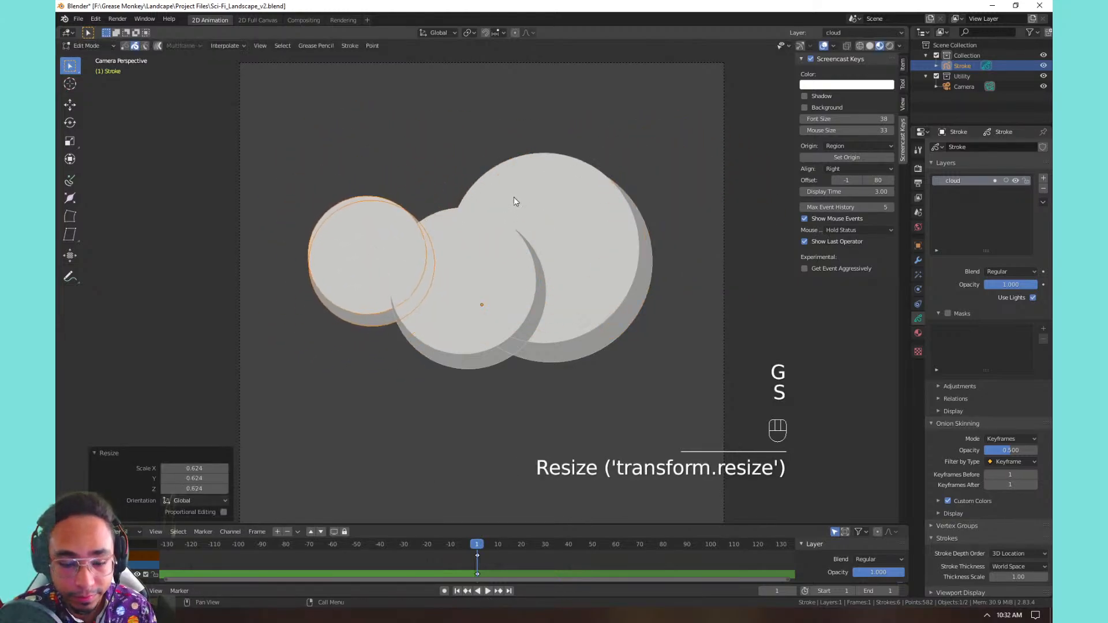
key(g)
click(420, 287)
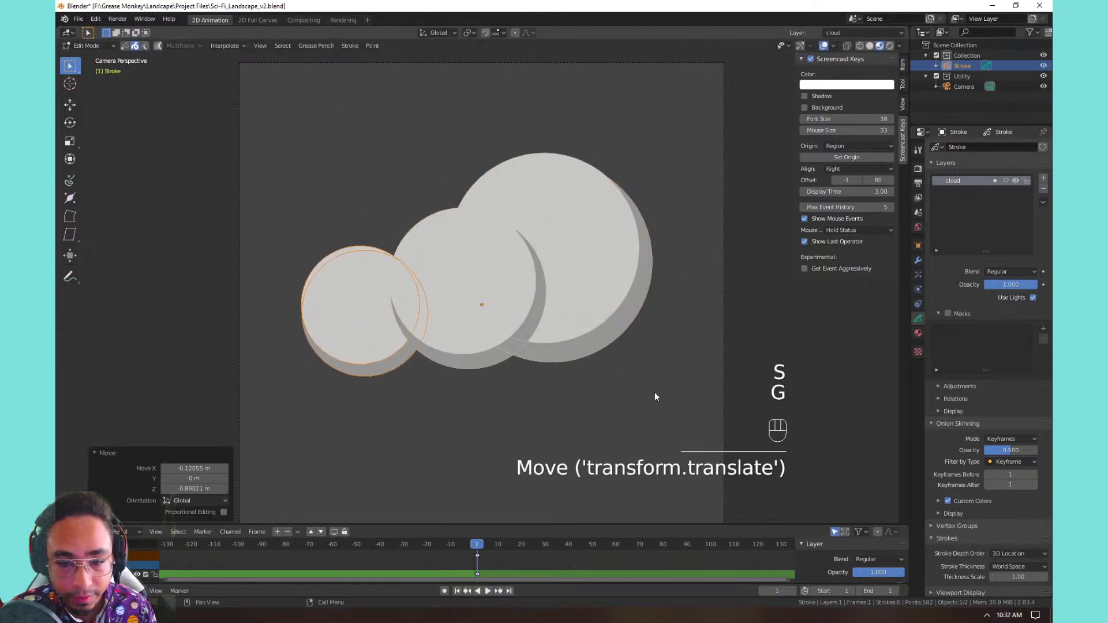
Step: Duplicate all three circle pairs behind the originals and shift the copies by about 2.71 m in X and -1.15 m in Z
drag(655, 395, 245, 240)
key(shift+d)
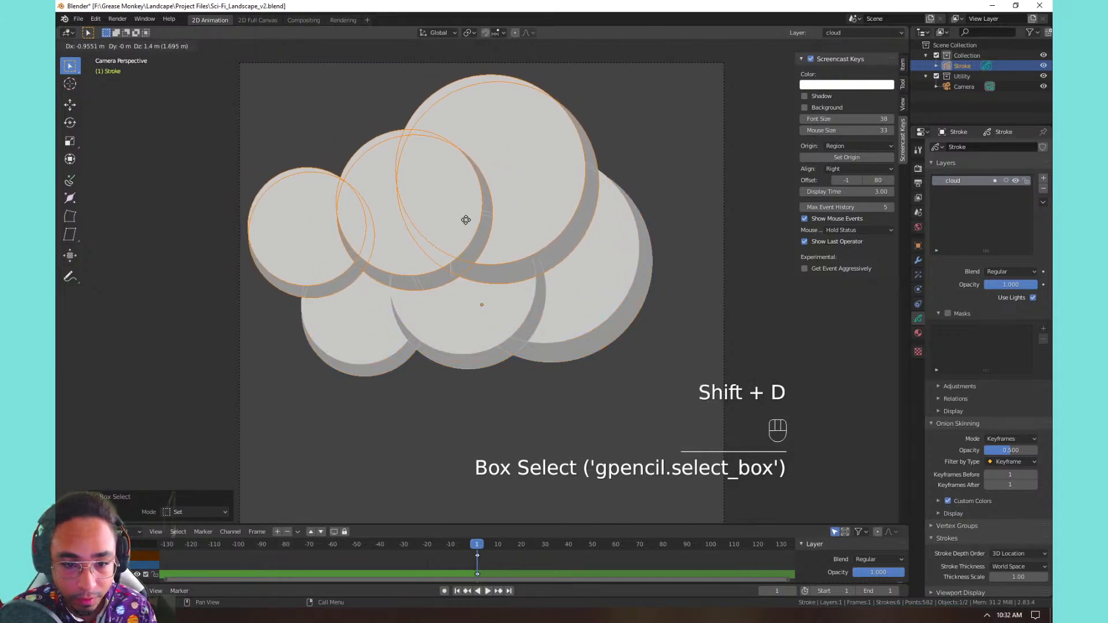
click(466, 221)
key(q)
click(465, 220)
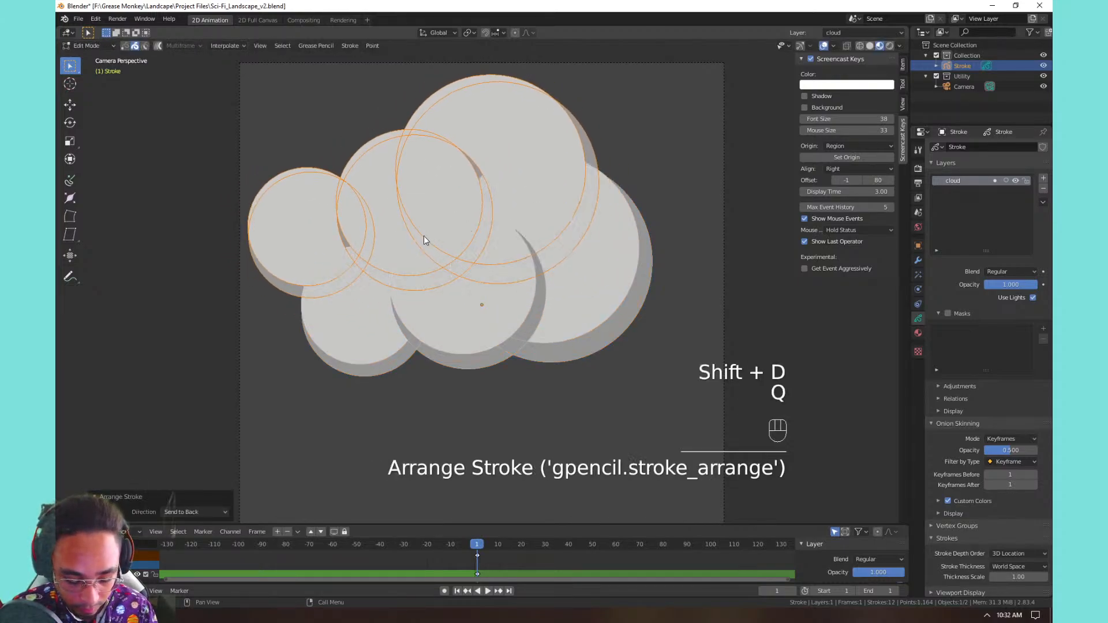
key(g)
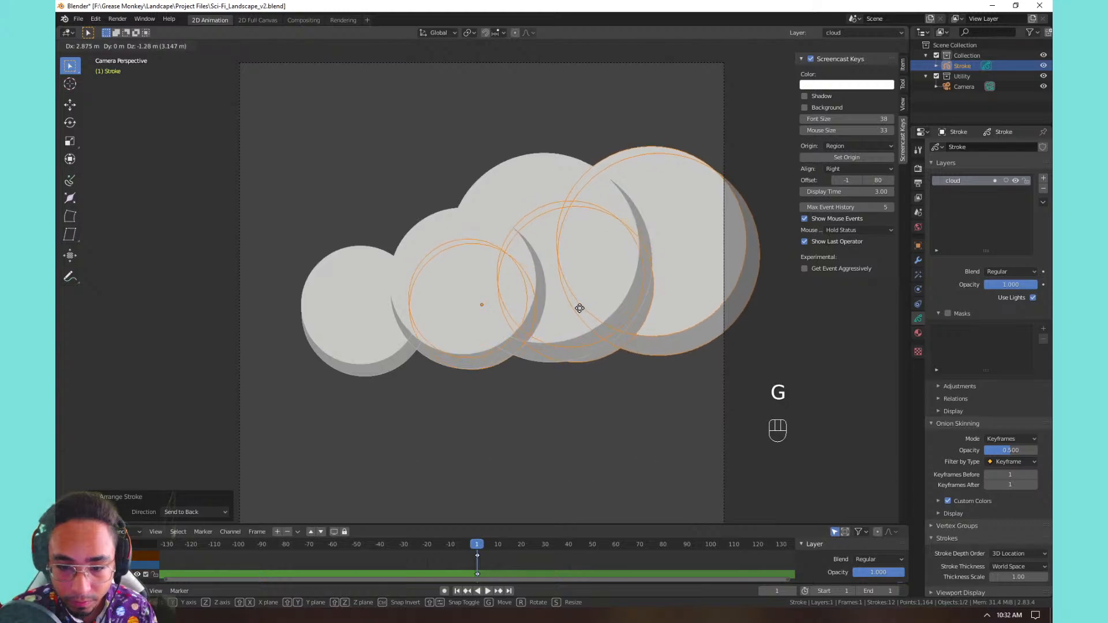
click(573, 300)
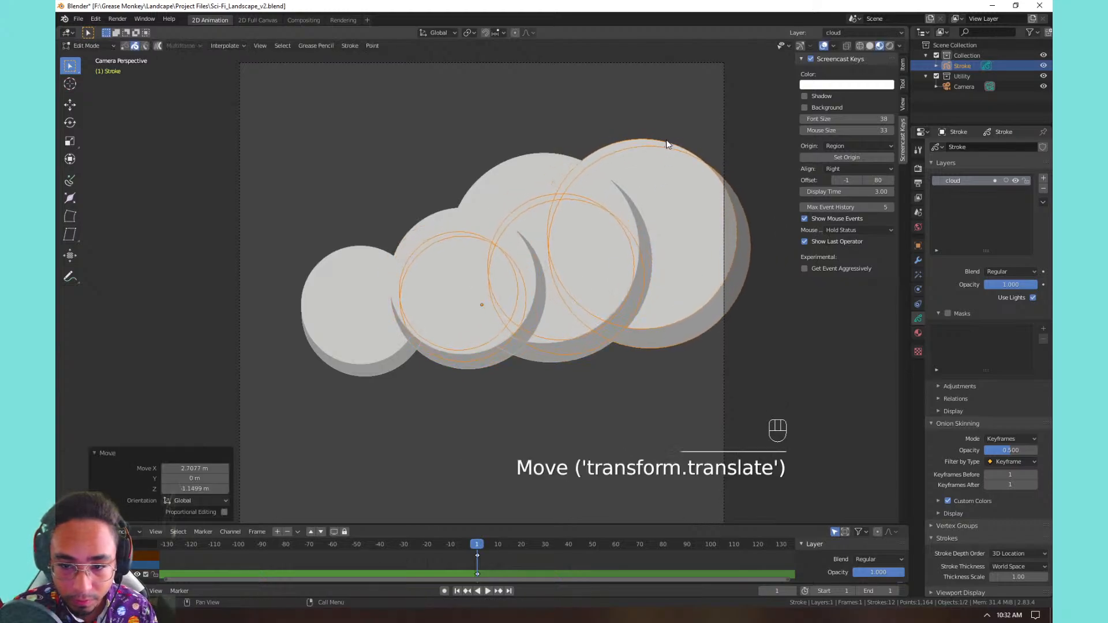
Step: Close the strokes of the largest copied pair and move it to the left end of the cloud
click(639, 143)
shift+click(655, 150)
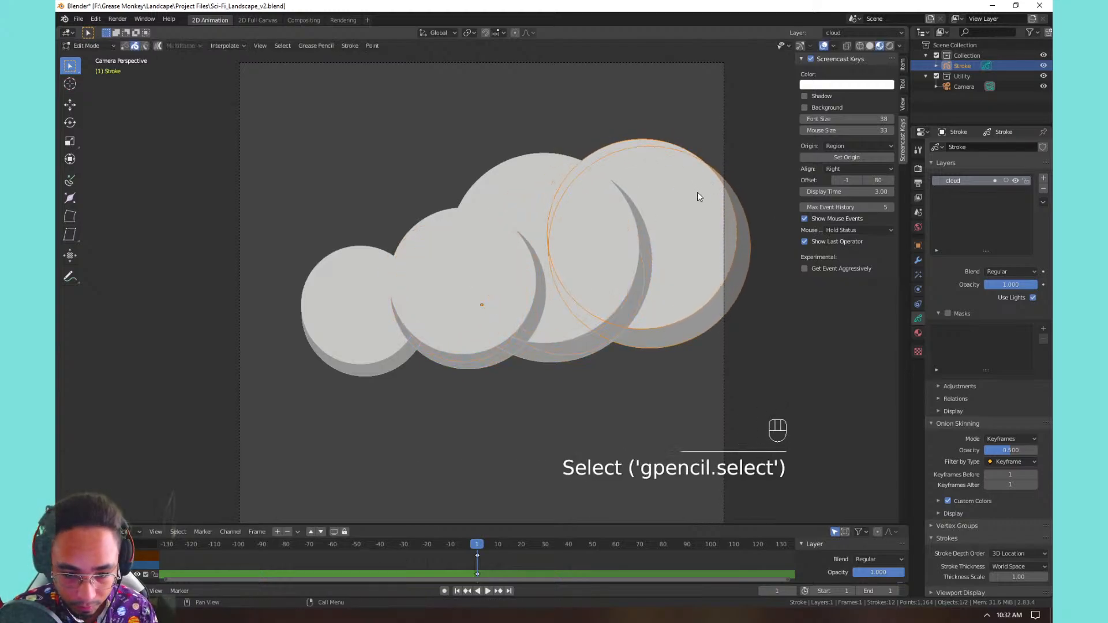
key(f)
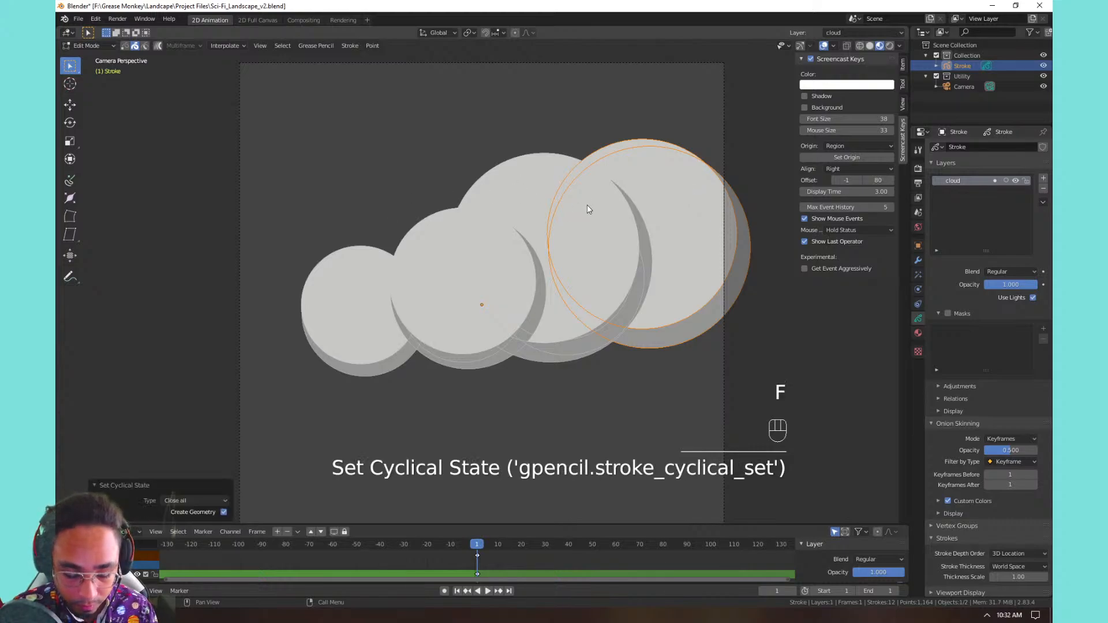
key(g)
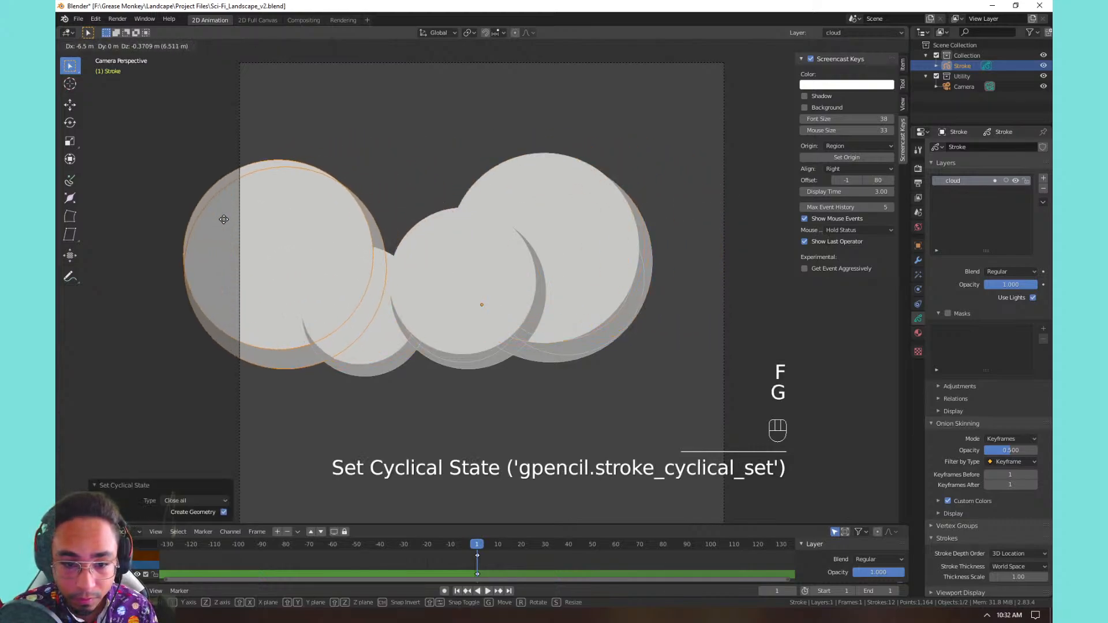
click(241, 224)
click(628, 237)
click(589, 257)
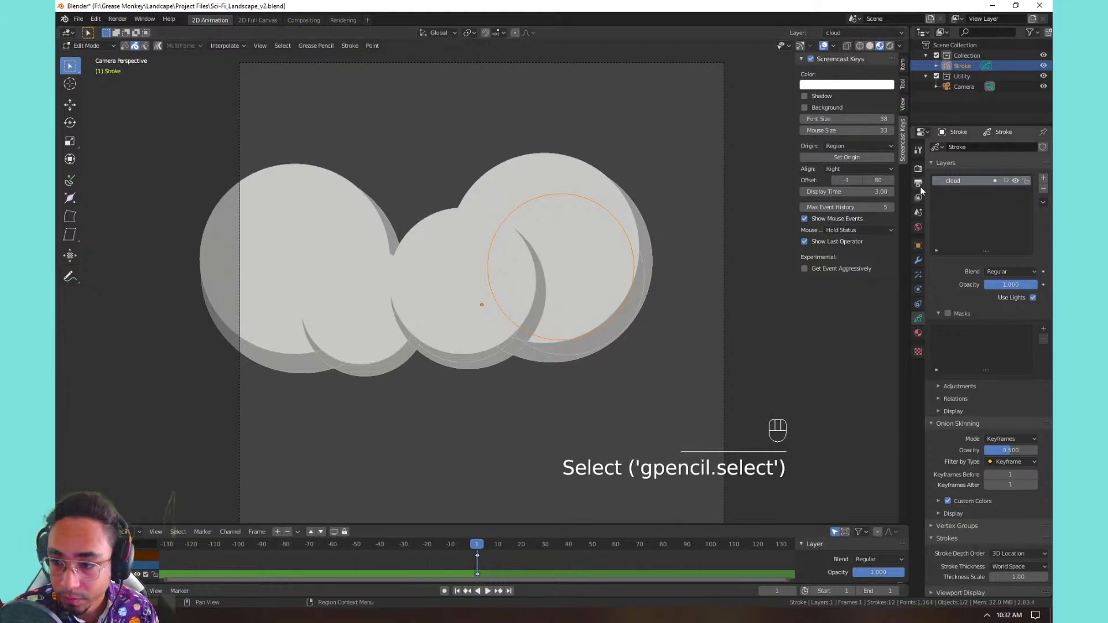
Step: Set the world background color to black
click(918, 227)
click(1017, 217)
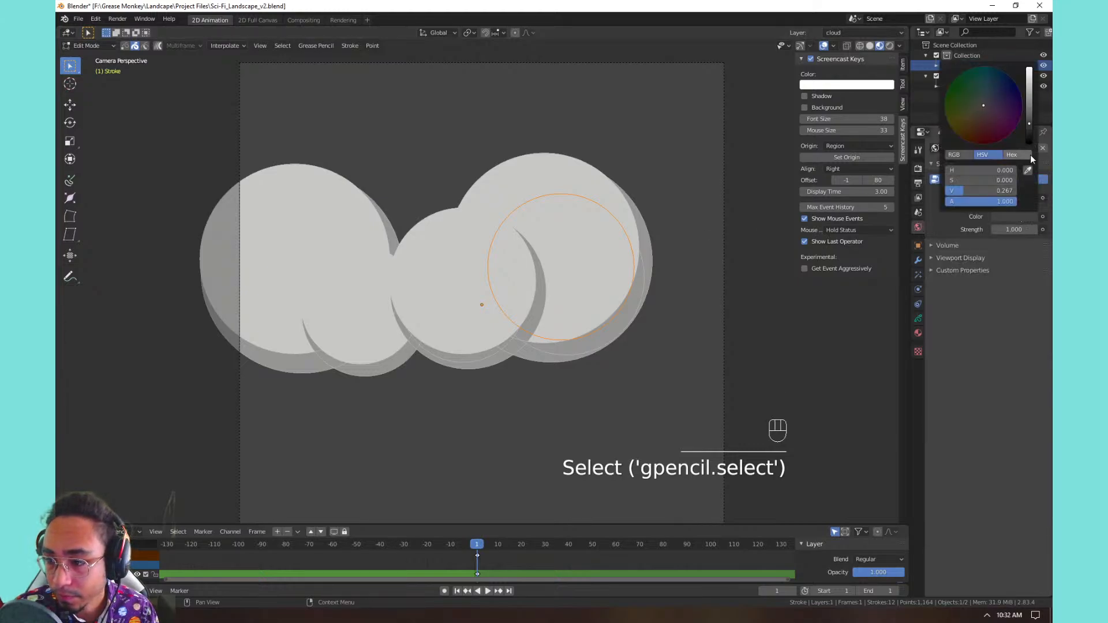
click(1030, 155)
Step: Select the smallest copied circle pair and move it to the right end of the cloud
key(a)
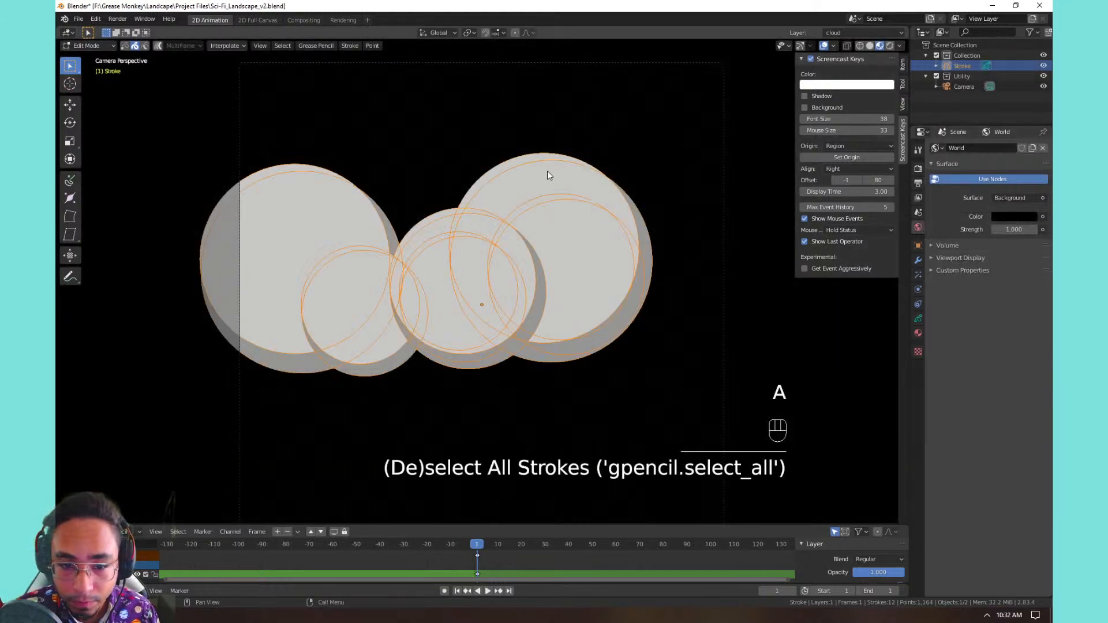
click(441, 240)
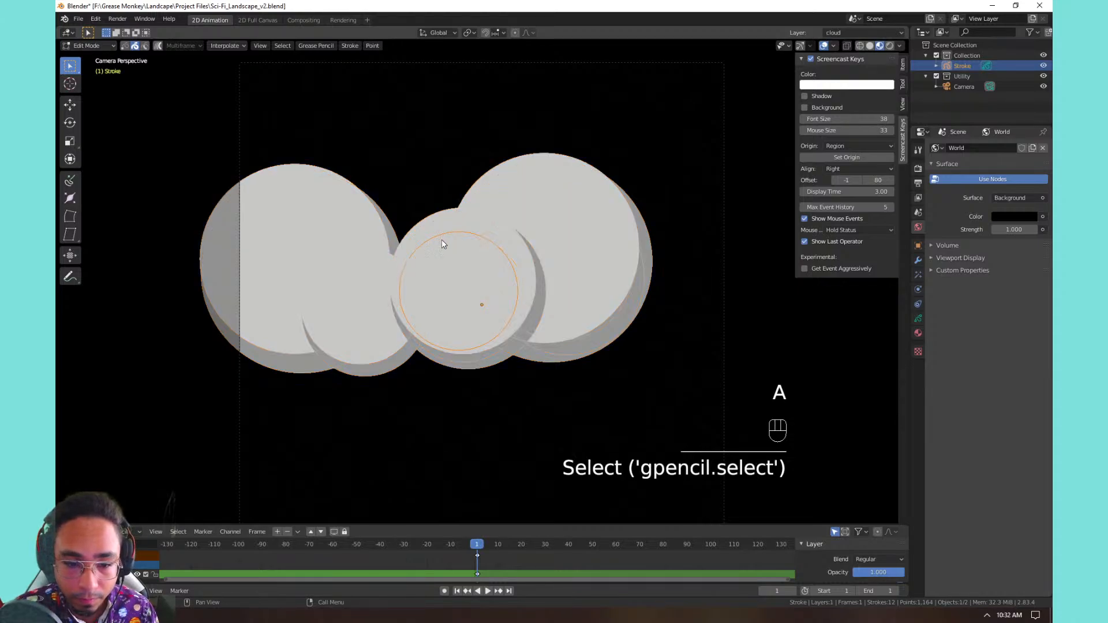
shift+click(441, 241)
key(g)
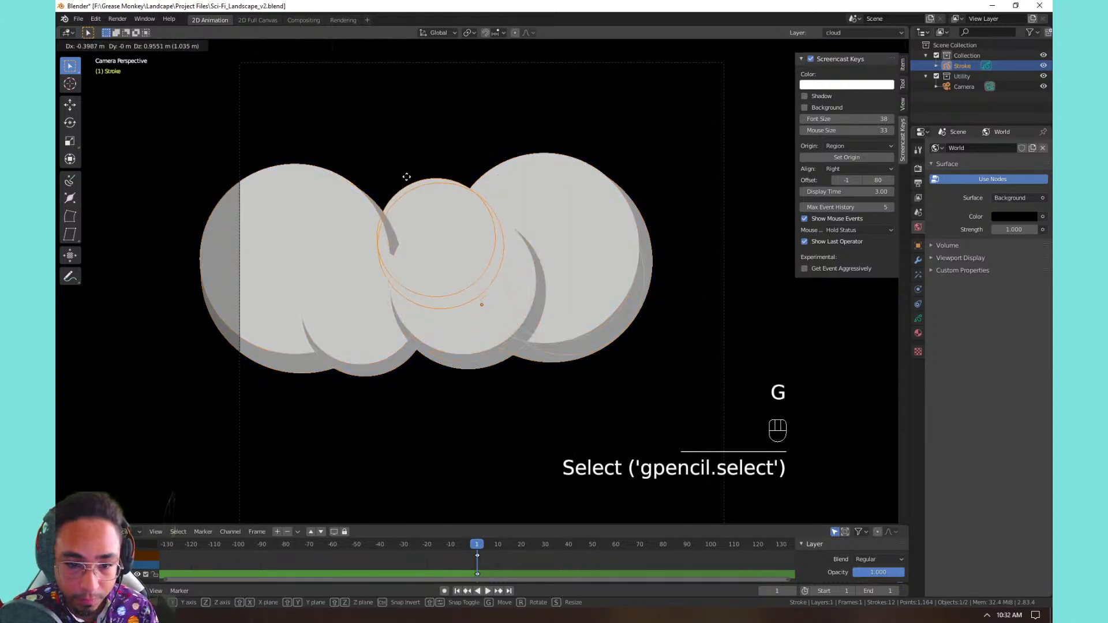
click(613, 227)
Step: Move the large right-hand circle pair by about -1.71 m in X and 0.44 m in Z to form the cloud's peak
shift+click(638, 199)
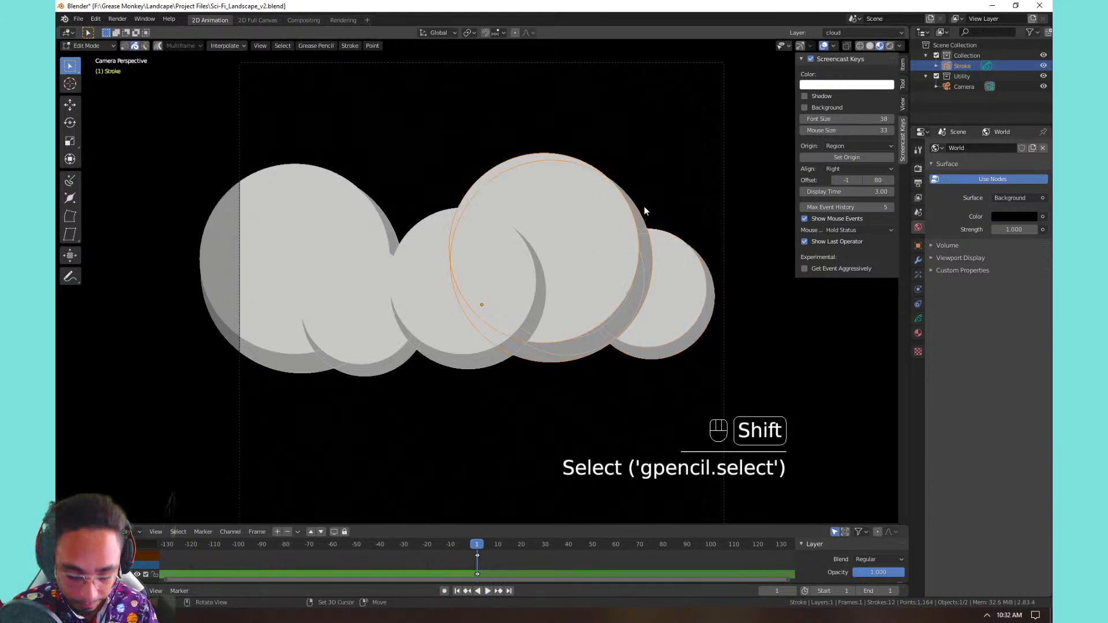
key(g)
click(527, 201)
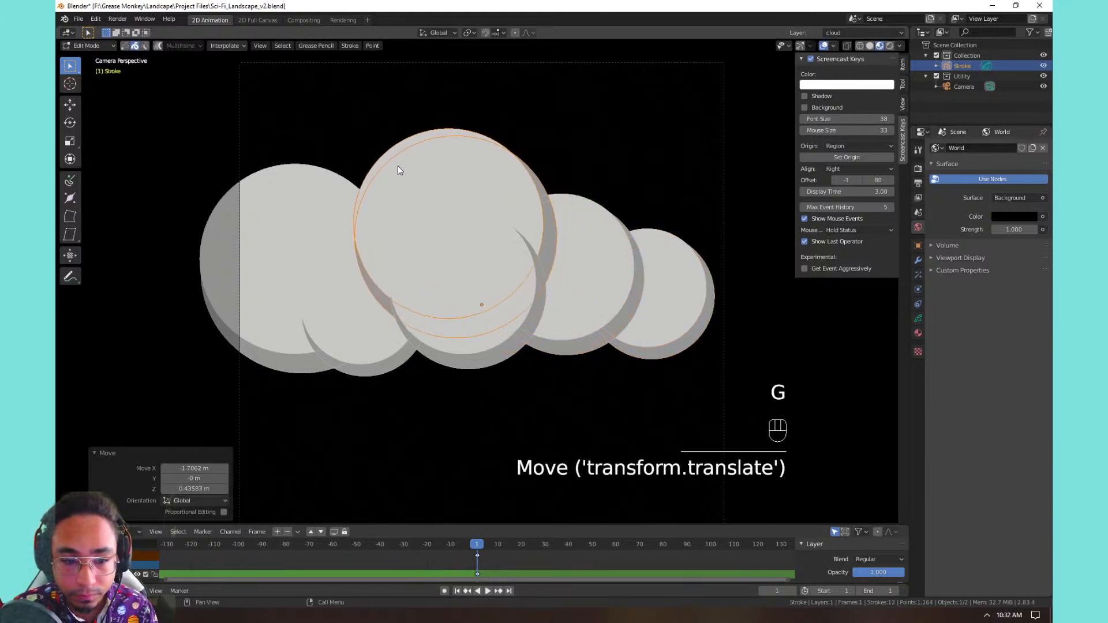
Step: Lower the leftmost circle pair by about 0.22 m, scale it to about 0.87, and shift it about 0.47 m in X
click(314, 166)
shift+click(309, 174)
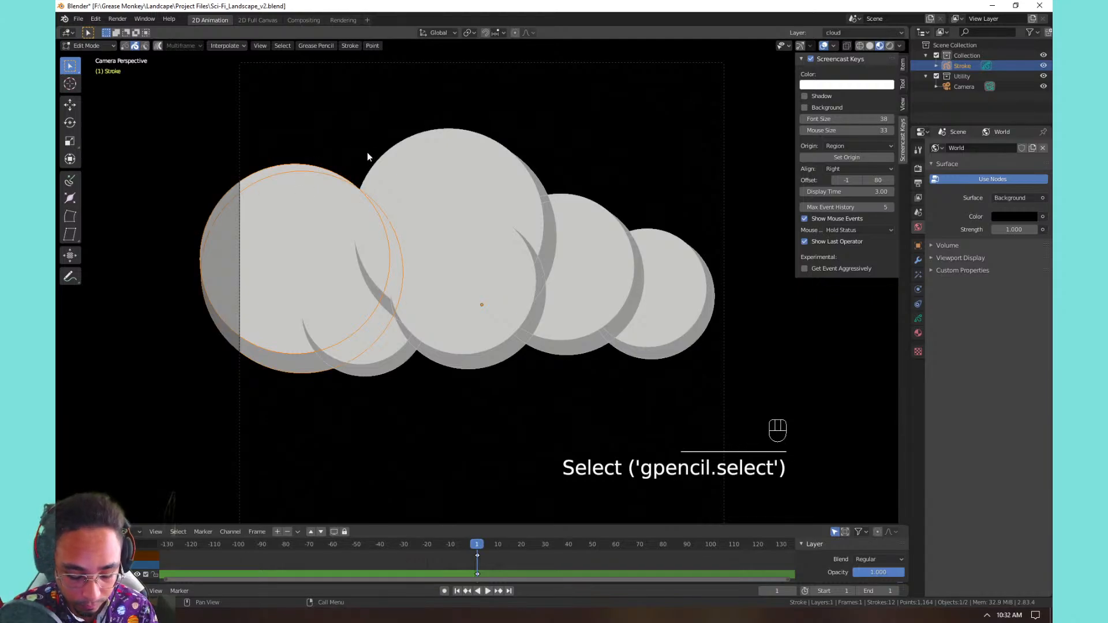
key(g)
click(347, 176)
key(s)
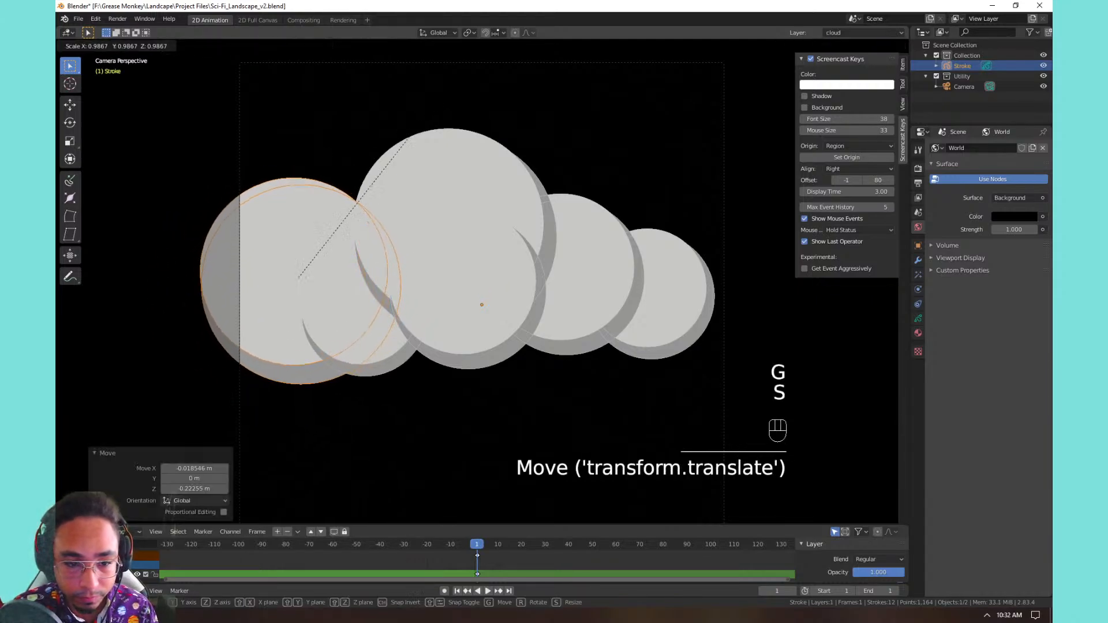
click(408, 163)
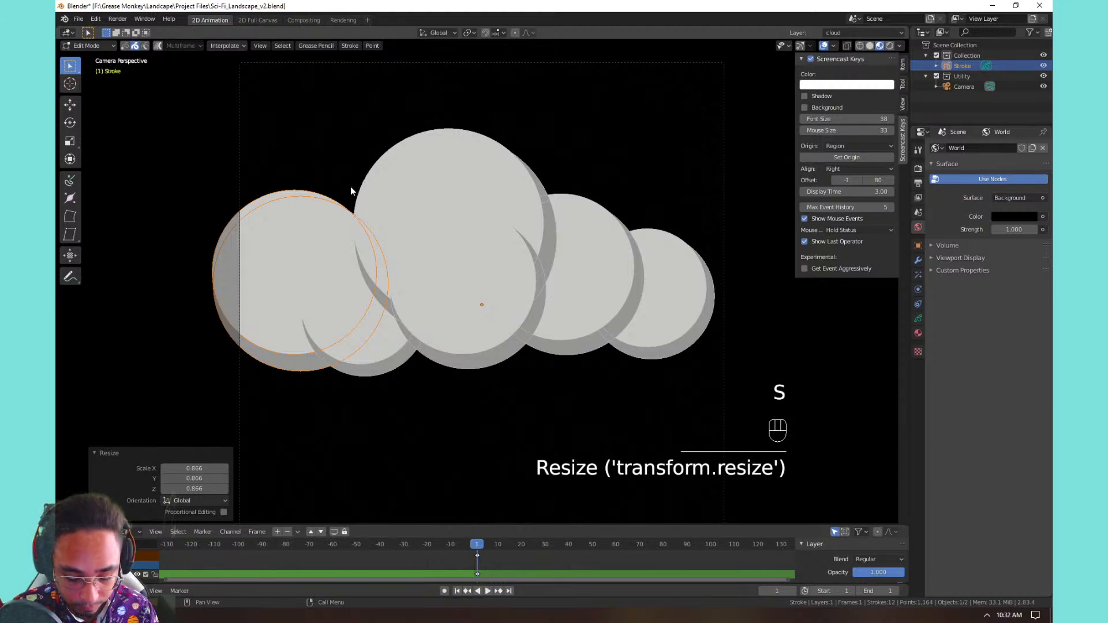
key(g)
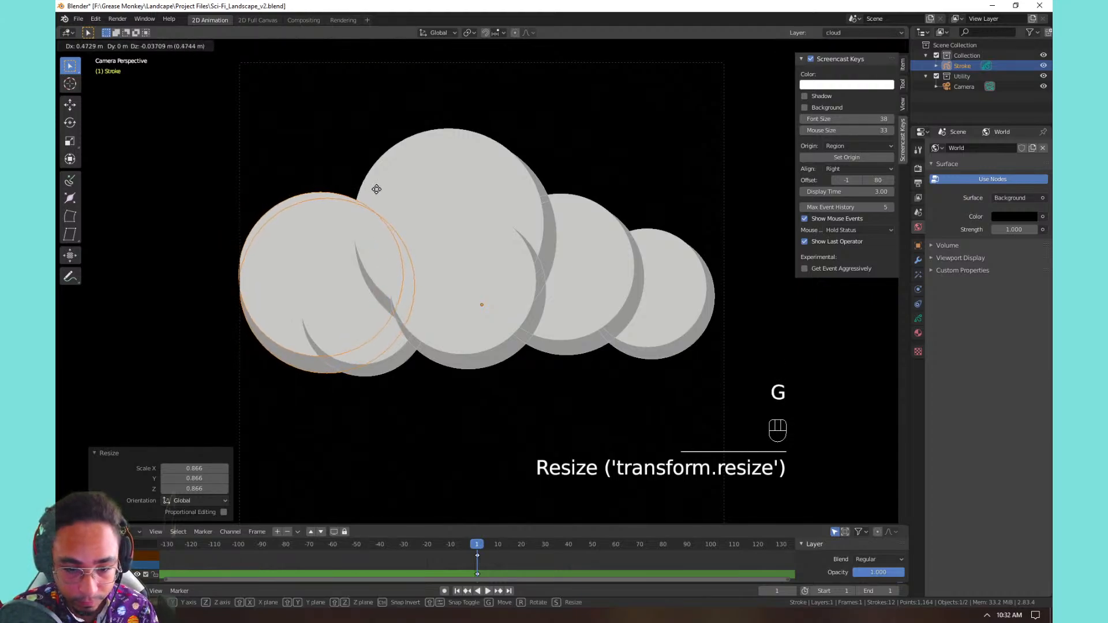
click(377, 190)
Step: Move the peak circle pair by about -0.95 m in X and slightly down, and scale it to about 0.73
click(363, 266)
shift+click(362, 279)
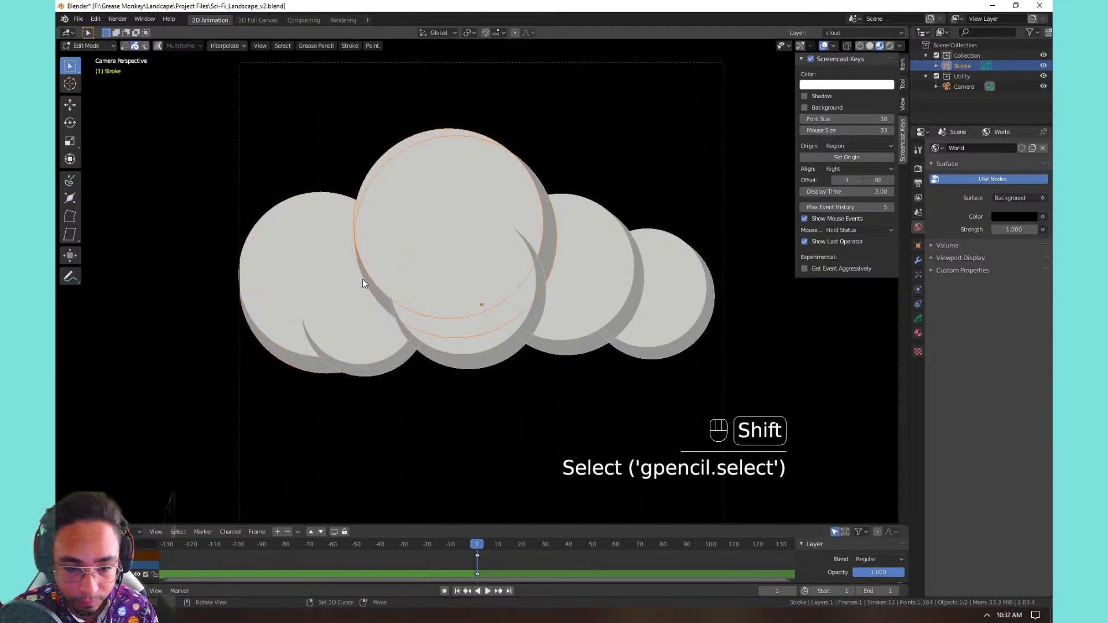
key(g)
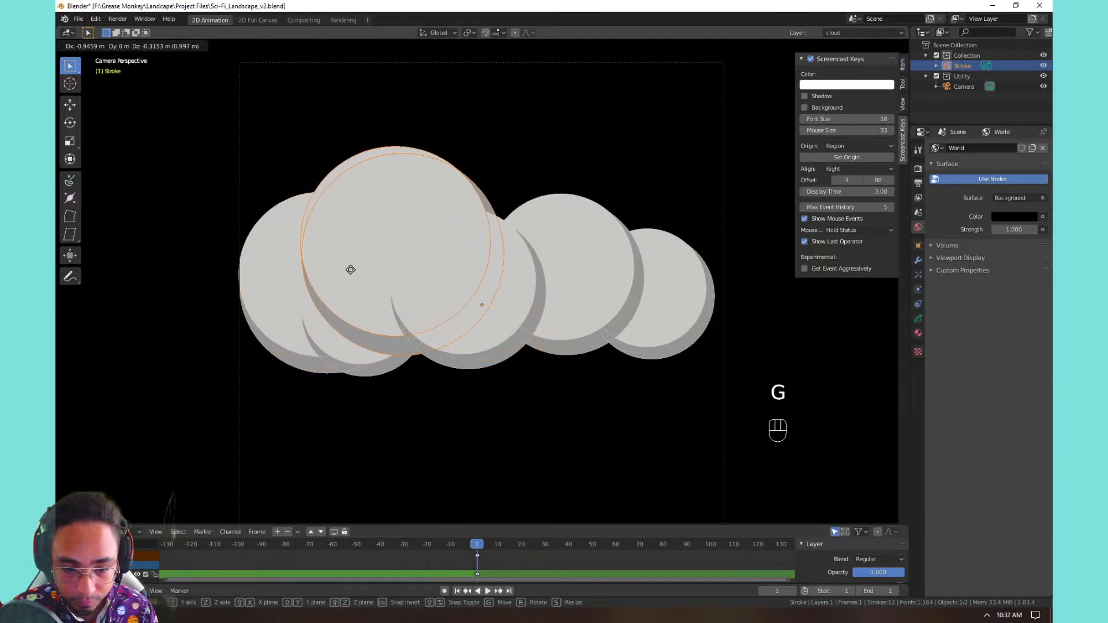
click(351, 279)
key(s)
click(442, 254)
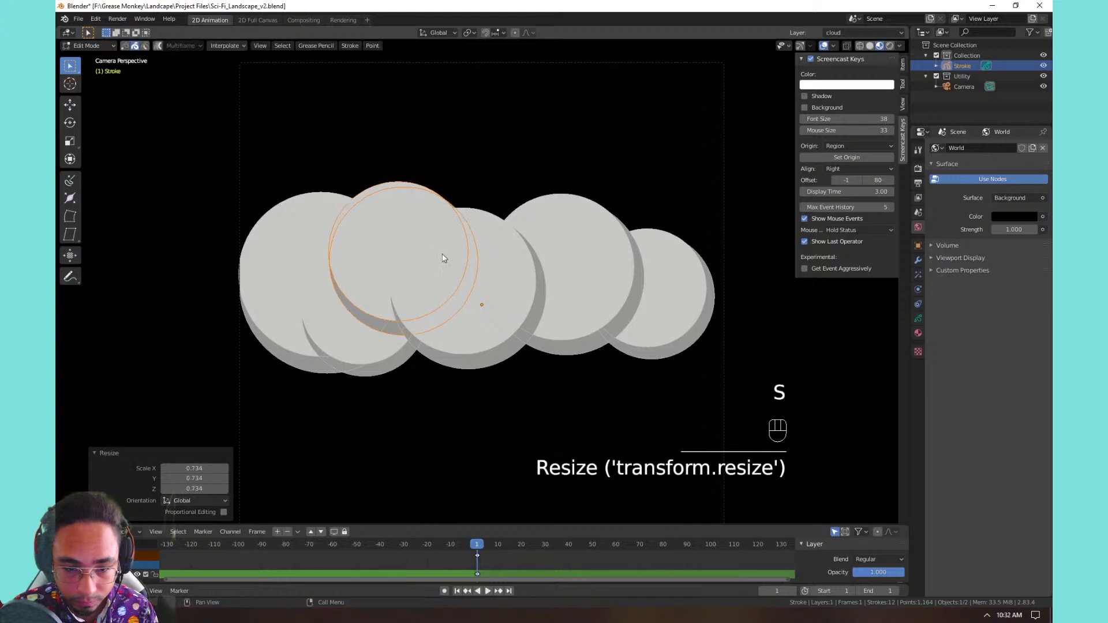
Step: Send the shrunken circle pair to the back and move it by about 0.78 m in X and 1.06 m in Z
key(q)
click(449, 249)
key(g)
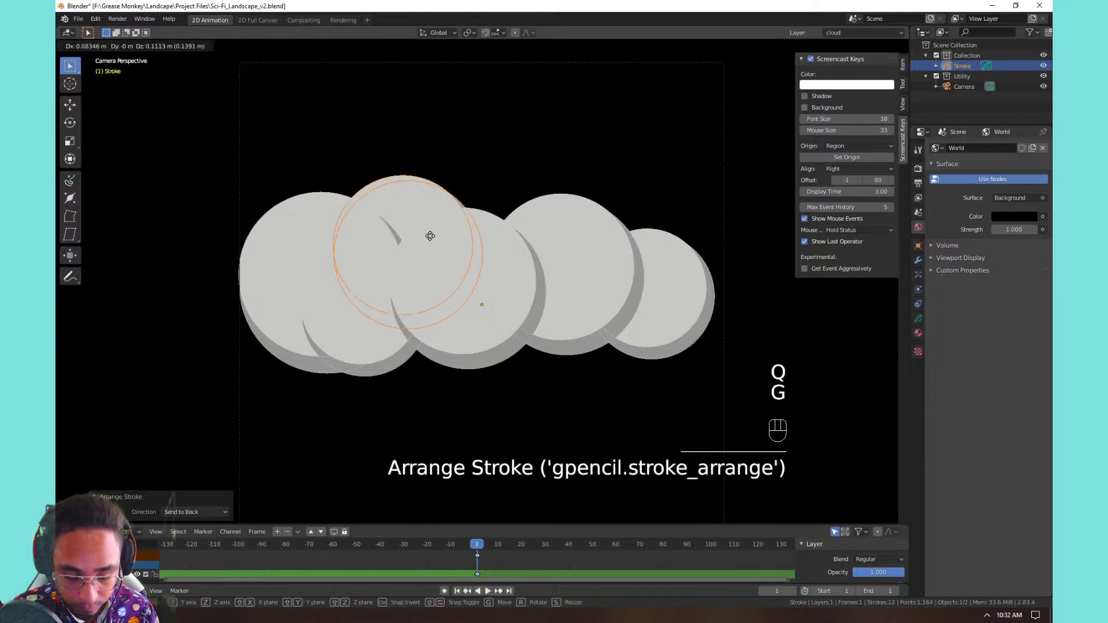
click(462, 191)
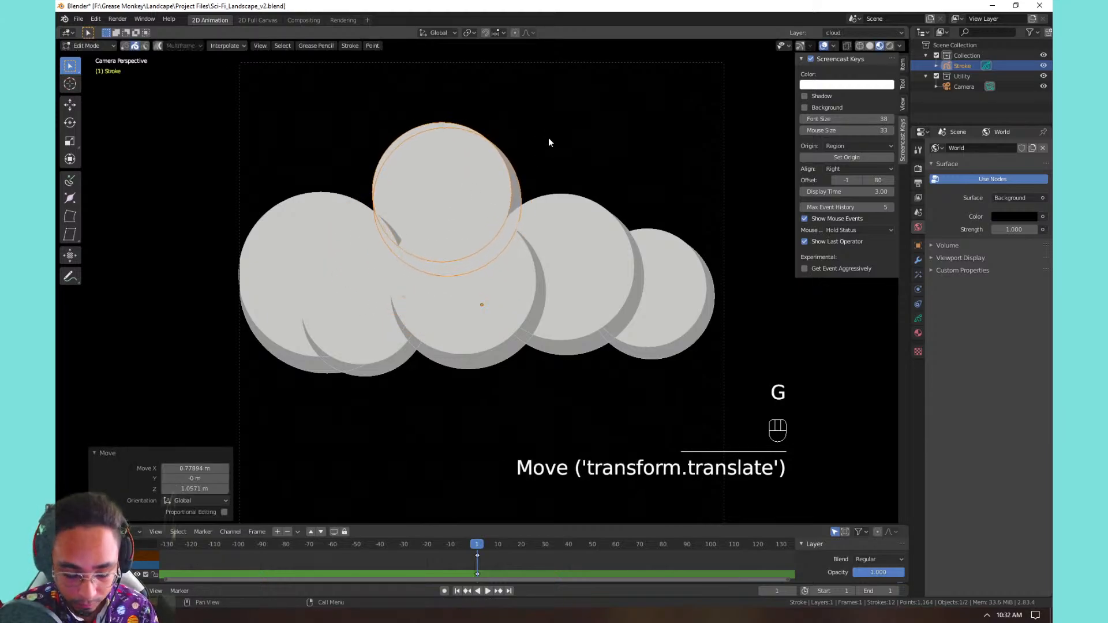
Step: Rotate the peak circle pair by 11.6° and enlarge it slightly
key(r)
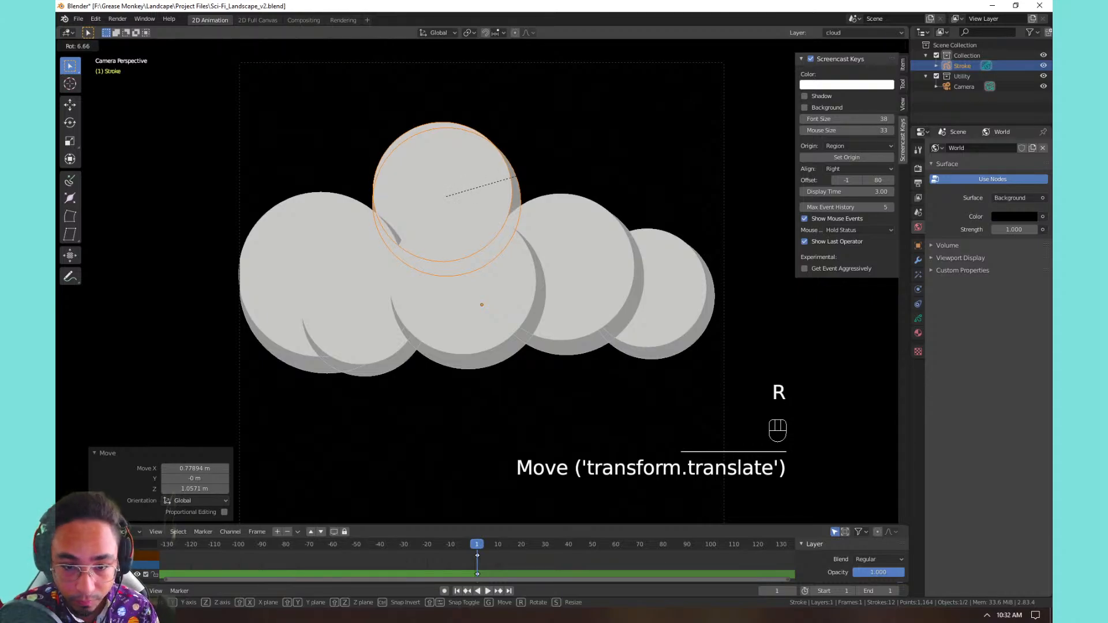
click(588, 173)
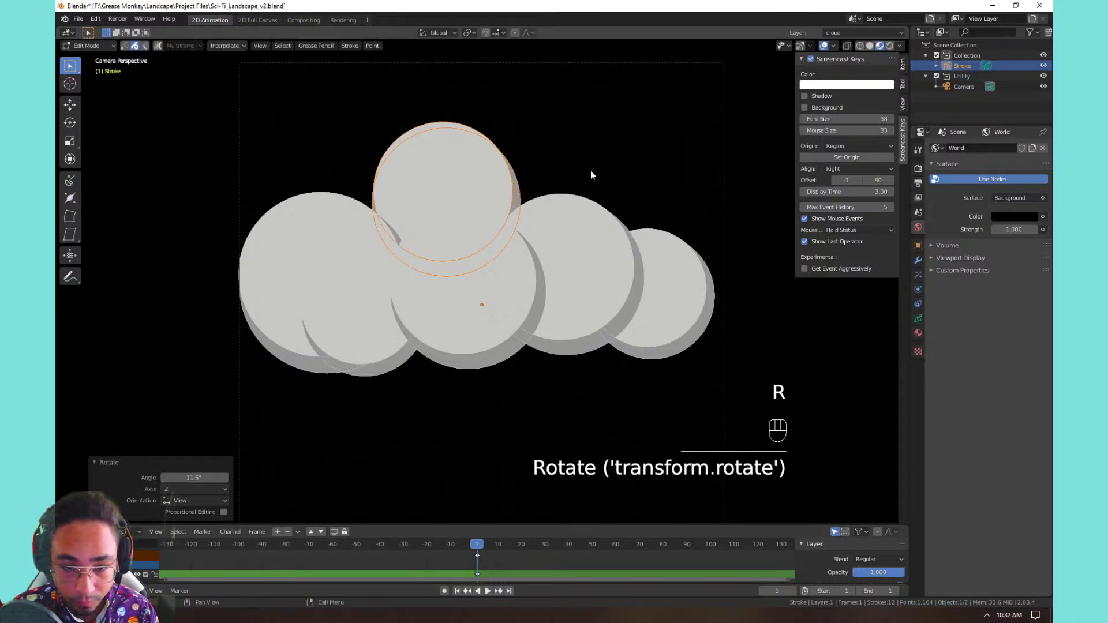
key(s)
click(607, 178)
Step: Rotate the leftmost circle pair counterclockwise to shift its shadow, and deselect it
click(319, 200)
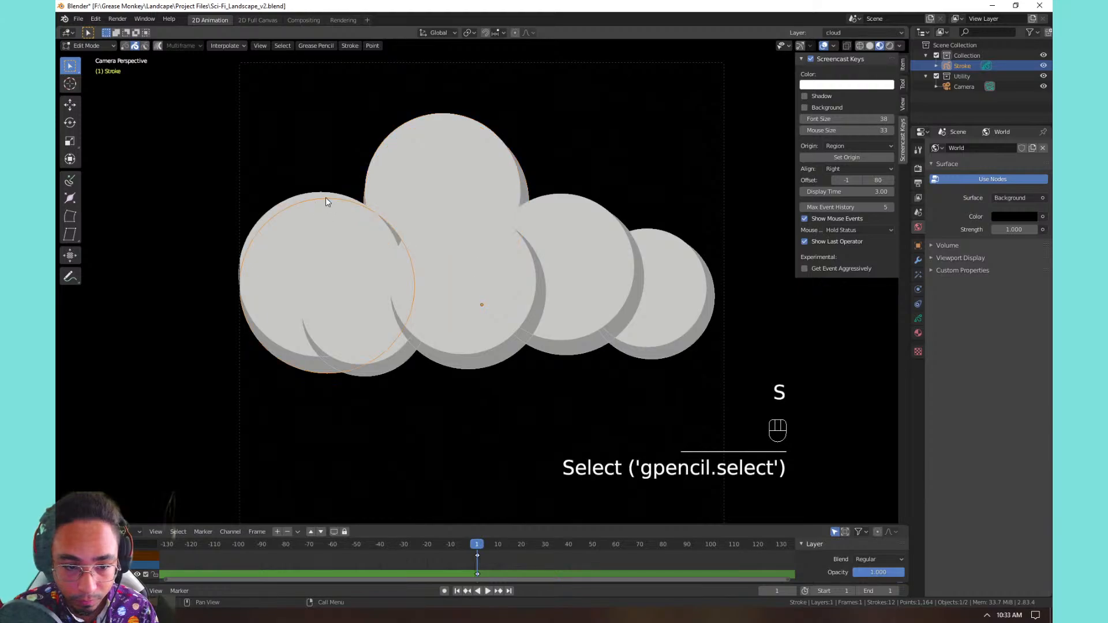
key(r)
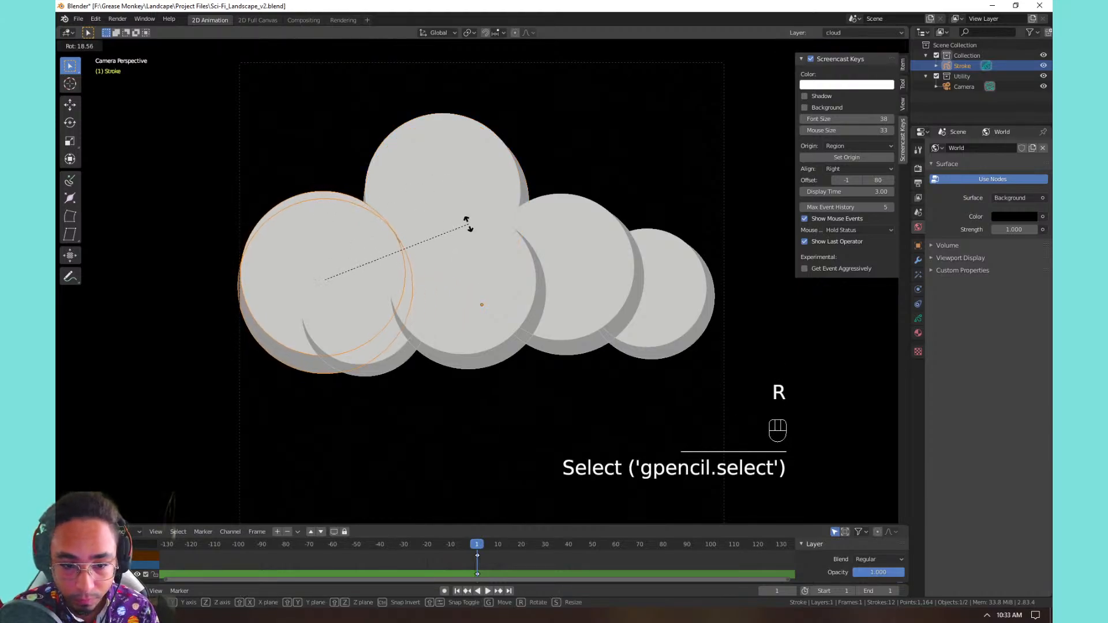
click(470, 213)
click(588, 132)
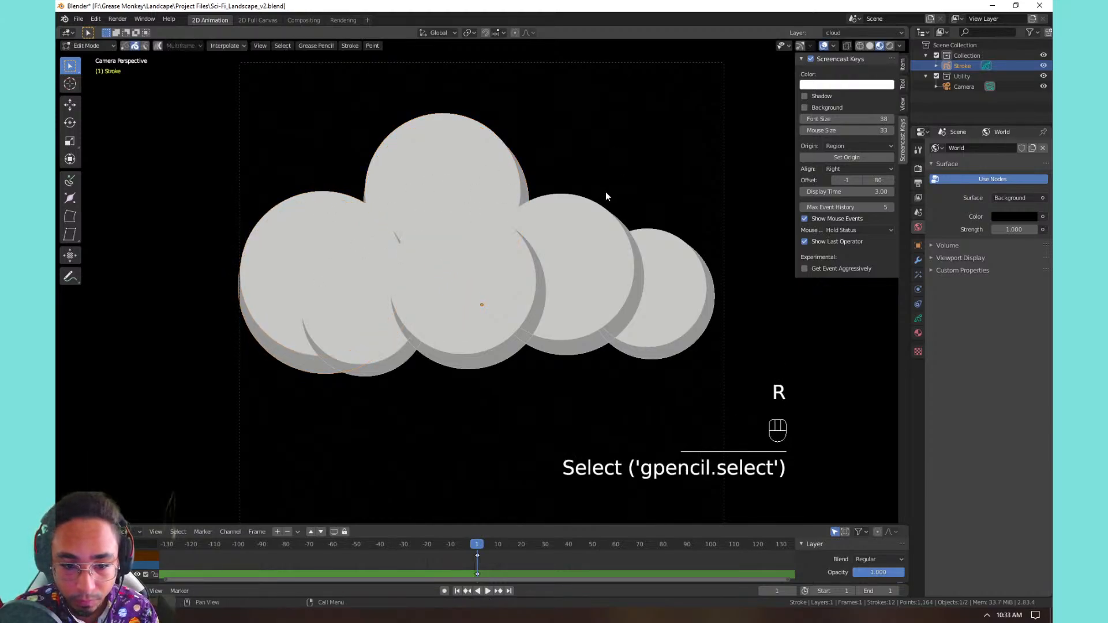
Step: Select all of the cloud's circles and duplicate them with an offset of about 3.67 m in X
drag(706, 207, 162, 423)
click(317, 192)
drag(736, 366, 267, 198)
scroll(436, 297, down, 2)
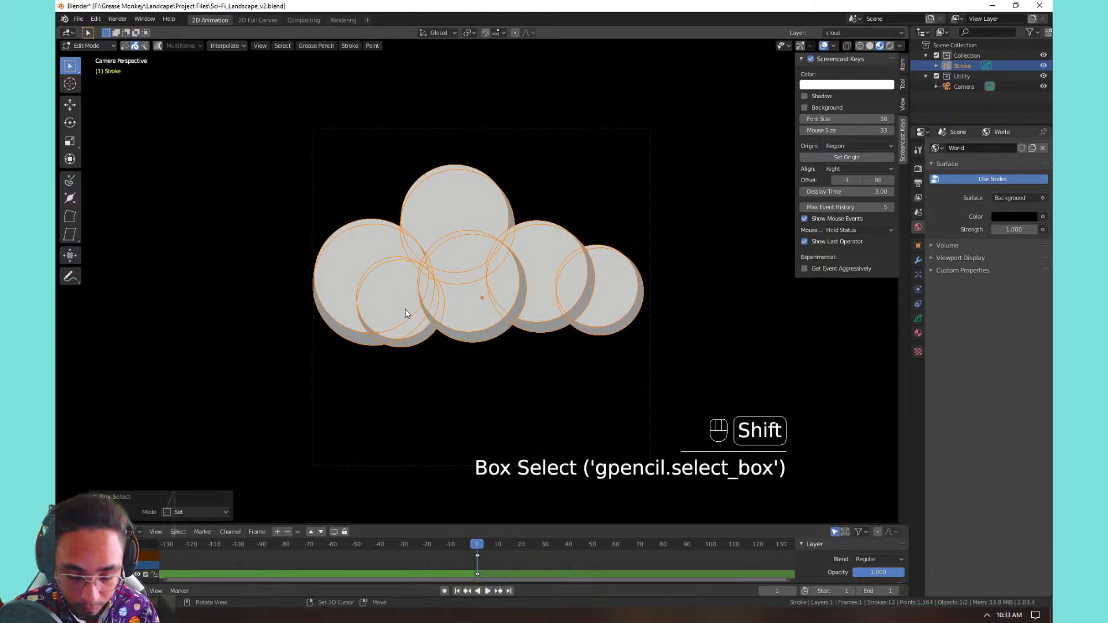
key(shift+d)
click(552, 308)
Step: Mirror the duplicated cloud along the global X axis
key(ctrl+m)
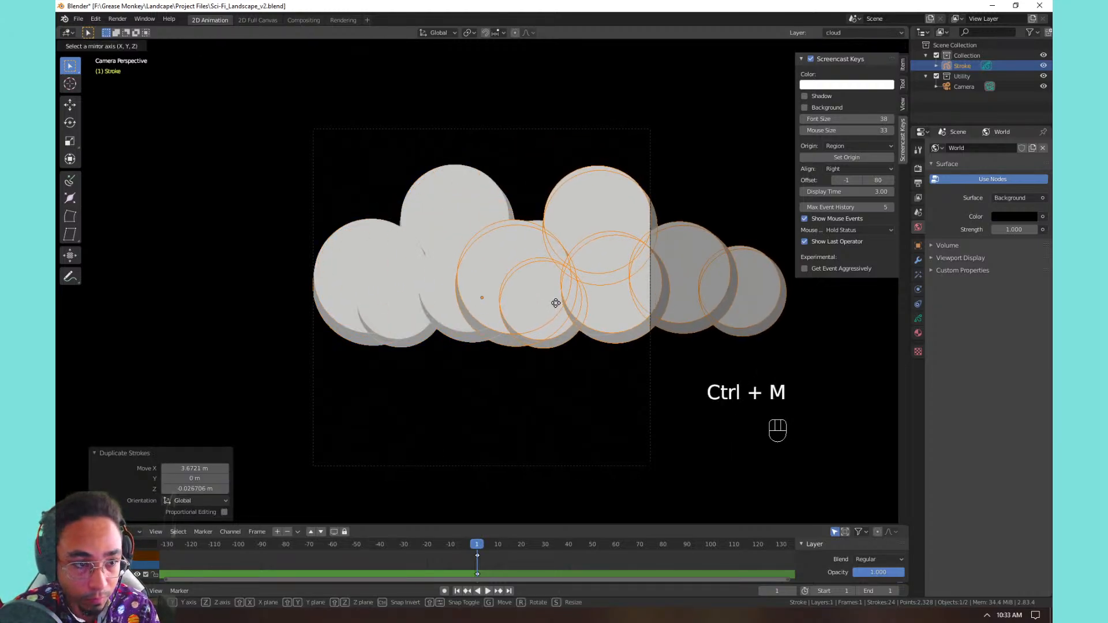
key(x)
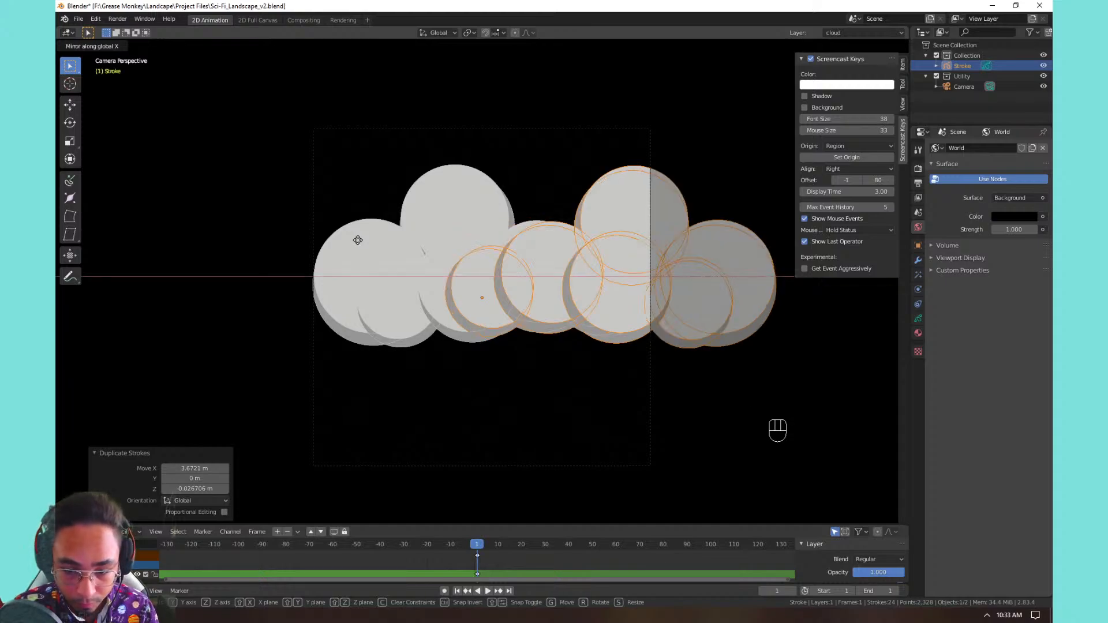
click(547, 229)
Step: Send the mirrored cloud copy to the back and move it by about -1.92 m in X and 0.31 m in Z
key(q)
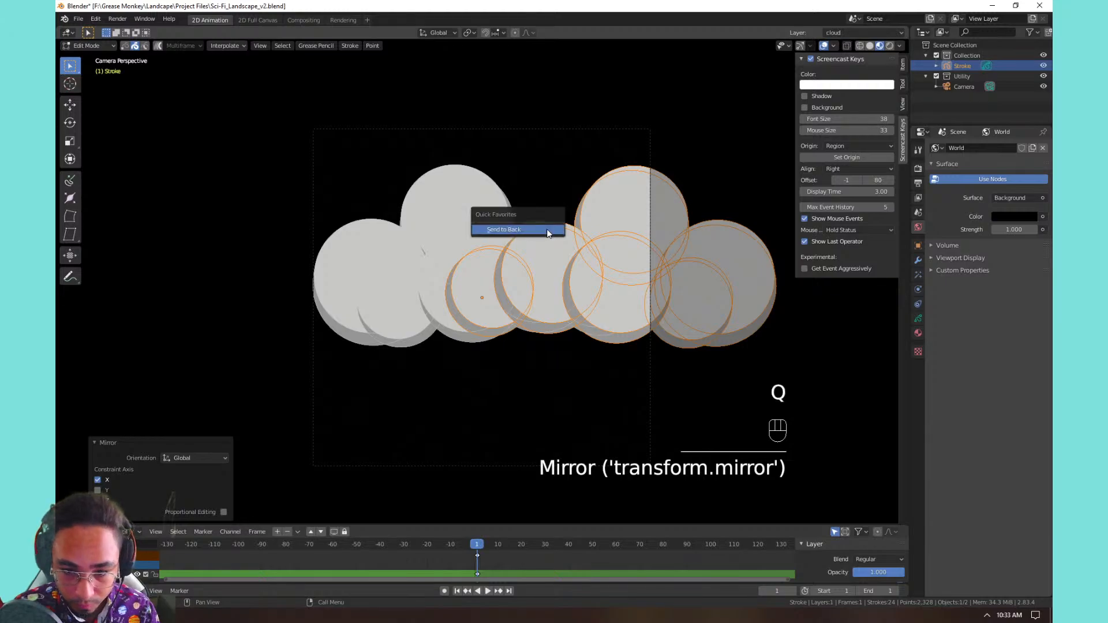
click(549, 232)
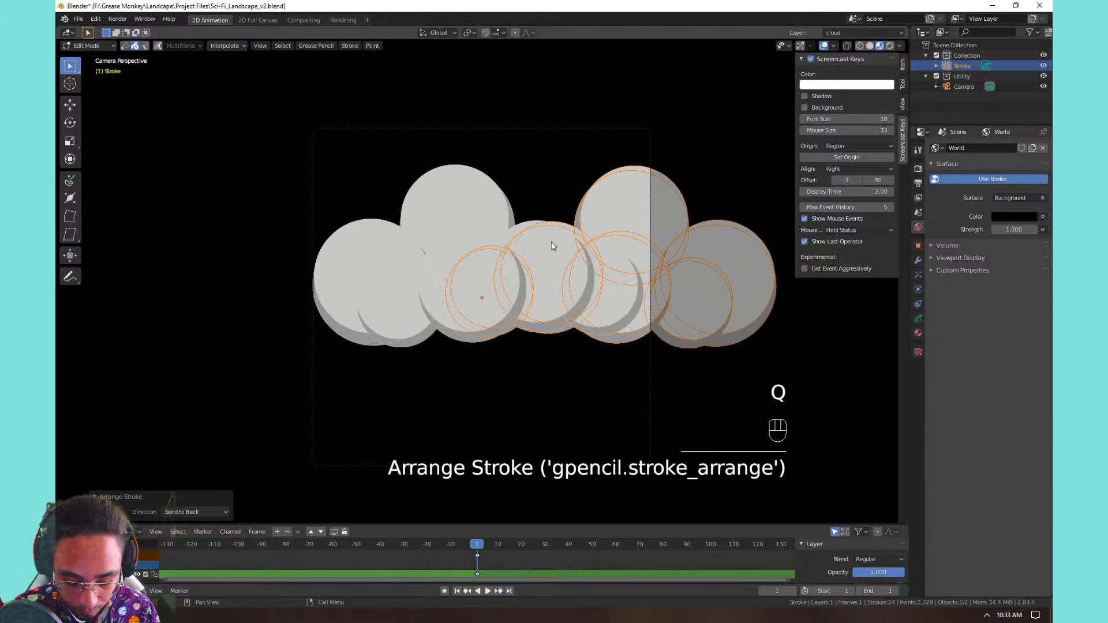
key(g)
click(475, 225)
Step: Try enlarging the mirrored cloud copy behind the original, and undo the enlargement
key(s)
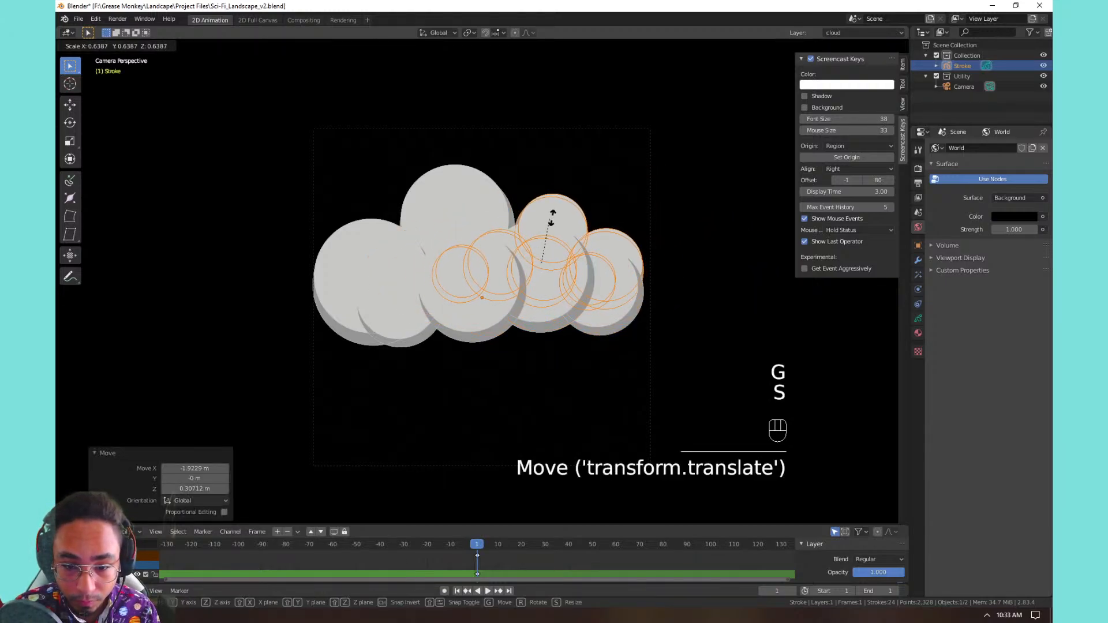
key(s)
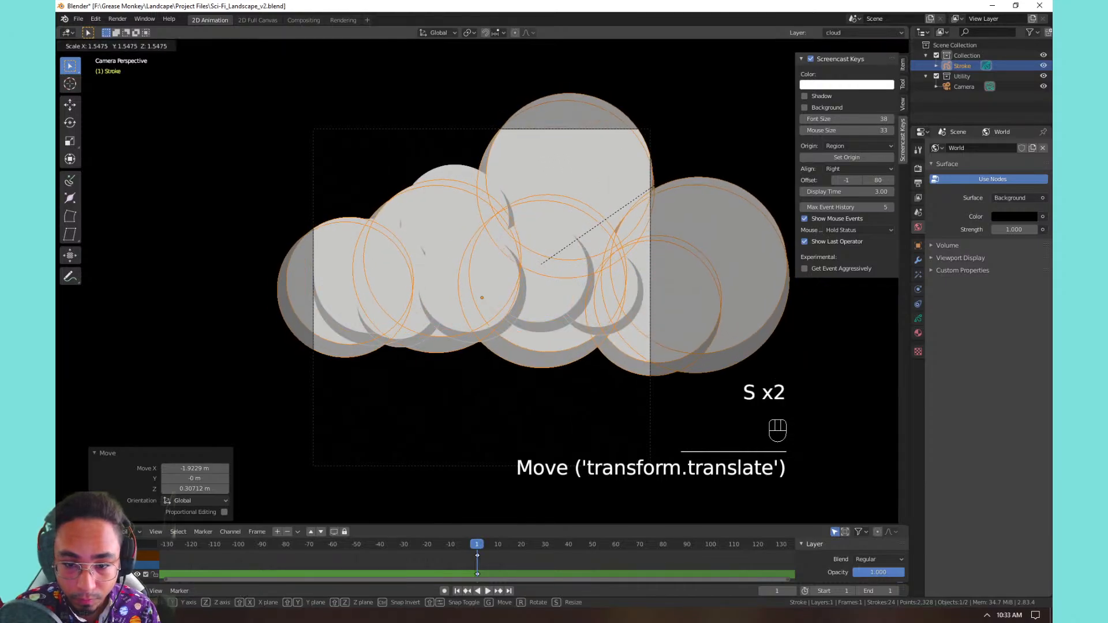
click(740, 129)
key(Tab)
key(Tab)
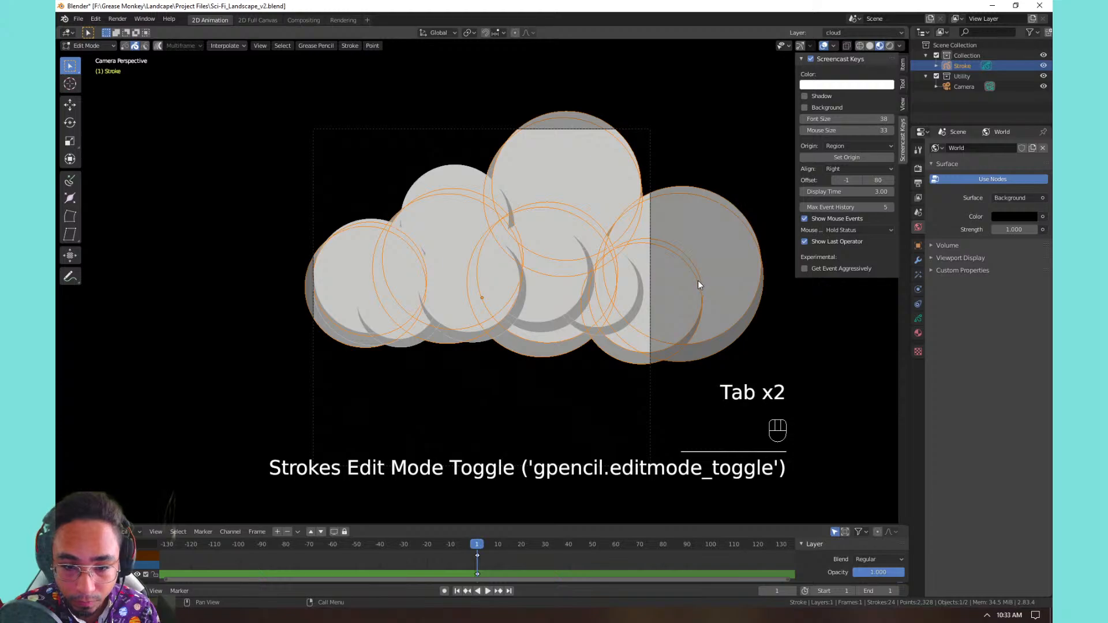
key(Tab)
key(ctrl+z)
key(ctrl+z)
key(ctrl+z)
key(ctrl+z)
key(ctrl+z)
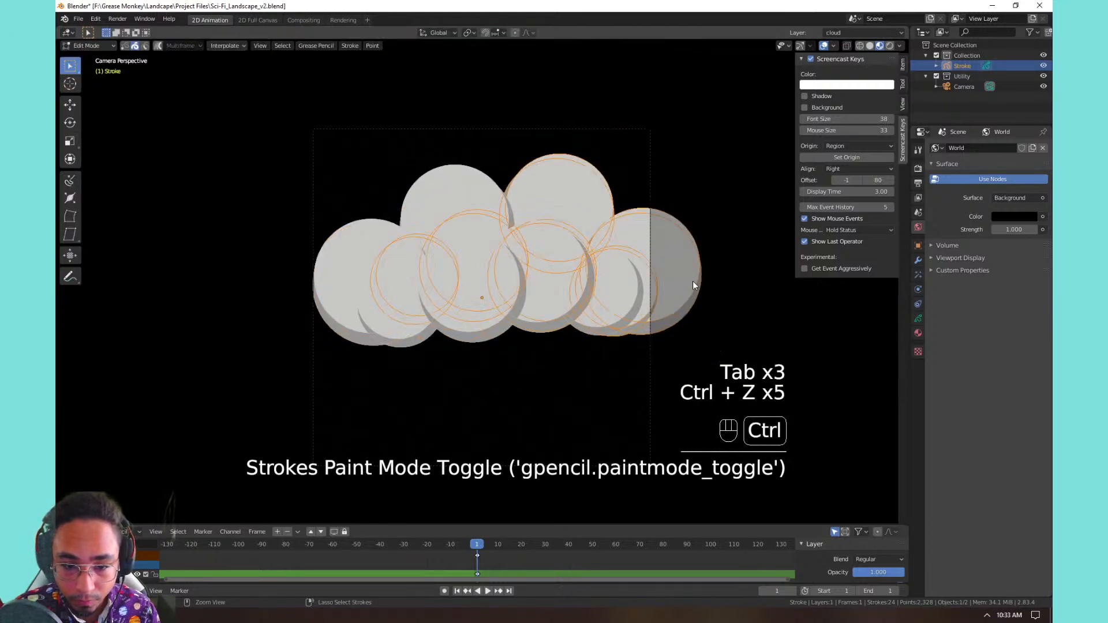
Step: Move the mirrored cloud copy by about 1.88 m in X and 0.21 m in Z, and scale it to about 1.03
key(g)
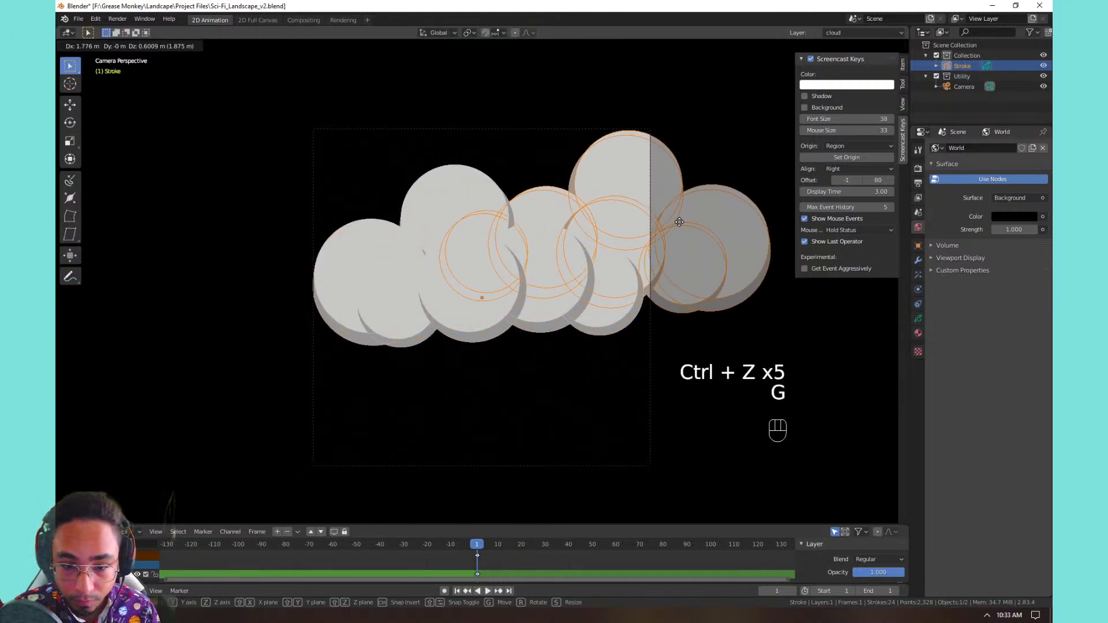
click(712, 224)
key(s)
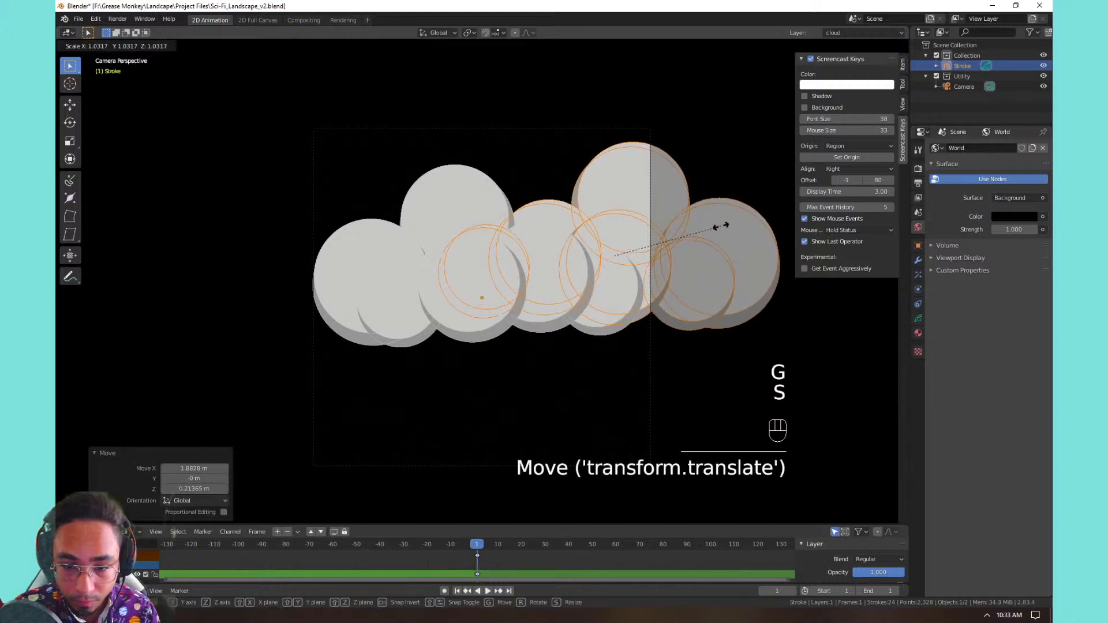
click(716, 219)
Step: Move the mirrored copy's top circle pair left and up, just above and right of the original cloud's peak
drag(684, 138, 625, 175)
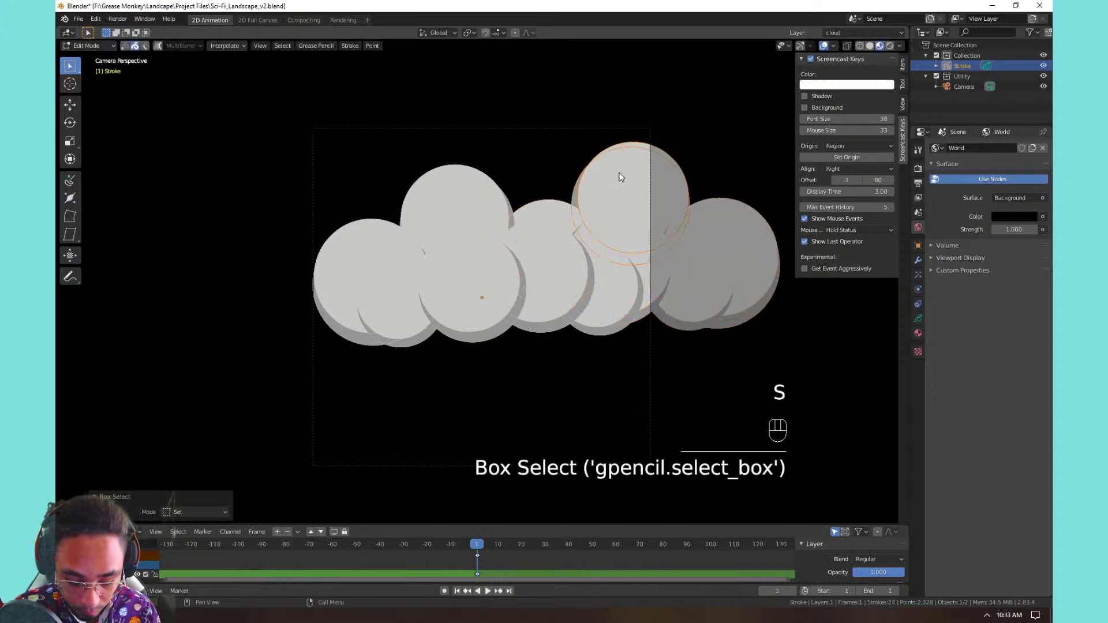
key(g)
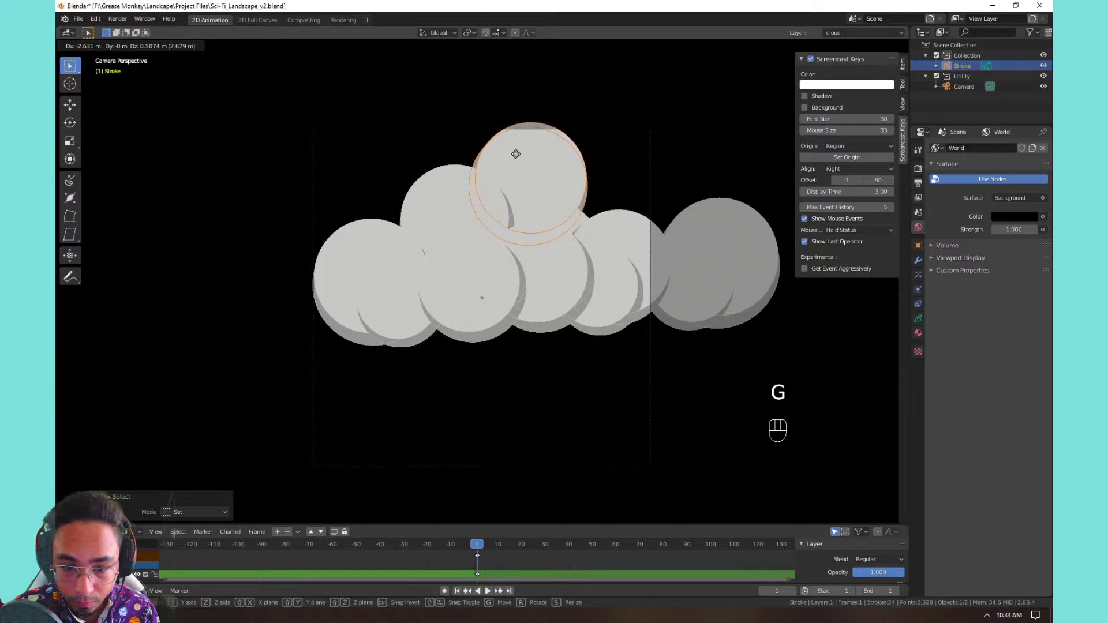
click(505, 148)
drag(589, 199, 563, 217)
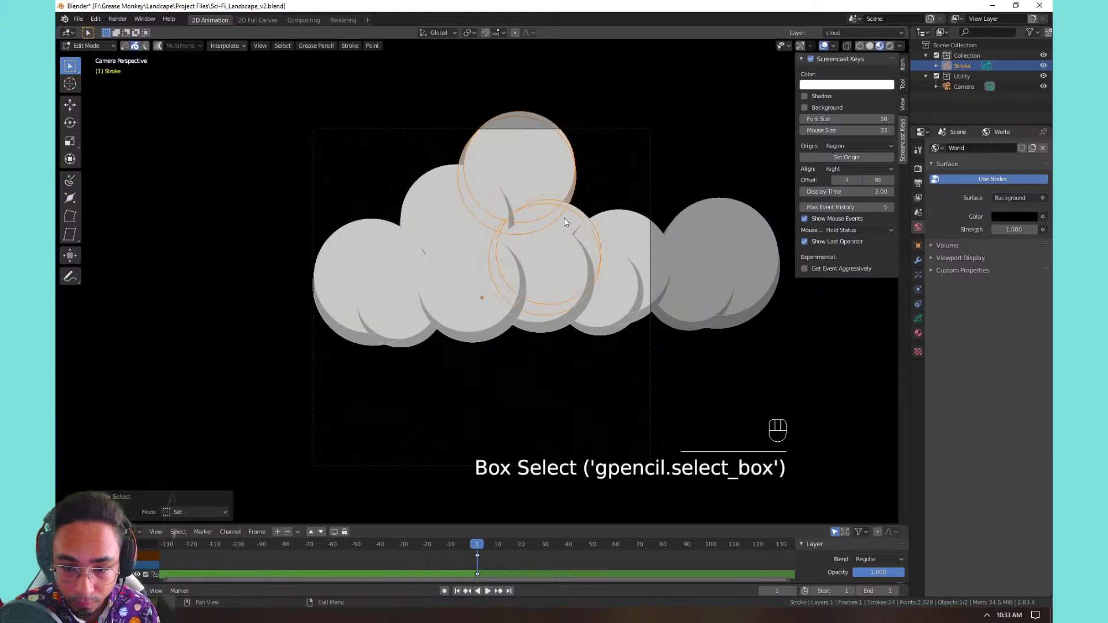
key(g)
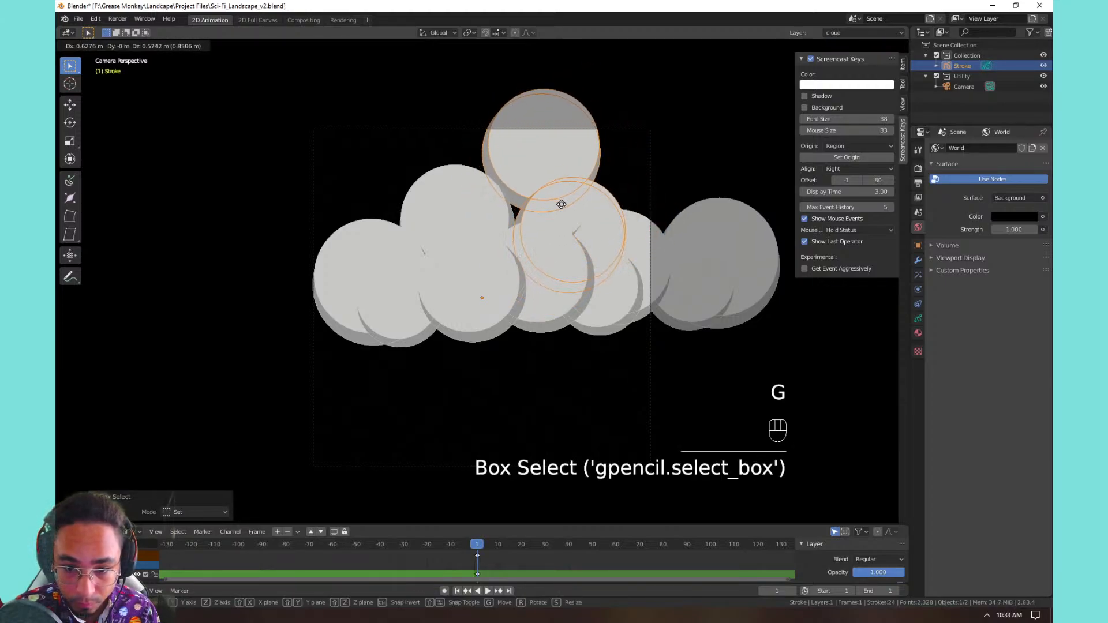
right_click(600, 195)
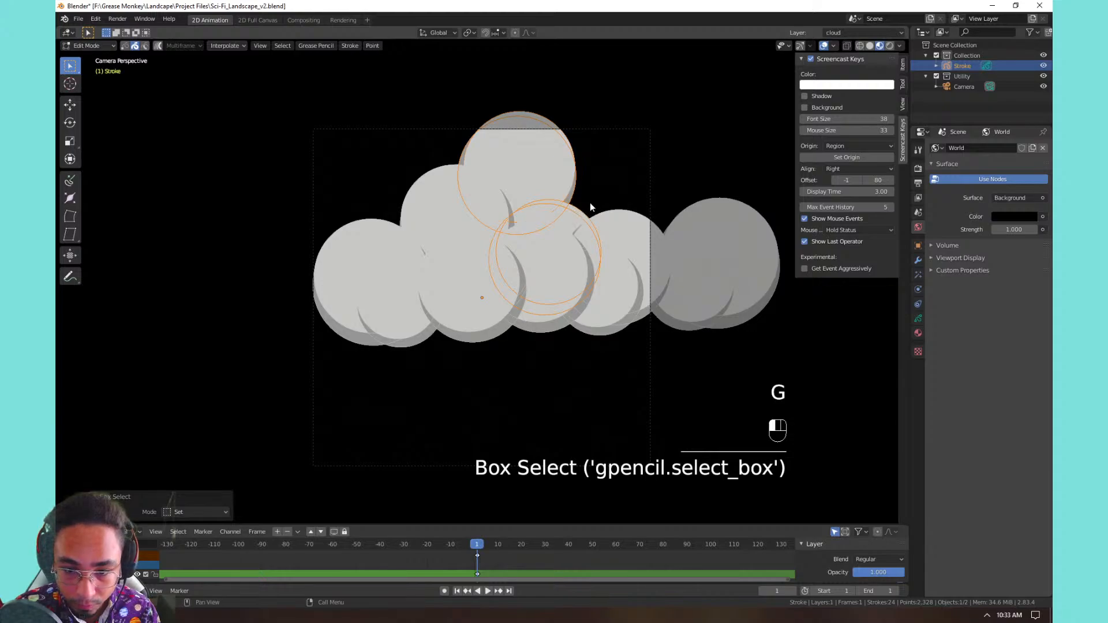
Step: Move the copied circle pair below the new peak by about 1.6 m in X and 0.9 m in Z, and enlarge it
drag(590, 203, 573, 219)
key(g)
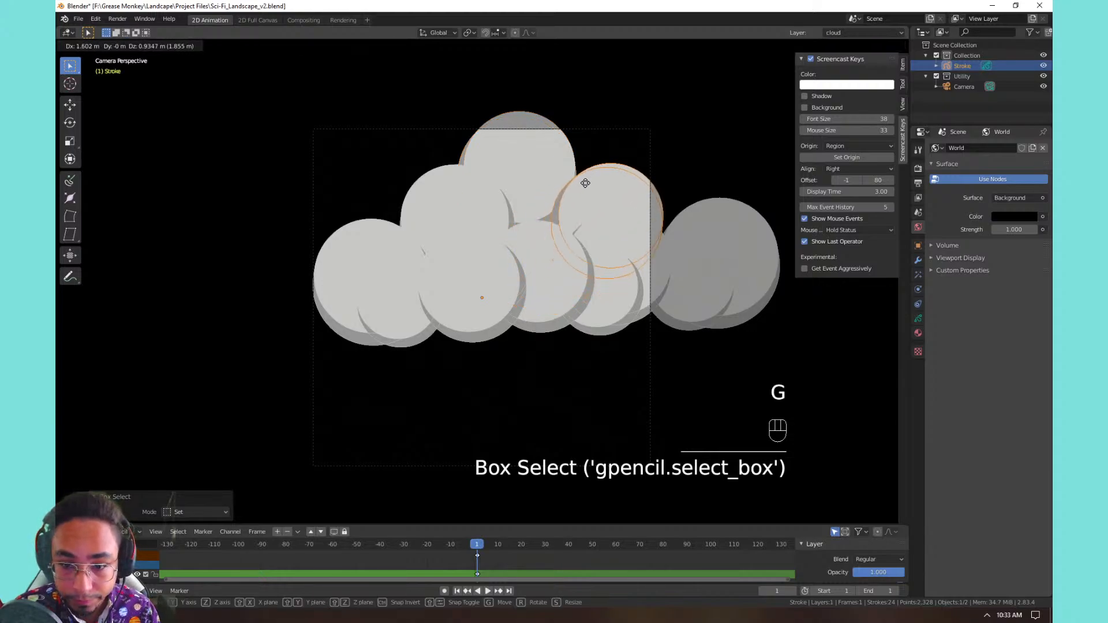
click(589, 181)
key(s)
click(608, 165)
key(Tab)
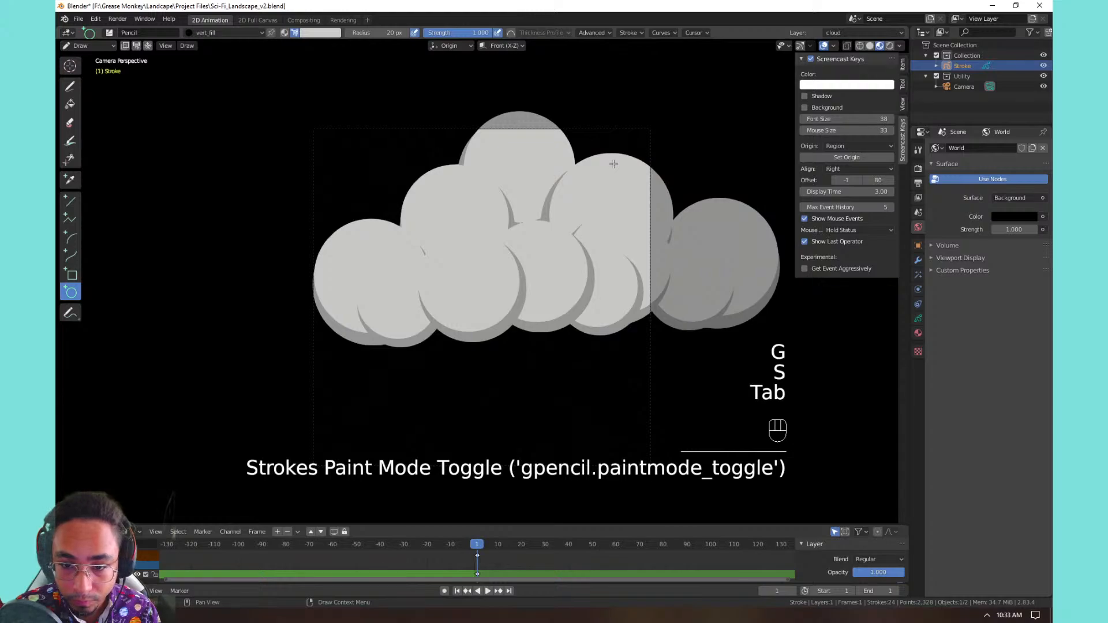
key(Tab)
Step: Send the enlarged circle pair to the back and move it by about -0.05 m in X and 0.29 m in Z
click(629, 167)
key(q)
click(625, 168)
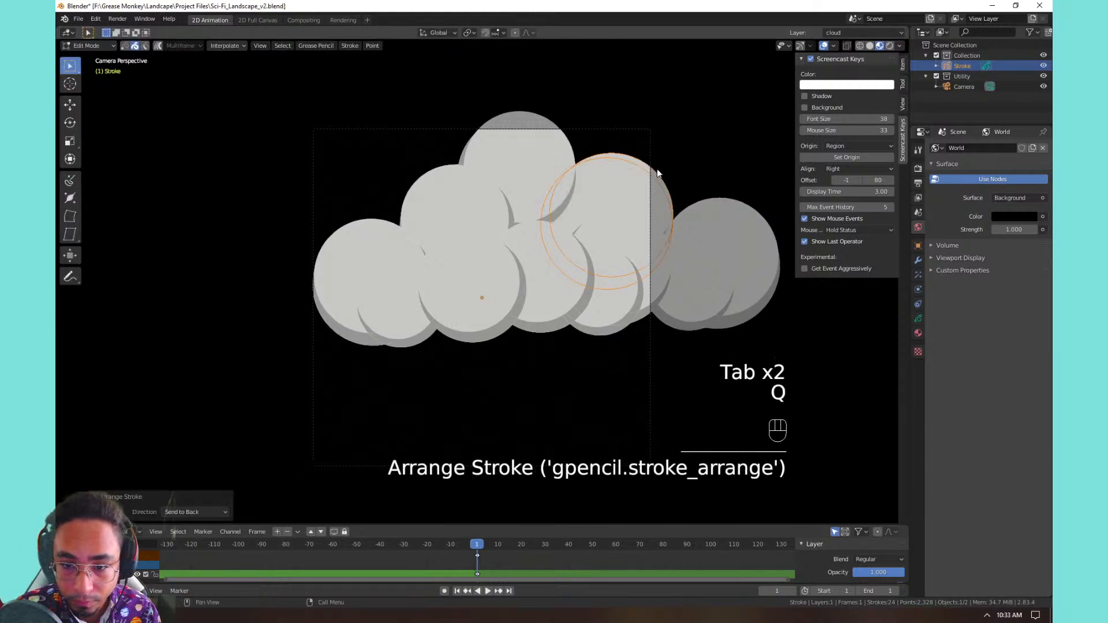
key(g)
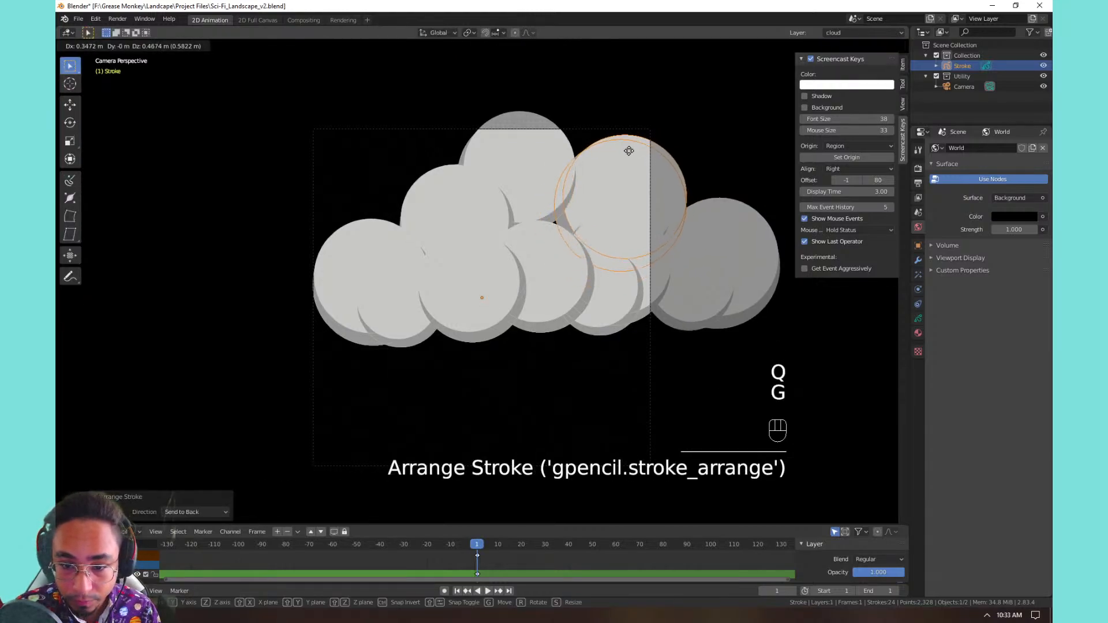
click(614, 156)
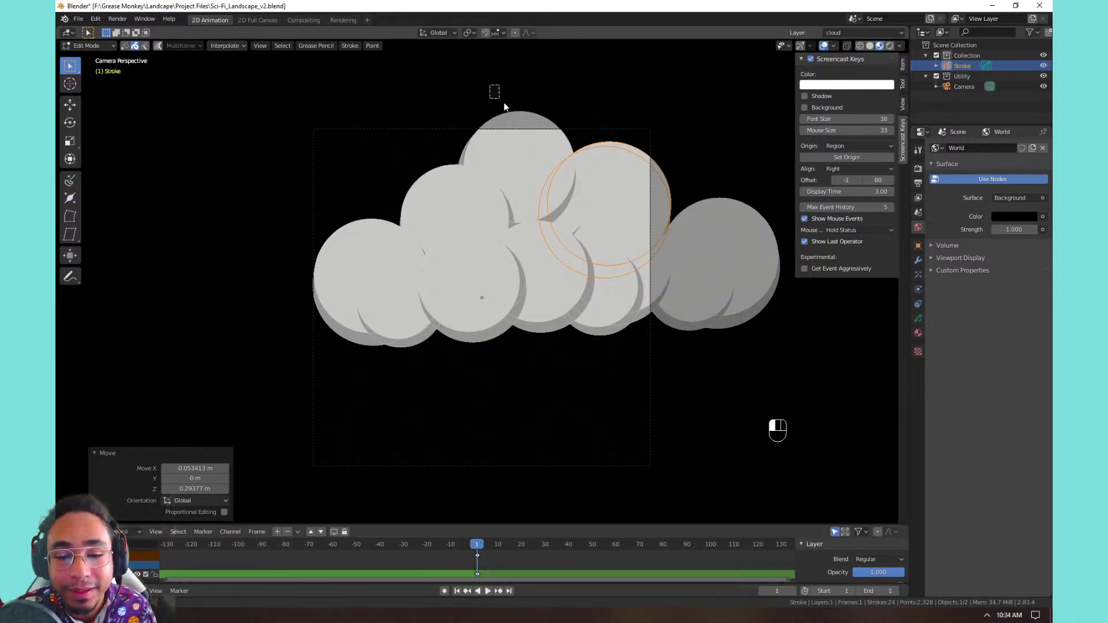
Step: Move the topmost circle pair by about 0.09 m in X and -0.69 m in Z, and send it to the back
drag(494, 90, 521, 134)
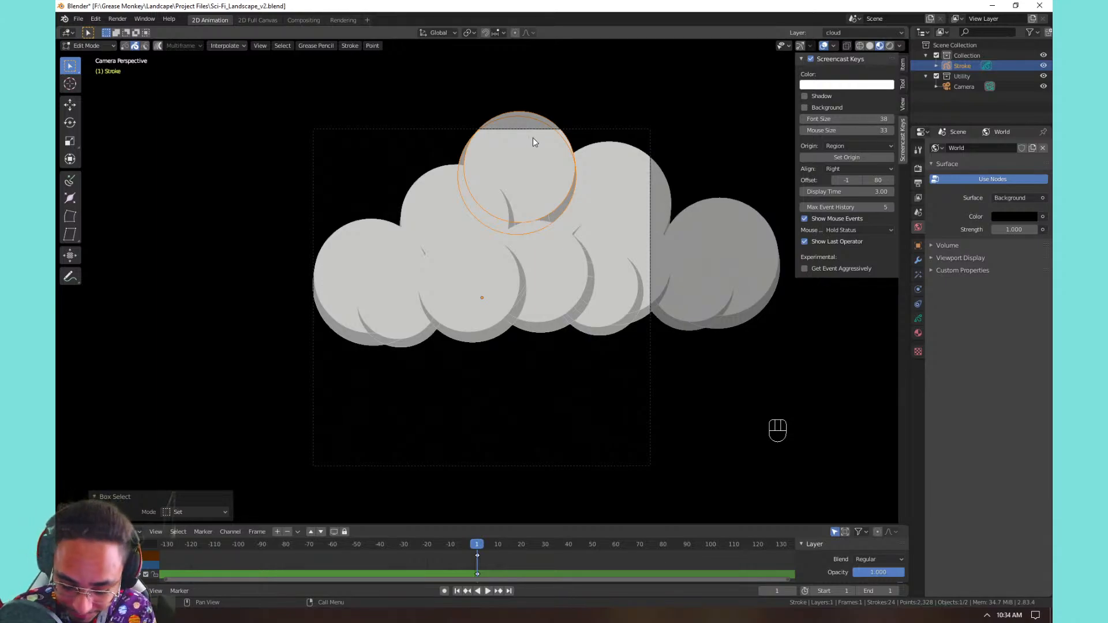
key(g)
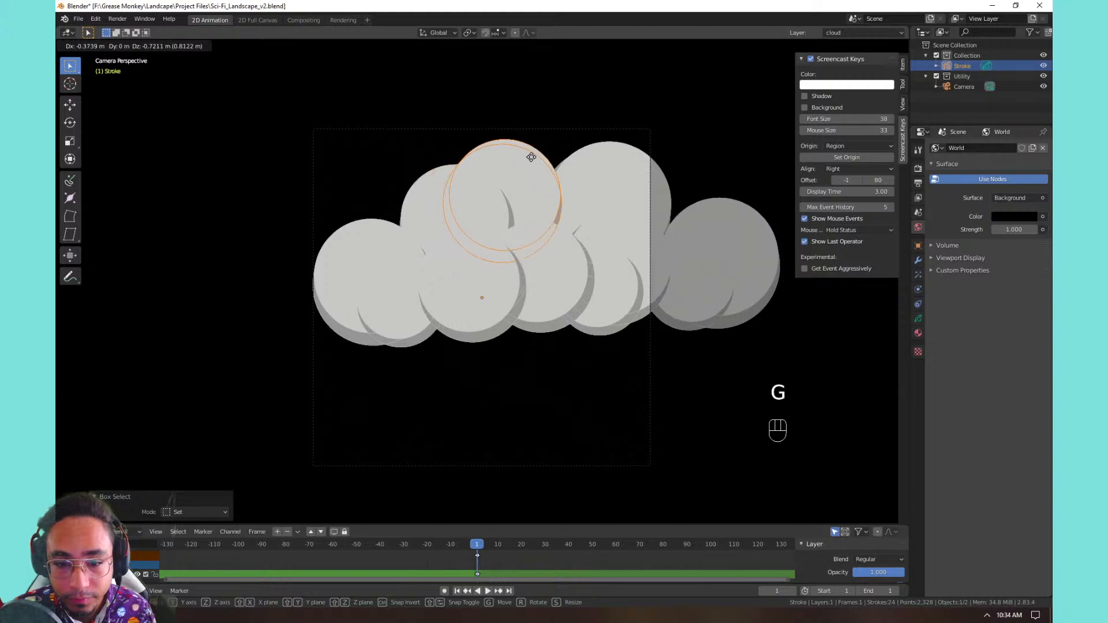
click(547, 155)
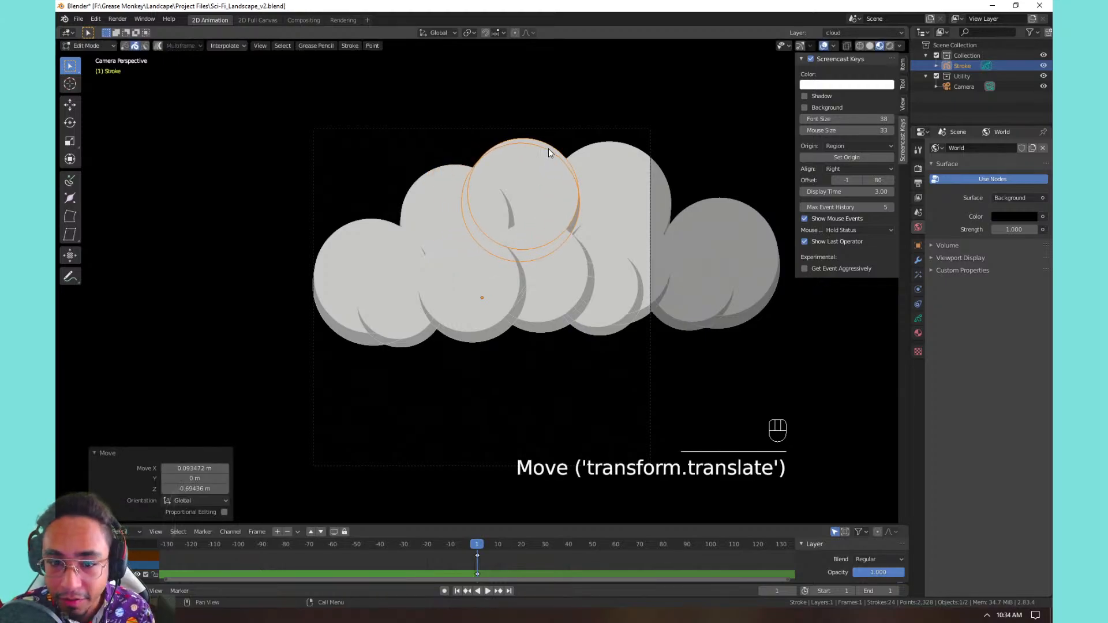
key(q)
click(548, 147)
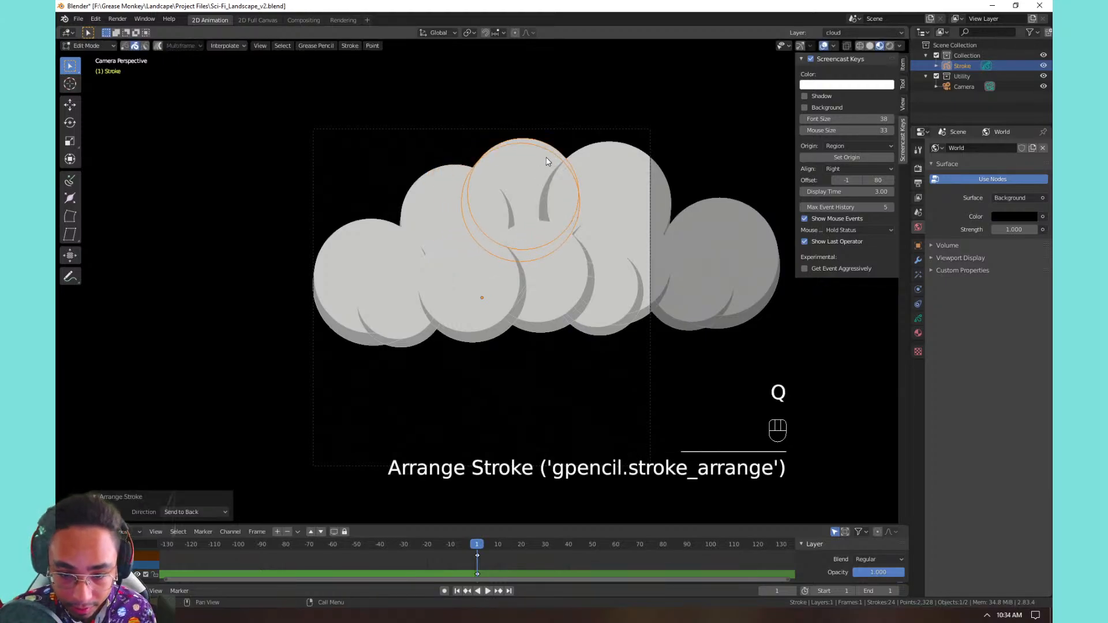
Step: Move the topmost central circle pair left and slightly up
key(g)
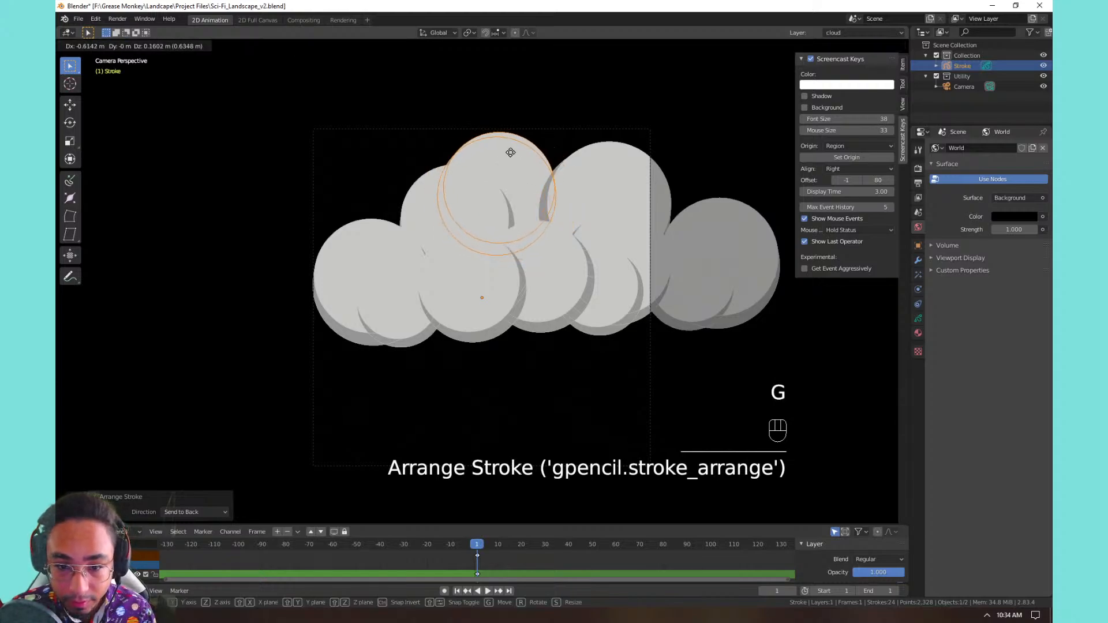
click(515, 155)
Step: Send the upper-left circle pair to the back and move it by about -0.87 m in X and -0.12 m in Z
shift+click(412, 192)
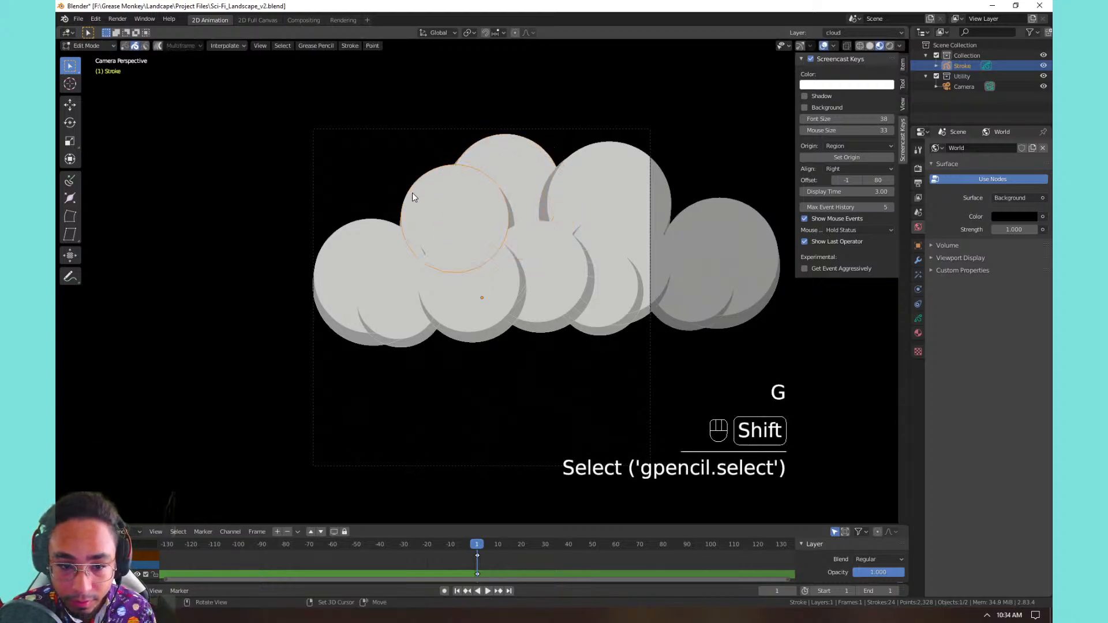
shift+click(512, 208)
key(q)
click(524, 192)
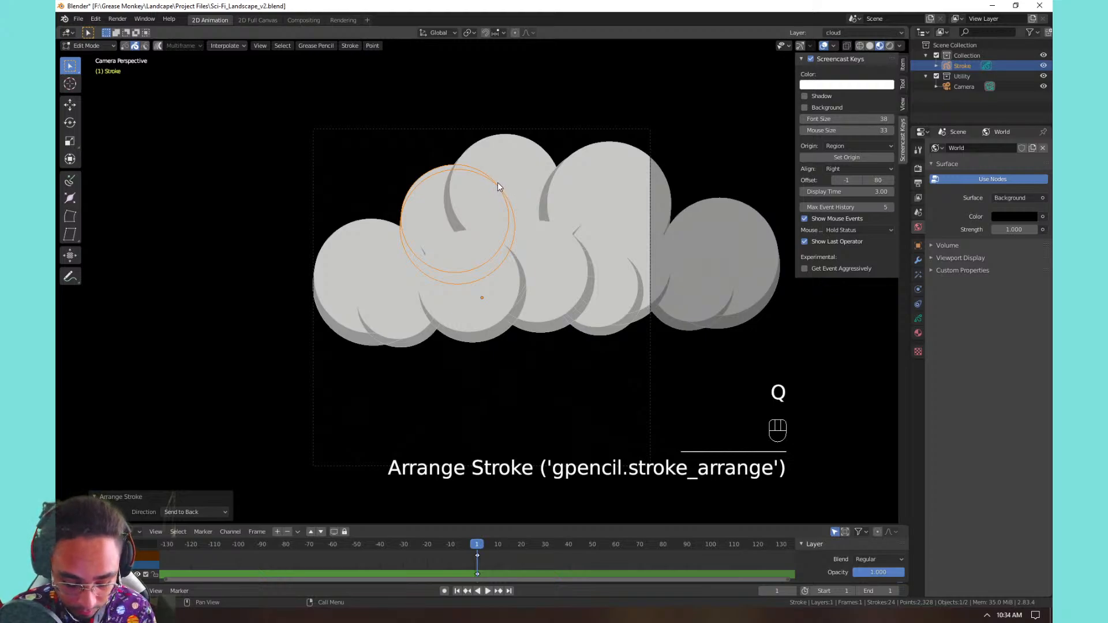
key(g)
click(457, 191)
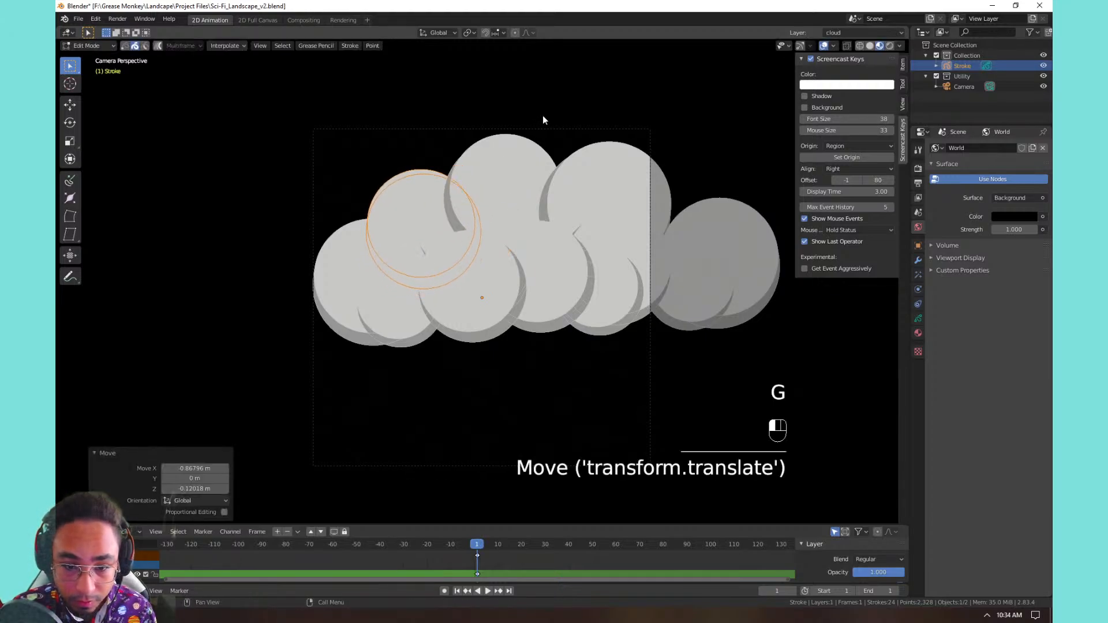
Step: Rotate the topmost circle pair and its right neighbour so their shadows face right, turning the neighbour by -75.4°
click(563, 149)
key(r)
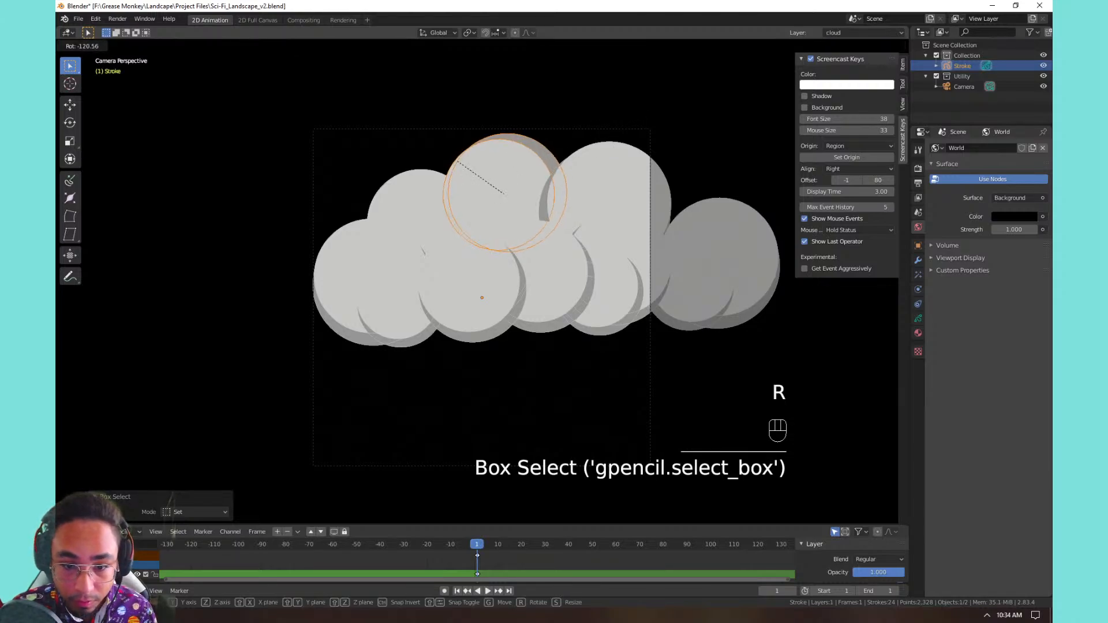
click(489, 140)
drag(671, 134, 598, 184)
key(r)
click(619, 96)
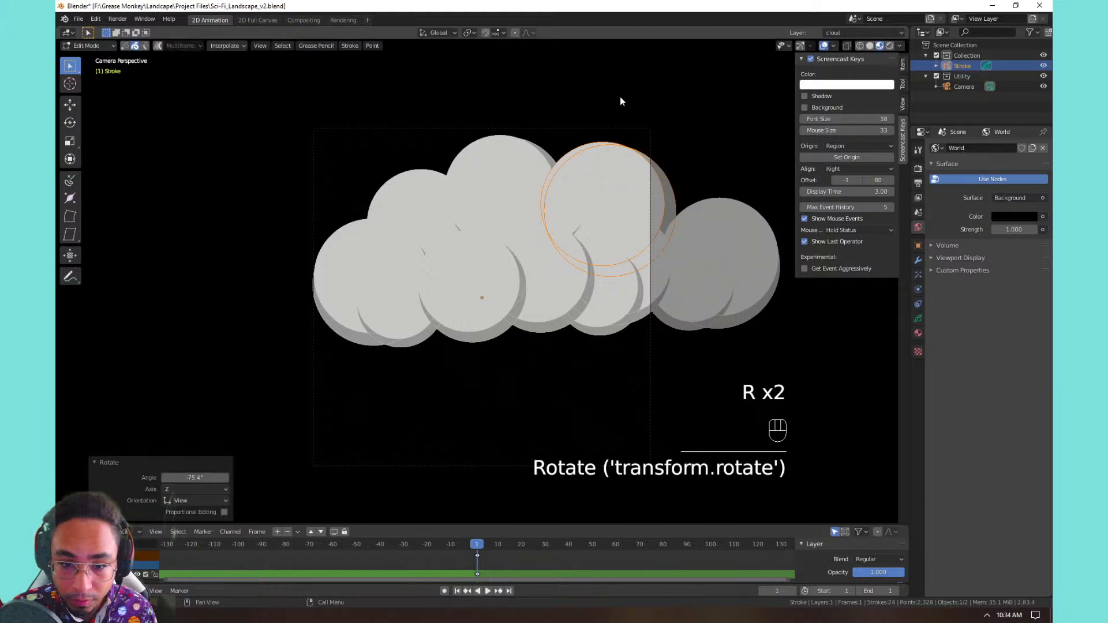
Step: Rotate the large far-right circle pair so its shadow runs along the cloud's right edge
click(636, 261)
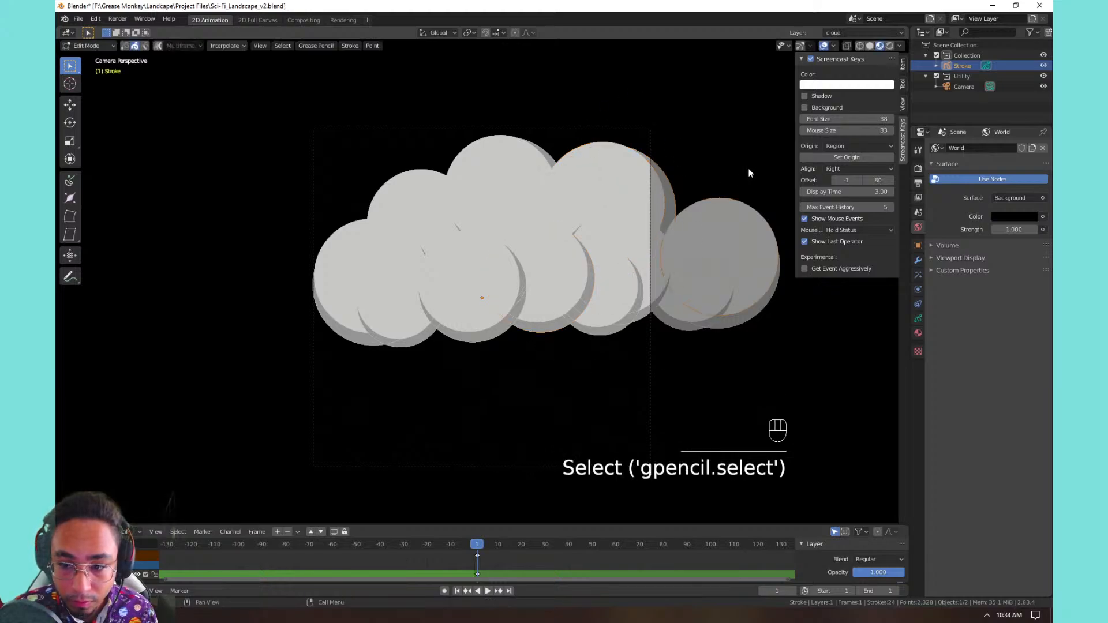
drag(753, 186, 718, 238)
key(r)
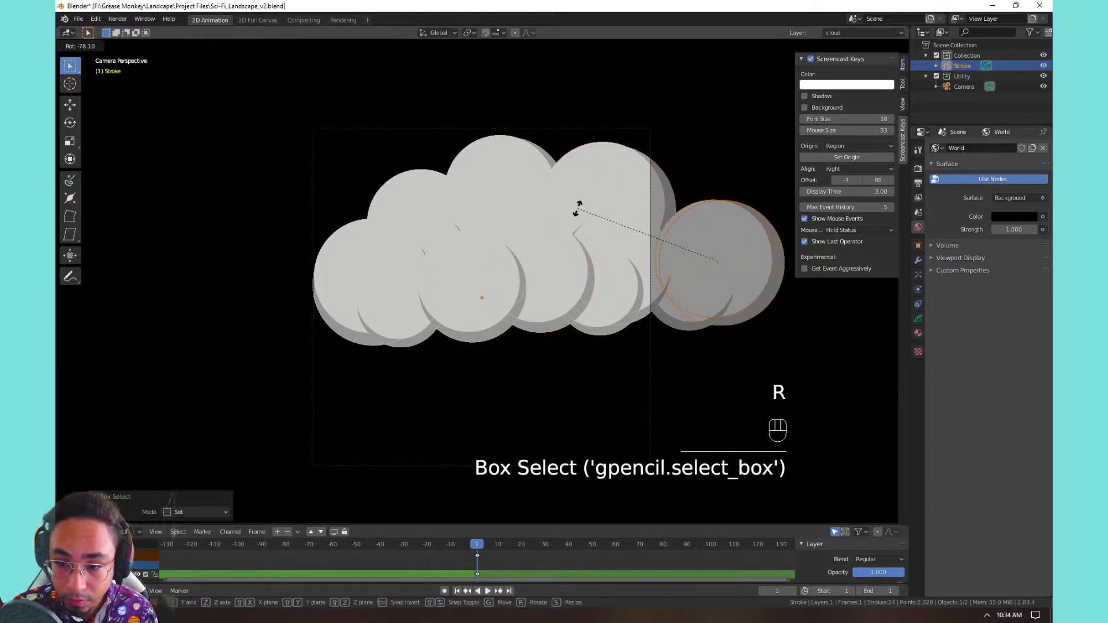
click(578, 226)
Step: Scale the whole cloud to 0.558 and move it down inside the camera frame
key(a)
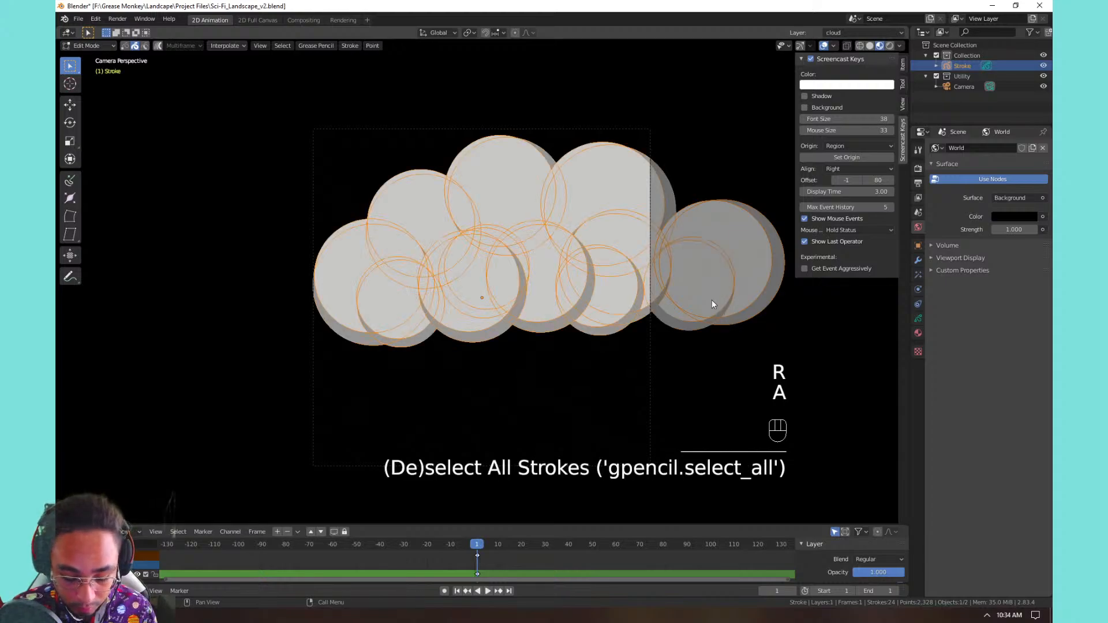
key(s)
click(634, 276)
key(g)
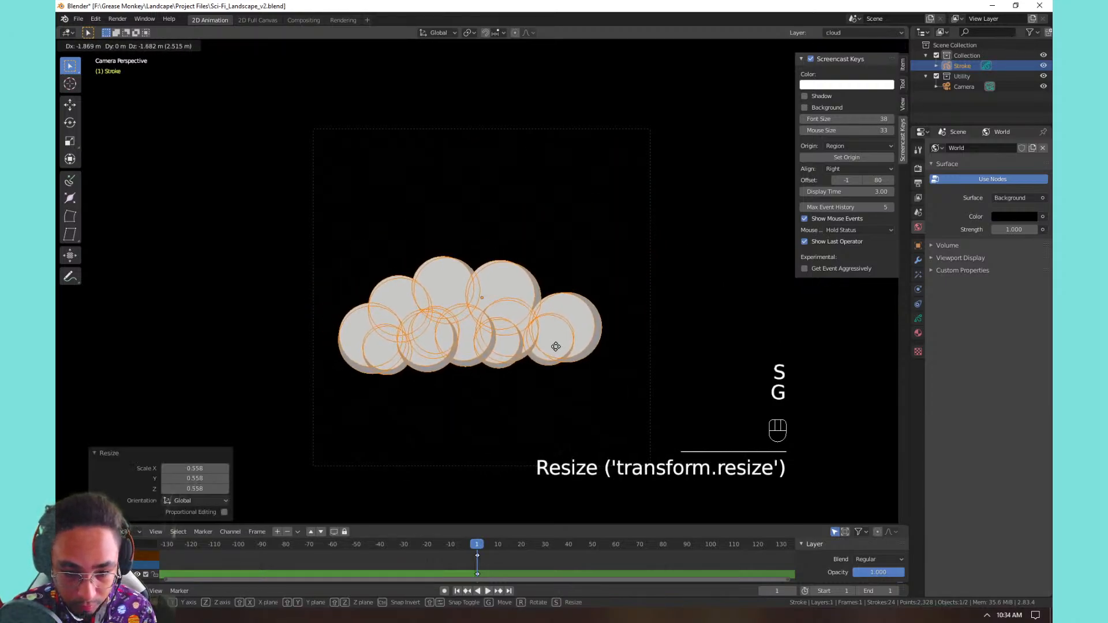
click(563, 351)
key(Tab)
key(Tab)
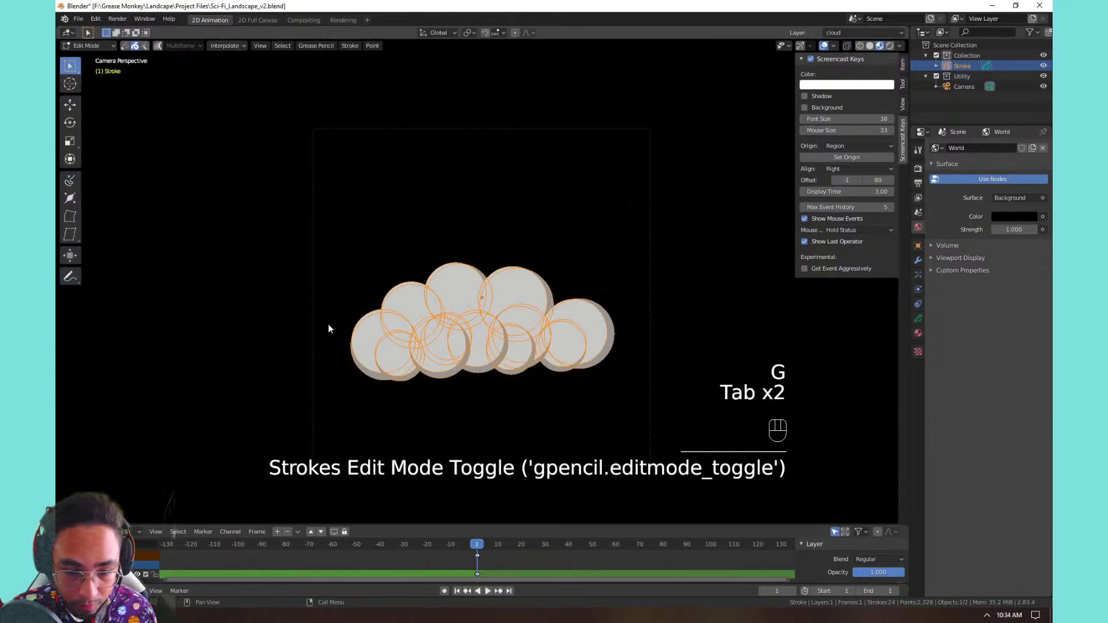
Step: Rotate the far-left circle pair by -29.7° and move it by about -0.47 m in X and -0.05 m in Z
mouse_move(328, 324)
mouse_down()
mouse_move(353, 375)
mouse_move(366, 378)
mouse_up()
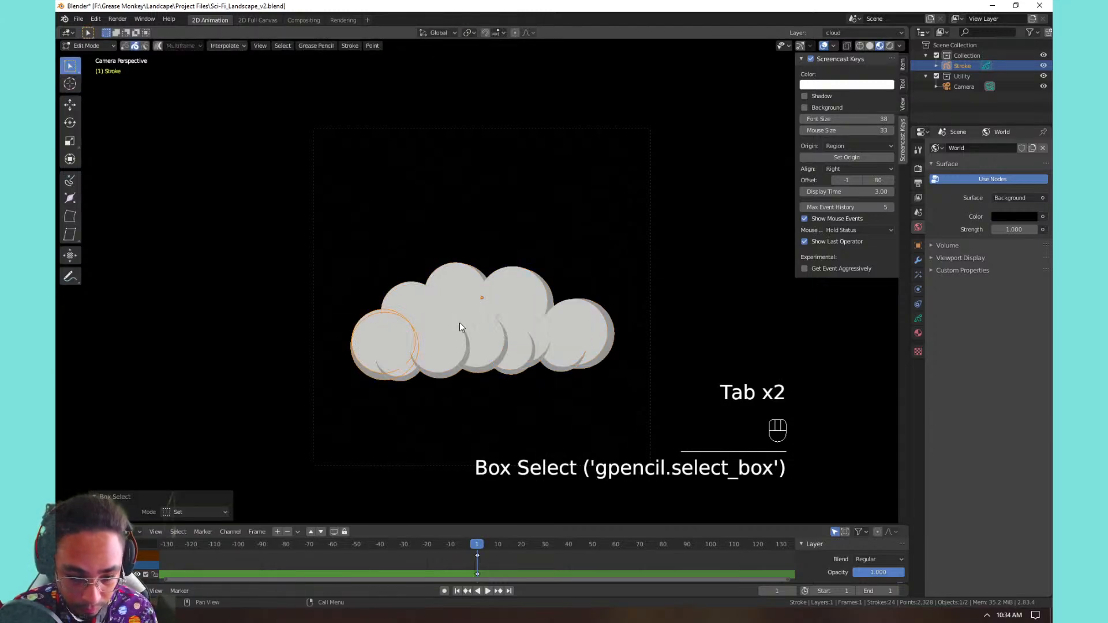
key(r)
click(391, 298)
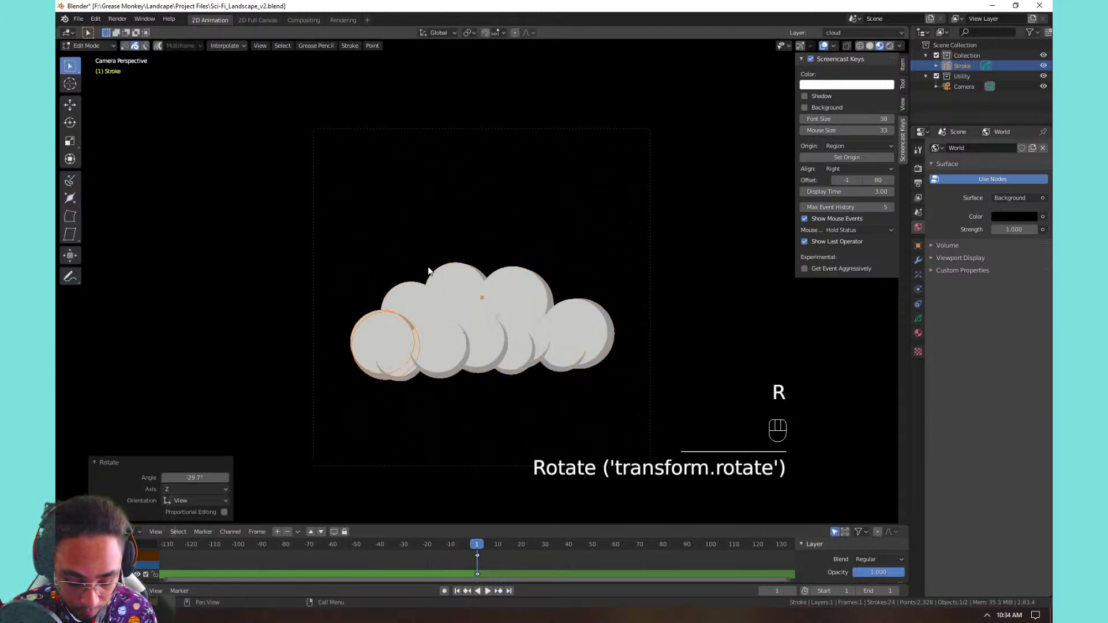
key(g)
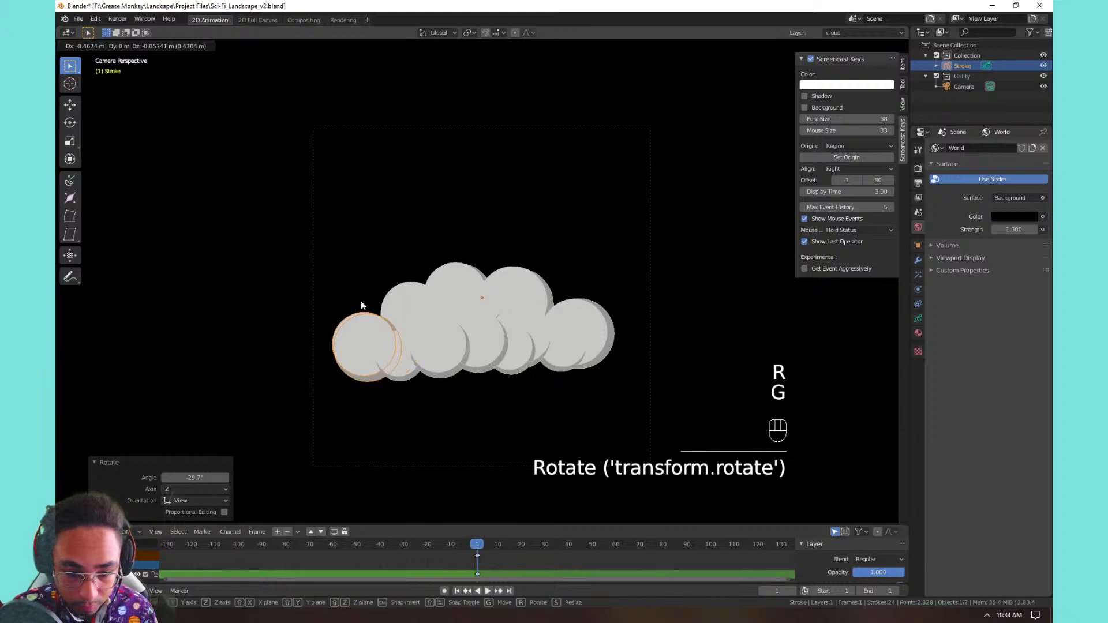
click(364, 304)
Step: Select the circle pair above and right of the far-left one
drag(386, 275, 413, 301)
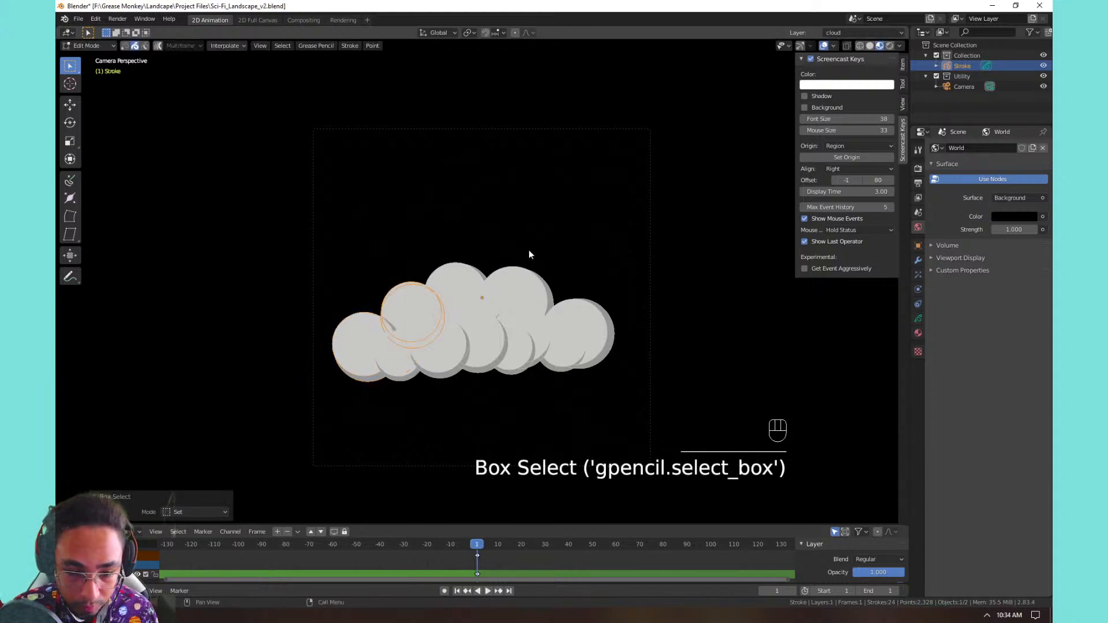
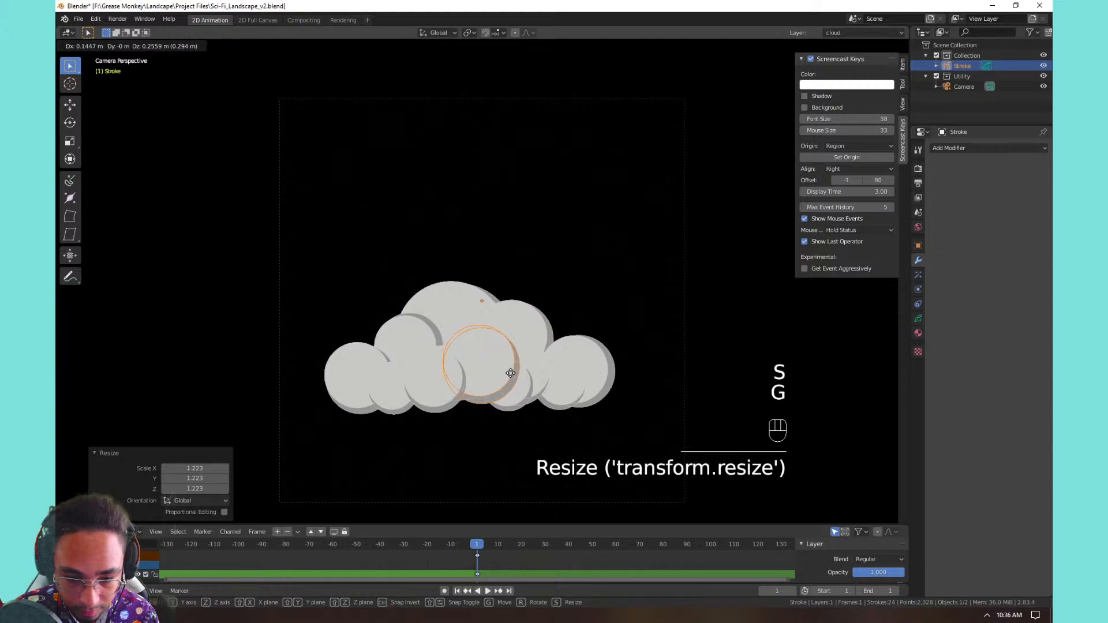
Step: Position the enlarged circle pair at the cloud's lower centre
click(501, 385)
Step: Scale the small lower-left circle pair to 1.254 and move it by about -0.11 m in X and 0.13 m in Z
shift+click(390, 417)
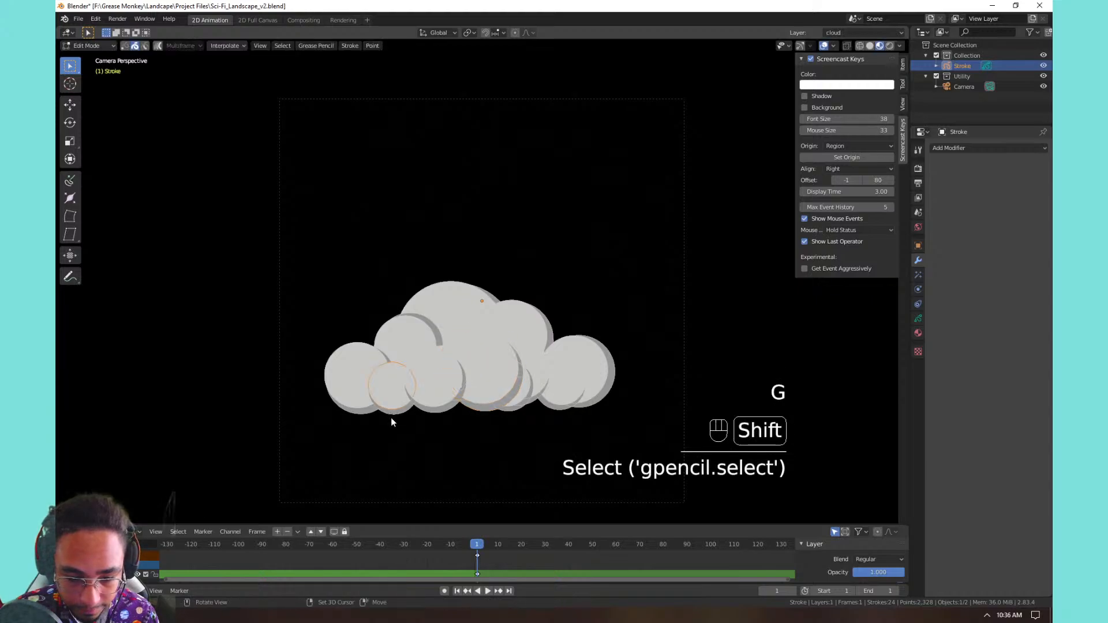
shift+click(454, 406)
key(s)
click(491, 405)
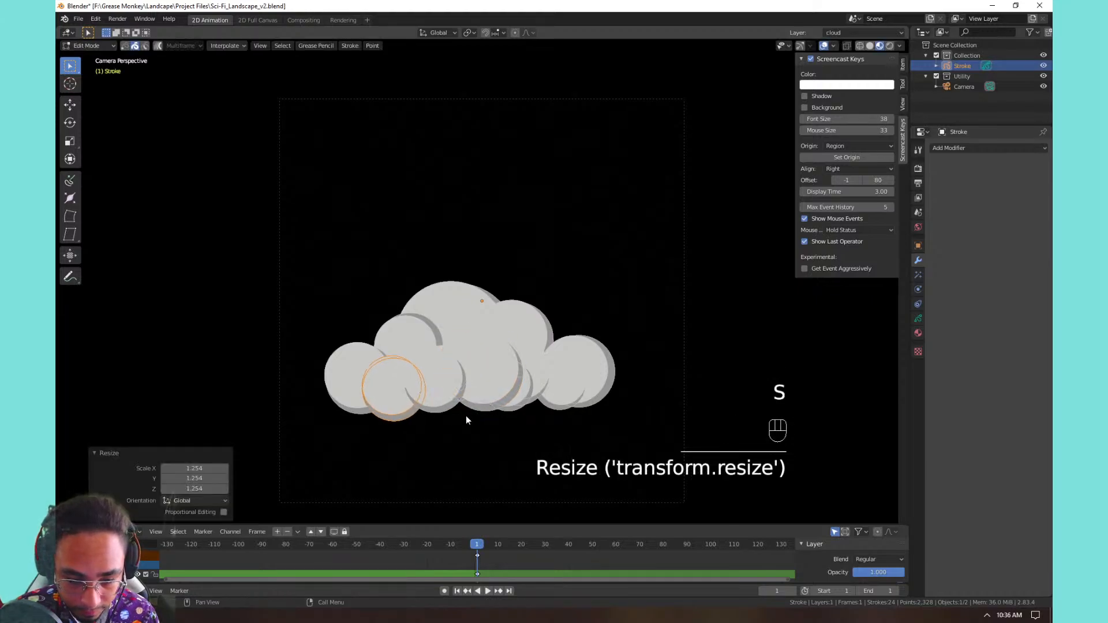
key(g)
click(462, 405)
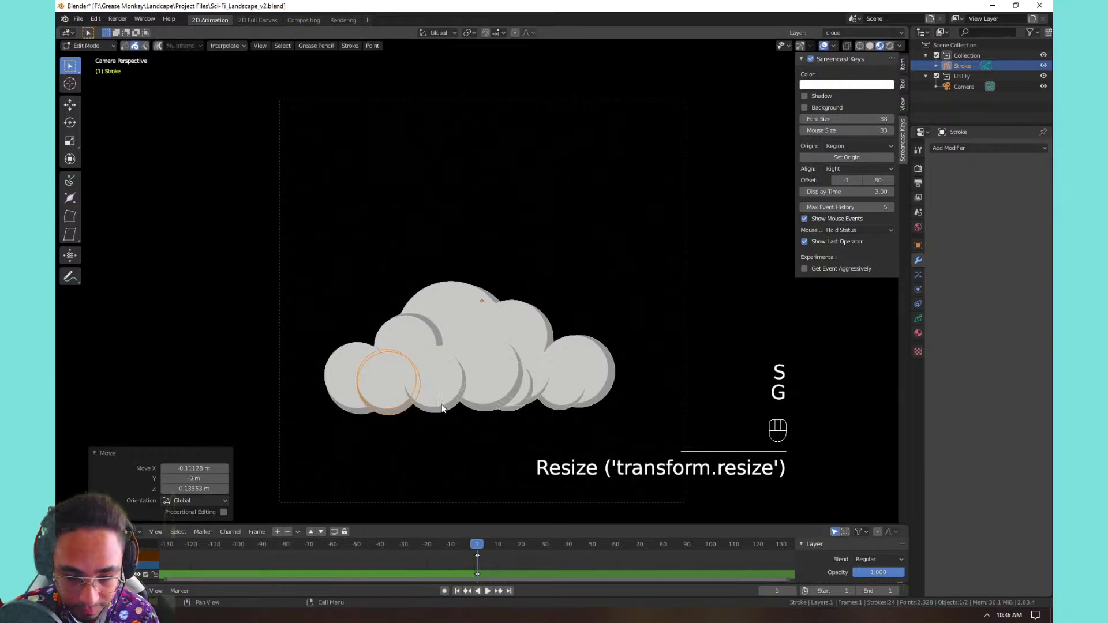
Step: Move the circle pair right of the cloud's lower centre by about 0.53 m in X and -0.18 m in Z
click(532, 403)
shift+click(533, 399)
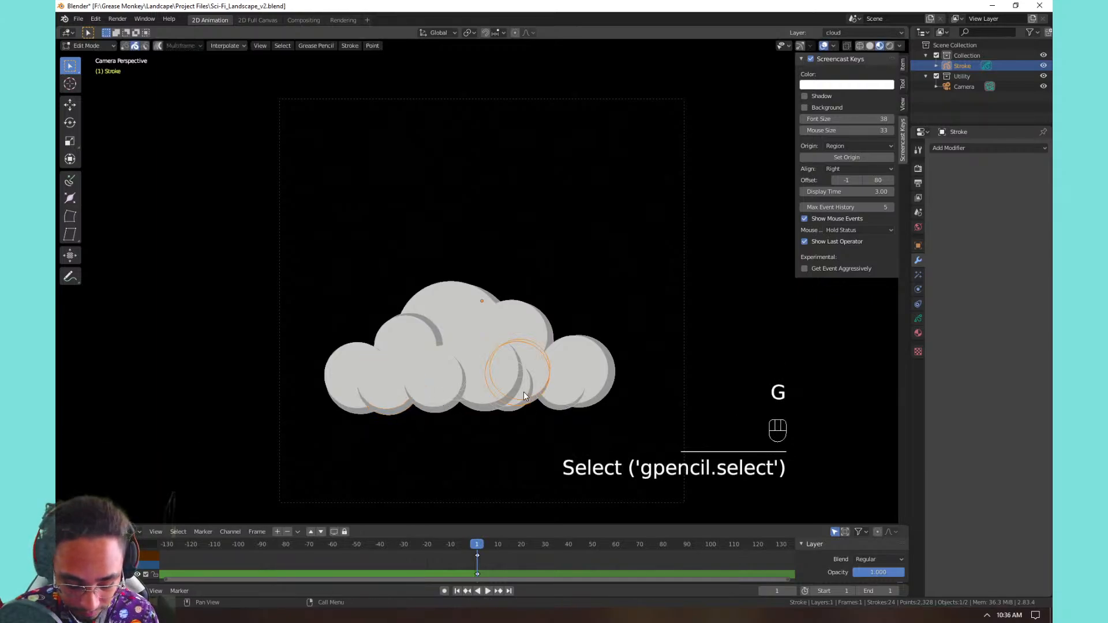
key(g)
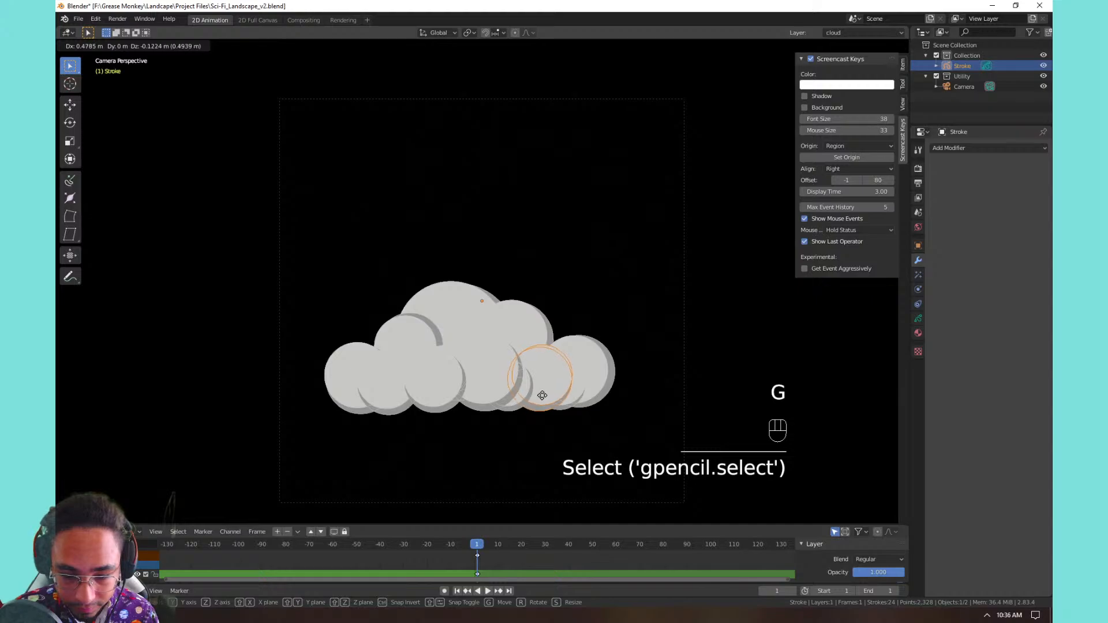
click(546, 402)
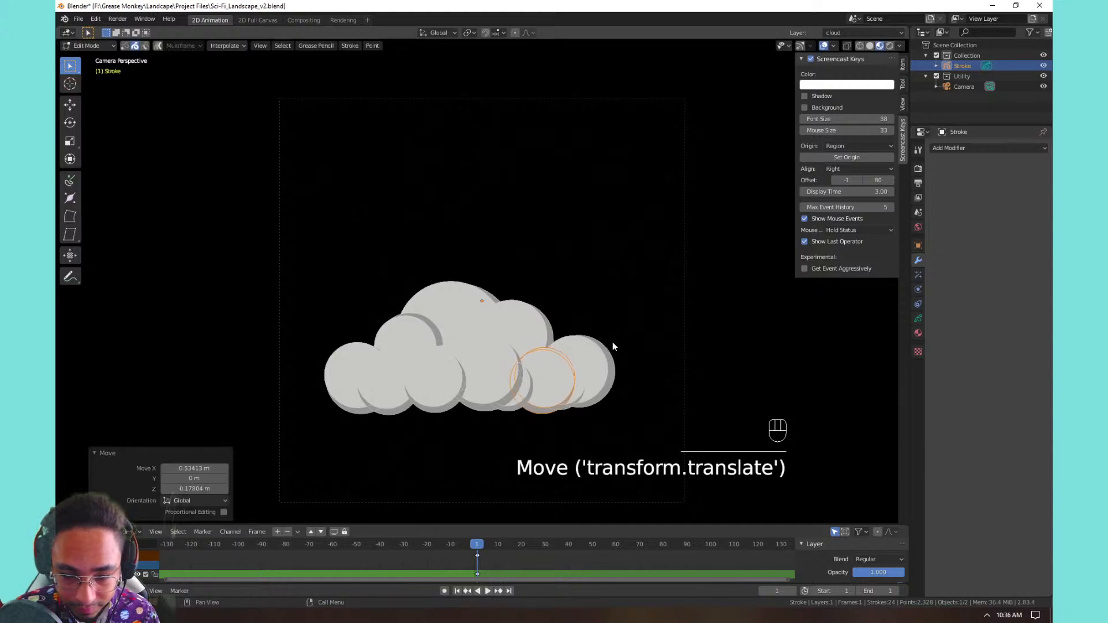
Step: Move the far-right circle pair by about 0.10 m in X and 0.03 m in Z, and shift the small pair in front slightly right and down
drag(598, 348, 587, 362)
key(g)
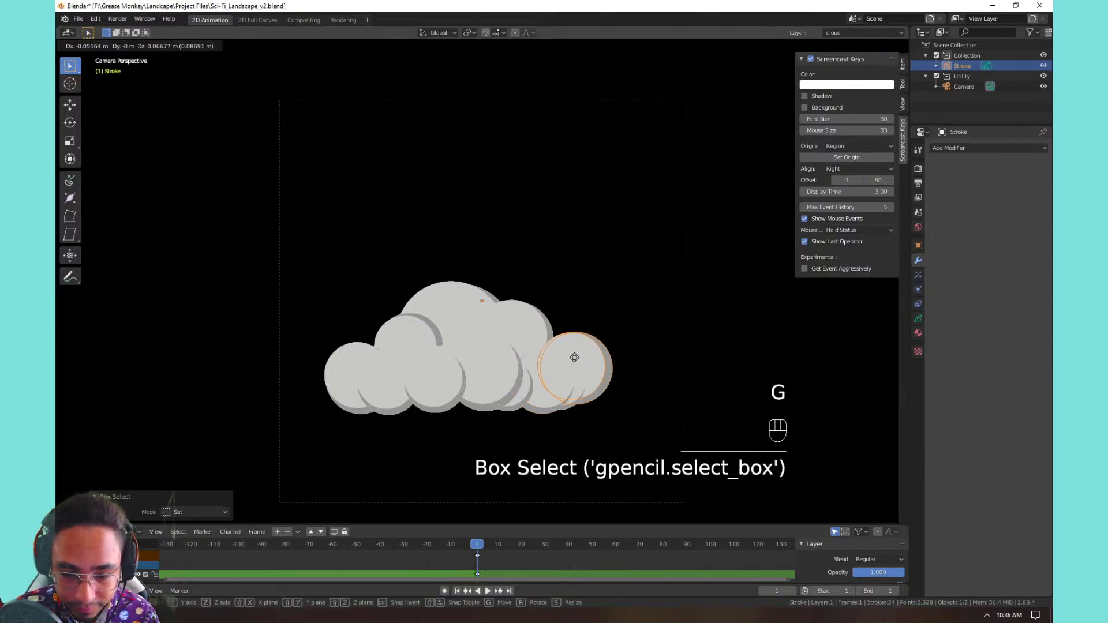
click(583, 362)
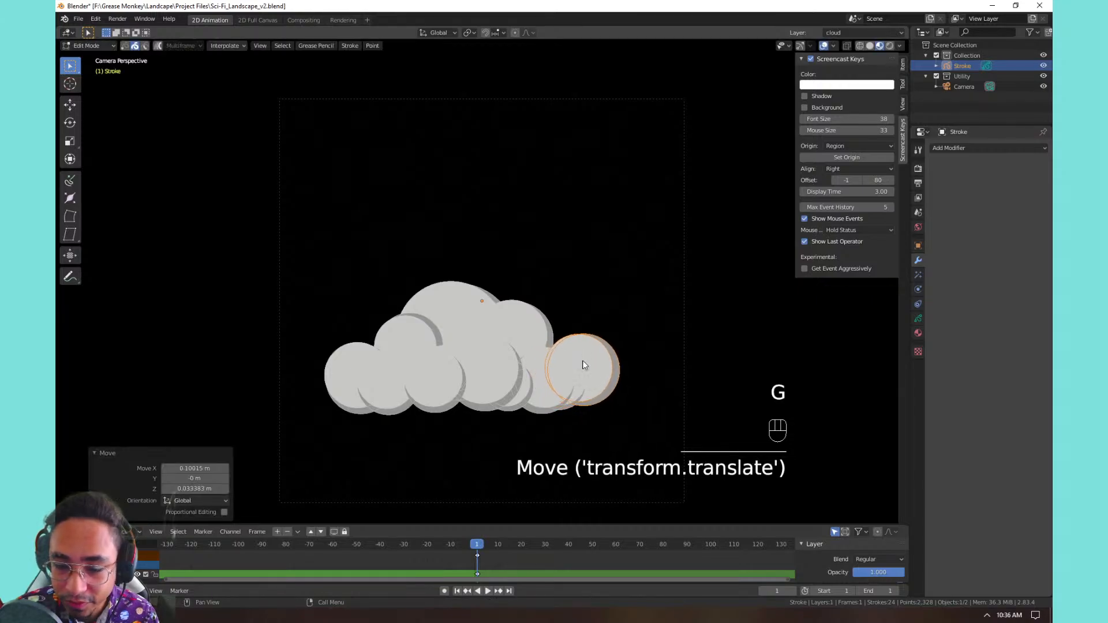
shift+click(579, 395)
key(g)
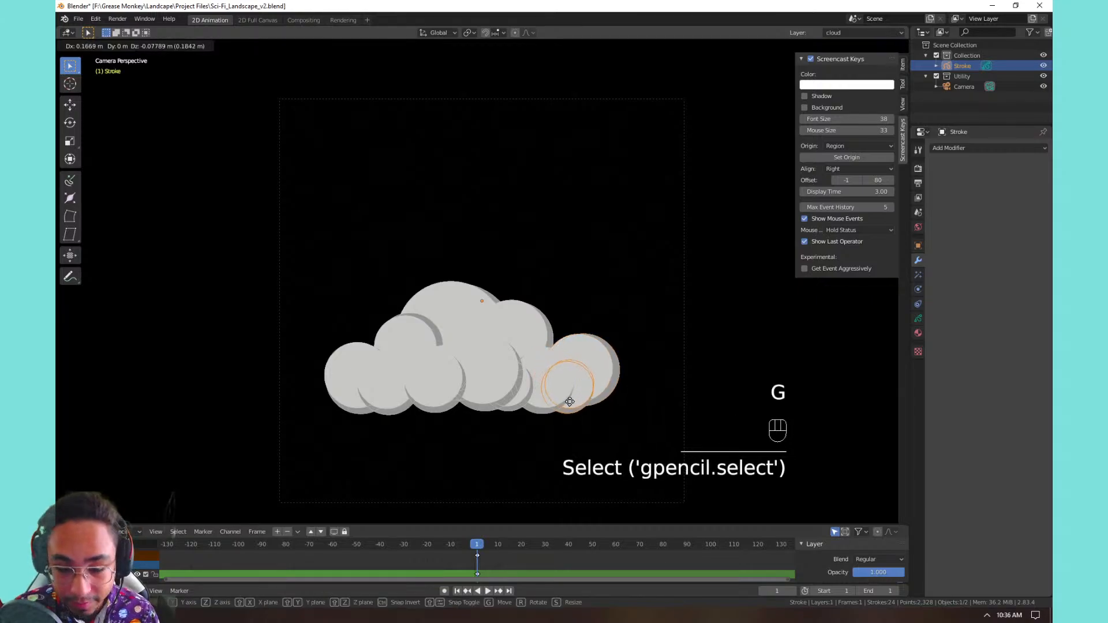
click(558, 392)
Step: Move the circle pair left of the lower centre by about -0.08 m in X and -0.11 m in Z, and rotate it slightly
click(428, 403)
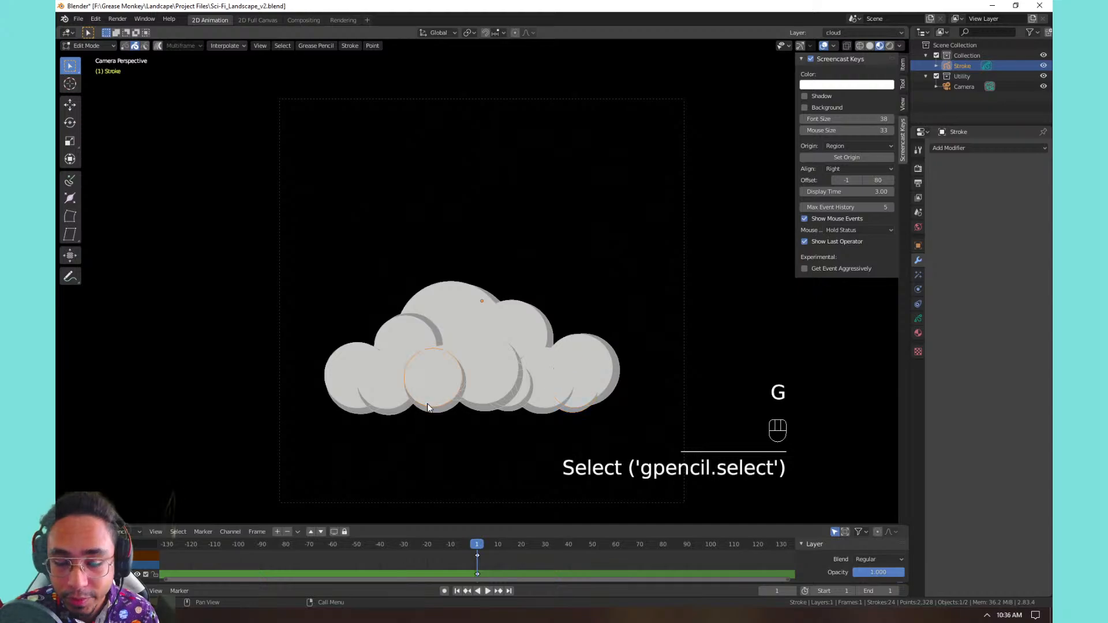
shift+click(430, 415)
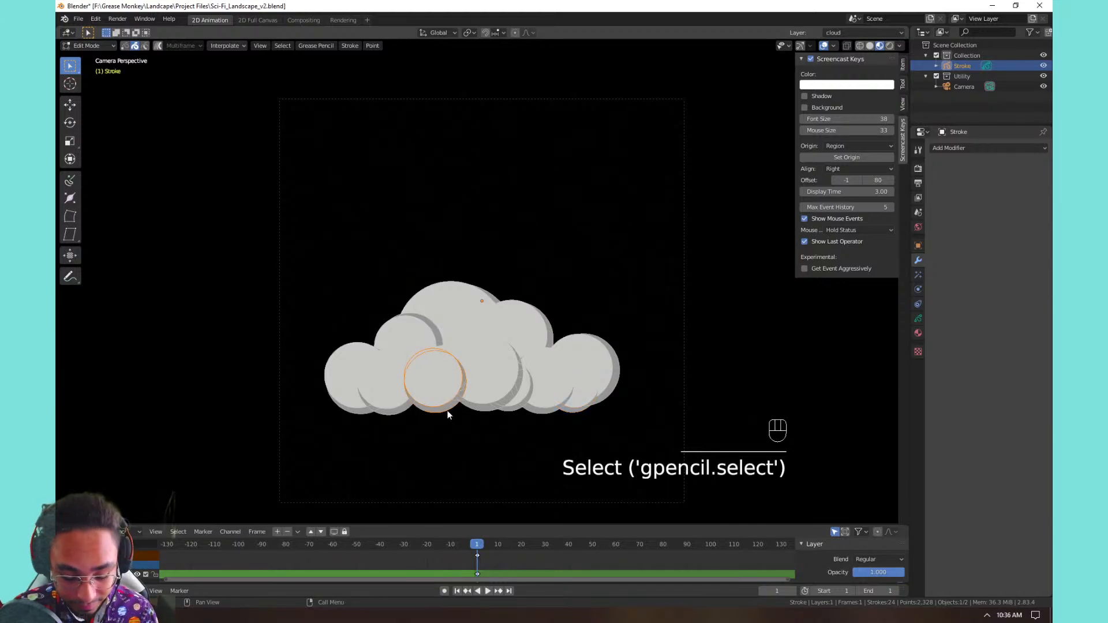
key(g)
click(435, 413)
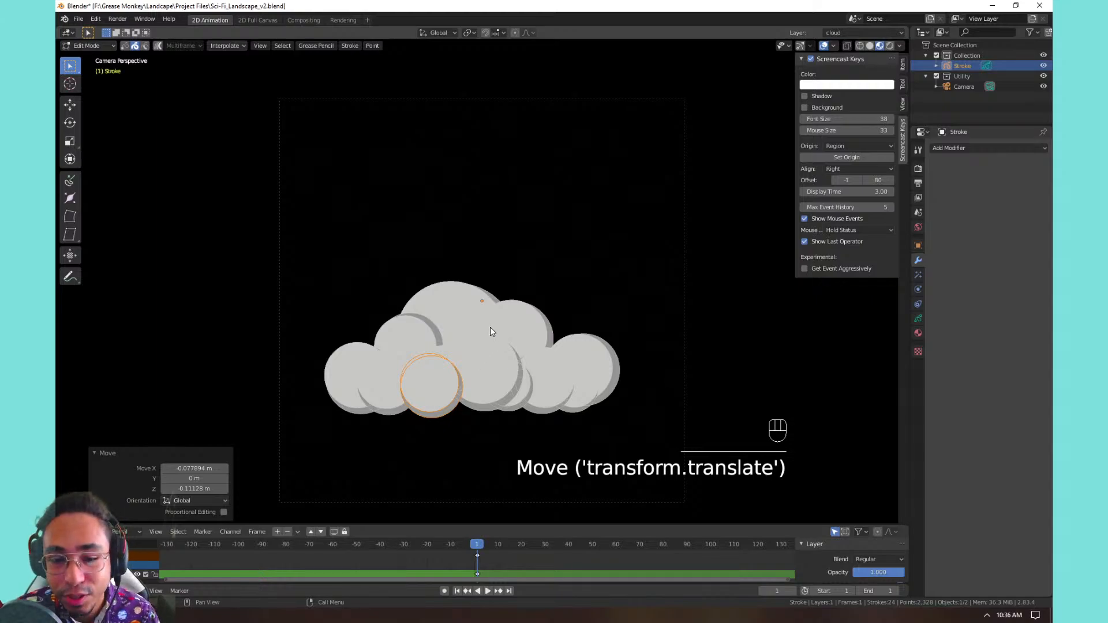
key(r)
click(453, 326)
Step: Rotate the lower circle pair beside the far-left one by -26.3°
click(371, 413)
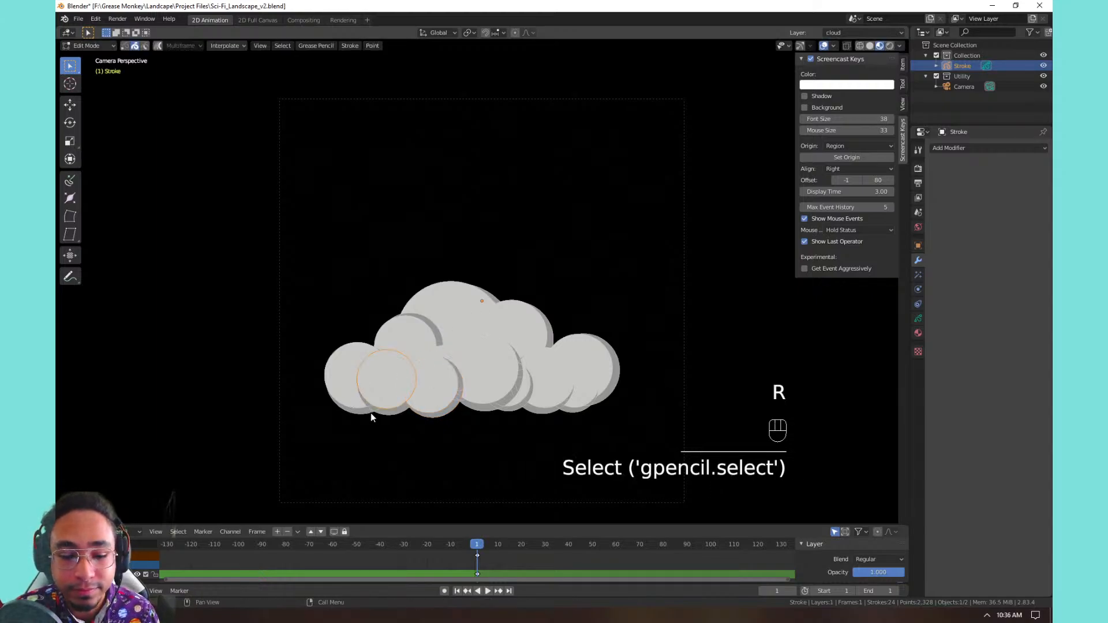
shift+click(392, 410)
key(r)
click(455, 330)
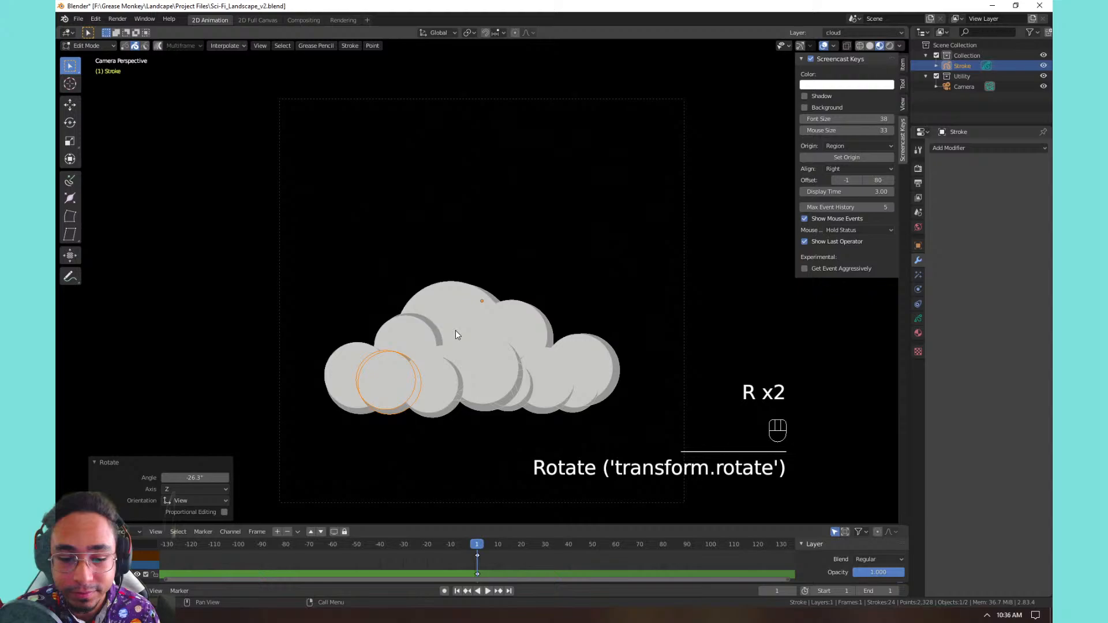
click(527, 361)
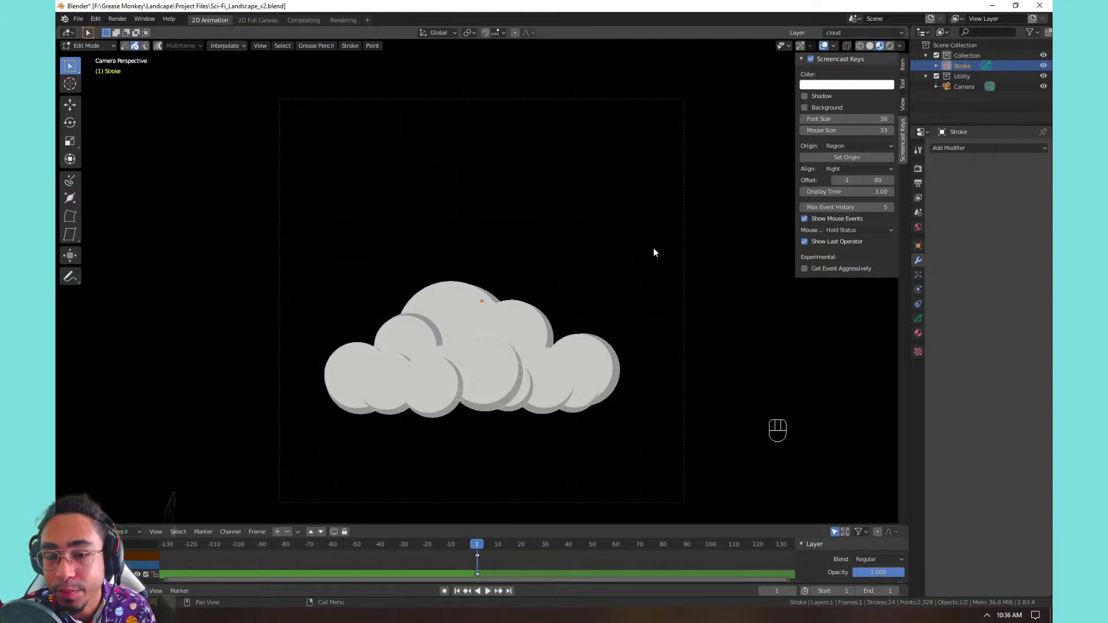
Step: Select the whole cloud and move it by about 0.20 m in X and 1.12 m in Z
key(Tab)
key(Tab)
mouse_move(643, 395)
mouse_down()
mouse_move(327, 281)
mouse_move(325, 243)
mouse_up()
key(g)
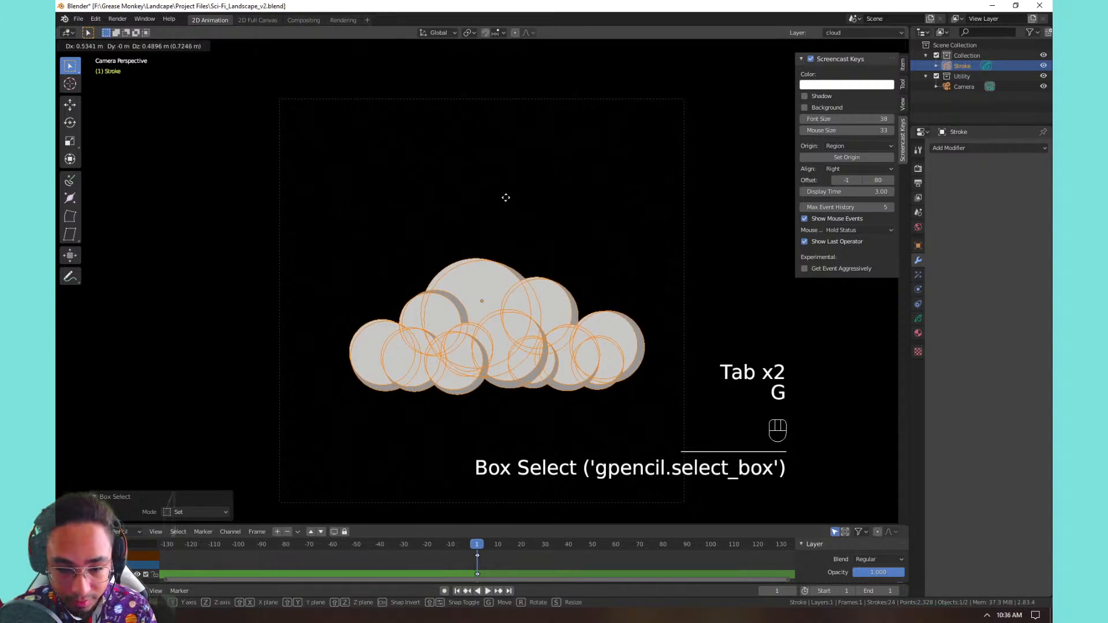
click(487, 177)
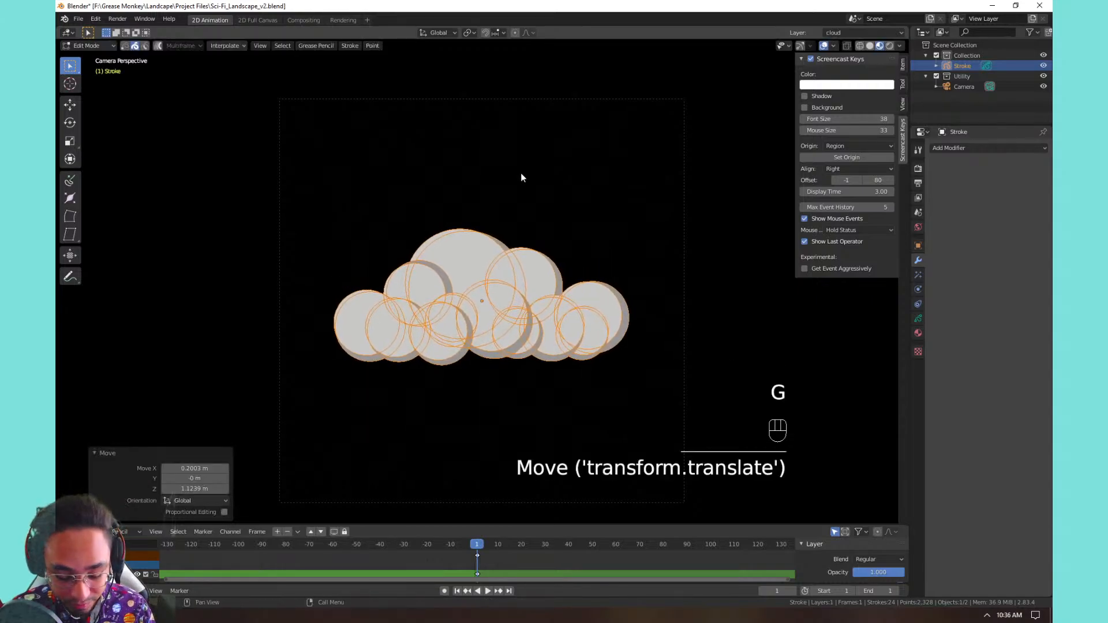
Step: Rotate the whole cloud by 2.86° and move it by about 0.38 m in X and 0.07 m in Z
key(r)
click(568, 166)
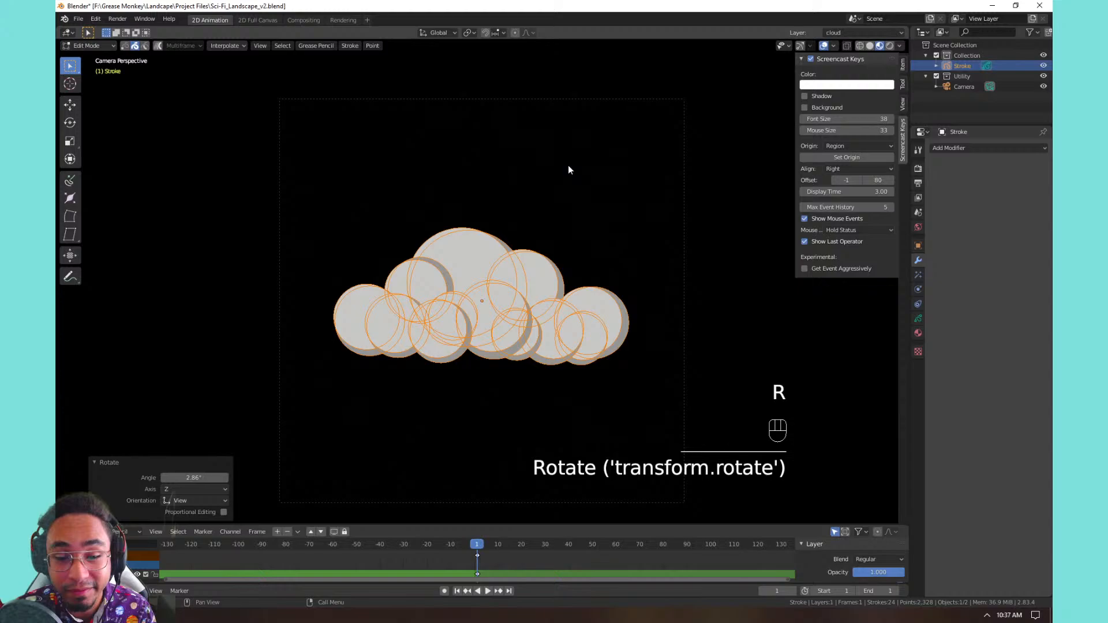
key(g)
click(531, 190)
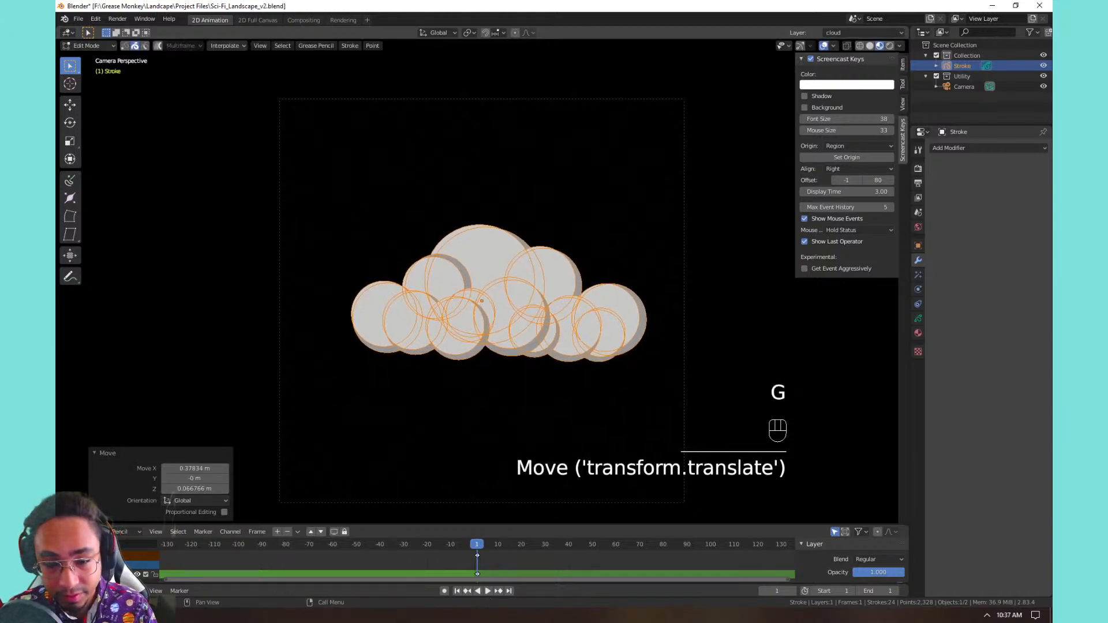
Step: Rotate the whole cloud by -2.43° and move it by about -0.19 m in X and 0.03 m in Z
key(r)
click(547, 247)
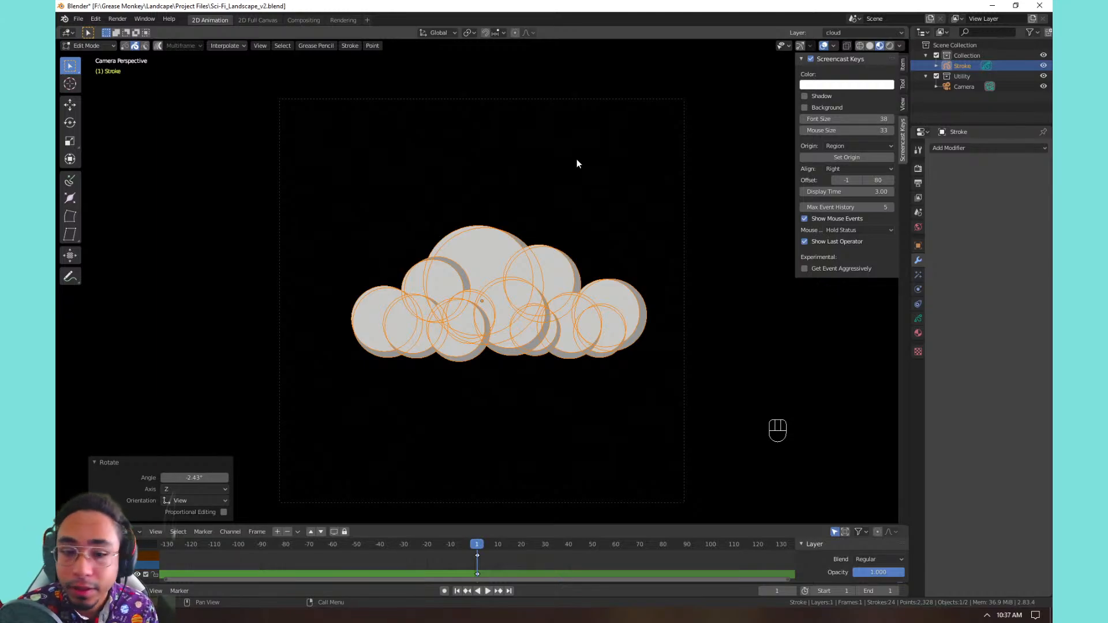
key(g)
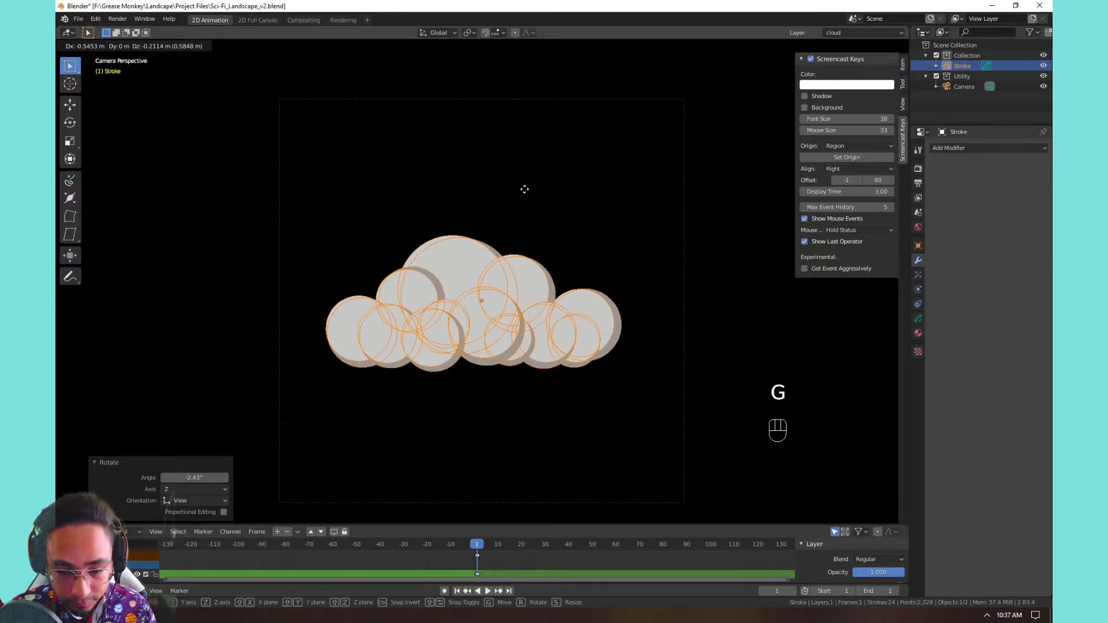
click(541, 182)
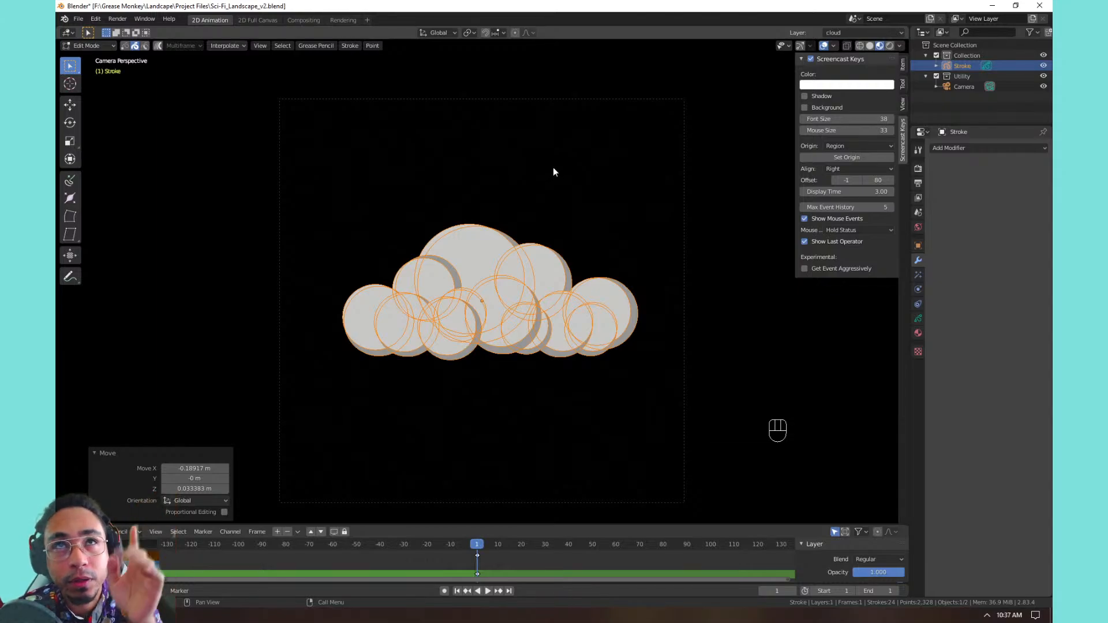
Step: Scale the whole cloud up so it nearly fills the width of the camera frame
key(s)
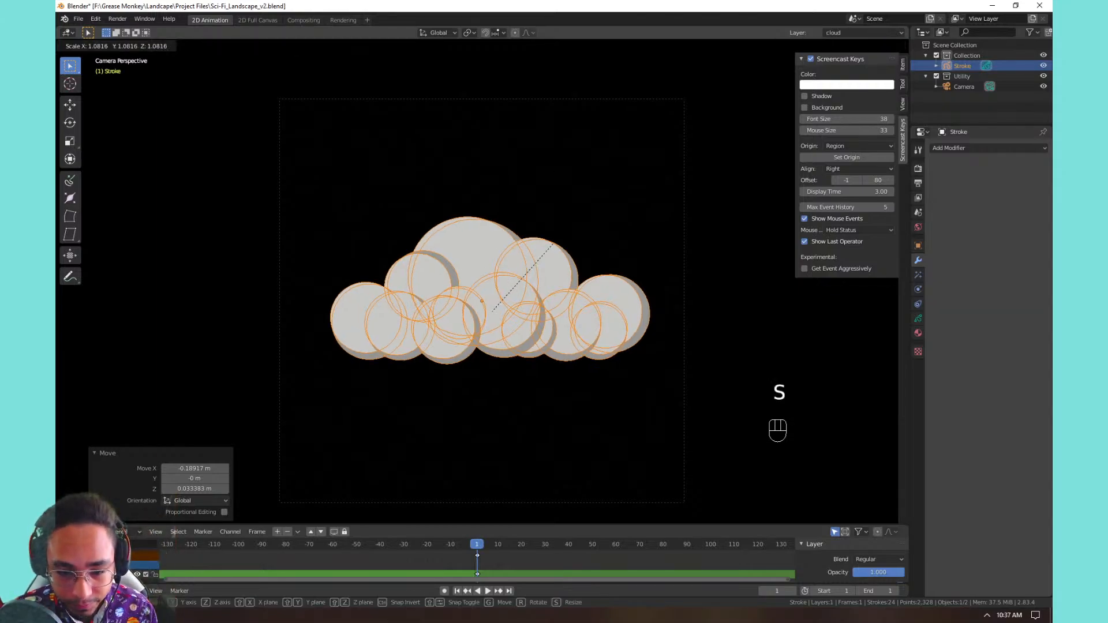
click(612, 193)
key(Tab)
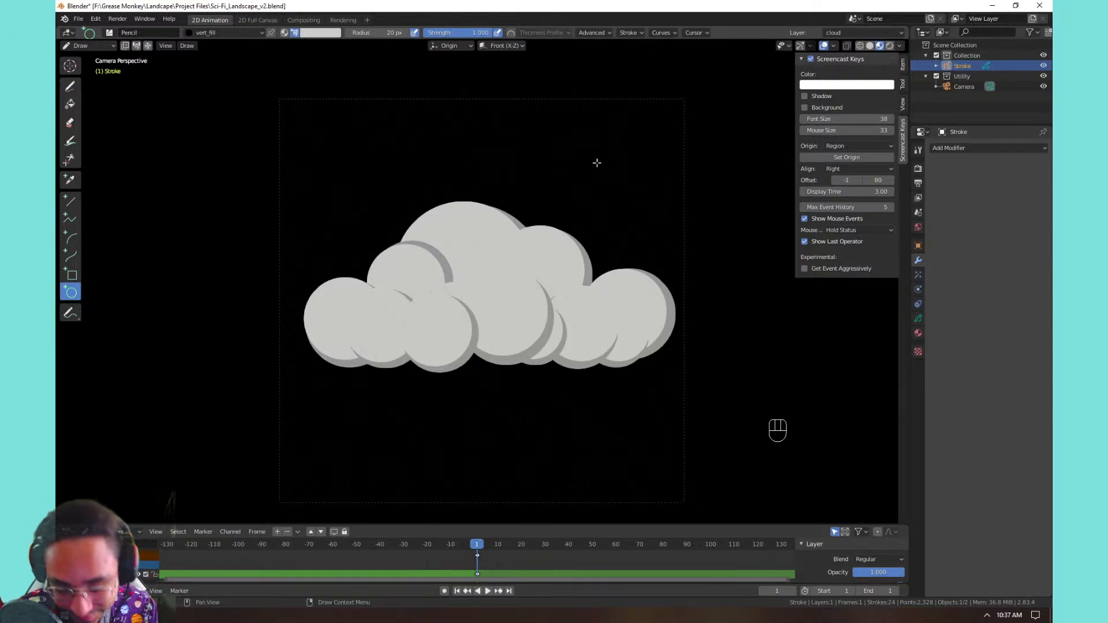
drag(632, 183, 344, 392)
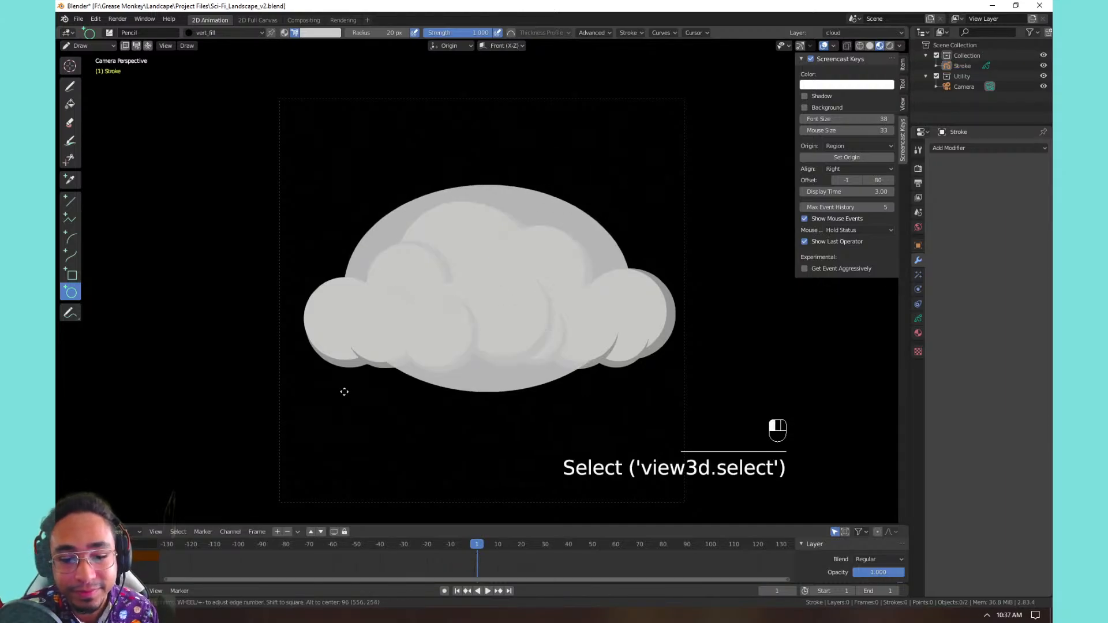
right_click(561, 263)
key(a)
key(Tab)
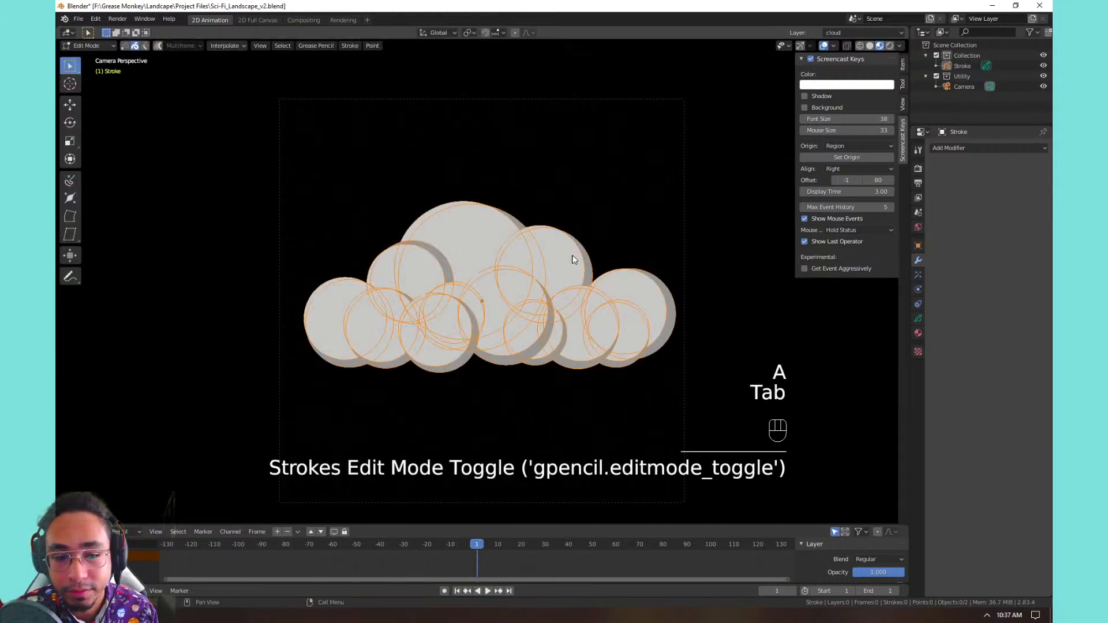
Step: Move the whole cloud by about 0.06 m in X and -0.13 m in Z to centre it in the frame
key(g)
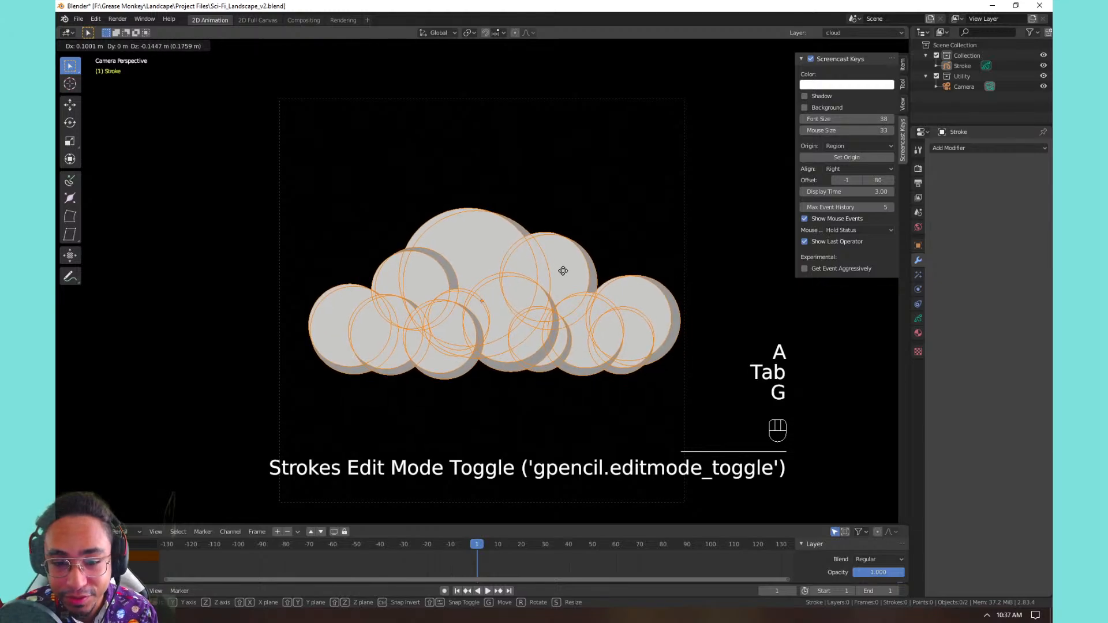
click(669, 243)
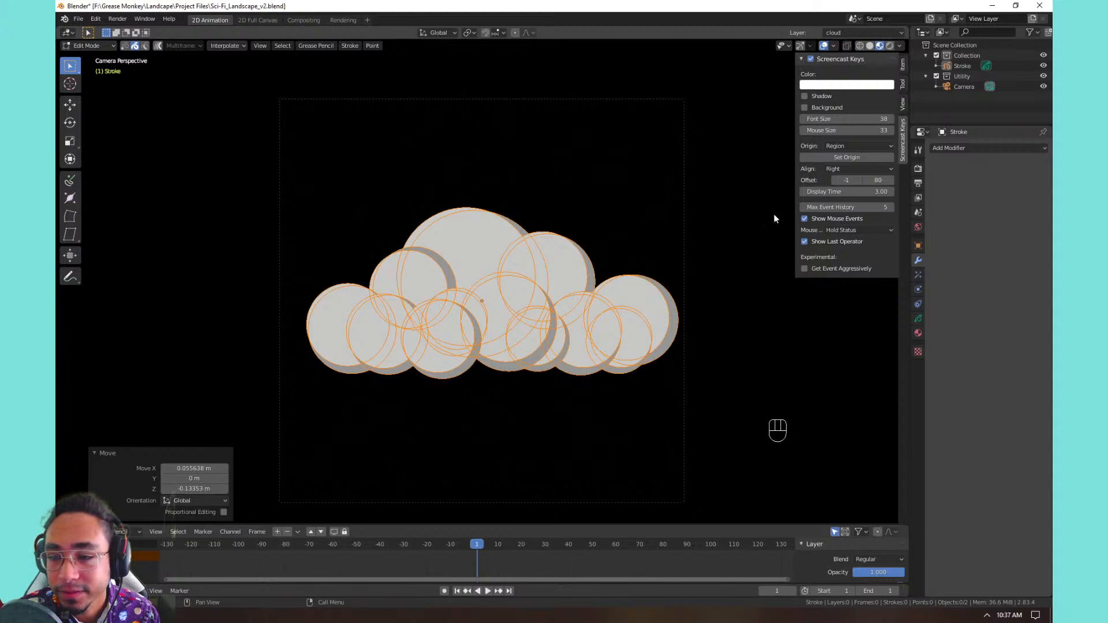
click(124, 46)
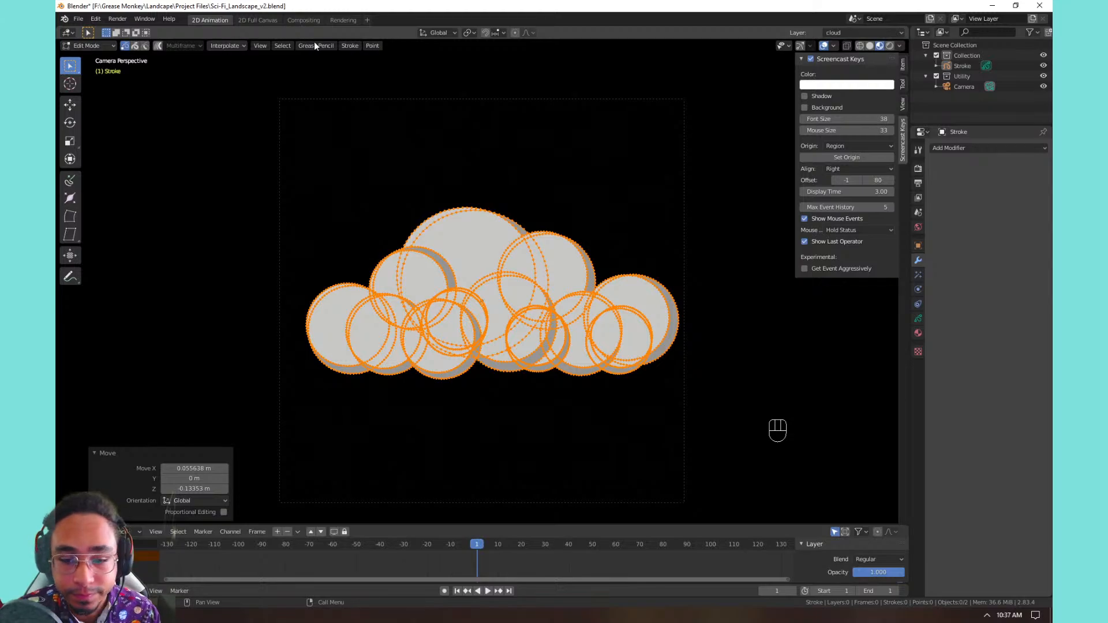
click(135, 46)
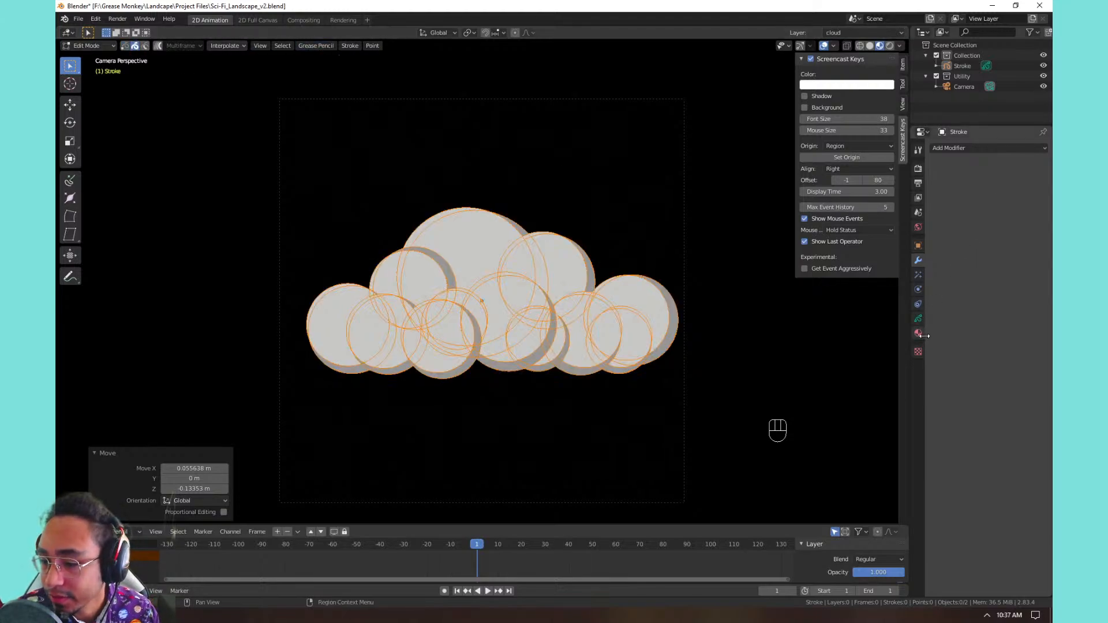
key(Tab)
key(Tab)
key(Tab)
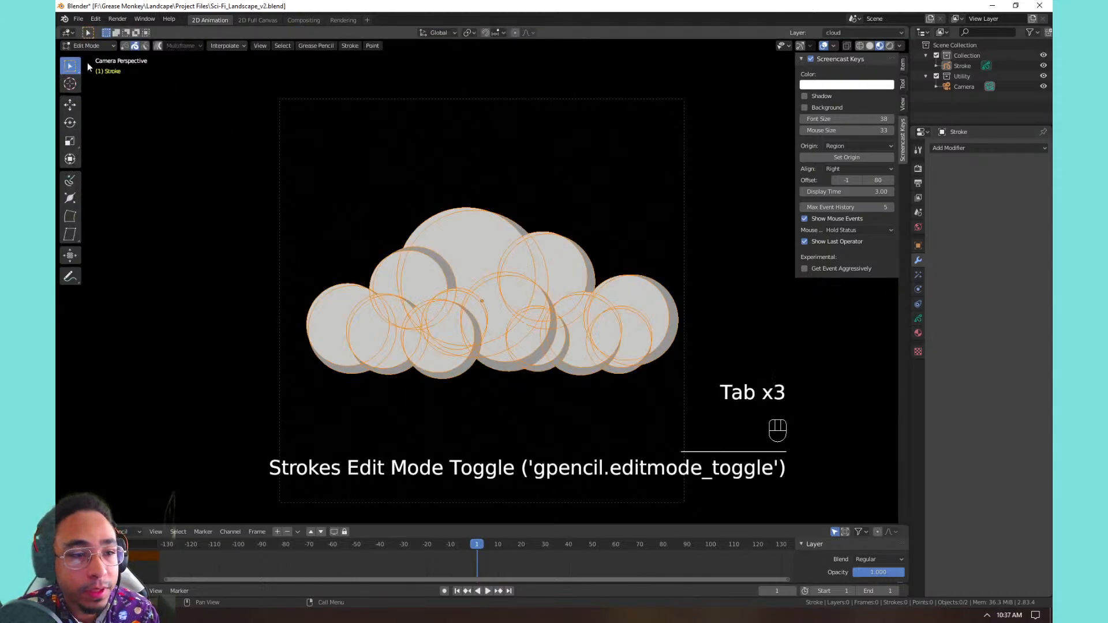
Step: Switch the cloud to Sculpt Mode with a 99 px brush radius and enable the point selection mask
click(92, 47)
click(102, 82)
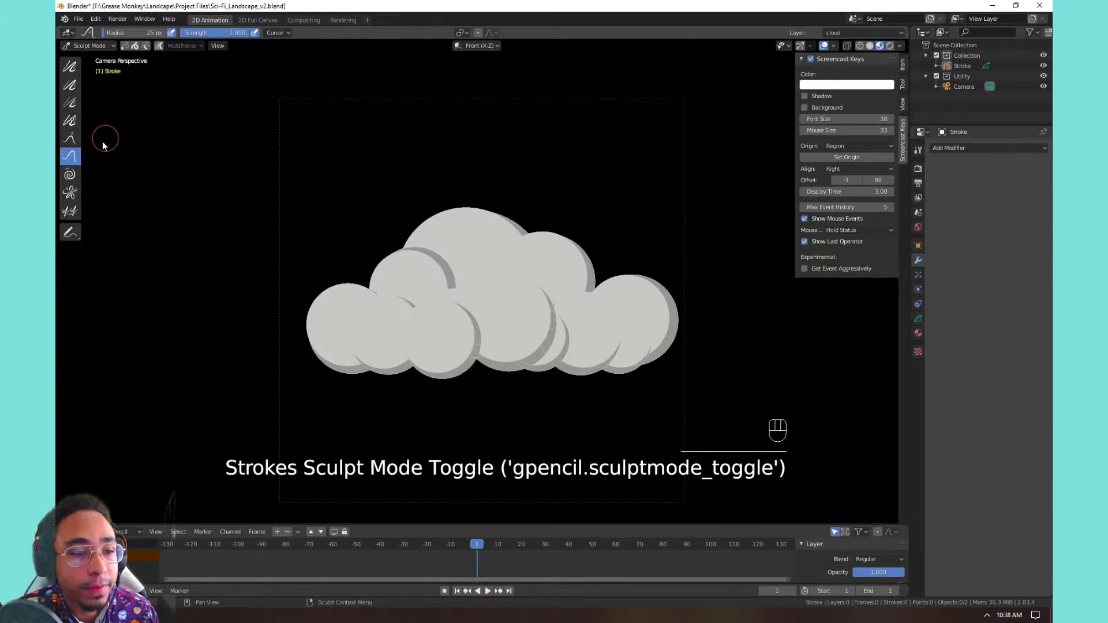
key(f)
click(275, 216)
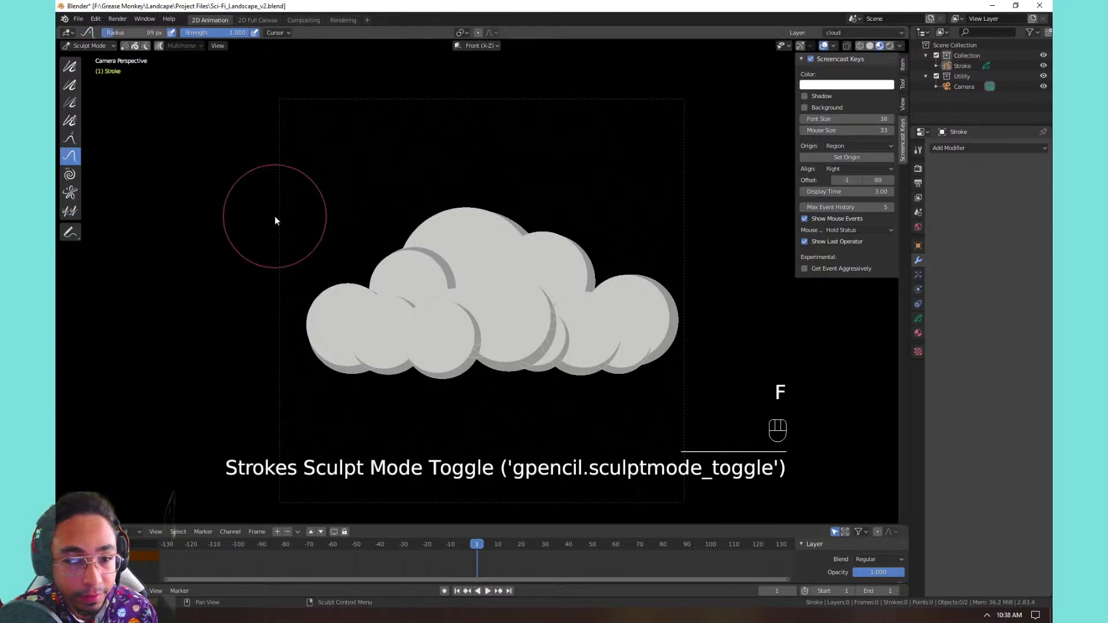
click(140, 56)
click(134, 46)
click(123, 46)
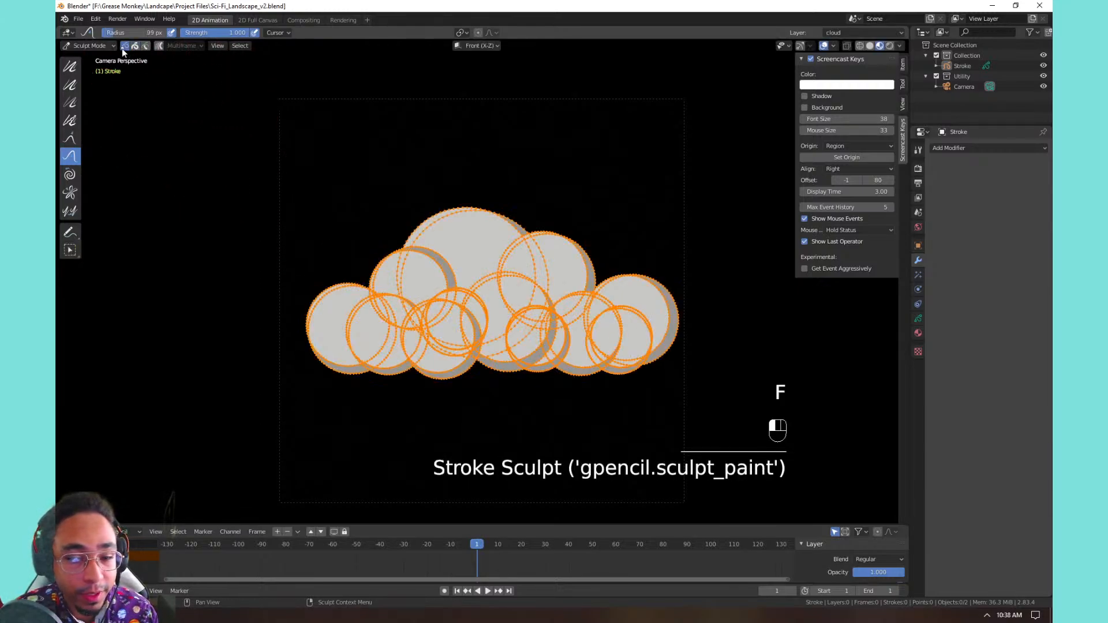
Step: Try toggling the sculpt selection mask between points, strokes and in-between points
key(1)
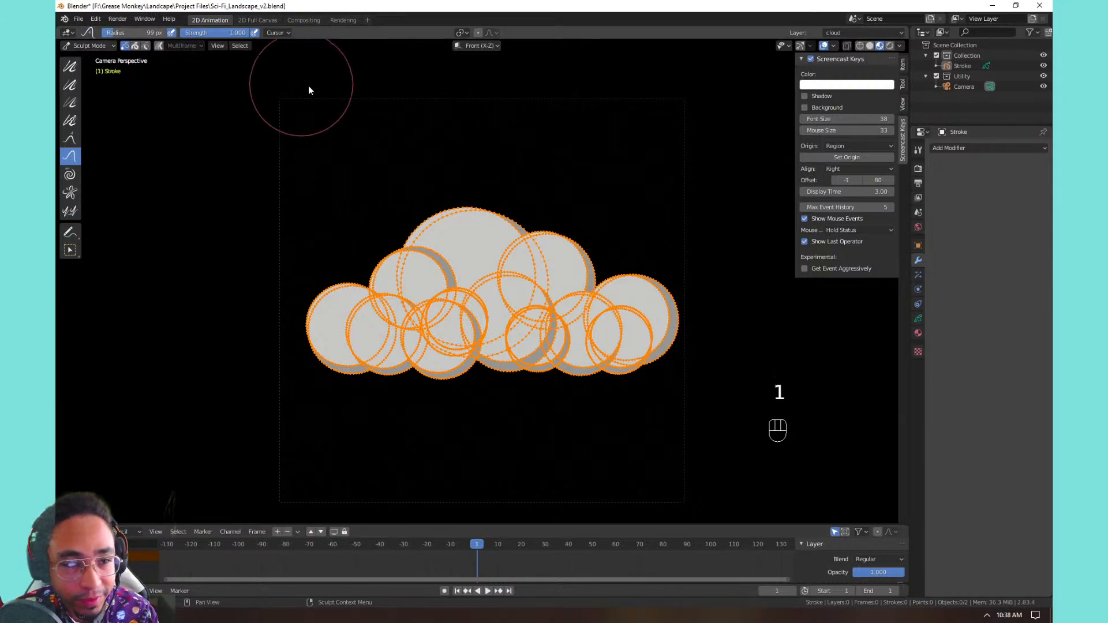
key(2)
key(3)
key(1)
key(2)
key(3)
key(1)
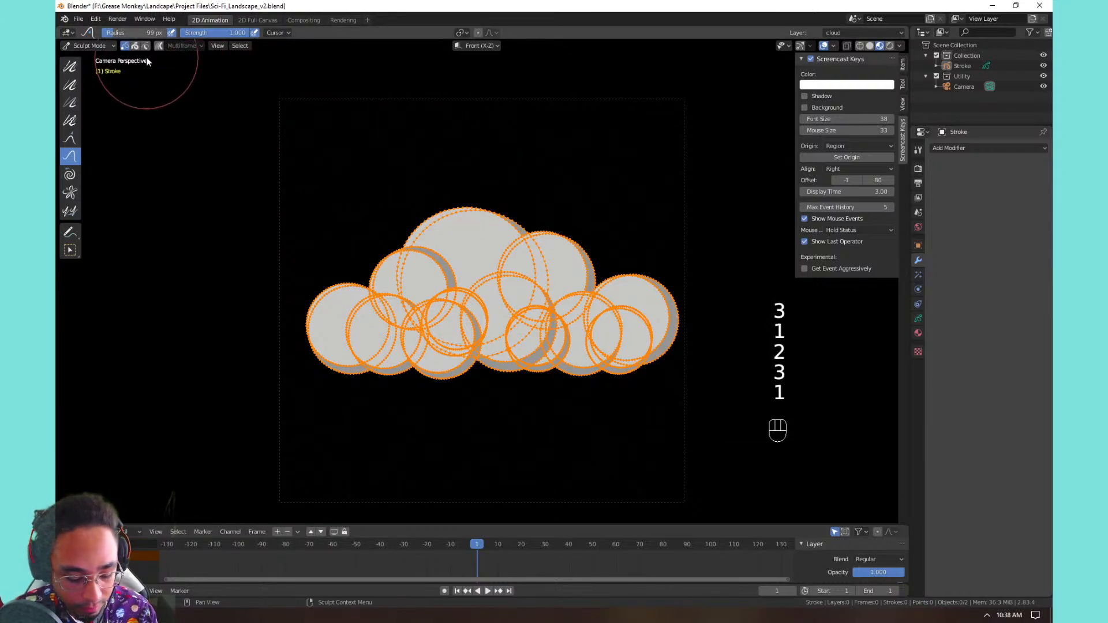
key(2)
key(3)
key(1)
key(2)
key(KP_1)
key(KP_2)
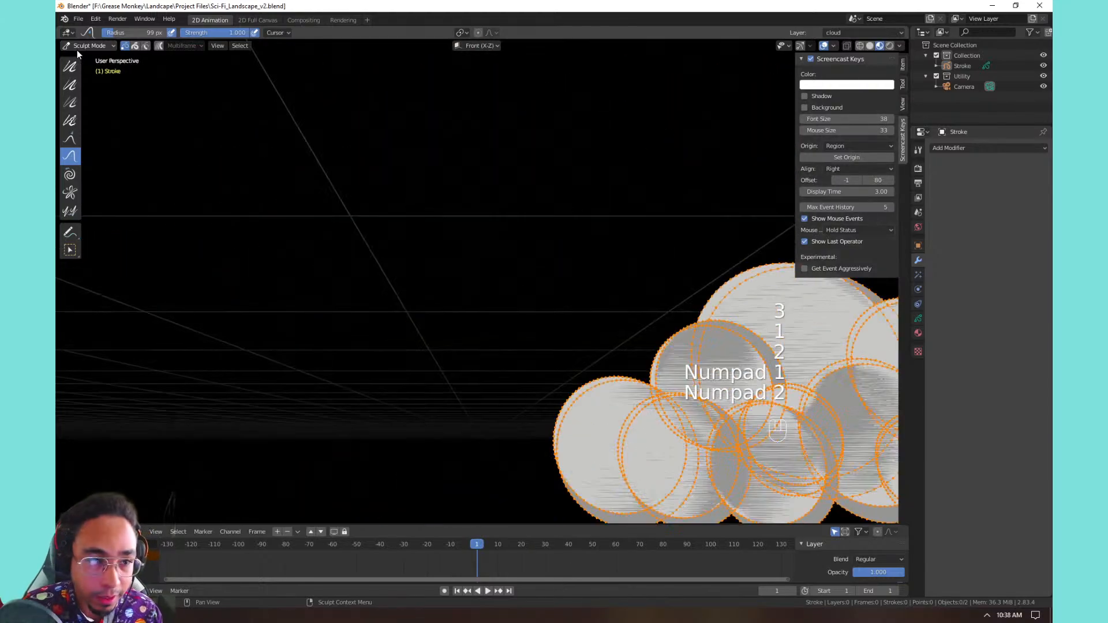
key(KP_0)
key(2)
key(3)
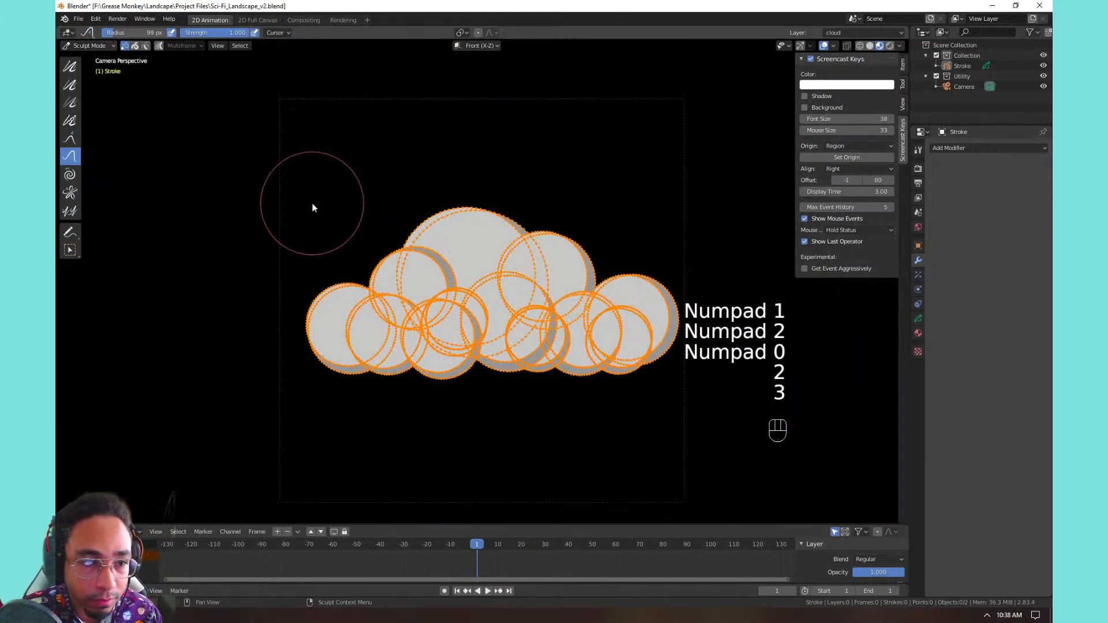
key(1)
key(2)
key(3)
key(Escape)
click(70, 66)
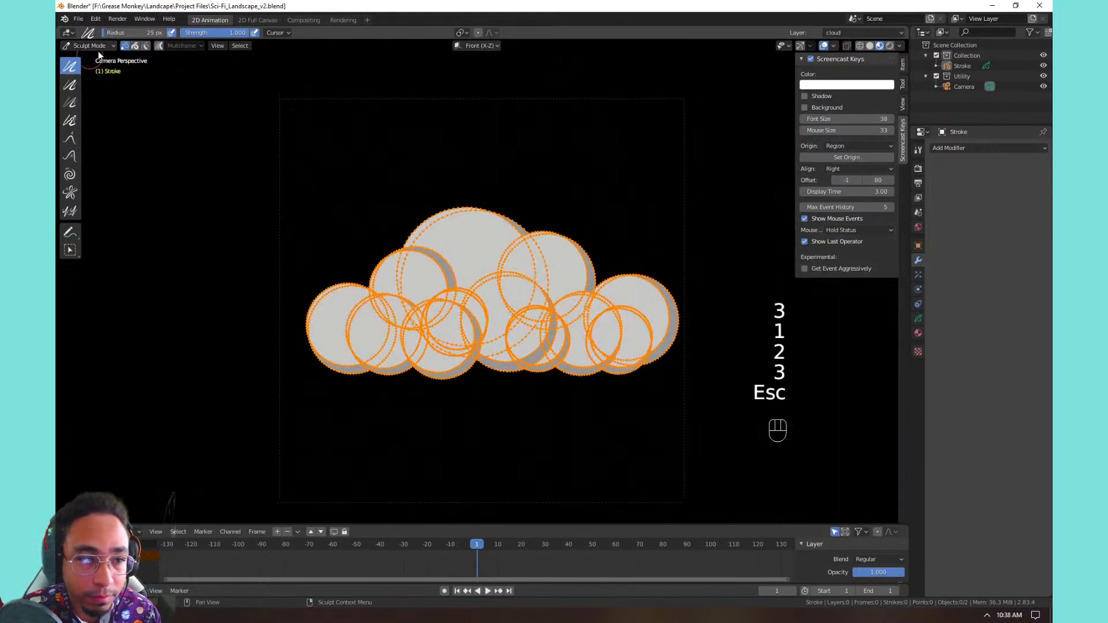
click(134, 46)
click(145, 45)
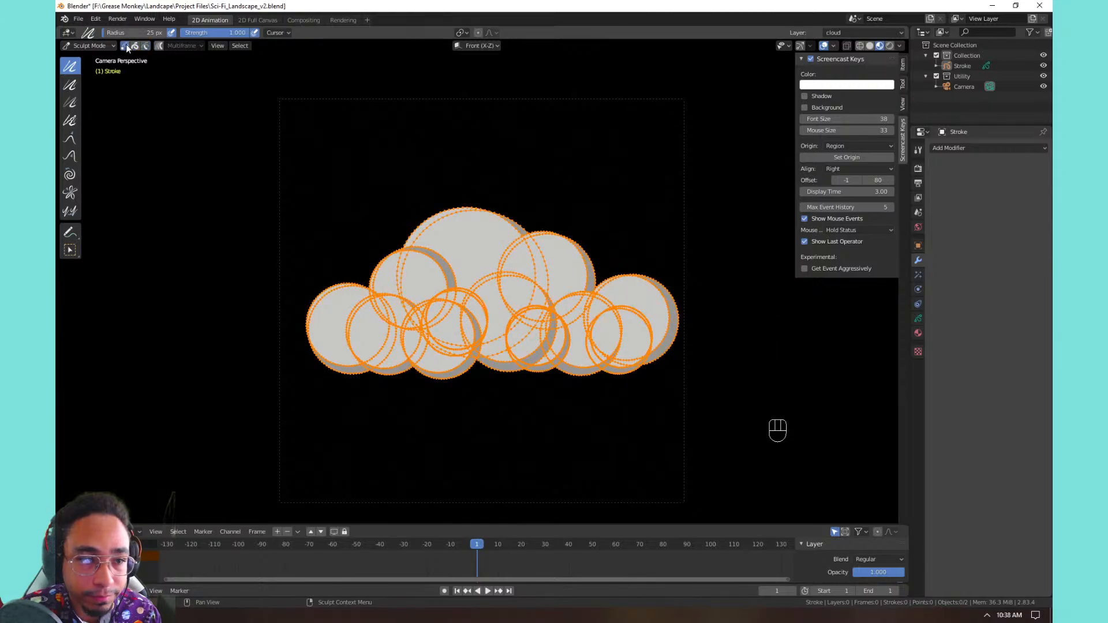
key(1)
key(3)
key(2)
key(1)
key(3)
key(2)
key(3)
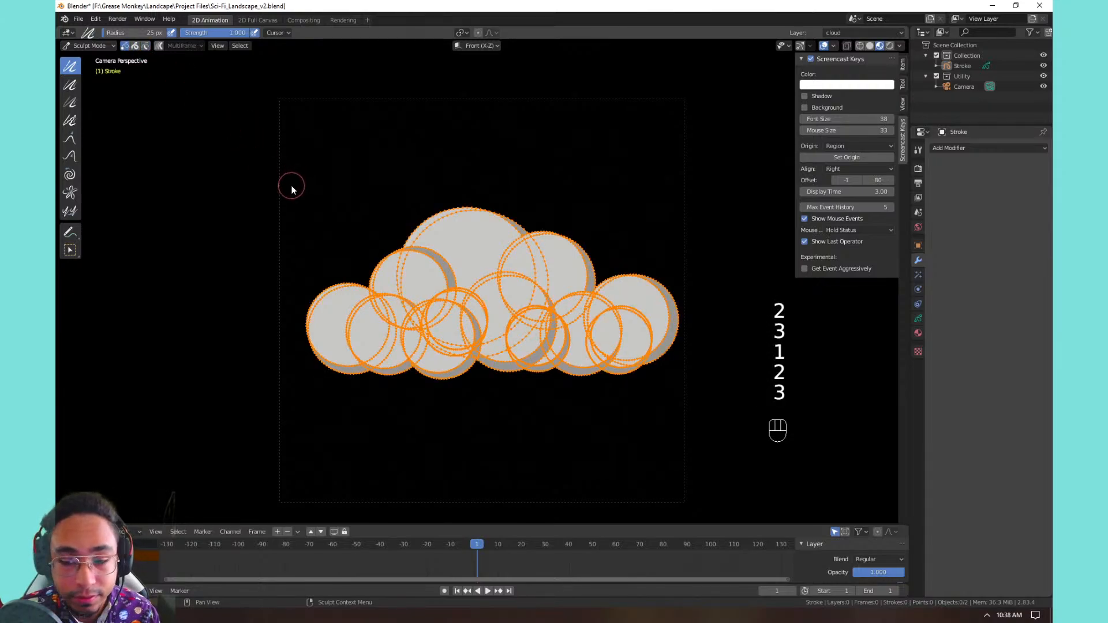
key(1)
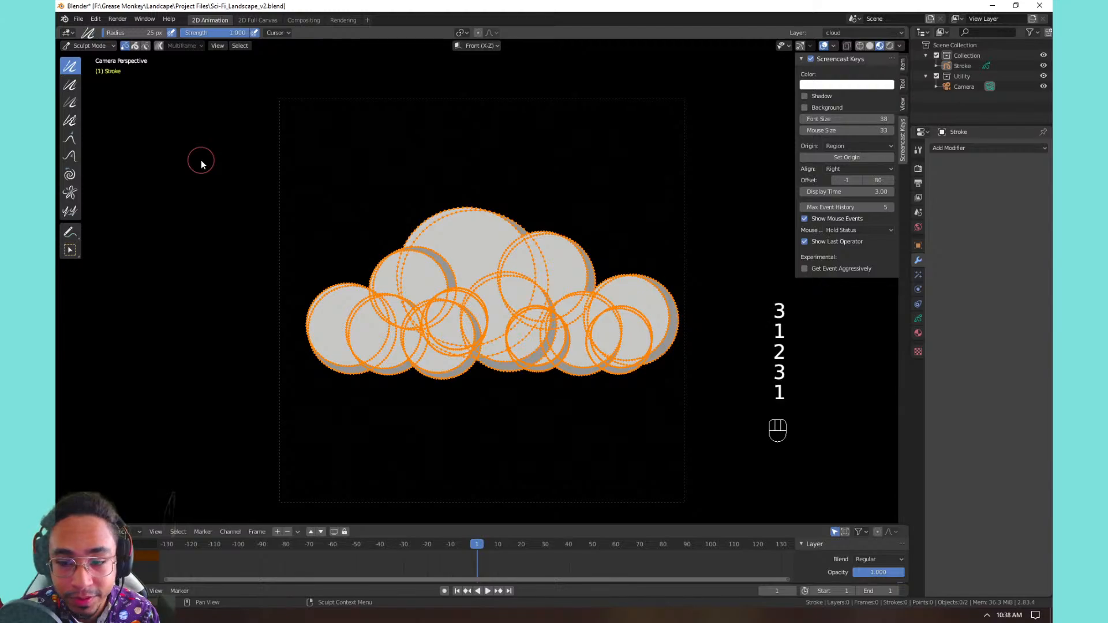
key(2)
key(3)
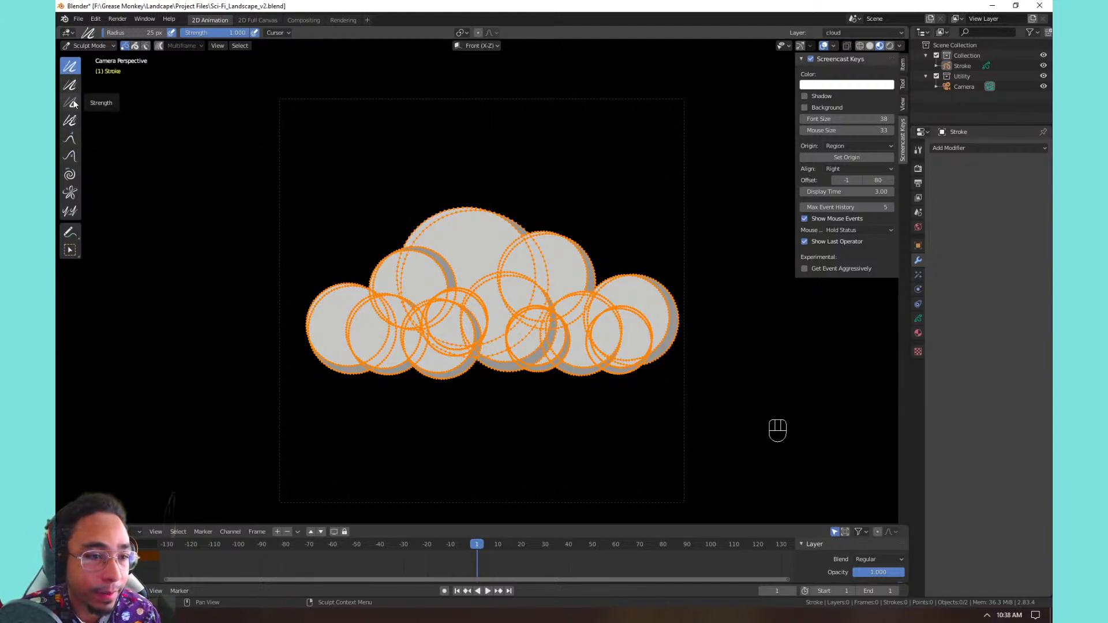
Step: Pull the cloud's left end outward to the frame edge using the Grab brush with a 158 px radius
click(71, 144)
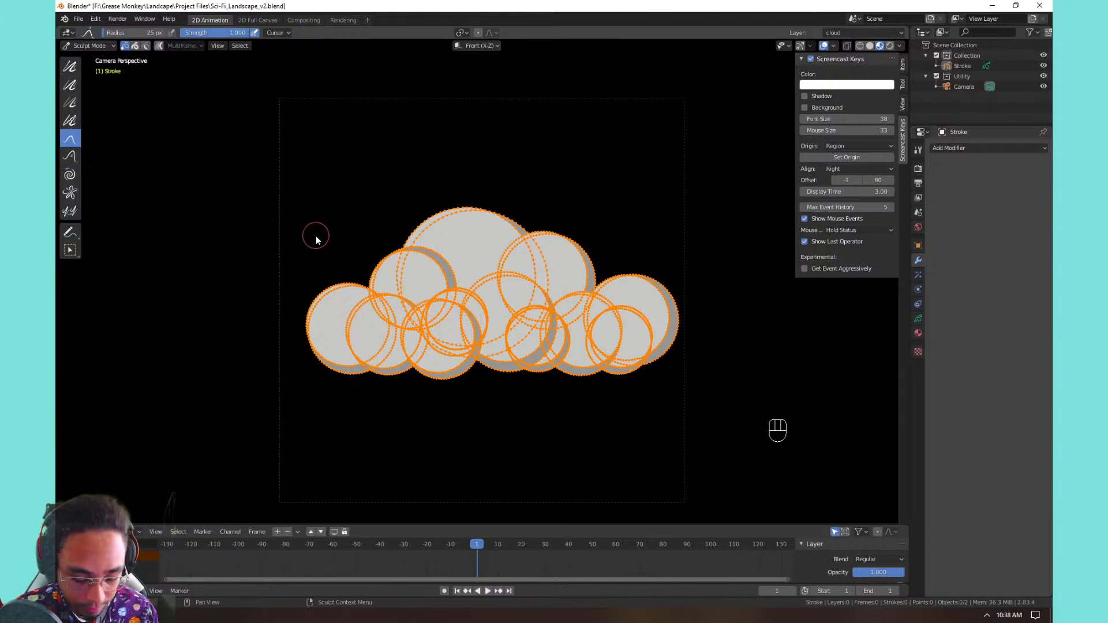
key(f)
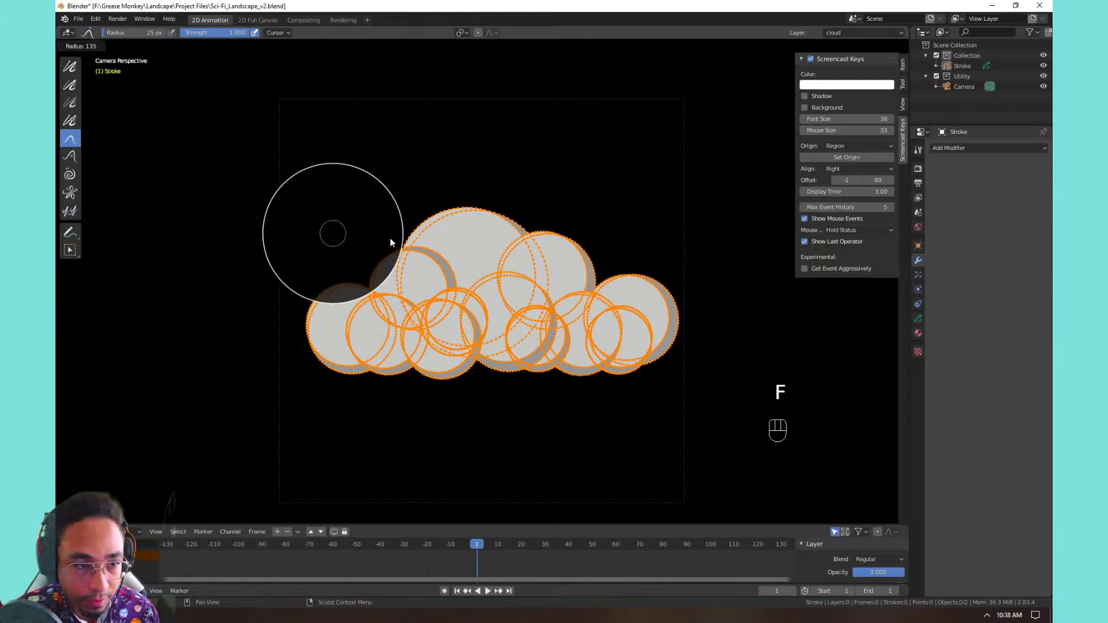
click(398, 237)
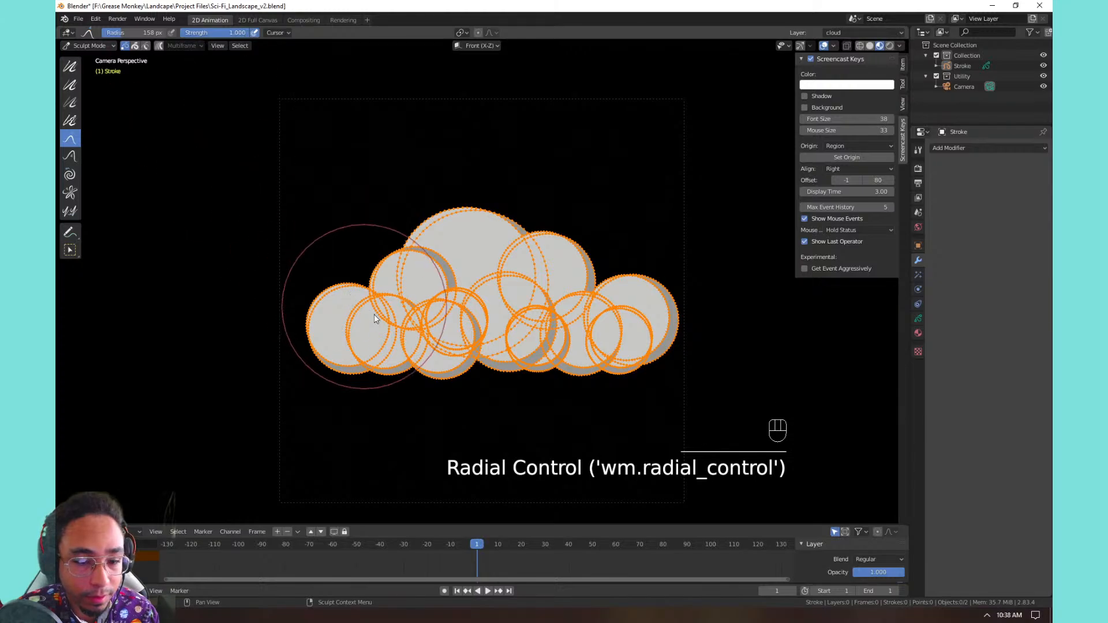
mouse_move(369, 302)
mouse_down()
mouse_move(368, 312)
mouse_move(275, 317)
mouse_up()
Step: Enlarge the Grab brush to 317 px and flatten the cloud's crown, its lower centre edge and its right side
key(f)
click(307, 310)
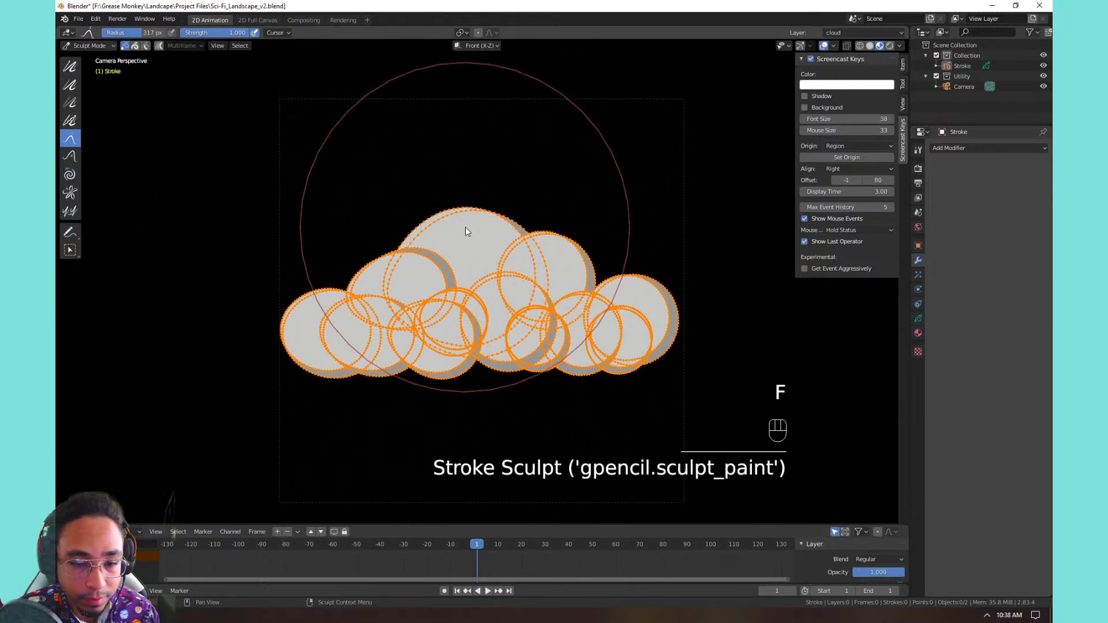
drag(465, 227, 471, 248)
drag(491, 371, 495, 353)
drag(540, 300, 547, 318)
Step: Reduce the Grab brush to 203 px, flatten the crown further, and reshape the lower centre puffs and both ends
key(f)
click(573, 265)
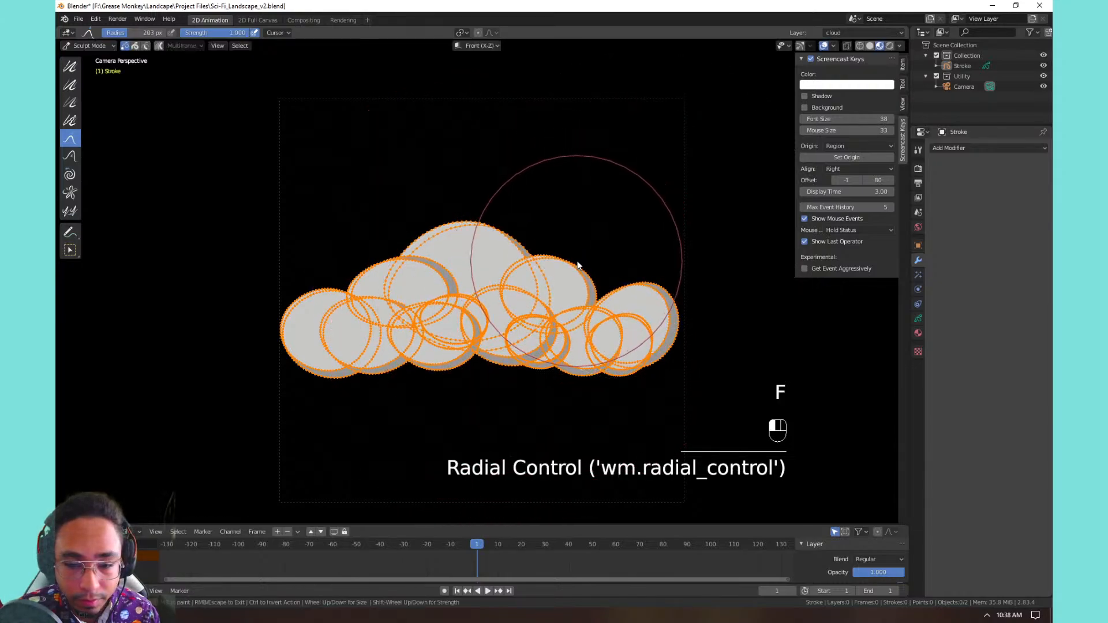
drag(474, 217, 483, 233)
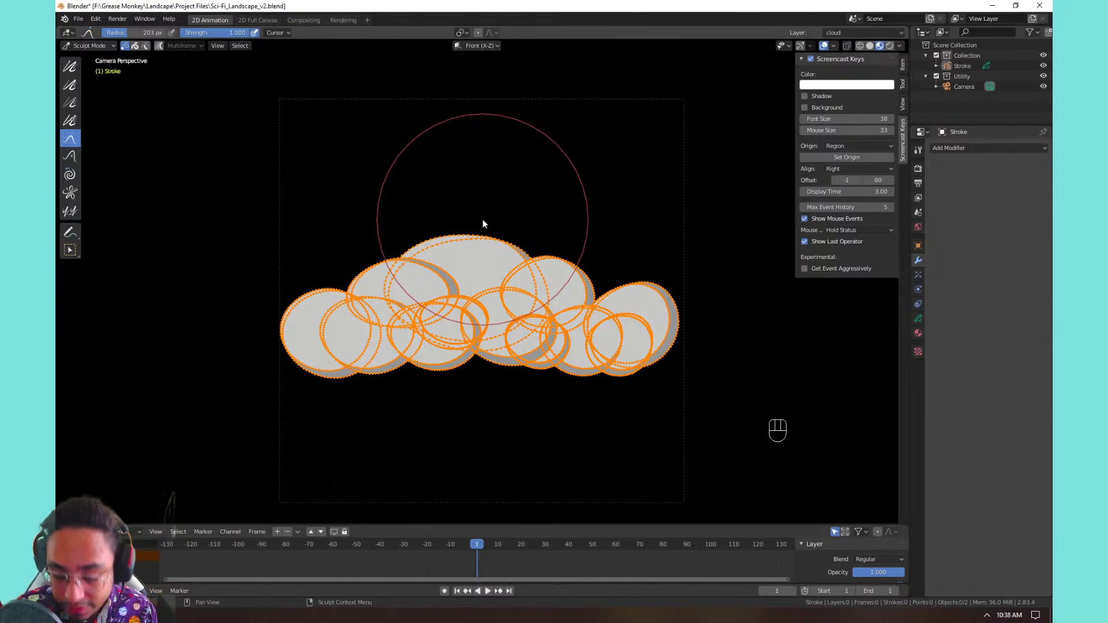
drag(472, 248, 459, 263)
mouse_move(451, 306)
mouse_down()
mouse_move(463, 346)
mouse_move(462, 336)
mouse_move(479, 343)
mouse_up()
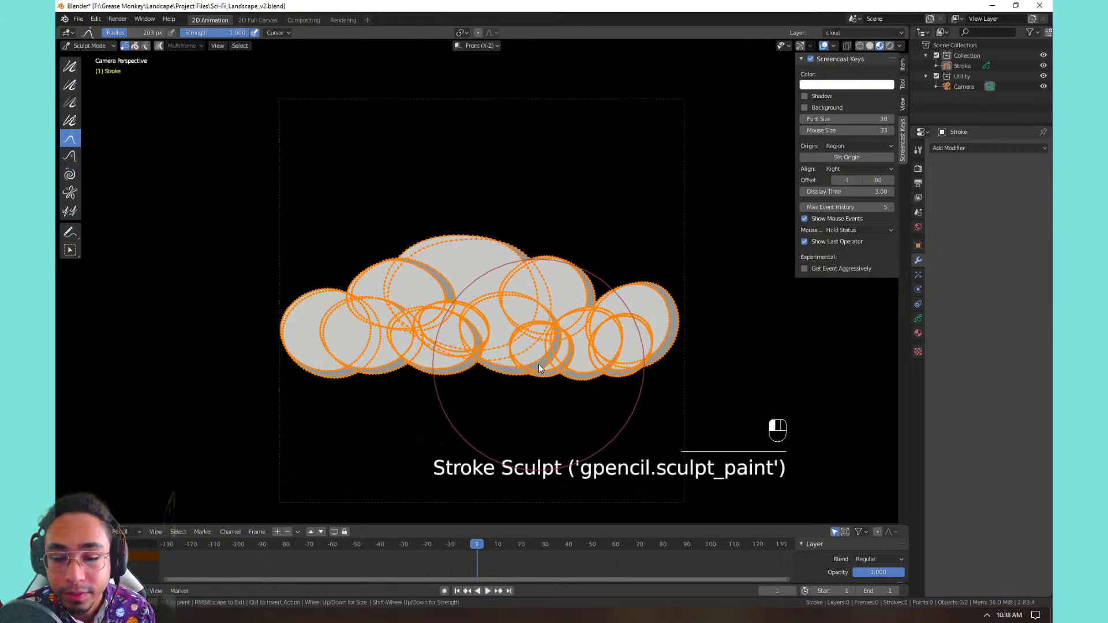
mouse_move(642, 324)
mouse_down()
mouse_move(650, 312)
mouse_move(548, 246)
mouse_move(637, 279)
mouse_move(564, 245)
mouse_move(354, 249)
mouse_move(331, 268)
mouse_move(329, 259)
mouse_move(295, 323)
mouse_move(320, 338)
mouse_up()
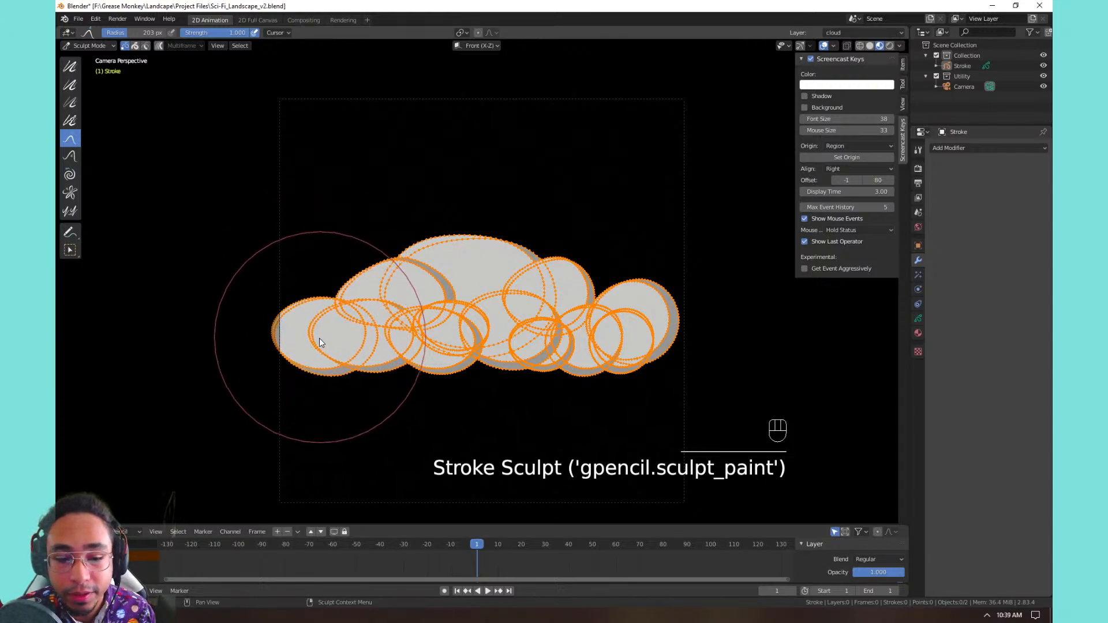
Step: Leave Sculpt Mode and put the cloud in Object Mode
key(Tab)
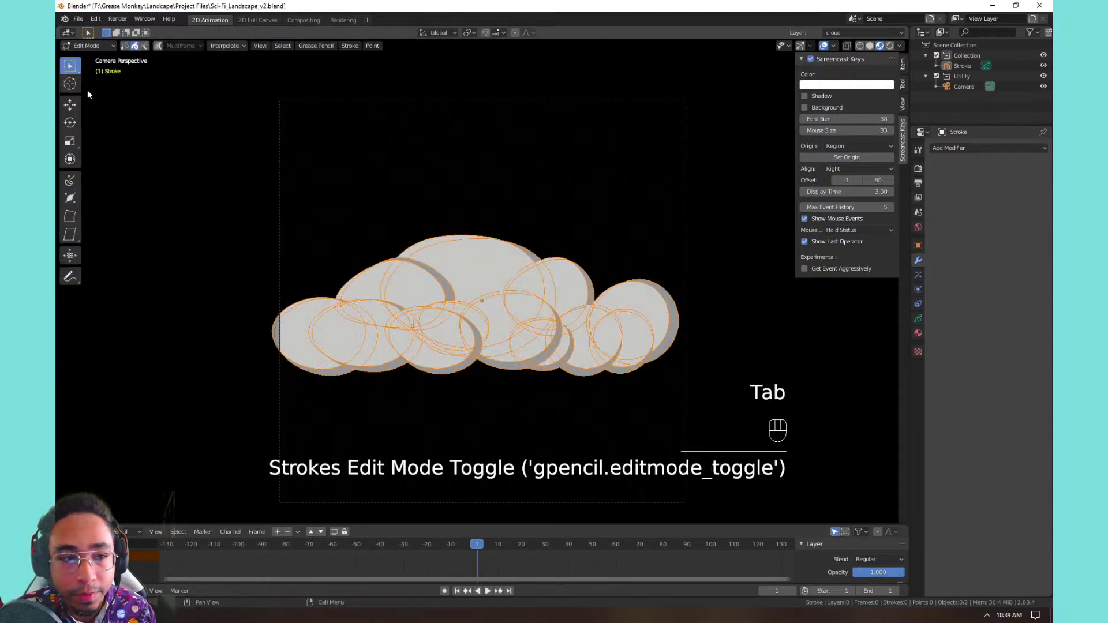
click(86, 46)
click(92, 66)
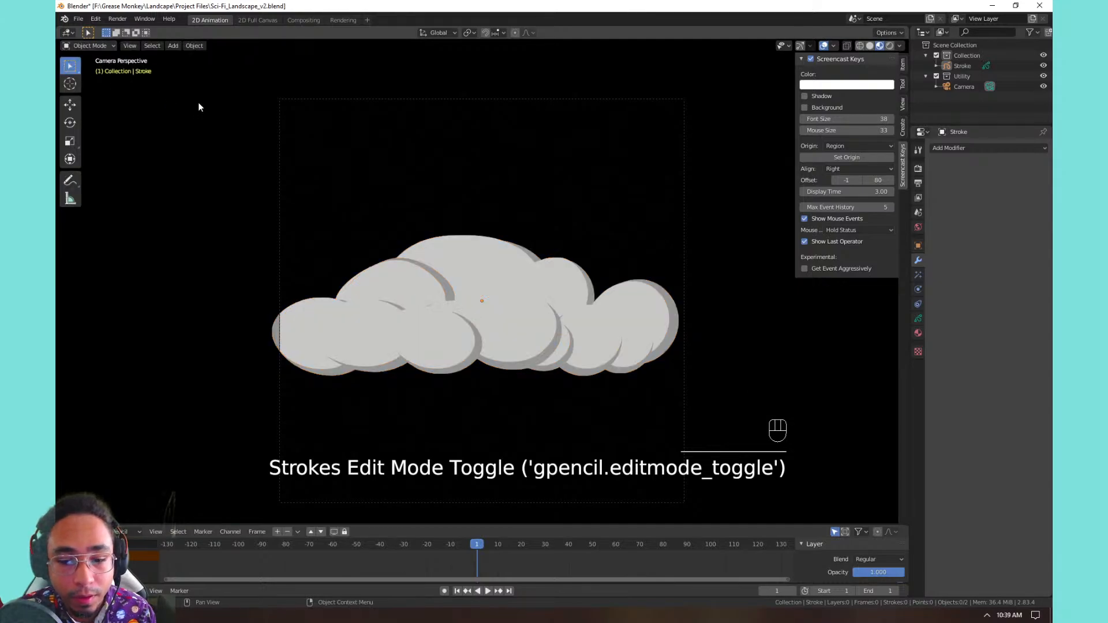
key(Tab)
key(Tab)
key(Tab)
key(Tab)
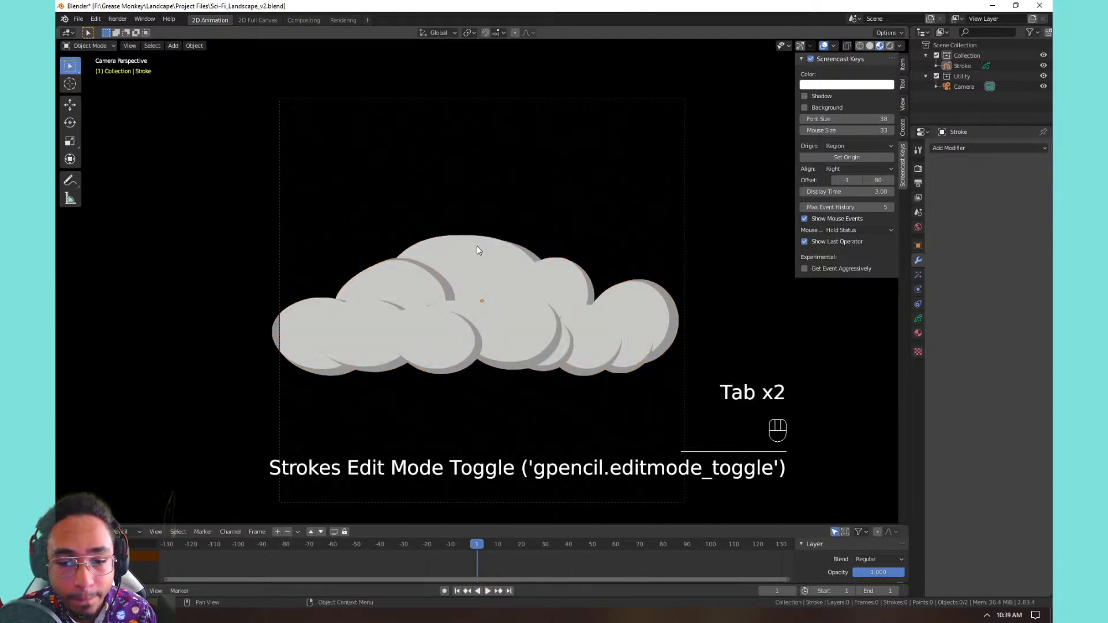
Step: Add a Simplify modifier to the cloud and set its Fixed mode iterations to 3
click(589, 275)
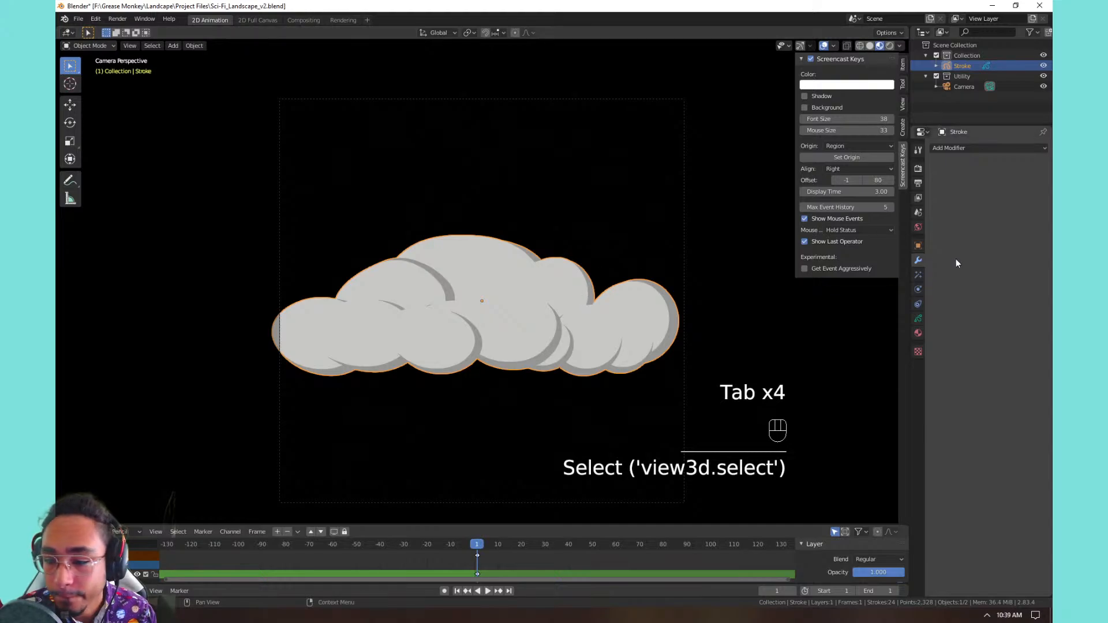
click(972, 146)
click(871, 218)
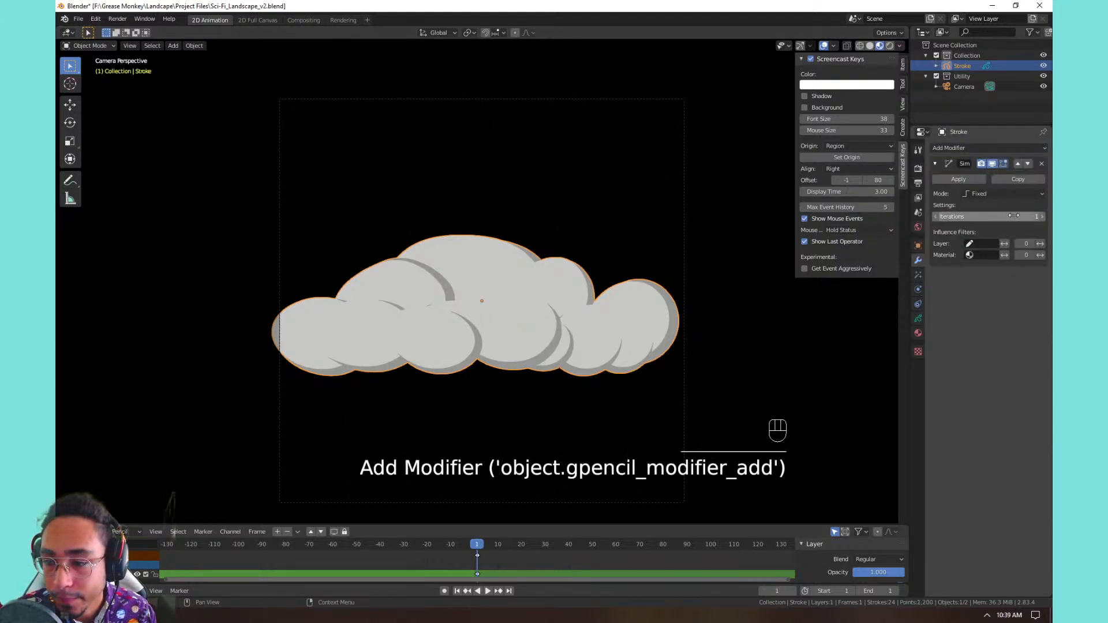
click(1042, 217)
click(1041, 216)
click(1041, 216)
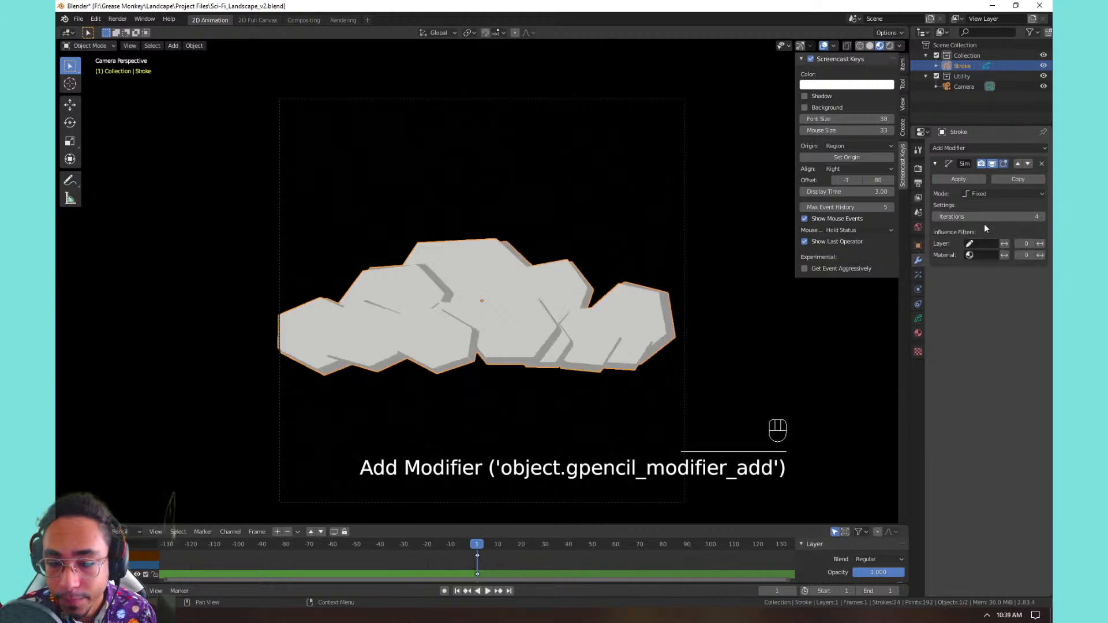
click(934, 220)
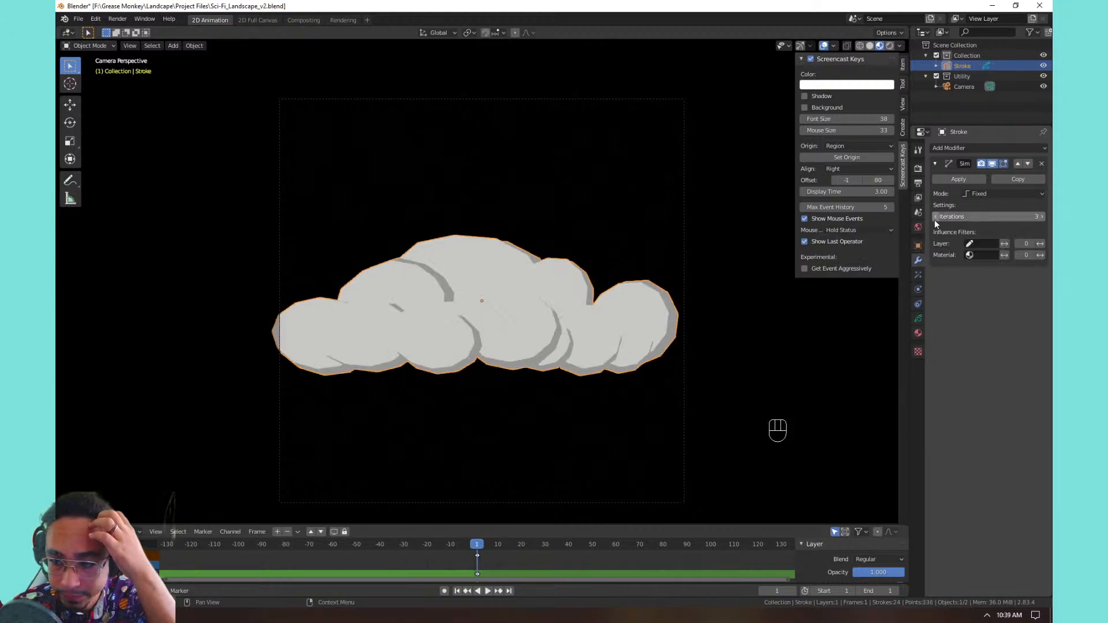
Step: Switch the Simplify modifier to Adaptive mode and set its factor to 0.455
click(996, 193)
click(988, 218)
mouse_move(957, 217)
mouse_down()
mouse_move(992, 217)
mouse_move(960, 217)
mouse_move(990, 217)
mouse_move(964, 217)
mouse_move(973, 217)
mouse_up()
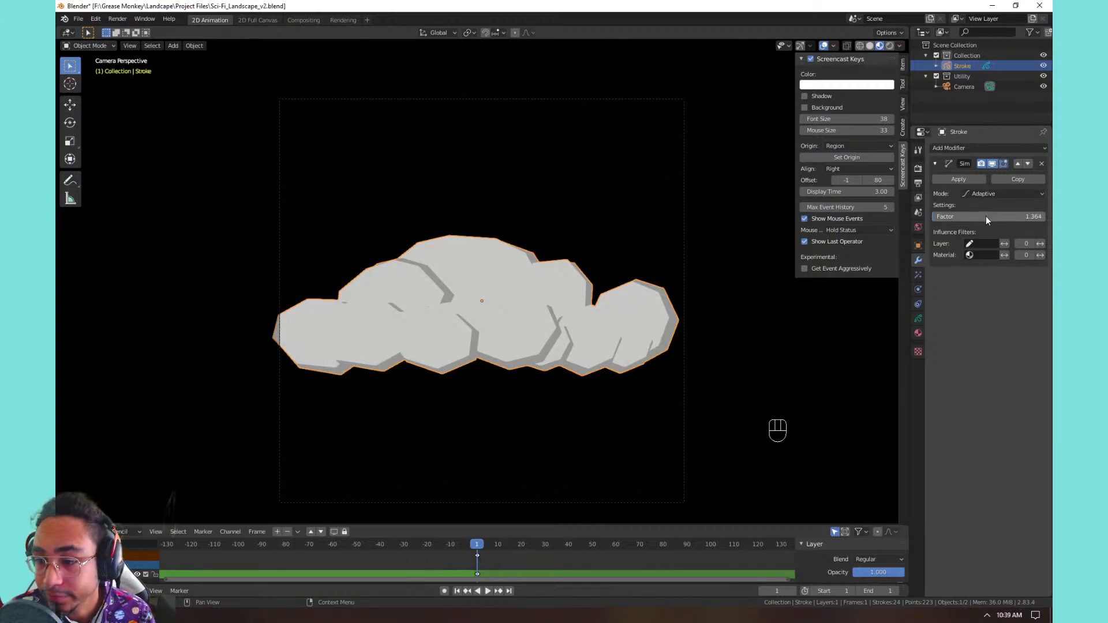
drag(986, 216, 958, 216)
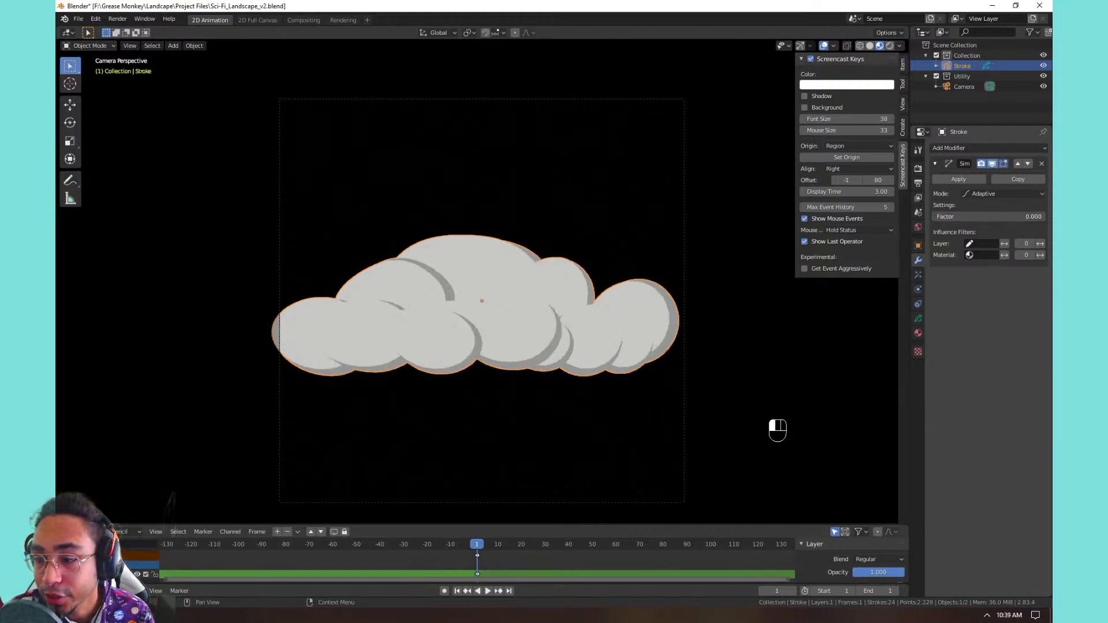
click(1037, 216)
text(0.455)
key(Return)
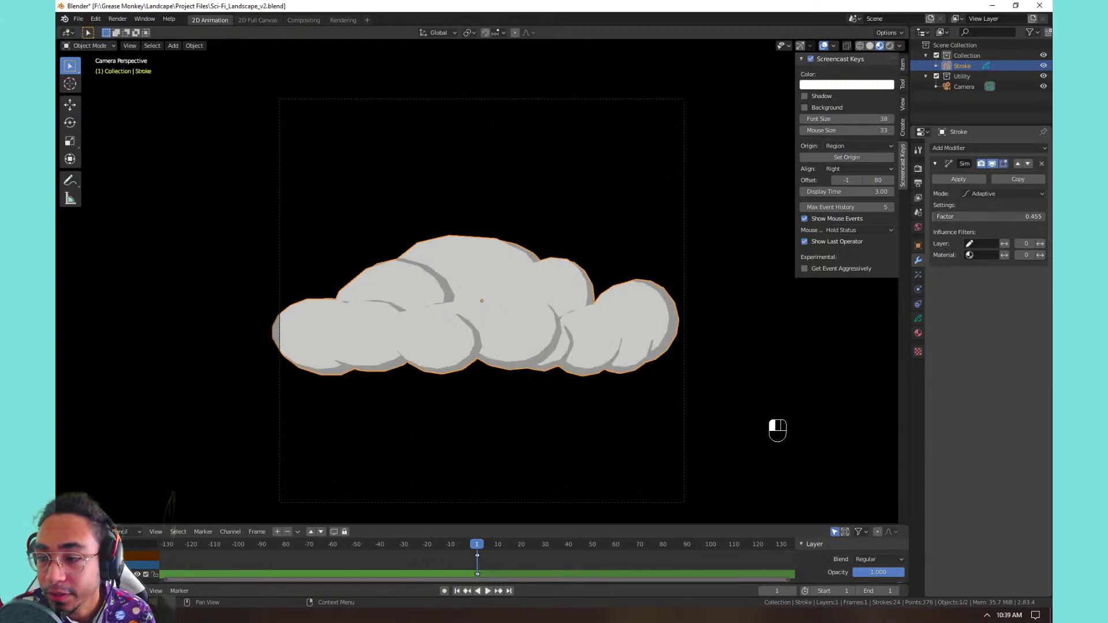
Step: Try Adaptive simplify factors of 0.909 and 1.364 on the cloud, then reset the factor to 0
drag(986, 216, 933, 216)
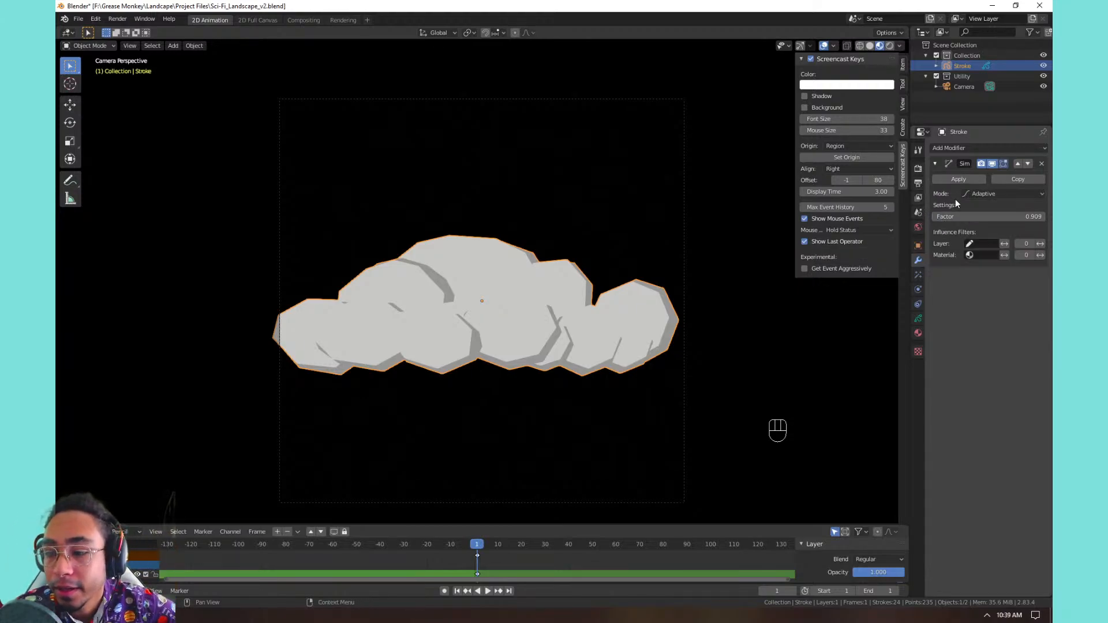
mouse_move(956, 214)
mouse_down()
mouse_move(1024, 218)
mouse_move(975, 219)
mouse_up()
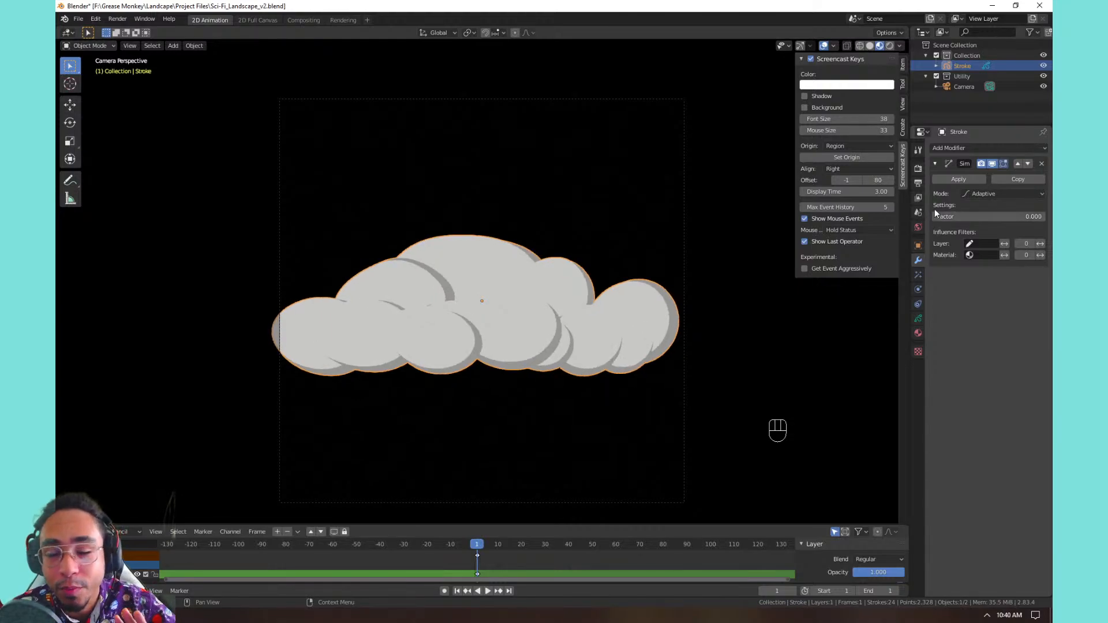
drag(941, 216, 977, 216)
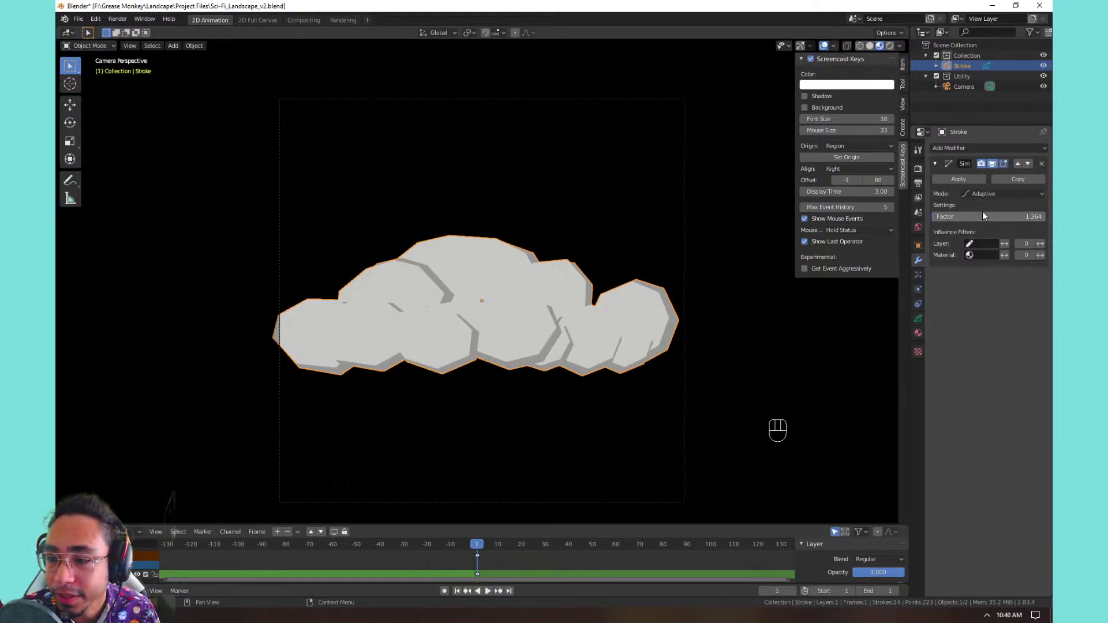
drag(947, 220, 924, 220)
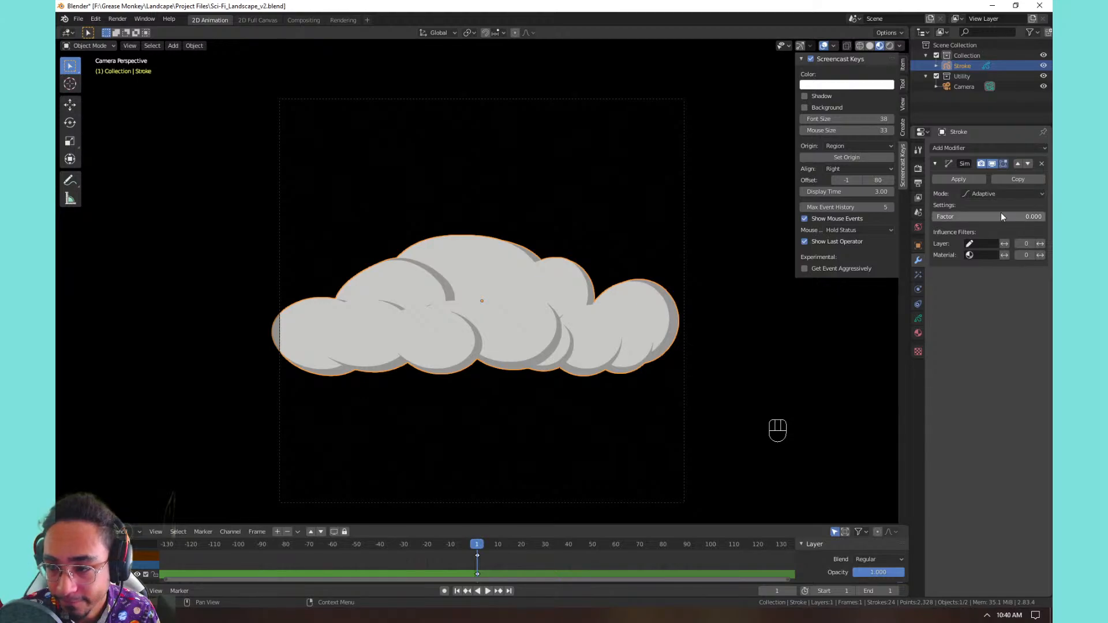
Step: Set the Simplify modifier to Sample mode with a length of 0.63 m and apply it to the cloud
click(995, 196)
click(990, 223)
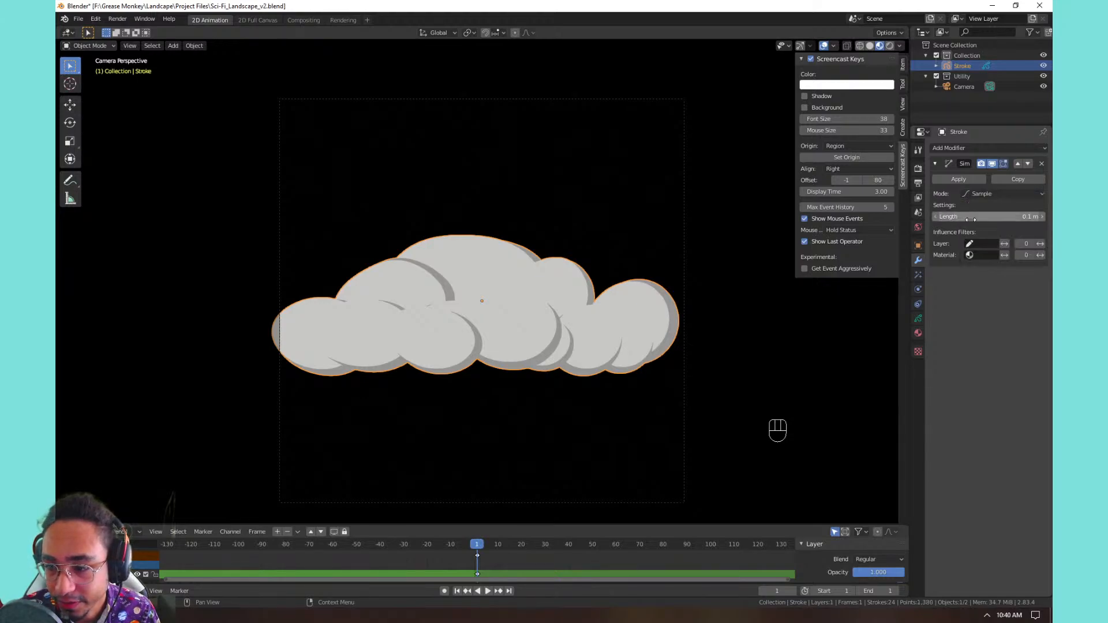
mouse_move(988, 216)
mouse_down()
mouse_move(1033, 217)
mouse_move(964, 216)
mouse_move(987, 217)
mouse_move(961, 231)
mouse_up()
click(982, 194)
click(984, 228)
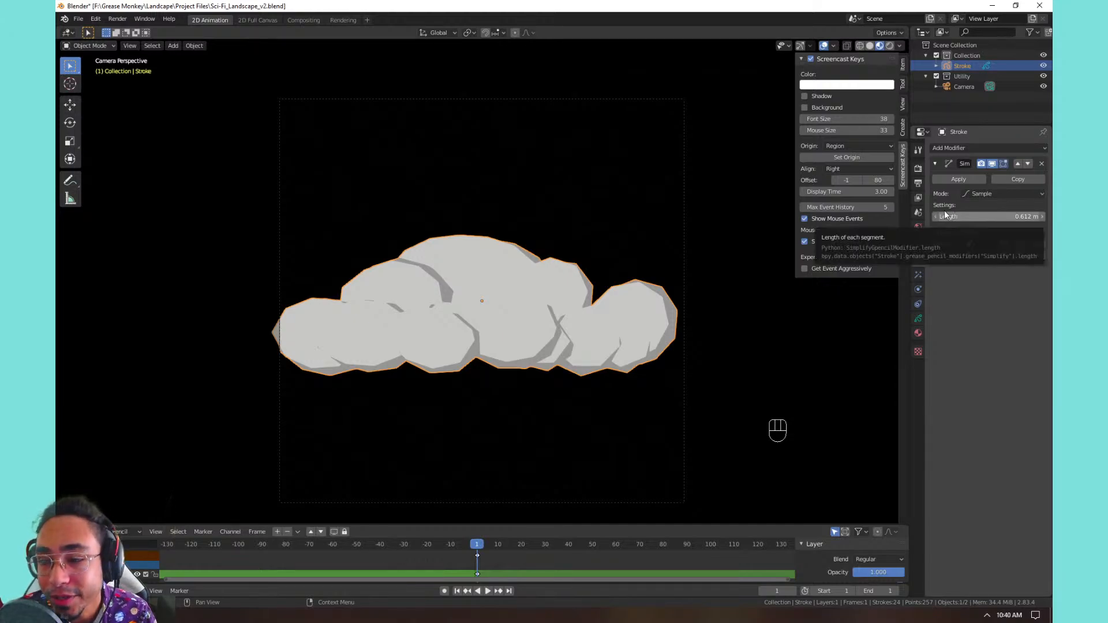
mouse_move(945, 214)
mouse_down()
mouse_move(987, 215)
mouse_move(903, 215)
mouse_move(932, 214)
mouse_up()
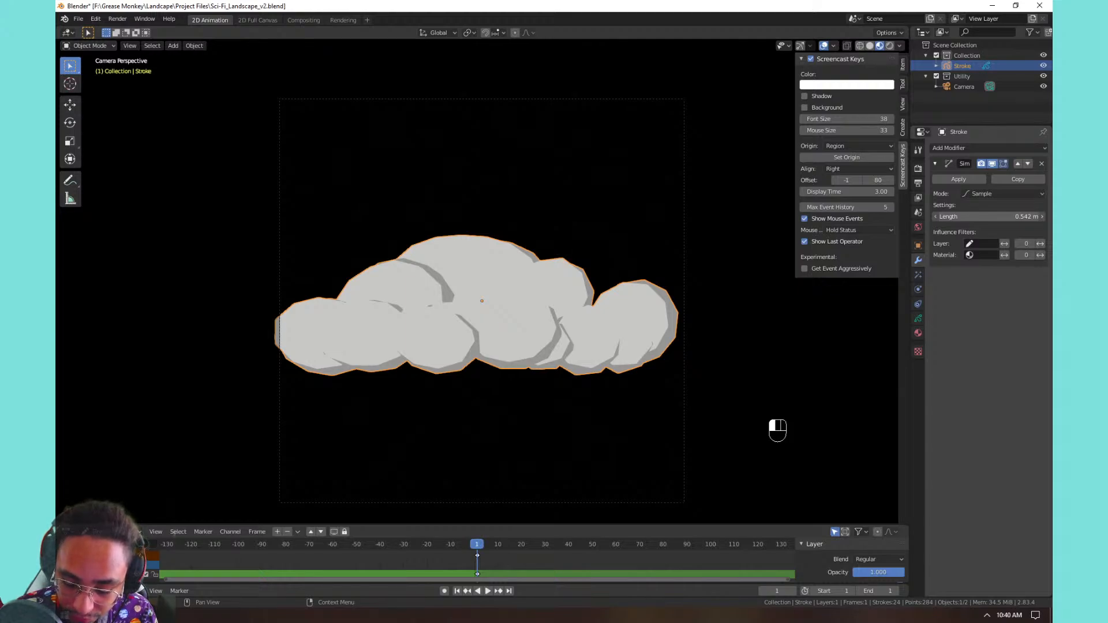
drag(932, 215, 942, 215)
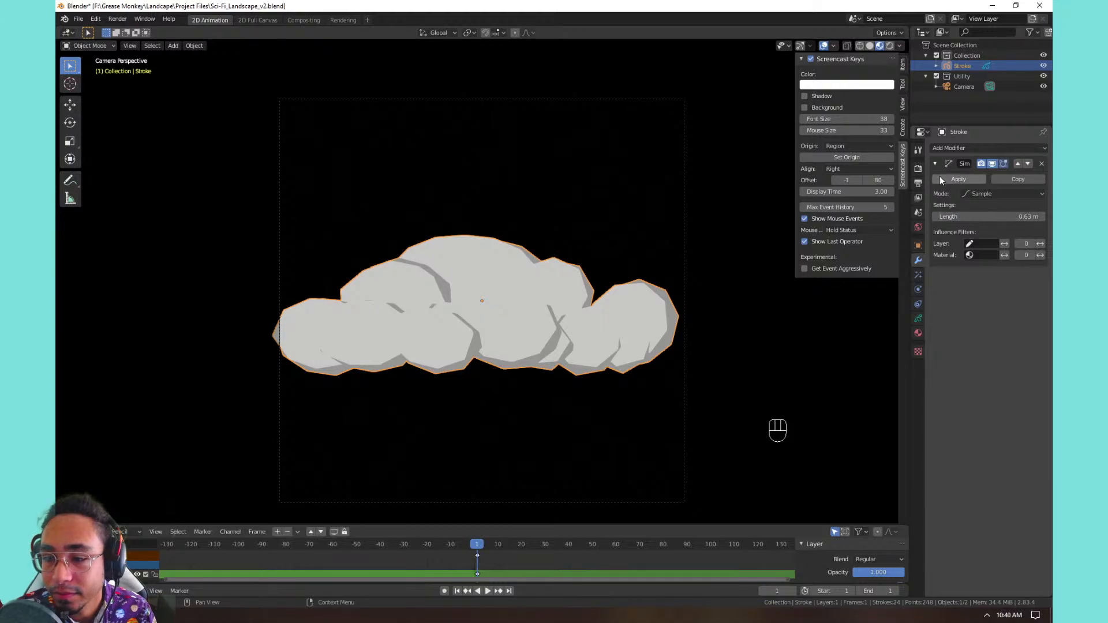
click(941, 178)
Step: Add a Catmull-Clark Subdivide modifier with 5 subdivisions to the cloud and apply it
click(974, 149)
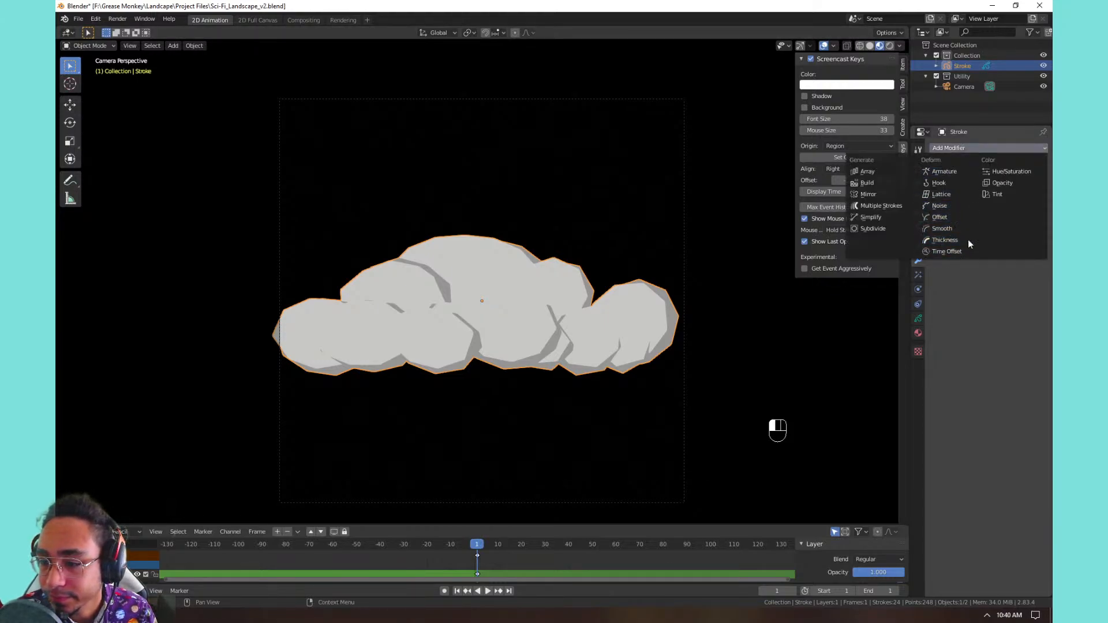
click(957, 149)
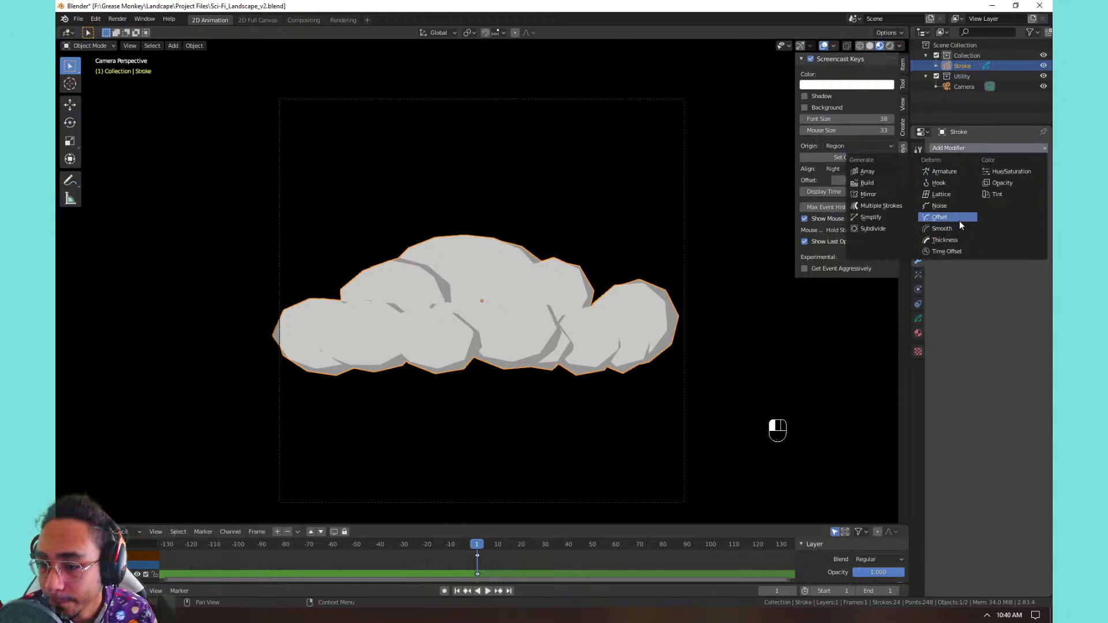
click(893, 228)
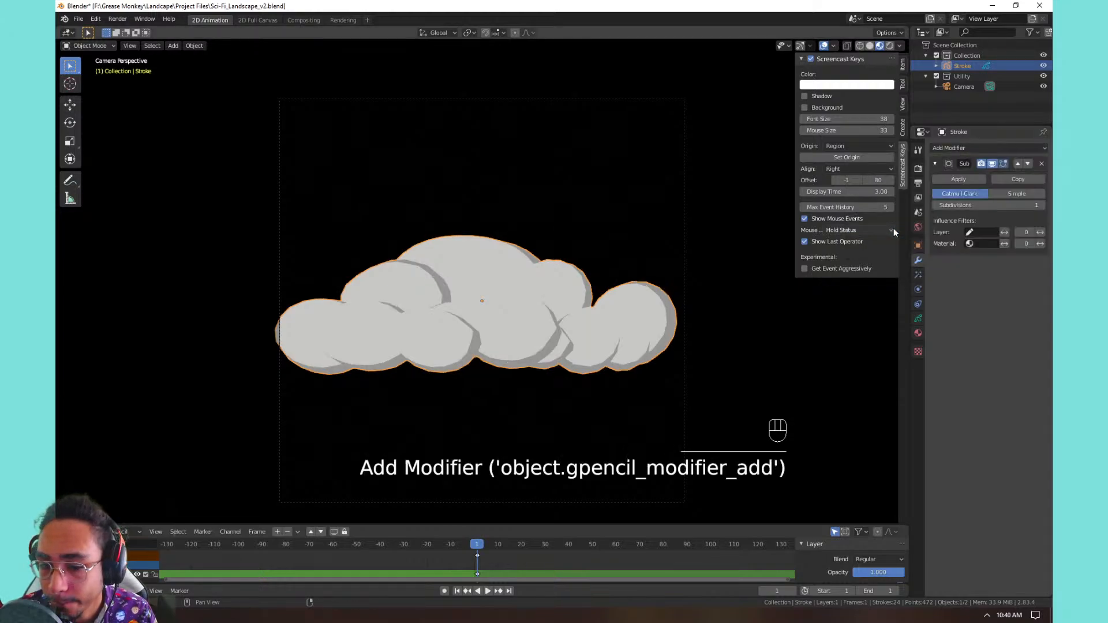
click(1043, 203)
click(1043, 202)
click(1044, 203)
click(1043, 202)
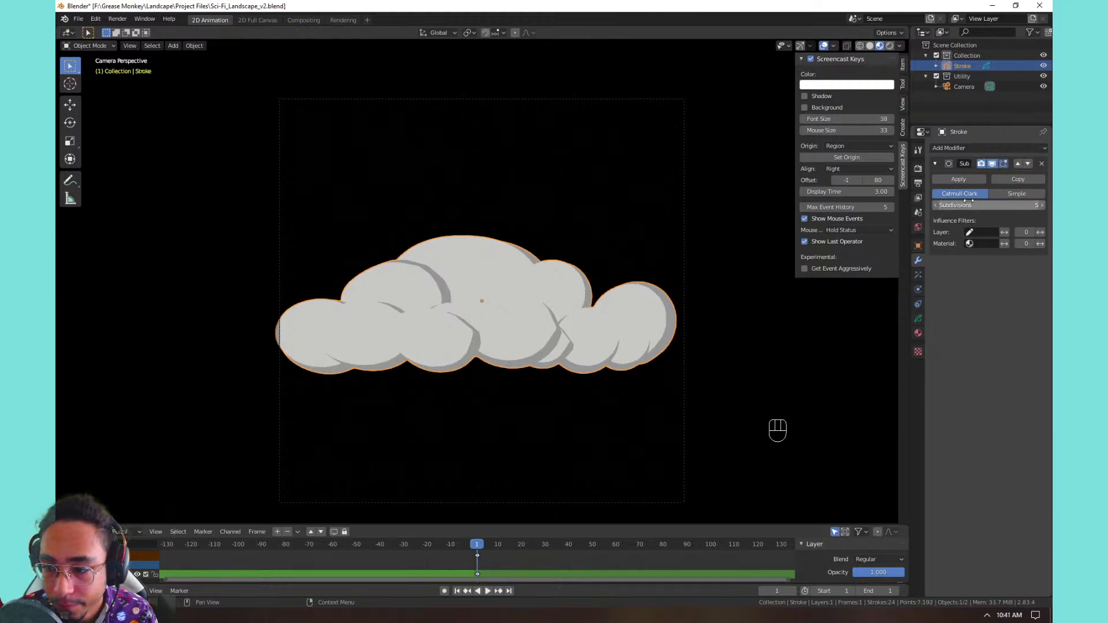
click(1009, 192)
click(978, 194)
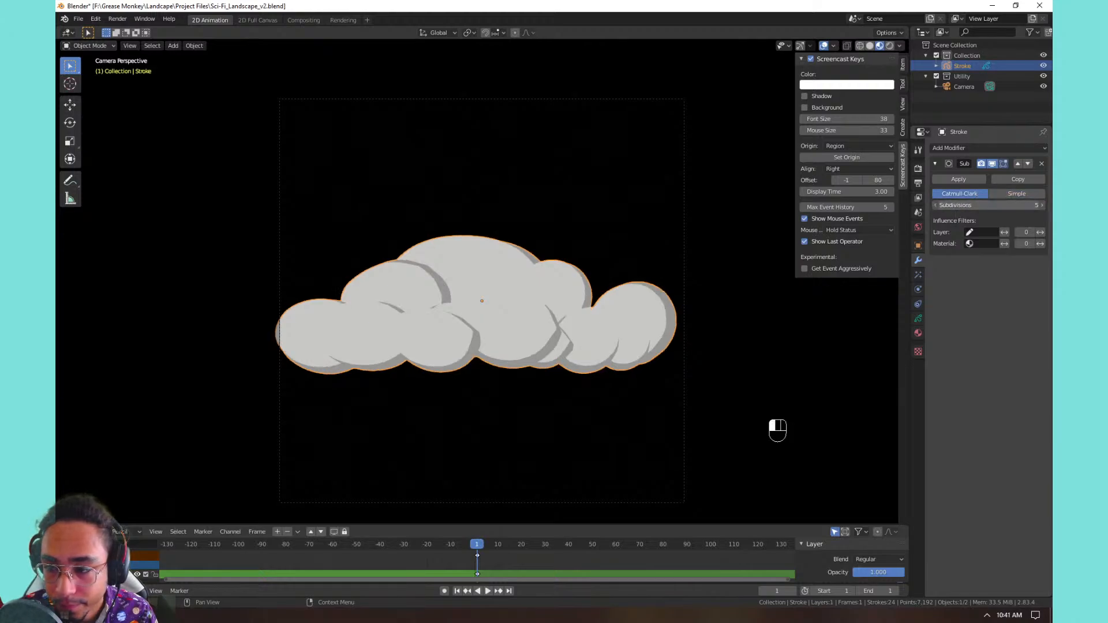
click(969, 179)
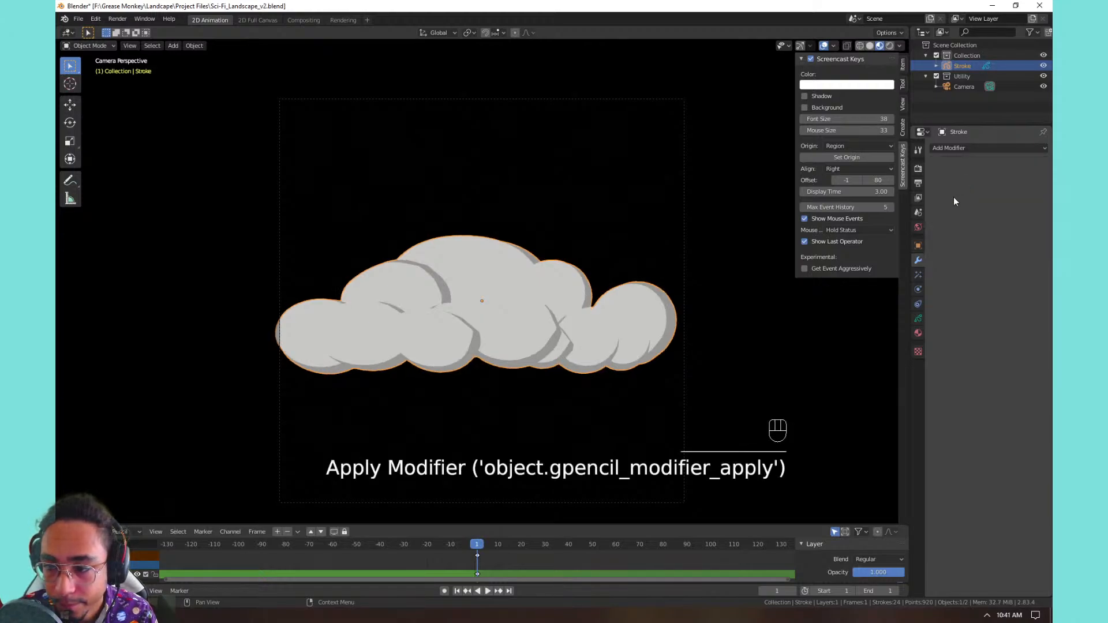
Step: Put the cloud in Sculpt Mode, turn on the stroke selection mask, and set the Grab brush radius to 183 px
key(Tab)
key(Tab)
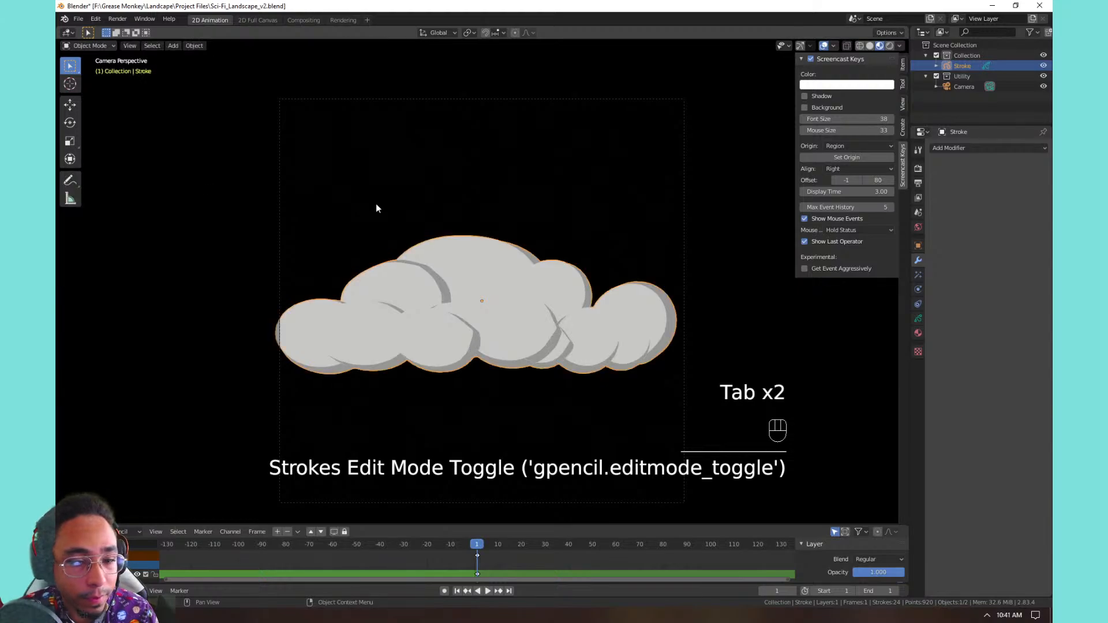
key(ctrl+Tab)
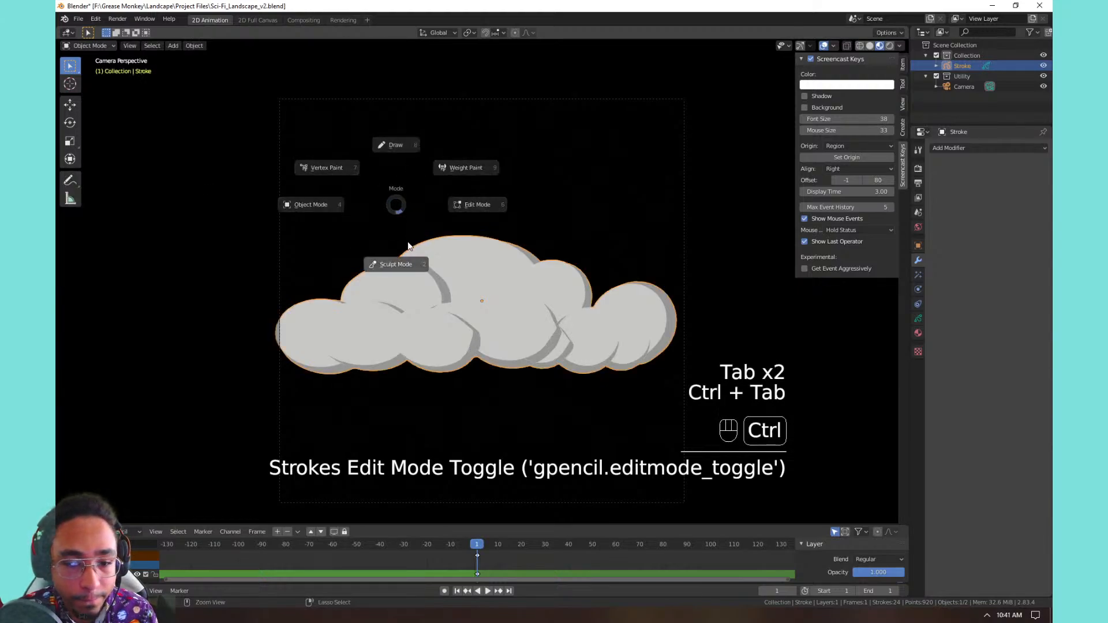
click(398, 263)
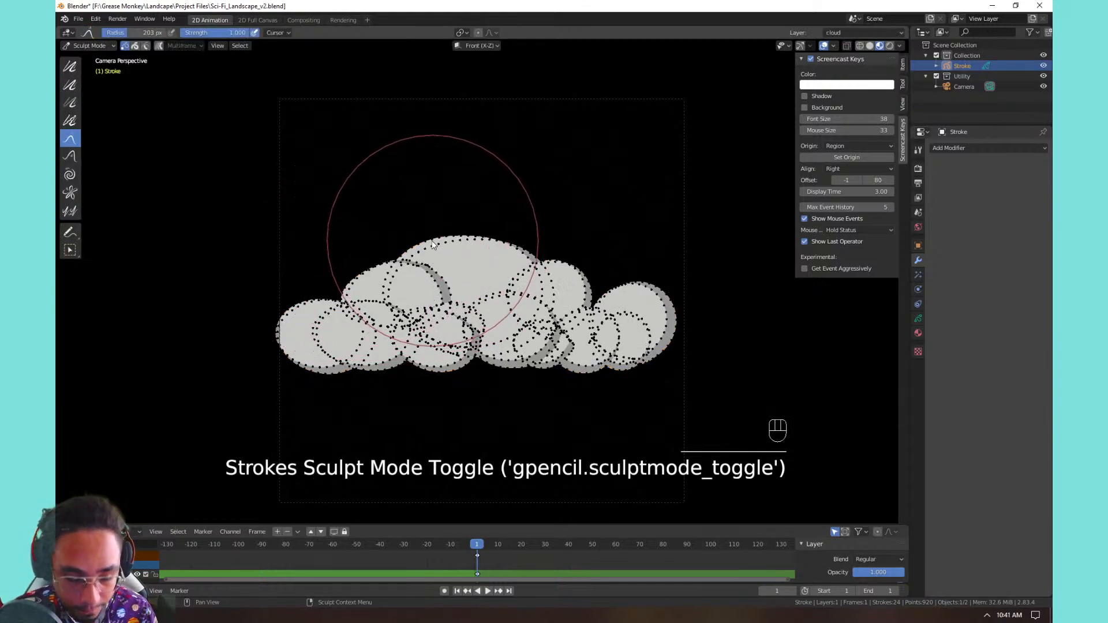
key(f)
click(385, 247)
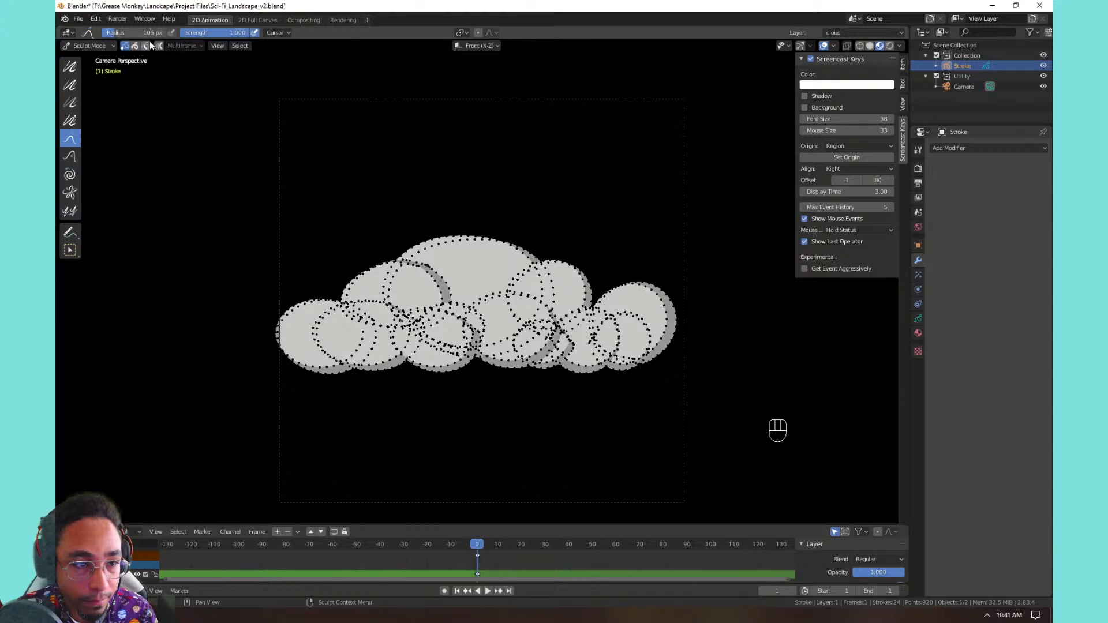
click(135, 46)
click(391, 281)
key(f)
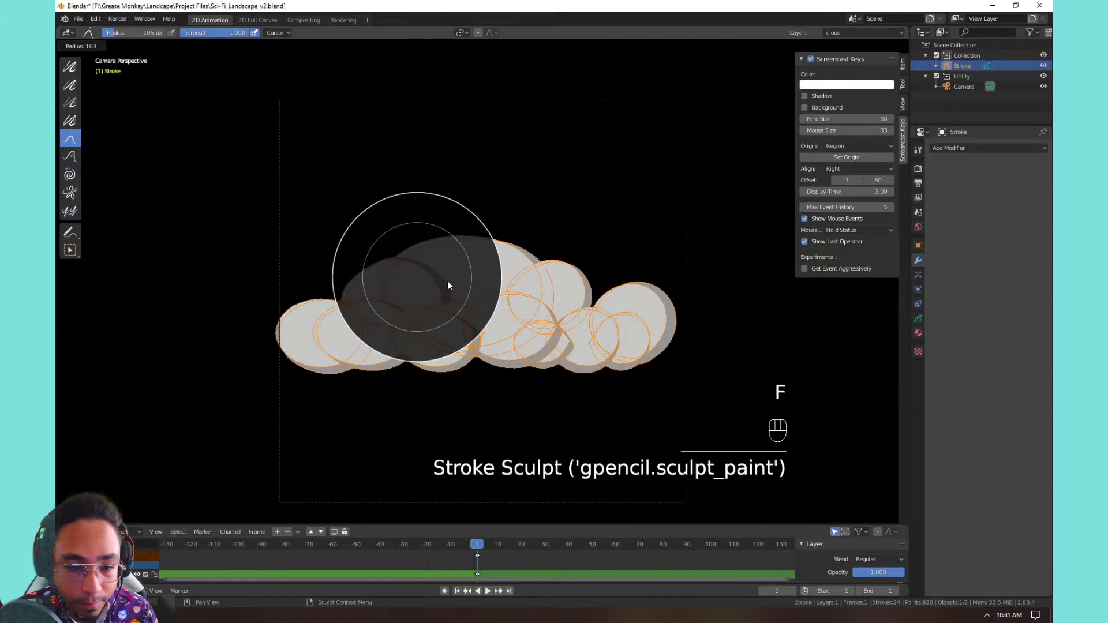
click(523, 292)
click(546, 284)
Step: Stretch the cloud's crown sideways with the Grab brush, push its lower edge upward, and nudge the right end inward
mouse_move(510, 256)
mouse_down()
mouse_move(512, 240)
mouse_move(473, 218)
mouse_move(480, 203)
mouse_move(478, 217)
mouse_move(562, 265)
mouse_move(492, 333)
mouse_move(399, 290)
mouse_move(371, 286)
mouse_move(337, 310)
mouse_move(388, 277)
mouse_move(428, 270)
mouse_move(562, 331)
mouse_move(594, 322)
mouse_move(570, 270)
mouse_move(652, 289)
mouse_move(629, 266)
mouse_up()
mouse_move(511, 234)
mouse_down()
mouse_move(405, 277)
mouse_move(341, 346)
mouse_move(352, 349)
mouse_move(317, 345)
mouse_move(327, 345)
mouse_move(309, 323)
mouse_move(283, 348)
mouse_move(358, 344)
mouse_up()
drag(459, 368, 471, 353)
drag(556, 352, 568, 345)
drag(661, 341, 657, 335)
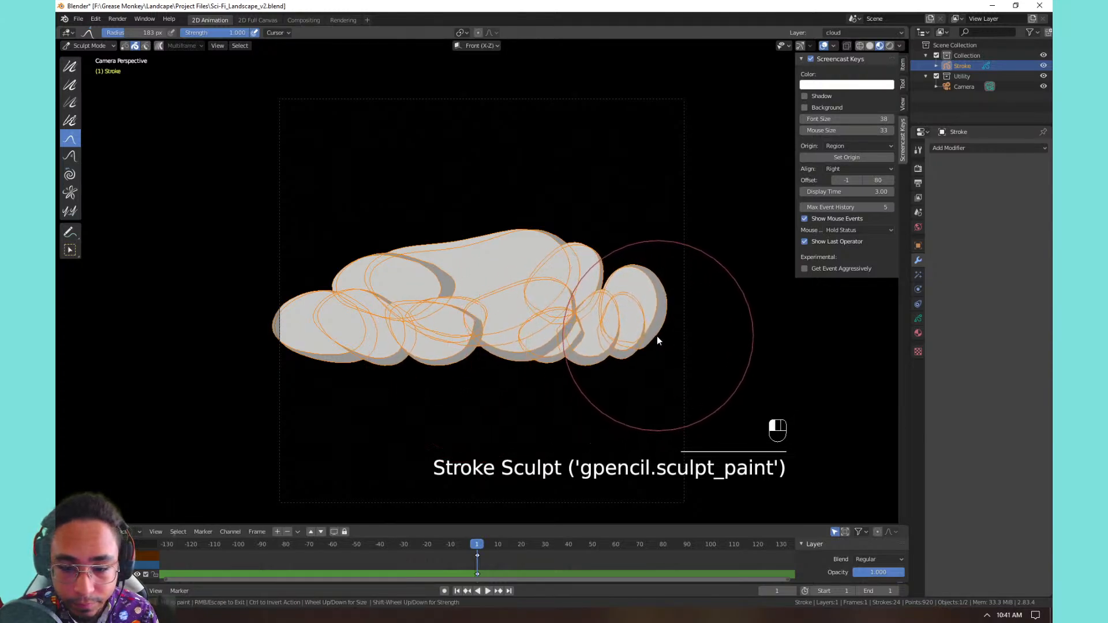
drag(629, 278, 617, 280)
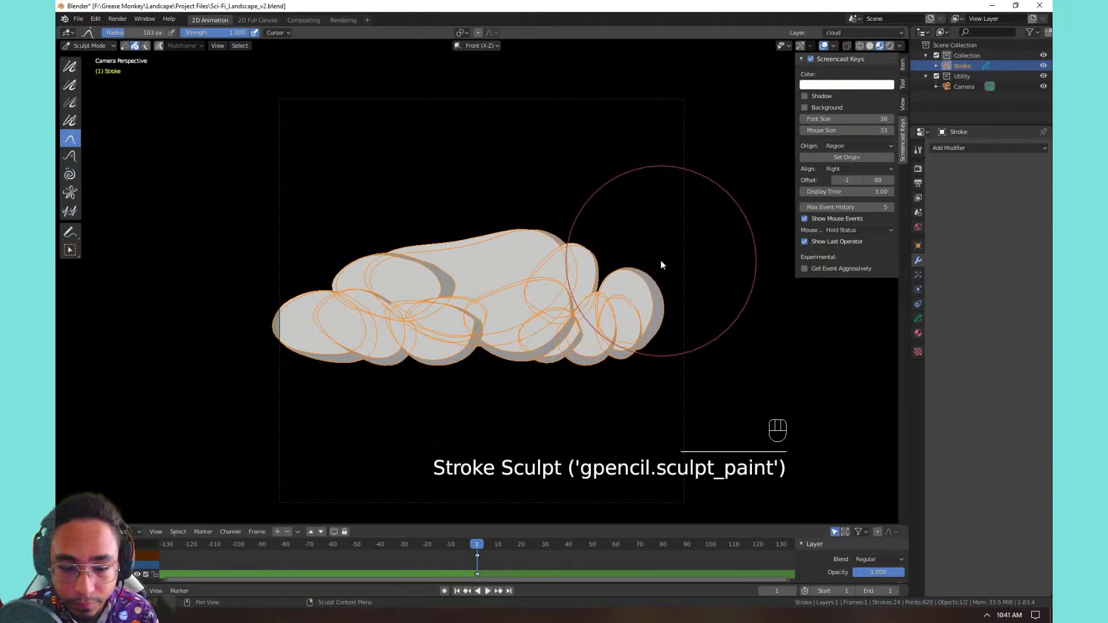
Step: Switch the cloud to Edit Mode, select the light and shadow pair at its right end, and move it inward
key(Tab)
key(Tab)
key(ctrl+Tab)
click(537, 196)
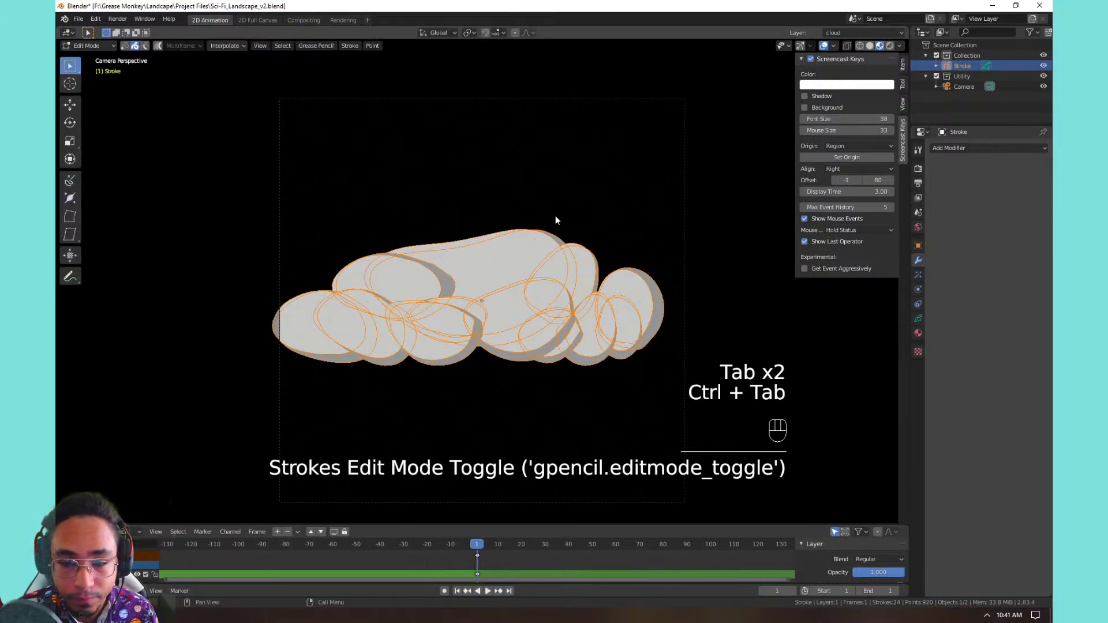
drag(672, 254, 631, 281)
key(g)
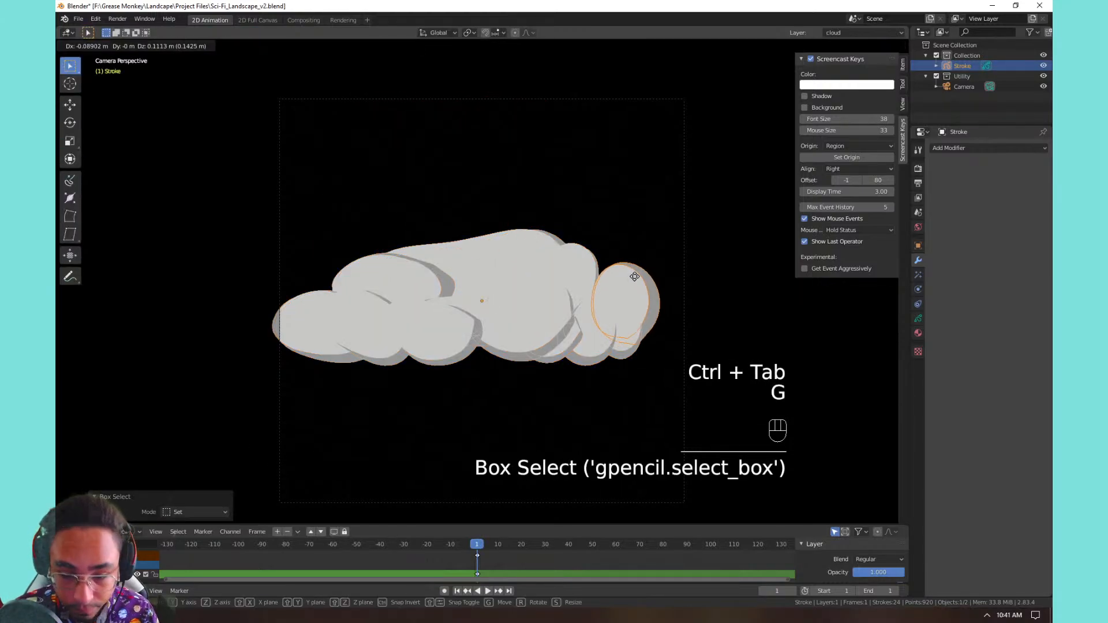
click(635, 276)
Step: Send the selected right-end puff pair to the back and scale it by 1.263
key(q)
click(633, 278)
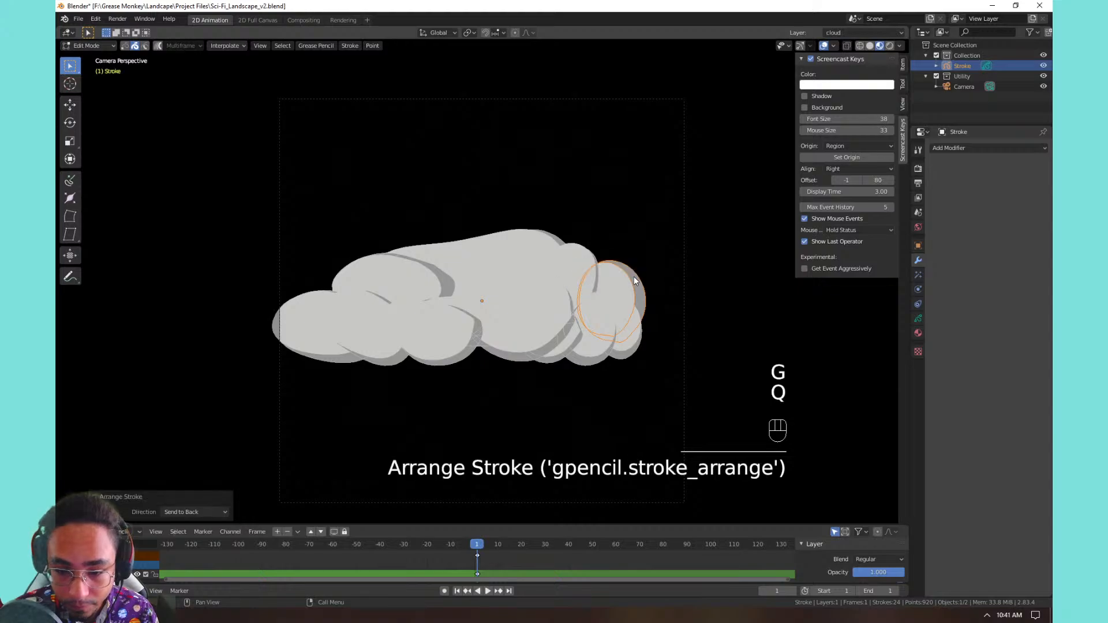
key(s)
click(687, 288)
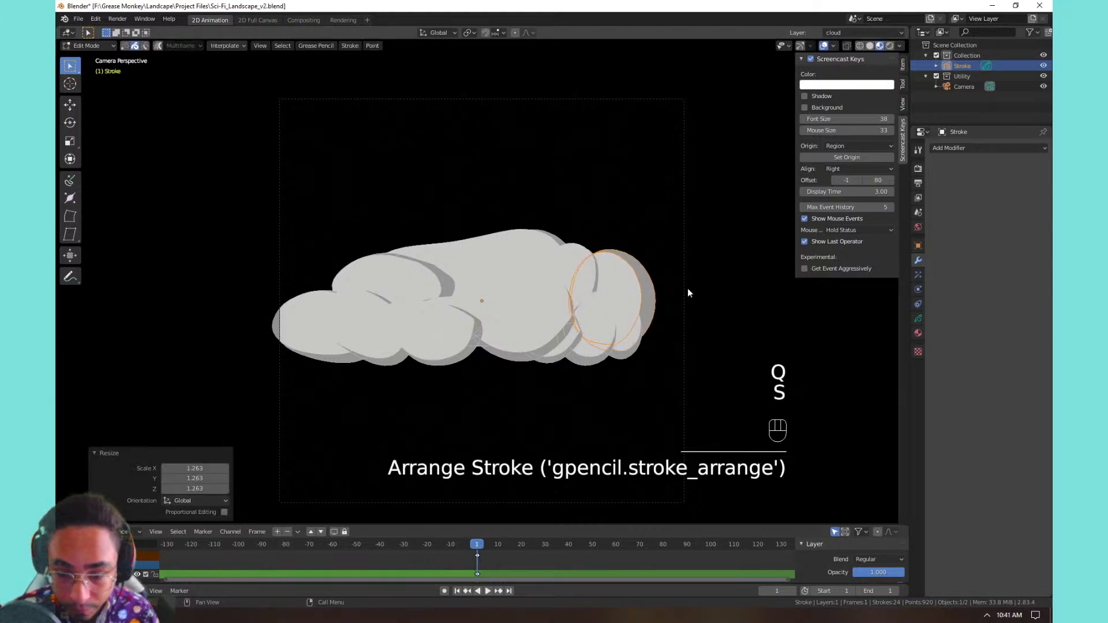
key(e)
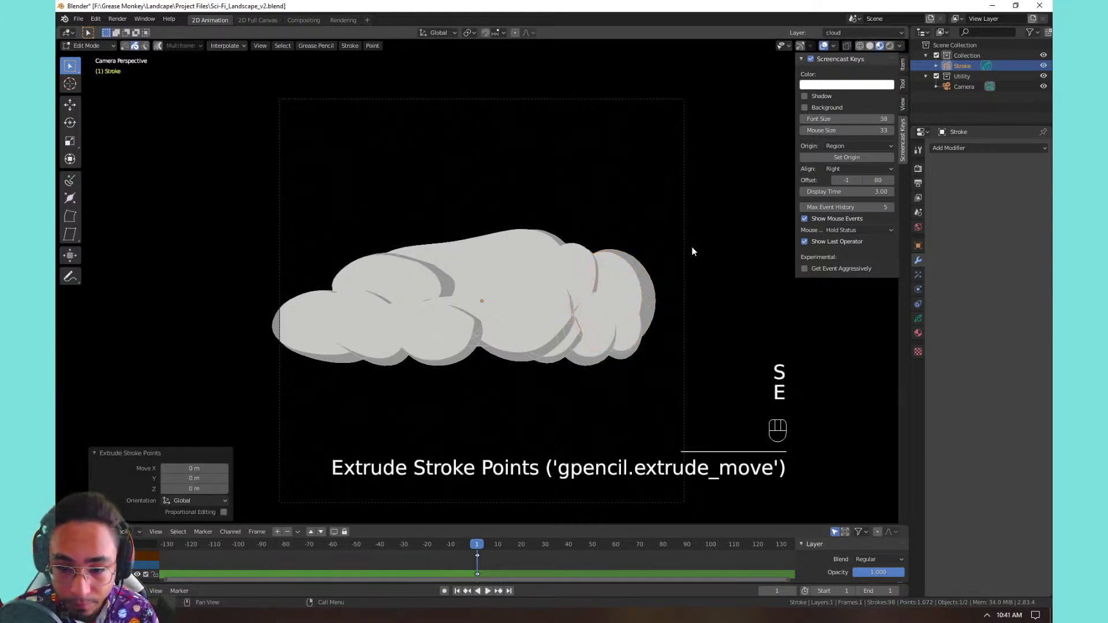
click(692, 247)
key(ctrl+z)
Step: Rotate the selected right-end puff pair by 46.7° and move it about 0.24 m inward along X
key(r)
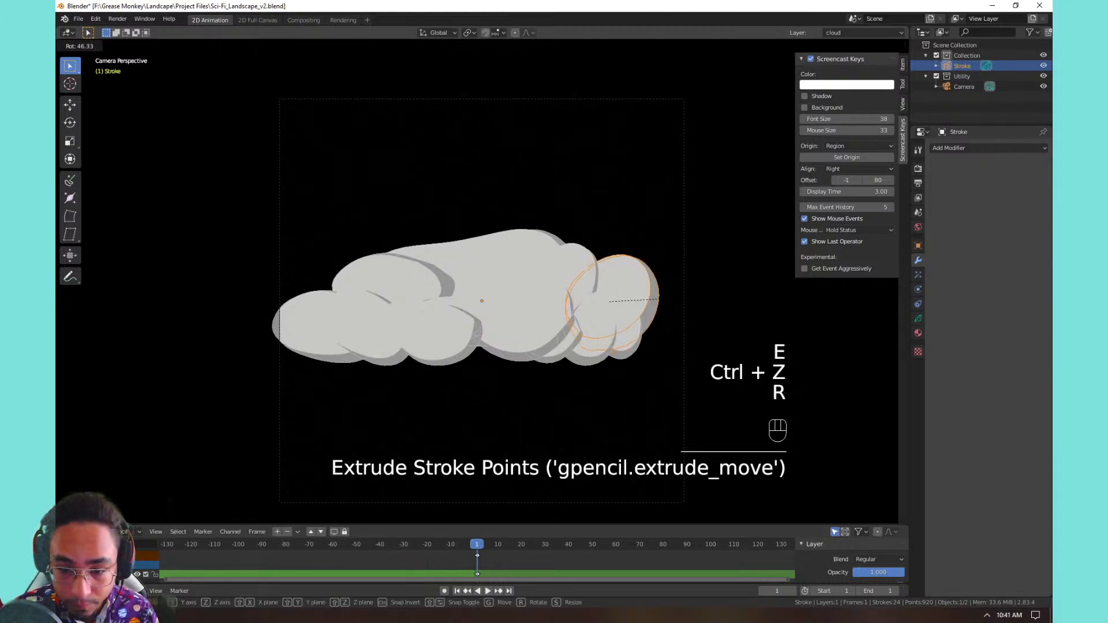
click(684, 294)
key(g)
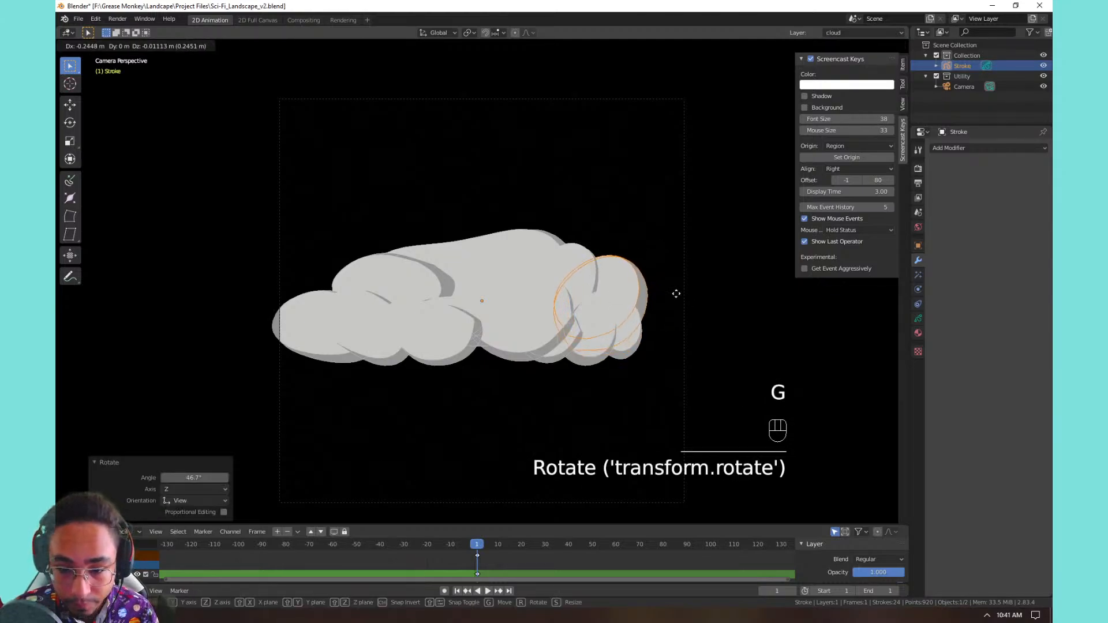
click(676, 293)
Step: Duplicate the cloud's full set of strokes, send the copy to the back, and offset it toward the right
drag(644, 381, 283, 274)
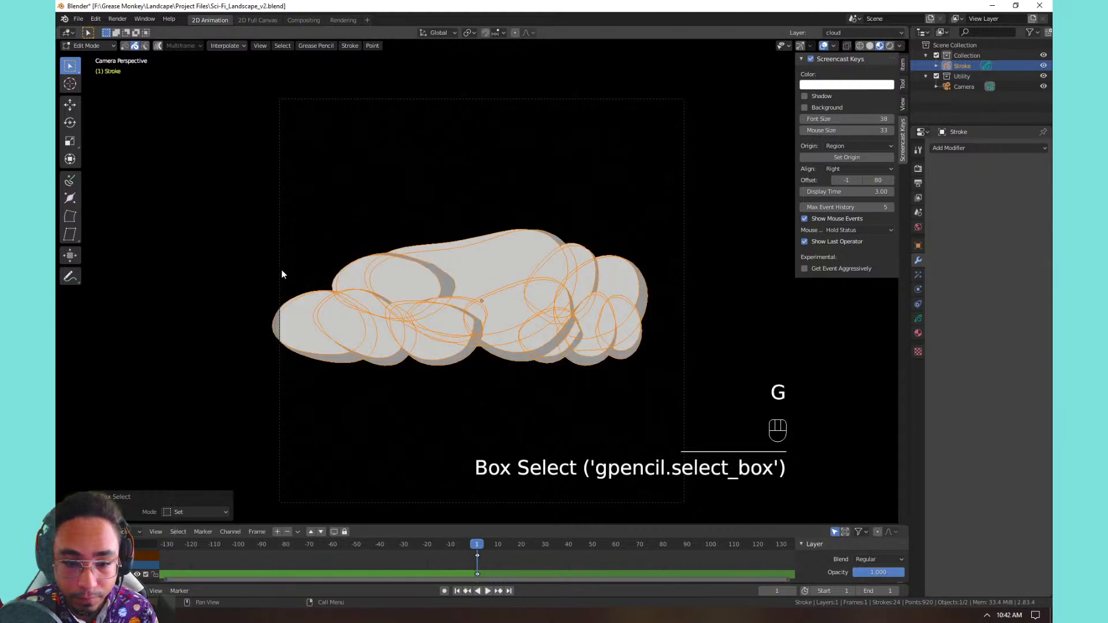
key(shift+d)
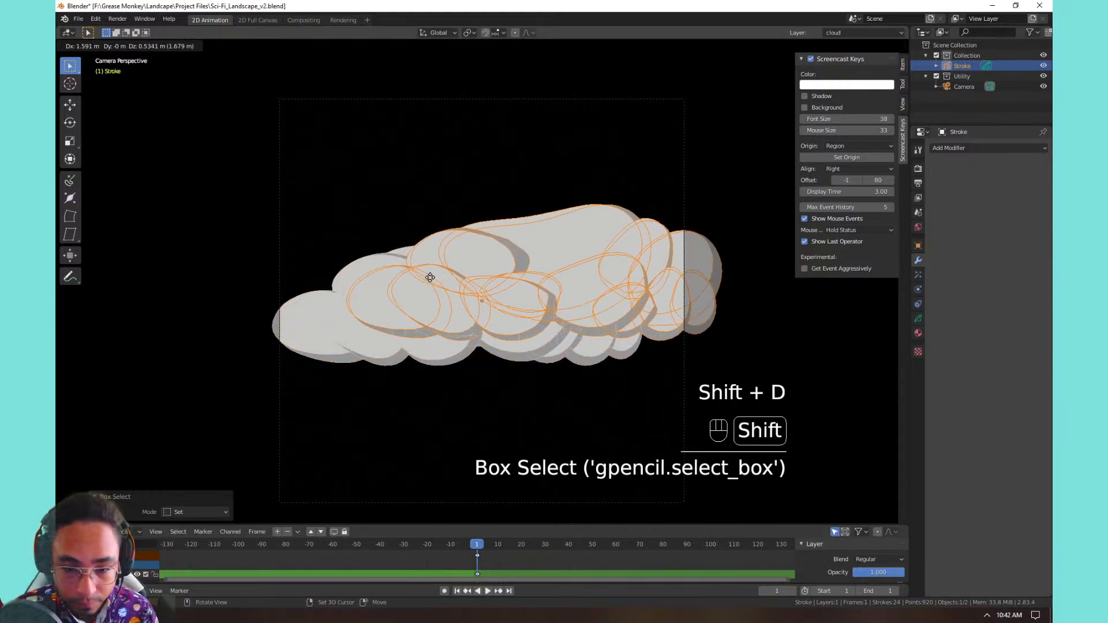
click(433, 272)
key(q)
click(433, 275)
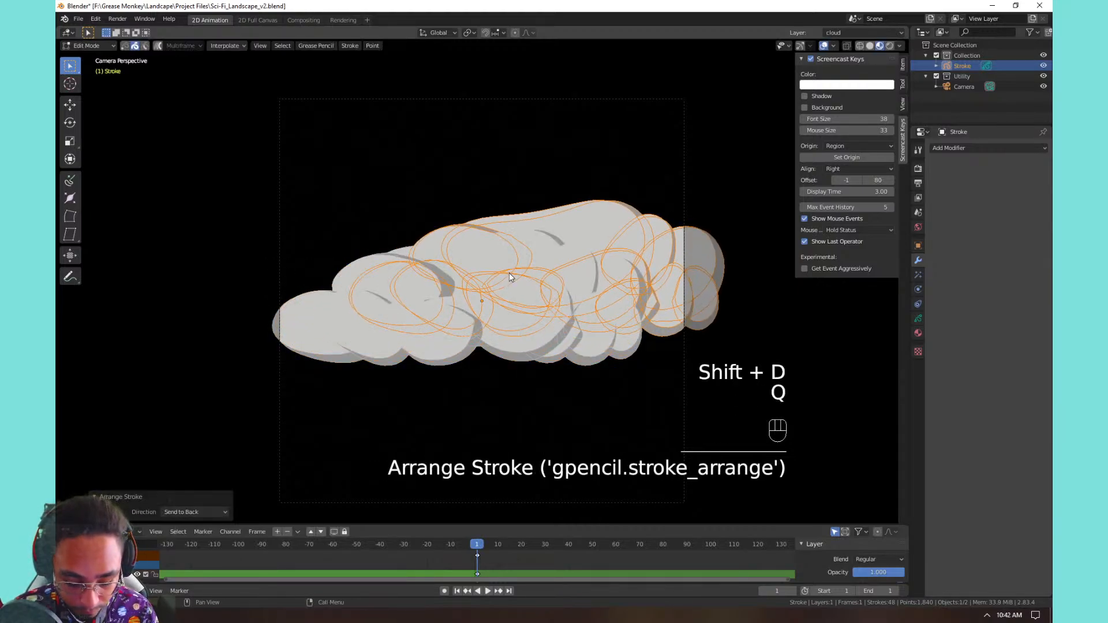
key(g)
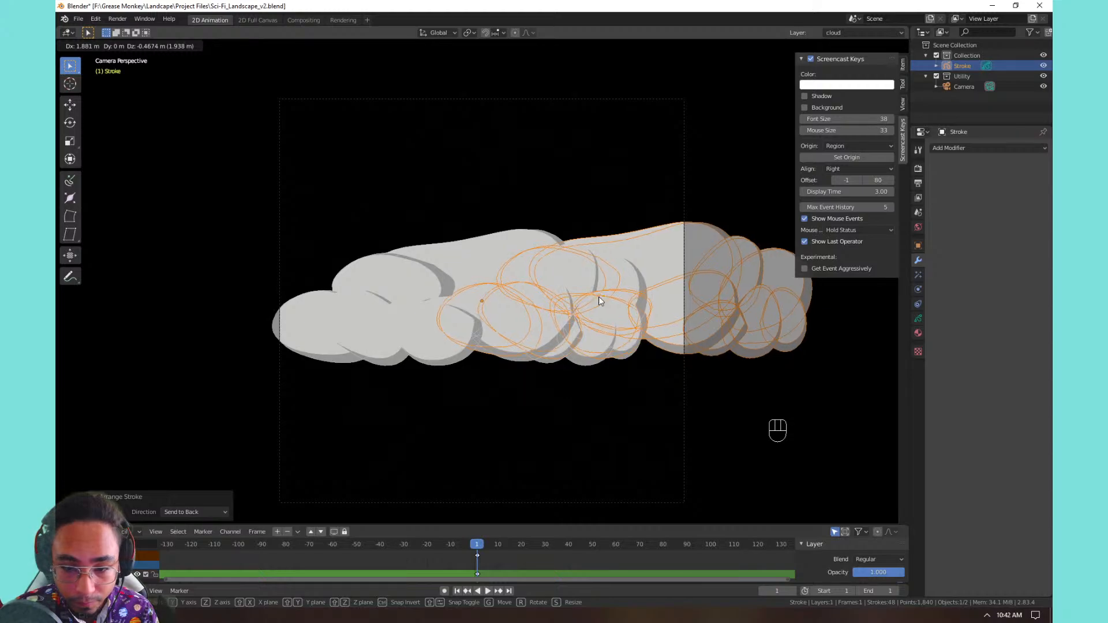
click(597, 299)
Step: Scale the duplicated cloud by 1.256 along Z and reposition it behind the right half of the original
key(s)
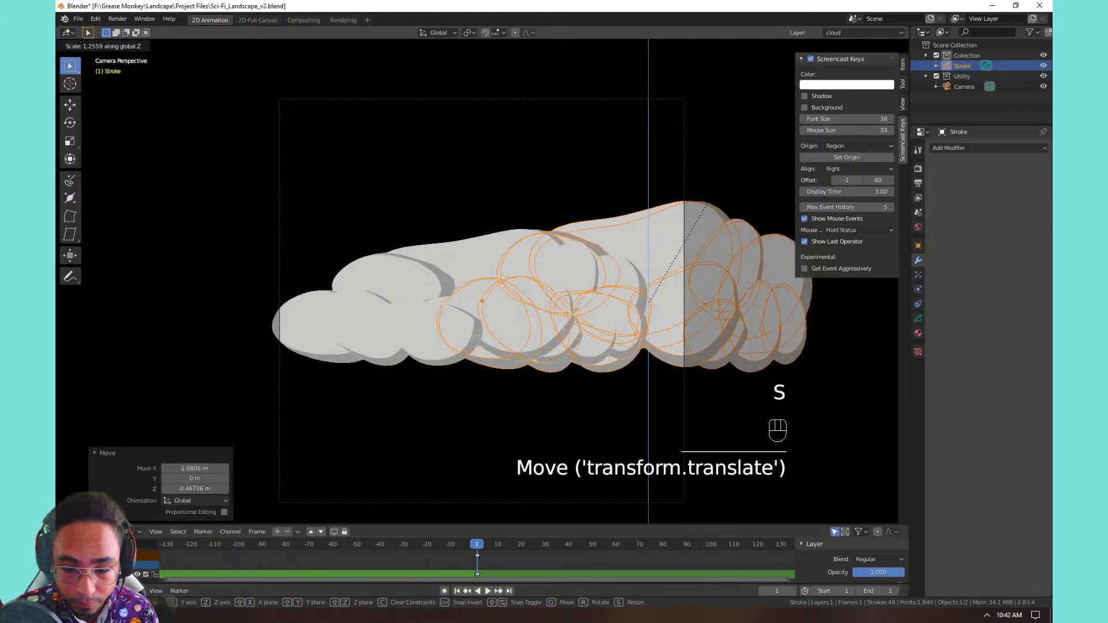
click(718, 178)
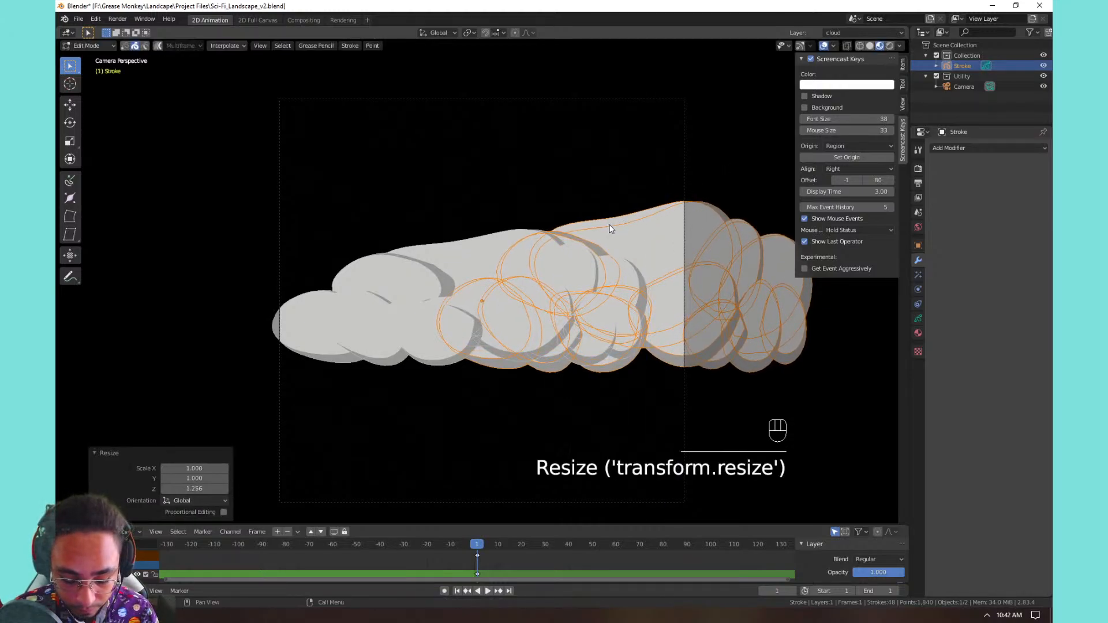
key(g)
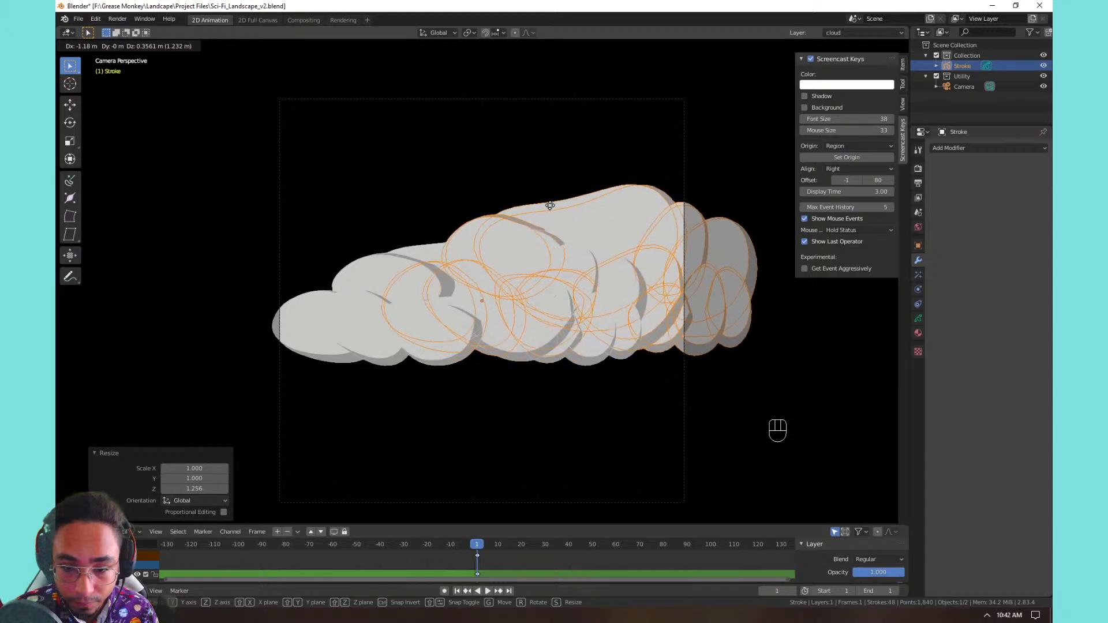
click(541, 205)
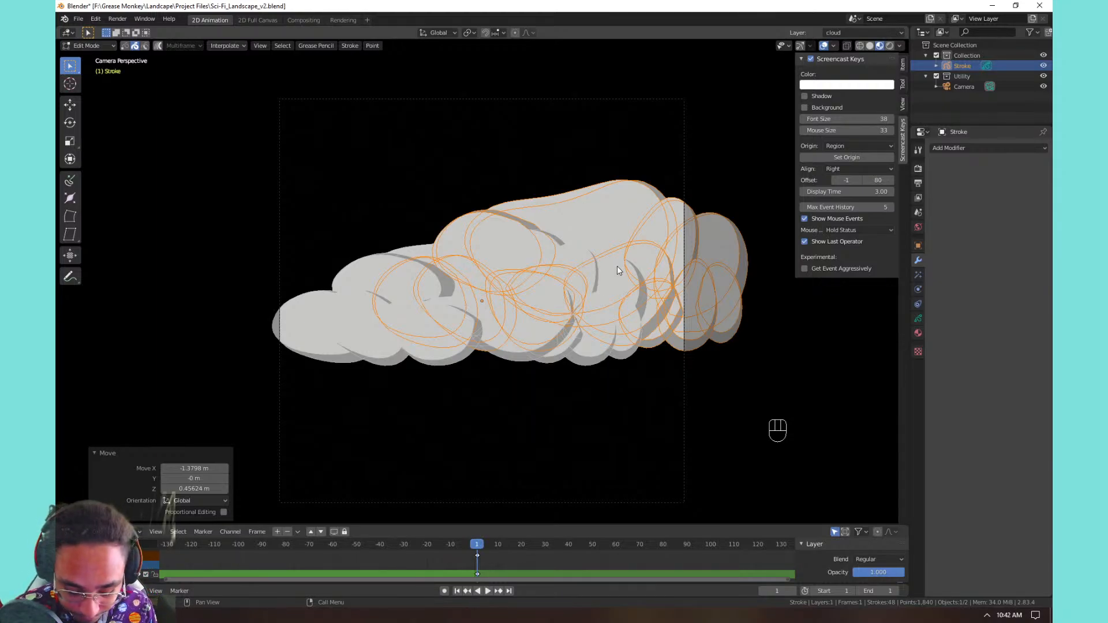
key(g)
click(640, 284)
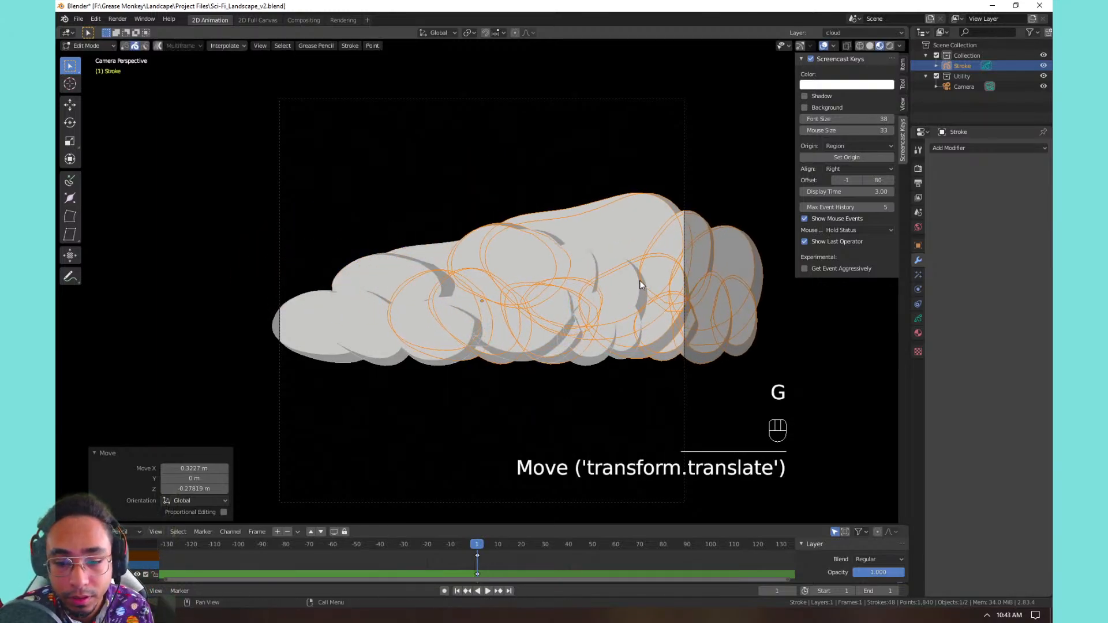
Step: Rotate the duplicated cloud by about 2.16° and mirror it along the global X axis
key(r)
click(673, 244)
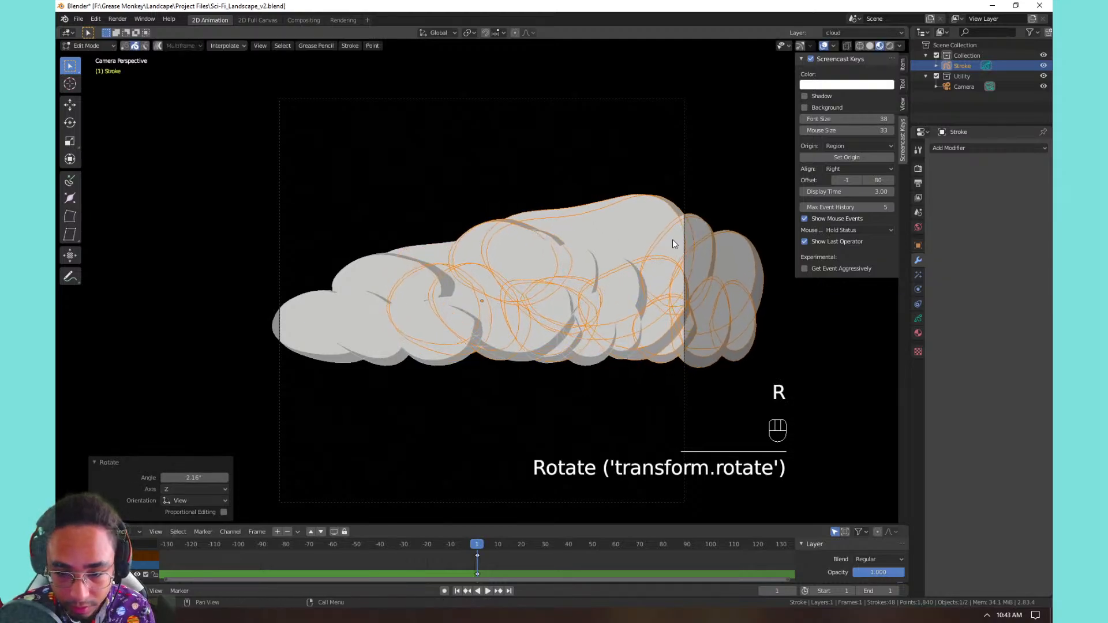
key(ctrl+m)
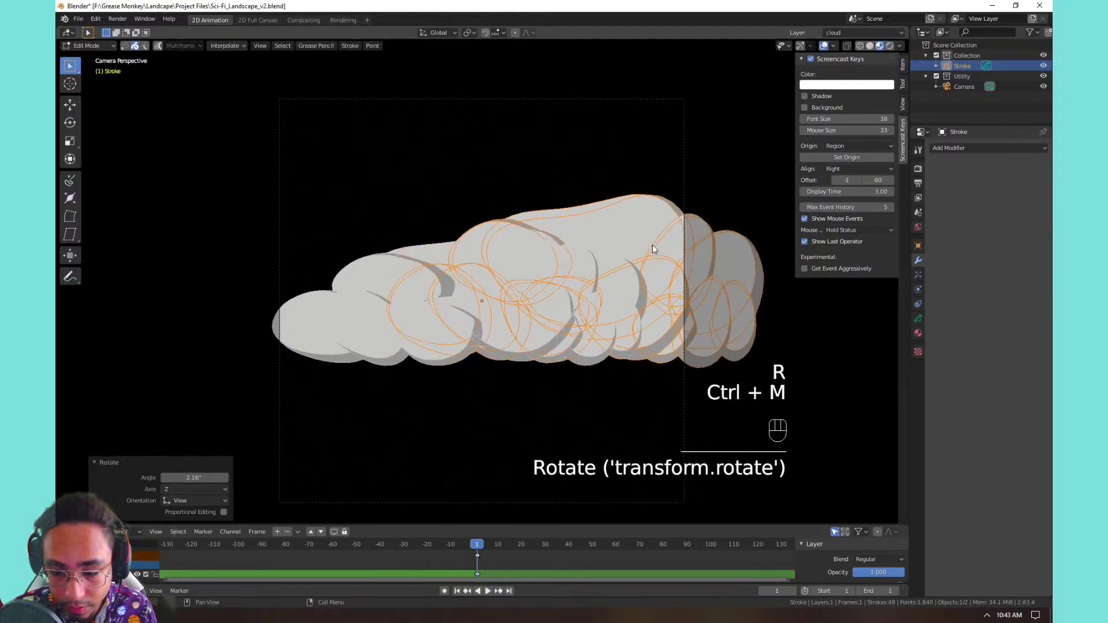
key(ctrl+m)
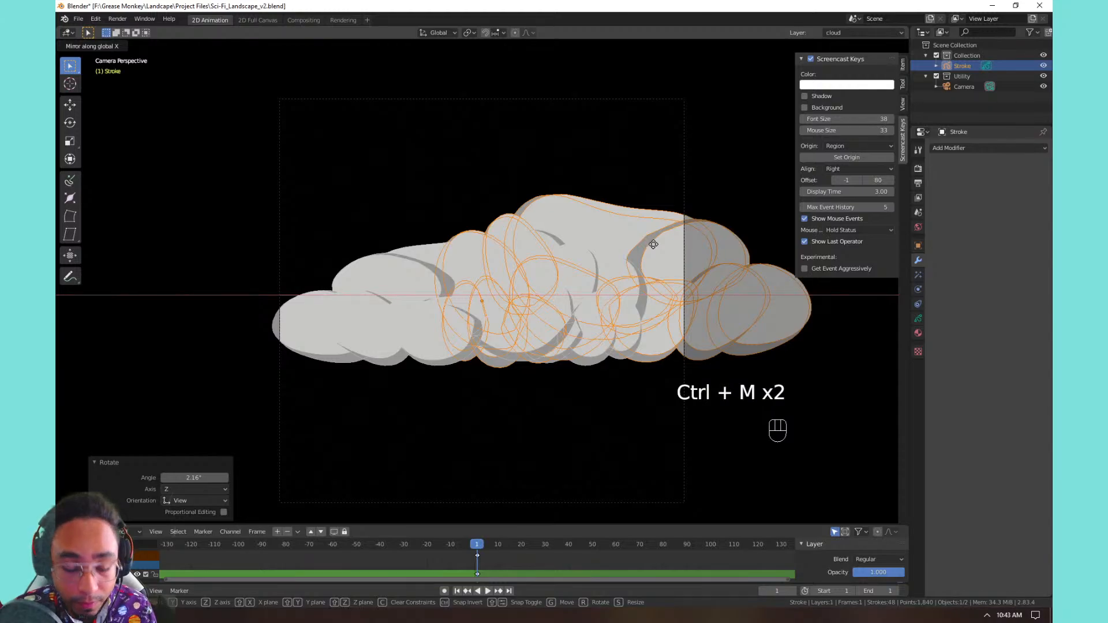
click(654, 244)
Step: Move the mirrored cloud copy behind the original's left half and delete the copy's points
key(g)
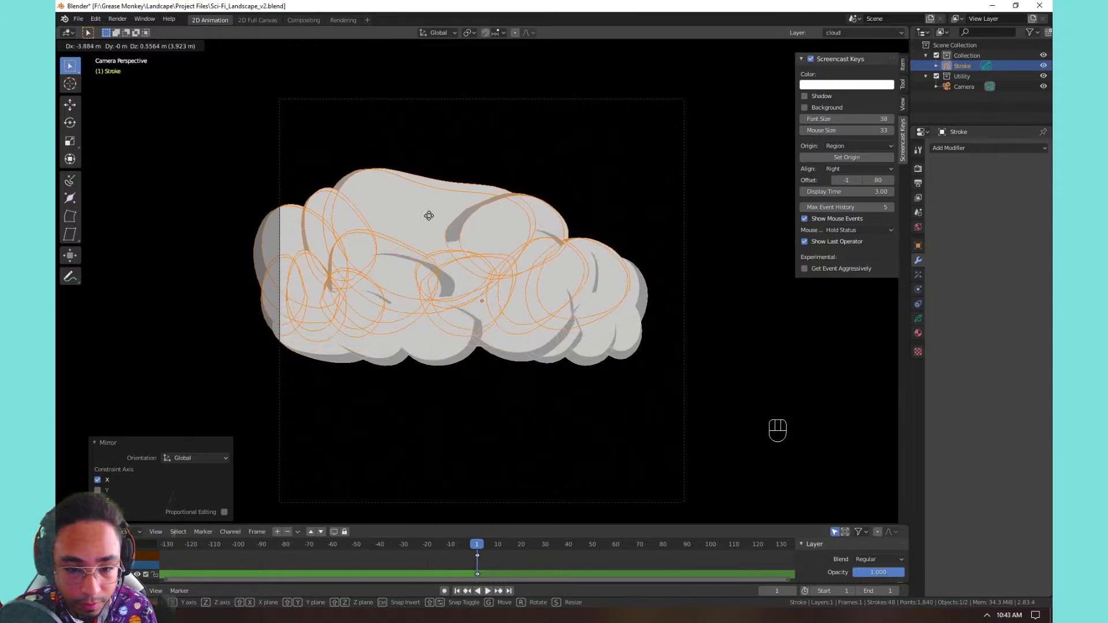
click(669, 224)
key(x)
click(554, 234)
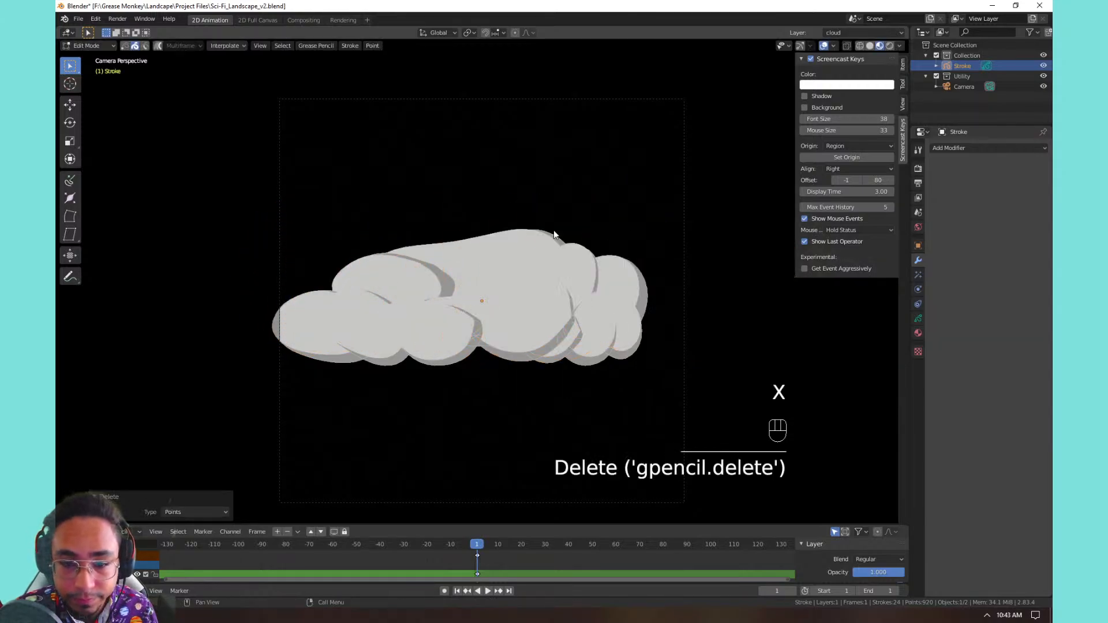
Step: Duplicate the large crown puff and its shadow about -1.27 m in X and 0.73 m in Z, and send the copy to the back
click(506, 236)
key(a)
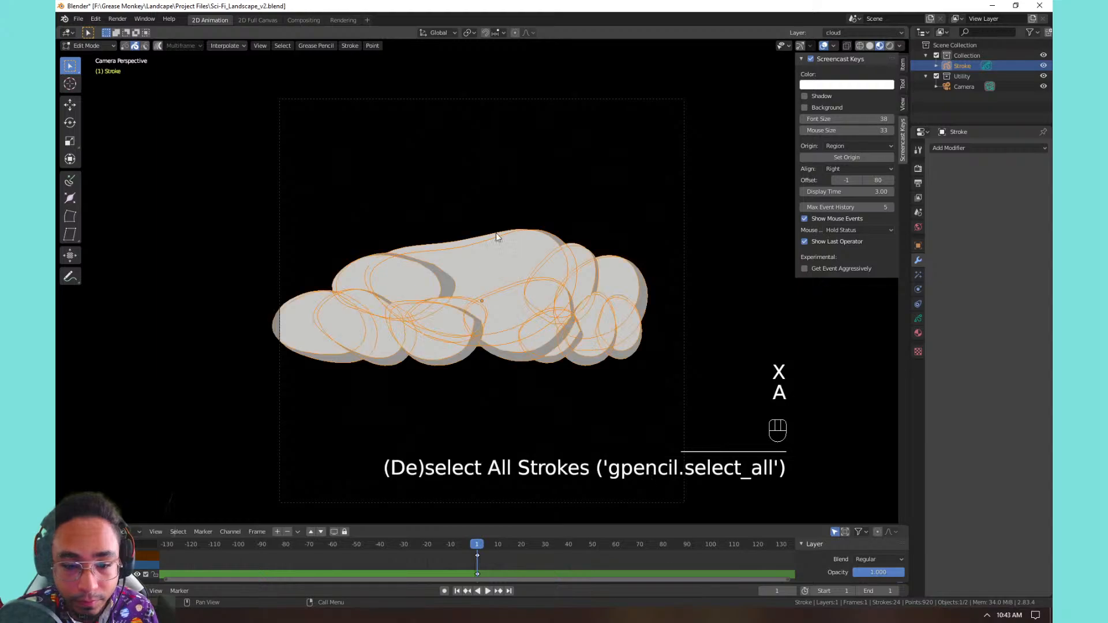
shift+click(468, 241)
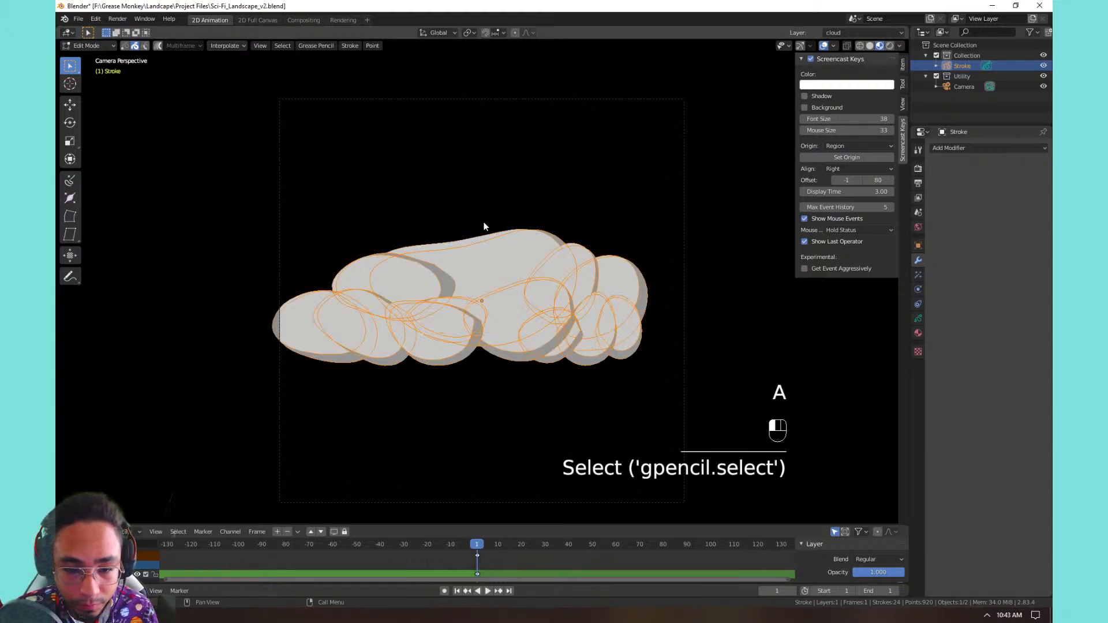
drag(483, 224, 460, 257)
key(shift)
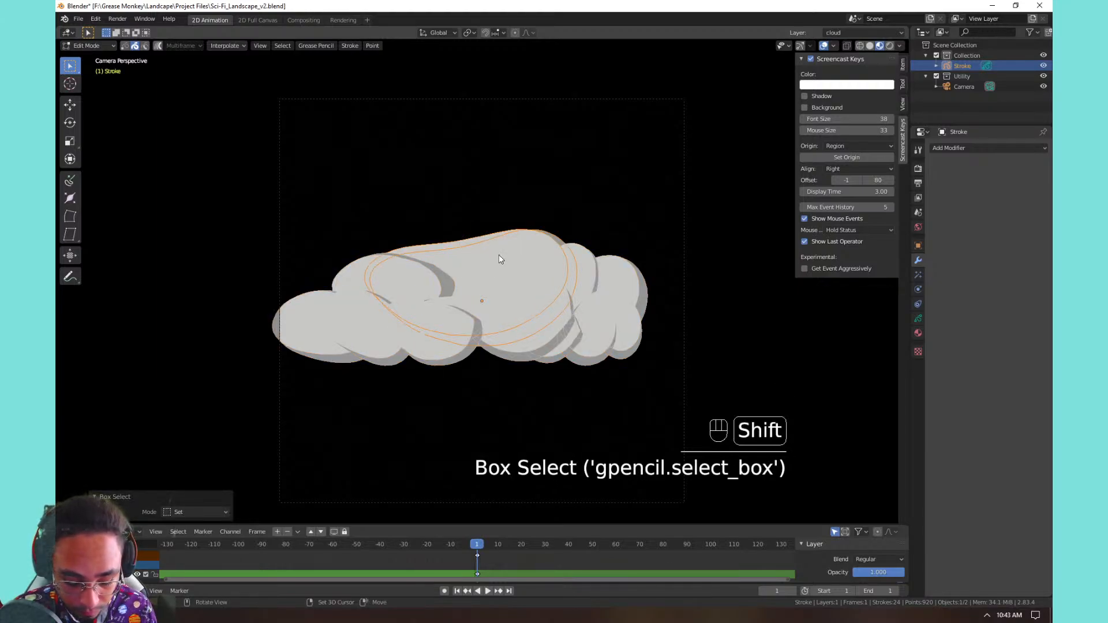
key(shift+d)
click(439, 209)
key(q)
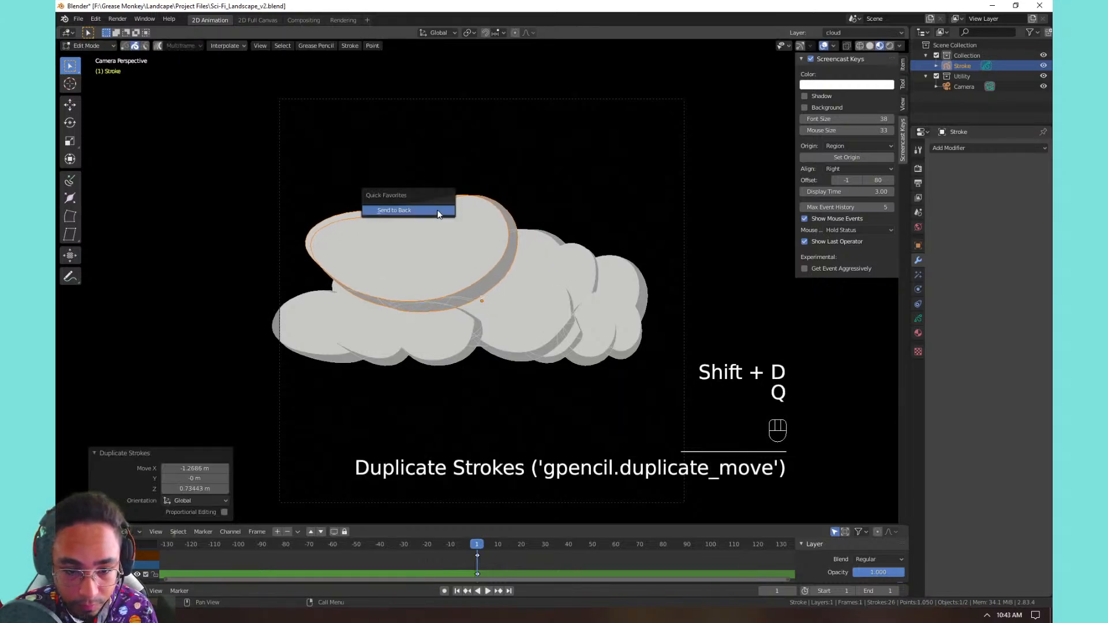
click(437, 211)
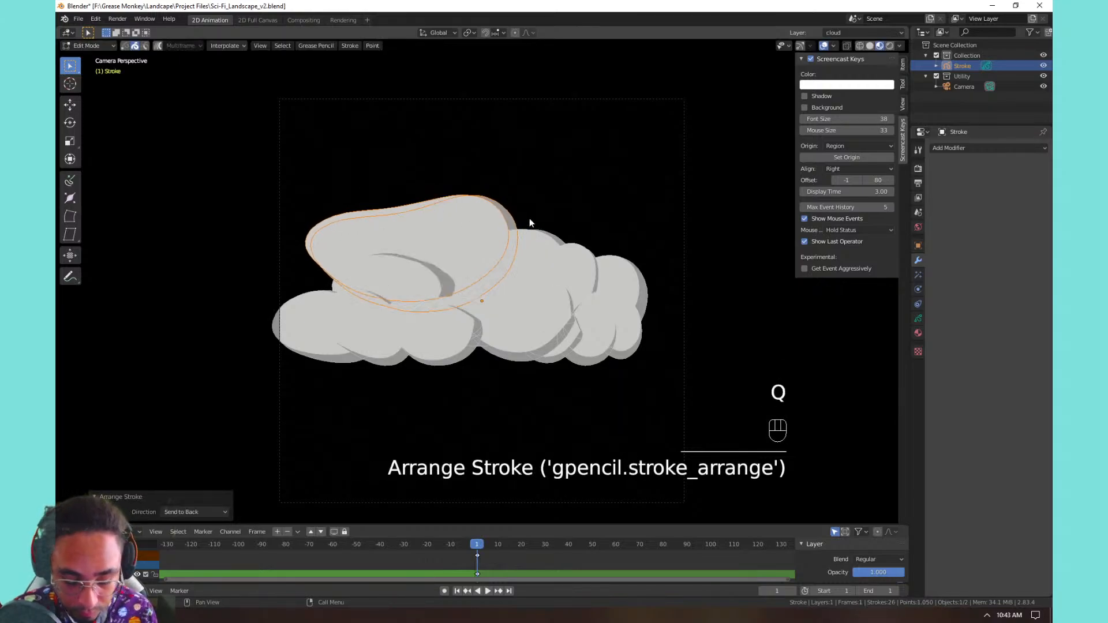
Step: Rotate the duplicated crown puff by -27.8° and place it behind the cloud's left end
key(r)
click(488, 172)
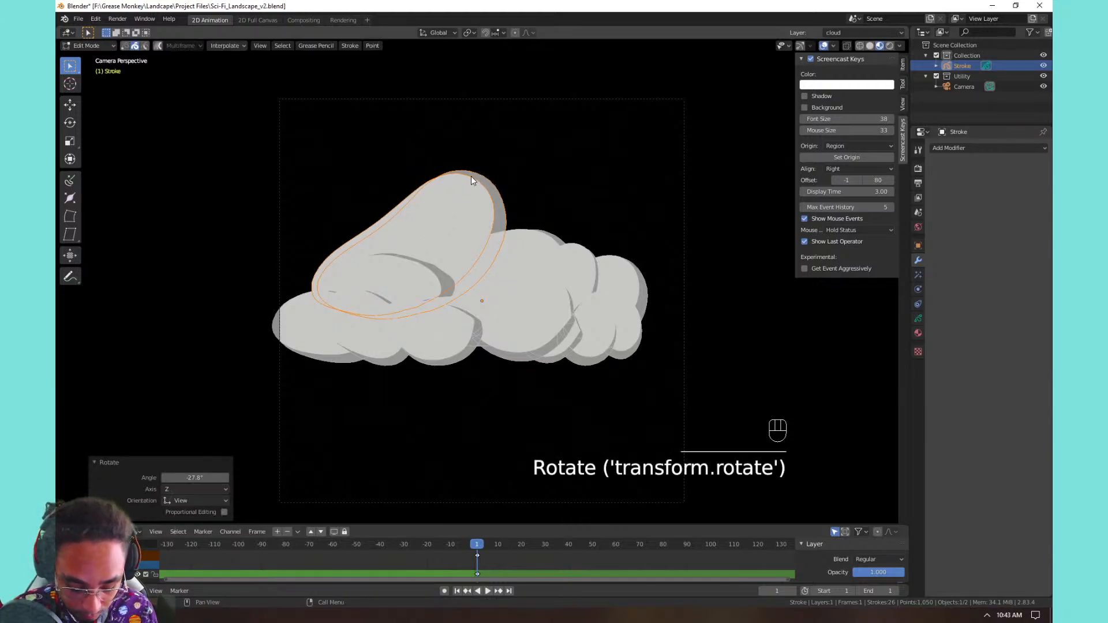
key(g)
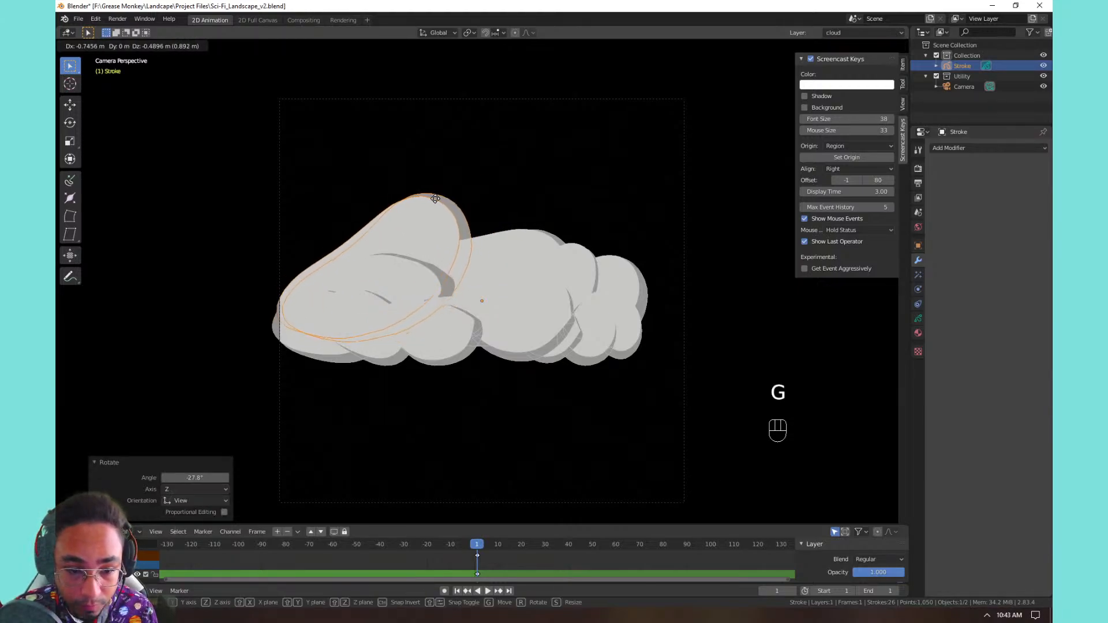
click(432, 205)
key(Tab)
key(Tab)
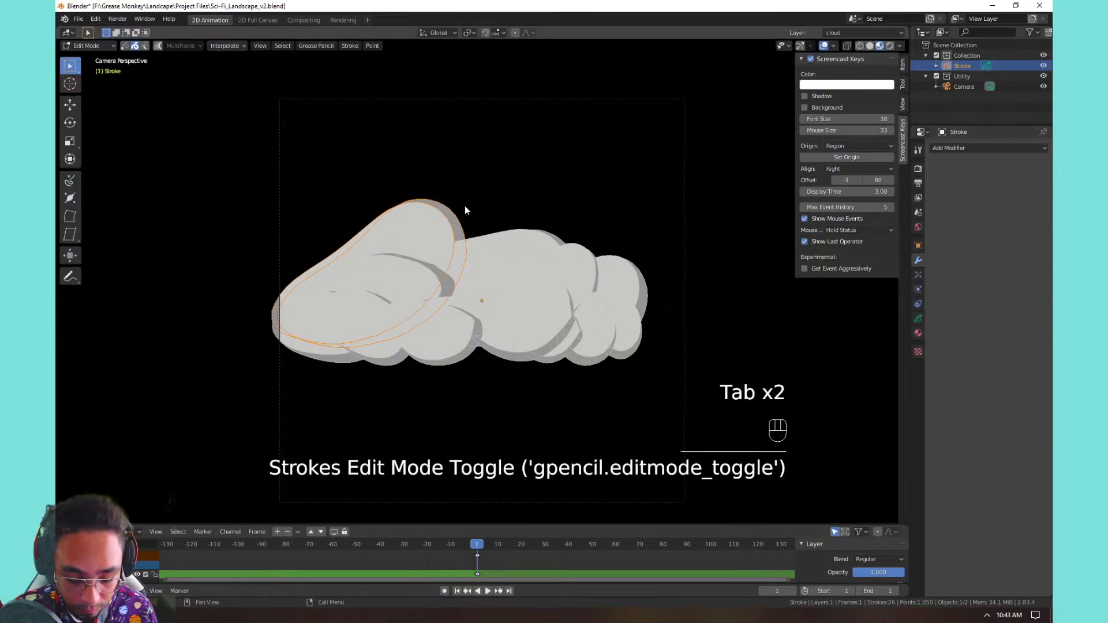
Step: Move the duplicated puff about 3.35 m along X behind the cloud's right side and rotate it by 29.4°
key(g)
click(618, 195)
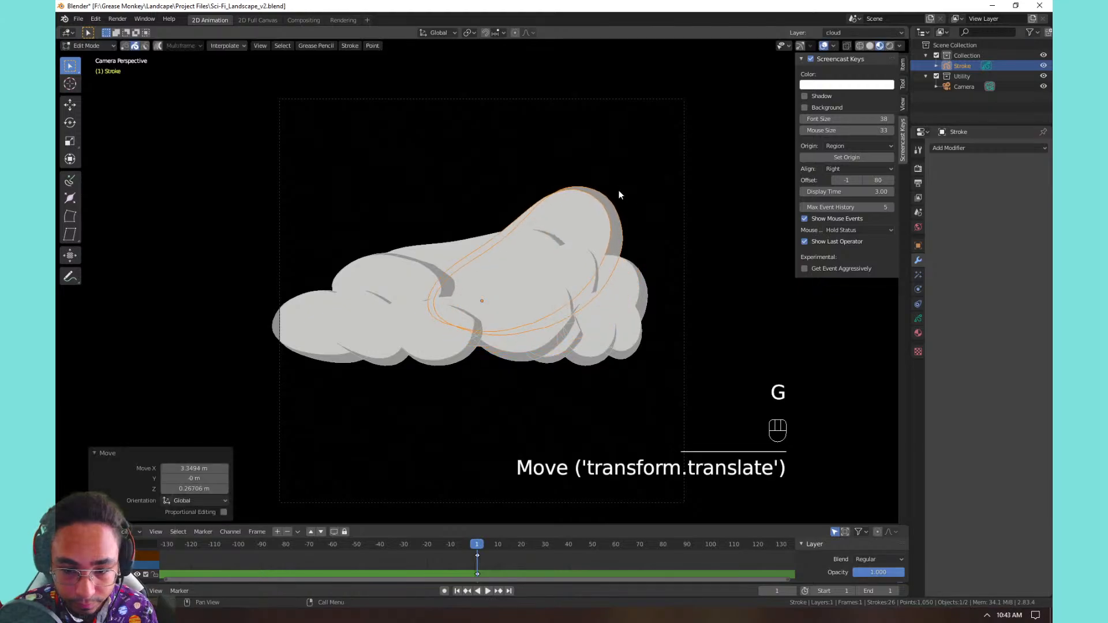
key(r)
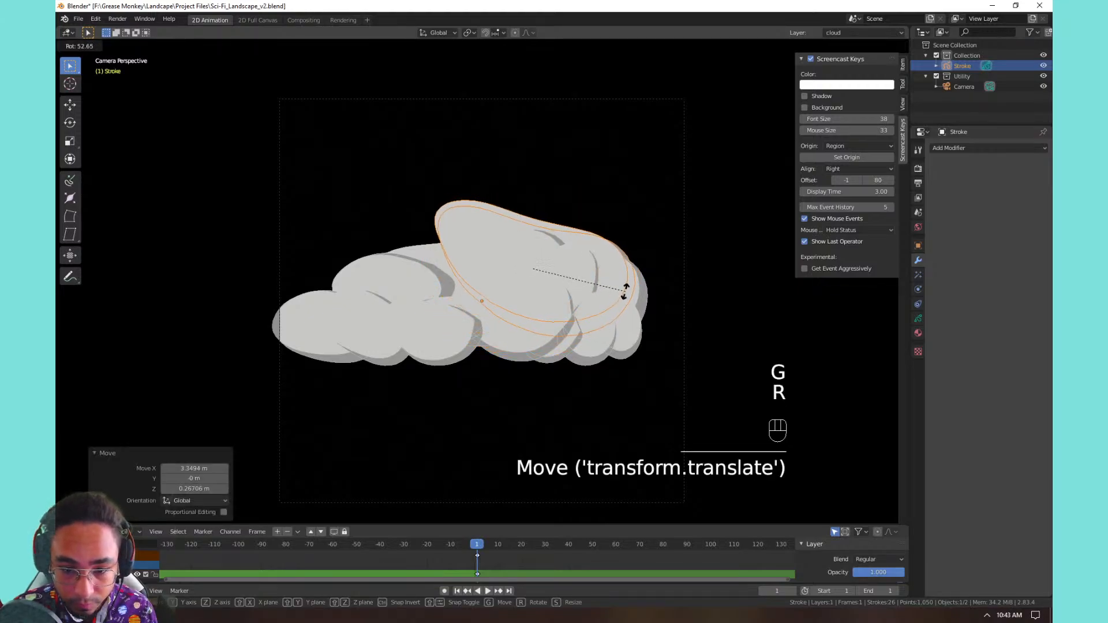
click(622, 254)
Step: Try mirroring the duplicated puff along the global X axis, and undo the mirror
key(ctrl+m)
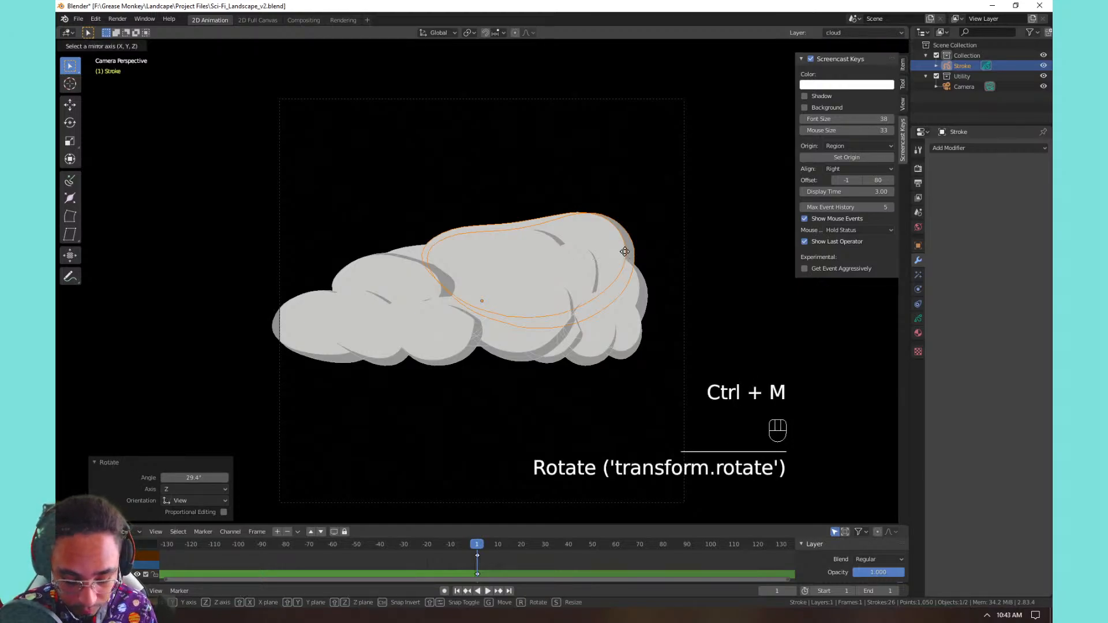
click(624, 254)
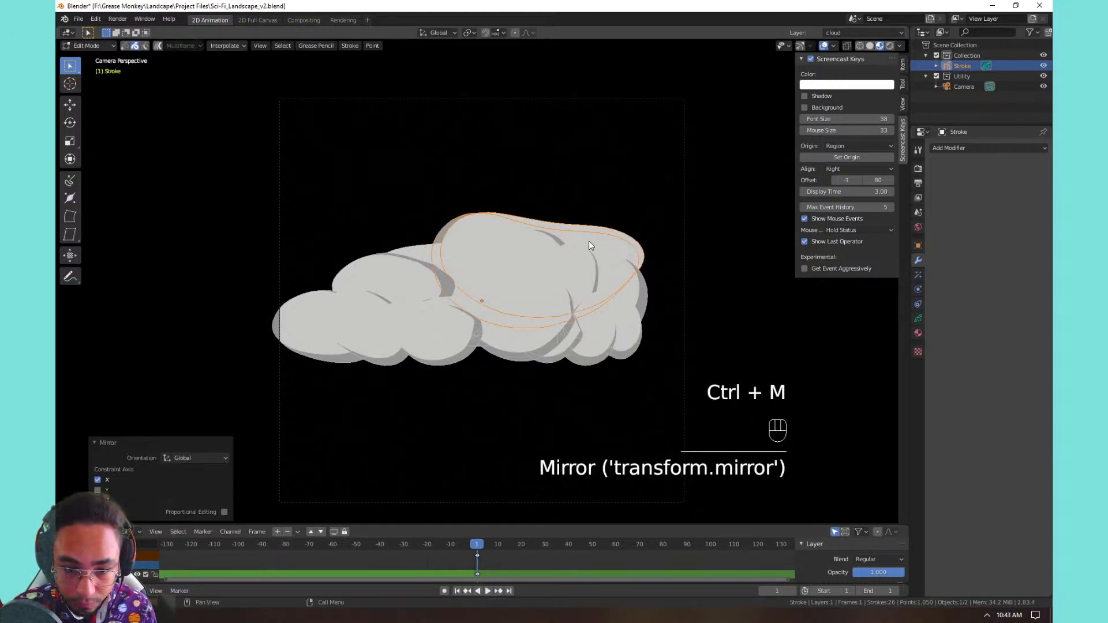
key(ctrl+z)
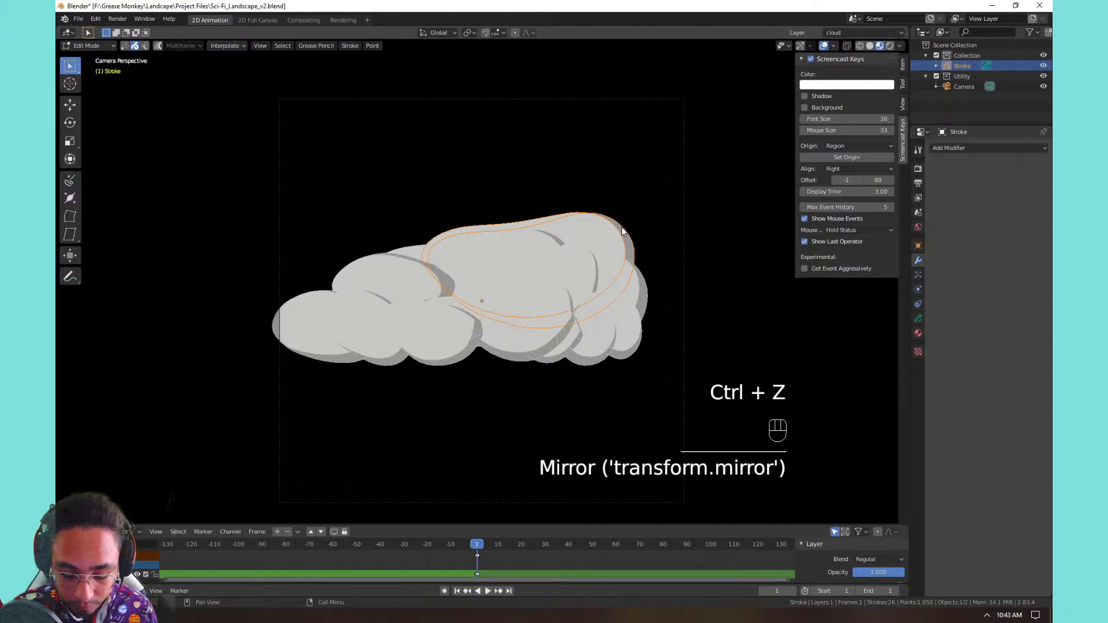
Step: Move the duplicated puff above the middle of the cloud and scale it by 0.538 along X
key(g)
click(581, 195)
key(s)
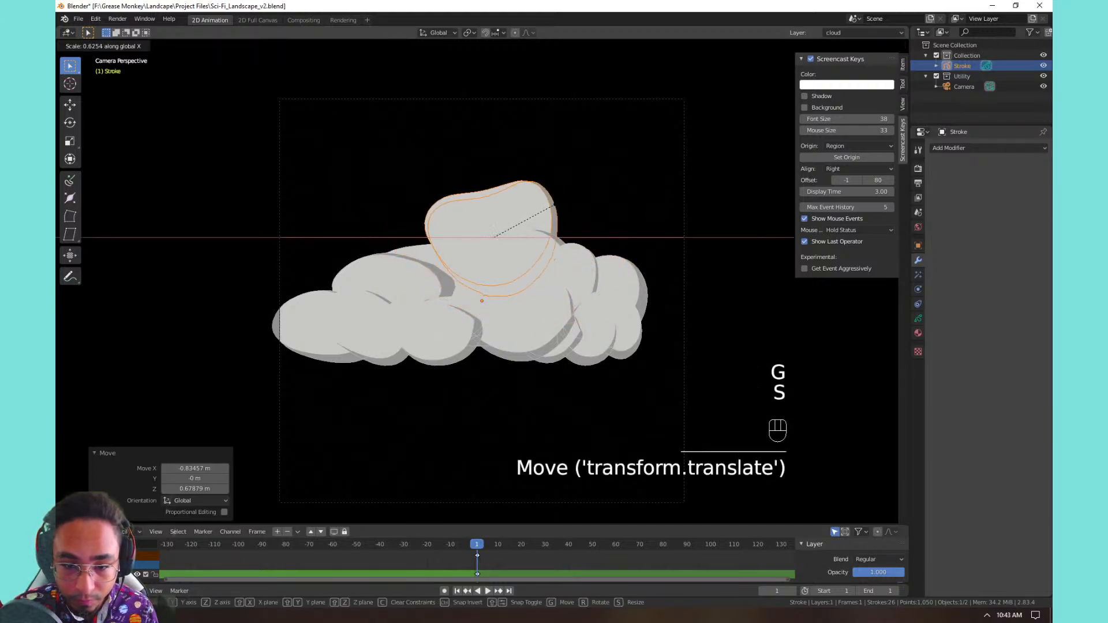
click(586, 203)
Step: Tilt the narrowed puff by -21.6° and a further -10.1°, seat it behind the crown's left side, and check the silhouette outside Edit Mode
key(r)
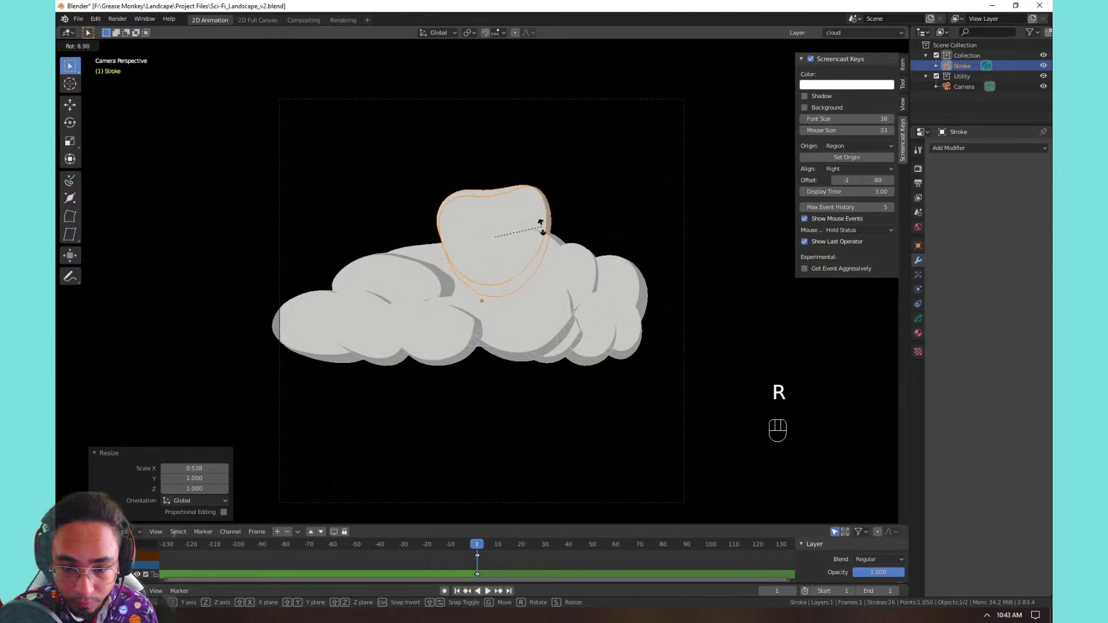
click(538, 203)
key(g)
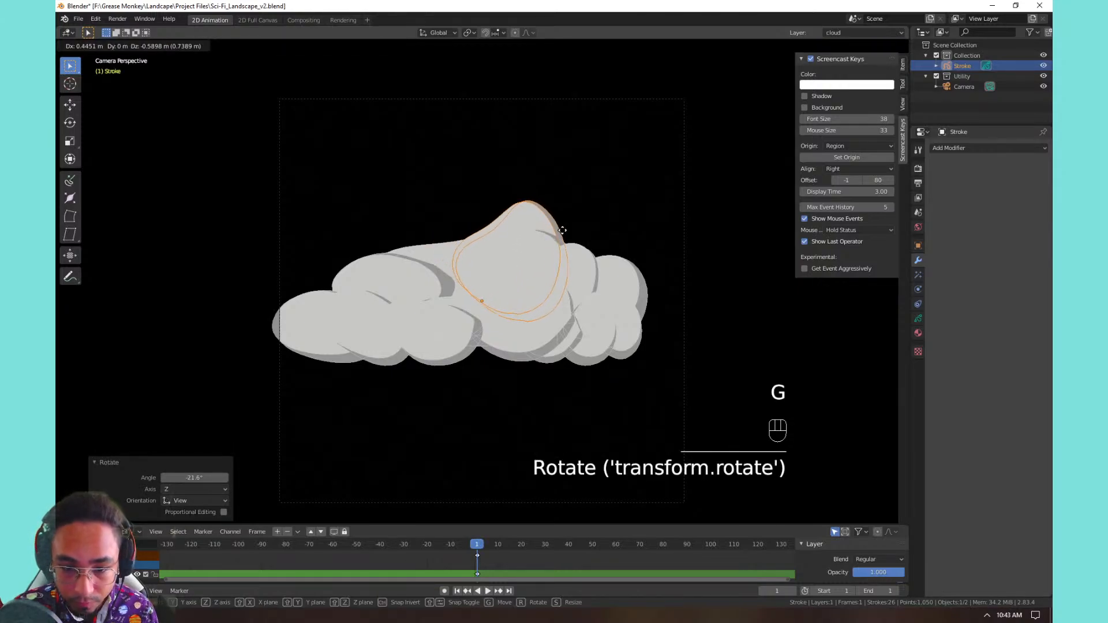
click(507, 221)
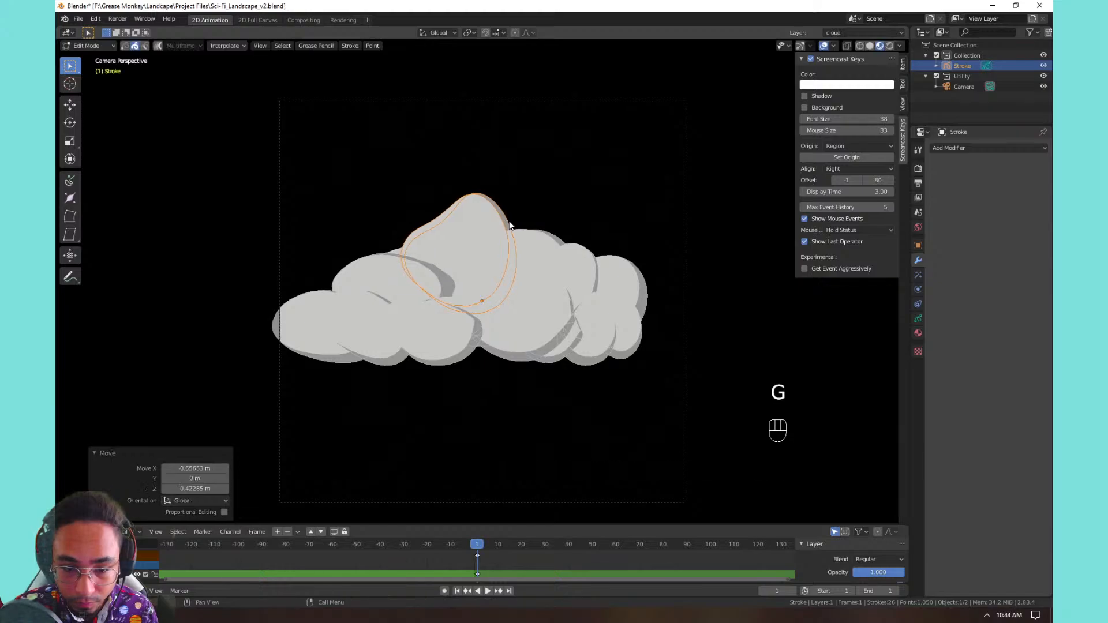
key(r)
click(548, 178)
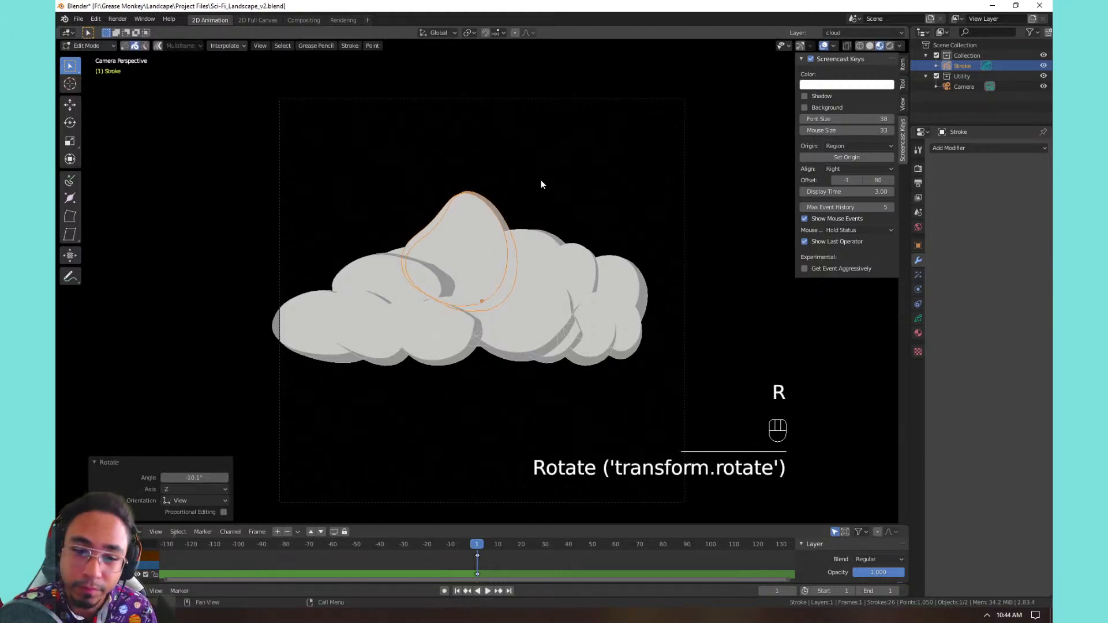
key(Tab)
key(Tab)
key(Tab)
key(Tab)
key(Tab)
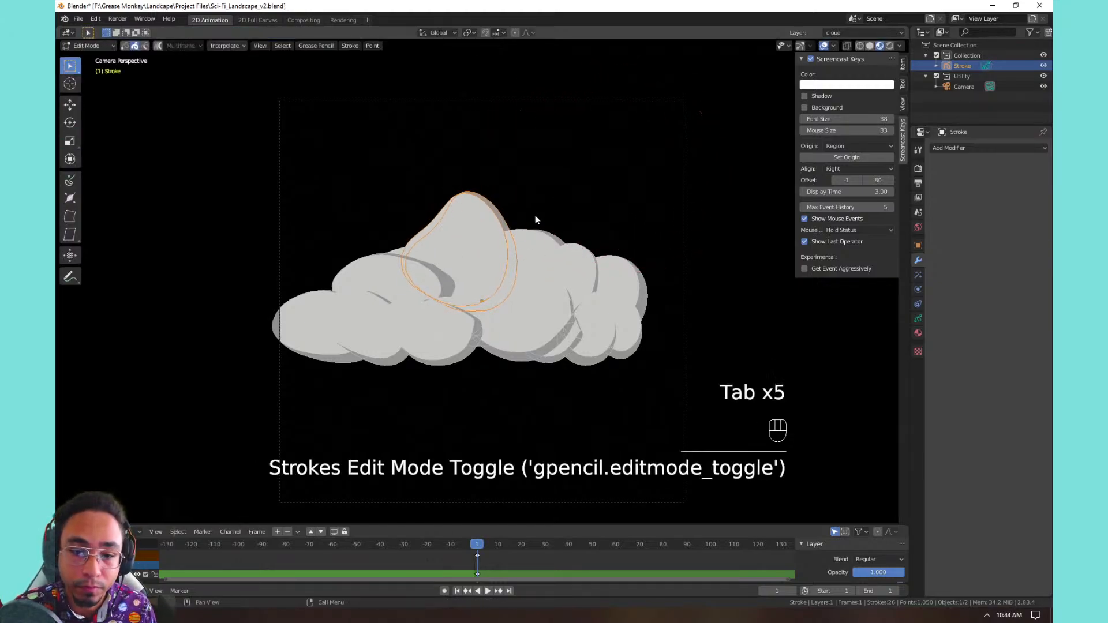
Step: Delete the tilted, narrowed puff behind the crown and select the large crown puff
key(x)
click(535, 199)
click(464, 252)
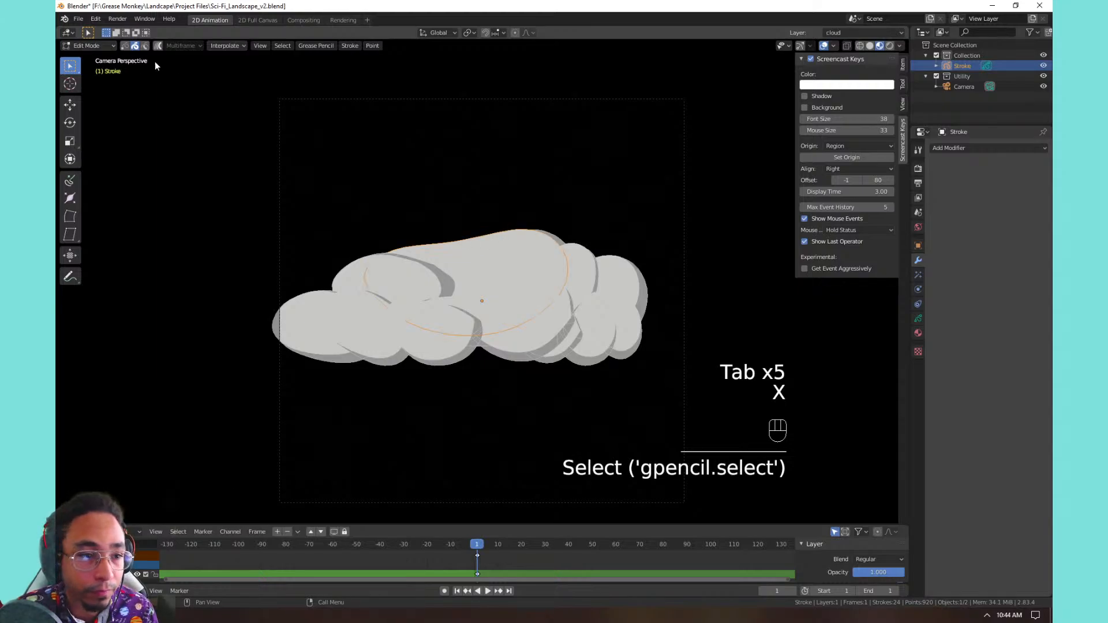
Step: Try bulging the crown's upper edge in Sculpt Mode with the Grab brush at a 107 px radius, and undo the stroke
key(ctrl+Tab)
click(507, 230)
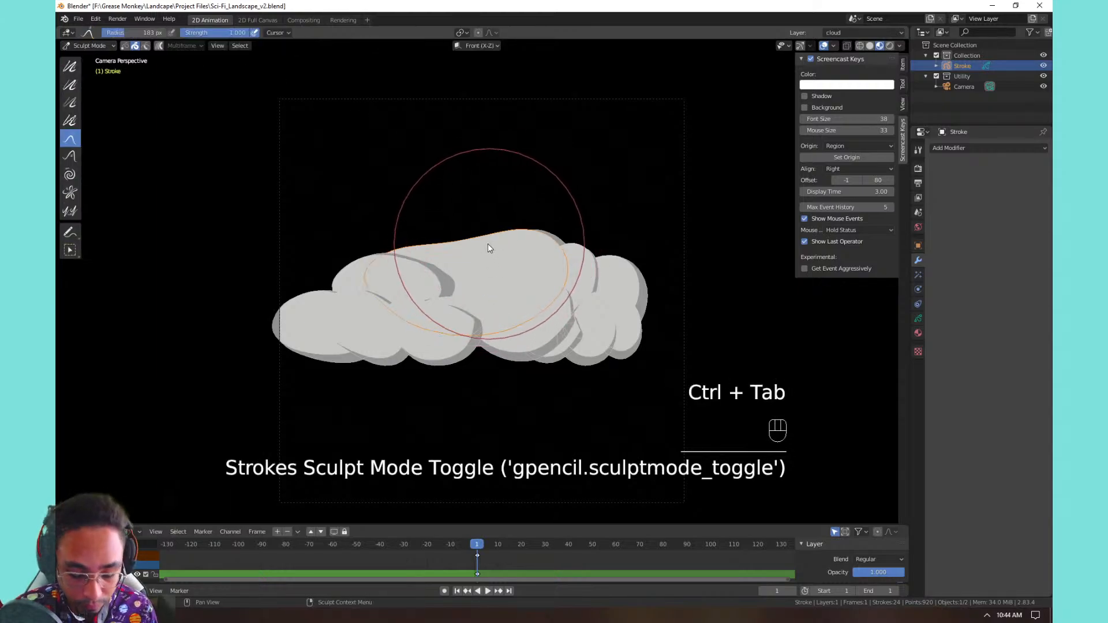
key(f)
click(452, 234)
click(450, 243)
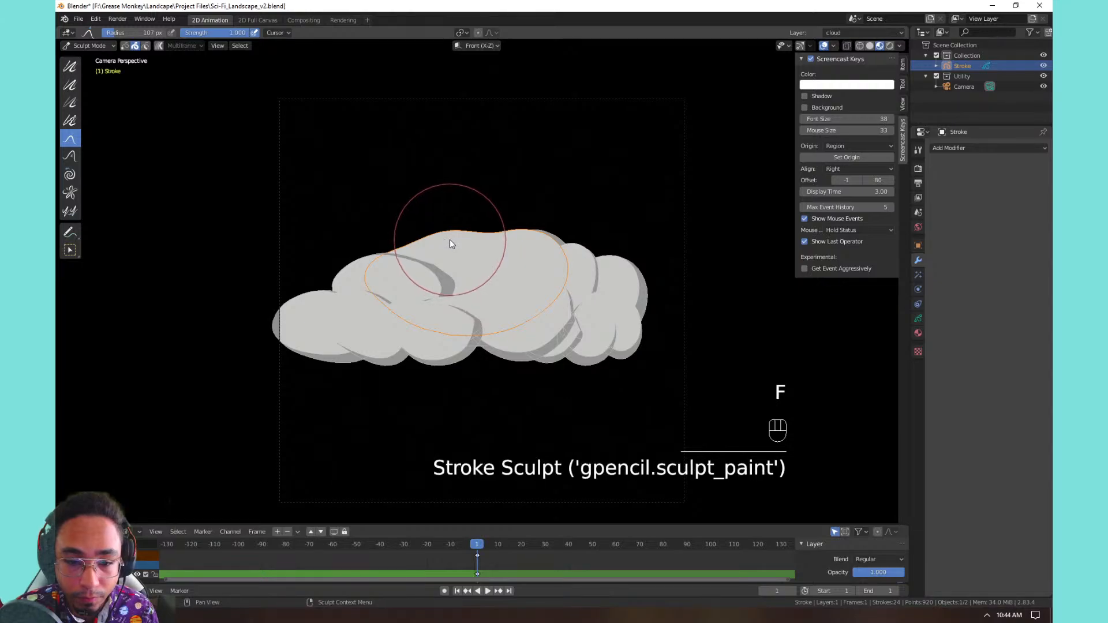
key(ctrl+z)
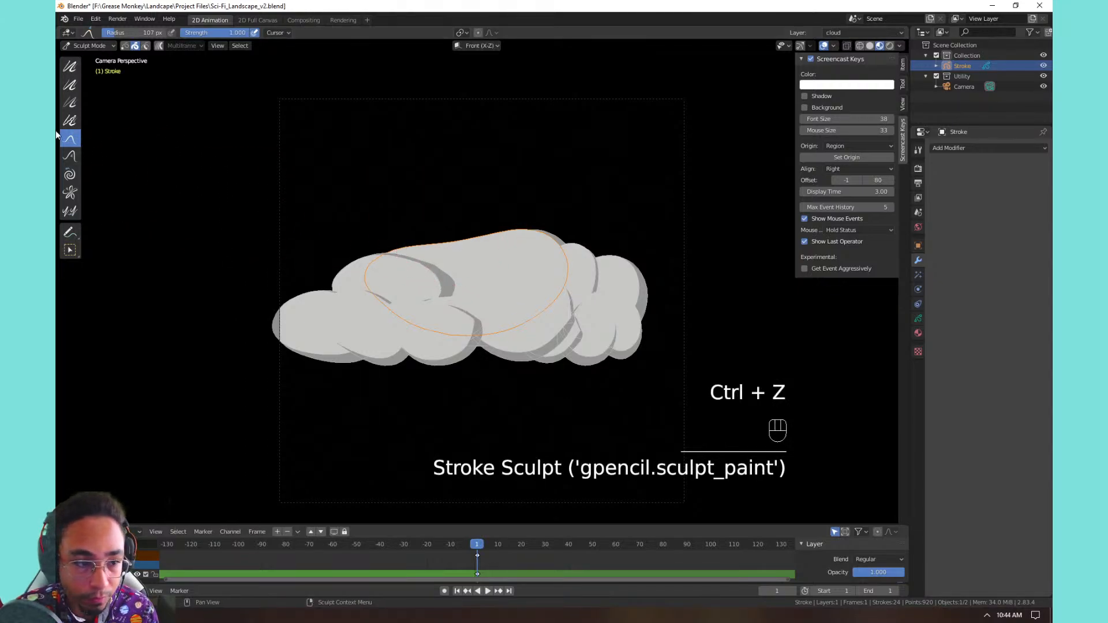
Step: Raise the crown's upper edge into a rounded dome using the Push brush with a 173 px radius
click(70, 156)
key(g)
key(f)
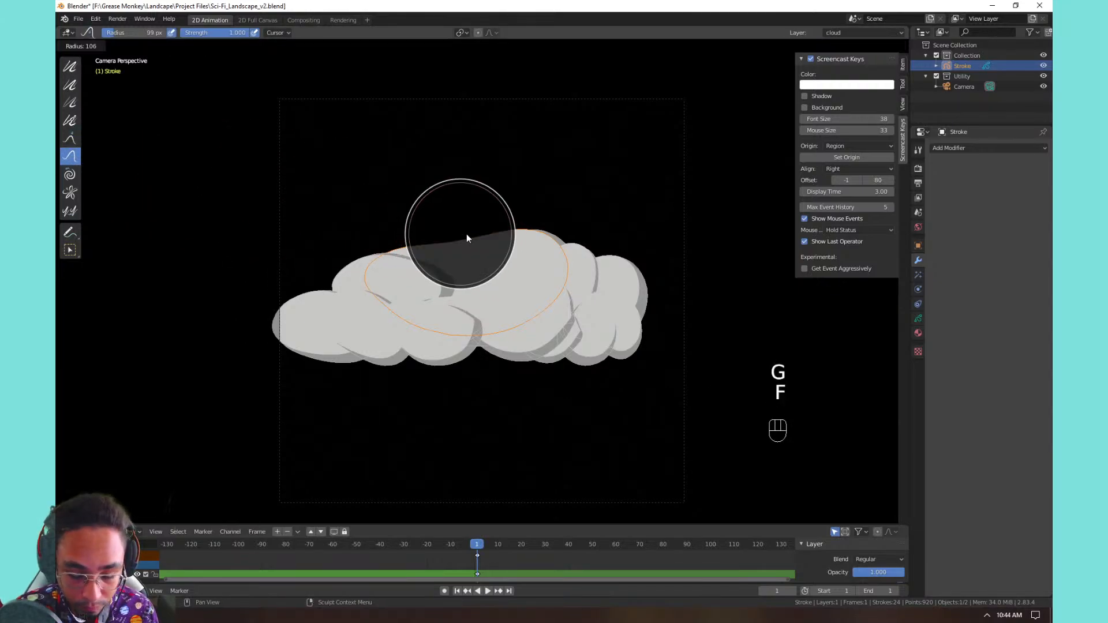
click(498, 237)
drag(471, 240, 445, 234)
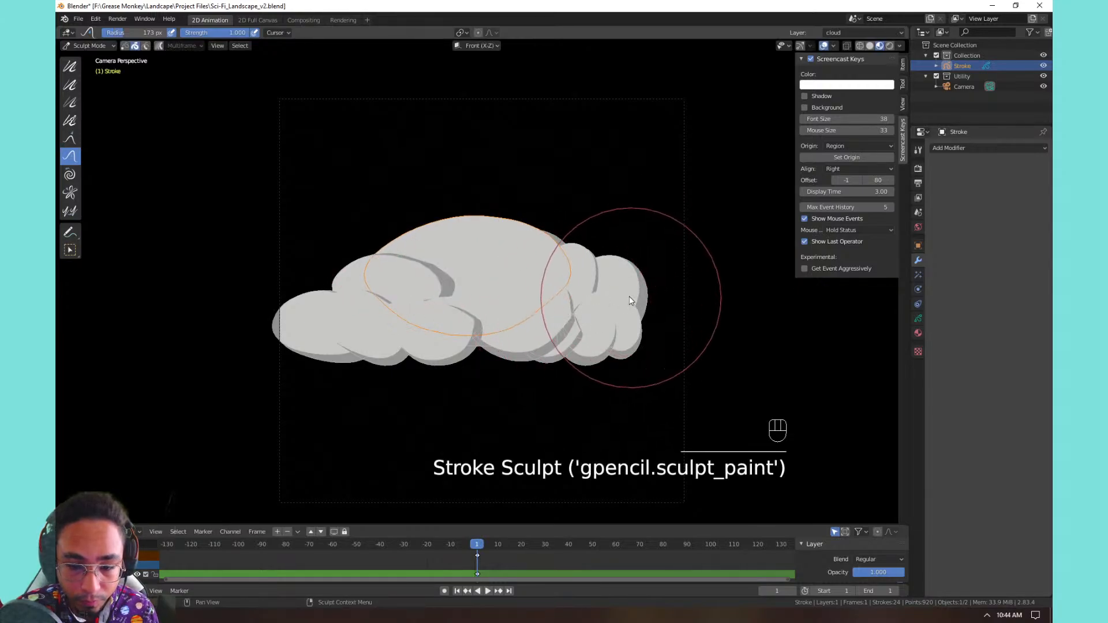
Step: Select all the cloud's strokes and push the right-hand puffs outward and the crown's left slope upward
key(a)
mouse_move(612, 329)
mouse_down()
mouse_move(386, 260)
mouse_move(396, 269)
mouse_up()
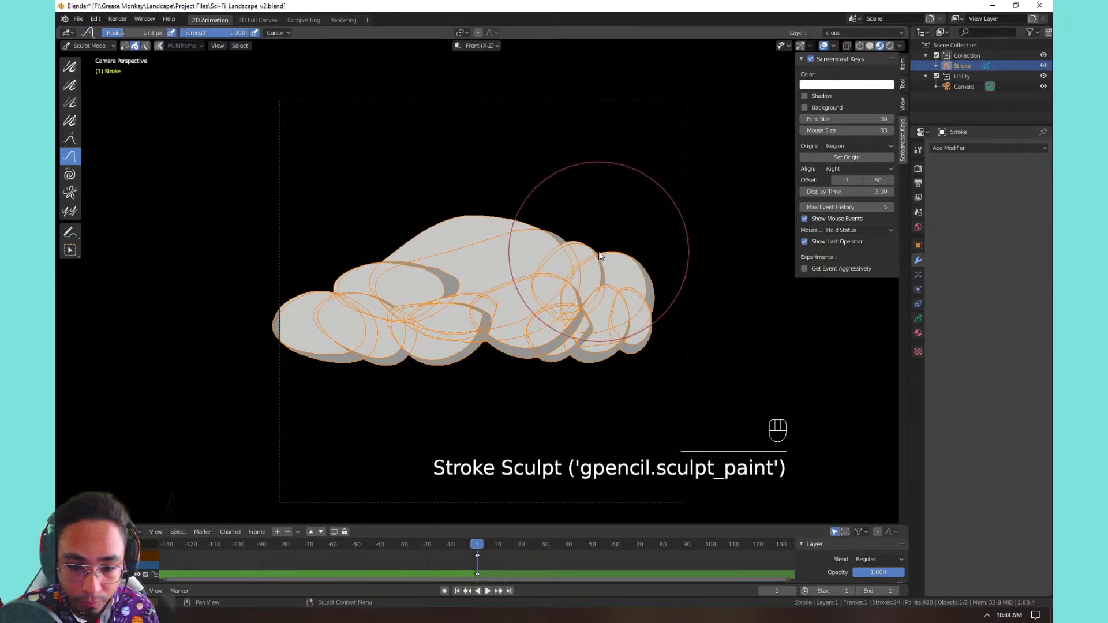
mouse_move(479, 255)
mouse_down()
mouse_move(458, 247)
mouse_move(386, 259)
mouse_move(398, 260)
mouse_up()
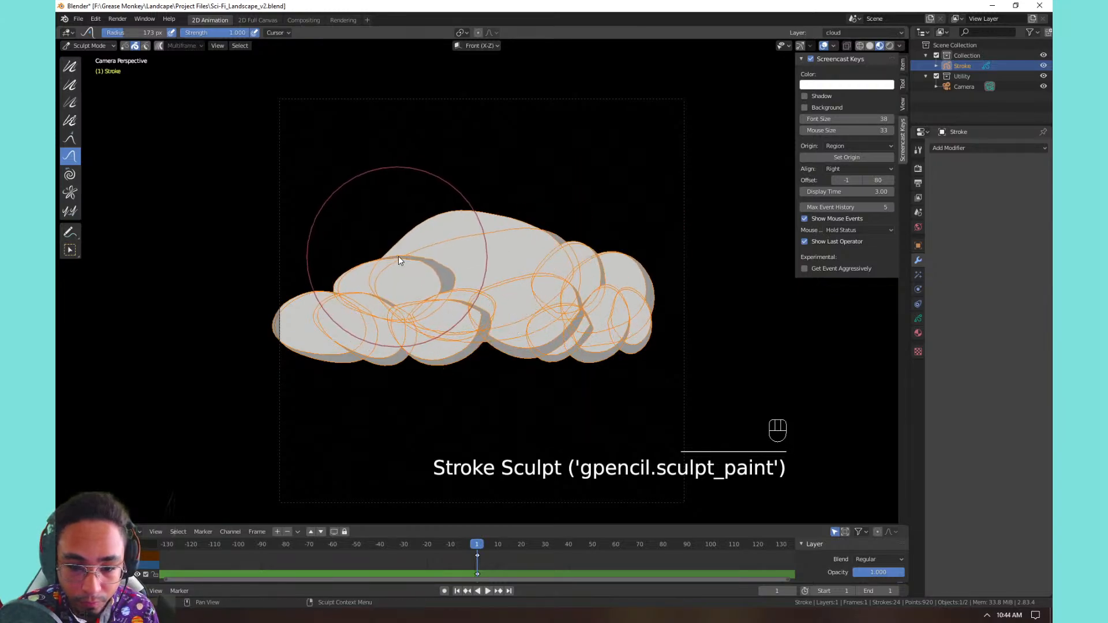
Step: Duplicate the small puff right of the crown, move the copy about -2.1 m along X onto the crown, and scale it by 1.353
key(Tab)
click(598, 254)
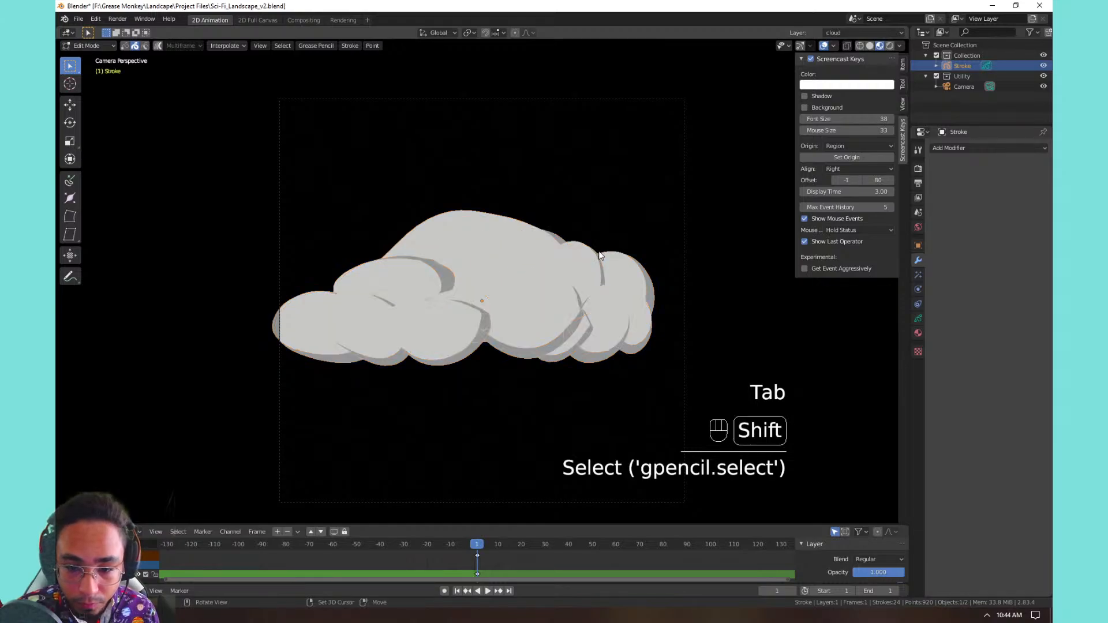
drag(579, 242, 578, 255)
shift+click(580, 246)
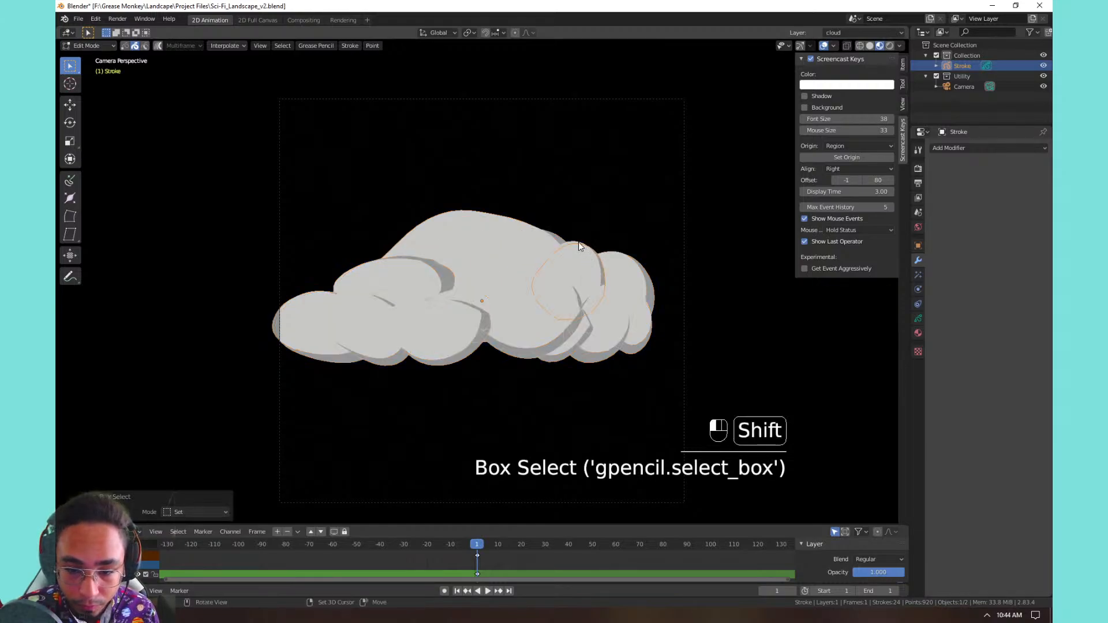
key(shift+d)
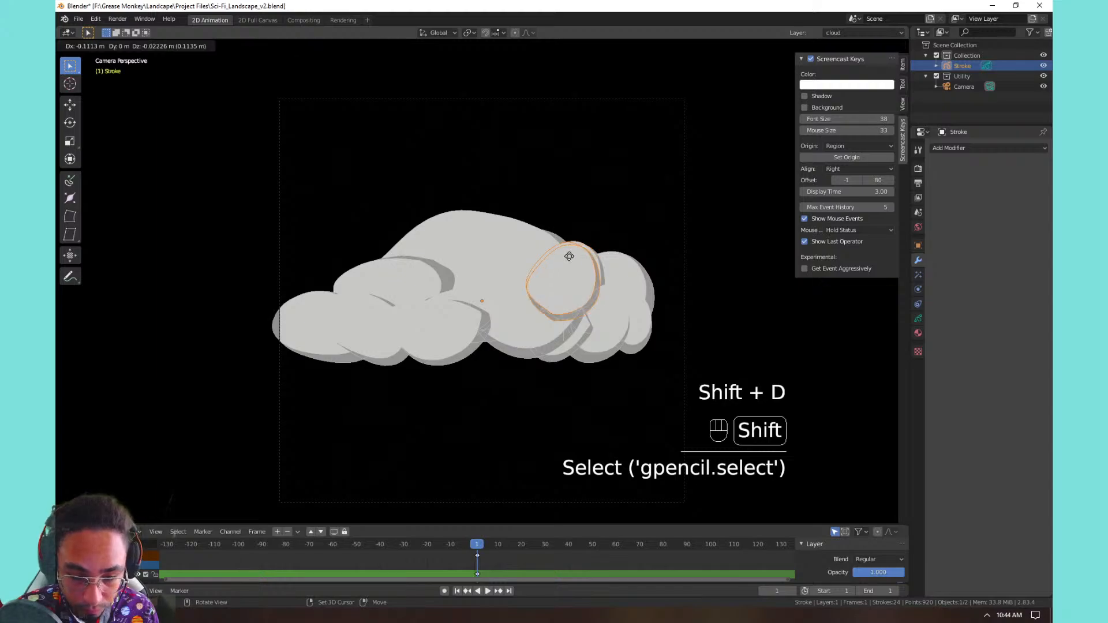
click(481, 252)
key(s)
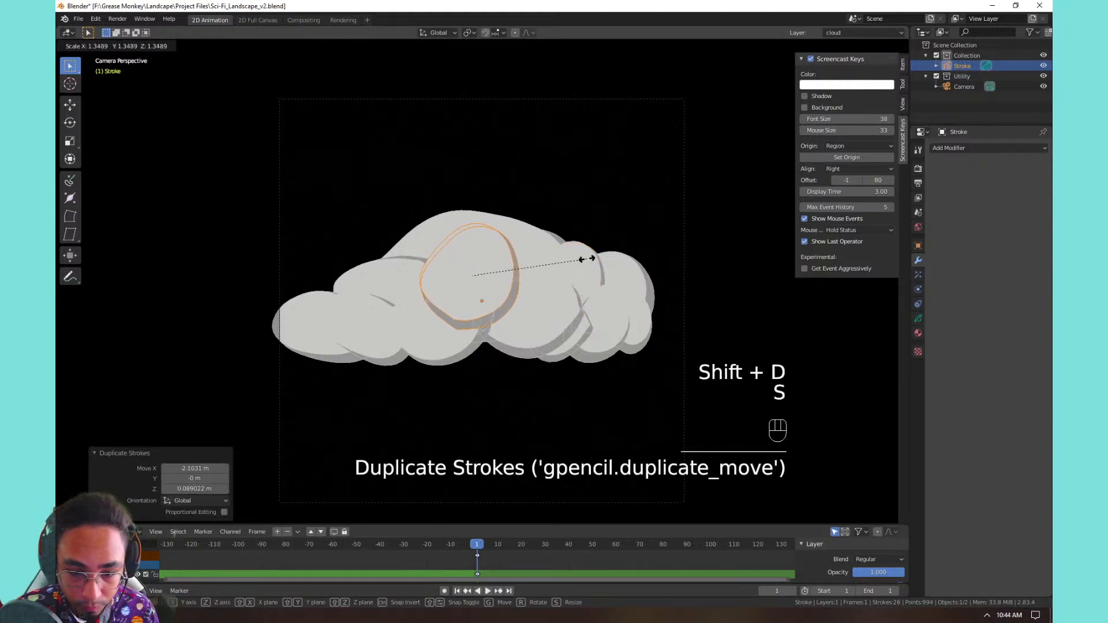
click(587, 260)
right_click(508, 279)
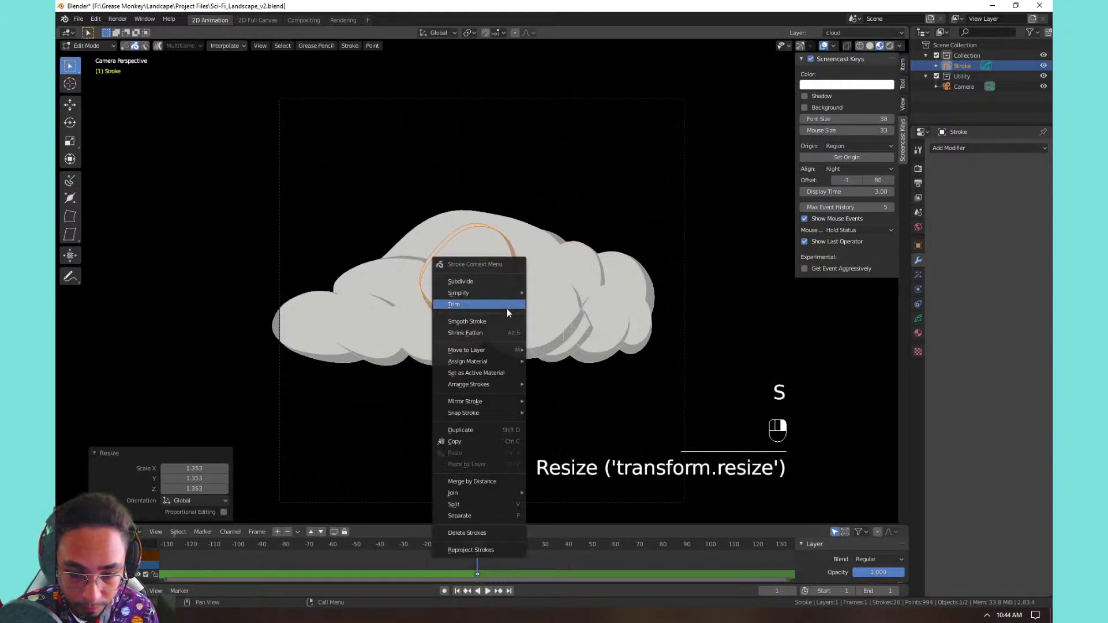
mouse_move(491, 385)
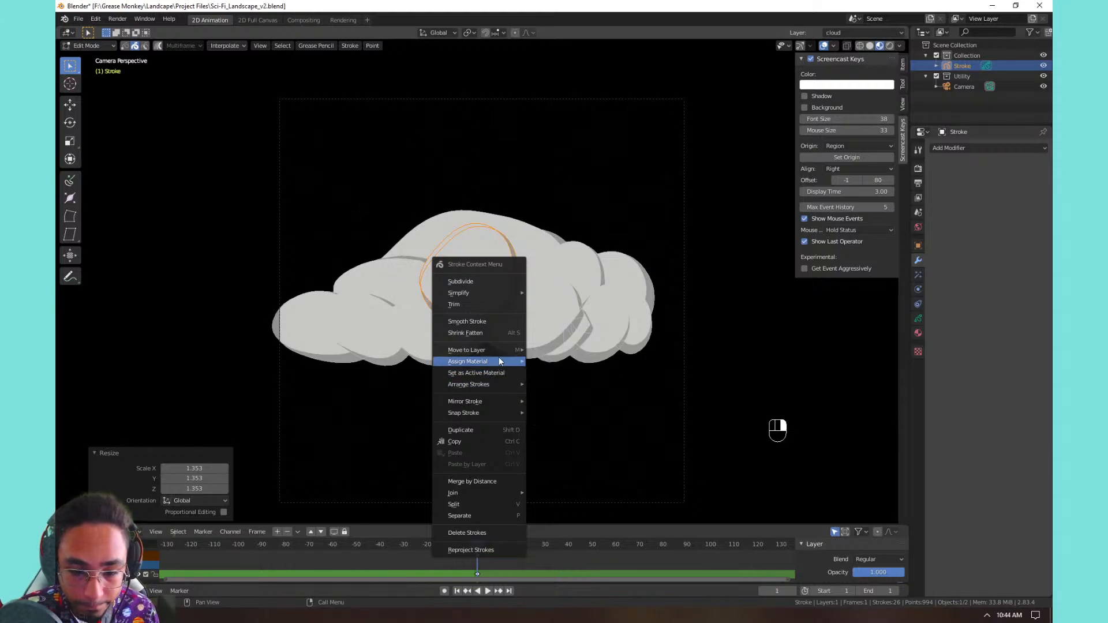
mouse_move(490, 410)
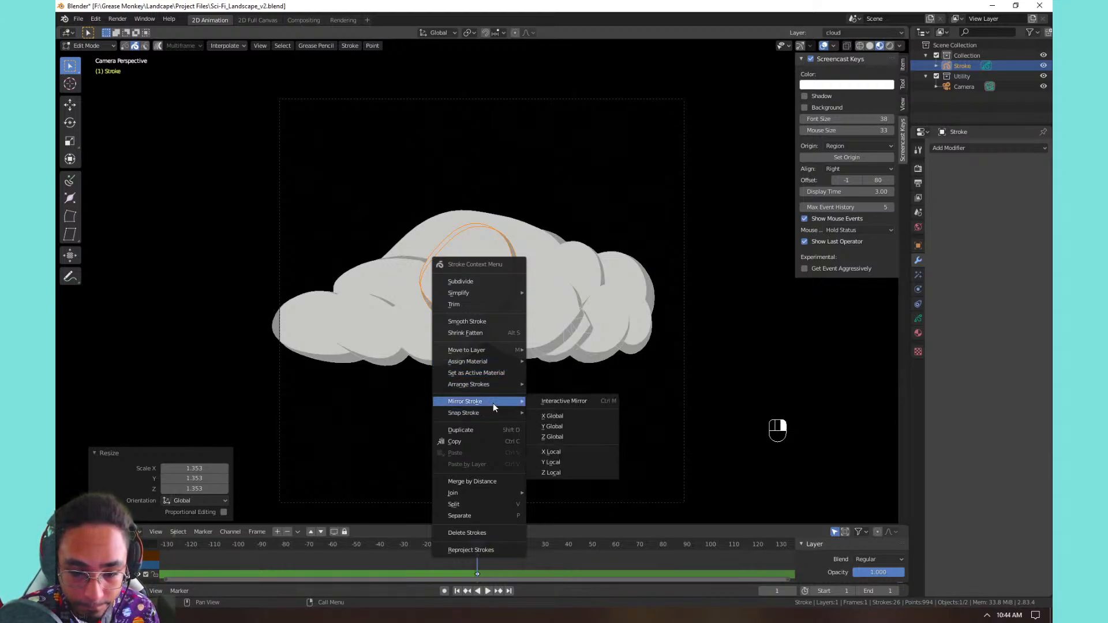
key(q)
click(485, 240)
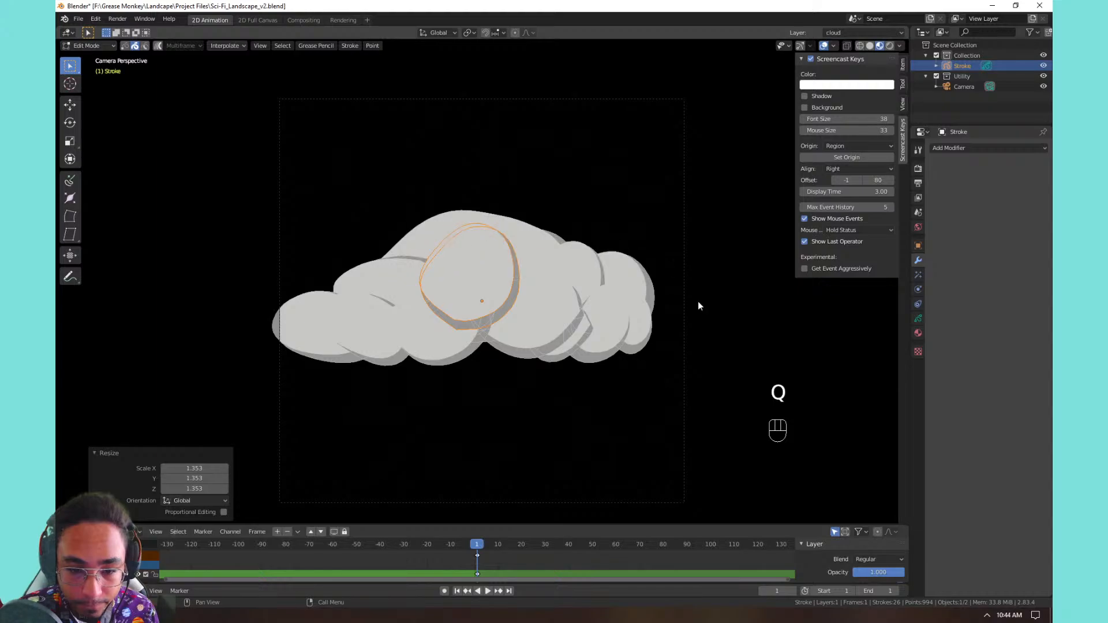
Step: Adjust the duplicated puff's stroke order until it sits in front of the crown but behind the lower front puff
key(bracketright)
key(bracketright)
key(bracketright)
key(bracketright)
key(bracketright)
key(bracketright)
key(bracketright)
key(bracketright)
key(bracketright)
key(bracketright)
key(bracketright)
key(bracketright)
key(bracketright)
key(bracketright)
key(bracketright)
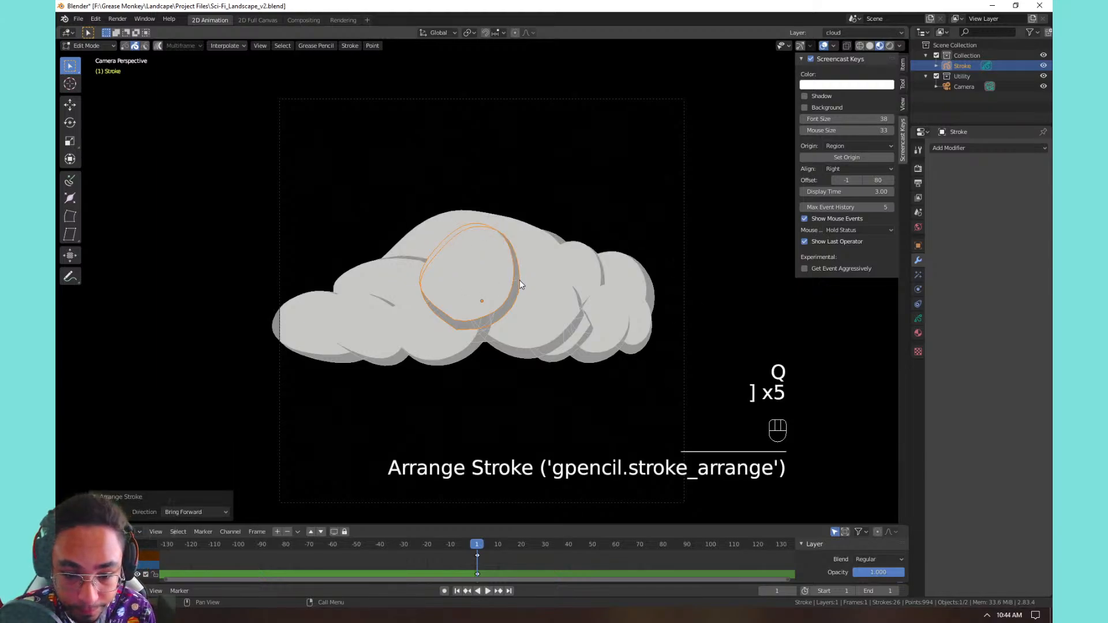
key(bracketleft)
key(bracketleft)
key(bracketleft)
key(bracketleft)
key(bracketleft)
key(bracketleft)
key(bracketleft)
key(bracketleft)
key(bracketleft)
key(bracketleft)
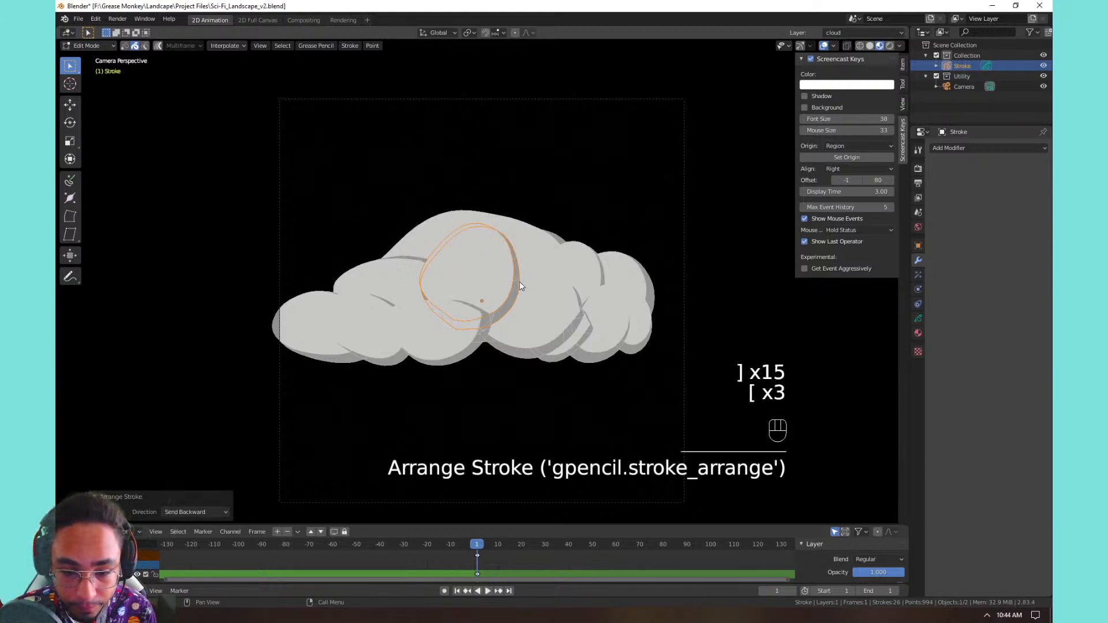
key(bracketright)
key(bracketright)
key(bracketright)
key(bracketright)
key(bracketright)
key(bracketright)
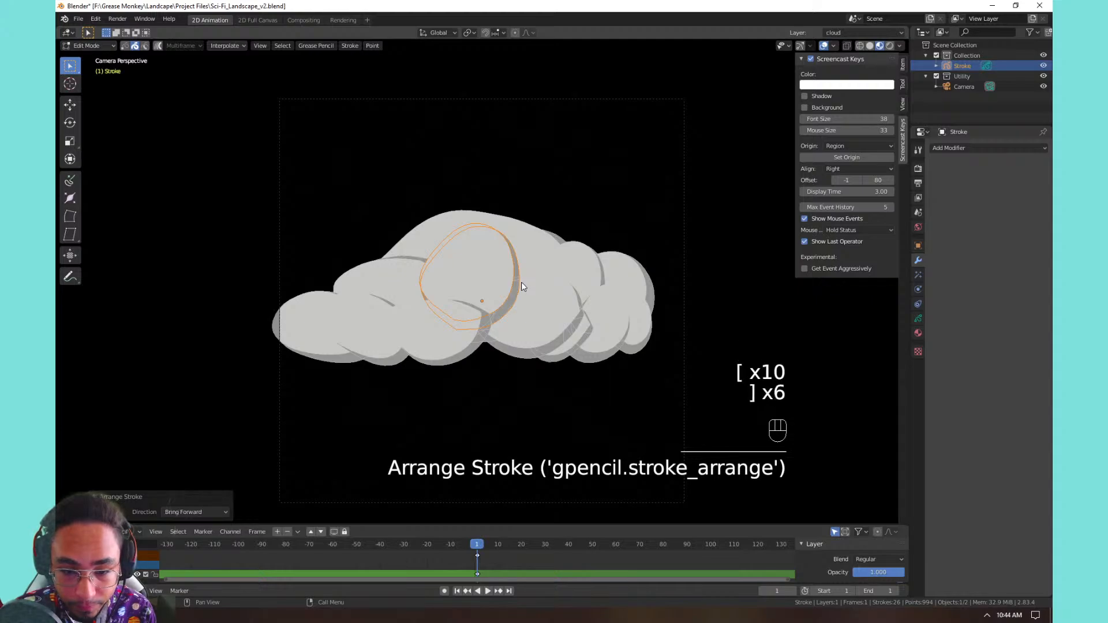
key(bracketleft)
key(bracketright)
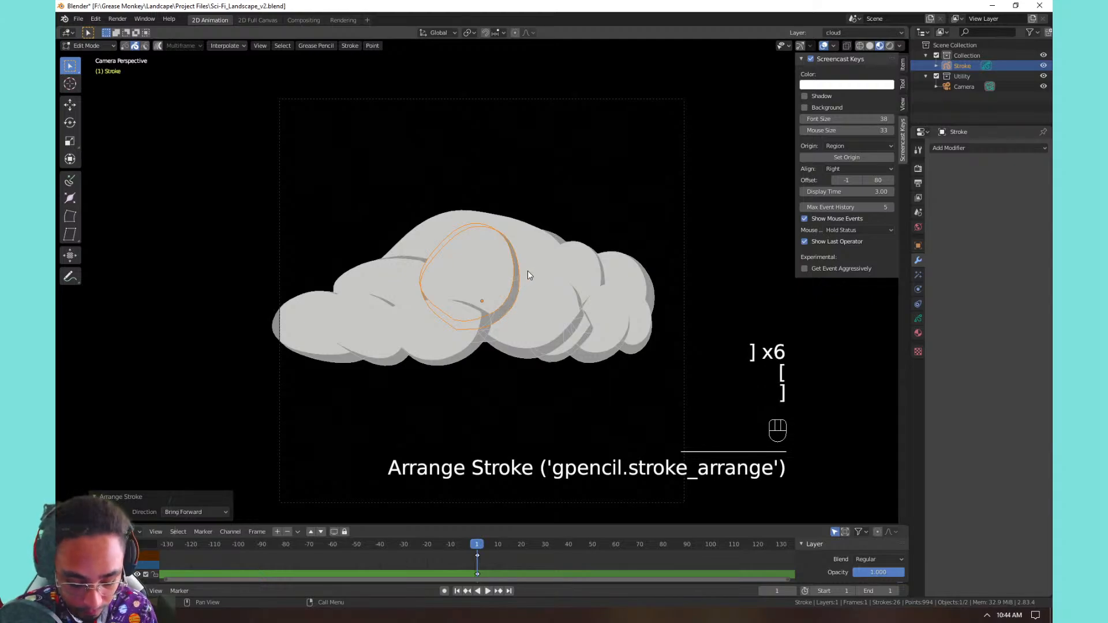
Step: Rotate the duplicated puff by 3.77°, scale it by 1.114, and seat it lower, in the middle of the cloud
key(r)
click(549, 263)
key(g)
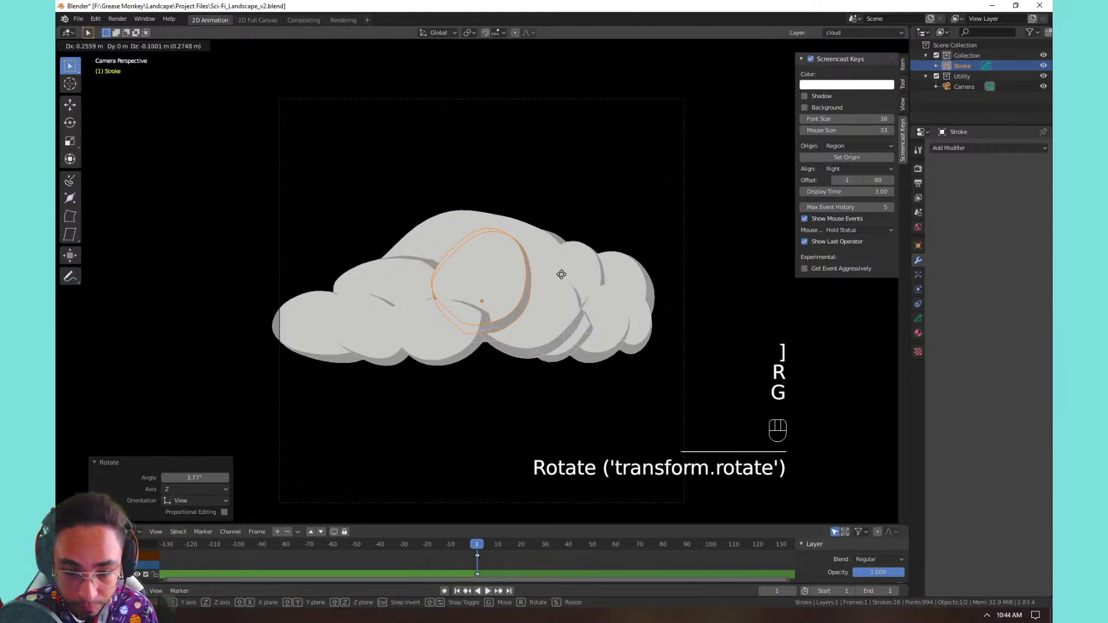
click(570, 289)
key(s)
click(590, 287)
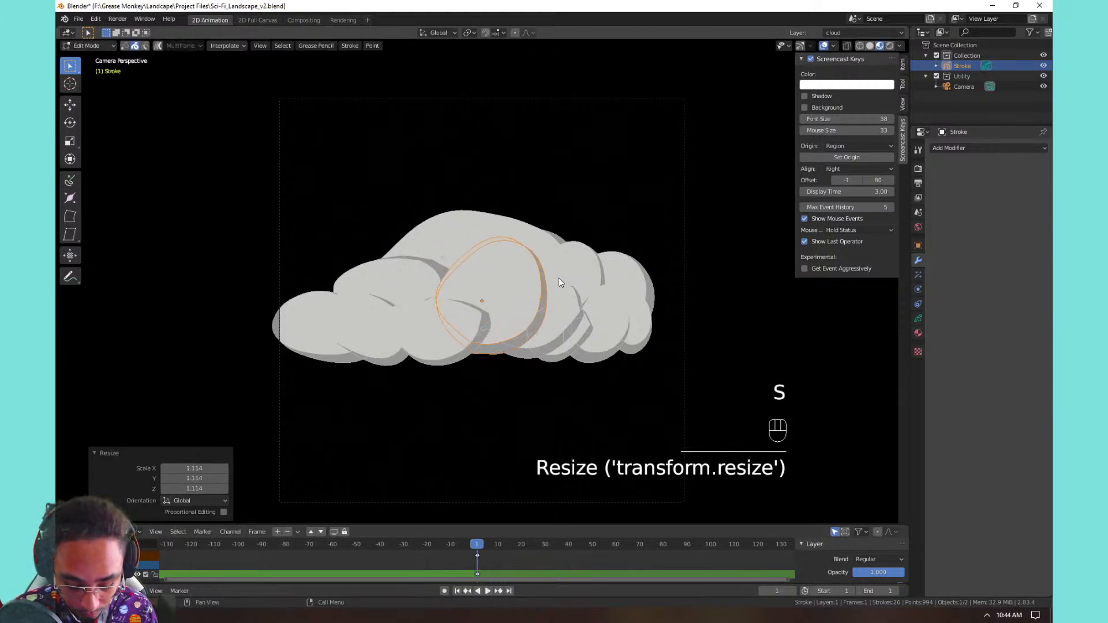
key(g)
click(542, 268)
Step: Switch to Draw Mode and examine the cloud's shading without the selection outline
key(Tab)
right_click(635, 231)
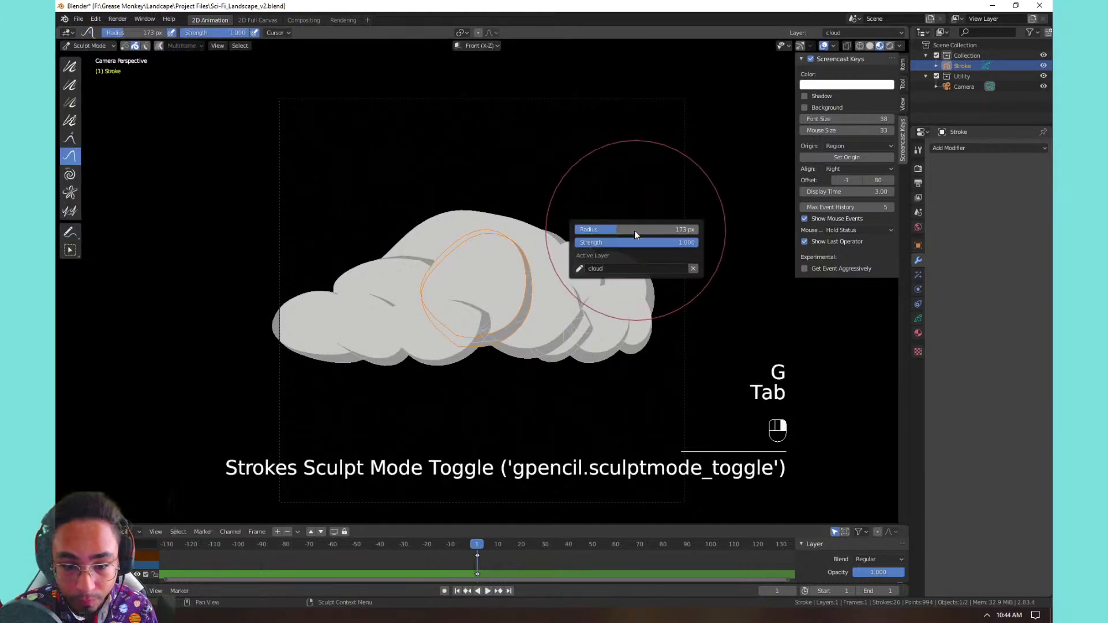
key(ctrl+Tab)
key(ctrl+Tab)
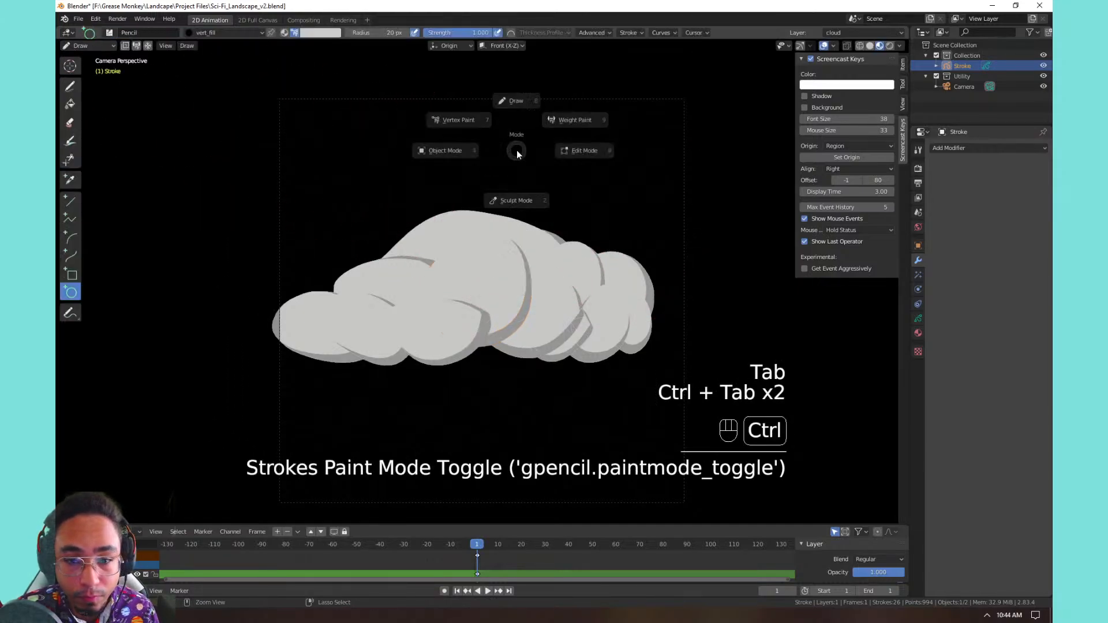
click(313, 272)
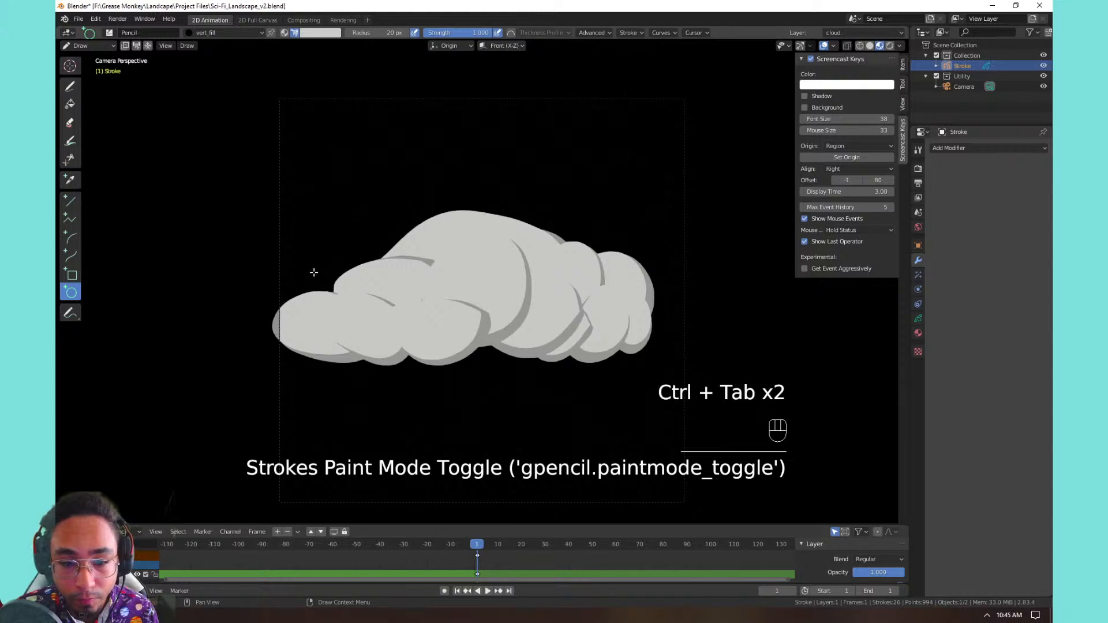
Step: Rotate the puff left of the crown by 76°, flatten it by 0.408 along Z, and enlarge it uniformly
key(Tab)
click(410, 261)
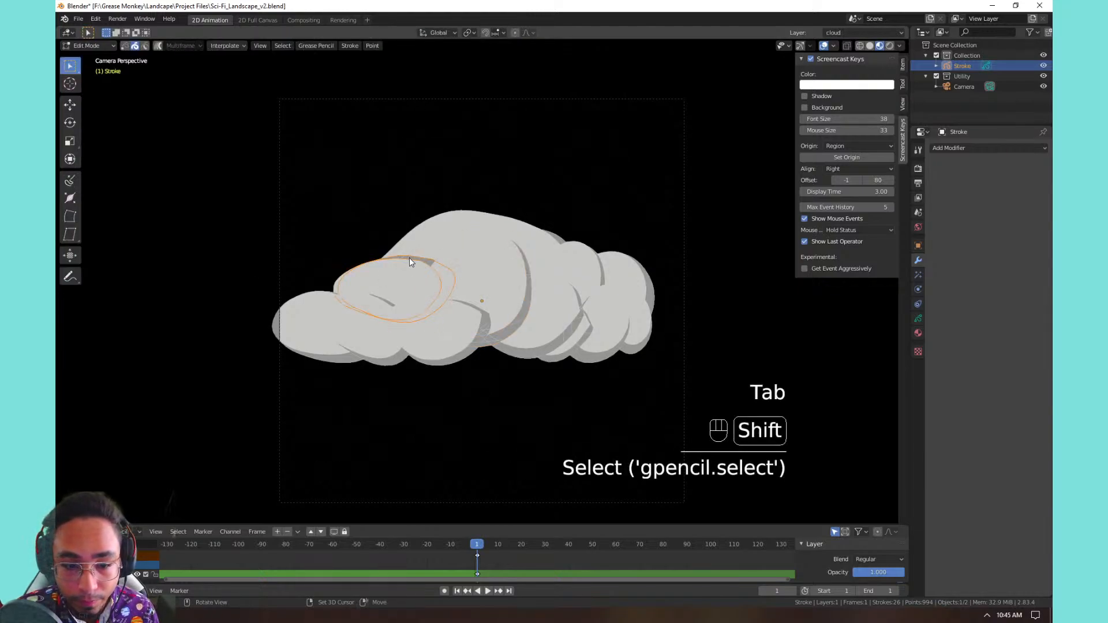
key(r)
click(460, 331)
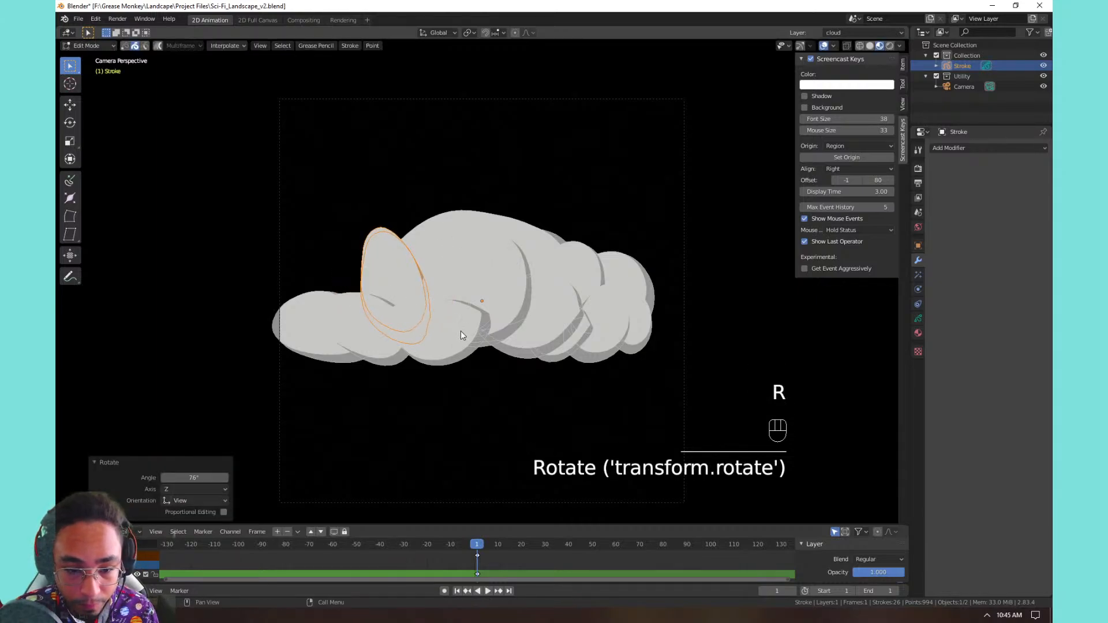
key(s)
key(s)
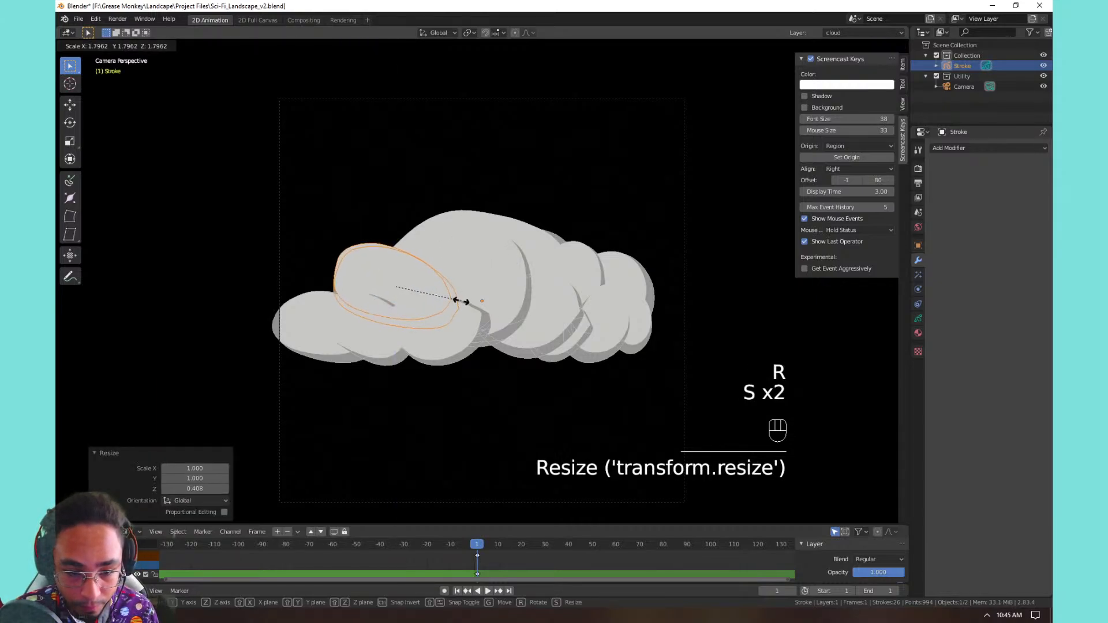
click(452, 296)
Step: Rotate the flattened puff by -19.3°, move it about -0.6 m in X and -0.2 m in Z, and leave Edit Mode
key(r)
click(481, 261)
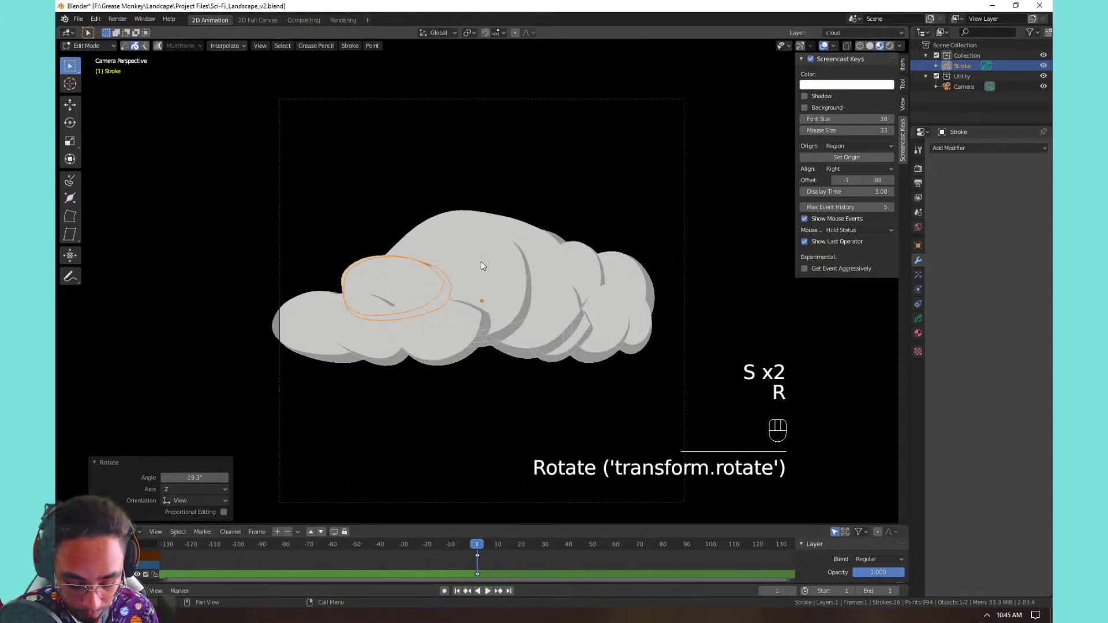
key(g)
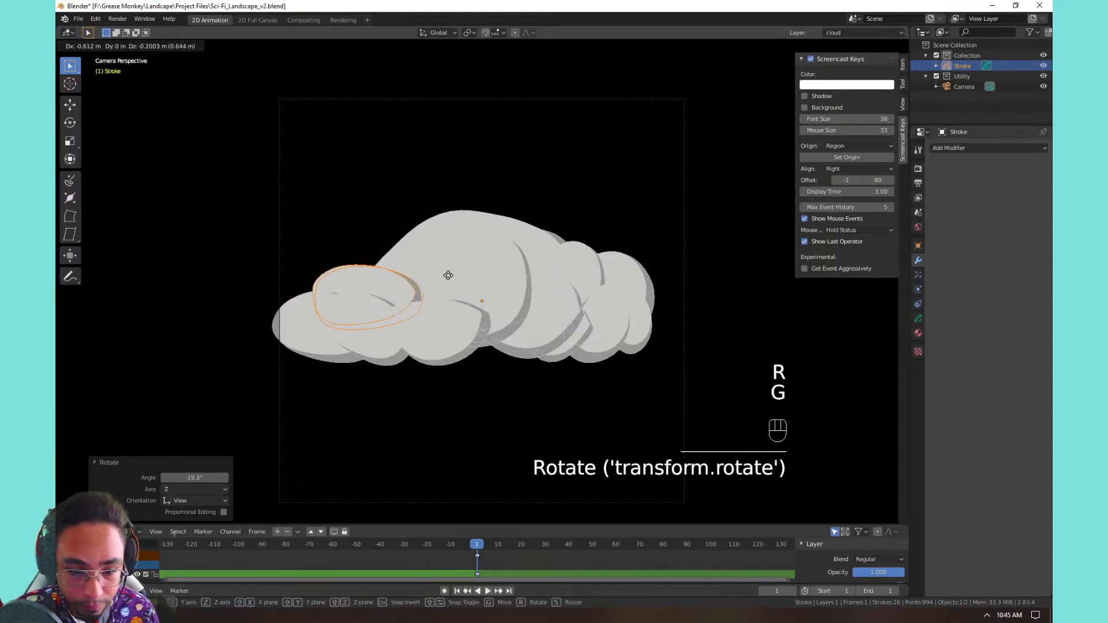
click(462, 215)
key(Tab)
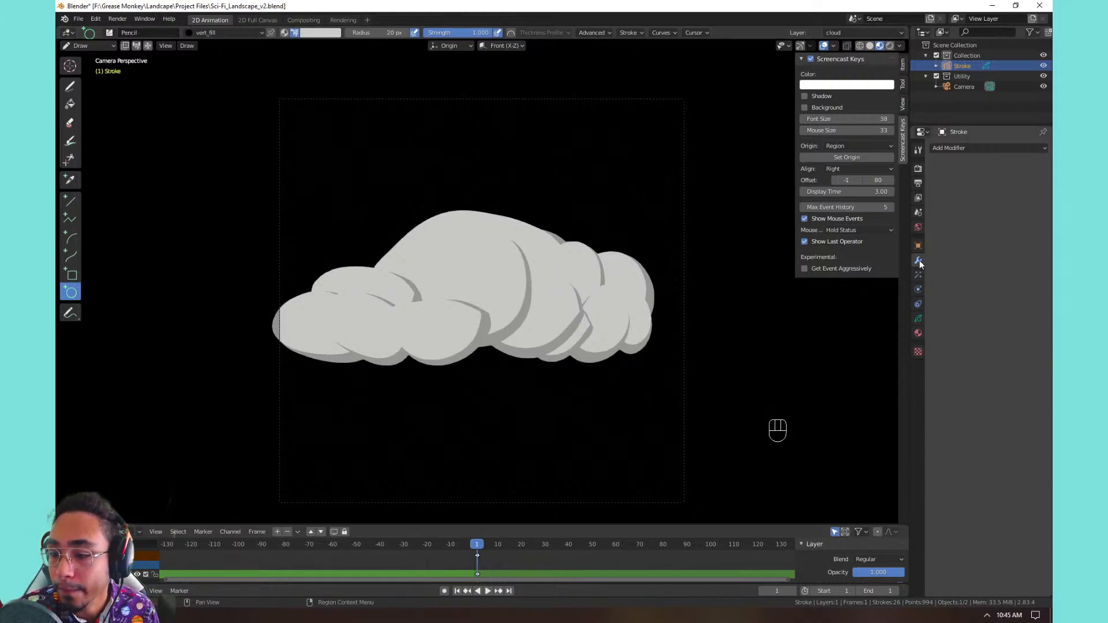
Step: Add a Simplify modifier to the cloud in Fixed mode, try 3 iterations, and reduce them to 2
click(970, 147)
click(872, 218)
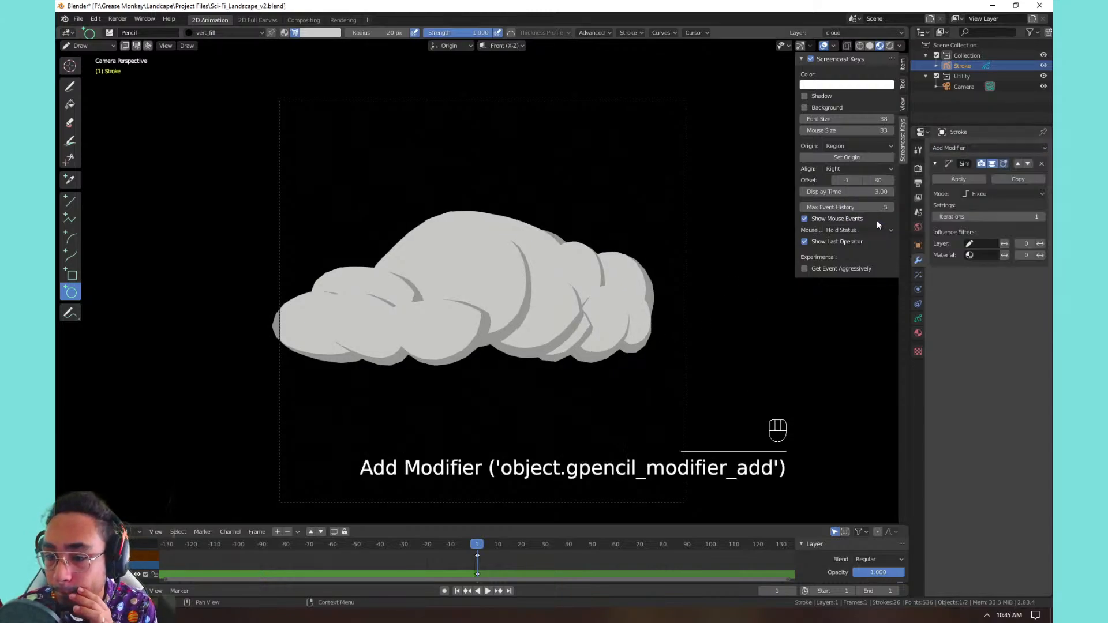
click(1043, 217)
click(1043, 217)
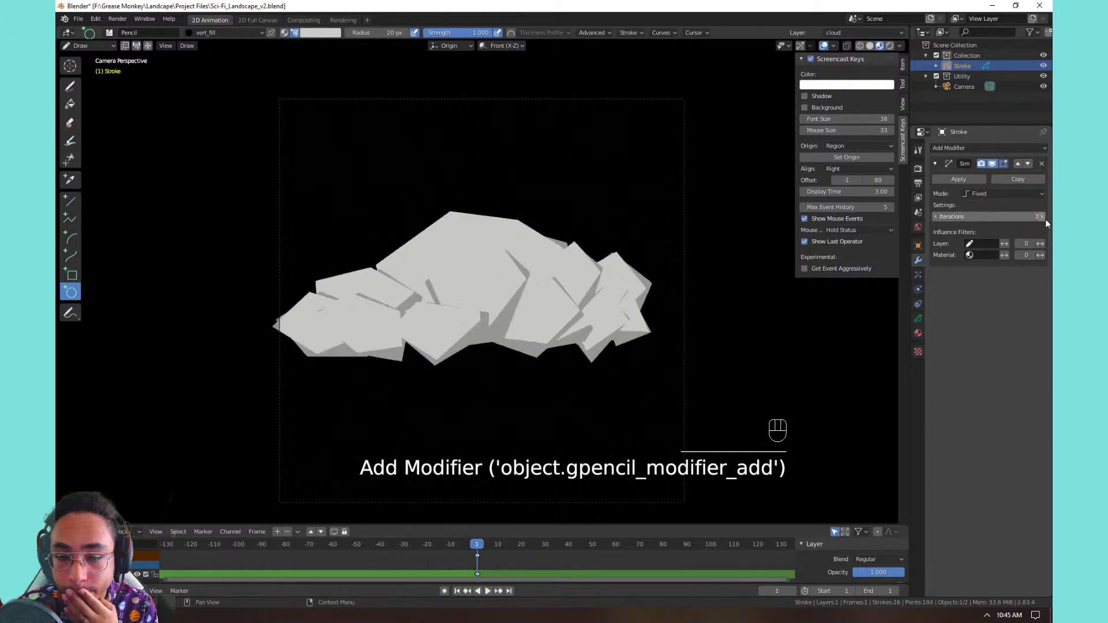
click(1002, 195)
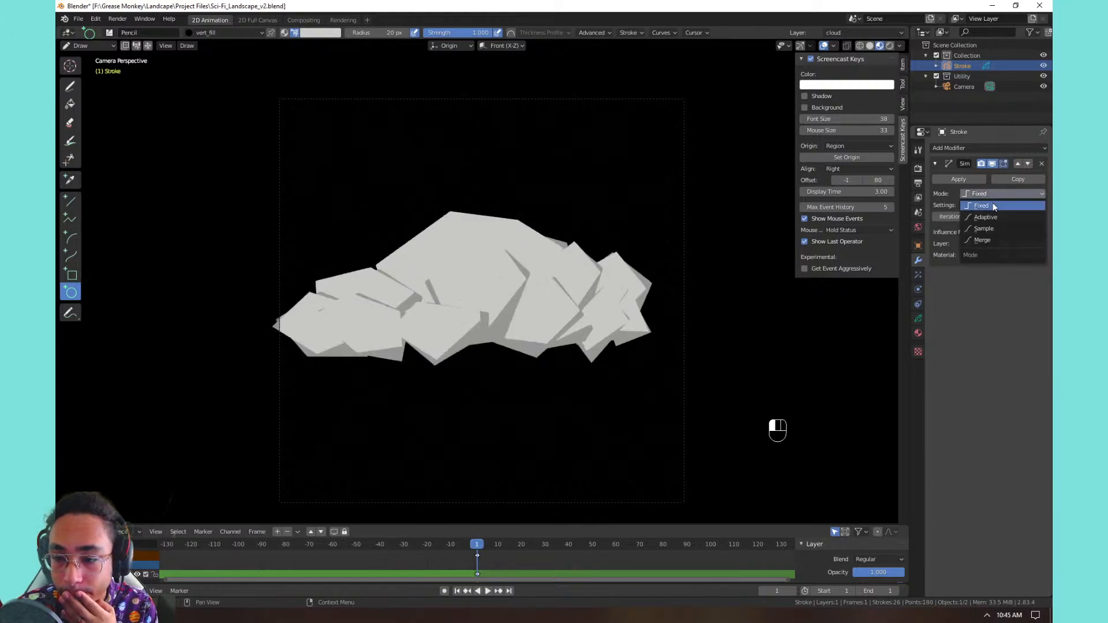
click(935, 216)
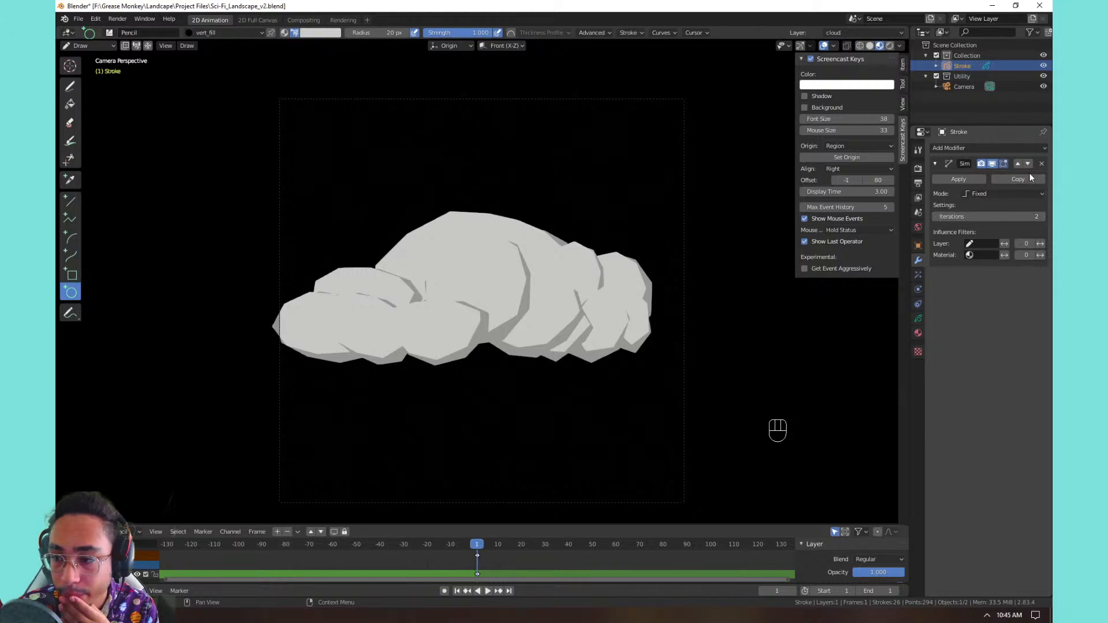
Step: Switch to Object Mode and remove the Simplify modifier from the cloud
click(978, 180)
key(ctrl+Tab)
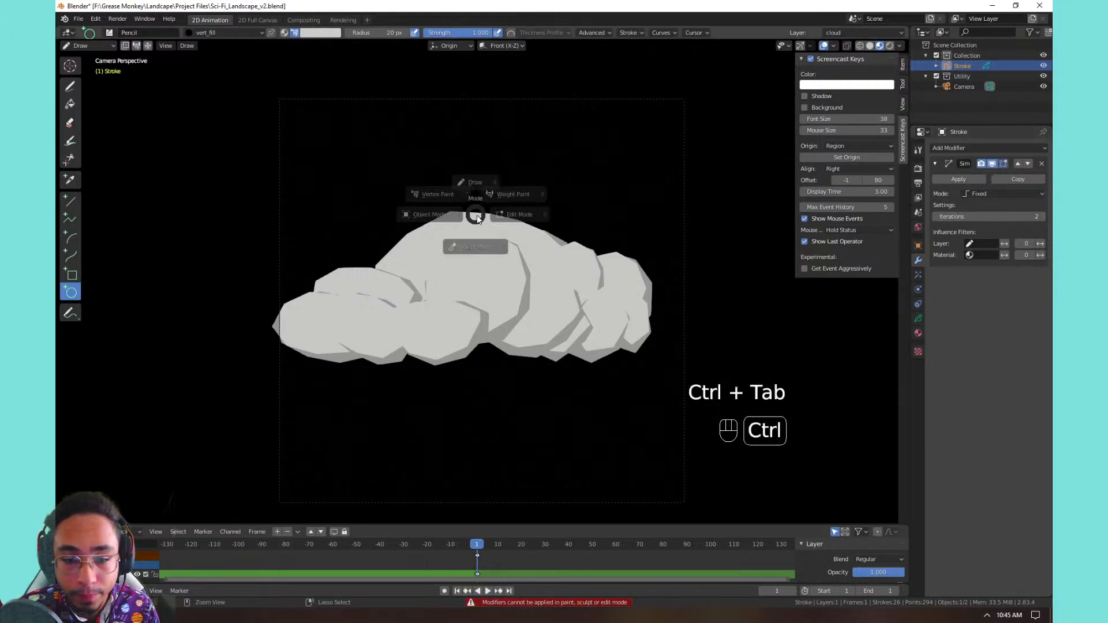
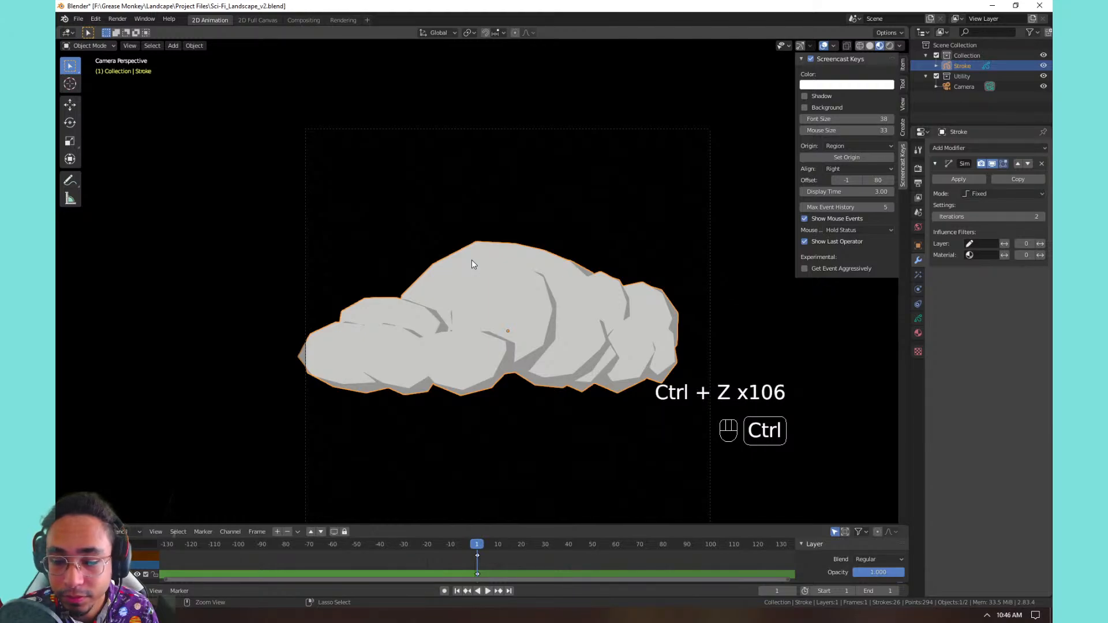
key(ctrl+z)
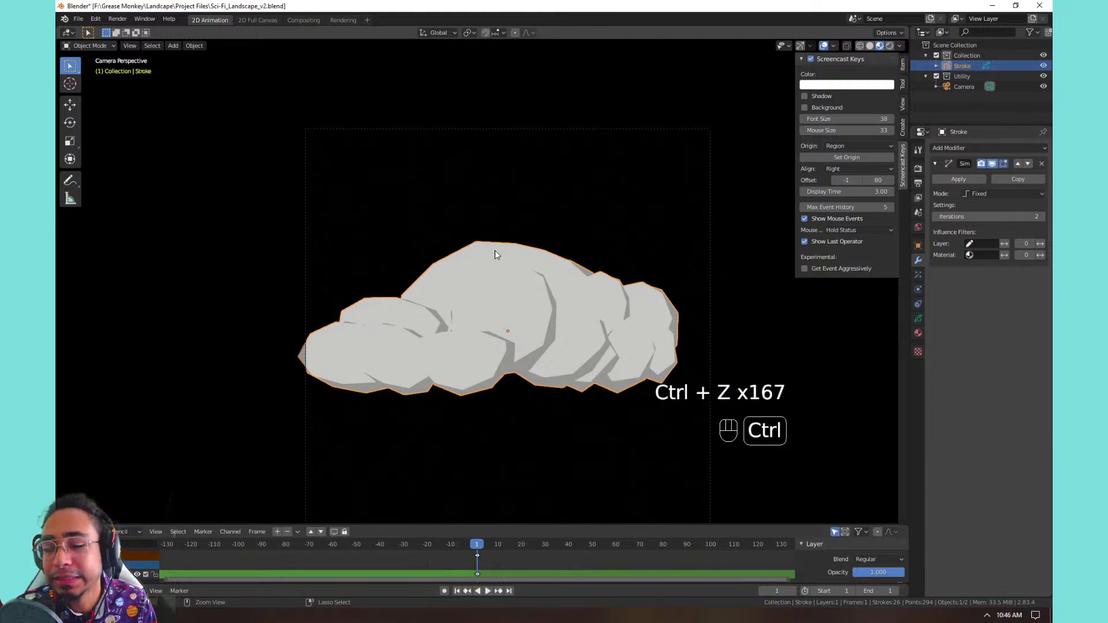
key(ctrl+z)
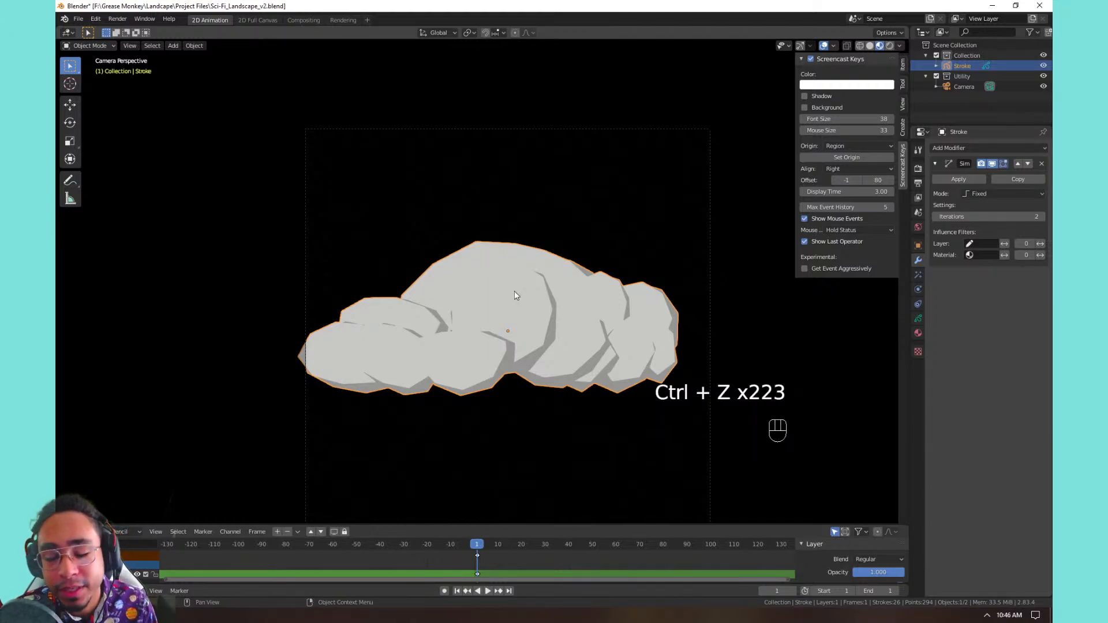
click(1042, 163)
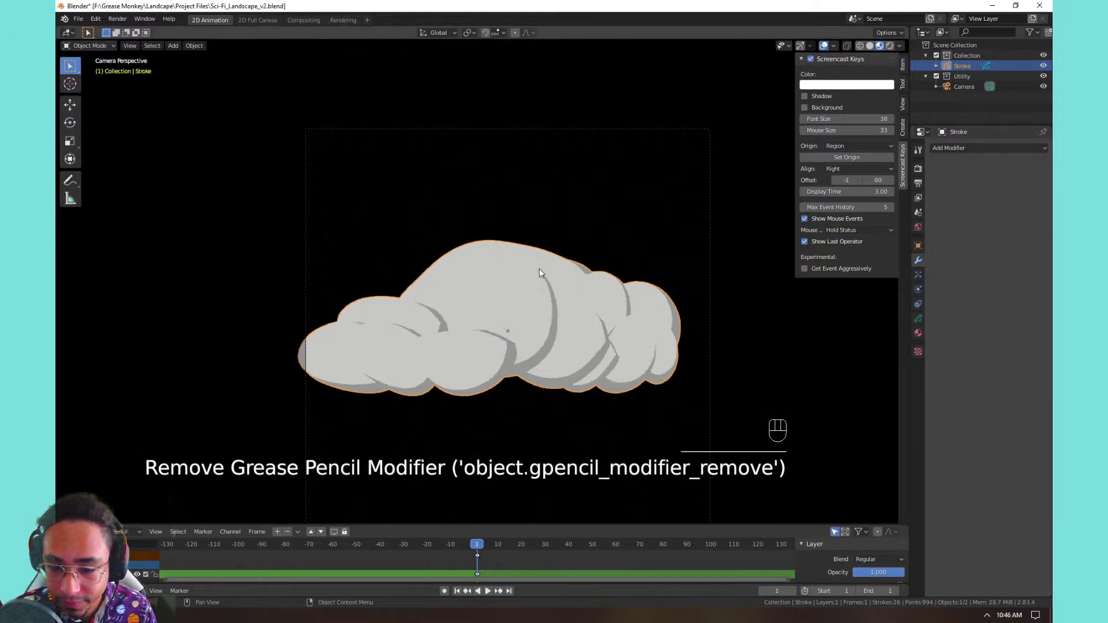
Step: Add an area light at the world origin, in the middle of the cloud
click(586, 270)
key(shift+a)
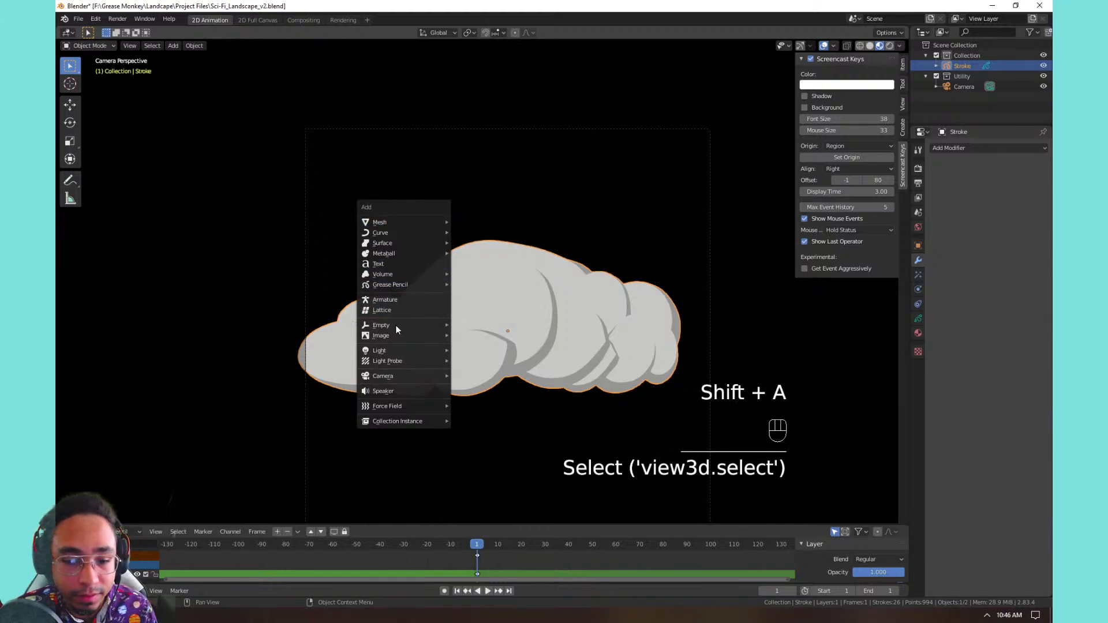
mouse_move(388, 349)
click(492, 384)
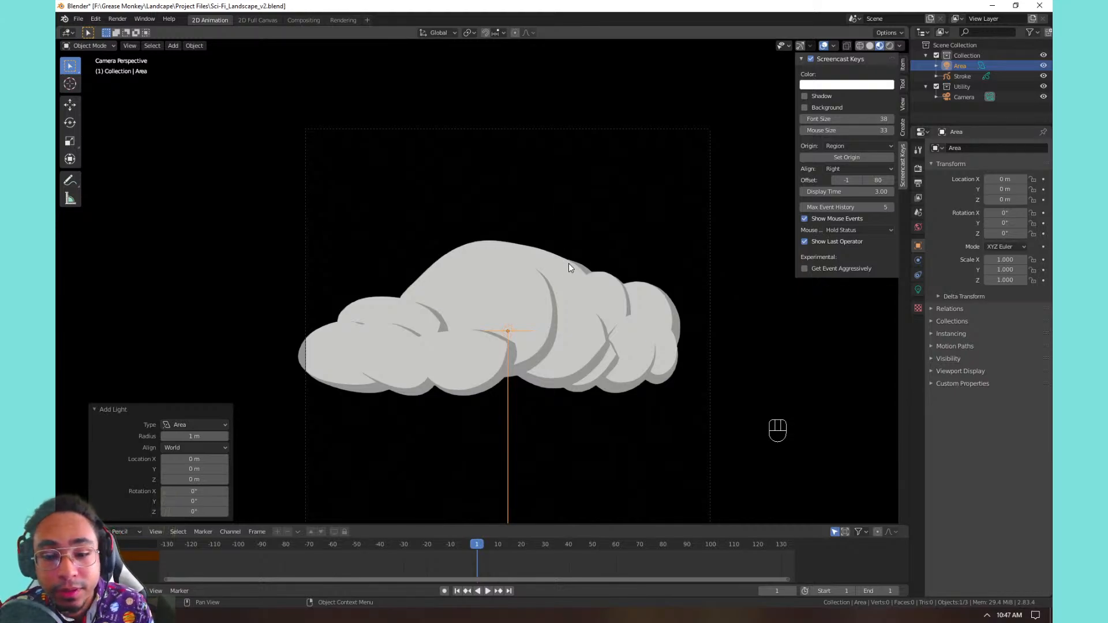
key(a)
click(513, 326)
Step: Move the area light about -2.12 m in Y and 3.39 m in Z, in front of and above the cloud
mouse_move(480, 255)
middle_down()
mouse_move(526, 327)
mouse_move(398, 279)
middle_up()
click(254, 272)
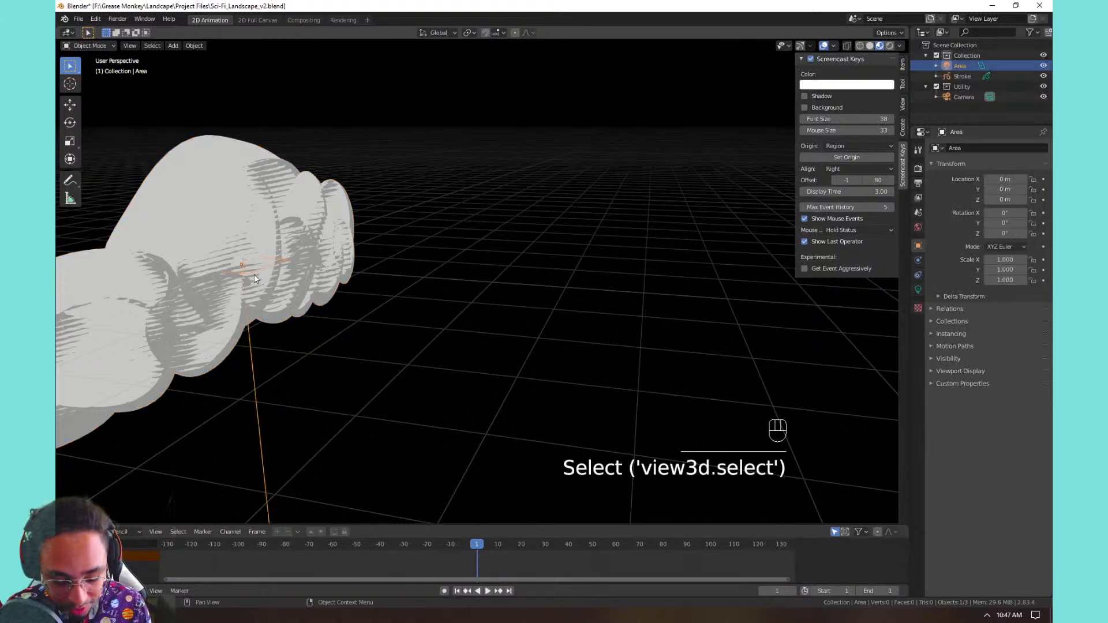
key(g)
click(379, 302)
key(g)
key(z)
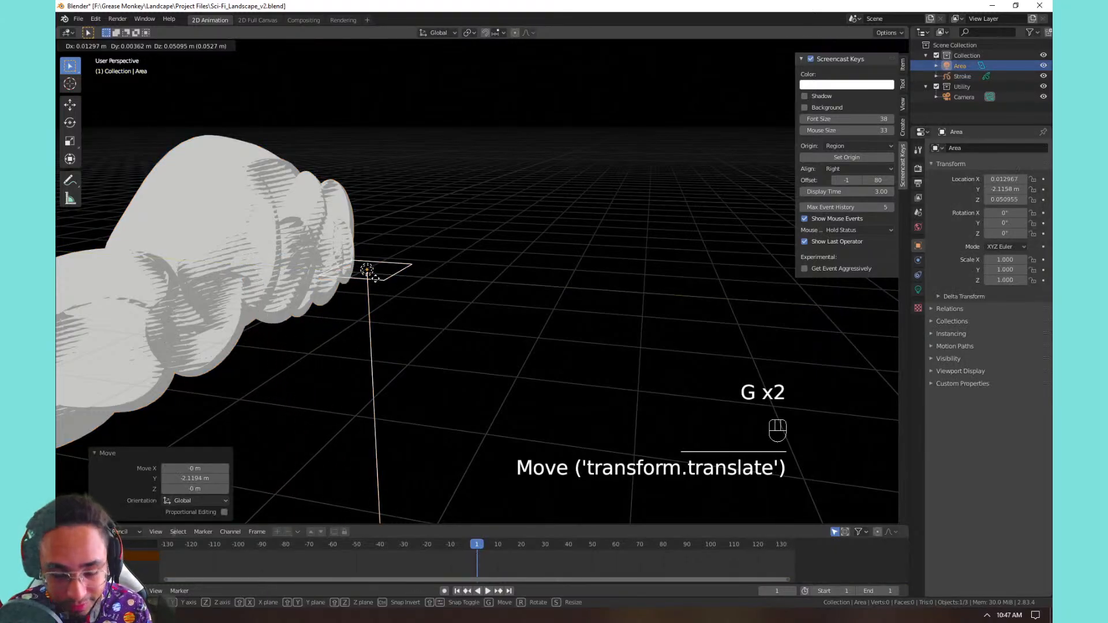
click(398, 54)
key(KP_0)
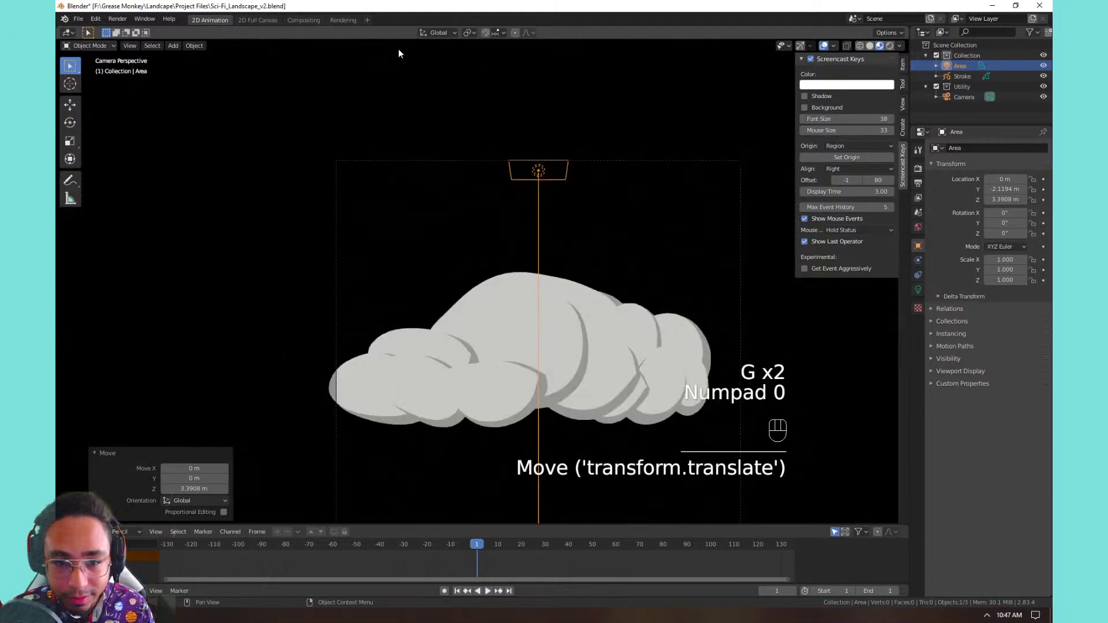
Step: Set the area light's color to hot pink and switch the viewport to Rendered shading
click(918, 227)
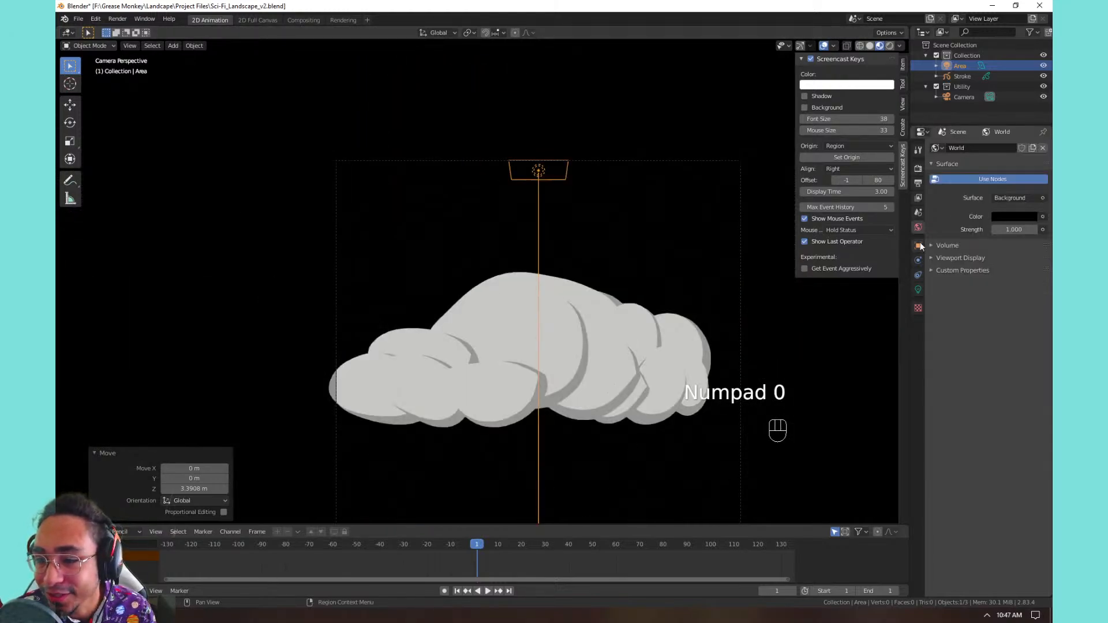
click(919, 290)
click(1010, 204)
click(1009, 126)
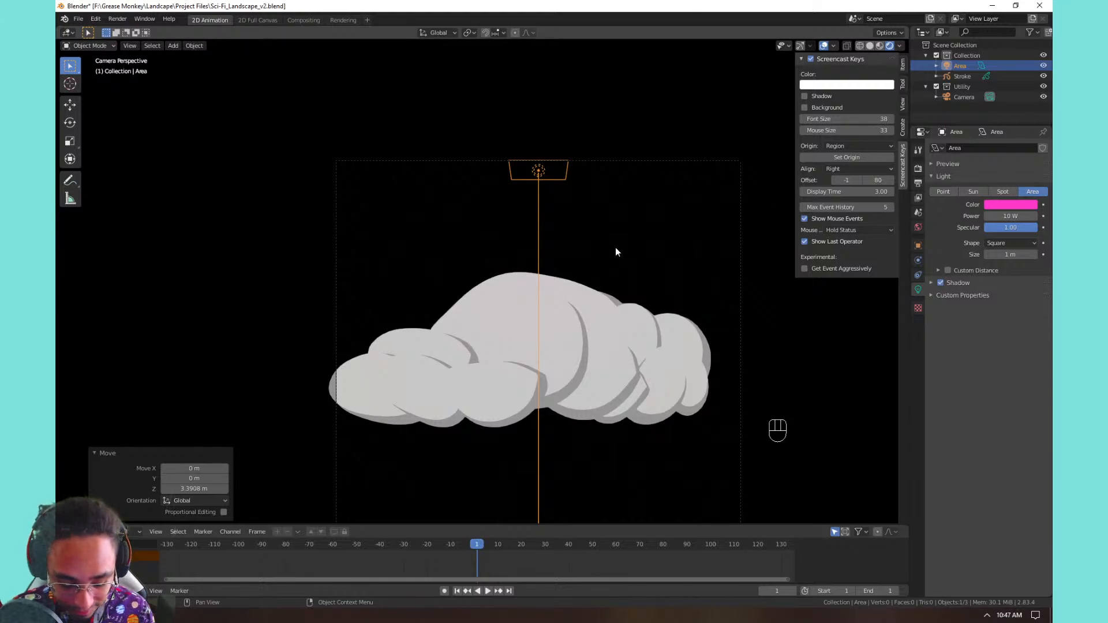
Step: Lower the area light about 2.35 m in Z and trackball-rotate it by about 44.7° and 57.3°
key(g)
click(594, 381)
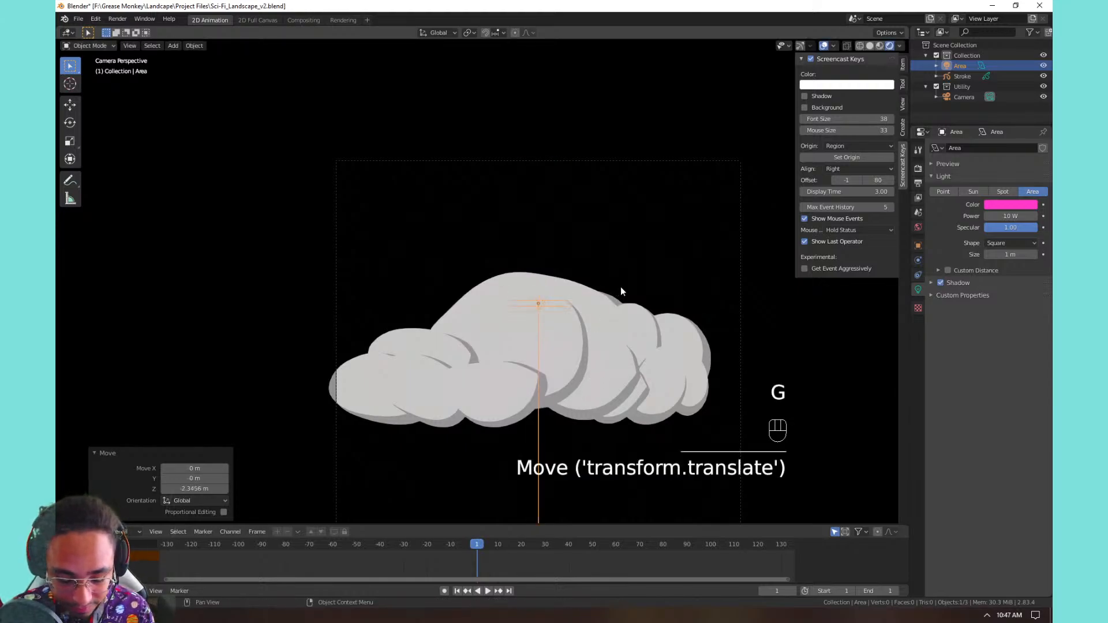
key(r)
key(r)
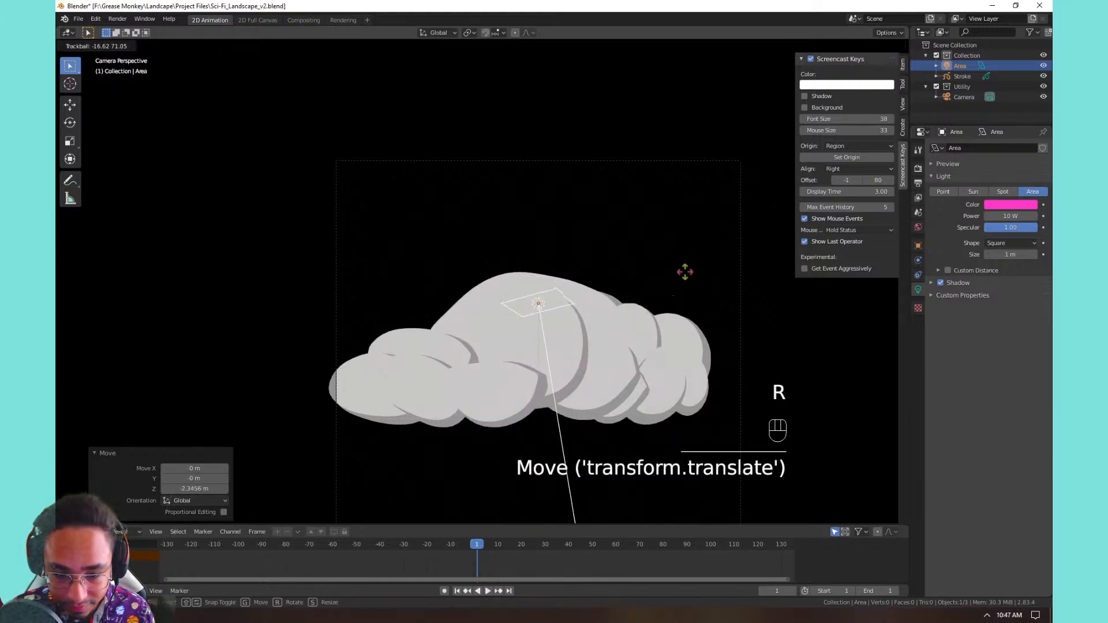
click(668, 321)
Step: Set the light's power to 200 W and move it about 1.91 m in X and 2.16 m in Z
click(1013, 216)
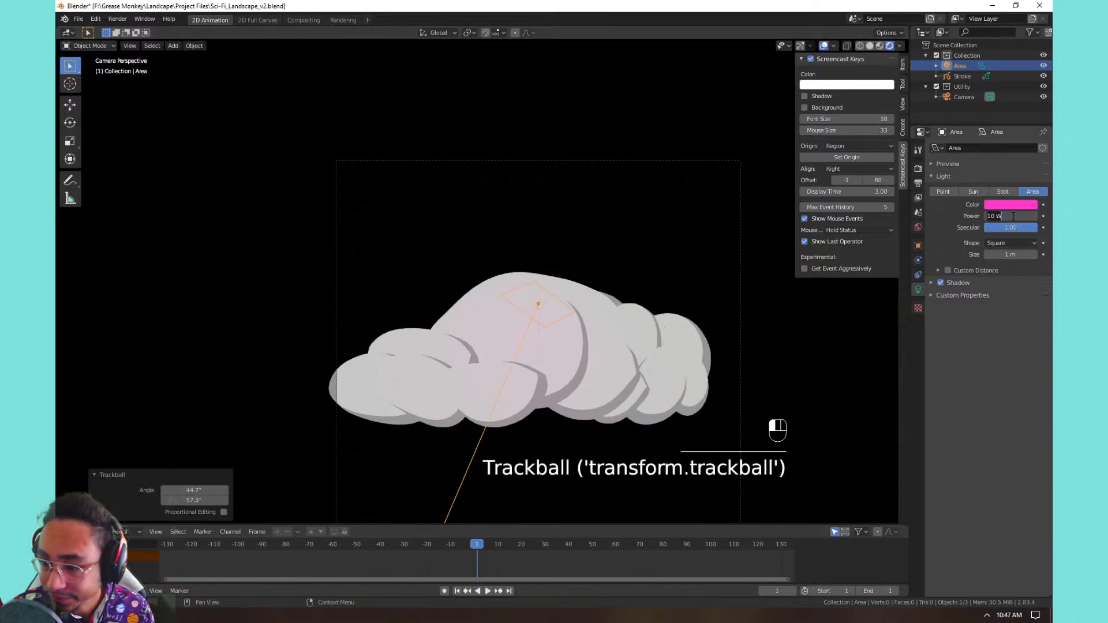
text(200)
key(Return)
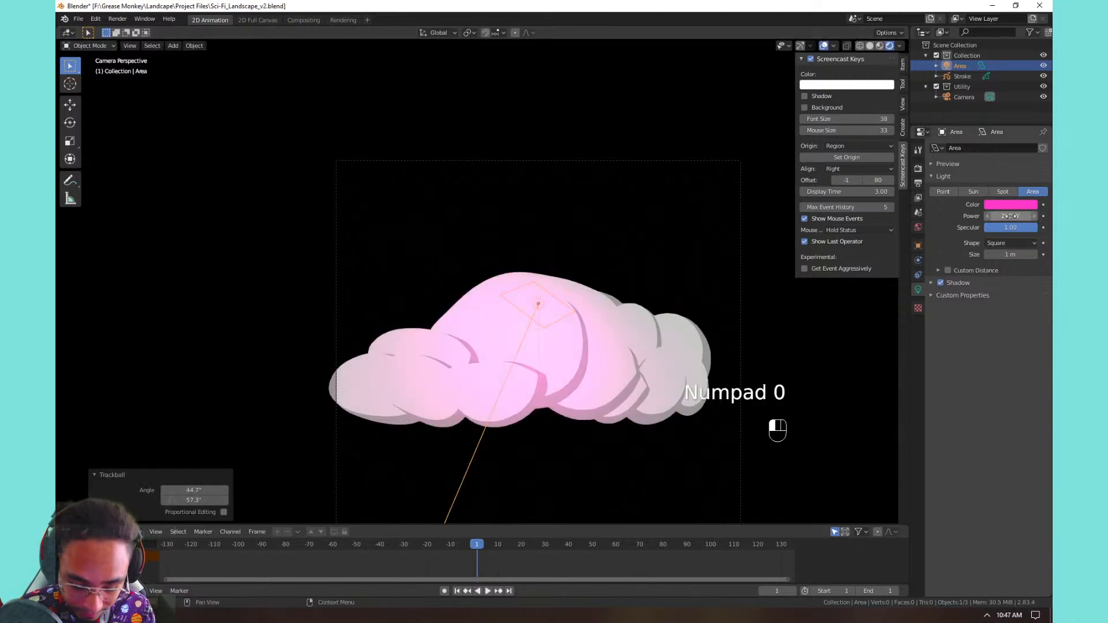
key(g)
click(136, 151)
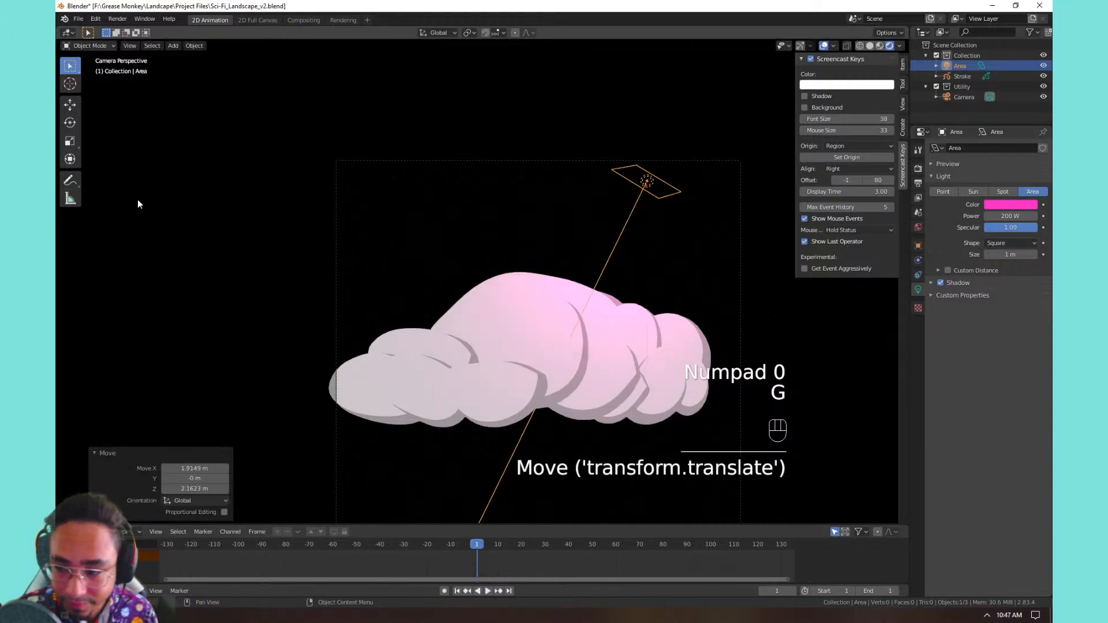
Step: Set the light's power to 500 W and move it about 1.48 m in X and 1.41 m in Z
click(1009, 216)
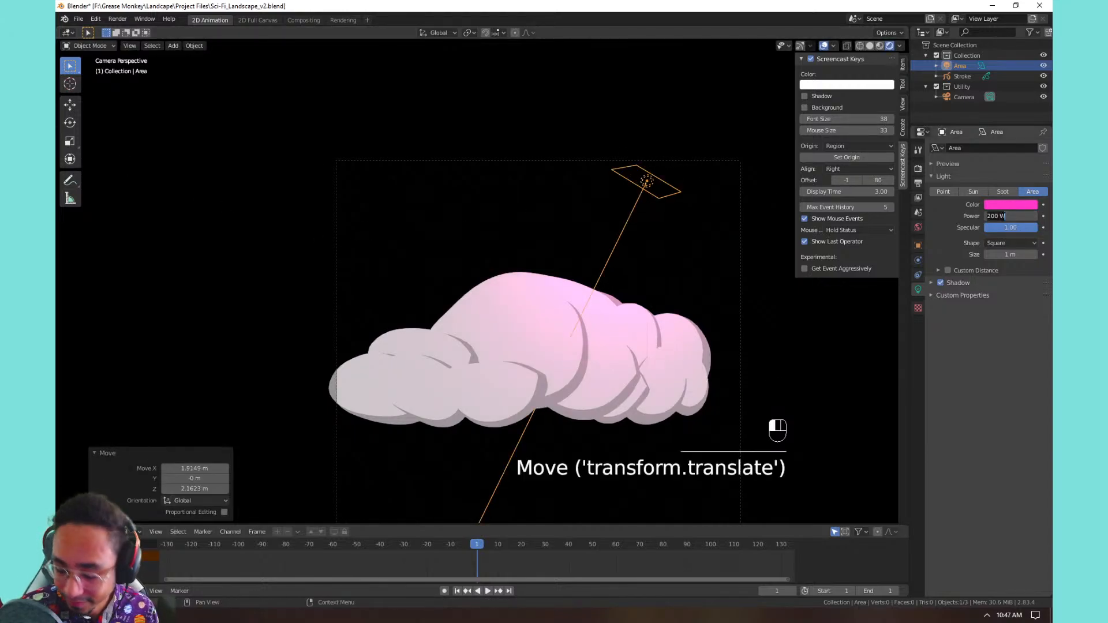
text(500)
key(Return)
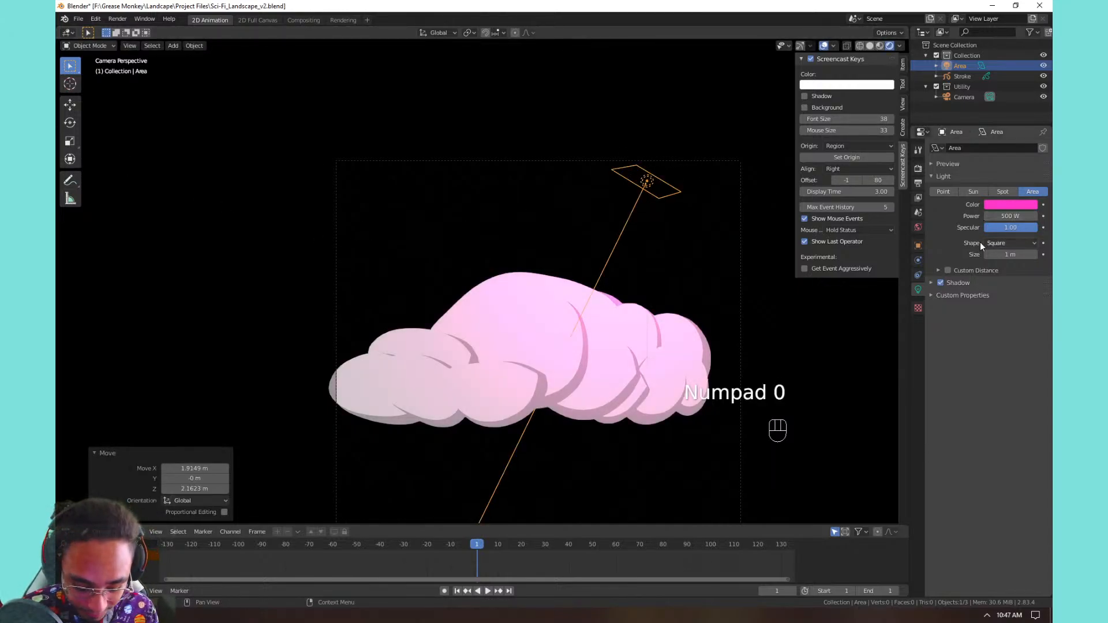
key(g)
key(g)
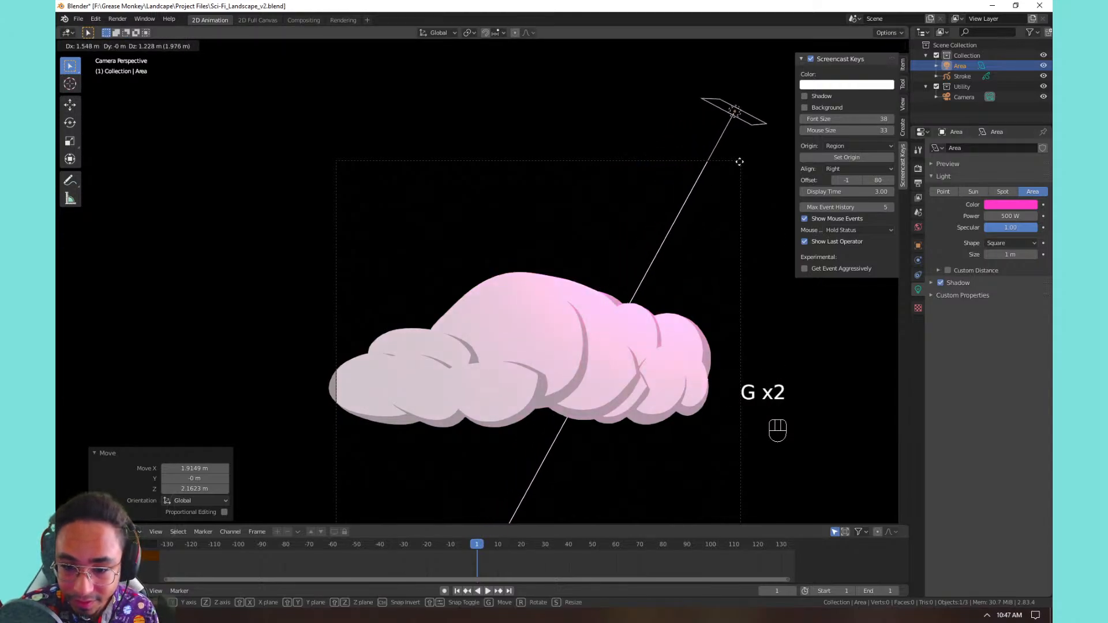
click(735, 156)
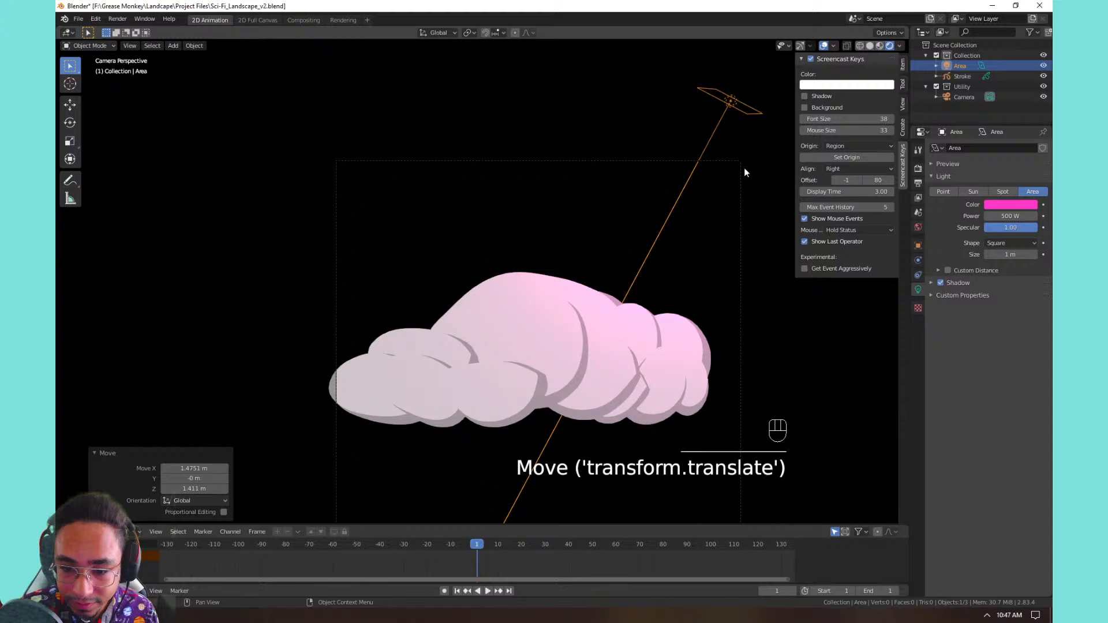
Step: Reset the 3D cursor to the world origin and add a Plain Axes empty there
middle_drag(594, 277, 658, 306)
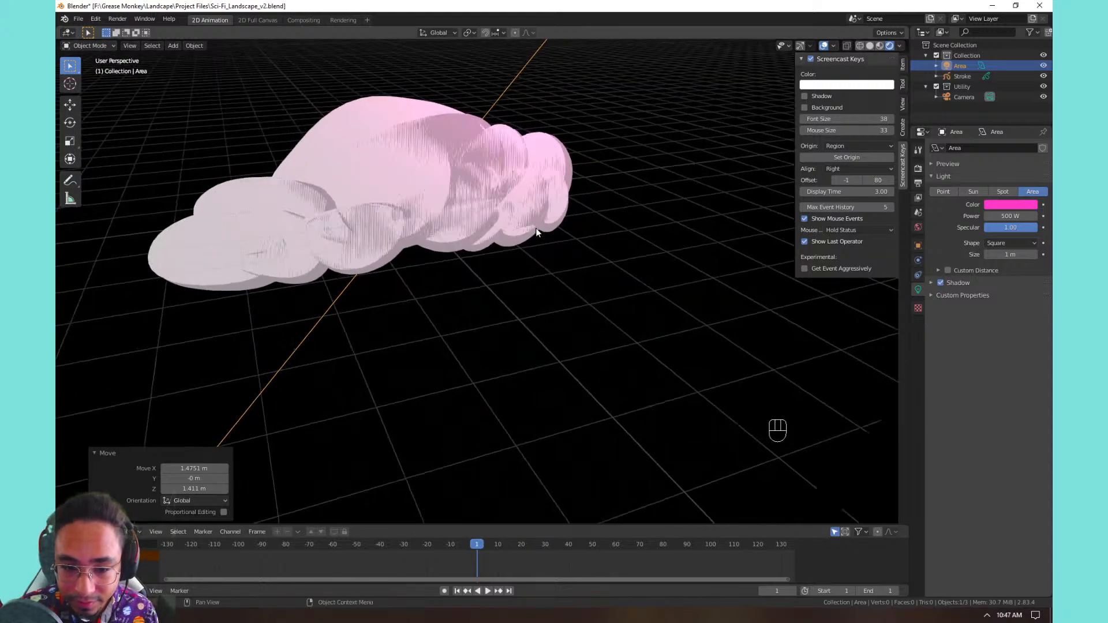
mouse_move(537, 232)
middle_down()
mouse_move(463, 211)
mouse_move(555, 281)
mouse_move(541, 248)
middle_up()
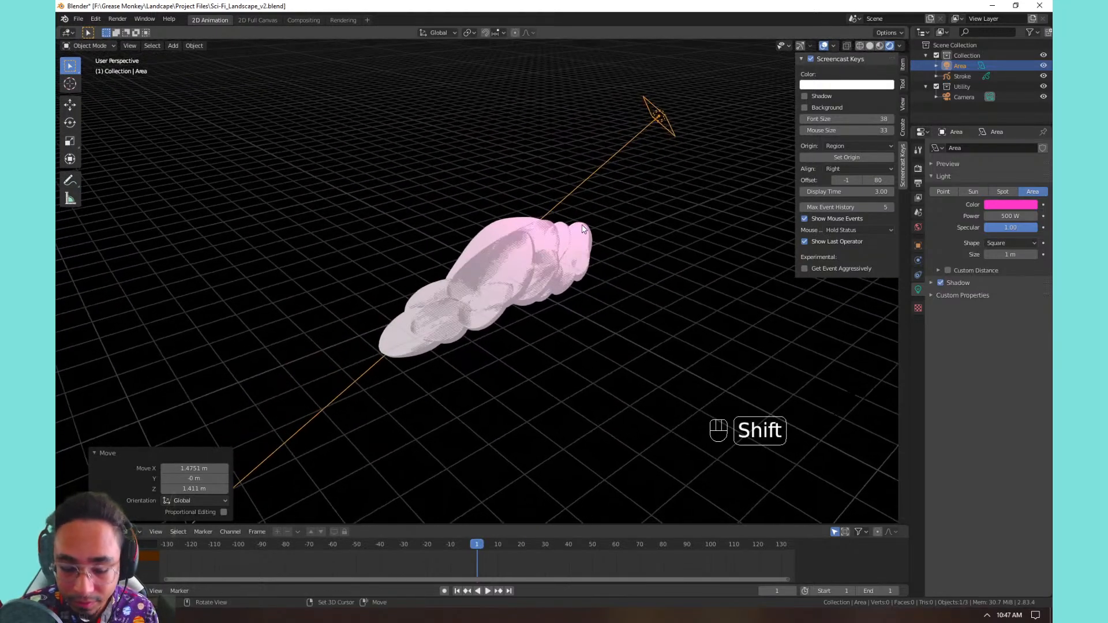
key(shift+c)
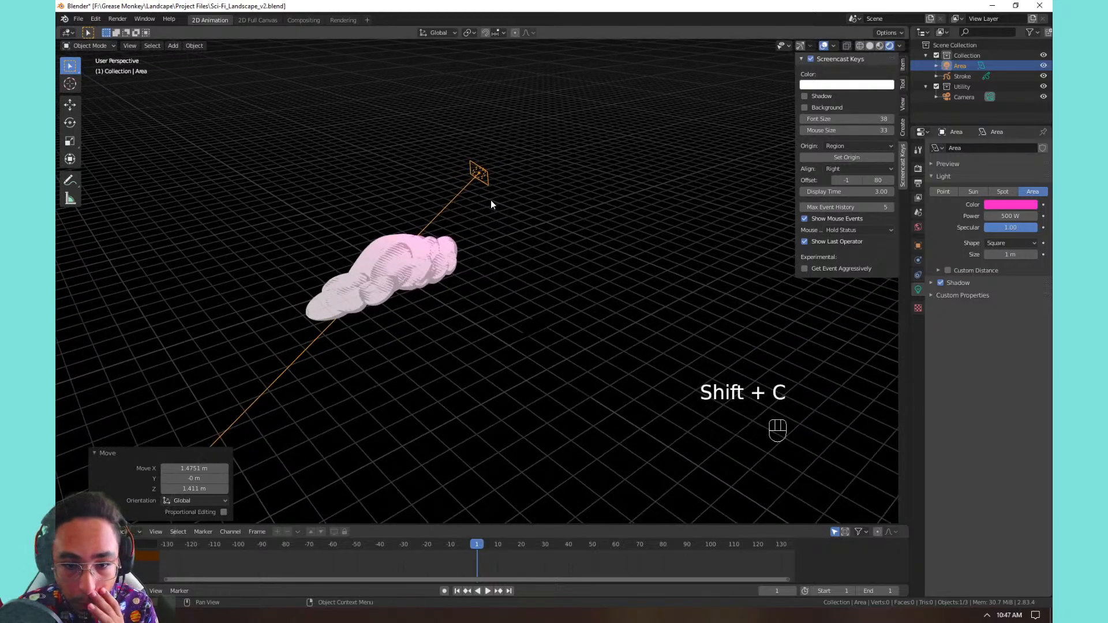
key(shift+a)
mouse_move(438, 175)
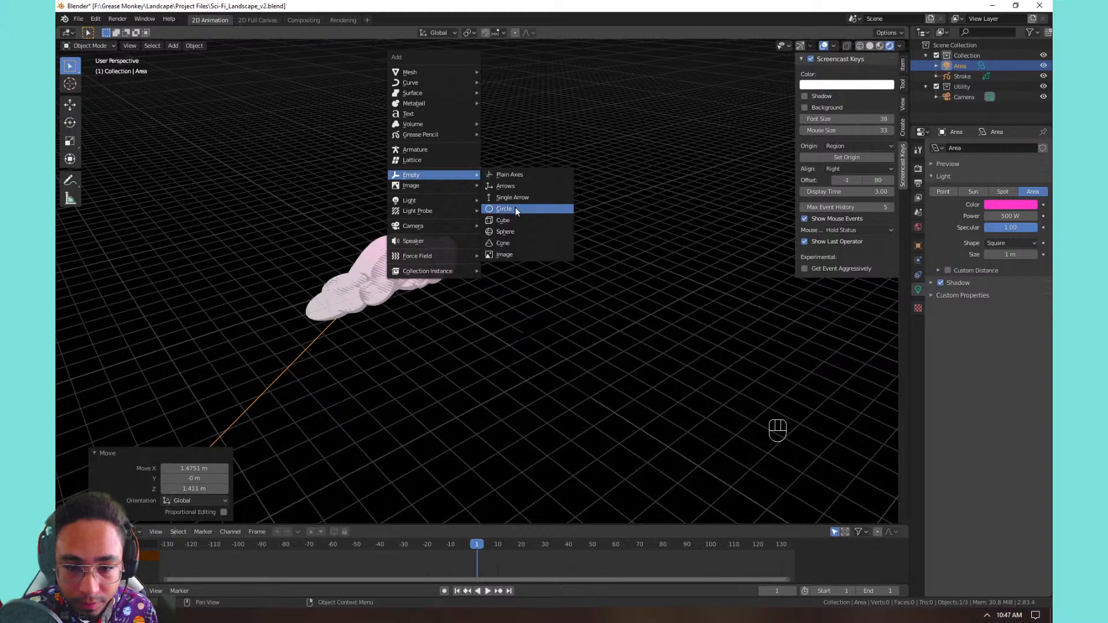
click(522, 176)
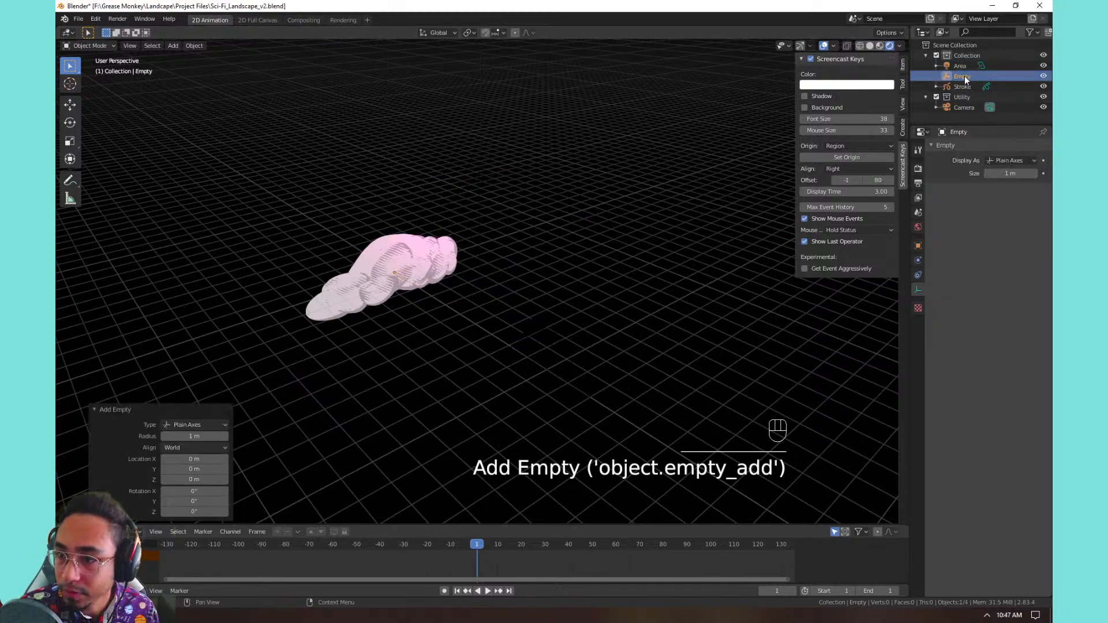
Step: Rename the new empty as light_center
double_click(962, 76)
text(light)
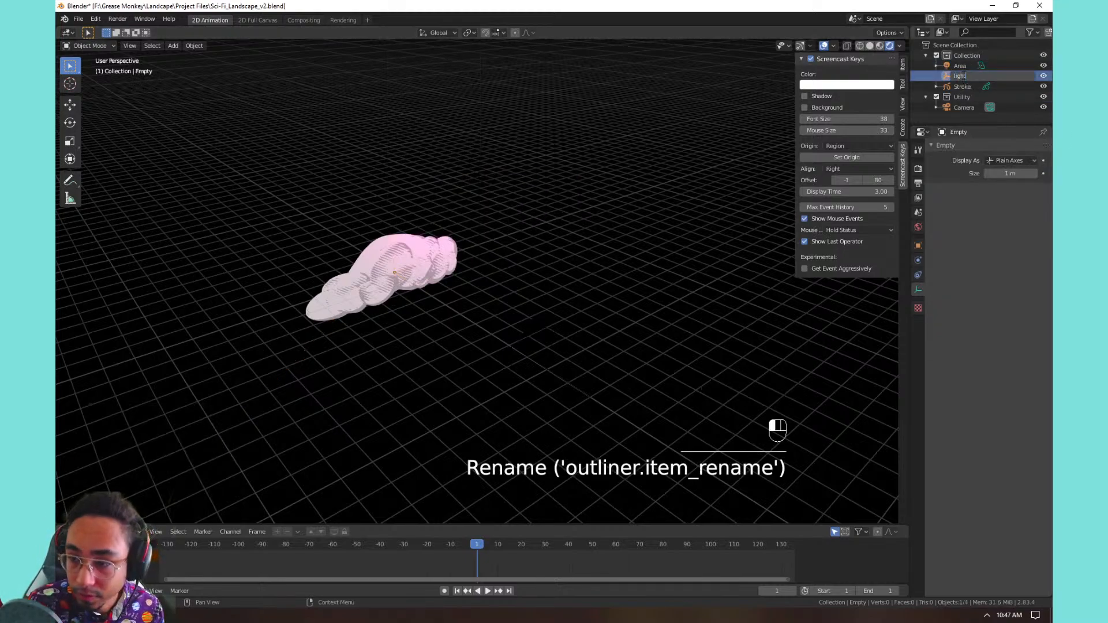
text(_center)
key(Return)
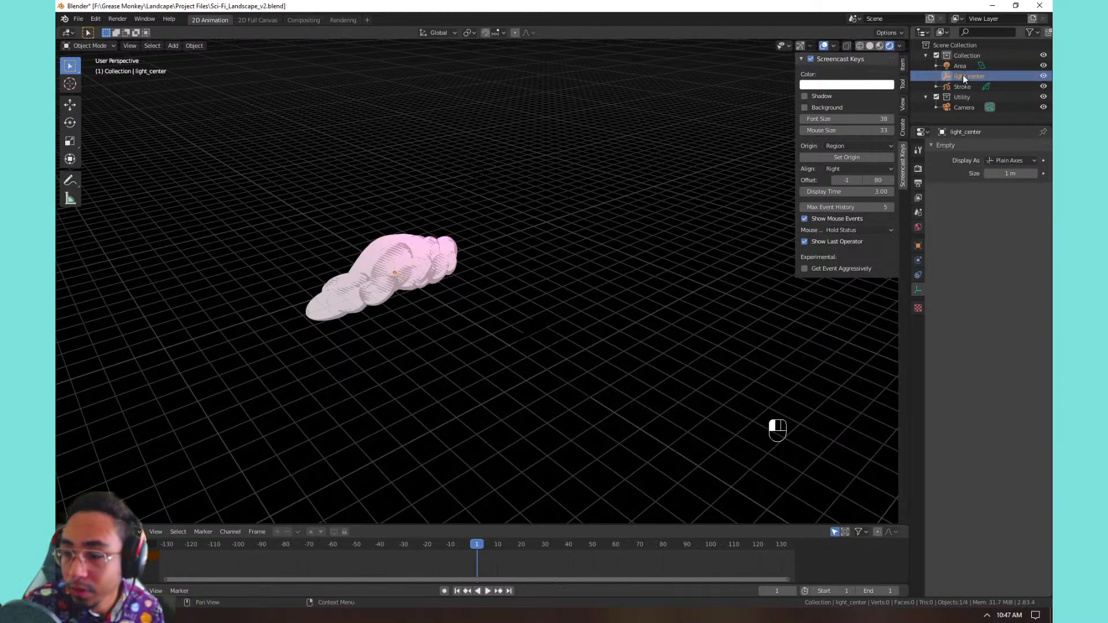
Step: Parent the light_center empty to the area light with Keep Transform
click(478, 173)
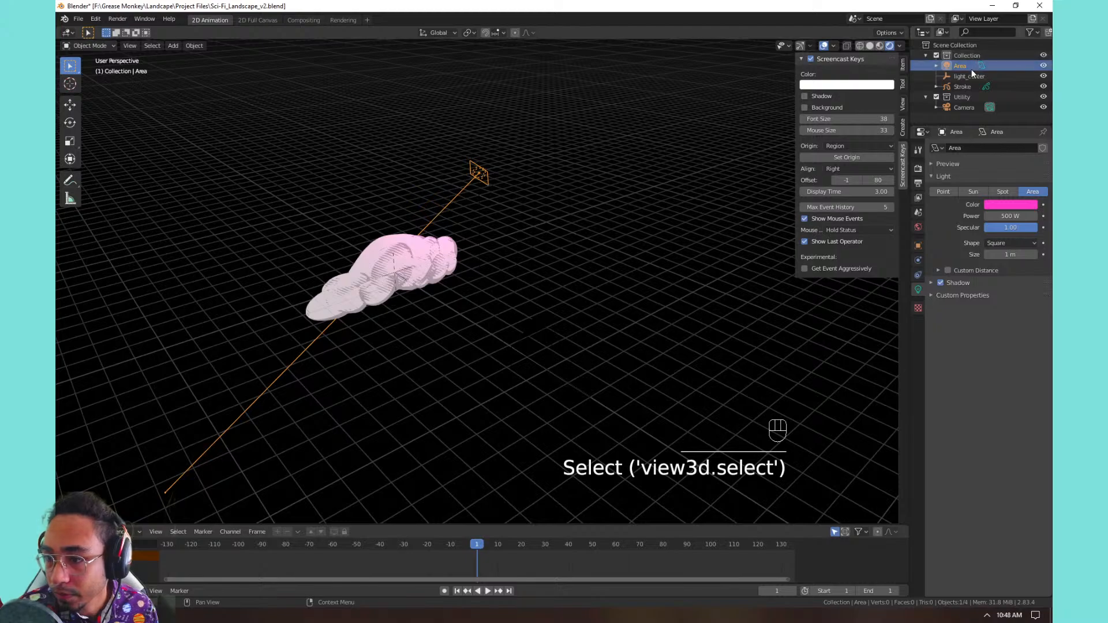
shift+click(961, 74)
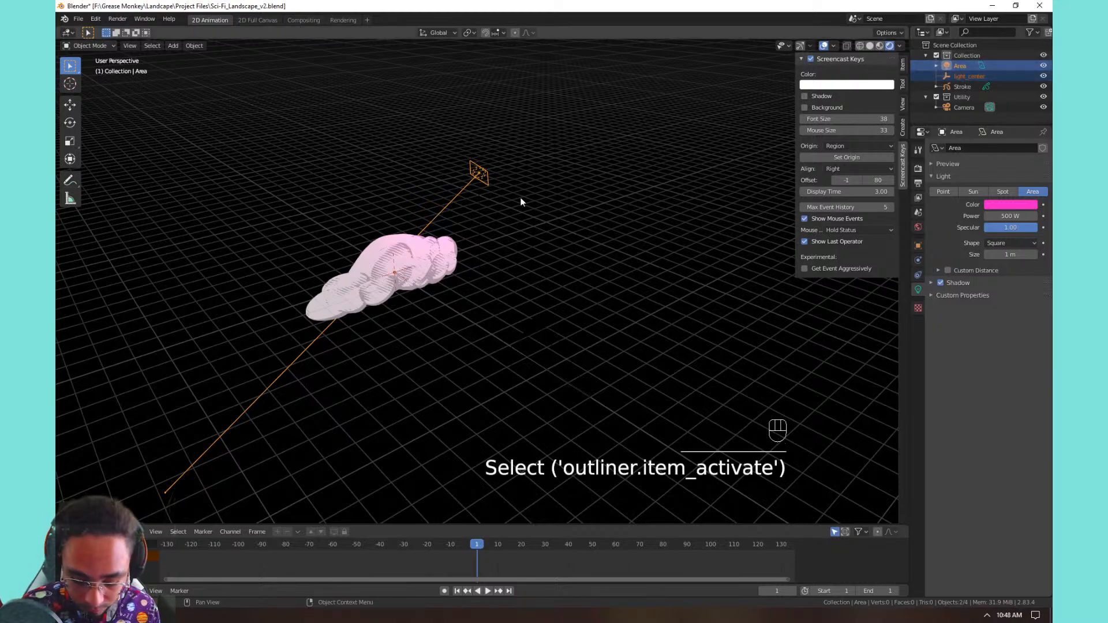
key(ctrl+p)
click(502, 209)
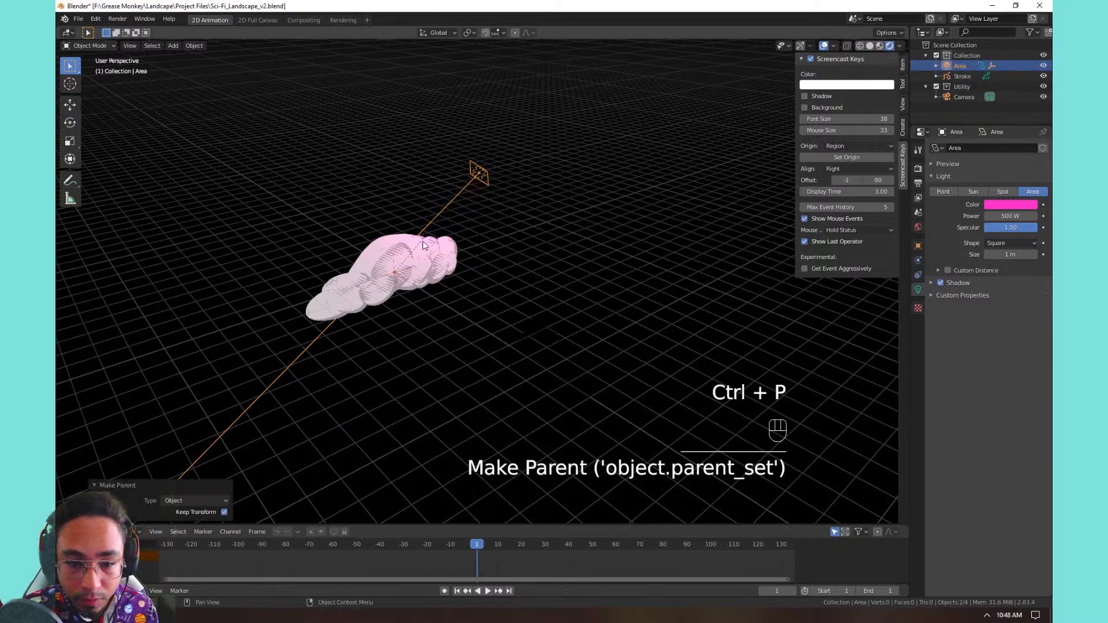
Step: Rename the area light as light.000 and return to the camera view
click(478, 183)
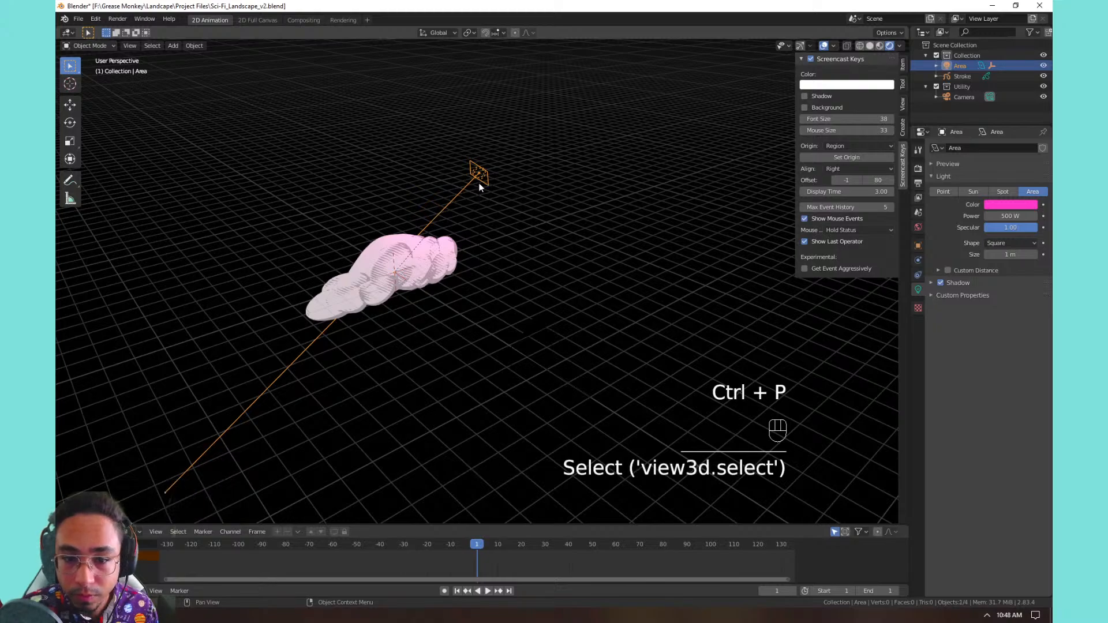
double_click(961, 66)
text(light.000)
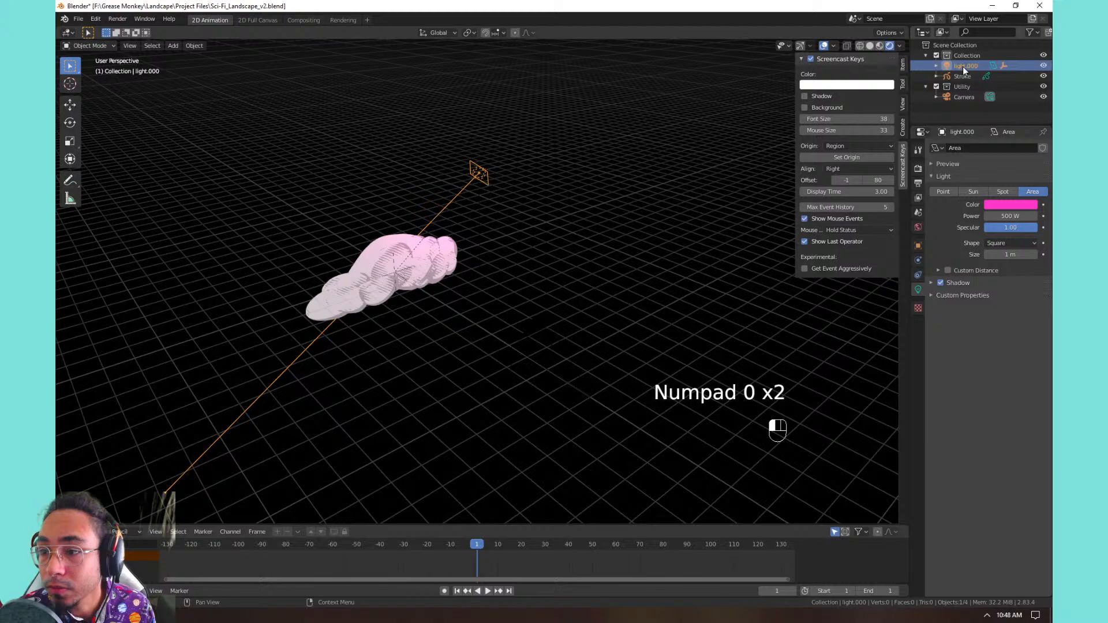
key(Return)
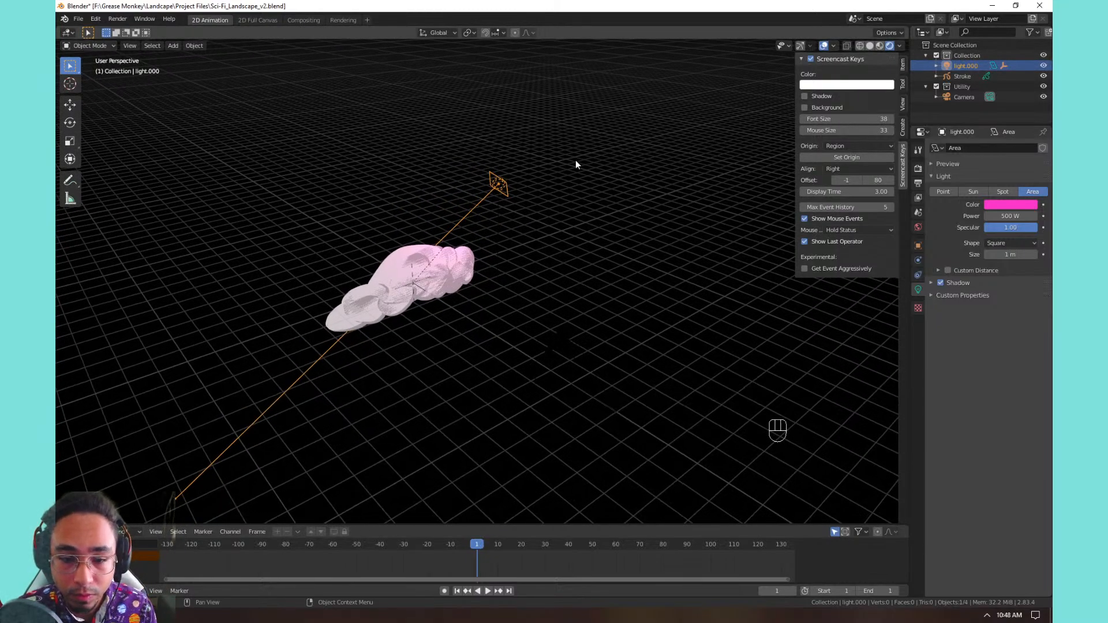
key(KP_0)
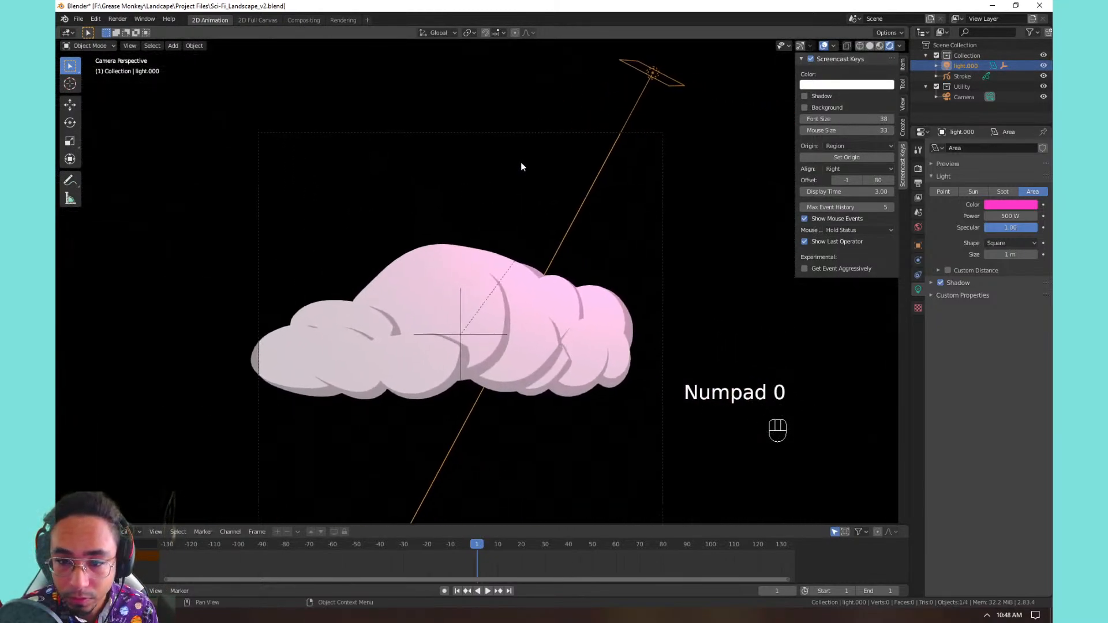
Step: Add a Track To constraint to the area light light.000
key(shift)
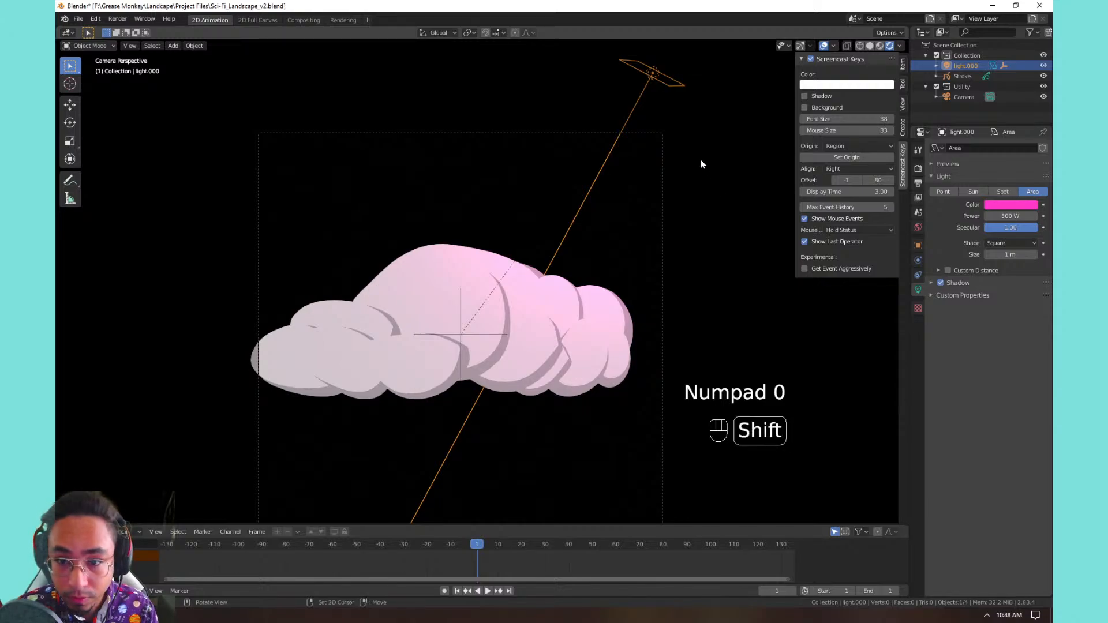
click(666, 75)
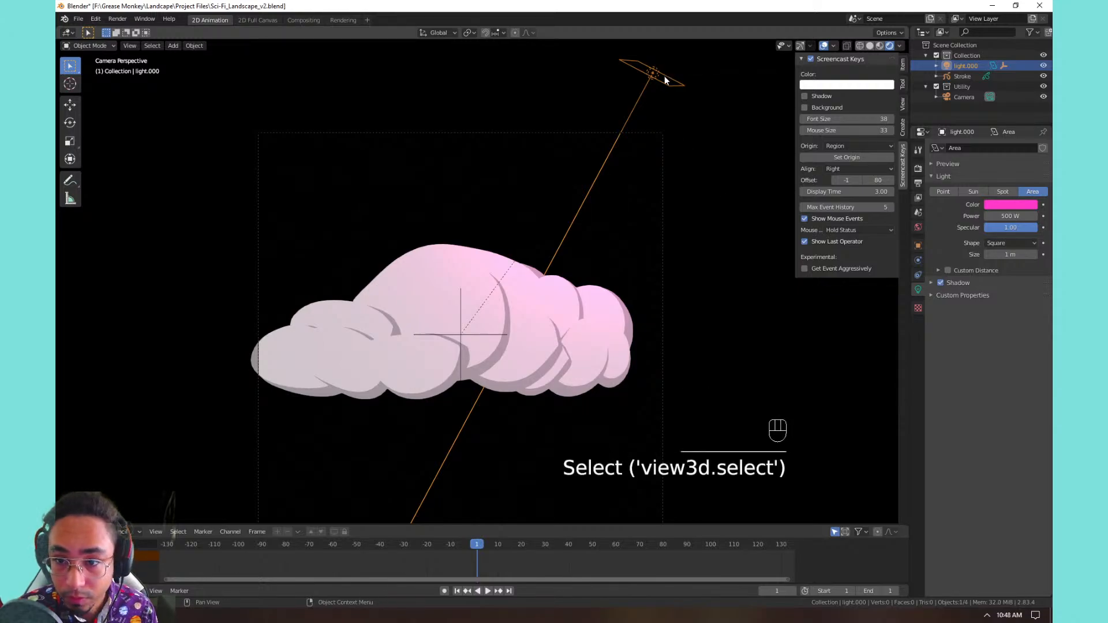
click(919, 275)
click(964, 148)
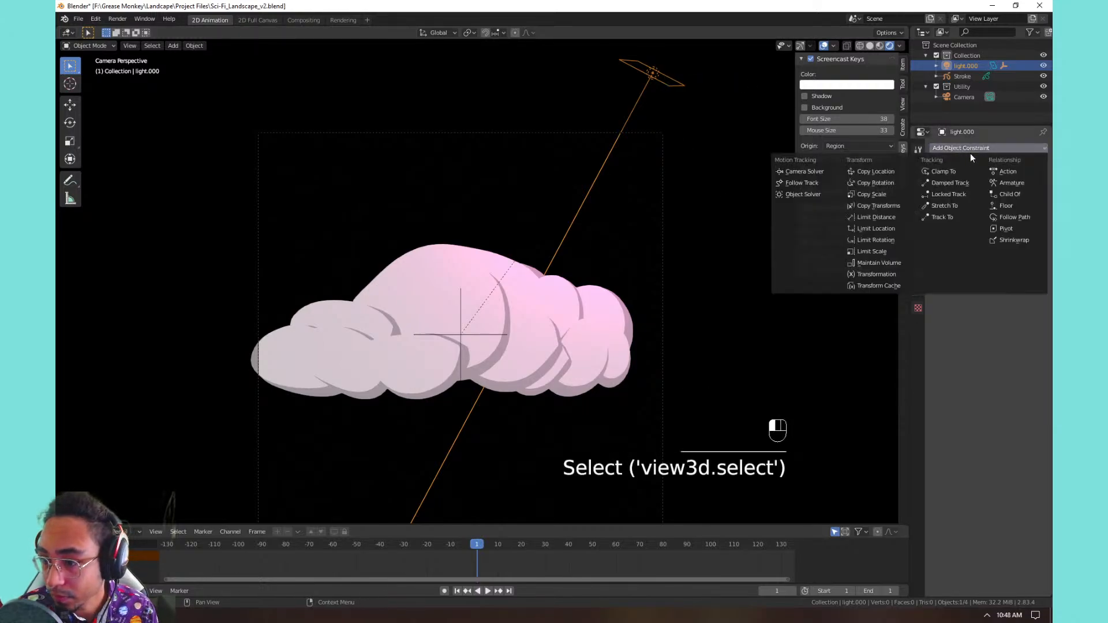
click(954, 218)
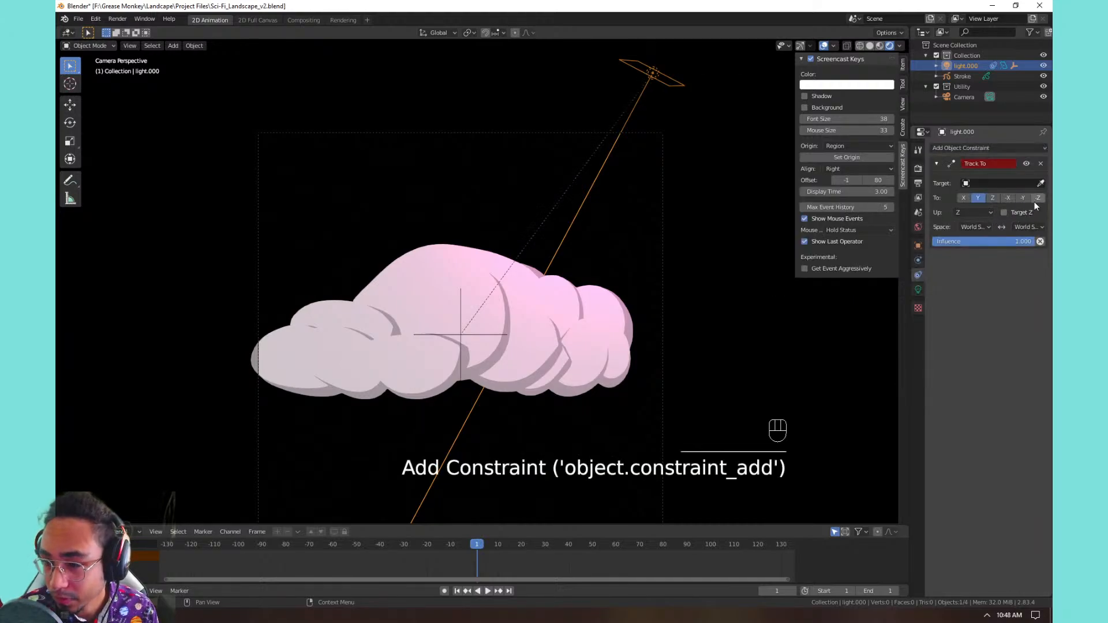
Step: Set the Track To constraint's up axis to Y, its tracking axis to -Z and its target to light_center
click(974, 213)
click(979, 227)
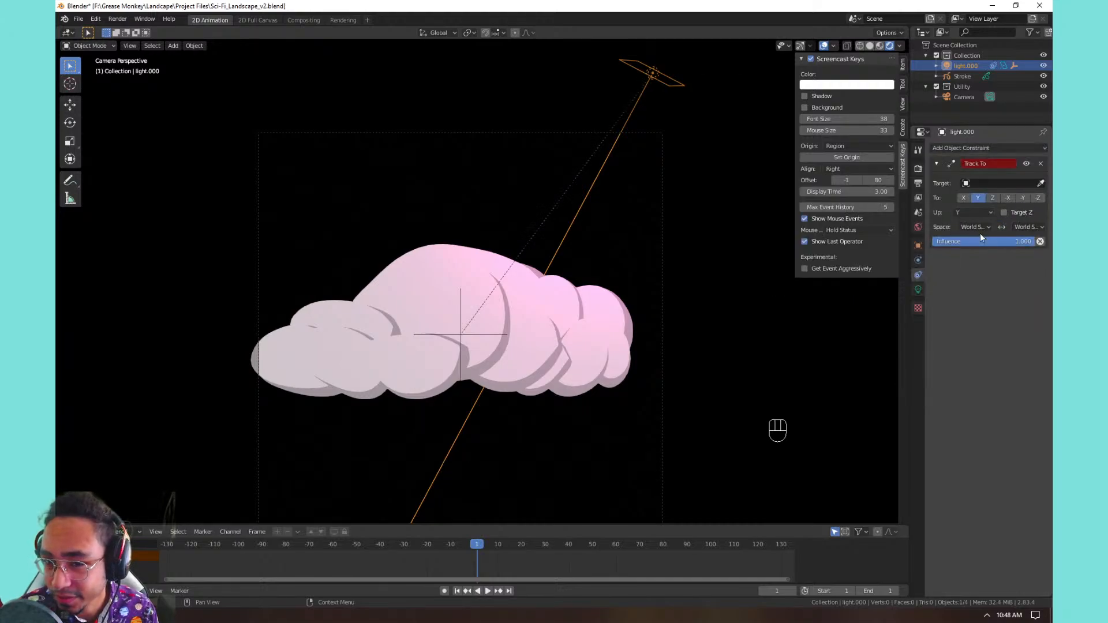
click(1025, 198)
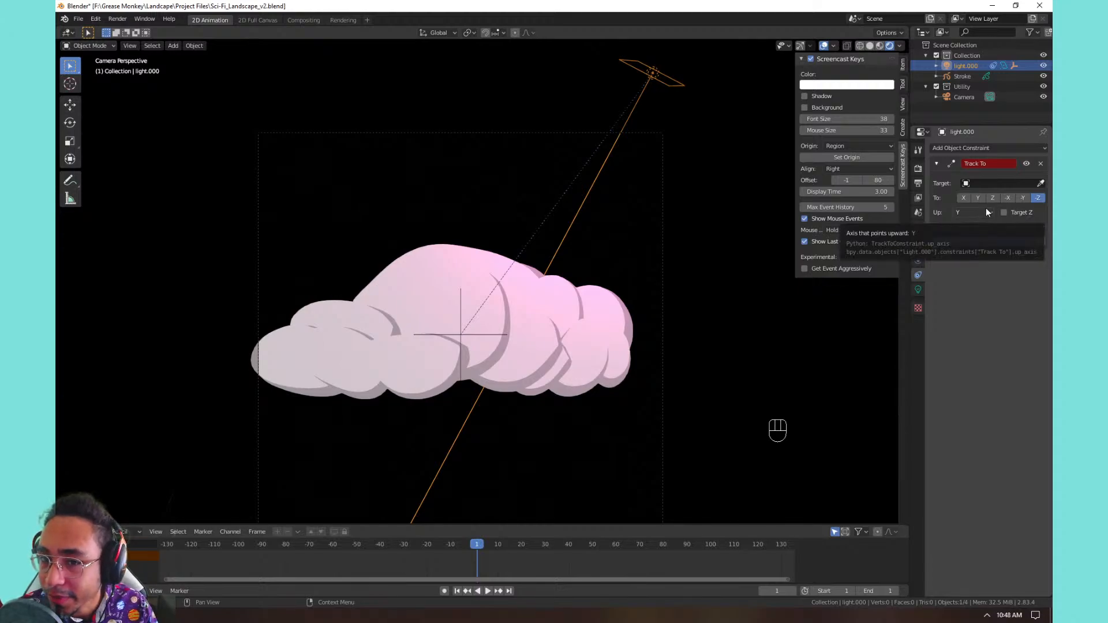
click(999, 183)
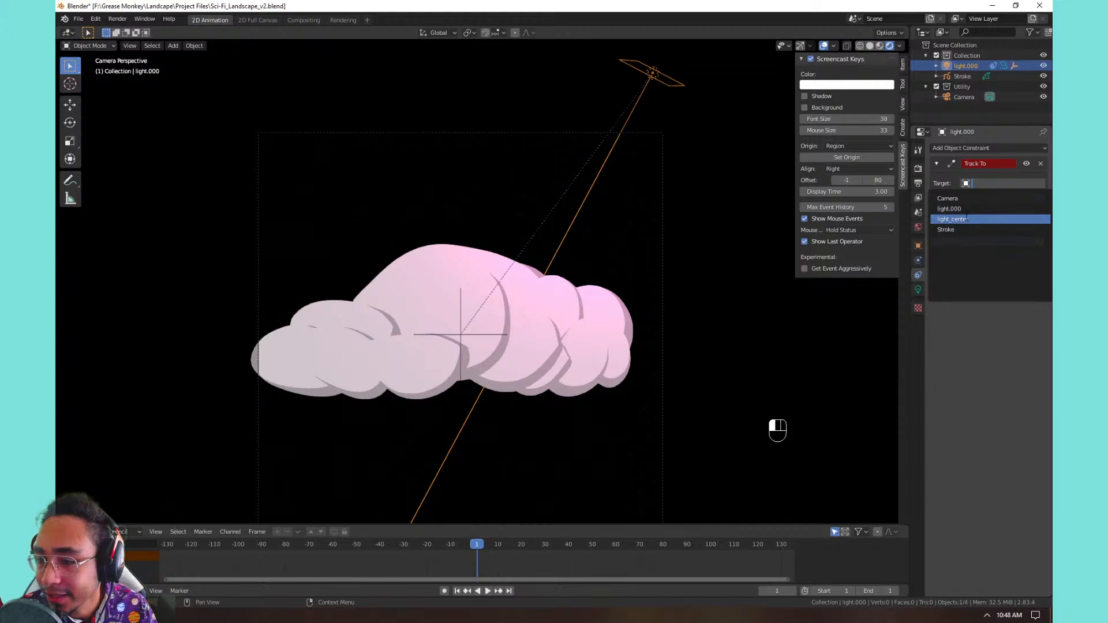
click(967, 219)
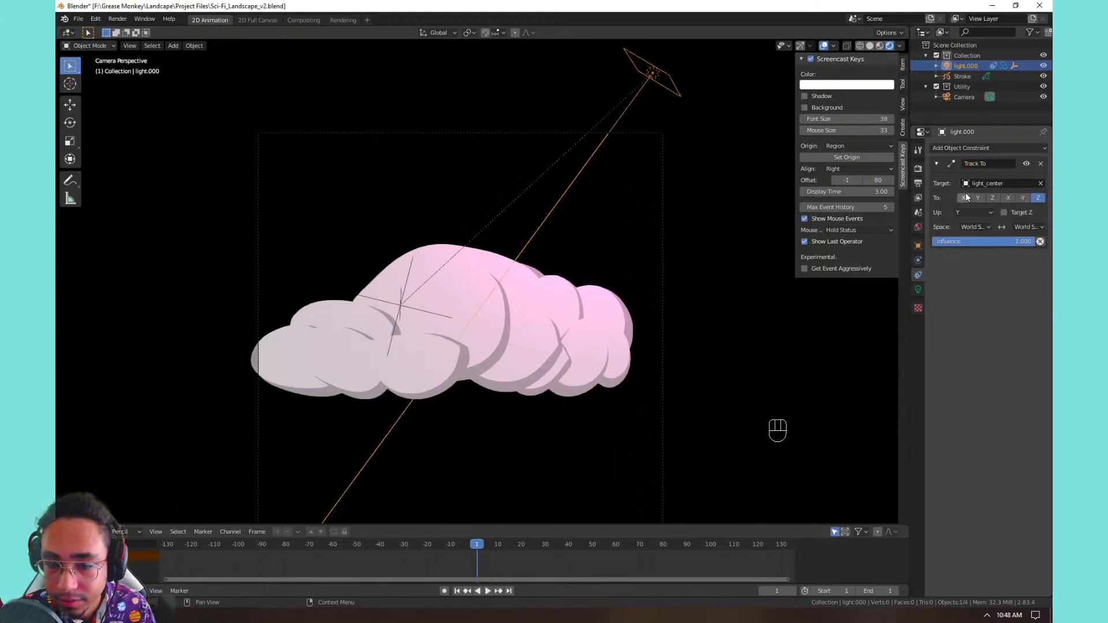
Step: Test-move the area light around the cloud, return it to its place, and set the constraint's tracking axis to Y
middle_drag(739, 231, 711, 183)
click(629, 196)
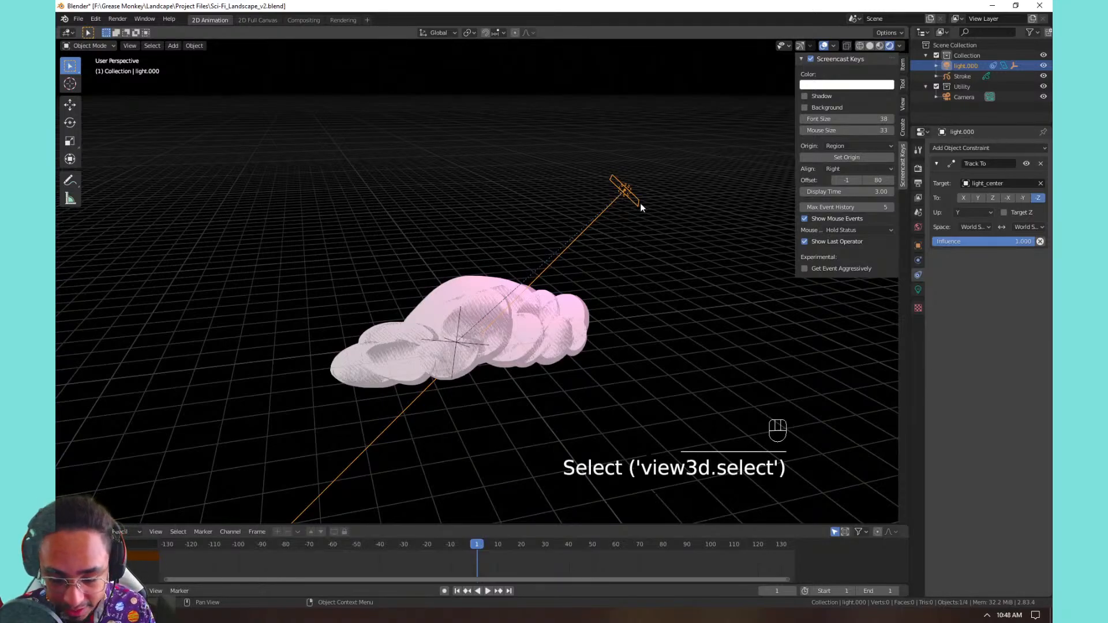
key(g)
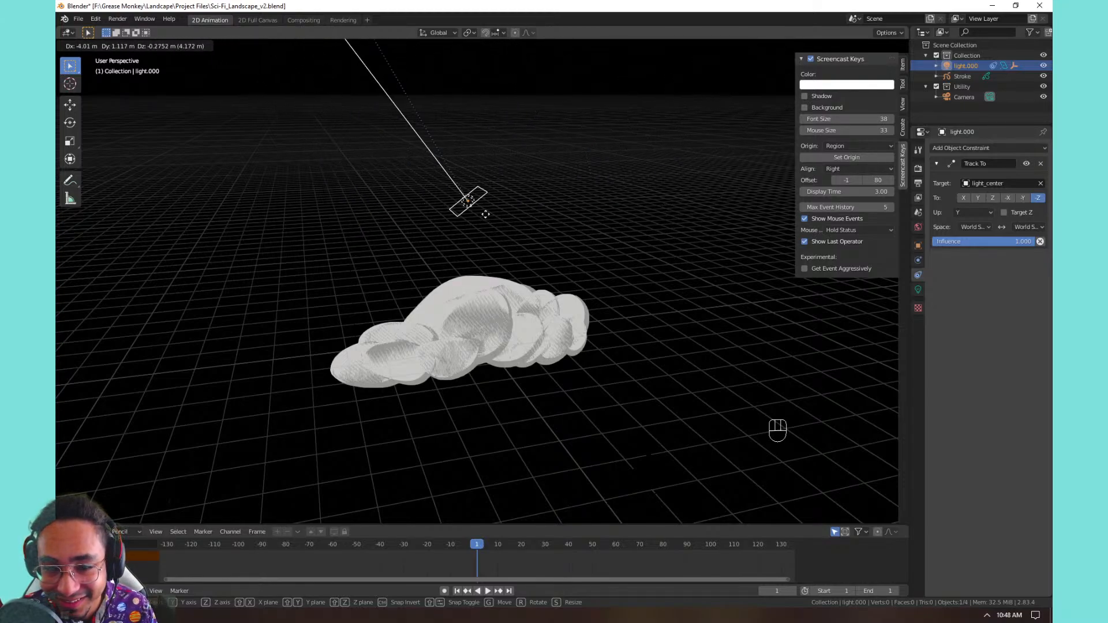
click(638, 201)
click(982, 196)
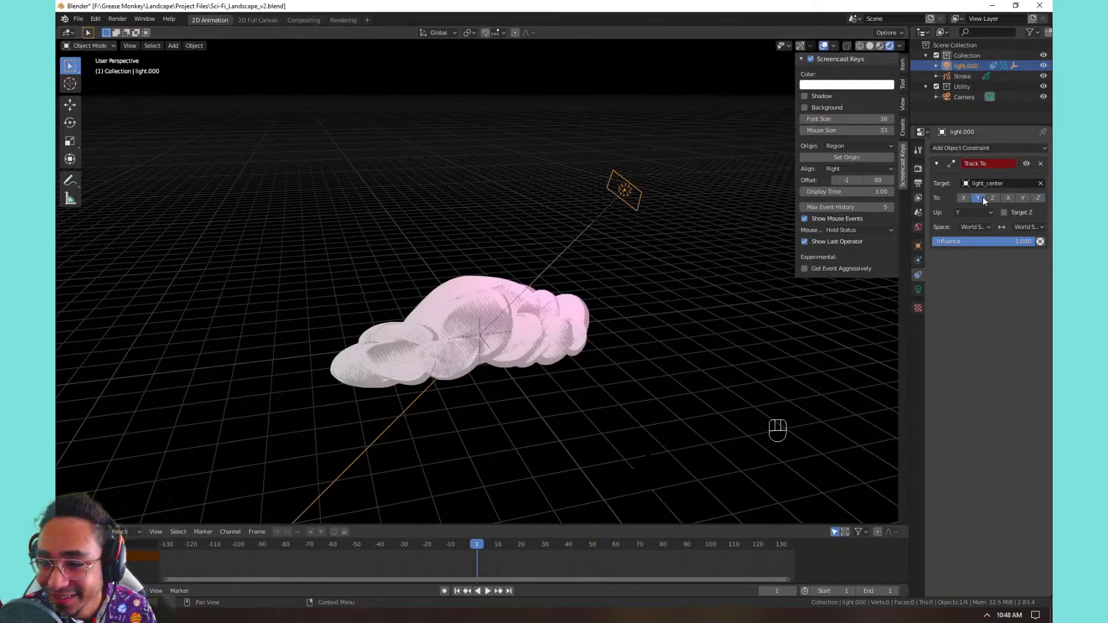
Step: Try Z as the up axis and -X as the tracking axis, test-move the light, and undo both axis changes
click(982, 211)
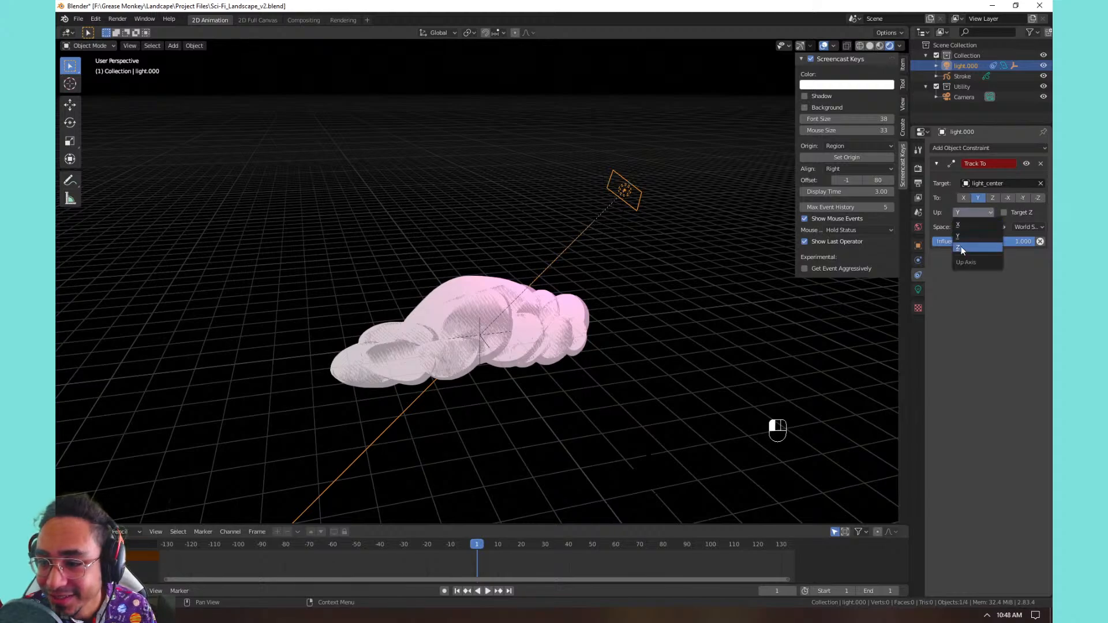
click(961, 247)
click(1008, 197)
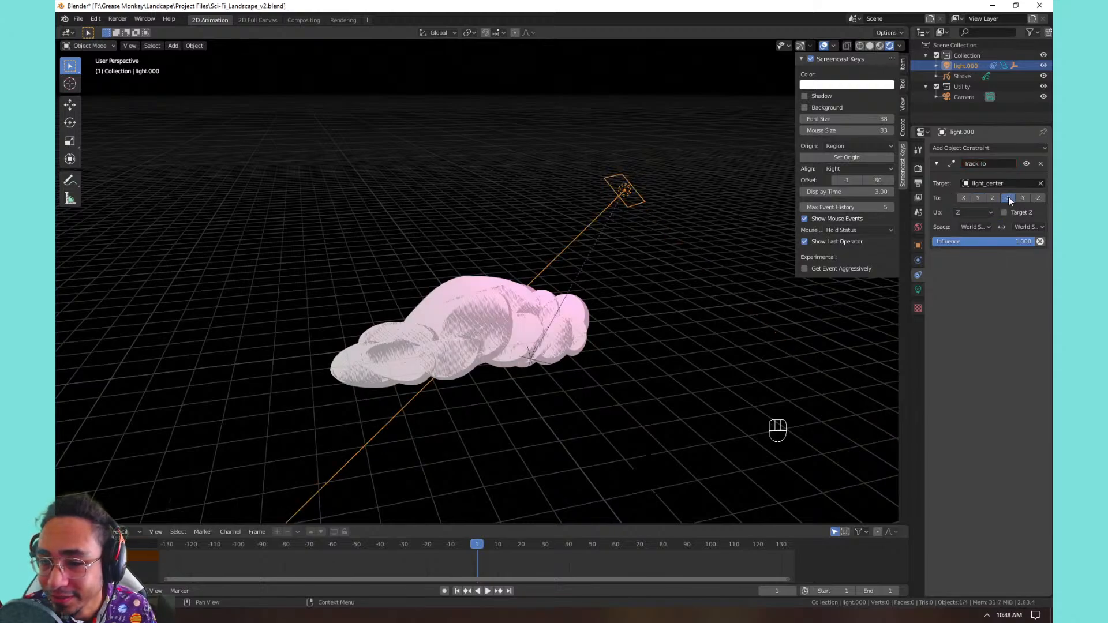
key(g)
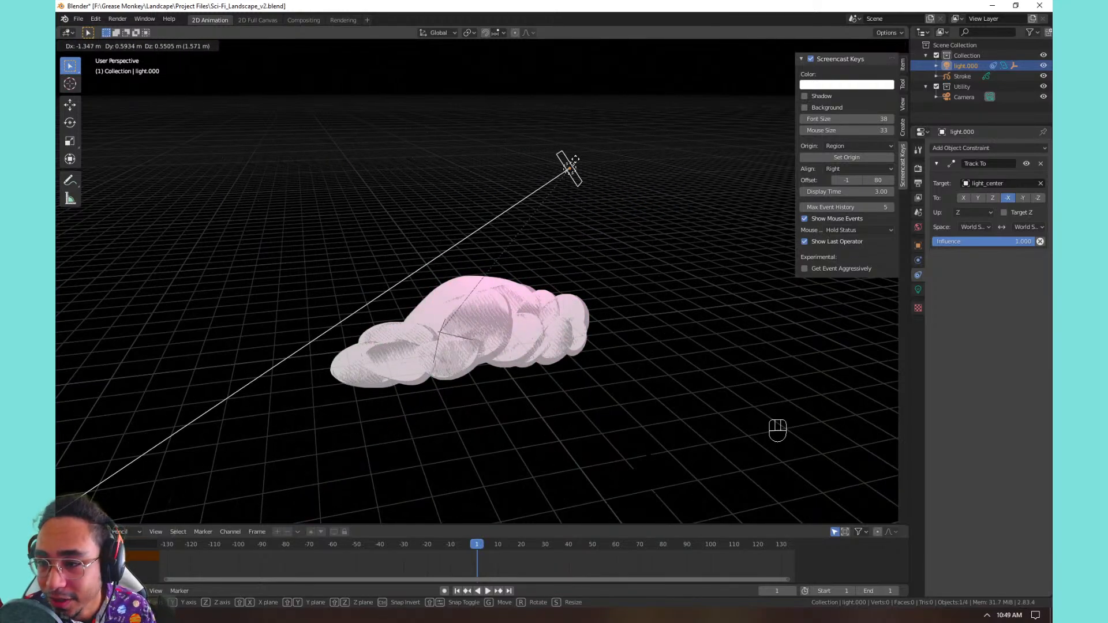
click(669, 163)
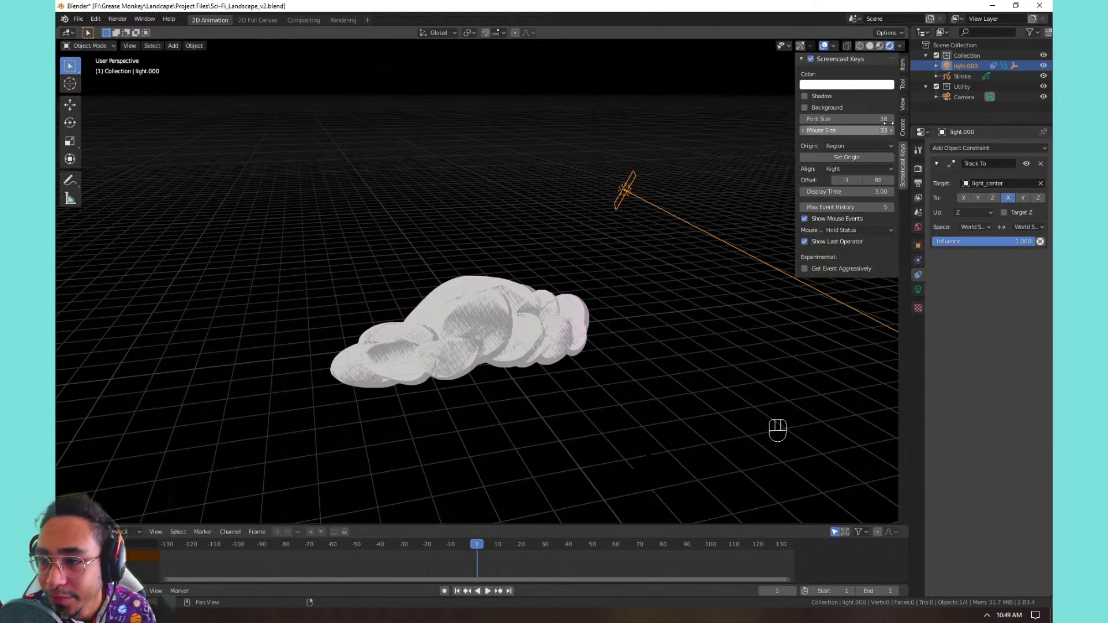
key(ctrl+z)
key(ctrl+z)
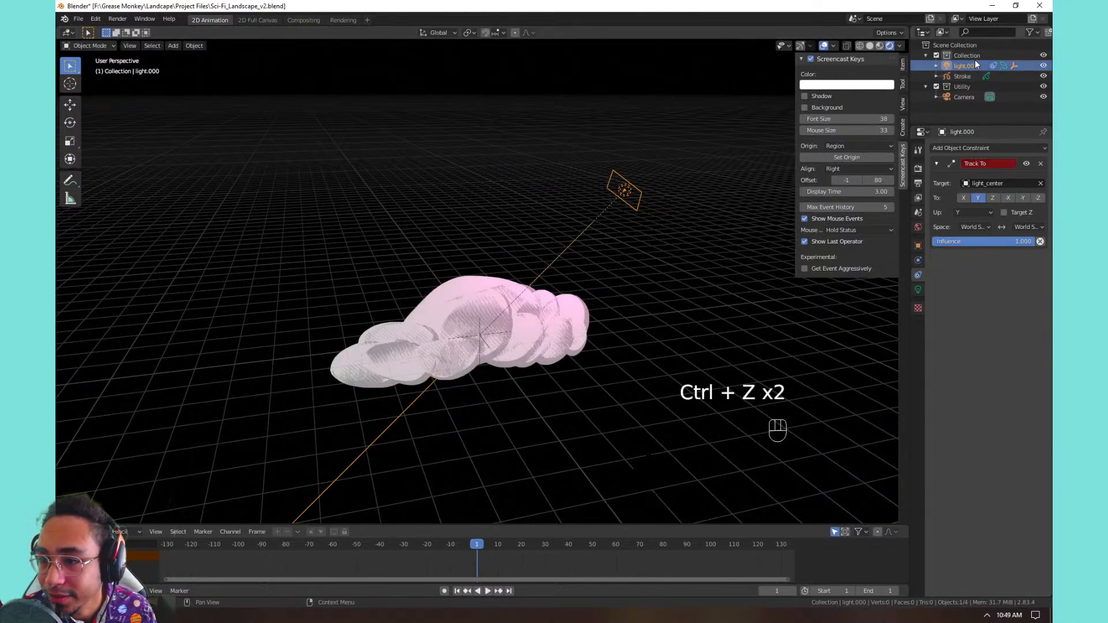
Step: Apply Clear Parent to the area light and to the light_center empty
key(alt+p)
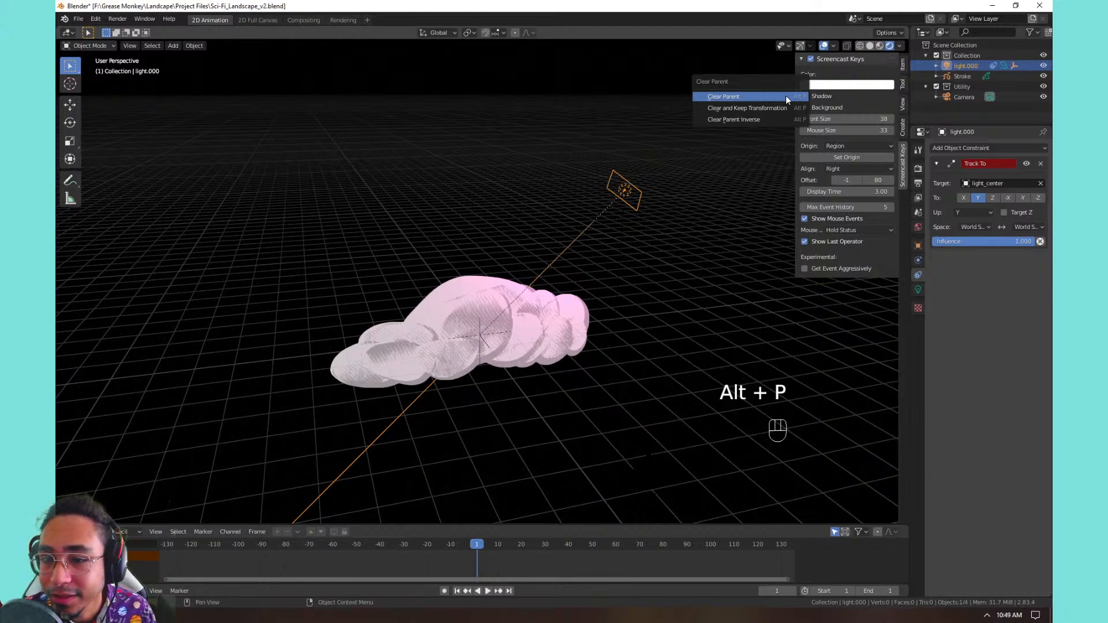
click(787, 97)
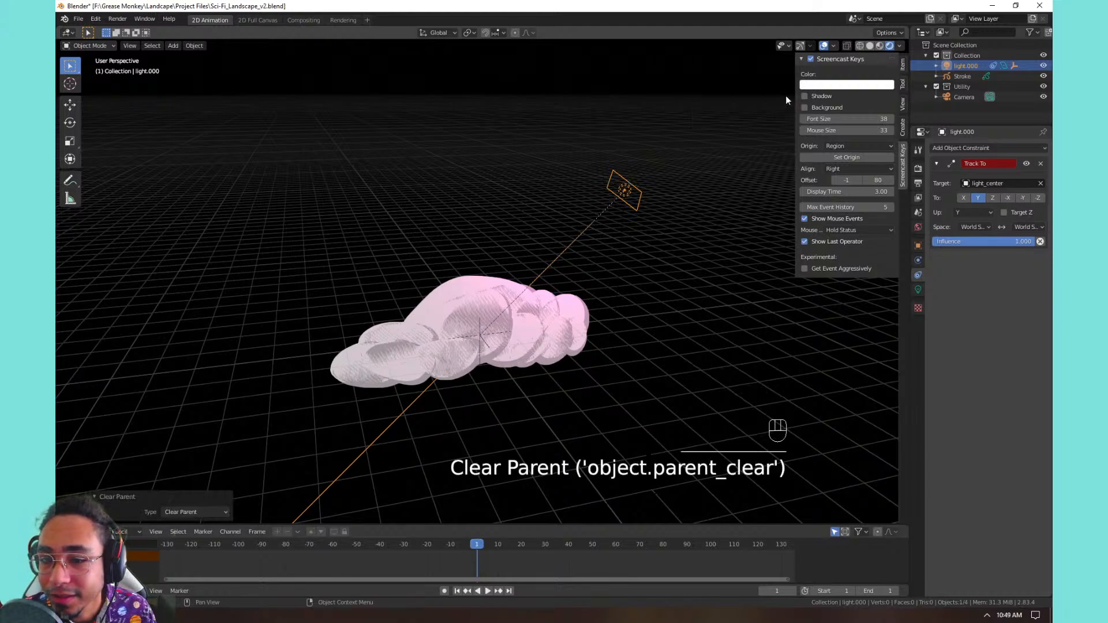
click(937, 65)
click(966, 96)
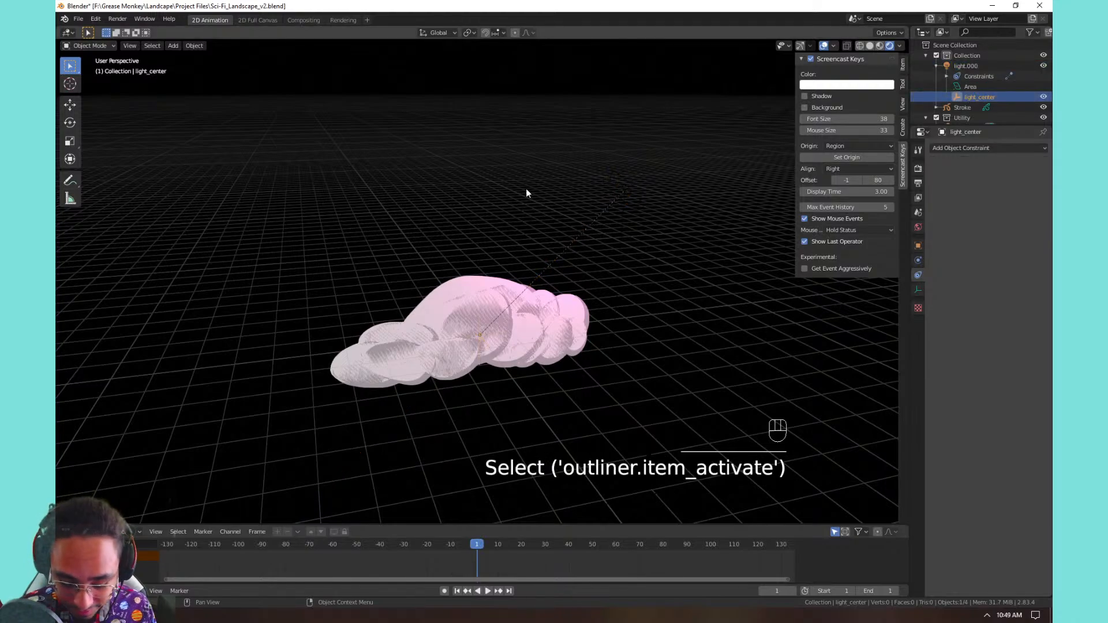
key(alt+p)
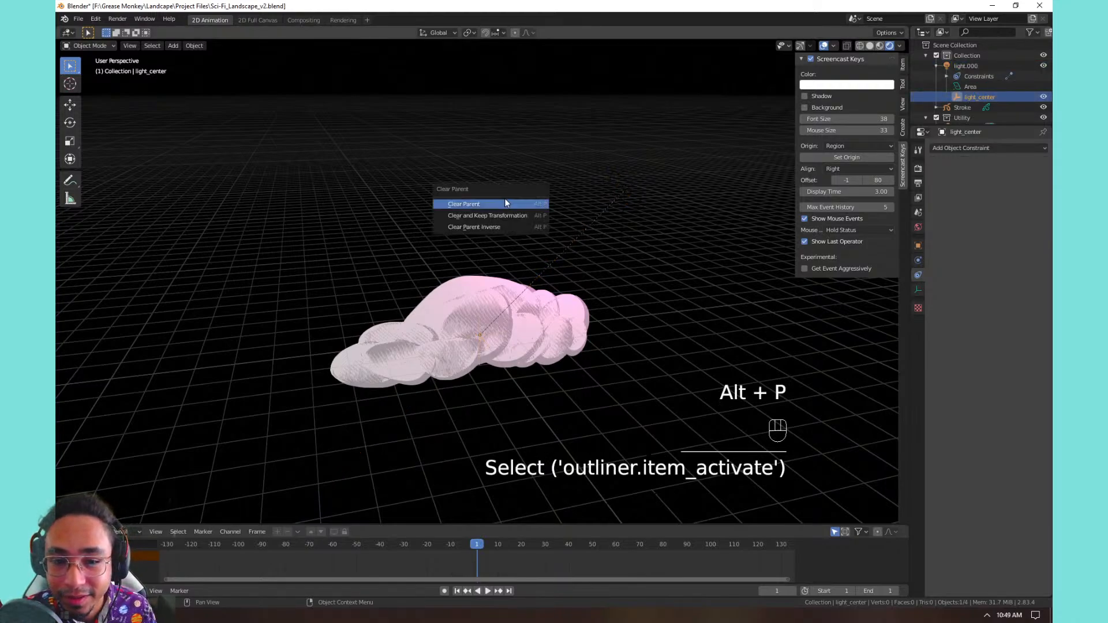
click(505, 204)
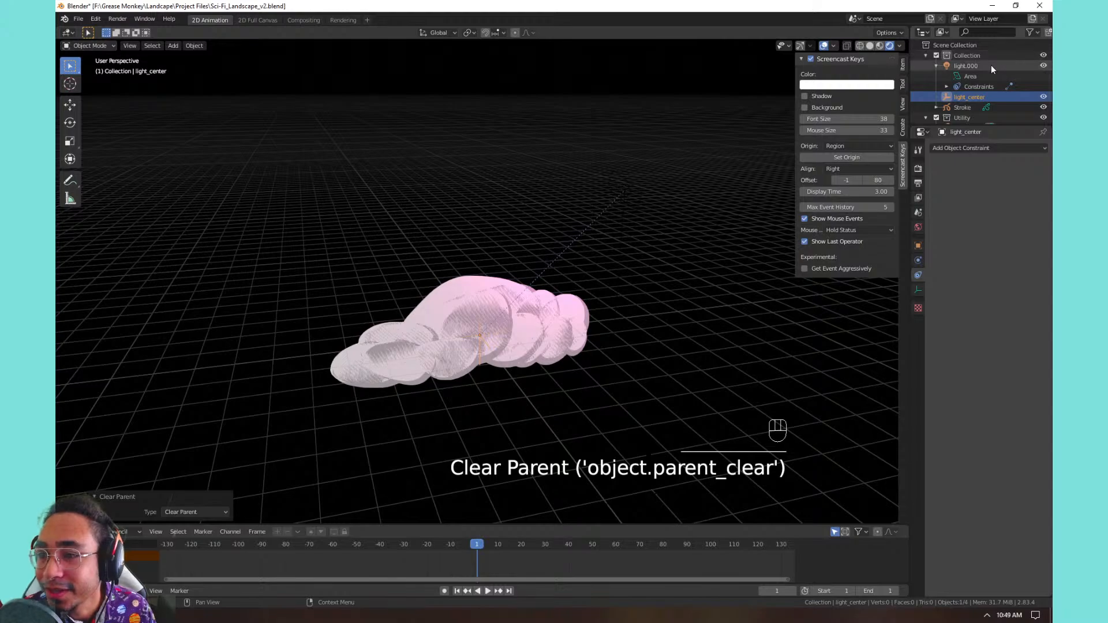
Step: Hide the cloud's Stroke object and brighten the world background color to dark grey
click(959, 65)
shift+click(961, 96)
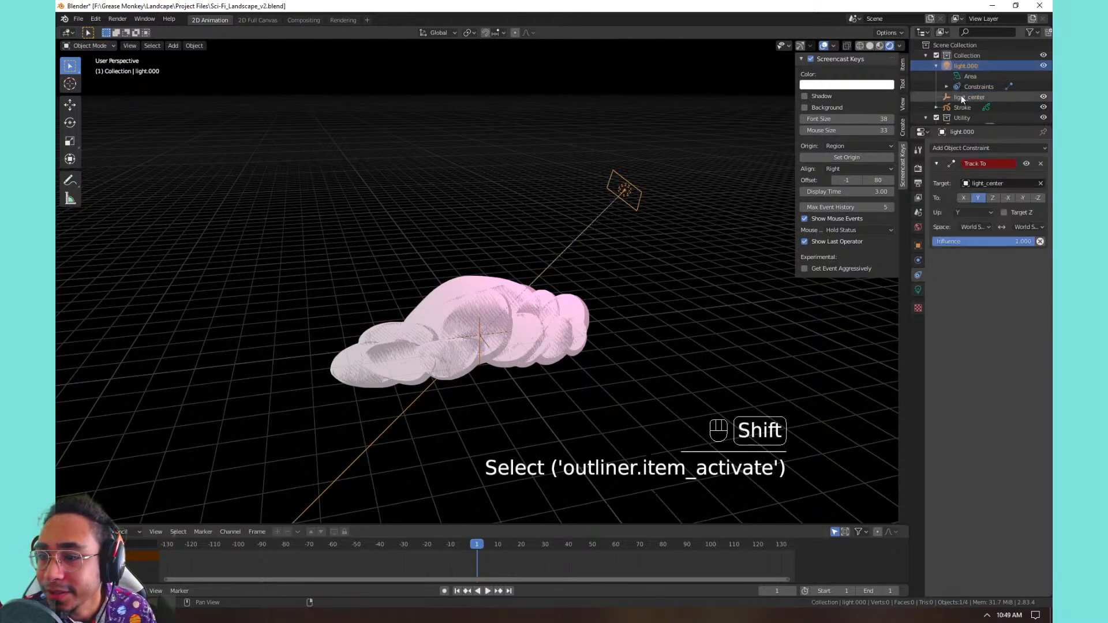
click(962, 66)
scroll(993, 106, down, 1)
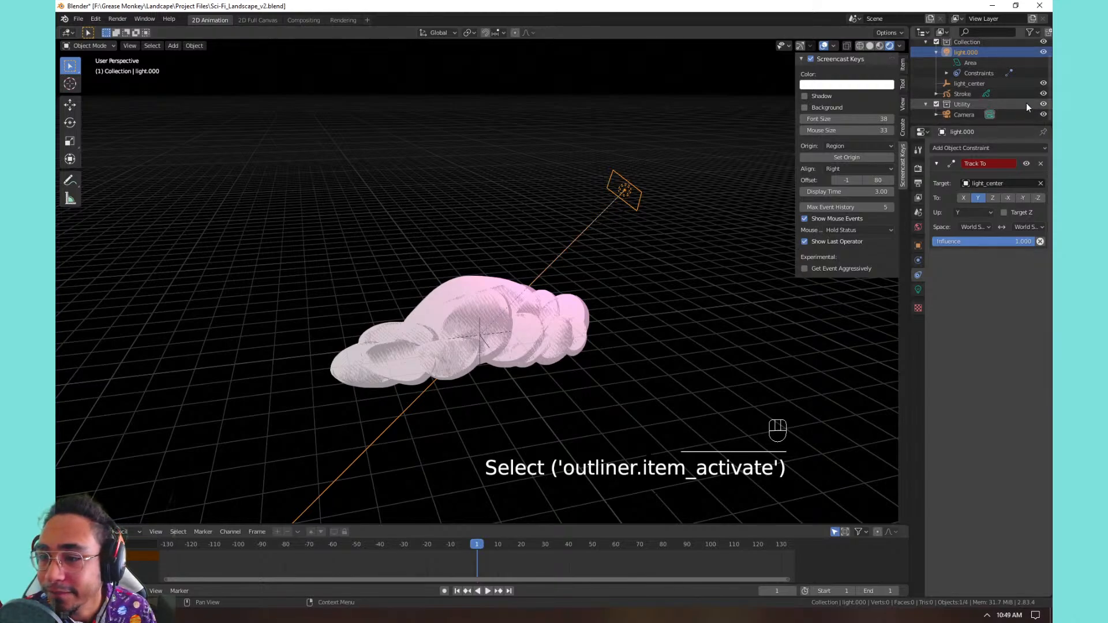
click(1044, 94)
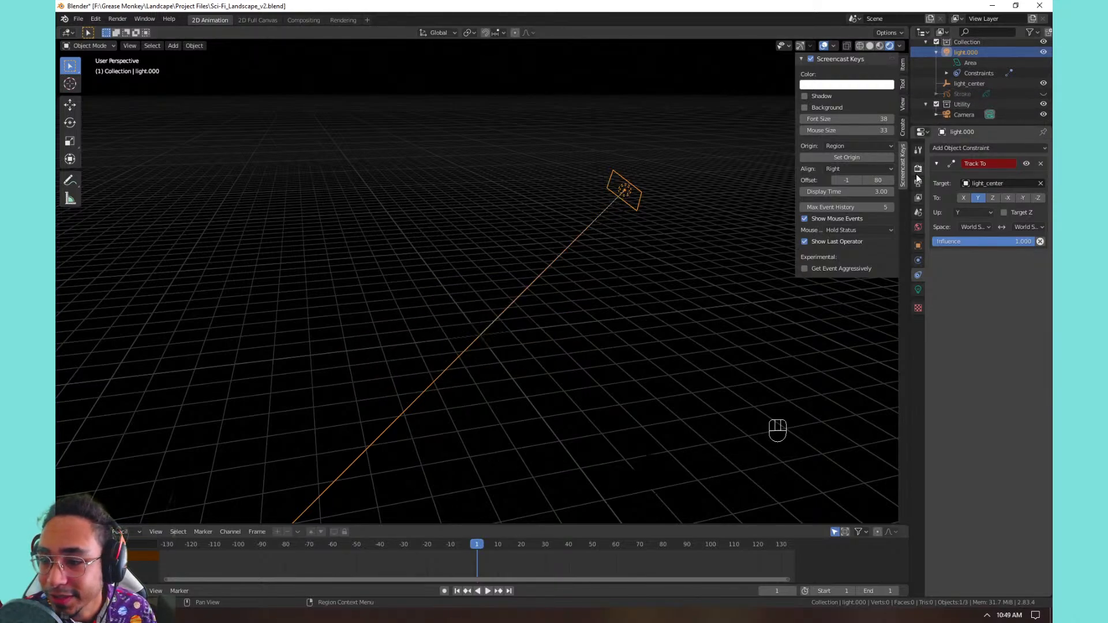
click(918, 227)
click(1006, 214)
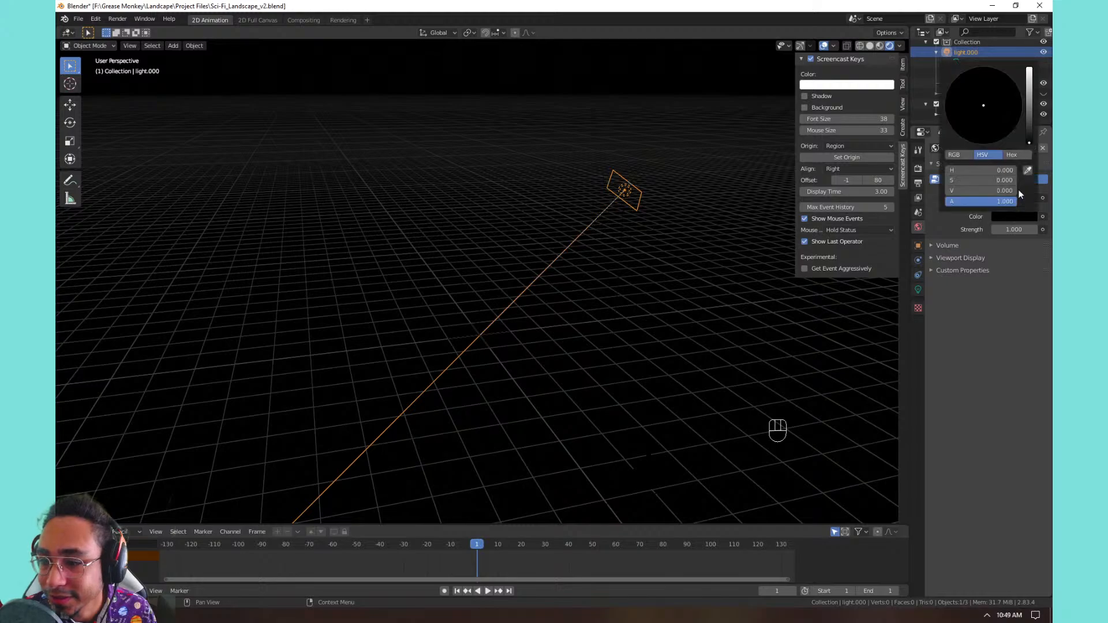
click(1030, 121)
Step: Parent the area light to the light_center empty with Keep Transform
click(490, 340)
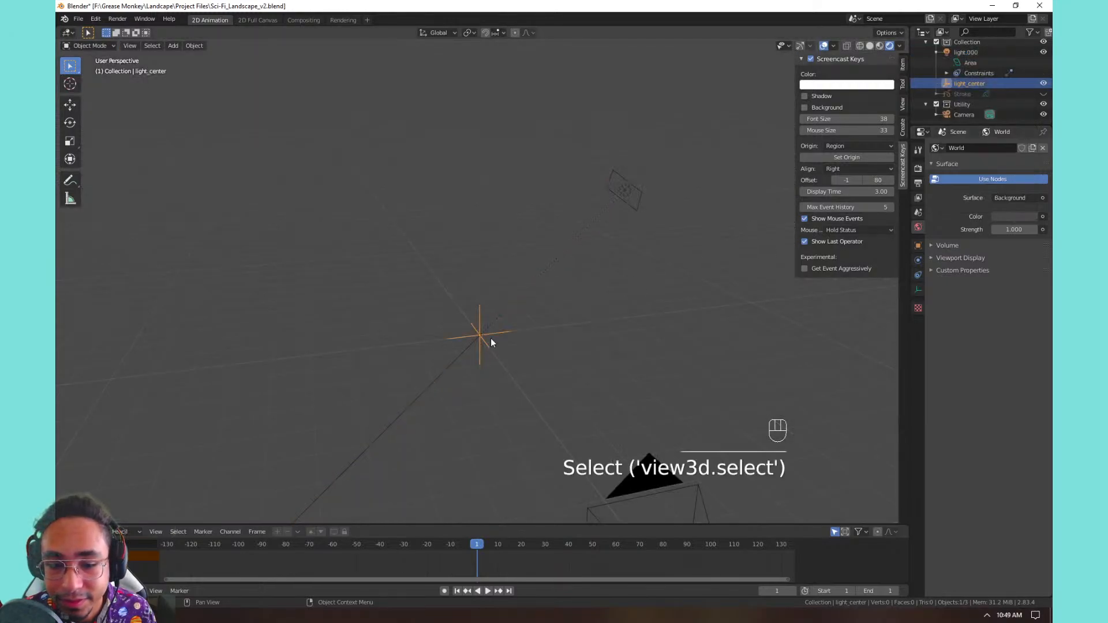
shift+click(637, 206)
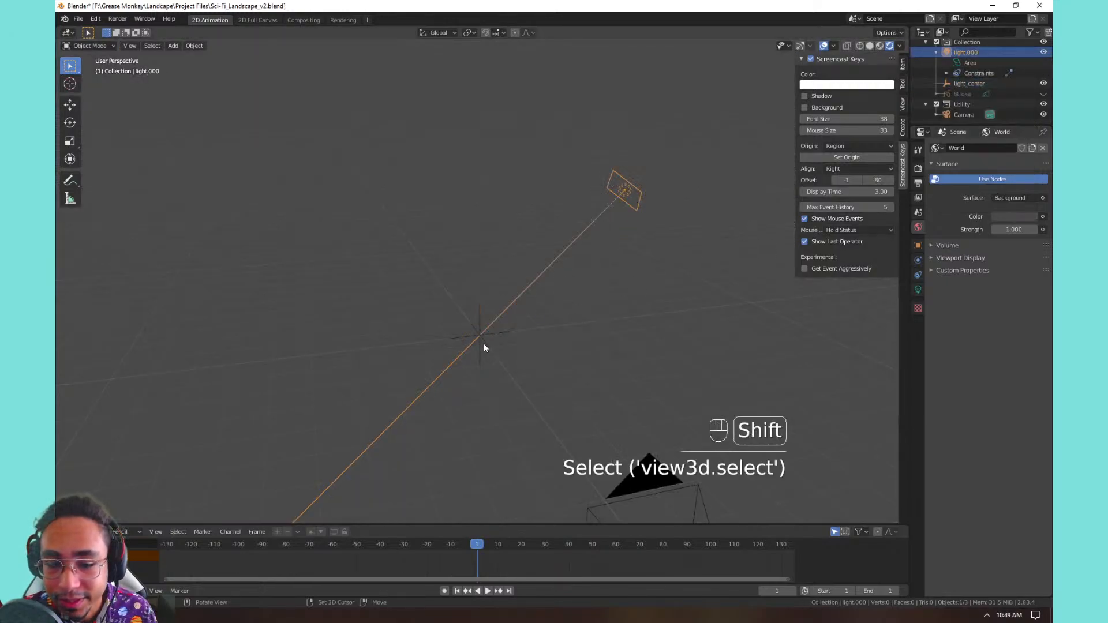
shift+click(490, 342)
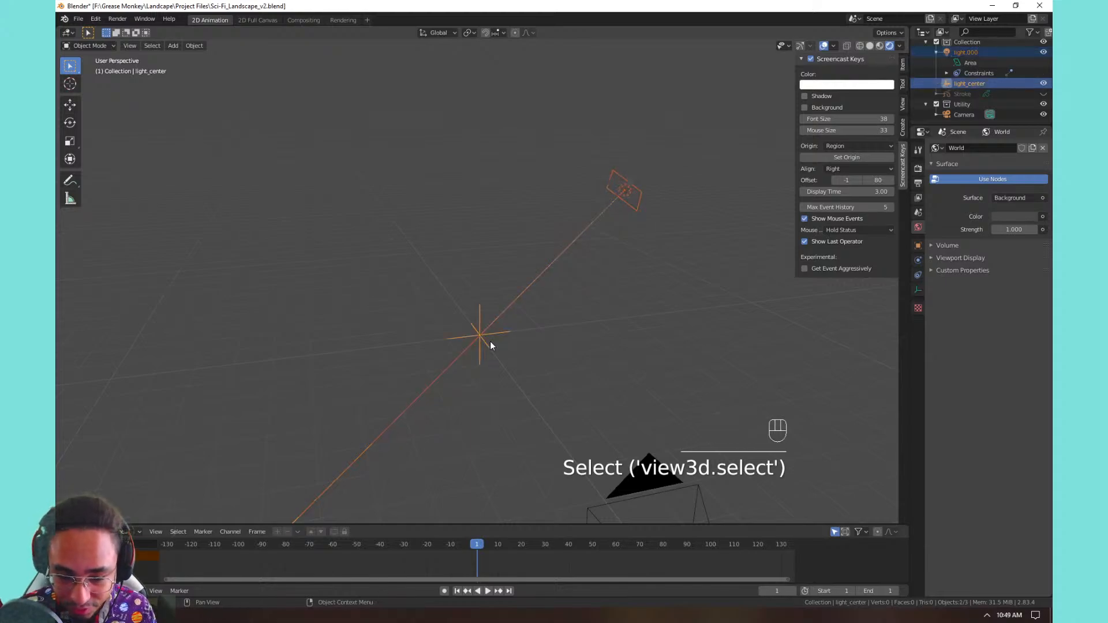
key(ctrl+p)
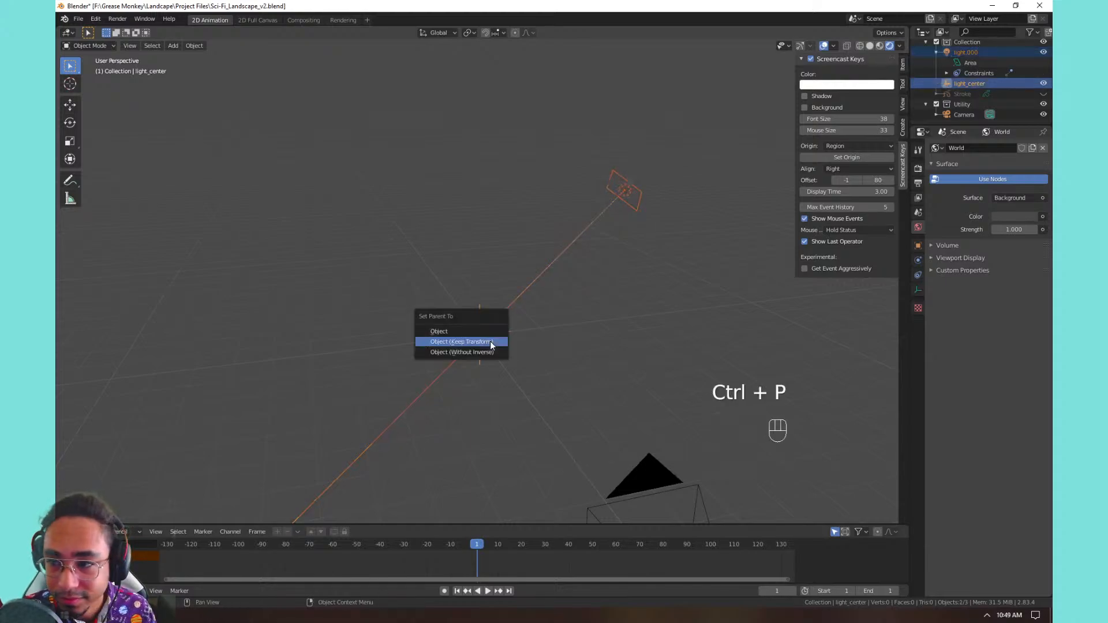
click(490, 342)
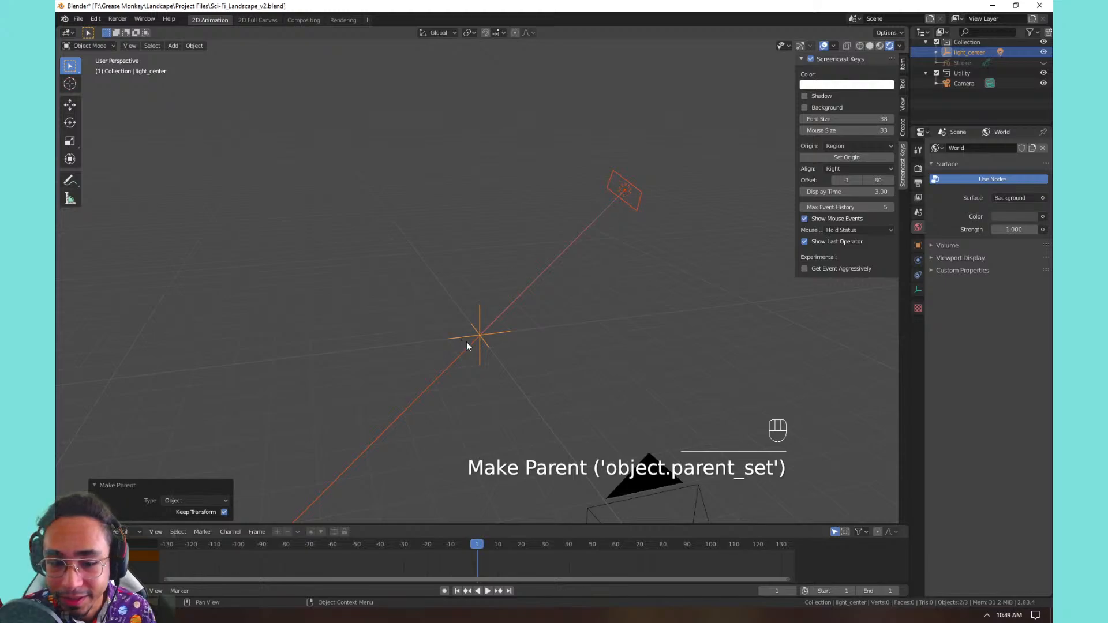
Step: Try moving the light_center empty to test that the parented area light follows it, and cancel the move
click(483, 337)
key(g)
click(462, 338)
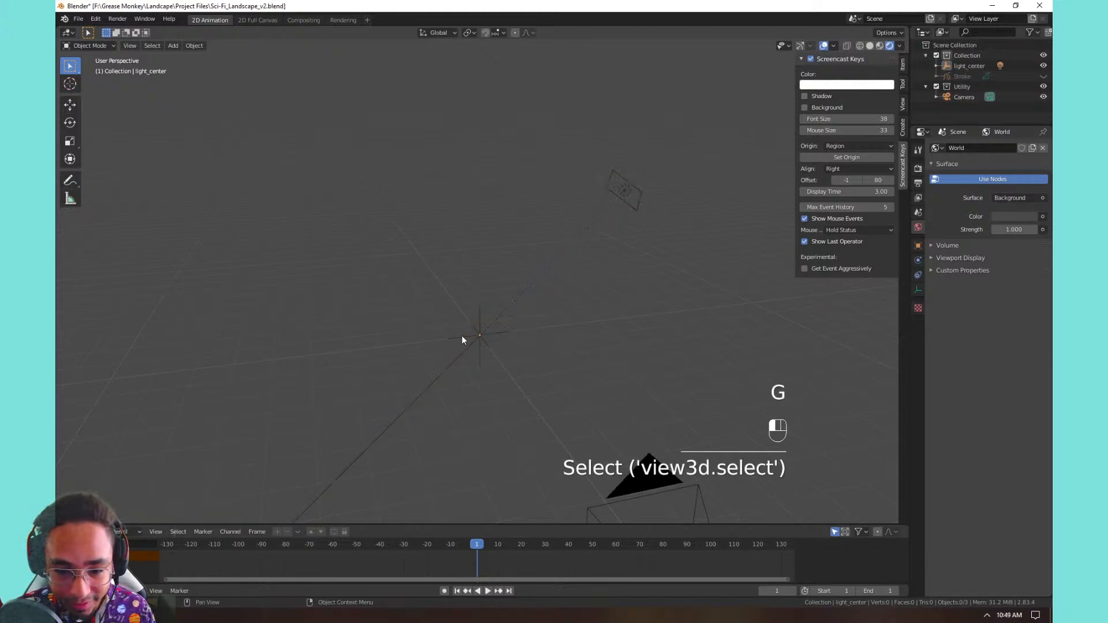
key(g)
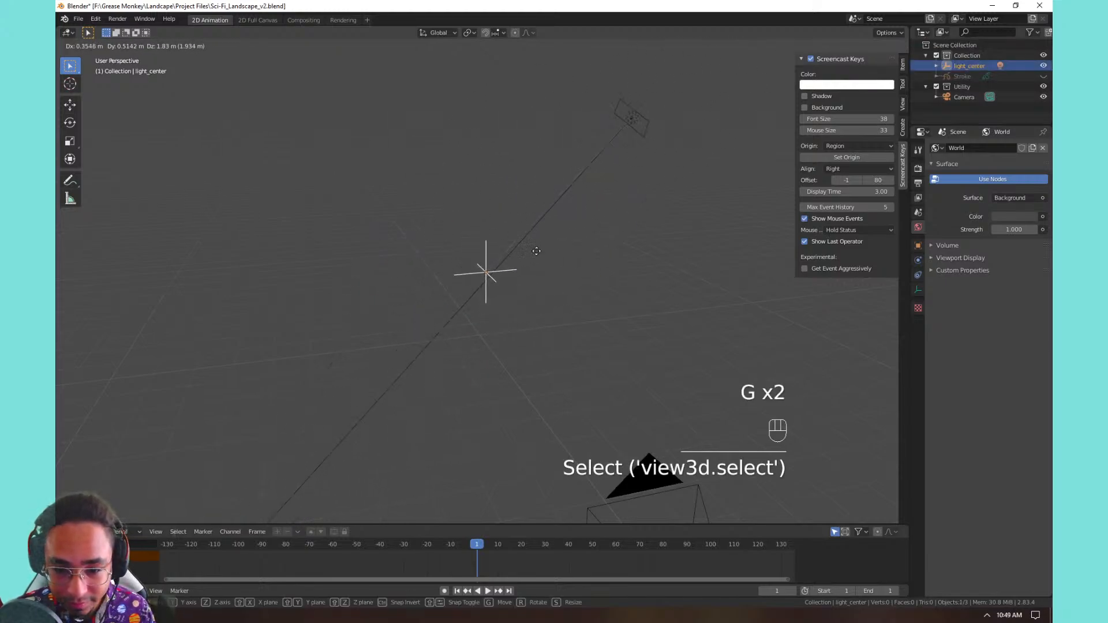
right_click(513, 269)
Step: Select light.000 under light_center and move it about -1.73 m in X, -6.14 m in Y and 1.42 m in Z
drag(946, 69, 936, 66)
click(936, 66)
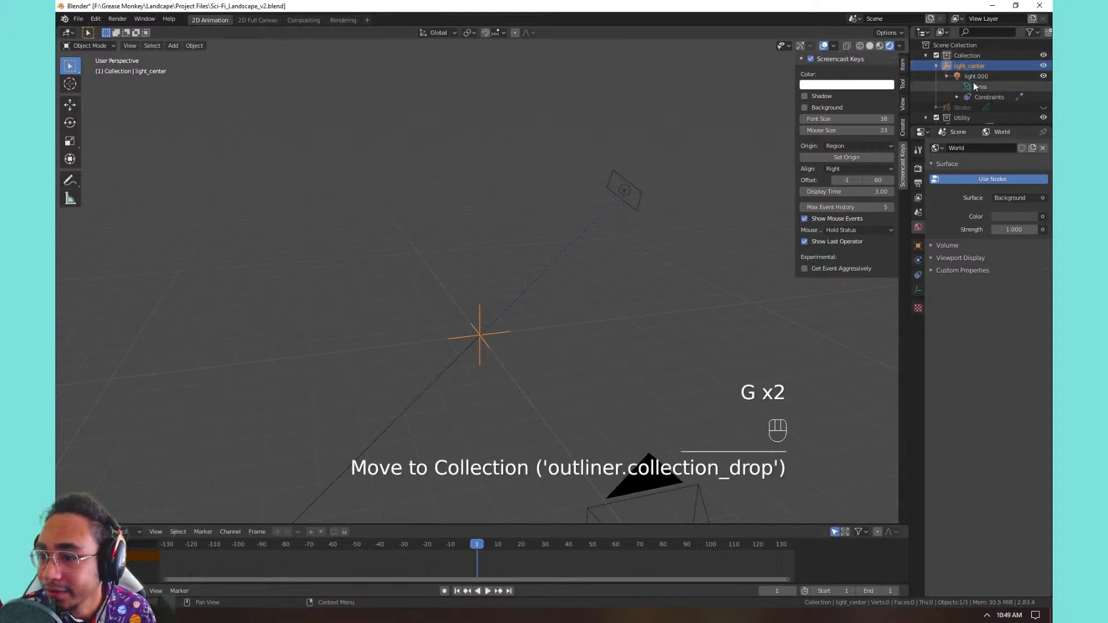
click(974, 78)
key(g)
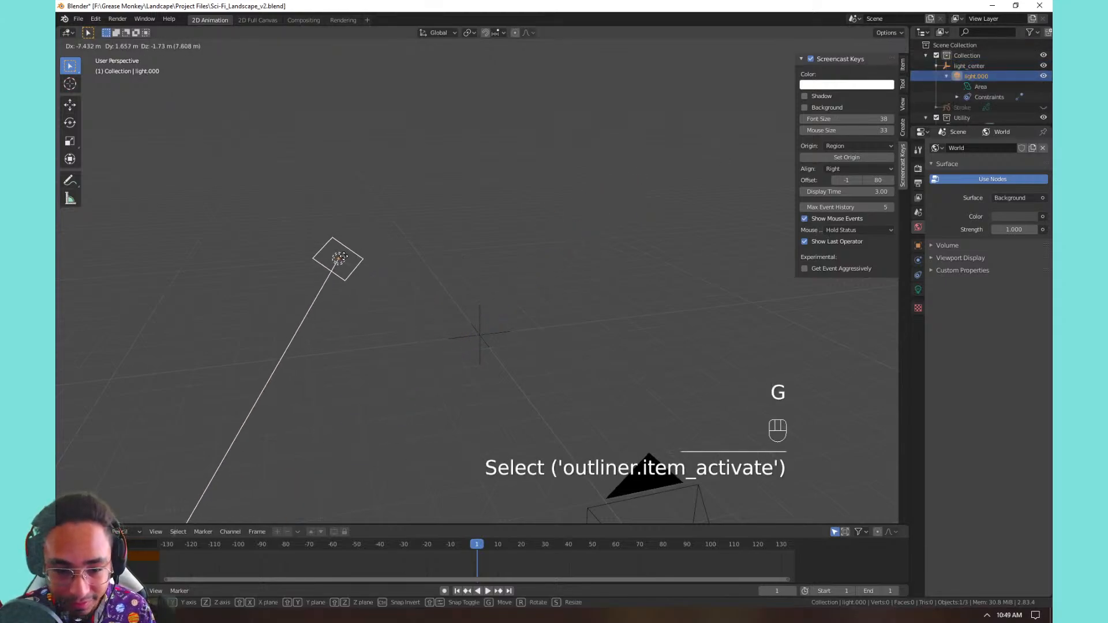
right_click(430, 269)
shift+middle_drag(635, 291, 438, 268)
key(g)
click(593, 235)
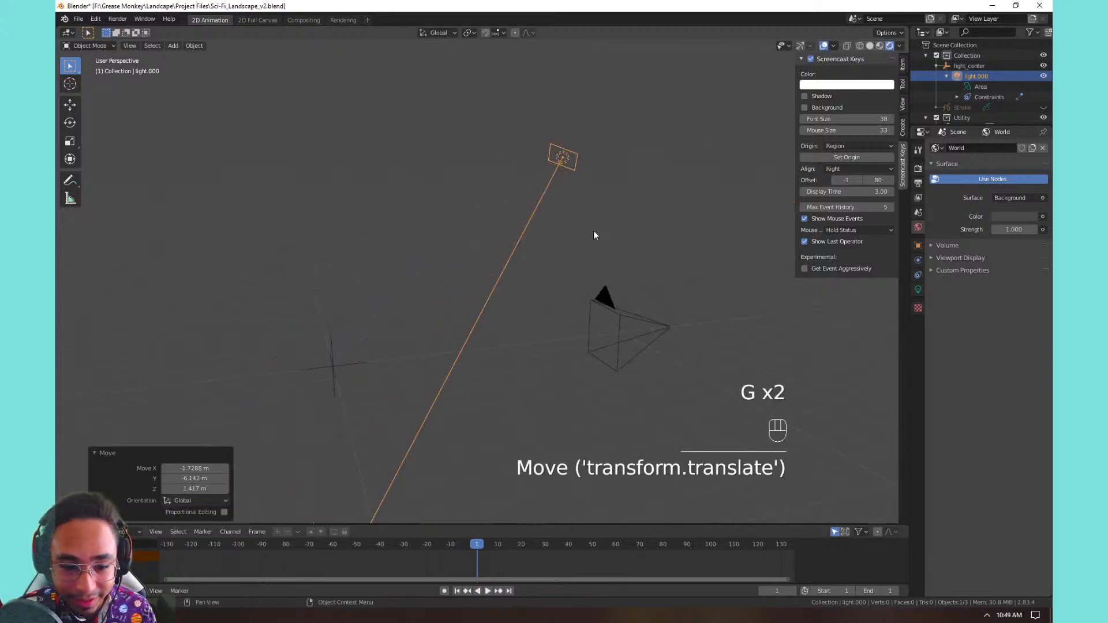
Step: Set light.000's Track To constraint to point -Z at light_center with Y as the up axis, testing the aim with a cancelled move
click(916, 261)
click(917, 274)
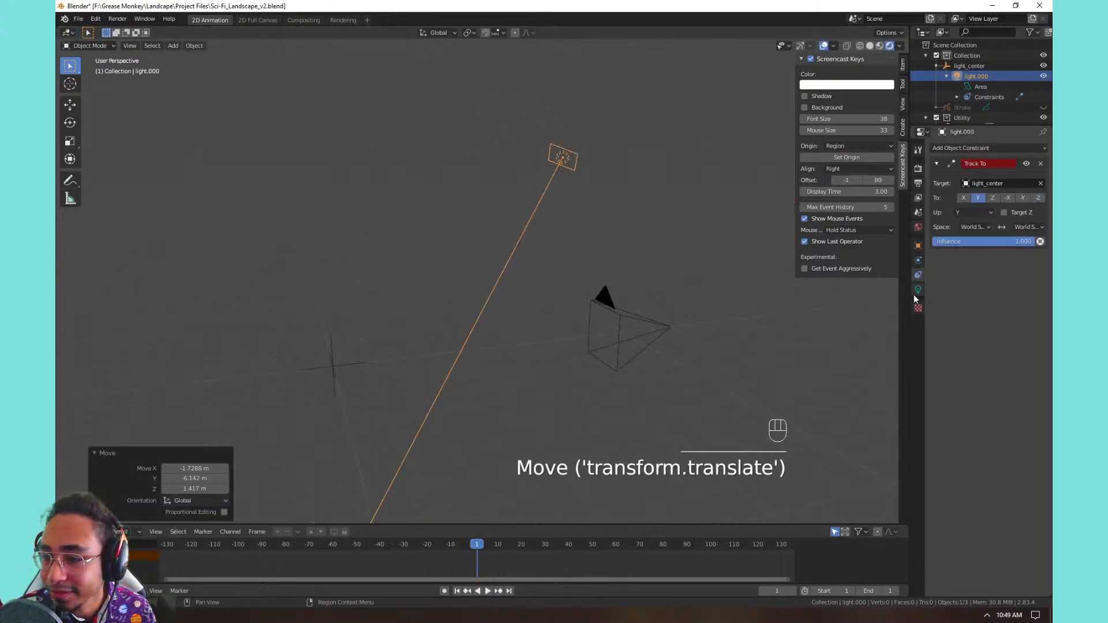
click(980, 213)
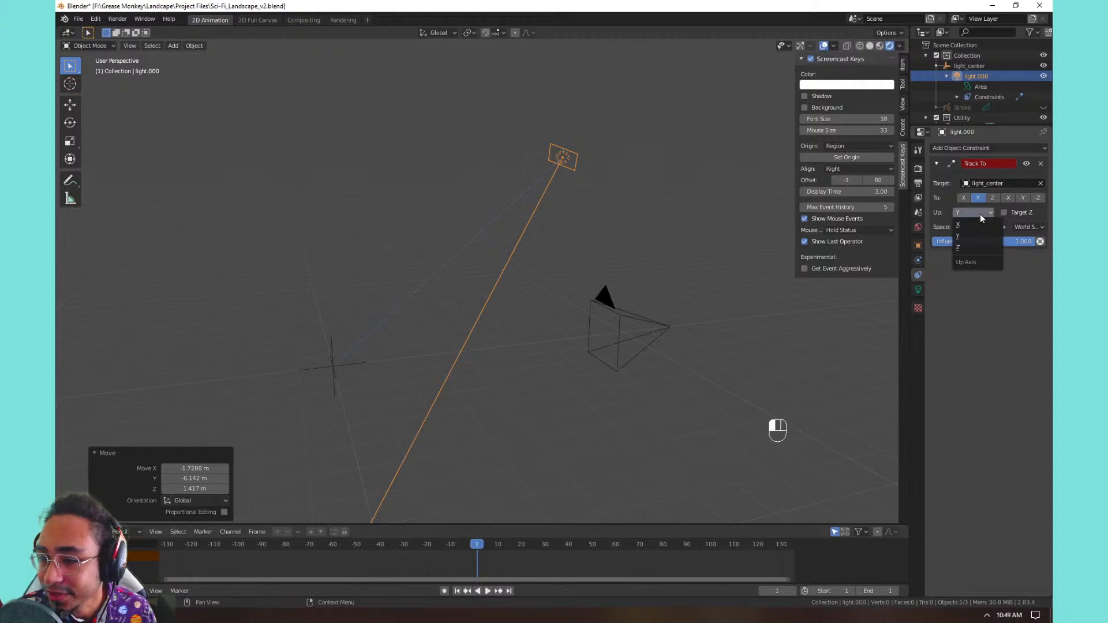
click(959, 248)
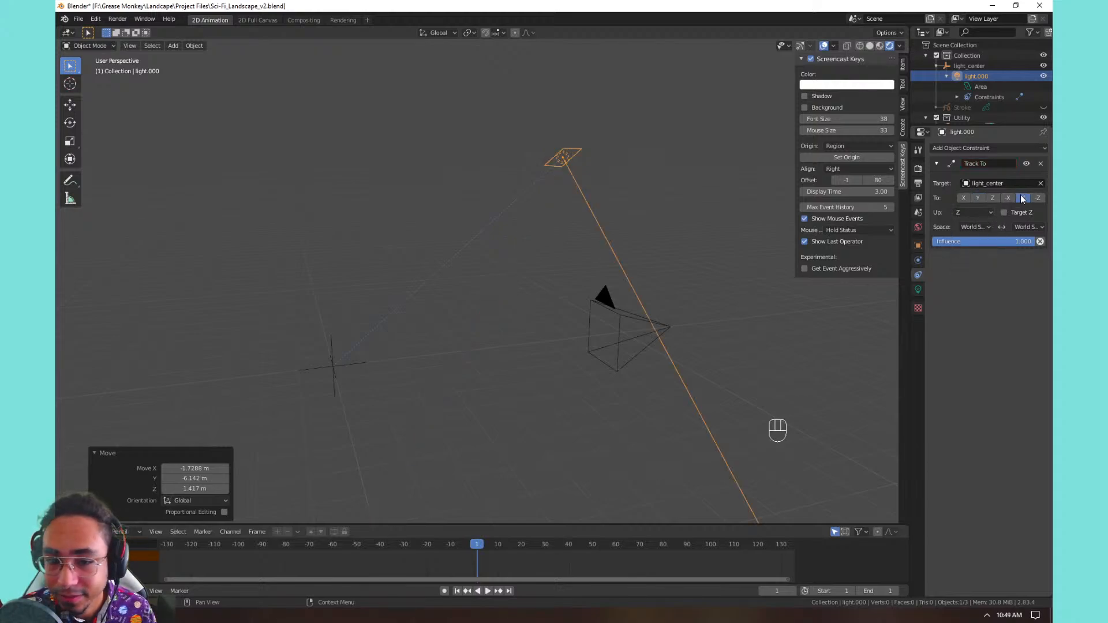
click(1038, 198)
click(965, 213)
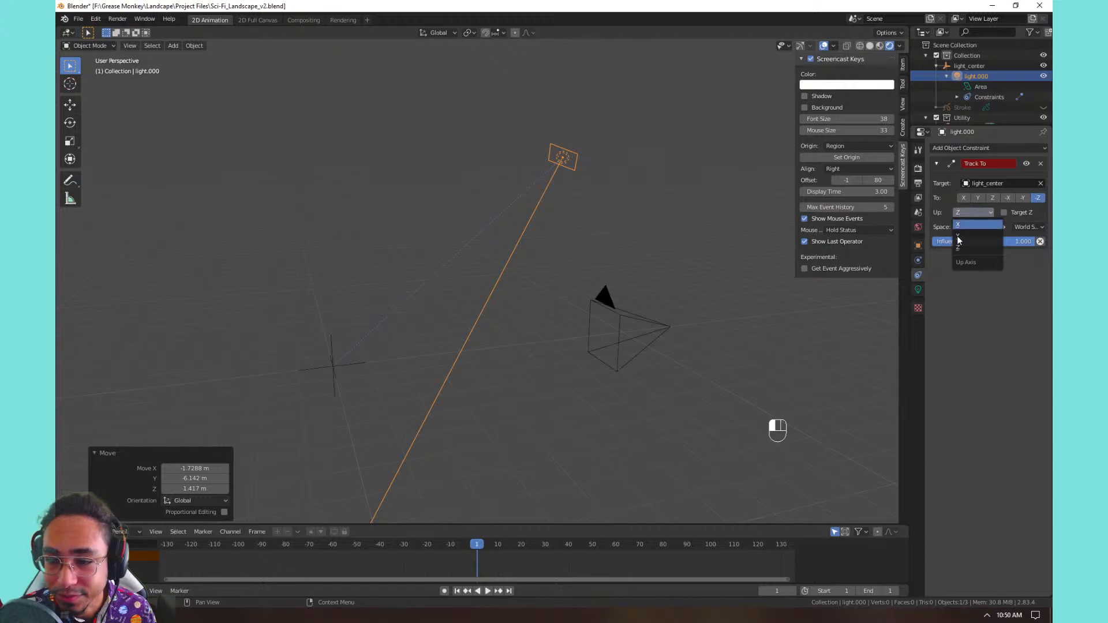
click(958, 236)
key(g)
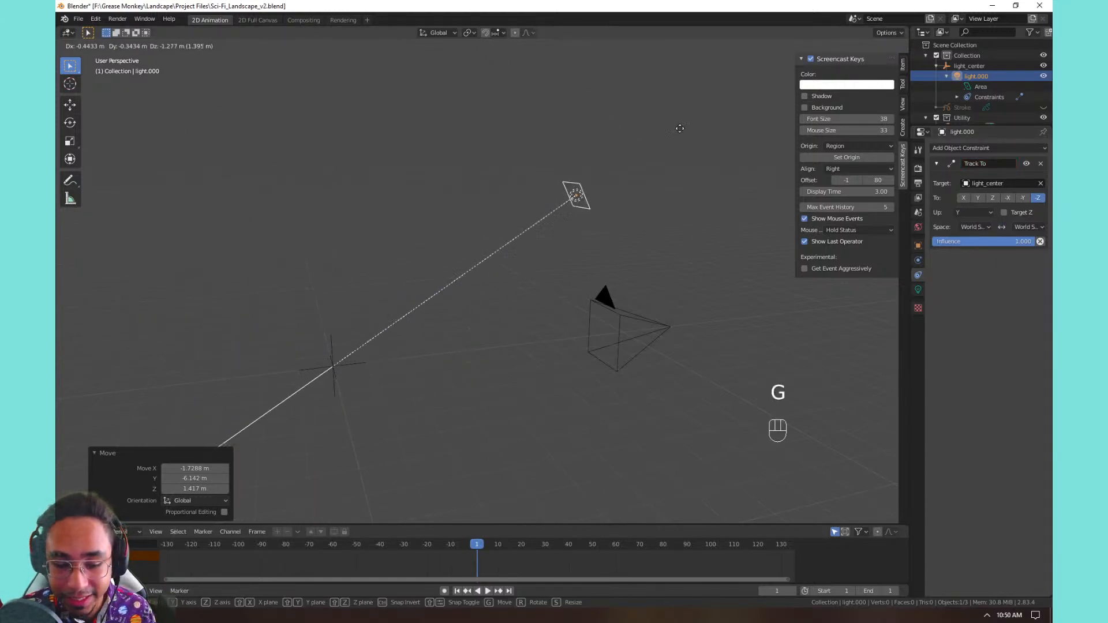
right_click(613, 142)
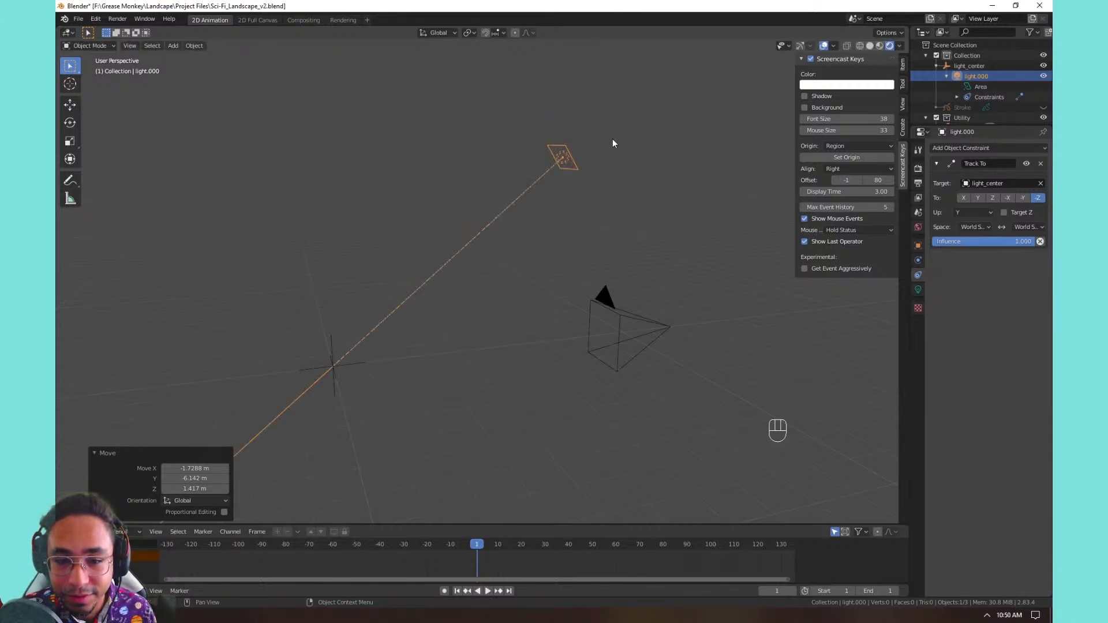
Step: From the camera view, move light.000 down about 4.79 m in Z, beyond the frame's upper right corner
key(KP_0)
key(g)
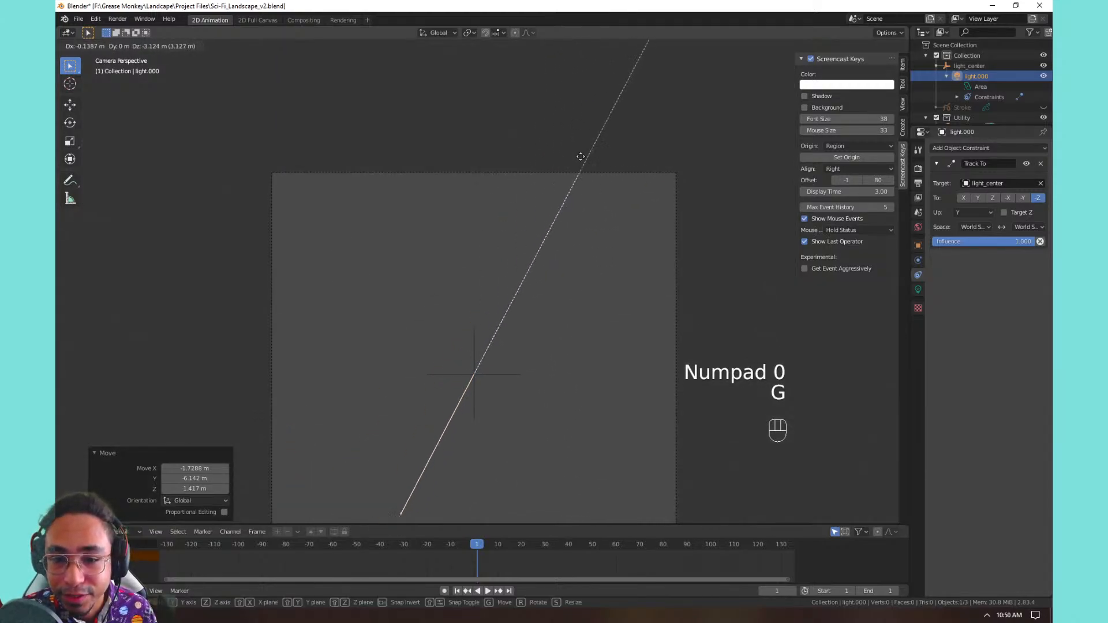
click(572, 376)
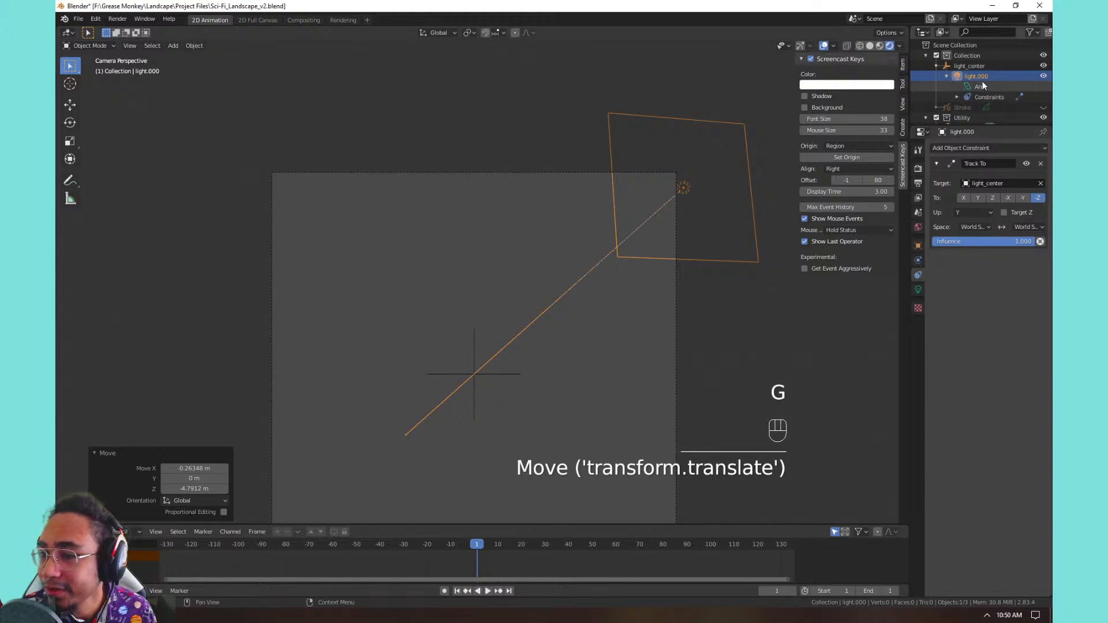
Step: Unhide the cloud's Stroke object and reposition light.000 above and to the right of the cloud, at the camera frame's right edge
scroll(983, 81, down, 1)
click(1044, 94)
key(g)
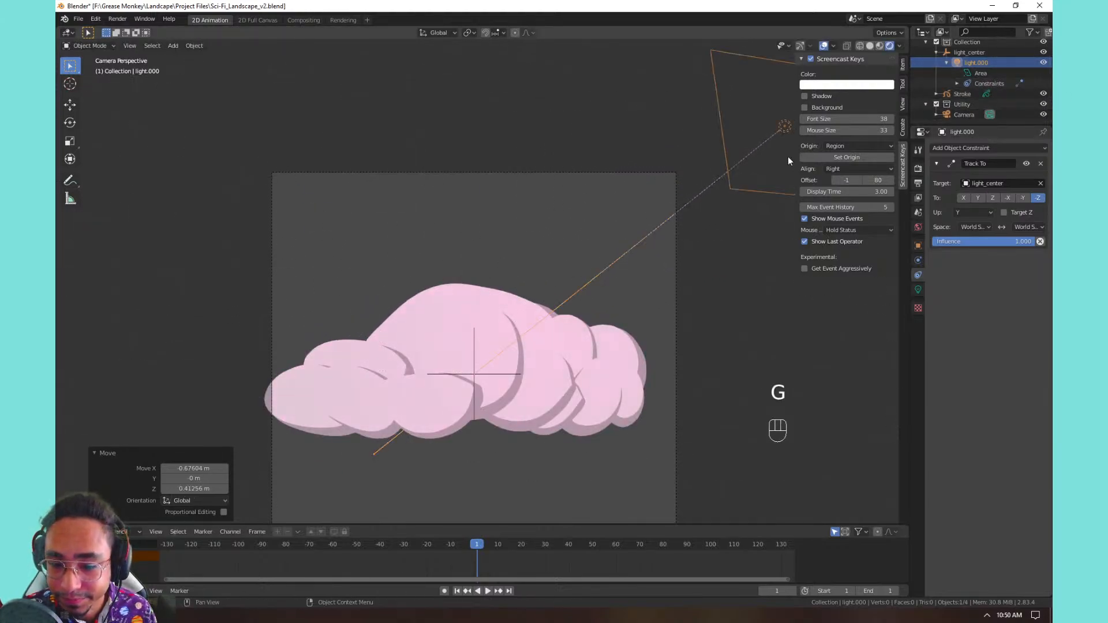
click(788, 157)
key(g)
click(652, 303)
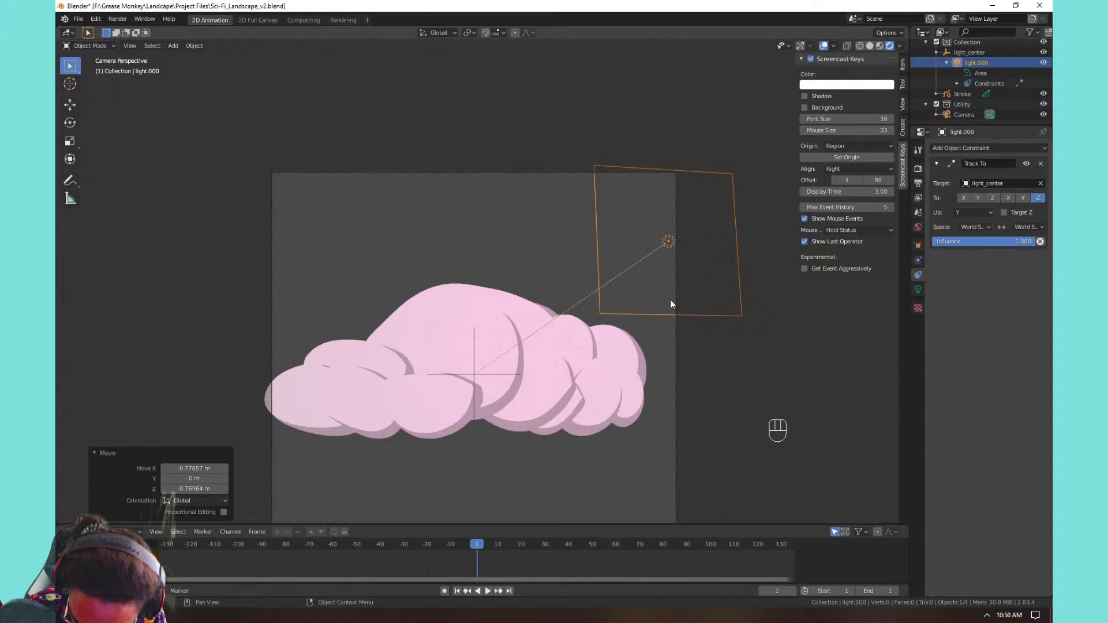
Step: Try light.000 as a Sun light with a strength of 1.000
click(919, 290)
click(974, 192)
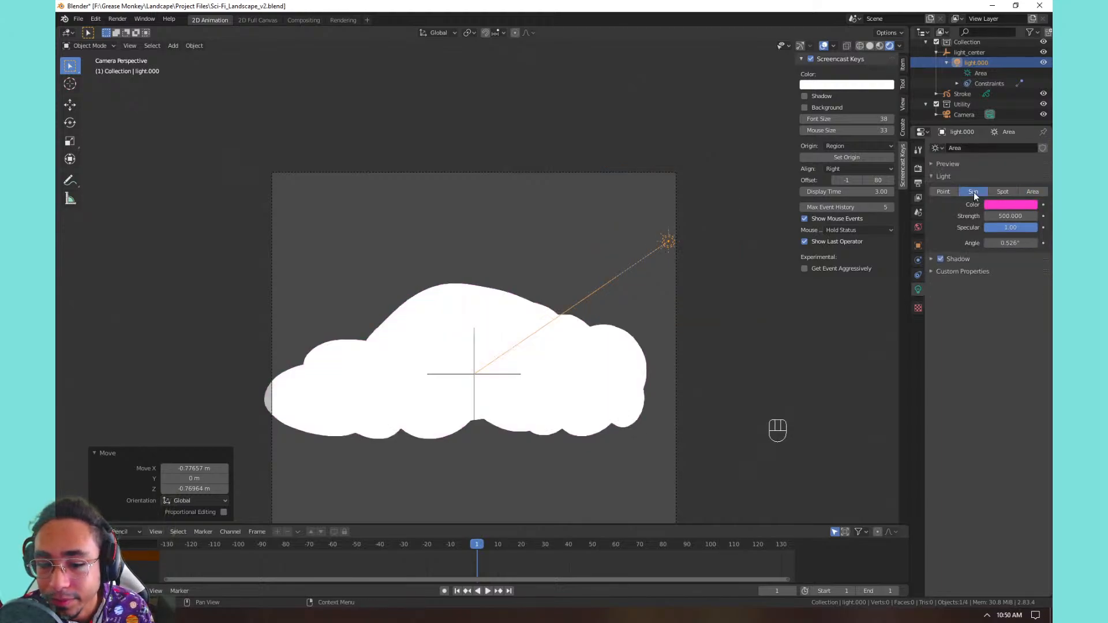
mouse_move(1010, 215)
mouse_down()
mouse_move(995, 216)
mouse_move(1010, 212)
mouse_up()
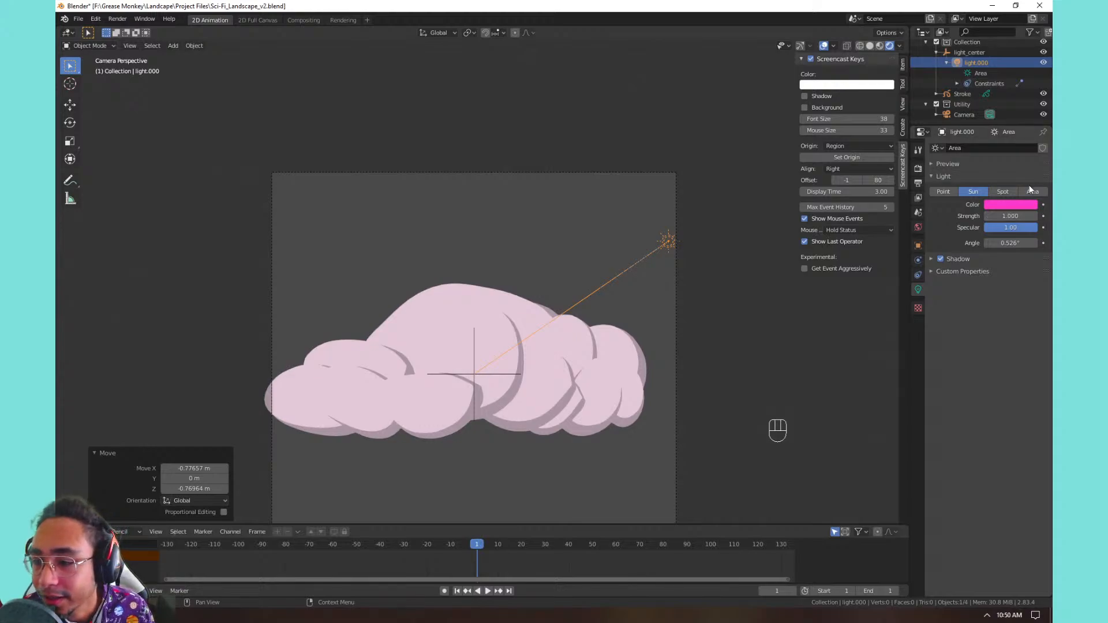
Step: Set light.000 to the Area light type with a power of 1000 W
click(1030, 192)
click(1002, 215)
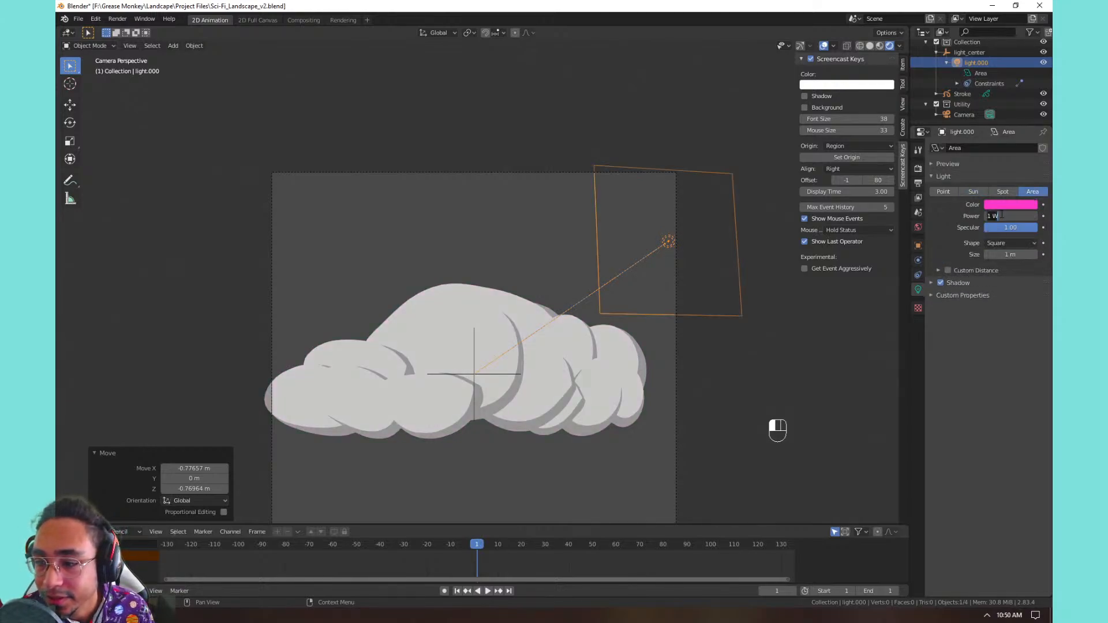
text(000)
key(Return)
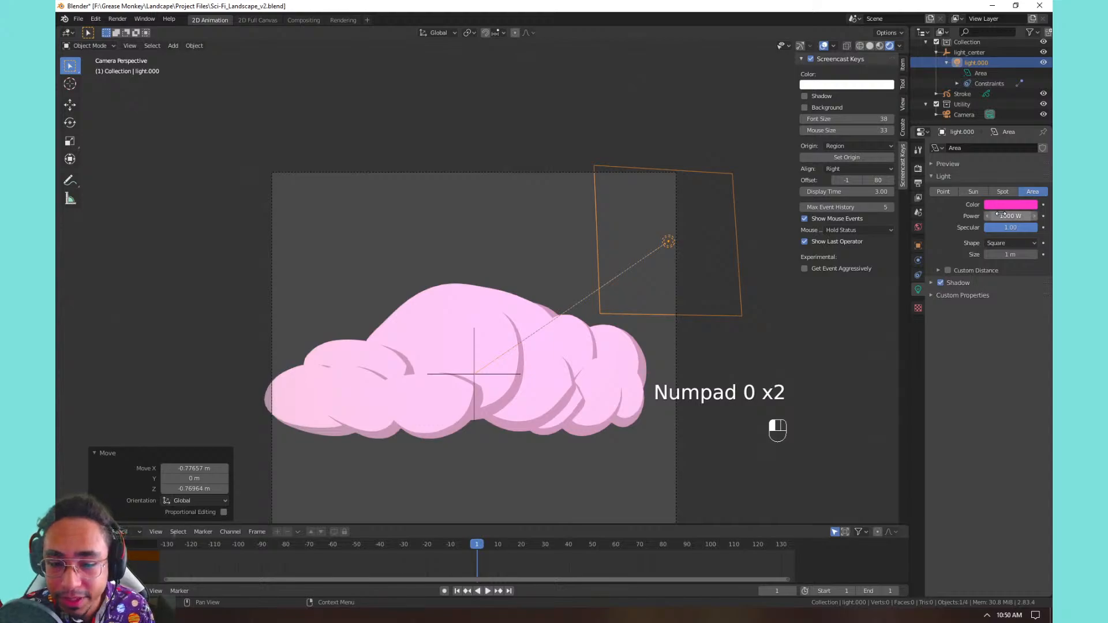
Step: Scale light.000 to 0.542 and move it about 0.59 m in X and 0.33 m in Z, outside the camera frame
key(s)
click(702, 195)
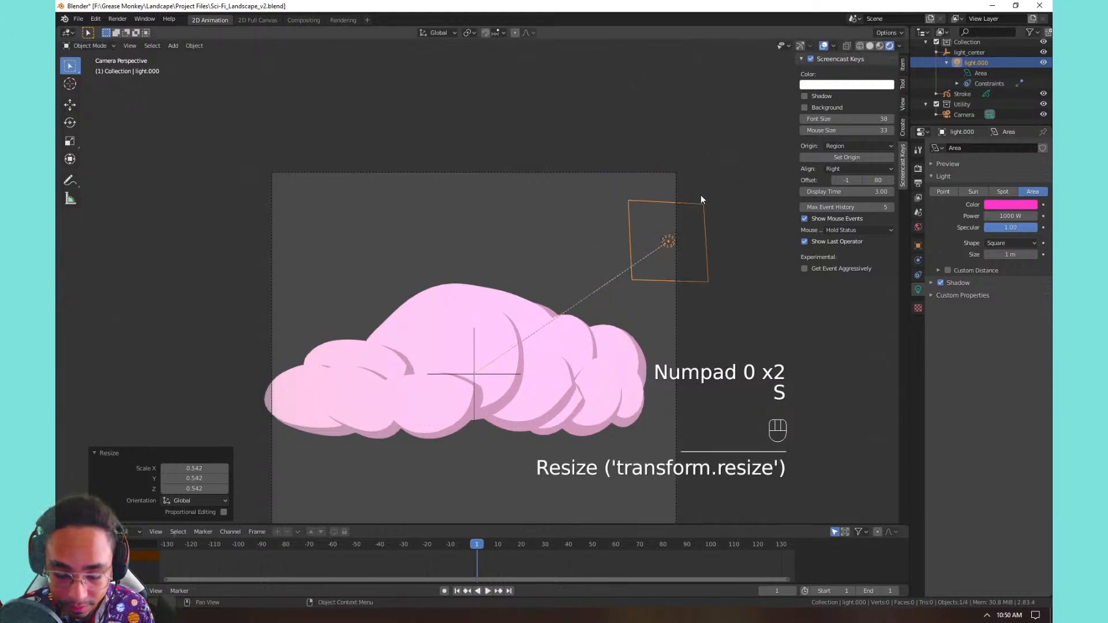
key(g)
click(729, 189)
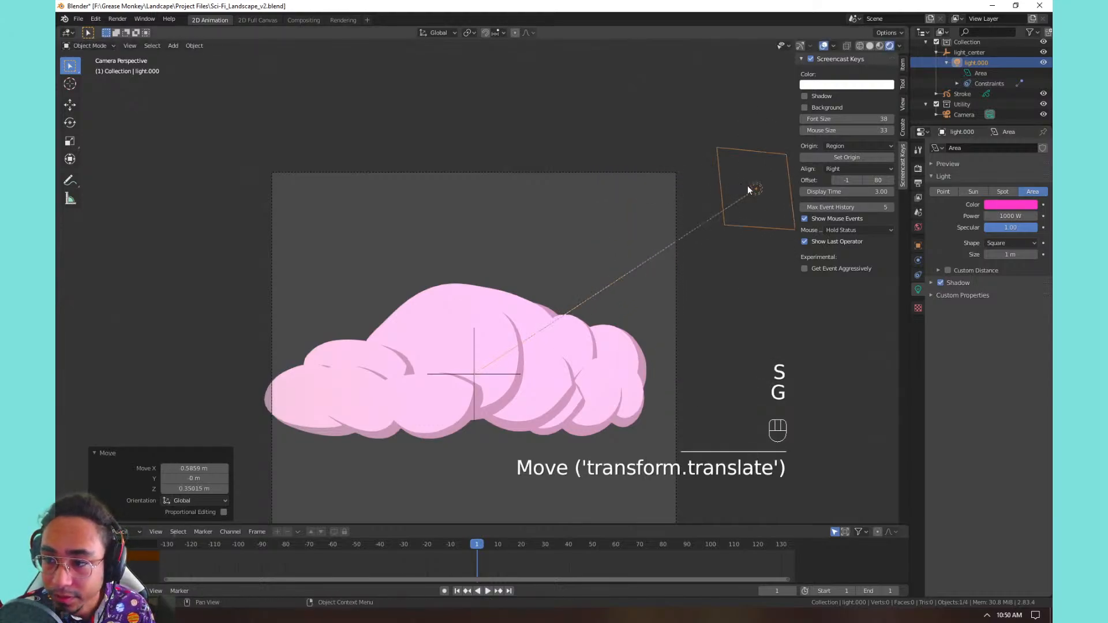
Step: Duplicate the pink light about 3.49 m to the cloud's upper left as a sky-blue area light with 336.8 W power
key(shift+d)
click(226, 231)
click(1007, 207)
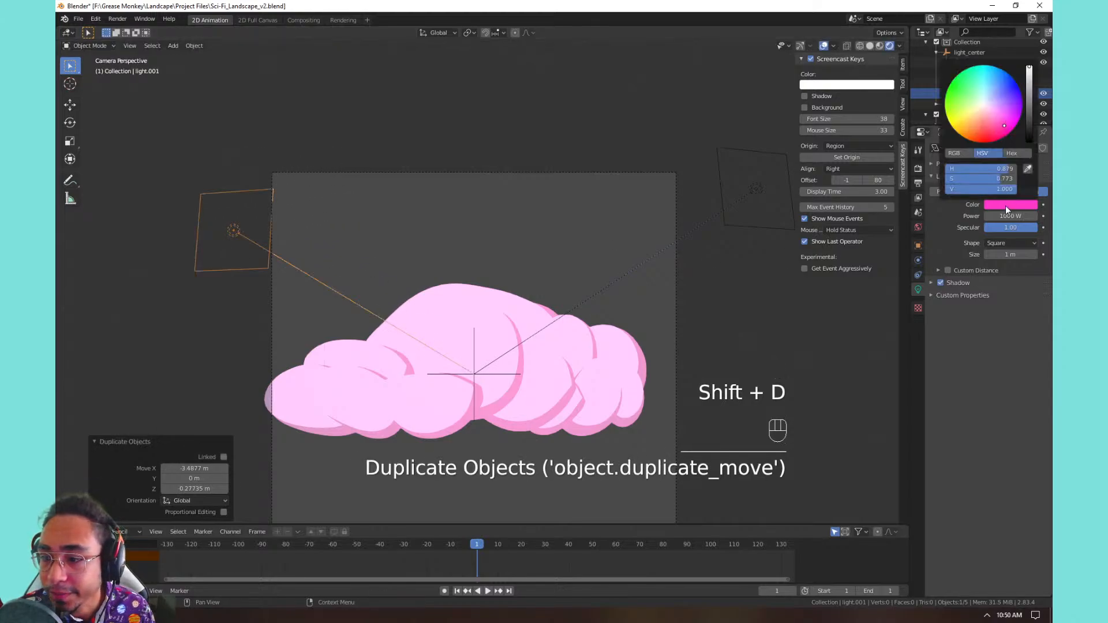
drag(1005, 169, 981, 168)
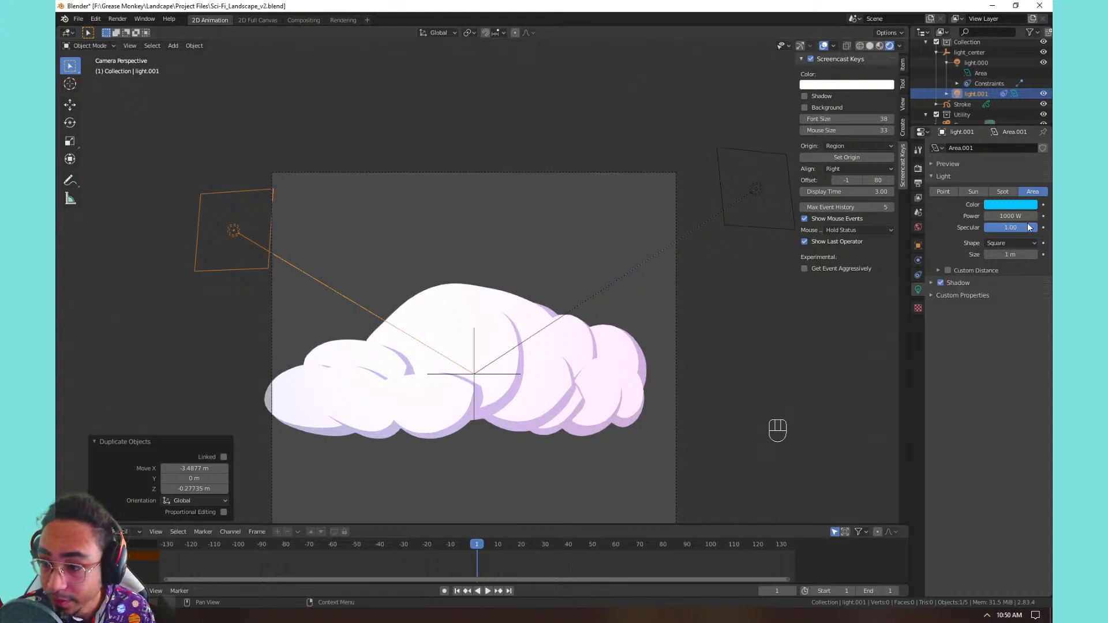
drag(1011, 216, 978, 216)
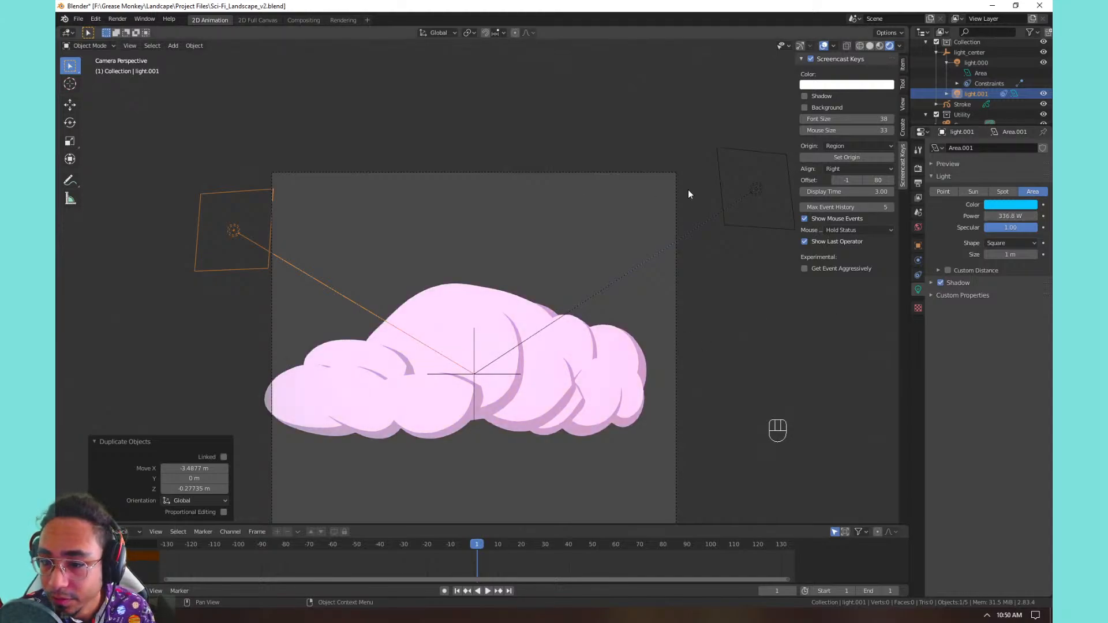
Step: Reduce the power of the pink light.000 to 500 W
click(759, 188)
click(1011, 216)
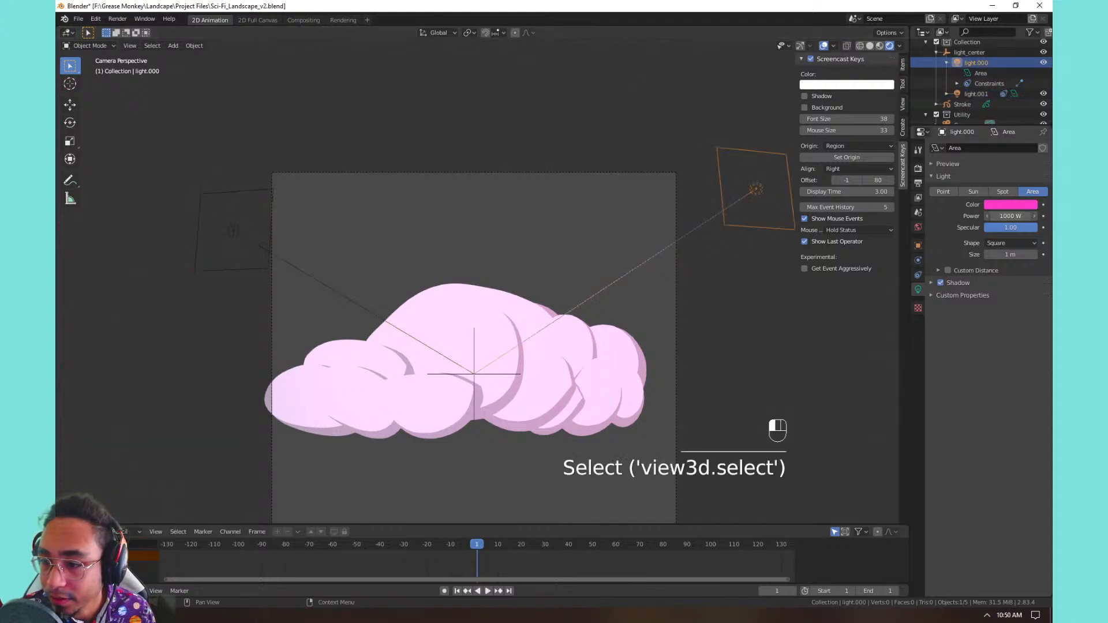
text(500)
key(Return)
key(d)
key(d)
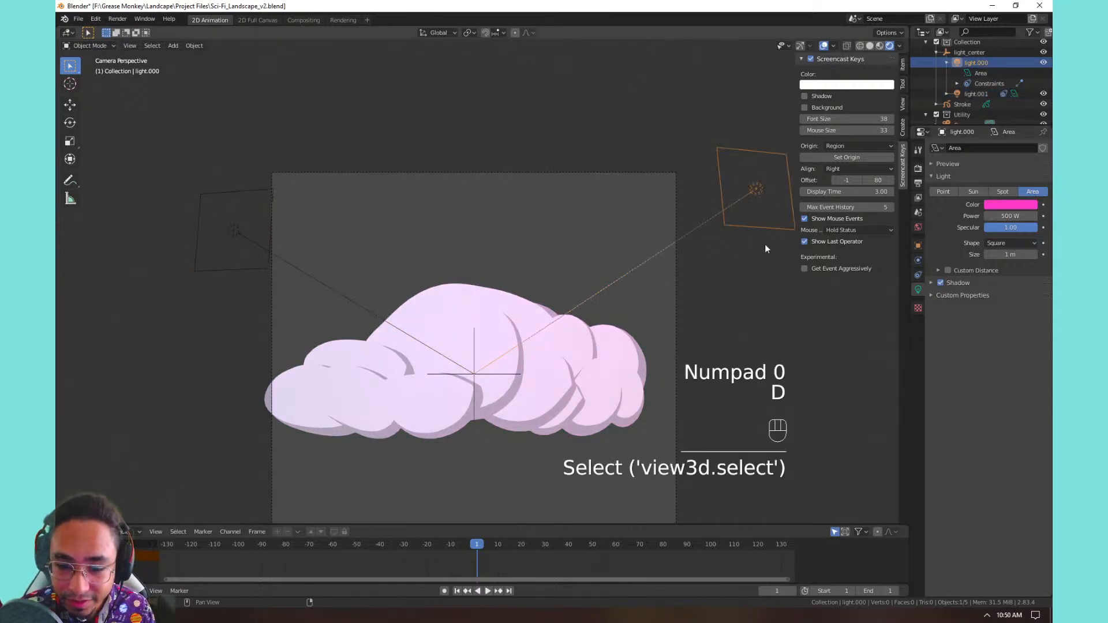
Step: Move light.000 inward toward the cloud, and from a side angle bring it about 6.2 m in Y and 1.9 m in Z closer above it
key(g)
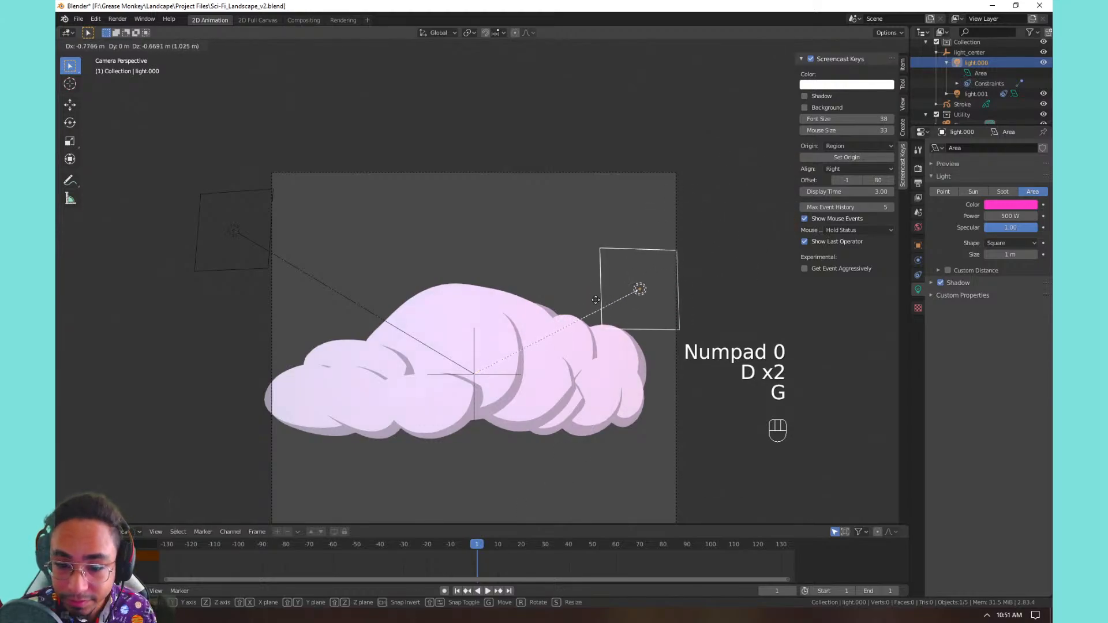
click(589, 299)
middle_drag(550, 255, 645, 233)
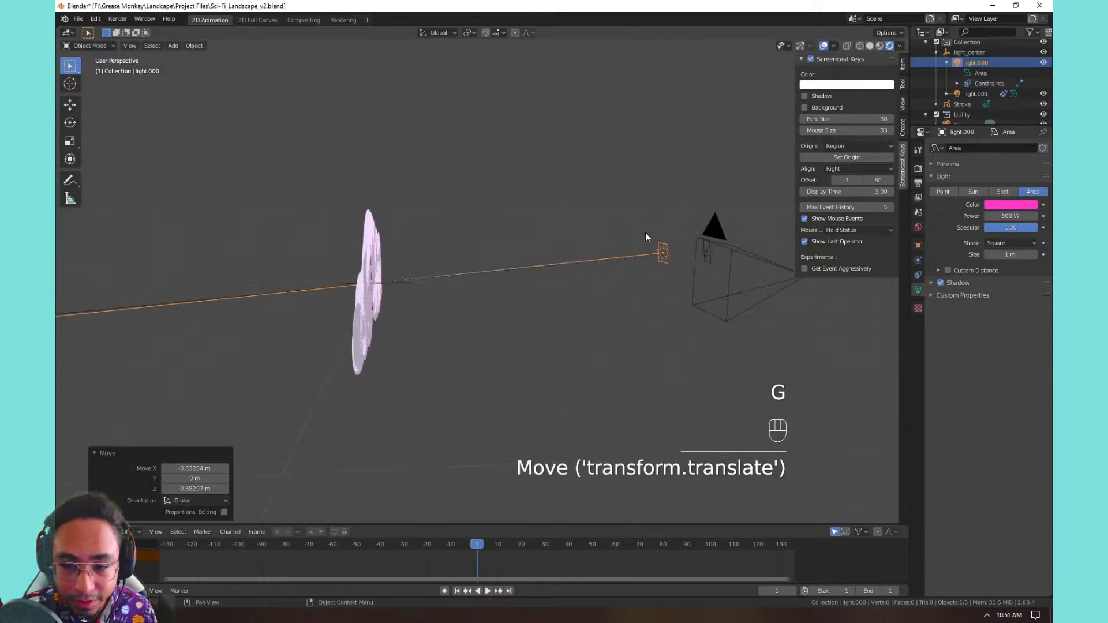
key(g)
click(403, 171)
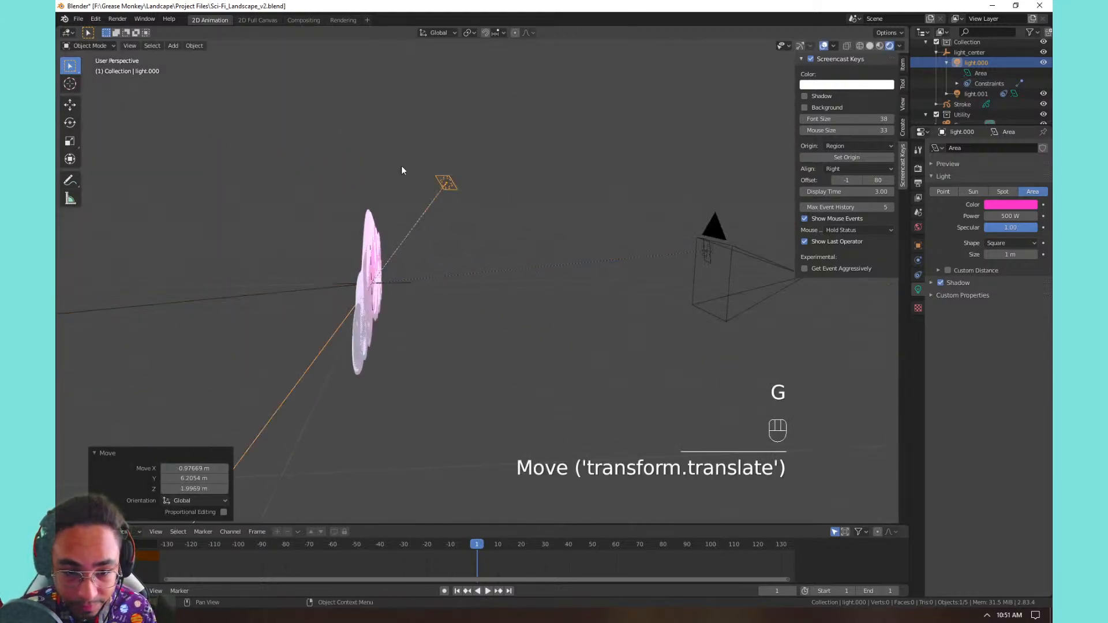
Step: From the top view, move the blue light.001 about -0.47 m in X and 7.2 m in Y, close in front of the cloud's left side
click(706, 251)
key(KP_7)
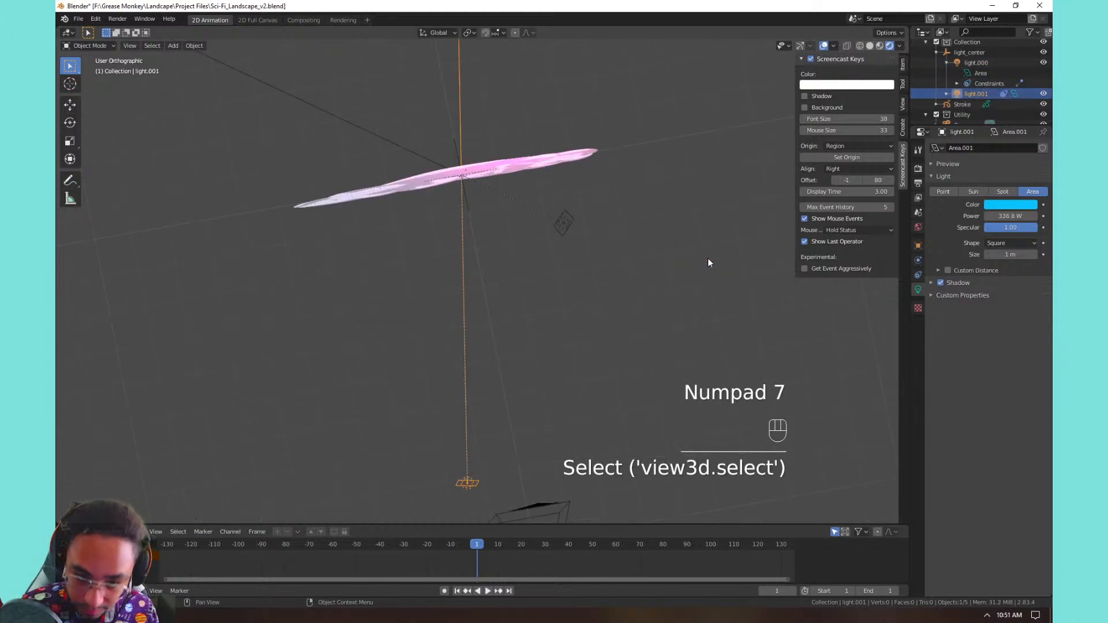
key(g)
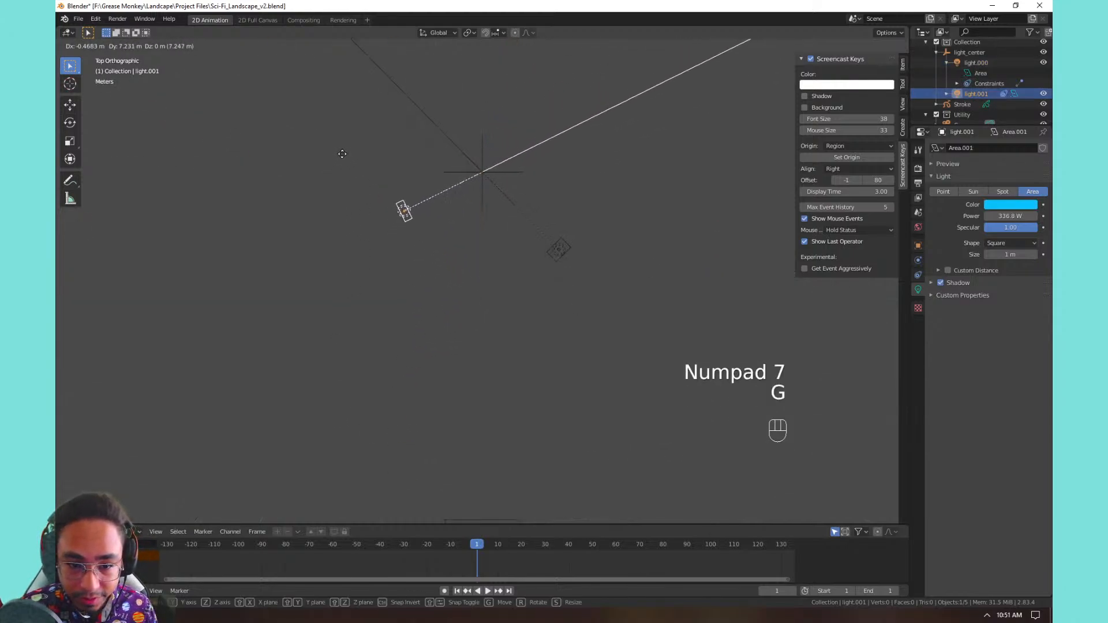
click(339, 152)
Step: Move the pink light.000 about -0.19 m in X and 1.18 m in Y toward the cloud, and check the lighting in perspective
click(558, 248)
key(g)
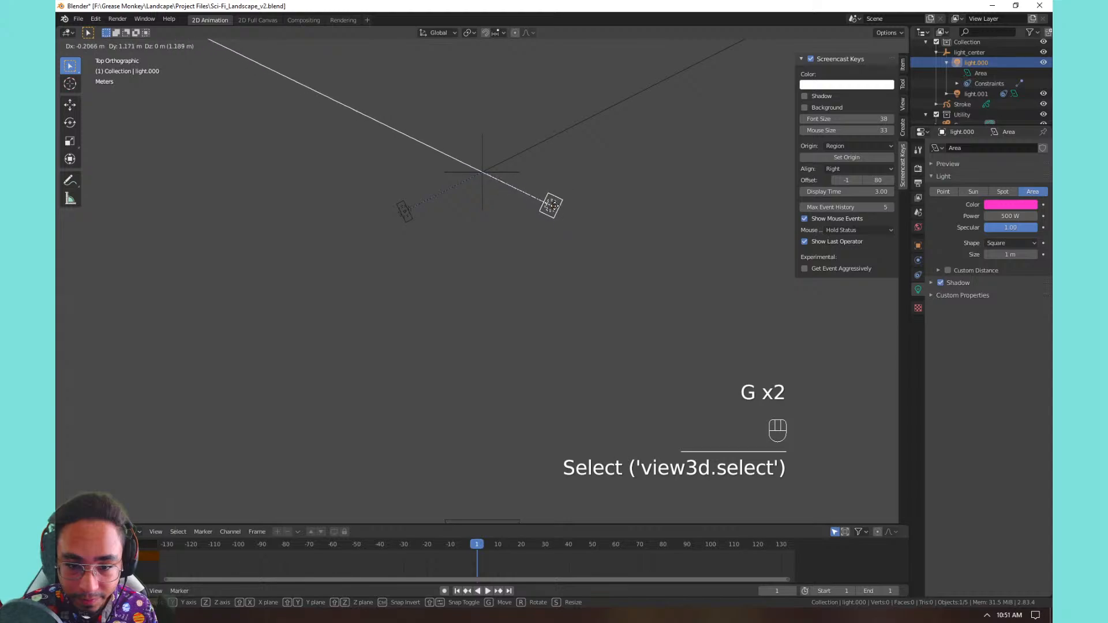
click(551, 205)
middle_drag(502, 339, 526, 242)
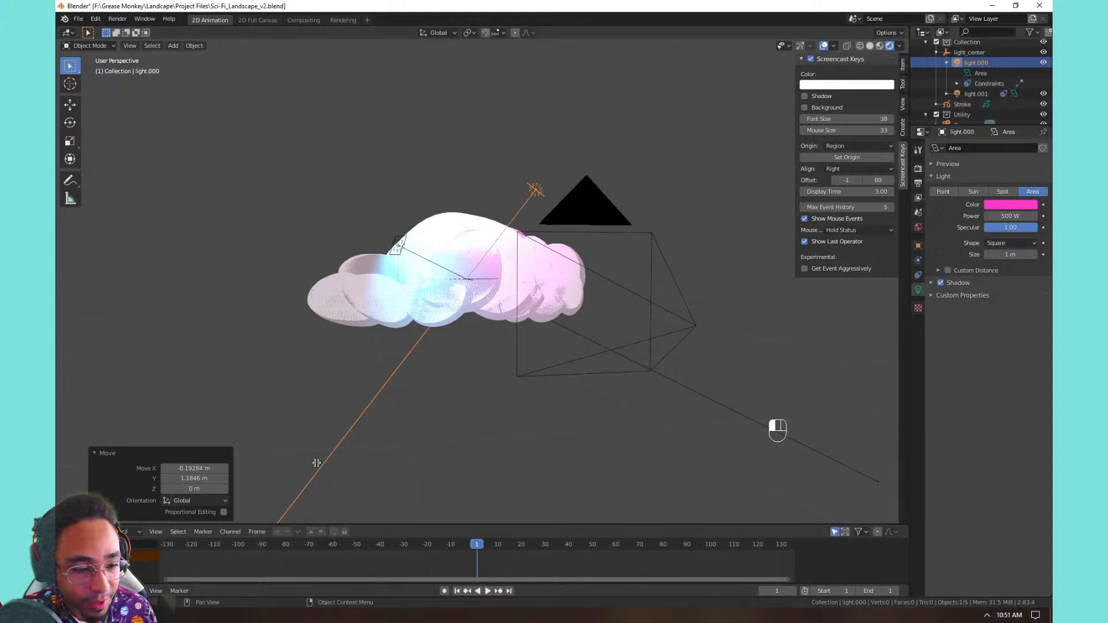
Step: Split off two stacked viewports beside the main view and set the upper one to look through the camera
key(ctrl+space)
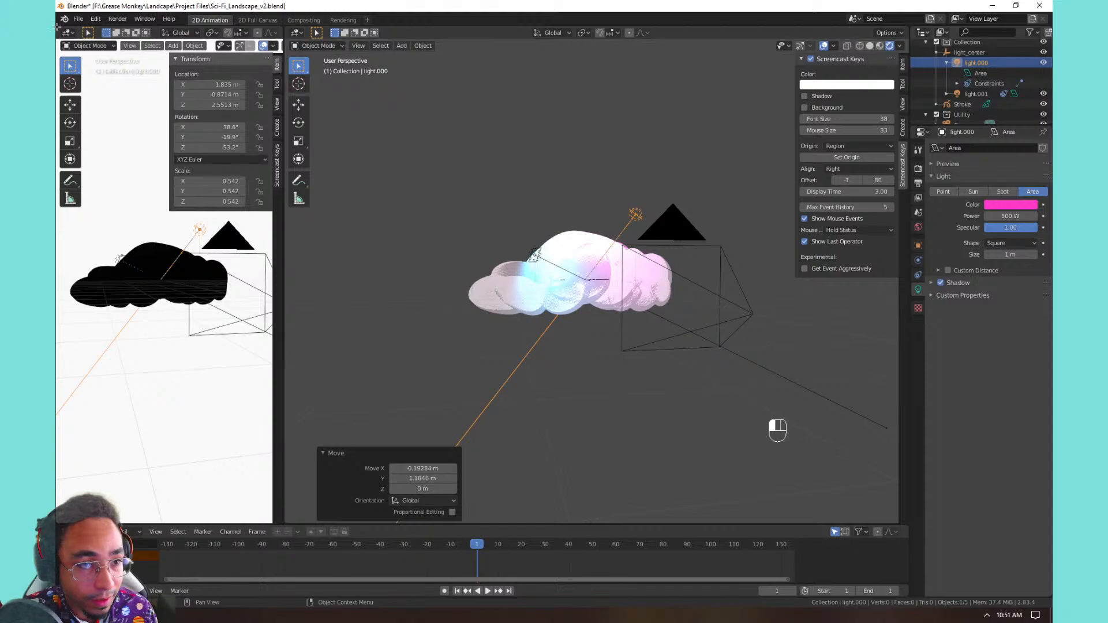
drag(57, 23, 86, 208)
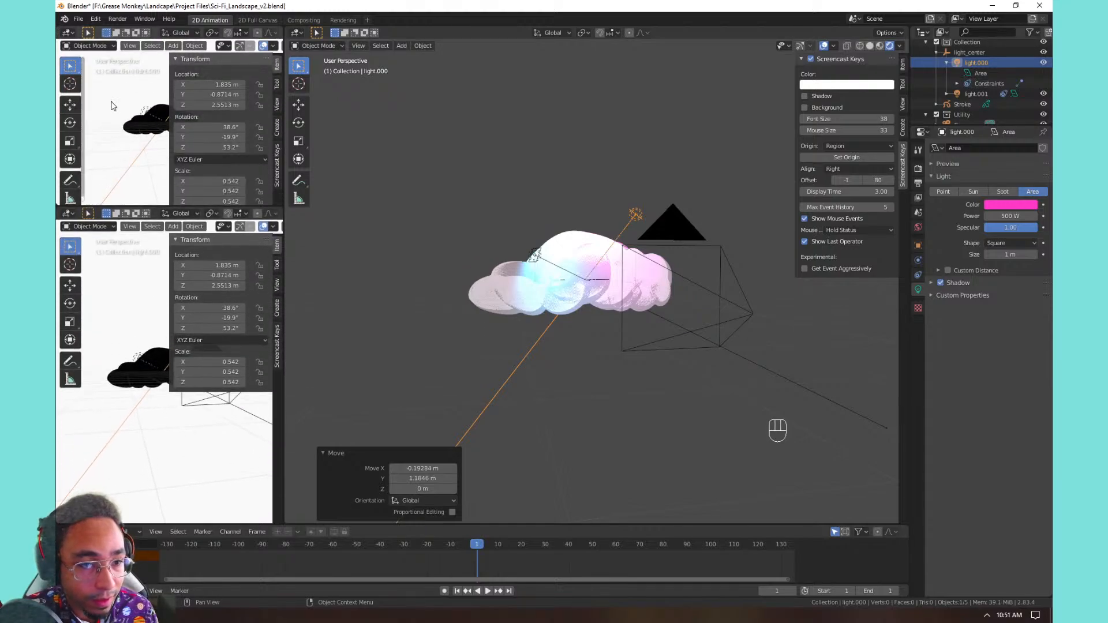
key(KP_0)
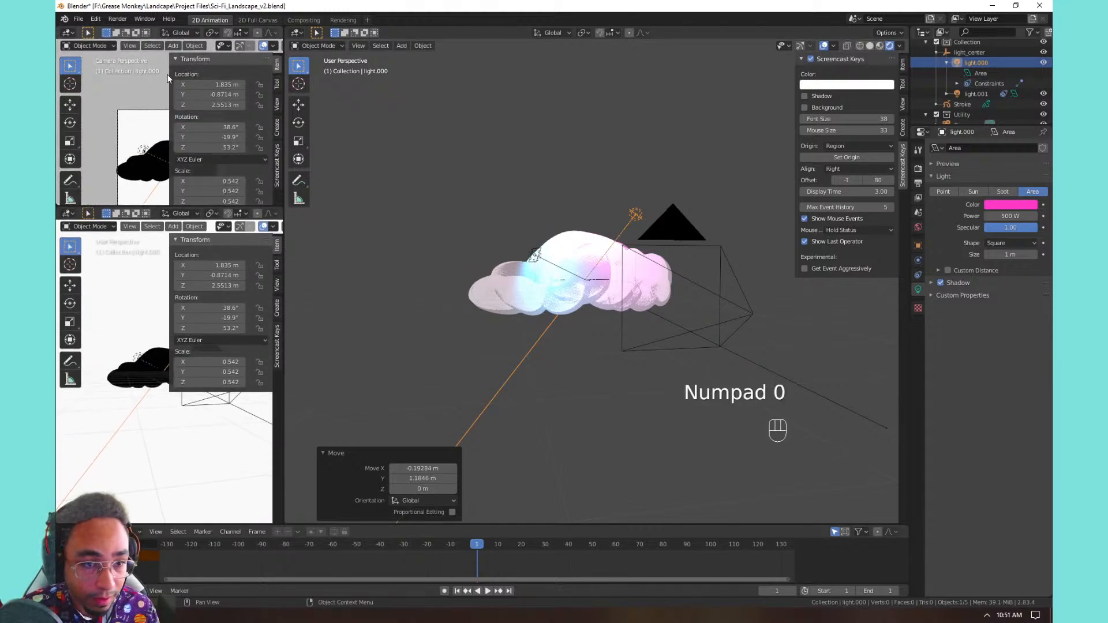
Step: Hide the sidebar and toolbar in the small camera viewport and fit the camera frame to it
key(n)
key(t)
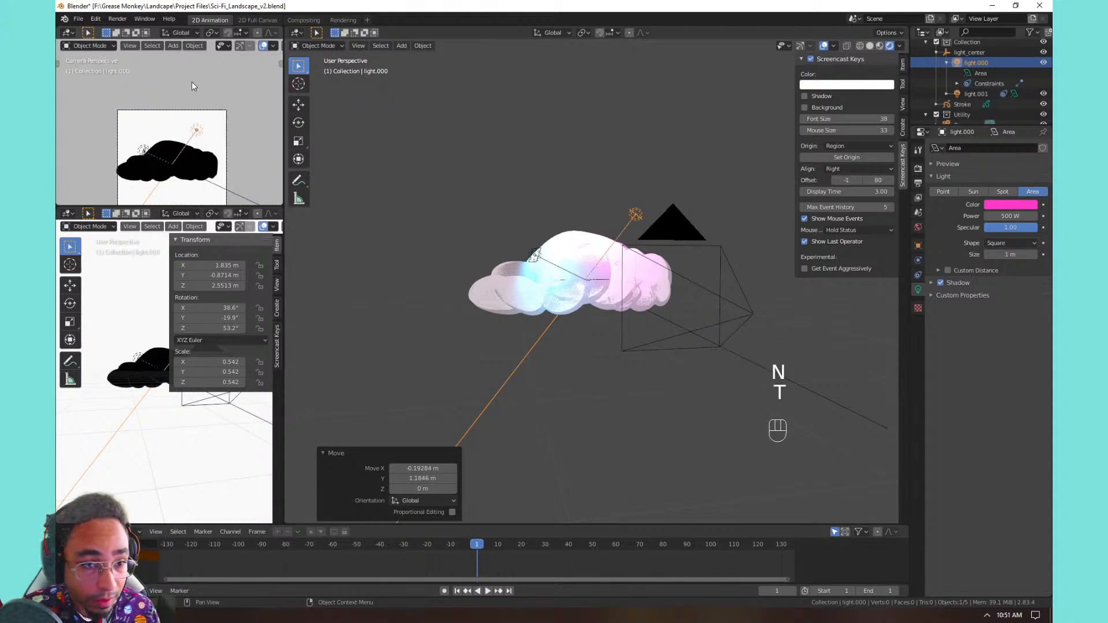
key(Home)
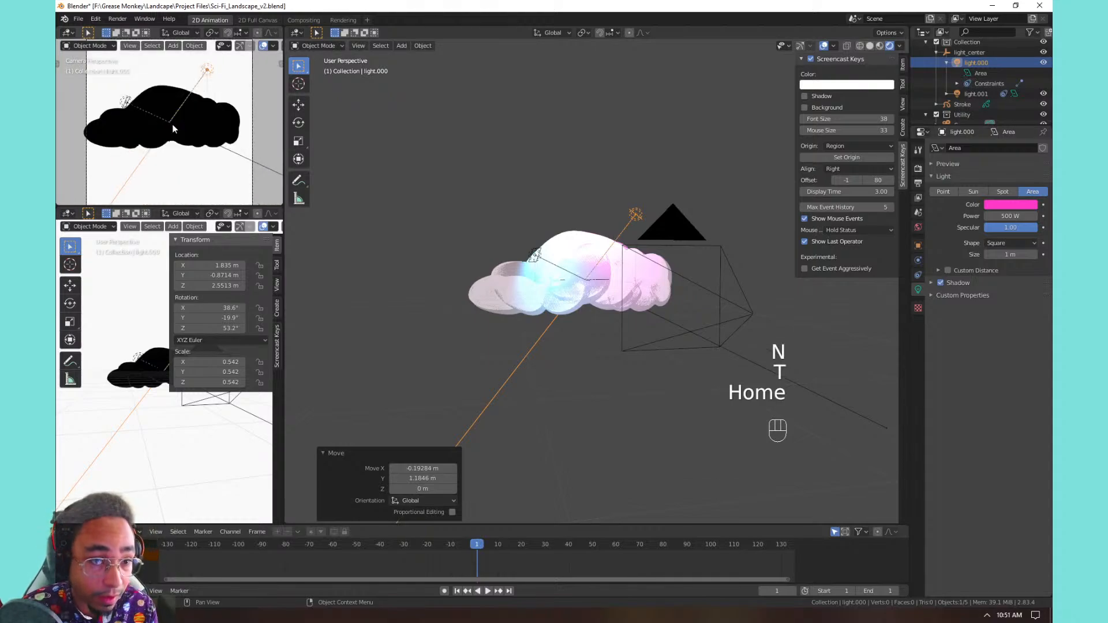
Step: Switch the small camera viewport to Rendered shading and turn off its overlays
scroll(262, 46, down, 3)
click(263, 45)
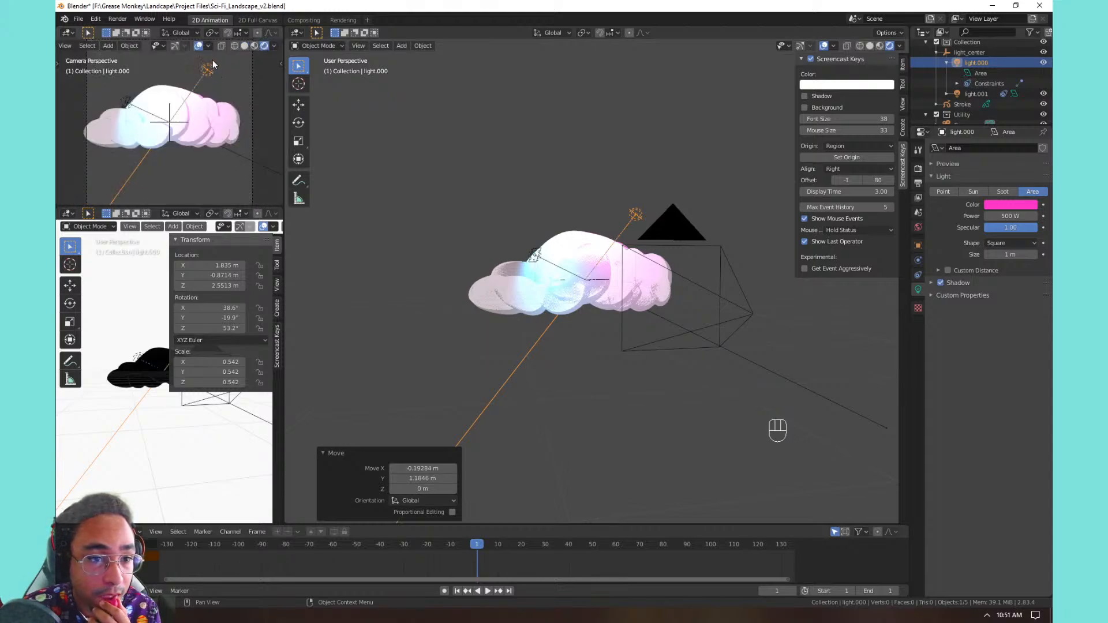
click(192, 45)
click(197, 45)
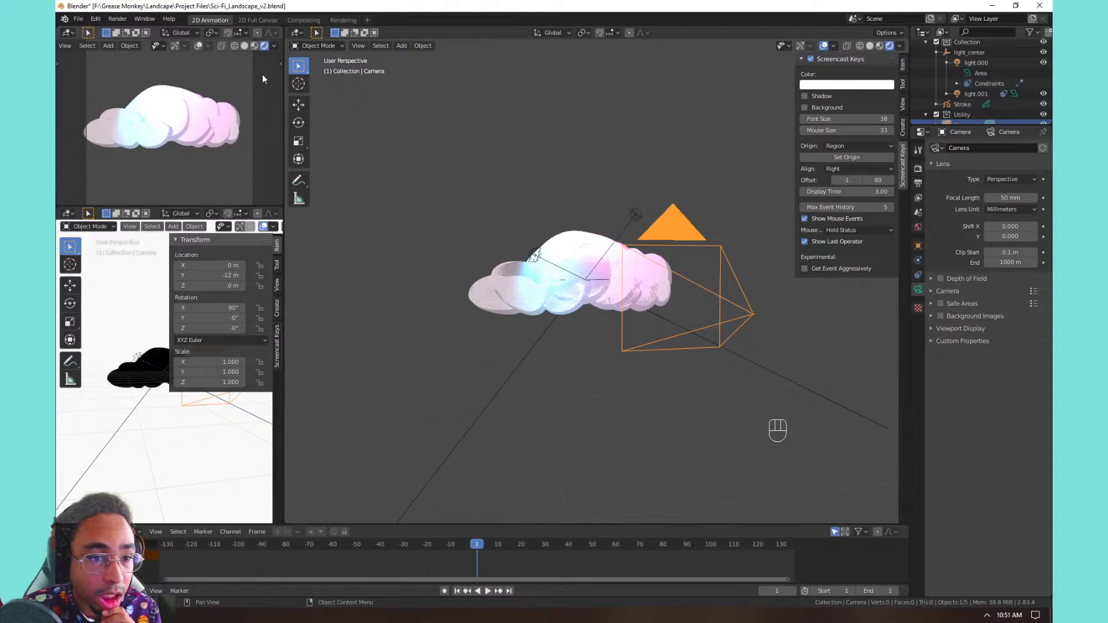
Step: Hide the camera viewport's header and enlarge that viewport in both height and width
right_click(143, 42)
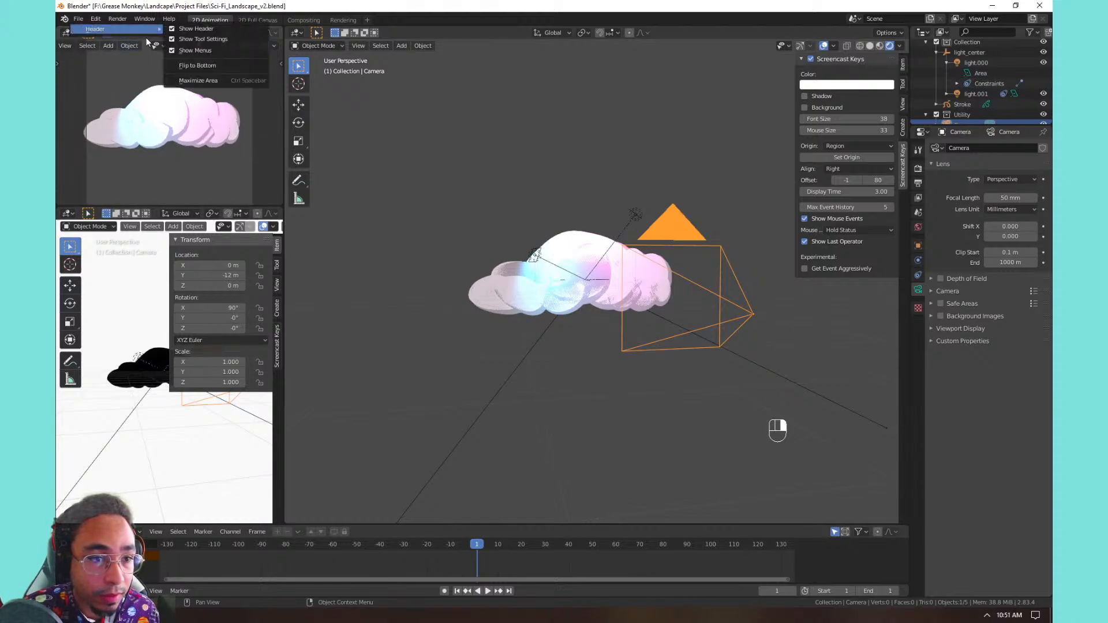
click(184, 29)
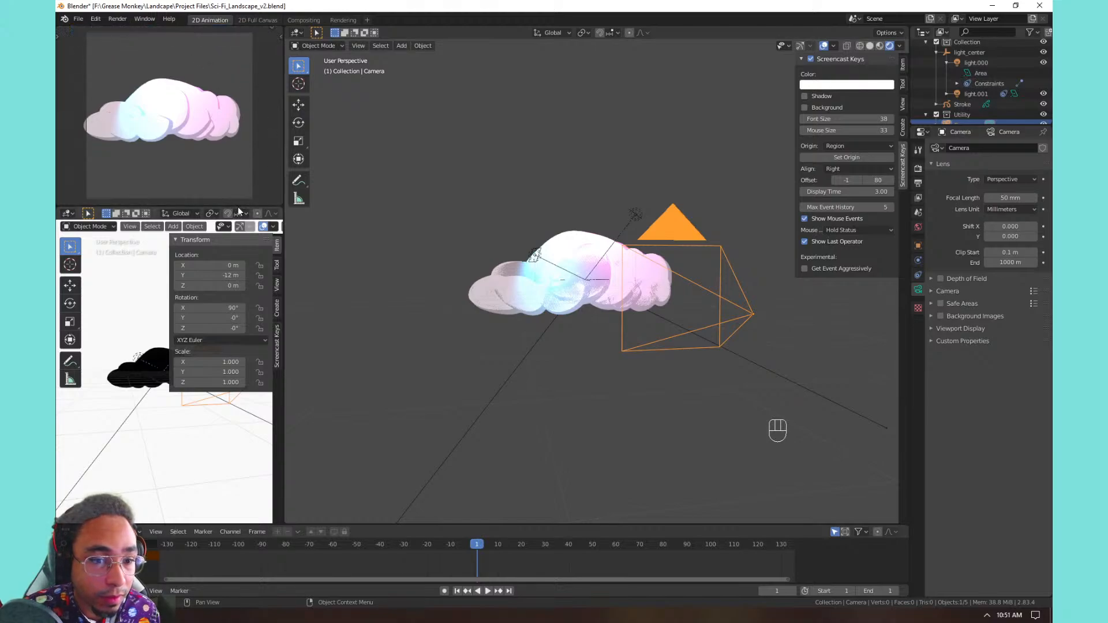
drag(240, 206, 239, 315)
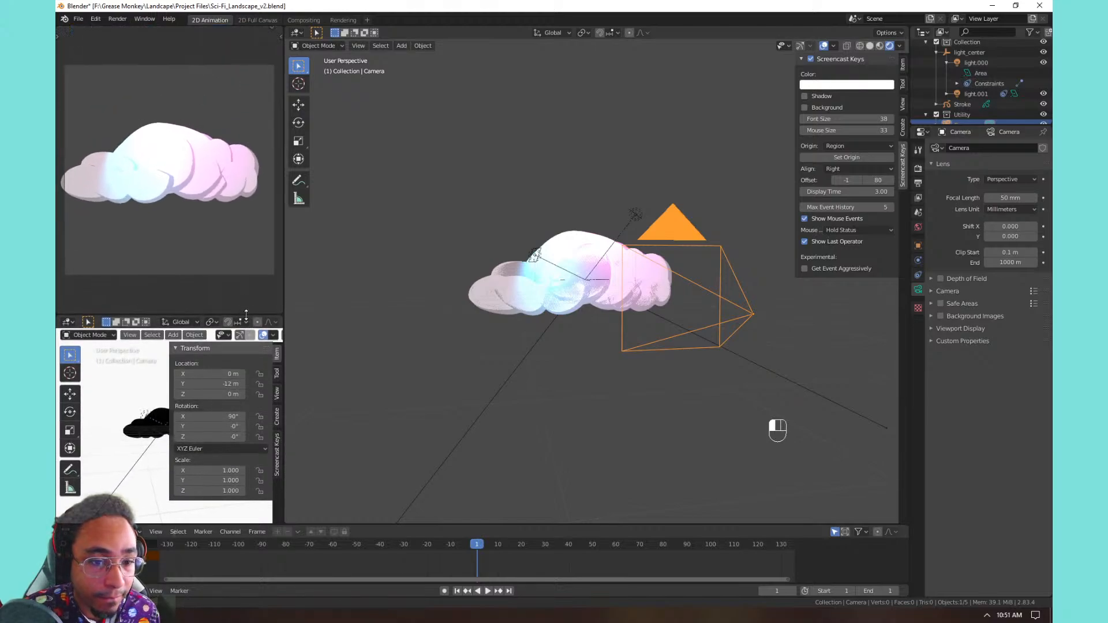
drag(292, 281, 363, 288)
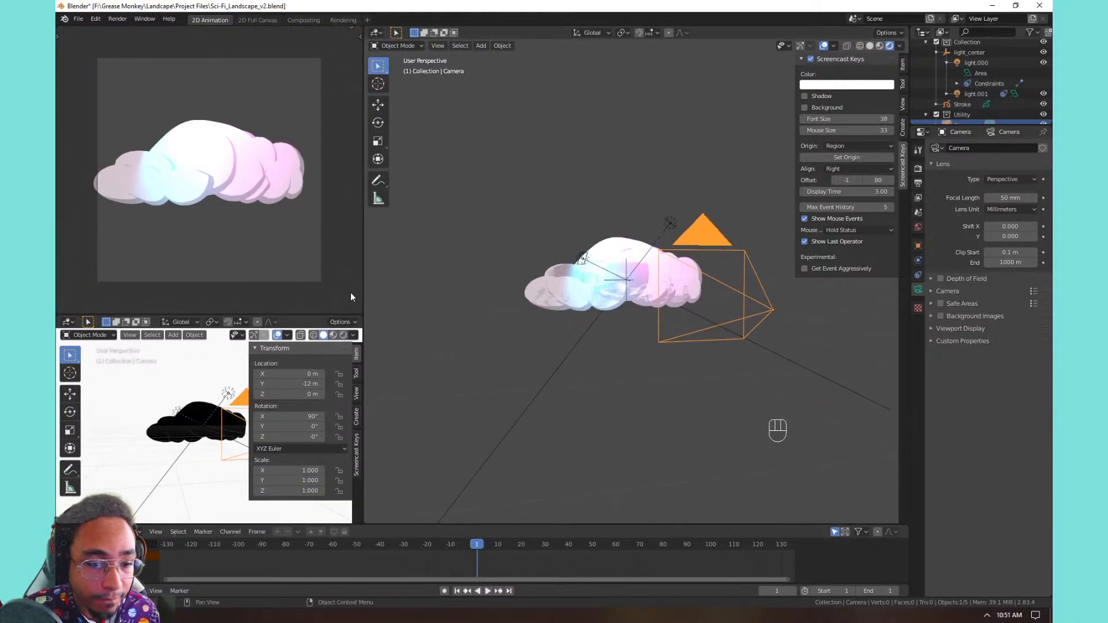
Step: Change the lower-left 3D viewport to a Shader Editor, hide its sidebar and reduce the area's height
click(67, 322)
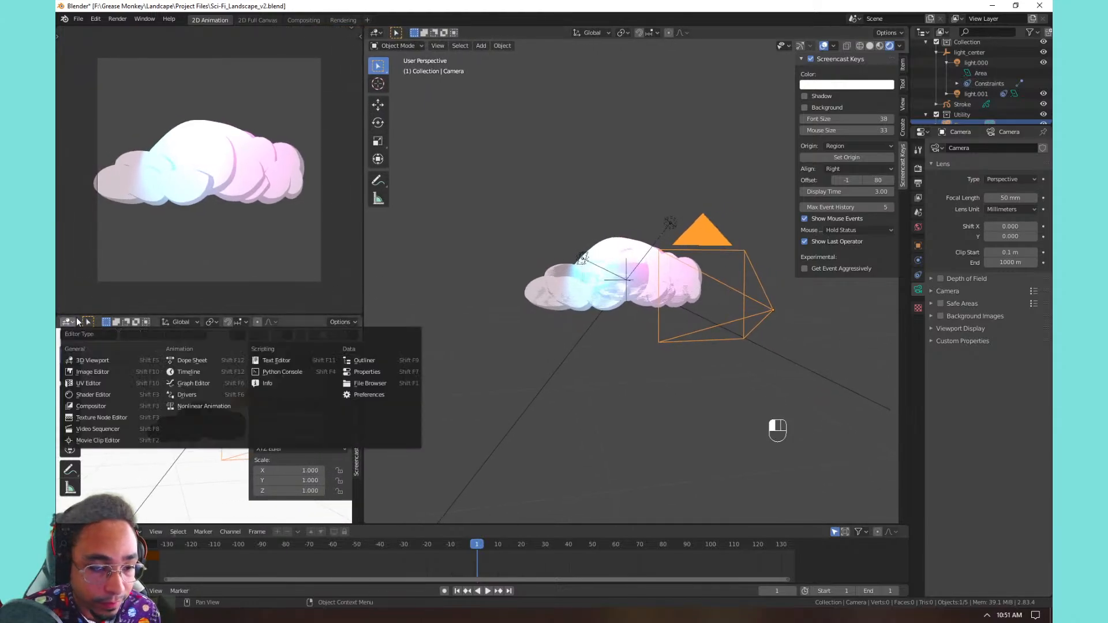
key(Escape)
click(69, 323)
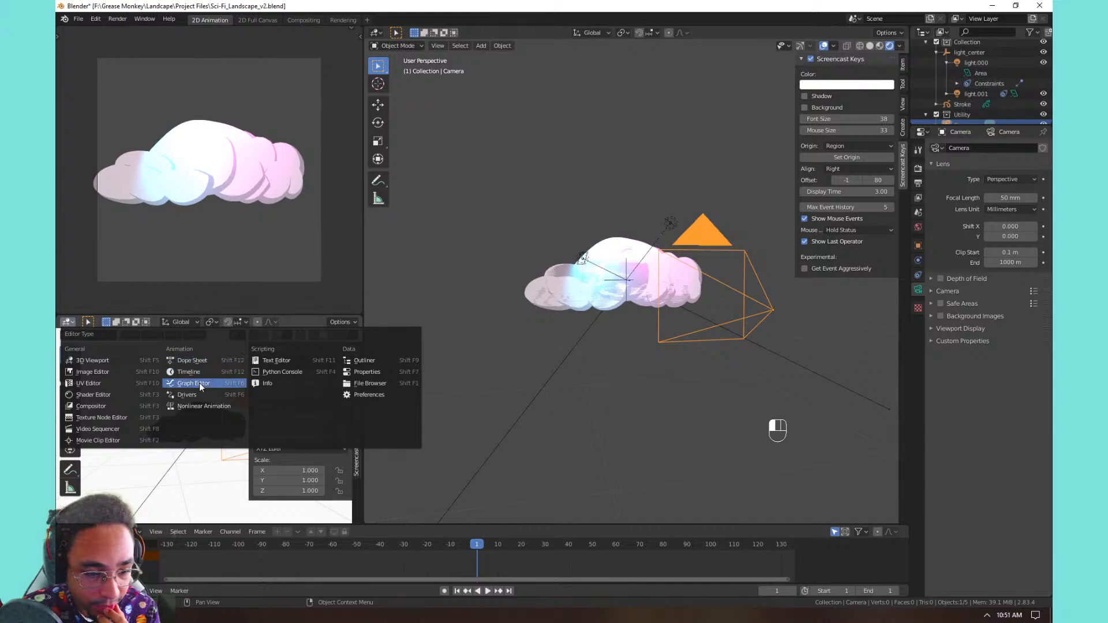
click(93, 395)
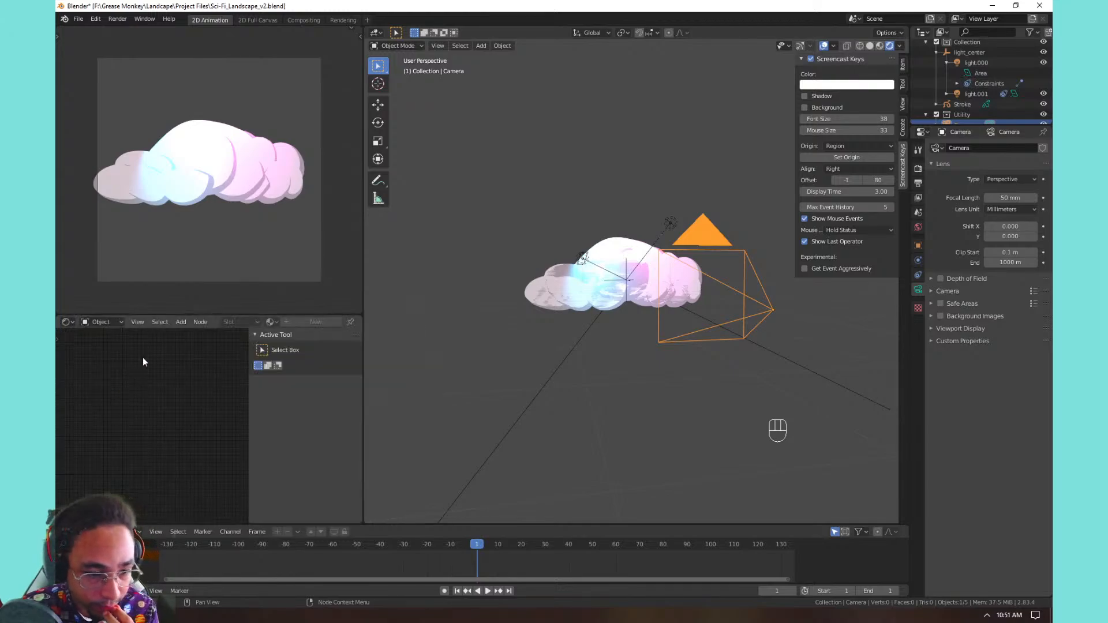
key(n)
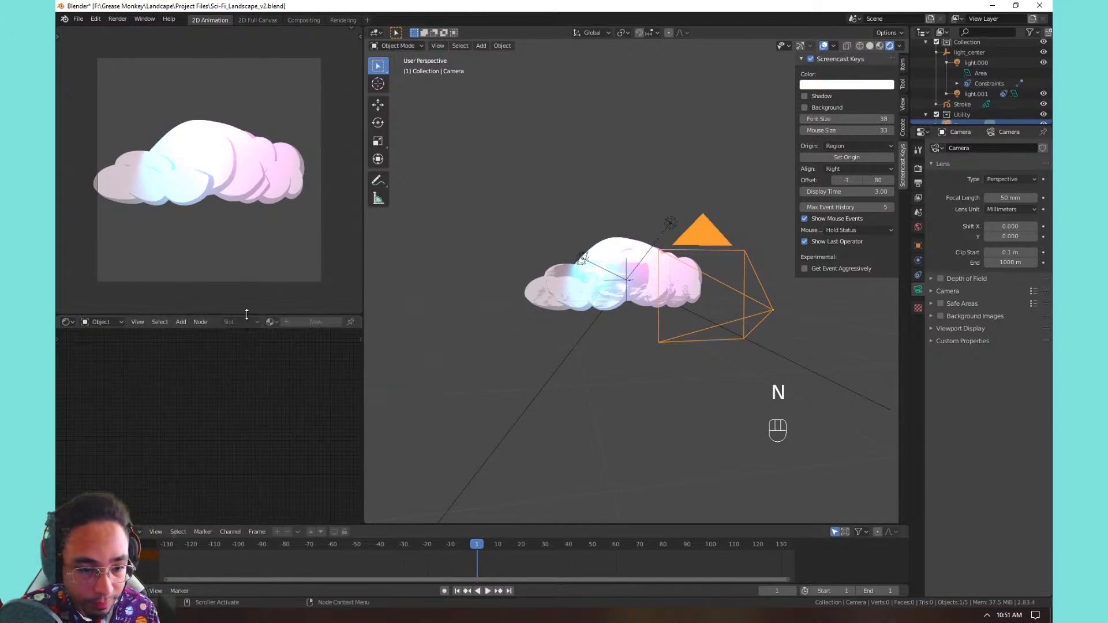
drag(245, 316, 245, 338)
scroll(225, 205, down, 1)
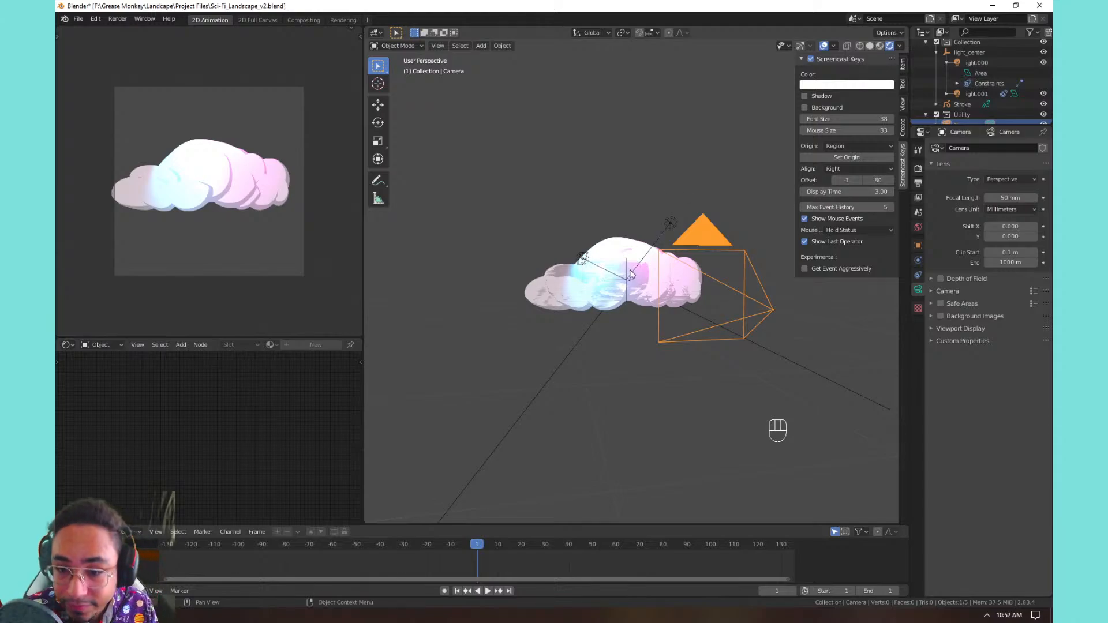
Step: In camera view, move the blue area light away from the cloud by about -2.48 m in X and 1.96 m in Z
click(578, 258)
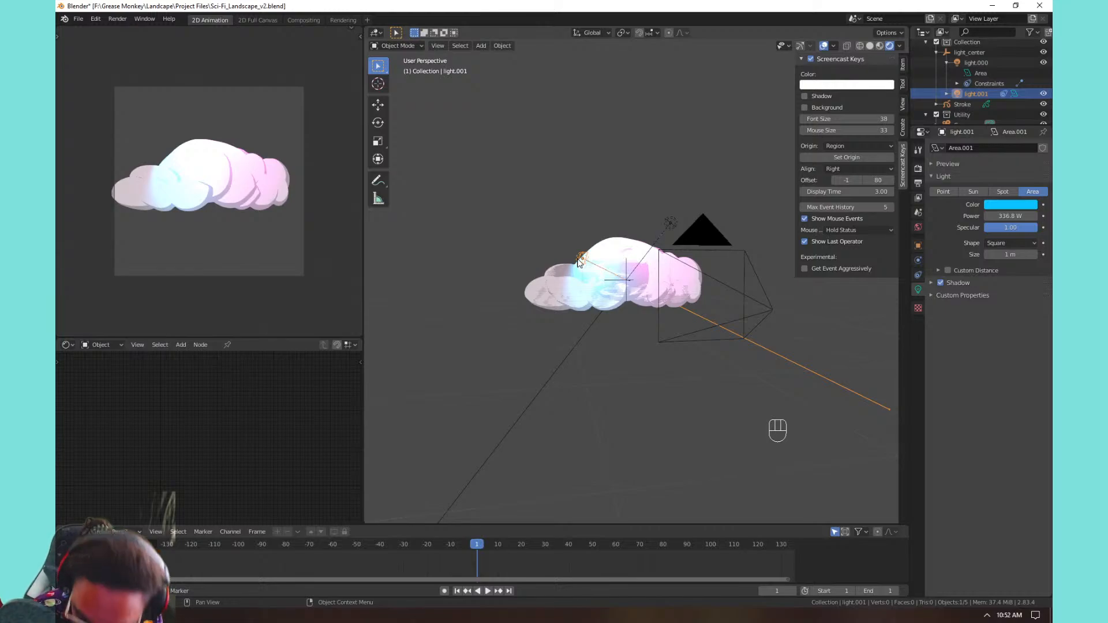
click(669, 227)
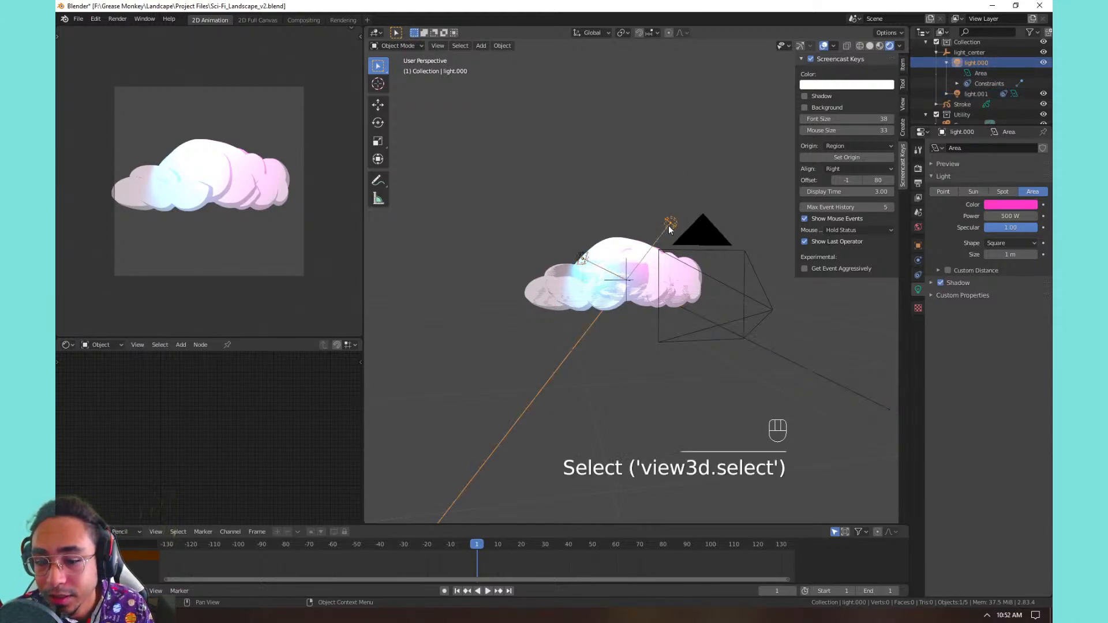
key(KP_0)
scroll(617, 396, up, 2)
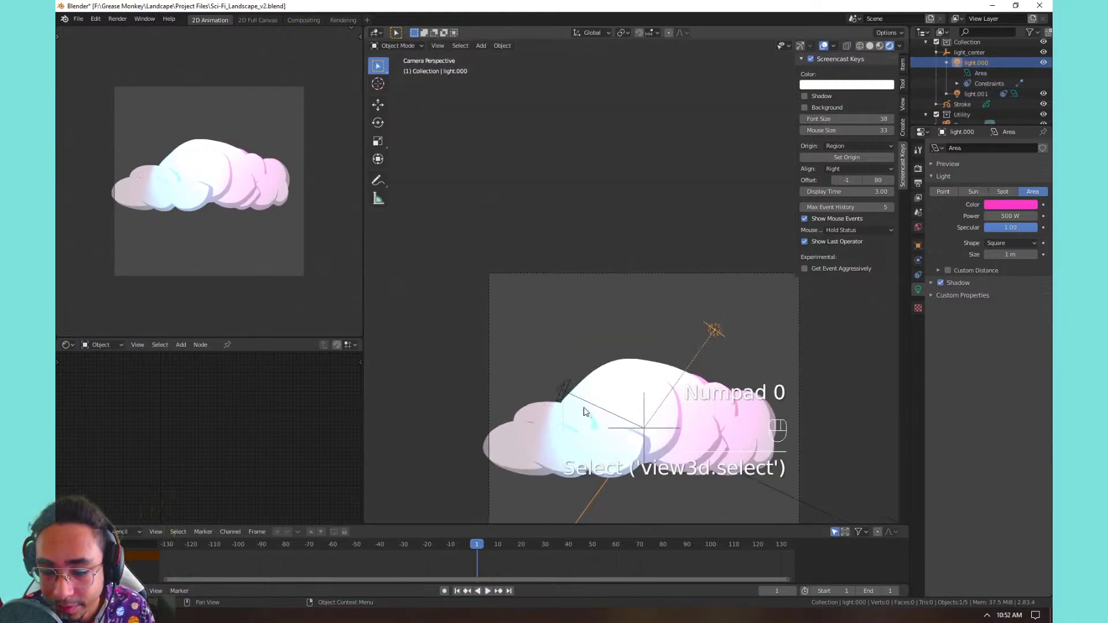
click(567, 398)
key(g)
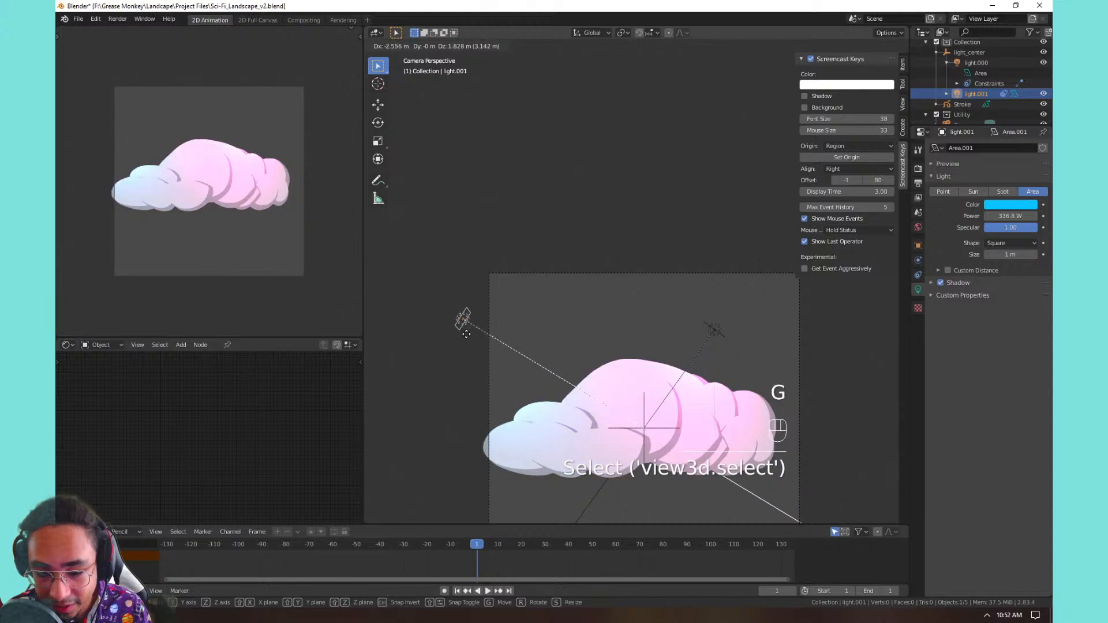
click(479, 322)
key(t)
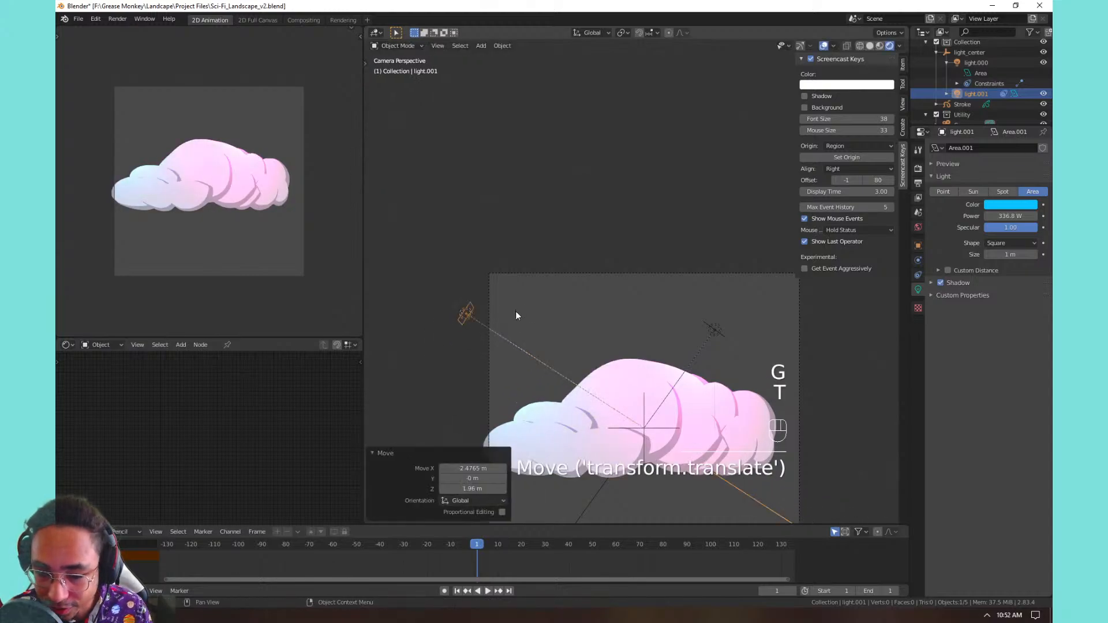
key(r)
right_click(527, 284)
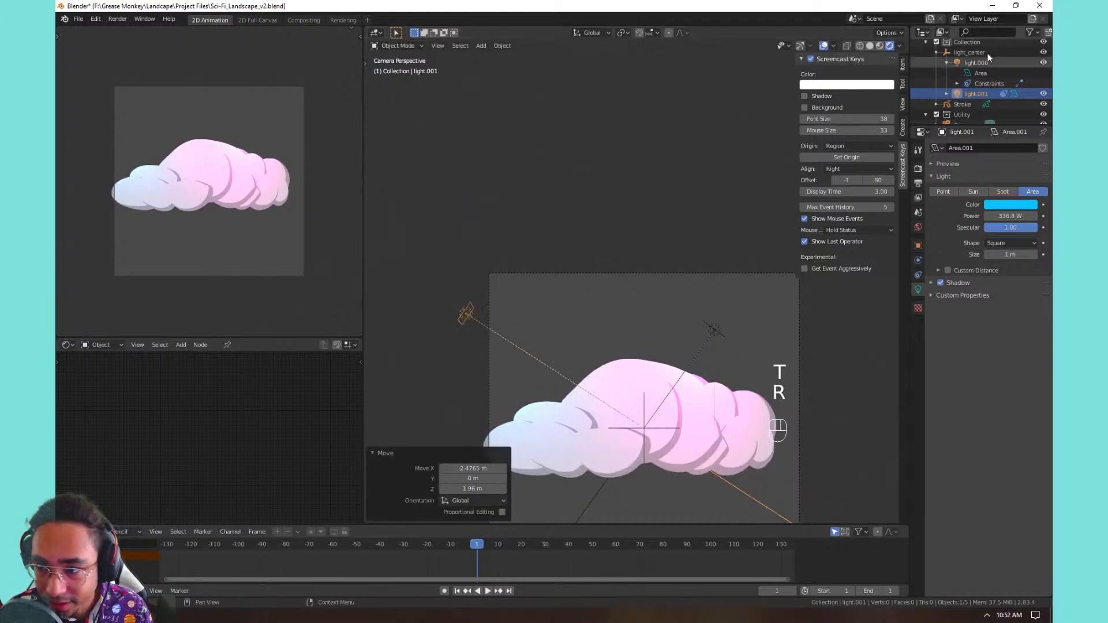
Step: Move the pink area light outward from the cloud by about 1.96 m in X and 0.48 m in Z
click(715, 330)
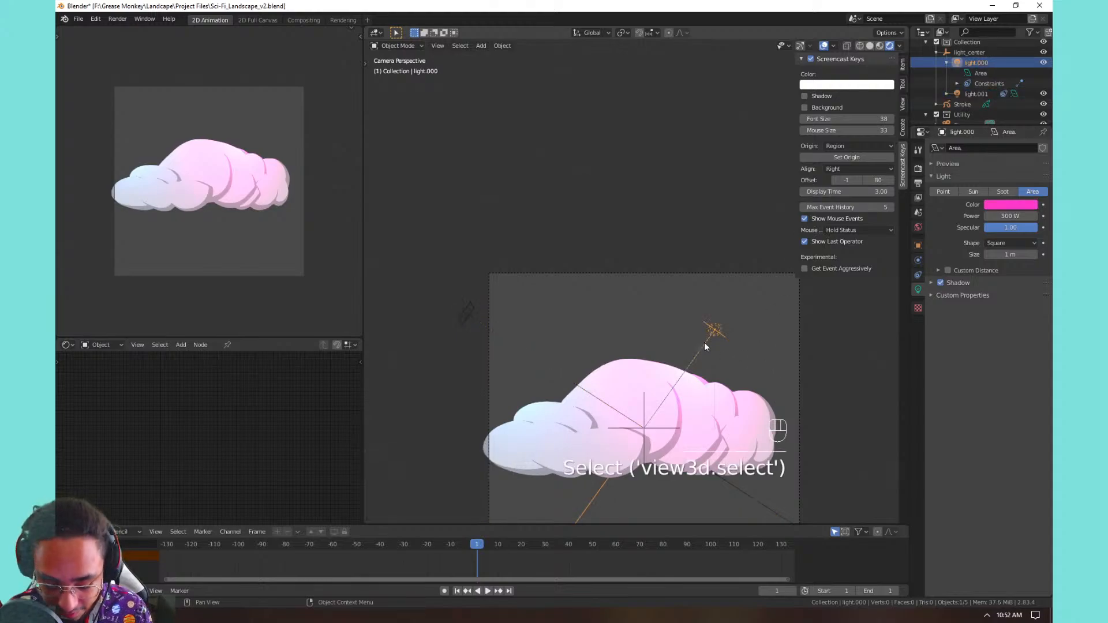
key(g)
click(784, 323)
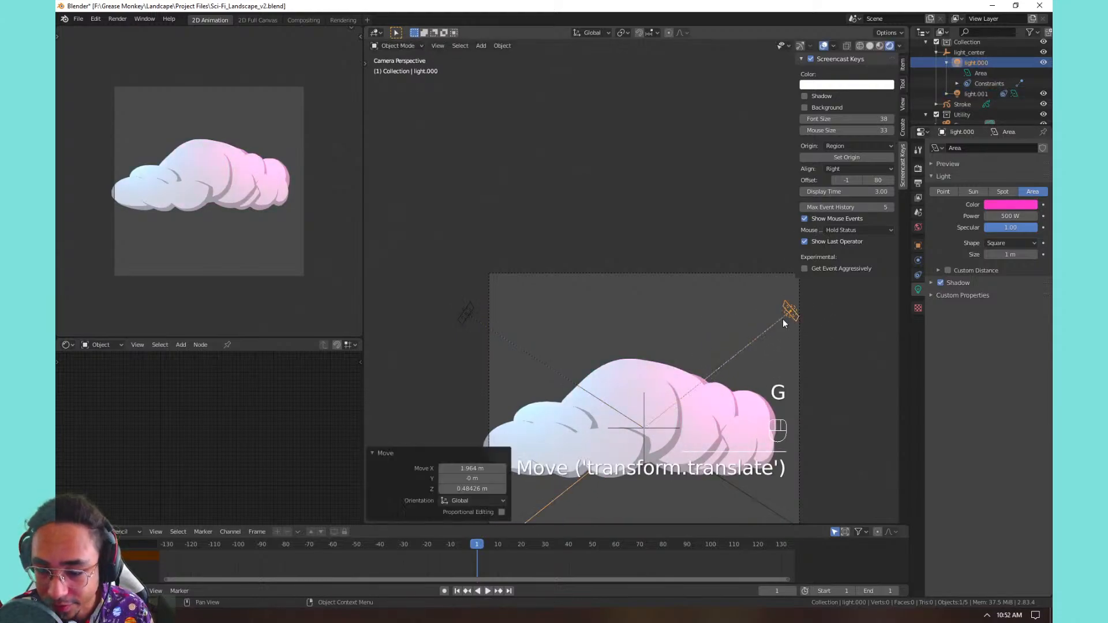
Step: Set the blue area light's power to 500 W
click(473, 322)
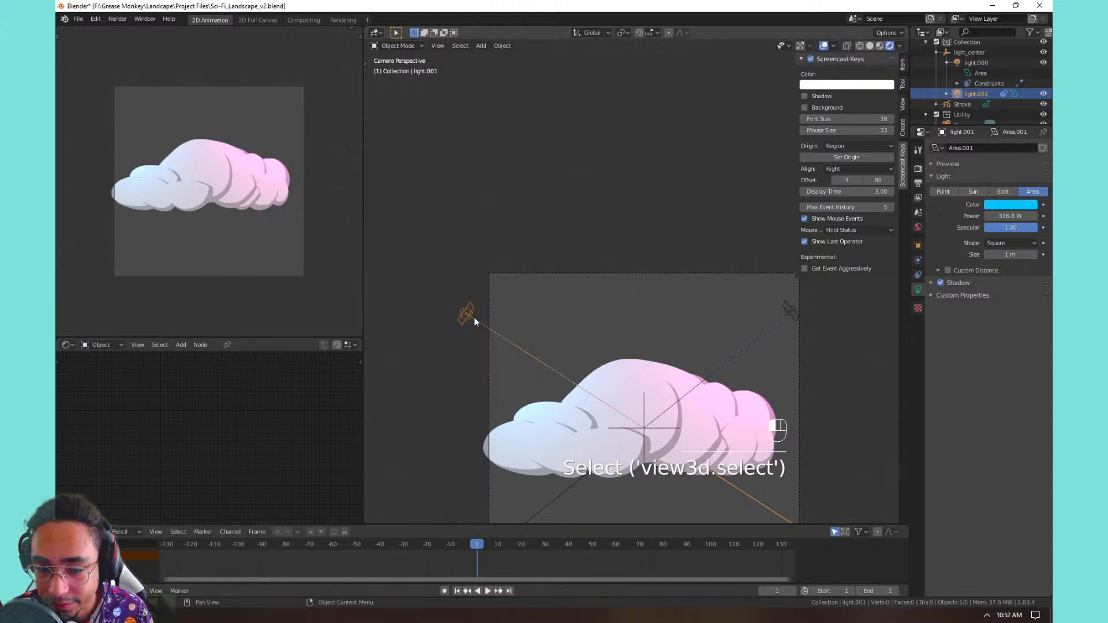
click(1012, 216)
text(500)
key(Return)
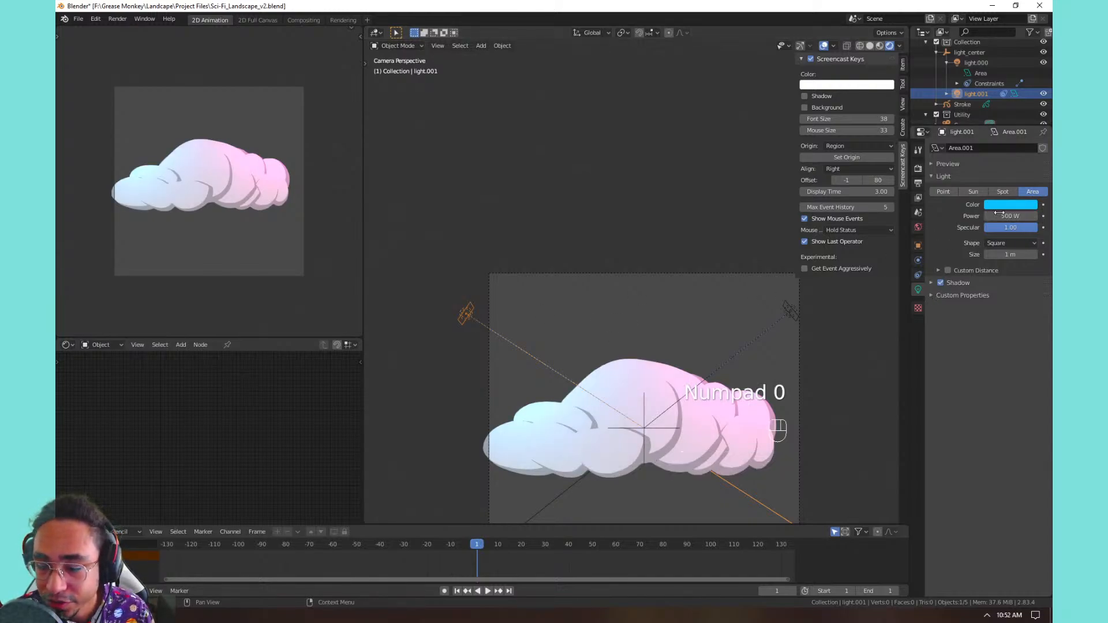
Step: Change the blue light's type to Sun and set its strength to 0
click(981, 194)
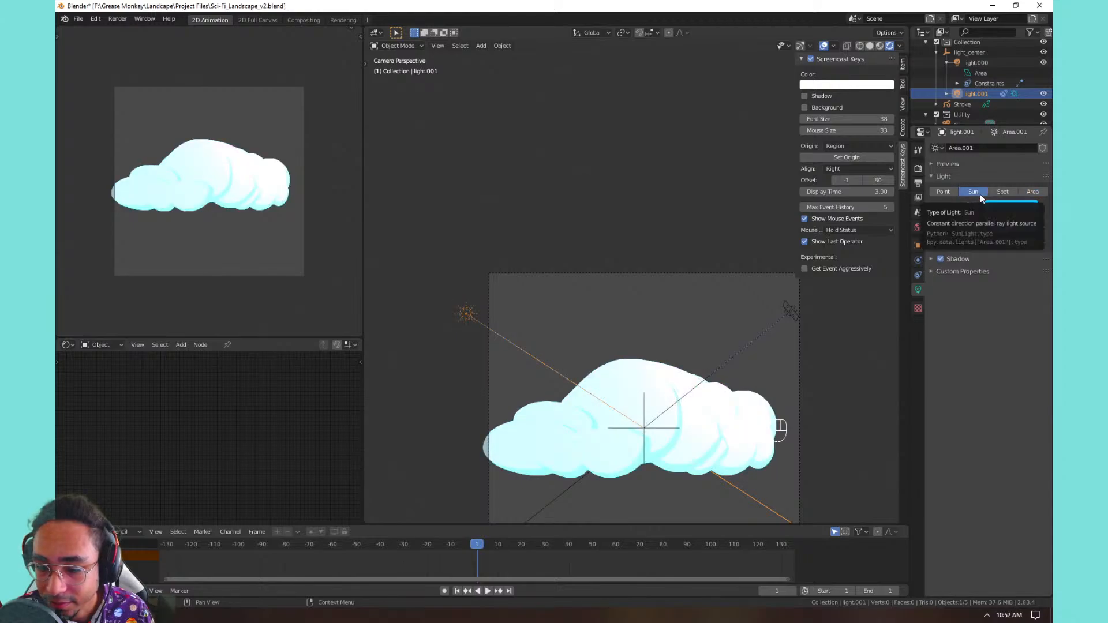
drag(1010, 215, 1003, 216)
click(1008, 216)
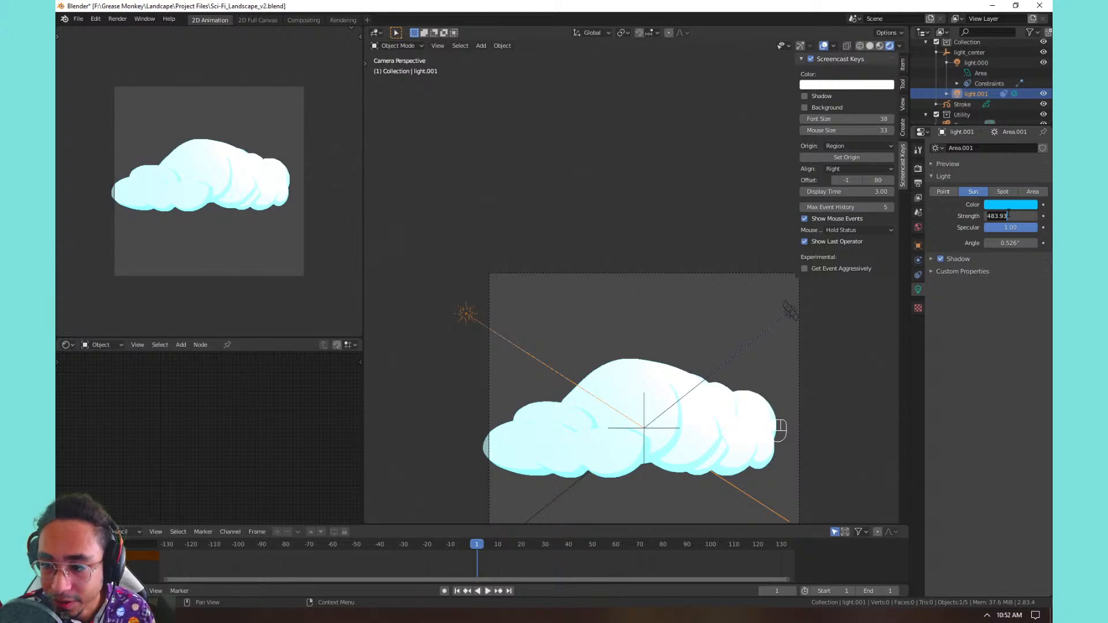
text(0)
key(Return)
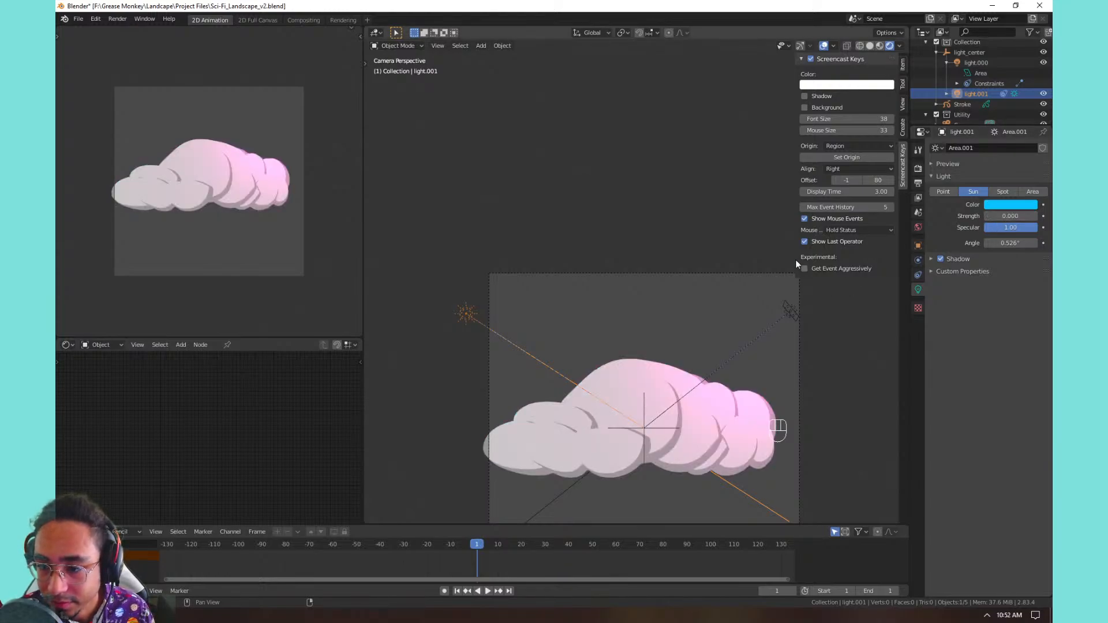
Step: Try the pink area light's power at 50 W and restore it to 500 W
click(785, 318)
click(1014, 215)
text(0)
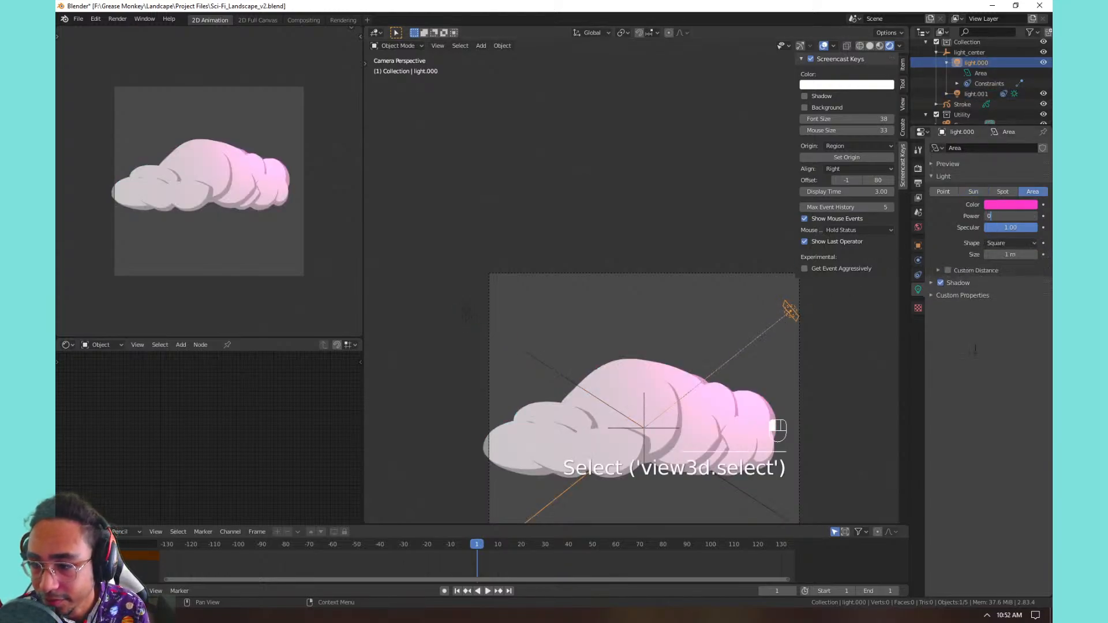
key(Return)
drag(1013, 216, 986, 220)
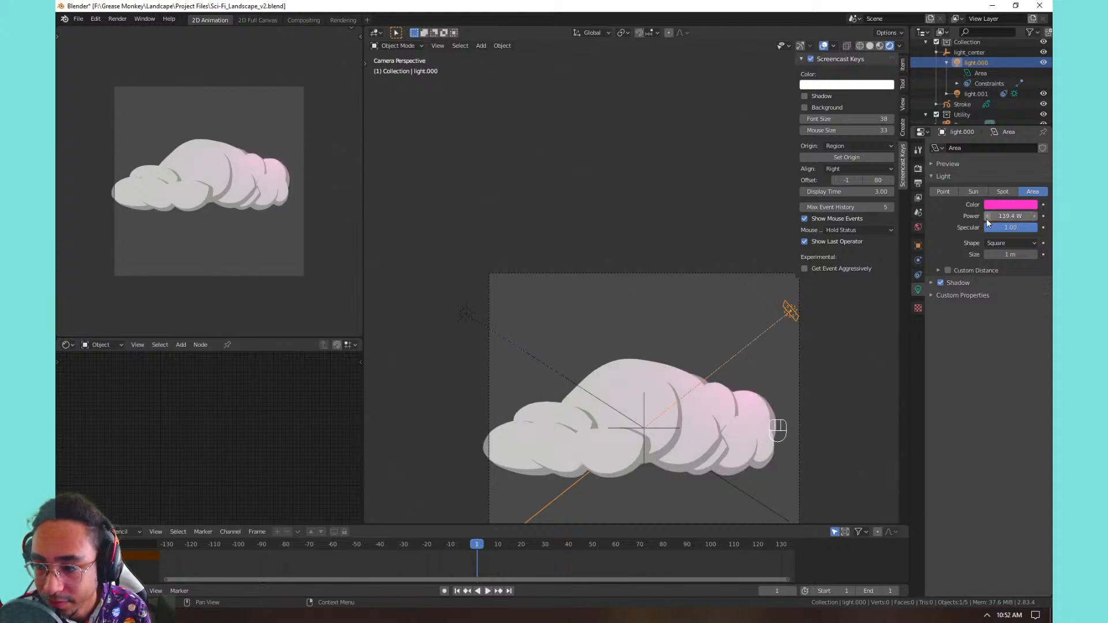
click(988, 217)
text(5)
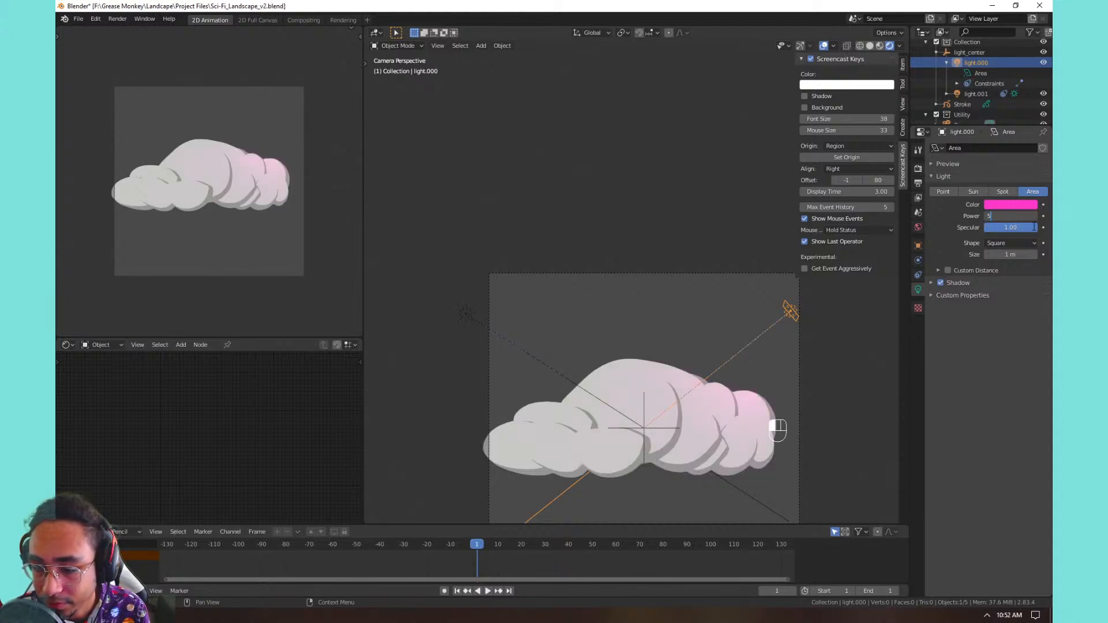
text(0)
key(Return)
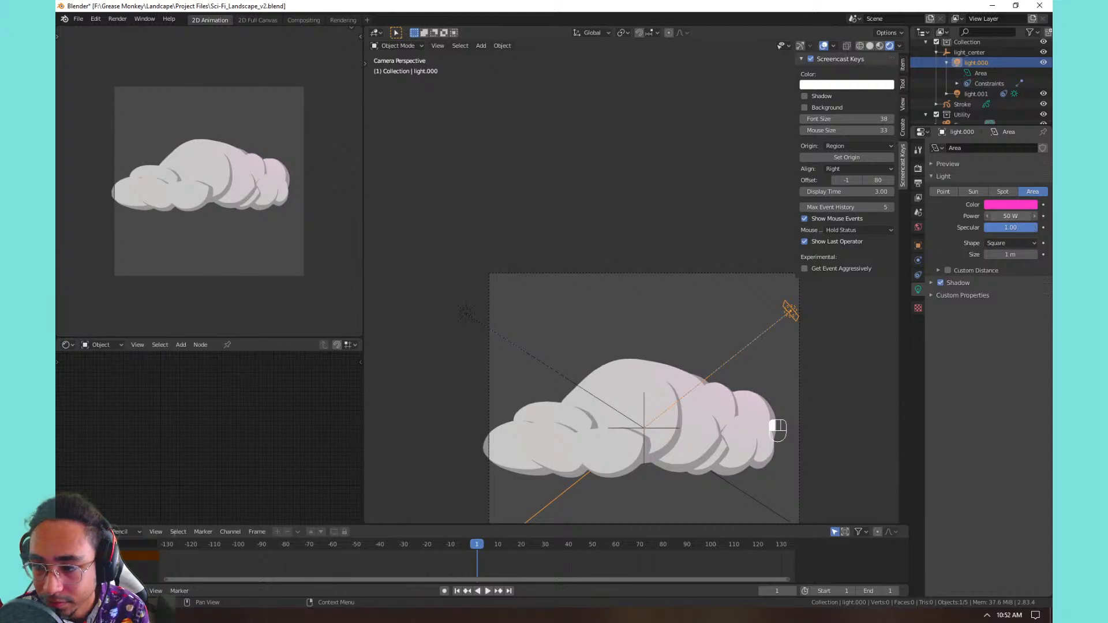
click(1018, 217)
text(0)
key(Return)
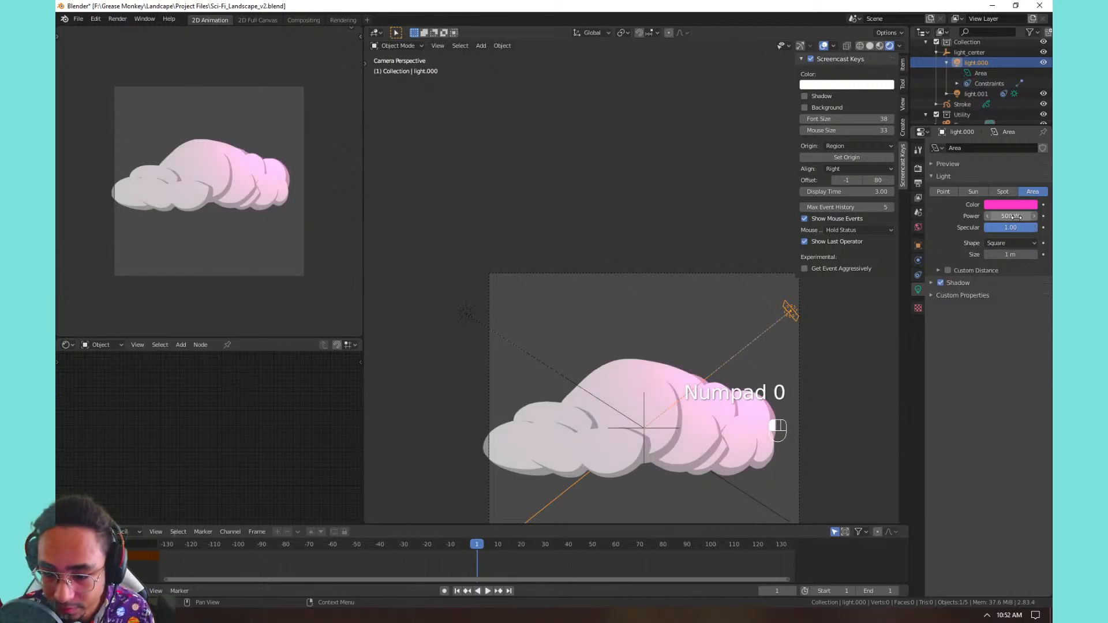
Step: Try the blue sun light's strength at 500, 250 and 100, and reduce it to 10
click(466, 314)
click(1011, 215)
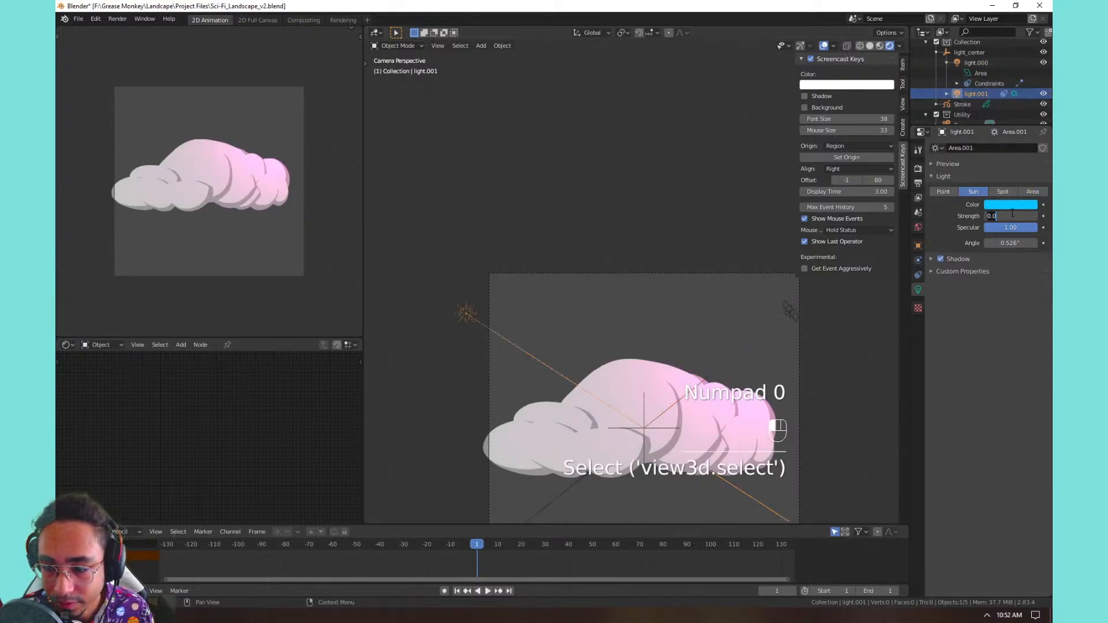
text(500)
key(Return)
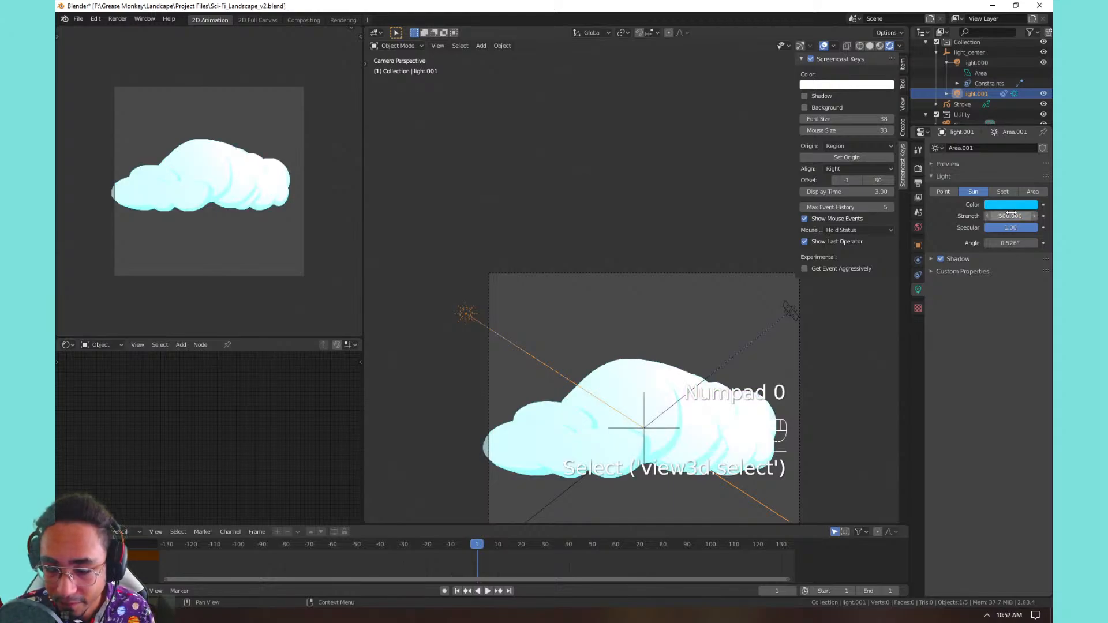
click(1012, 216)
text(250)
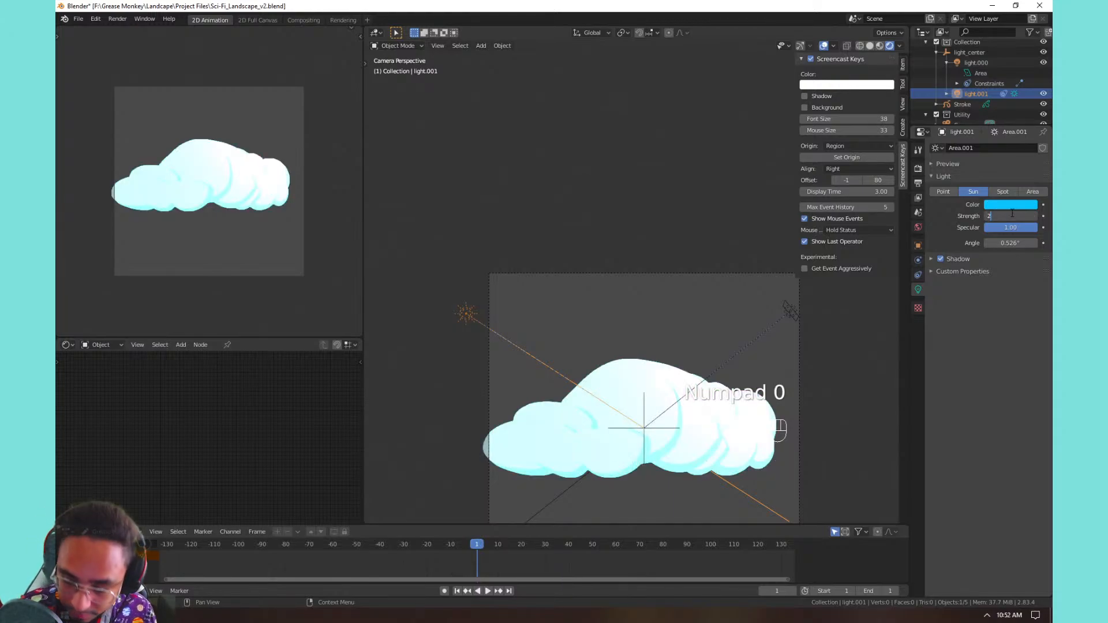
key(Return)
click(1012, 215)
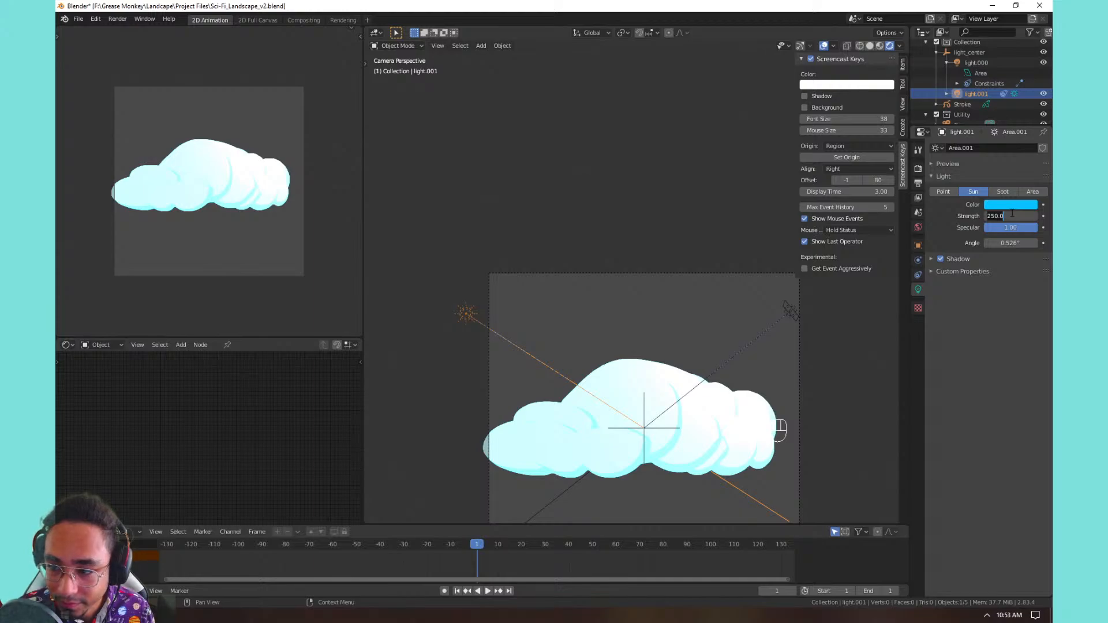
text(100.0)
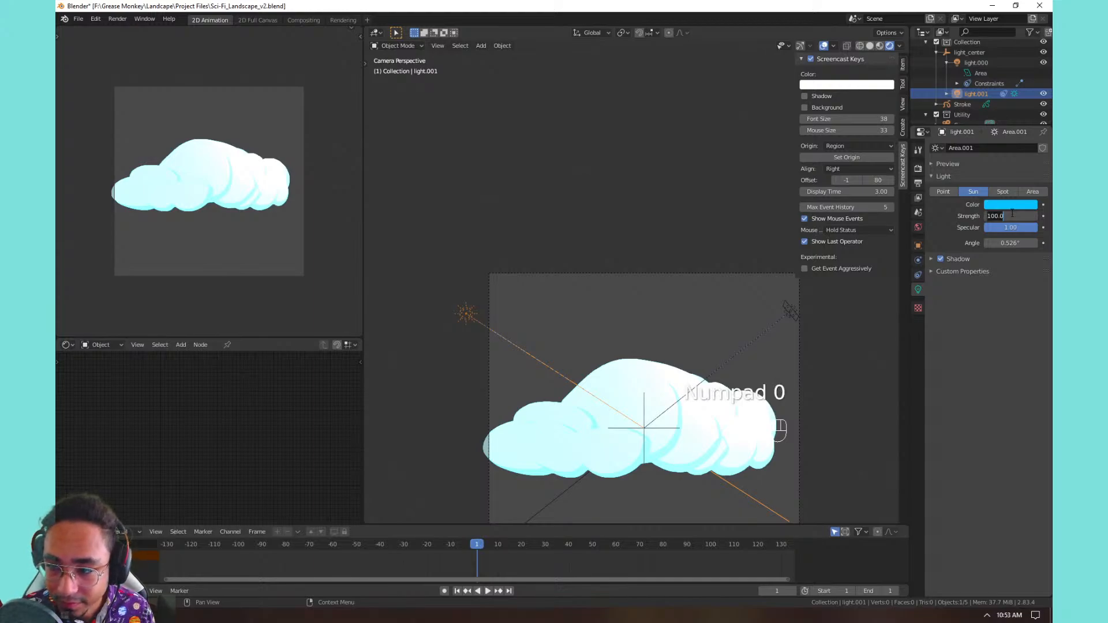
key(Return)
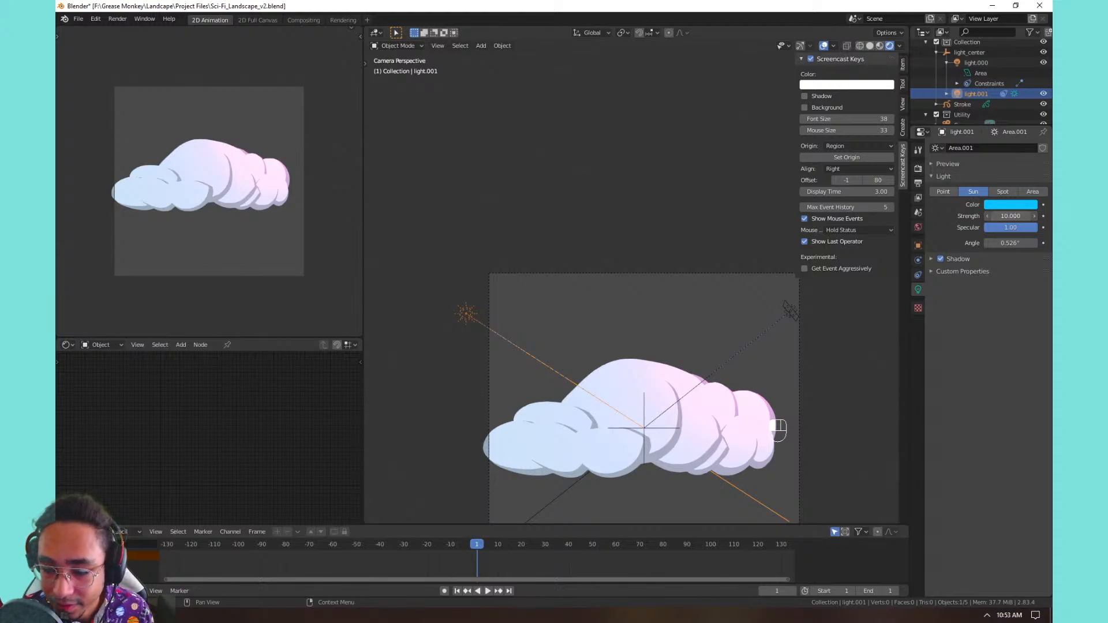
Step: Try a strength of 20 on the blue sun light and settle on 15
click(1005, 217)
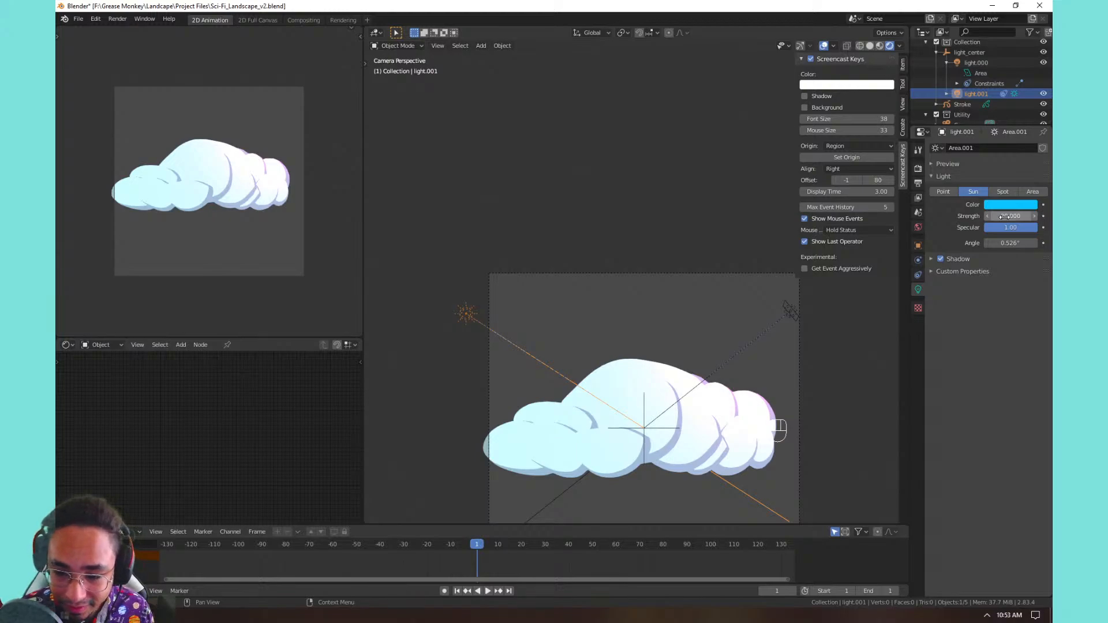
click(1005, 216)
text(20.0)
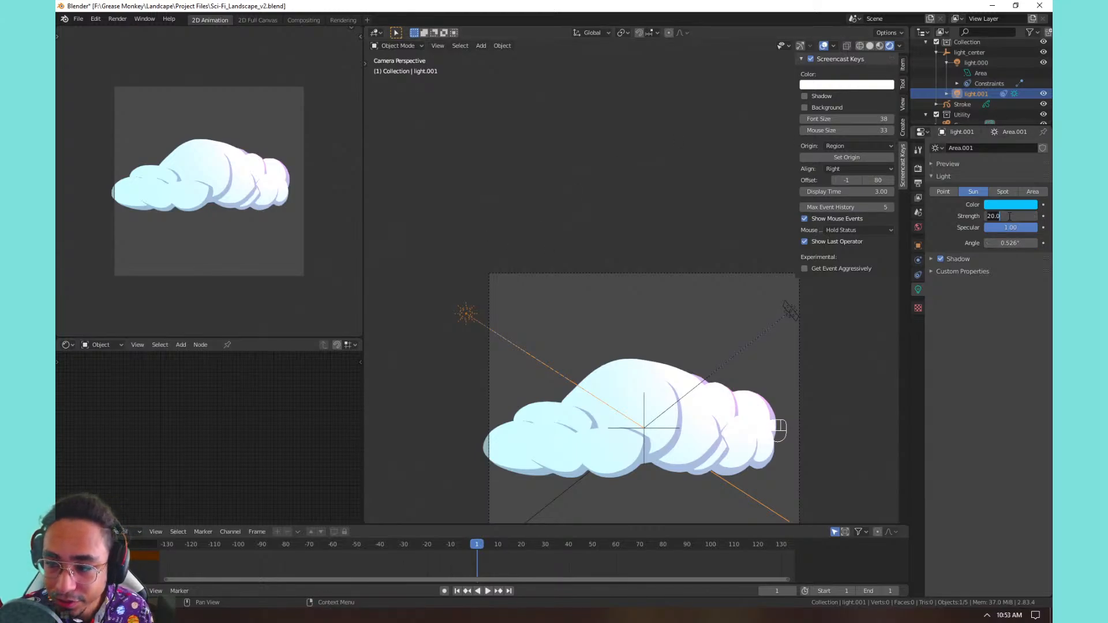
key(Return)
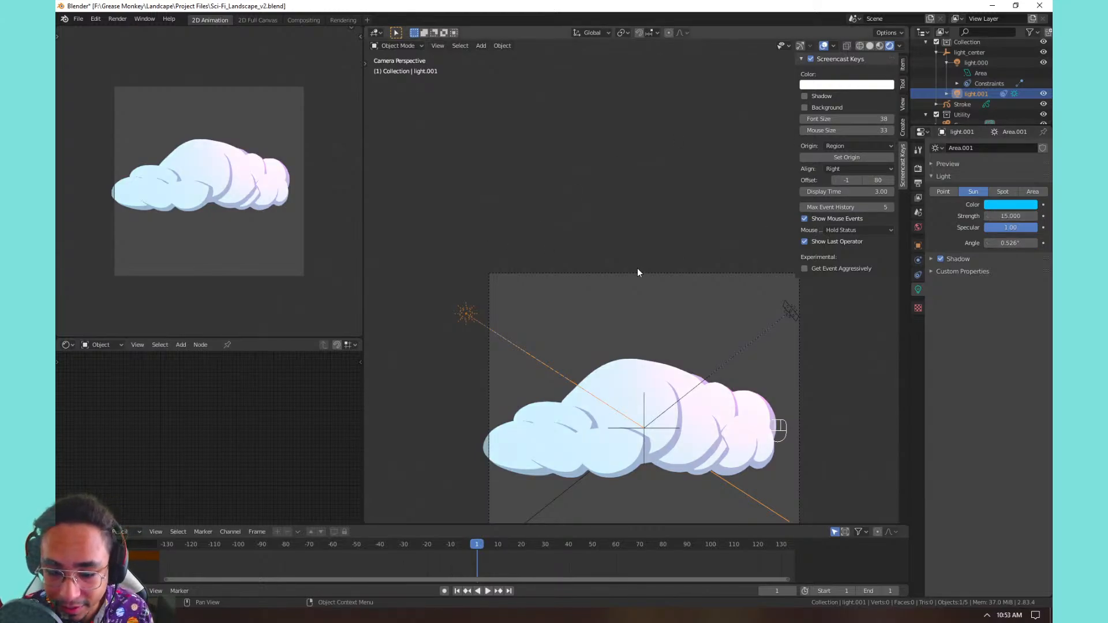
Step: Change the blue light's type back to Area and compare its settings with the pink light's
click(1028, 194)
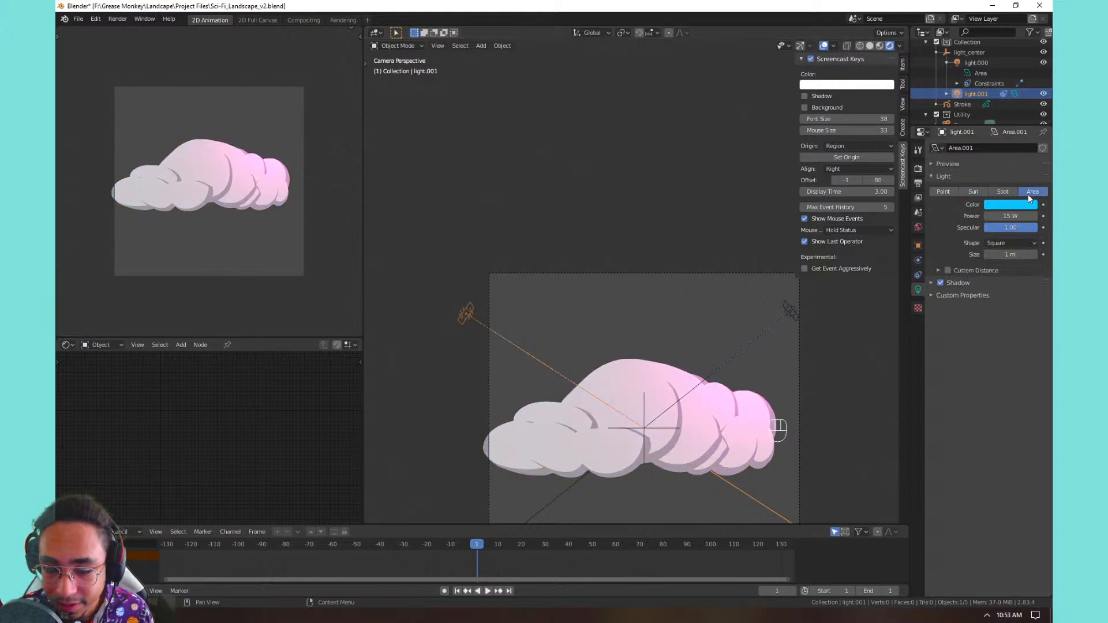
click(790, 303)
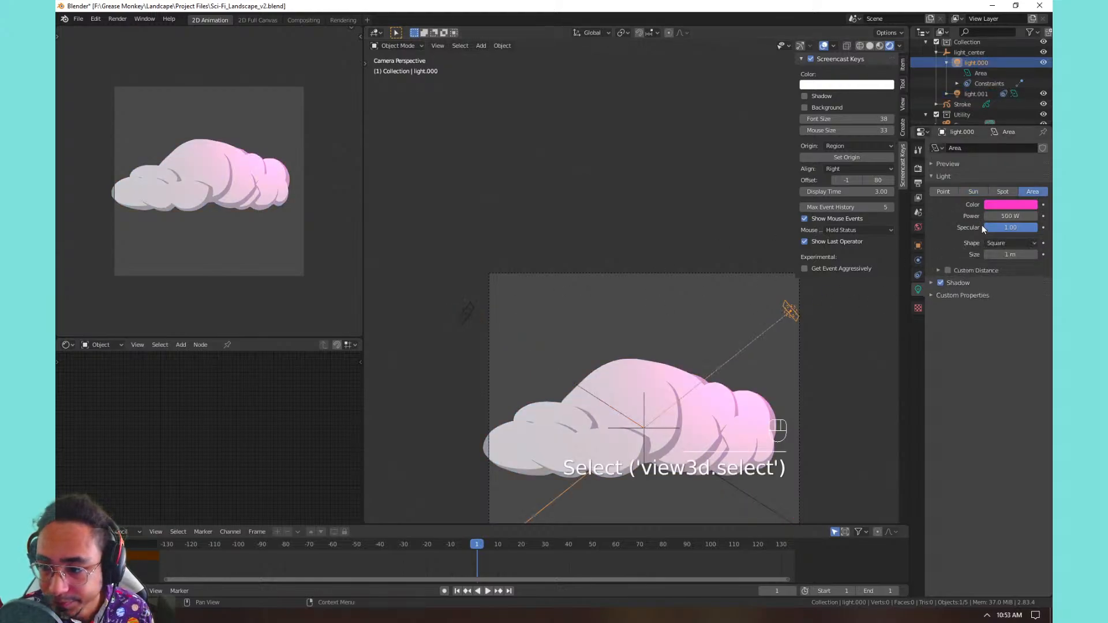
click(467, 313)
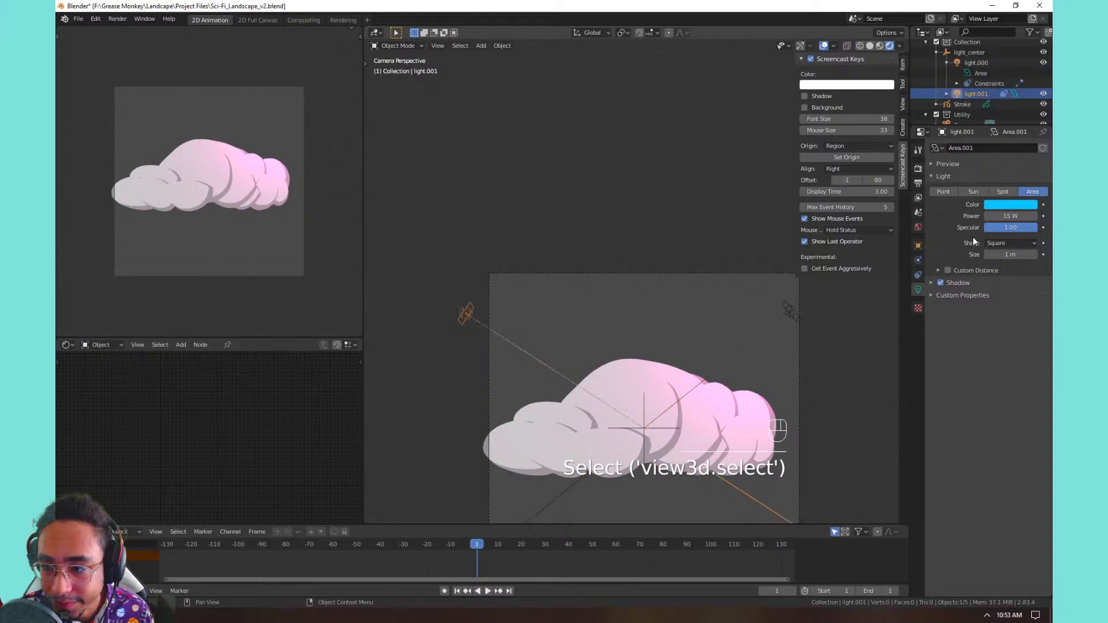
Step: Set the blue area light's power to 500 W and reposition it beside the cloud's upper left
click(1008, 216)
text(50)
key(Return)
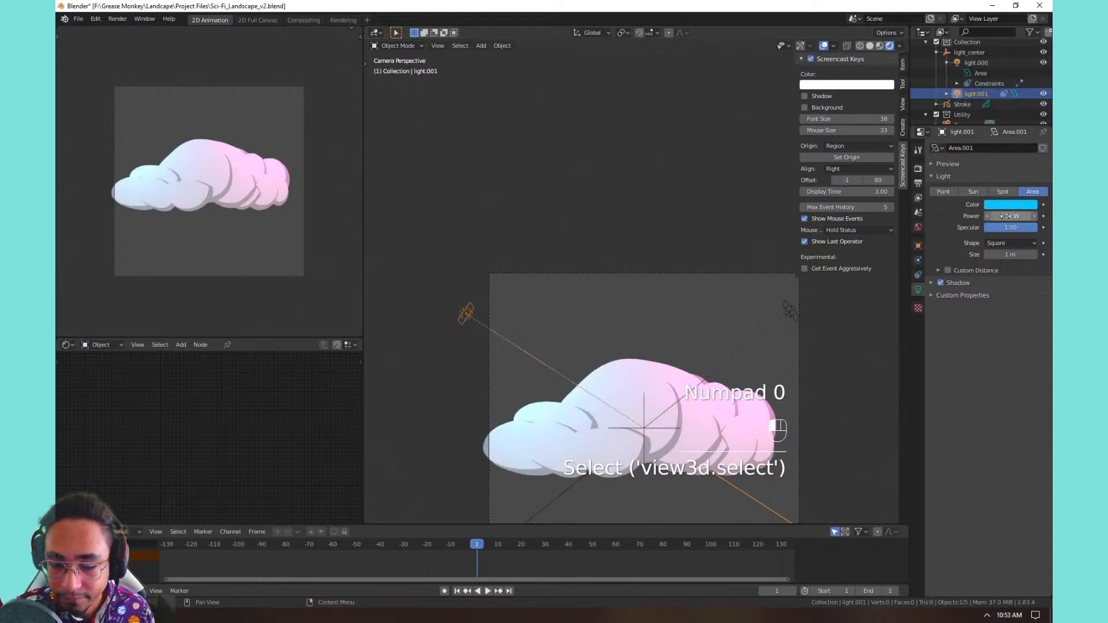
key(g)
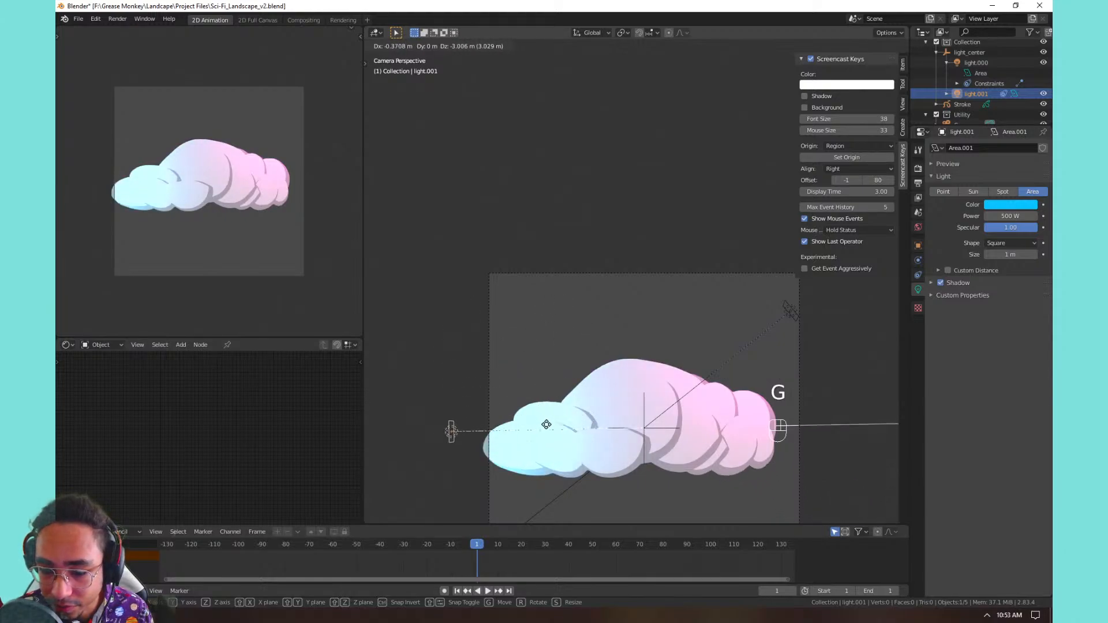
click(585, 337)
key(g)
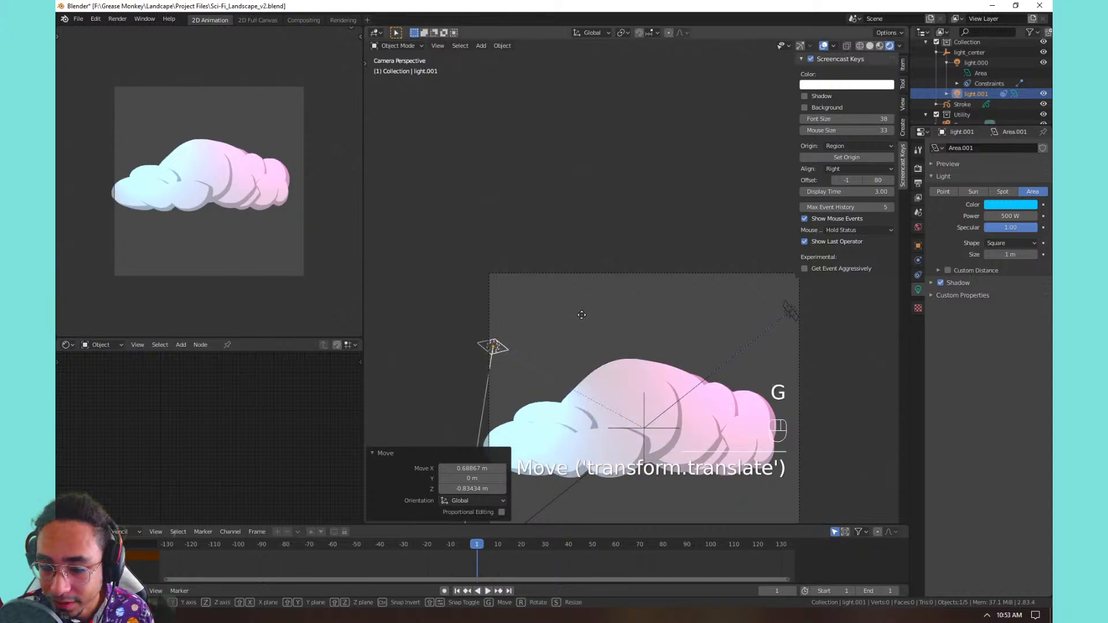
click(487, 354)
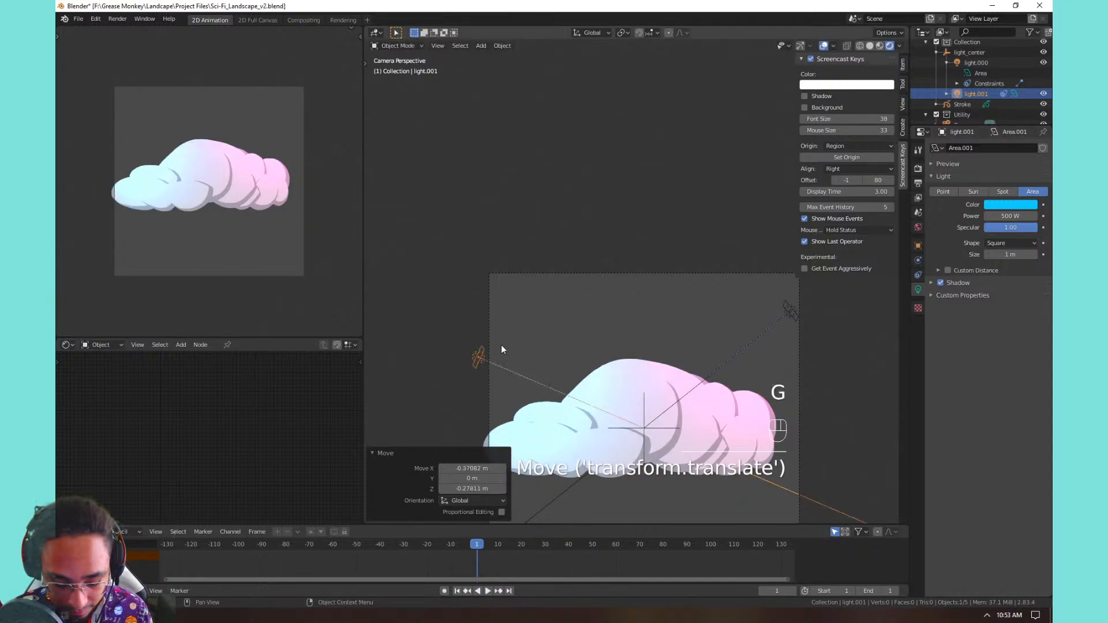
Step: Set the transform pivot point to the 3D Cursor and reset the cursor to the world origin
middle_drag(513, 334, 545, 327)
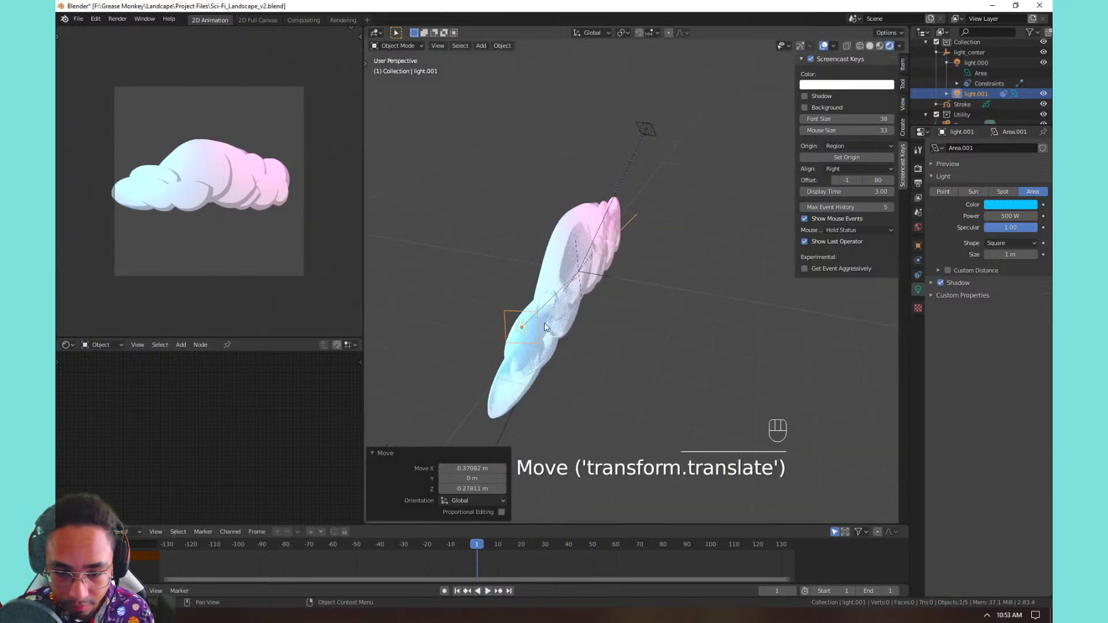
key(r)
right_click(641, 301)
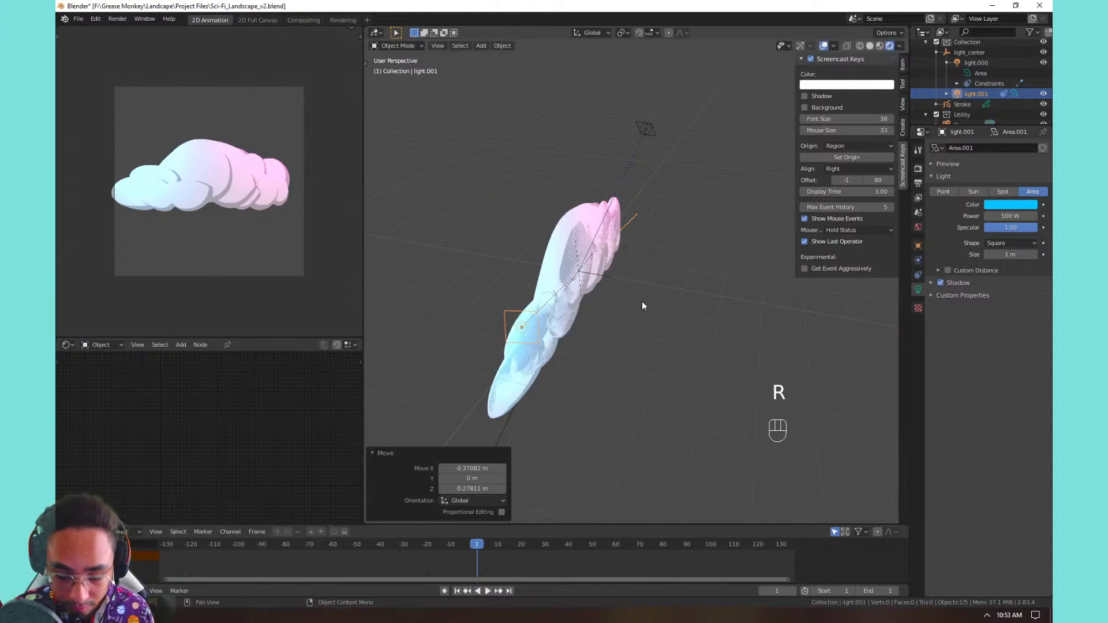
key(period)
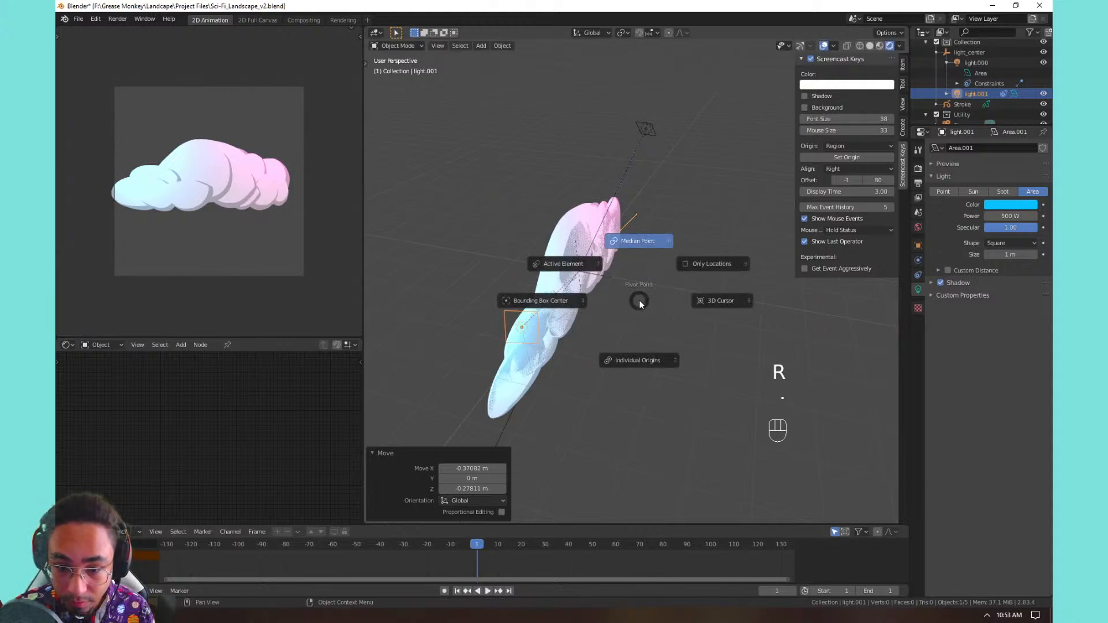
click(699, 305)
key(shift+c)
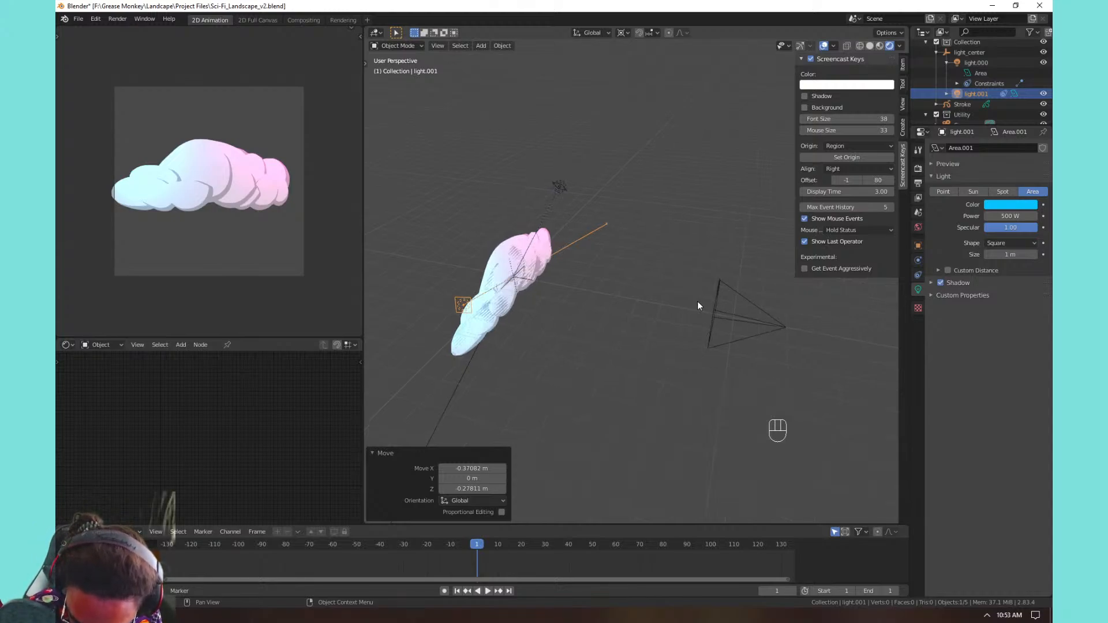
Step: Rotate the blue light around the global Z axis to the camera-facing side of the cloud
middle_drag(468, 329, 575, 313)
key(r)
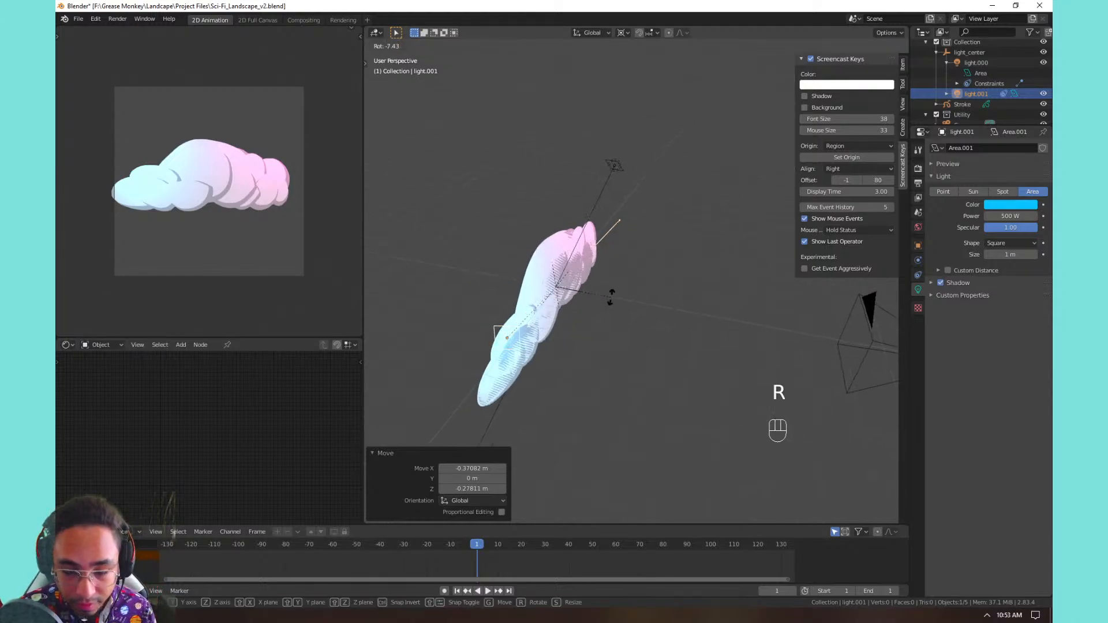
key(z)
click(673, 276)
Step: Rotate the pink light about -25.7° around the global Z axis, swinging it towards the front of the cloud
click(629, 169)
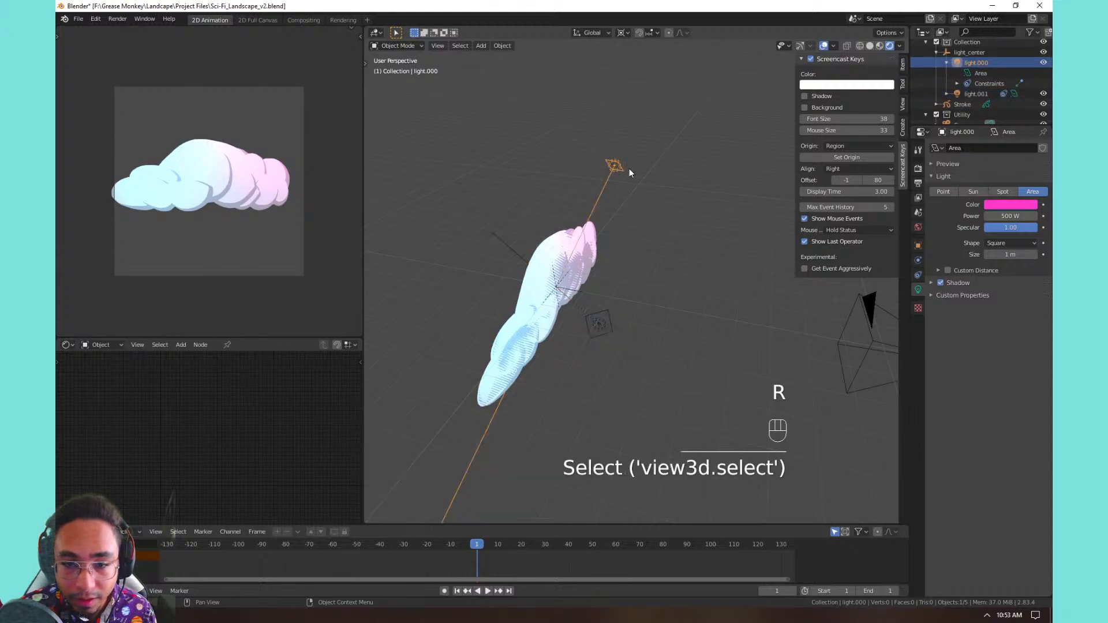
key(r)
key(z)
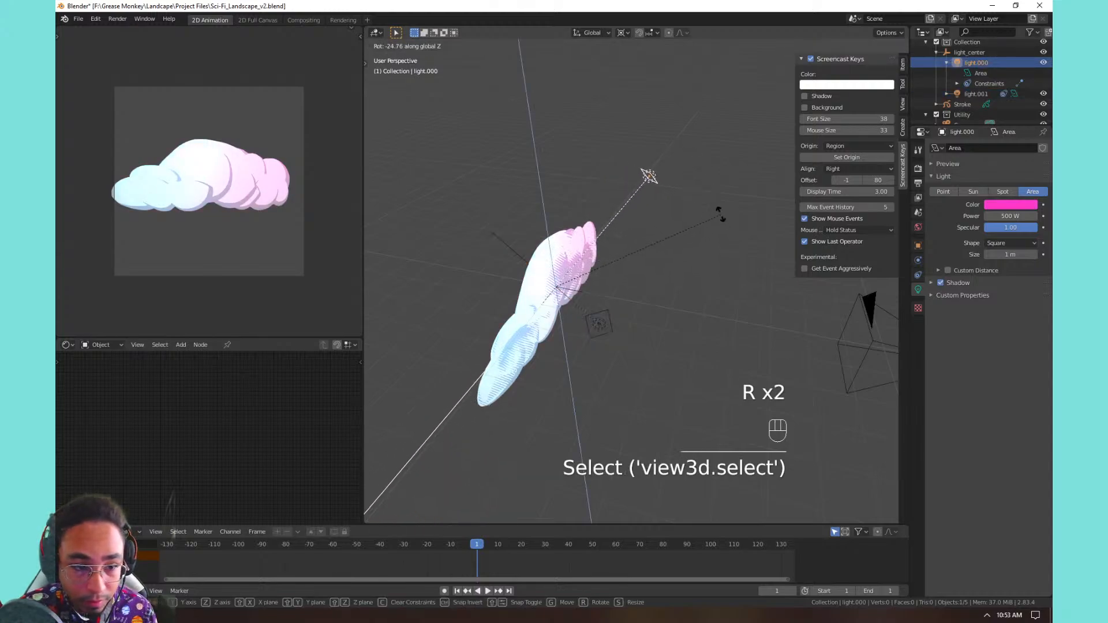
click(722, 220)
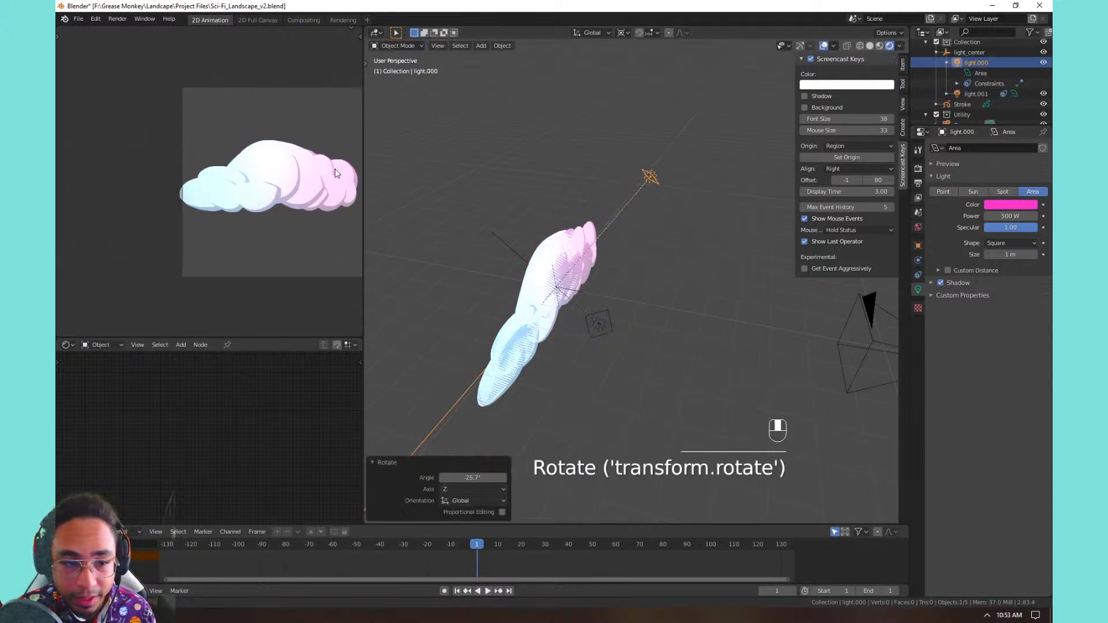
scroll(221, 196, up, 2)
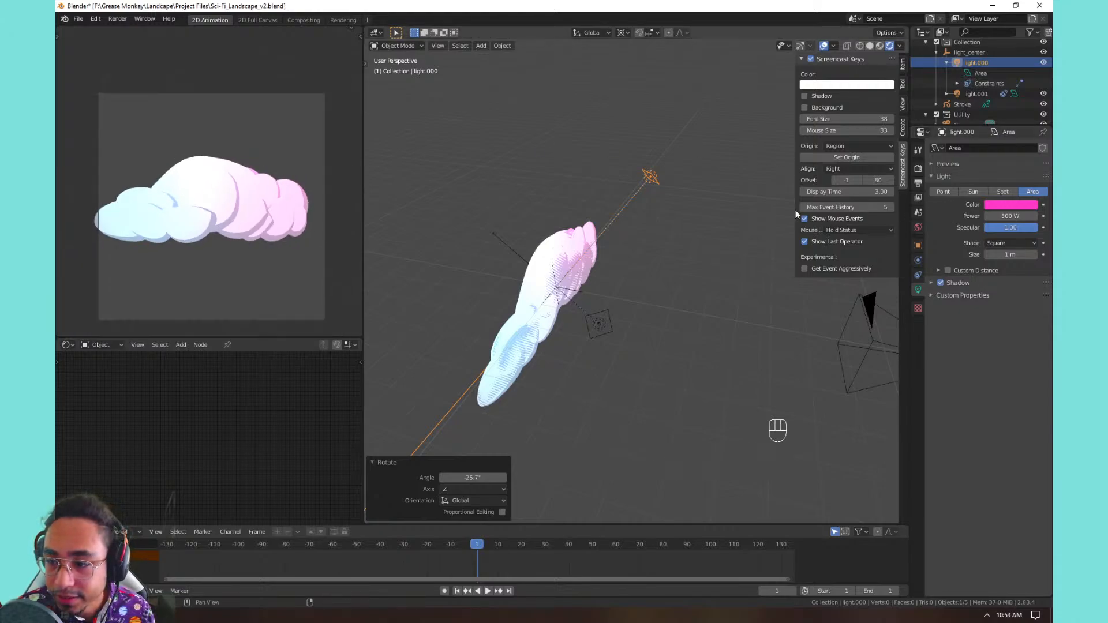
Step: Darken the world background colour to black
click(919, 226)
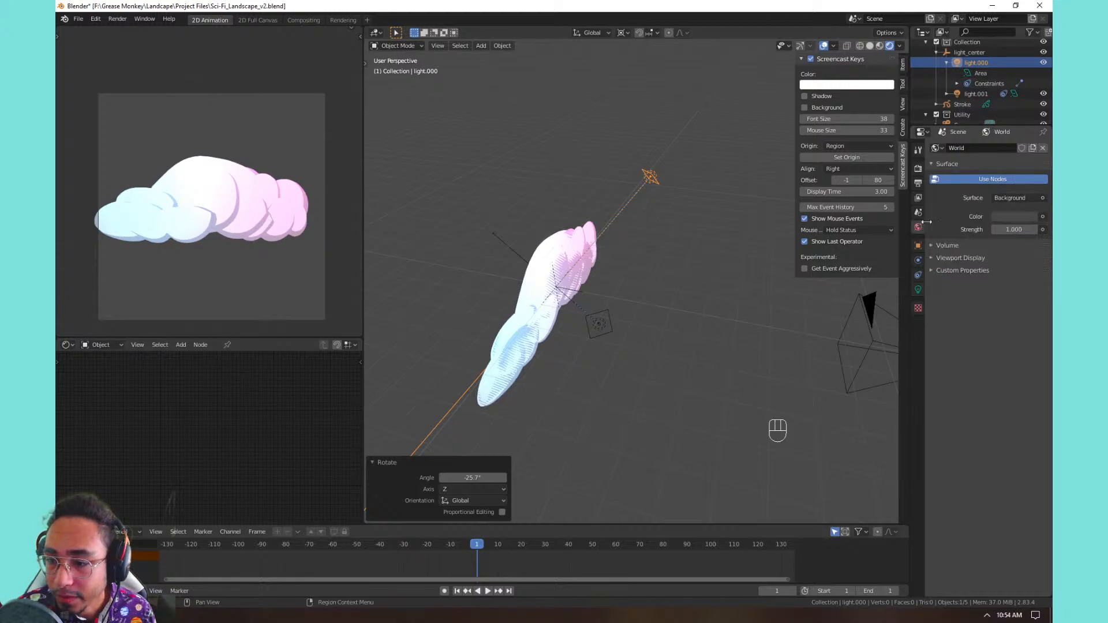
click(1010, 218)
drag(1031, 123, 1030, 149)
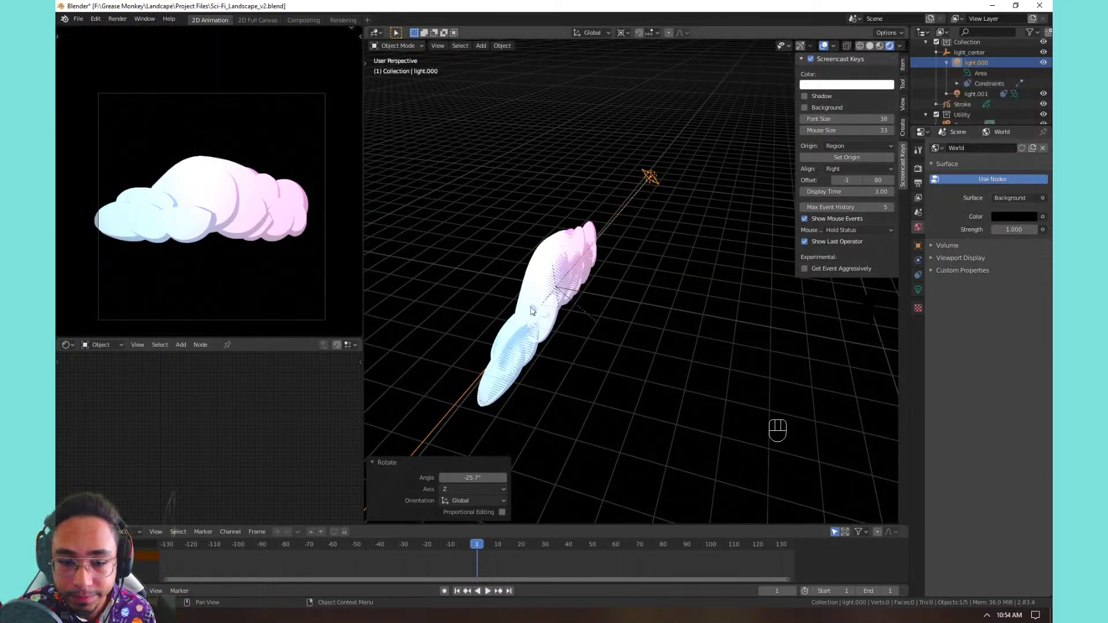
Step: Move the blue light away from the cloud's left end, then shift it about -1.33 m along the global Y axis
middle_drag(615, 211, 567, 280)
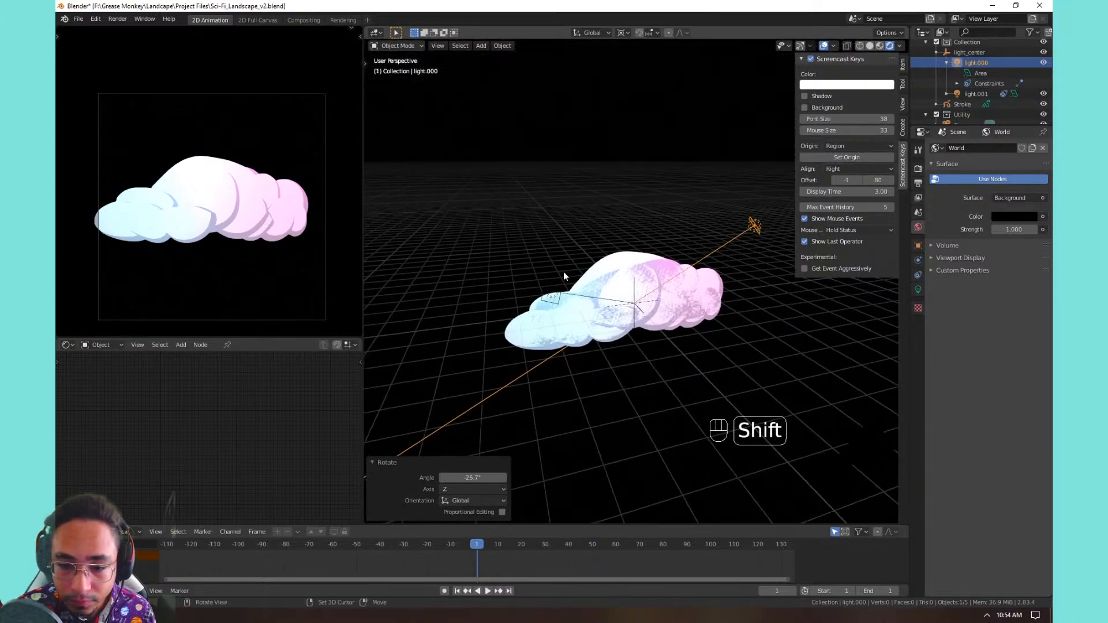
click(554, 301)
key(g)
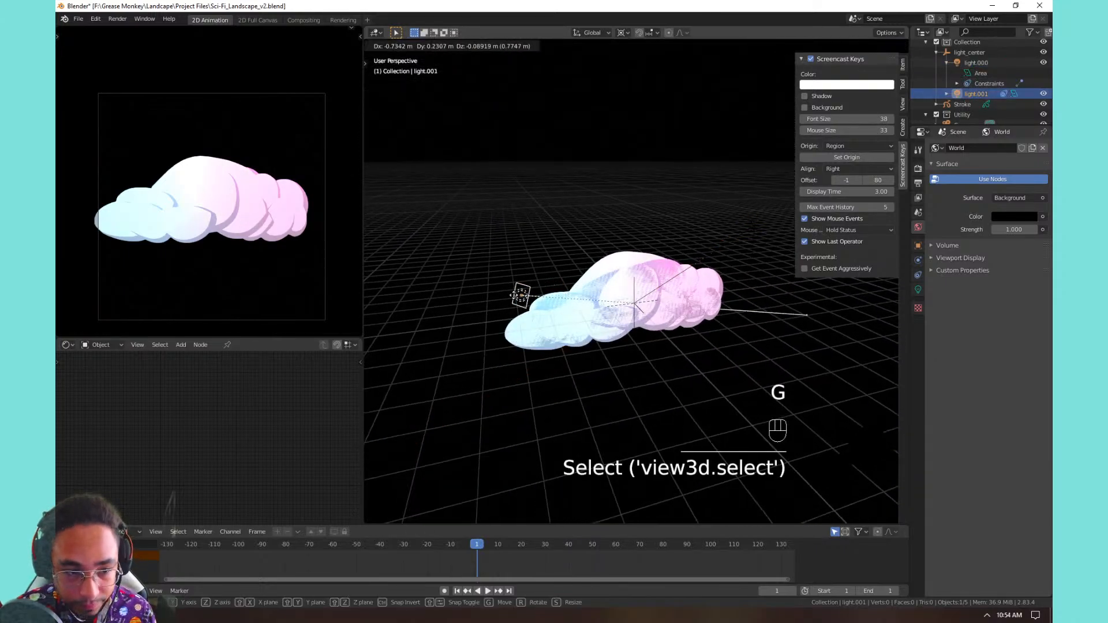
click(518, 290)
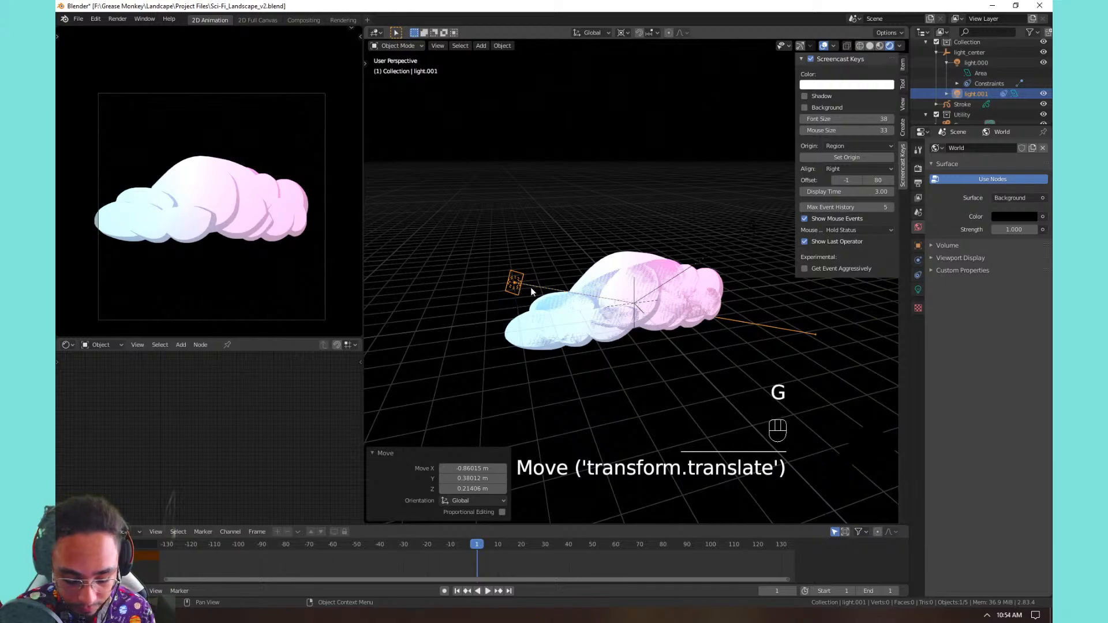
key(g)
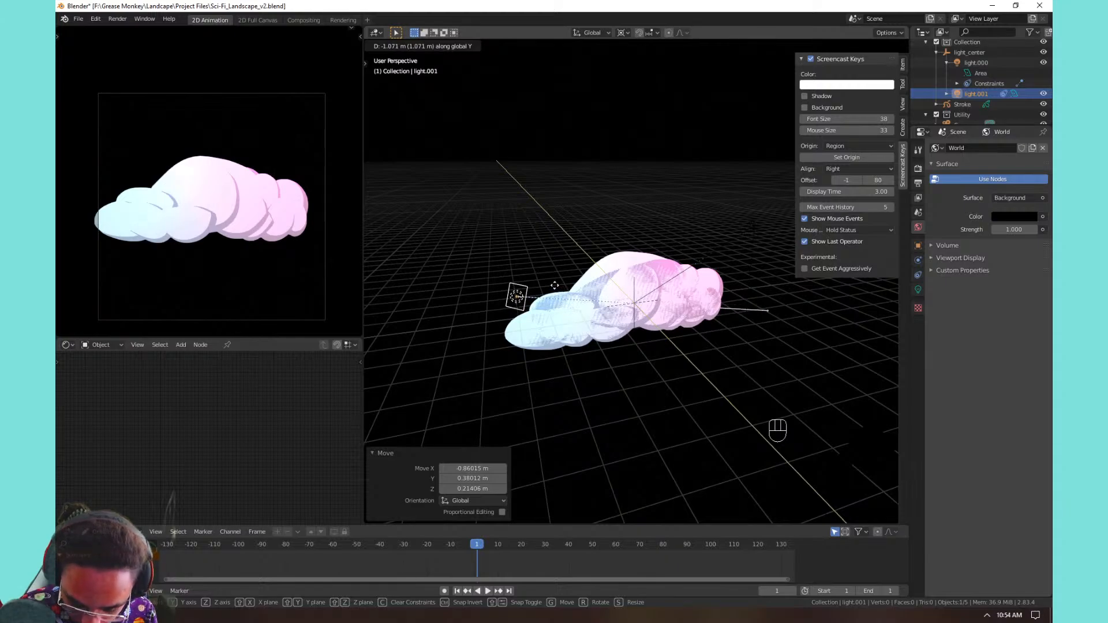
click(558, 288)
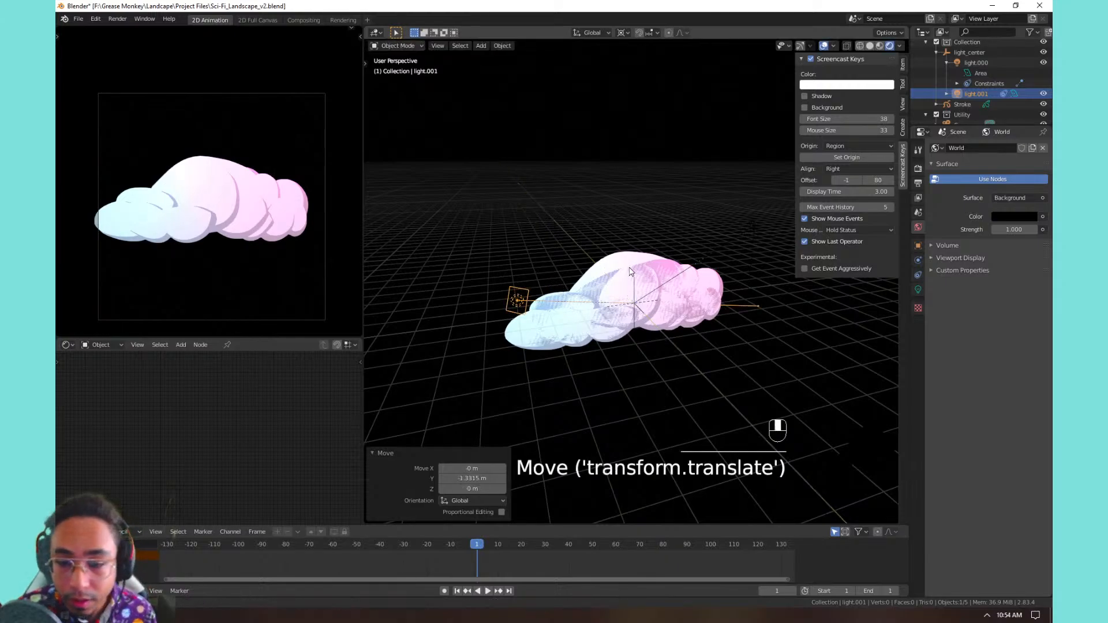
Step: Return to the camera view and hide the blue light so only the pink light illuminates the cloud
key(KP_0)
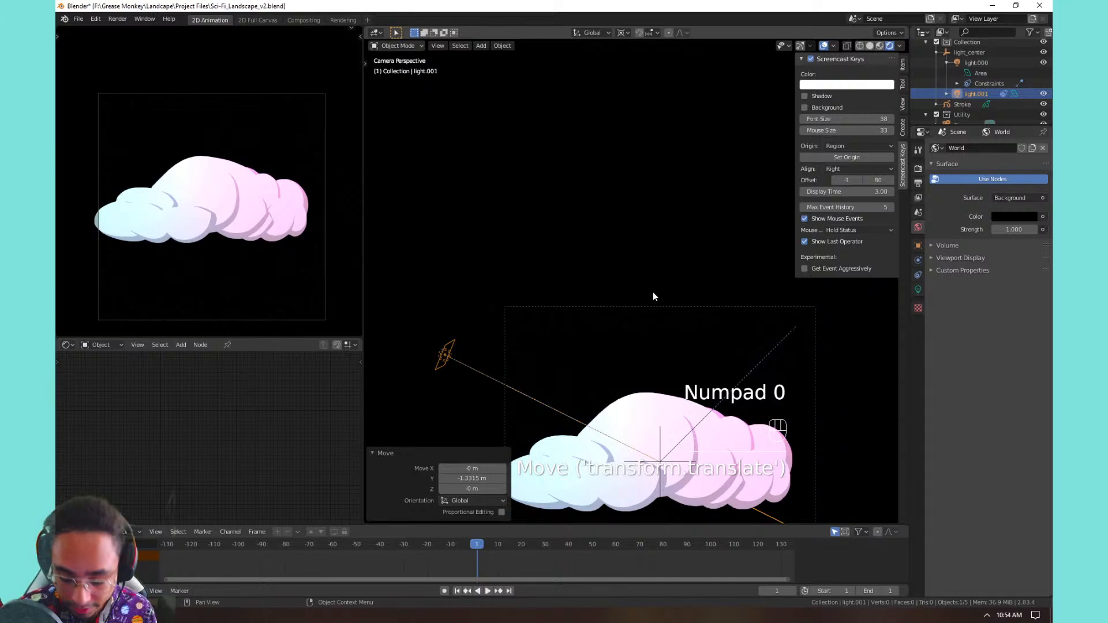
key(Home)
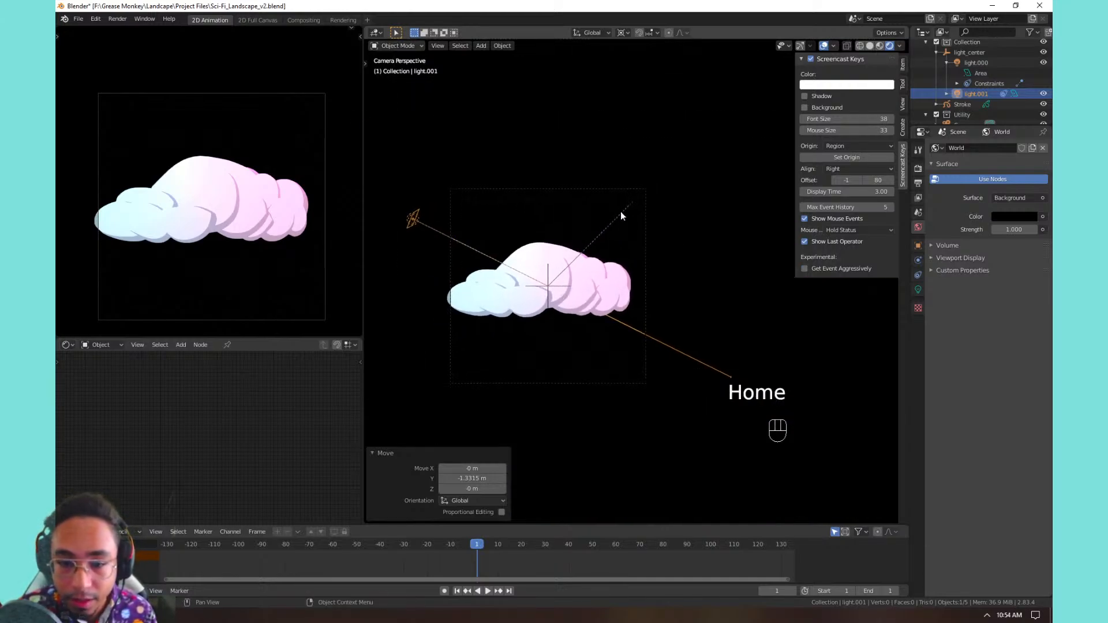
click(650, 192)
click(634, 203)
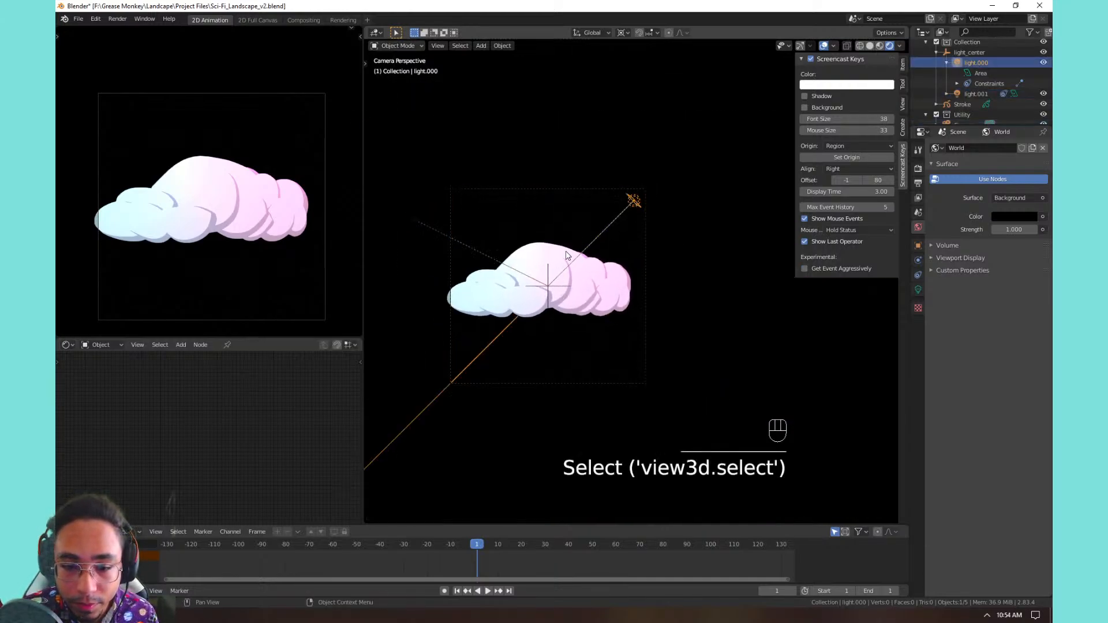
scroll(567, 256, up, 1)
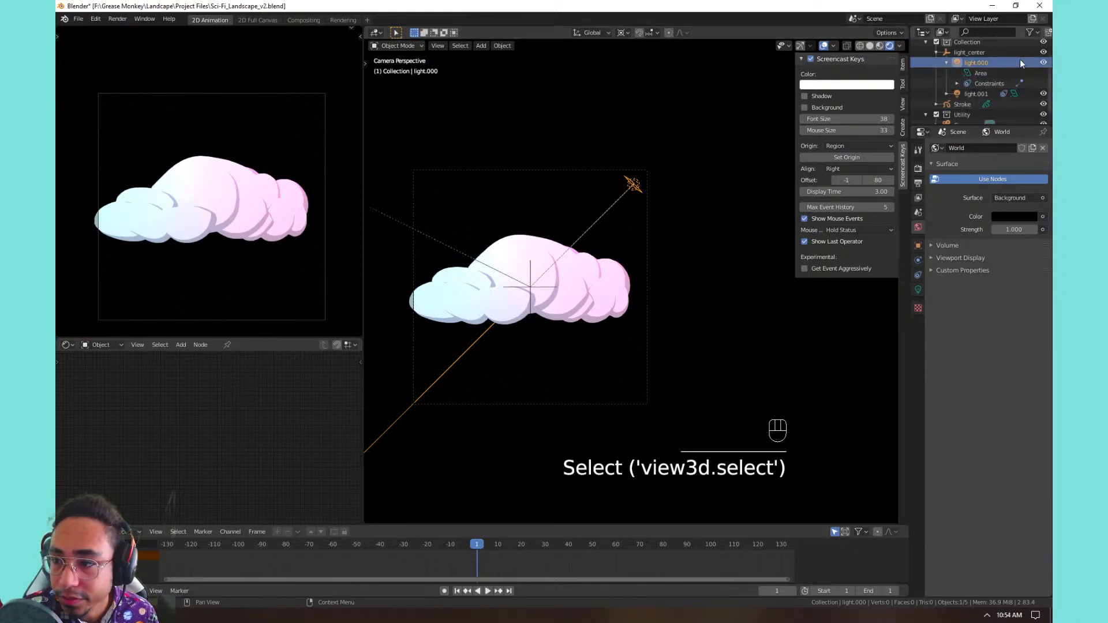
scroll(516, 168, down, 1)
shift+middle_drag(380, 219, 448, 208)
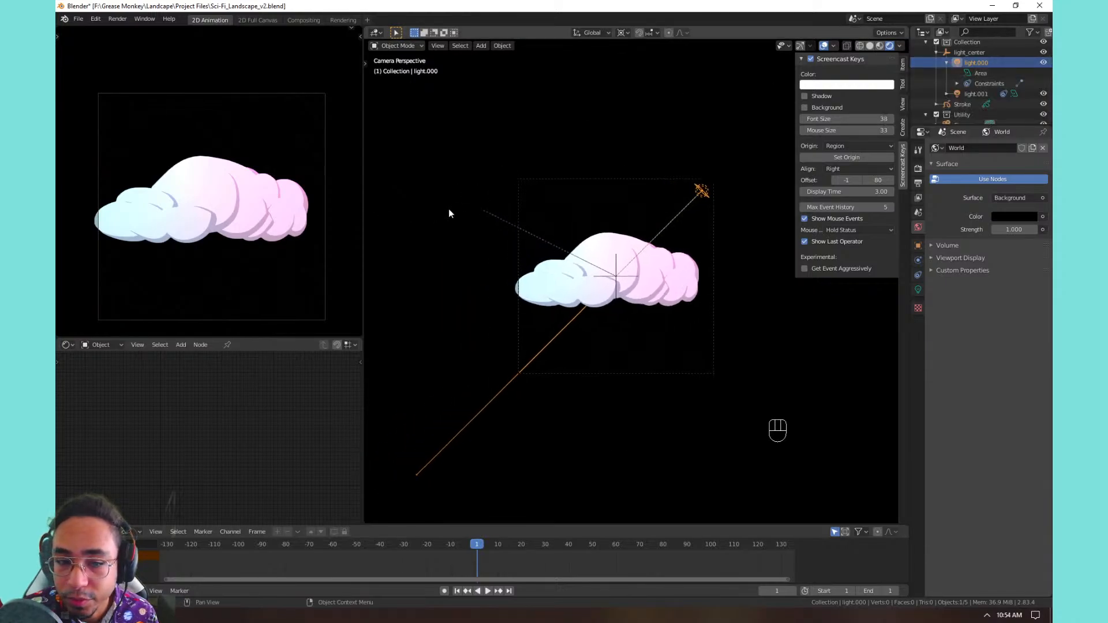
click(486, 199)
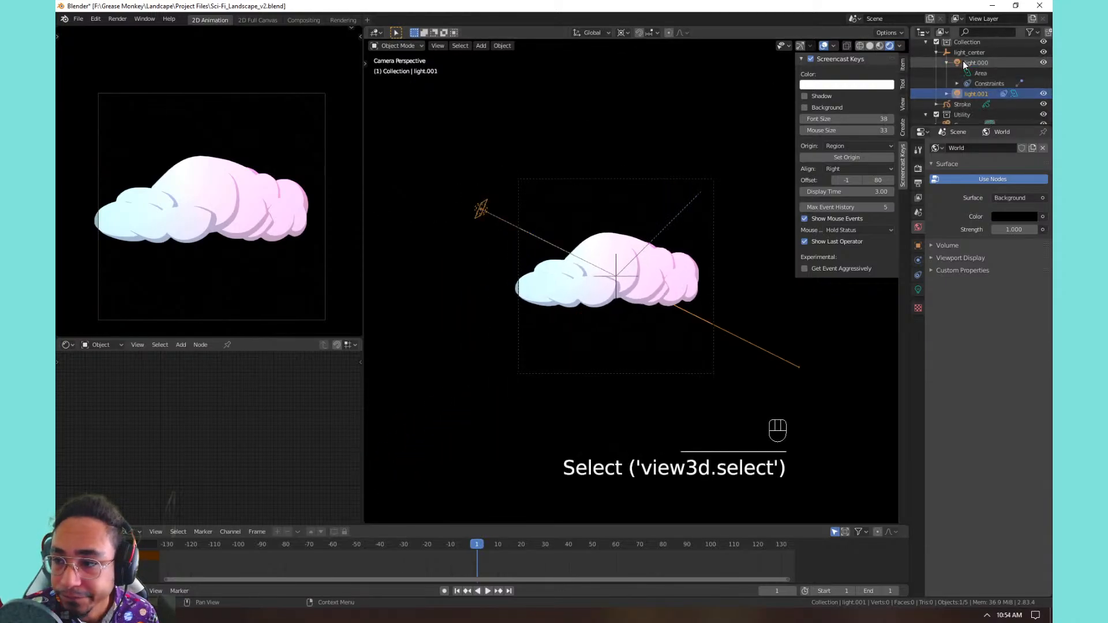
key(h)
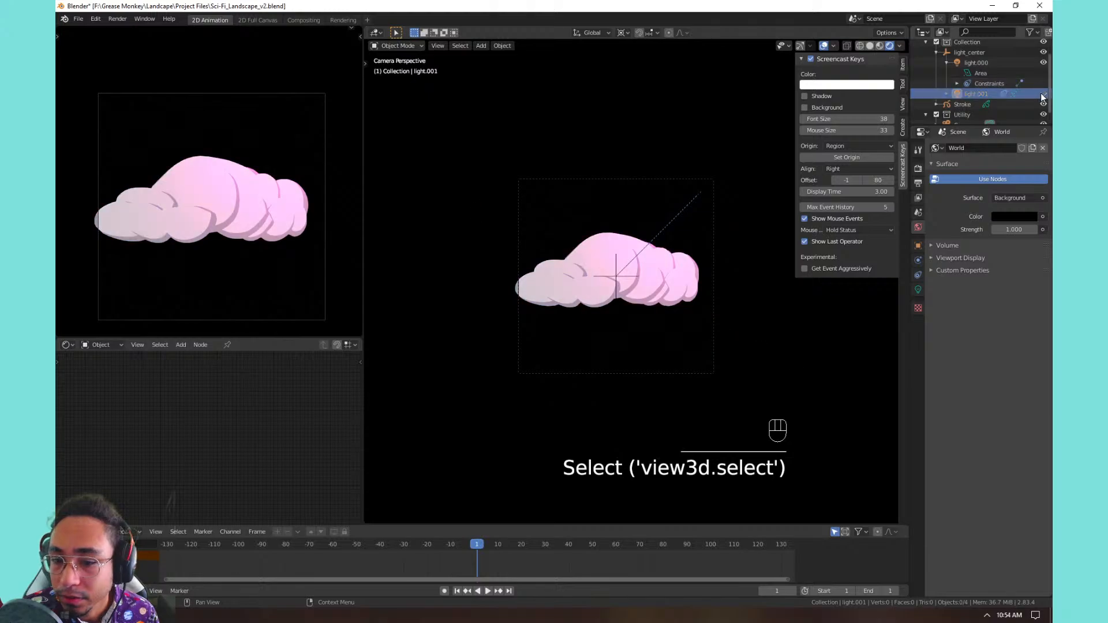
Step: Compare the Spot and Area types for the hidden blue light and set it to Spot
click(918, 290)
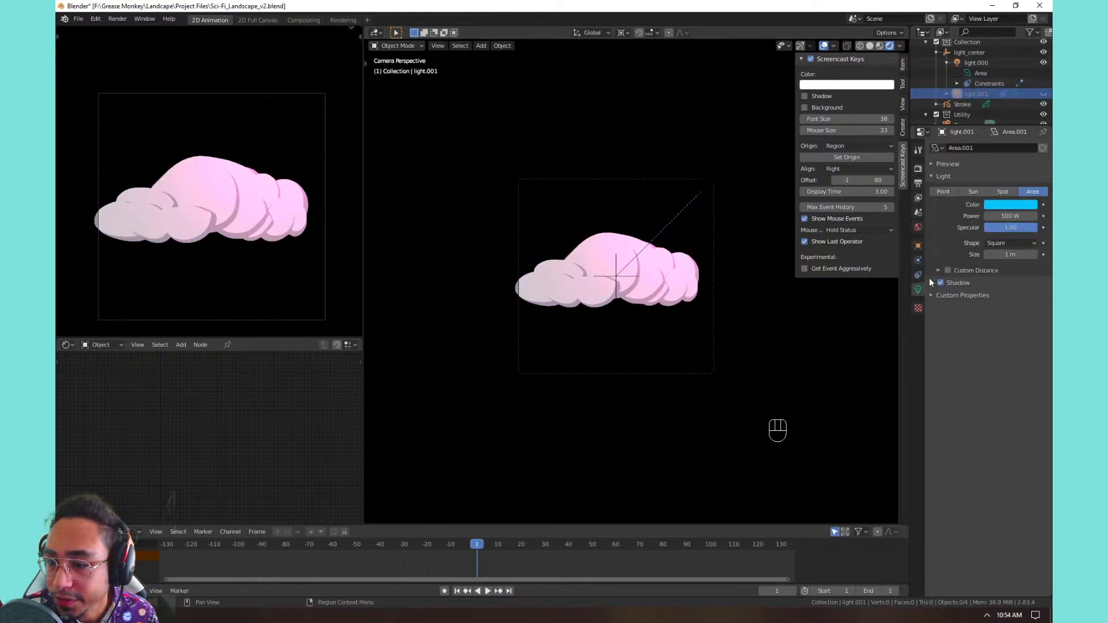
click(1002, 194)
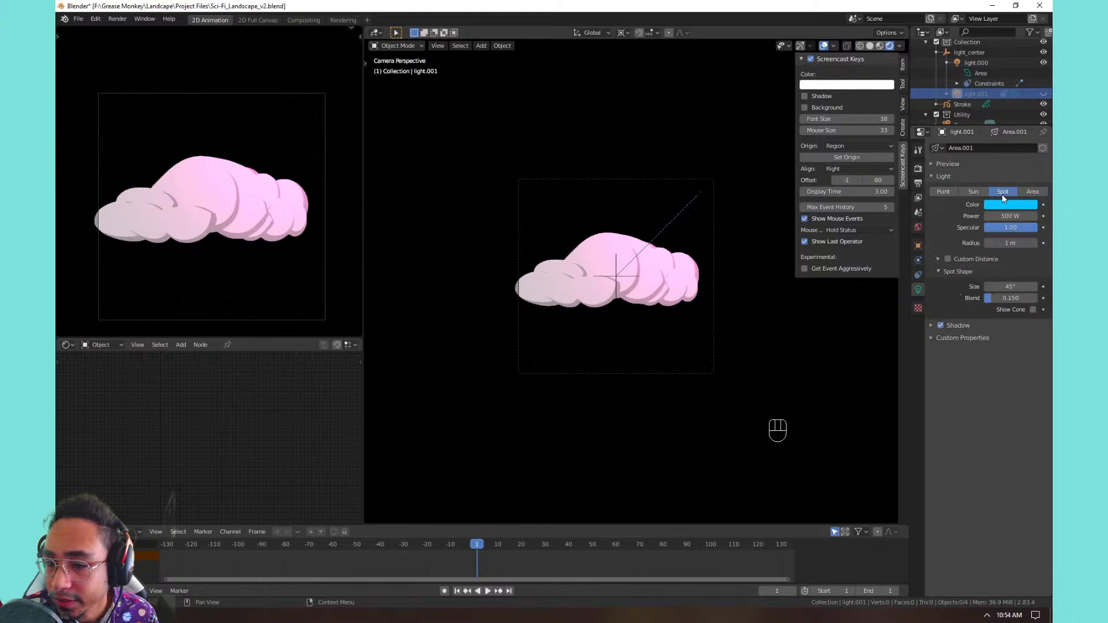
click(1038, 193)
click(1003, 192)
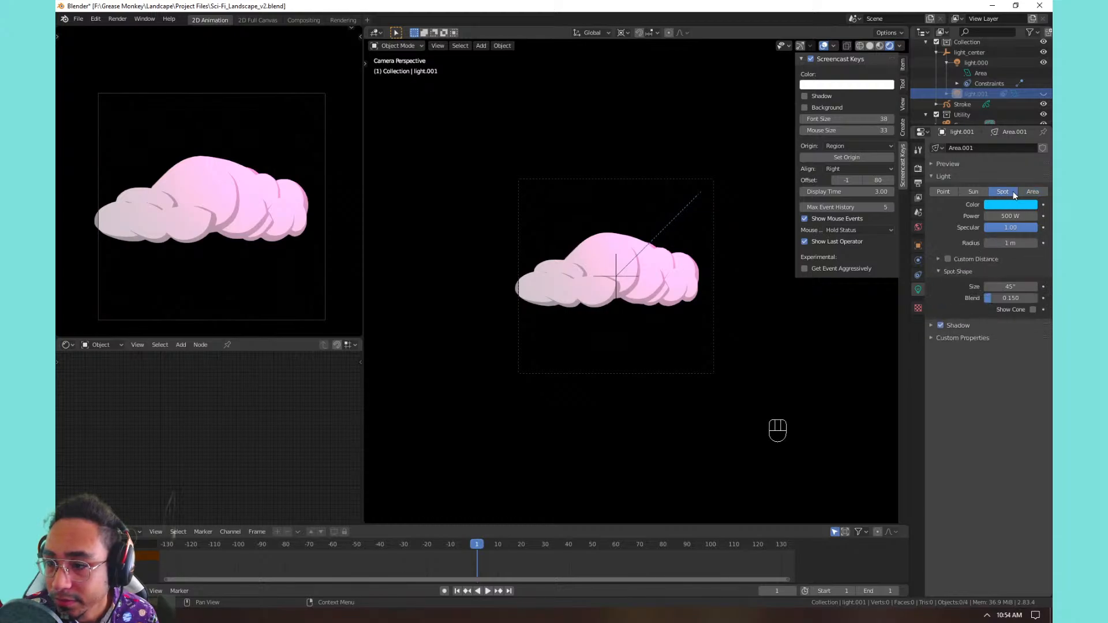
Step: Change the pink light's type to Spot, with a radius of about 5.32 m and a spot size of about 118°
click(975, 63)
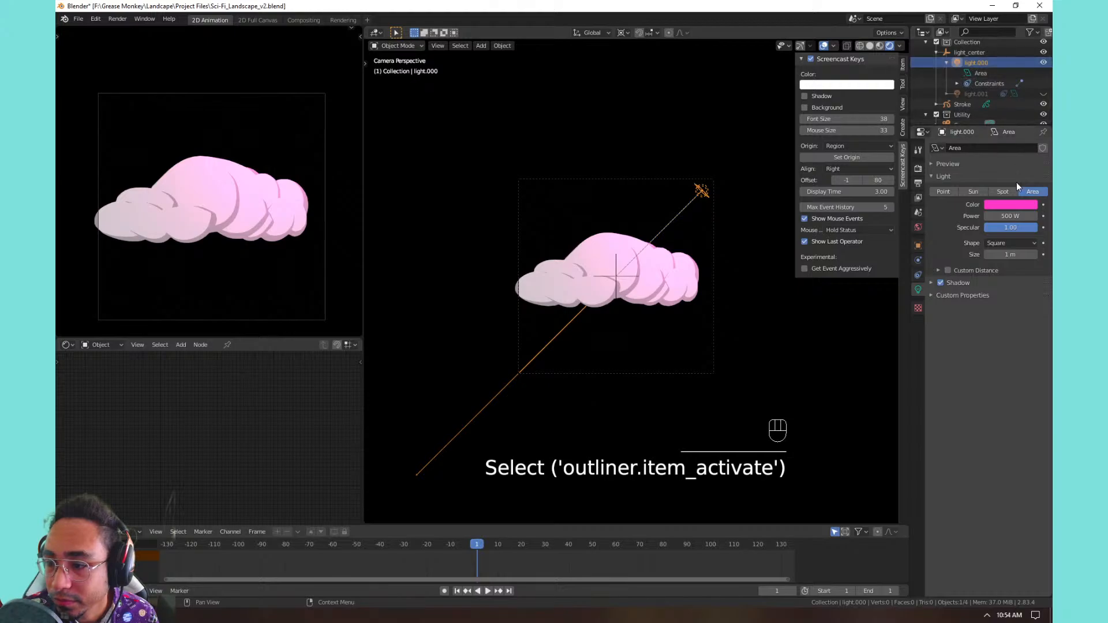
click(1005, 191)
scroll(664, 254, up, 6)
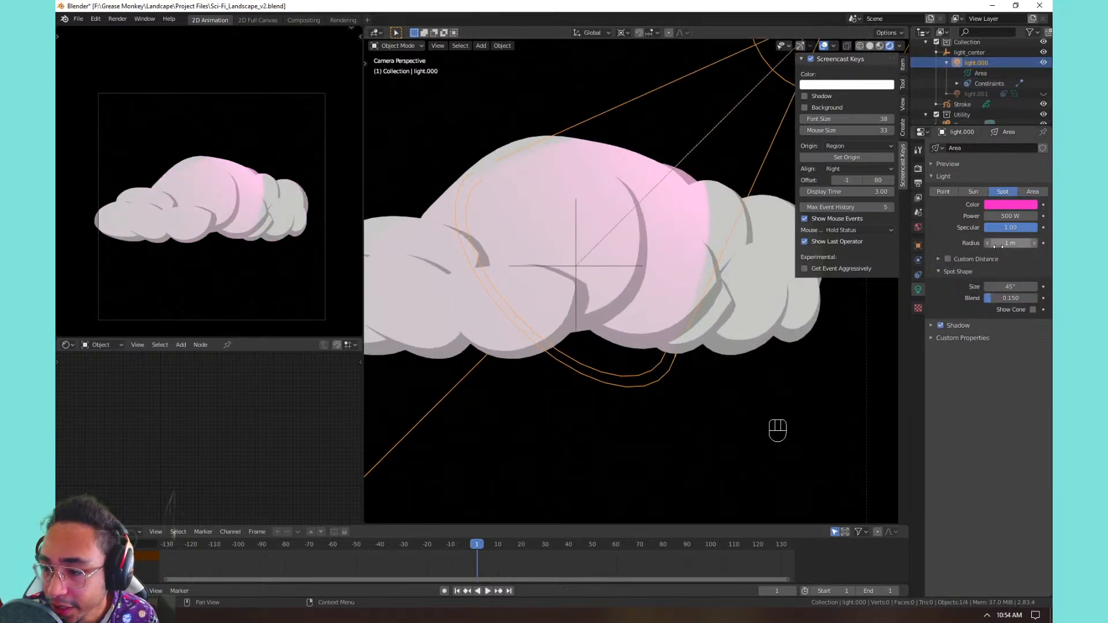
mouse_move(994, 245)
mouse_down()
mouse_move(1042, 245)
mouse_move(1002, 243)
mouse_up()
drag(1010, 287, 1049, 286)
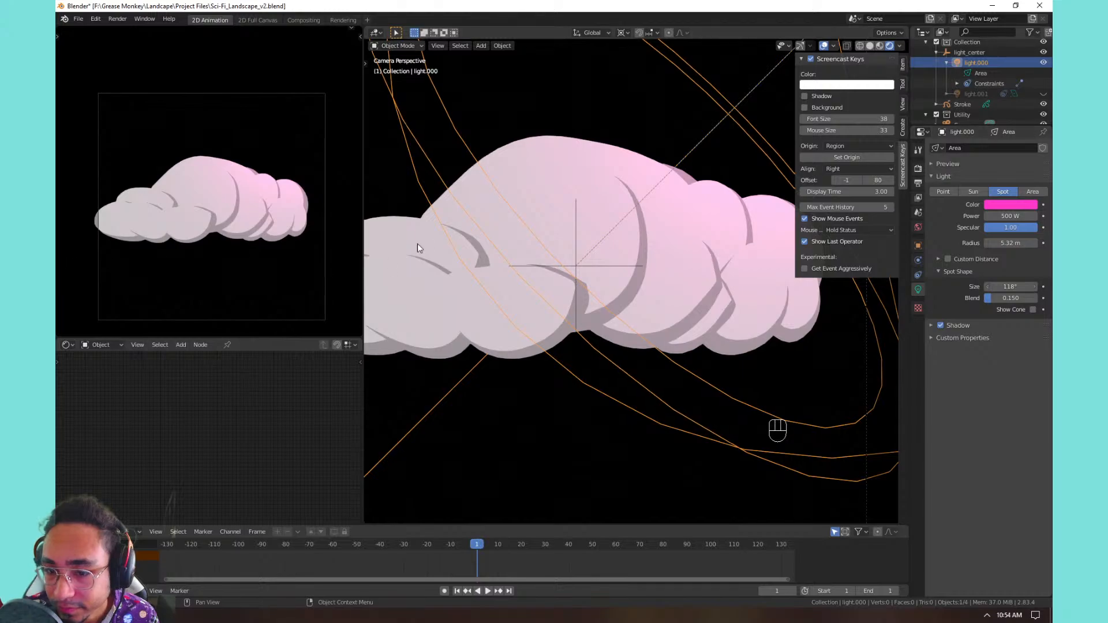
scroll(417, 248, down, 5)
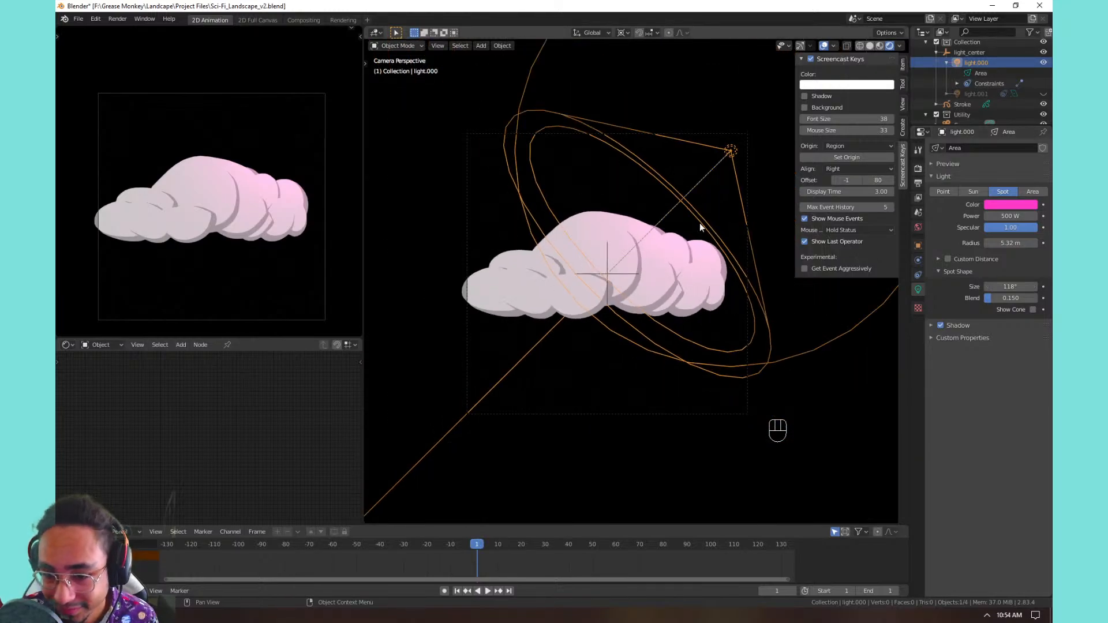
key(g)
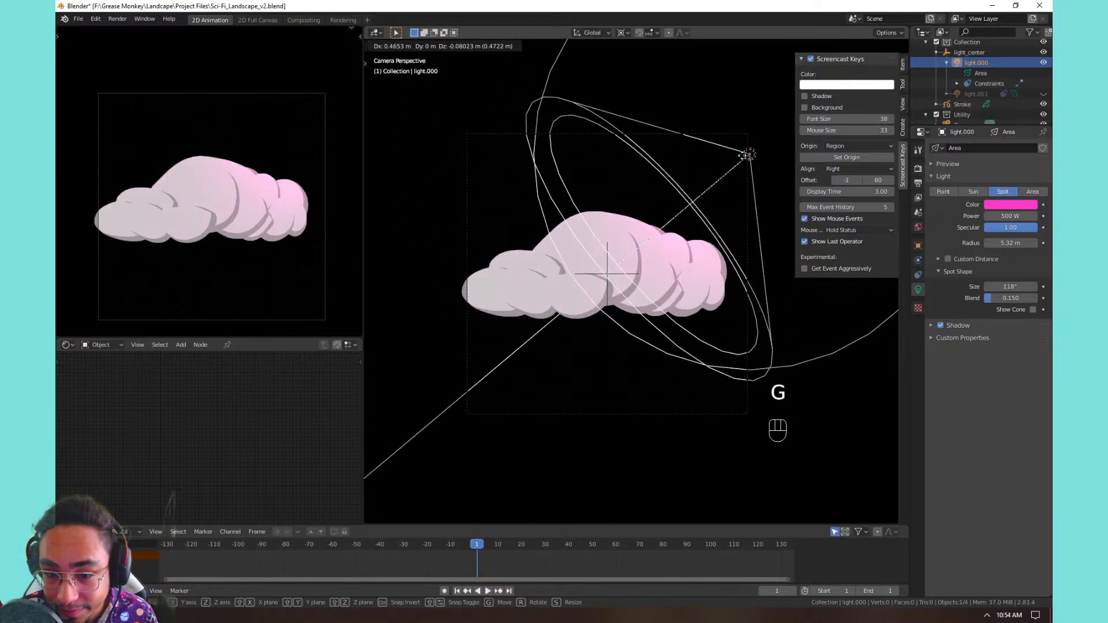
right_click(919, 84)
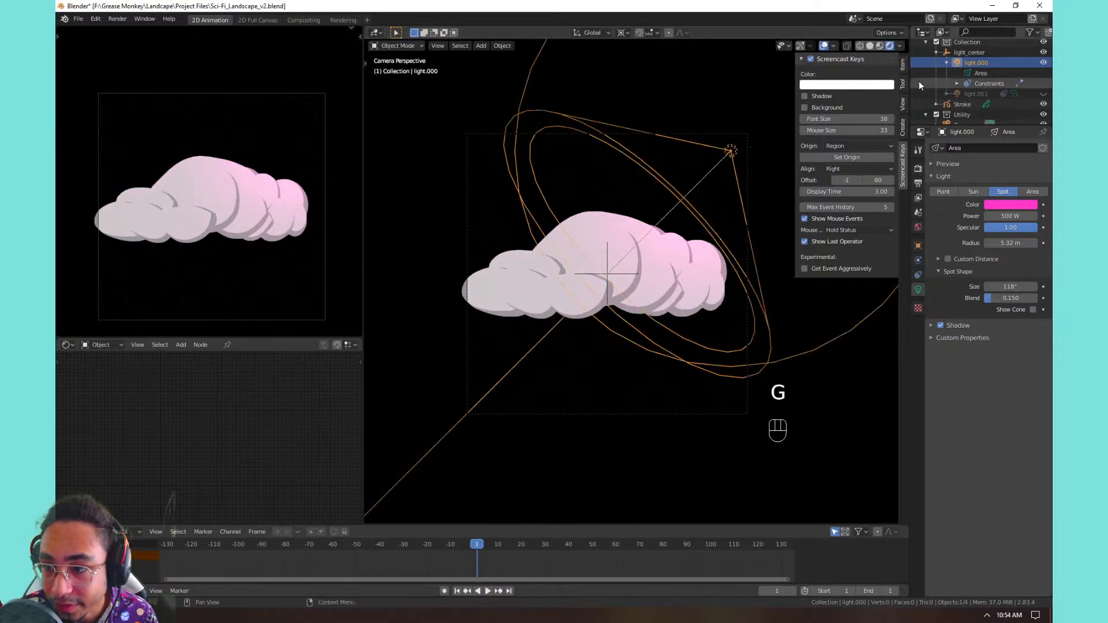
Step: Unhide the blue light and make it a Spot with a size of about 98.2° and a blend of about 0.76
click(1044, 93)
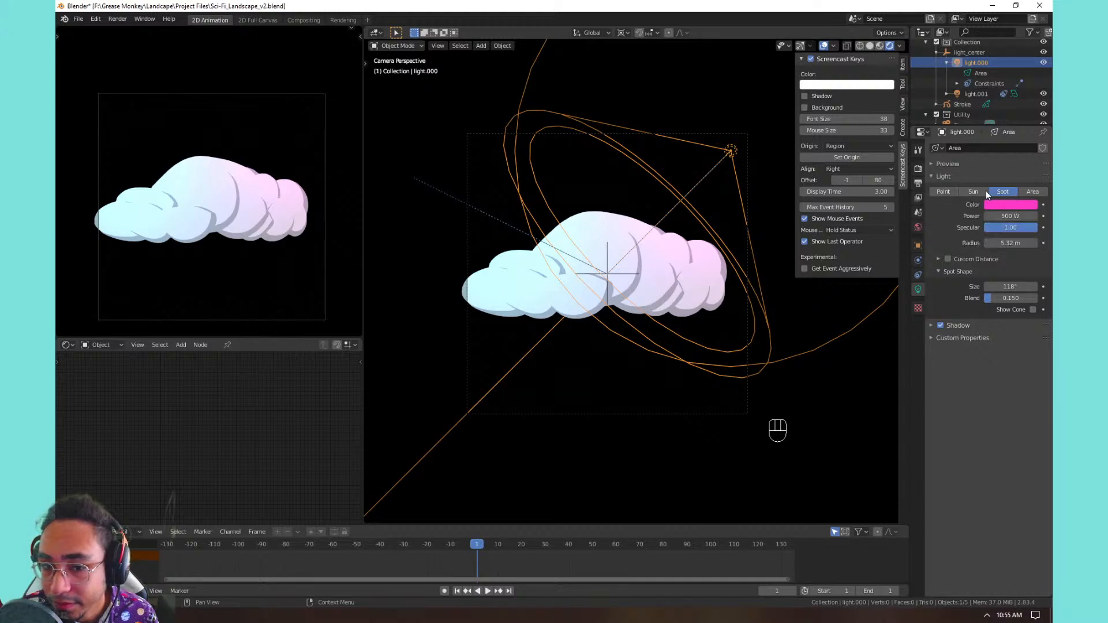
click(412, 180)
click(1005, 191)
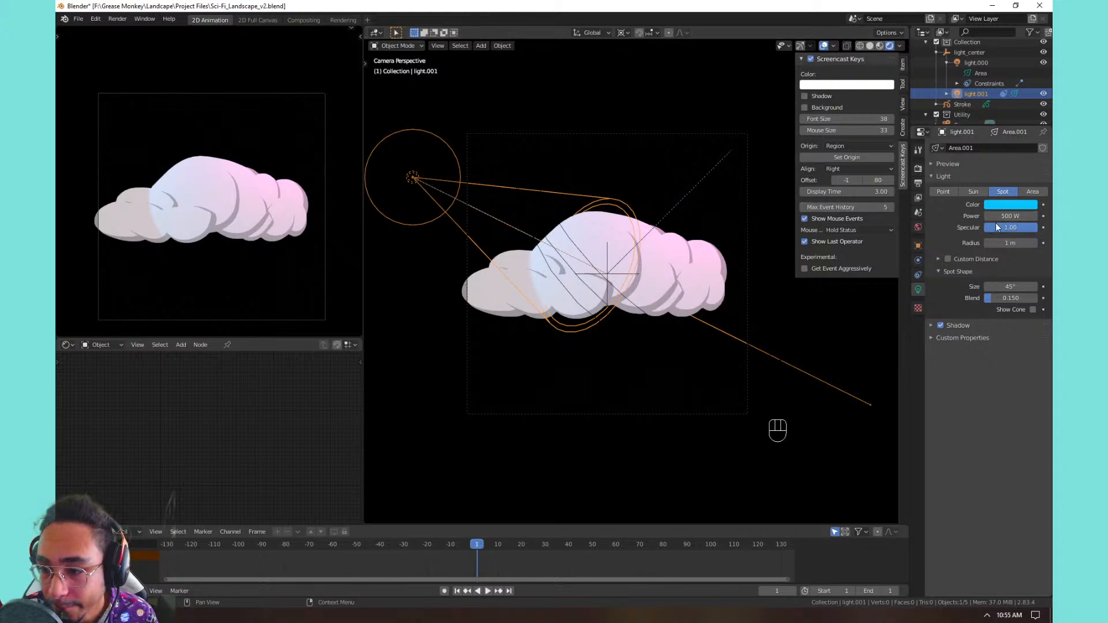
drag(1005, 287, 1047, 286)
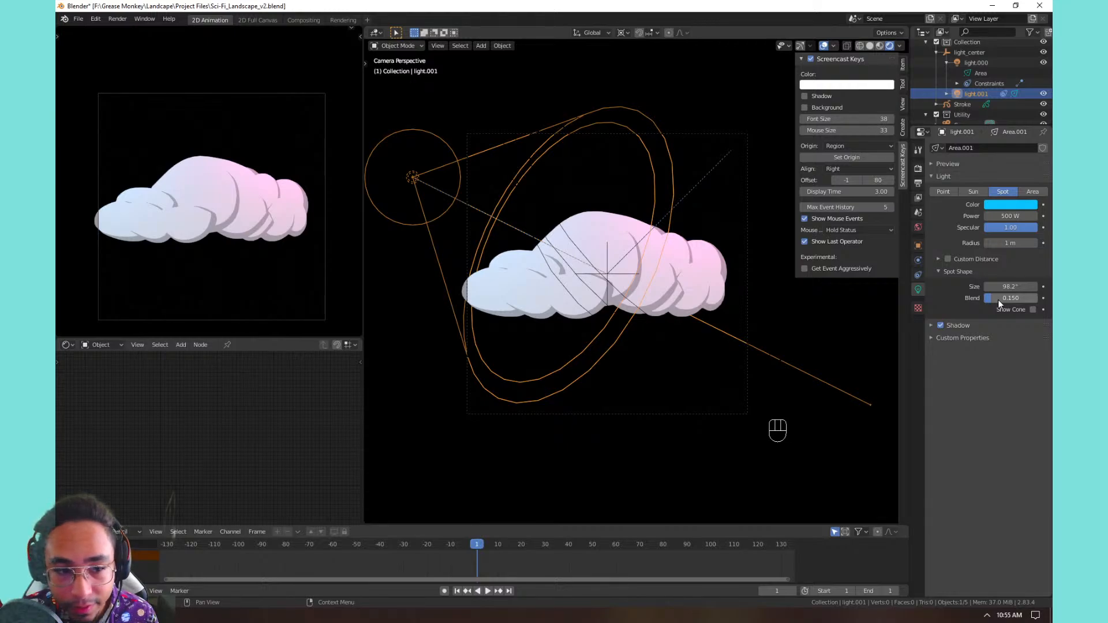
drag(996, 296, 1040, 297)
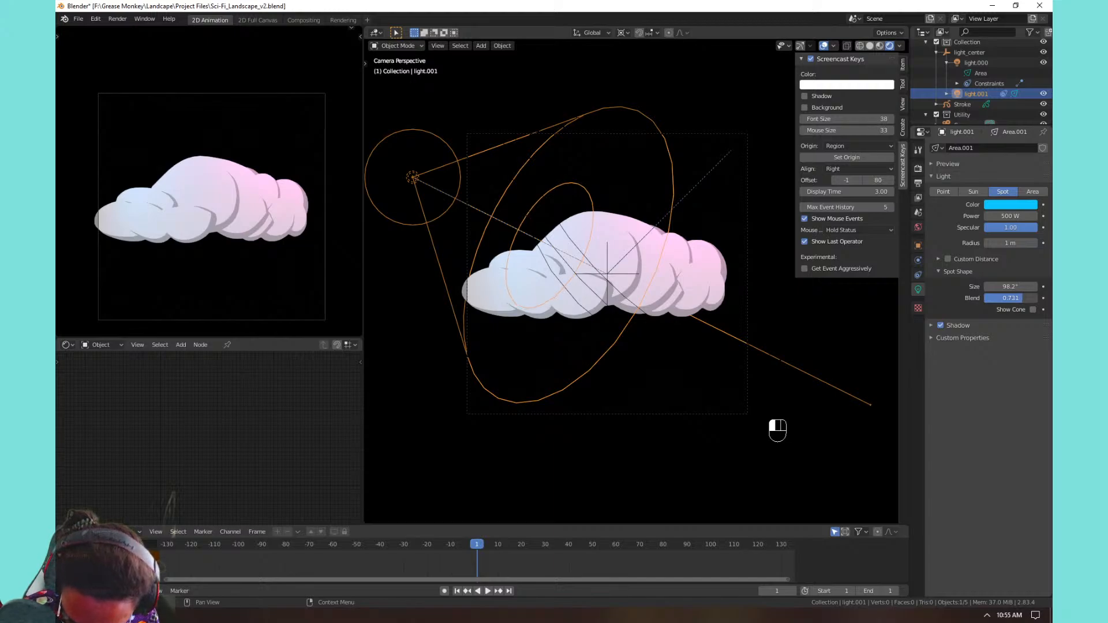
drag(1039, 297, 1043, 296)
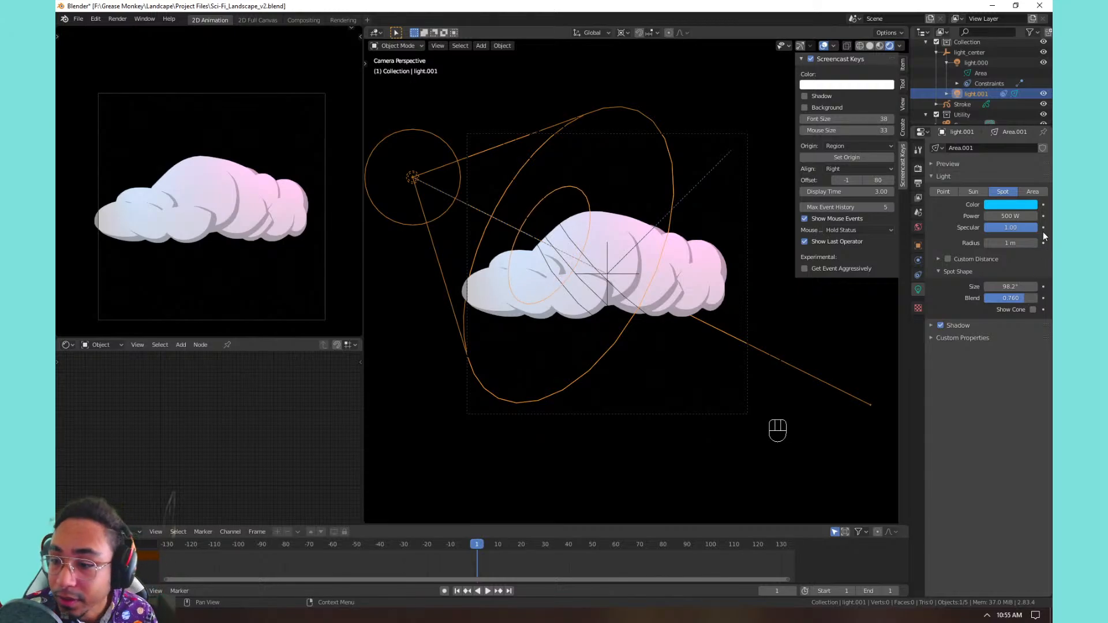
Step: Change both the blue light and the pink light back to the Area type
click(1033, 191)
click(728, 155)
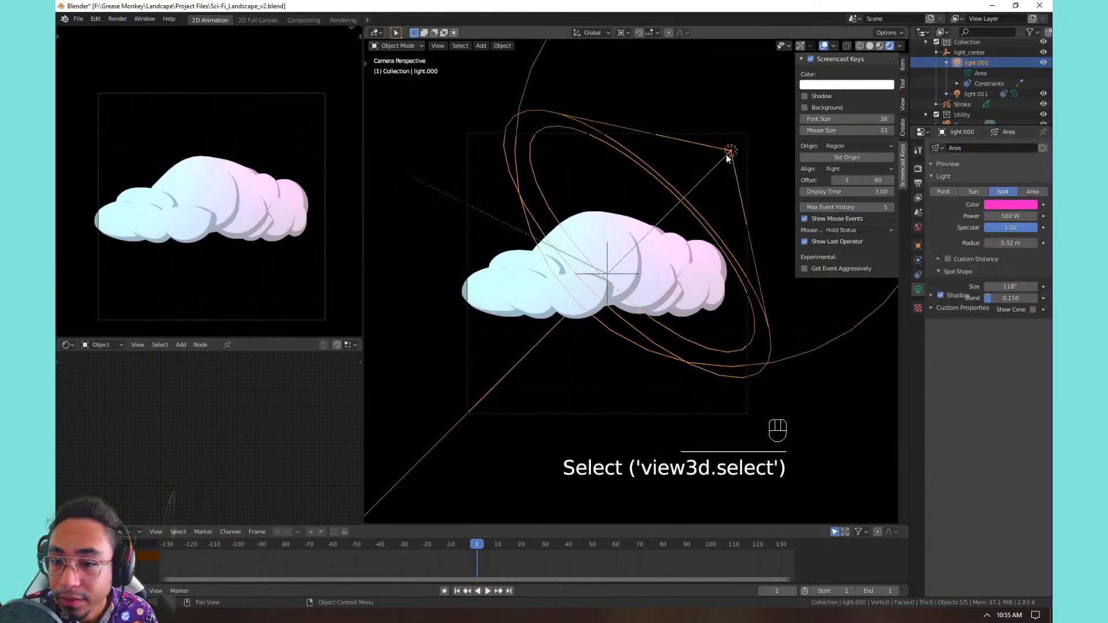
click(1032, 191)
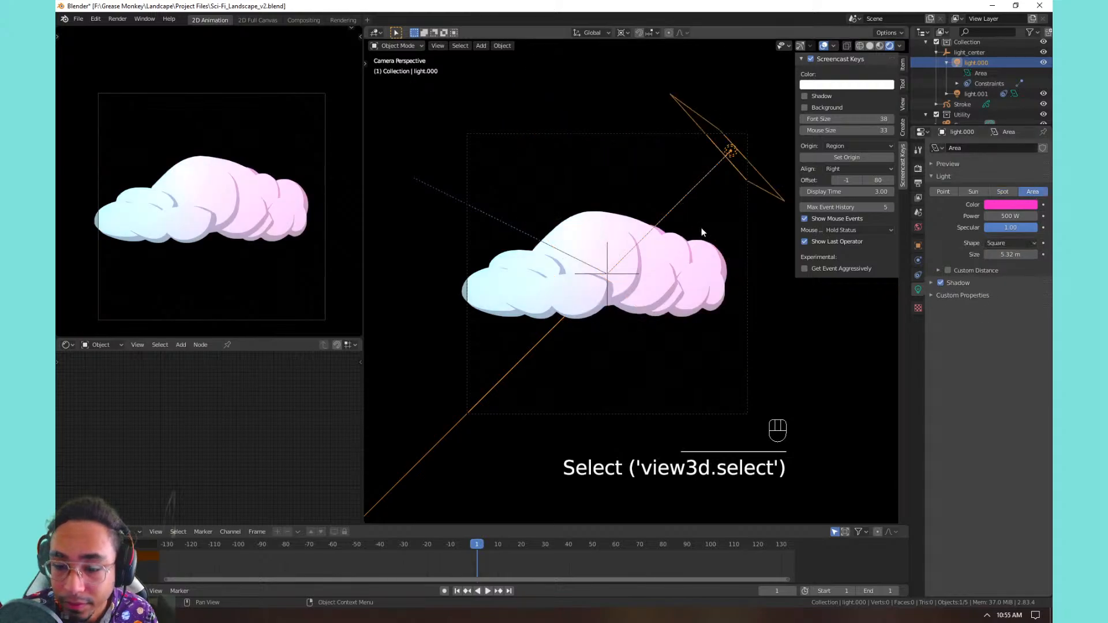
Step: Move the pink light slightly up and away from the cloud, and shift the blue light inward and upward above the cloud's left end
key(g)
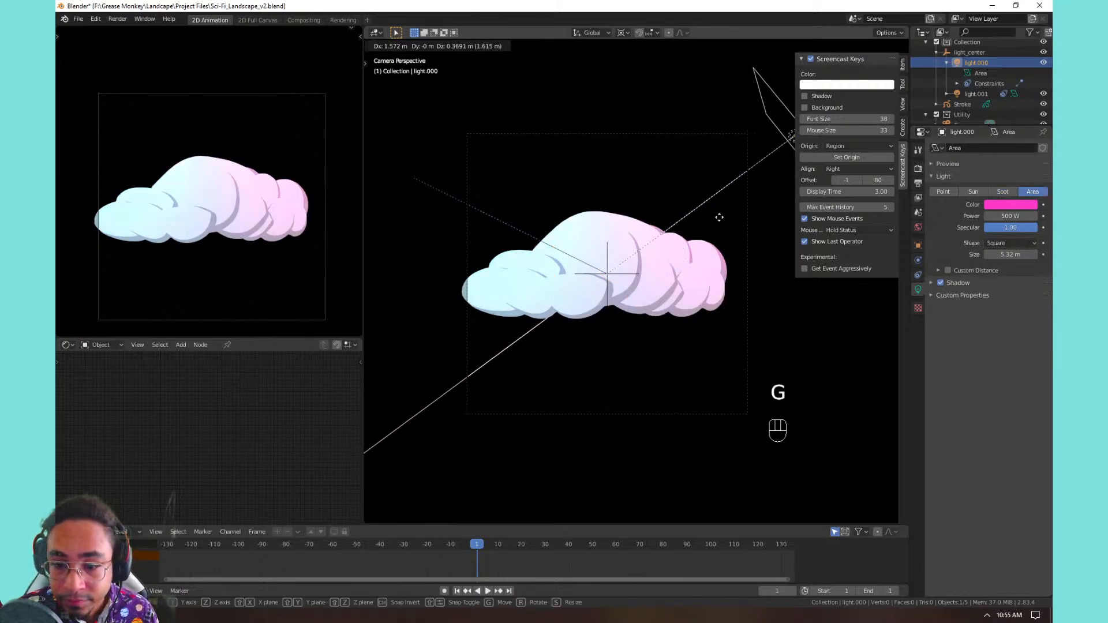
click(692, 211)
click(390, 166)
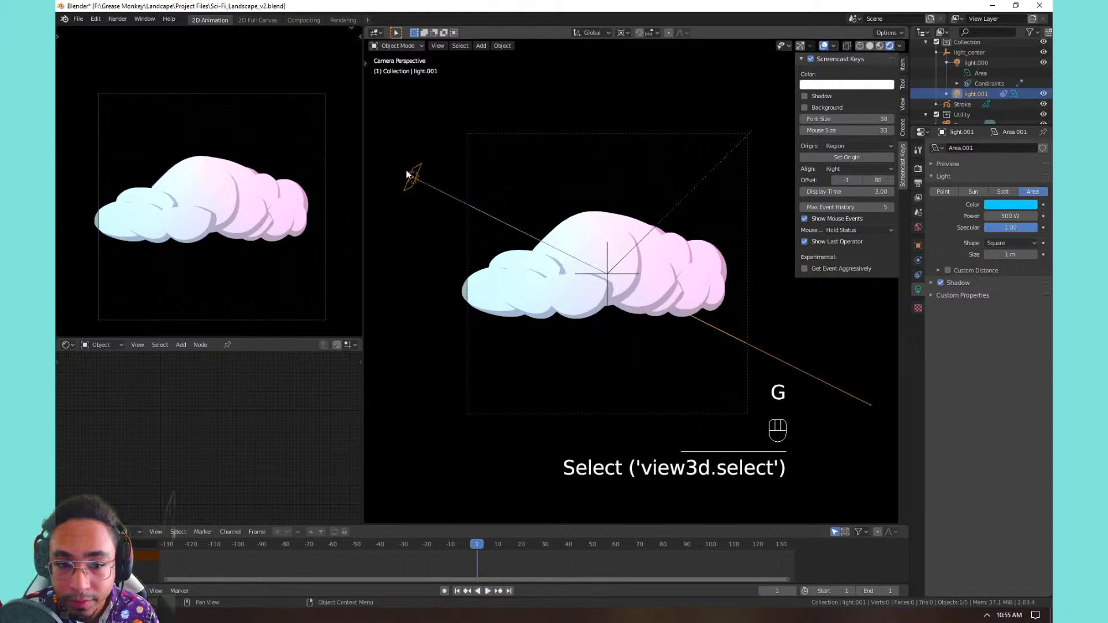
key(g)
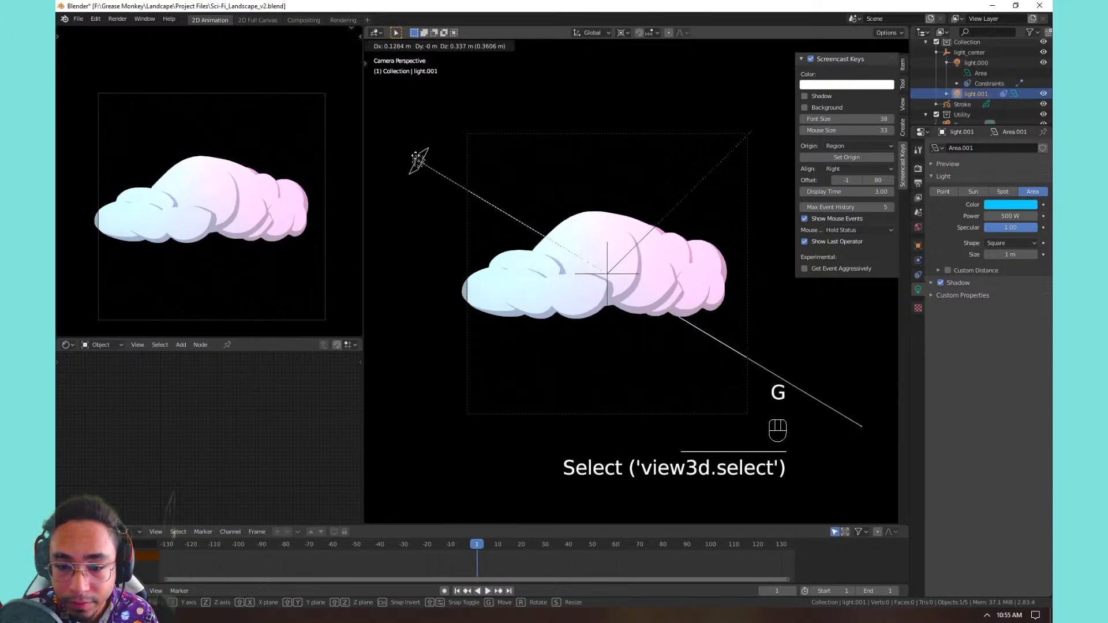
click(425, 168)
key(g)
click(528, 164)
middle_drag(528, 163, 630, 175)
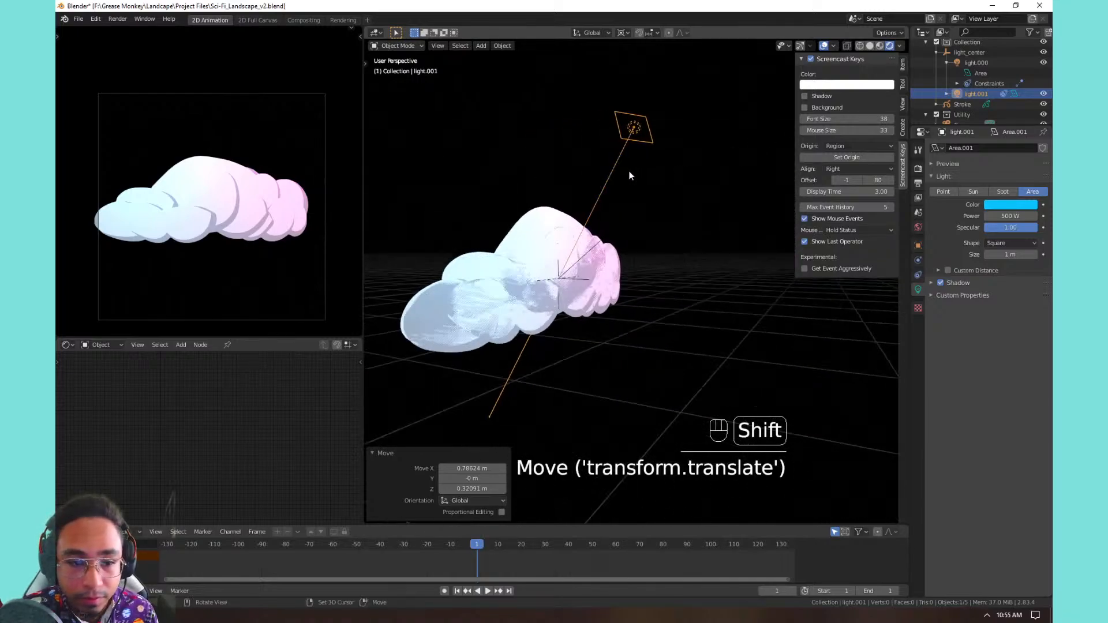
key(KP_0)
Step: Add an Array modifier to the cloud and set its relative X offset to 0
click(571, 280)
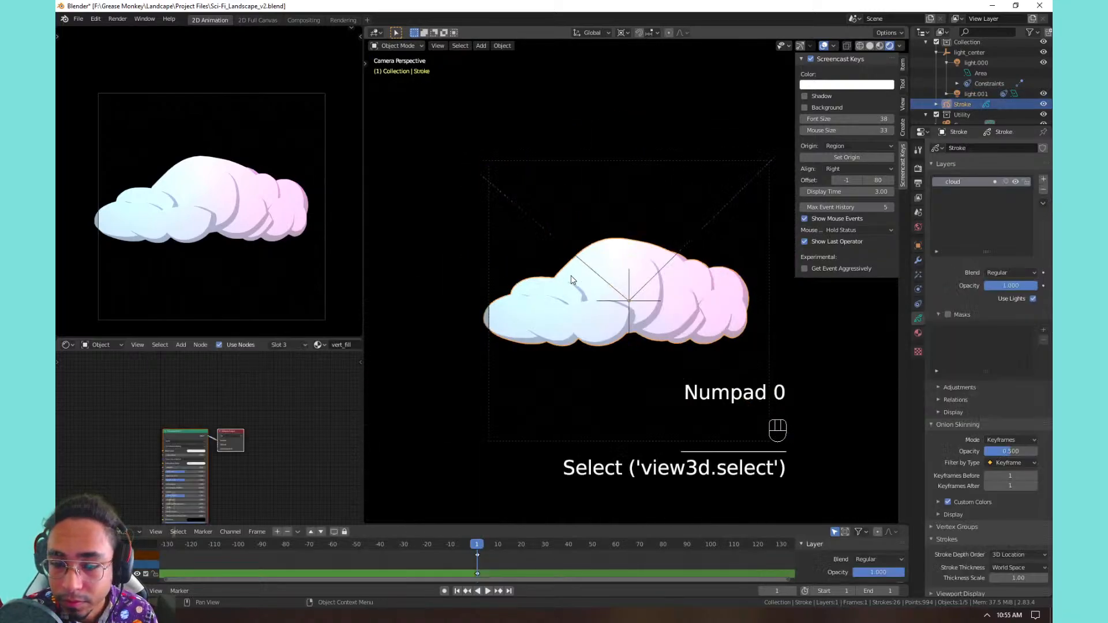
click(918, 260)
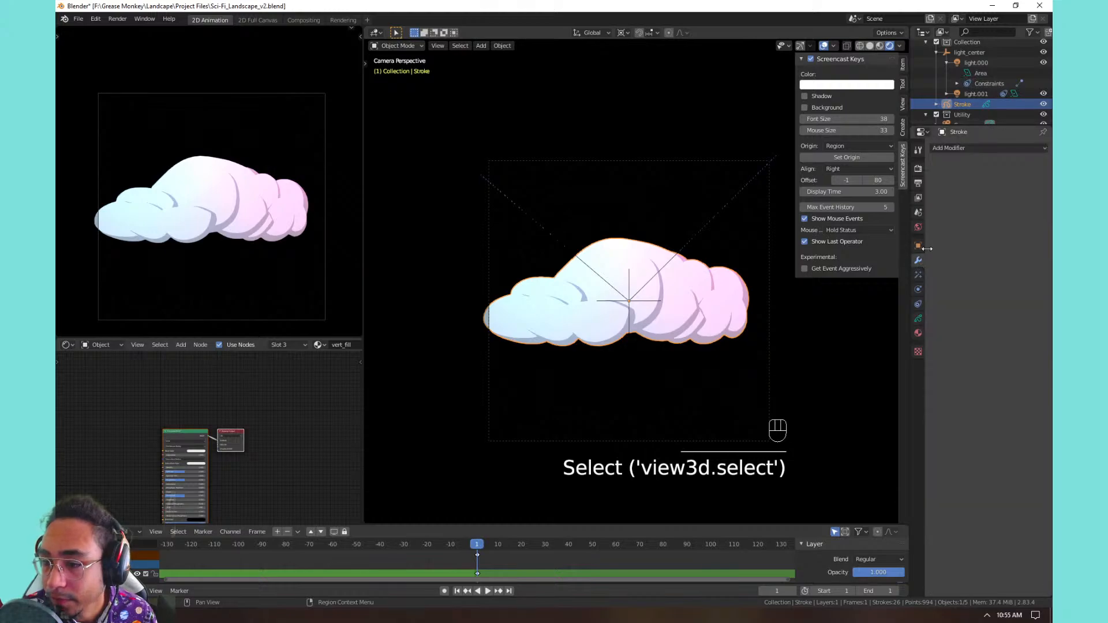
click(958, 148)
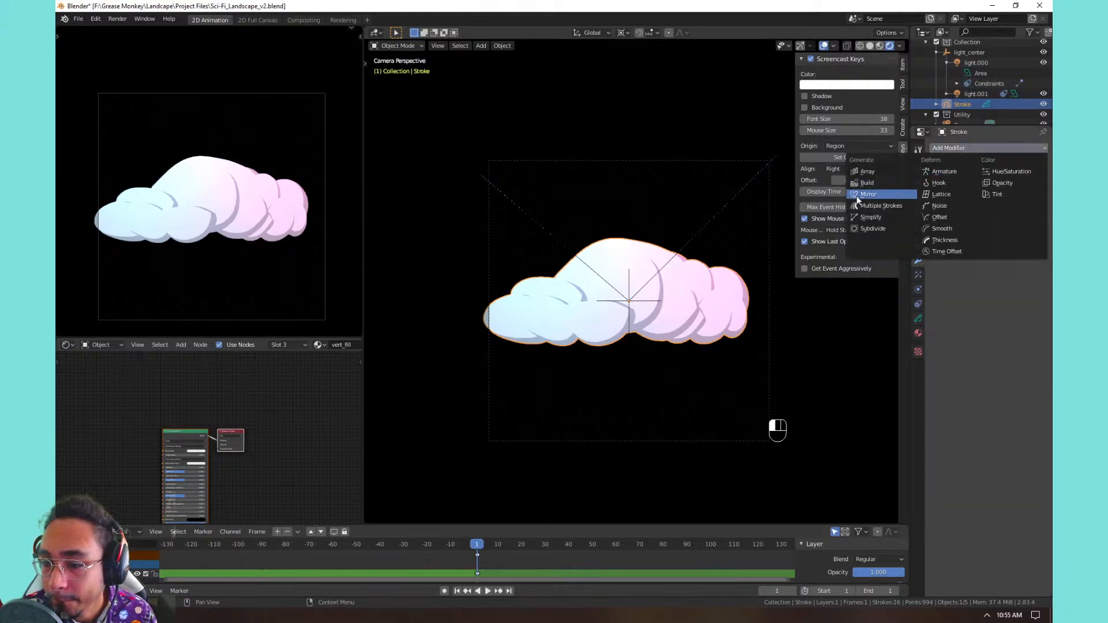
click(867, 171)
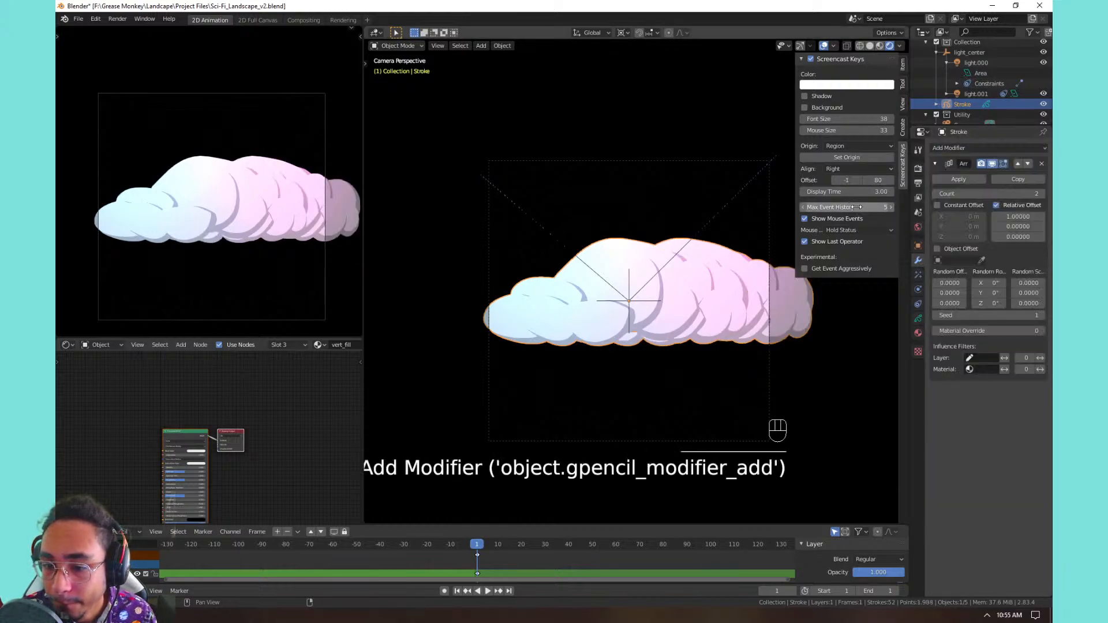
click(1005, 217)
text(1.0)
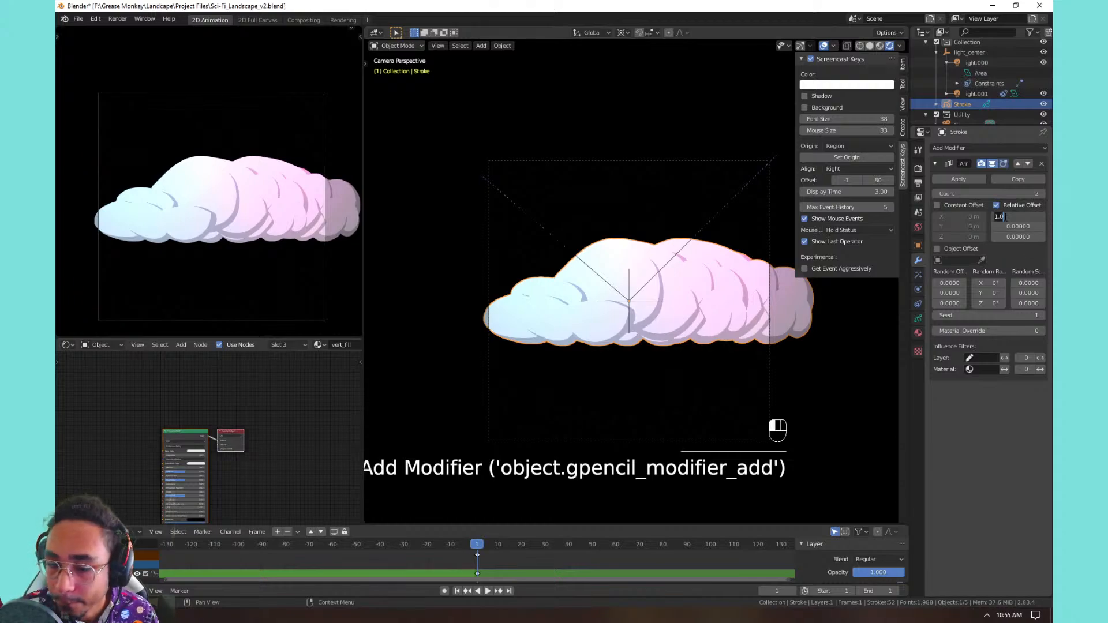
text(0)
key(Return)
Step: Set the array's relative Y offset to 0.85 to space the cloud copies in depth
mouse_move(1026, 228)
mouse_down()
mouse_move(1016, 228)
mouse_move(1033, 228)
mouse_up()
shift+middle_drag(633, 227, 635, 261)
middle_drag(635, 261, 750, 292)
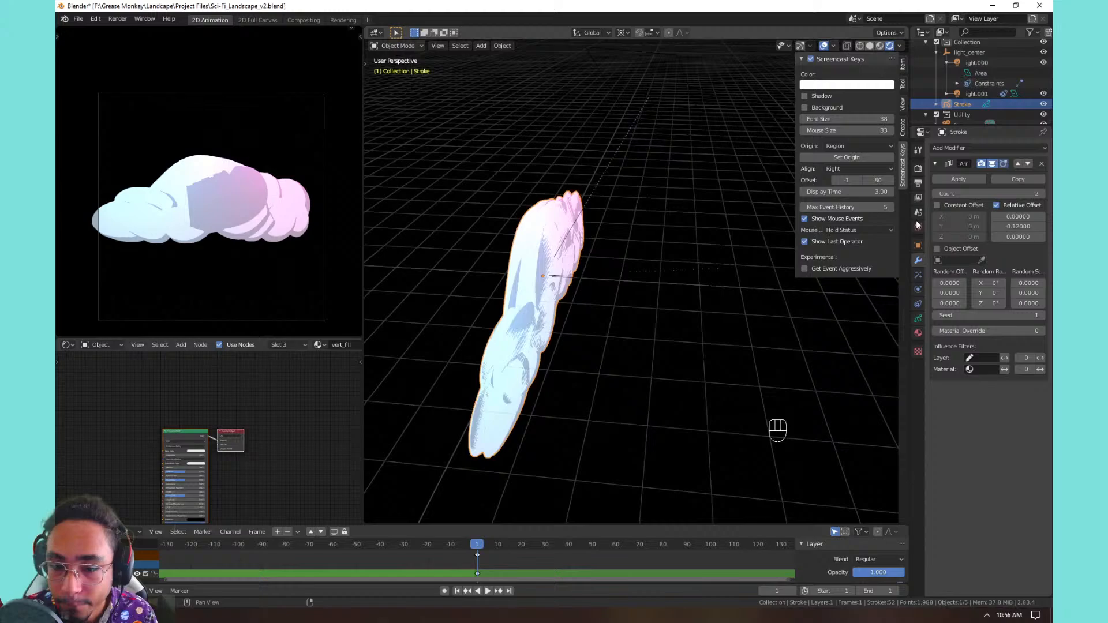
click(1022, 227)
key(Escape)
mouse_move(1022, 227)
mouse_down()
mouse_move(1063, 227)
mouse_move(1029, 227)
mouse_up()
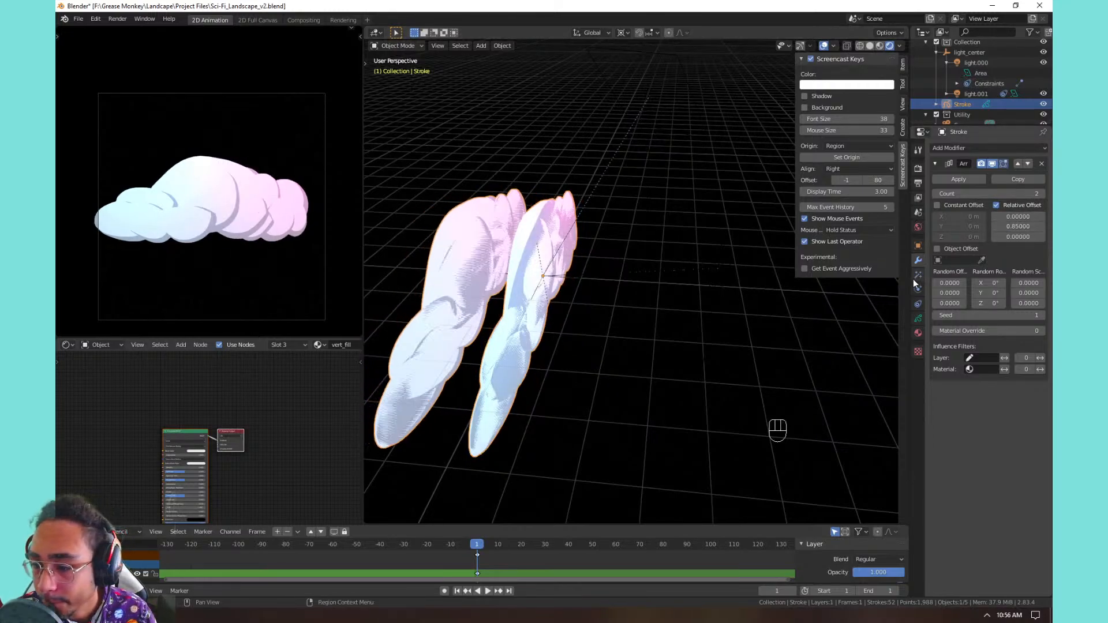
Step: Set the array's random scale to 0.08 and random offset to 0.46 on all axes, with a seed of 6
drag(908, 285, 792, 285)
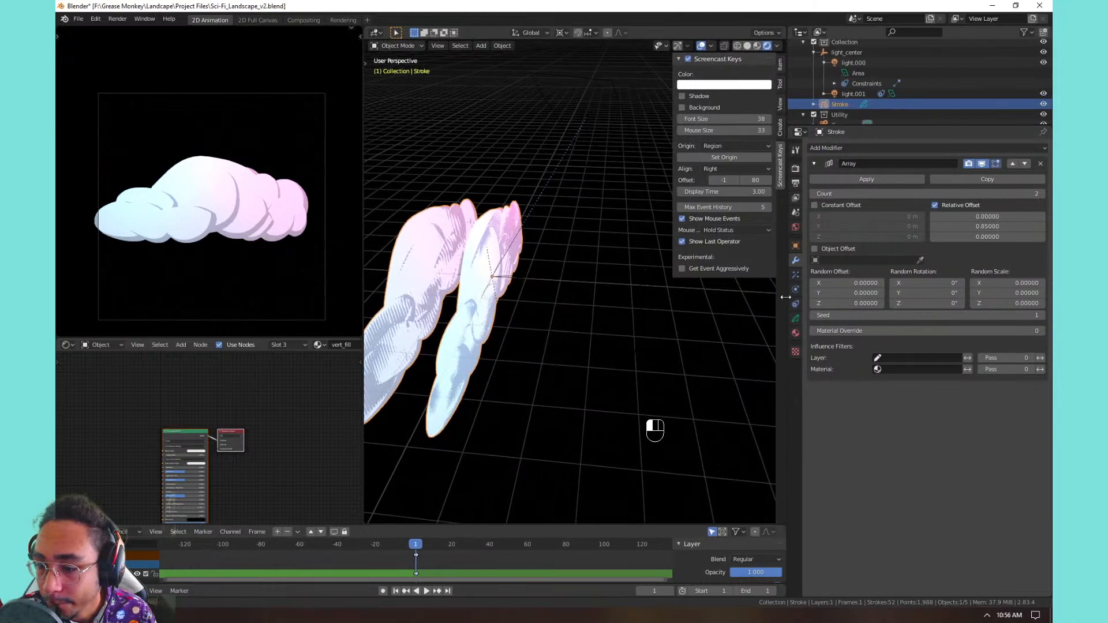
mouse_move(1006, 283)
mouse_down()
mouse_move(1016, 303)
mouse_move(1001, 303)
mouse_up()
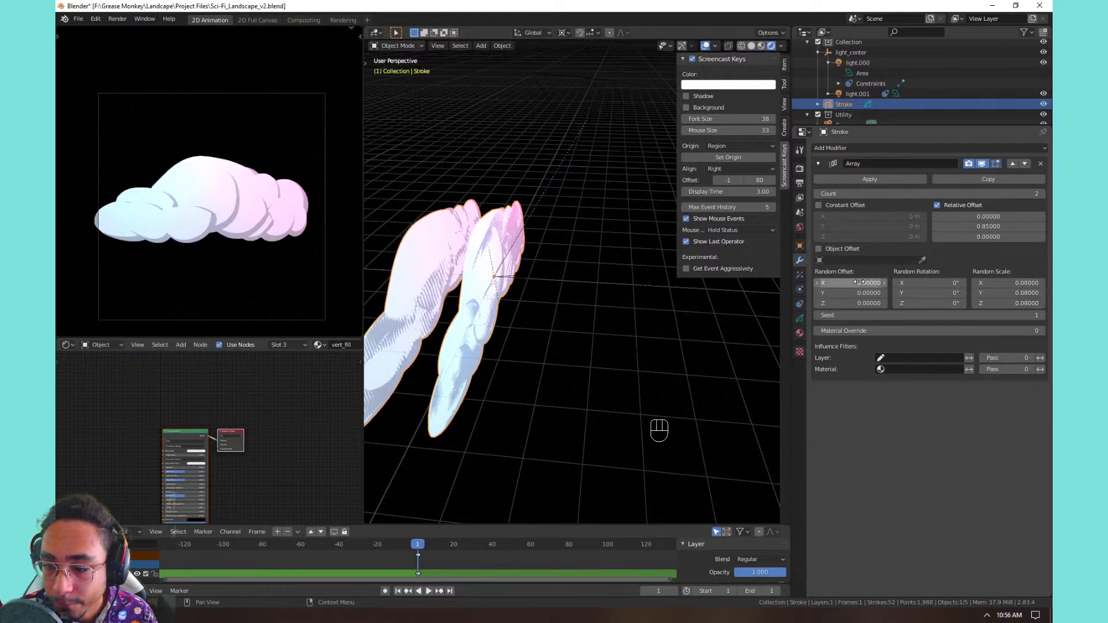
mouse_move(858, 283)
mouse_down()
mouse_move(859, 303)
mouse_move(905, 303)
mouse_move(858, 286)
mouse_up()
drag(924, 315, 953, 315)
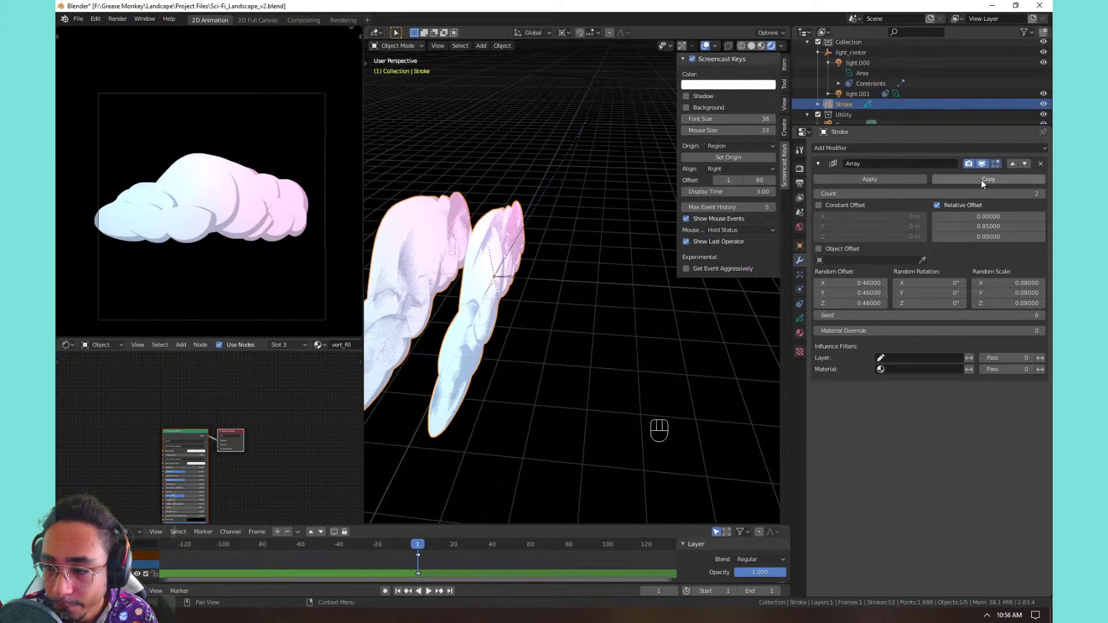
Step: Increase the array's count to 4 and inspect the layered cloud from several angles
click(1044, 195)
click(1044, 195)
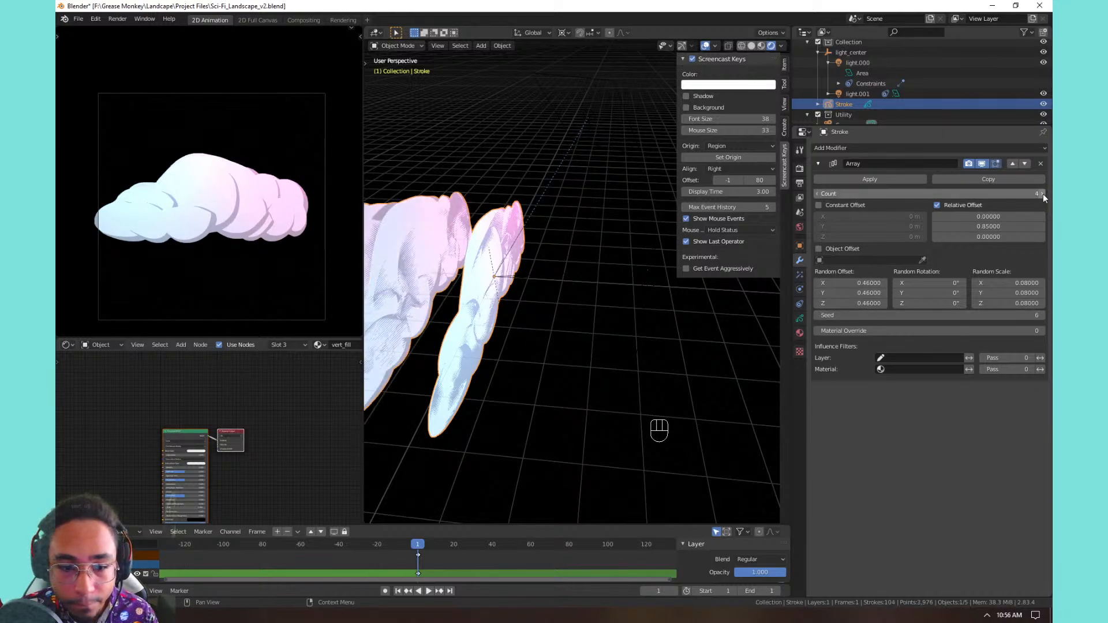
middle_drag(522, 264, 464, 233)
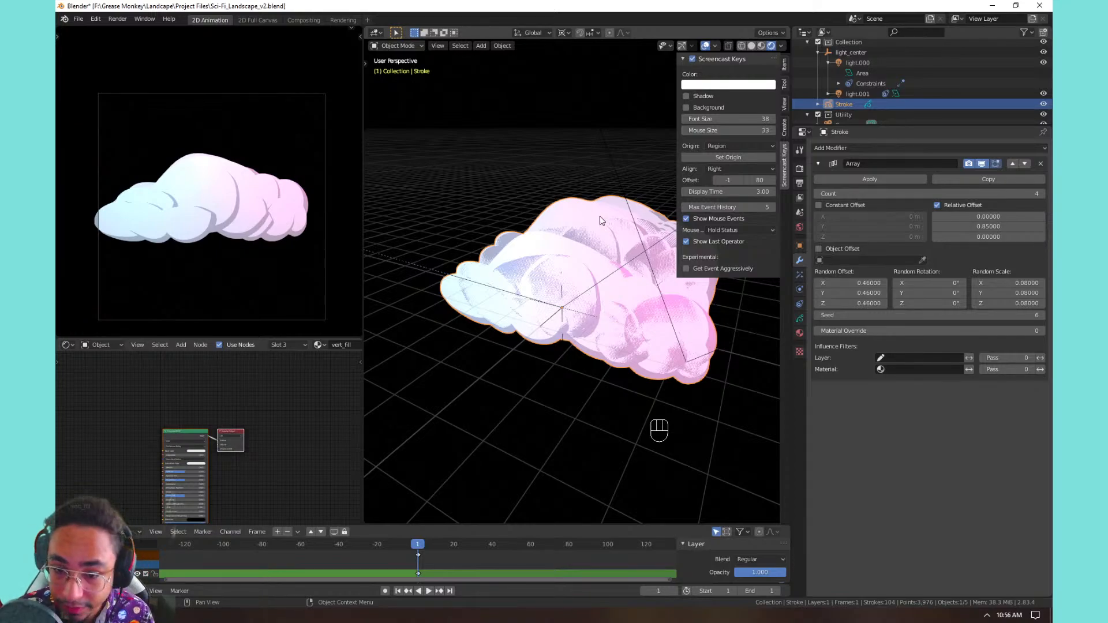
middle_drag(600, 220, 580, 230)
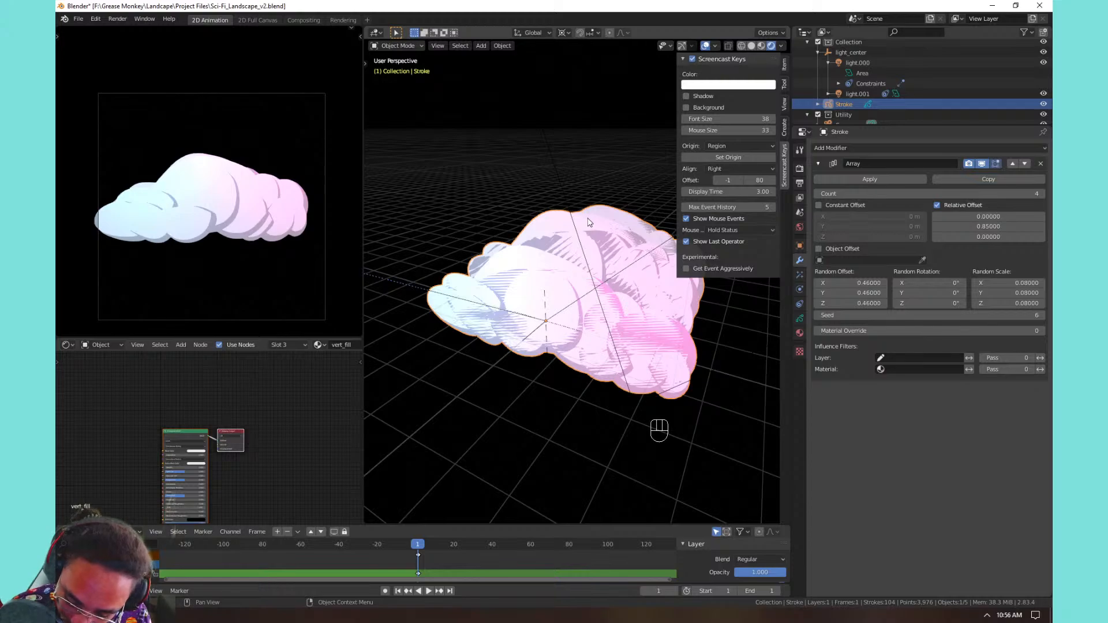
middle_drag(584, 214, 612, 206)
Step: Set the array's relative X offset to -0.07 and its random scale X to 0.56
mouse_move(1007, 283)
mouse_down()
mouse_move(1007, 303)
mouse_move(1042, 303)
mouse_move(1004, 272)
mouse_up()
key(ctrl+z)
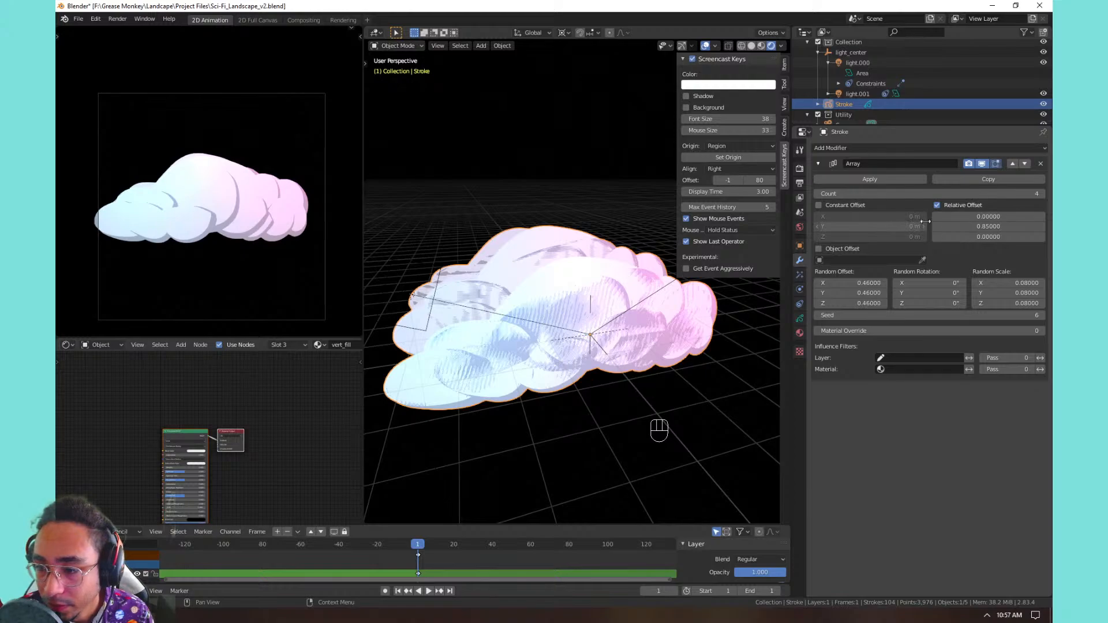
mouse_move(969, 218)
mouse_down()
mouse_move(1001, 217)
mouse_move(969, 217)
mouse_up()
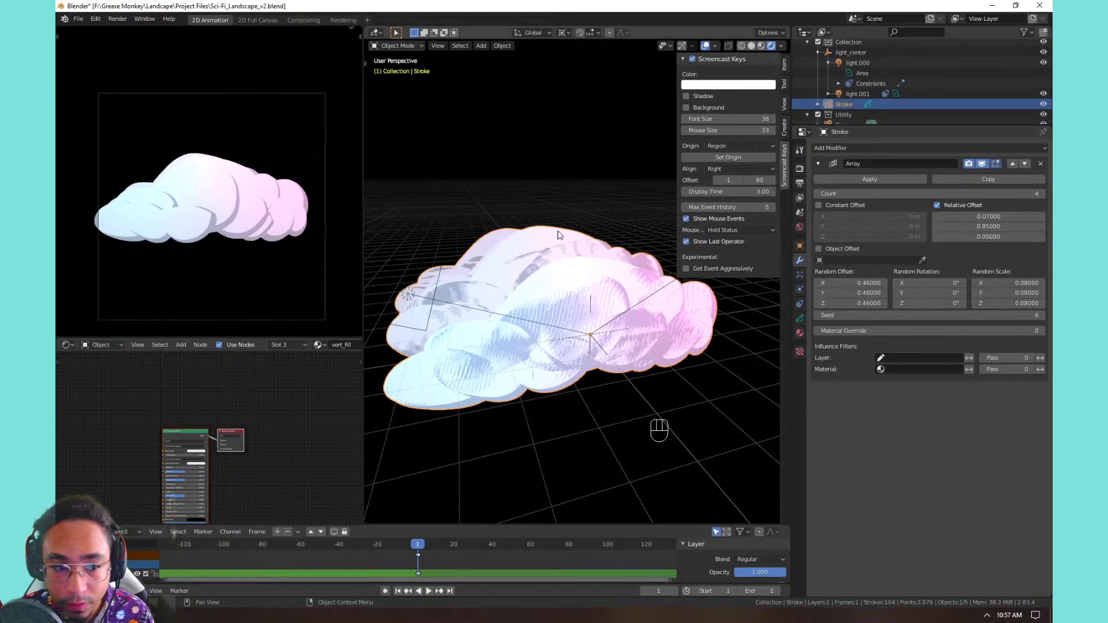
key(Right)
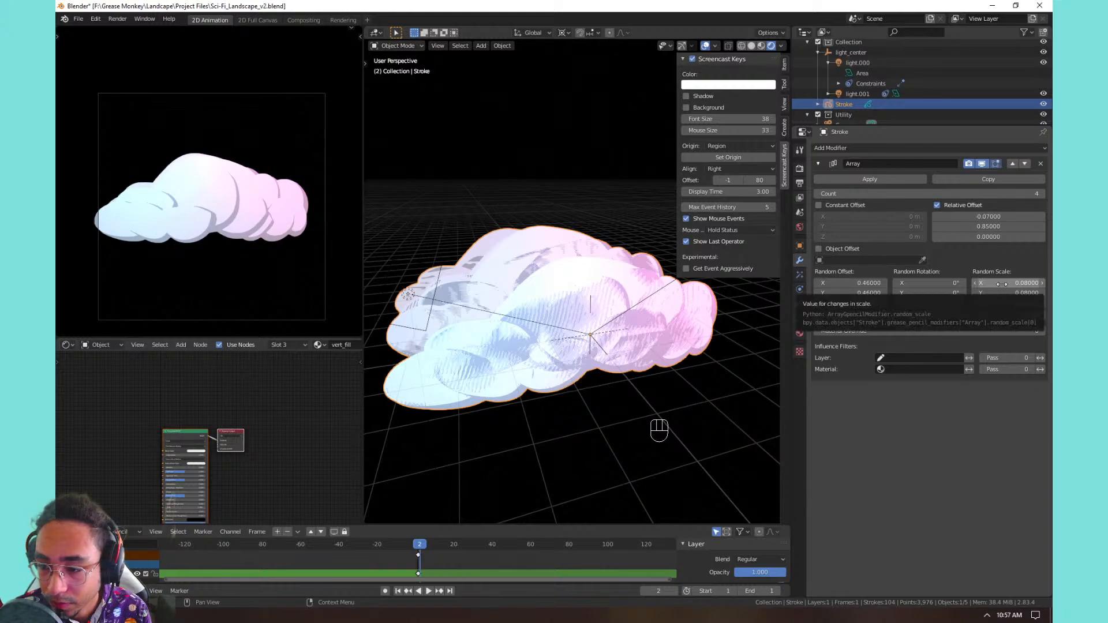
drag(1001, 284, 1032, 283)
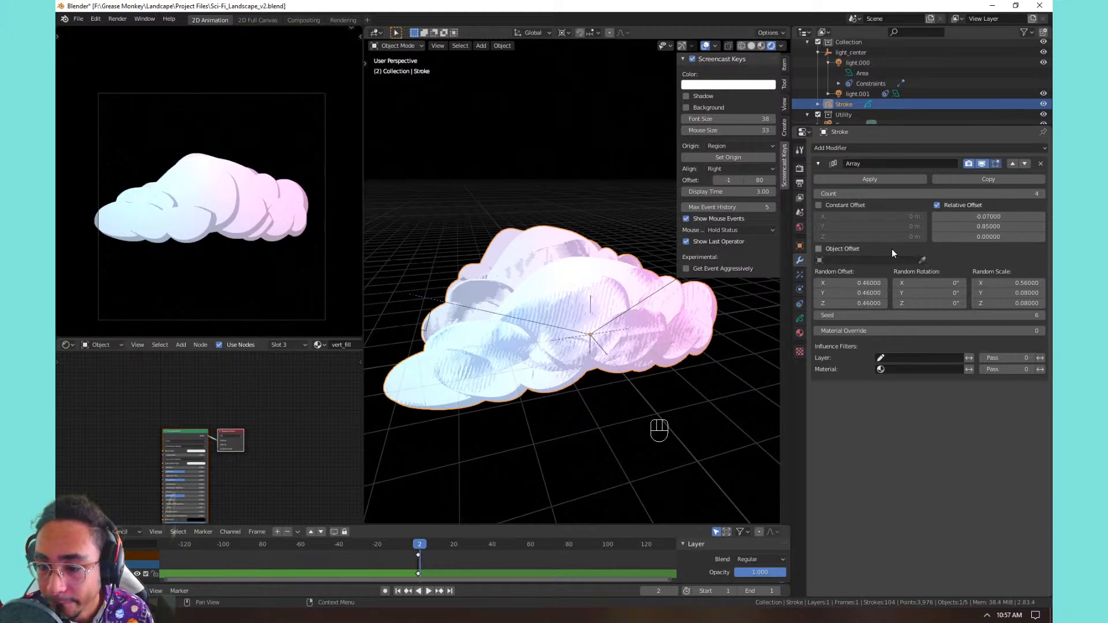
Step: Set the array's random offset to X 3.57, Y -1.45, Z 1.15 and its random scale to 0.5 on all axes
drag(867, 280, 907, 303)
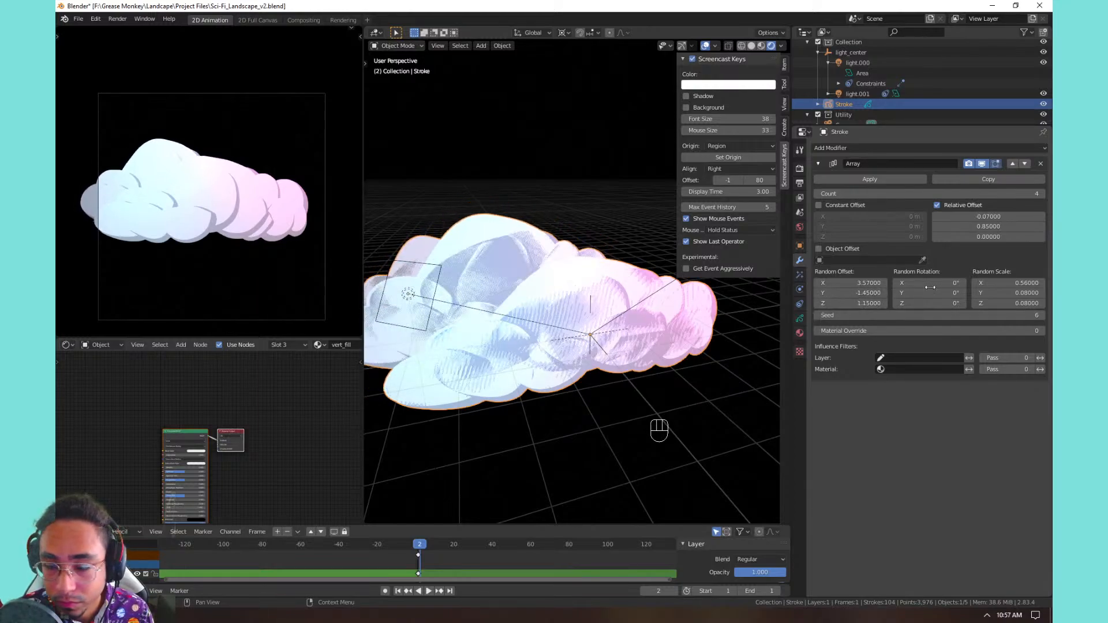
mouse_move(1010, 293)
mouse_down()
mouse_move(1044, 293)
mouse_move(1014, 303)
mouse_up()
key(ctrl+z)
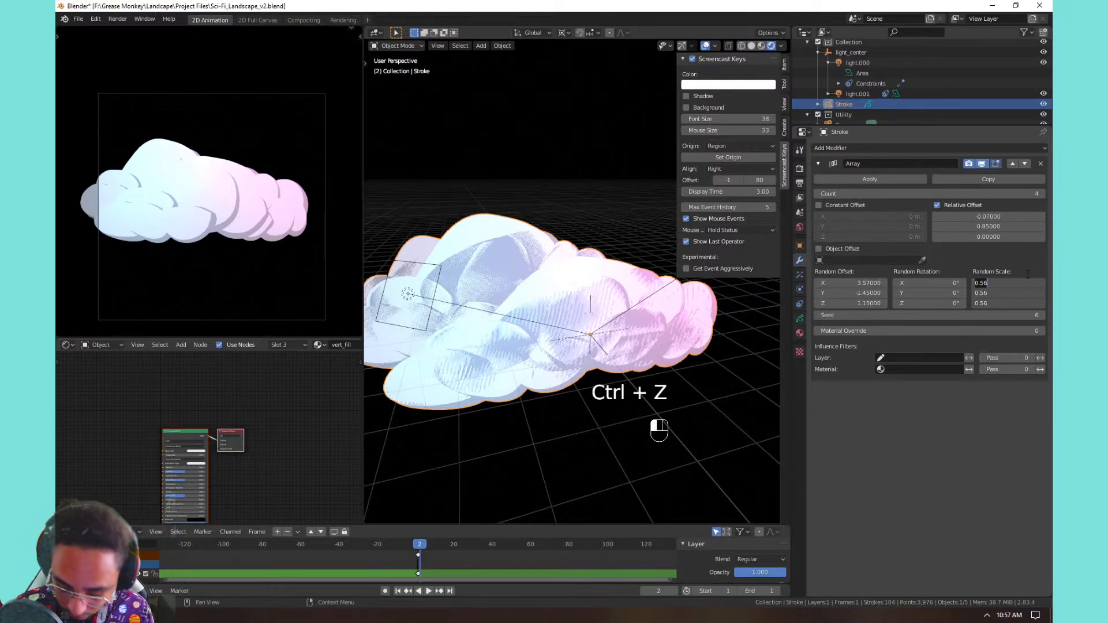
text(0.5)
key(Return)
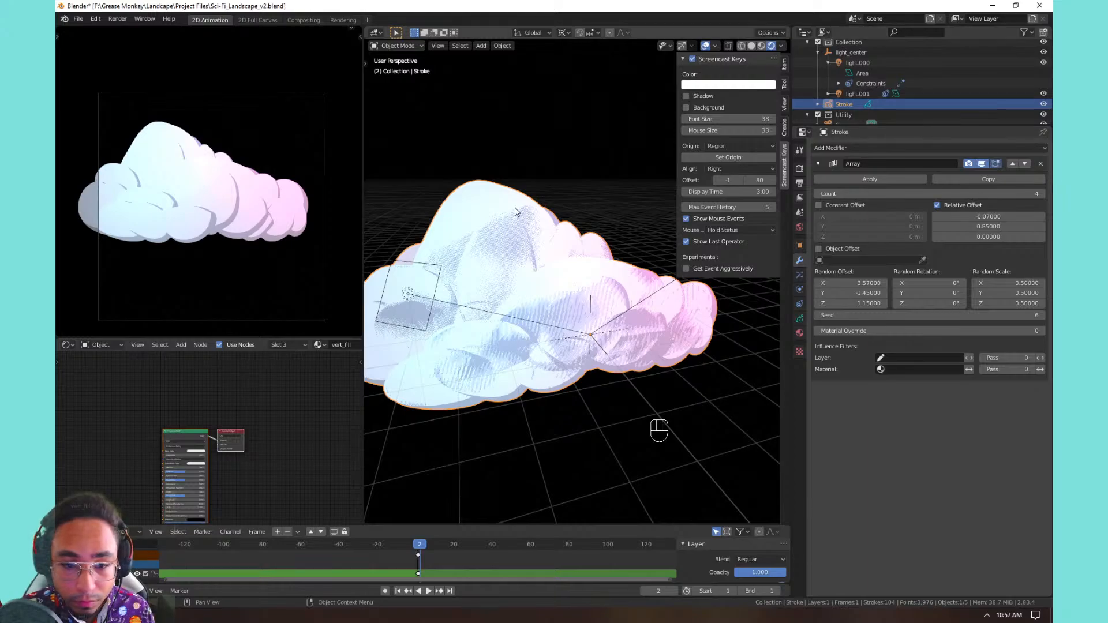
shift+middle_drag(448, 208, 519, 265)
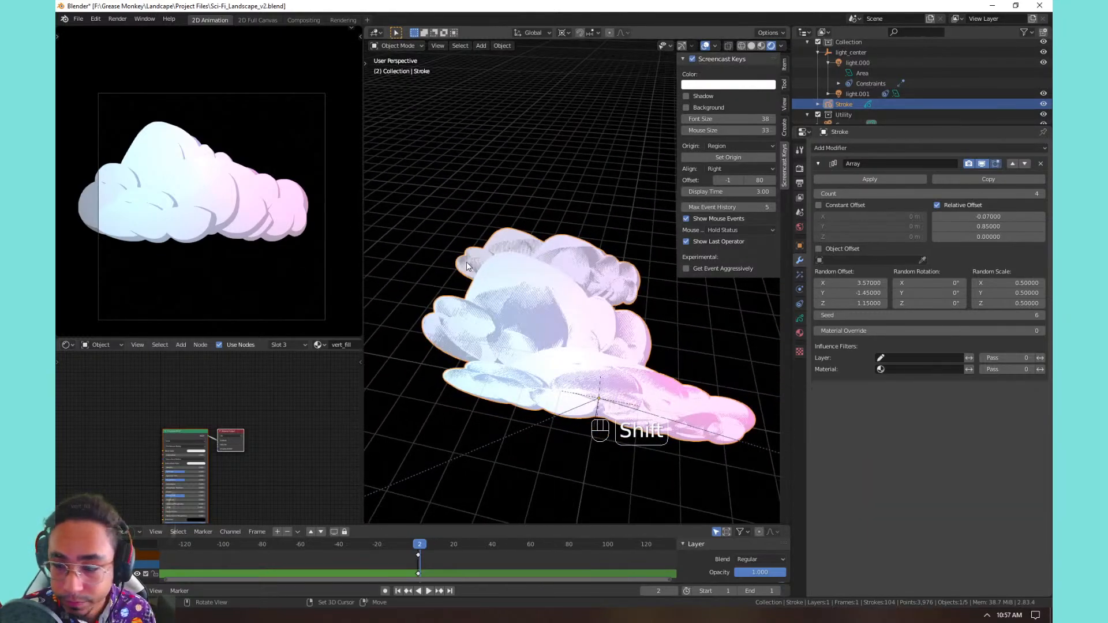
Step: Apply the Array modifier to the cloud and check the resulting strokes
click(898, 177)
key(Tab)
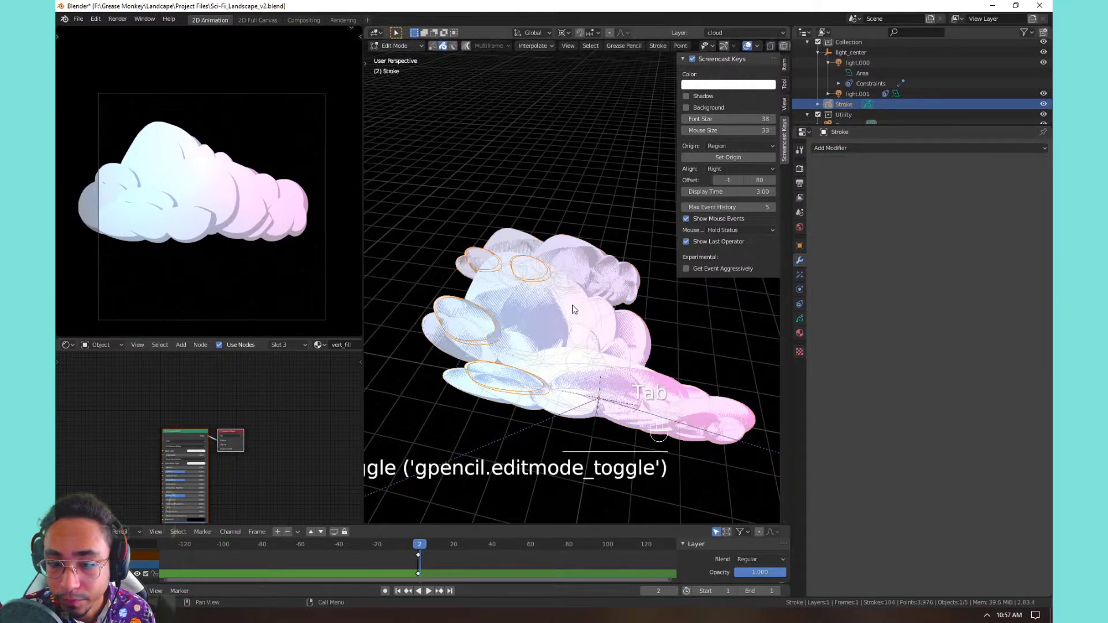
key(Tab)
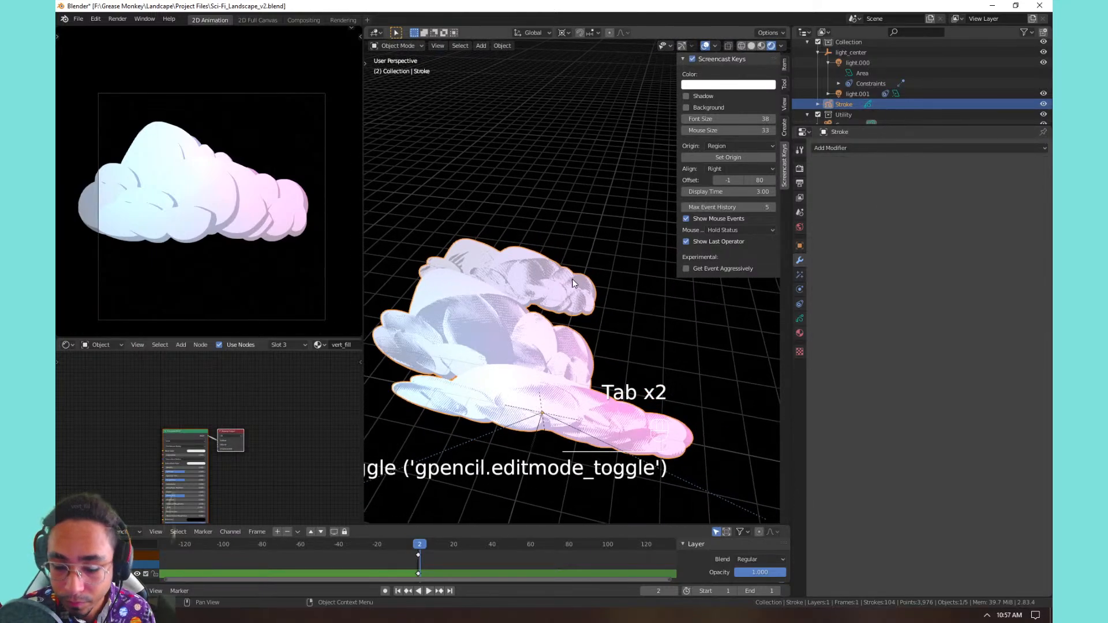
key(KP_7)
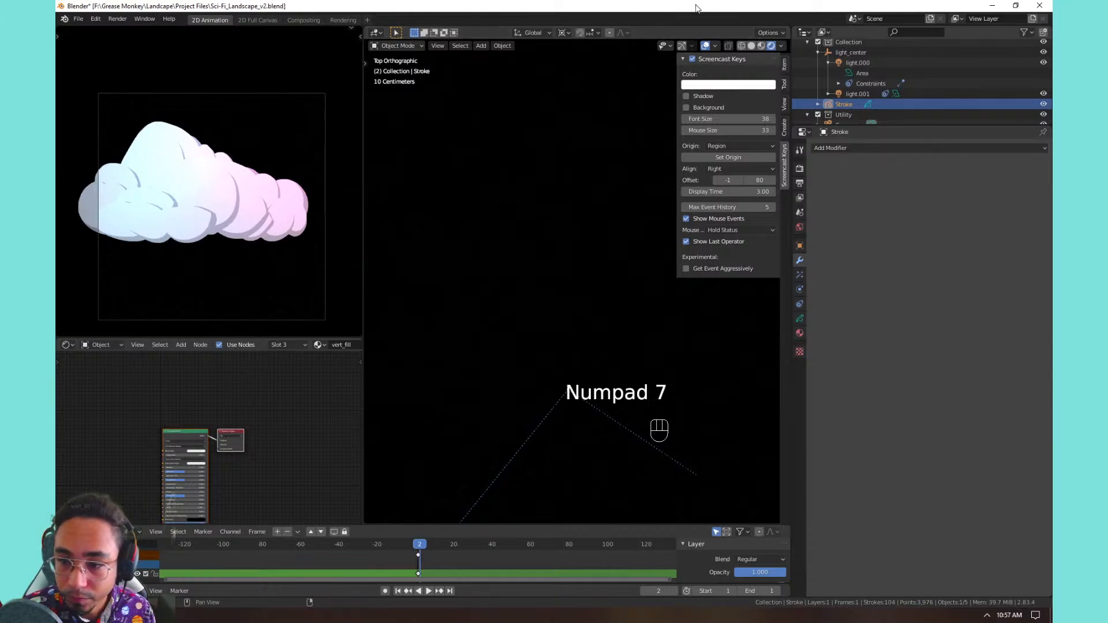
Step: Lighten the world background color from black to a mid grey
click(800, 226)
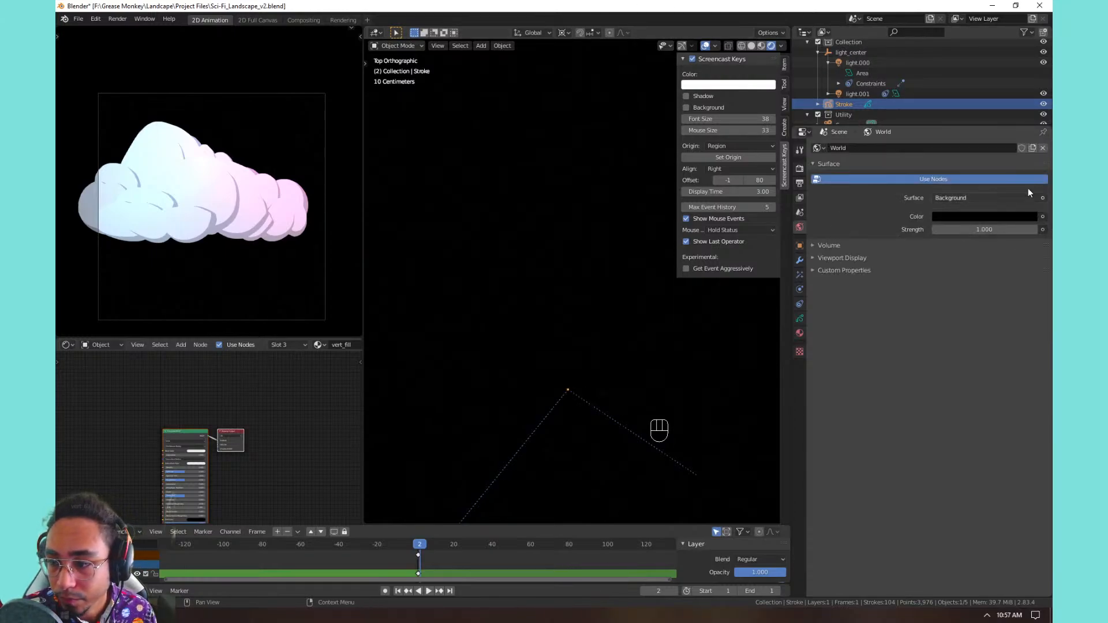
click(1009, 216)
drag(1025, 136, 1024, 109)
Step: In wireframe Edit Mode, select the strokes of the farthest cloud copy and move them to a new layer
mouse_move(601, 317)
middle_down()
mouse_move(589, 262)
mouse_move(559, 269)
mouse_move(518, 258)
middle_up()
key(Tab)
mouse_move(439, 242)
middle_down()
mouse_move(549, 259)
mouse_move(564, 237)
mouse_move(491, 213)
middle_up()
key(z)
click(532, 243)
drag(477, 167, 509, 413)
shift+middle_drag(584, 274, 591, 241)
mouse_move(557, 204)
mouse_down()
mouse_move(644, 313)
mouse_move(653, 305)
mouse_up()
key(m)
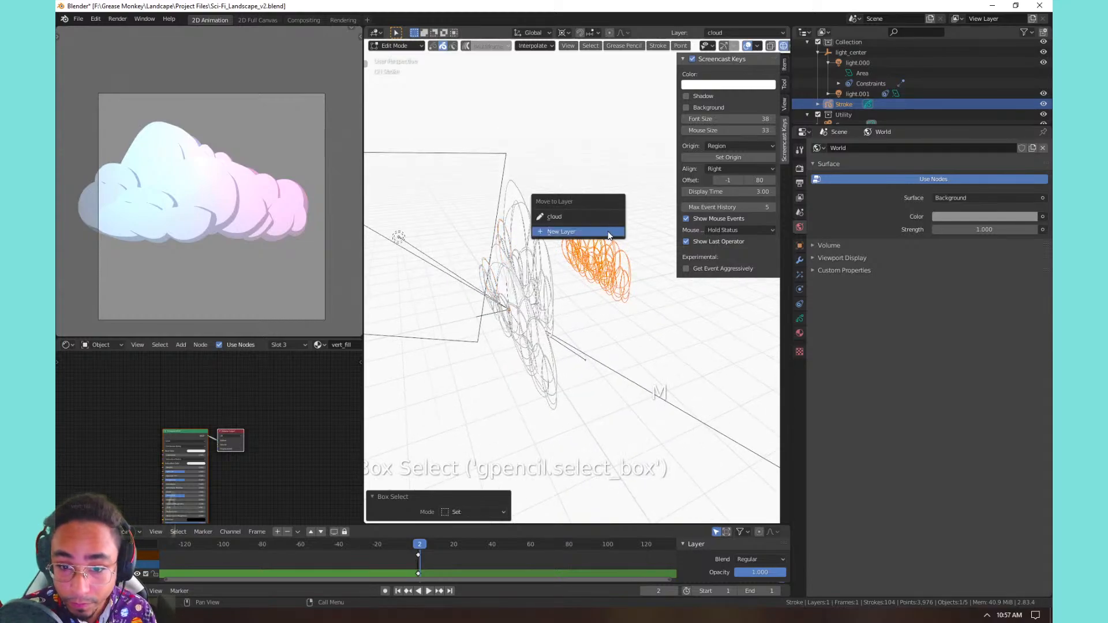
click(606, 230)
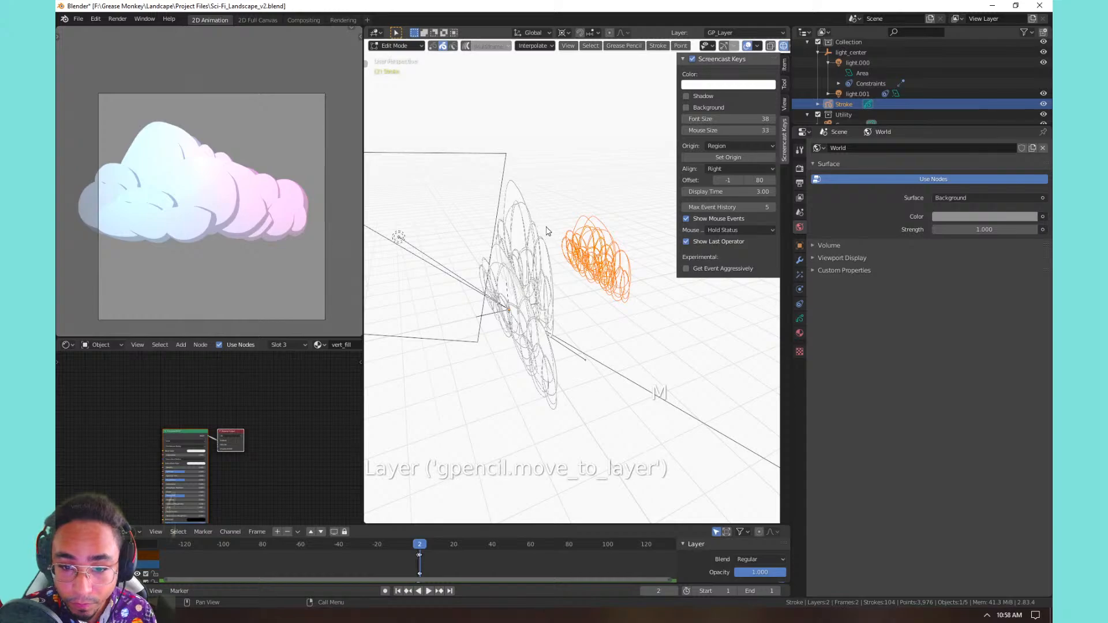
Step: Toggle the new GP_Layer's visibility to check its contents and leave it hidden
middle_drag(549, 231, 692, 241)
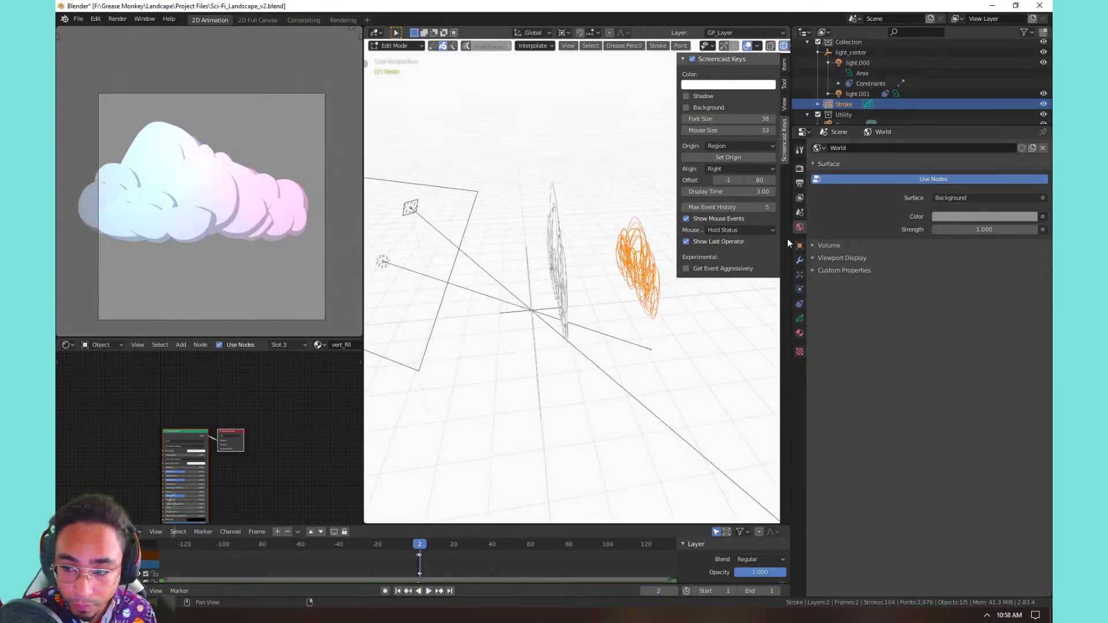
click(800, 320)
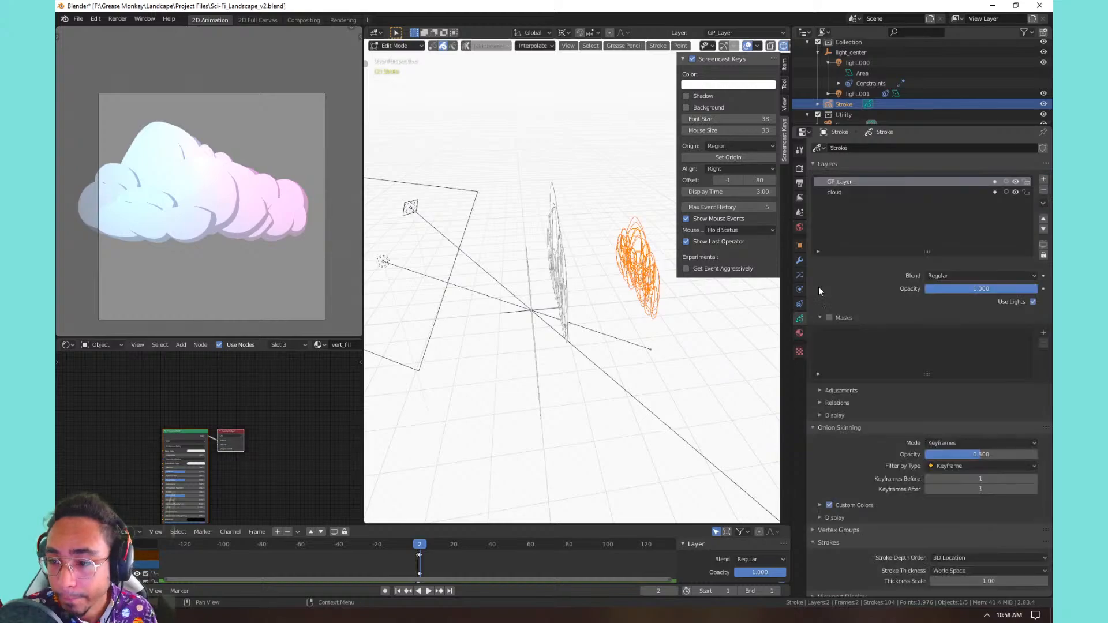
click(1016, 183)
click(1015, 183)
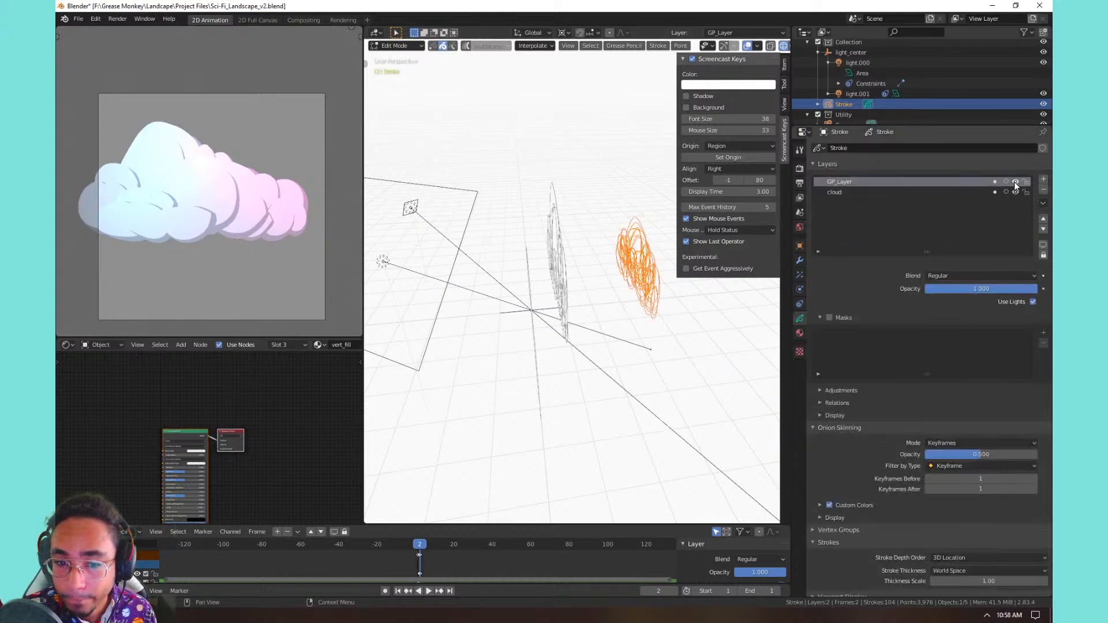
mouse_move(565, 243)
middle_down()
mouse_move(600, 240)
mouse_move(554, 230)
mouse_move(599, 244)
middle_up()
click(1016, 182)
Step: Select the strokes of the rear cloud copy still visible and move them to another new layer
drag(580, 184, 613, 322)
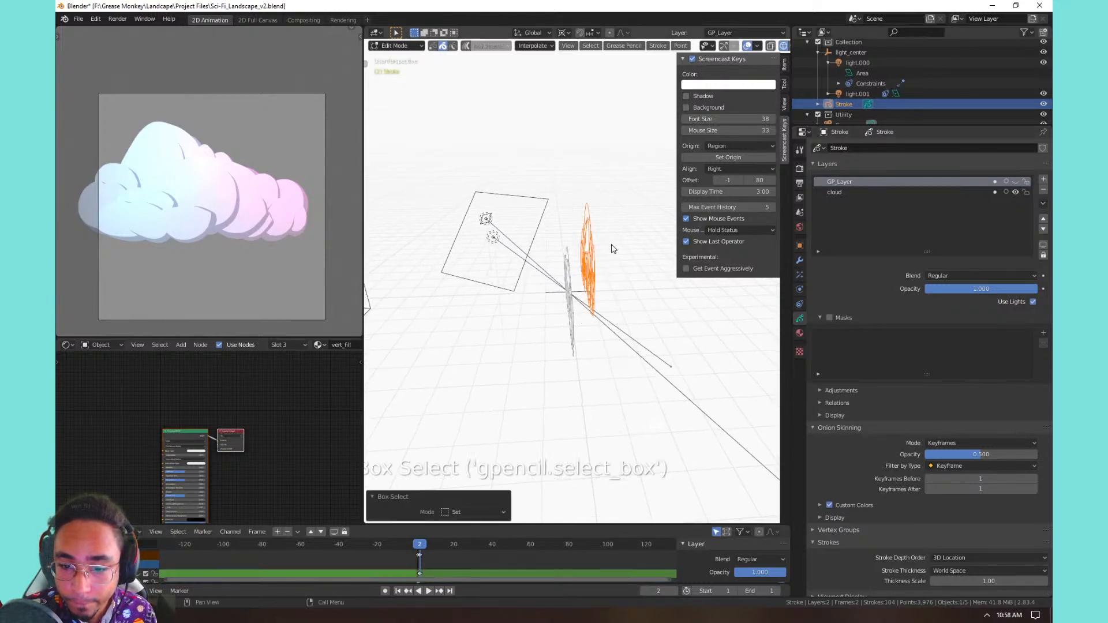
drag(574, 201, 600, 315)
key(m)
click(610, 257)
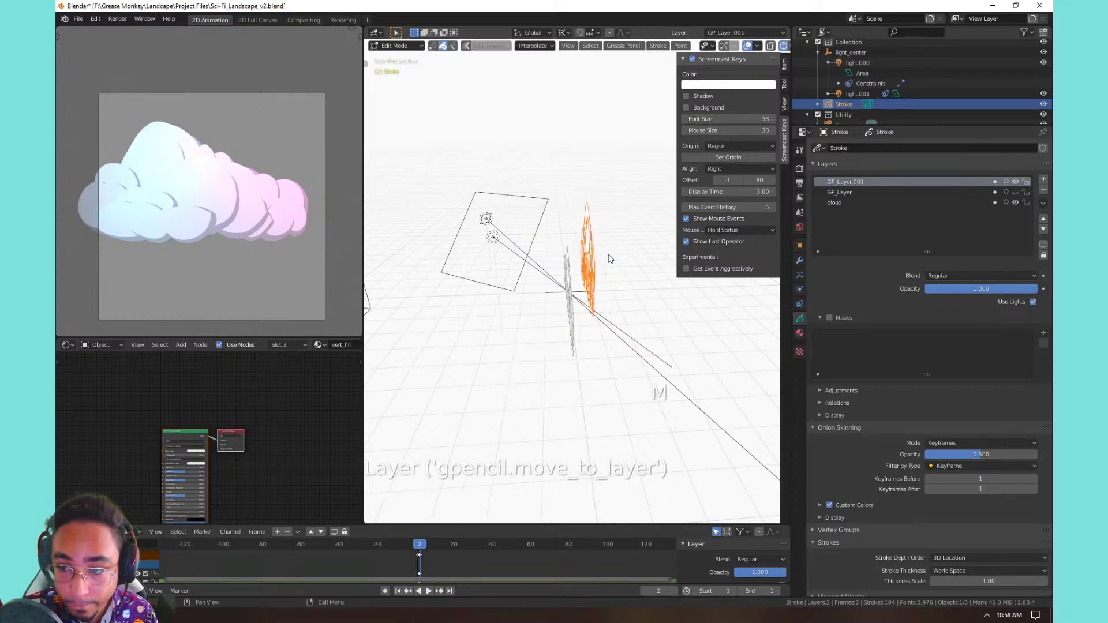
Step: Hide the second new layer and select the front cloud's strokes to check what remains on the cloud layer
drag(1015, 182, 1015, 192)
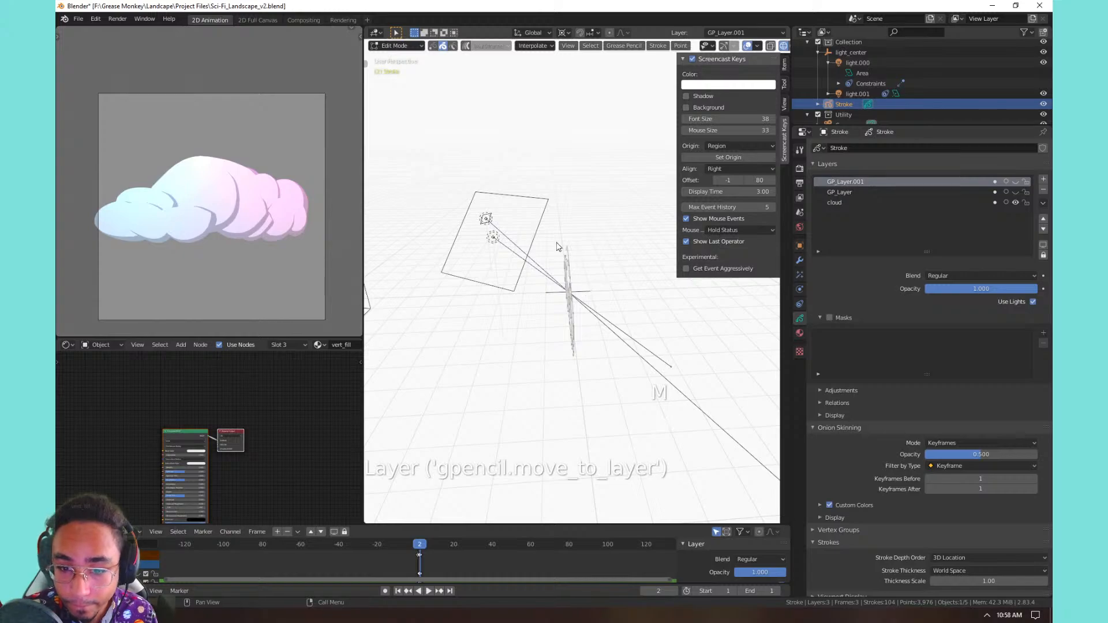
drag(558, 247, 588, 397)
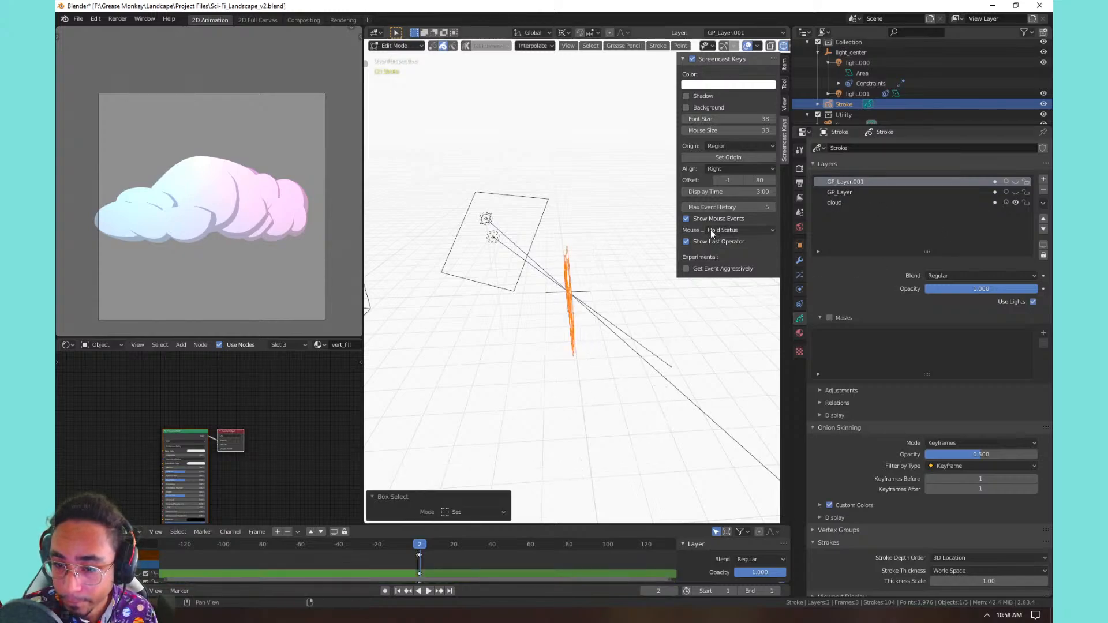
click(1016, 202)
click(1015, 202)
Step: Rename the three Grease Pencil layers cloud.000, cloud.001 and cloud.002 from the lowest to the highest
click(832, 203)
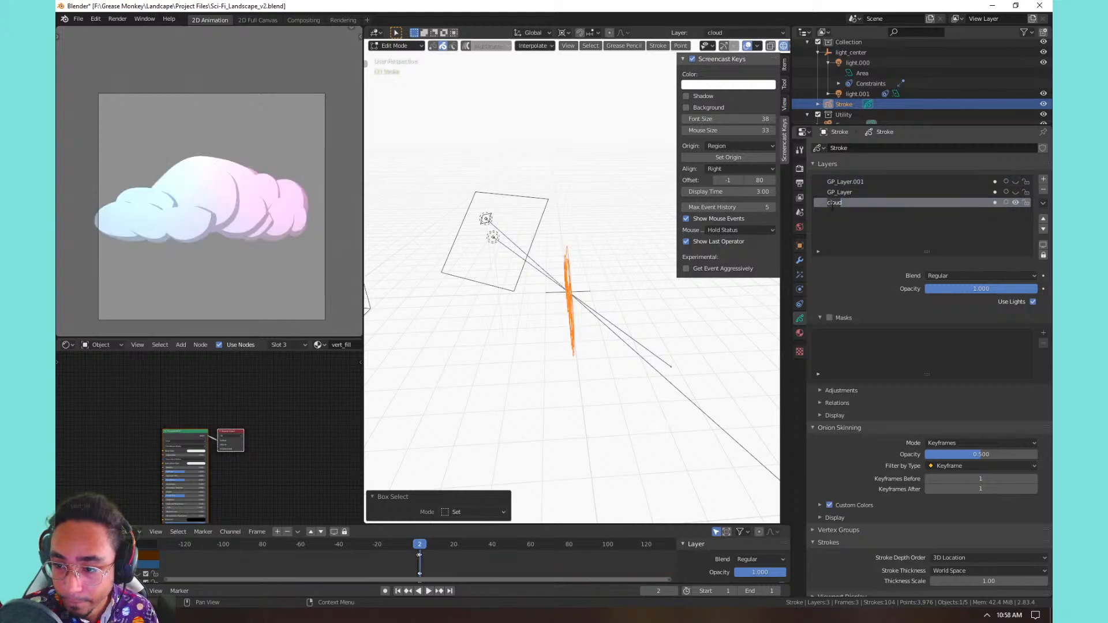
double_click(833, 203)
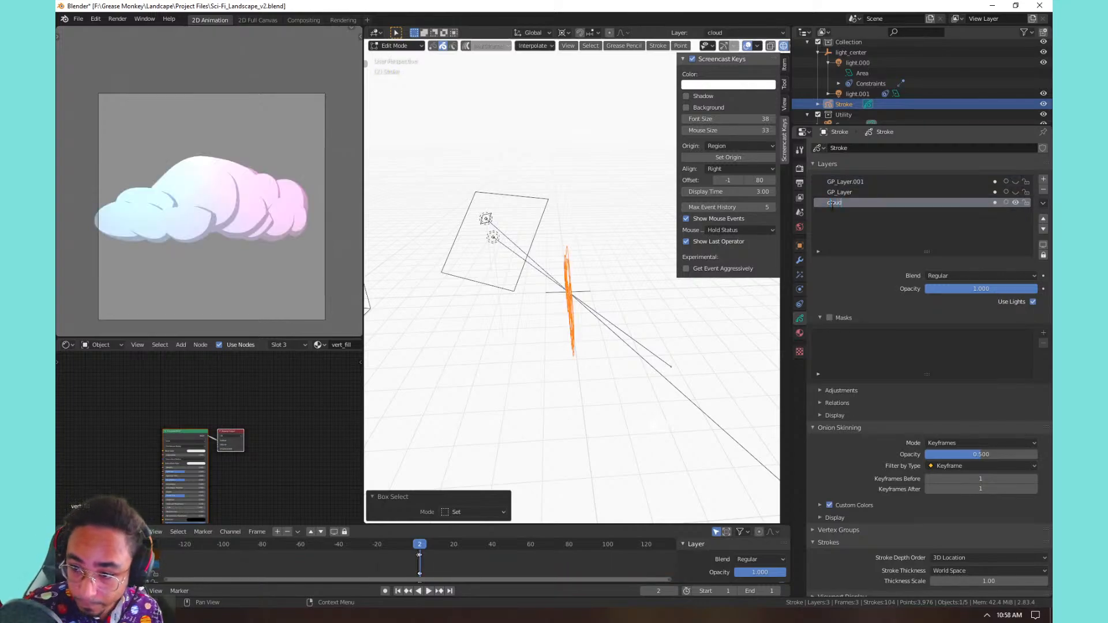
text(.000)
key(Return)
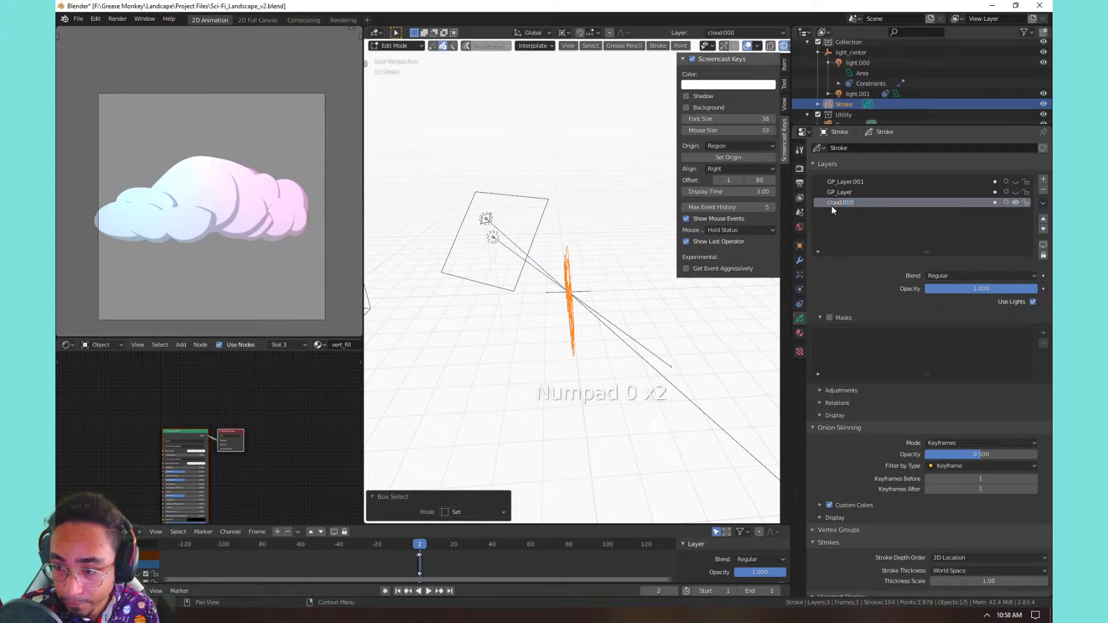
double_click(841, 191)
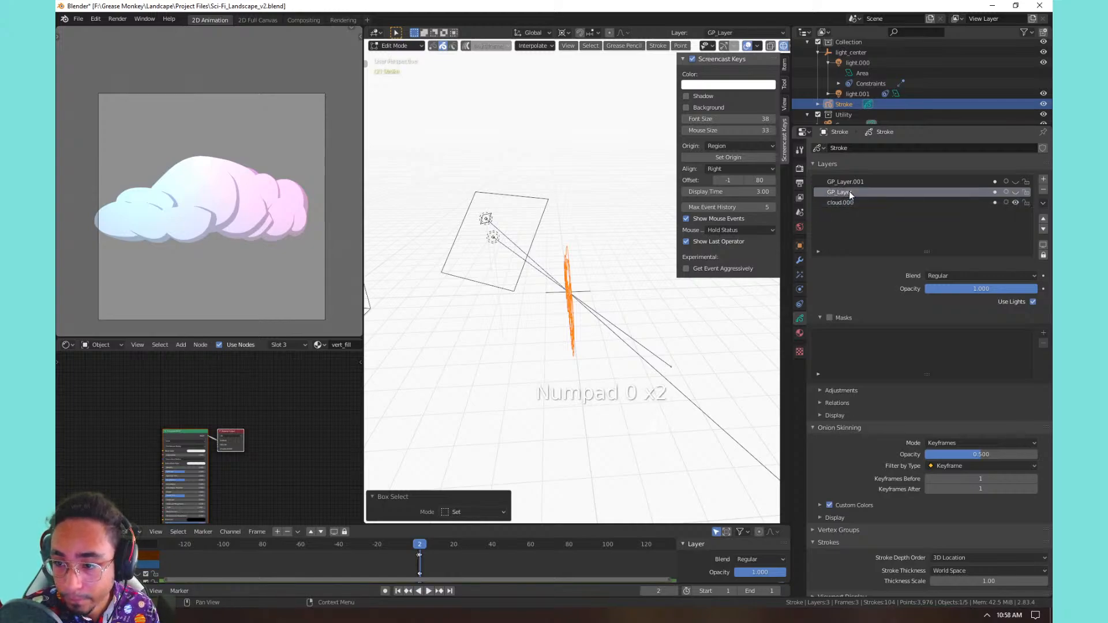
text(cloud.000)
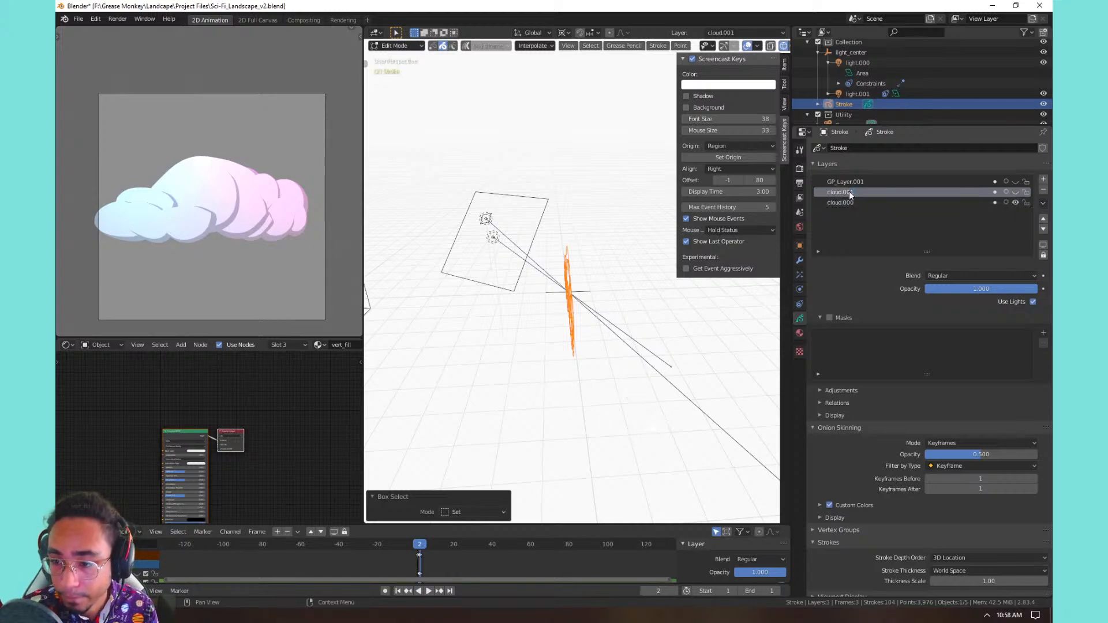
double_click(857, 182)
text(cloud.000)
key(Return)
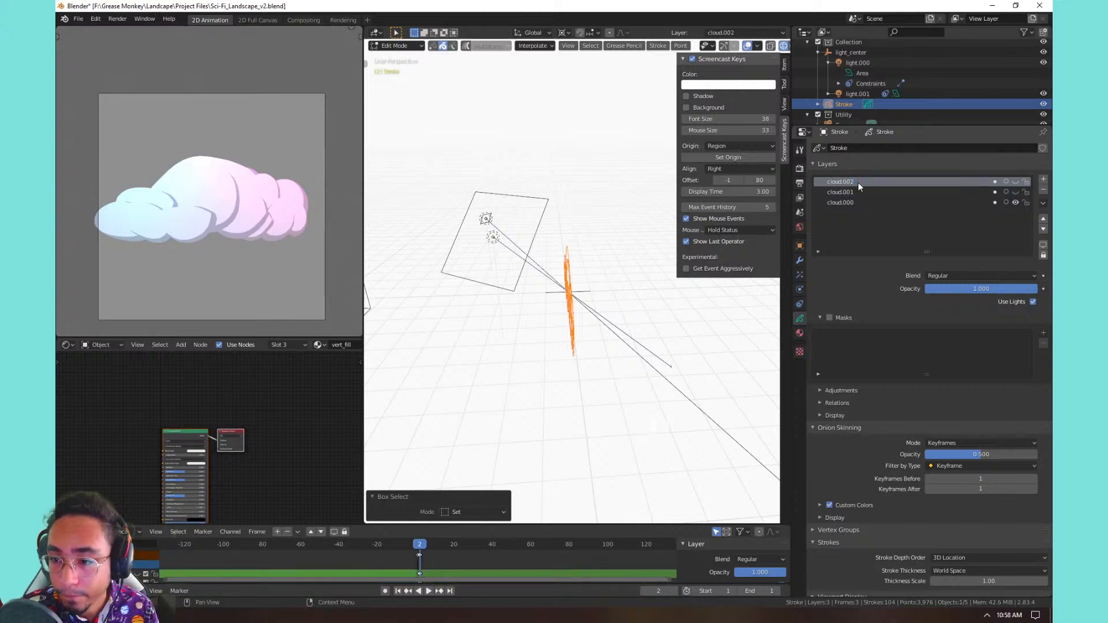
Step: Show the hidden cloud layers again, switch to the rendered camera view and deselect the strokes
shift+middle_drag(571, 316, 550, 346)
middle_drag(551, 346, 617, 335)
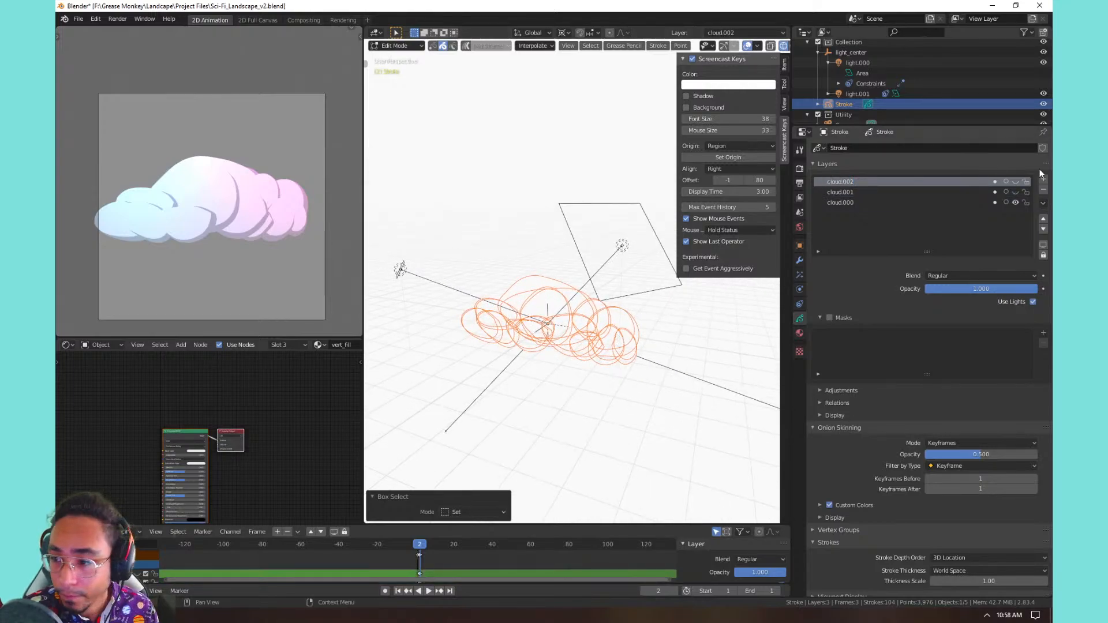
drag(1016, 182, 1016, 192)
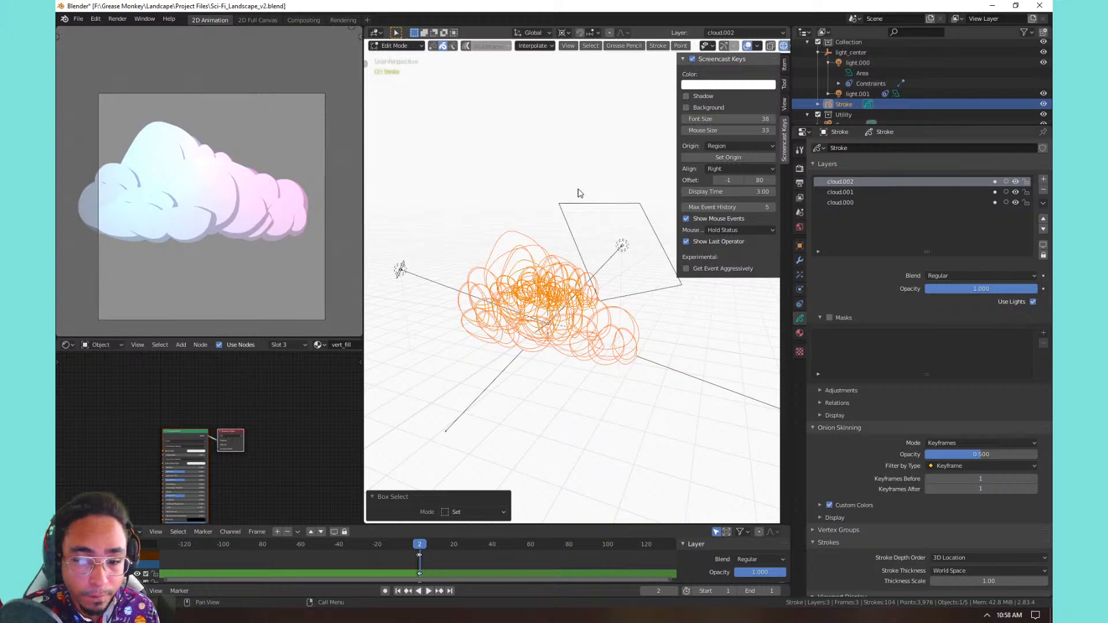
key(KP_0)
key(z)
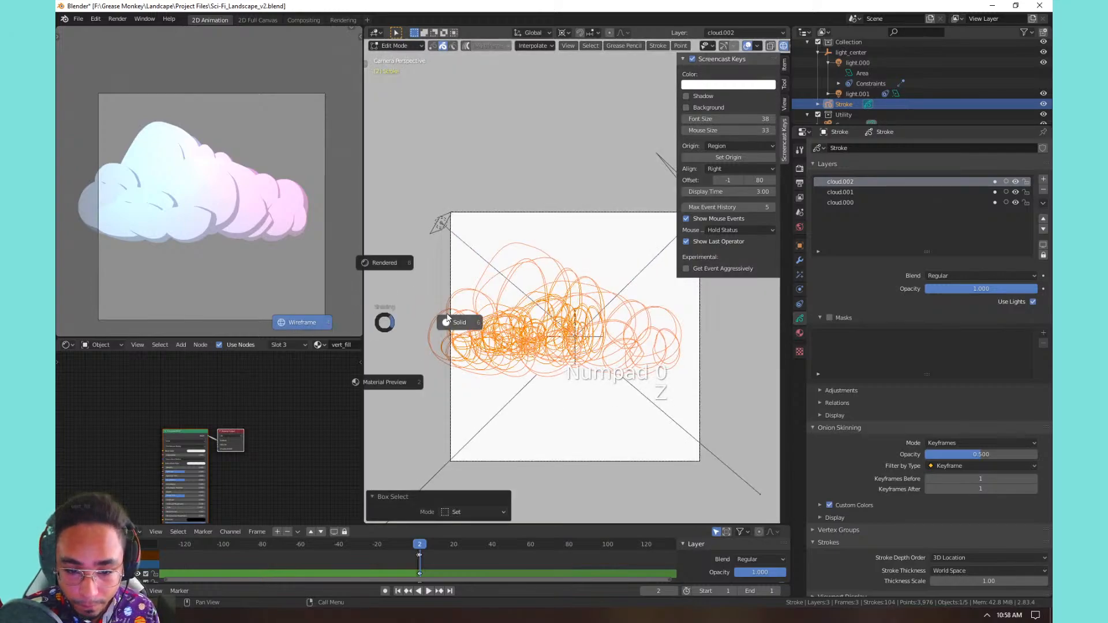
click(390, 263)
click(591, 199)
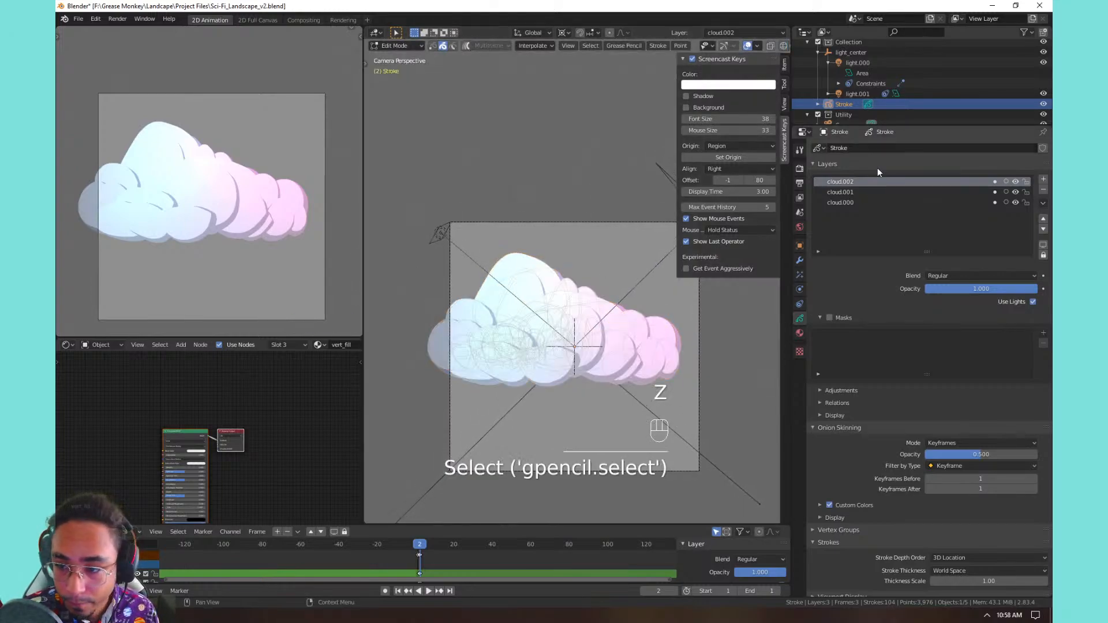
Step: Turn on automatic locking of inactive layers and return to the camera view
click(1043, 203)
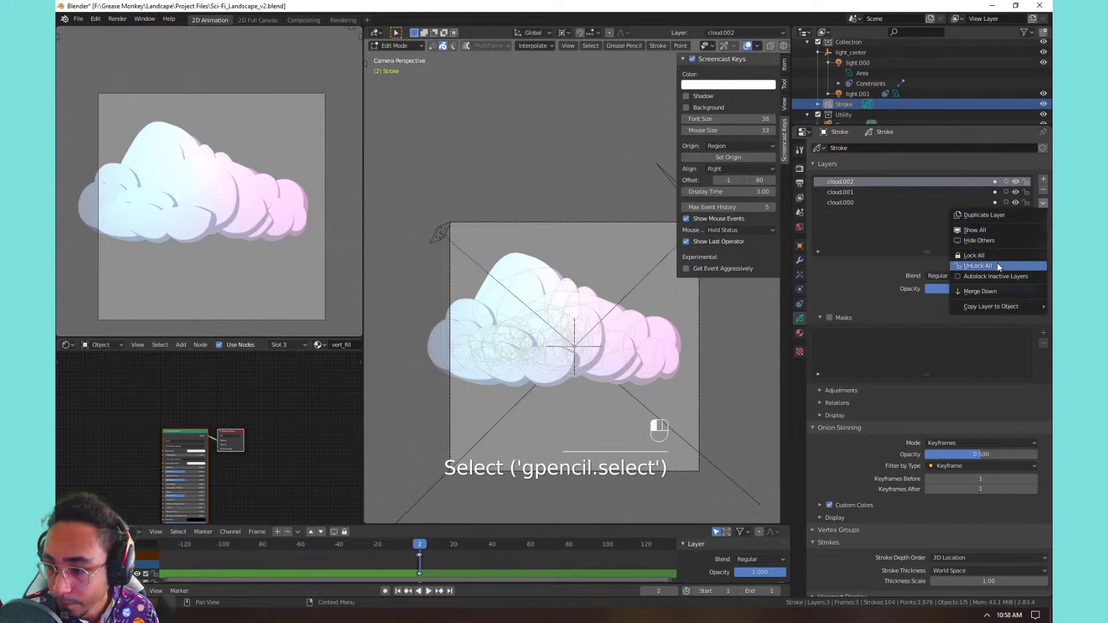
click(976, 276)
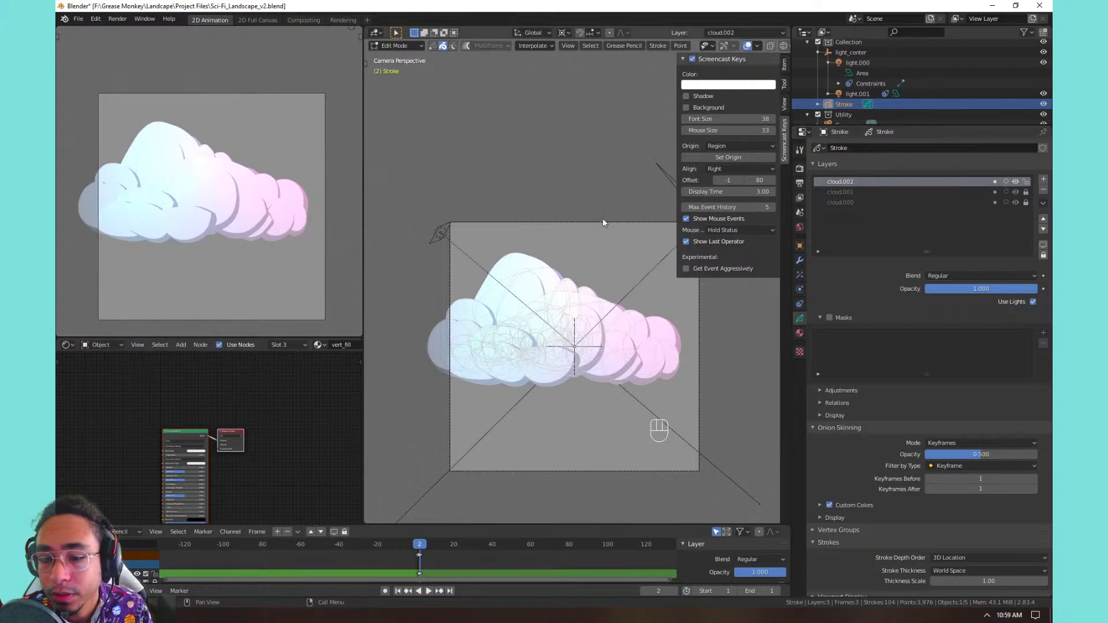
shift+middle_drag(586, 265, 531, 205)
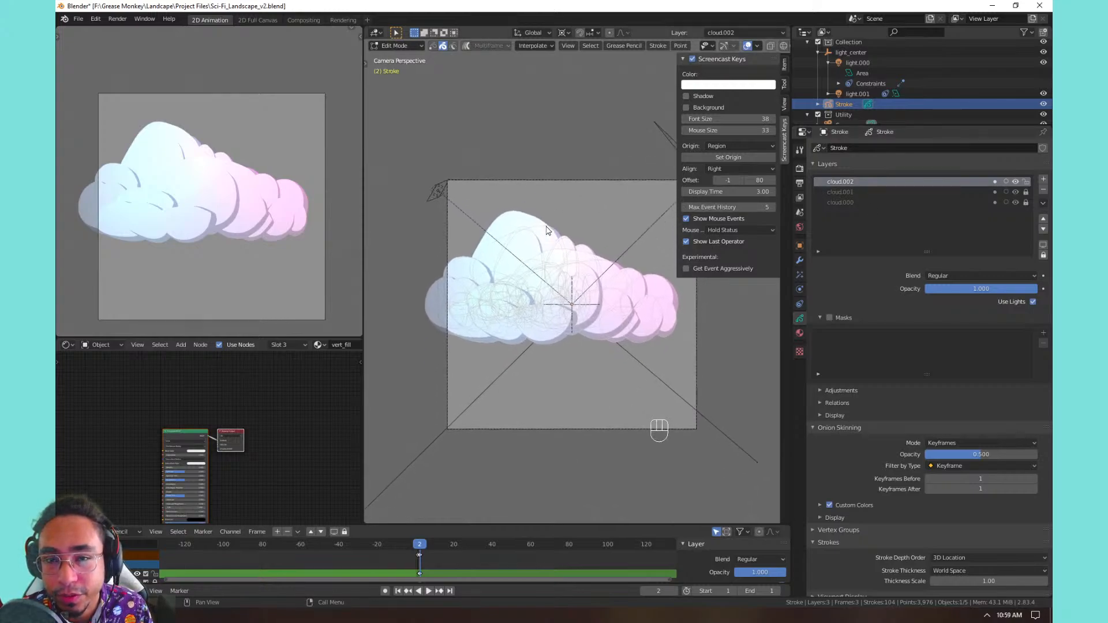
middle_drag(534, 205, 542, 197)
key(KP_0)
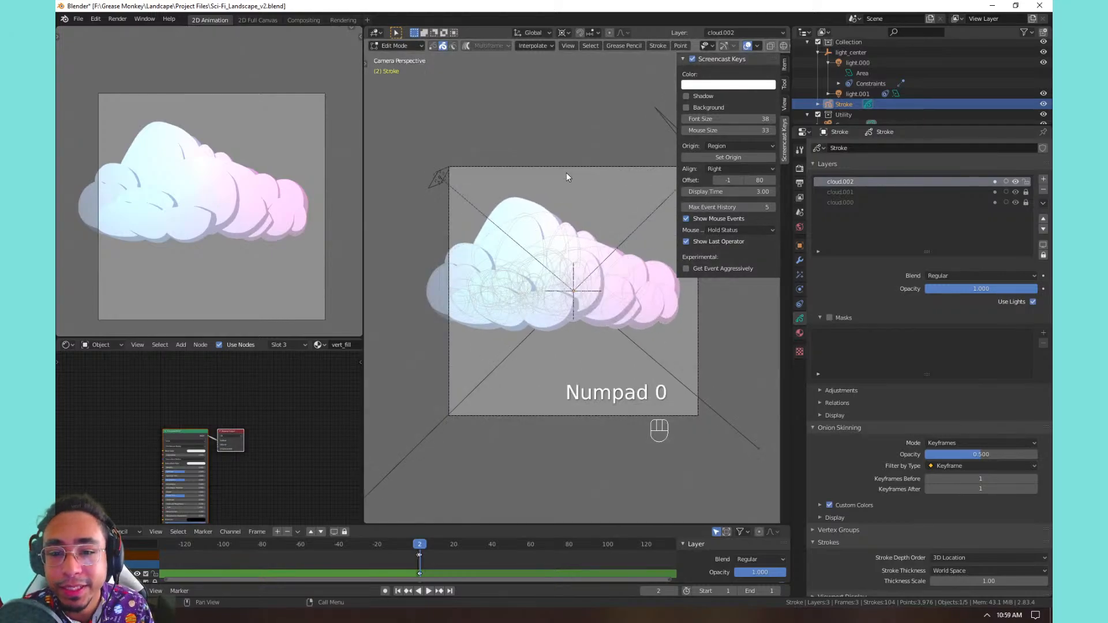
Step: Hide cloud.002 and cloud.001 to check cloud.000 on its own, and show both layers again
click(1015, 181)
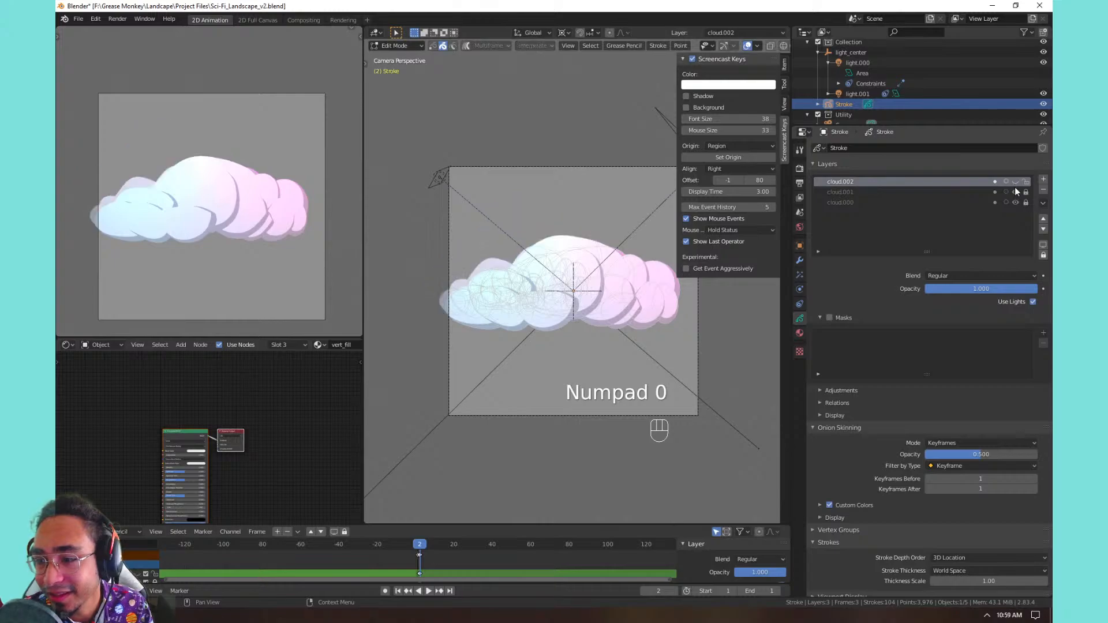
click(1016, 191)
click(878, 202)
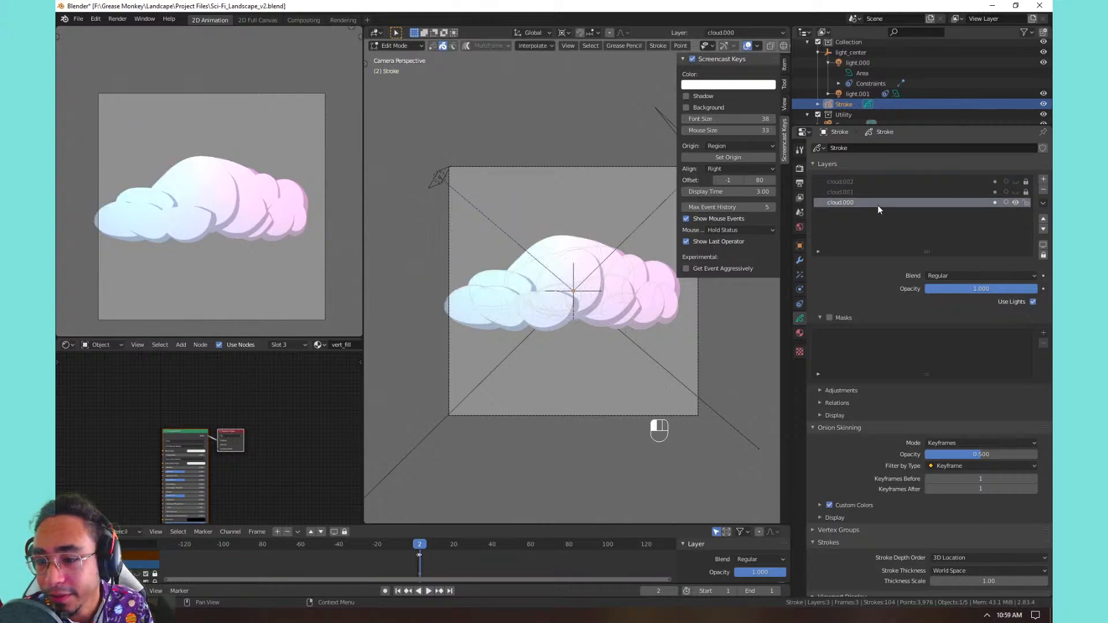
key(Tab)
key(Tab)
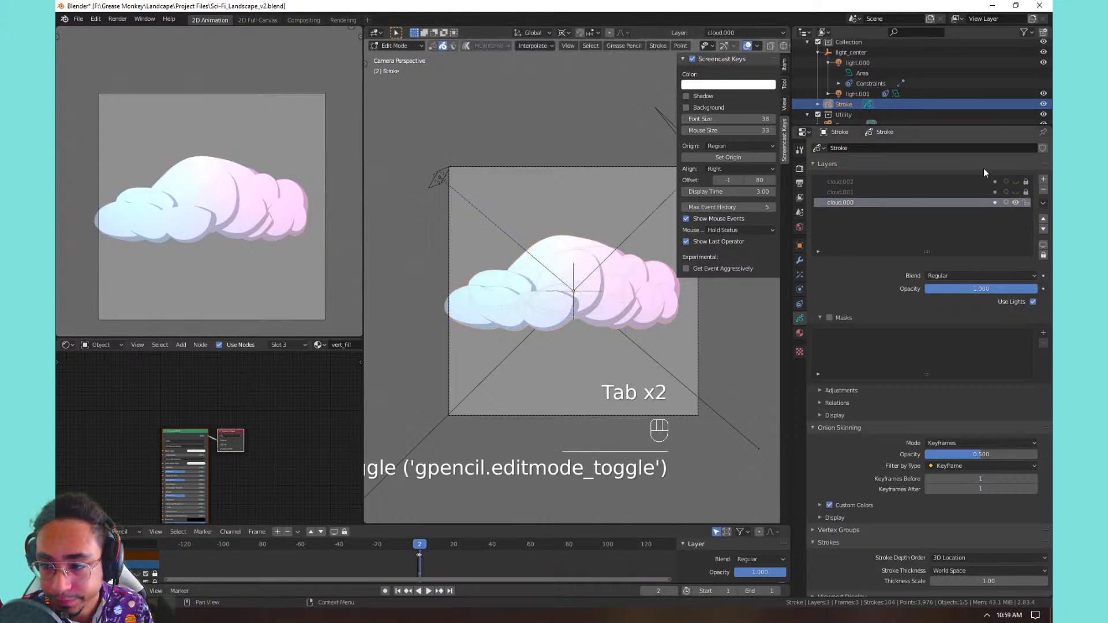
click(1015, 181)
click(1016, 192)
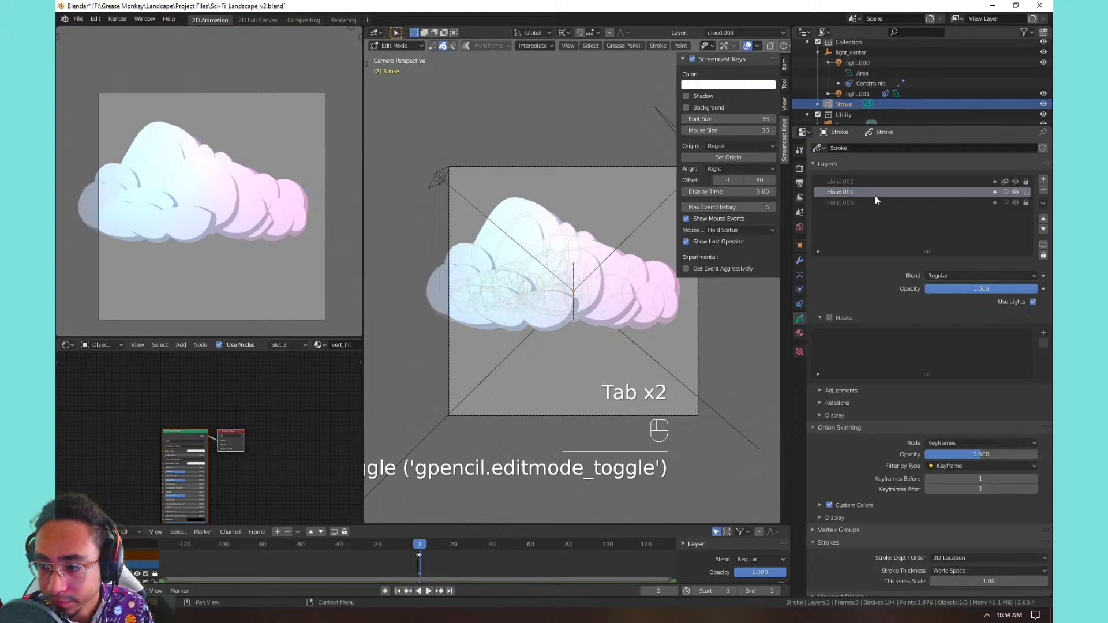
Step: Move all strokes of the cloud.000 layer about 2.8 m along X and -3.4 m along Z
key(a)
key(g)
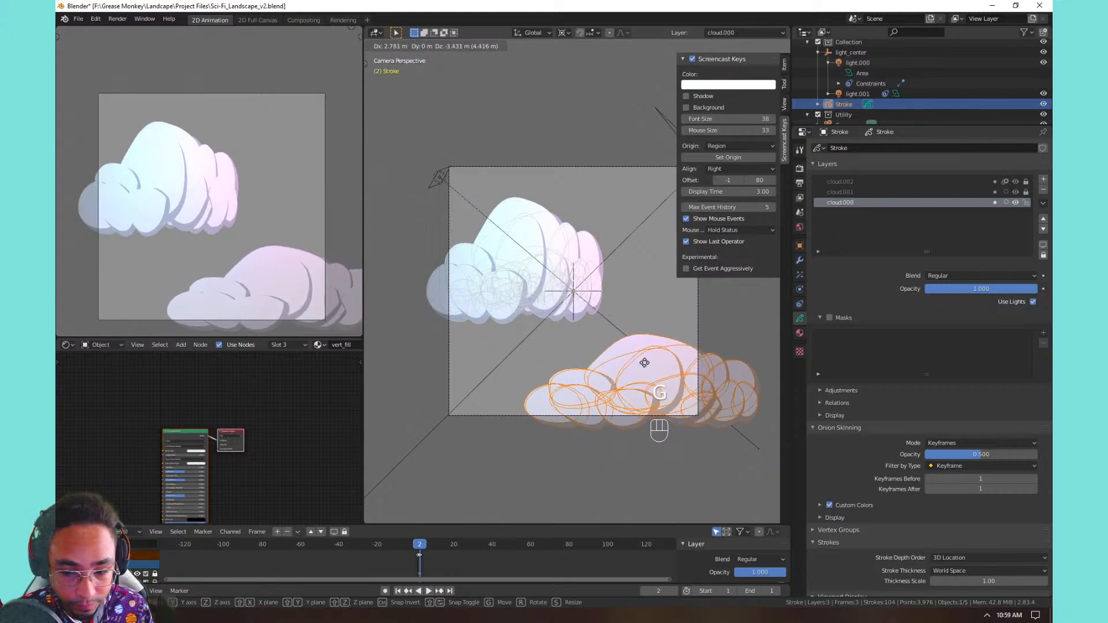
click(646, 363)
Step: Activate the cloud.001 layer and move all its strokes about -1.1 m along X and -3.8 m along Z
click(864, 192)
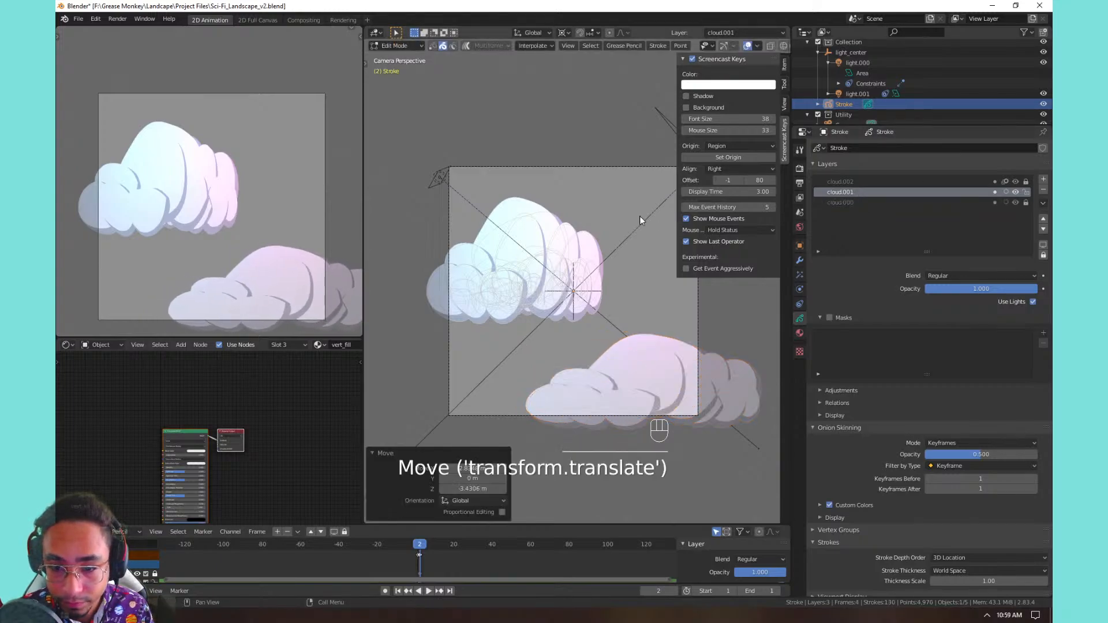
key(a)
key(g)
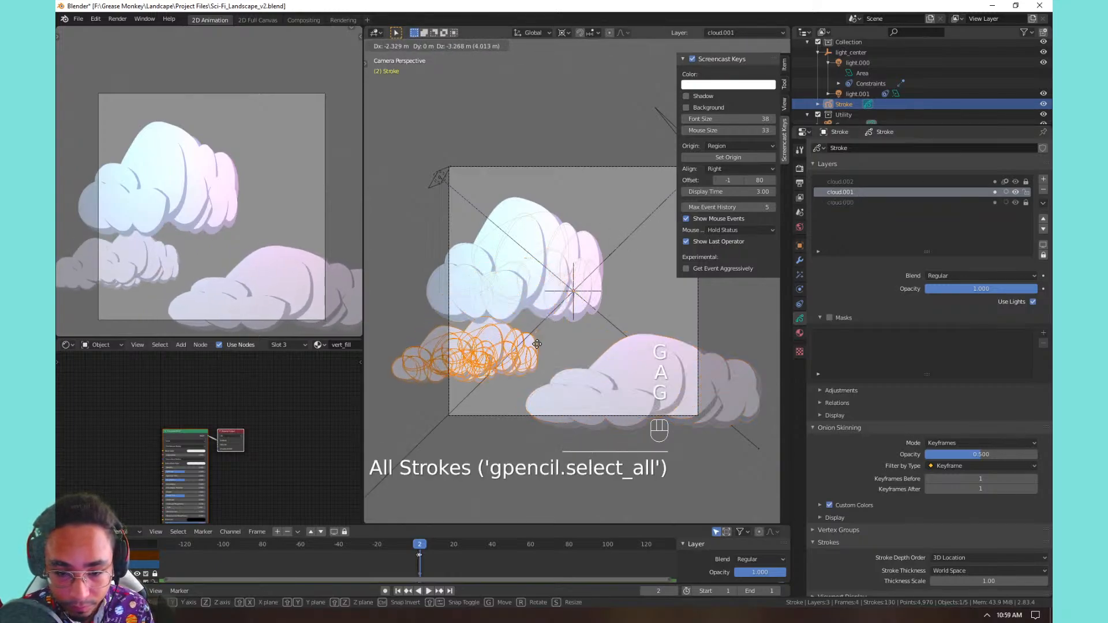
click(569, 362)
key(s)
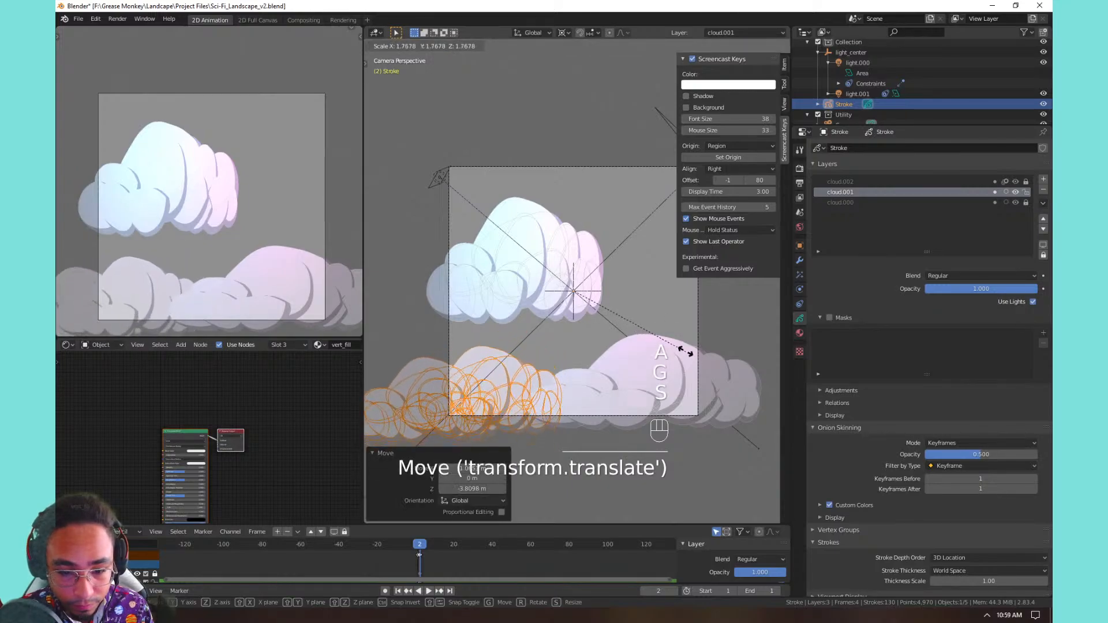
right_click(630, 356)
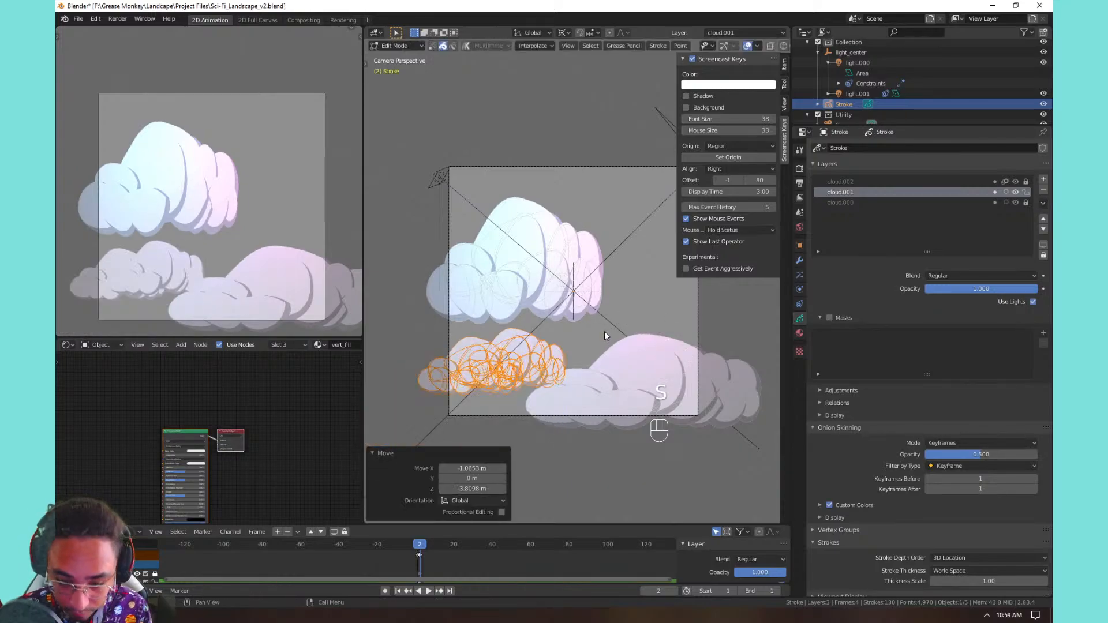
Step: Scale the cloud.001 strokes by about 1.6 around their own centre and move them about 4.1 m along X and 1.5 m along Z
key(shift+s)
key(s)
click(641, 334)
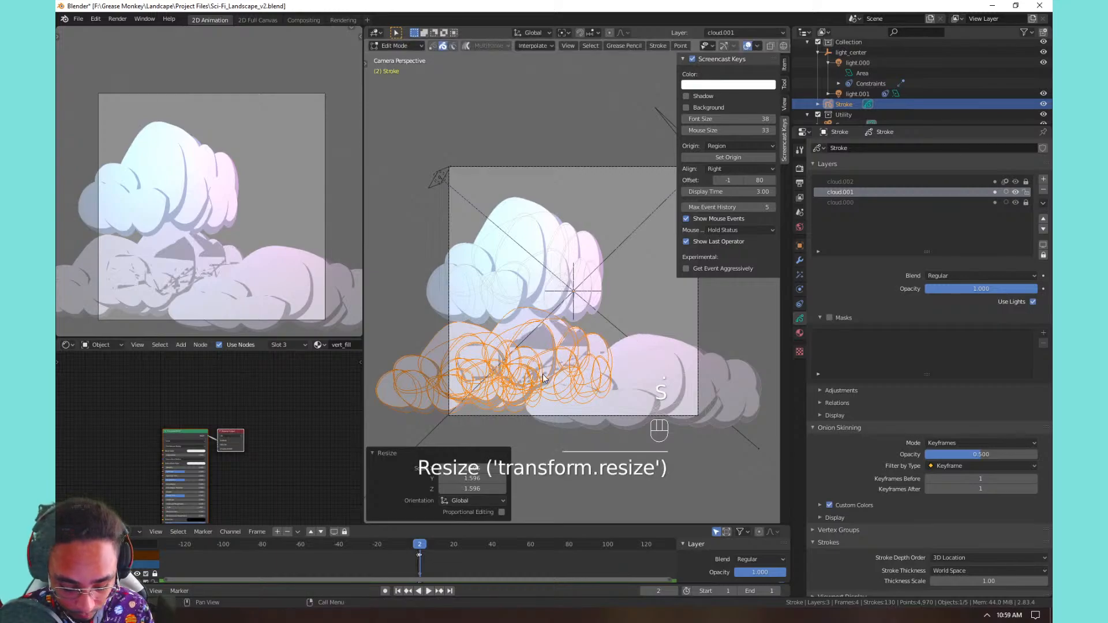
key(g)
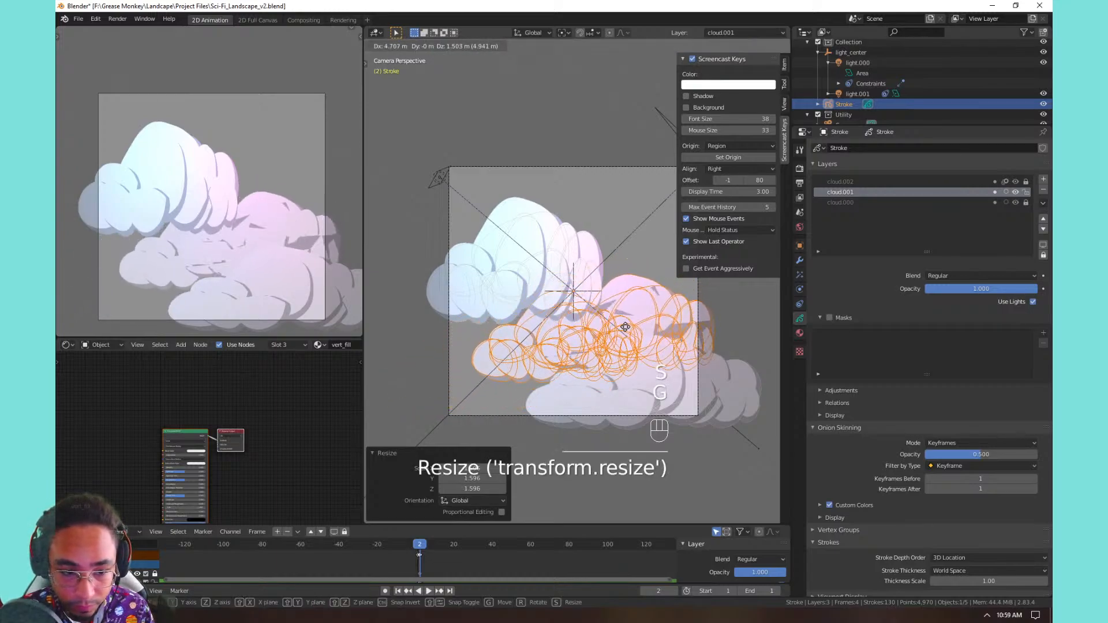
click(613, 327)
Step: Push the cloud.001 strokes back along Y behind the other clouds and scale them up by about 1.76
key(g)
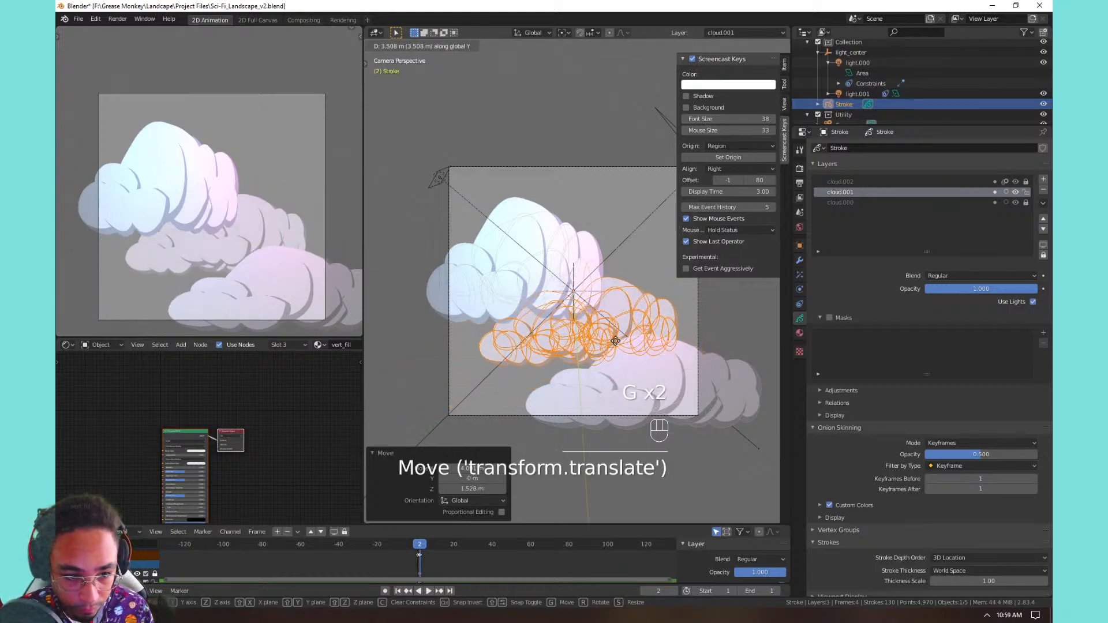
click(664, 338)
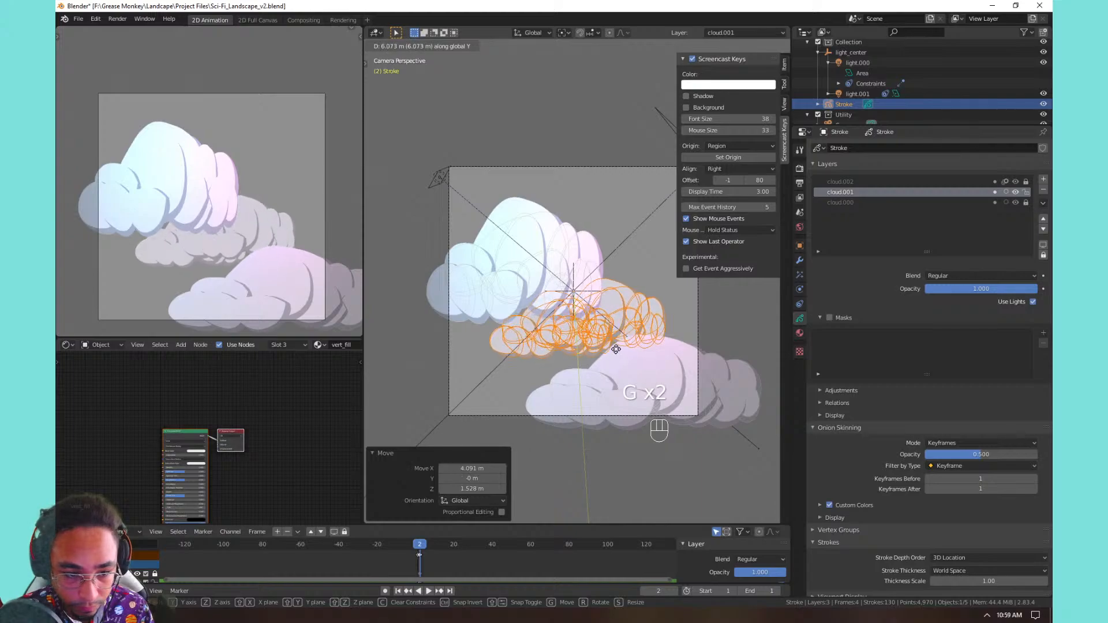
key(s)
click(762, 330)
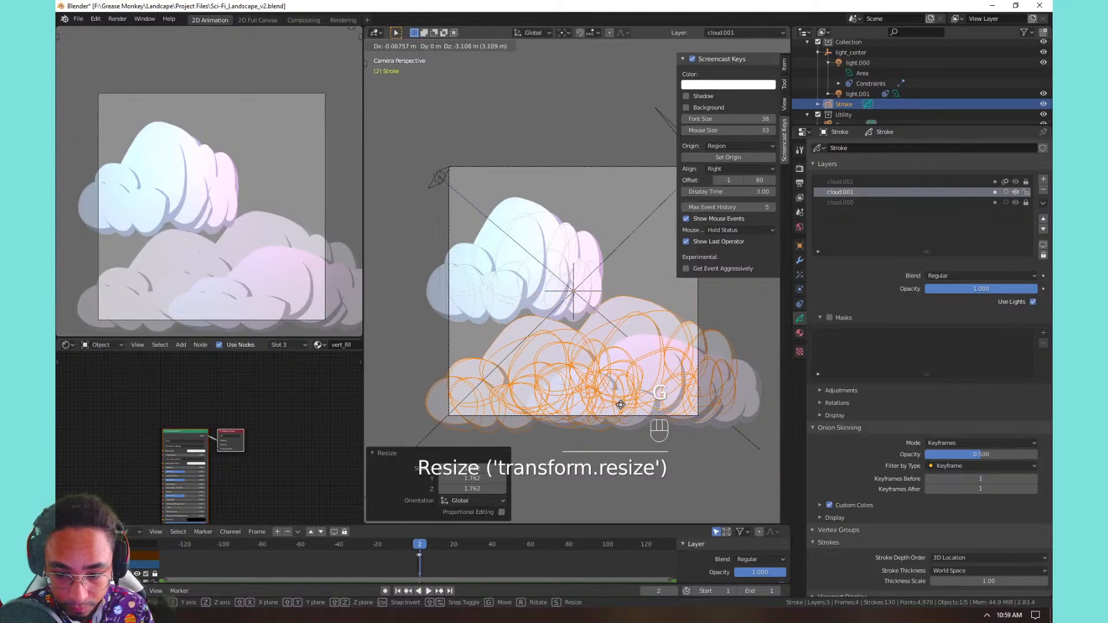
Step: Move the enlarged cloud.001 strokes about -0.5 m along X and -2.3 m along Z, and check their depth outside the camera view
click(605, 396)
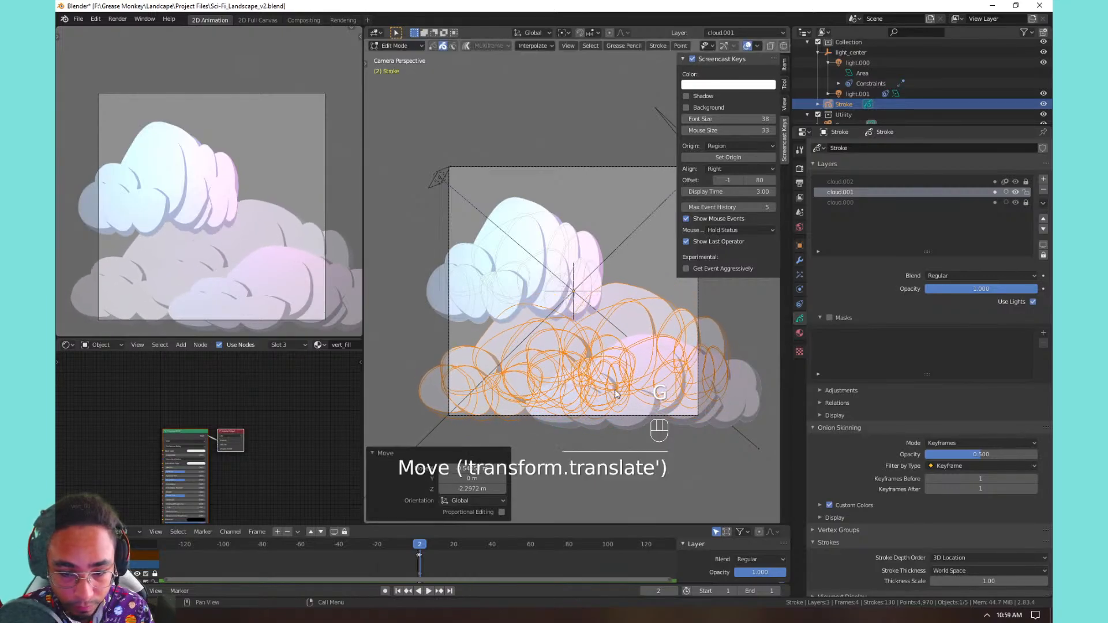
middle_drag(638, 303, 604, 312)
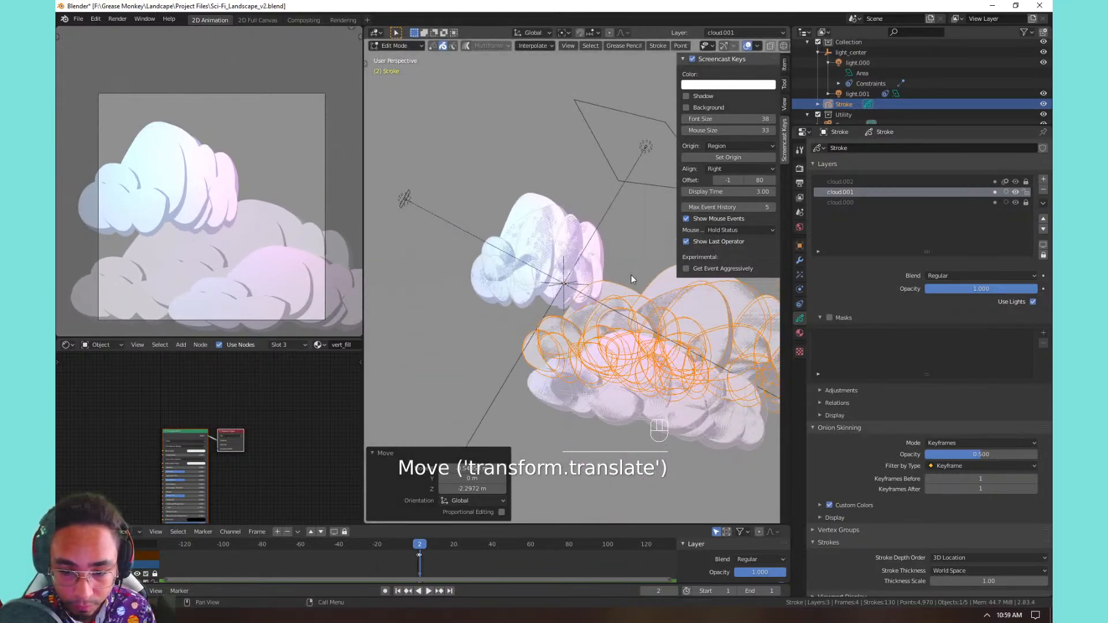
key(KP_0)
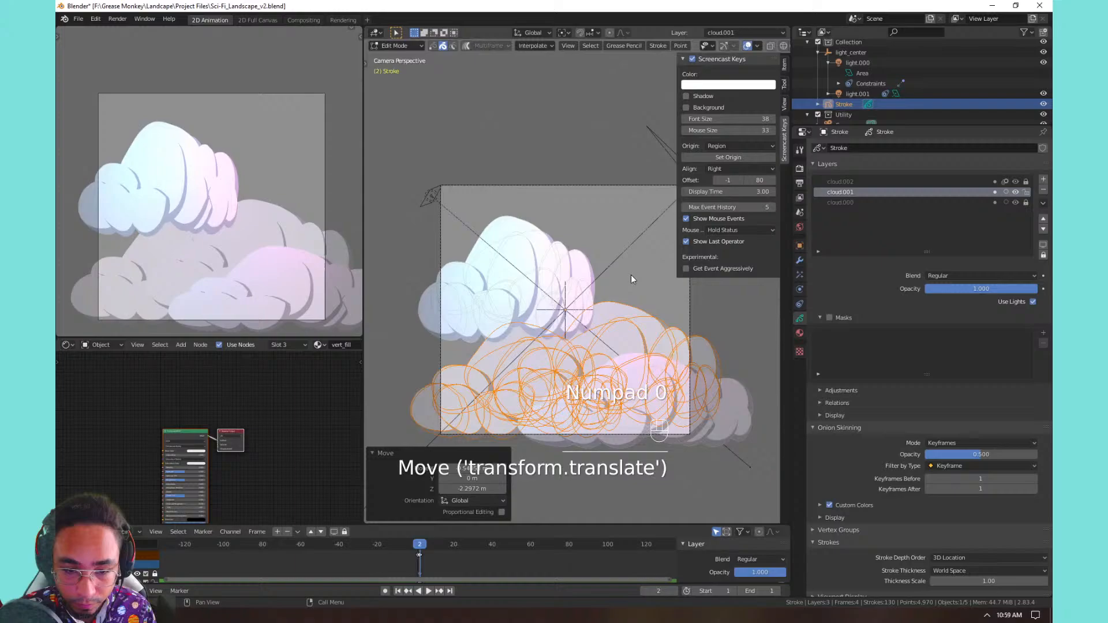
Step: Turn the shader editor area into a second 3D viewport without toolbar or sidebar, in Material Preview shading, viewing the cloud layers from the side
click(70, 347)
click(88, 384)
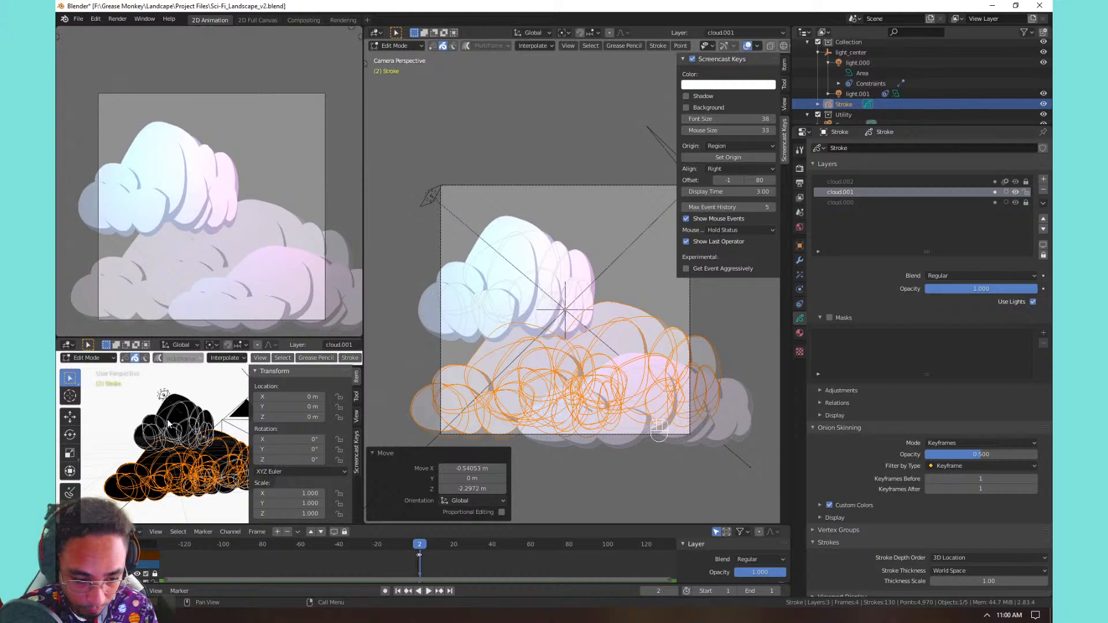
key(t)
key(n)
mouse_move(199, 433)
middle_down()
mouse_move(240, 436)
mouse_move(217, 440)
mouse_move(224, 447)
mouse_move(243, 438)
middle_up()
scroll(217, 355, down, 3)
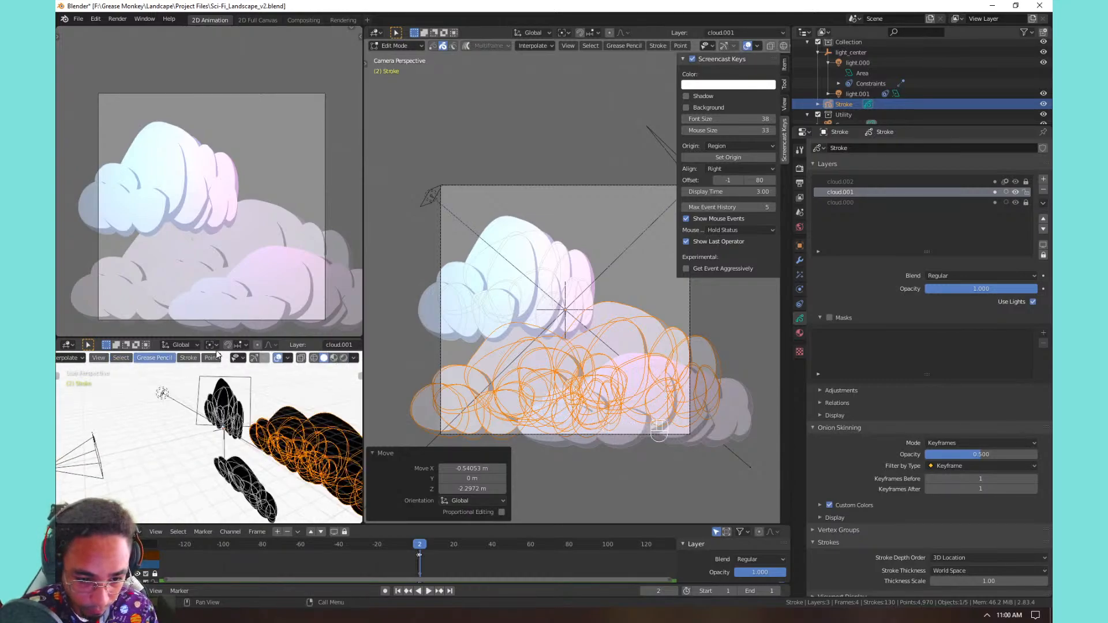
click(334, 358)
mouse_move(301, 417)
middle_down()
mouse_move(198, 411)
mouse_move(221, 421)
middle_up()
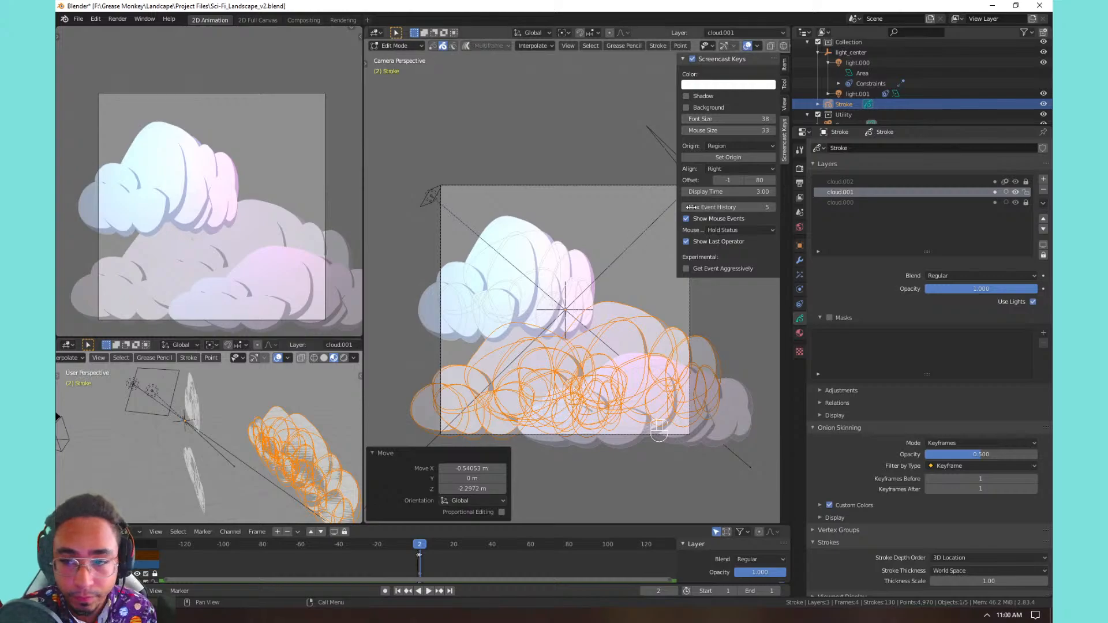
Step: Activate the cloud.002 layer and move all its strokes down in the frame, about -2.9 m along Z
click(853, 183)
click(860, 203)
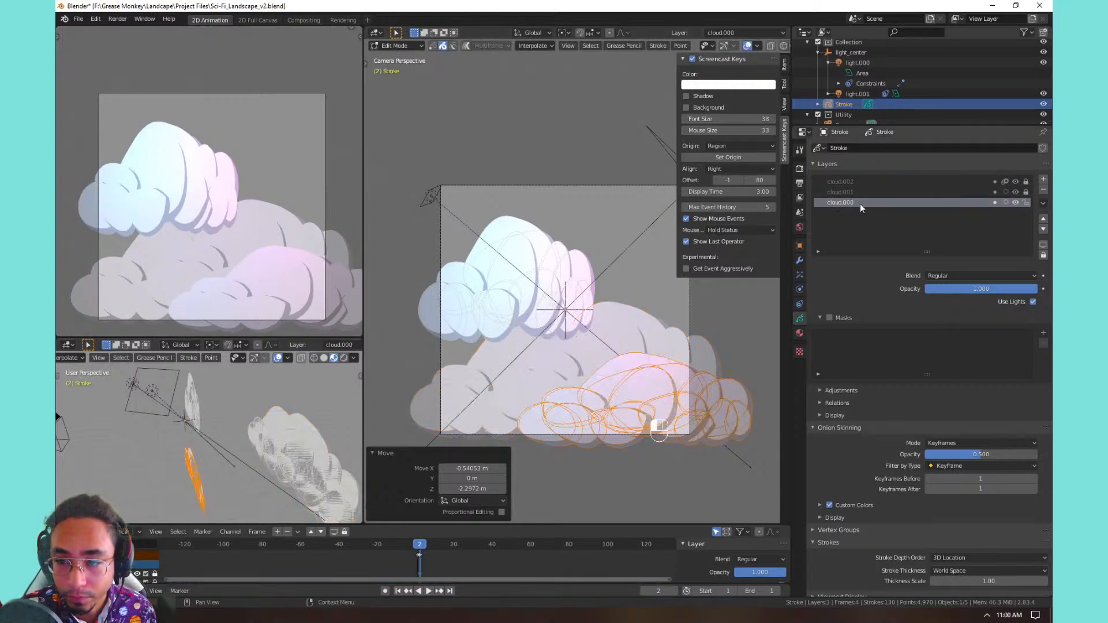
click(856, 183)
key(a)
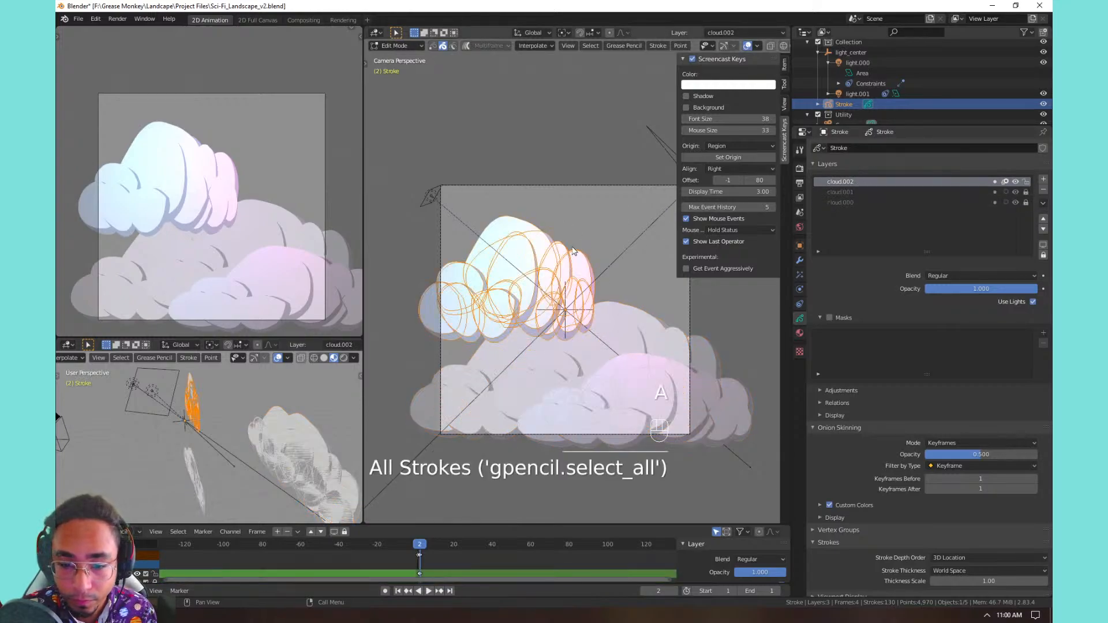
key(g)
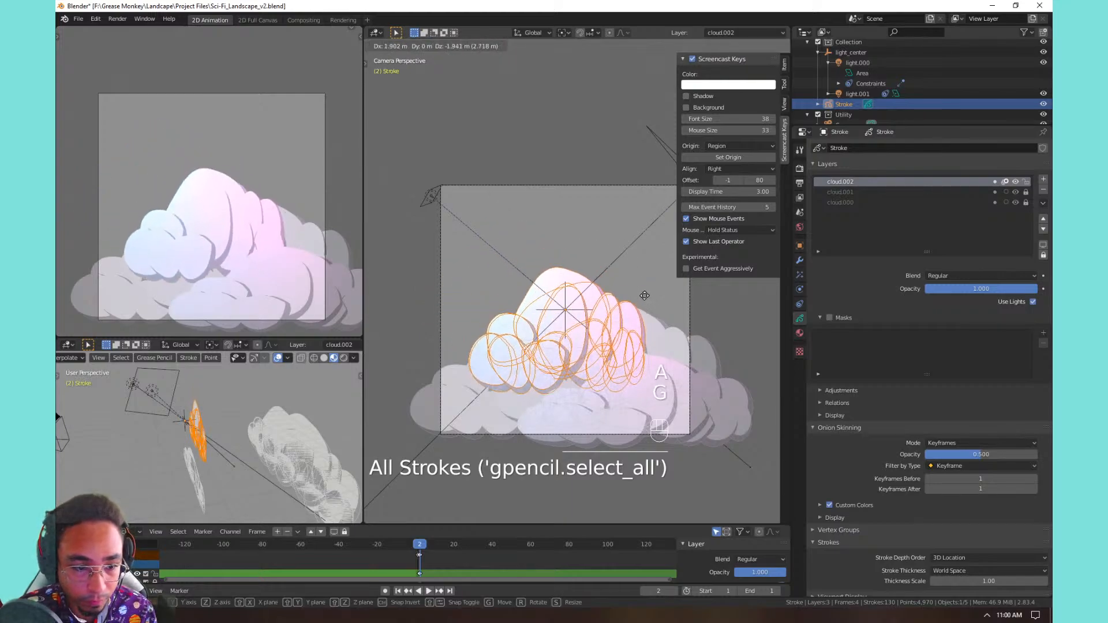
click(601, 322)
Step: Stretch the cloud.002 strokes by about 1.64 along X and lower them about 1.3 m along Z
key(s)
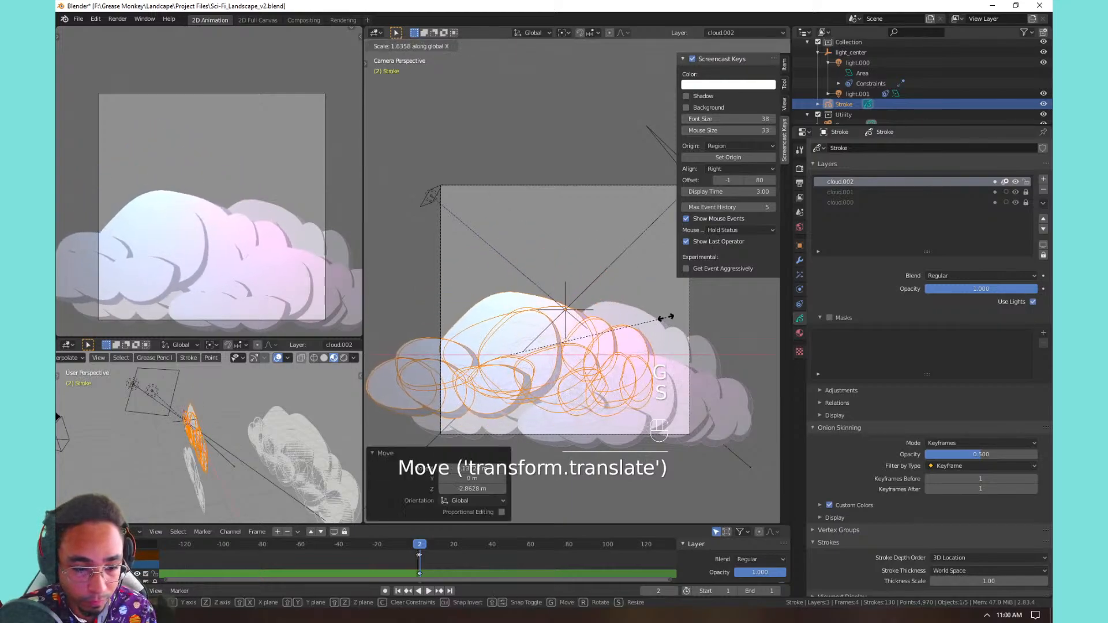
click(667, 322)
key(g)
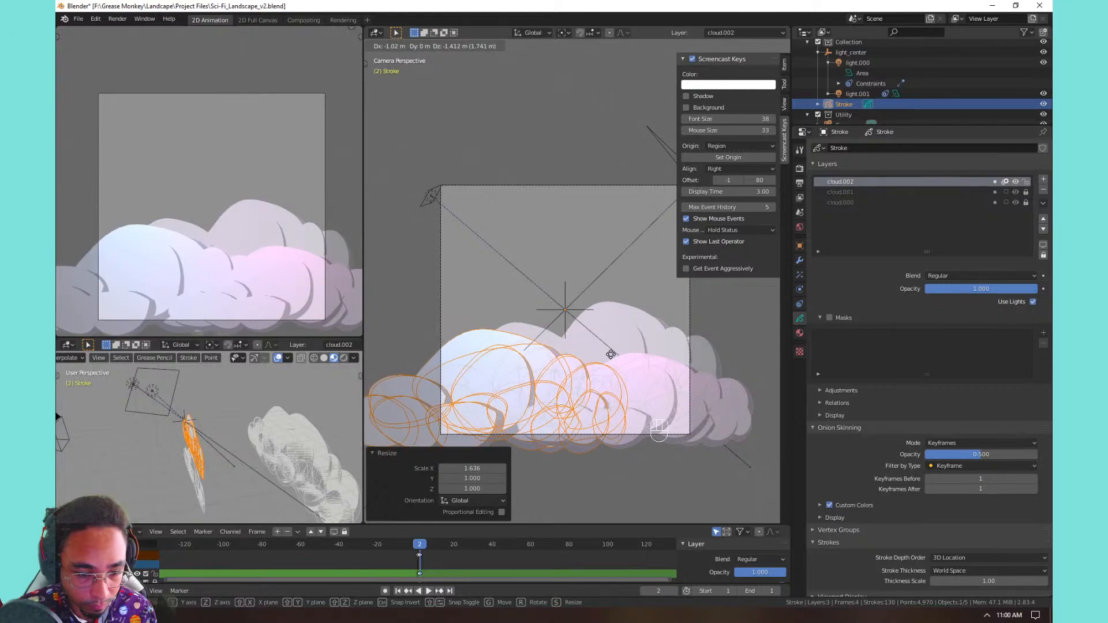
click(612, 352)
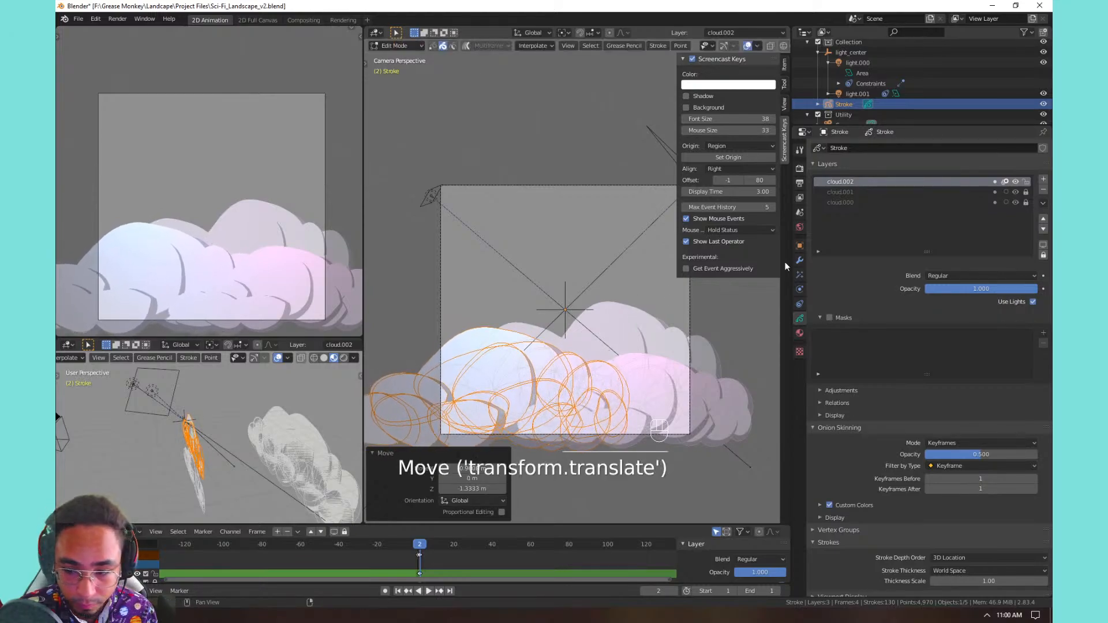
Step: Activate the cloud.001 layer and move its strokes about 3.6 m along X and 0.2 m along Z
click(869, 204)
click(862, 193)
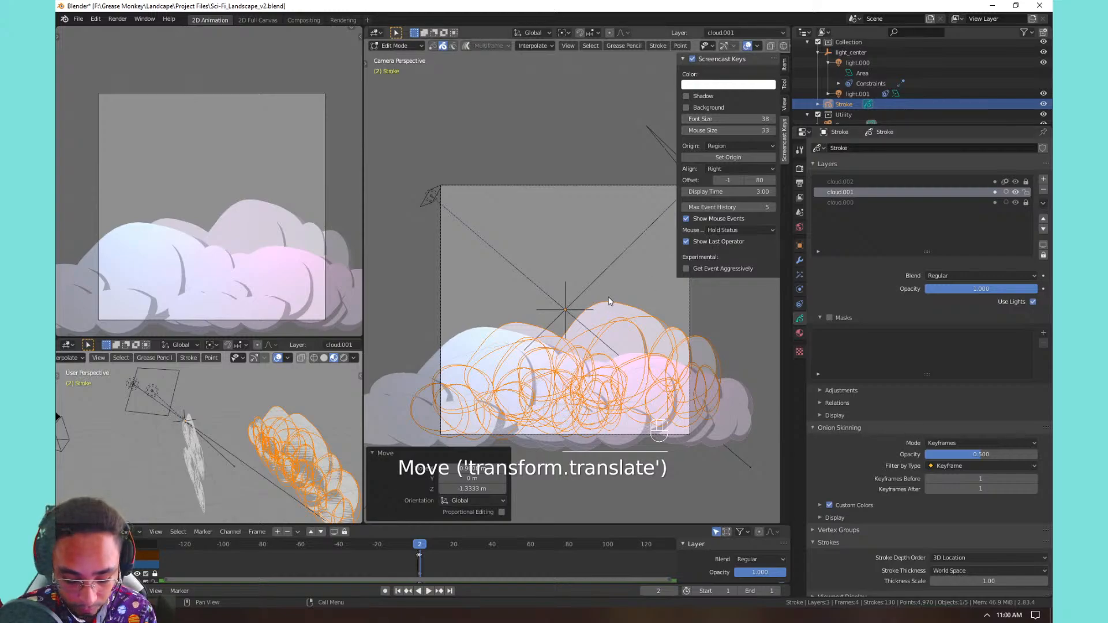
key(g)
click(675, 289)
Step: Activate the cloud.002 layer and push its strokes back about 2.7 m along Y
click(840, 182)
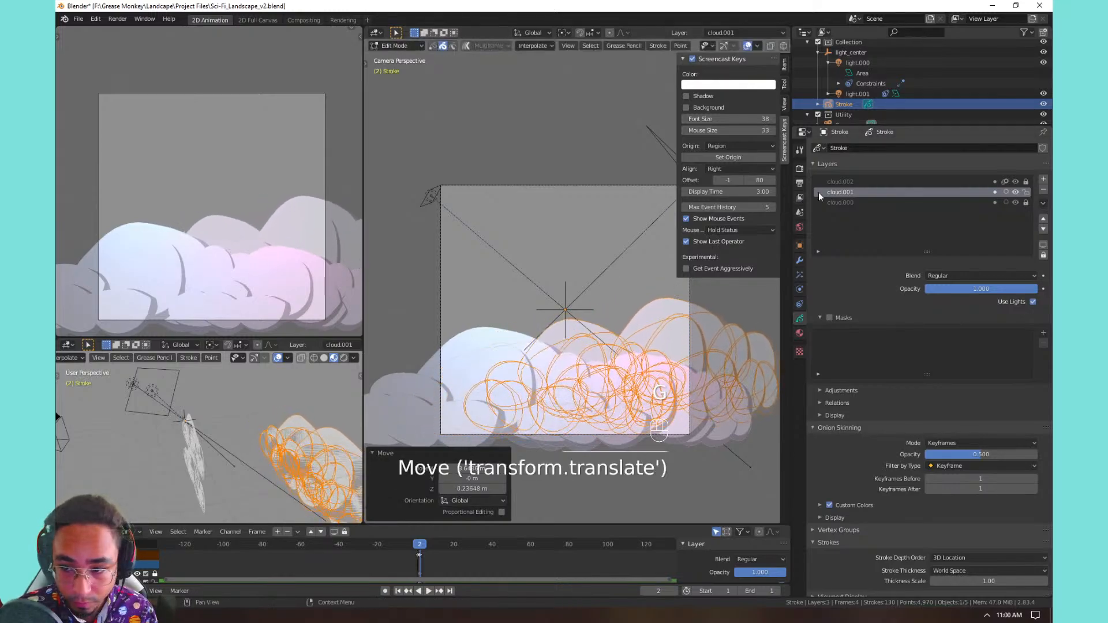
key(g)
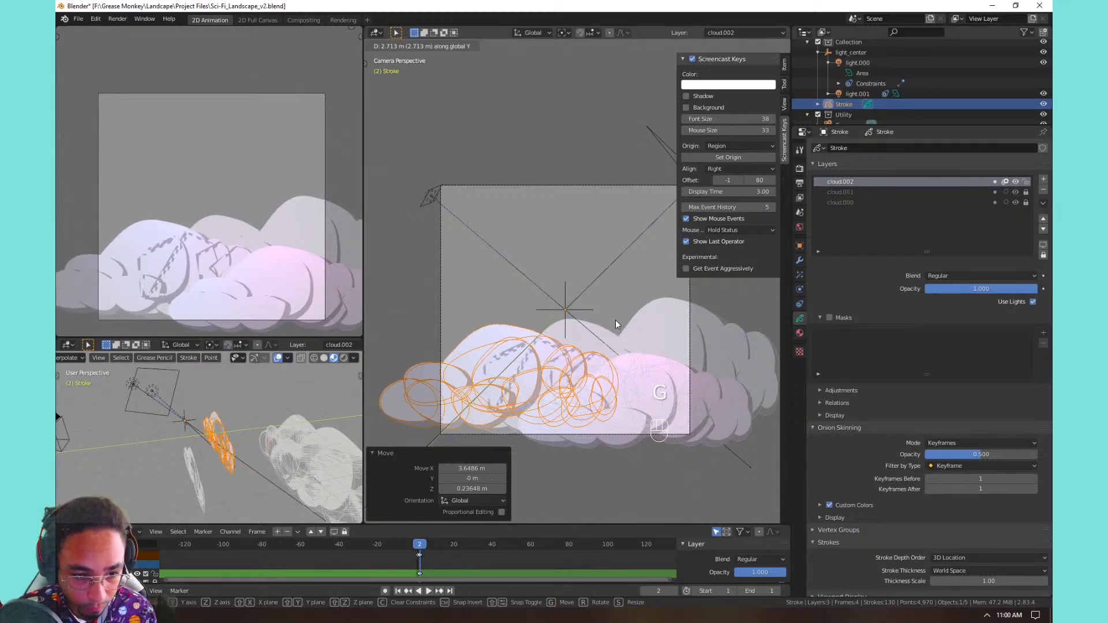
click(615, 321)
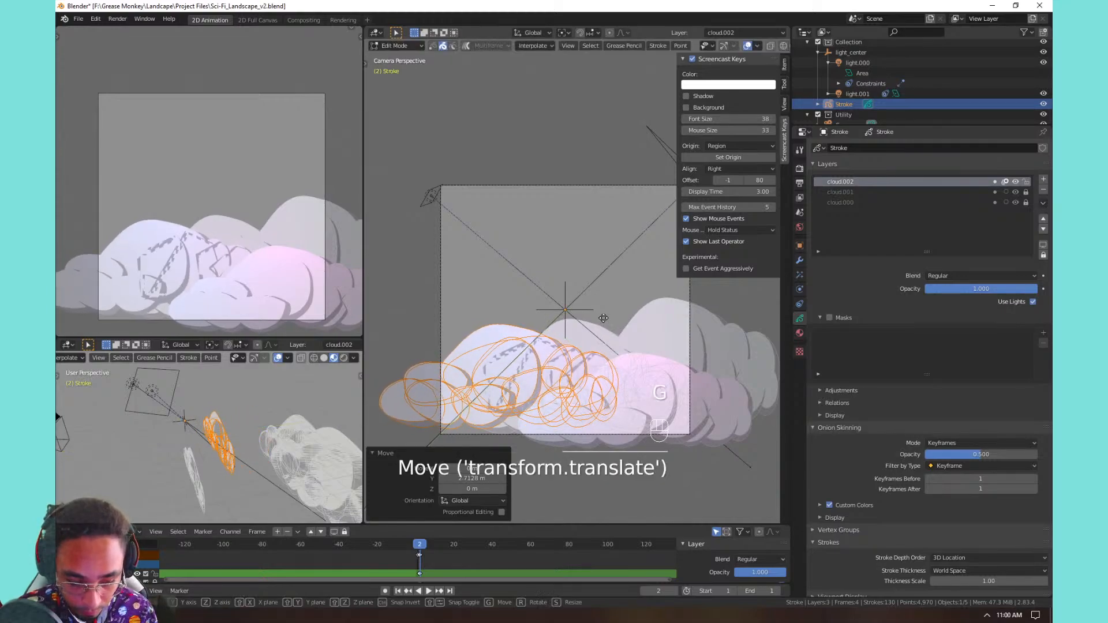
Step: Lower the cloud.002 strokes about 0.4 m along Z and scale them up by about 1.25
key(g)
click(631, 340)
key(s)
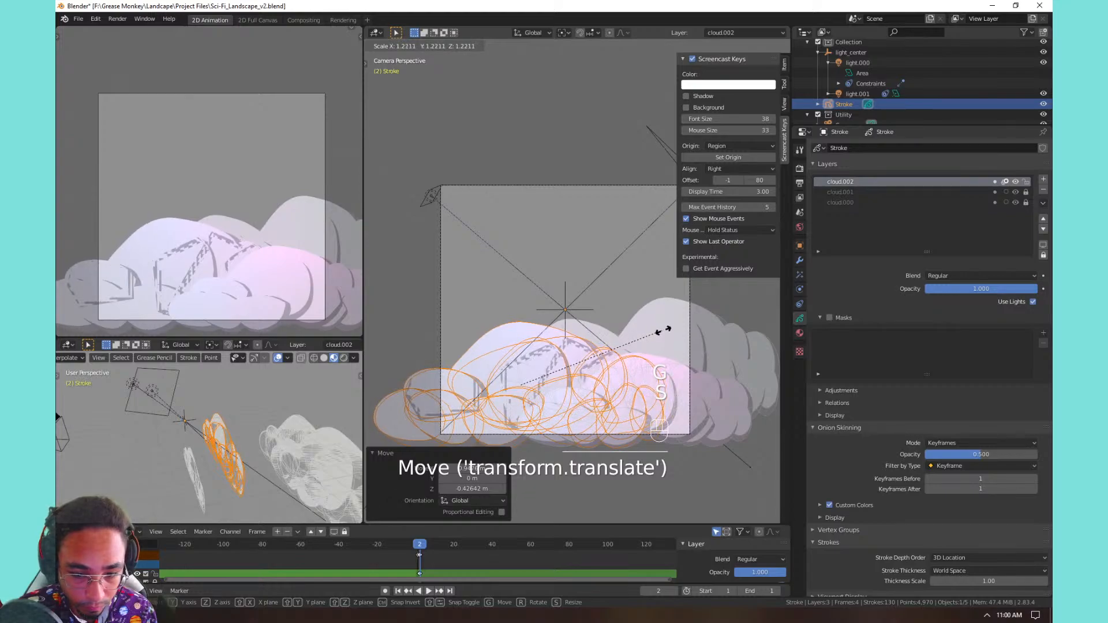
click(664, 329)
Step: Nudge the cloud.002 strokes about 0.04 m along Y and raise them about 0.6 m along Z
key(g)
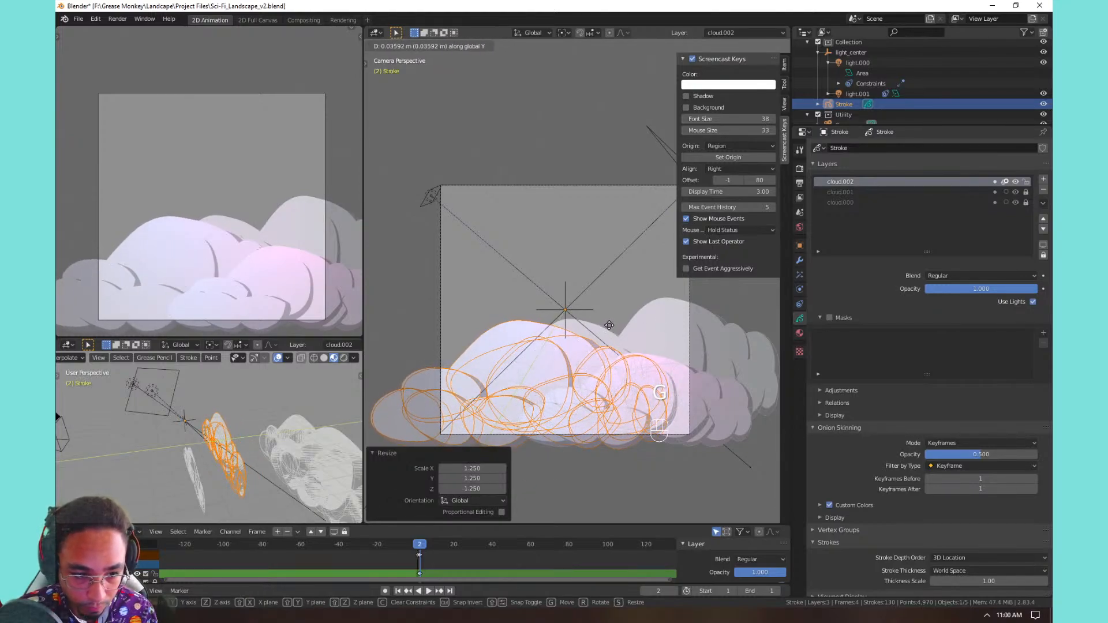
click(609, 324)
key(g)
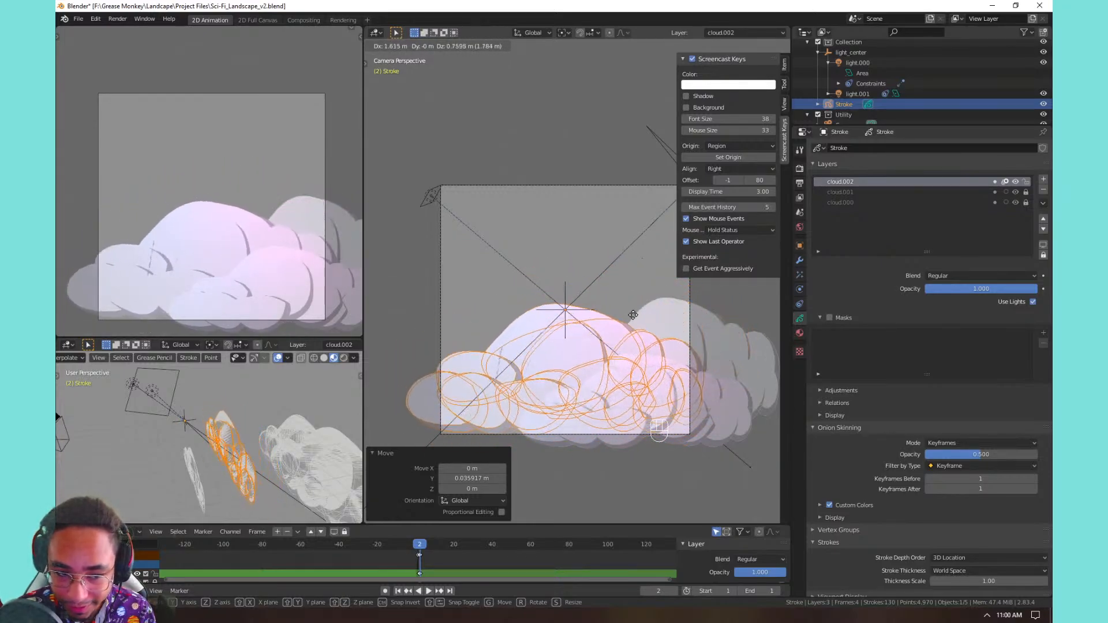
click(599, 317)
Step: Scale the cloud.002 strokes down to about 0.87 and move them about -1.2 m along X and -0.8 m along Z
key(s)
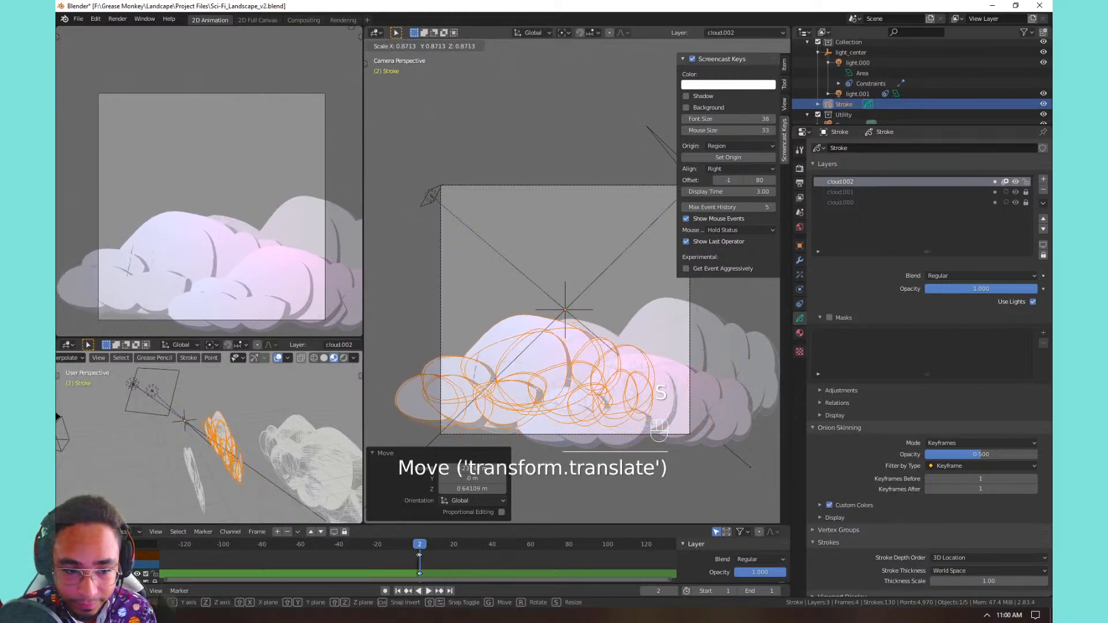
click(715, 279)
key(g)
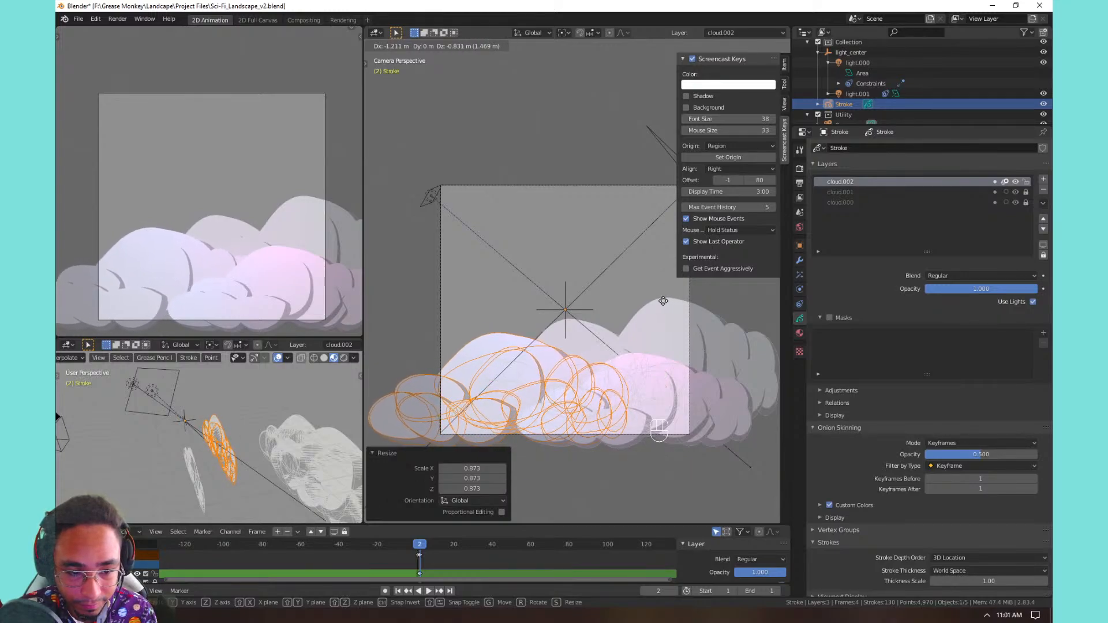
click(657, 306)
Step: Try mirroring the cloud.002 strokes across the X axis and rotating them about -3.8°
key(ctrl+m)
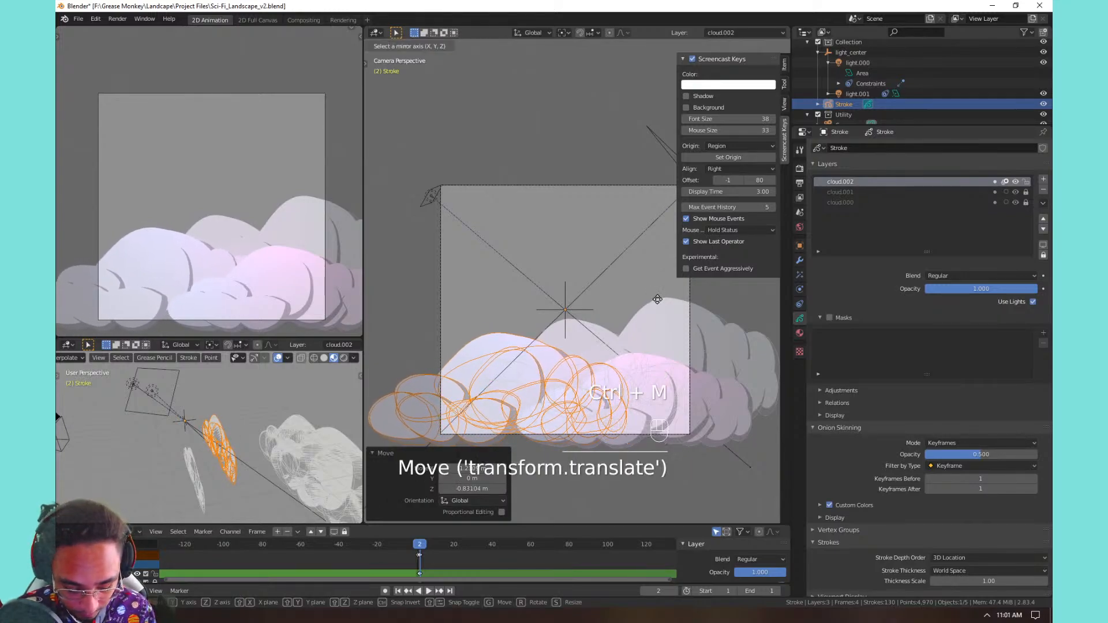
key(x)
click(650, 300)
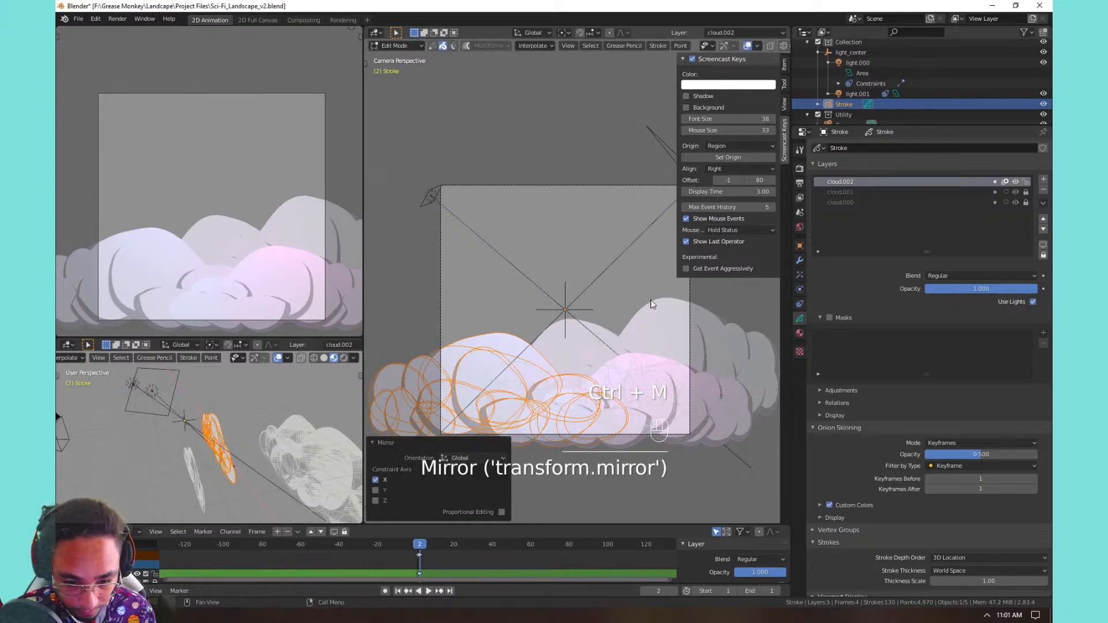
key(r)
click(665, 276)
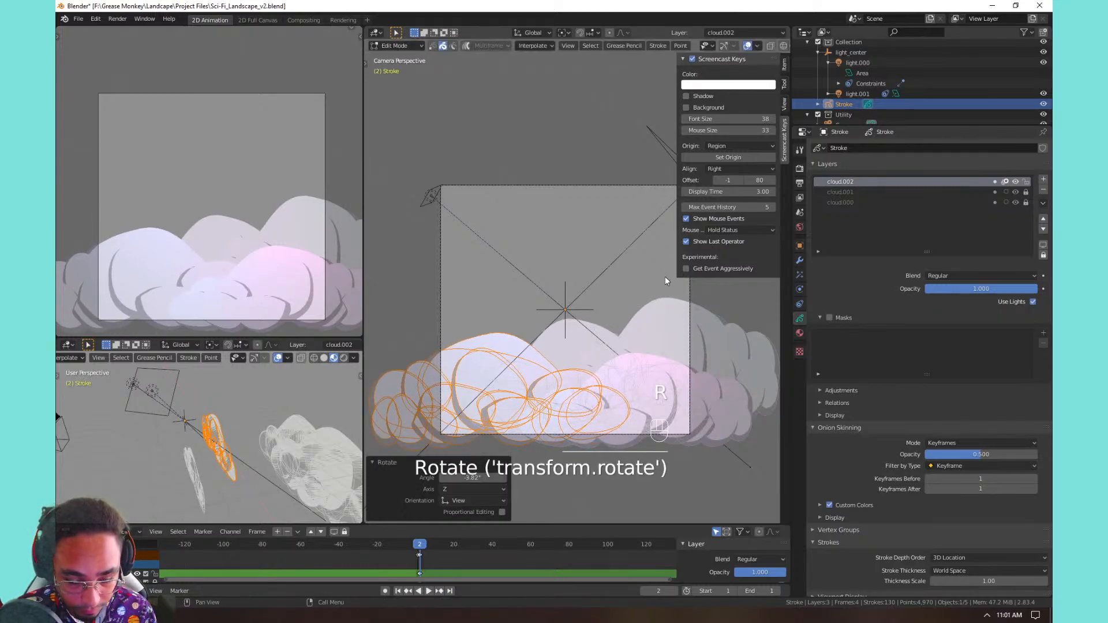
key(g)
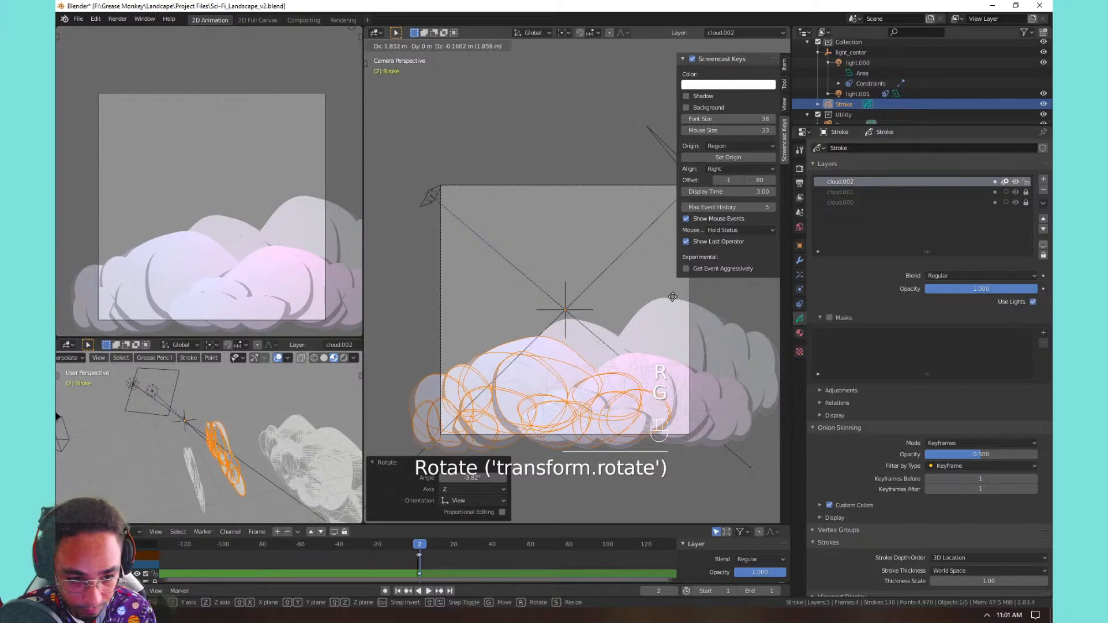
key(Escape)
Step: Undo the rotation and the mirroring of the cloud.002 strokes
key(ctrl+z)
key(ctrl+z)
key(ctrl+z)
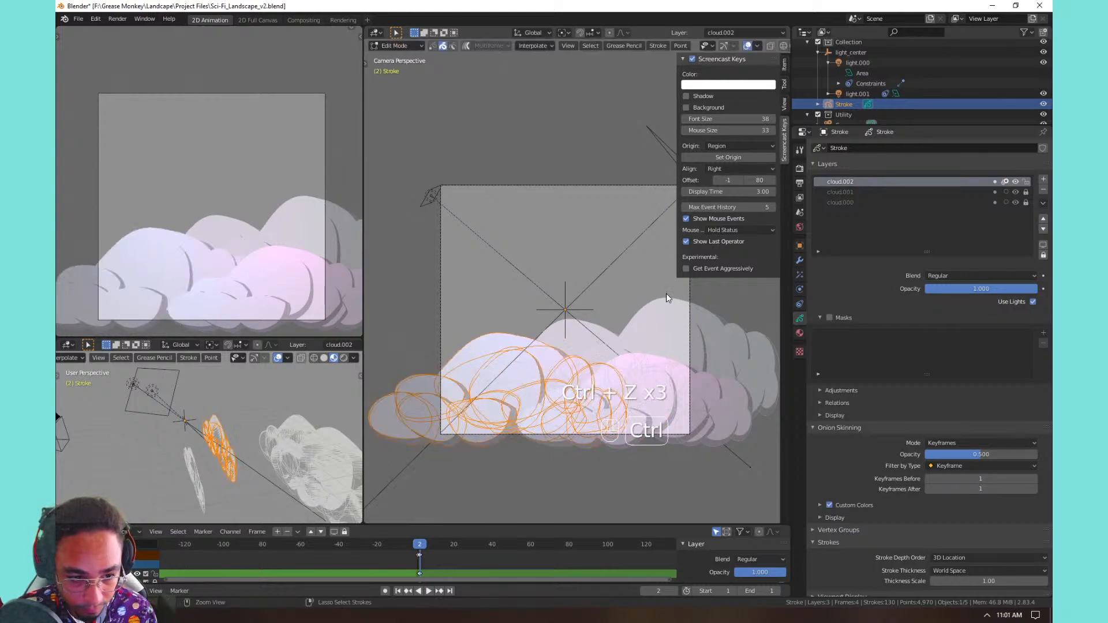
Step: Deselect the cloud.002 strokes, return the Stroke object to Object Mode and hide the light_center empty
click(615, 254)
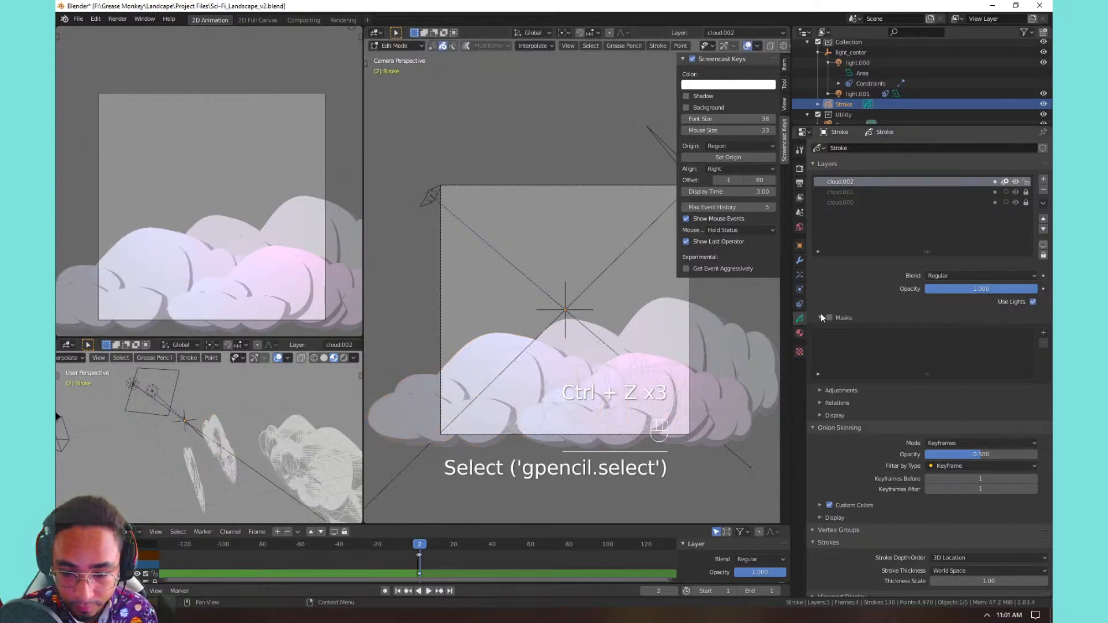
key(Tab)
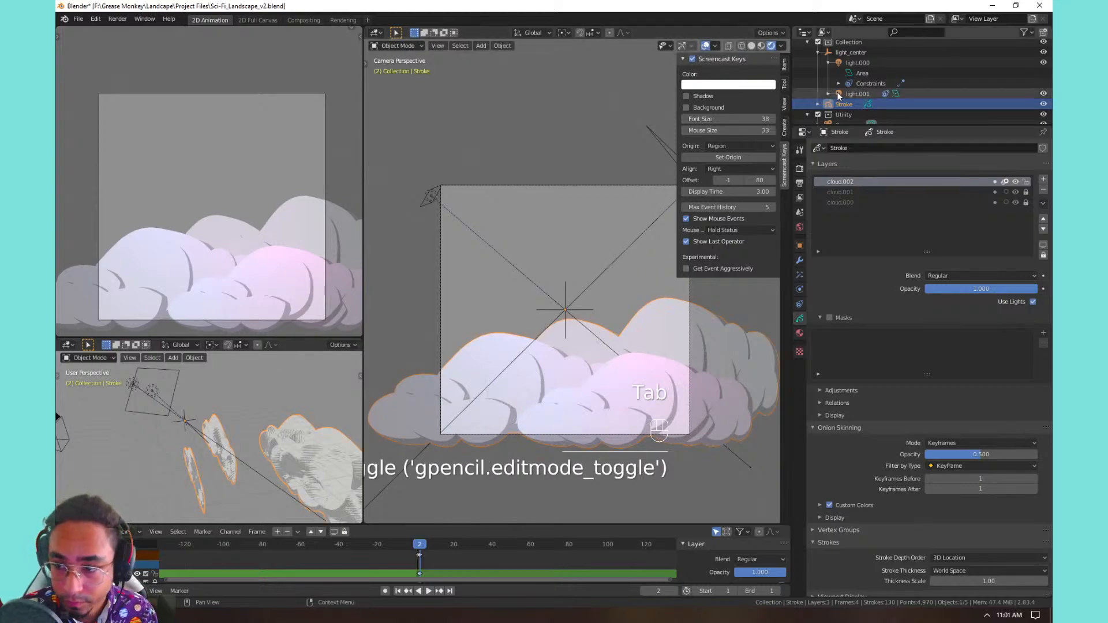
click(1044, 52)
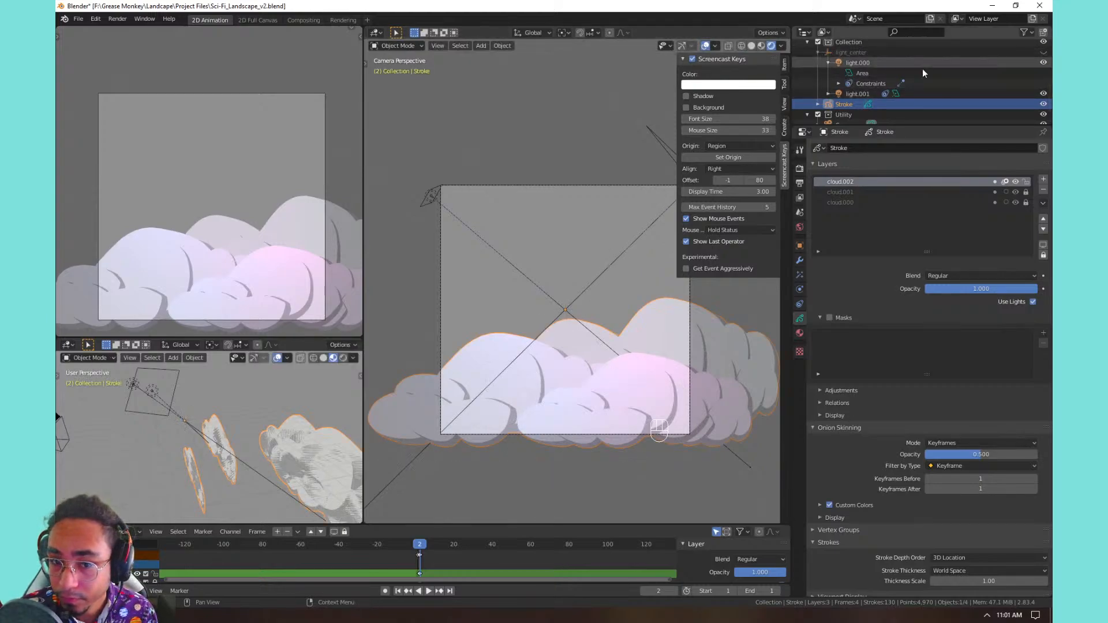
Step: Preview the cloud bank without viewport overlays, hide the sidebar of the camera view and restore the overlays
click(715, 46)
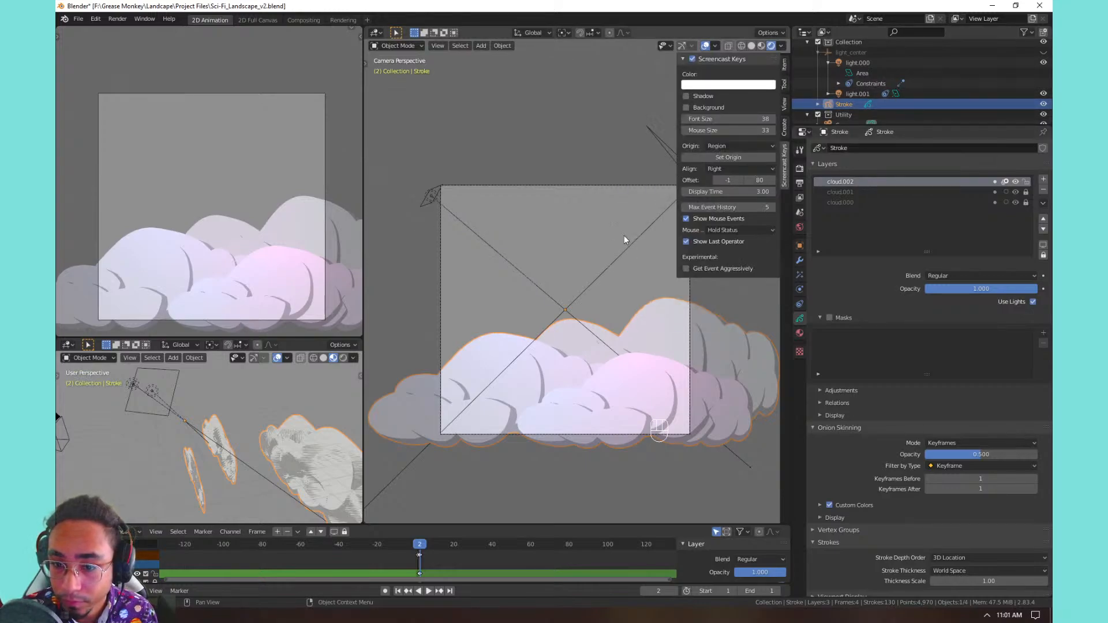
shift+middle_drag(624, 235, 597, 210)
click(704, 47)
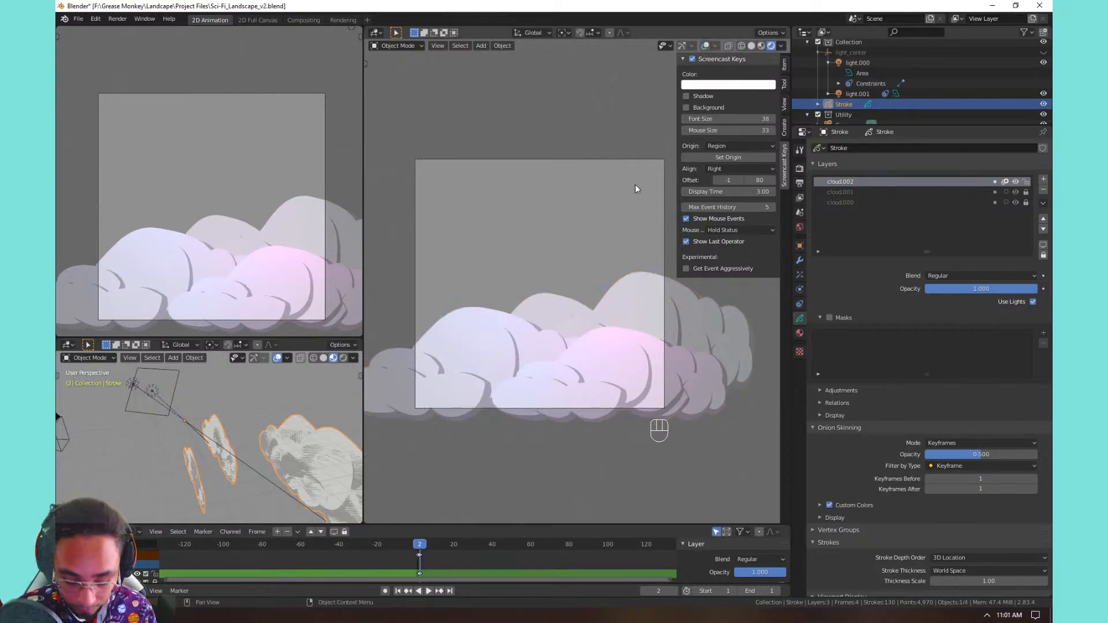
key(n)
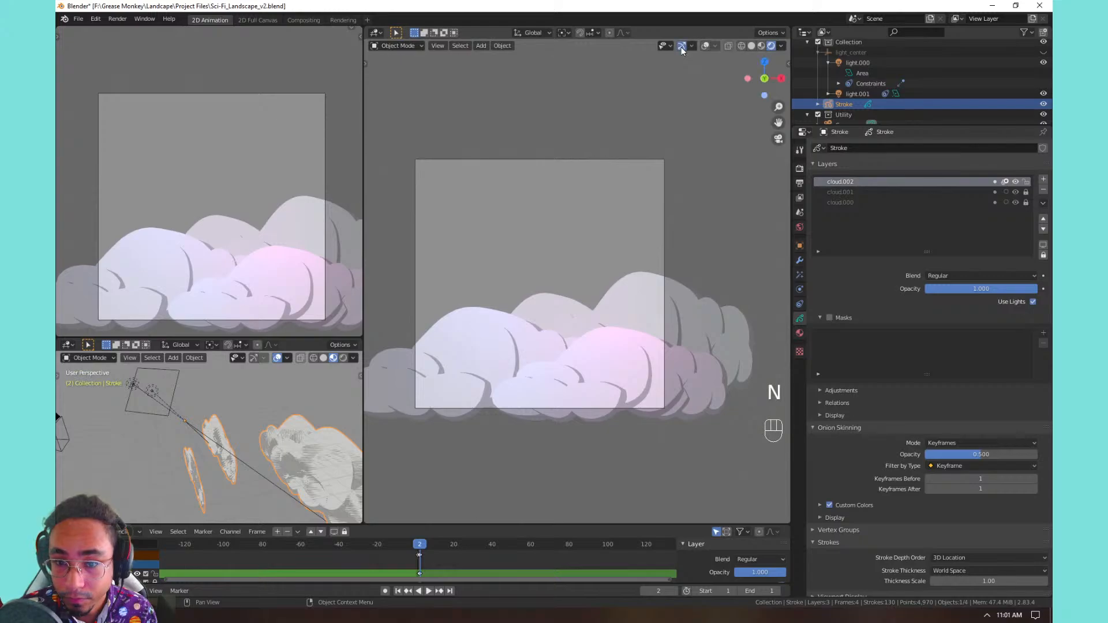
click(705, 46)
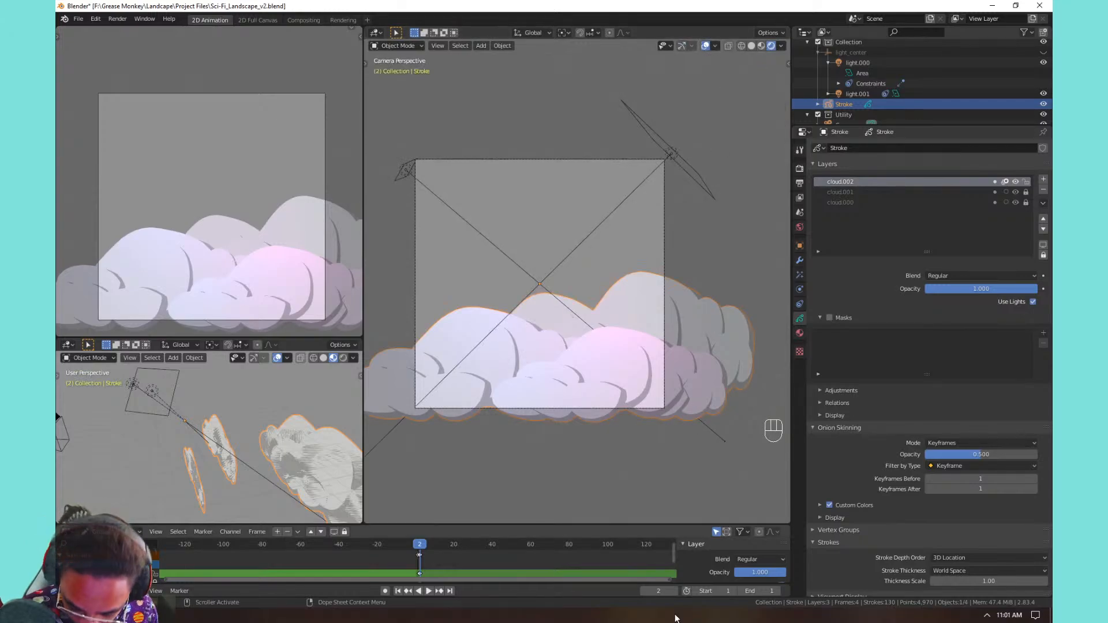
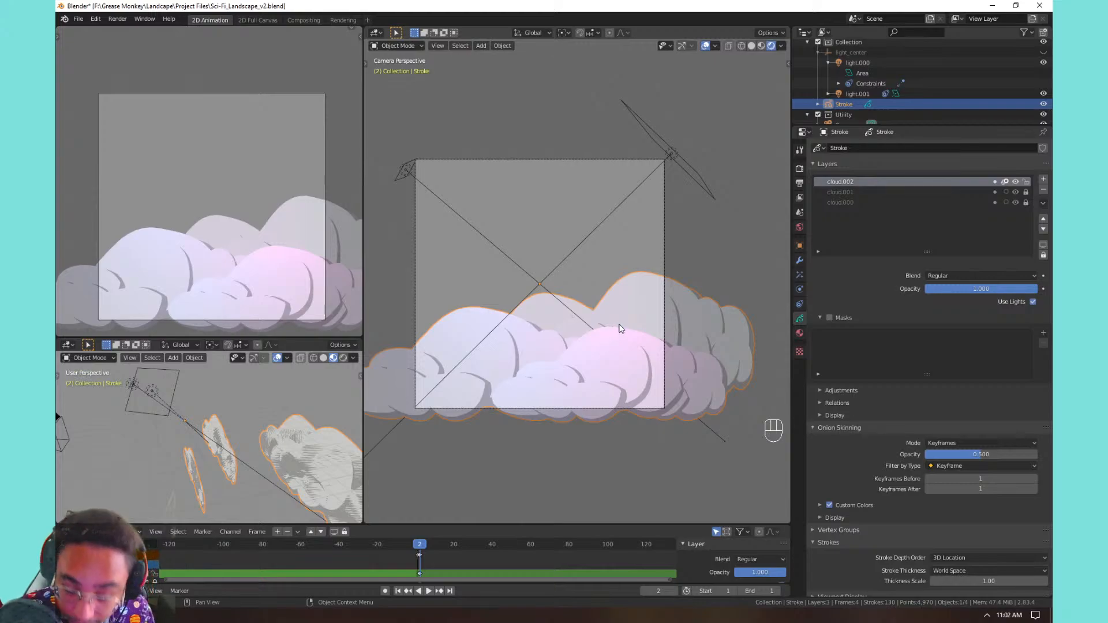
Step: Make cloud.002 the active layer and disable Autolock Inactive Layers so all three cloud layers are editable
scroll(650, 180, down, 1)
scroll(646, 190, up, 1)
middle_drag(622, 245, 622, 219)
click(846, 193)
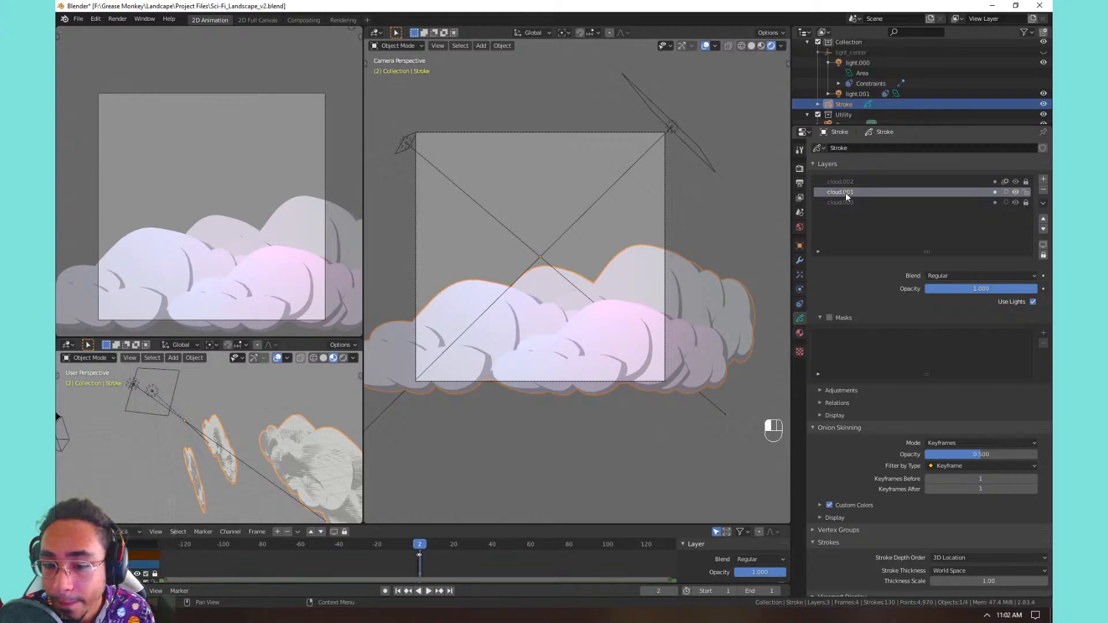
click(853, 201)
click(855, 182)
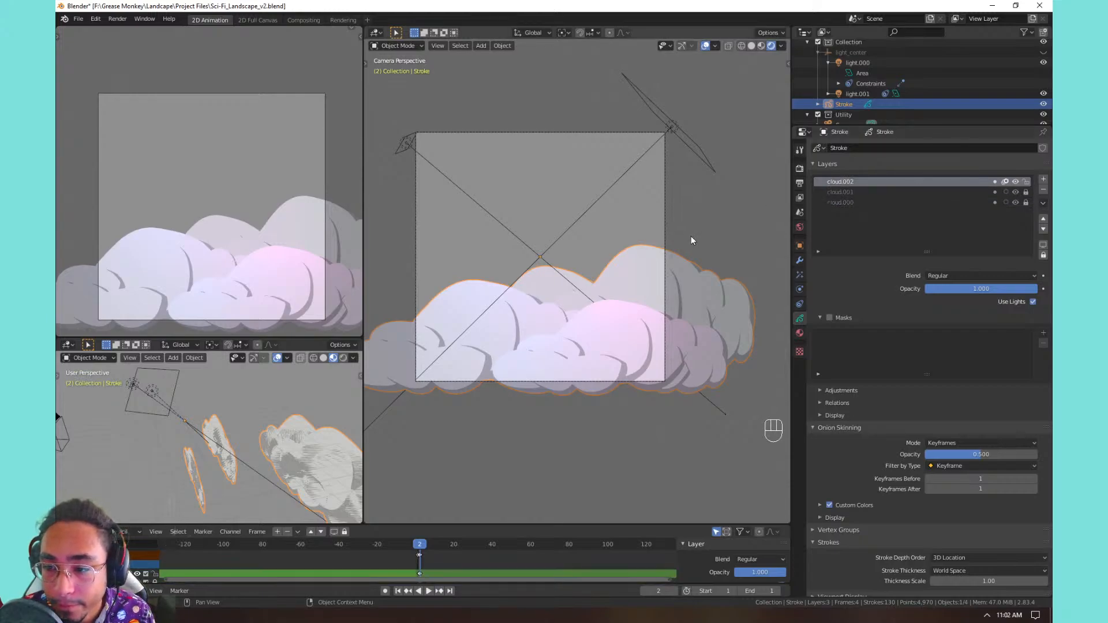
click(1043, 203)
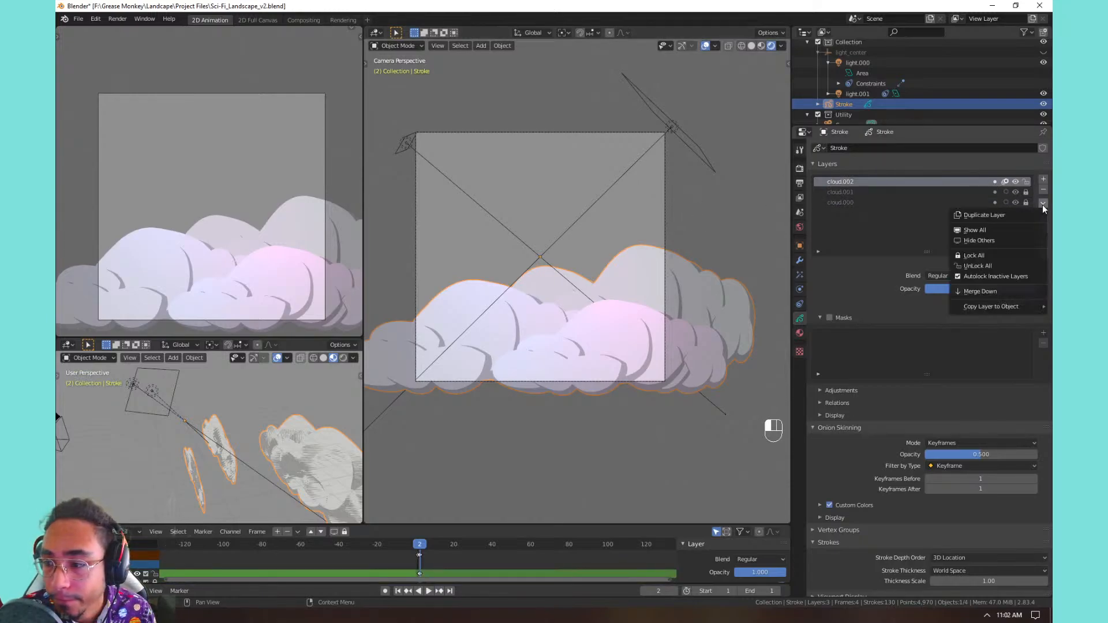
click(990, 274)
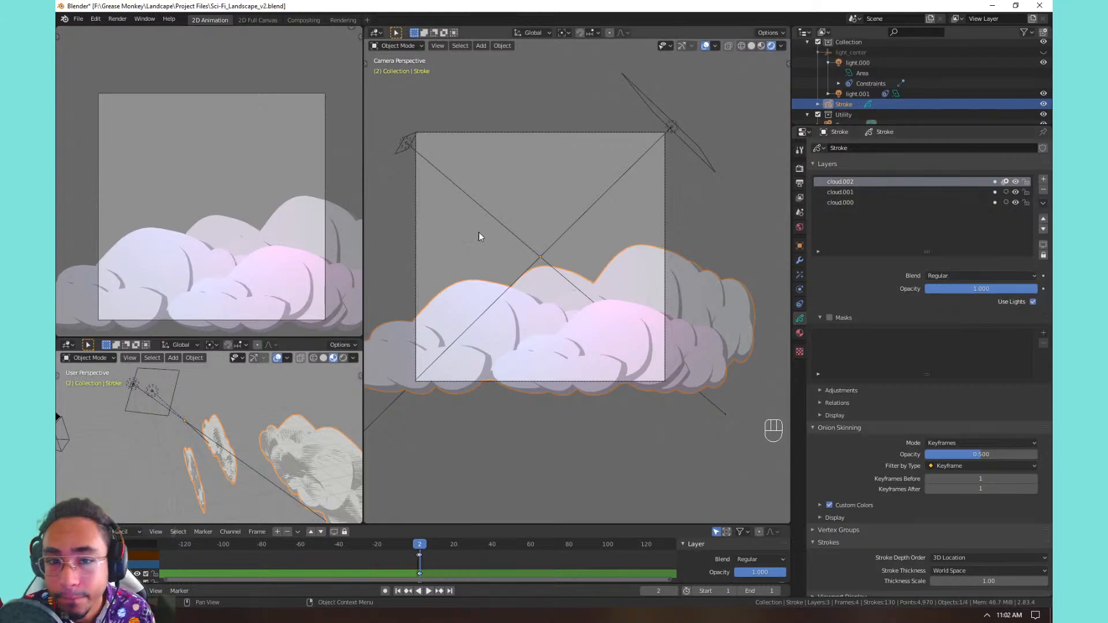
Step: Deselect the clouds, widen the camera viewport at the expense of the two smaller views and reframe those views
click(358, 77)
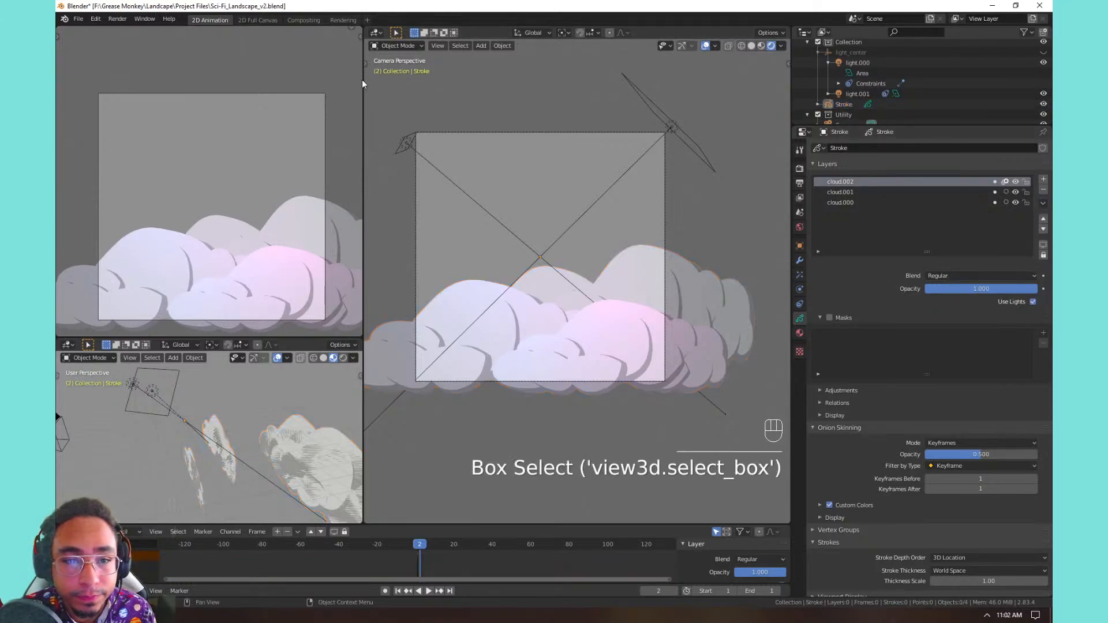
drag(362, 78, 261, 91)
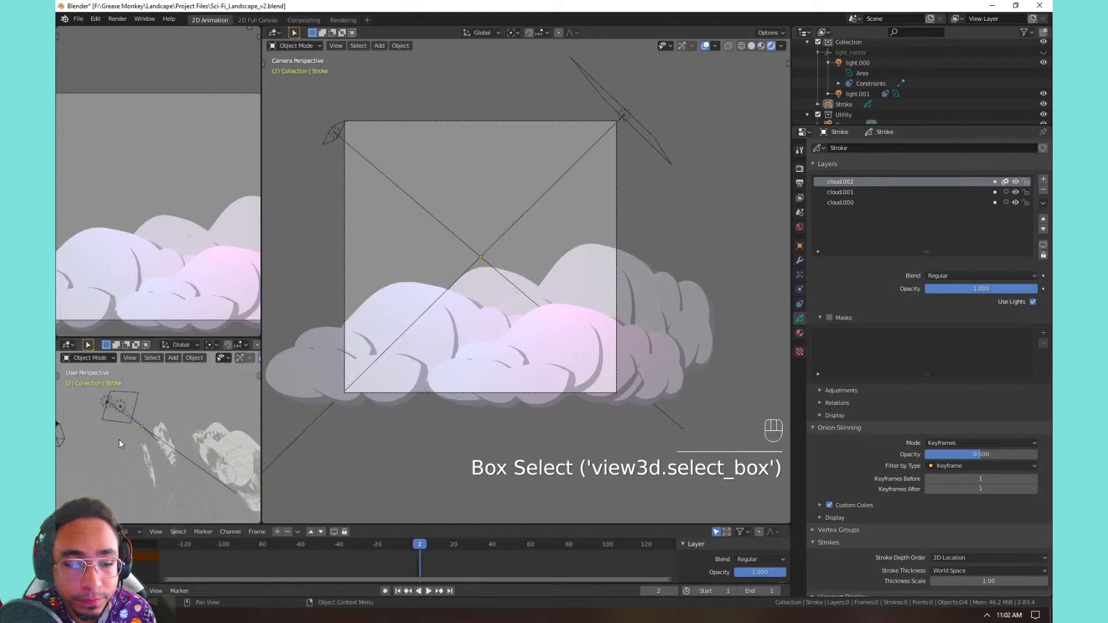
middle_drag(109, 402, 173, 403)
scroll(188, 257, down, 1)
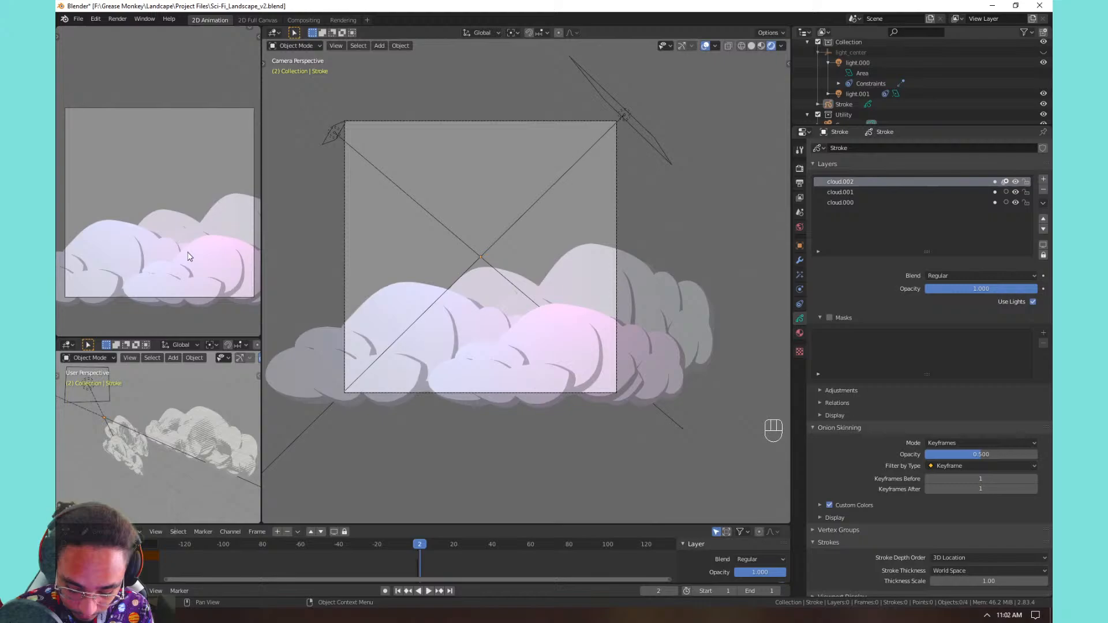
key(Home)
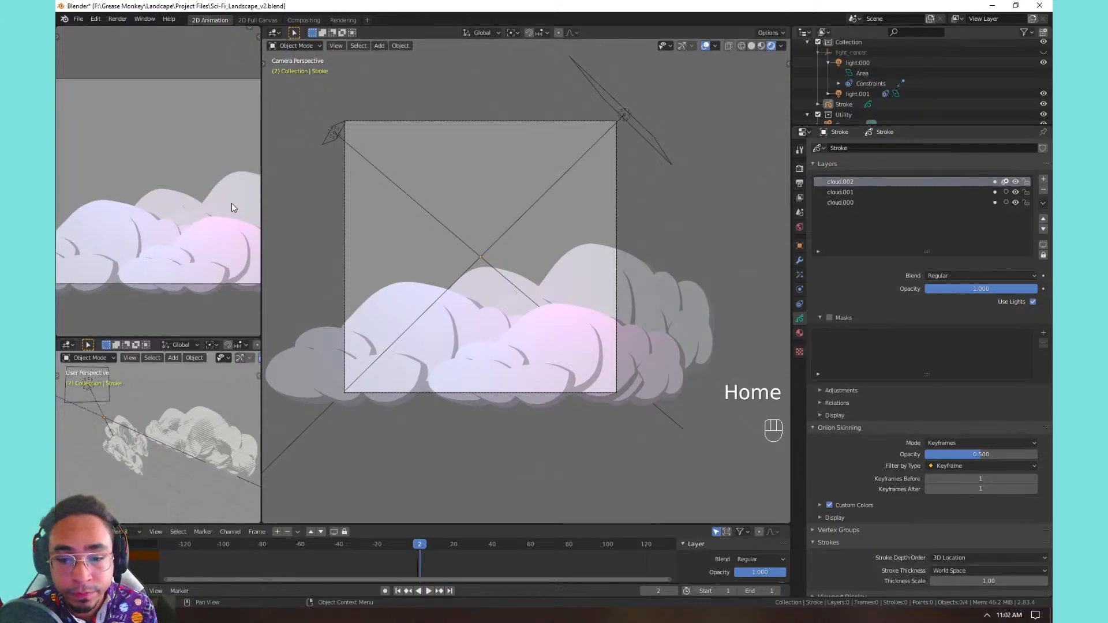
scroll(525, 248, down, 1)
scroll(520, 255, up, 1)
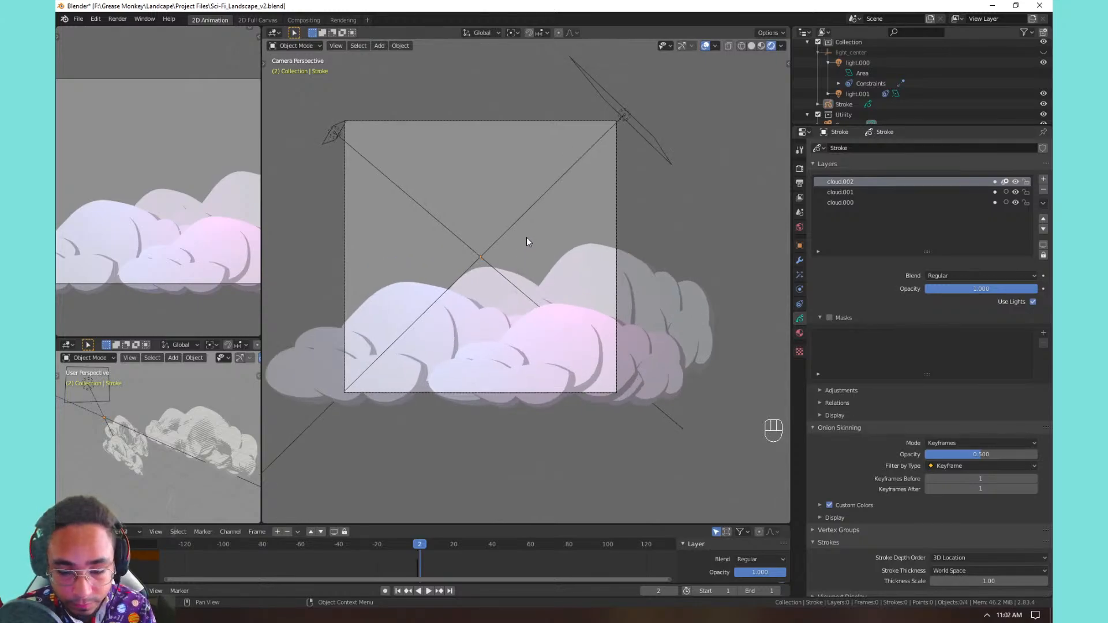
Step: In Sculpt Mode, select all cloud strokes and reshape the middle and left clouds with the 173 px brush
key(Tab)
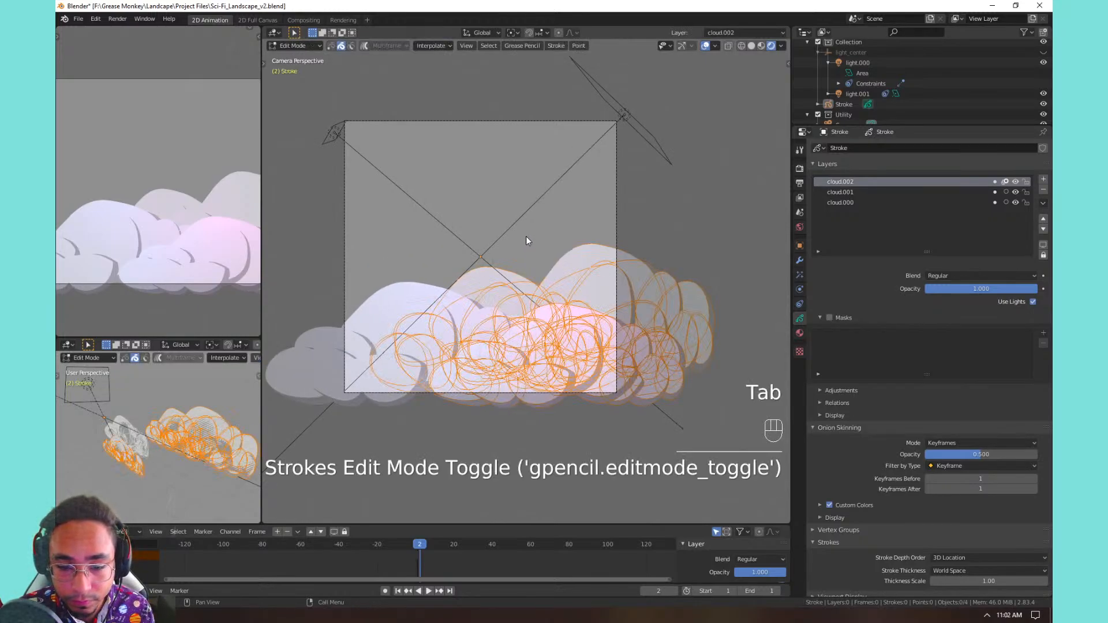
key(Tab)
key(ctrl+Tab)
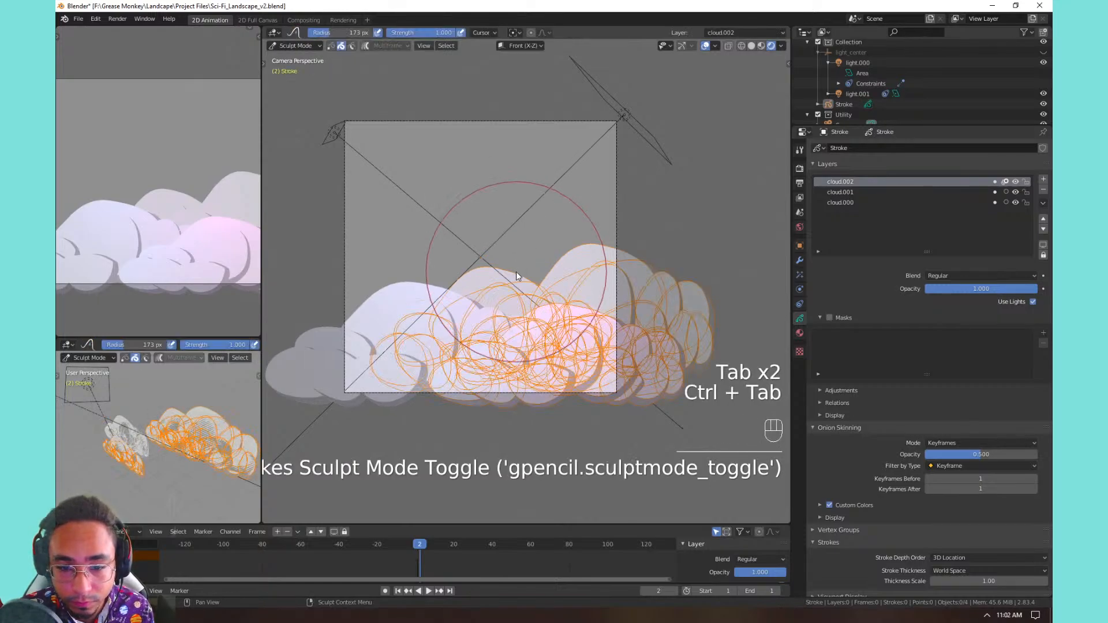
mouse_move(468, 242)
mouse_down()
mouse_move(499, 319)
mouse_move(497, 300)
mouse_up()
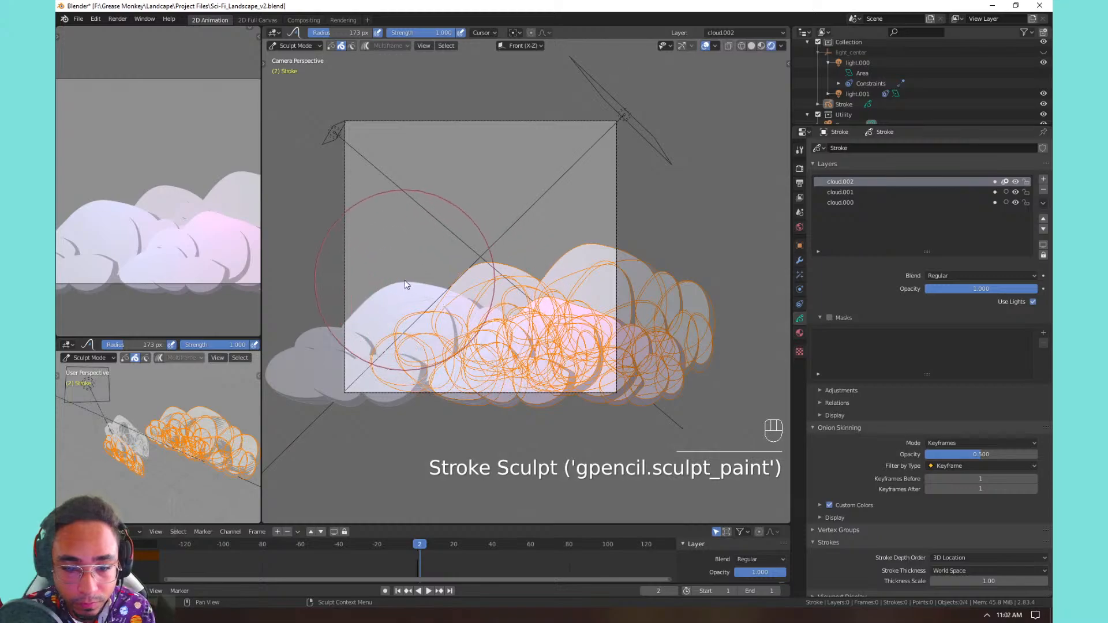
key(a)
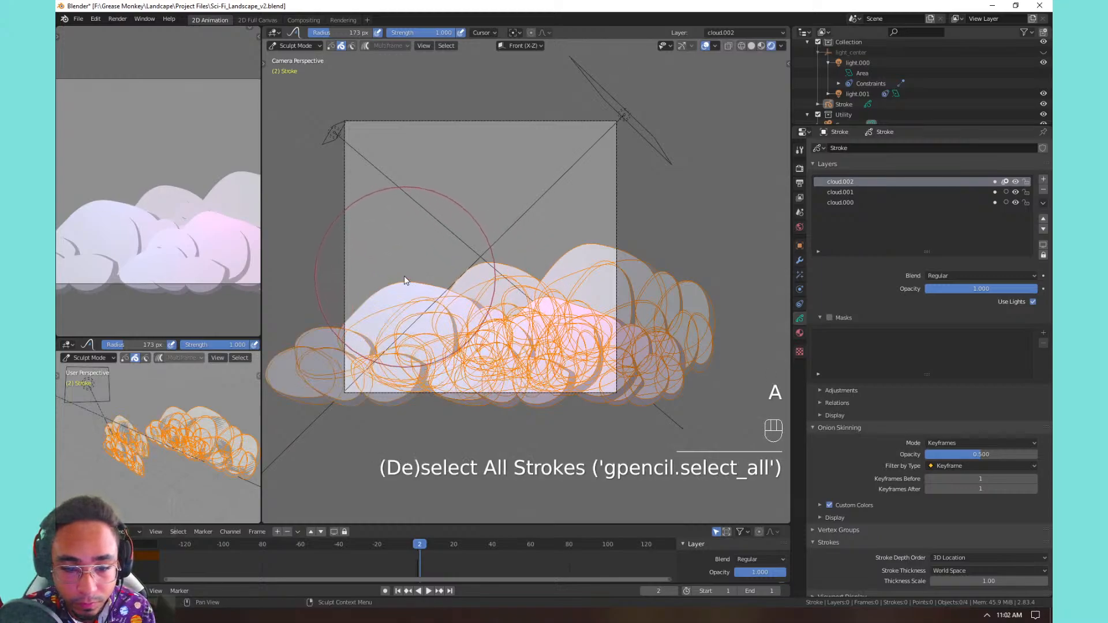
mouse_move(407, 286)
mouse_down()
mouse_move(574, 281)
mouse_move(438, 303)
mouse_move(462, 335)
mouse_move(479, 312)
mouse_move(434, 354)
mouse_up()
Step: Set the sculpt brush radius to 81 px and reshape the puffs across the selected cloud strokes
key(a)
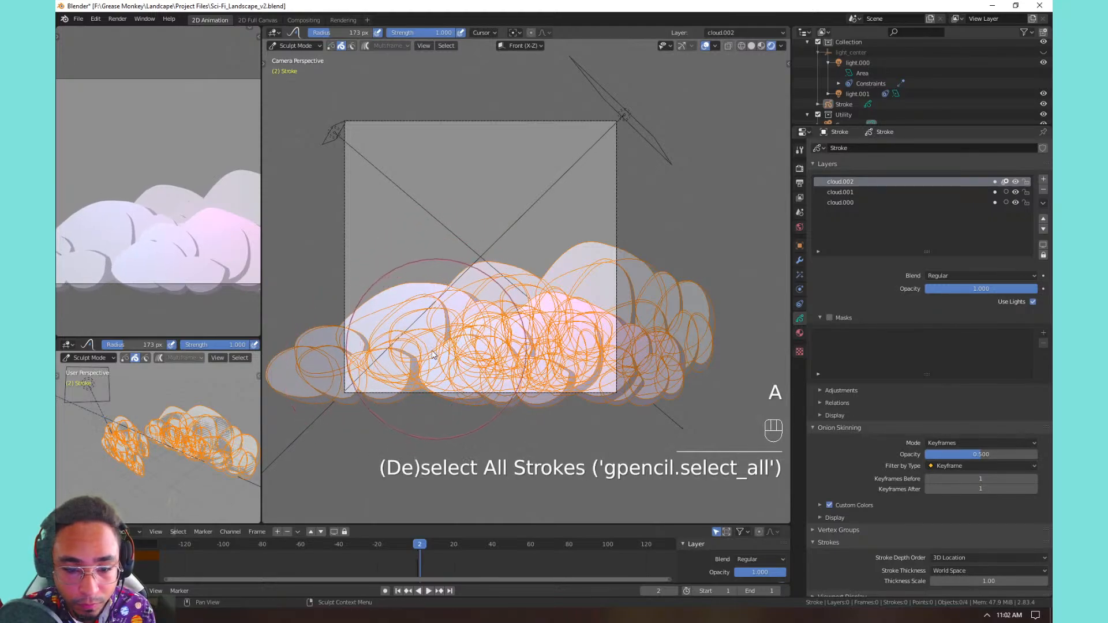
key(f)
click(437, 333)
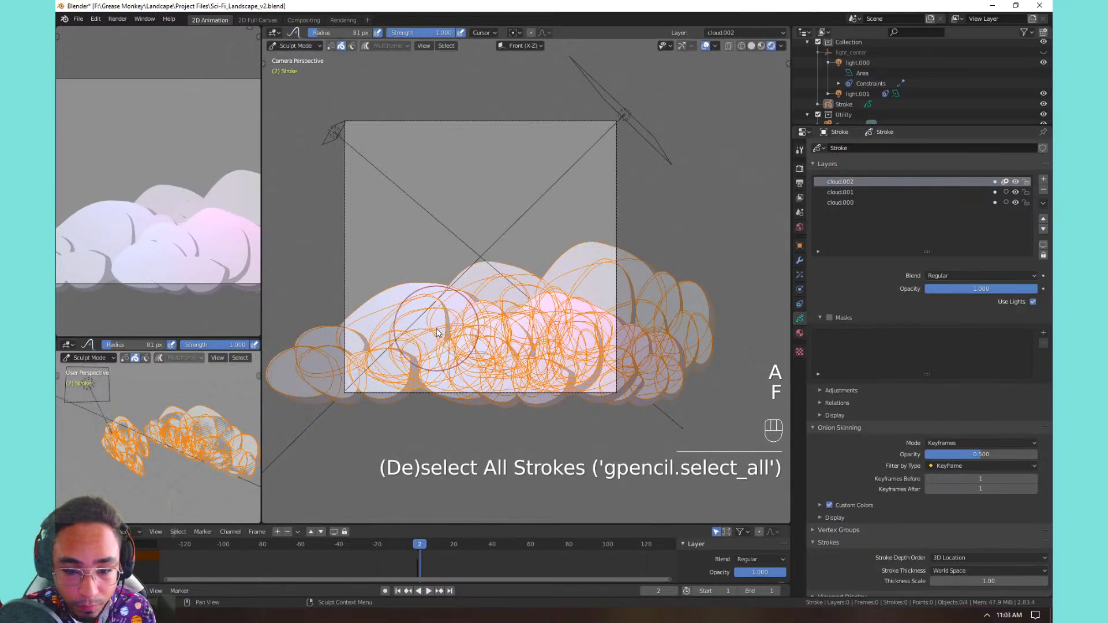
drag(437, 333, 589, 297)
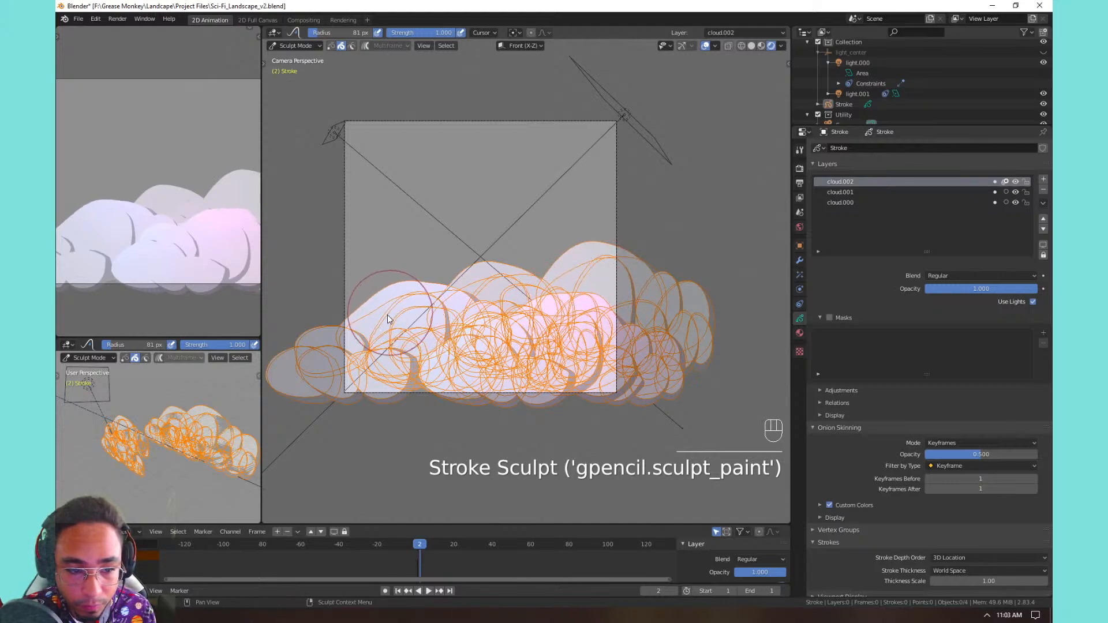
drag(388, 318, 351, 327)
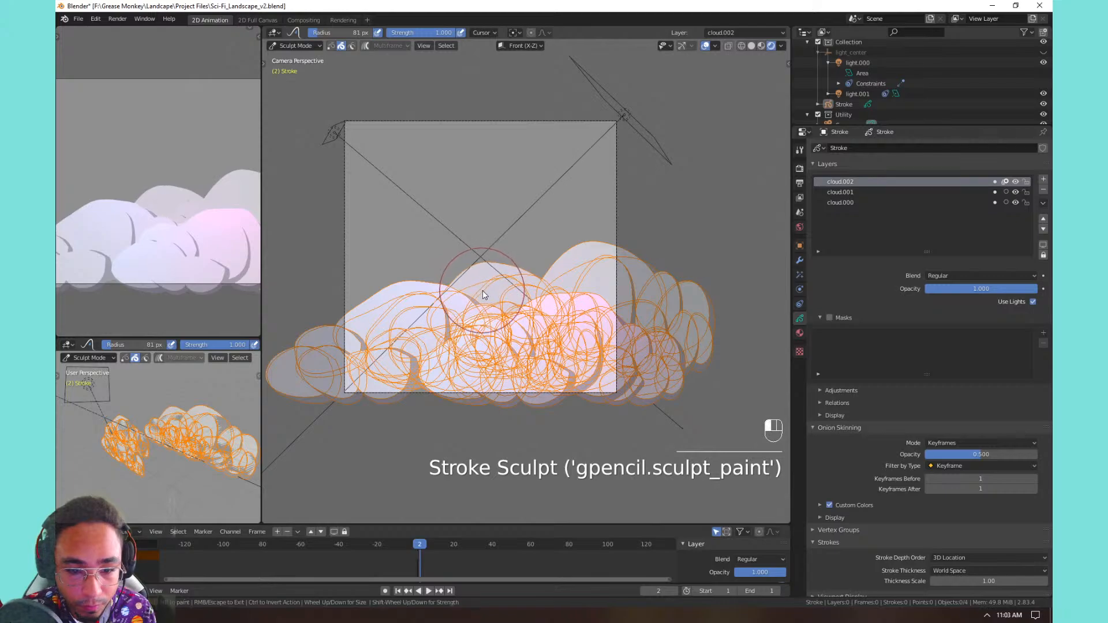
Step: Set the sculpt brush radius to 56 px and refine the upper outlines of the clouds inside the camera frame
key(f)
click(376, 300)
drag(375, 299, 611, 247)
drag(565, 261, 560, 266)
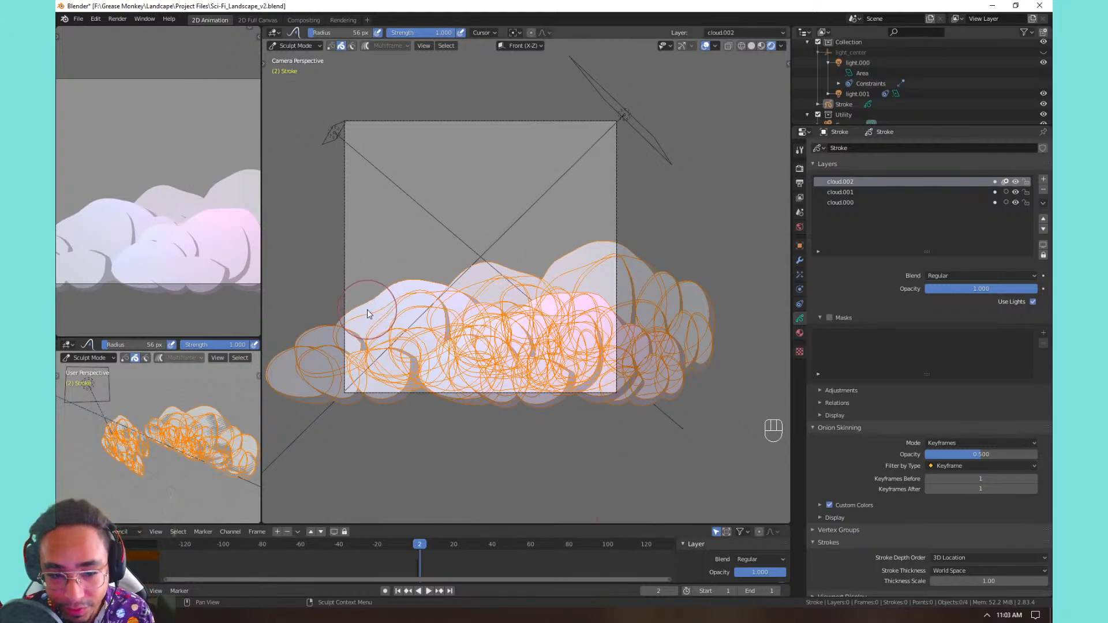
drag(367, 309, 375, 315)
Step: Set the sculpt brush radius back to 81 px and sculpt the left and central cloud puffs further
key(f)
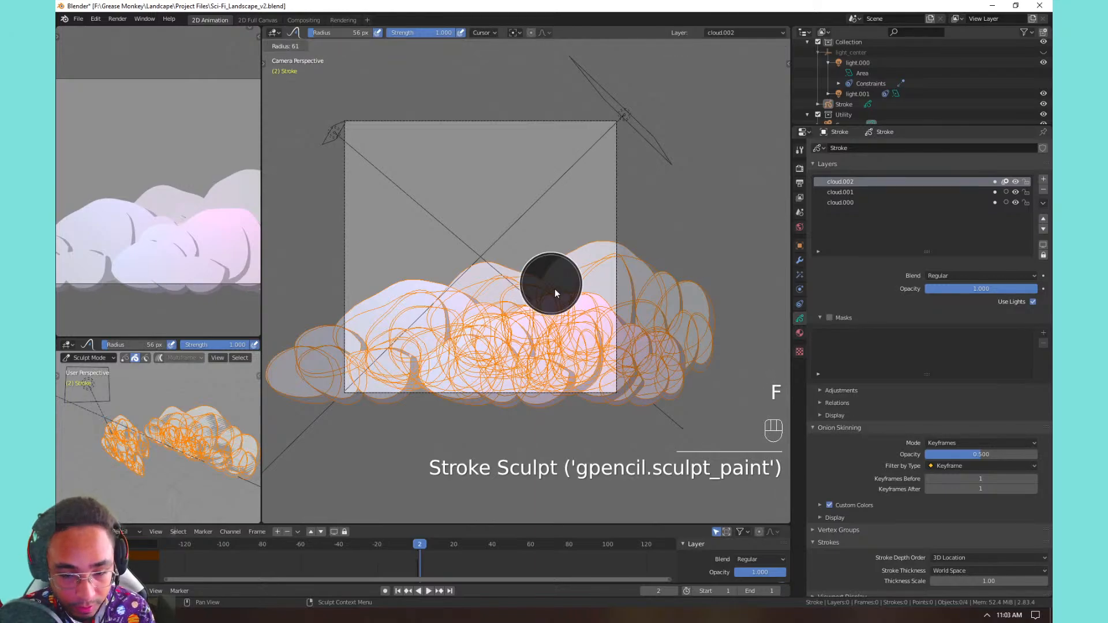
click(427, 325)
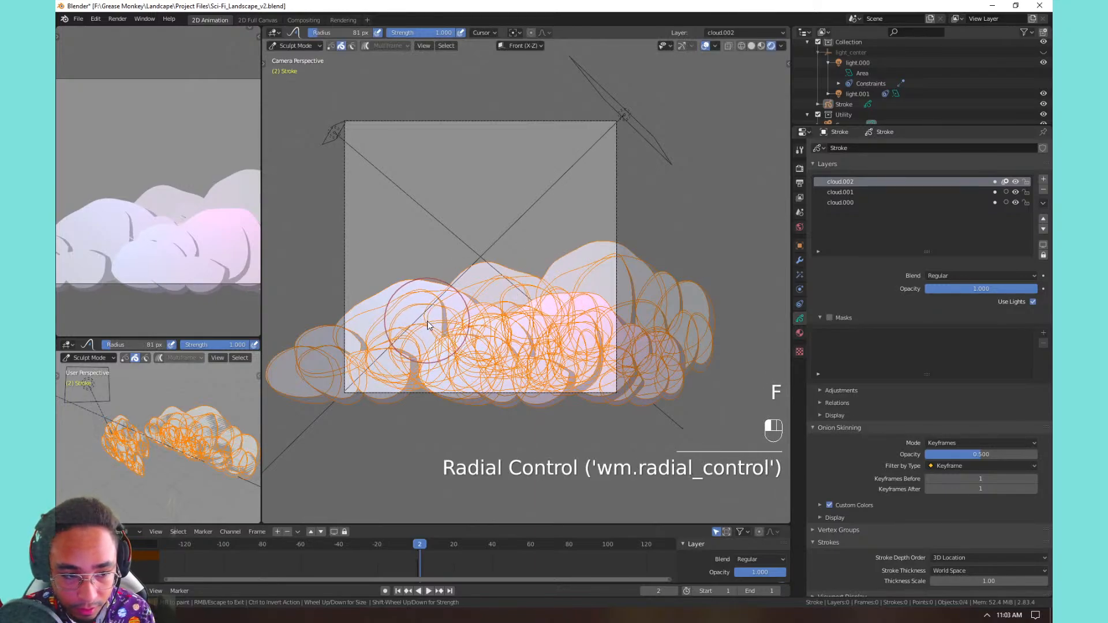
mouse_move(424, 321)
mouse_down()
mouse_move(381, 302)
mouse_move(508, 309)
mouse_move(567, 332)
mouse_up()
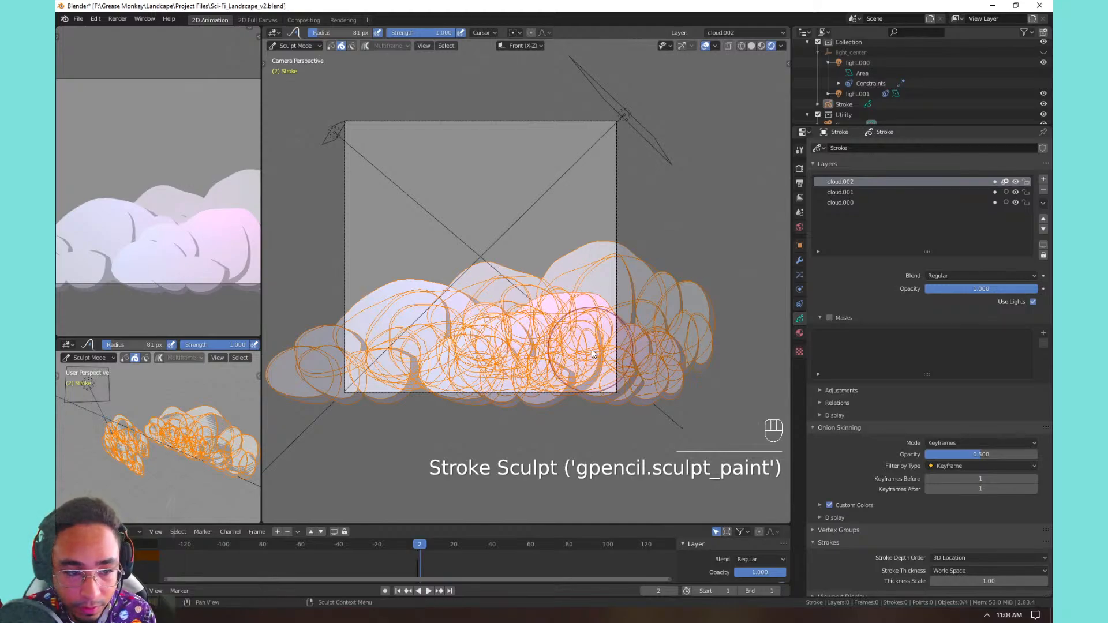
Step: Hide the cloud.002 and cloud.001 layers in Edit Mode and return the Stroke object to Object Mode
key(Tab)
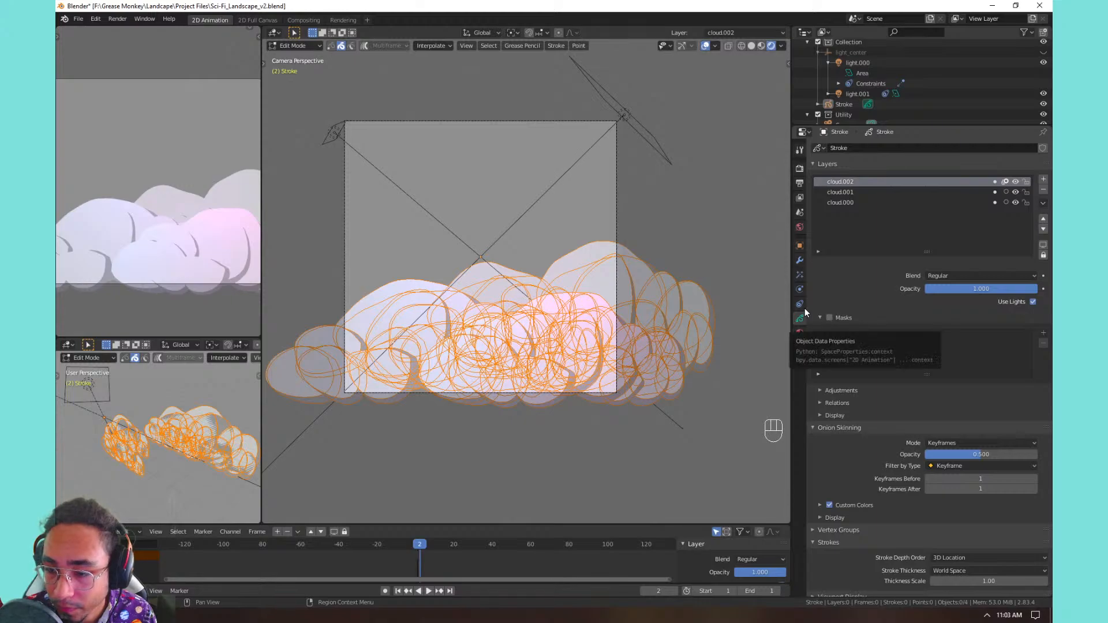
drag(1016, 181, 1016, 192)
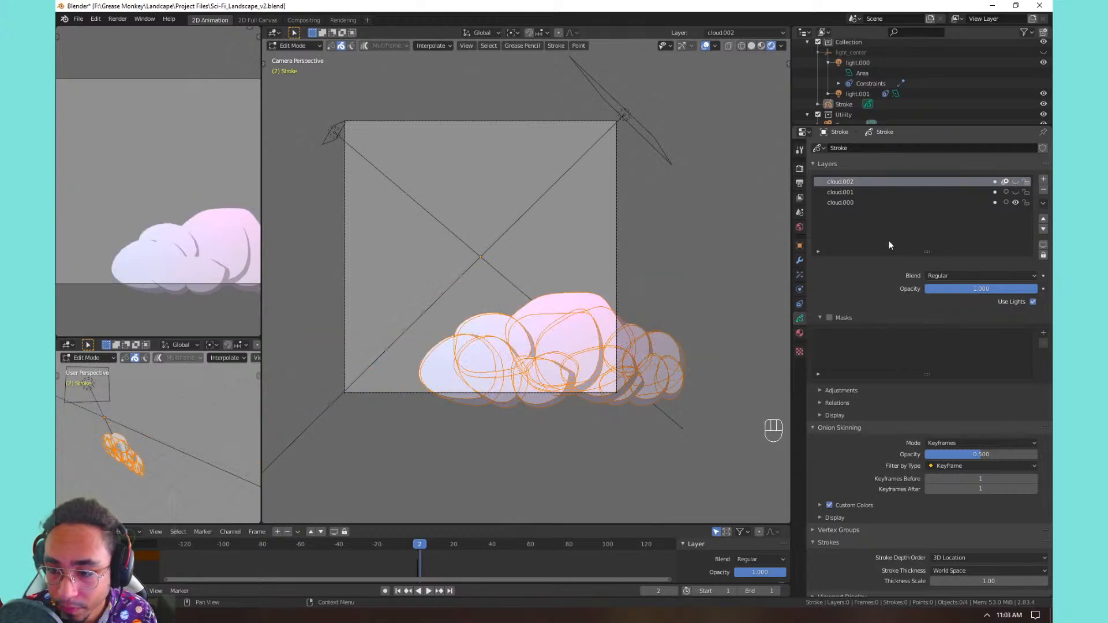
key(Tab)
key(Tab)
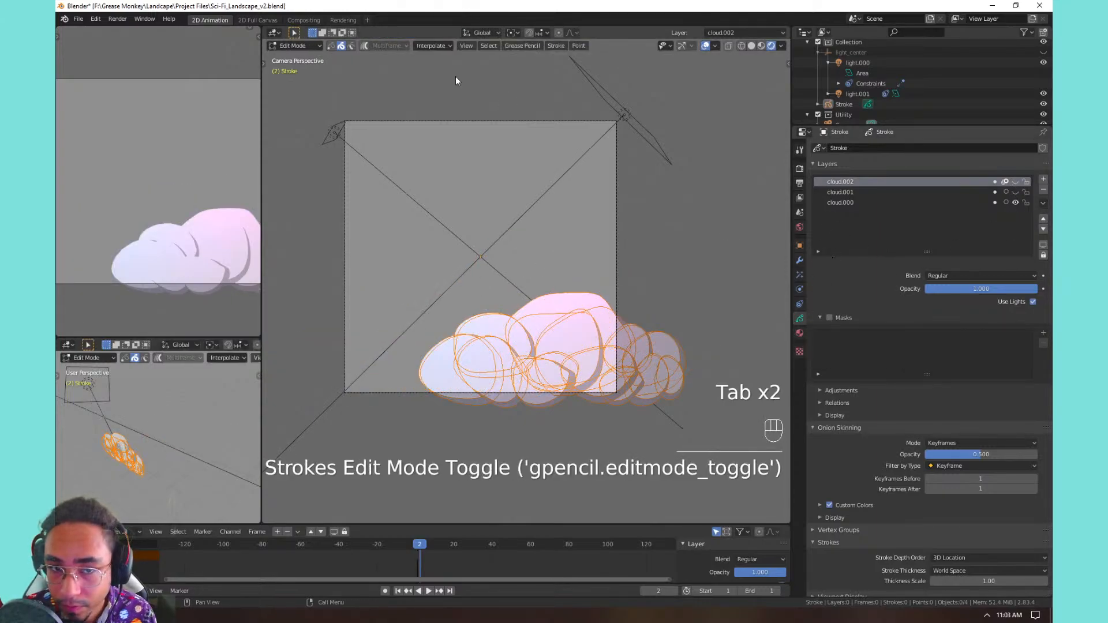
click(296, 52)
click(298, 48)
click(291, 58)
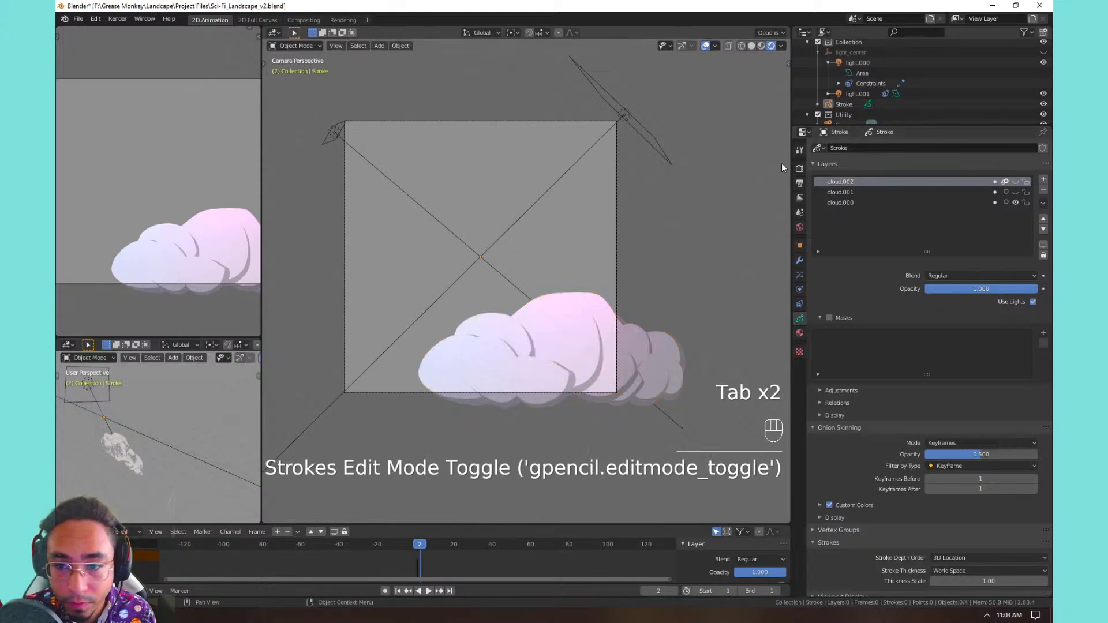
Step: Select the Stroke cloud object and add a Simplify modifier to it
click(799, 263)
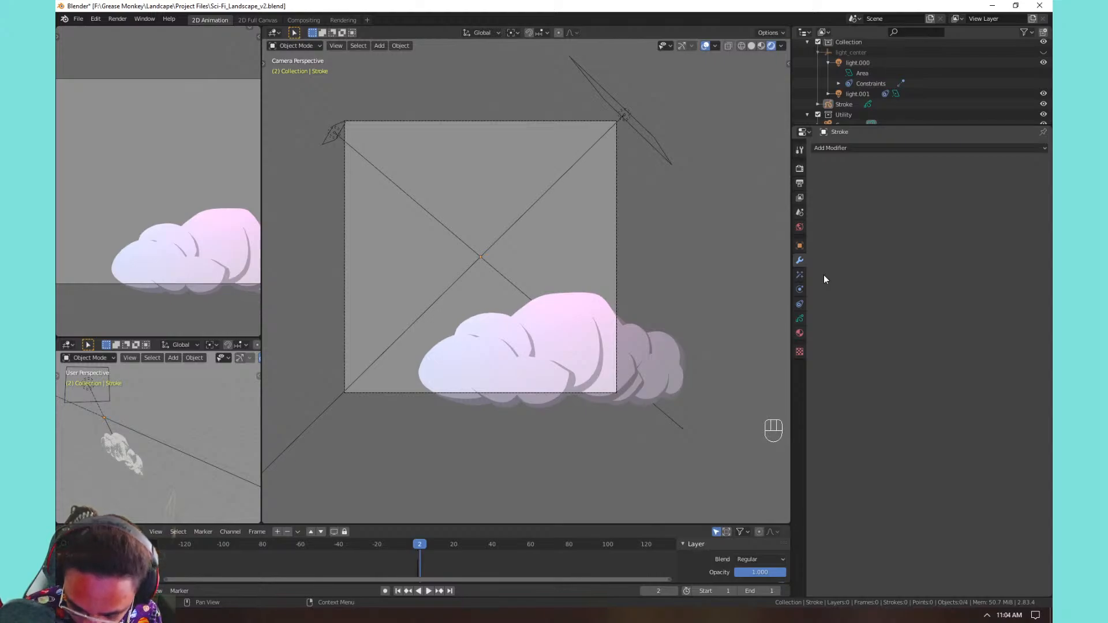
click(631, 317)
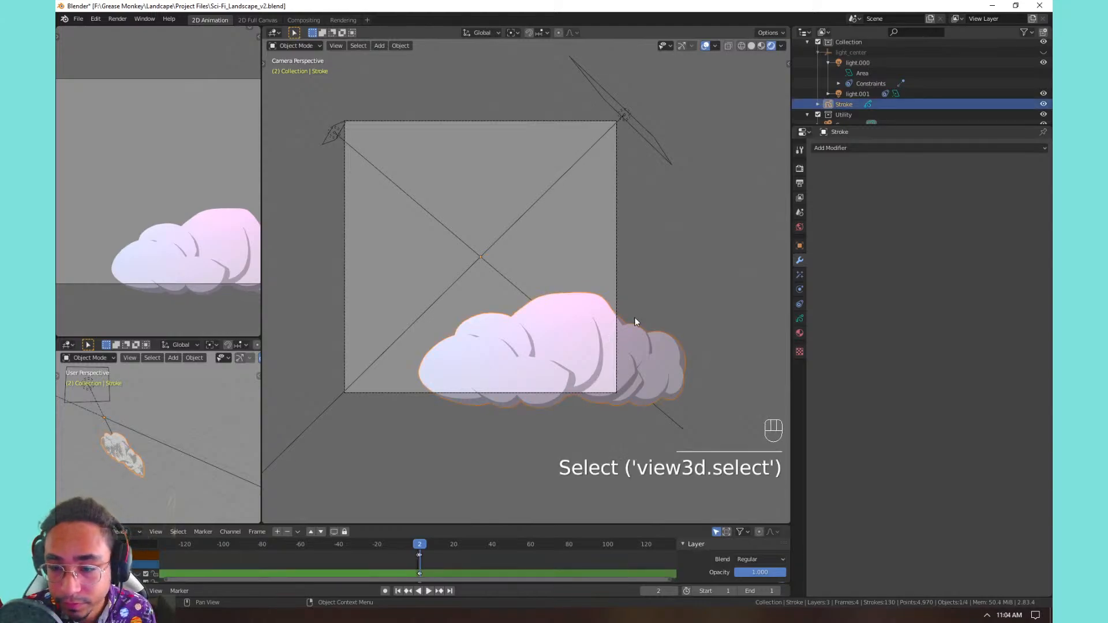
click(856, 149)
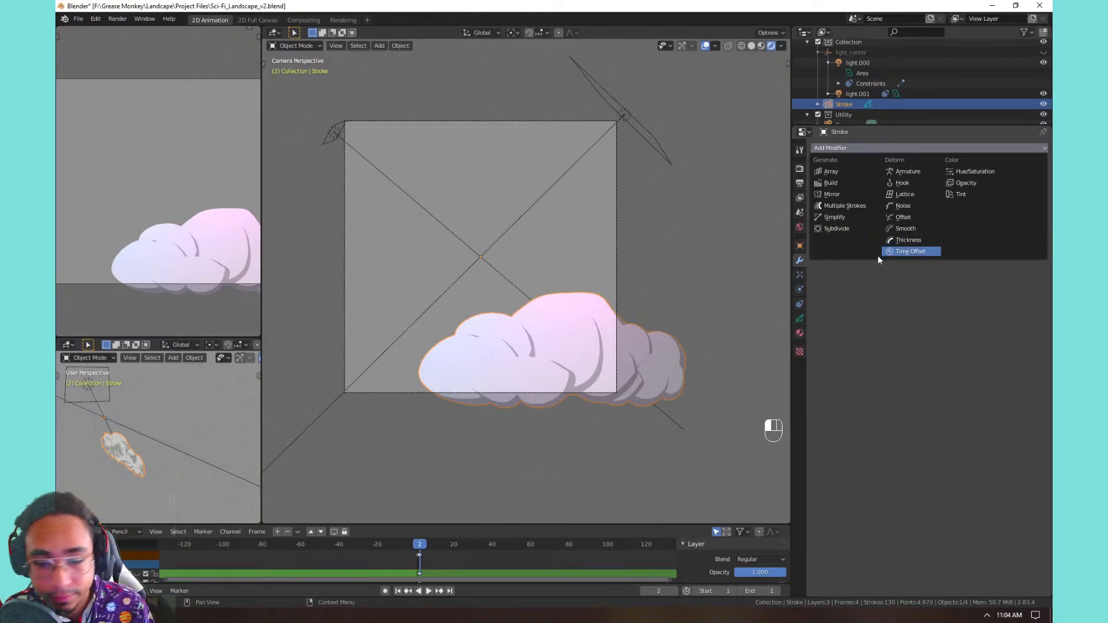
click(859, 217)
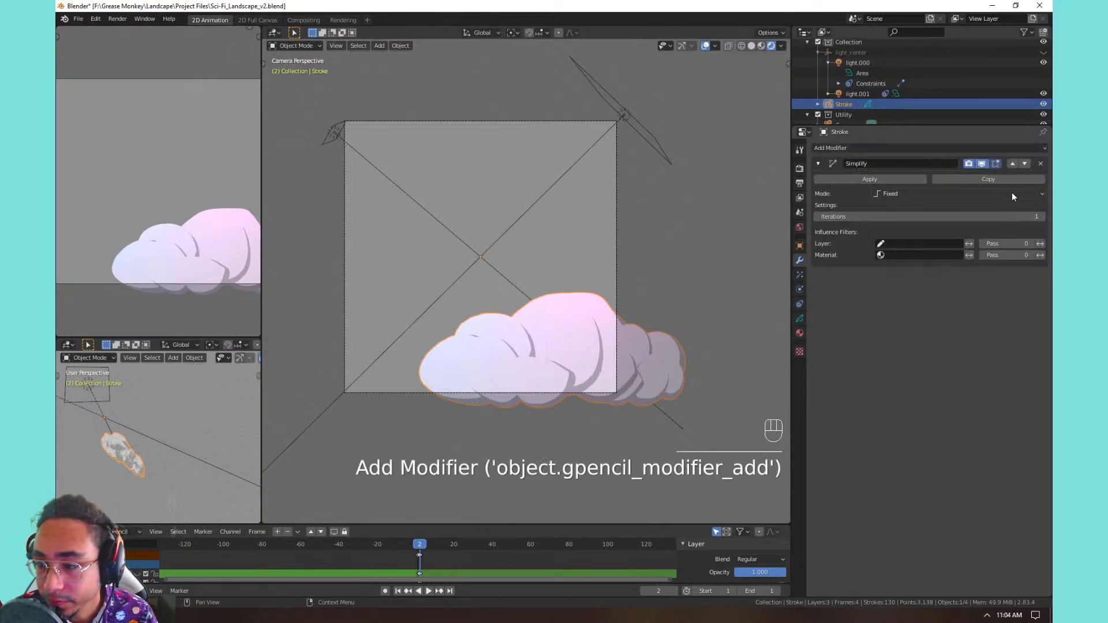
Step: Set the Simplify modifier to 2 iterations in Fixed mode and apply it to the cloud strokes
click(1039, 216)
click(951, 210)
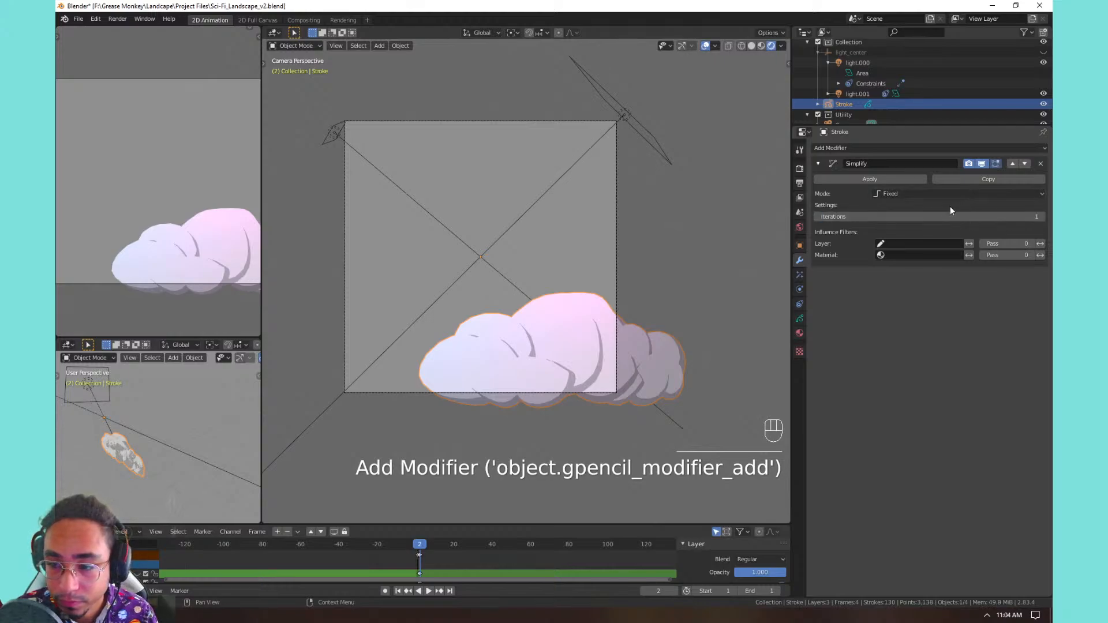
drag(923, 219, 944, 217)
click(1034, 217)
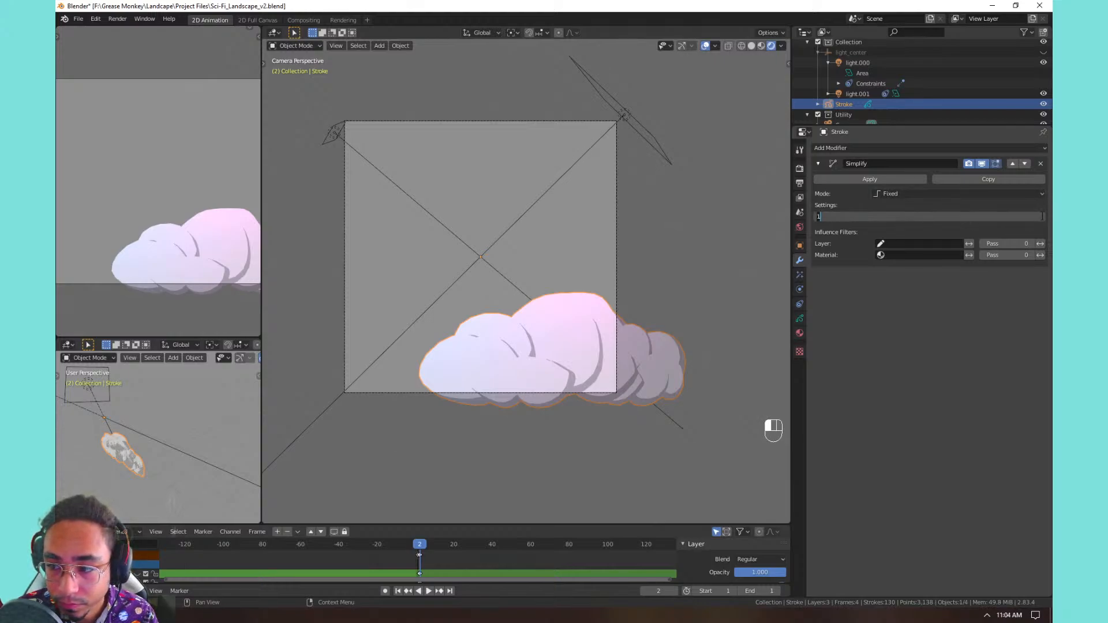
click(1043, 209)
click(1042, 218)
click(1042, 218)
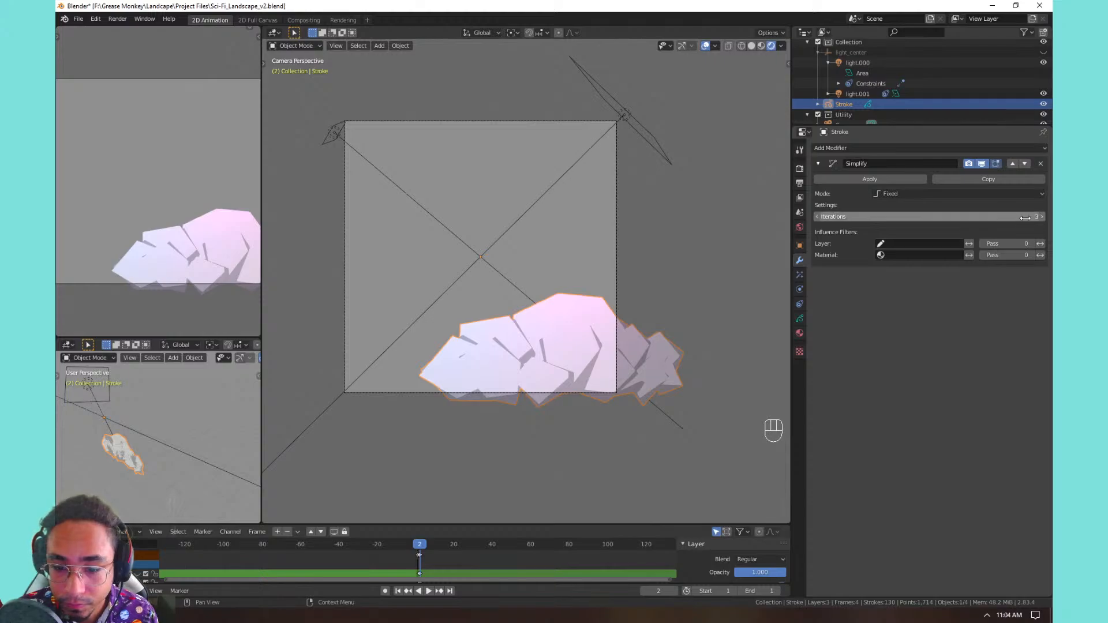
click(815, 216)
click(818, 218)
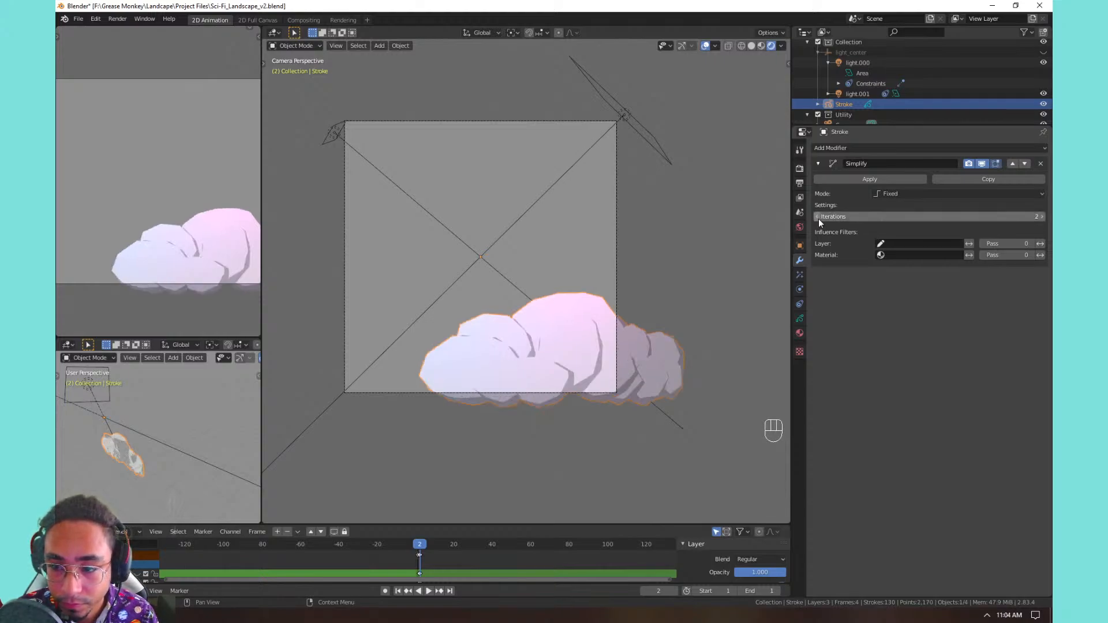
click(854, 180)
Step: Add a Catmull-Clark Subdivide modifier with 2 subdivisions to the cloud strokes and apply it
click(843, 148)
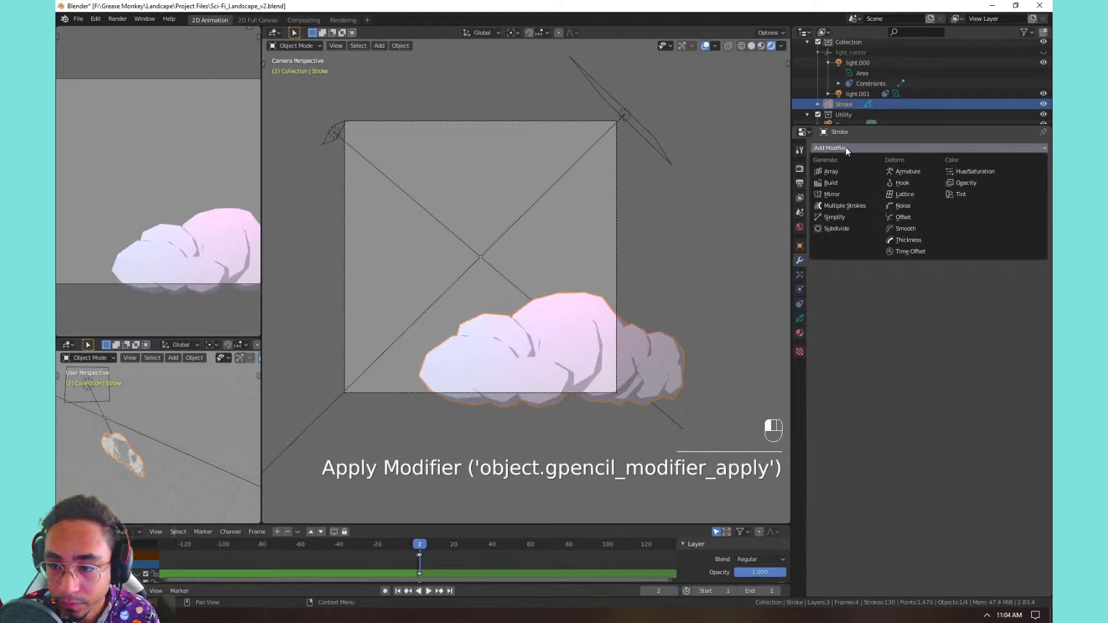
click(842, 232)
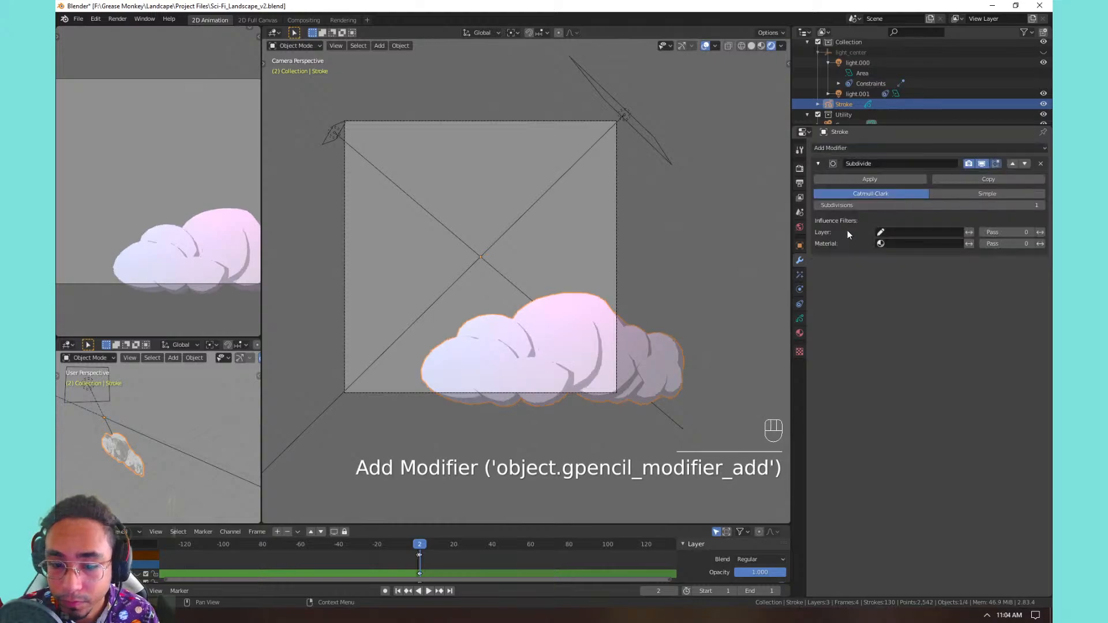
click(1041, 205)
click(1041, 204)
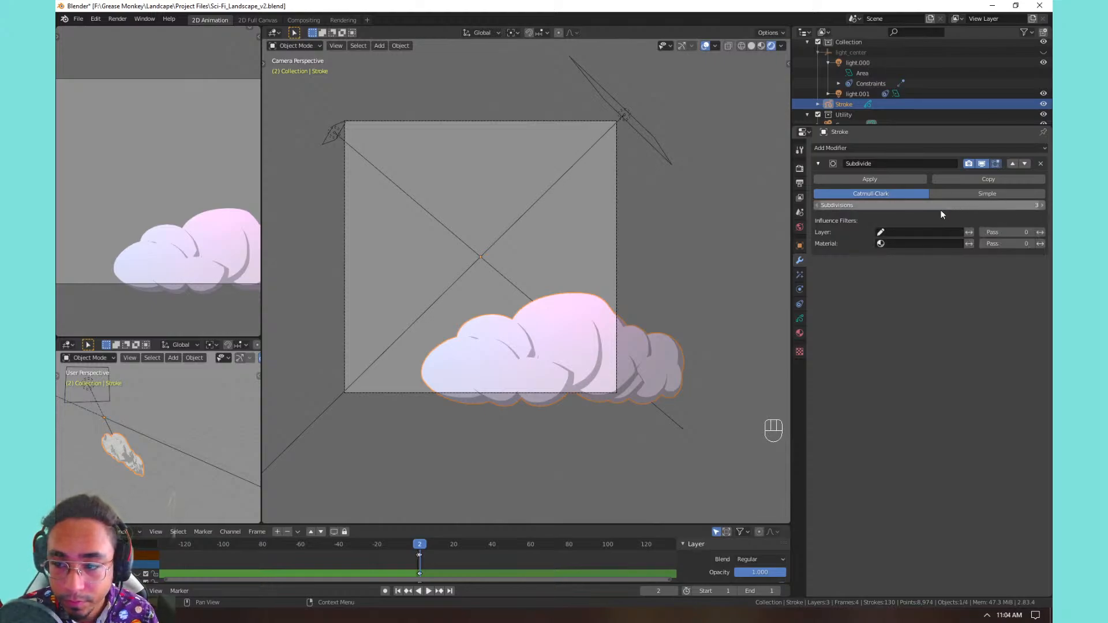
click(824, 205)
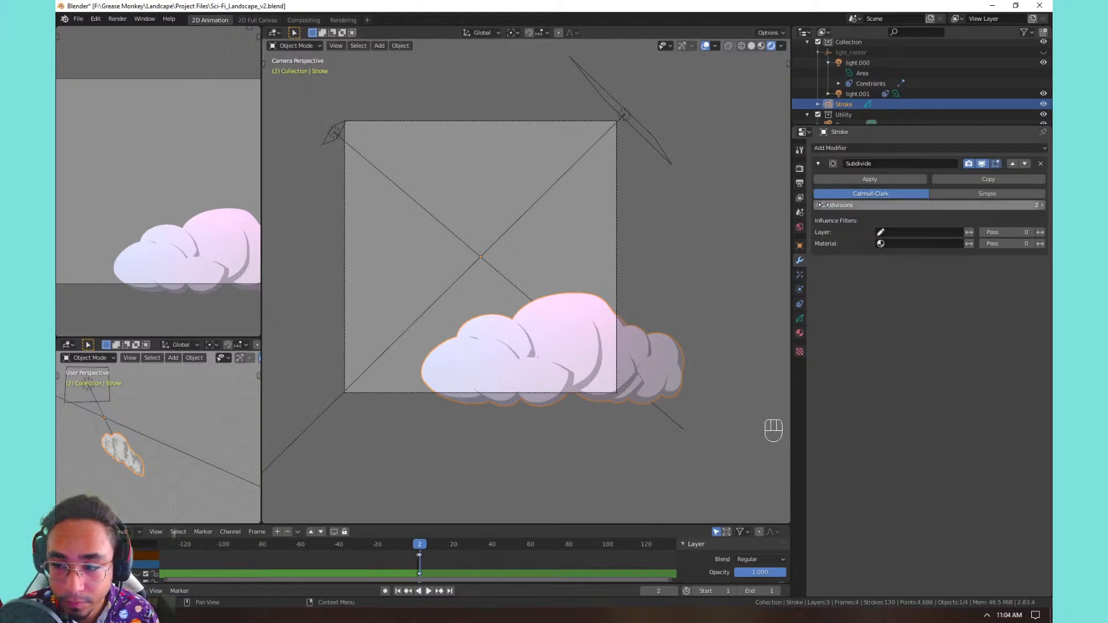
click(833, 182)
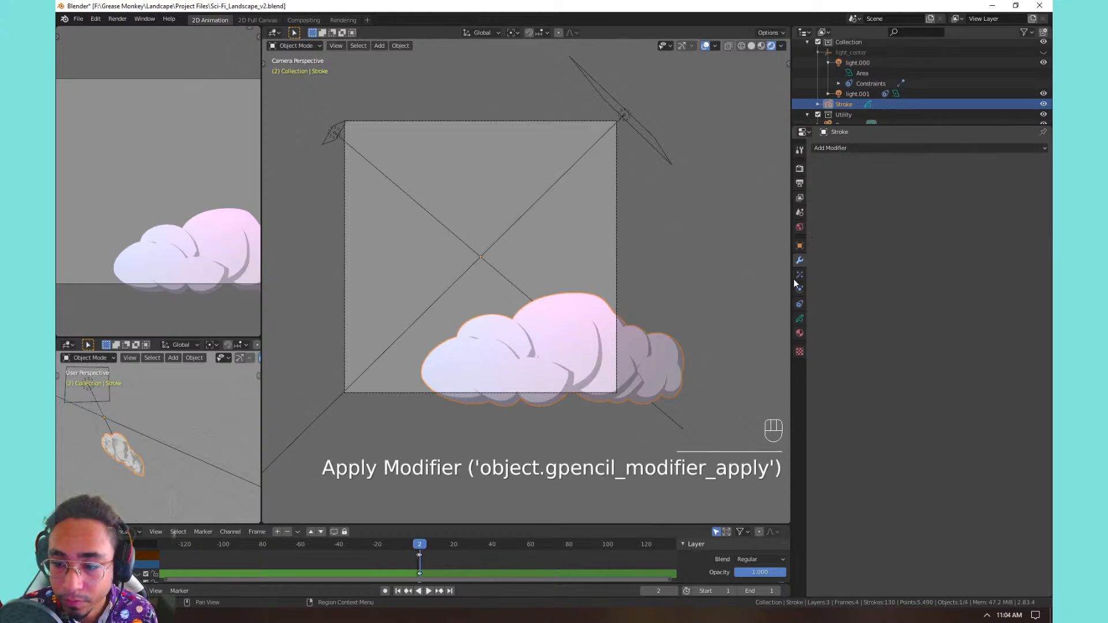
Step: Make the cloud.001 and cloud.002 layers of the Stroke object visible again
click(799, 318)
click(883, 194)
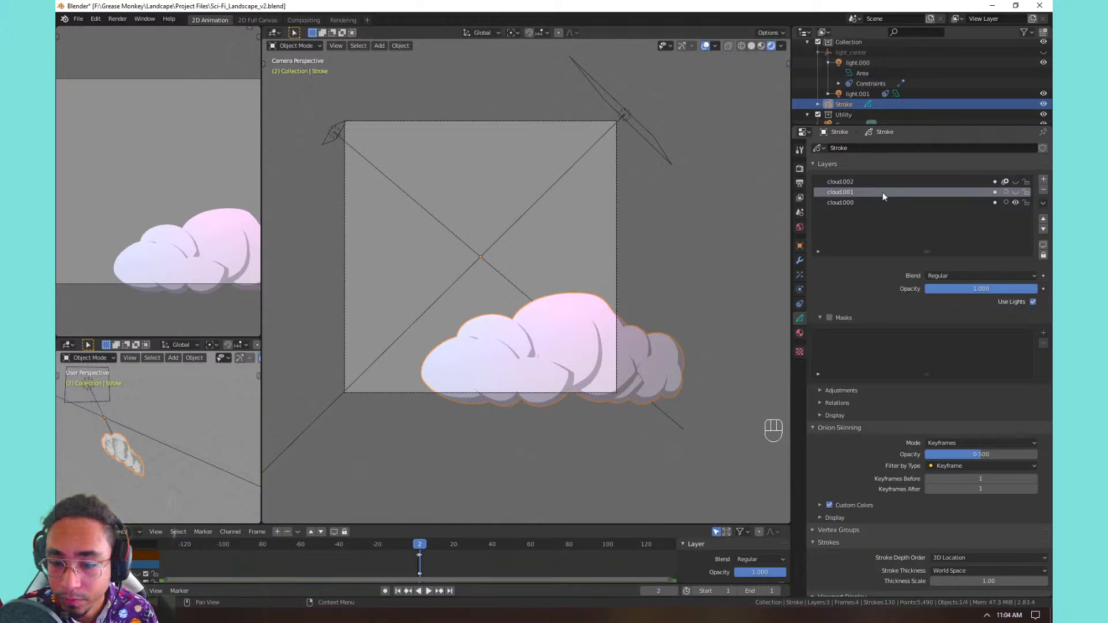
click(1016, 192)
click(1015, 182)
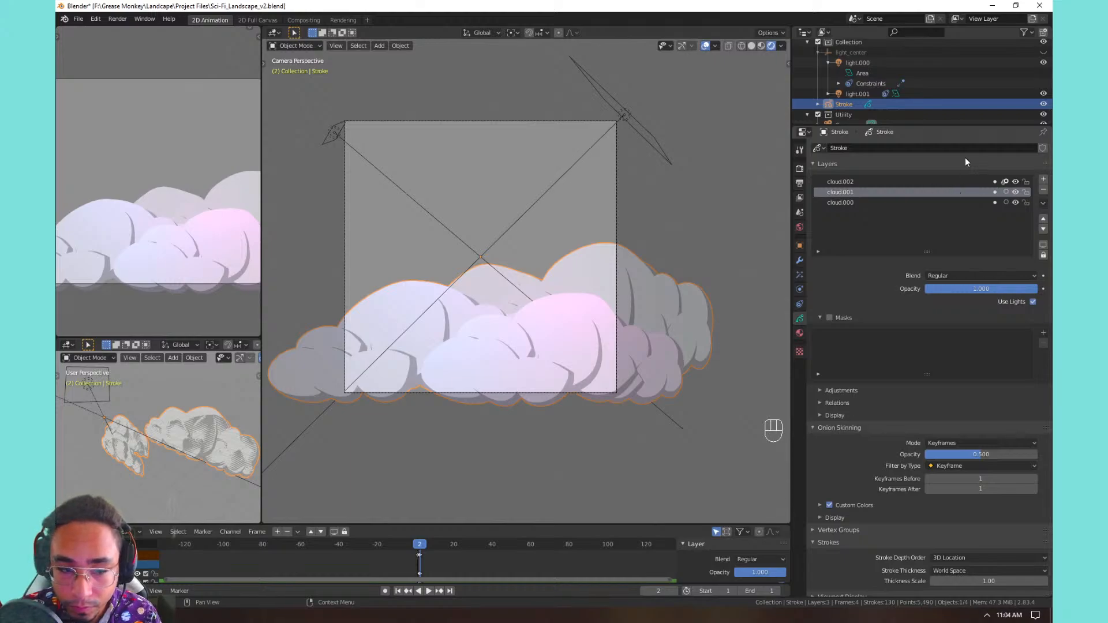
Step: Move the pink area light light.000 outward by about 2.53 m in X and 0.17 m in Z
click(616, 128)
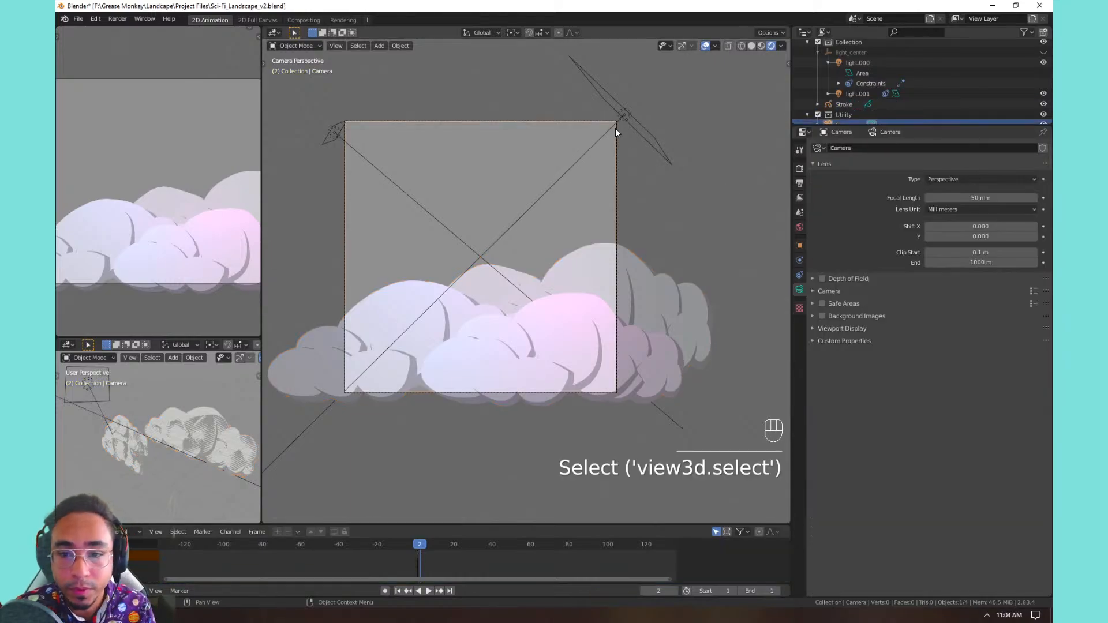
key(g)
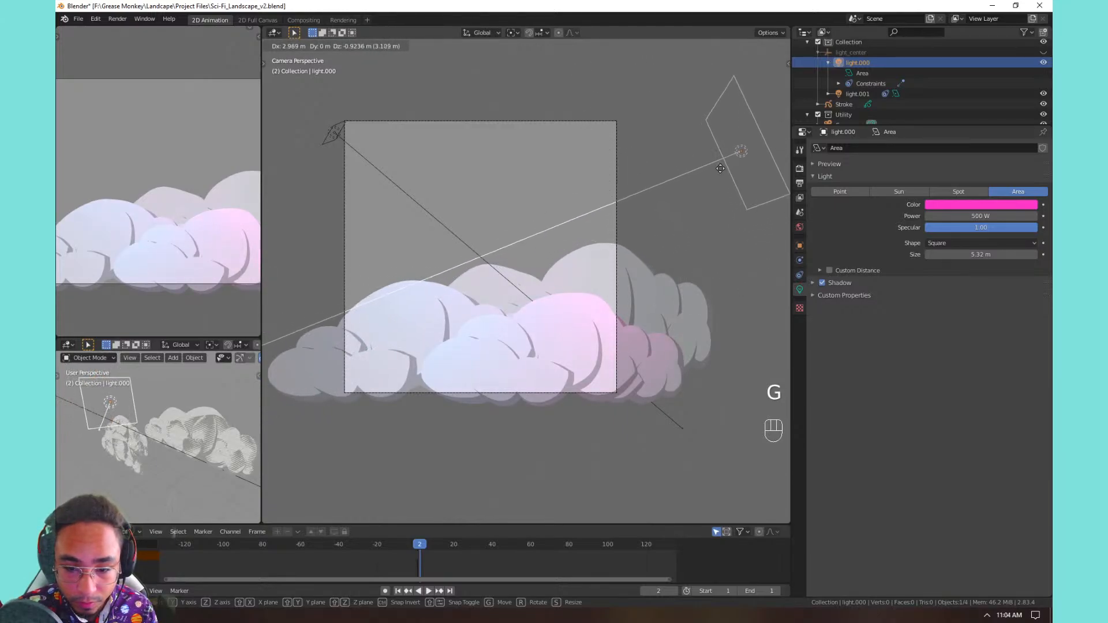
click(713, 127)
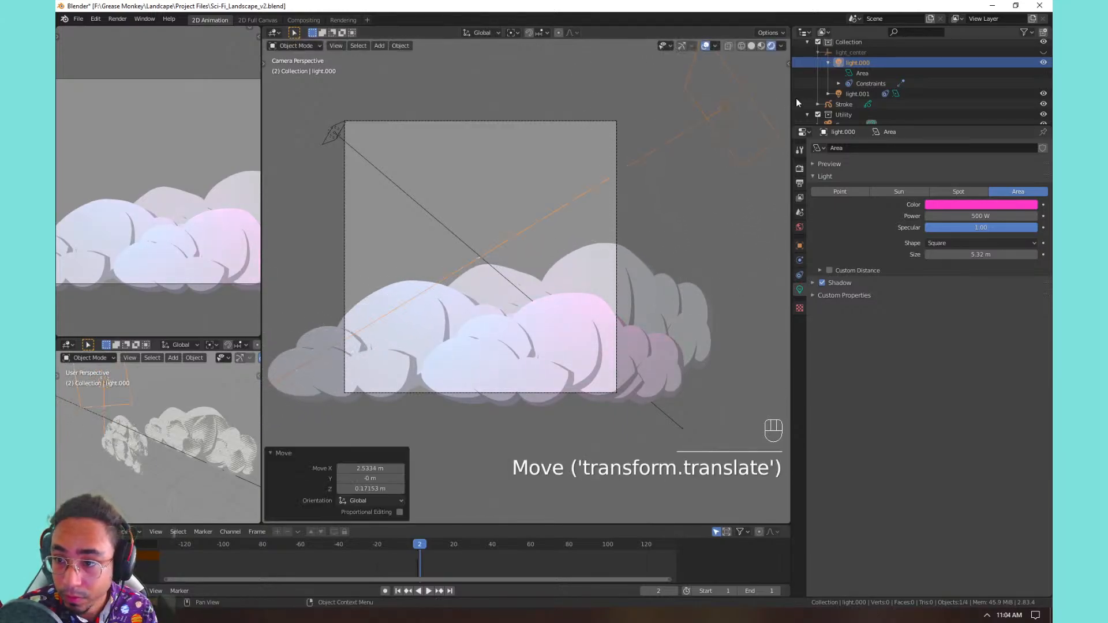
Step: Unhide the light_center empty, lower it about 3.57 m along Z, and scale it up to spread its lights apart
click(841, 60)
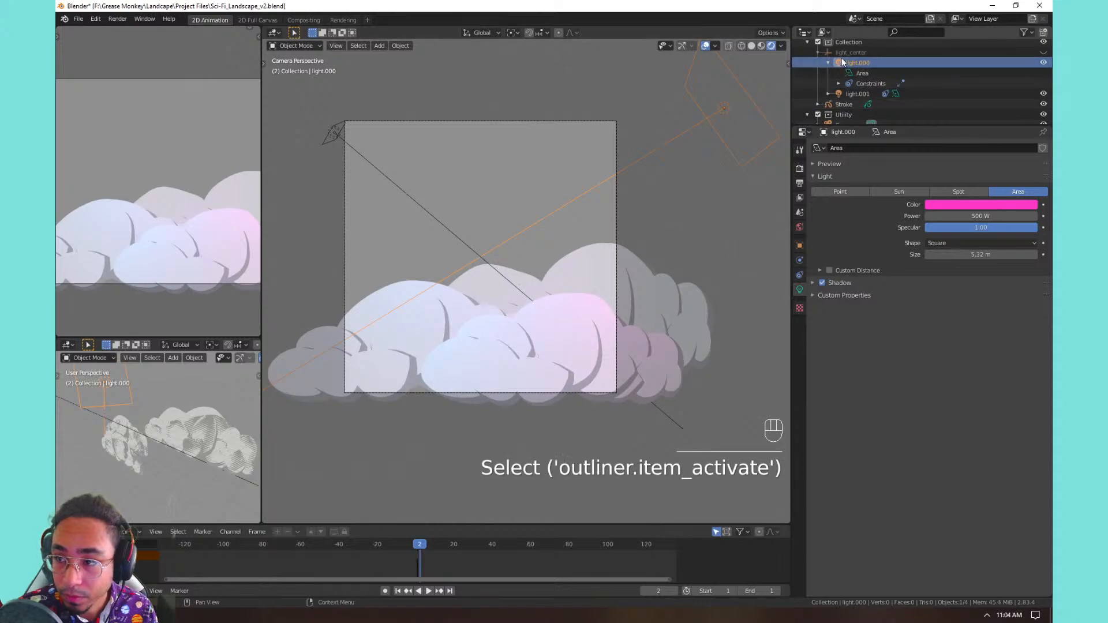
click(1043, 52)
click(480, 255)
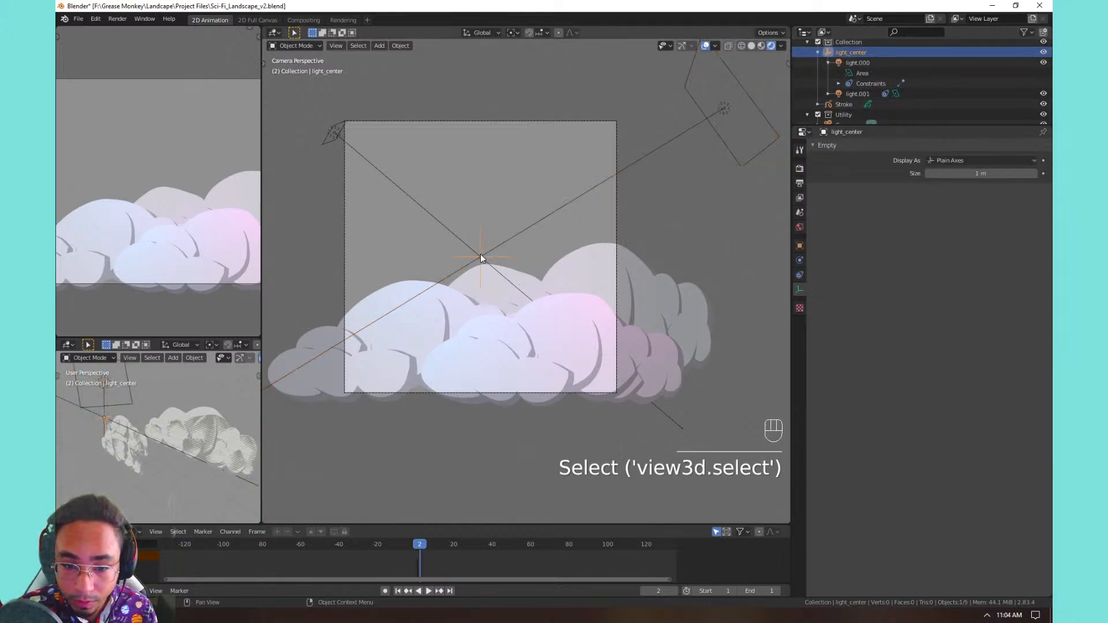
key(g)
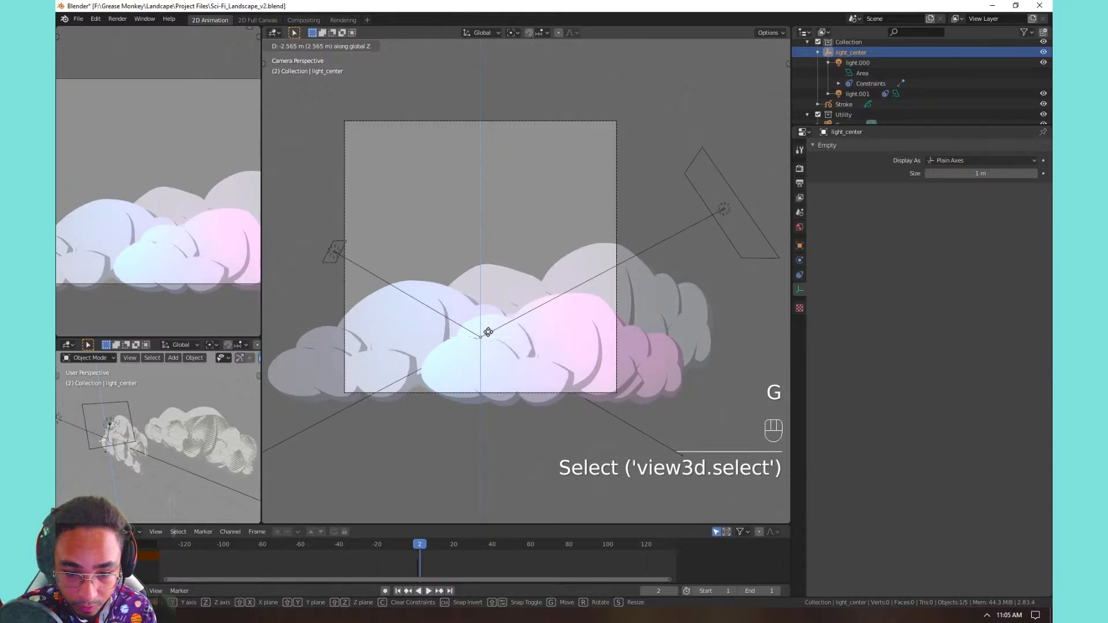
click(489, 363)
key(s)
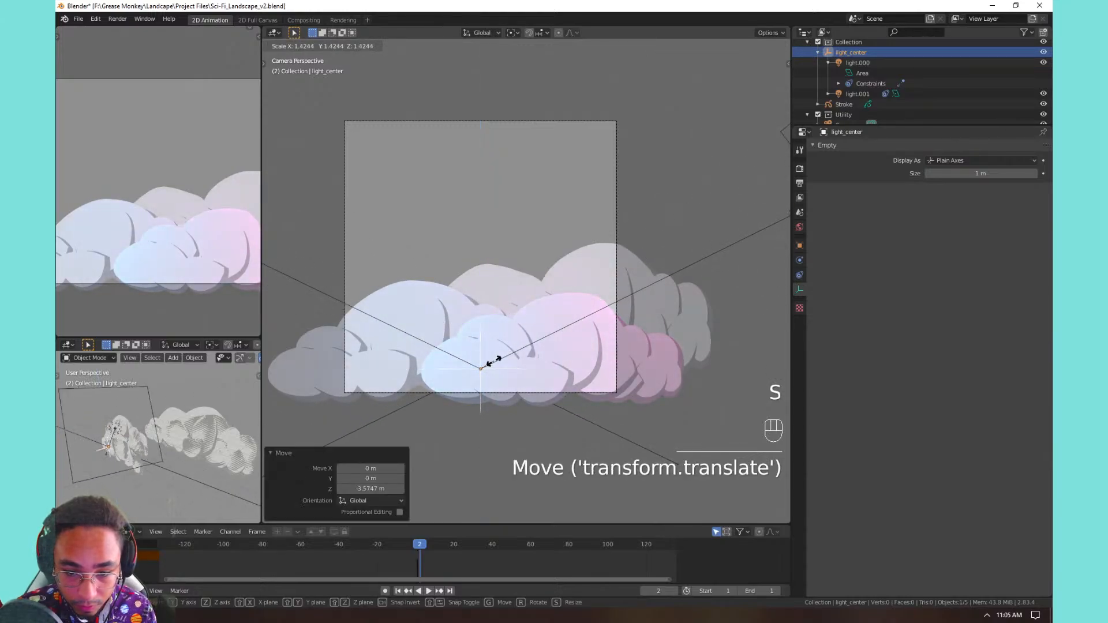
click(494, 364)
Step: Move the blue area light light.001 by about 0.12 m in X and 1.7 m in Z
click(285, 272)
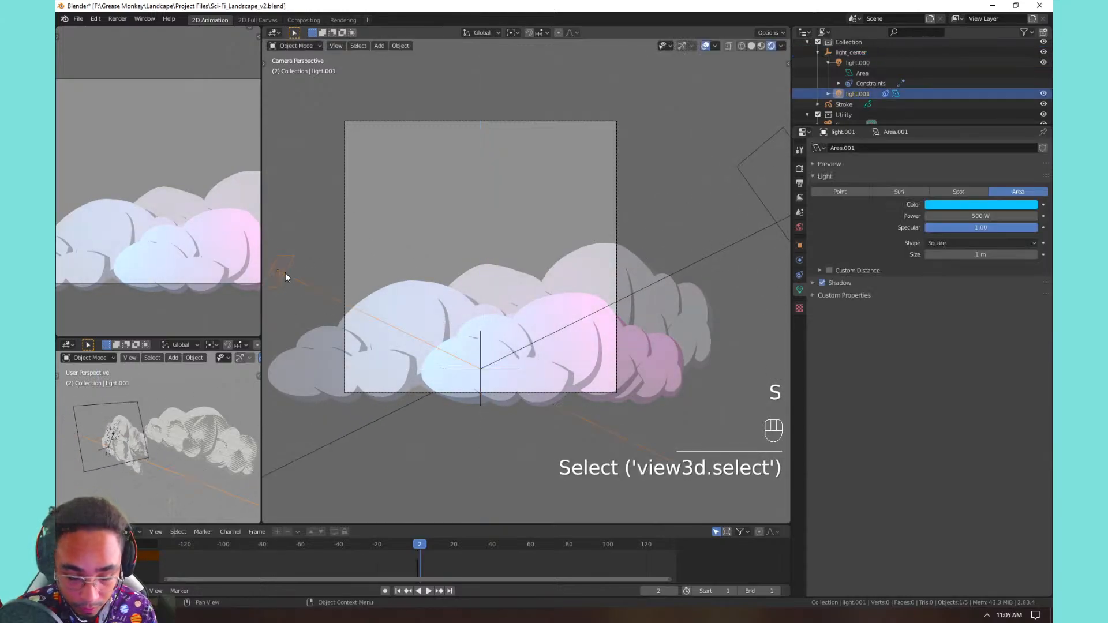
key(g)
click(292, 188)
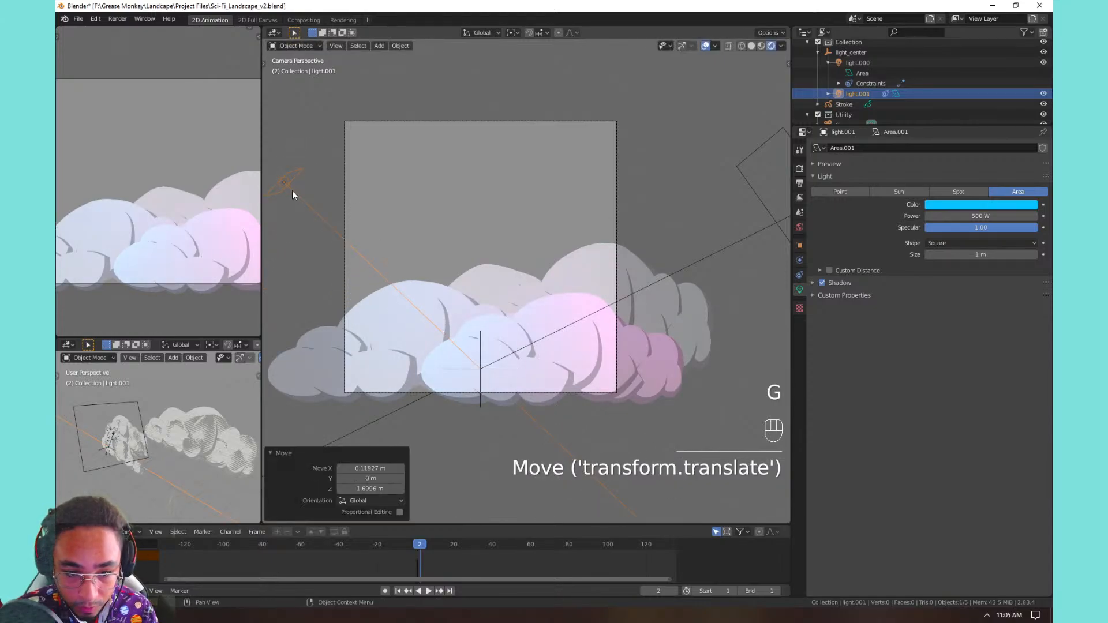
Step: Shift light.001 about 2.95 m in Y toward the rear cloud layers and raise it about 1.75 m in Z
shift+middle_drag(323, 211, 534, 288)
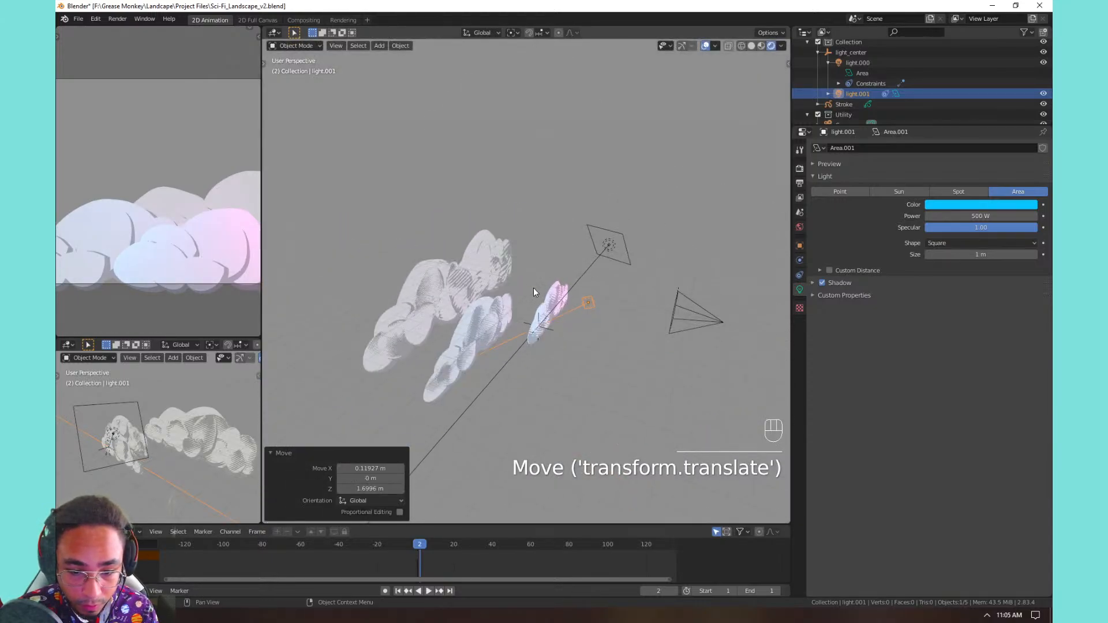
key(g)
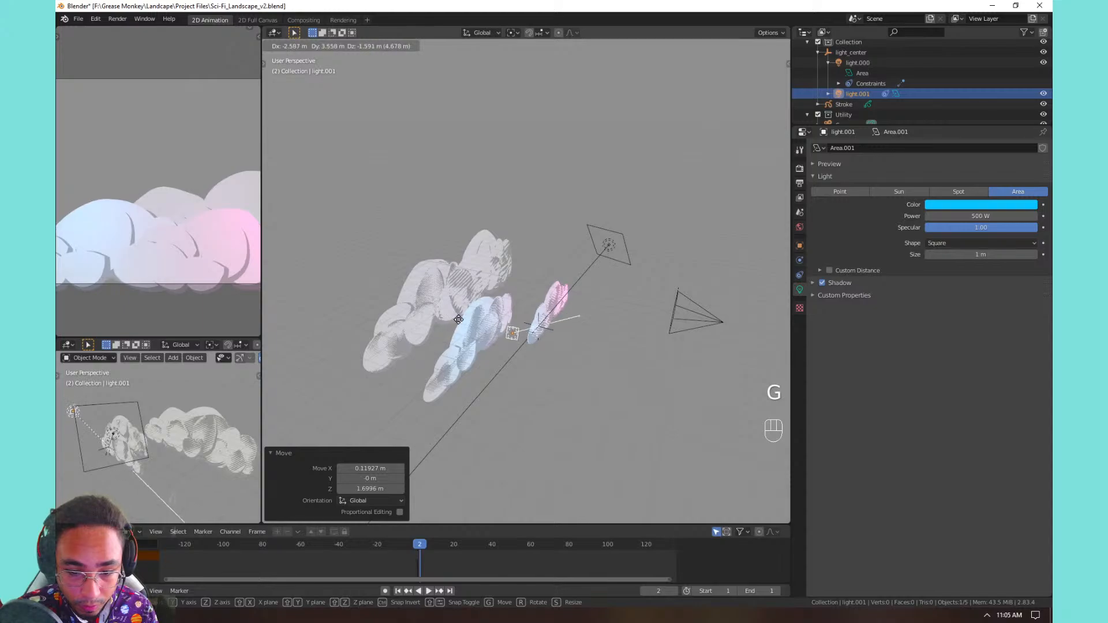
click(469, 325)
middle_drag(512, 330, 454, 303)
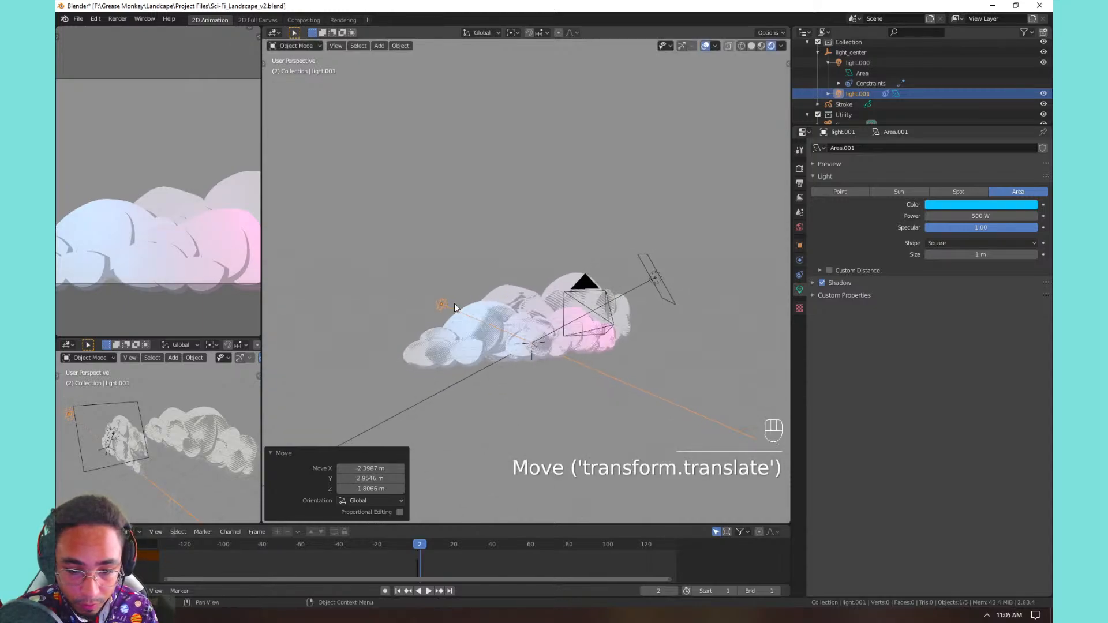
key(g)
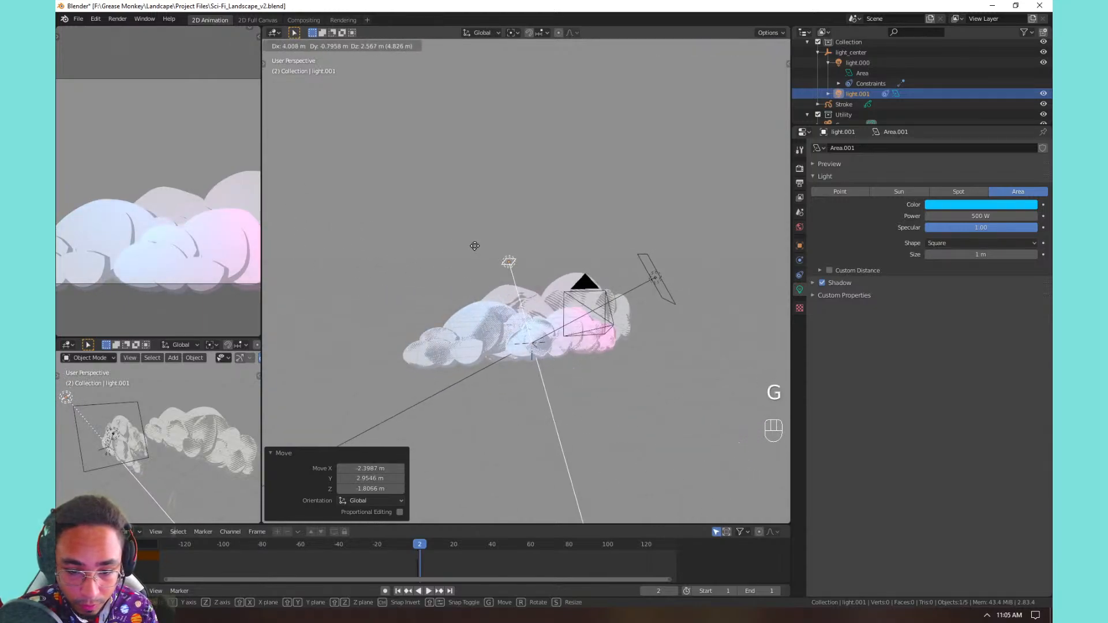
click(395, 262)
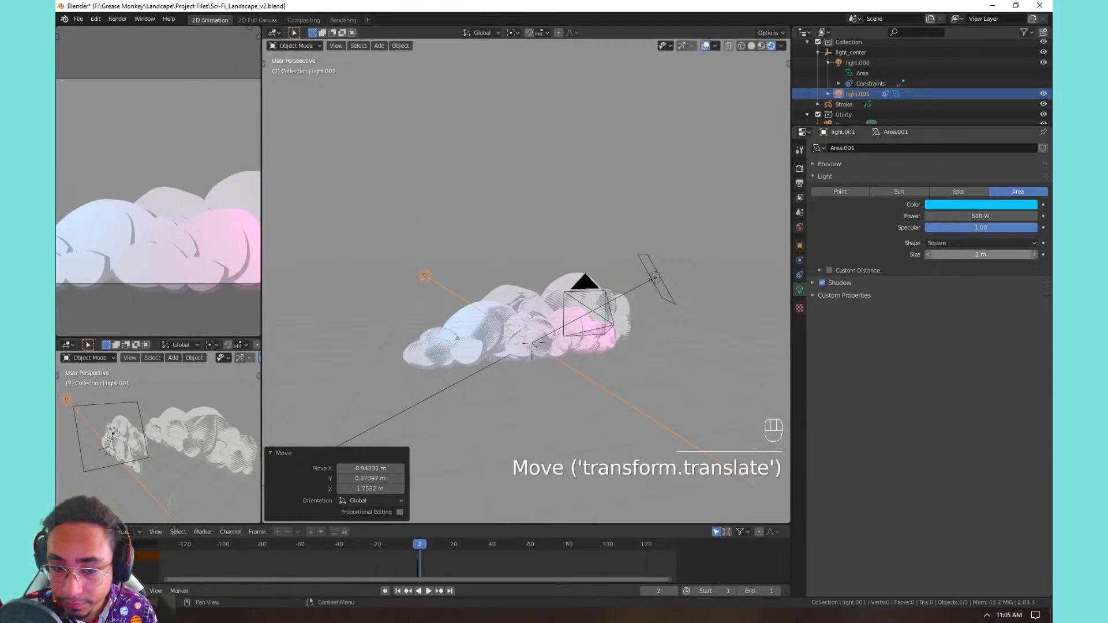
Step: Set the size of light.001 to 1.23 m and its power to 600.2 W
drag(958, 254, 1015, 255)
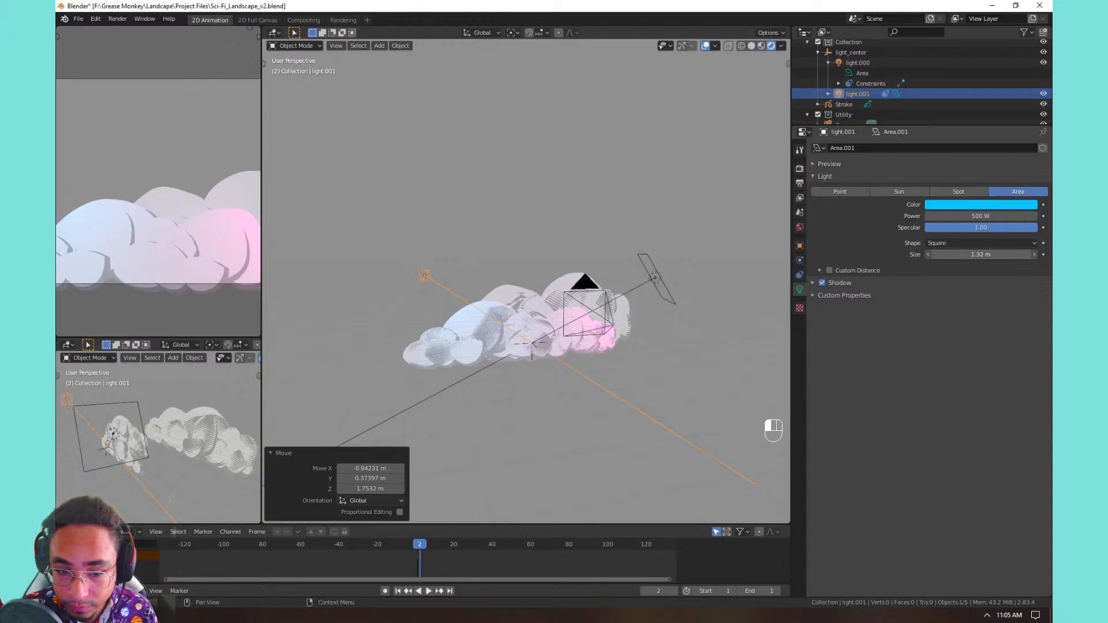
drag(926, 254, 915, 255)
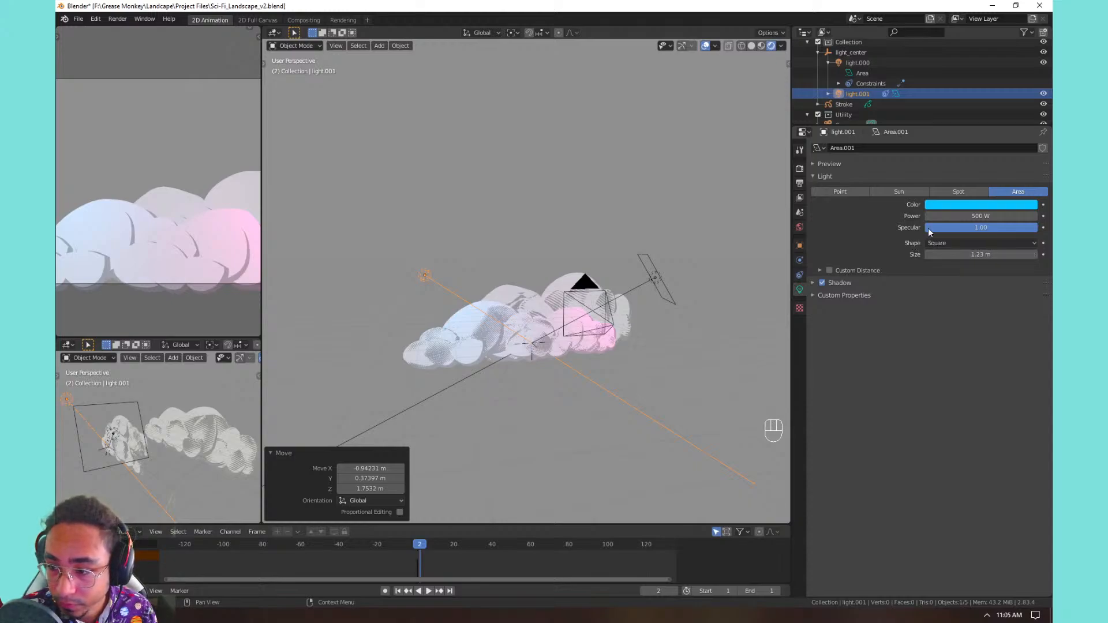
drag(948, 219, 979, 217)
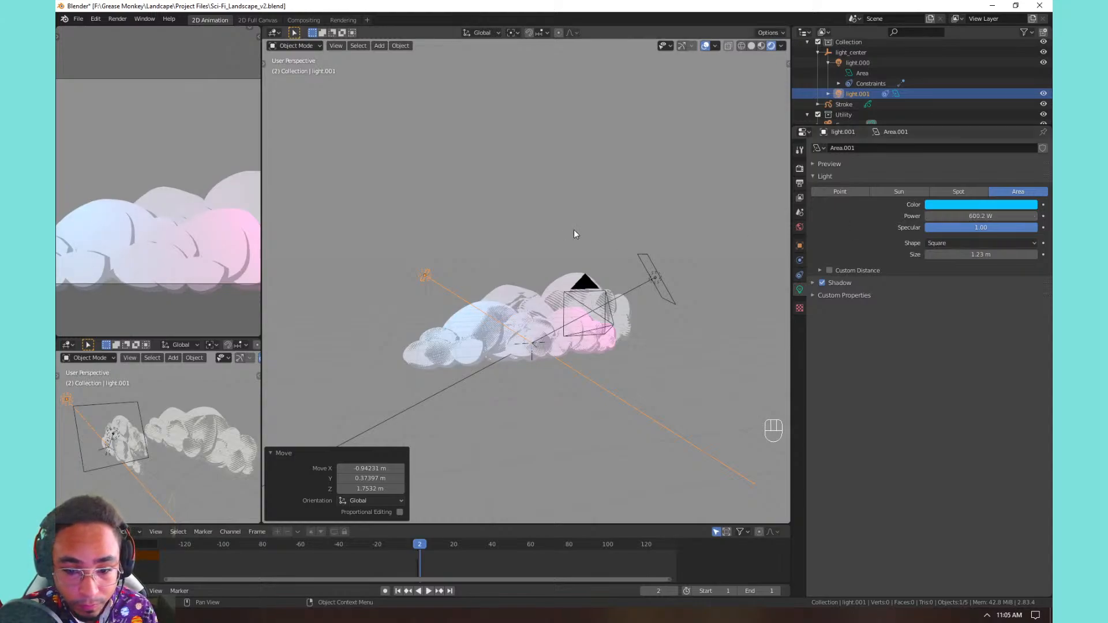
Step: Fine-tune the position of light.001 above the blue-lit side of the cloud bank
key(g)
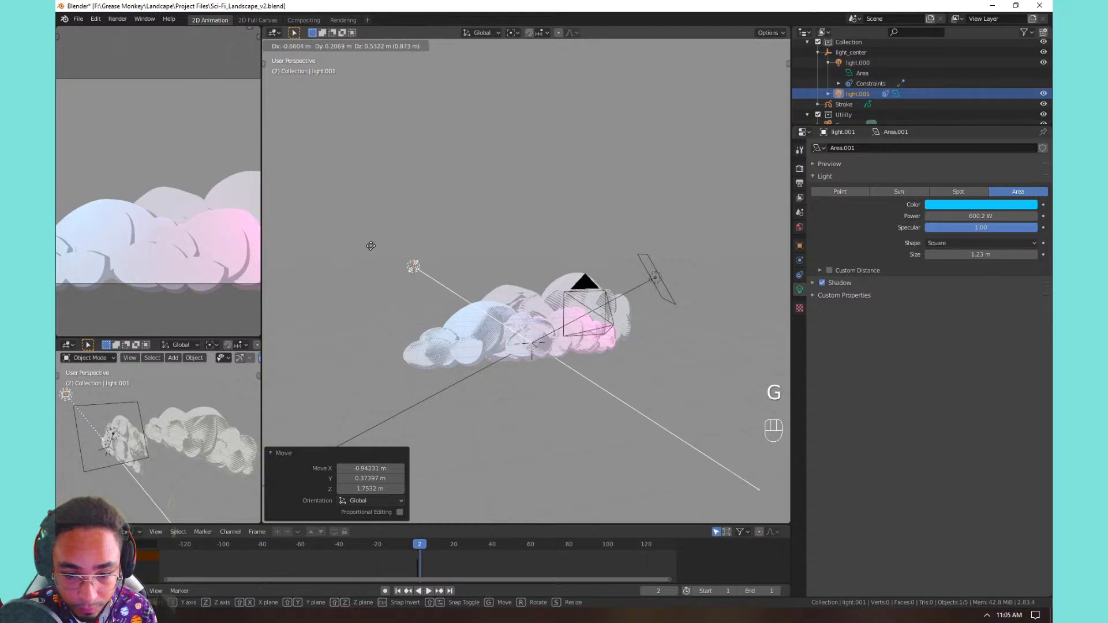
click(402, 262)
key(g)
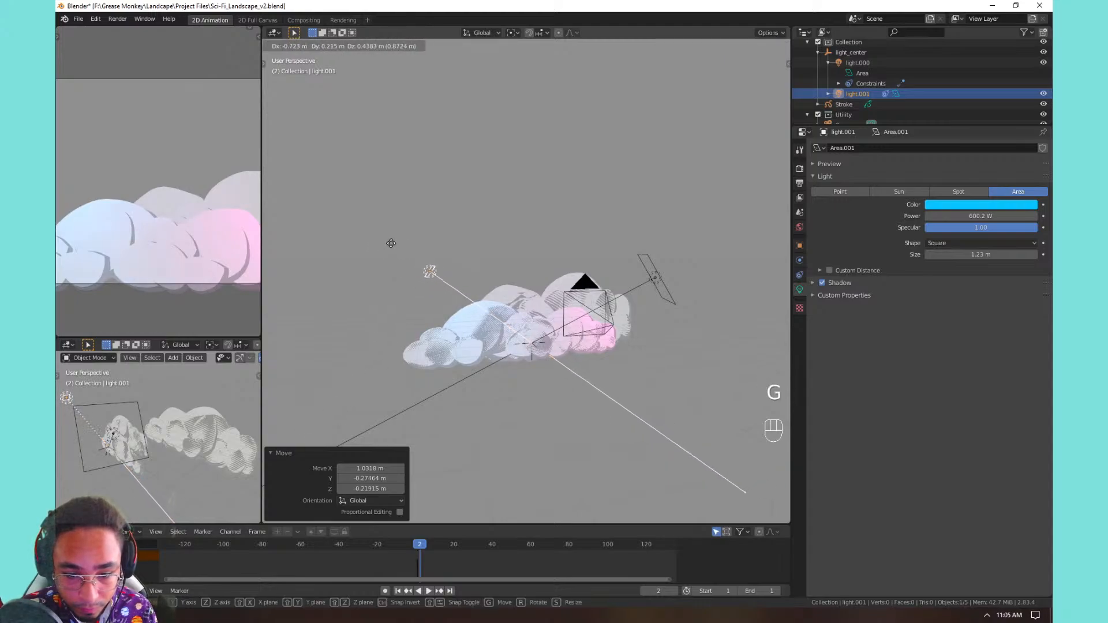
click(392, 246)
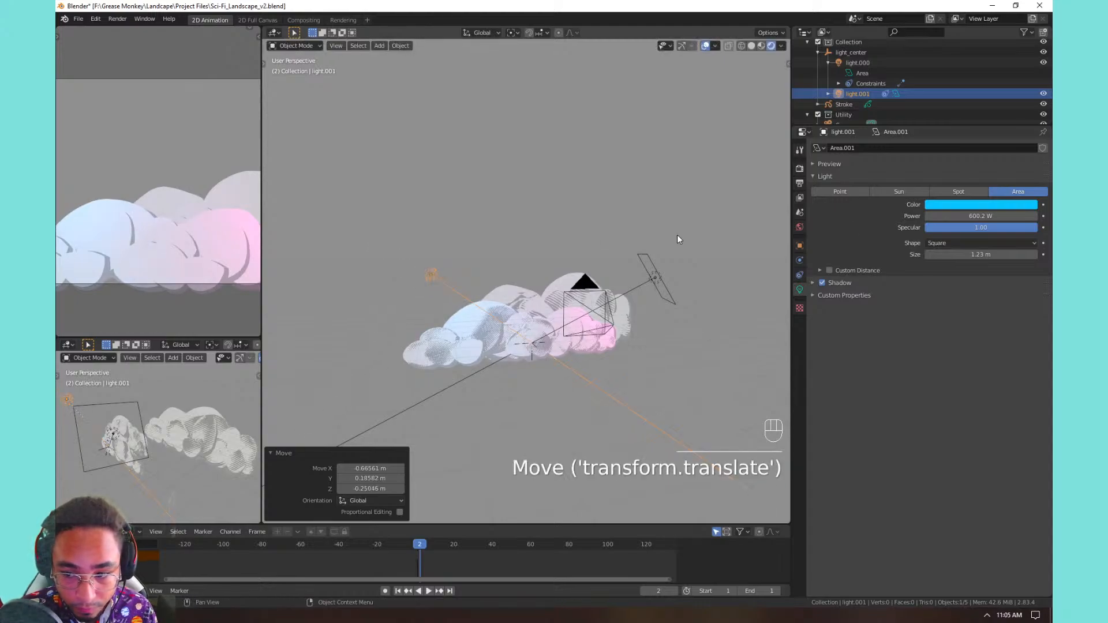
Step: Duplicate the pink area light and place the copy behind the rear clouds, about 11.16 m in Y and 3.49 m in Z from the original
click(799, 227)
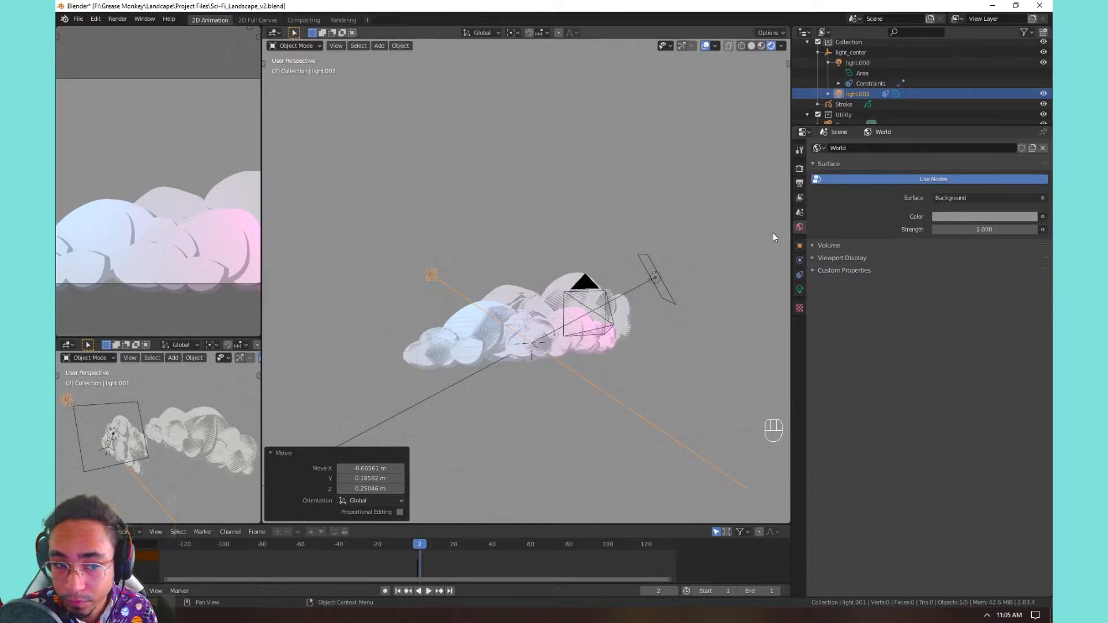
middle_drag(775, 215, 558, 347)
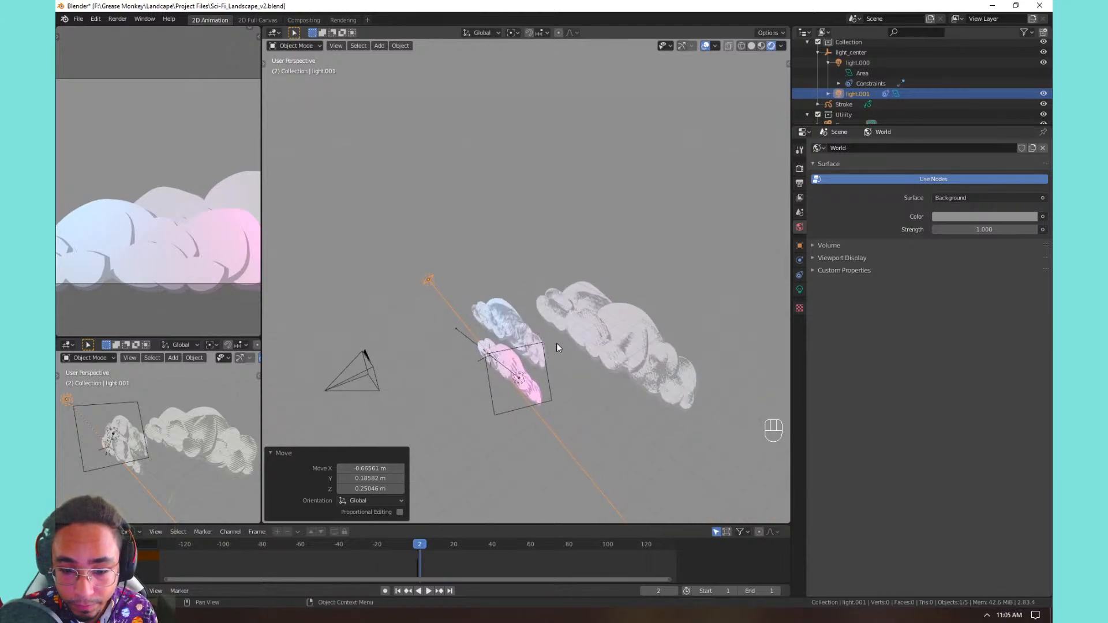
click(531, 377)
key(shift+d)
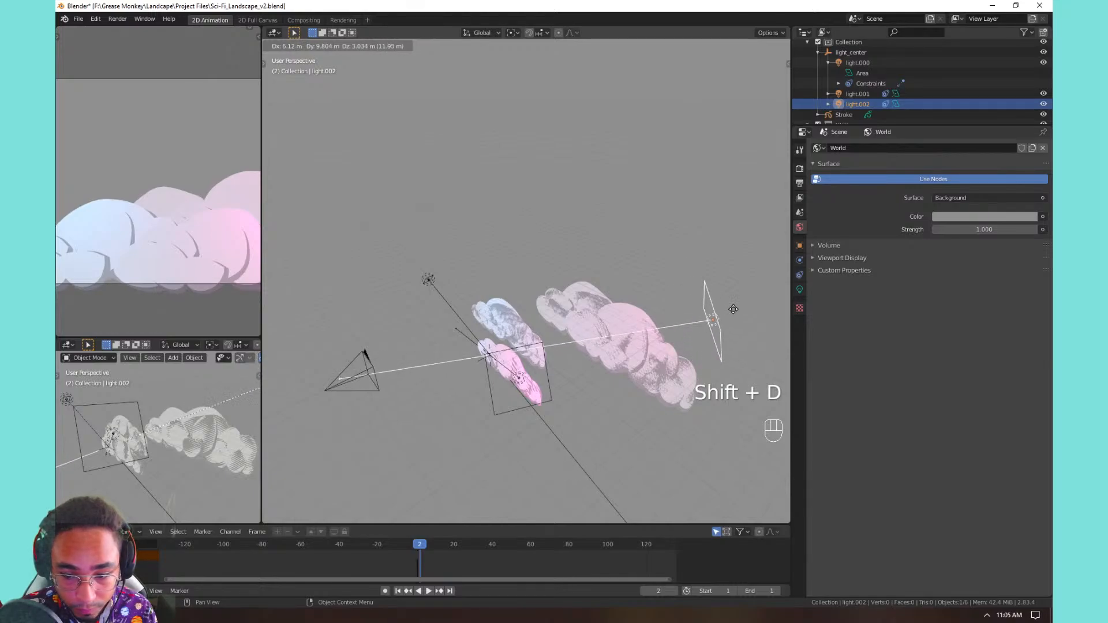
click(758, 302)
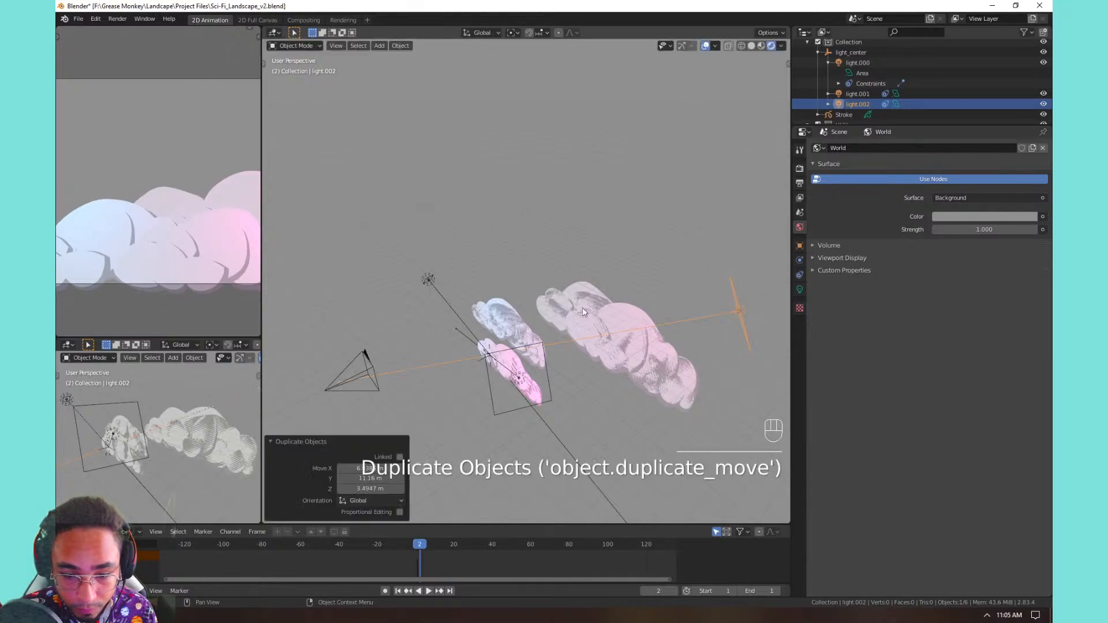
Step: Duplicate the blue area light light.001 and place the copy above the rear clouds, offset about 10.67 m in Y and 4.29 m in Z
click(427, 281)
key(shift+d)
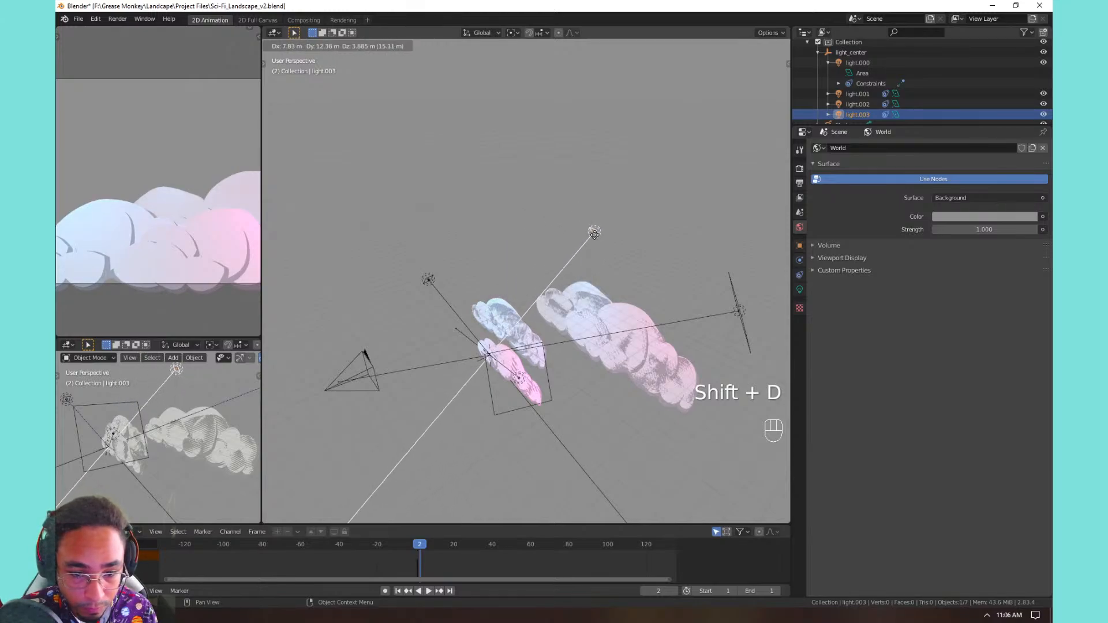
click(566, 225)
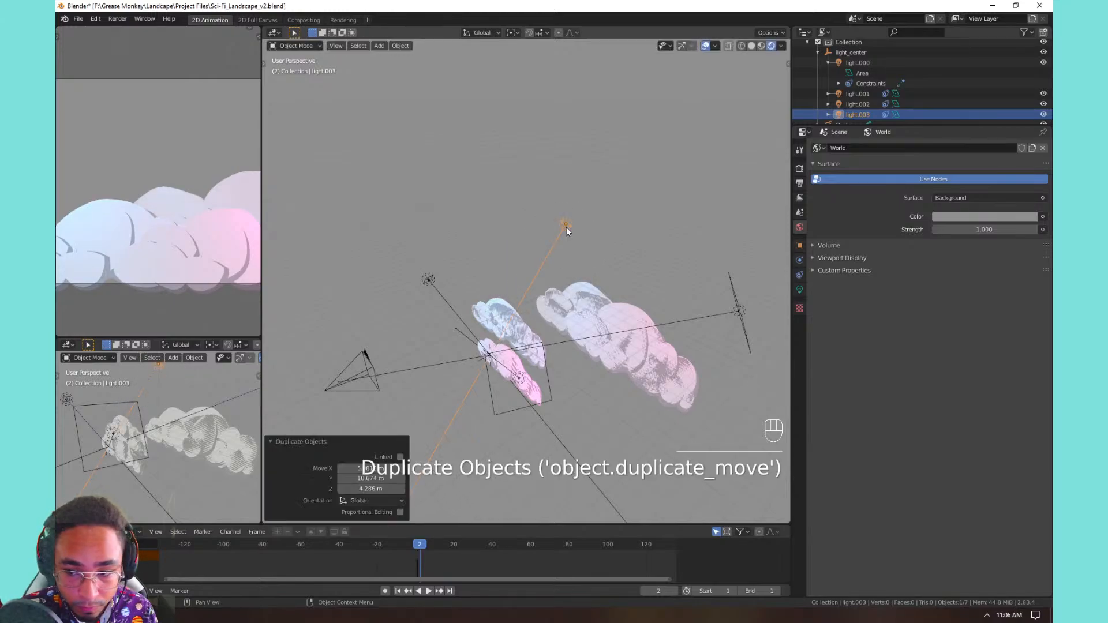
Step: Delete the Track To constraints from the duplicated lights light.003 and light.002
click(798, 276)
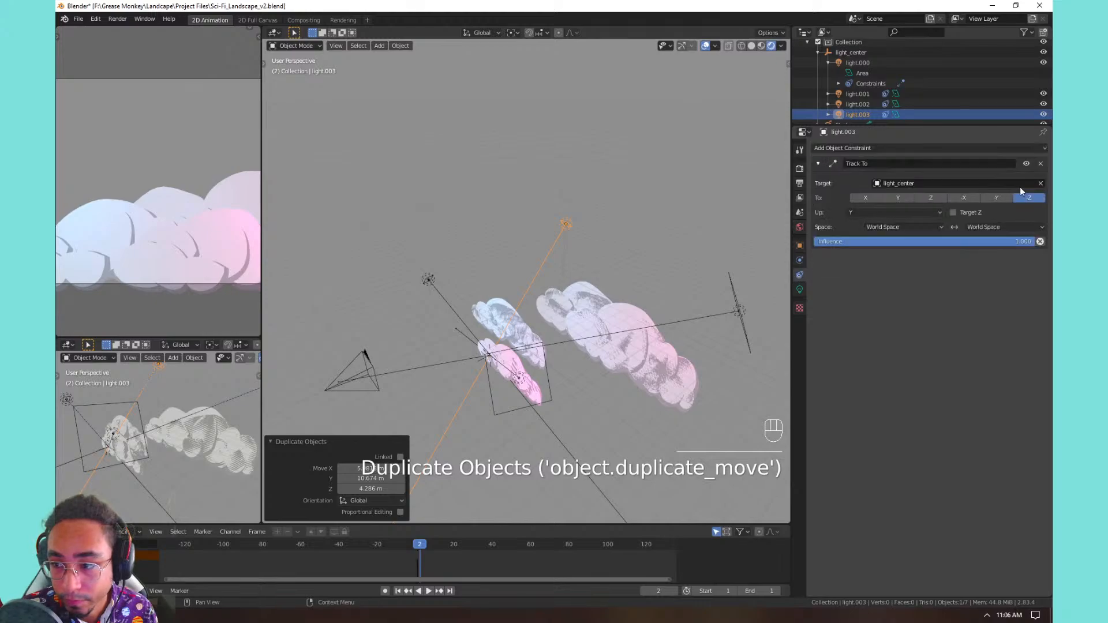
click(1043, 165)
click(739, 311)
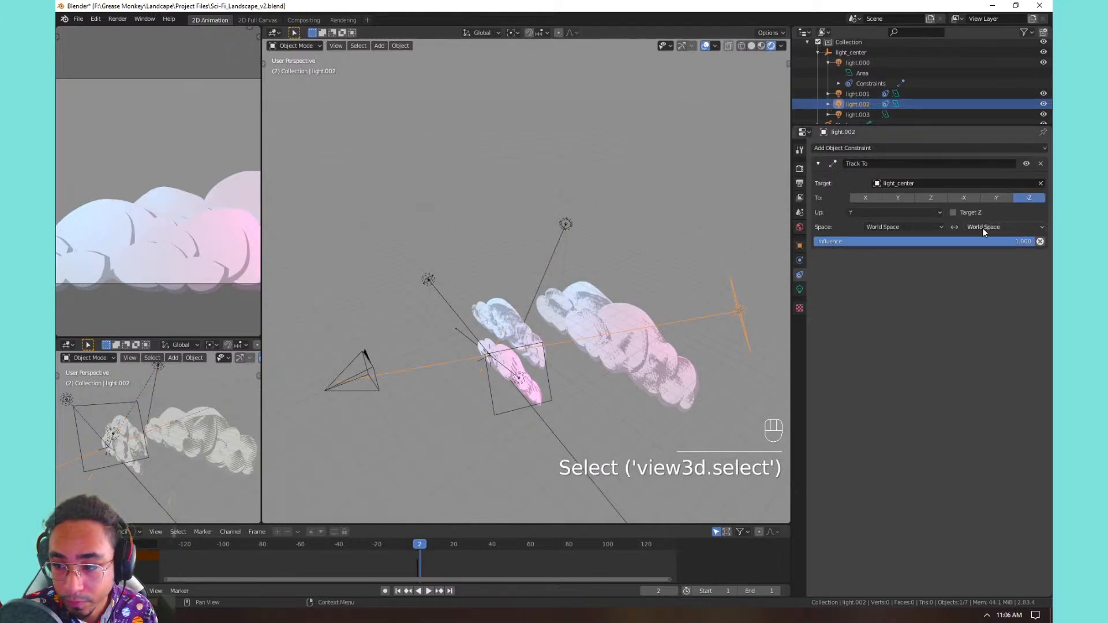
click(1042, 164)
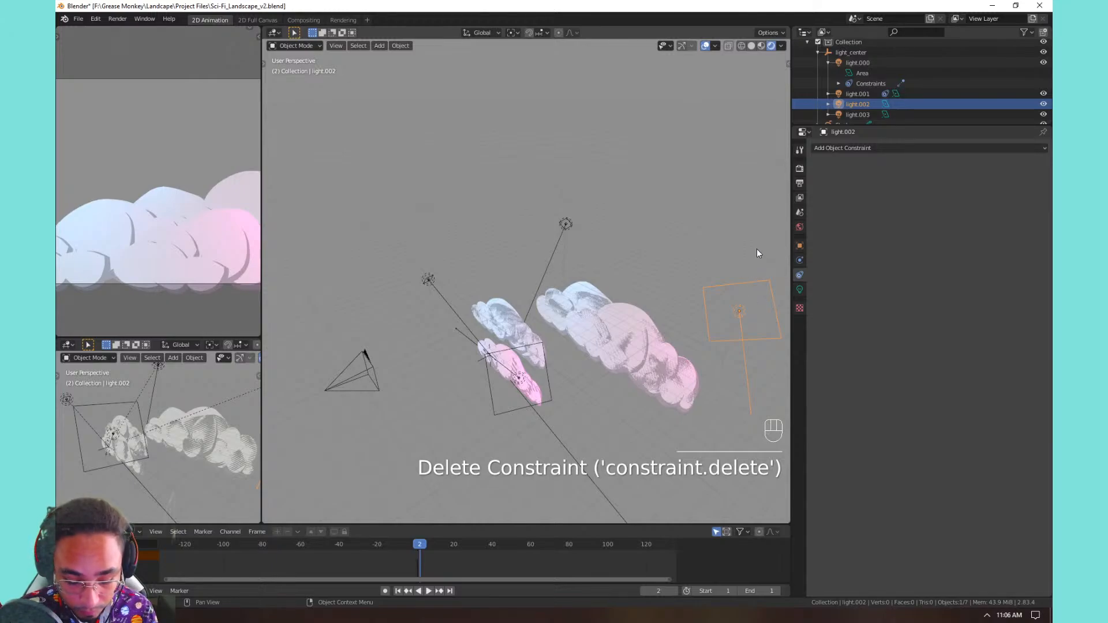
Step: Rotate the pink light.002 by about 81 degrees toward the rear clouds and shift it slightly closer to them
key(r)
click(696, 278)
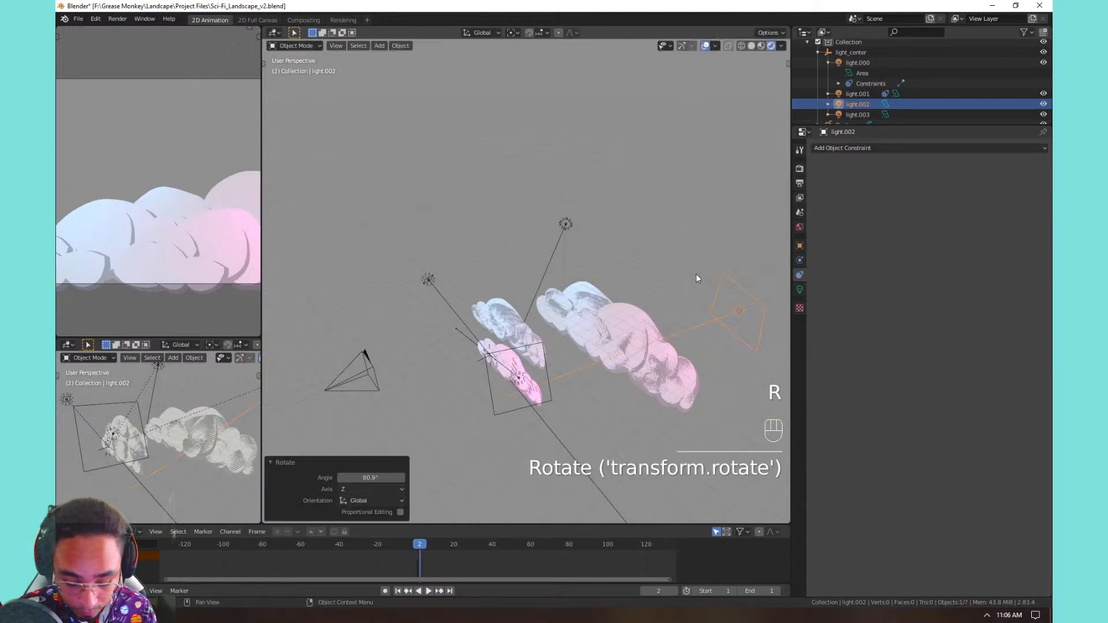
key(g)
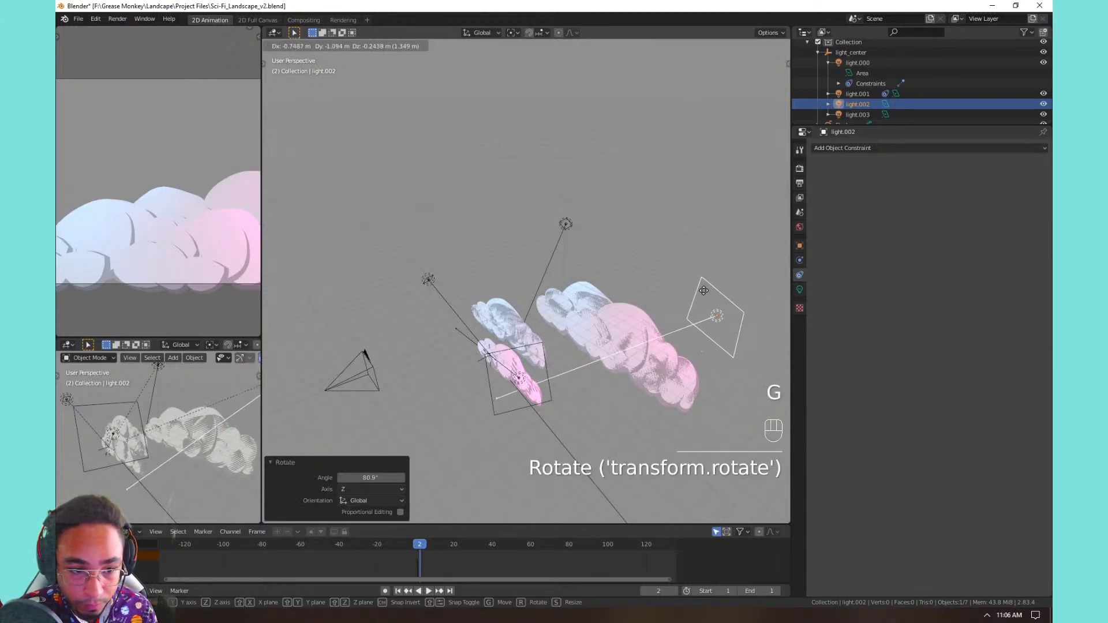
click(696, 297)
Step: Move the blue light.003 across in X and slightly down, toward the middle of the rear clouds
click(428, 281)
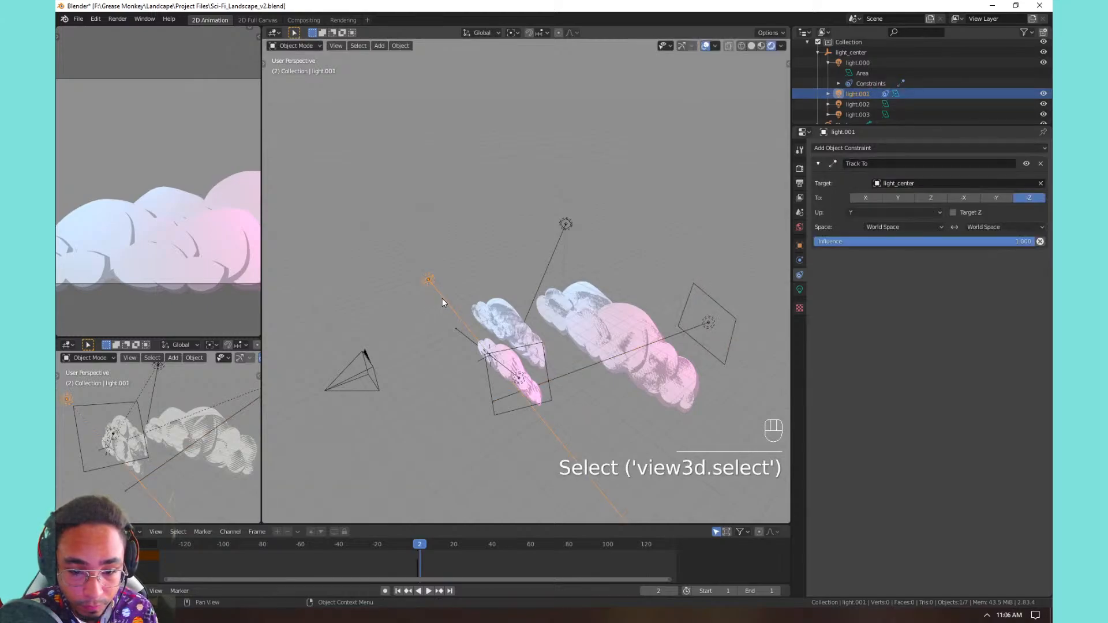
click(565, 228)
middle_drag(524, 275, 594, 232)
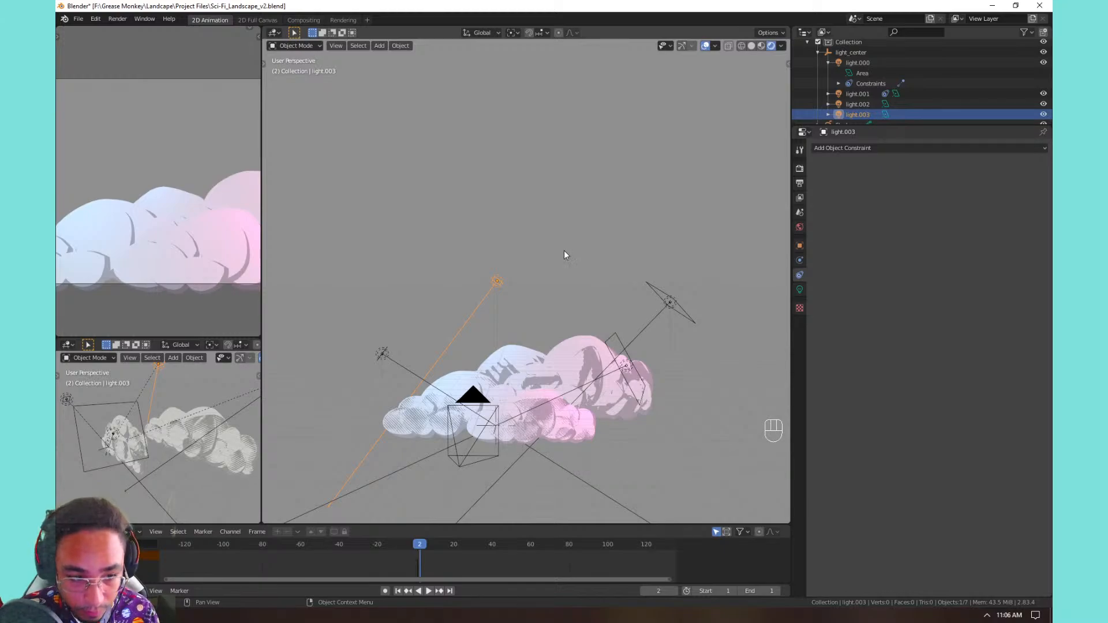
key(g)
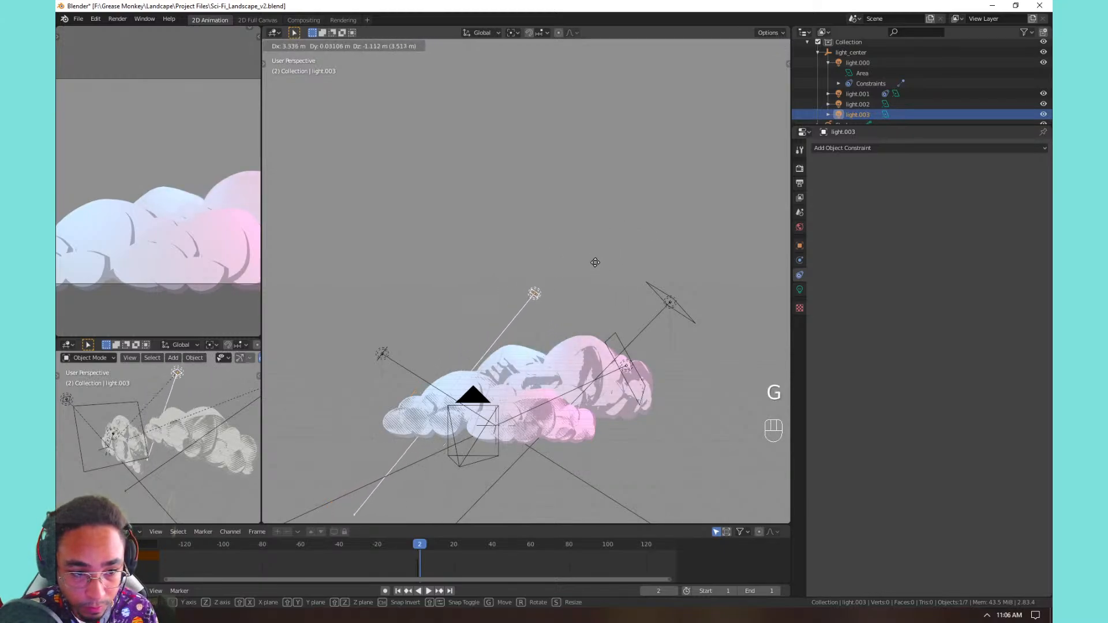
click(579, 264)
Step: Move light.001 about 1.38 m in X and -1.04 m in Z, and show the camera view without overlays
click(382, 355)
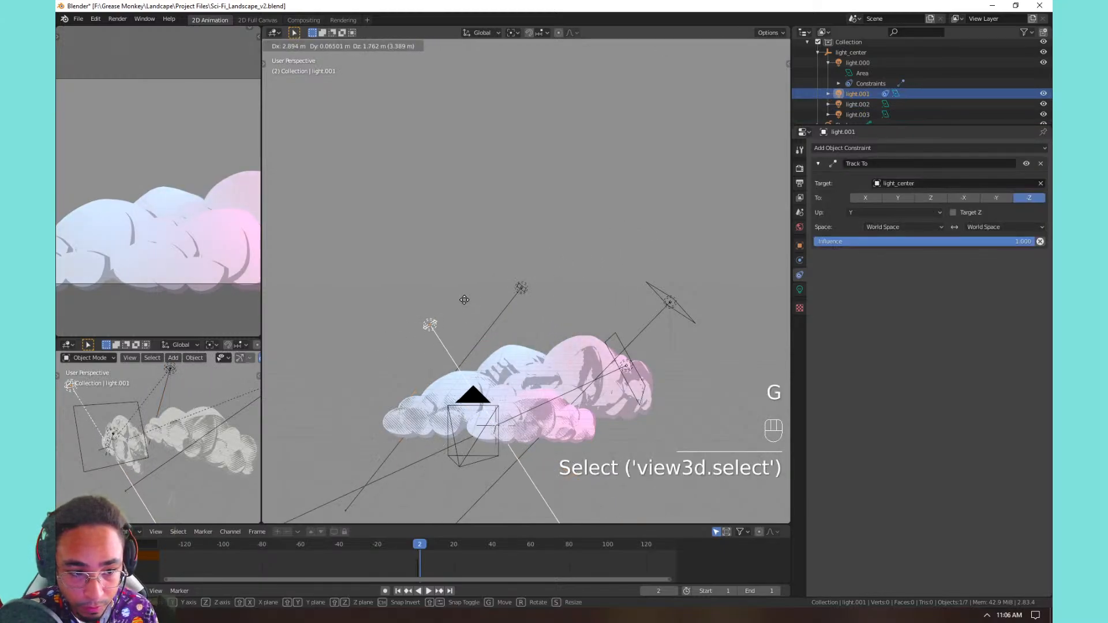
key(g)
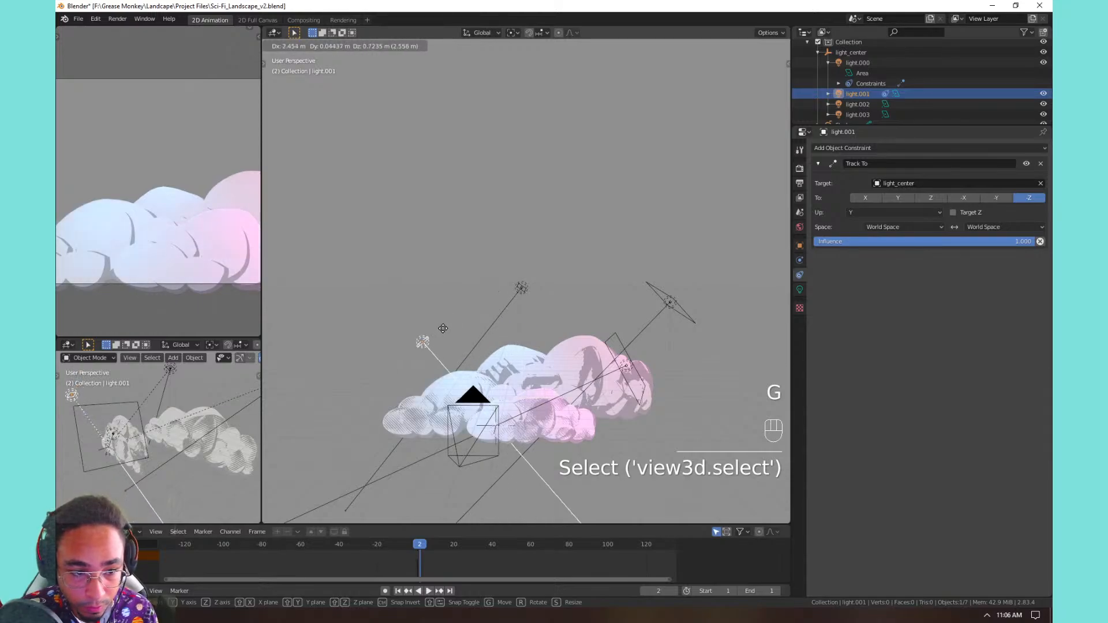
click(427, 358)
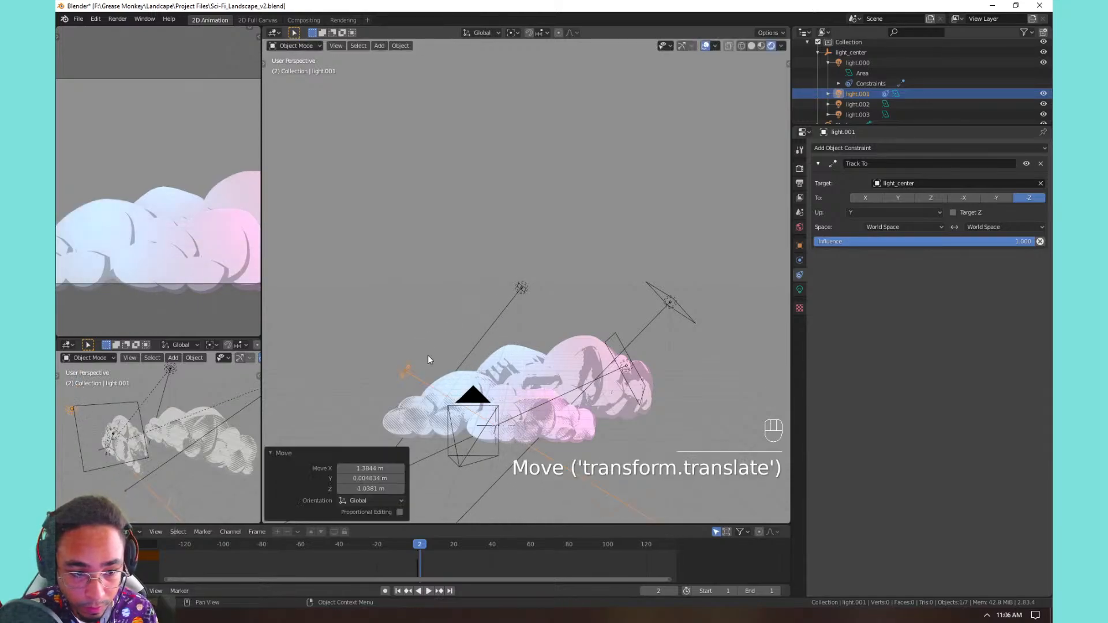
key(KP_0)
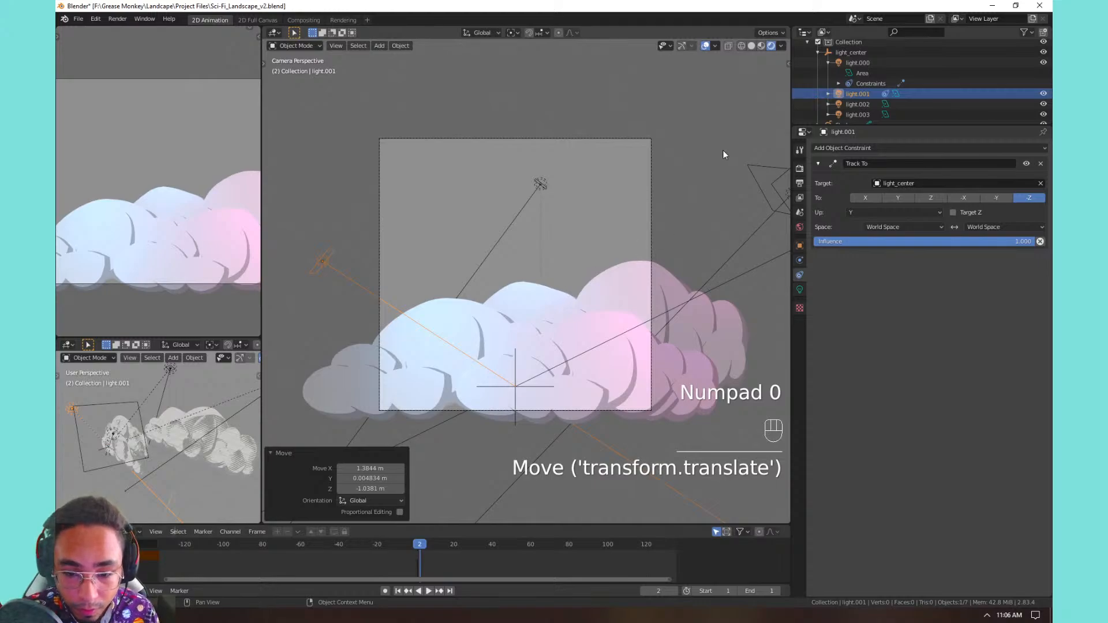
click(706, 46)
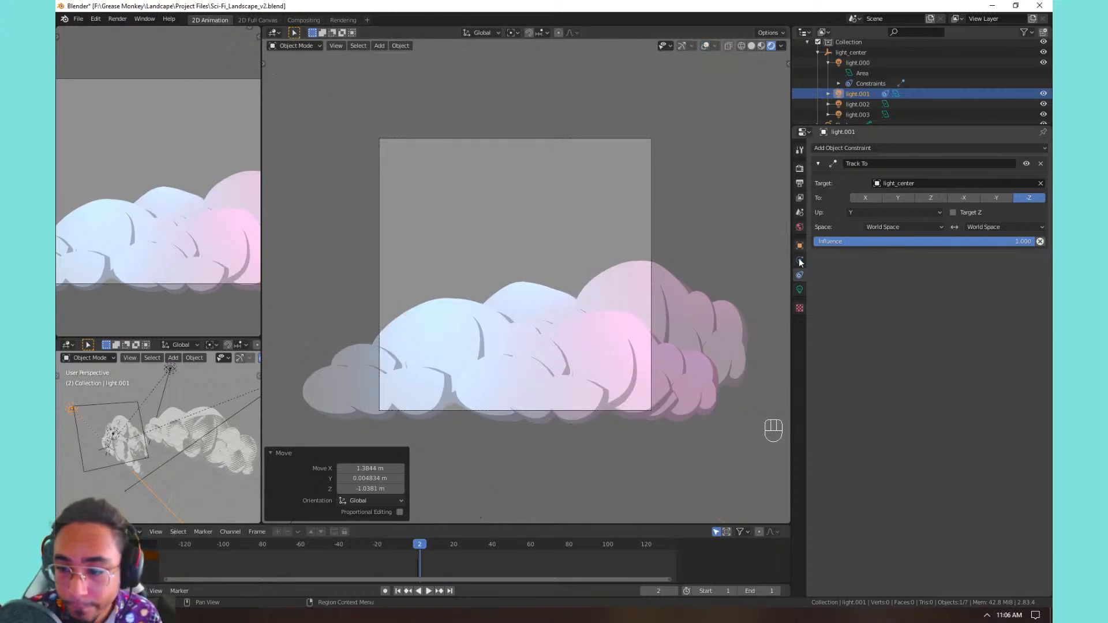
Step: Select every stroke of the cloud object in Edit Mode with overlays shown and raise them about 8.74 m along Z
click(591, 315)
key(ctrl+Tab)
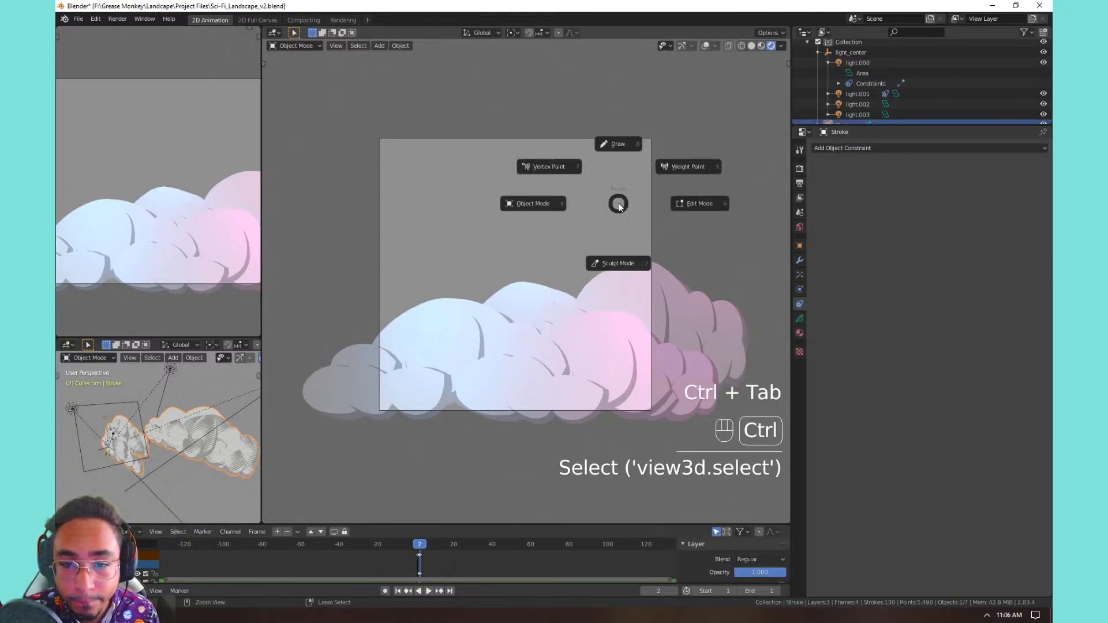
click(618, 144)
key(a)
key(Tab)
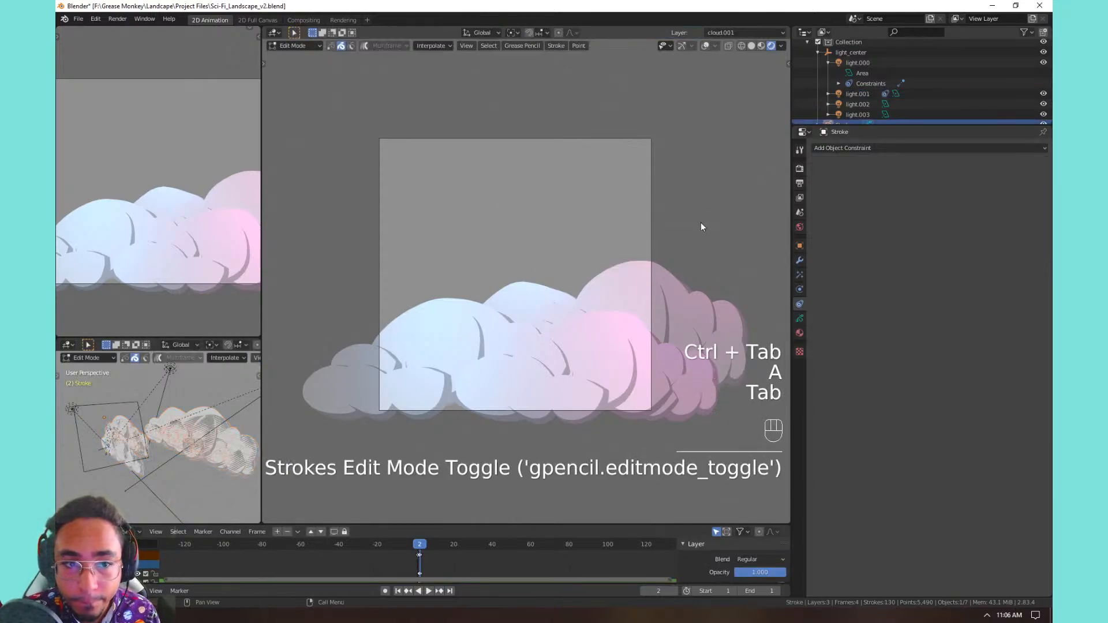
key(a)
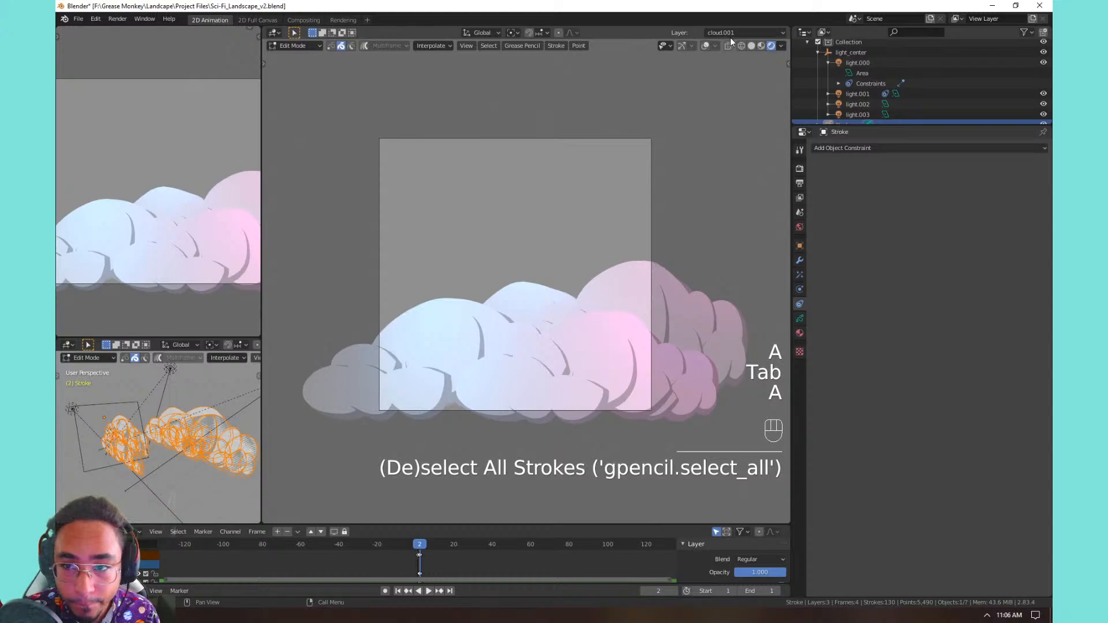
click(705, 47)
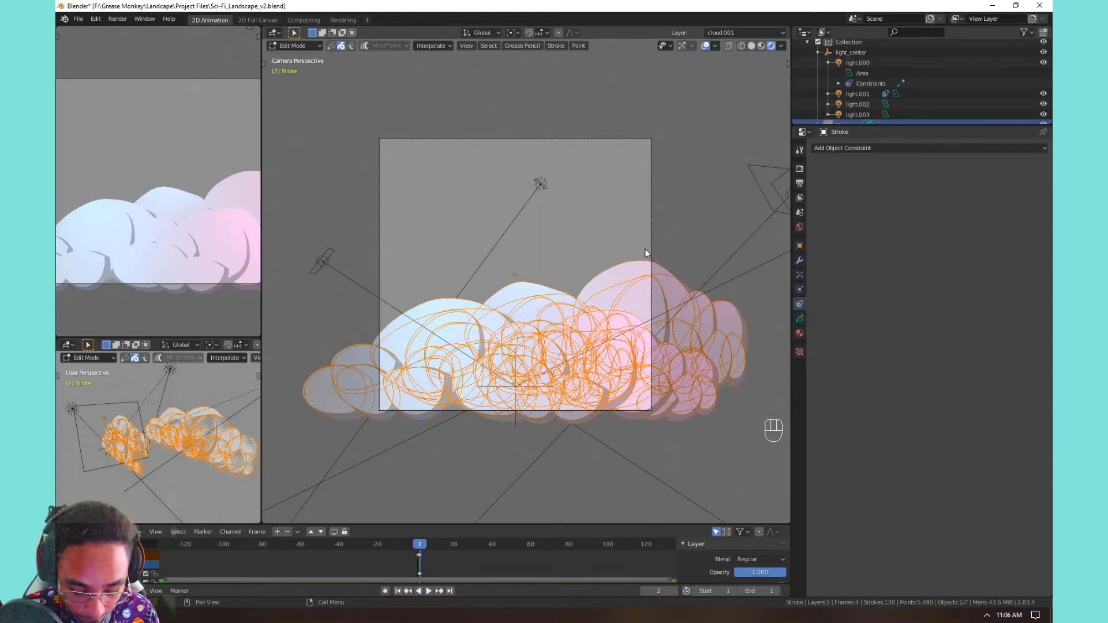
key(g)
key(z)
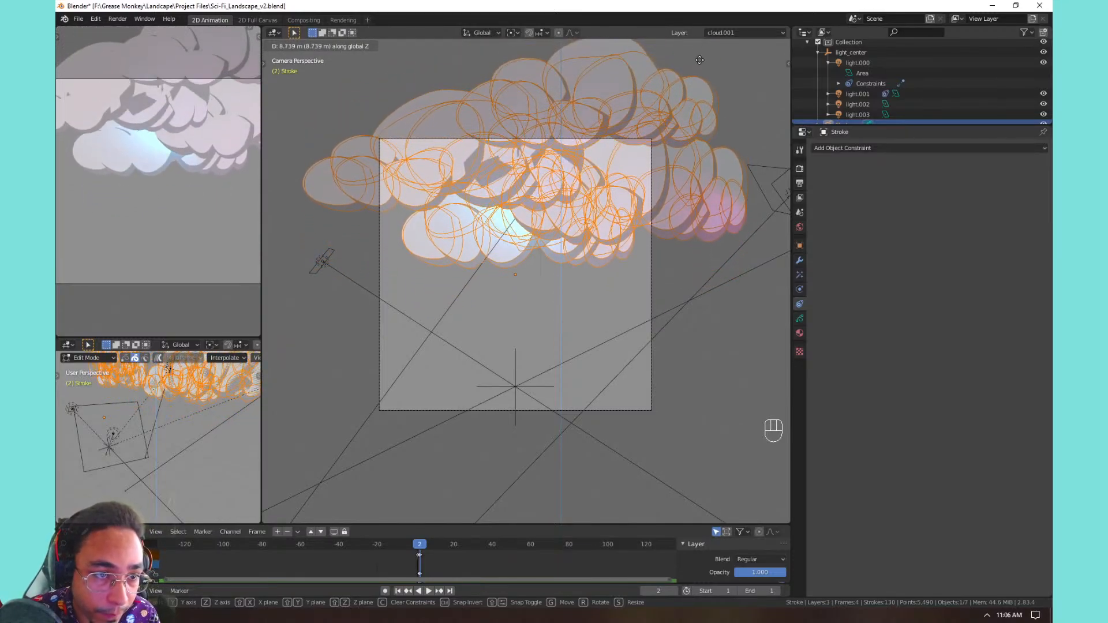
click(699, 60)
Step: Move all the selected cloud strokes about -2.54 m along Y, closer to the camera
key(g)
key(y)
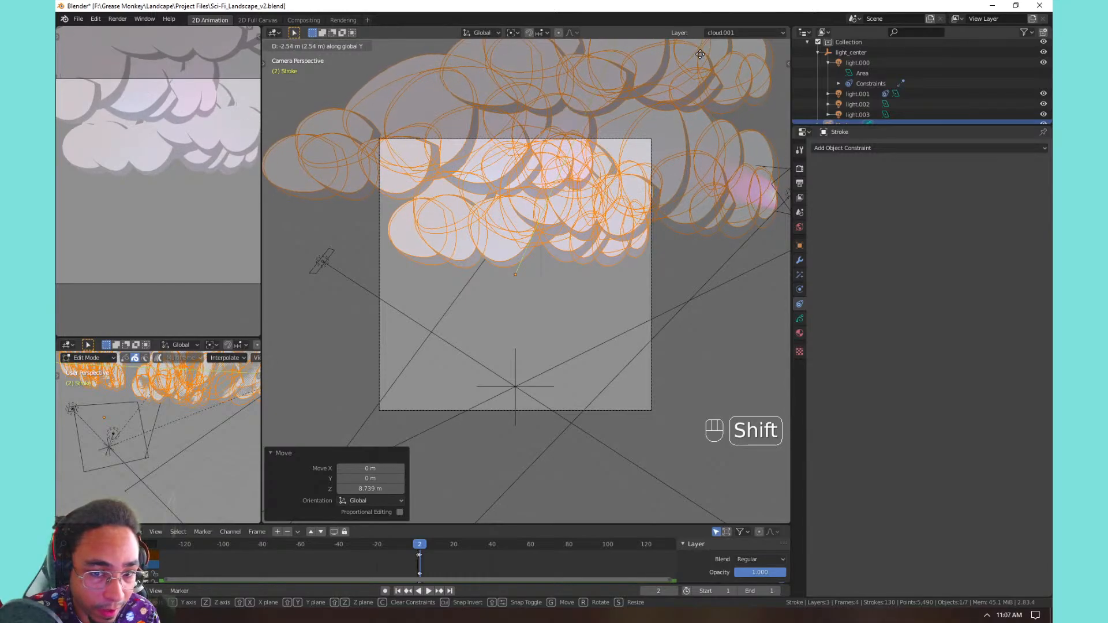
click(700, 54)
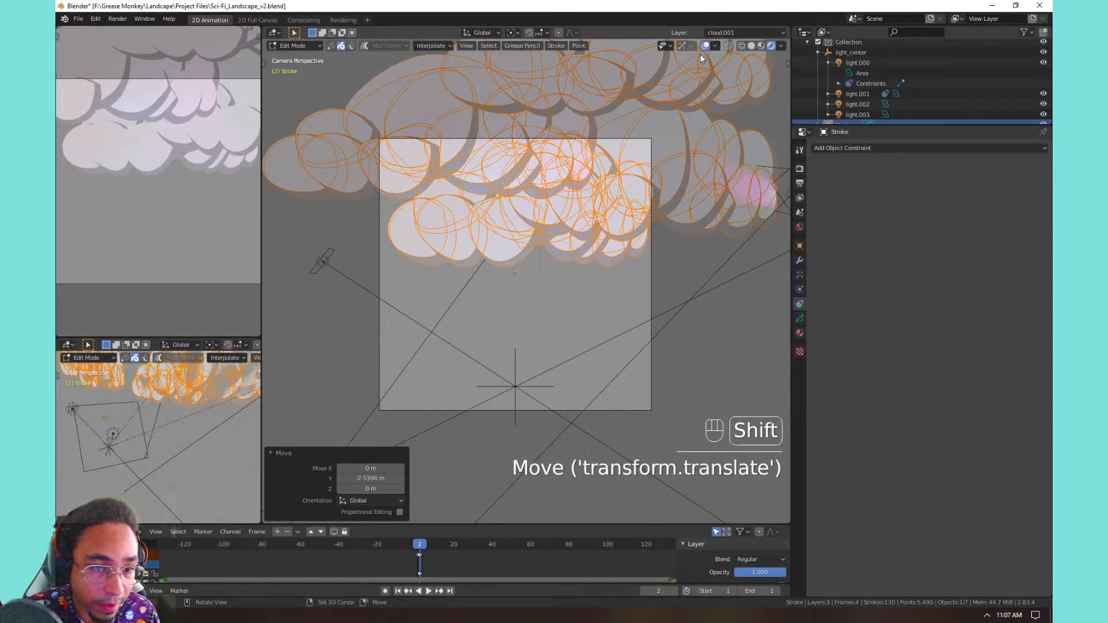
Step: Make cloud.000 the active Grease Pencil layer and turn on Autolock Inactive Layers
click(799, 318)
click(842, 202)
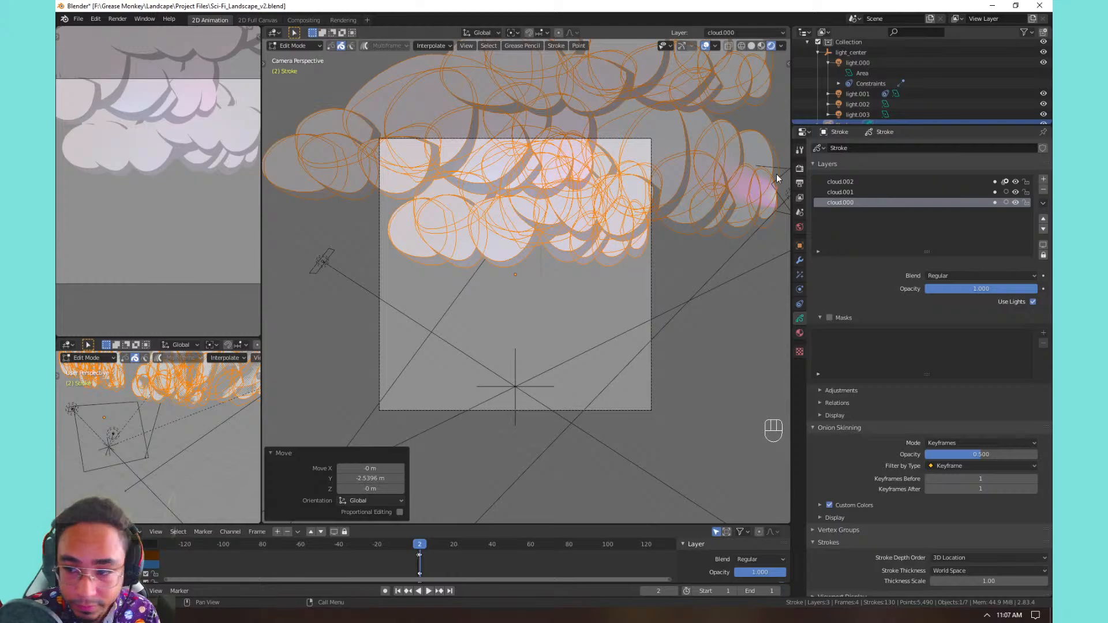
click(566, 250)
click(1043, 203)
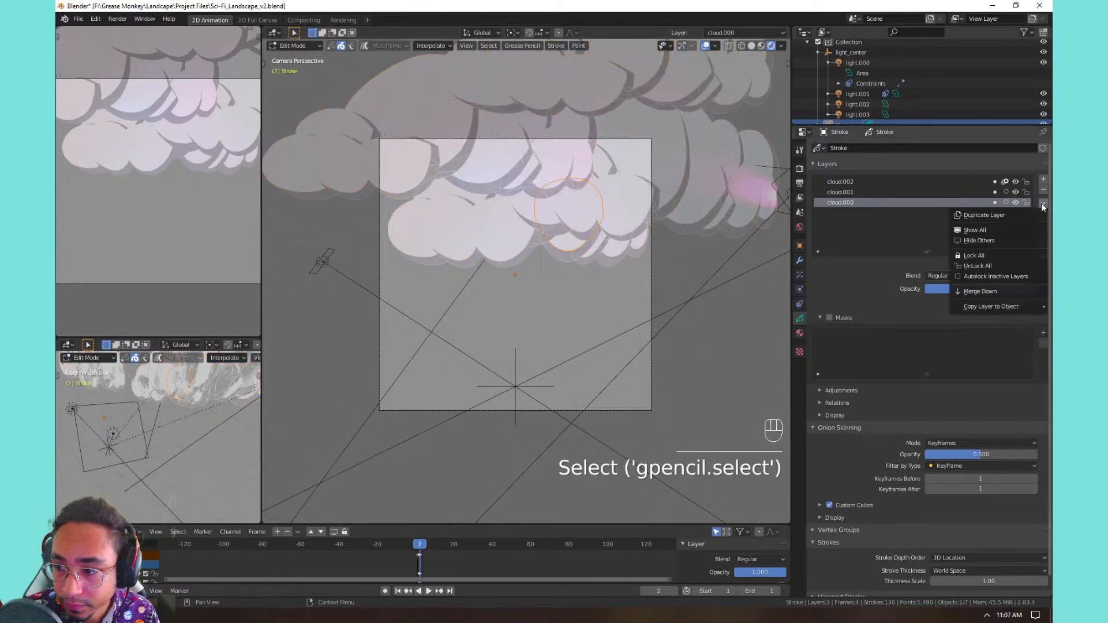
click(989, 275)
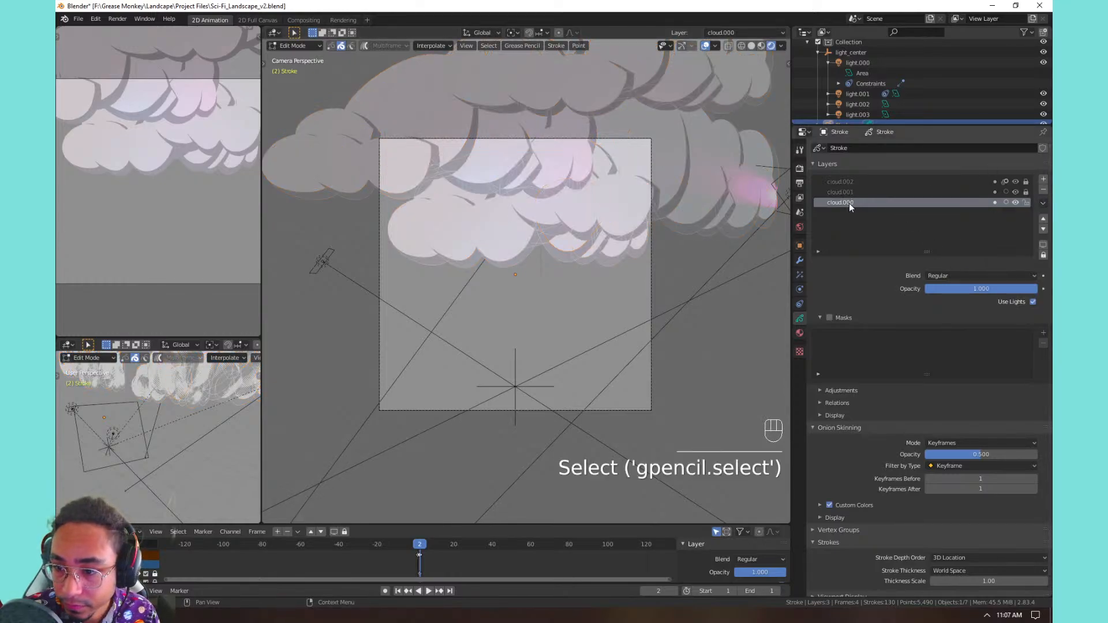
Step: Select all strokes on the cloud.001 layer and move them about 0.08 m in X and 1.62 m up in Z
click(848, 192)
key(Tab)
key(Tab)
key(a)
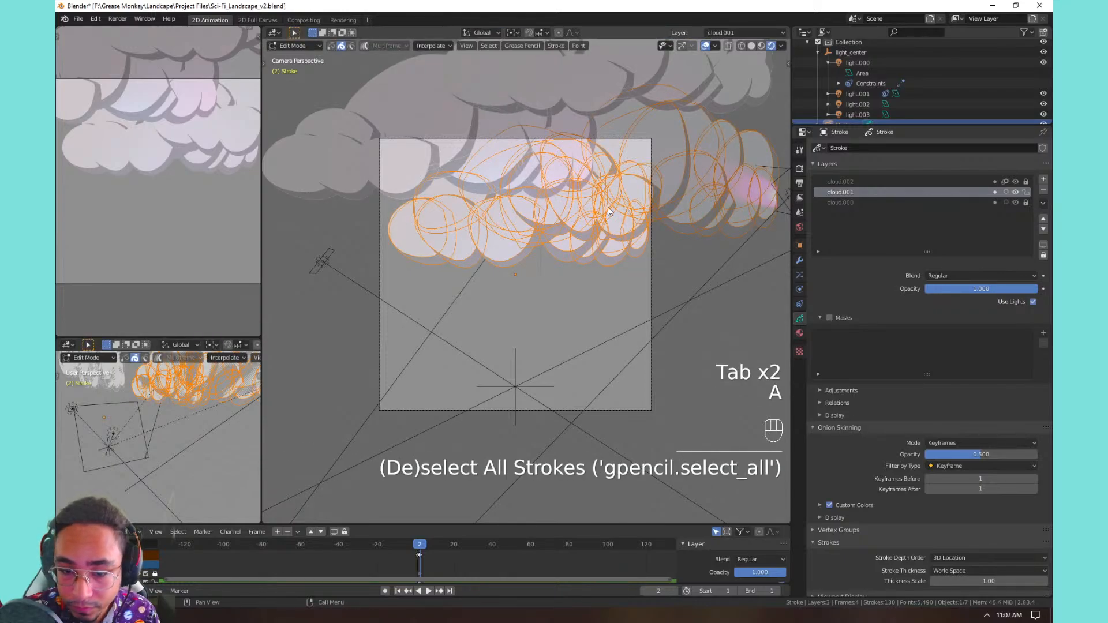
key(g)
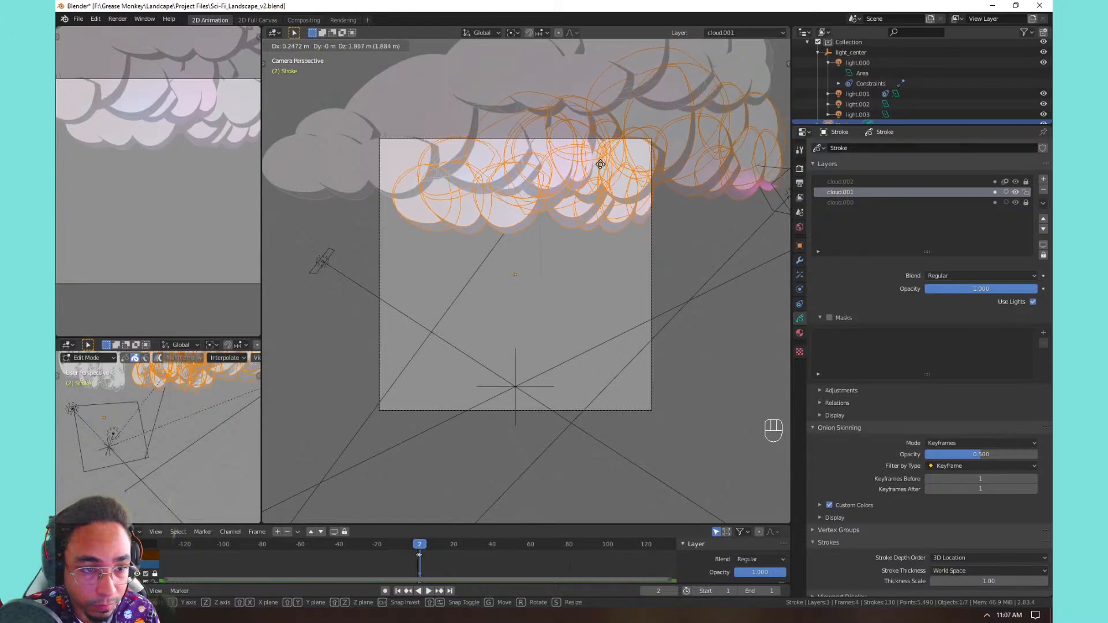
click(600, 173)
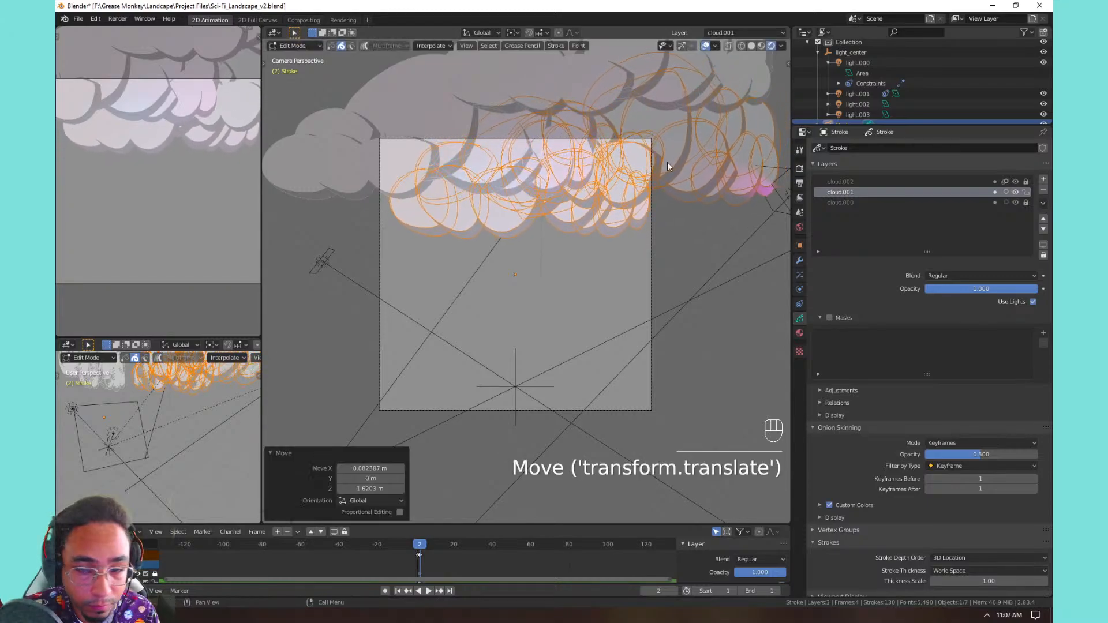
Step: Turn off Autolock Inactive Layers and move the strokes of all cloud layers about -9.03 m along Z
click(1043, 203)
click(986, 276)
key(a)
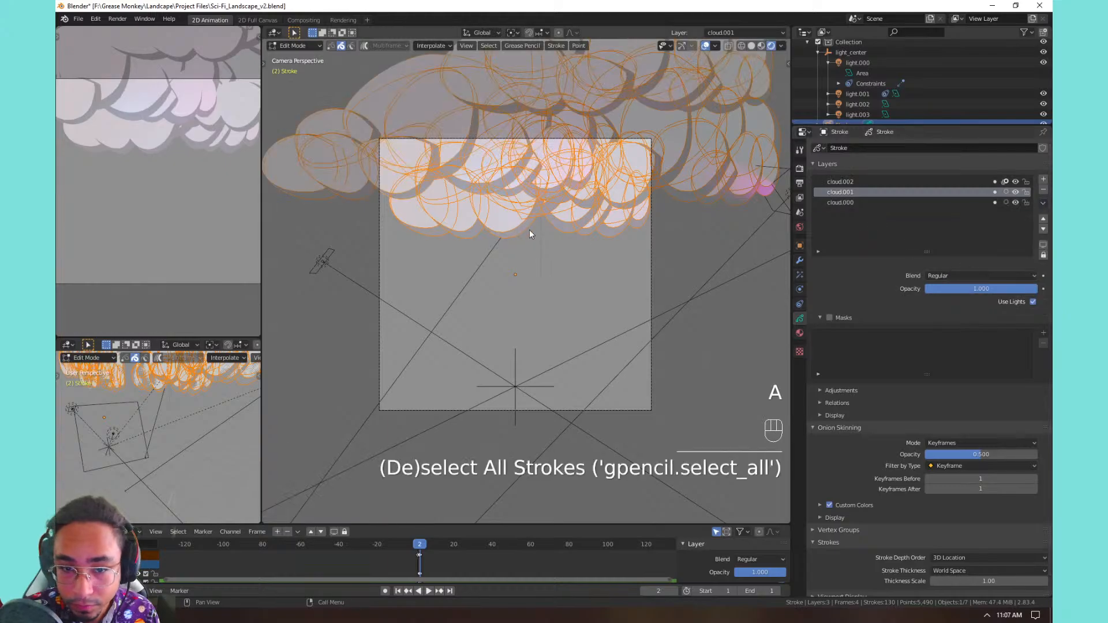
key(g)
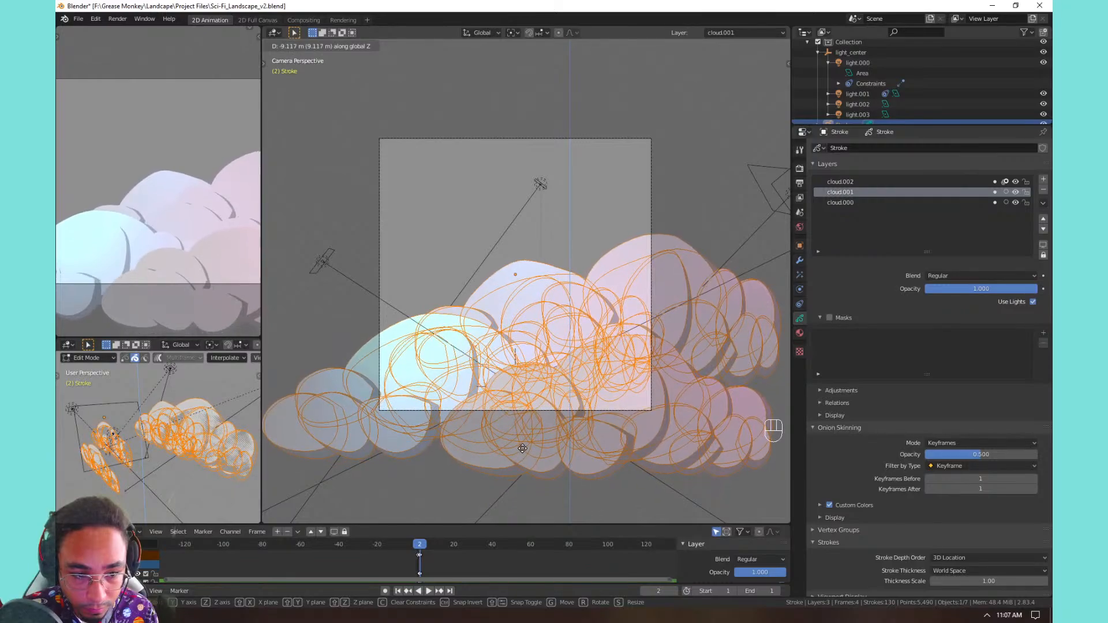
click(522, 446)
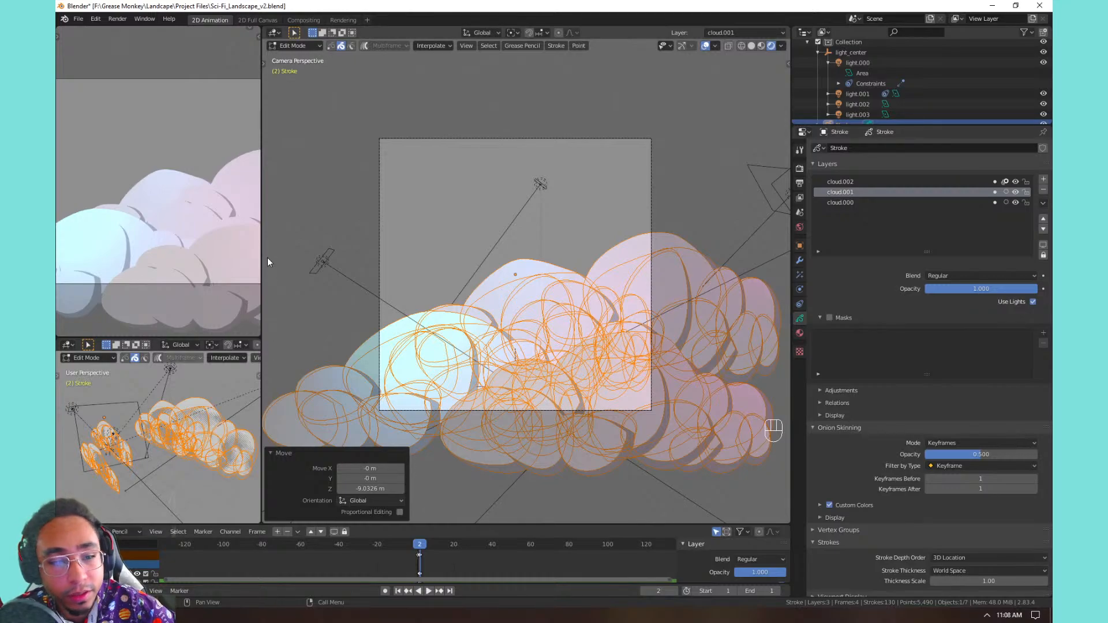
Step: Widen the camera preview viewport and switch the cloud strokes object from Edit Mode to Object Mode
drag(262, 258, 319, 256)
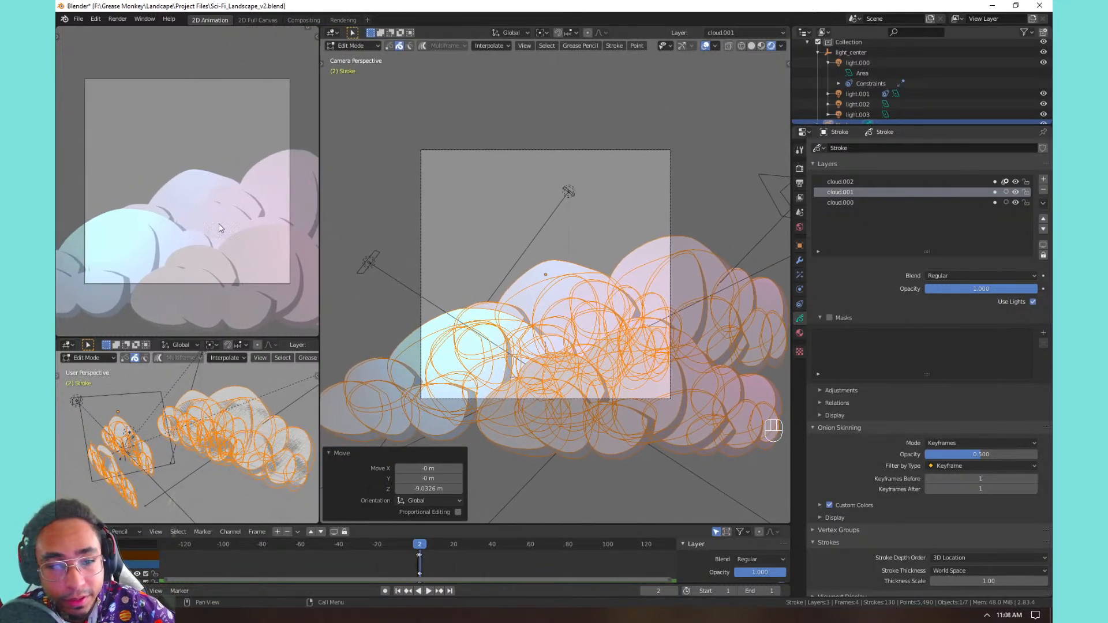
scroll(207, 230, up, 1)
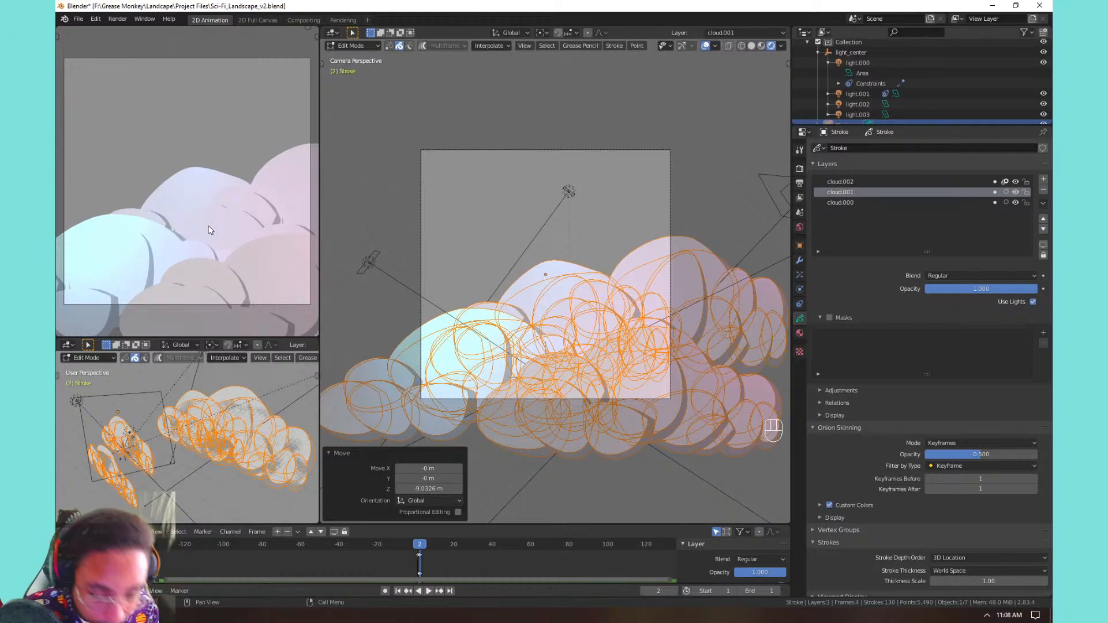
key(Tab)
scroll(865, 82, down, 1)
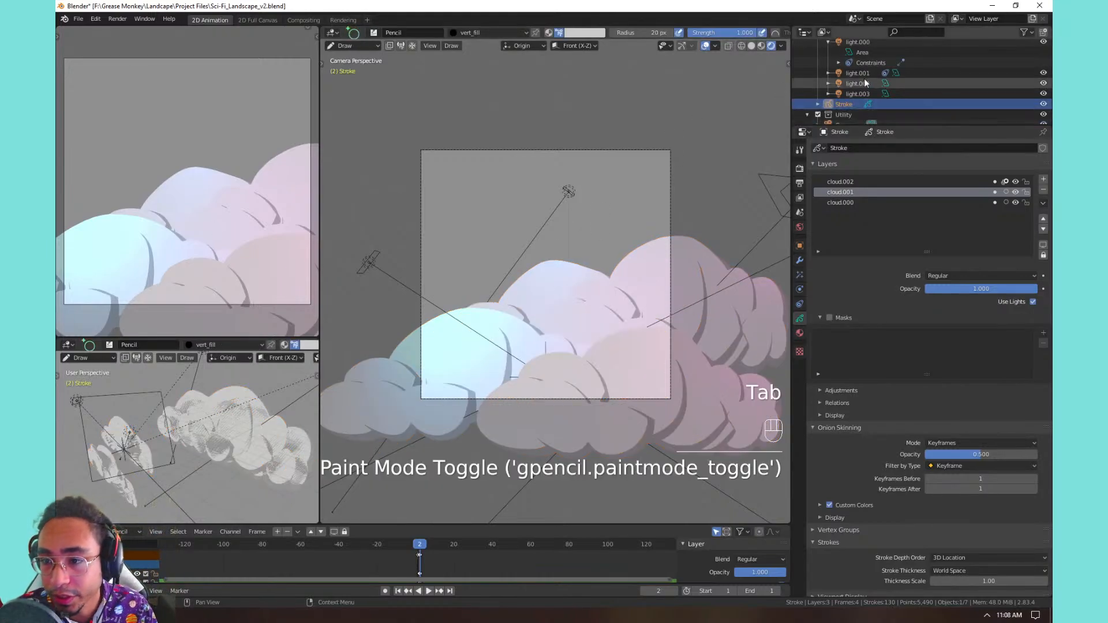
scroll(863, 88, up, 1)
middle_drag(706, 208, 682, 189)
mouse_move(604, 184)
shift+middle_down()
mouse_move(678, 197)
mouse_move(613, 164)
mouse_move(619, 190)
shift+middle_up()
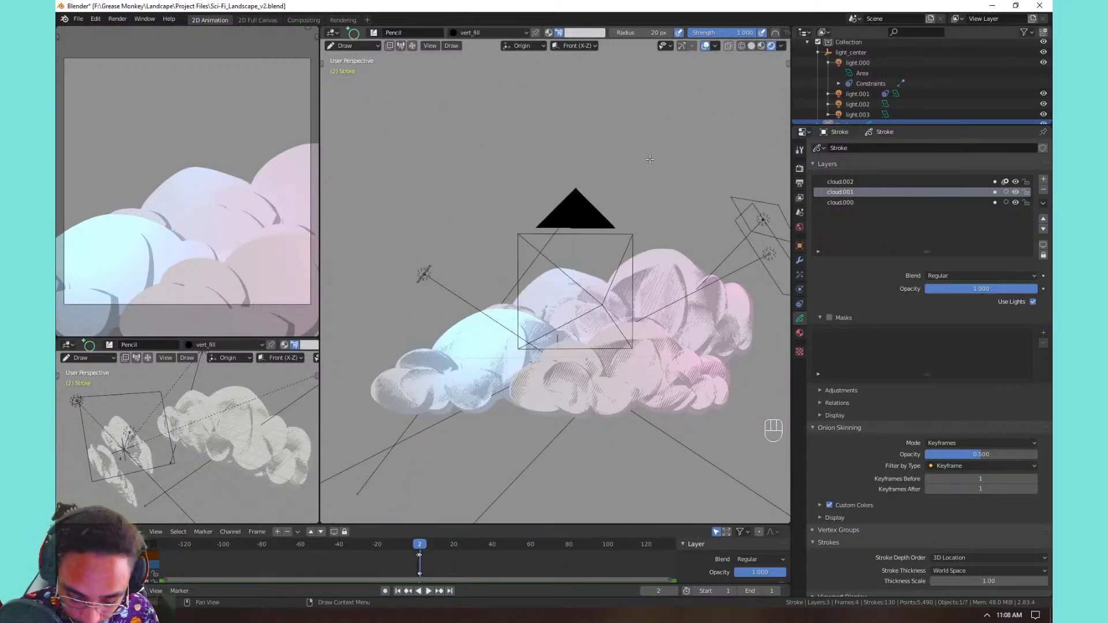
mouse_move(631, 172)
middle_down()
mouse_move(553, 233)
mouse_move(598, 348)
middle_up()
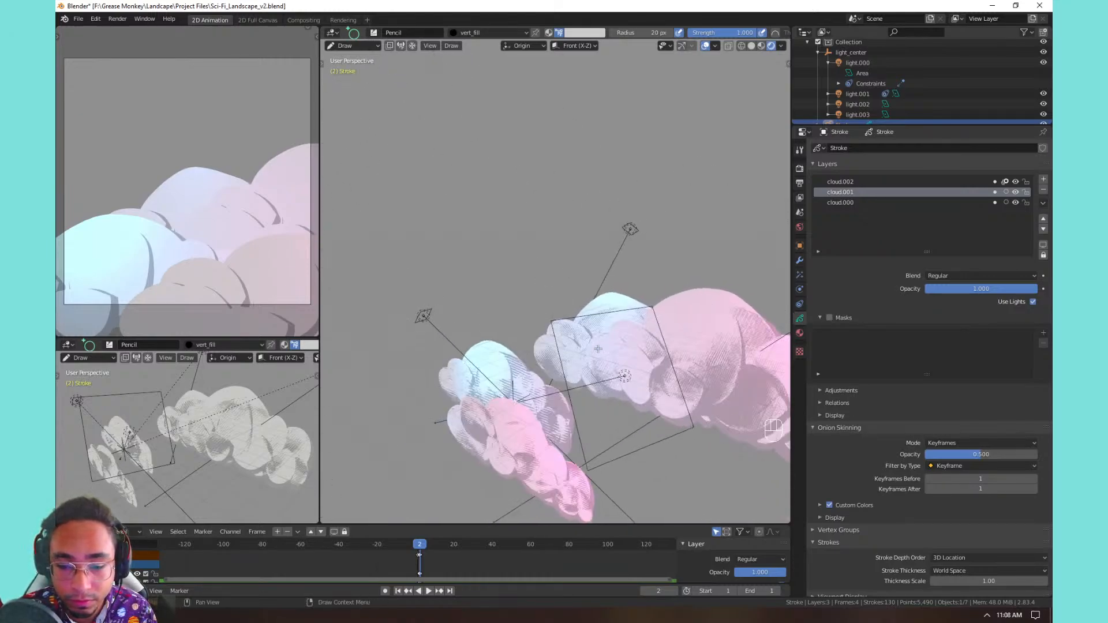
key(Tab)
key(Tab)
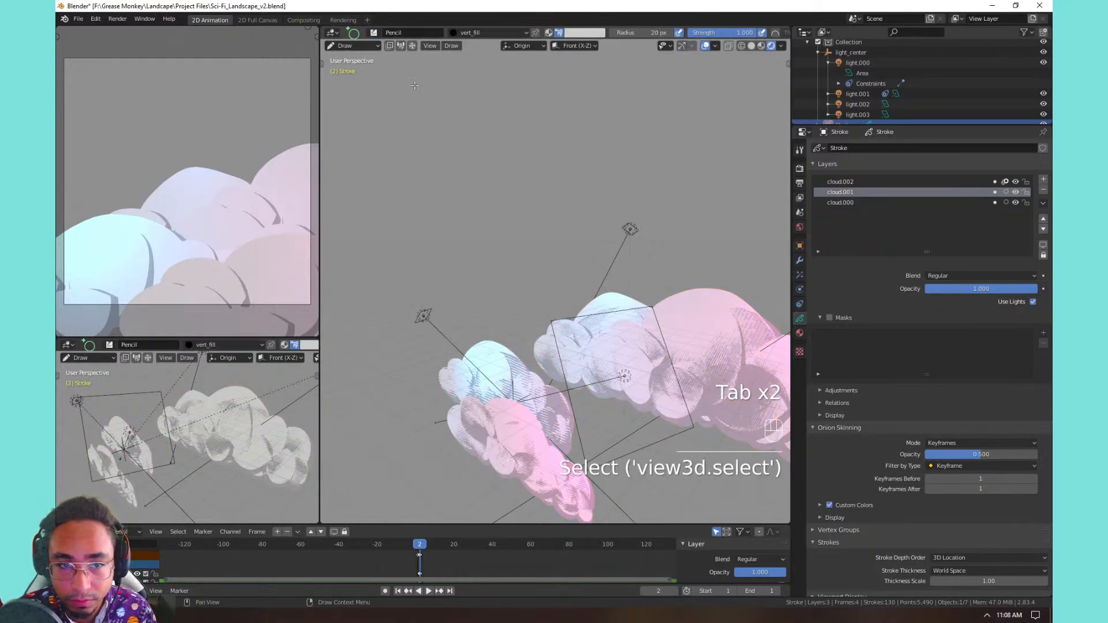
key(ctrl+Tab)
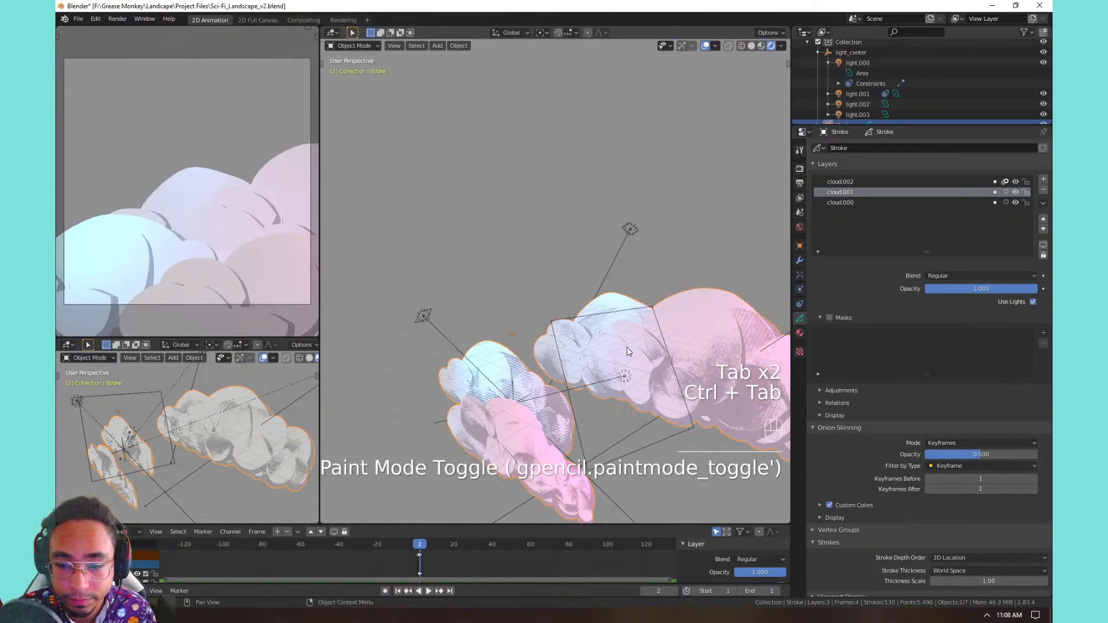
Step: Lower the pink light.000 about 4.24 m in Z and reposition it by about 1.16 m in X and 1.05 m up in Z
click(615, 386)
key(g)
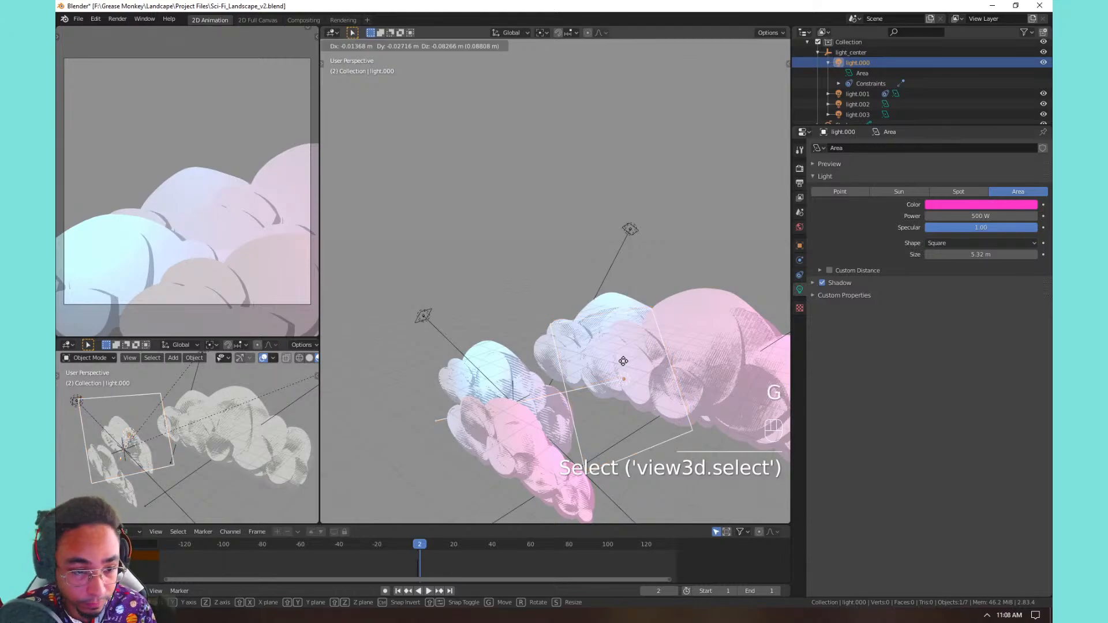
click(594, 515)
middle_drag(562, 445, 615, 328)
key(g)
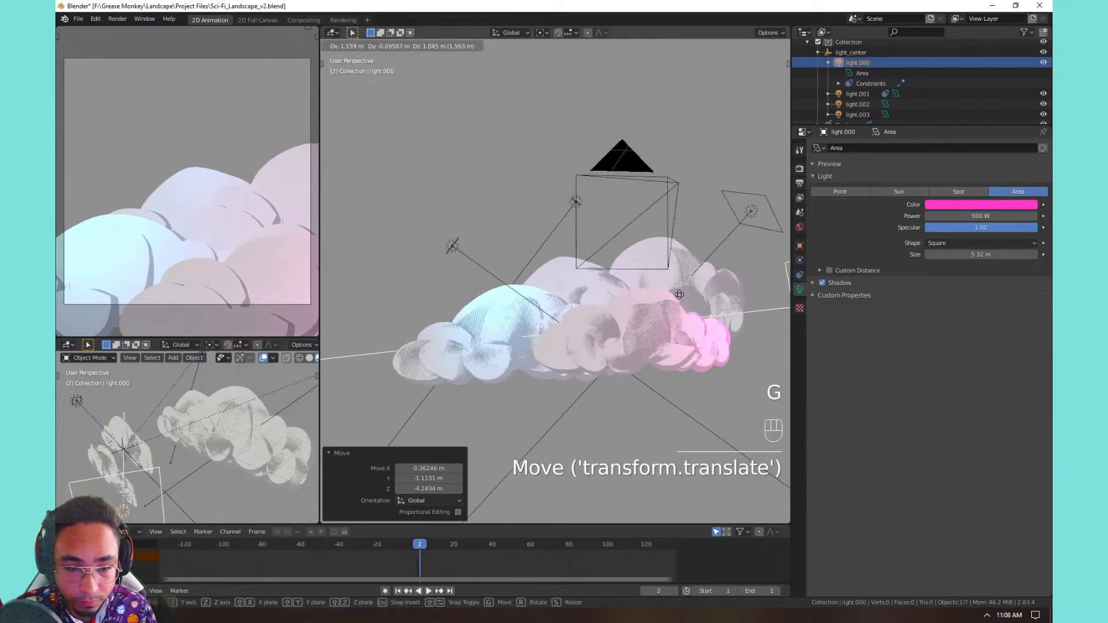
click(679, 295)
Step: Move the blue light.001 about -2.35 m in X, 0.14 m in Y and 1.63 m up in Z
click(461, 249)
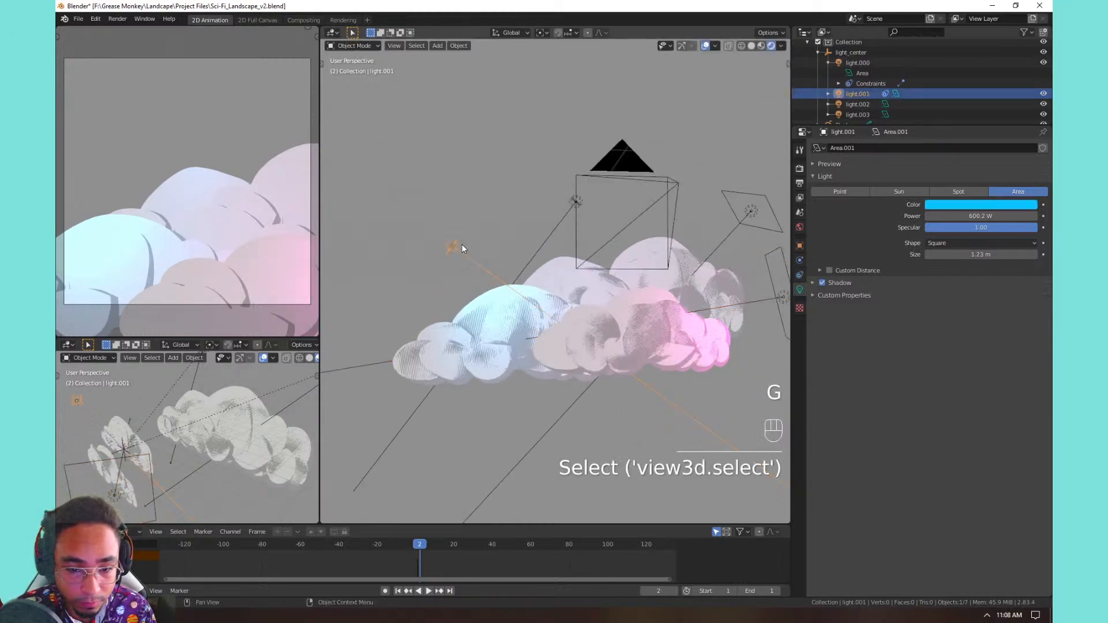
key(g)
click(392, 204)
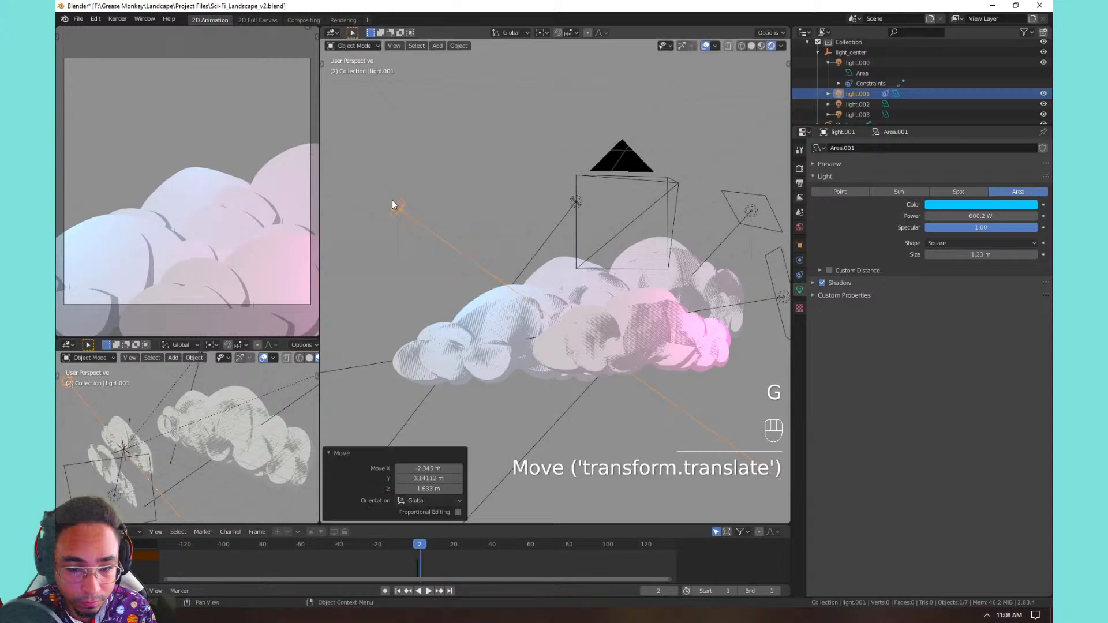
key(g)
key(r)
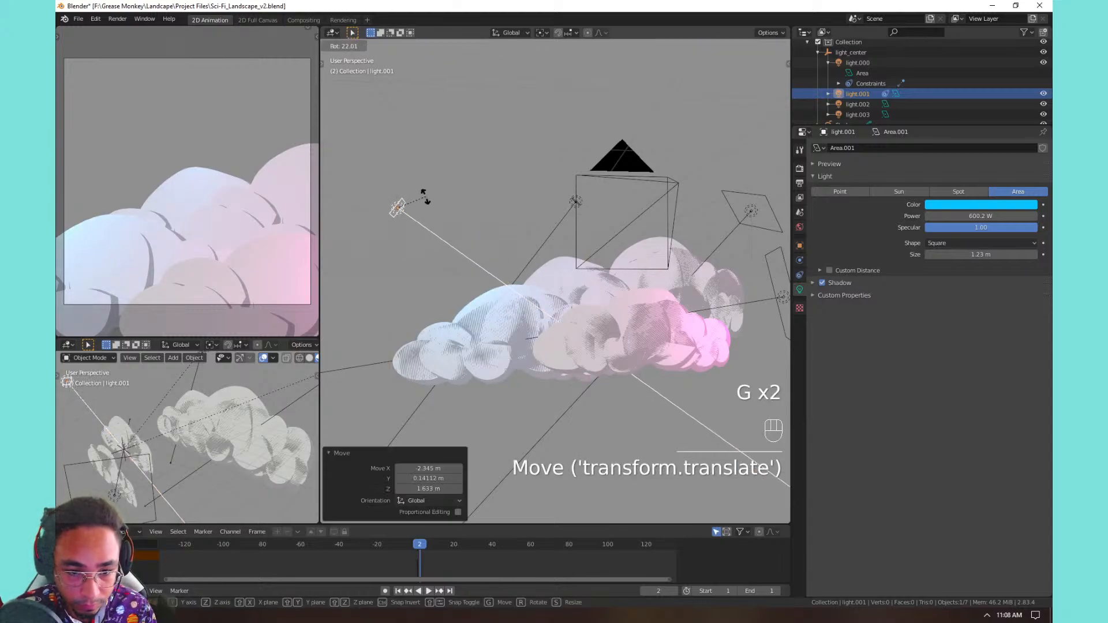
key(z)
key(Escape)
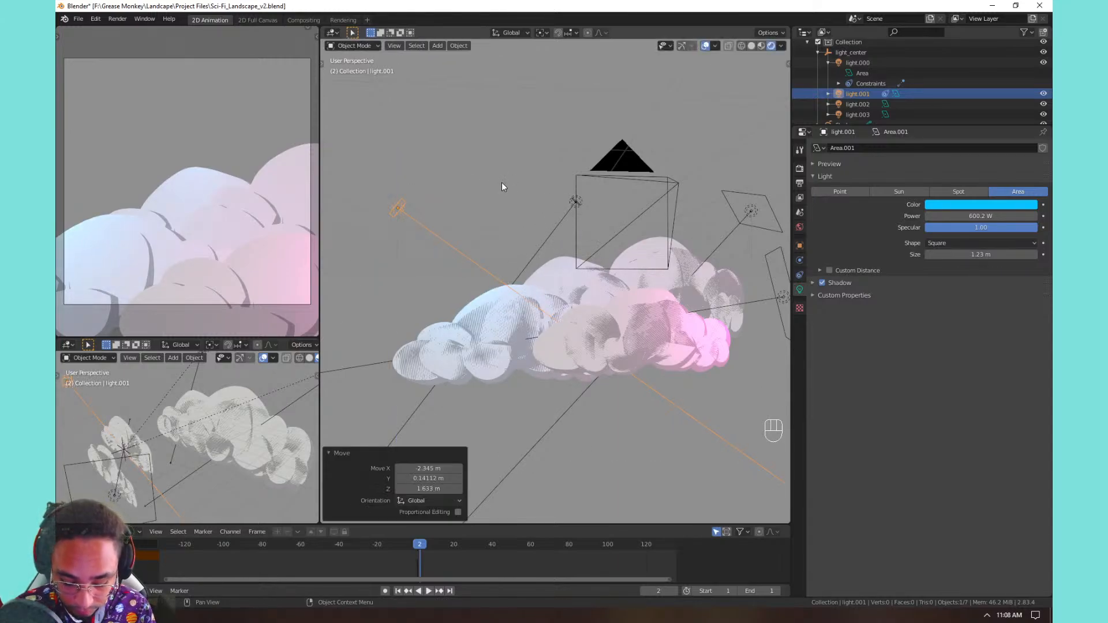
Step: Rotate light.001 44° about global Z around the 3D cursor and move it about -1.44 m in X and 0.33 m up in Z
key(period)
click(560, 192)
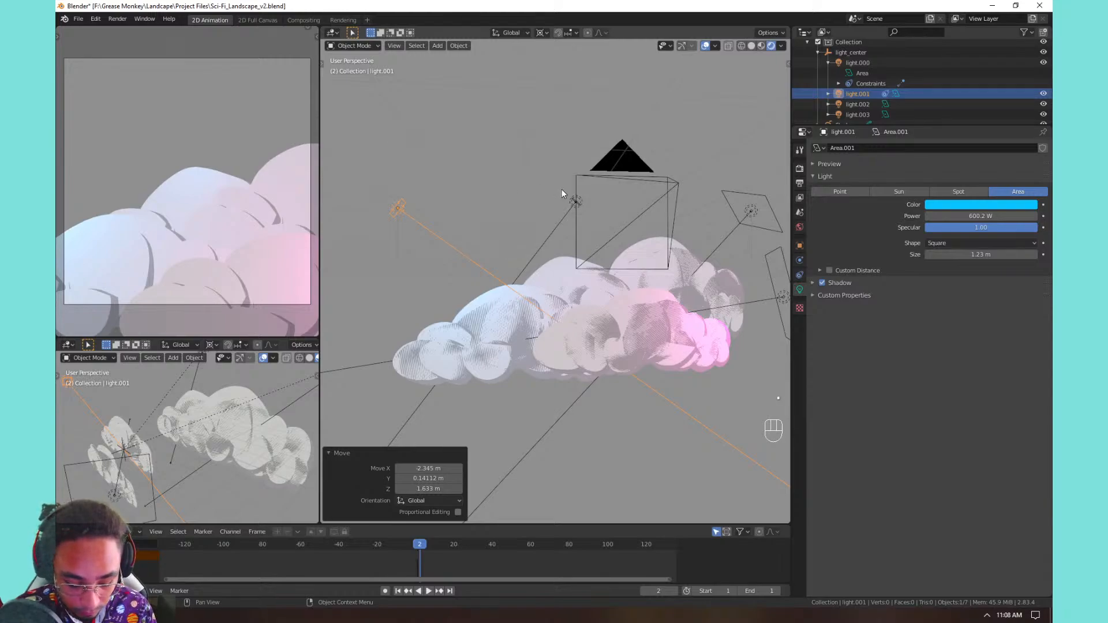
key(r)
key(z)
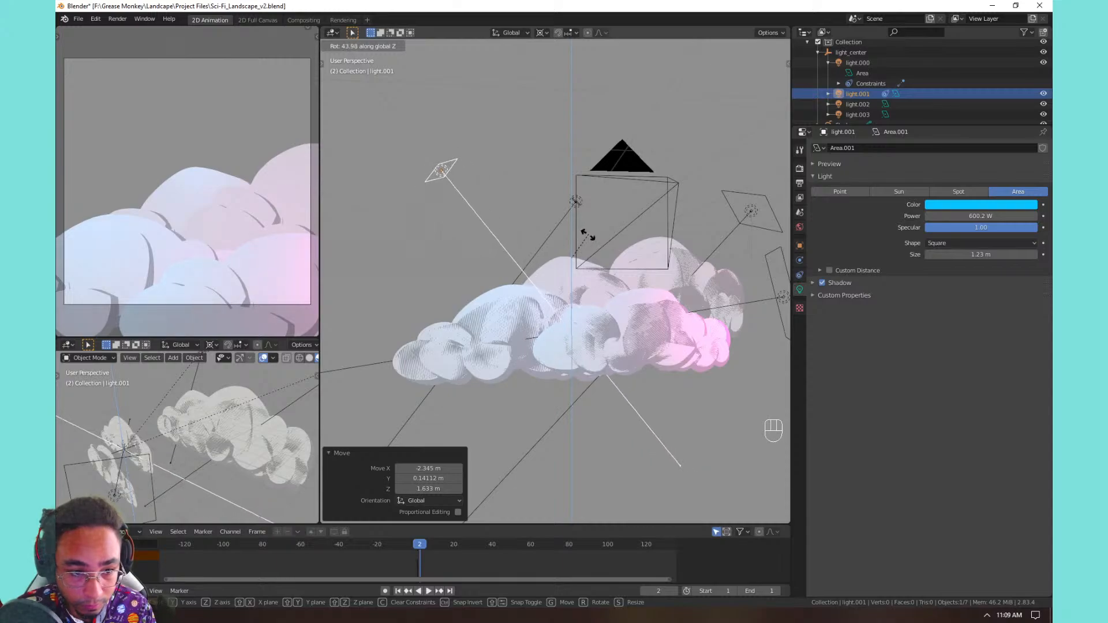
click(587, 235)
key(g)
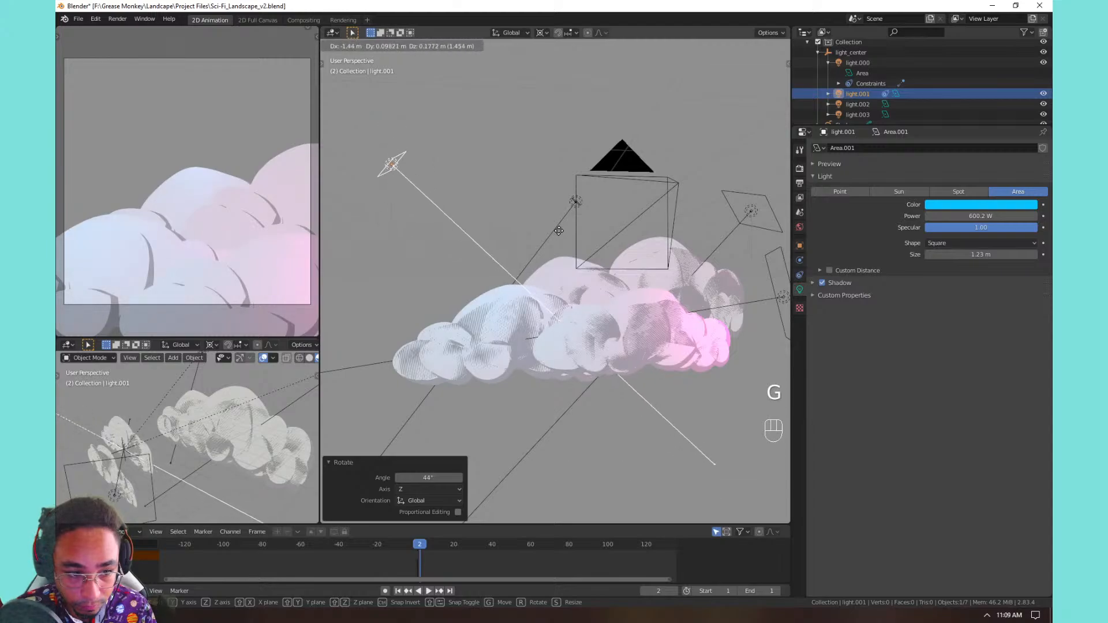
click(559, 229)
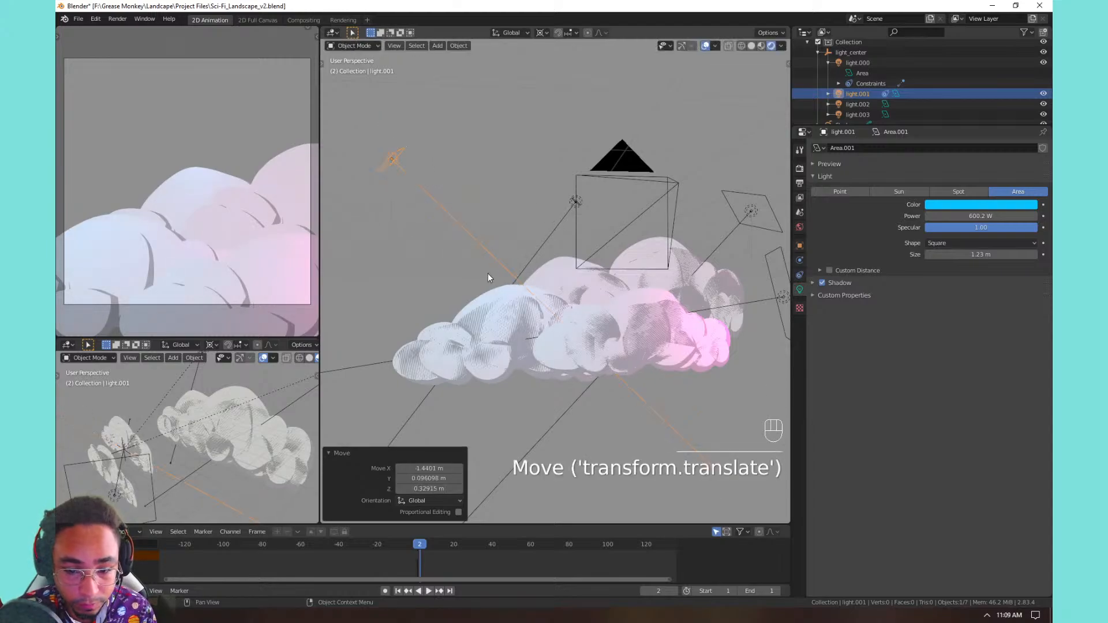
Step: Select the cloud strokes object and check what its vert_fill material affects by hiding and showing it again
key(Tab)
click(573, 345)
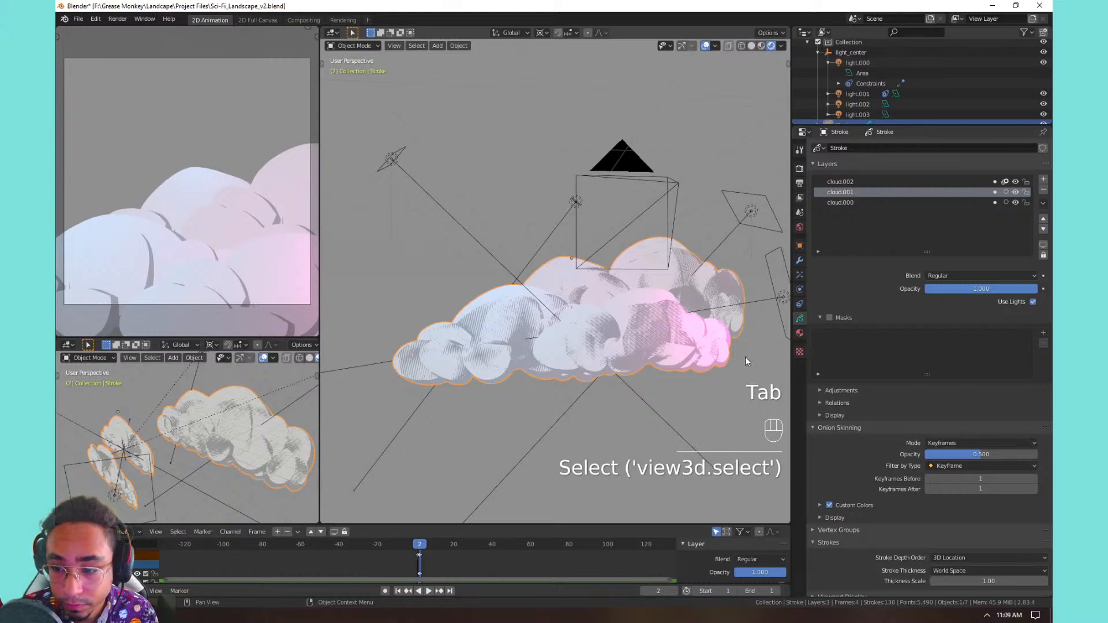
click(799, 333)
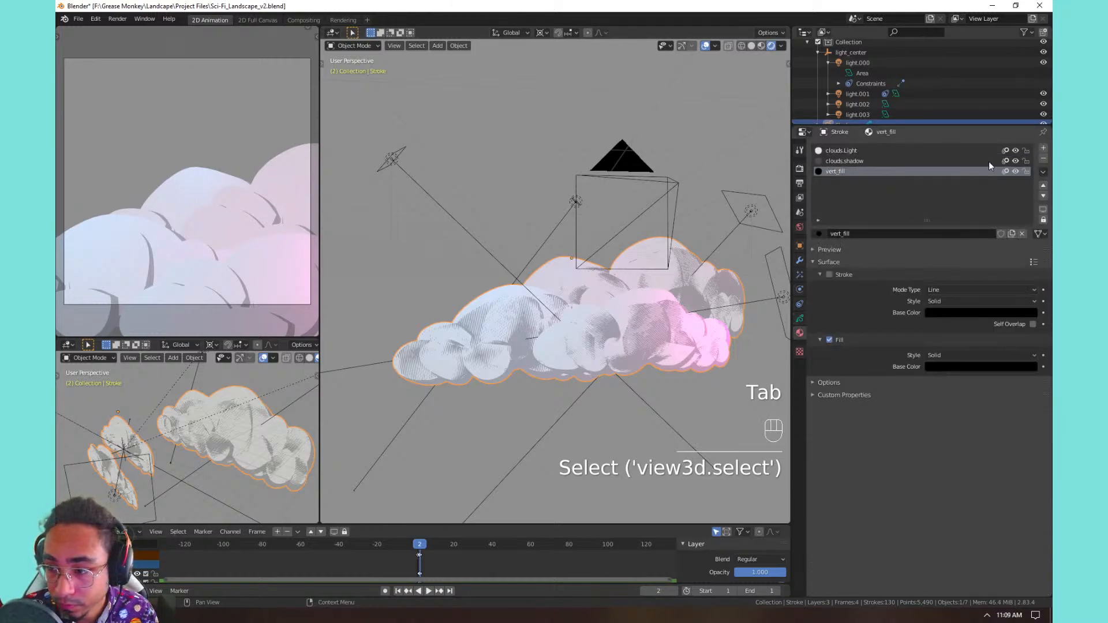
click(1015, 171)
click(1016, 172)
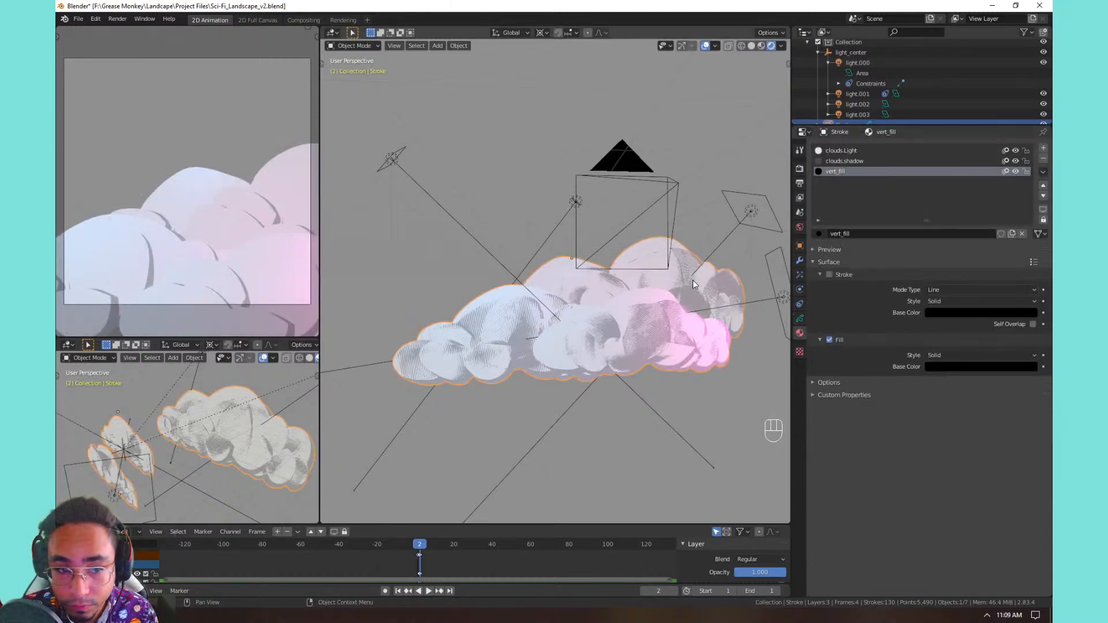
Step: Add a Tint modifier to the cloud strokes object
click(799, 275)
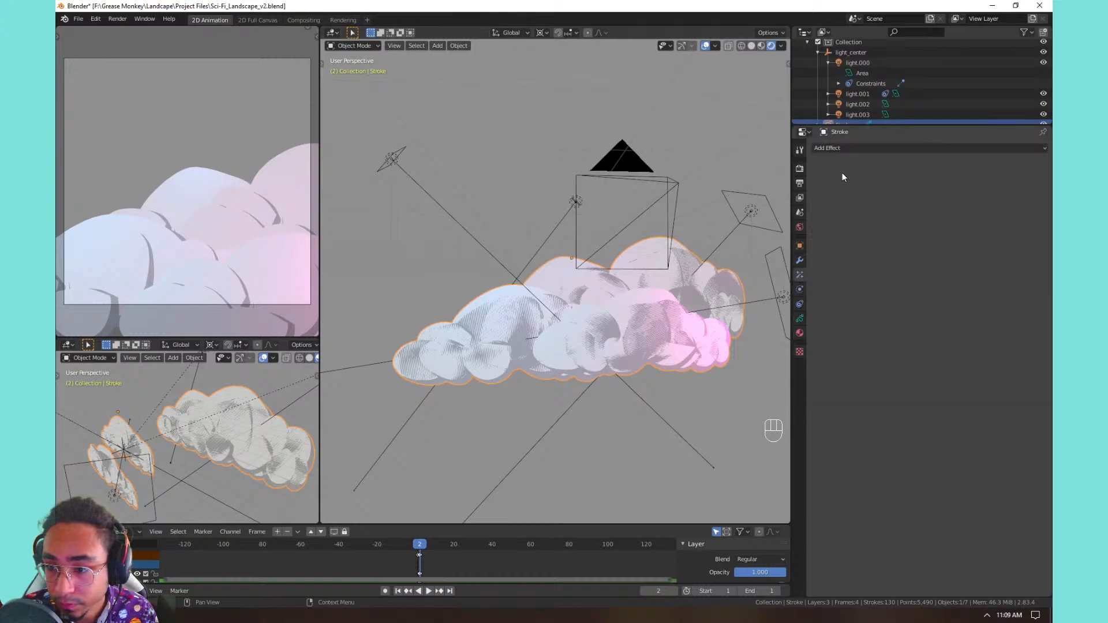
click(853, 146)
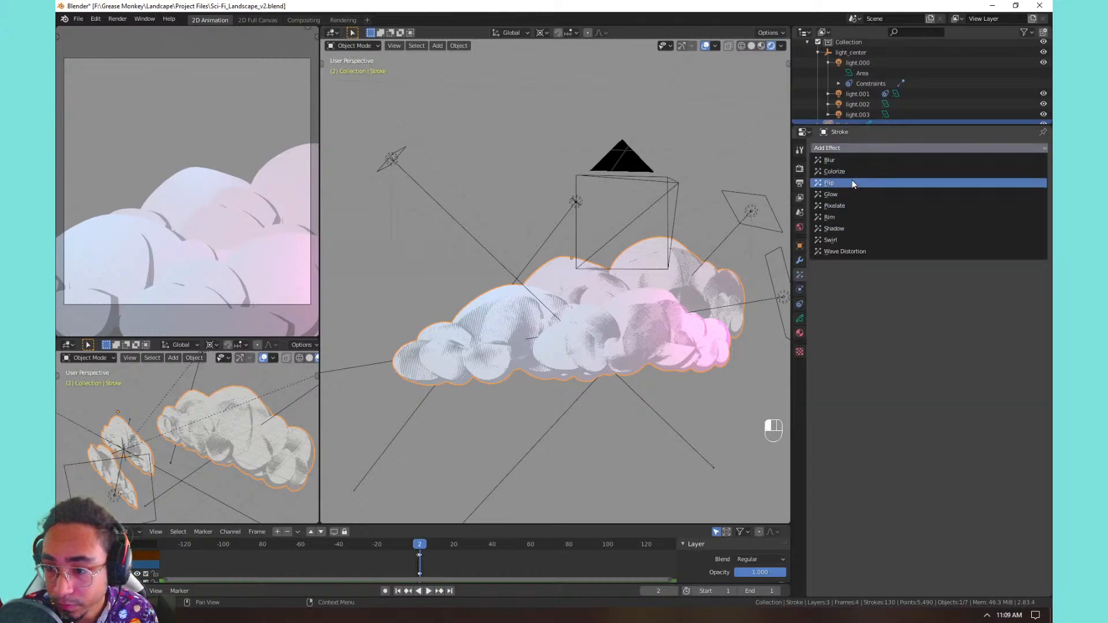
click(800, 261)
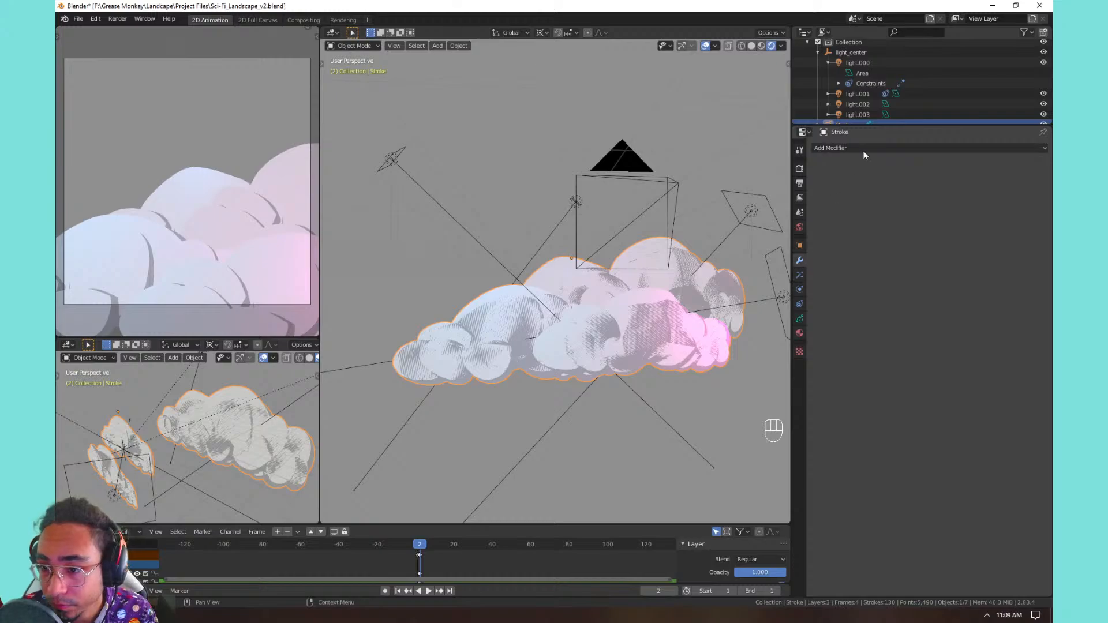
click(863, 151)
click(981, 194)
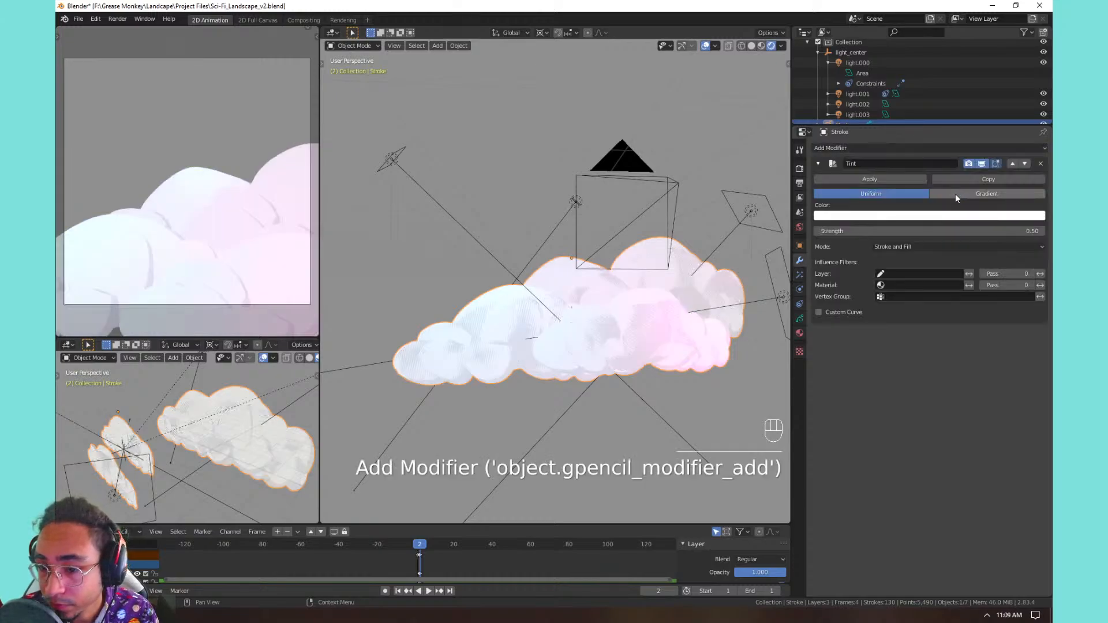
Step: Set the Tint modifier's colour to a muted purple with hue 0.772, saturation 0.296 and value 0.660
click(915, 215)
click(991, 138)
click(988, 132)
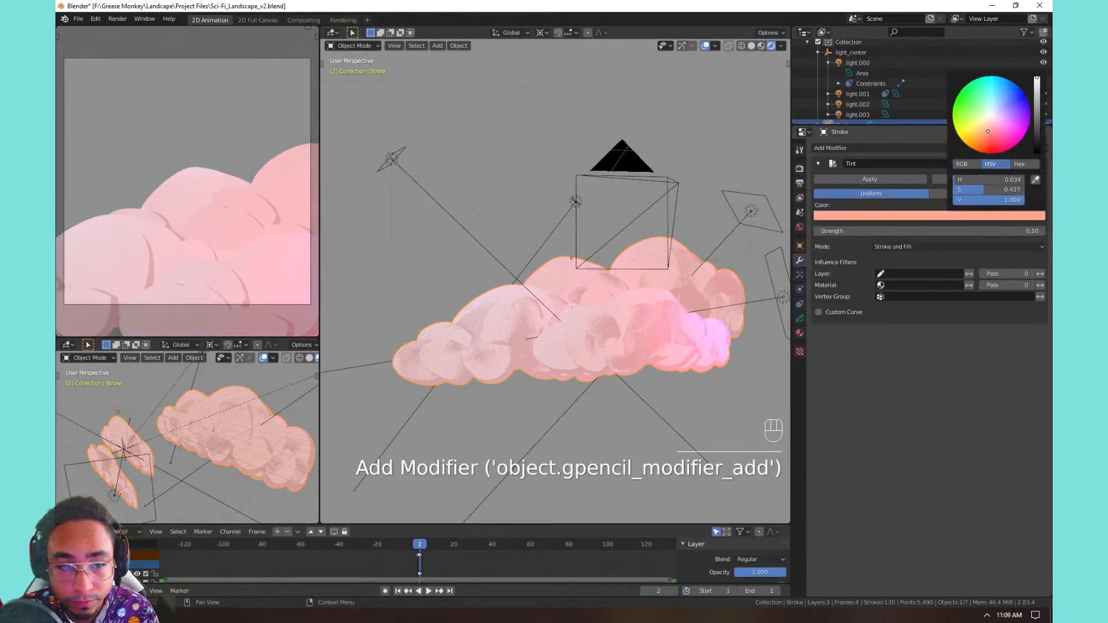
click(1038, 96)
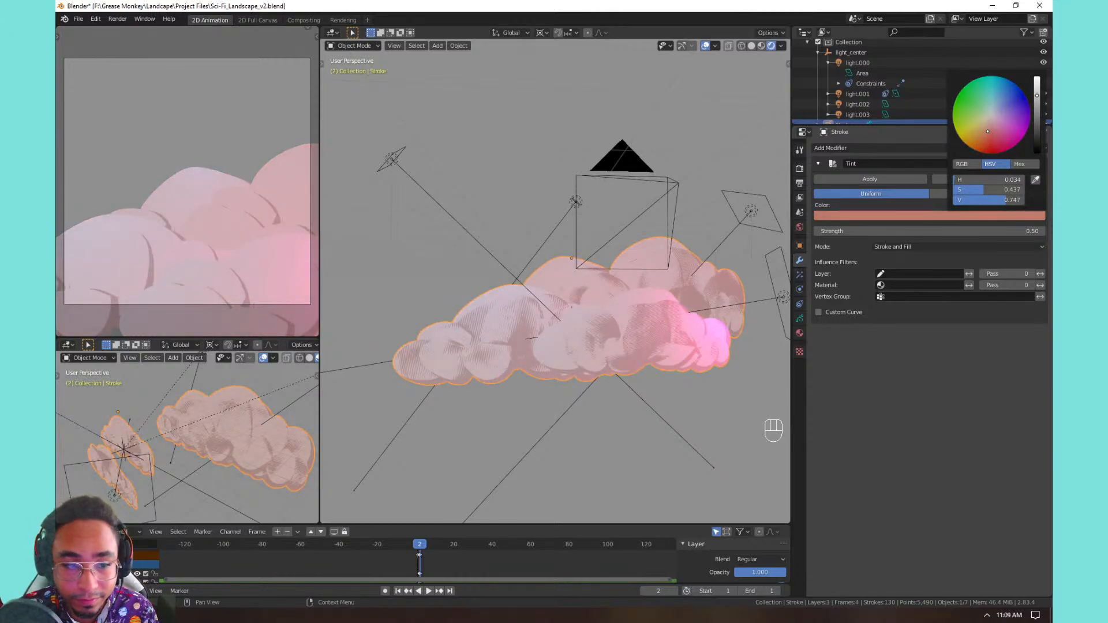
drag(987, 131, 1037, 100)
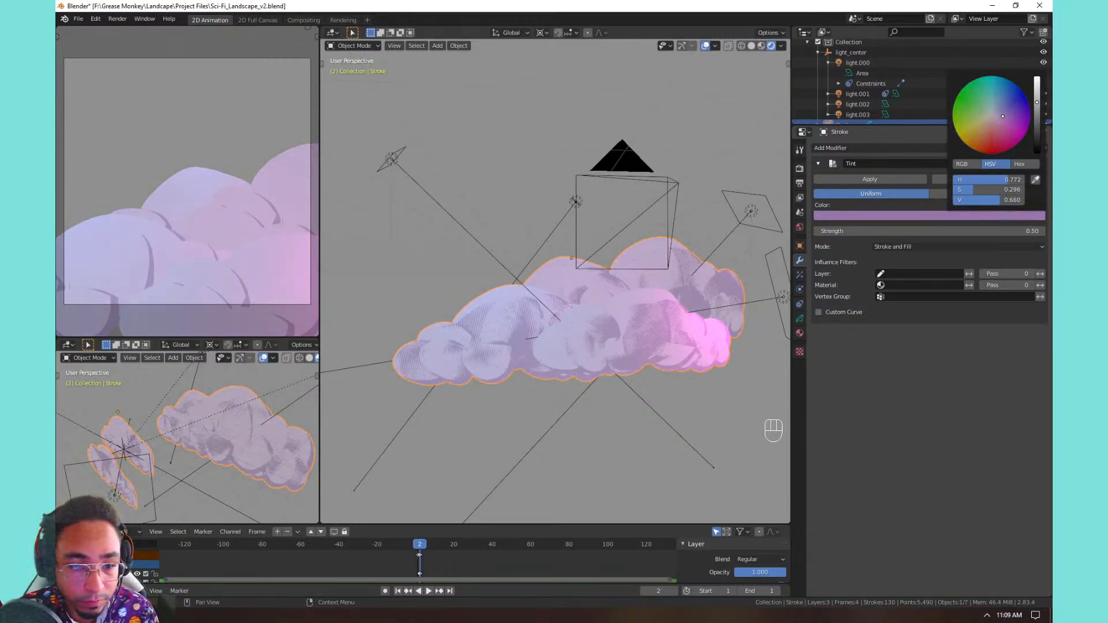
Step: Set the power of the blue area light light.001 to 700 W
click(396, 155)
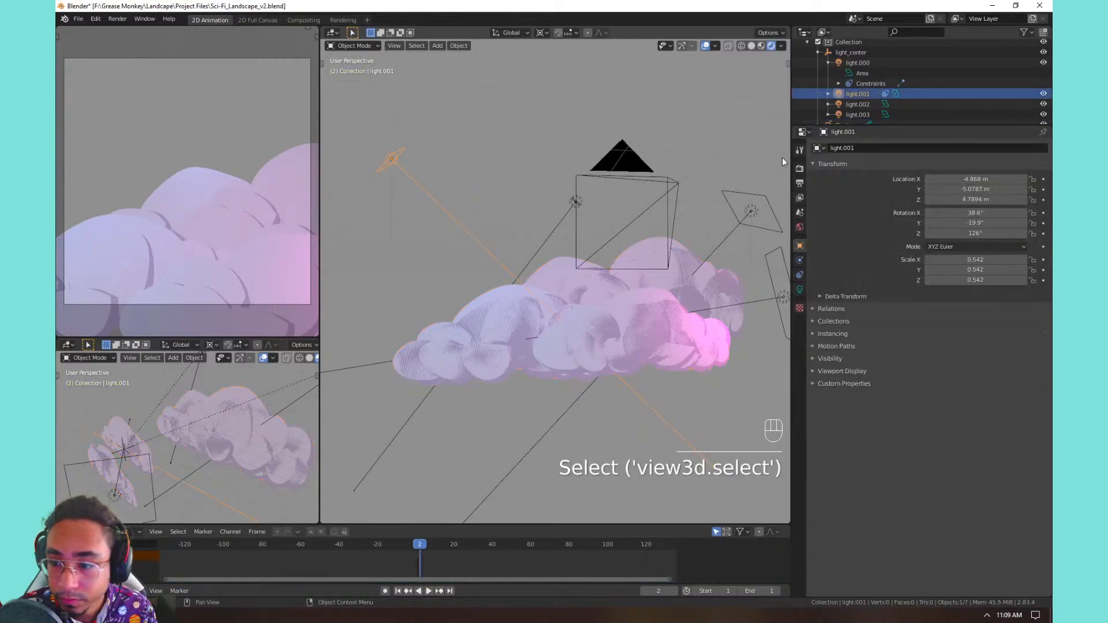
click(799, 290)
double_click(981, 216)
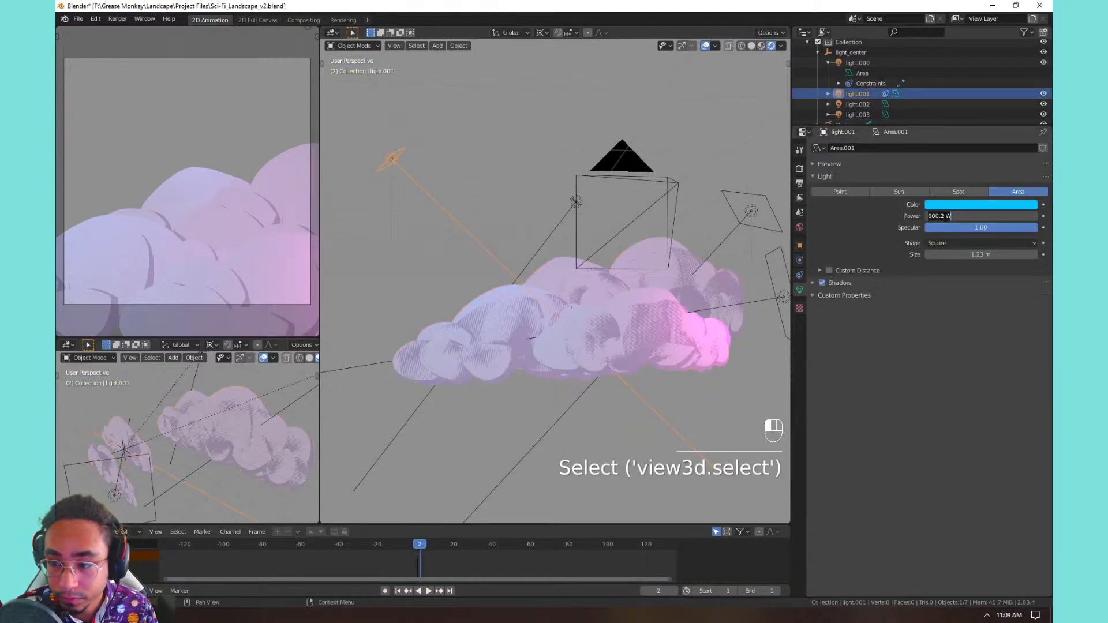
text(700)
key(Return)
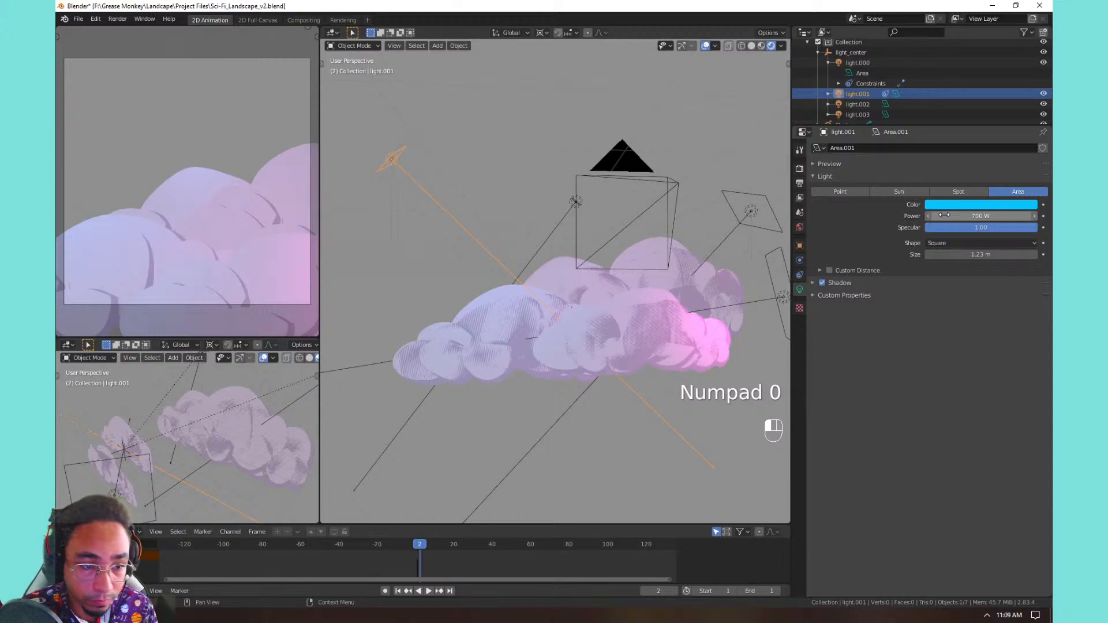
Step: Select the cloud strokes and turn the small user-perspective viewport into an enlarged Shader Editor showing the World nodes
click(664, 312)
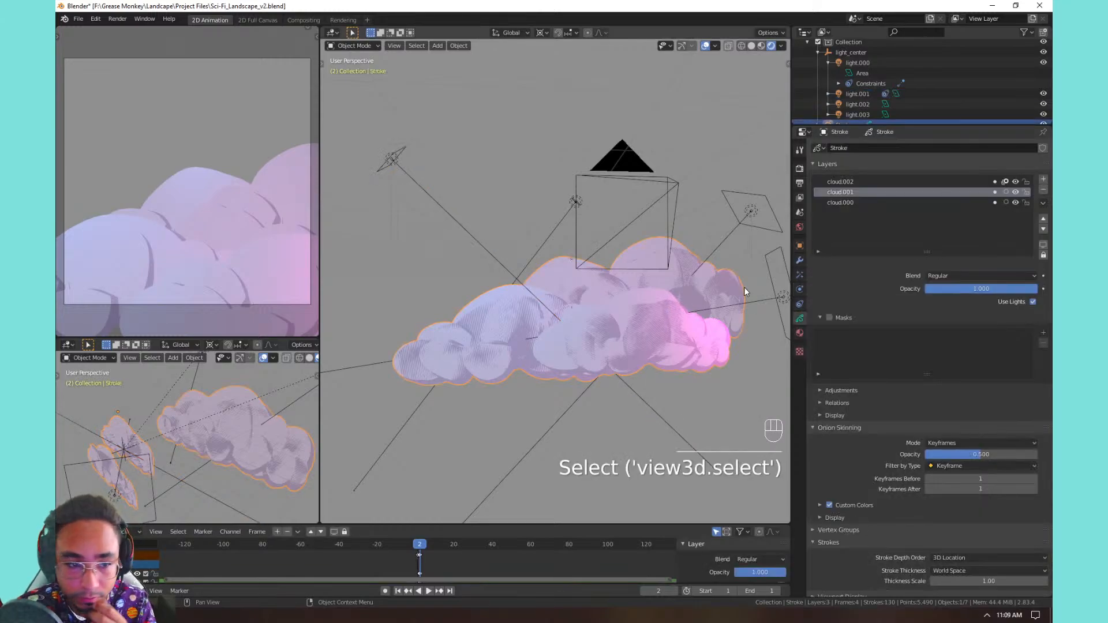
click(800, 333)
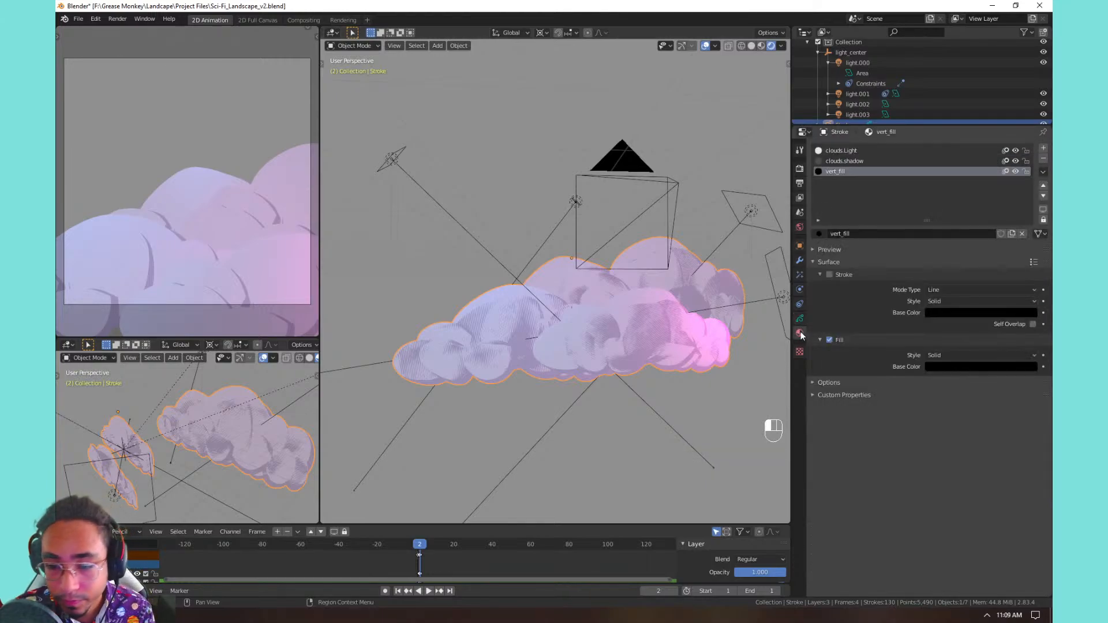
click(68, 344)
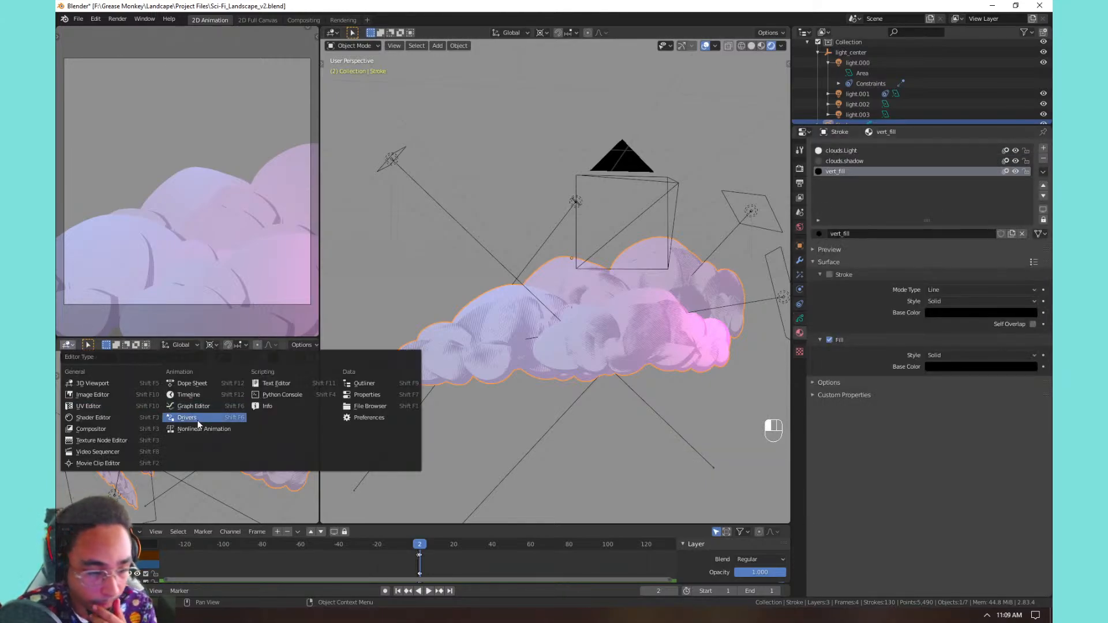
click(119, 419)
drag(285, 337, 285, 296)
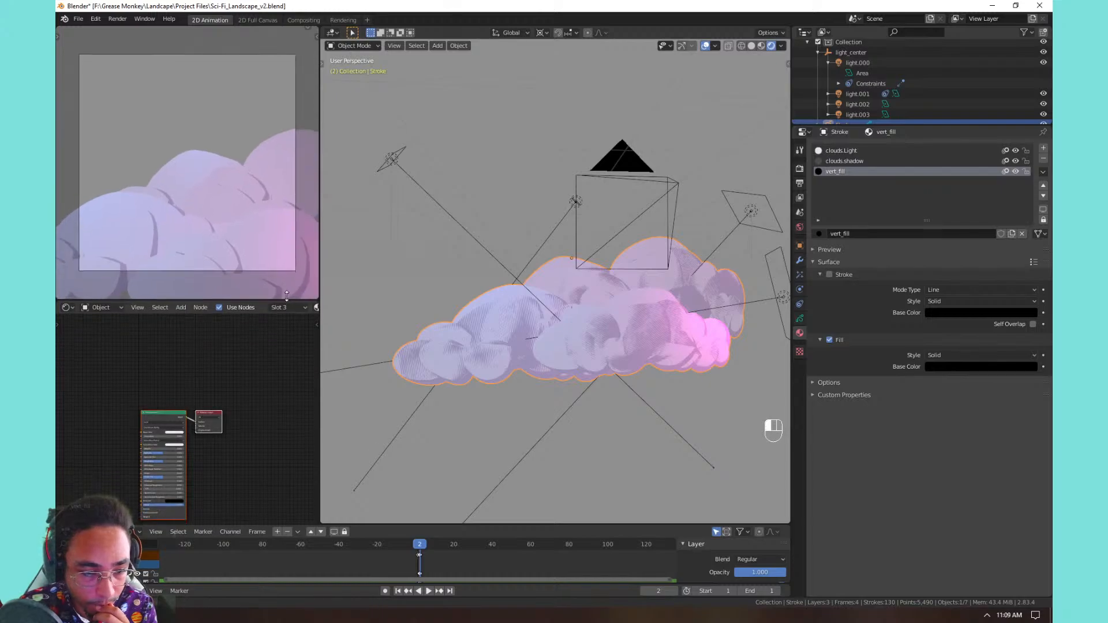
click(101, 303)
click(105, 316)
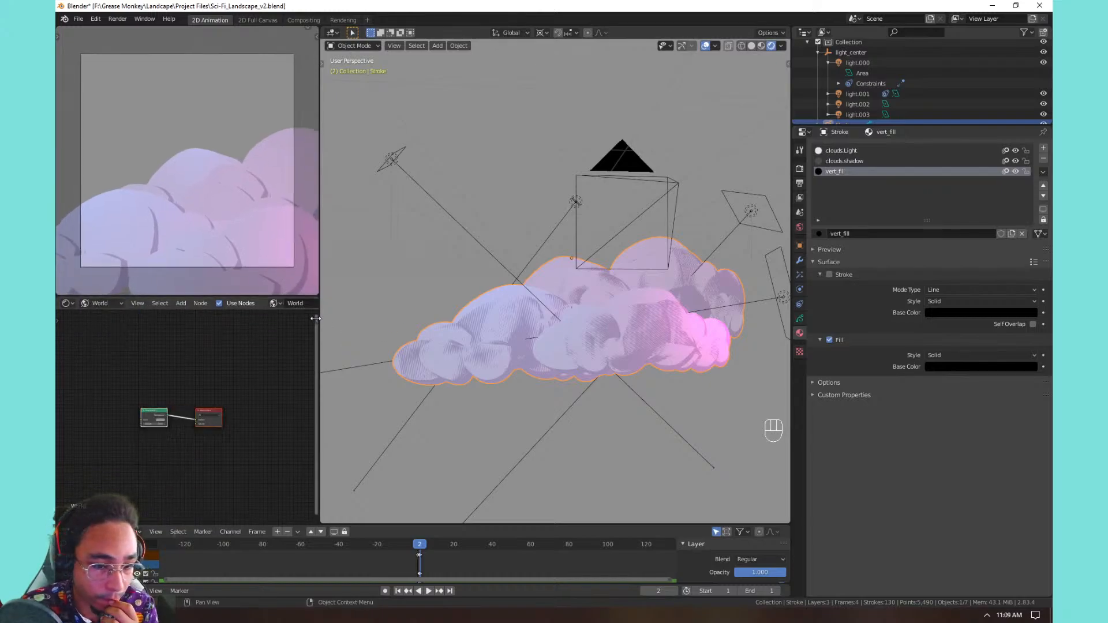
Step: Widen the Shader Editor area and move the World Output node closer to the Background node
drag(319, 331, 335, 323)
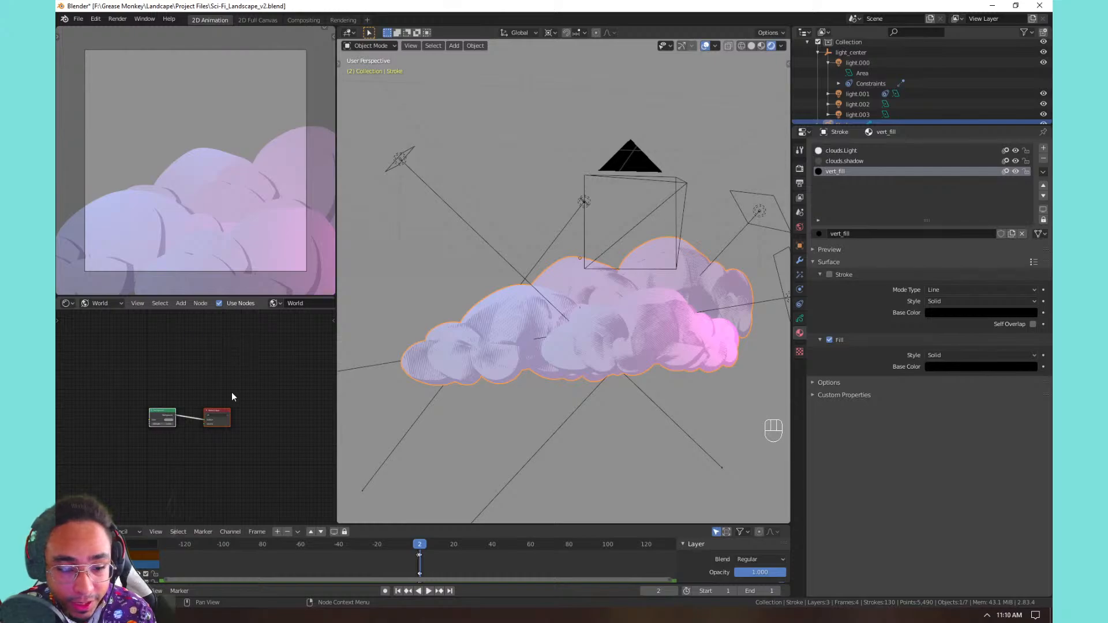
scroll(230, 404, up, 5)
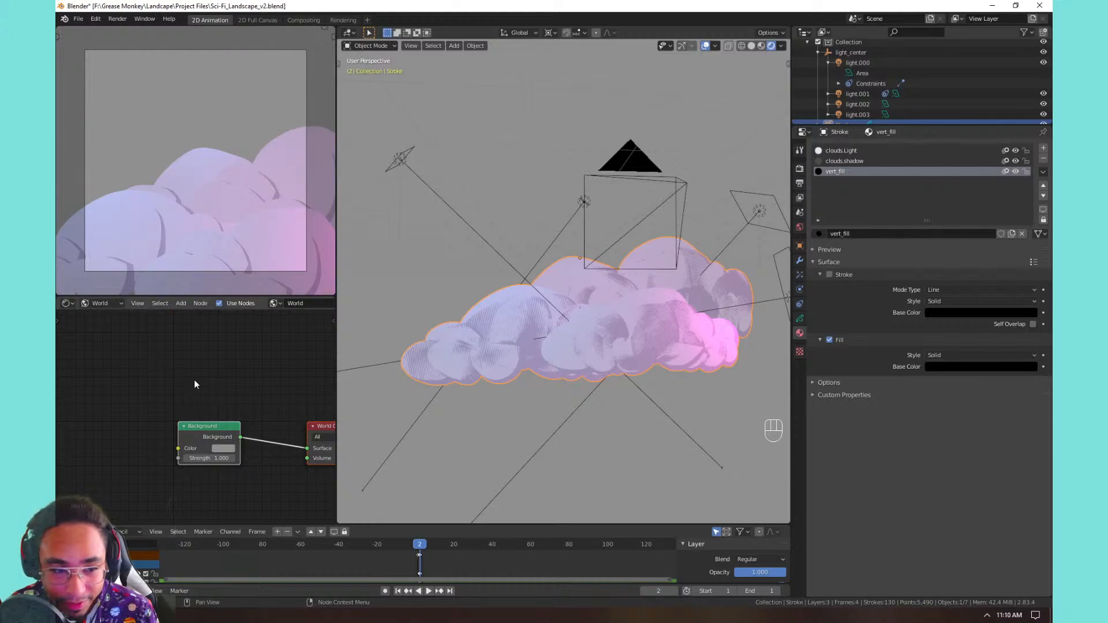
middle_drag(286, 426, 251, 396)
drag(289, 396, 256, 387)
click(287, 386)
middle_drag(230, 376, 263, 378)
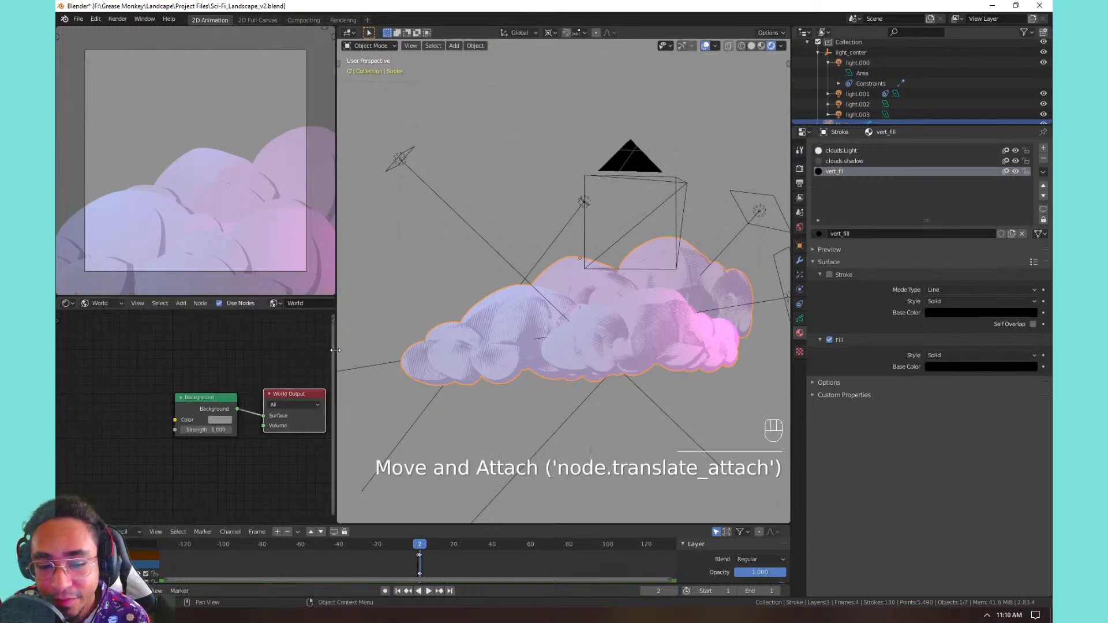
drag(335, 349, 387, 335)
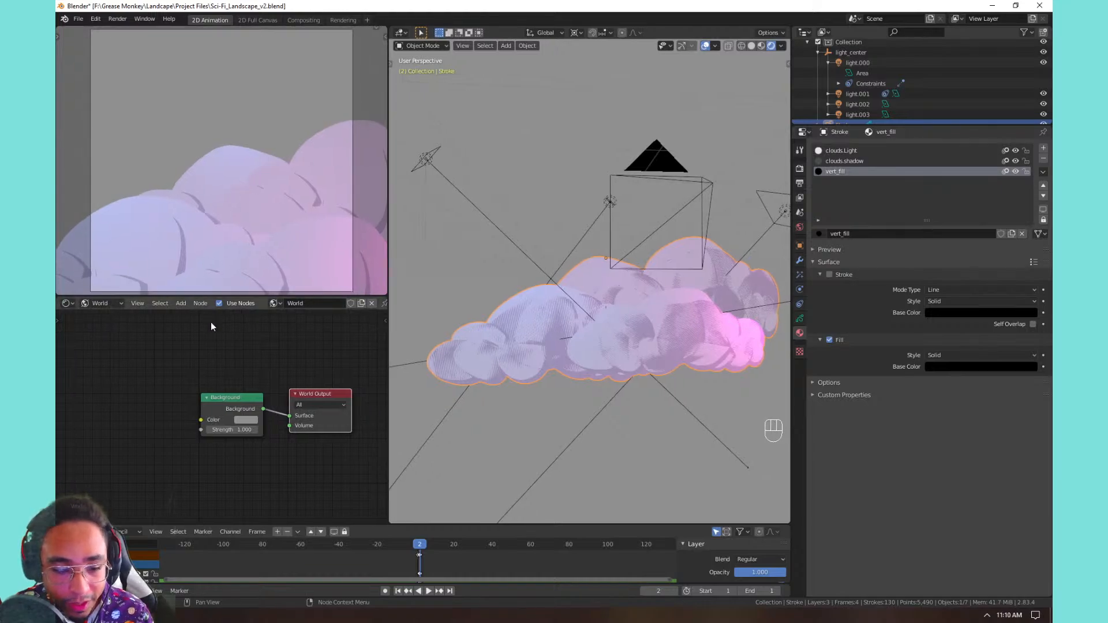
Step: Add a texture setup with Texture Coordinate, Mapping and Environment Texture nodes to the world Background, and enlarge the node editor to fit them
middle_drag(226, 380, 292, 366)
click(289, 384)
key(ctrl+t)
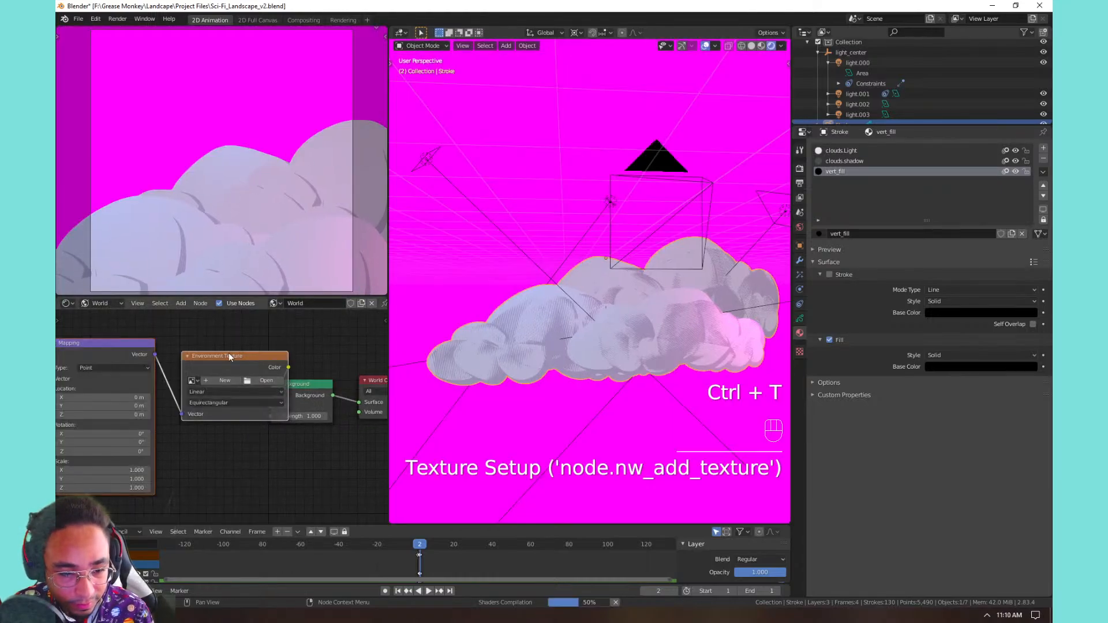
middle_drag(228, 352, 313, 345)
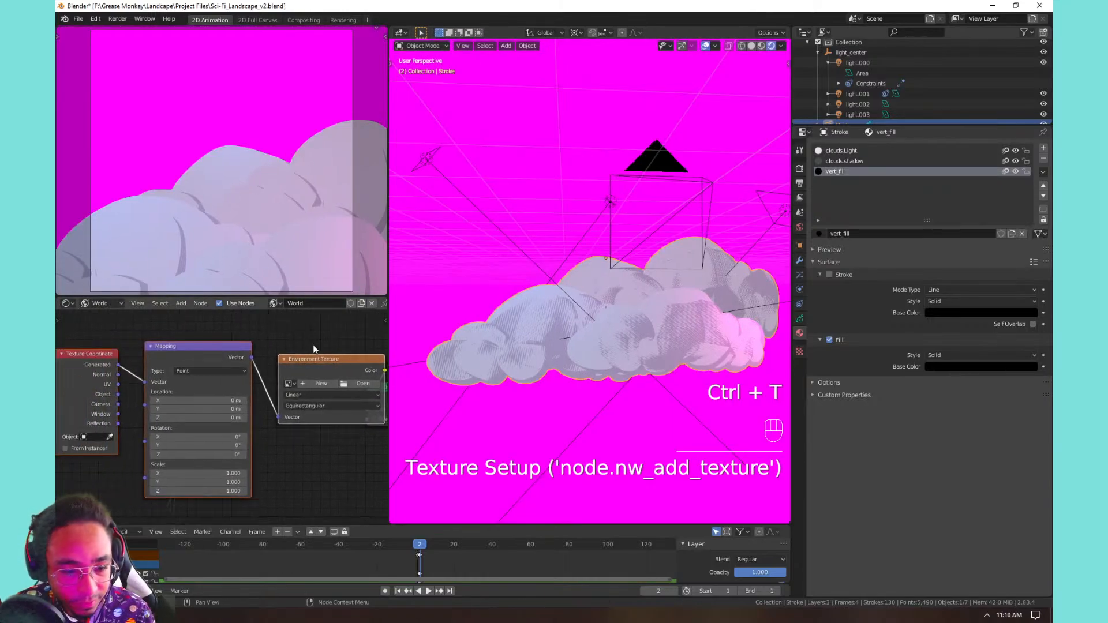
shift+click(89, 358)
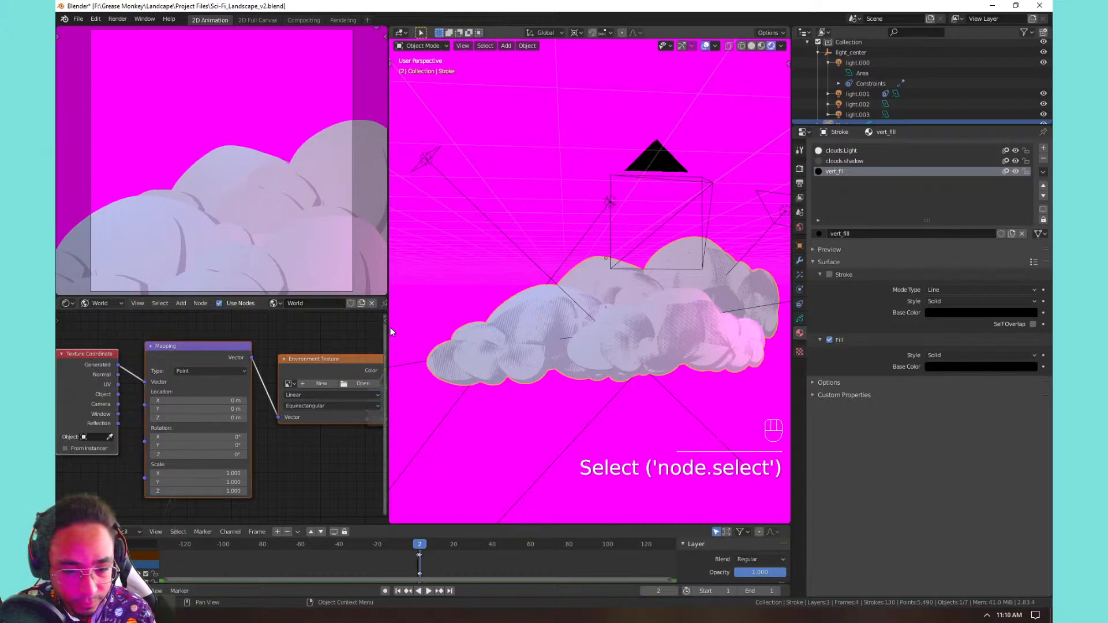
drag(387, 327, 546, 306)
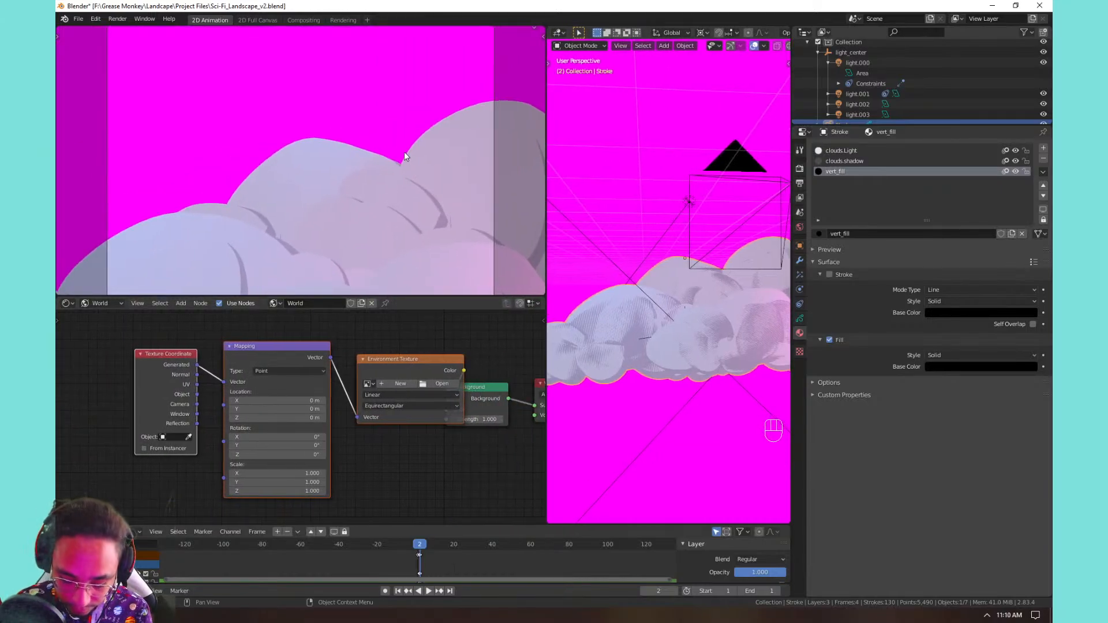
key(Home)
key(Home)
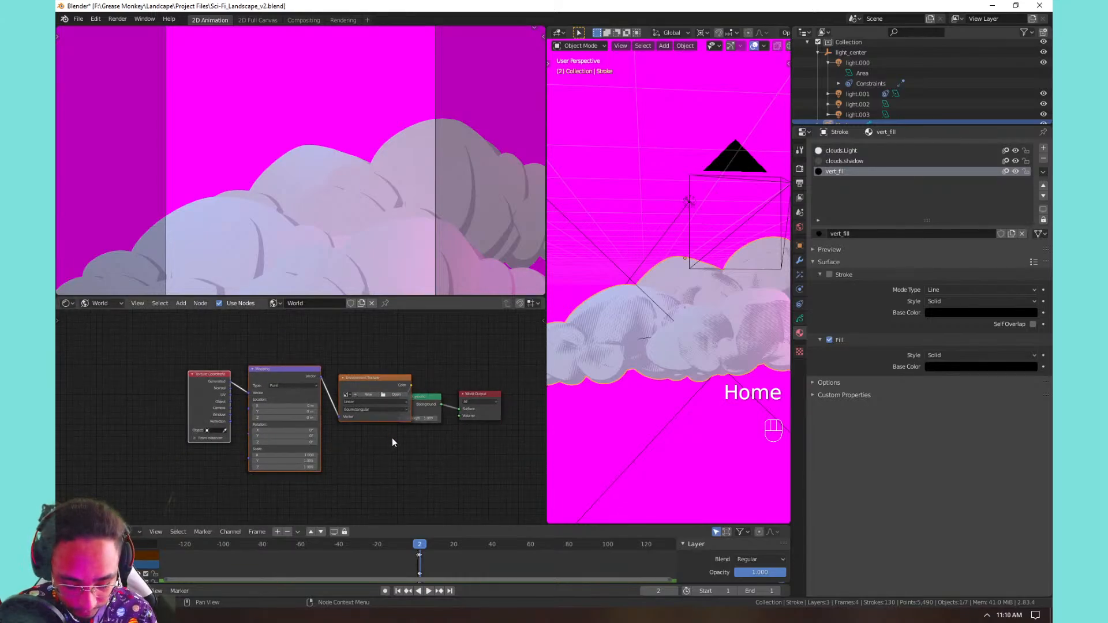
Step: Move the new texture nodes away from the Background node and delete the Environment Texture node
key(g)
click(338, 455)
click(323, 400)
key(x)
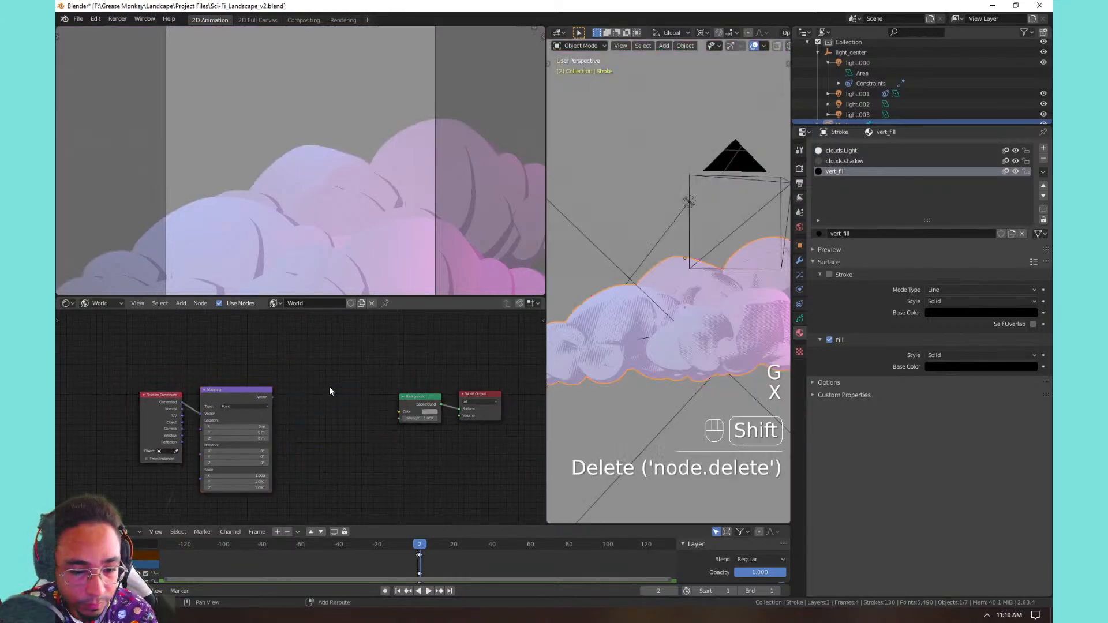
Step: Add a ColorRamp node between the Mapping and Background nodes
key(shift+a)
mouse_move(315, 462)
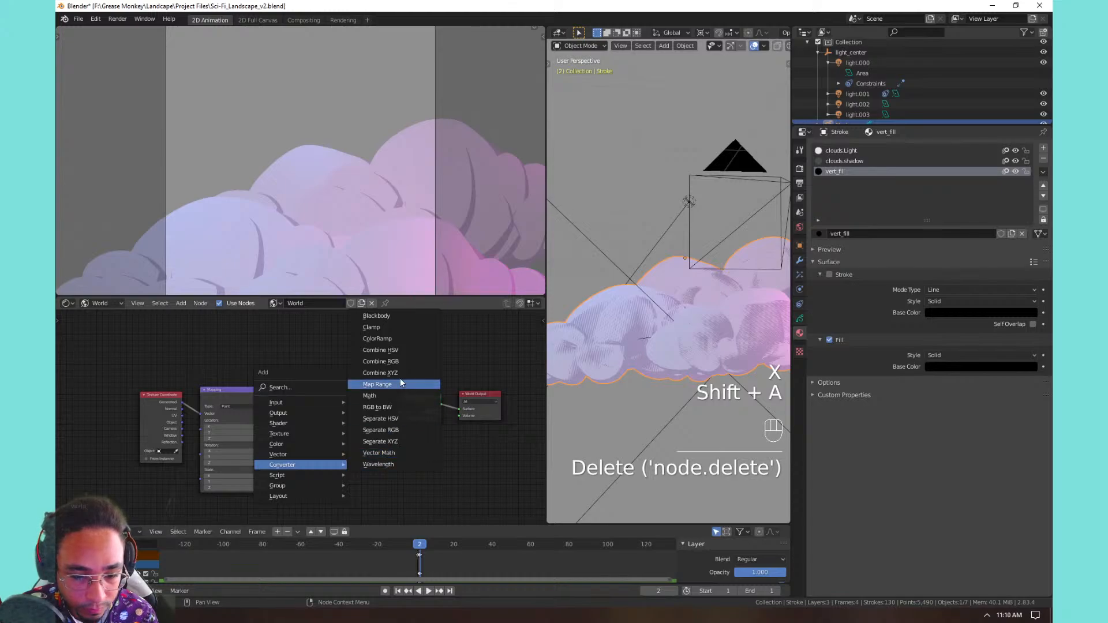
click(379, 339)
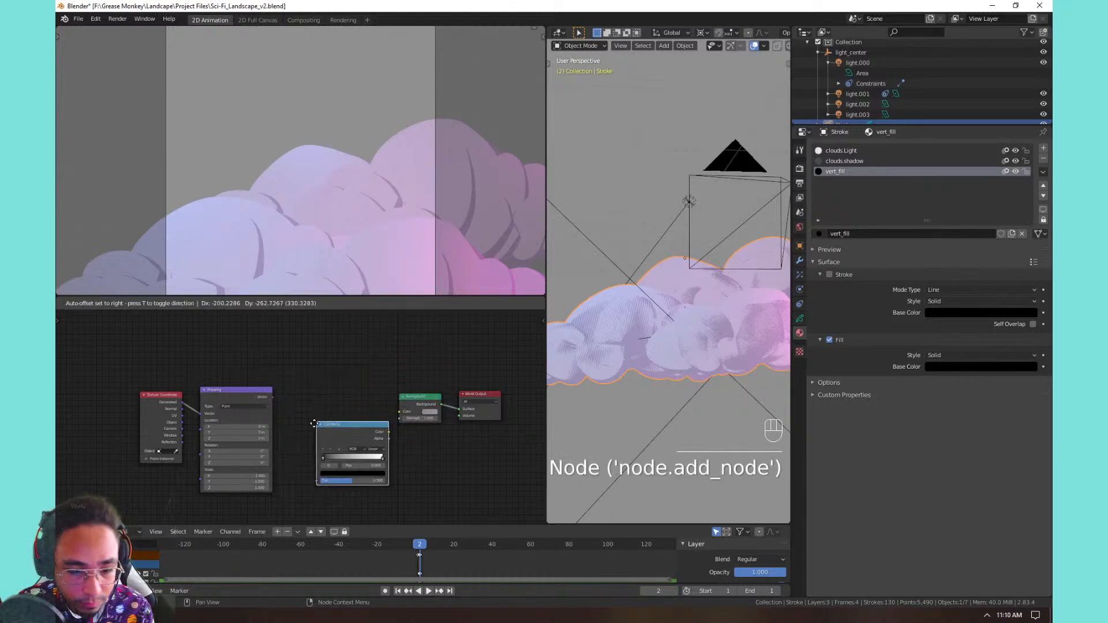
click(314, 424)
middle_drag(297, 483, 323, 378)
scroll(366, 400, up, 1)
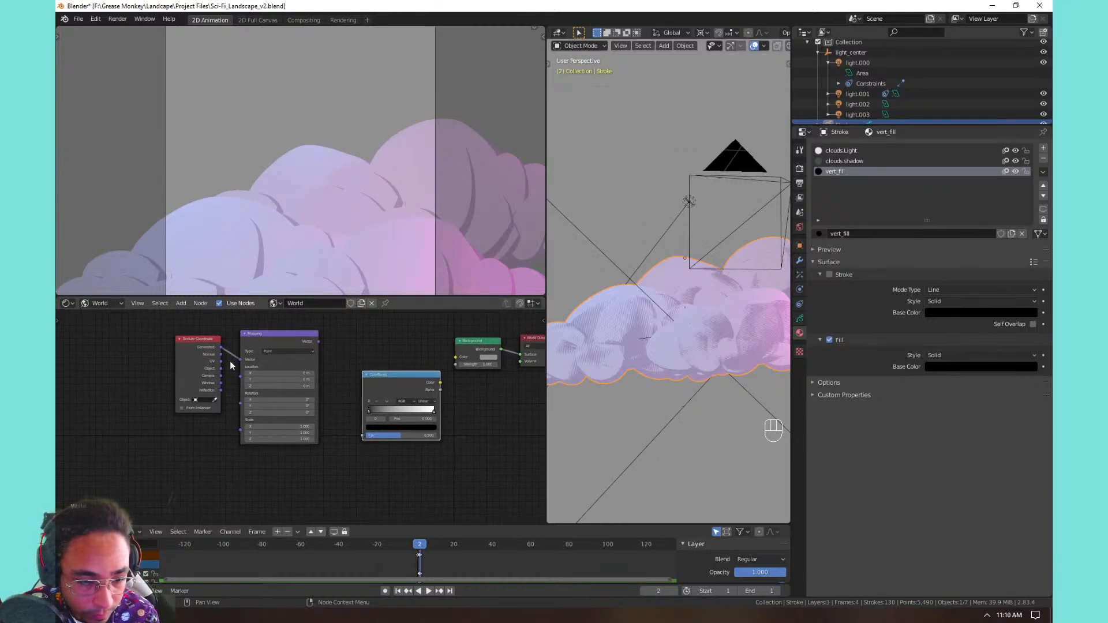
Step: Rearrange the Texture Coordinate, Mapping and ColorRamp nodes into a spaced row before the Background node
drag(218, 365, 177, 367)
drag(279, 331, 230, 338)
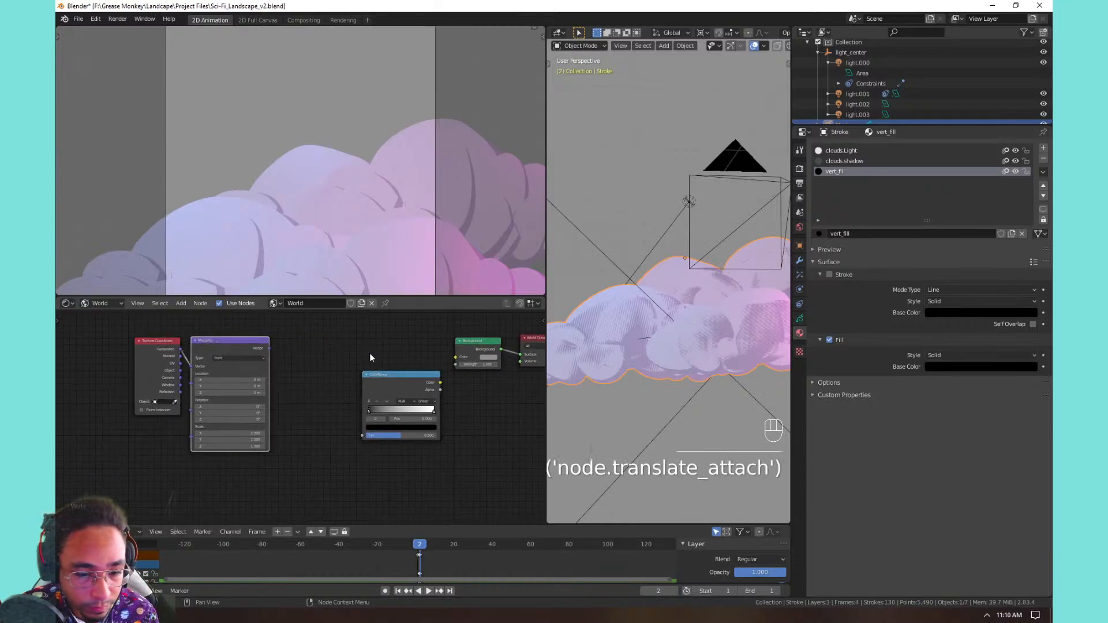
drag(388, 376, 310, 352)
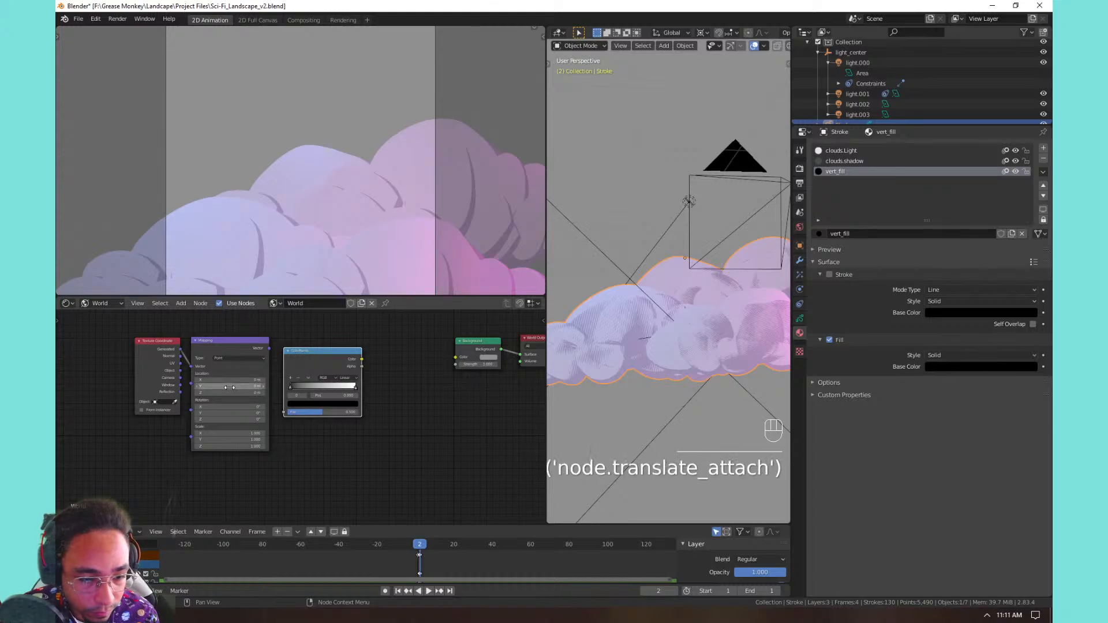
middle_drag(229, 388, 304, 384)
drag(239, 364, 169, 365)
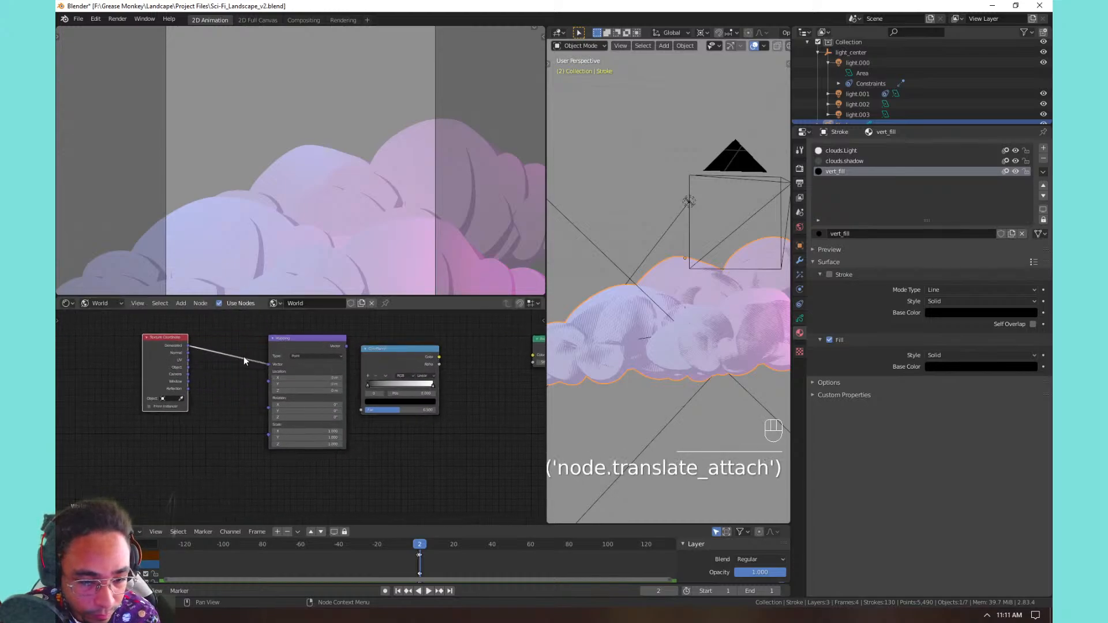
middle_drag(415, 354, 350, 363)
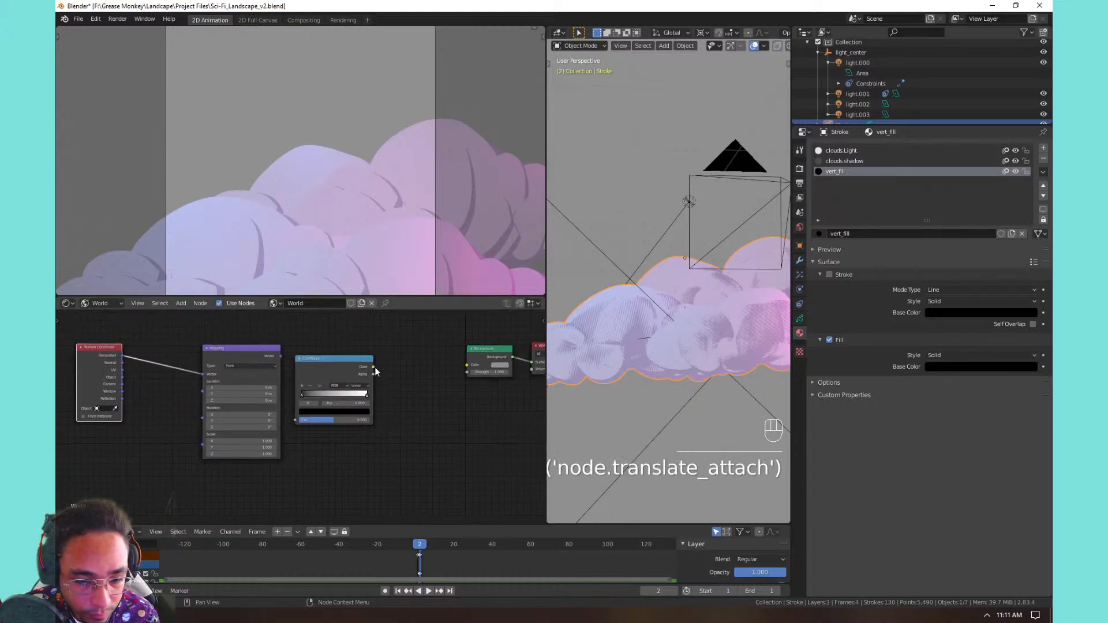
Step: Connect the ColorRamp's colour output to the Background colour and set the ramp's black stop to position 0.464
drag(374, 367, 468, 366)
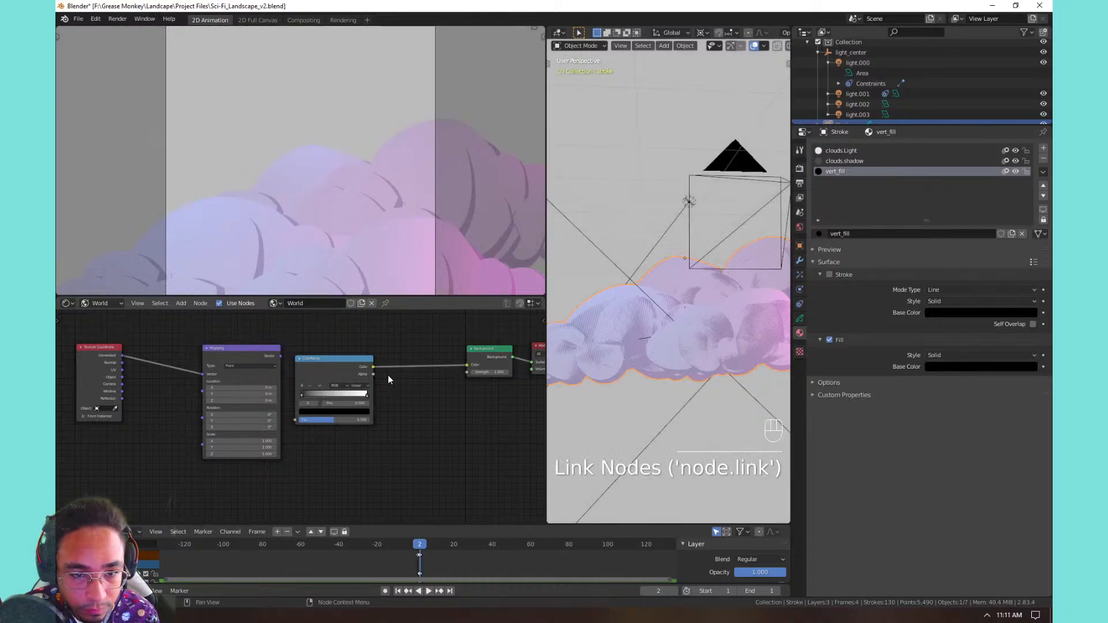
scroll(320, 181, down, 3)
scroll(320, 181, up, 2)
shift+middle_drag(722, 300, 691, 310)
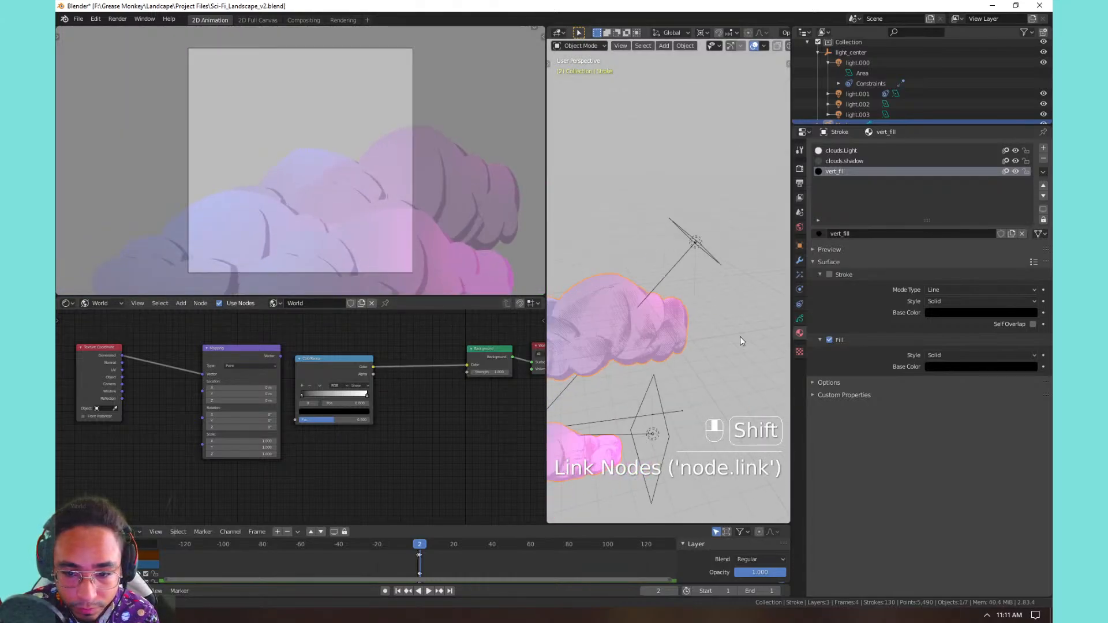
scroll(692, 310, down, 4)
drag(303, 396, 328, 396)
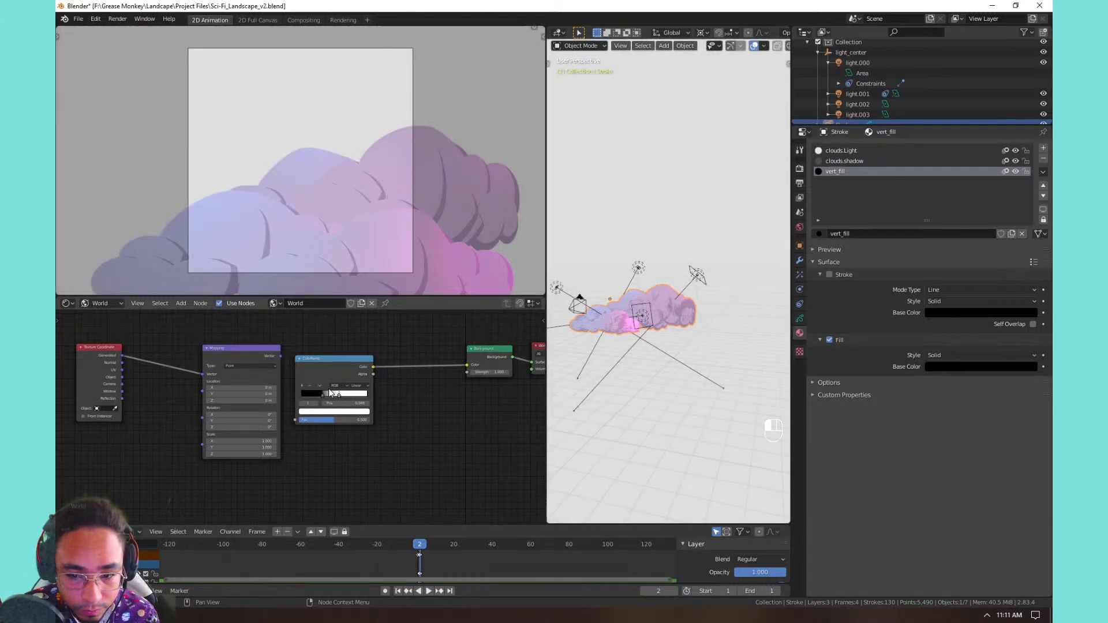
drag(324, 394, 334, 397)
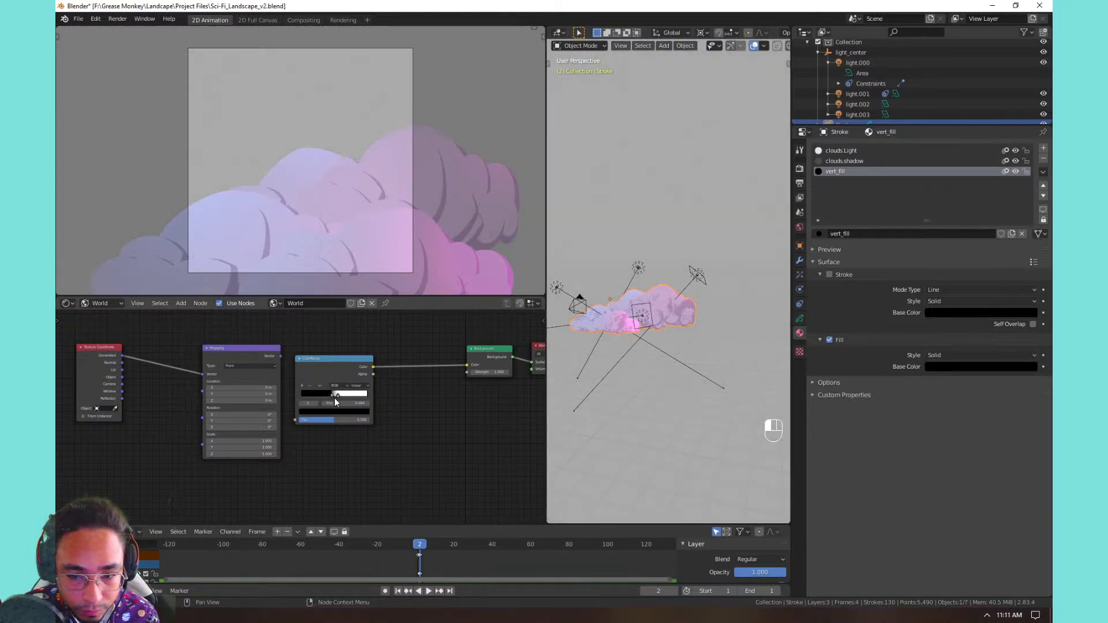
Step: Add a Separate XYZ node beneath the Texture Coordinate node and undo the accidental Mapping rotation change
scroll(156, 386, up, 2)
middle_drag(156, 385, 306, 373)
key(shift+a)
mouse_move(306, 373)
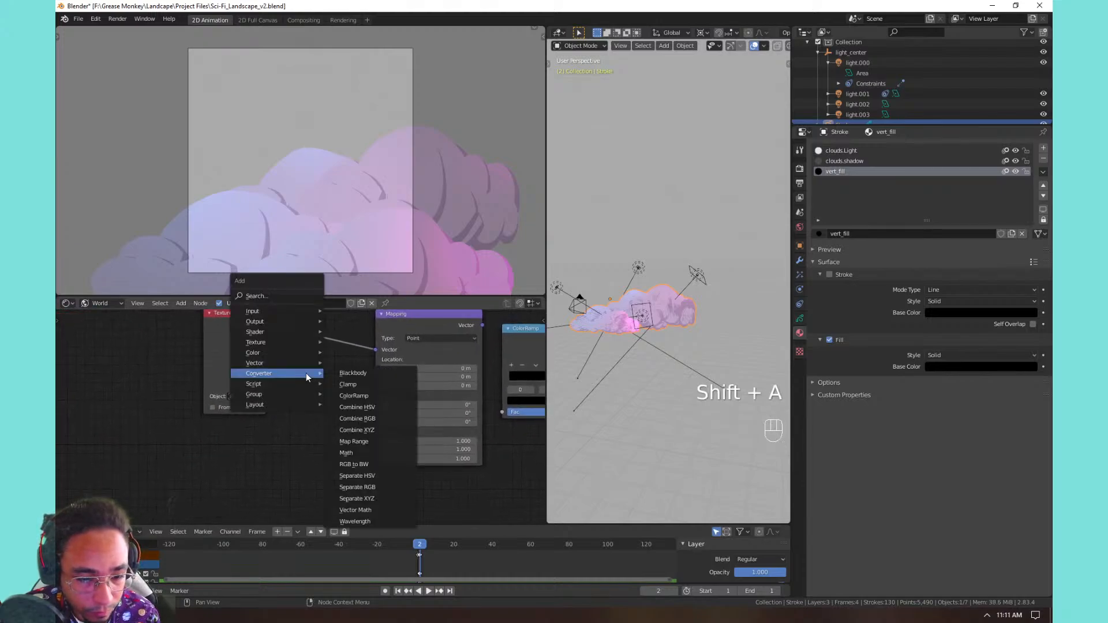
click(384, 487)
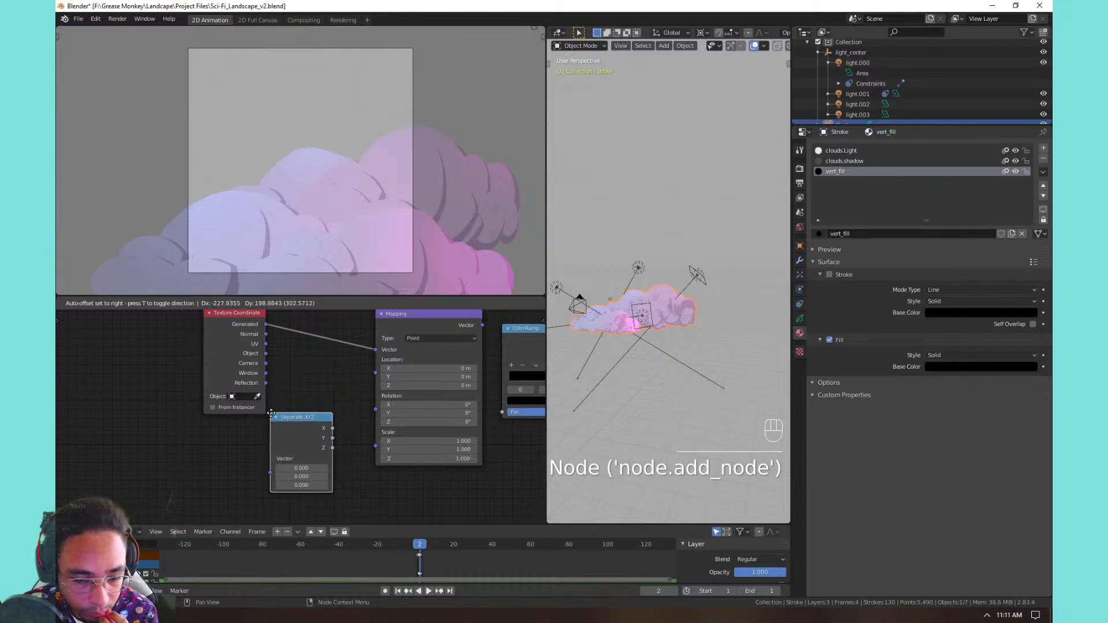
click(271, 414)
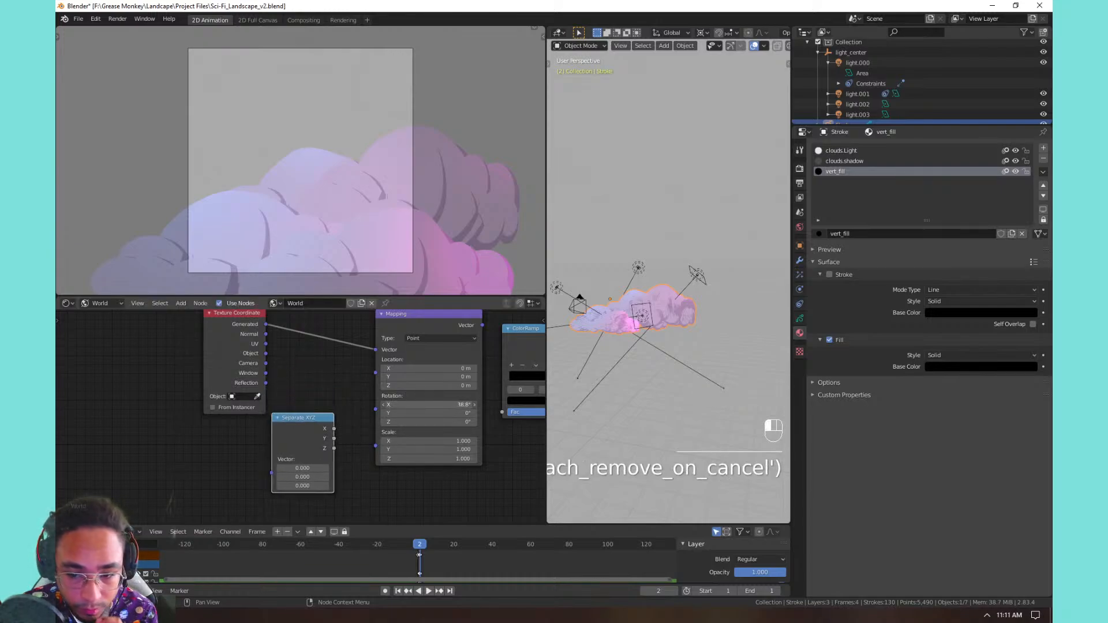
key(ctrl+z)
middle_drag(457, 354, 354, 358)
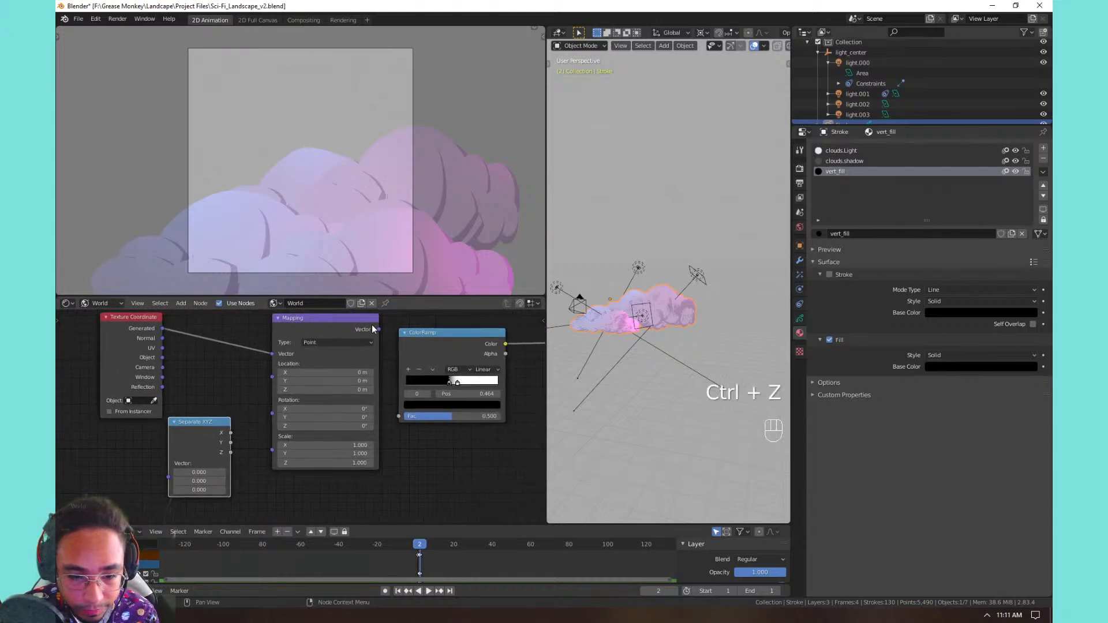
Step: Connect the Mapping vector to the ColorRamp factor and set the ramp's black stop to position 0.223
drag(378, 329, 400, 417)
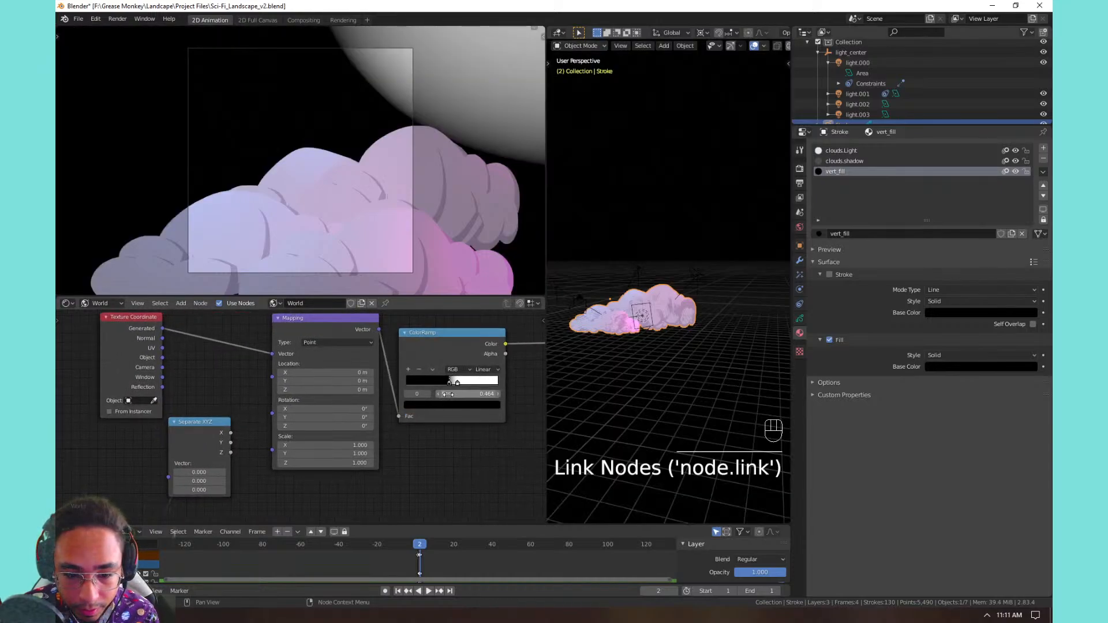
middle_drag(460, 379, 372, 406)
drag(366, 407, 342, 414)
shift+middle_drag(598, 306, 538, 336)
shift+middle_drag(750, 315, 722, 334)
Step: Sharpen the world gradient by bringing the ColorRamp stops close together, with the black stop at position 0.305
middle_drag(216, 426, 386, 400)
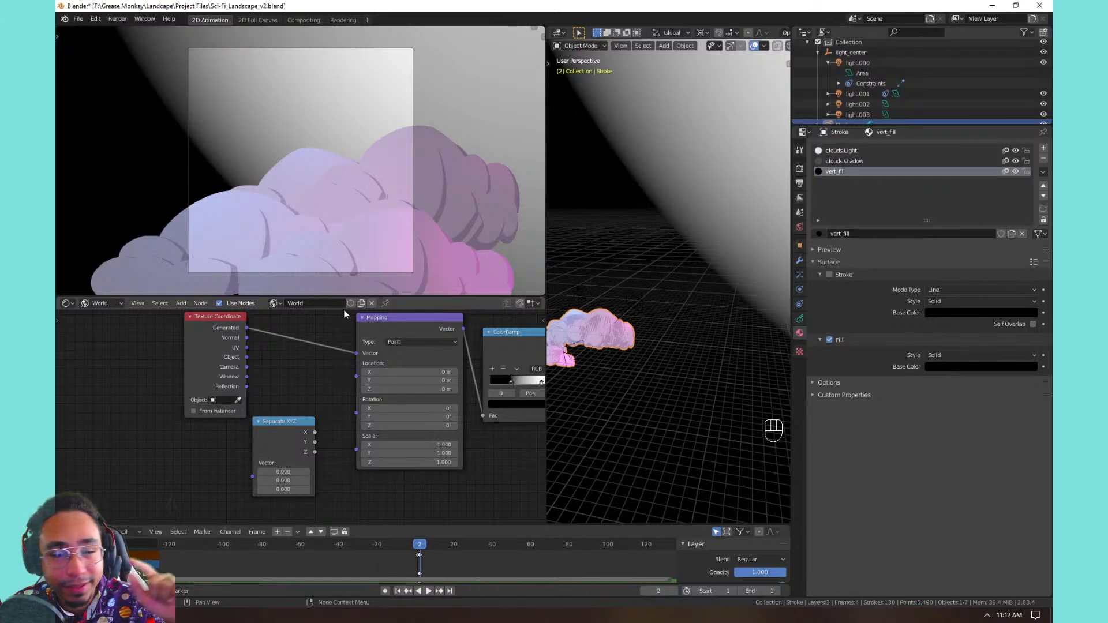
middle_drag(295, 368, 282, 382)
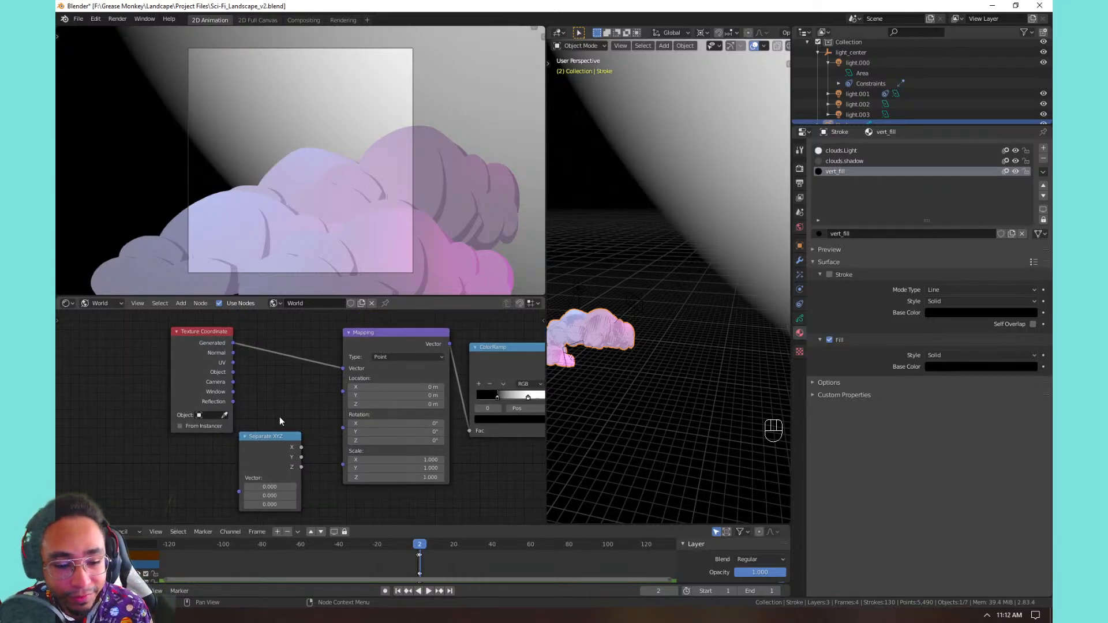
drag(292, 375, 309, 378)
middle_drag(435, 366, 386, 355)
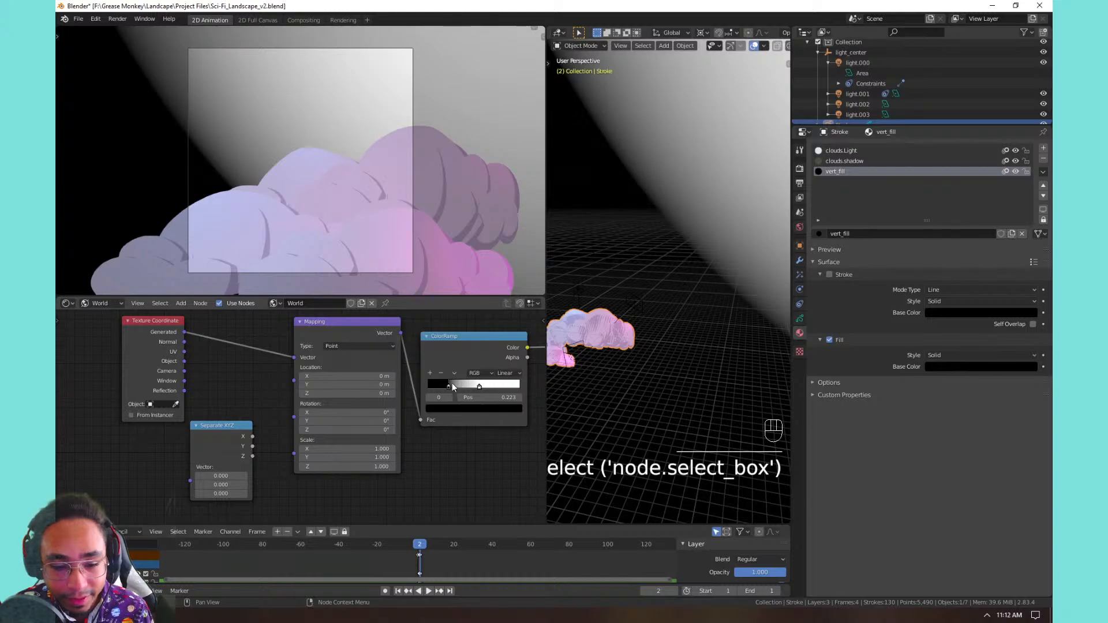
mouse_move(452, 385)
mouse_down()
mouse_move(469, 382)
mouse_move(454, 389)
mouse_up()
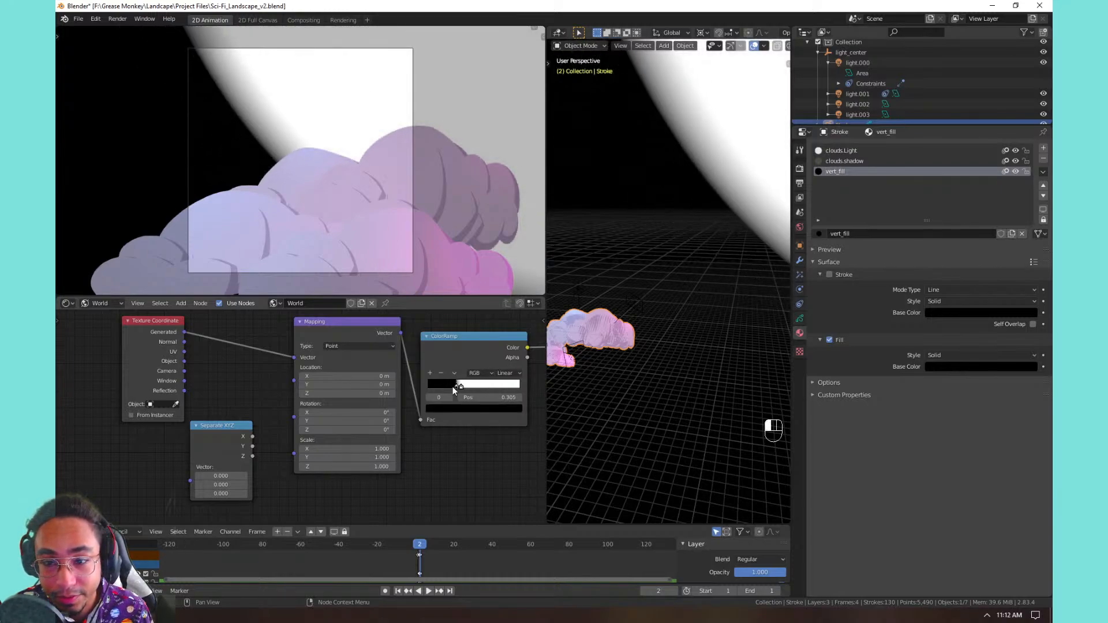
Step: Route the Generated coordinates through Separate XYZ, connect its Z output to the ColorRamp factor, and delete the Mapping node
drag(173, 357, 293, 362)
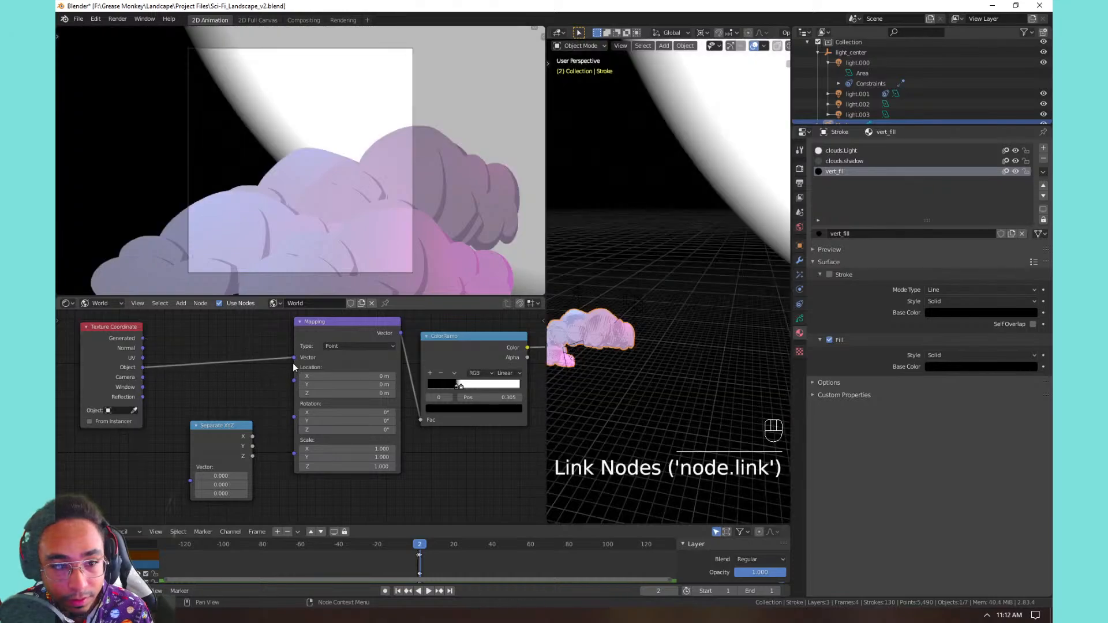
drag(142, 348, 284, 363)
drag(143, 338, 296, 358)
drag(202, 428, 421, 420)
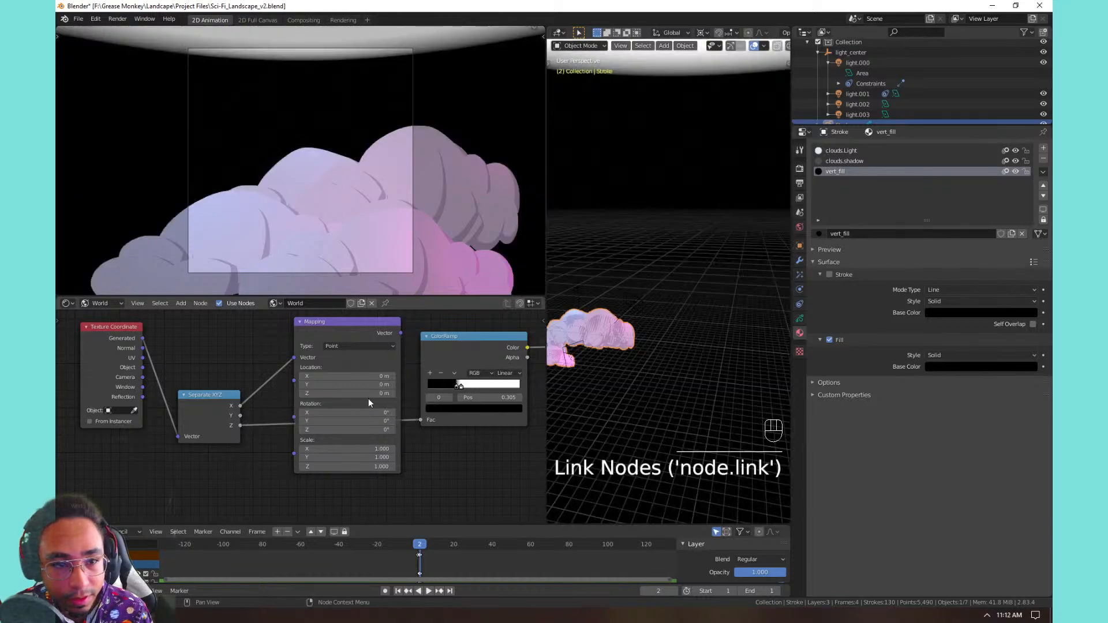
click(335, 330)
key(x)
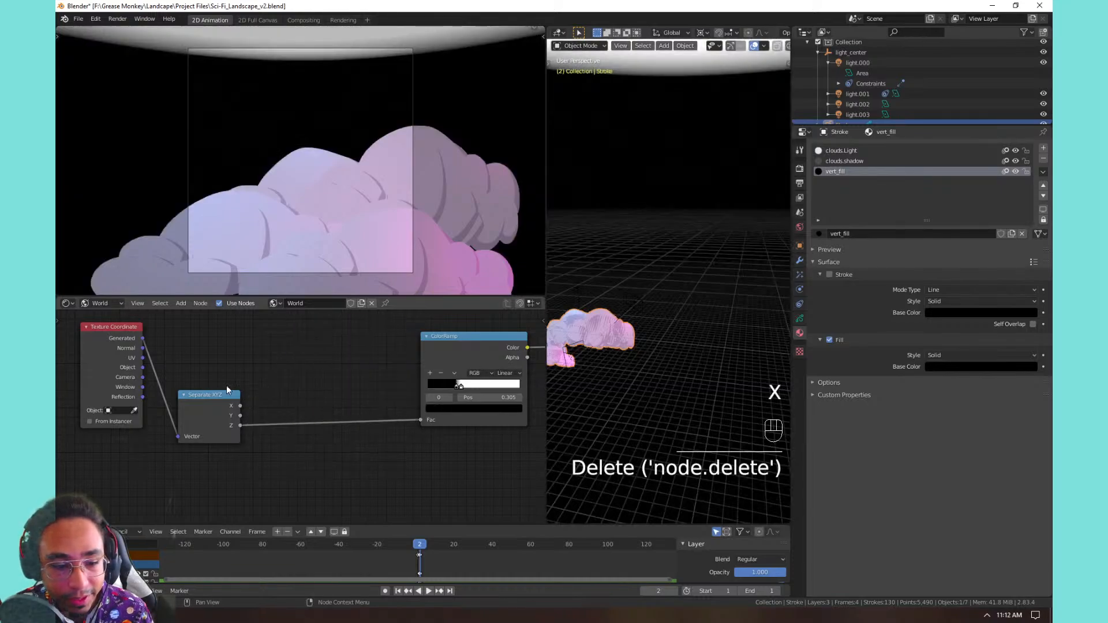
Step: Insert a Math node set to Add between Separate XYZ and the ColorRamp, with its value at 0.410
drag(218, 413, 322, 378)
right_click(322, 378)
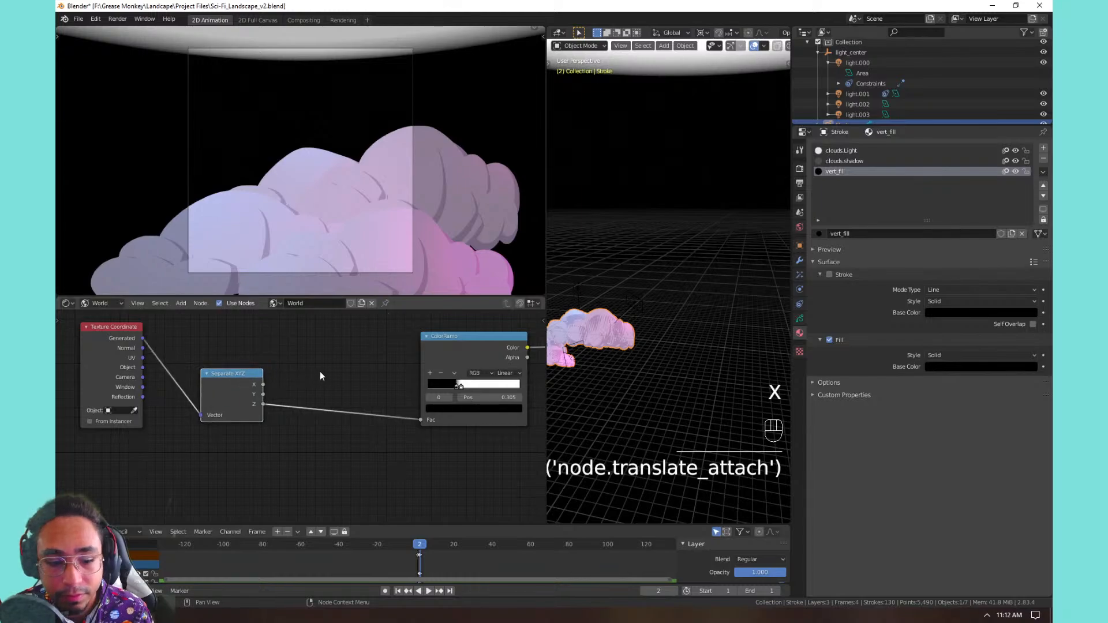
key(shift+a)
mouse_move(313, 364)
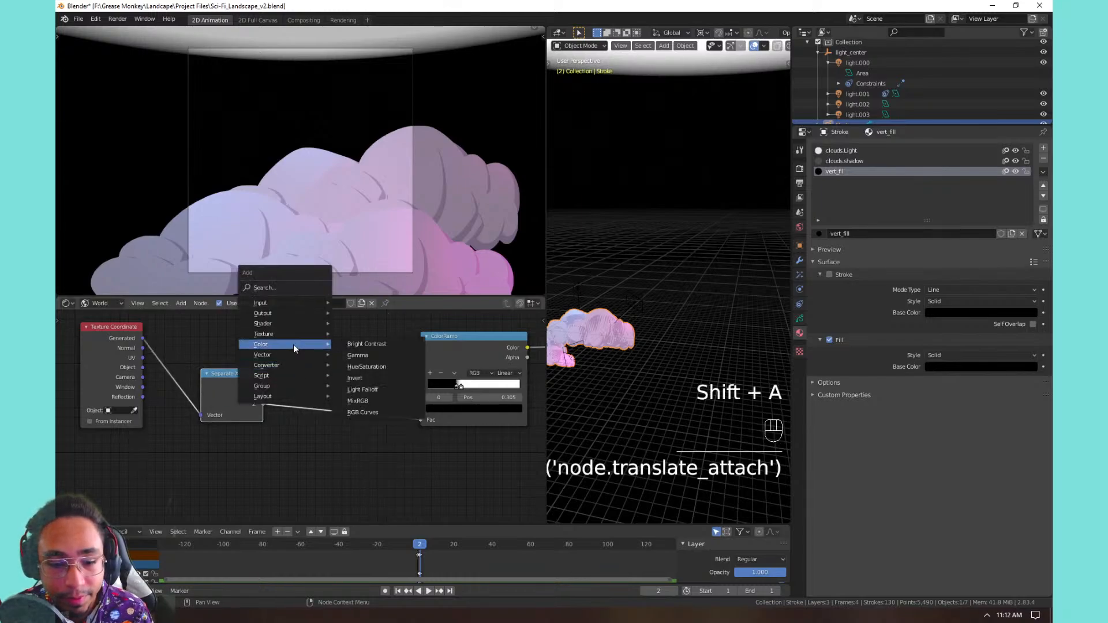
mouse_move(281, 305)
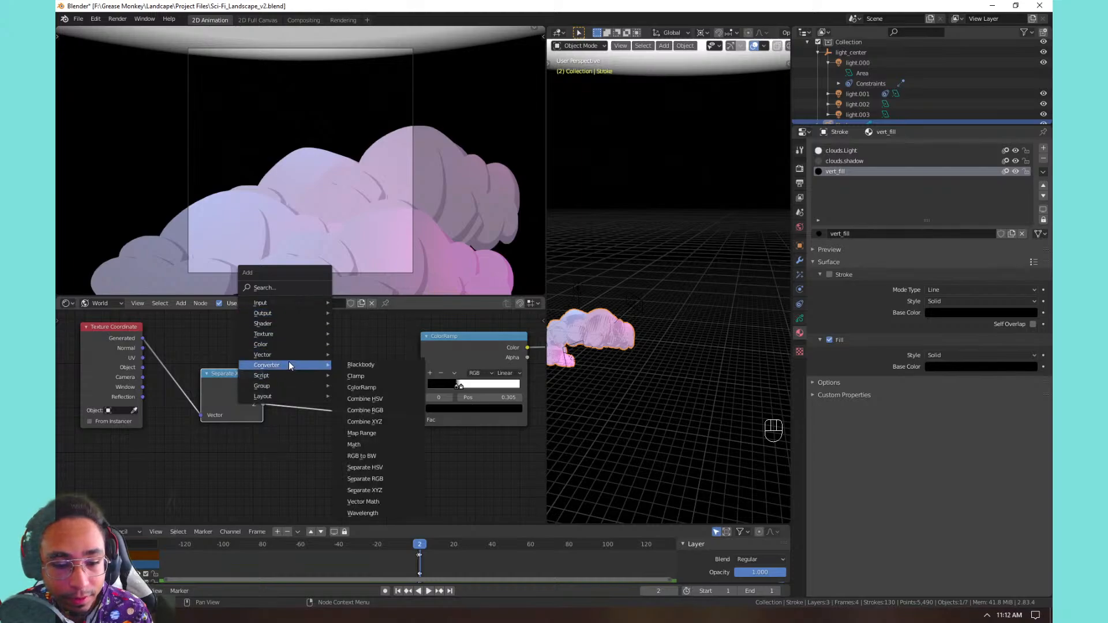
click(351, 445)
click(346, 399)
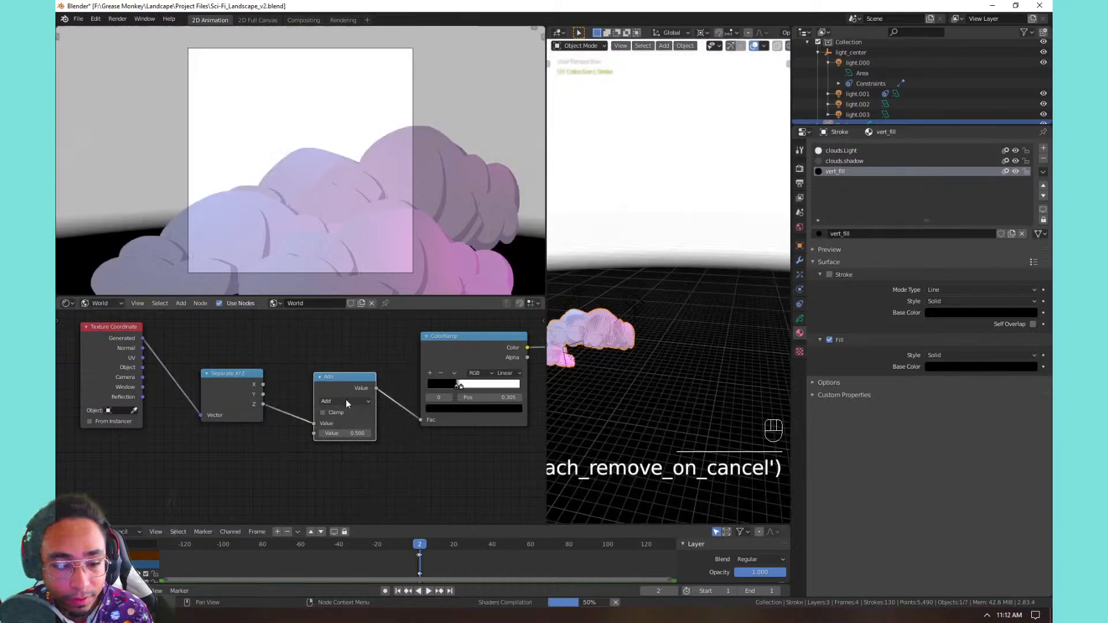
mouse_move(349, 433)
shift+mouse_down()
mouse_move(315, 433)
mouse_move(347, 433)
shift+mouse_up()
Step: Move the ColorRamp's black stop to position 0.118 and sample its color from the blue-lit part of the cloud
drag(462, 386, 434, 390)
click(446, 409)
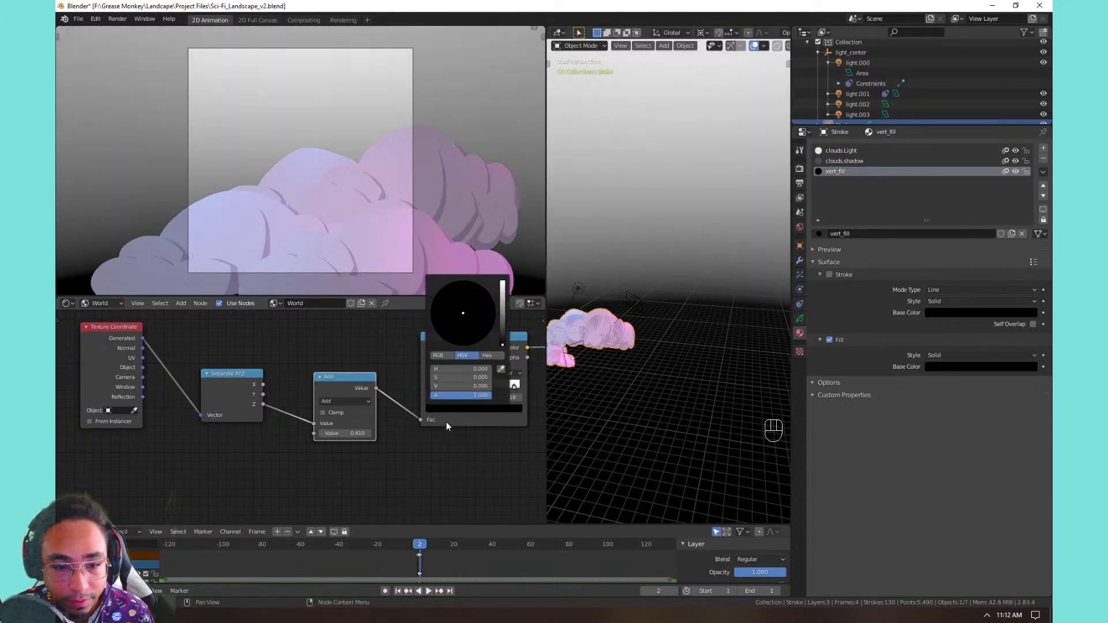
key(e)
click(268, 261)
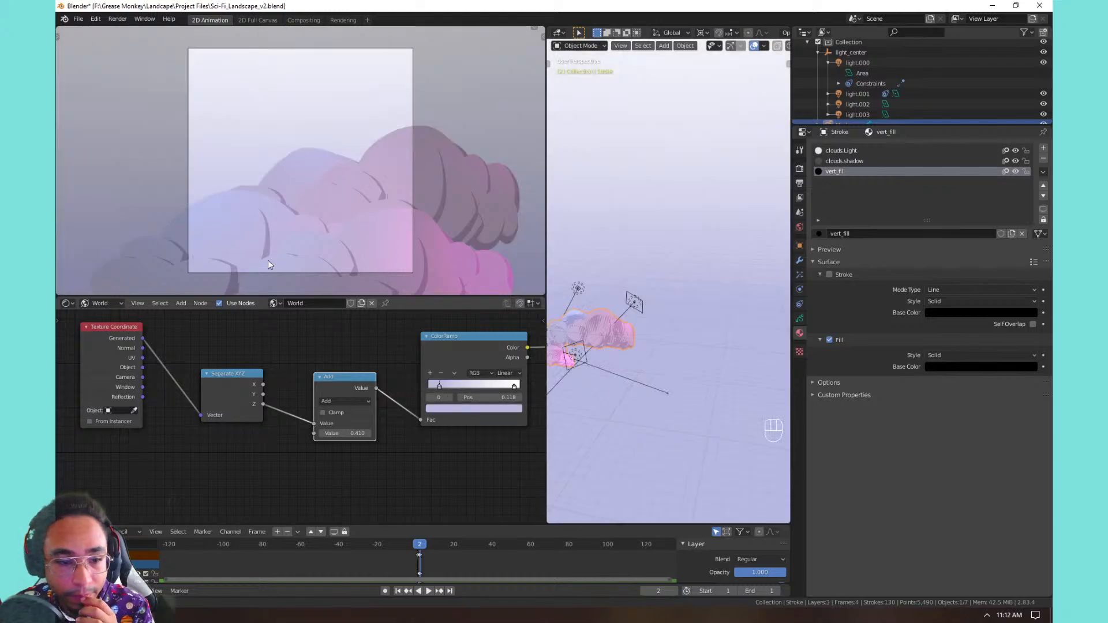
Step: Sample the pinkish cloud color for the ramp's white stop, darken it, and place the stop at position 1.000
click(514, 385)
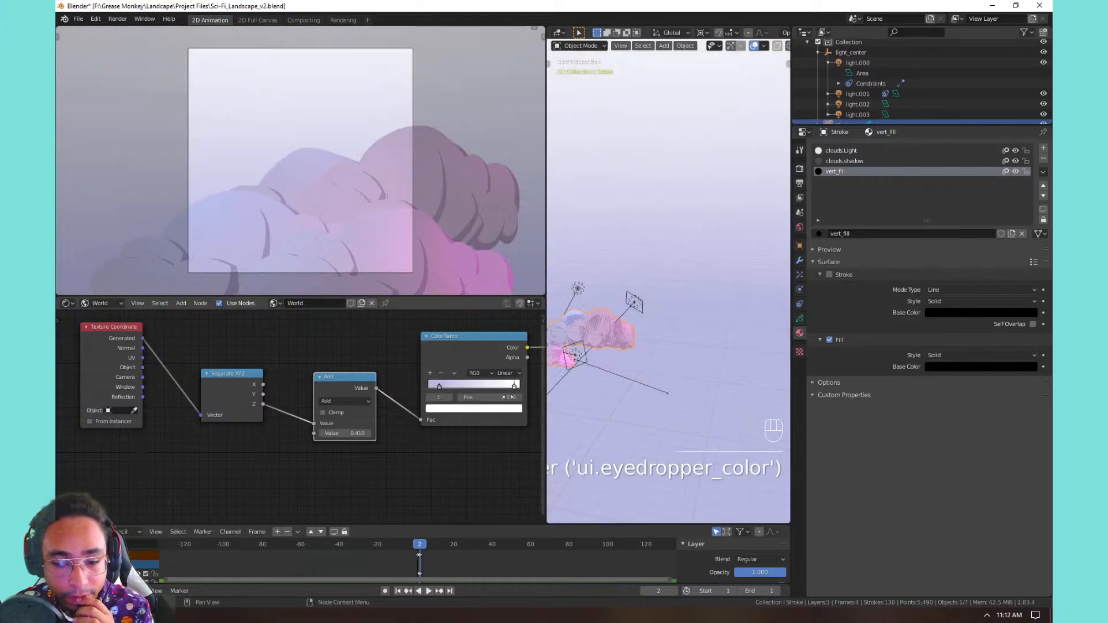
click(509, 410)
click(500, 368)
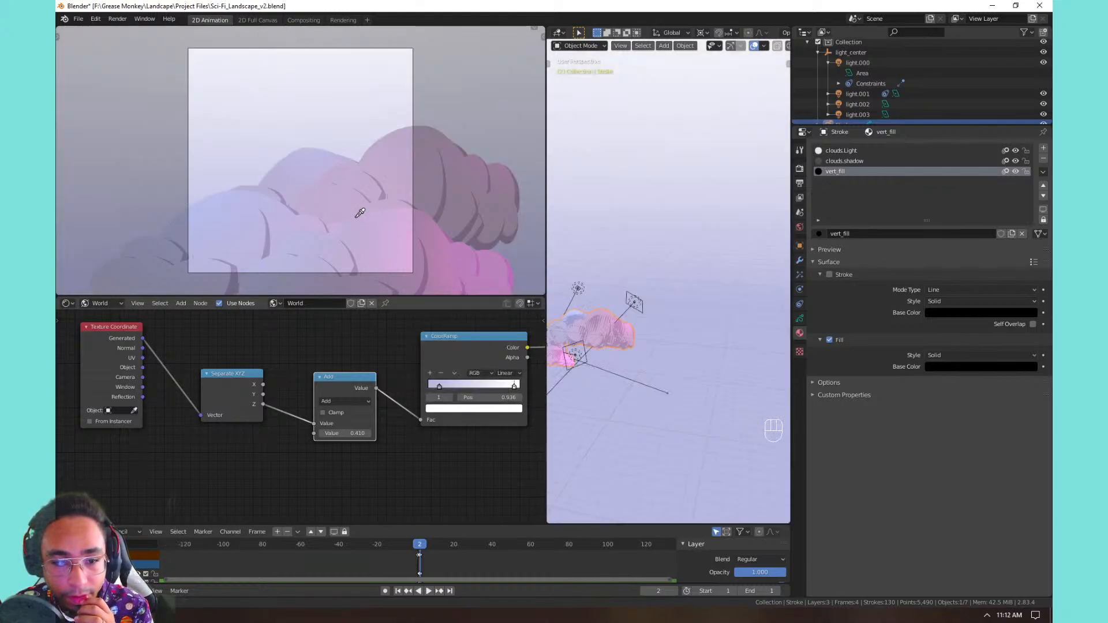
click(344, 202)
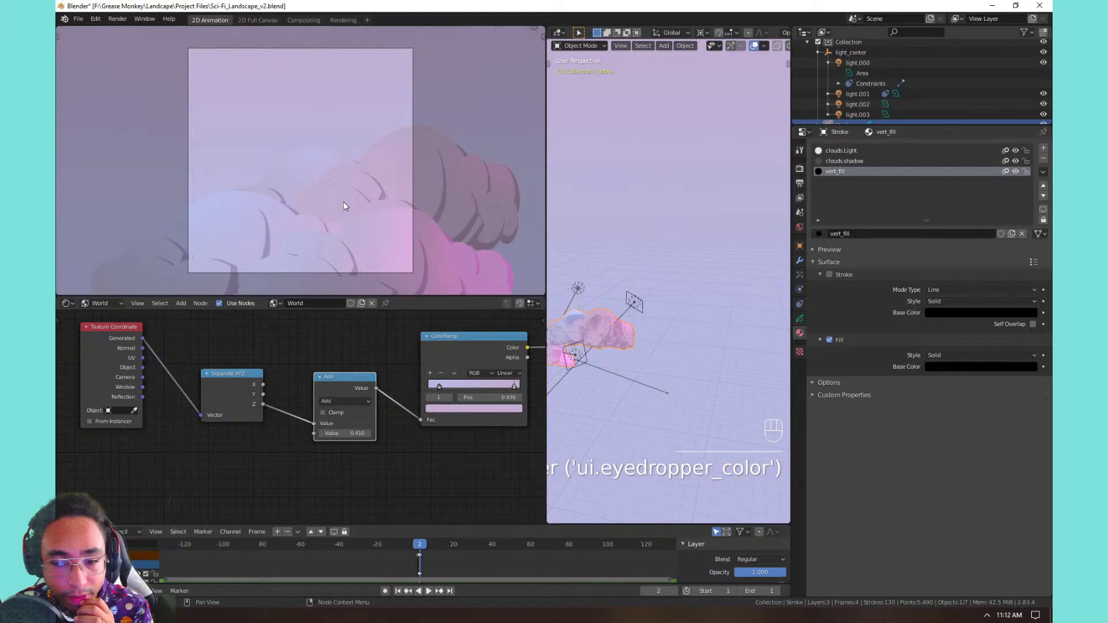
click(510, 414)
click(510, 410)
drag(502, 292, 504, 329)
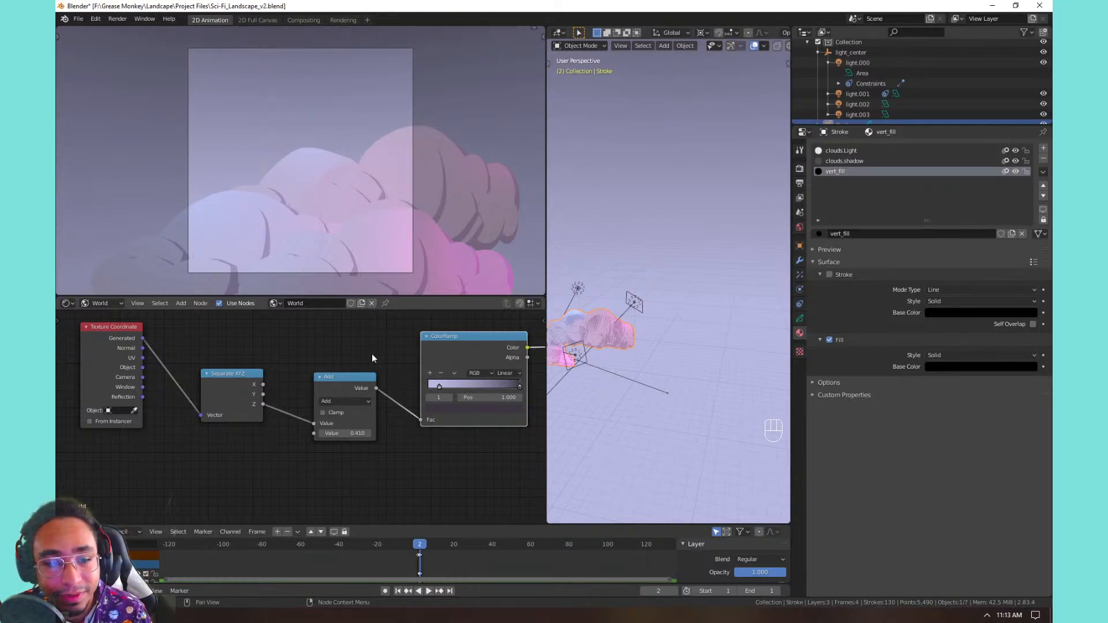
Step: Arrange the Separate XYZ, Add and ColorRamp nodes in a compact row beside the Texture Coordinate node
middle_drag(347, 353, 328, 384)
drag(222, 404, 200, 358)
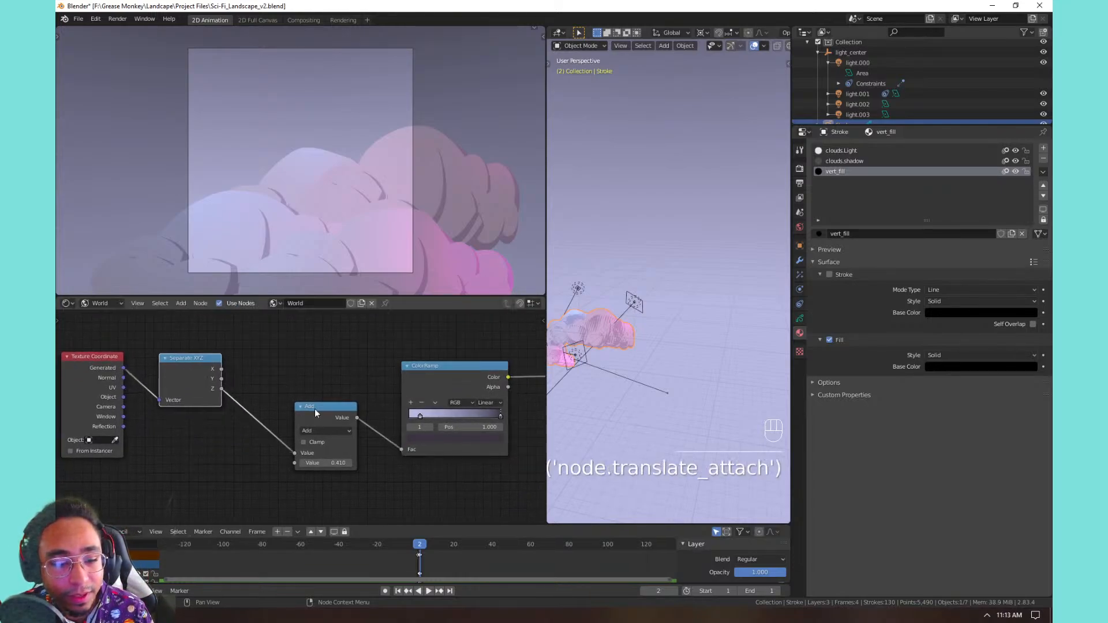
drag(319, 409, 265, 360)
click(428, 364)
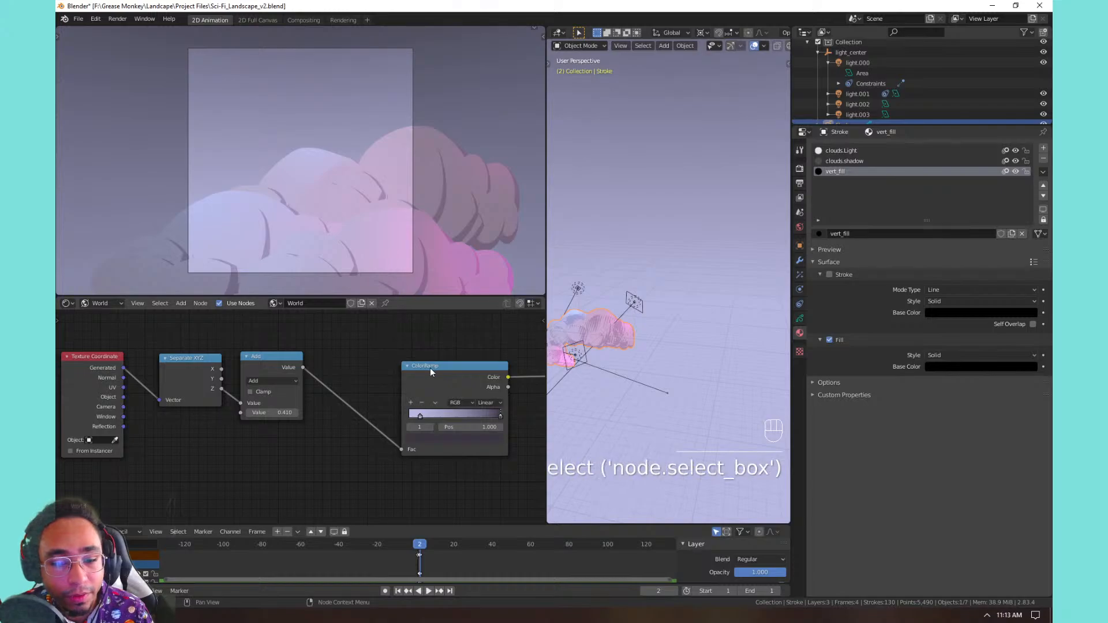
drag(431, 368, 380, 348)
Step: Set the ColorRamp interpolation to Ease, with the light stop at position 0.000 and the dark stop at about 0.8
drag(437, 394, 366, 398)
click(432, 383)
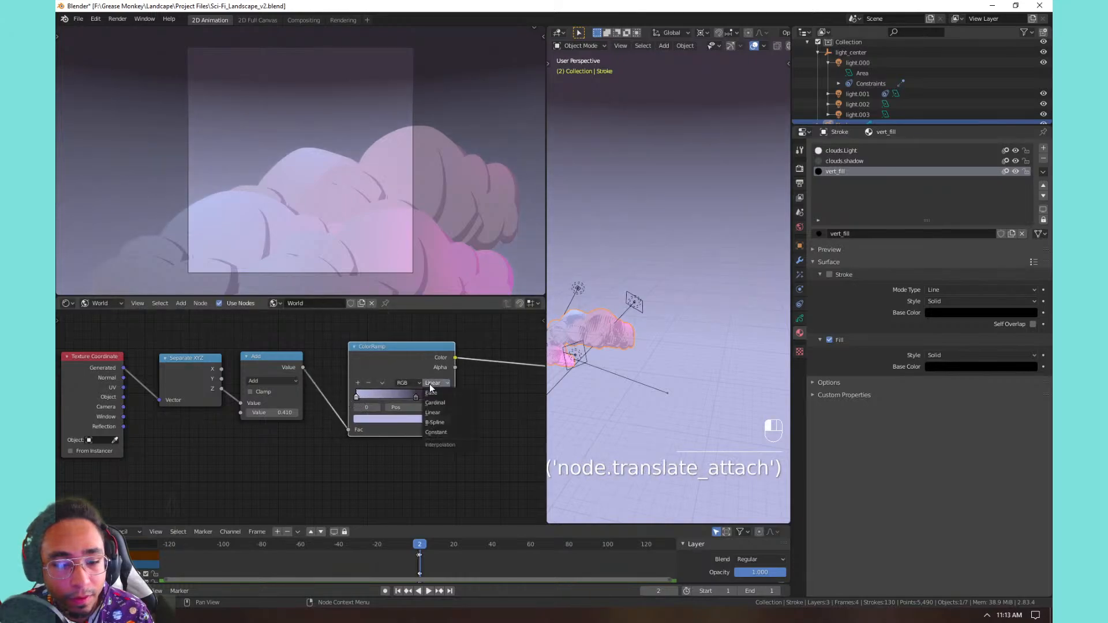
click(432, 393)
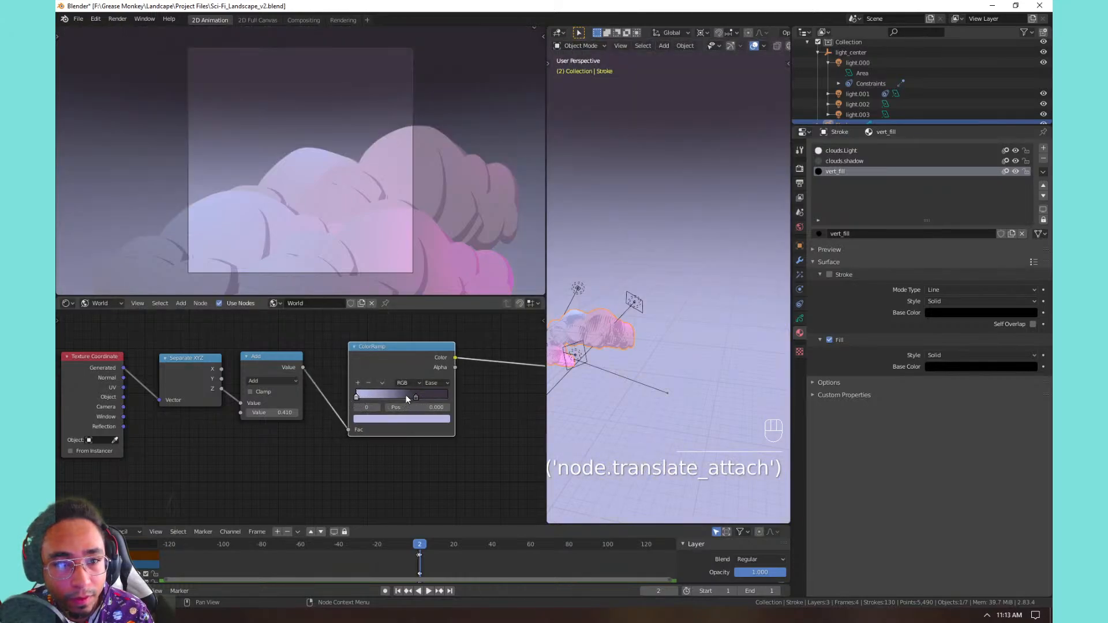
mouse_move(411, 398)
mouse_down()
mouse_move(441, 397)
mouse_move(427, 398)
mouse_up()
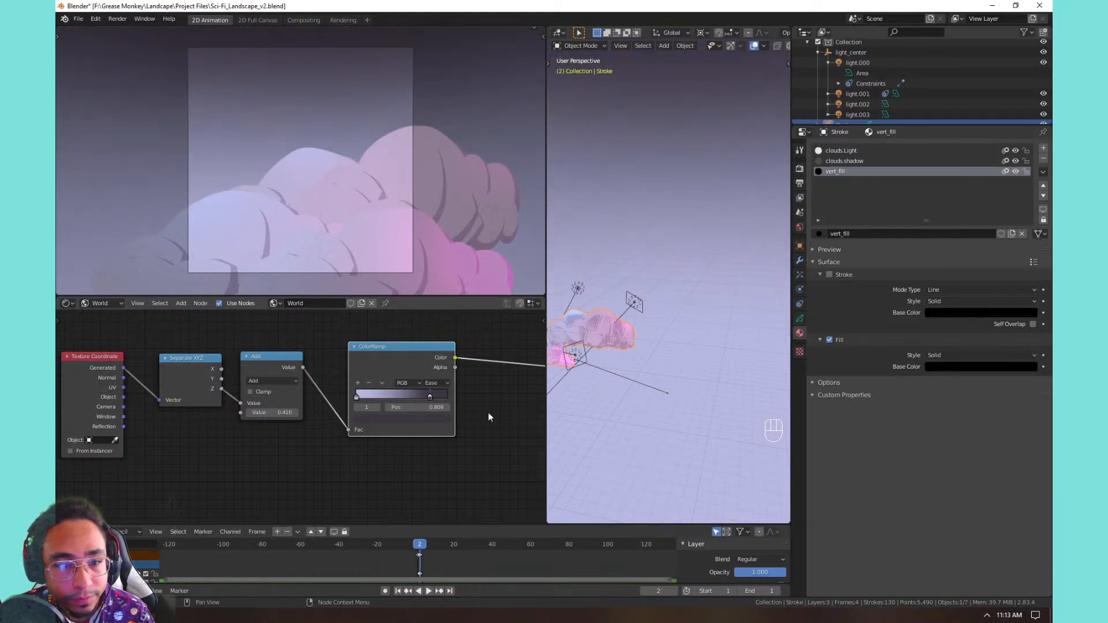
Step: Darken the ramp's first stop to a muted gray-blue and look through the camera in the 3D viewport
middle_drag(489, 416, 424, 421)
click(292, 402)
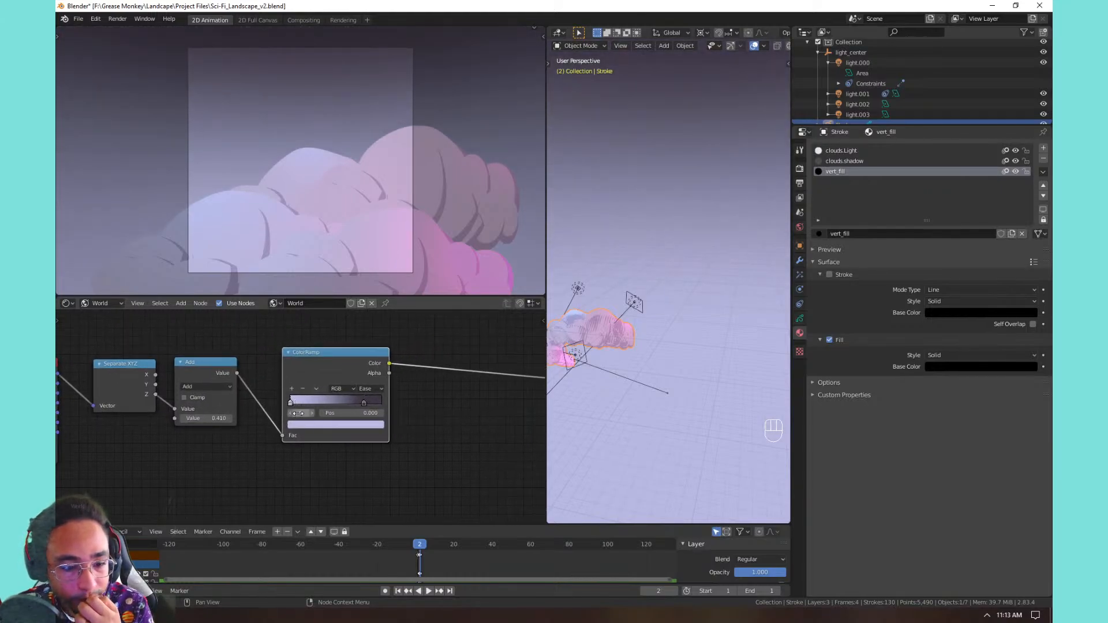
click(353, 425)
drag(363, 329, 365, 335)
scroll(650, 277, down, 3)
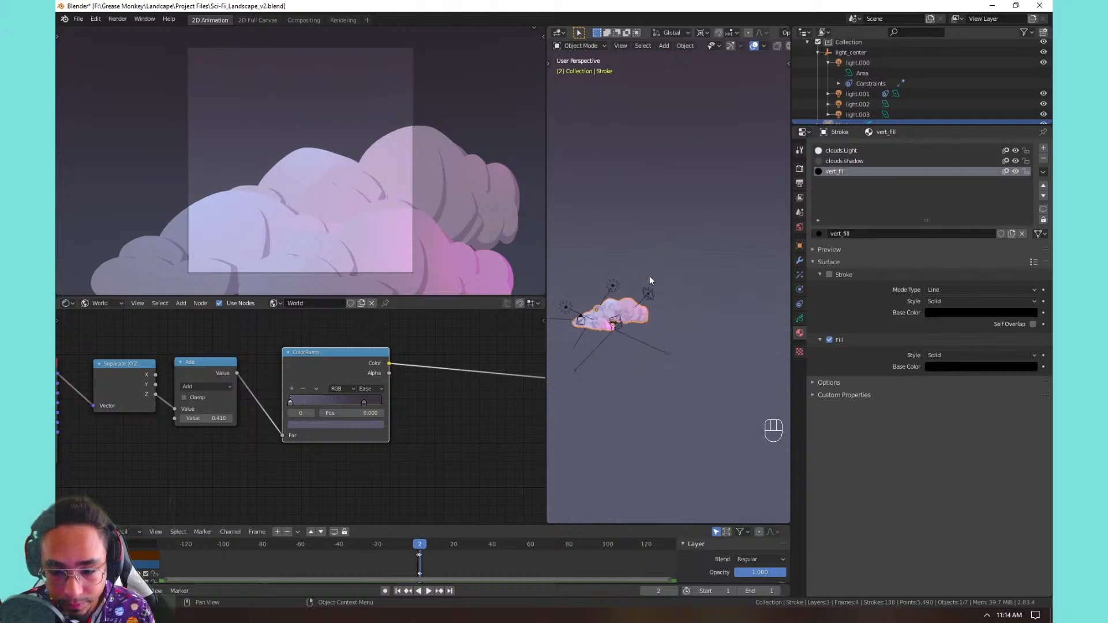
key(KP_0)
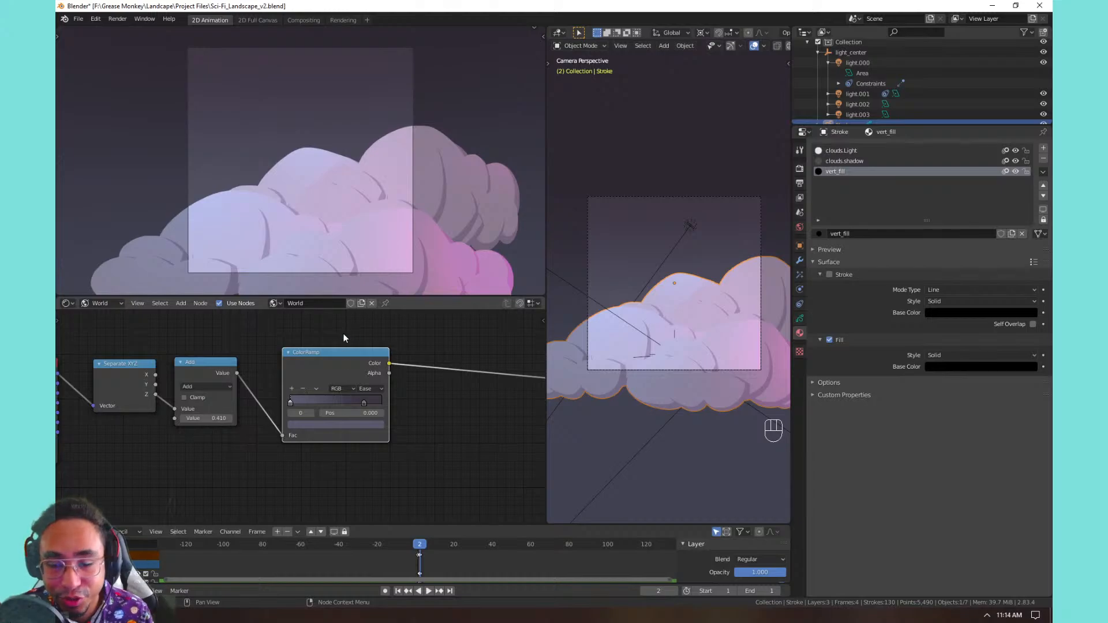
Step: Shift the ColorRamp node closer to the Add node, set its end stop to position 0.841 and color it dark teal
drag(333, 352, 320, 362)
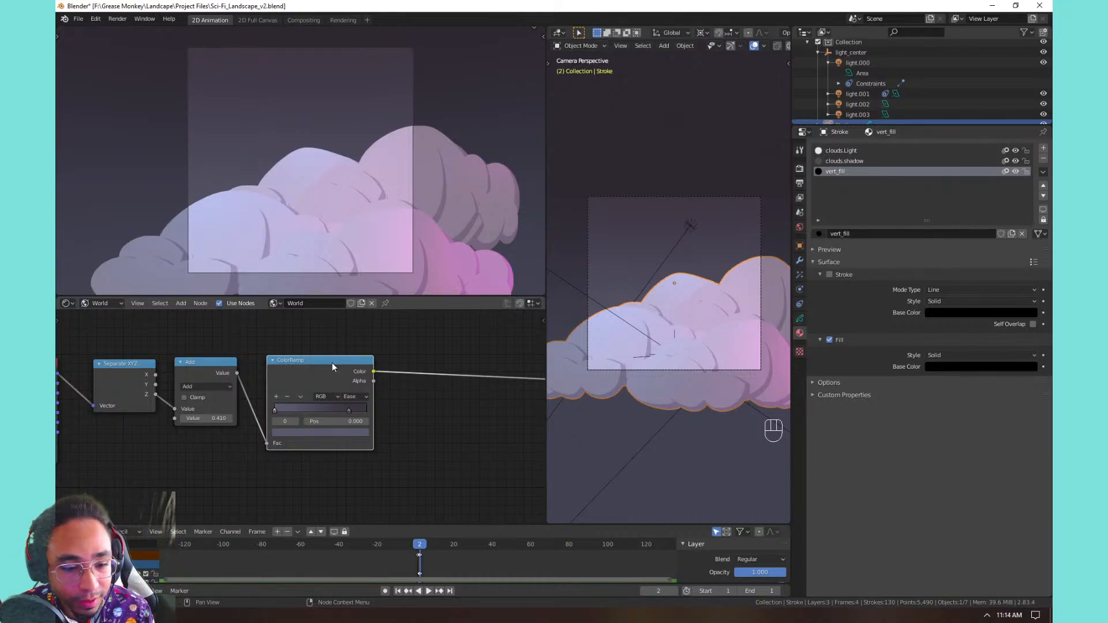
drag(331, 363, 332, 351)
mouse_move(359, 395)
mouse_down()
mouse_move(342, 391)
mouse_move(352, 395)
mouse_up()
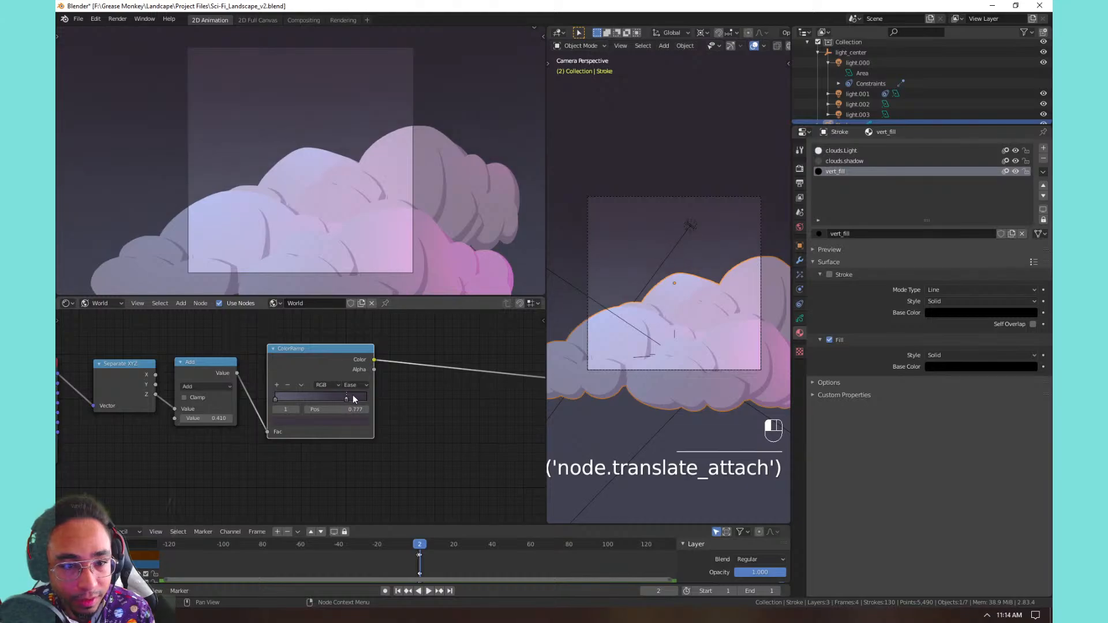
click(334, 421)
mouse_move(295, 382)
mouse_down()
mouse_move(263, 382)
mouse_move(275, 382)
mouse_up()
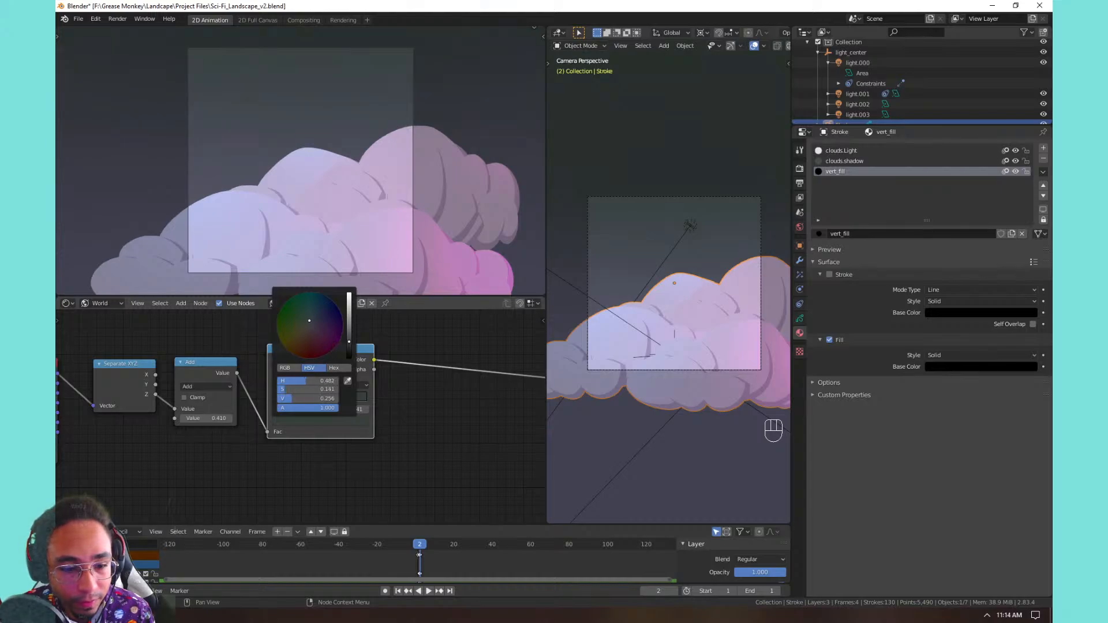
drag(312, 325, 311, 305)
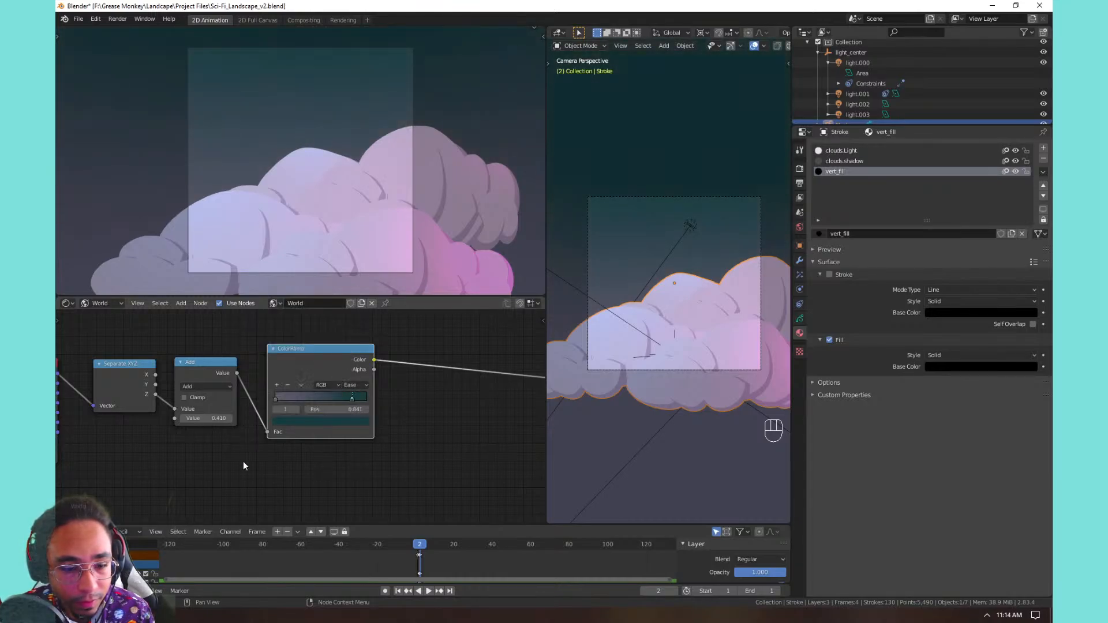
Step: Color the ramp's first stop bright cyan with hue 0.494, saturation 0.438 and value 1.000
click(278, 395)
click(283, 420)
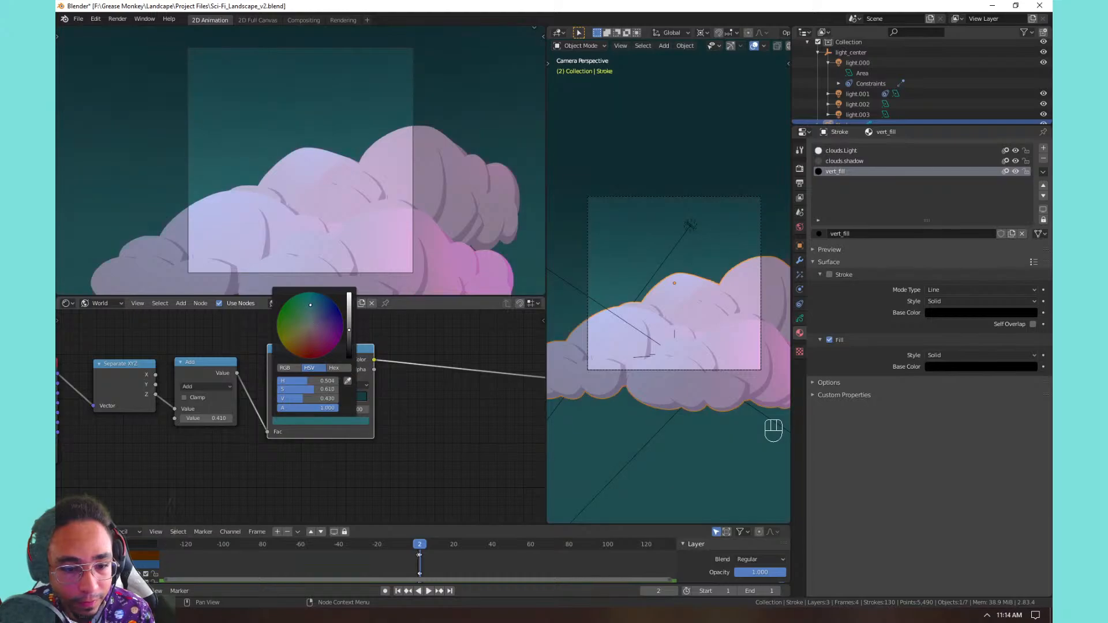
click(349, 303)
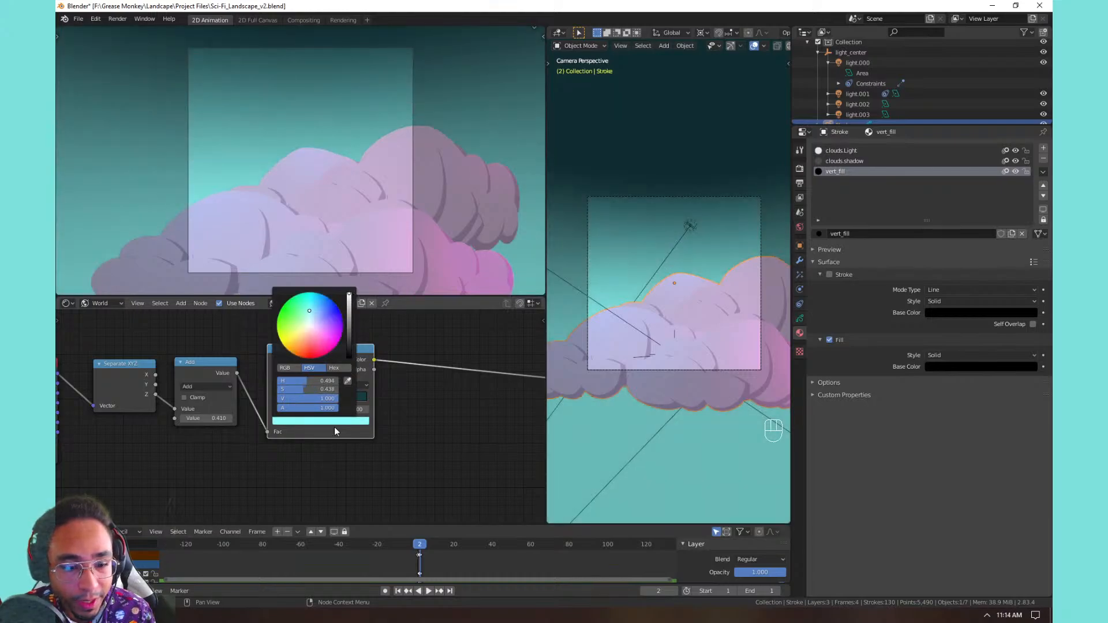
Step: Color the ramp's end stop a saturated bright purple and set the Add node's value to 0.450
click(353, 425)
click(348, 295)
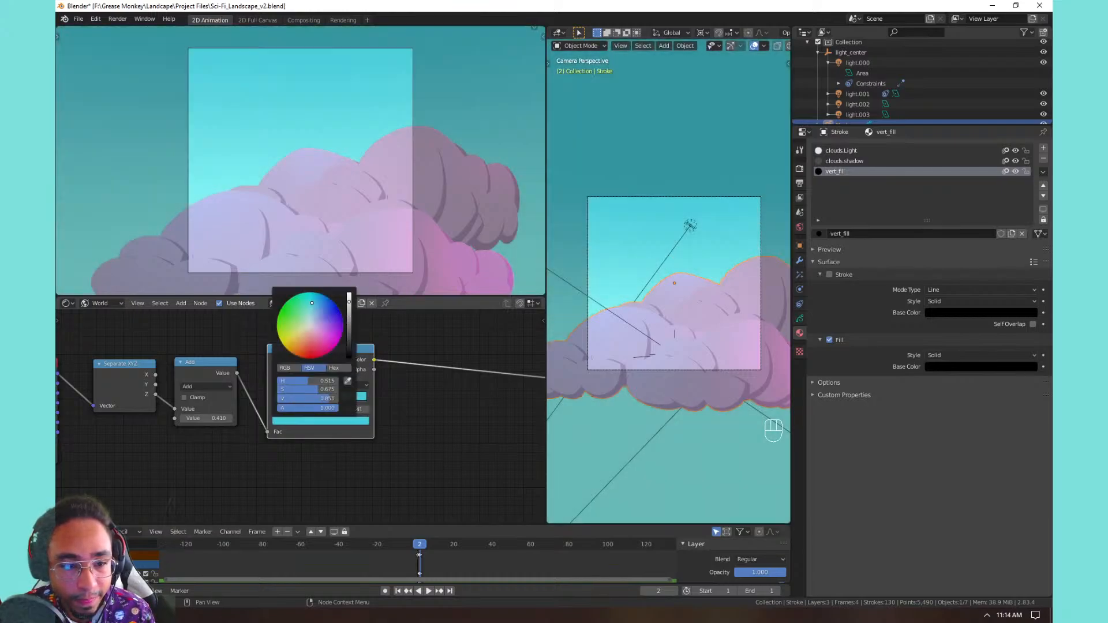
mouse_move(332, 332)
mouse_down()
mouse_move(336, 344)
mouse_move(336, 325)
mouse_move(343, 331)
mouse_up()
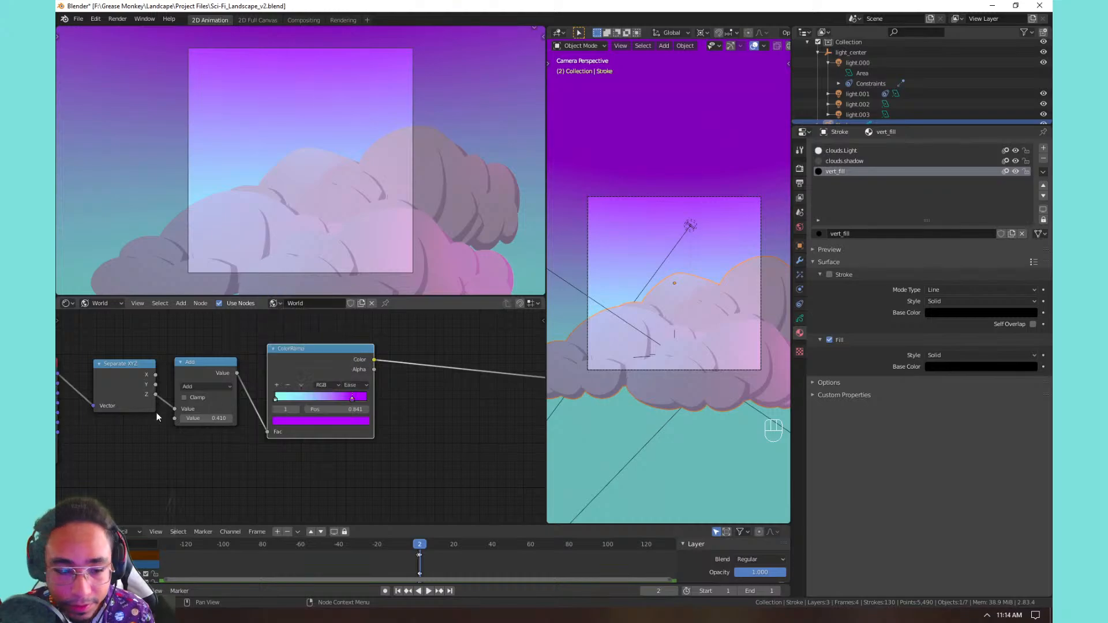
mouse_move(206, 417)
mouse_down()
mouse_move(196, 418)
mouse_move(208, 418)
mouse_up()
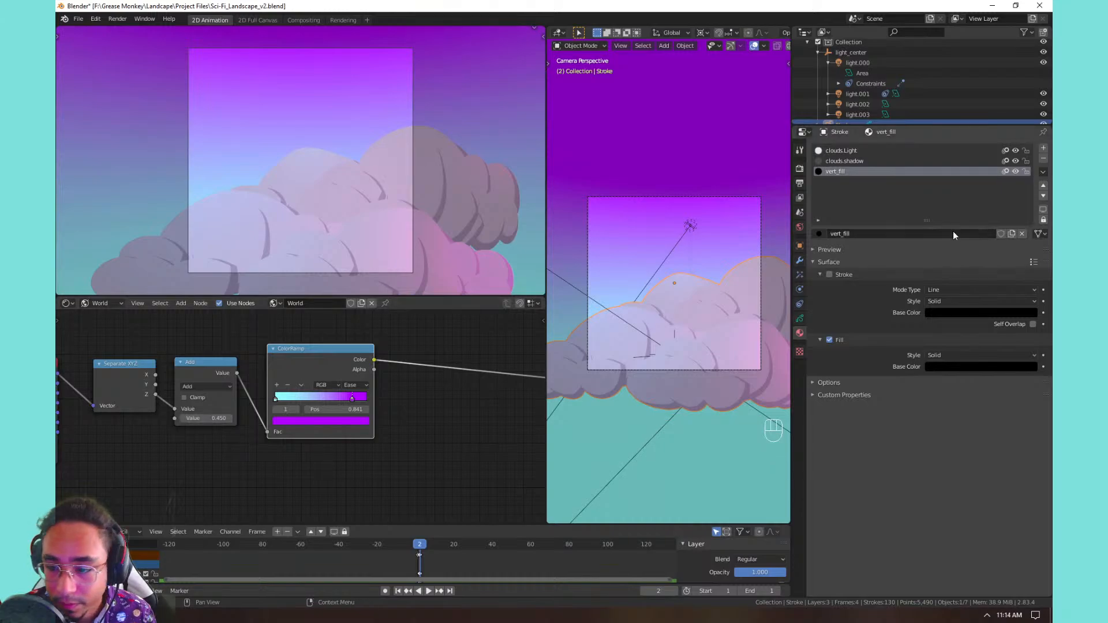
Step: Raise the cloud stroke's Tint modifier strength to 1.43 and darken its purple tint color
click(800, 260)
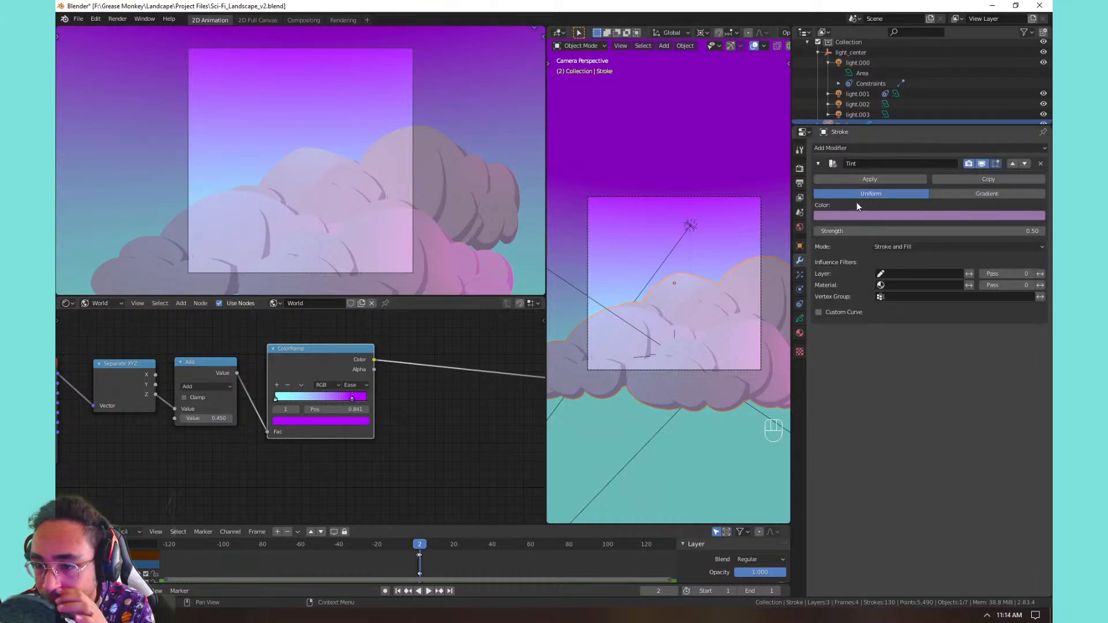
click(980, 215)
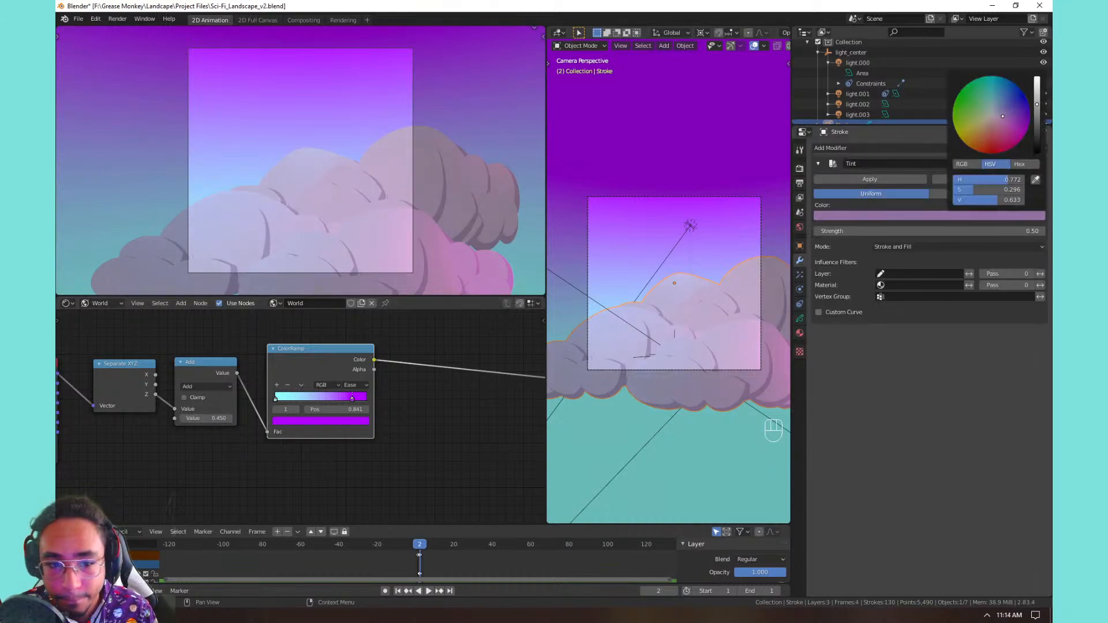
mouse_move(1038, 104)
mouse_down()
mouse_move(1037, 78)
mouse_move(1037, 107)
mouse_move(1037, 95)
mouse_up()
drag(900, 231, 958, 231)
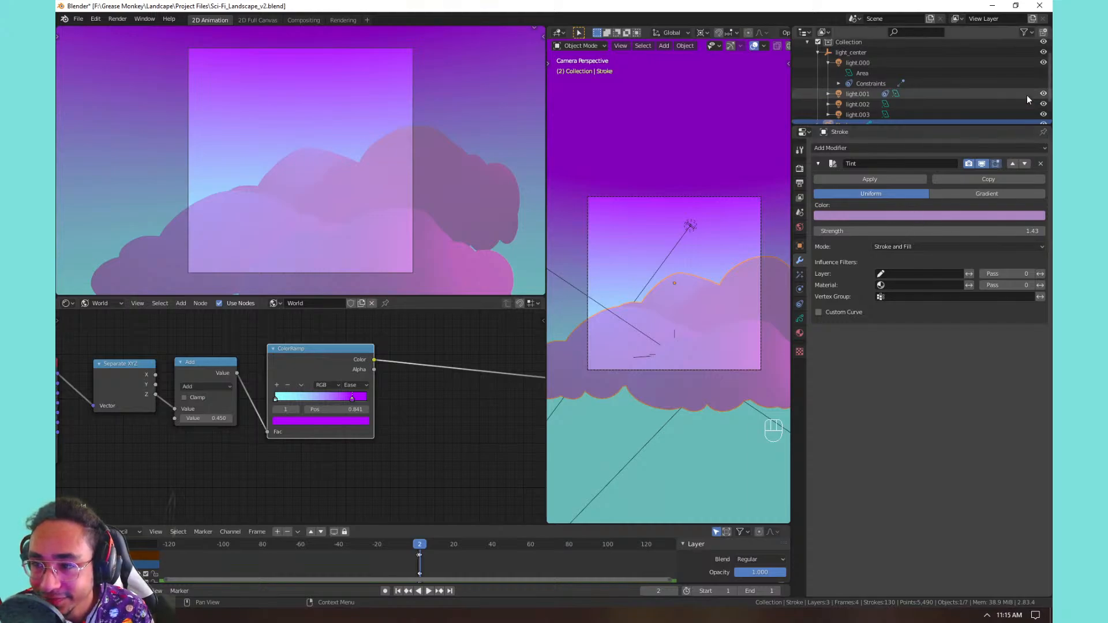
click(990, 217)
drag(1005, 200, 993, 200)
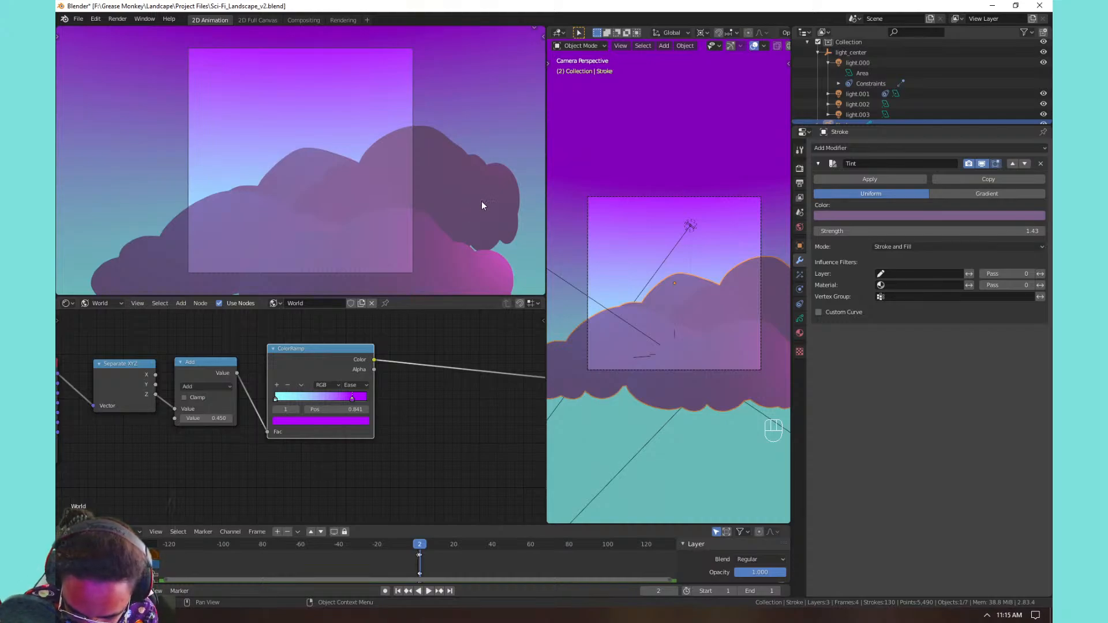
Step: Examine the tinted clouds against the sky gradient from different distances and angles in the preview viewport
scroll(429, 178, down, 4)
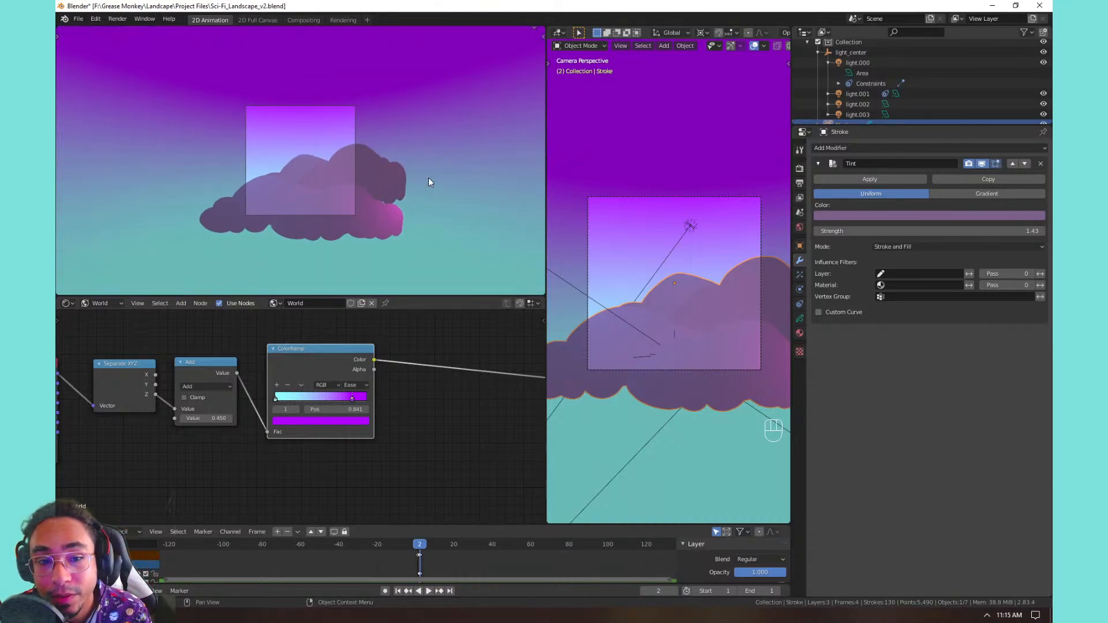
scroll(410, 171, up, 3)
scroll(400, 177, down, 1)
middle_drag(350, 155, 401, 156)
scroll(373, 168, down, 2)
key(KP_0)
scroll(380, 120, down, 1)
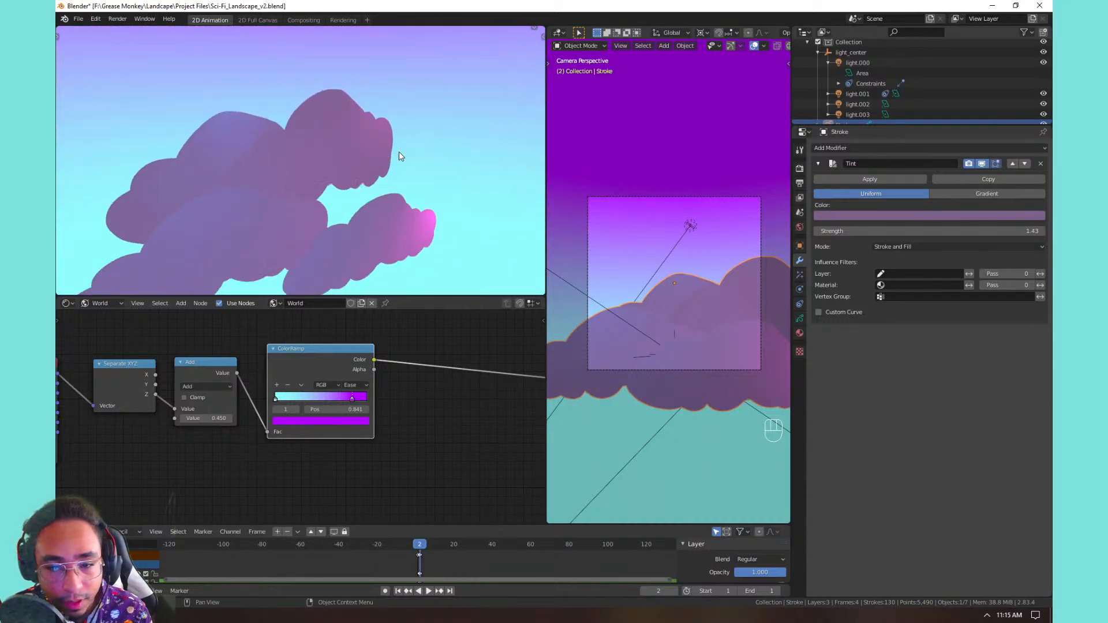
Step: Move the light.003 lamp above the clouds to about X -0.05 m, Y 5.79 m, Z 6.76 m
click(691, 227)
middle_drag(681, 247, 661, 271)
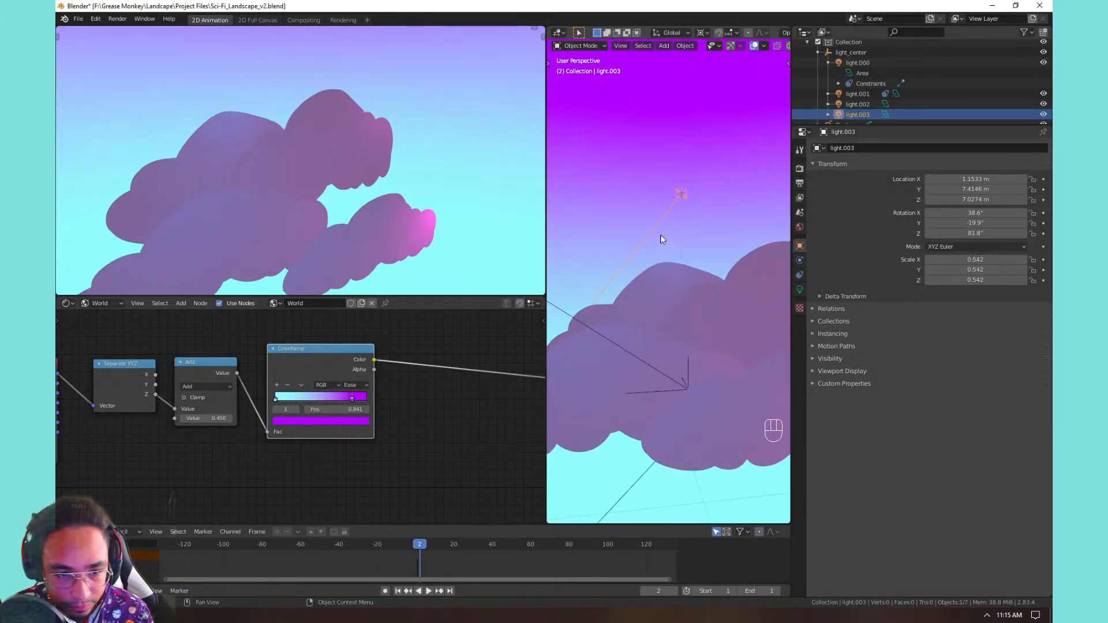
key(g)
right_click(704, 215)
middle_drag(716, 208, 658, 215)
key(g)
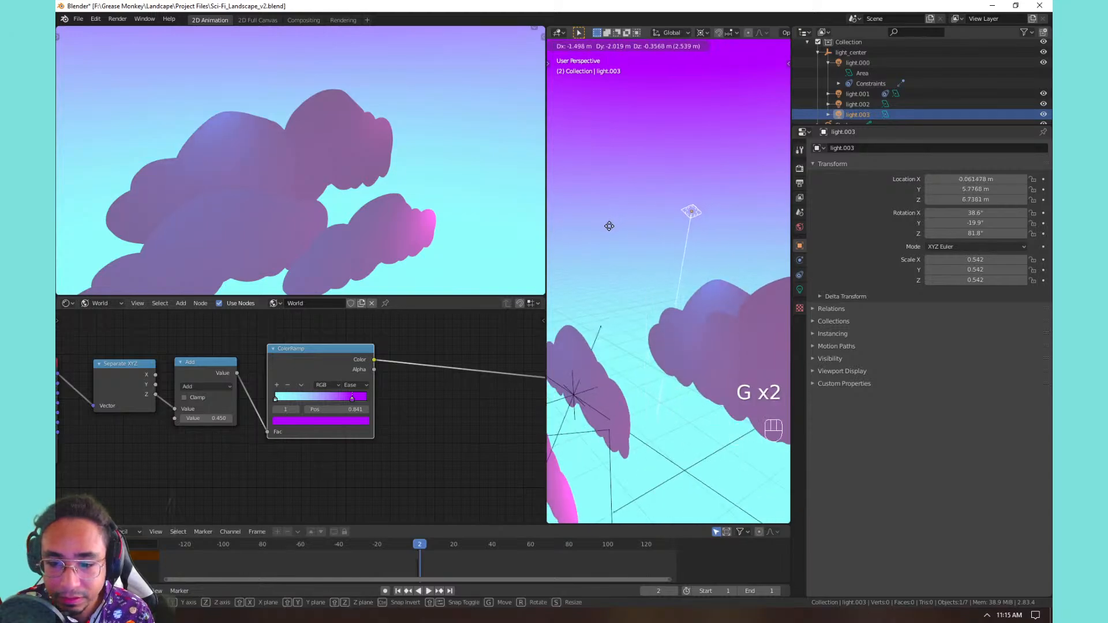
click(611, 224)
right_click(629, 202)
middle_drag(653, 241, 760, 244)
key(r)
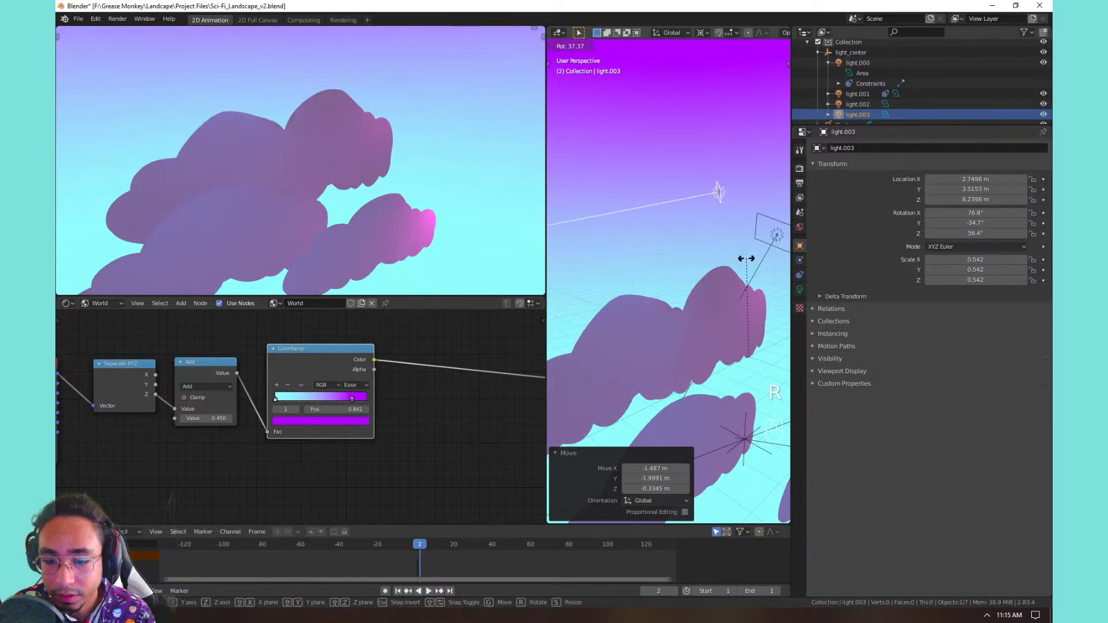
right_click(689, 279)
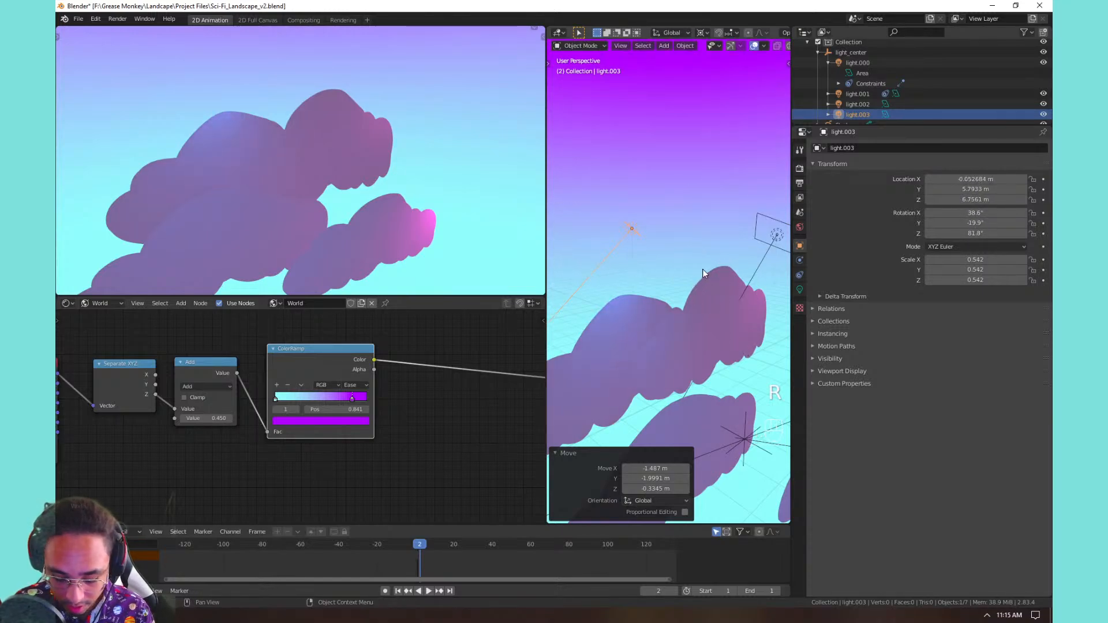
Step: Change the transform pivot point and move light.003 to about X 2.18 m, Y 3.55 m, Z 6.33 m
key(period)
click(636, 271)
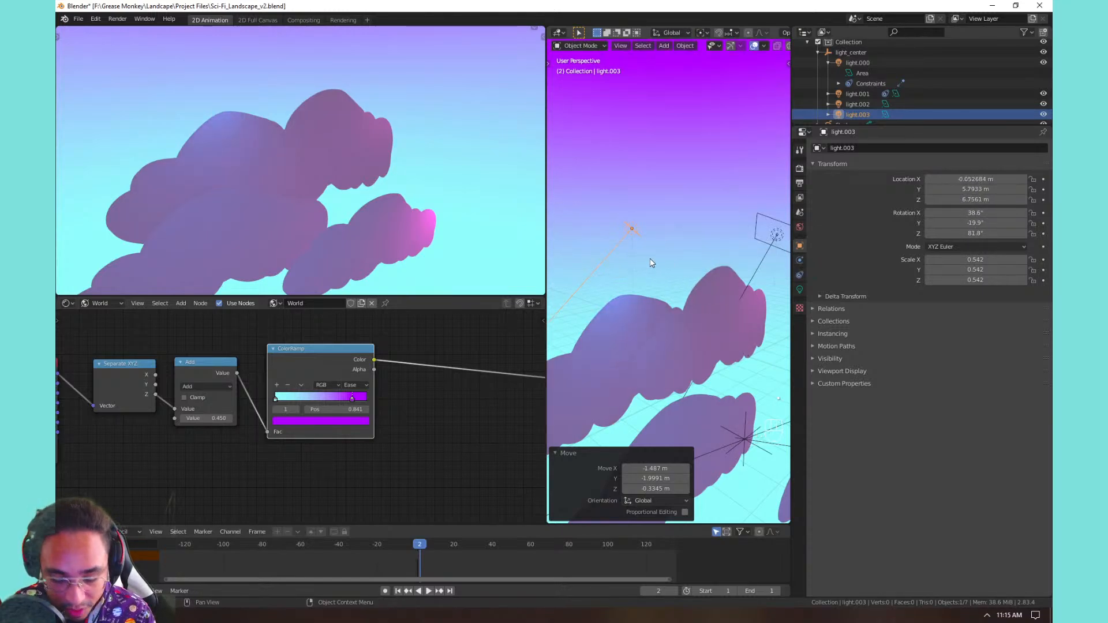
key(g)
click(726, 272)
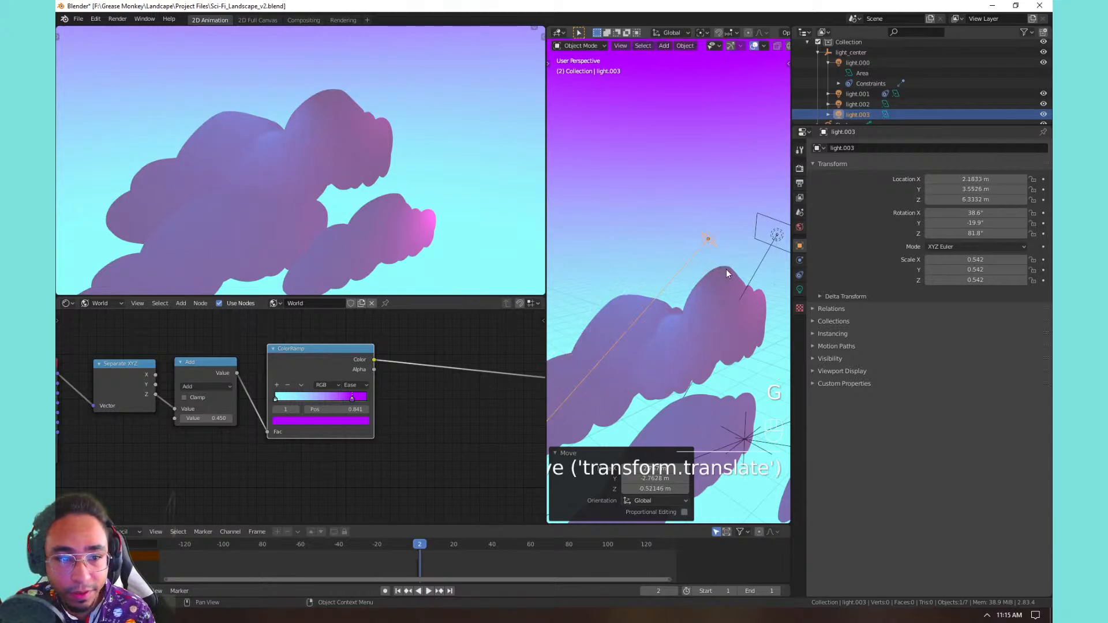
Step: Lower light.003 onto the upper clouds at about X 3.80 m, Y 3.15 m, Z 4.73 m and enlarge it to scale 0.688
shift+middle_drag(726, 269, 664, 259)
key(KP_0)
key(KP_1)
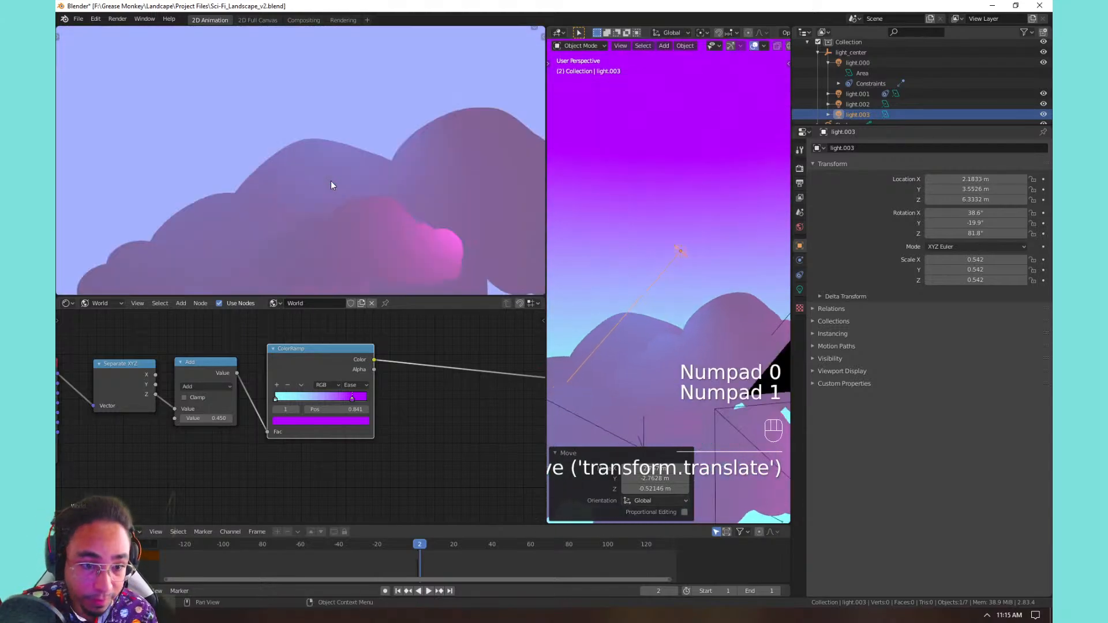
key(KP_0)
key(Home)
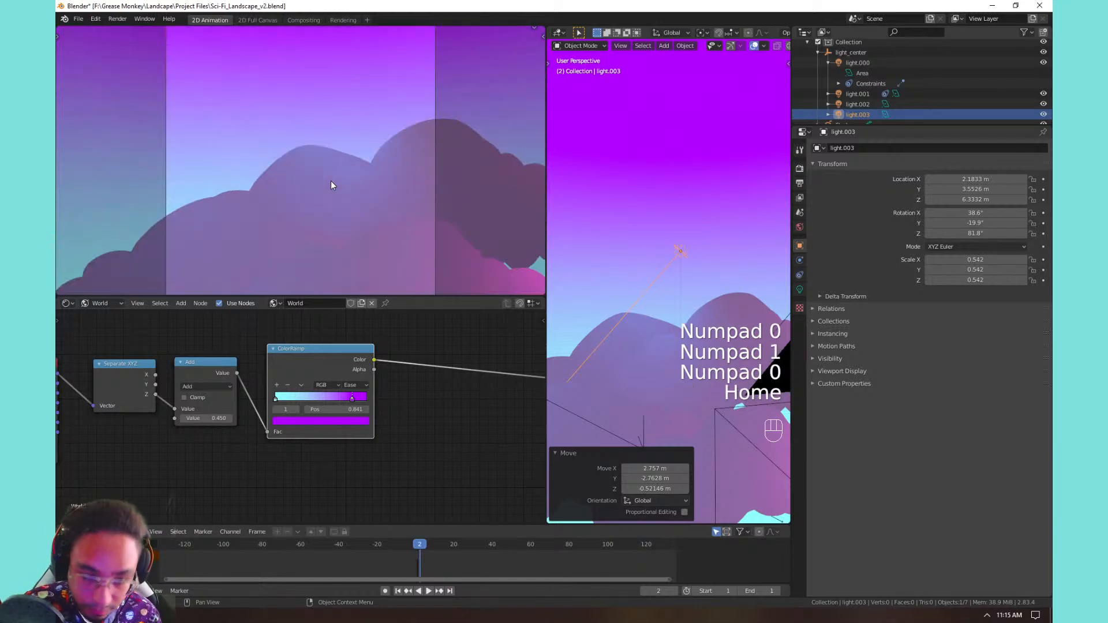
middle_drag(753, 267, 702, 295)
key(g)
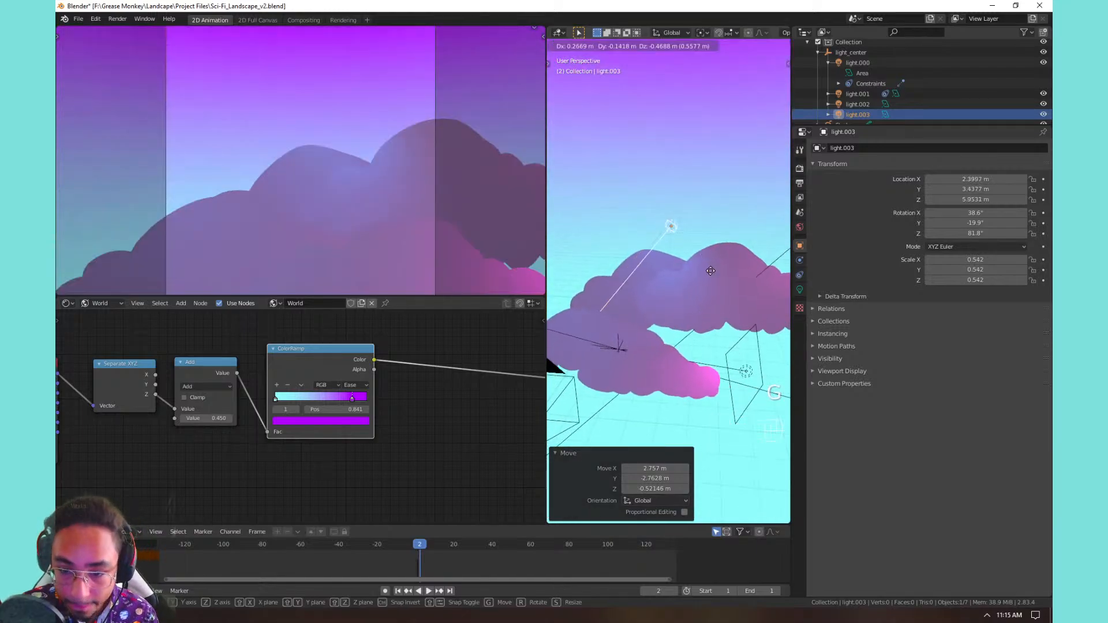
click(735, 285)
key(s)
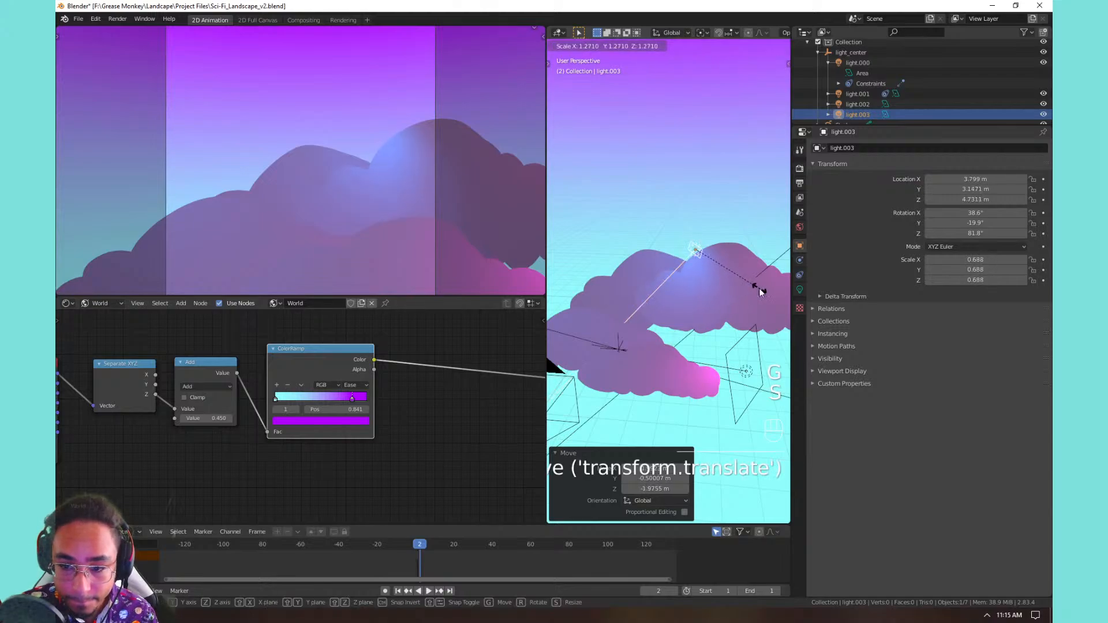
click(760, 300)
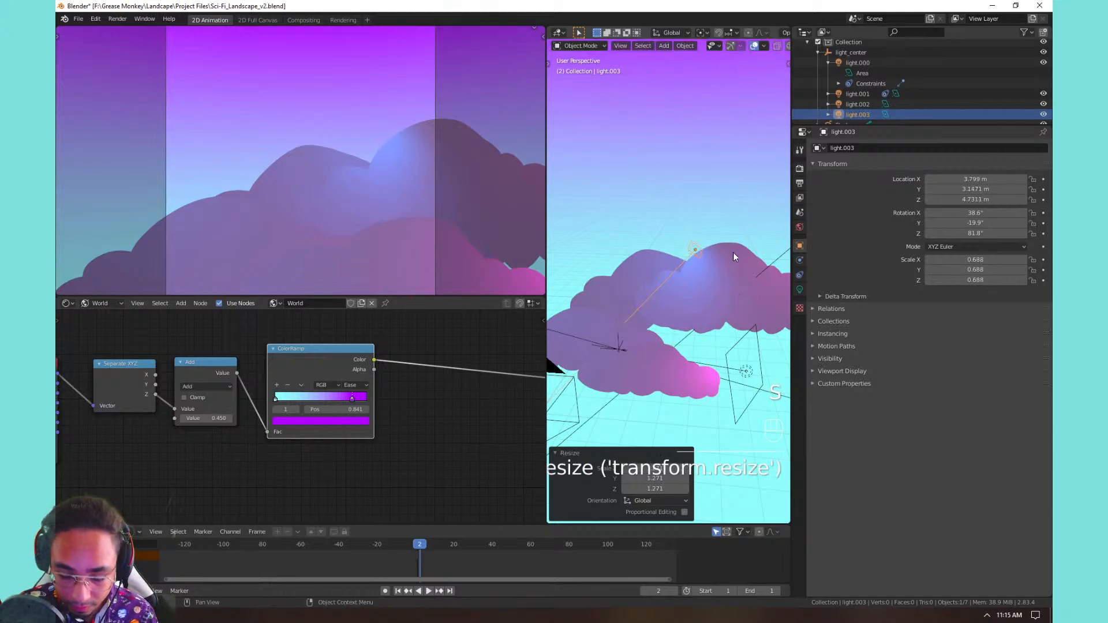
Step: Rotate light.003 by about -88° around the global Z axis and shift it sideways to about X 2.27 m
key(r)
key(z)
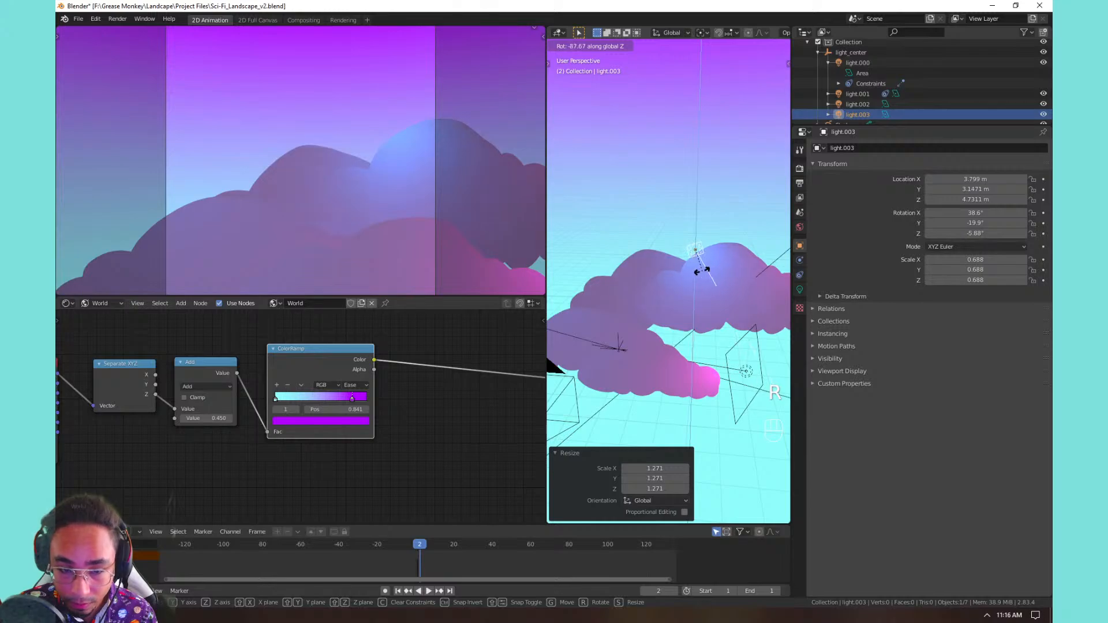
click(721, 273)
key(g)
click(706, 281)
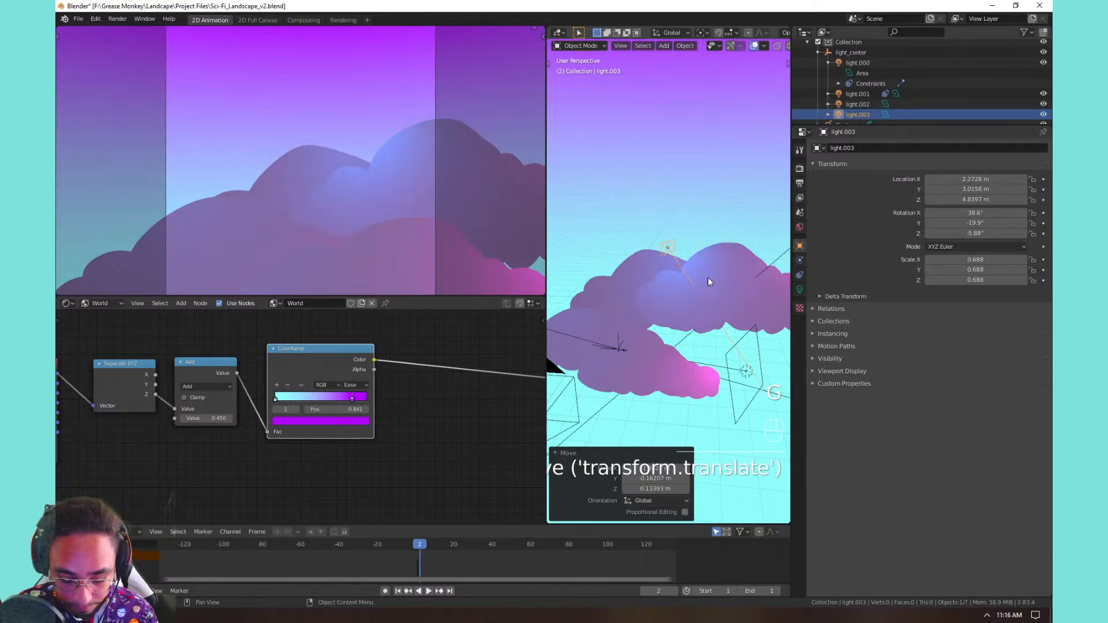
Step: Move light.003 about -3.24 m along Y and raise it about 2.09 m along Z above the clouds
key(g)
key(y)
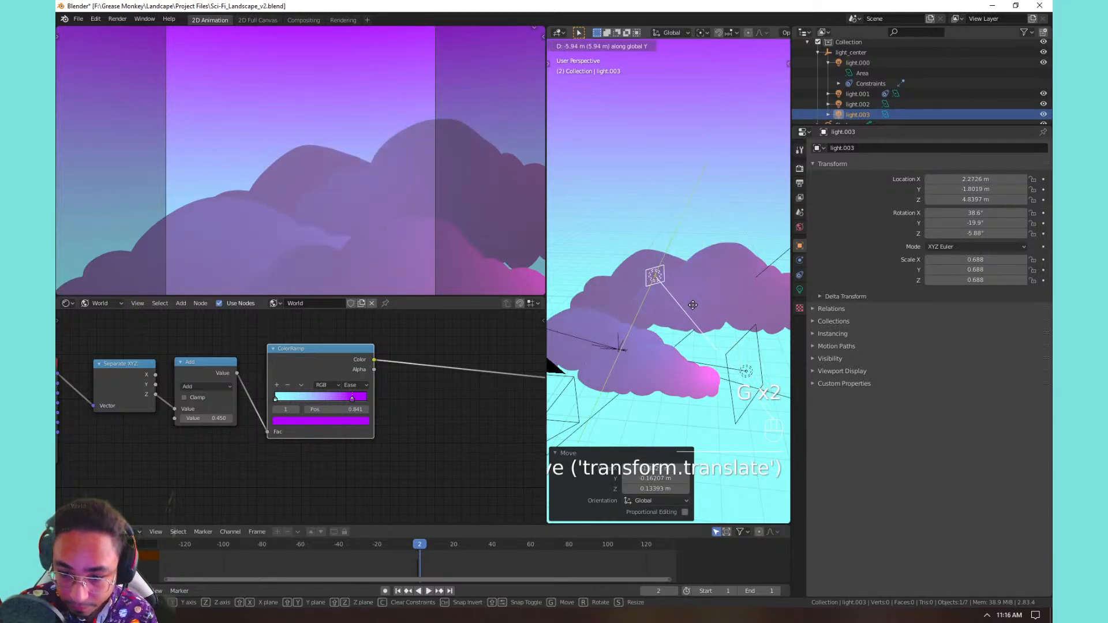
click(705, 295)
key(g)
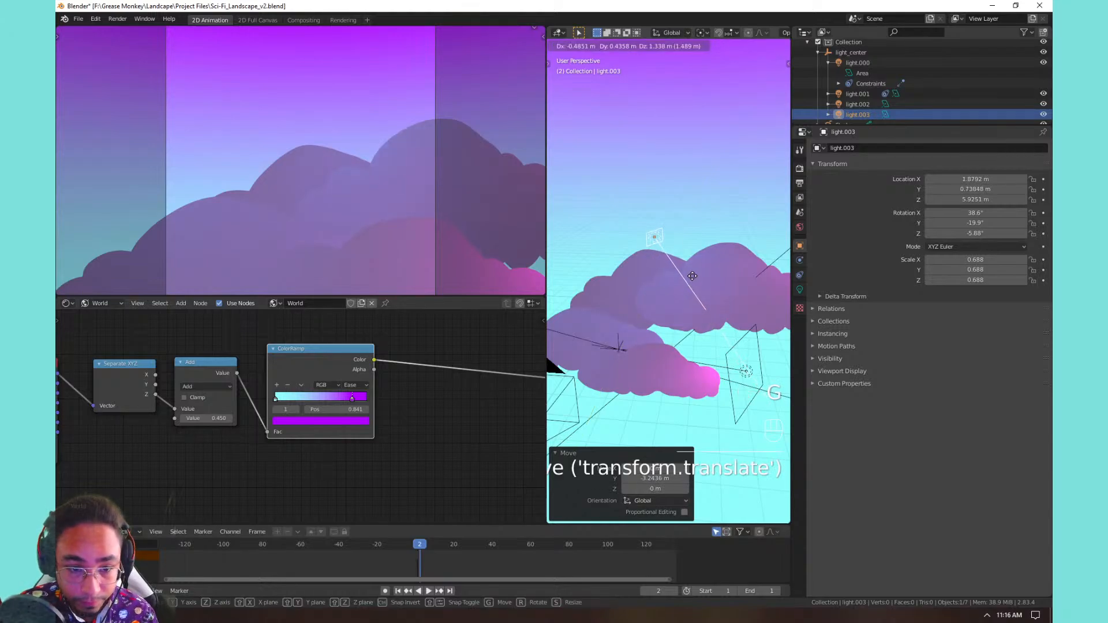
key(z)
click(692, 270)
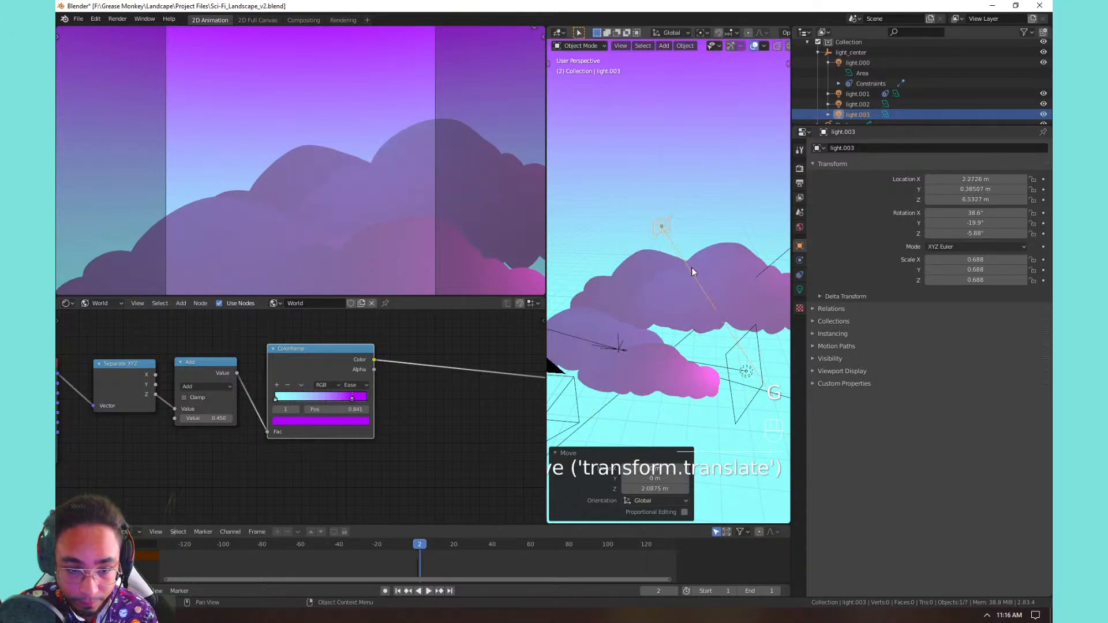
Step: Trackball-rotate light.003 to a rotation of about X 25.9°, Y -10.8°, Z 21.9°
key(r)
key(r)
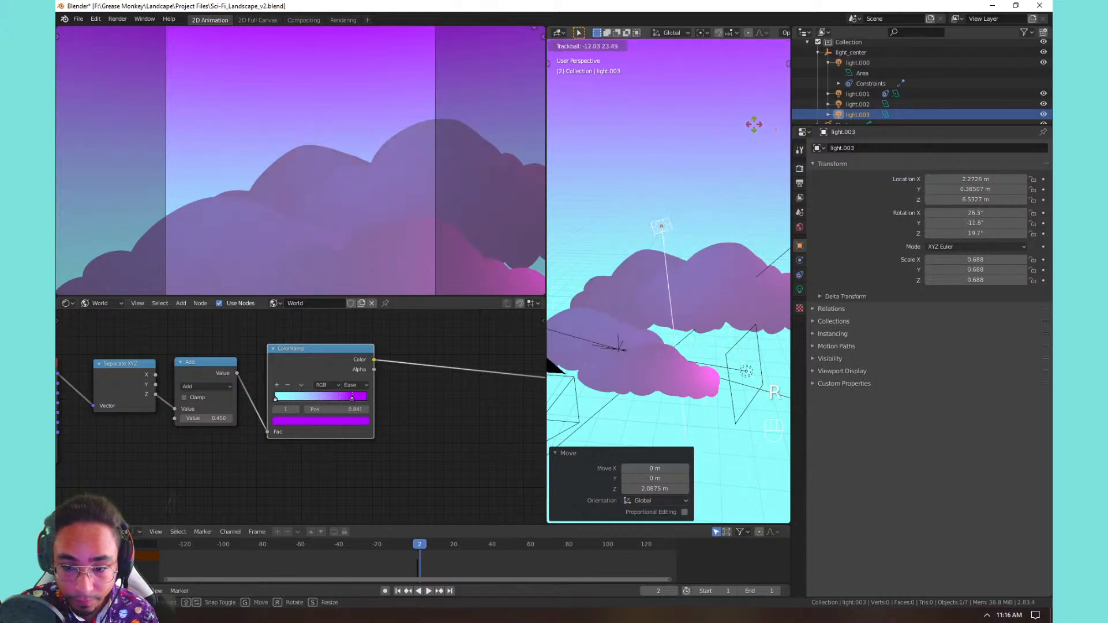
click(739, 134)
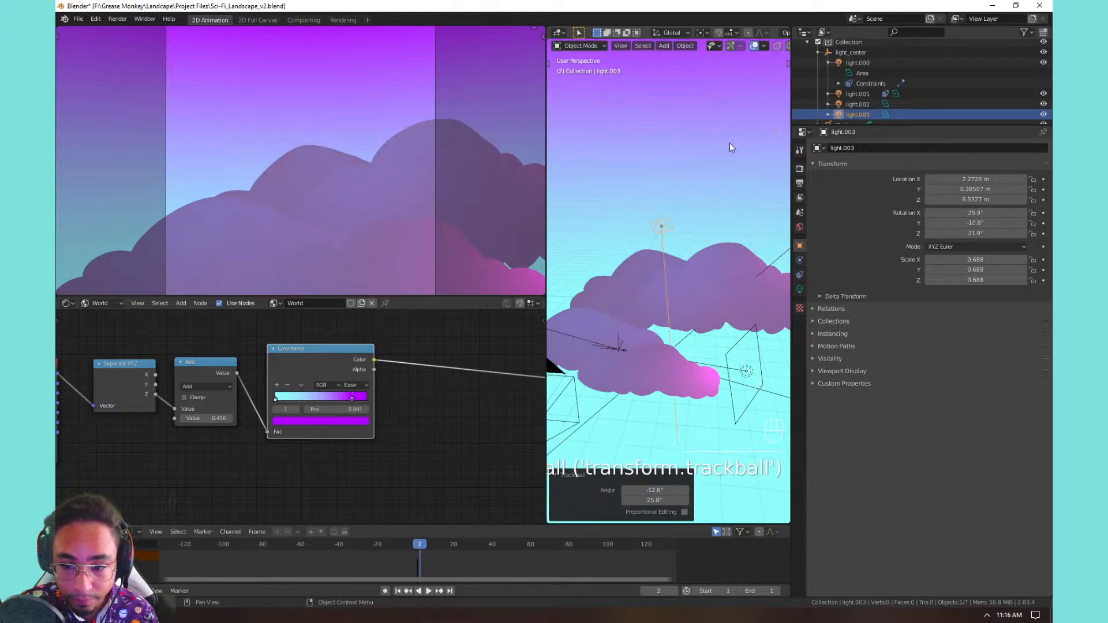
Step: Move light.000 away from the front cloud by about 2.61 m in X, -1.76 m in Y and 0.6 m in Z
click(734, 373)
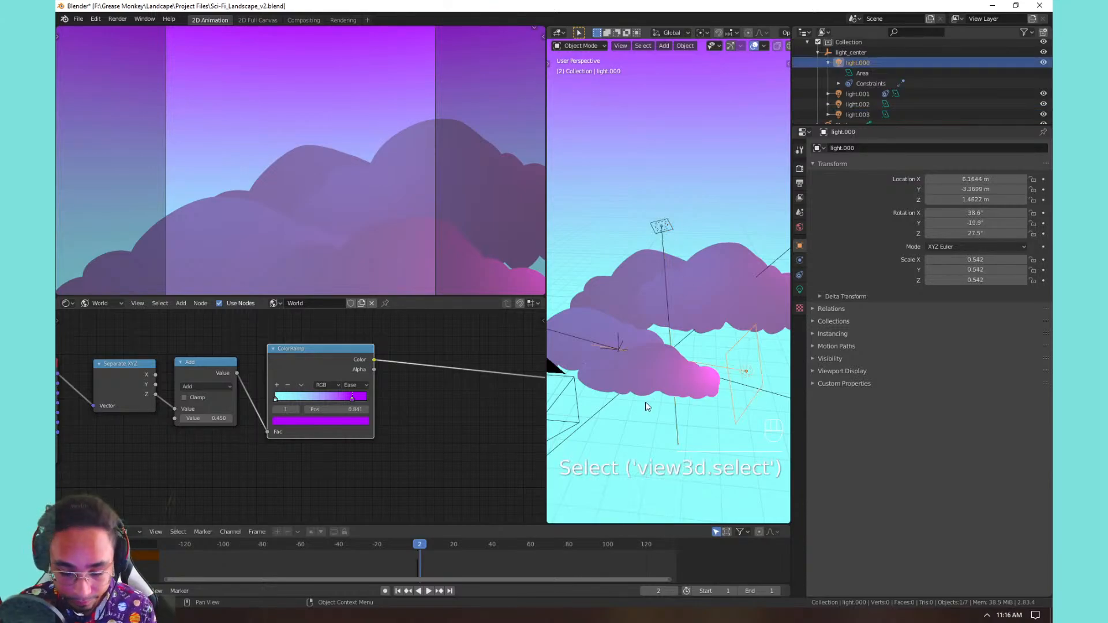
shift+middle_drag(645, 404, 633, 399)
scroll(633, 398, down, 5)
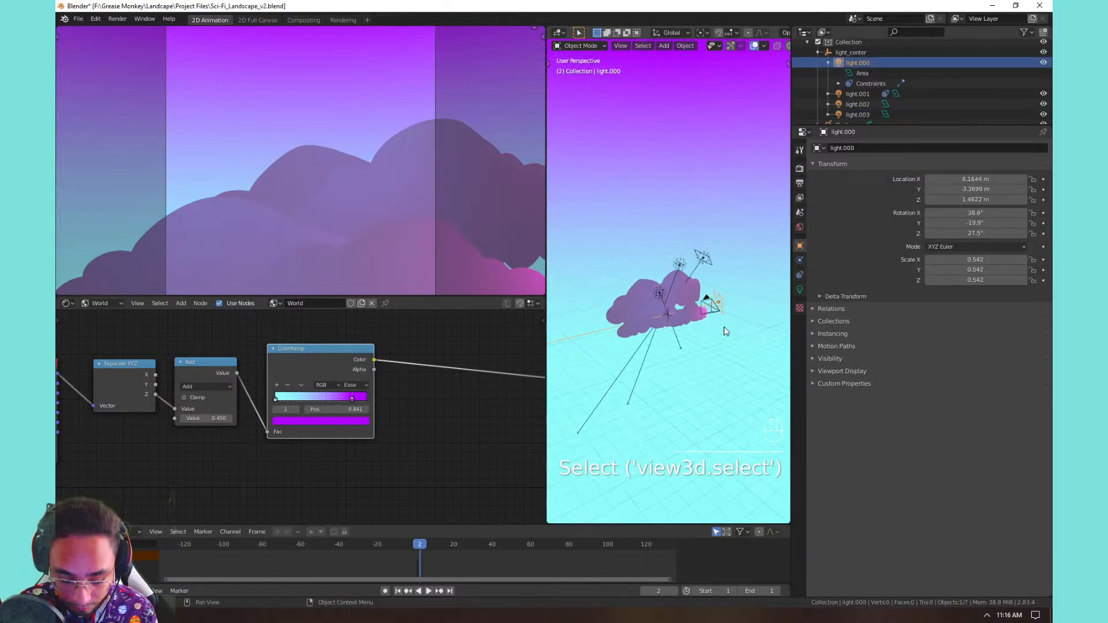
key(g)
click(740, 317)
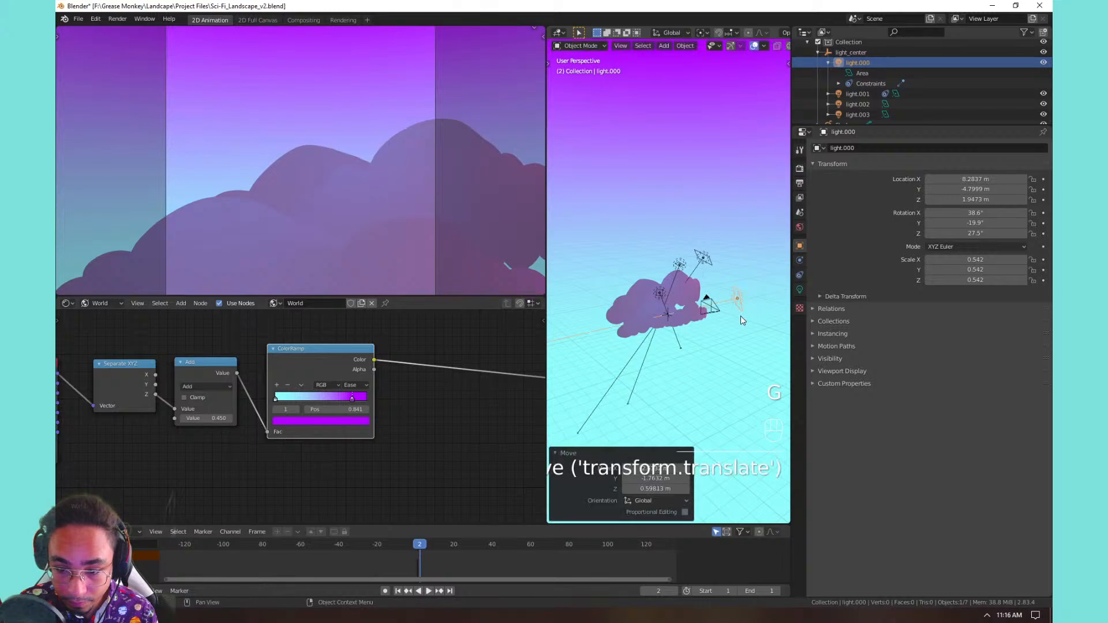
shift+middle_drag(740, 317, 741, 312)
key(r)
right_click(761, 276)
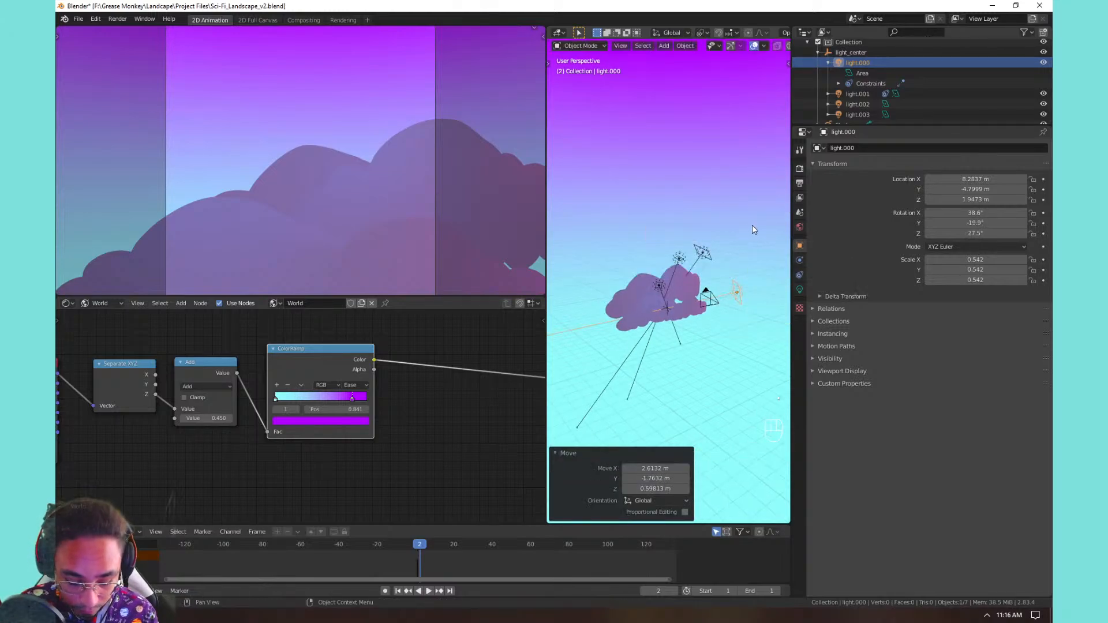
key(r)
right_click(736, 271)
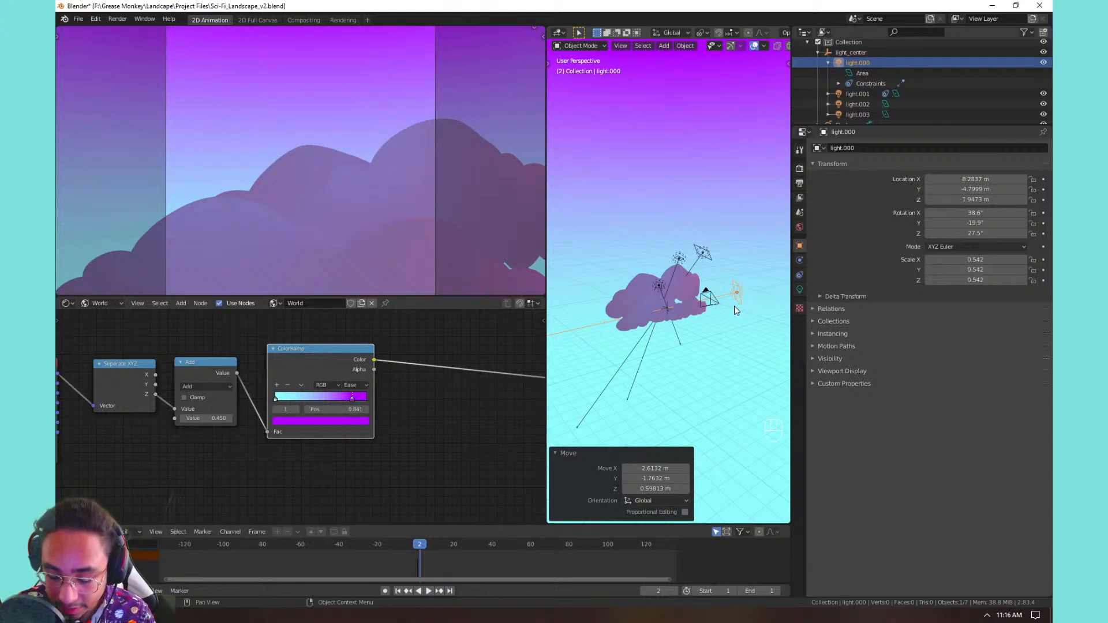
scroll(747, 321, up, 1)
scroll(748, 324, up, 1)
scroll(748, 325, down, 1)
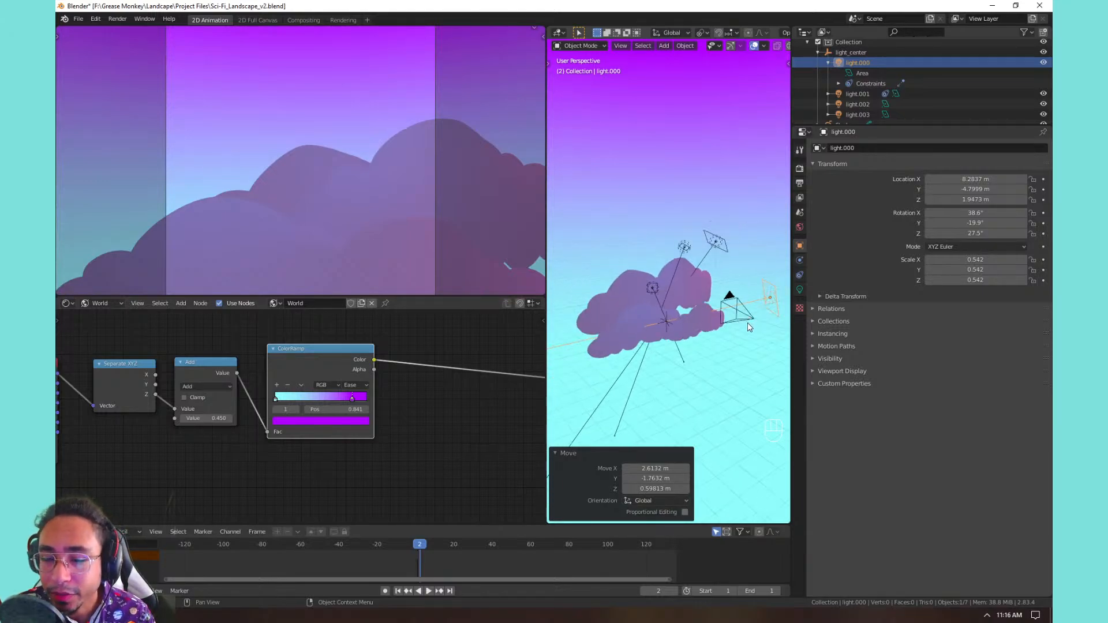
mouse_move(748, 327)
middle_down()
mouse_move(718, 317)
mouse_move(736, 315)
middle_up()
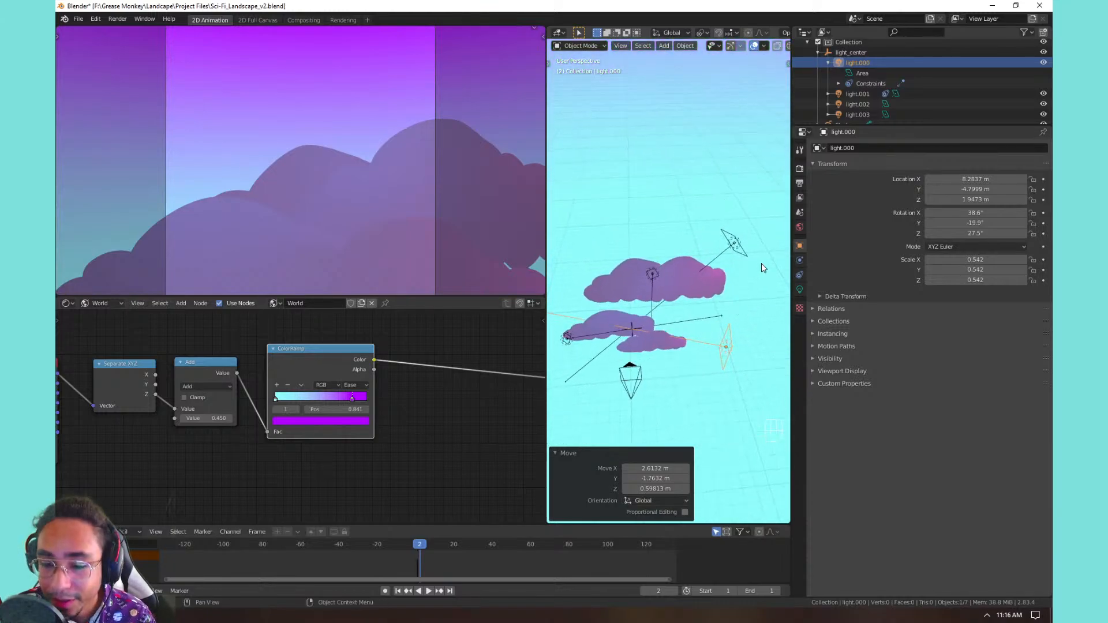
key(r)
right_click(754, 285)
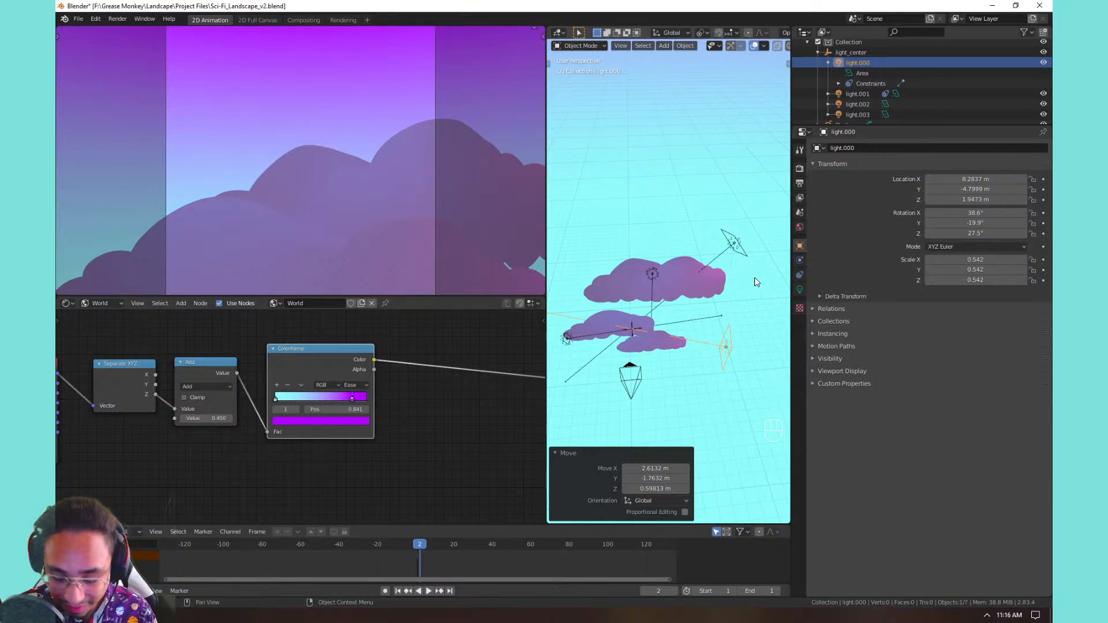
key(comma)
click(687, 283)
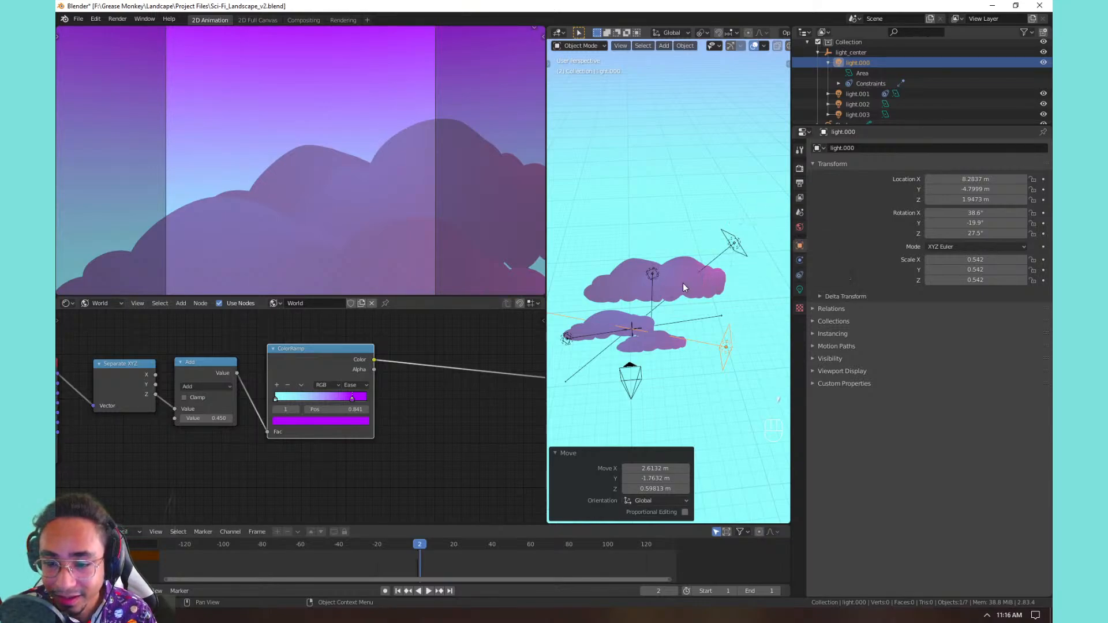
Step: Set the pivot point to 3D Cursor and rotate light.000 about -34.5° around the global Z axis
key(period)
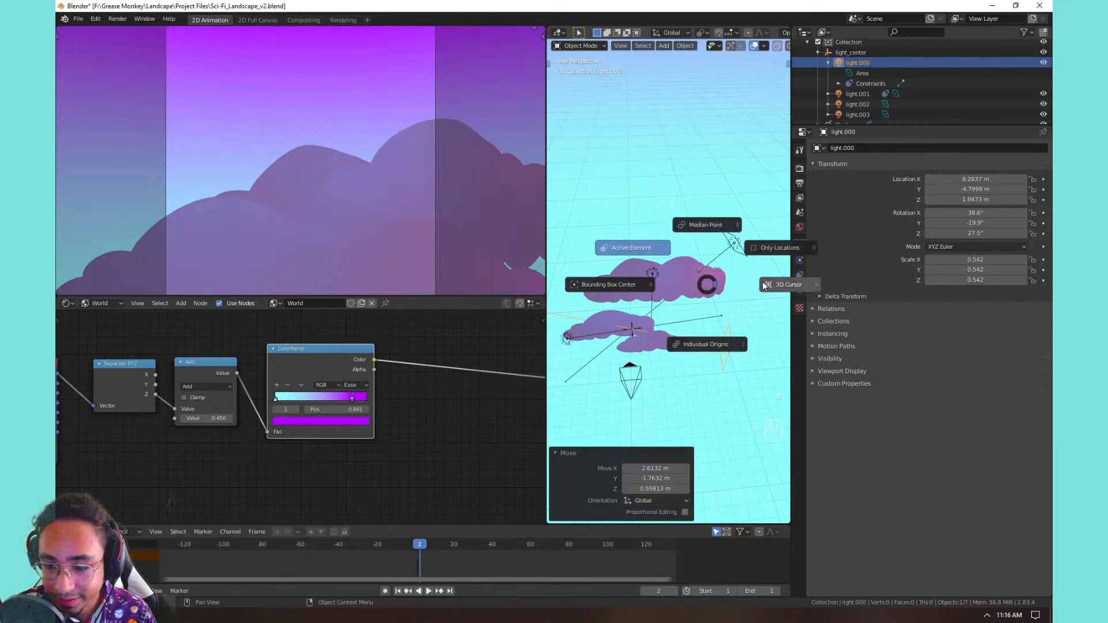
click(695, 291)
key(r)
key(z)
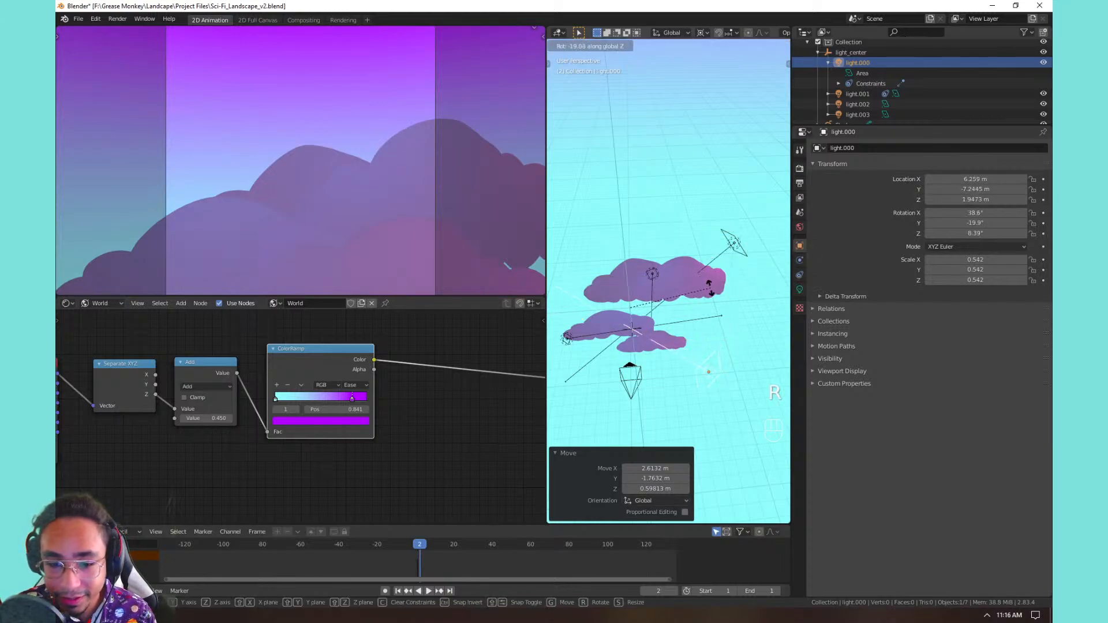
click(737, 307)
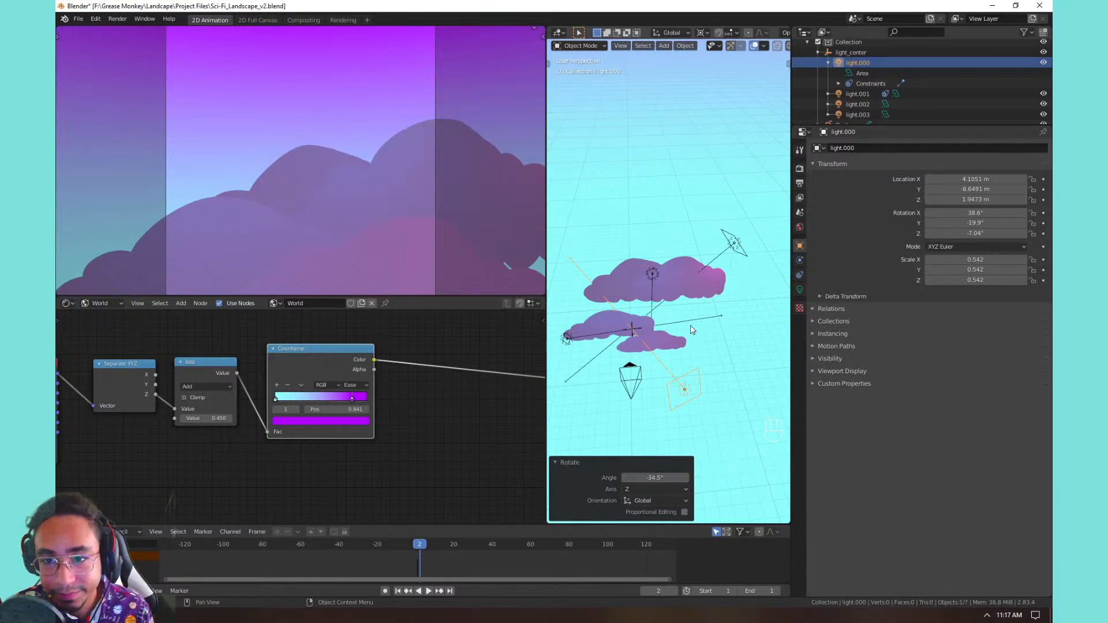
Step: Set the power of light.000 to 800 W
click(799, 290)
click(948, 215)
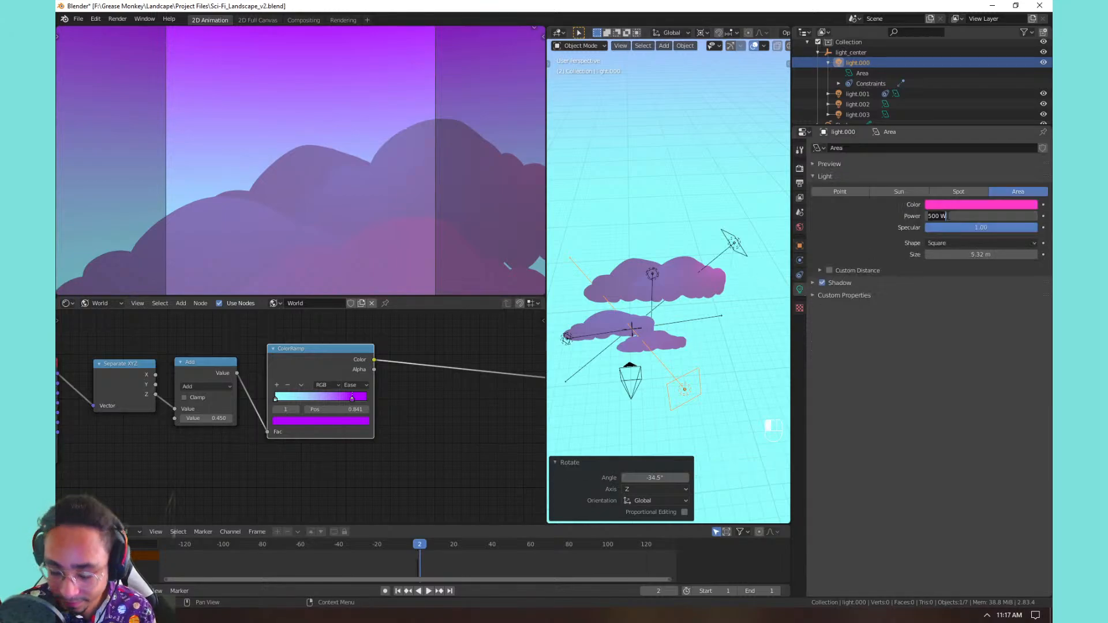
text(800)
key(Return)
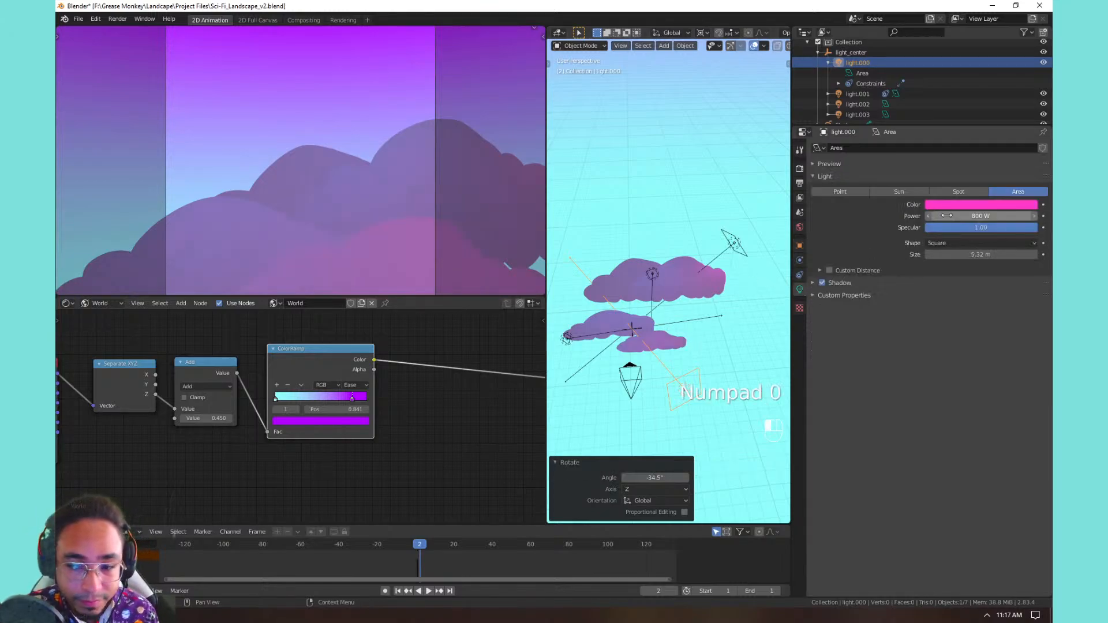
Step: Set the power of light.002, behind the rear cloud, to 800 W
click(732, 243)
click(977, 215)
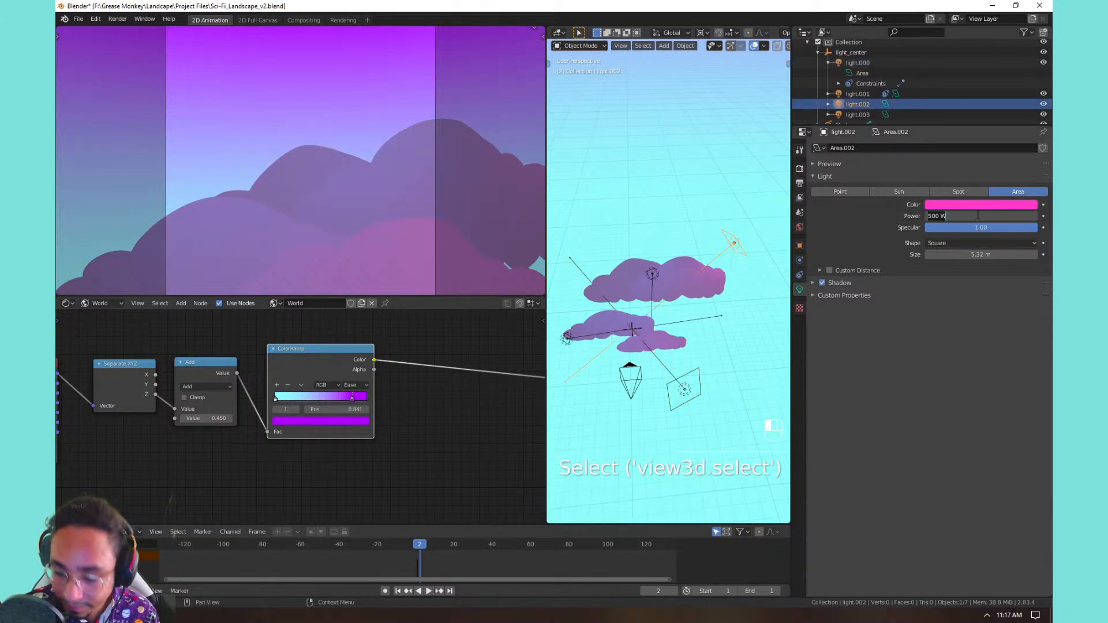
text(800)
key(Return)
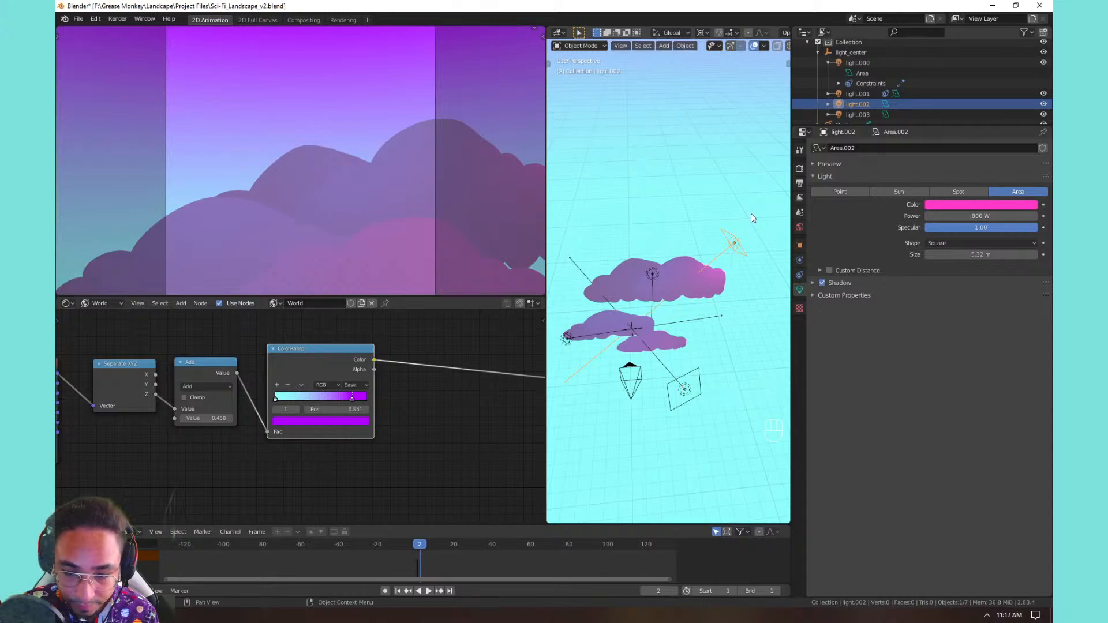
Step: Move light.002 to the opposite end of the rear cloud, about -18.8 m in X and -3 m in Z
key(g)
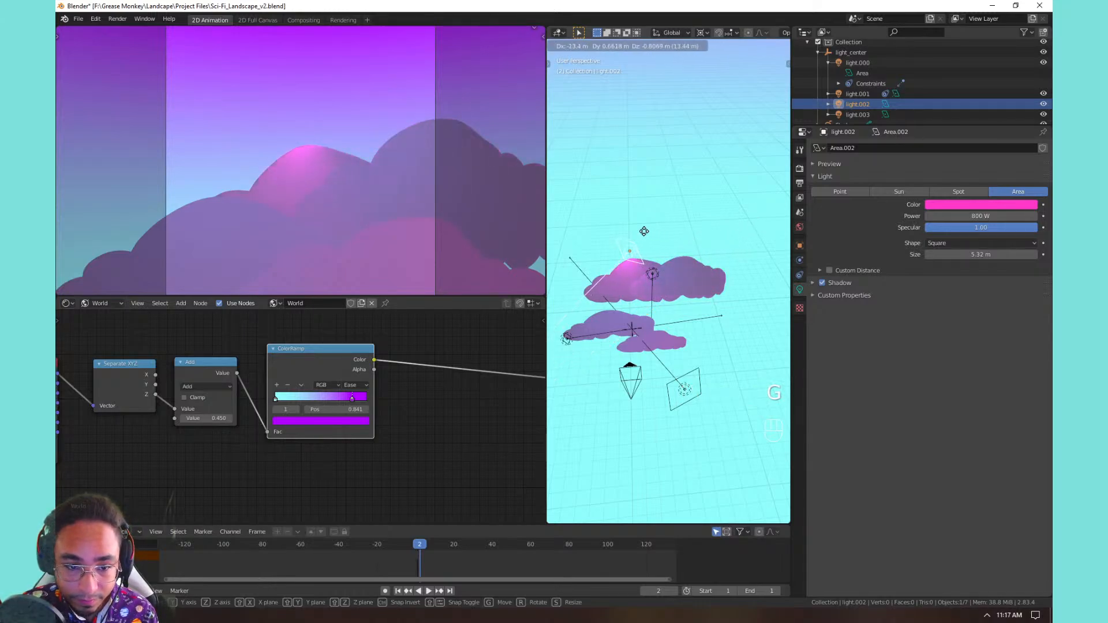
click(599, 256)
key(r)
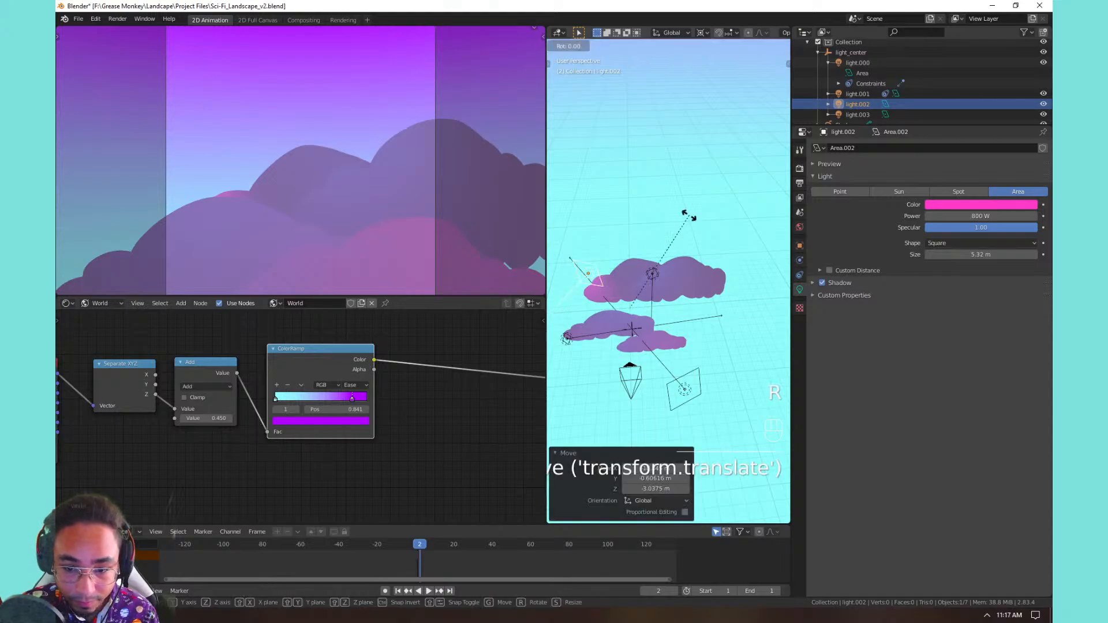
key(Escape)
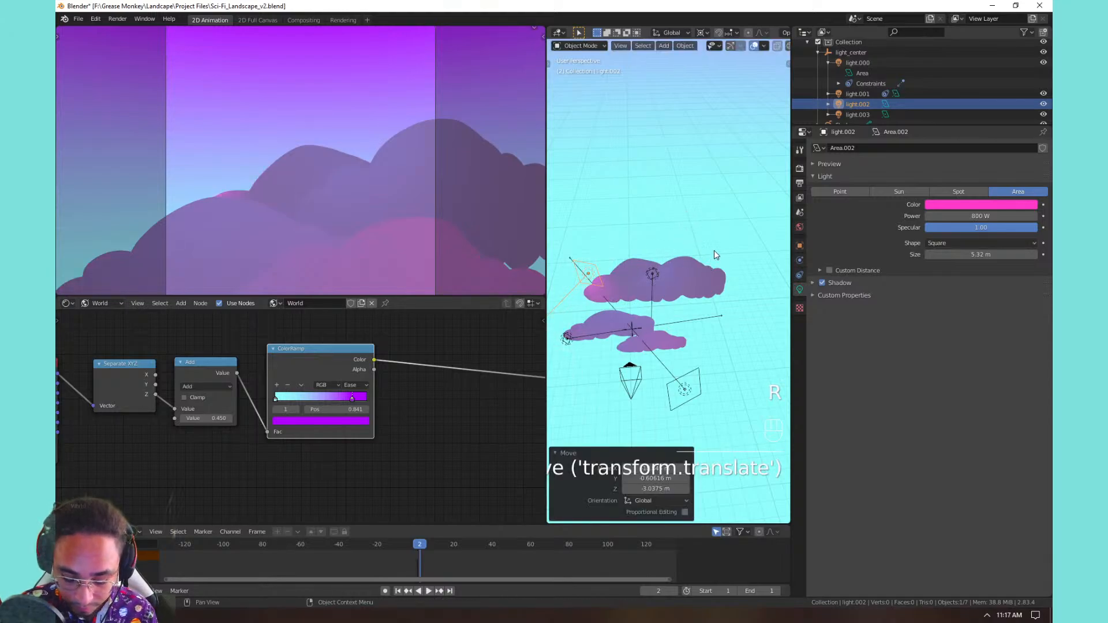
Step: Set the pivot point to Active Element and rotate light.002 around global Z by about -640° to aim at the rear cloud
key(period)
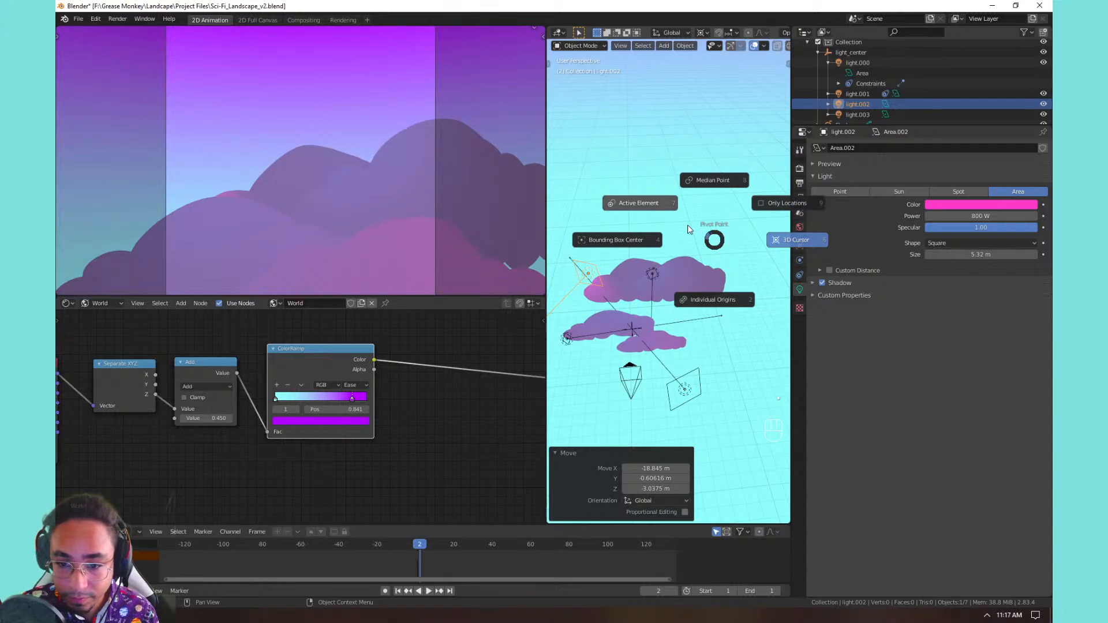
click(653, 209)
key(r)
key(r)
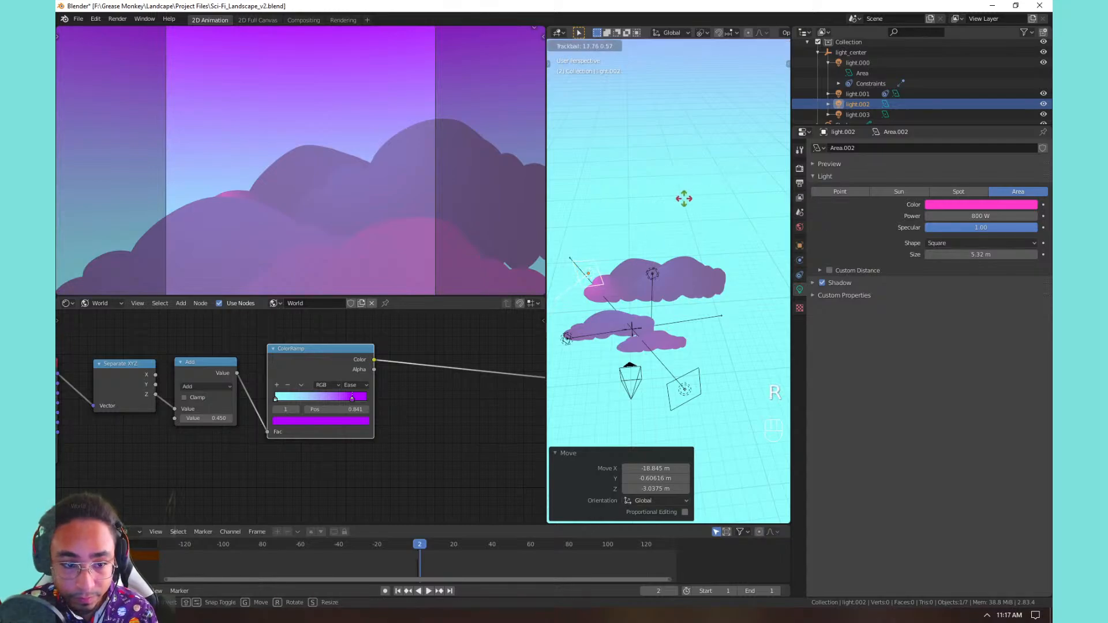
key(r)
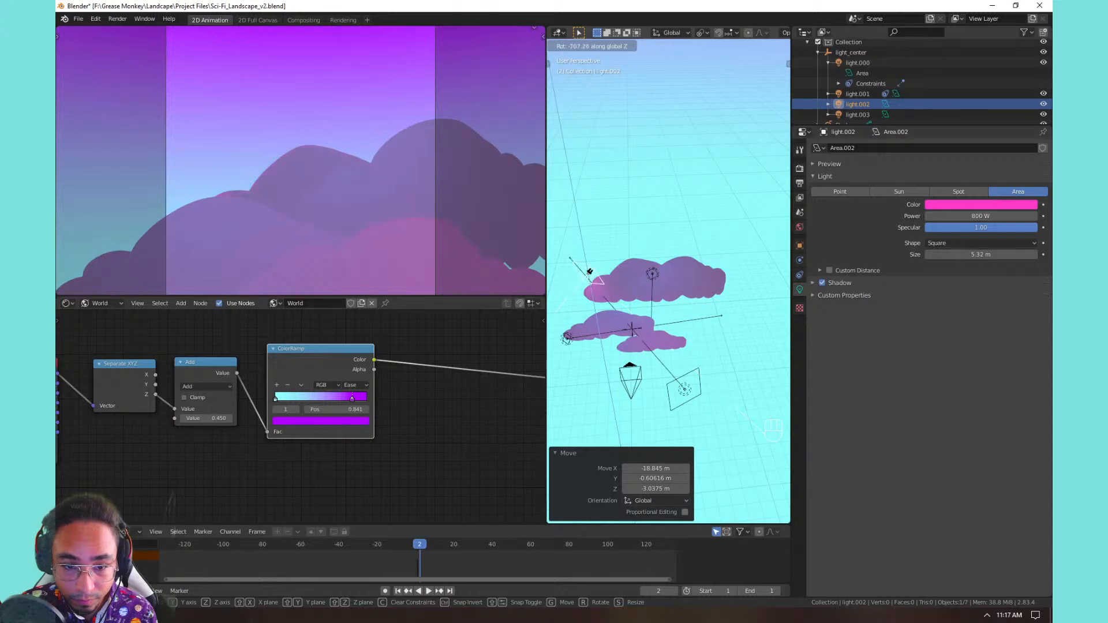
click(605, 272)
Step: Raise light.002 by about 0.2 m along the Z axis
key(g)
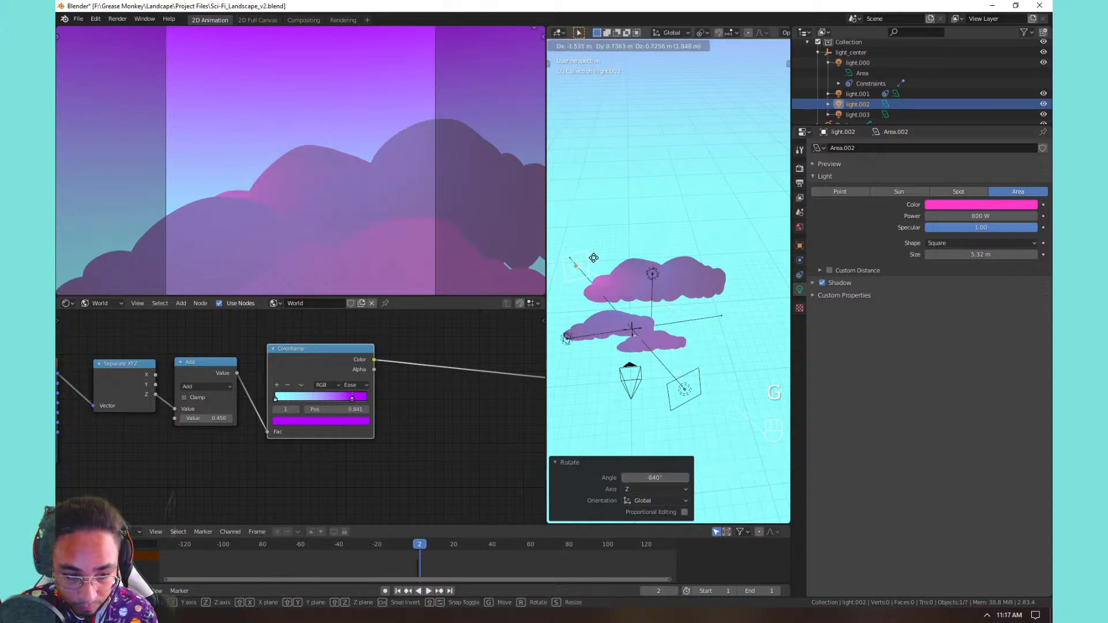
key(z)
click(594, 268)
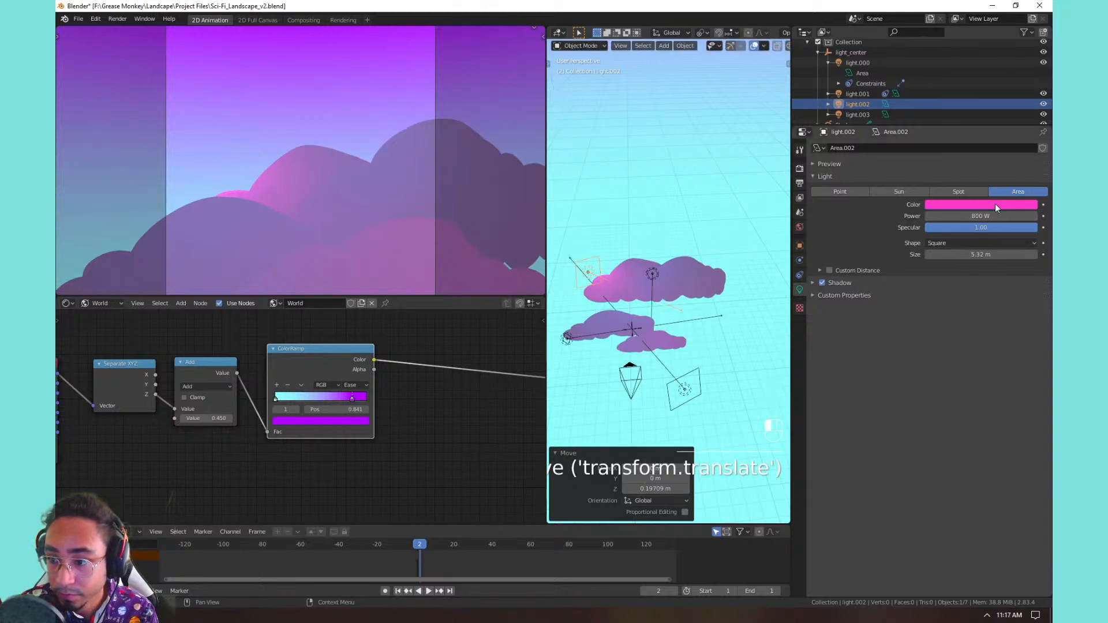
click(996, 204)
mouse_move(987, 171)
mouse_down()
mouse_move(963, 171)
mouse_move(987, 170)
mouse_move(976, 169)
mouse_up()
key(ctrl+z)
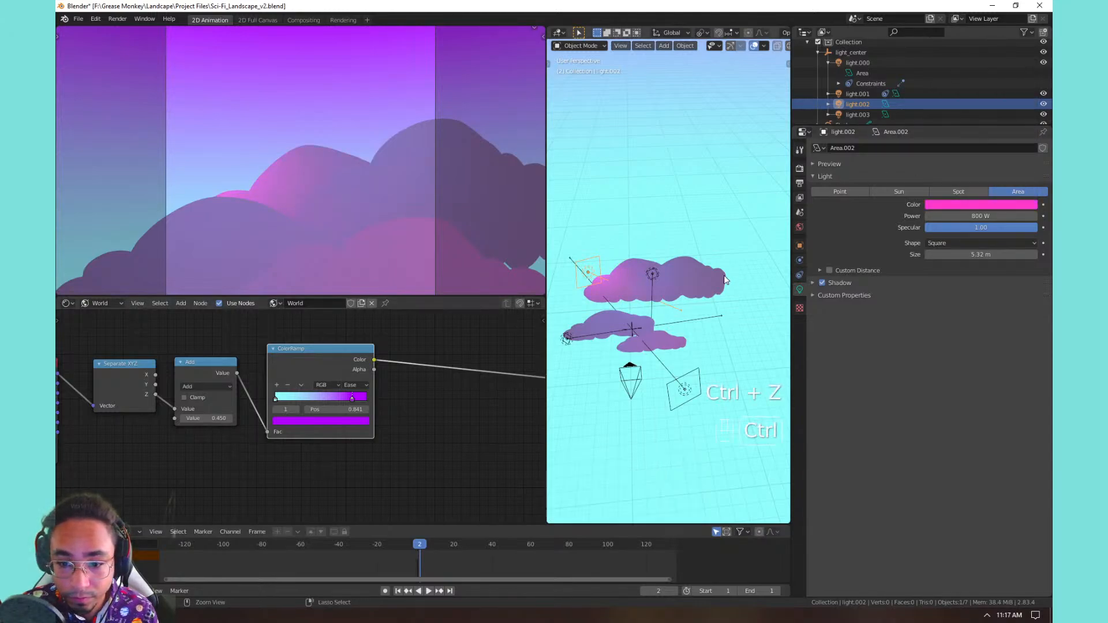
Step: Reposition light.002 near the upper part of the rear cloud's first bump, finishing with a shift of about 1.37 m in Y and 2.27 m in Z
key(g)
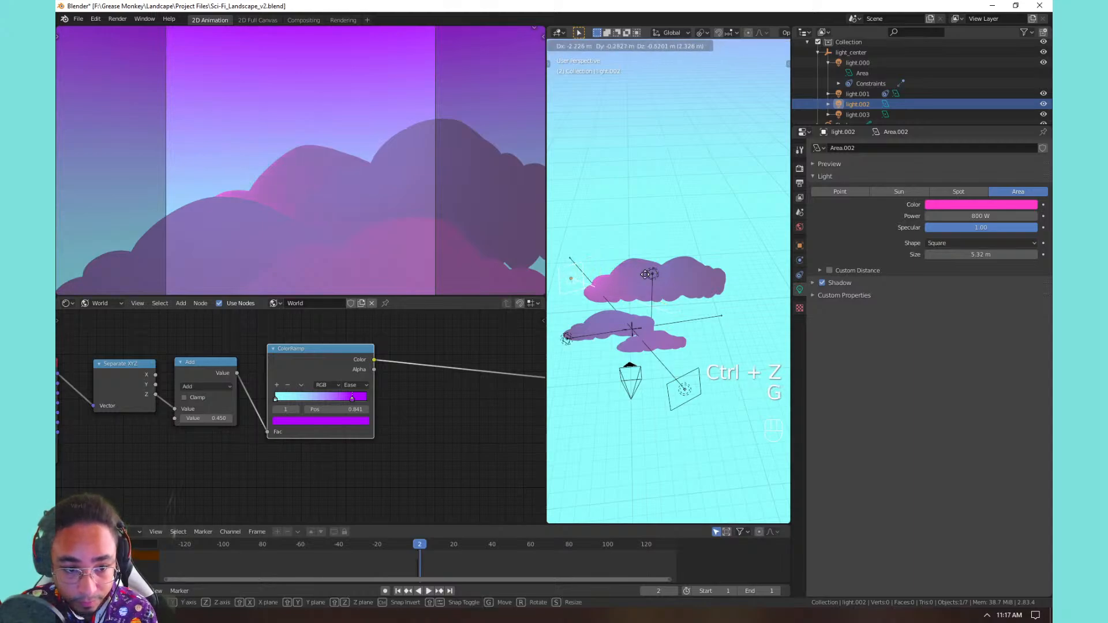
click(652, 274)
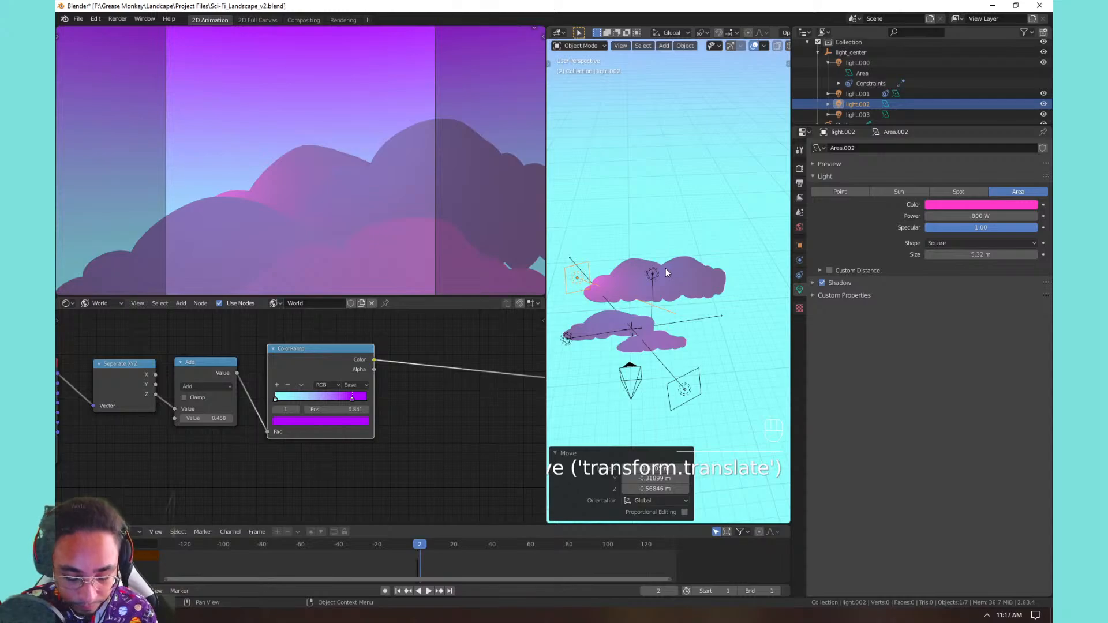
key(g)
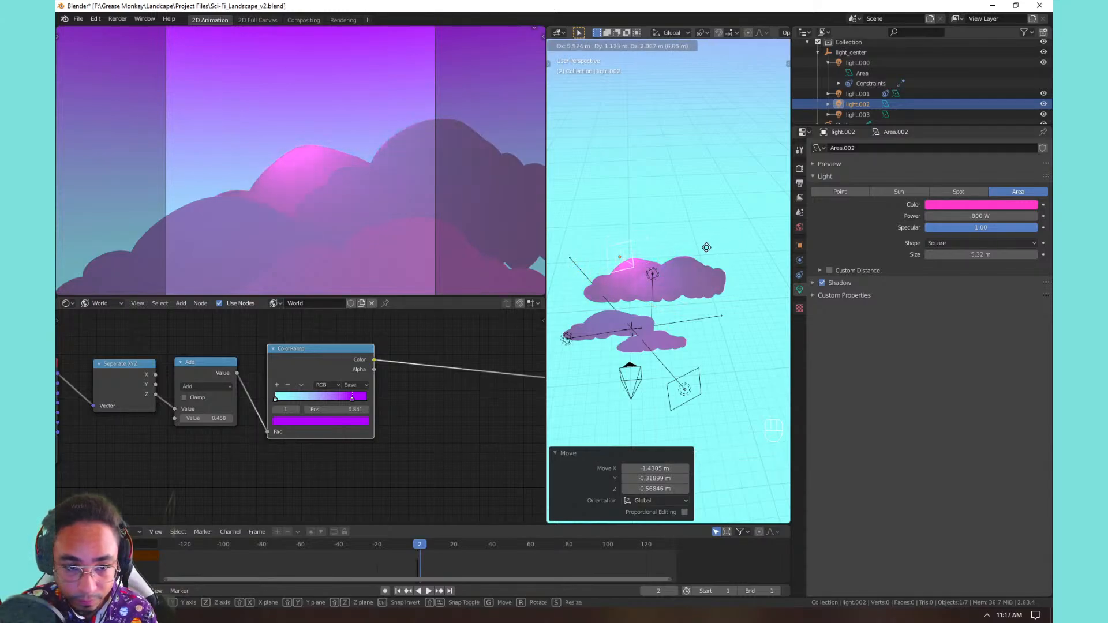
click(702, 248)
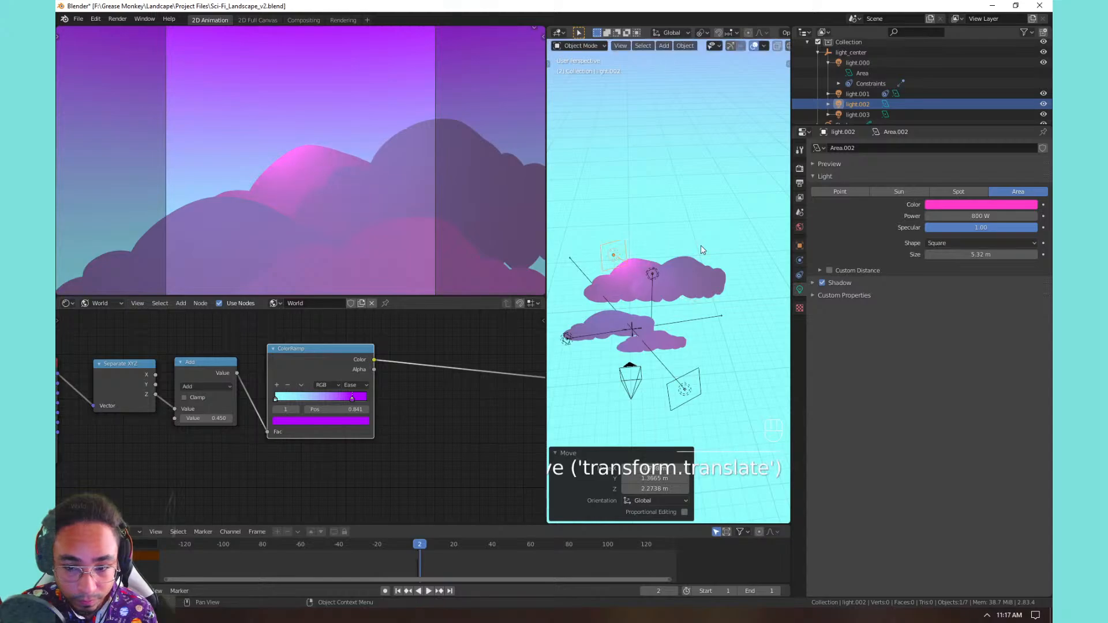
Step: Move light.002 about -1.75 m along global Y and nudge it about 0.03 m along Z
key(g)
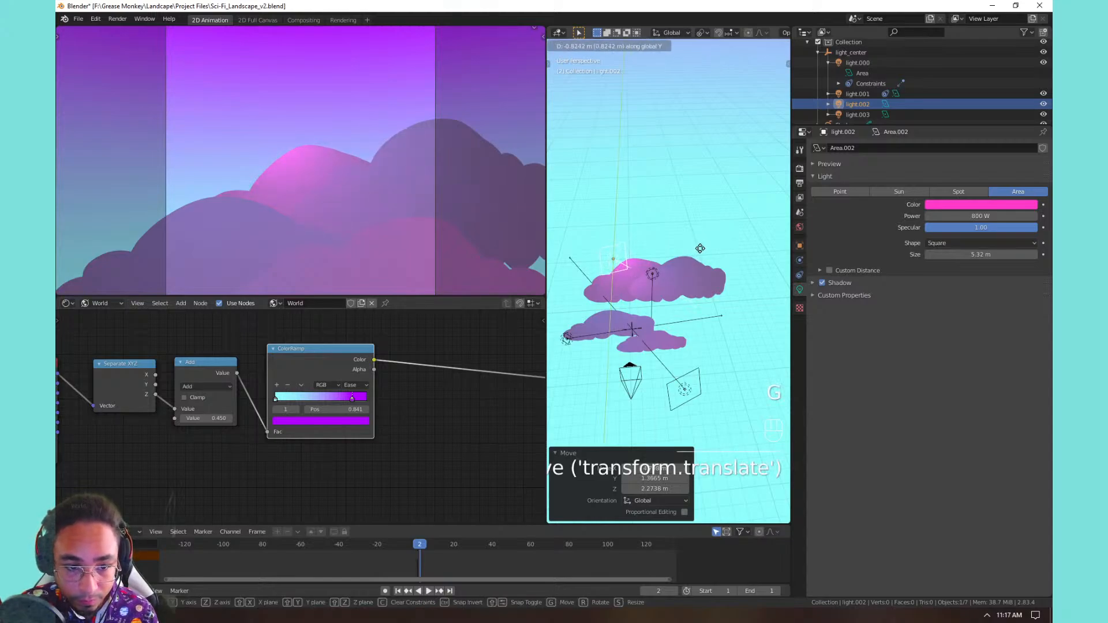
click(698, 252)
key(g)
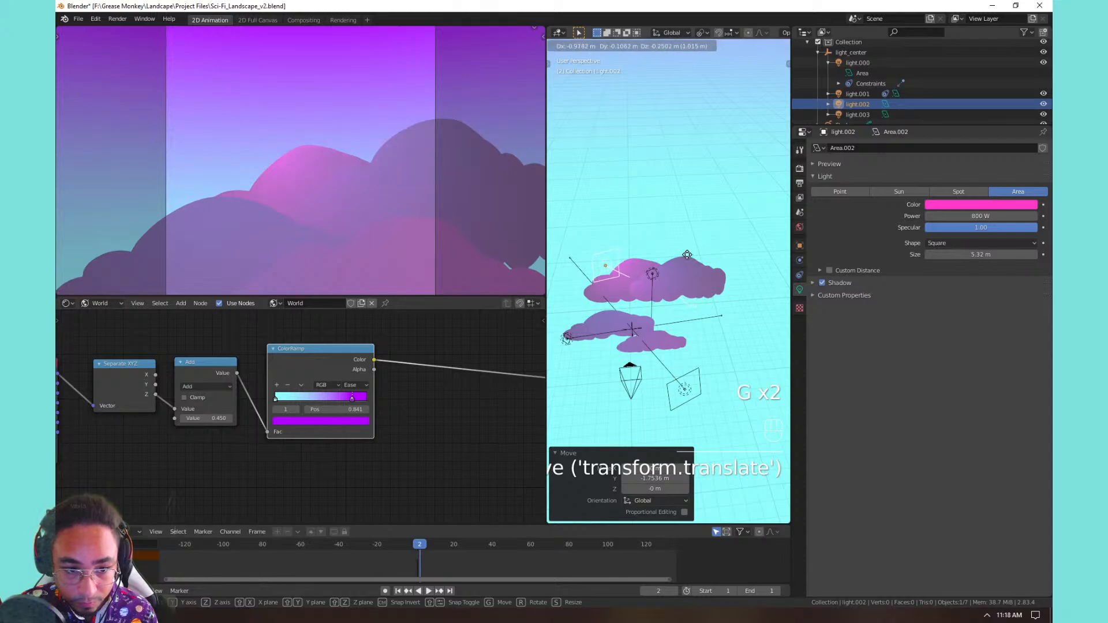
key(z)
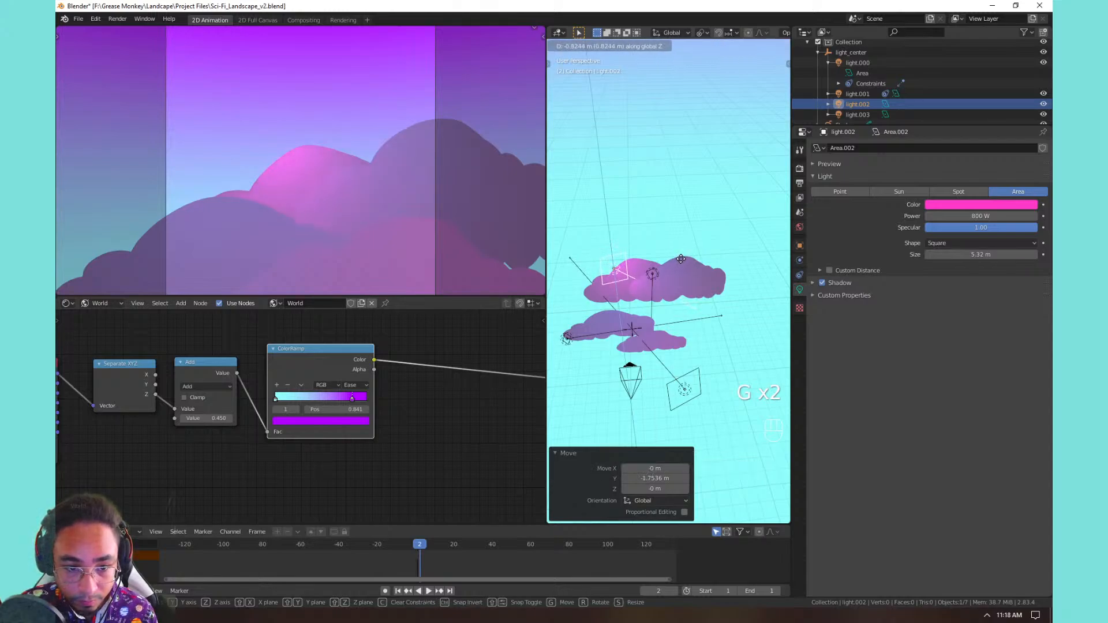
click(687, 253)
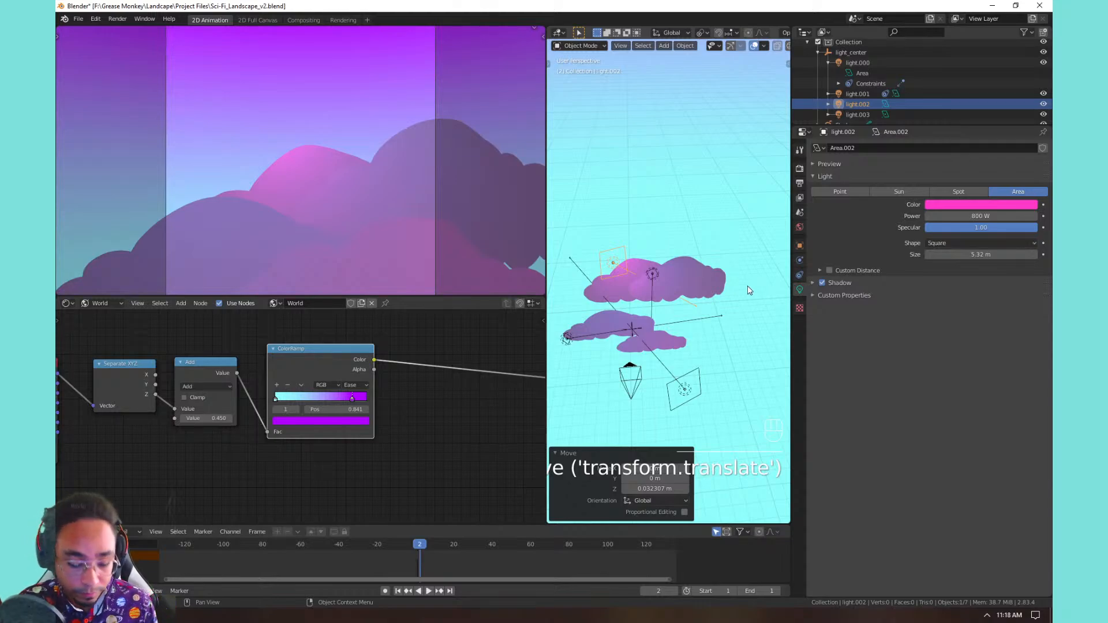
Step: Nudge light.002 about -0.09 m along Y and raise it about 2.44 m along Z above the rear cloud
key(g)
key(y)
click(722, 284)
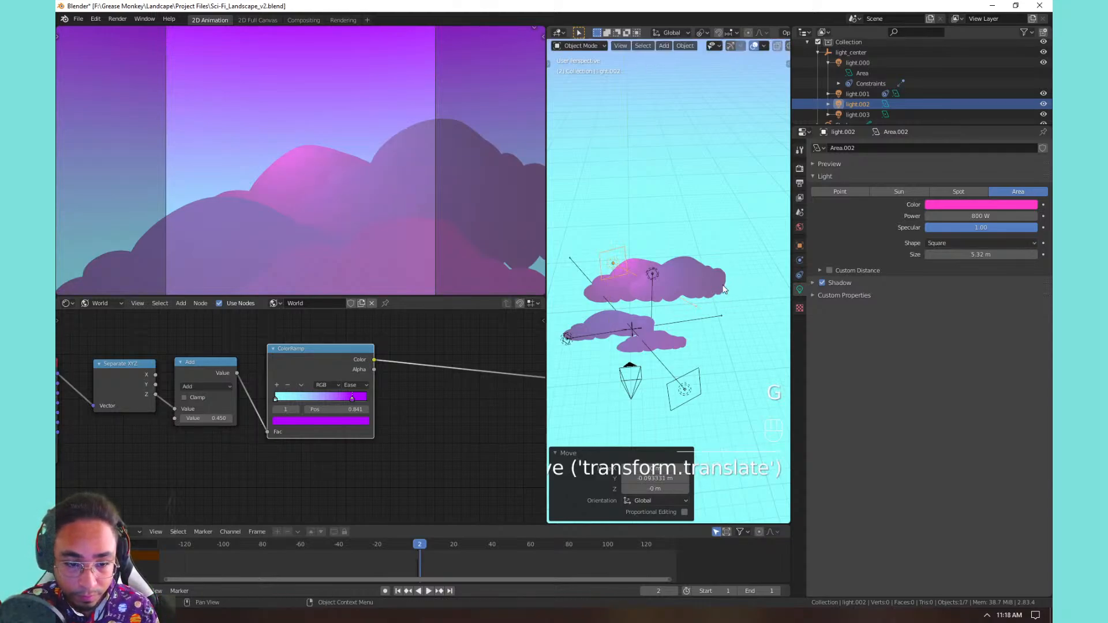
key(g)
click(724, 271)
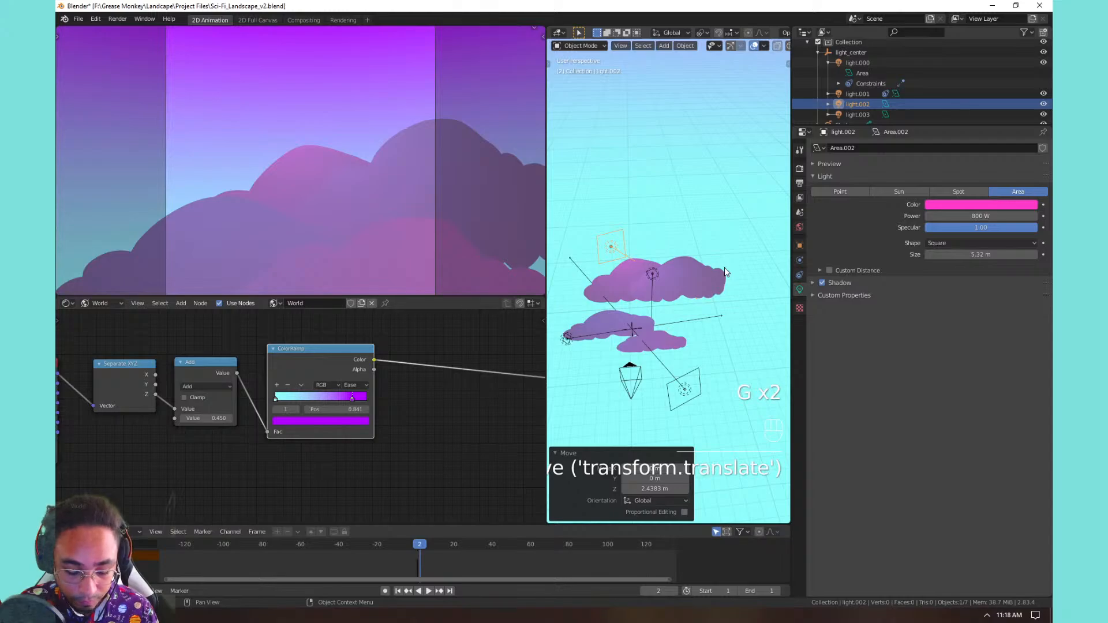
Step: Undo the hiding of light.002 and lower the light about 1.62 m along the Z axis
key(h)
key(ctrl+z)
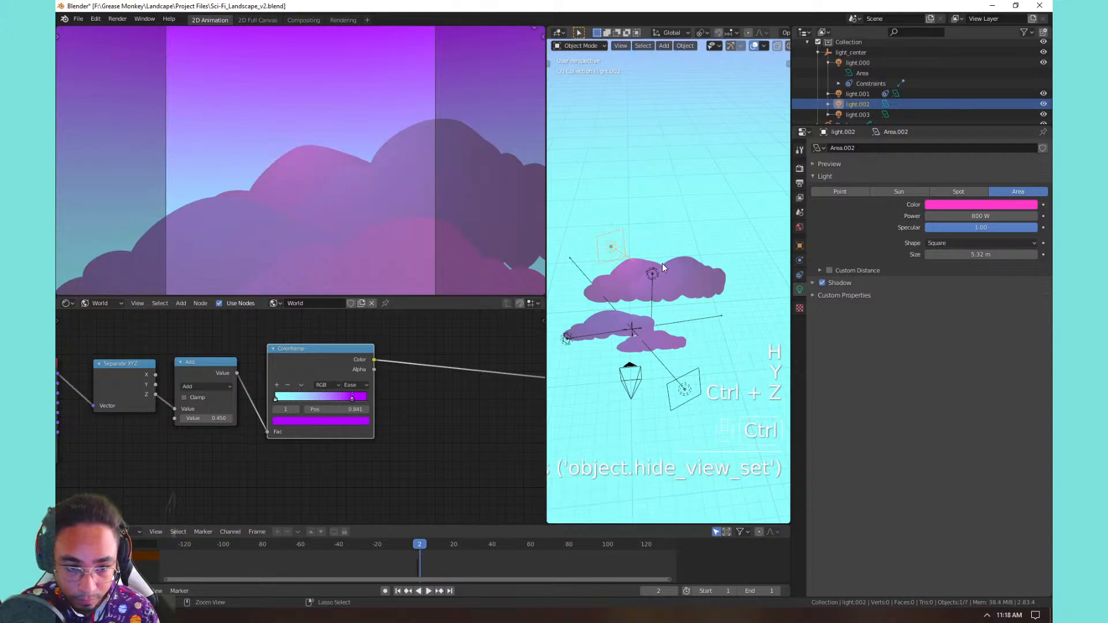
key(g)
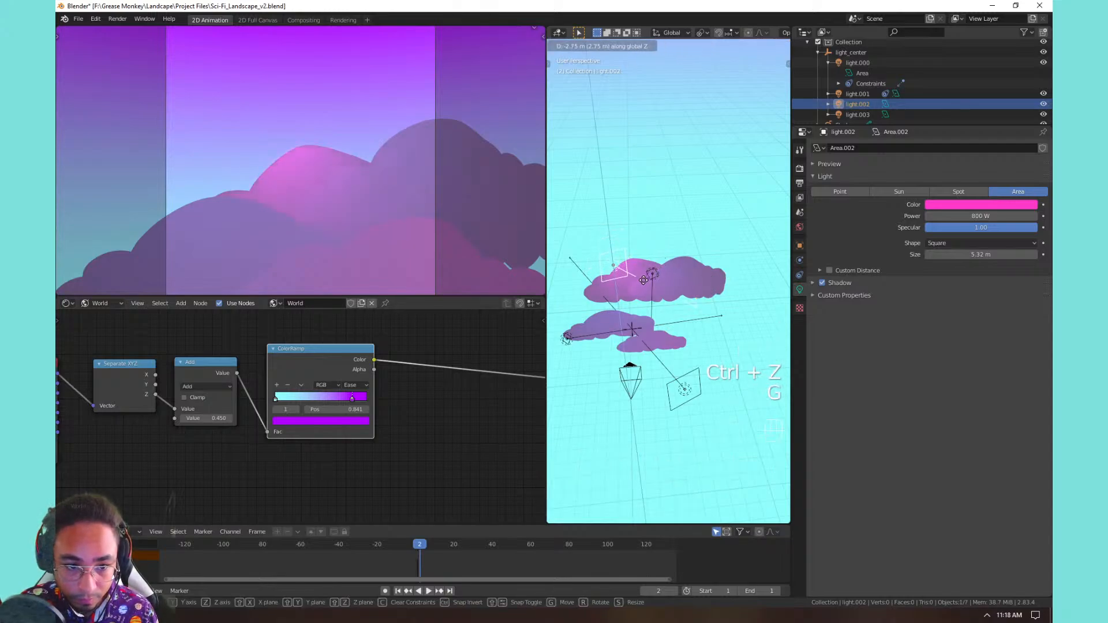
click(641, 280)
Step: Shift light.002 with Z locked by about 0.88 m and -0.94 m, and move it freely by about -3.94, -1.30 and -2.09 m
key(g)
key(shift+z)
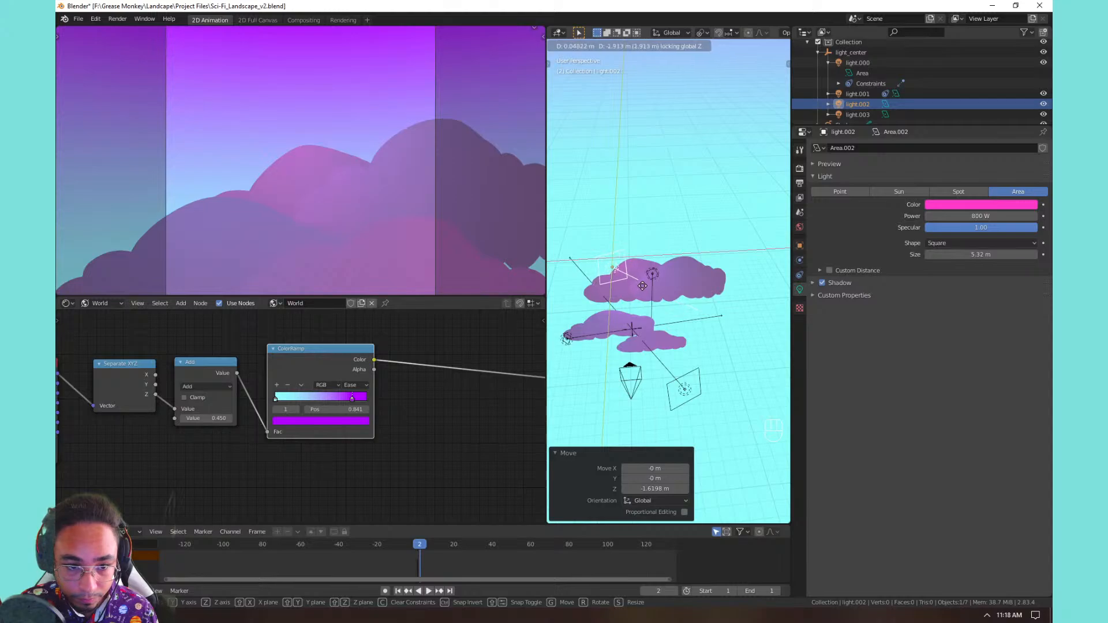
click(649, 281)
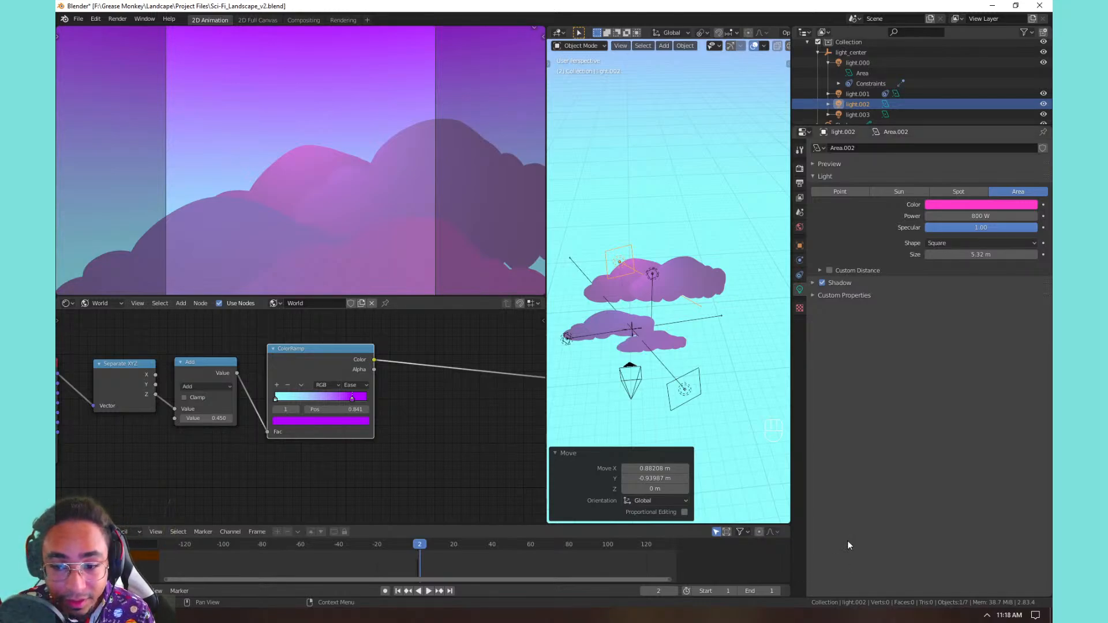
key(g)
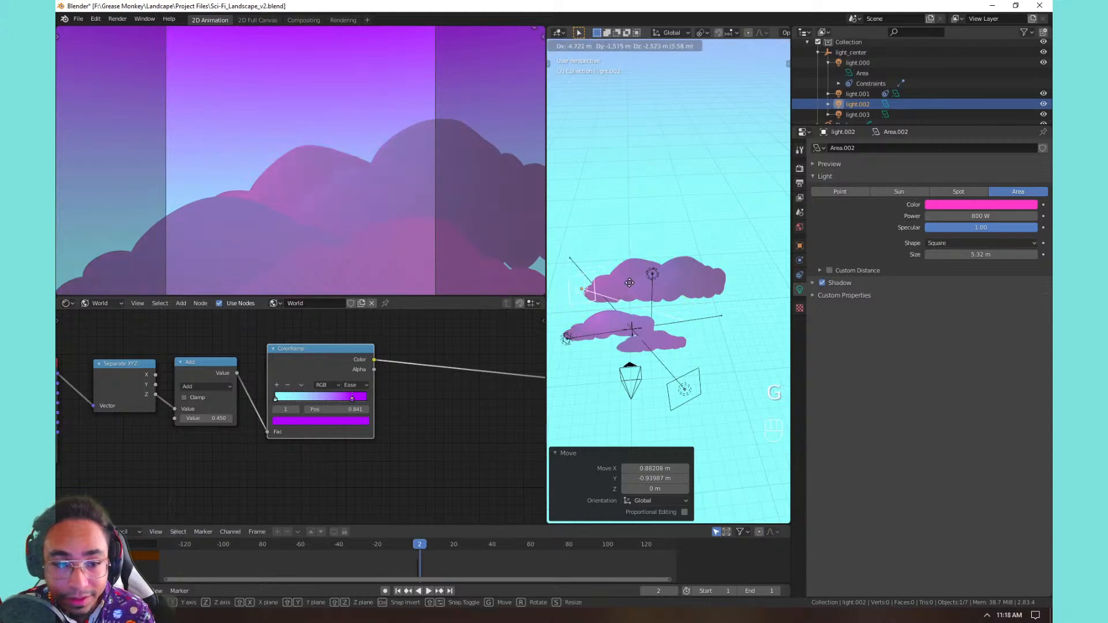
click(636, 278)
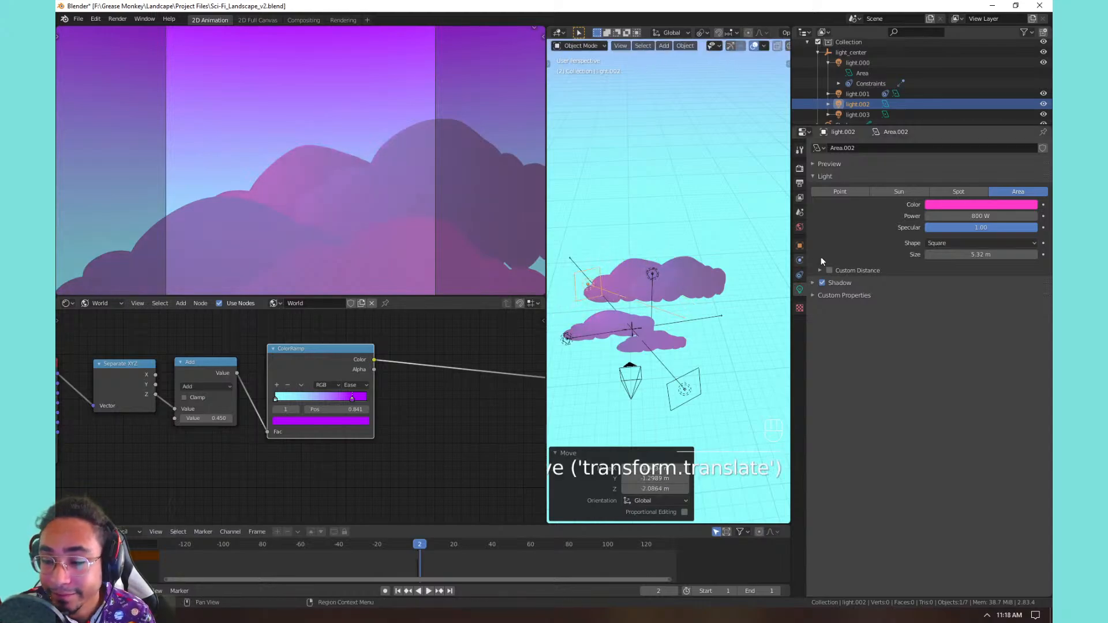
Step: Change the color of light.002 to light blue and check the clouds through the camera
click(943, 208)
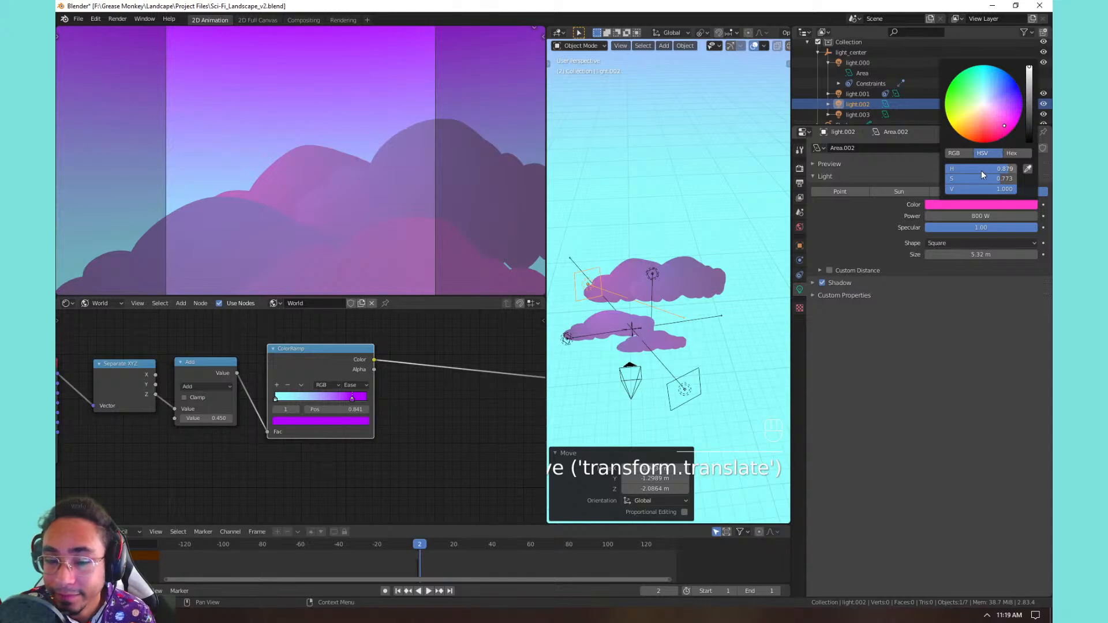
mouse_move(981, 171)
mouse_down()
mouse_move(942, 171)
mouse_move(960, 171)
mouse_up()
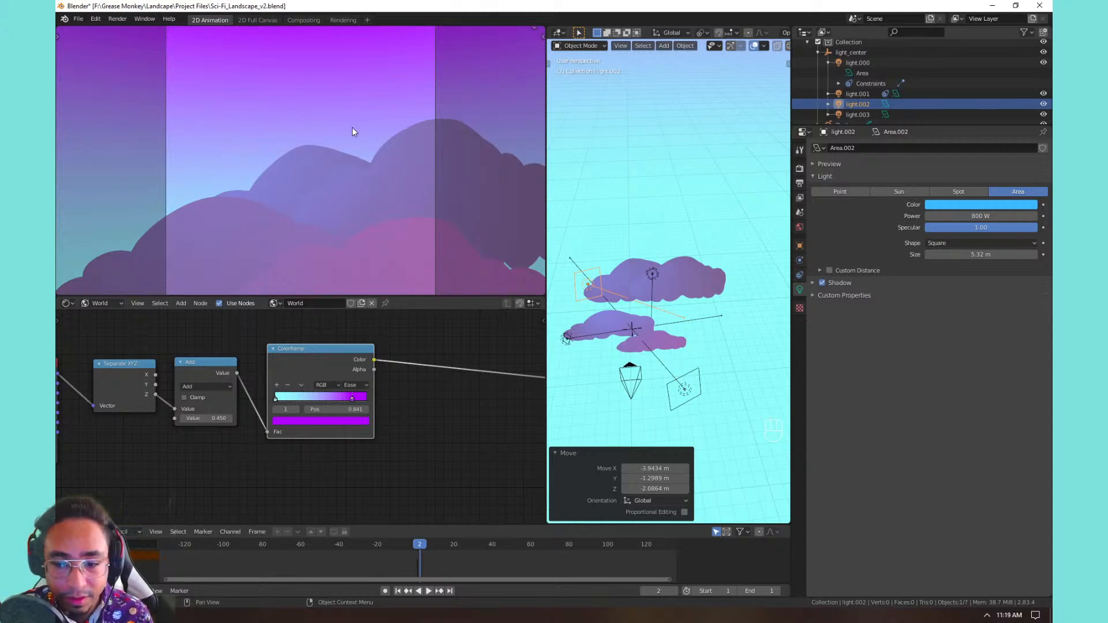
shift+middle_drag(397, 150, 439, 134)
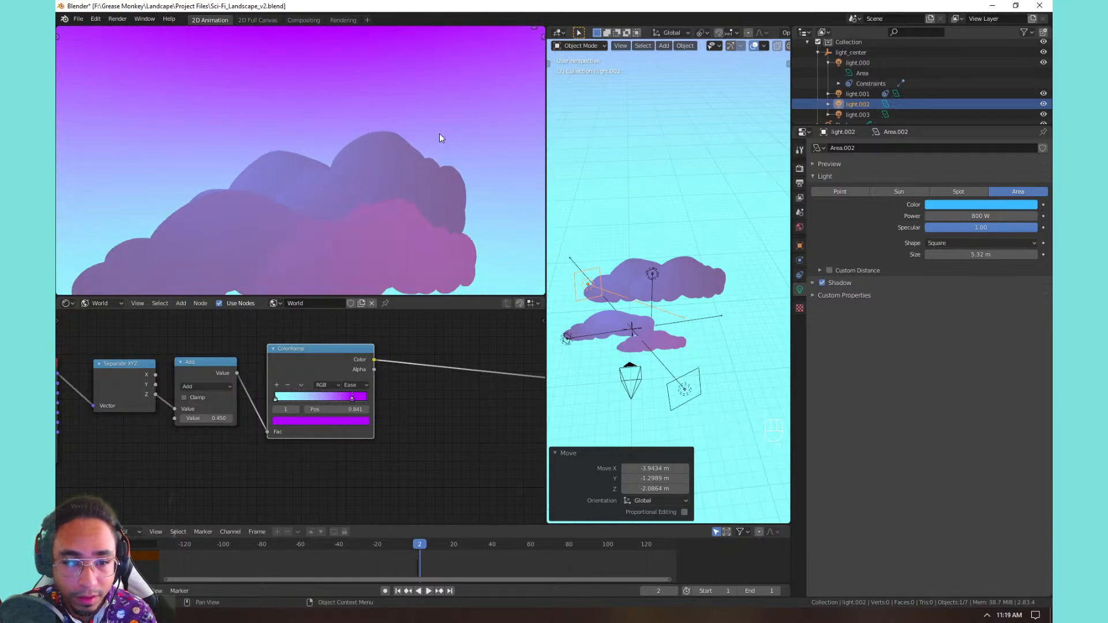
key(KP_0)
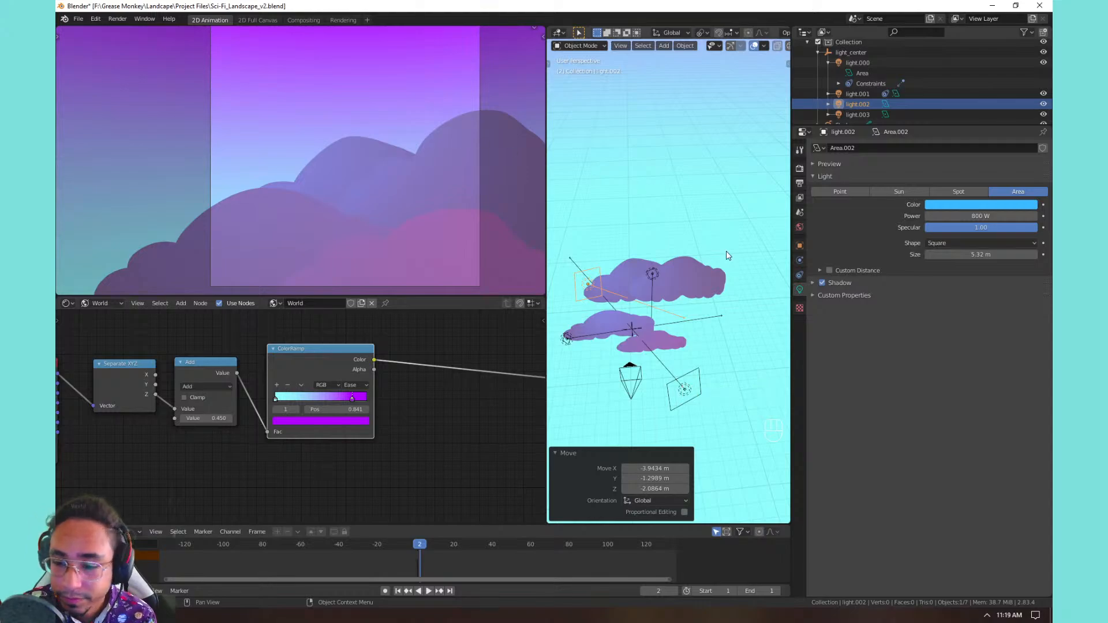
Step: Set the mode of the Tint modifier on the cloud Stroke object to Fill
click(673, 281)
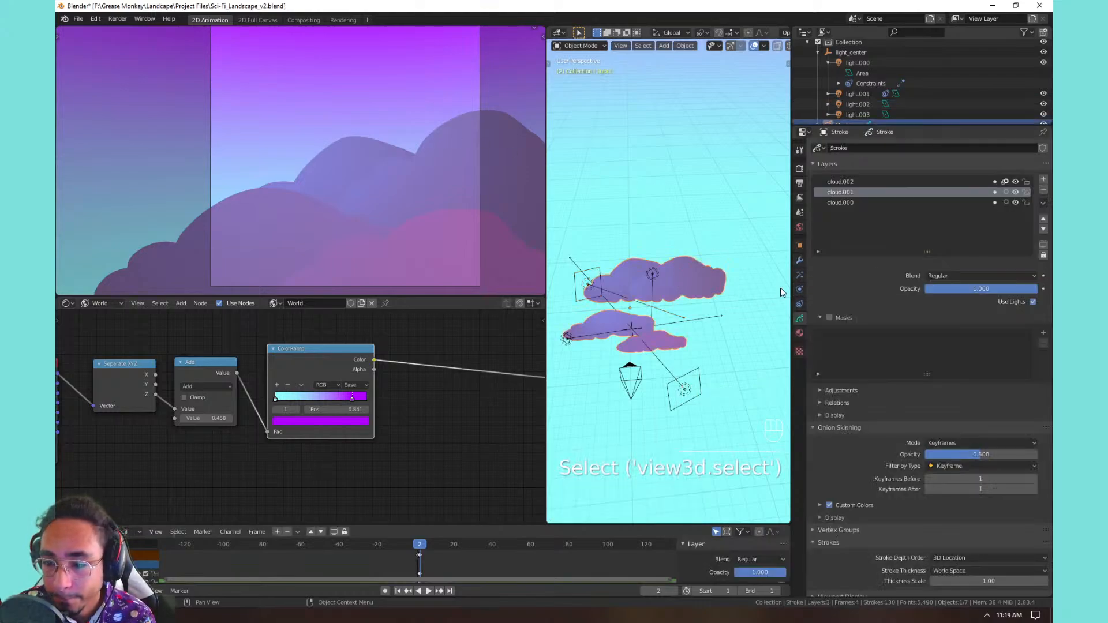
click(800, 261)
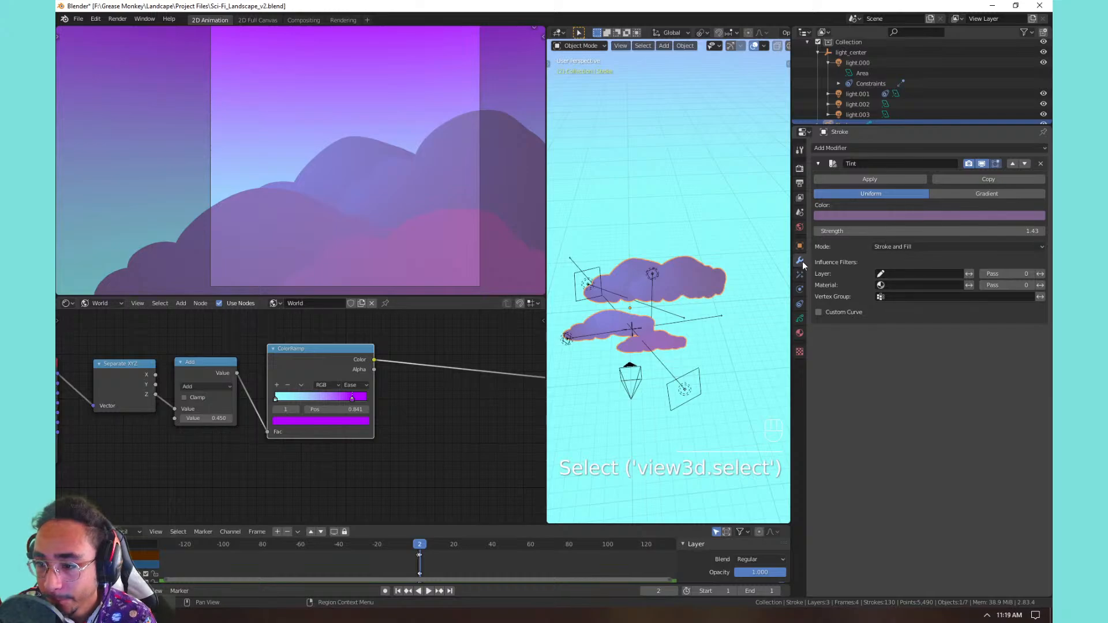
click(893, 247)
click(890, 270)
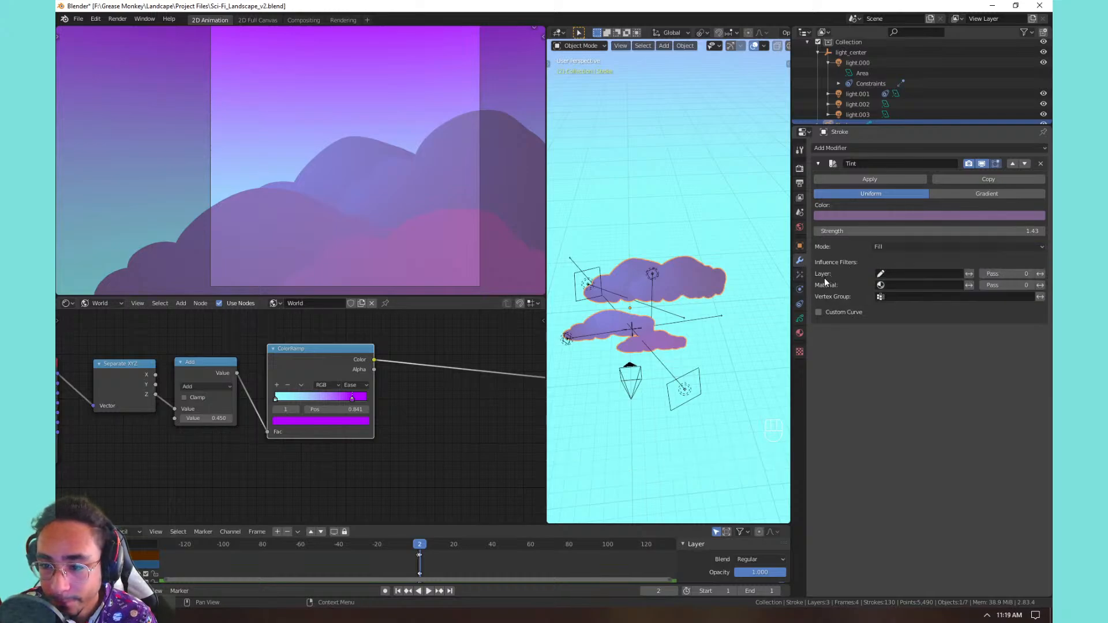
Step: Enable the stroke of the vert_fill material and give it a bright green base color
click(799, 333)
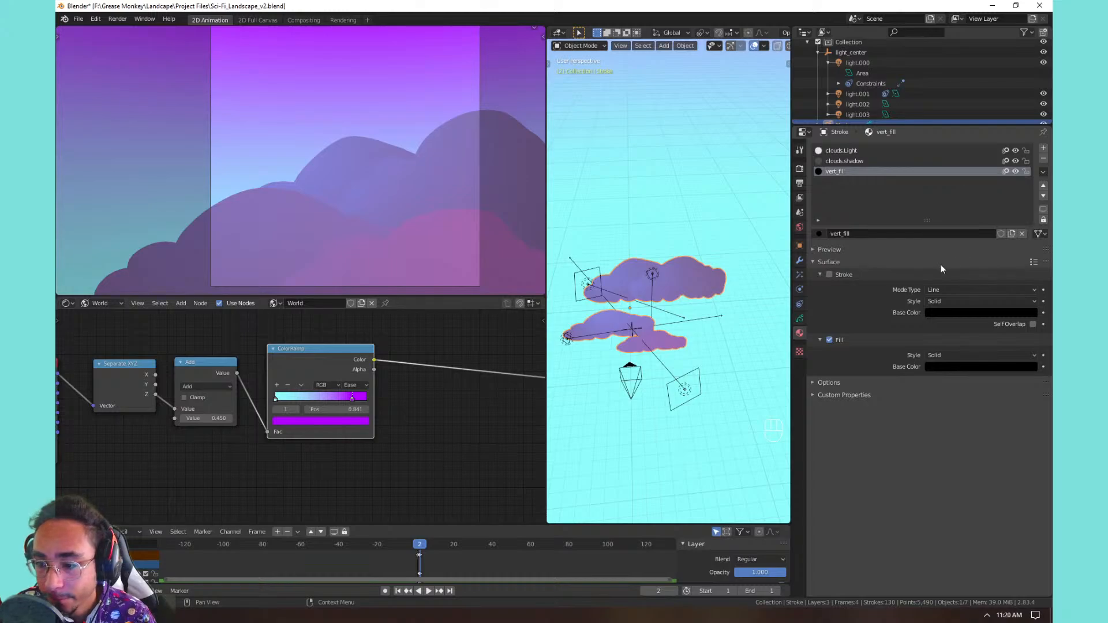
click(829, 274)
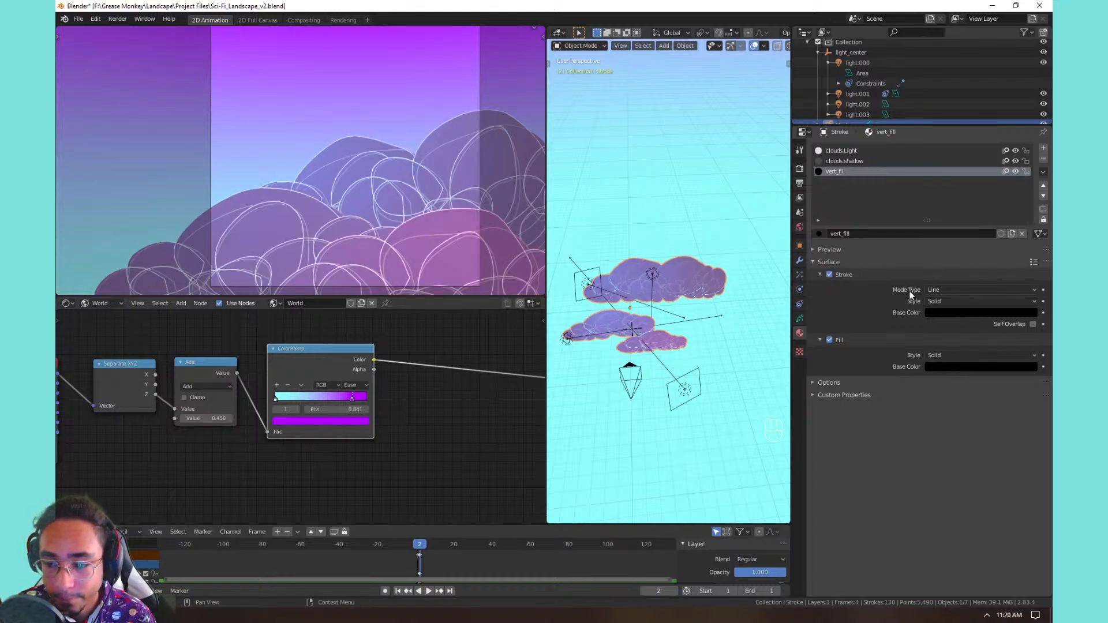
click(953, 312)
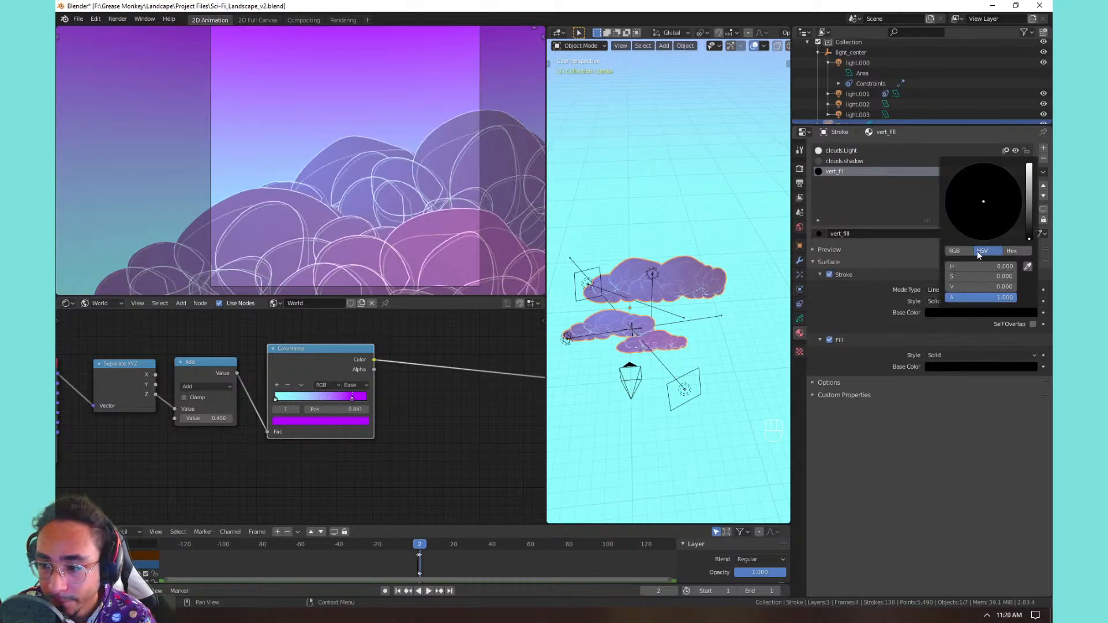
mouse_move(983, 202)
mouse_down()
mouse_move(992, 185)
mouse_move(974, 171)
mouse_move(953, 185)
mouse_up()
click(1029, 169)
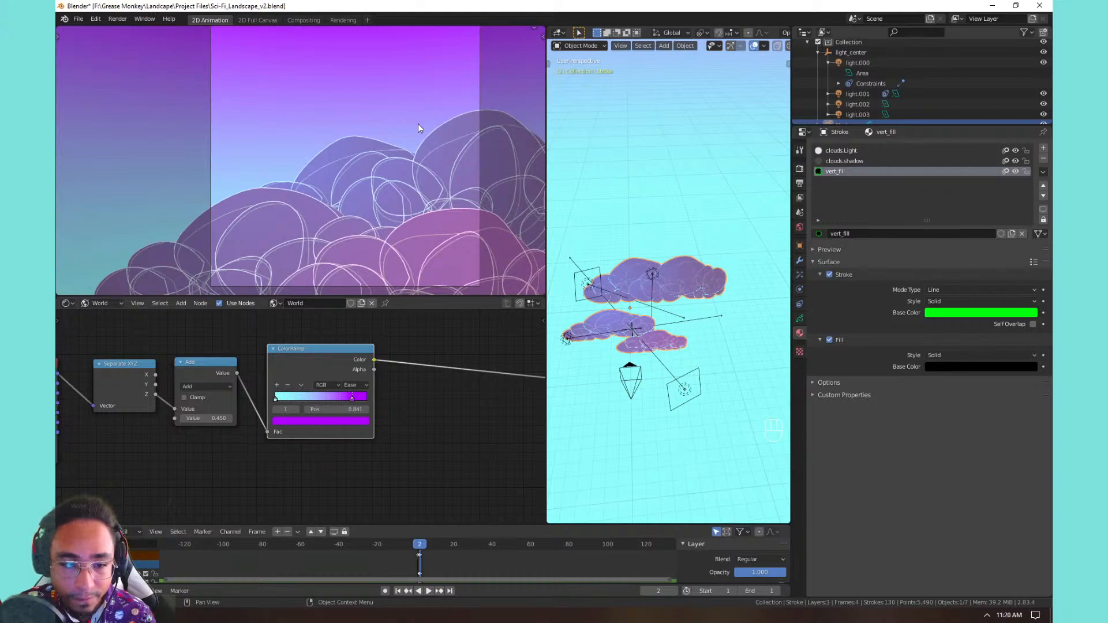
key(Tab)
key(Tab)
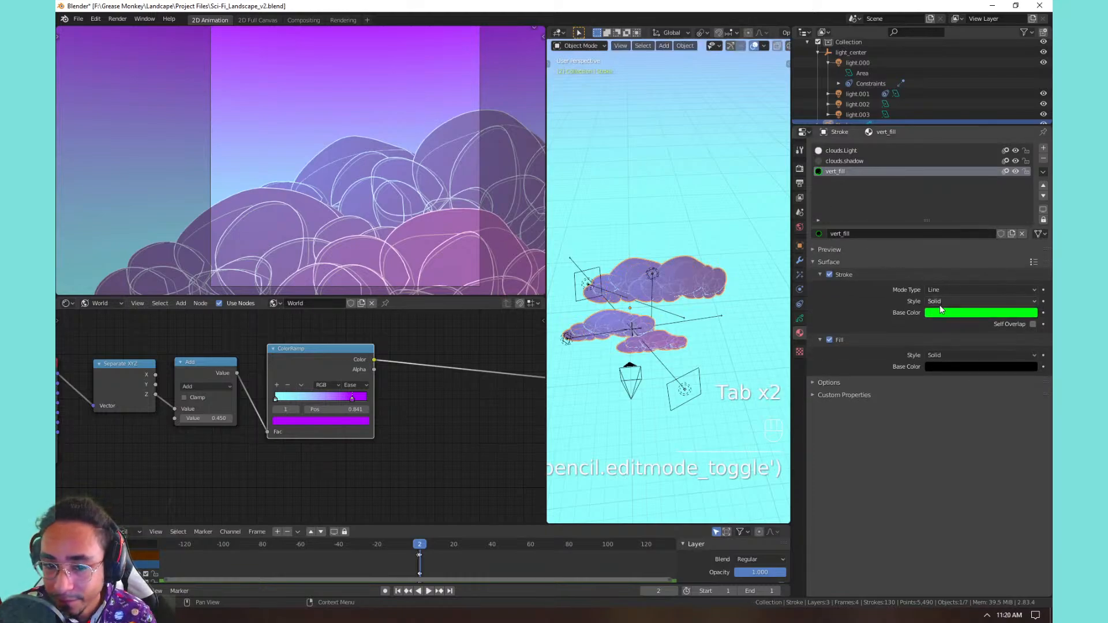
Step: Change the stroke base color of the vert_fill material to magenta
click(969, 314)
click(969, 314)
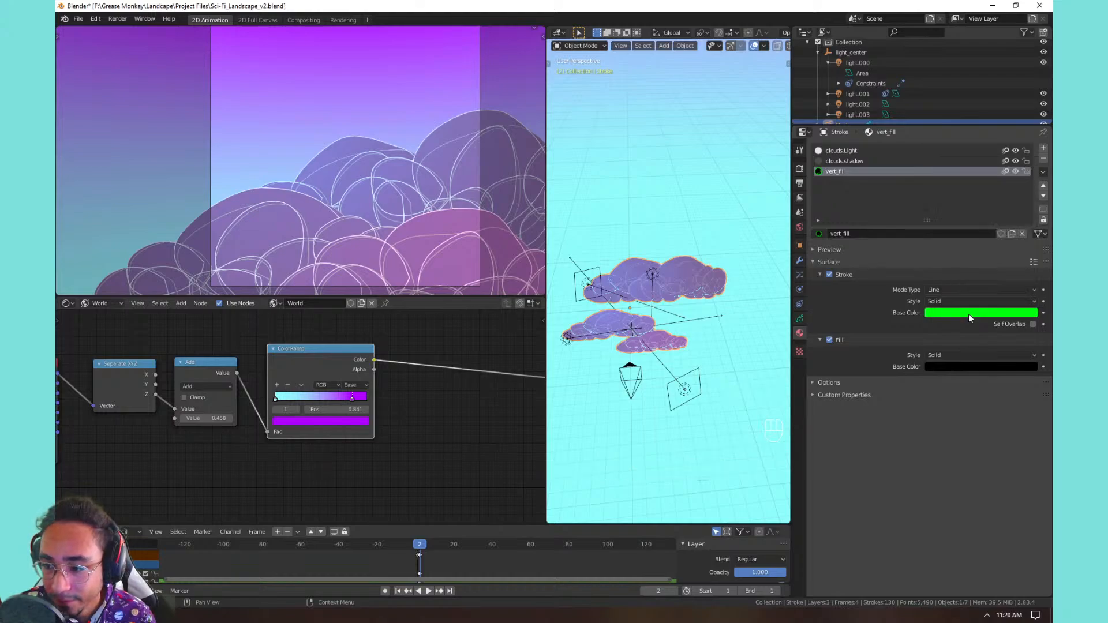
click(969, 314)
mouse_move(1003, 195)
mouse_down()
mouse_move(987, 191)
mouse_move(1016, 224)
mouse_up()
click(950, 313)
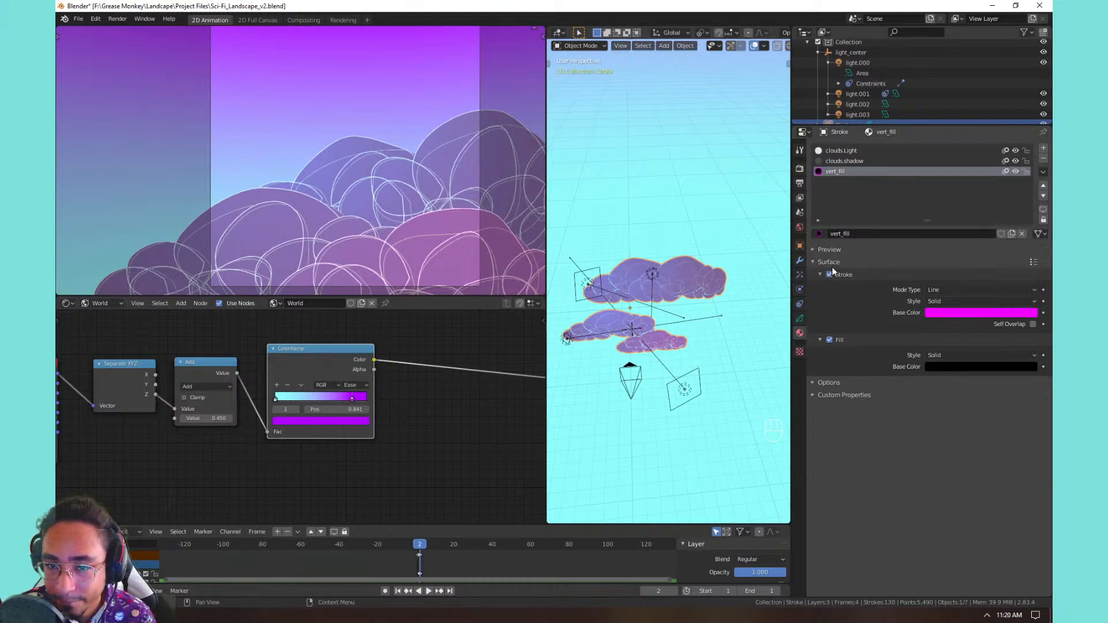
Step: Enter Edit Mode on the cloud Stroke object and disable the stroke of the vert_fill material
key(Tab)
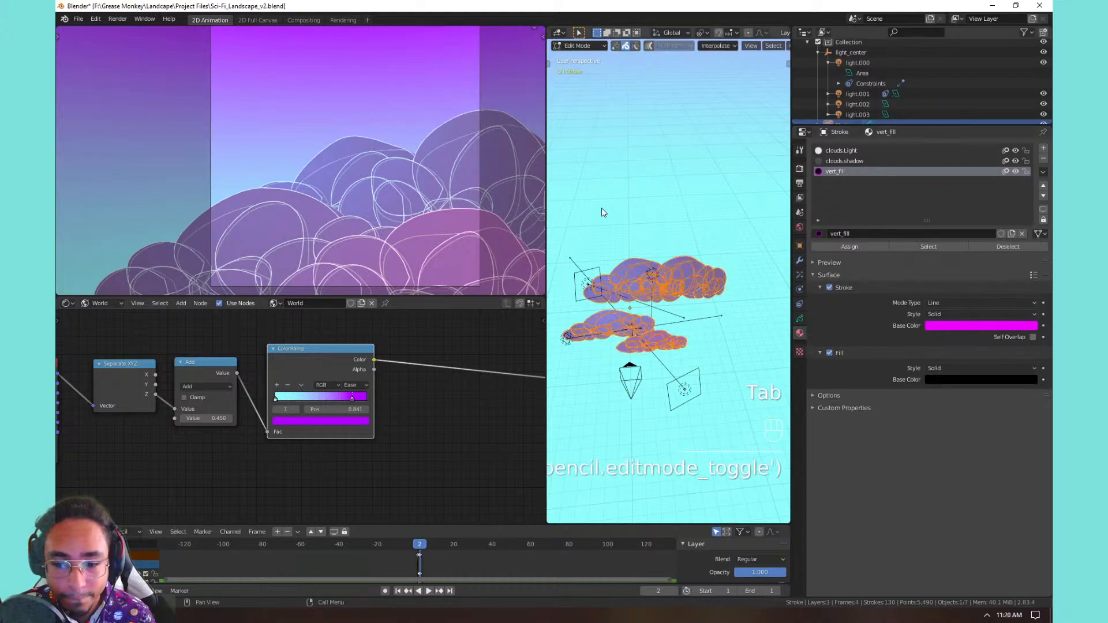
click(579, 46)
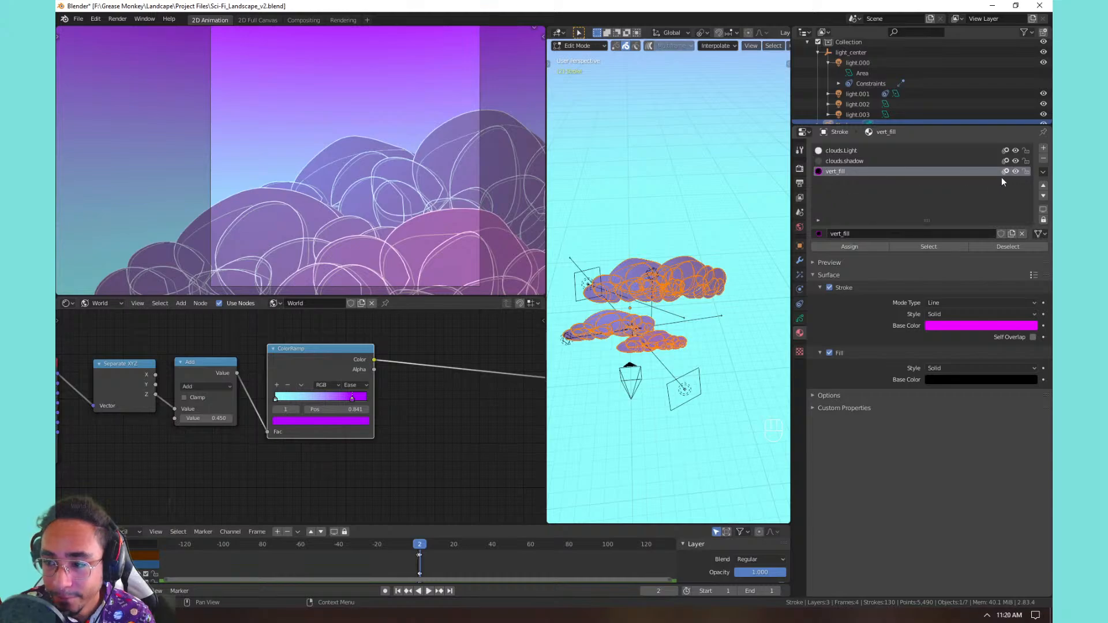
click(829, 287)
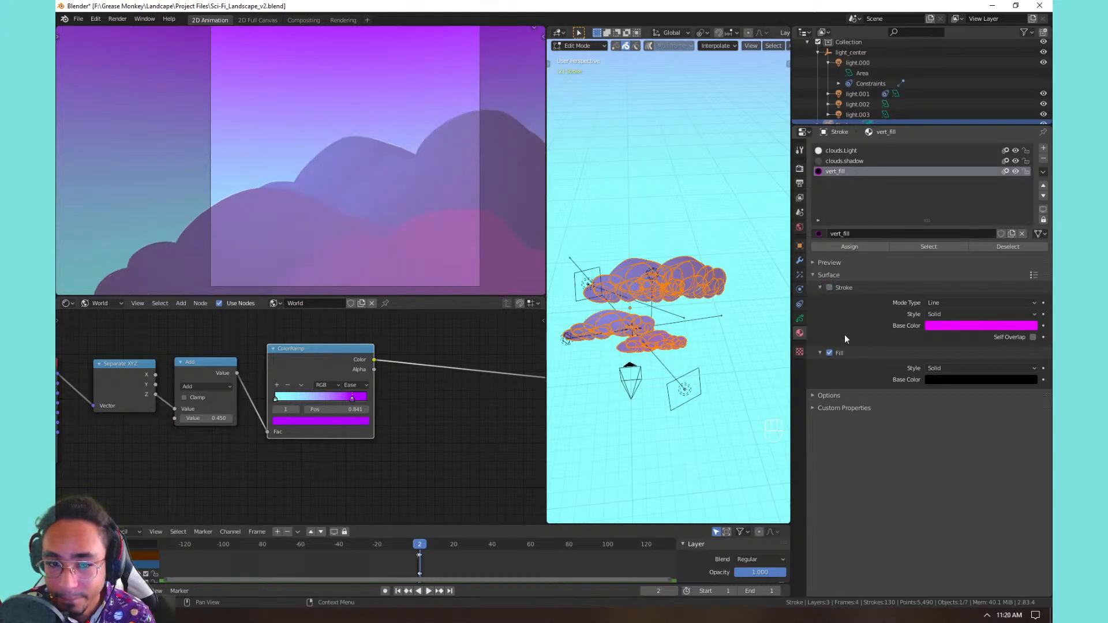
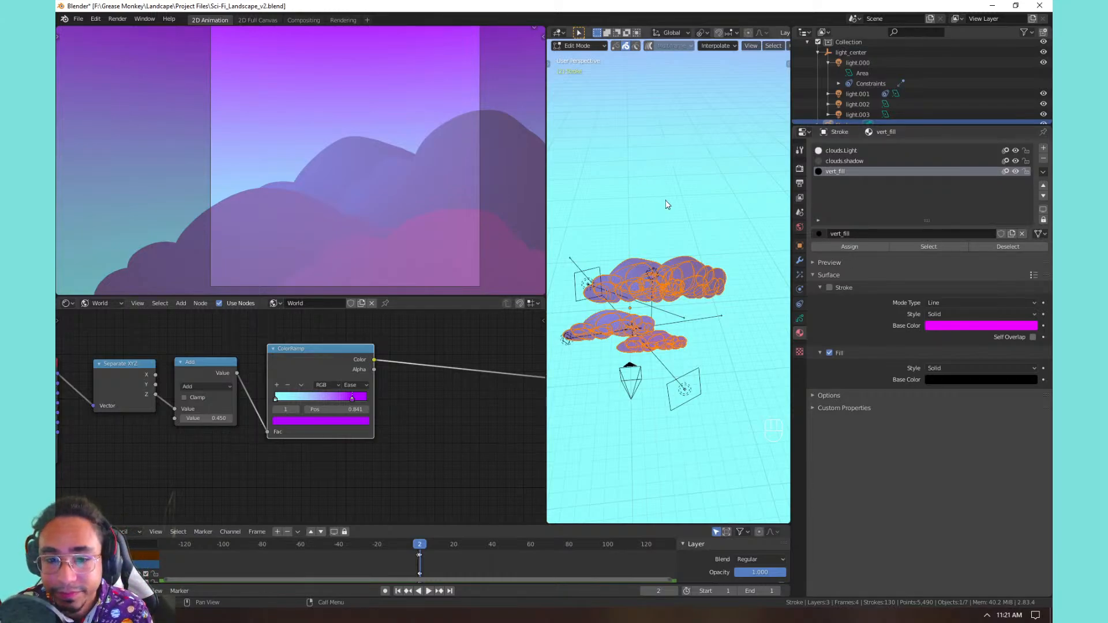
scroll(667, 205, down, 1)
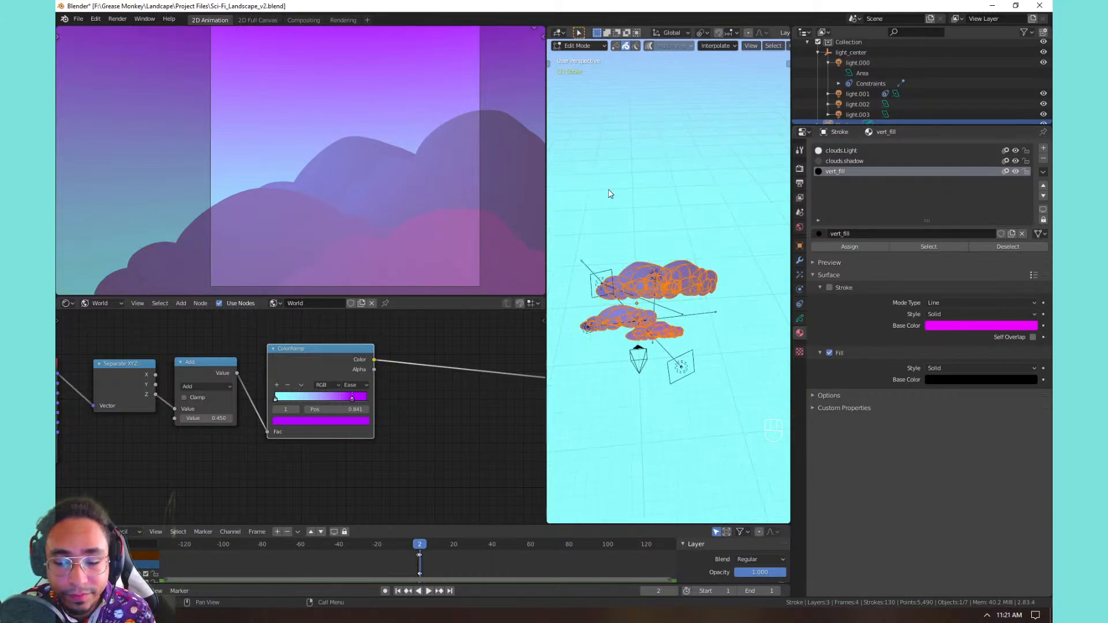
Step: Leave Edit Mode on the cloud Stroke object and reset the 3D cursor to the world origin
middle_drag(637, 231, 700, 227)
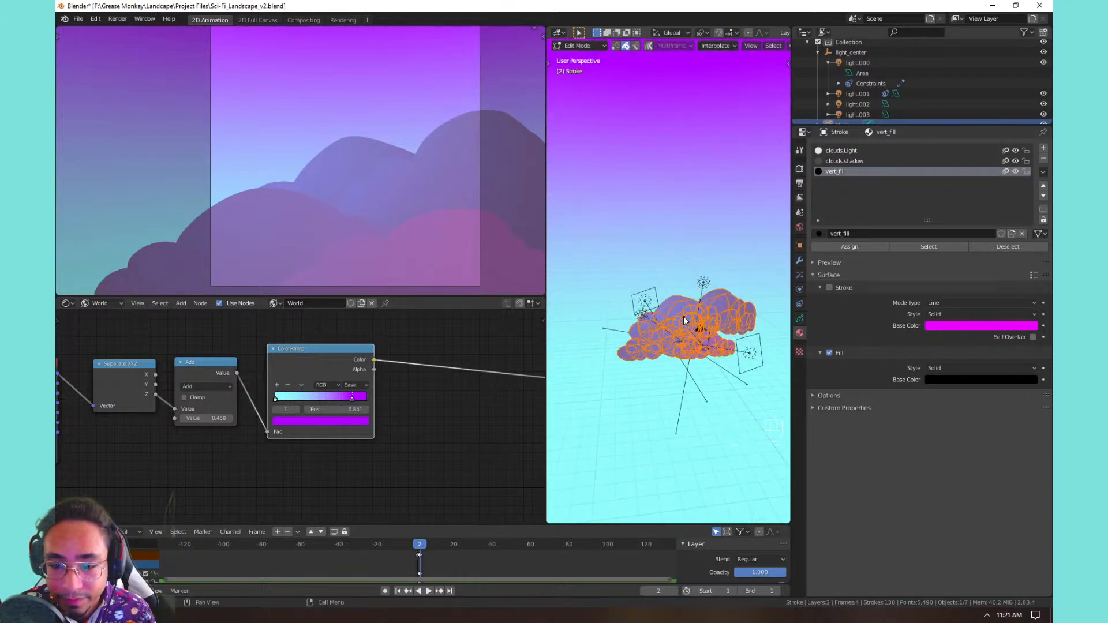
scroll(706, 348, up, 3)
shift+middle_drag(704, 344, 645, 304)
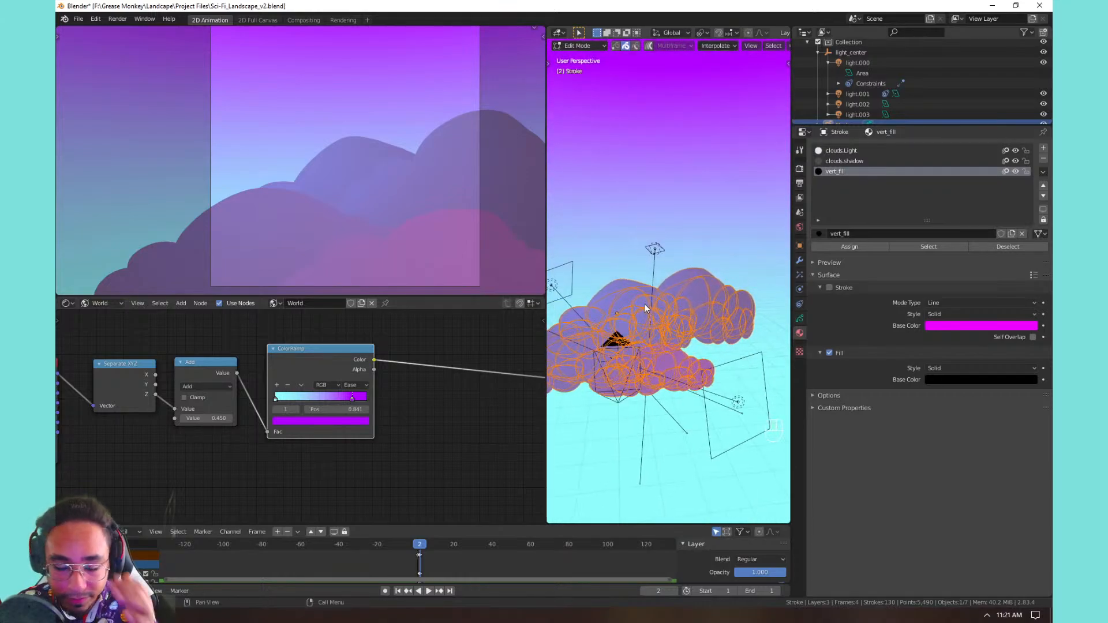
shift+middle_drag(668, 243, 680, 275)
key(Tab)
key(shift+c)
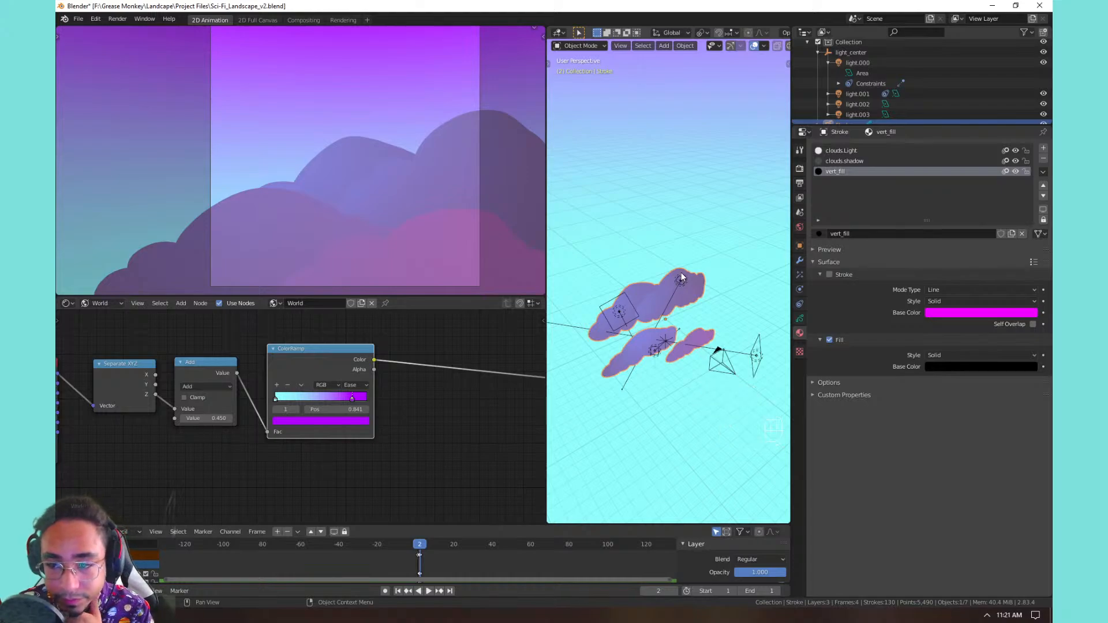
Step: Widen the 3D viewport at the expense of the camera view and refit the camera frame in its narrower area
scroll(679, 321, up, 2)
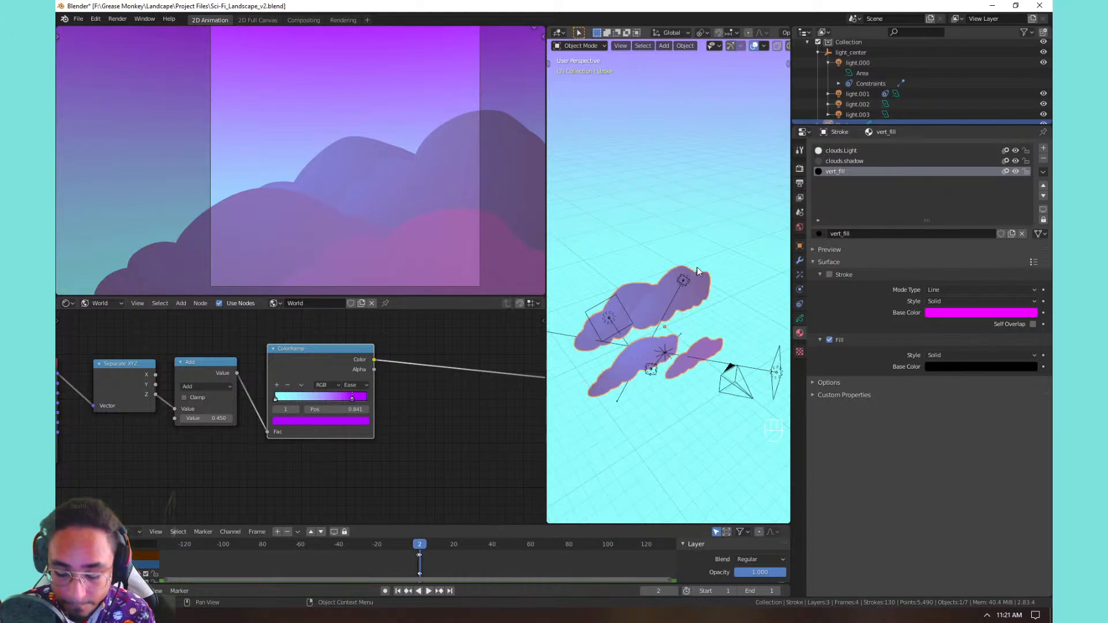
shift+middle_drag(665, 312, 674, 351)
scroll(675, 355, up, 3)
key(shift+a)
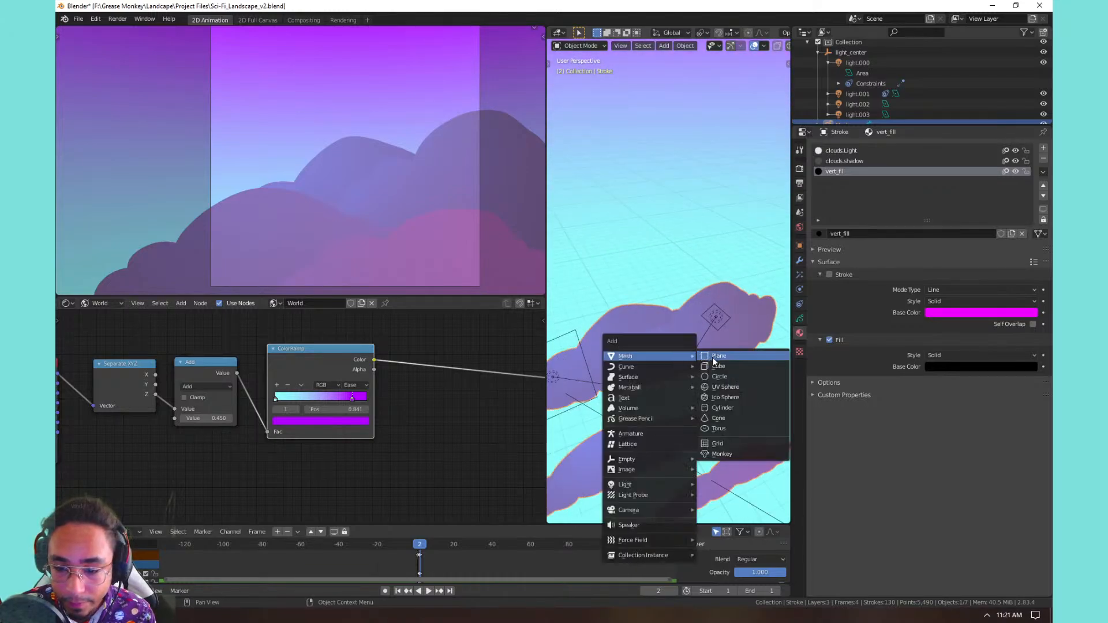
scroll(723, 315, down, 8)
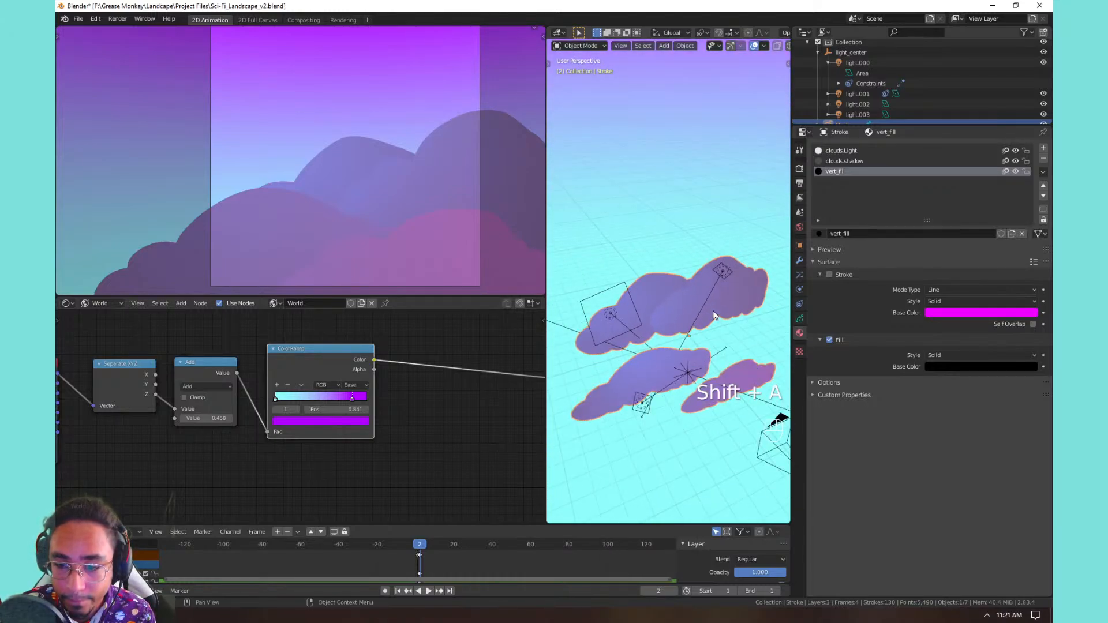
click(548, 231)
drag(546, 232, 240, 231)
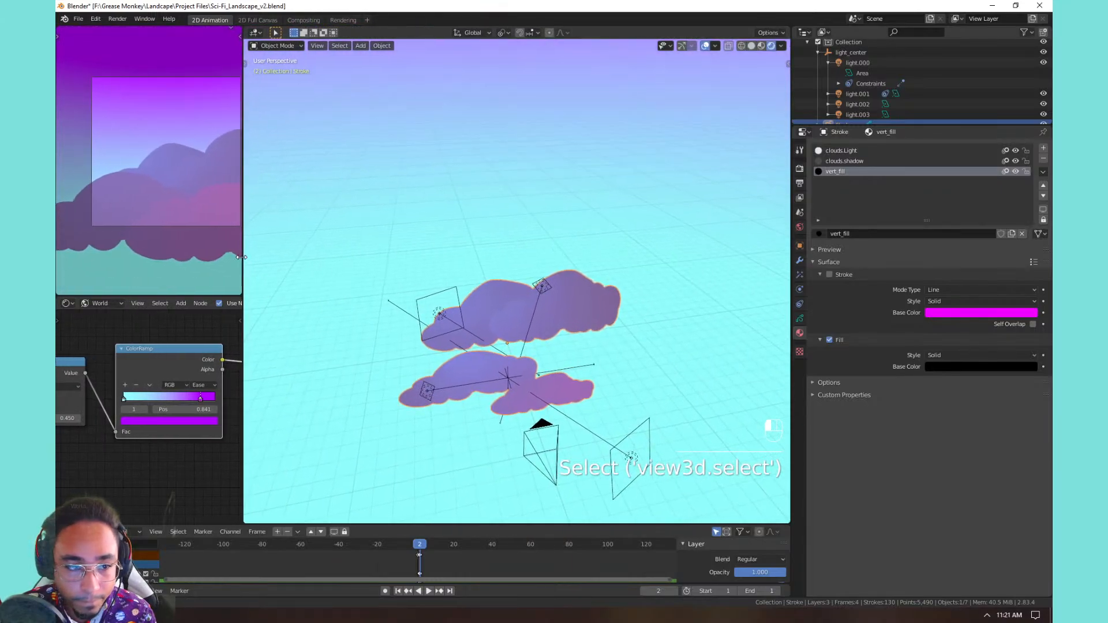
key(Home)
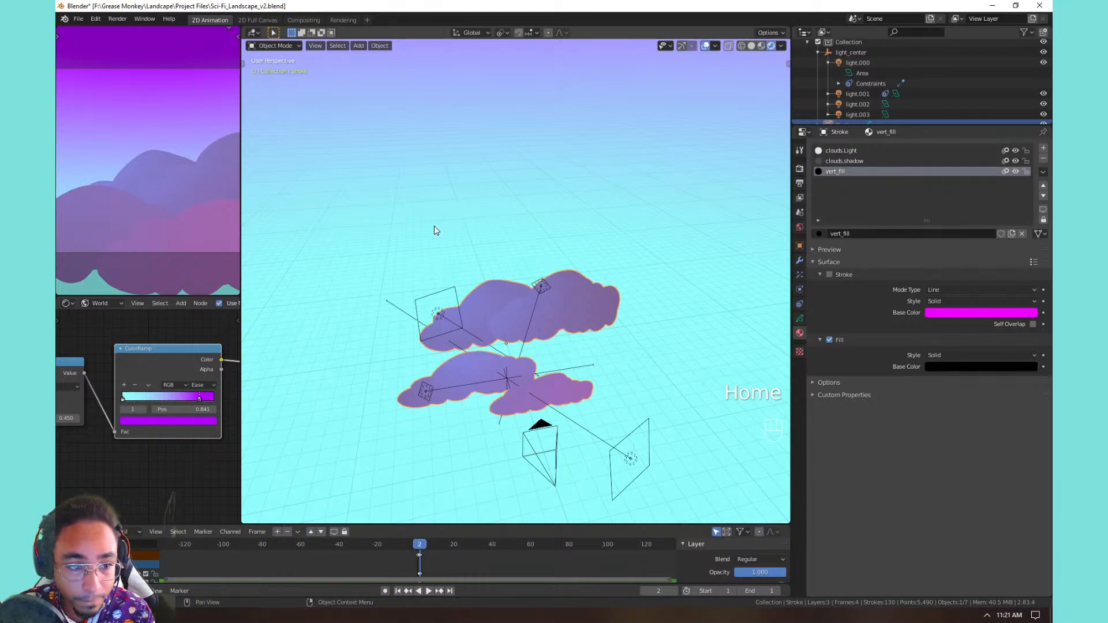
key(Home)
scroll(123, 197, down, 2)
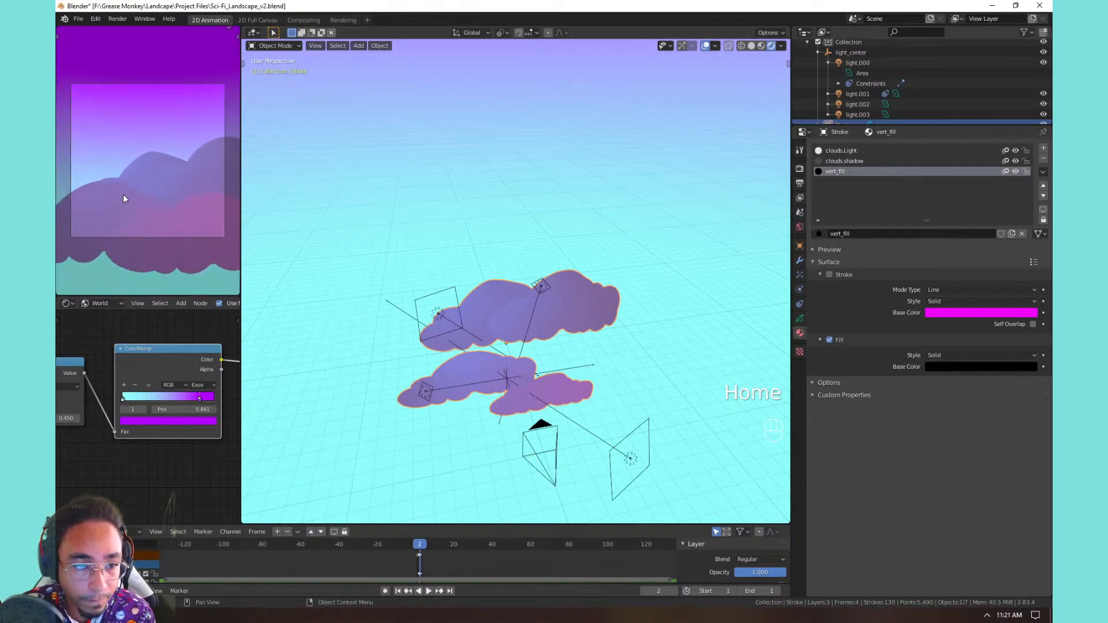
Step: Add a cube mesh at the world origin among the clouds
shift+middle_drag(424, 250, 603, 382)
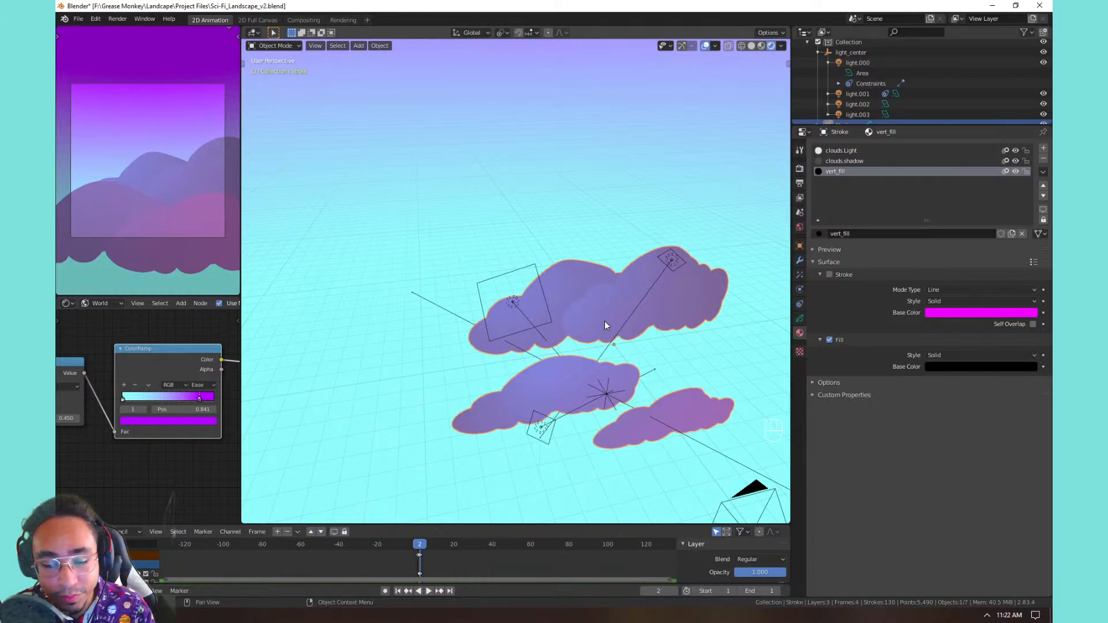
middle_drag(604, 326, 567, 301)
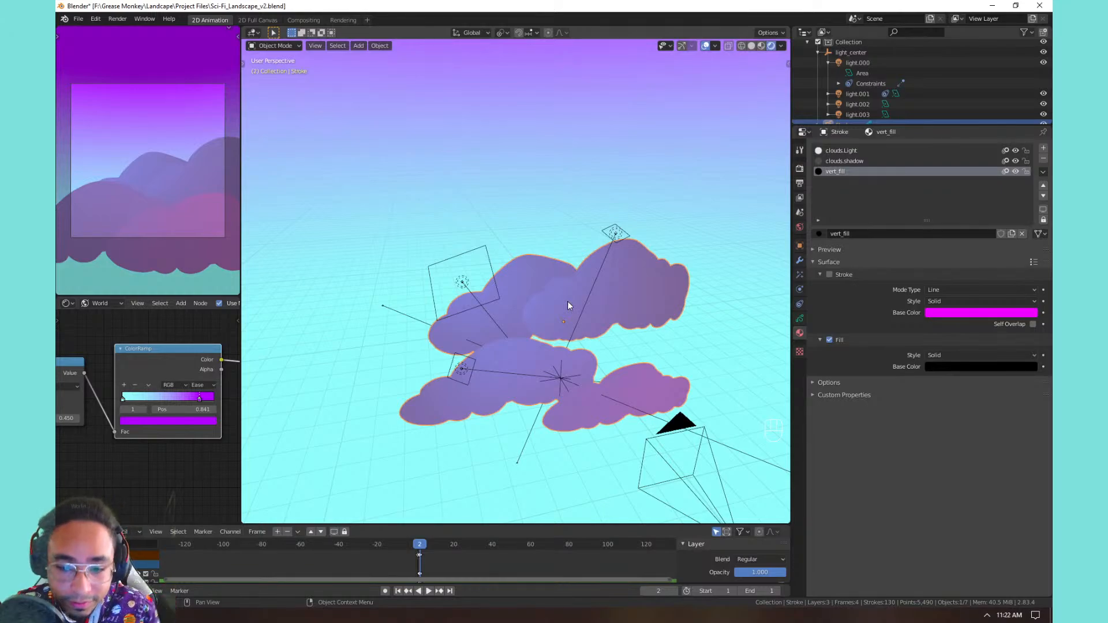
middle_drag(576, 285, 511, 293)
key(shift+a)
mouse_move(546, 291)
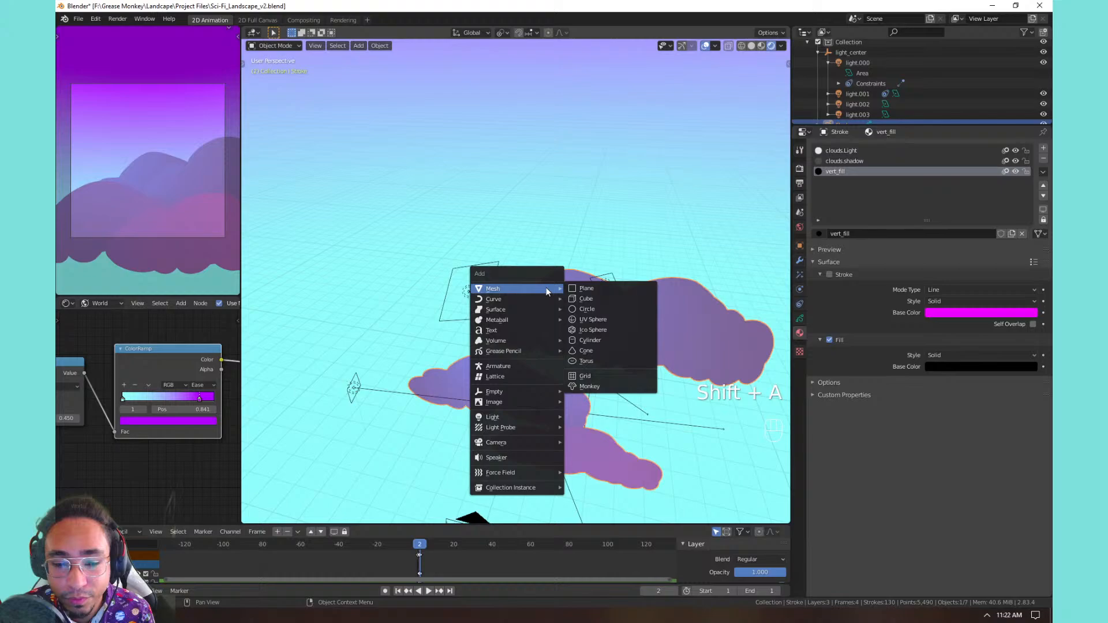
click(587, 299)
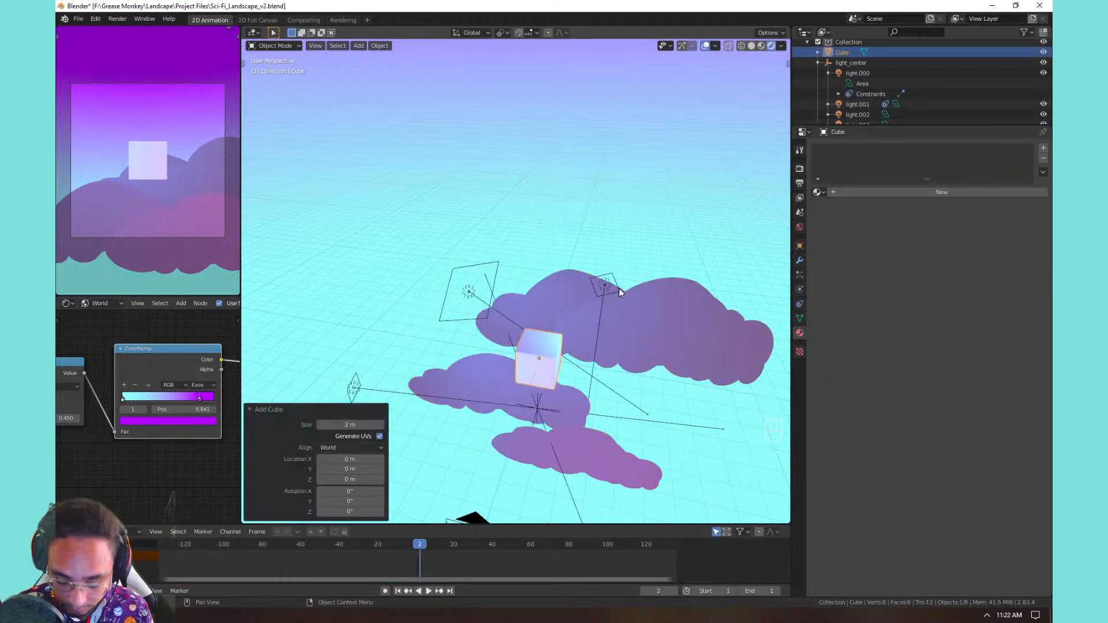
Step: Move the cube about 2.6 m along Y and 3.6 m down along Z in the right side view
key(KP_1)
key(KP_3)
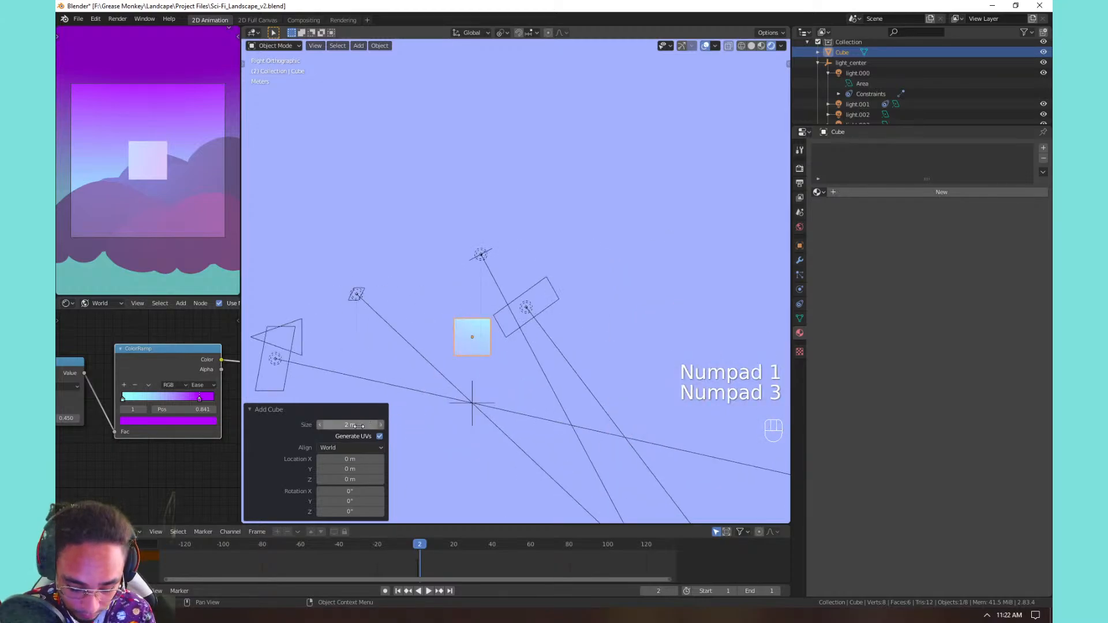
key(h)
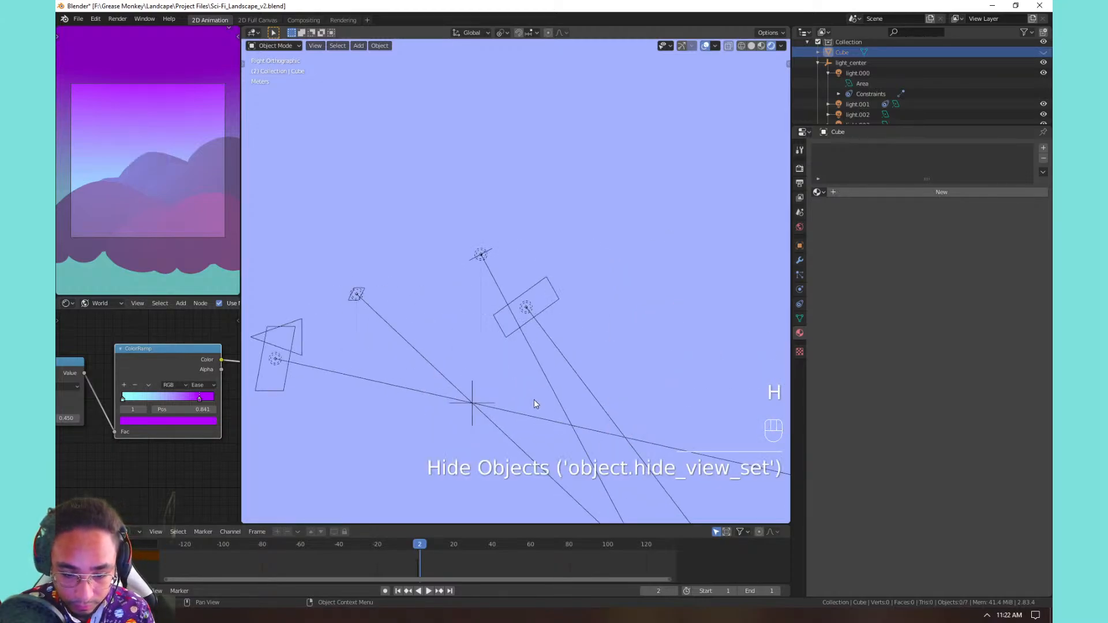
key(ctrl+z)
key(g)
click(518, 449)
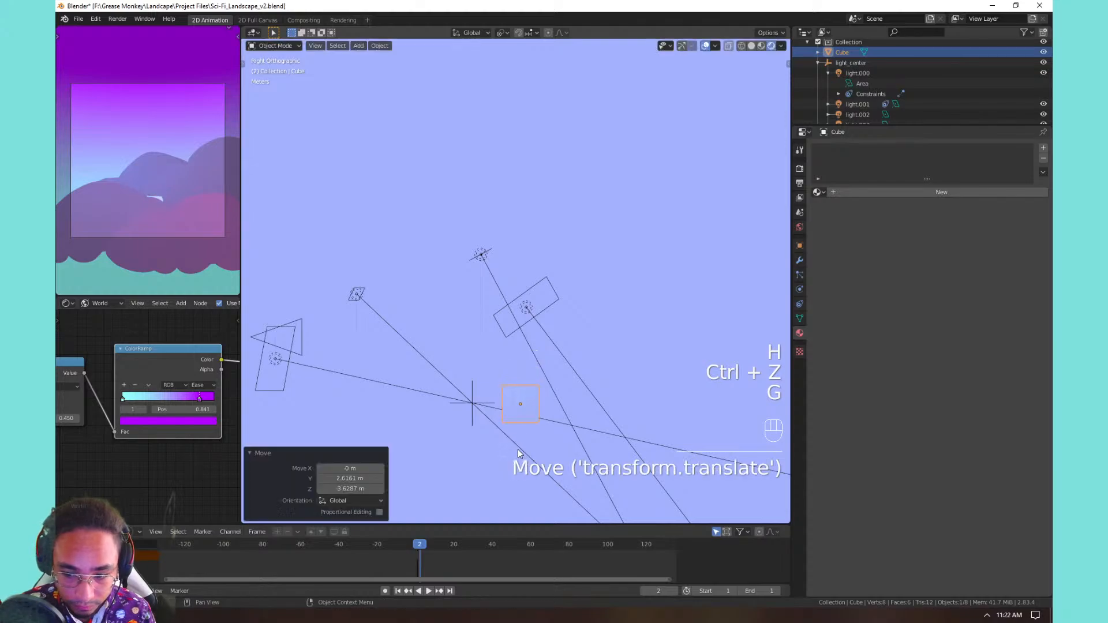
Step: Frame the cube from below and enter Edit Mode on it with face selection
middle_drag(518, 449, 600, 351)
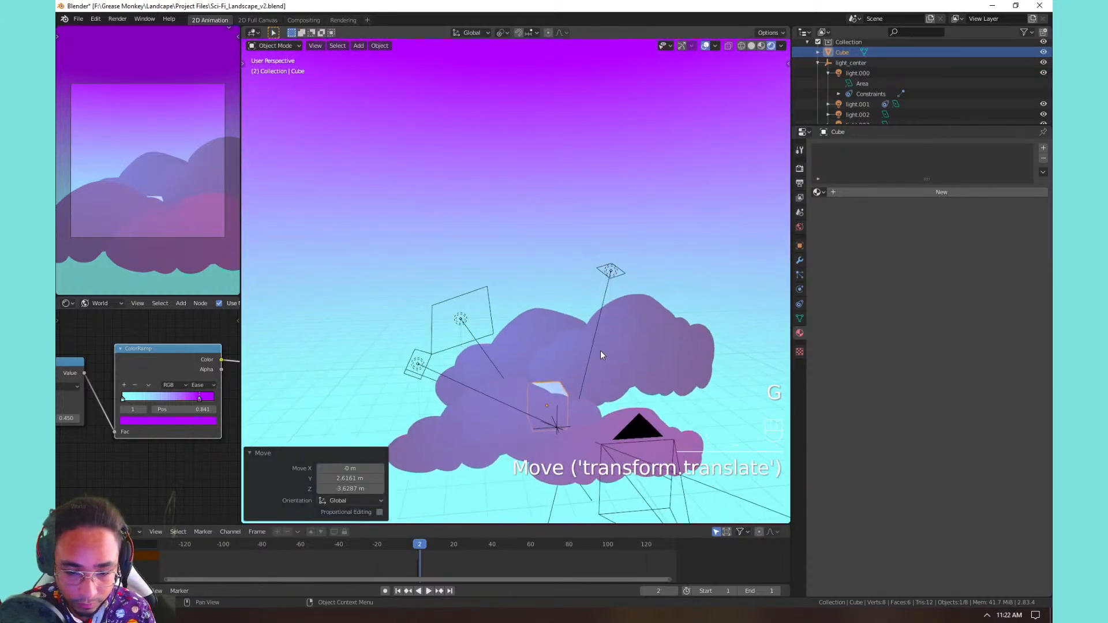
key(Tab)
key(Tab)
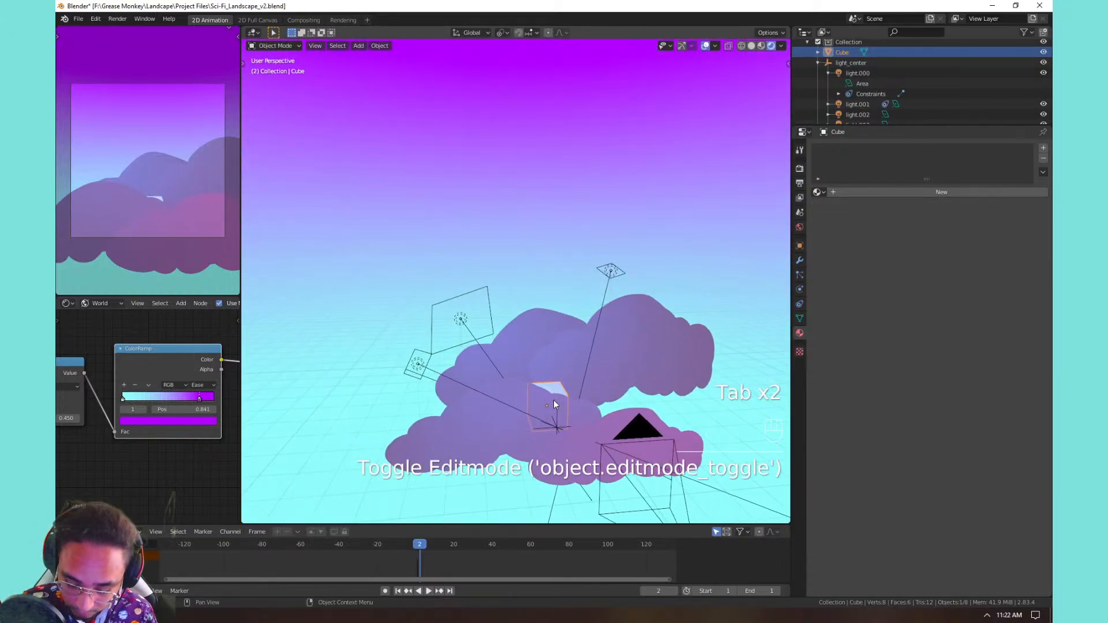
key(KP_Decimal)
key(KP_Decimal)
key(KP_Decimal)
shift+middle_drag(553, 400, 501, 304)
scroll(501, 308, down, 4)
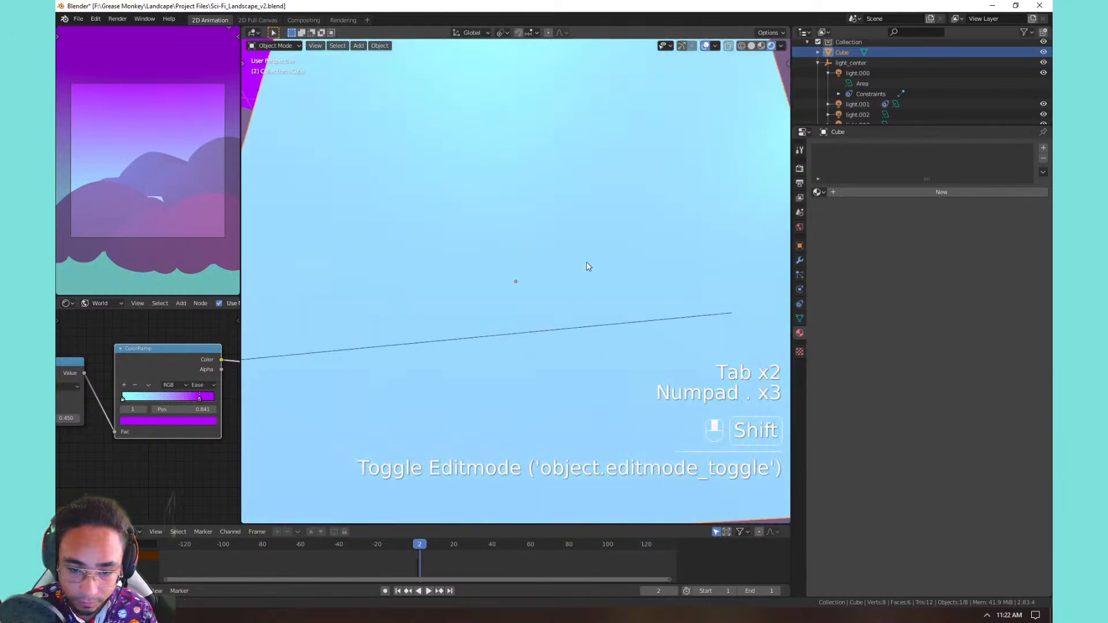
key(Tab)
key(3)
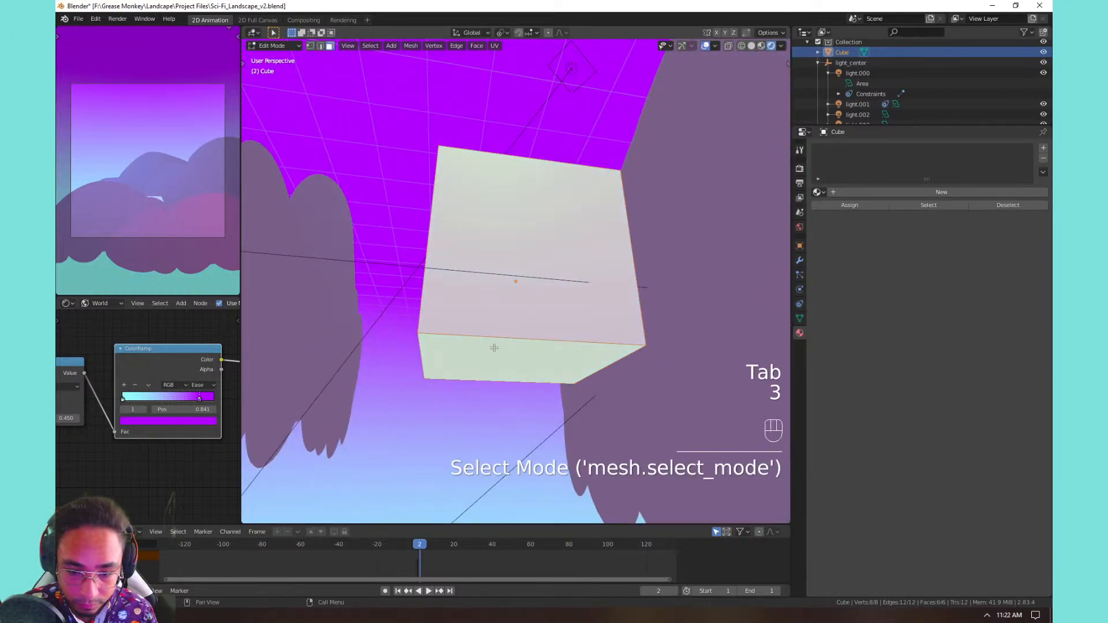
Step: Select the cube's bottom face and snap the 3D cursor to it
shift+click(546, 359)
key(shift+s)
key(ctrl+z)
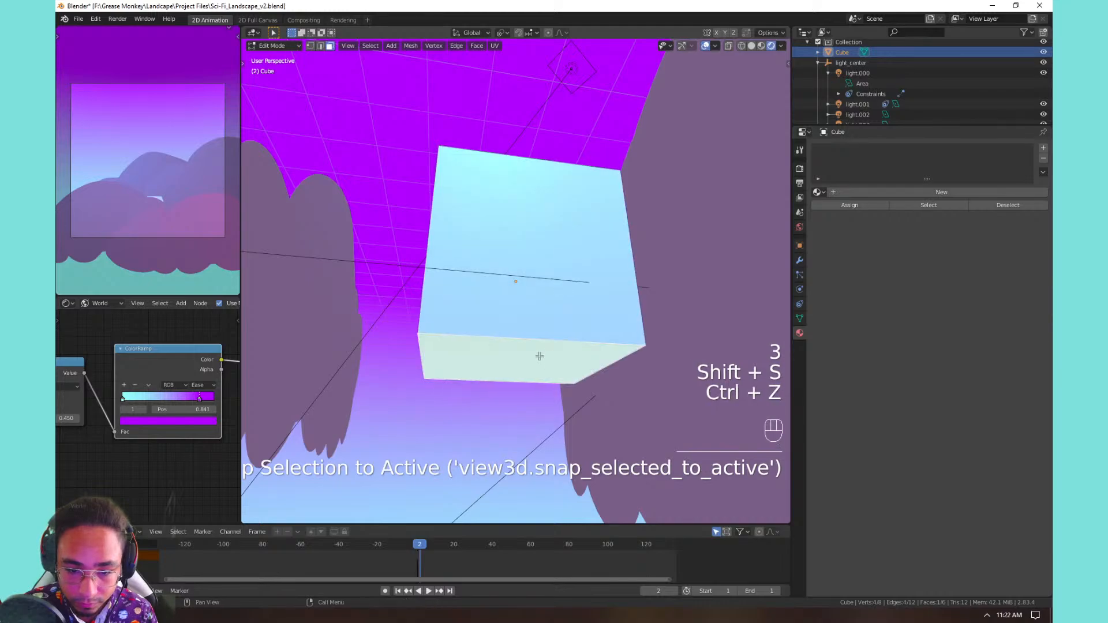
key(shift+s)
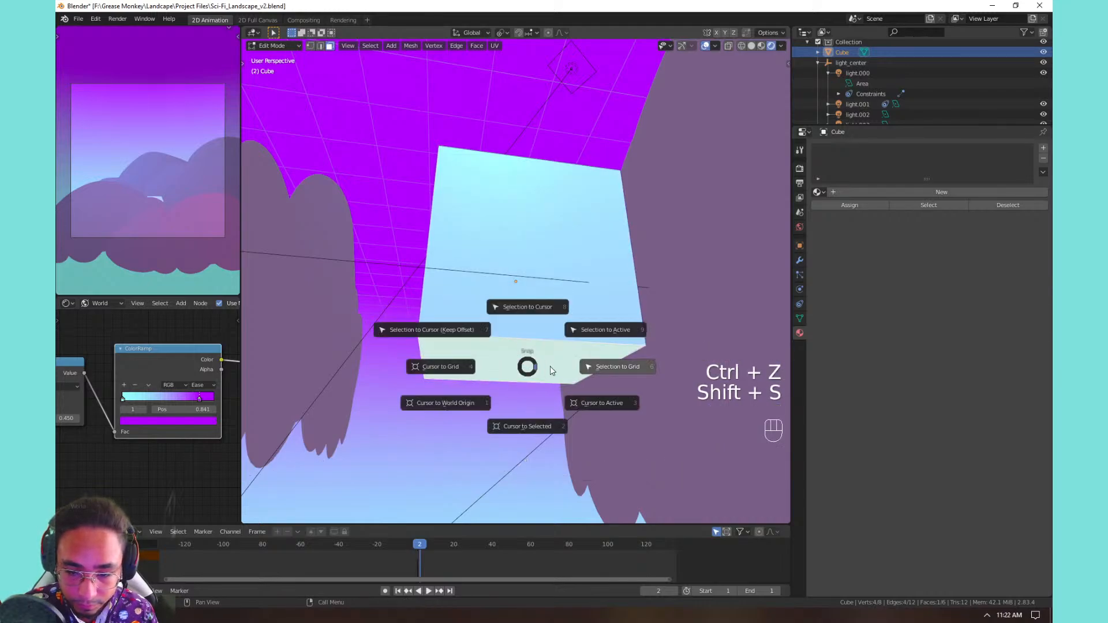
click(522, 425)
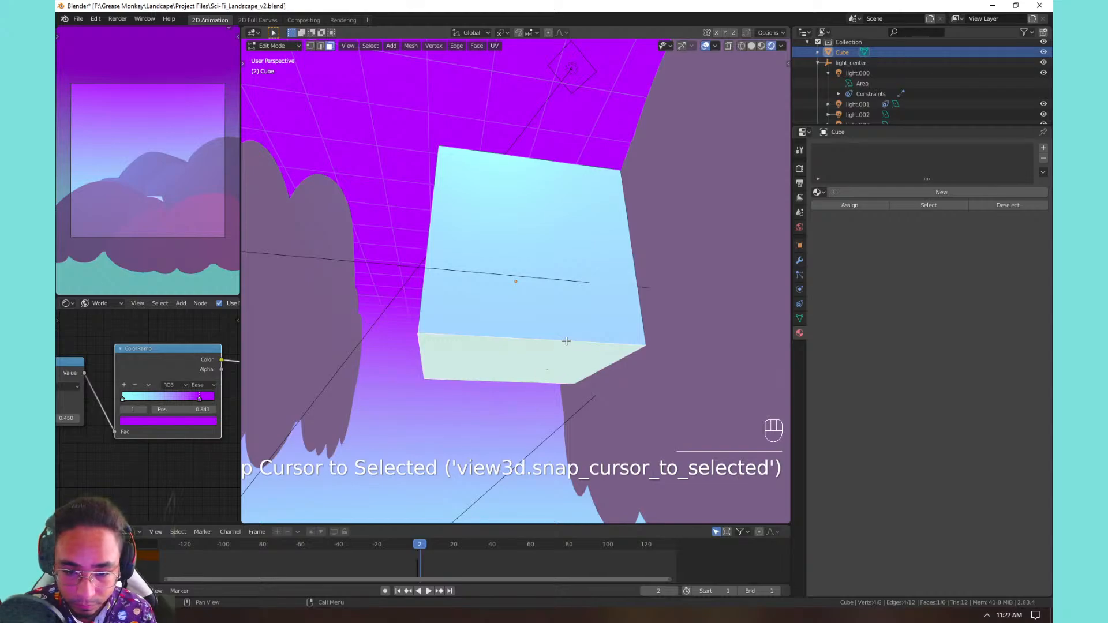
Step: Set the cube's origin to the 3D cursor in Object Mode
key(Tab)
right_click(533, 257)
mouse_move(543, 285)
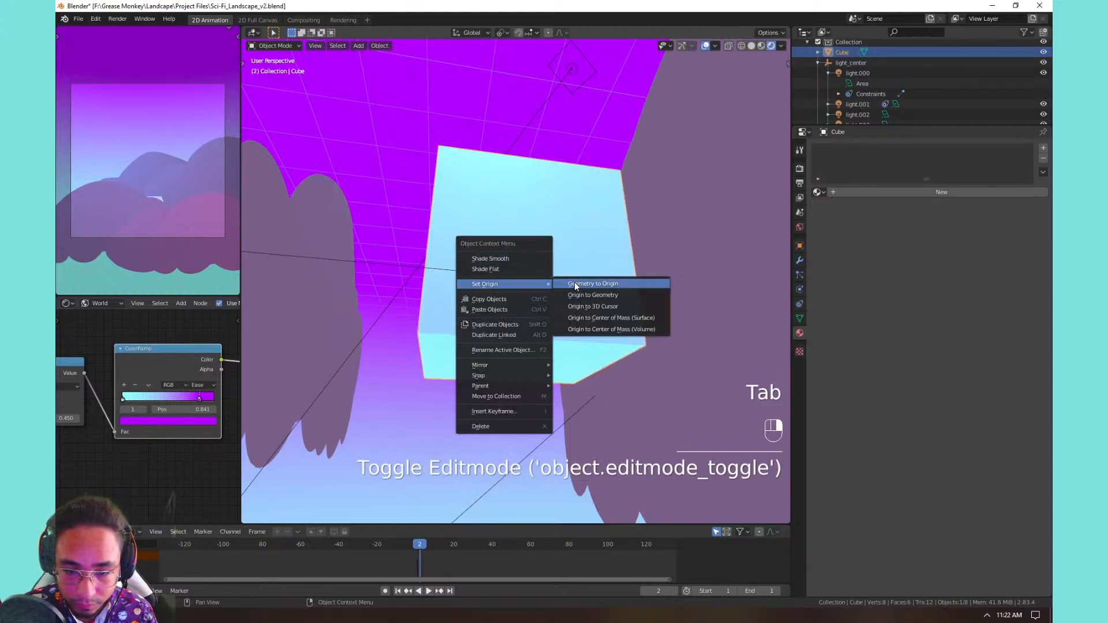
click(583, 305)
key(Tab)
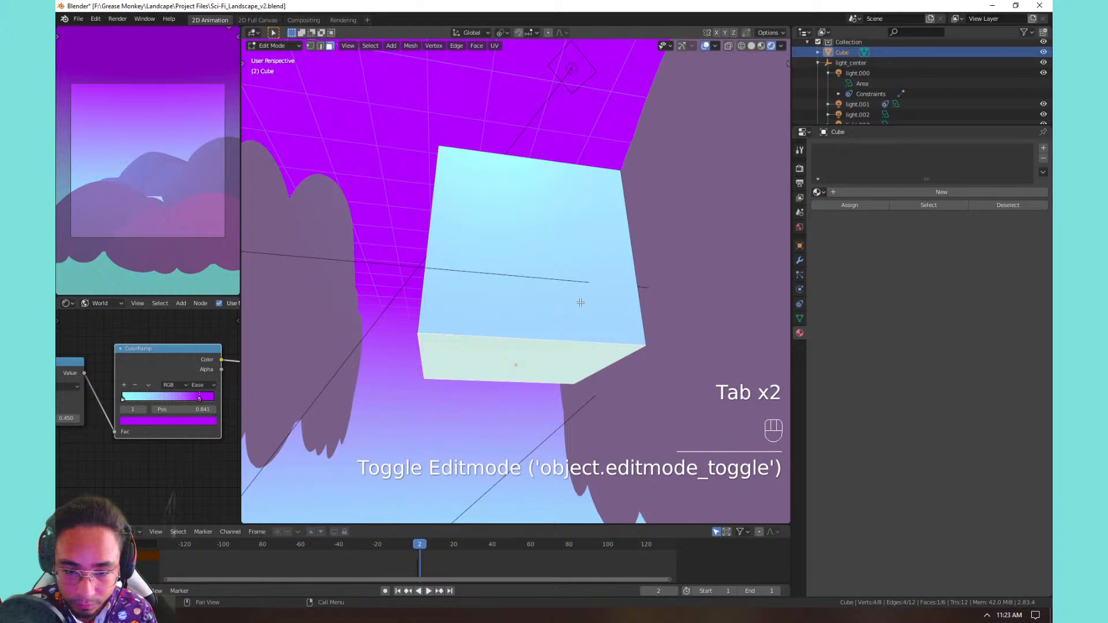
key(Tab)
Step: Raise the cube's top face about 3.7 m along Z to form a tall block
mouse_move(578, 300)
shift+middle_down()
mouse_move(477, 385)
mouse_move(396, 376)
mouse_move(512, 314)
mouse_move(564, 314)
shift+middle_up()
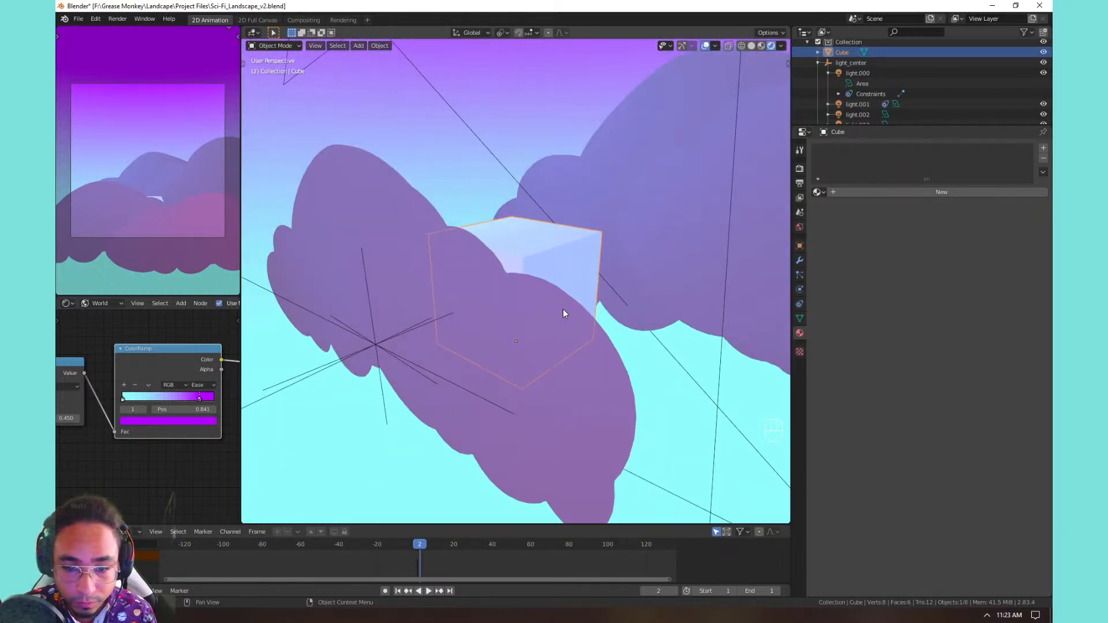
key(Tab)
key(3)
click(550, 232)
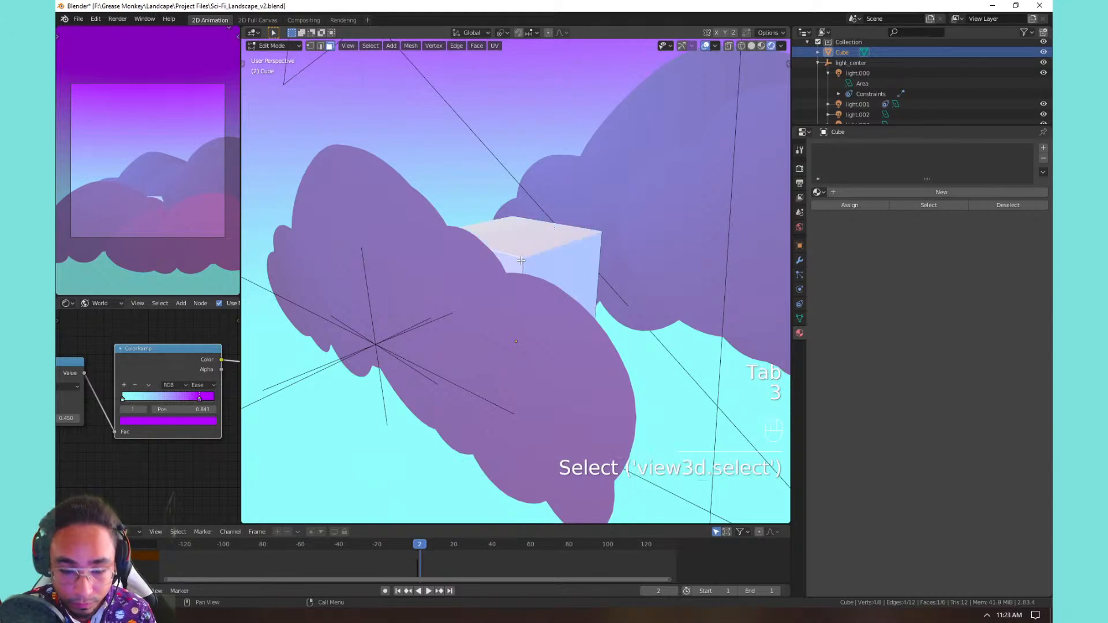
key(g)
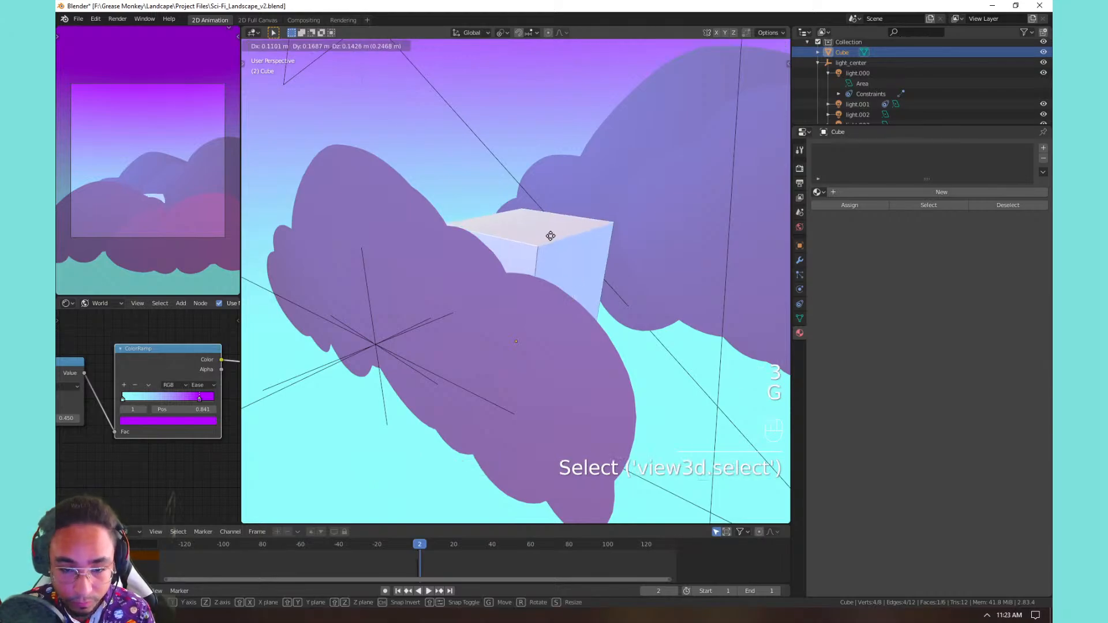
key(z)
click(576, 448)
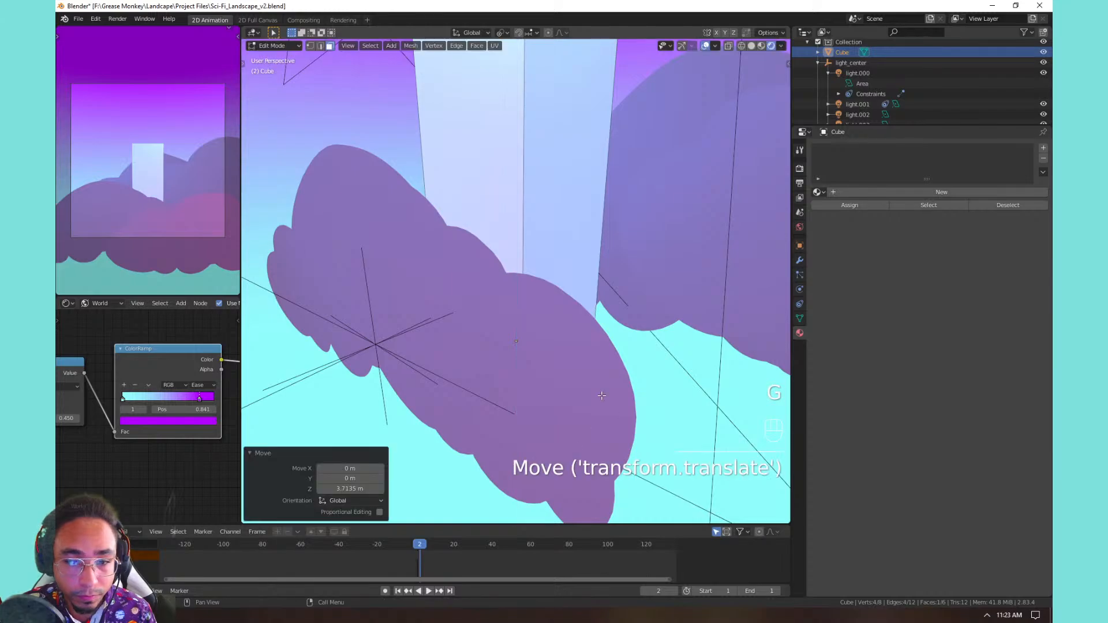
Step: Raise the top face of the block by about 2 m more along Z
middle_drag(576, 448, 603, 301)
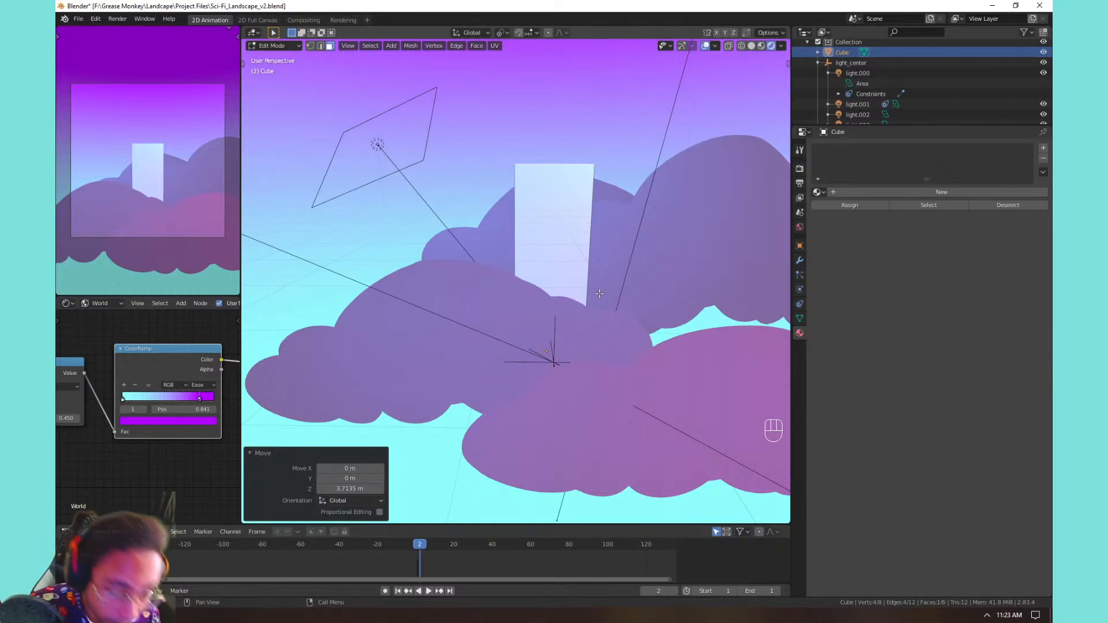
key(g)
key(z)
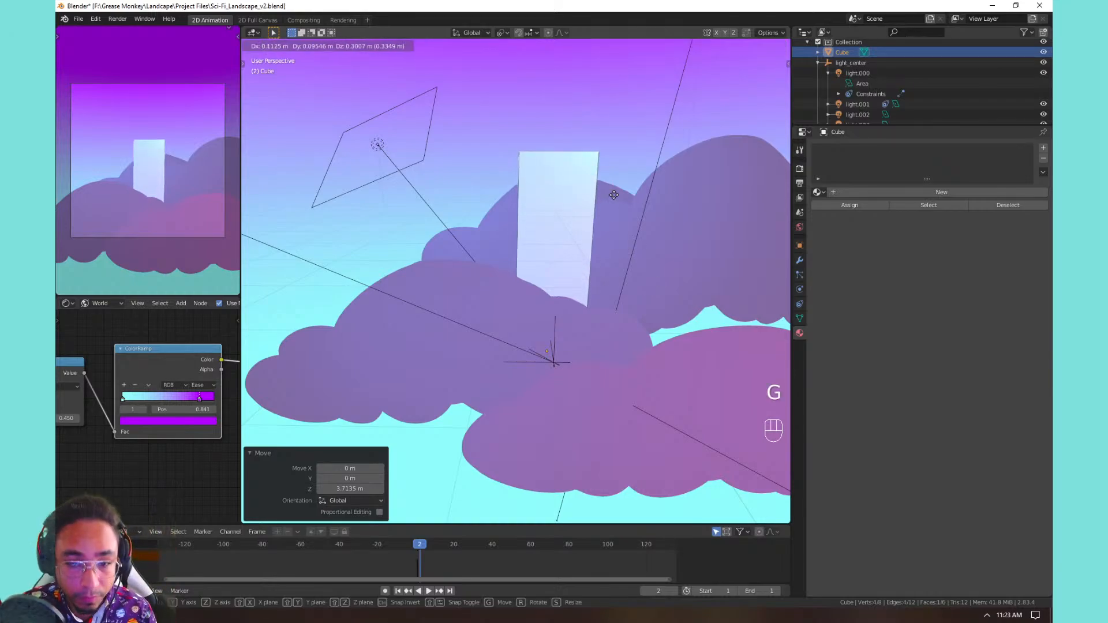
click(600, 130)
Step: Try to rotate the block's top face about -27° around the Z axis, and undo the rotation
key(r)
key(z)
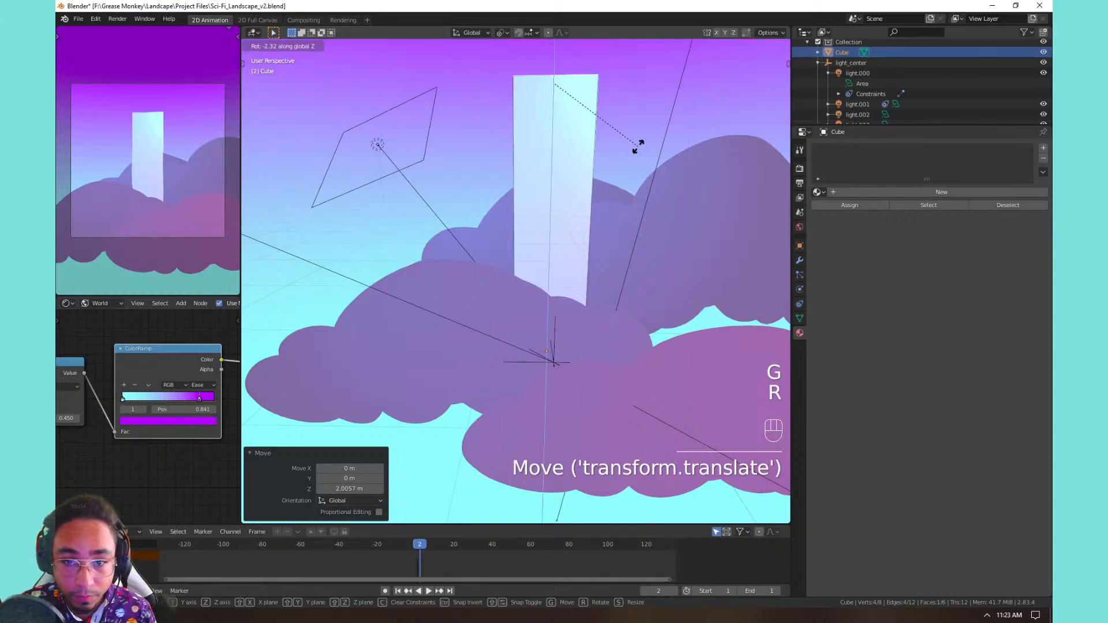
click(588, 173)
key(s)
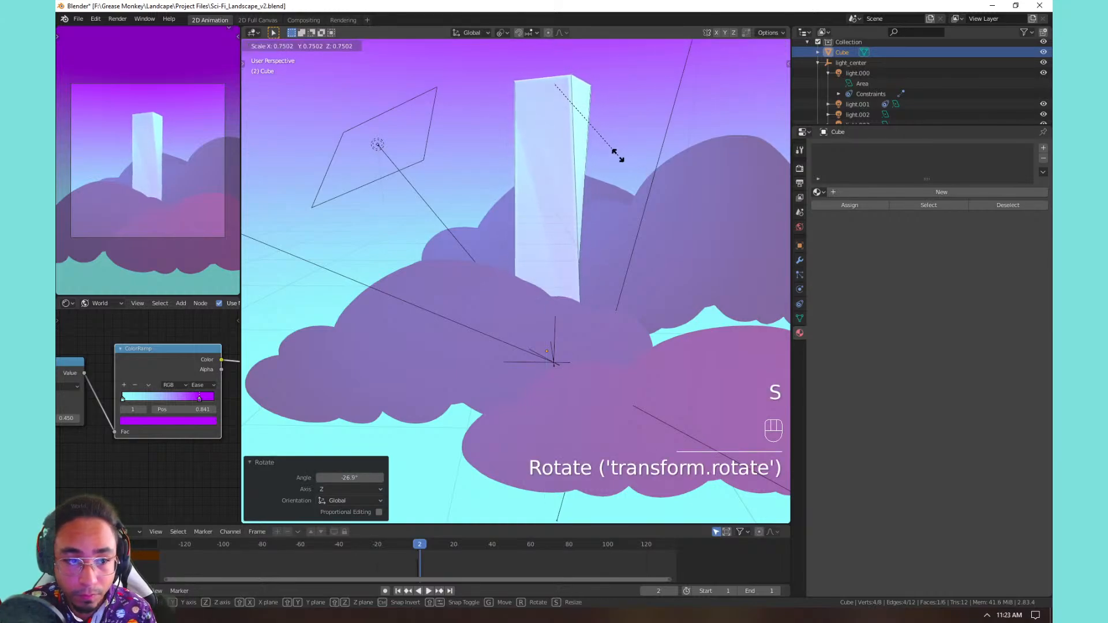
right_click(617, 149)
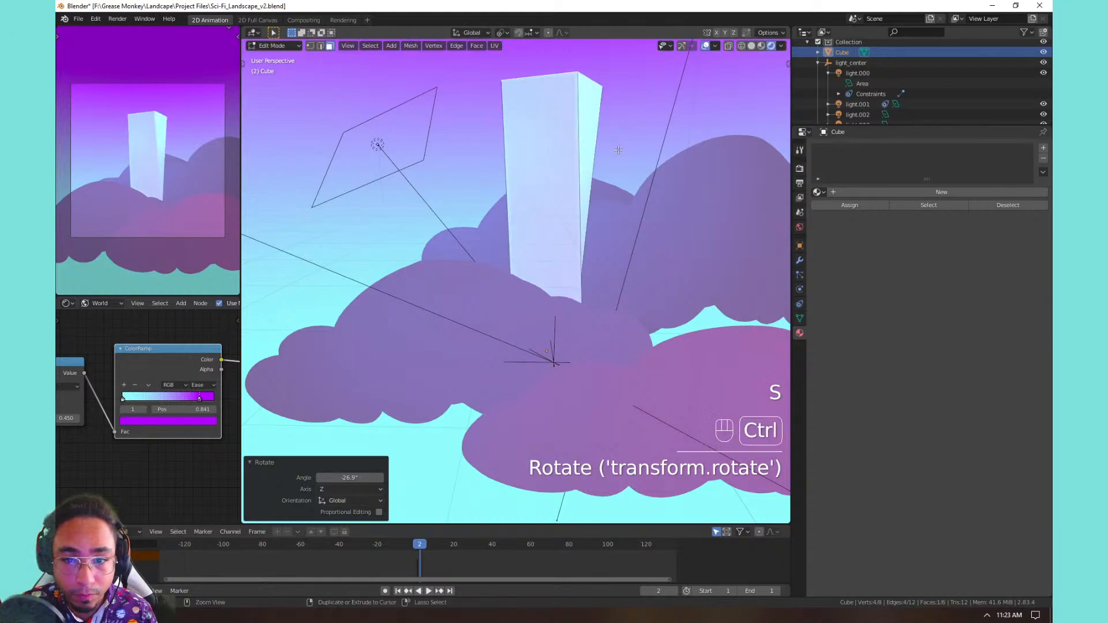
key(ctrl+z)
Step: Add five evenly spaced vertical loop cuts across the width of the tall block in Edit Mode
key(Tab)
key(ctrl+r)
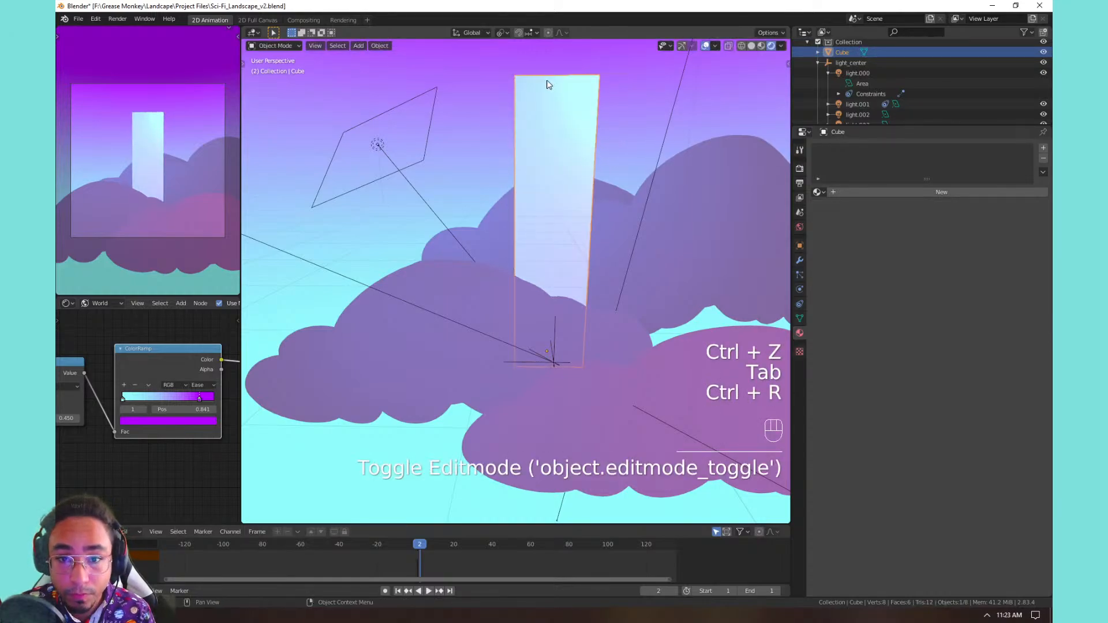
key(Tab)
key(ctrl+r)
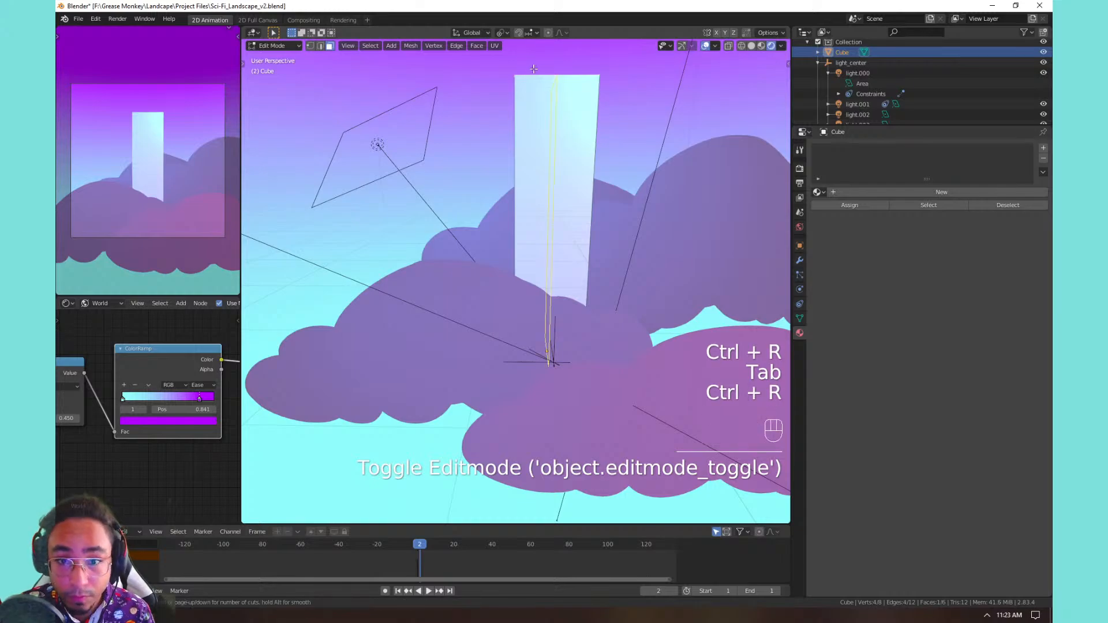
scroll(540, 78, up, 4)
scroll(539, 74, up, 2)
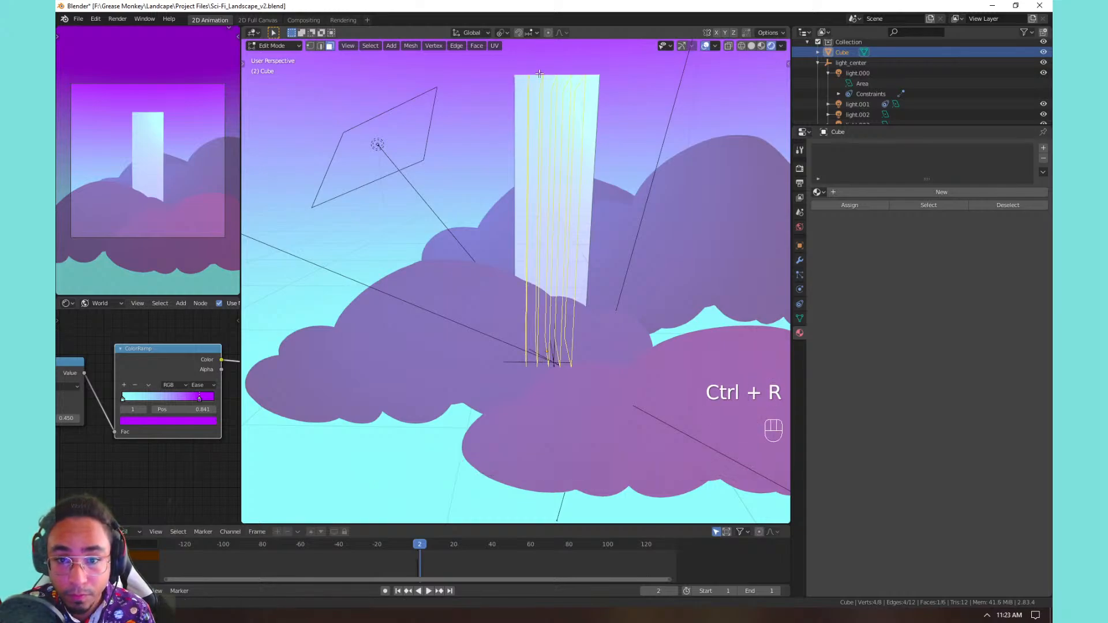
click(539, 73)
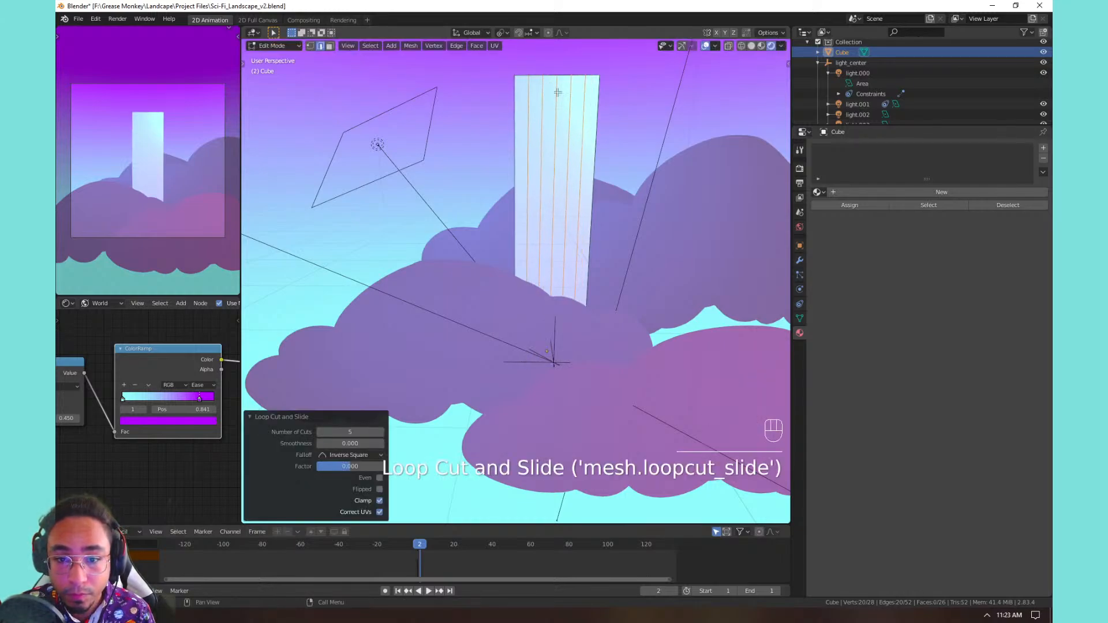
Step: Add five horizontal loop cuts along the height of the block
key(ctrl+r)
scroll(528, 164, up, 7)
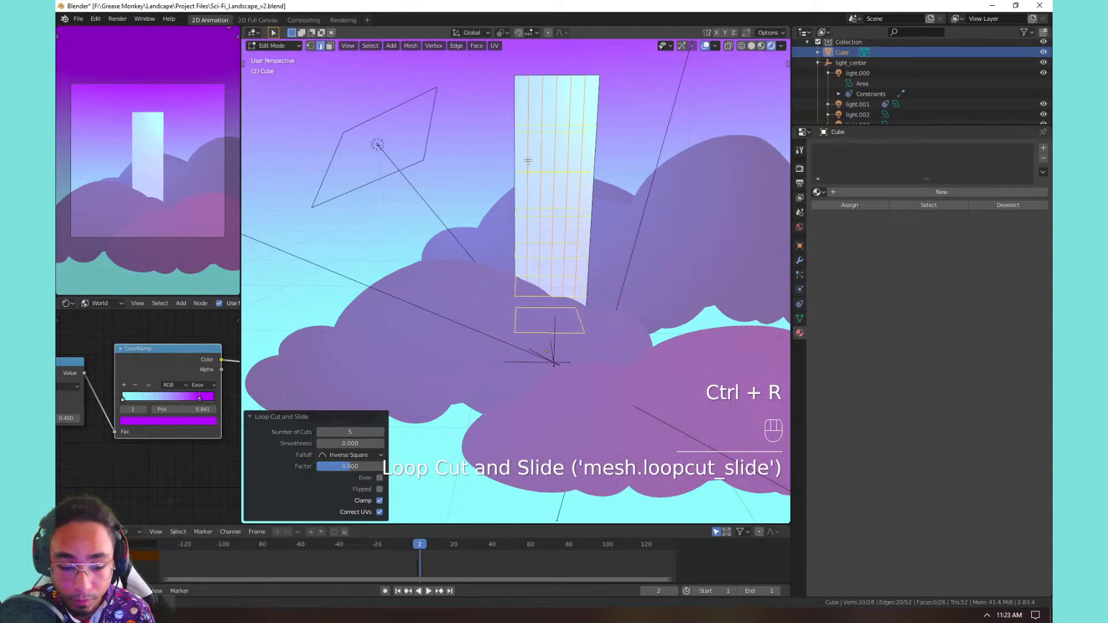
click(529, 159)
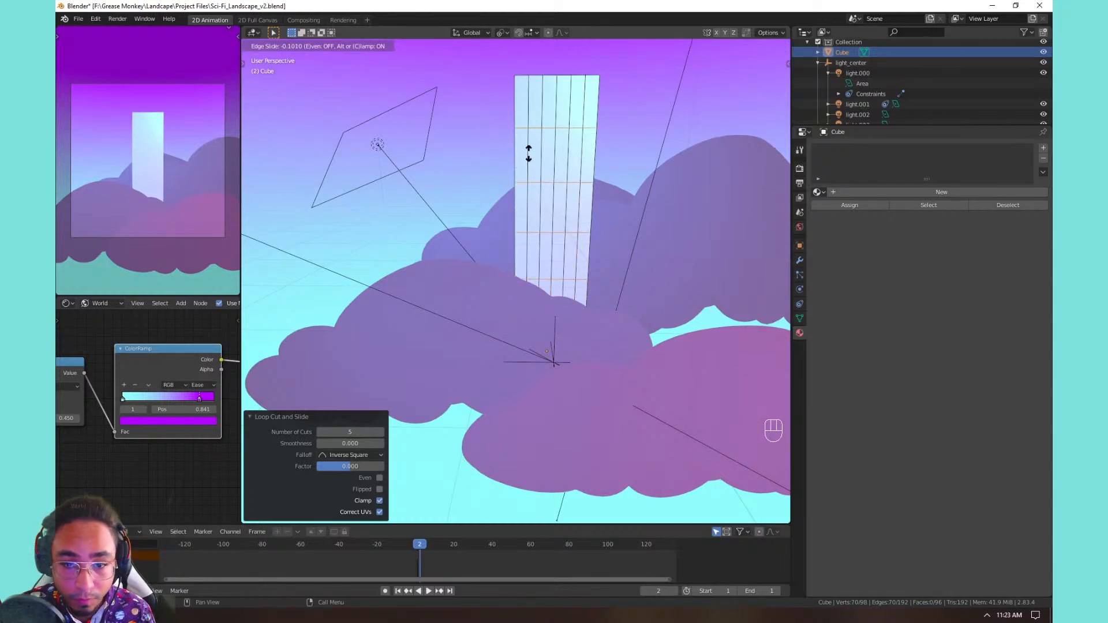
click(528, 153)
key(Tab)
key(Tab)
middle_drag(569, 144, 523, 165)
Step: Add five centered loop cuts across the block's depth so its top face forms a grid
key(ctrl+r)
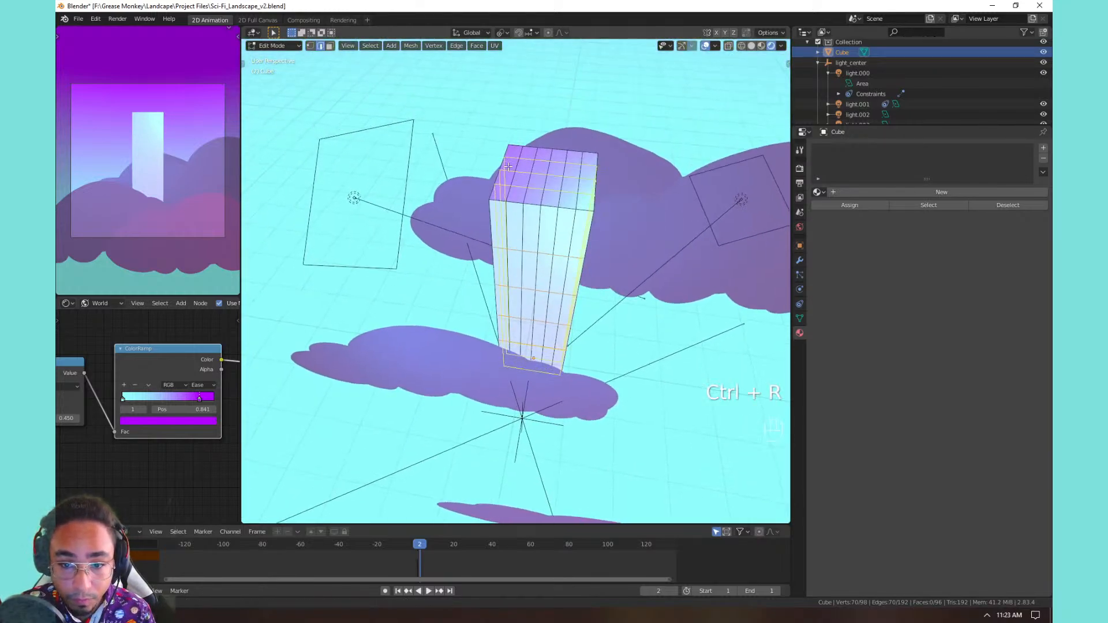
scroll(508, 165, up, 3)
click(508, 165)
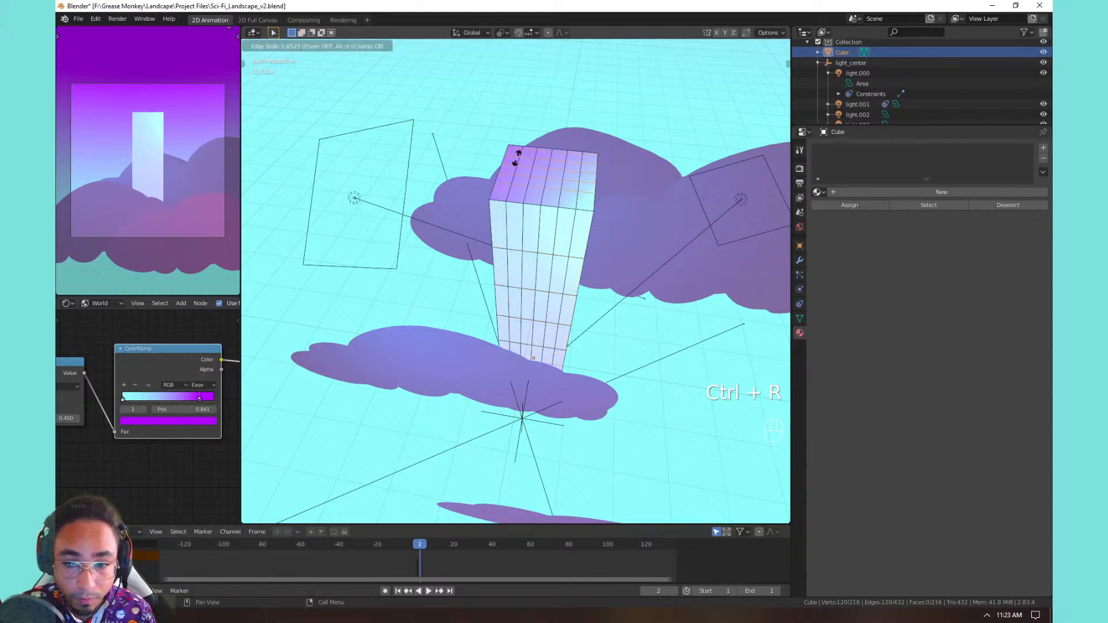
right_click(505, 171)
Step: Select all the faces on top of the block in face select mode with Circle Select
key(3)
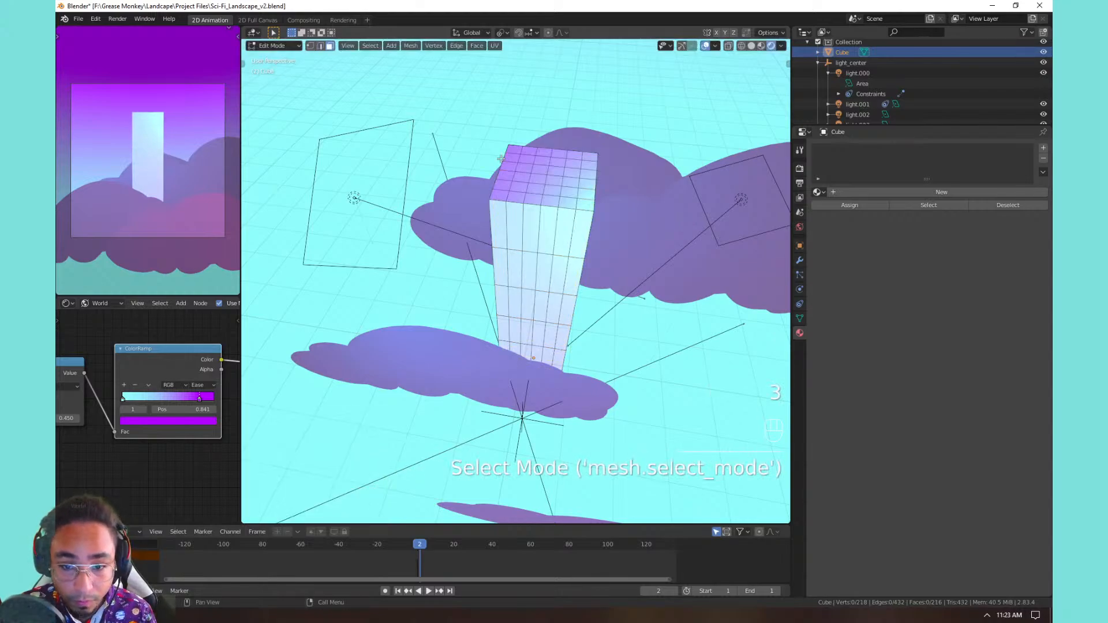
click(506, 190)
key(c)
mouse_move(534, 173)
mouse_down()
mouse_move(513, 164)
mouse_move(523, 179)
mouse_move(527, 163)
mouse_move(585, 175)
mouse_move(570, 189)
mouse_up()
right_click(556, 182)
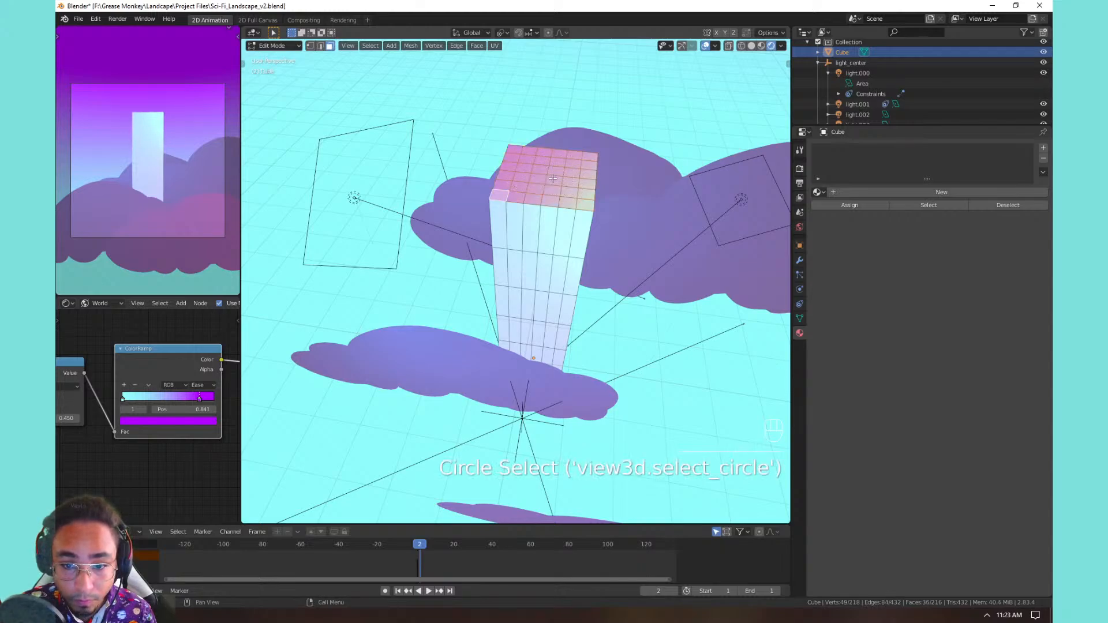
Step: Enable proportional editing with Sphere falloff and set the pivot point to Bounding Box Center
click(549, 33)
click(558, 34)
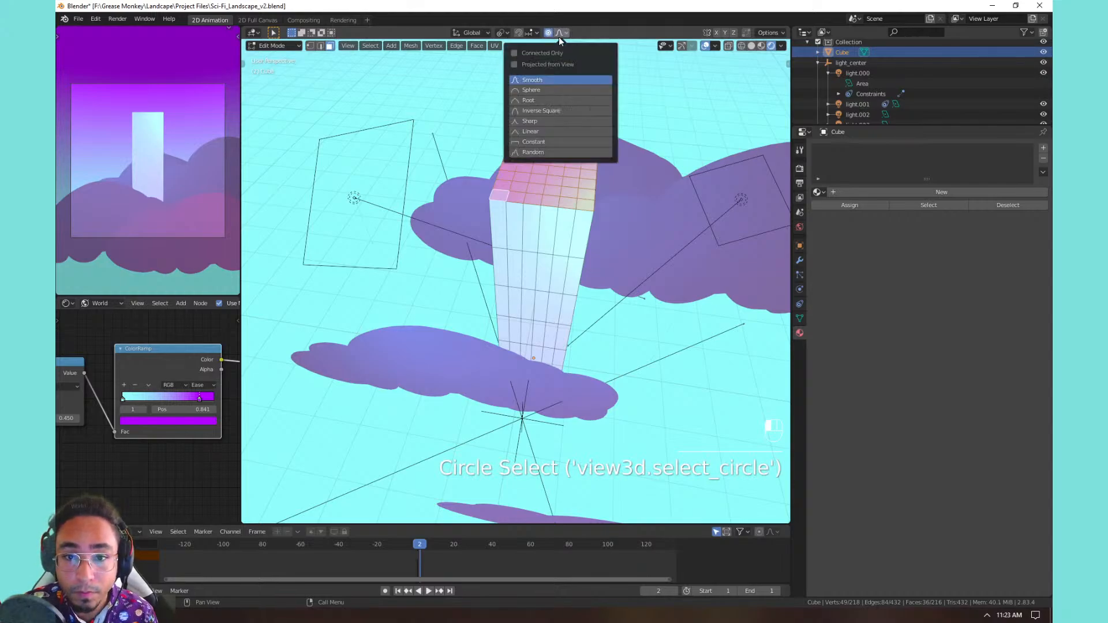
click(531, 100)
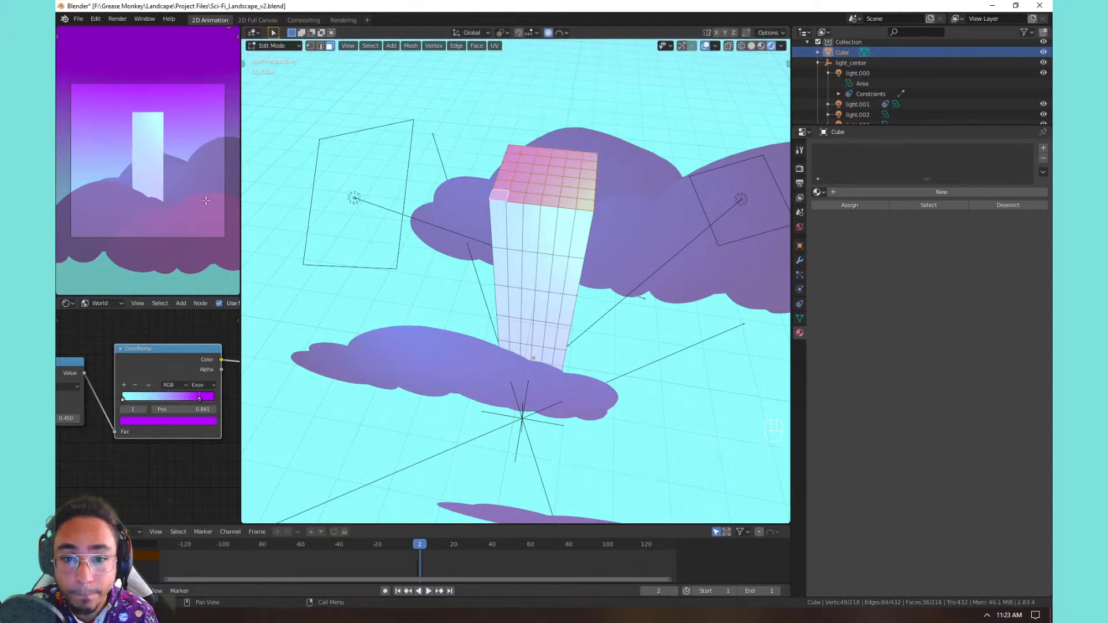
key(period)
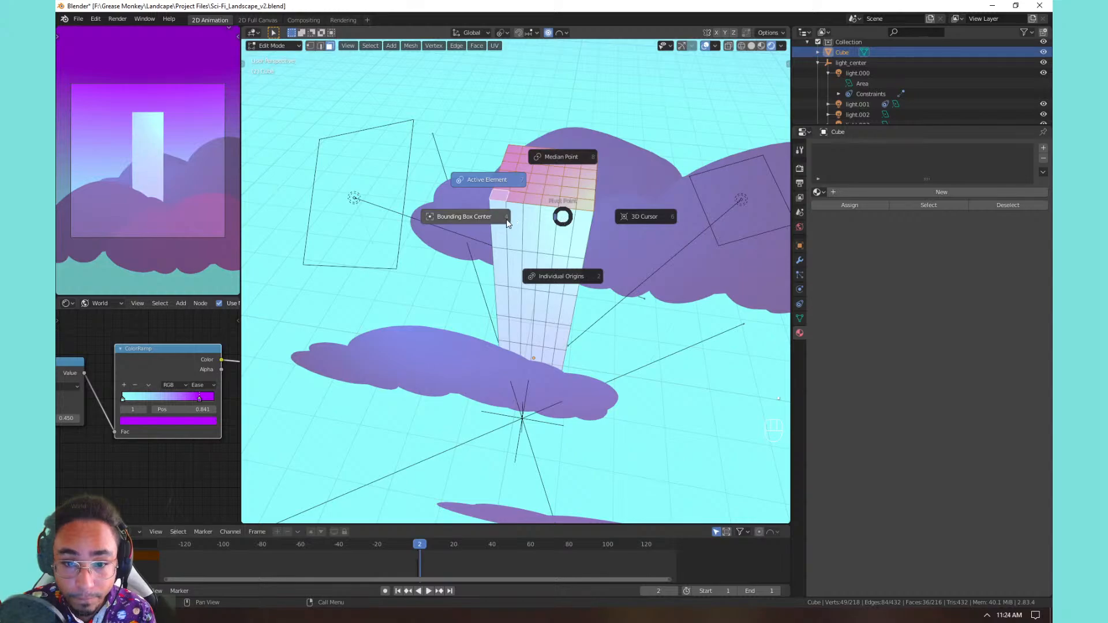
click(507, 220)
Step: Twist the block by rotating its top faces about 160° around Z with a proportional size of about 6.7
key(KP_1)
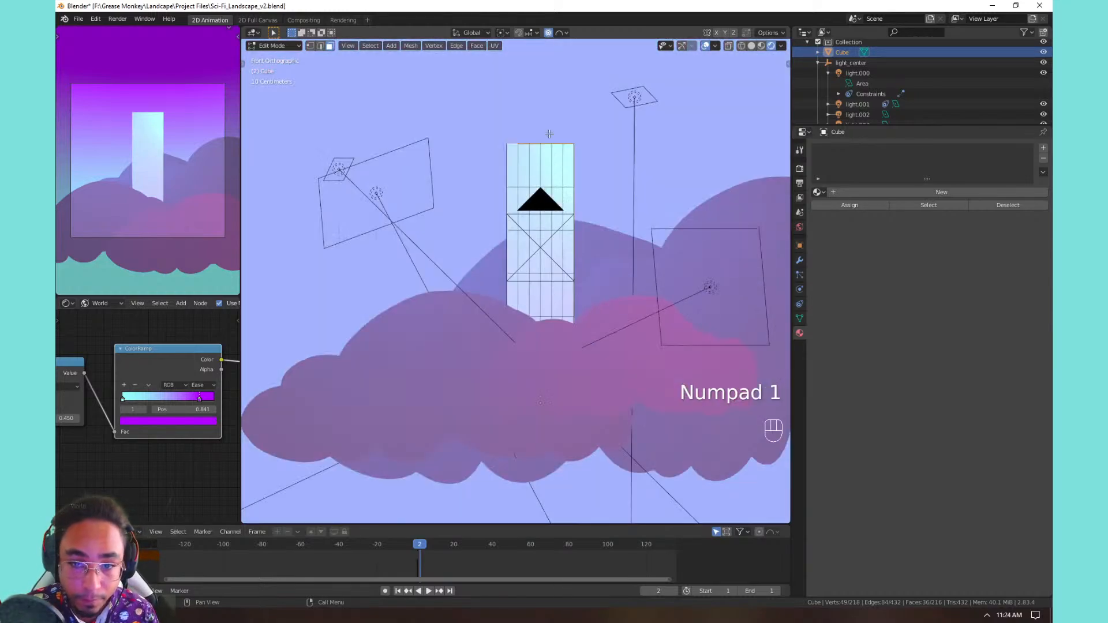
shift+middle_drag(550, 133, 580, 193)
key(r)
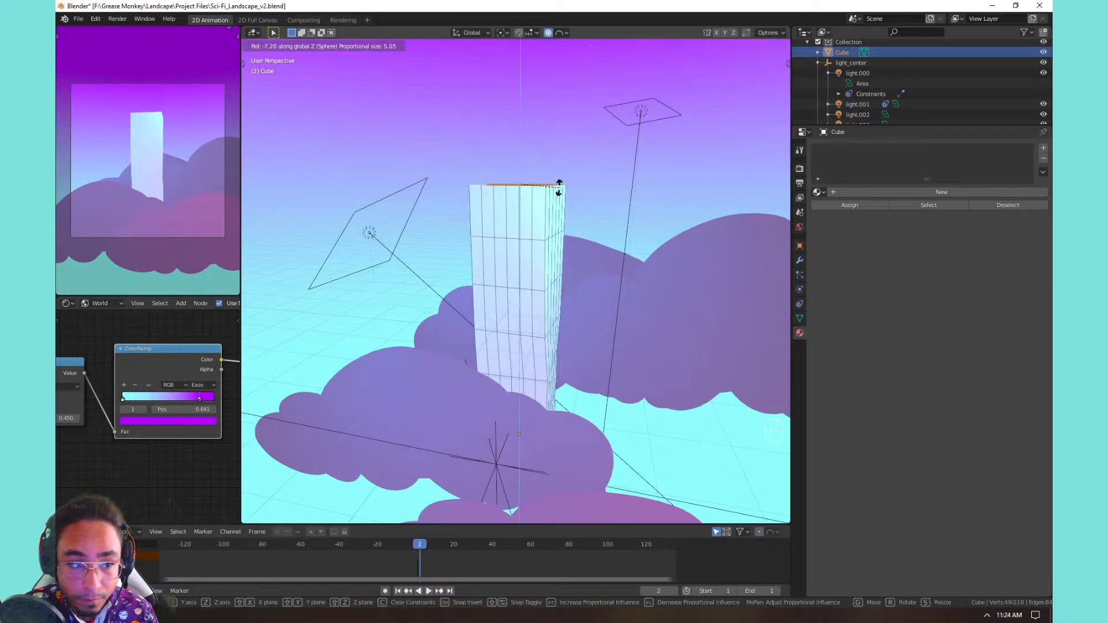
scroll(558, 185, down, 20)
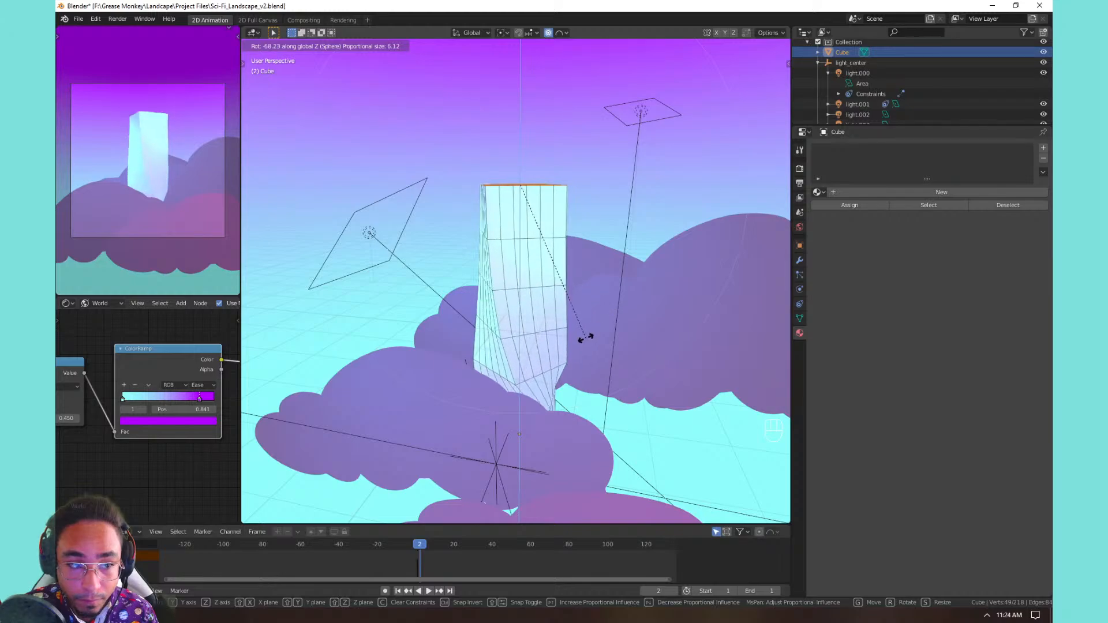
scroll(585, 338, down, 1)
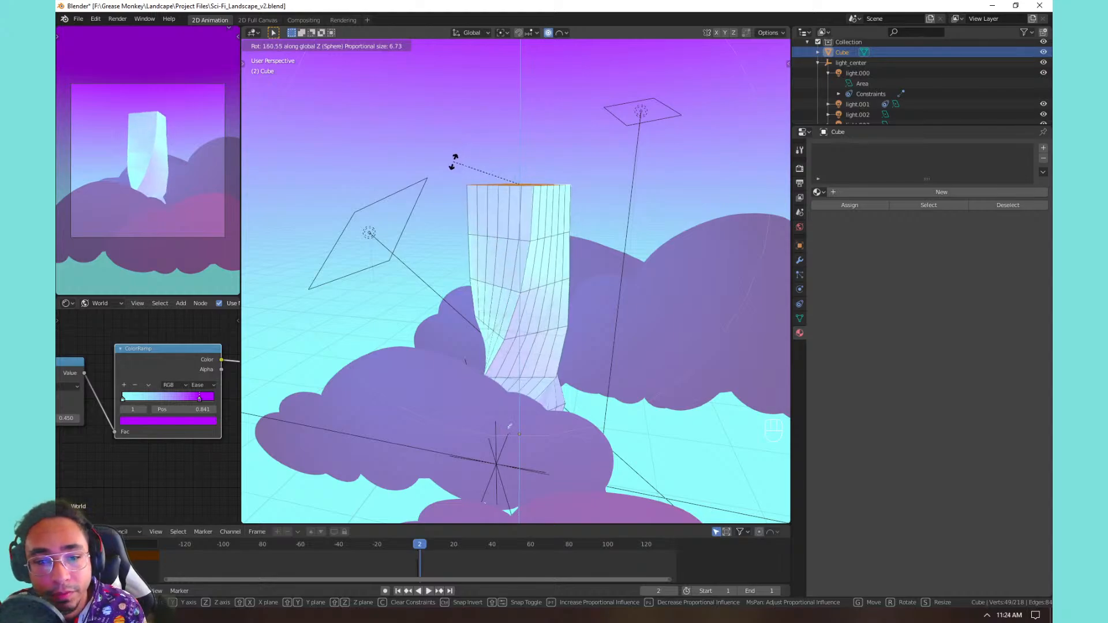
click(480, 162)
key(Tab)
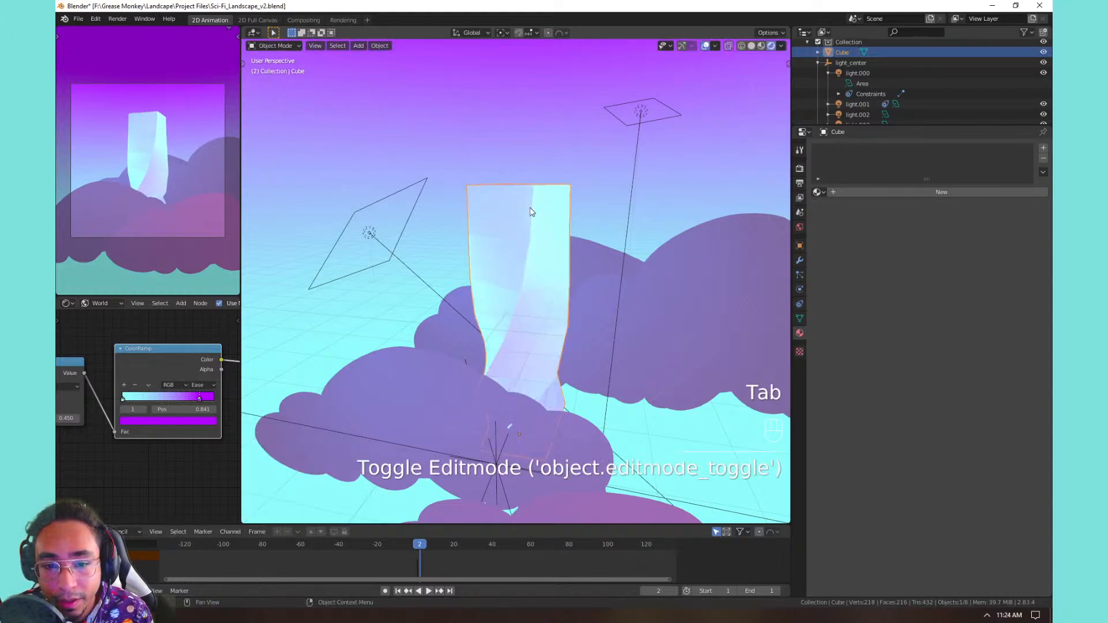
Step: Undo the twist applied to the block's top faces
right_click(530, 207)
mouse_move(530, 206)
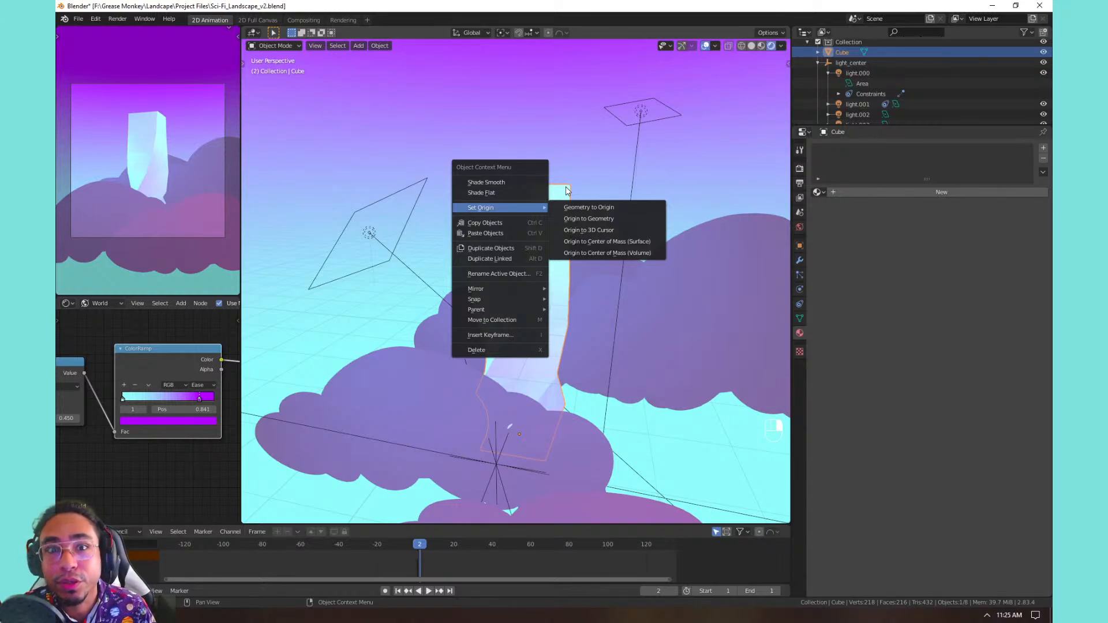
key(Tab)
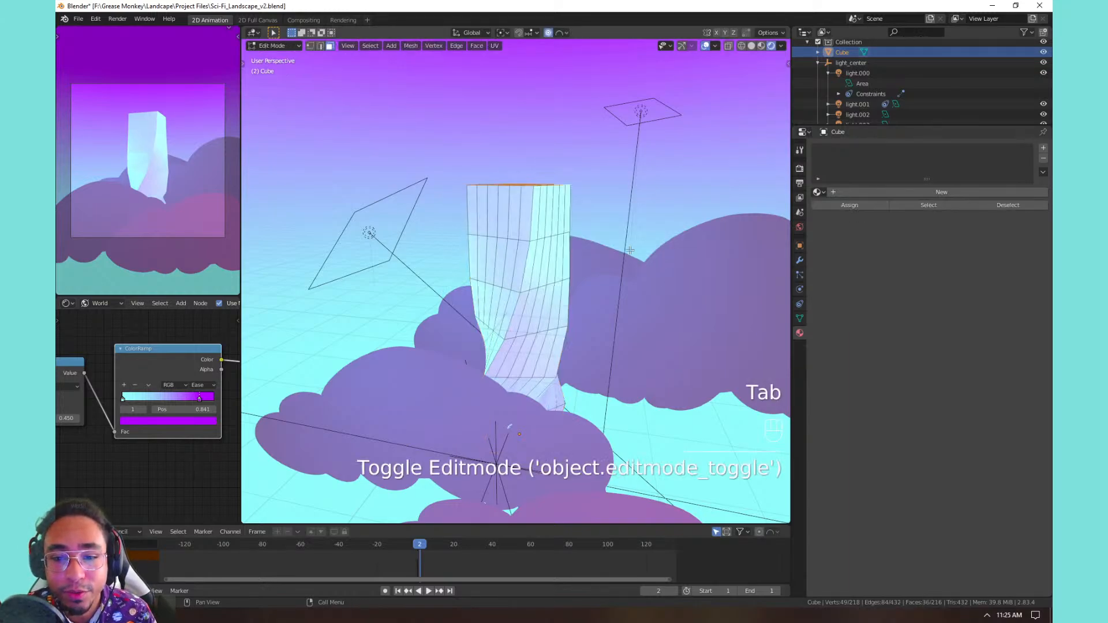
key(ctrl+z)
key(ctrl+z)
key(ctrl+z)
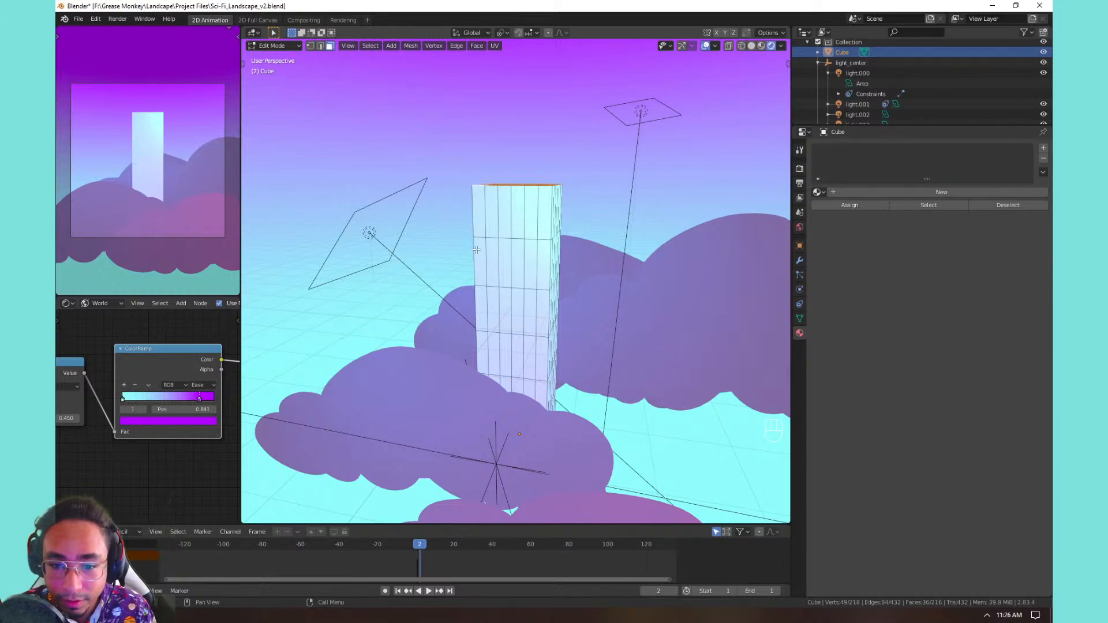
Step: Shade the block smooth in Object Mode, enable Auto Smooth in its normals settings, and return to Edit Mode
key(Tab)
right_click(525, 213)
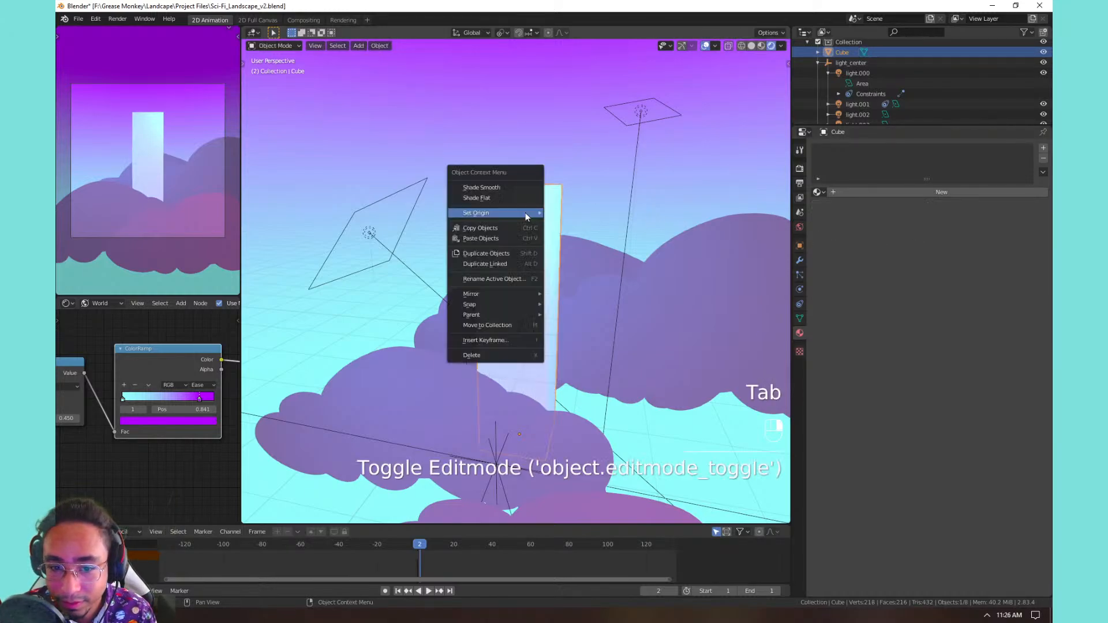
click(510, 185)
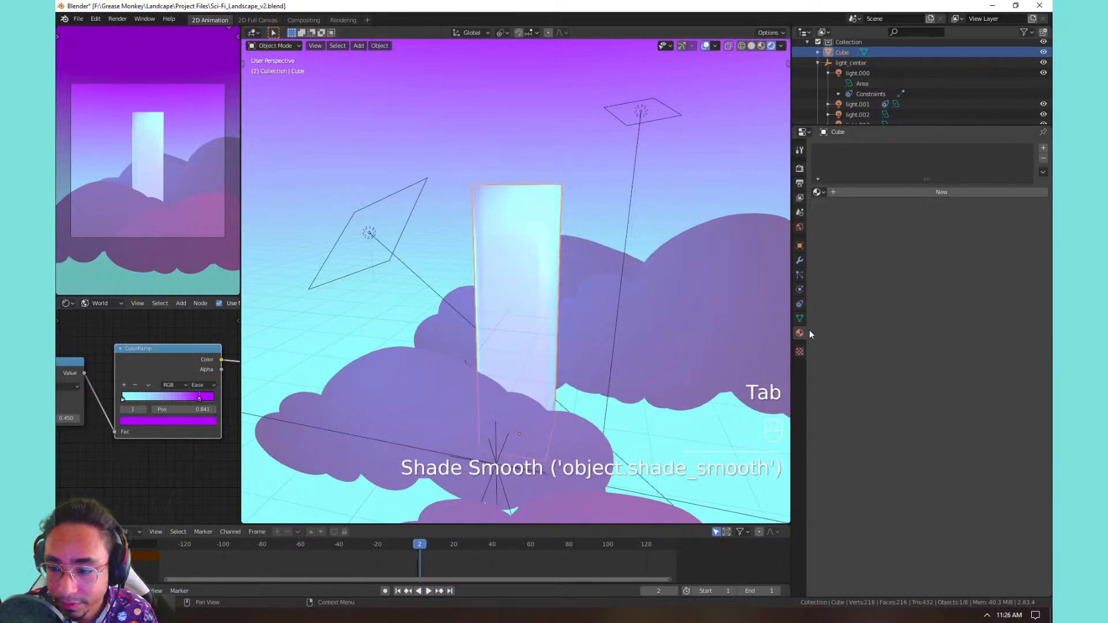
click(799, 318)
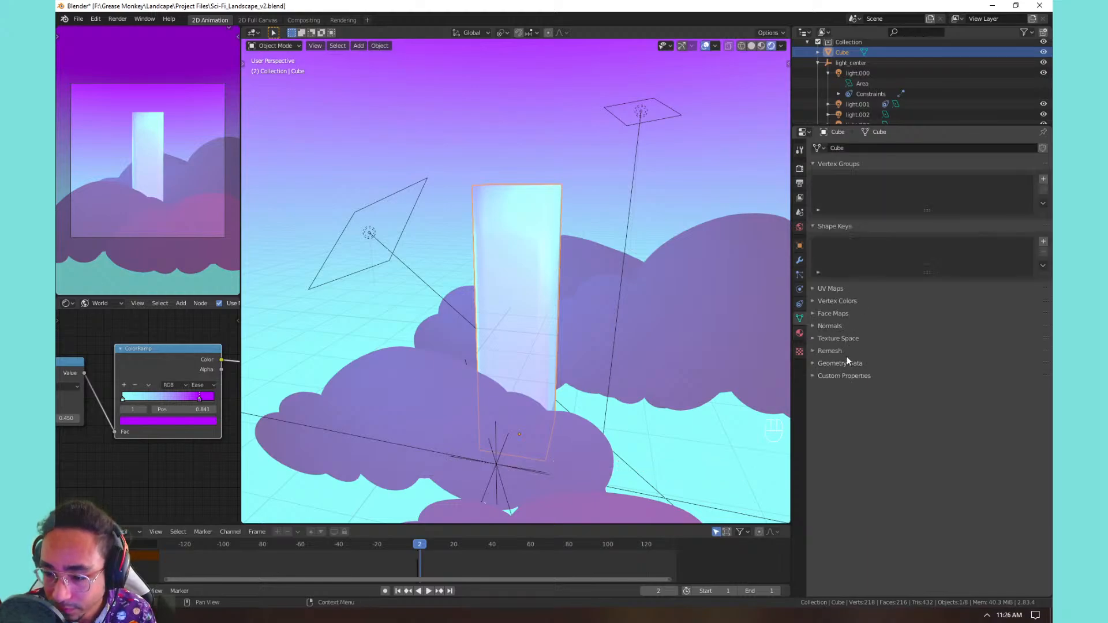
click(847, 326)
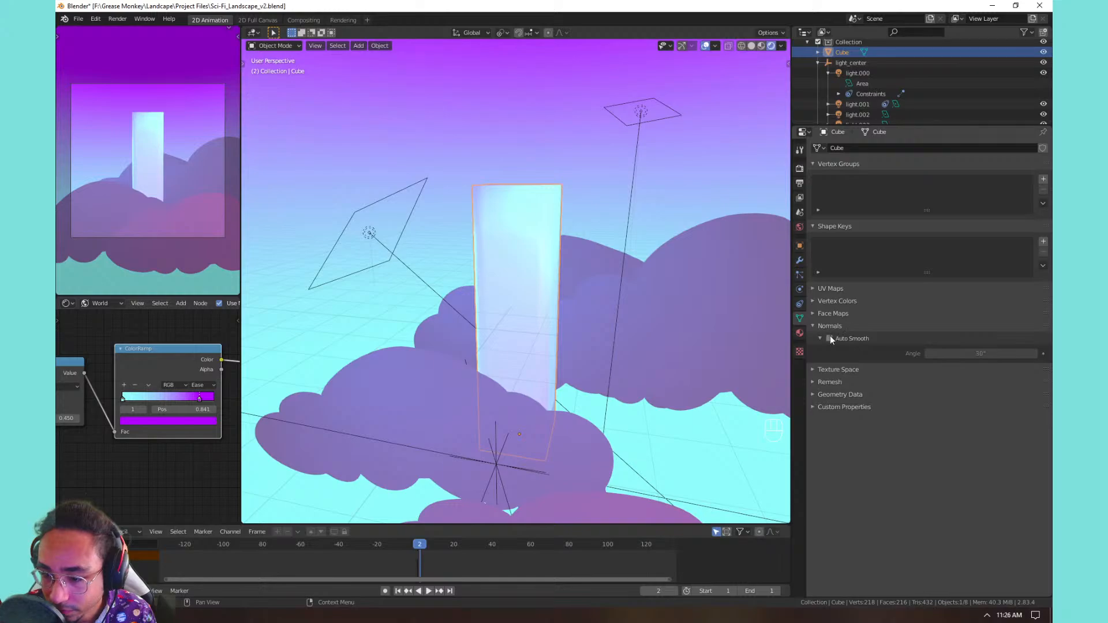
click(830, 339)
key(Tab)
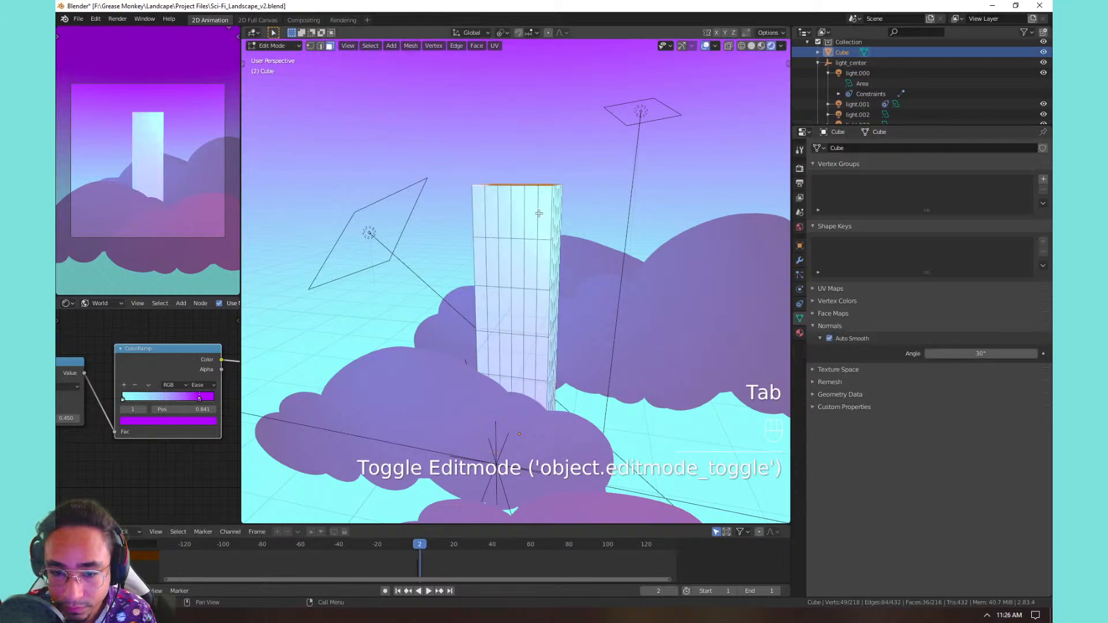
key(Tab)
key(Tab)
middle_drag(538, 213, 563, 219)
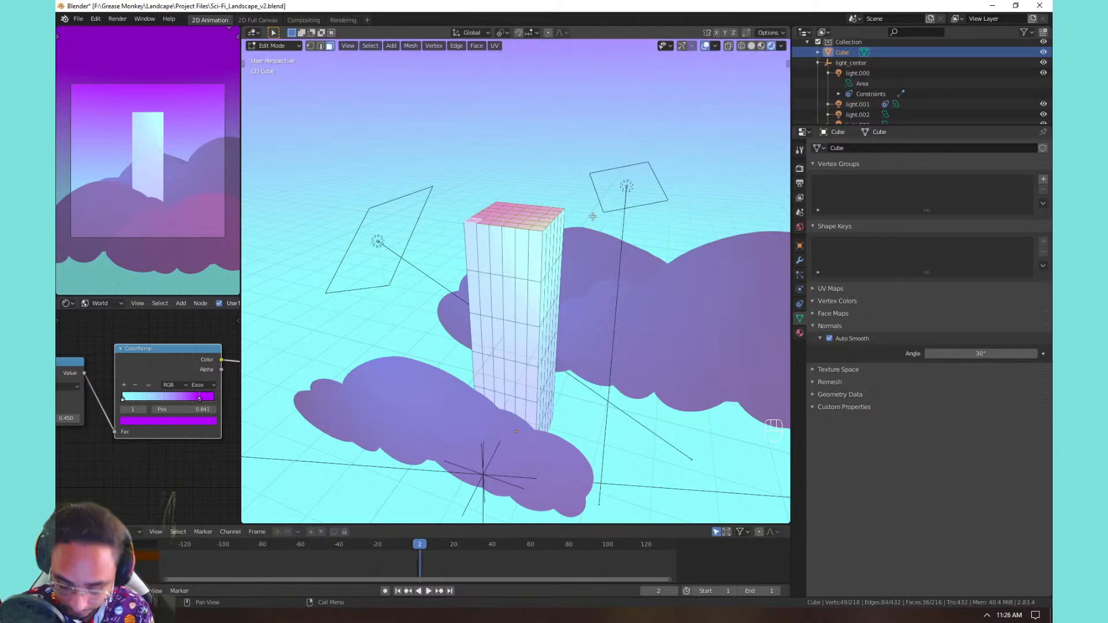
key(KP_1)
key(r)
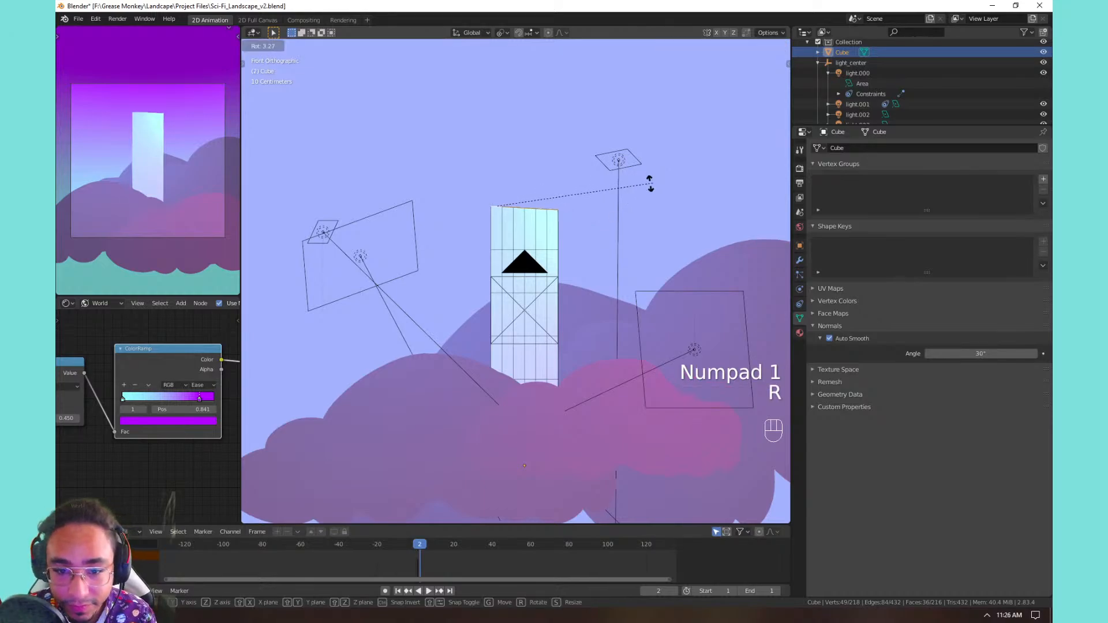
right_click(574, 177)
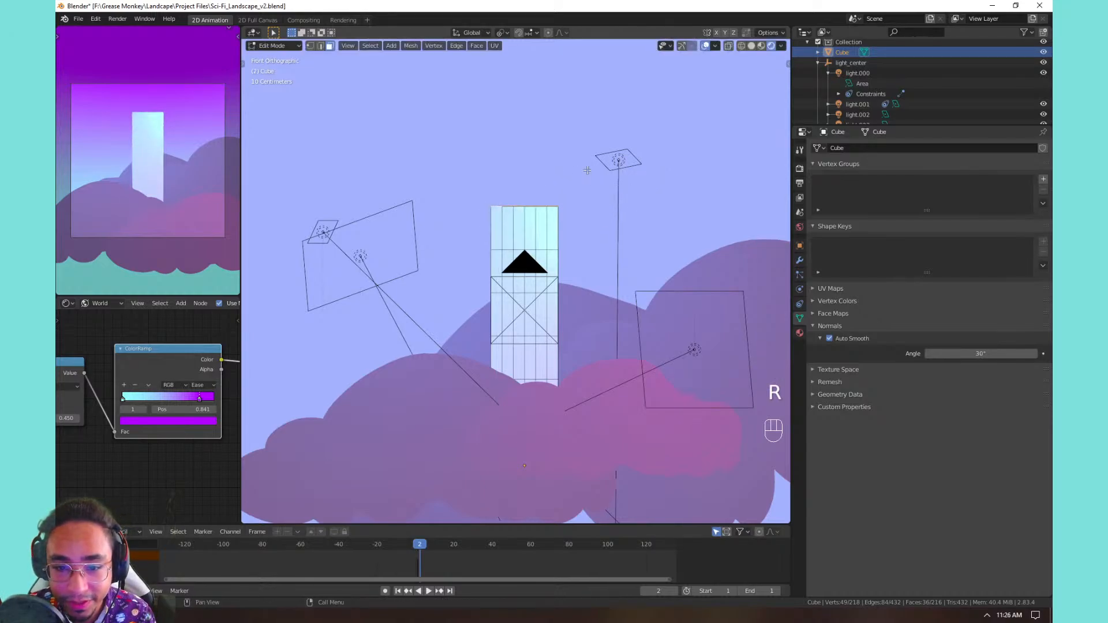
Step: Turn on proportional editing and choose the Sphere falloff for transforming the block's top faces
shift+middle_drag(573, 178, 563, 216)
click(549, 33)
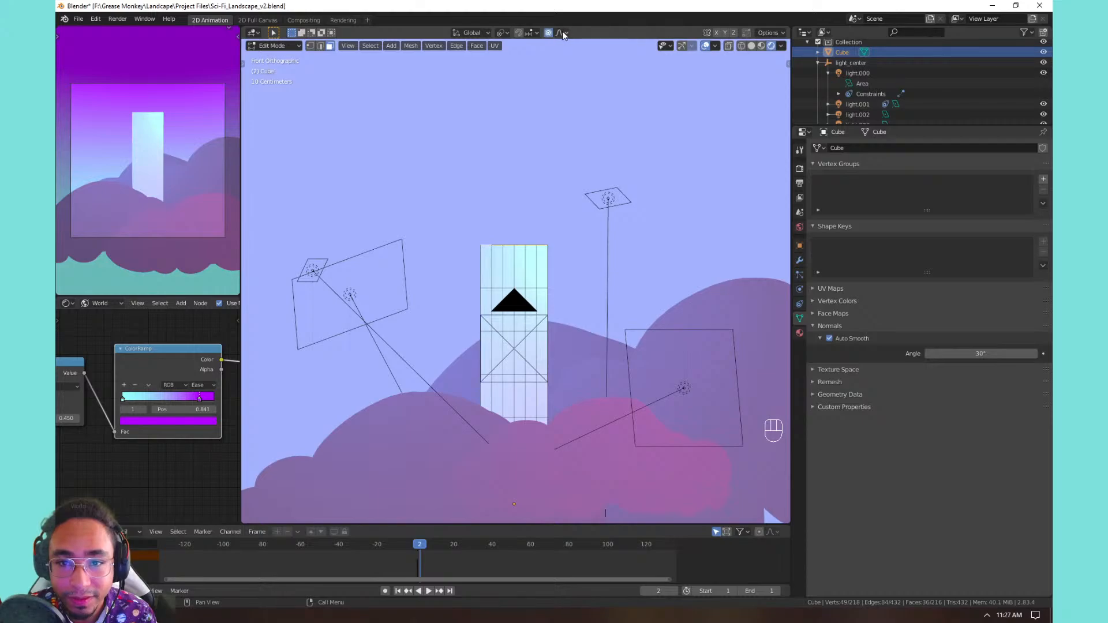
click(562, 34)
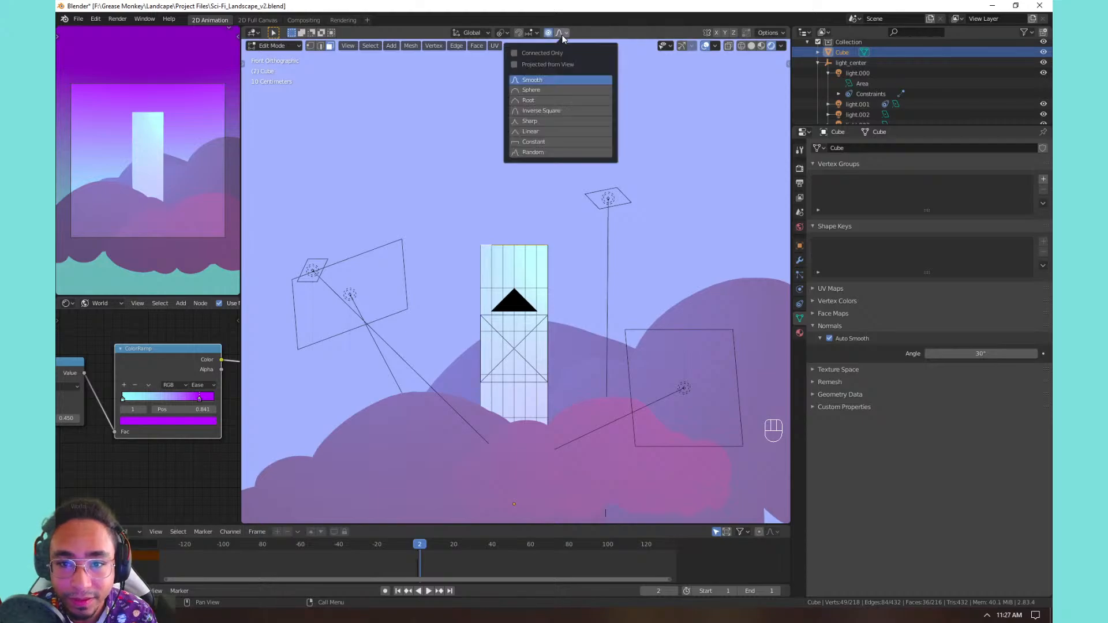
click(550, 90)
key(r)
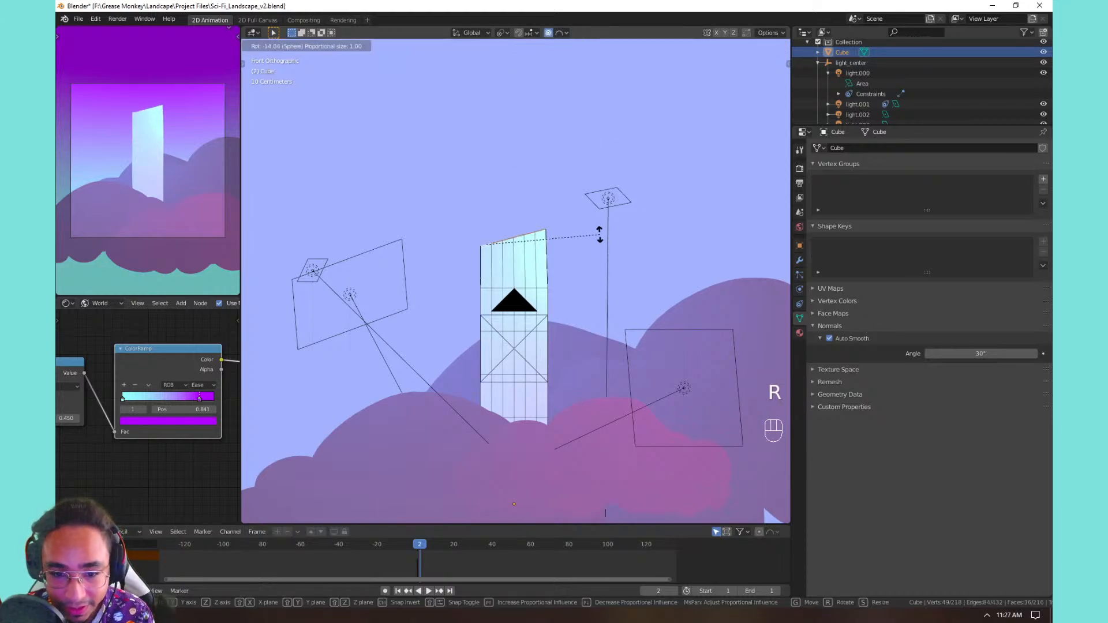
right_click(581, 264)
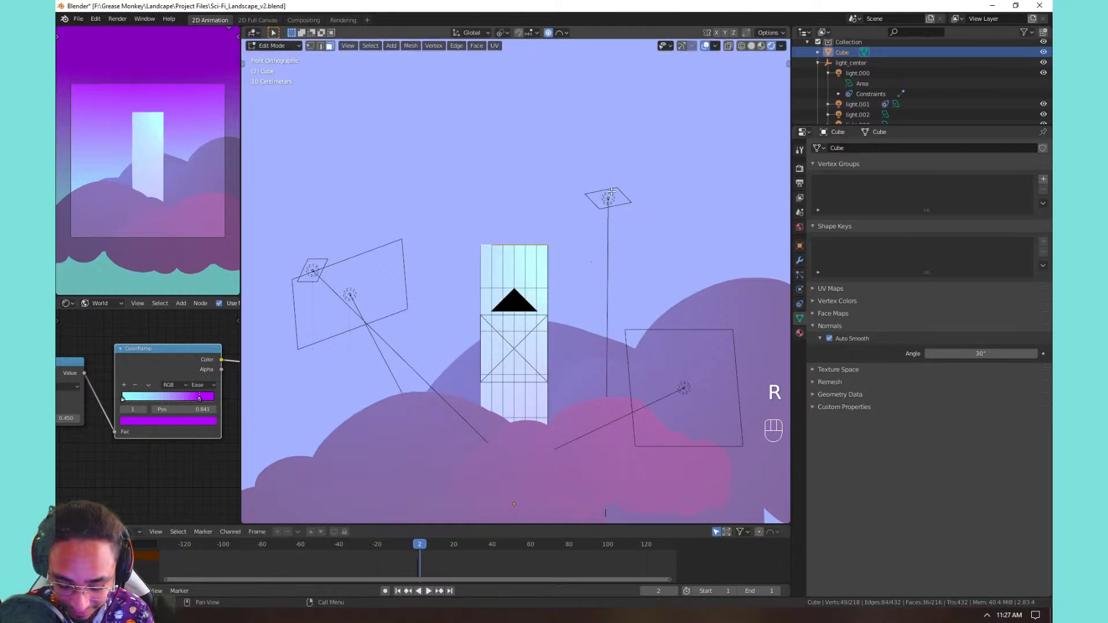
key(period)
click(544, 198)
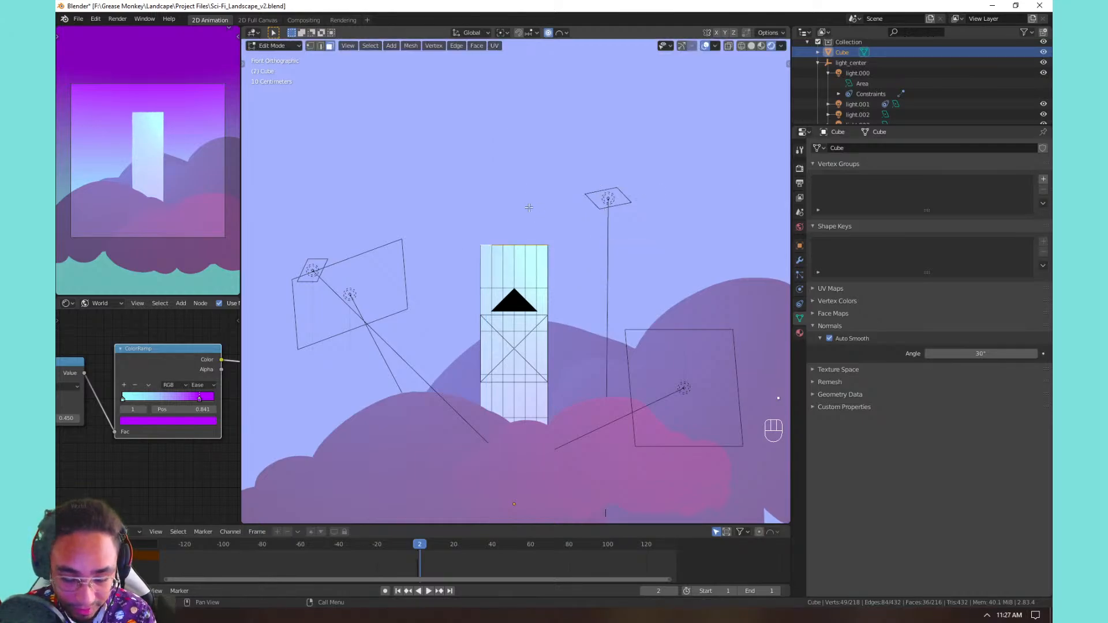
key(r)
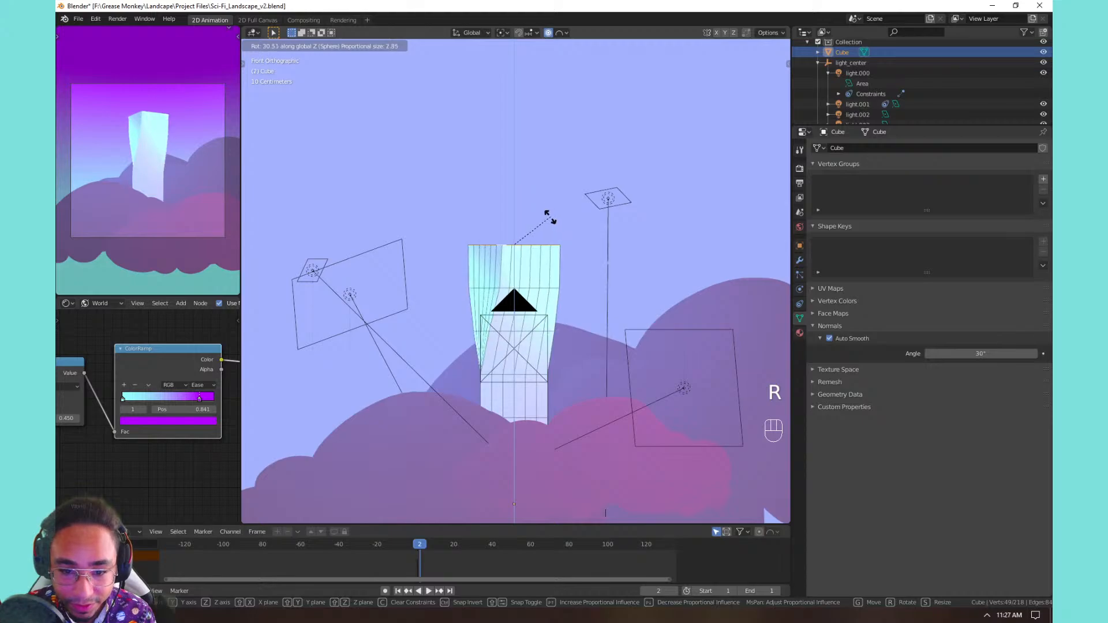
scroll(555, 220, down, 18)
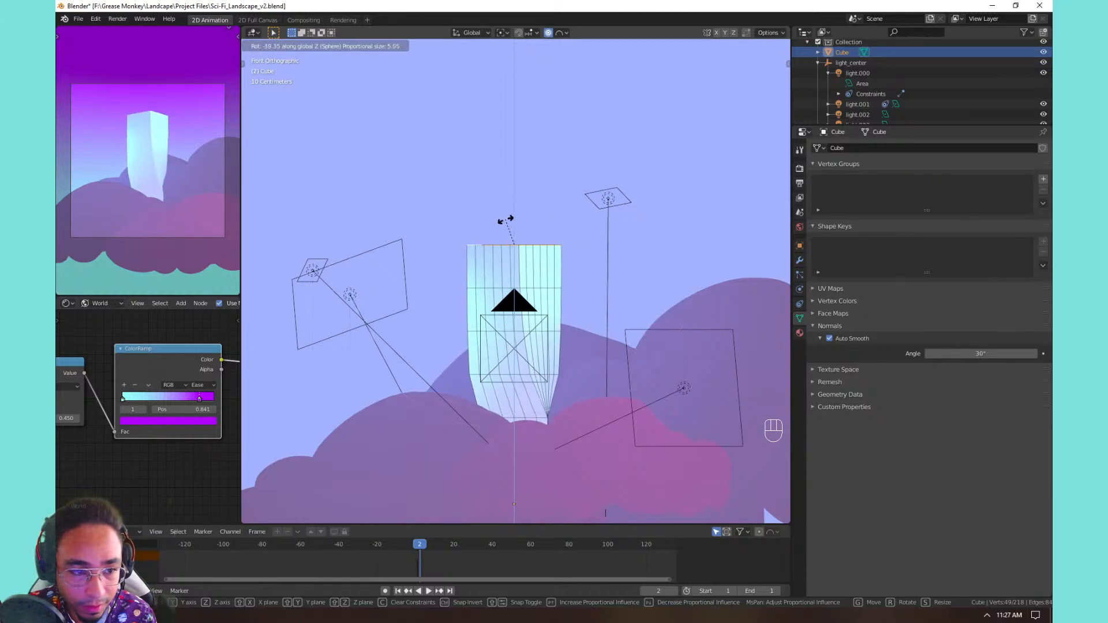
key(Escape)
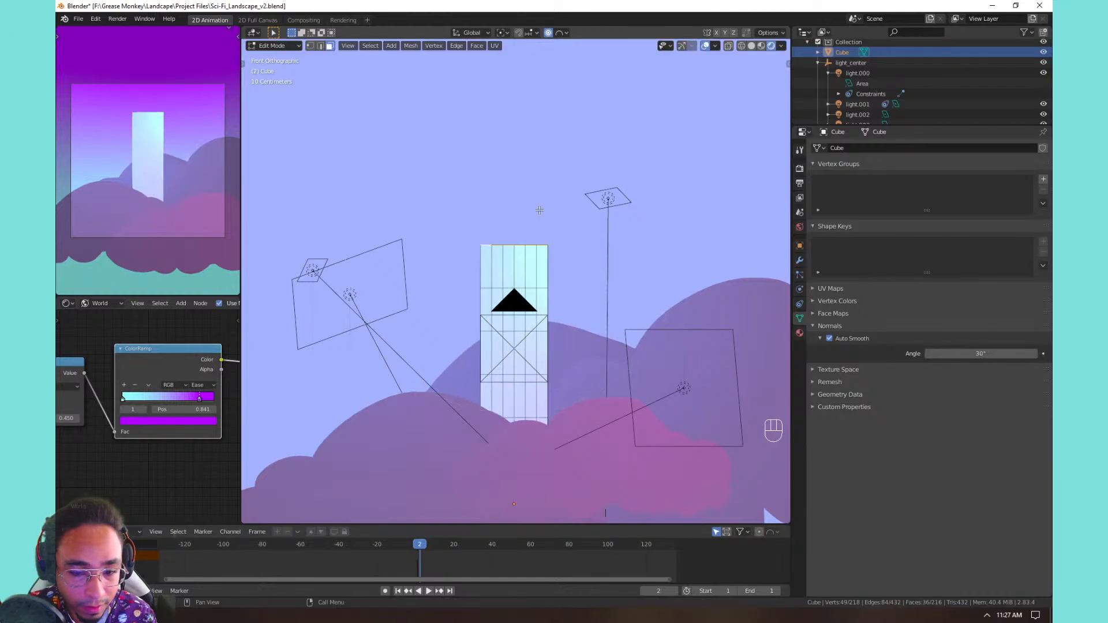
Step: Taper the block by scaling its top faces to about 0.56 with Sphere-falloff proportional editing
key(s)
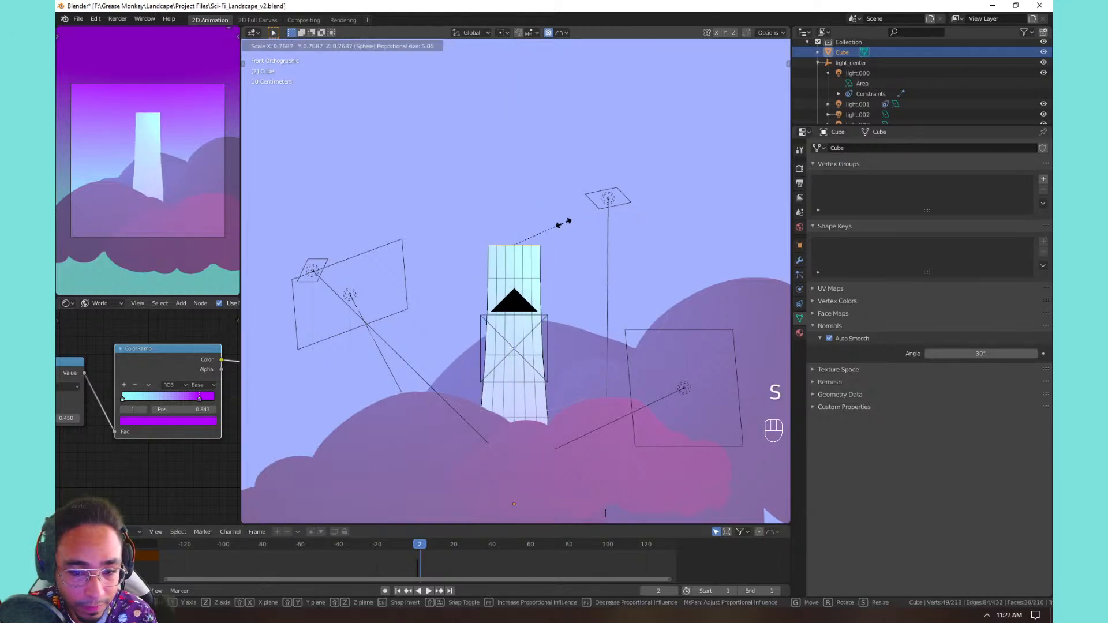
scroll(561, 223, down, 2)
scroll(561, 224, up, 4)
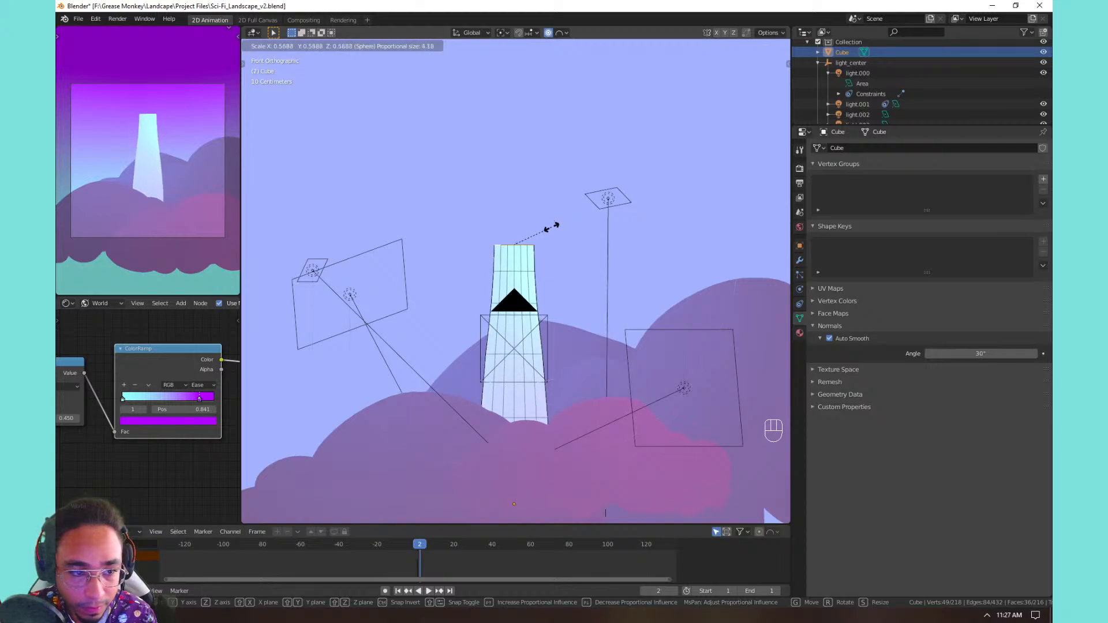
scroll(551, 226, down, 2)
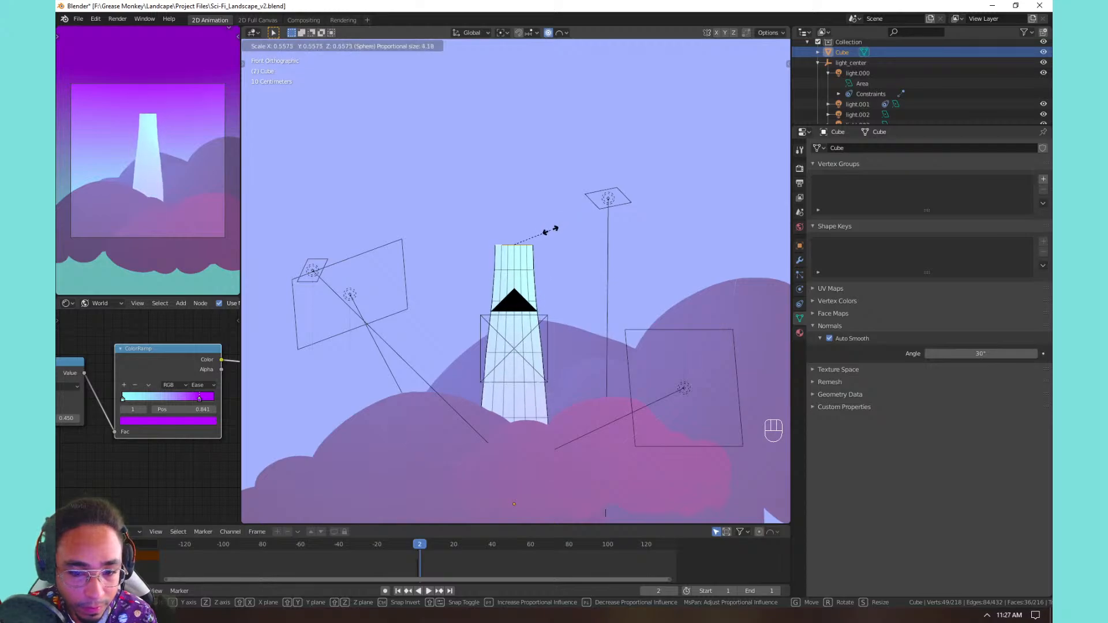
scroll(552, 232, up, 1)
click(551, 235)
Step: Rotate the whole block about -31.1° around the global Z axis in Object Mode
key(Tab)
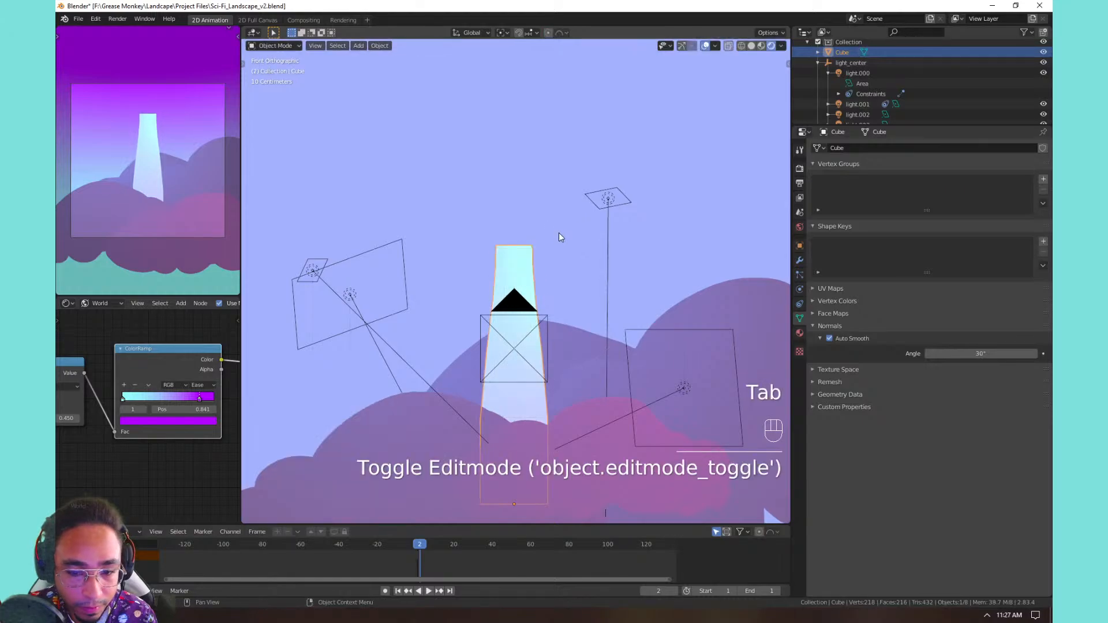
key(r)
key(z)
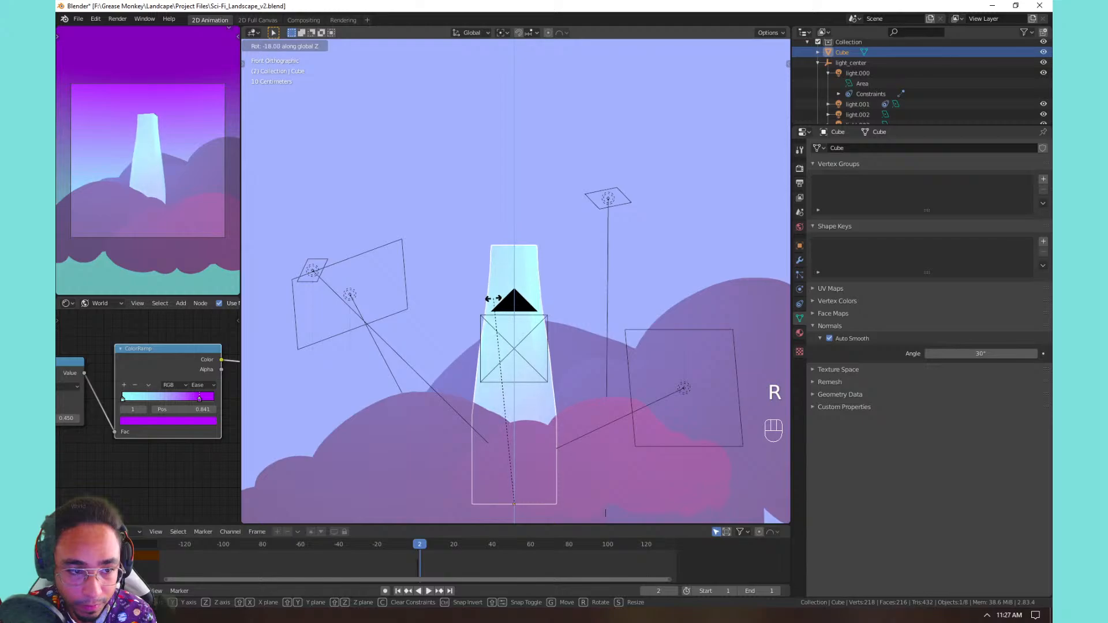
click(449, 312)
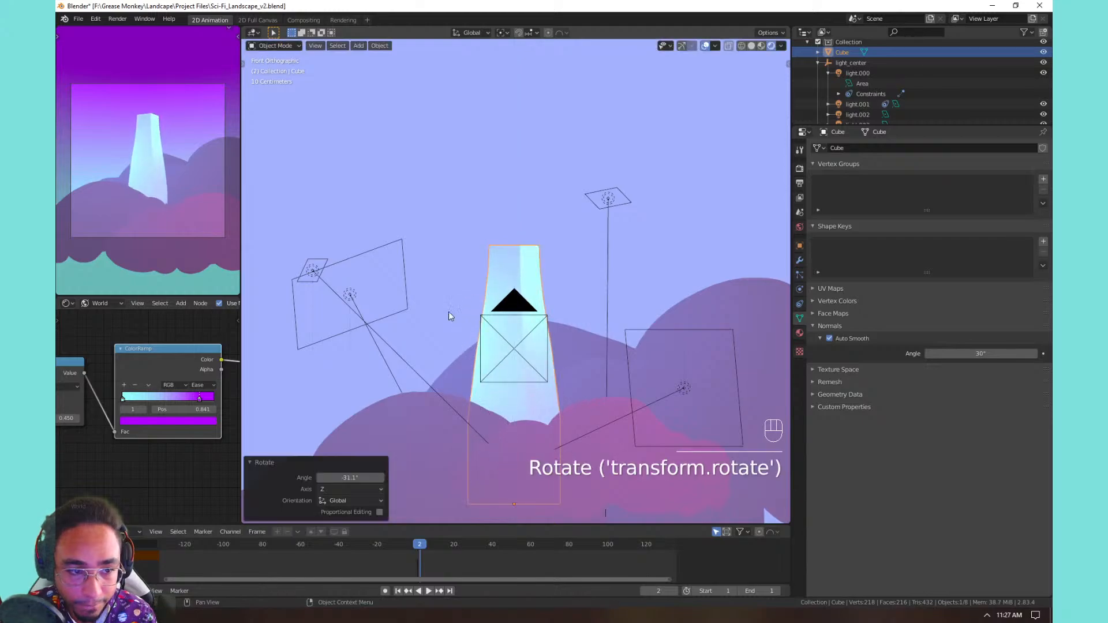
Step: Move the tapered block about 1.7 m along negative X toward the clouds and scale it to about 0.707
key(g)
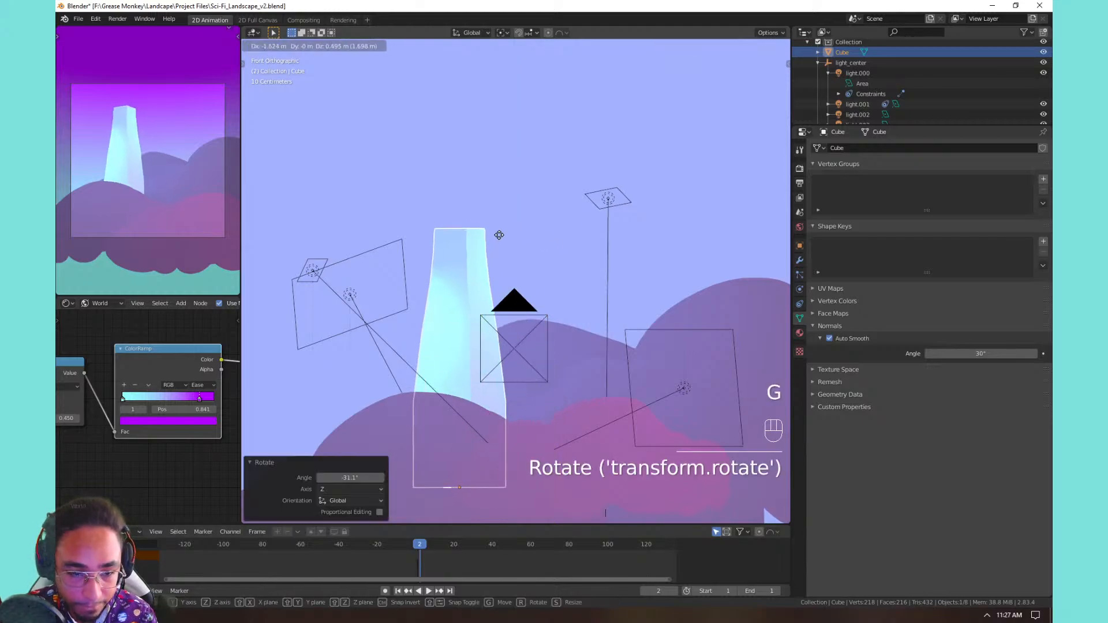
click(498, 243)
key(g)
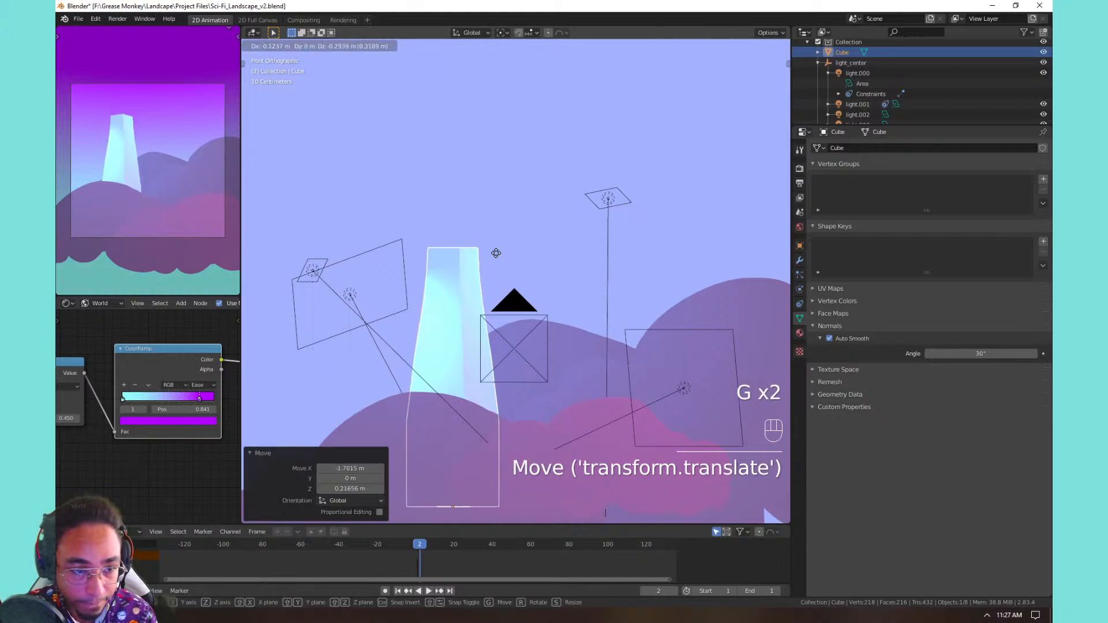
key(s)
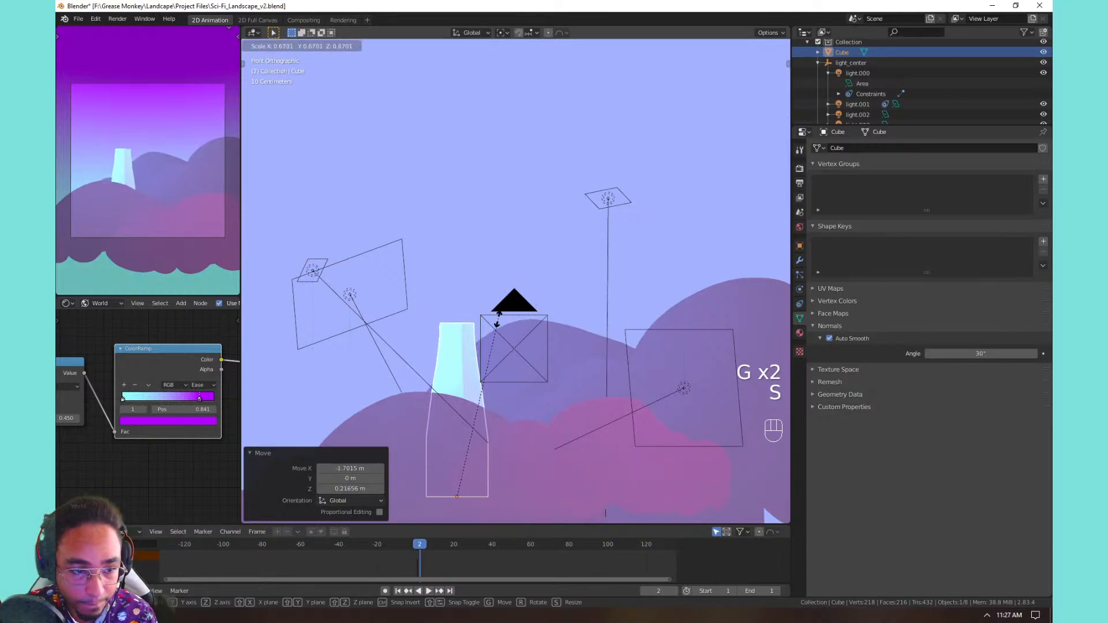
click(489, 321)
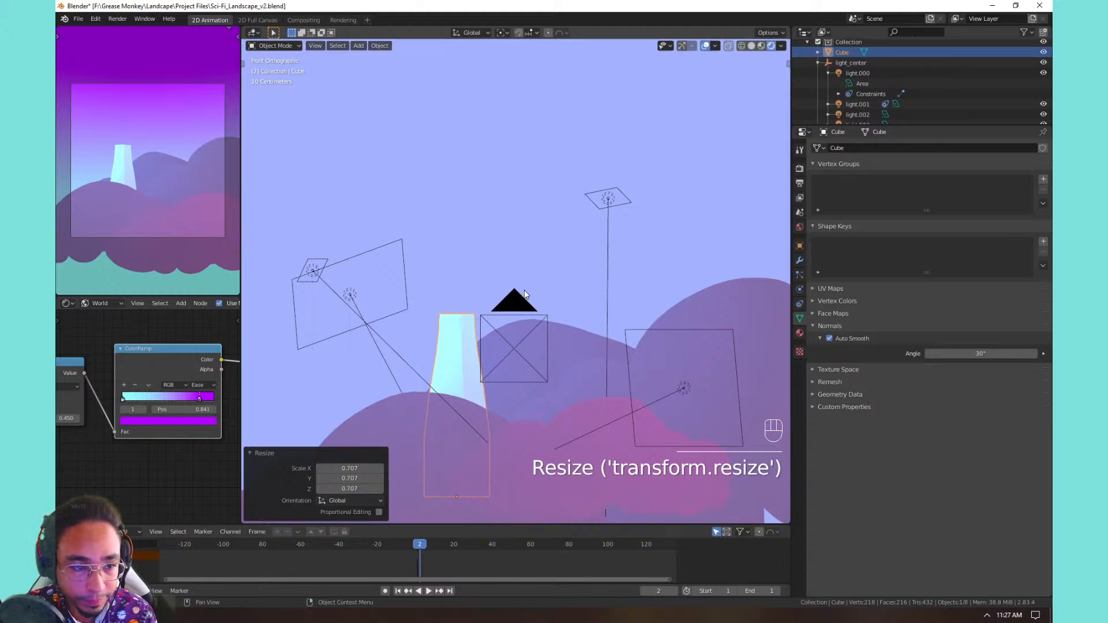
Step: Undo the block's taper, rotation, move and resize, returning to Edit Mode
key(ctrl+z)
key(ctrl+z)
key(ctrl+z)
key(ctrl+z)
key(ctrl+z)
key(ctrl+z)
key(ctrl+z)
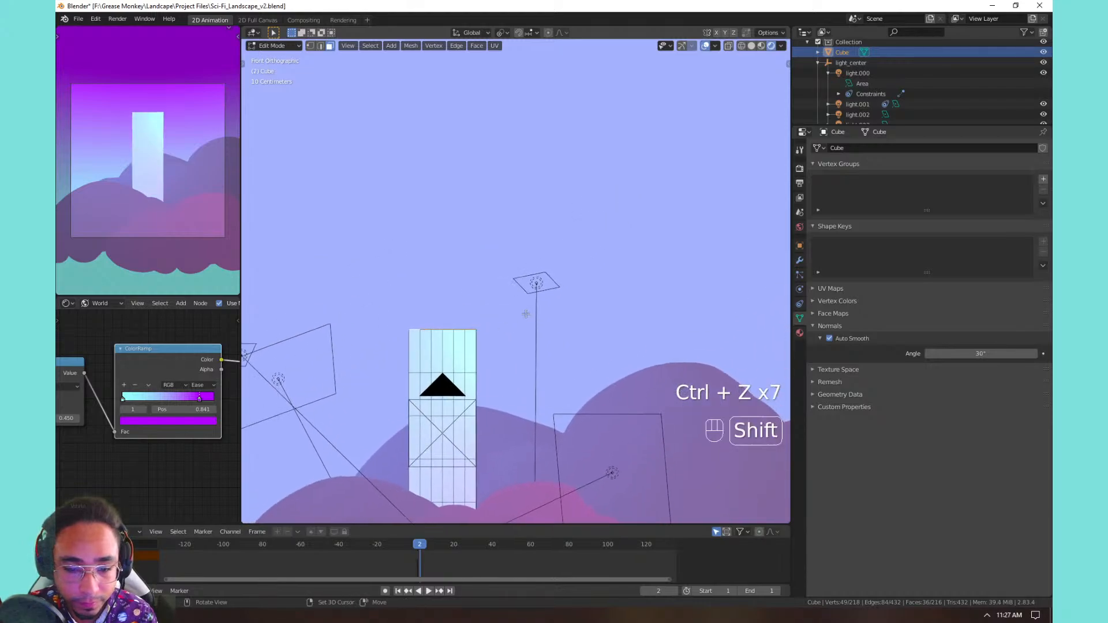
Step: Select all of the block's linked geometry and try scaling it along X and Y
middle_drag(530, 315, 473, 313)
key(l)
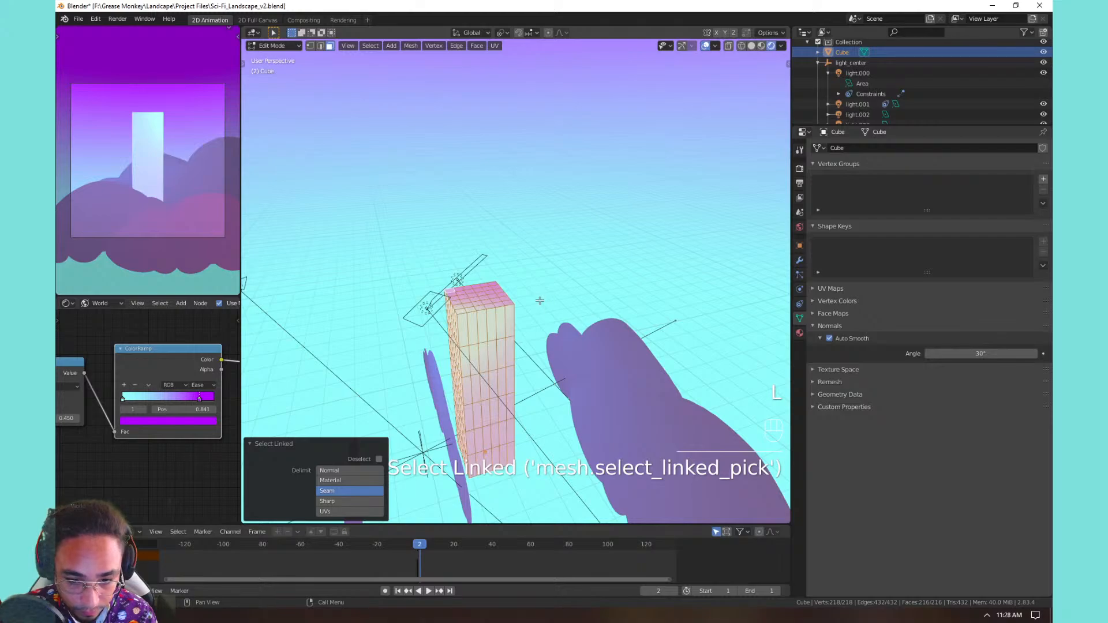
key(s)
key(x)
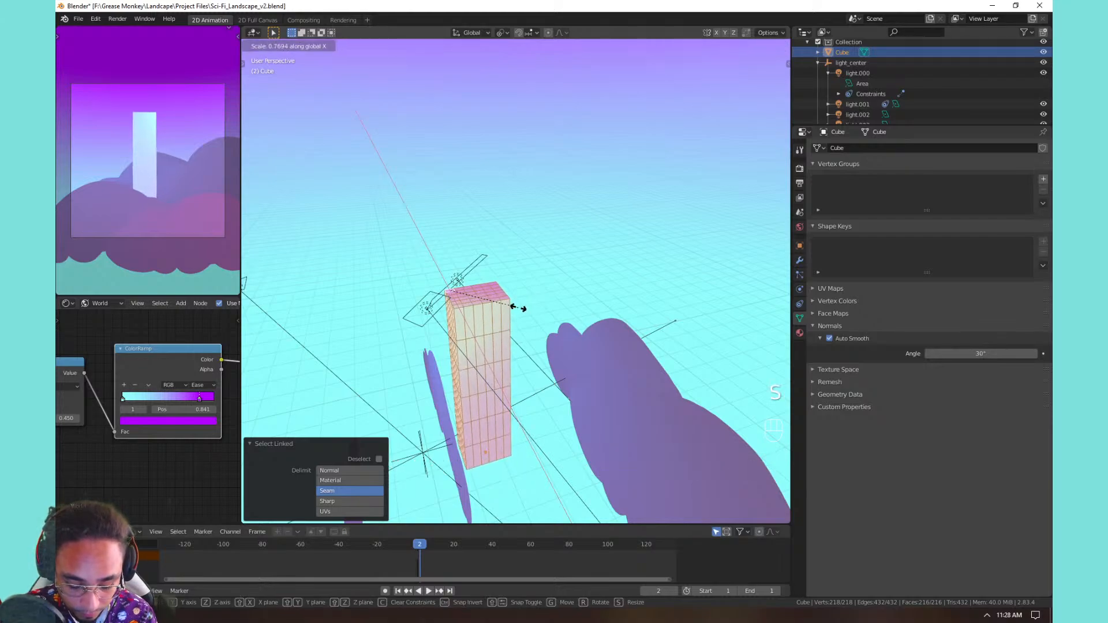
click(508, 305)
key(s)
key(y)
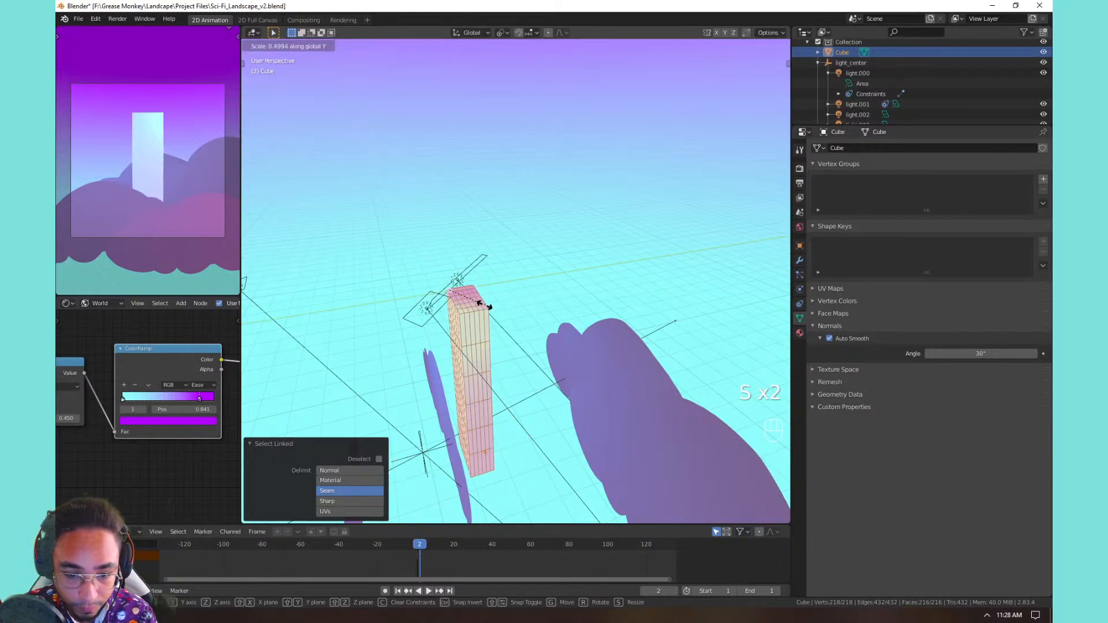
right_click(469, 300)
Step: Set the pivot point to Bounding Box Center and flatten the block along Y by about 0.254 and again by 0.452
key(period)
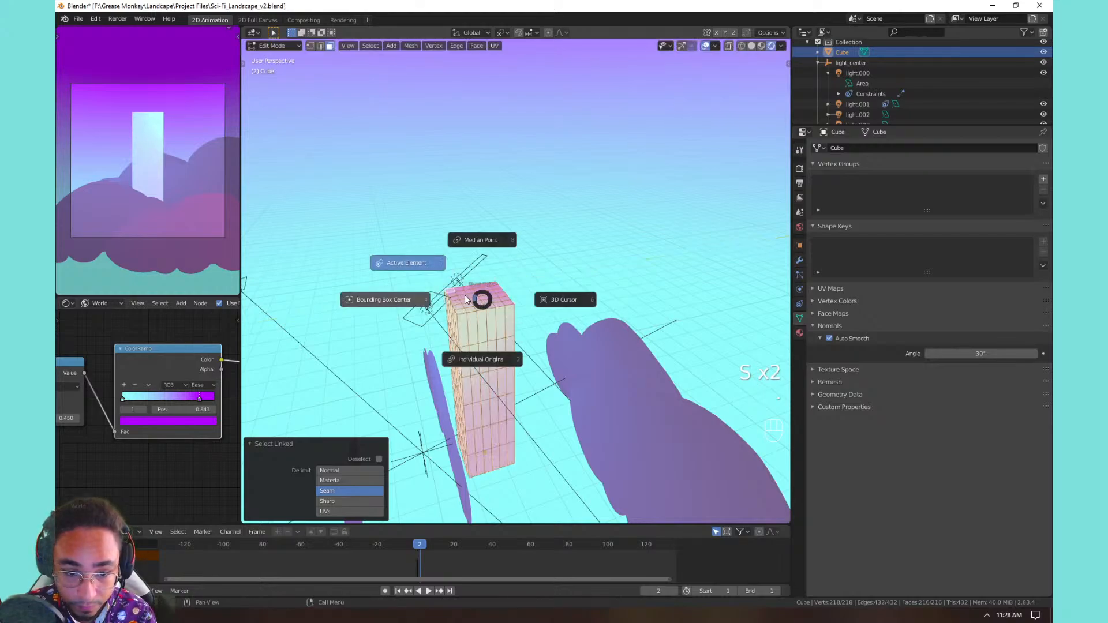
click(421, 294)
key(s)
key(y)
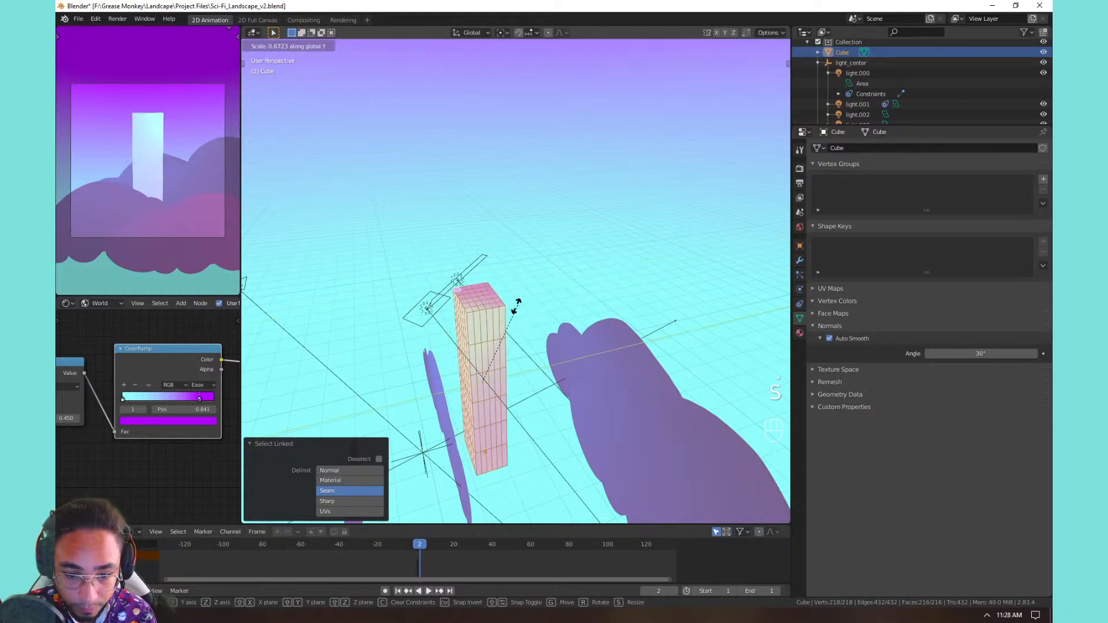
click(481, 347)
key(s)
key(y)
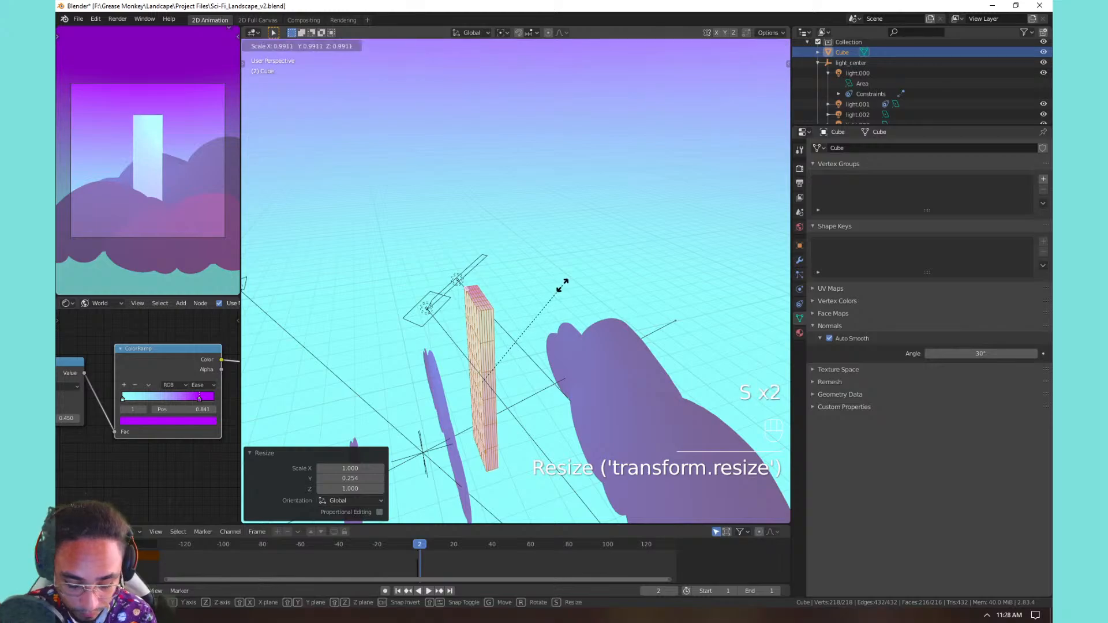
click(515, 337)
shift+middle_drag(515, 338, 493, 373)
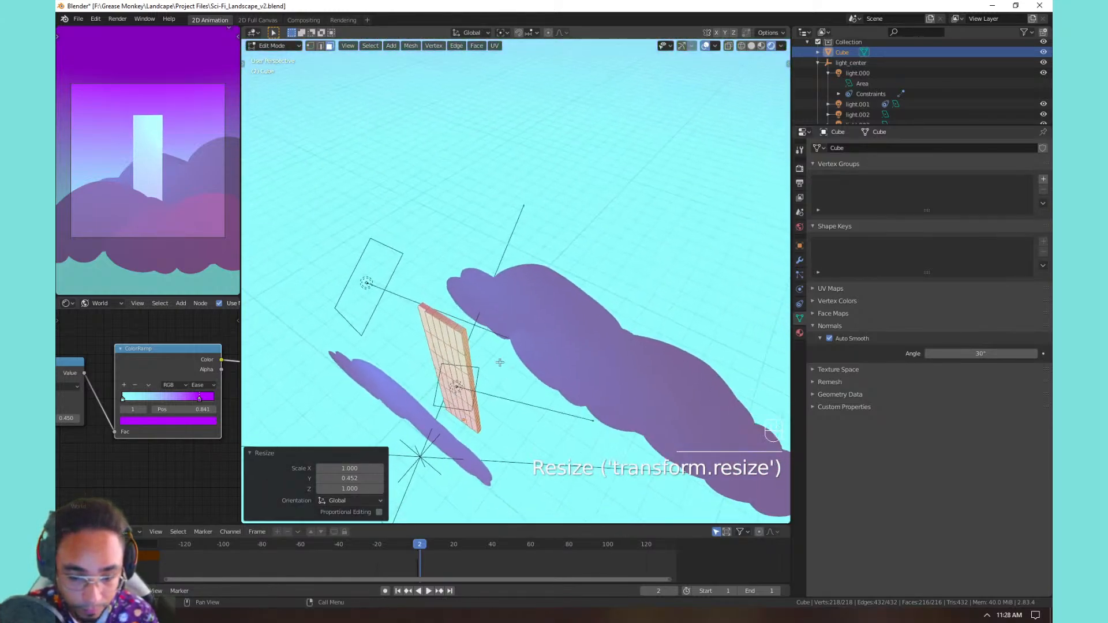
Step: Move the flattened block horizontally in Object Mode with global Z locked, placing it back by the rear clouds
key(Tab)
key(g)
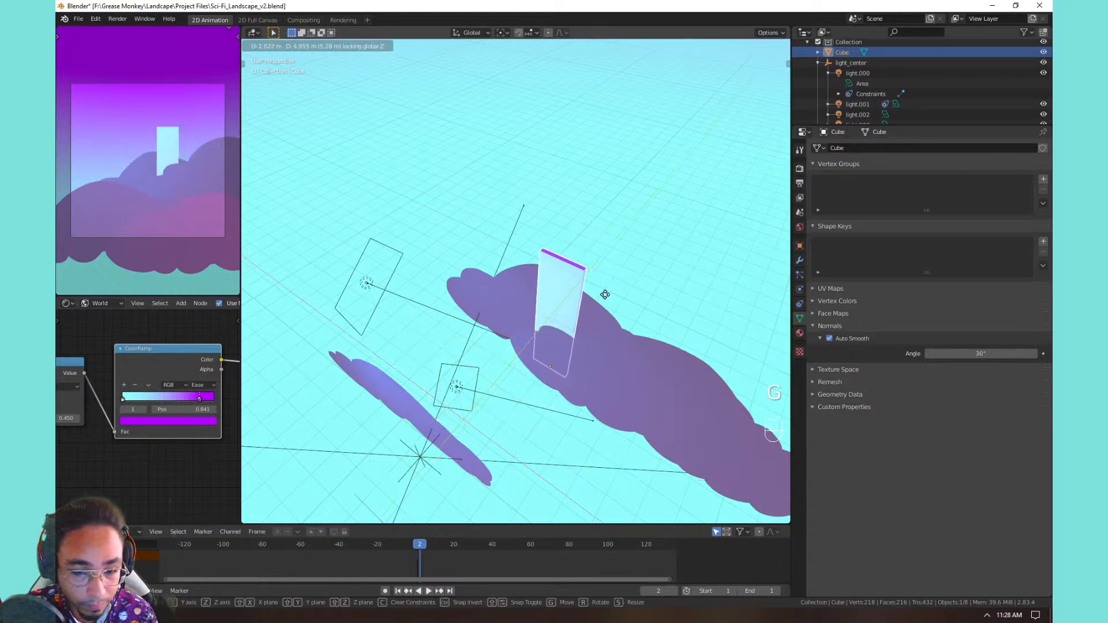
click(610, 299)
Step: Scale the block's mesh to about 0.415 along X and 0.663 along Z, and return to Object Mode
key(Tab)
key(s)
key(x)
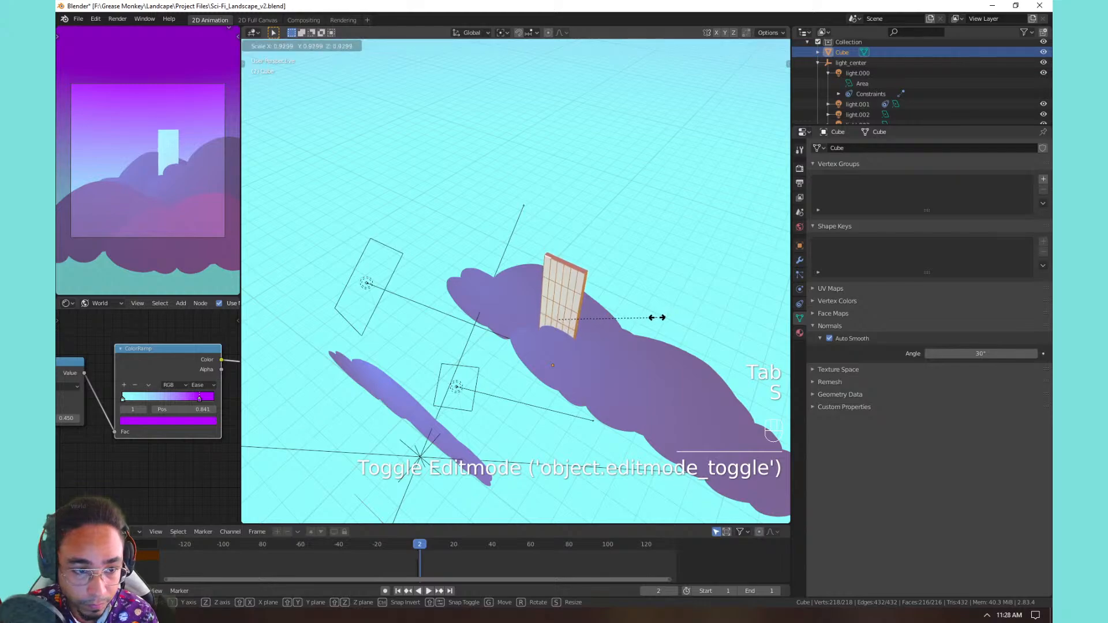
right_click(598, 322)
key(s)
key(x)
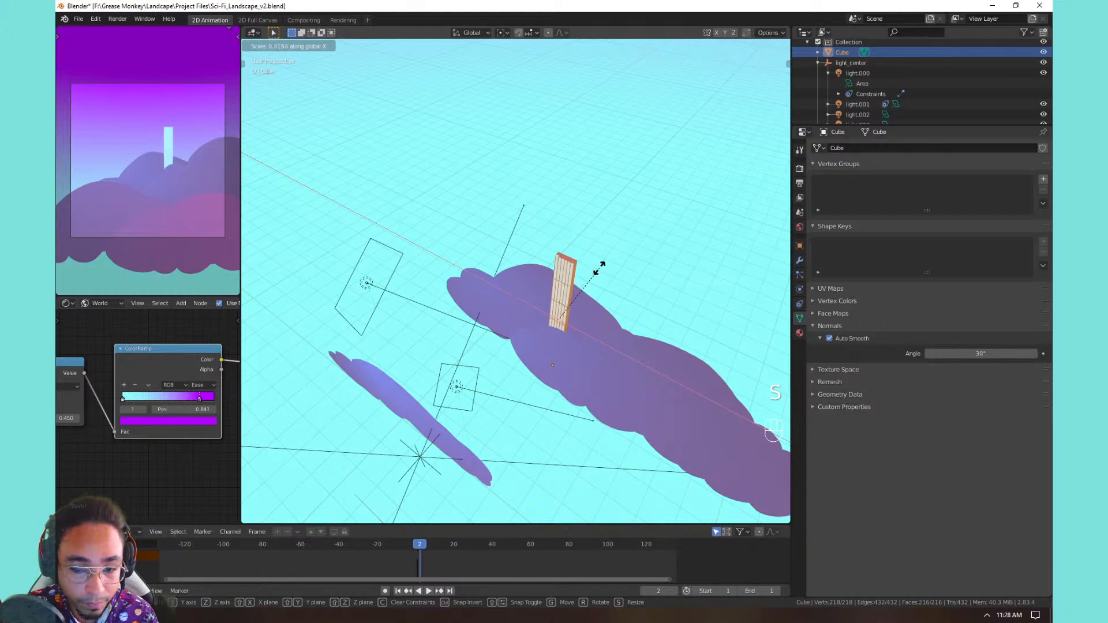
click(600, 267)
key(s)
key(z)
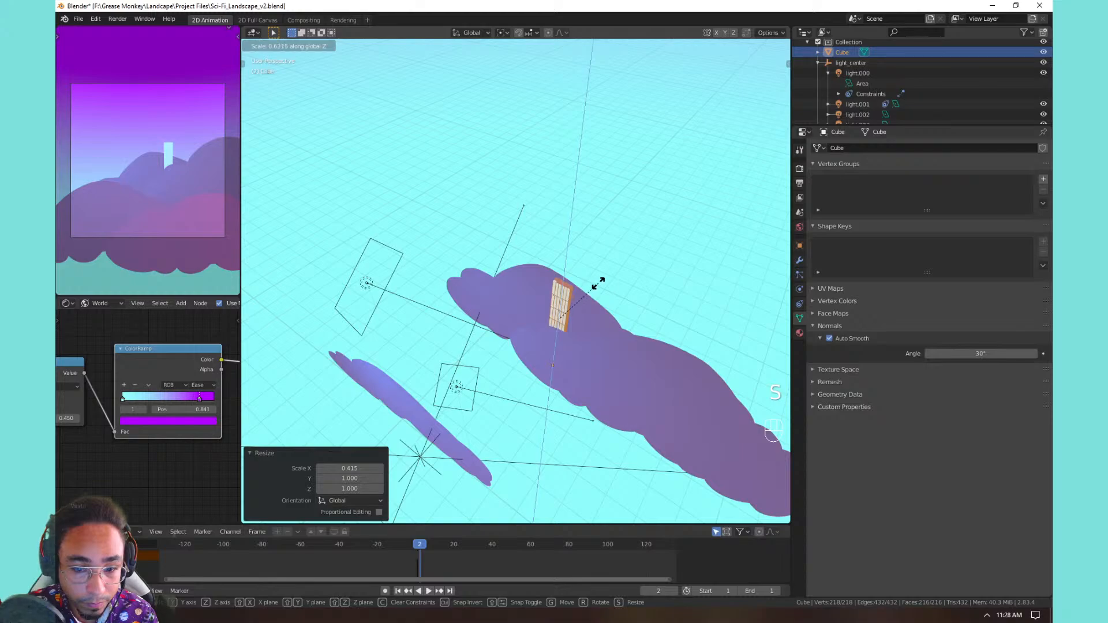
click(596, 286)
shift+middle_drag(595, 286, 571, 288)
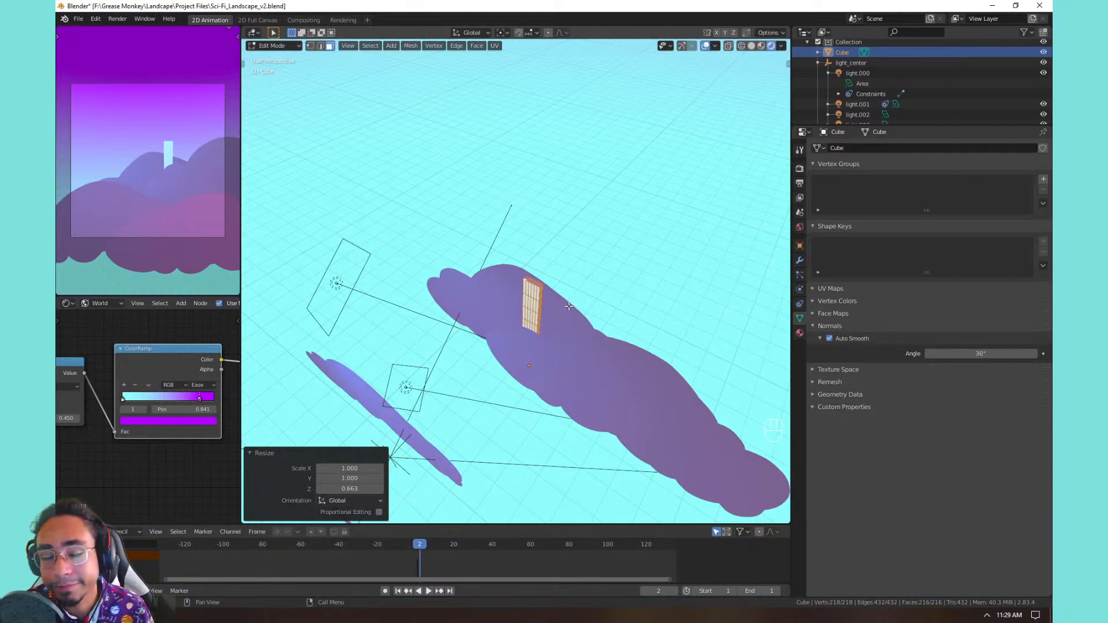
middle_drag(518, 276, 561, 276)
key(Tab)
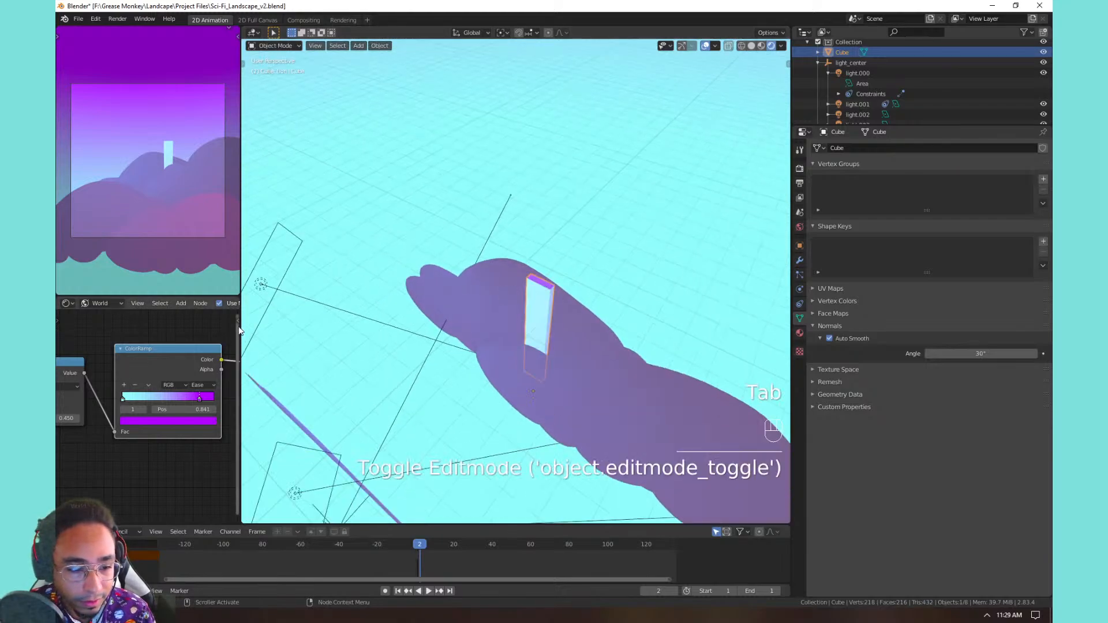
Step: Resize the workspace areas to widen the camera preview and enlarge the world node editor
drag(240, 327, 355, 323)
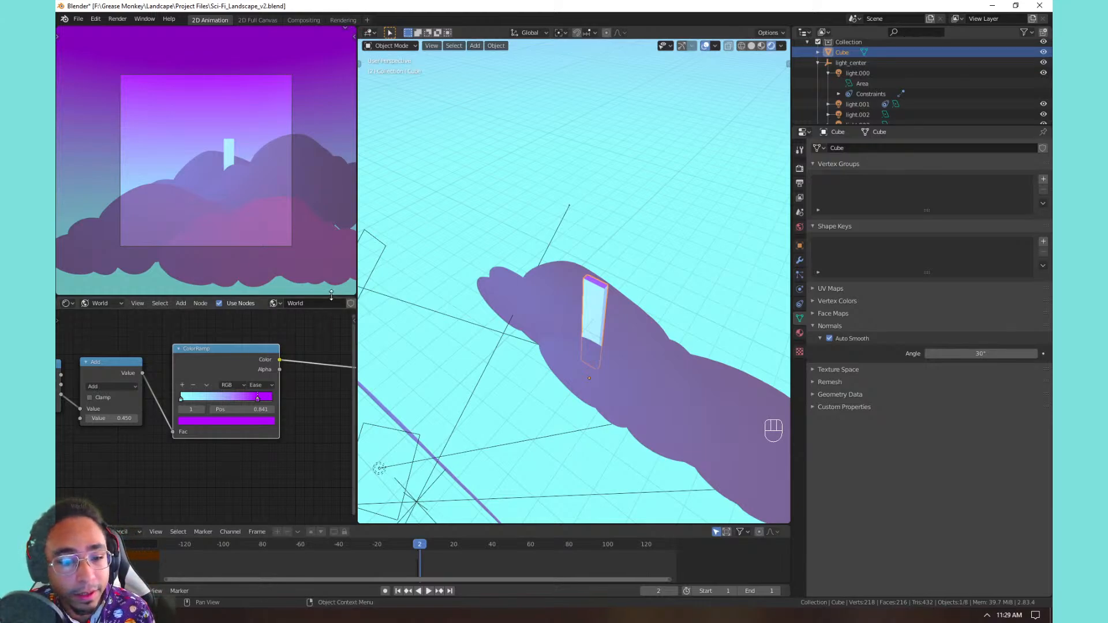
drag(332, 296, 348, 237)
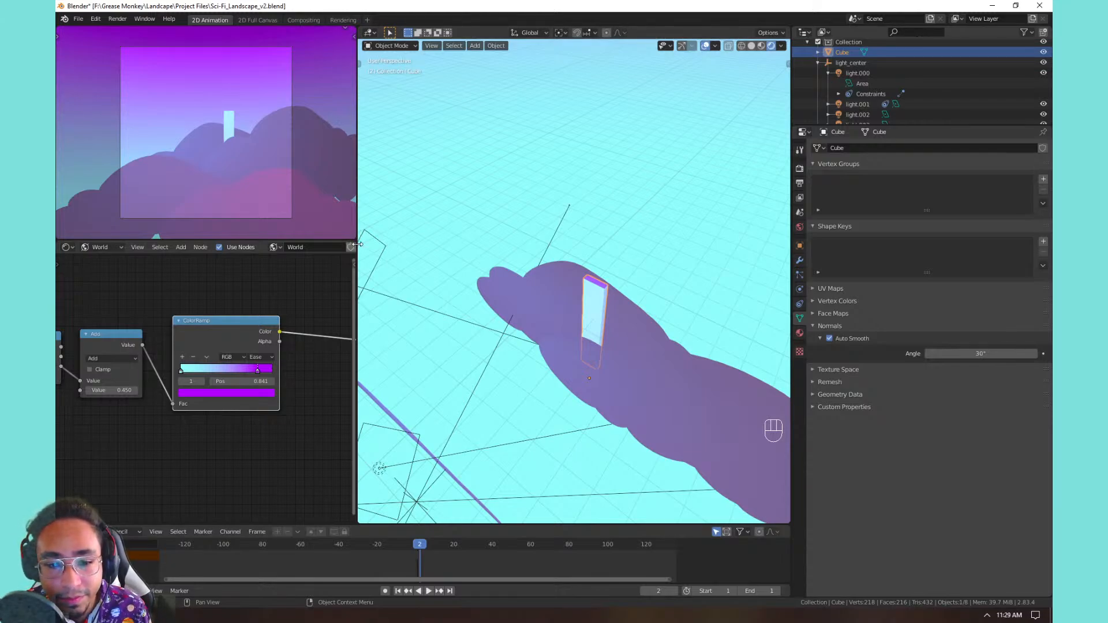
drag(354, 240, 403, 242)
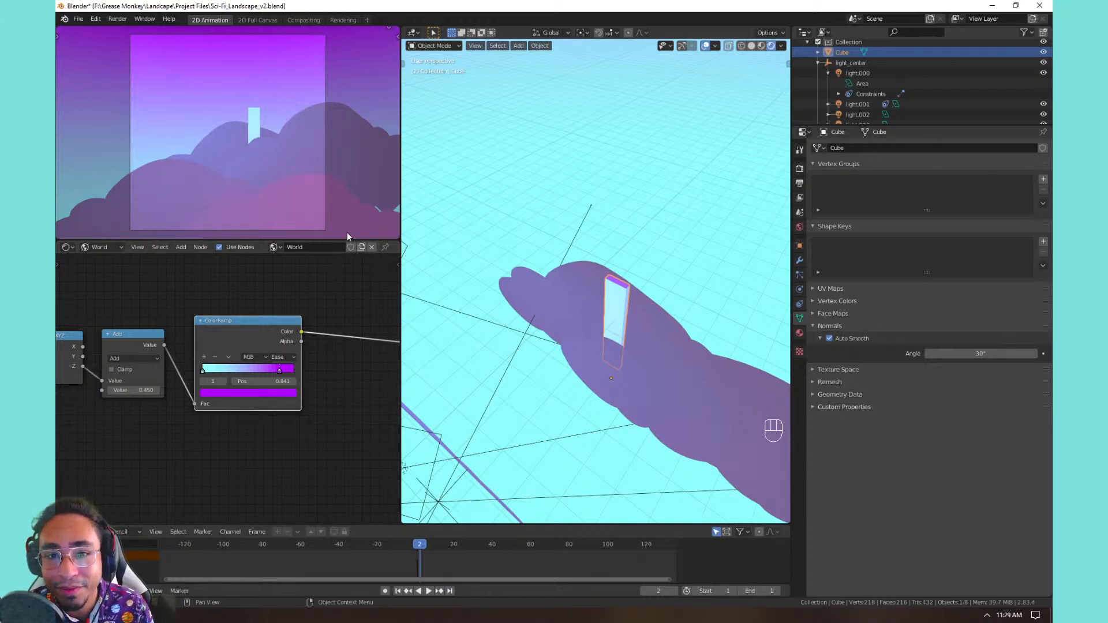
Step: Move the Background and World Output nodes together closer to the ColorRamp node
scroll(216, 330, down, 5)
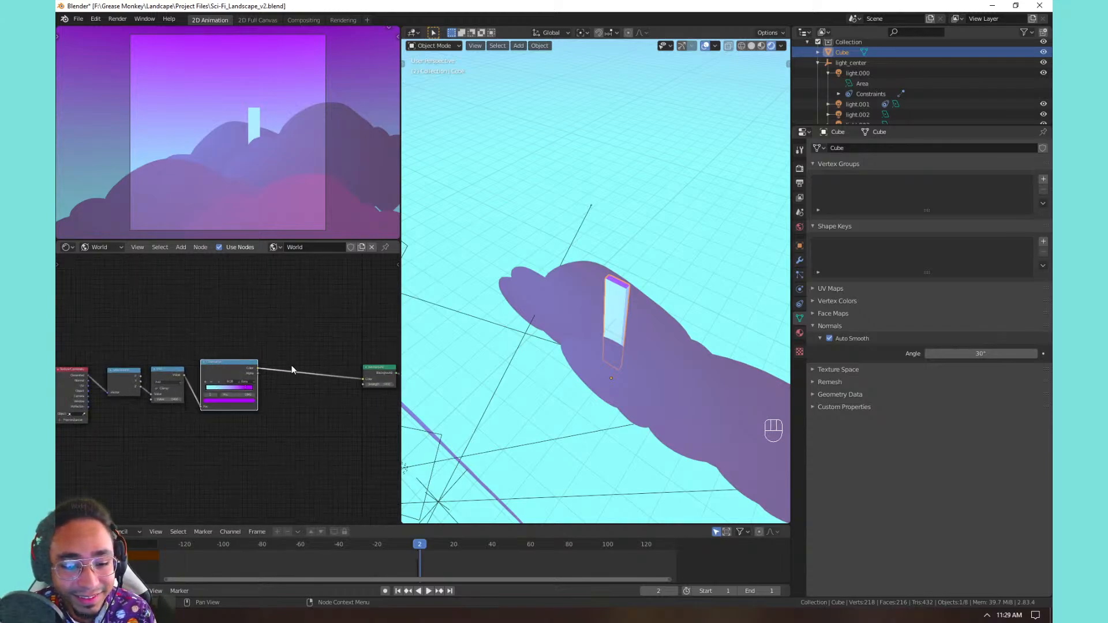
middle_drag(291, 370, 190, 337)
drag(195, 338, 303, 391)
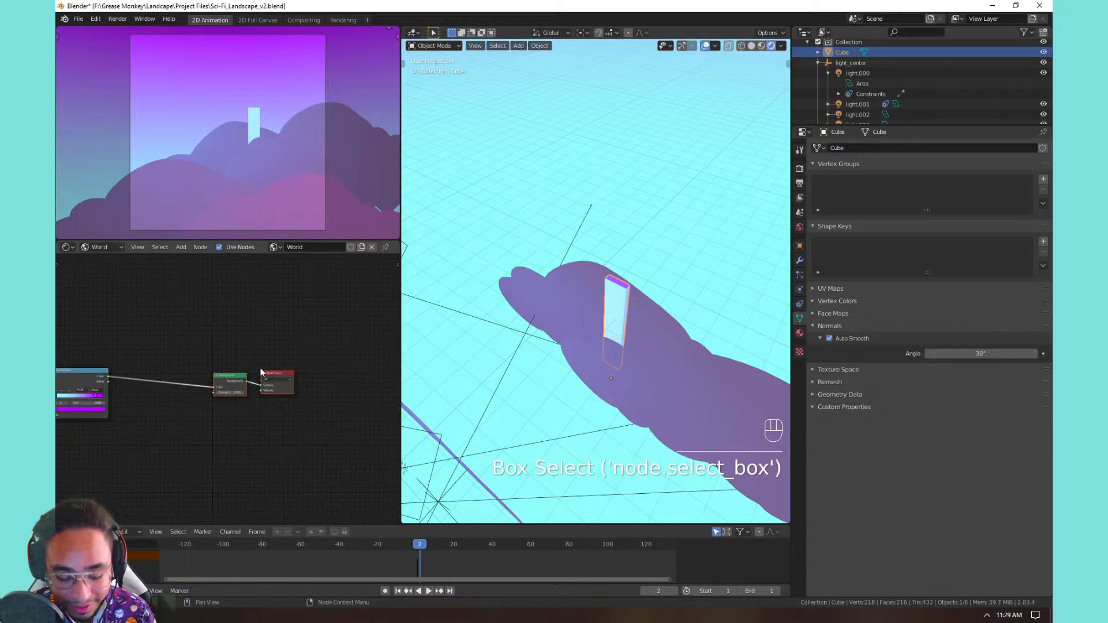
key(g)
click(171, 359)
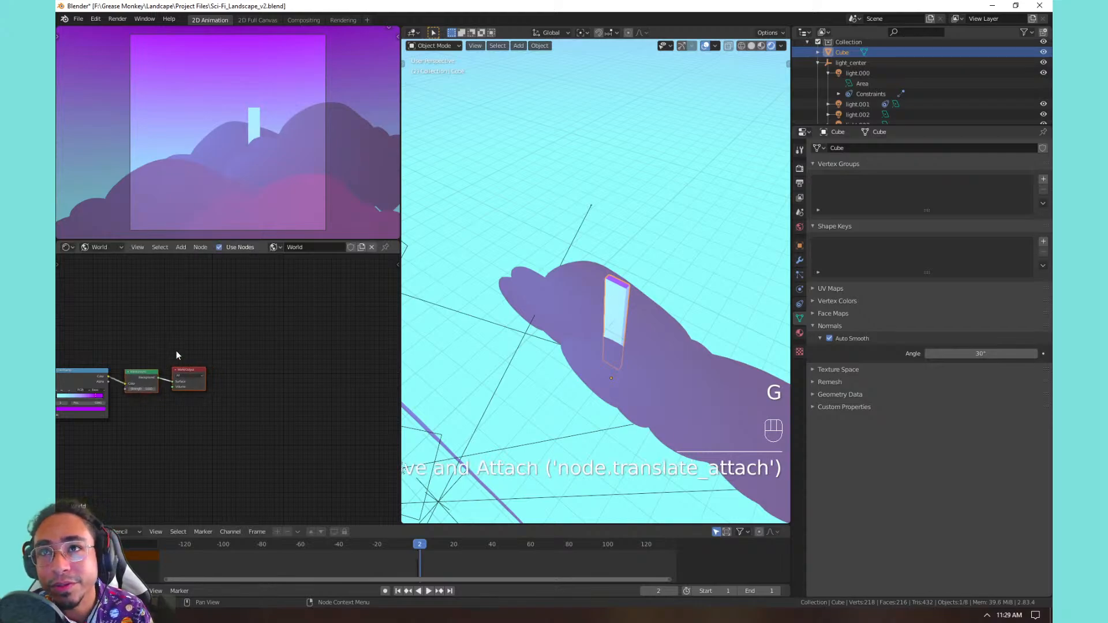
middle_drag(192, 320, 314, 327)
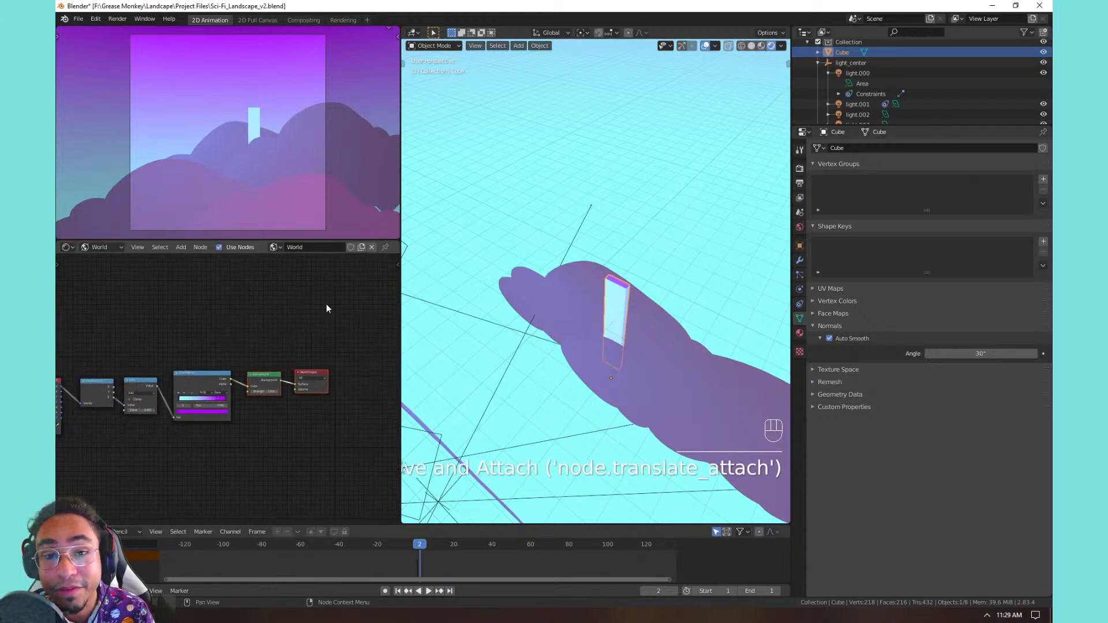
Step: Tidy the world node chain by moving the Texture Coordinate node and the other nodes closer together
middle_drag(134, 333, 168, 329)
scroll(173, 354, up, 2)
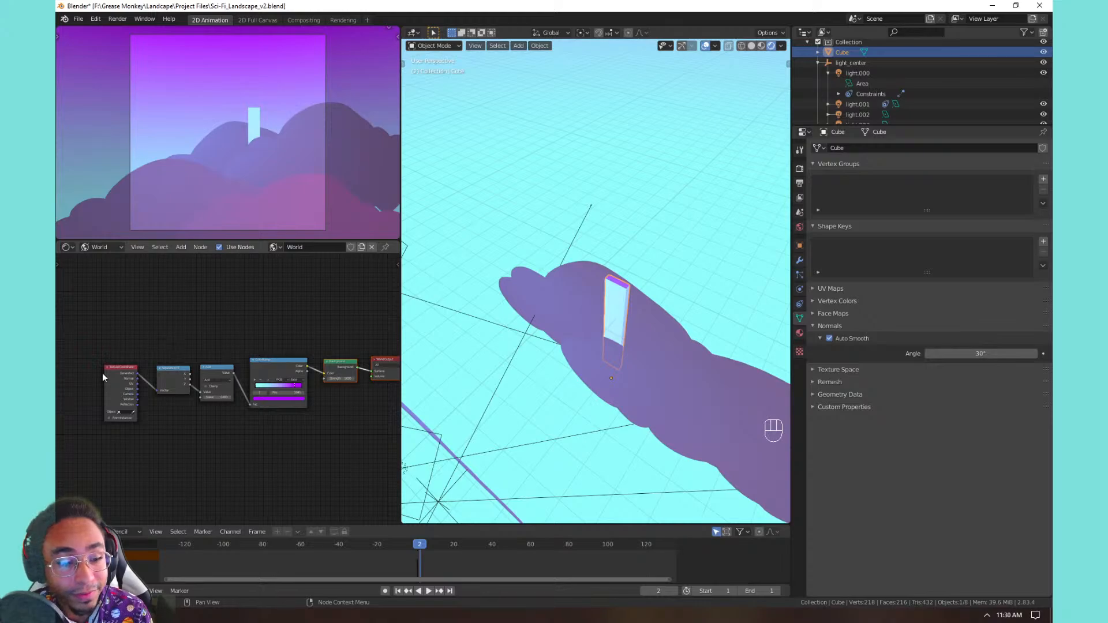
drag(106, 378, 121, 382)
click(207, 372)
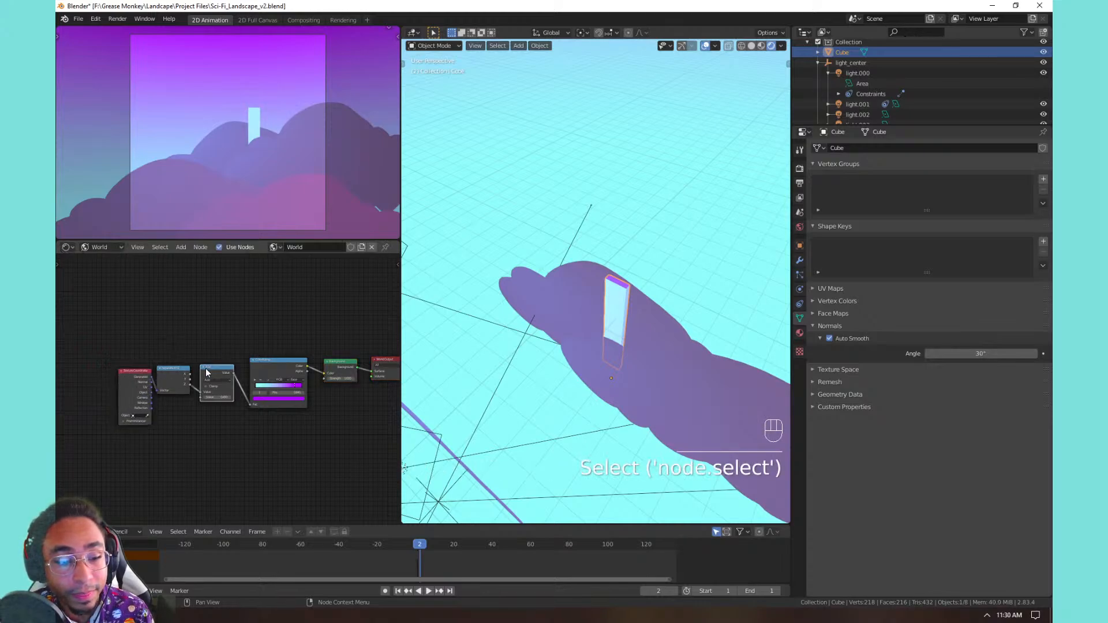
drag(277, 360, 368, 369)
middle_drag(368, 358, 308, 370)
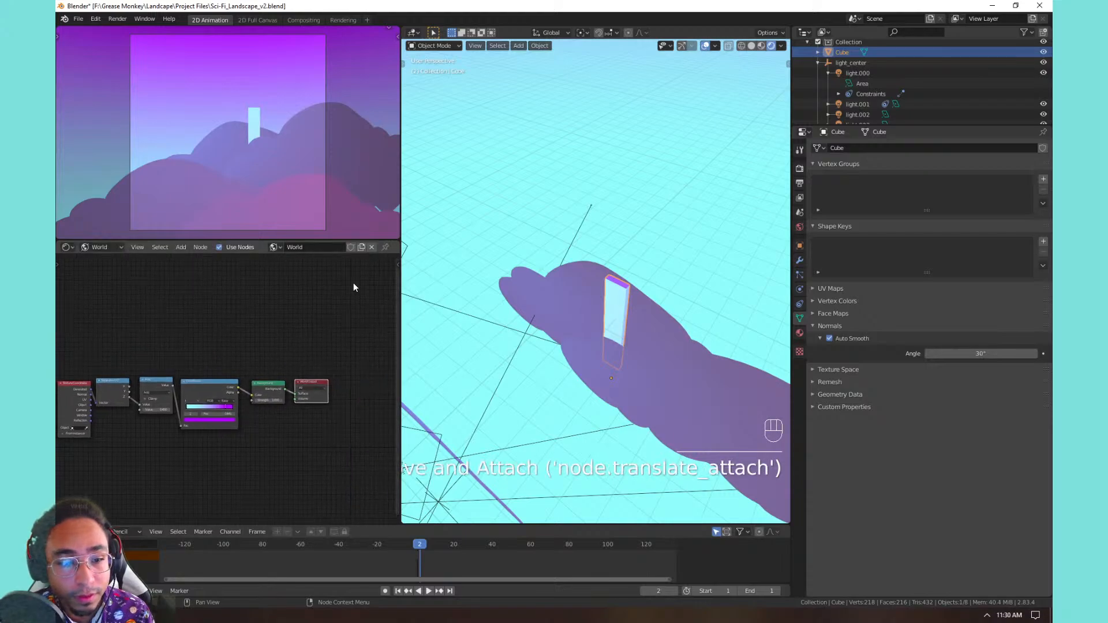
Step: Enlarge the Outliner area so that all collections and objects in the scene fit in it
click(258, 125)
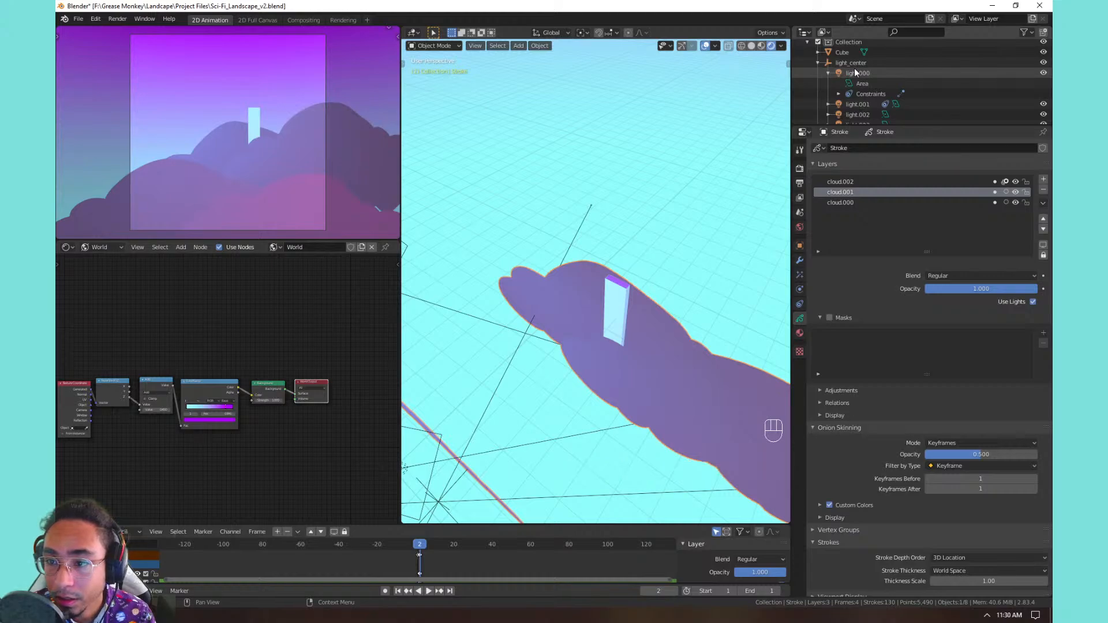
drag(895, 127, 882, 276)
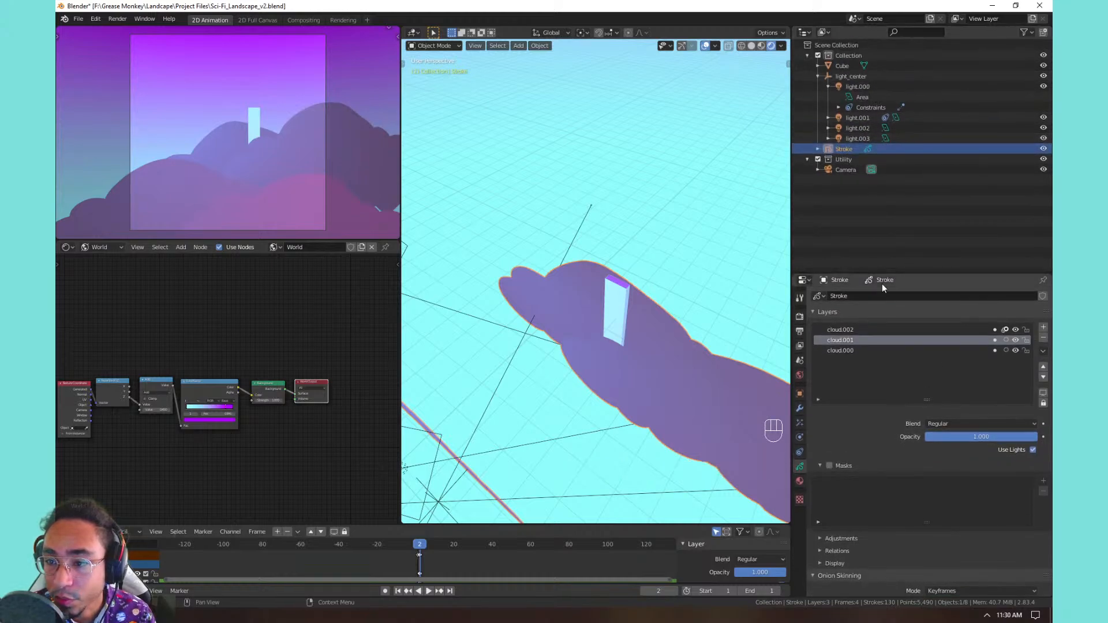
click(1044, 32)
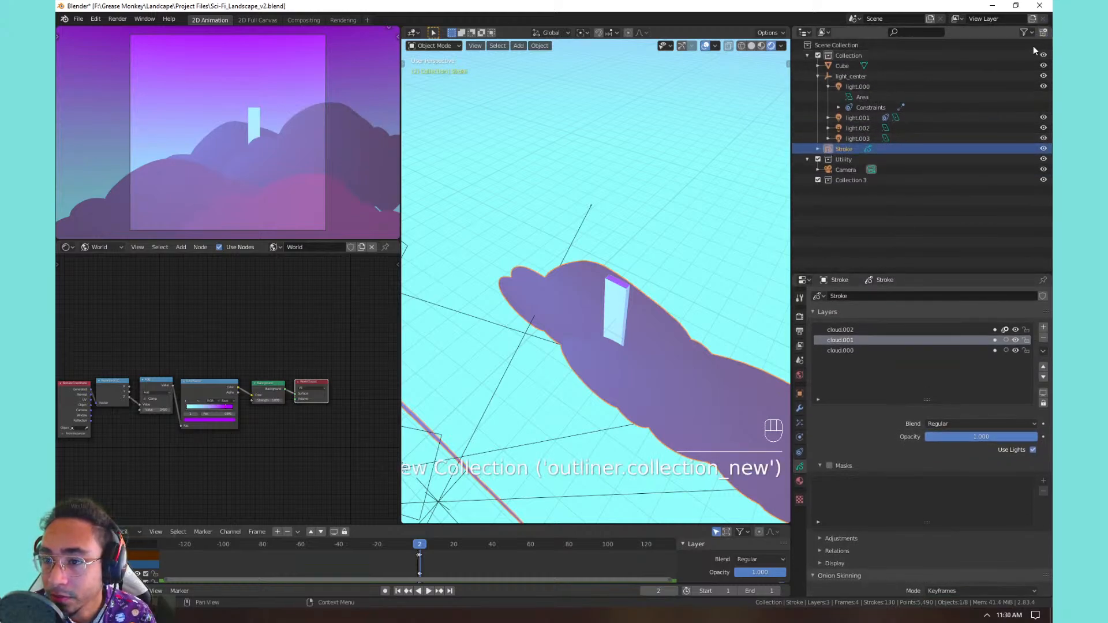
double_click(848, 179)
text(Utility)
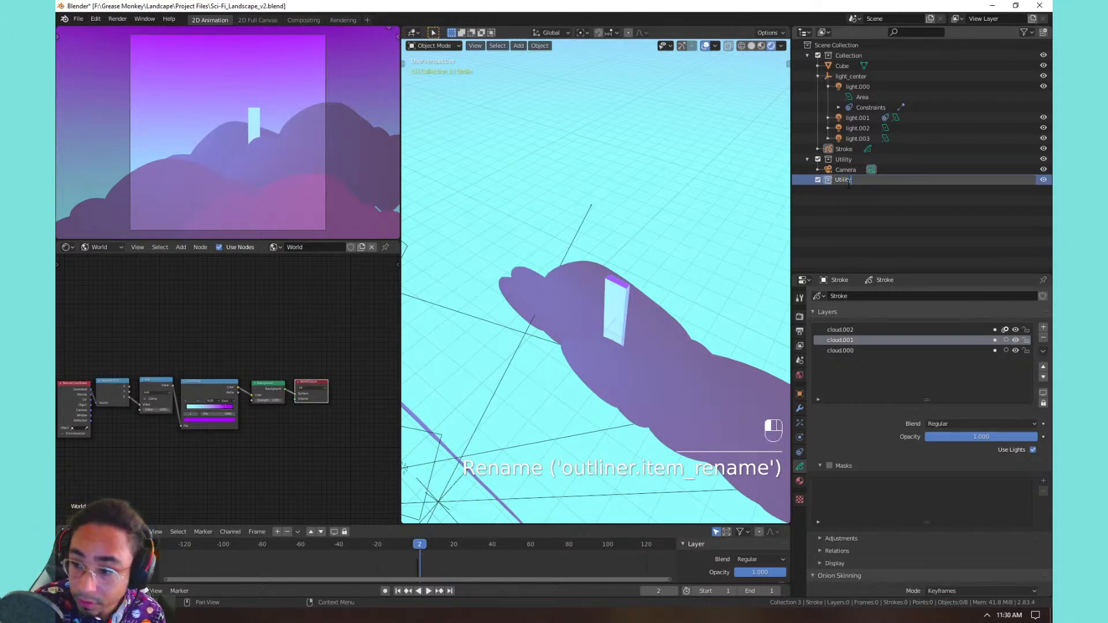
key(Return)
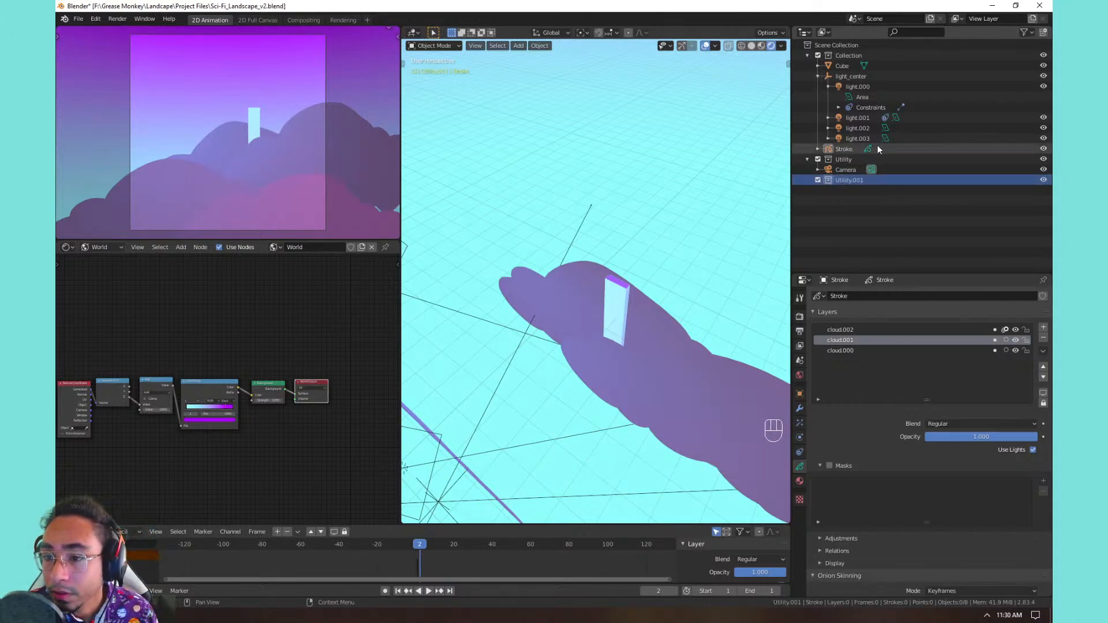
click(833, 179)
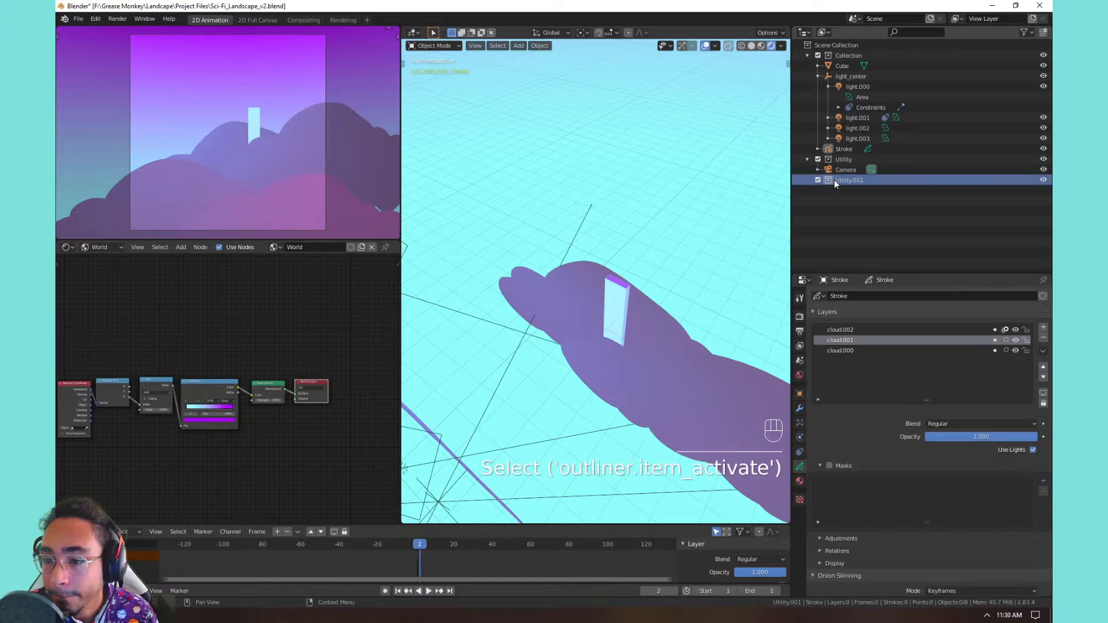
right_click(834, 179)
click(809, 234)
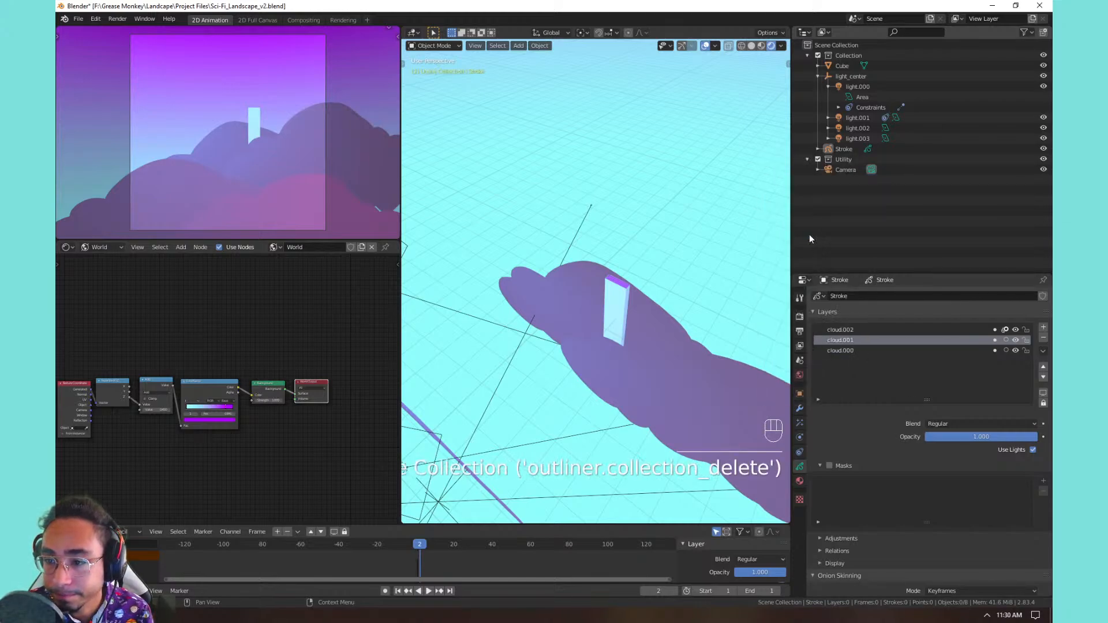
Step: Try to move light_center and its lights into the Utility collection within the Outliner, and undo the moves
mouse_move(858, 76)
mouse_down()
mouse_move(845, 123)
mouse_move(854, 86)
mouse_up()
shift+click(856, 86)
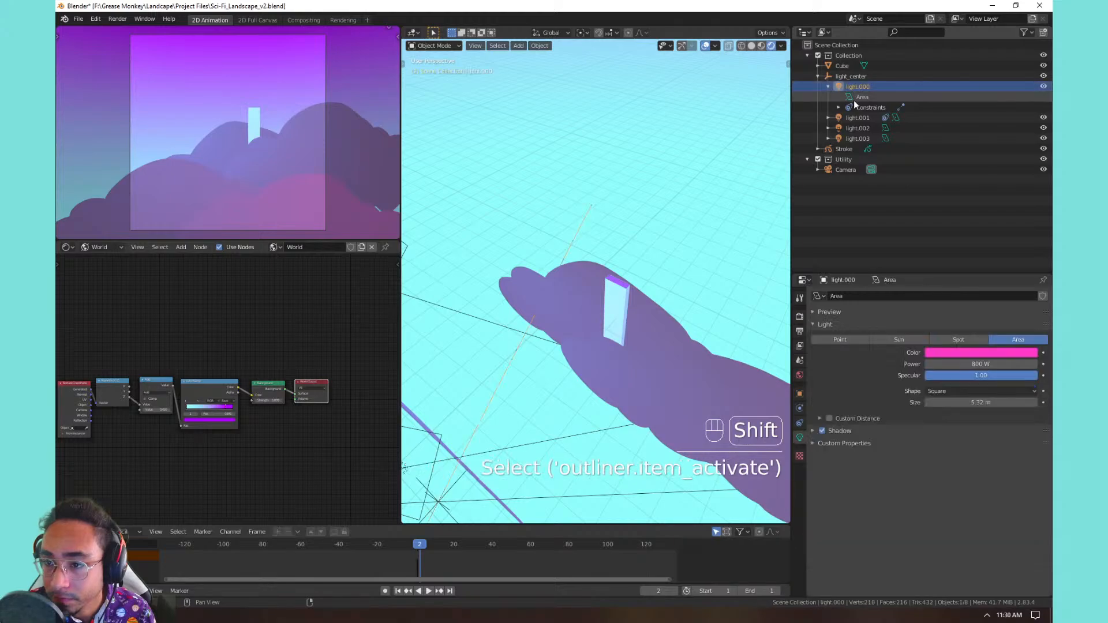
shift+click(857, 136)
drag(850, 77, 843, 159)
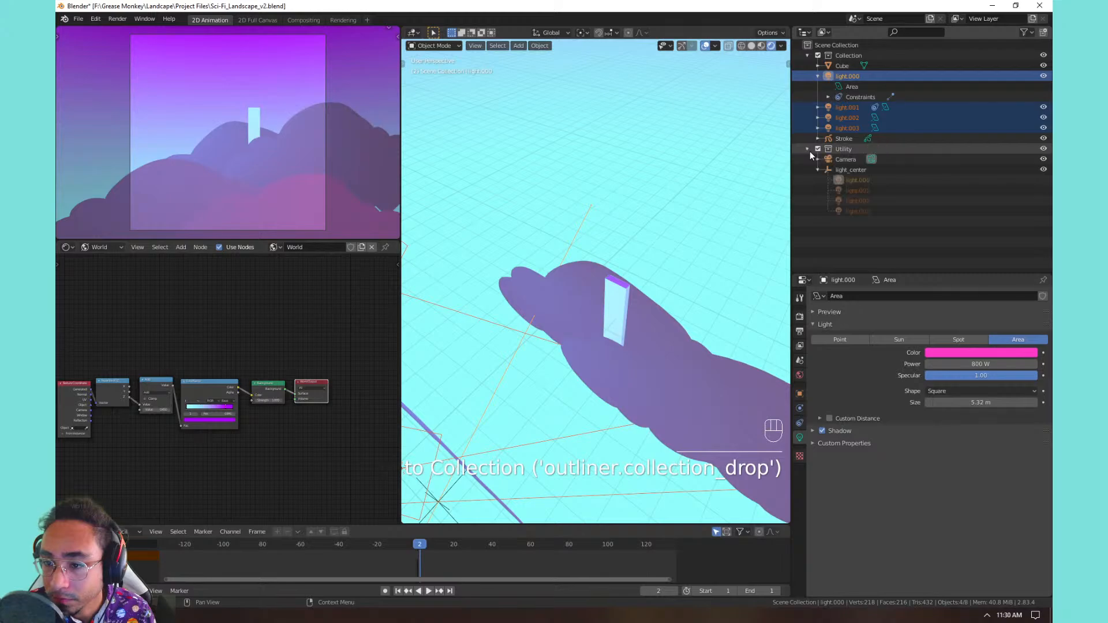
click(818, 169)
key(ctrl+z)
key(ctrl+z)
key(ctrl+z)
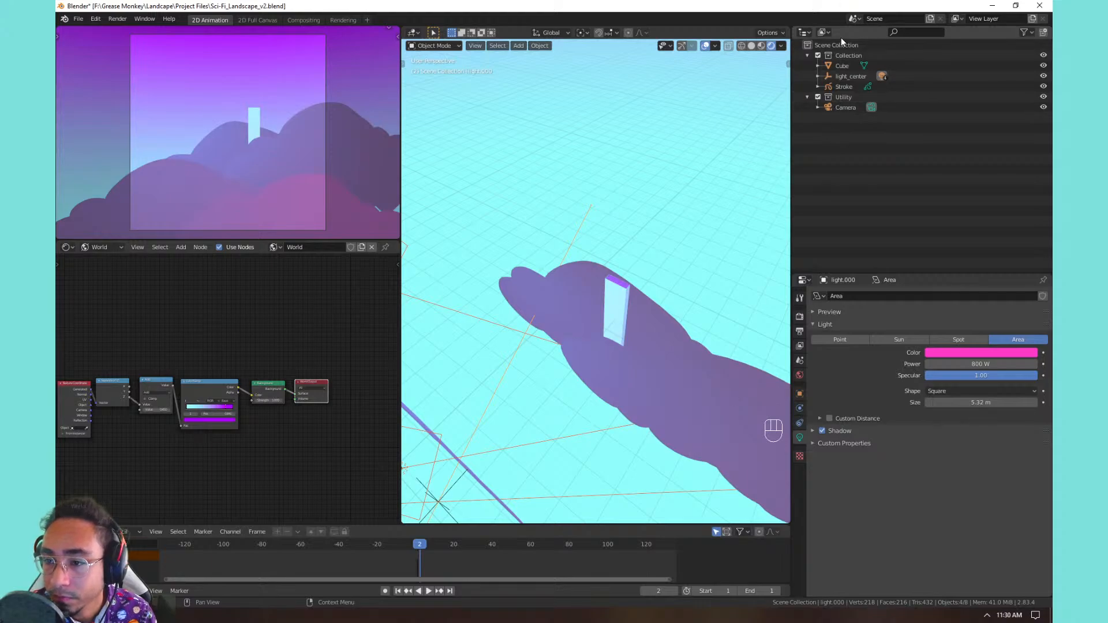
click(818, 76)
shift+click(839, 77)
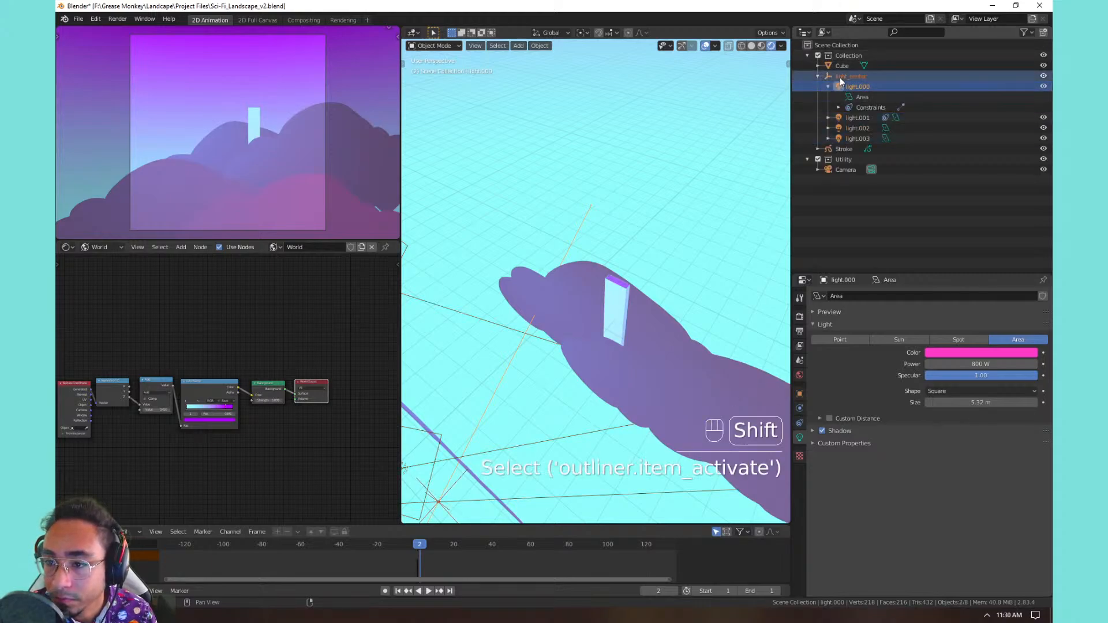
drag(846, 75, 831, 168)
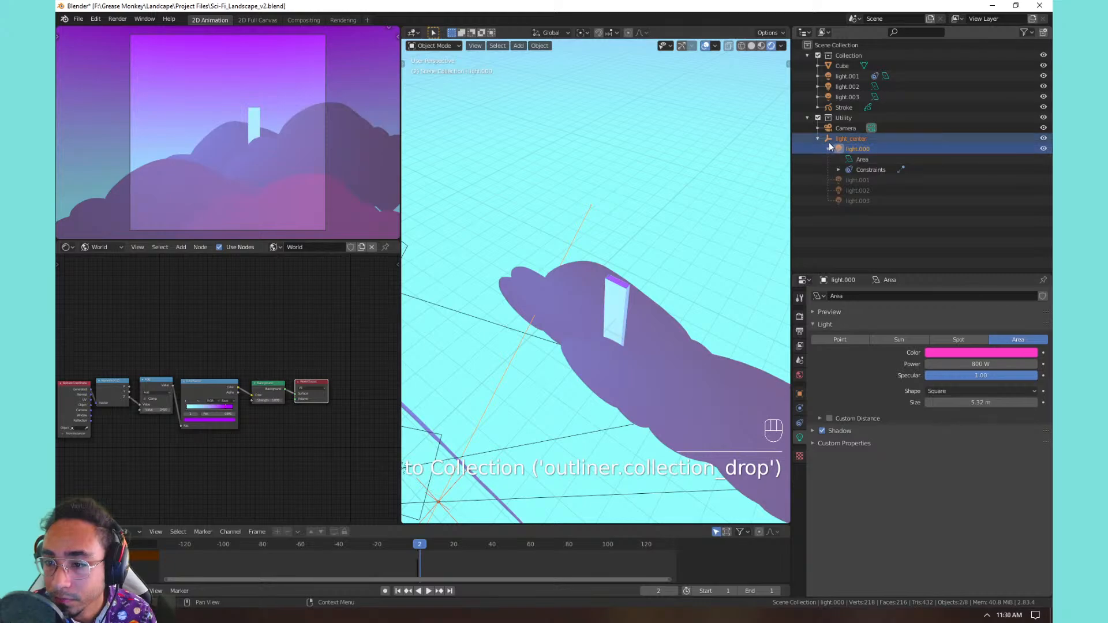
click(818, 139)
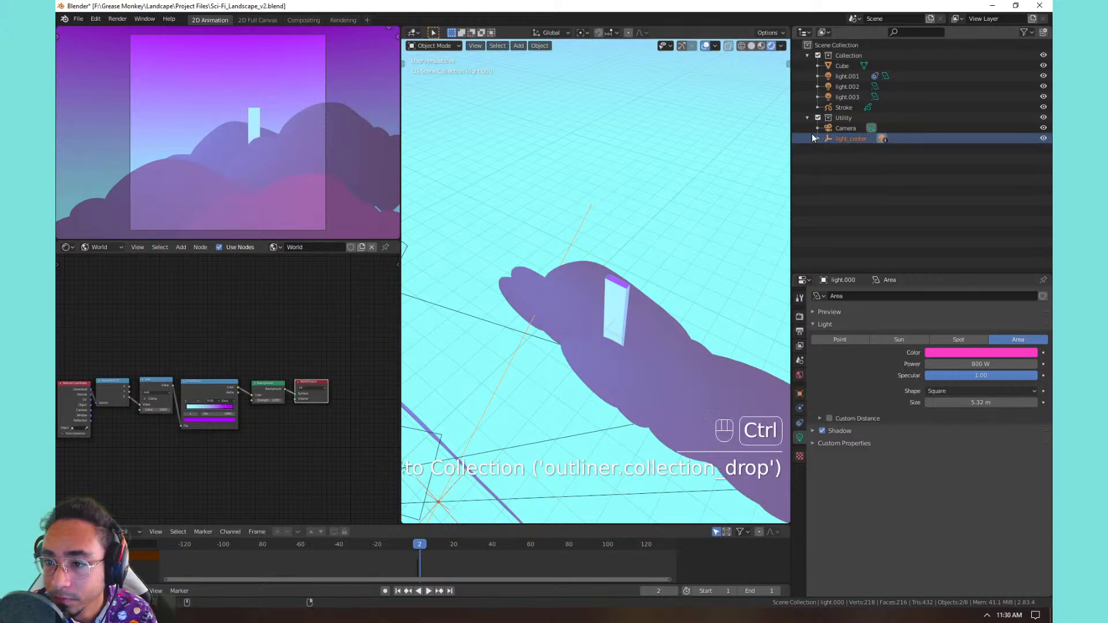
key(ctrl+z)
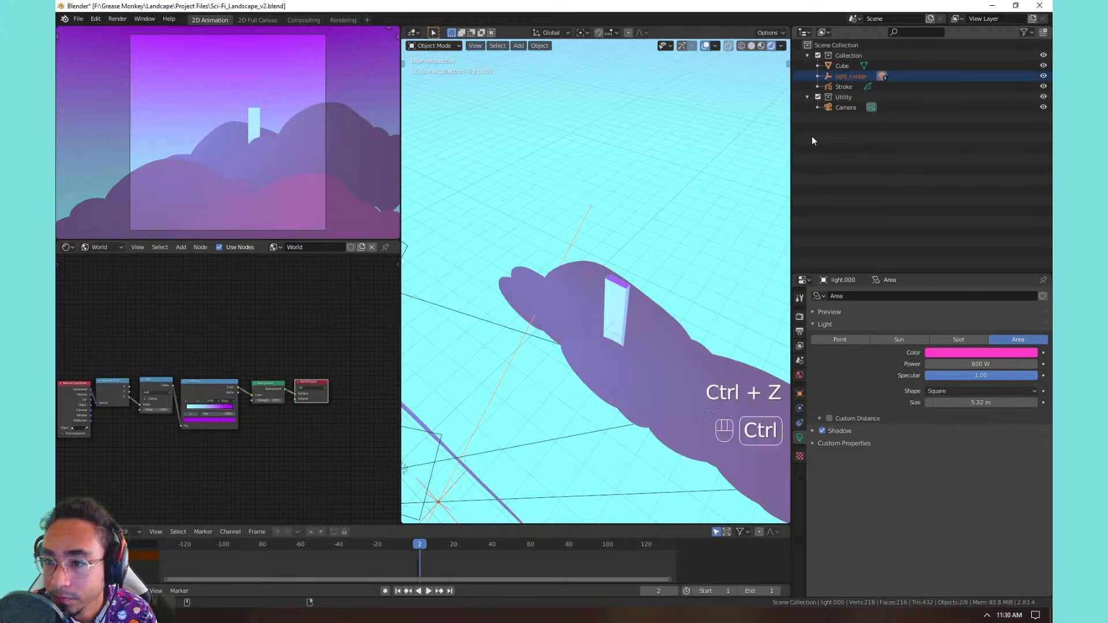
Step: Move light_center together with light.000 through light.003 into the Utility collection and collapse its hierarchy
click(817, 75)
click(828, 84)
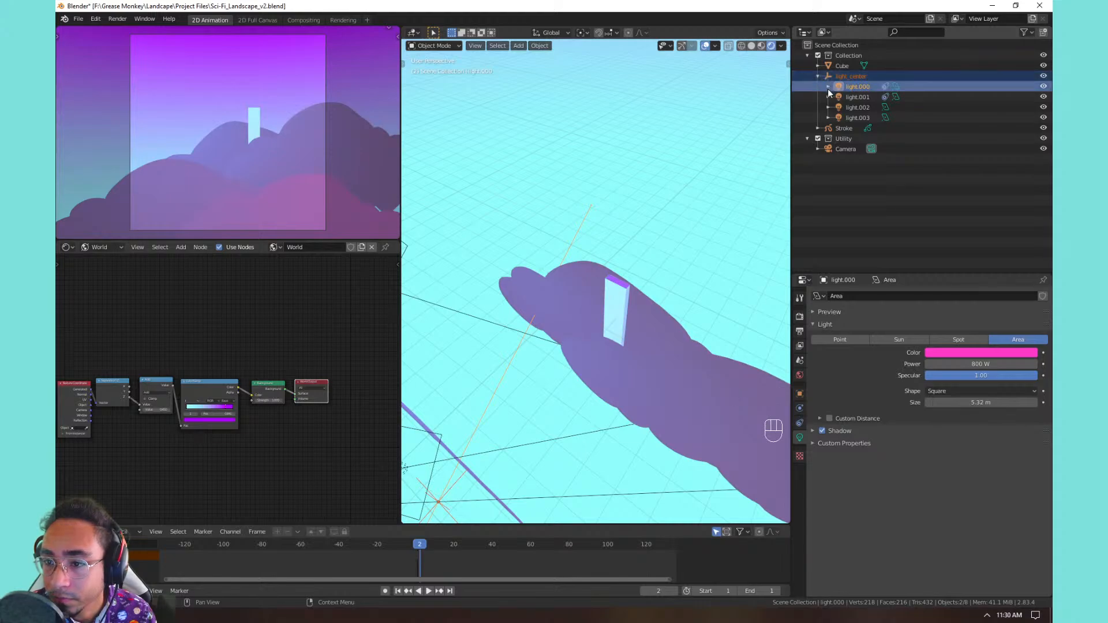
click(828, 87)
shift+click(852, 118)
shift+click(851, 108)
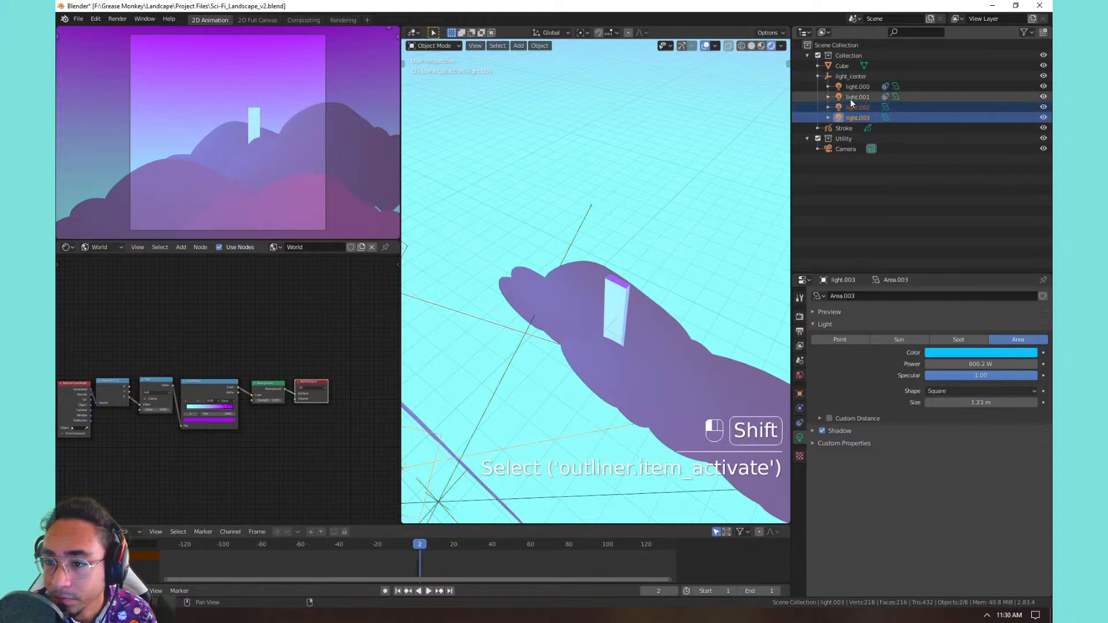
shift+click(850, 98)
shift+click(847, 76)
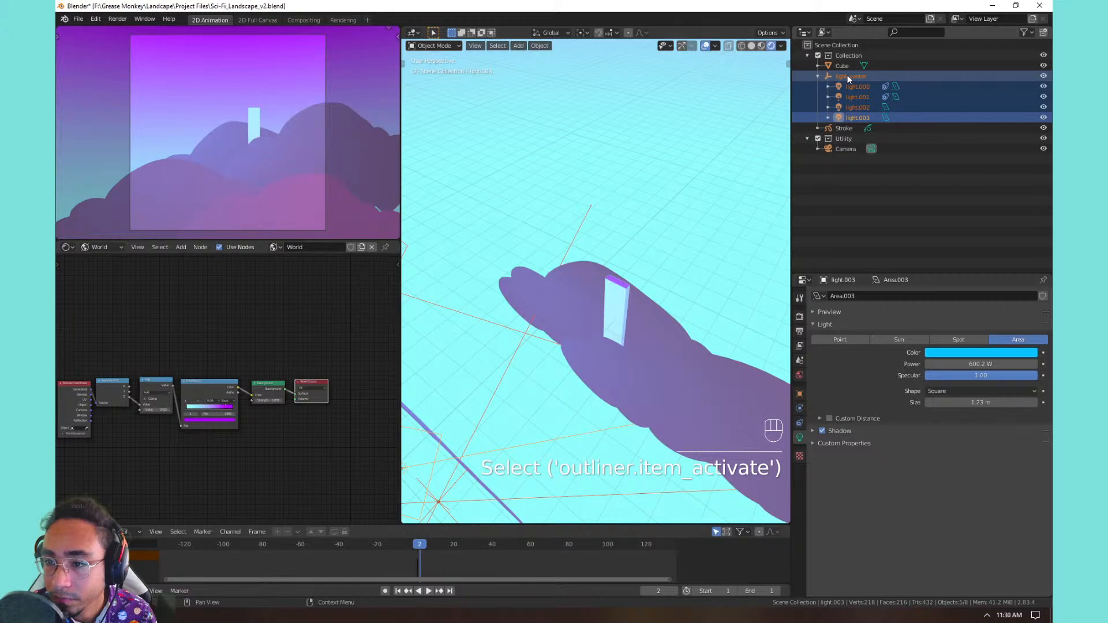
key(m)
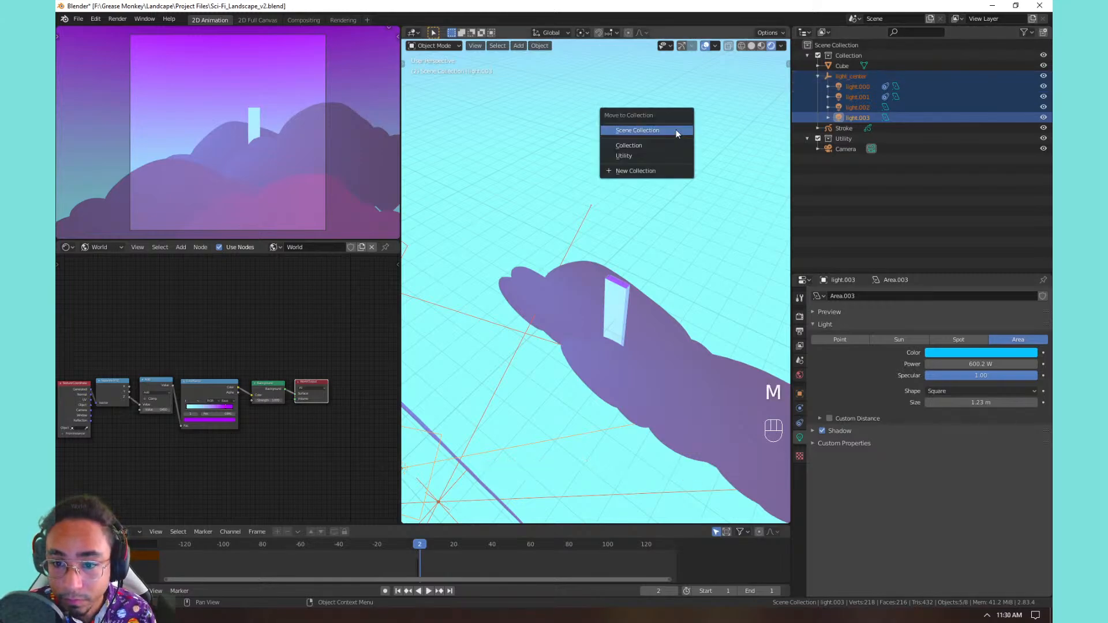
click(663, 156)
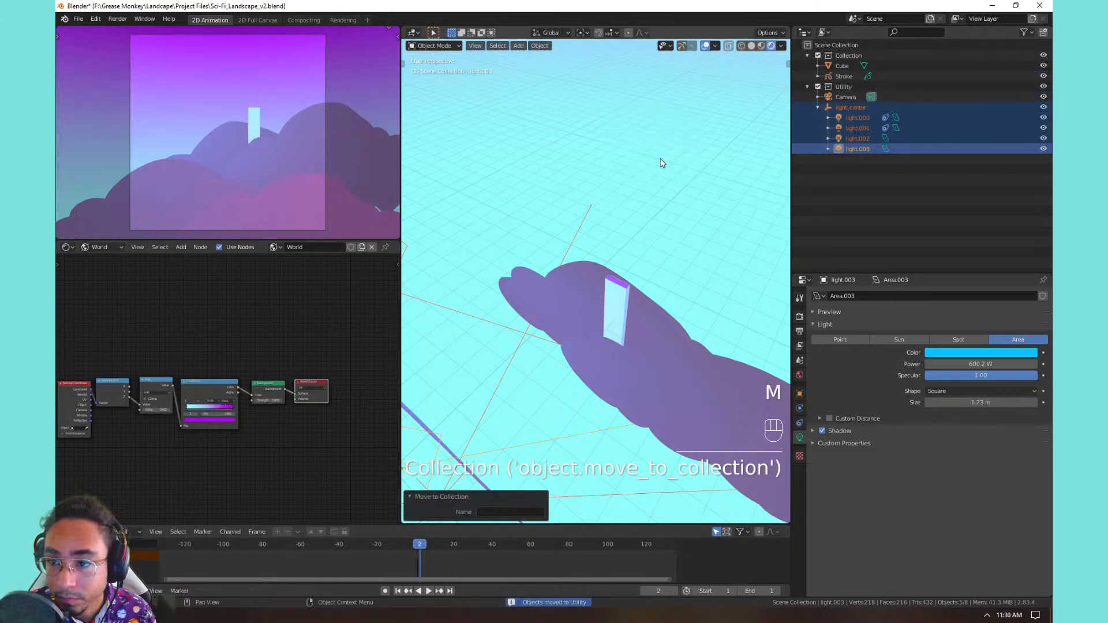
click(818, 107)
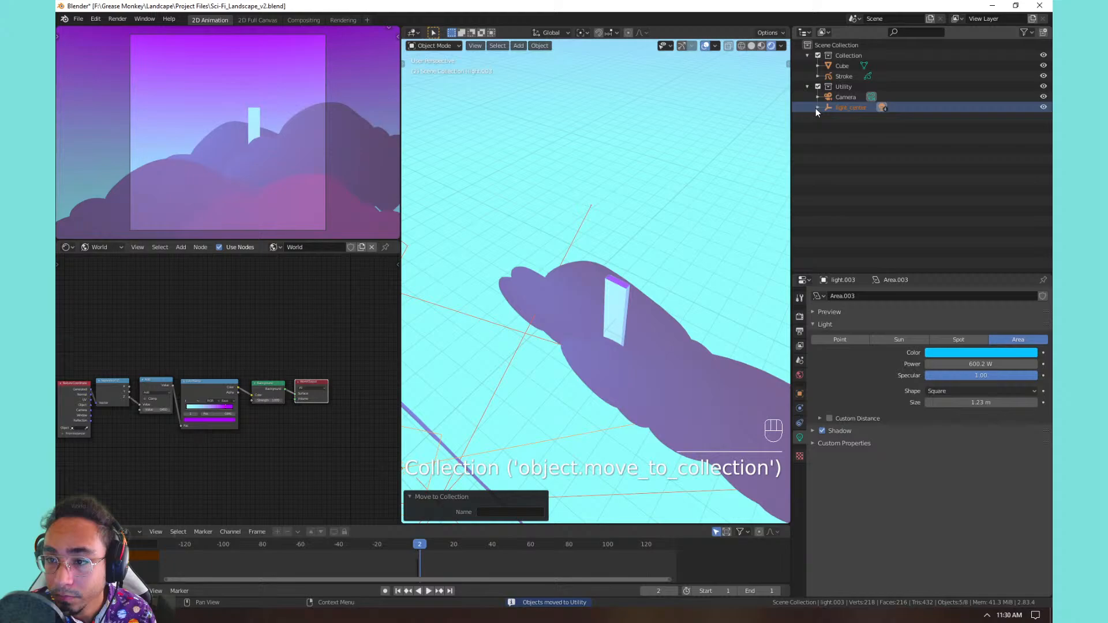
Step: Rename the Cube object as BG.building.000
click(841, 67)
double_click(841, 66)
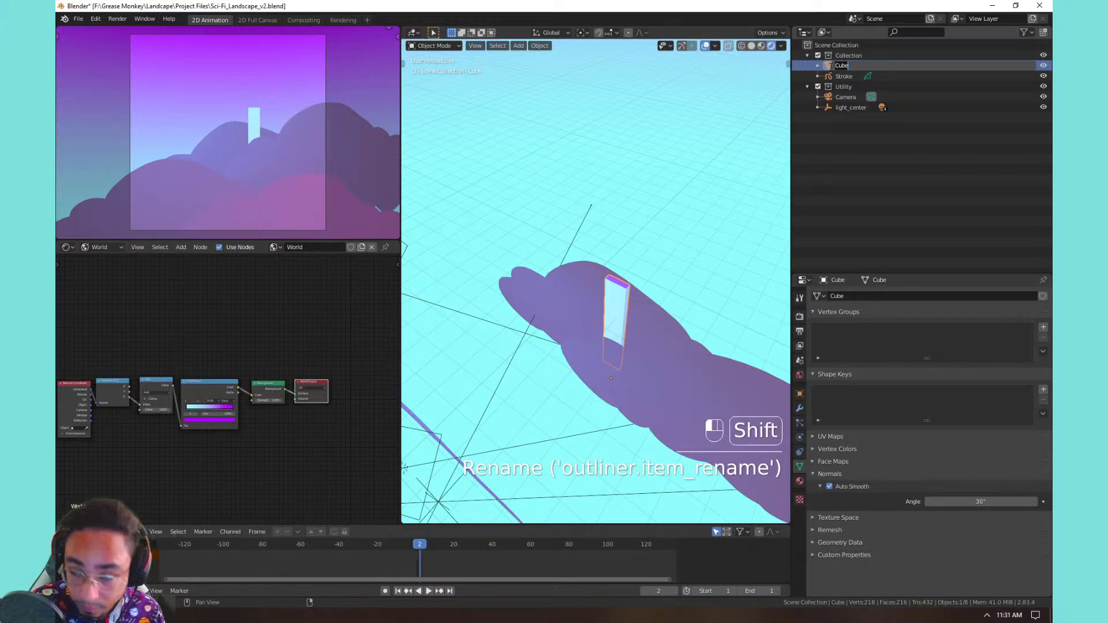
text(BG)
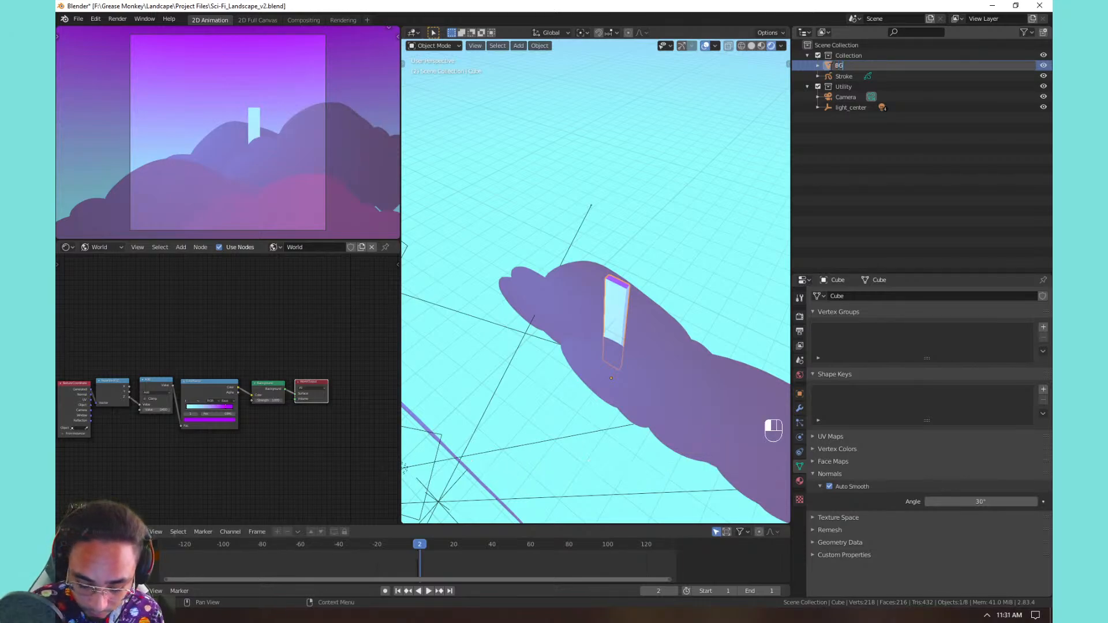
text(.b)
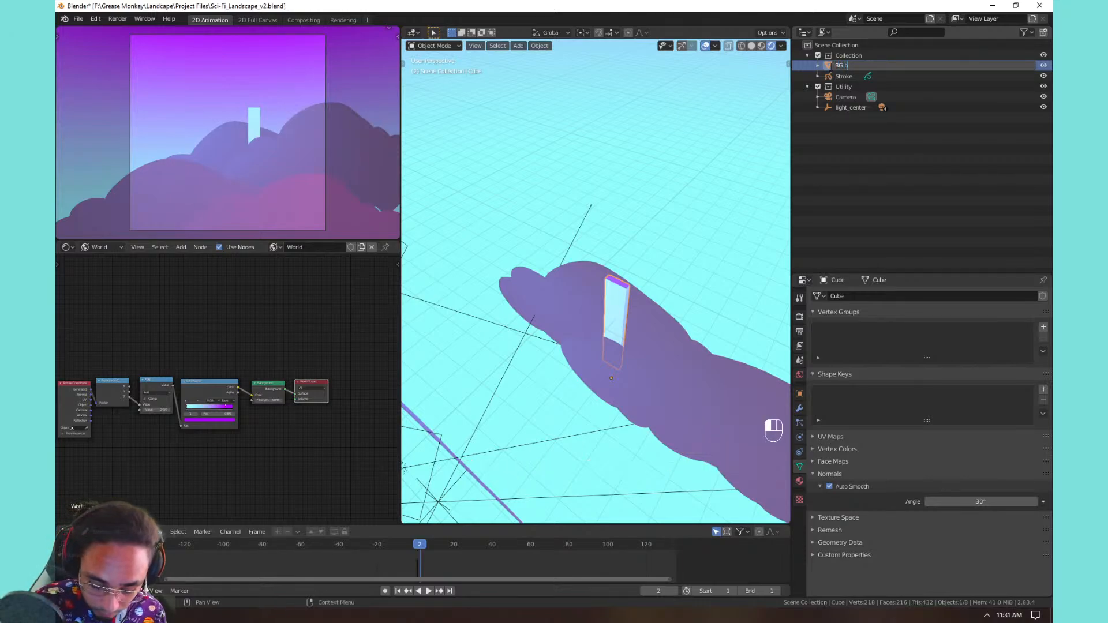
text(uilding.000)
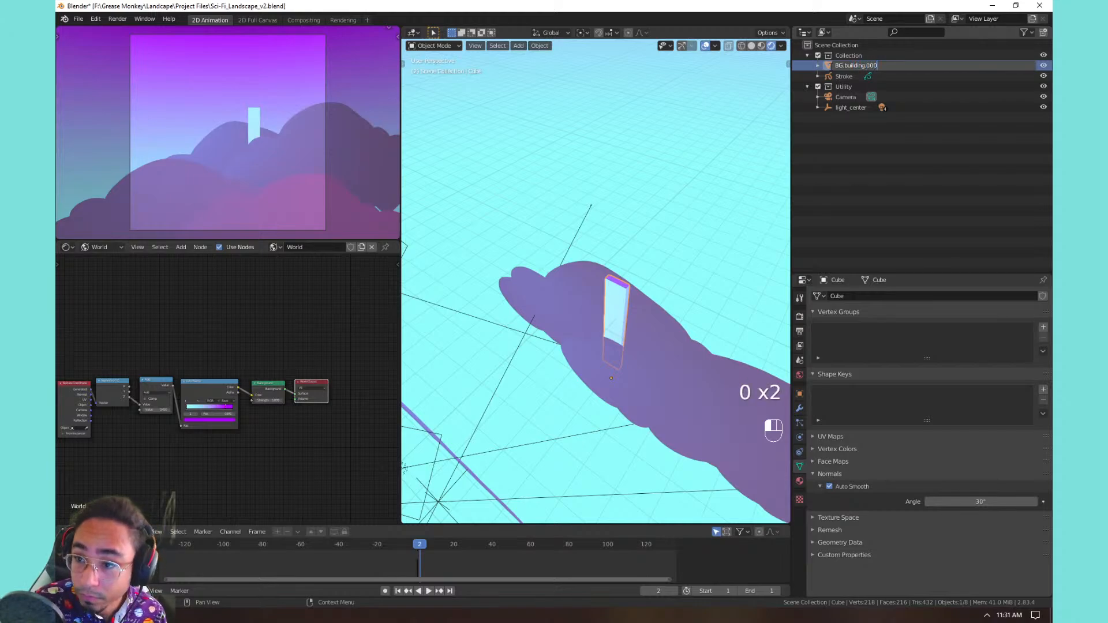
click(831, 69)
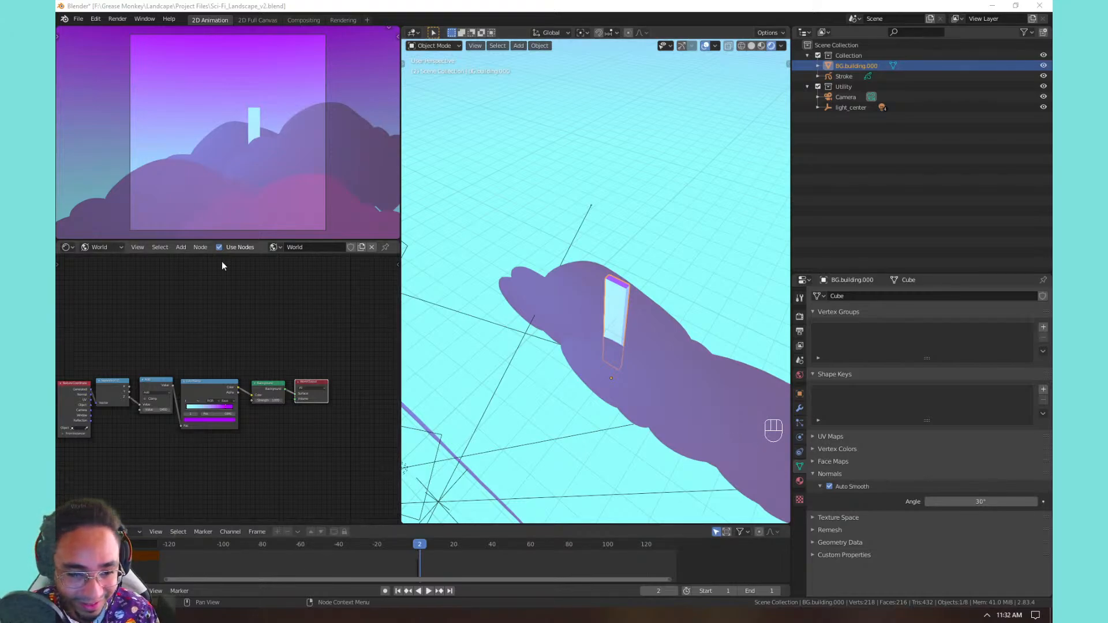
Step: Switch the node editor from World to Object shading and open the material properties of BG.building.000
click(97, 247)
click(119, 260)
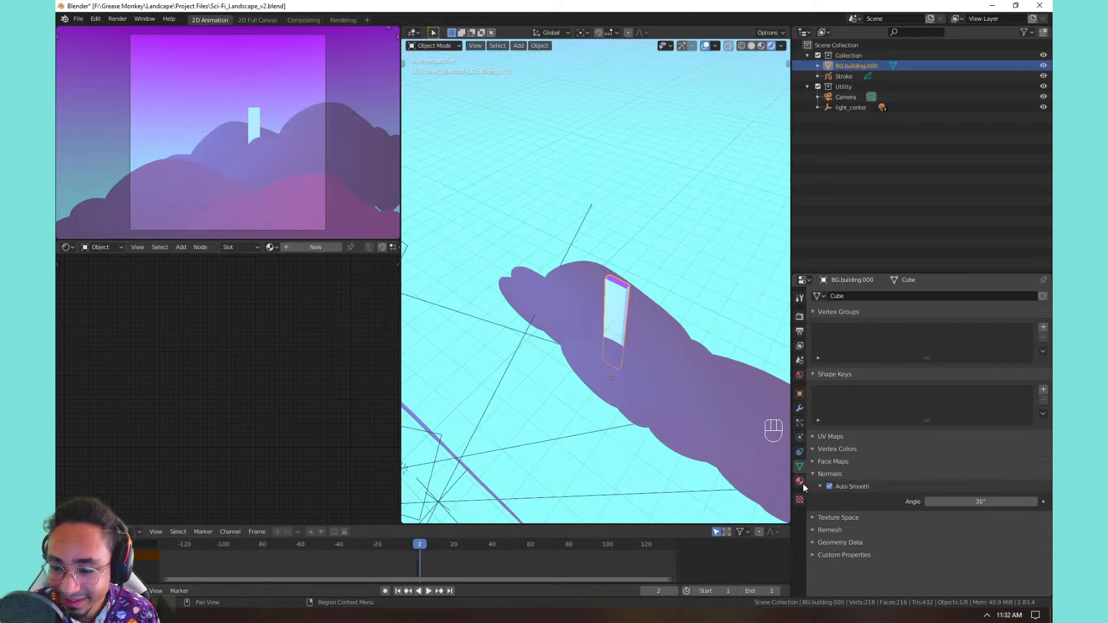
click(799, 481)
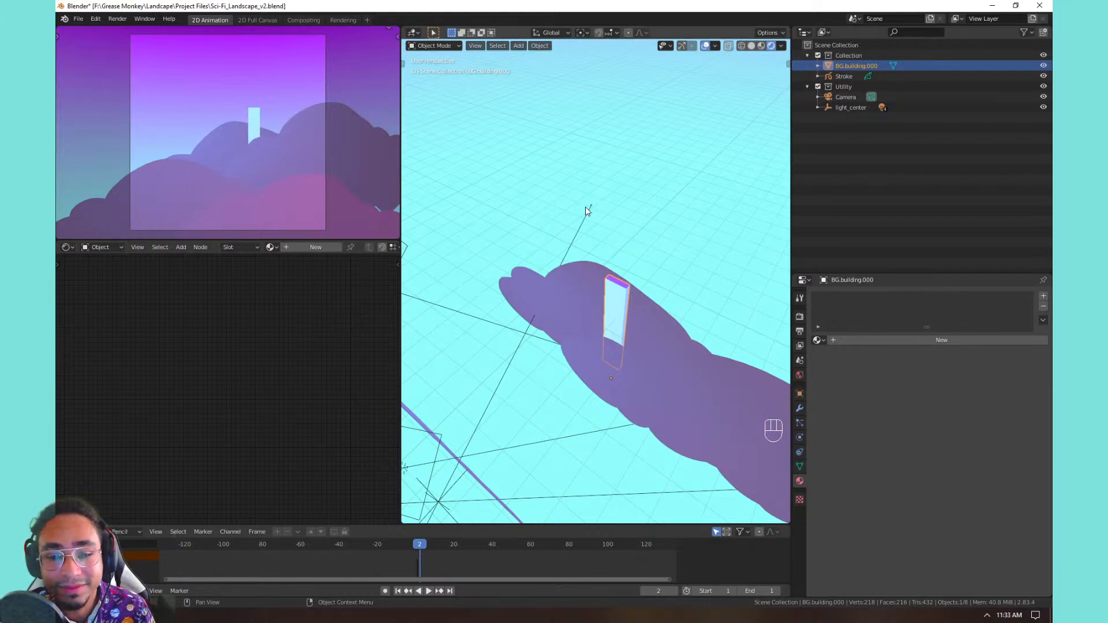
Step: Add a new material to the building block and name it building.0003
middle_drag(585, 207, 593, 272)
key(KP_Decimal)
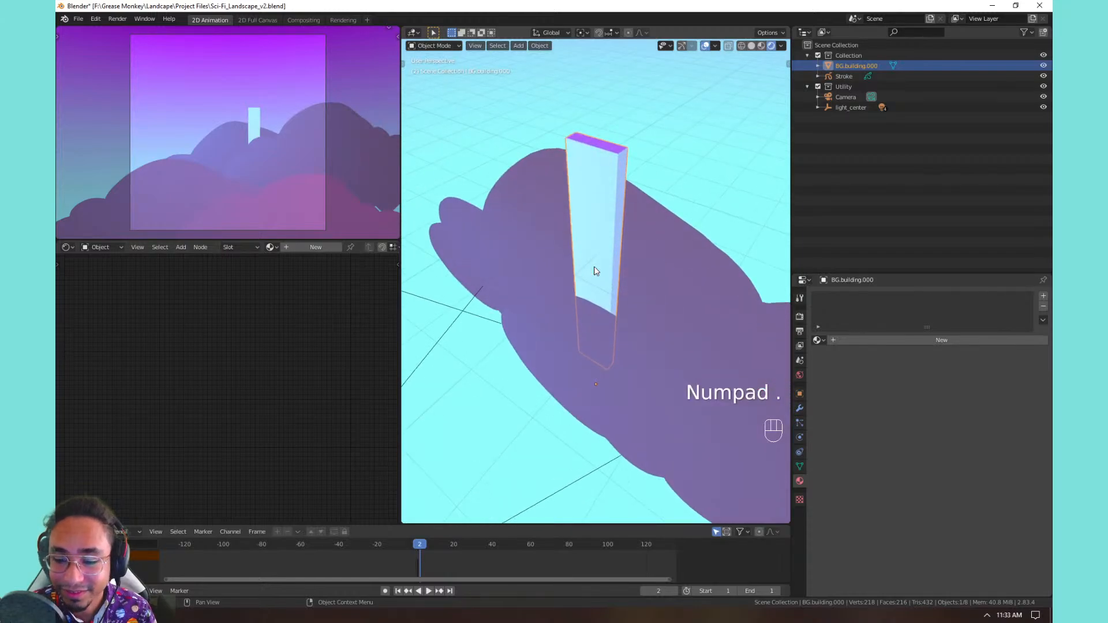
middle_drag(585, 262, 661, 280)
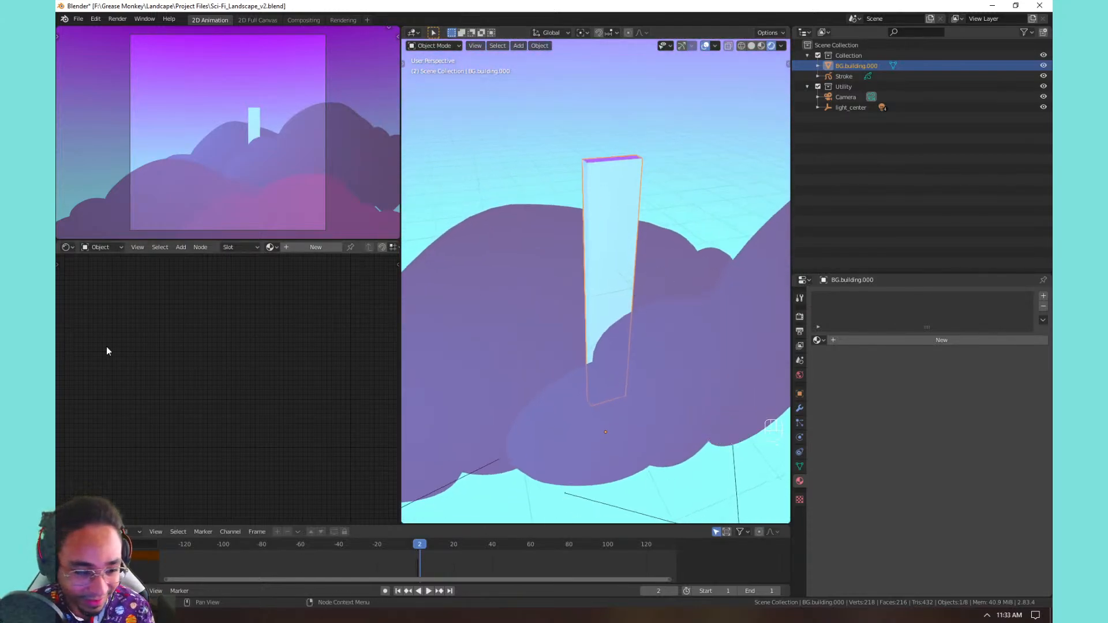
click(837, 343)
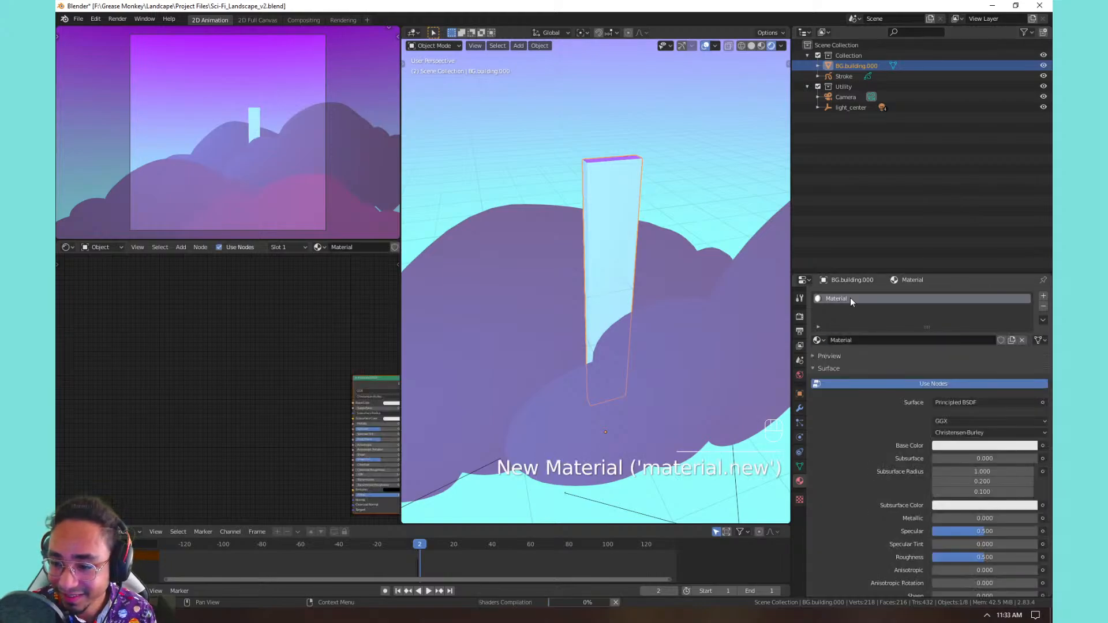
text(buil)
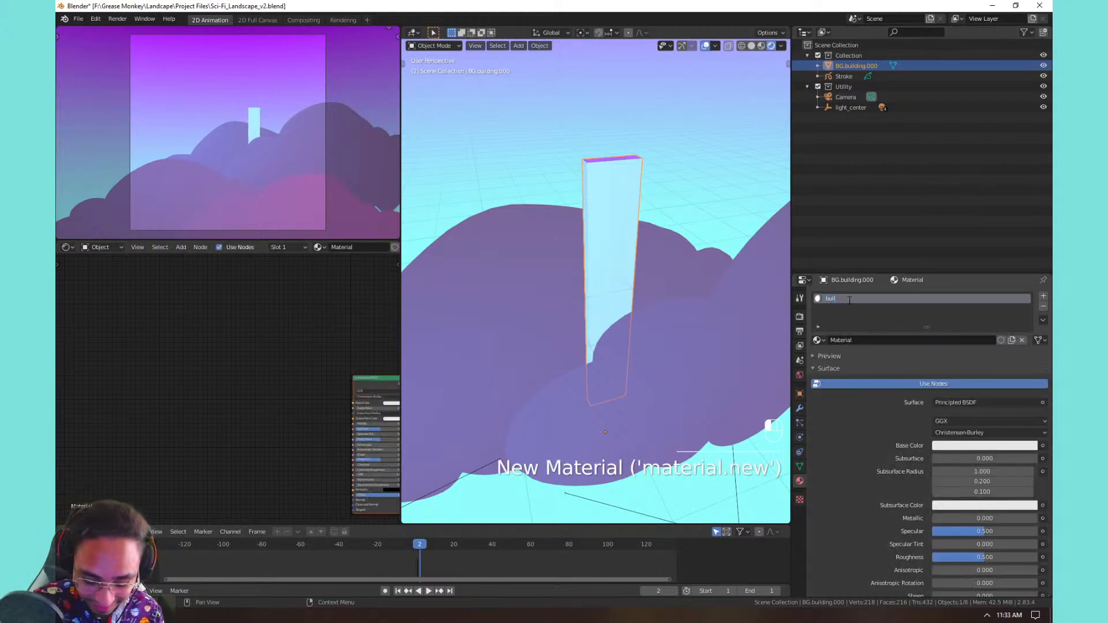
text(ding.0003)
key(Return)
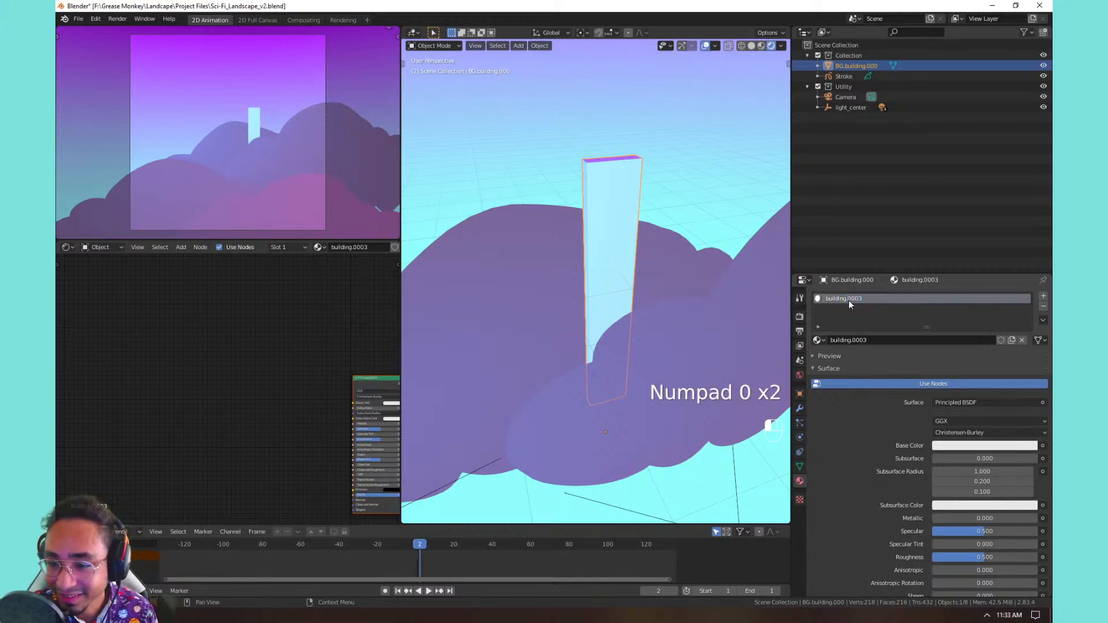
Step: Rename the building's material as building.000 and collapse its surface settings
double_click(863, 298)
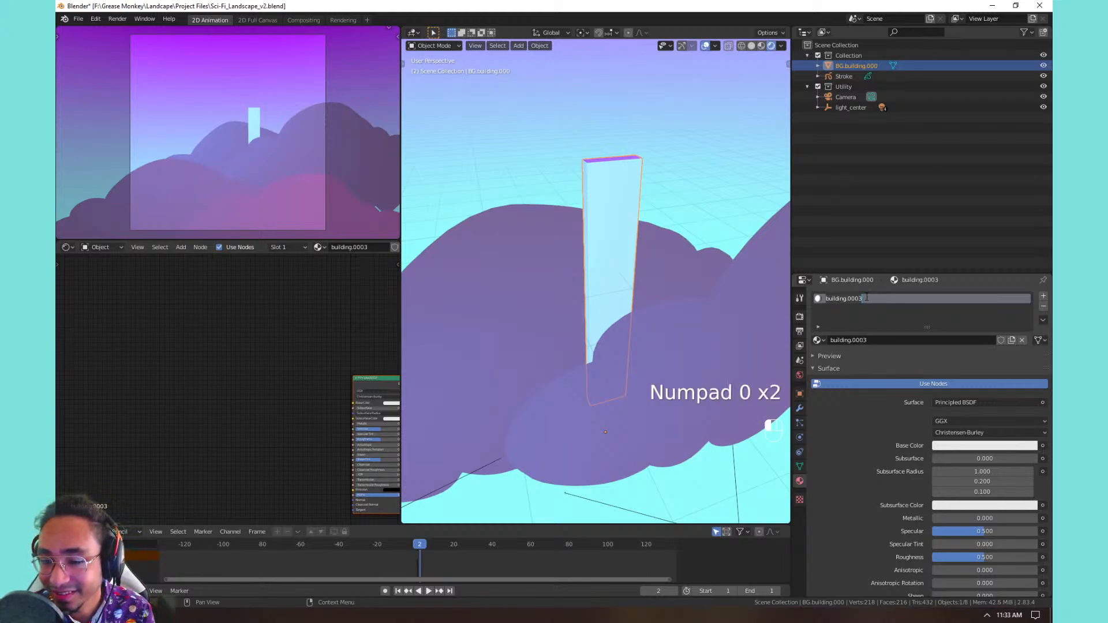
key(Return)
click(834, 369)
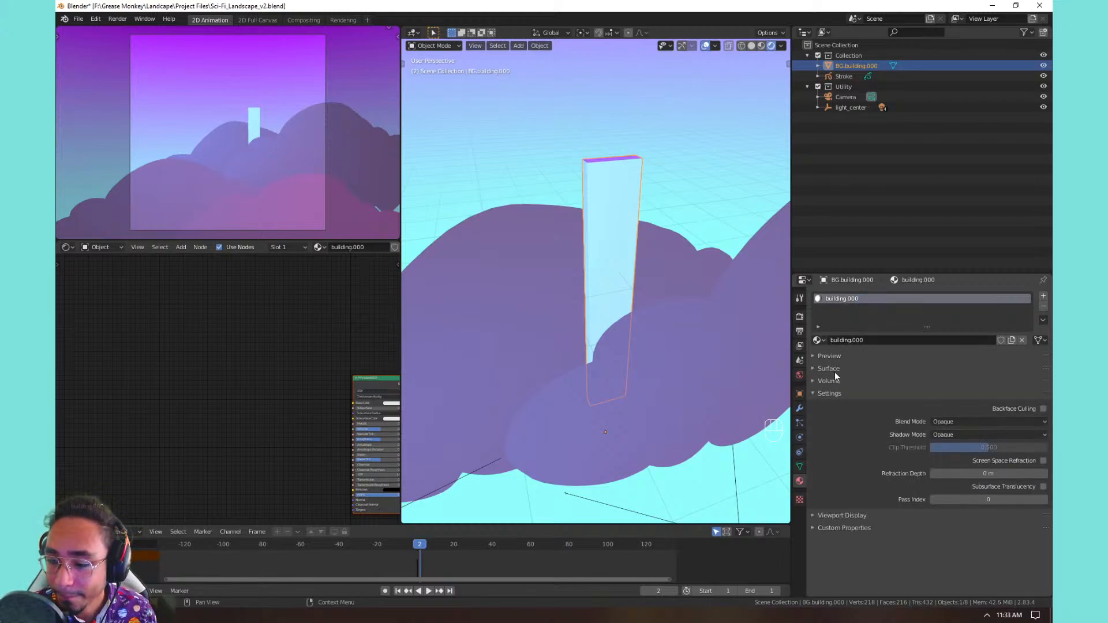
Step: Move the Material Output node farther away from the Principled BSDF node in the building.000 material
key(Home)
scroll(254, 389, up, 6)
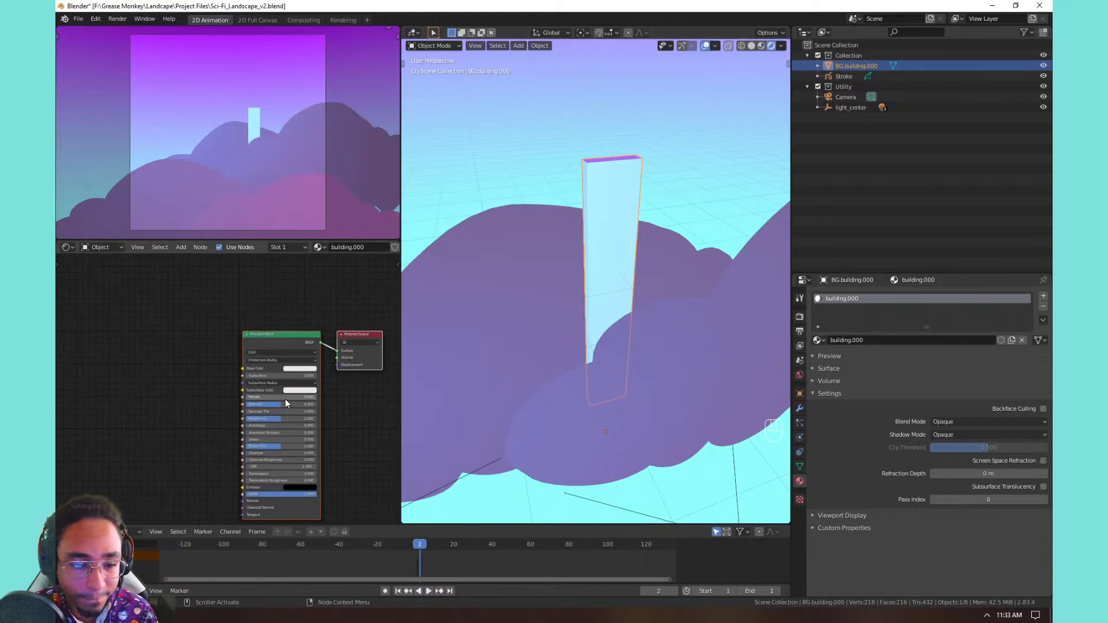
middle_drag(338, 430, 267, 407)
scroll(276, 377, up, 1)
scroll(267, 407, down, 1)
drag(244, 297, 335, 299)
click(354, 330)
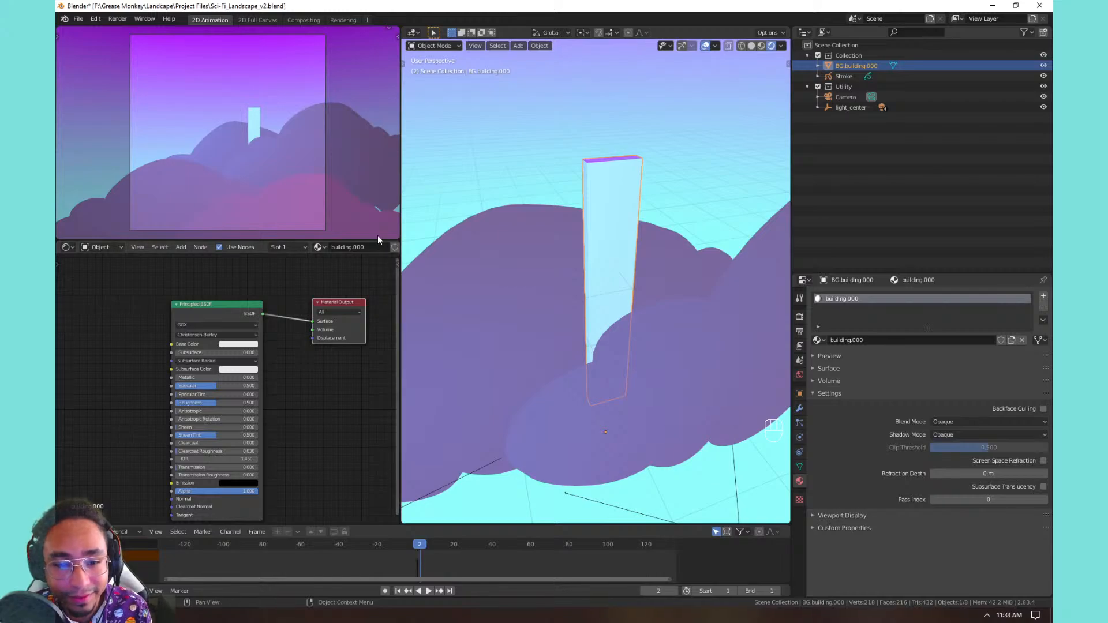
Step: Make the node editor area slightly taller and narrower, and move the Material Output node closer to the Principled BSDF
drag(378, 239, 379, 230)
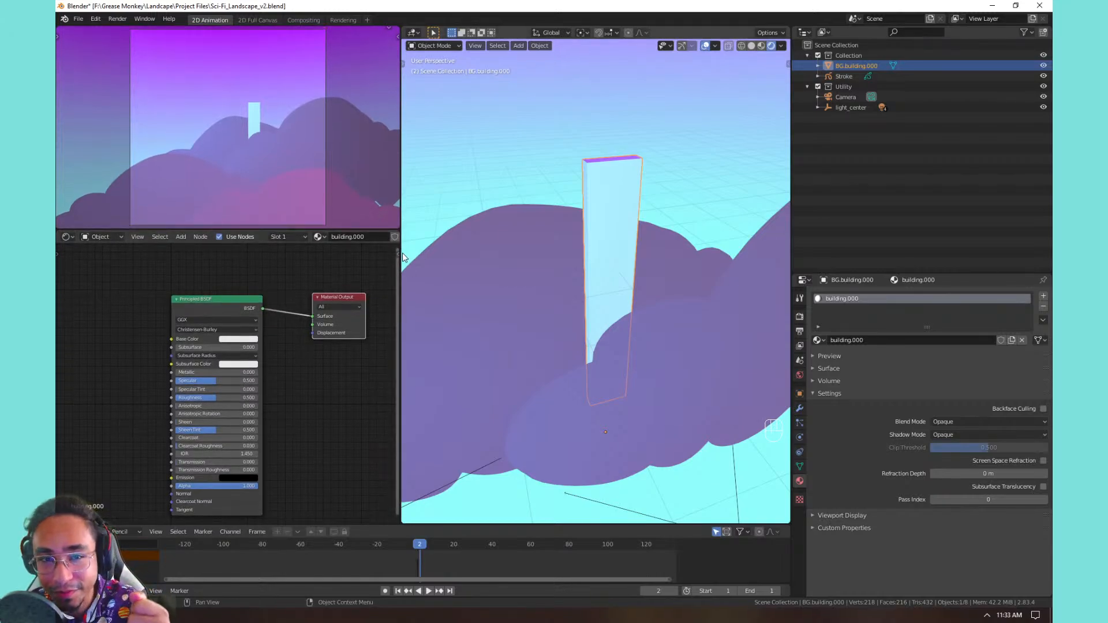
drag(401, 250, 381, 248)
scroll(327, 352, down, 2)
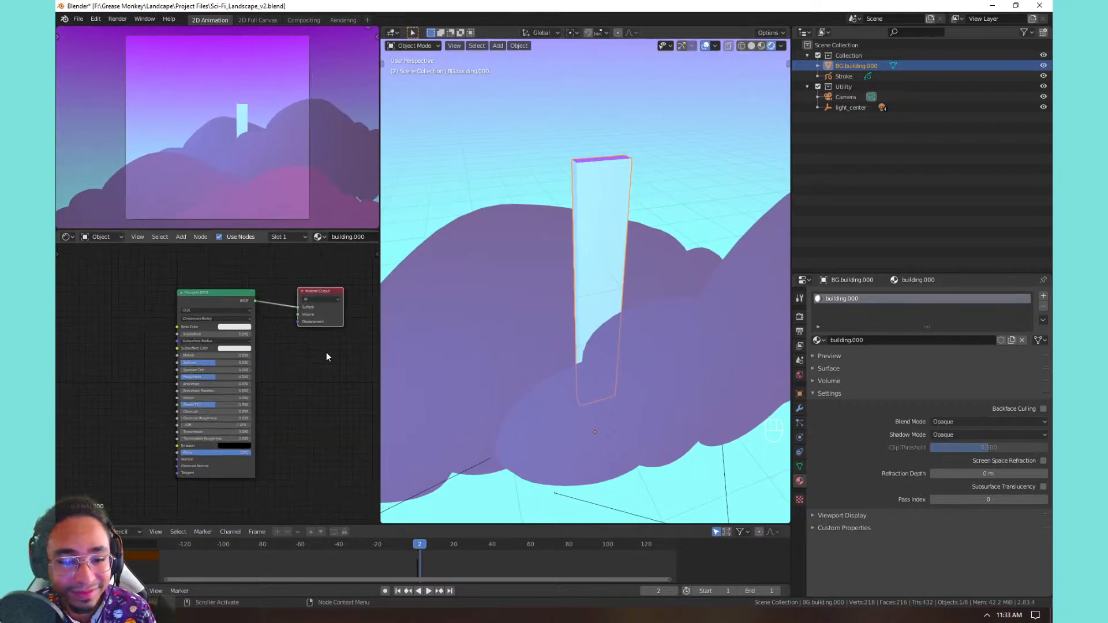
click(324, 276)
drag(324, 289, 301, 296)
Step: Add the Node Wrangler texture setup to the Principled BSDF and delete its Image Texture node, keeping Mapping and Texture Coordinate
middle_drag(188, 312, 285, 321)
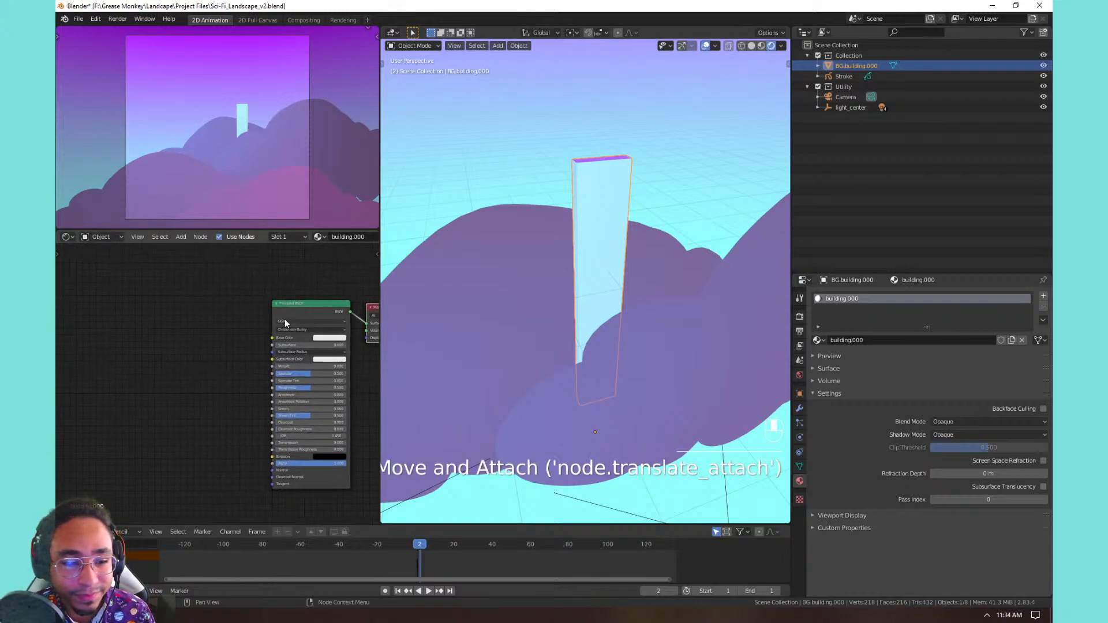
click(297, 306)
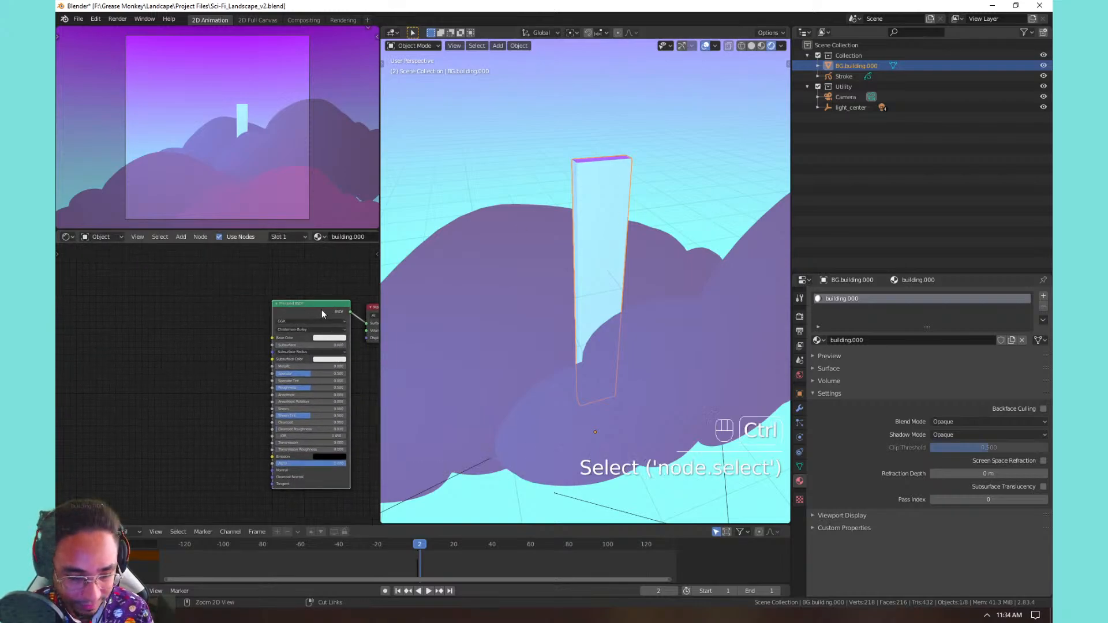
key(ctrl+t)
middle_drag(161, 271, 163, 301)
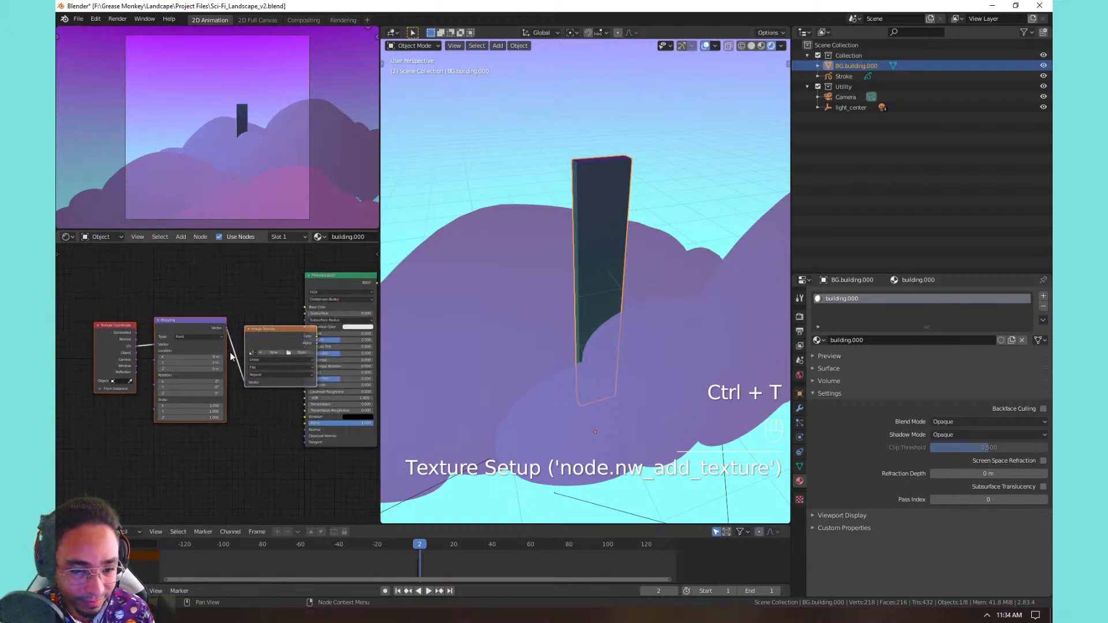
key(g)
click(226, 313)
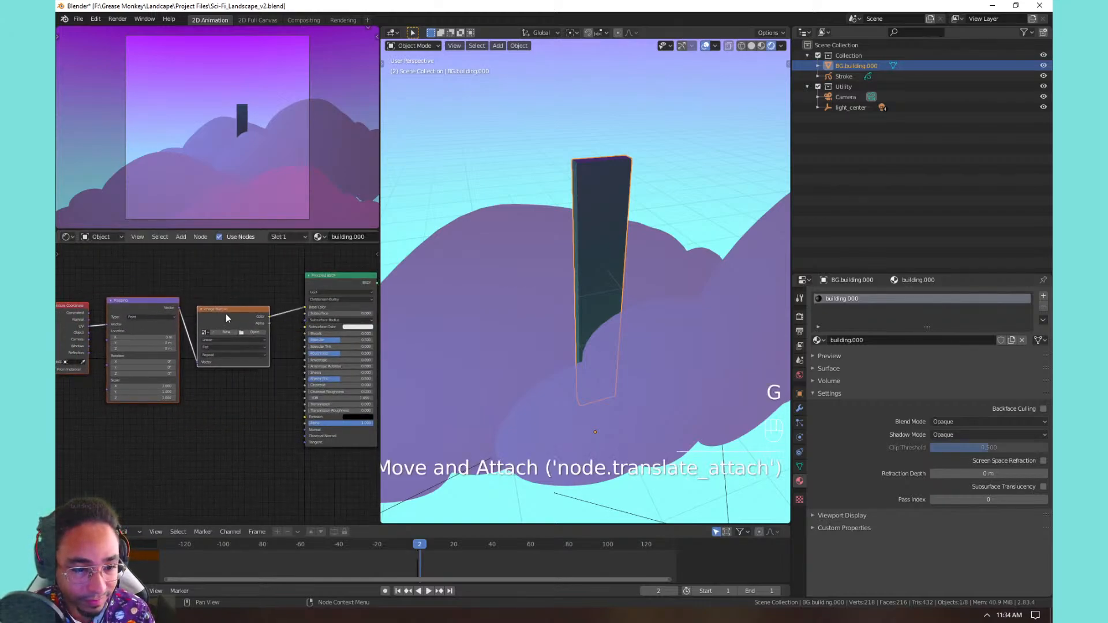
click(226, 313)
key(x)
Step: Add a ColorRamp node, linking the Mapping vector to its Fac and its Color to the Principled BSDF's Base Color
key(shift+a)
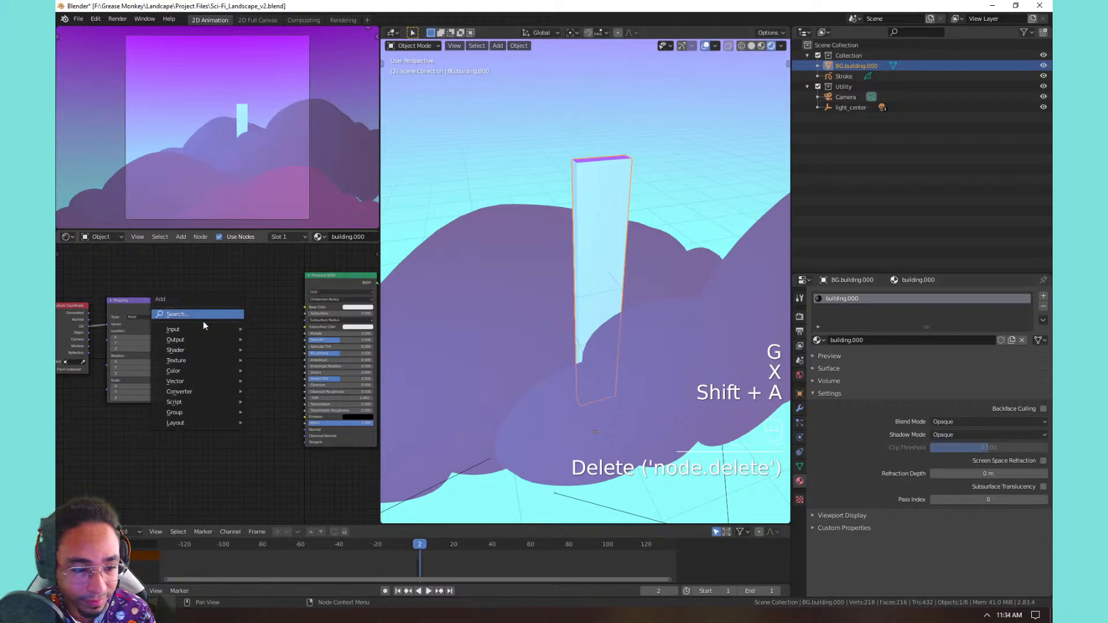
mouse_move(204, 331)
mouse_move(188, 351)
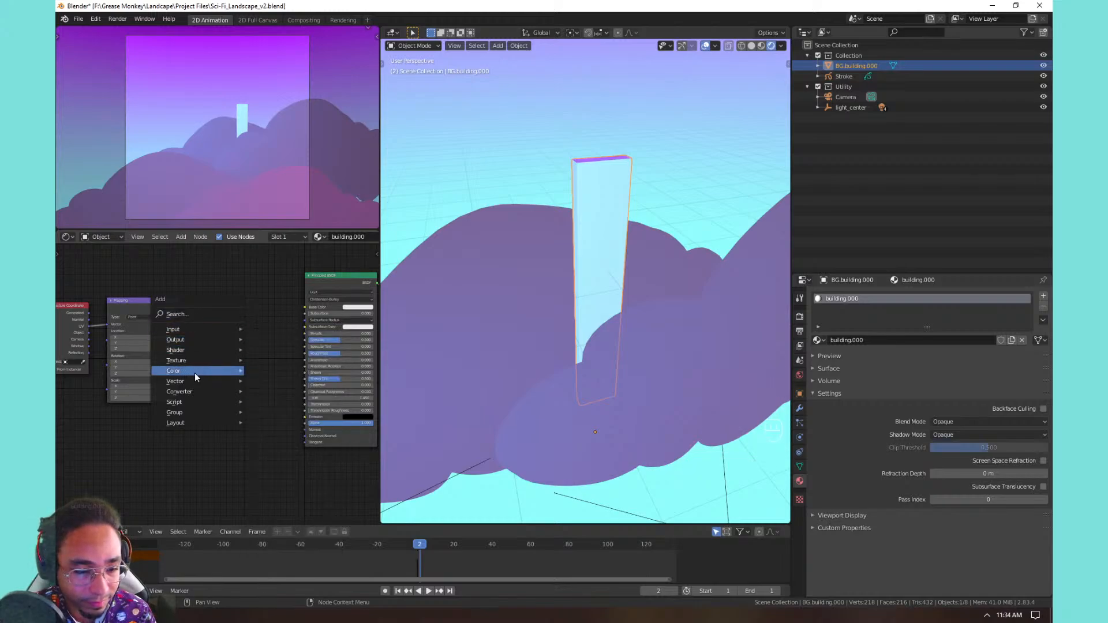
mouse_move(182, 393)
click(271, 414)
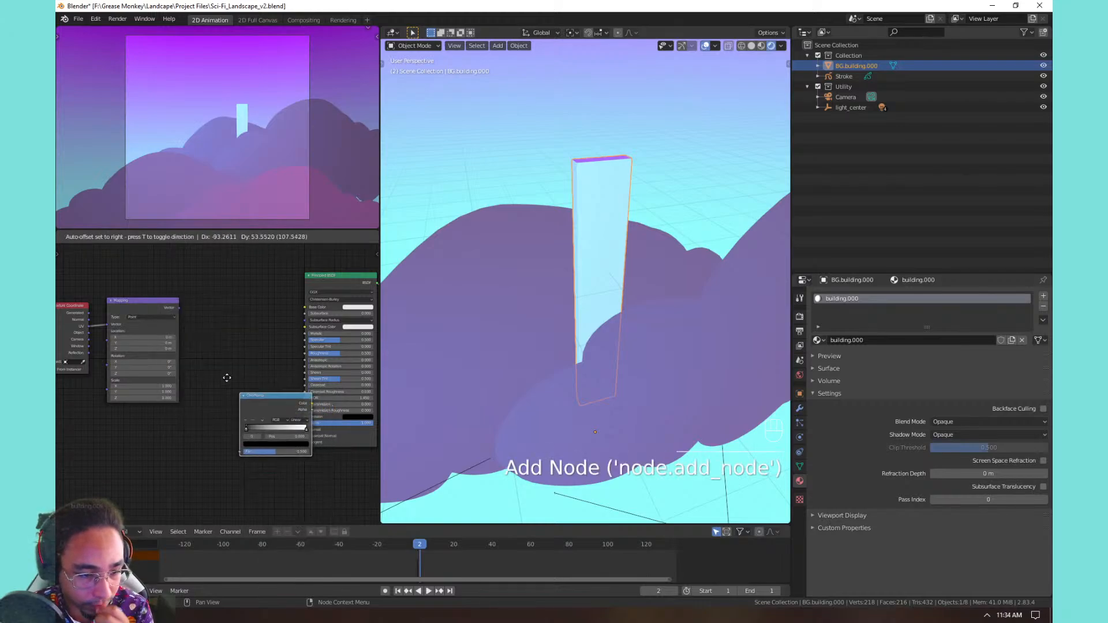
click(207, 311)
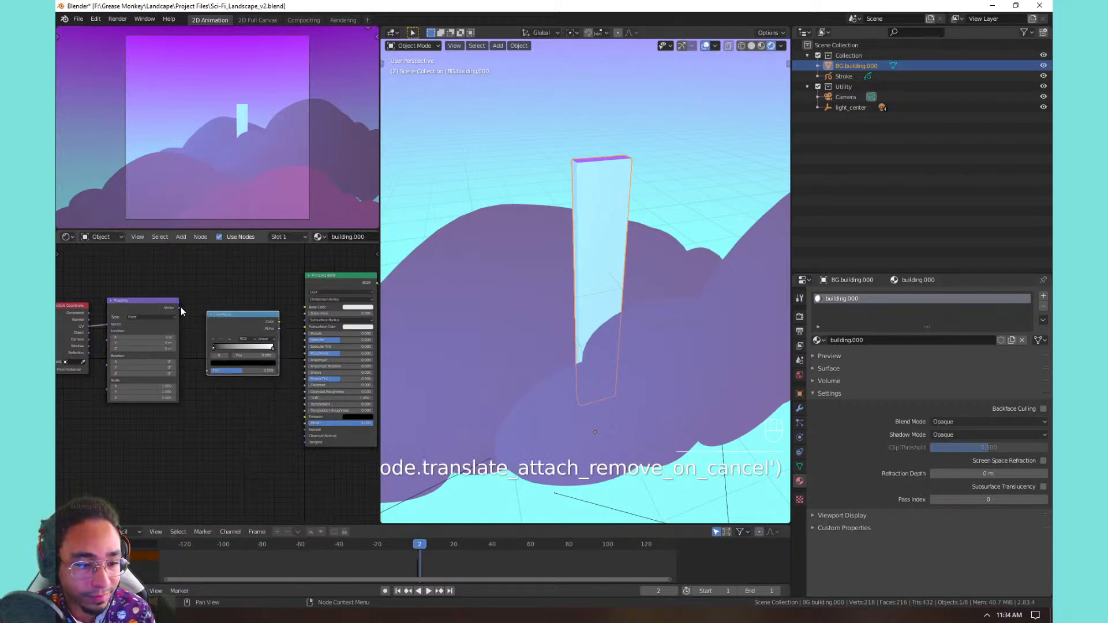
drag(180, 308, 207, 370)
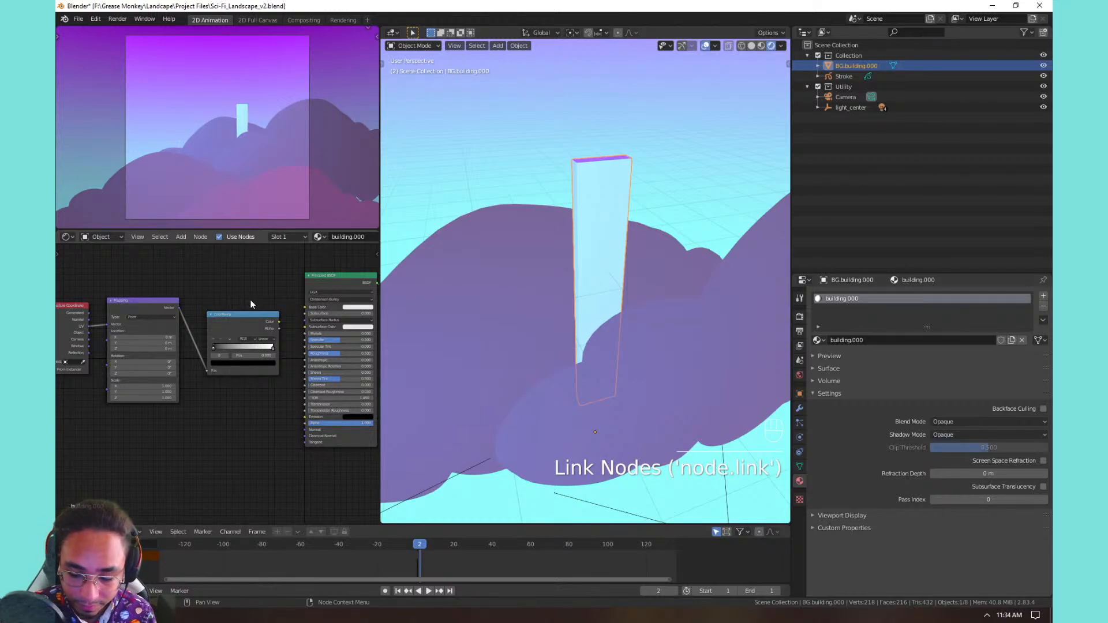
drag(264, 313, 304, 307)
middle_drag(254, 303, 299, 277)
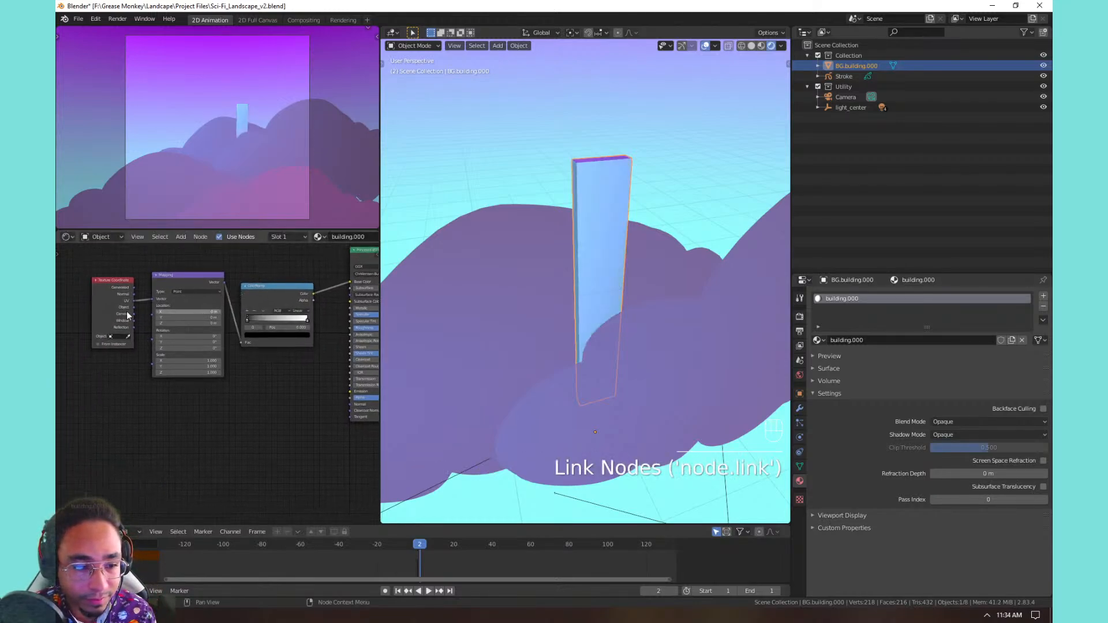
Step: Add a Separate XYZ node below the Mapping node, spacing the Texture Coordinate and Mapping nodes apart to make room
middle_drag(126, 311, 177, 324)
drag(176, 324, 89, 339)
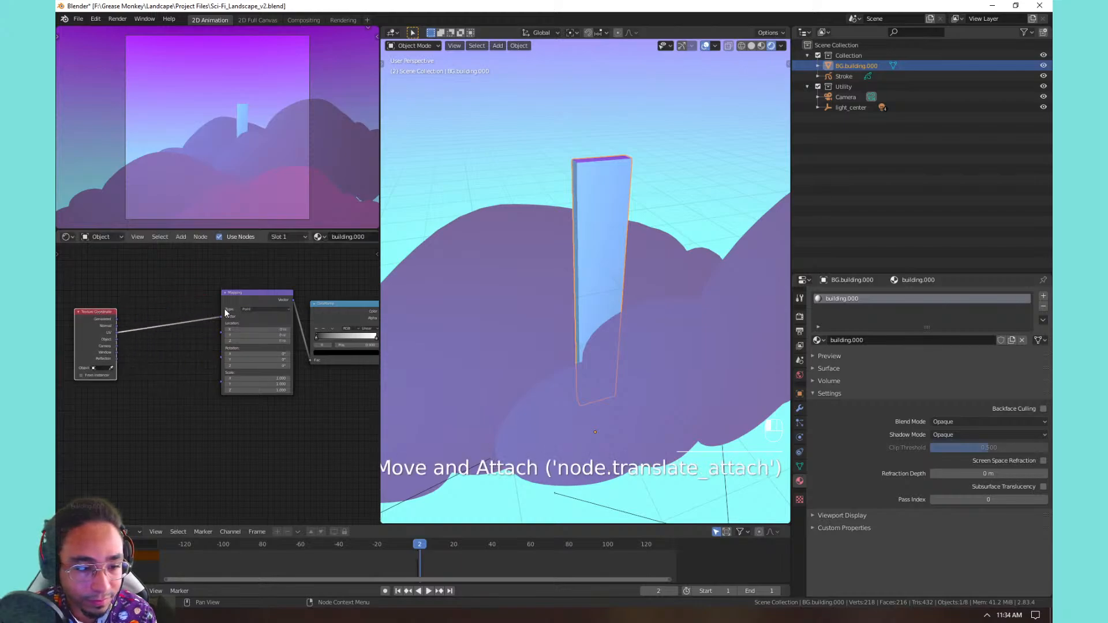
drag(237, 302, 194, 341)
key(shift+a)
mouse_move(230, 287)
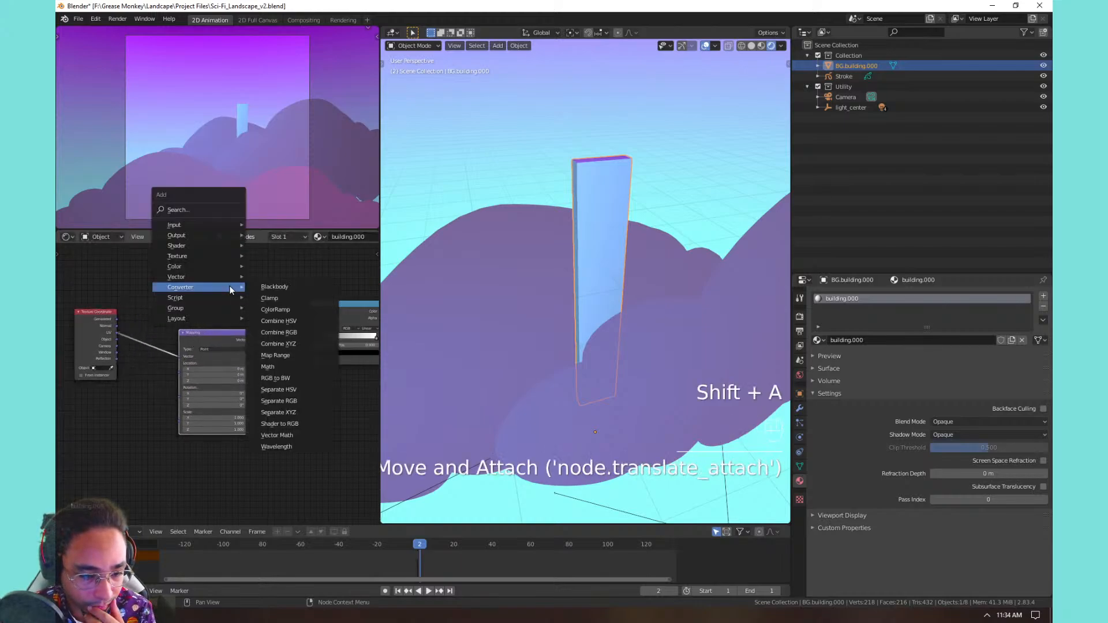
click(279, 412)
click(185, 362)
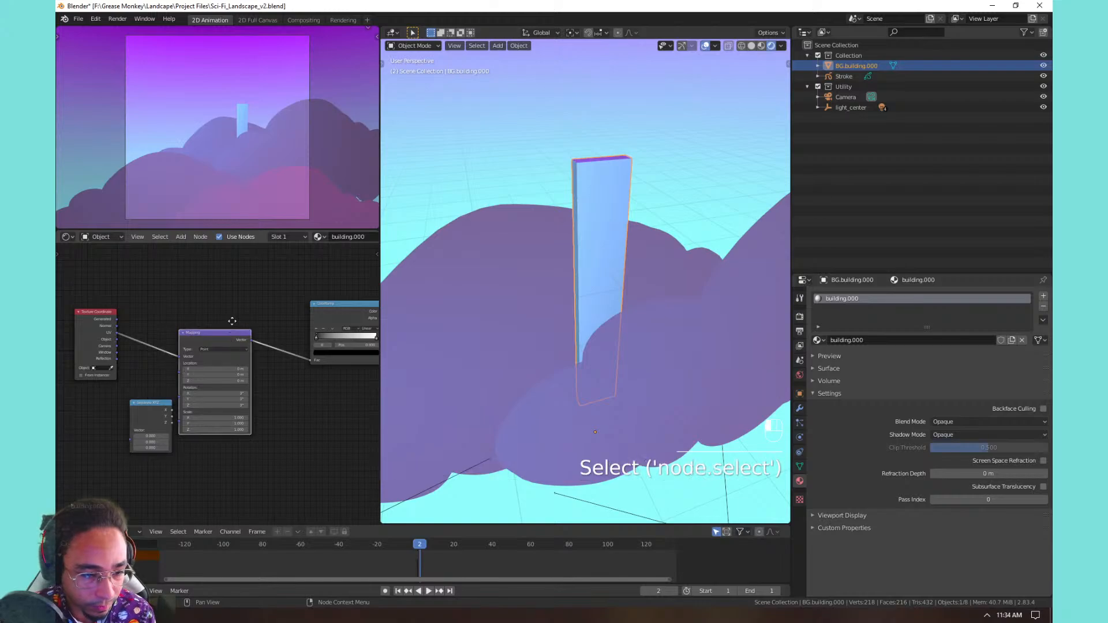
drag(232, 334, 255, 263)
drag(141, 404, 205, 375)
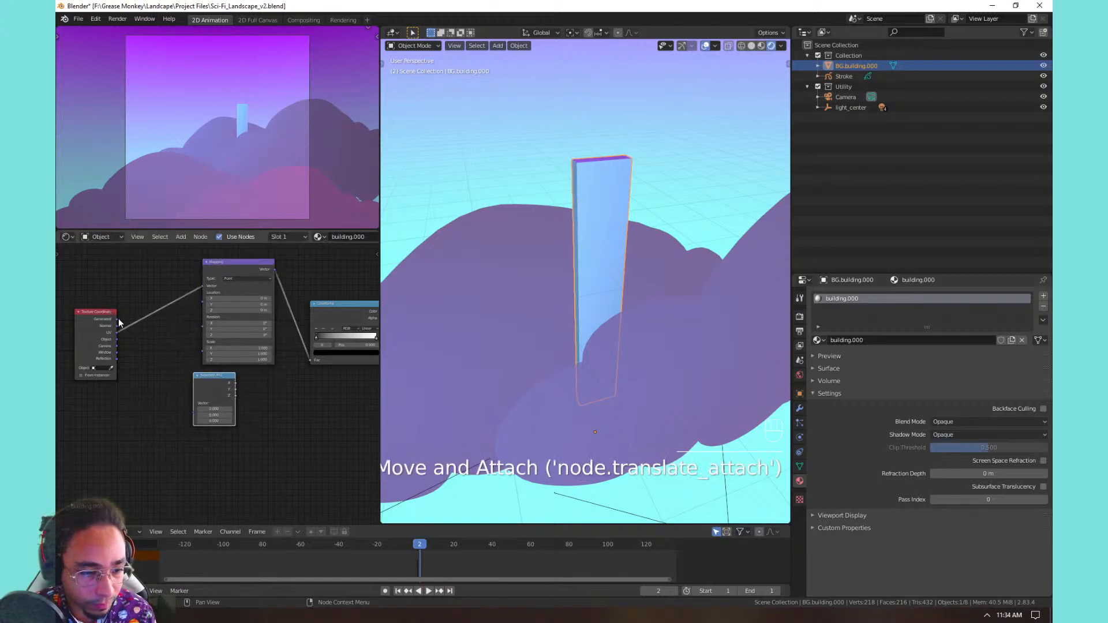
Step: Link Generated coordinates to Separate XYZ and its Z output to the ColorRamp's Fac, and delete the Mapping node
drag(116, 319, 162, 359)
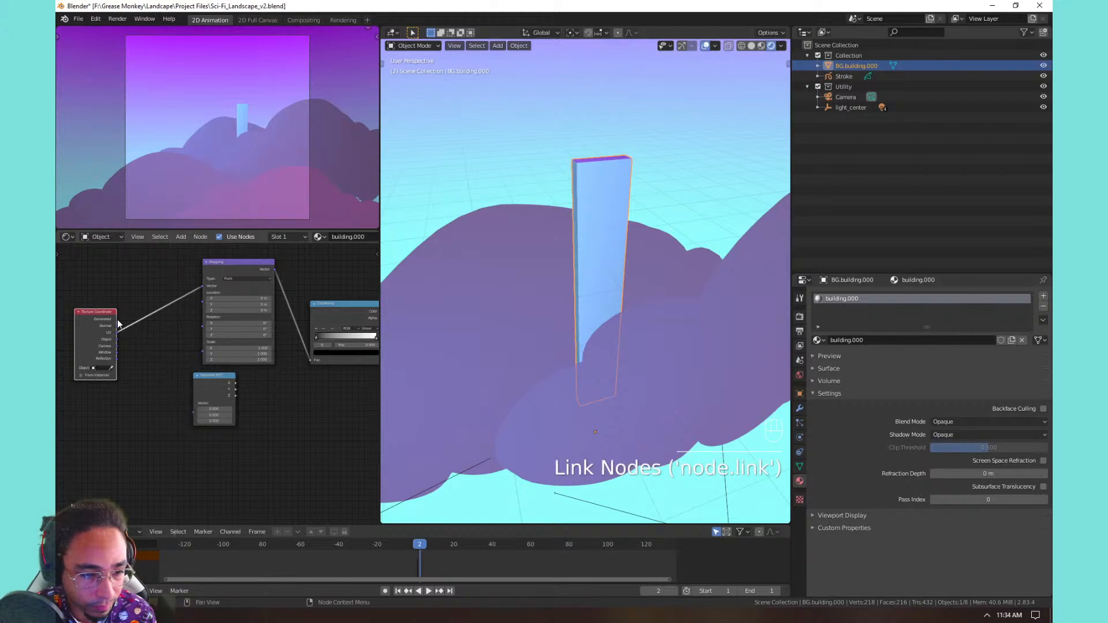
mouse_move(118, 325)
mouse_down()
mouse_move(188, 413)
mouse_move(311, 361)
mouse_up()
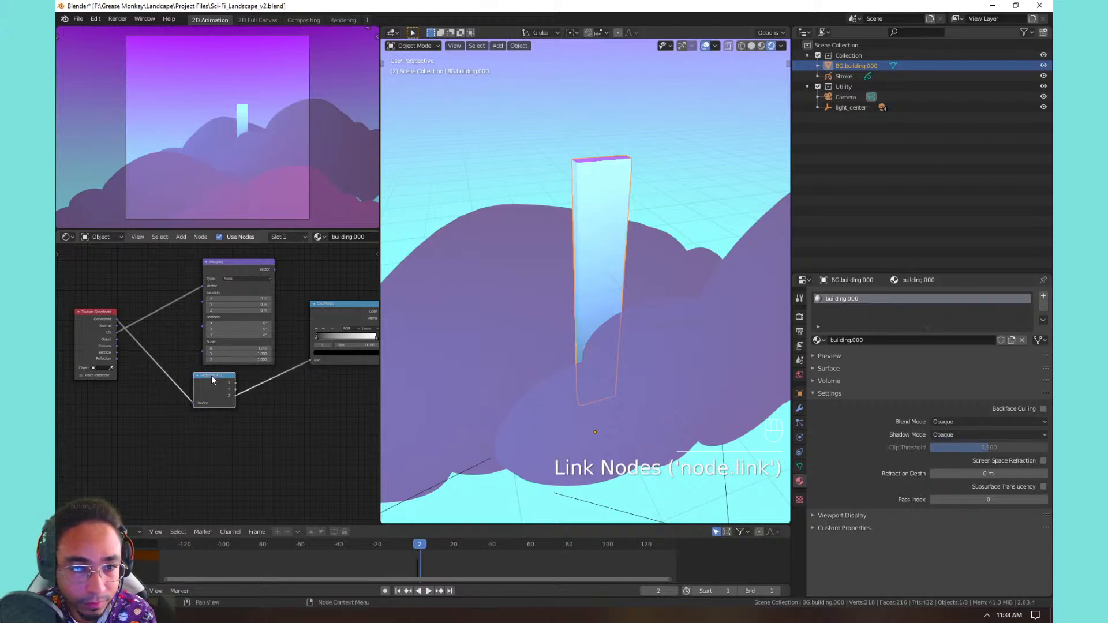
click(247, 261)
key(x)
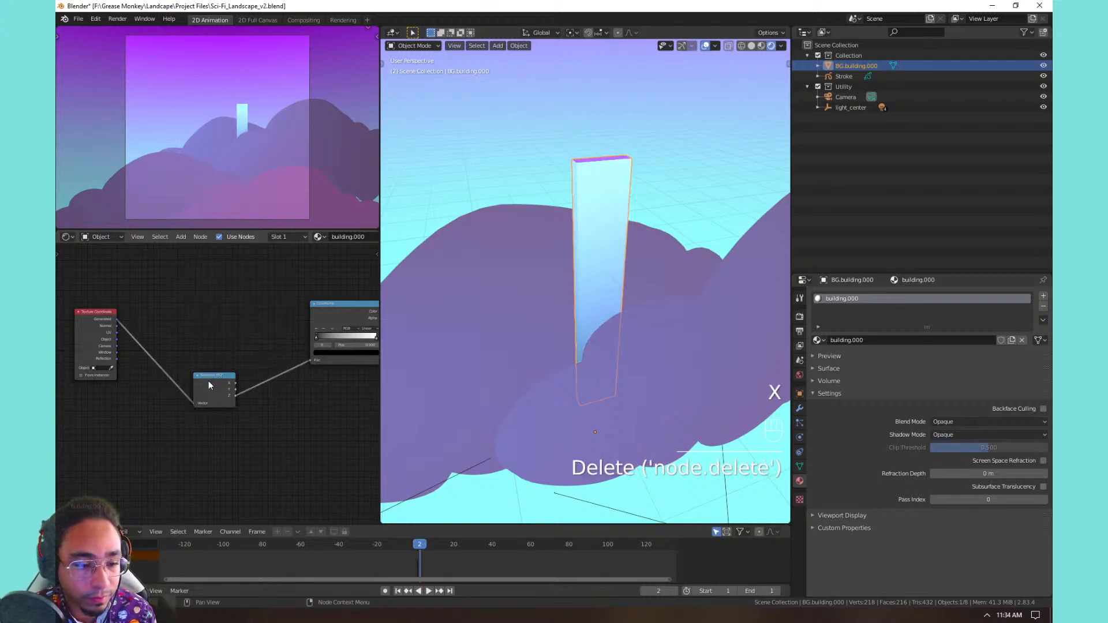
Step: Insert a Math node set to Add between Separate XYZ and the ColorRamp, and lower its value to darken the gradient
drag(209, 380, 168, 331)
key(shift+a)
mouse_move(249, 292)
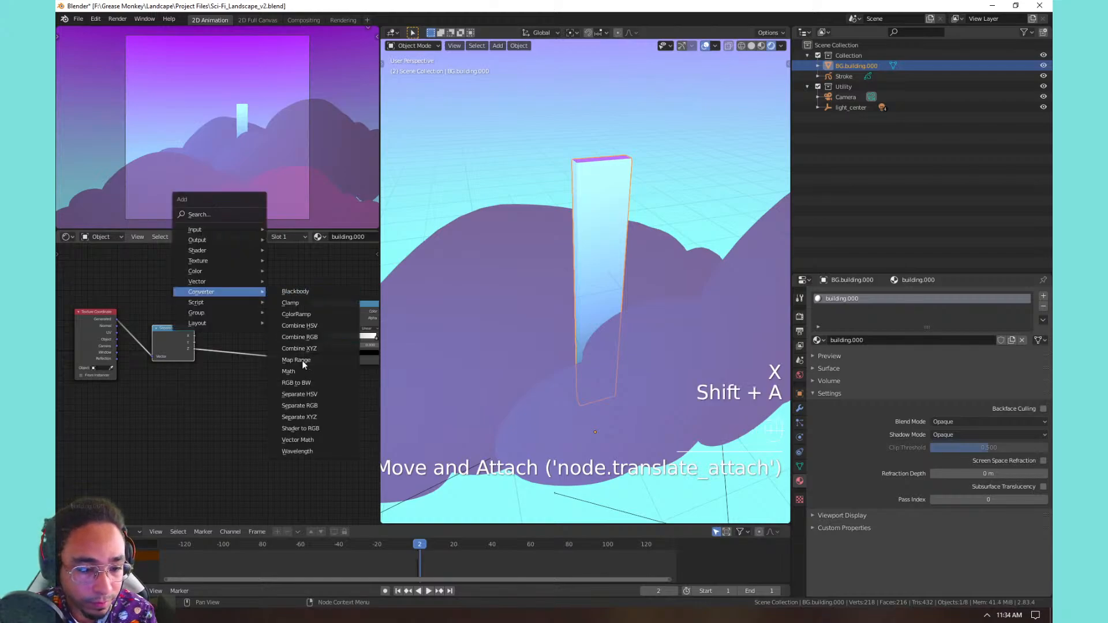
key(shift+a)
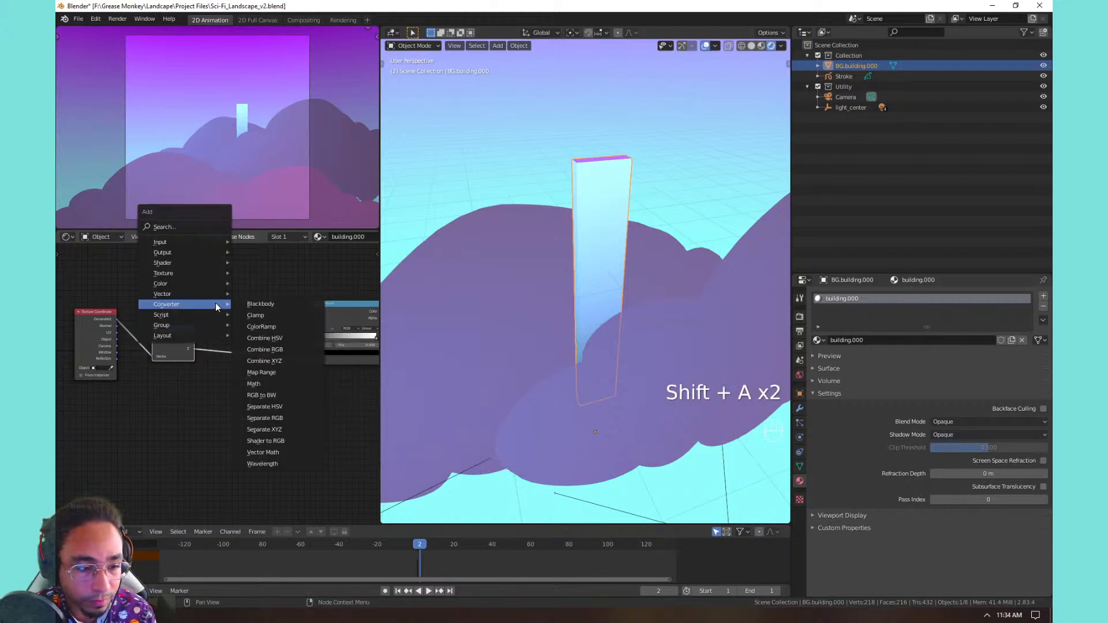
click(270, 345)
click(234, 343)
drag(235, 340, 217, 325)
mouse_move(227, 364)
mouse_down()
mouse_move(243, 364)
mouse_move(219, 363)
mouse_up()
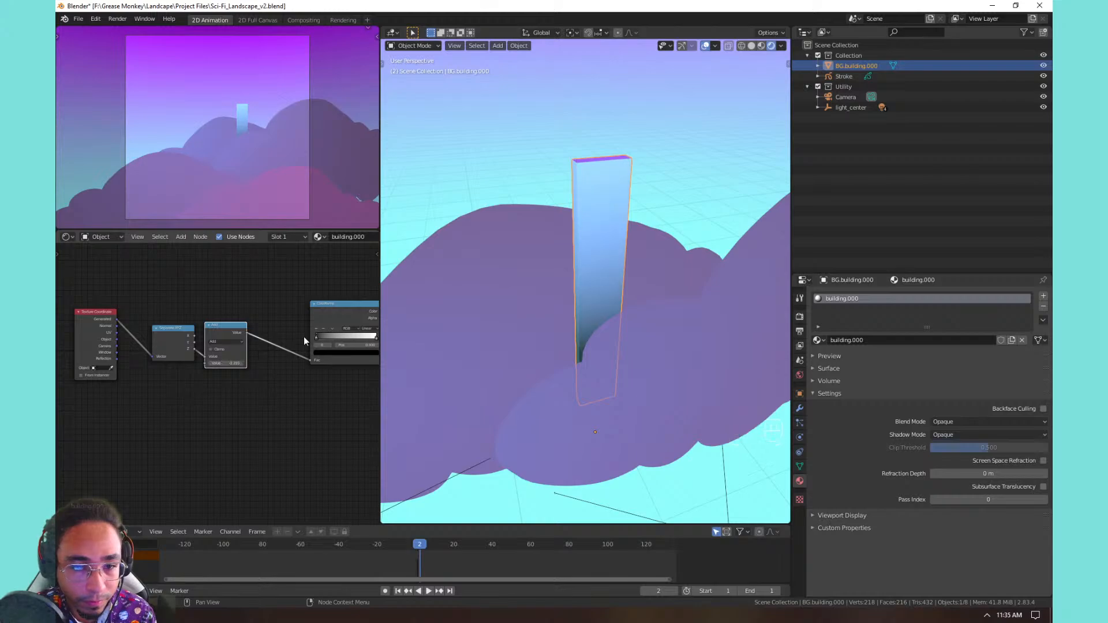
Step: Move the ColorRamp, Principled BSDF and Material Output nodes closer to the Math node
middle_drag(325, 278, 254, 289)
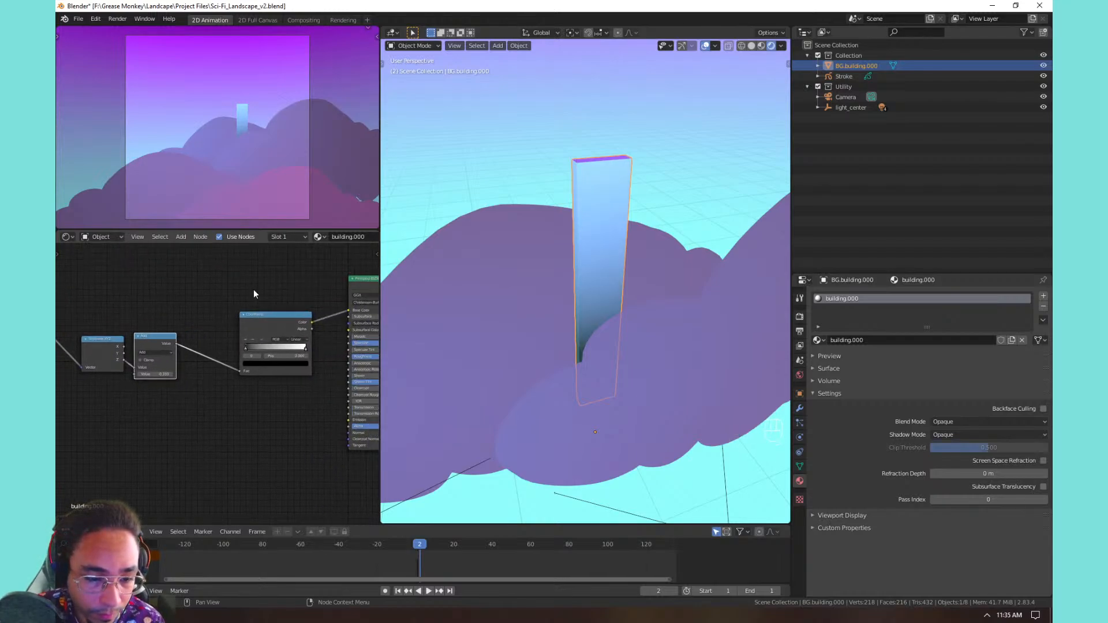
click(260, 319)
drag(260, 319, 214, 329)
middle_drag(277, 312, 127, 319)
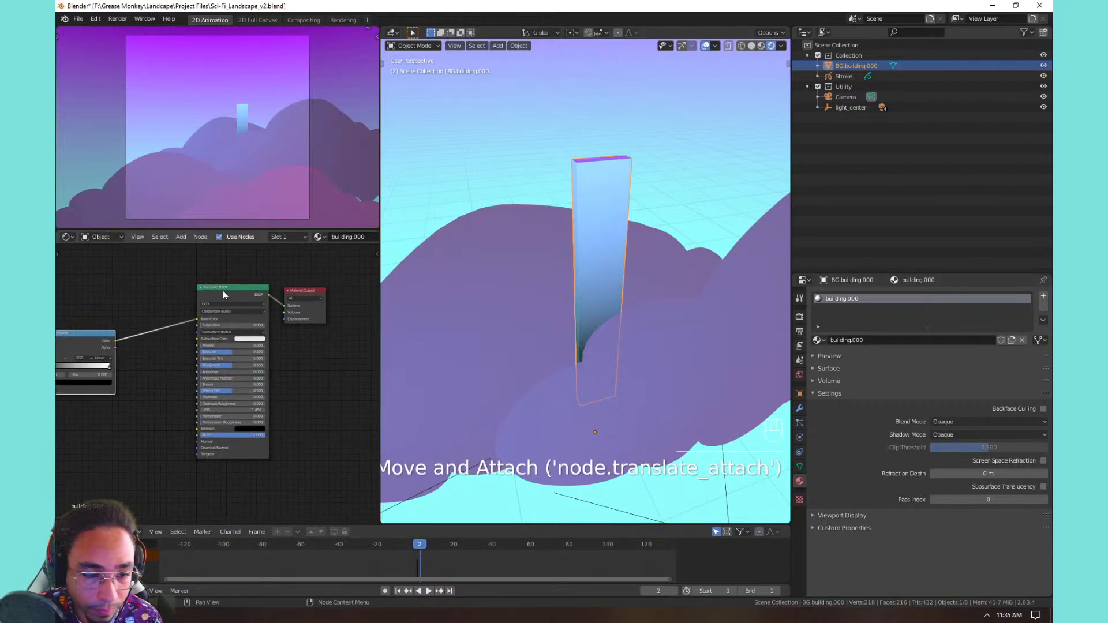
drag(223, 290, 174, 295)
drag(283, 293, 232, 301)
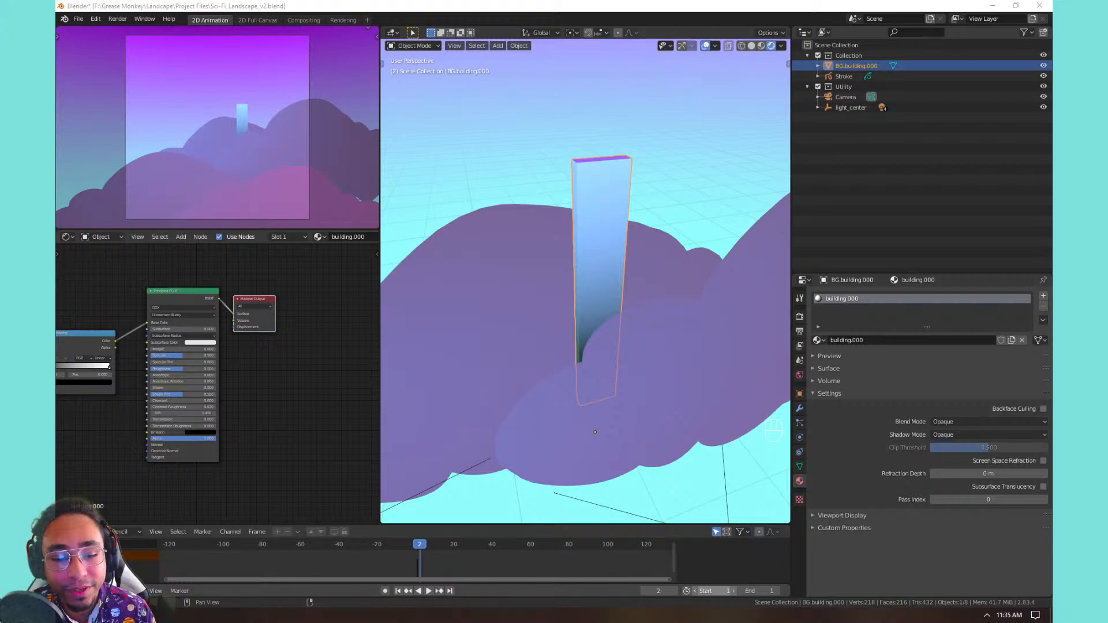
Step: Tighten the spacing of the node chain from Separate XYZ through the Principled BSDF
scroll(243, 372, down, 2)
middle_drag(230, 376, 292, 367)
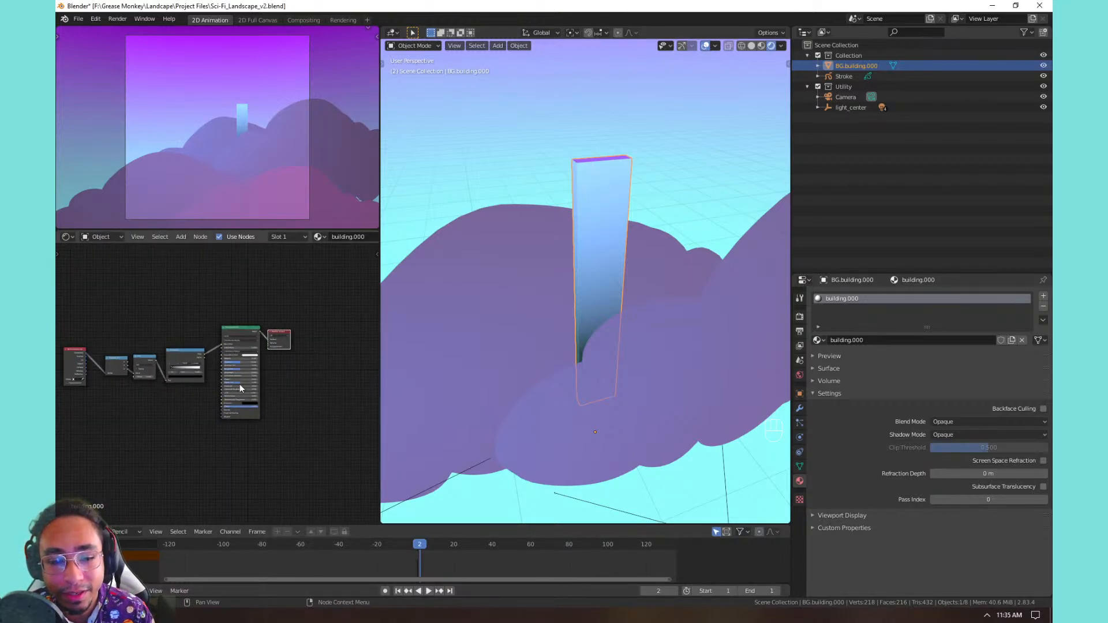
middle_drag(160, 406, 221, 411)
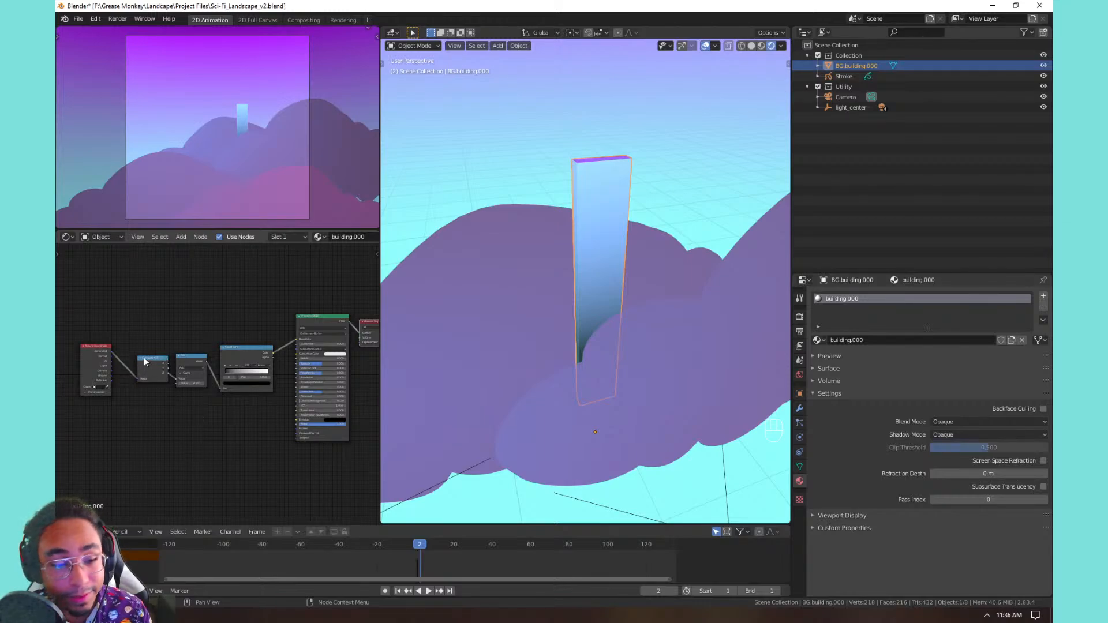
drag(144, 360, 221, 341)
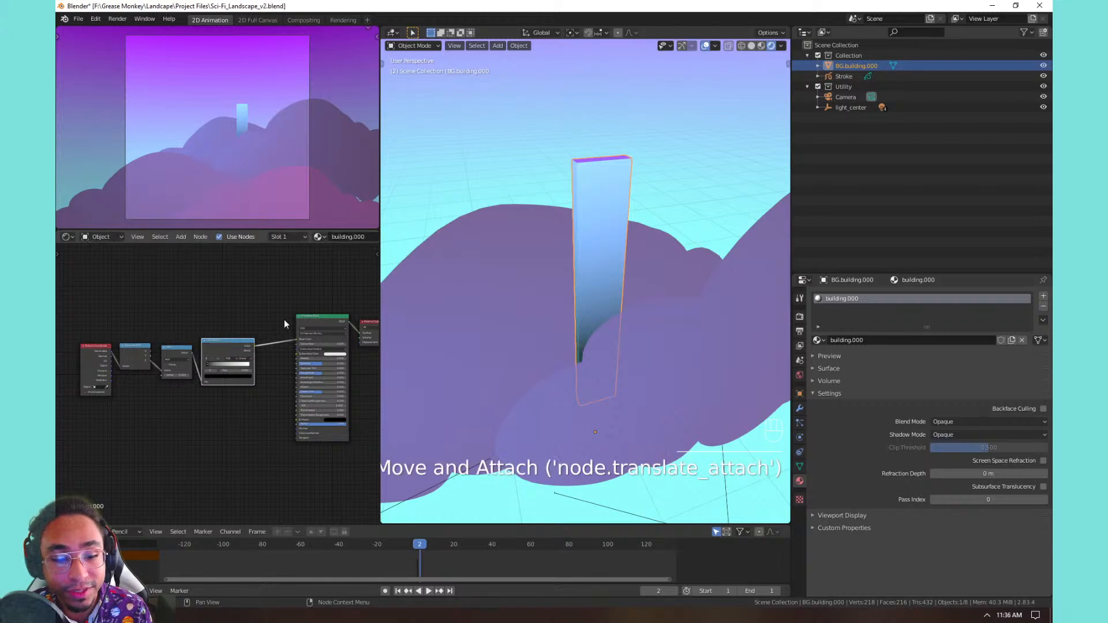
drag(312, 319, 285, 331)
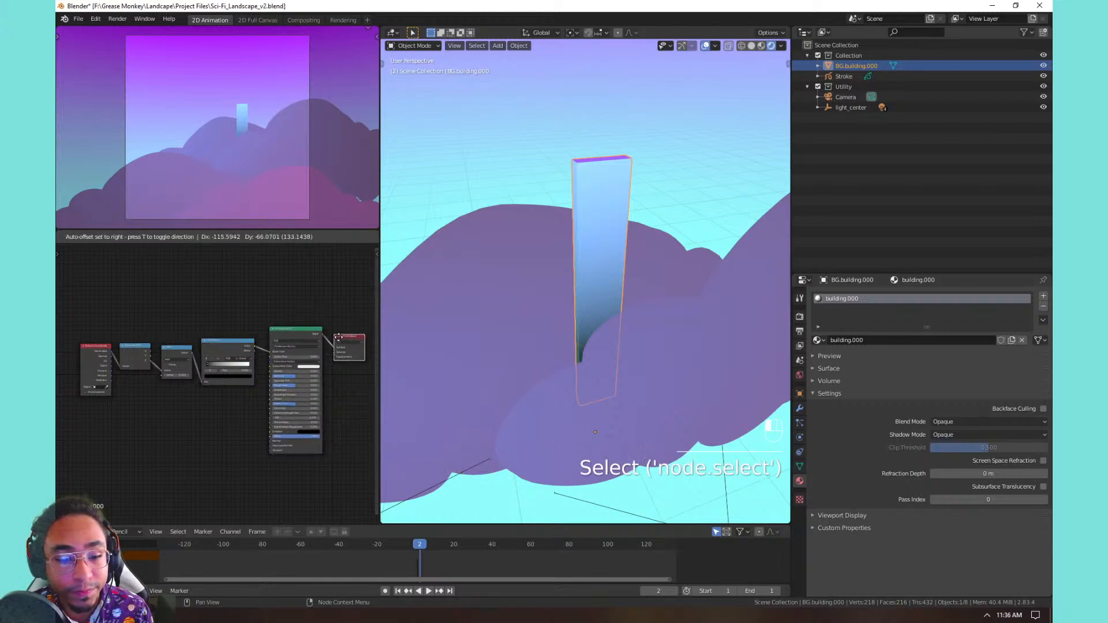
Step: Select all the material's nodes and align them in a row by scaling their vertical spacing to 0
drag(350, 303, 75, 393)
key(s)
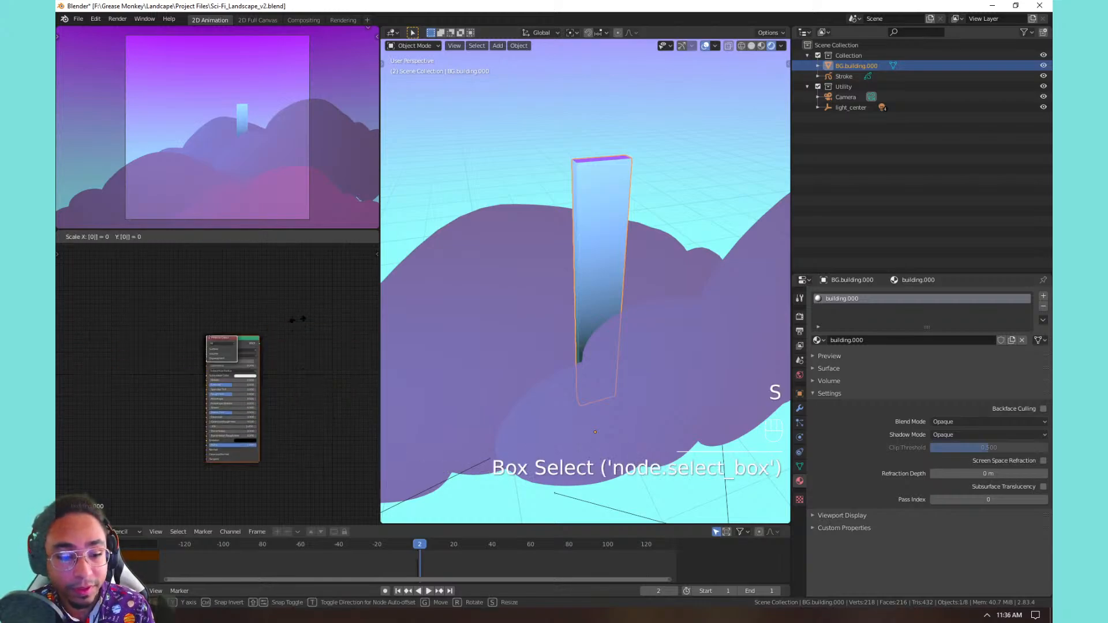
key(Escape)
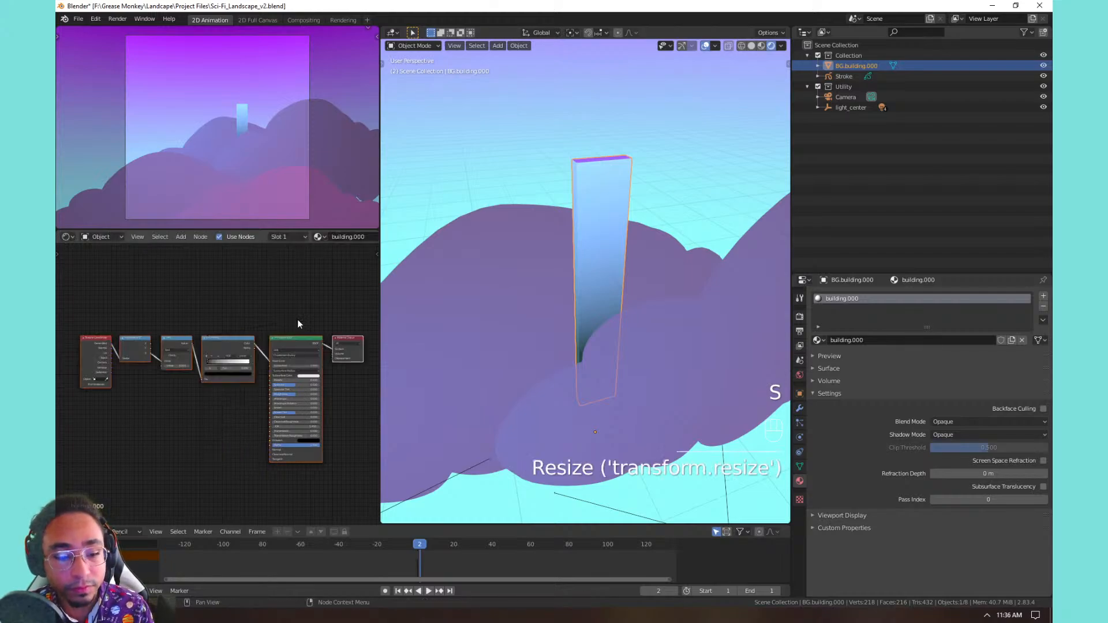
Step: Enlarge the shader editor area and set the building material's Principled BSDF Specular to 0.509 and Roughness to 1.000, keeping Metallic at 0
drag(379, 288, 408, 288)
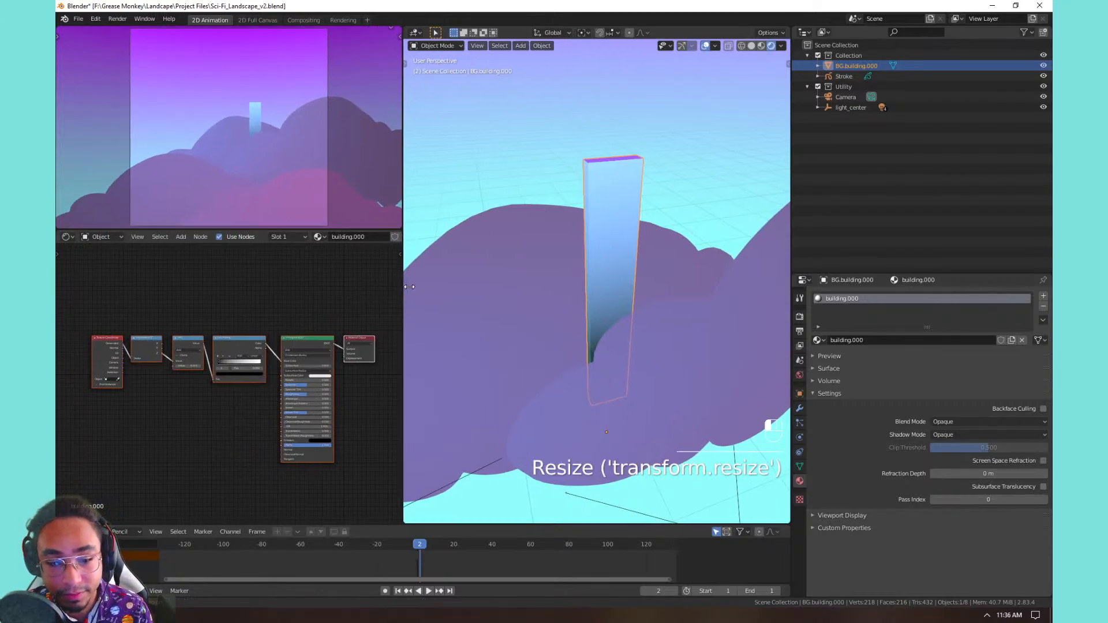
click(328, 315)
scroll(268, 387, up, 3)
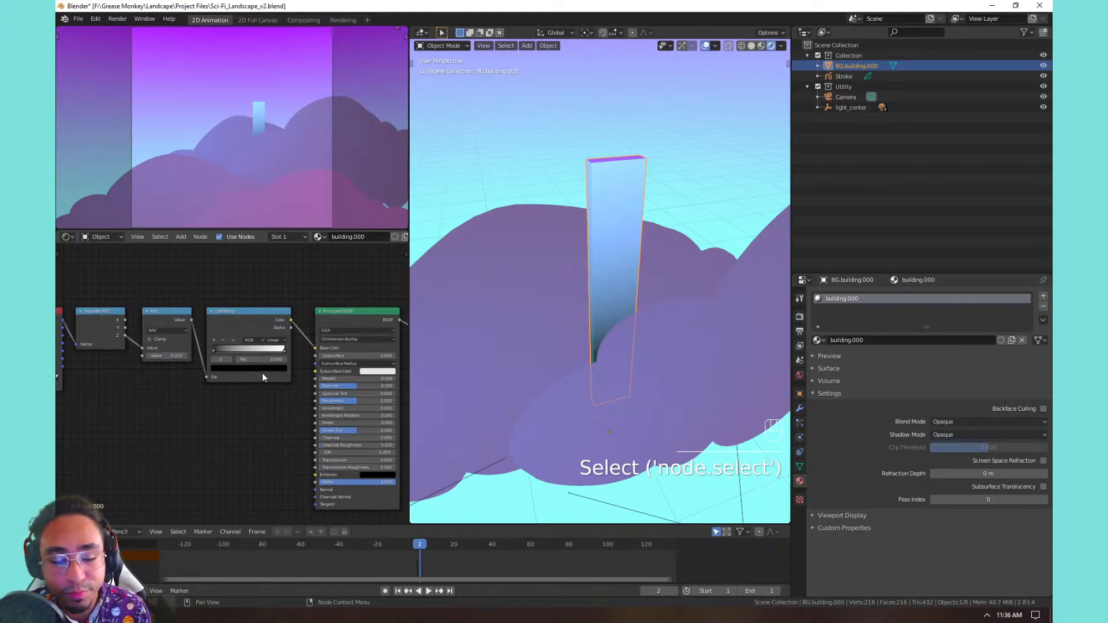
middle_drag(219, 403, 92, 375)
scroll(227, 383, down, 3)
scroll(245, 381, up, 2)
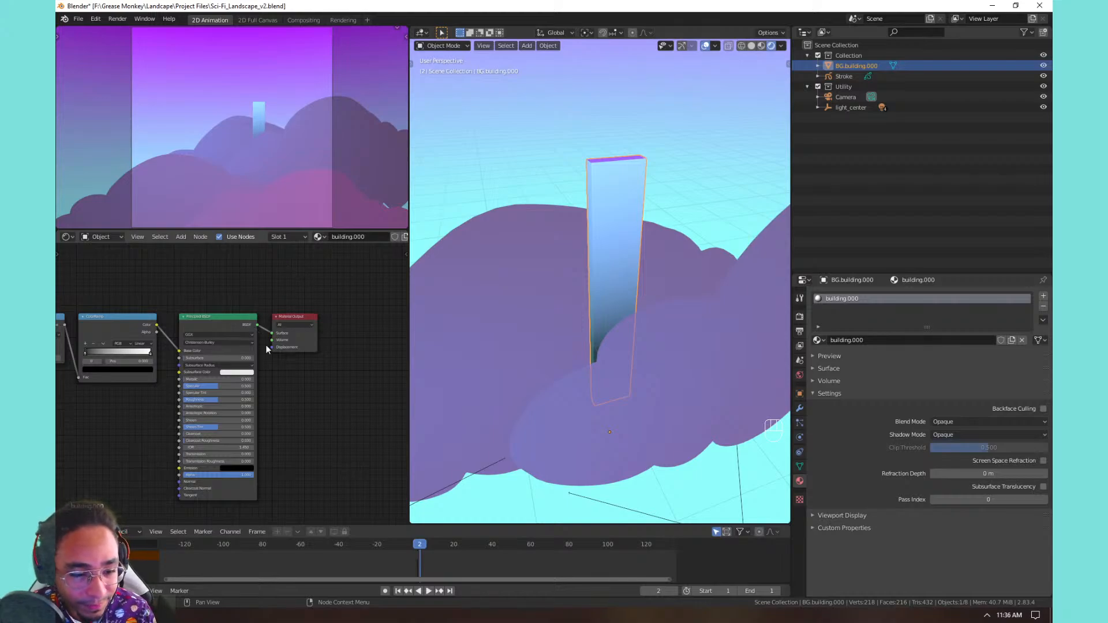
scroll(266, 375, up, 4)
drag(205, 369, 180, 369)
mouse_move(231, 368)
mouse_down()
mouse_move(326, 368)
mouse_move(239, 369)
mouse_move(252, 369)
mouse_move(208, 399)
mouse_move(173, 399)
mouse_move(328, 398)
mouse_up()
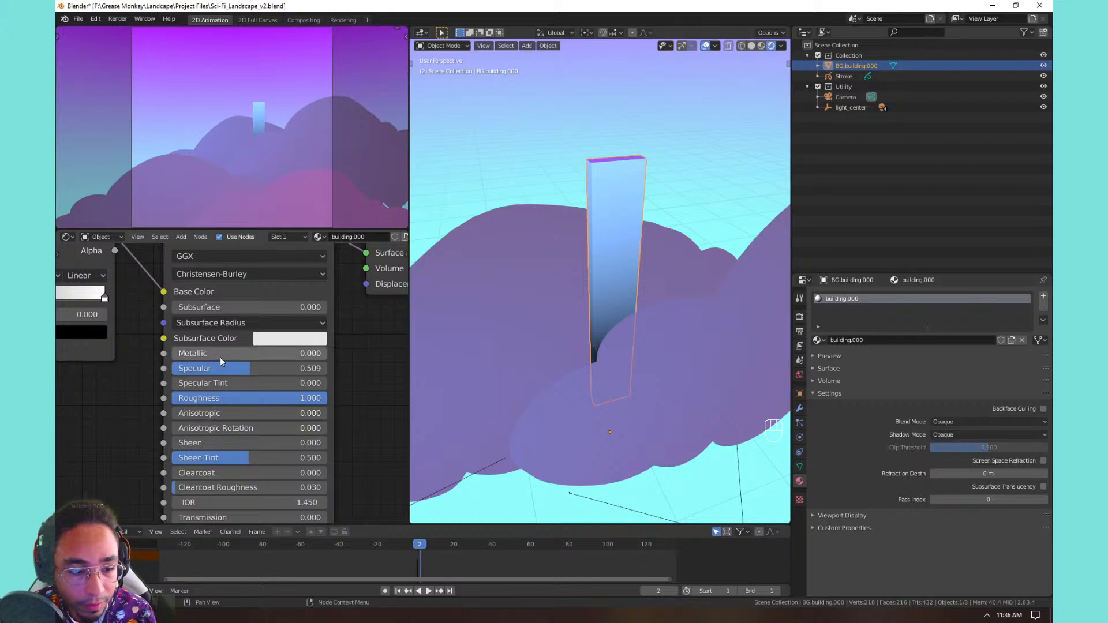
mouse_move(220, 358)
mouse_down()
mouse_move(327, 353)
mouse_move(172, 354)
mouse_up()
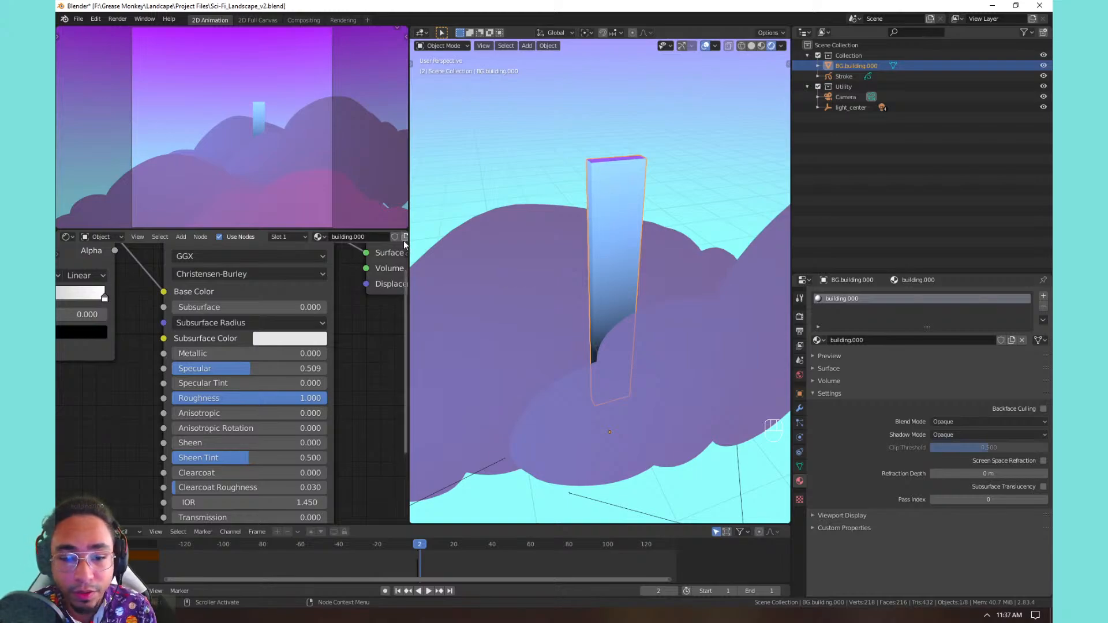
drag(409, 251, 432, 251)
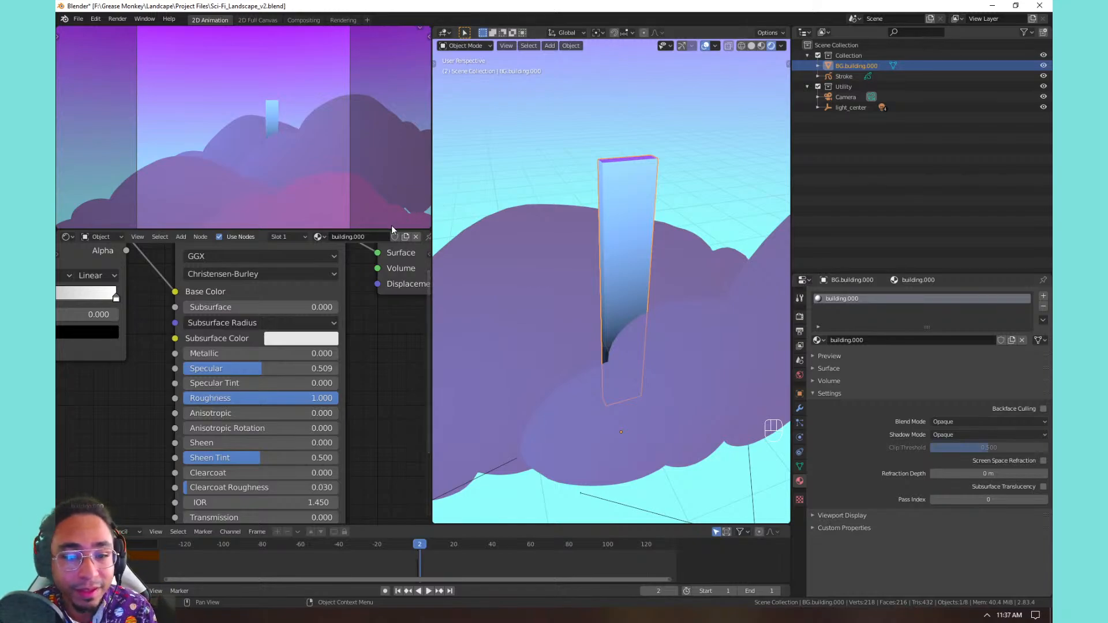
drag(404, 230, 403, 204)
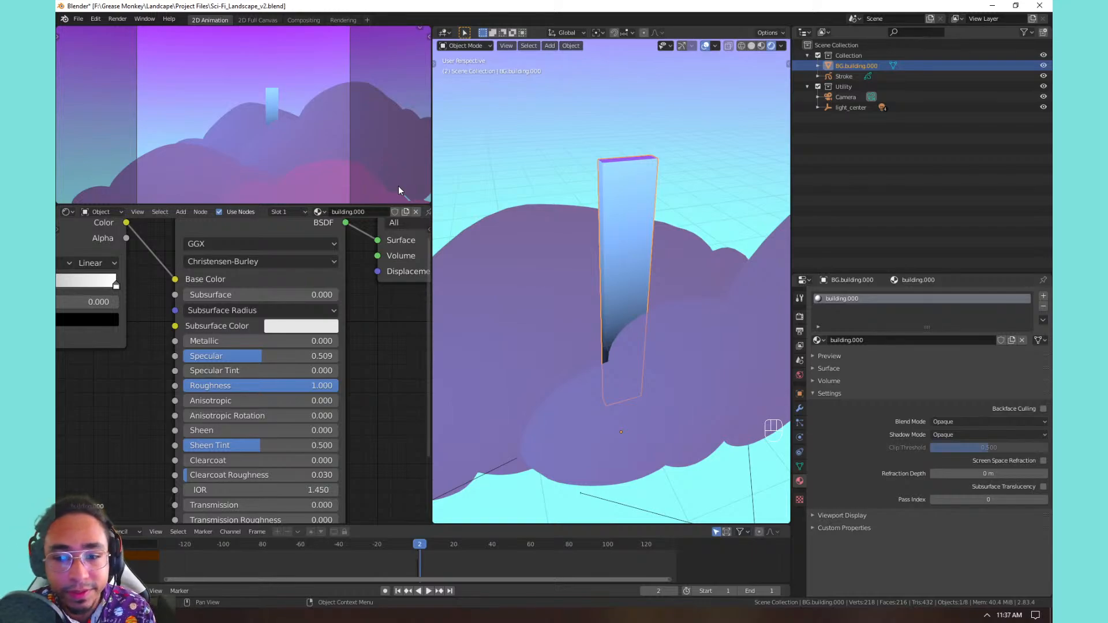
key(r)
key(z)
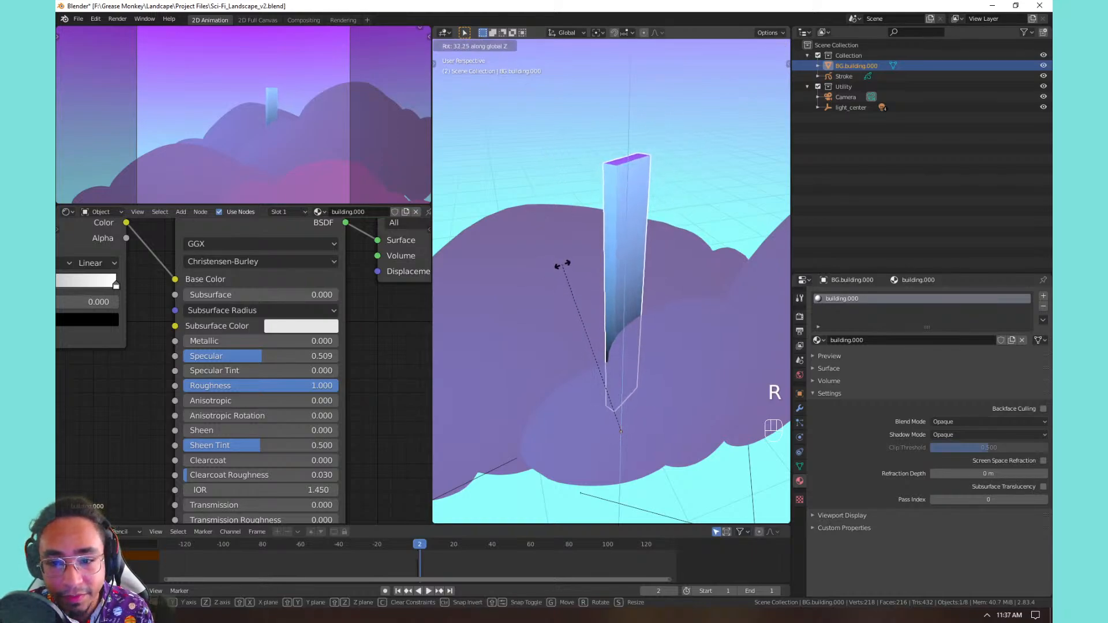
right_click(567, 248)
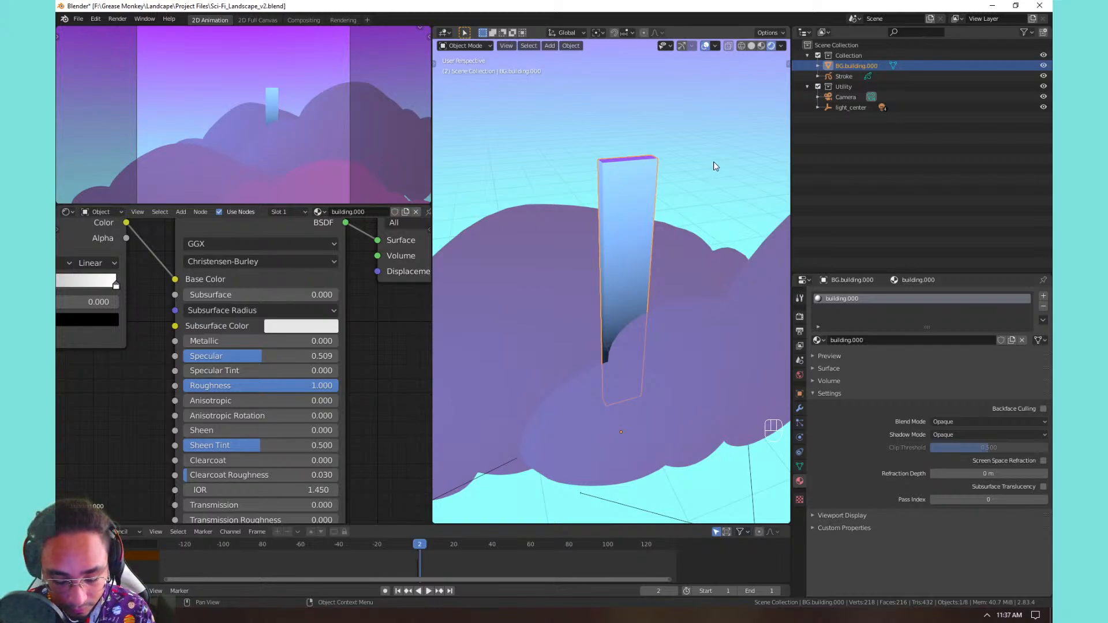
Step: Rotate the building about 27° around the global Z axis and thicken its mesh about 2.62 times along local Y
key(r)
right_click(589, 138)
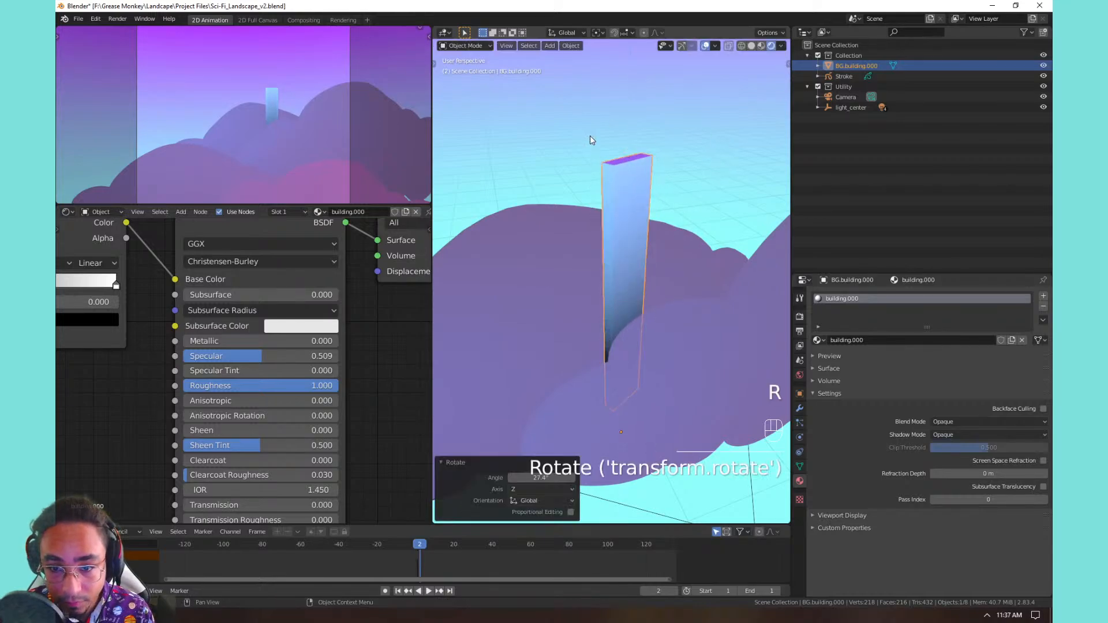
key(Tab)
key(s)
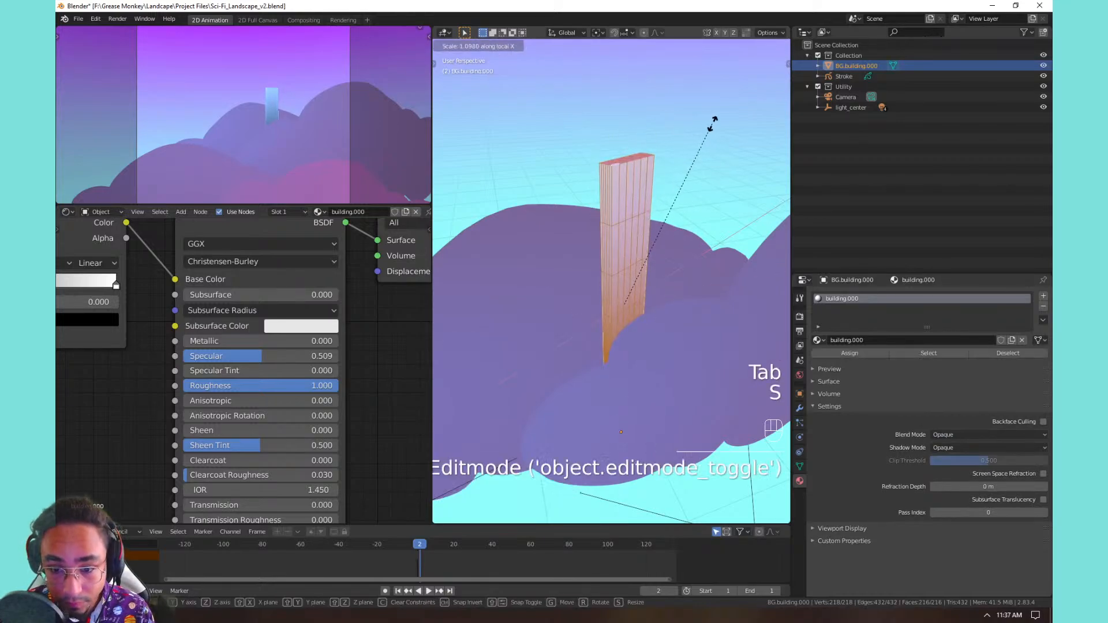
key(y)
key(y)
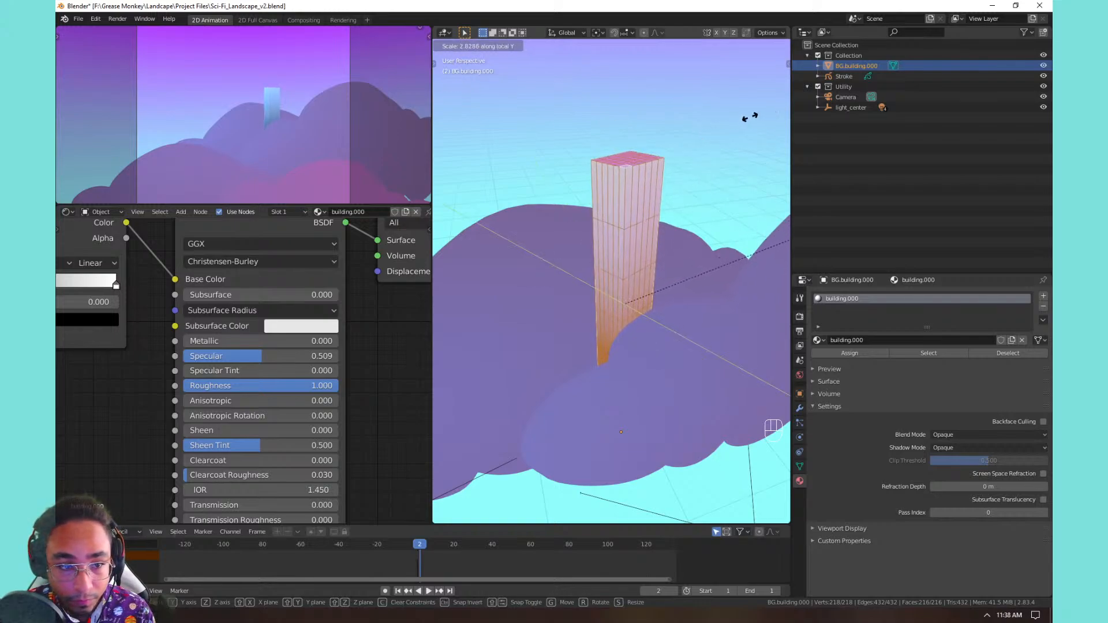
click(722, 135)
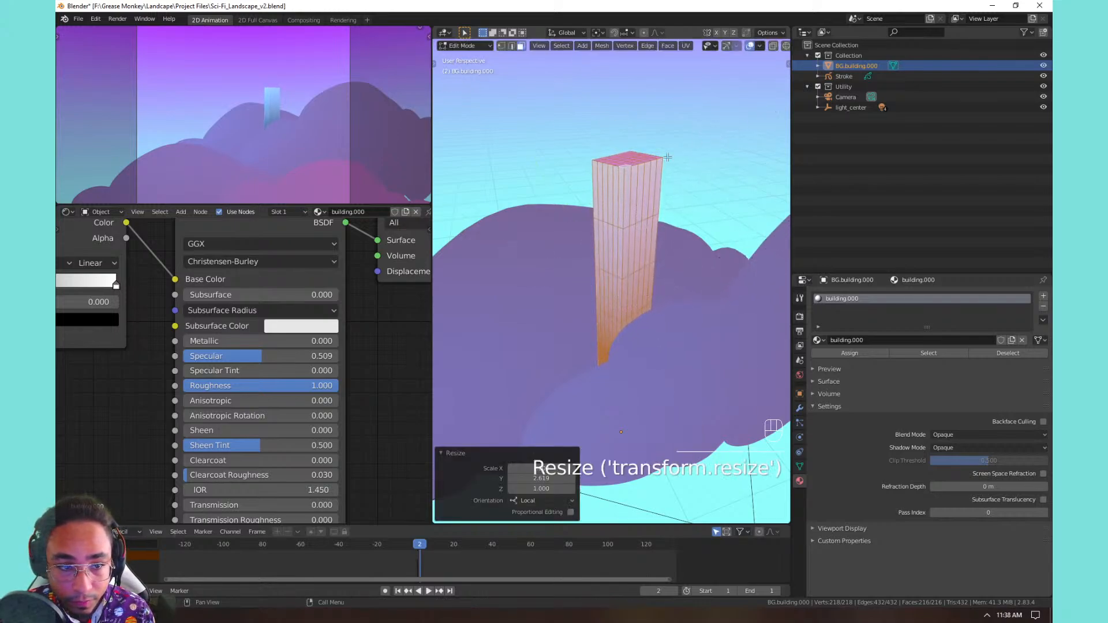
key(Tab)
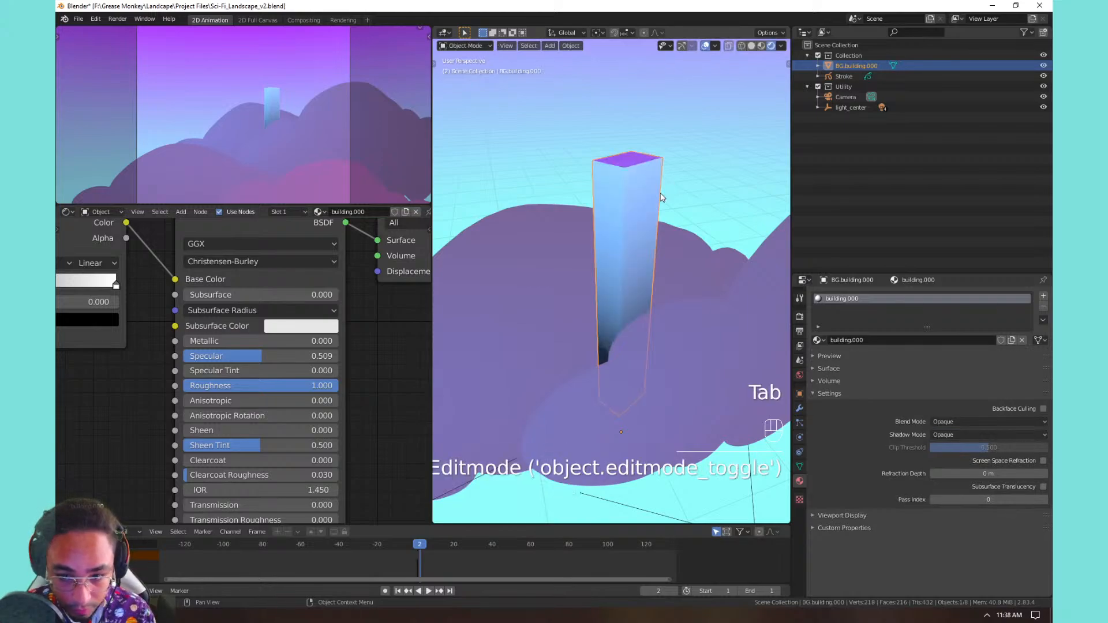
Step: Shift the building horizontally about 0.1 m along negative Y and lower it about 0.33 m along Z
key(g)
key(shift+z)
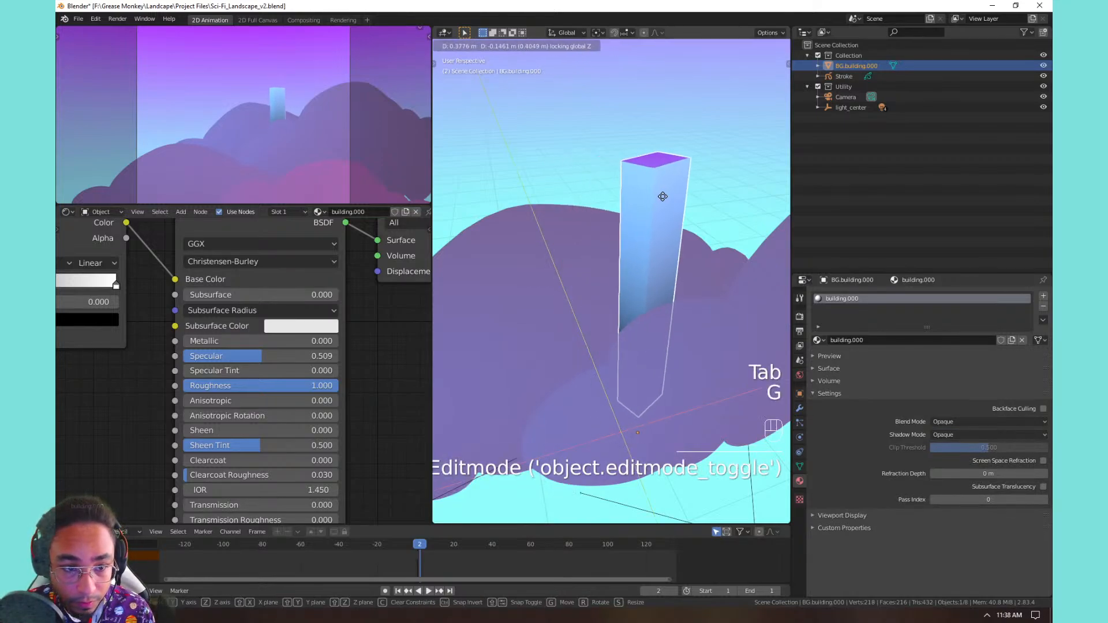
click(646, 200)
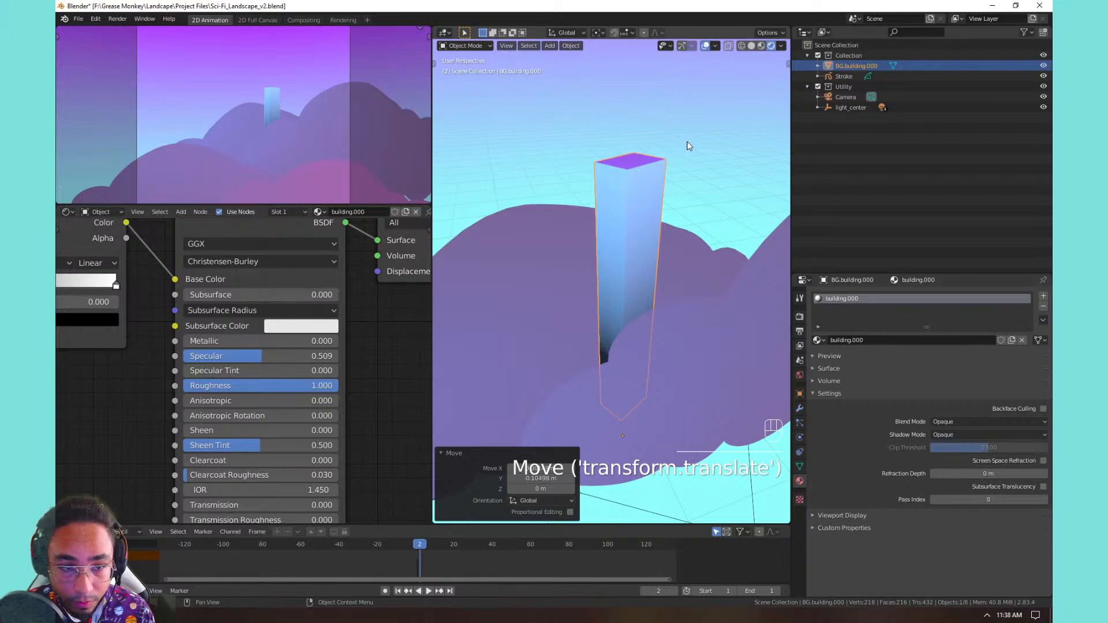
key(g)
key(z)
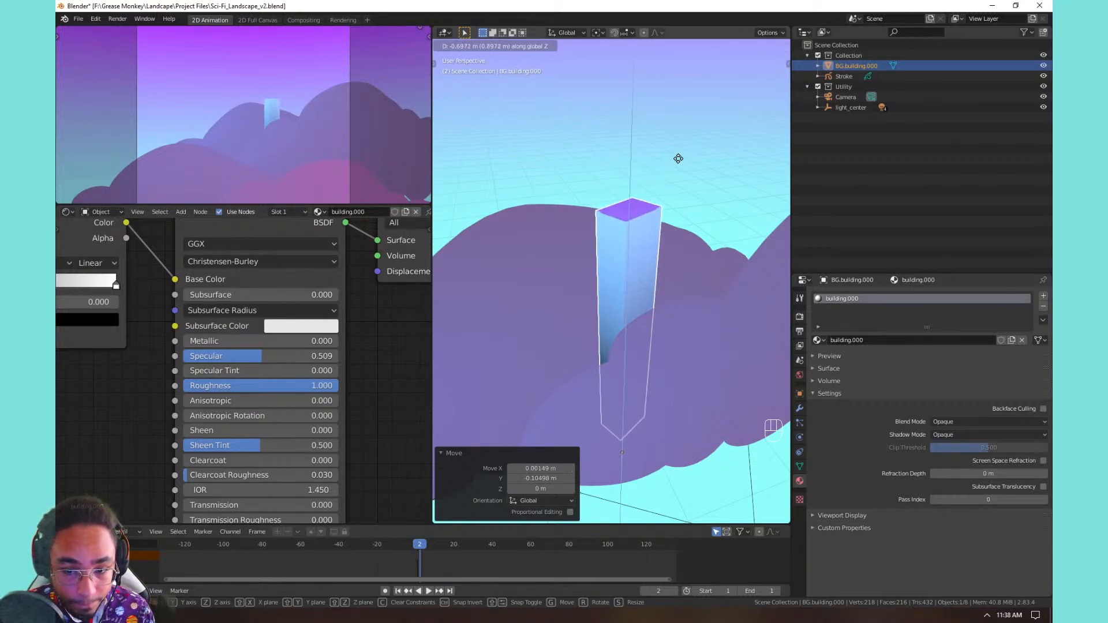
click(671, 178)
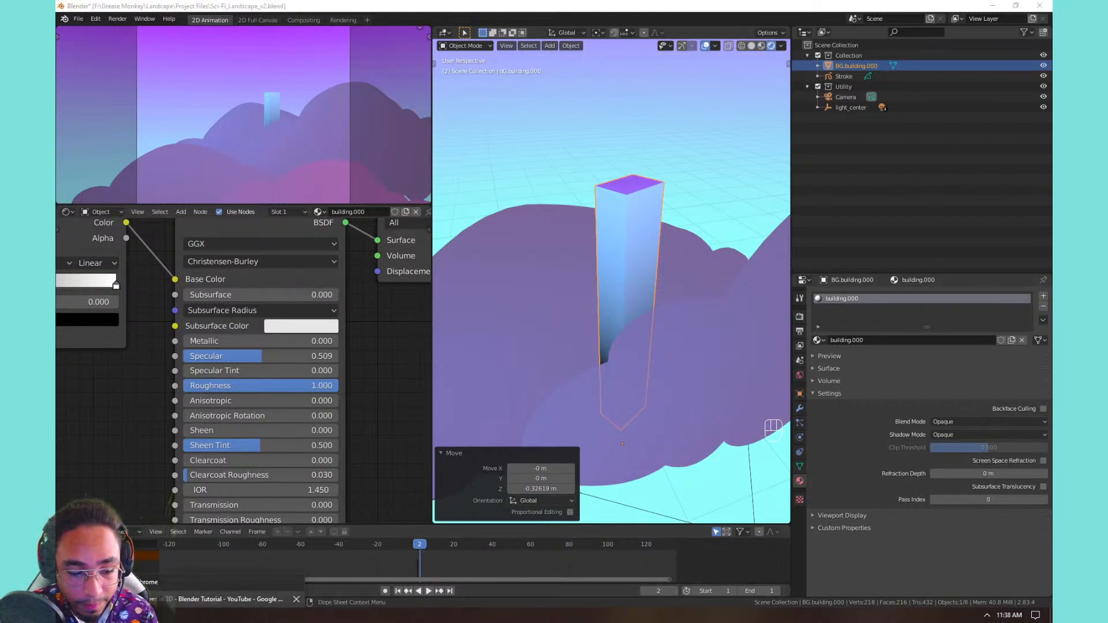
Step: Switch to Chrome and search Google for "Silcone Graphics SHI"
click(264, 597)
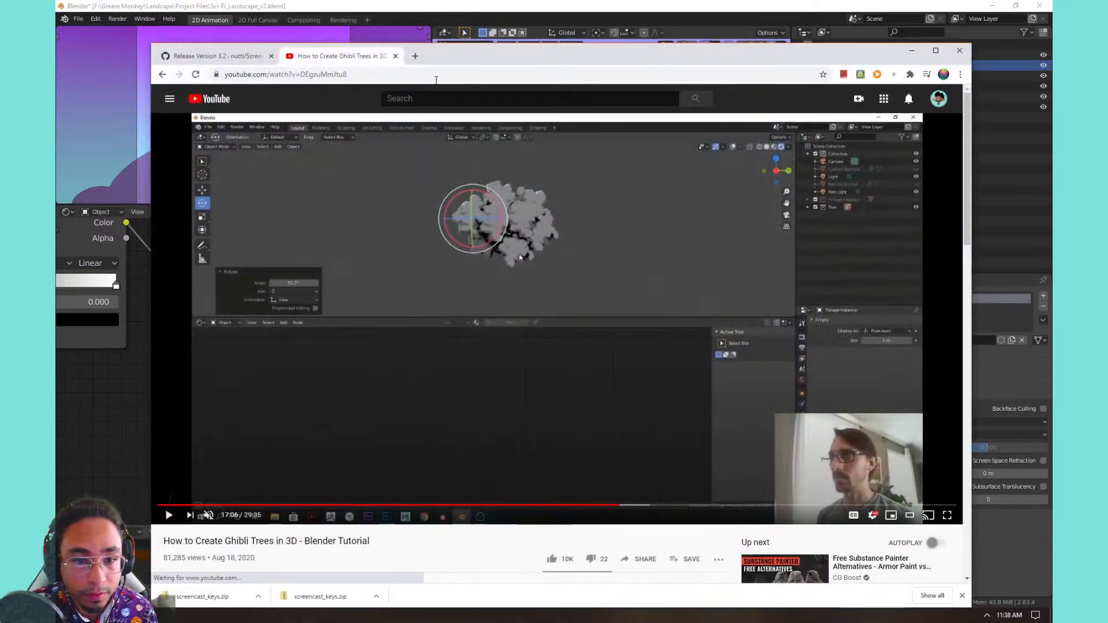
click(422, 75)
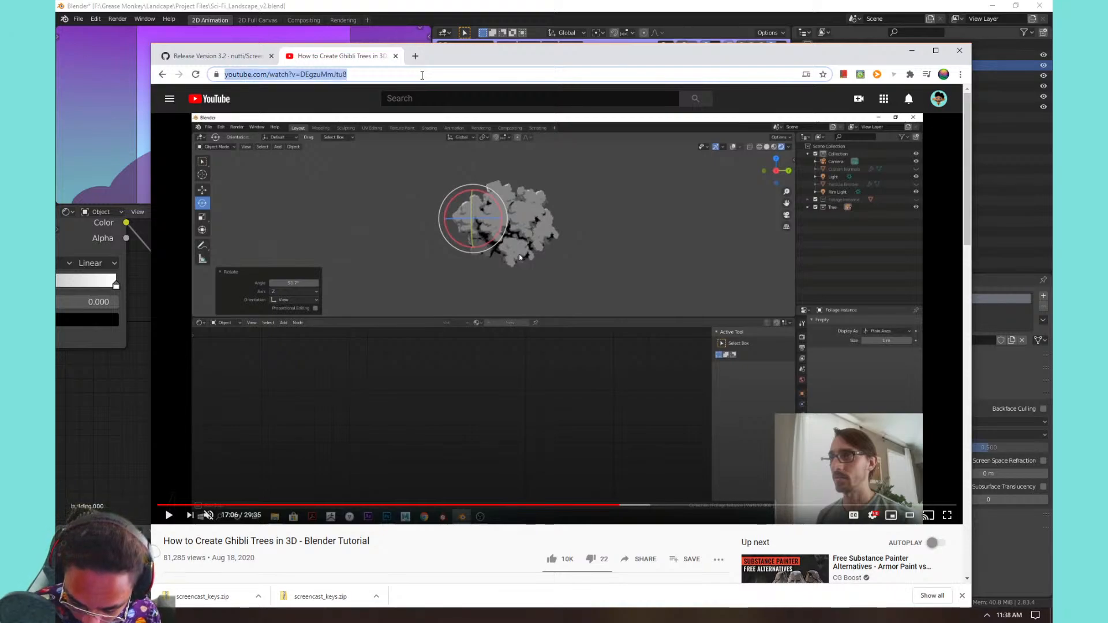
text(Si)
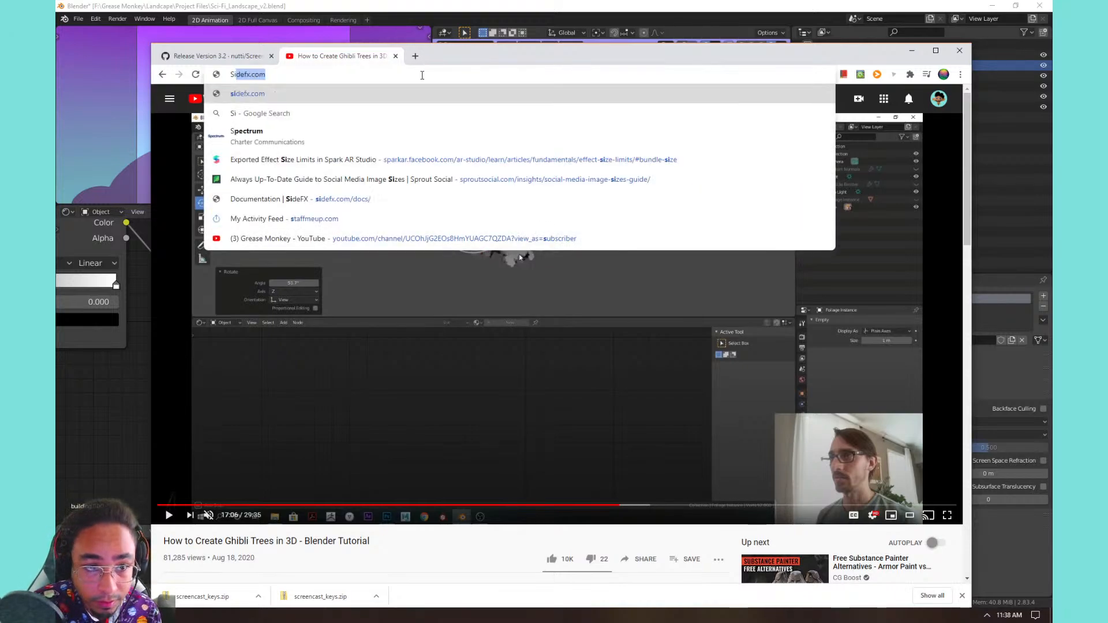
text(lcone)
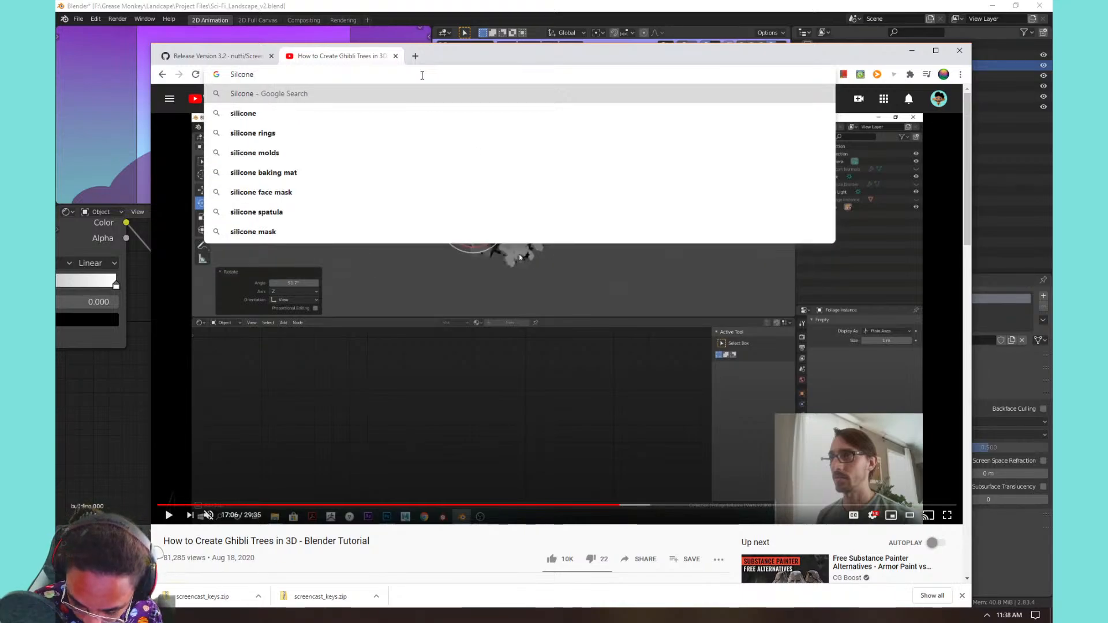
text( Graphic)
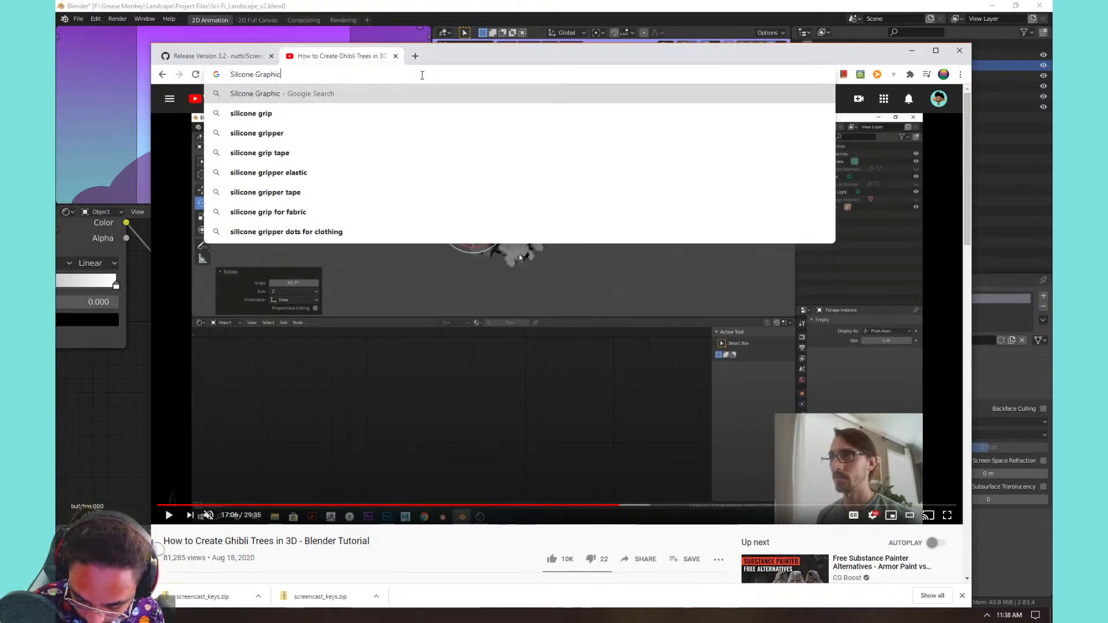
text(s SHI)
key(Return)
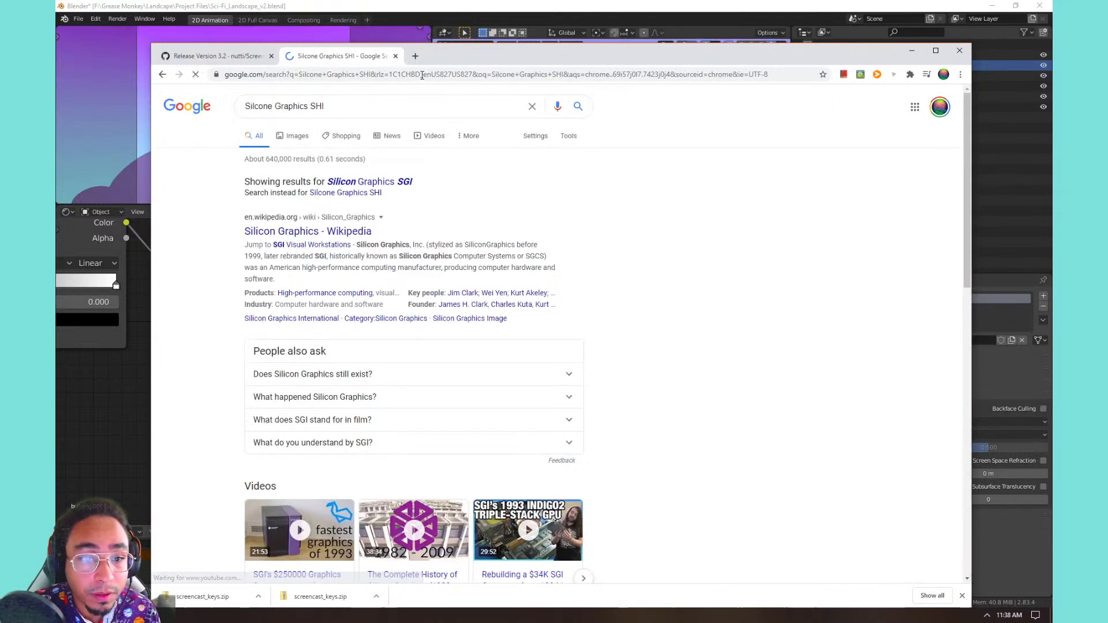
Step: Show the corrected results for "Silicon Graphics SGI" and look through the Silicon Graphics Wikipedia article
click(385, 182)
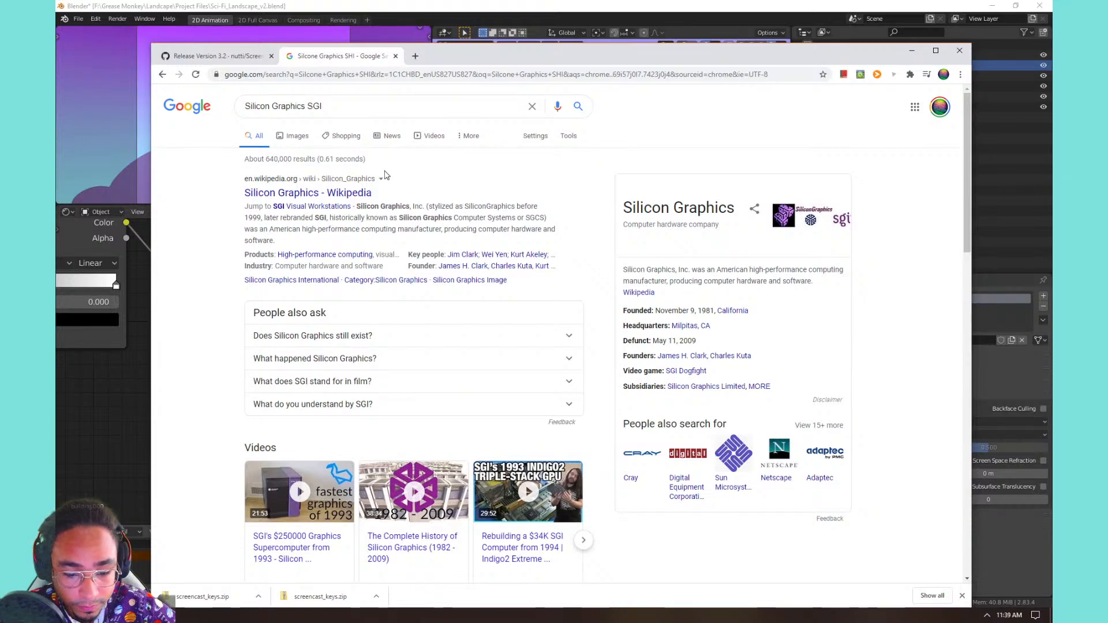
click(349, 194)
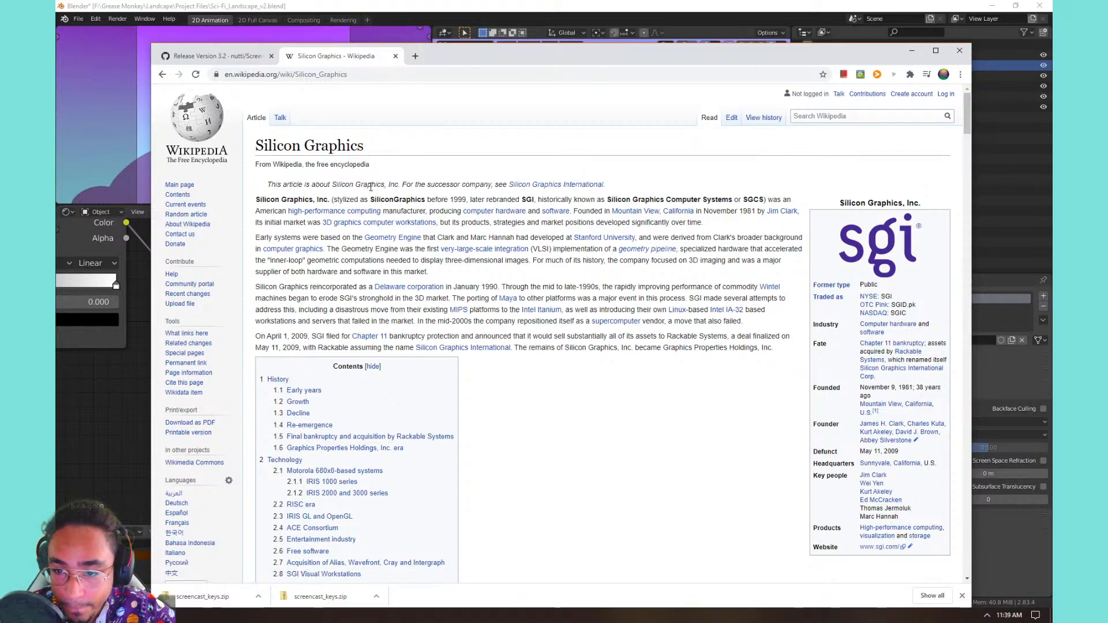
scroll(371, 188, down, 5)
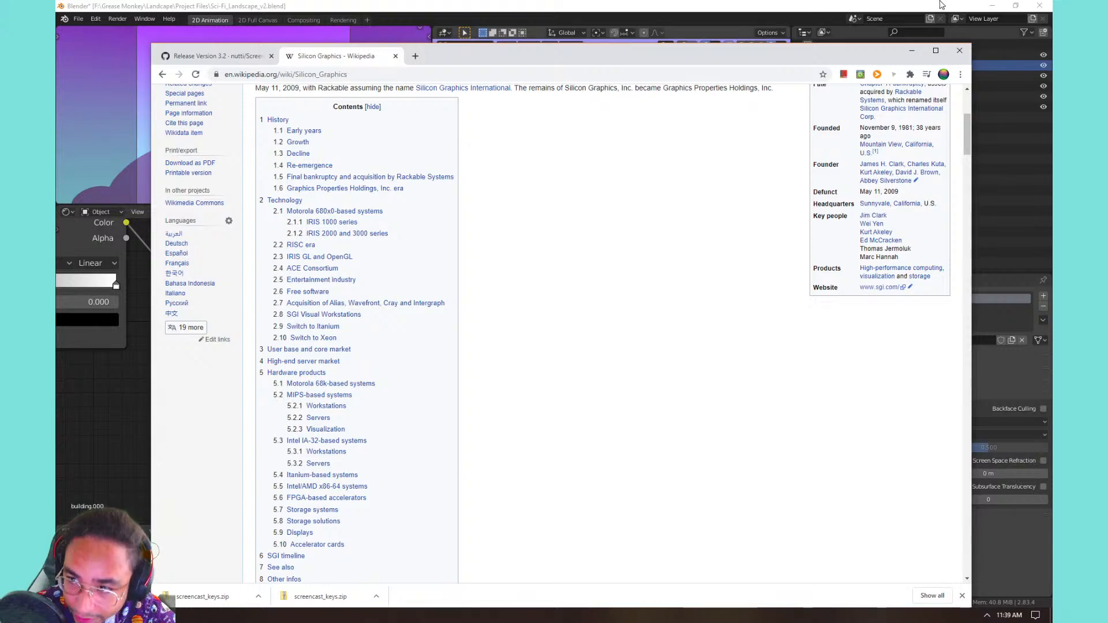
Step: Switch back to Blender and bevel the building's near vertical corner edge loop with about 0.066 m offset and one segment
key(alt+Tab)
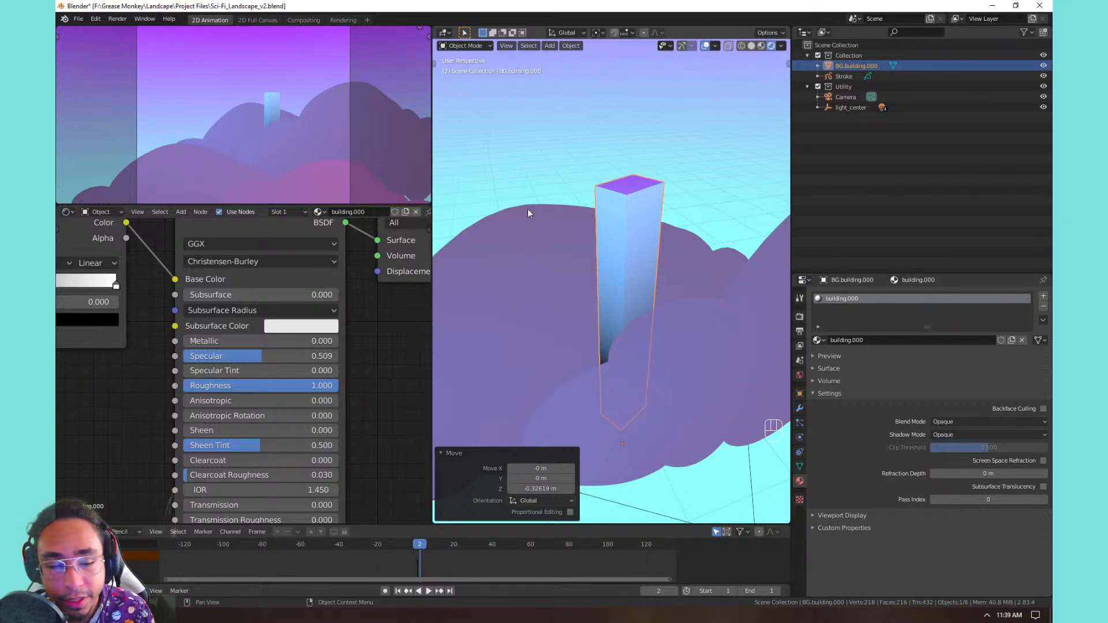
click(637, 214)
key(KP_Decimal)
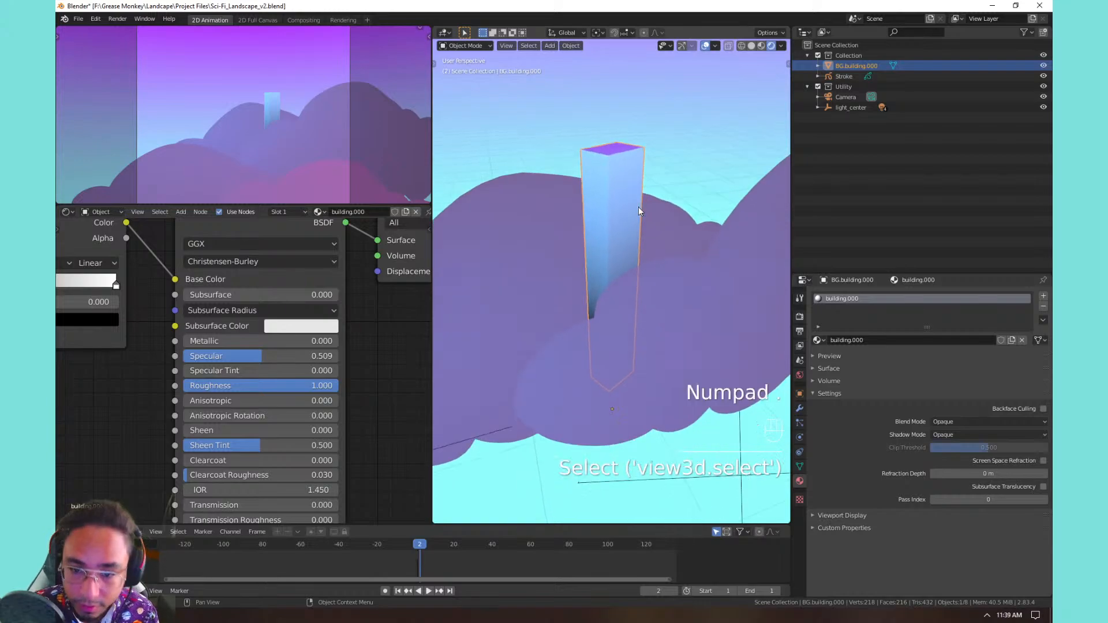
shift+middle_drag(635, 203, 590, 181)
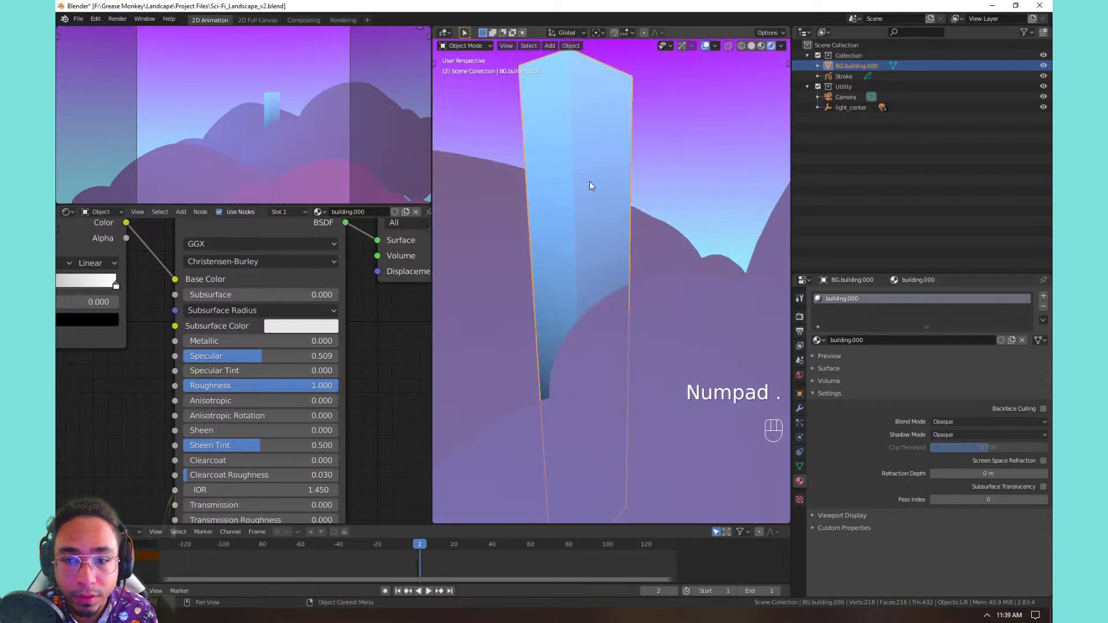
scroll(587, 178, down, 1)
key(Tab)
scroll(587, 173, up, 2)
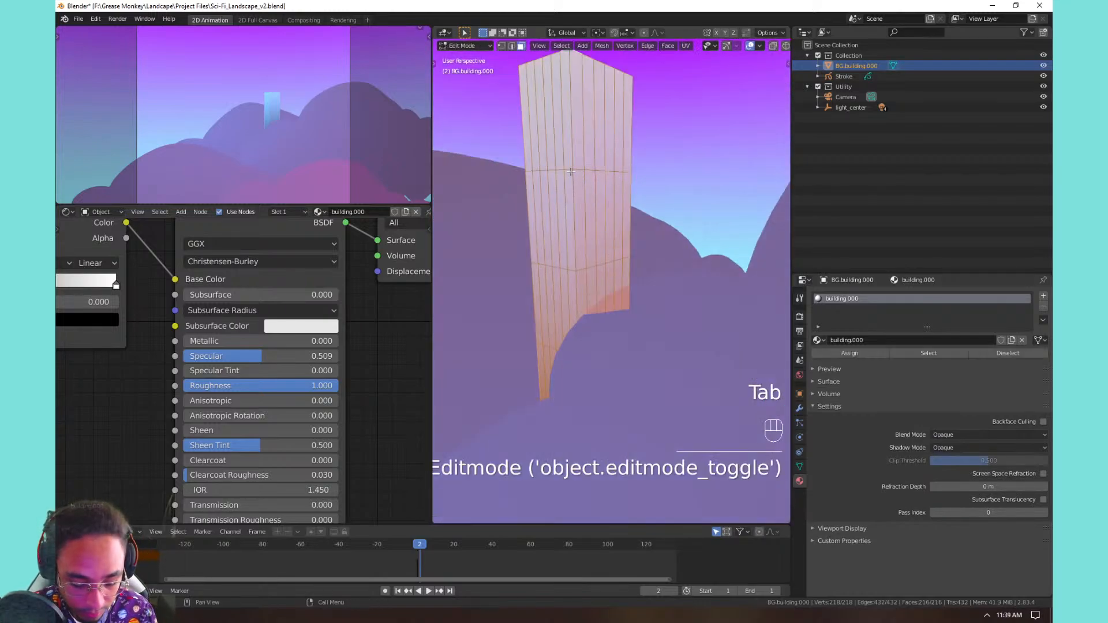
key(2)
alt+click(566, 132)
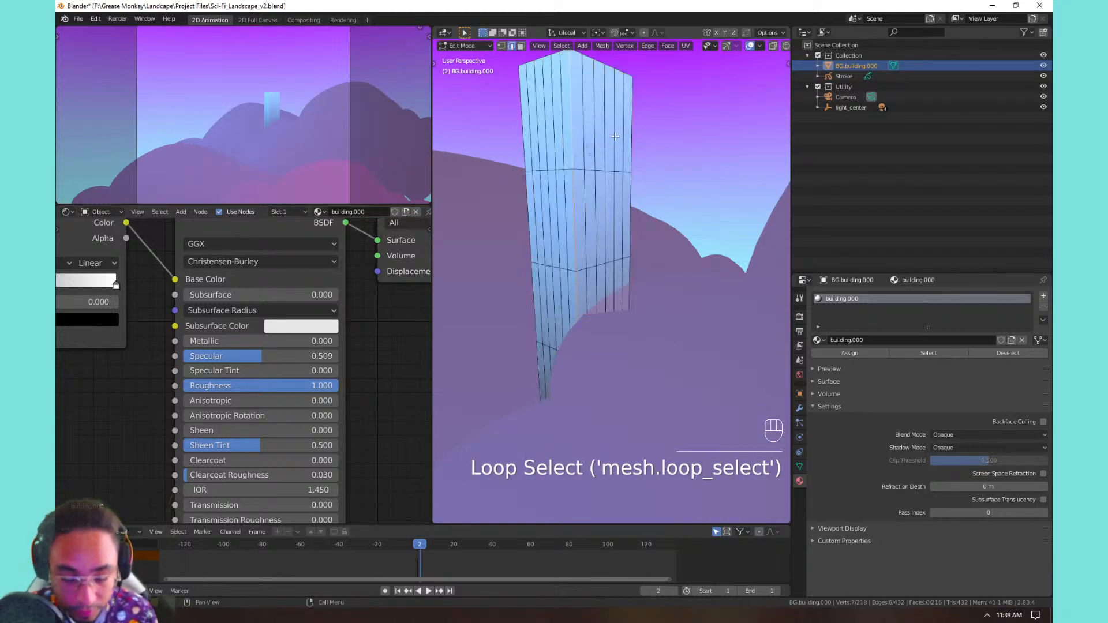
key(ctrl+b)
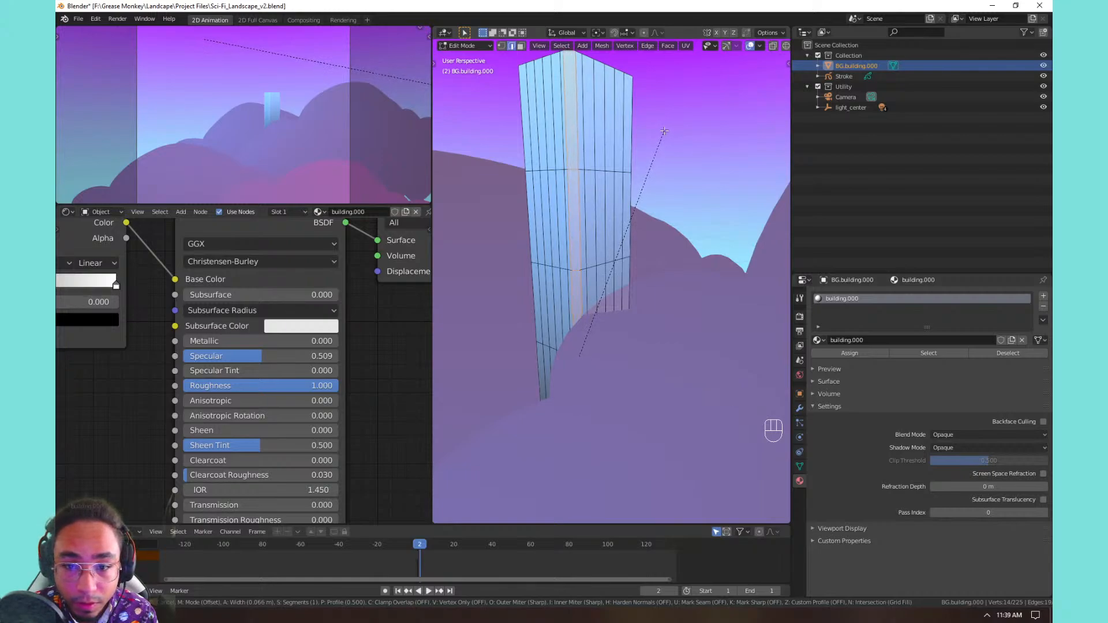
click(664, 132)
Step: Leave mesh editing and move the whole building about 1.2 m horizontally, keeping its height locked
middle_drag(664, 131, 638, 188)
scroll(595, 191, up, 4)
scroll(595, 215, down, 1)
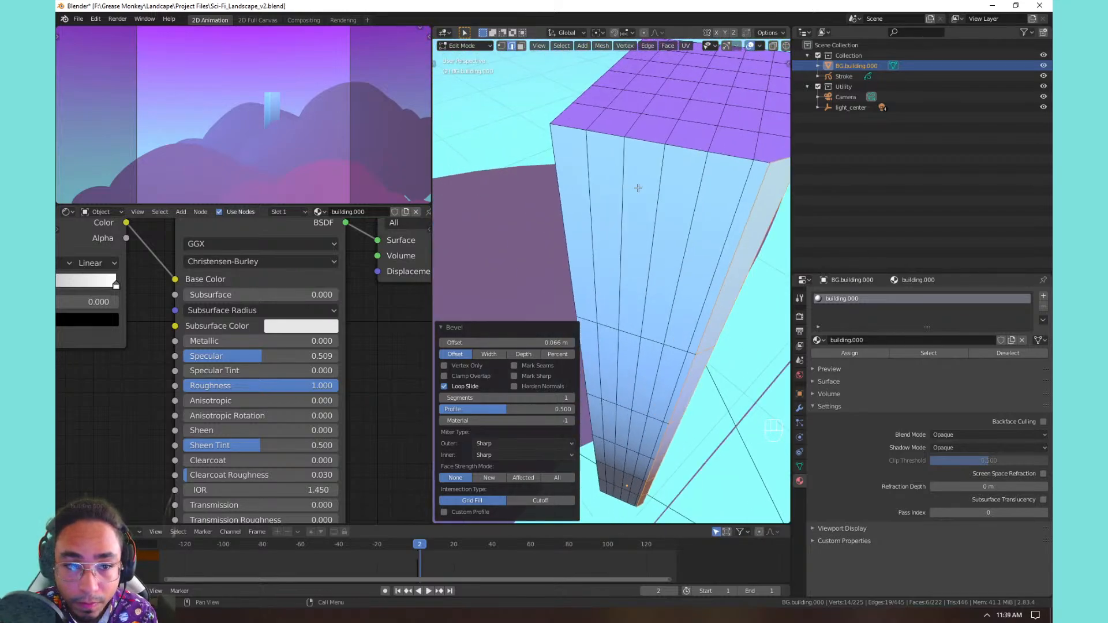
click(615, 167)
middle_drag(625, 229, 595, 204)
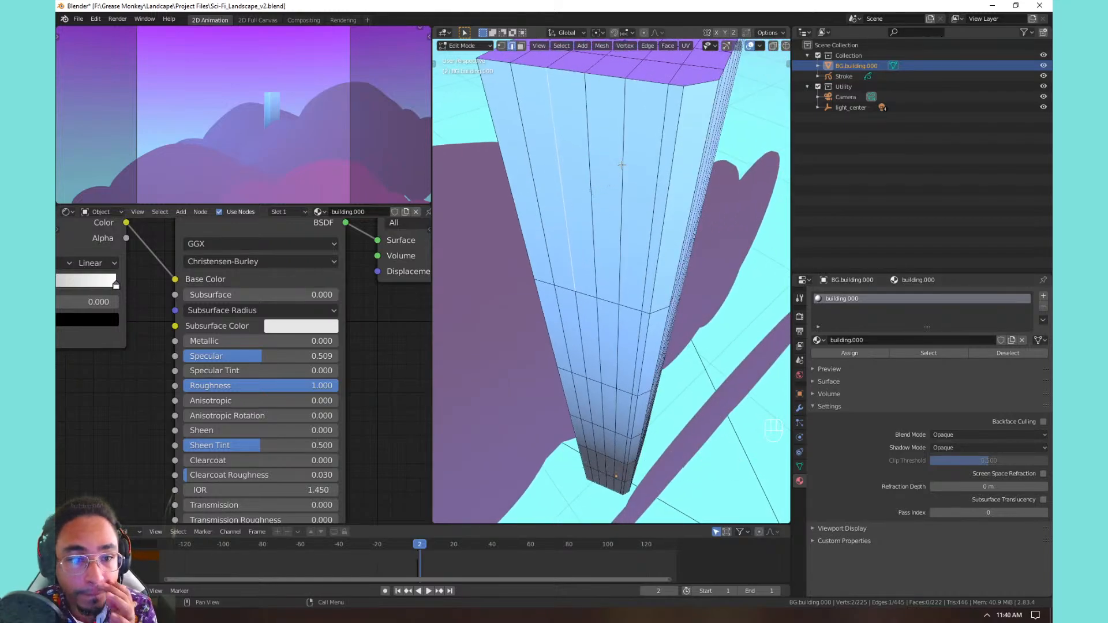
scroll(345, 173, down, 3)
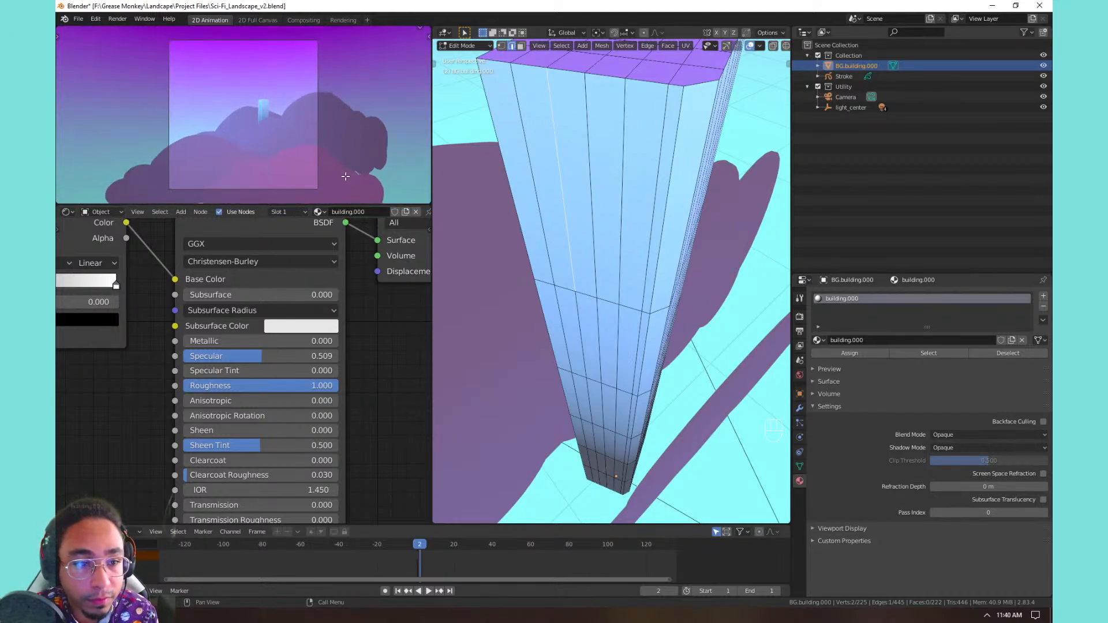
scroll(635, 173, down, 5)
key(Tab)
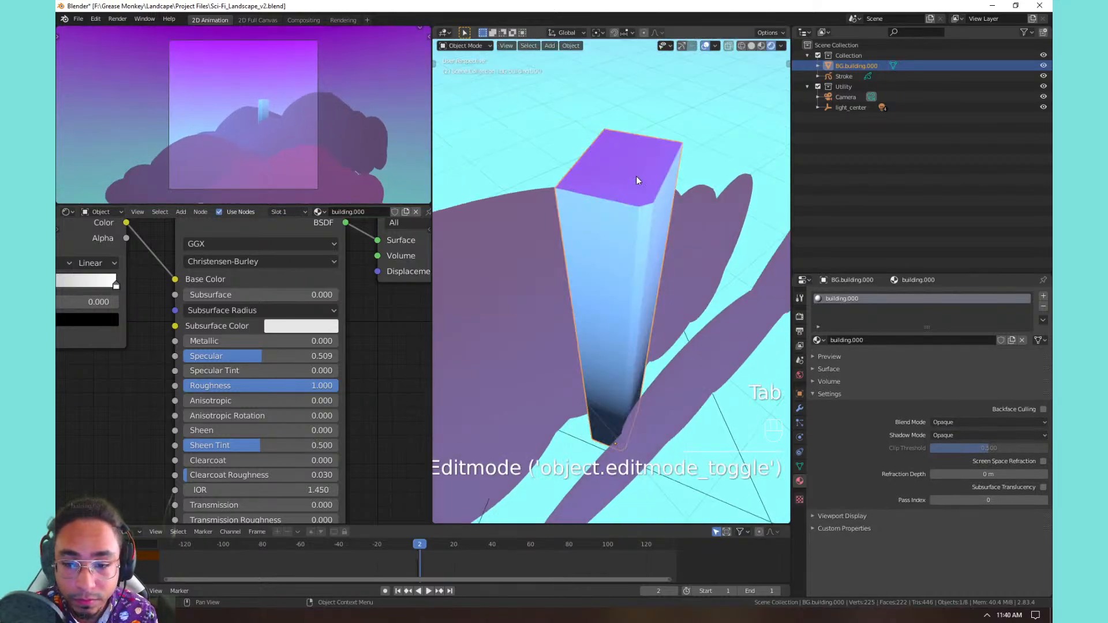
key(g)
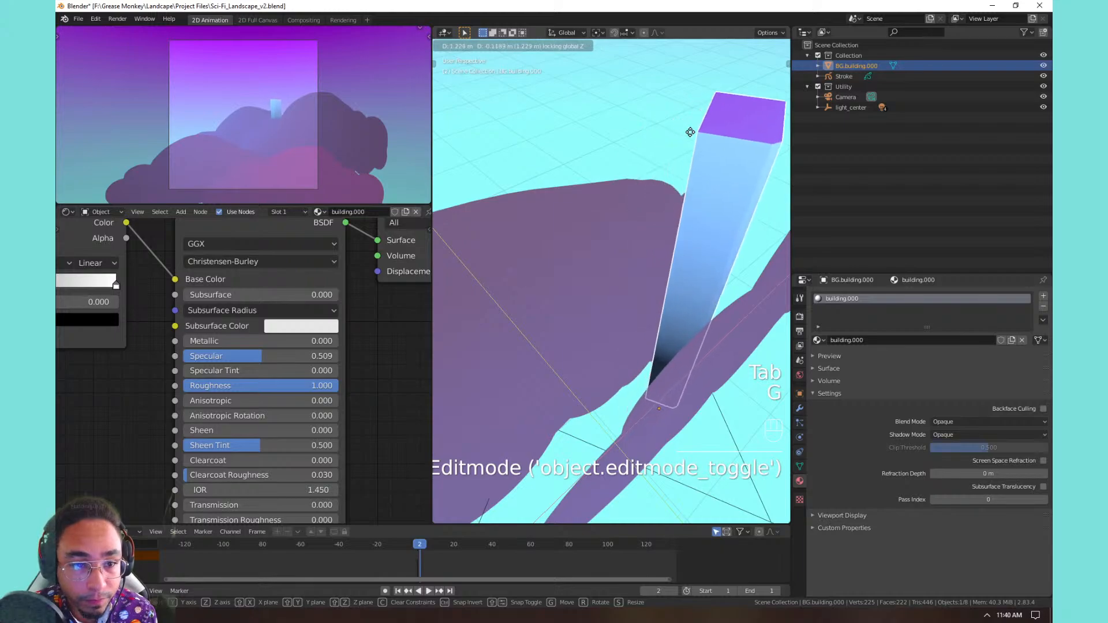
click(690, 132)
Step: Scale the building up uniformly by a factor of about 1.263
key(Tab)
key(Tab)
key(s)
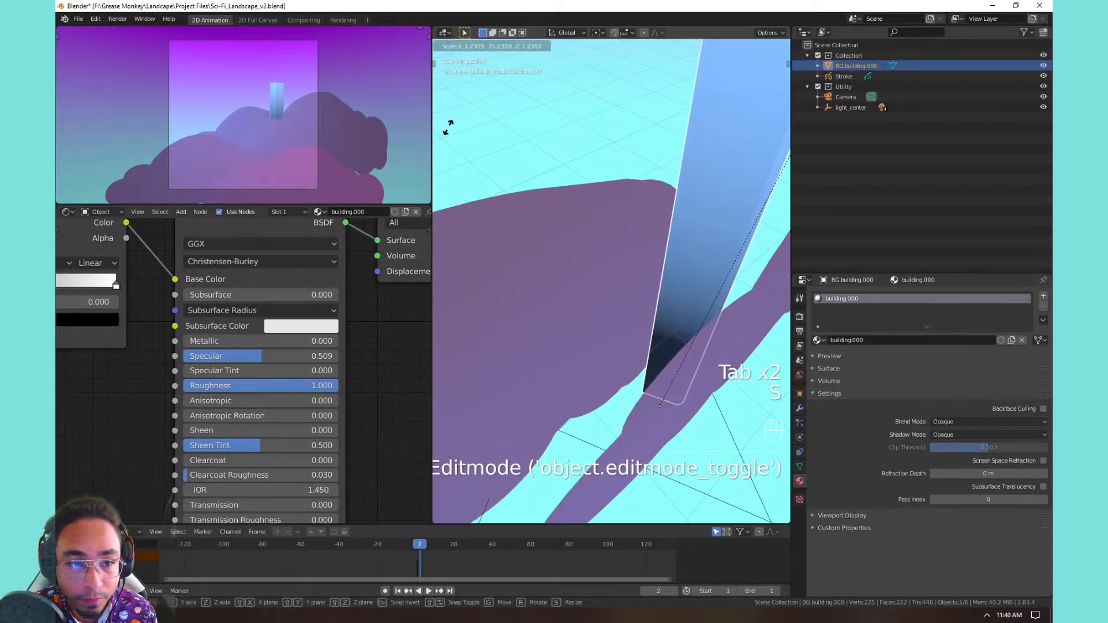
click(477, 136)
Step: Set the Add node's value in the building's gradient material to -0.200
scroll(157, 307, down, 5)
middle_drag(119, 339, 218, 329)
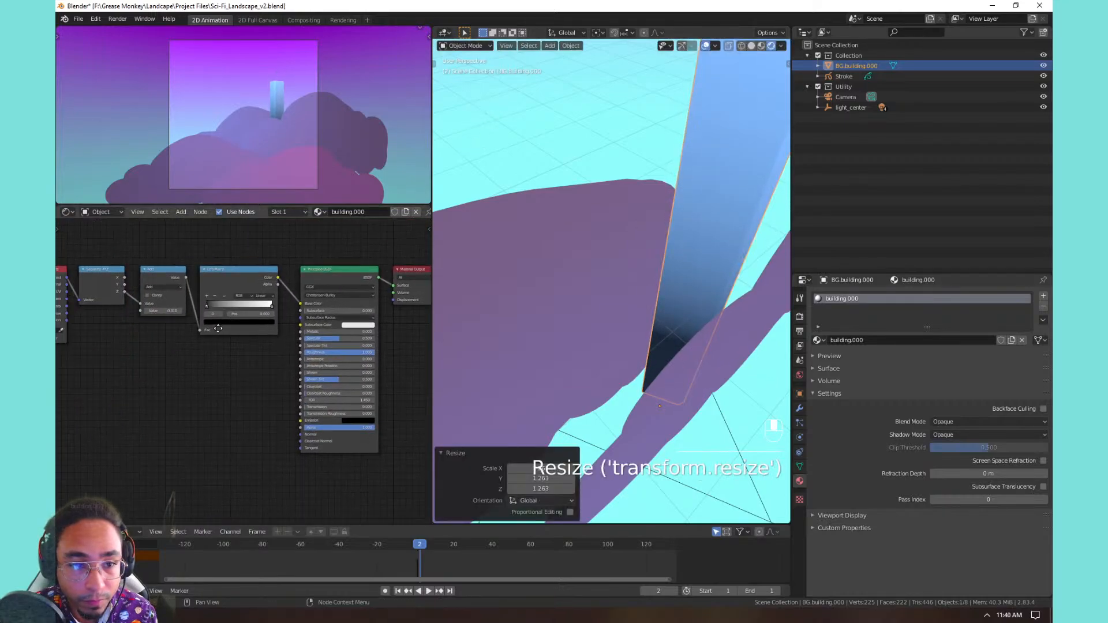
scroll(158, 314, up, 3)
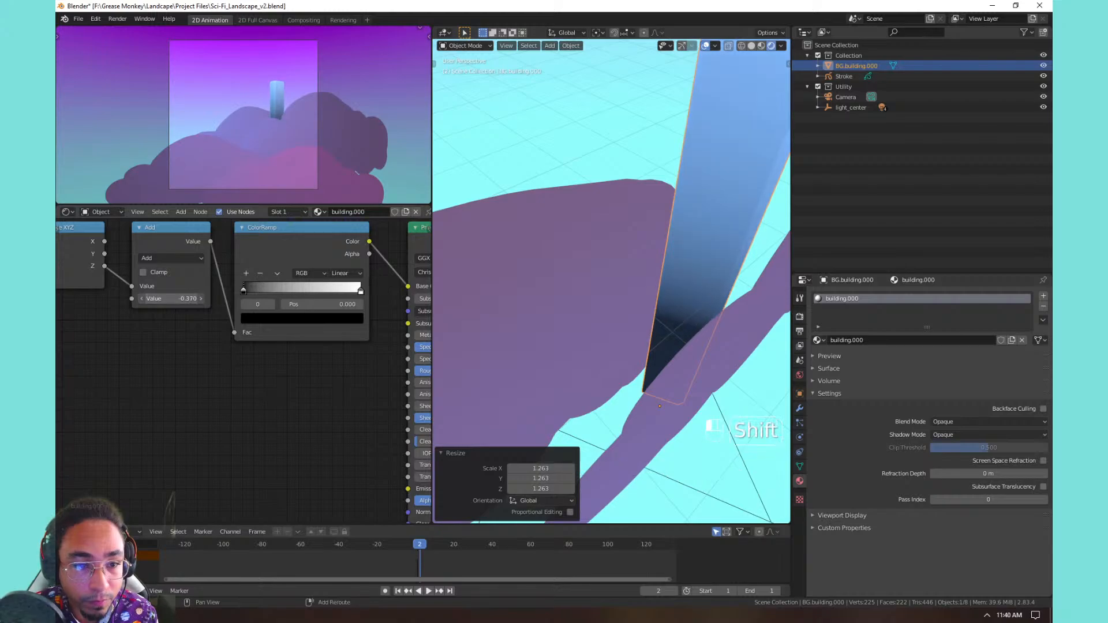
mouse_move(179, 297)
shift+mouse_down()
mouse_move(197, 298)
mouse_move(179, 297)
shift+mouse_up()
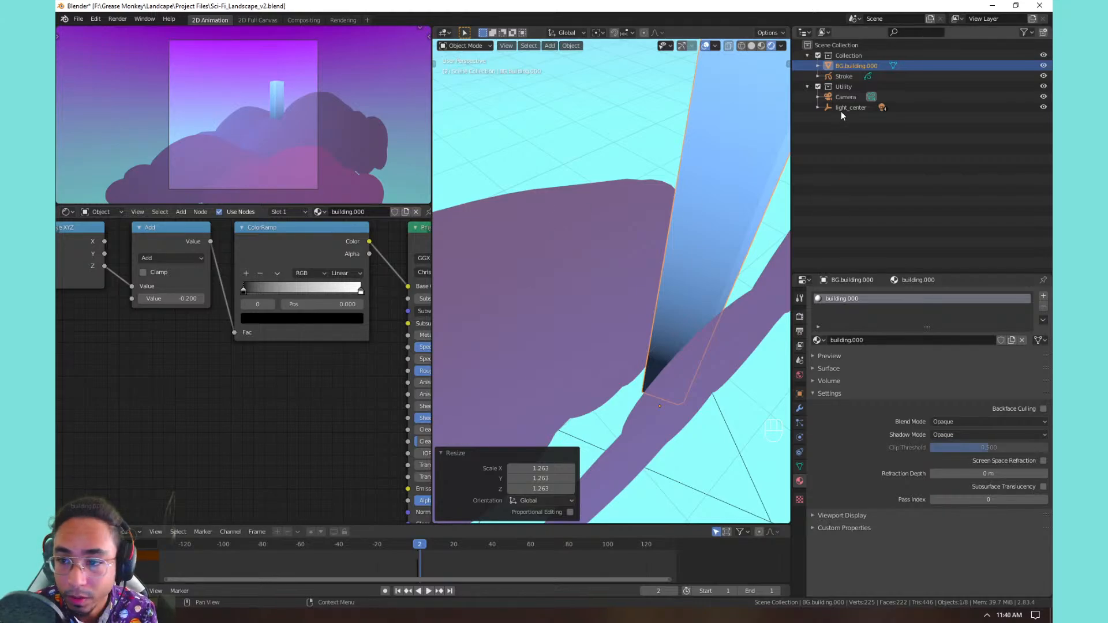
Step: Turn on the Thirds composition guide in the camera's viewport display settings
click(846, 97)
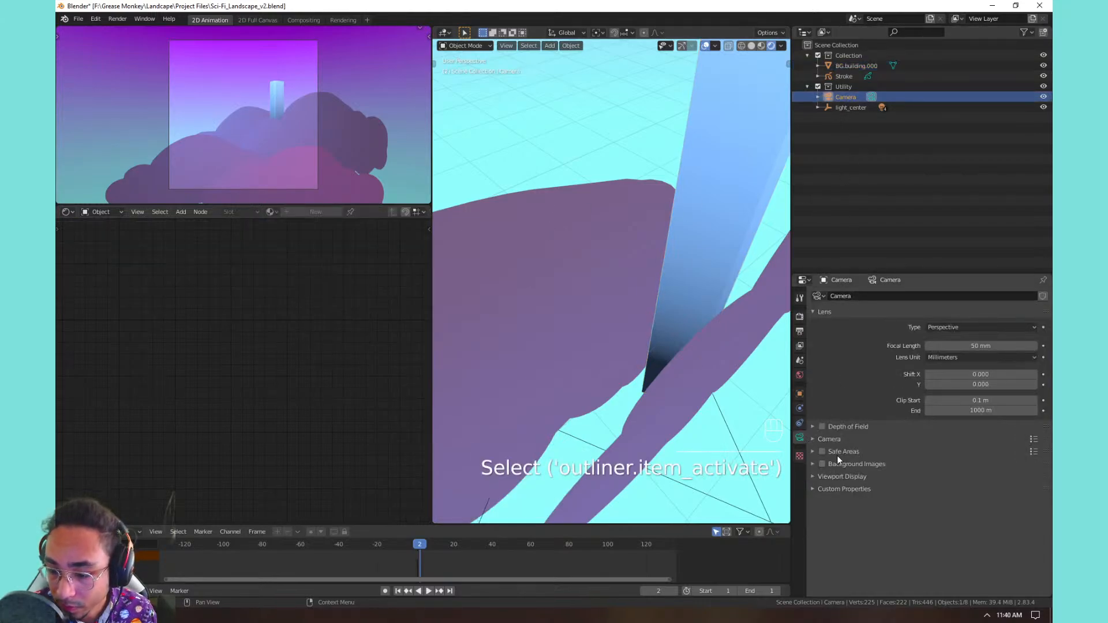
click(831, 439)
click(847, 439)
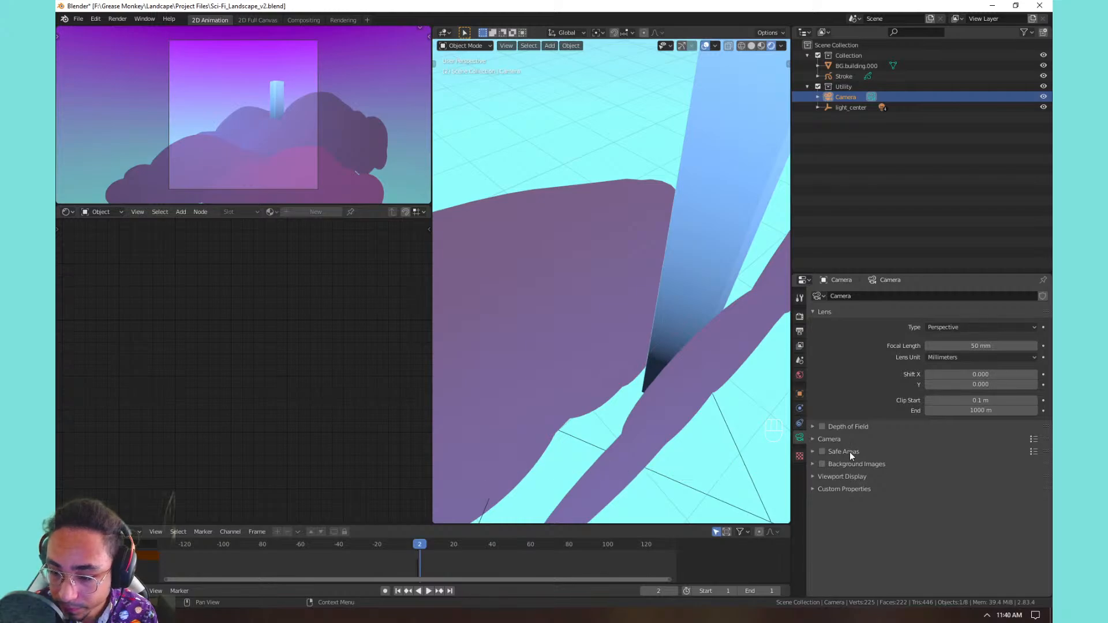
click(846, 451)
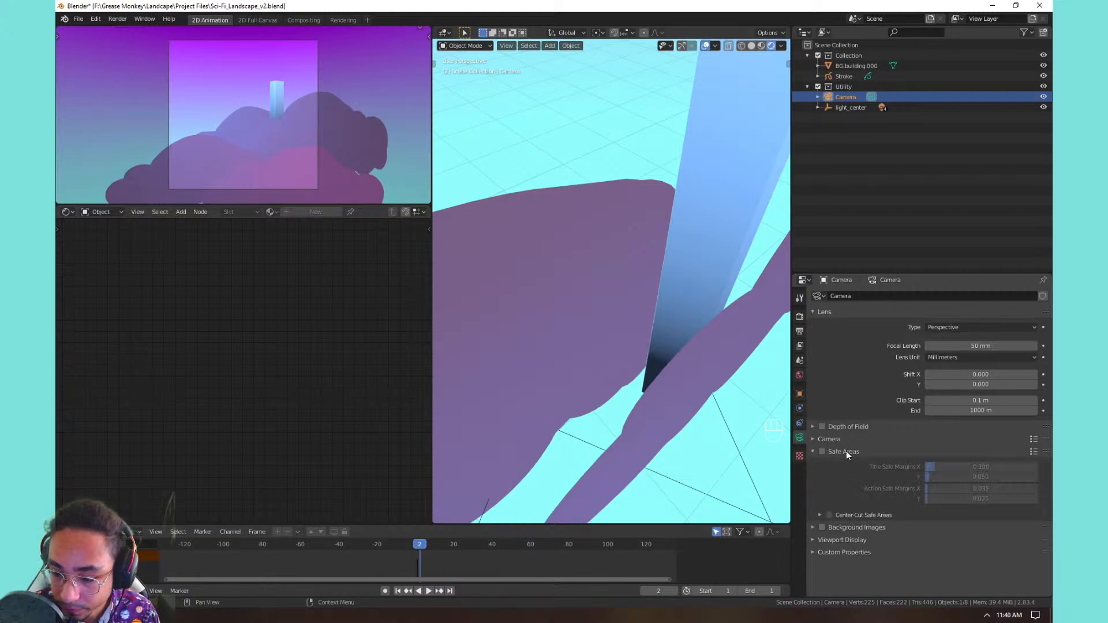
click(846, 451)
click(854, 464)
click(854, 464)
click(854, 477)
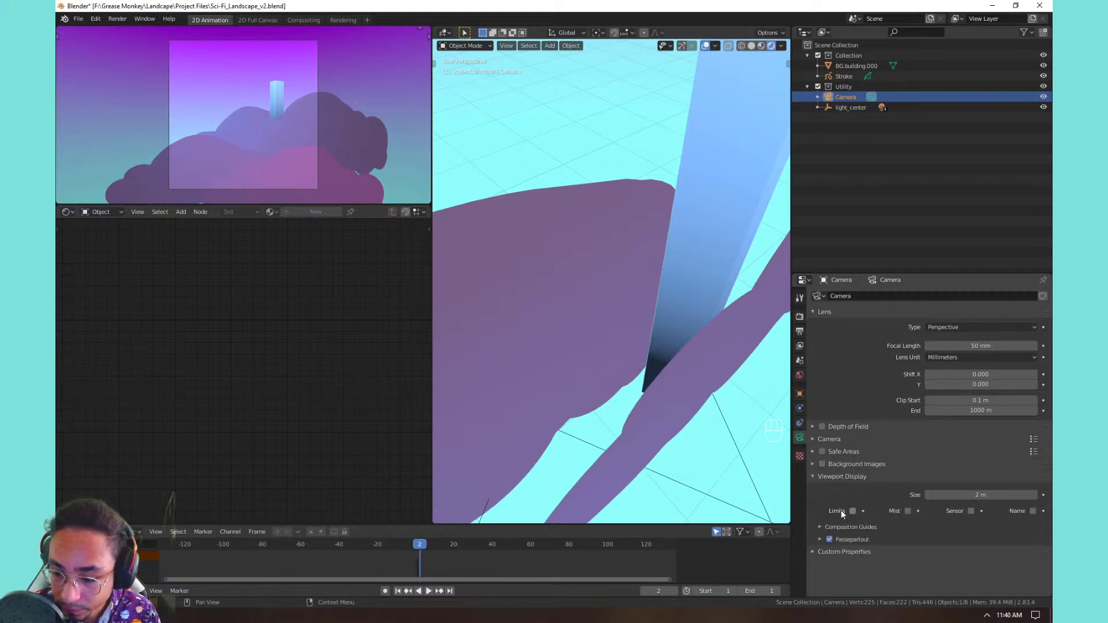
click(844, 528)
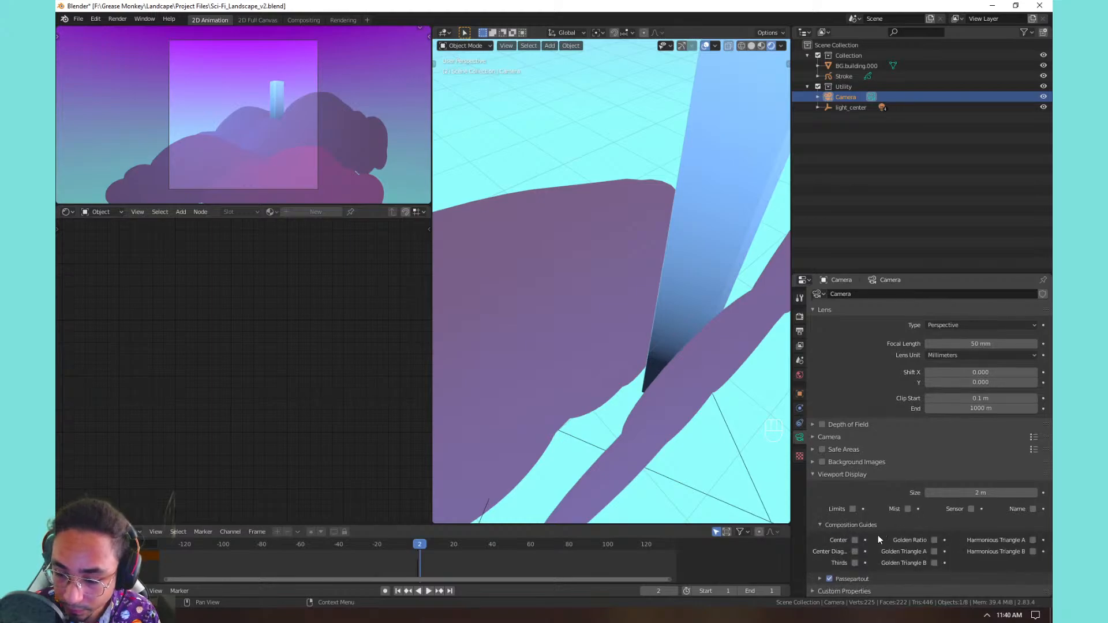
click(855, 564)
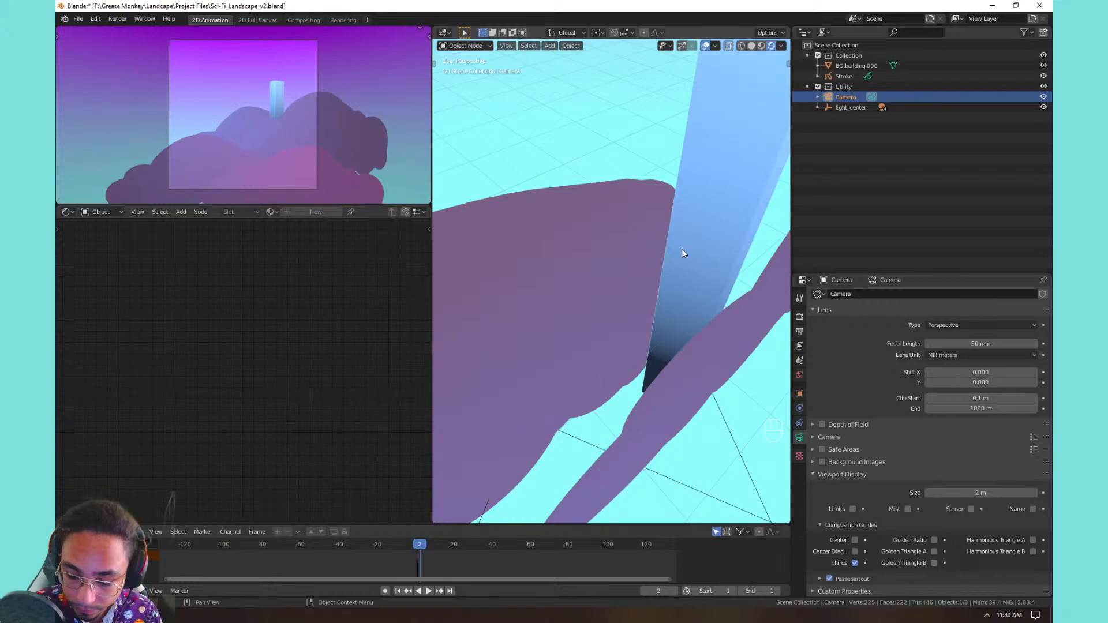
Step: Show the camera's view in the main viewport, enlarge the viewport and the preview area, and fit the camera frame
key(KP_0)
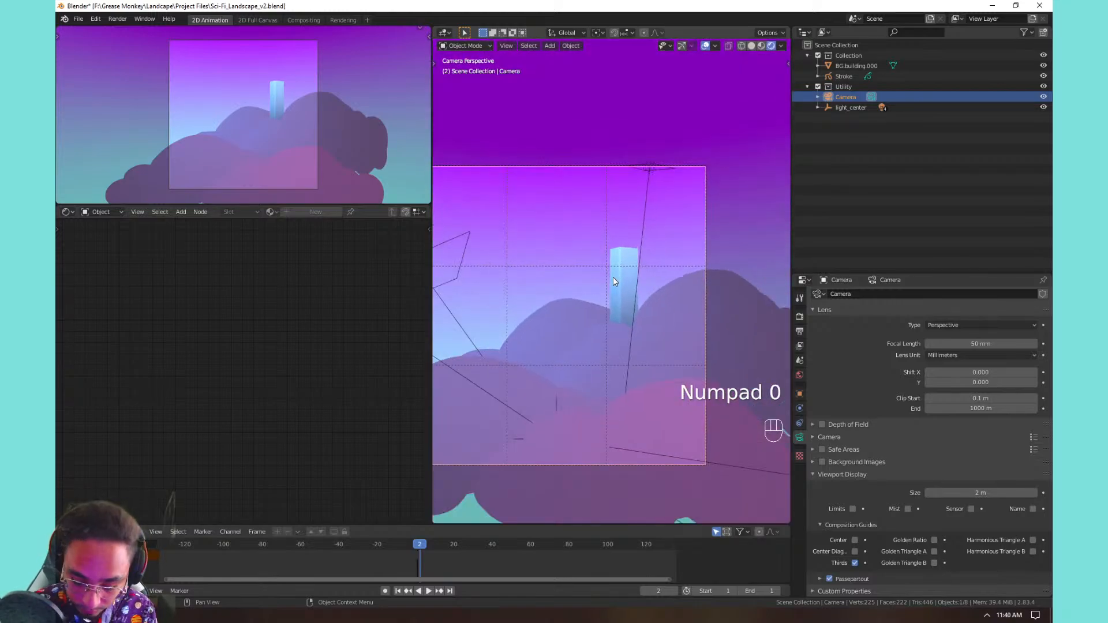
key(Home)
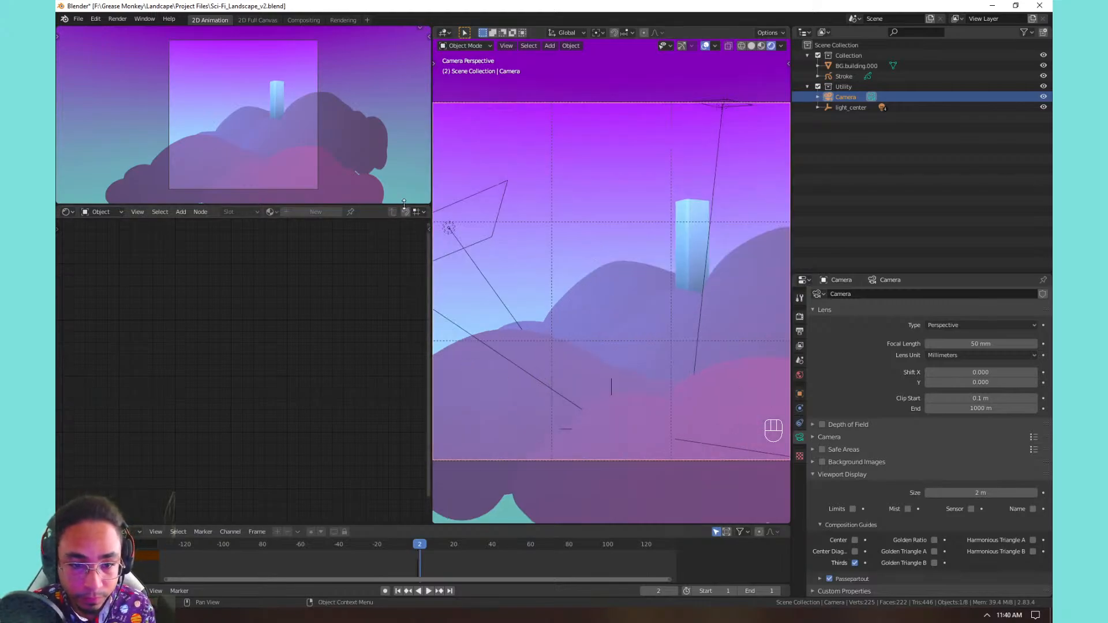
drag(404, 205, 404, 325)
drag(430, 267, 327, 254)
key(Home)
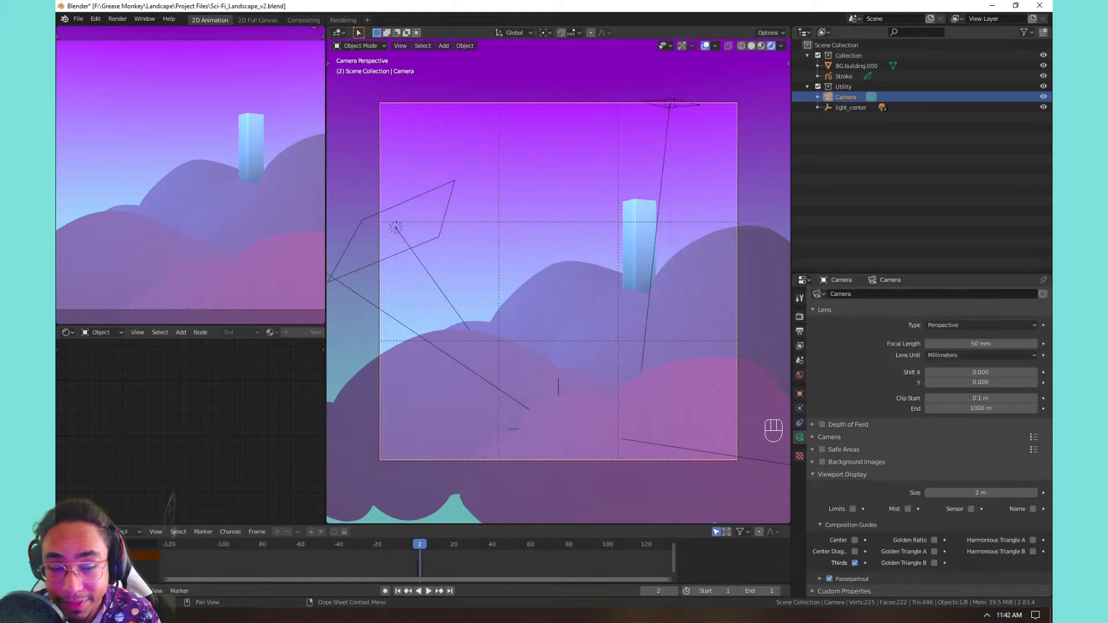
Step: Move the building onto the right-hand thirds line, about -0.78 m in X and 0.92 m in Y
click(654, 240)
click(634, 261)
key(g)
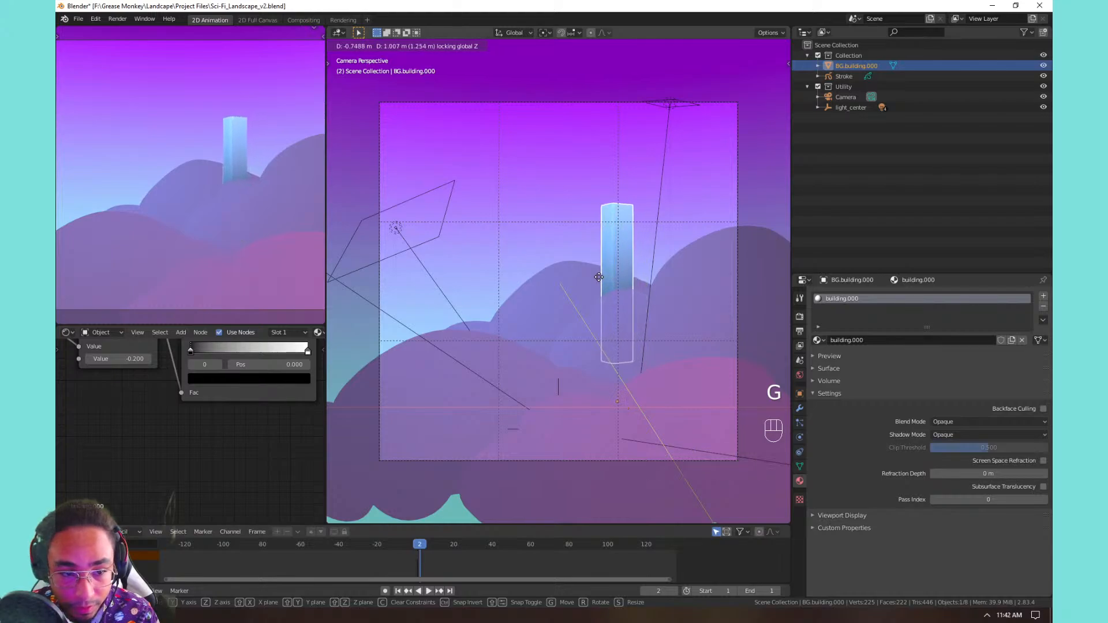
click(601, 277)
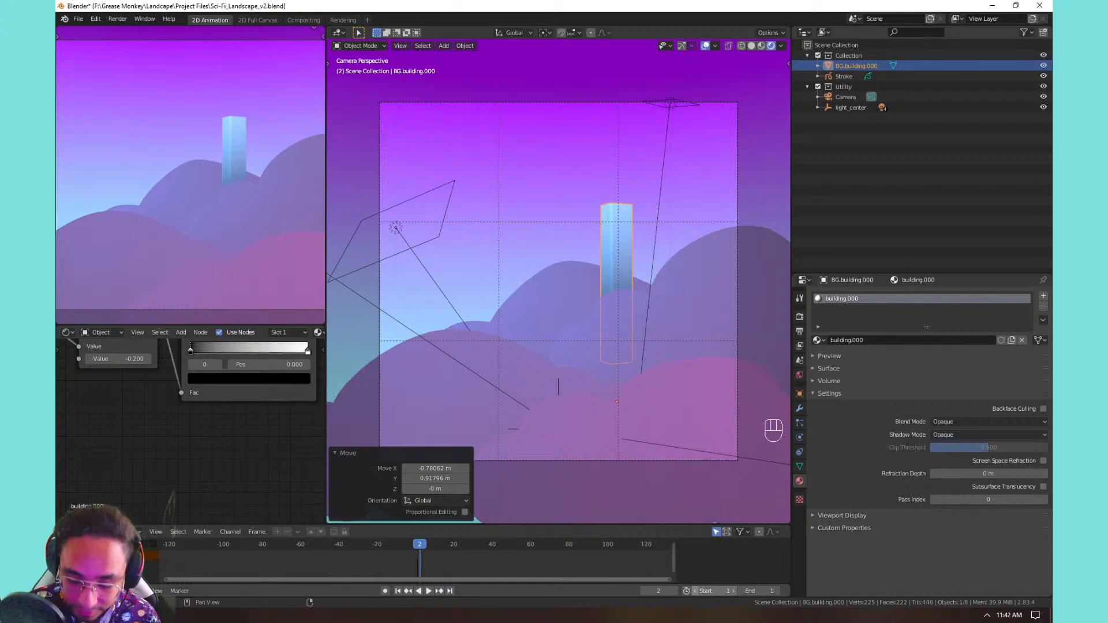
Step: Extrude a two-by-two block of faces in the middle of the building's roof upward about 0.2 m
middle_drag(566, 199, 574, 268)
scroll(622, 231, up, 5)
key(KP_Decimal)
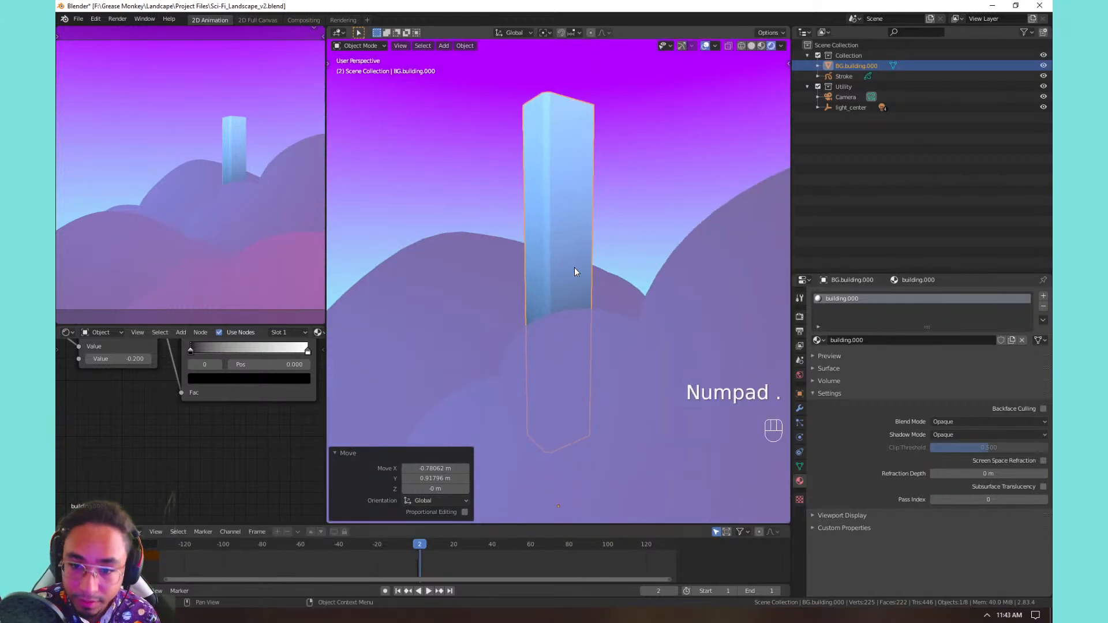
middle_drag(601, 182, 518, 216)
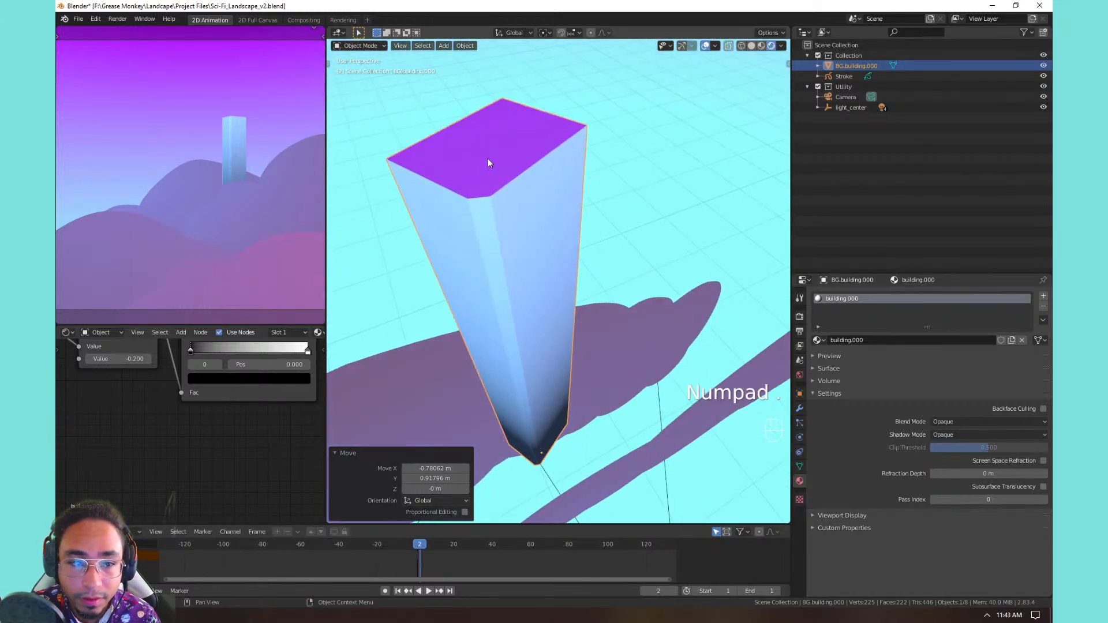
middle_drag(488, 163, 540, 231)
key(Tab)
click(540, 233)
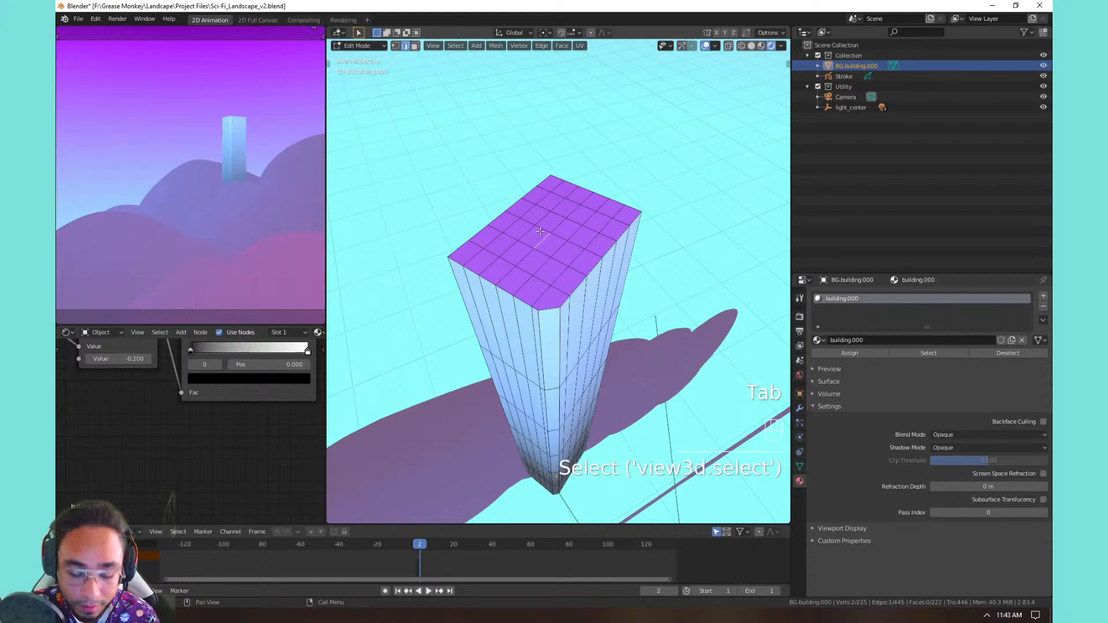
key(KP_Decimal)
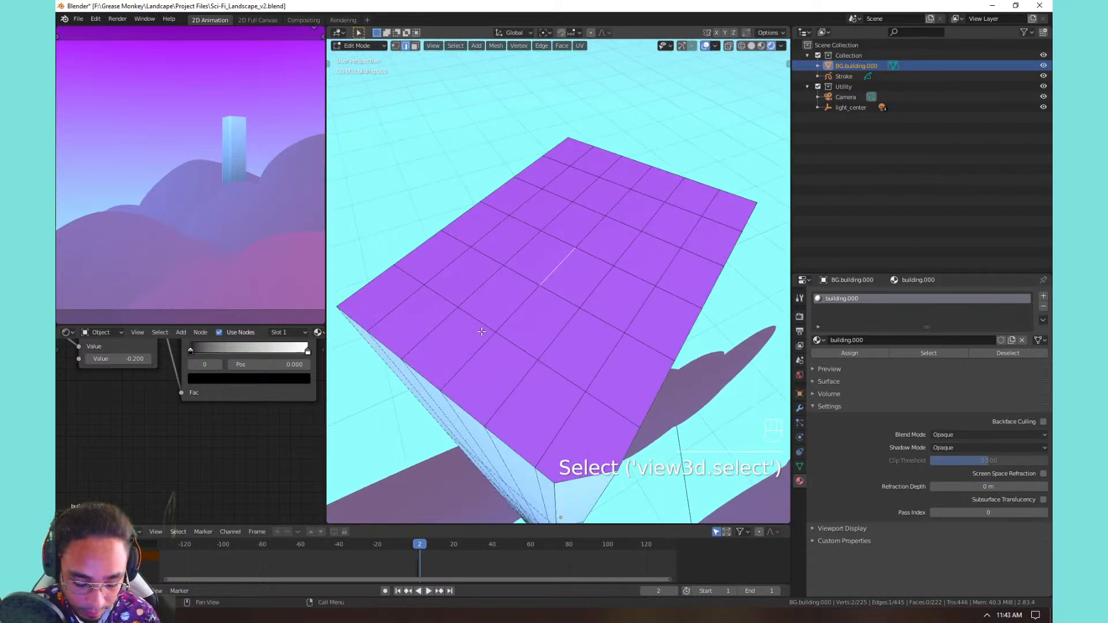
key(3)
shift+click(534, 319)
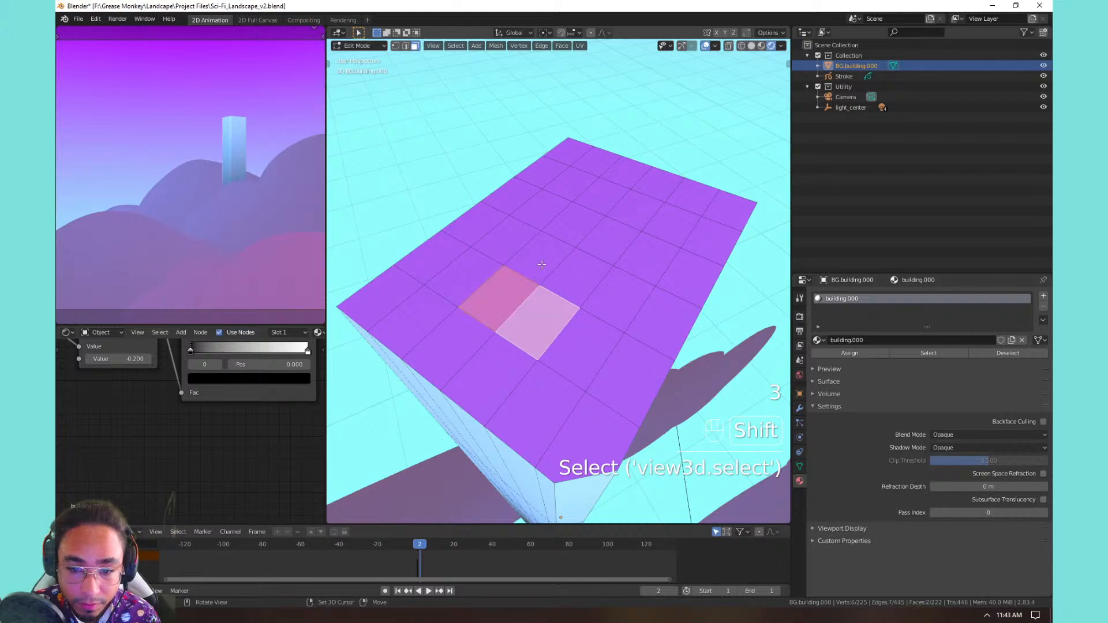
shift+click(544, 254)
shift+click(579, 274)
key(e)
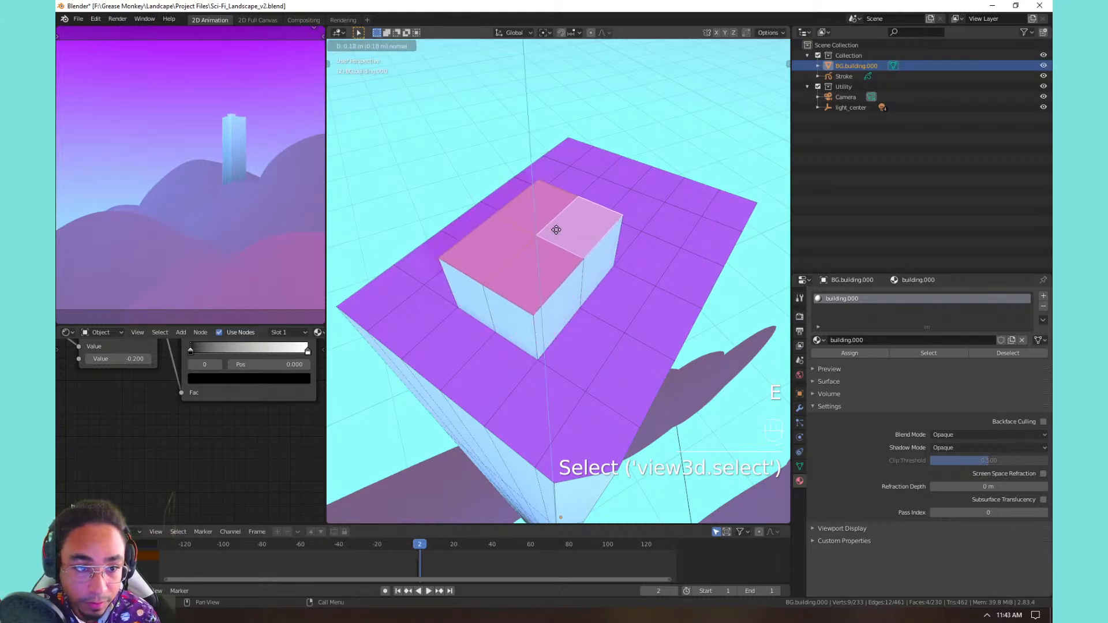
click(554, 223)
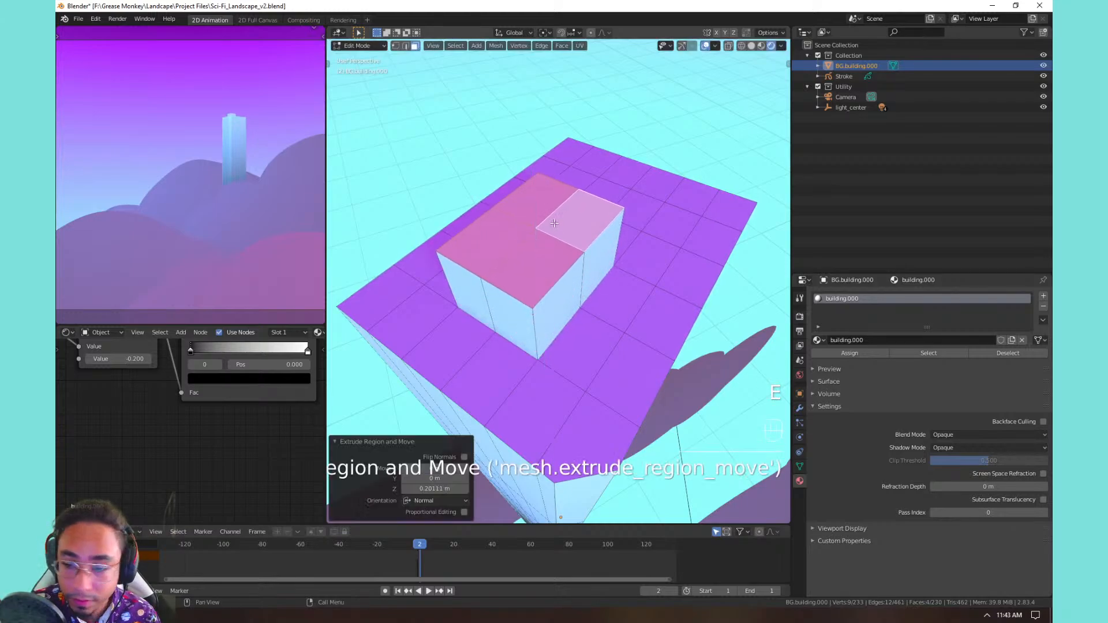
Step: Extrude the six roof faces directly beside the raised block upward about 0.54 m
middle_drag(647, 199, 618, 247)
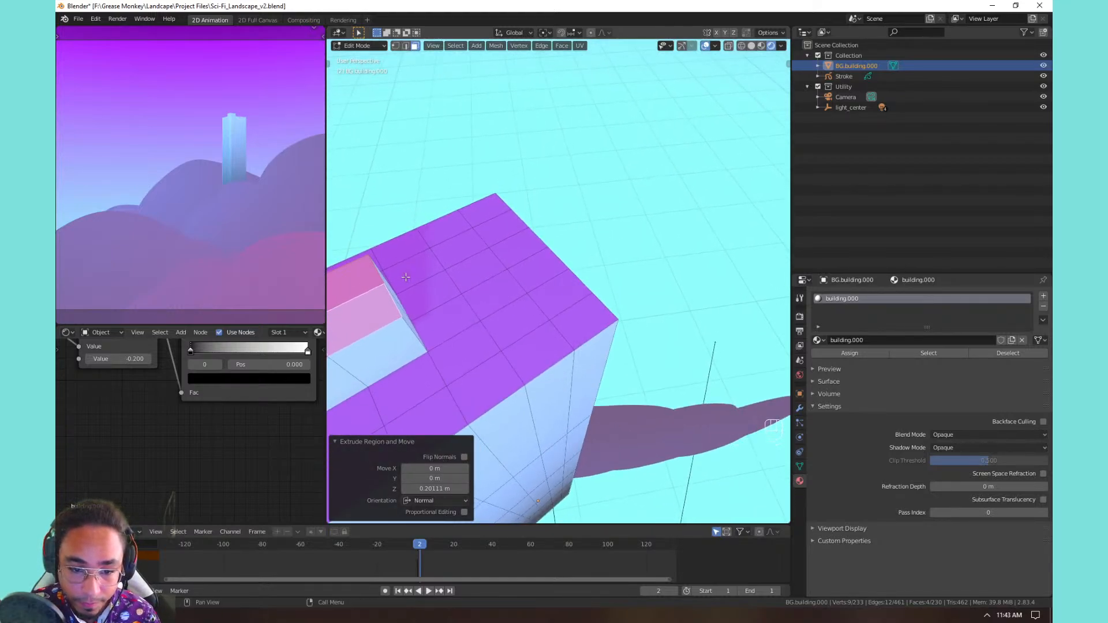
shift+middle_drag(370, 281, 467, 260)
click(468, 271)
shift+click(476, 311)
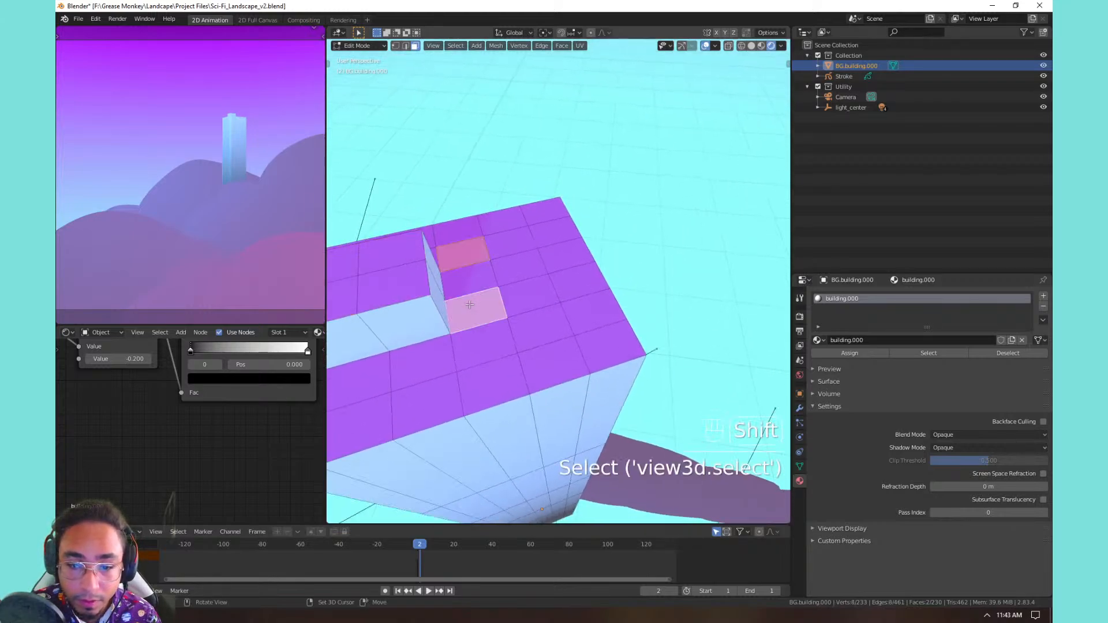
shift+click(470, 285)
shift+click(534, 292)
shift+click(522, 269)
shift+click(522, 261)
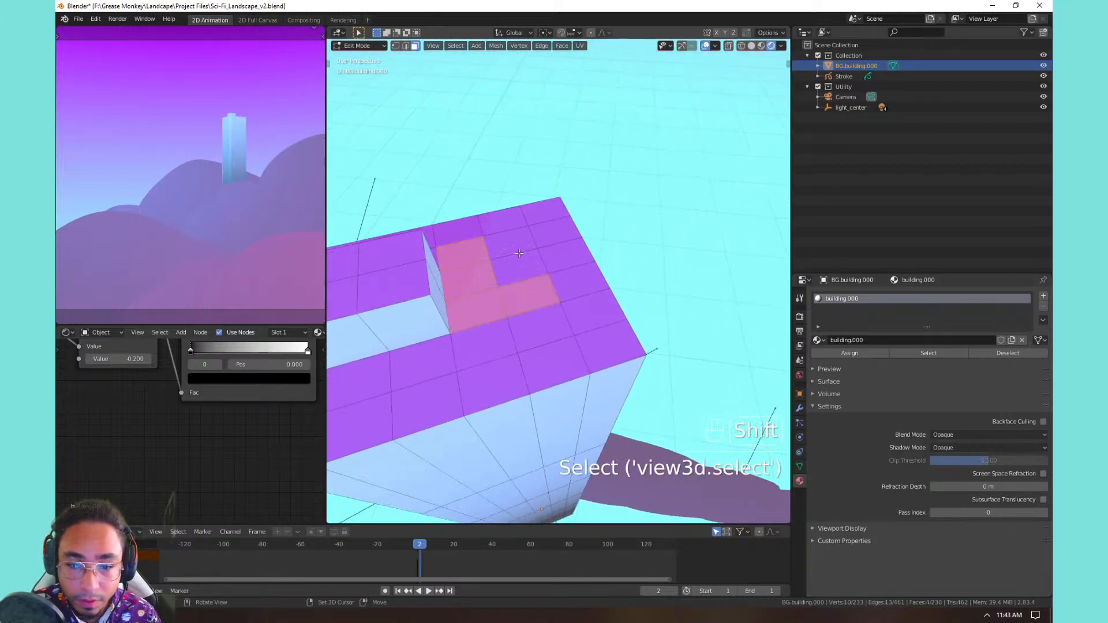
shift+click(516, 240)
shift+click(519, 265)
middle_drag(519, 266, 535, 286)
key(e)
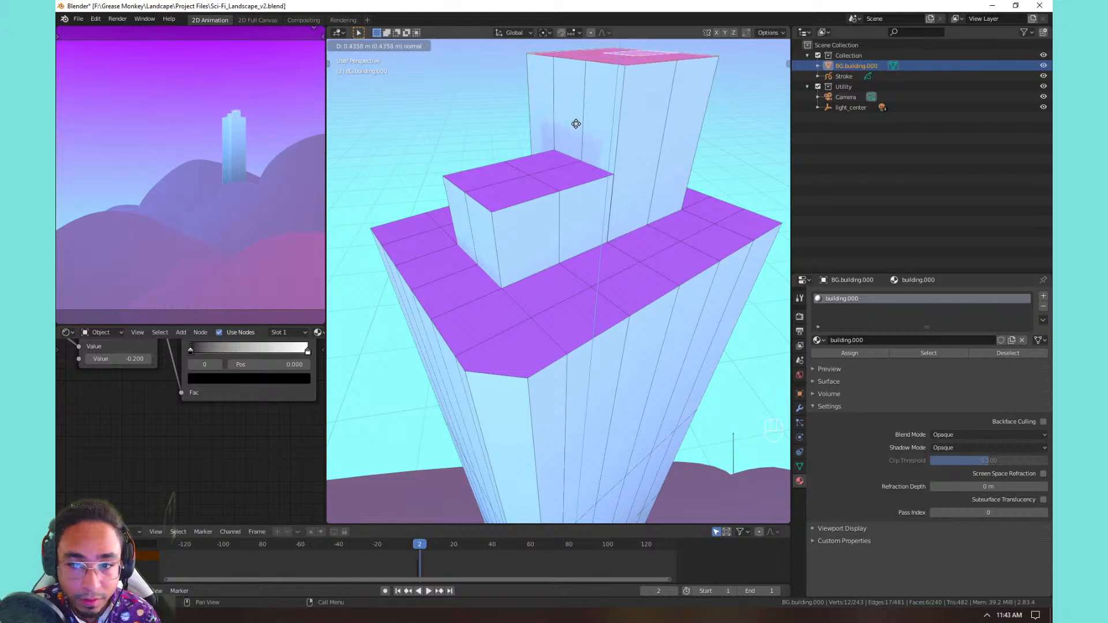
click(595, 77)
Step: Select the outer edges around the building's main roof in edge mode and try to bevel them
middle_drag(606, 111, 604, 142)
scroll(594, 260, up, 3)
scroll(589, 269, down, 3)
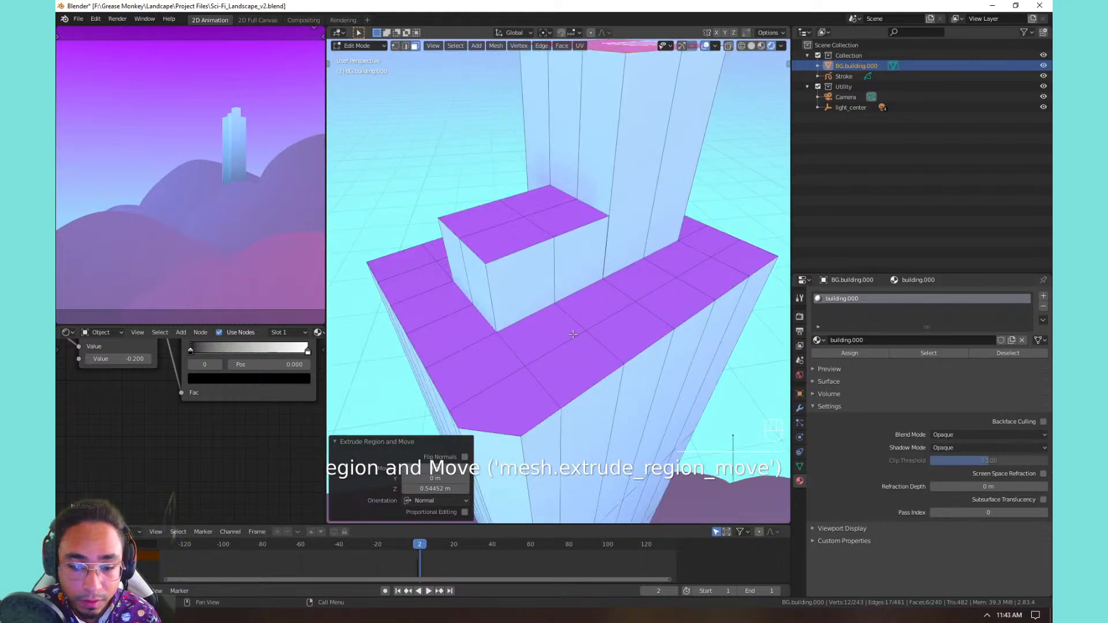
middle_drag(580, 333, 580, 300)
alt+click(565, 257)
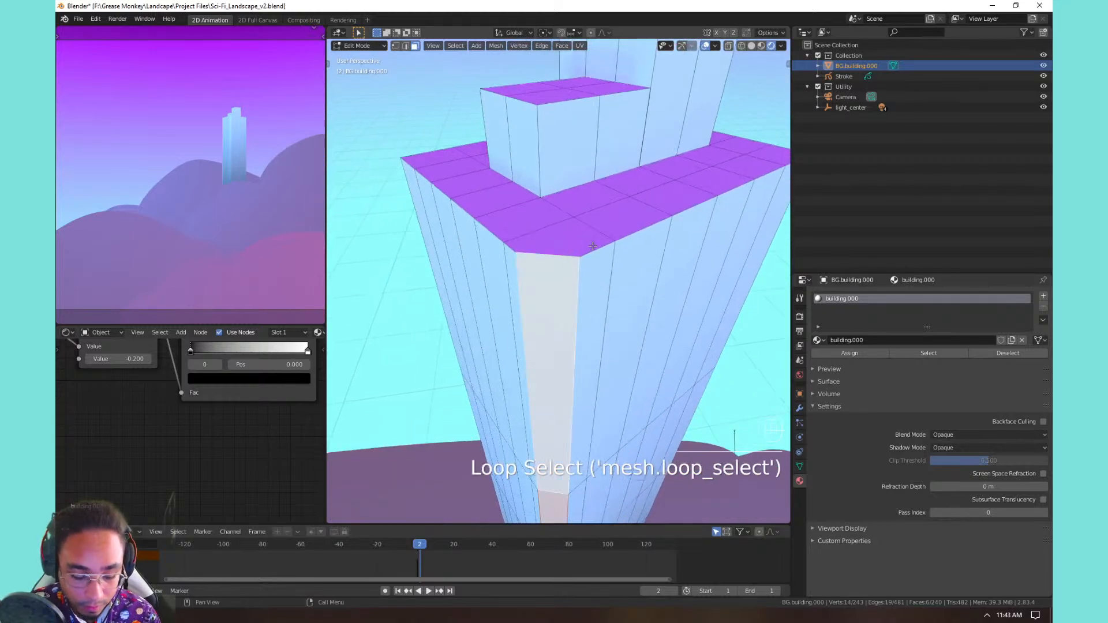
key(2)
alt+click(630, 242)
alt+click(601, 251)
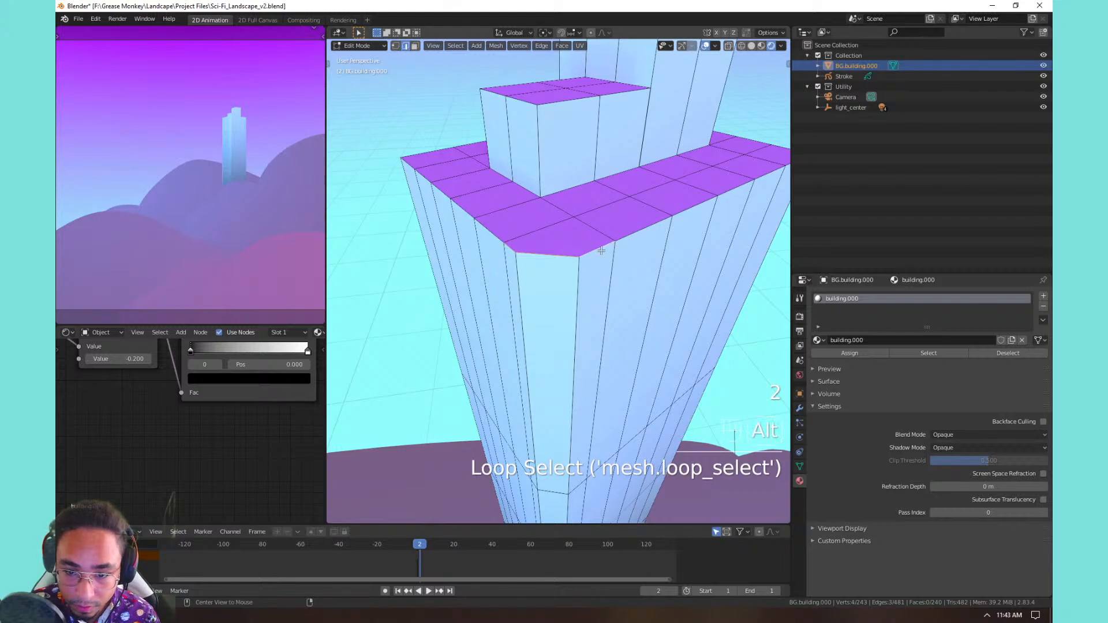
alt+shift+click(612, 247)
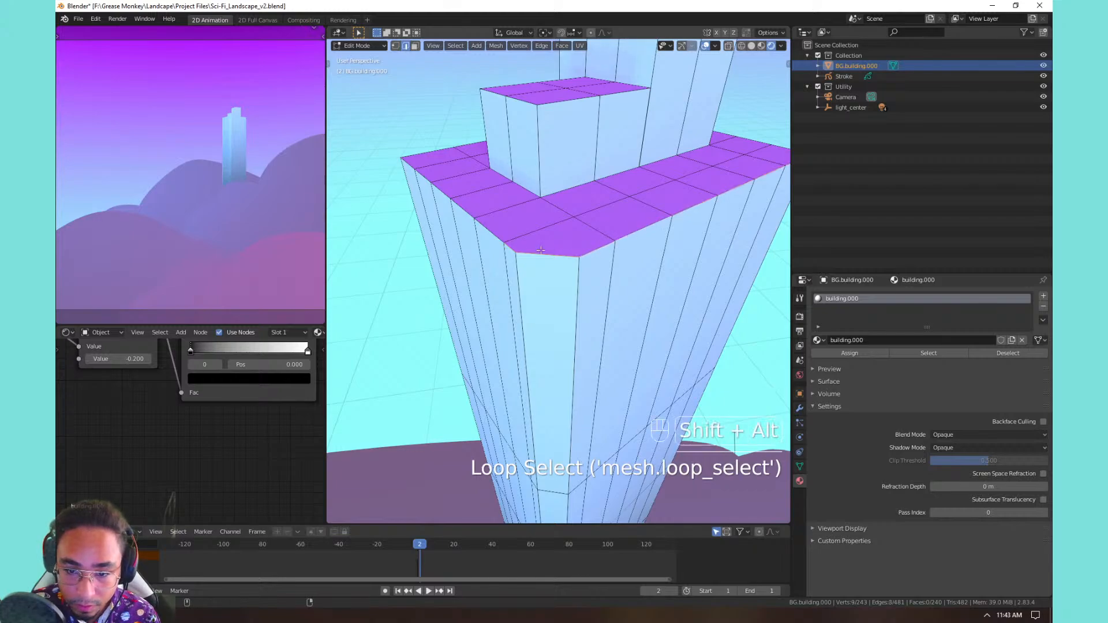
alt+shift+click(497, 237)
alt+shift+click(445, 149)
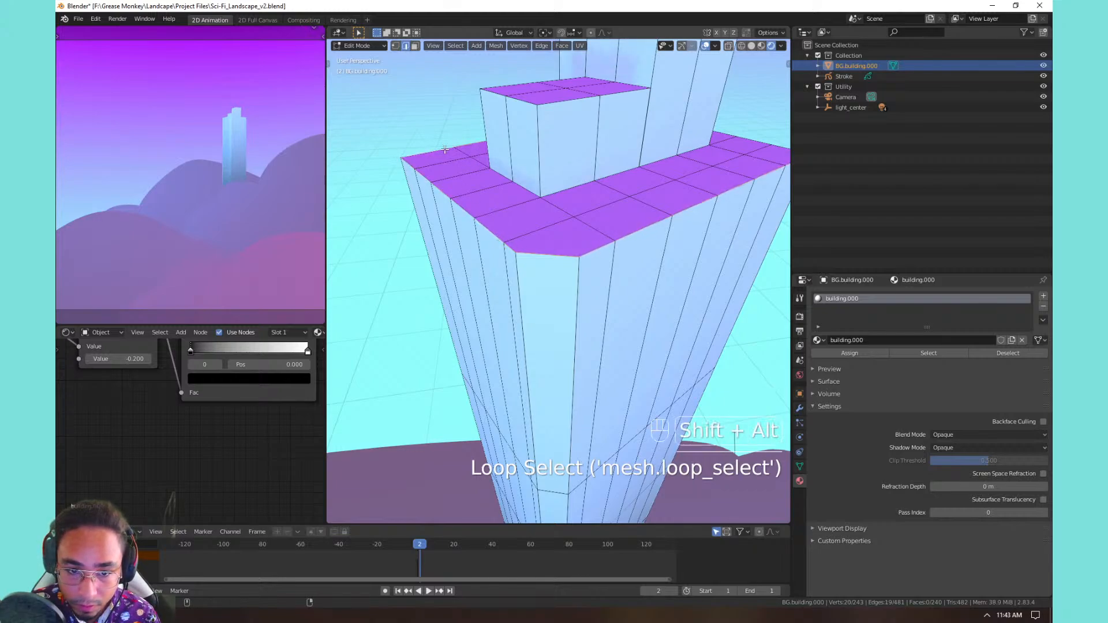
key(ctrl+b)
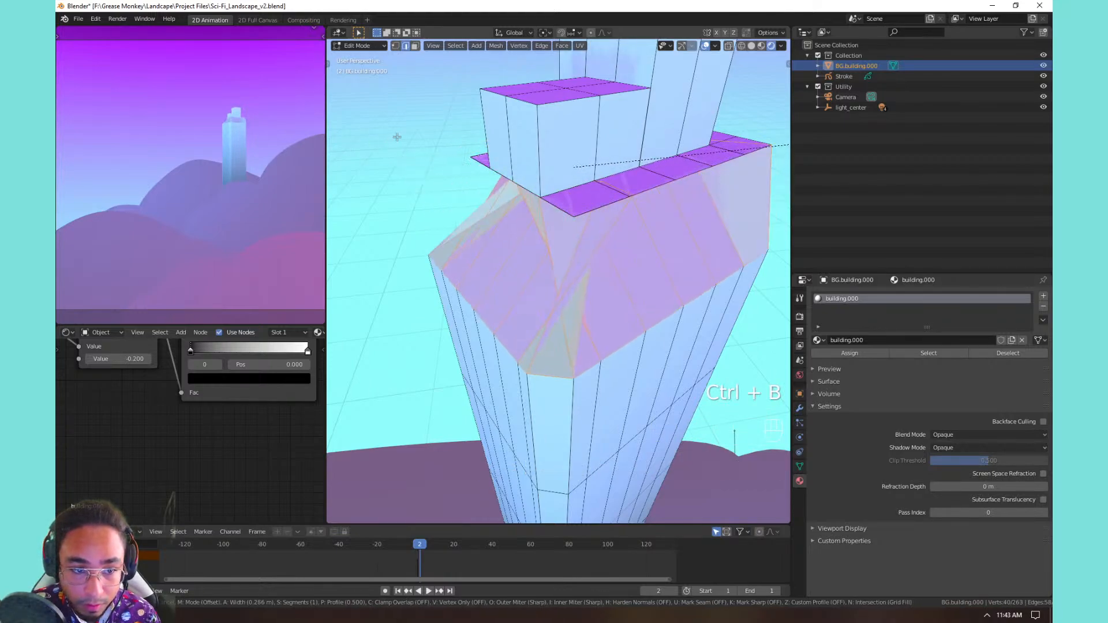
right_click(373, 149)
Step: Add the remaining outer edges of the main roof's rim to the selection
middle_drag(373, 148, 539, 280)
alt+middle_click(428, 194)
alt+shift+click(429, 193)
scroll(532, 272, up, 1)
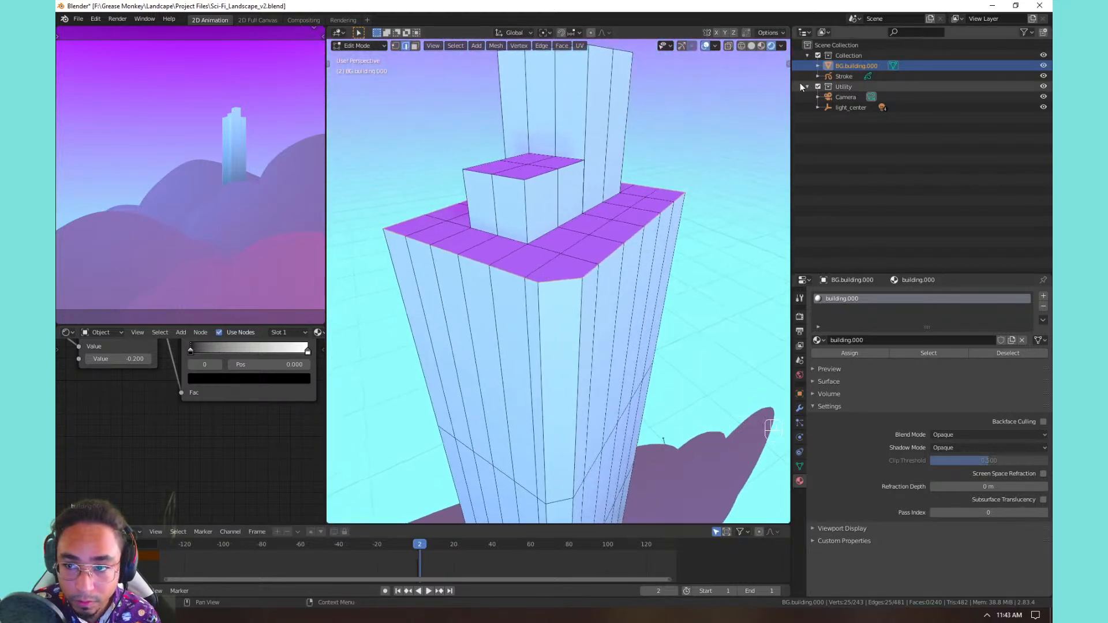
Step: Set the Screencast Keys text color to black and hide the viewport sidebar
key(n)
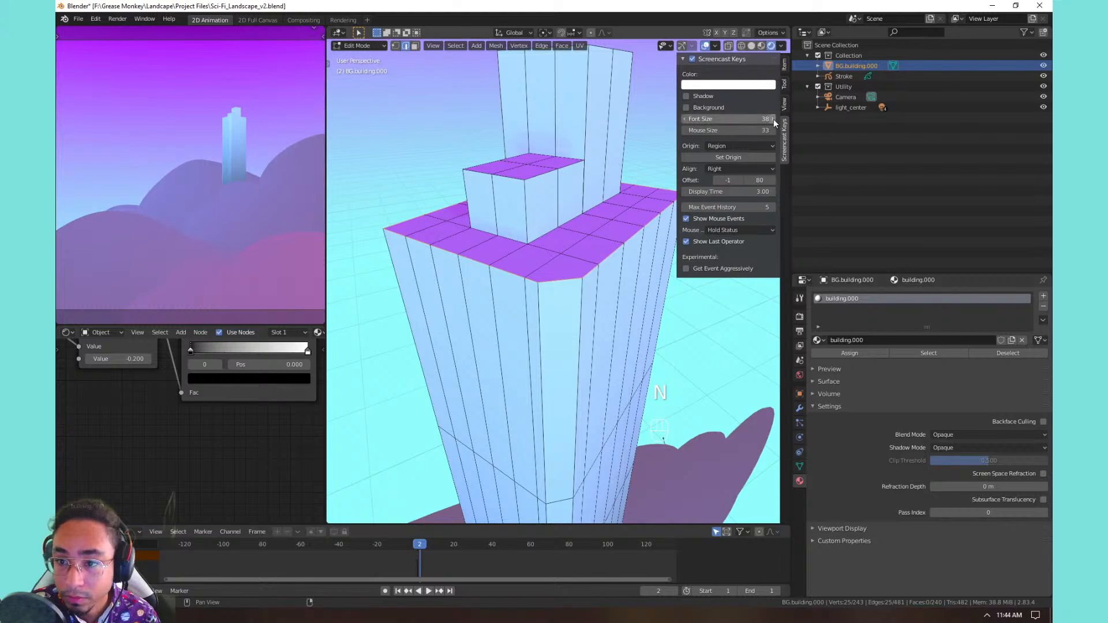
click(732, 85)
drag(768, 140, 770, 171)
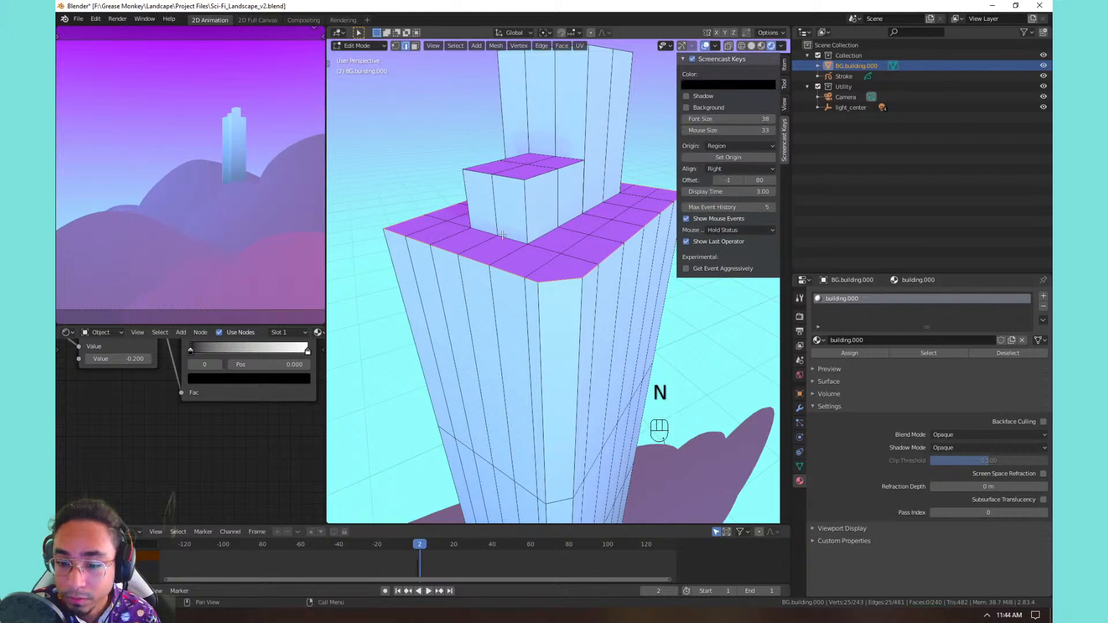
mouse_move(502, 235)
shift+middle_down()
mouse_move(488, 260)
mouse_move(513, 231)
mouse_move(523, 242)
shift+middle_up()
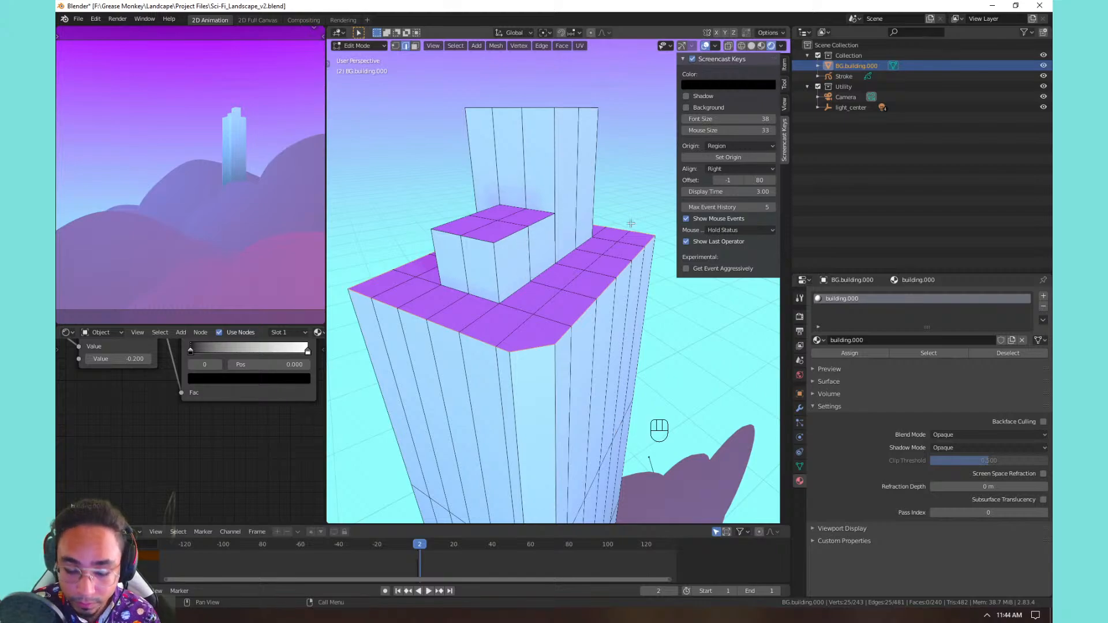
key(n)
shift+middle_drag(630, 223, 593, 220)
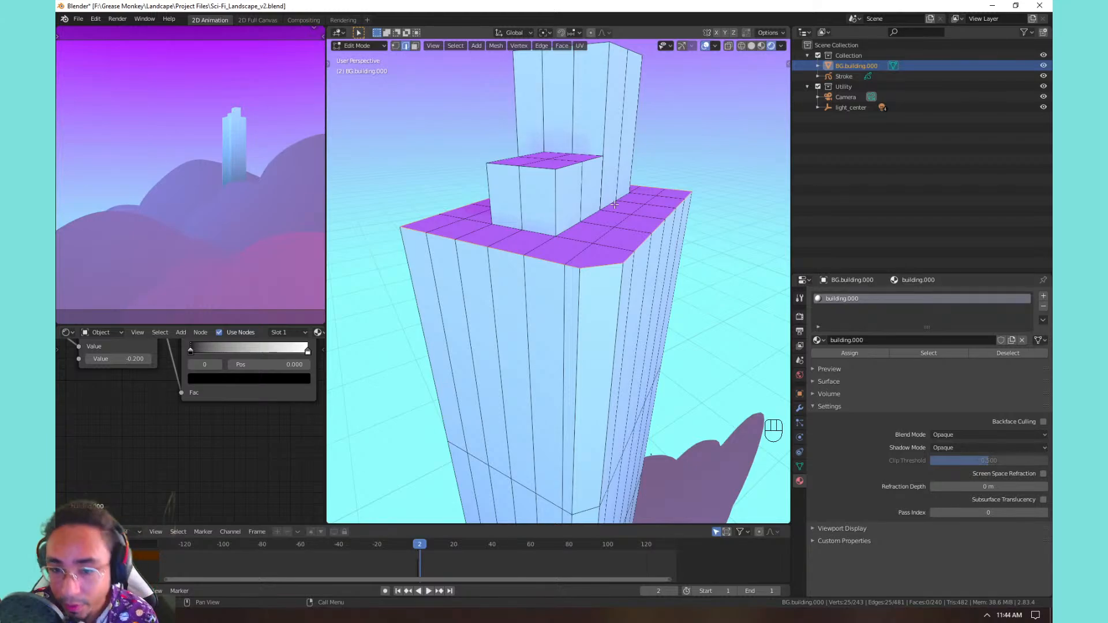
shift+middle_drag(628, 199, 684, 241)
middle_drag(690, 189, 588, 269)
scroll(607, 243, up, 2)
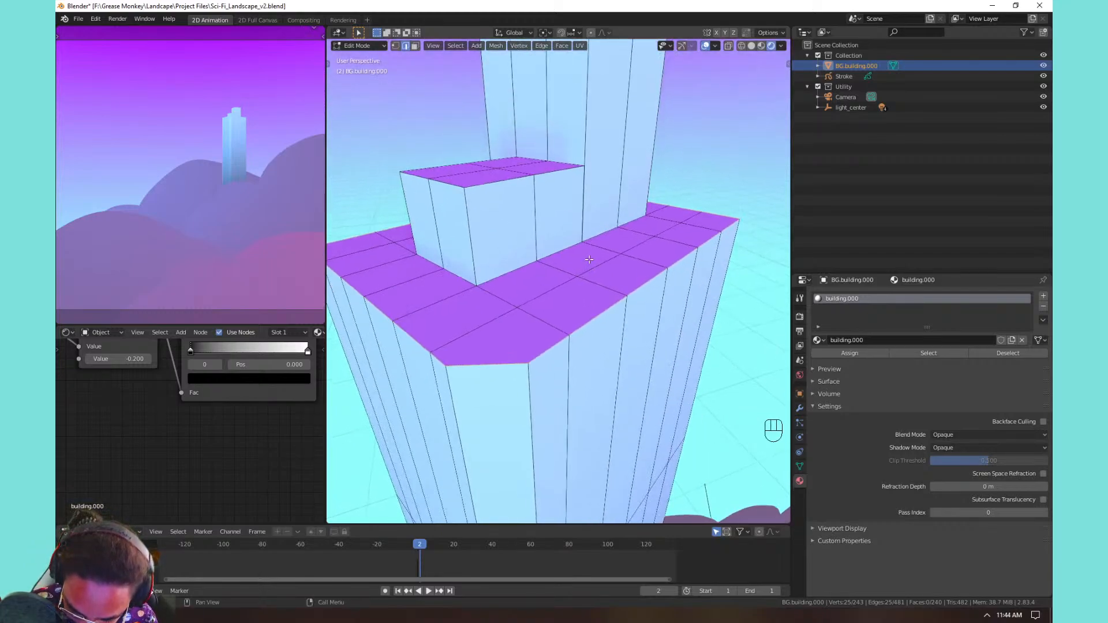
scroll(588, 258, down, 2)
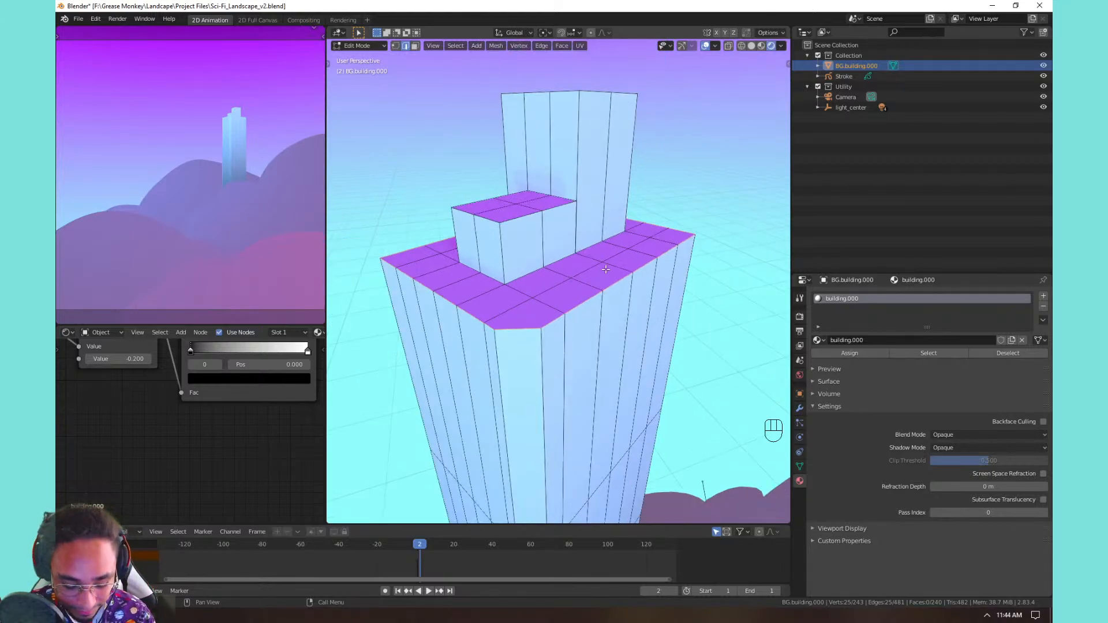
key(ctrl+b)
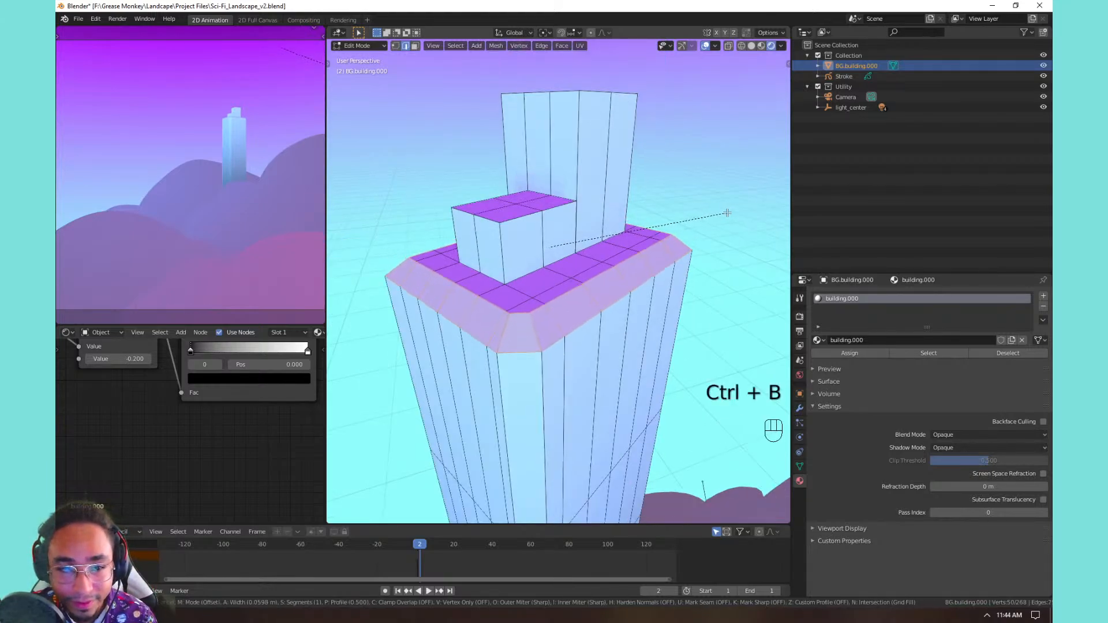
scroll(727, 212, up, 1)
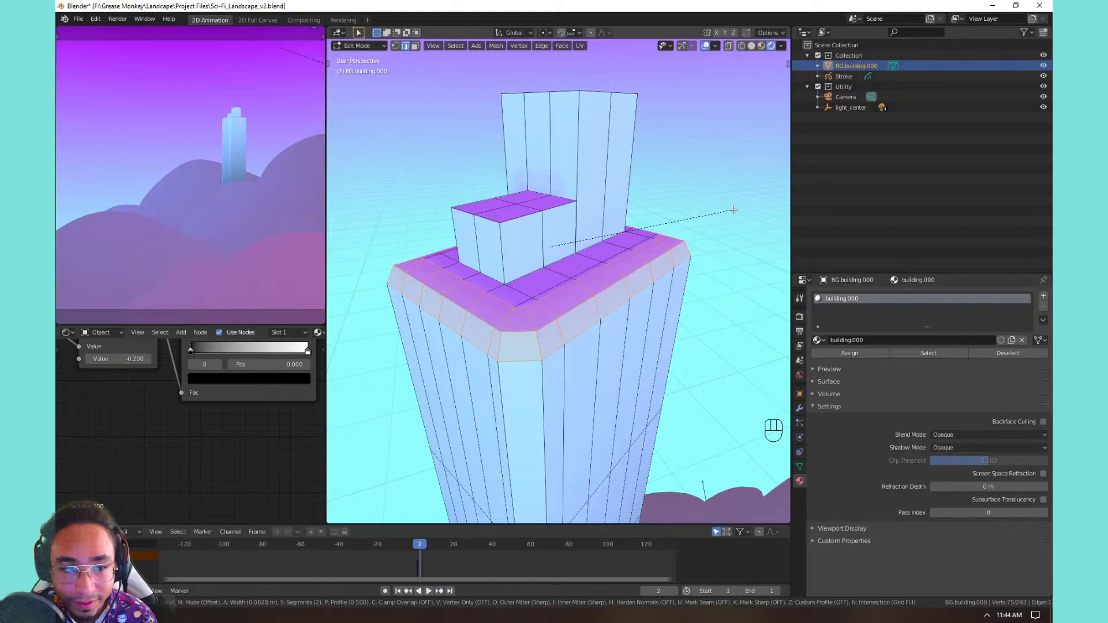
right_click(739, 208)
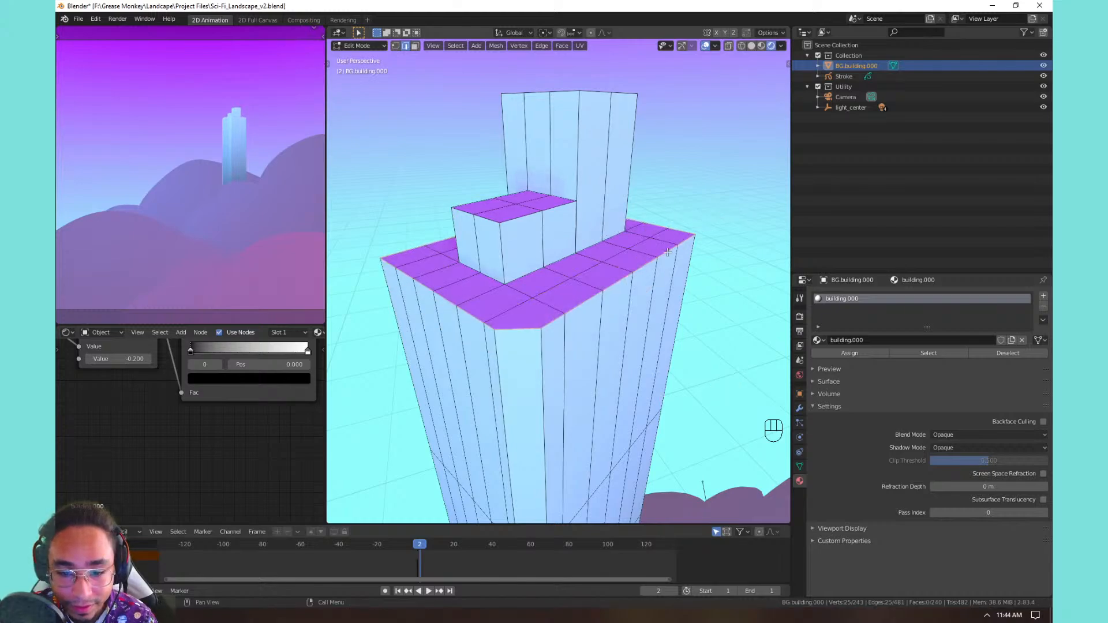
key(ctrl+z)
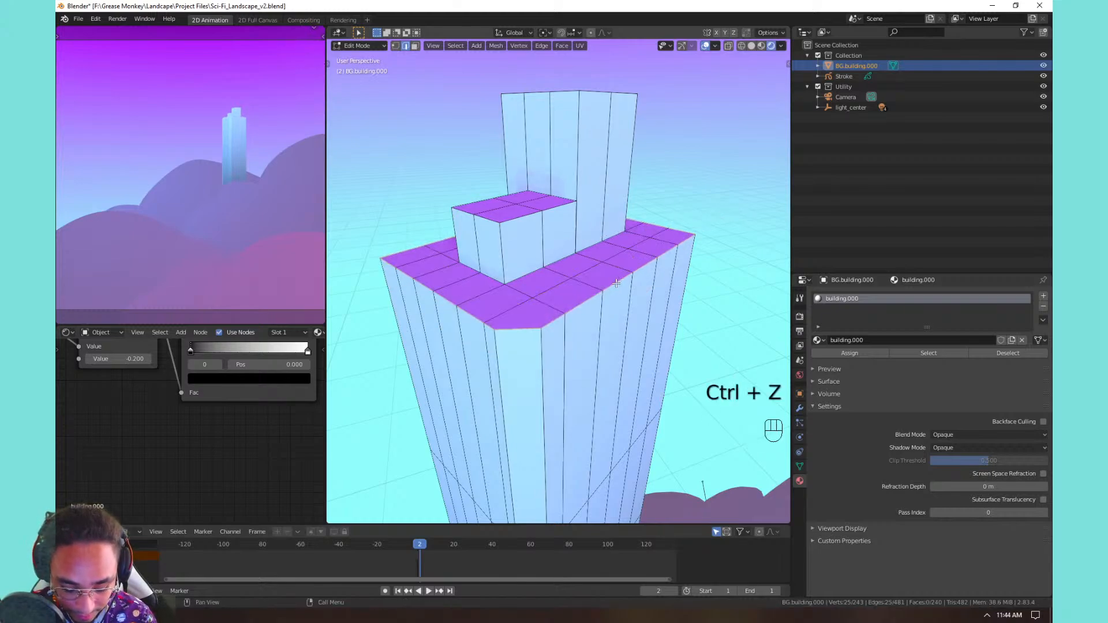
Step: Bevel the selected rim of the main roof about 0.075 m with one segment and return to Object Mode
key(ctrl+b)
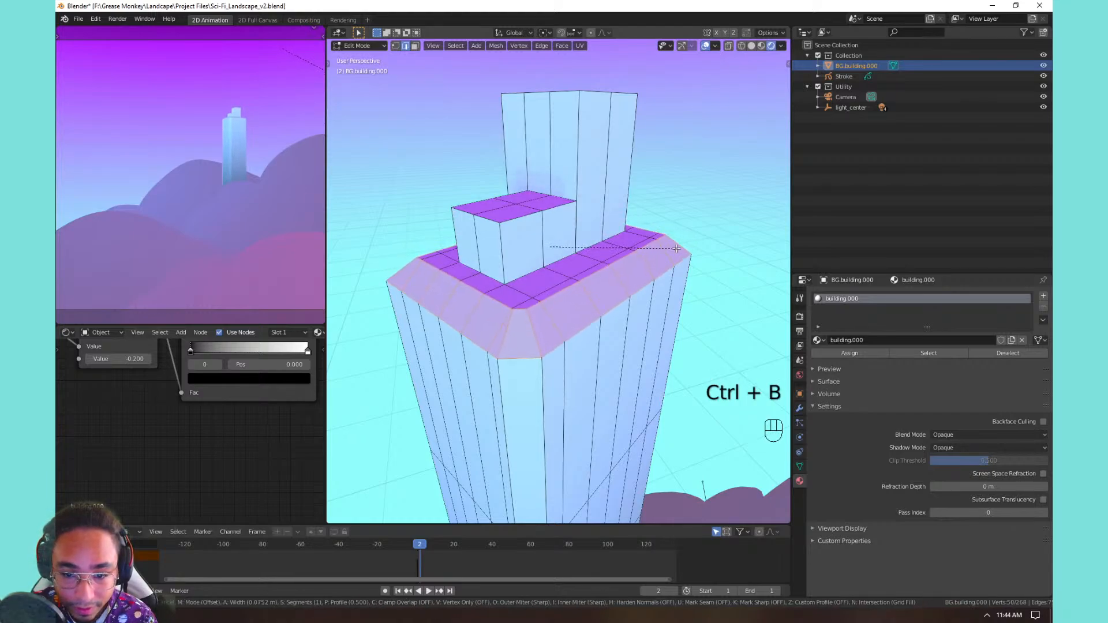
click(677, 248)
key(Tab)
shift+middle_drag(549, 247, 594, 252)
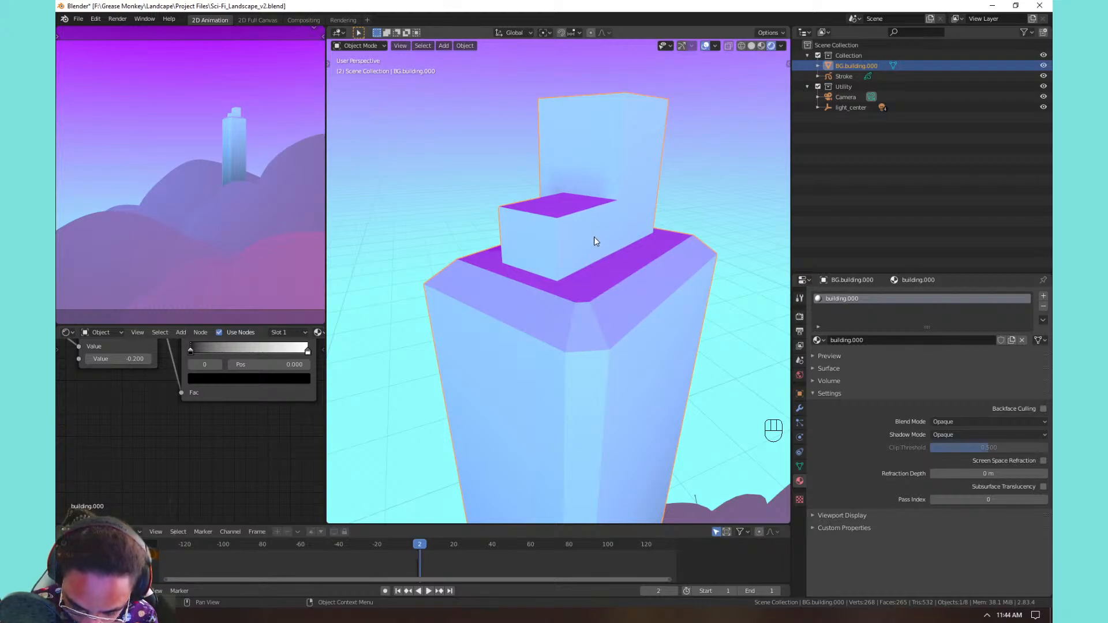
Step: Bevel the exposed top edges of the lower rooftop block about 0.059 m with one segment
scroll(625, 289, up, 5)
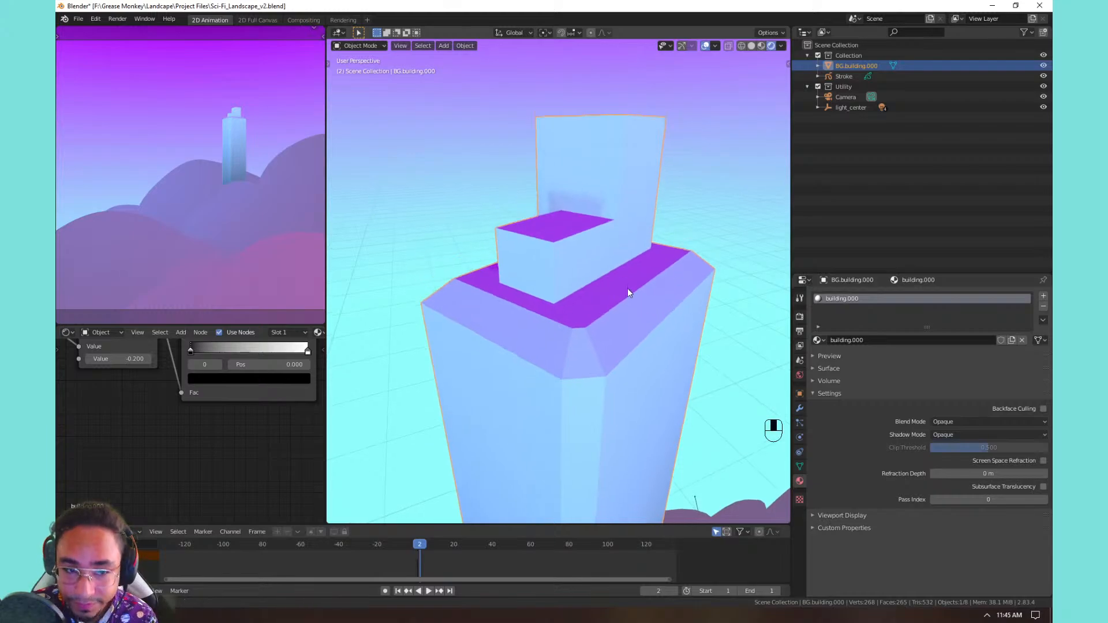
key(Tab)
alt+click(536, 259)
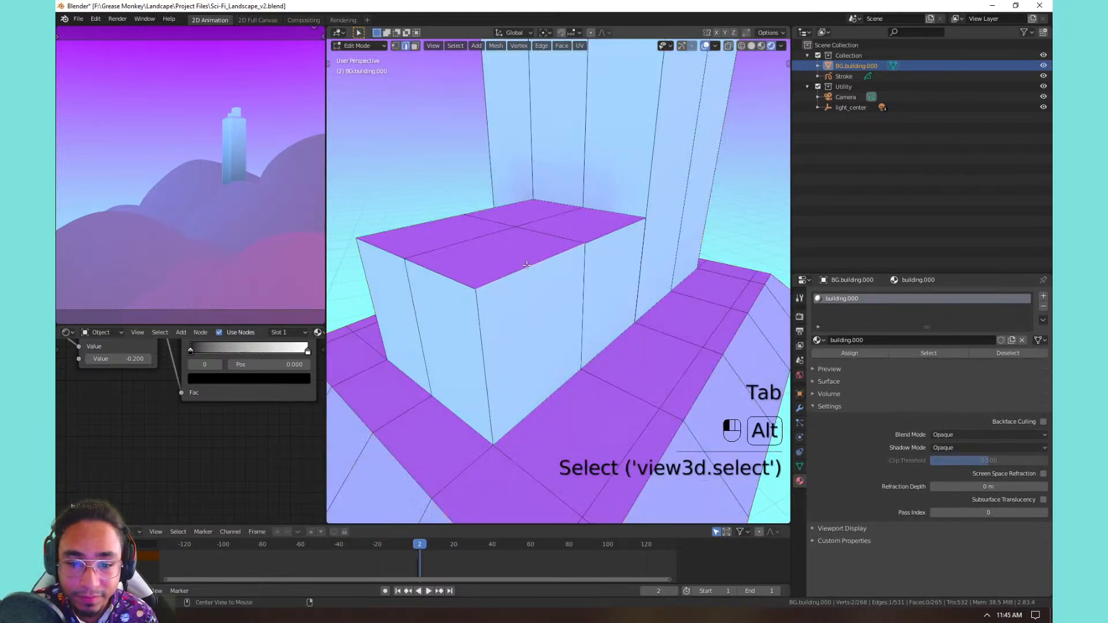
alt+shift+click(447, 268)
alt+shift+click(441, 221)
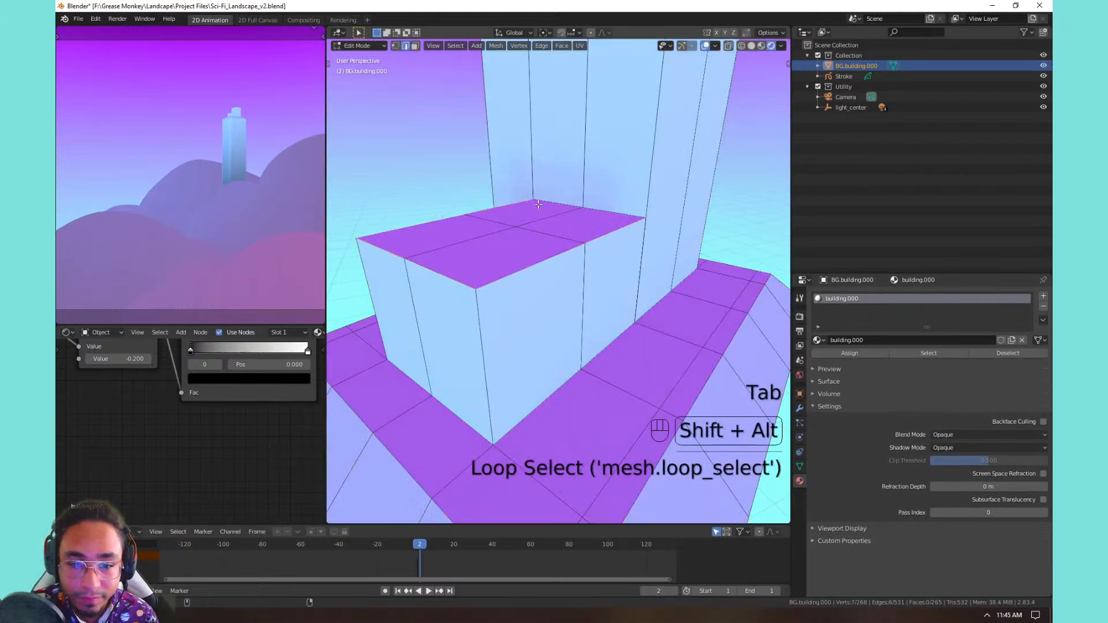
key(ctrl+b)
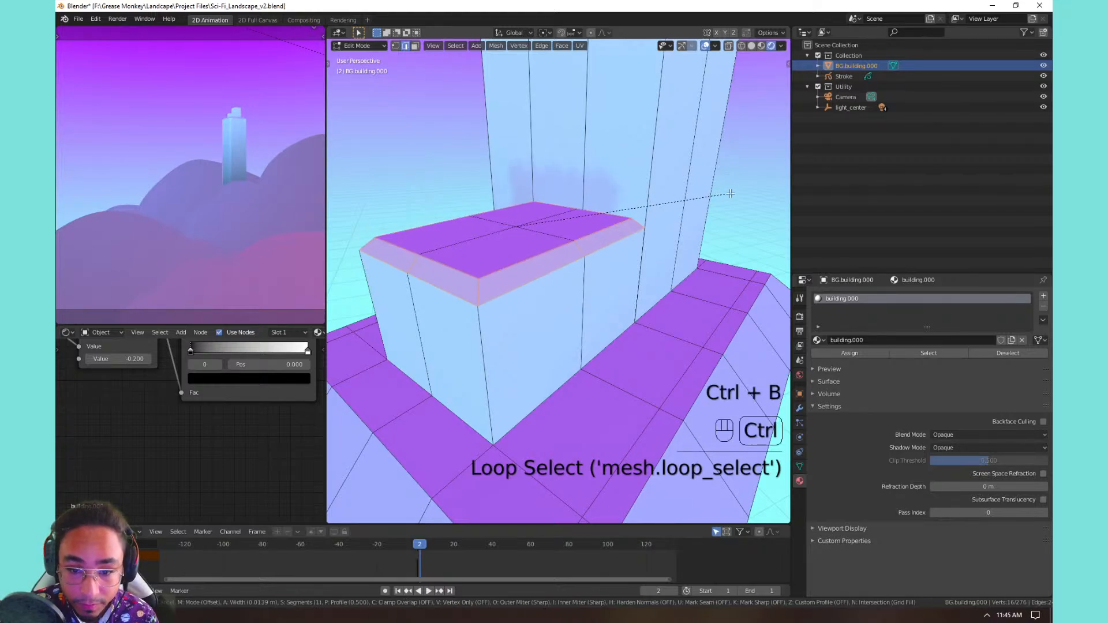
click(765, 185)
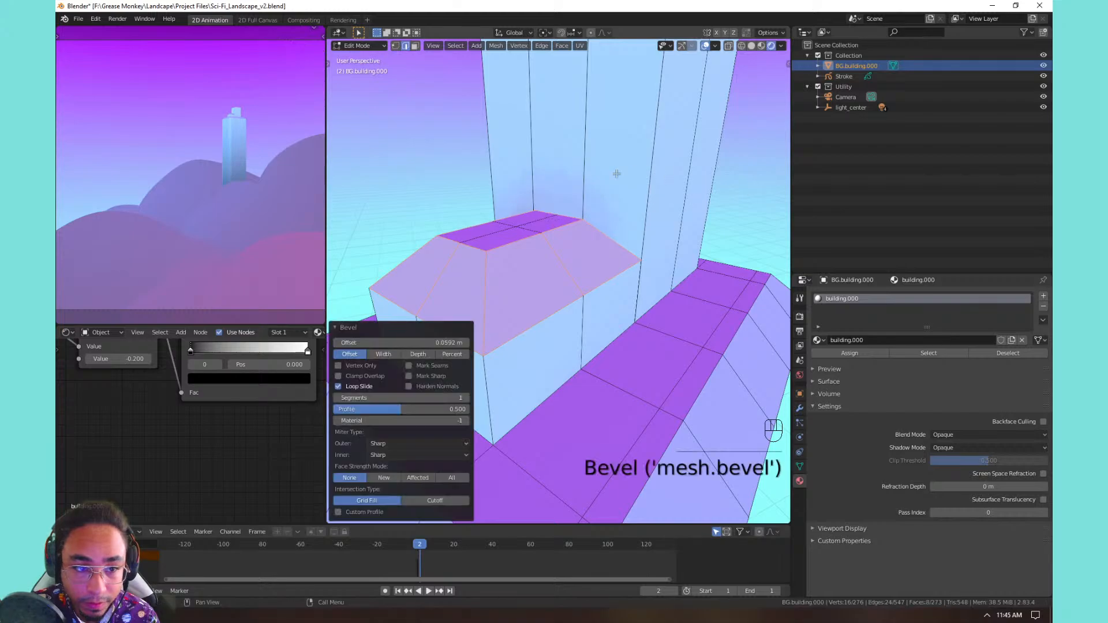
click(613, 172)
Step: Bevel the outer top edges of the taller rooftop block about 0.06 m with one segment
scroll(638, 171, down, 4)
middle_drag(638, 174, 629, 207)
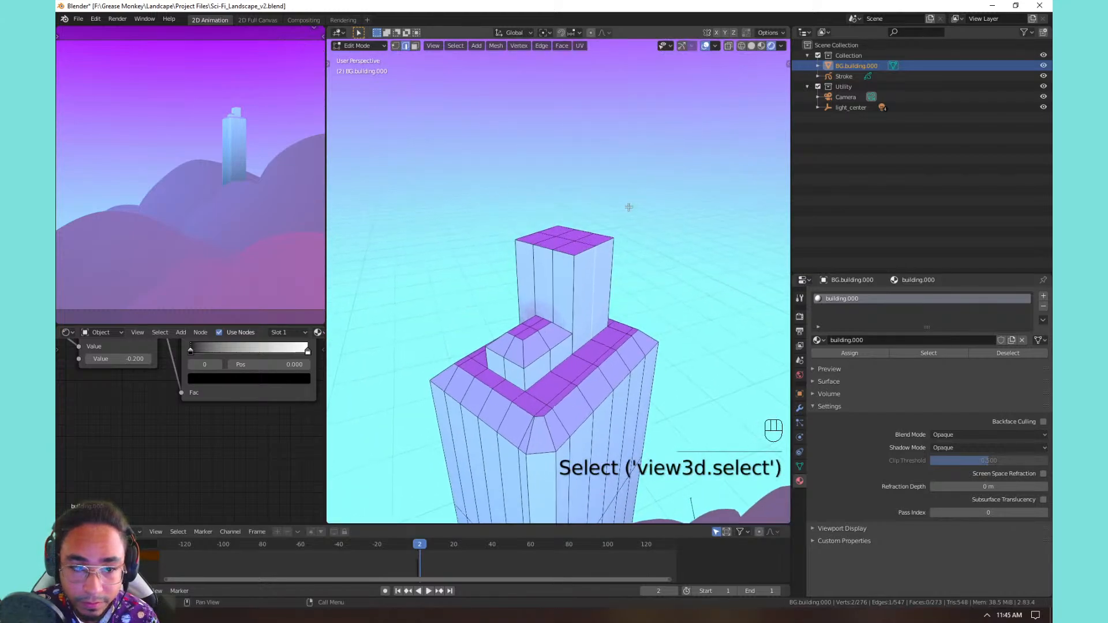
scroll(579, 227, up, 3)
alt+click(605, 220)
alt+shift+click(586, 224)
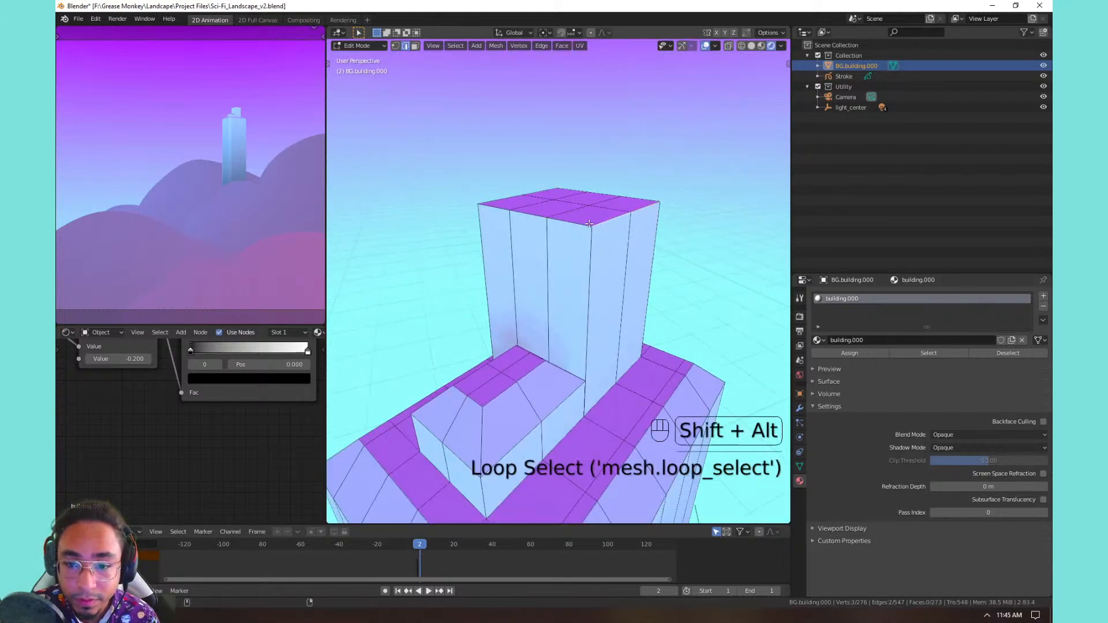
alt+shift+click(568, 194)
alt+shift+click(511, 200)
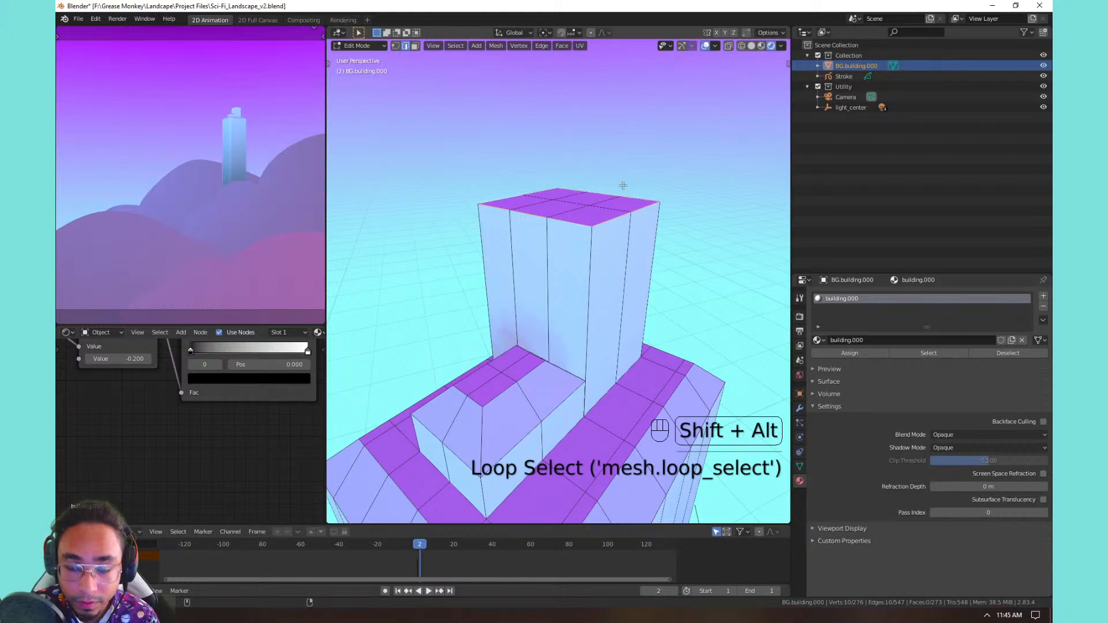
key(ctrl+b)
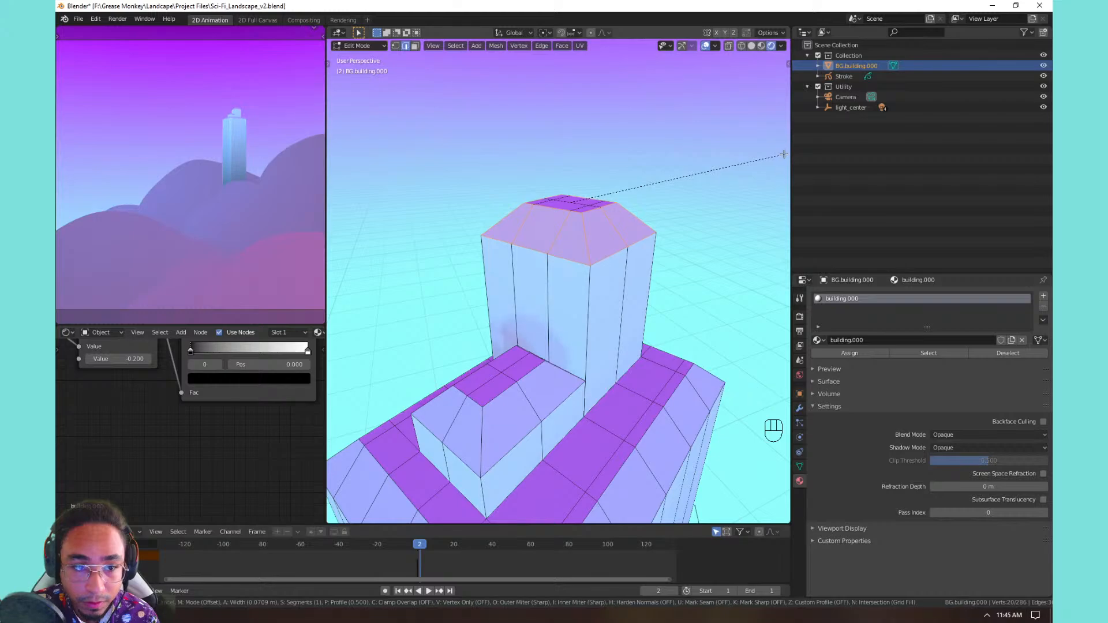
click(780, 155)
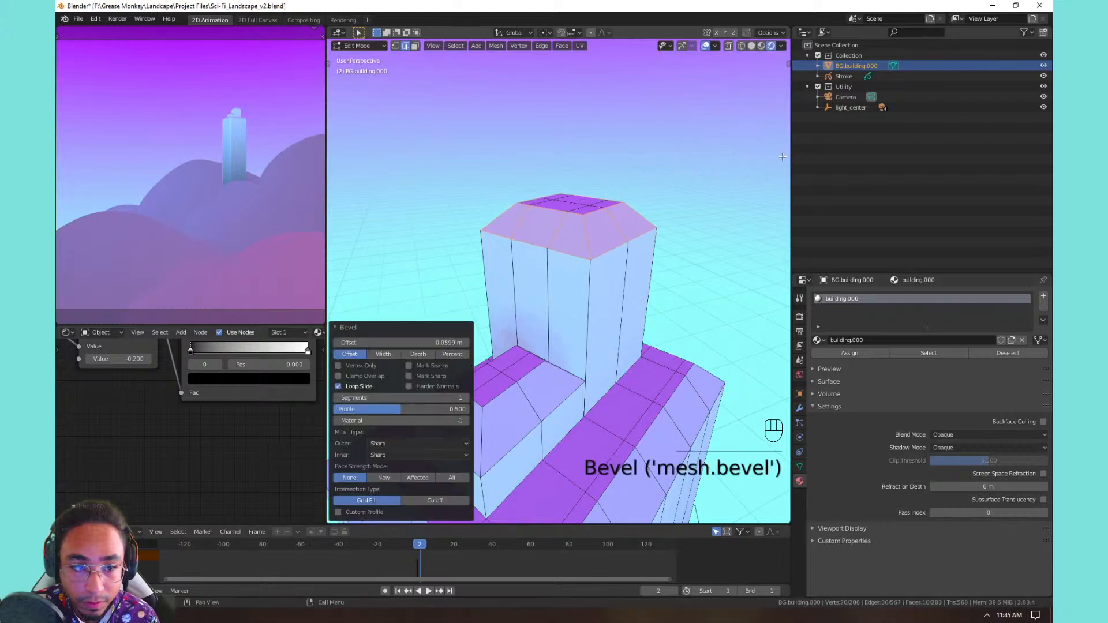
click(555, 192)
Step: Return to Object Mode and examine the building's beveled rooftops and shading from several angles
middle_drag(577, 204, 569, 201)
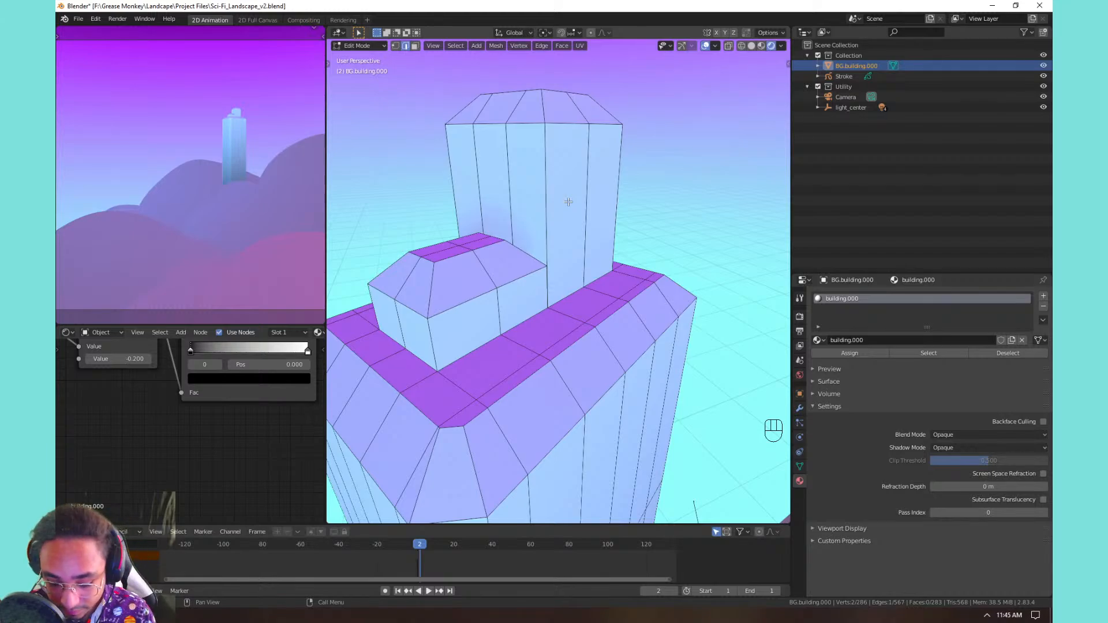
middle_drag(569, 201, 545, 218)
scroll(546, 218, down, 5)
shift+middle_drag(593, 254, 511, 236)
key(Tab)
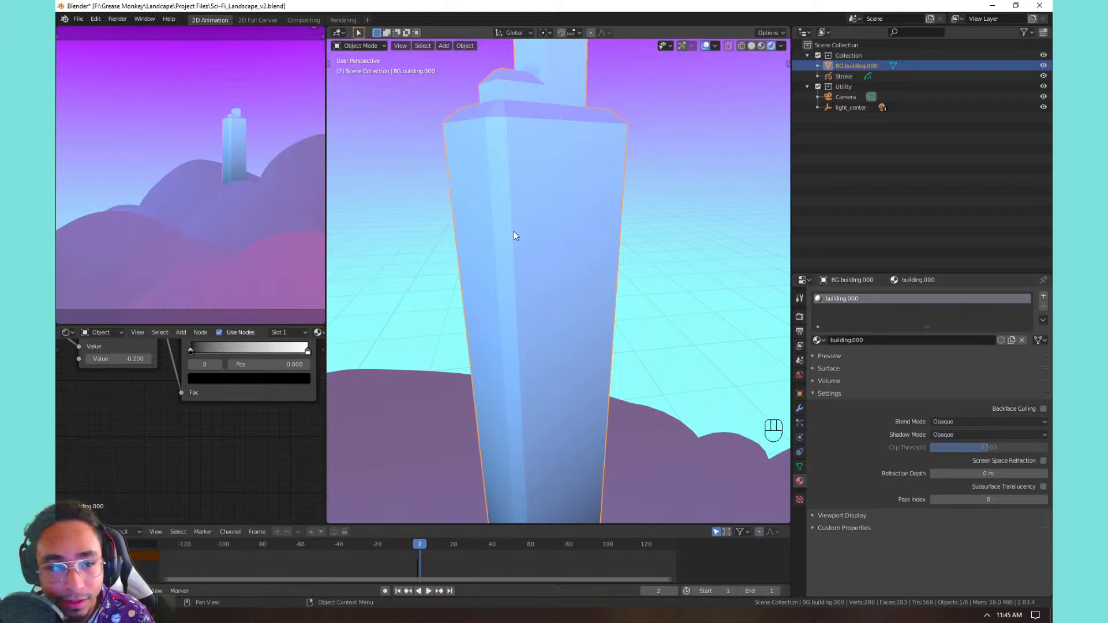
middle_drag(519, 231, 535, 212)
scroll(521, 201, down, 4)
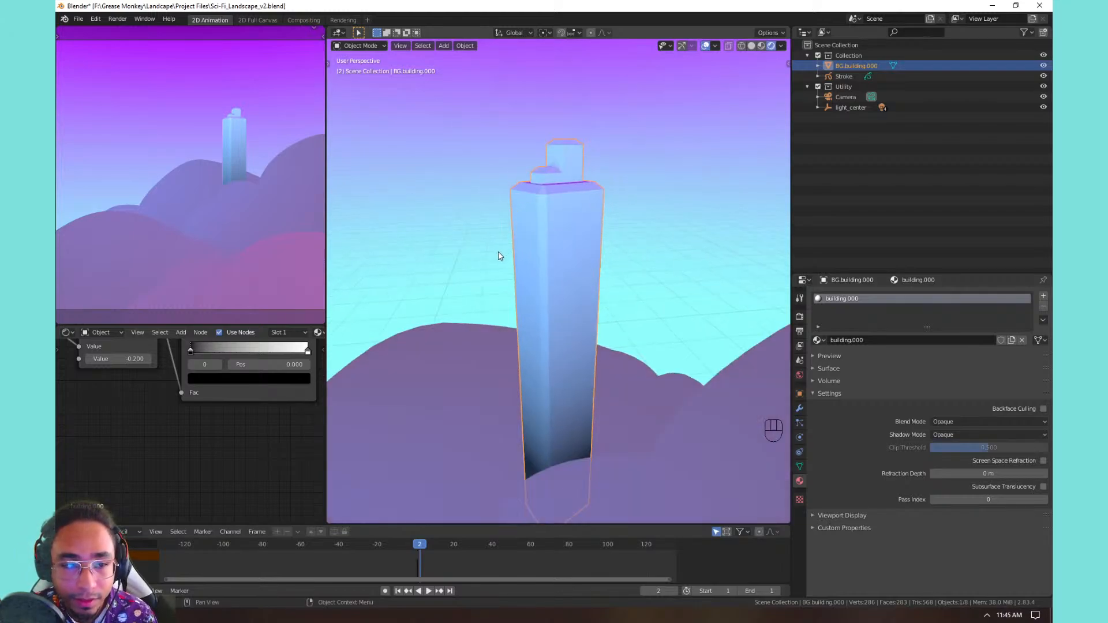
shift+middle_drag(500, 256, 512, 277)
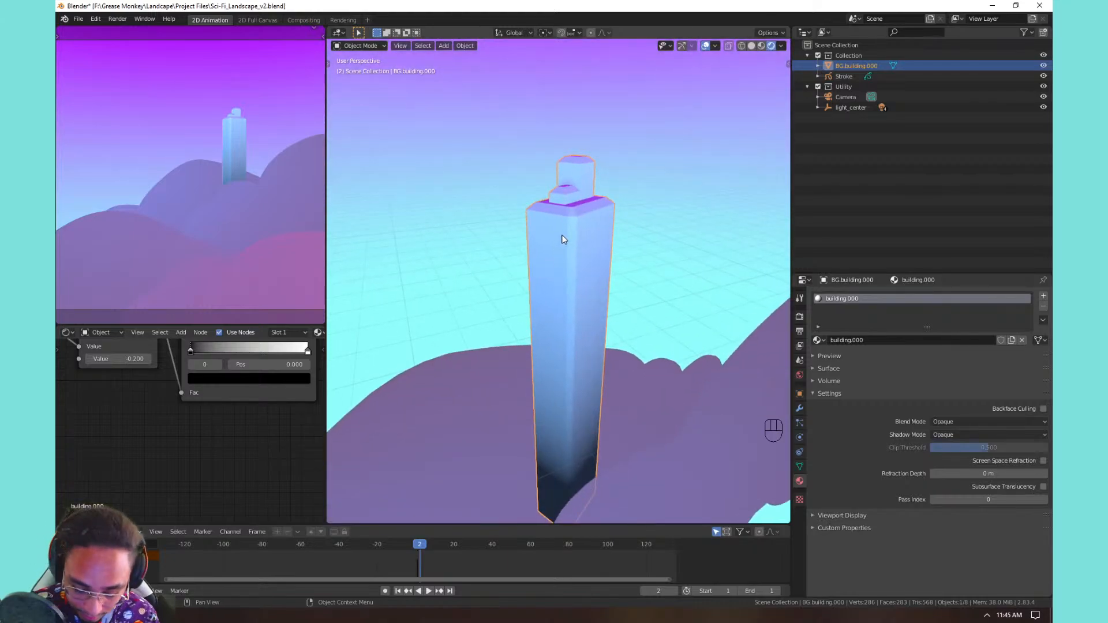
shift+middle_drag(564, 239, 534, 282)
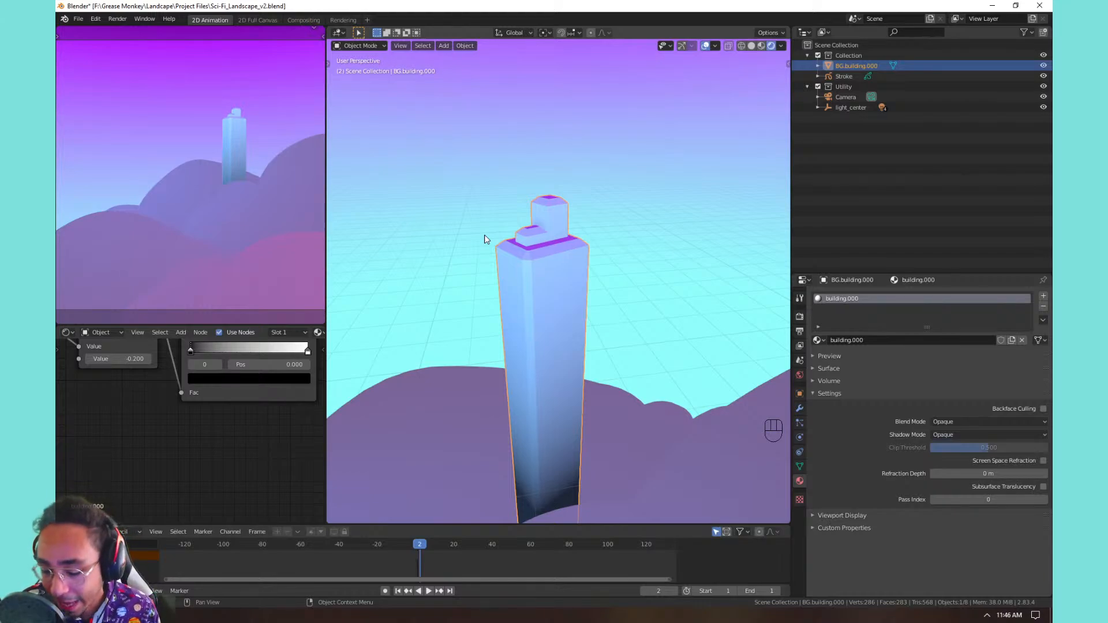
shift+middle_drag(519, 240, 572, 248)
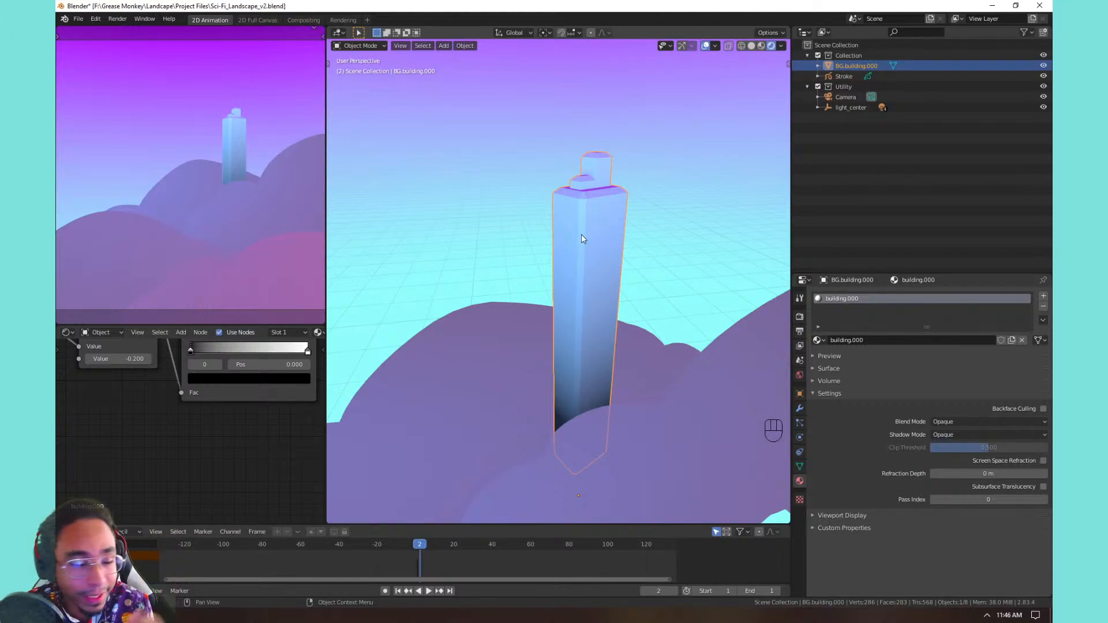
Step: Duplicate the building and place the copy beside the original, moving it only horizontally so both stand at the same height
scroll(580, 253, down, 1)
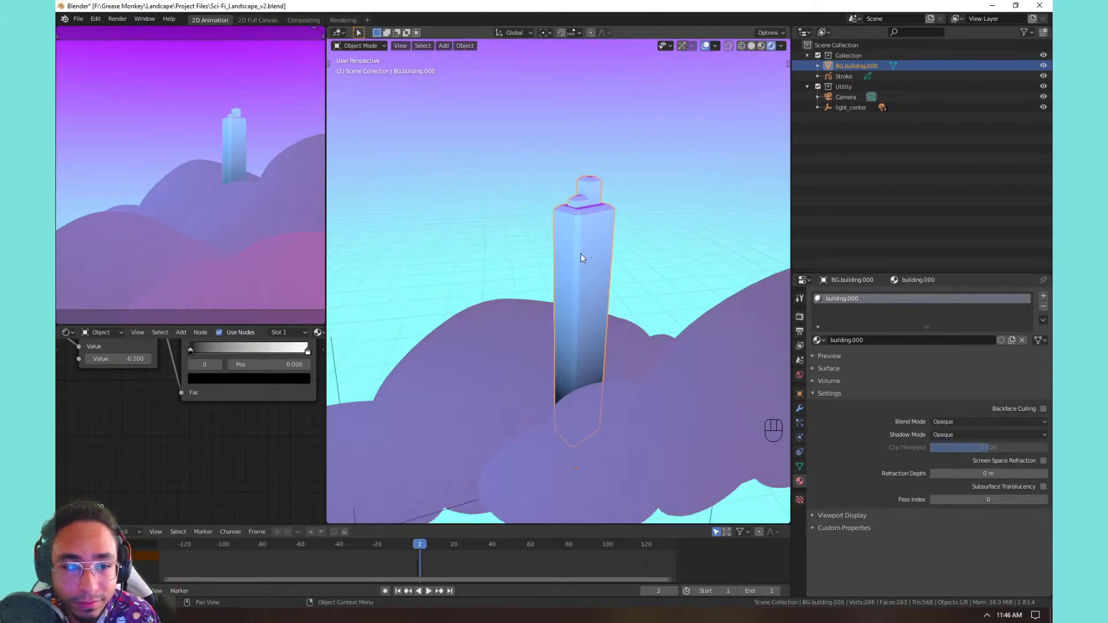
scroll(579, 255, up, 1)
middle_drag(569, 274, 576, 241)
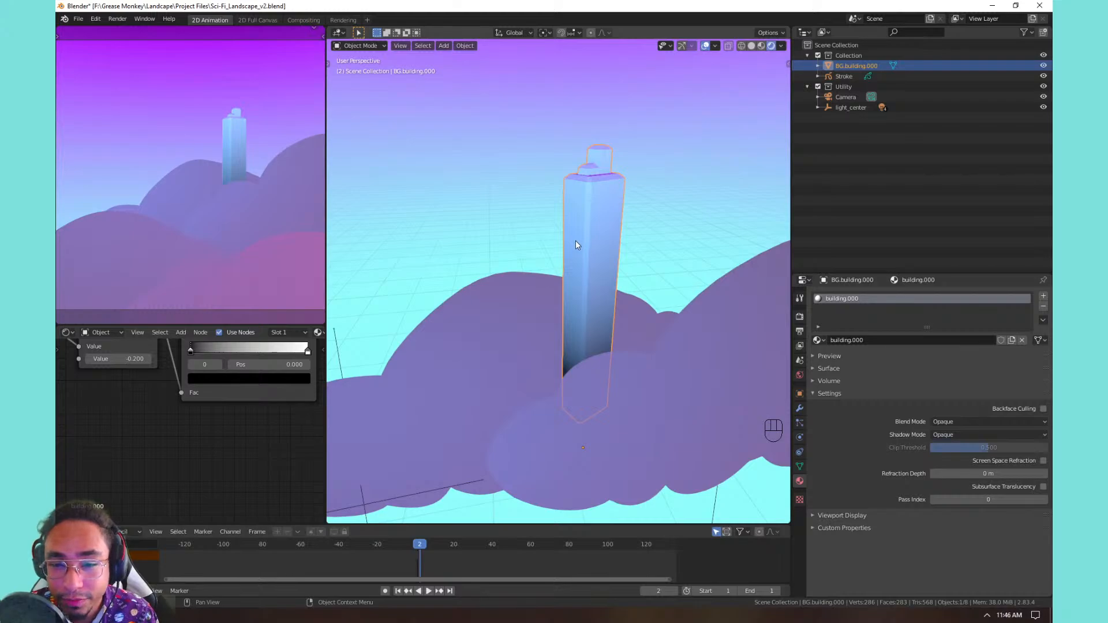
scroll(576, 235, up, 2)
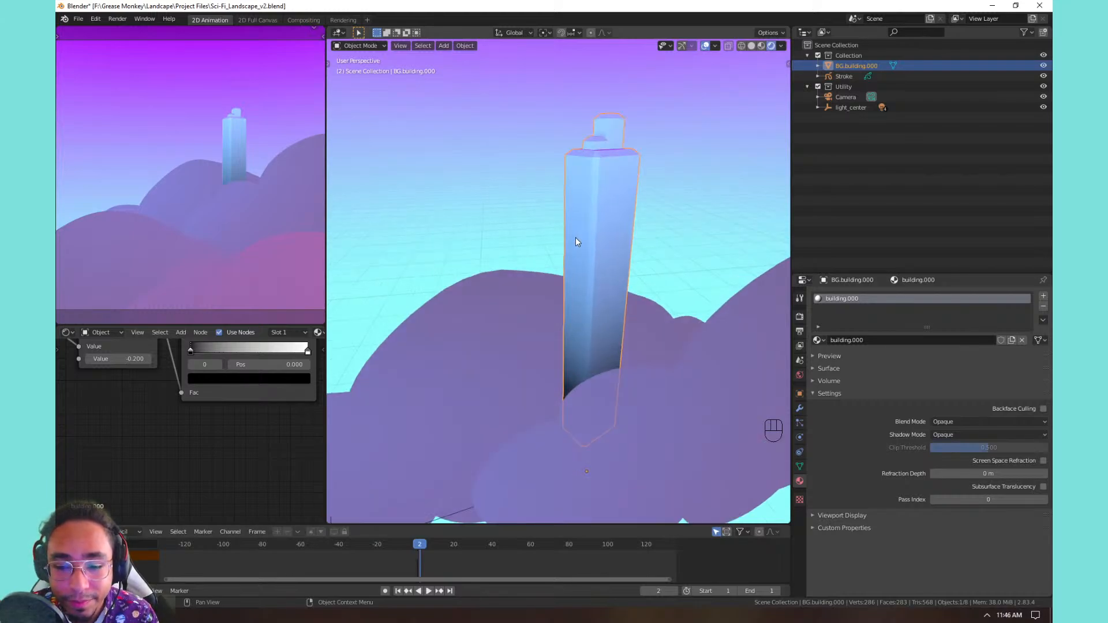
mouse_move(563, 251)
middle_down()
mouse_move(556, 276)
mouse_move(535, 265)
mouse_move(573, 250)
middle_up()
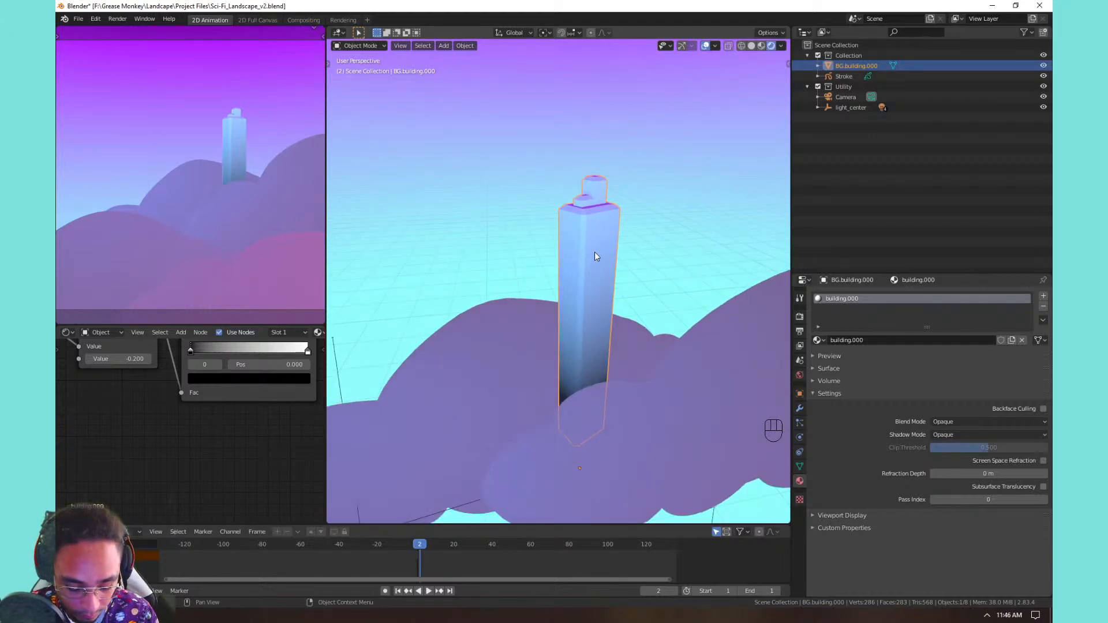
key(shift+d)
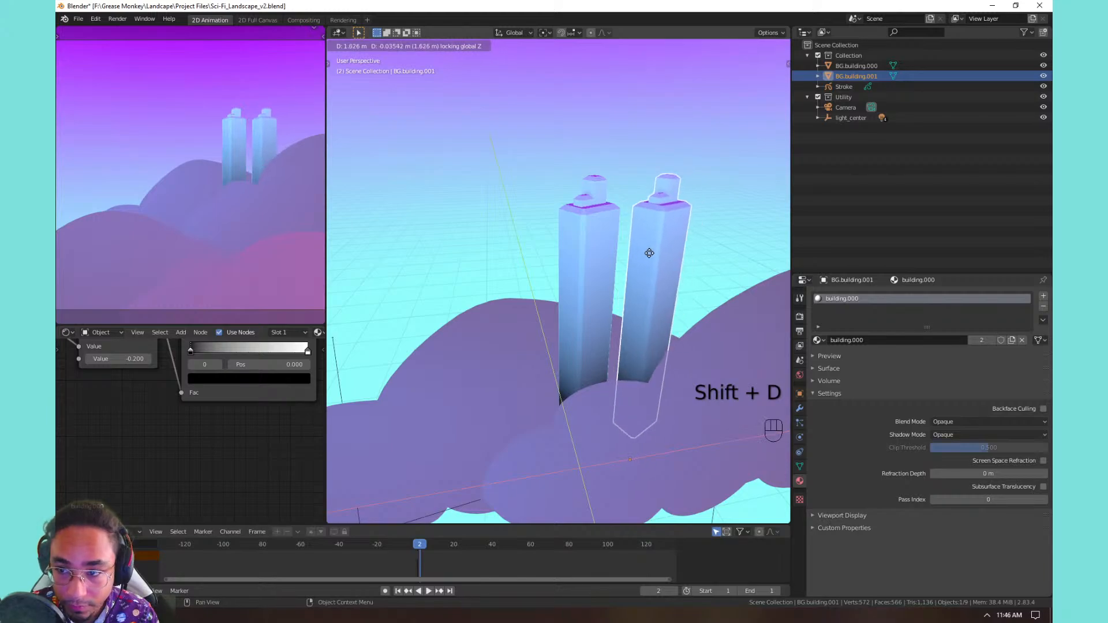
click(666, 246)
Step: Scale the duplicate's whole mesh by about 4.417 in X and Y only, and shrink it uniformly by about 0.368
key(Tab)
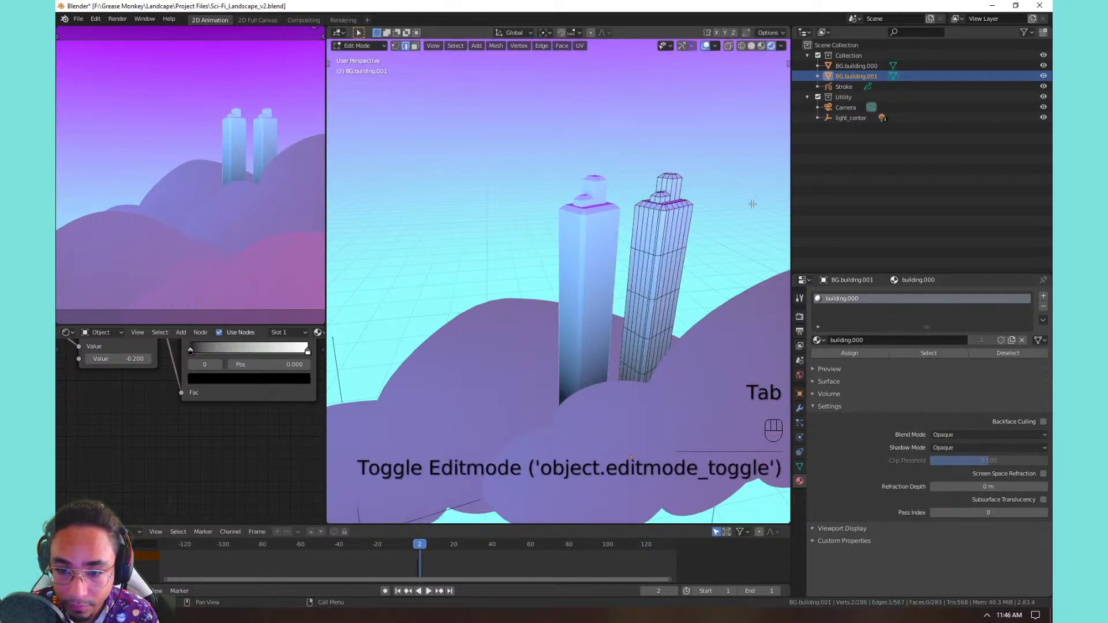
key(a)
key(s)
key(s)
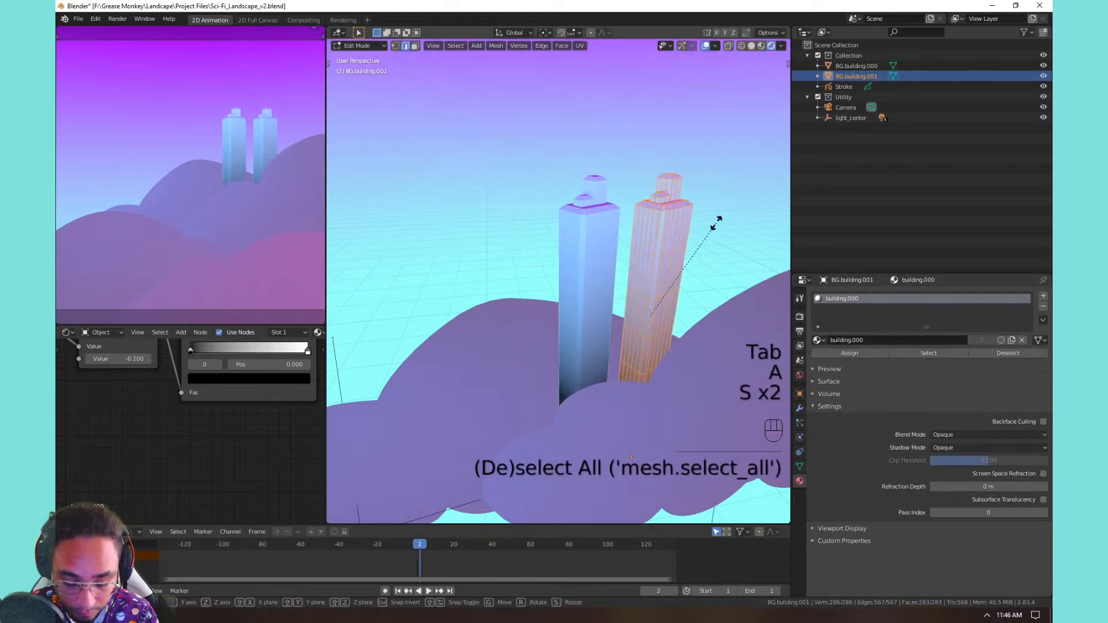
key(shift+z)
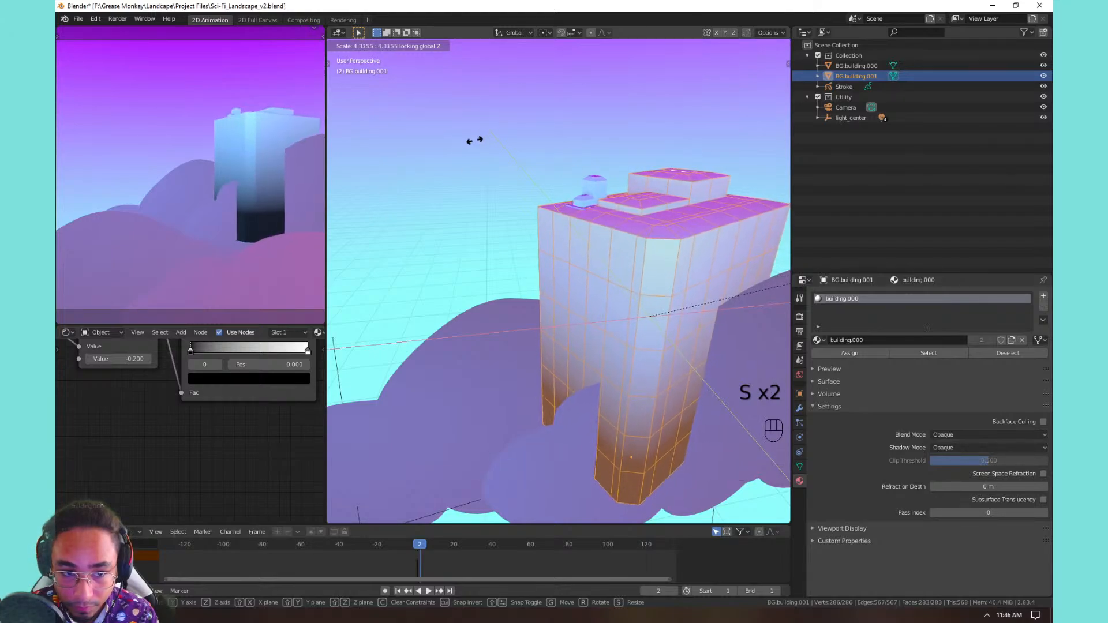
click(492, 158)
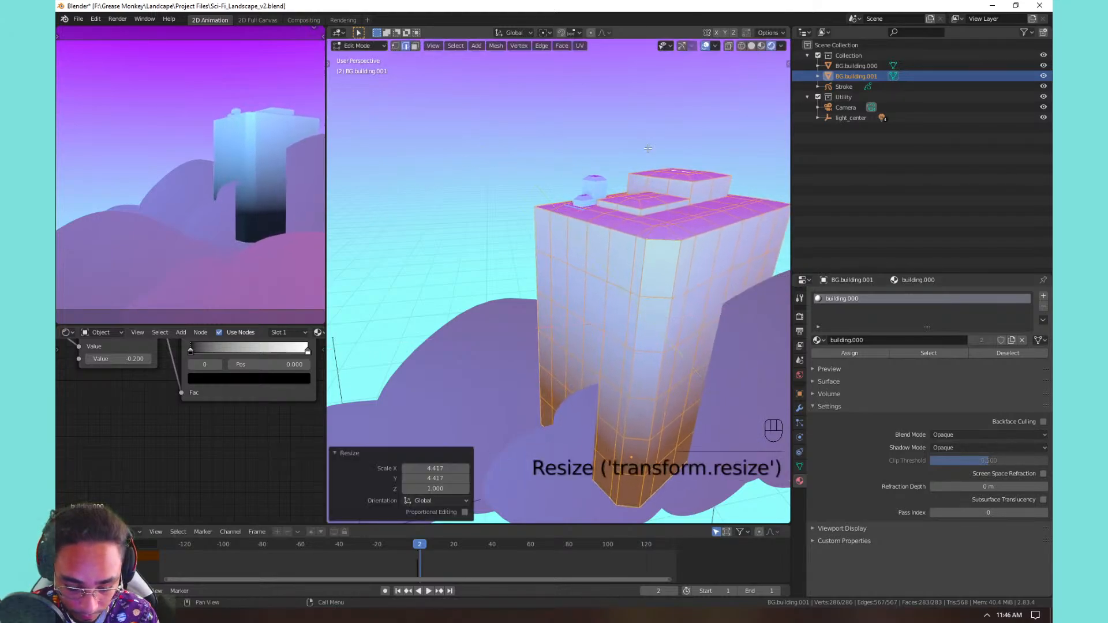
key(s)
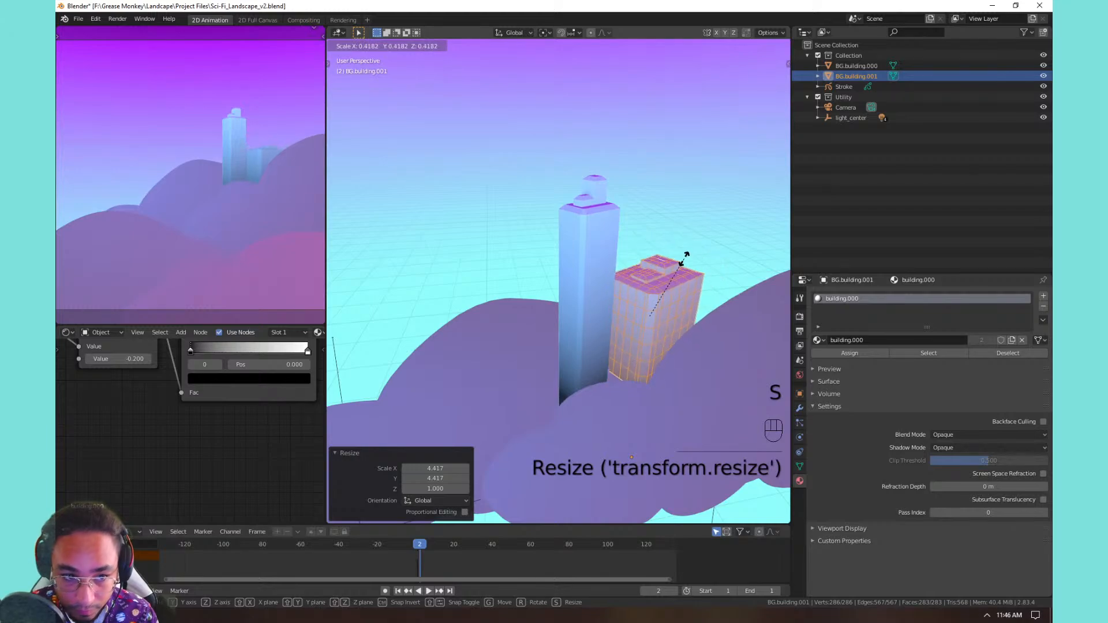
click(699, 266)
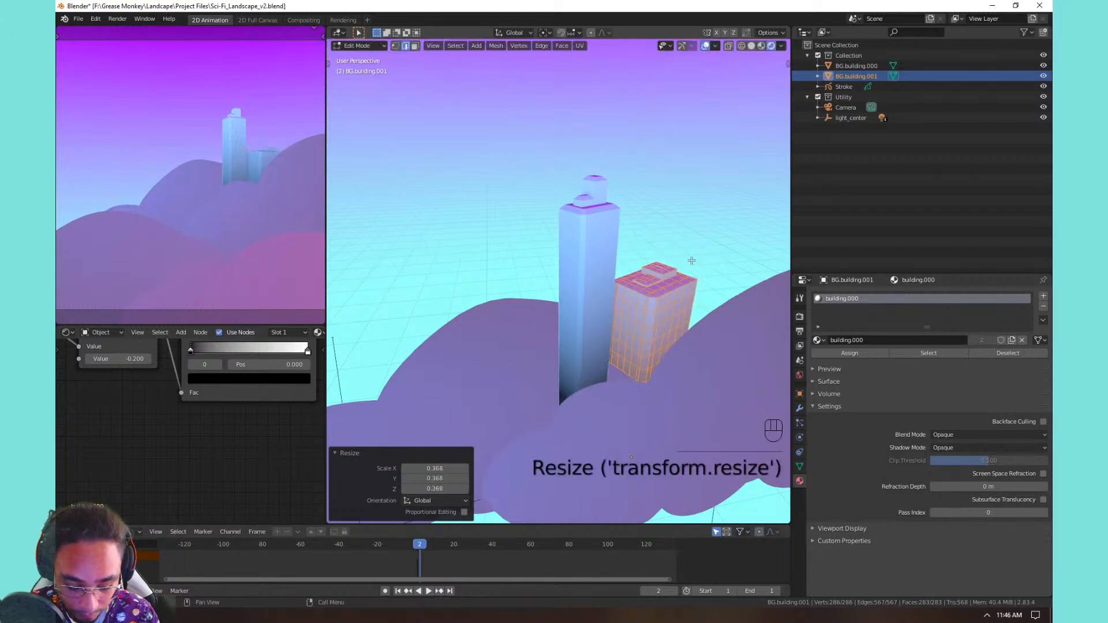
Step: Lower the shorter building's mesh about 0.23 m and enable Ambient Occlusion in the Eevee render settings
key(g)
click(698, 276)
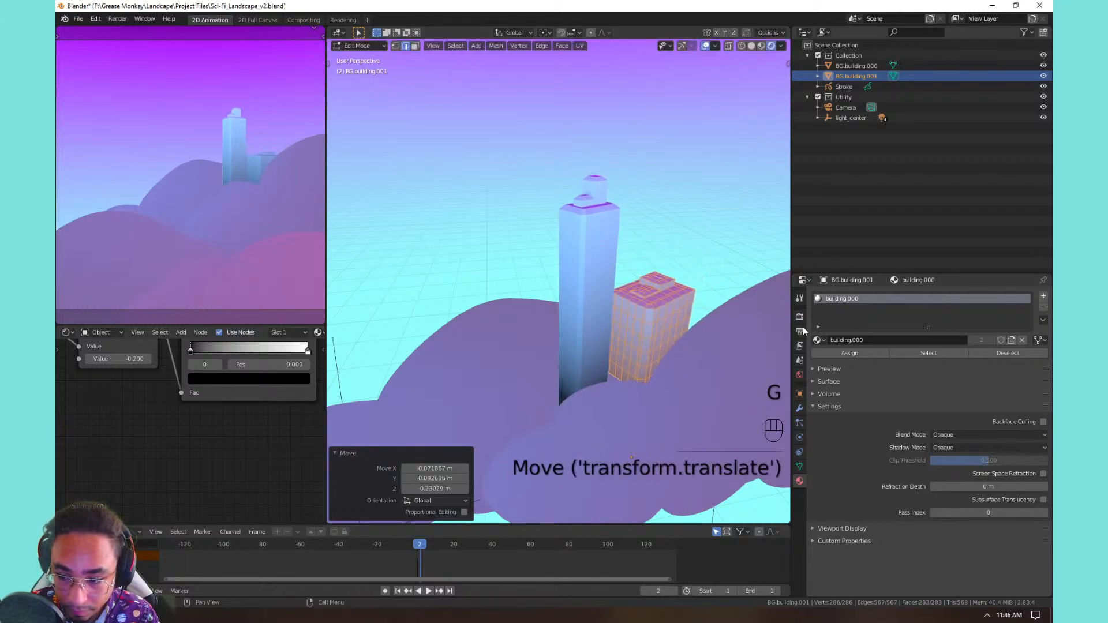
click(799, 316)
click(823, 367)
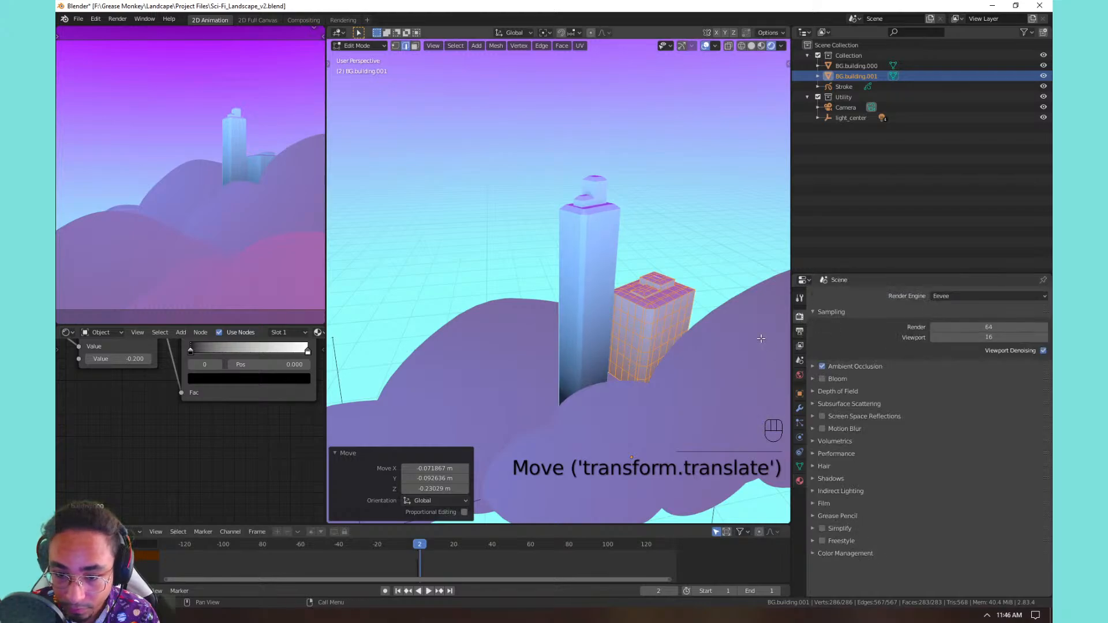
Step: Shift the shorter building's mesh about 0.31 m along Y and raise it about 0.595 m along Z
key(g)
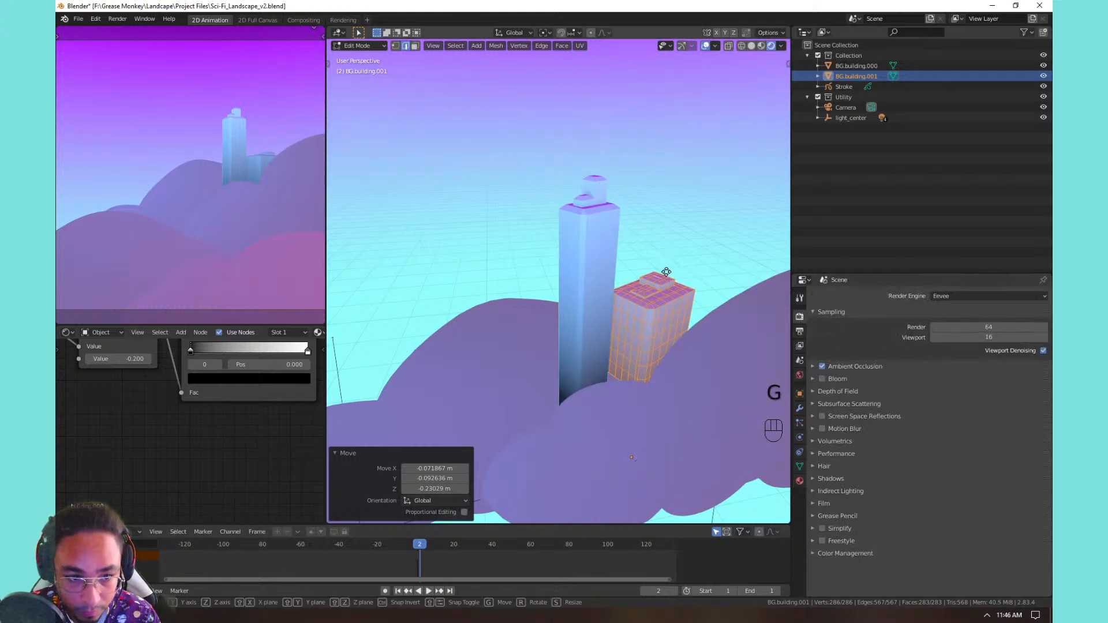
key(shift+z)
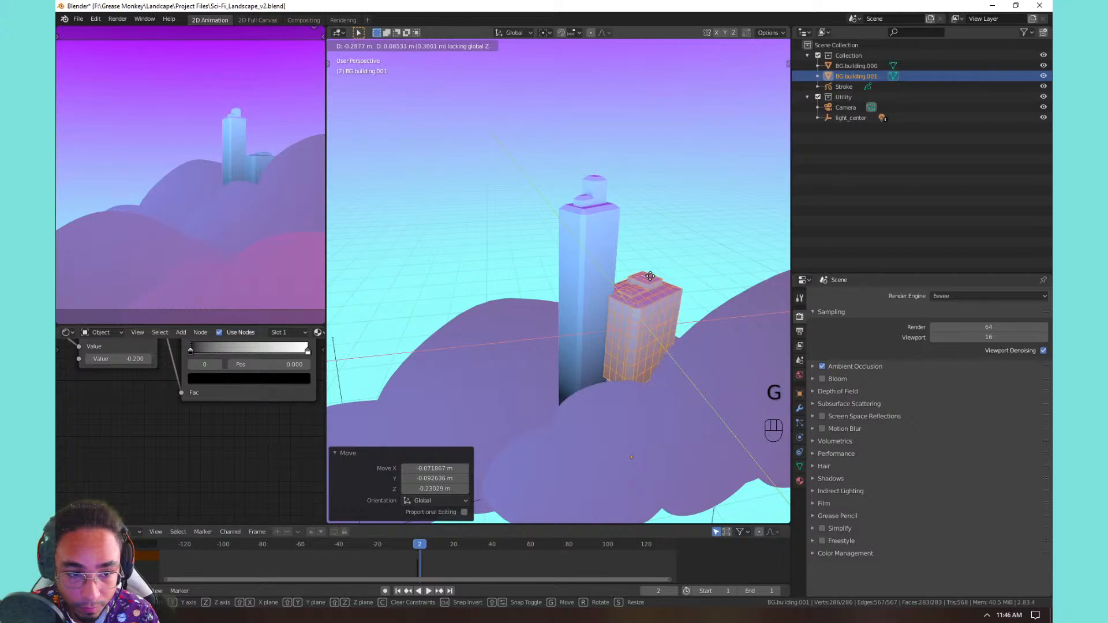
click(658, 269)
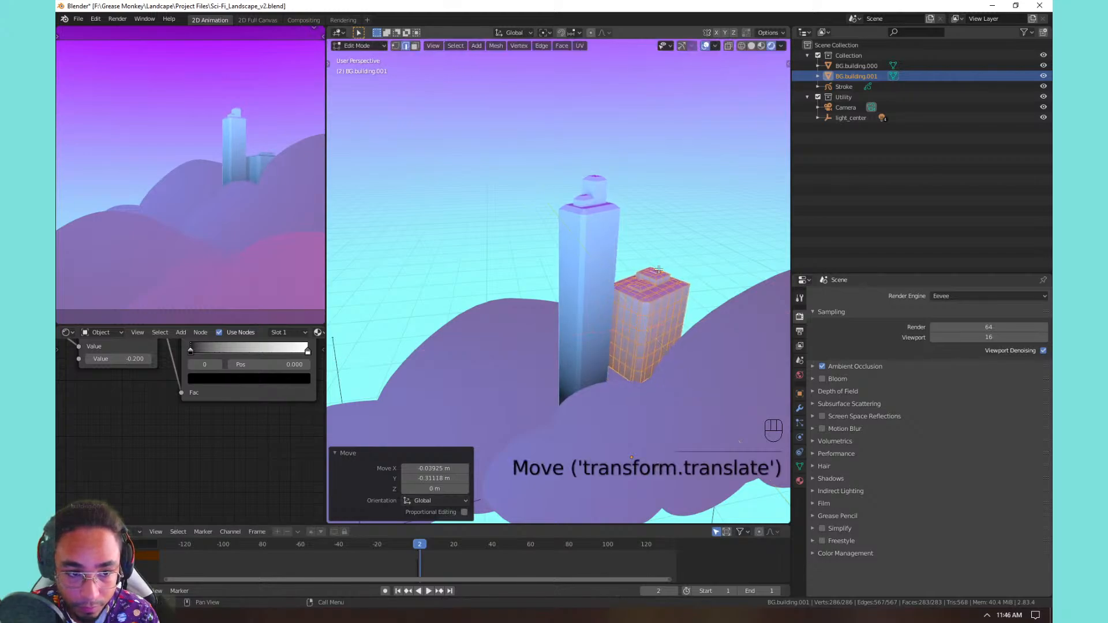
key(g)
key(shift+z)
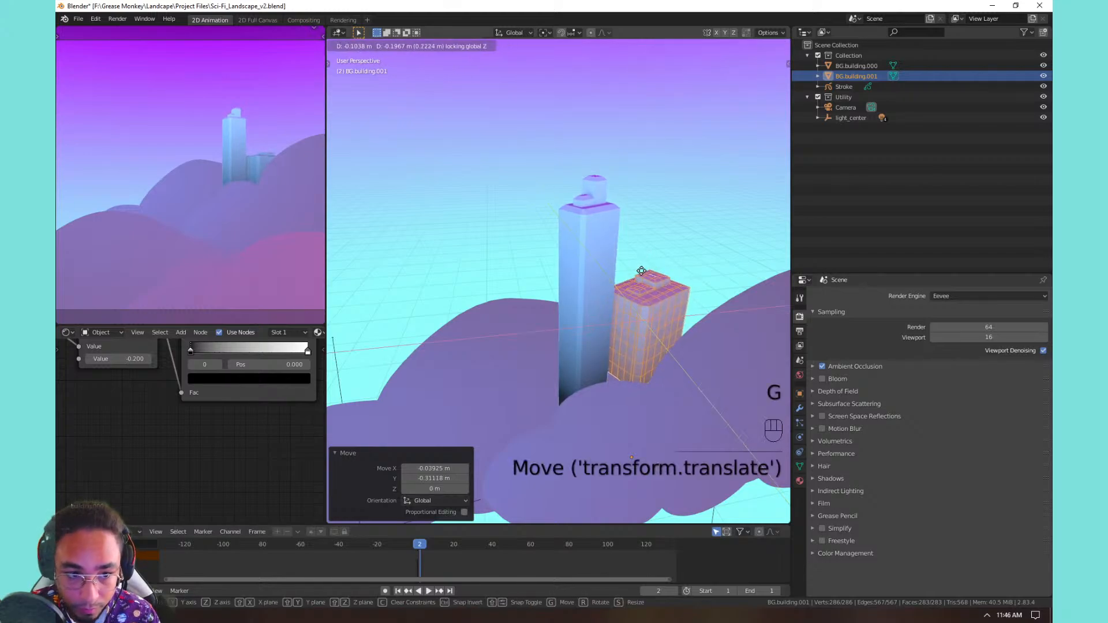
key(z)
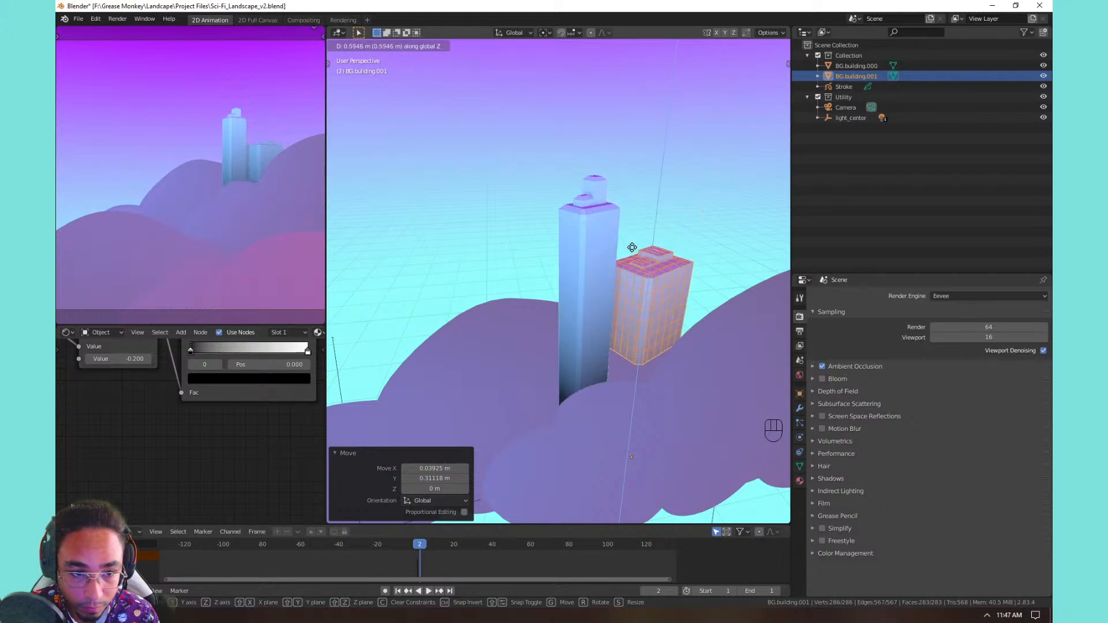
click(632, 248)
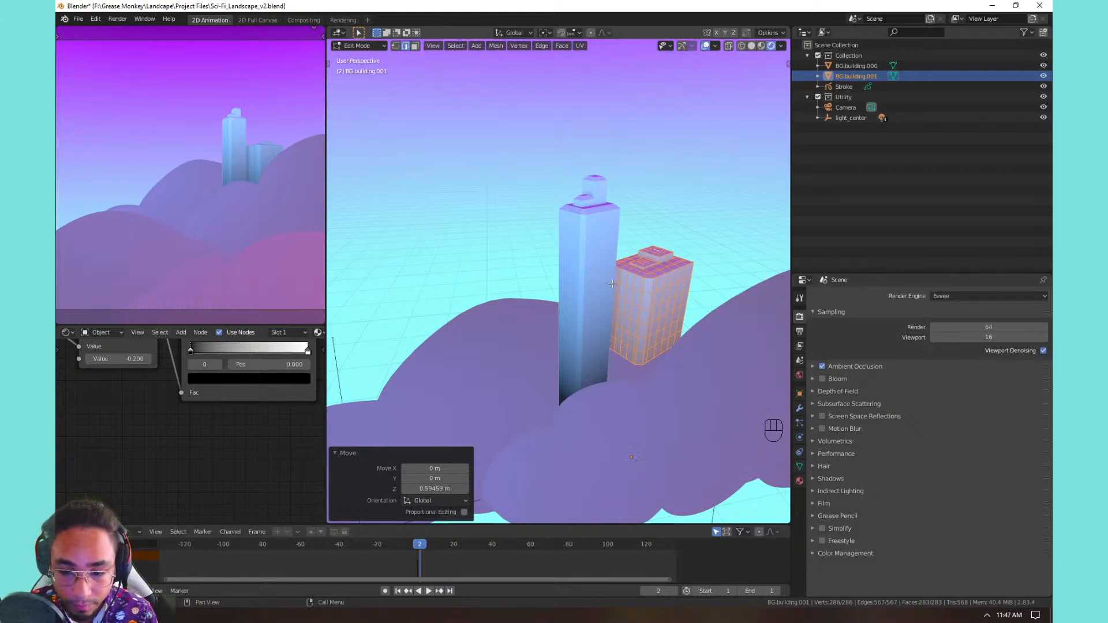
Step: Select all bottom faces of the shorter building and move them down about 1.239 m so its base reaches into the clouds
shift+middle_drag(619, 294, 628, 311)
click(648, 319)
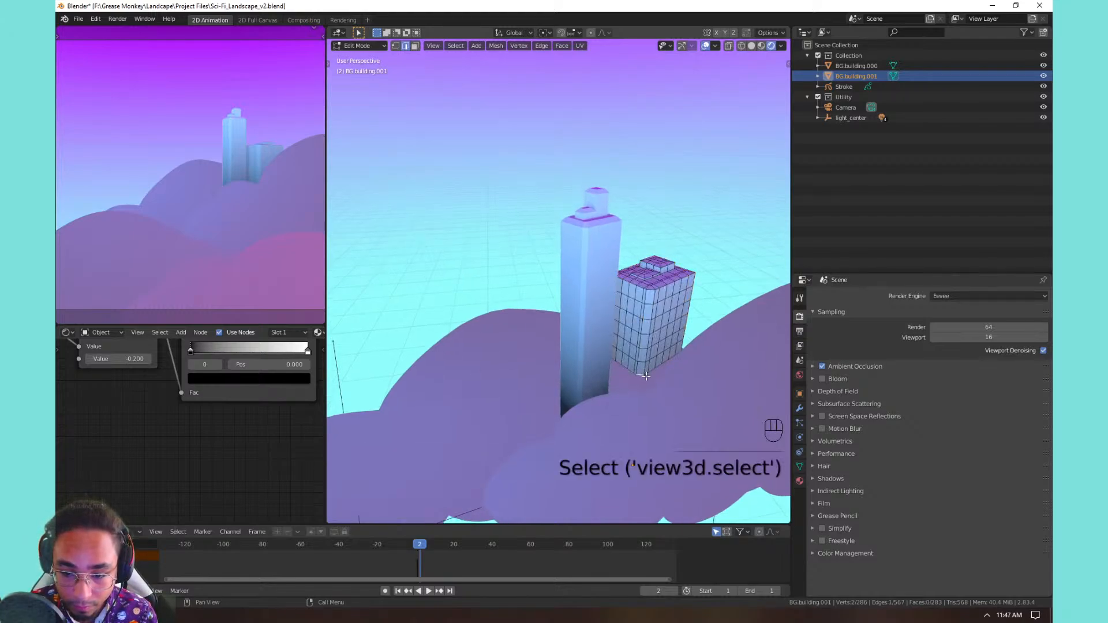
key(KP_Decimal)
key(3)
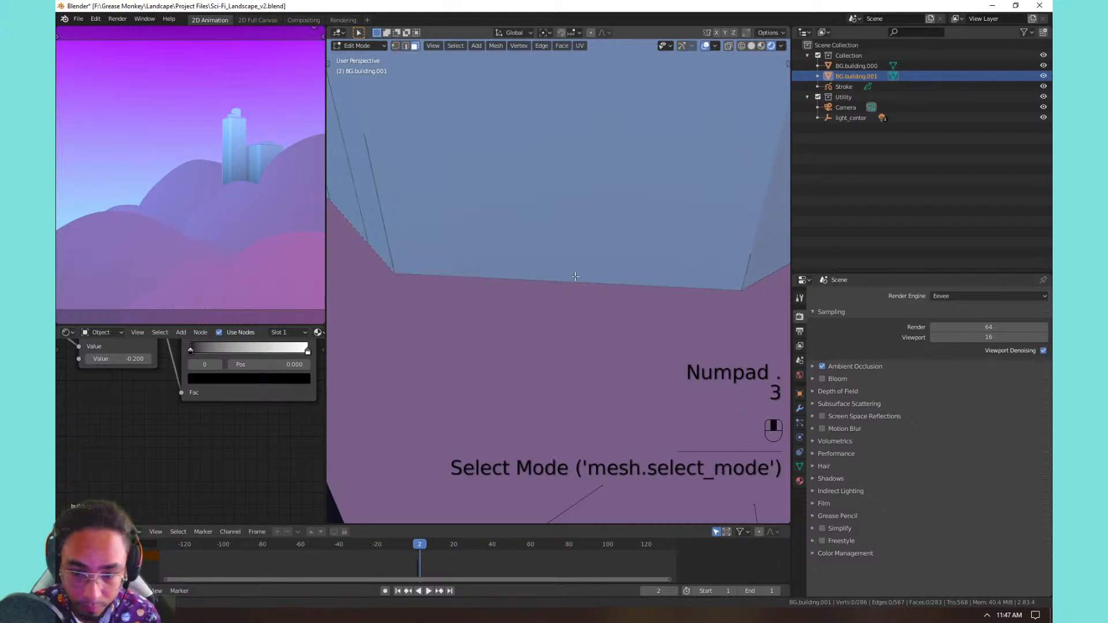
shift+middle_drag(663, 363, 560, 361)
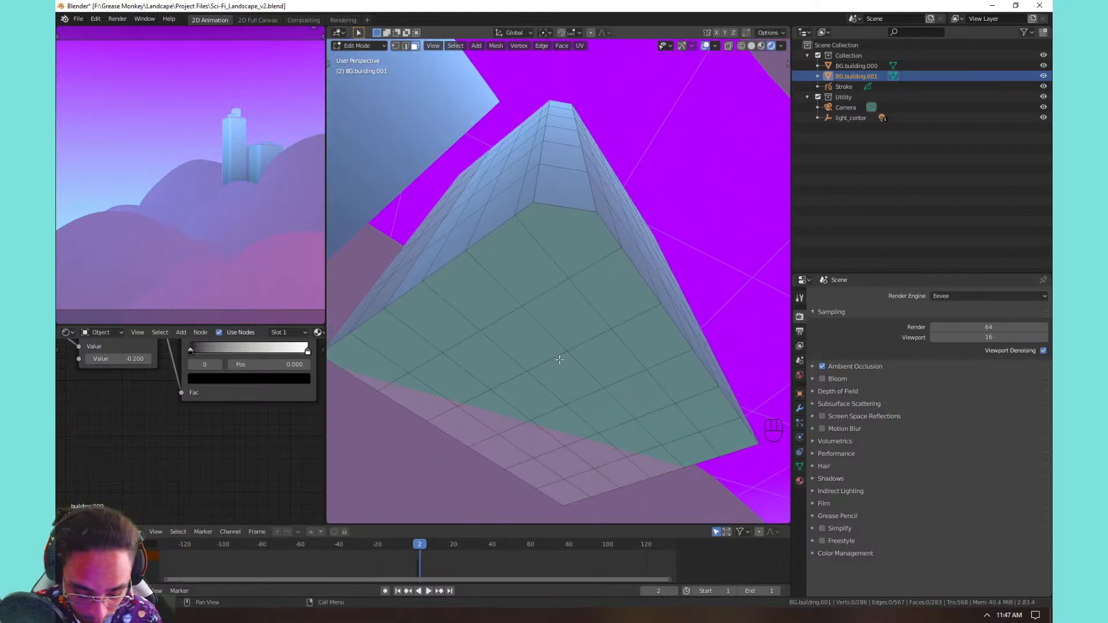
key(c)
click(443, 363)
mouse_move(443, 364)
mouse_down()
mouse_move(415, 370)
mouse_move(600, 271)
mouse_move(641, 404)
mouse_move(542, 460)
mouse_move(519, 394)
mouse_move(461, 428)
mouse_move(600, 448)
mouse_move(666, 389)
mouse_move(700, 425)
mouse_move(631, 465)
mouse_up()
key(Escape)
key(g)
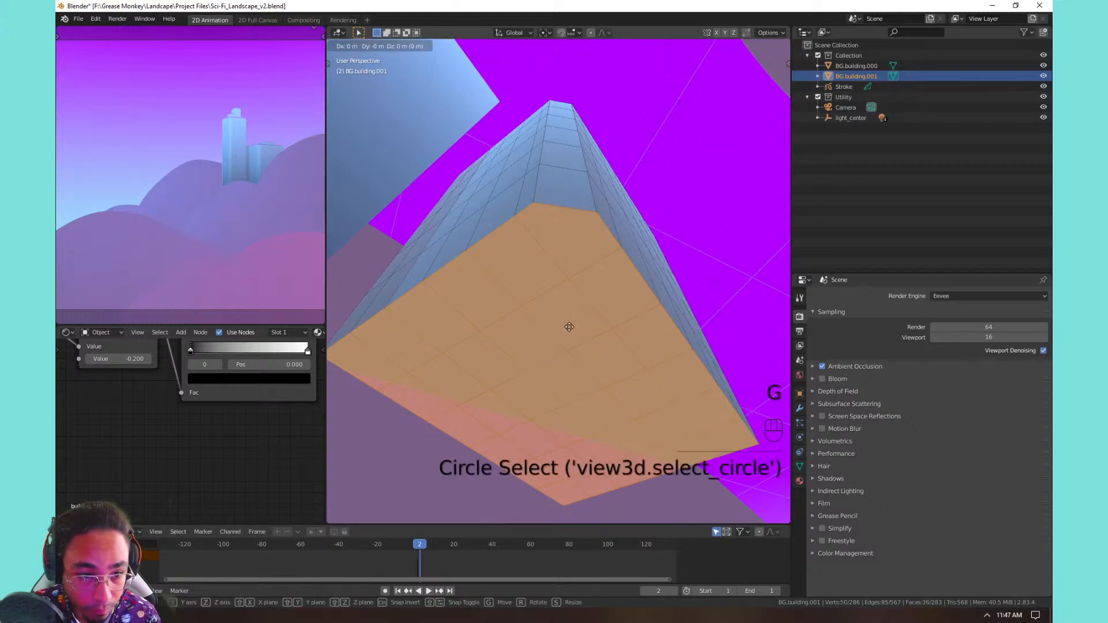
key(z)
click(567, 516)
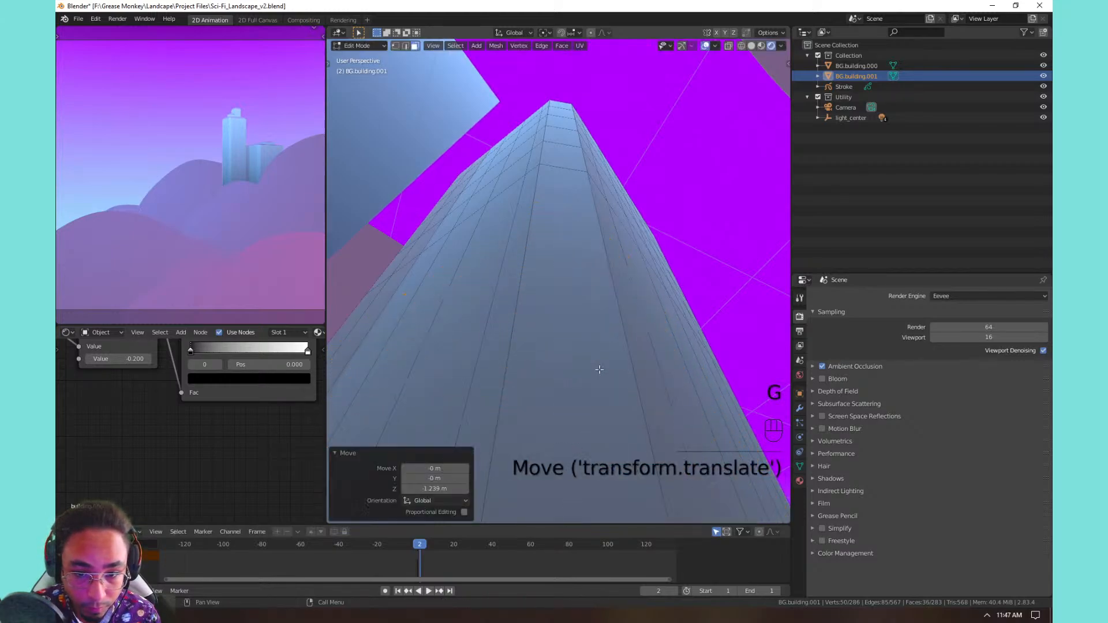
Step: Return to Object Mode and examine the placement and shading of both buildings from several angles
middle_drag(599, 370, 594, 456)
mouse_move(593, 455)
shift+middle_down()
mouse_move(591, 426)
mouse_move(591, 459)
shift+middle_up()
scroll(591, 456, down, 5)
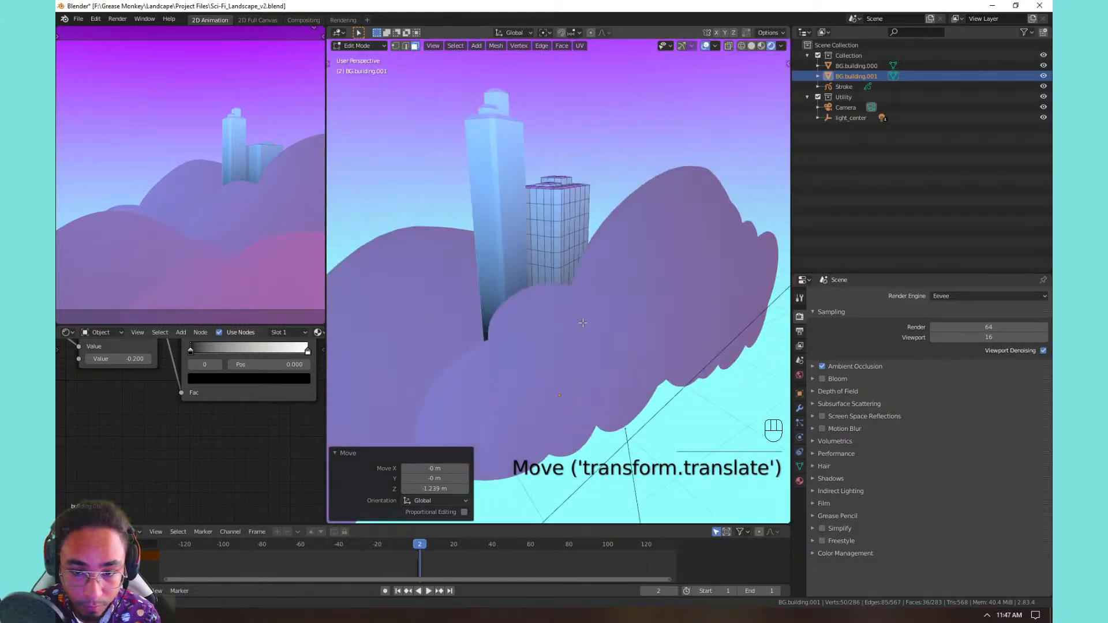
key(Tab)
middle_drag(577, 164, 559, 241)
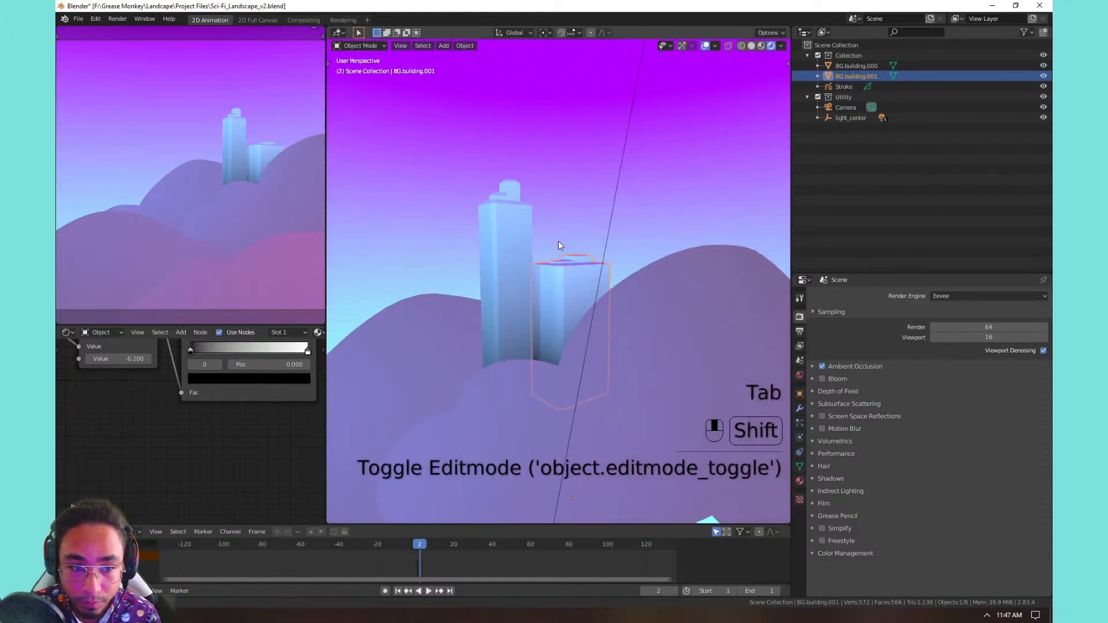
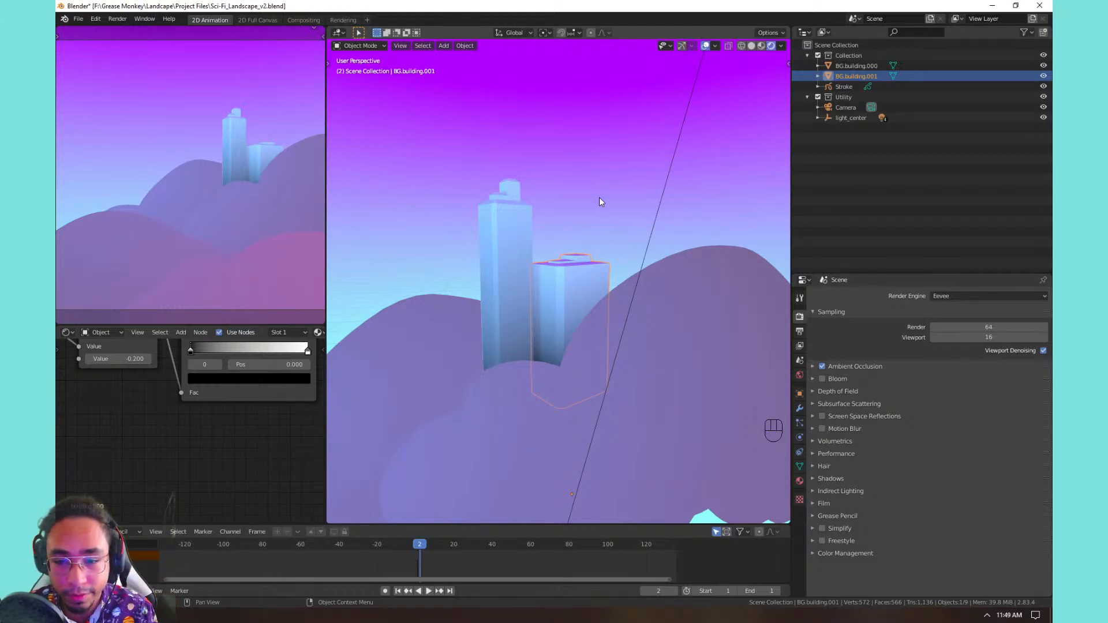
middle_drag(576, 177, 685, 229)
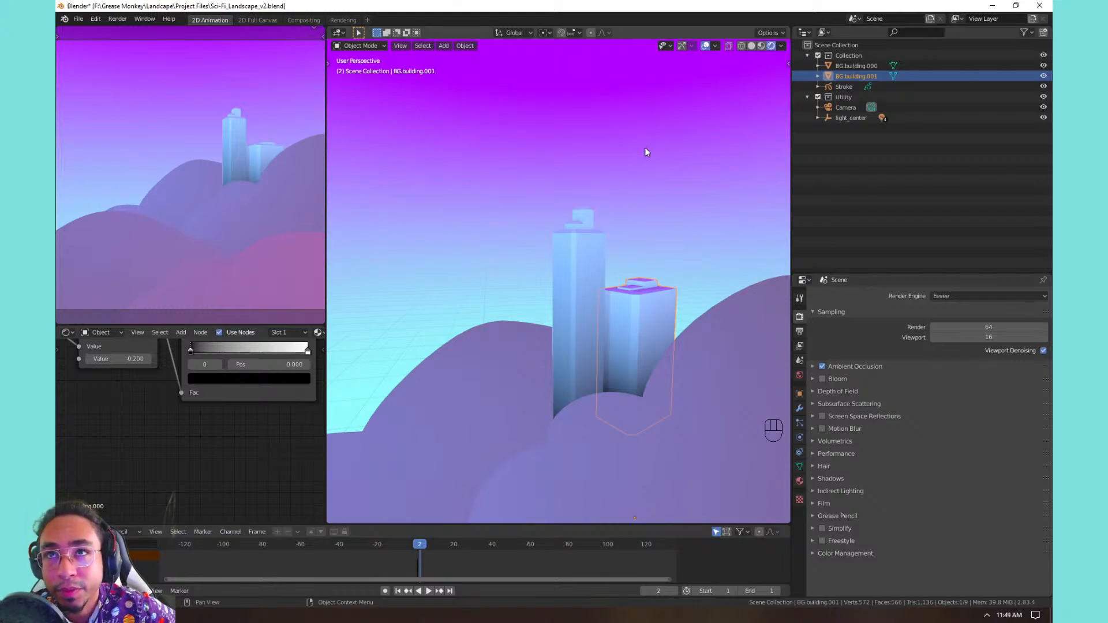
shift+middle_drag(646, 251, 612, 258)
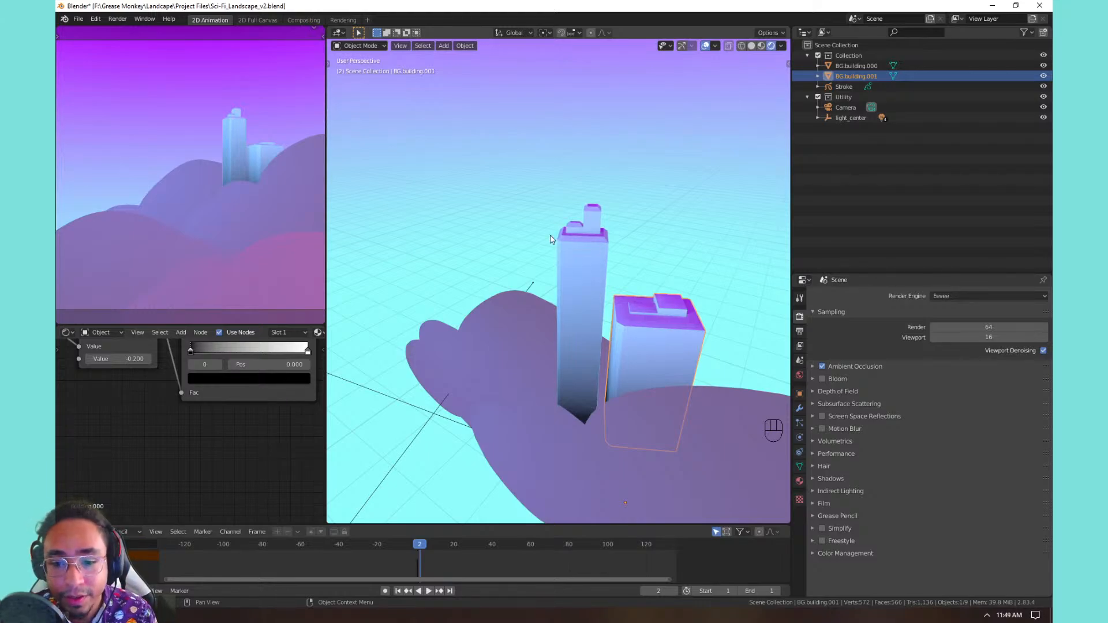
Step: Enter Edit Mode on the taller building and frame a face on top of its highest rooftop block
shift+middle_drag(545, 277, 473, 457)
click(473, 459)
key(Tab)
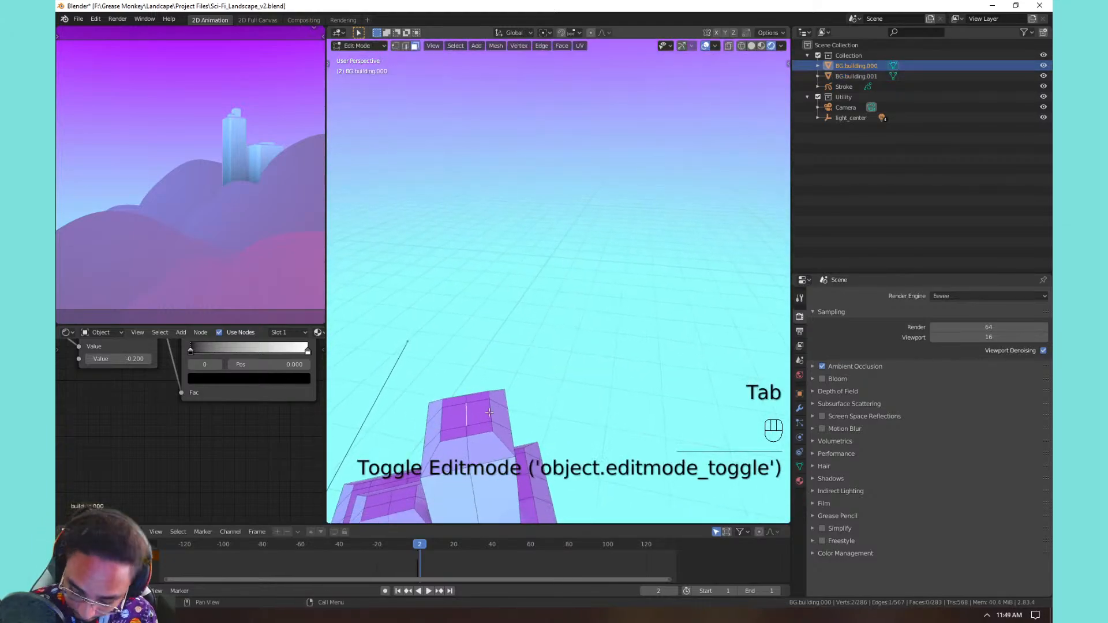
key(KP_Decimal)
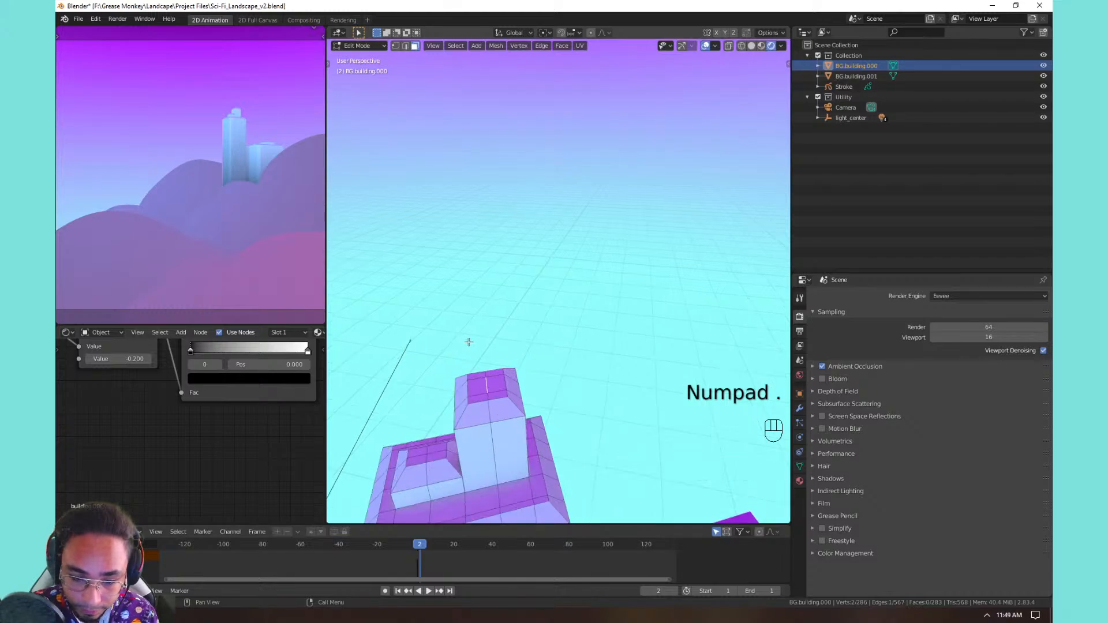
key(KP_Decimal)
click(536, 362)
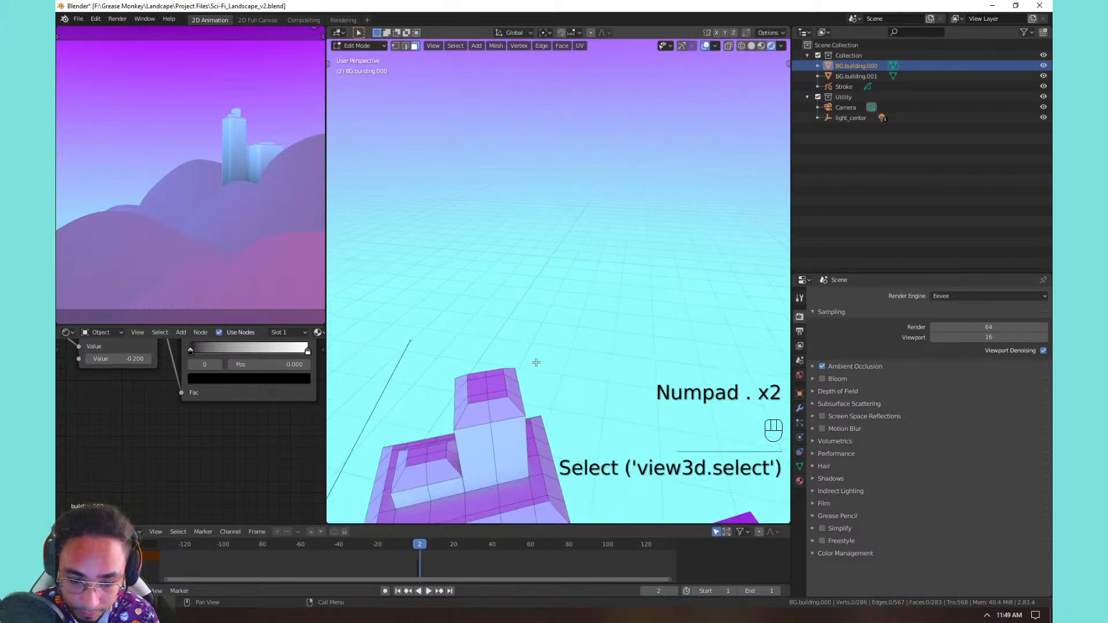
click(487, 381)
key(KP_Decimal)
scroll(594, 277, down, 5)
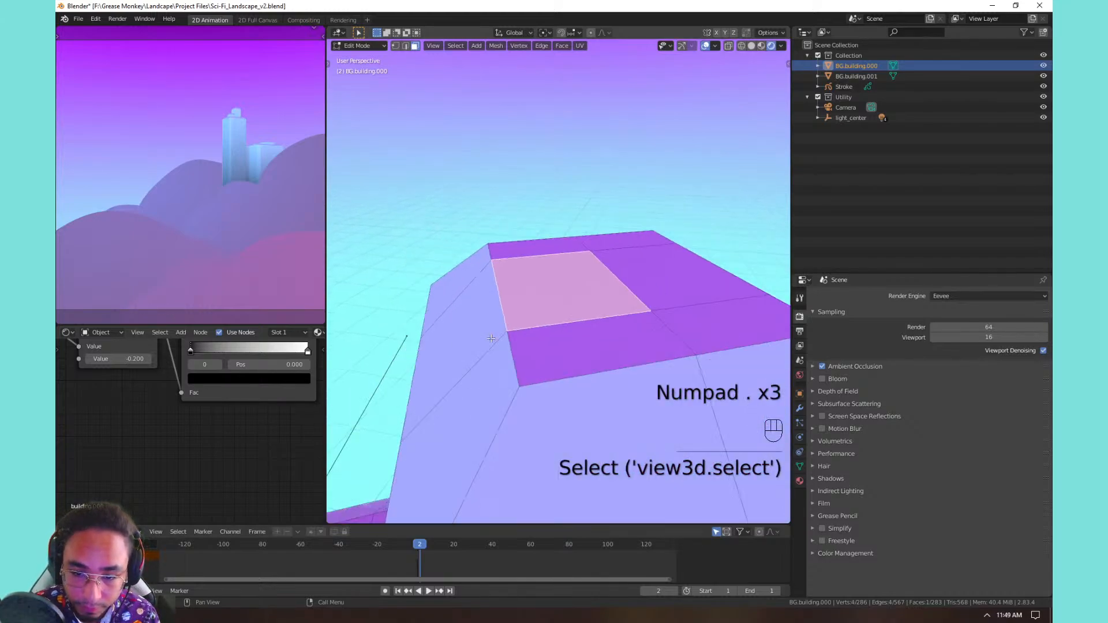
Step: Snap the 3D cursor to the central edge on top of the taller building's highest rooftop block
key(2)
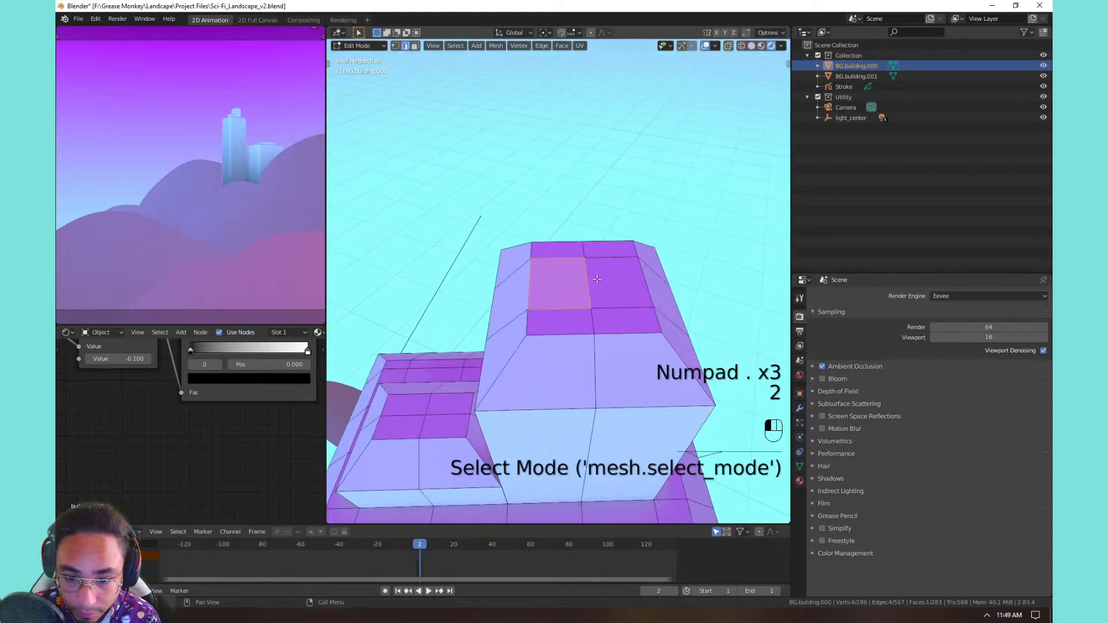
click(593, 280)
key(shift+s)
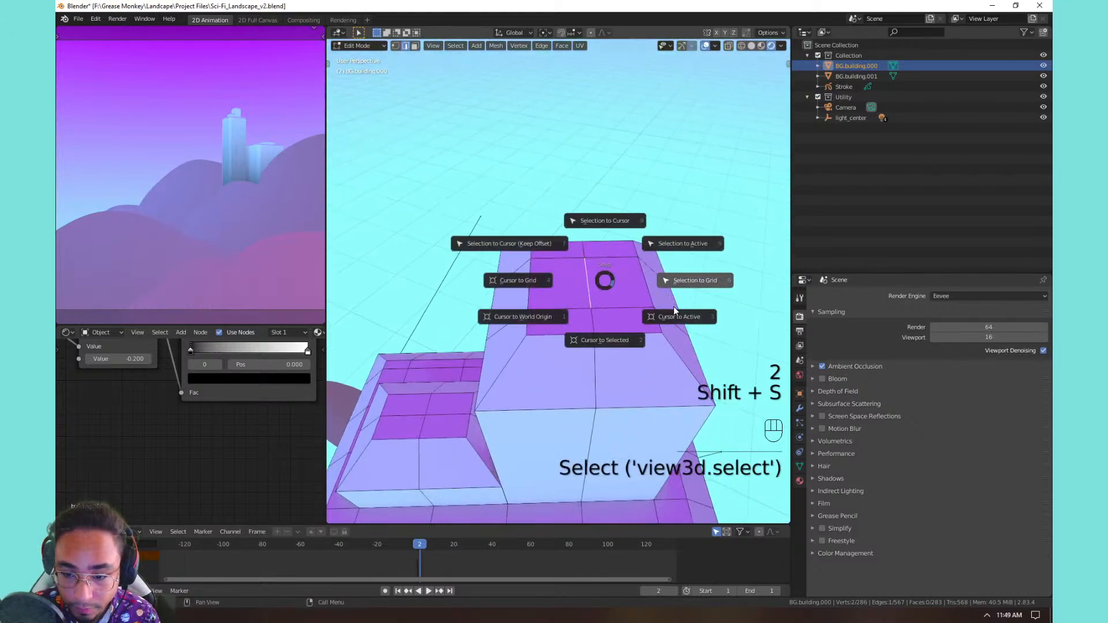
click(614, 342)
Step: Enable the 3D Cursor viewport overlay and show the cursor's location values
click(716, 46)
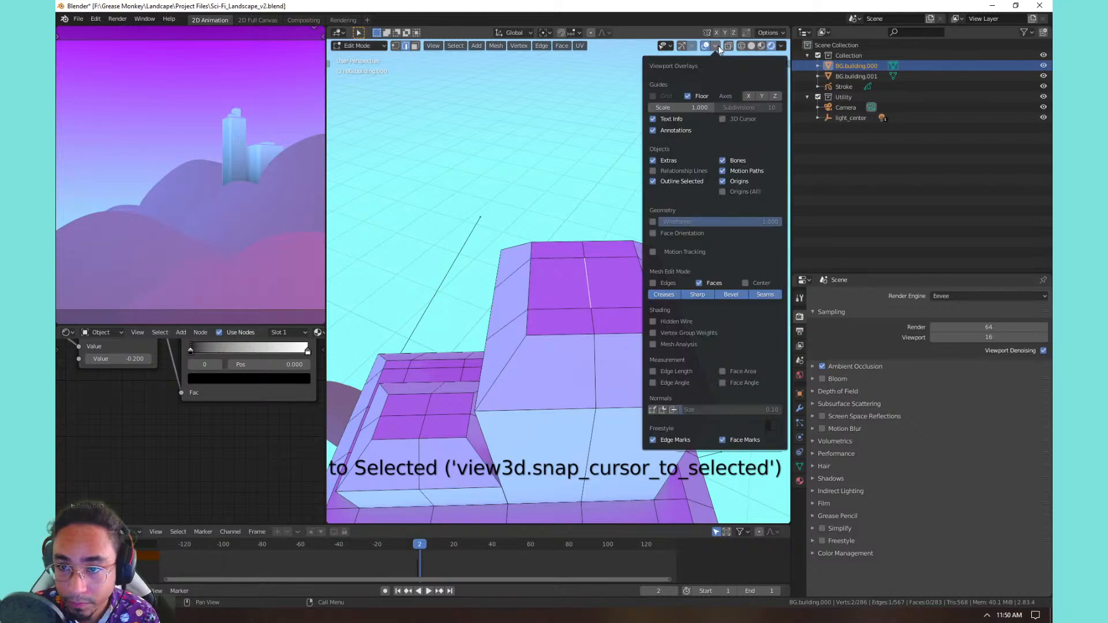
click(722, 118)
shift+middle_drag(593, 247, 613, 237)
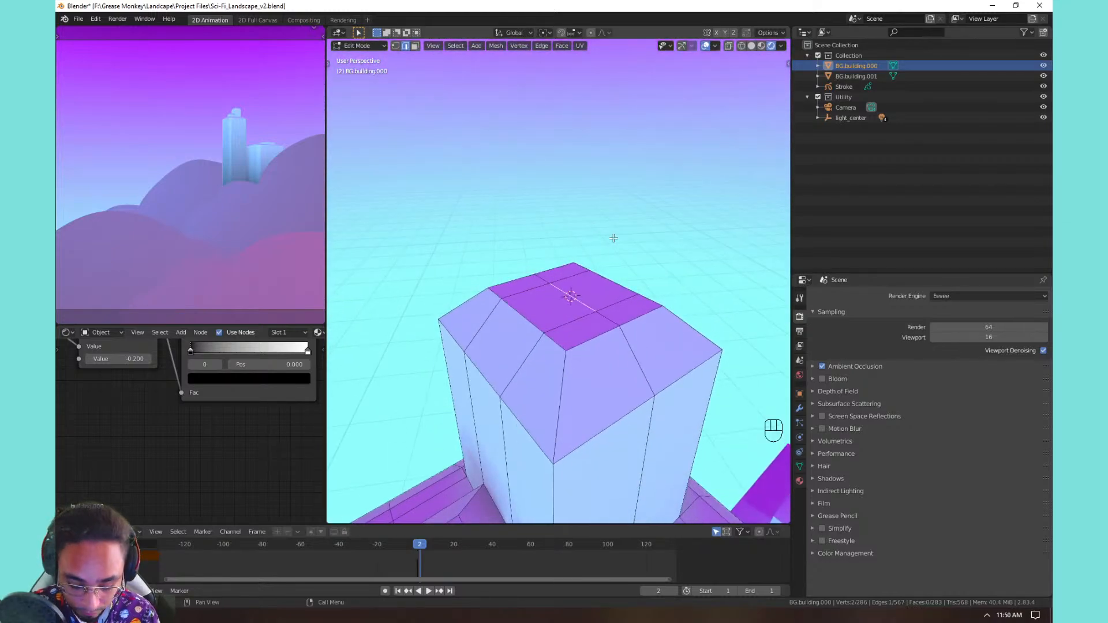
key(n)
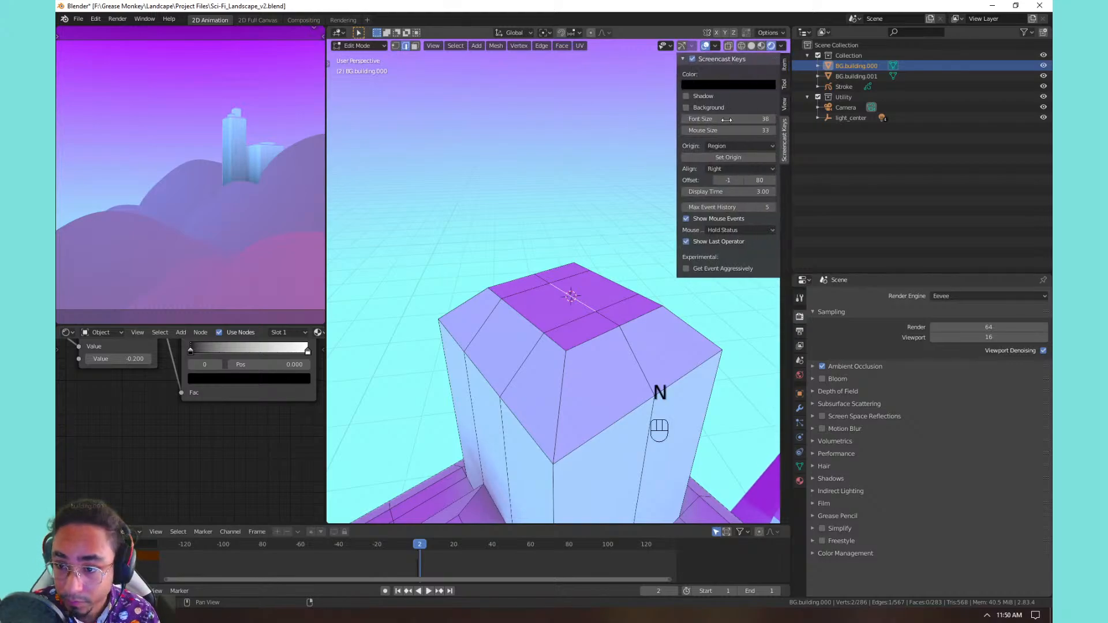
click(784, 104)
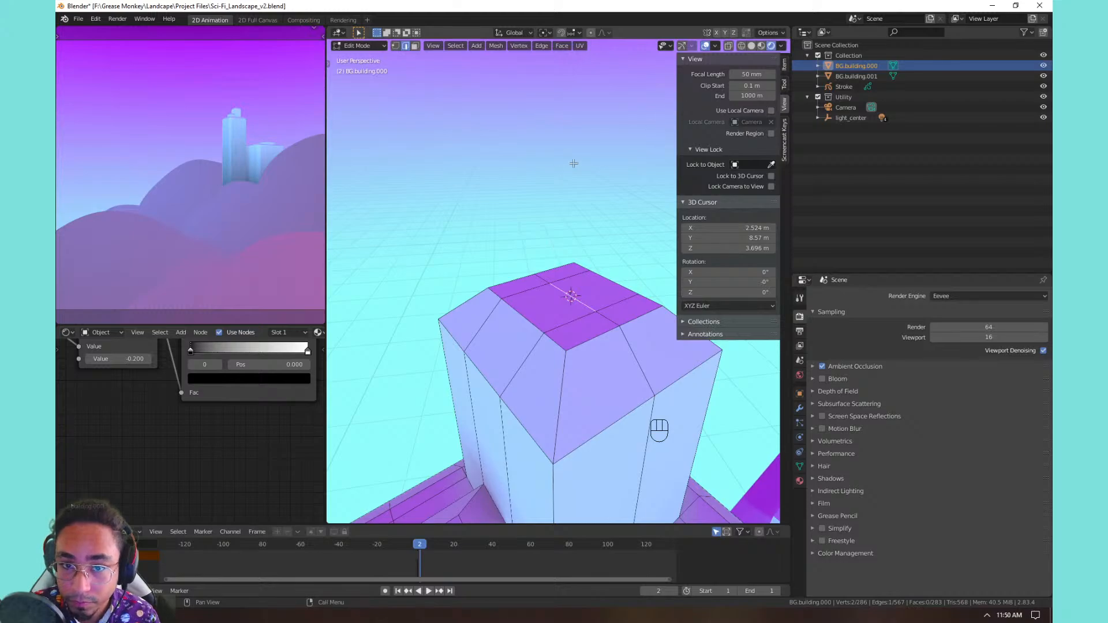
Step: Return to Object Mode and add a cylinder mesh at the 3D cursor on the taller building's roof
key(Tab)
key(n)
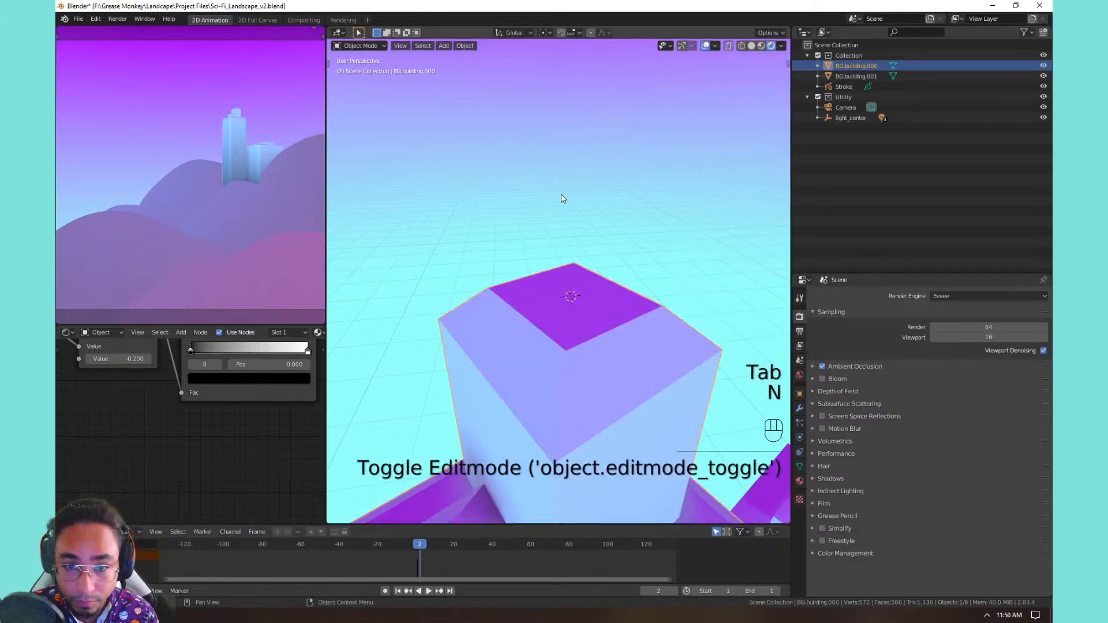
key(shift+a)
mouse_move(580, 188)
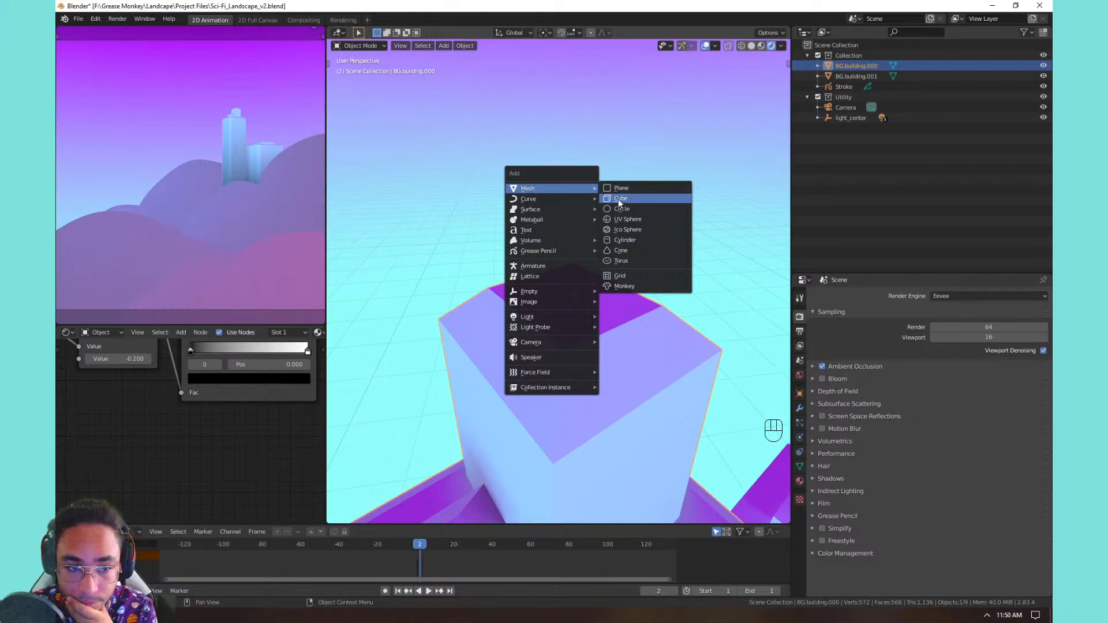
click(626, 240)
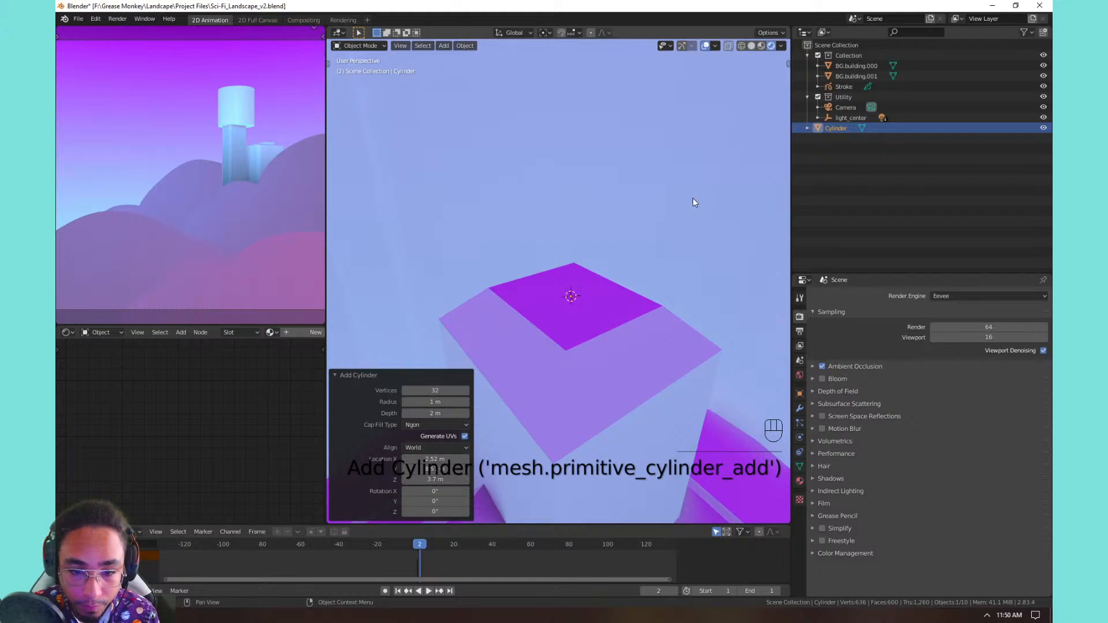
Step: Set the new cylinder's vertex count to 16 and open its radius for editing
key(s)
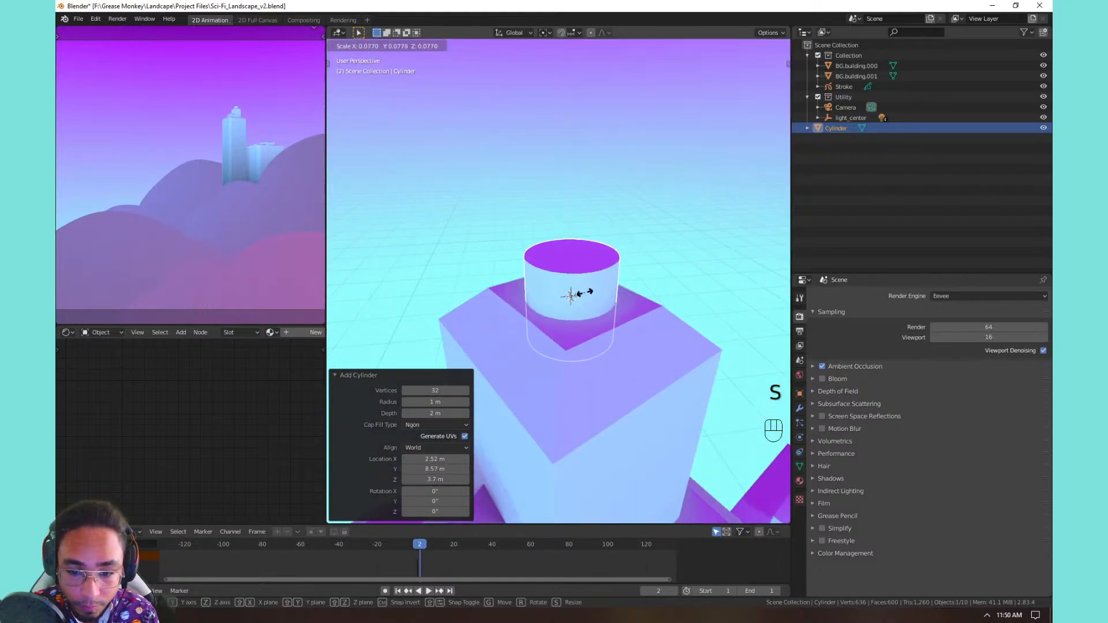
click(433, 381)
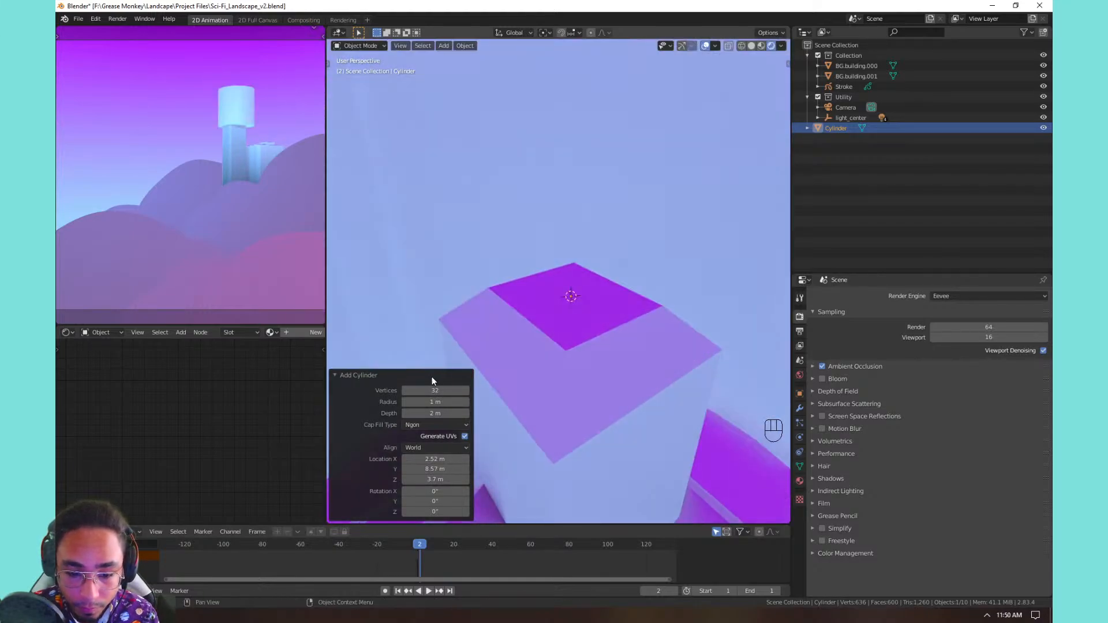
click(438, 390)
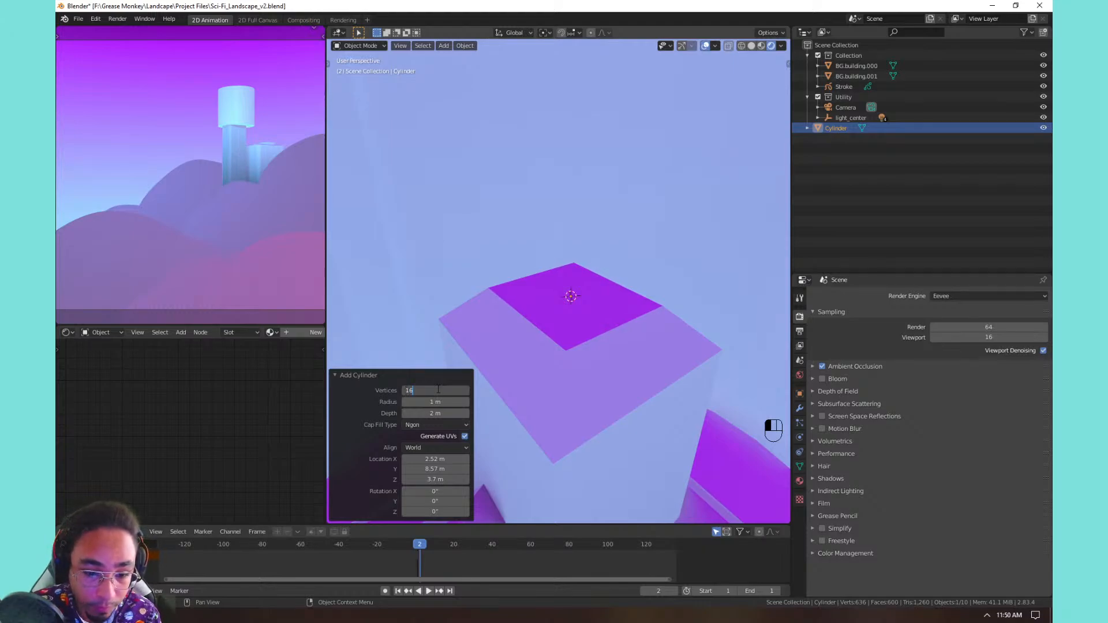
key(Return)
click(437, 389)
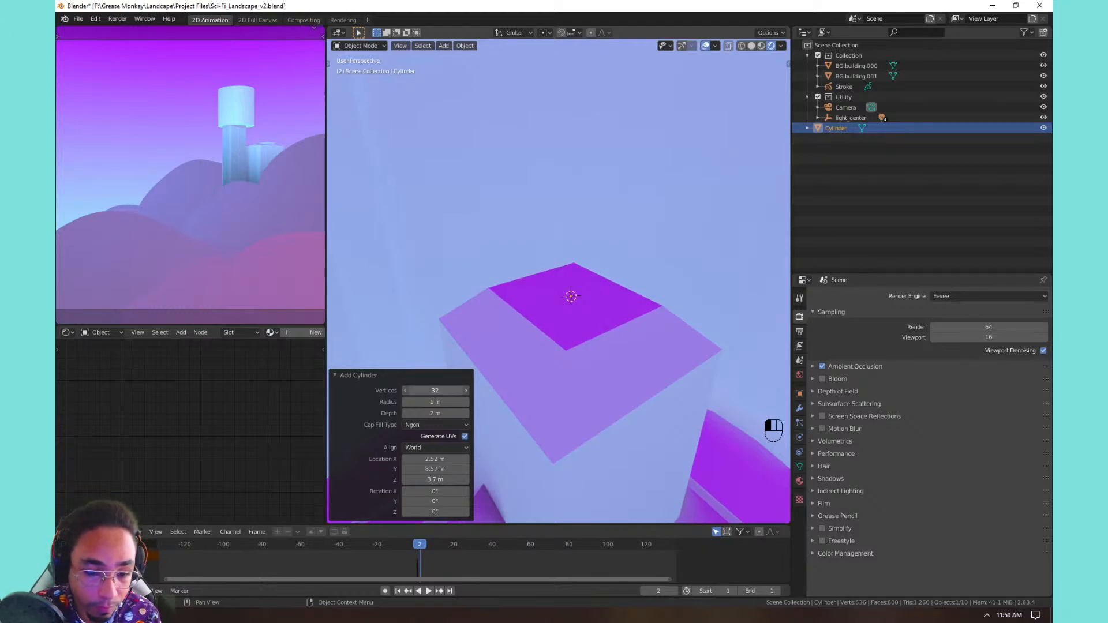
key(Tab)
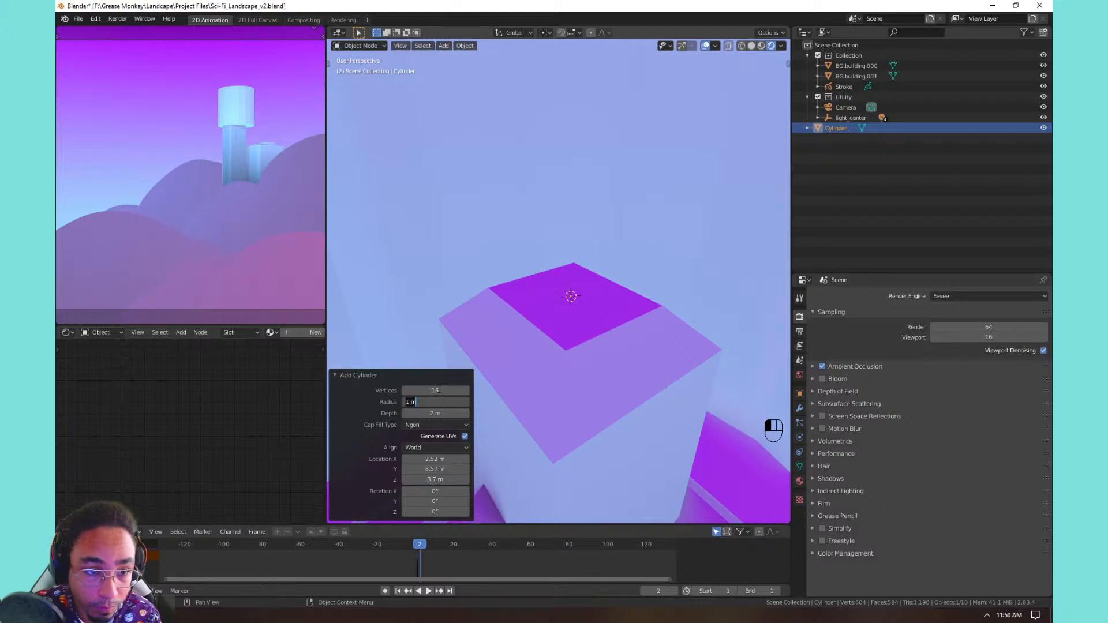
Step: Set the new cylinder's vertex count to 8
key(Return)
click(437, 390)
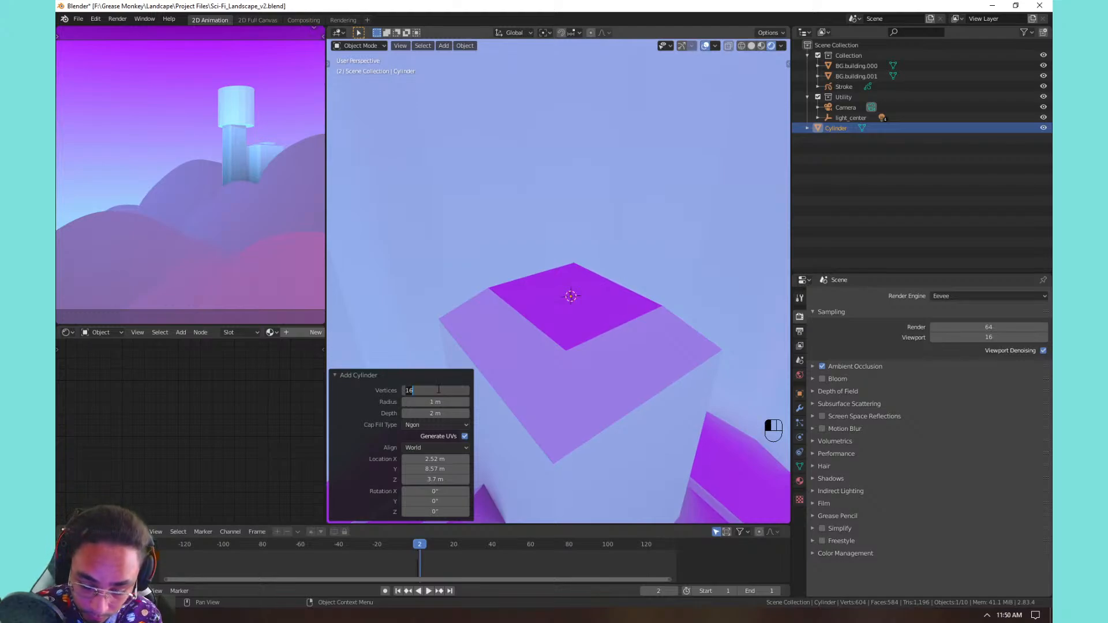
text(8)
key(Tab)
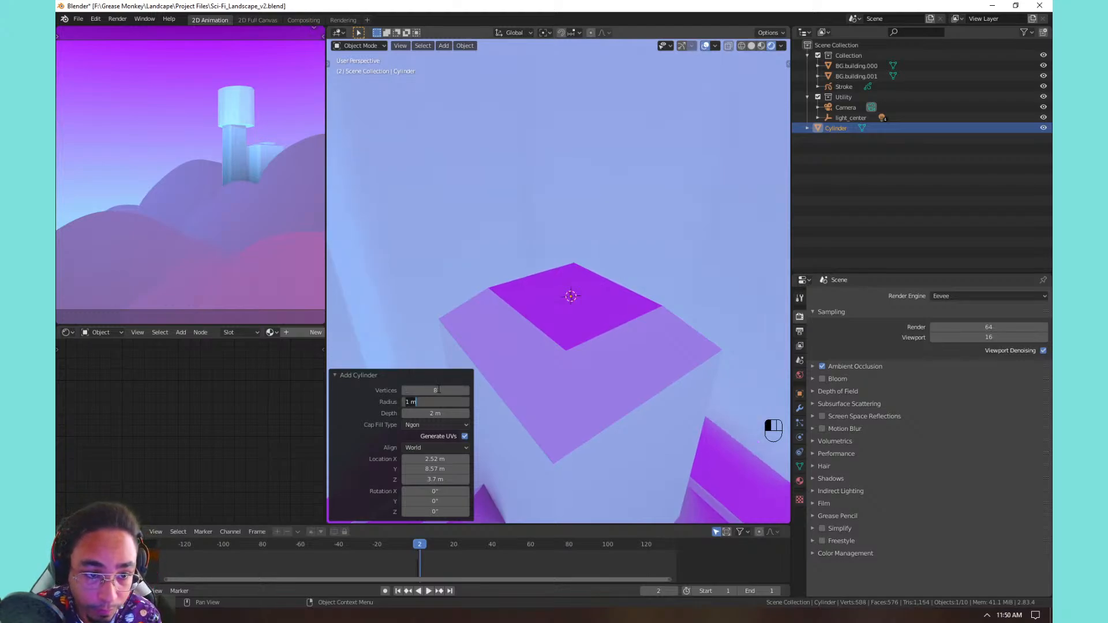
key(Return)
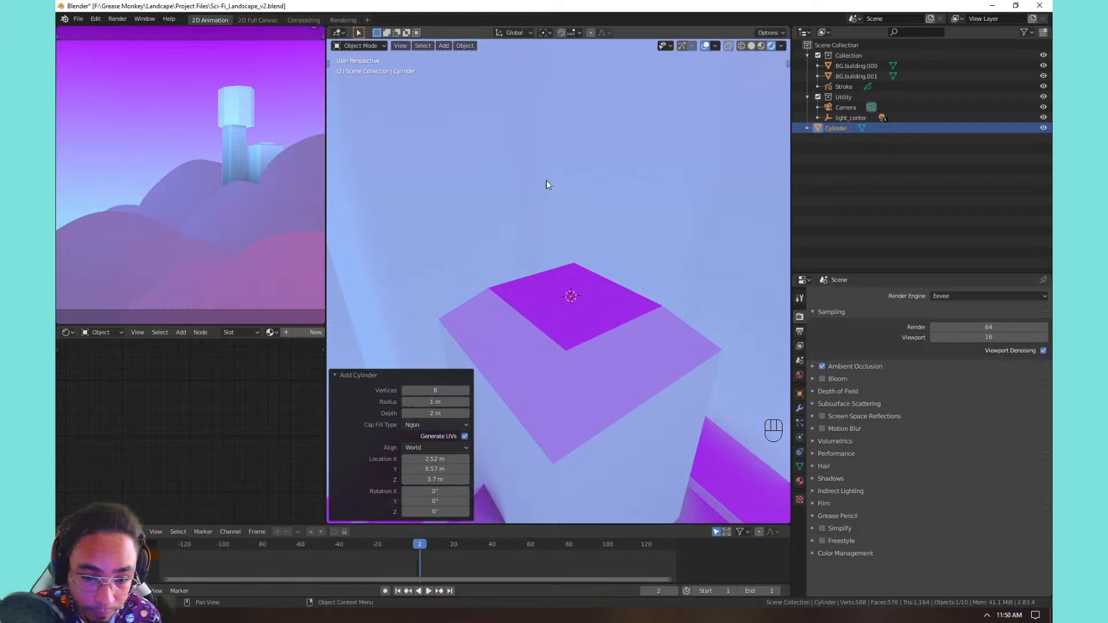
Step: Enter Edit Mode on the octagonal cylinder and save the project file
key(Tab)
scroll(594, 201, up, 3)
scroll(595, 201, down, 4)
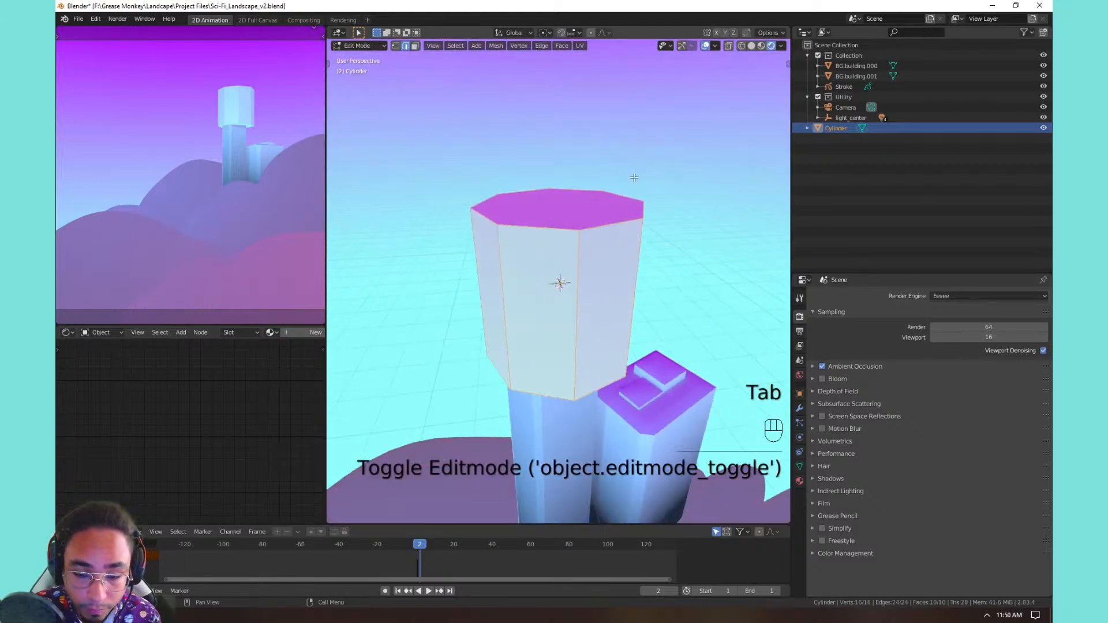
key(shift+s)
click(602, 190)
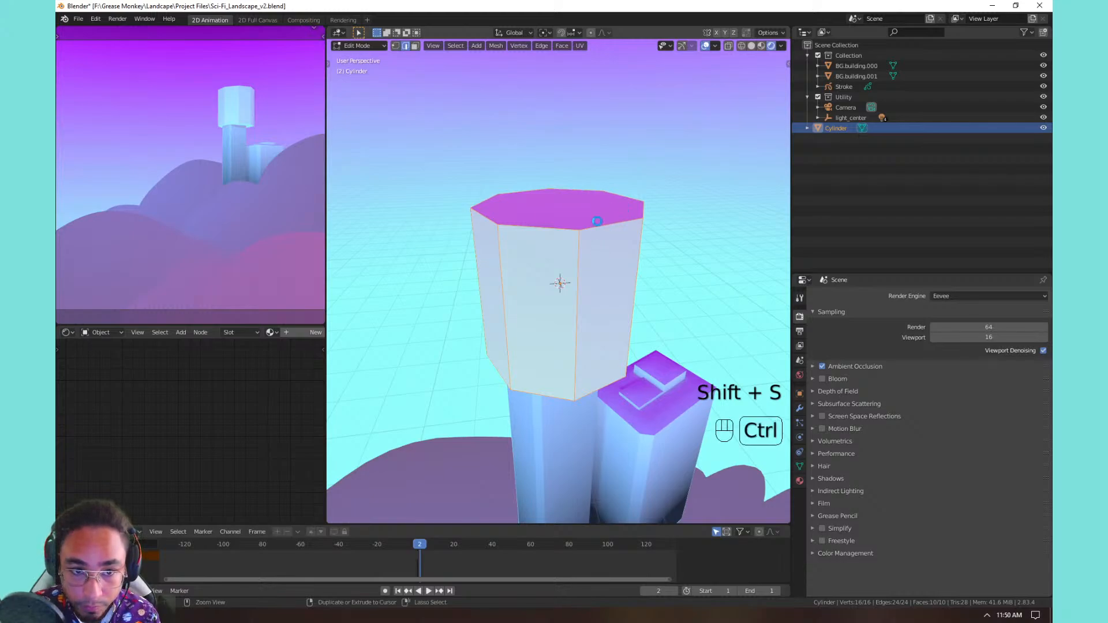
key(ctrl+s)
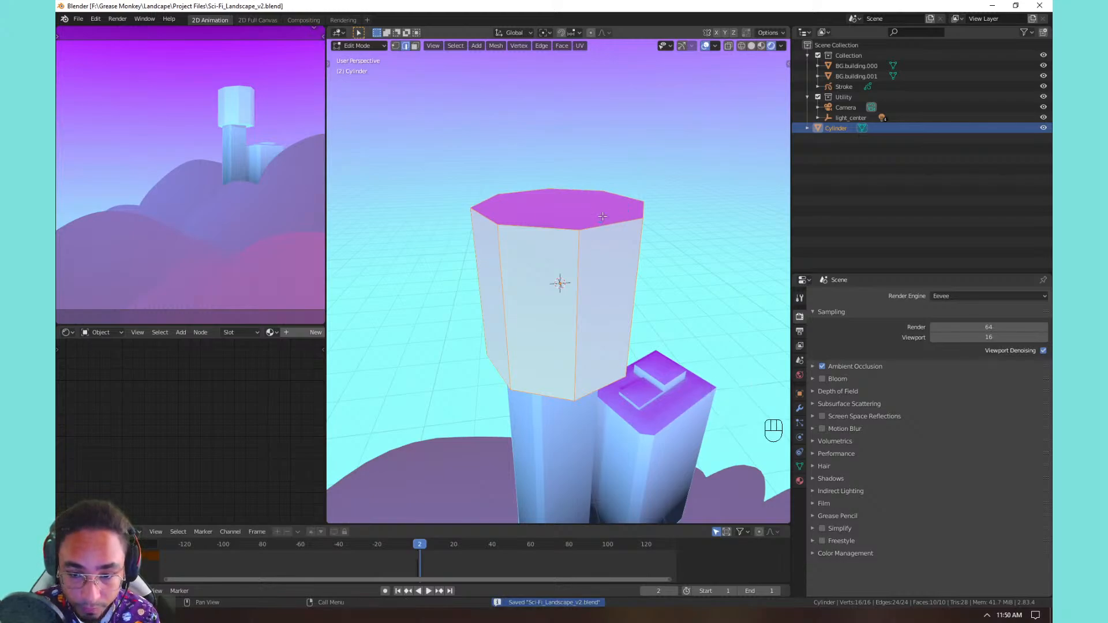
key(shift+s)
click(616, 219)
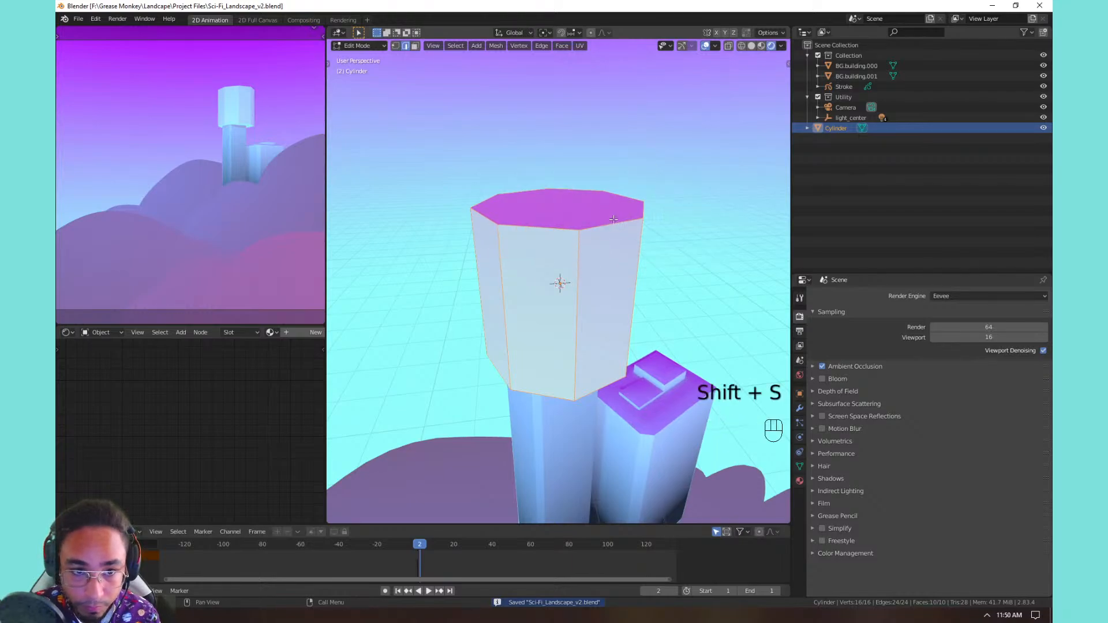
key(alt+s)
right_click(619, 241)
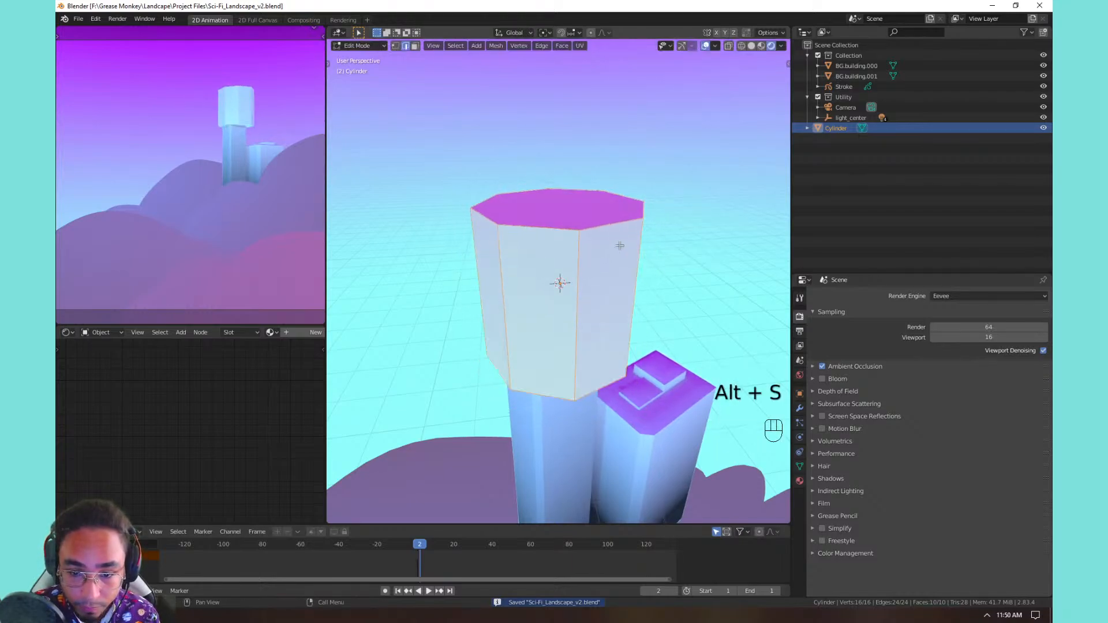
Step: Scale the cylinder's mesh into a thin pole with Z locked, first by about 0.086 and again by about 0.242
key(s)
key(shift+z)
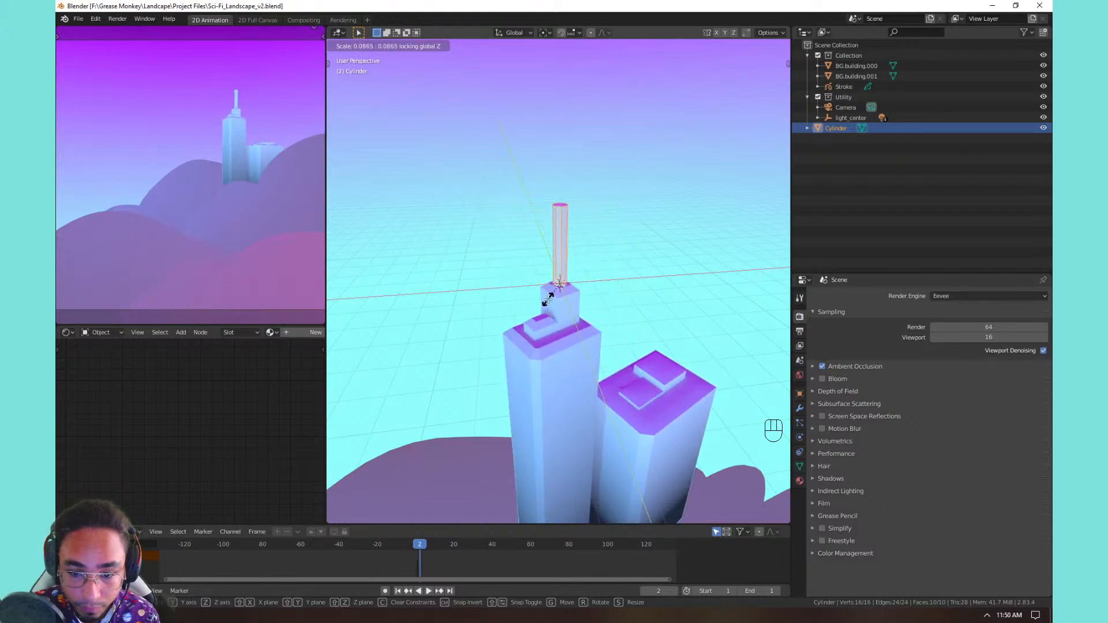
click(554, 289)
key(s)
key(shift+z)
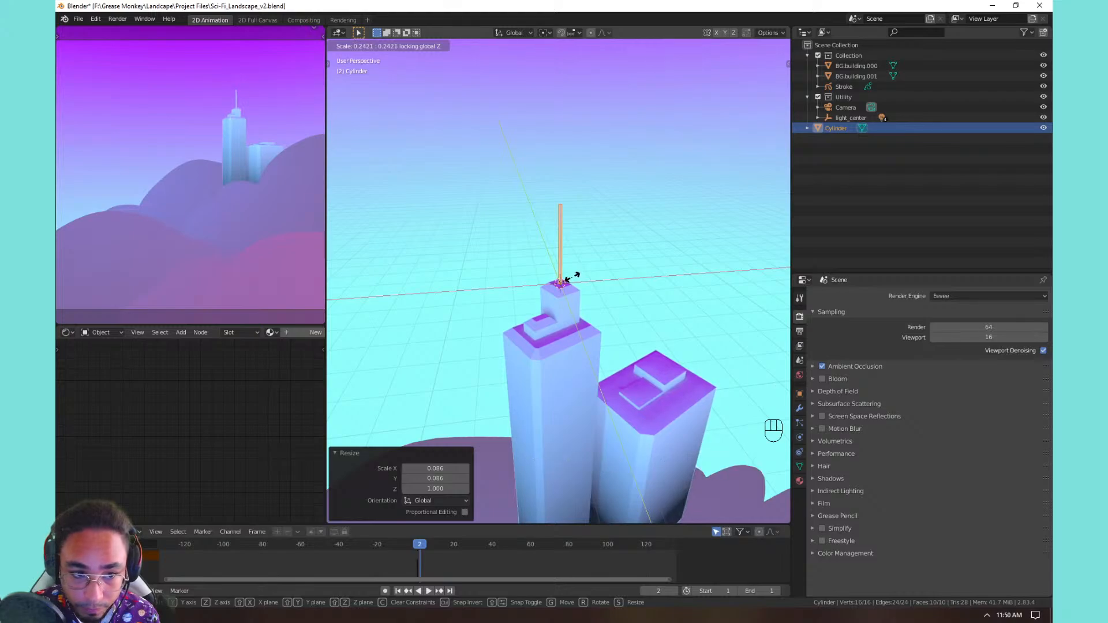
click(576, 277)
key(KP_Decimal)
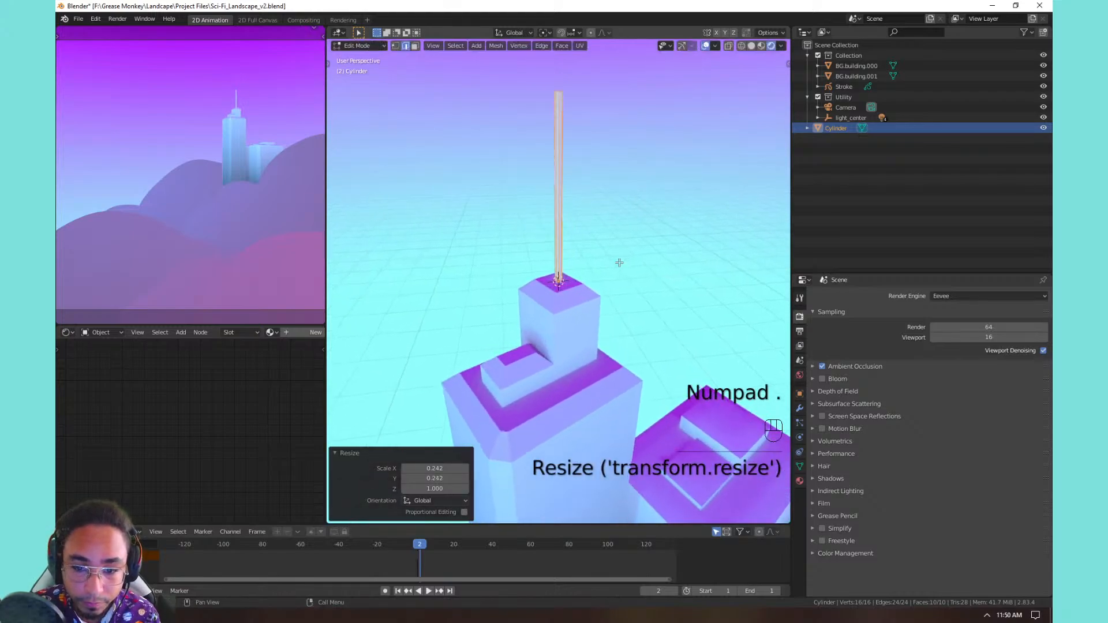
Step: Return to Object Mode, apply Shade Smooth to the pole and enable Auto Smooth for its normals
mouse_move(540, 161)
shift+middle_down()
mouse_move(526, 190)
mouse_move(528, 152)
shift+middle_up()
scroll(531, 222, up, 4)
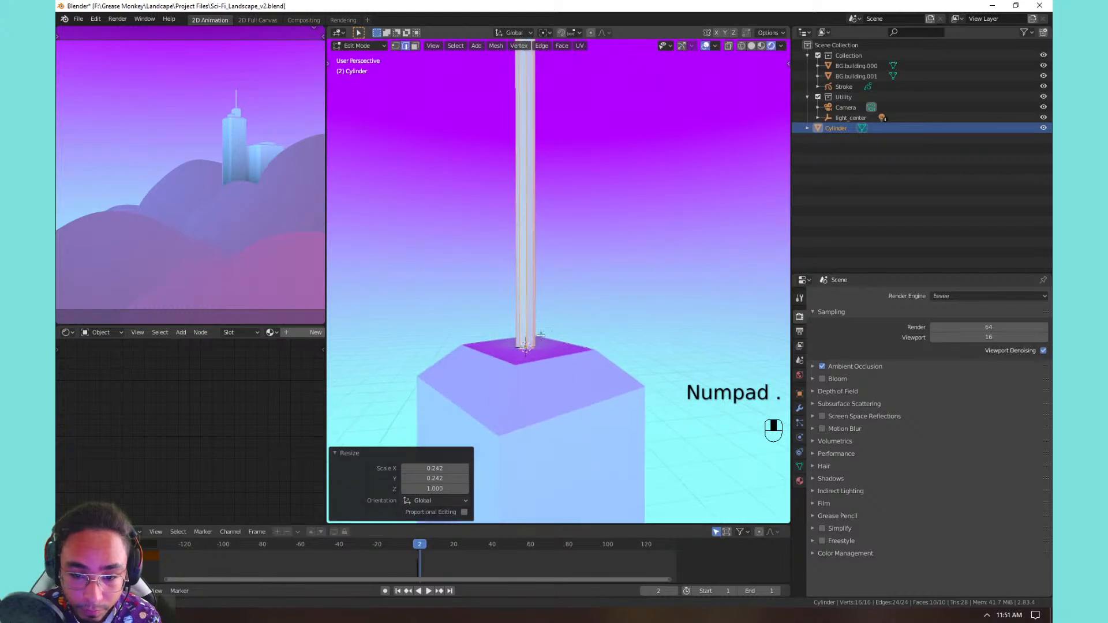
shift+middle_drag(532, 226, 561, 293)
scroll(561, 293, down, 1)
key(Tab)
scroll(565, 283, down, 2)
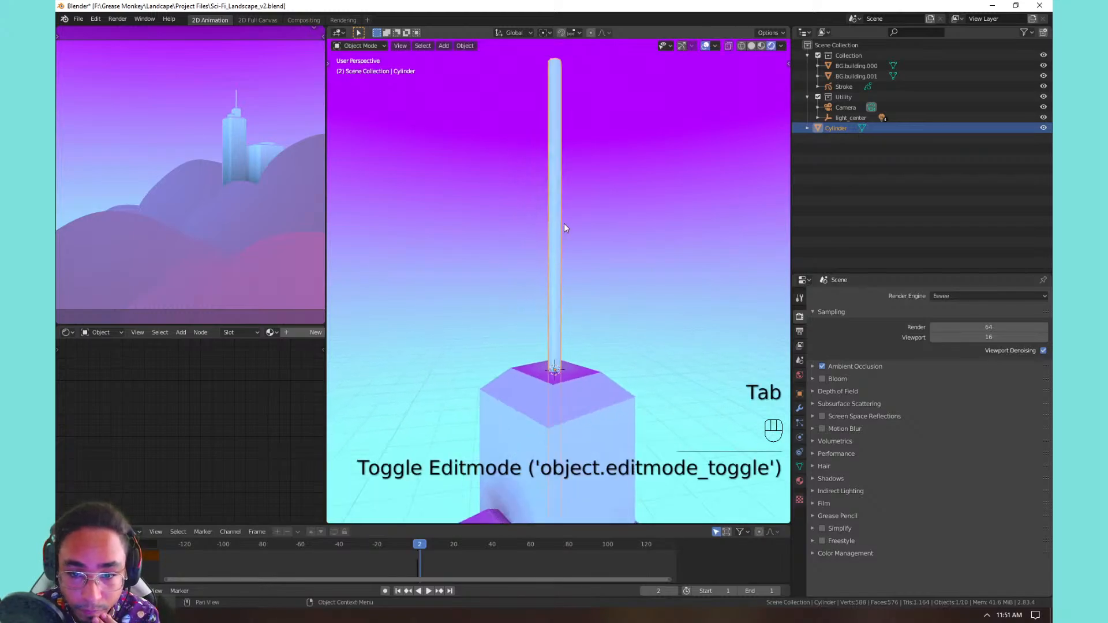
right_click(564, 223)
click(541, 232)
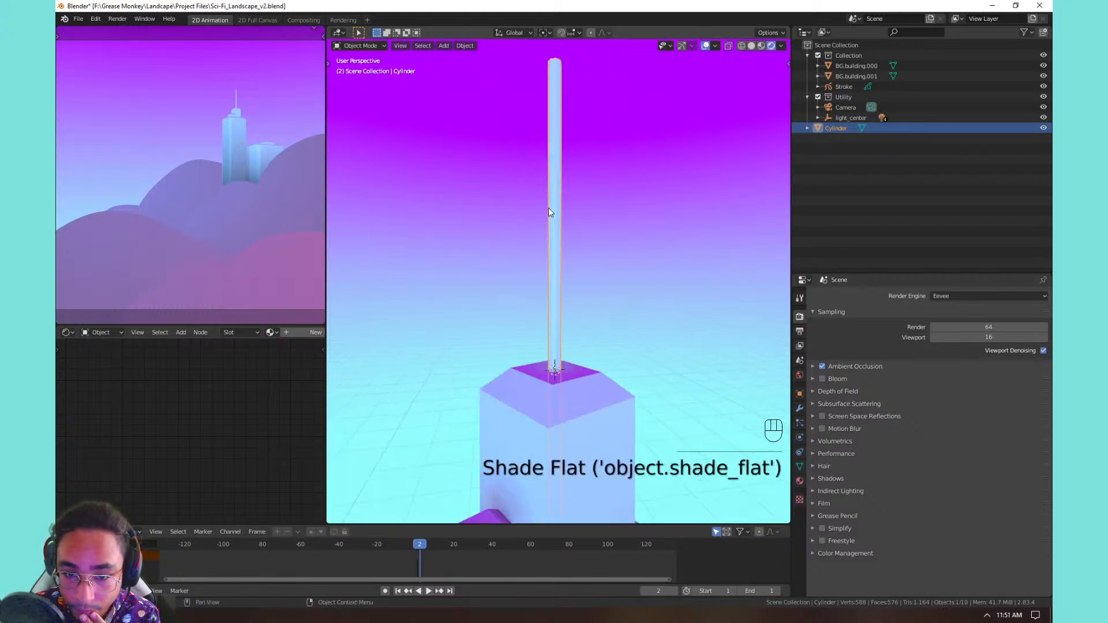
right_click(549, 208)
click(552, 199)
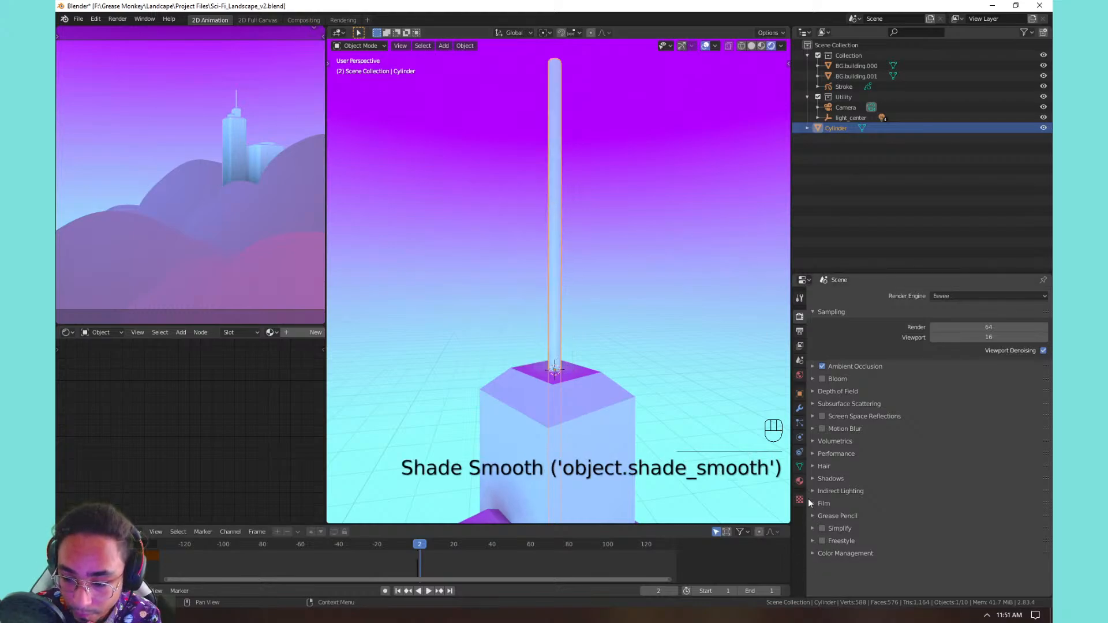
click(800, 467)
click(830, 487)
Step: Shorten the pole by scaling its whole mesh along Z by about 0.161 in Edit Mode
middle_drag(663, 288, 577, 223)
key(KP_Decimal)
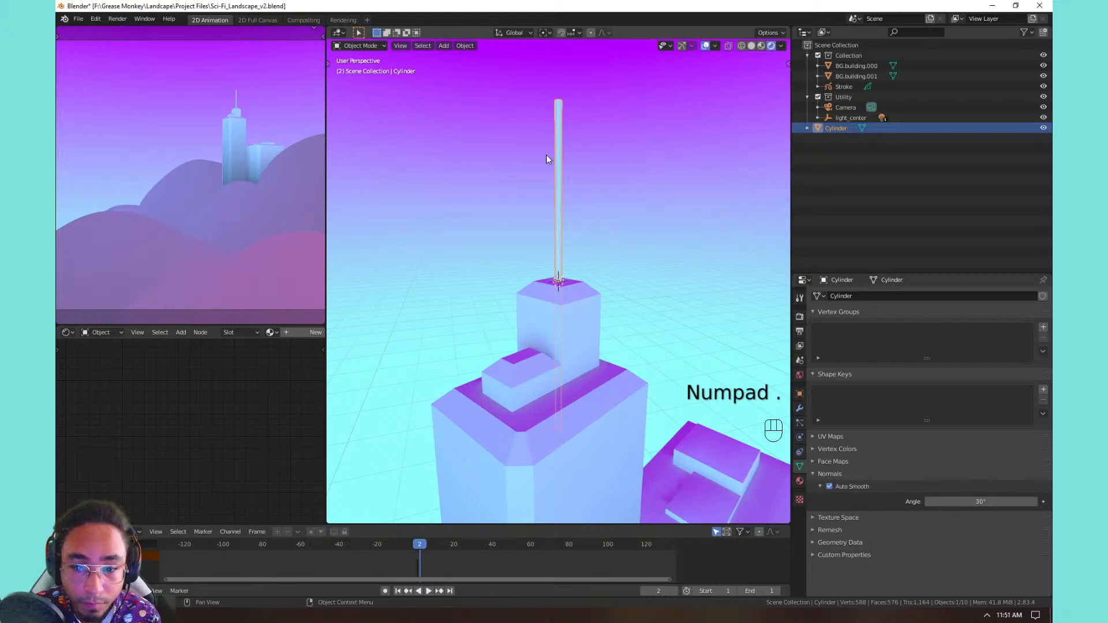
key(Tab)
key(s)
key(z)
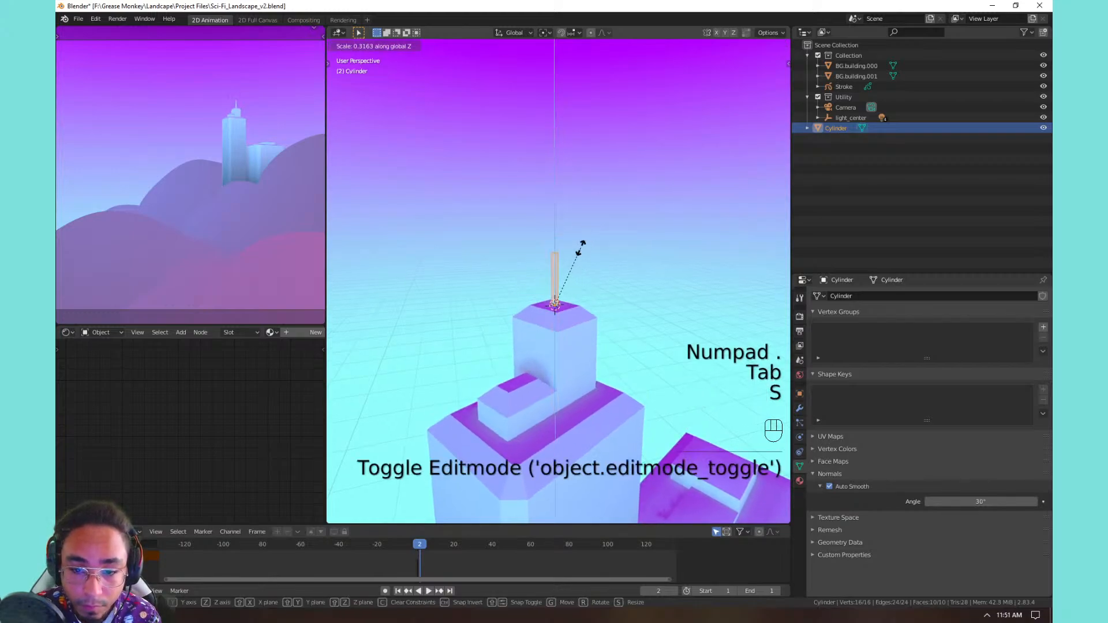
click(568, 274)
Step: Move the shortened pole's mesh up about 0.135 m along Z onto the tower roof
key(g)
key(z)
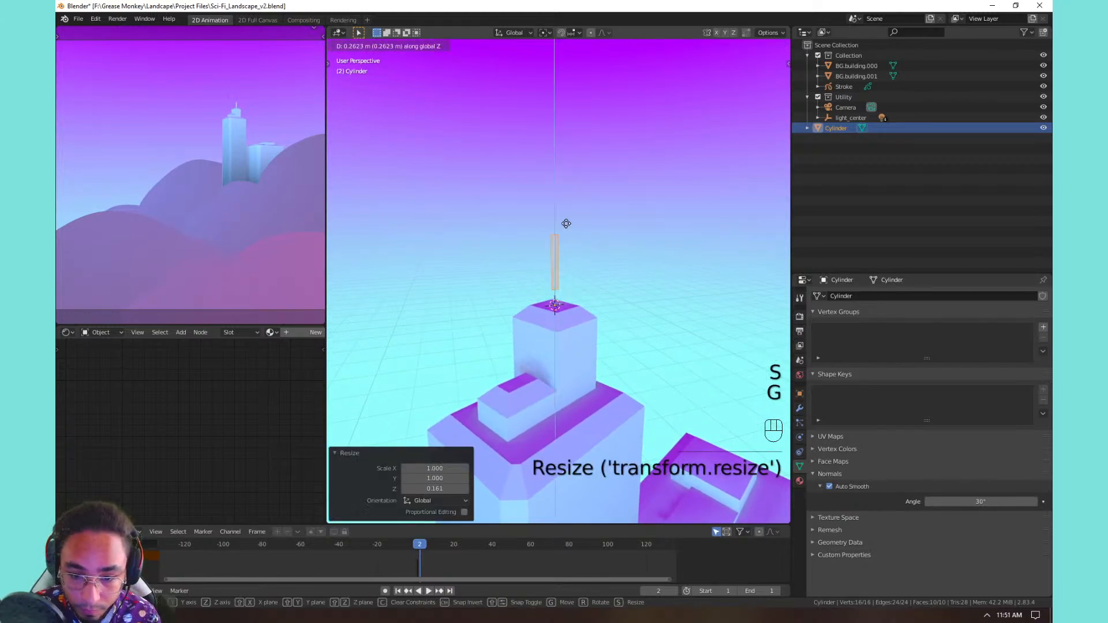
click(556, 244)
Step: Taper the pole by scaling its top face by about 0.424
key(KP_Decimal)
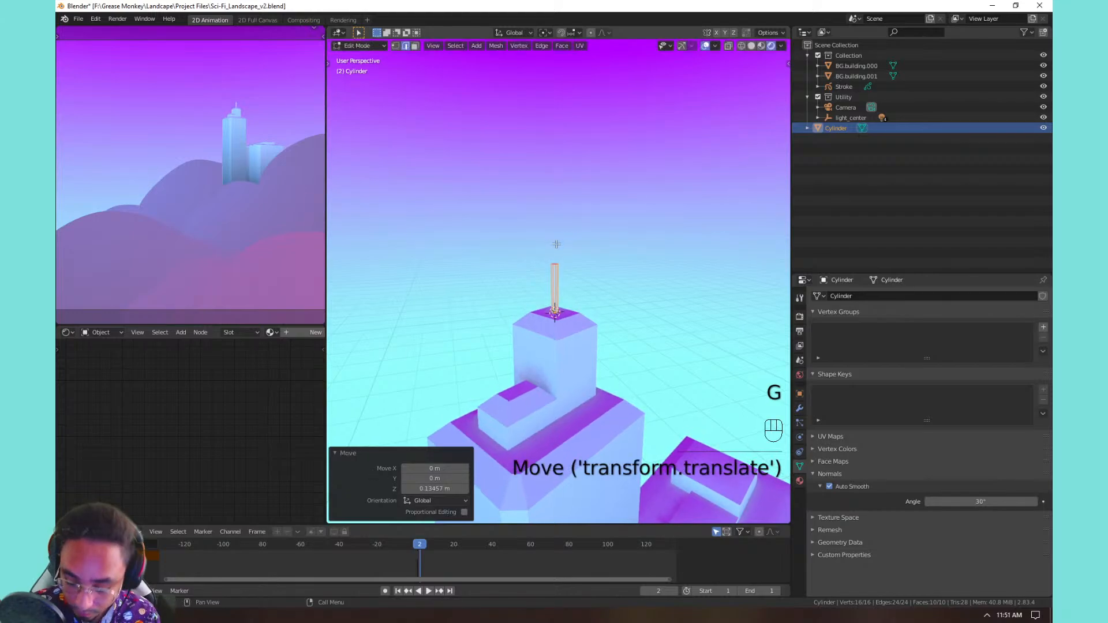
middle_drag(566, 205, 538, 177)
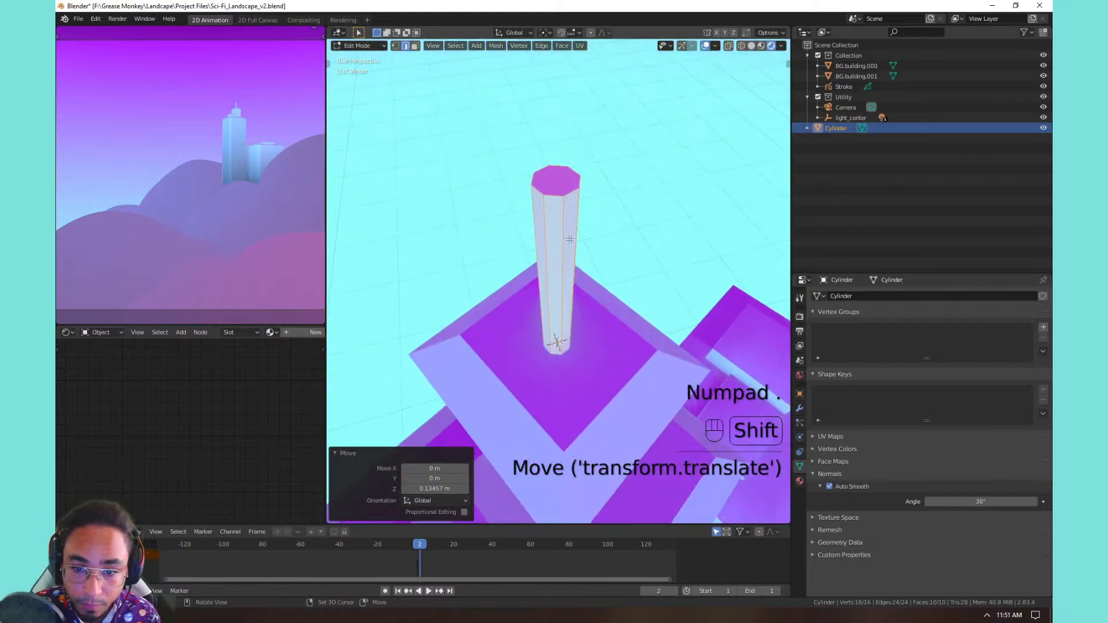
key(2)
click(549, 179)
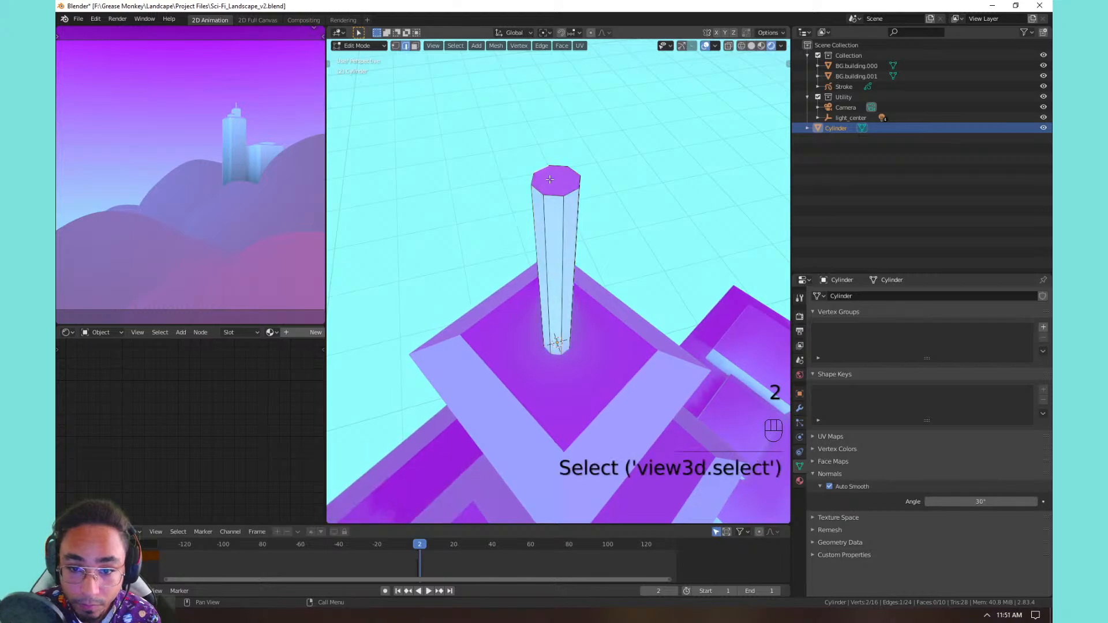
key(3)
click(557, 180)
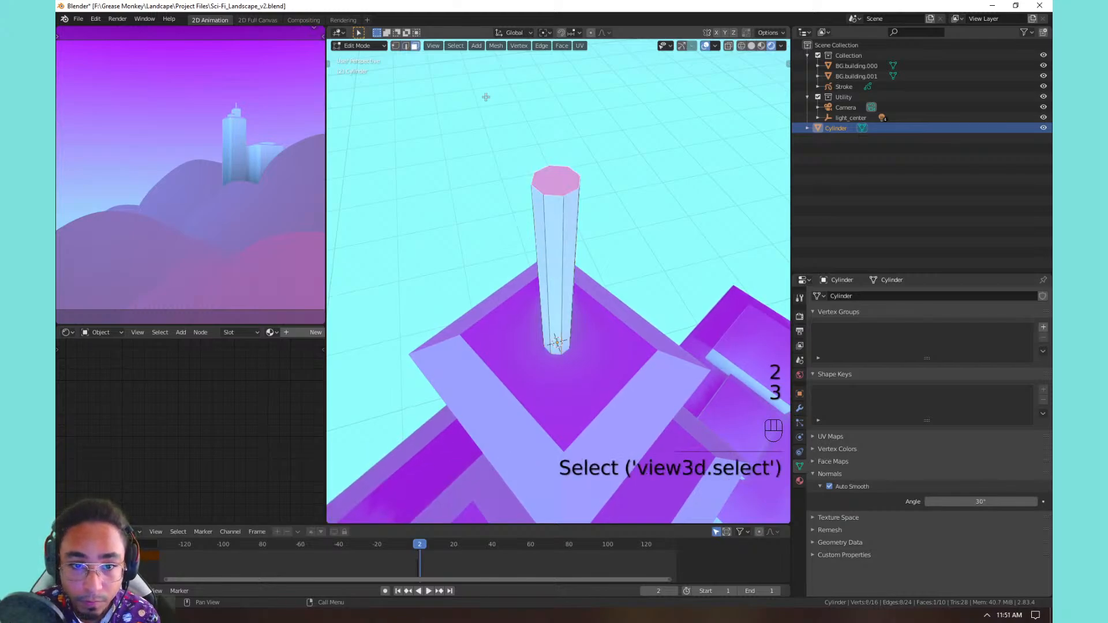
key(s)
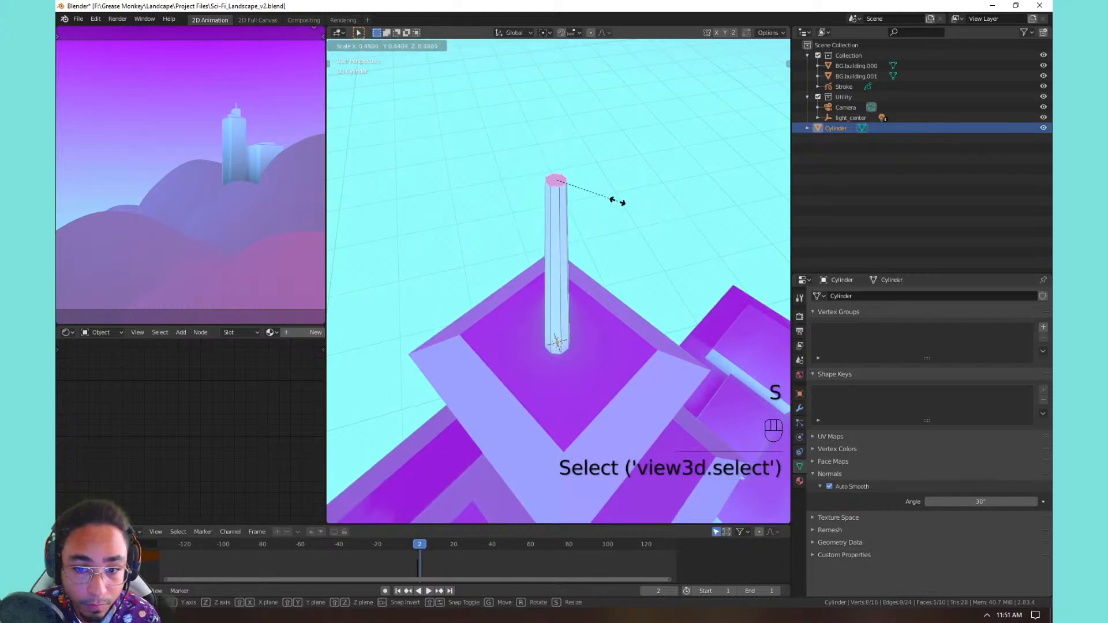
click(616, 202)
Step: Lengthen the antenna by raising its top face about 0.179 m along Z, and return to Object Mode
key(g)
key(z)
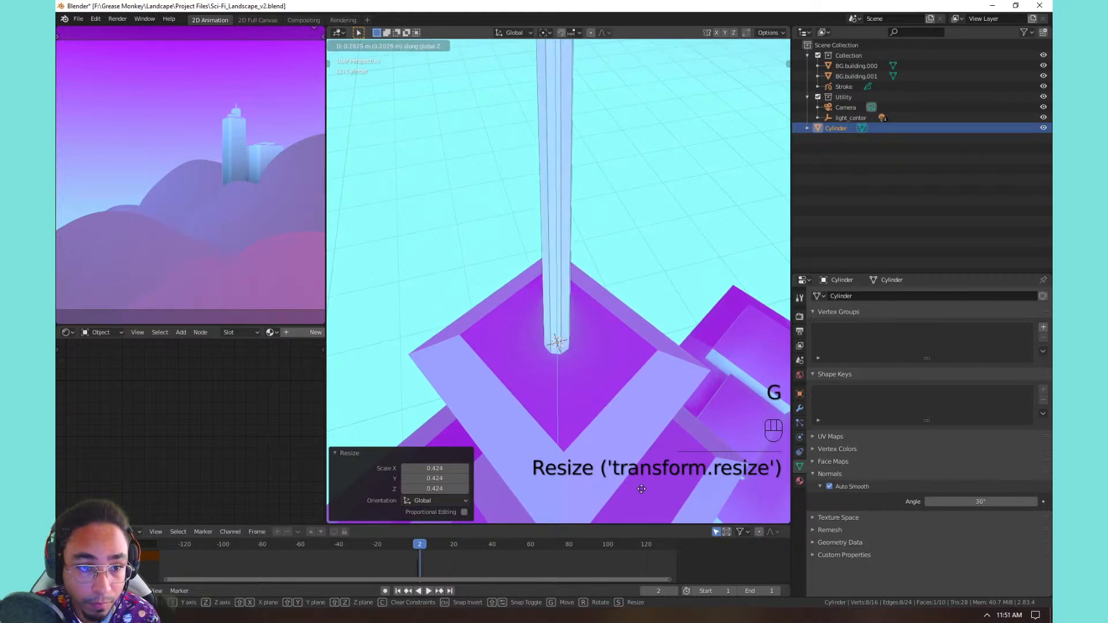
click(640, 484)
scroll(663, 323, down, 3)
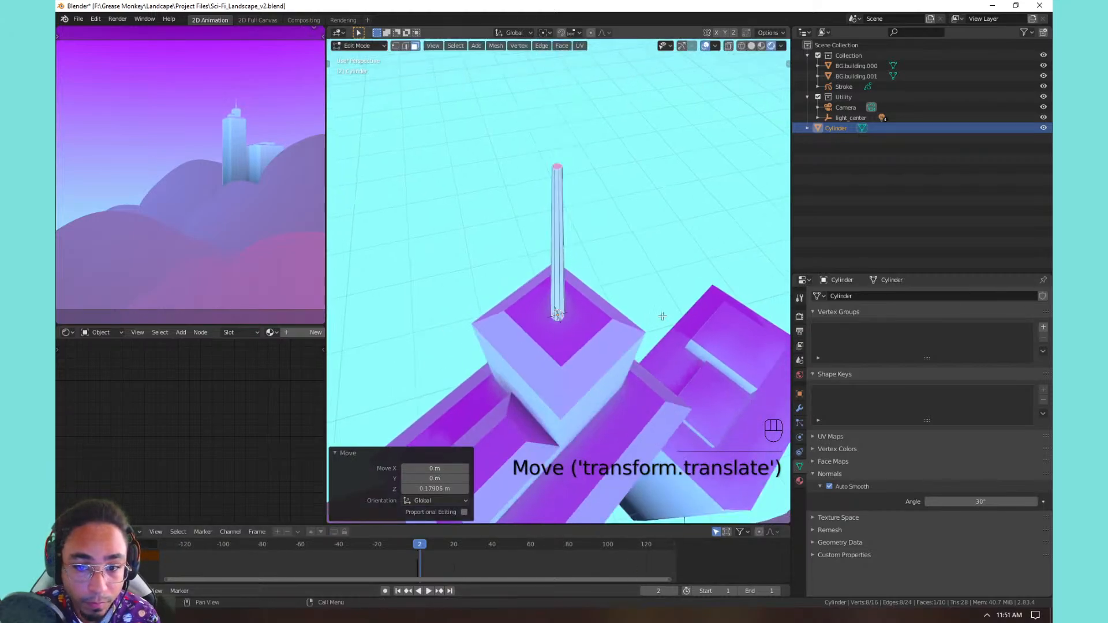
shift+middle_drag(664, 321, 547, 256)
key(Tab)
key(g)
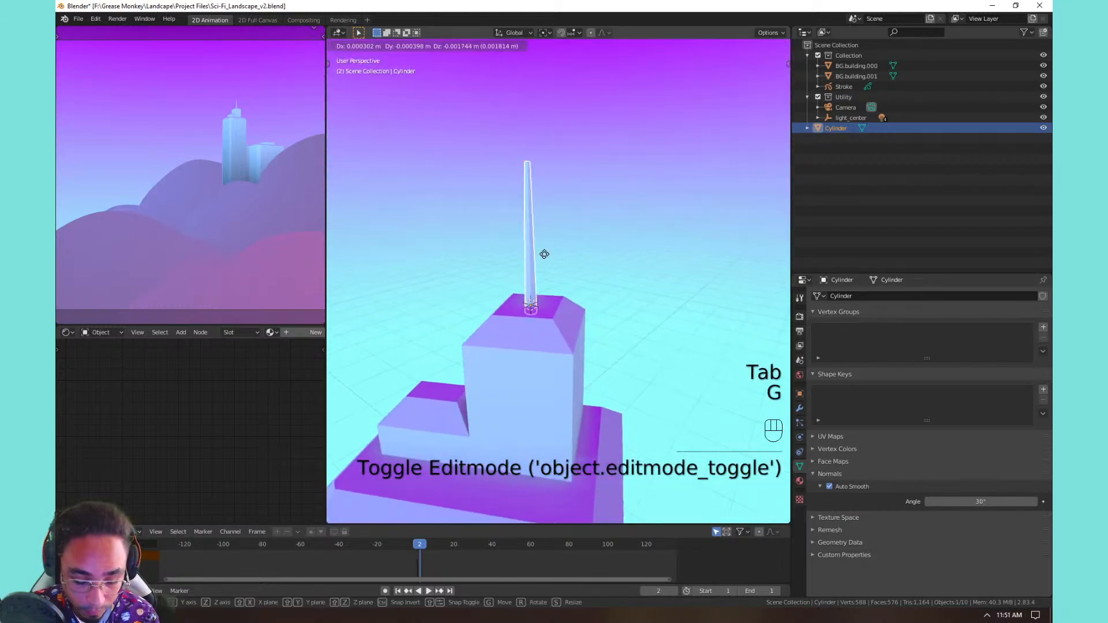
right_click(514, 119)
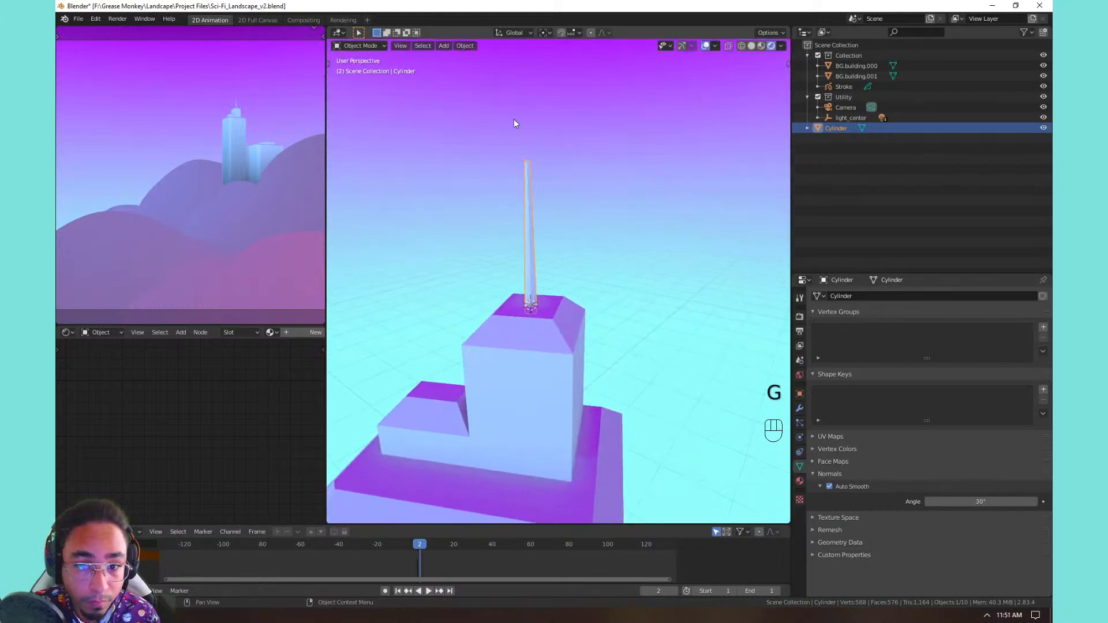
Step: Extend the antenna further by raising its top face about 0.209 m along Z, and exit Edit Mode
middle_drag(514, 119, 588, 202)
key(Tab)
key(g)
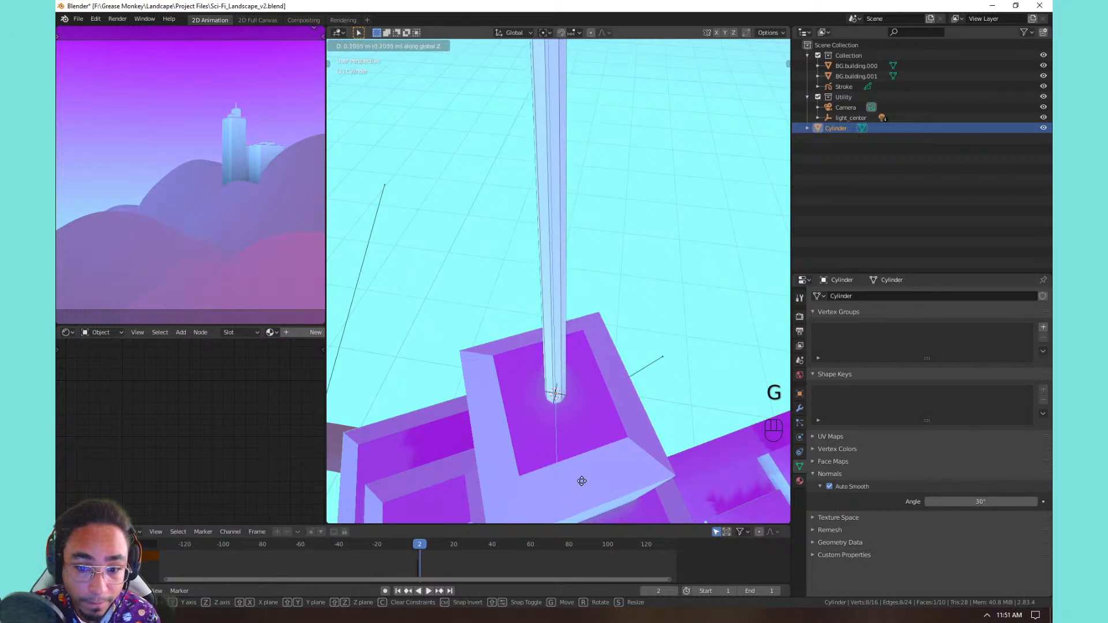
click(588, 475)
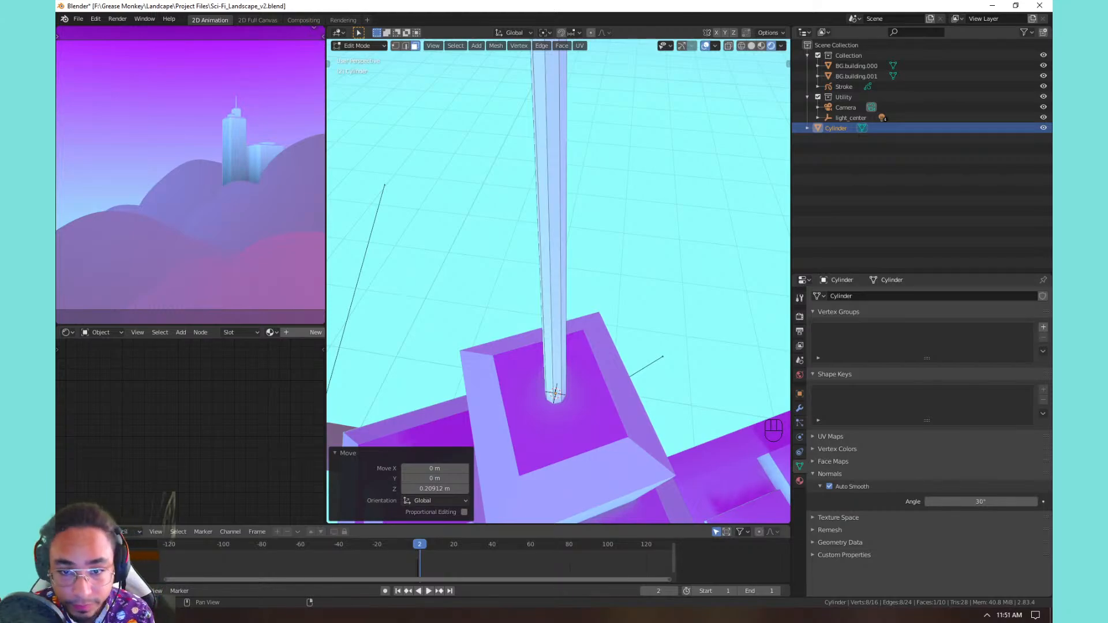
scroll(595, 355, down, 4)
key(Tab)
Step: Raise the whole antenna object about 0.017 m along Z
middle_drag(596, 356, 636, 319)
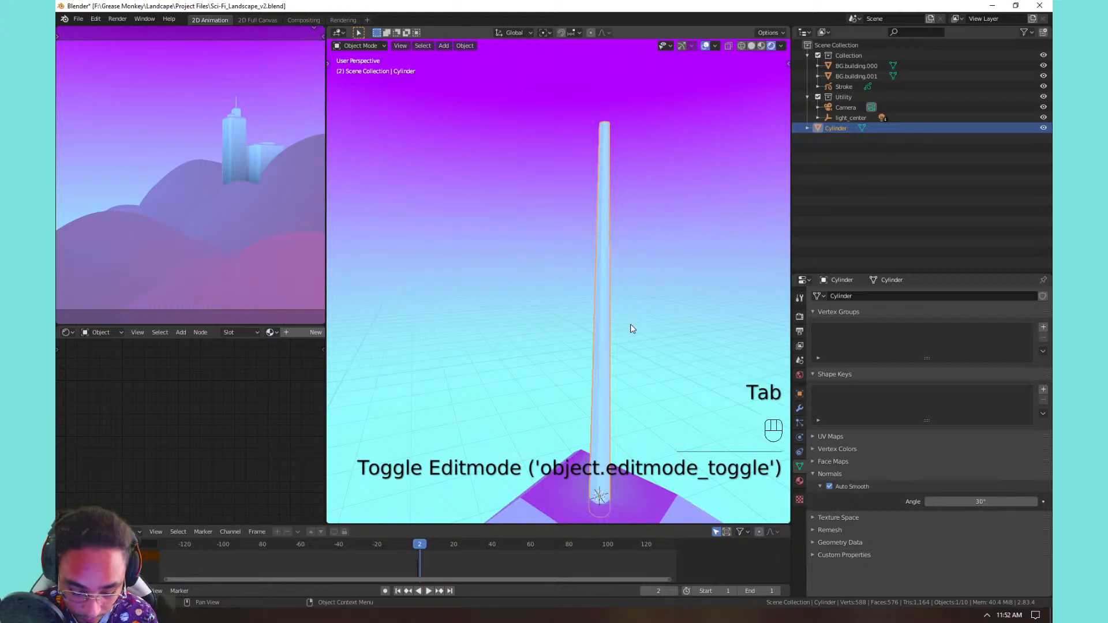
key(g)
key(z)
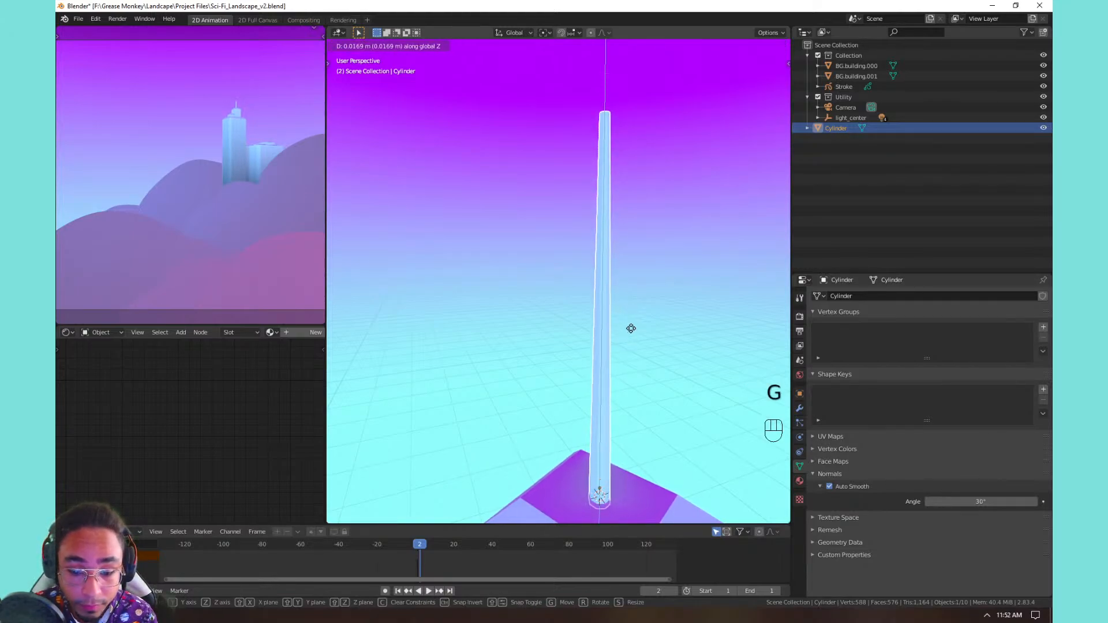
click(635, 334)
shift+middle_drag(656, 396, 583, 324)
scroll(588, 418, down, 2)
key(g)
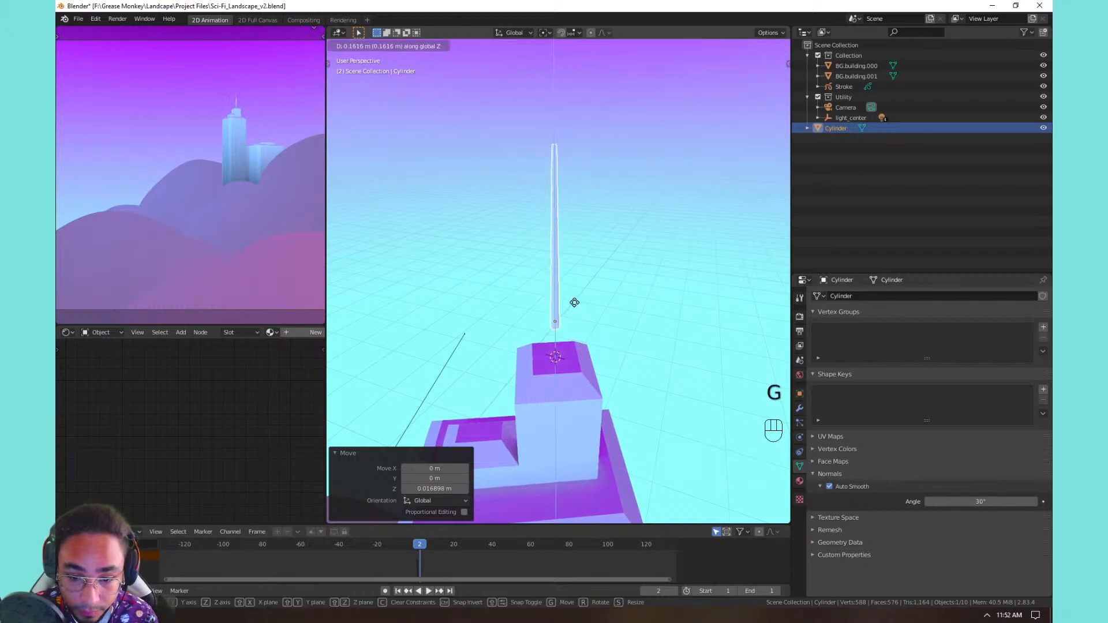
right_click(575, 314)
scroll(577, 334, down, 2)
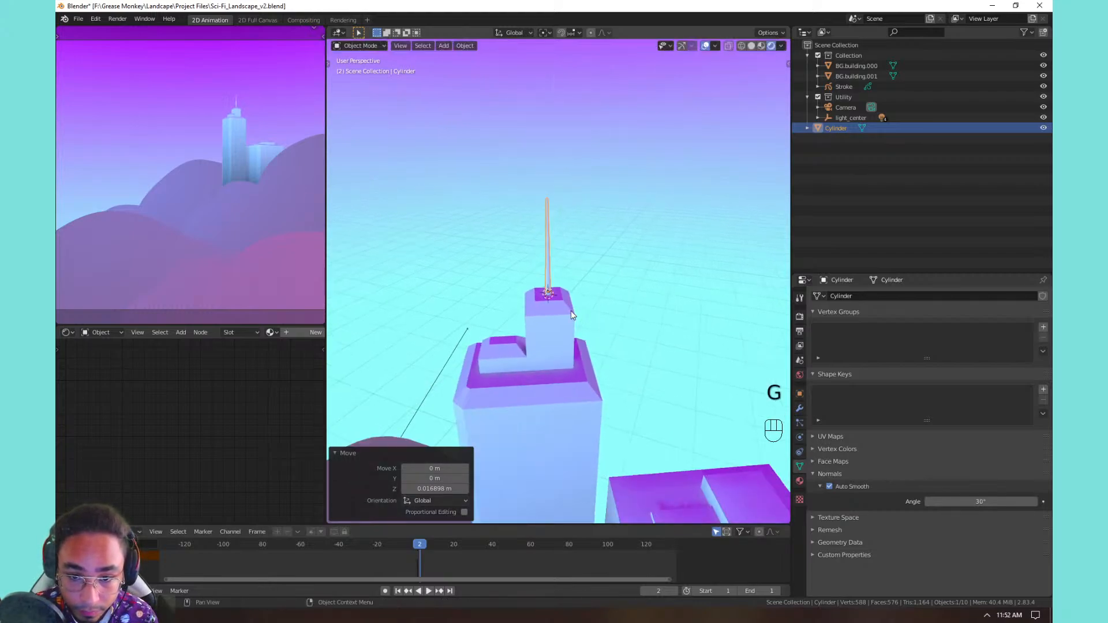
shift+middle_drag(624, 376, 573, 266)
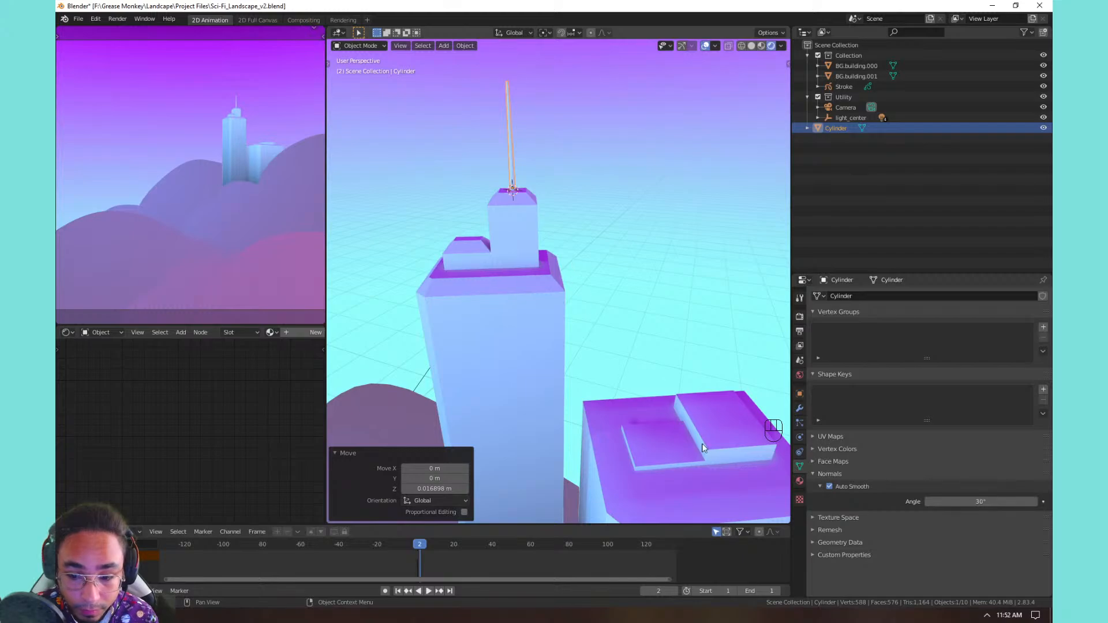
shift+middle_drag(702, 444, 579, 350)
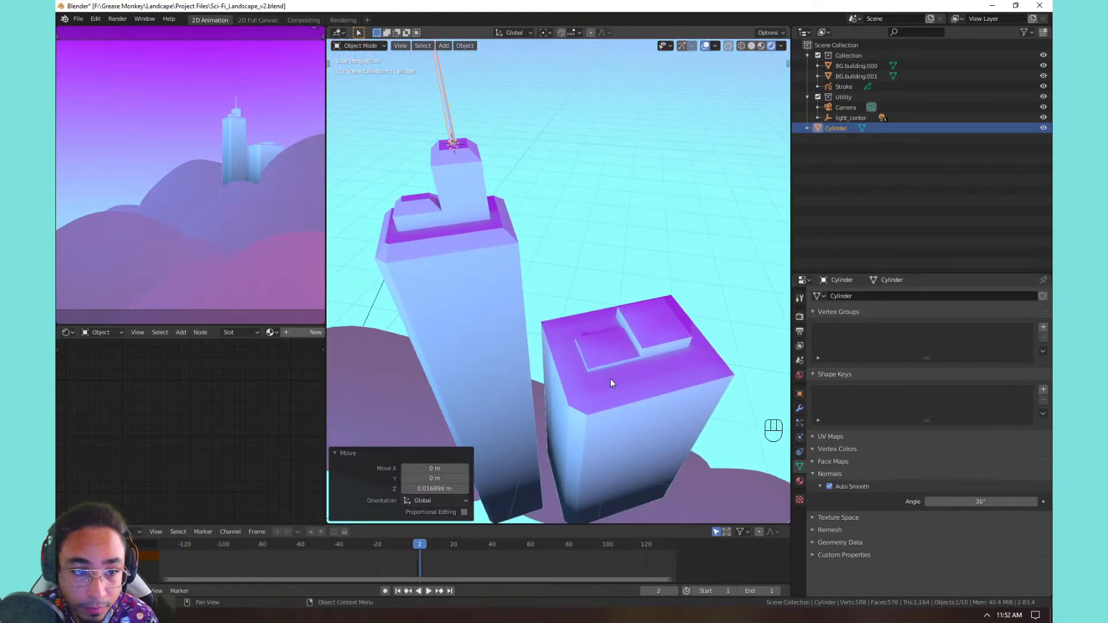
Step: Snap the 3D cursor to an edge in the middle of the shorter building's taller roof block, and return to Object Mode
key(Tab)
click(650, 335)
key(Tab)
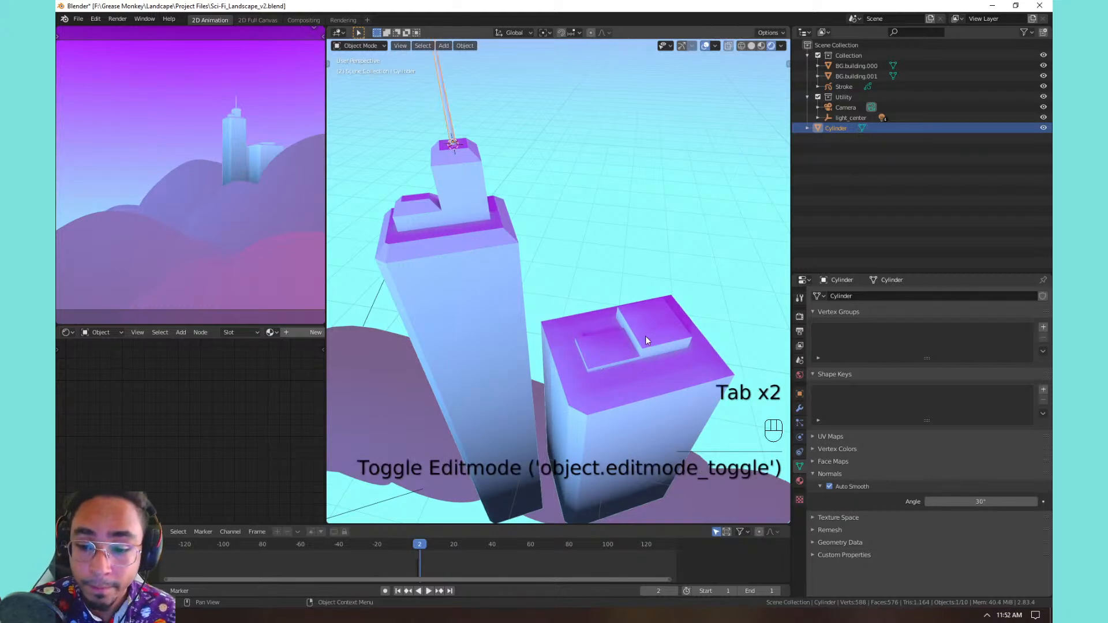
click(645, 336)
key(Tab)
click(655, 318)
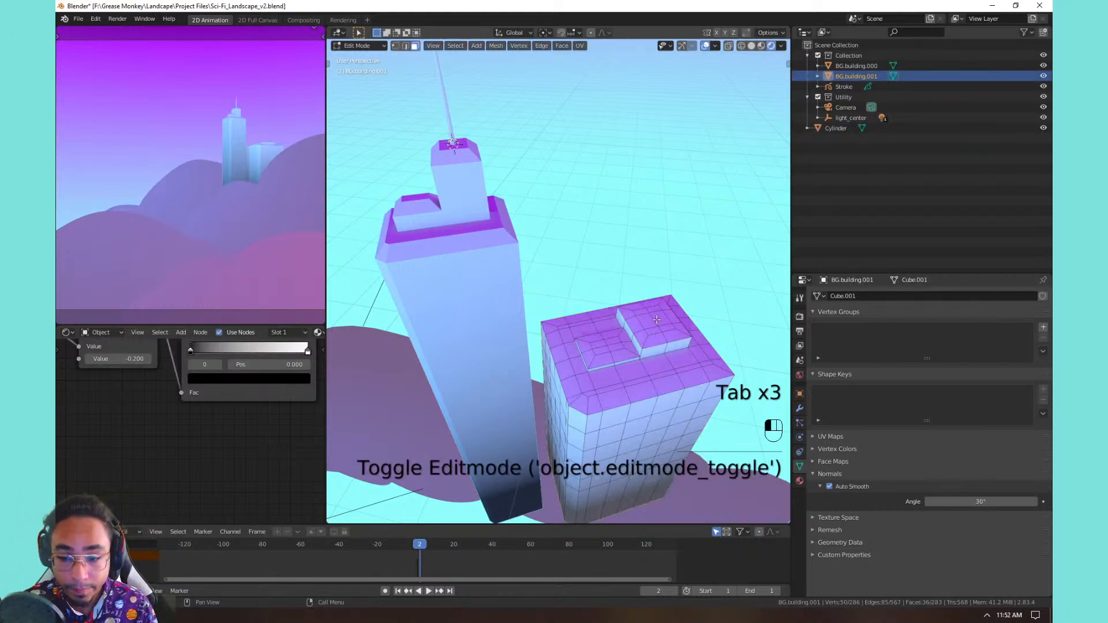
key(1)
click(658, 320)
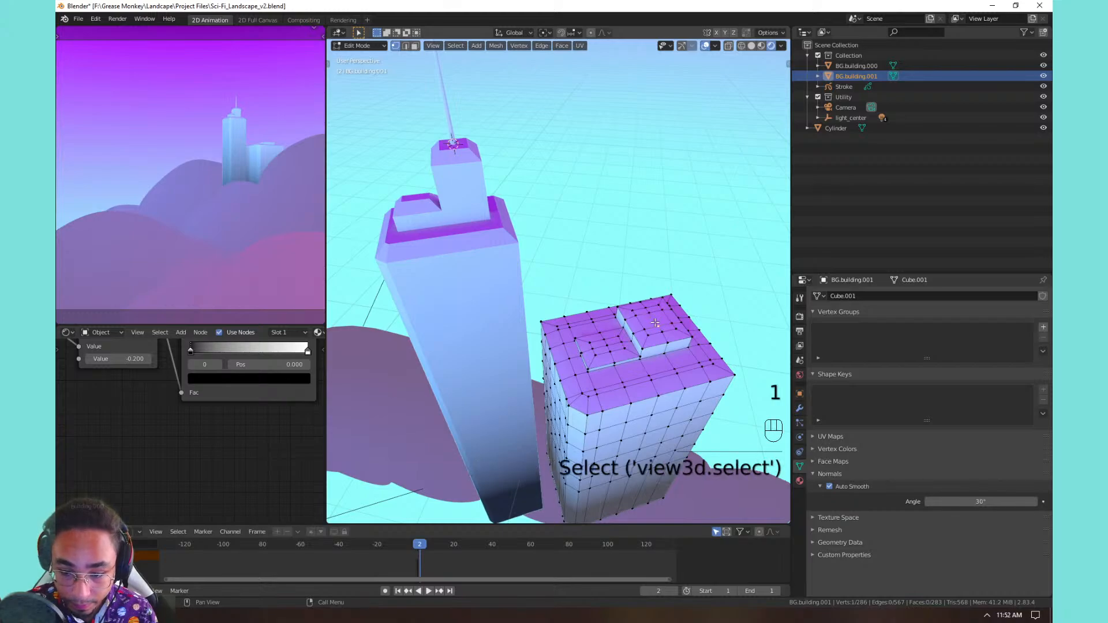
key(2)
click(669, 322)
key(shift+s)
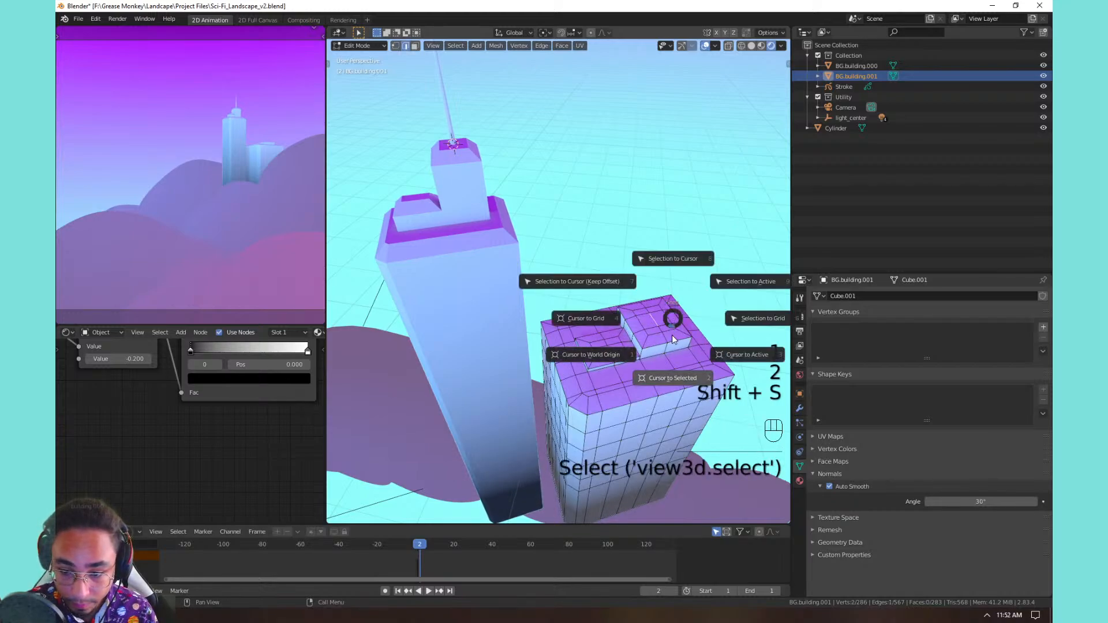
click(665, 366)
key(Tab)
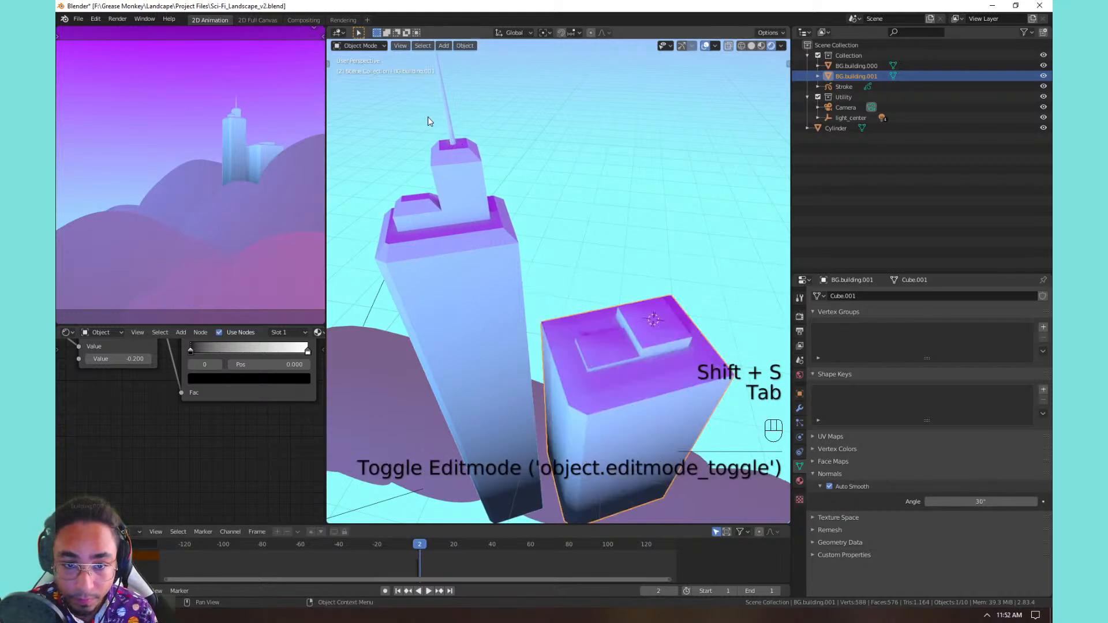
Step: Duplicate the tall tower's antenna in place and snap the copy to the 3D cursor on the shorter building's roof
click(448, 121)
key(shift+d)
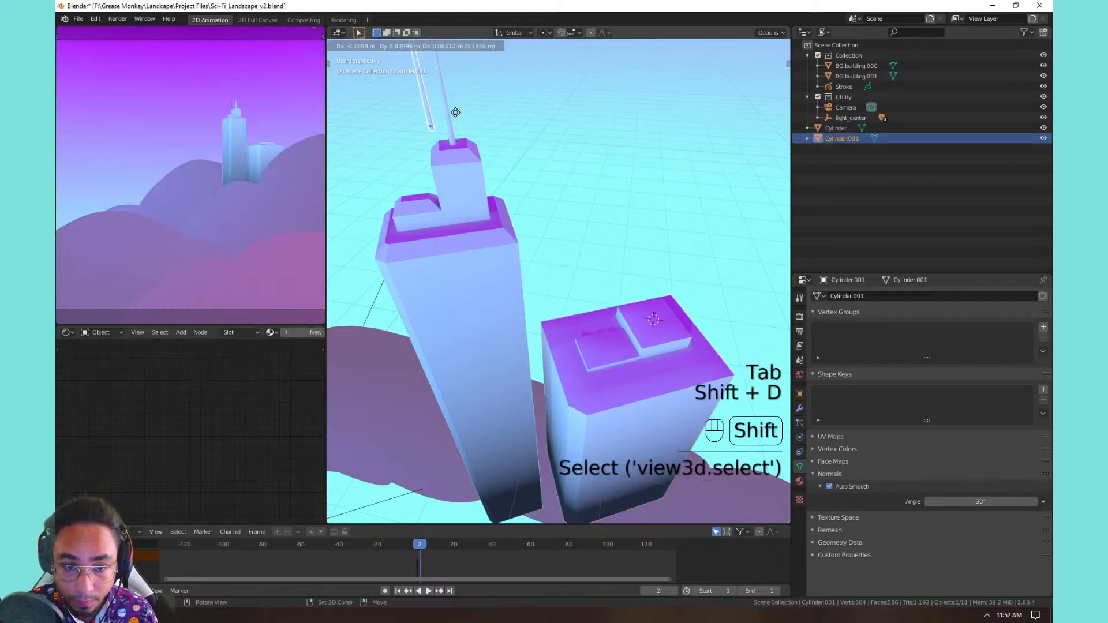
right_click(462, 121)
key(shift+s)
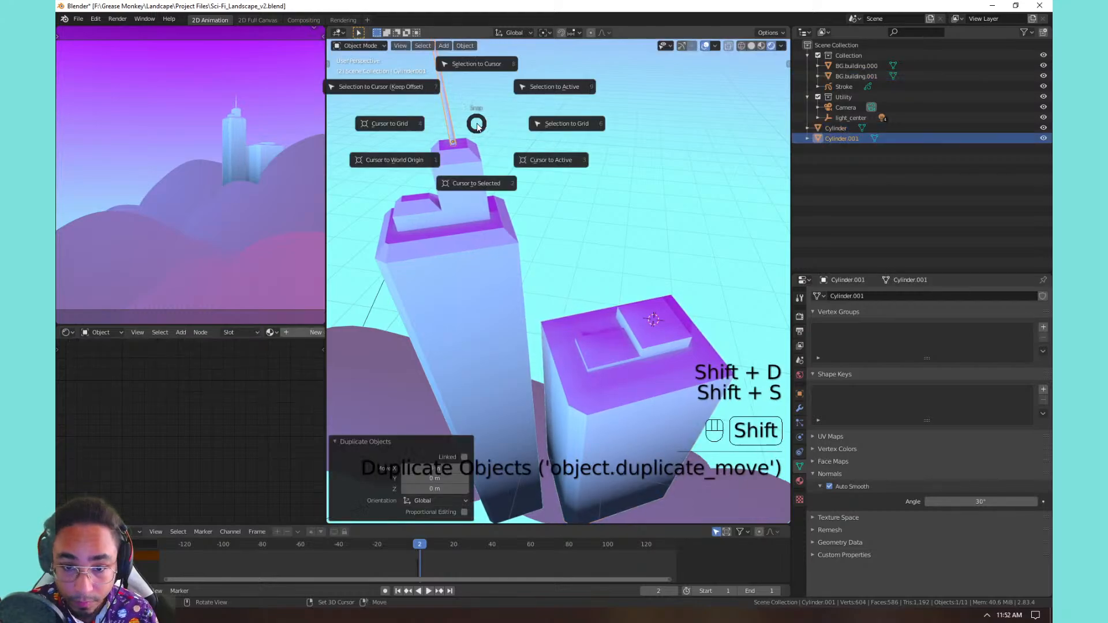
click(478, 80)
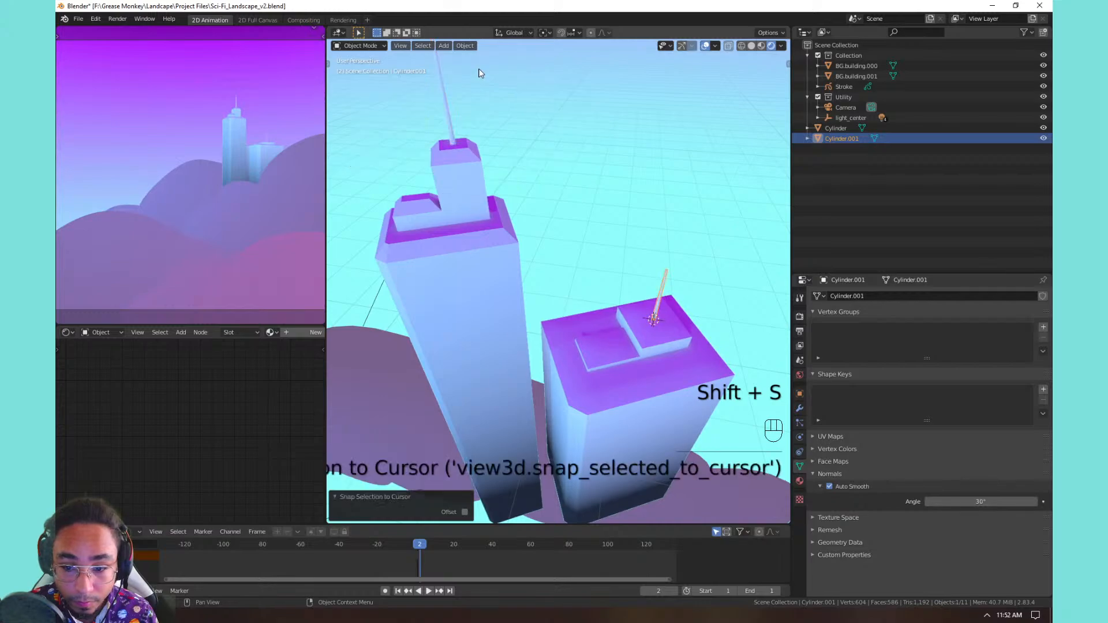
Step: Open the tall tower's mesh in Edit Mode
middle_drag(640, 188, 610, 263)
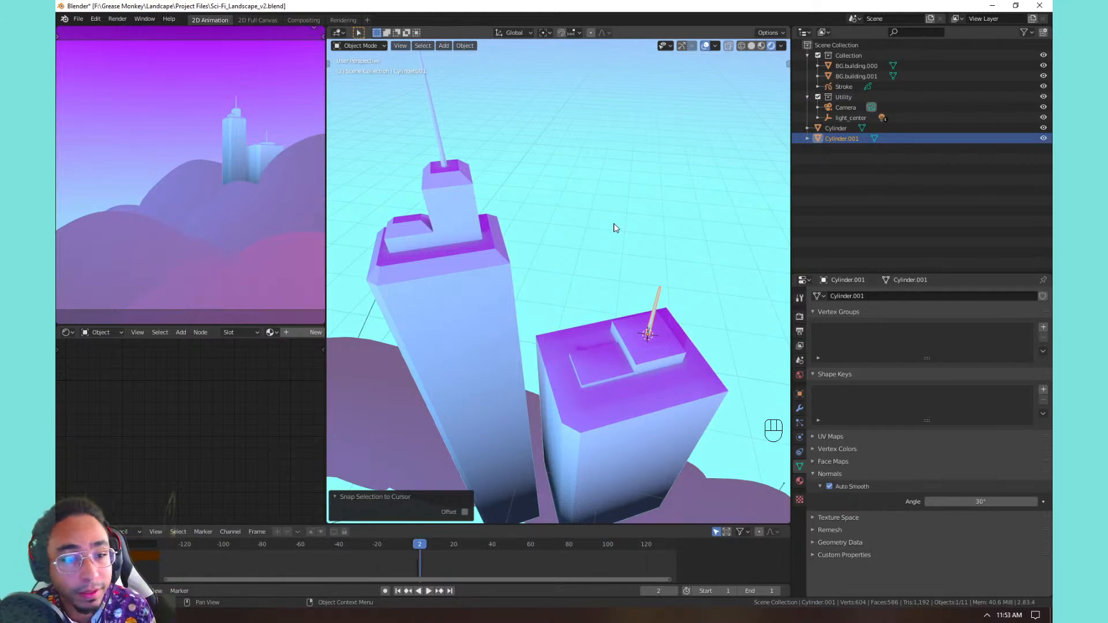
middle_drag(587, 219, 602, 242)
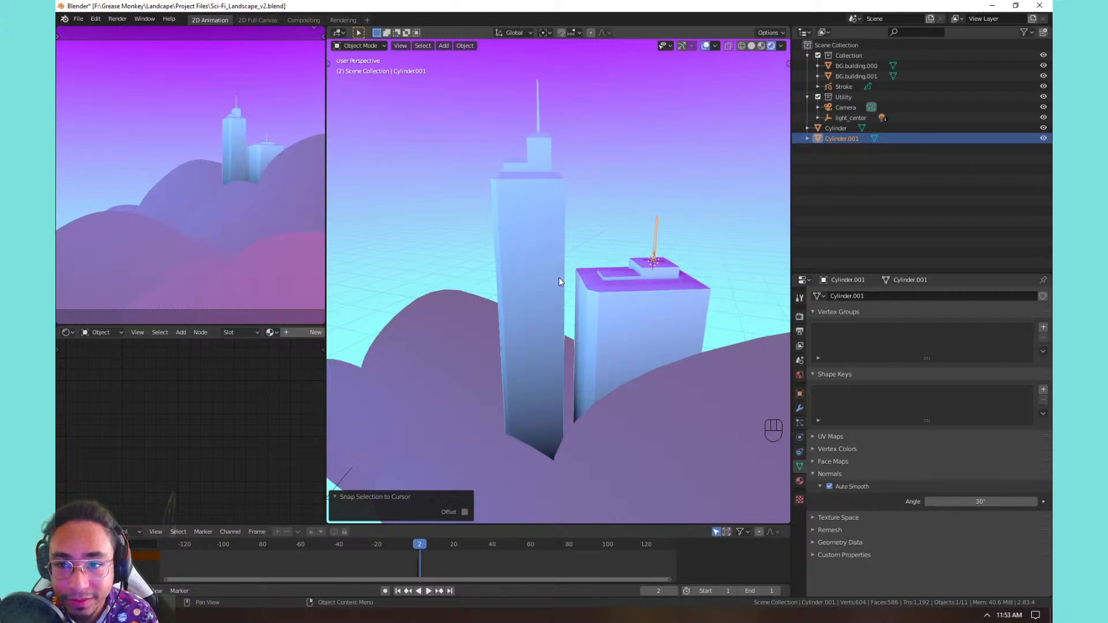
shift+middle_drag(558, 282, 565, 243)
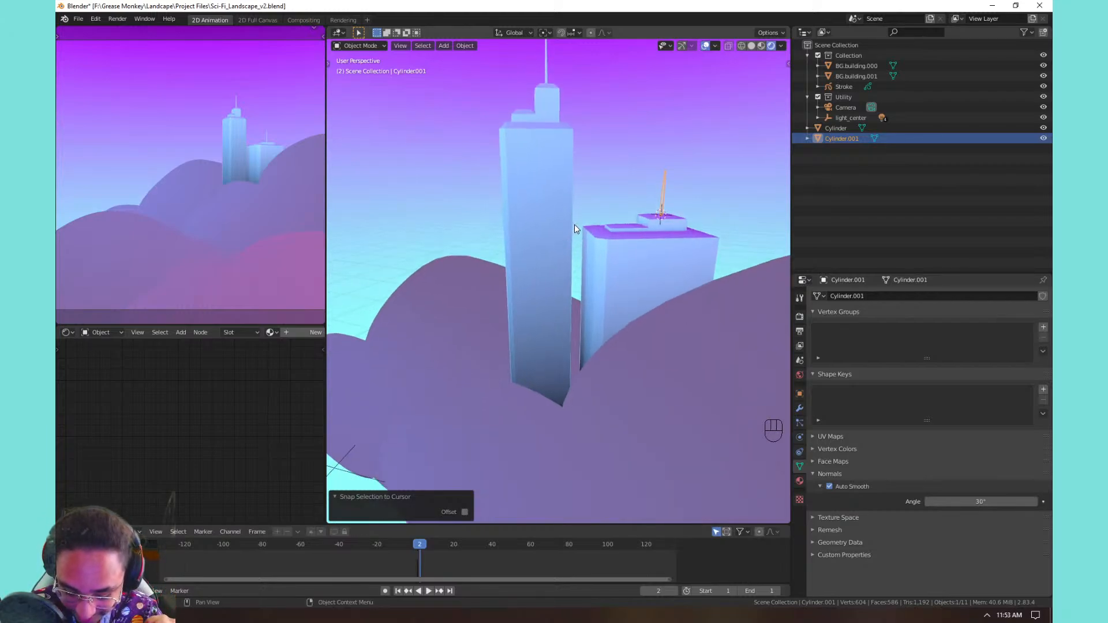
scroll(586, 229, up, 4)
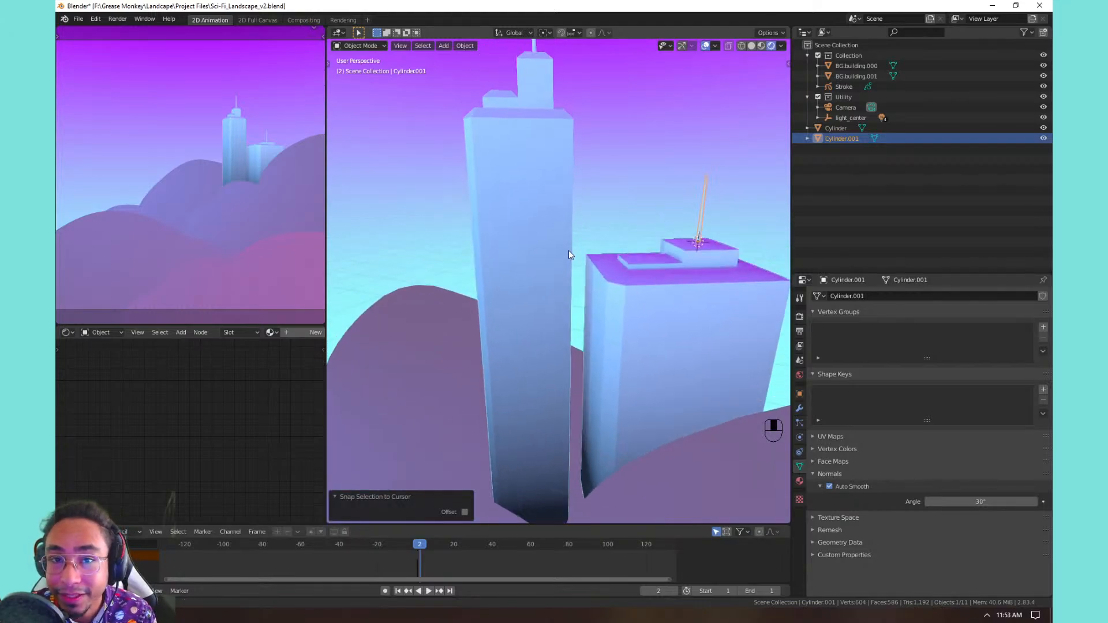
shift+middle_drag(556, 252, 609, 247)
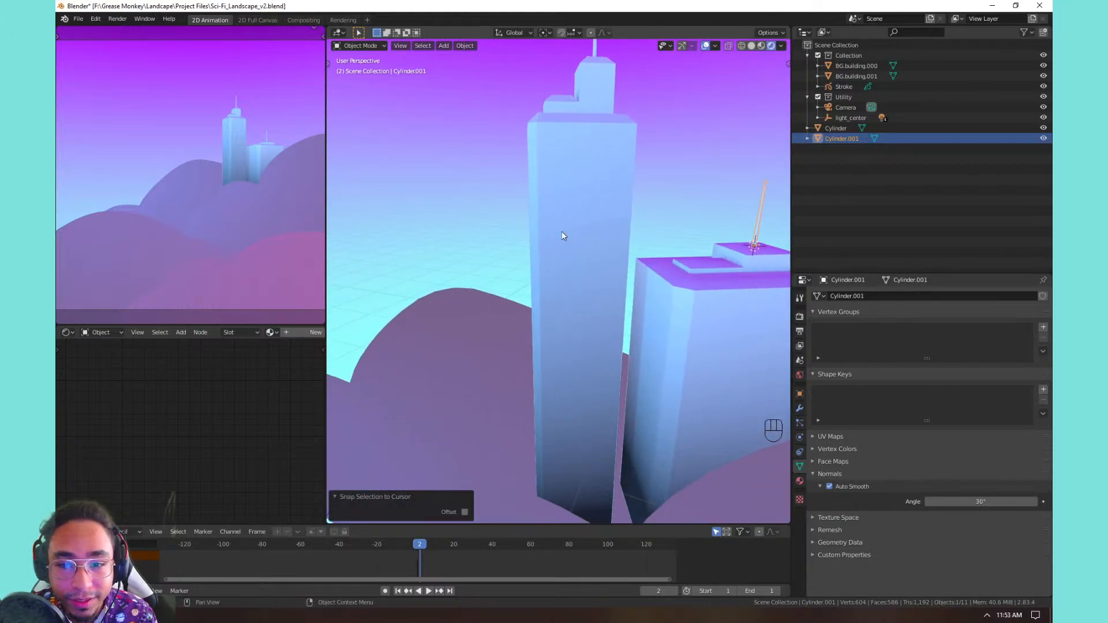
shift+middle_drag(568, 209, 590, 197)
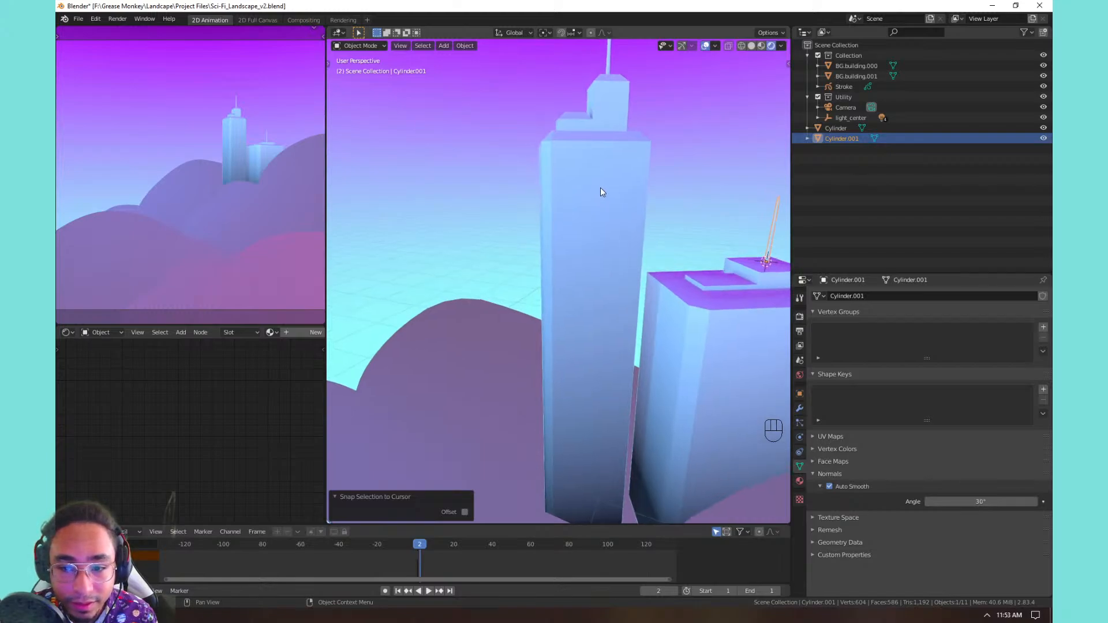
click(598, 193)
key(Tab)
scroll(585, 210, up, 4)
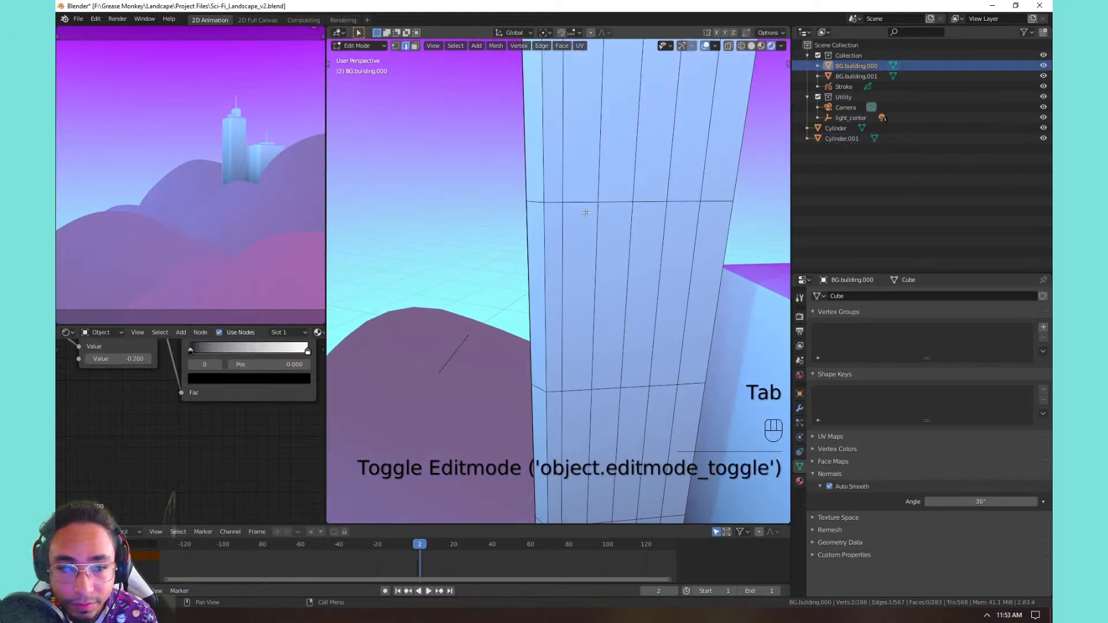
scroll(586, 211, down, 4)
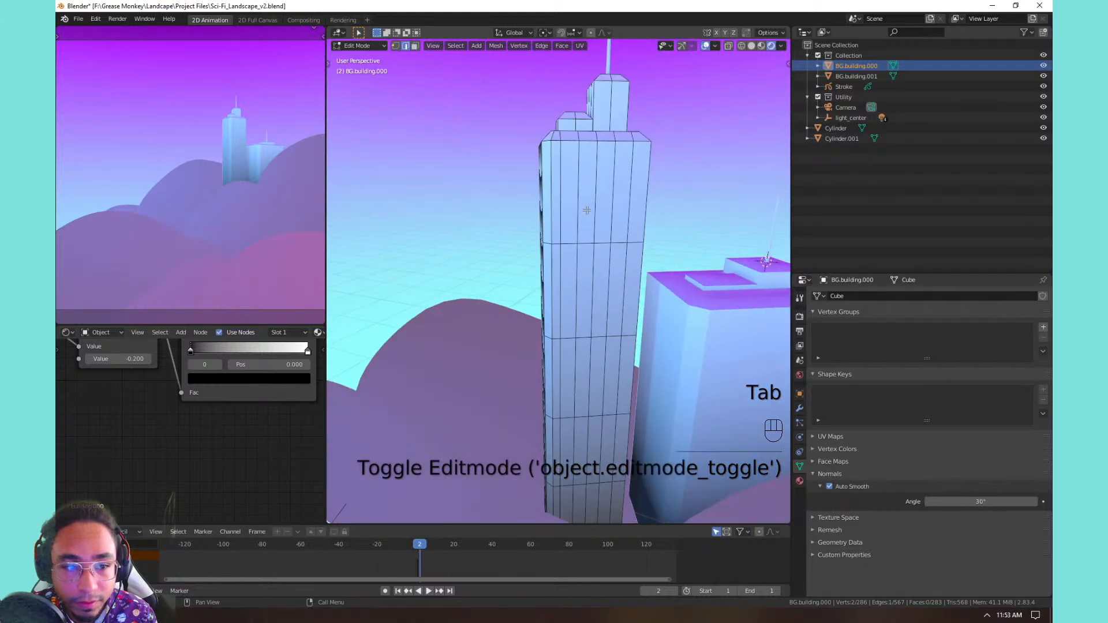
Step: Bevel the uppermost horizontal edge loop around the tall tower's shaft with an offset of about 0.19 m, forming a band of faces
middle_drag(586, 210, 531, 221)
click(531, 221)
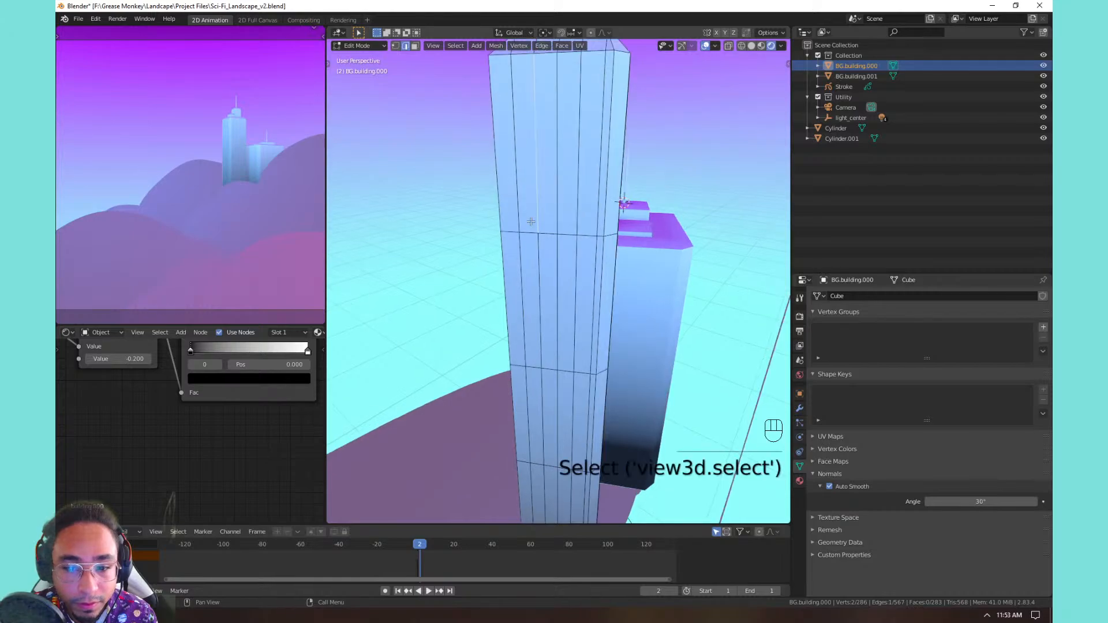
click(534, 226)
alt+click(550, 233)
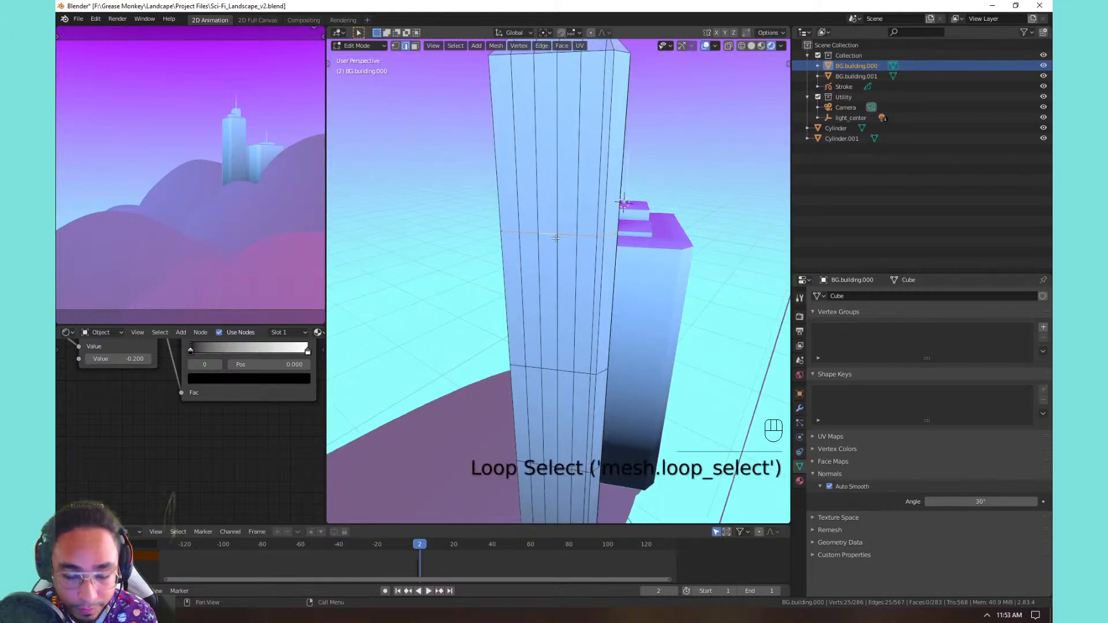
key(ctrl+v)
key(ctrl+b)
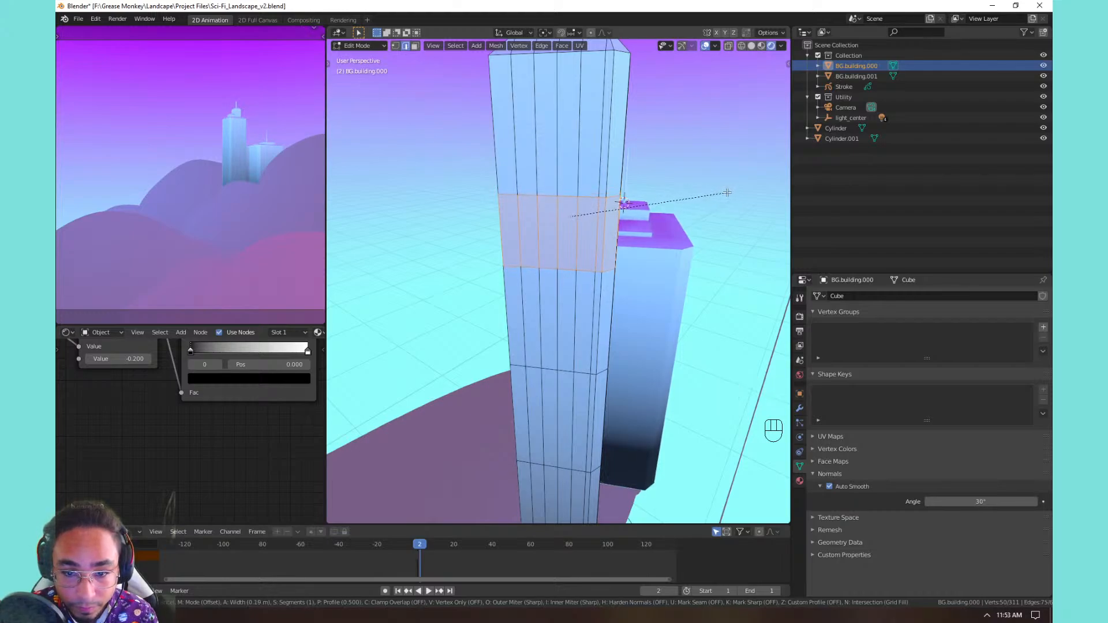
click(728, 192)
middle_drag(727, 192, 628, 208)
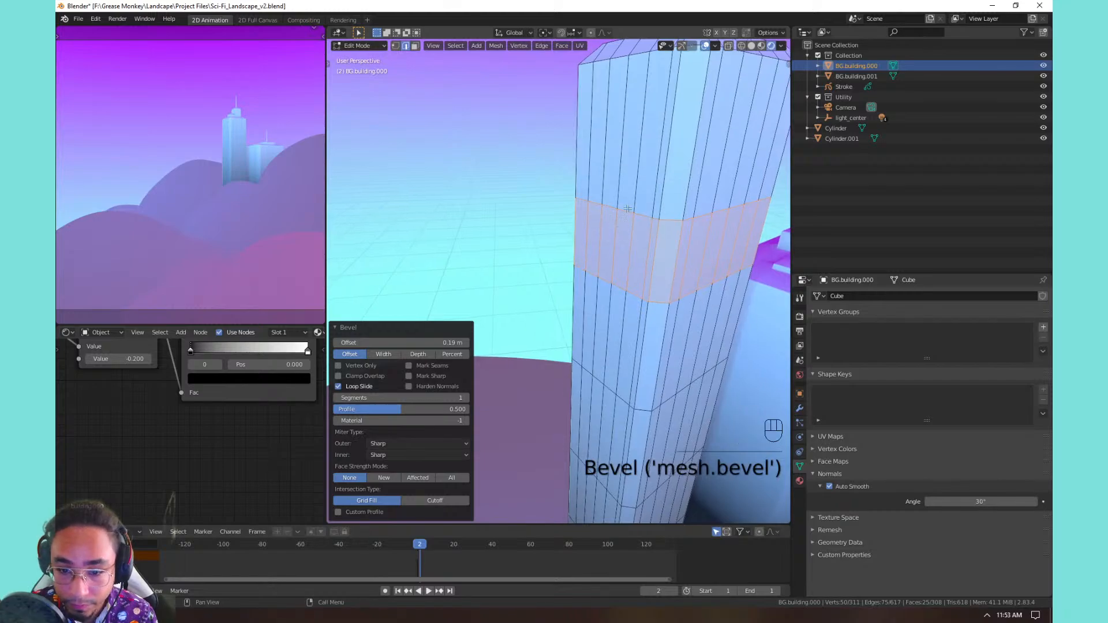
Step: In camera view, raise the beveled band about 0.316 m along Z
key(KP_0)
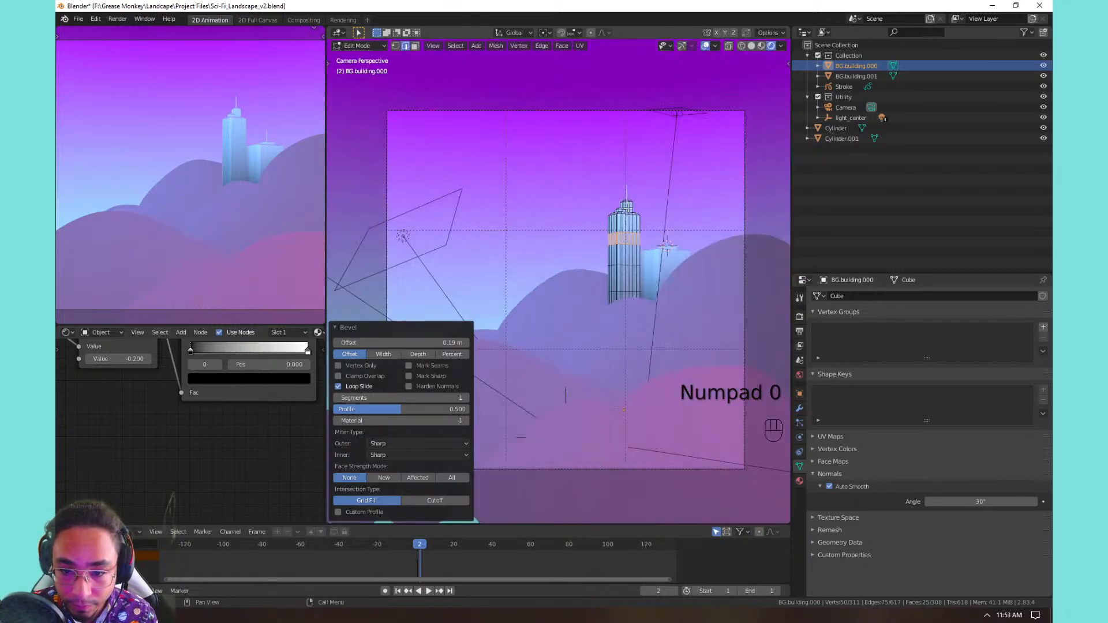
key(ctrl)
key(g)
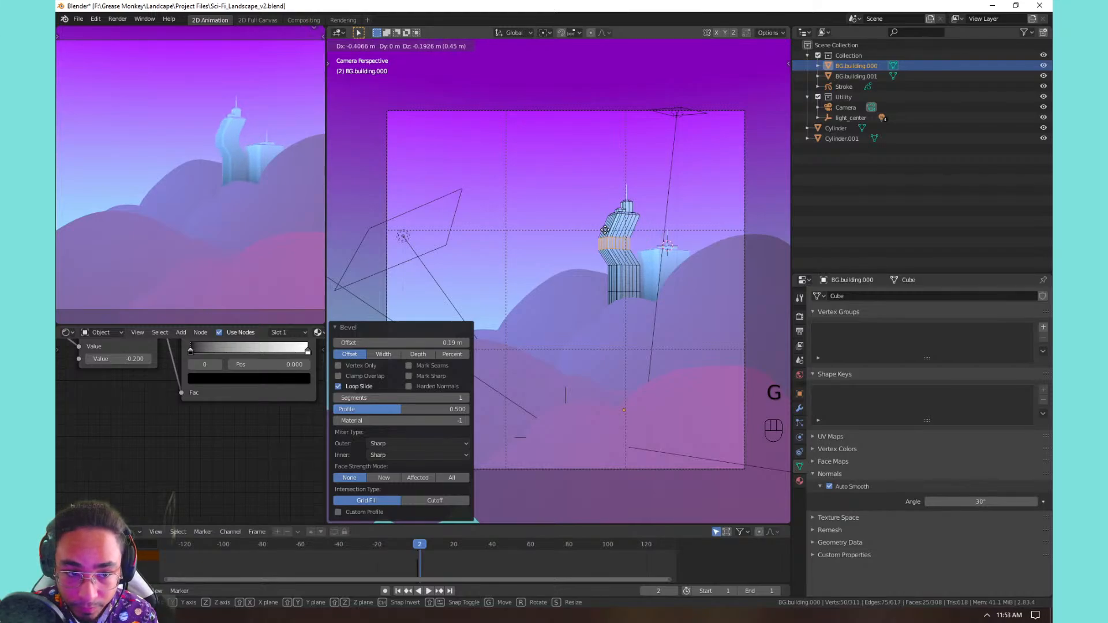
key(z)
mouse_move(622, 217)
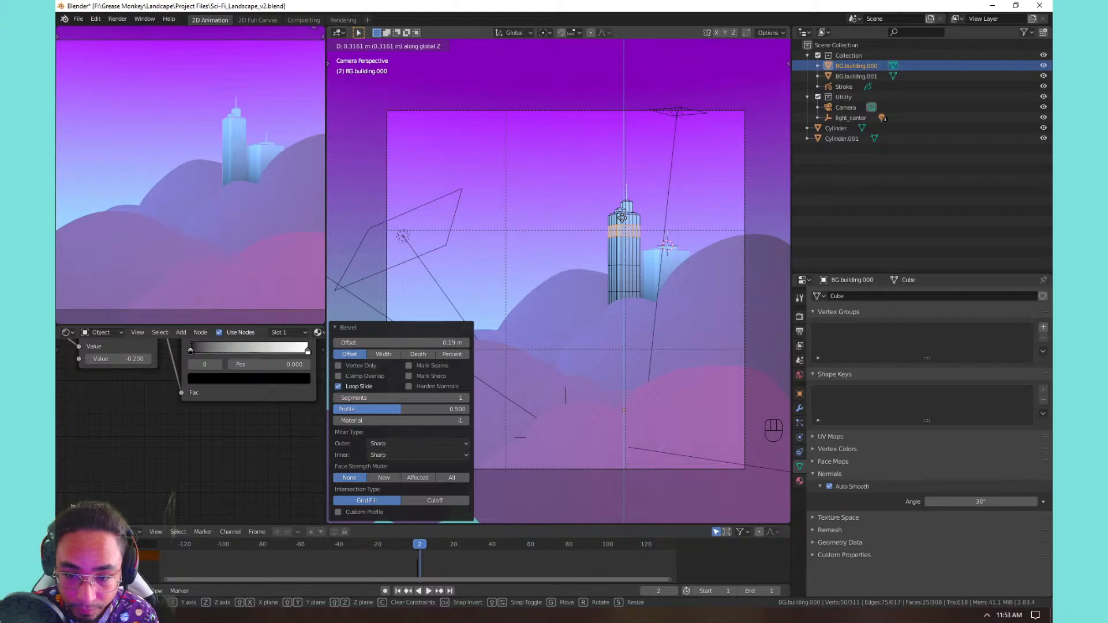
click(623, 217)
Step: Select the six adjacent band faces on one flat side of the tower and inset them together by about 0.016 m
middle_drag(593, 216, 600, 223)
shift+middle_drag(600, 222, 611, 203)
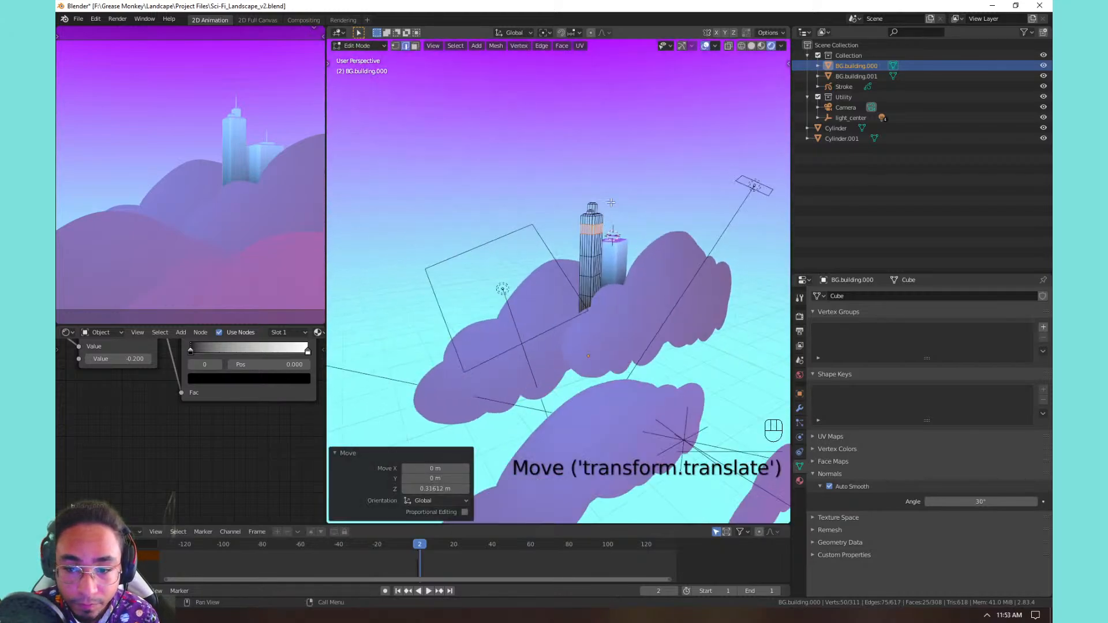
key(KP_Decimal)
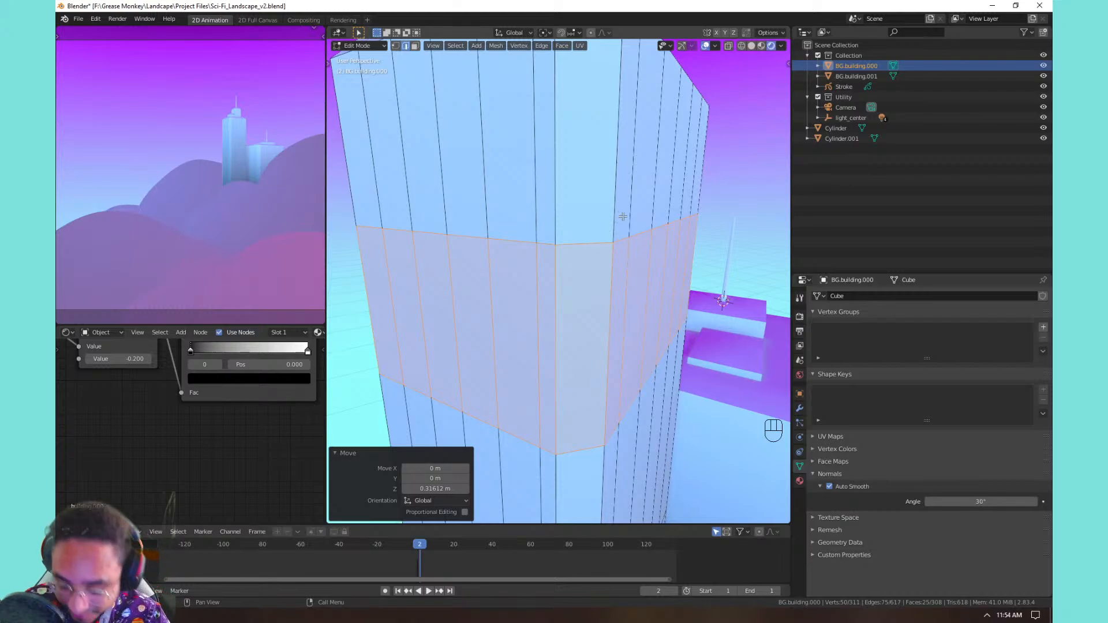
key(3)
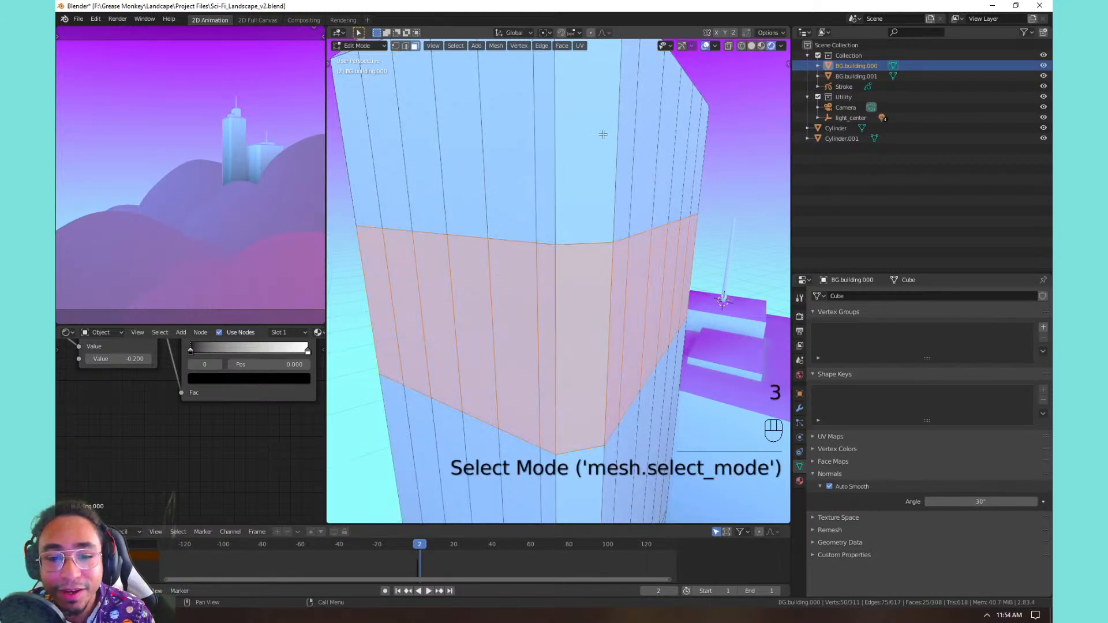
click(509, 267)
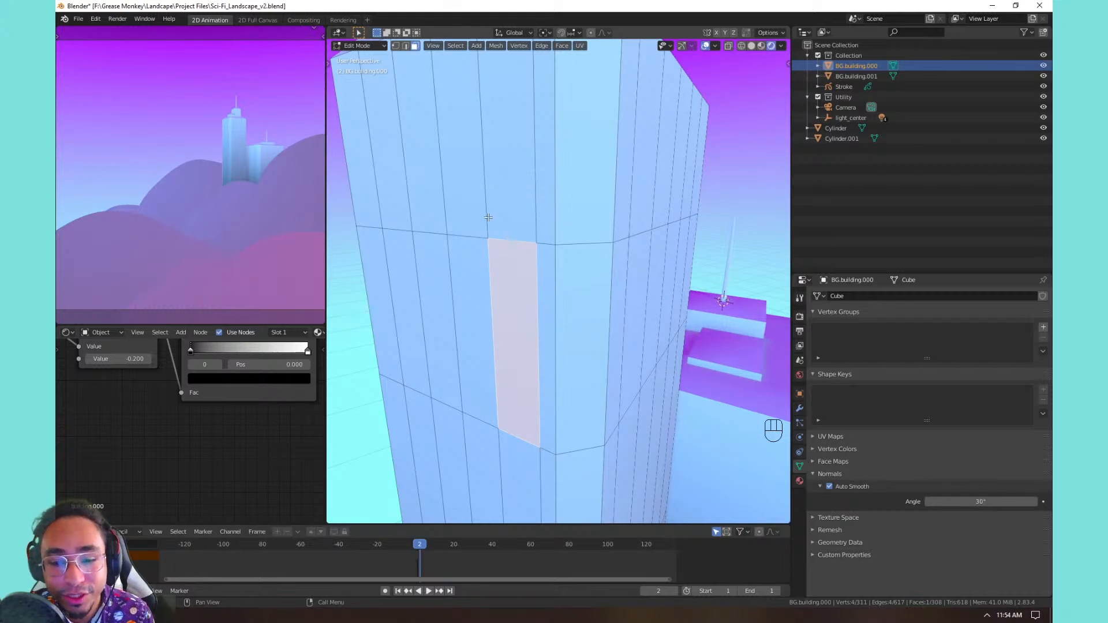
middle_drag(489, 217, 611, 254)
shift+click(681, 289)
shift+click(618, 281)
shift+click(579, 275)
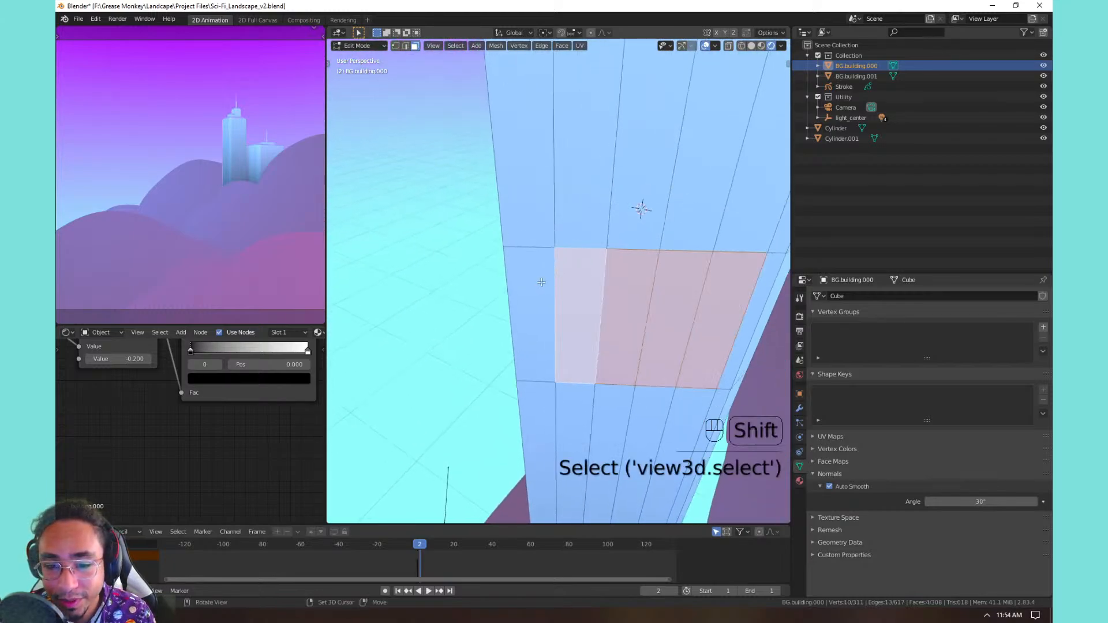
shift+click(546, 280)
middle_drag(600, 264, 573, 214)
shift+click(603, 314)
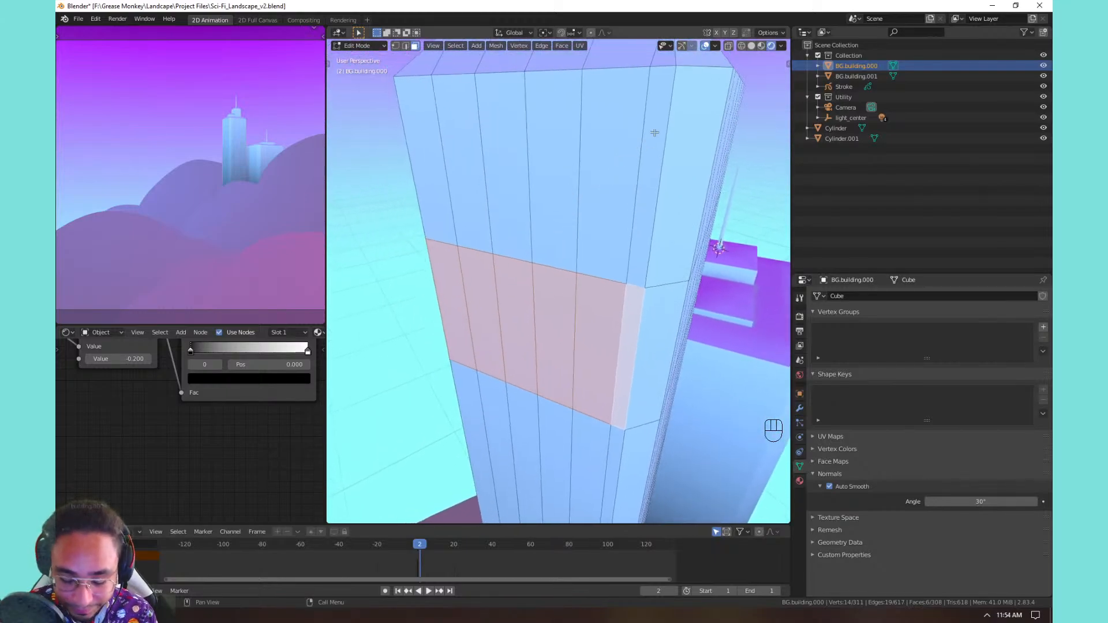
key(i)
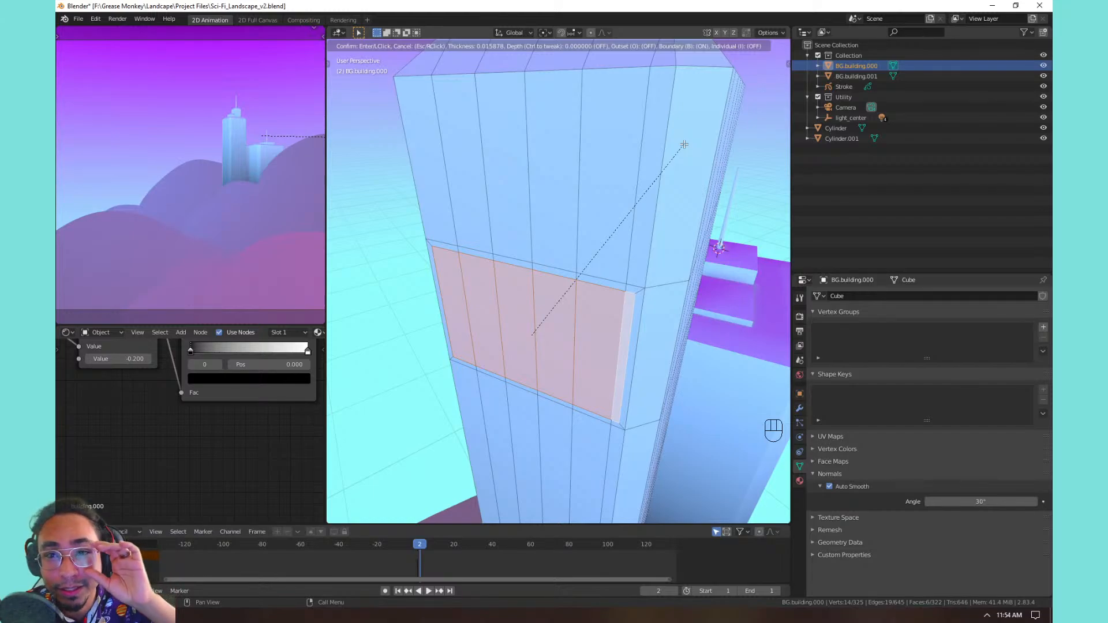
click(684, 144)
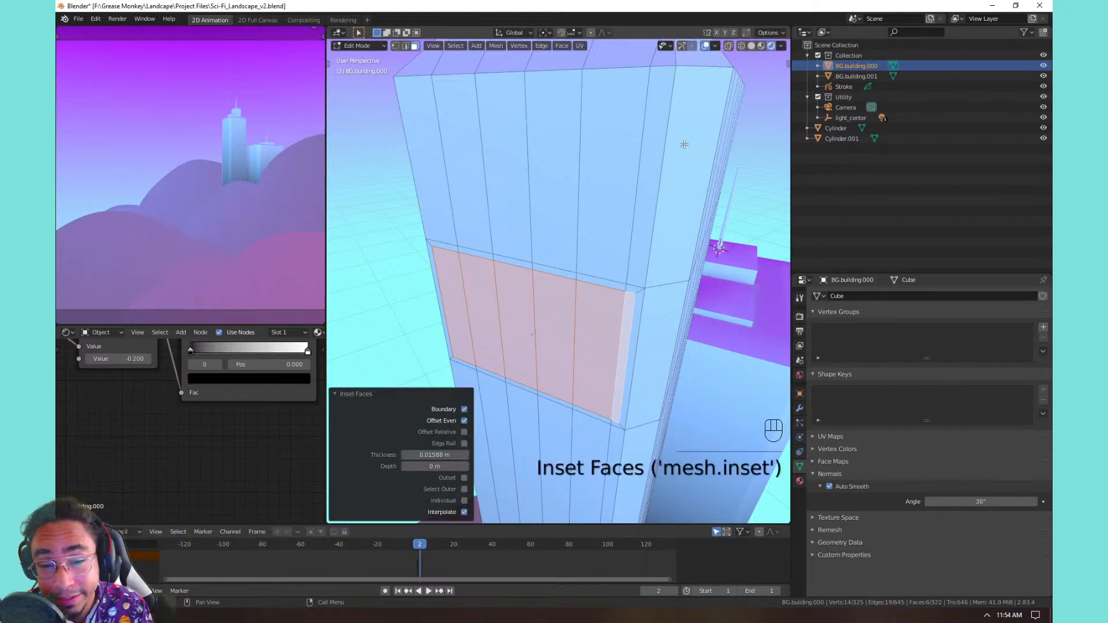
Step: Extrude the inset faces along their normals about 0.593 m into the tower to hollow out a recess
key(alt+e)
click(605, 200)
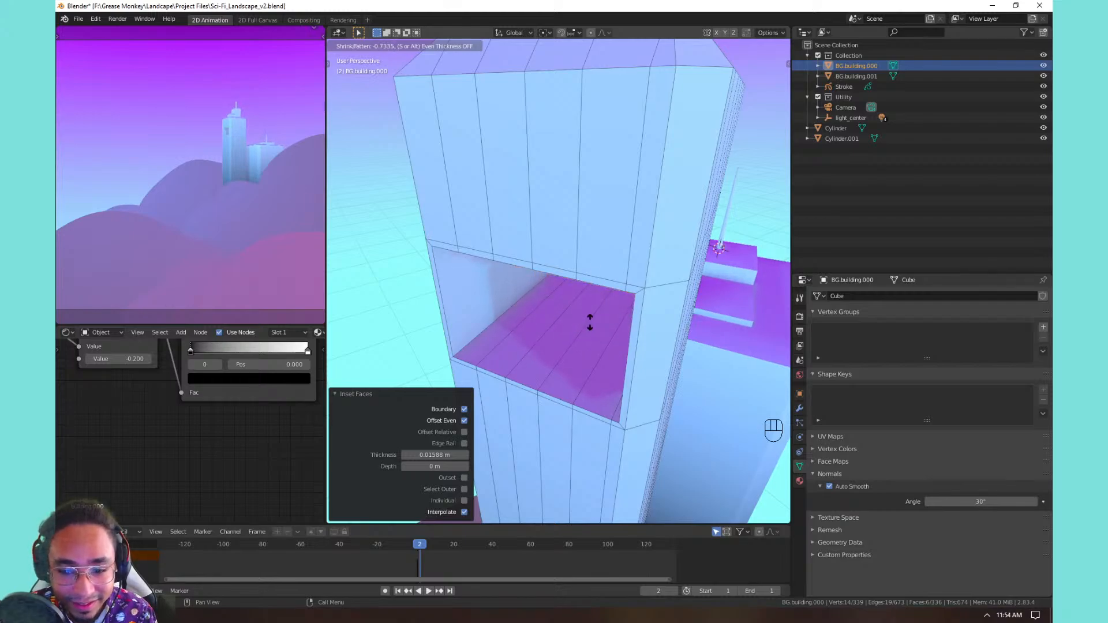
click(594, 297)
Step: Select the narrow faces along the recess's bottom rim and extrude them along normals about 0.503 m outward to form a projecting platform
shift+middle_drag(595, 297, 609, 186)
scroll(609, 186, down, 3)
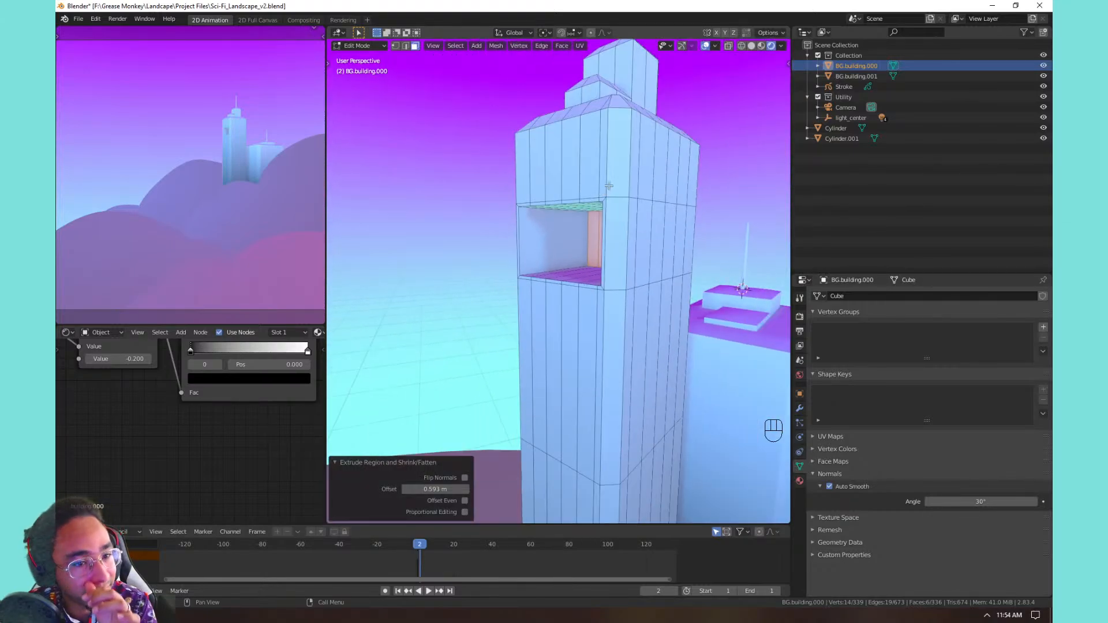
click(548, 288)
scroll(549, 288, up, 8)
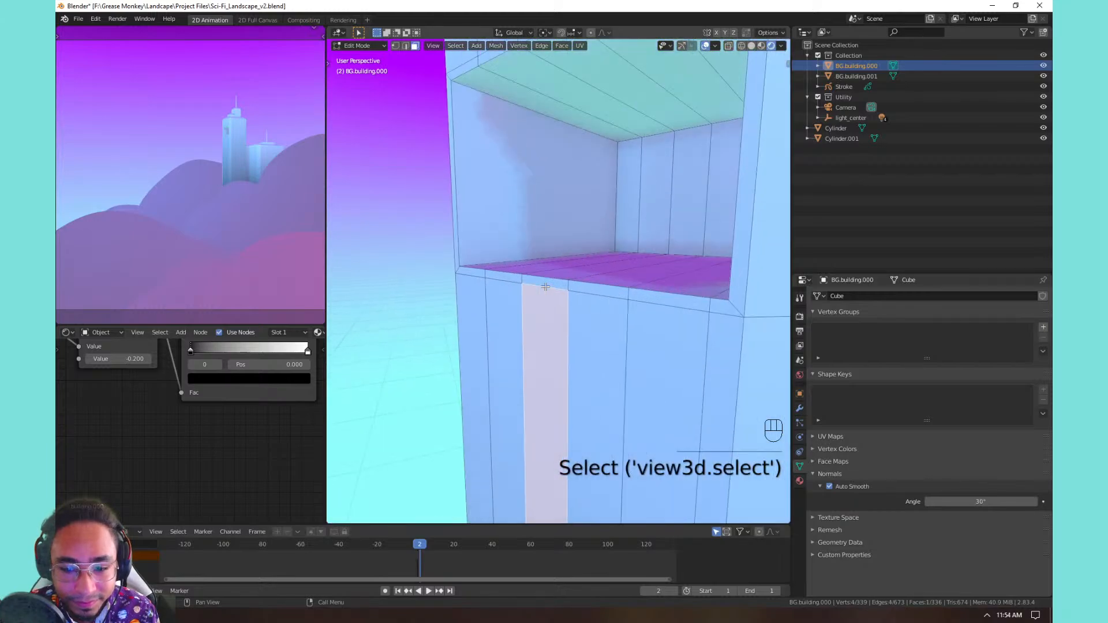
click(403, 270)
shift+click(453, 273)
scroll(460, 274, down, 5)
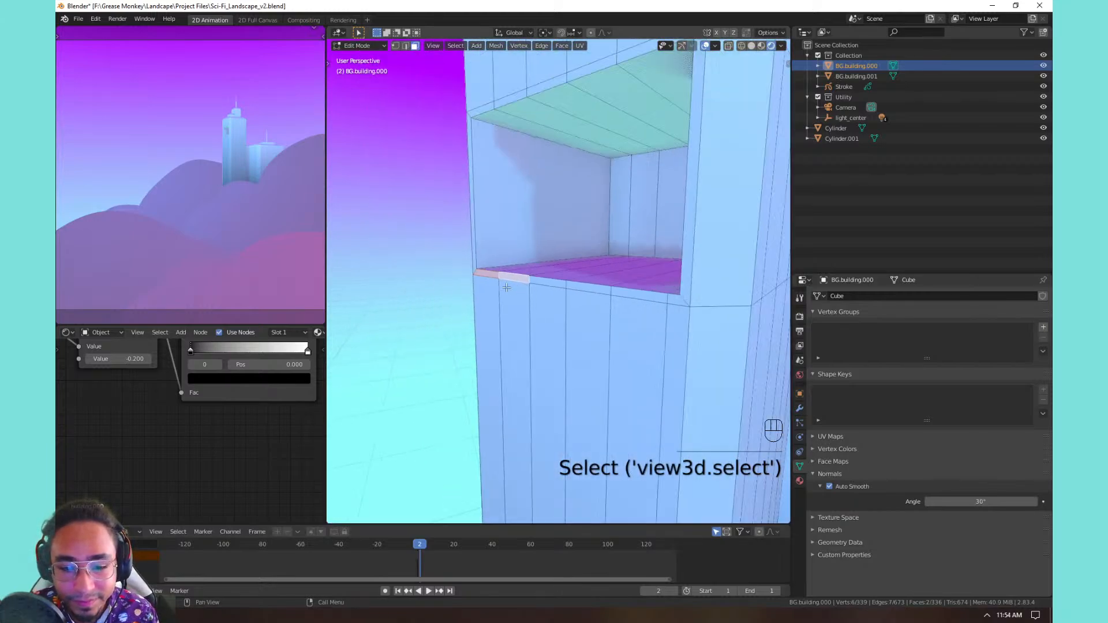
shift+click(549, 281)
shift+click(577, 284)
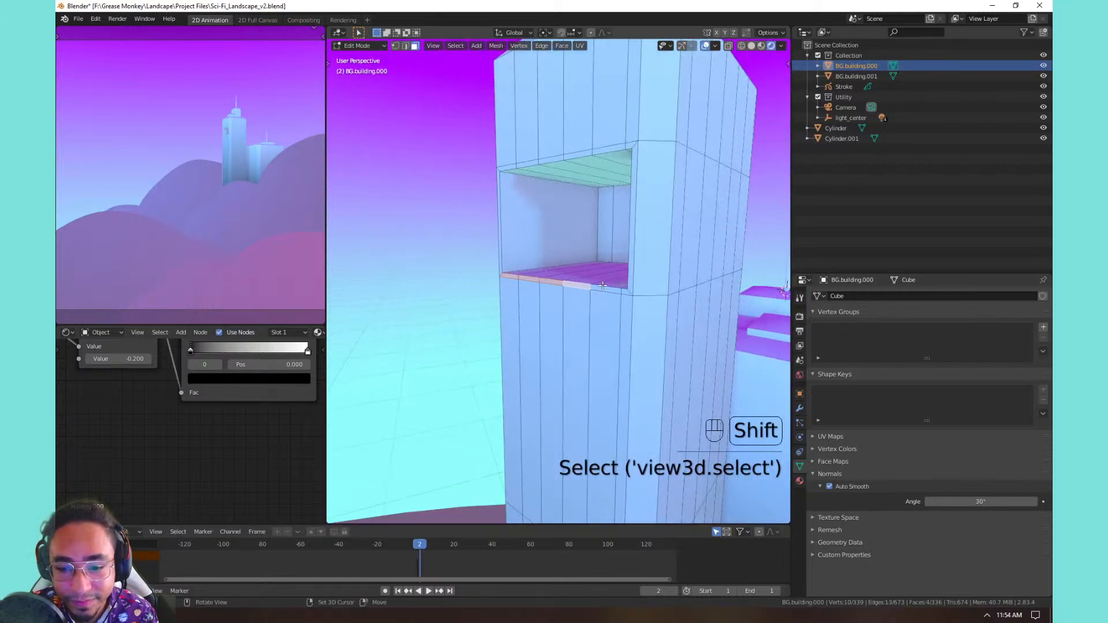
shift+click(606, 287)
shift+click(625, 292)
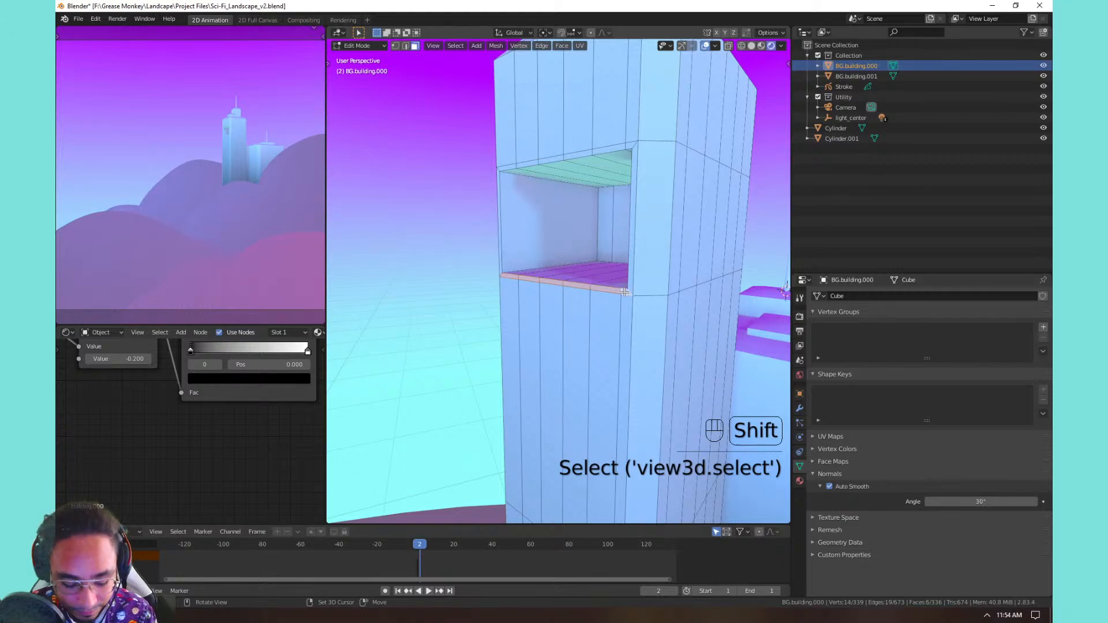
key(alt+e)
click(625, 292)
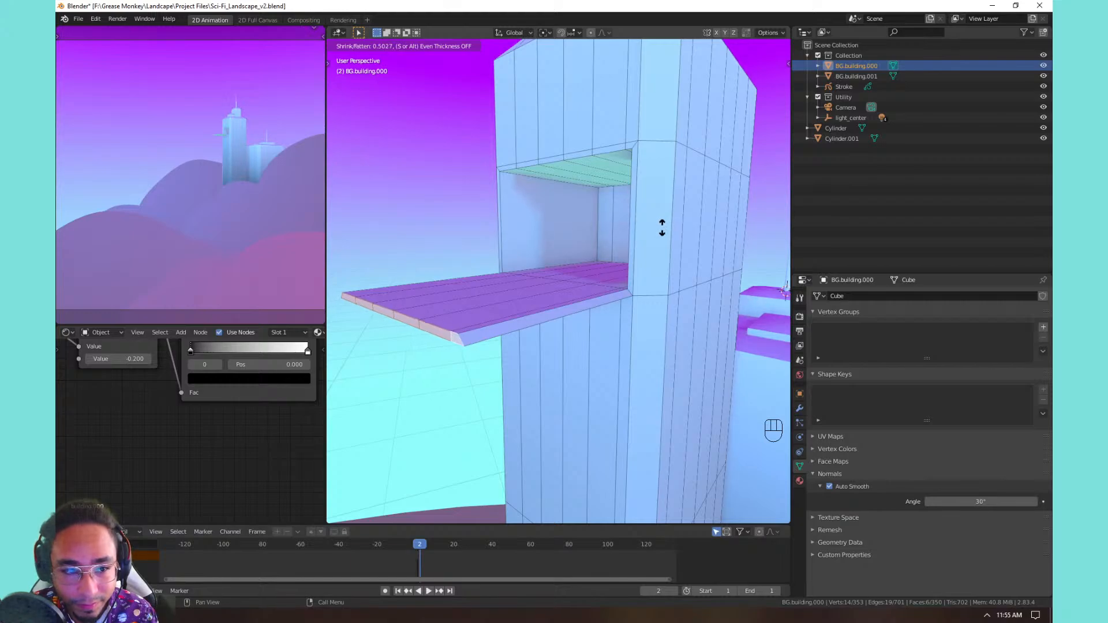
click(662, 228)
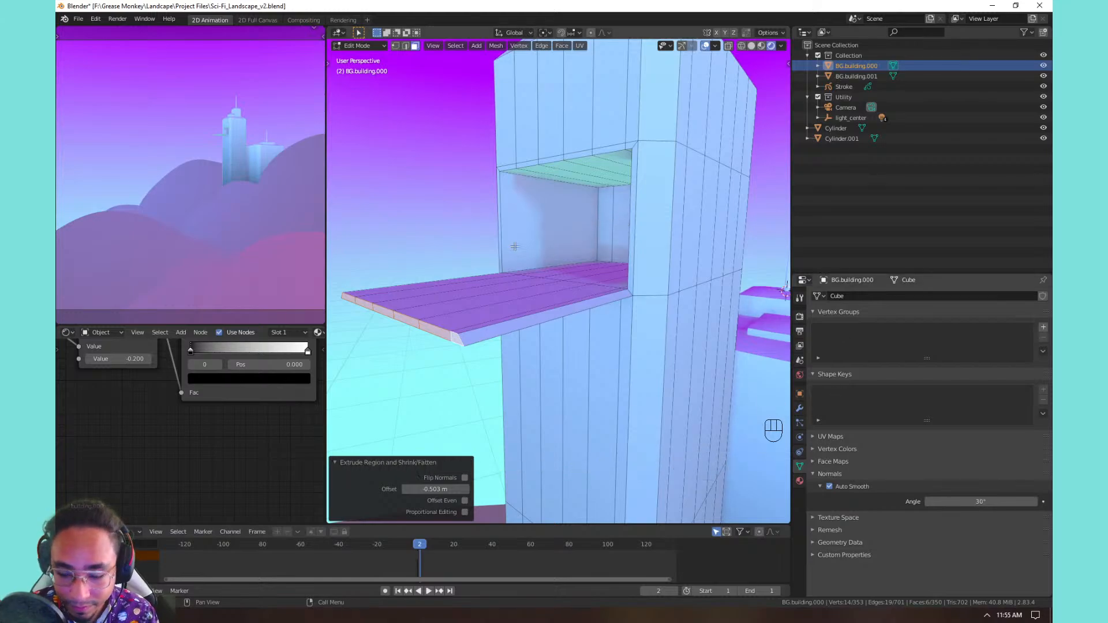
Step: Examine the projecting platform in camera view and from several close and distant angles around the tall tower
key(KP_0)
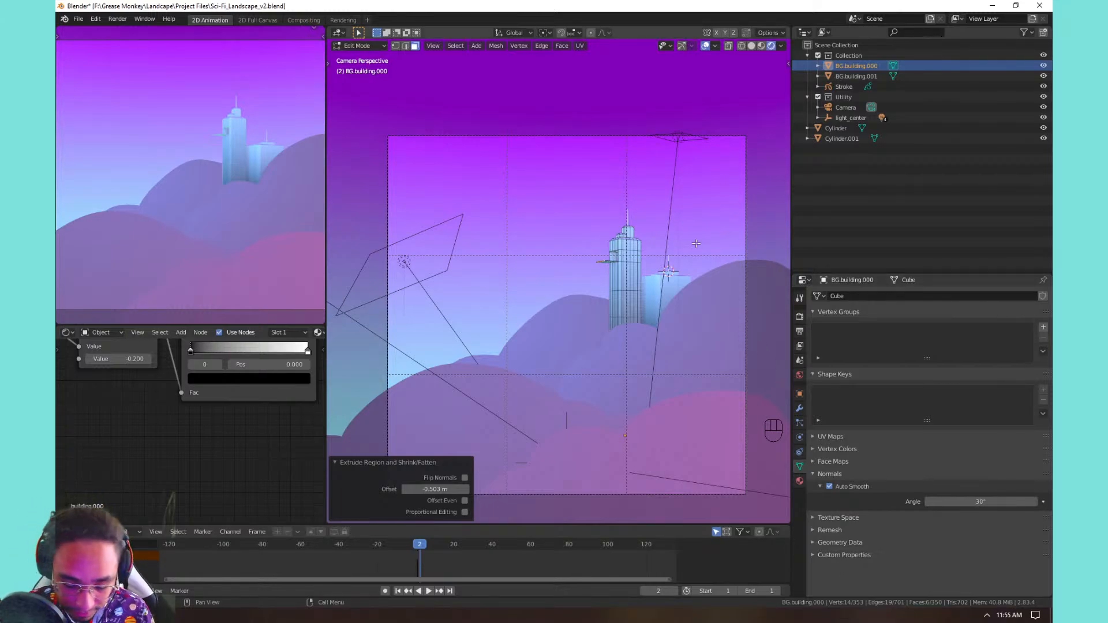
scroll(564, 179, up, 5)
middle_drag(597, 201, 587, 238)
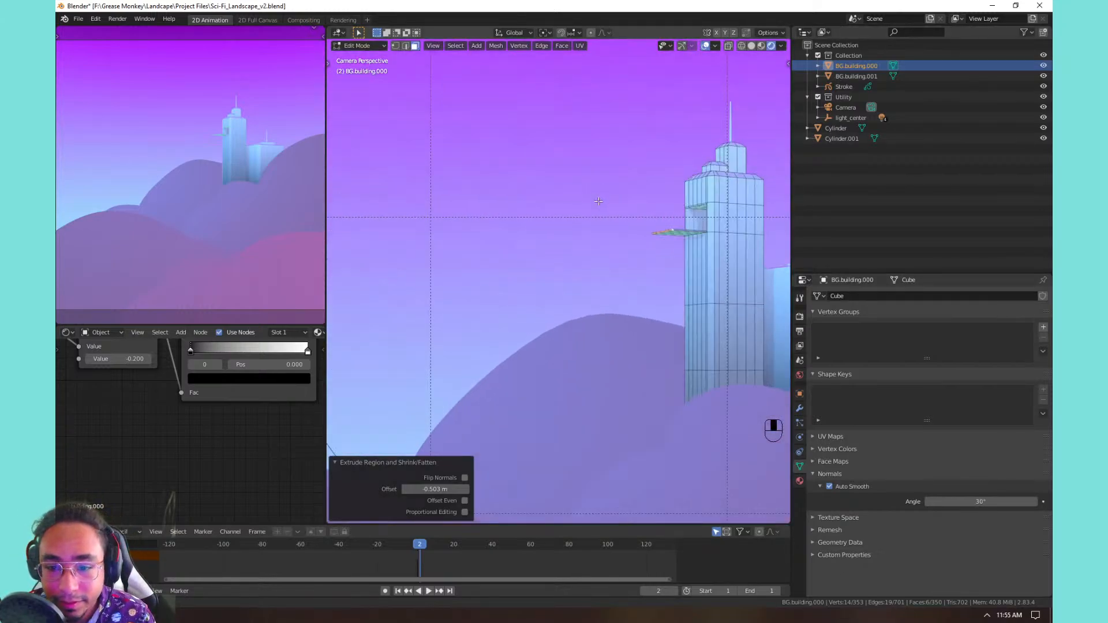
scroll(587, 238, up, 2)
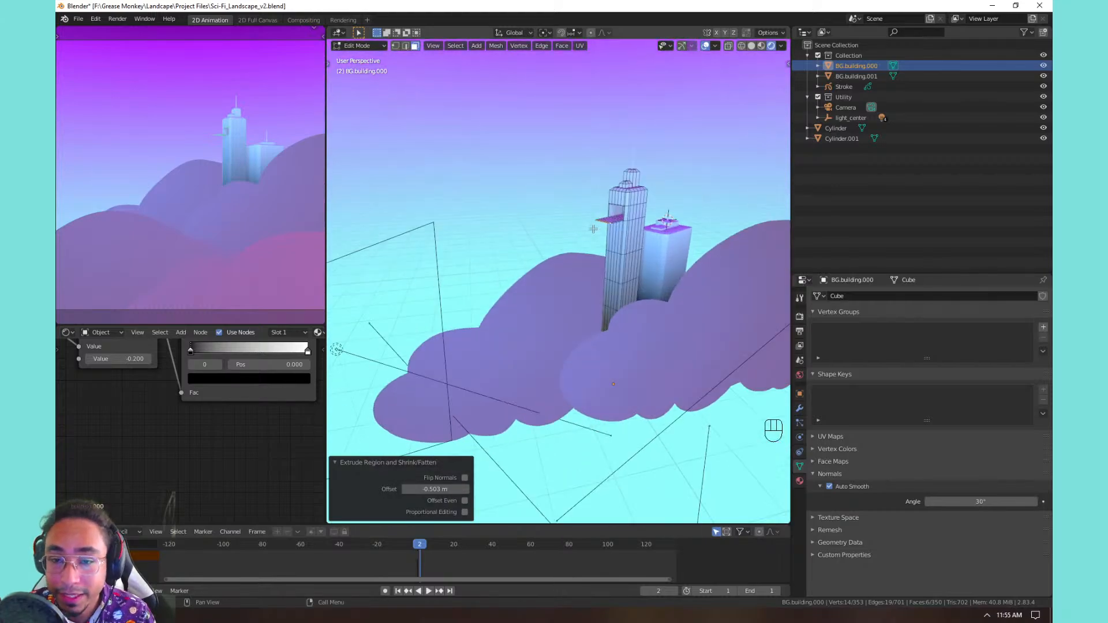
key(KP_Decimal)
scroll(585, 245, down, 1)
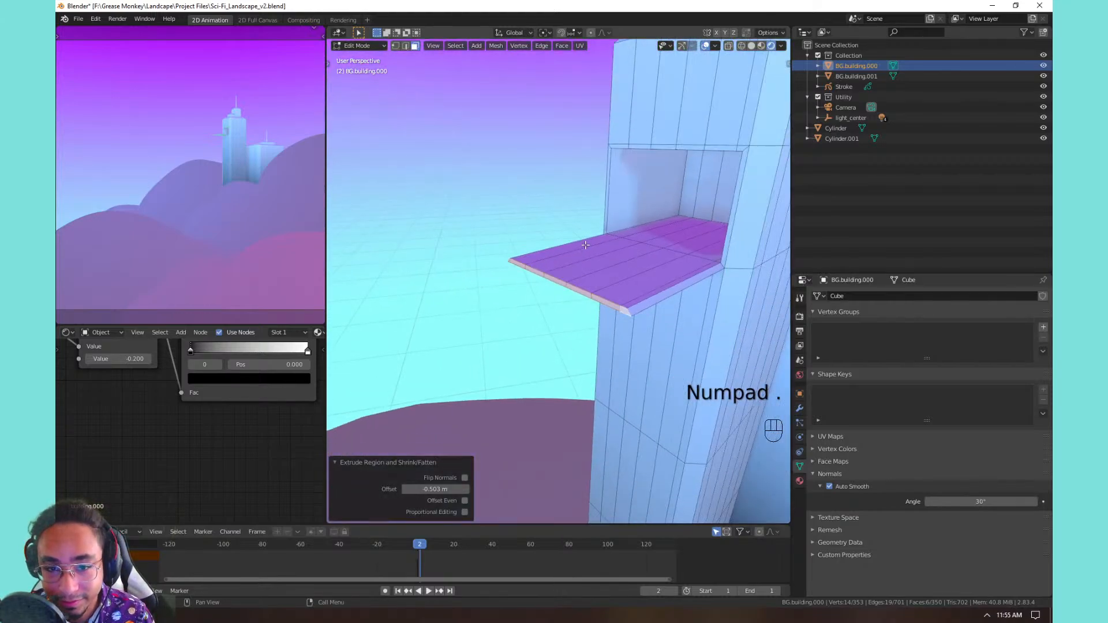
scroll(586, 245, down, 5)
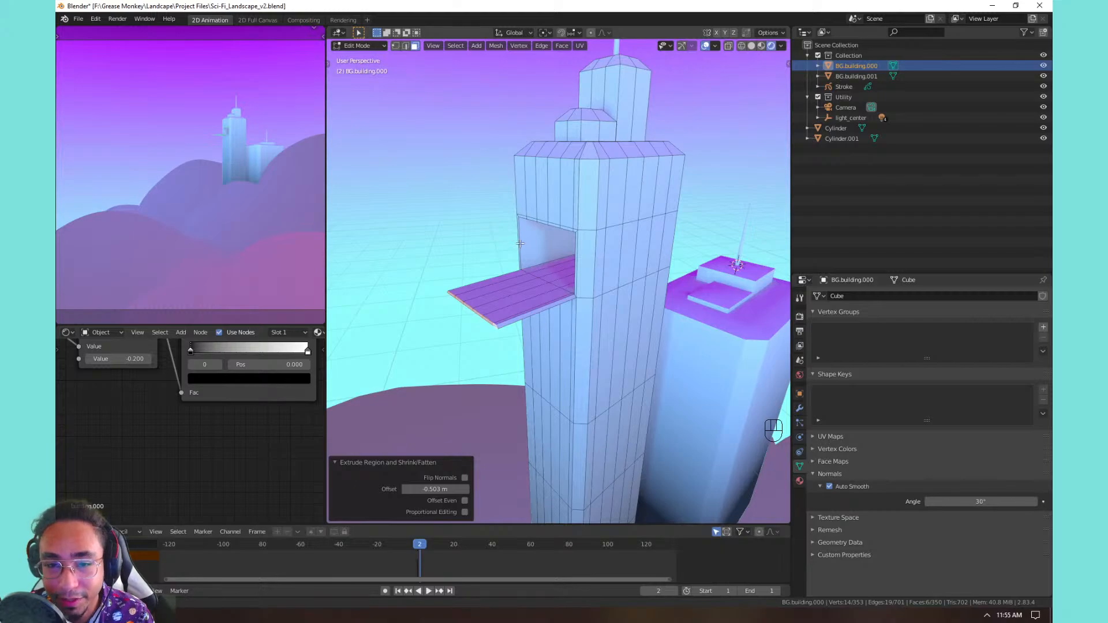
scroll(520, 244, up, 3)
shift+middle_drag(546, 251, 597, 309)
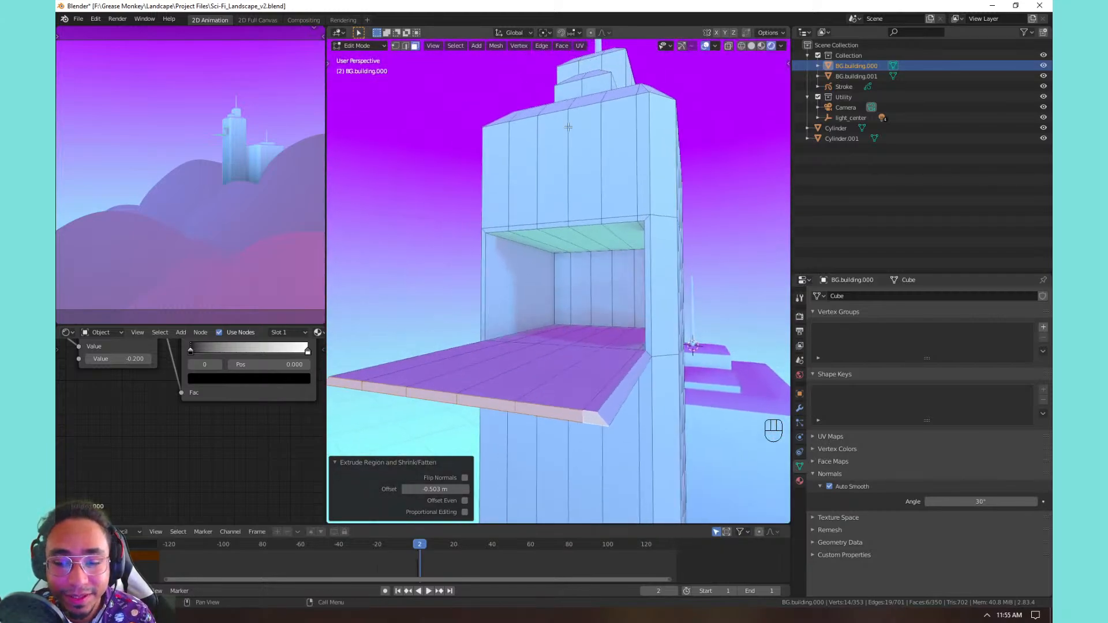
Step: Add one horizontal loop cut around the tower's upper block above the recess, slid toward the roof at a factor of about -0.4
scroll(568, 127, up, 3)
shift+middle_drag(577, 109, 540, 320)
key(ctrl+r)
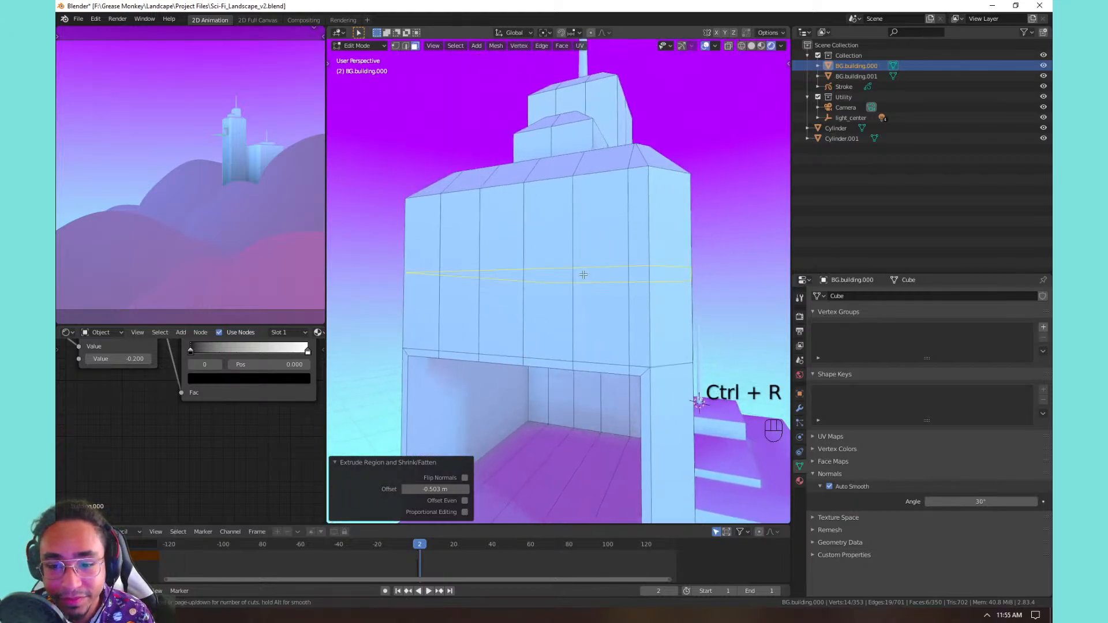
click(583, 274)
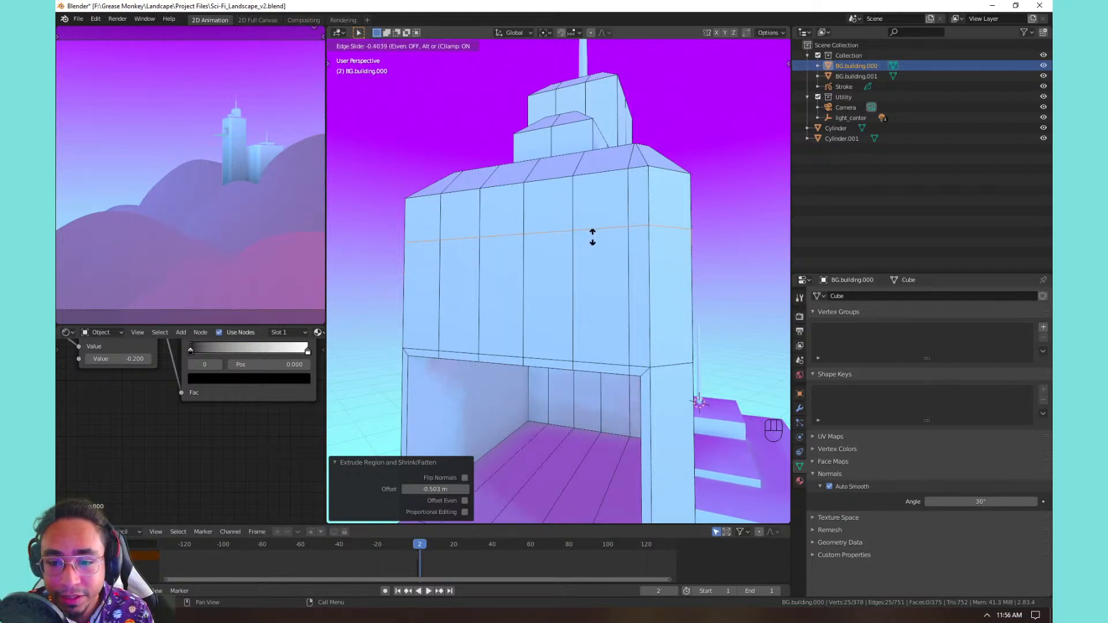
click(592, 236)
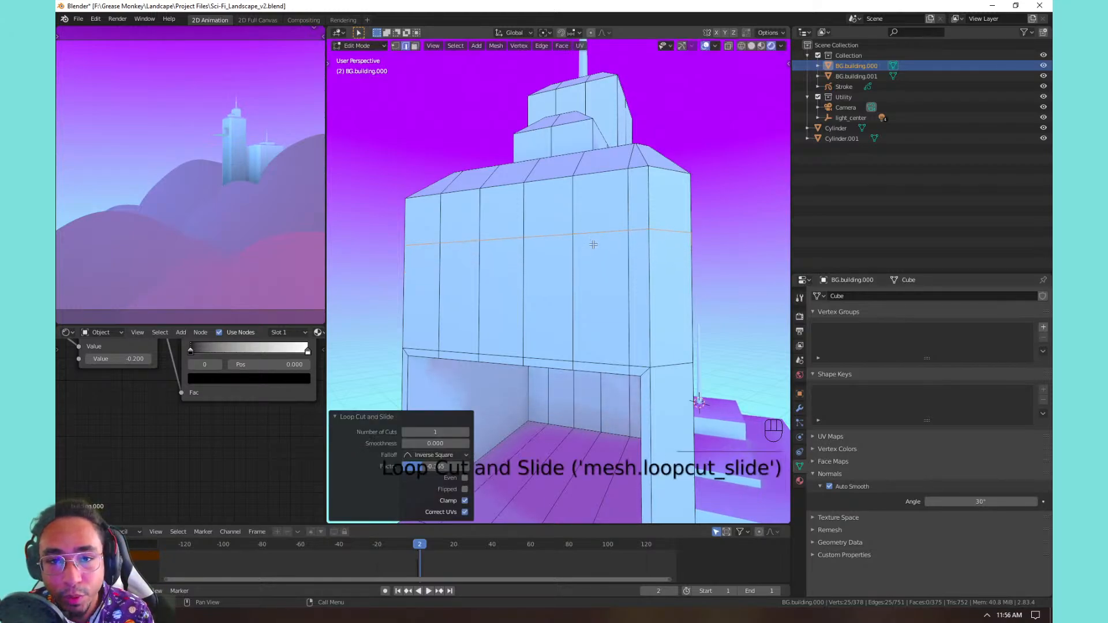
Step: Try a second horizontal loop cut just above the recess, slid down at a factor of about 0.775, and undo it
key(ctrl+r)
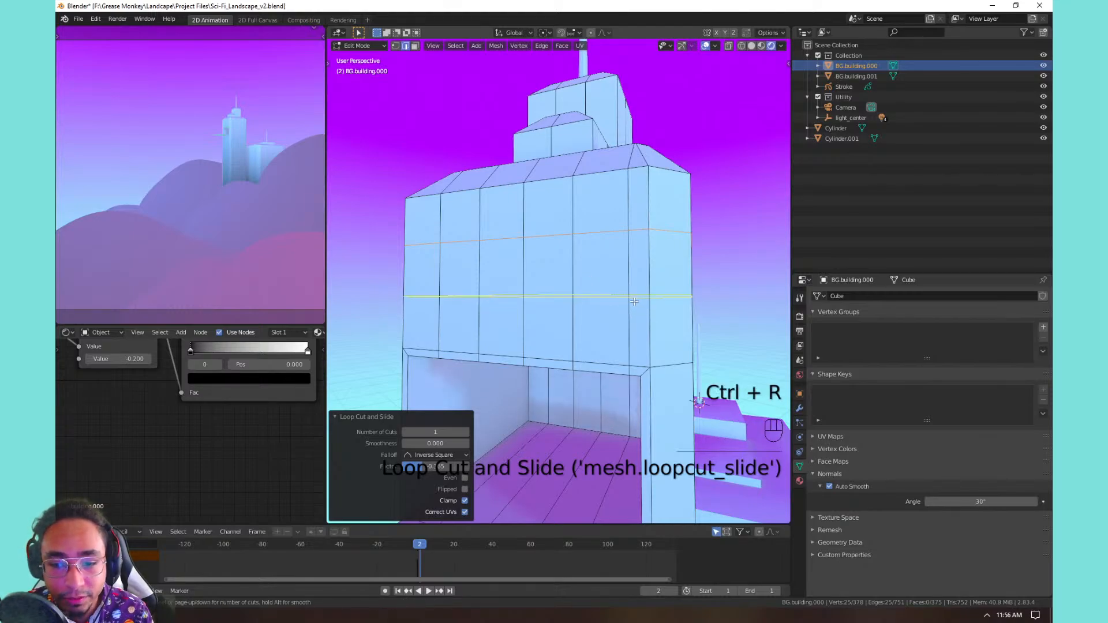
click(635, 302)
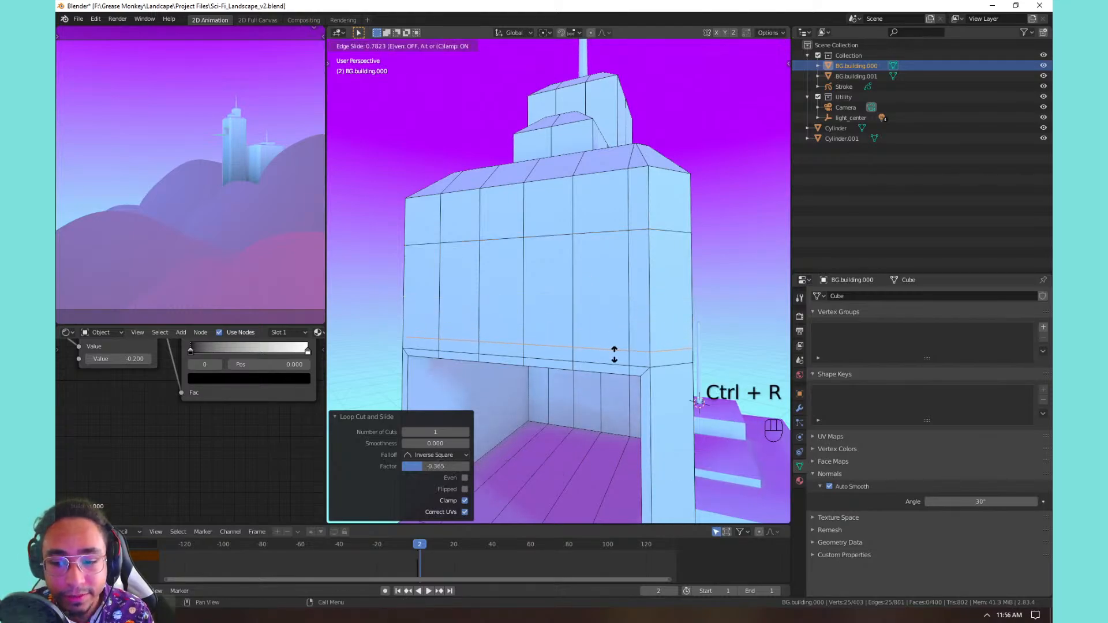
click(614, 355)
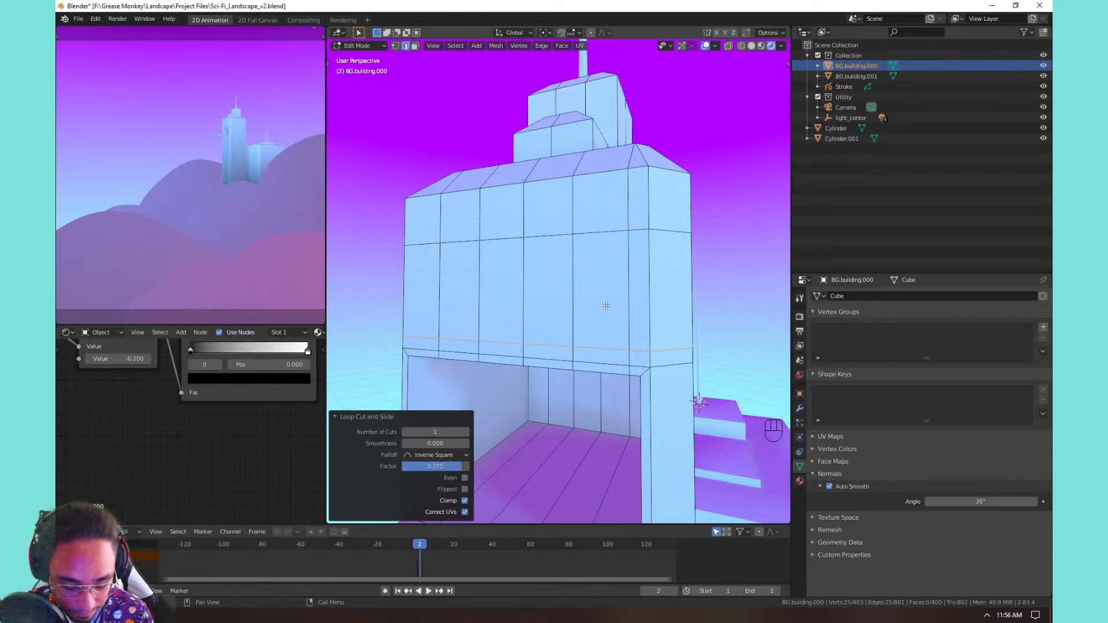
key(ctrl+z)
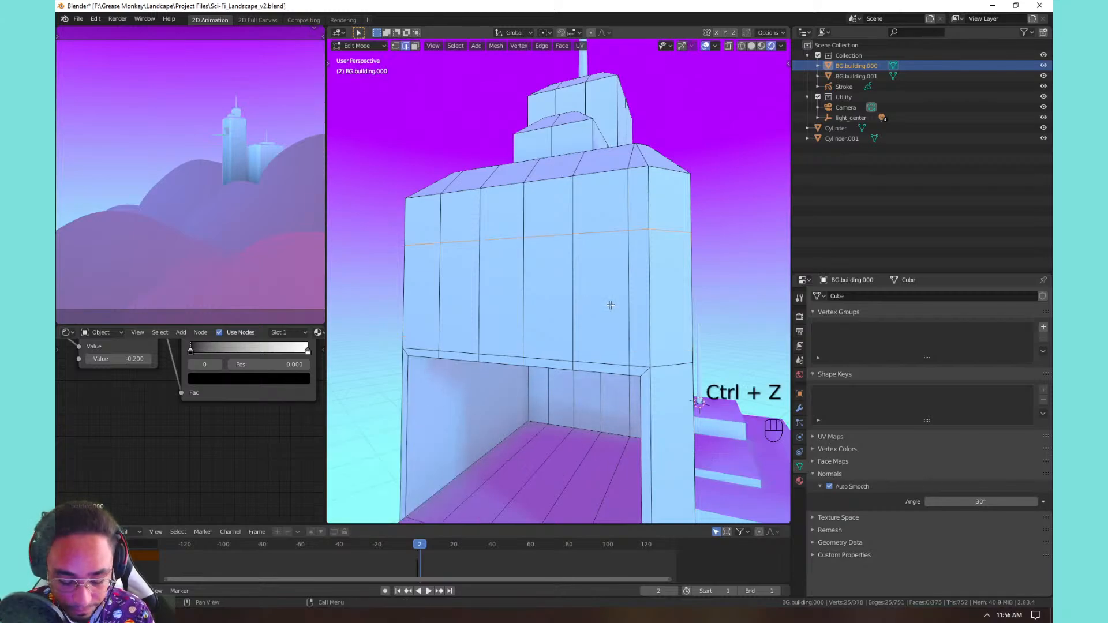
Step: Lower the loop 0.2563 m along global Z to just above the recess and bevel it by about 0.0092 m into a thin band
key(g)
key(z)
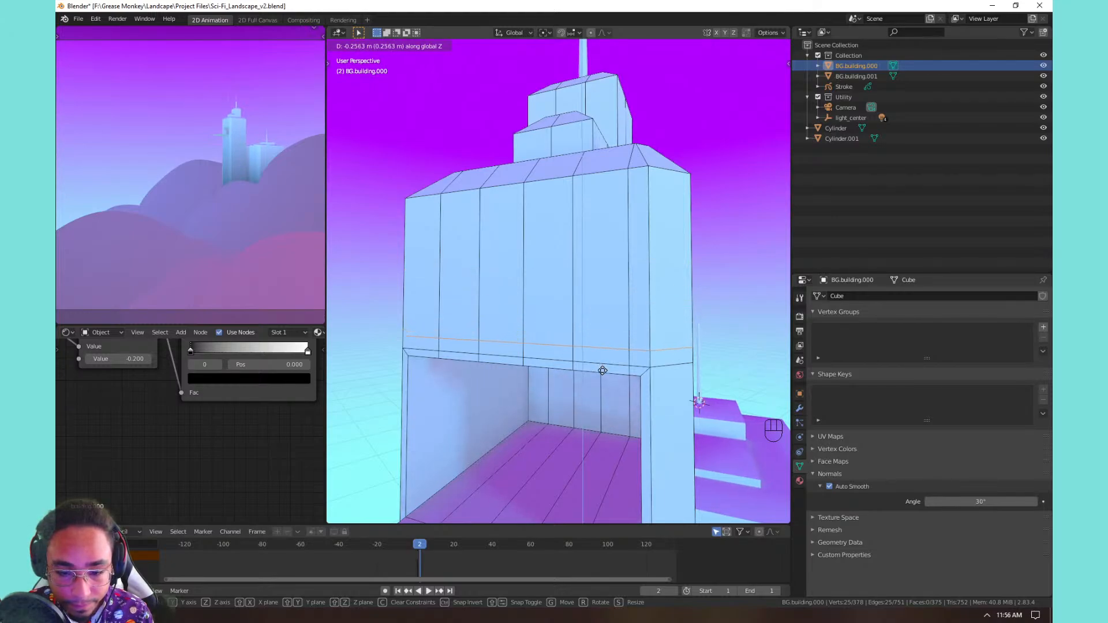
click(603, 371)
key(ctrl+b)
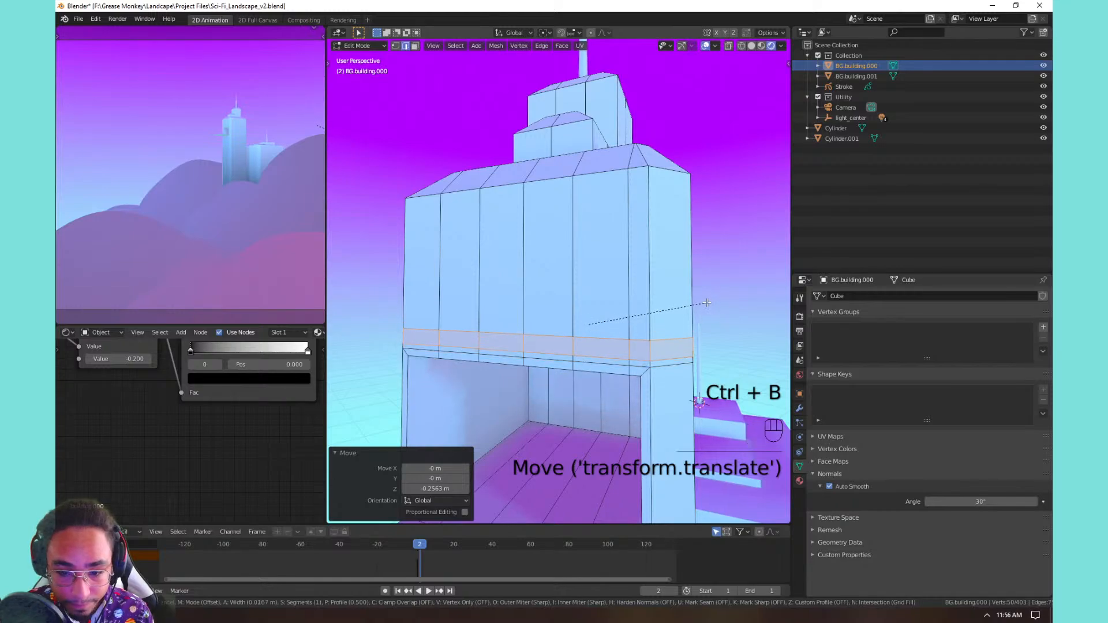
click(706, 305)
key(alt+e)
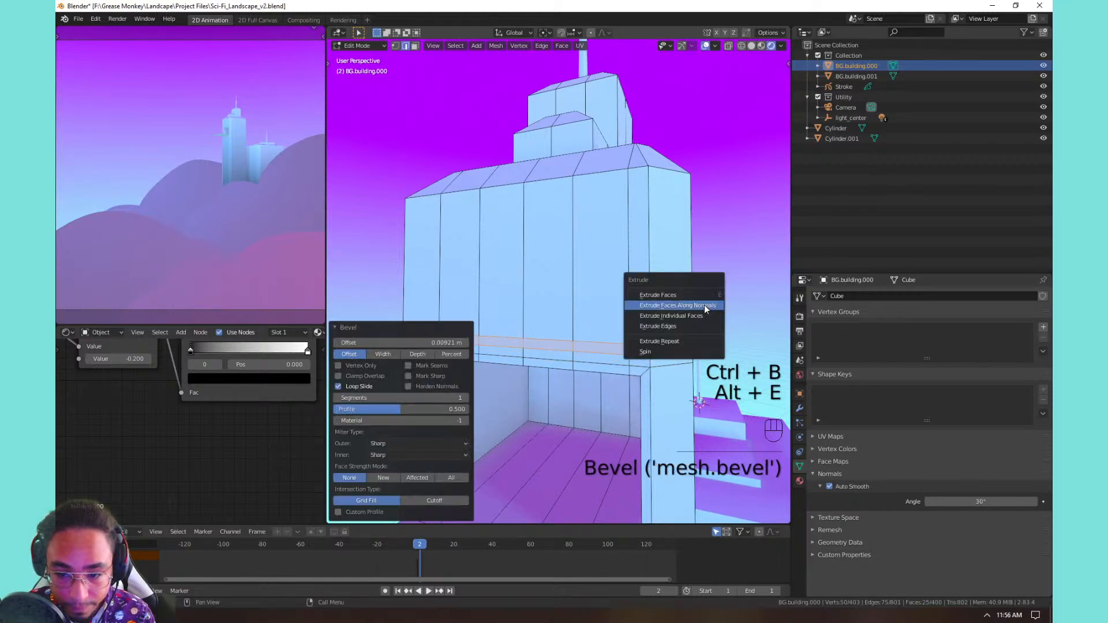
click(704, 304)
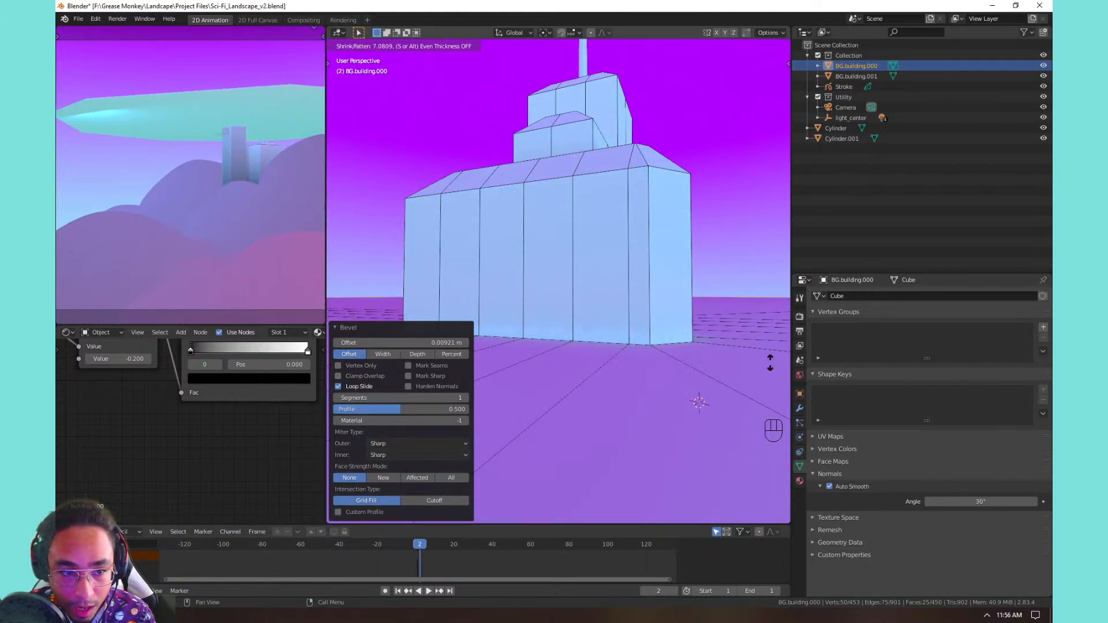
right_click(664, 190)
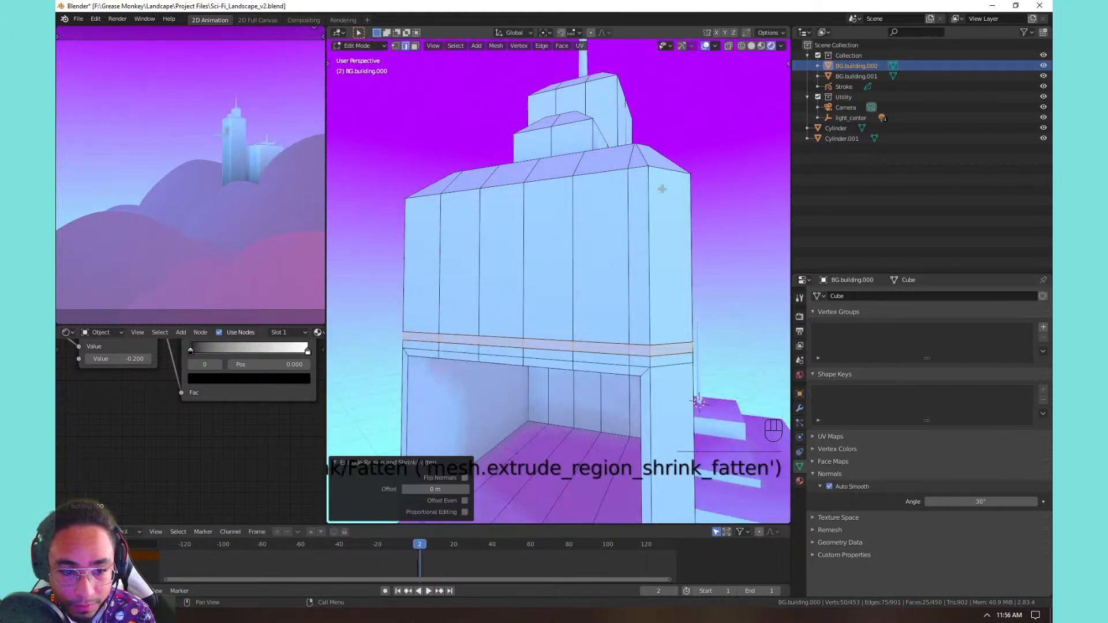
key(ctrl+z)
Step: Extrude the thin band along its normals about 0.0324 m outward to form a ledge, and inspect it close up in the preview view
key(alt+e)
click(674, 341)
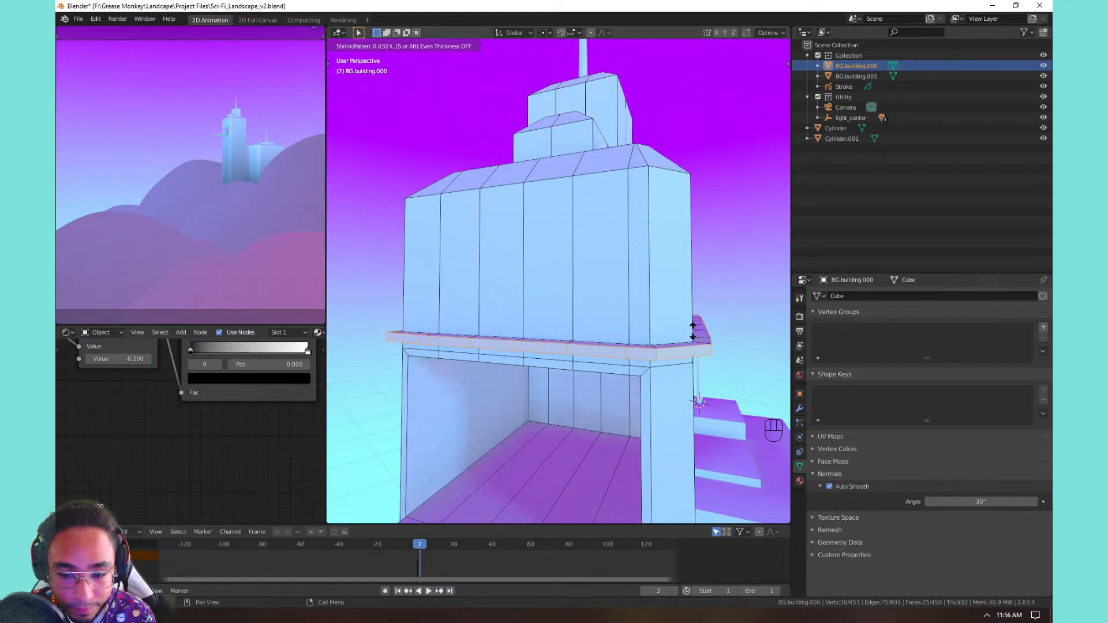
click(693, 330)
middle_drag(678, 335, 611, 347)
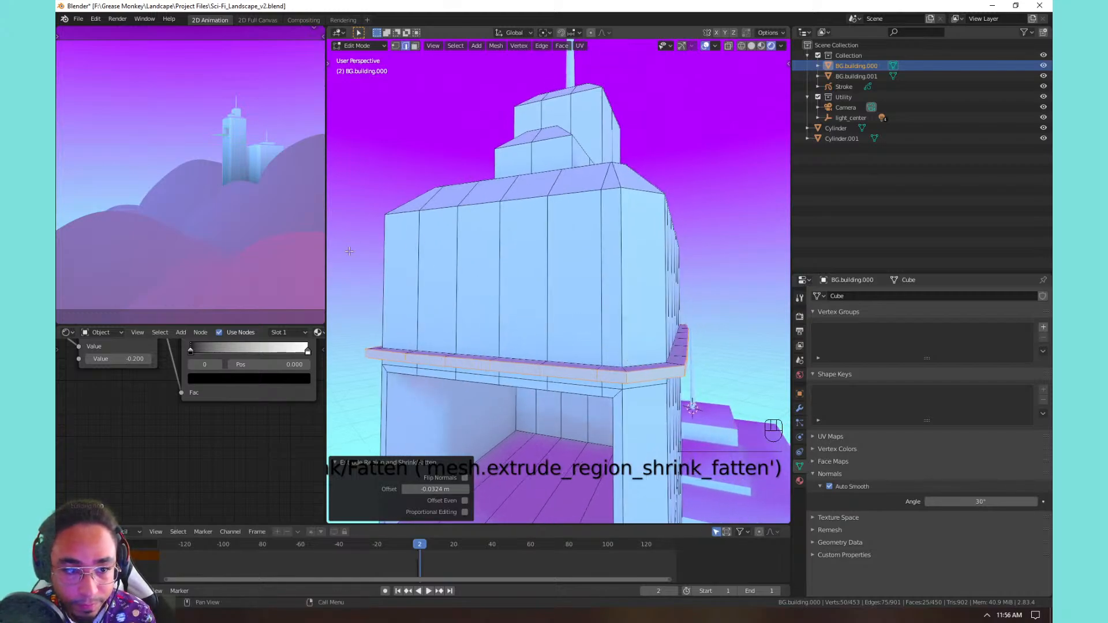
scroll(225, 93, up, 4)
scroll(226, 92, down, 5)
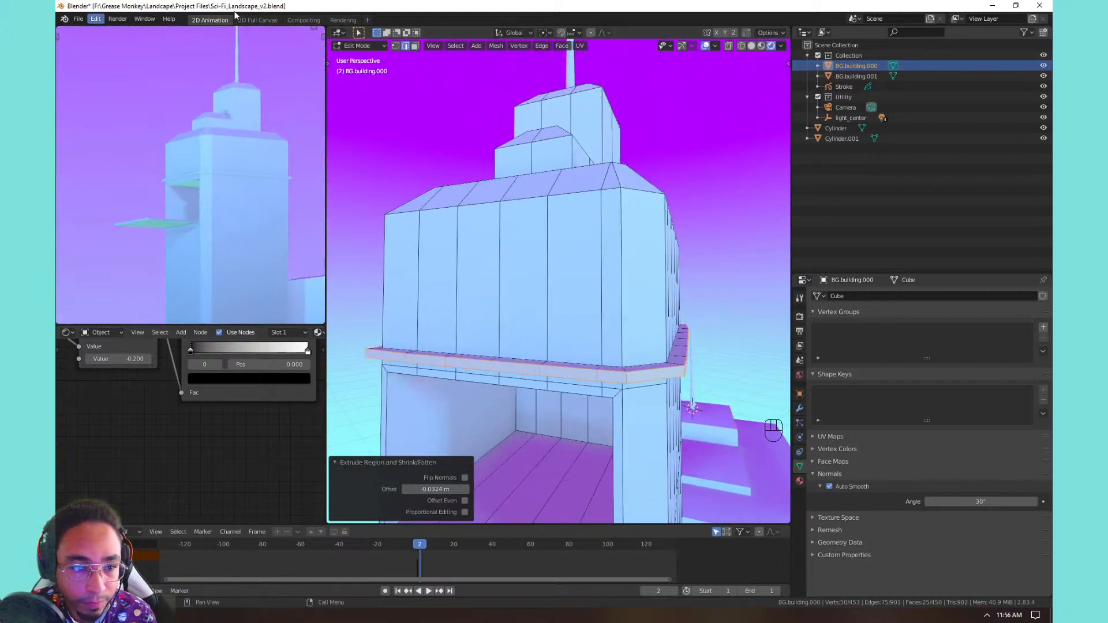
scroll(237, 196, up, 3)
scroll(234, 196, down, 3)
scroll(219, 195, up, 3)
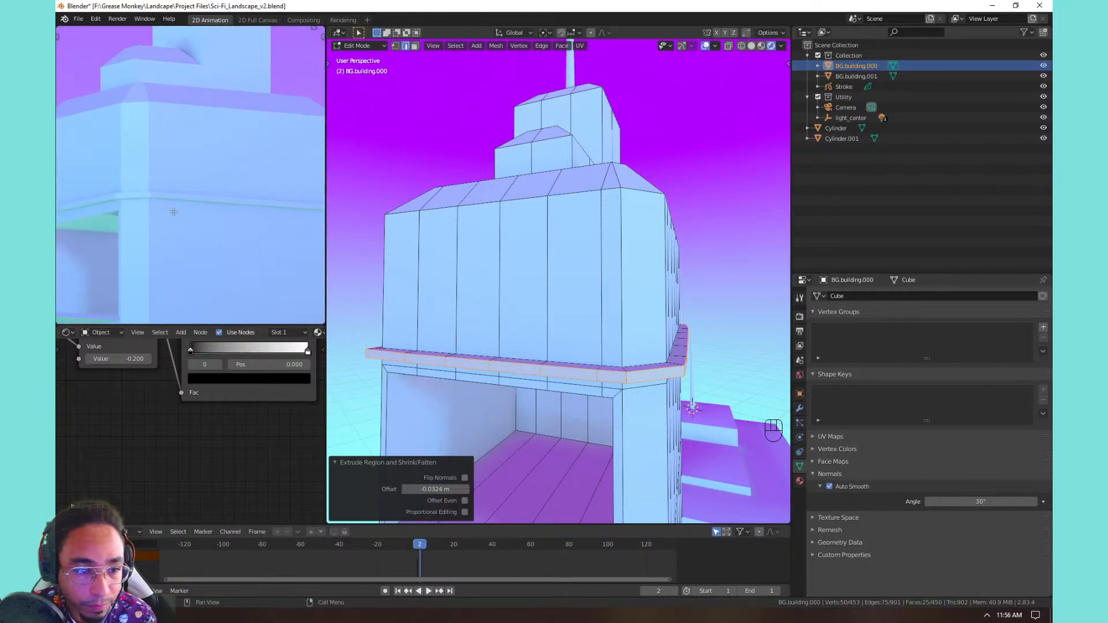
click(630, 373)
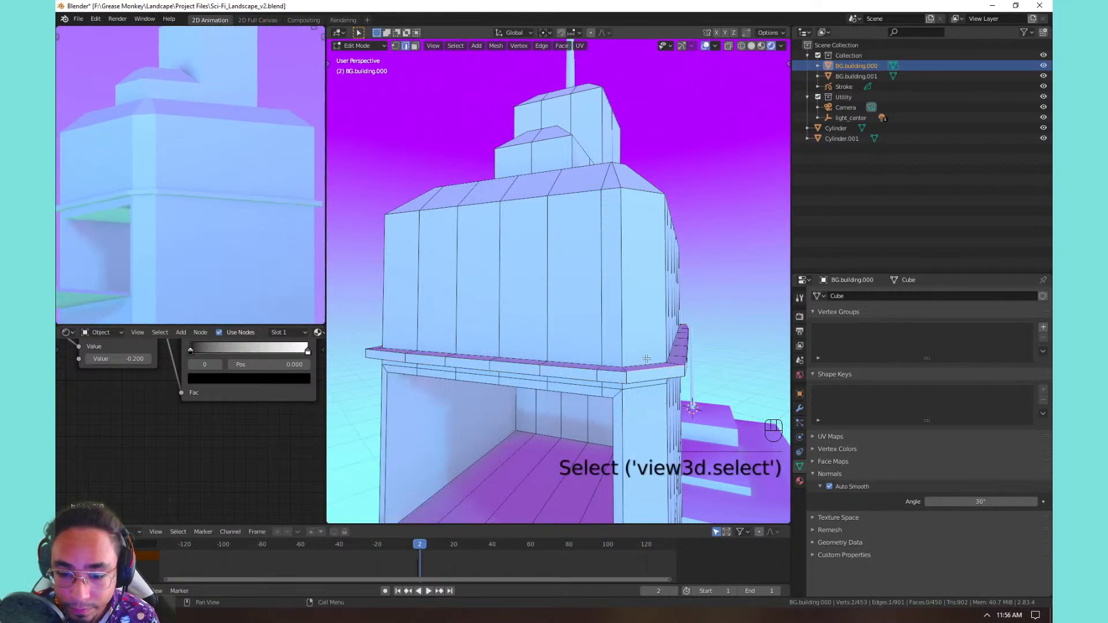
key(2)
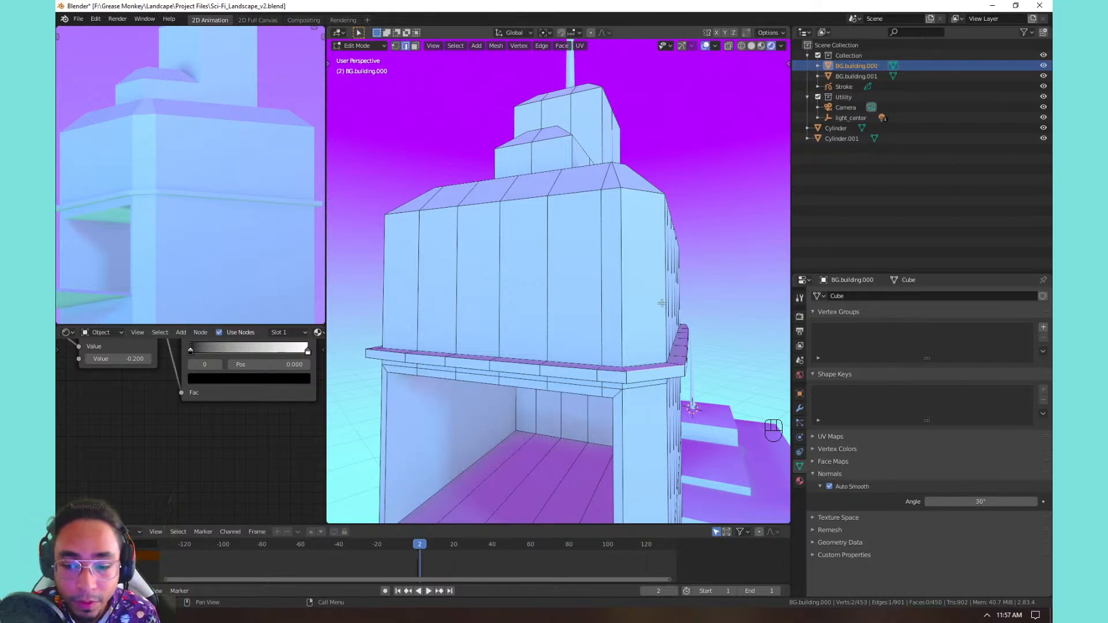
middle_drag(662, 303, 669, 312)
alt+middle_click(638, 365)
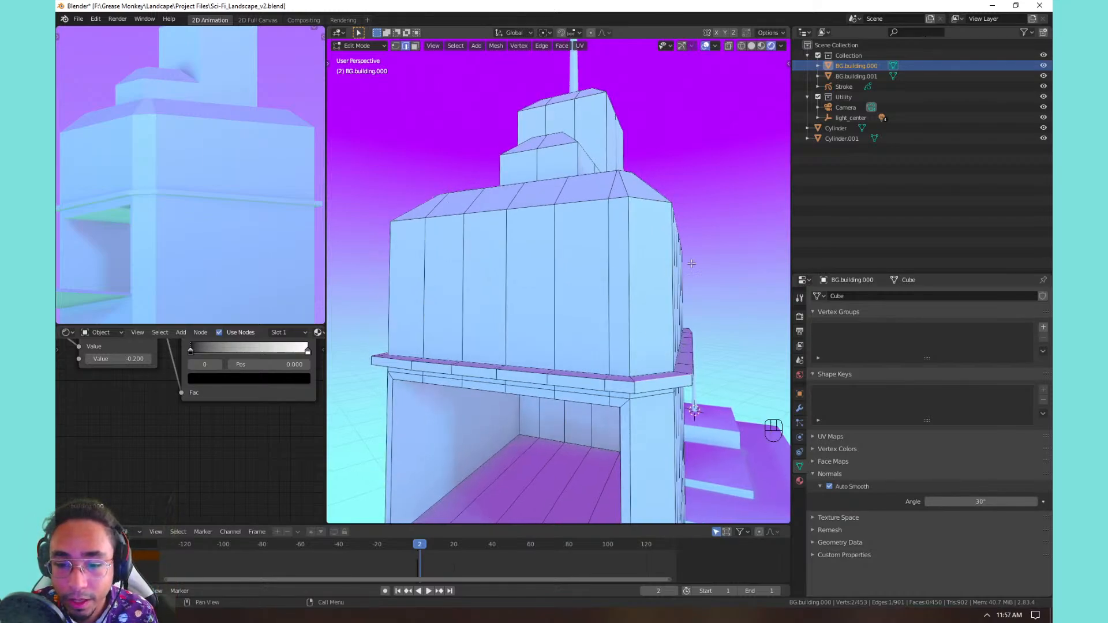
right_click(667, 267)
click(638, 218)
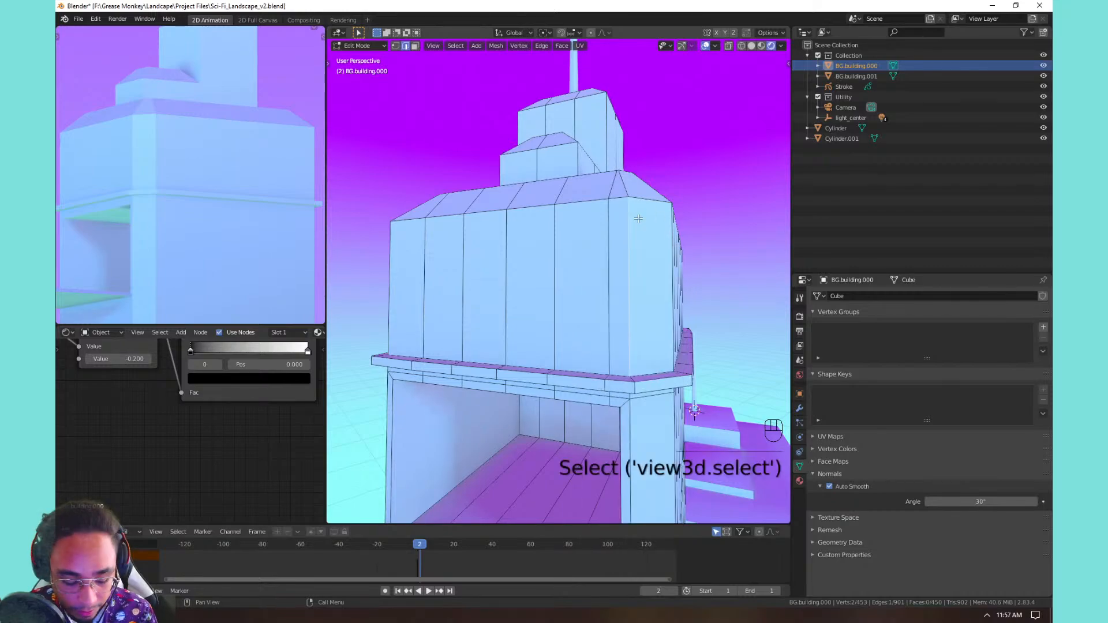
key(3)
click(638, 218)
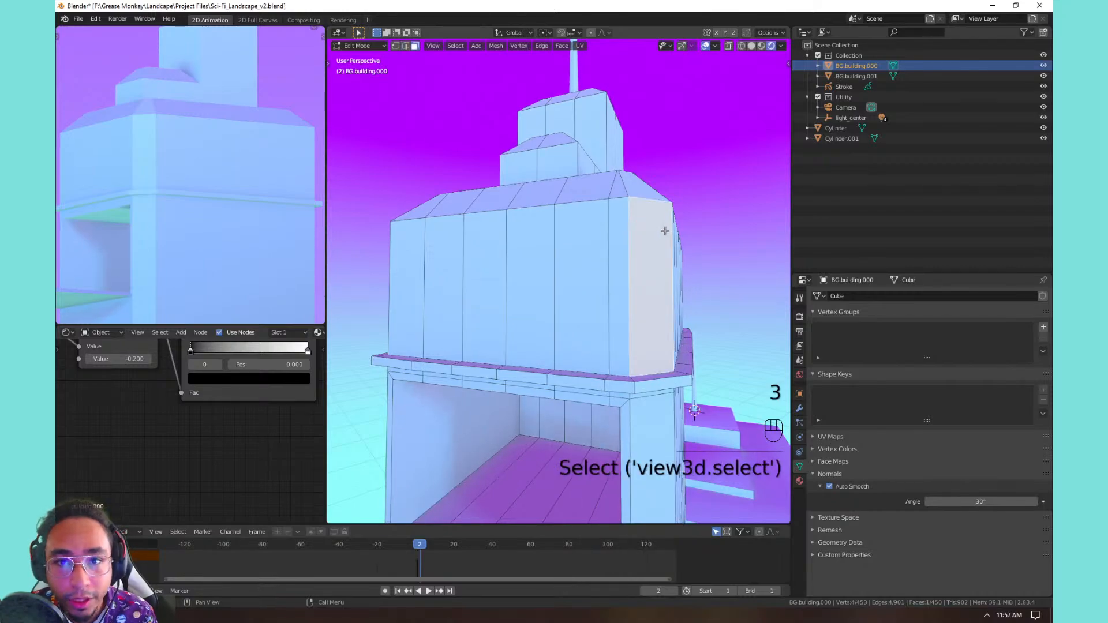
alt+middle_click(646, 263)
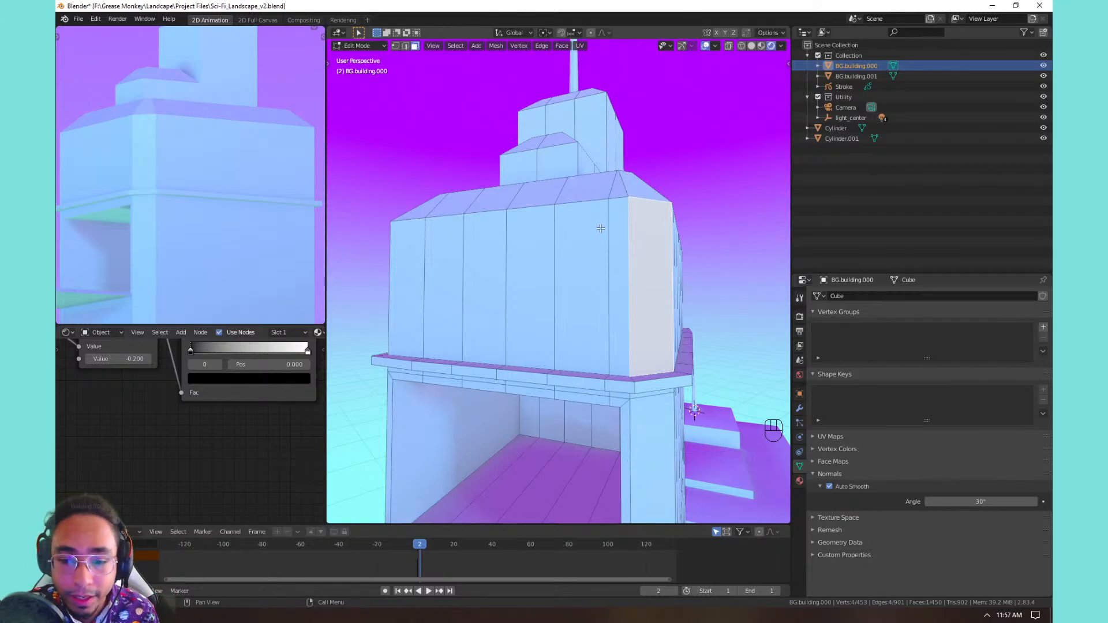
middle_drag(597, 228, 567, 277)
shift+middle_drag(567, 277, 583, 272)
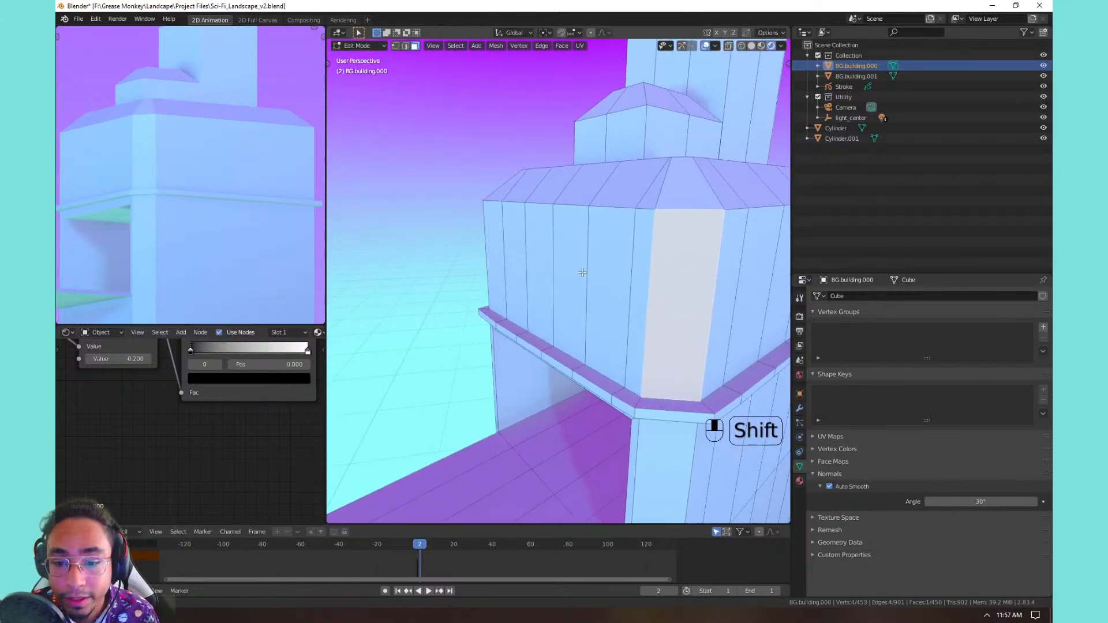
scroll(625, 285, down, 2)
Step: Try to bevel the upper outer edge loop of the ledge around the tower
key(2)
click(635, 373)
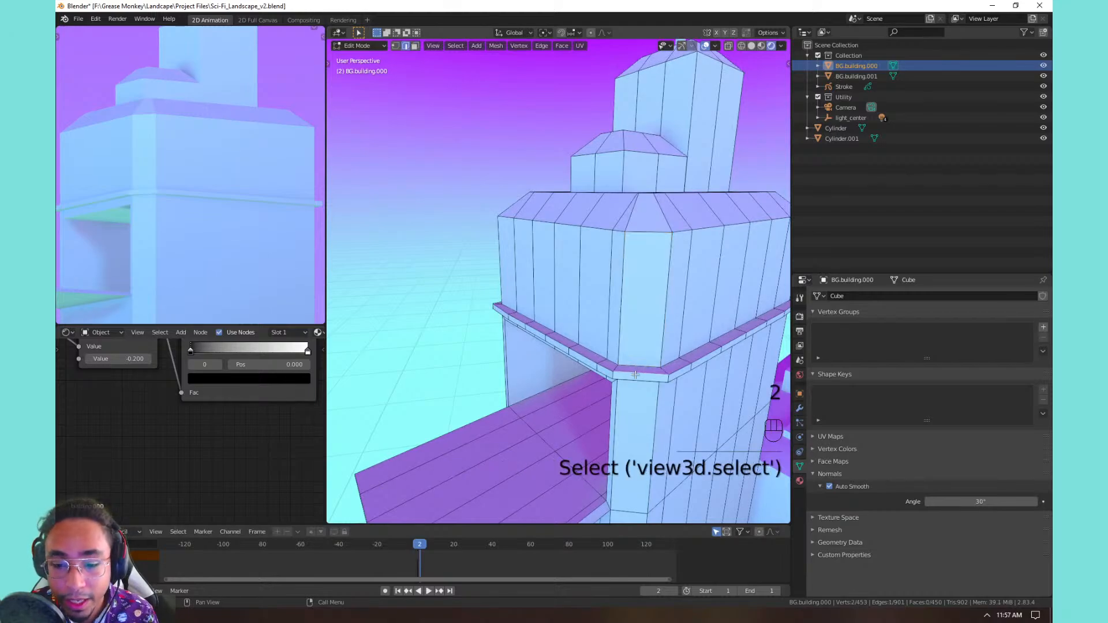
alt+click(639, 374)
key(KP_Decimal)
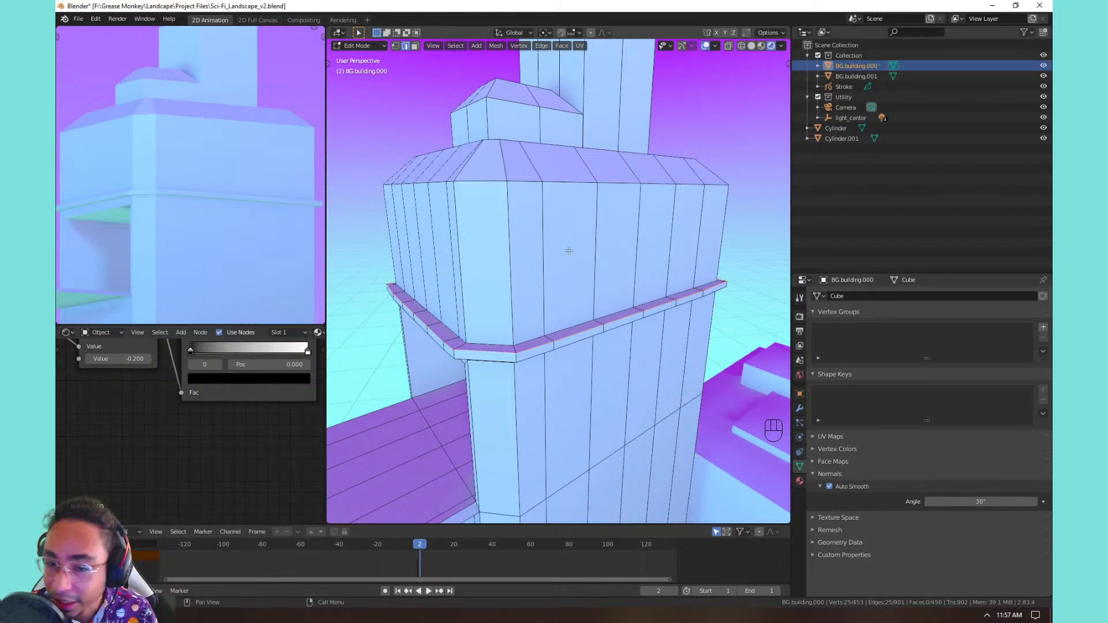
key(ctrl+b)
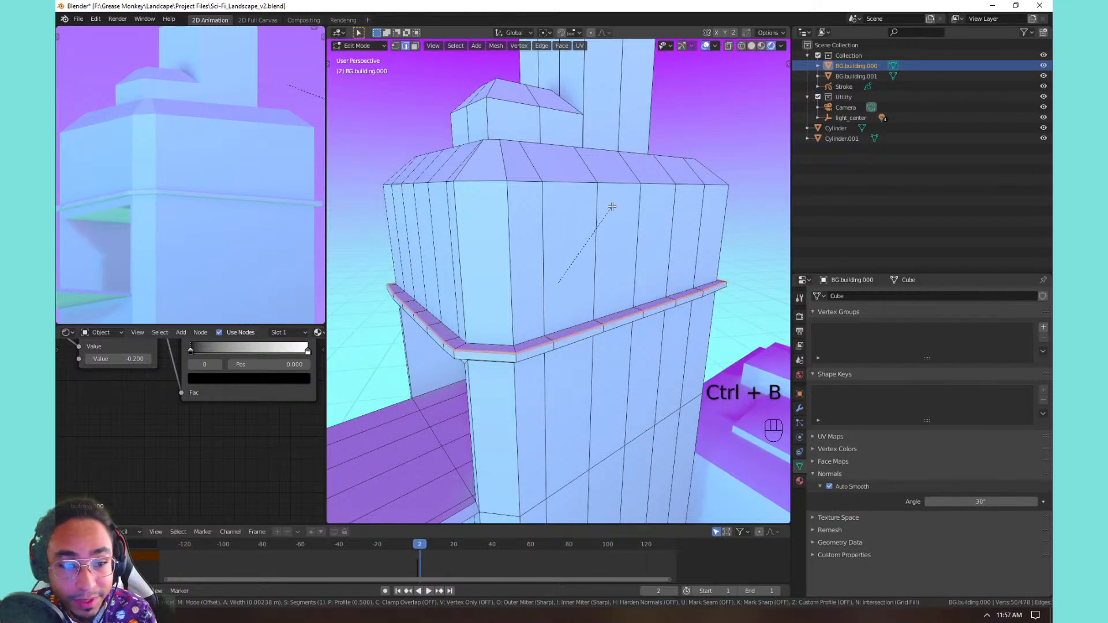
right_click(614, 206)
key(ctrl+z)
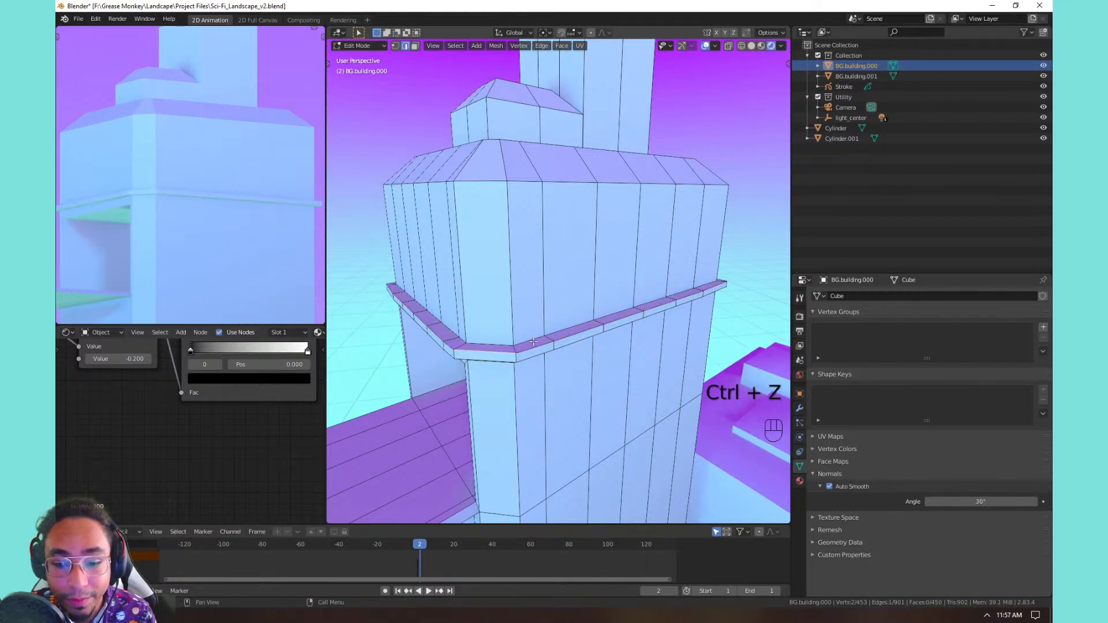
Step: Extrude the ledge's top face loop upward about 0.0505 m to make the ledge taller
scroll(533, 341, up, 5)
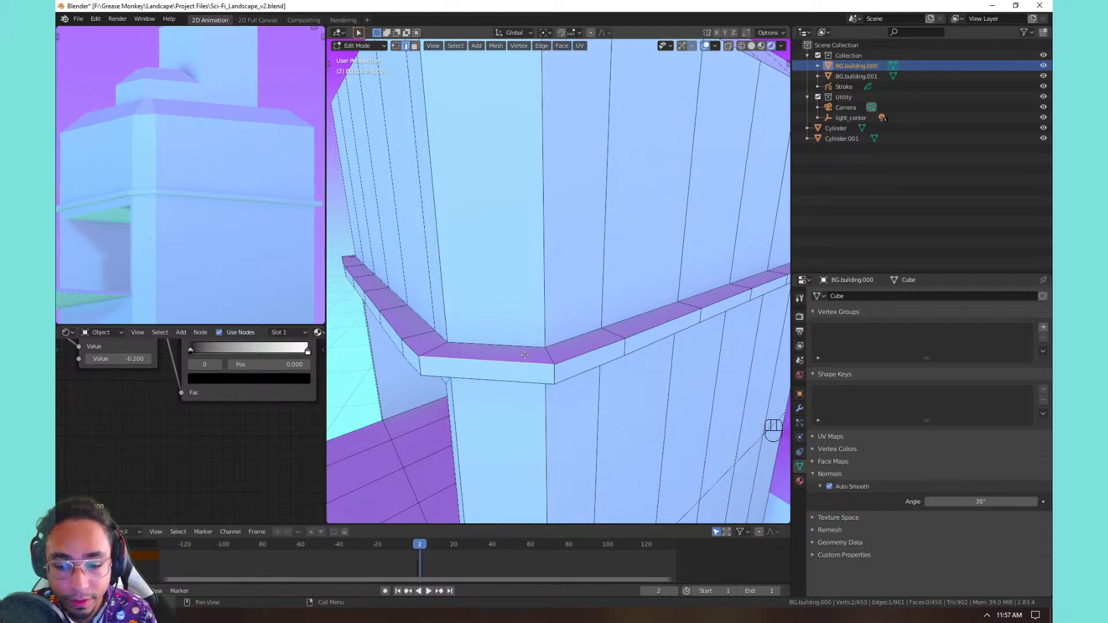
click(525, 357)
key(3)
click(551, 351)
alt+click(551, 350)
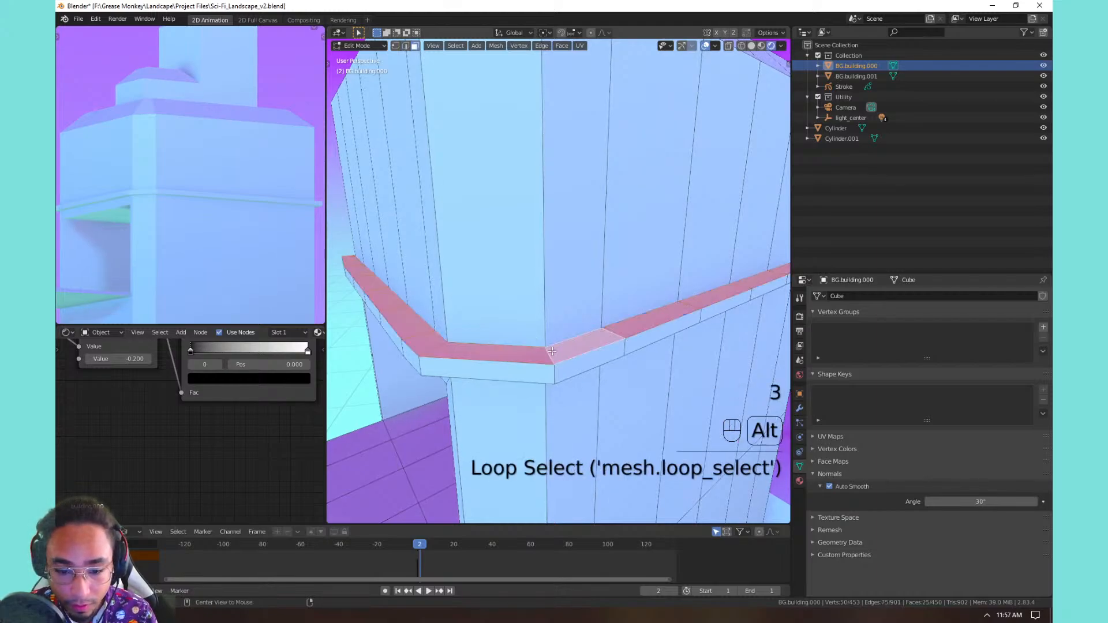
key(e)
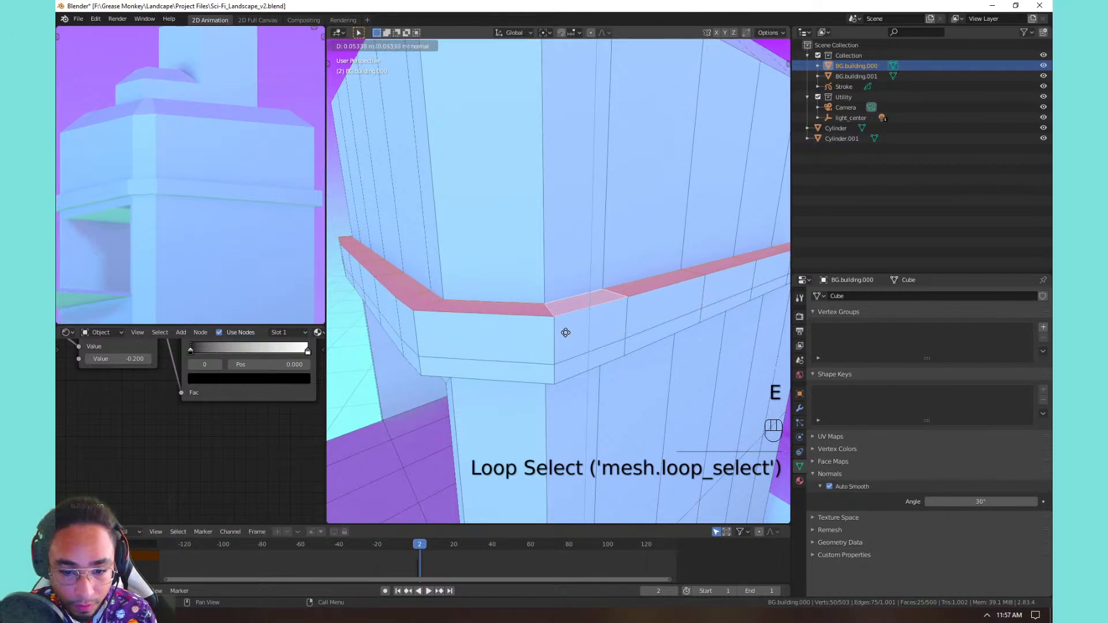
click(566, 335)
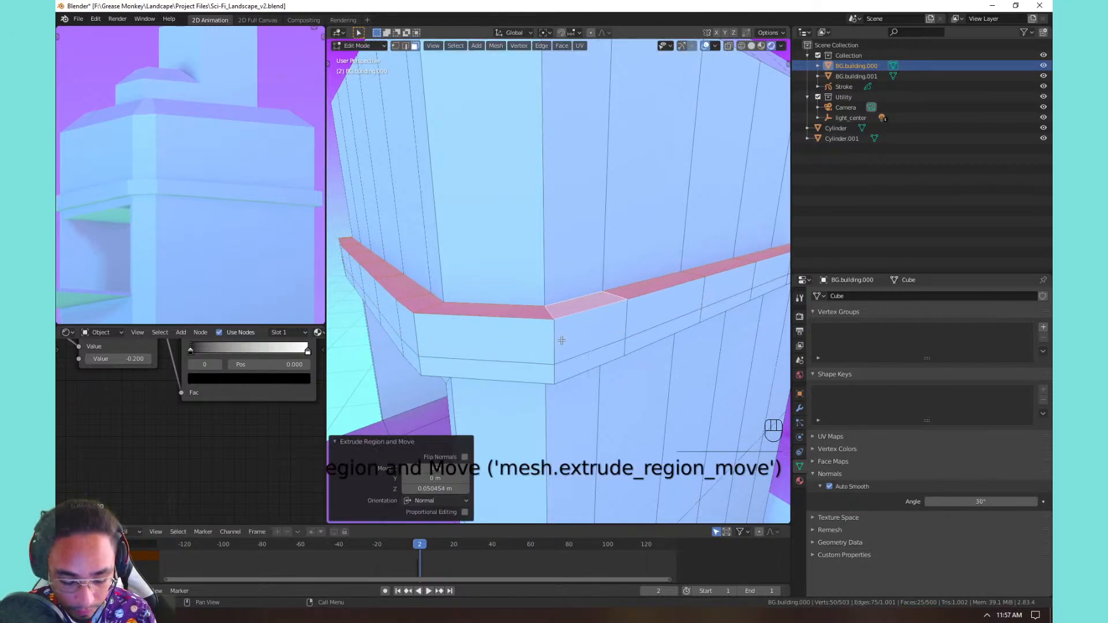
Step: Bevel the ledge's upper outer edge loop by about 0.024 m with a single segment
key(2)
alt+shift+click(548, 316)
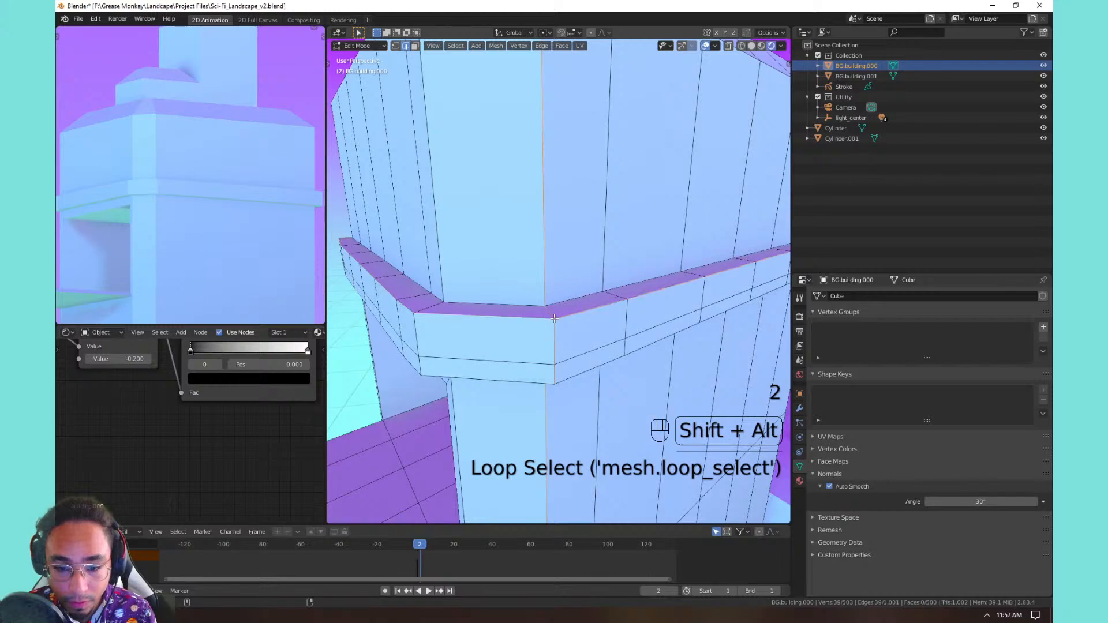
alt+shift+click(589, 310)
alt+shift+click(588, 310)
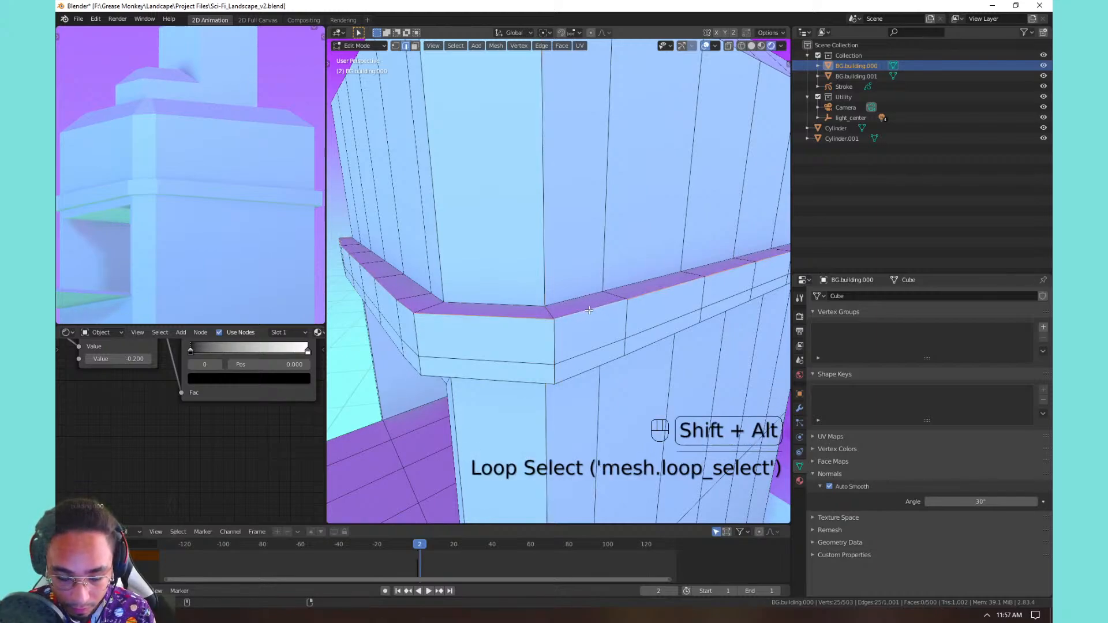
key(ctrl+b)
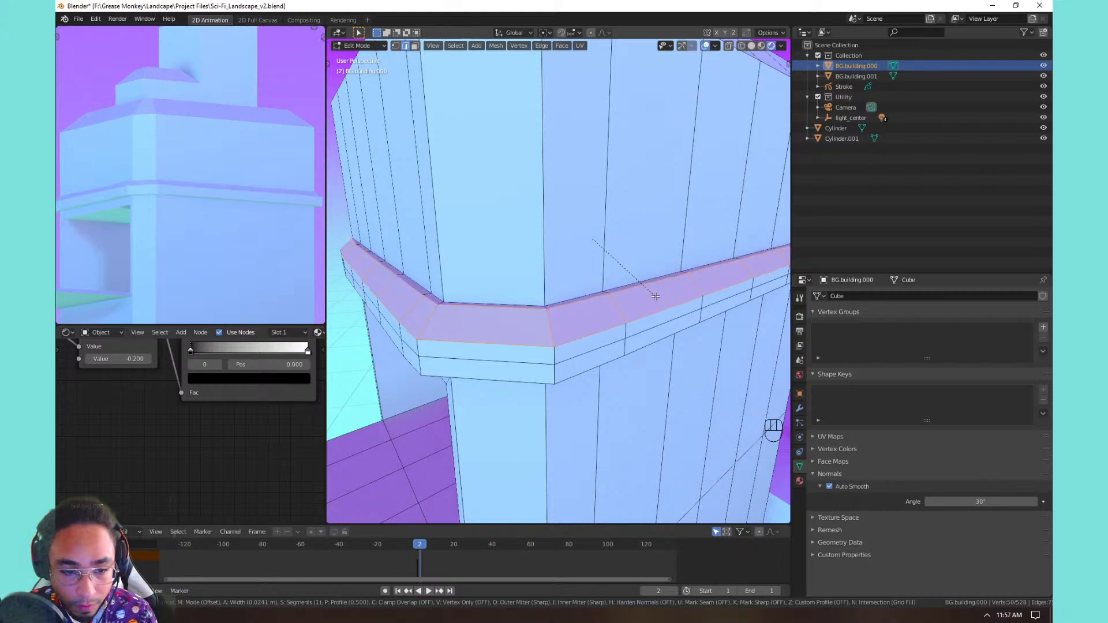
click(656, 296)
Step: Bevel the ledge's lower outer edge loop by about 0.0135 m with a single segment
click(551, 366)
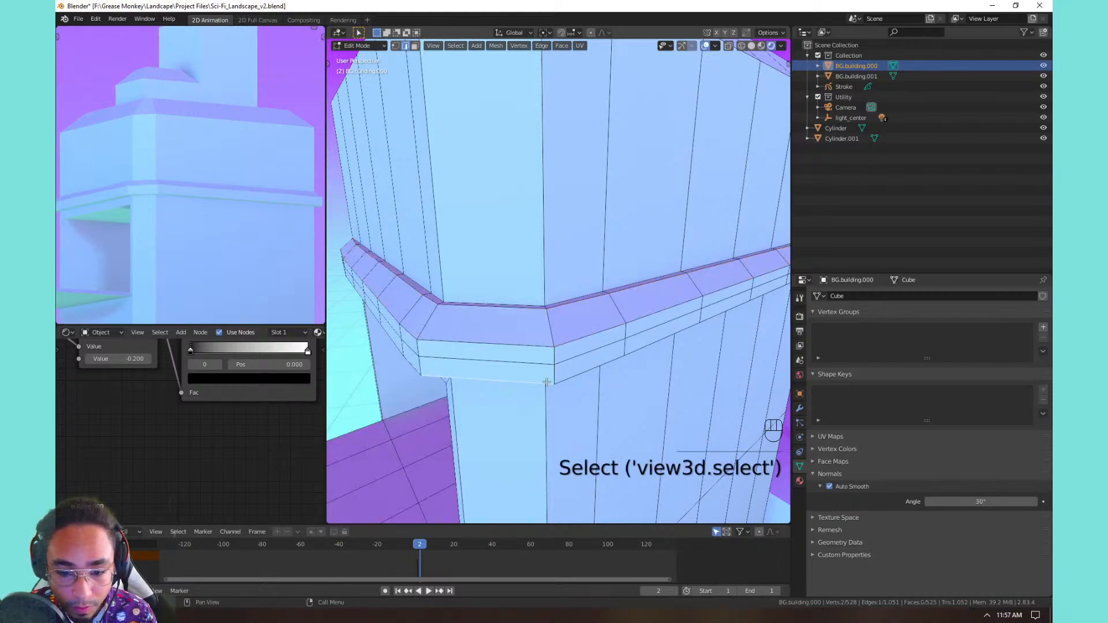
alt+click(635, 360)
key(ctrl+b)
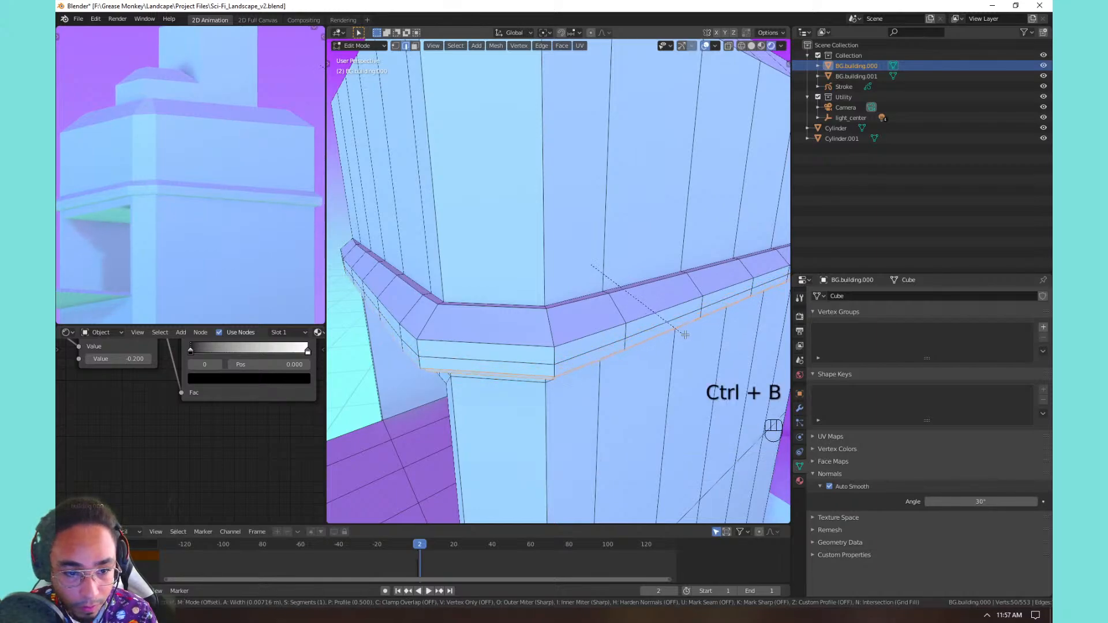
click(687, 335)
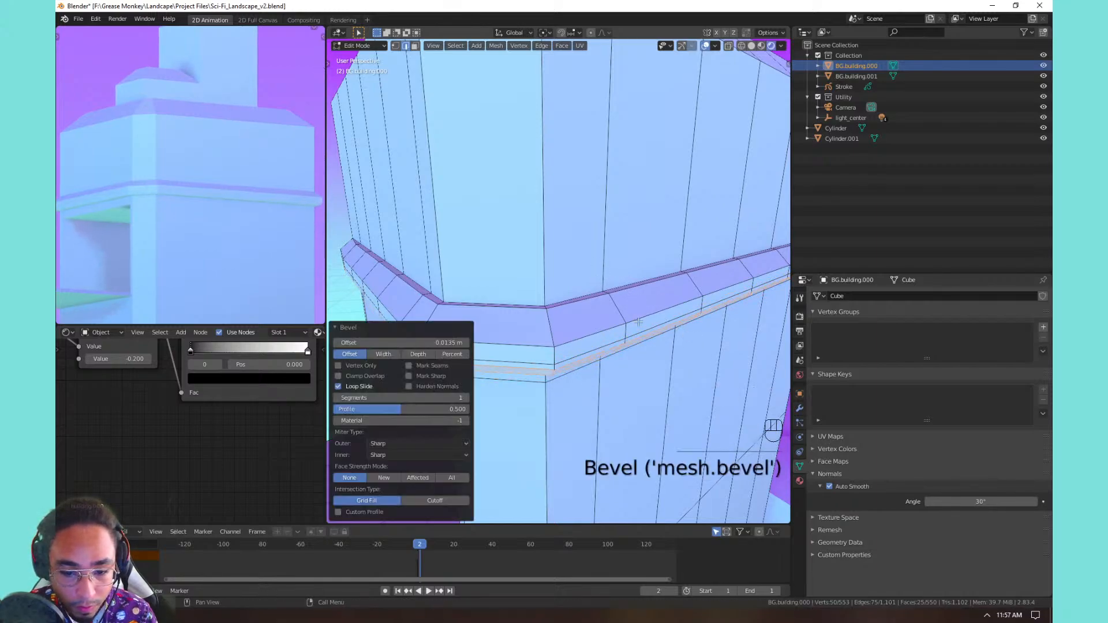
click(545, 349)
Step: Examine the bevelled ledge from below and the tower's silhouette within the whole landscape in the camera view
middle_drag(545, 348, 604, 263)
shift+middle_drag(603, 262, 568, 309)
scroll(568, 309, down, 6)
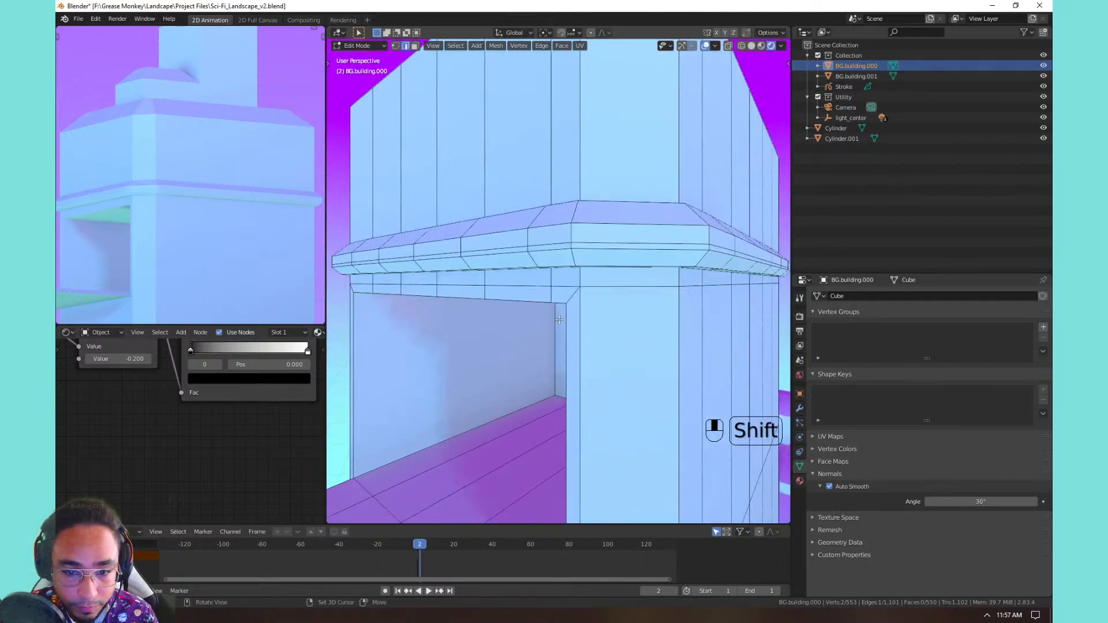
scroll(558, 318, down, 4)
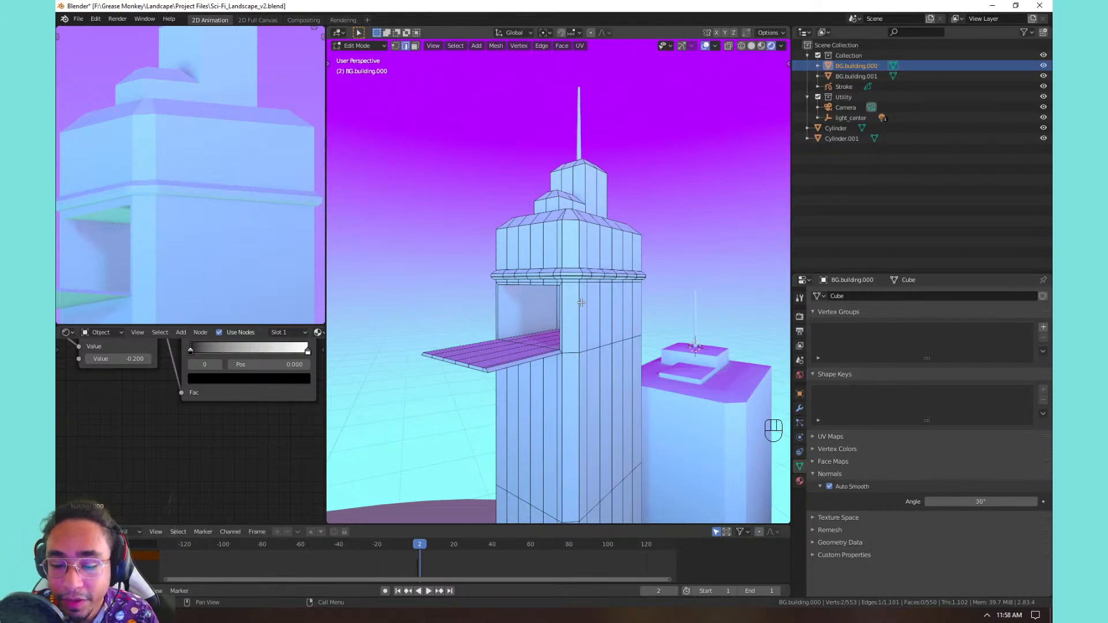
scroll(248, 224, down, 6)
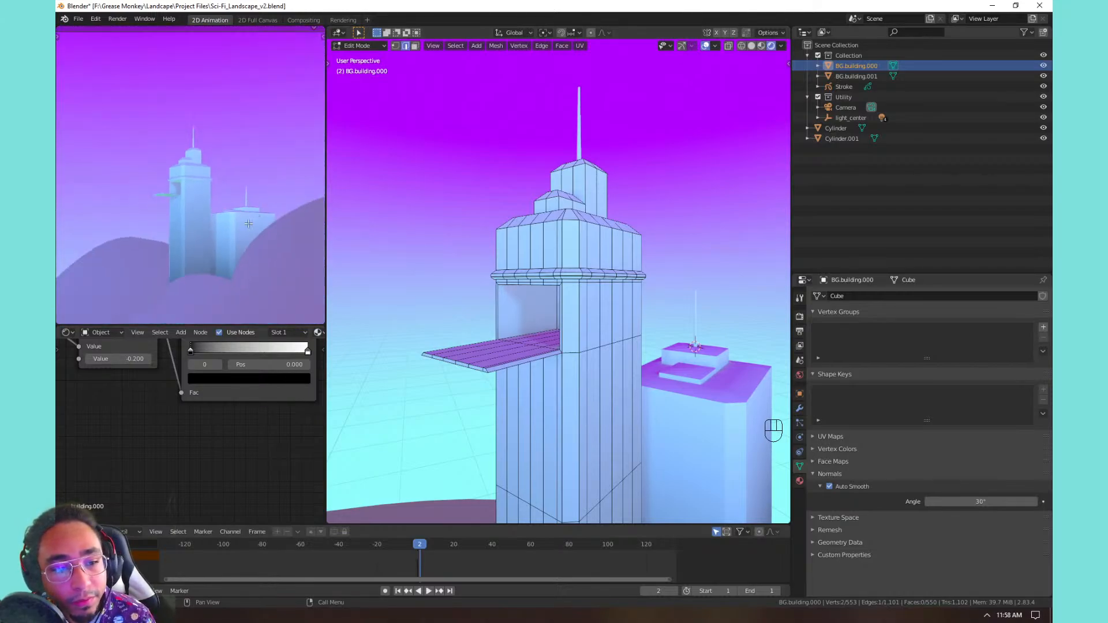
scroll(249, 224, down, 4)
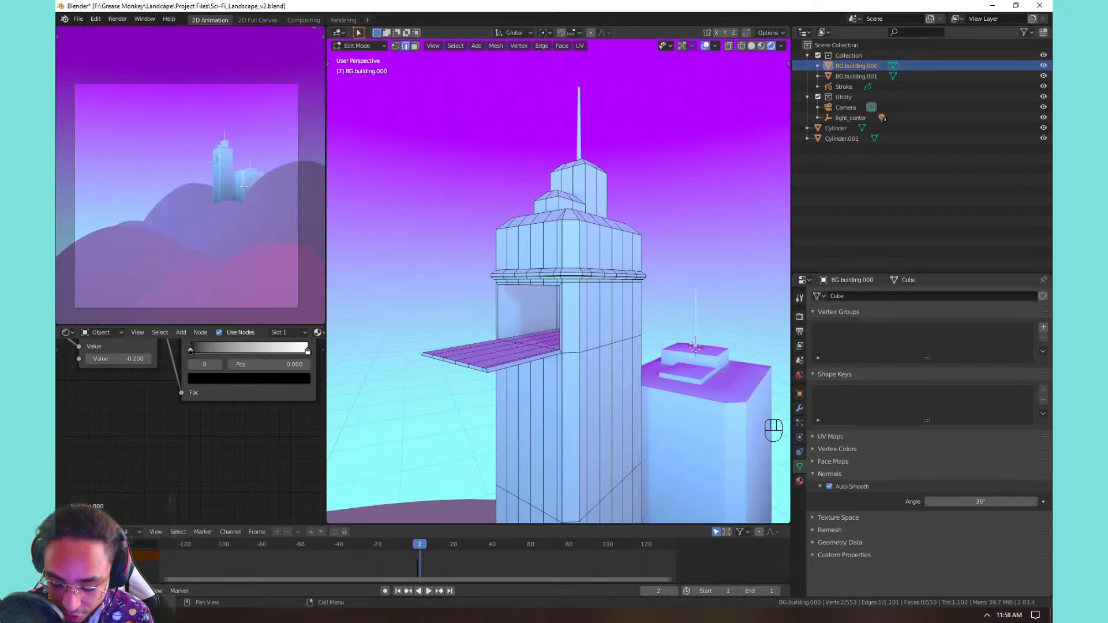
key(Home)
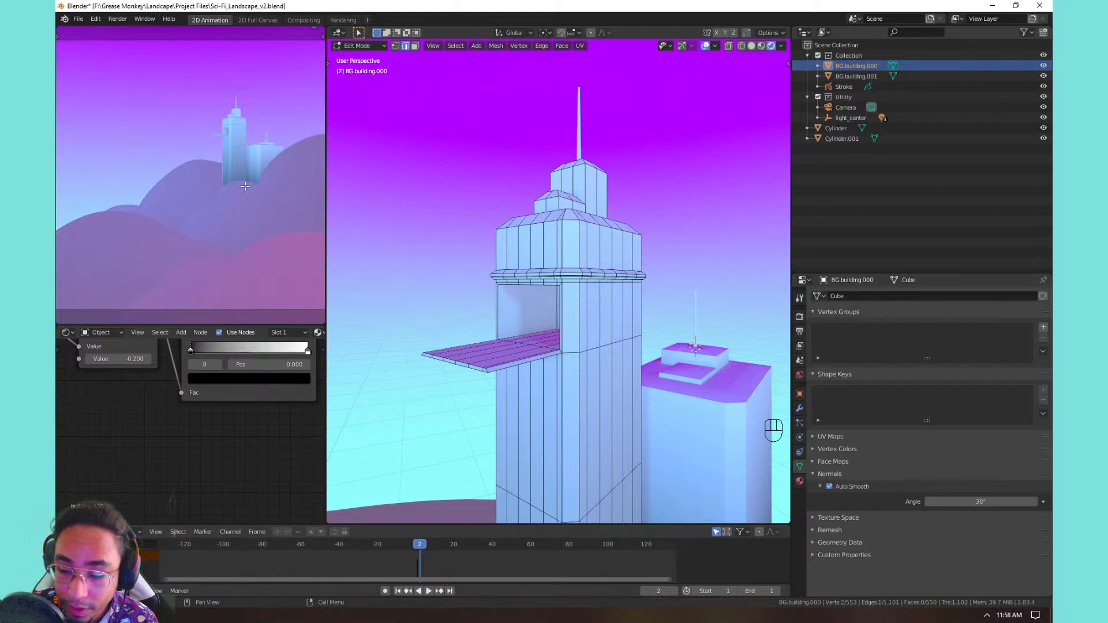
scroll(524, 187, up, 5)
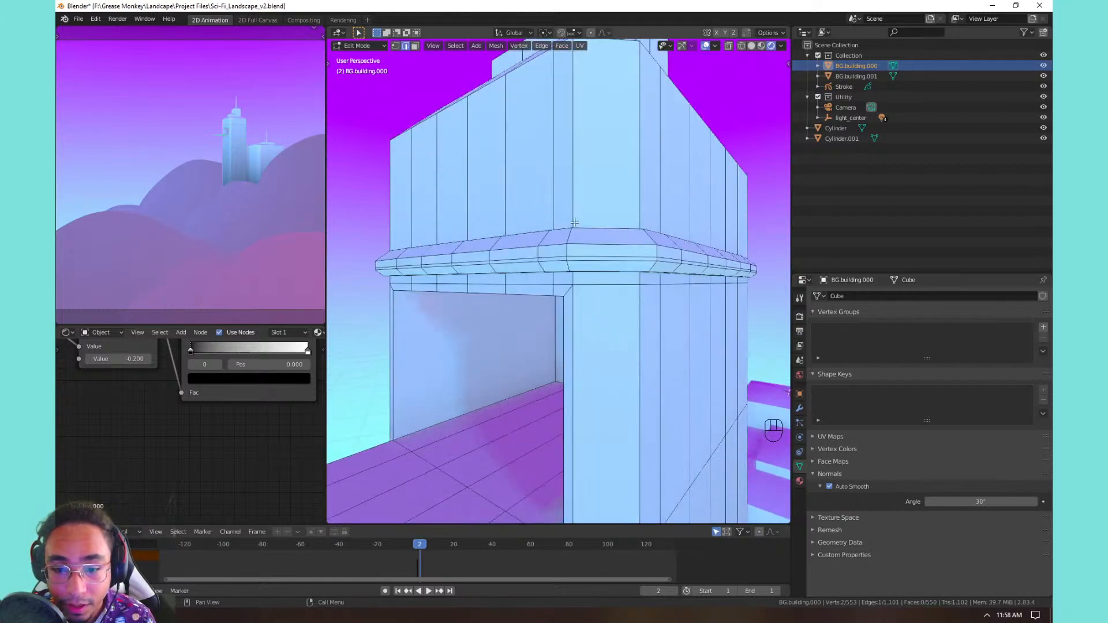
Step: Try to extrude the ledge's thin middle face loop about 0.06 m outward along its normals, and undo it
middle_drag(575, 223, 512, 228)
mouse_move(513, 229)
shift+middle_down()
mouse_move(531, 226)
mouse_move(533, 206)
mouse_move(591, 222)
mouse_move(591, 202)
mouse_move(523, 197)
mouse_move(508, 243)
shift+middle_up()
alt+middle_click(506, 244)
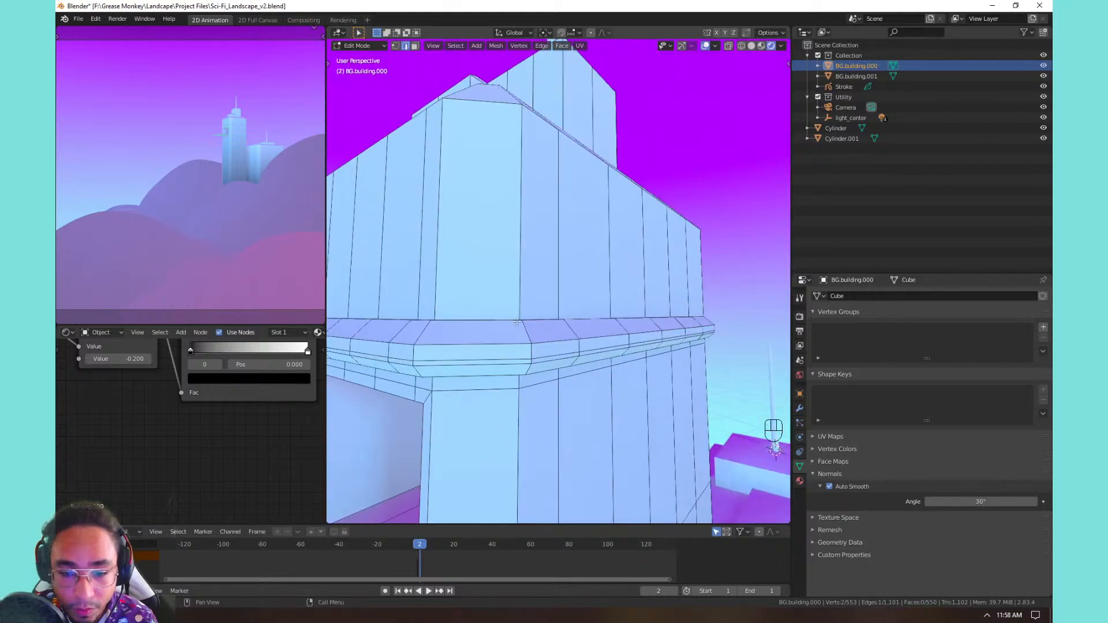
alt+click(507, 244)
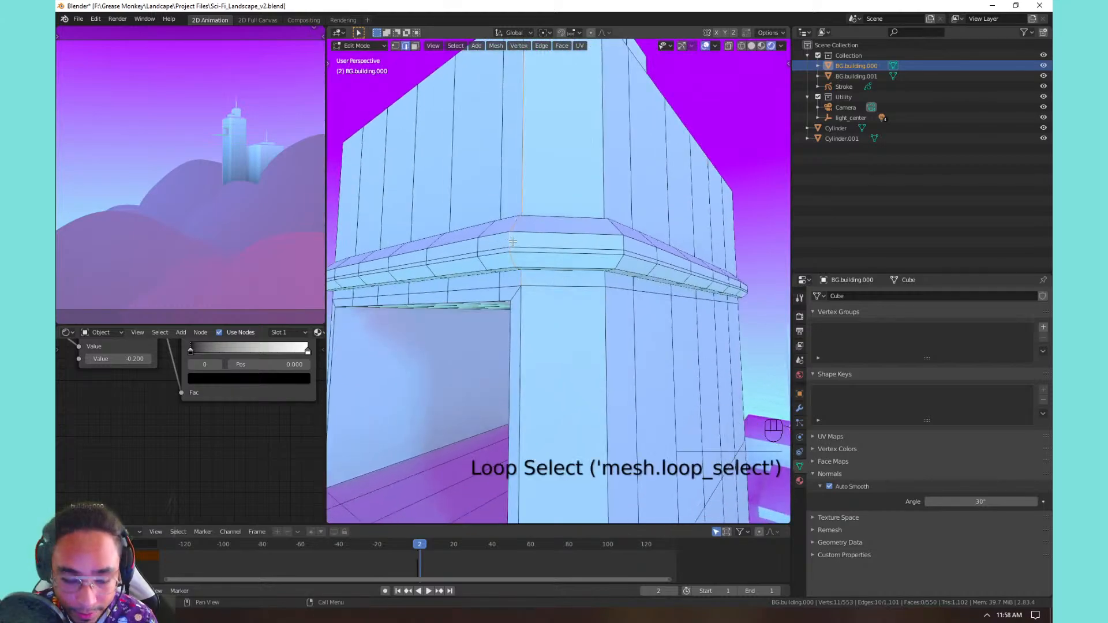
key(3)
alt+click(512, 247)
alt+click(510, 249)
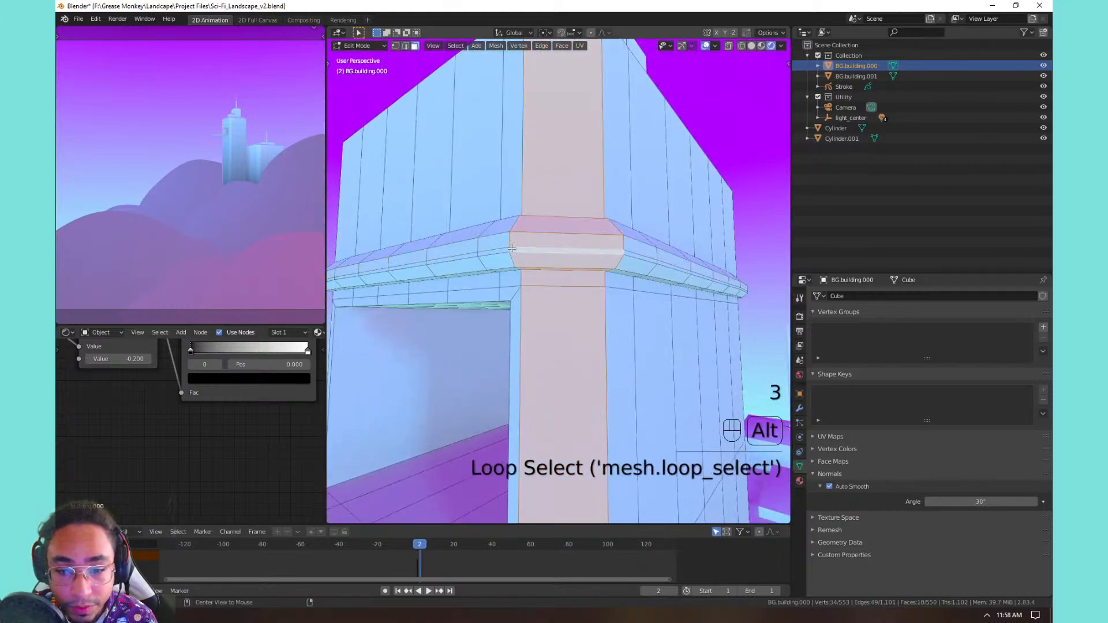
alt+click(509, 250)
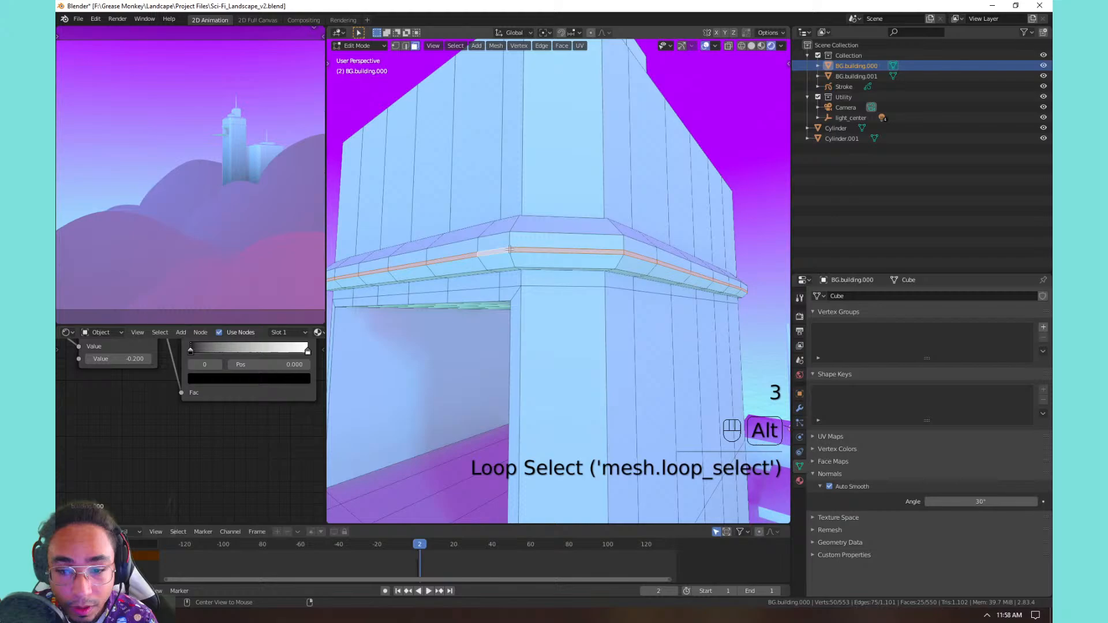
key(alt+e)
click(577, 226)
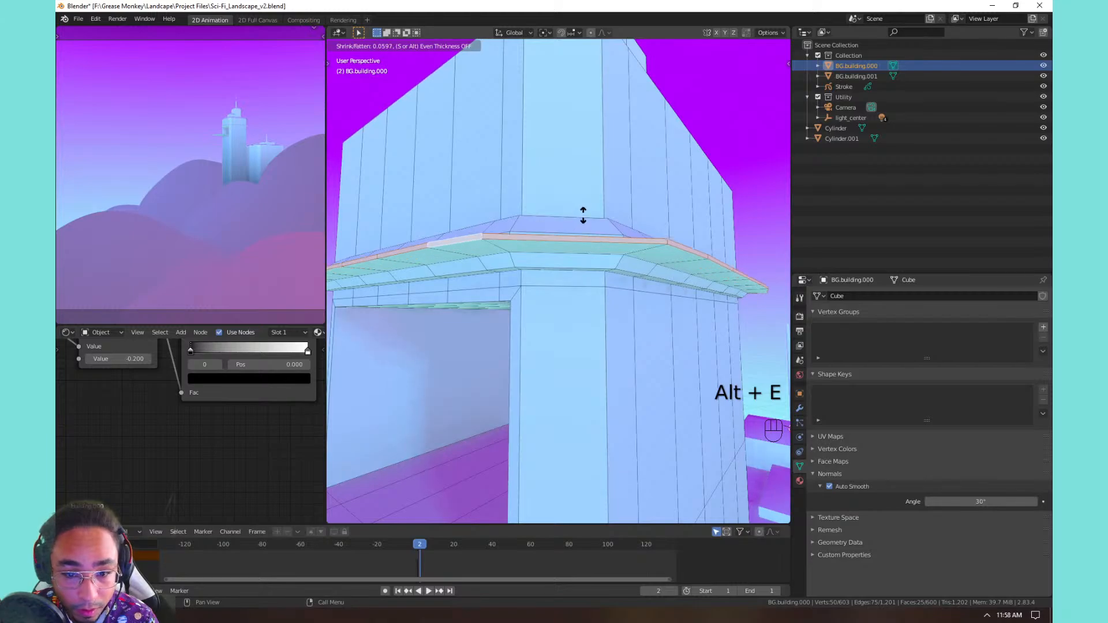
click(583, 214)
key(ctrl+z)
key(ctrl+z)
key(ctrl+z)
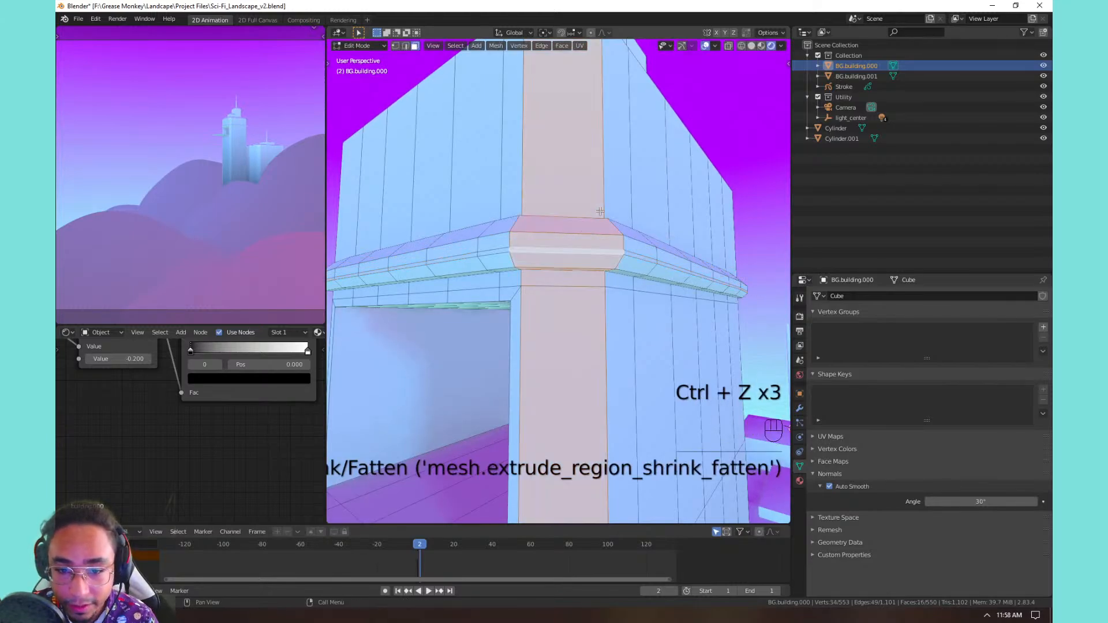
click(616, 184)
scroll(616, 184, down, 5)
middle_drag(615, 184, 567, 224)
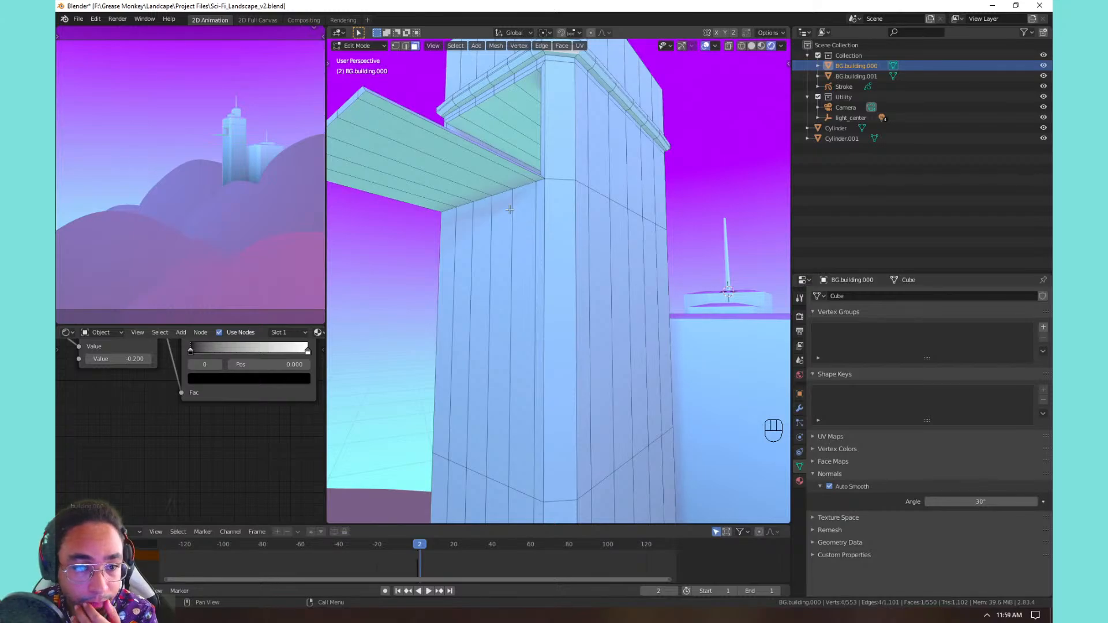
scroll(513, 202, down, 3)
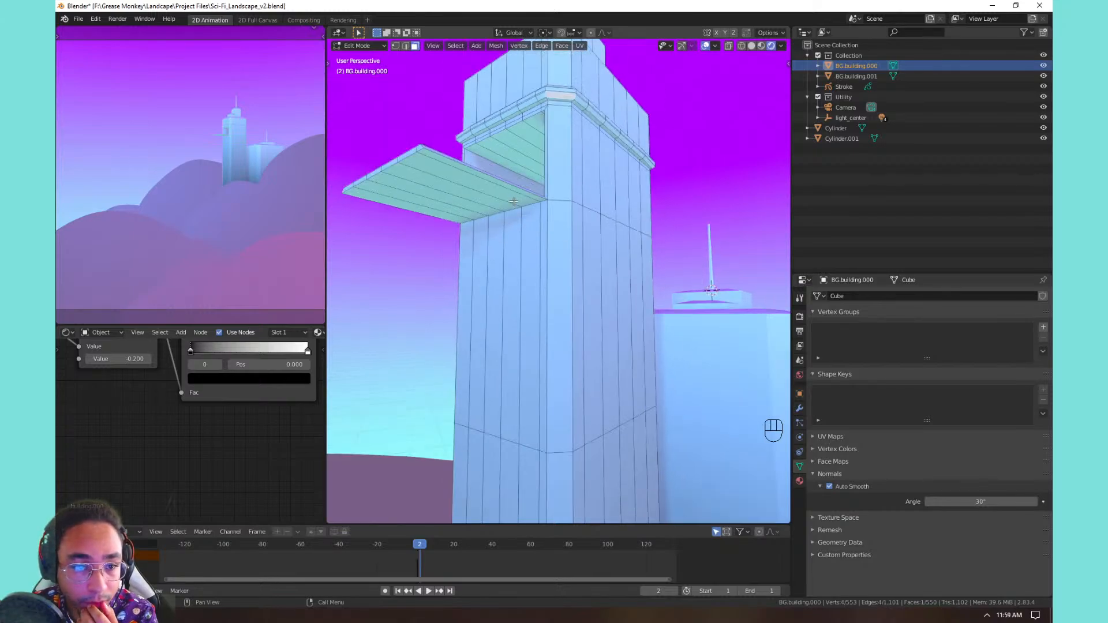
Step: Return the tall tower from Edit Mode to Object Mode and reset the 3D cursor to the world origin
scroll(450, 248, down, 6)
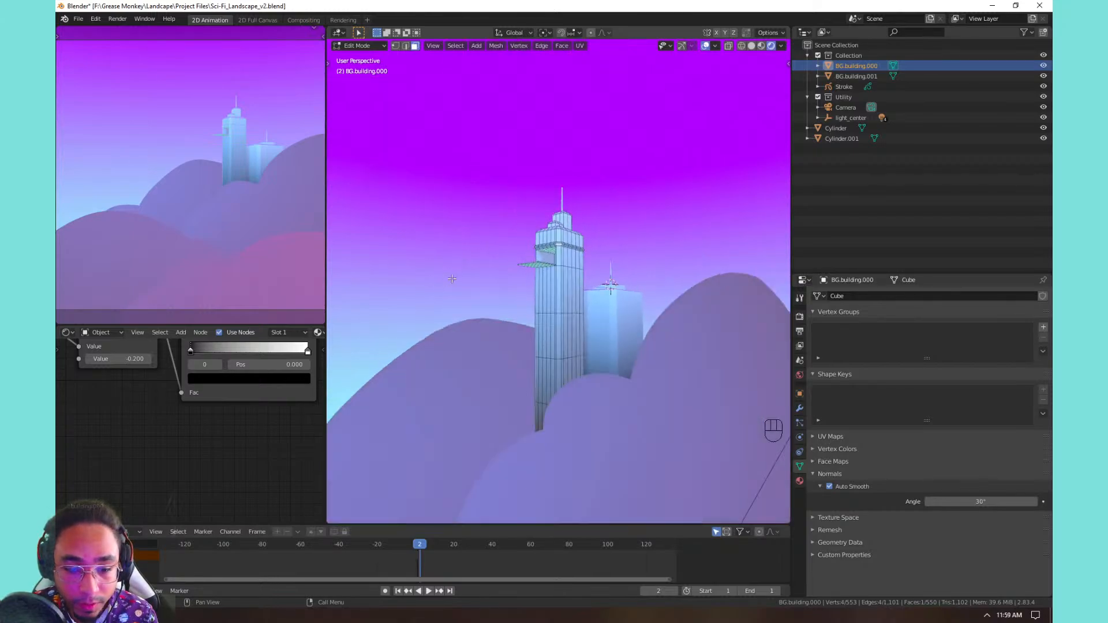
middle_drag(450, 263, 542, 235)
scroll(531, 240, down, 4)
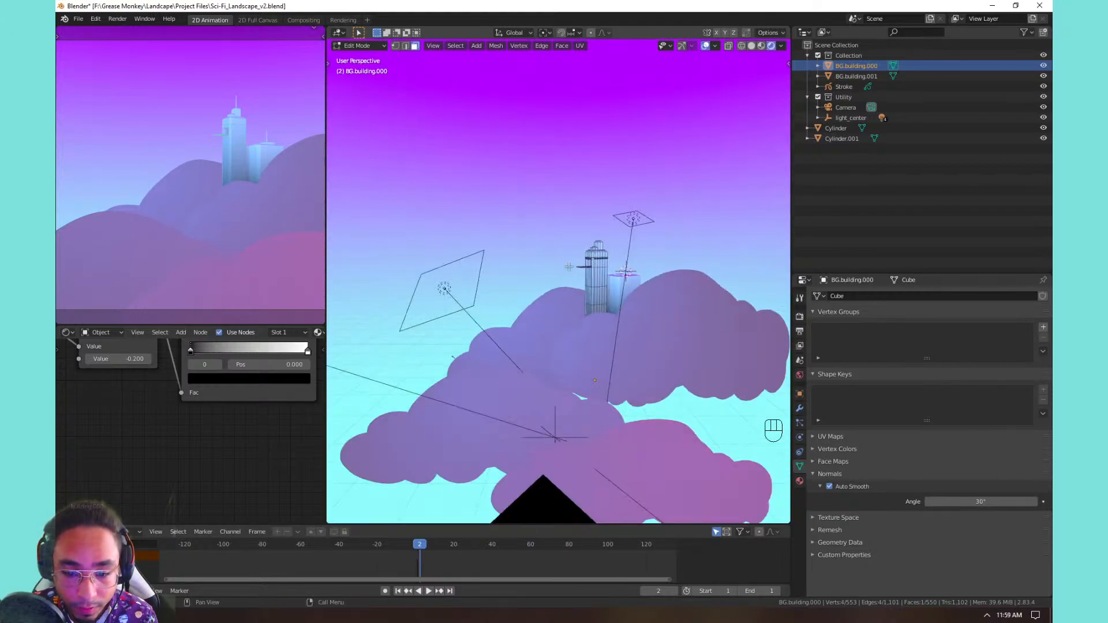
click(355, 45)
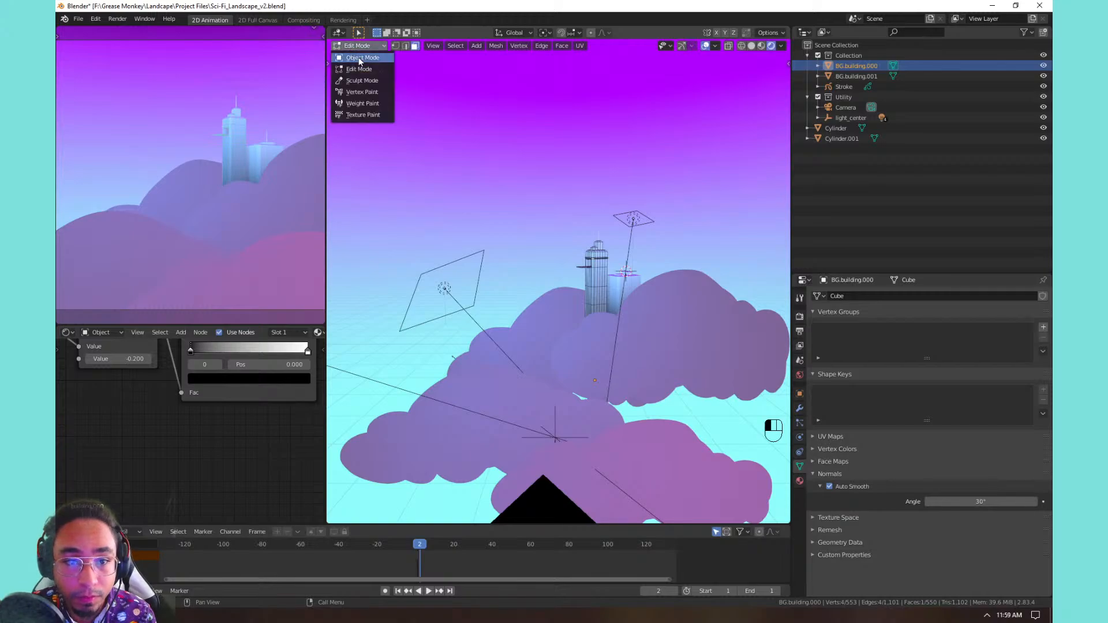
key(Tab)
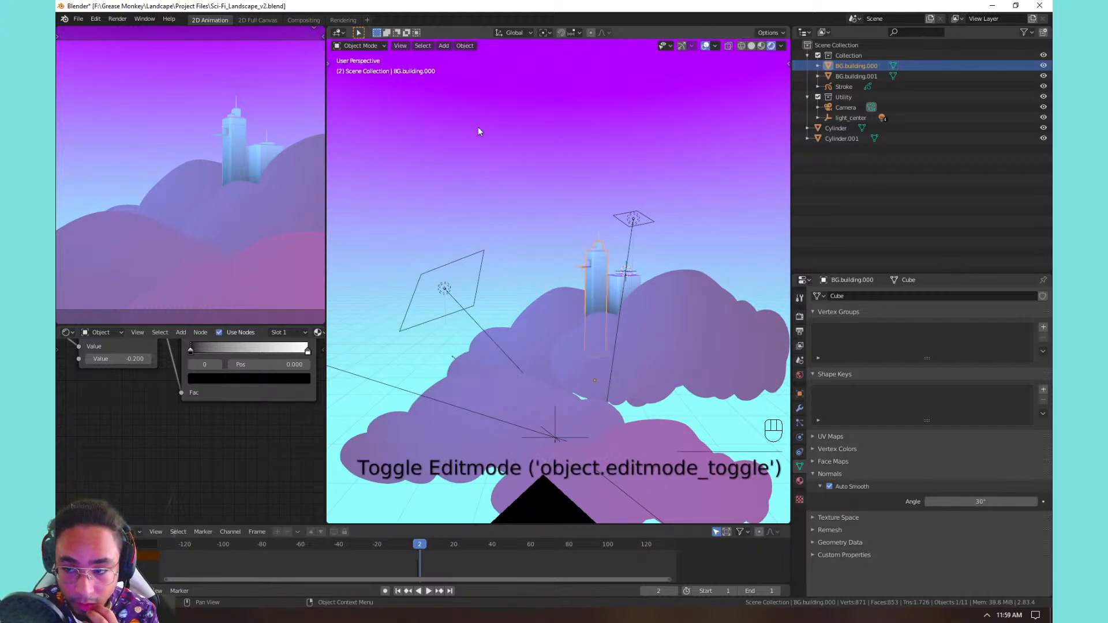
key(shift+c)
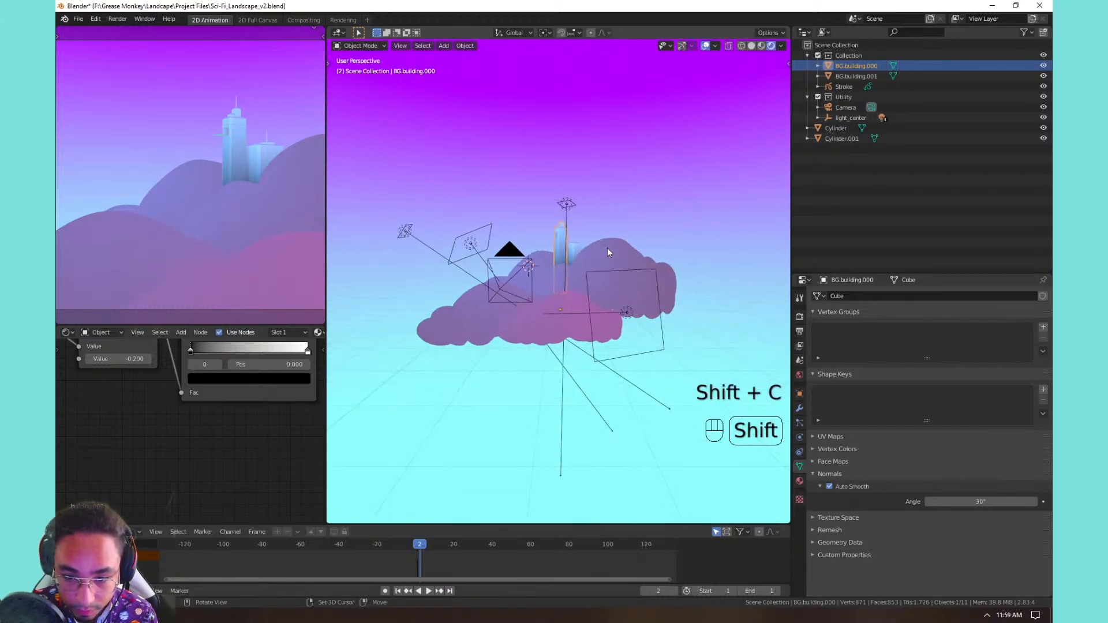
Step: Add a blank Grease Pencil object at the world origin
key(shift+a)
mouse_move(553, 199)
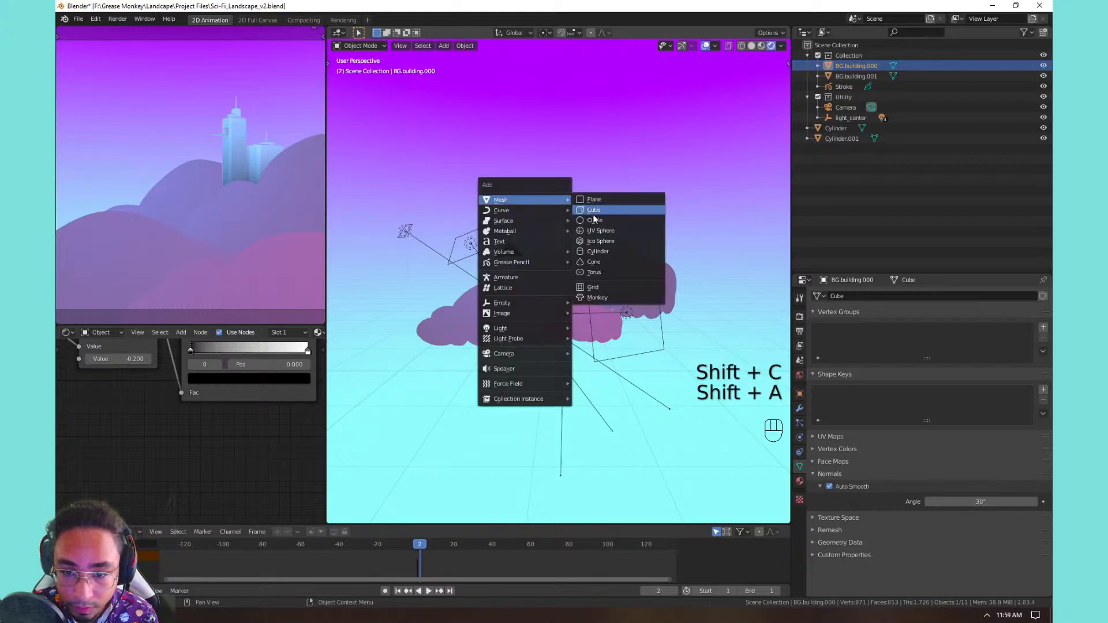
mouse_move(516, 264)
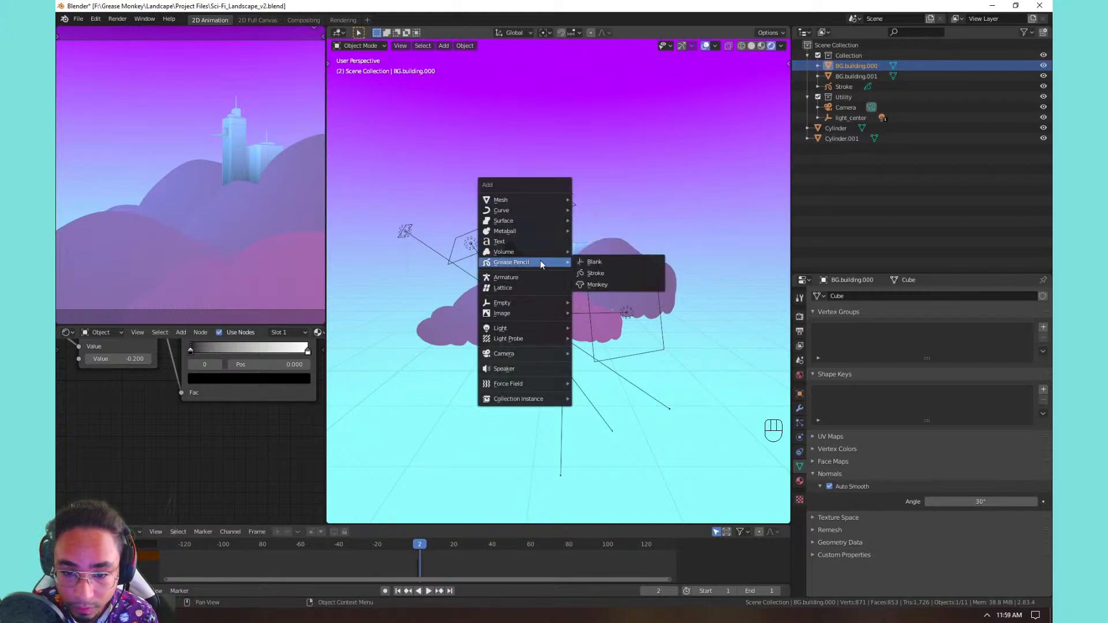
click(602, 263)
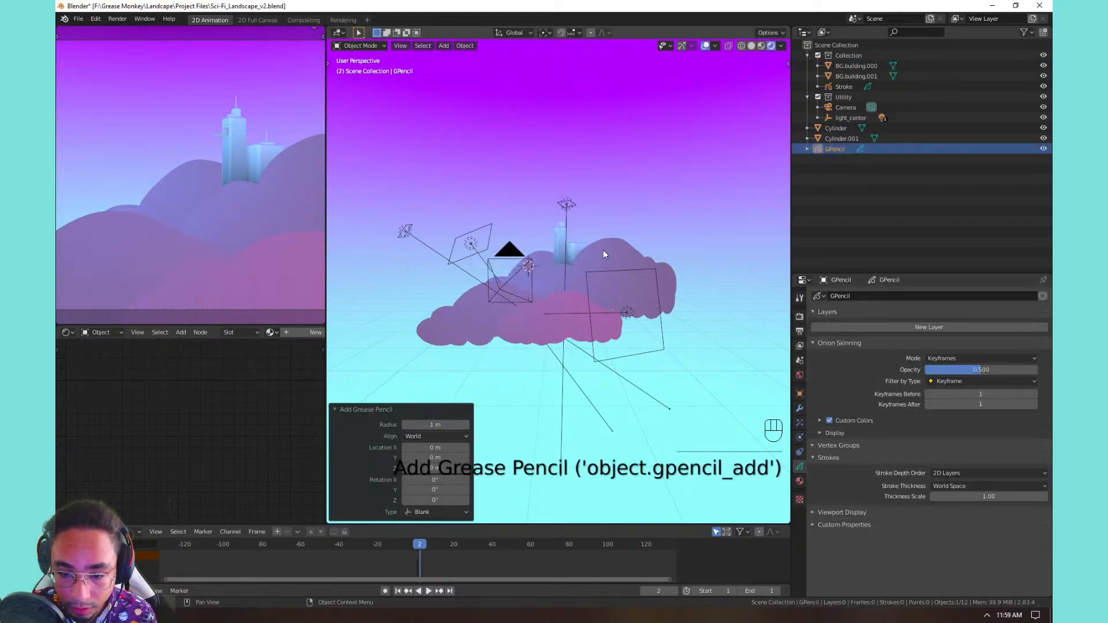
key(KP_1)
key(KP_3)
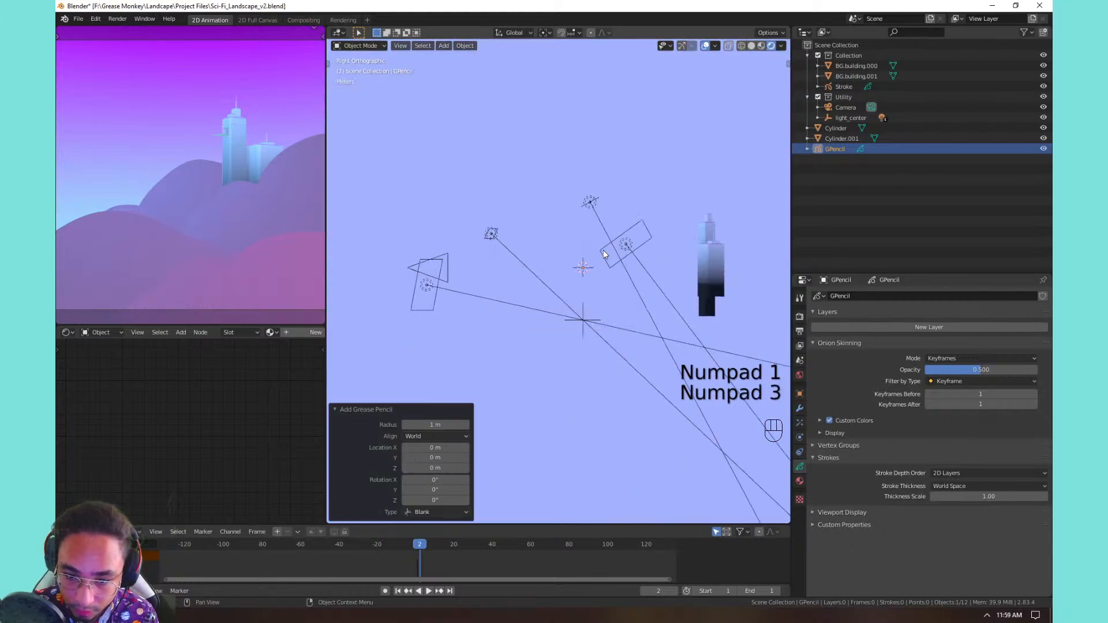
middle_drag(599, 249, 600, 272)
Step: Move the Grease Pencil object about 19.78 m along Y and look through the camera
key(g)
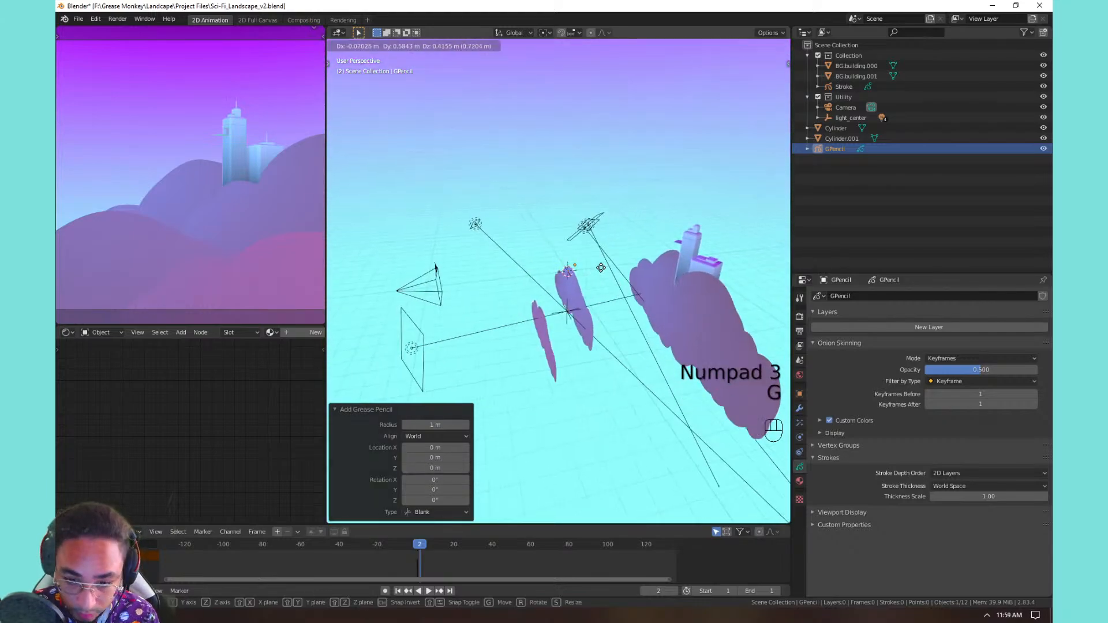
key(y)
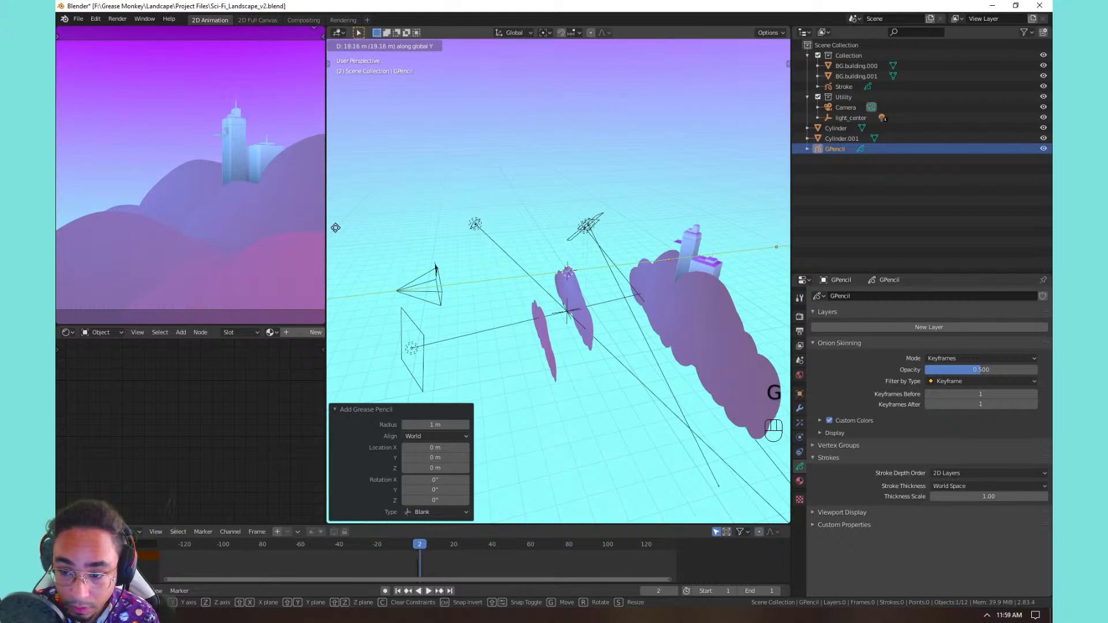
click(336, 228)
mouse_move(336, 227)
middle_down()
mouse_move(569, 173)
mouse_move(462, 198)
mouse_move(534, 235)
mouse_move(658, 193)
mouse_move(648, 208)
middle_up()
key(KP_Decimal)
key(KP_0)
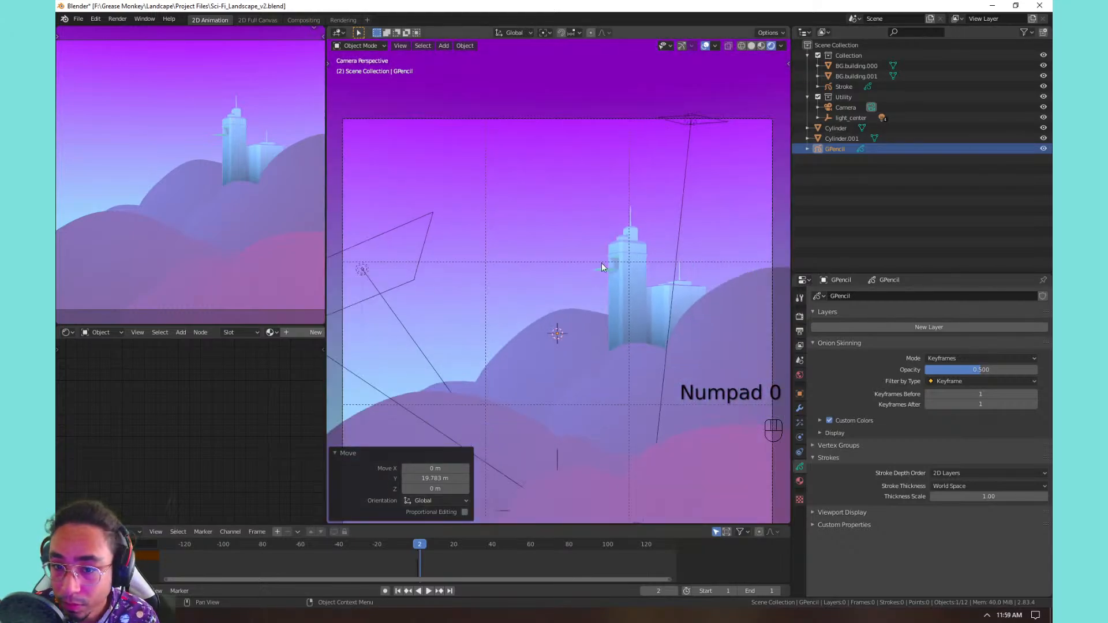
scroll(601, 262, down, 2)
scroll(708, 197, up, 1)
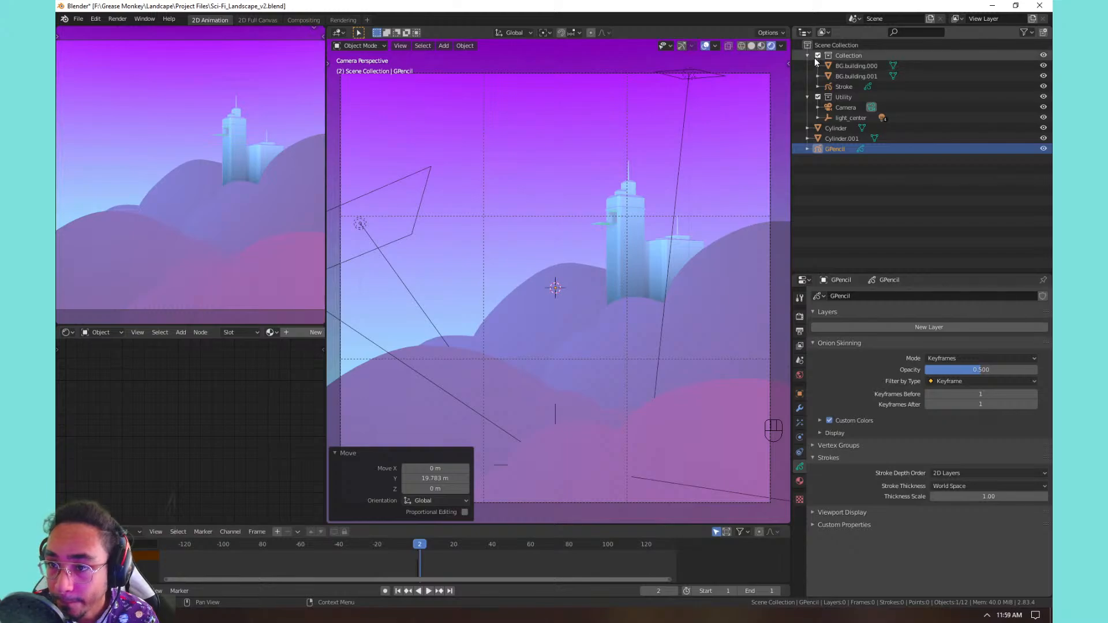
Step: Exclude the collection holding the buildings and clouds from the view layer and put the Grease Pencil object in Draw mode
click(818, 55)
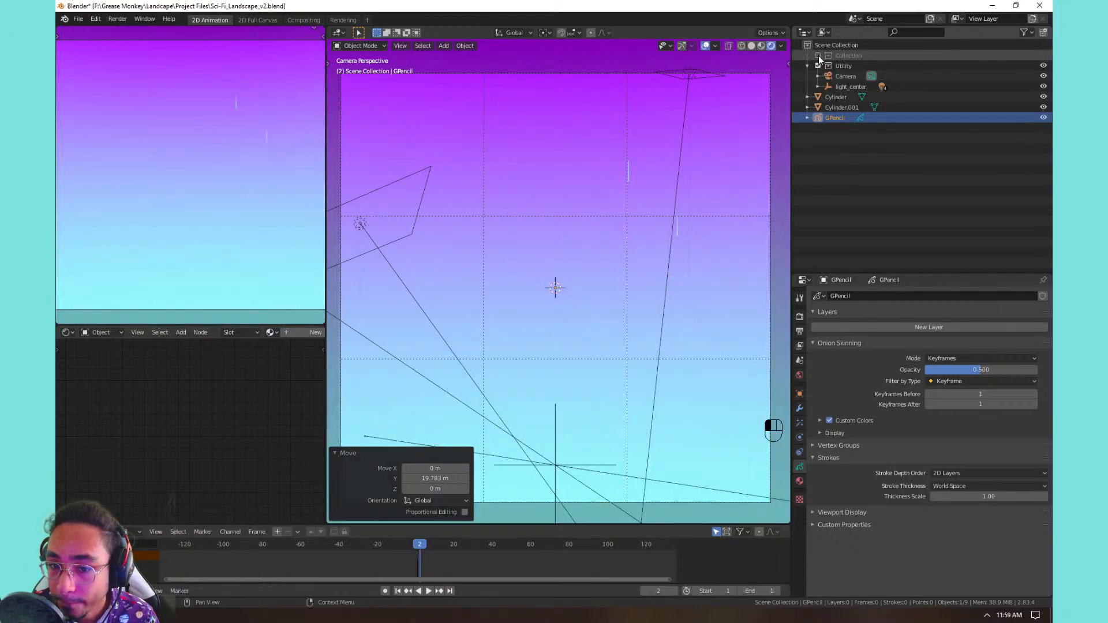
click(360, 46)
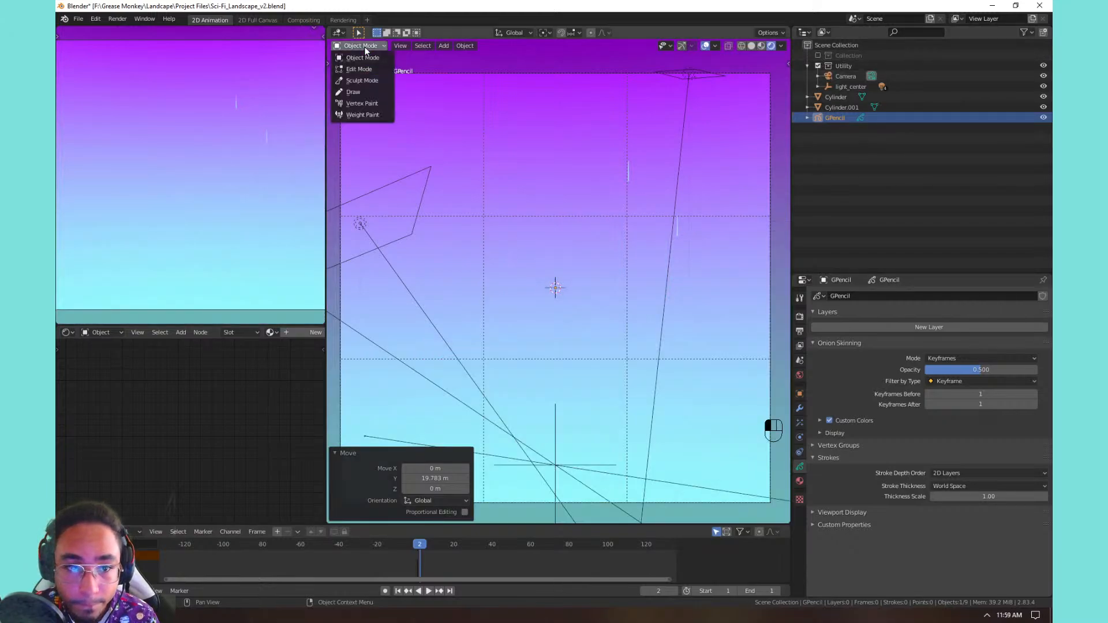
click(372, 89)
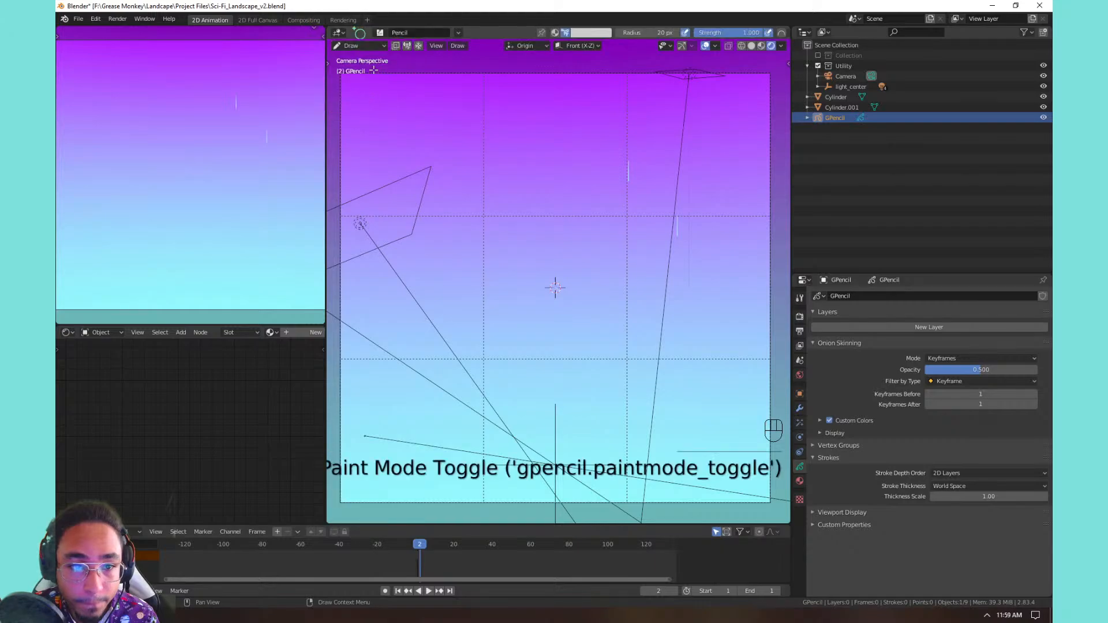
Step: Assign the existing vert_fill material to the Grease Pencil object and show the drawing tools
click(800, 480)
click(819, 382)
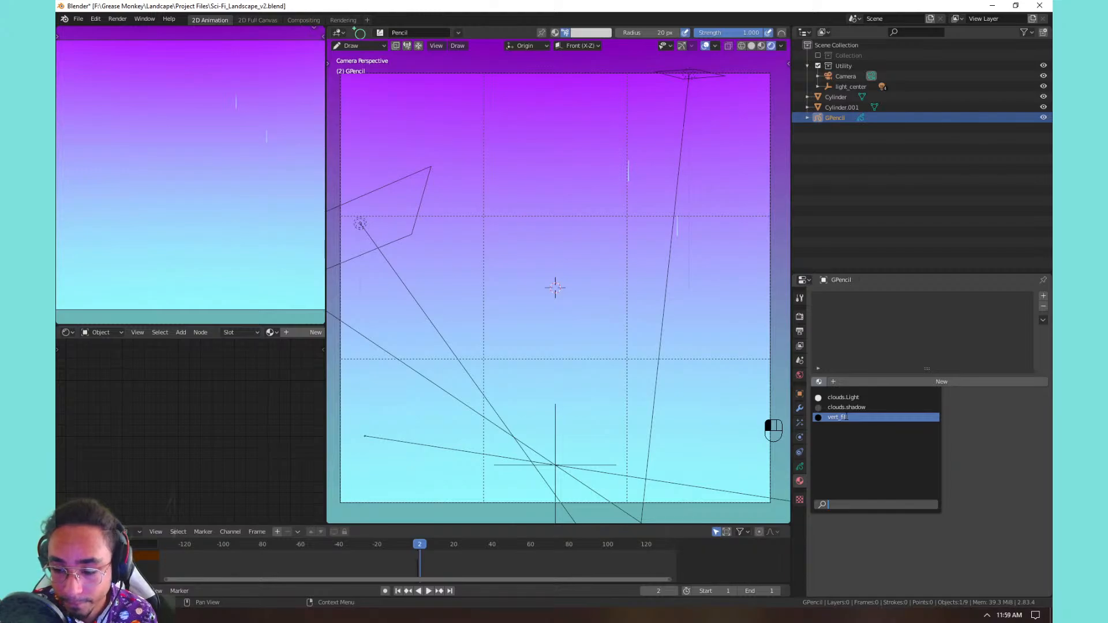
click(844, 417)
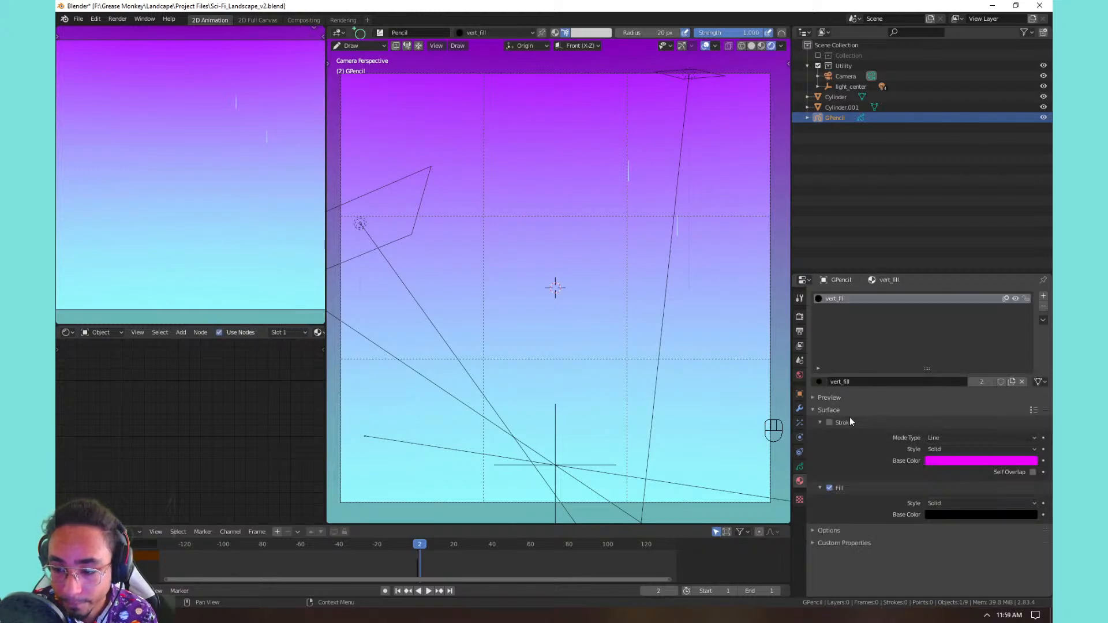
key(t)
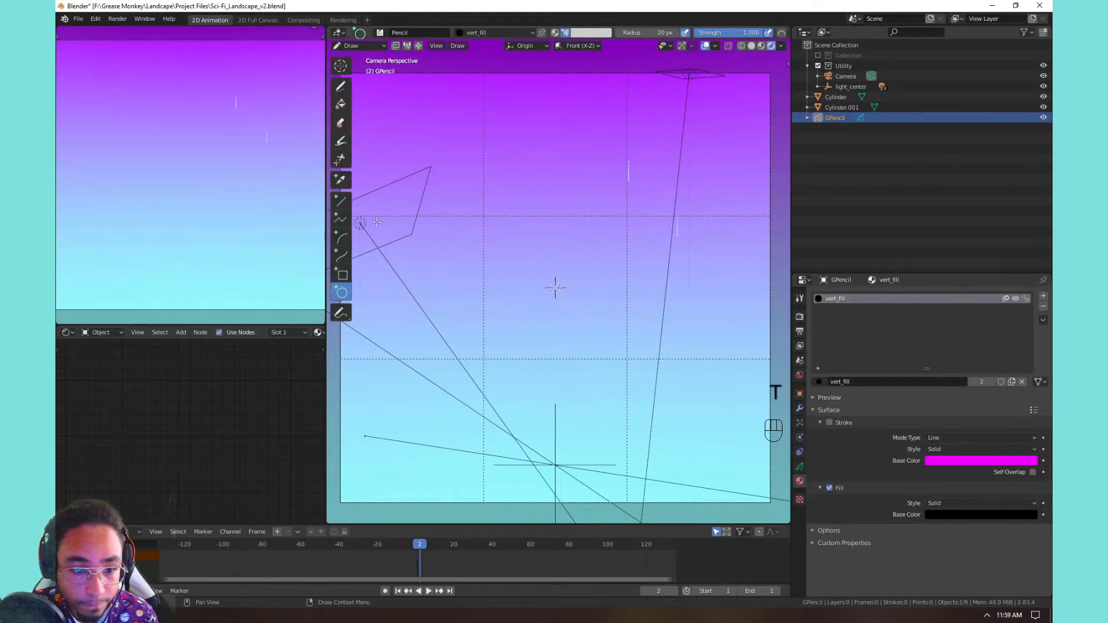
click(577, 33)
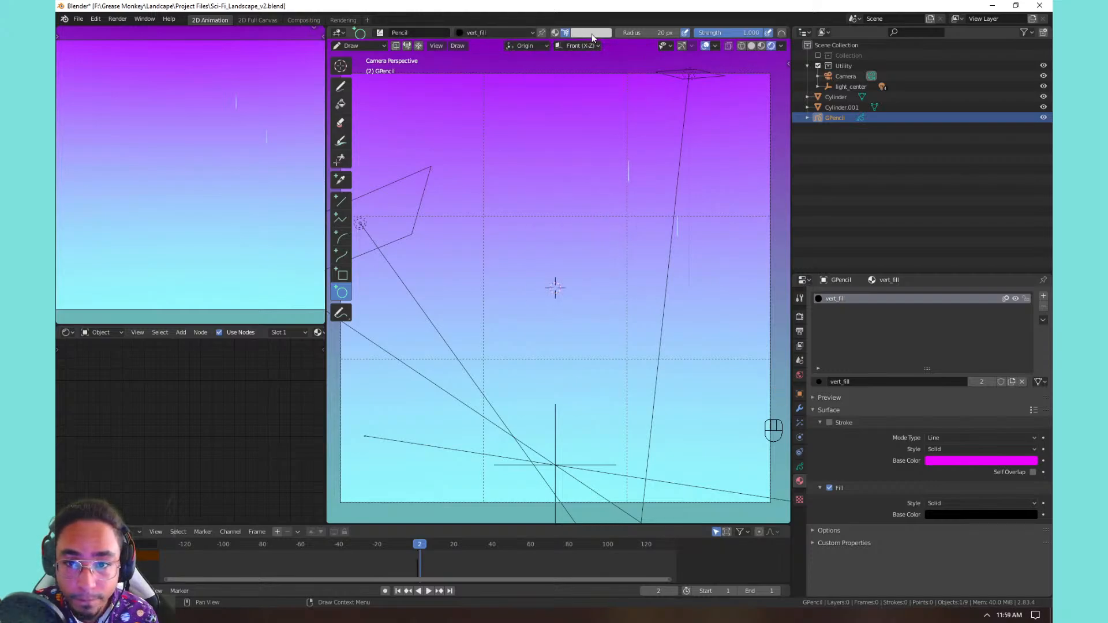
click(590, 33)
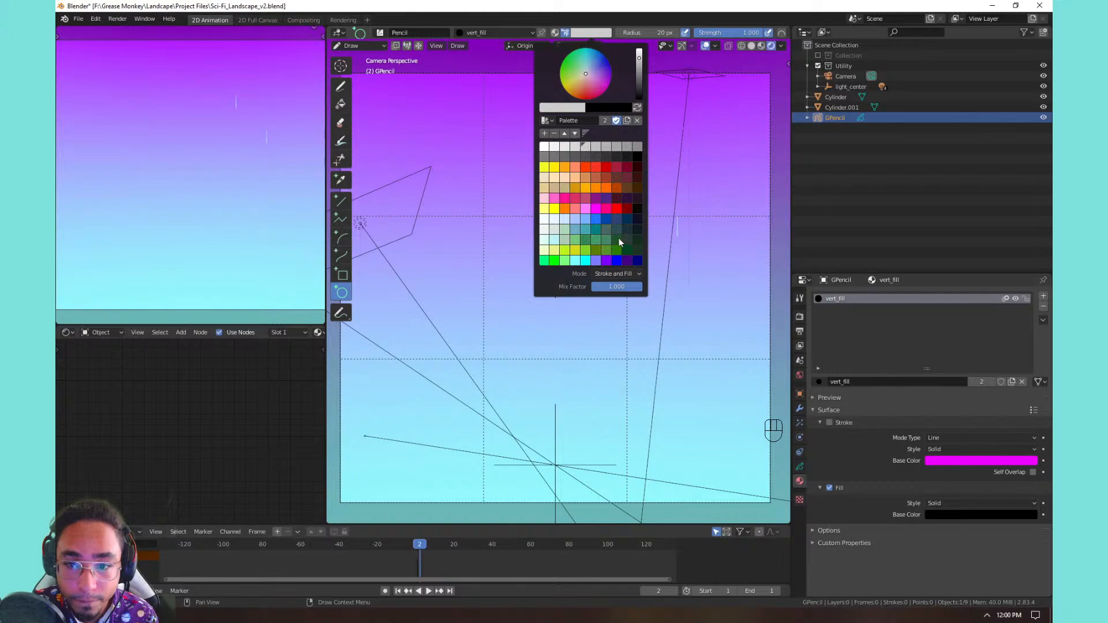
mouse_move(555, 286)
mouse_down()
mouse_move(539, 277)
mouse_move(598, 324)
mouse_move(587, 302)
mouse_move(596, 304)
mouse_move(607, 309)
mouse_move(531, 306)
mouse_move(603, 296)
mouse_up()
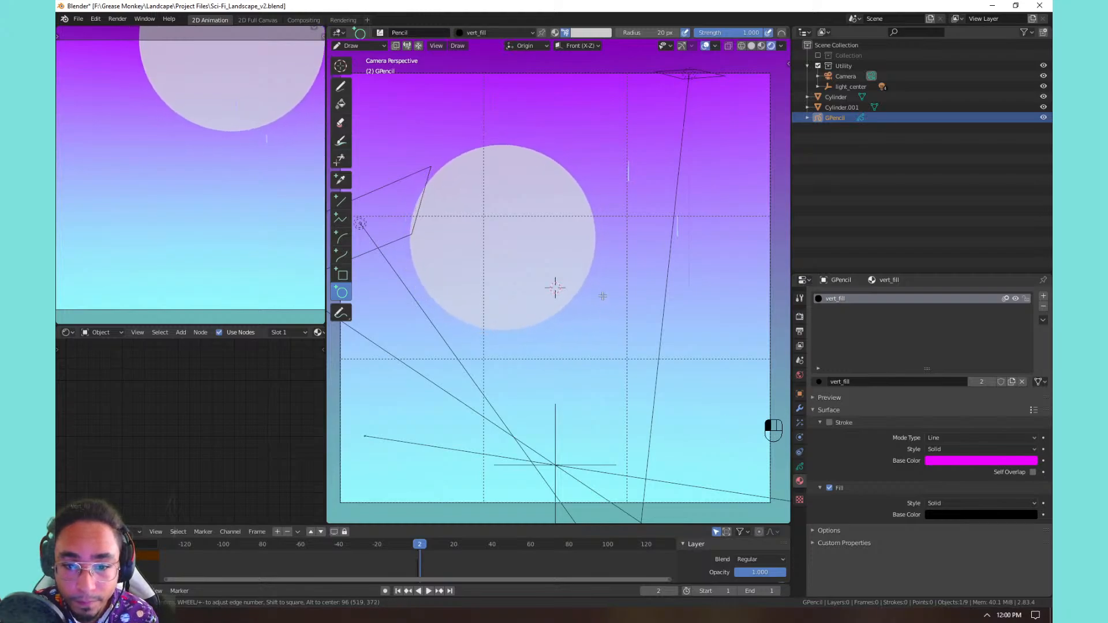
key(Escape)
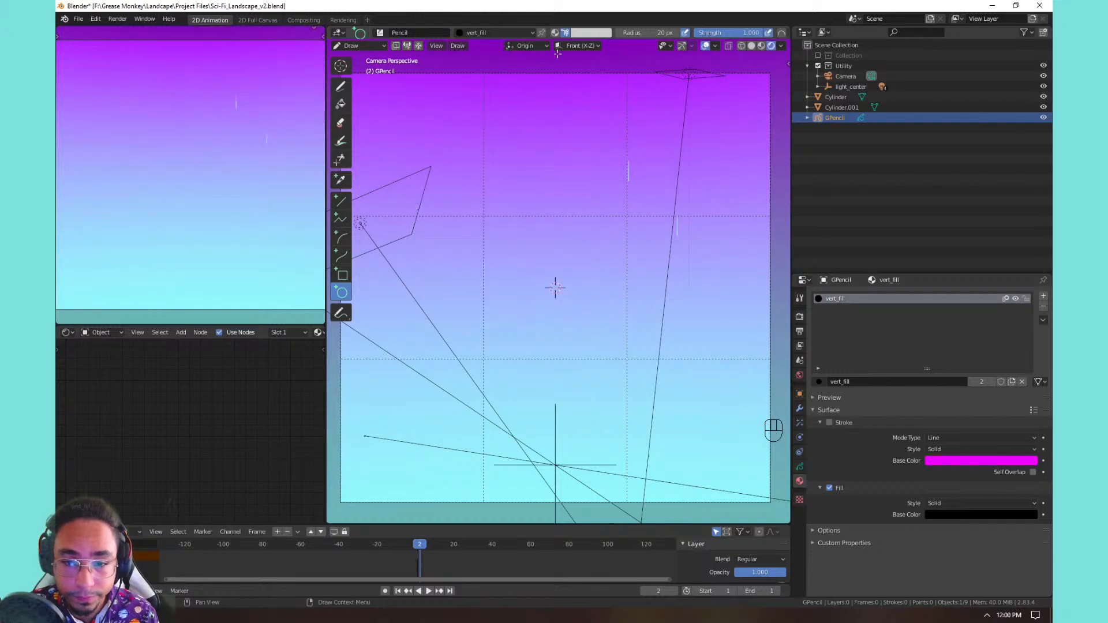
Step: Draw a white filled circle in the sky with the Circle tool and disable Use Lights on its Primitives layer
click(574, 30)
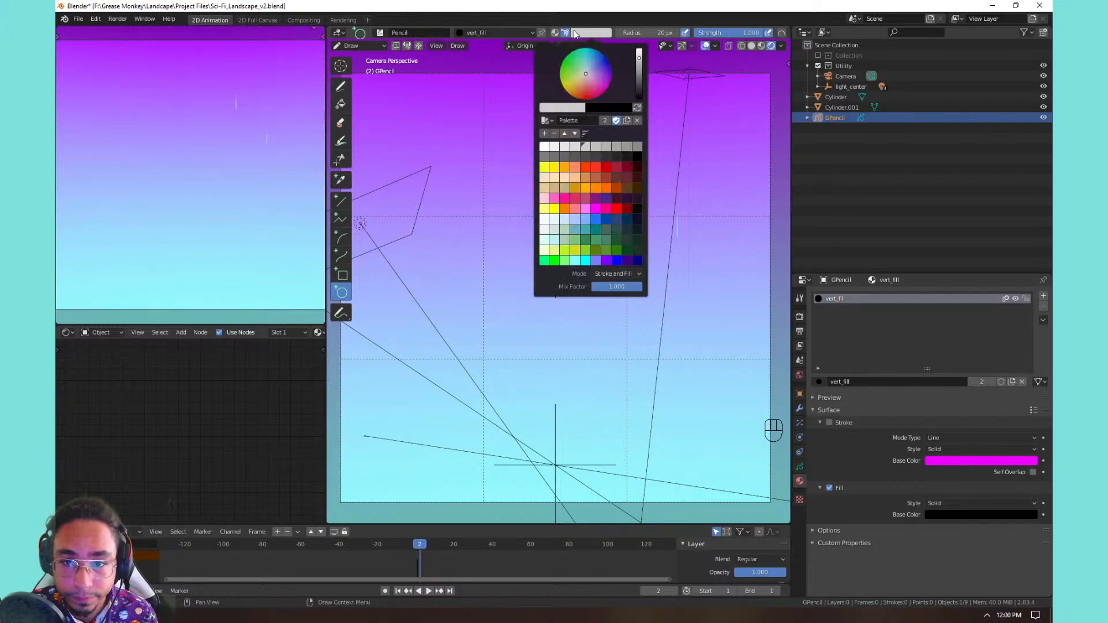
click(640, 59)
alt+shift+drag(513, 241, 589, 299)
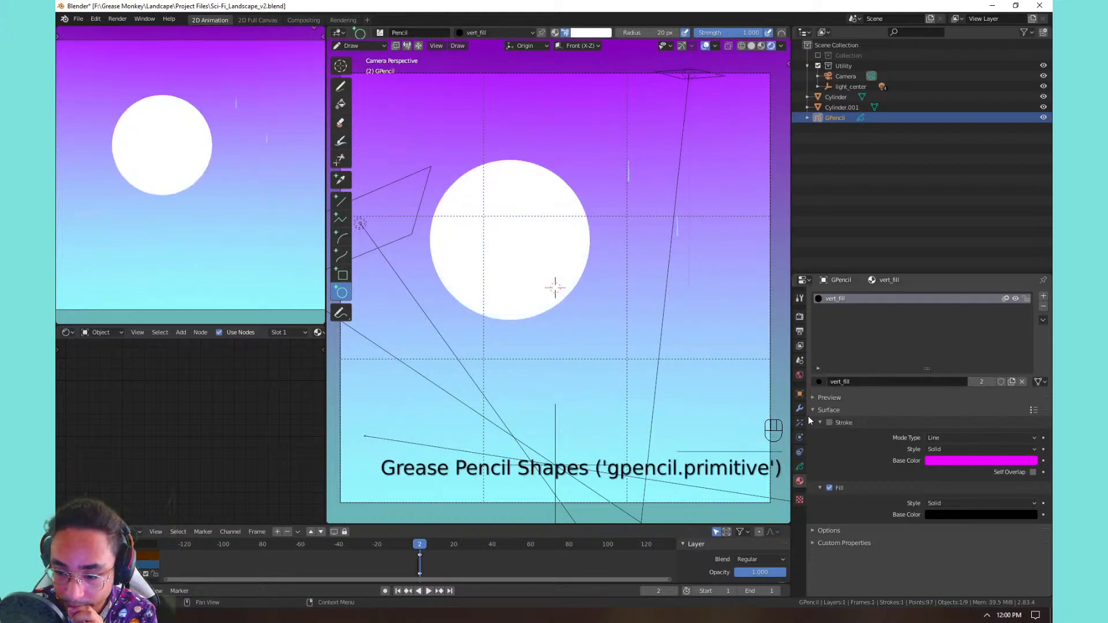
click(799, 466)
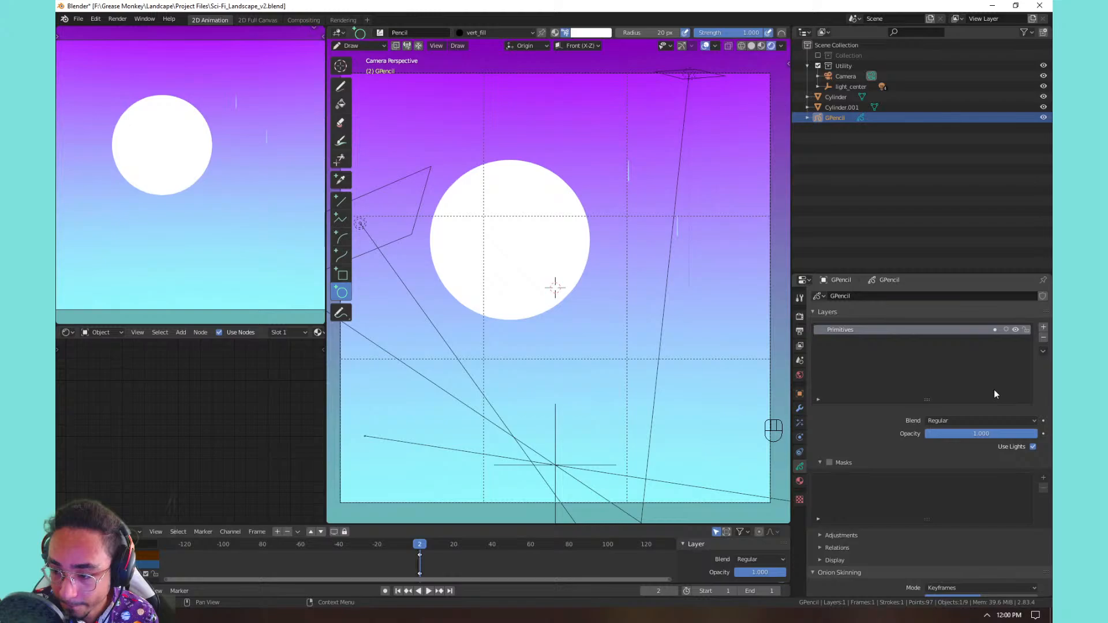
click(1032, 447)
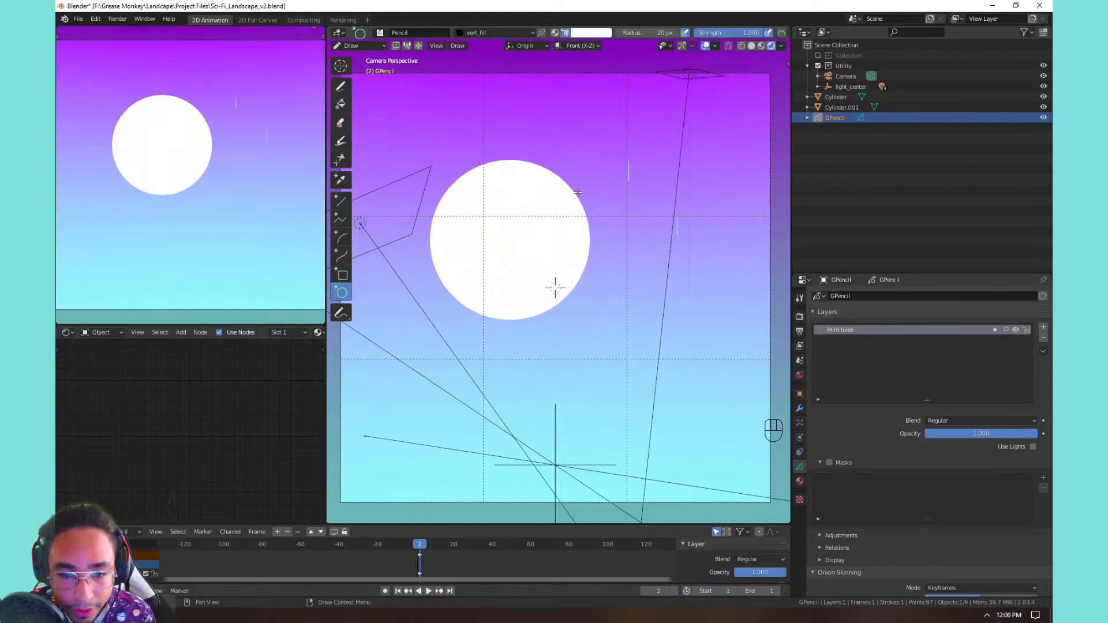
Step: In Edit Mode, select the circle's stroke and move it about 3.16 m along negative X and 3.77 m down
key(Tab)
click(552, 181)
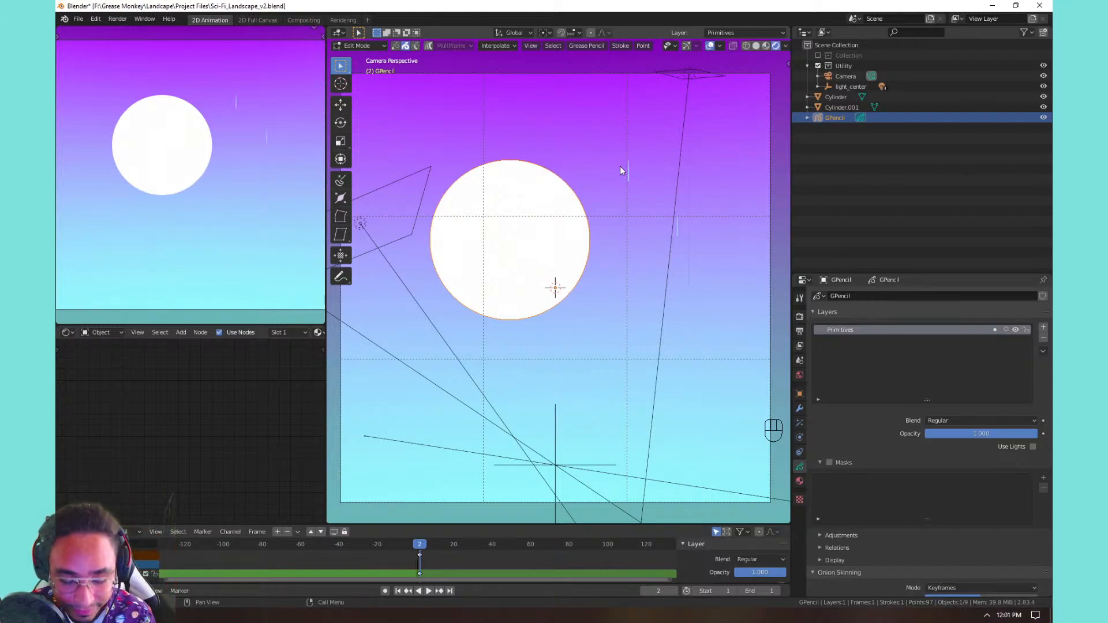
key(g)
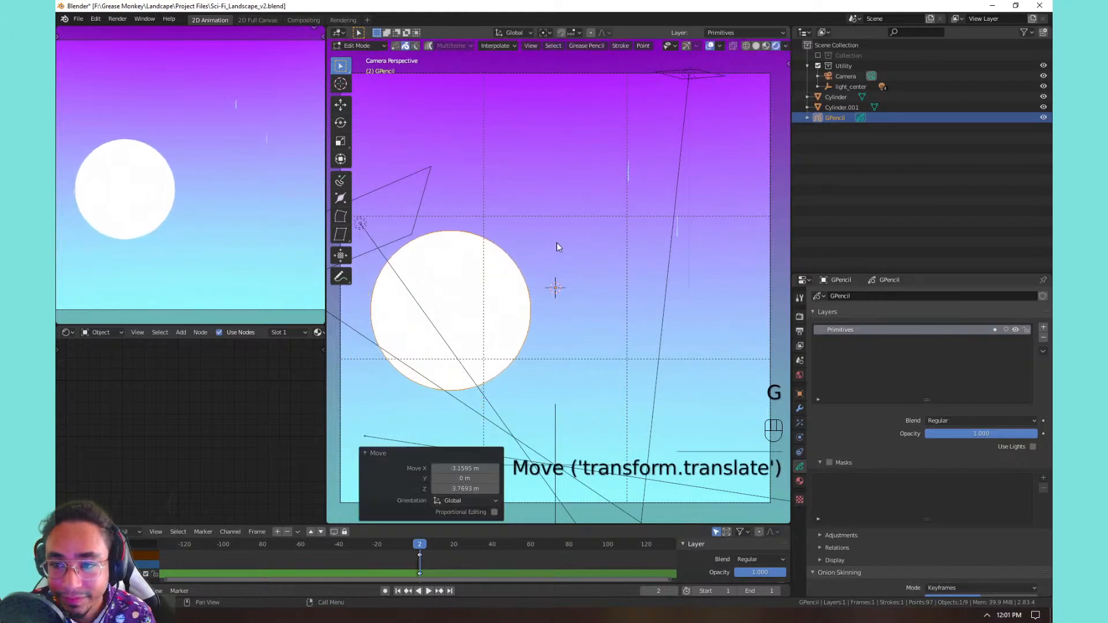
click(557, 242)
Step: Delete the circle's stroke and the Grease Pencil object's active frame
click(833, 120)
key(x)
click(558, 242)
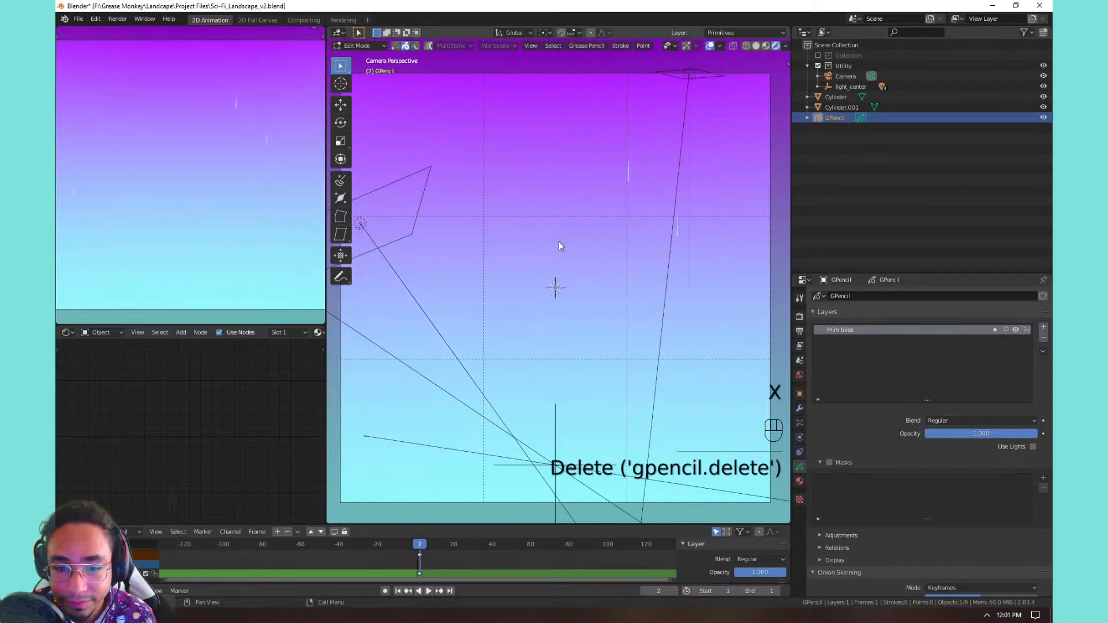
key(Tab)
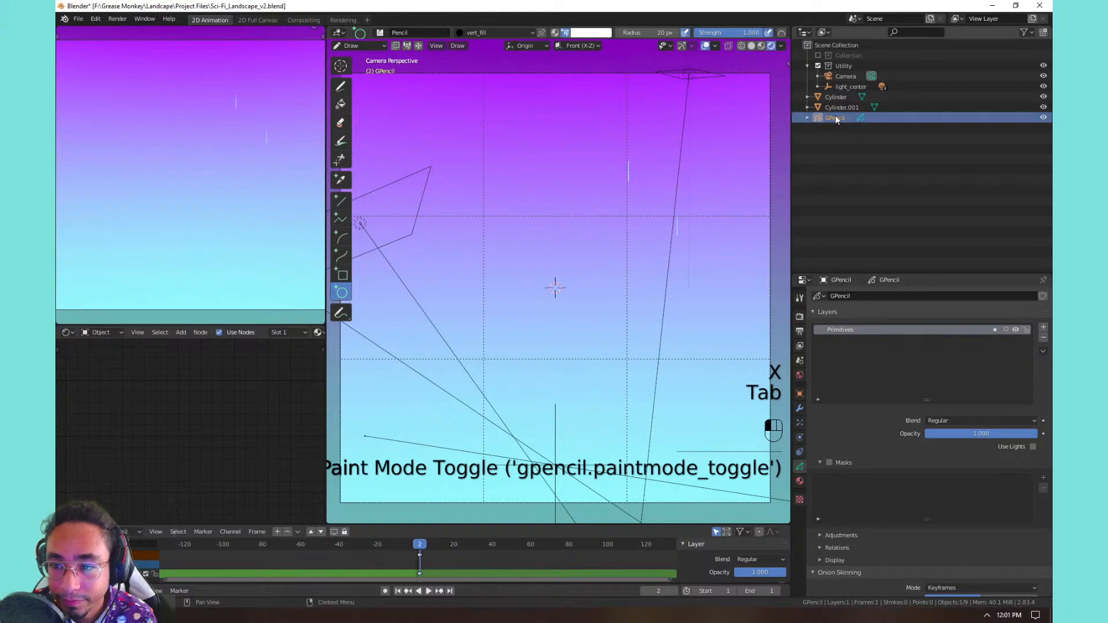
click(836, 117)
key(x)
click(700, 161)
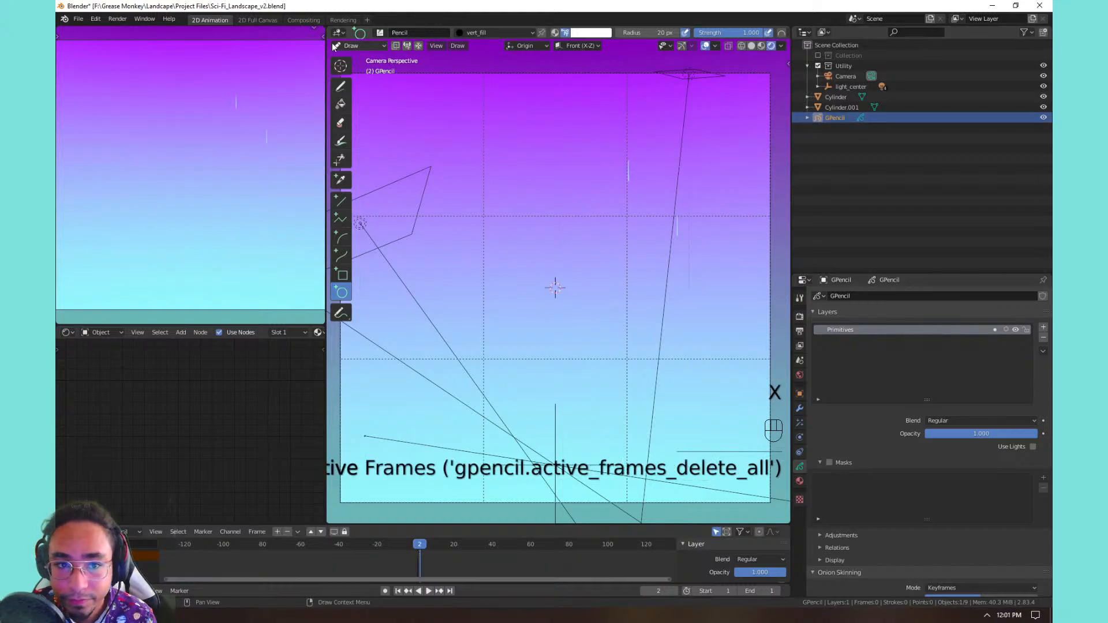
Step: Delete the Grease Pencil object in Object Mode and re-enable the collection with the buildings and clouds
click(351, 46)
click(354, 55)
click(833, 118)
key(x)
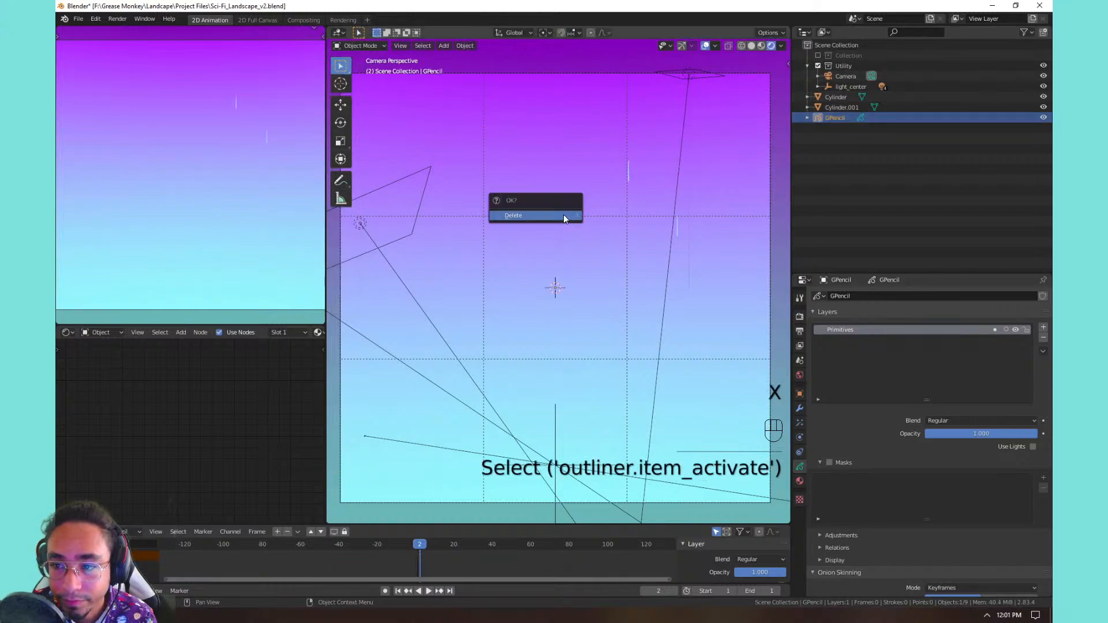
click(563, 214)
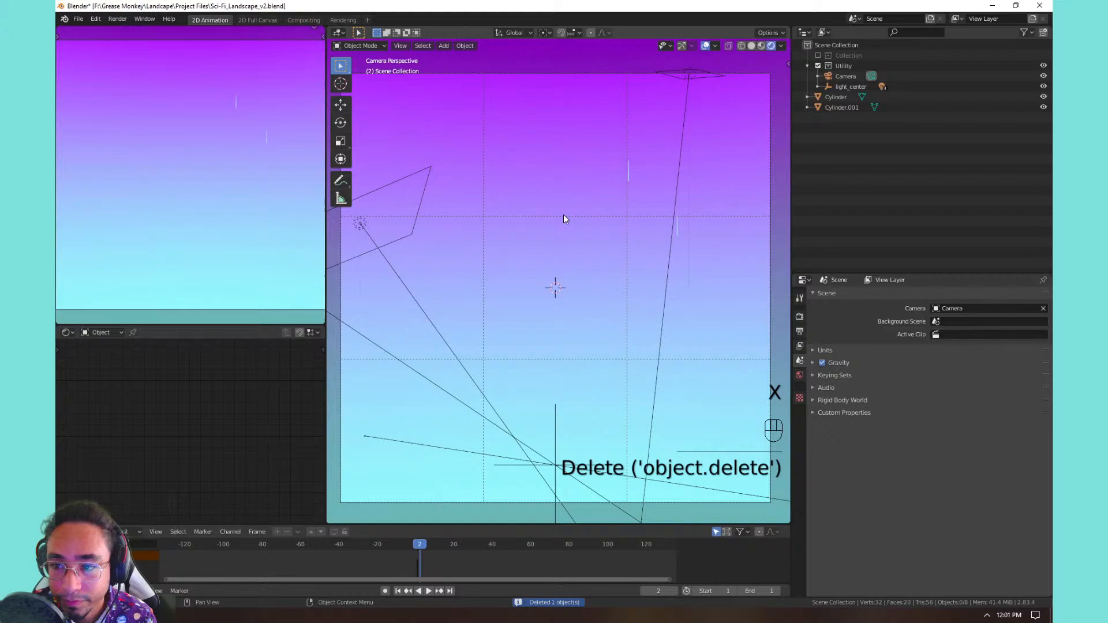
click(818, 56)
click(807, 56)
Step: Add a 32-vertex mesh circle with a 1 m radius and a Triangle Fan fill at the world origin
mouse_move(635, 174)
middle_down()
mouse_move(601, 223)
mouse_move(625, 240)
middle_up()
key(shift+a)
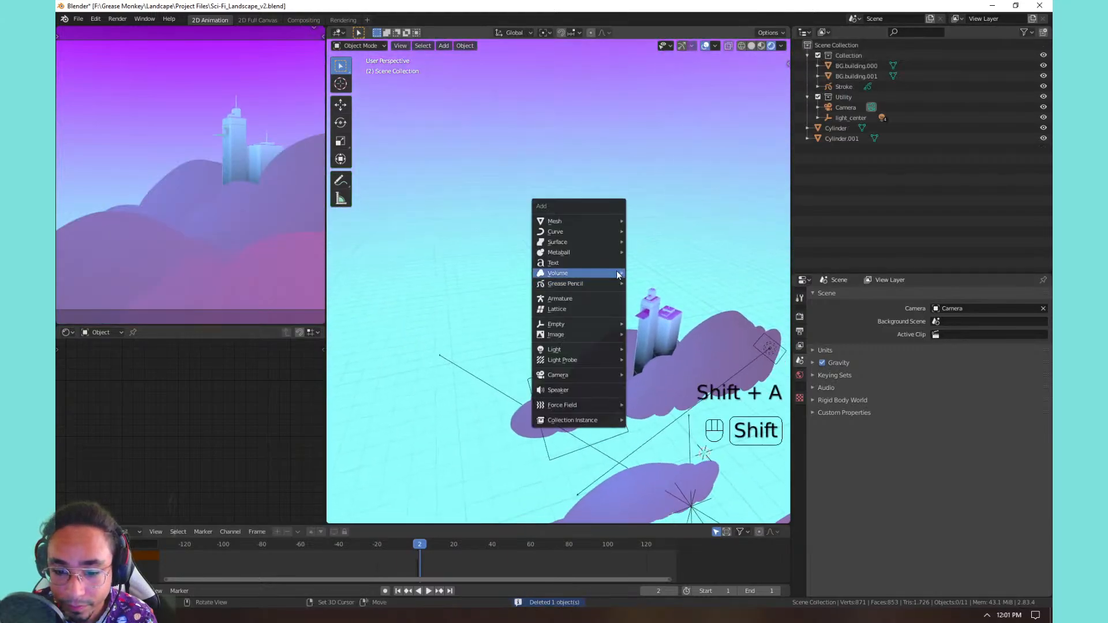
mouse_move(587, 220)
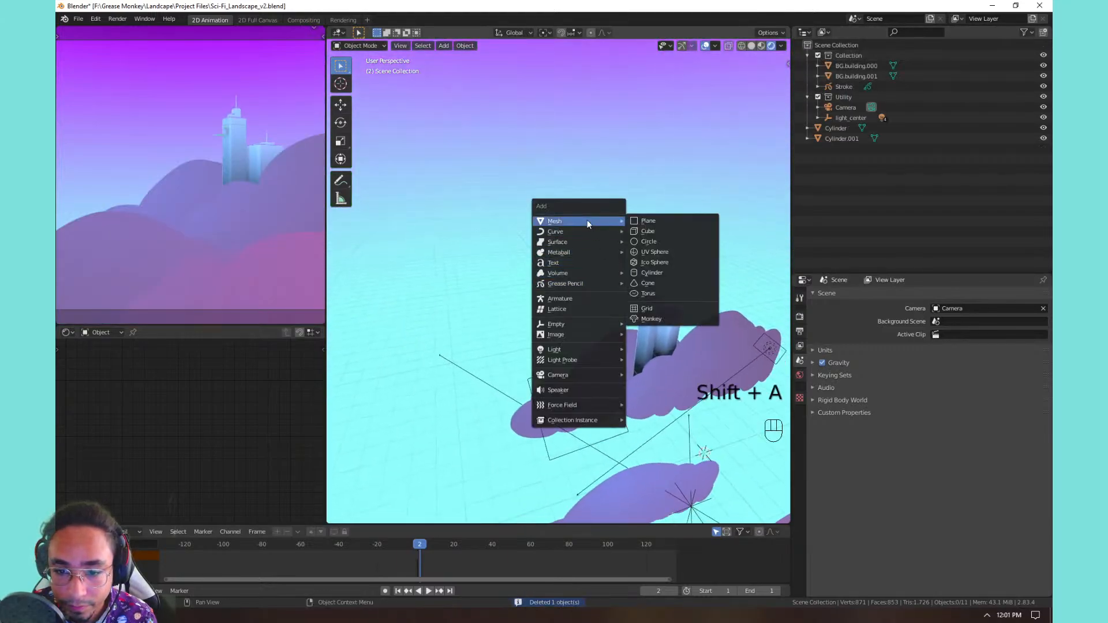
click(655, 240)
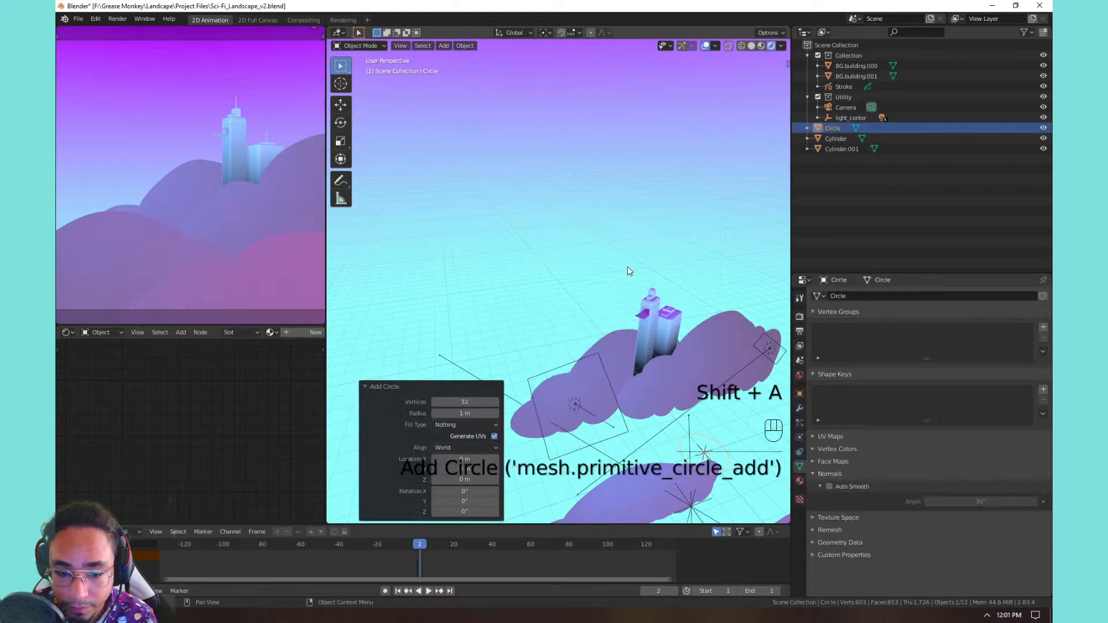
click(462, 427)
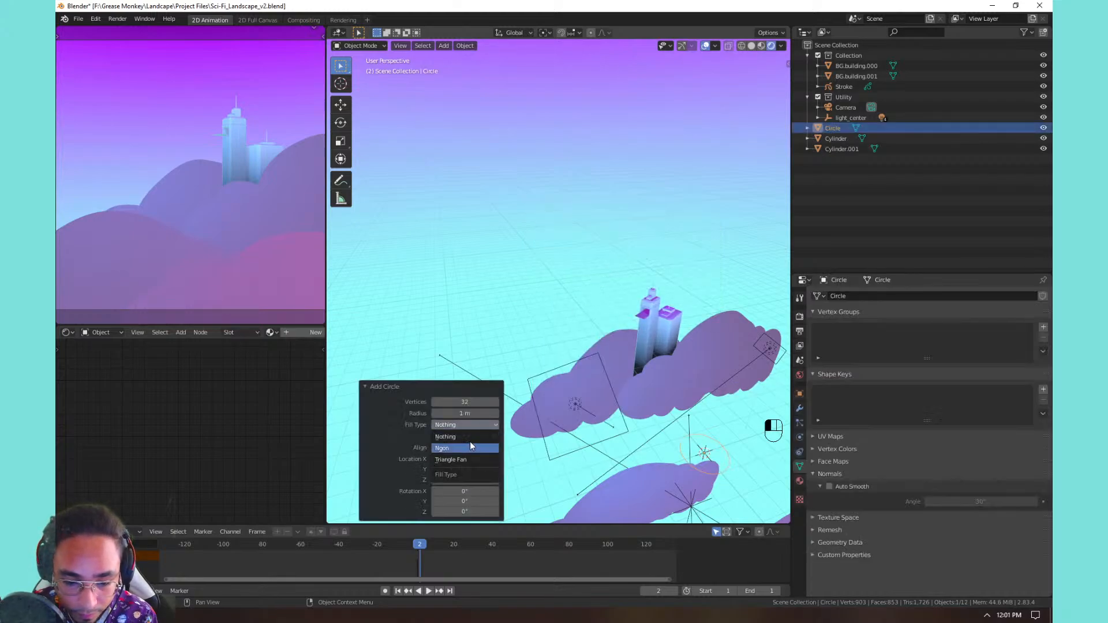
click(468, 460)
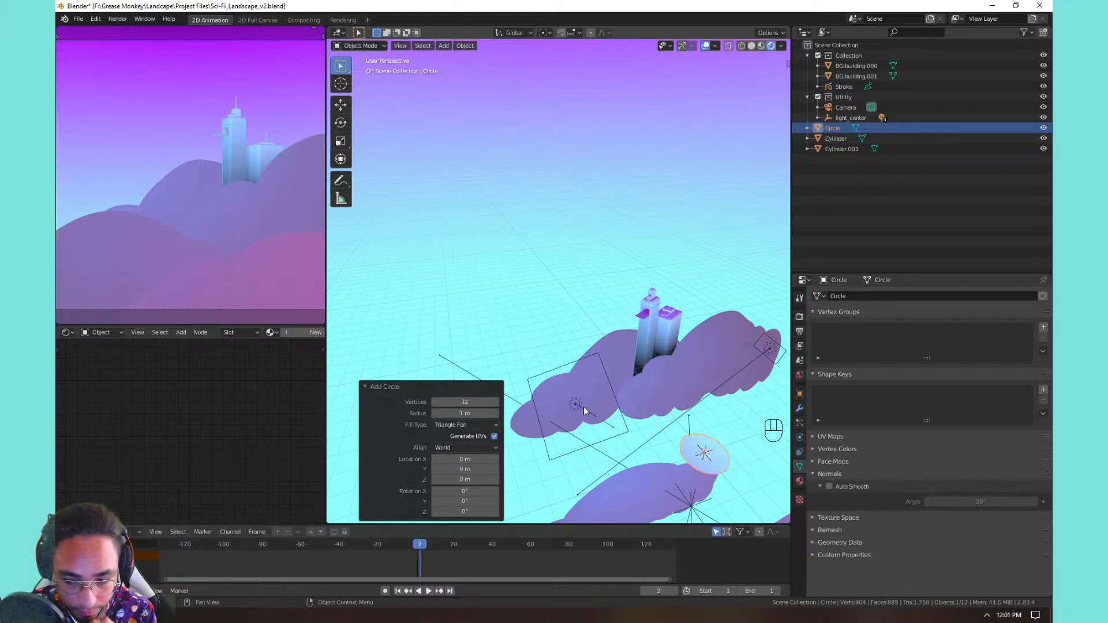
Step: Move the circle about 24.86 m along Y behind the buildings and rotate it 90° about X to face the camera
key(KP_1)
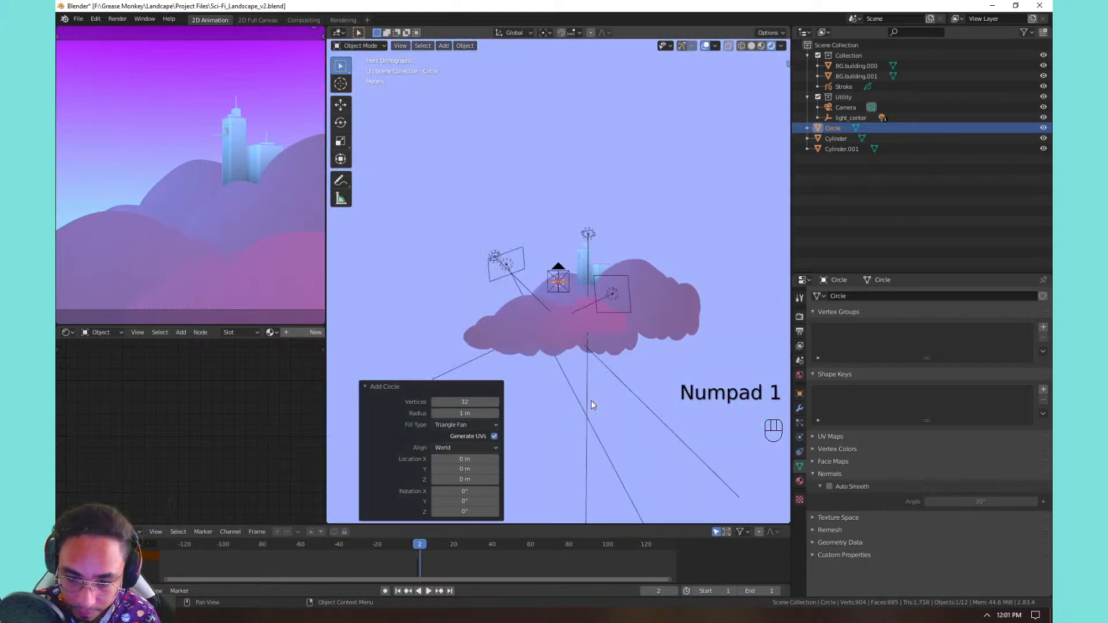
middle_drag(698, 325, 610, 283)
key(g)
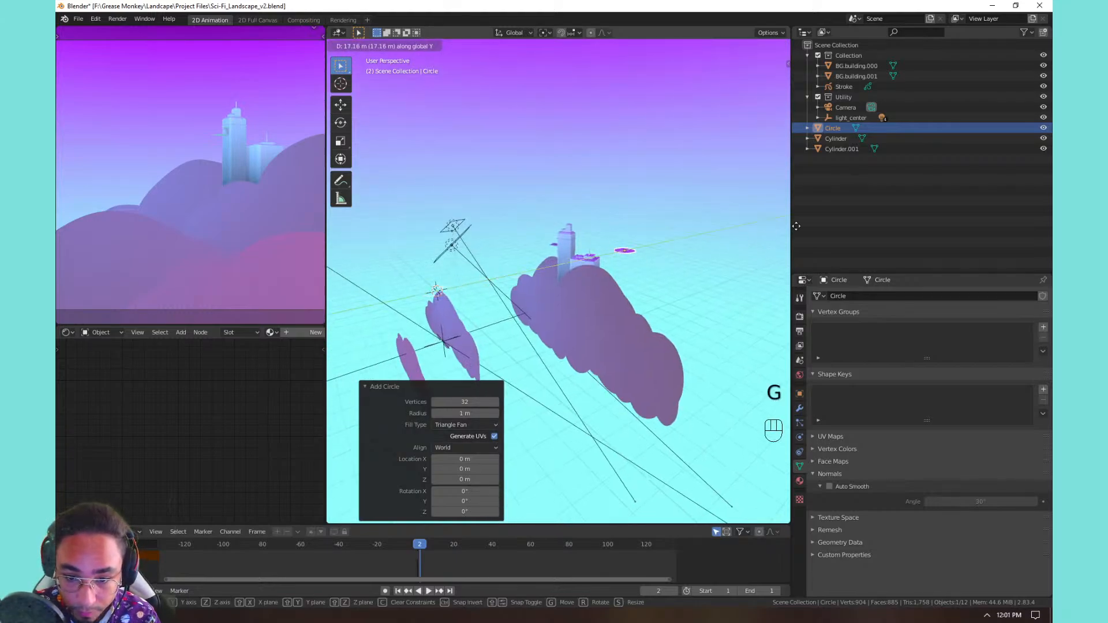
click(370, 214)
text(rx)
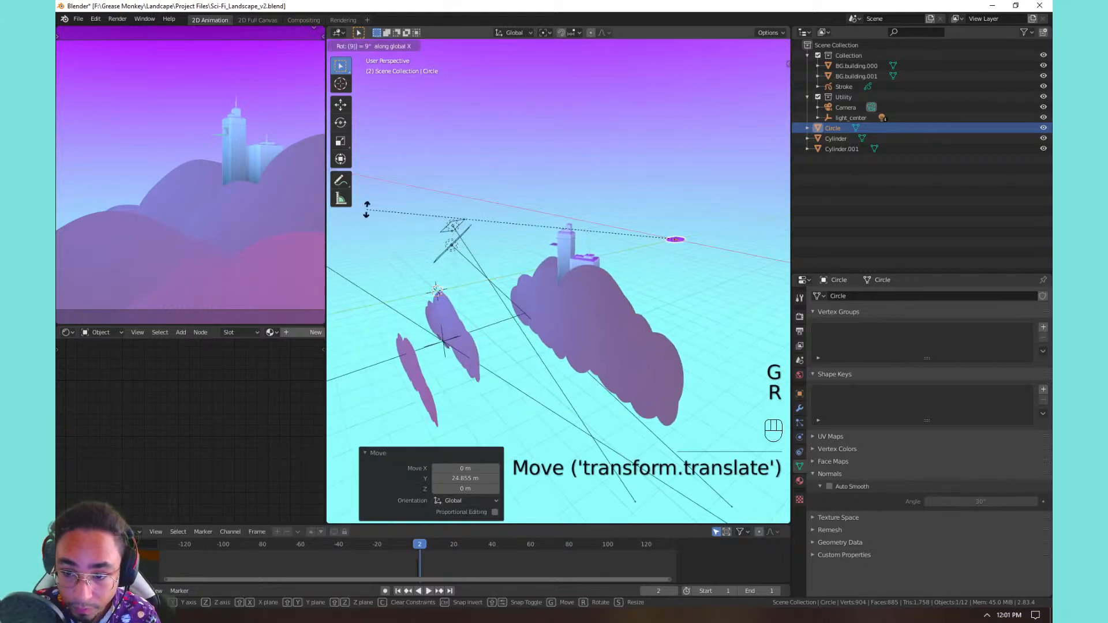
text(90)
key(Return)
Step: In camera view, scale the circle by about 5.49 and place it low in the sky, partly behind the clouds away from the towers
key(KP_0)
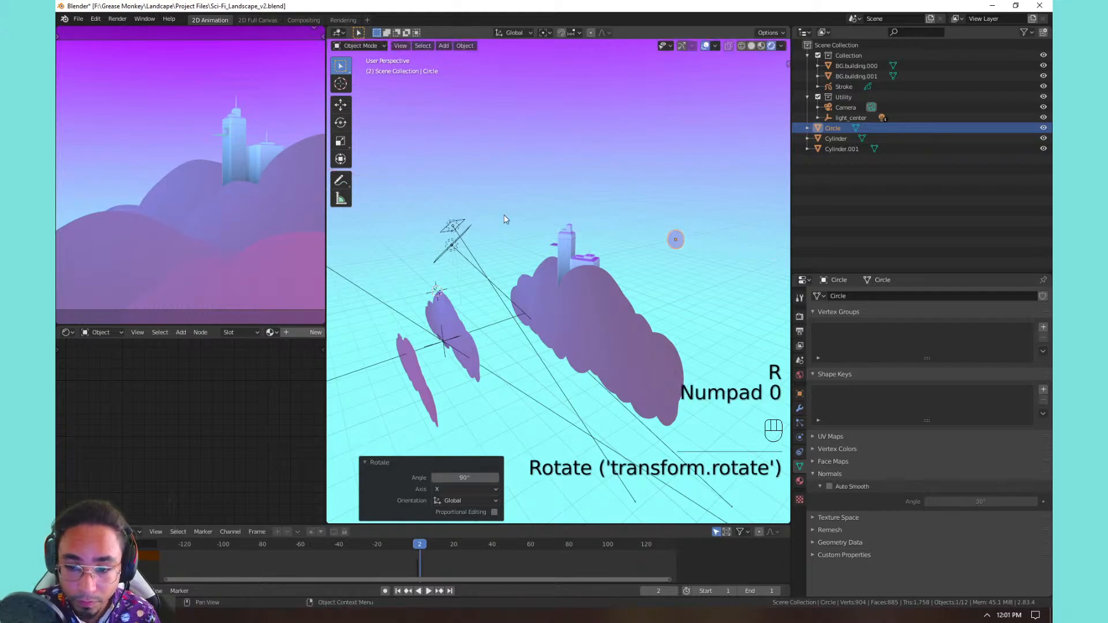
key(g)
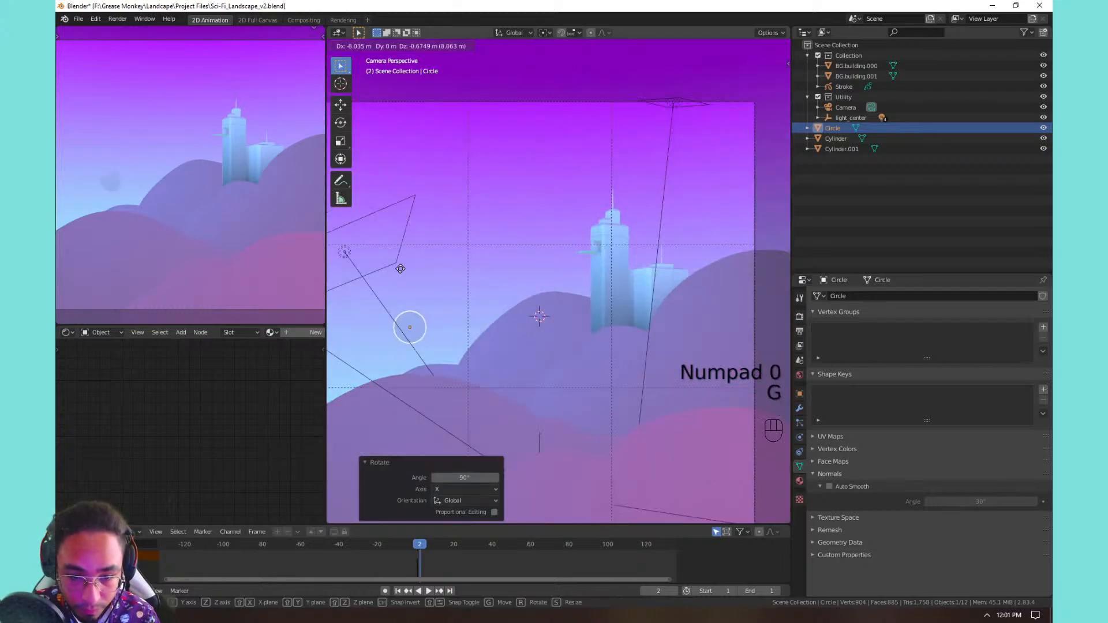
click(384, 291)
key(s)
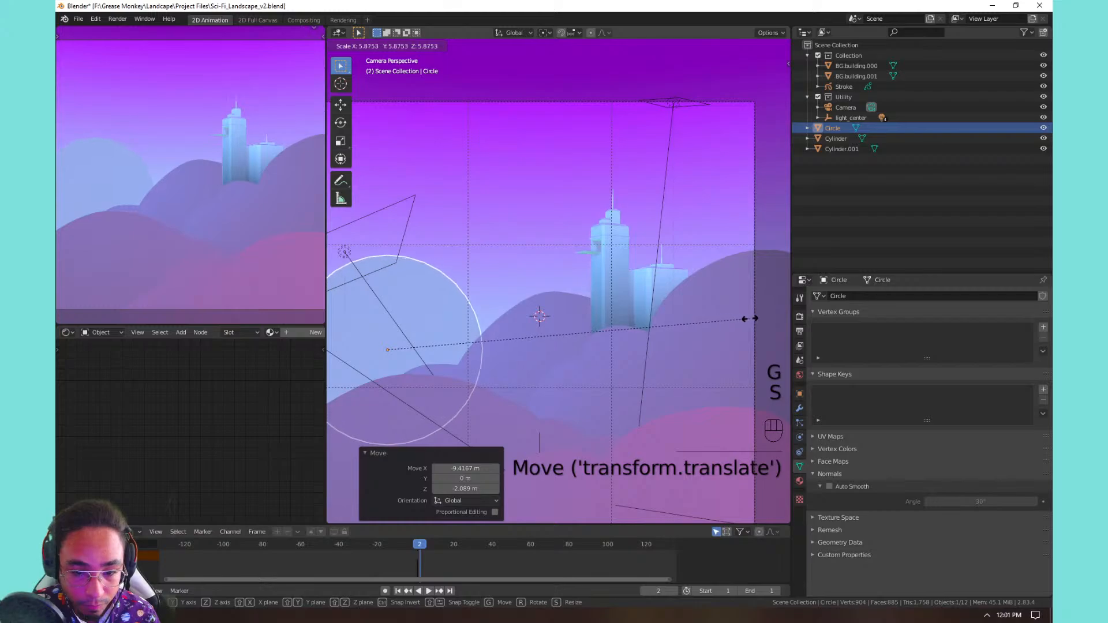
click(699, 324)
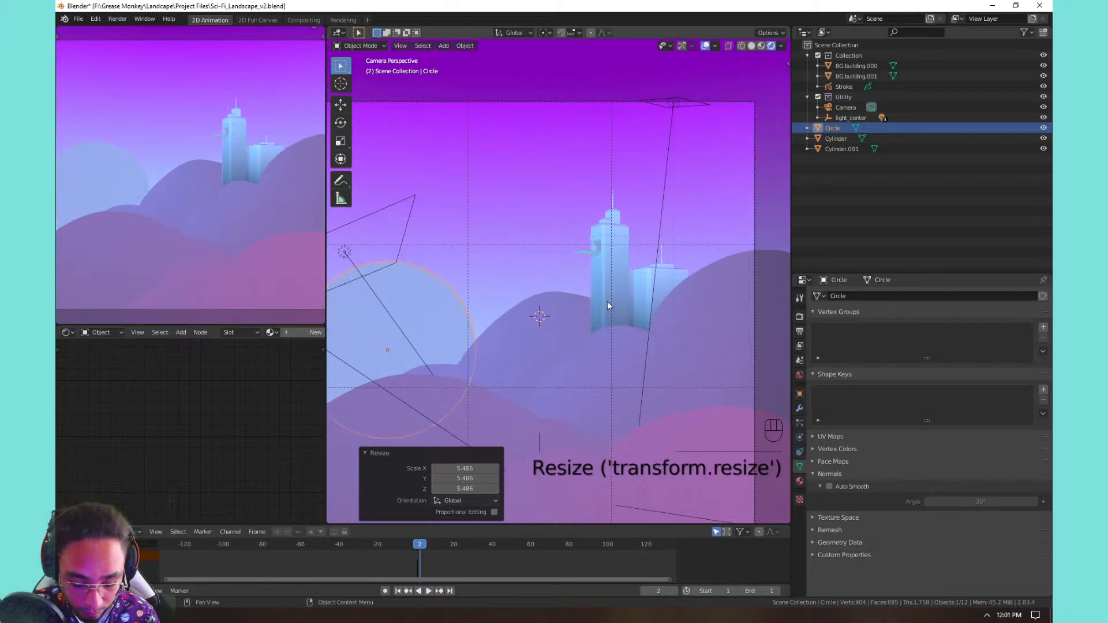
key(g)
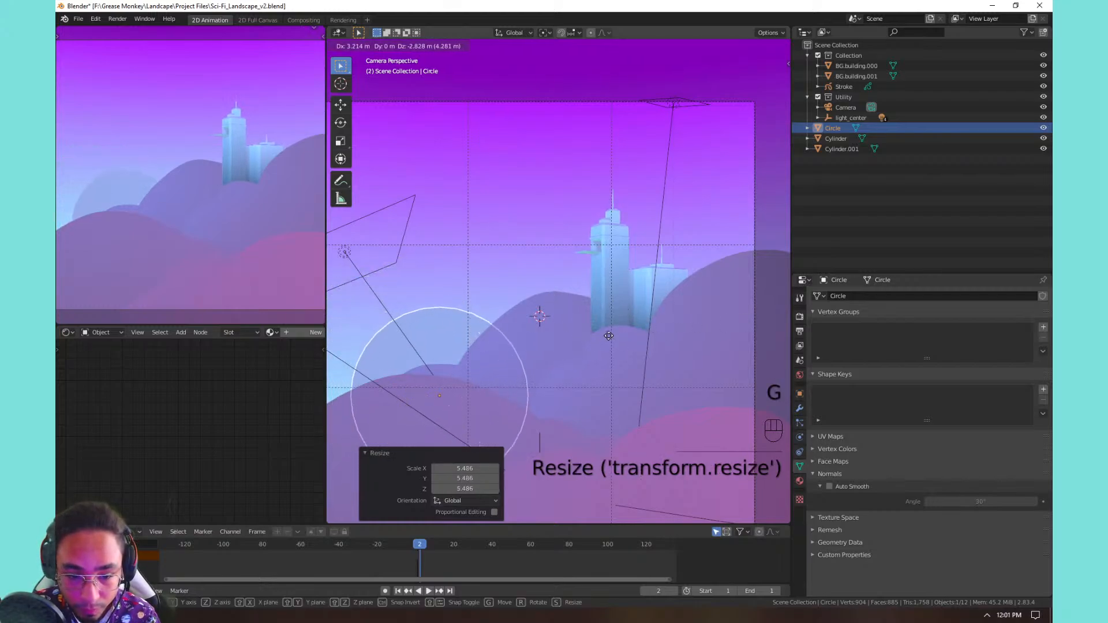
click(572, 345)
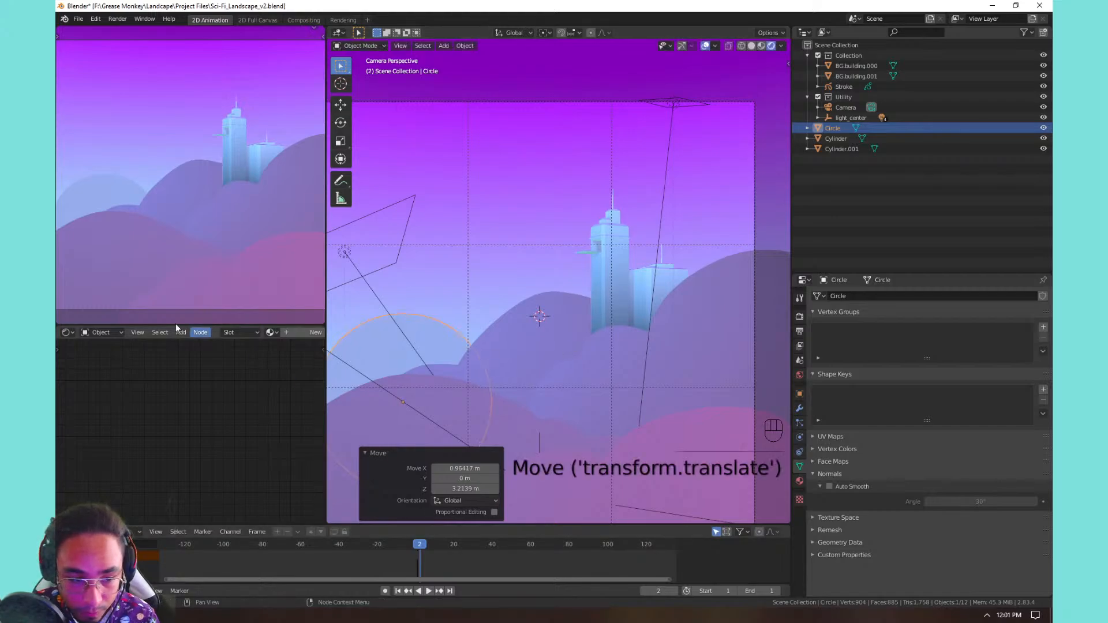
Step: Assign the building.000 material to the circle, make it a single-user copy and rename the copy as sun
click(800, 481)
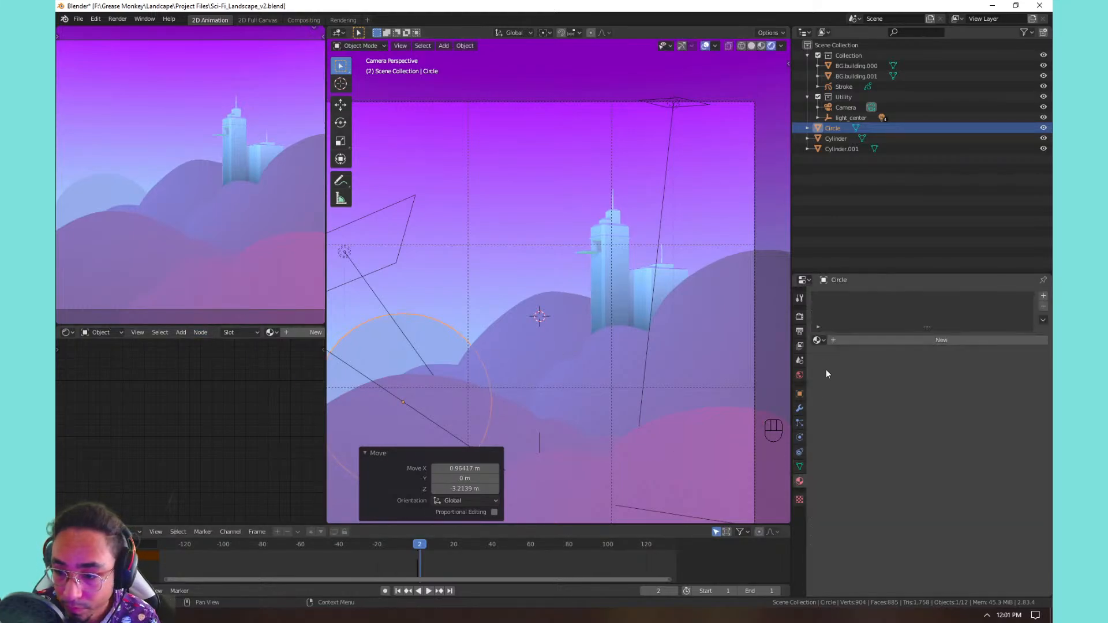
click(818, 340)
click(828, 356)
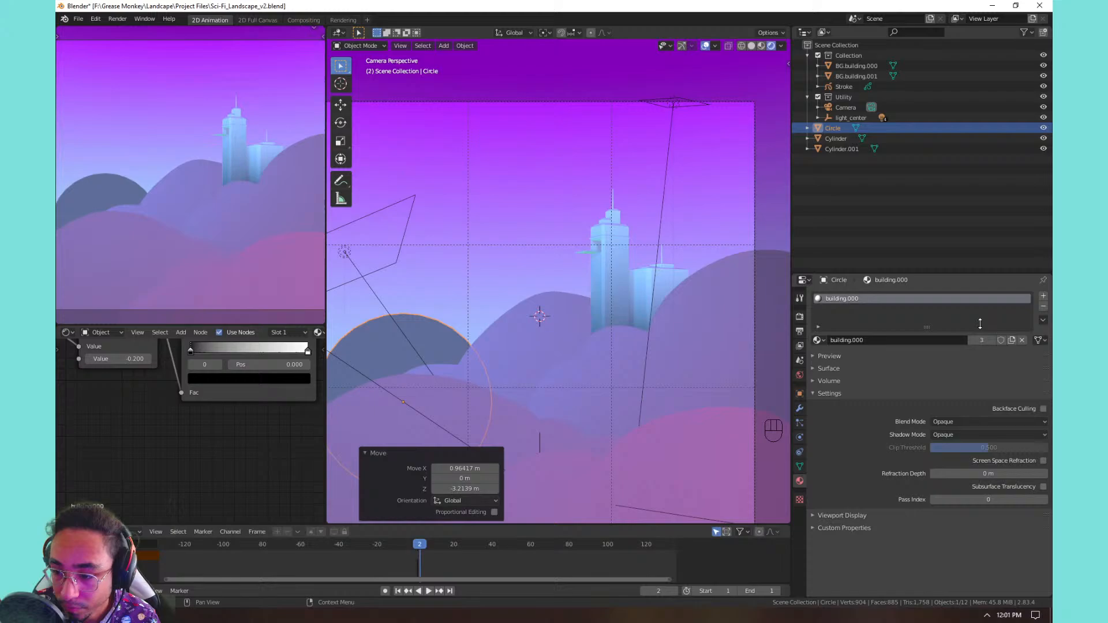
click(1011, 340)
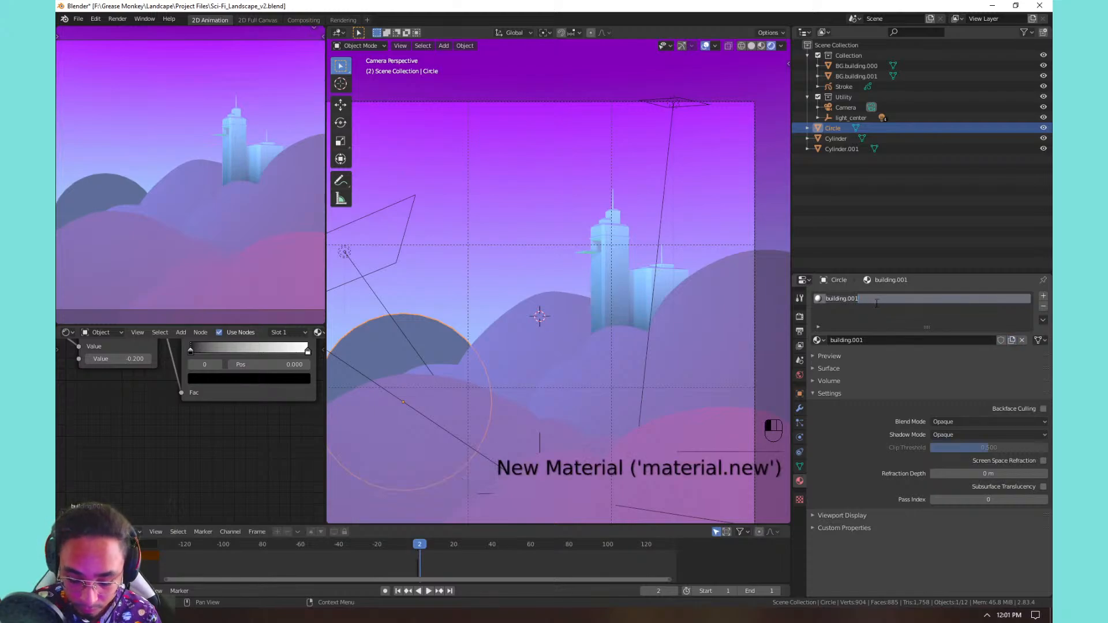
text(sun)
key(Return)
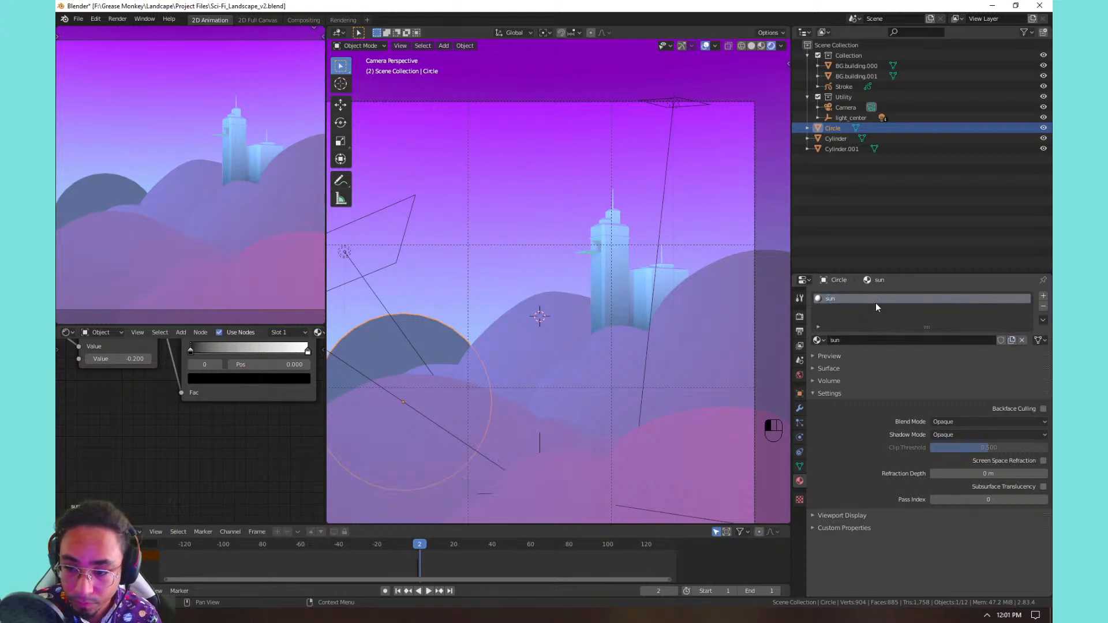
scroll(226, 437, down, 2)
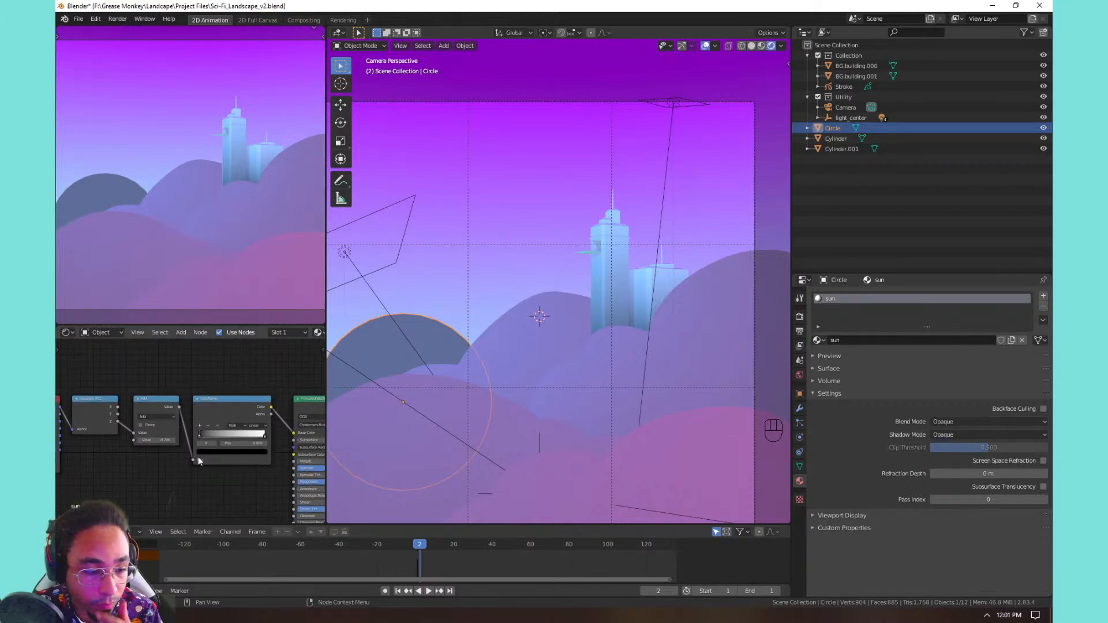
middle_drag(104, 397, 180, 473)
scroll(225, 459, up, 3)
mouse_move(225, 459)
mouse_down()
mouse_move(271, 458)
mouse_move(223, 472)
mouse_up()
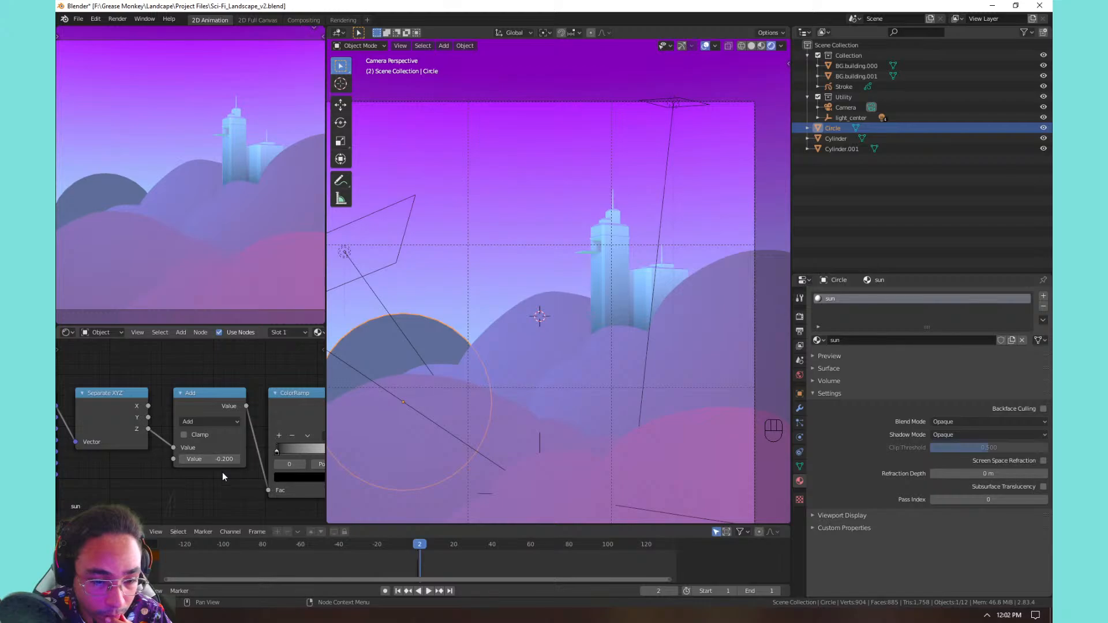
scroll(223, 471, down, 2)
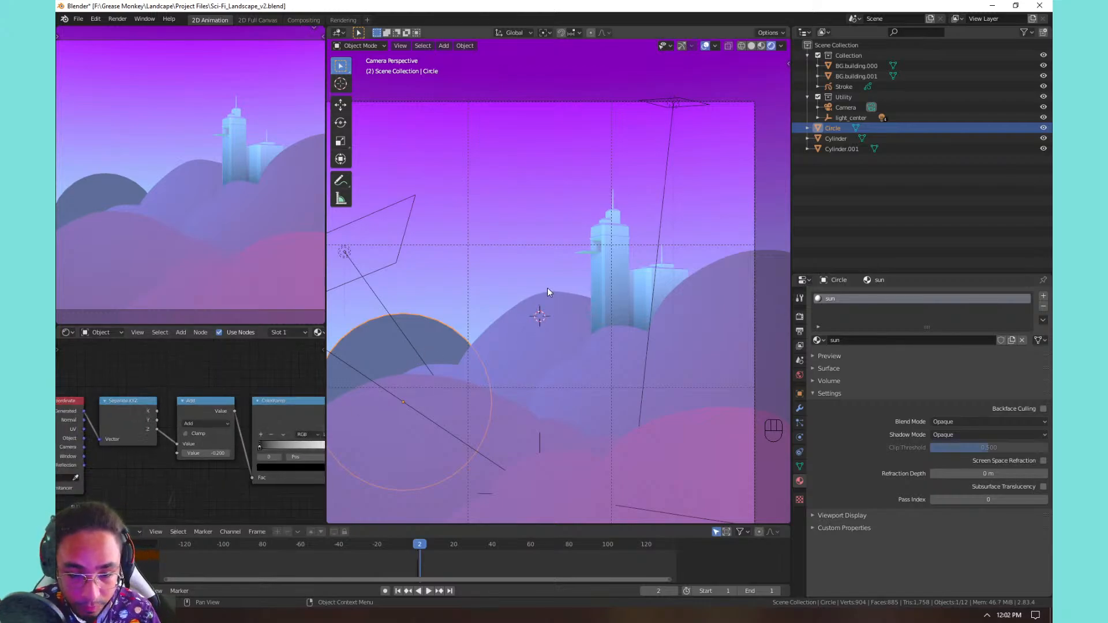
Step: Enlarge the circle by about 2.44, reduce it by about 0.73 and reposition it as a huge disc rising behind the towers
key(s)
click(366, 285)
key(g)
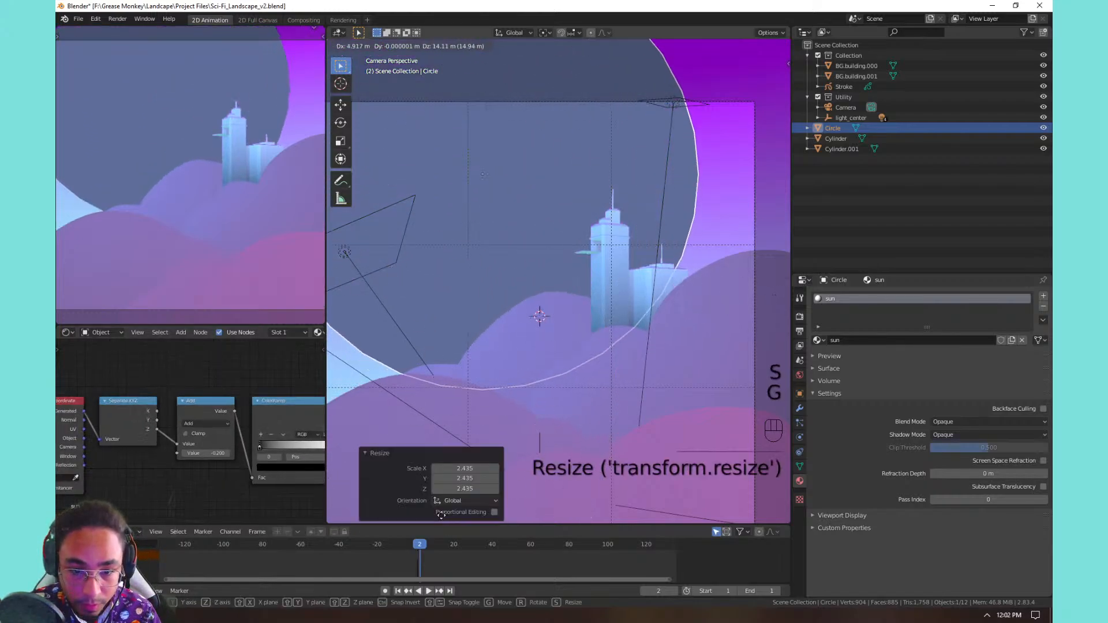
click(583, 150)
key(s)
click(579, 201)
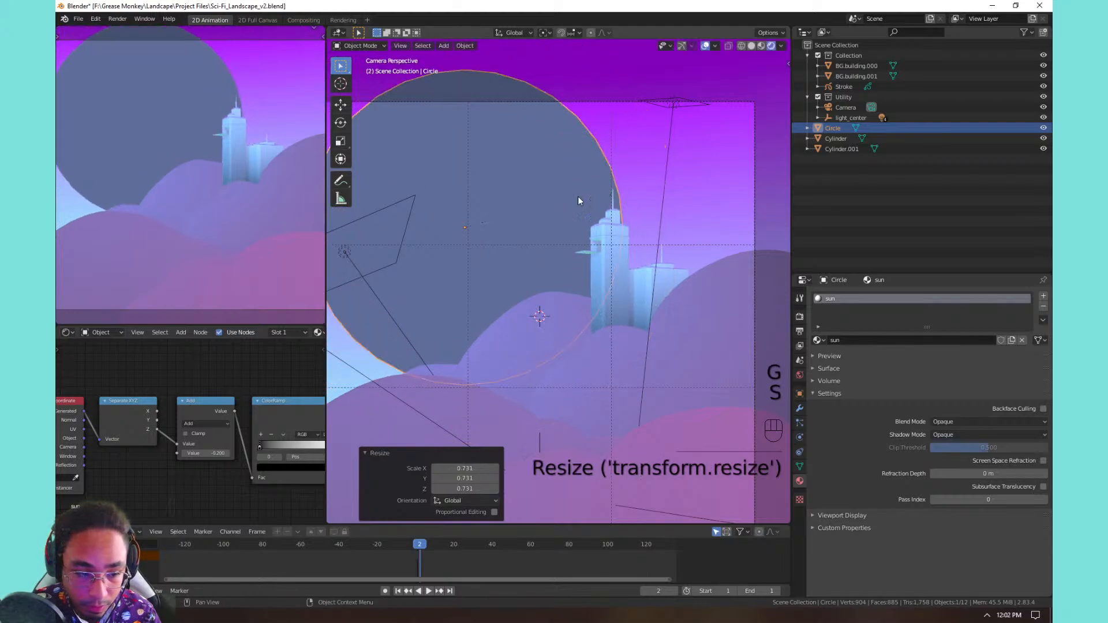
key(g)
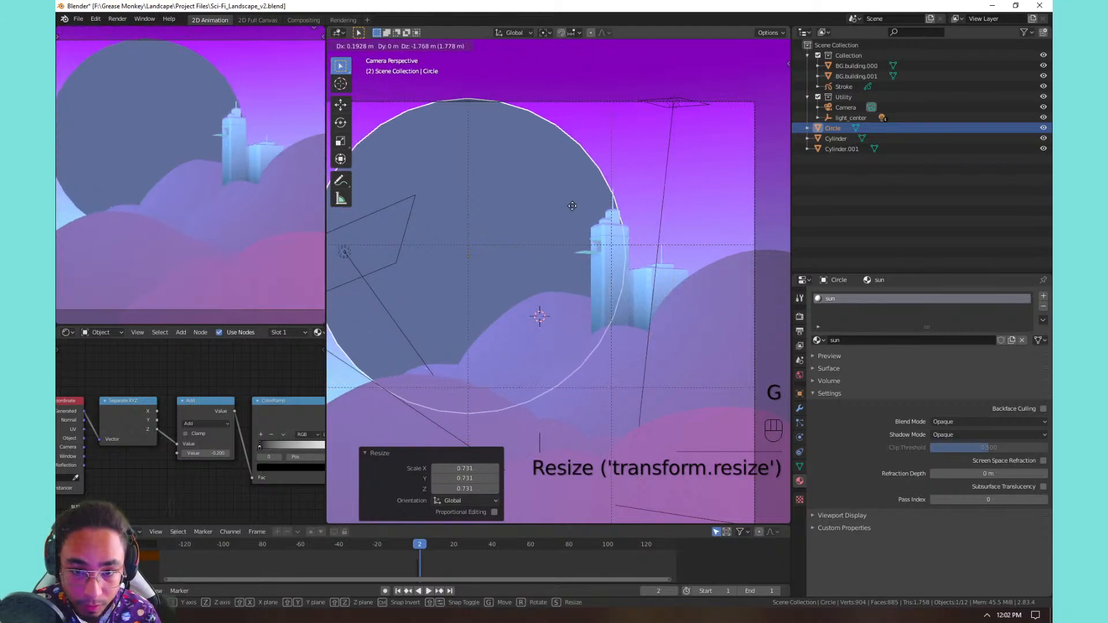
click(572, 205)
Step: In the sun material, link the Object texture coordinate to Separate XYZ and delete the Principled BSDF node
scroll(137, 470, up, 2)
mouse_move(143, 434)
mouse_down()
mouse_move(94, 402)
mouse_move(191, 421)
mouse_up()
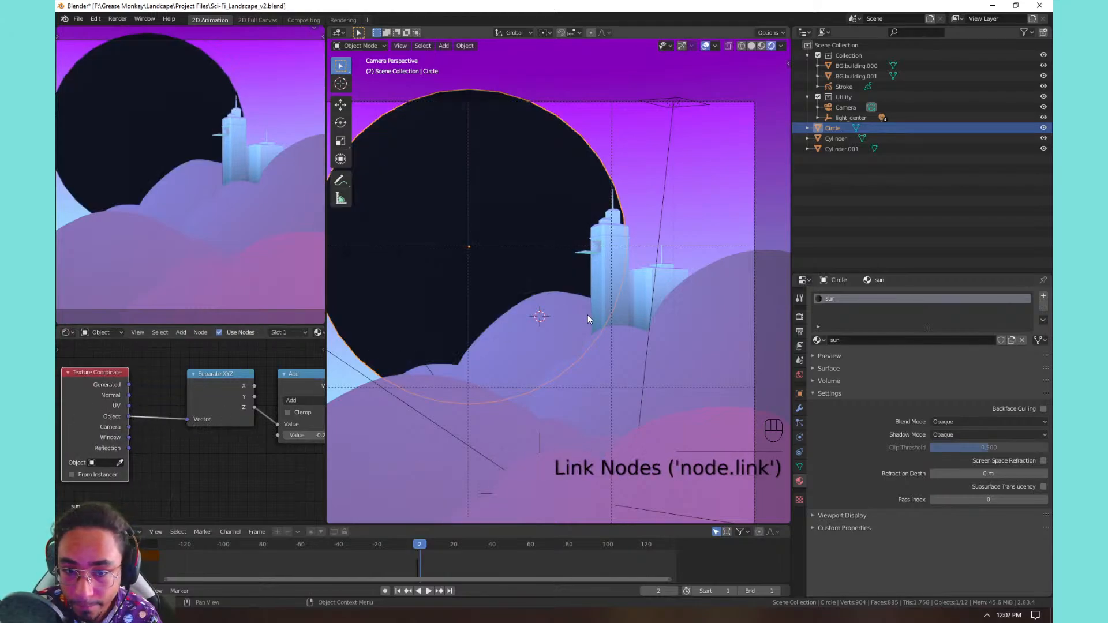
ctrl+scroll(198, 455, right, 6)
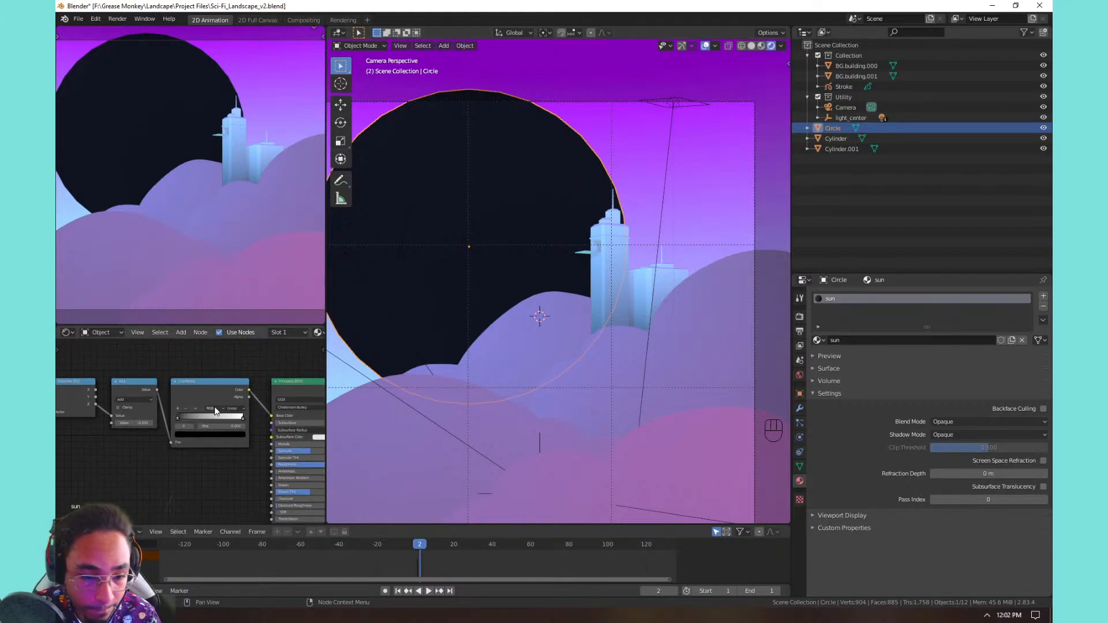
click(188, 389)
key(x)
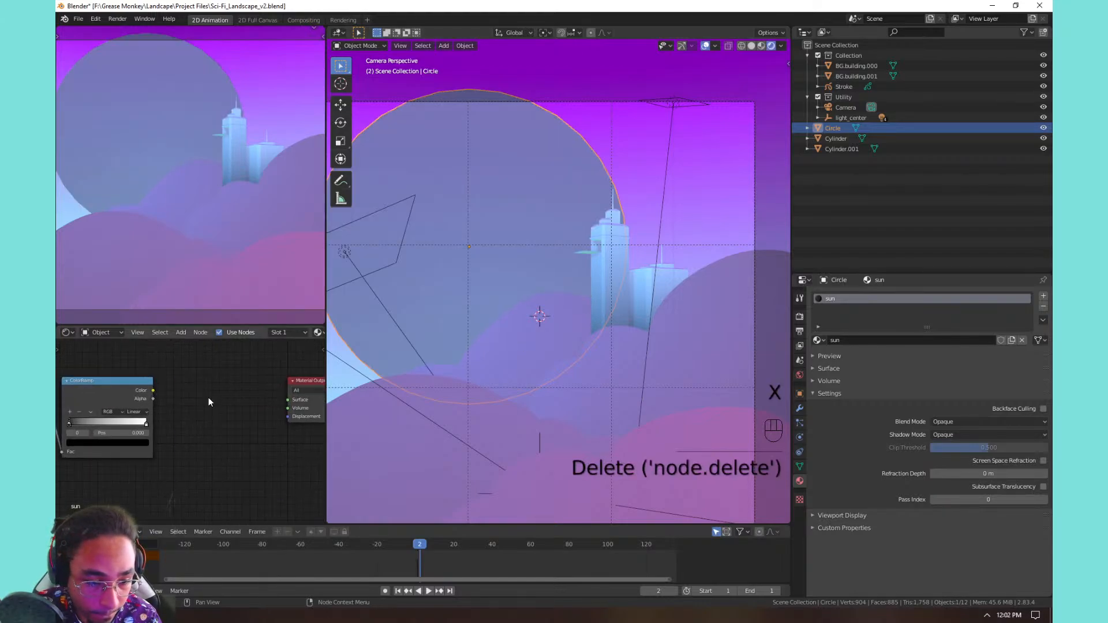
Step: Add an Emission shader and connect it between the ColorRamp's Color output and the Material Output's Surface input
key(shift+a)
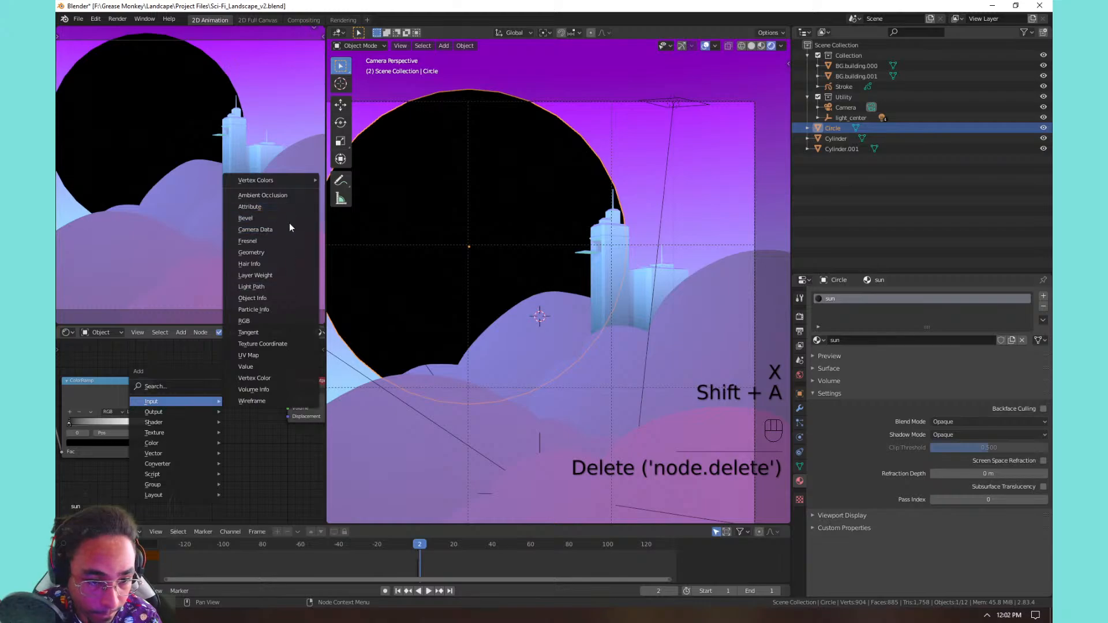
mouse_move(175, 423)
key(Escape)
key(shift+a)
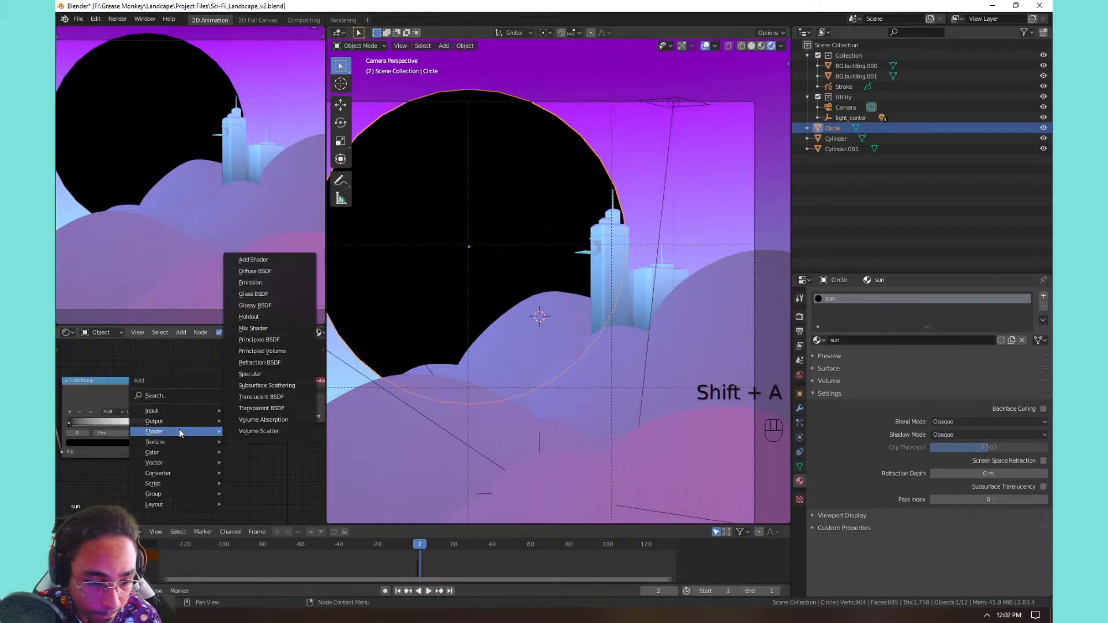
click(261, 422)
click(170, 379)
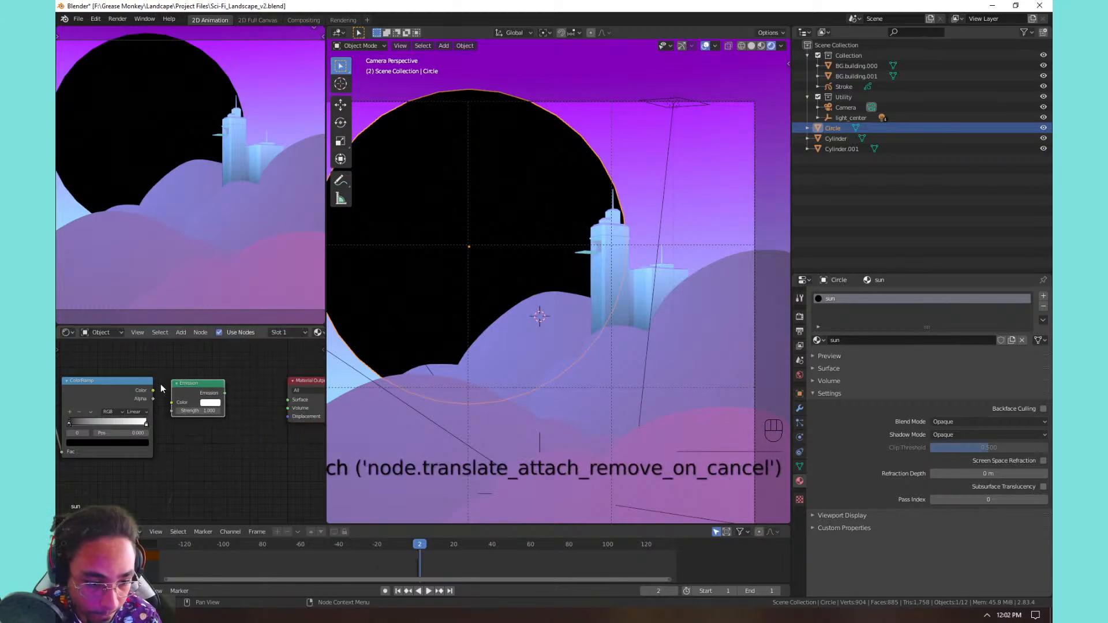
click(177, 403)
drag(163, 404, 292, 400)
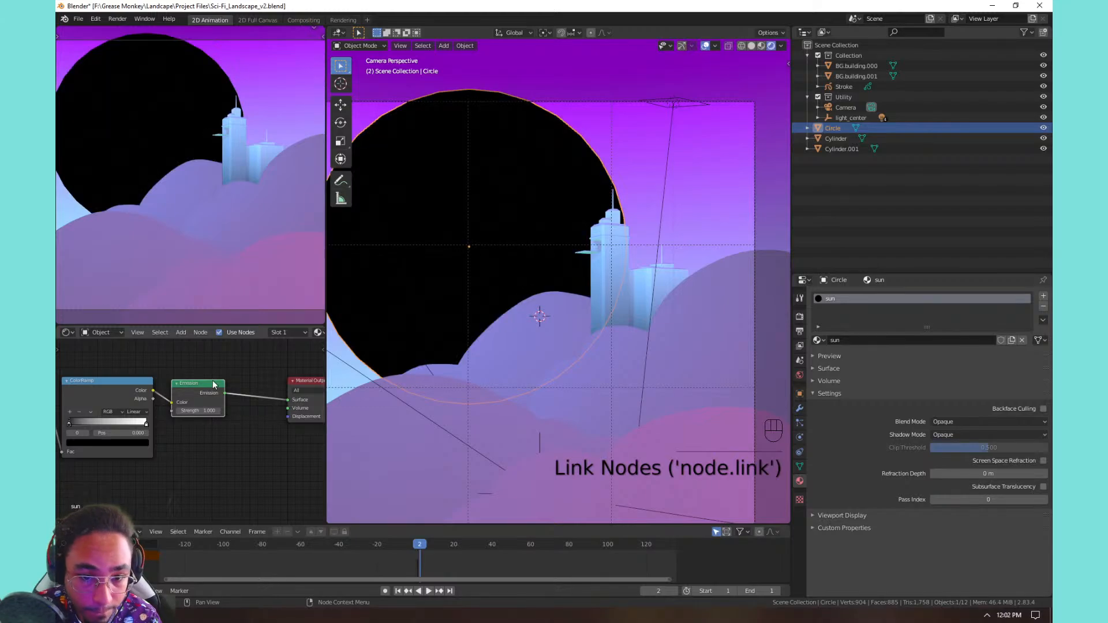
Step: Adjust the Add node's value and link the Generated texture coordinate to Separate XYZ instead of Object
middle_drag(199, 417, 138, 415)
mouse_move(164, 414)
mouse_down()
mouse_move(182, 415)
mouse_move(154, 415)
mouse_up()
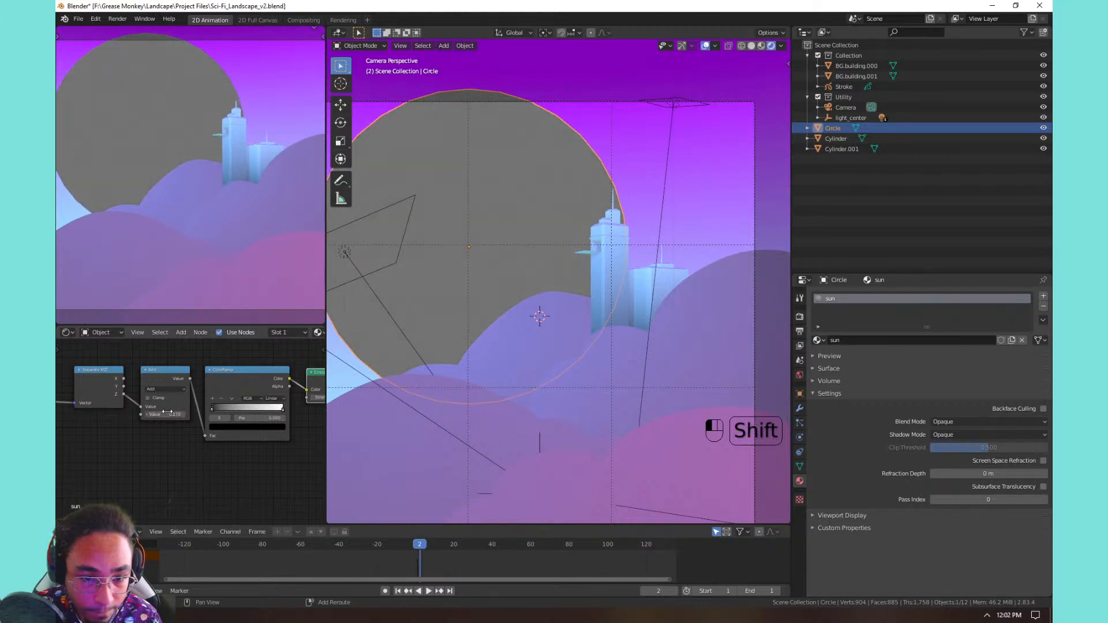
middle_drag(167, 412, 248, 412)
drag(113, 376, 157, 402)
Step: Fine-tune the Add node's value and move the ColorRamp's white stop closer to the black stop
middle_drag(219, 416, 163, 421)
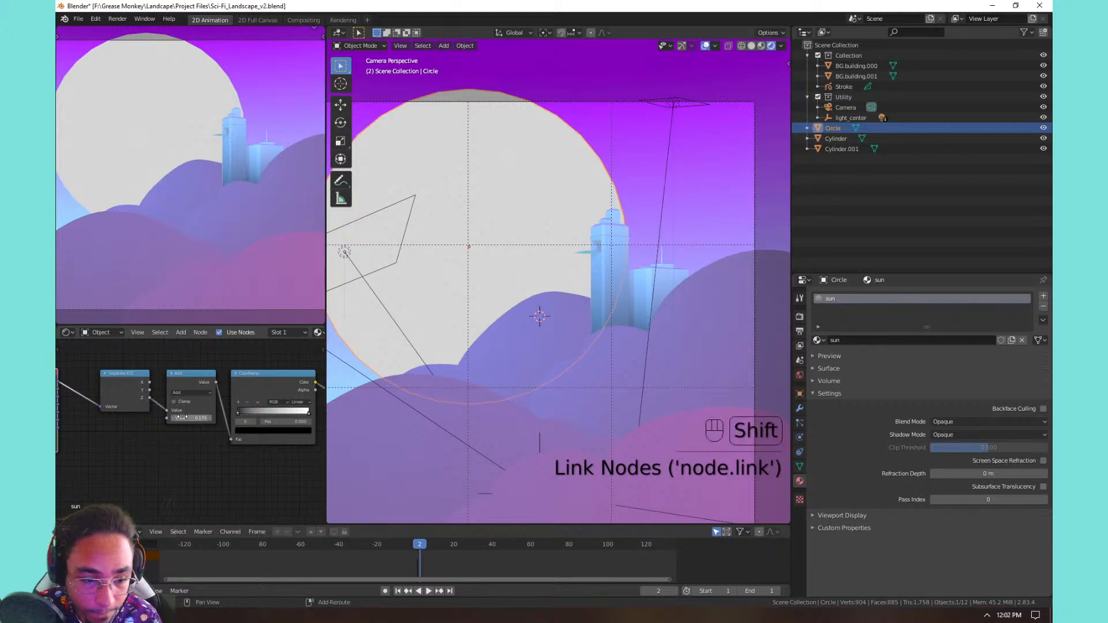
shift+drag(190, 418, 202, 418)
drag(298, 415, 257, 413)
Step: Unwrap all faces of the sun circle in Edit Mode and return to Object Mode
middle_drag(135, 413, 162, 387)
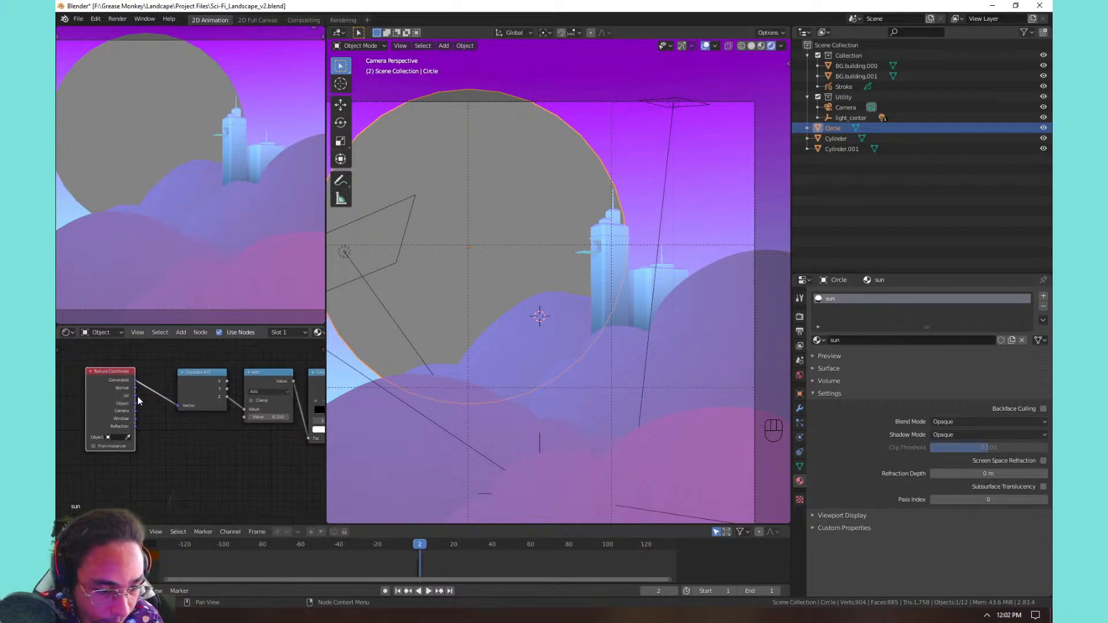
key(Tab)
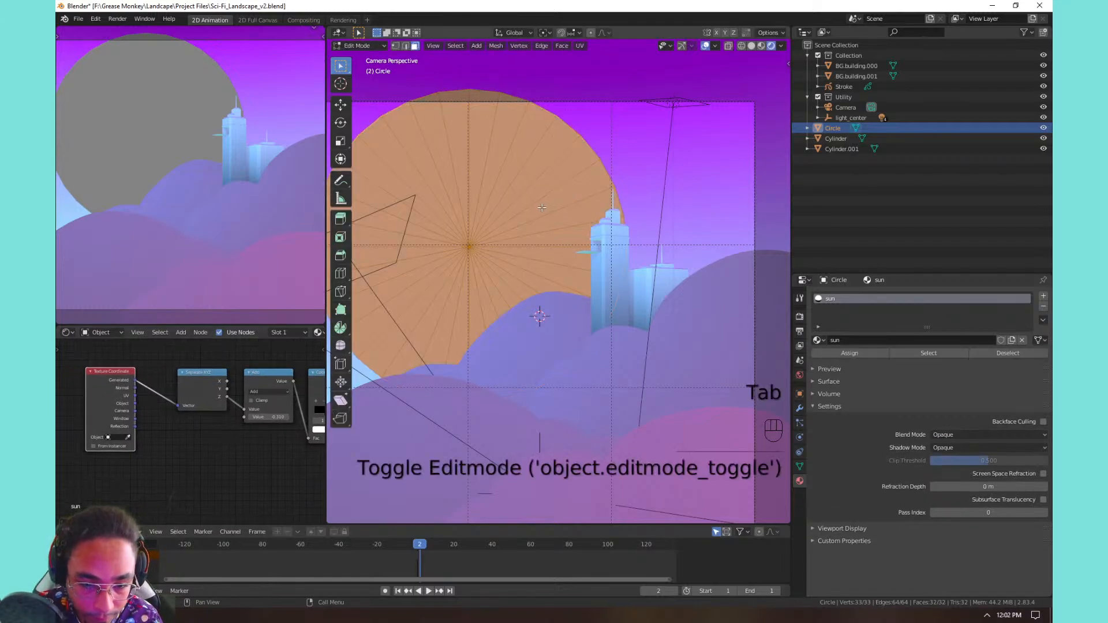
key(u)
click(540, 207)
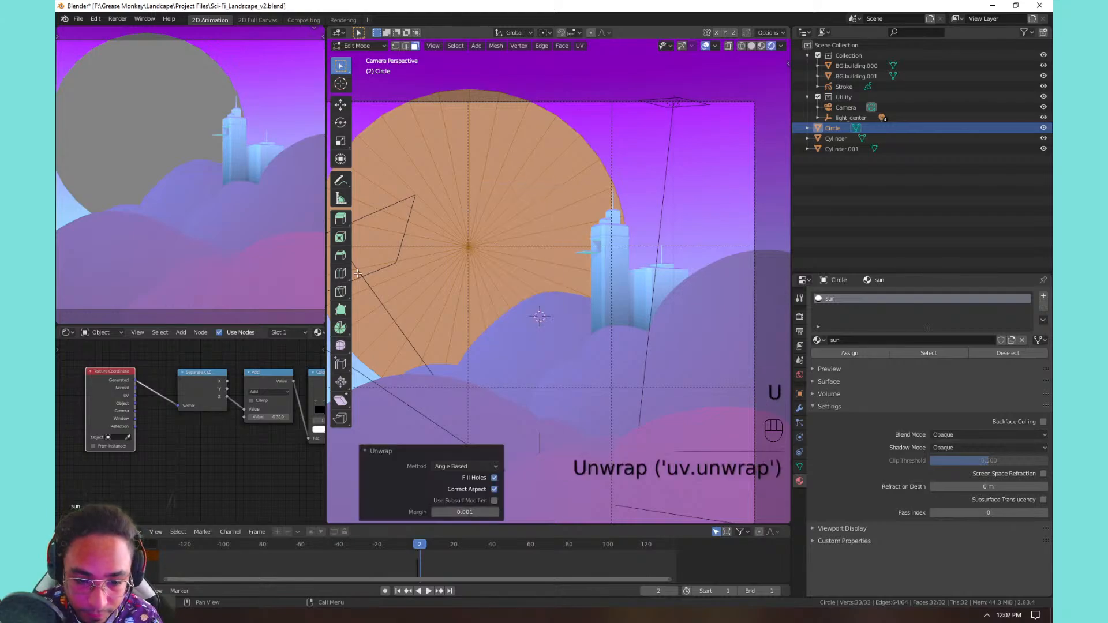
key(Tab)
key(Tab)
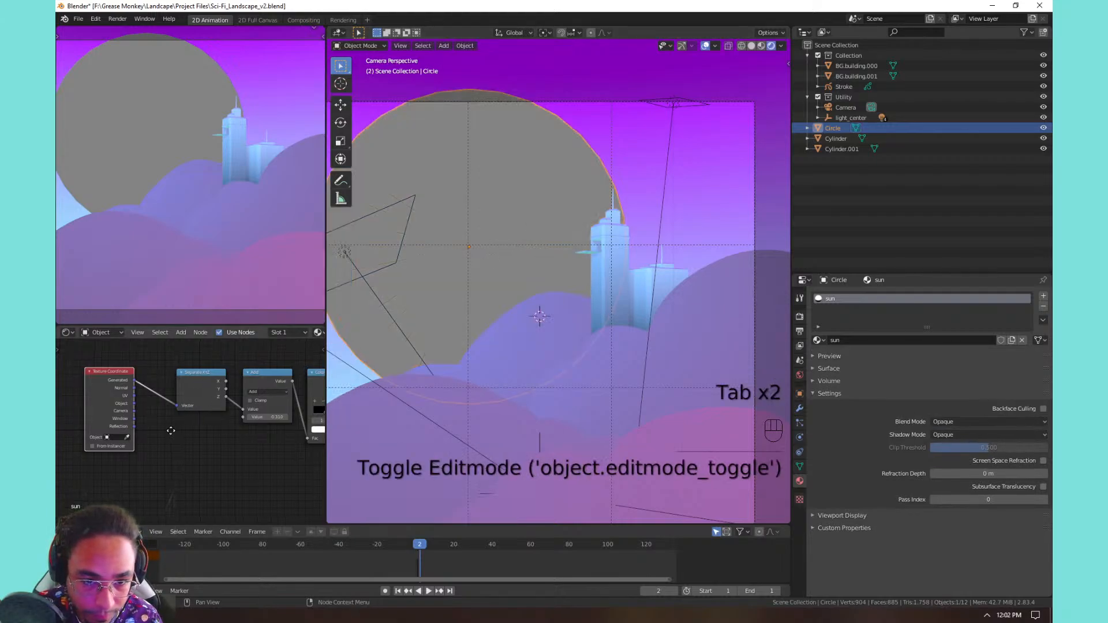
Step: Link Separate XYZ's Y output to the Add node's value input in place of the Z output
middle_drag(171, 431, 130, 440)
click(194, 415)
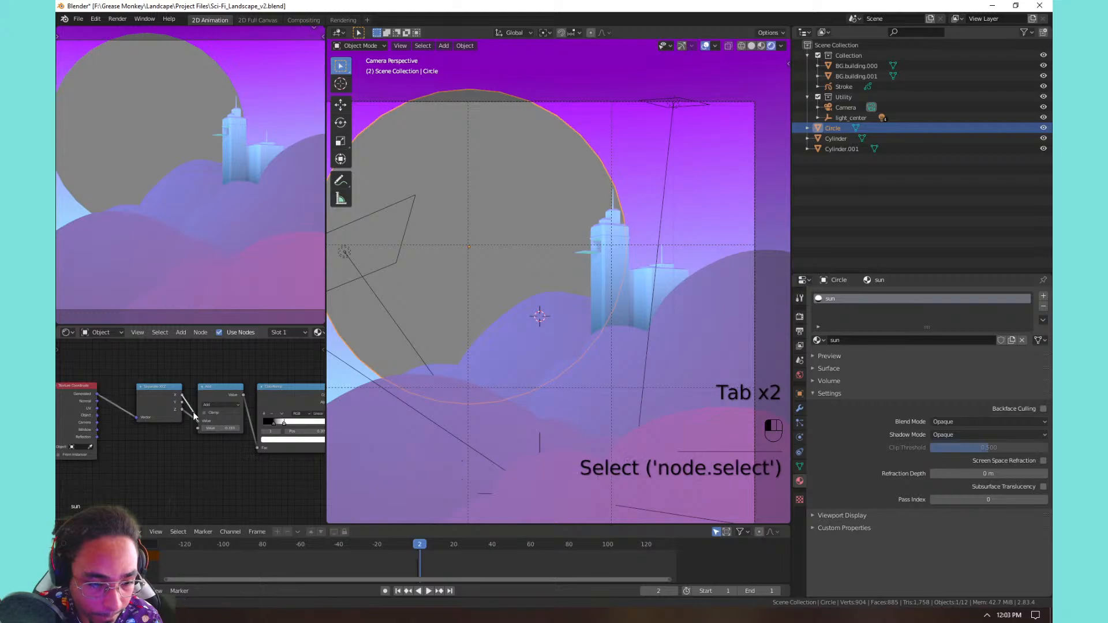
drag(193, 413, 196, 436)
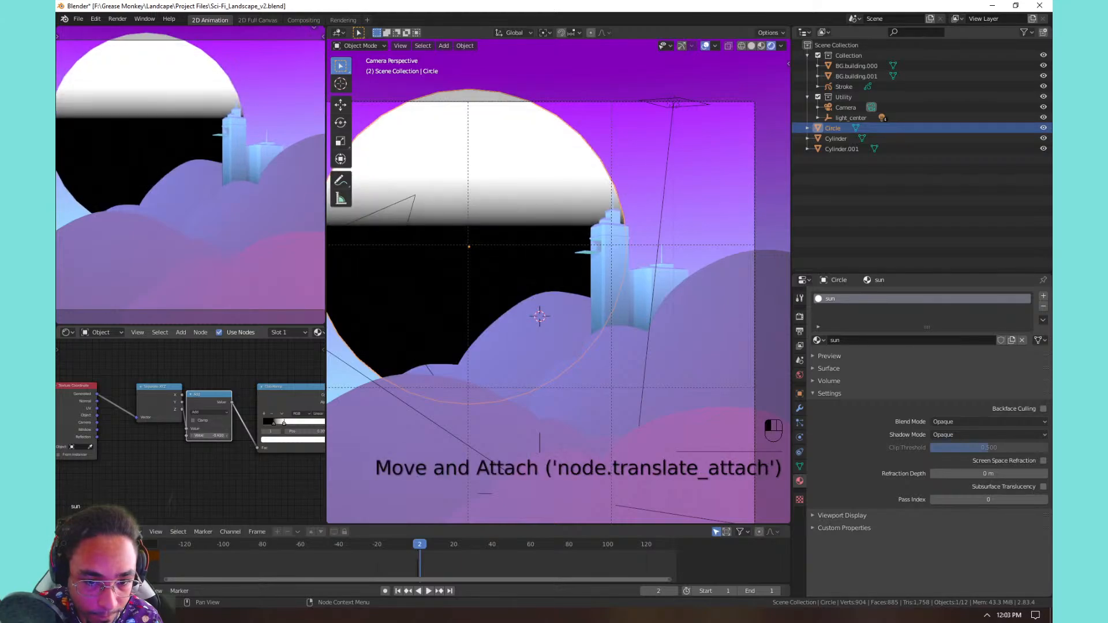
Step: Adjust the Add node's value for a smoother vertical gradient and move the ColorRamp's white stop to about 0.909
drag(144, 401, 132, 412)
drag(201, 403, 197, 401)
middle_drag(218, 365, 174, 355)
drag(242, 412, 216, 414)
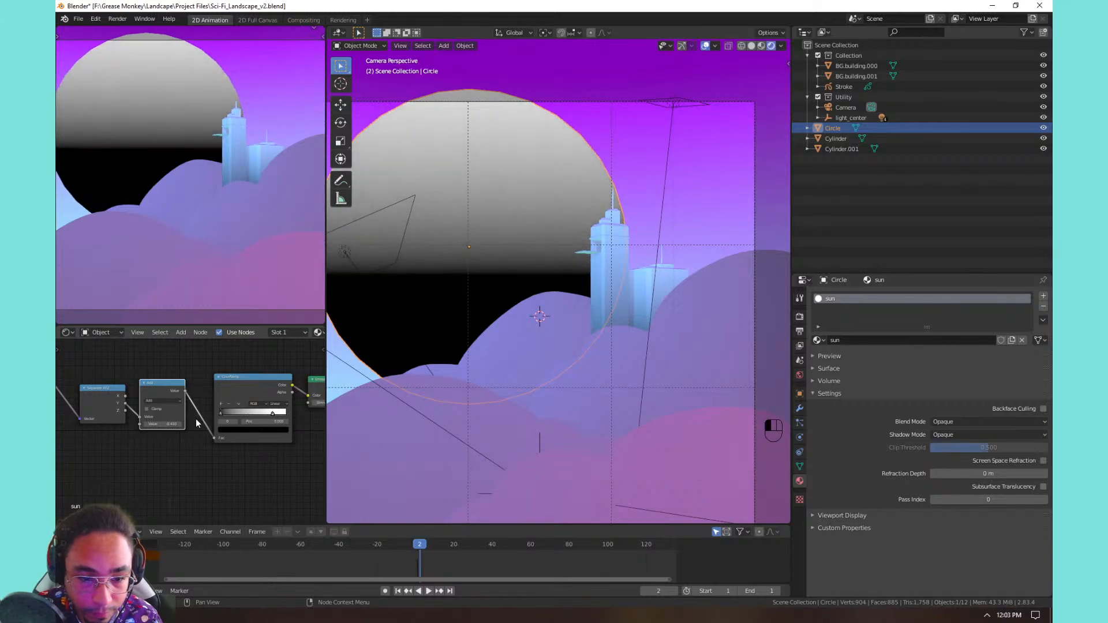
shift+middle_drag(167, 427, 182, 428)
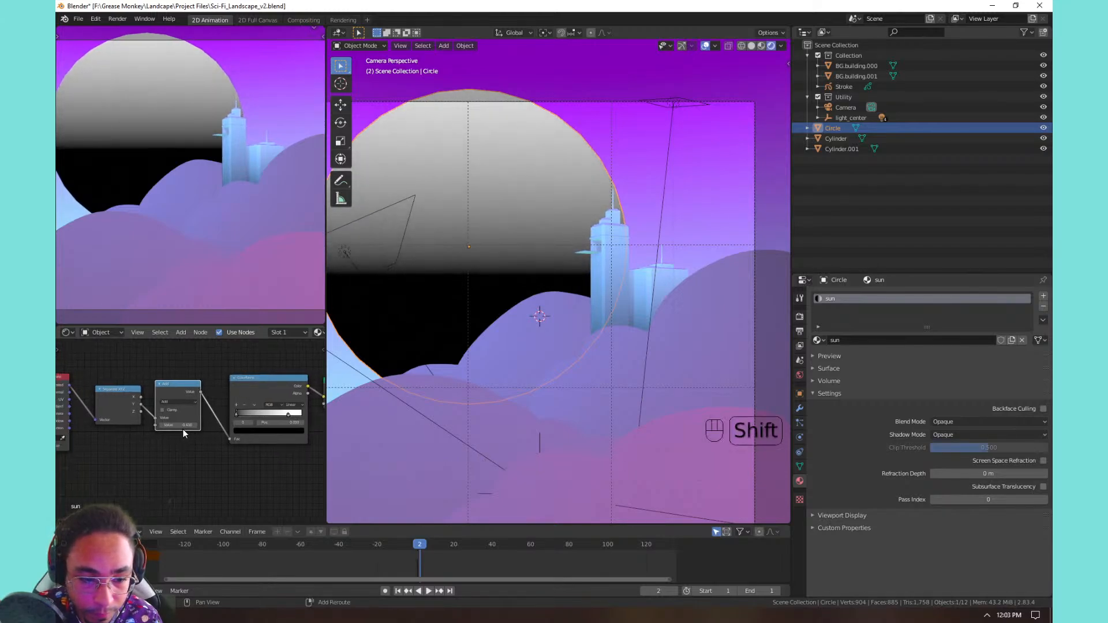
mouse_move(182, 426)
mouse_down()
mouse_move(191, 425)
mouse_move(182, 424)
mouse_up()
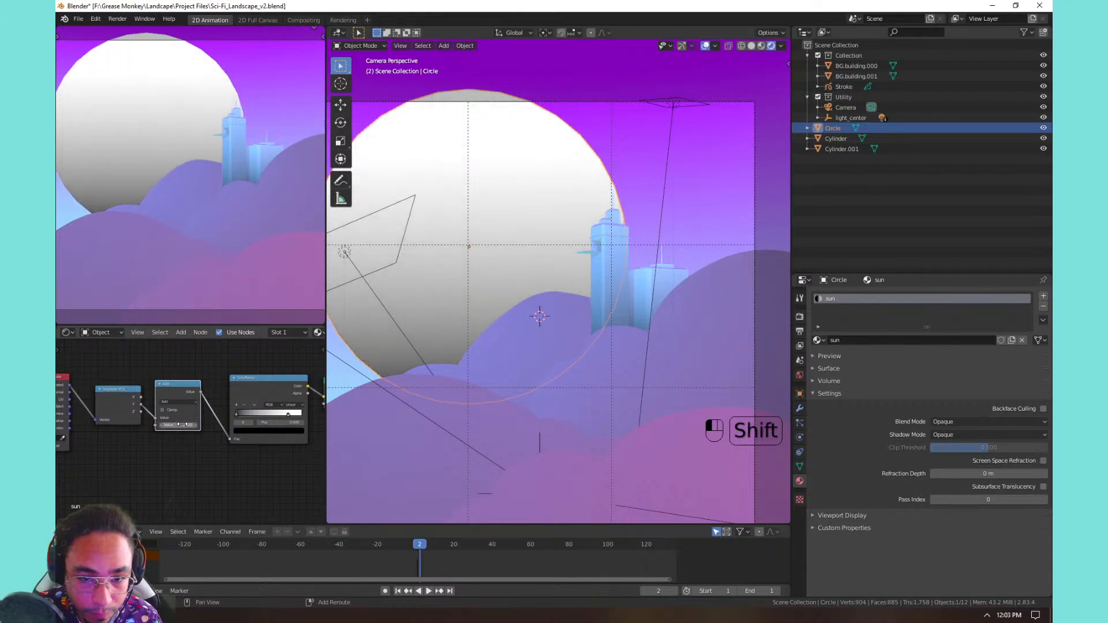
drag(276, 414, 306, 410)
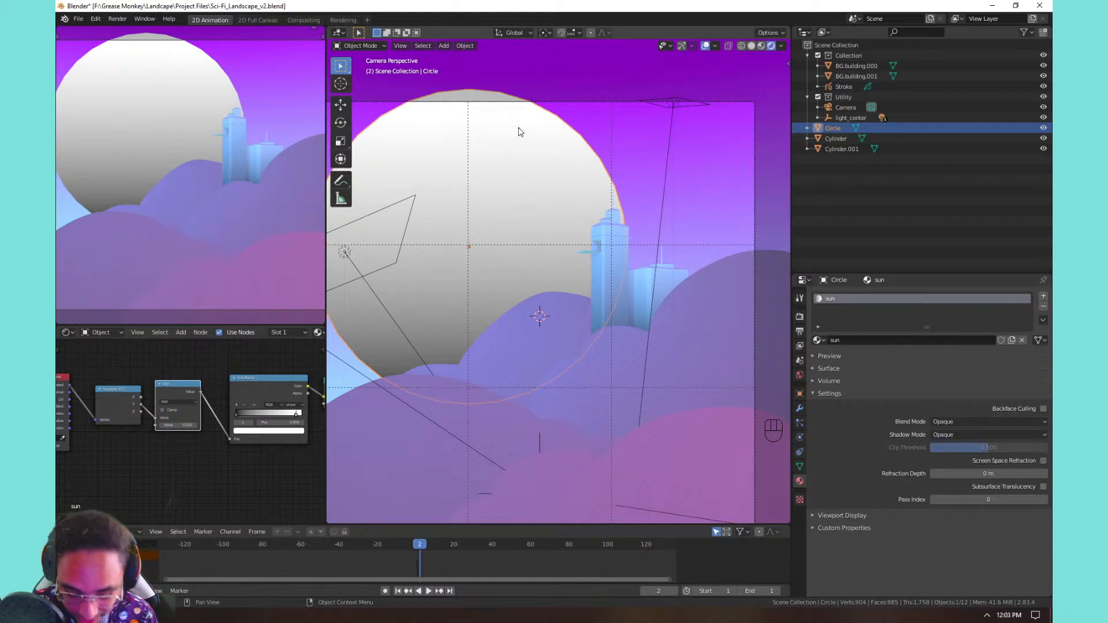
Step: Move the sun about -1.61 m in X and -5.14 m in Z, and set the Add node's value to -0.230
key(g)
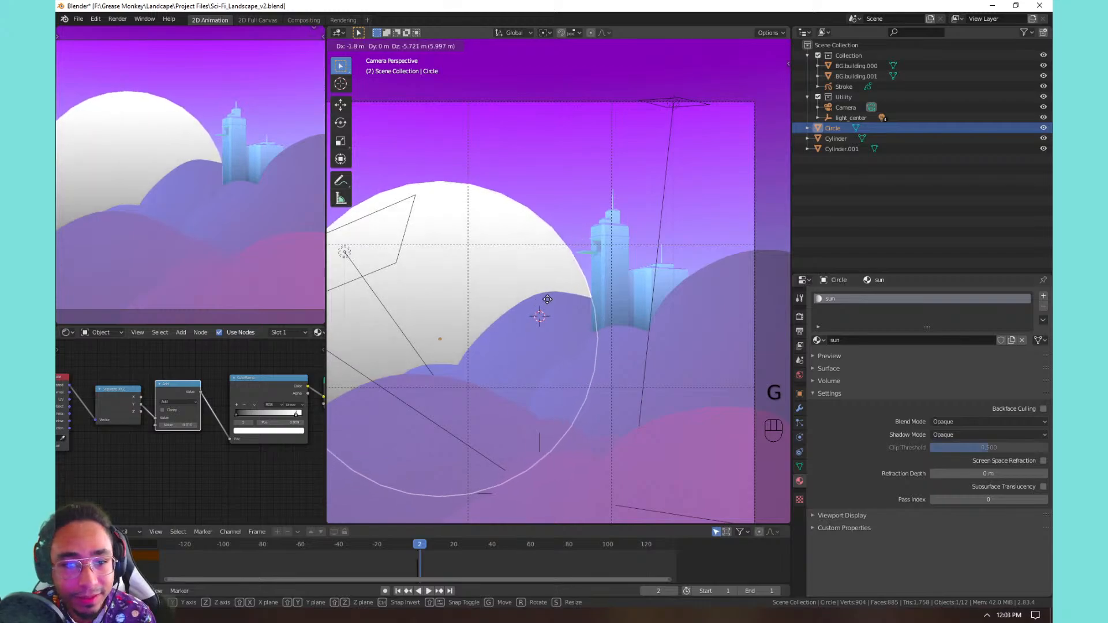
click(547, 293)
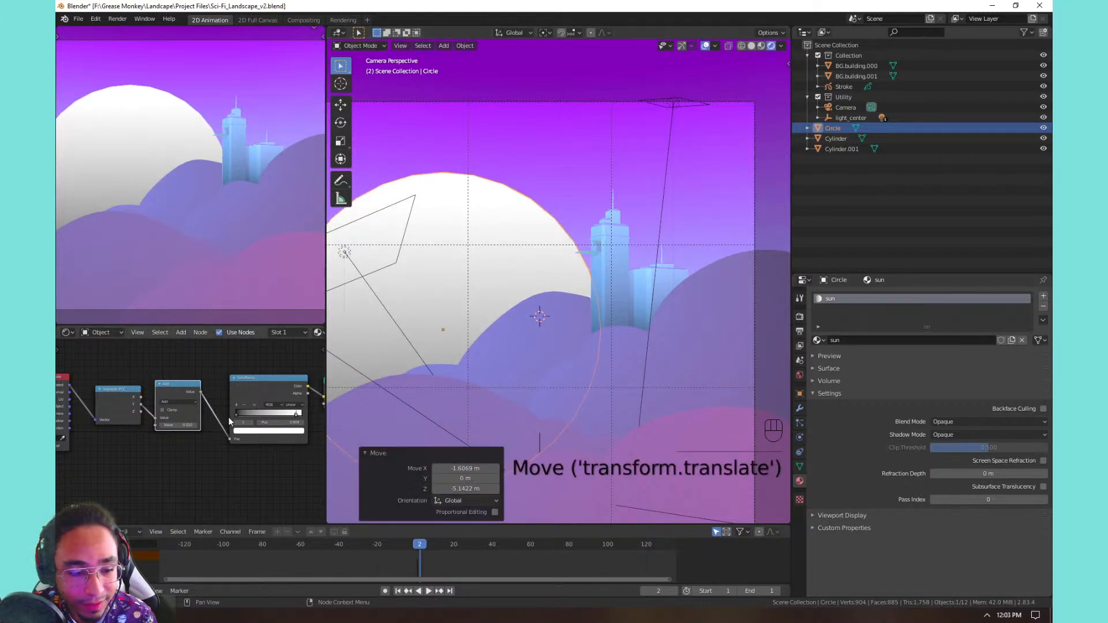
mouse_move(176, 425)
shift+mouse_down()
mouse_move(208, 425)
mouse_move(196, 424)
shift+mouse_up()
ctrl+scroll(283, 458, down, 6)
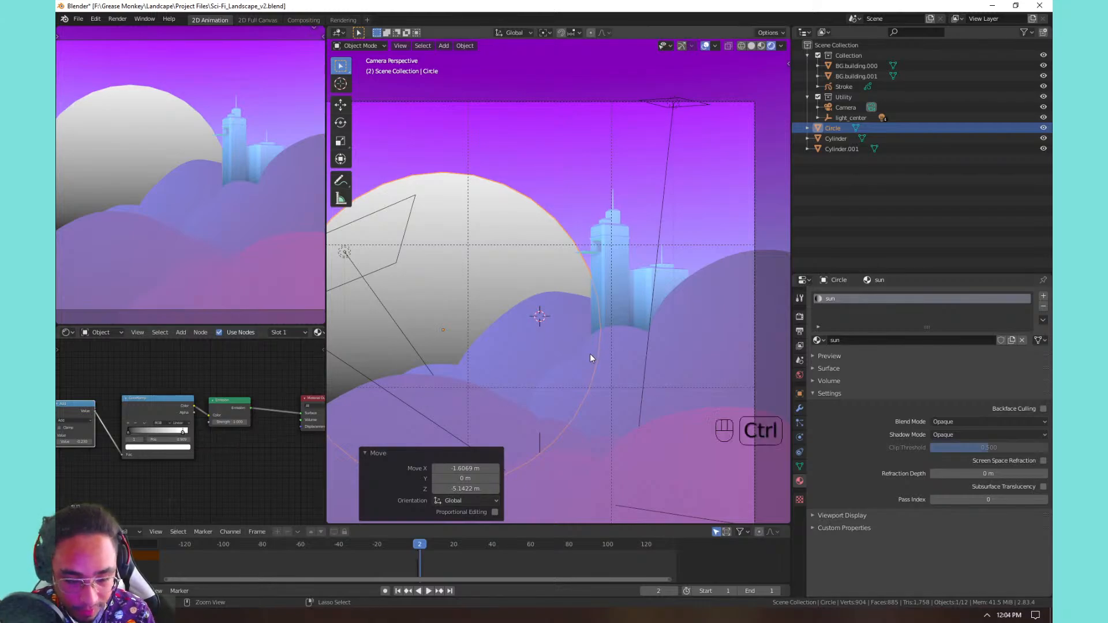
Step: Try a level 3 subdivision on the sun circle and undo it
key(ctrl+3)
key(ctrl+z)
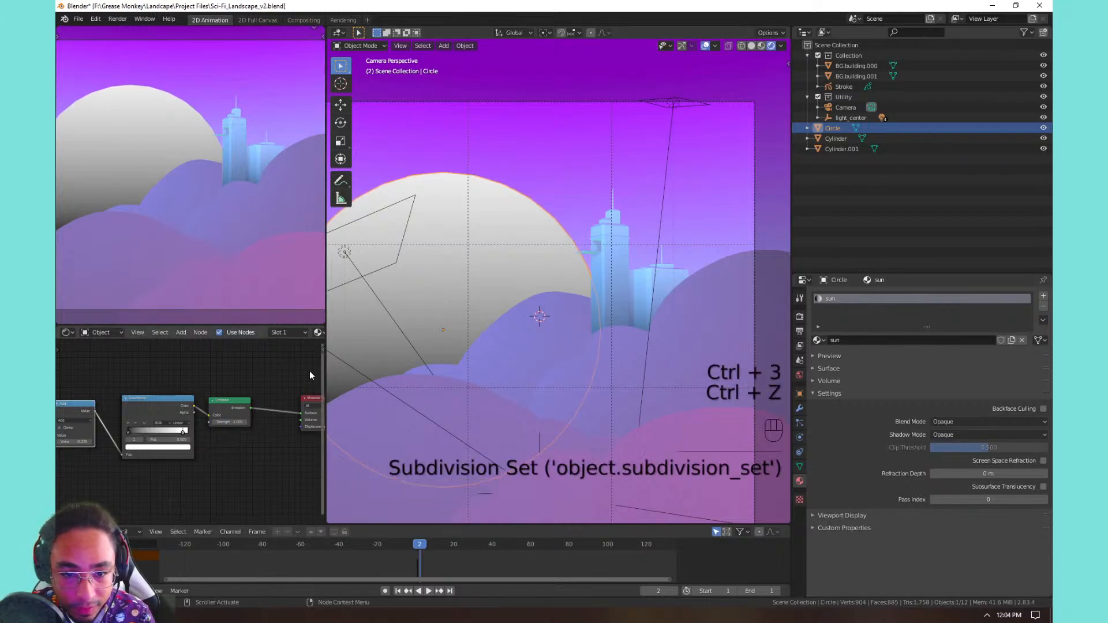
Step: Move the Material Output node closer to the Emission node in the sun material
scroll(280, 435, up, 1)
middle_drag(280, 435, 197, 452)
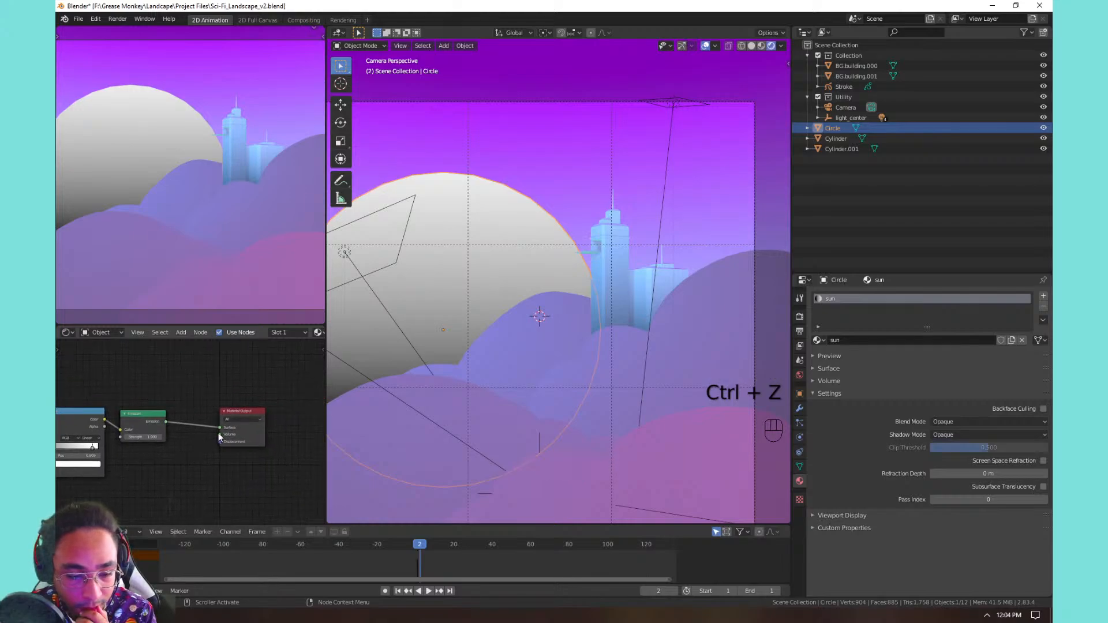
drag(234, 411, 193, 415)
middle_drag(148, 471, 242, 465)
scroll(191, 474, up, 2)
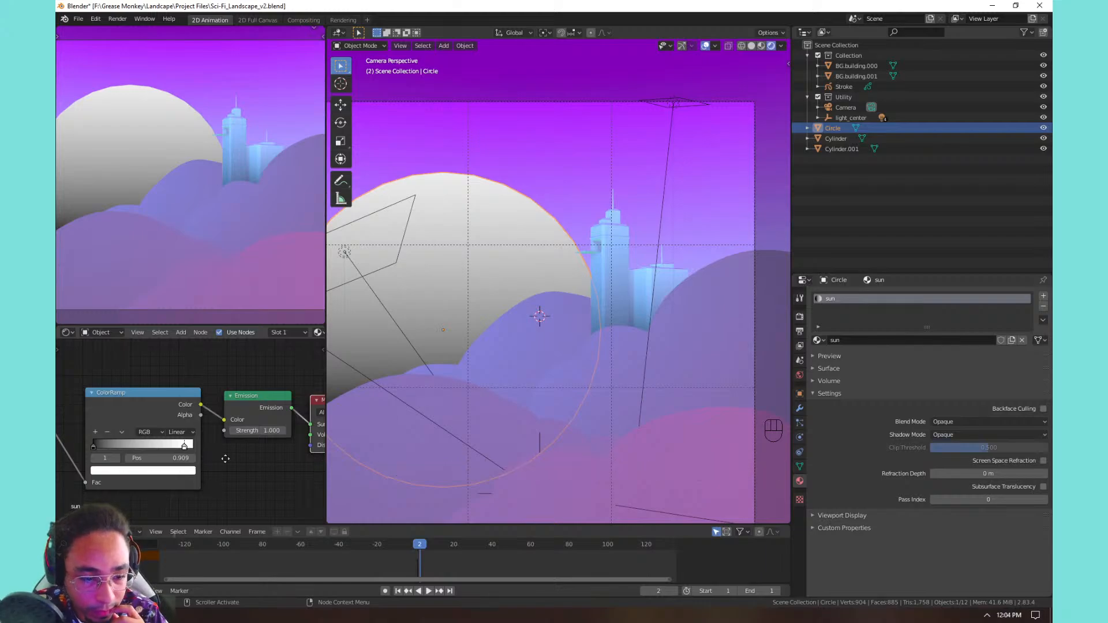
Step: Arrange the Texture Coordinate, Separate XYZ, Add, ColorRamp, Emission and Material Output nodes in a compact row
middle_drag(181, 449, 256, 442)
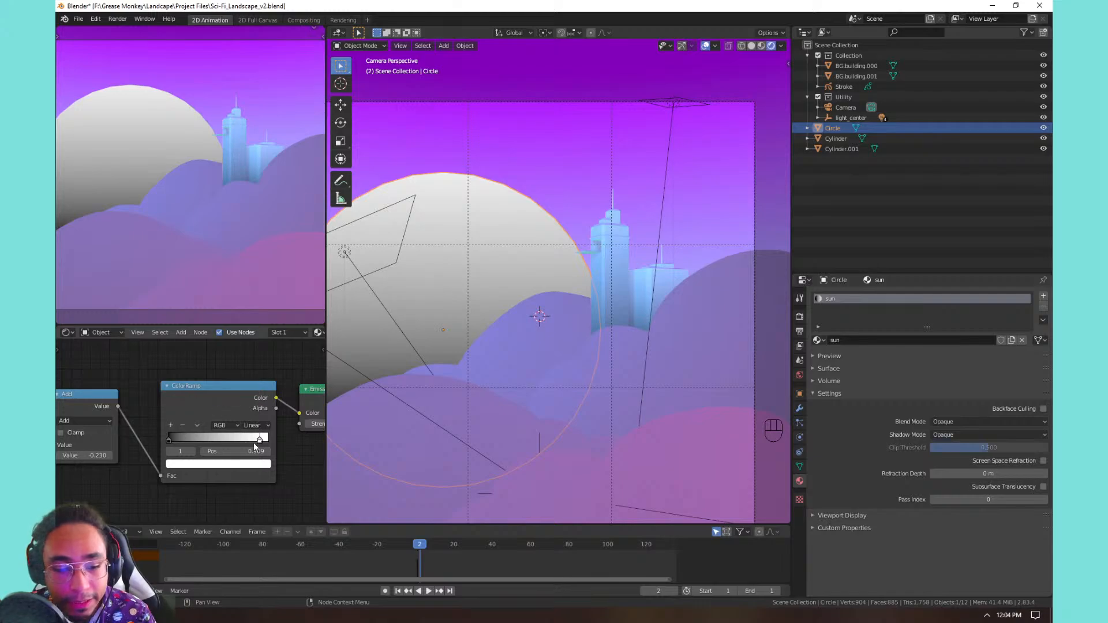
mouse_move(287, 463)
middle_down()
mouse_move(274, 472)
mouse_move(273, 459)
middle_up()
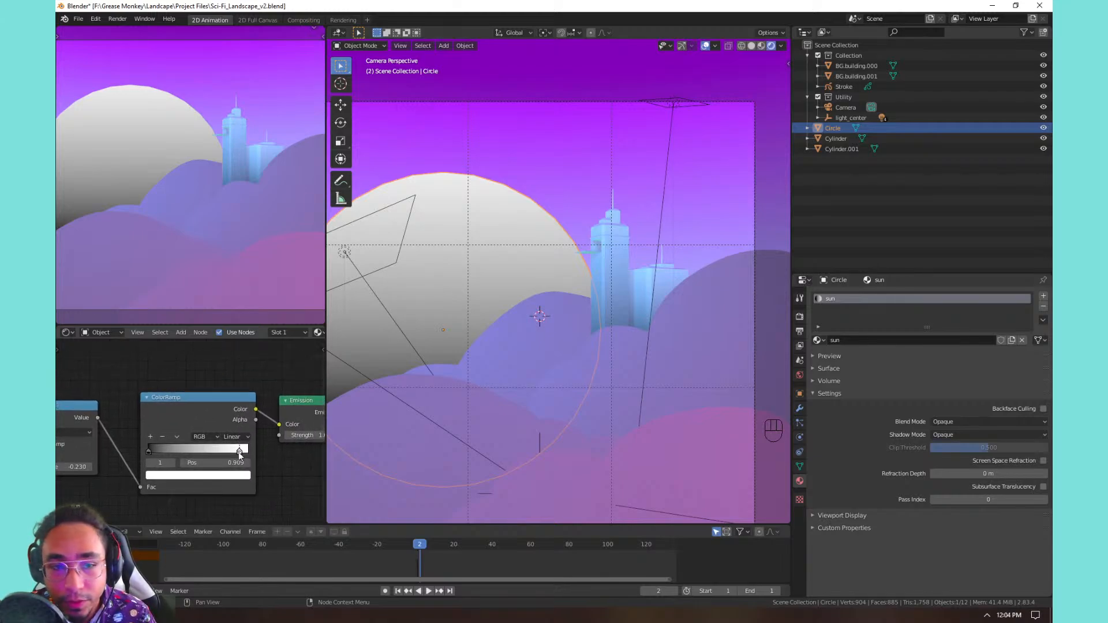
scroll(193, 433, down, 3)
middle_drag(119, 400, 208, 395)
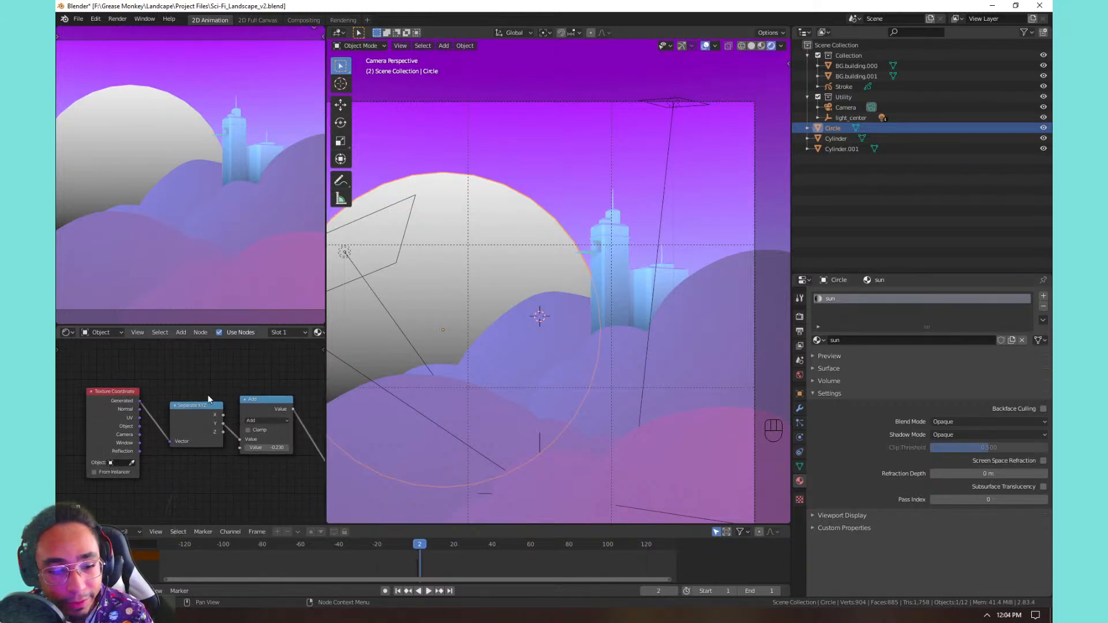
mouse_move(116, 412)
mouse_down()
mouse_move(145, 404)
mouse_move(127, 415)
mouse_up()
drag(195, 409, 188, 396)
drag(262, 401, 250, 395)
middle_drag(251, 394, 162, 399)
drag(276, 398, 247, 393)
middle_drag(266, 391, 186, 413)
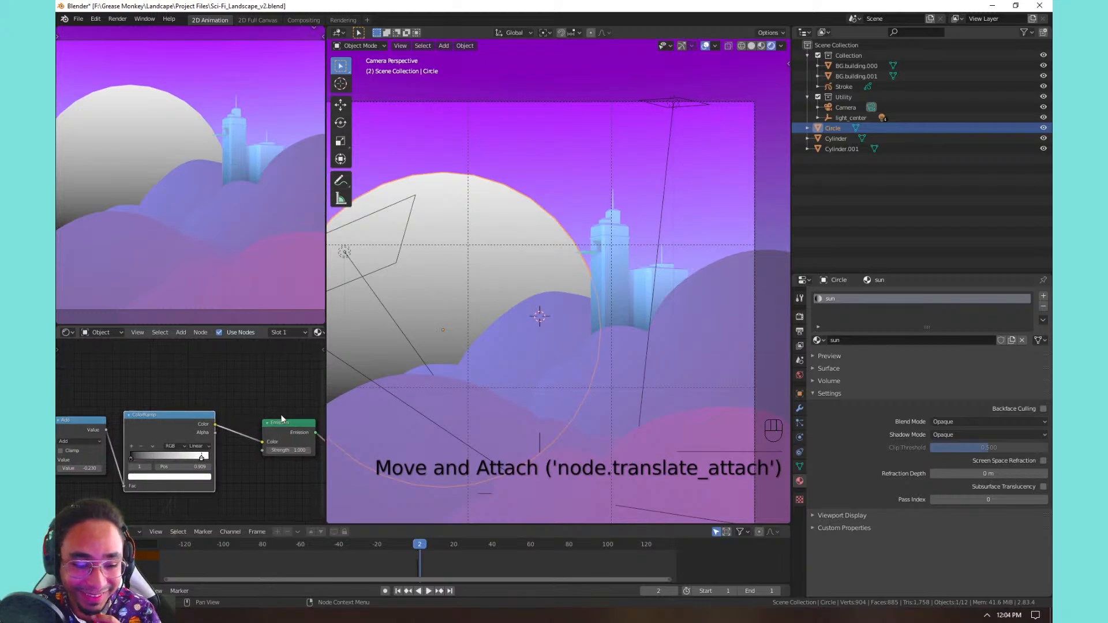
drag(287, 417, 246, 418)
middle_drag(313, 400, 230, 401)
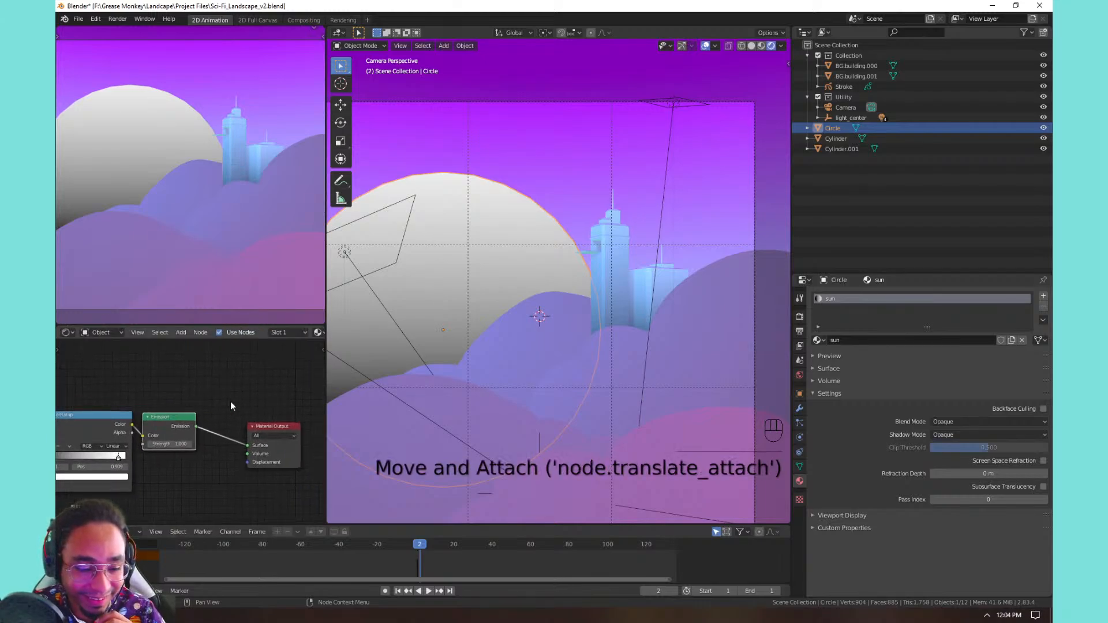
drag(273, 428, 231, 418)
Step: Recolour the ColorRamp's black stop with the blue-violet sampled from the middle cloud using the eyedropper
middle_drag(101, 425, 207, 399)
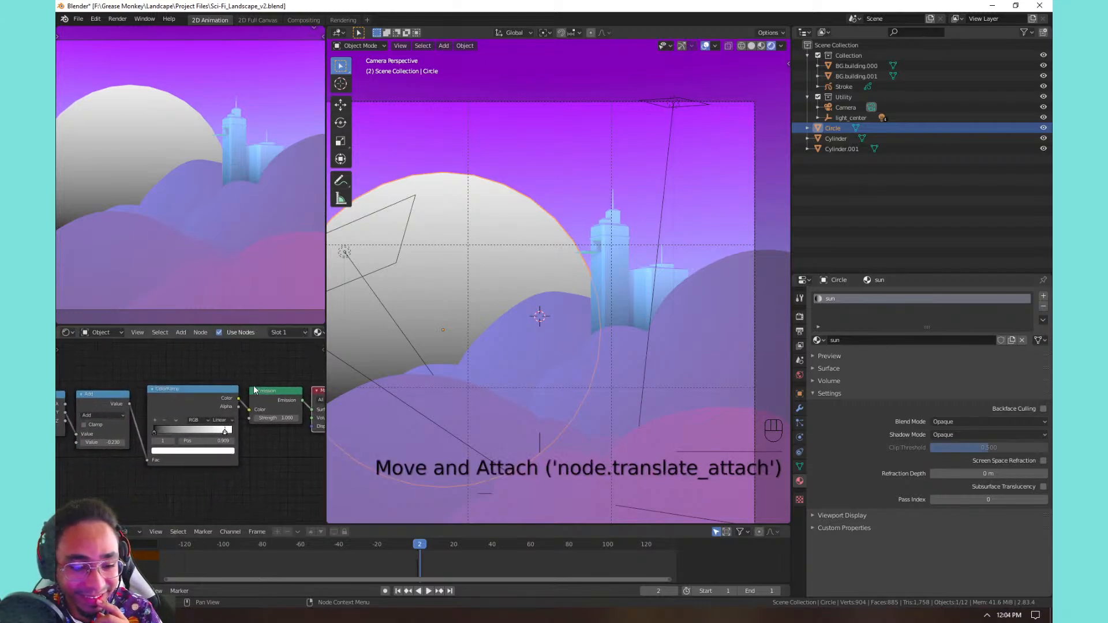
scroll(214, 399, down, 1)
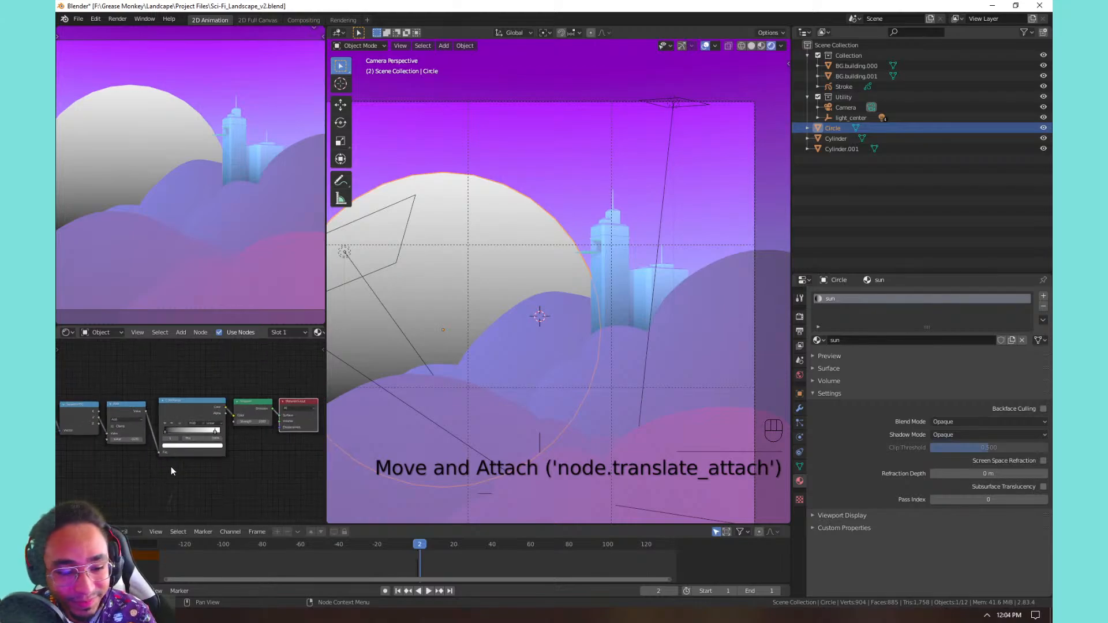
mouse_move(171, 466)
middle_down()
mouse_move(252, 444)
mouse_move(187, 470)
middle_up()
scroll(235, 455, up, 1)
scroll(234, 456, up, 1)
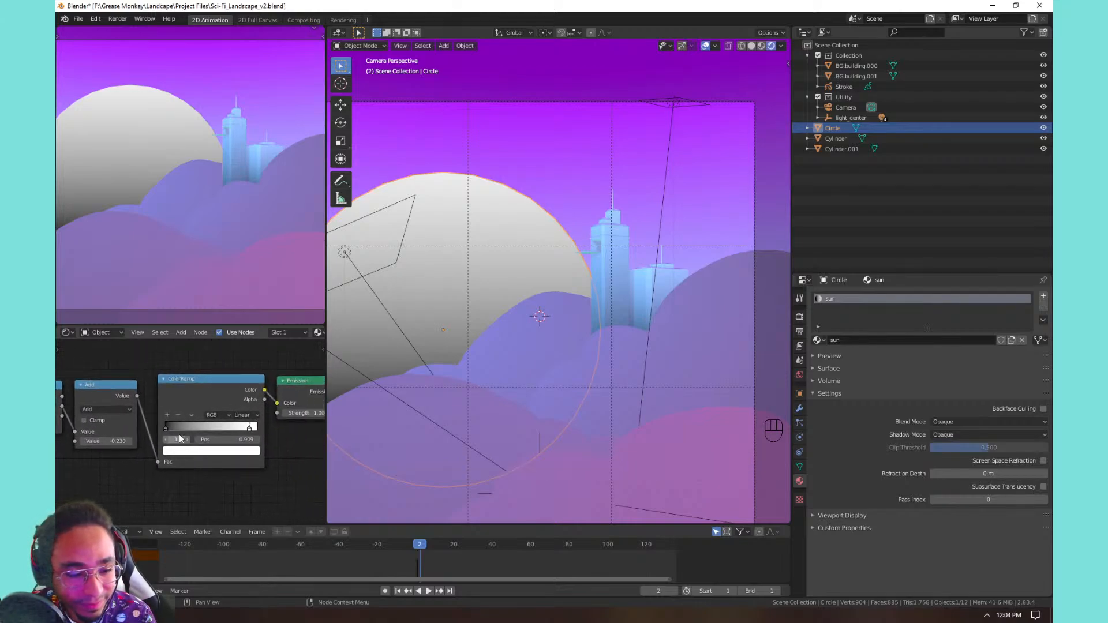
click(167, 428)
click(186, 452)
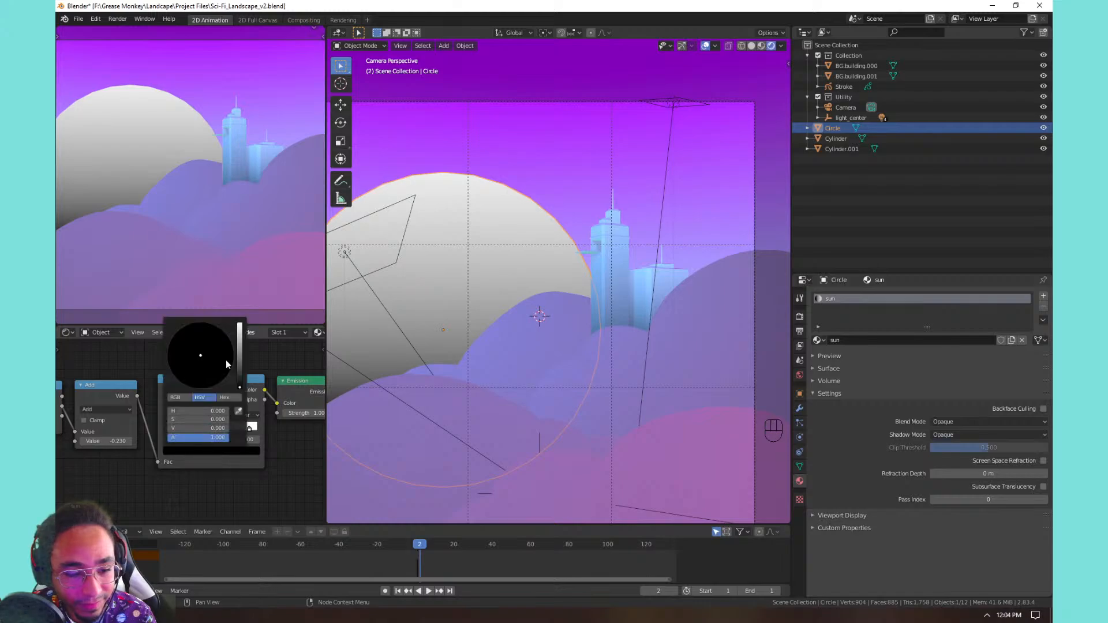
mouse_move(240, 344)
mouse_down()
mouse_move(239, 324)
mouse_move(239, 354)
mouse_move(212, 325)
mouse_up()
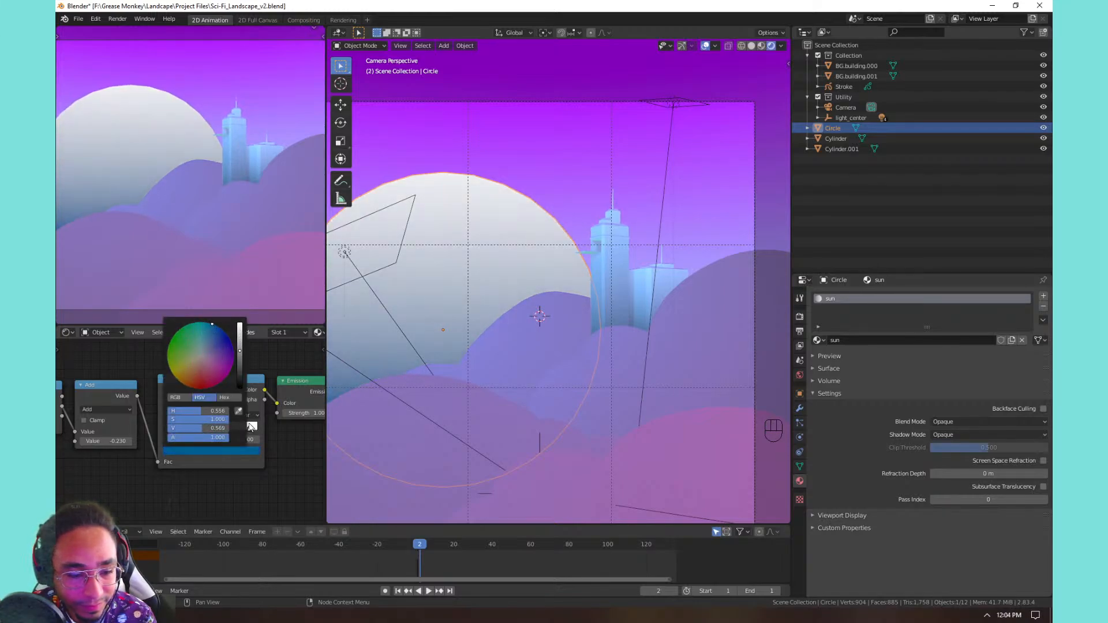
click(238, 411)
click(526, 329)
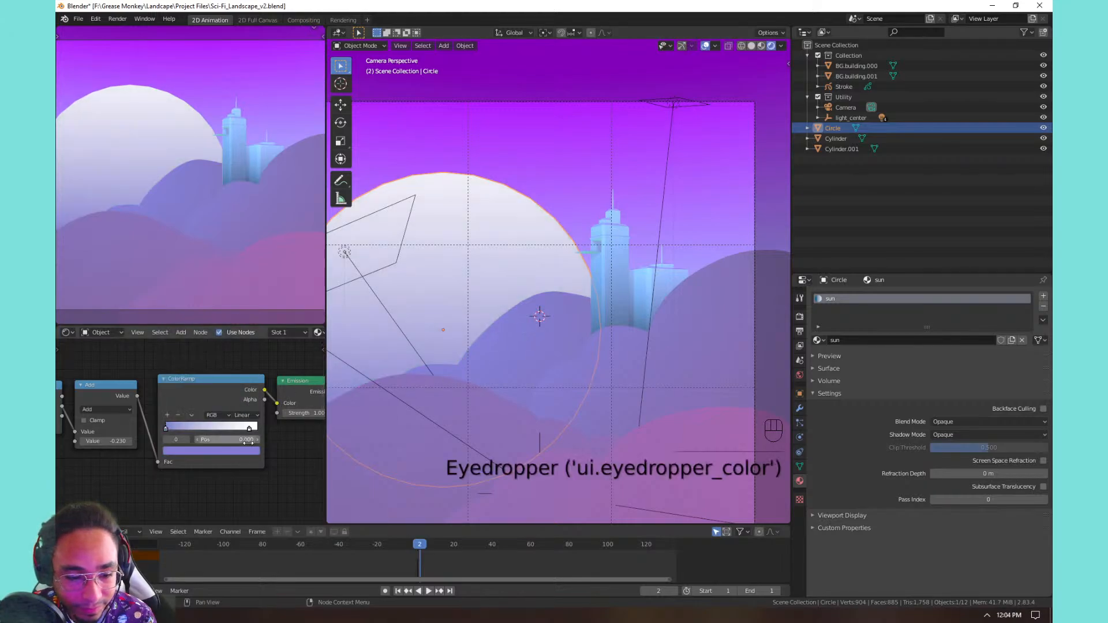
Step: Recolour the ColorRamp's white stop with the pinkish purple sampled from the foreground cloud using the eyedropper
click(250, 428)
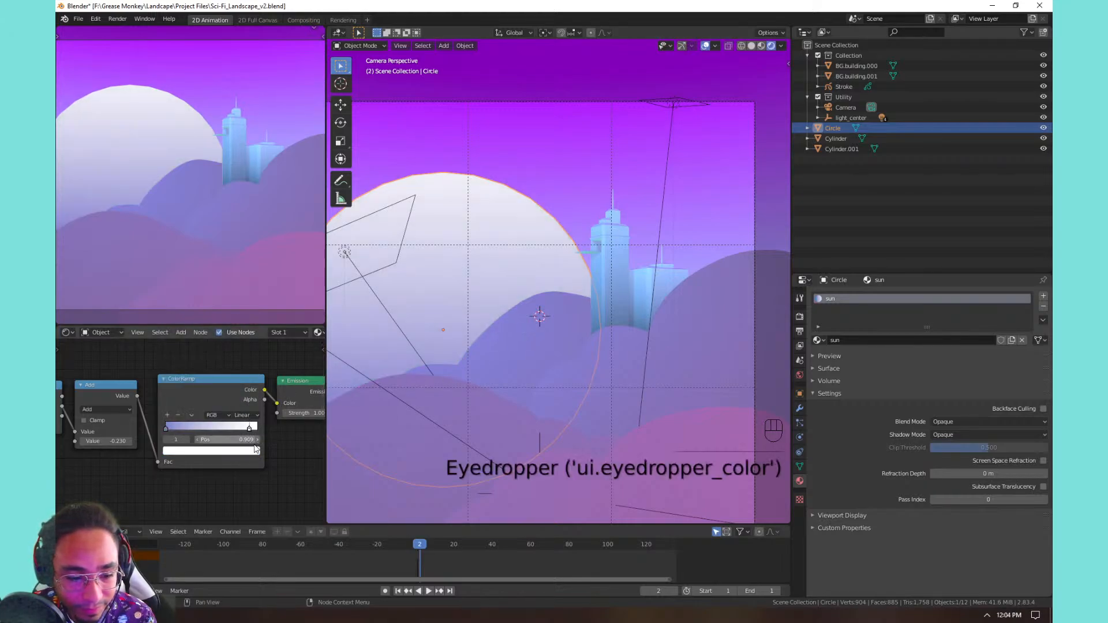
click(257, 451)
click(238, 411)
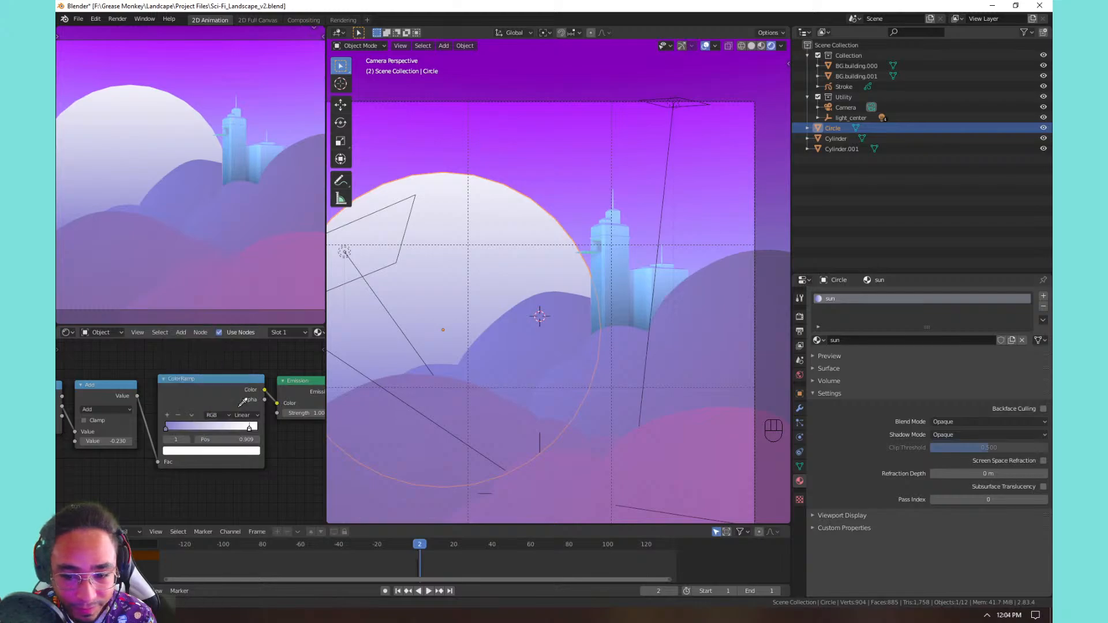
click(754, 487)
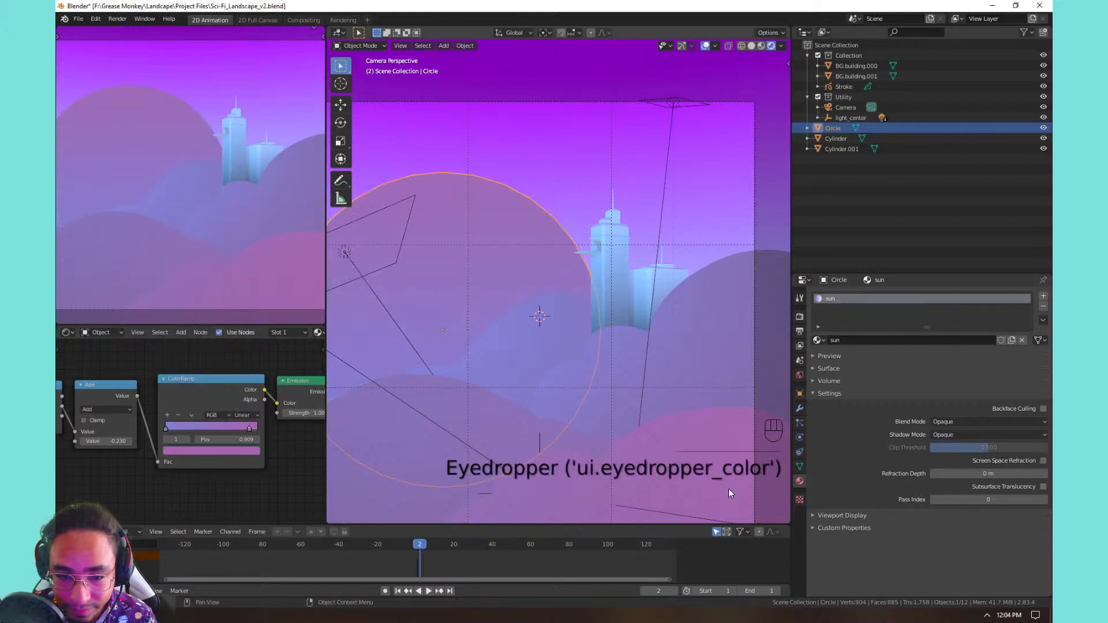
Step: Move the pinkish ColorRamp stop to about 0.758 and raise its colour's brightness to the maximum
drag(257, 429, 232, 432)
click(237, 451)
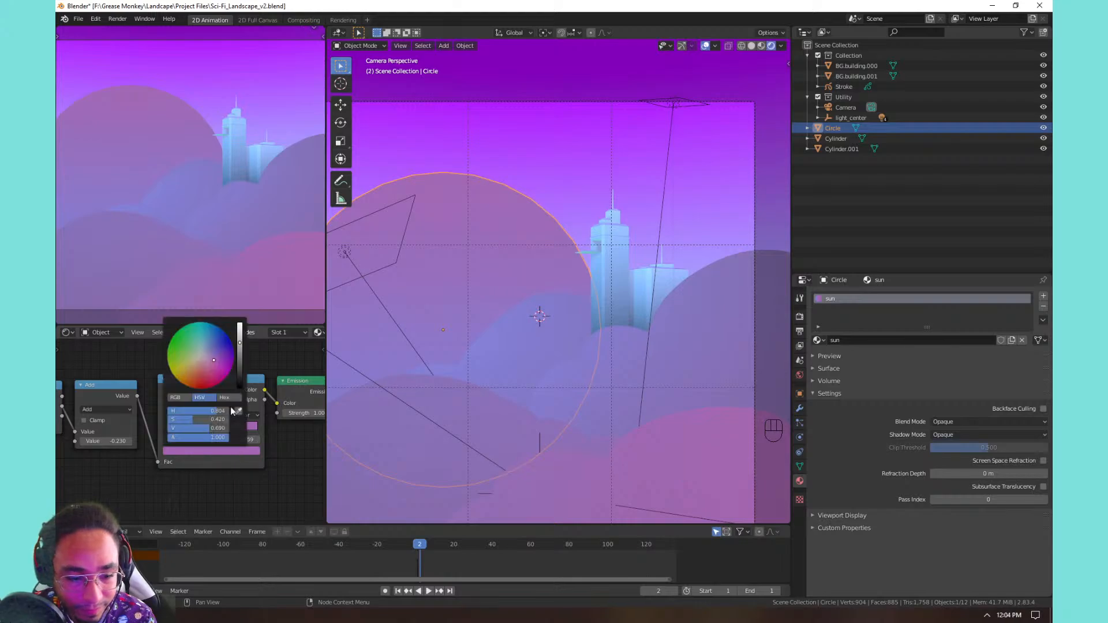
drag(237, 343, 240, 324)
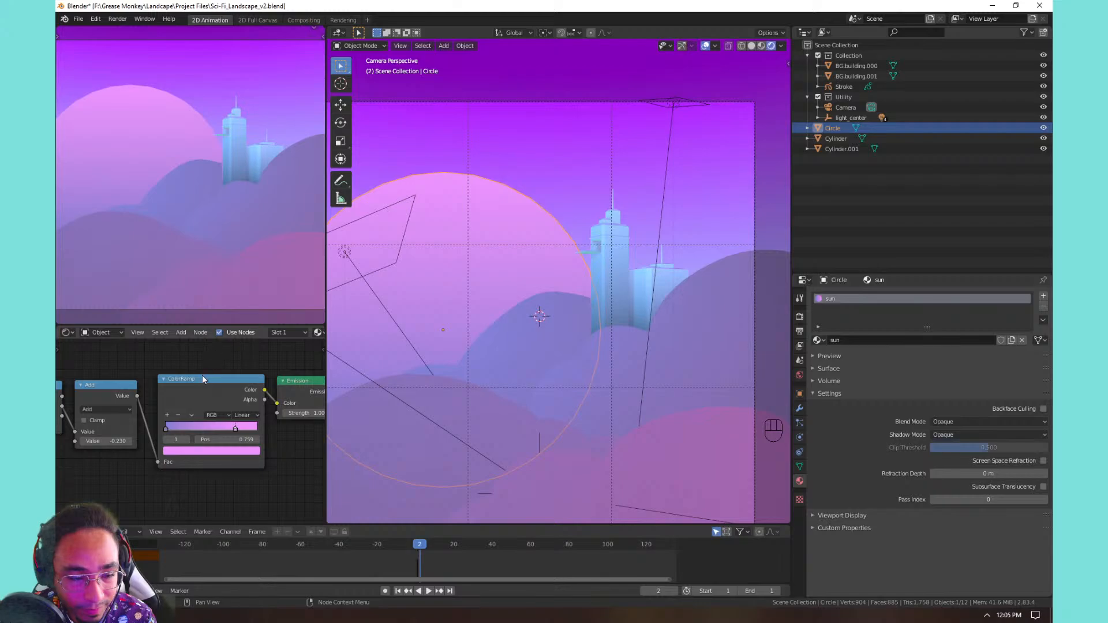
drag(166, 429, 183, 429)
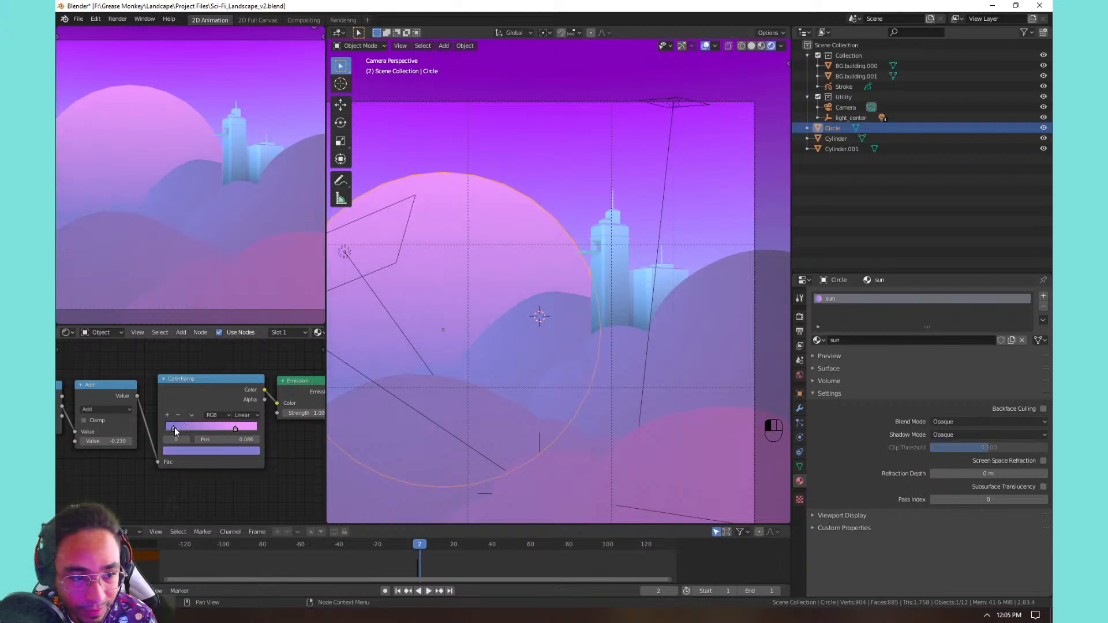
key(ctrl+z)
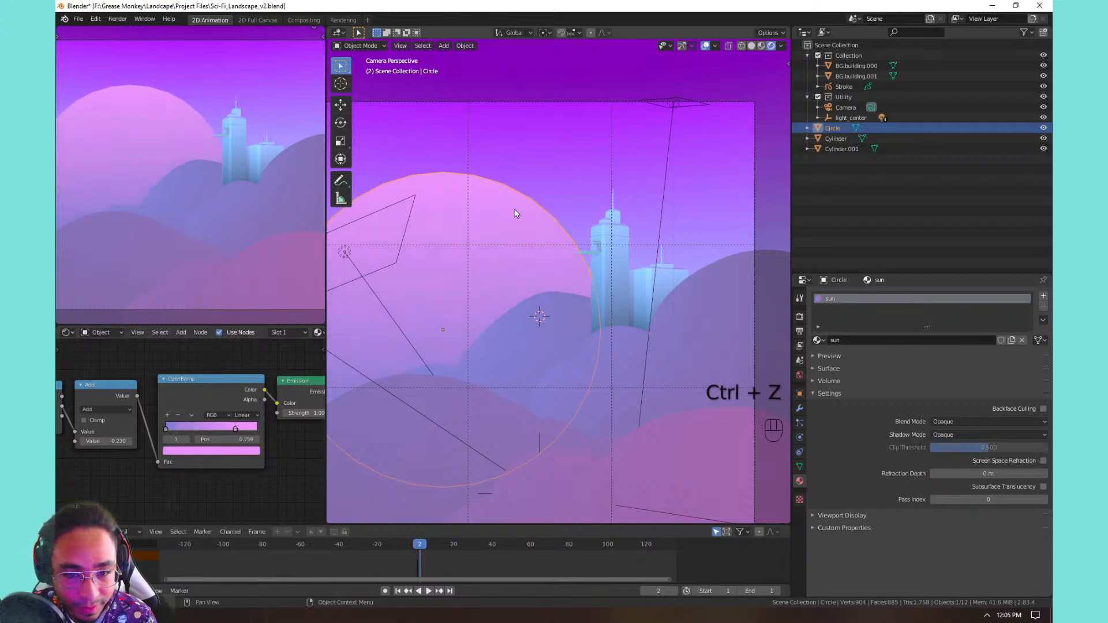
key(ctrl+z)
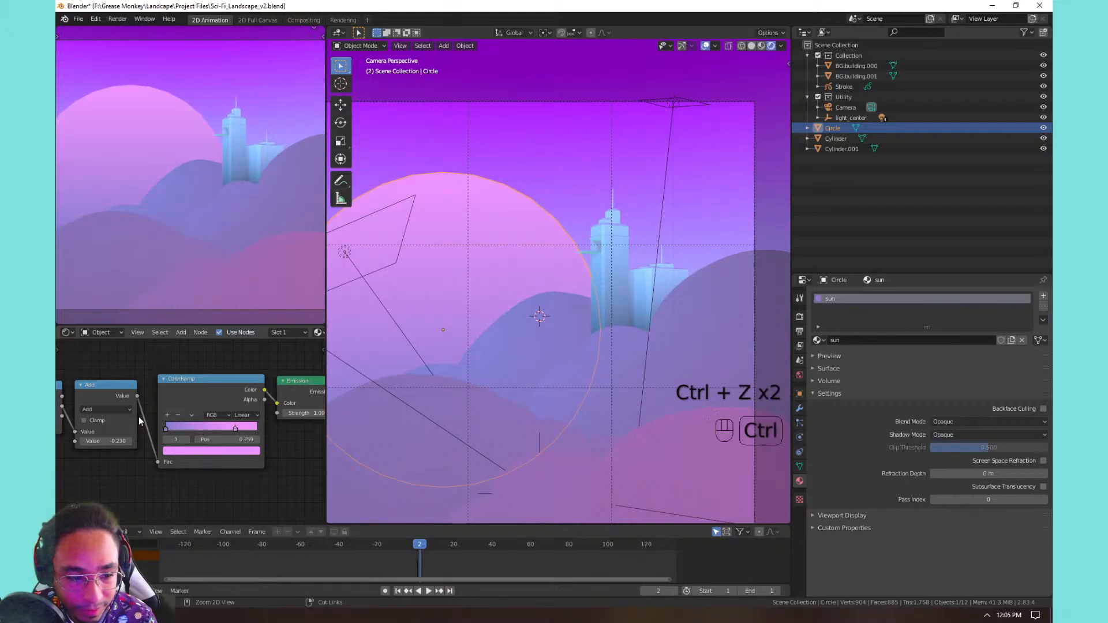
Step: Lower the sun circle by about 2.89 m and scale it up by about 1.115
key(g)
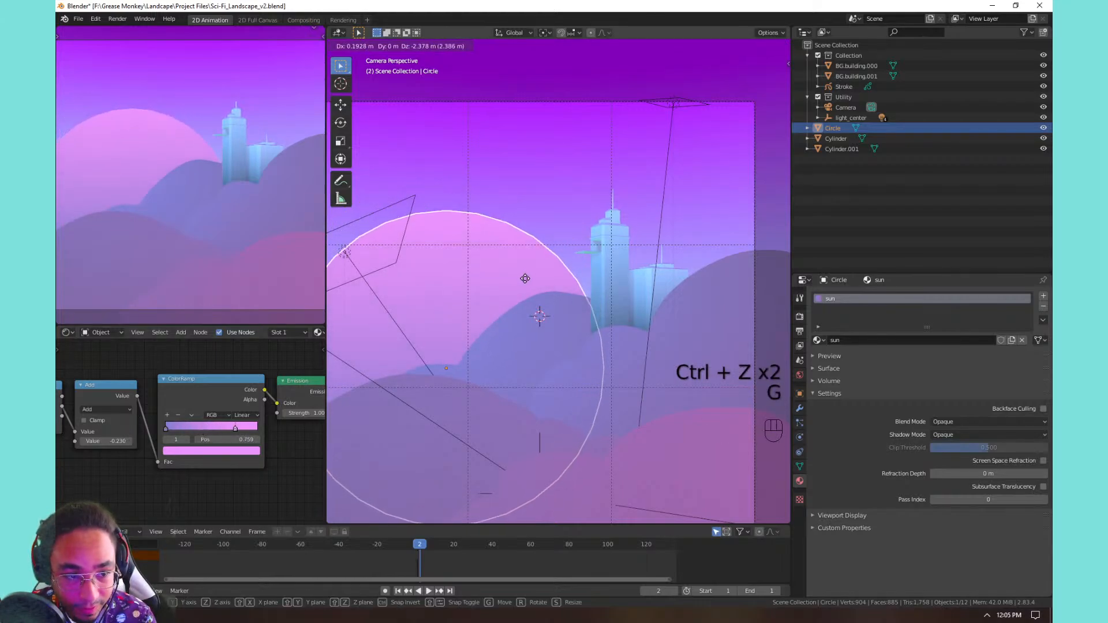
click(522, 286)
key(s)
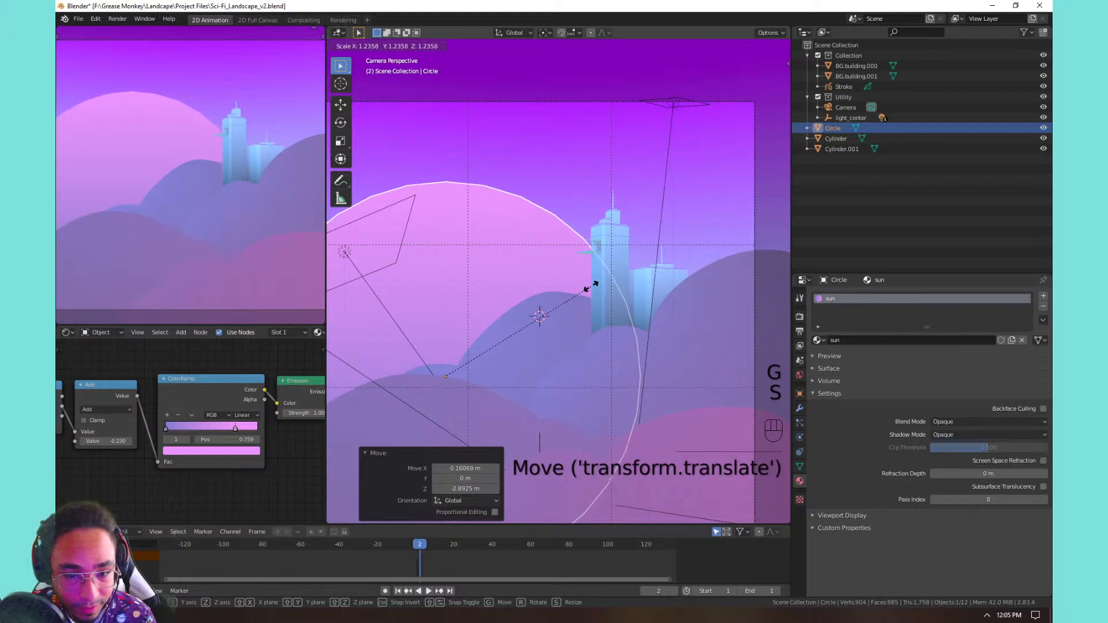
click(574, 290)
Step: Insert a Hue Saturation Value node between the ColorRamp and Emission nodes, with its Value at 2.000
scroll(265, 423, down, 3)
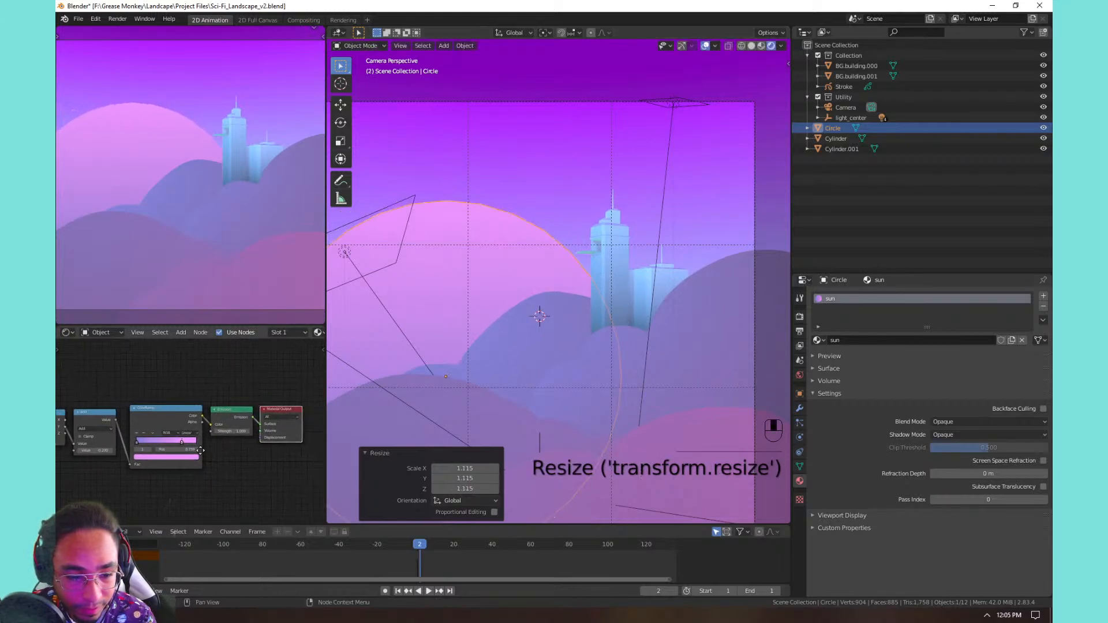
drag(208, 413, 256, 399)
middle_drag(186, 400, 230, 393)
scroll(230, 397, up, 2)
key(shift+a)
mouse_move(192, 401)
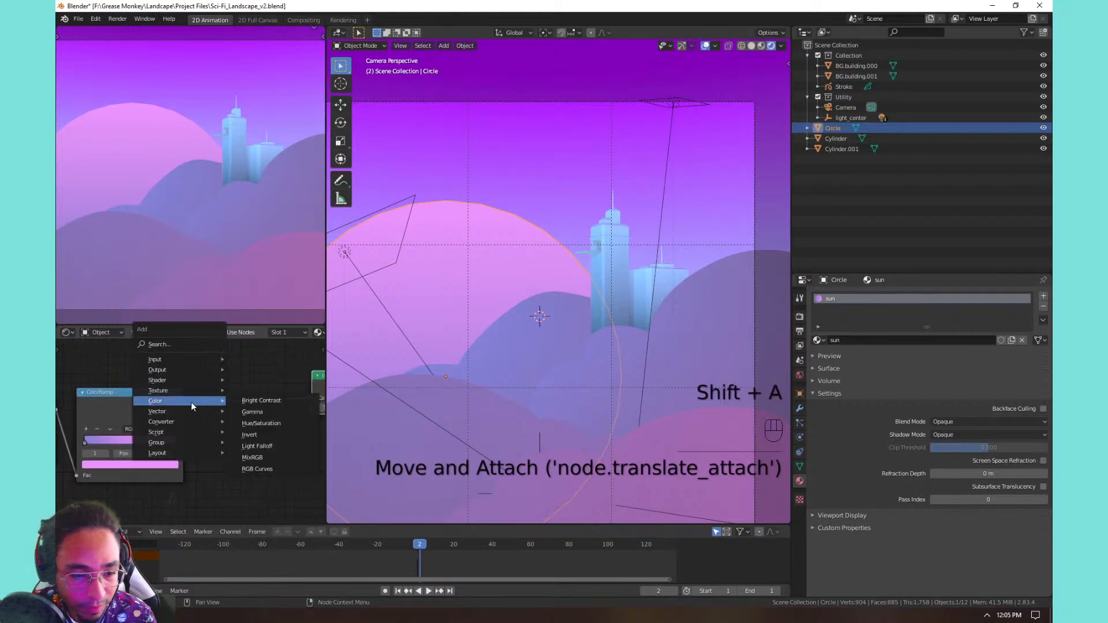
click(260, 423)
click(233, 400)
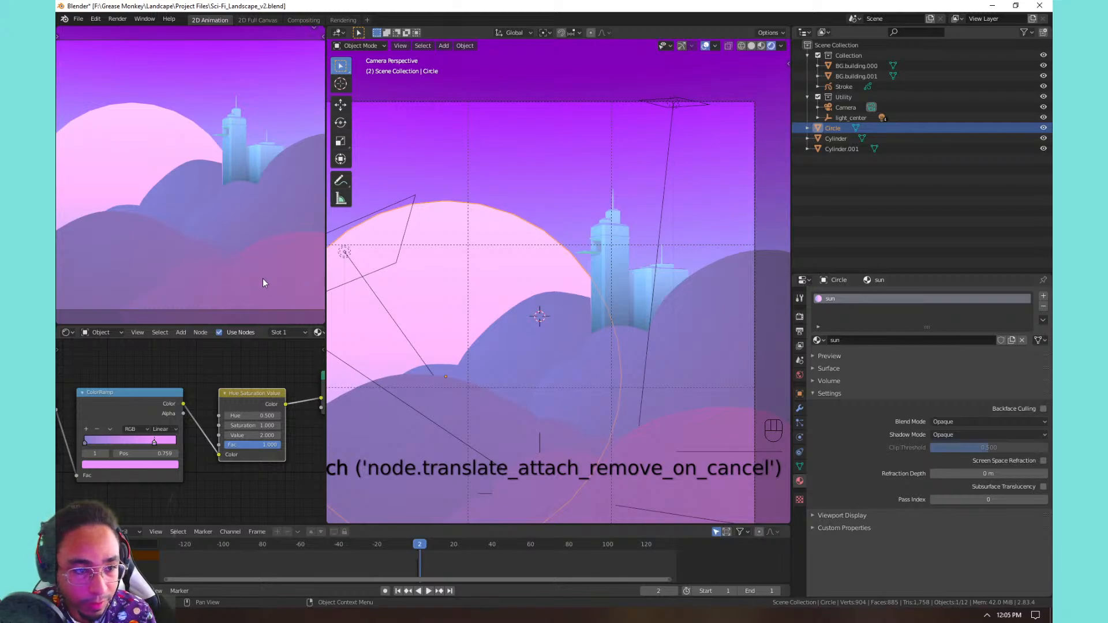
Step: Tidy the node row by moving the Hue Saturation Value, Emission and Material Output nodes closer together
drag(252, 392, 234, 381)
middle_drag(234, 381, 155, 376)
scroll(155, 377, up, 1)
drag(273, 371, 248, 376)
middle_drag(294, 361, 199, 383)
drag(247, 389, 233, 394)
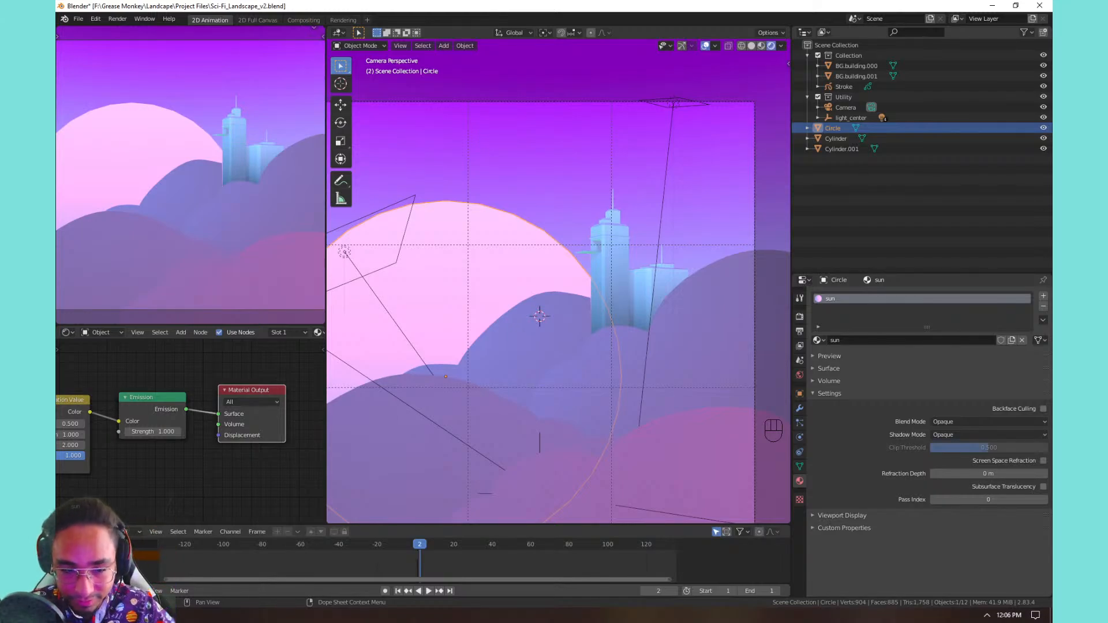
Step: Smooth the sun with level 3 subdivision, scale it to about 0.624, and move it about -1.64 m in X and 1.86 m in Z
key(ctrl+3)
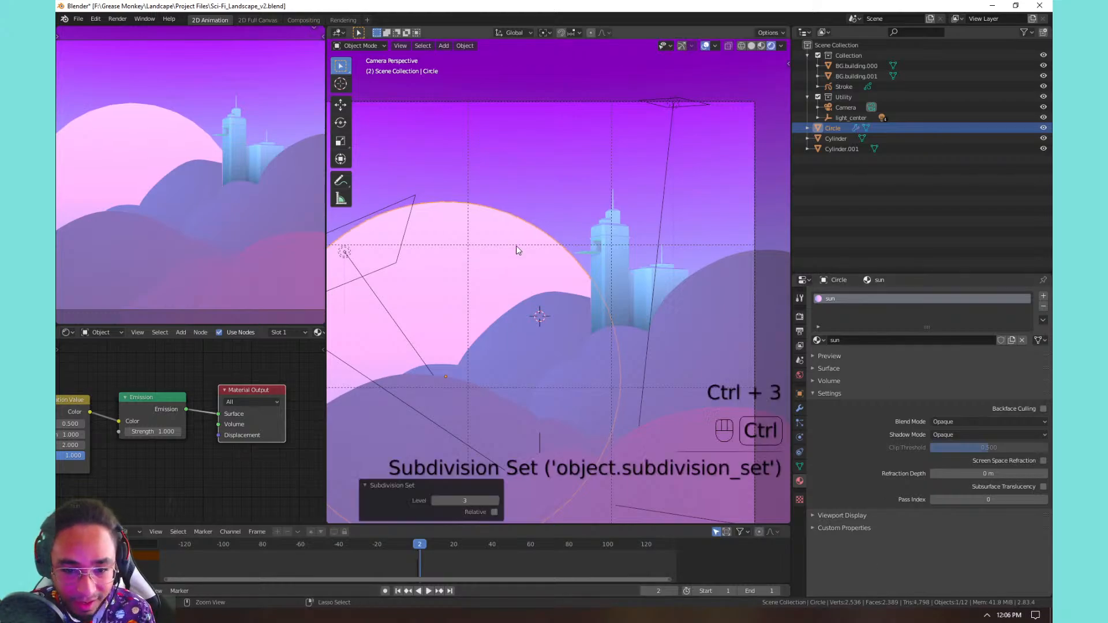
key(s)
click(549, 265)
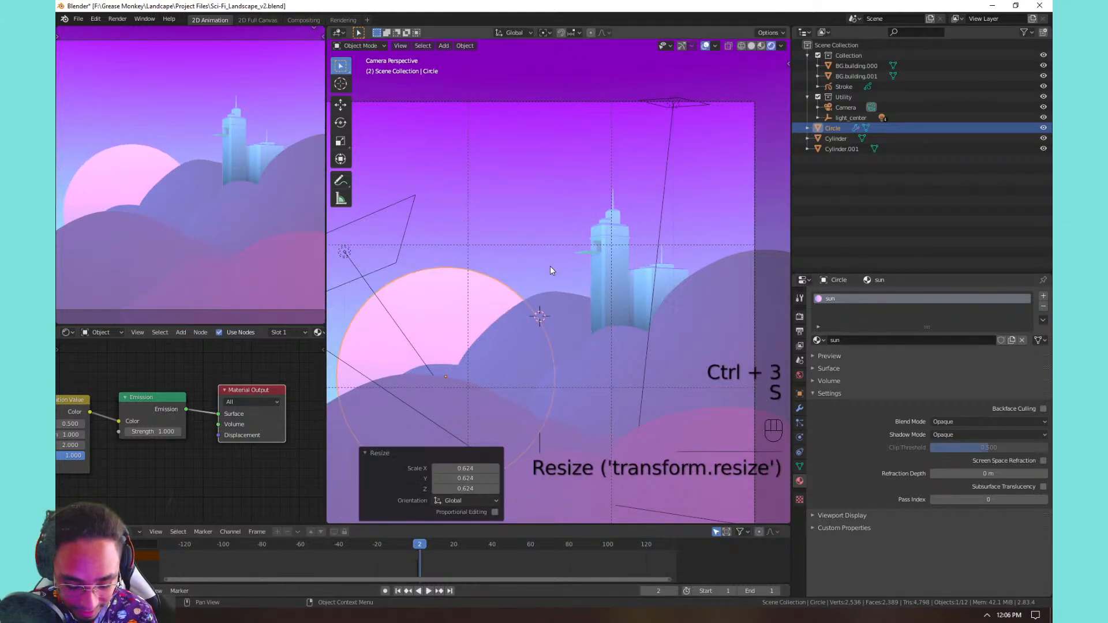
key(g)
click(502, 258)
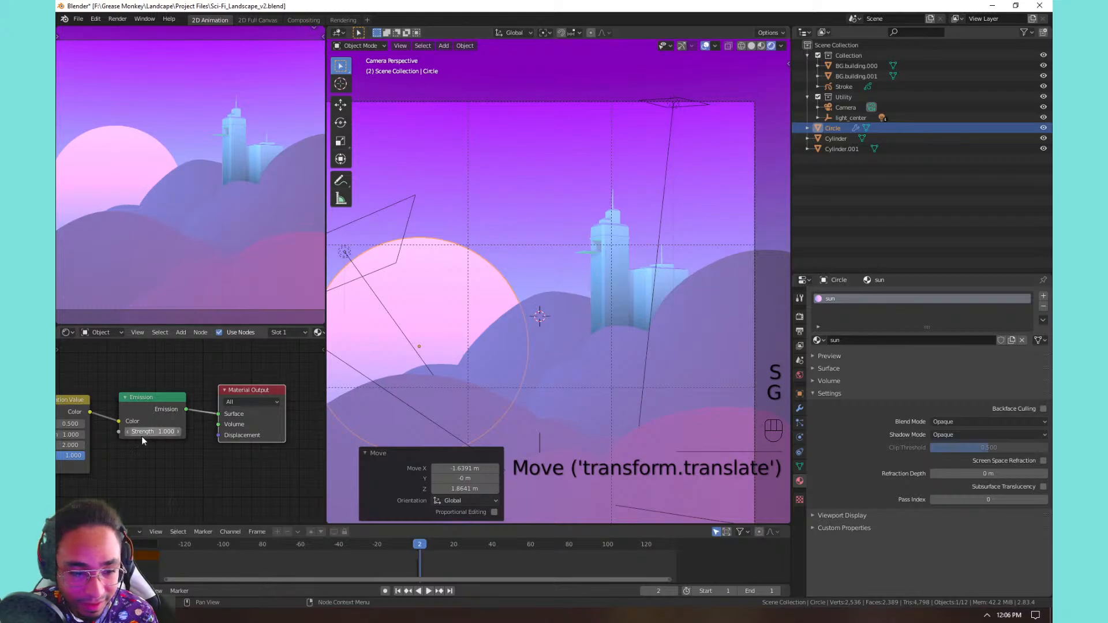
Step: Darken the ColorRamp's blue-violet stop and move it to about 0.182
mouse_move(144, 431)
mouse_down()
mouse_move(173, 432)
mouse_move(142, 432)
mouse_move(167, 432)
mouse_move(154, 432)
mouse_up()
scroll(144, 476, down, 3)
middle_drag(141, 478, 333, 445)
drag(145, 438, 153, 441)
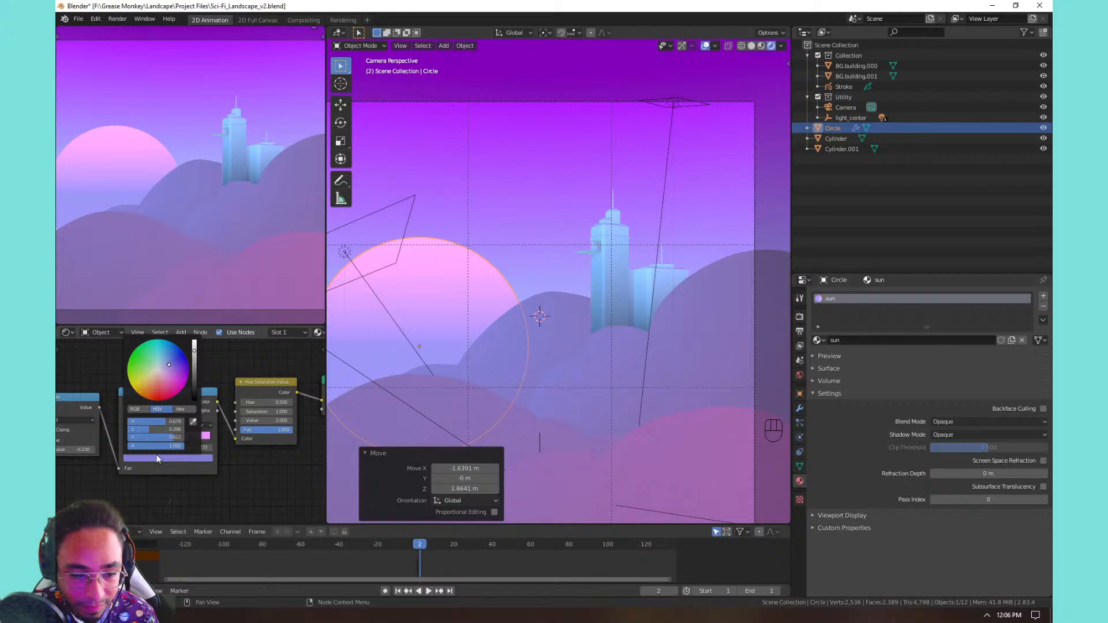
click(194, 362)
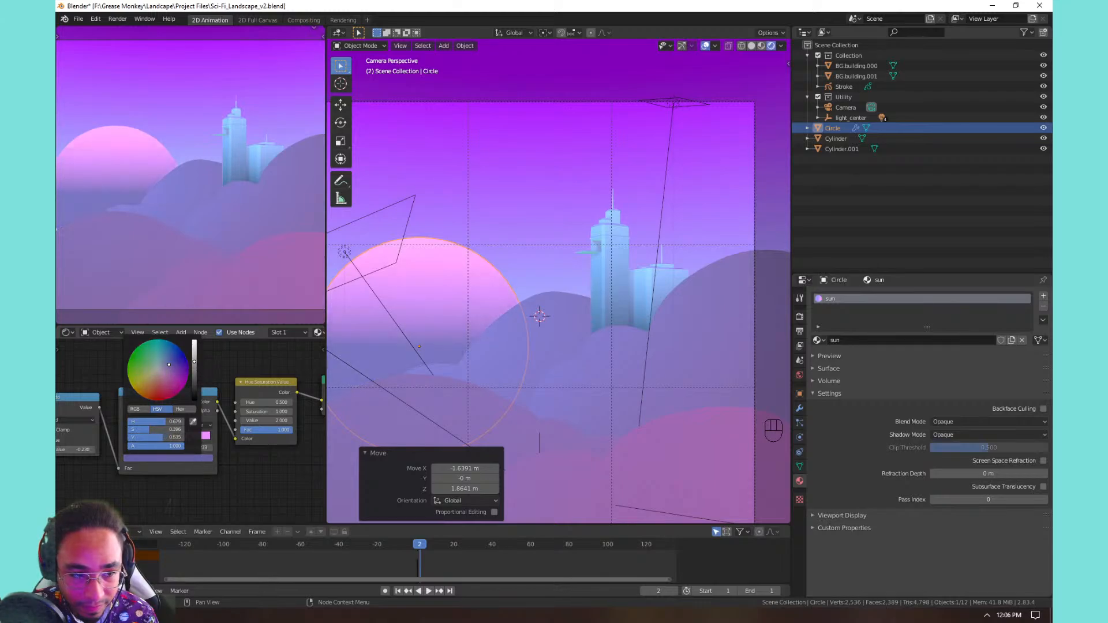
drag(146, 439, 136, 440)
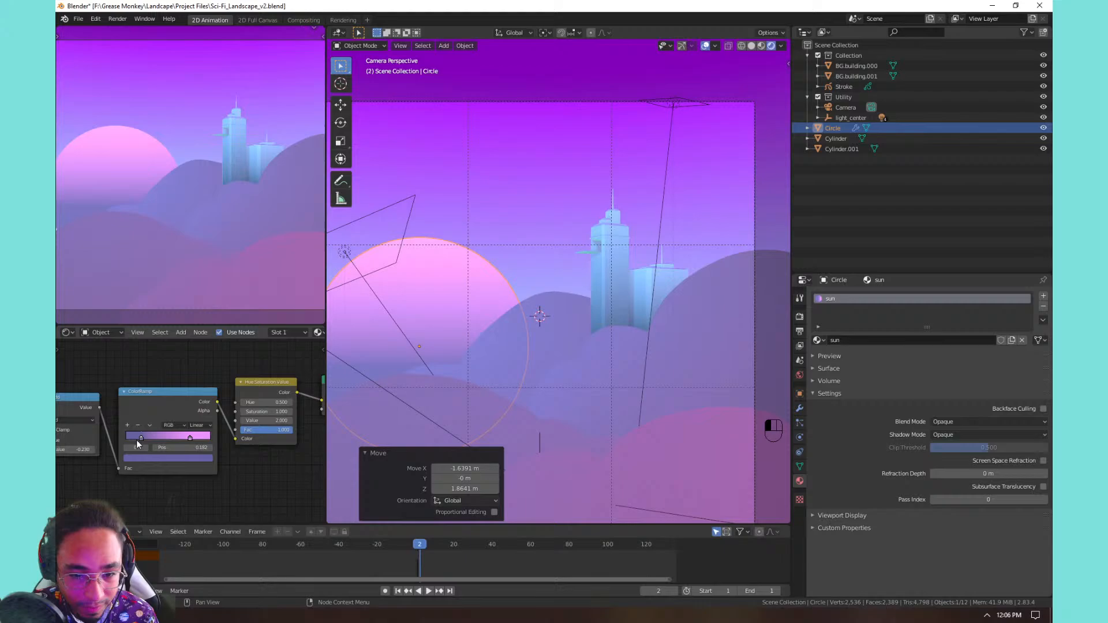
Step: Scale the sun up by about 1.108 and move it about -0.26 m in X and -0.74 m in Z
click(455, 280)
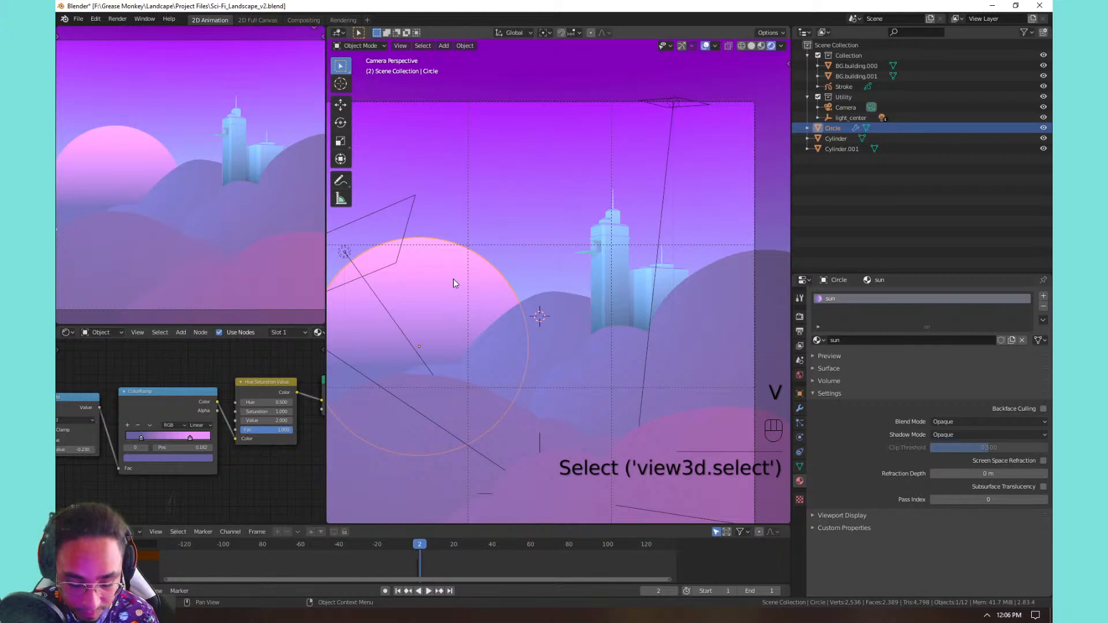
key(g)
key(s)
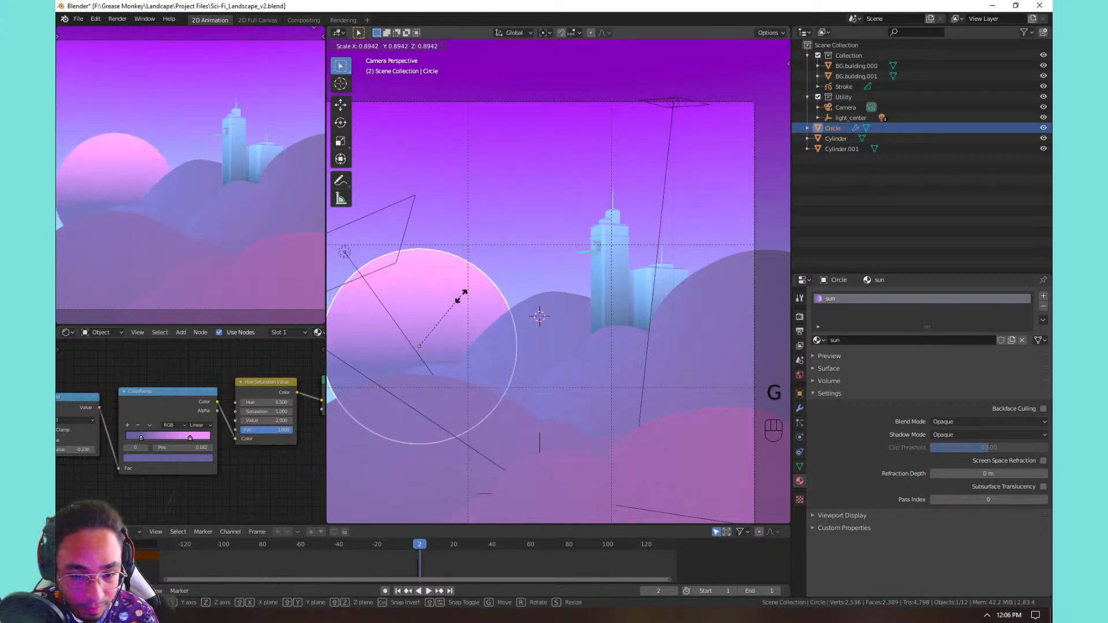
click(475, 298)
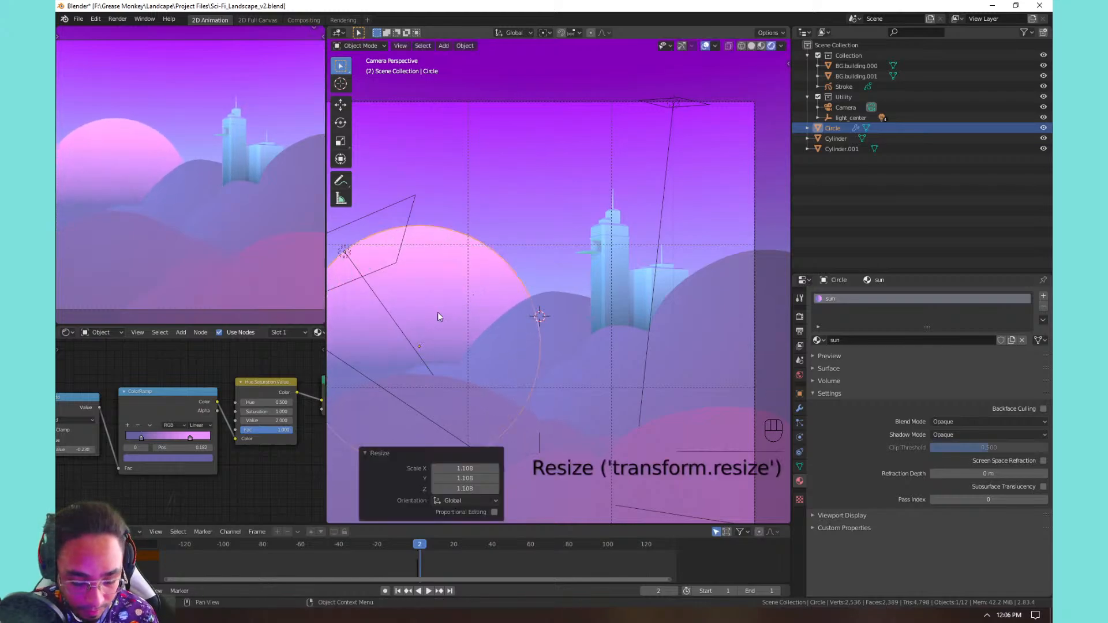
key(g)
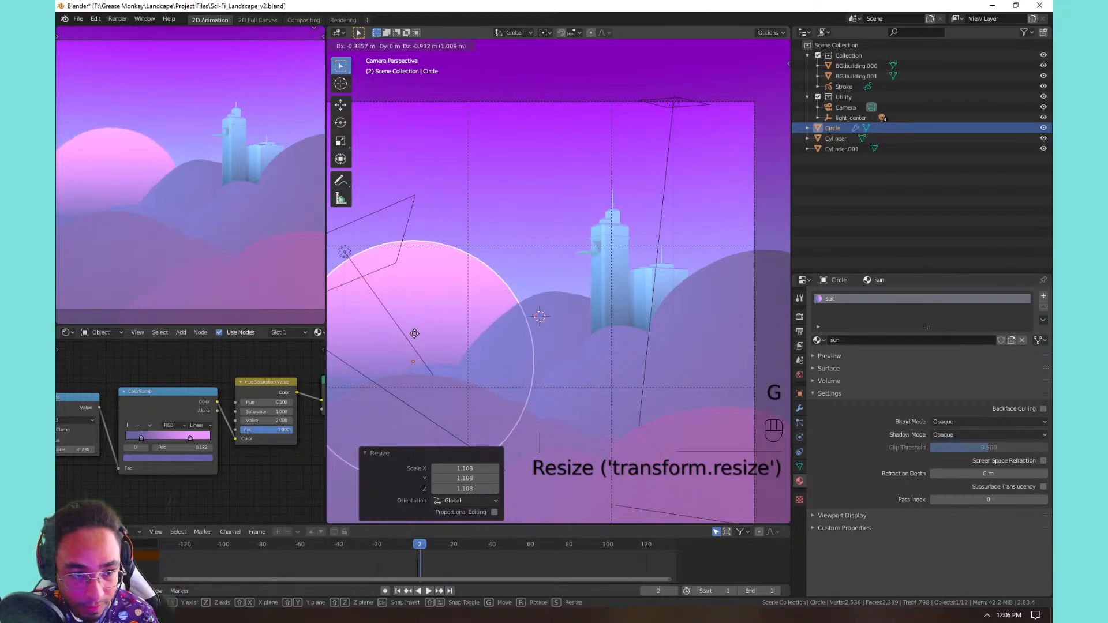
click(417, 330)
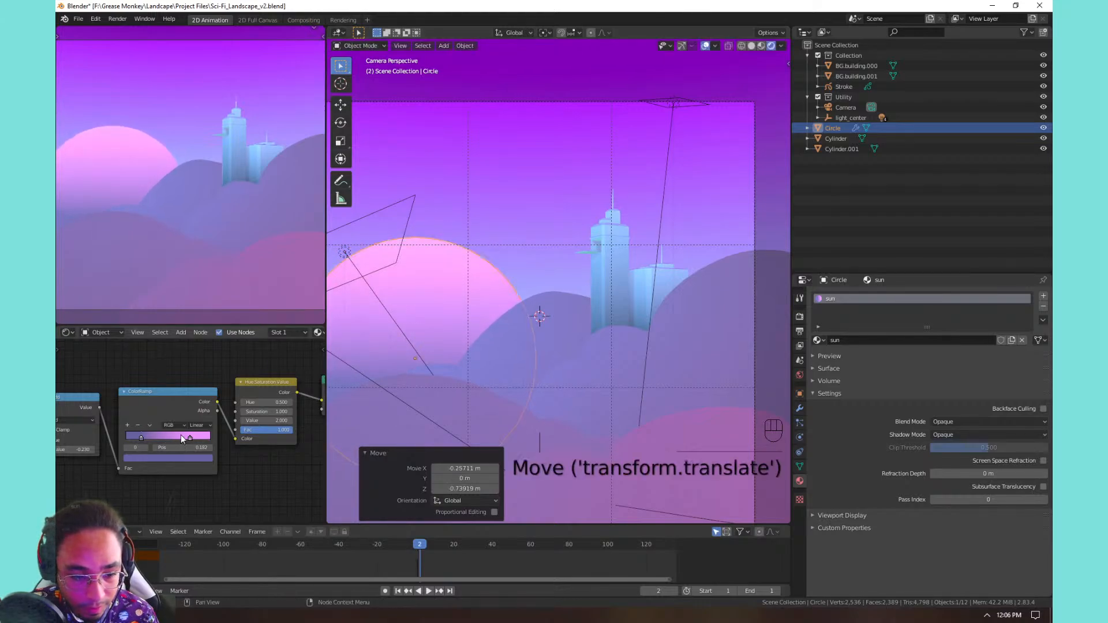
Step: Fine-tune the ColorRamp stops to about 0.173 and 0.786, and desaturate the pink stop to a pale pink
mouse_move(140, 437)
mouse_down()
mouse_move(124, 444)
mouse_move(136, 445)
mouse_up()
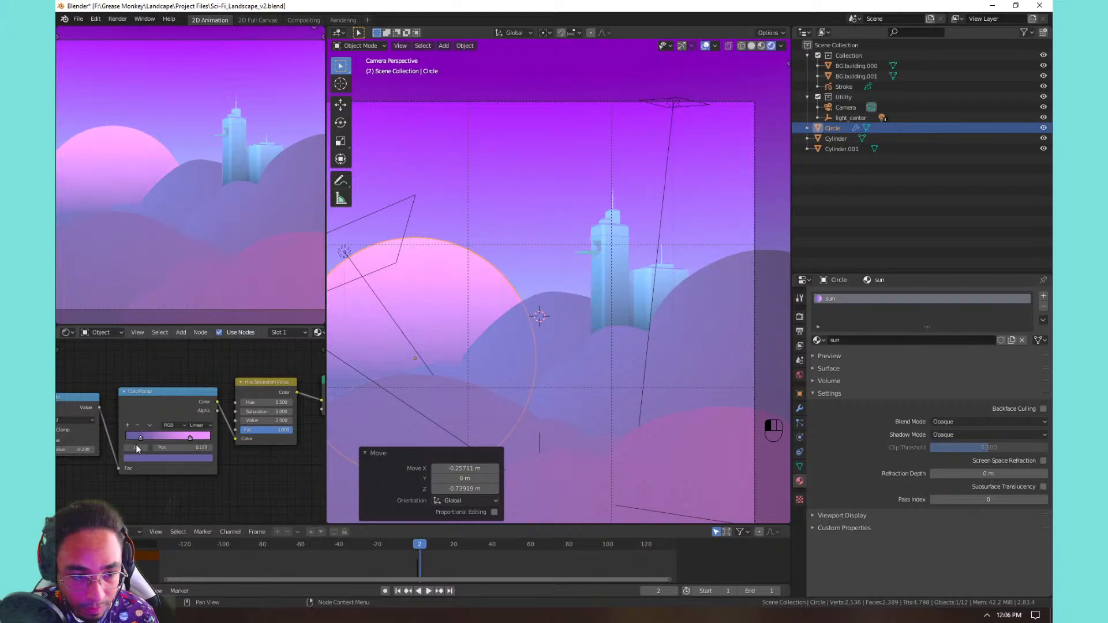
click(191, 438)
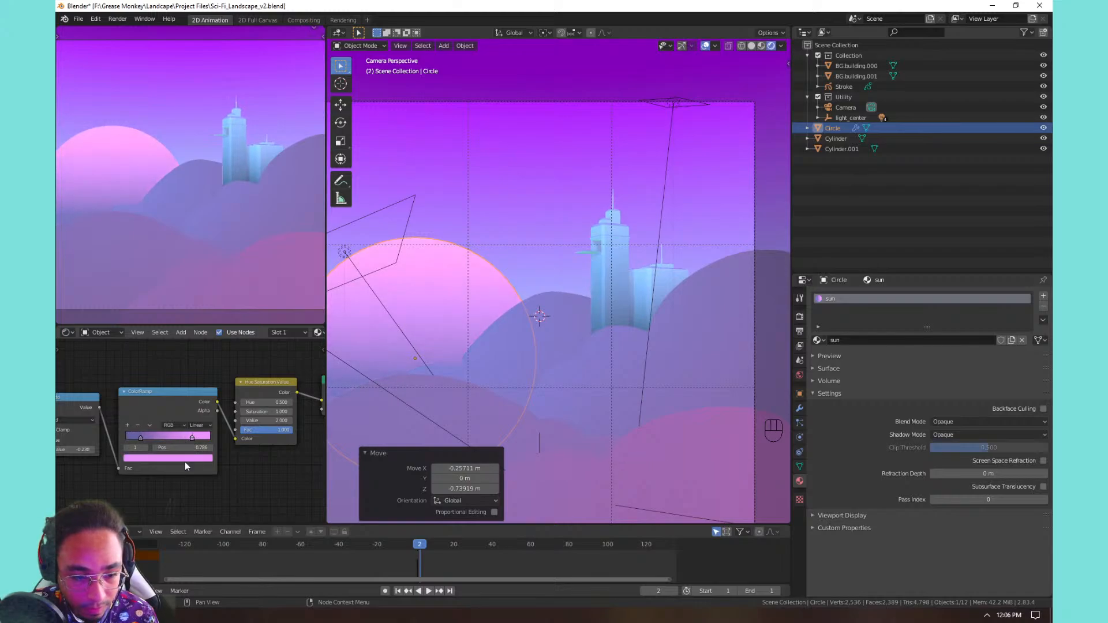
click(184, 459)
drag(144, 428, 139, 430)
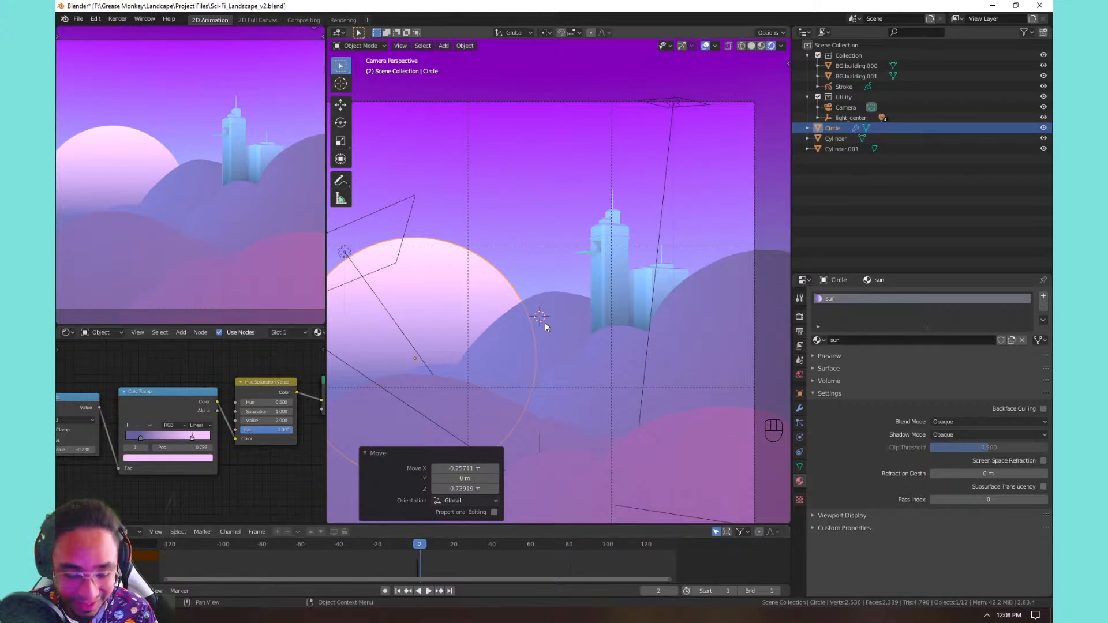
Step: Shift the sun about -0.35 m along X, and reposition it about 0.55 m in X and slightly lower, by about 0.48 m
key(g)
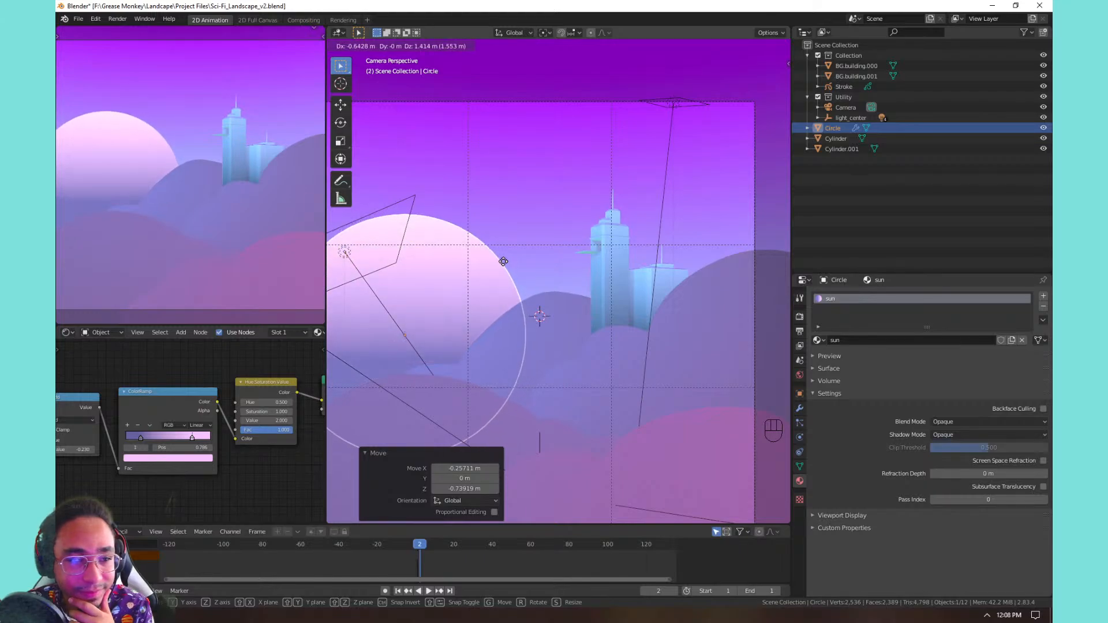
key(x)
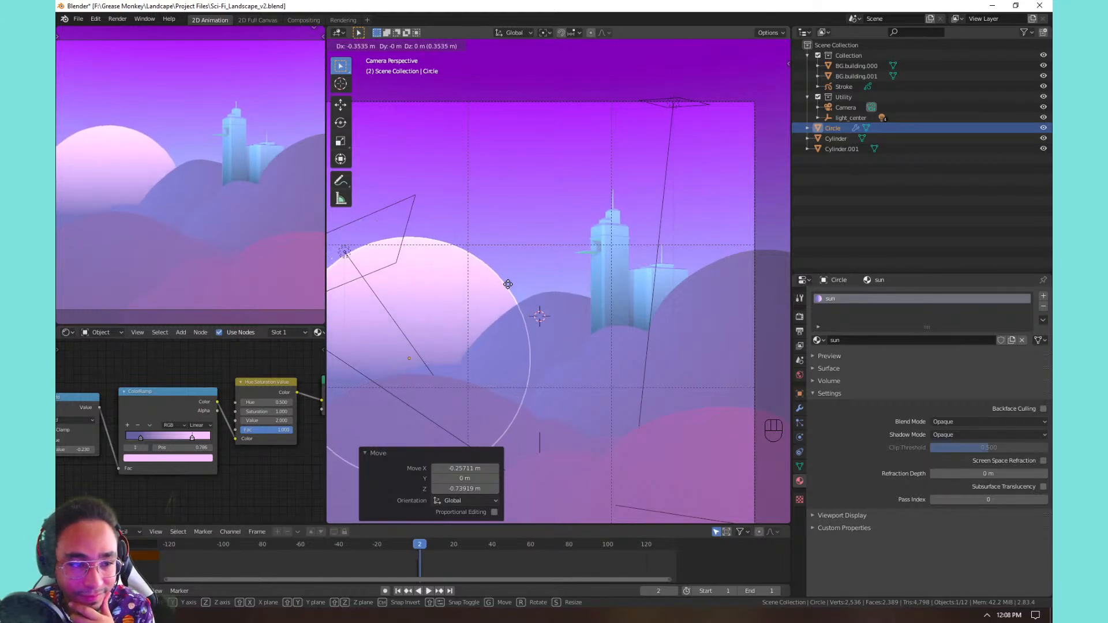
click(508, 285)
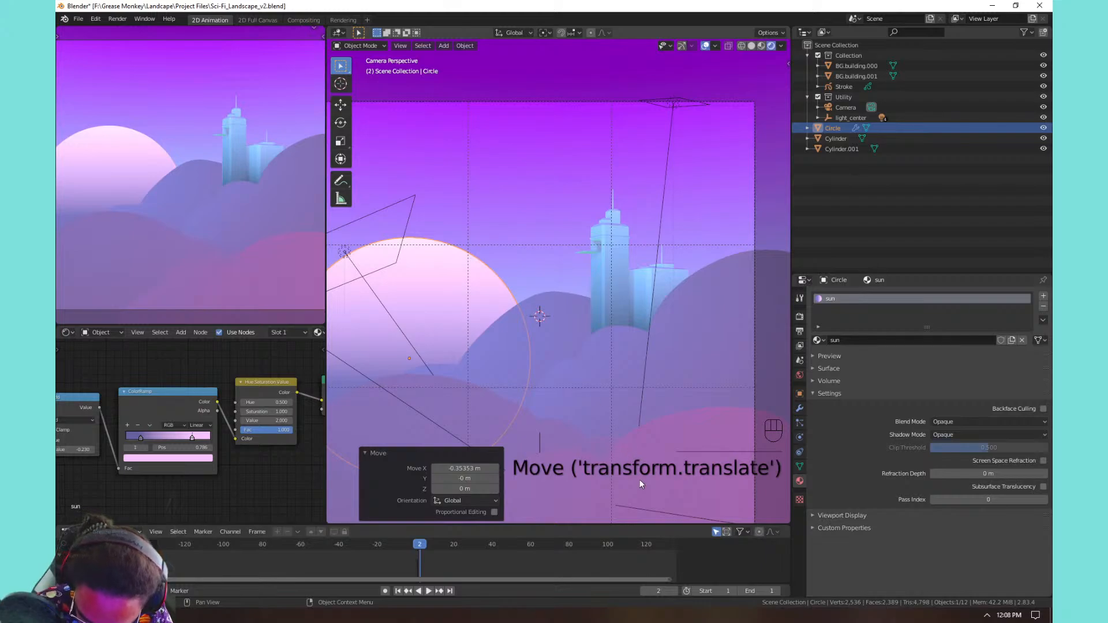
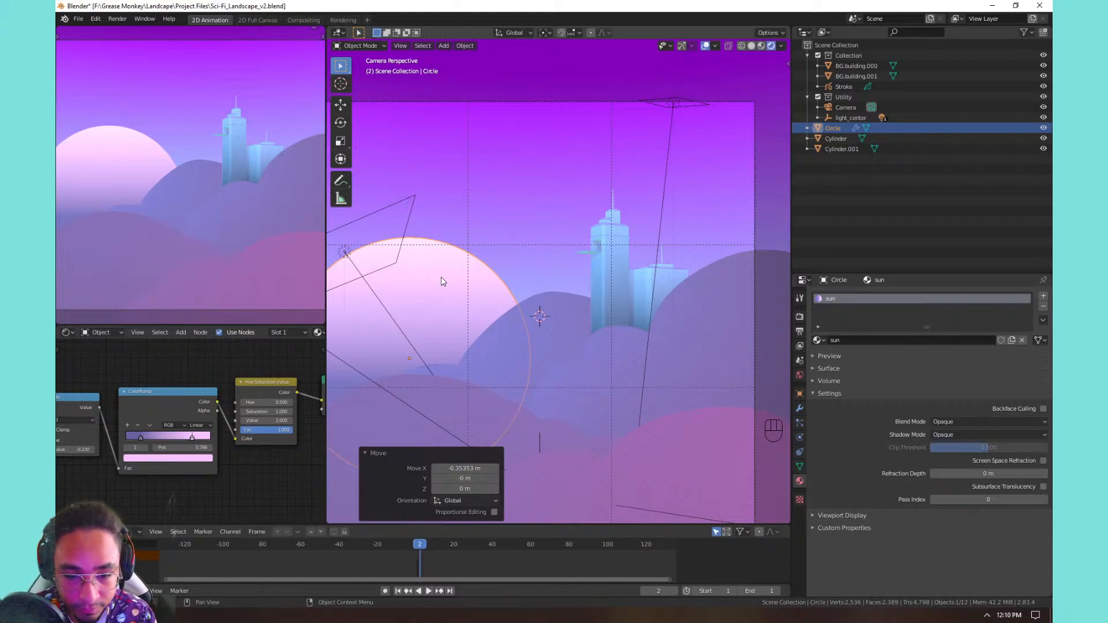
key(g)
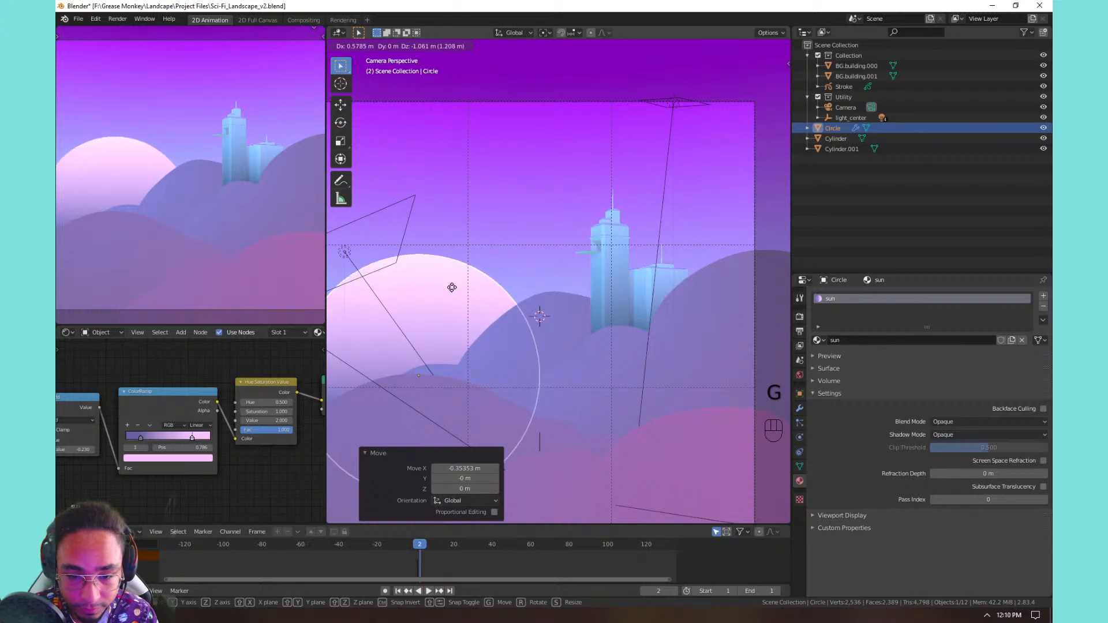
click(525, 299)
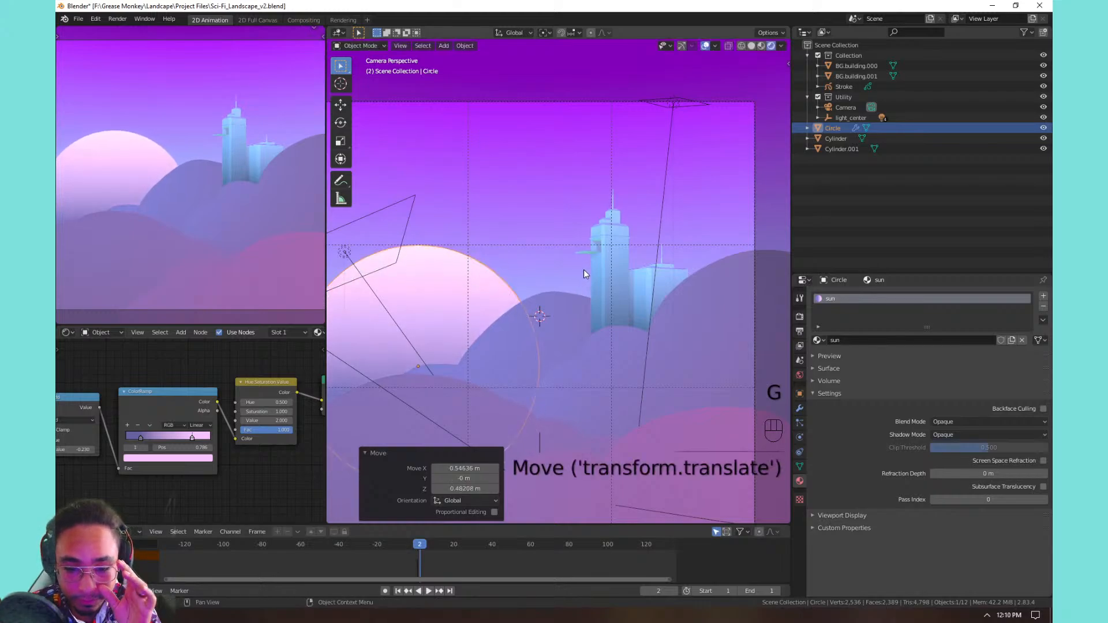
Step: Select the Stroke cloud object and collapse its Tint modifier
click(605, 315)
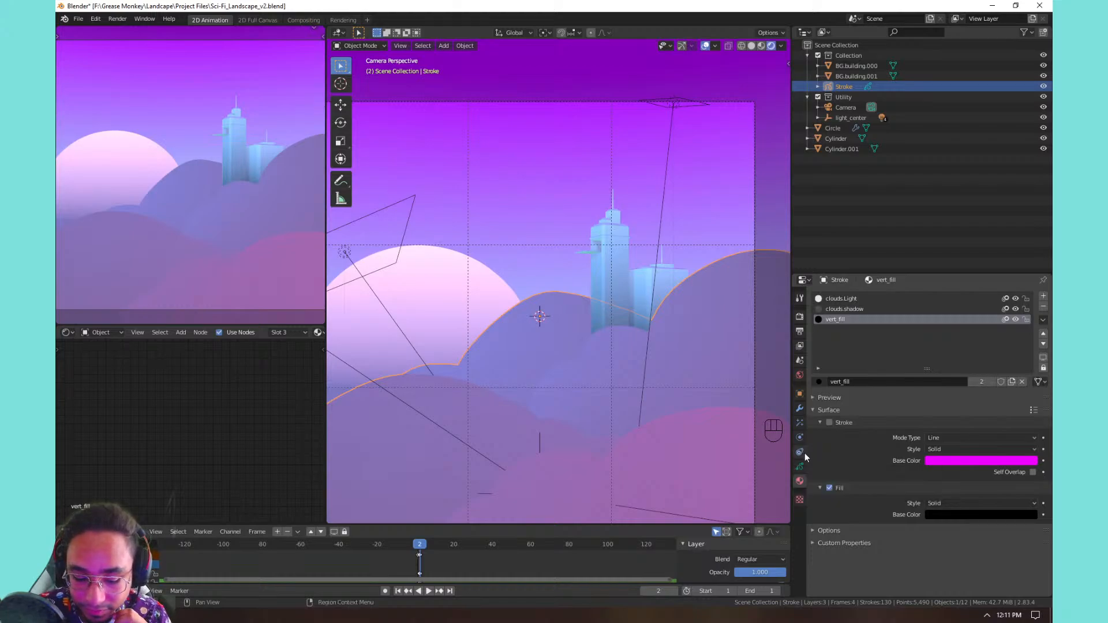
click(801, 439)
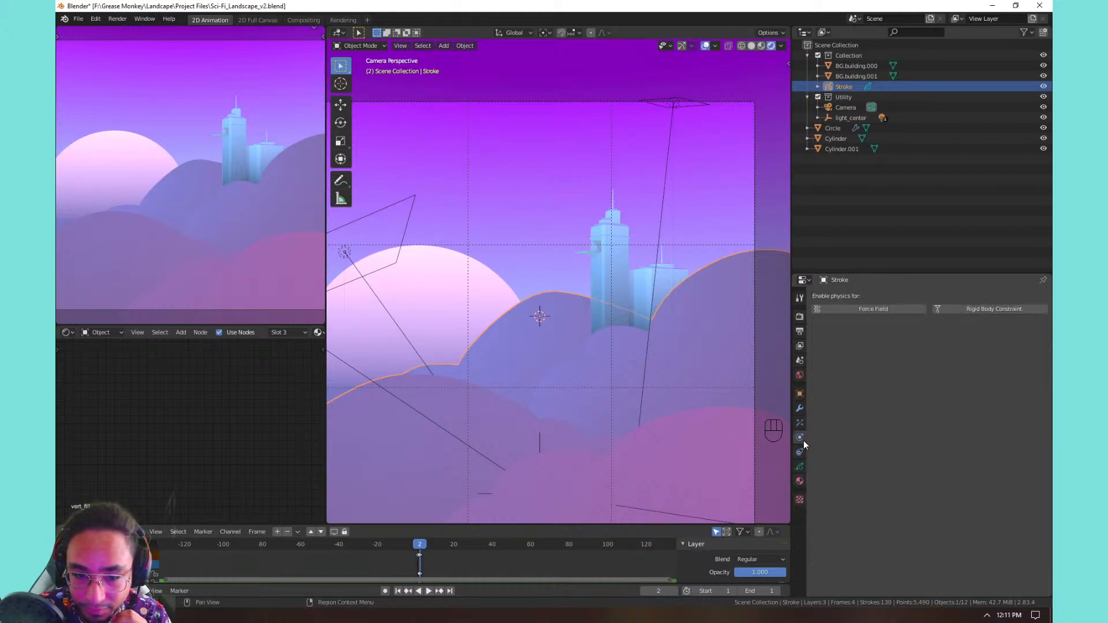
click(801, 448)
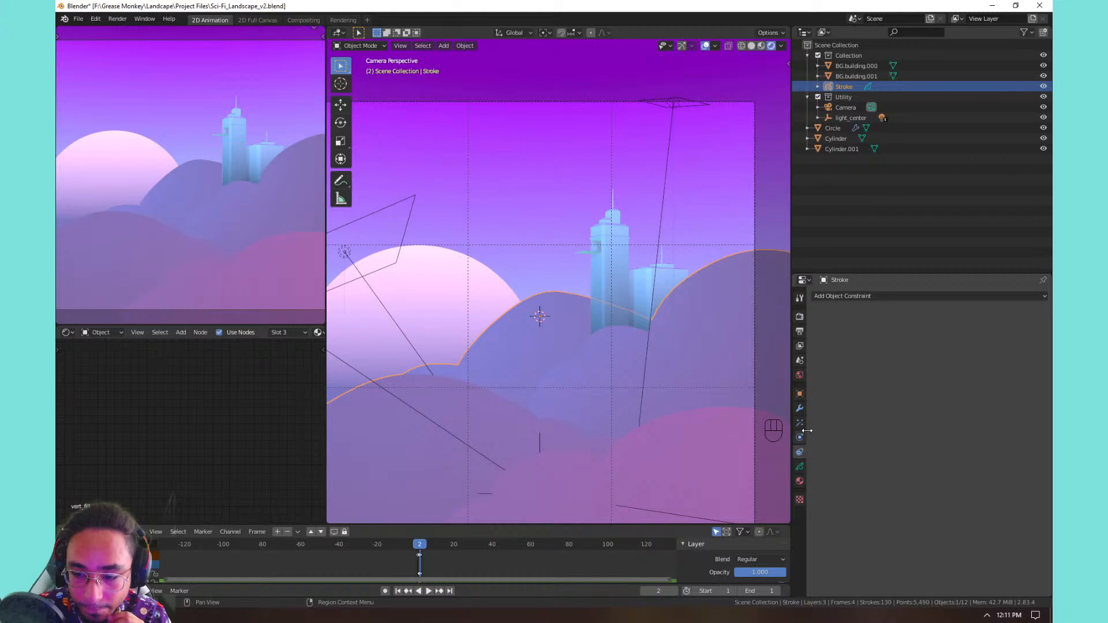
click(799, 409)
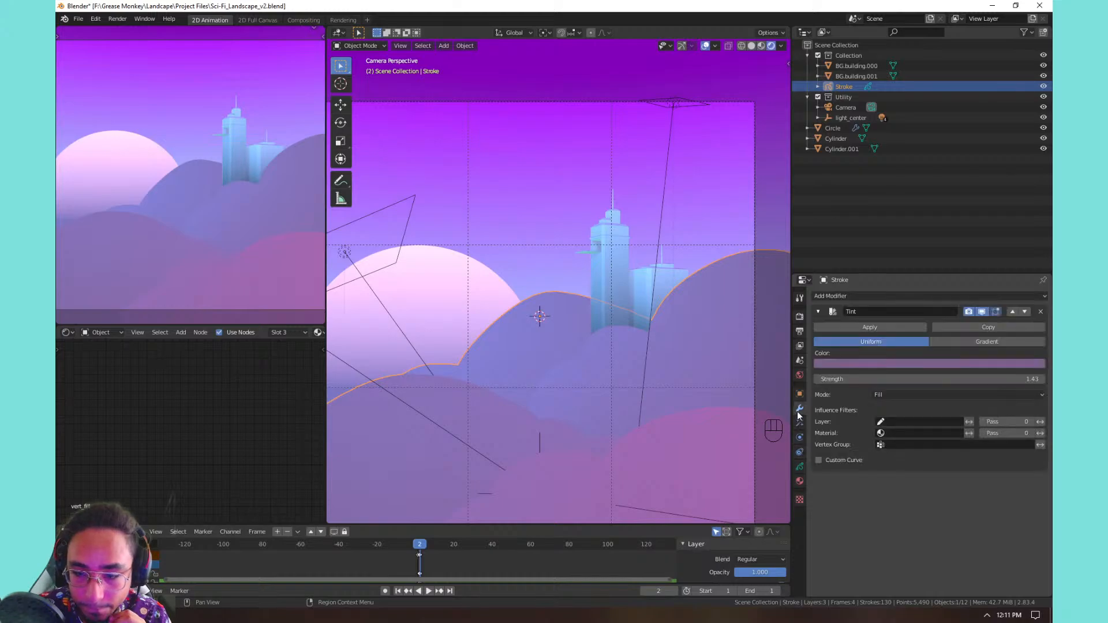
click(820, 311)
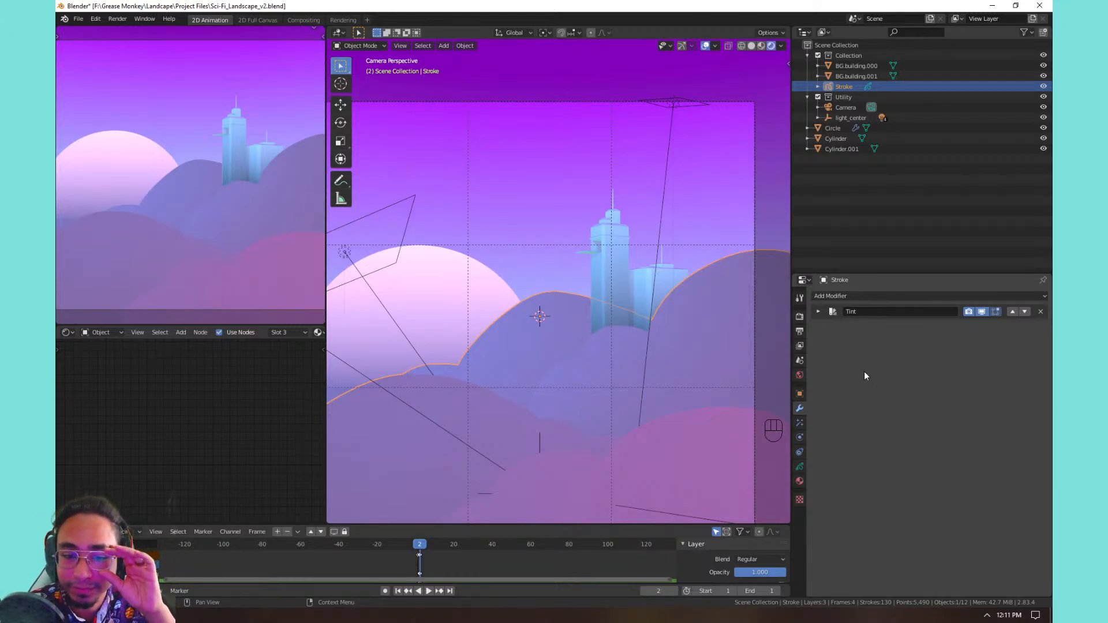
Step: Add a Rim visual effect to the Stroke cloud object
click(864, 297)
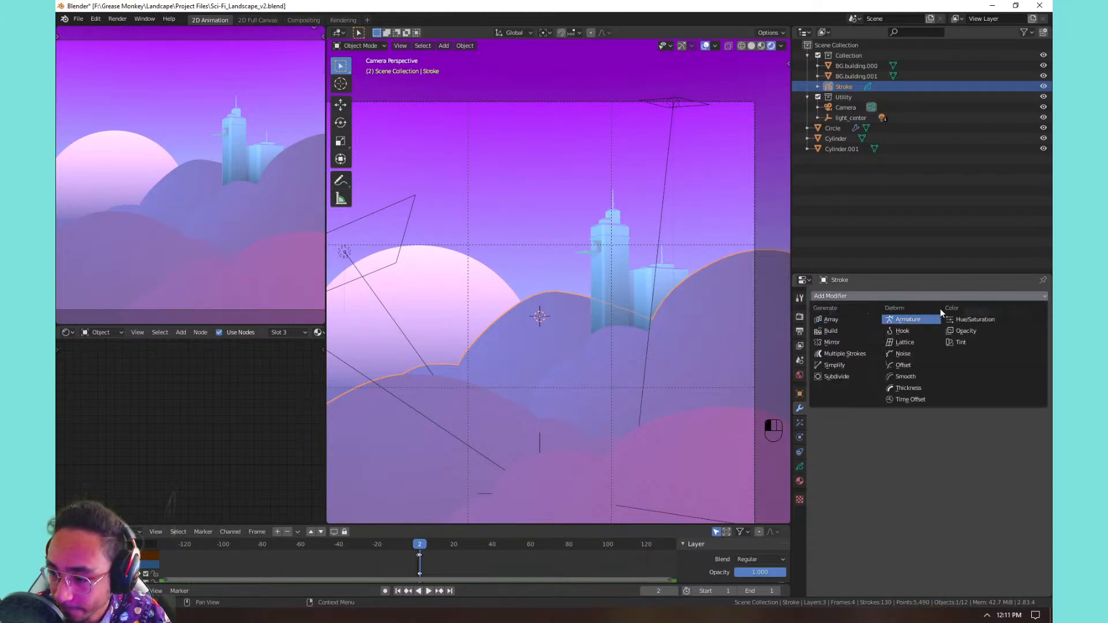
click(959, 342)
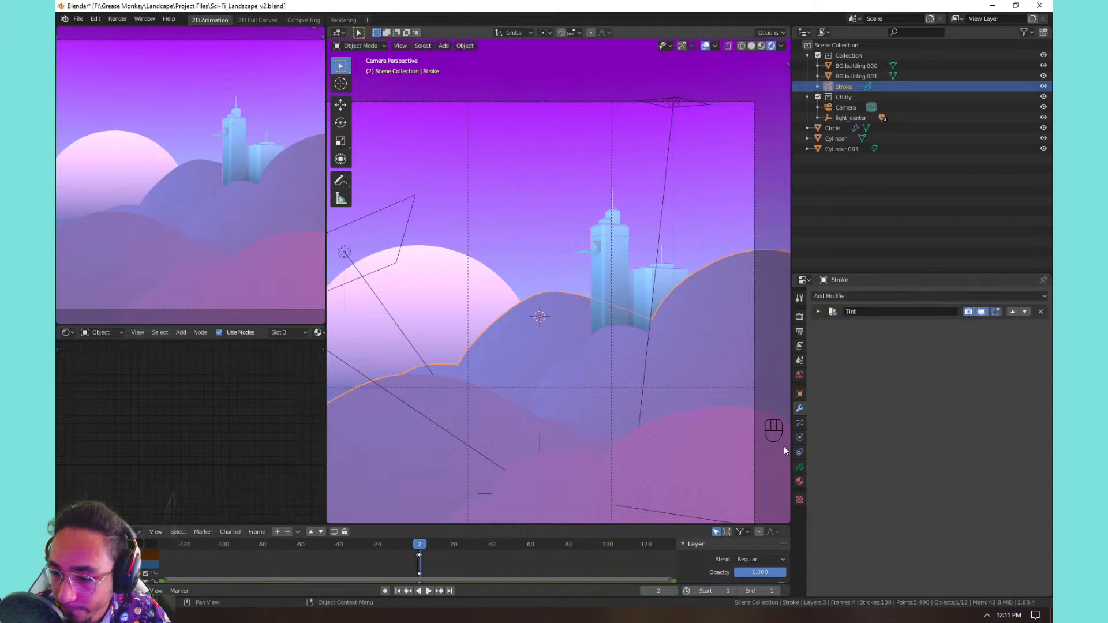
click(800, 423)
click(856, 297)
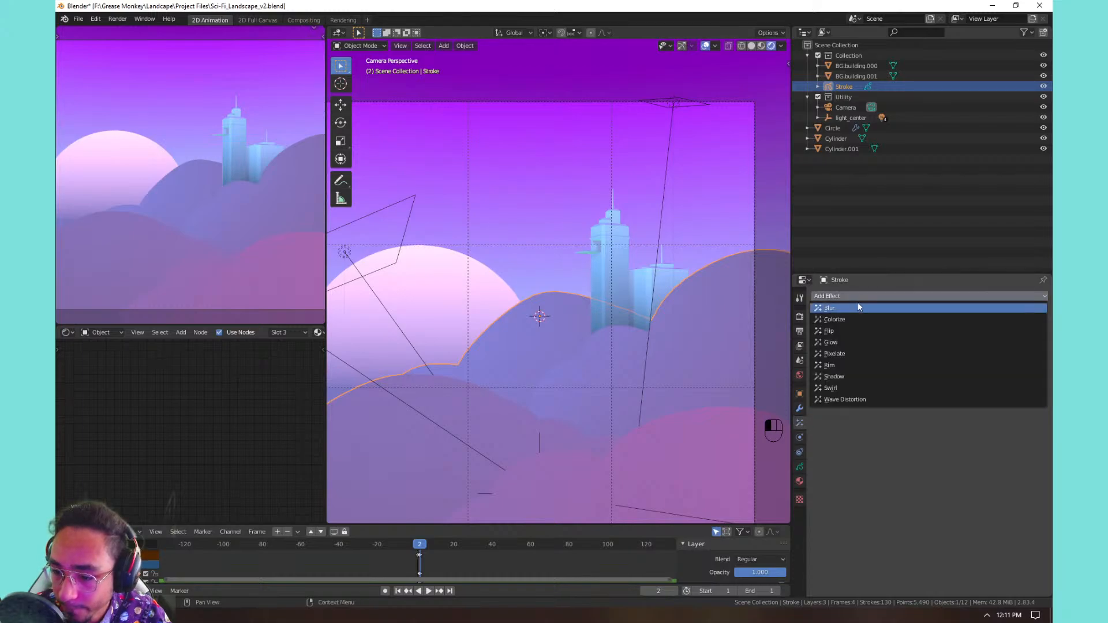
click(869, 365)
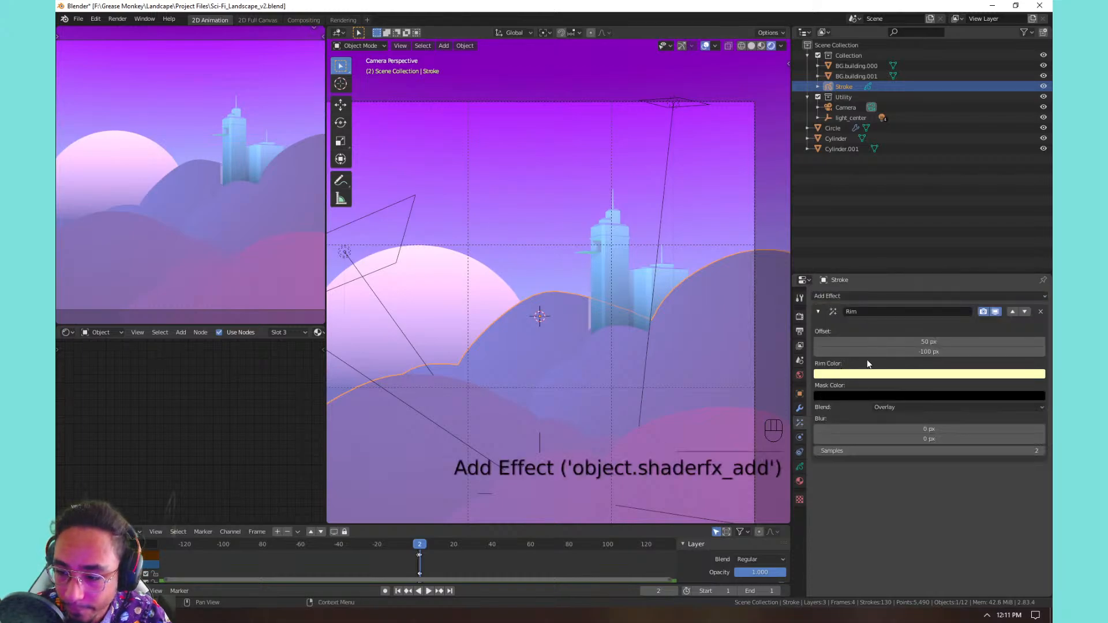
Step: Set the Rim effect's offset to 12 px and 97 px, trying the Subtract blend mode before returning to Overlay
mouse_move(929, 341)
mouse_down()
mouse_move(843, 342)
mouse_move(993, 352)
mouse_move(854, 342)
mouse_move(935, 342)
mouse_up()
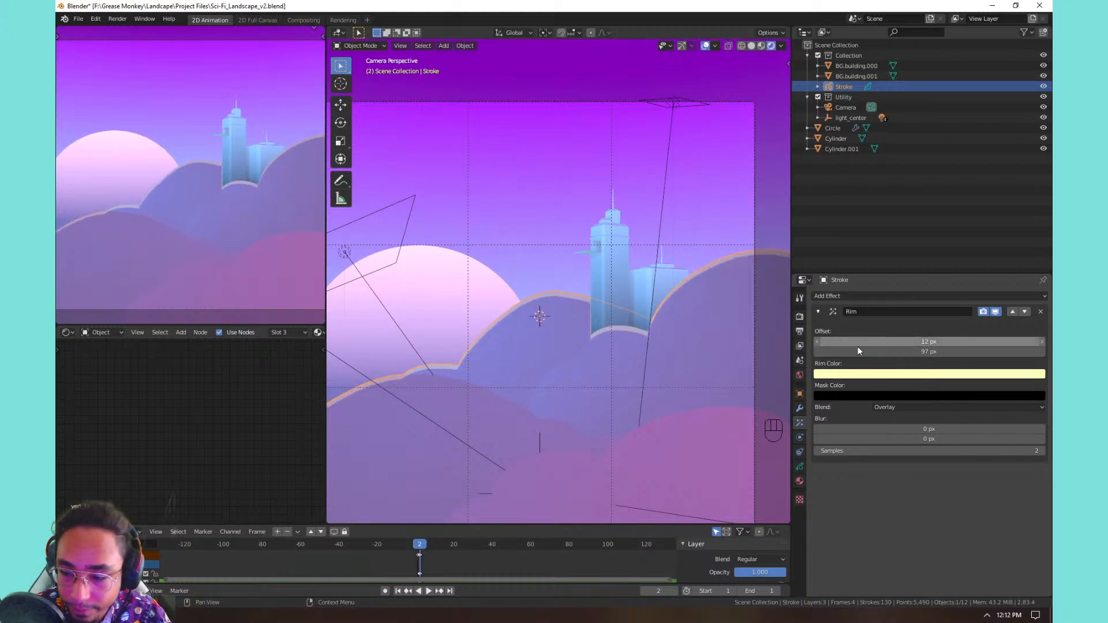
click(895, 407)
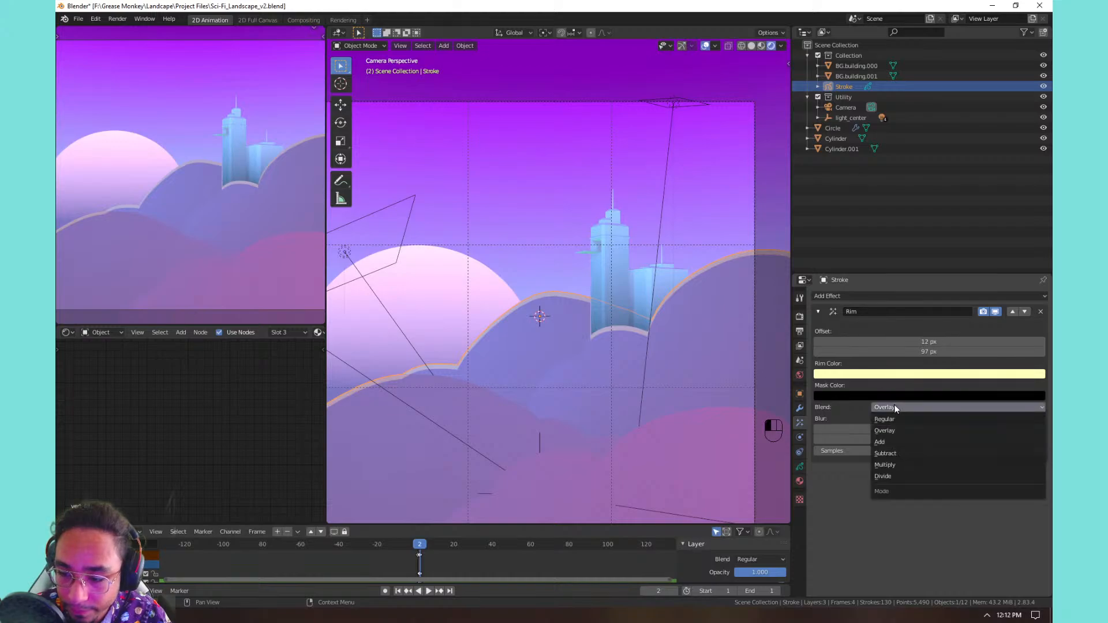
click(883, 455)
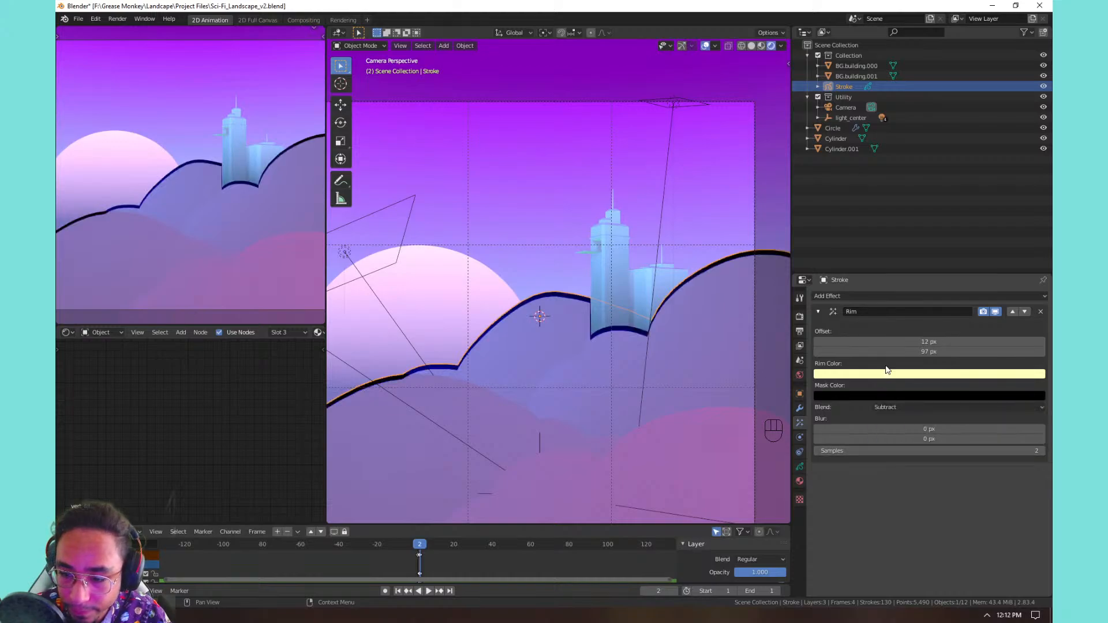
click(892, 406)
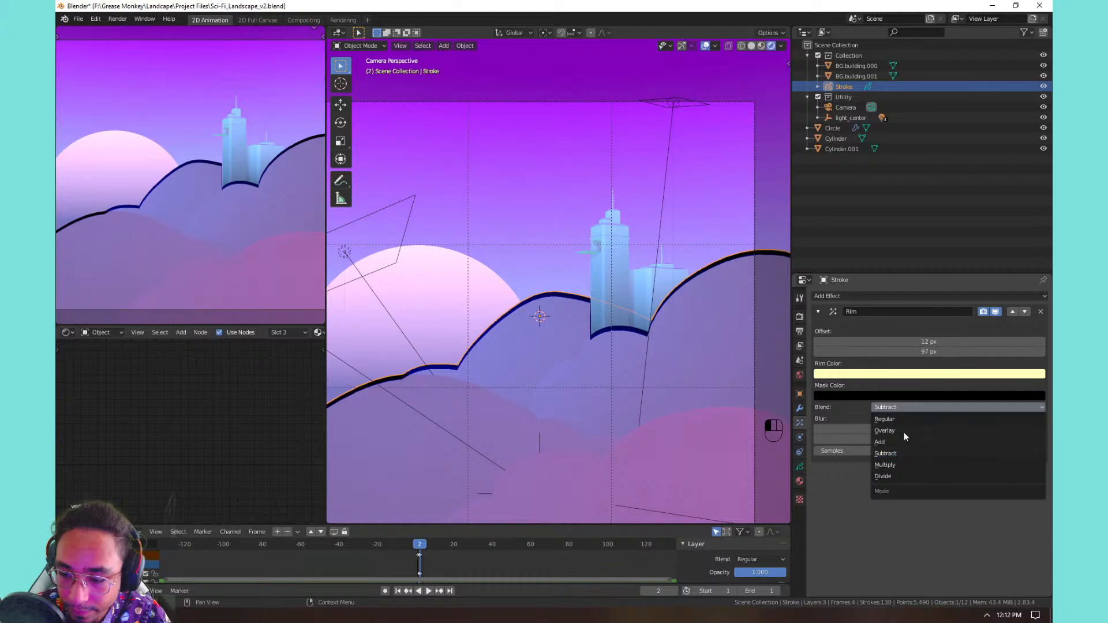
click(901, 431)
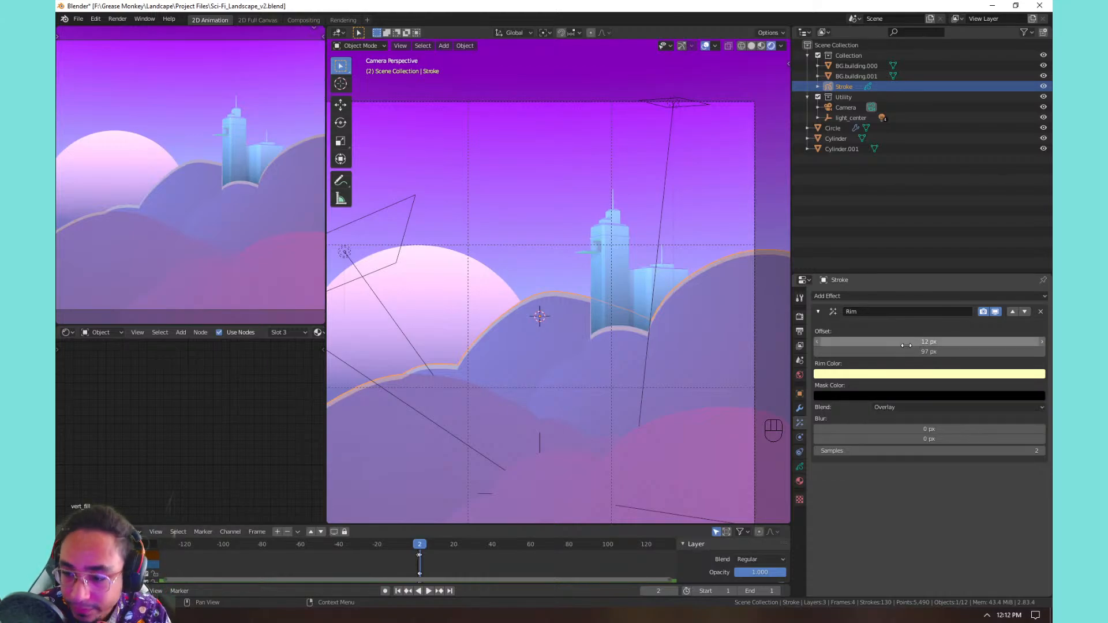
Step: Sample the sun's pale pink as the rim color and set the Rim blend mode to Add
click(899, 375)
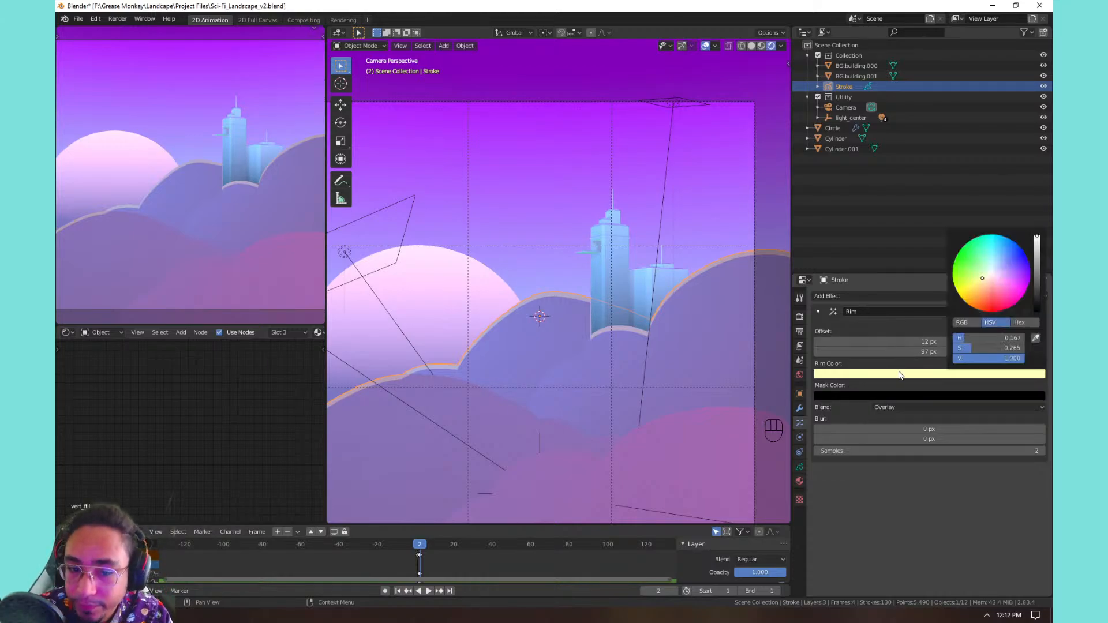
click(1034, 339)
click(442, 260)
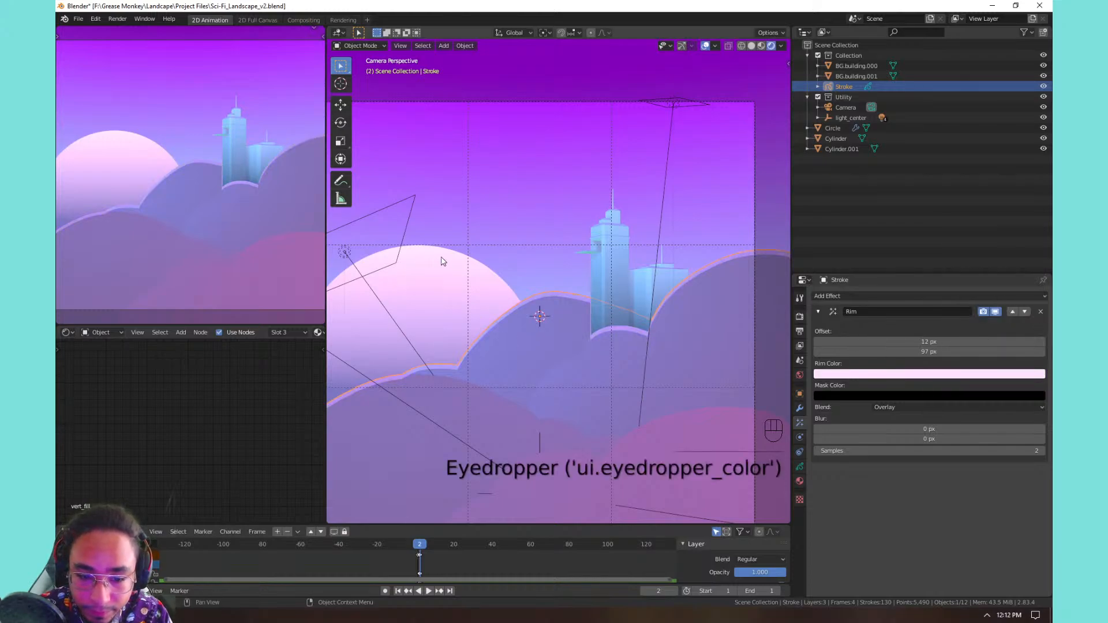
click(895, 405)
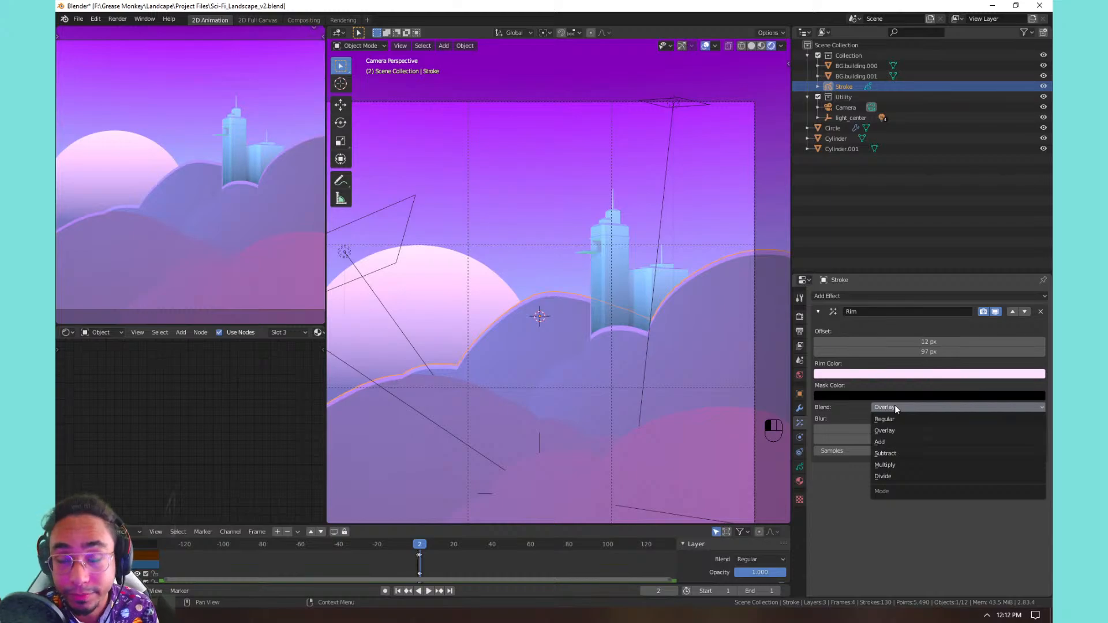
click(895, 442)
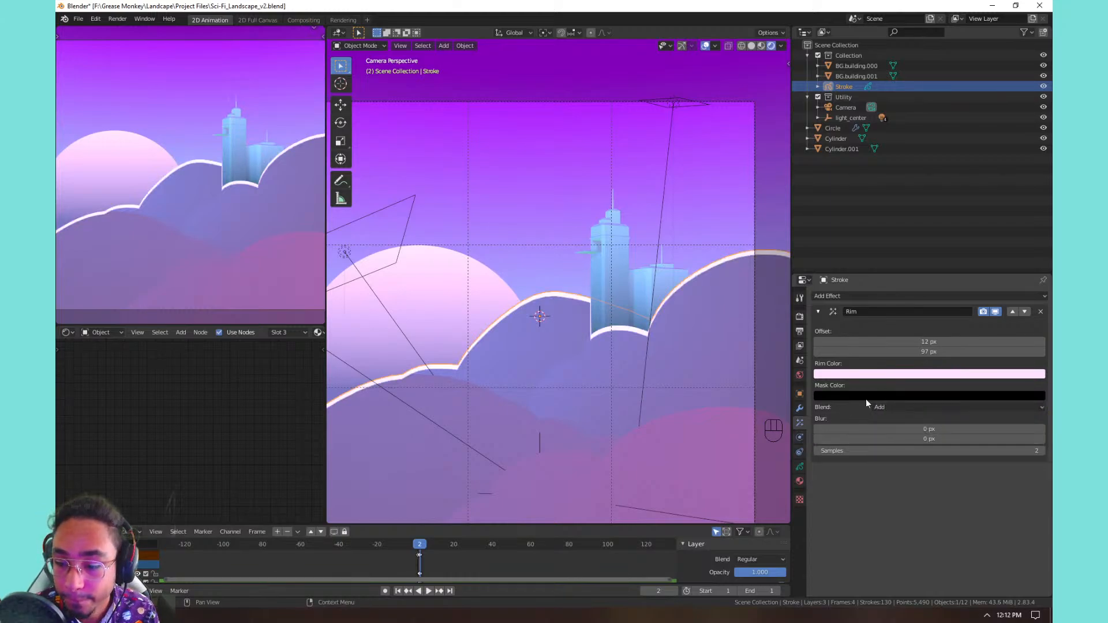
Step: Try a Rim blur of 500 px on both axes with 10 samples
mouse_move(867, 424)
mouse_down()
mouse_move(900, 425)
mouse_move(867, 425)
mouse_up()
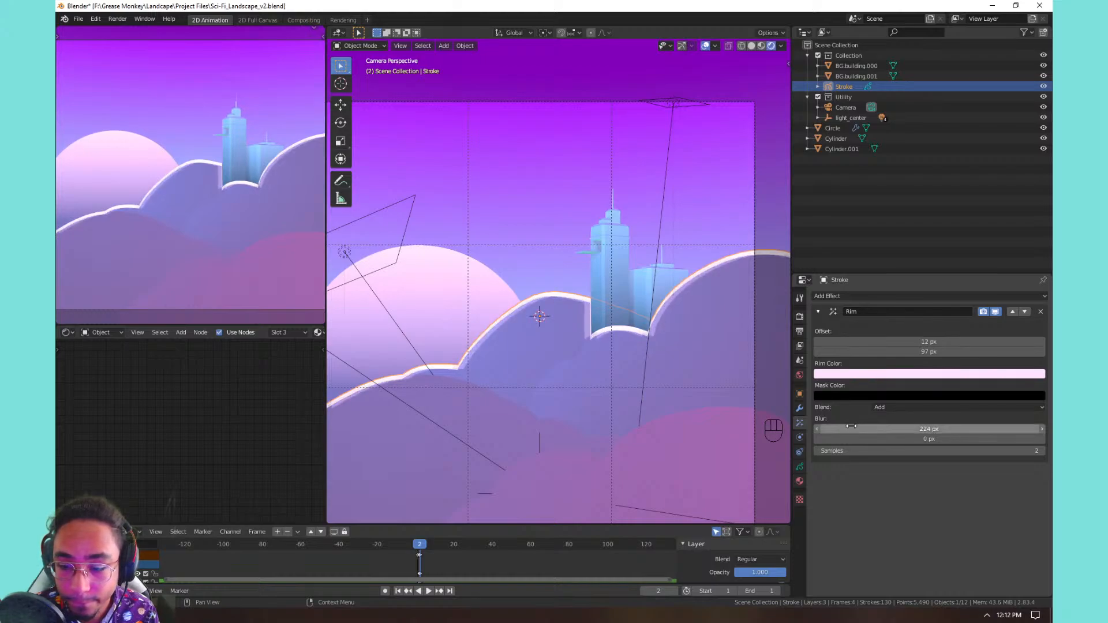
click(861, 430)
text(500)
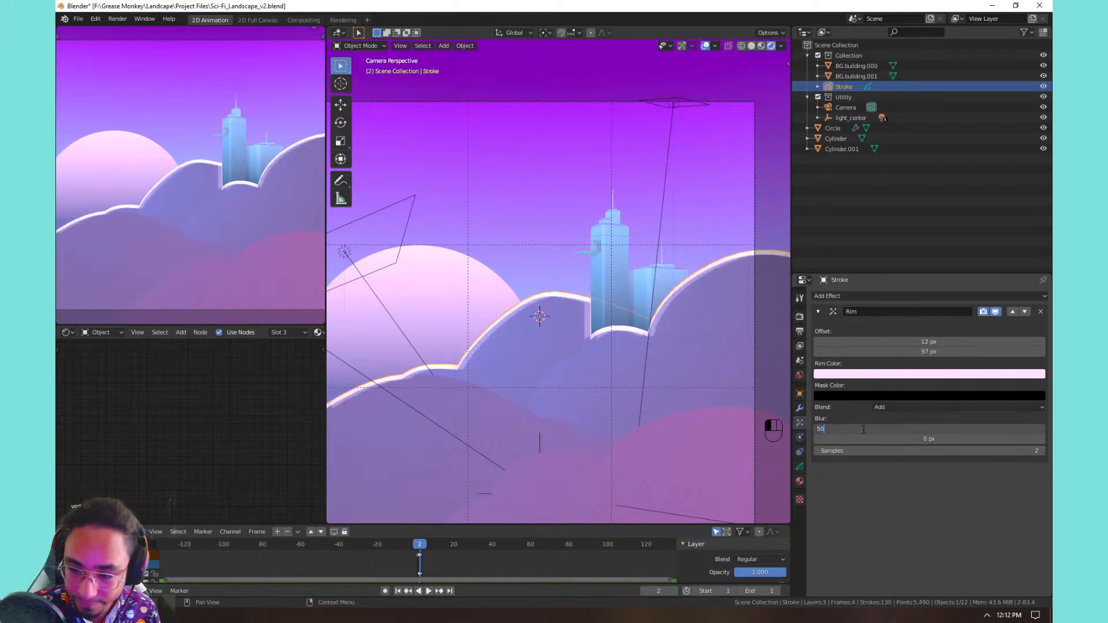
key(Tab)
text(500)
key(Return)
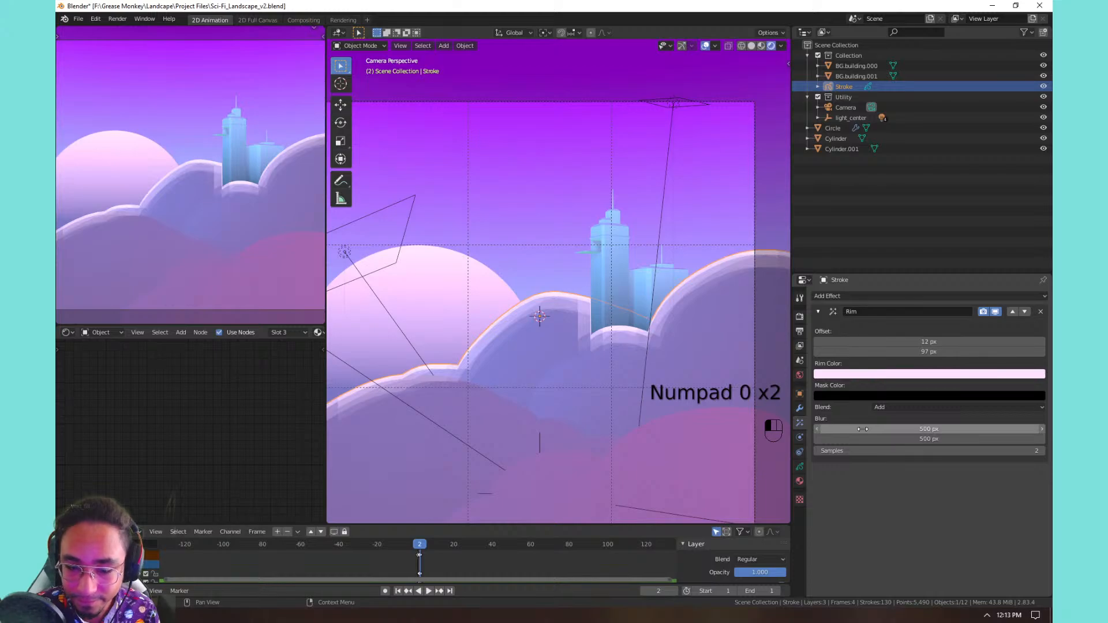
drag(863, 450, 912, 451)
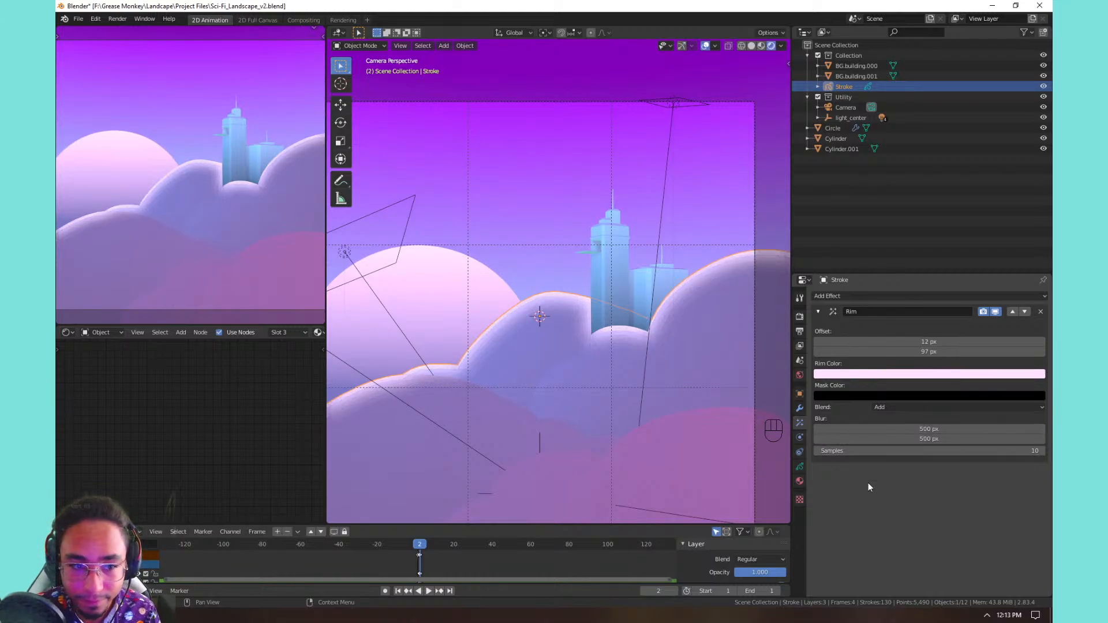
Step: Try a tighter Rim blur of 100 px on both axes
double_click(903, 430)
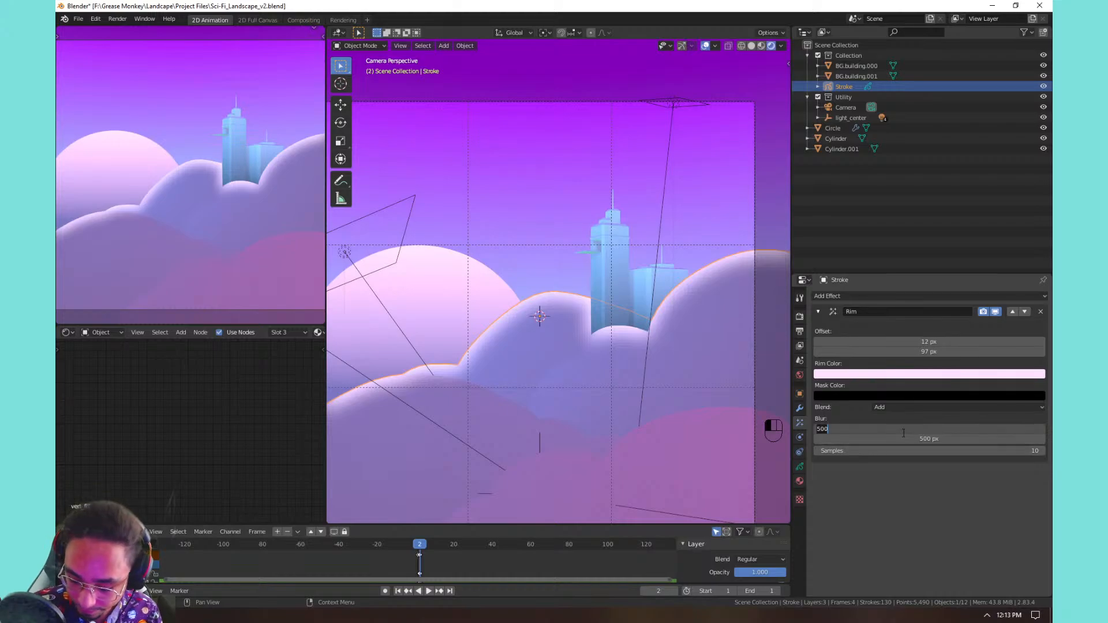
text(100)
key(Return)
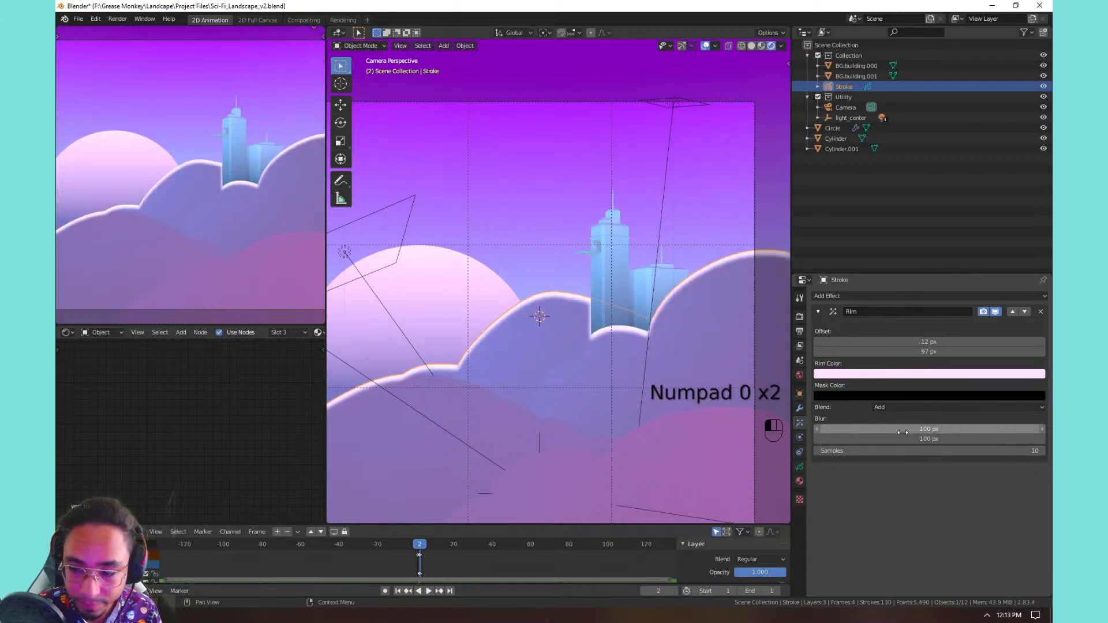
Step: Set the Rim blur to 1500 px on both axes and raise the samples to 32
drag(884, 432, 949, 431)
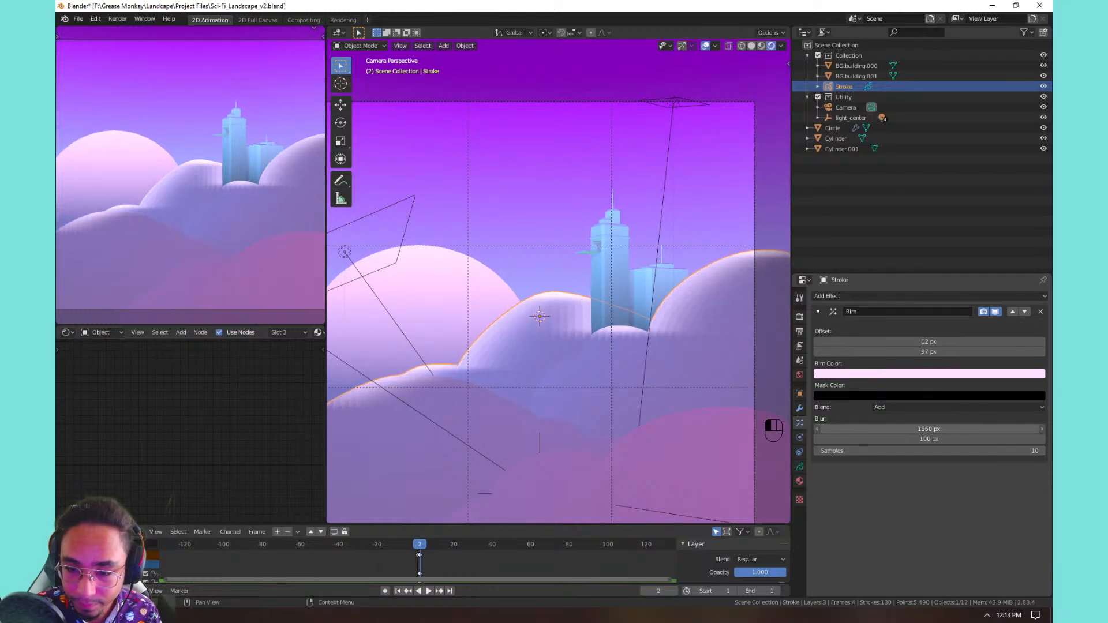
click(869, 440)
click(886, 428)
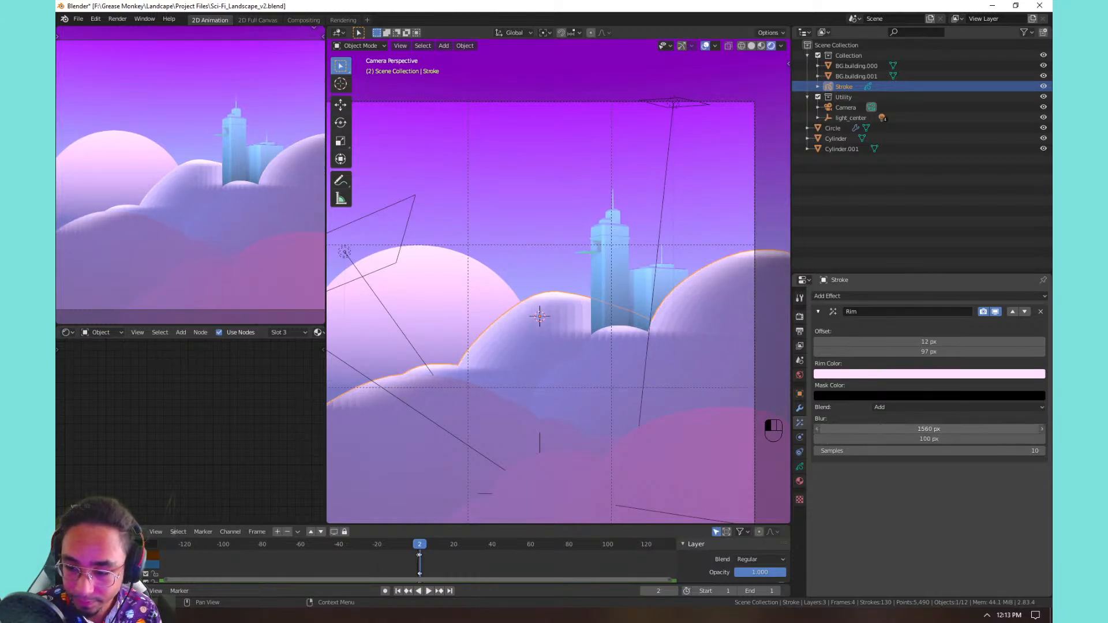
text(1500)
key(Return)
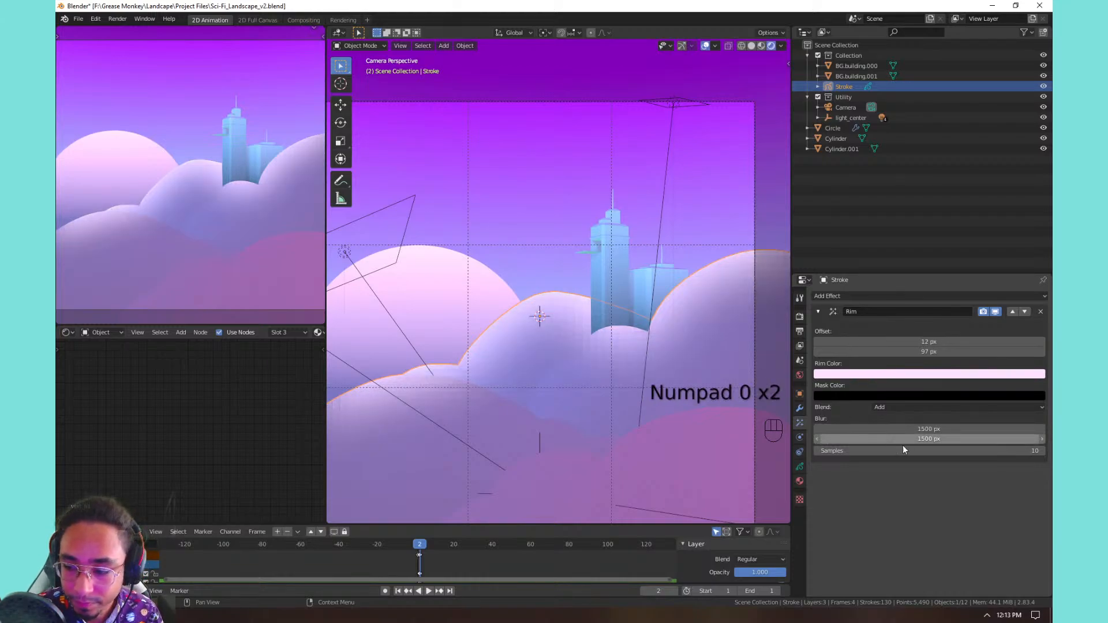
mouse_move(902, 451)
mouse_down()
mouse_move(938, 451)
mouse_move(894, 456)
mouse_up()
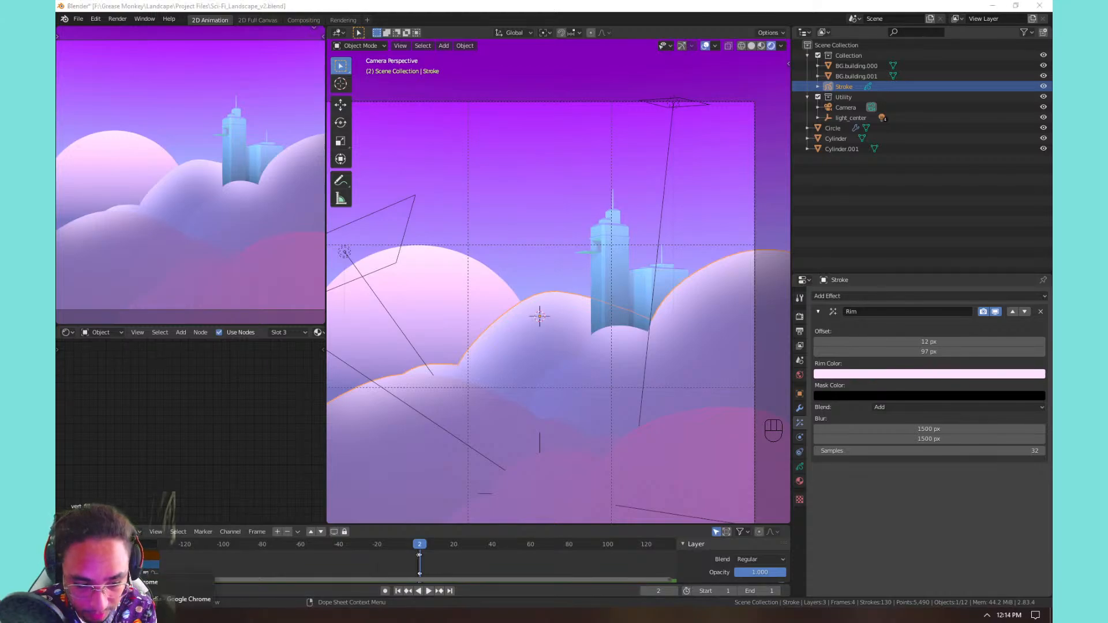
click(167, 615)
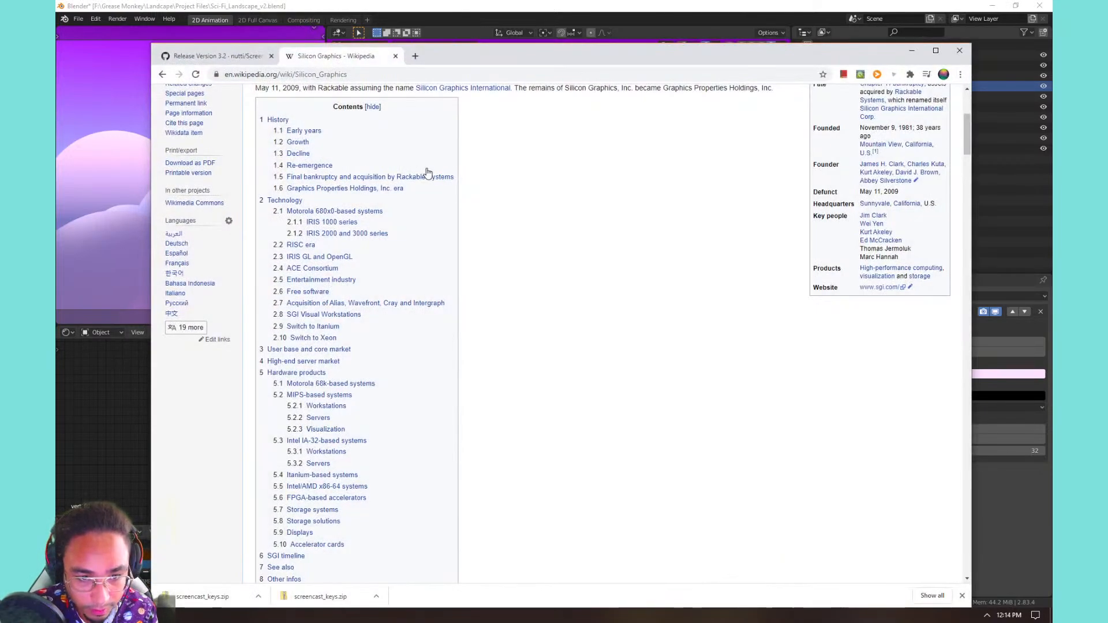
drag(531, 56, 507, 622)
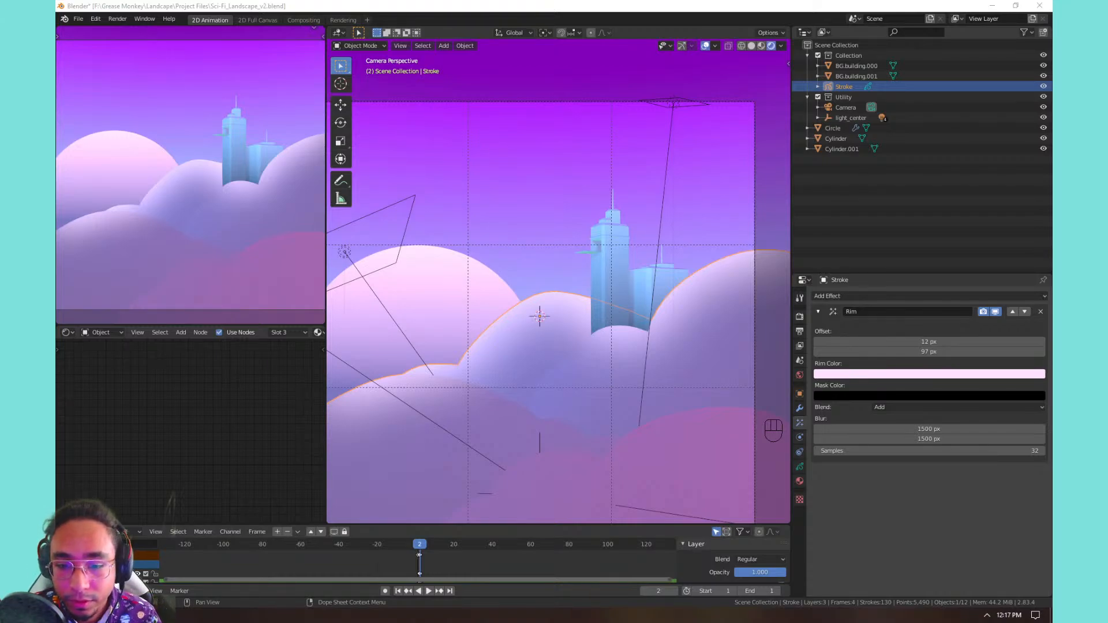
Step: Reselect the Stroke cloud object and collapse its Rim effect
click(476, 442)
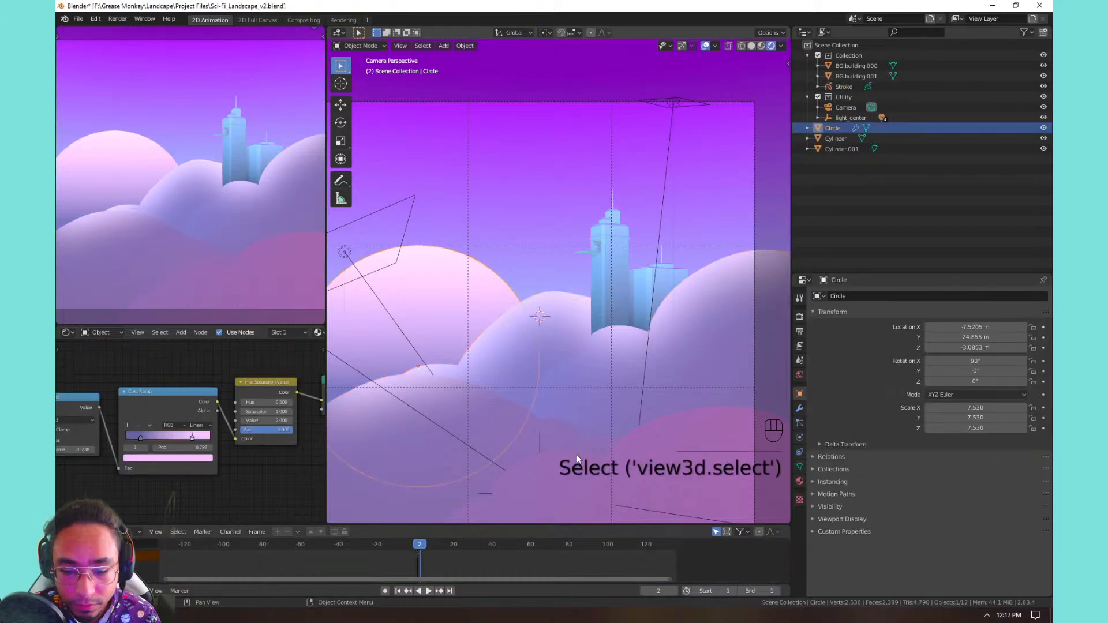
click(576, 456)
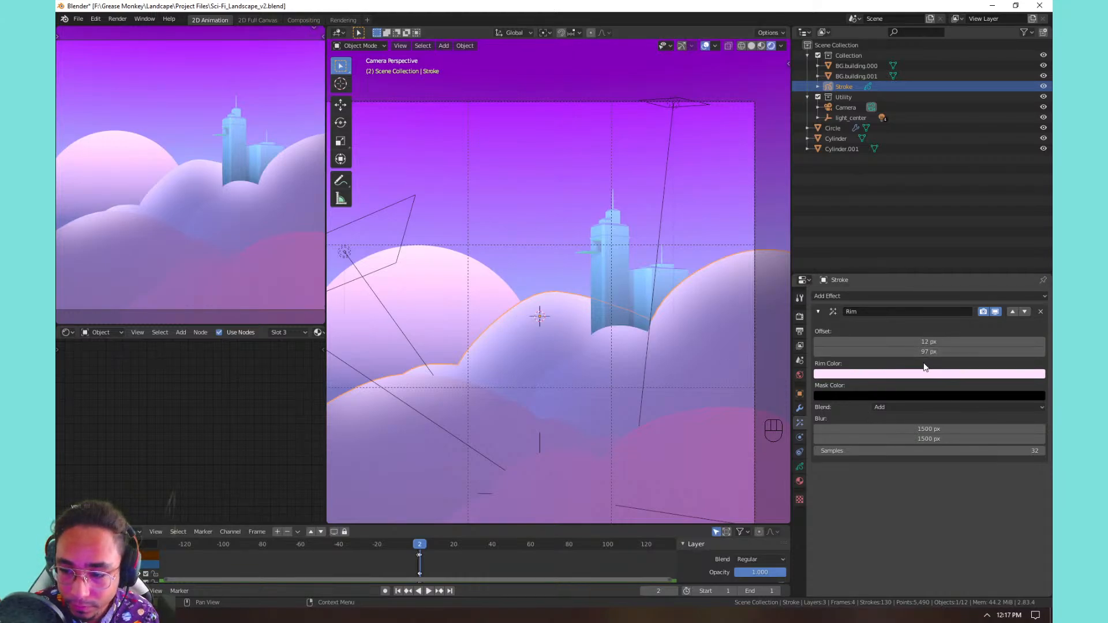
click(817, 312)
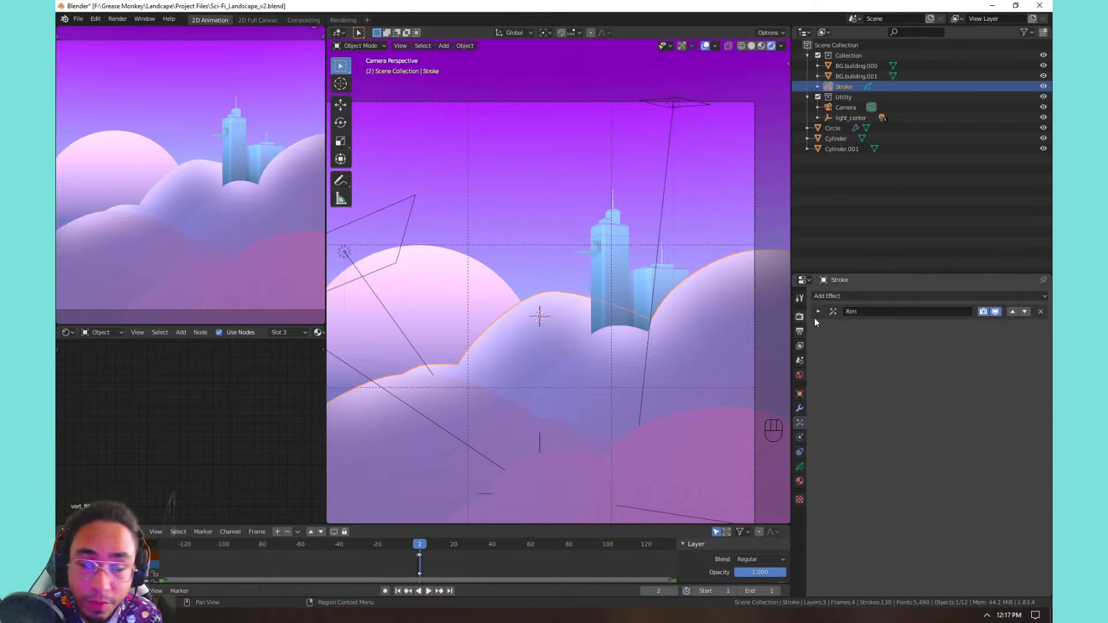
Step: Try a Swirl effect on the Stroke clouds using BG.building.000 as its object and a 478 px radius, and remove the effect
click(877, 296)
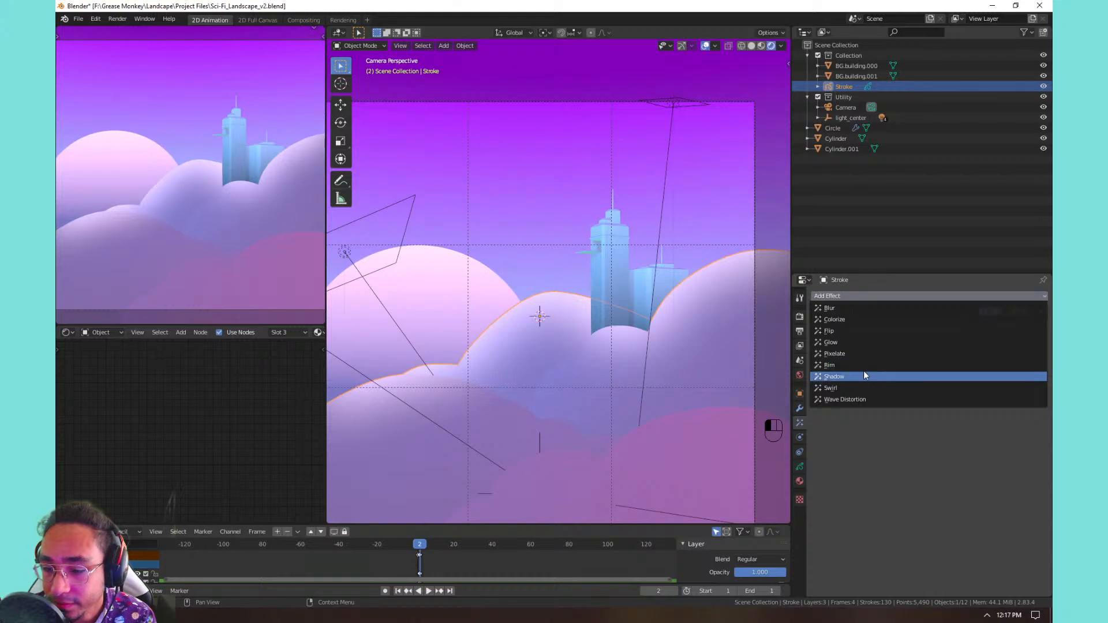
click(868, 386)
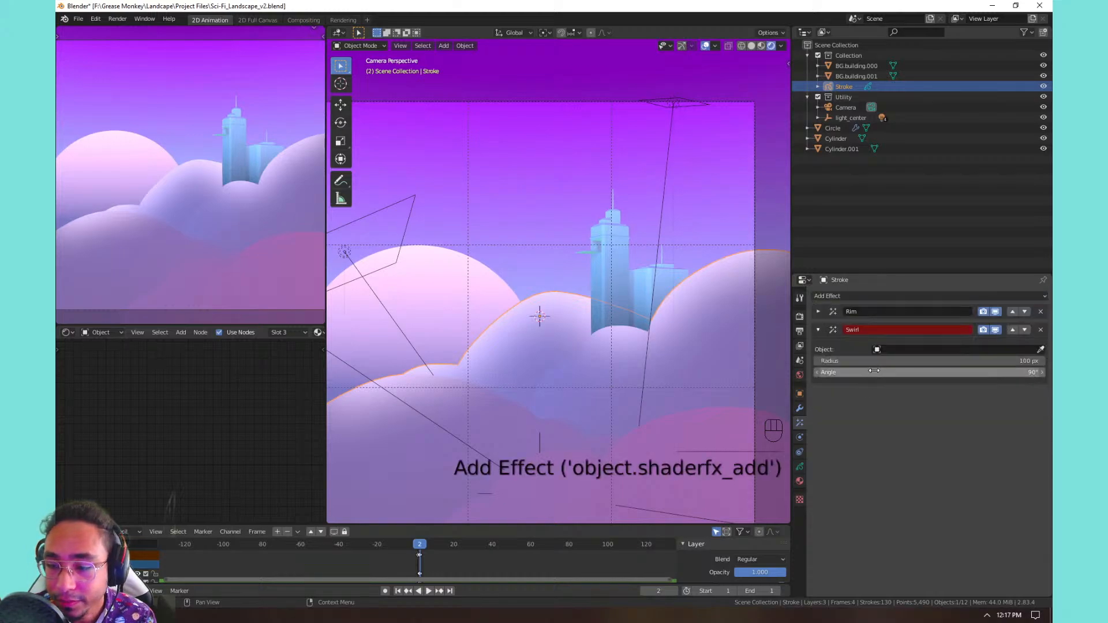
click(900, 349)
click(900, 364)
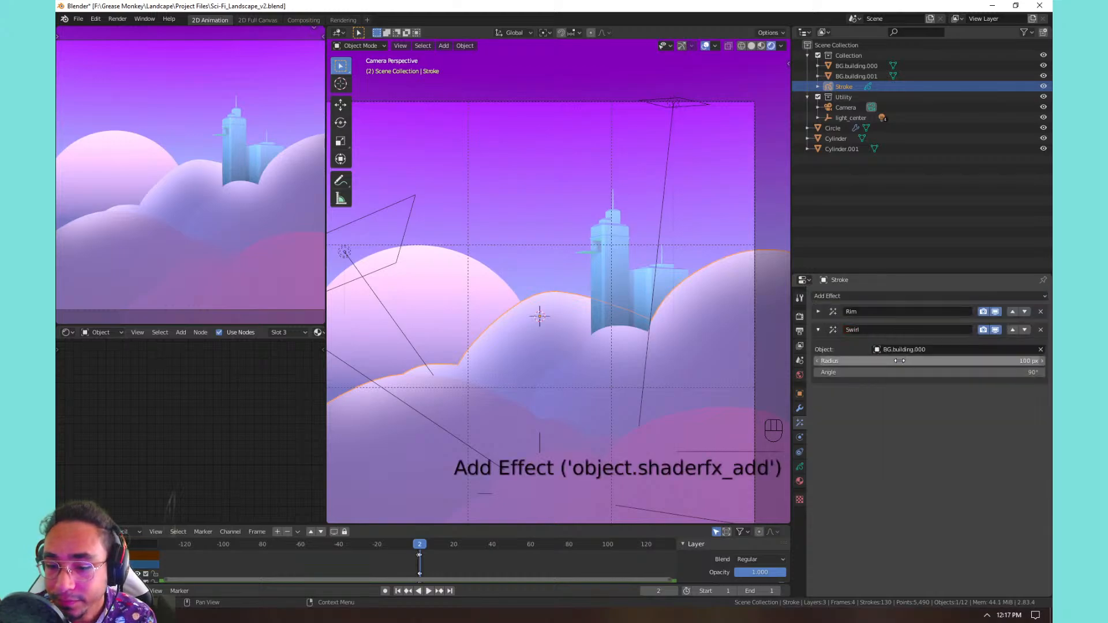
drag(899, 360, 1033, 361)
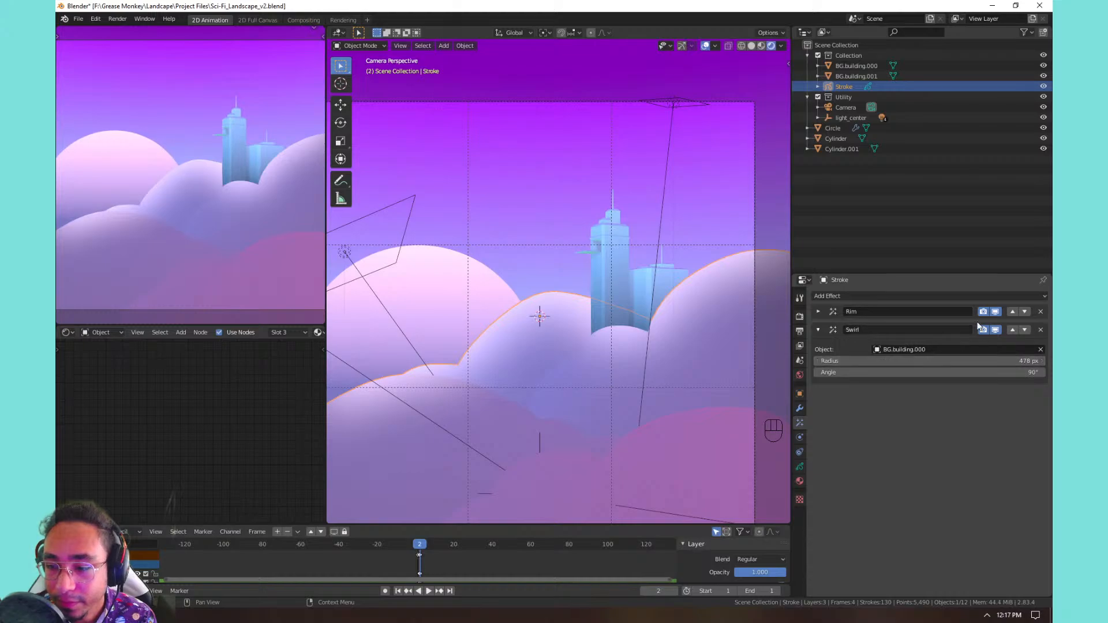
click(1040, 329)
Step: Add a Glow visual effect to the Stroke cloud object
click(830, 296)
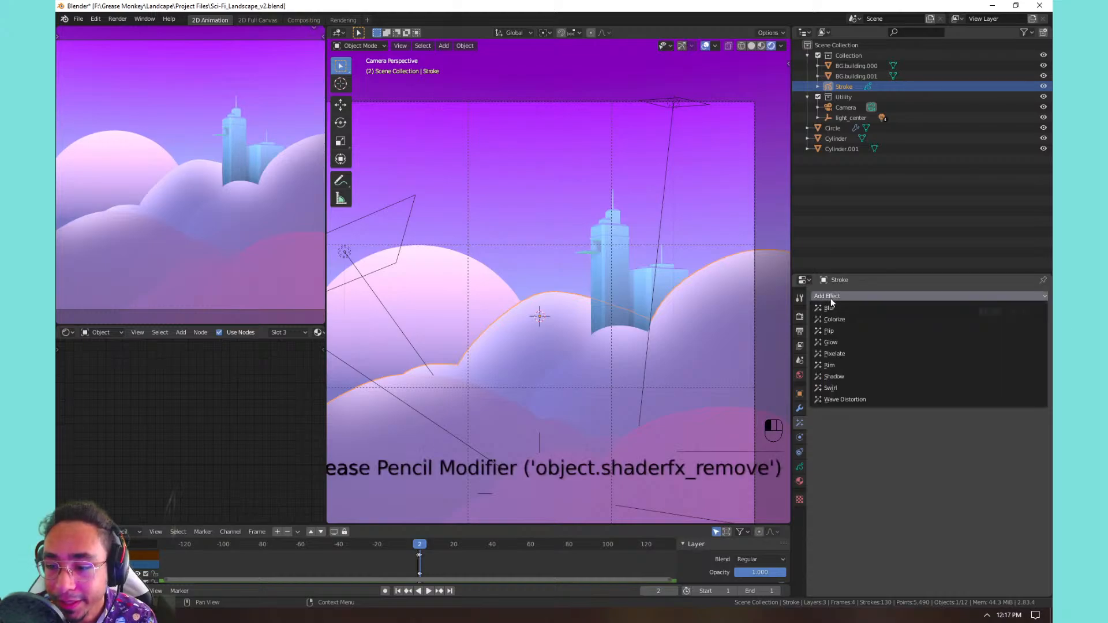
click(853, 343)
Step: Select the sun circle, try Eevee Bloom with a lower Threshold and Knee, and turn Bloom off
click(418, 269)
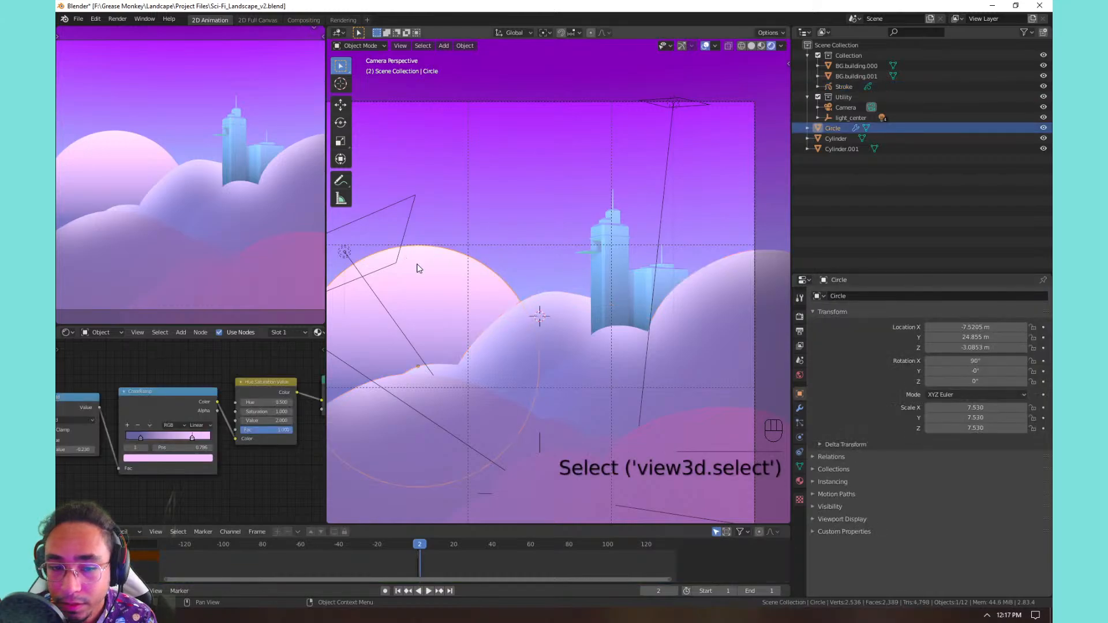
click(800, 317)
click(822, 379)
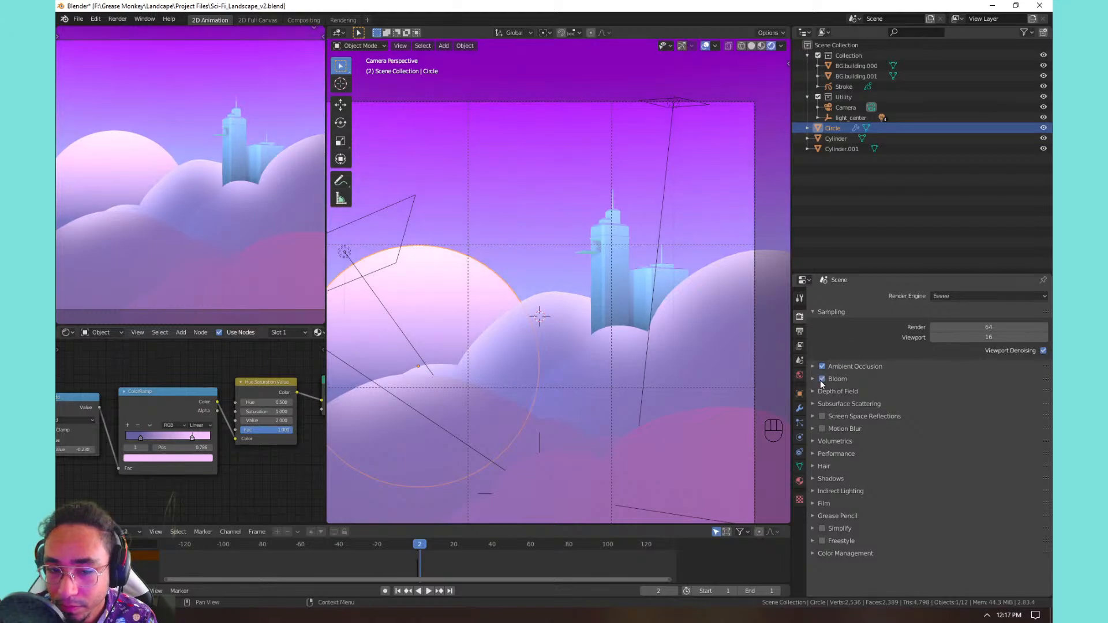
click(811, 379)
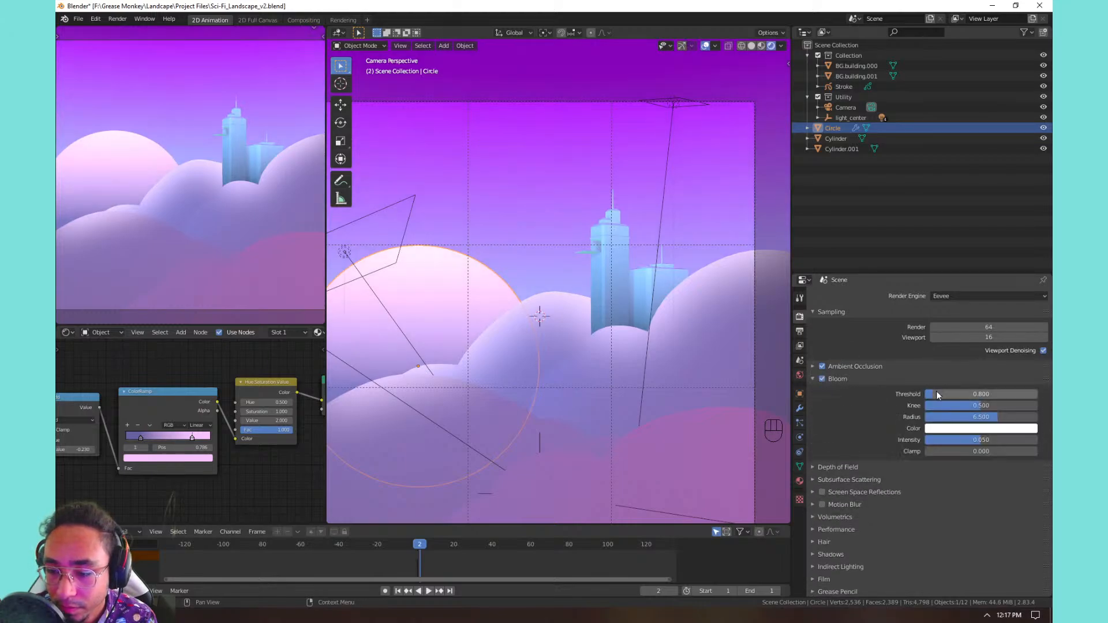
mouse_move(936, 394)
mouse_down()
mouse_move(979, 394)
mouse_move(928, 394)
mouse_move(958, 405)
mouse_move(929, 398)
mouse_up()
click(822, 379)
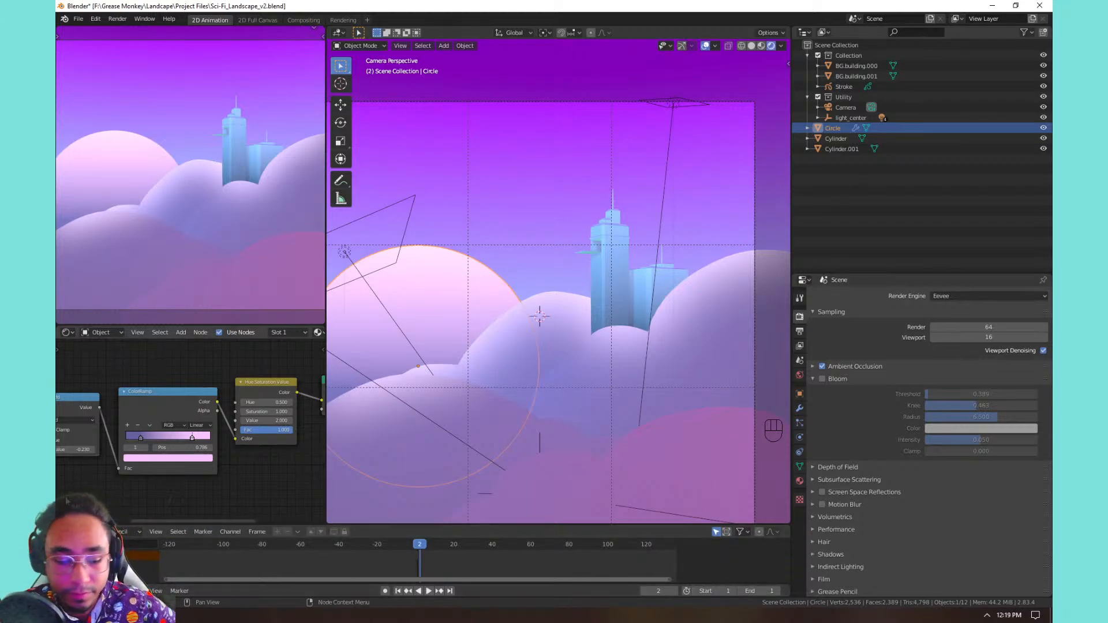
click(156, 614)
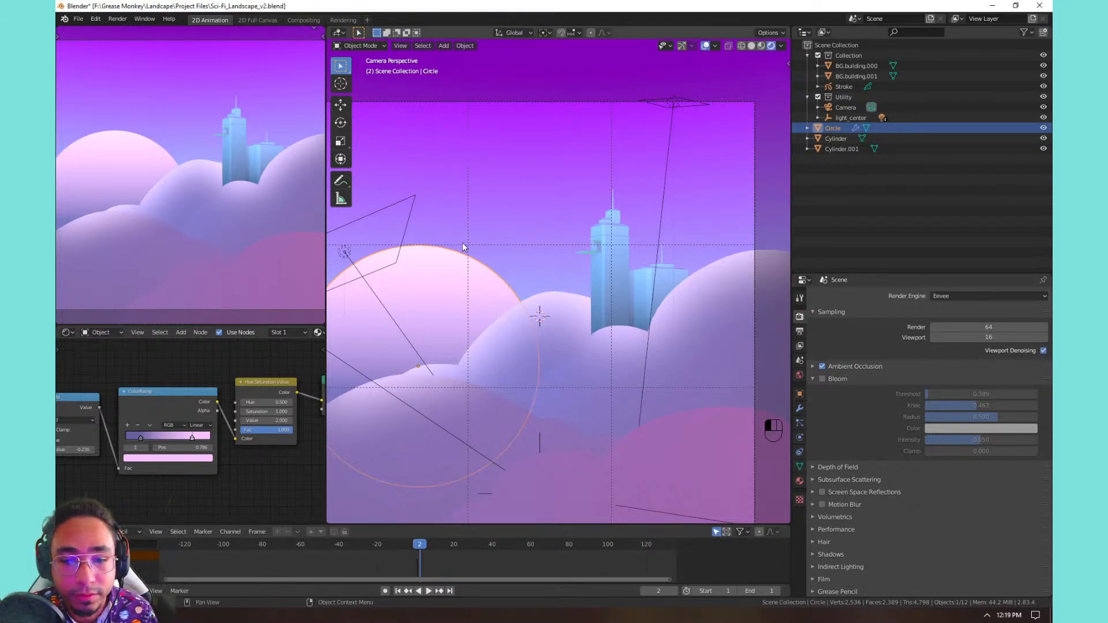
click(455, 266)
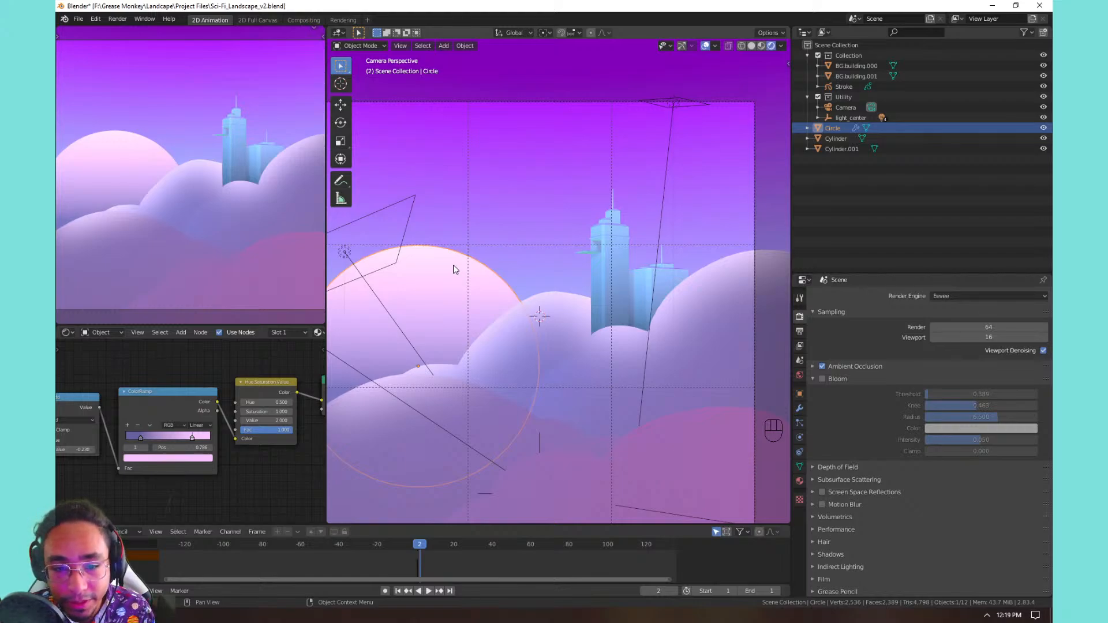
Step: Dissolve the centre vertex of the sun circle's mesh
key(Tab)
key(Tab)
right_click(452, 265)
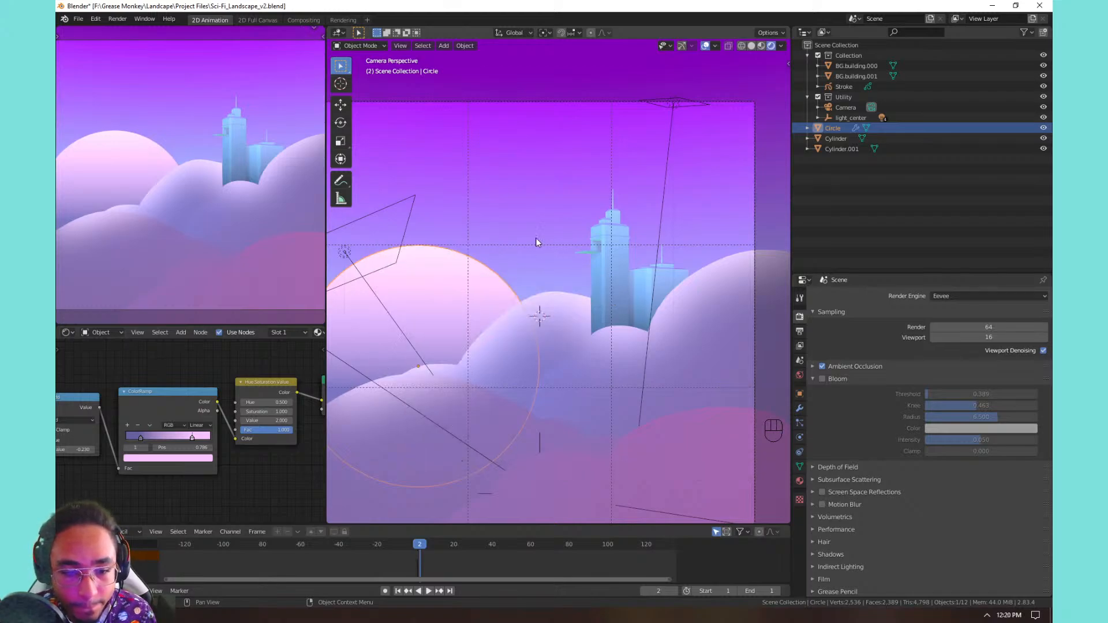
key(Tab)
key(1)
click(443, 354)
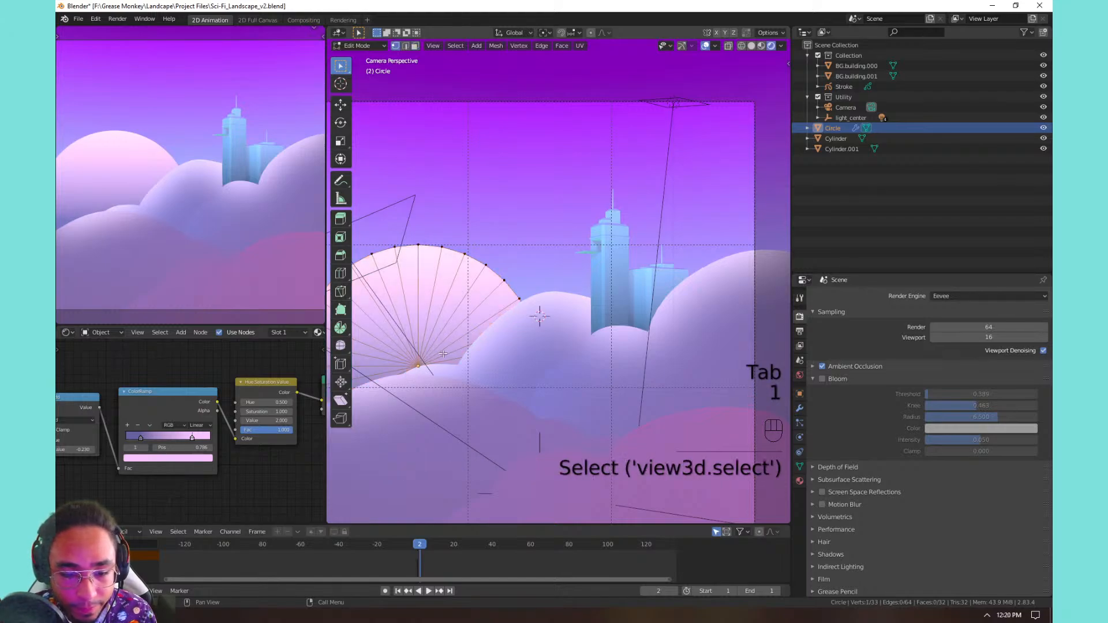
key(x)
click(430, 397)
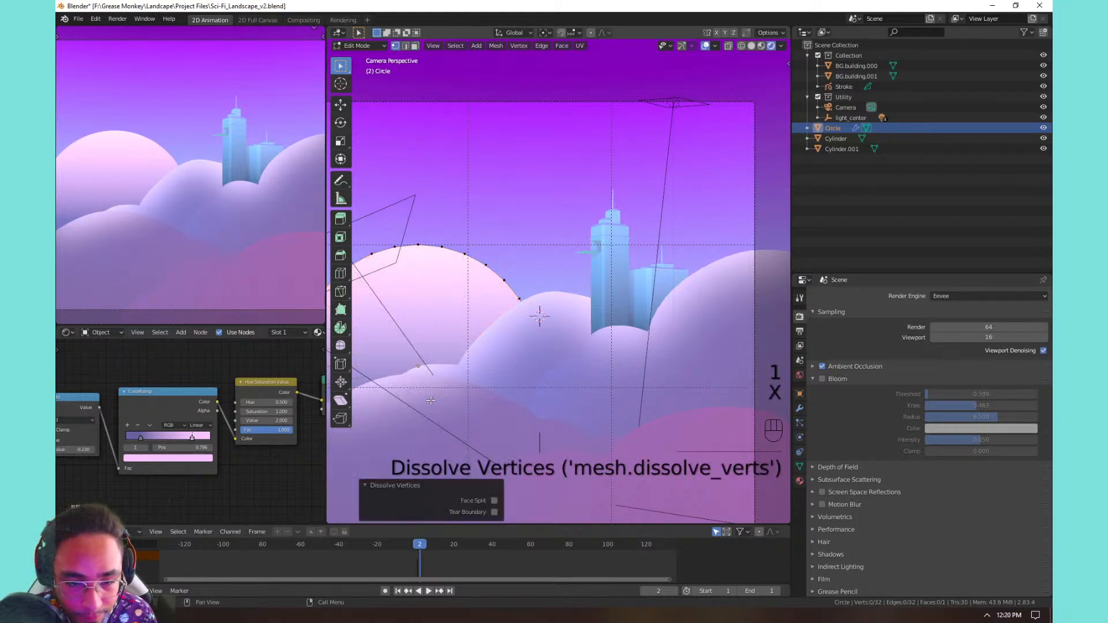
key(Tab)
key(Tab)
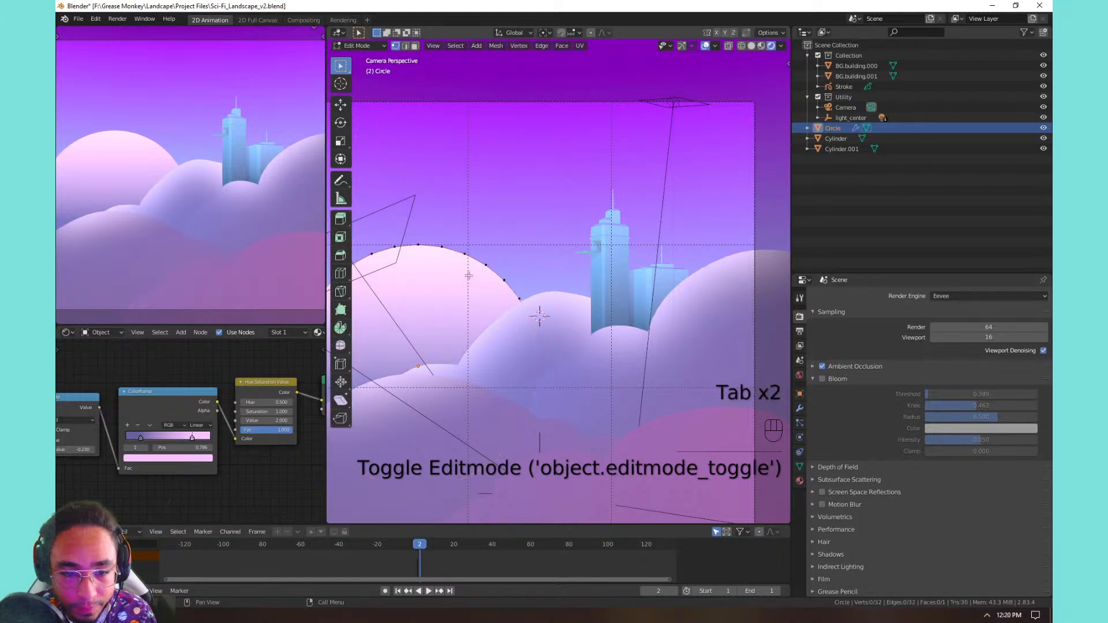
Step: Convert the sun circle from a mesh to a curve
key(a)
key(Tab)
key(Tab)
key(Tab)
key(Tab)
right_click(468, 263)
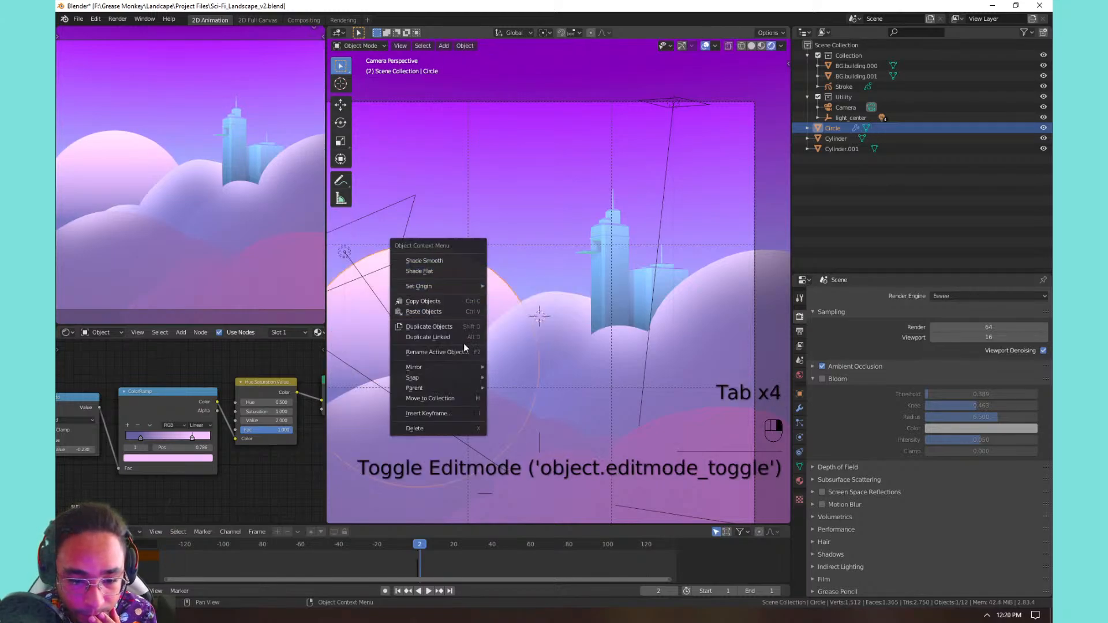
click(465, 46)
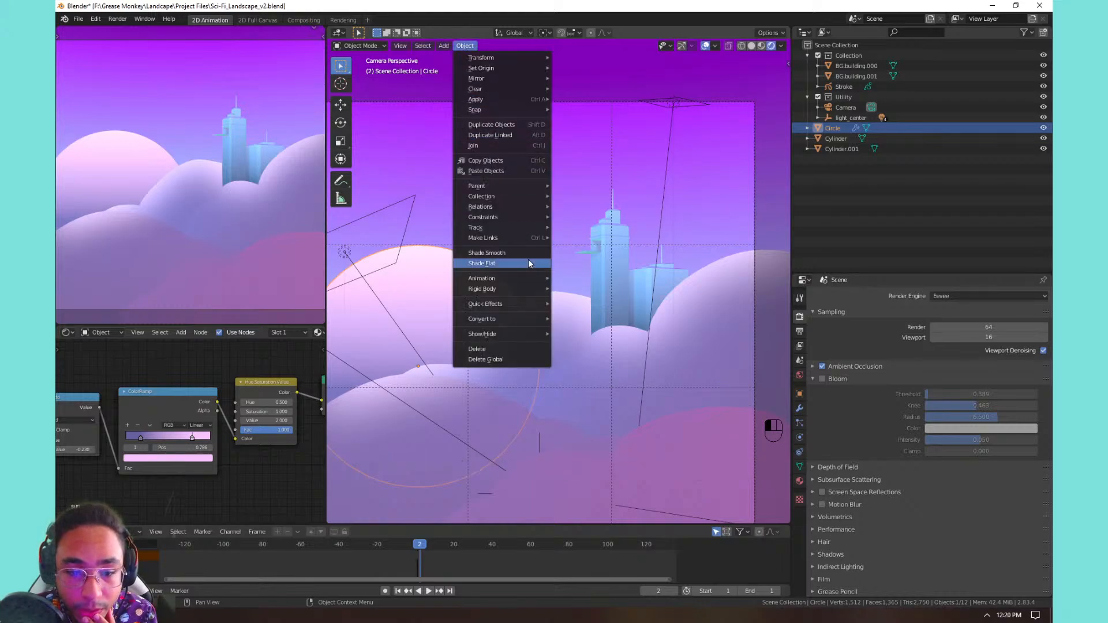
mouse_move(517, 320)
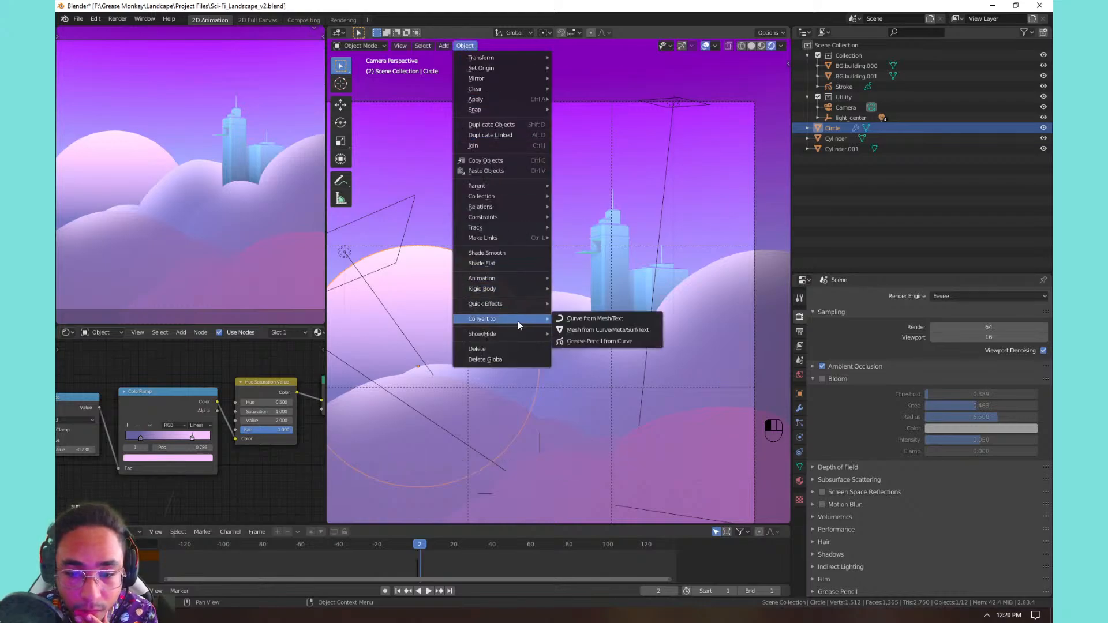
click(586, 319)
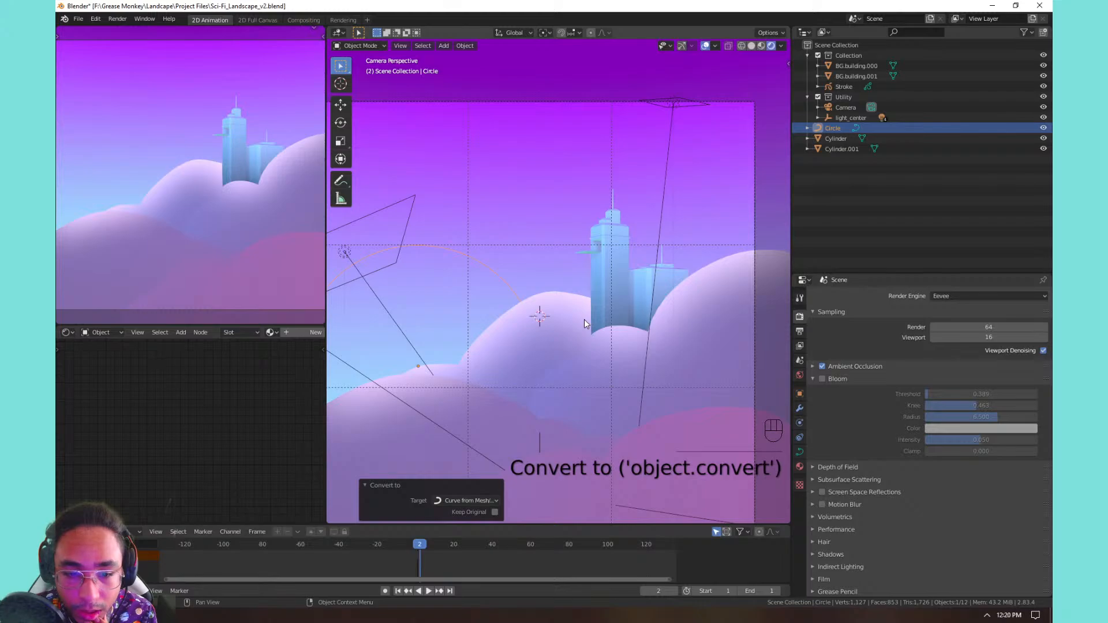
Step: Convert the sun curve to a grease pencil object
click(462, 46)
mouse_move(500, 292)
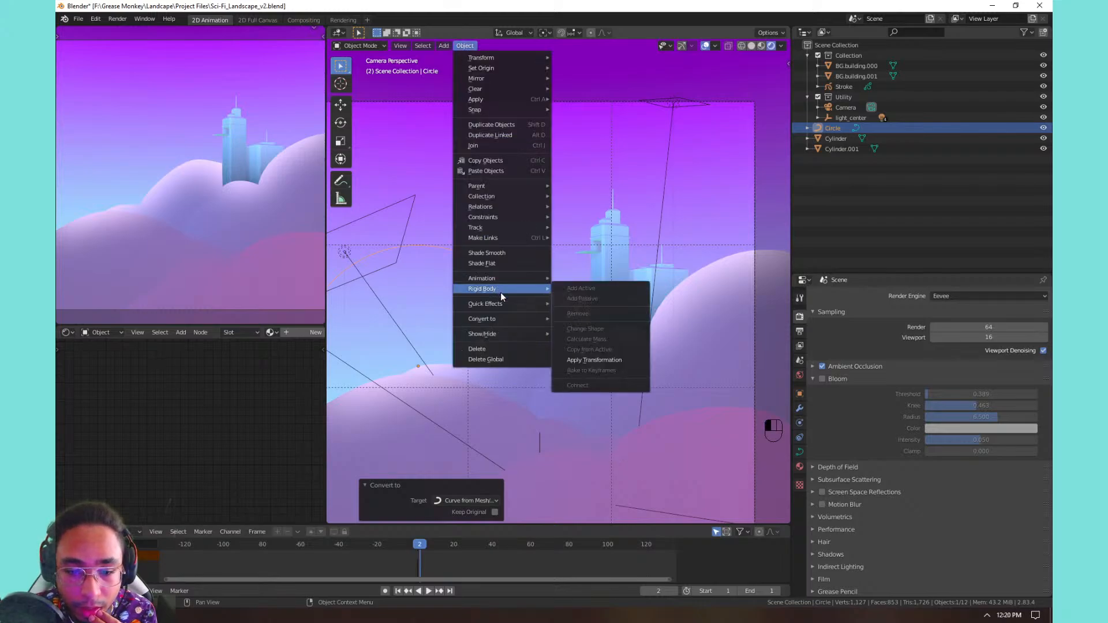
mouse_move(518, 322)
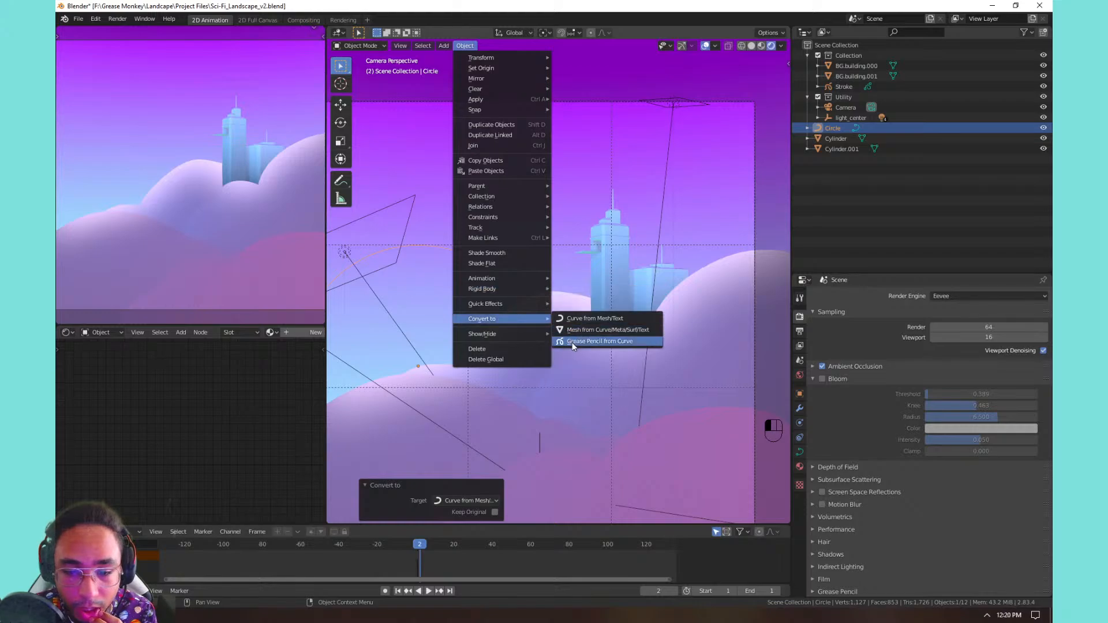
click(573, 343)
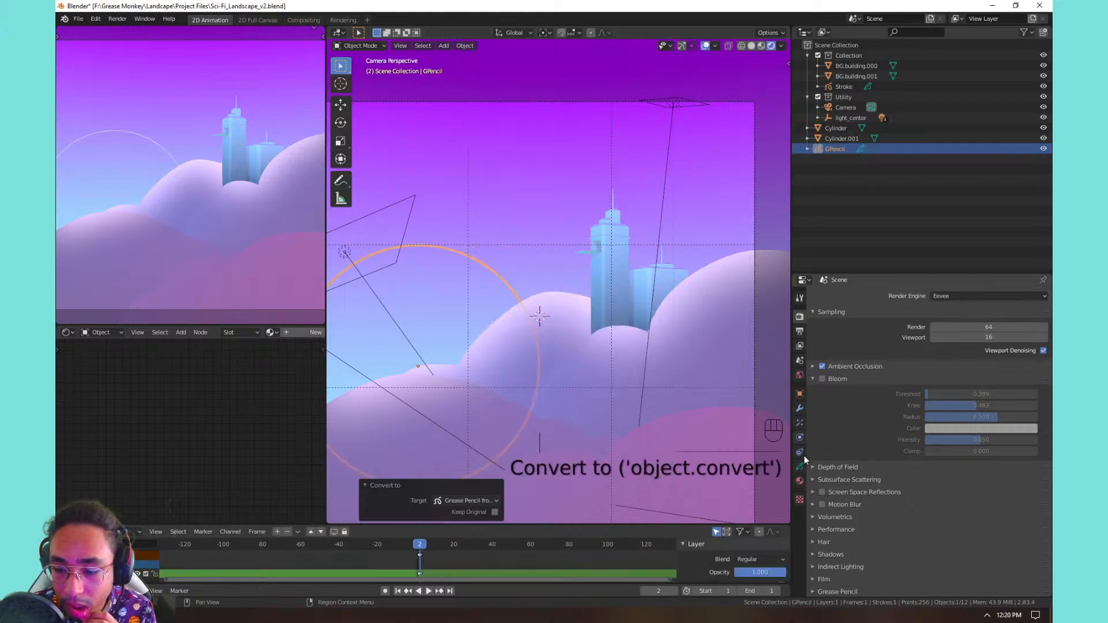
Step: Assign the clouds.shadow material to the grease pencil sun and rename that material to sun
click(800, 481)
click(819, 381)
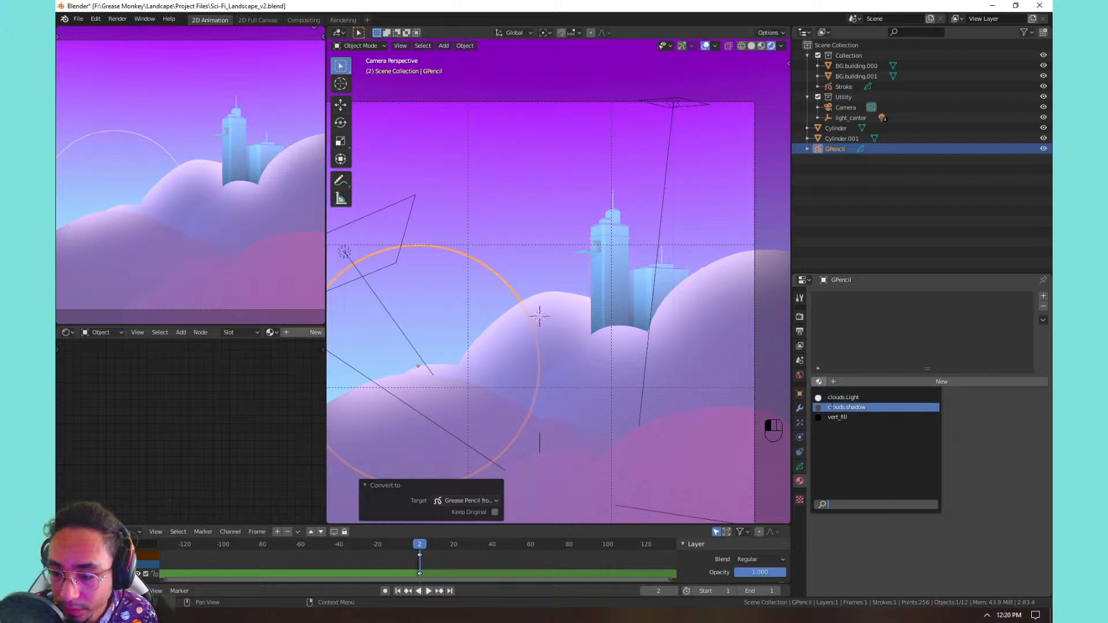
click(830, 407)
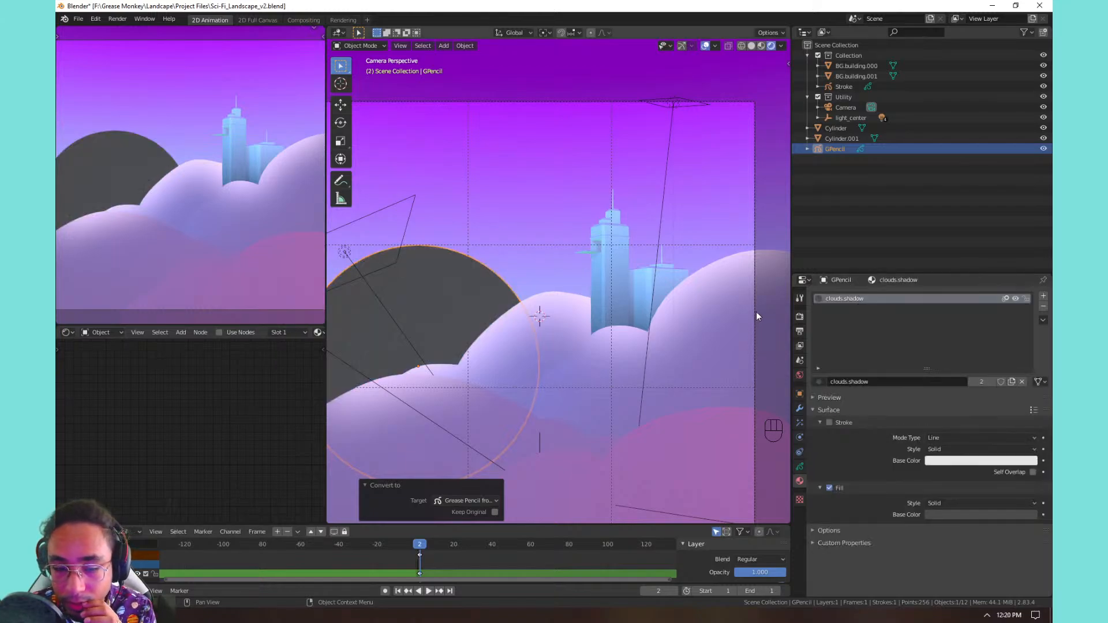
double_click(843, 298)
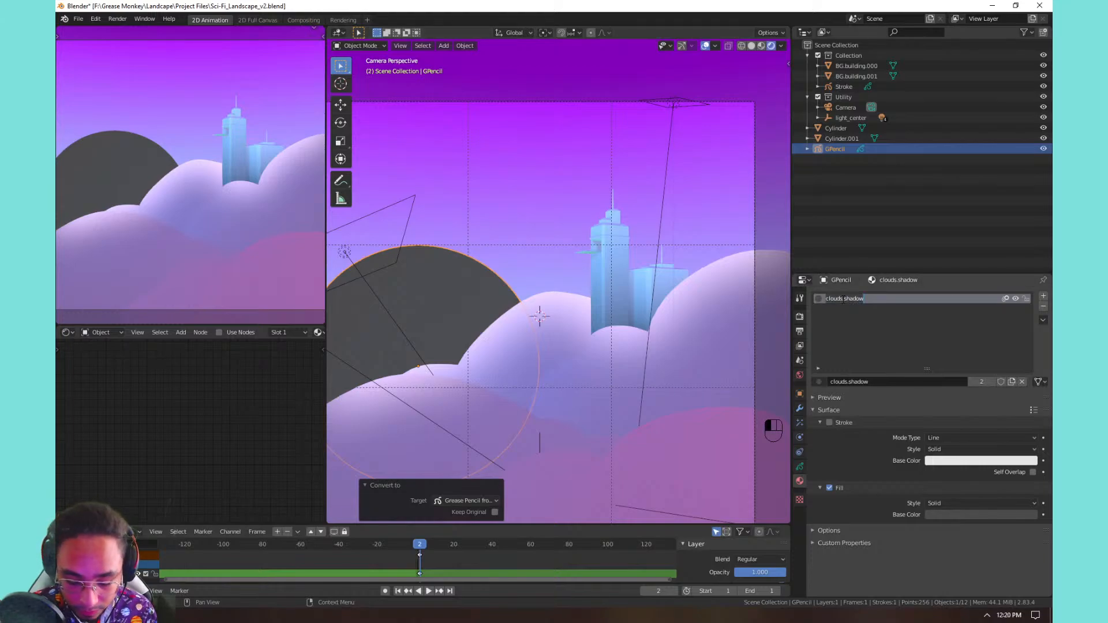
text(sun)
key(Return)
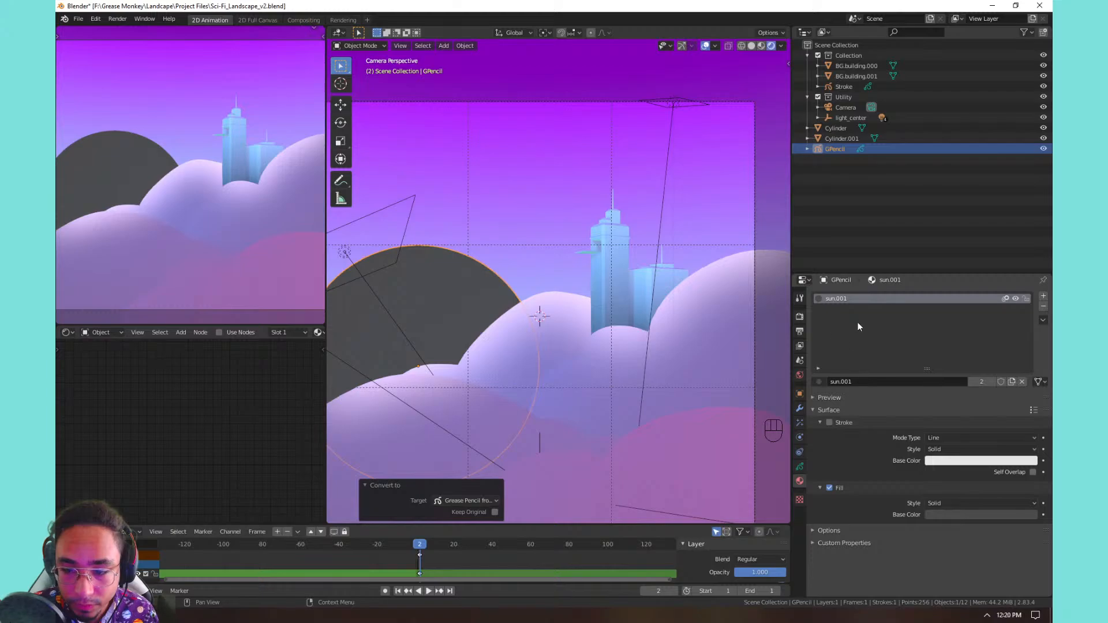
Step: Give the sun material a gradient fill with location X 0.9, Y 3.0 and a rotation of 90°
click(940, 501)
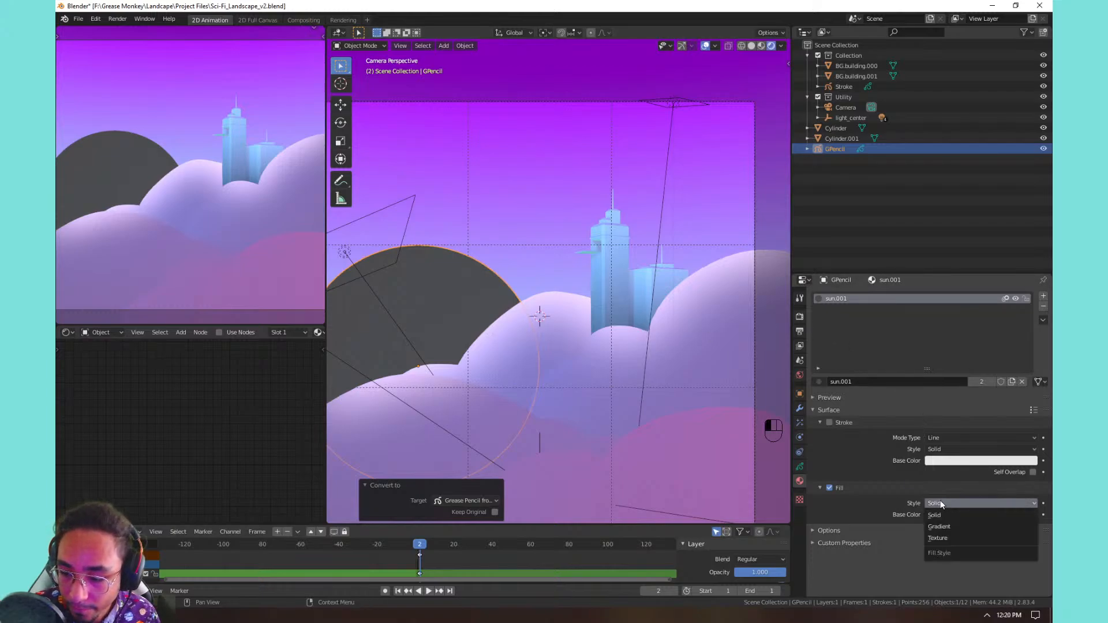
click(944, 515)
scroll(830, 492, down, 3)
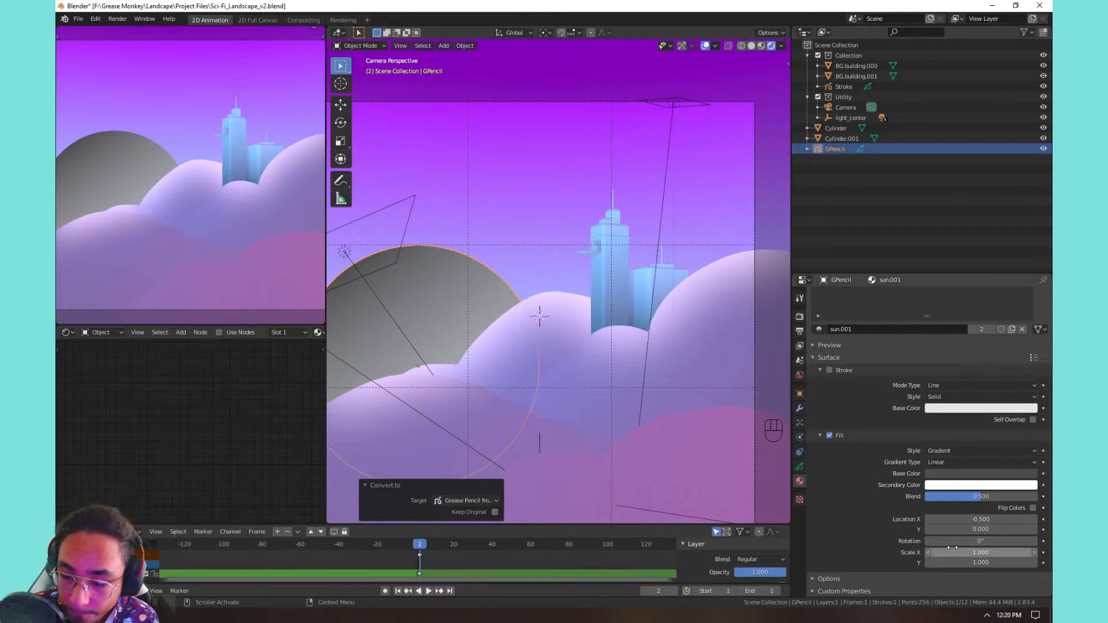
mouse_move(929, 541)
mouse_down()
mouse_move(940, 541)
mouse_move(919, 541)
mouse_up()
drag(981, 519, 984, 543)
click(981, 543)
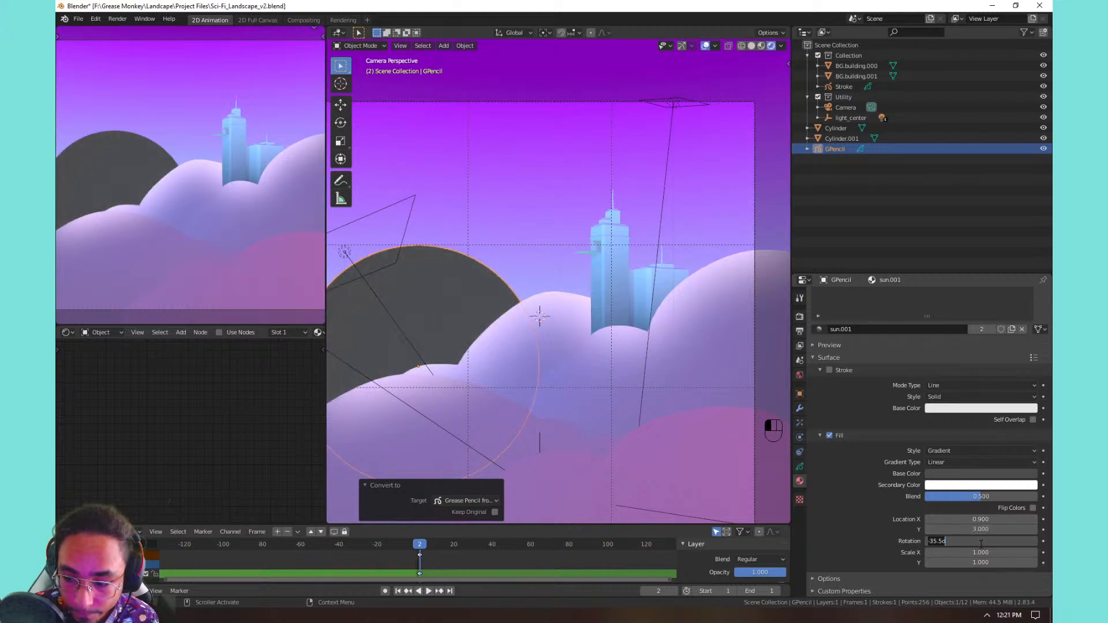
text(90)
key(Return)
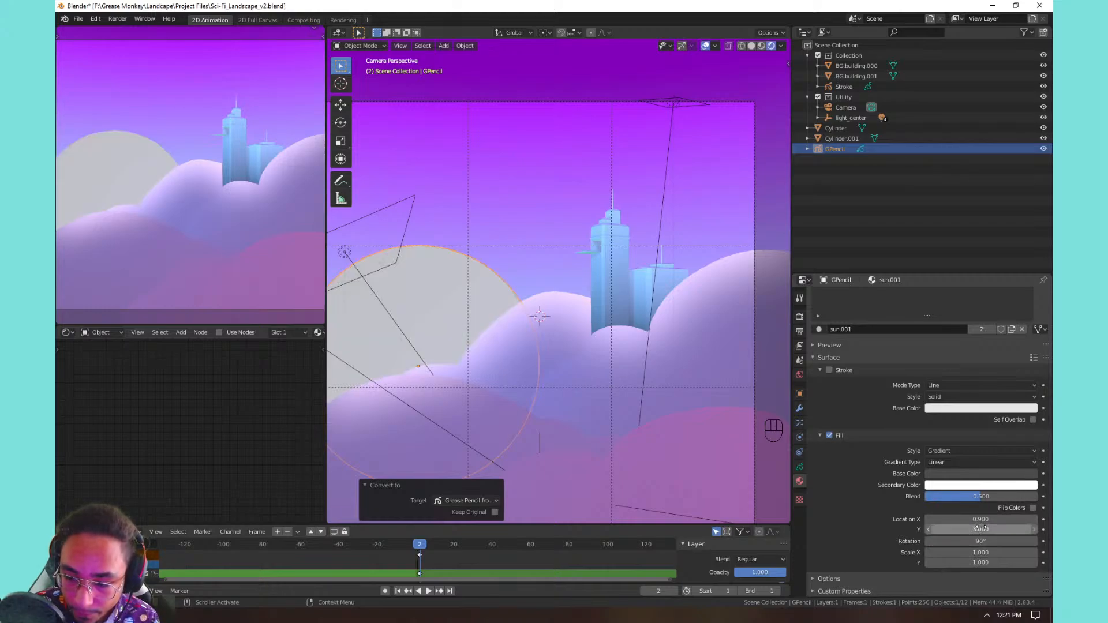
Step: Try a 45° gradient rotation, then adjust it to 35.7° with location Y -1.65 and flipped colors
mouse_move(981, 529)
mouse_down()
mouse_move(935, 530)
mouse_move(984, 529)
mouse_up()
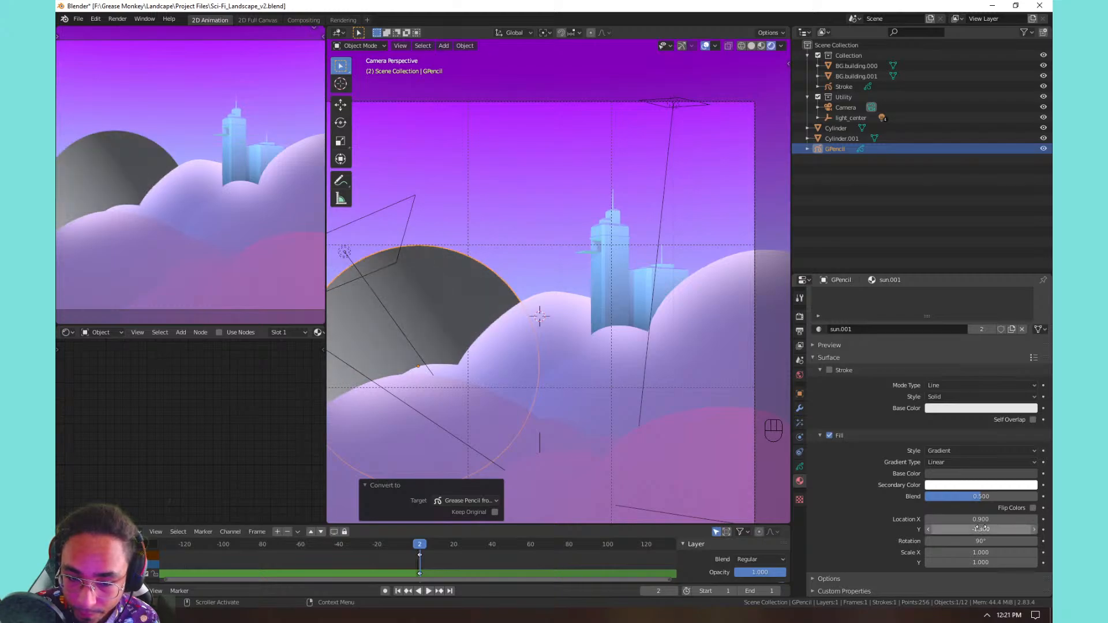
click(979, 541)
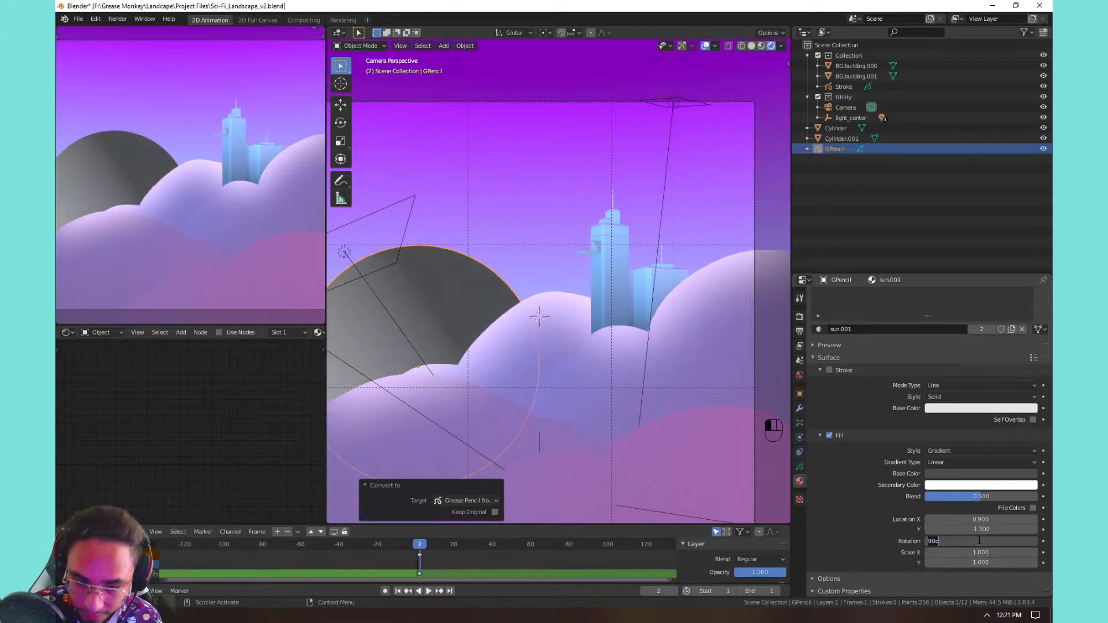
text(45)
key(Return)
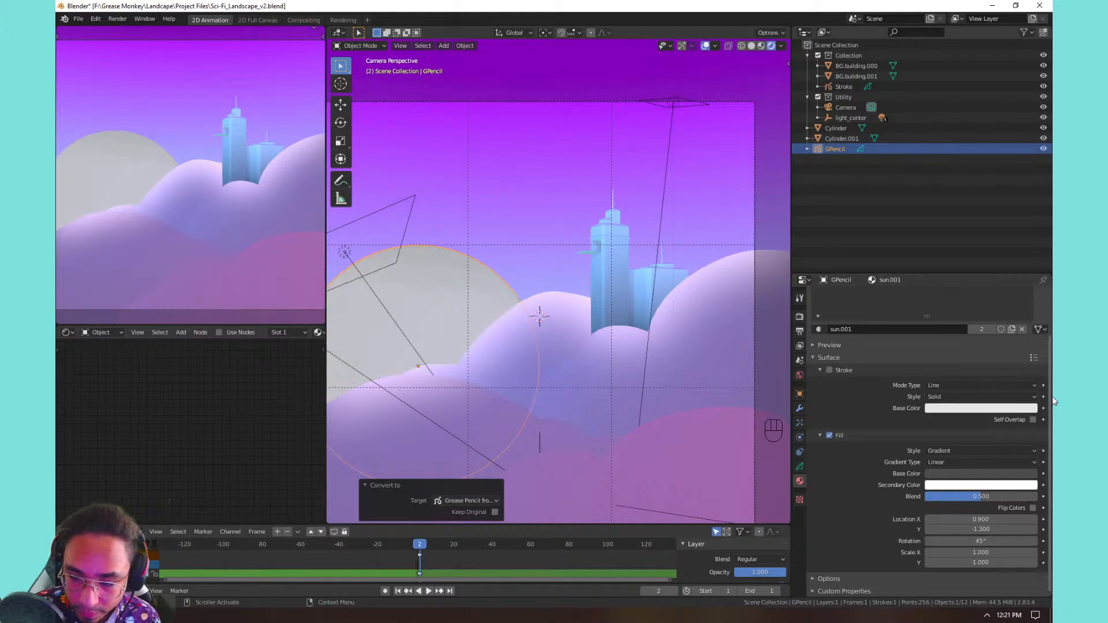
mouse_move(981, 529)
mouse_down()
mouse_move(961, 529)
mouse_move(969, 541)
mouse_move(959, 541)
mouse_move(990, 530)
mouse_move(981, 529)
mouse_up()
click(1034, 508)
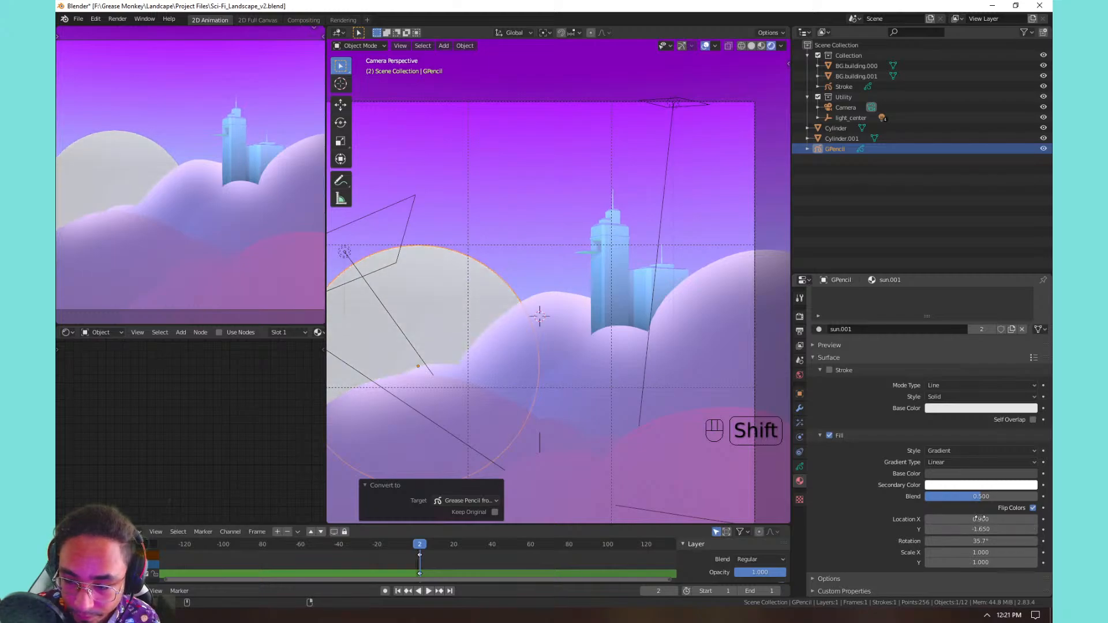
Step: Sample the fill's base color from the purple lower clouds and its secondary color from the pale pink cloud edge
click(948, 474)
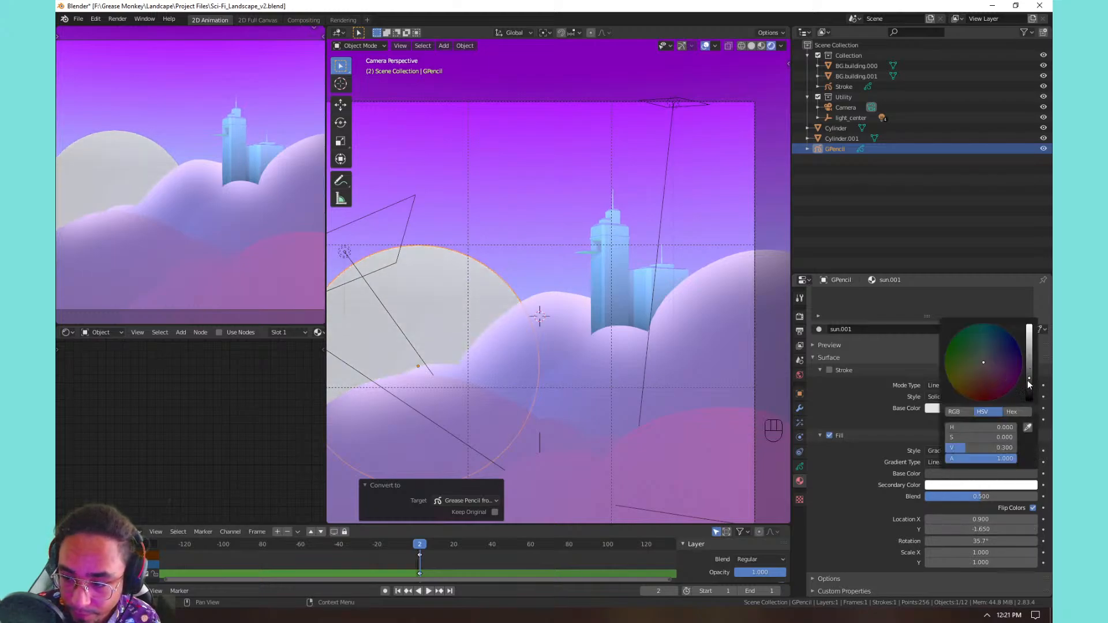
click(1026, 427)
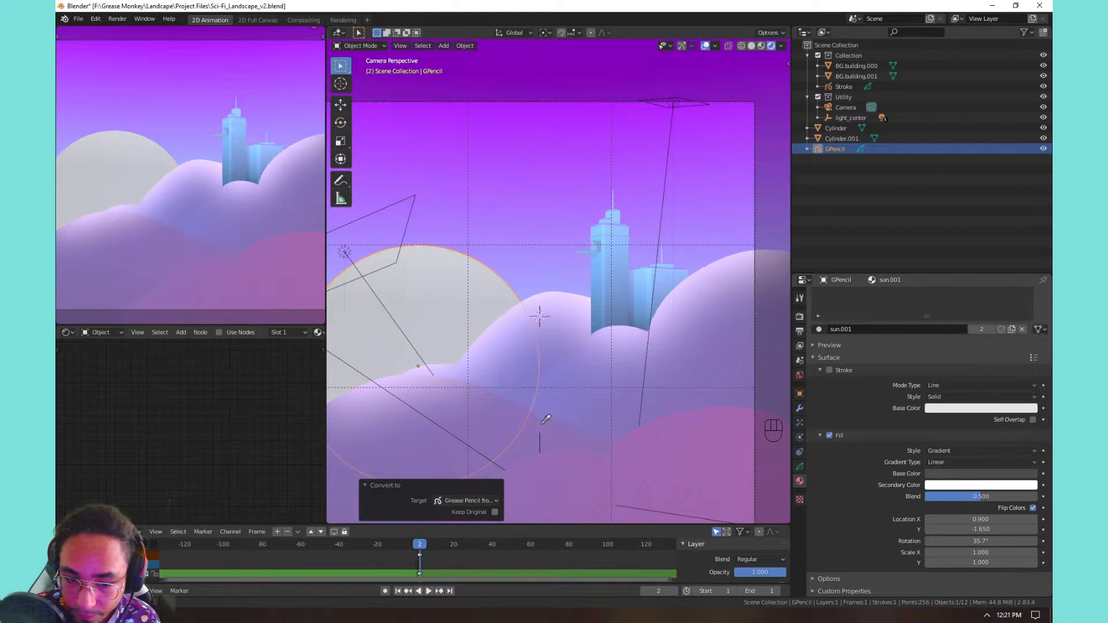
click(408, 446)
click(1019, 486)
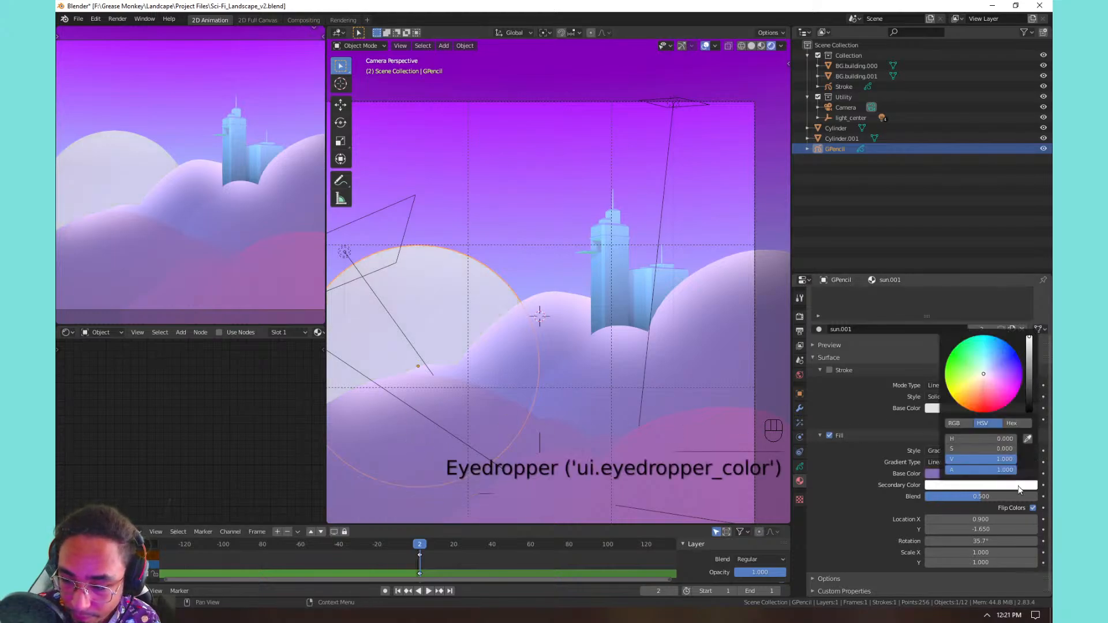
click(1028, 439)
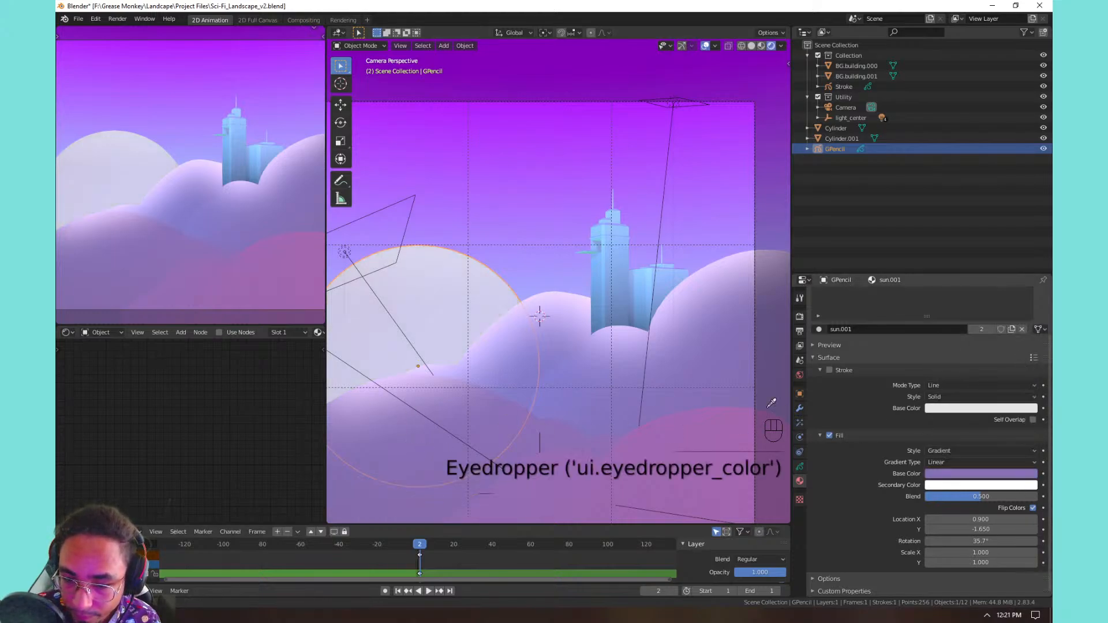
click(593, 295)
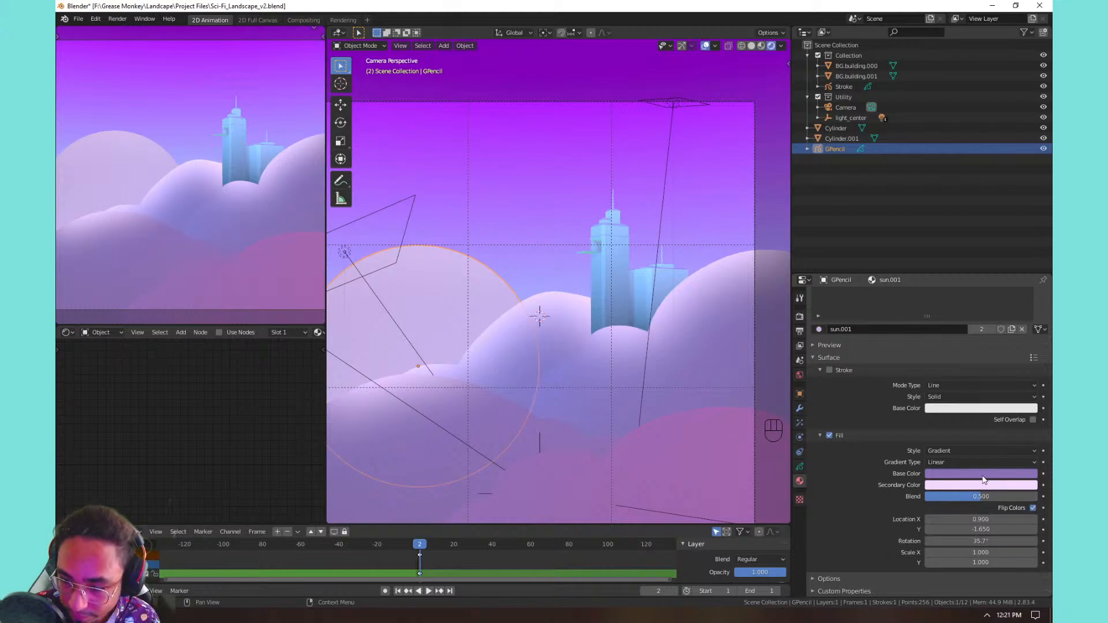
Step: Keep the gradient type Linear and set its blend to 0.459, location X to 0.36 and Y to -1.81
click(964, 461)
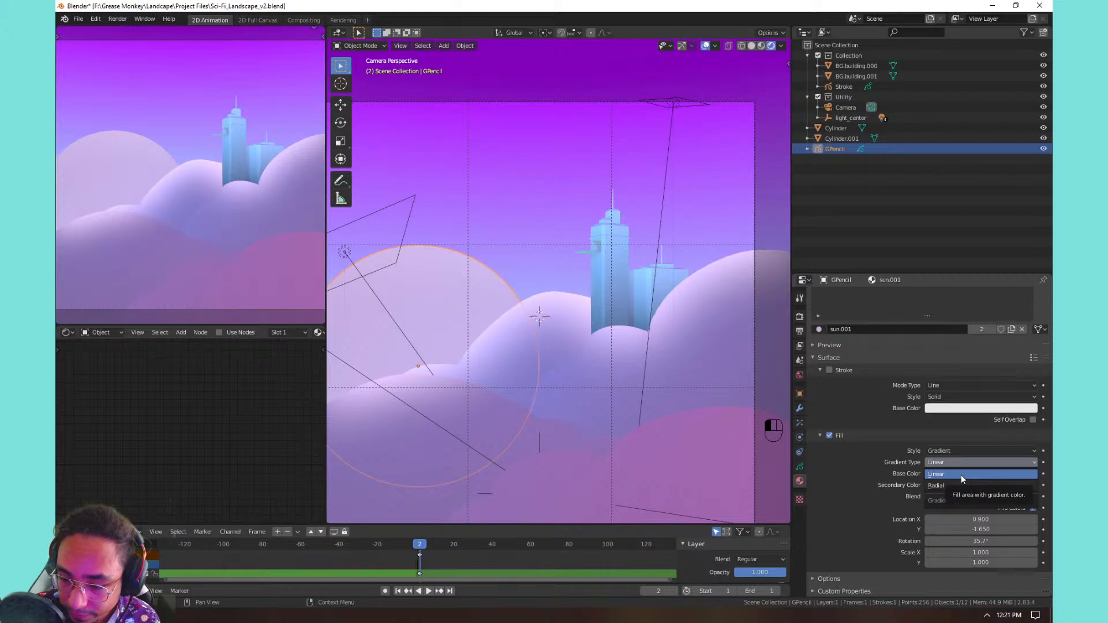
click(961, 474)
drag(981, 495, 940, 529)
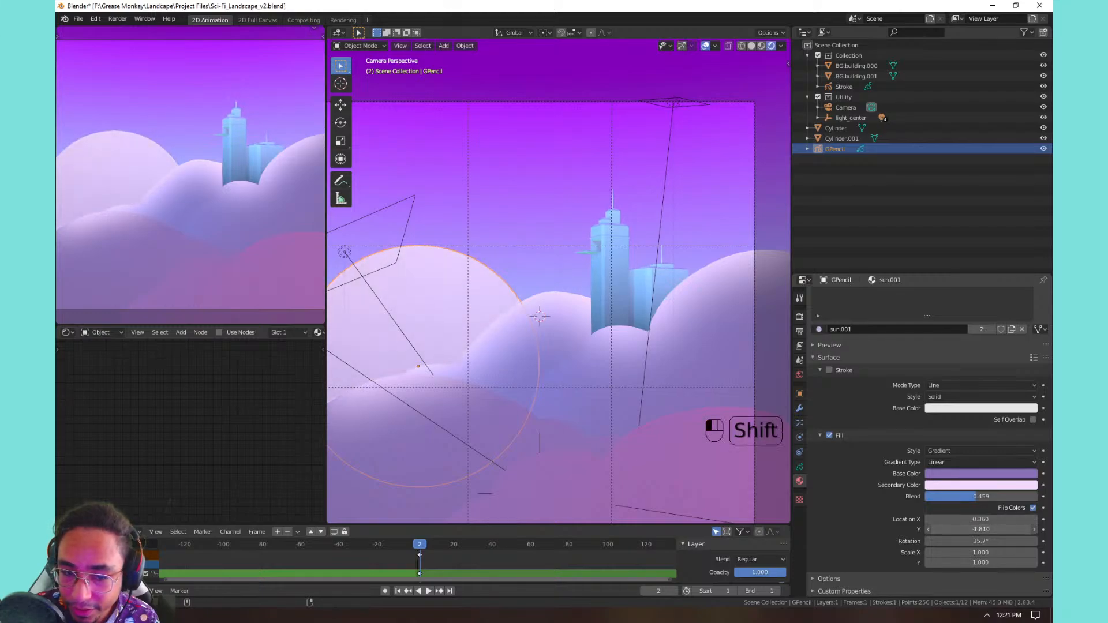
Step: Undo the grease pencil conversion and gradient edits back to the original sun circle mesh with its centre vertex
key(ctrl+z)
key(ctrl+z)
key(ctrl+z)
key(ctrl+z)
key(ctrl+z)
key(ctrl+z)
key(ctrl+z)
key(ctrl+z)
key(ctrl+z)
key(ctrl+z)
key(ctrl+z)
key(ctrl+z)
key(ctrl+z)
key(ctrl+z)
key(ctrl+z)
key(ctrl+z)
key(ctrl+z)
key(ctrl+z)
key(ctrl+z)
key(ctrl+z)
key(ctrl+z)
key(ctrl+z)
key(ctrl+z)
key(ctrl+z)
key(ctrl+z)
key(ctrl+z)
key(ctrl+z)
key(ctrl+z)
key(ctrl+z)
key(ctrl+z)
key(ctrl+z)
key(ctrl+z)
key(ctrl+z)
key(ctrl+z)
key(ctrl+z)
key(ctrl+z)
key(ctrl+z)
key(ctrl+z)
key(ctrl+z)
key(ctrl+z)
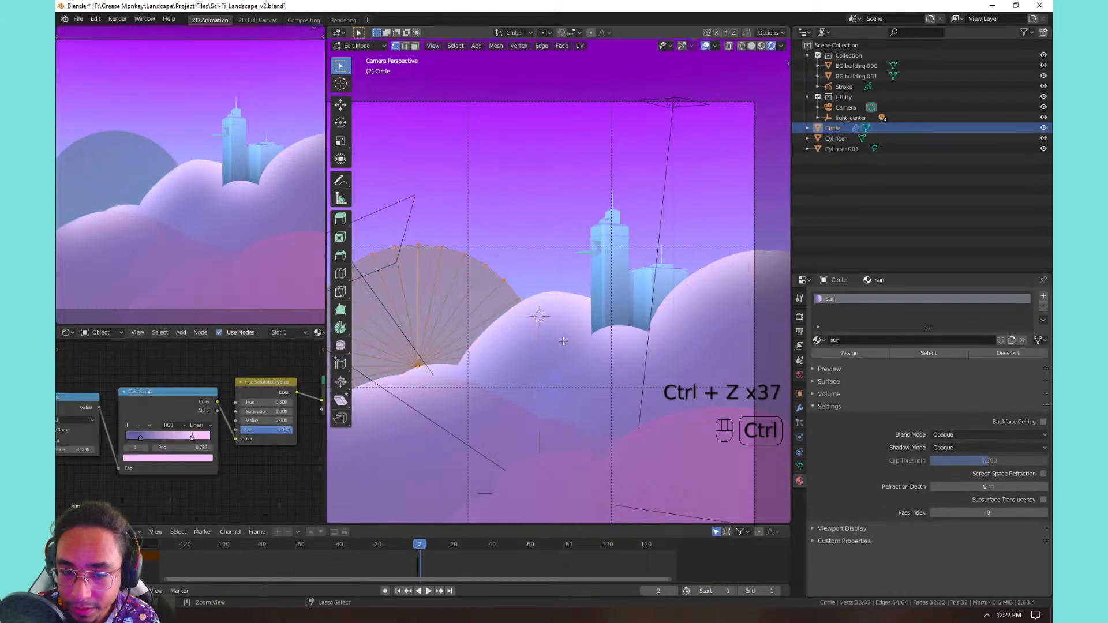
key(Tab)
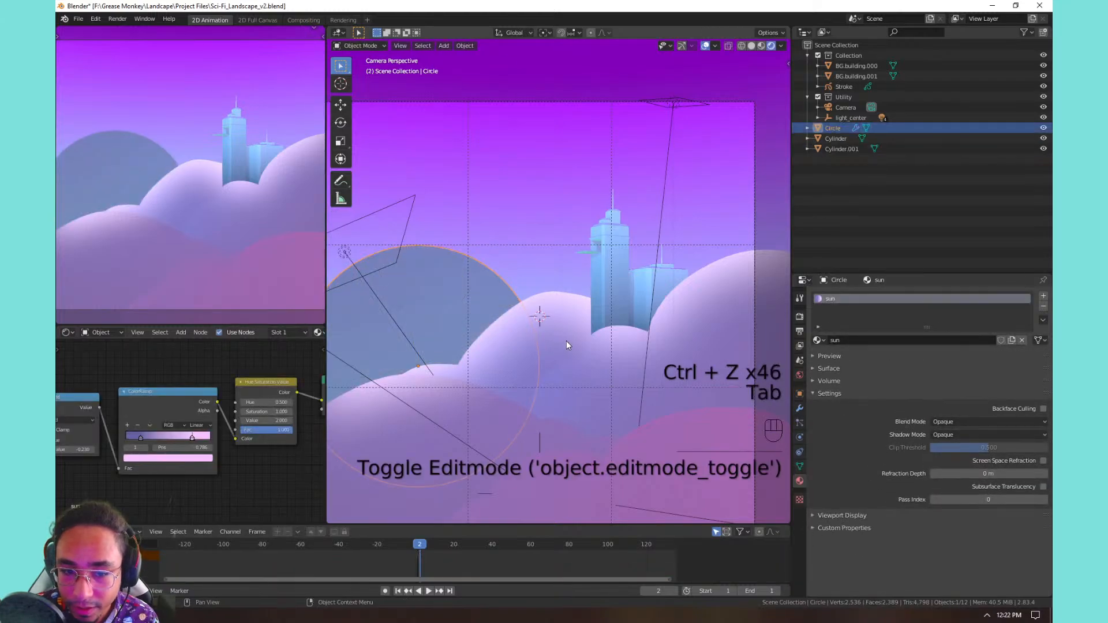
click(501, 242)
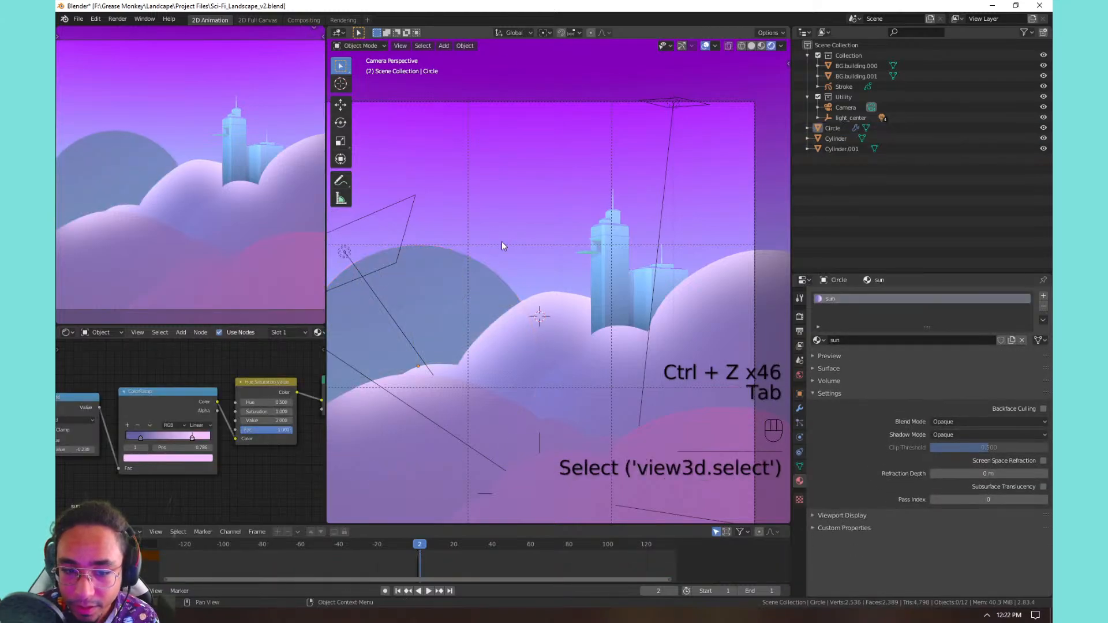
click(477, 278)
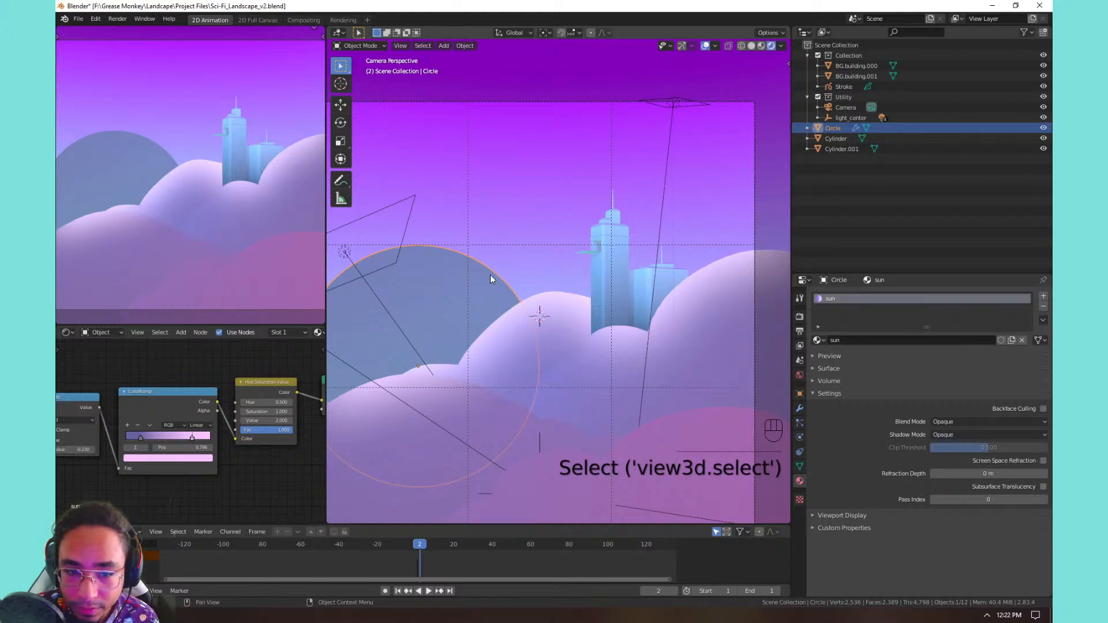
key(g)
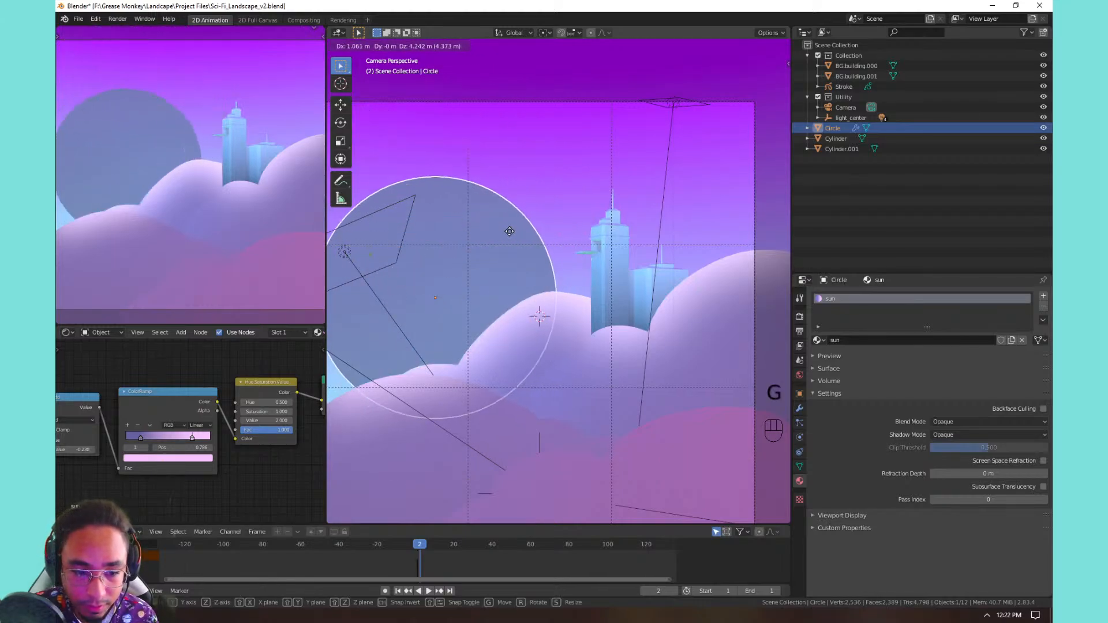
key(Escape)
Step: Step through the undo and redo history to restore the sun circle's pink-to-purple gradient material
key(ctrl+z)
key(ctrl+z)
key(ctrl+z)
key(ctrl+z)
key(ctrl+z)
key(ctrl+z)
key(ctrl+z)
key(ctrl+z)
key(ctrl+z)
key(ctrl+z)
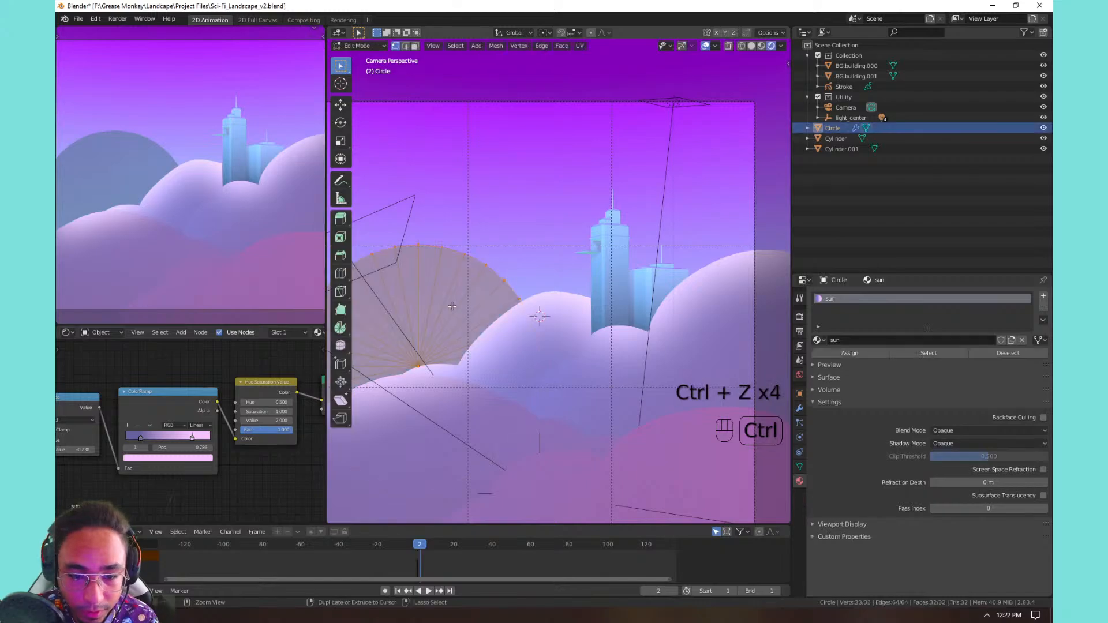
key(ctrl+z)
key(ctrl+z)
key(ctrl+z)
key(ctrl+z)
key(ctrl+z)
key(ctrl+z)
key(ctrl+z)
key(ctrl+z)
key(ctrl+z)
key(ctrl+shift+z)
key(ctrl+shift+z)
key(ctrl+shift+z)
key(ctrl+shift+z)
key(ctrl+shift+z)
key(ctrl+shift+z)
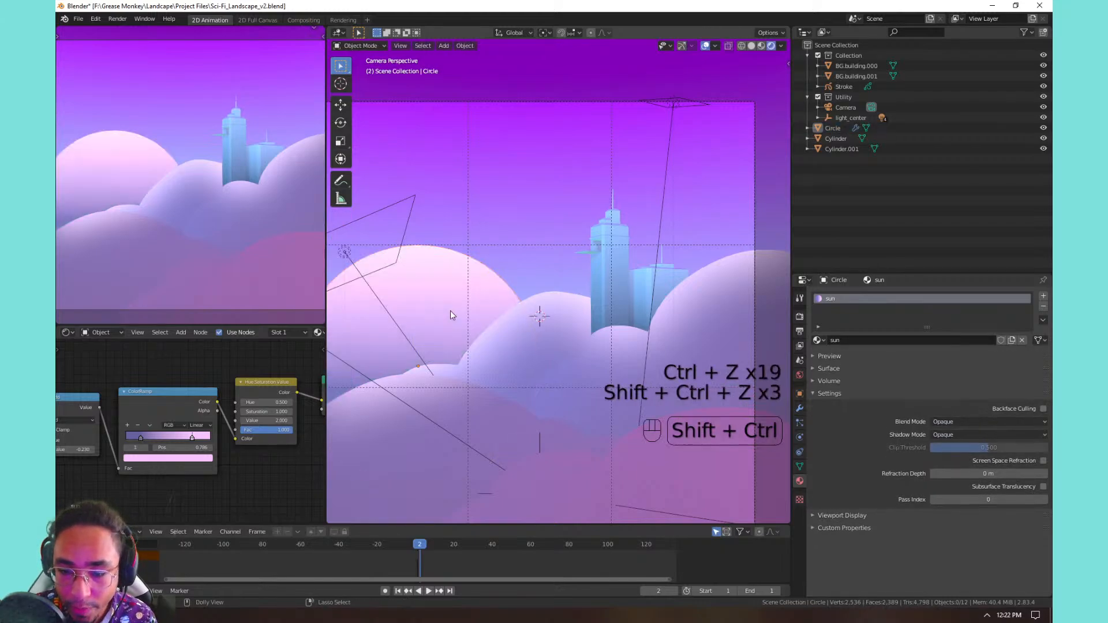
click(470, 275)
key(g)
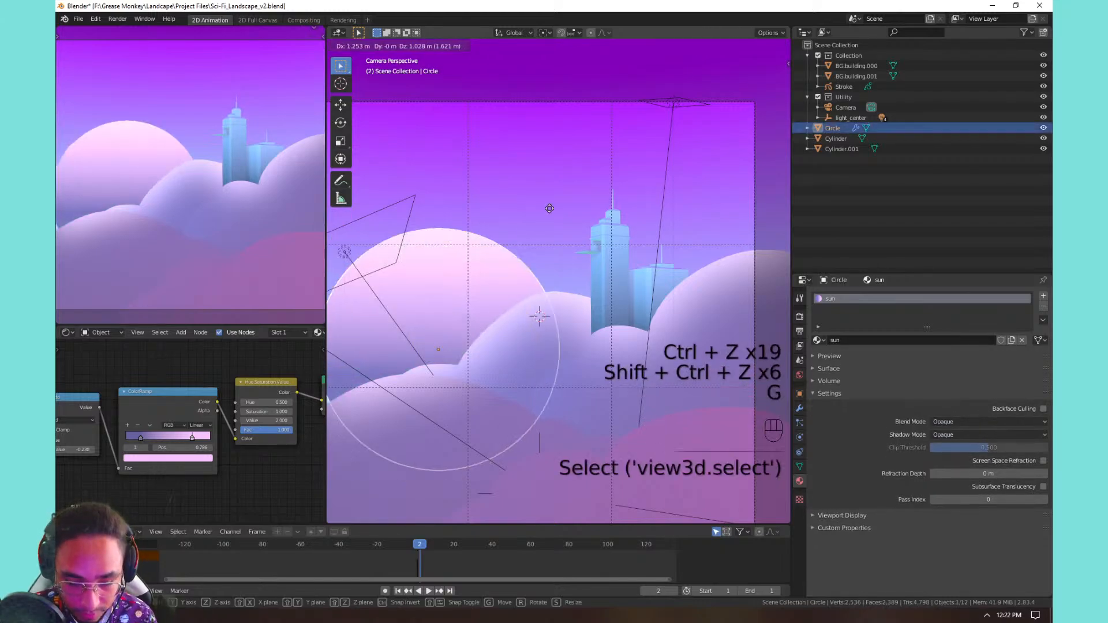
right_click(565, 206)
Step: Save the landscape project file
key(ctrl)
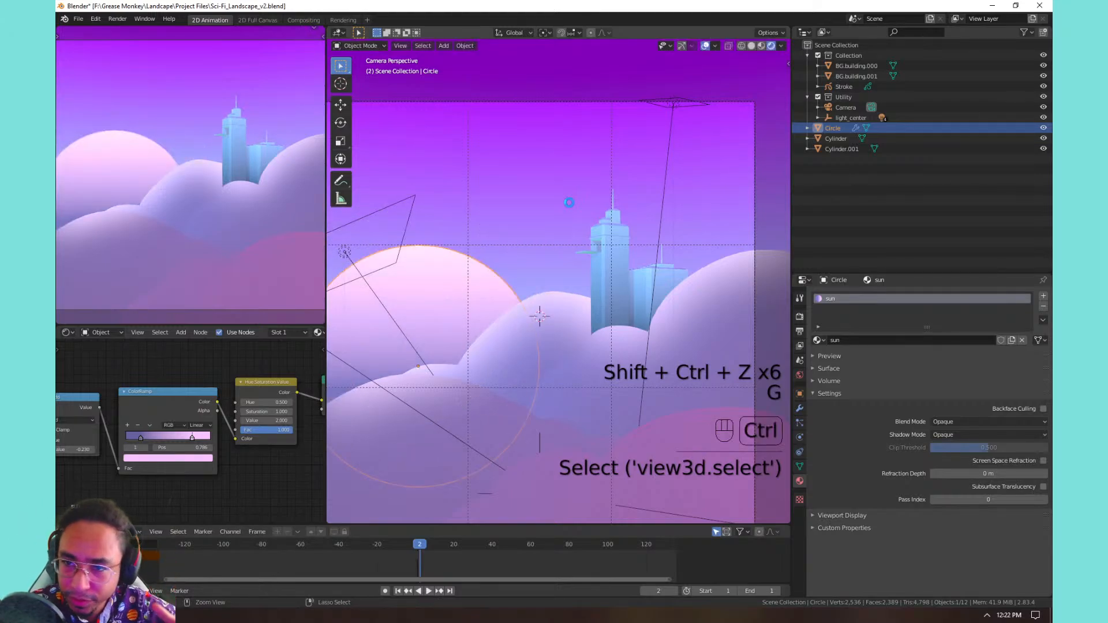
key(ctrl+s)
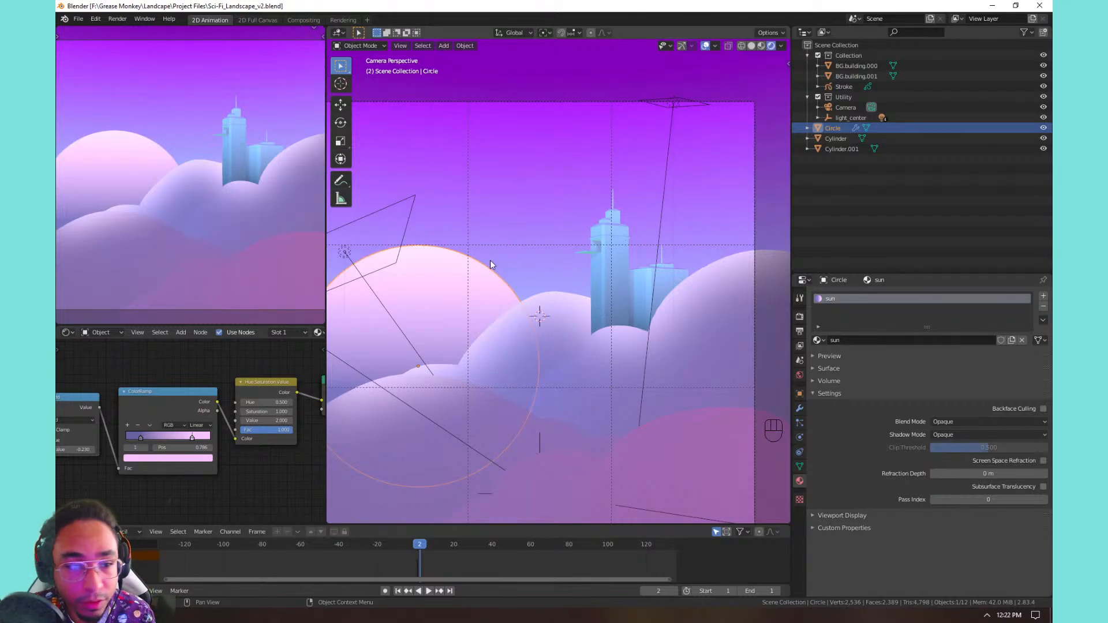
Step: Examine the tall tower among the clouds from a free viewpoint and through the camera
click(628, 231)
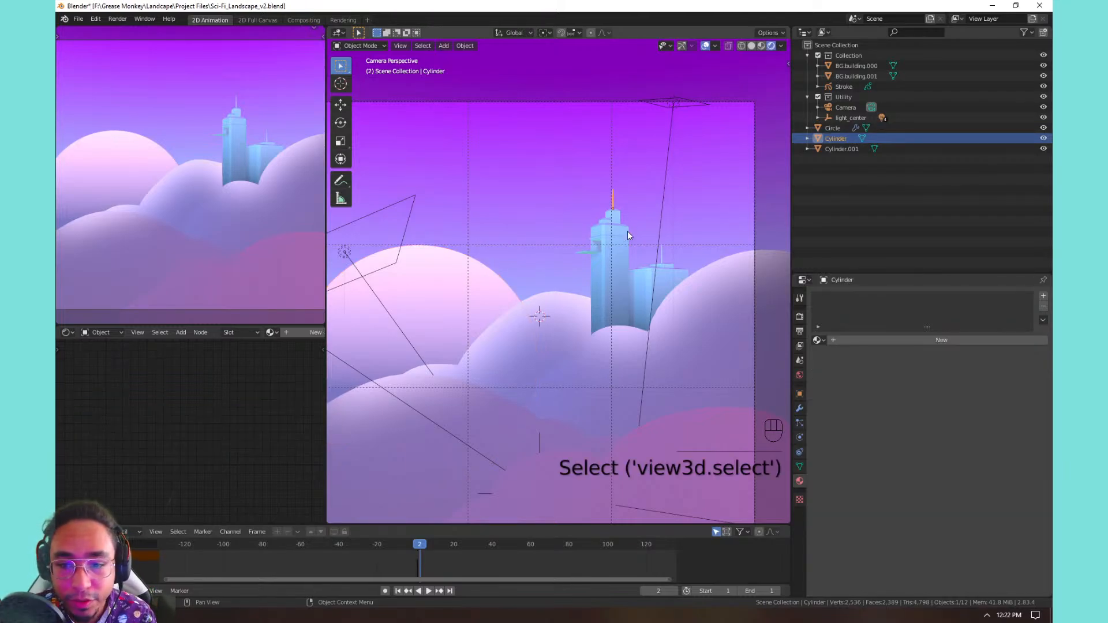
click(612, 278)
middle_drag(611, 279, 483, 292)
scroll(519, 299, up, 3)
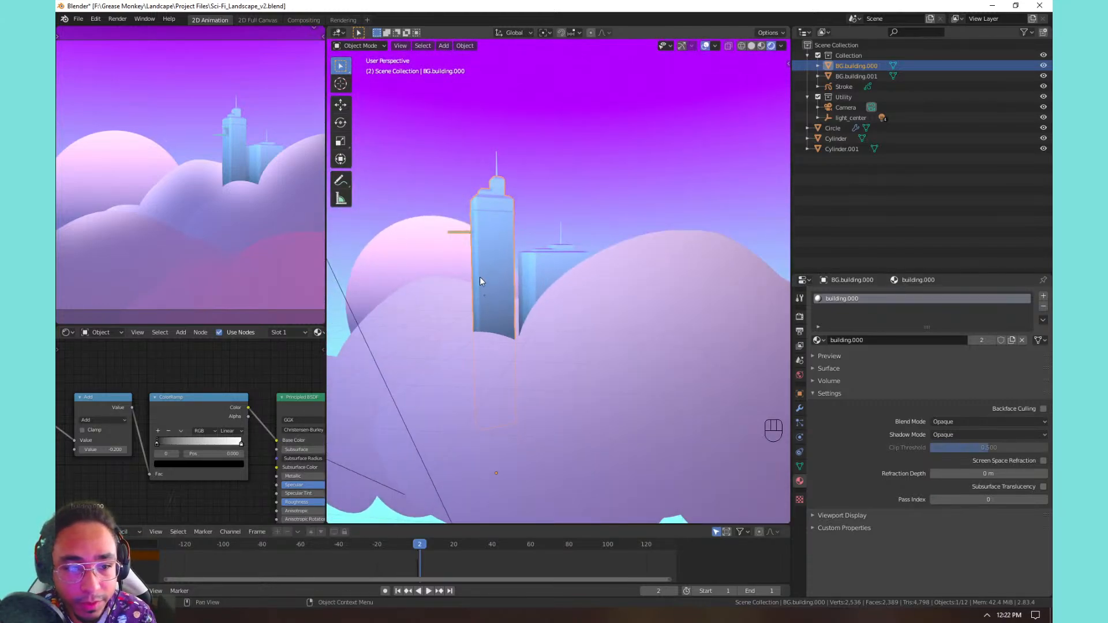
middle_drag(480, 277, 483, 273)
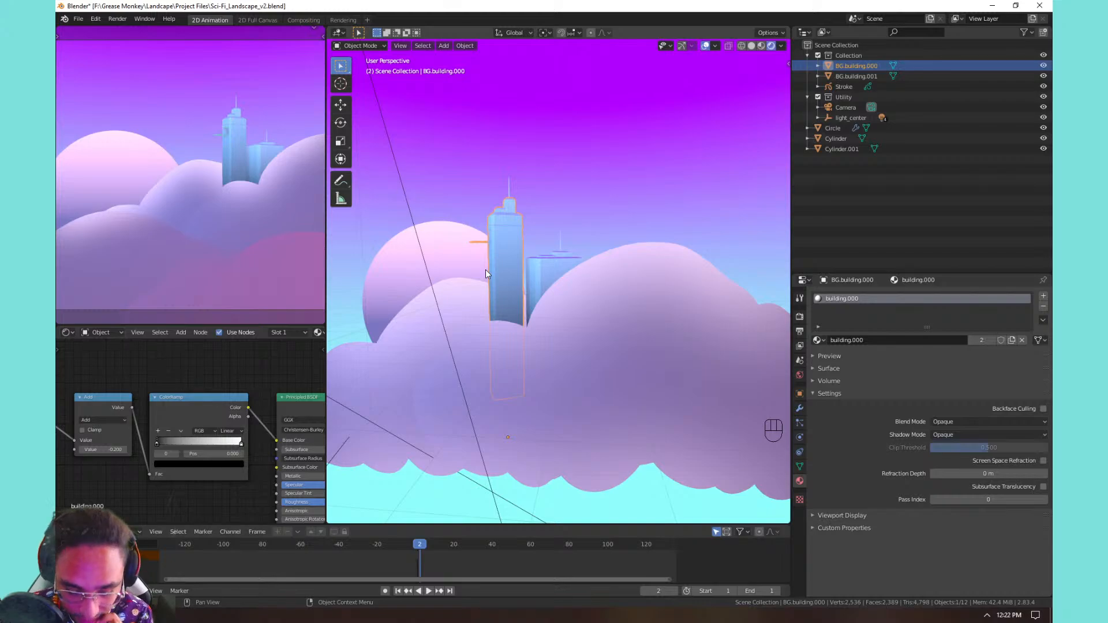
middle_drag(422, 264, 423, 263)
key(KP_0)
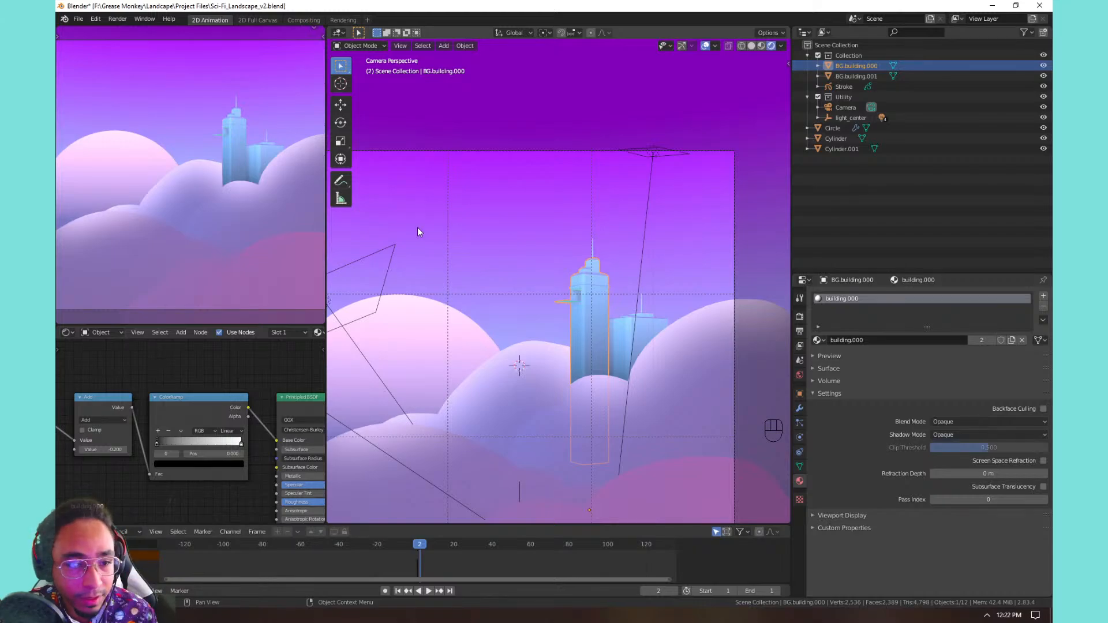
shift+middle_drag(526, 361, 556, 301)
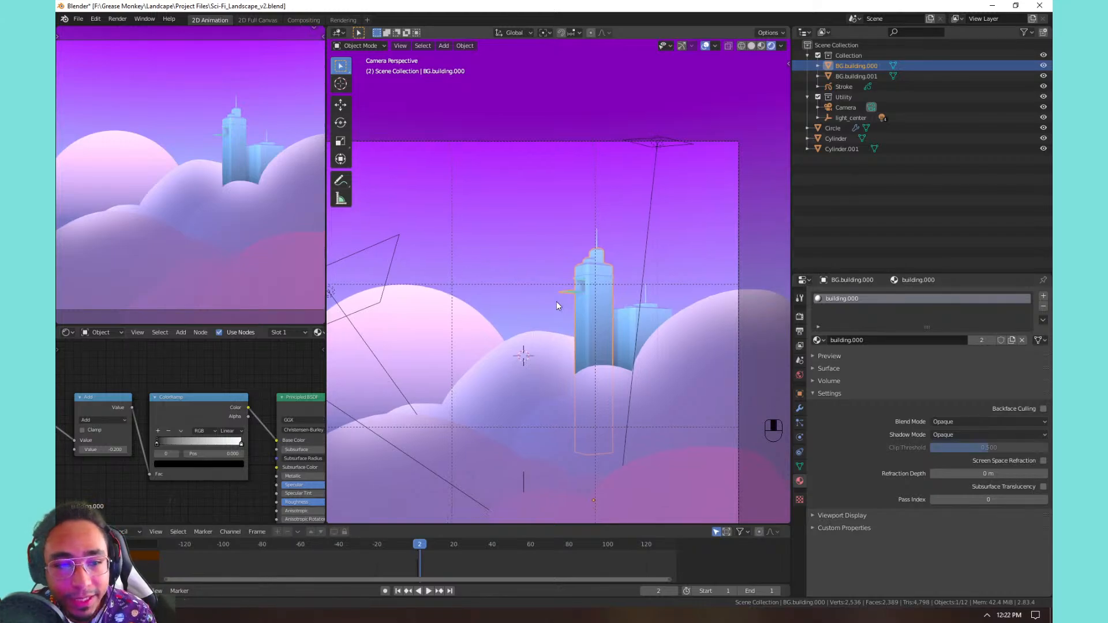
scroll(577, 293, up, 3)
scroll(549, 326, down, 1)
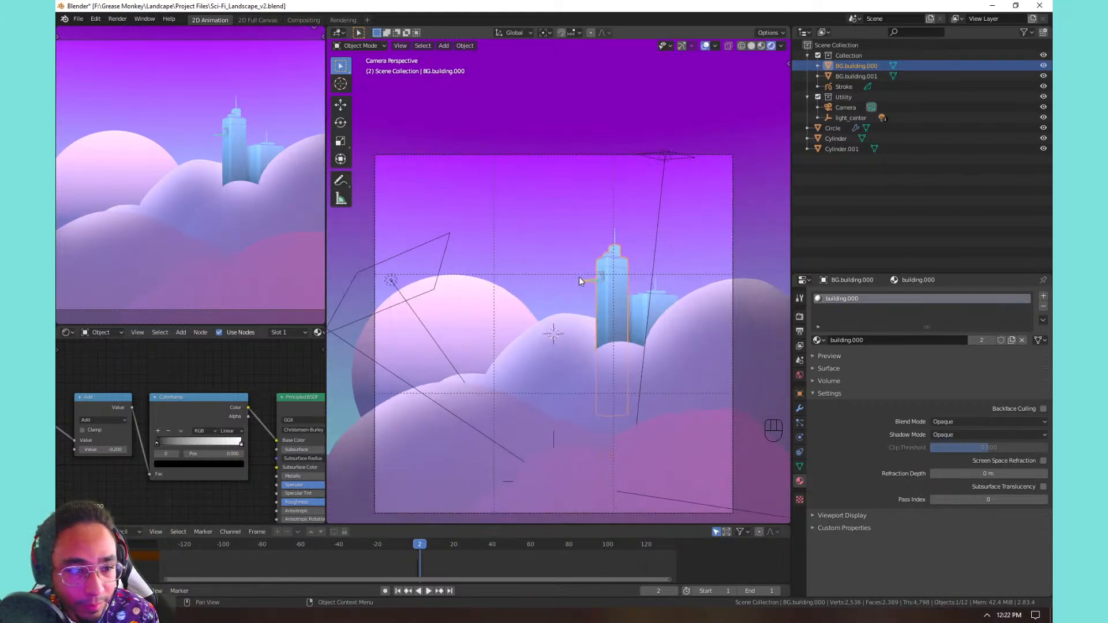
scroll(560, 281, up, 2)
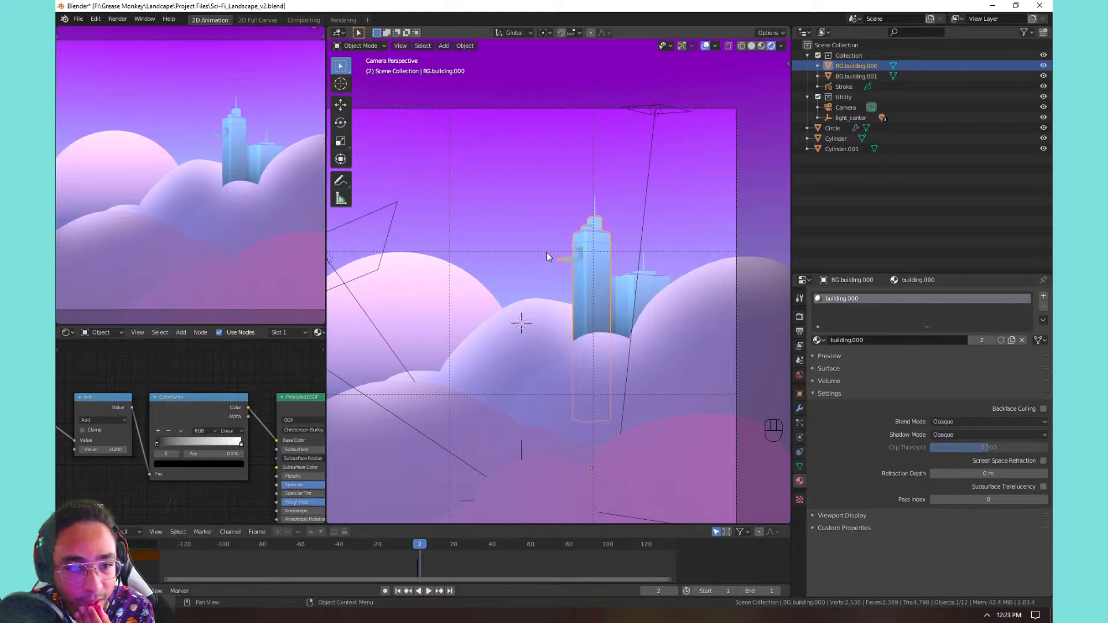
Step: Inspect the tall tower's ledge, recess and stepped rooftop up close from several angles
scroll(597, 277, up, 3)
shift+middle_drag(600, 277, 542, 285)
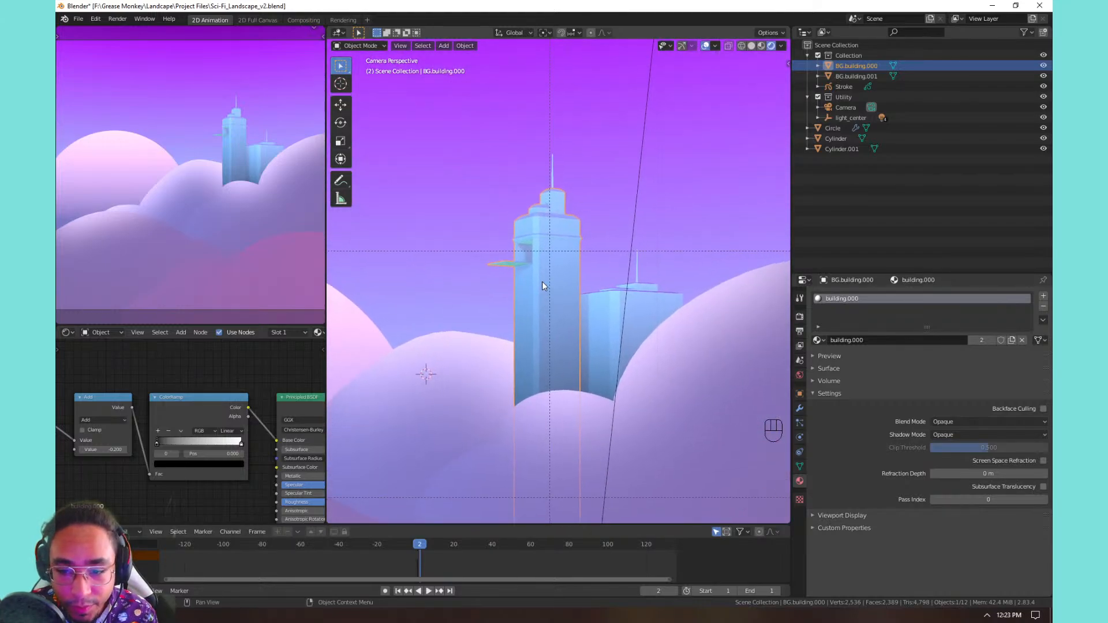
shift+middle_drag(525, 306, 589, 278)
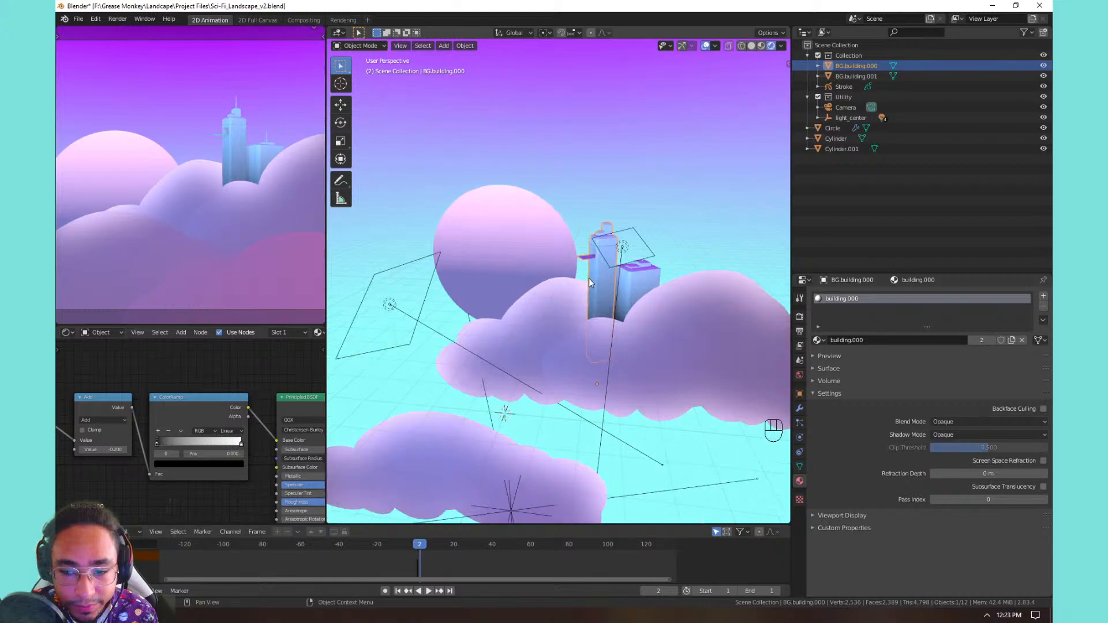
key(KP_Decimal)
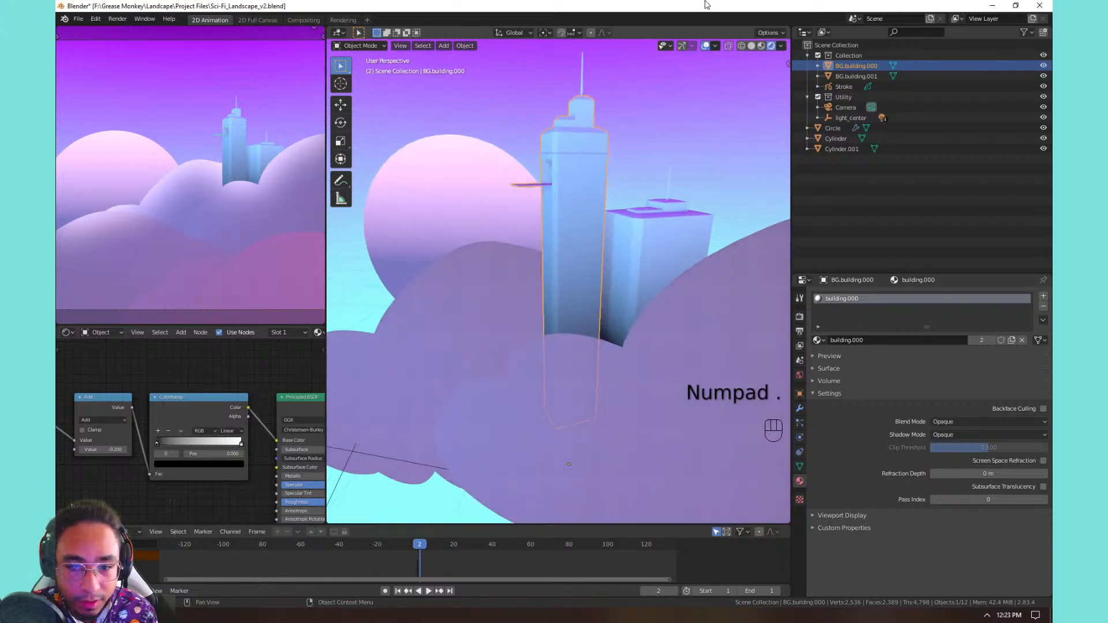
shift+middle_drag(579, 216, 545, 262)
scroll(573, 250, up, 3)
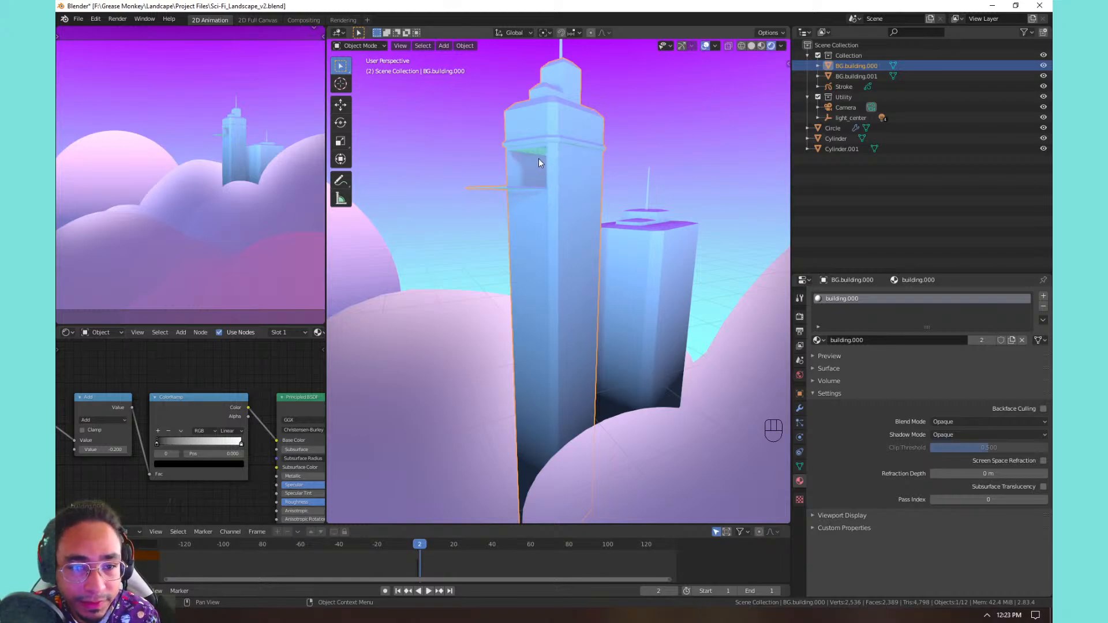
shift+middle_drag(542, 170, 573, 179)
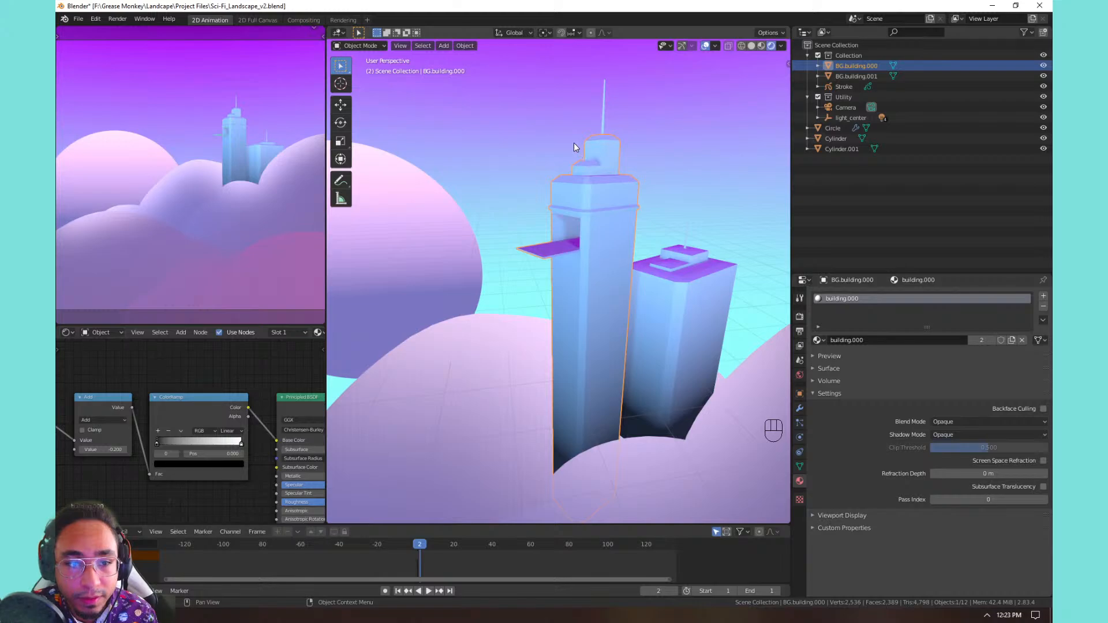
scroll(571, 100, up, 4)
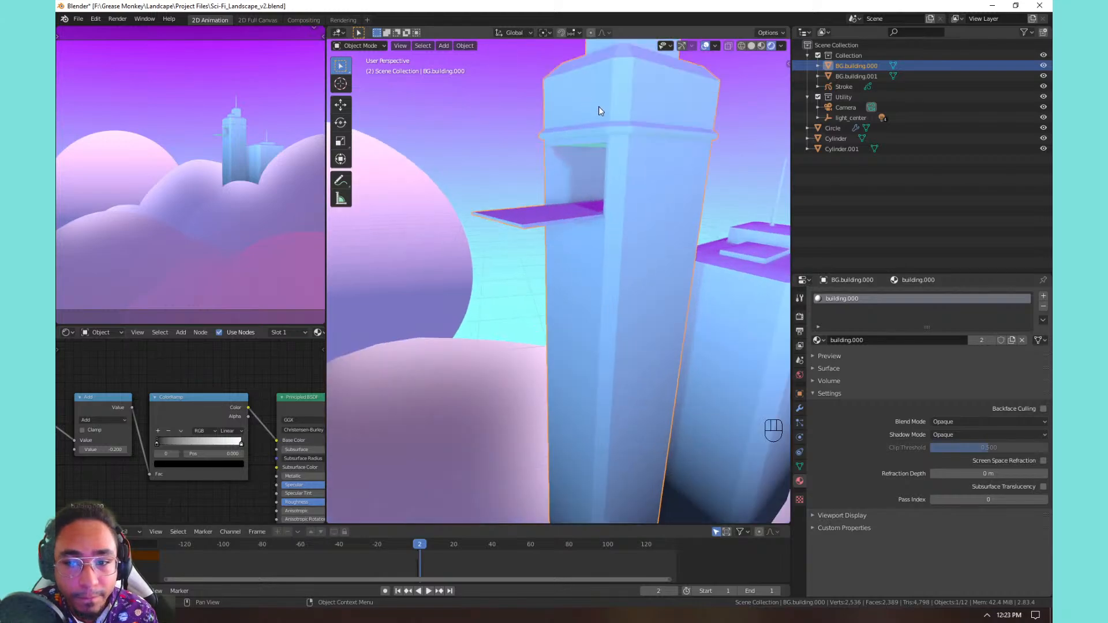
middle_drag(598, 106, 630, 100)
scroll(534, 255, down, 5)
mouse_move(535, 255)
shift+middle_down()
mouse_move(559, 277)
mouse_move(554, 258)
shift+middle_up()
Step: Edit the tall tower's mesh in face mode and select a side face of the small rooftop block
key(Tab)
scroll(532, 286, up, 2)
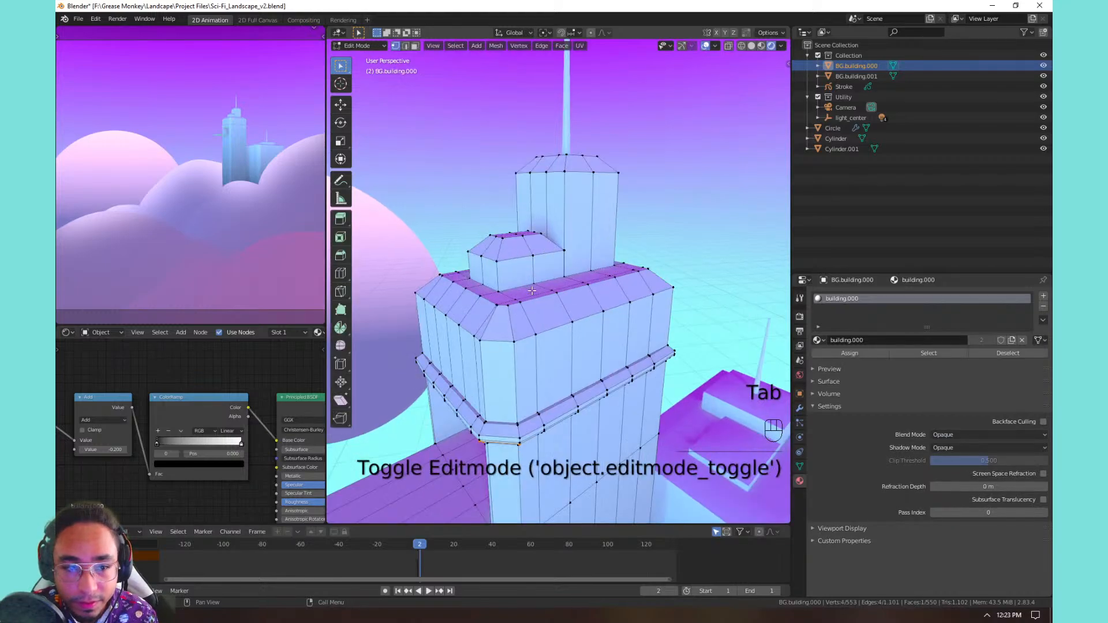
scroll(532, 291, up, 2)
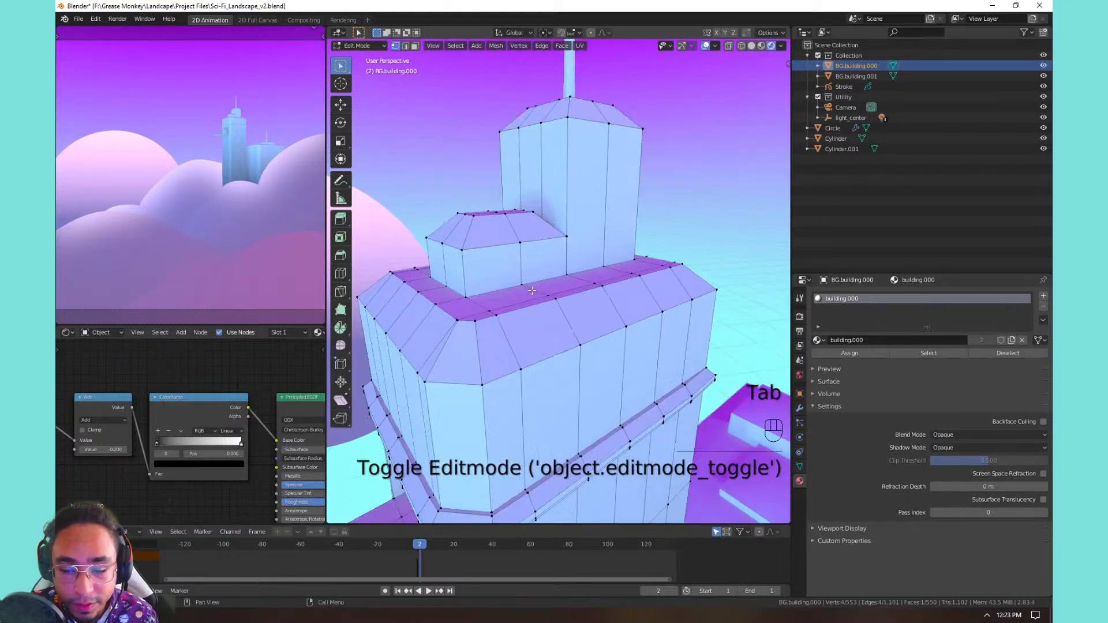
click(492, 272)
key(3)
key(2)
click(461, 276)
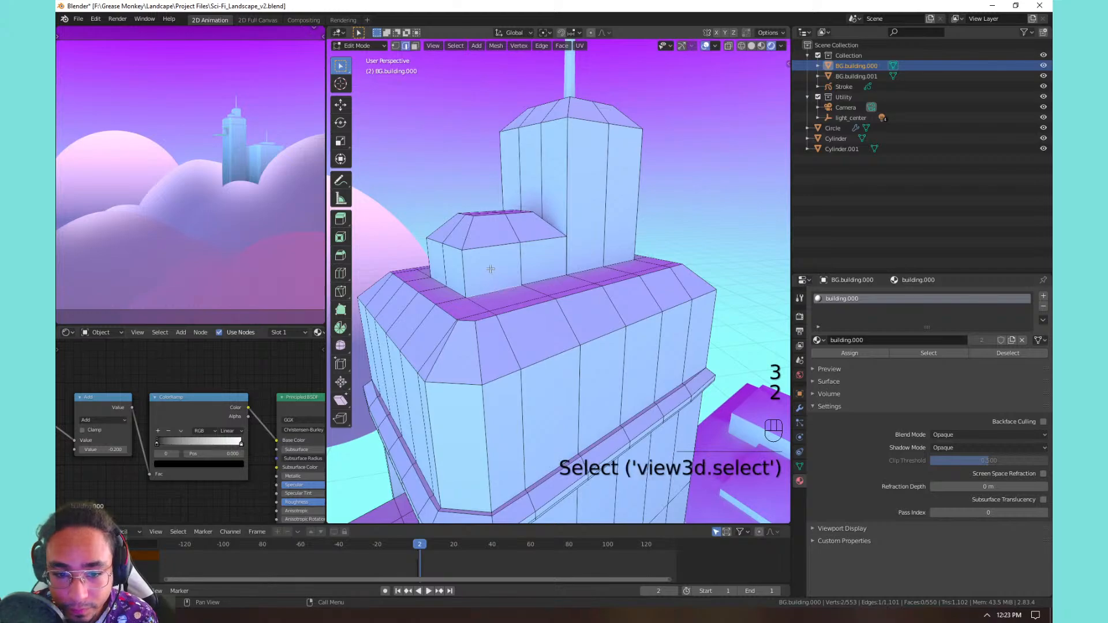
key(3)
click(465, 276)
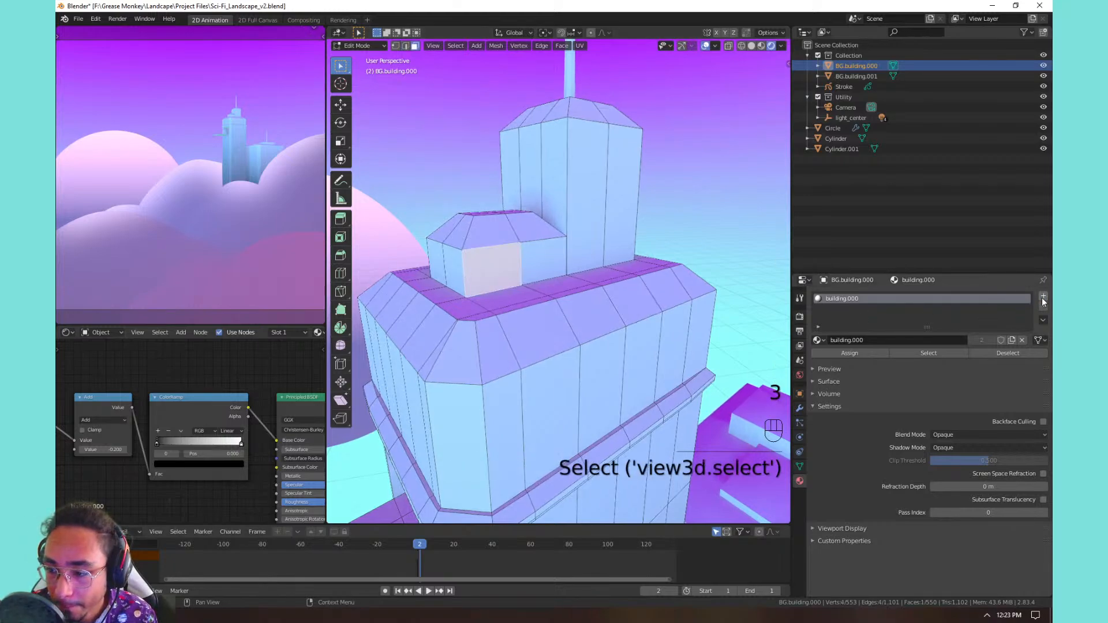
Step: Add a second material slot to the tall tower and duplicate building.000 there as the separate material building.001
click(1043, 300)
click(818, 360)
click(844, 377)
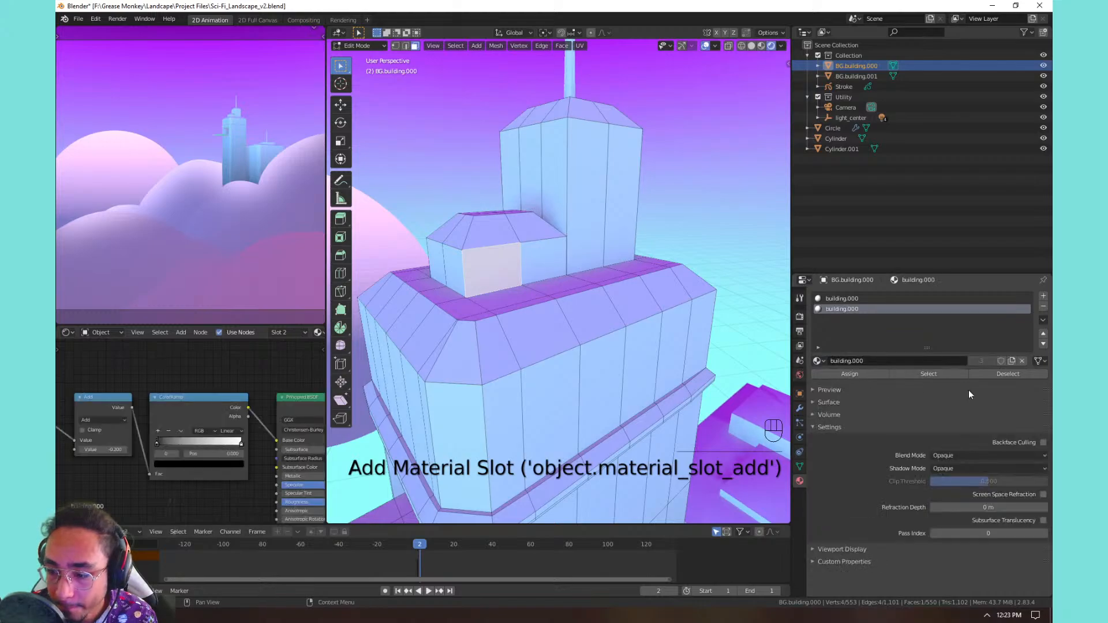
click(1013, 362)
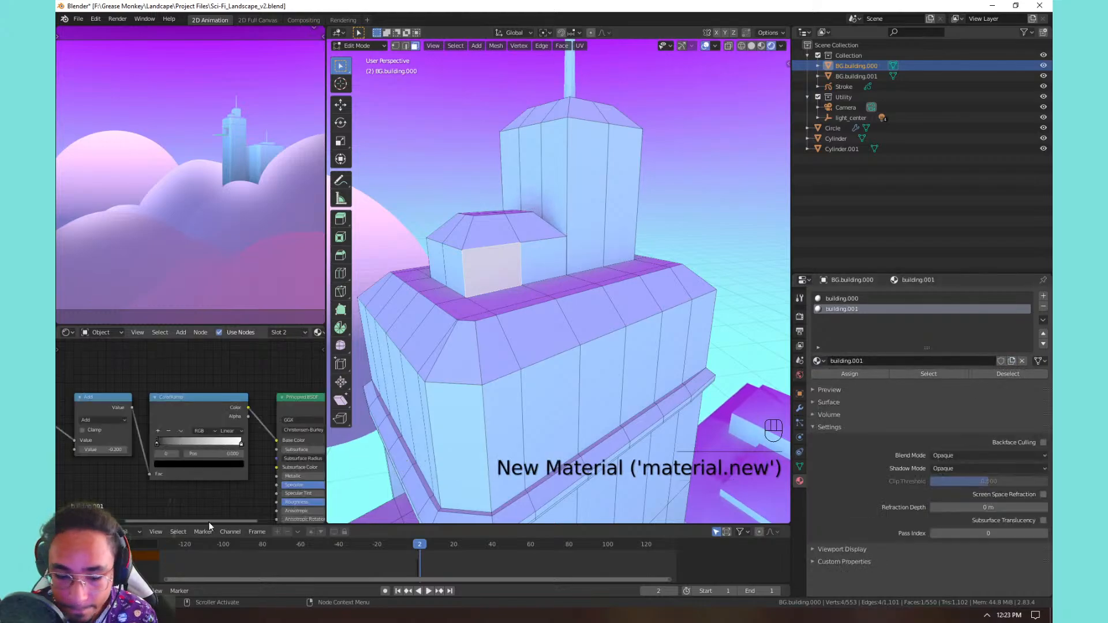
Step: Widen the shader editor, hide the viewport's tool shelf, and bring the whole building.001 node chain into view
drag(326, 260, 429, 260)
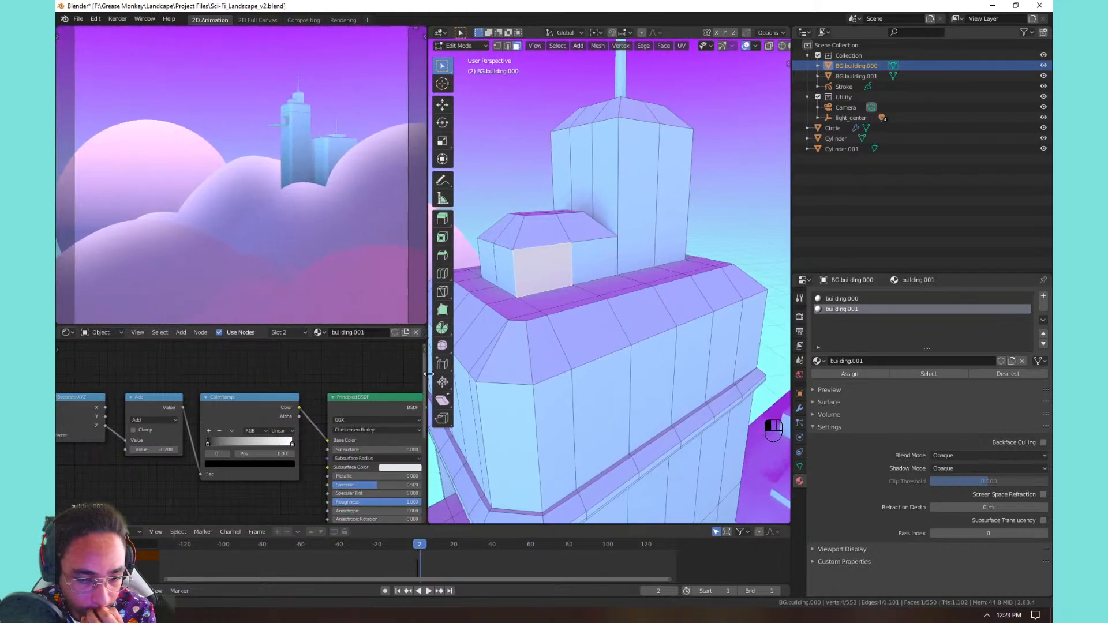
key(t)
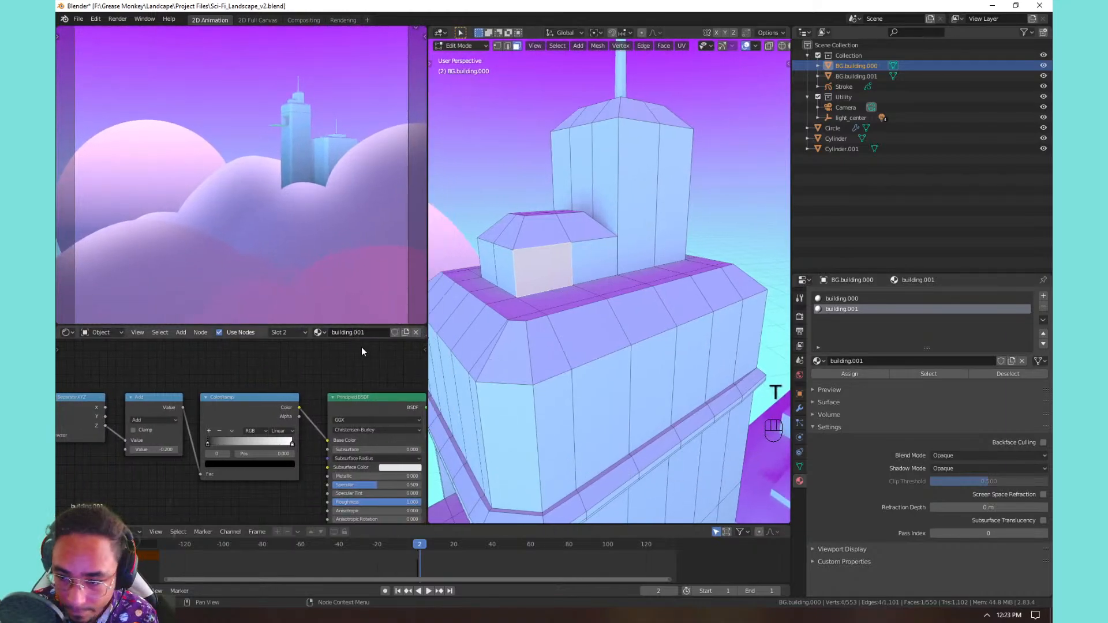
scroll(273, 401, down, 3)
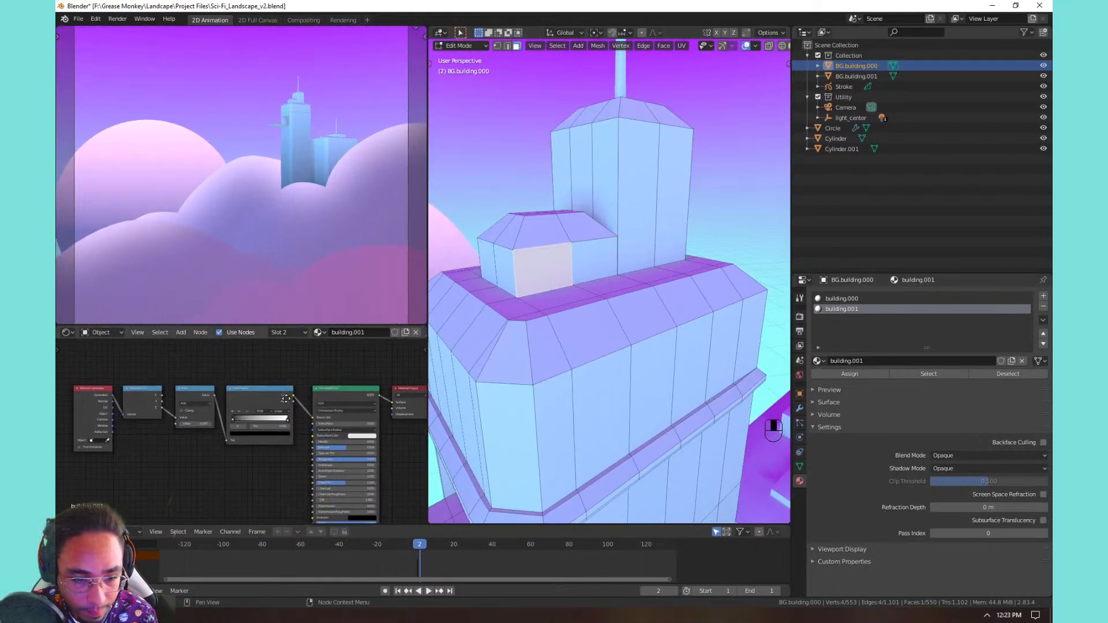
scroll(300, 390, up, 2)
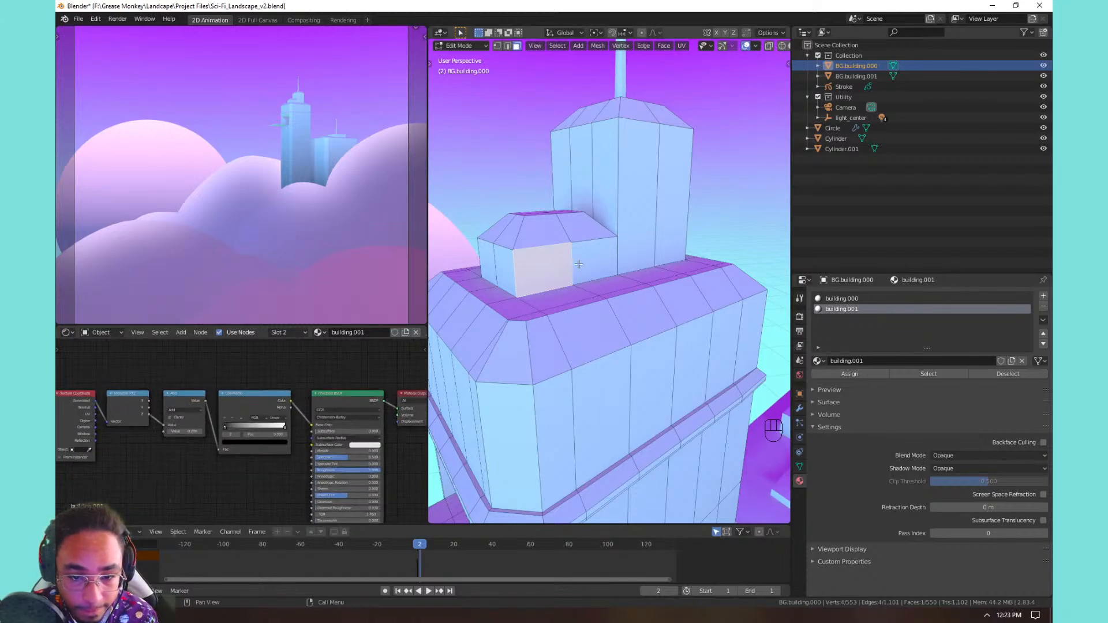
Step: Assign building.001 to the loops of side faces around both rooftop tiers of the tall tower
alt+click(511, 265)
alt+shift+click(616, 163)
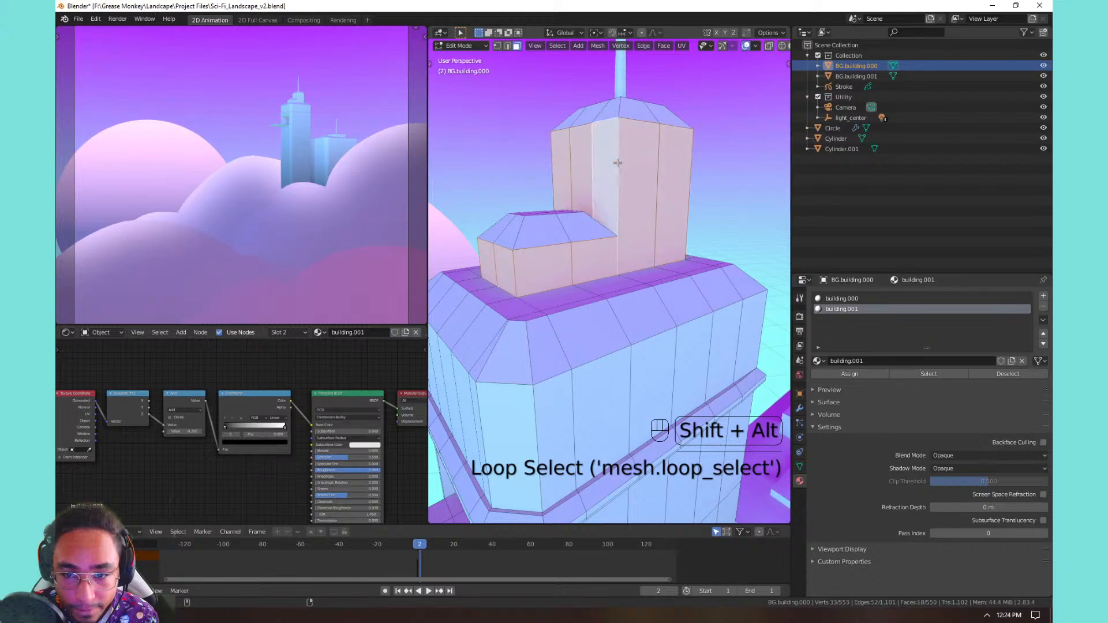
click(848, 372)
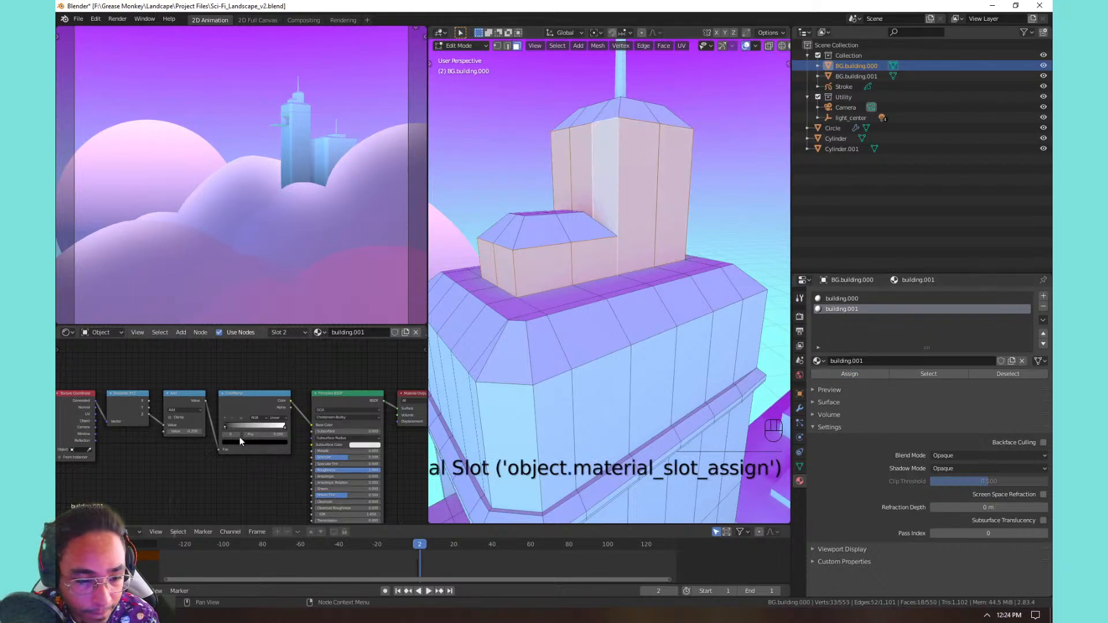
drag(227, 427, 269, 415)
key(ctrl+z)
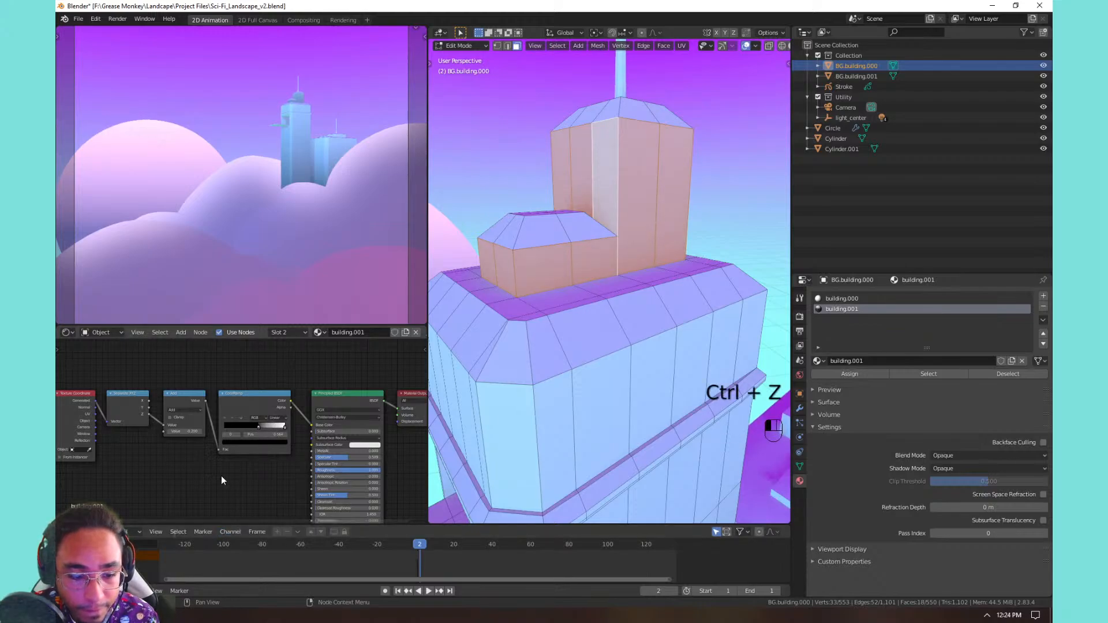
key(ctrl+z)
key(ctrl+z)
key(ctrl+z)
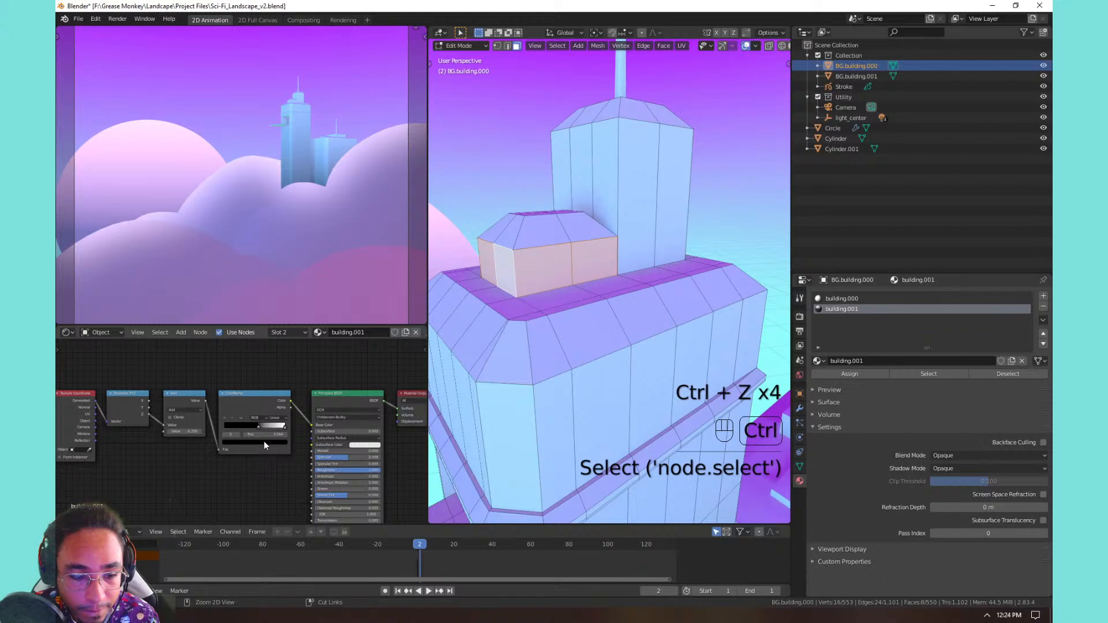
key(ctrl+shift+z)
key(ctrl+shift+z)
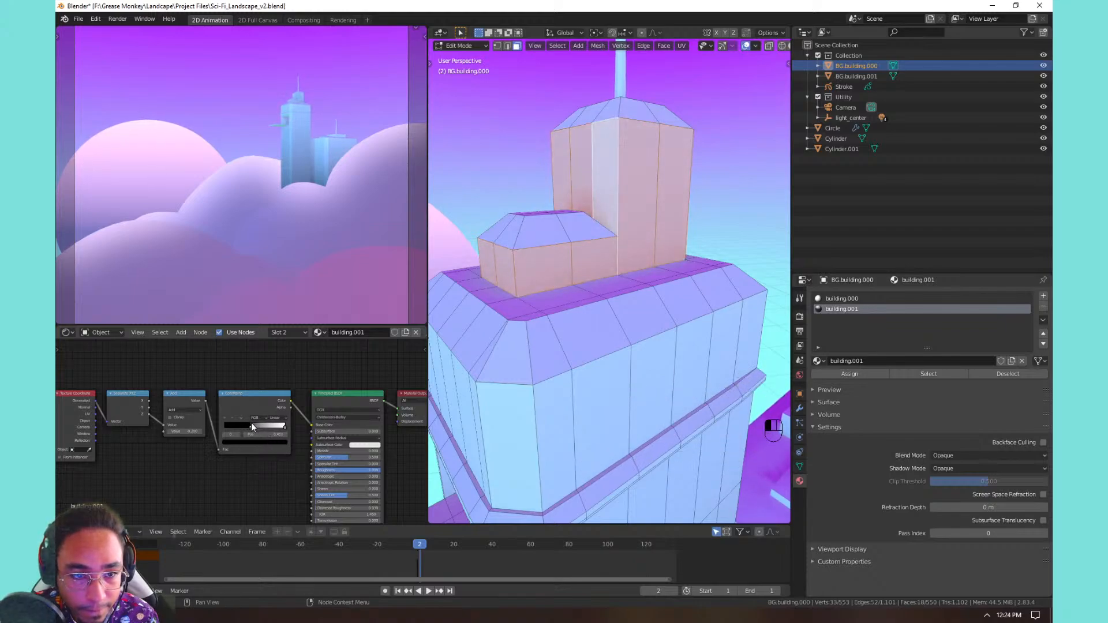
Step: Tighten building.001's ColorRamp by moving the black stop just past the middle and the white stop close beside it, and finish mesh editing
mouse_move(251, 422)
mouse_down()
mouse_move(279, 422)
mouse_move(271, 438)
mouse_up()
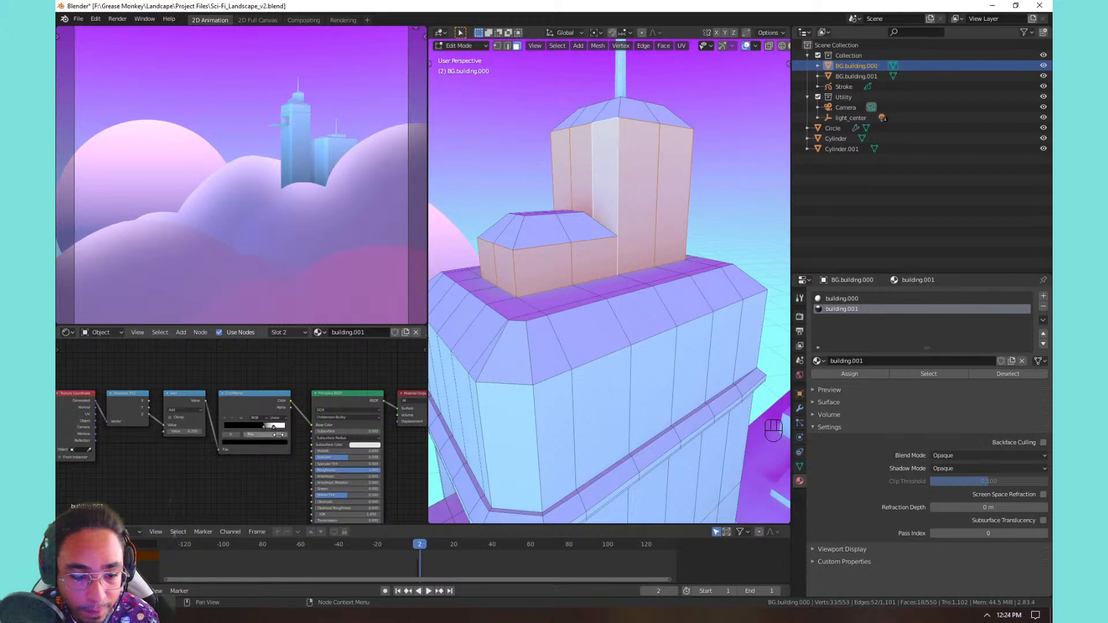
mouse_move(276, 425)
mouse_down()
mouse_move(258, 426)
mouse_move(271, 426)
mouse_up()
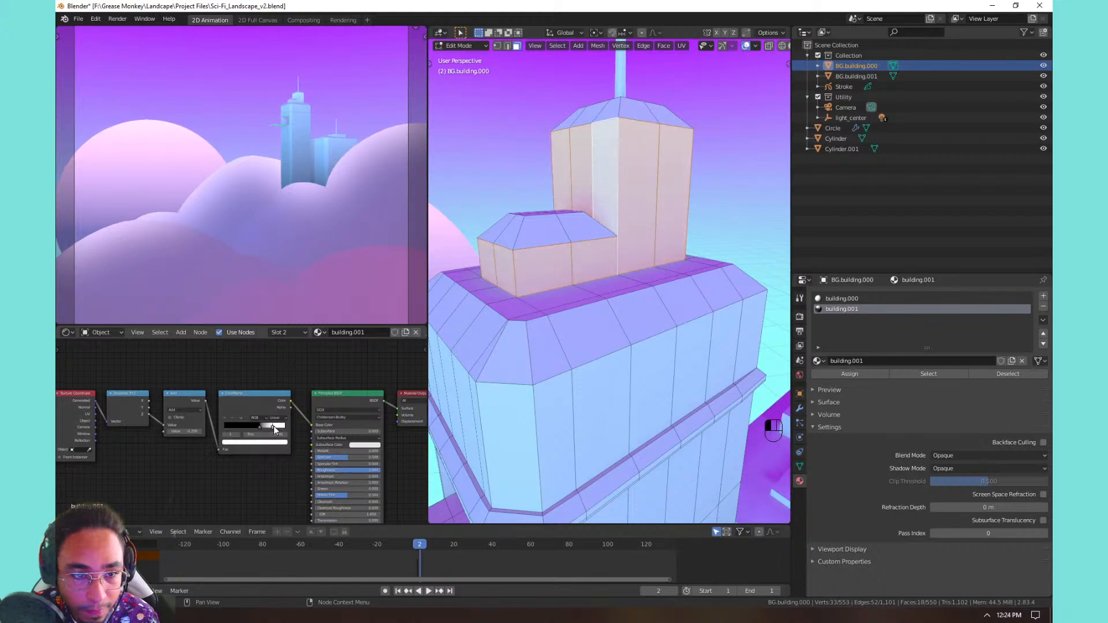
key(Tab)
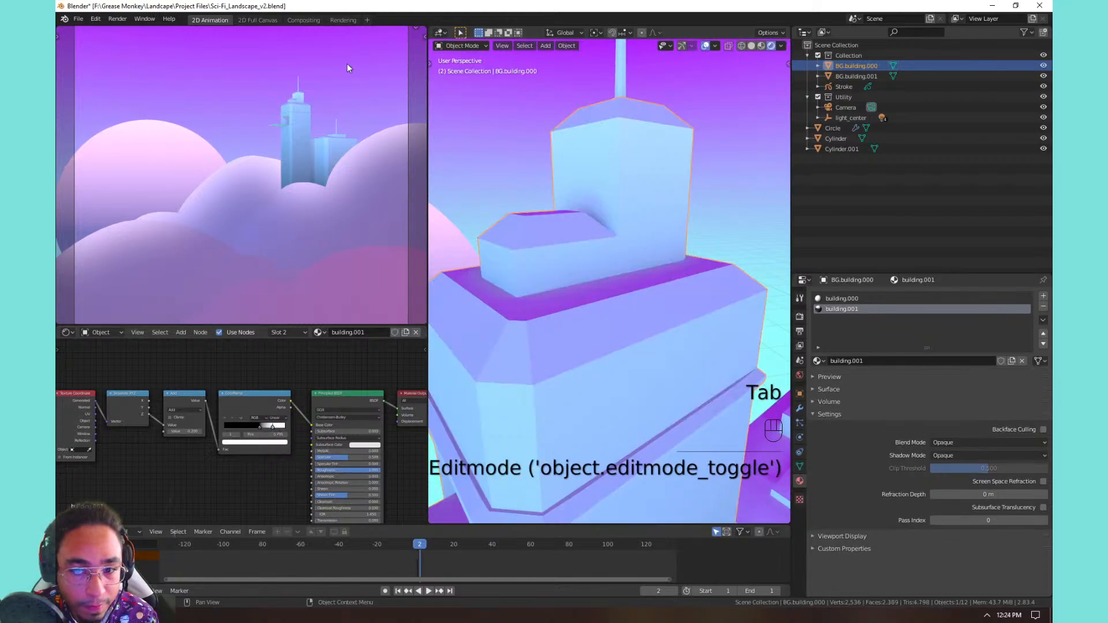
Step: Swap the tall tower's second slot to building.000 and back to building.001 to compare the rooftop shading in the camera view
scroll(347, 68, up, 8)
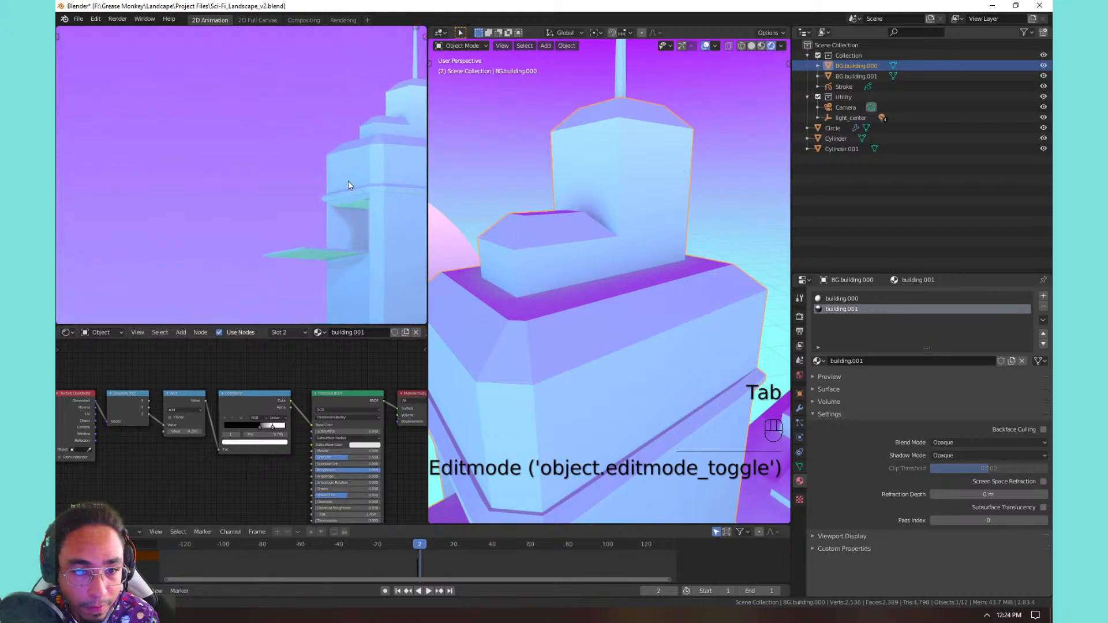
shift+middle_drag(348, 183, 267, 182)
scroll(269, 181, up, 5)
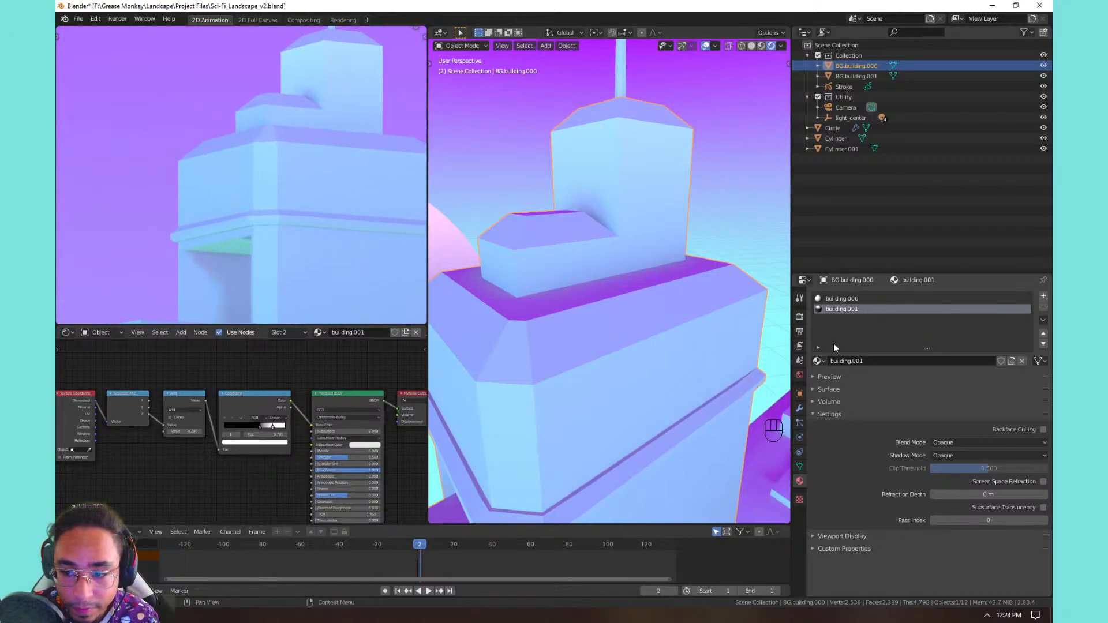
click(818, 362)
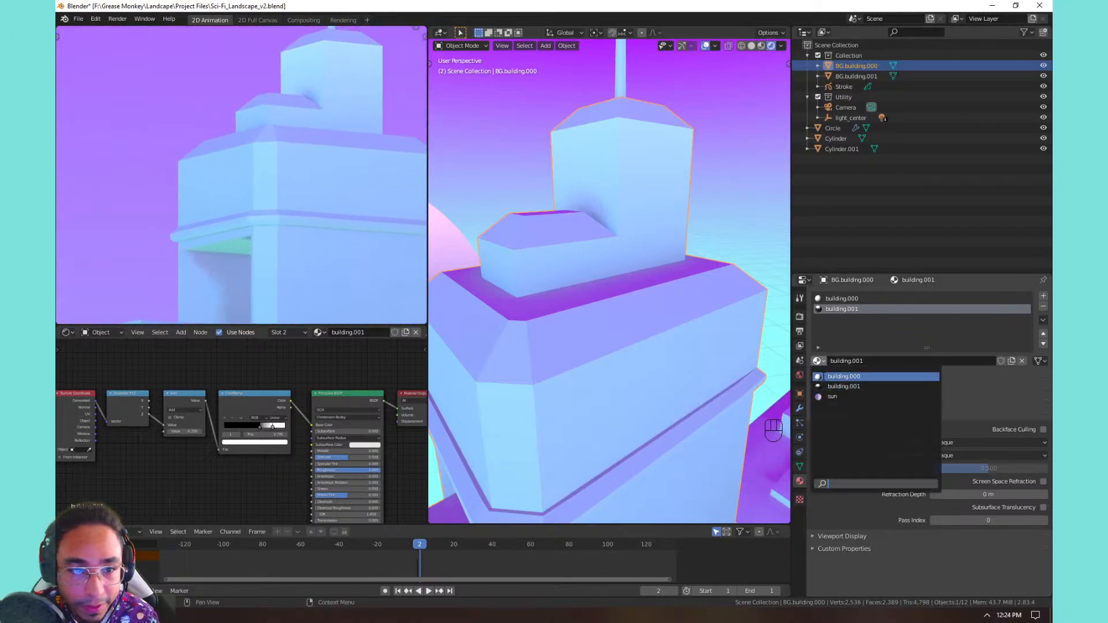
click(824, 377)
click(819, 362)
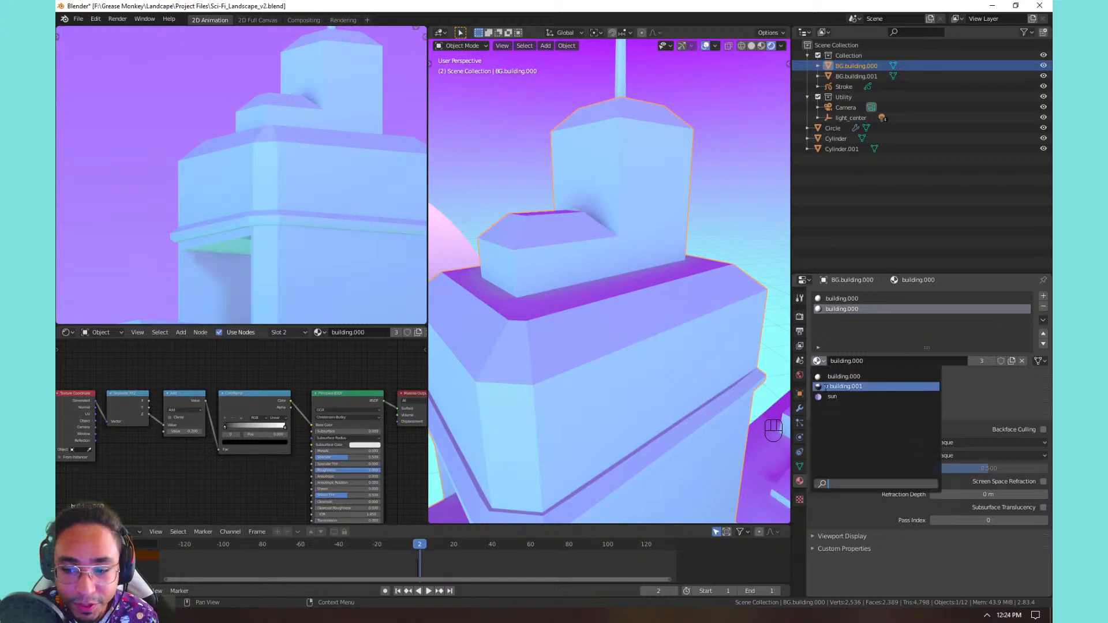
click(834, 386)
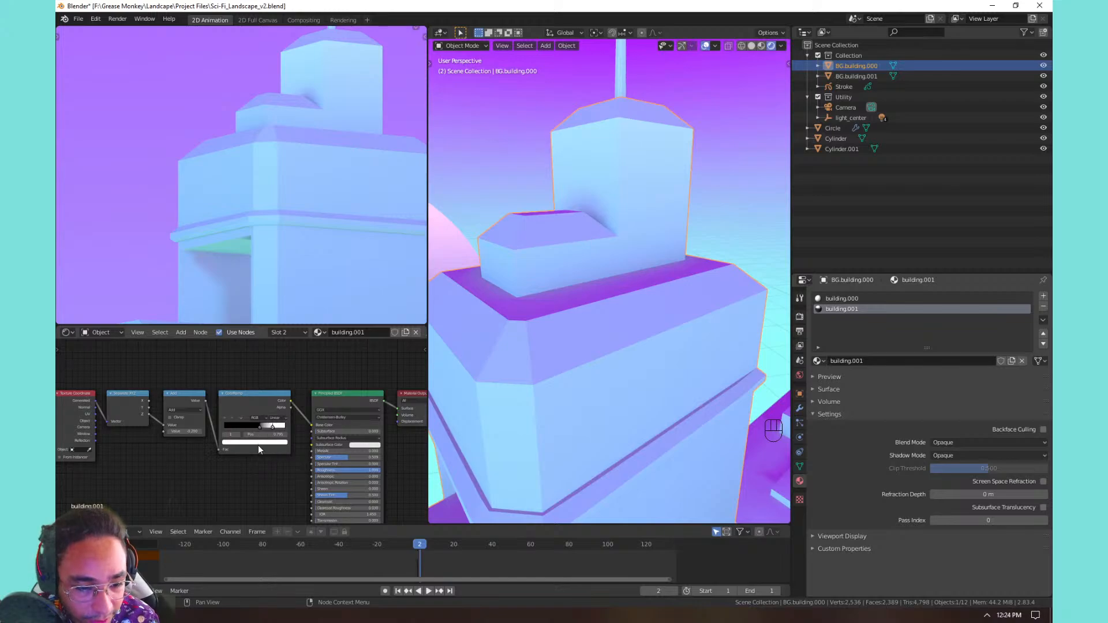
Step: Soften building.001's gradient by moving the ColorRamp's white stop to about 0.86
scroll(258, 445, up, 2)
drag(277, 427, 280, 427)
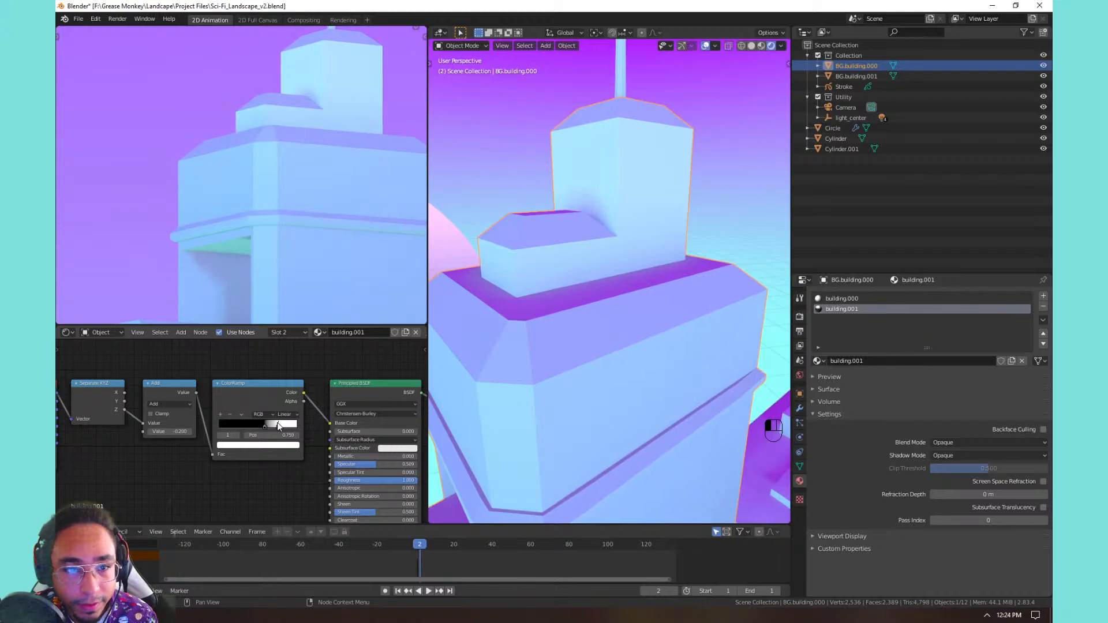
scroll(355, 209, down, 6)
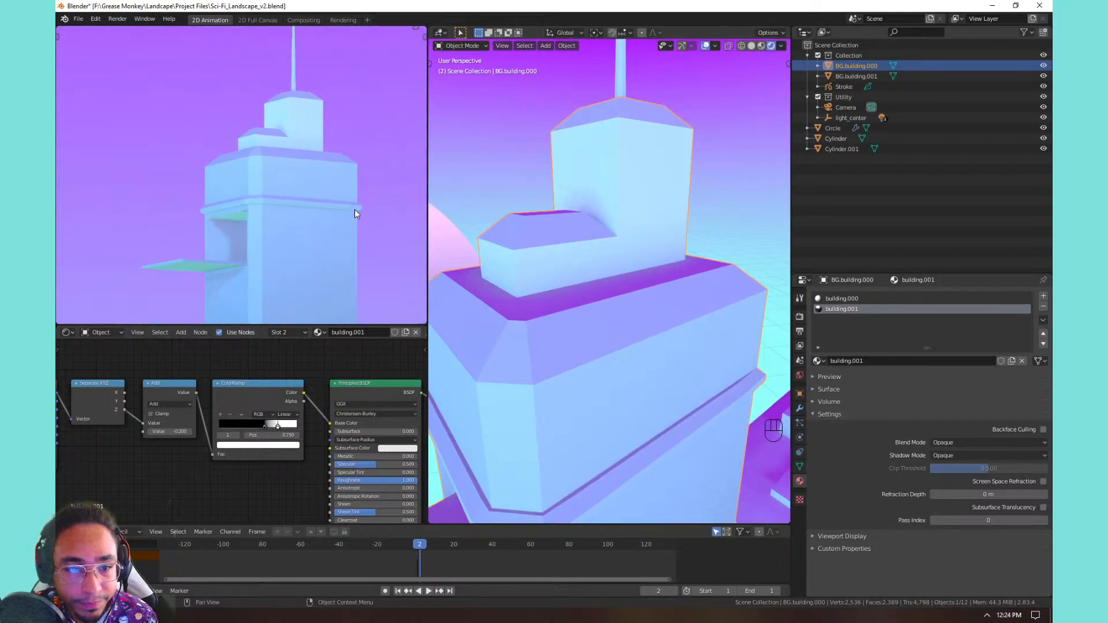
mouse_move(323, 212)
shift+middle_down()
mouse_move(259, 199)
mouse_move(306, 207)
shift+middle_up()
scroll(267, 198, up, 2)
scroll(267, 197, down, 4)
scroll(272, 196, up, 3)
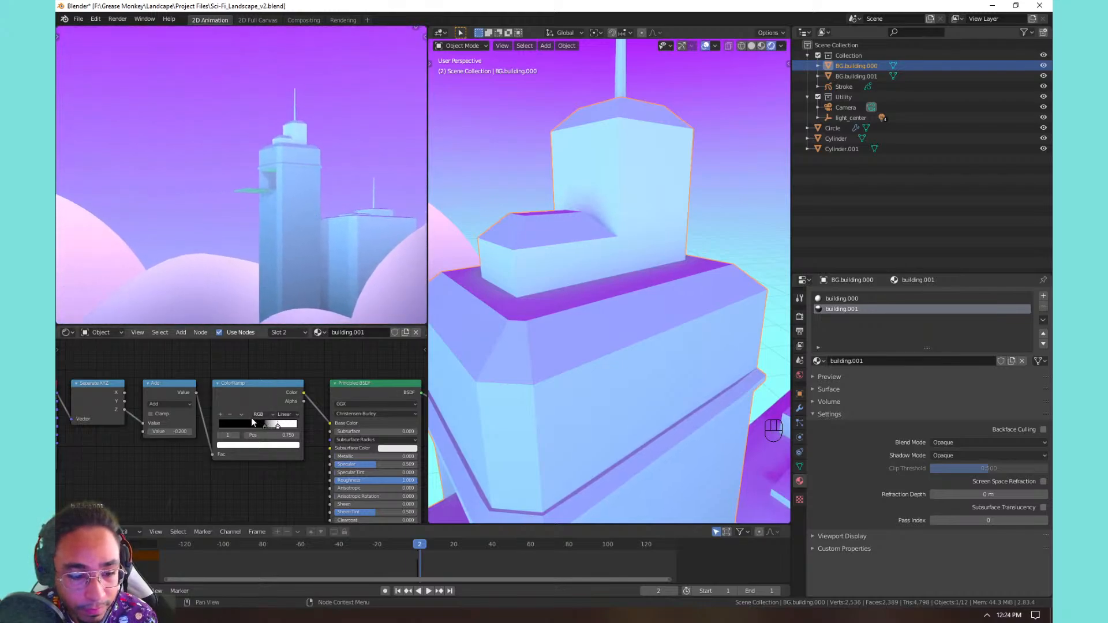
drag(275, 429, 283, 426)
Step: Examine the tall tower's rooftop shading up close and reopen the tower's mesh for editing
scroll(321, 162, up, 4)
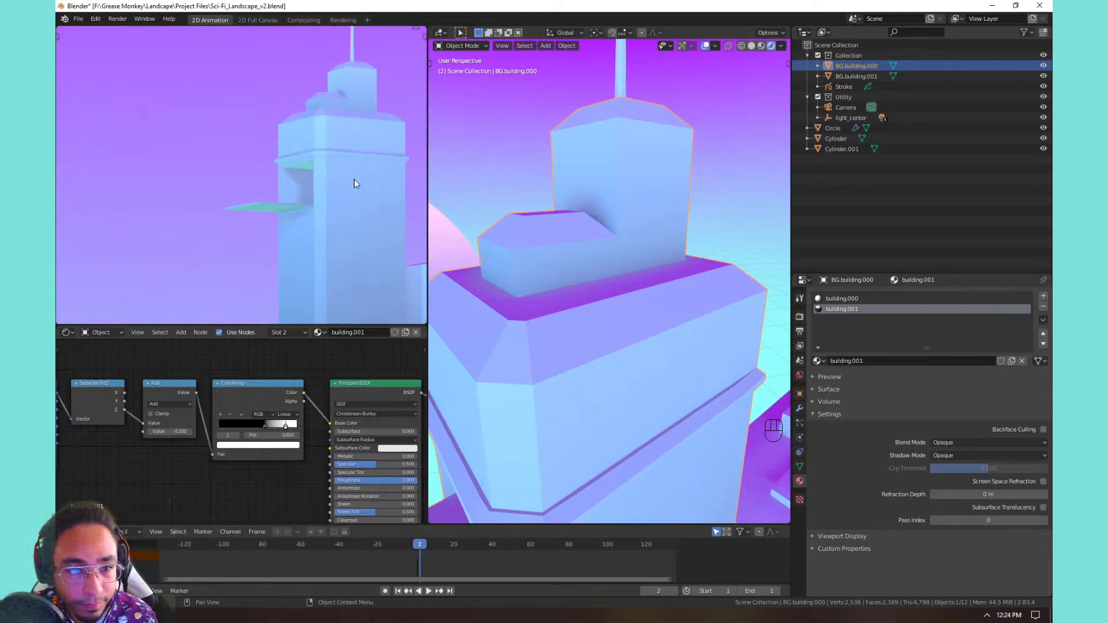
shift+middle_drag(354, 181, 266, 207)
click(250, 186)
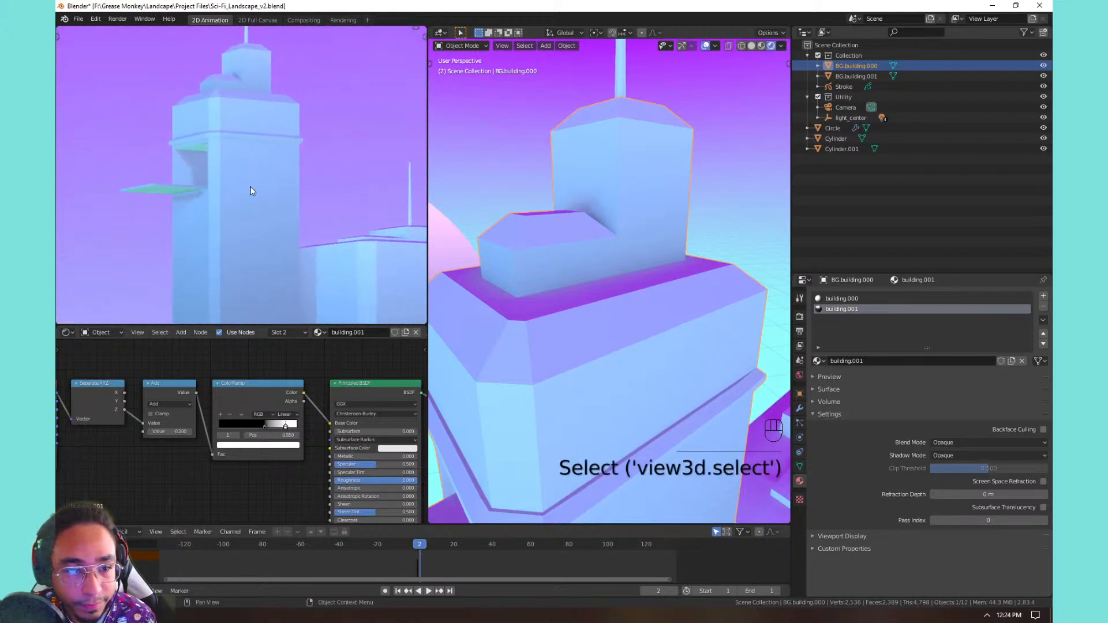
middle_drag(235, 155, 290, 195)
key(Tab)
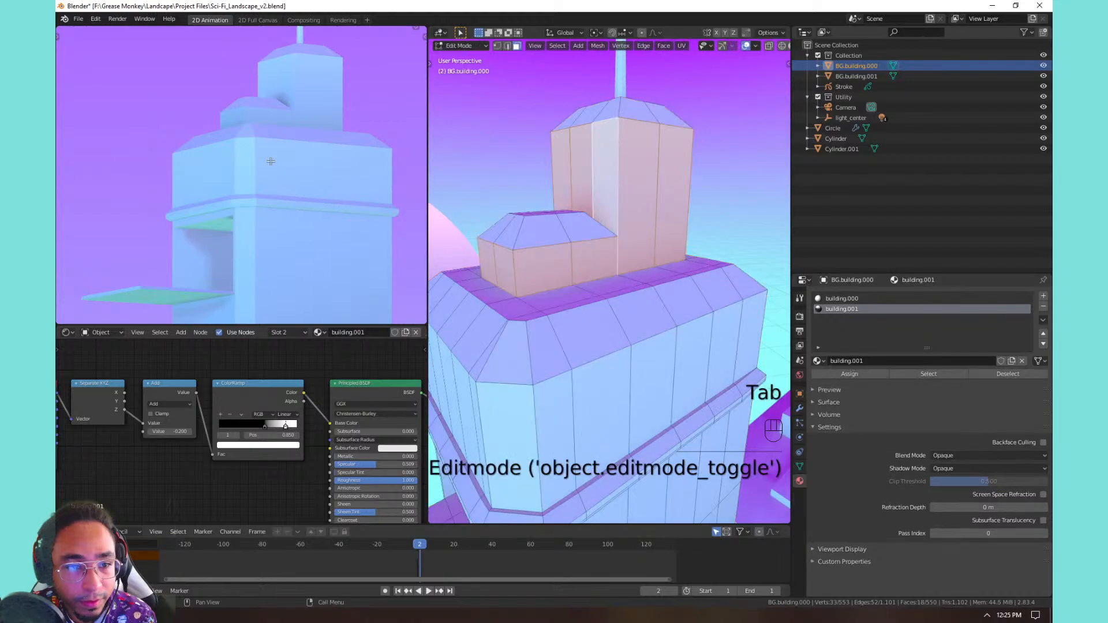
Step: Try assigning the building.001 material to the ring of wall faces around the tower's wide upper block, and undo it
key(Tab)
scroll(277, 172, up, 4)
key(Tab)
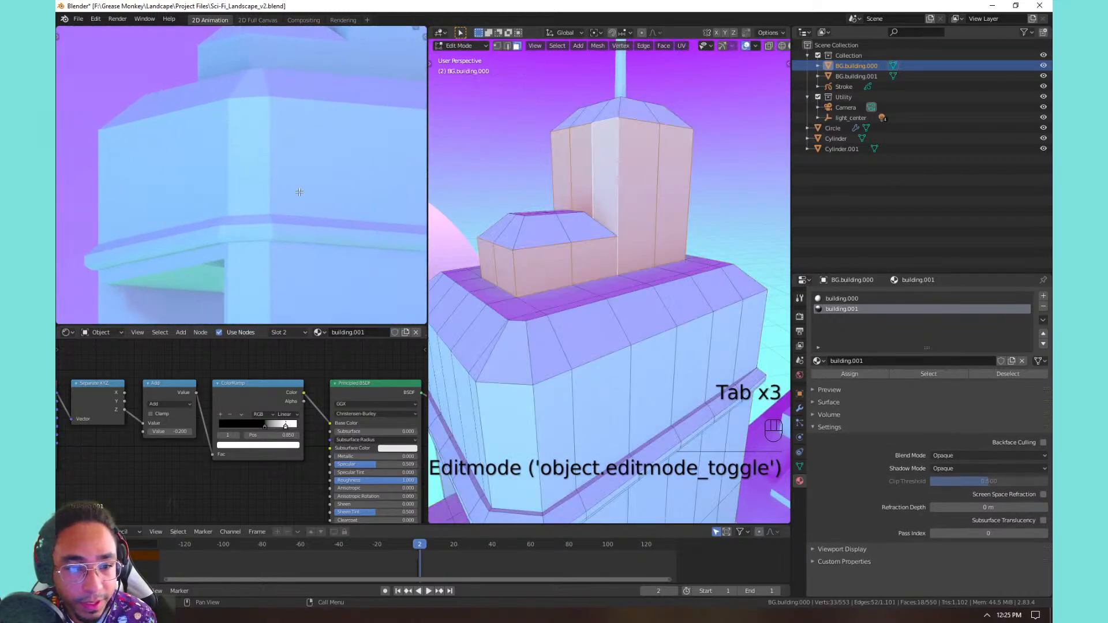
click(551, 398)
alt+click(529, 415)
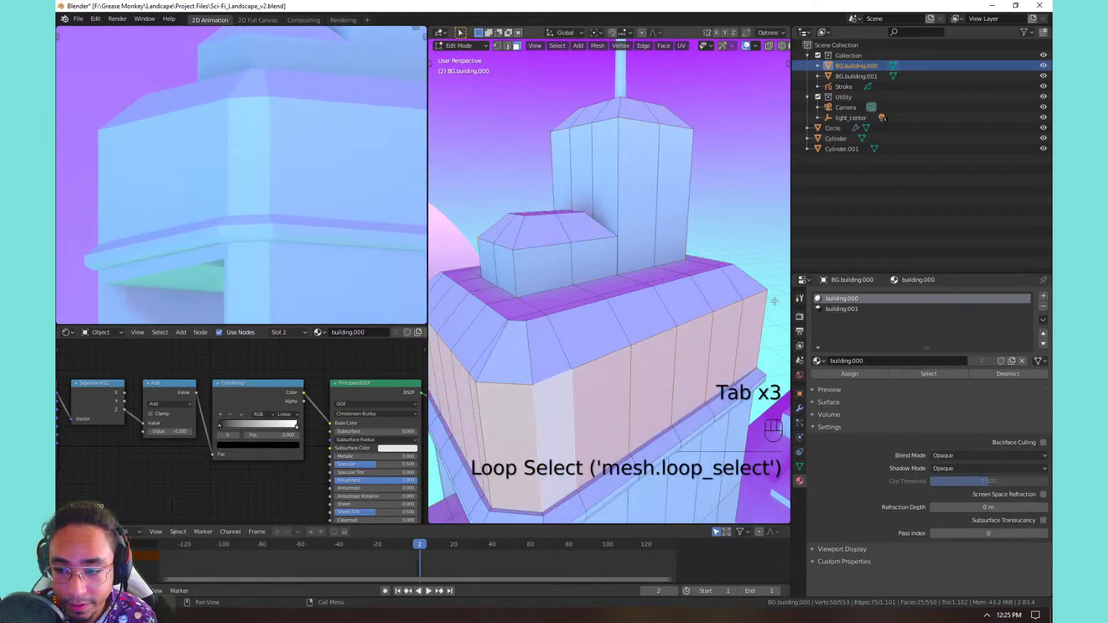
click(842, 308)
click(844, 373)
scroll(361, 206, down, 8)
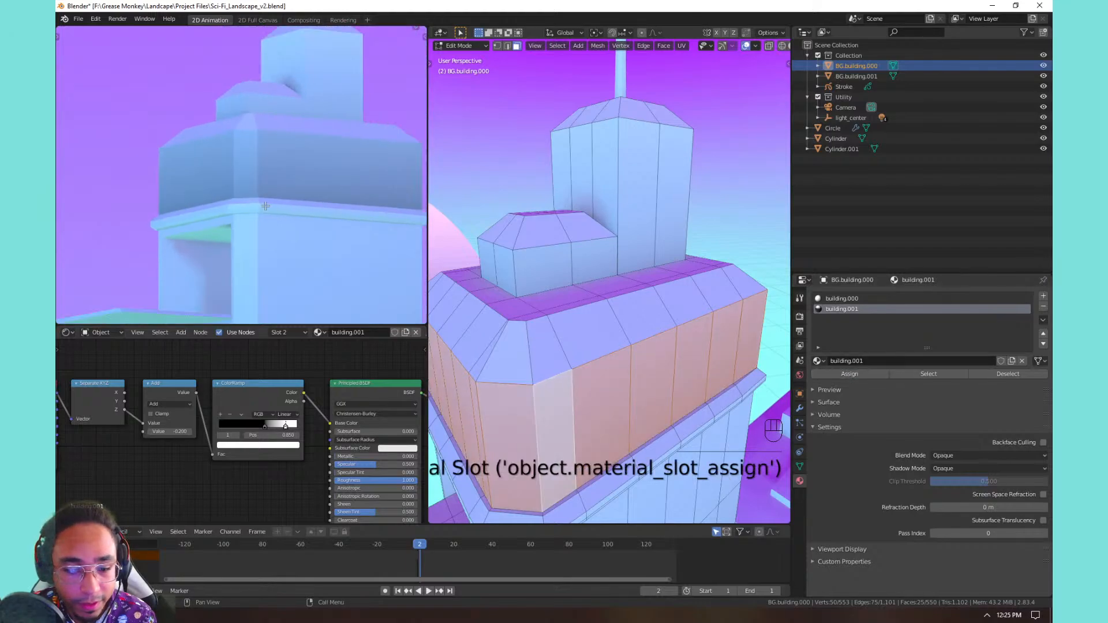
key(Tab)
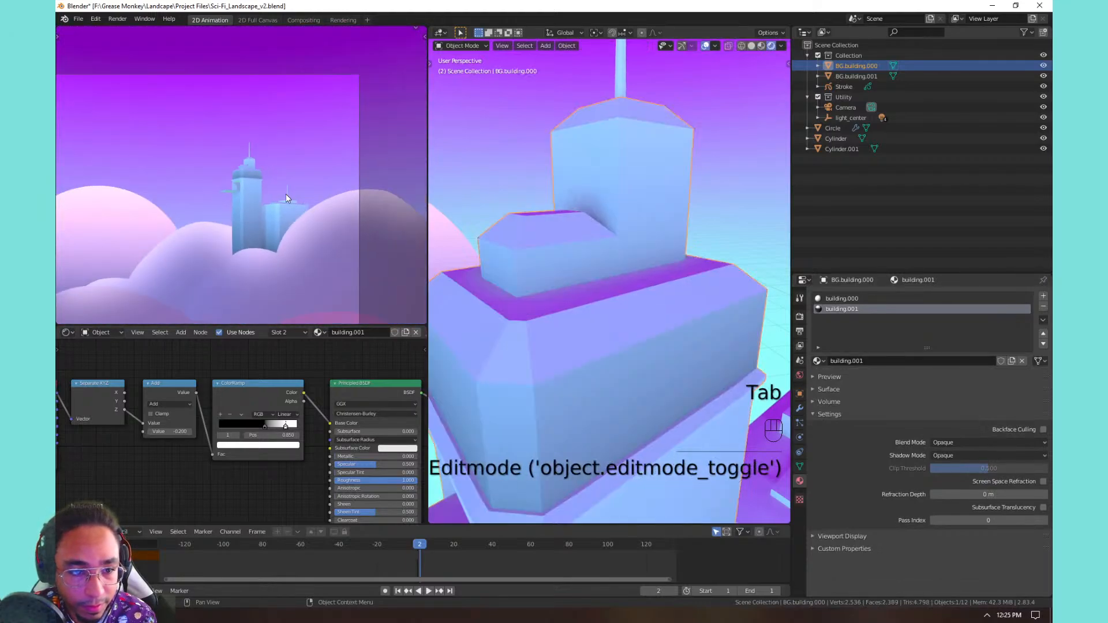
scroll(247, 197, up, 5)
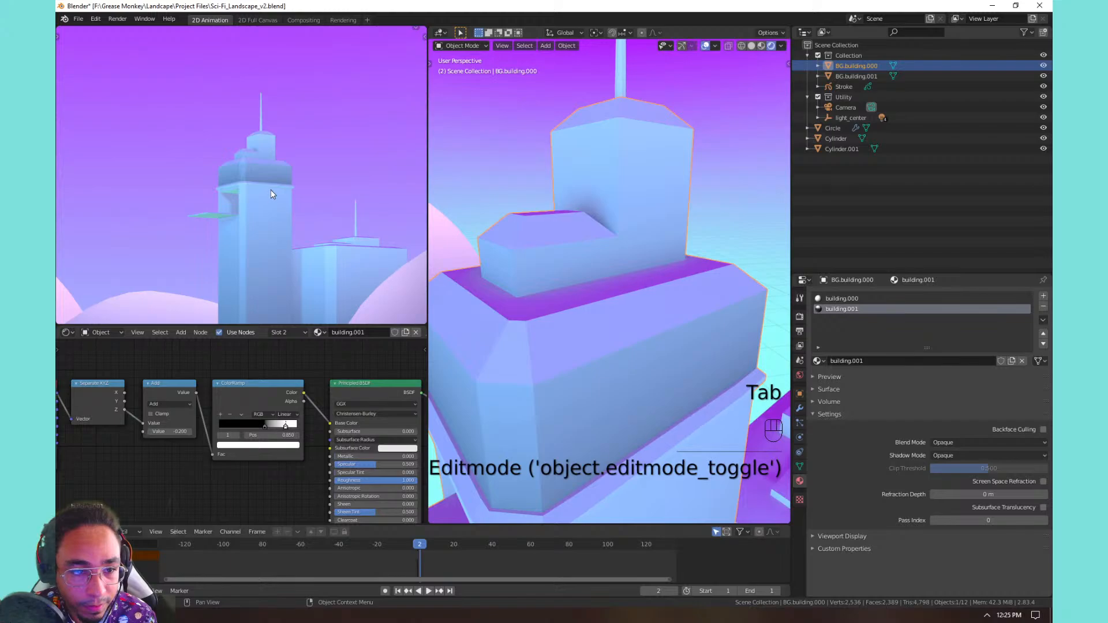
key(ctrl+z)
key(ctrl+z)
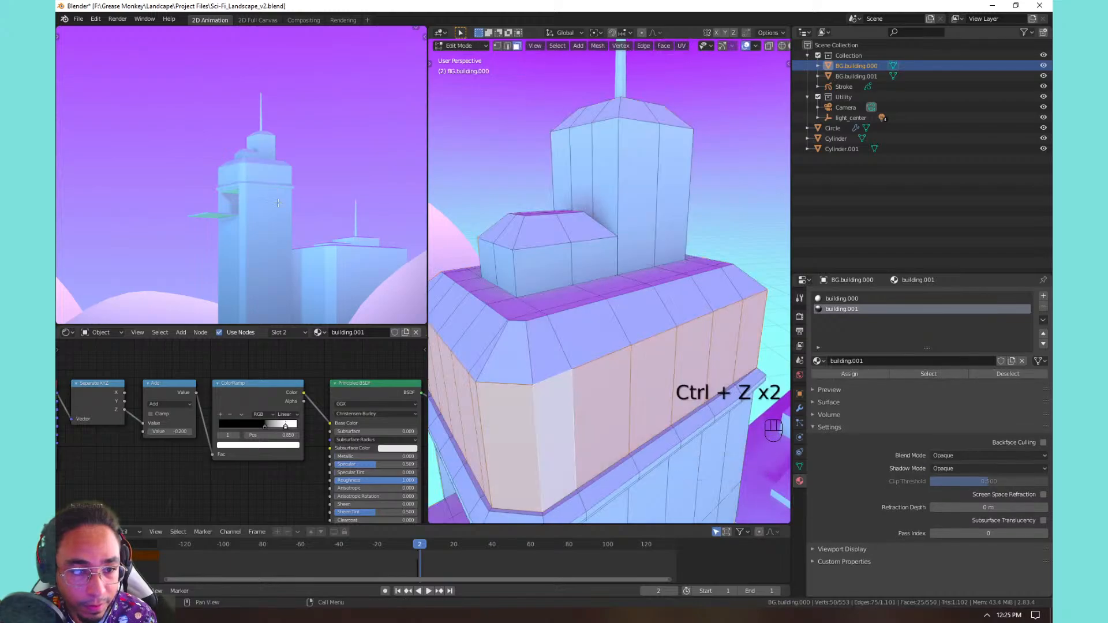
Step: Circle-select the faces on the underside of the main tower, deselecting any caught outside the base
scroll(278, 204, down, 3)
scroll(577, 289, down, 4)
middle_drag(577, 289, 613, 298)
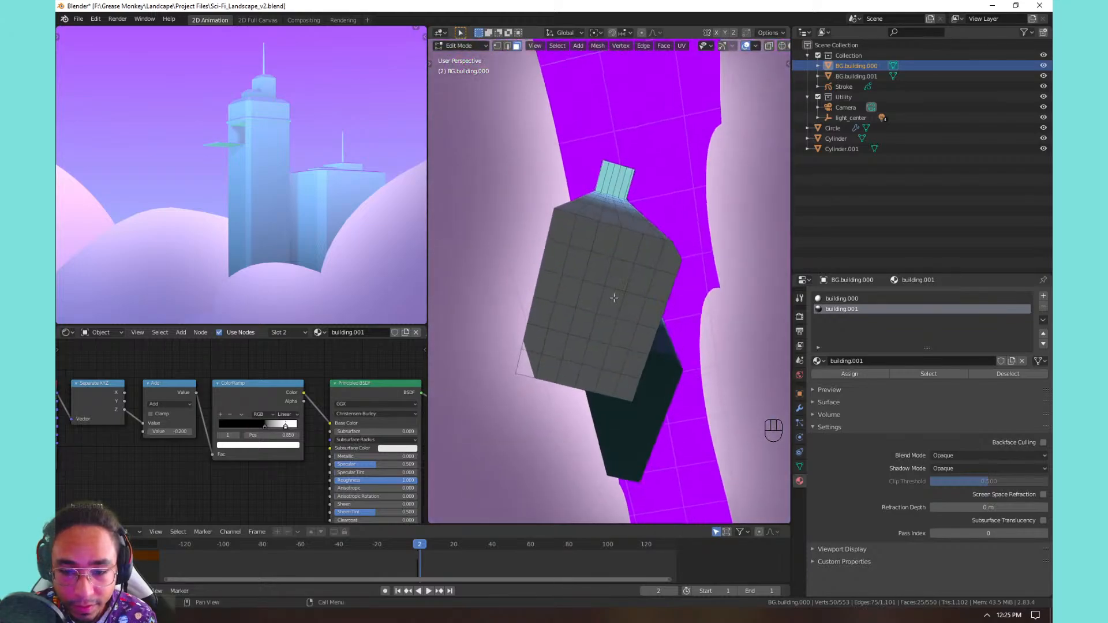
click(597, 290)
key(c)
mouse_move(576, 285)
mouse_down()
mouse_move(601, 242)
mouse_move(548, 323)
mouse_move(560, 364)
mouse_move(612, 357)
mouse_move(566, 353)
mouse_move(573, 237)
mouse_move(640, 255)
mouse_move(630, 308)
mouse_move(595, 323)
mouse_move(612, 249)
mouse_move(589, 334)
mouse_up()
shift+drag(618, 228, 656, 163)
right_click(655, 162)
middle_drag(655, 163, 603, 341)
scroll(626, 277, down, 4)
shift+middle_drag(603, 341, 586, 323)
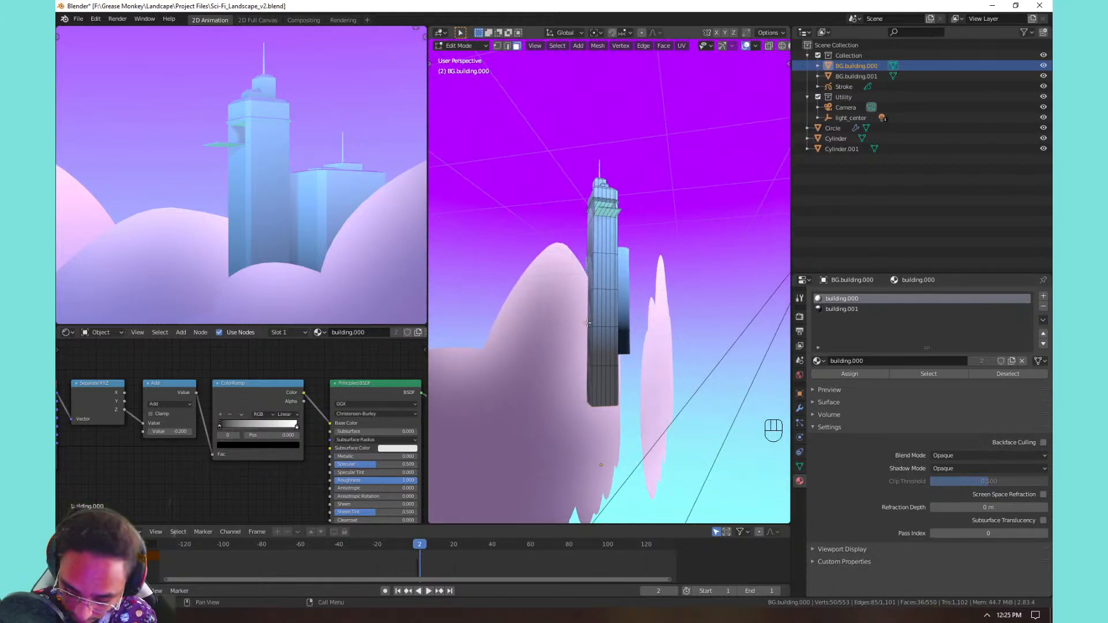
Step: Grow the face selection six times so it extends up the tower's shaft
key(ctrl+KP_Add)
key(ctrl+KP_Add)
key(ctrl+KP_Add)
key(ctrl+KP_Add)
key(ctrl+KP_Add)
key(ctrl+KP_Add)
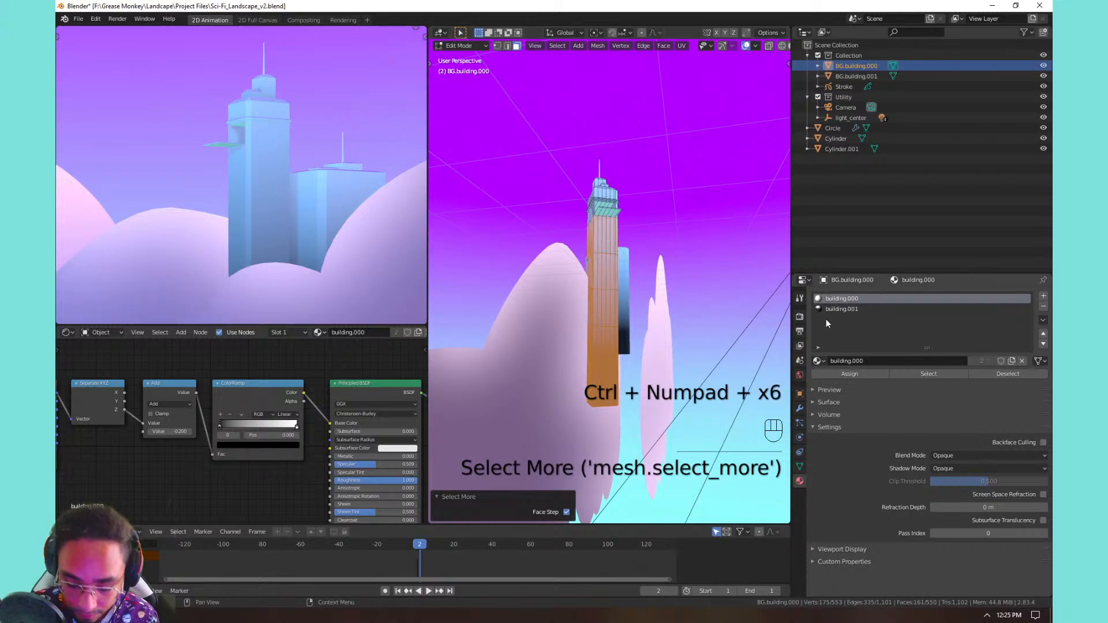
Step: Try assigning the building.001 material to the selected shaft faces, and undo it
click(843, 310)
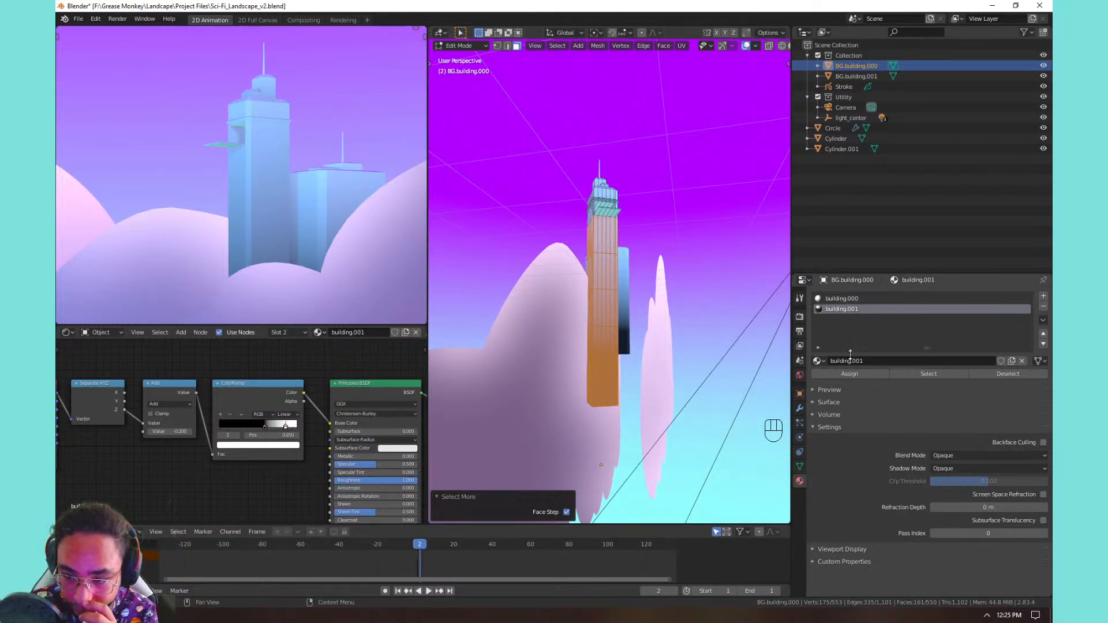
click(853, 374)
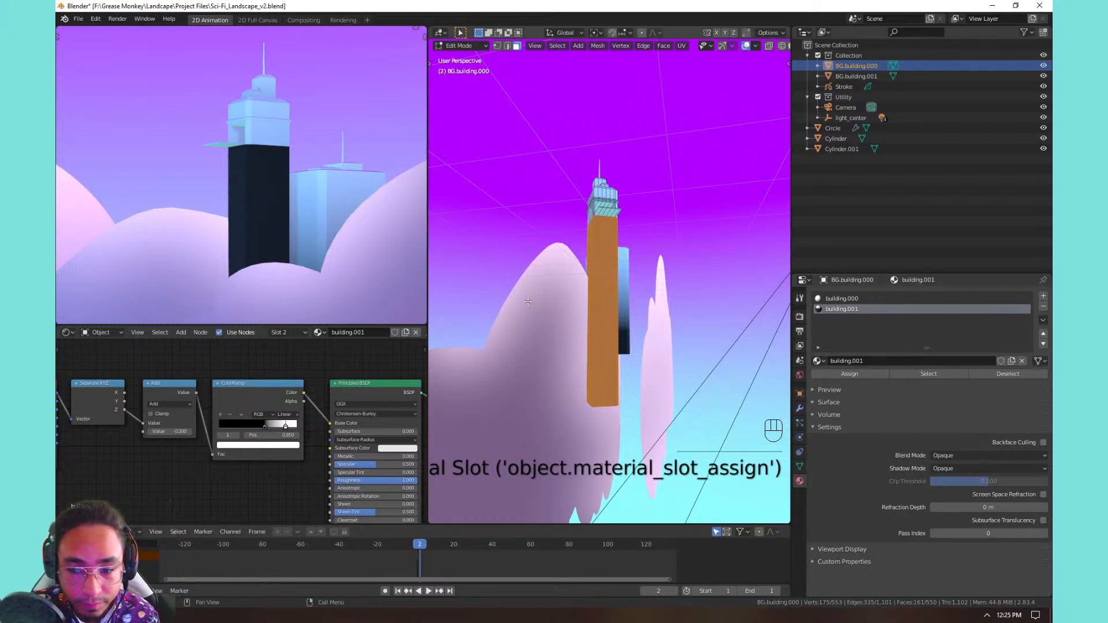
key(ctrl+z)
key(ctrl+z)
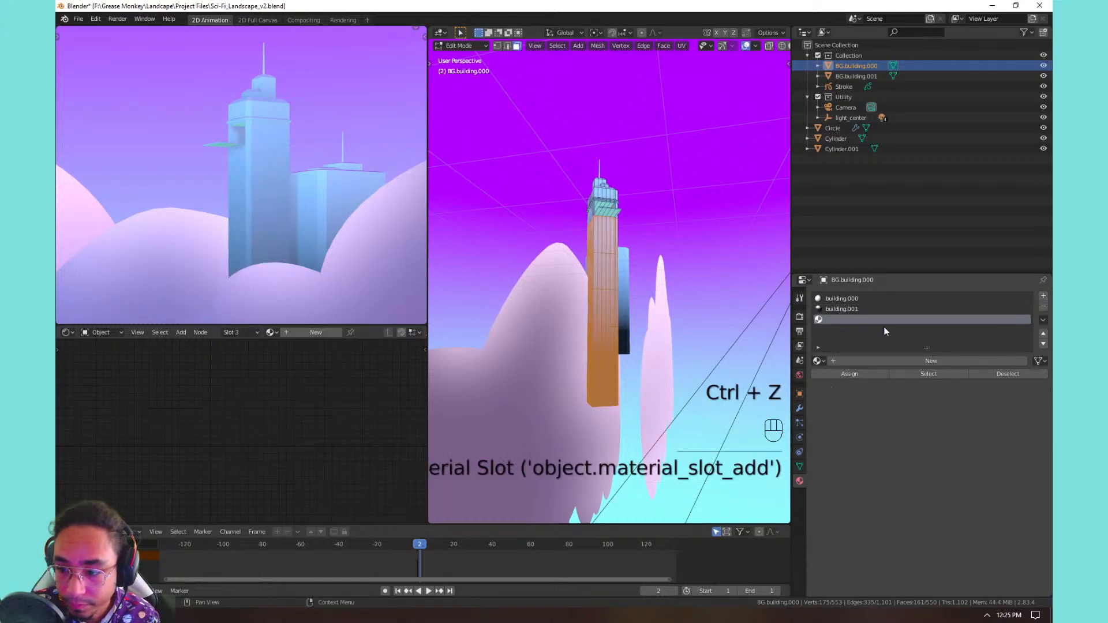
Step: Fill a new material slot with a single-user copy of building.001, named building.002, and assign it to the selected shaft faces
click(817, 361)
click(975, 360)
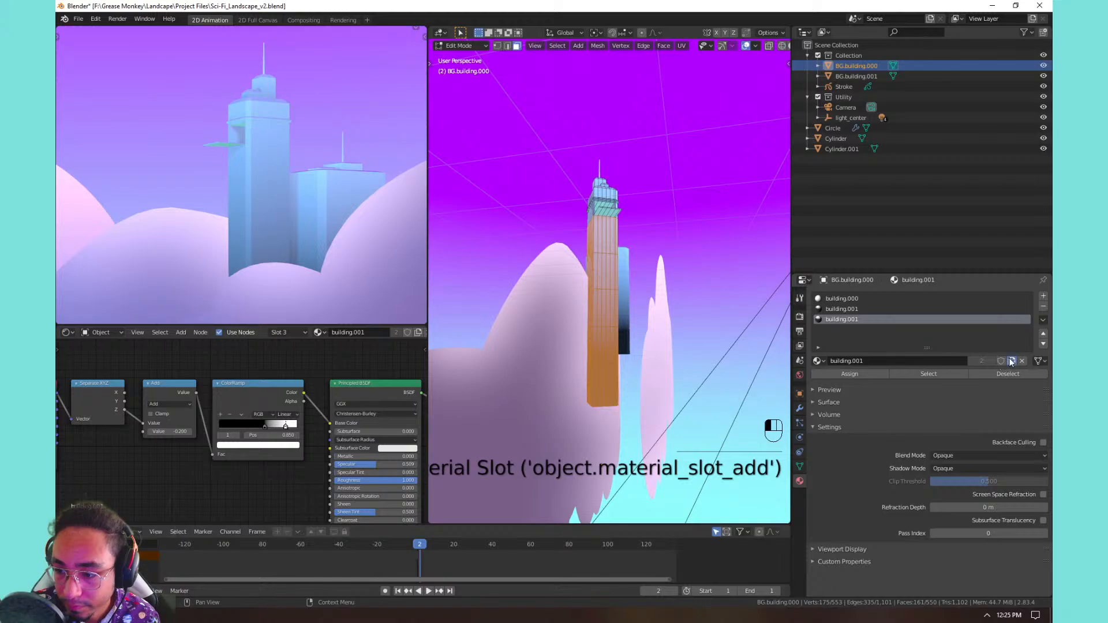
click(864, 373)
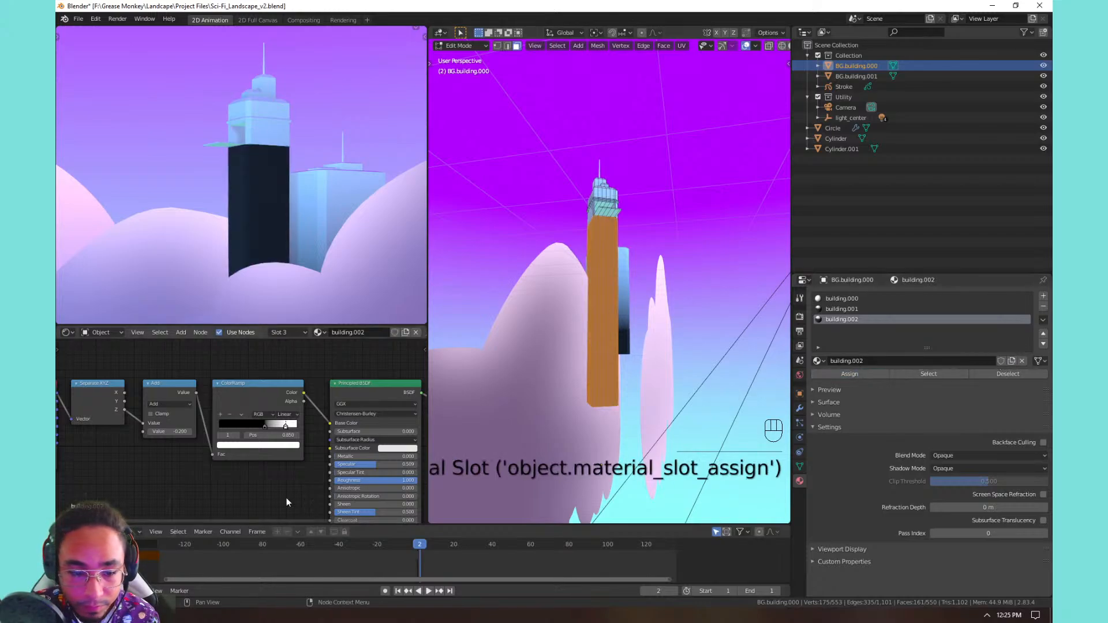
Step: Move the black stop of building.002's ColorRamp to position 0.132
drag(258, 427, 226, 433)
scroll(230, 286, down, 4)
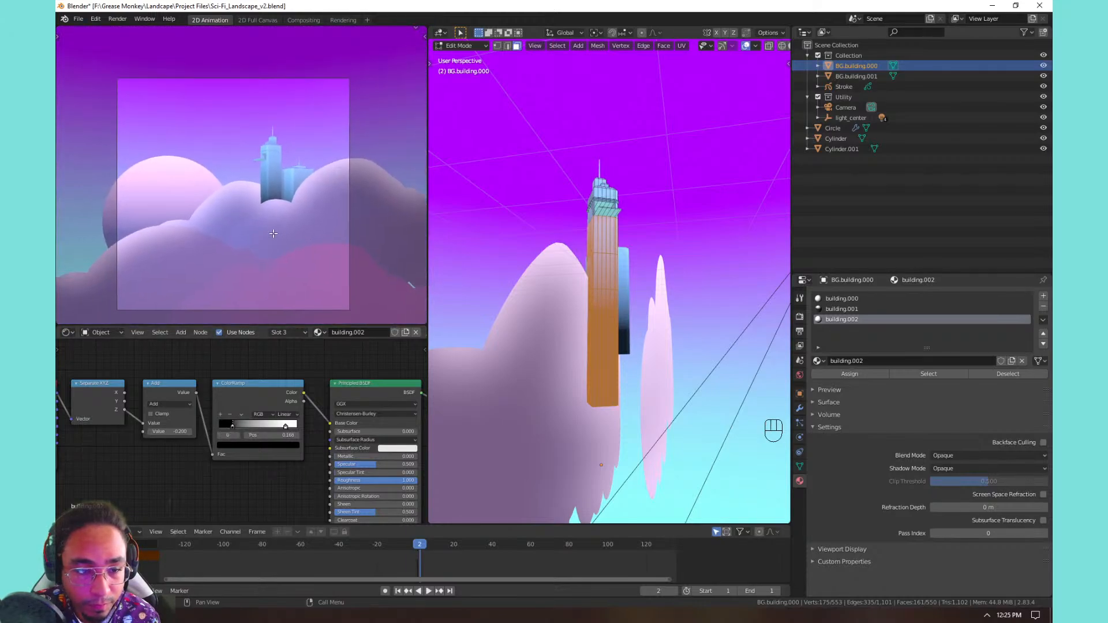
key(Home)
scroll(253, 250, up, 2)
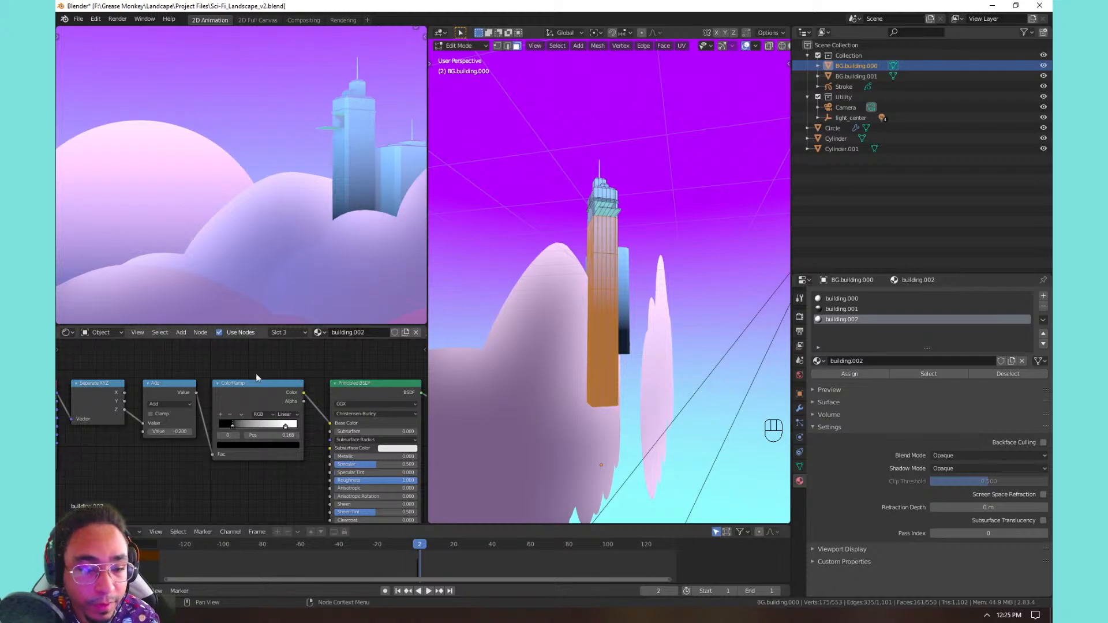
mouse_move(234, 426)
mouse_down()
mouse_move(219, 423)
mouse_move(229, 421)
mouse_up()
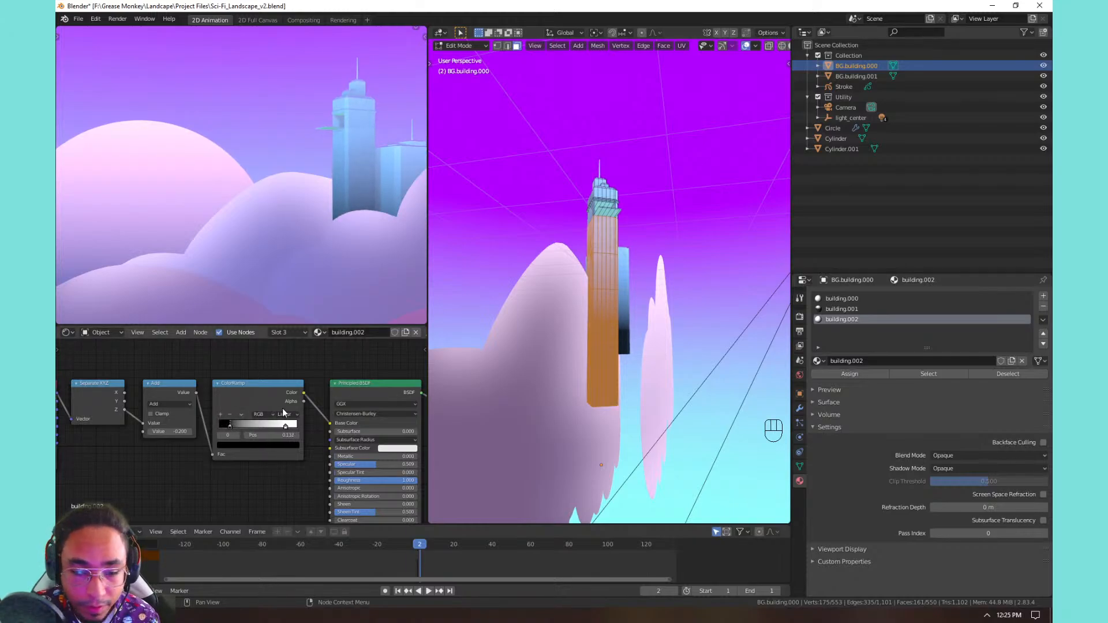
Step: Spread out the output and Principled BSDF nodes and insert a MixRGB node between the ColorRamp and the Base Color
scroll(296, 450, down, 1)
scroll(343, 385, down, 1)
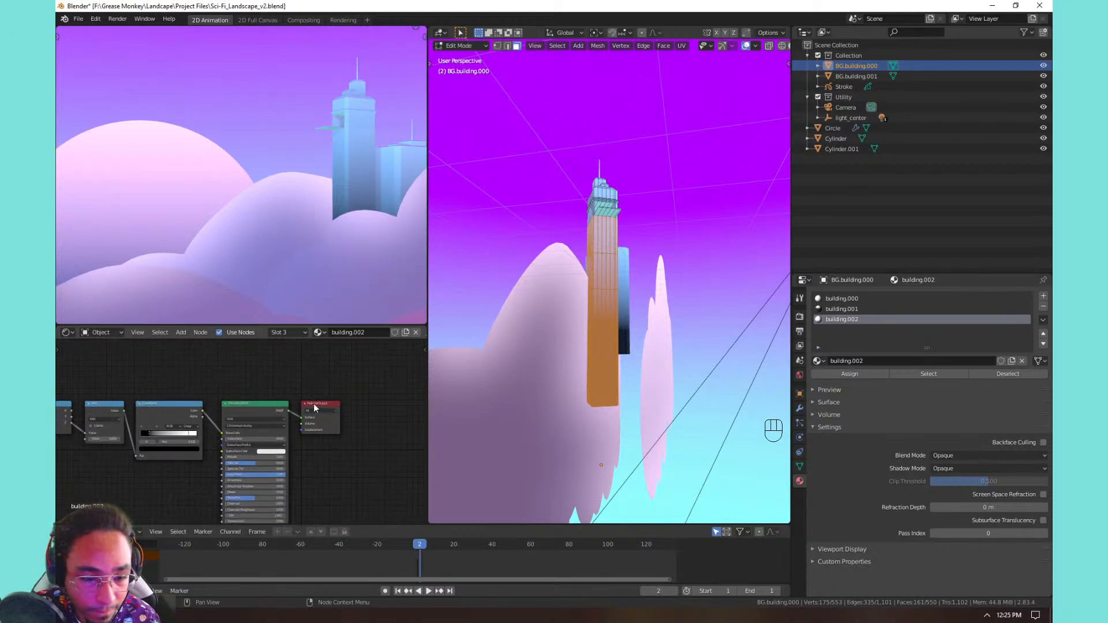
drag(314, 409, 356, 400)
drag(250, 404, 297, 414)
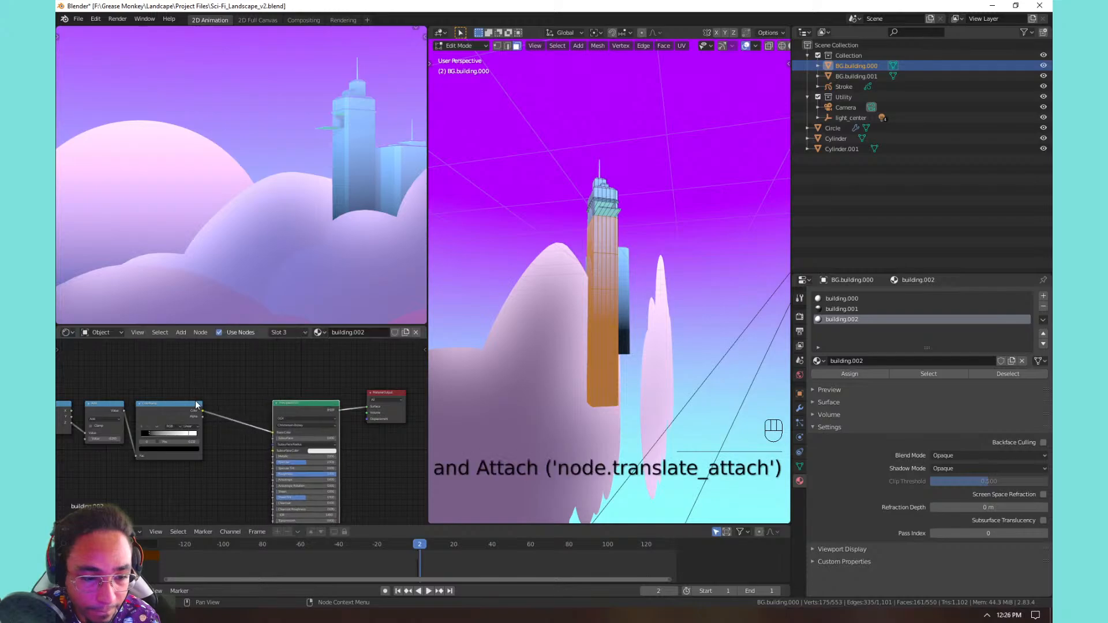
middle_drag(227, 392, 335, 381)
click(330, 366)
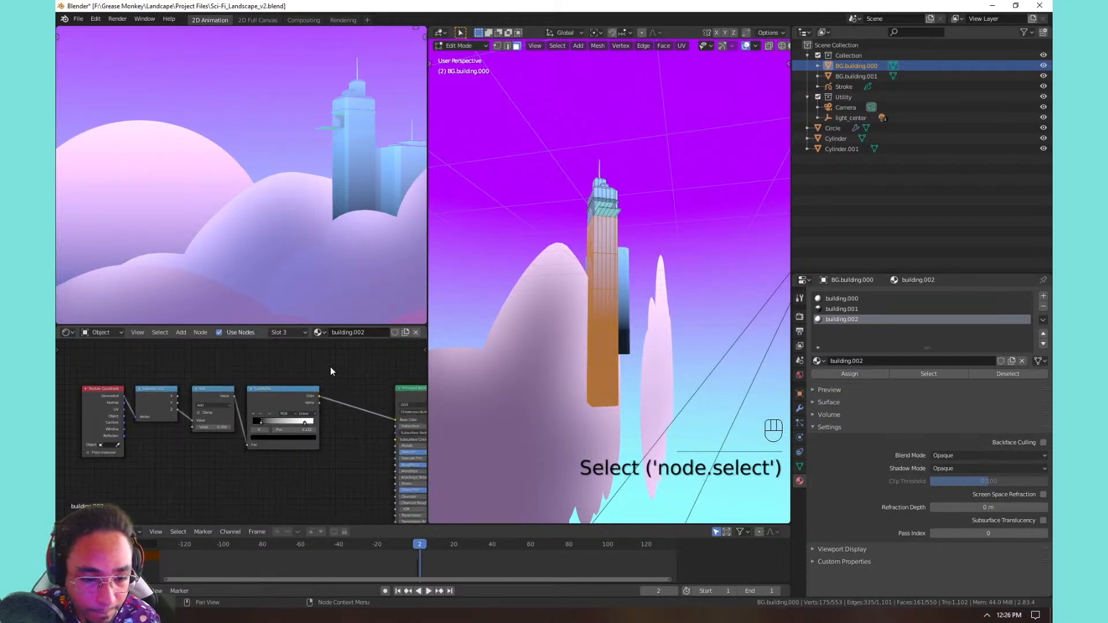
key(shift+a)
mouse_move(321, 368)
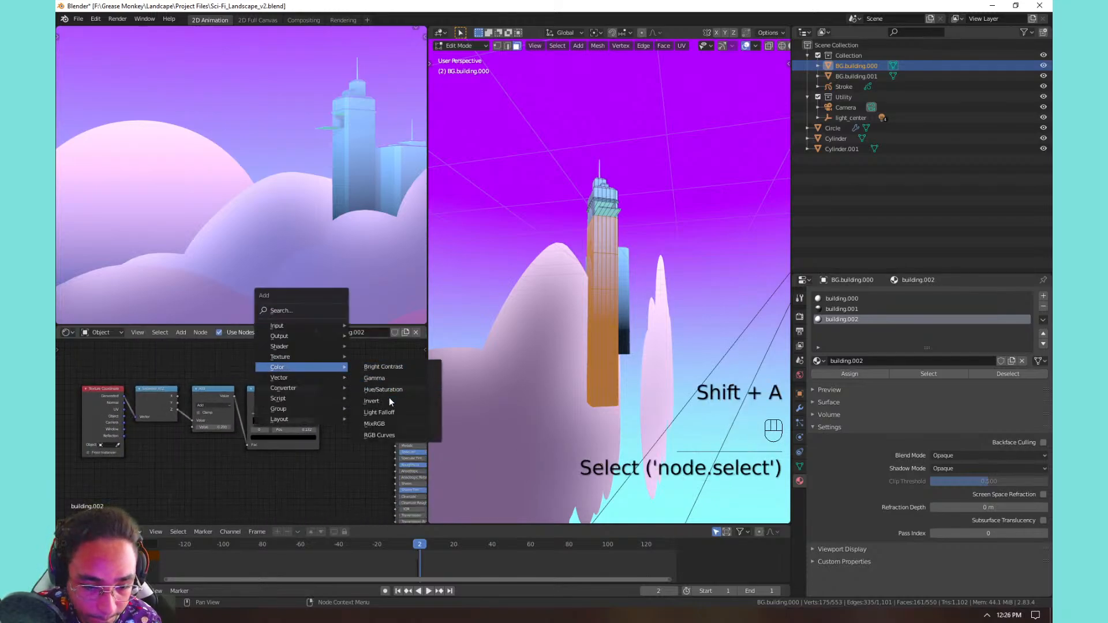
click(375, 424)
click(351, 416)
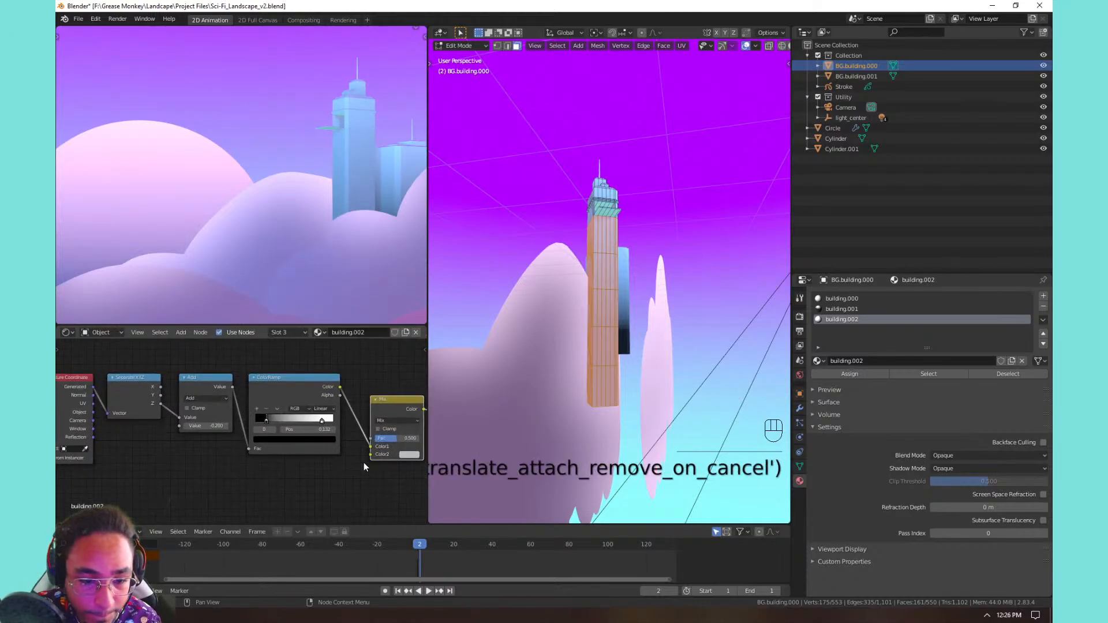
Step: Set the Mix node's Color2 to a teal green
scroll(364, 456, up, 4)
click(302, 381)
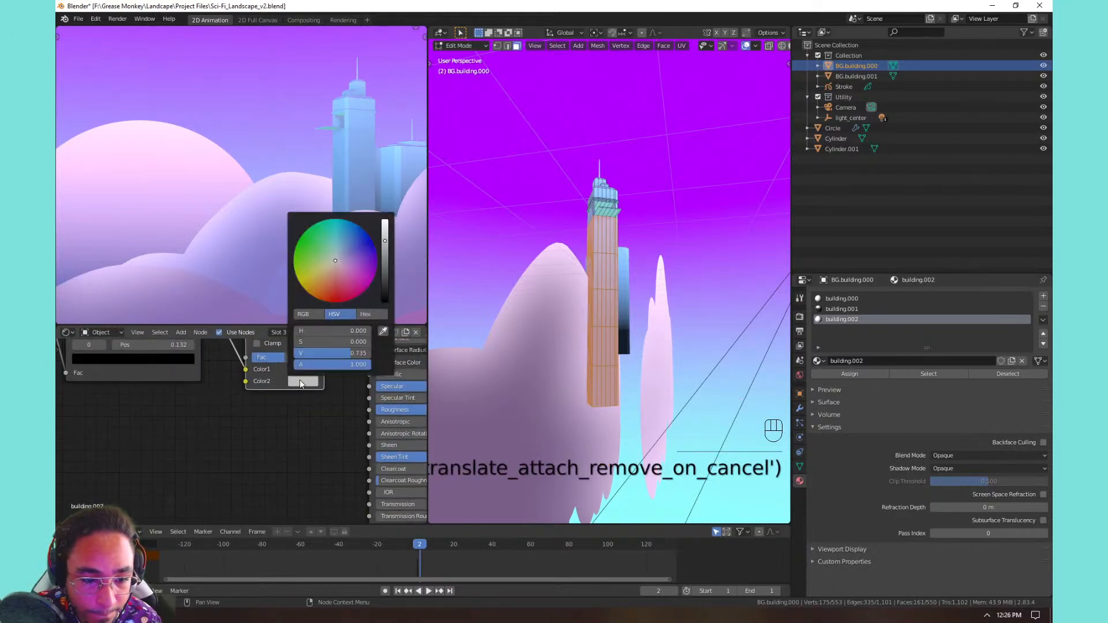
mouse_move(344, 272)
mouse_down()
mouse_move(352, 263)
mouse_move(334, 239)
mouse_up()
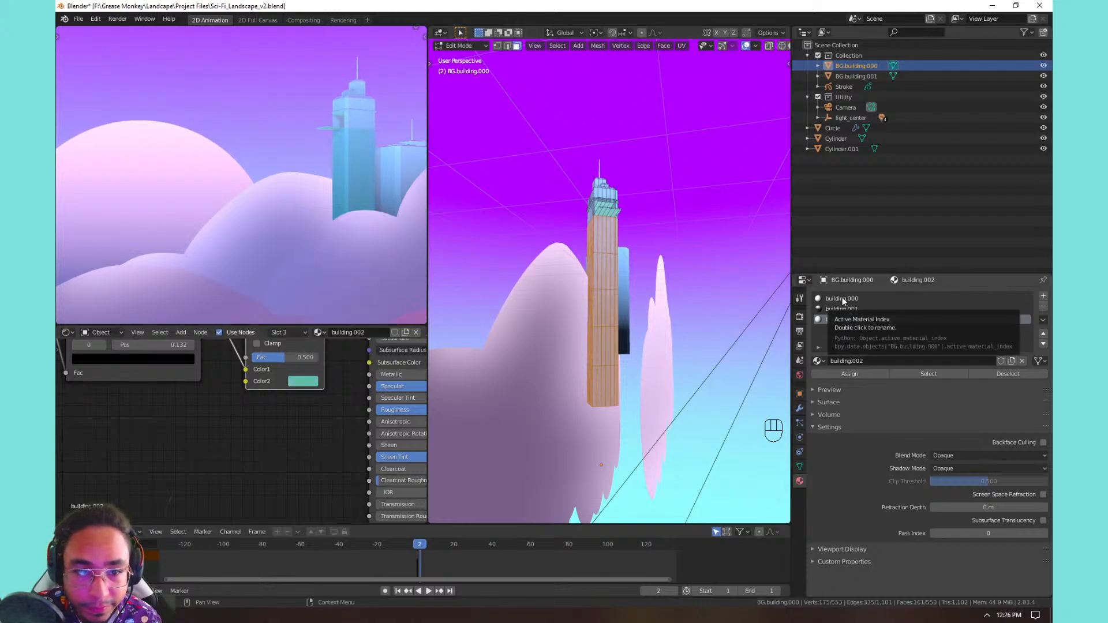
middle_drag(299, 411, 316, 465)
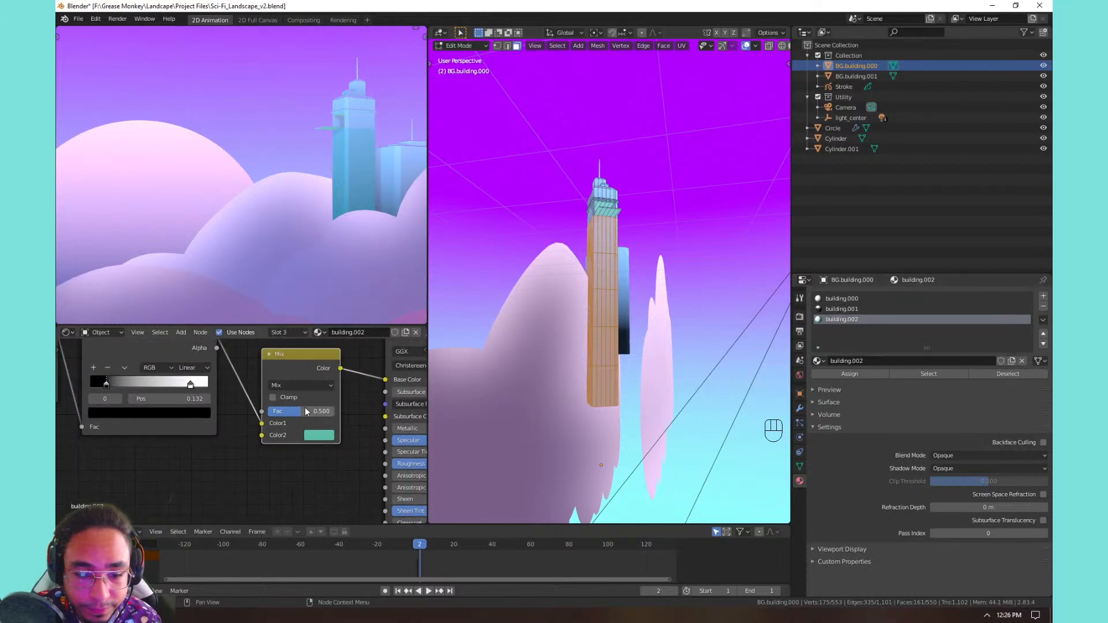
Step: Try Add blending on the Mix node with Clamp off and a factor of about 0.26
mouse_move(306, 411)
mouse_down()
mouse_move(277, 411)
mouse_move(289, 411)
mouse_up()
click(283, 386)
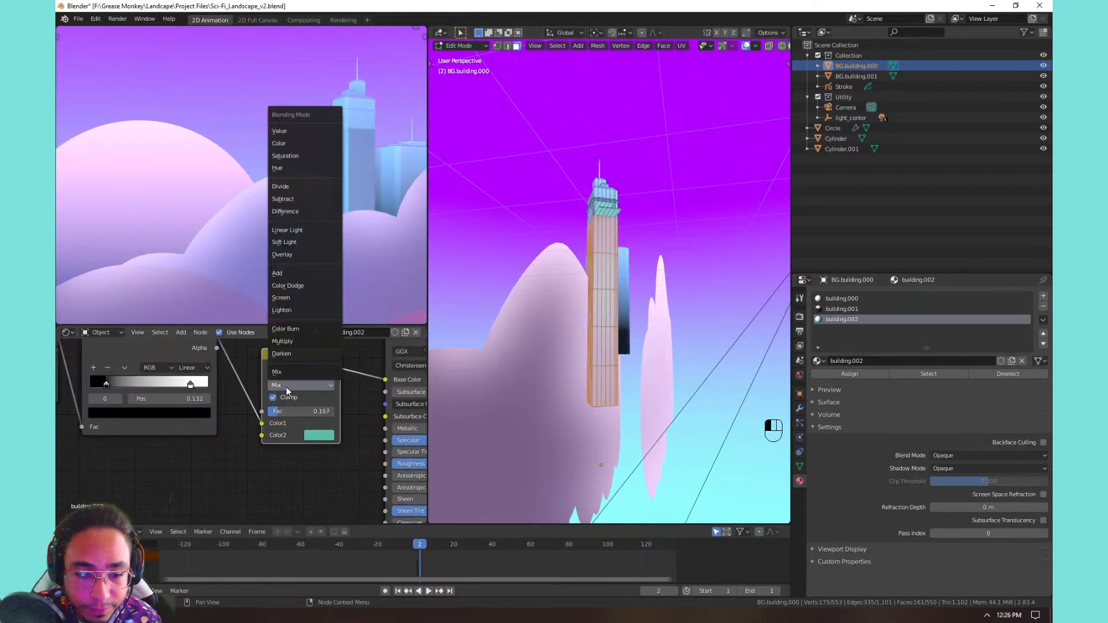
click(282, 397)
click(282, 397)
click(282, 389)
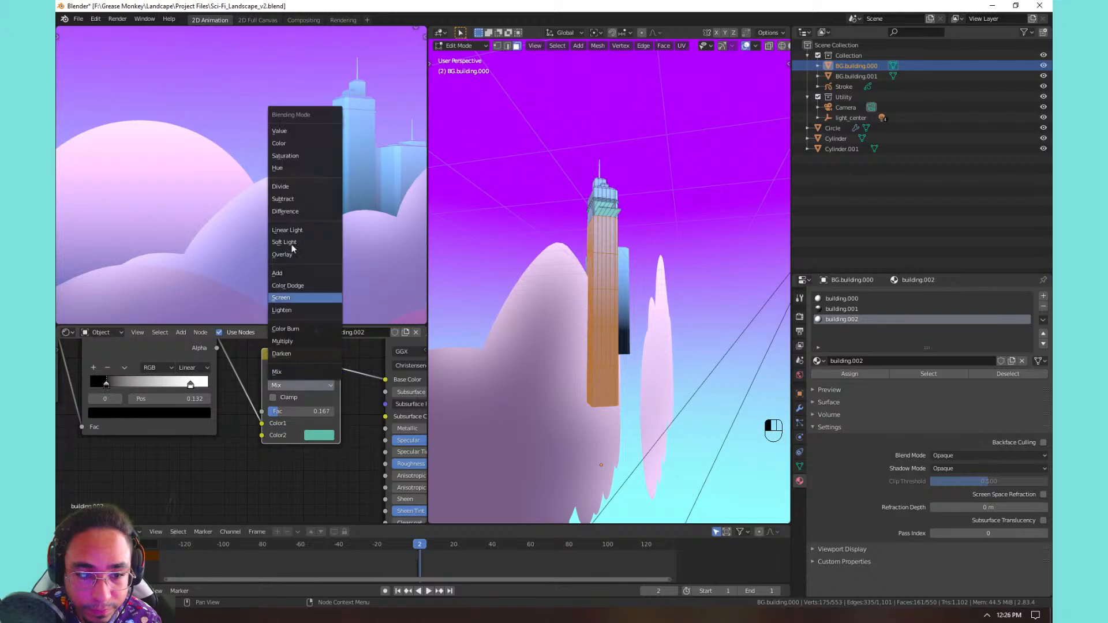
click(283, 273)
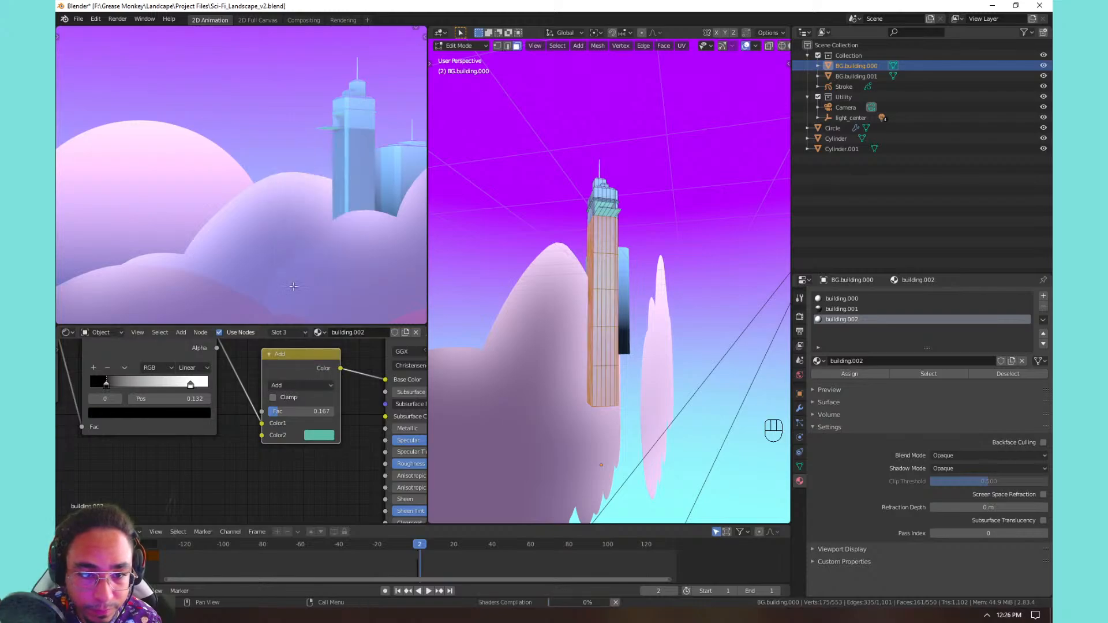
mouse_move(288, 411)
mouse_down()
mouse_move(323, 411)
mouse_move(291, 411)
mouse_up()
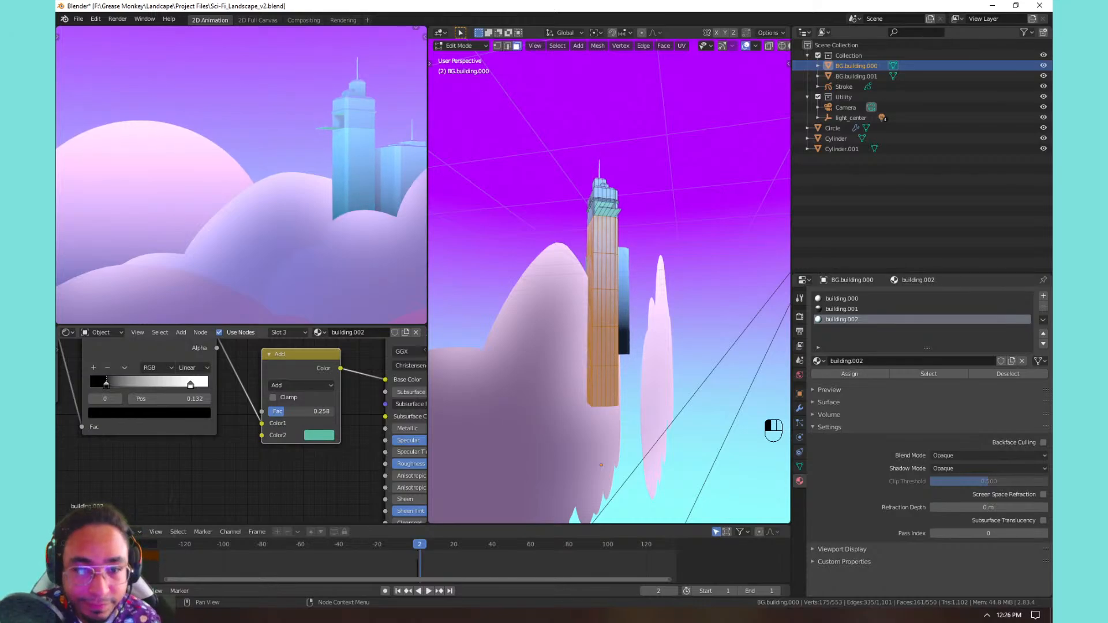
Step: Undo the recent factor and blend mode changes on the Mix node
ctrl+middle_drag(370, 197, 391, 173)
key(ctrl+z)
key(ctrl+z)
key(ctrl+z)
key(ctrl+z)
key(ctrl+z)
key(ctrl+z)
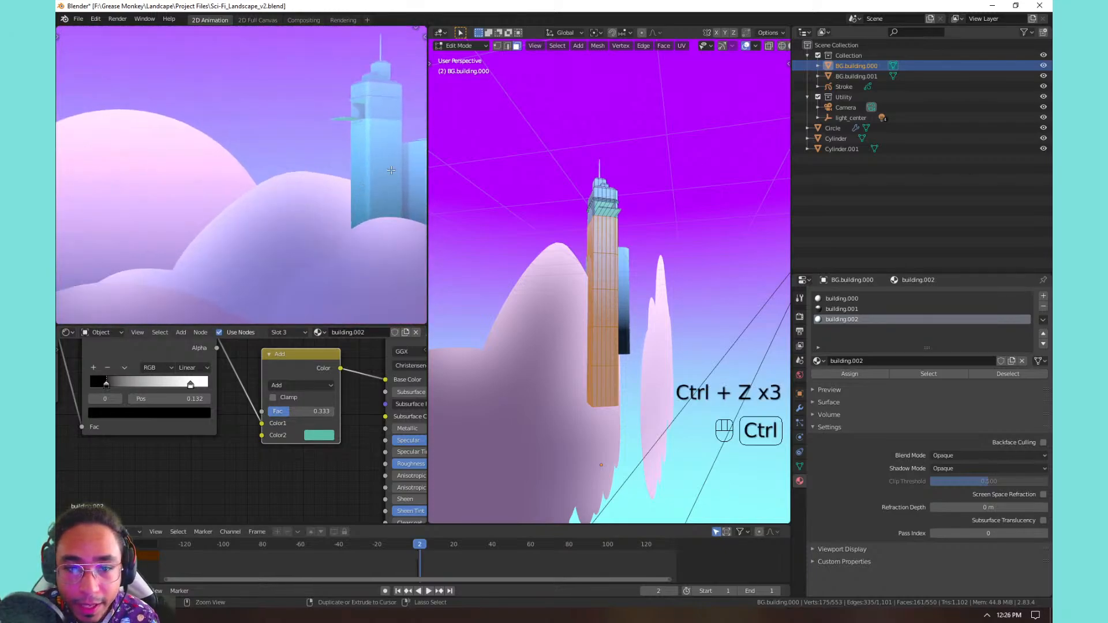
Step: Assign the building.000 material back to the selected shaft faces
click(841, 298)
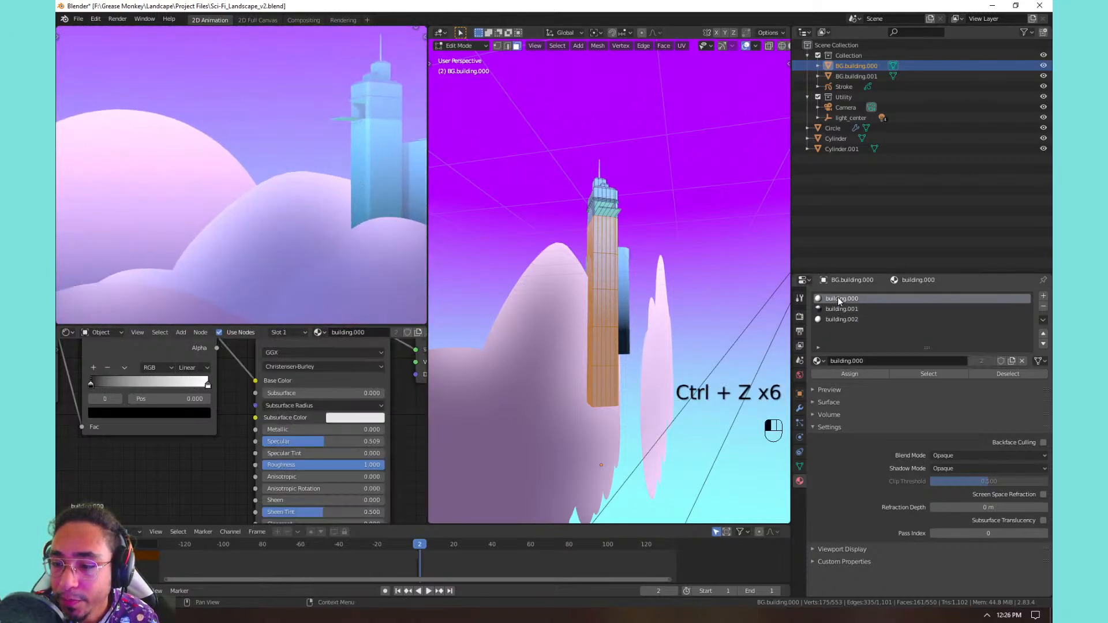
click(849, 374)
shift+middle_drag(613, 194, 613, 214)
scroll(613, 213, up, 5)
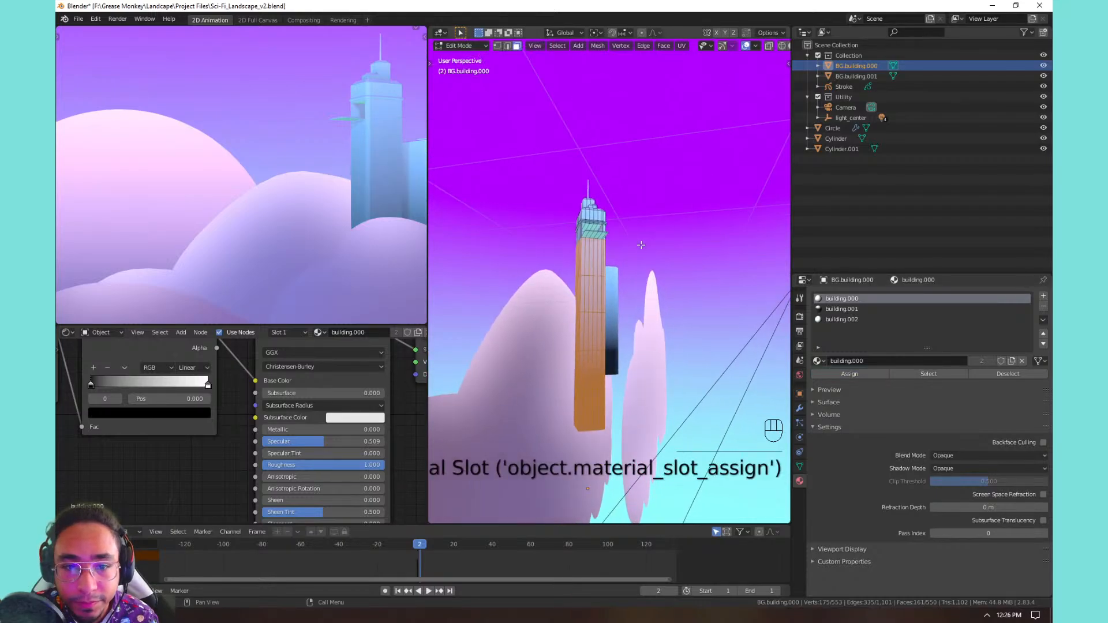
scroll(607, 184, up, 6)
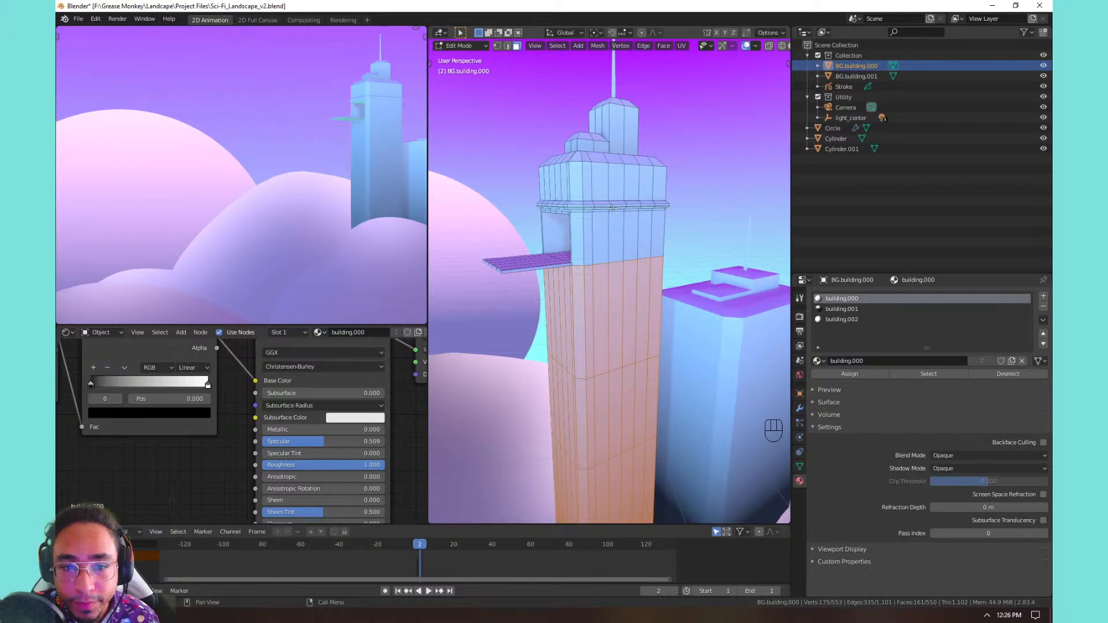
scroll(606, 212, up, 2)
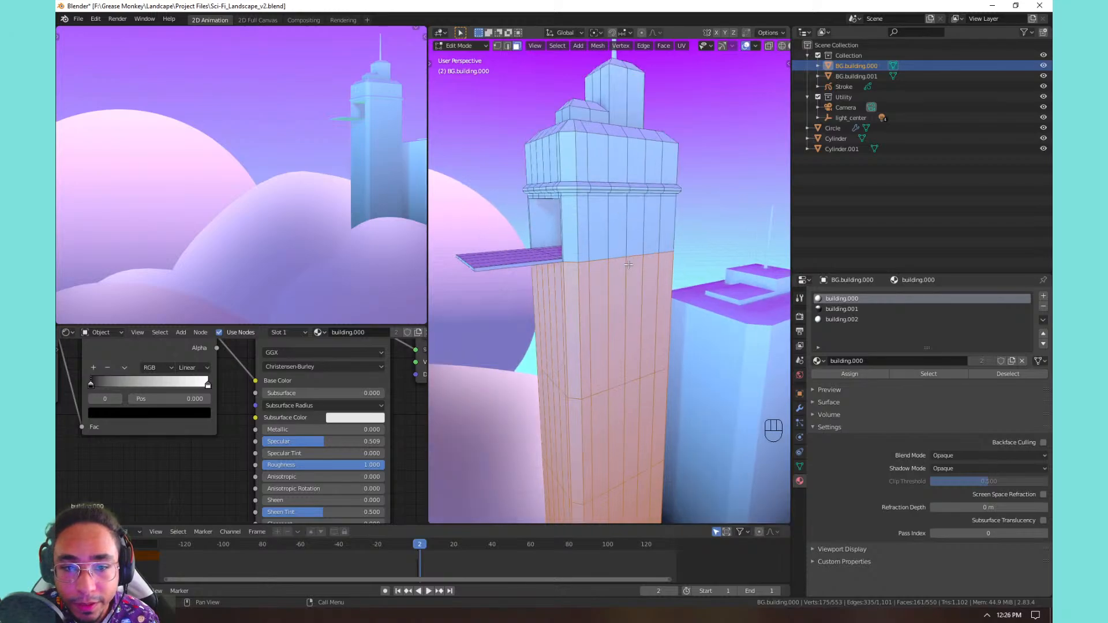
scroll(601, 215, down, 1)
click(593, 217)
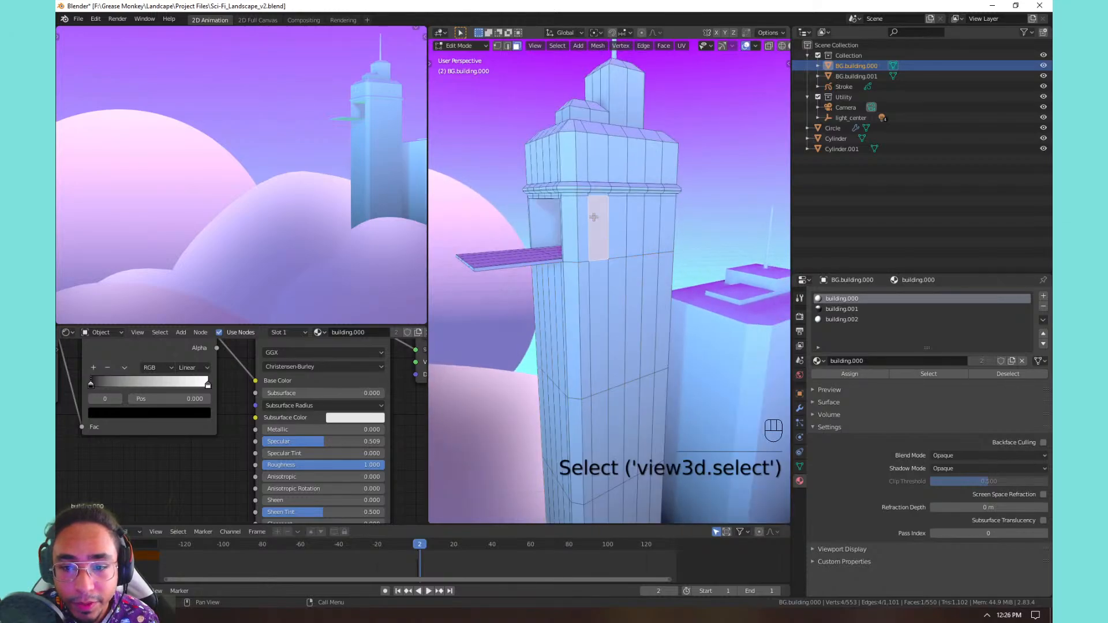
click(616, 286)
click(621, 411)
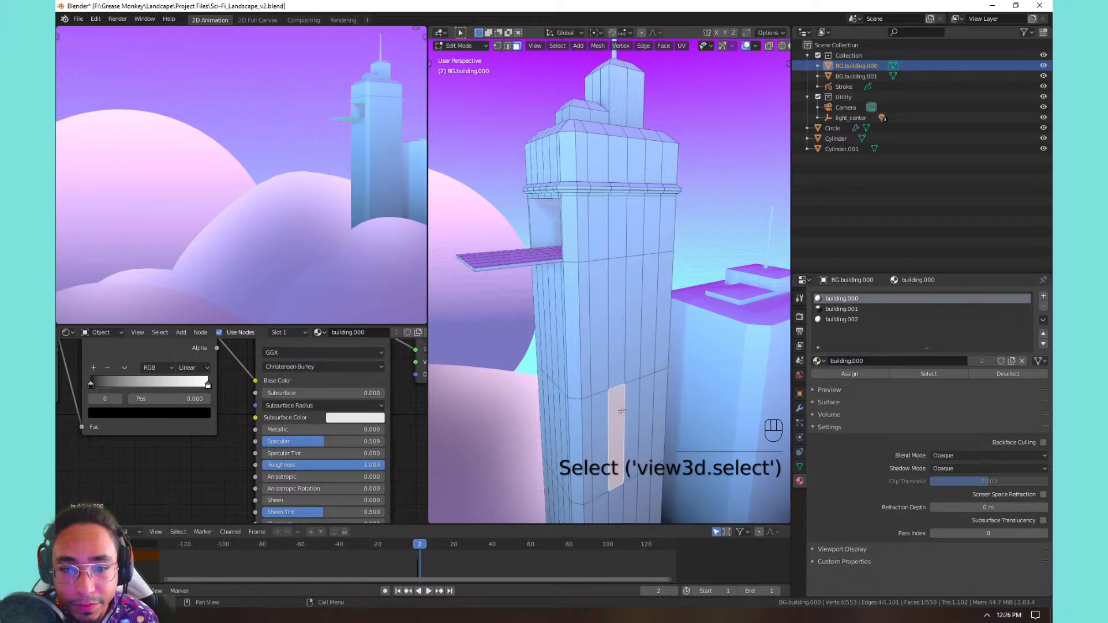
Step: Select the narrow vertical strip of five faces running down the tower shaft beneath the landing platform
middle_drag(587, 294, 614, 235)
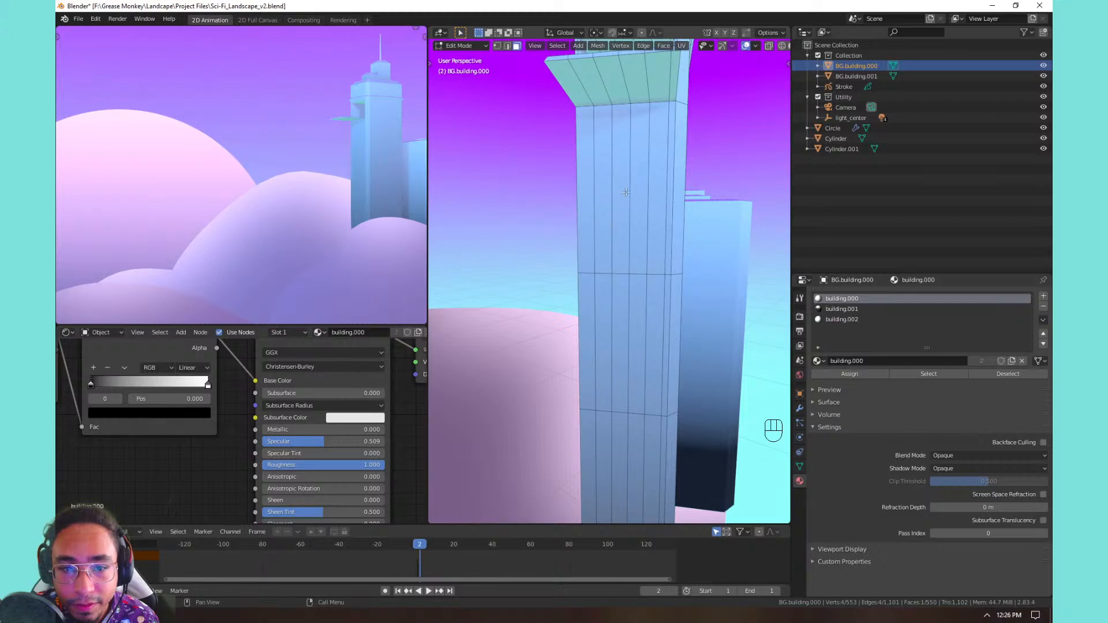
click(622, 143)
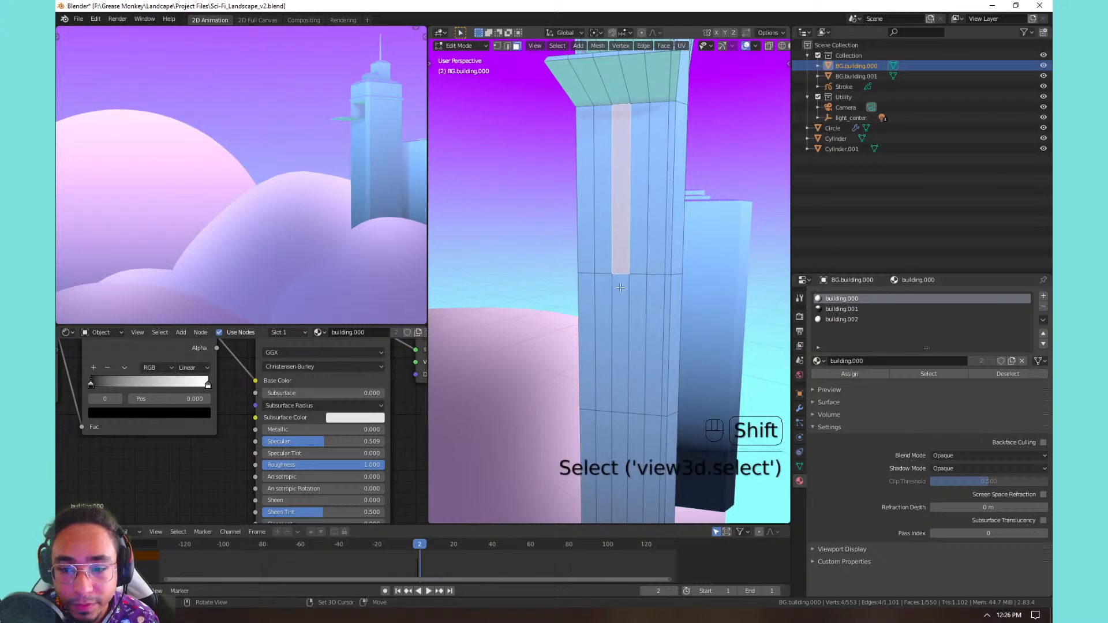
shift+click(622, 305)
shift+middle_drag(622, 386, 623, 181)
shift+click(631, 342)
shift+click(634, 413)
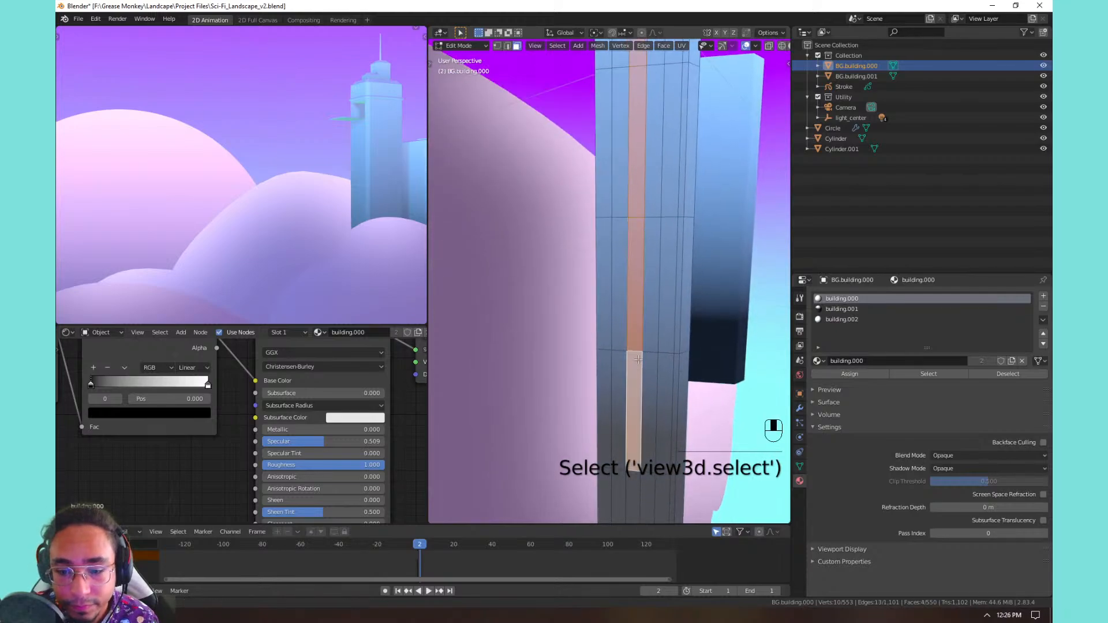
shift+middle_drag(634, 413, 643, 268)
shift+drag(636, 352, 639, 343)
shift+middle_drag(638, 343, 623, 194)
Step: Extrude the selected strip along its normals about 0.127 m into the shaft
key(alt+e)
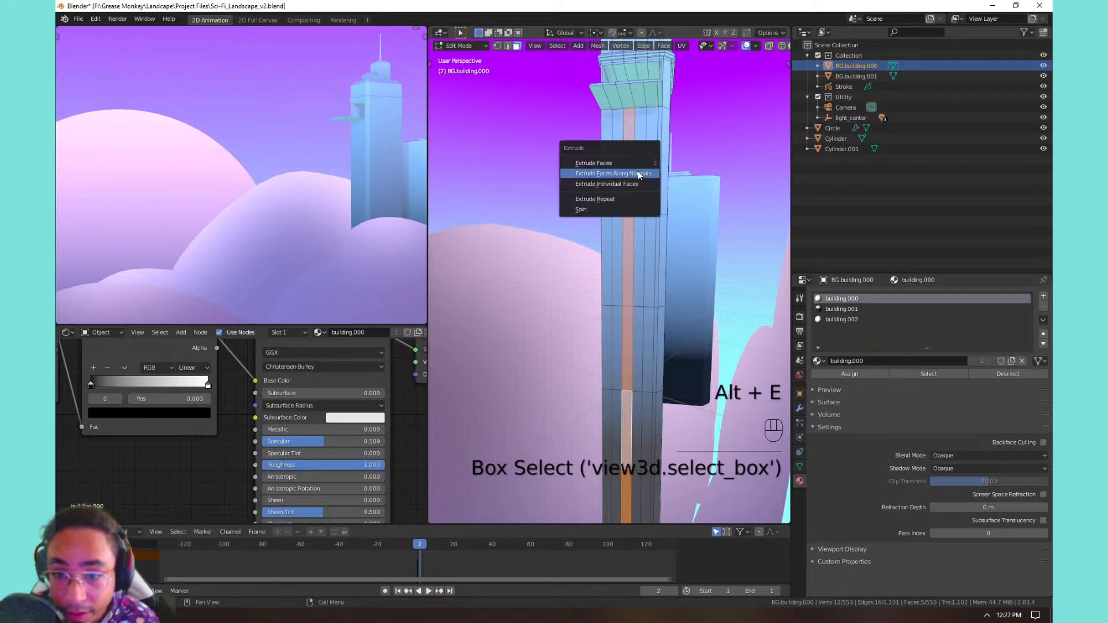
click(635, 171)
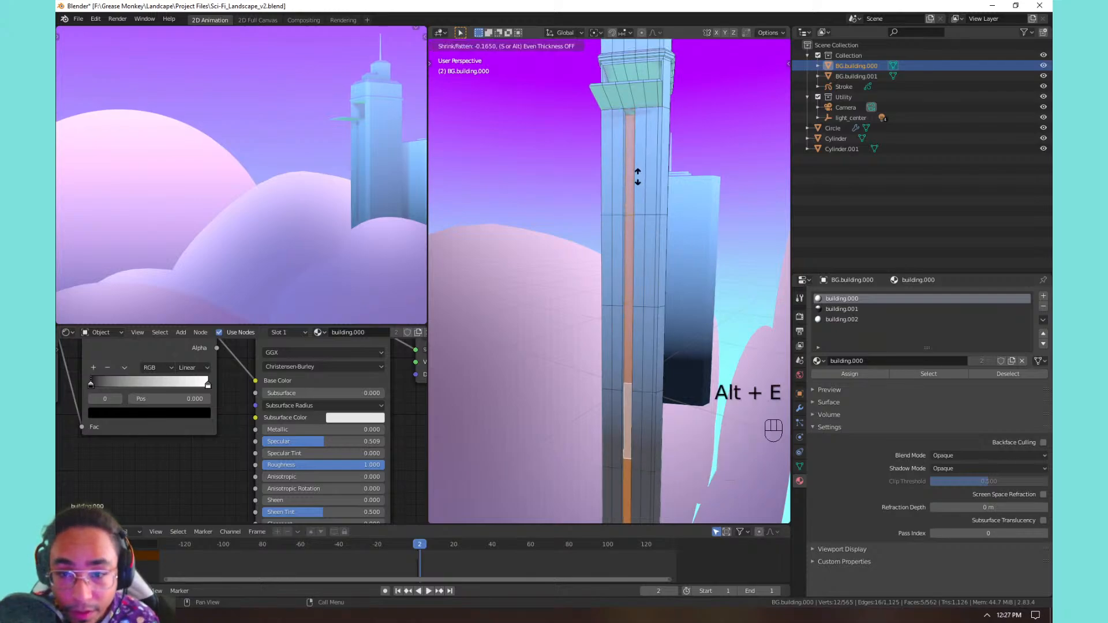
click(638, 175)
scroll(630, 160, up, 3)
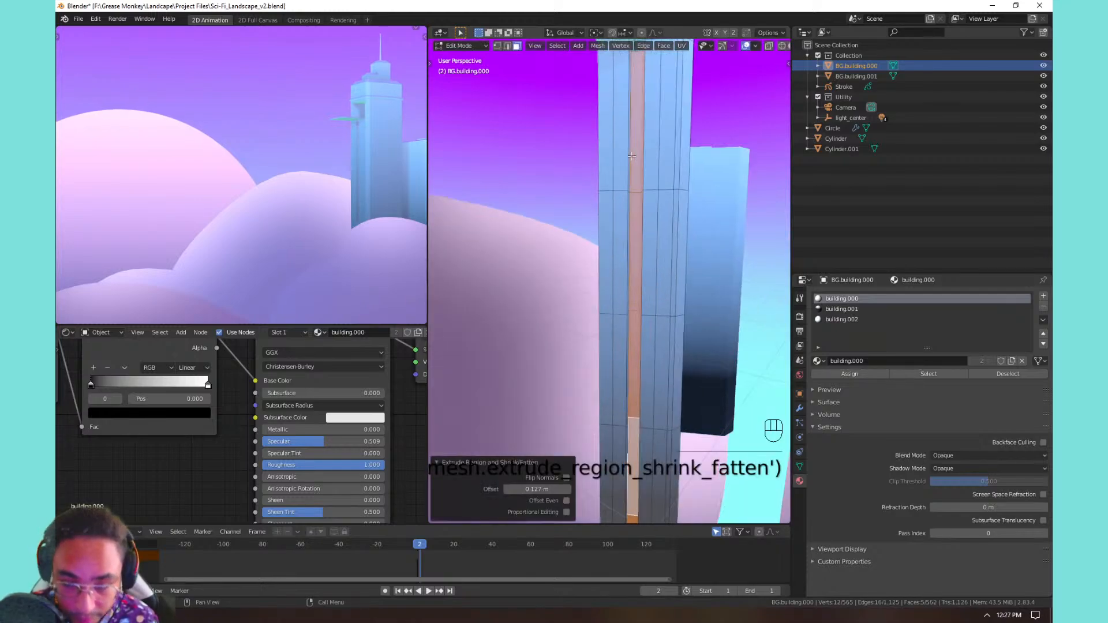
Step: Inset the recessed strip's faces by about 0.012 m
key(KP_Decimal)
key(KP_1)
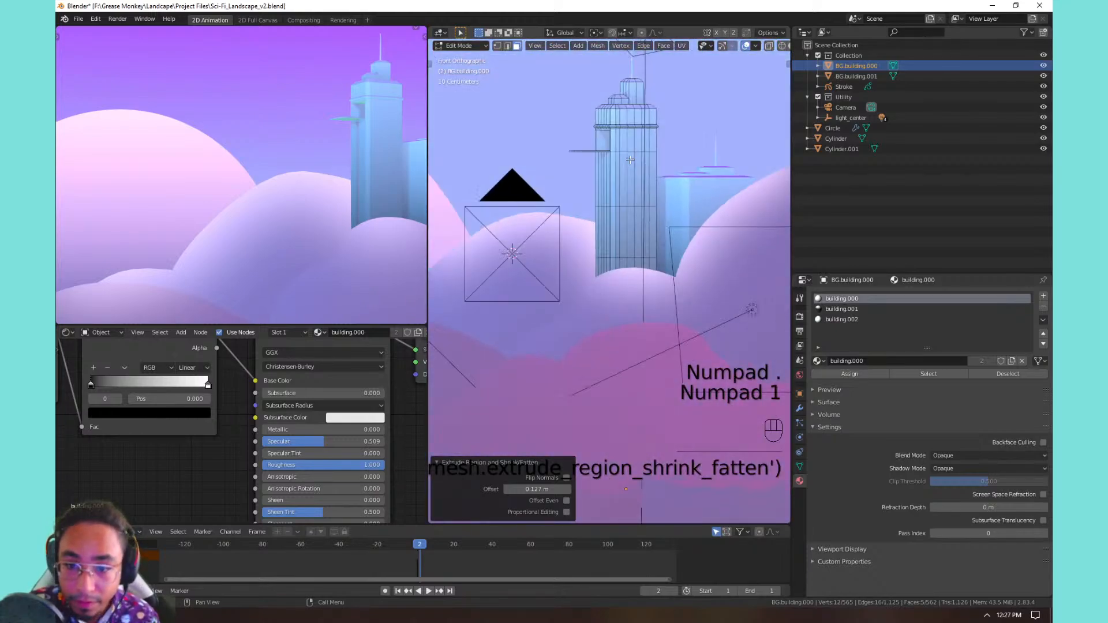
key(KP_3)
key(KP_1)
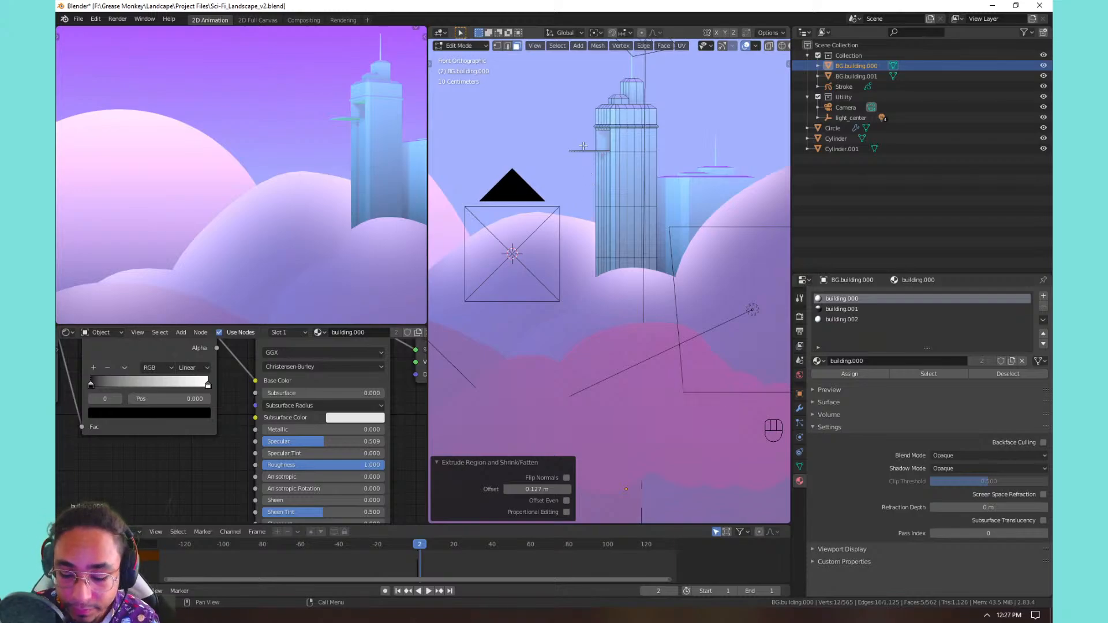
shift+middle_drag(597, 151, 670, 139)
shift+middle_drag(669, 139, 625, 198)
scroll(638, 199, up, 3)
mouse_move(625, 198)
shift+middle_down()
mouse_move(610, 248)
mouse_move(631, 189)
shift+middle_up()
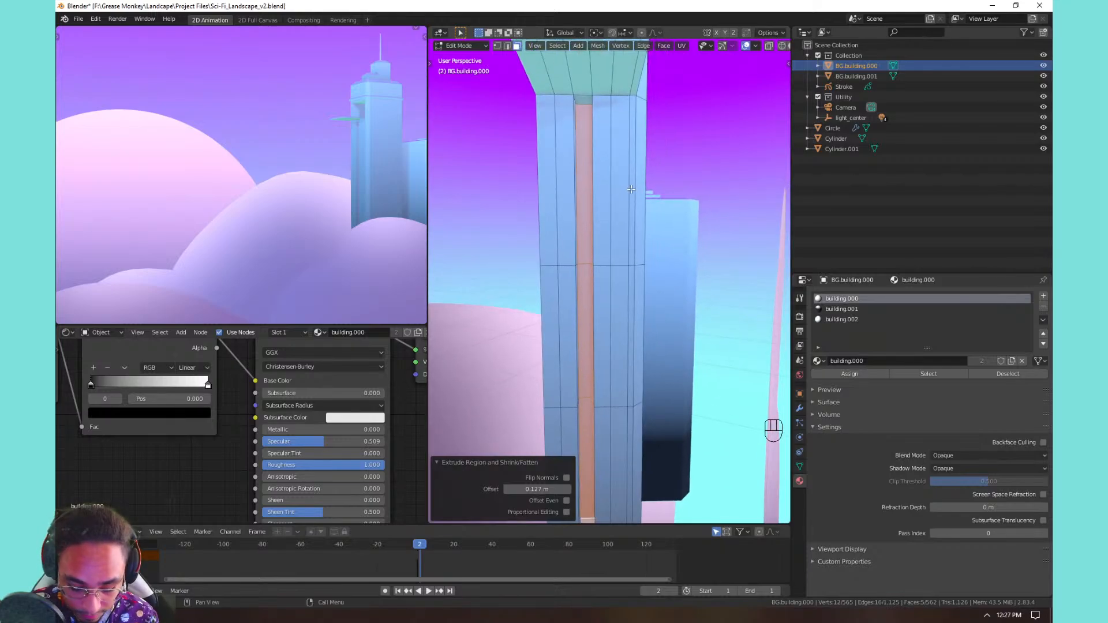
key(i)
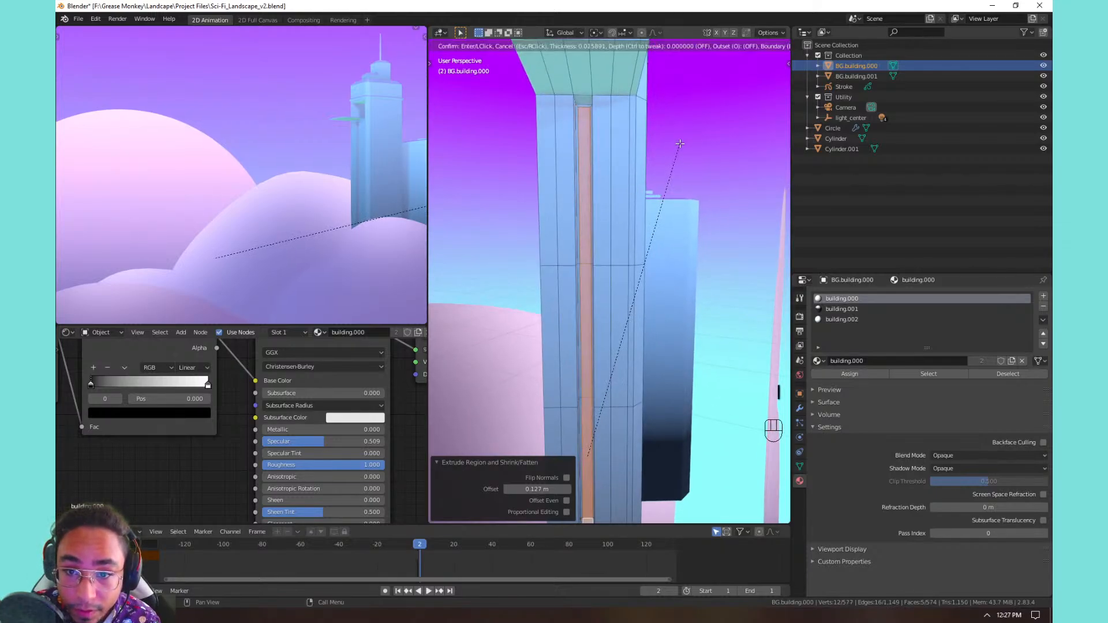
click(680, 143)
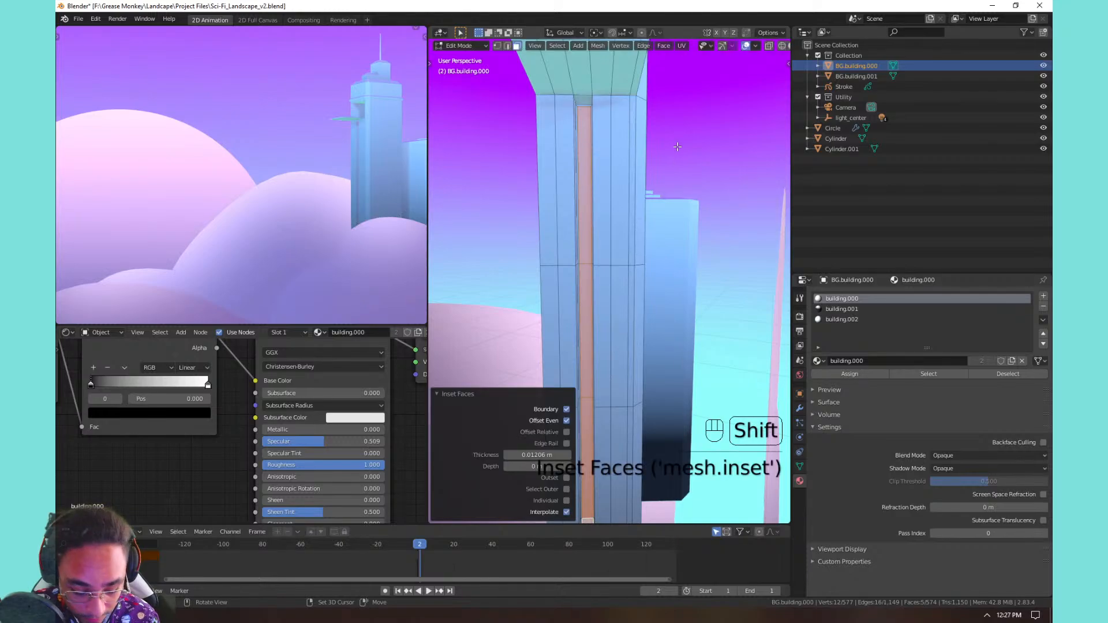
Step: Extrude the inset strip along its normals about 0.171 m outward to form a raised rib
key(alt+e)
click(687, 144)
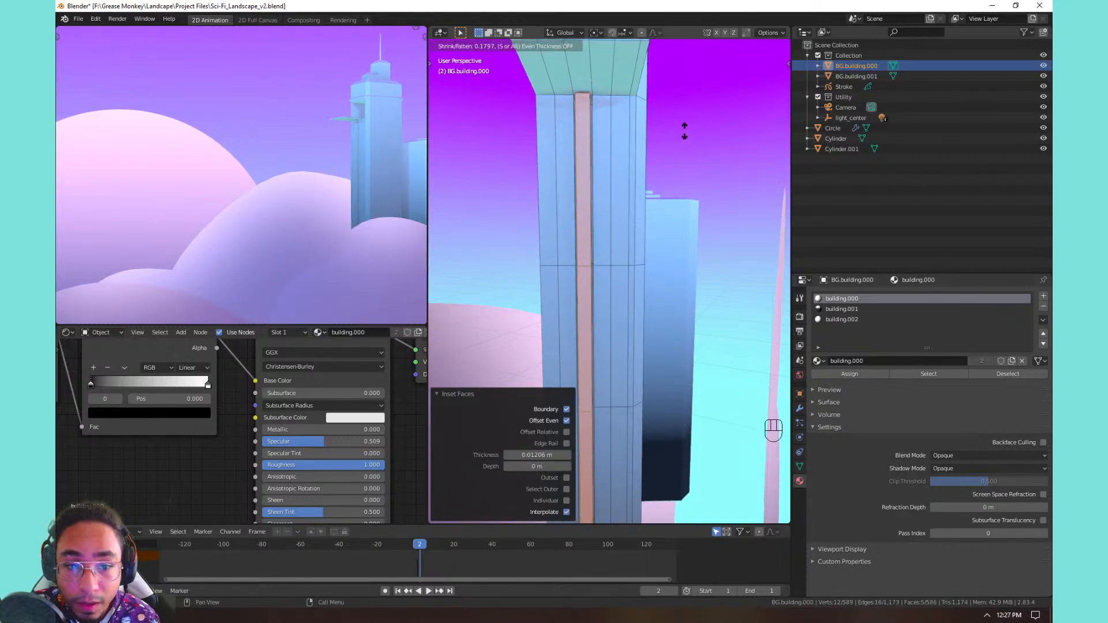
click(687, 131)
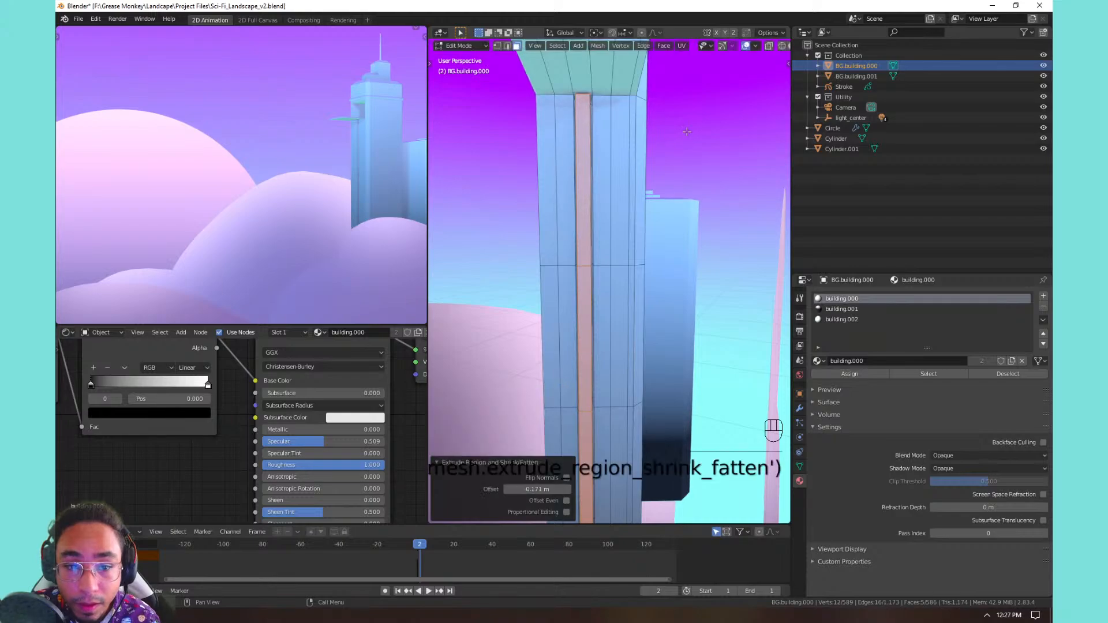
Step: Widen the rib's outer faces by scaling them along local Y by about 1.326
key(s)
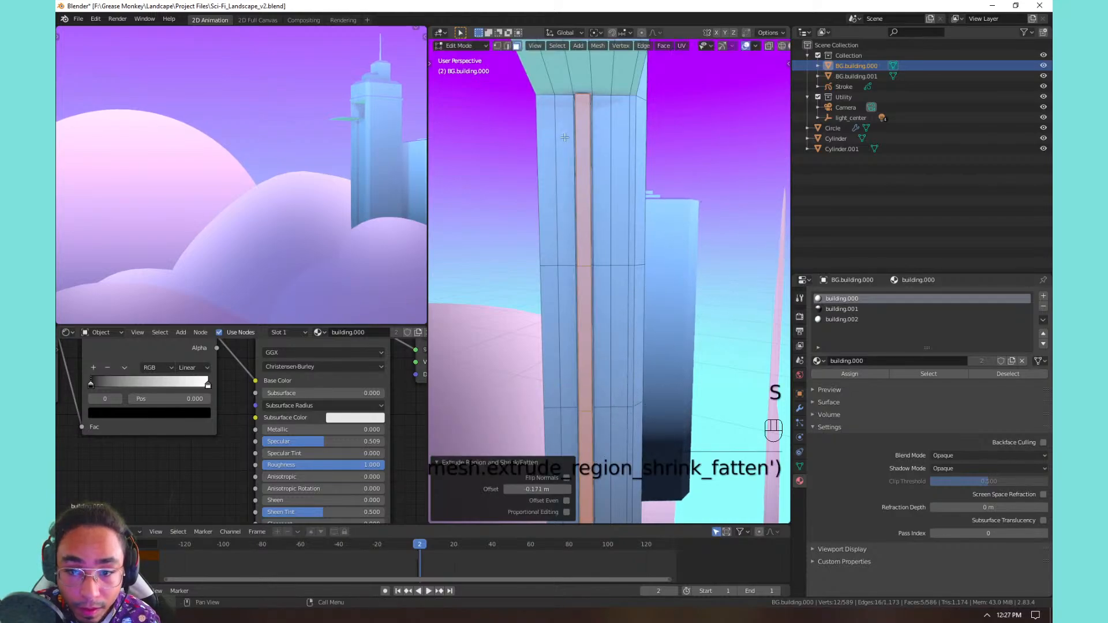
key(x)
key(x)
key(y)
key(y)
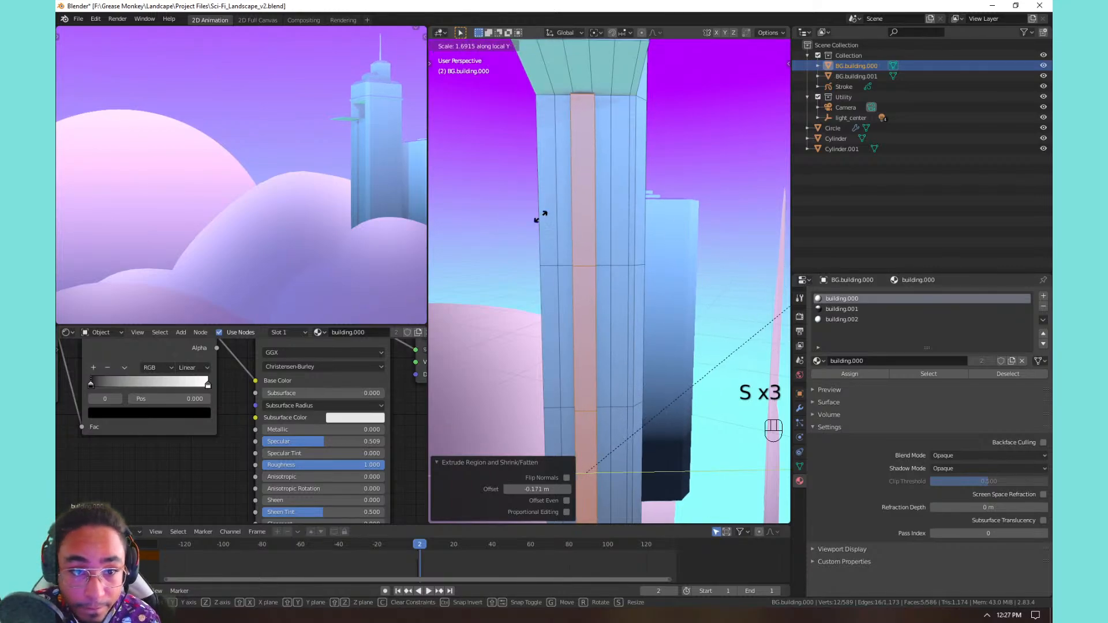
click(469, 301)
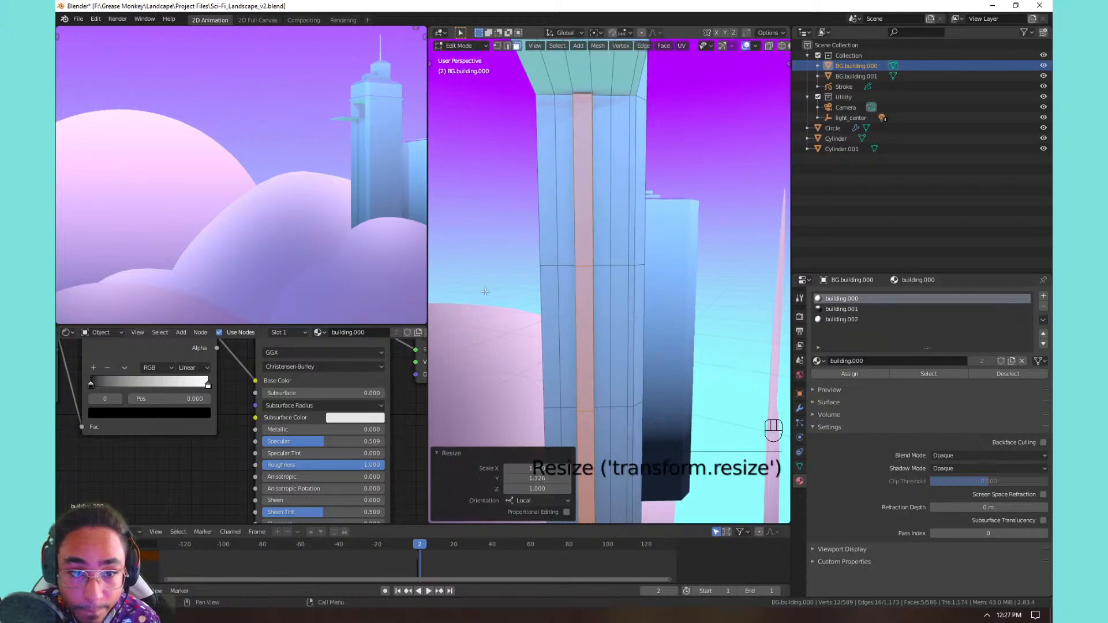
Step: Expand the selection to the rib's side faces and assign the building.002 material to them
scroll(327, 124, up, 6)
shift+middle_drag(327, 125, 324, 225)
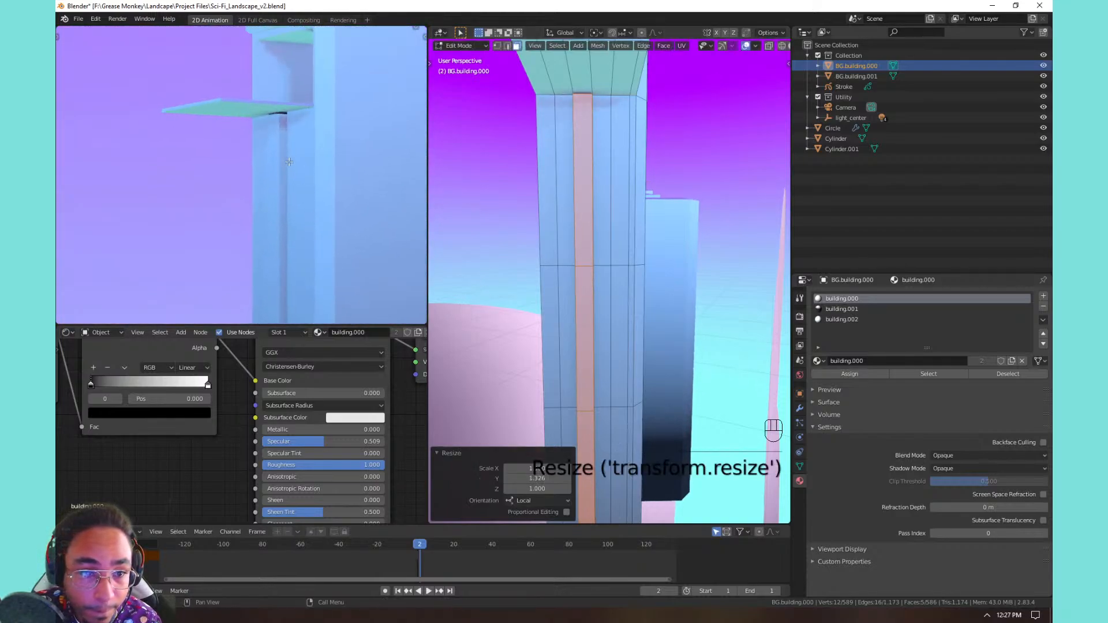
scroll(295, 155, up, 3)
shift+middle_drag(292, 156, 272, 131)
scroll(296, 136, up, 3)
middle_drag(601, 192, 549, 192)
key(ctrl+KP_Add)
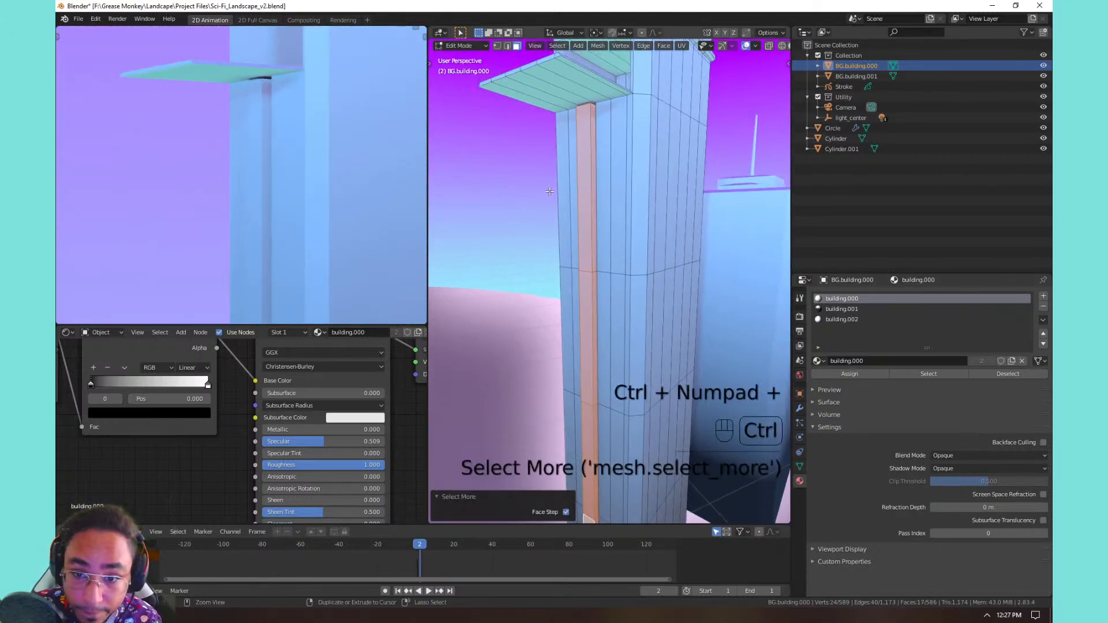
click(842, 320)
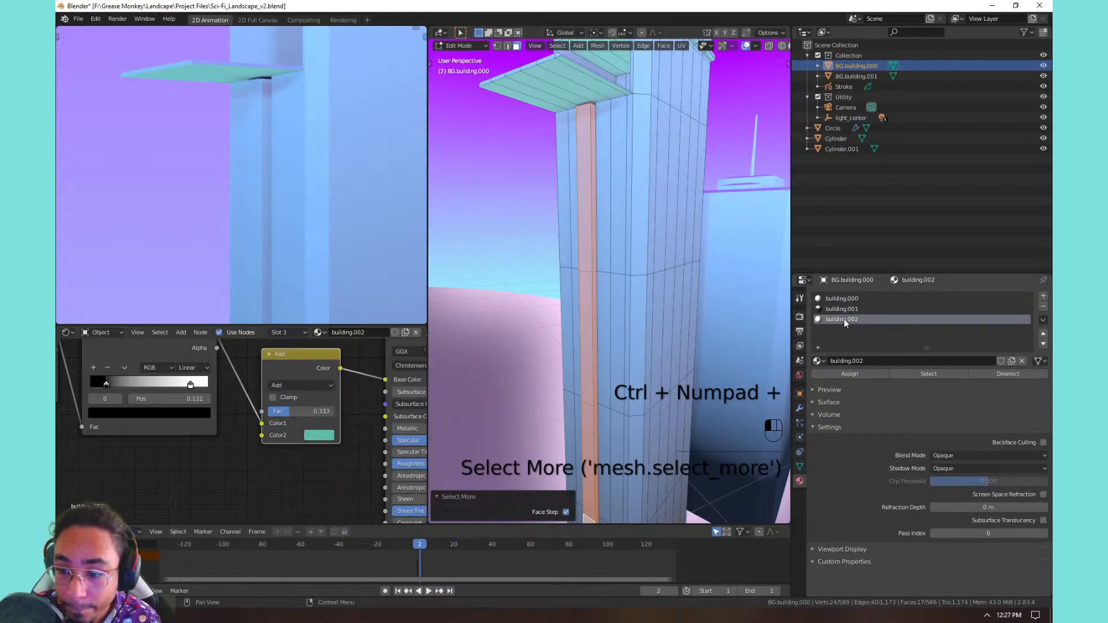
click(849, 374)
Step: Try the building.001 material on the selected rib and switch it back to building.002
key(KP_0)
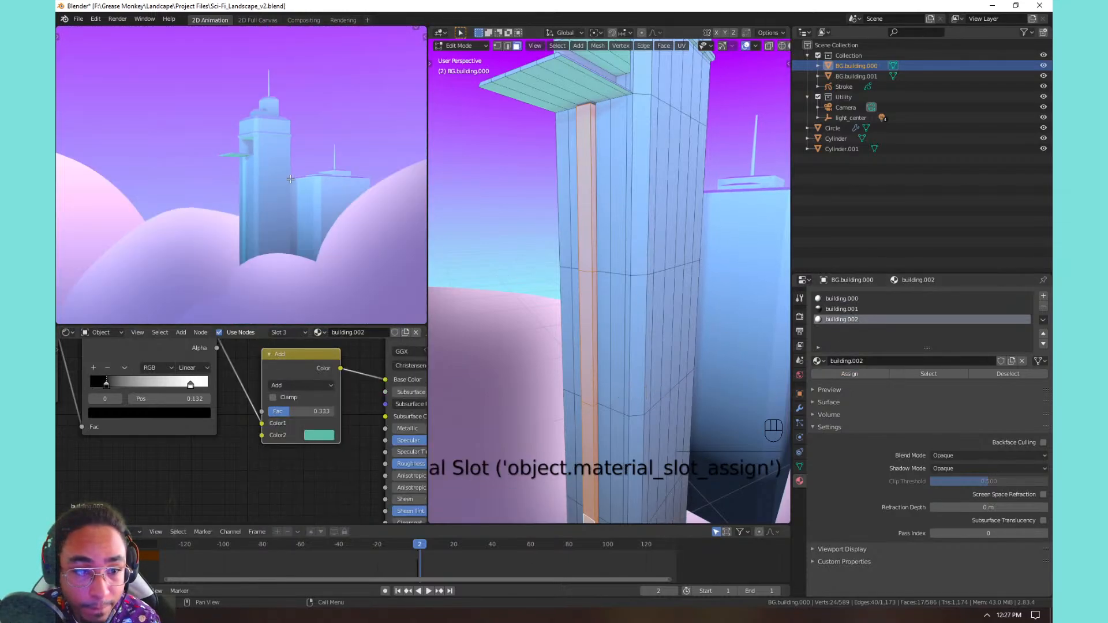
scroll(231, 174, up, 3)
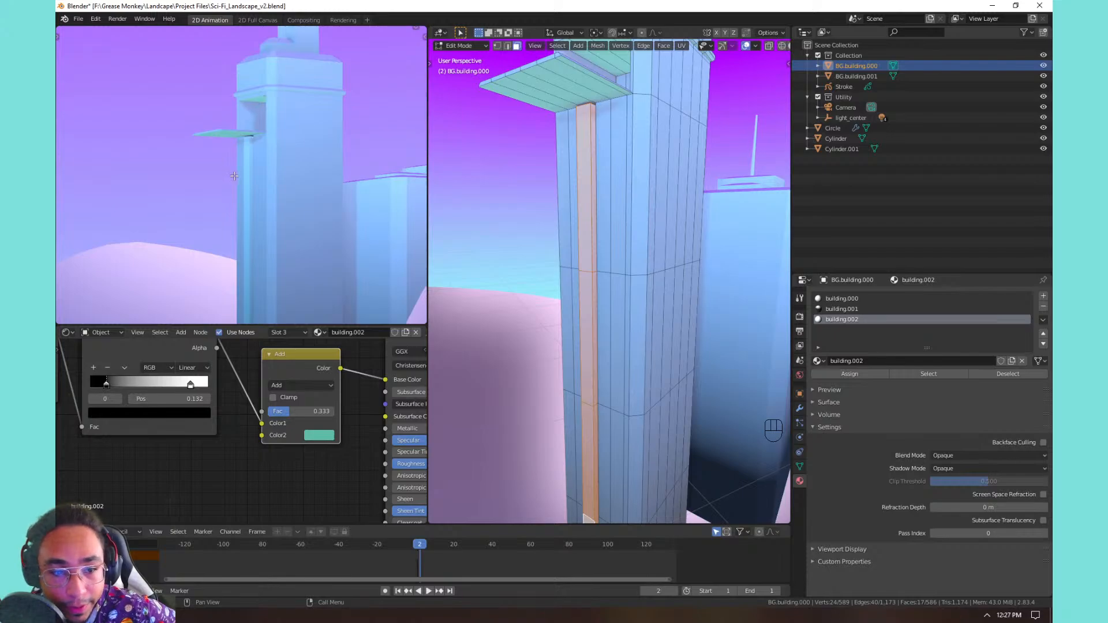
shift+middle_drag(238, 180, 264, 149)
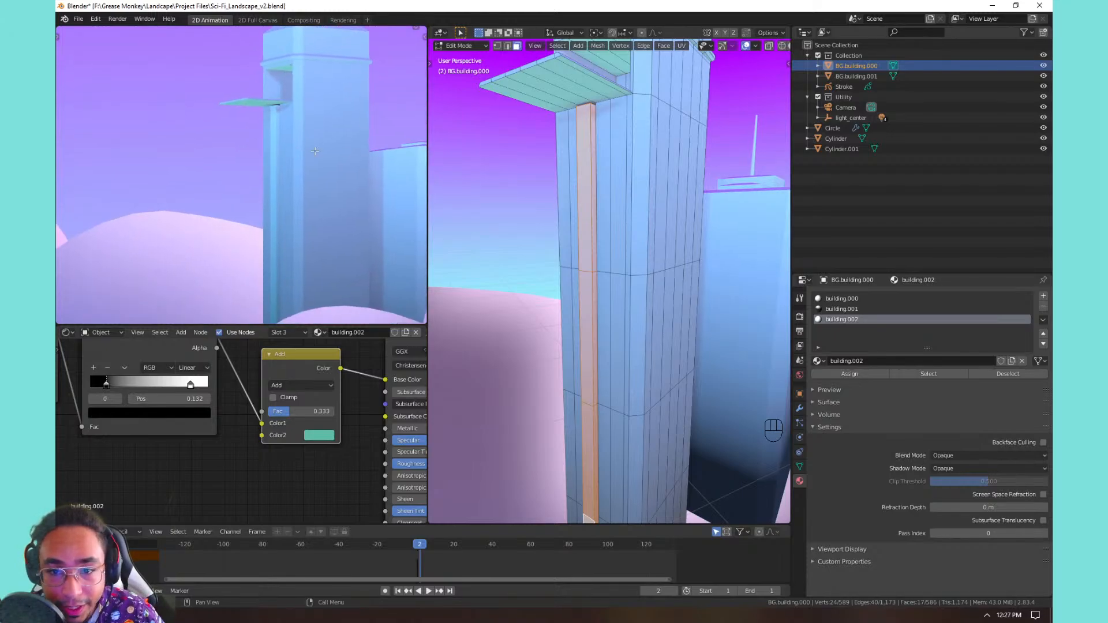
click(832, 308)
click(839, 375)
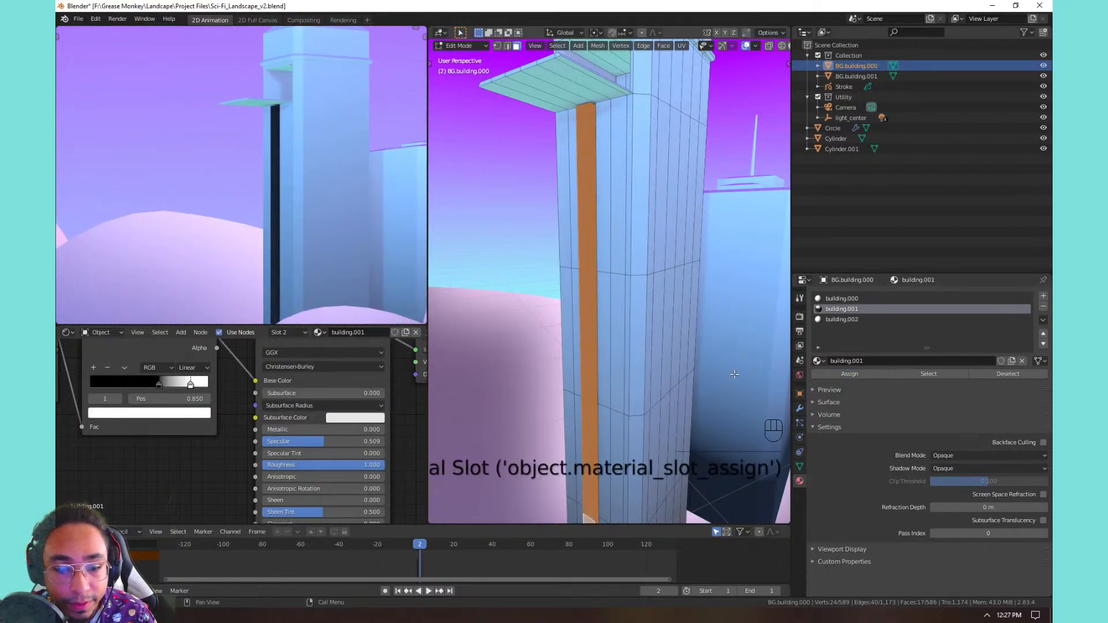
click(838, 320)
click(836, 374)
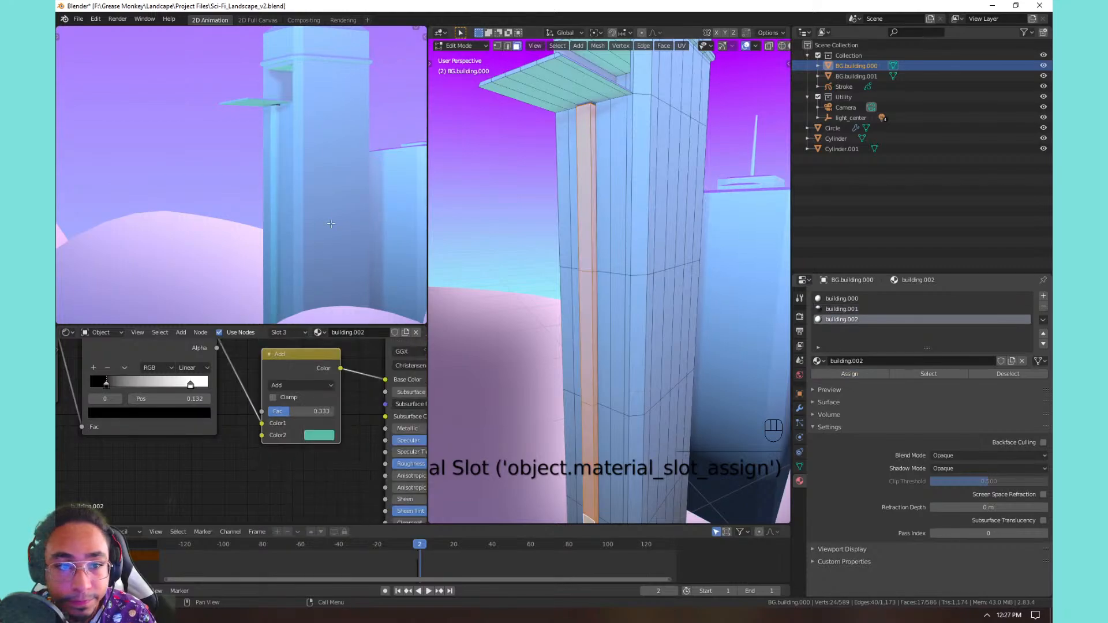
scroll(331, 223, down, 3)
Step: Try a saturated green as the Add node's Color2 in building.002 and undo it
scroll(254, 427, up, 1)
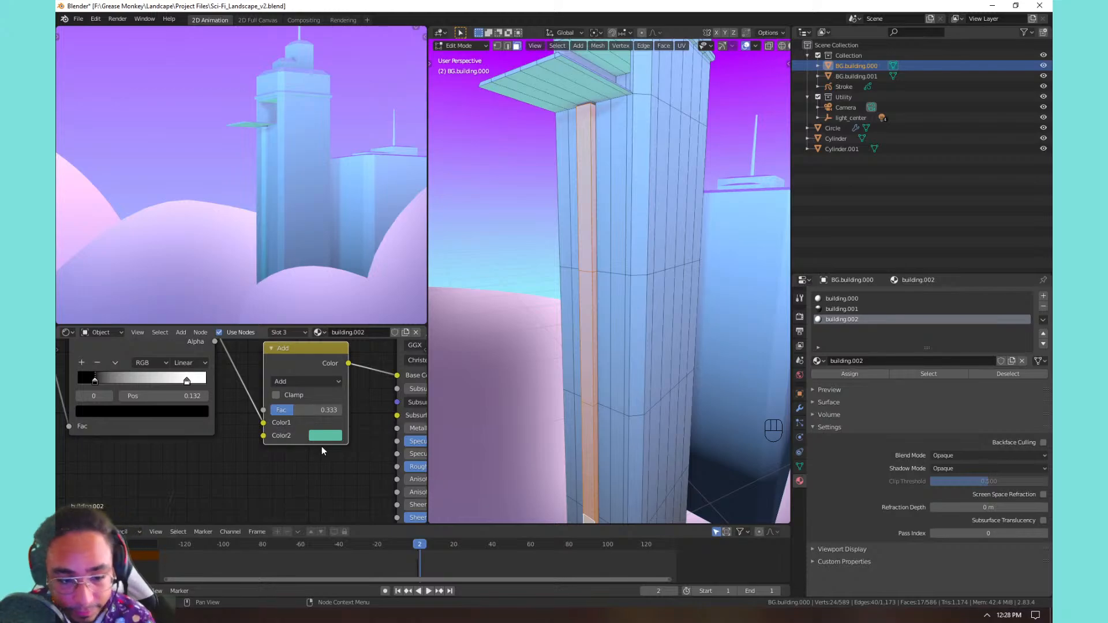
scroll(321, 447, down, 2)
click(313, 475)
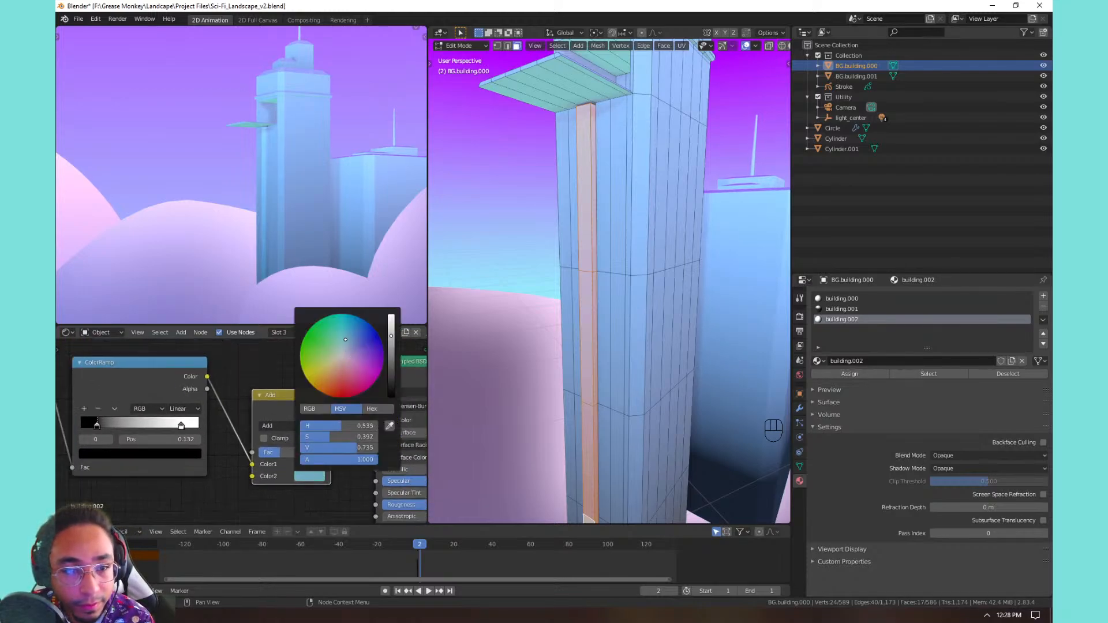
drag(345, 339, 310, 328)
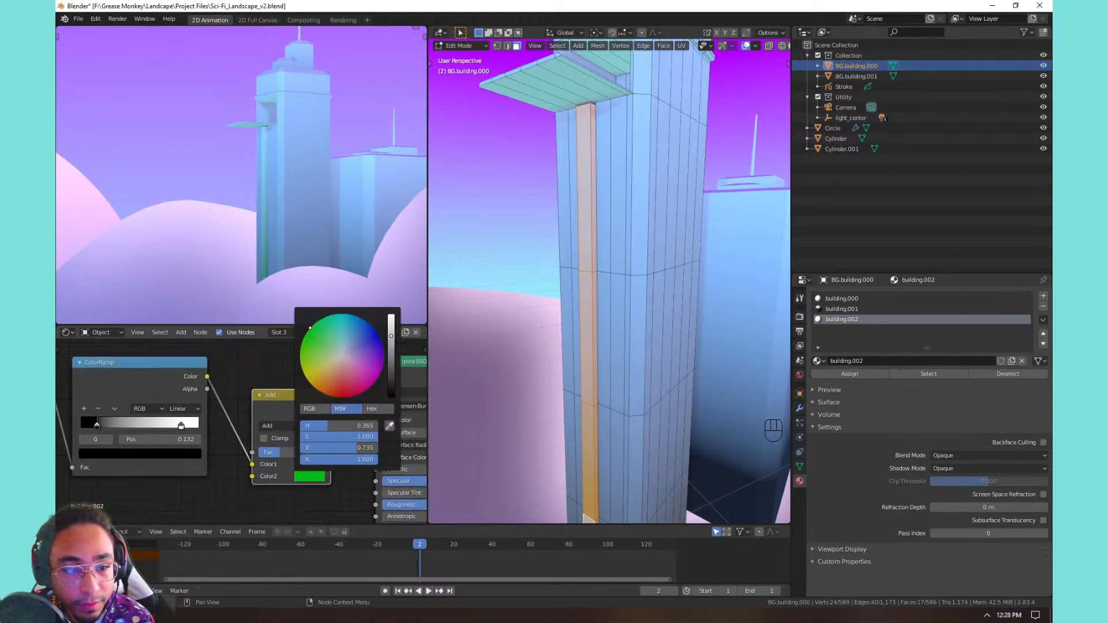
key(ctrl+z)
Step: Replace the Add node with a direct link from the ColorRamp's Color to Base Color, and reassign building.002 to the rib
drag(207, 376, 377, 413)
key(x)
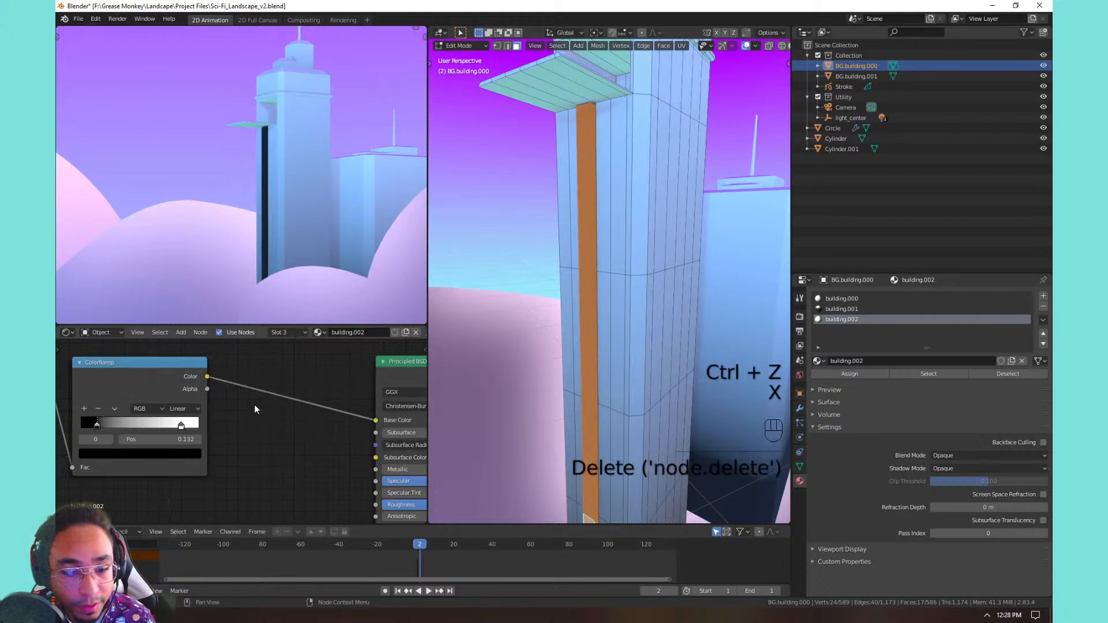
scroll(257, 401, down, 3)
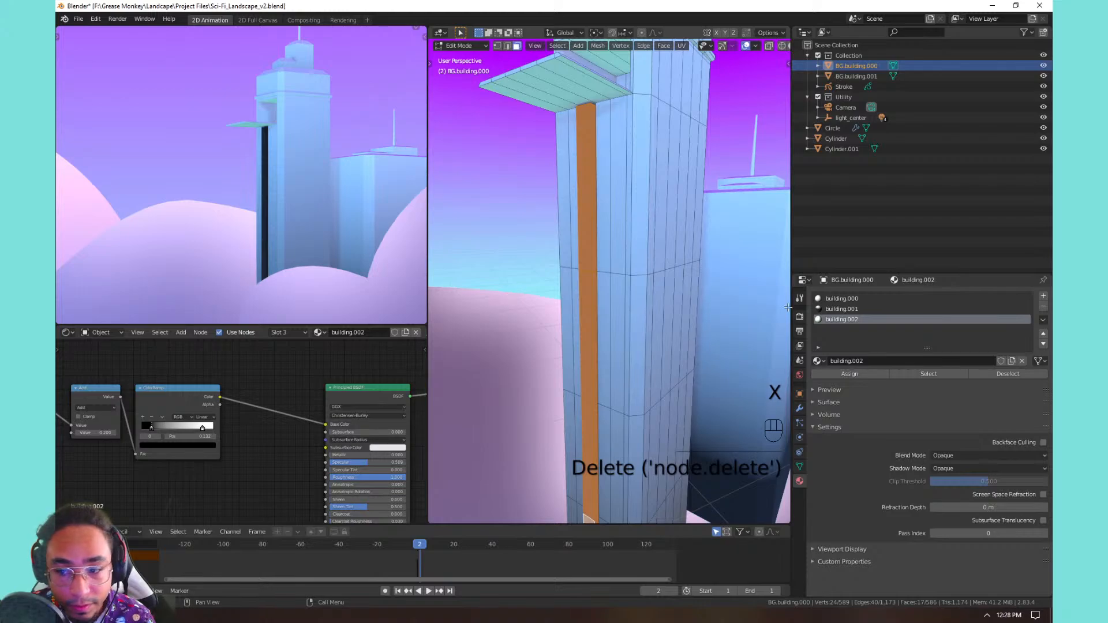
click(844, 374)
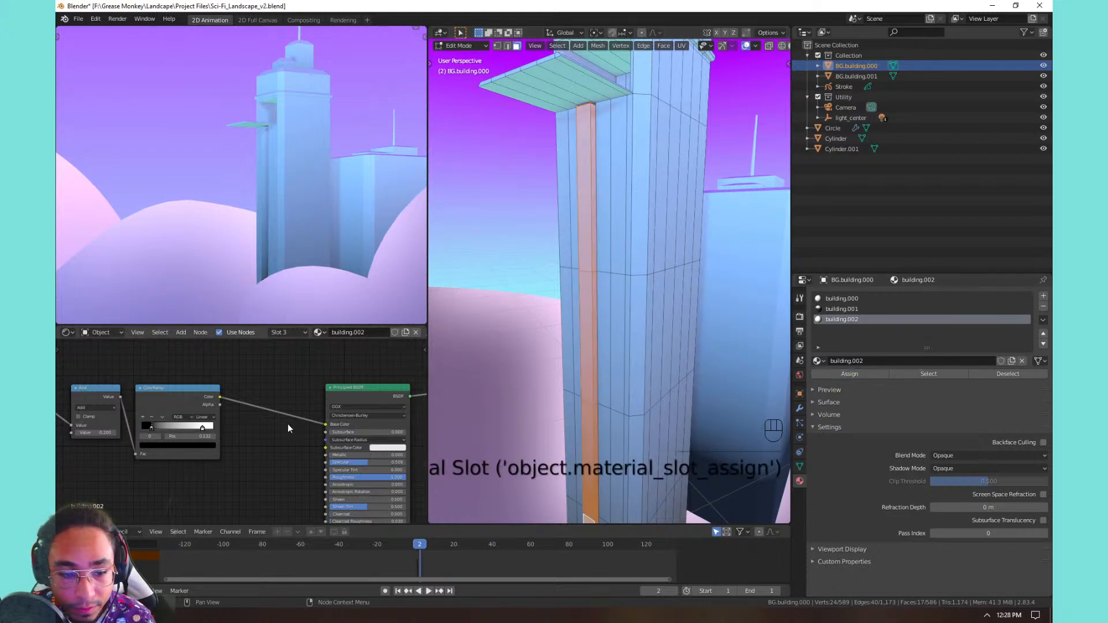
Step: Insert a Bright/Contrast node between the ColorRamp and the Principled BSDF's Base Color in building.002
middle_drag(290, 419, 293, 367)
key(shift+a)
mouse_move(293, 367)
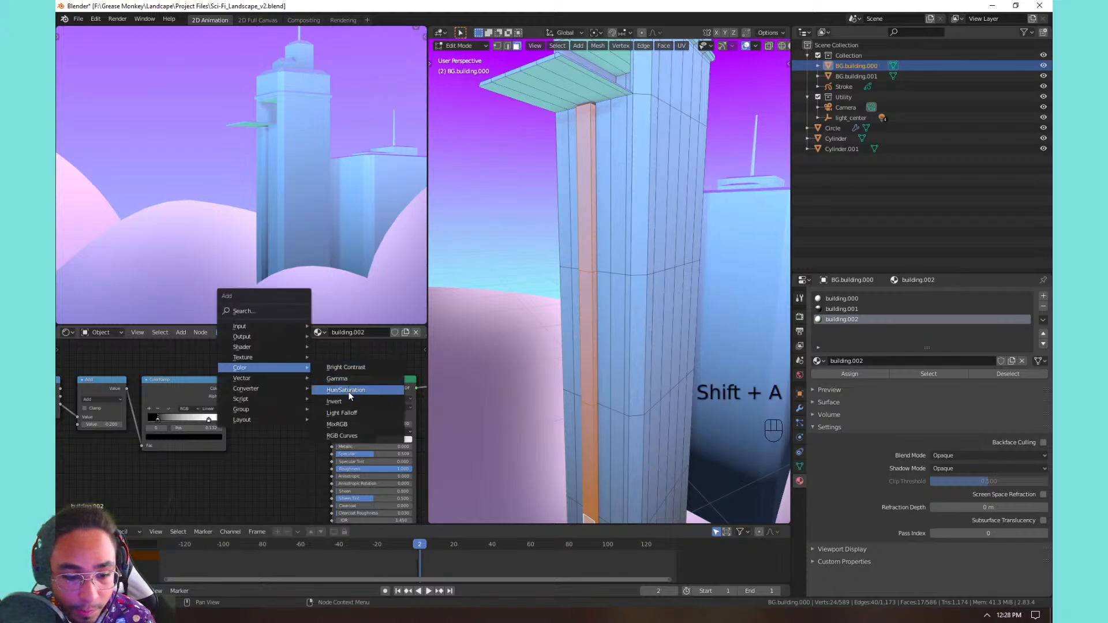
click(355, 368)
scroll(264, 382, up, 3)
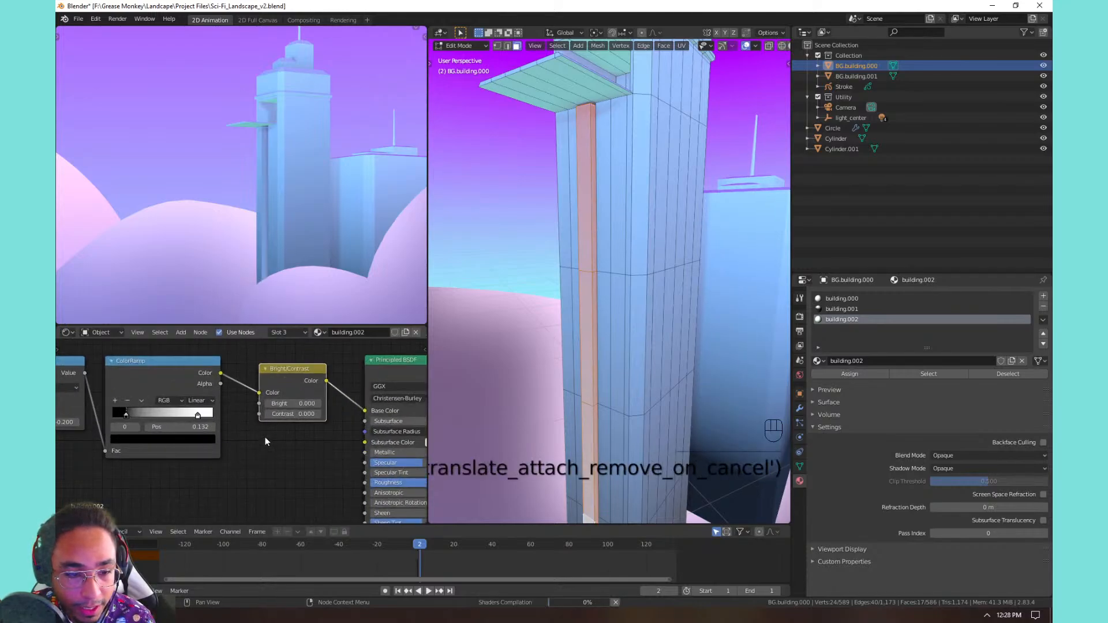
click(280, 426)
Step: Try different Bright/Contrast values in building.002, arriving at Bright 0.230 and Contrast 0.630
mouse_move(312, 406)
mouse_down()
mouse_move(355, 406)
mouse_move(312, 406)
mouse_move(330, 391)
mouse_move(317, 390)
mouse_up()
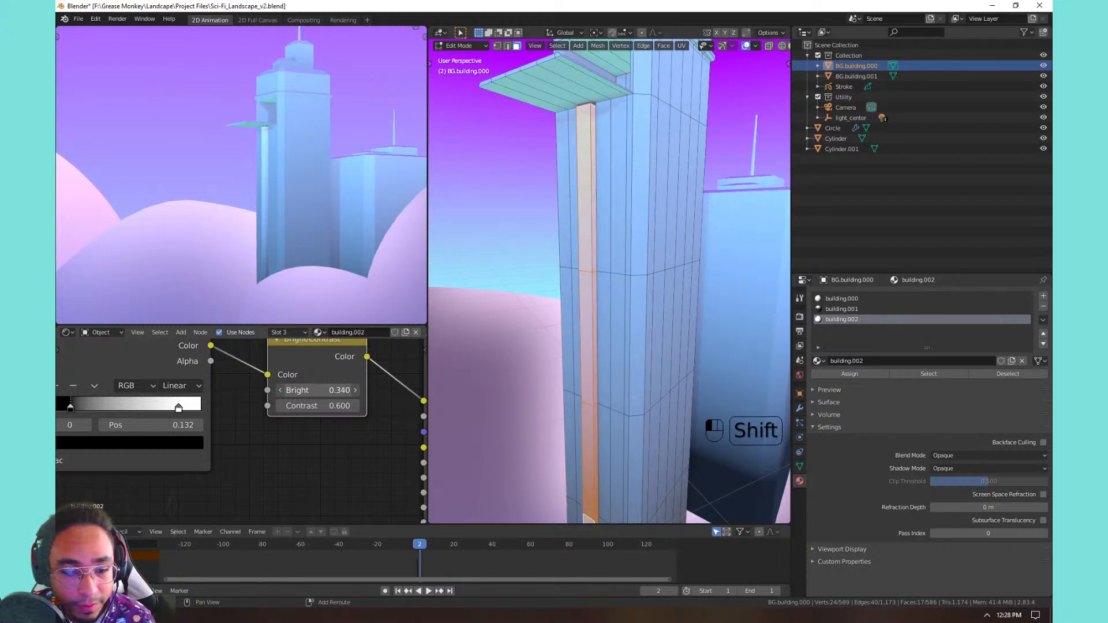
click(297, 403)
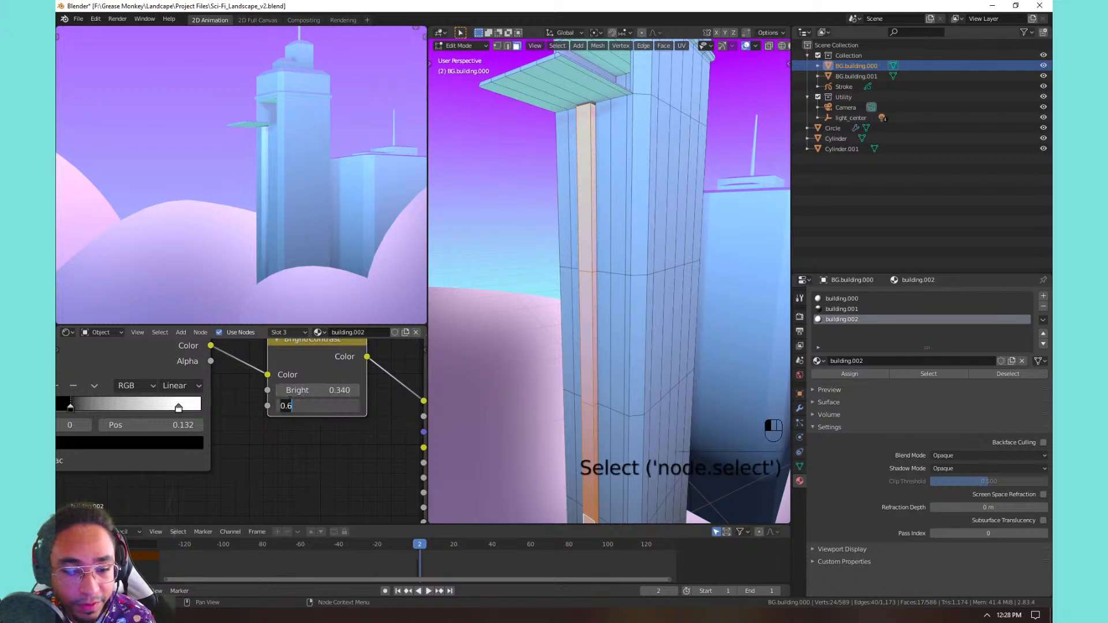
text(0)
key(Return)
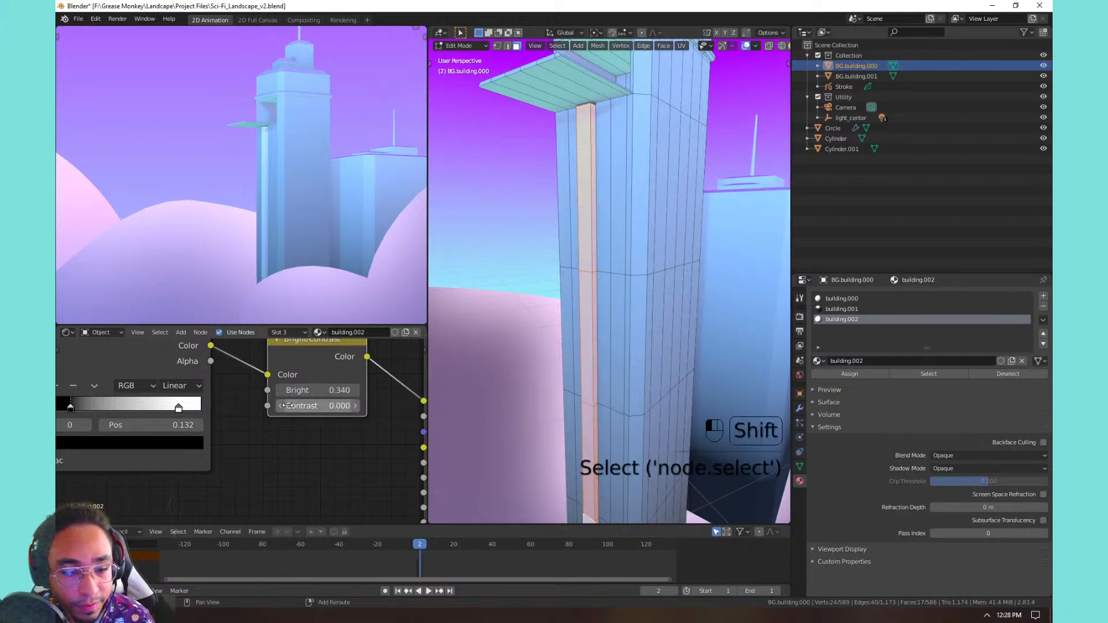
mouse_move(289, 400)
shift+mouse_down()
mouse_move(312, 400)
mouse_move(296, 391)
shift+mouse_up()
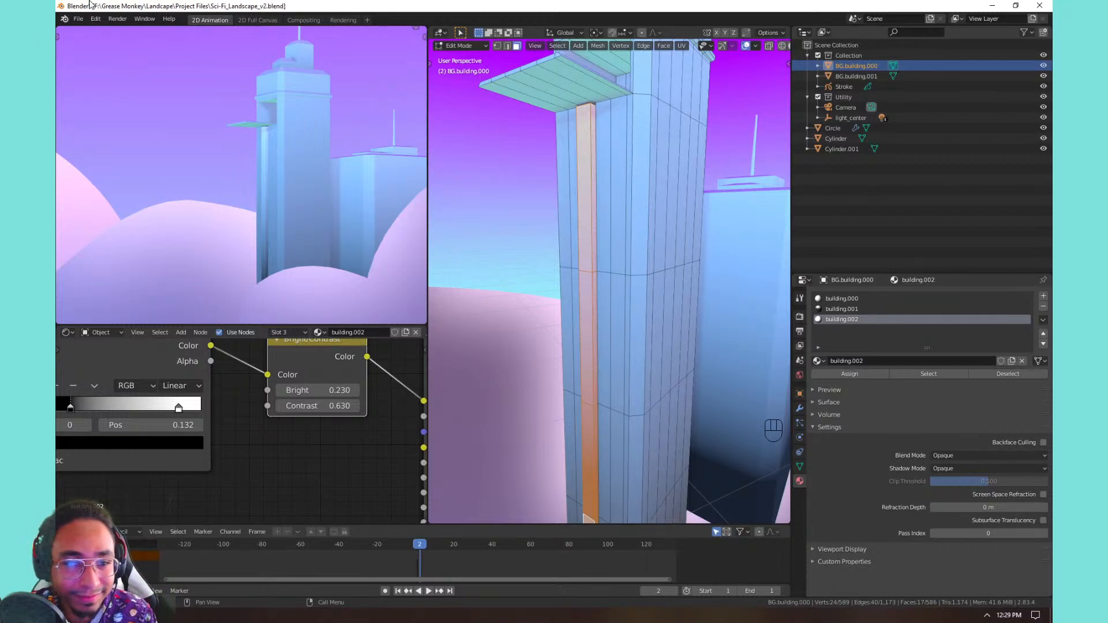
Step: Lower the Bright/Contrast node's Contrast to 0.330 and check the tower in the camera view
scroll(222, 218, down, 9)
scroll(222, 218, up, 6)
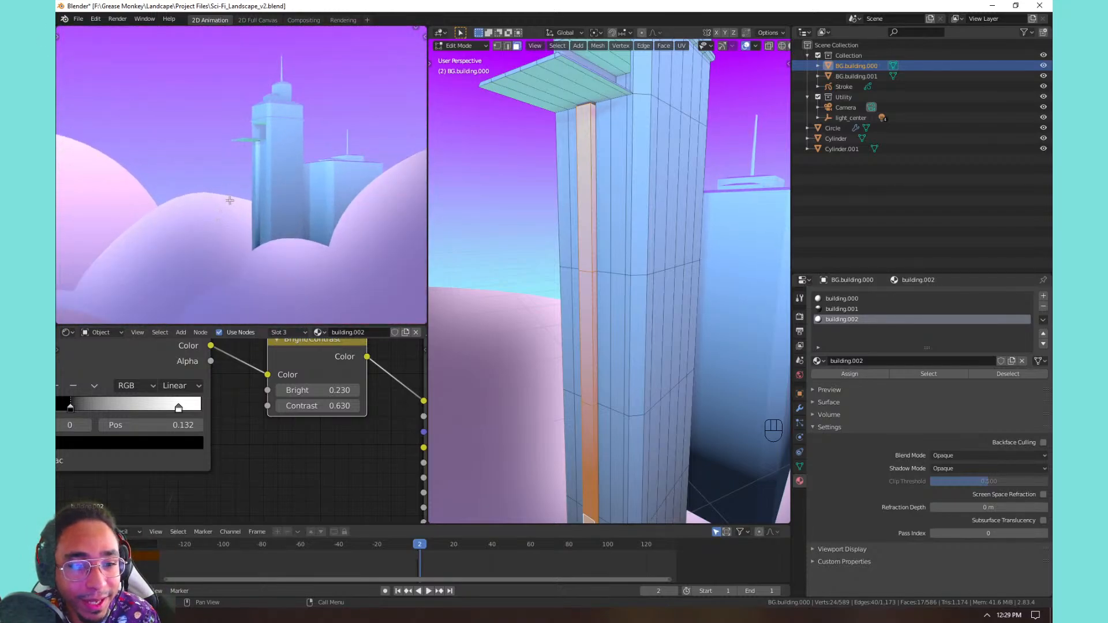
middle_drag(610, 185, 612, 183)
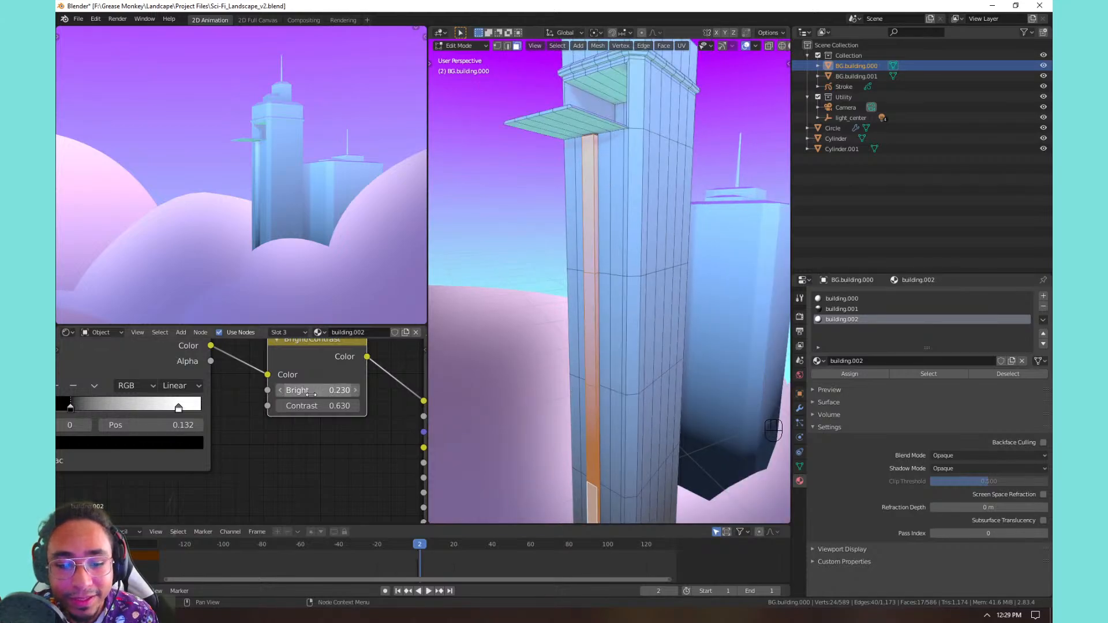
mouse_move(317, 405)
mouse_down()
mouse_move(286, 406)
mouse_move(312, 406)
mouse_up()
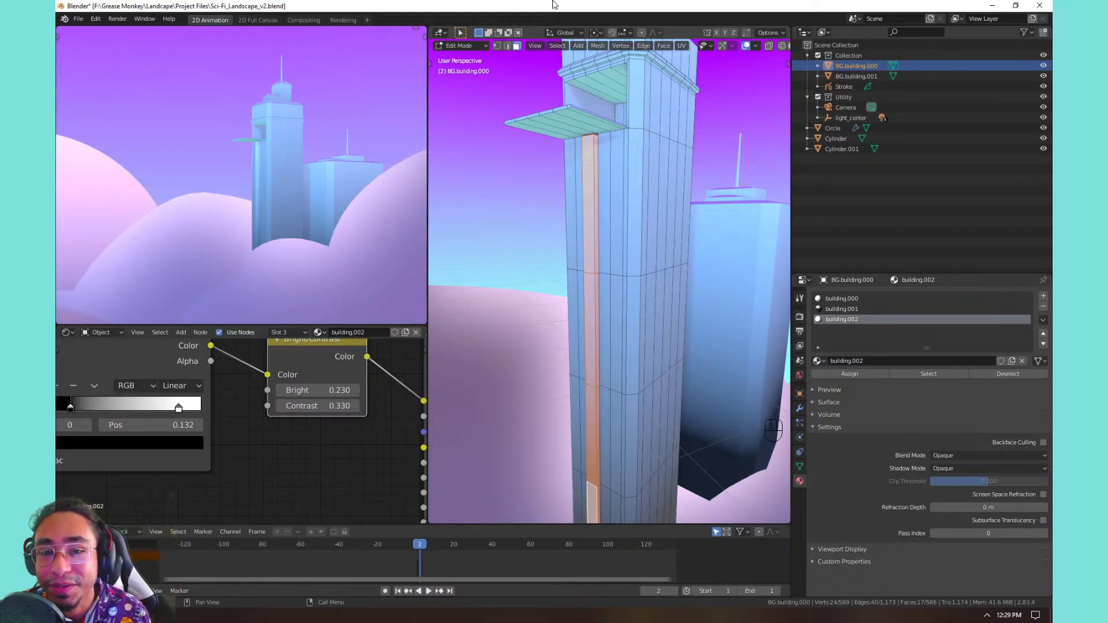
scroll(285, 142, down, 5)
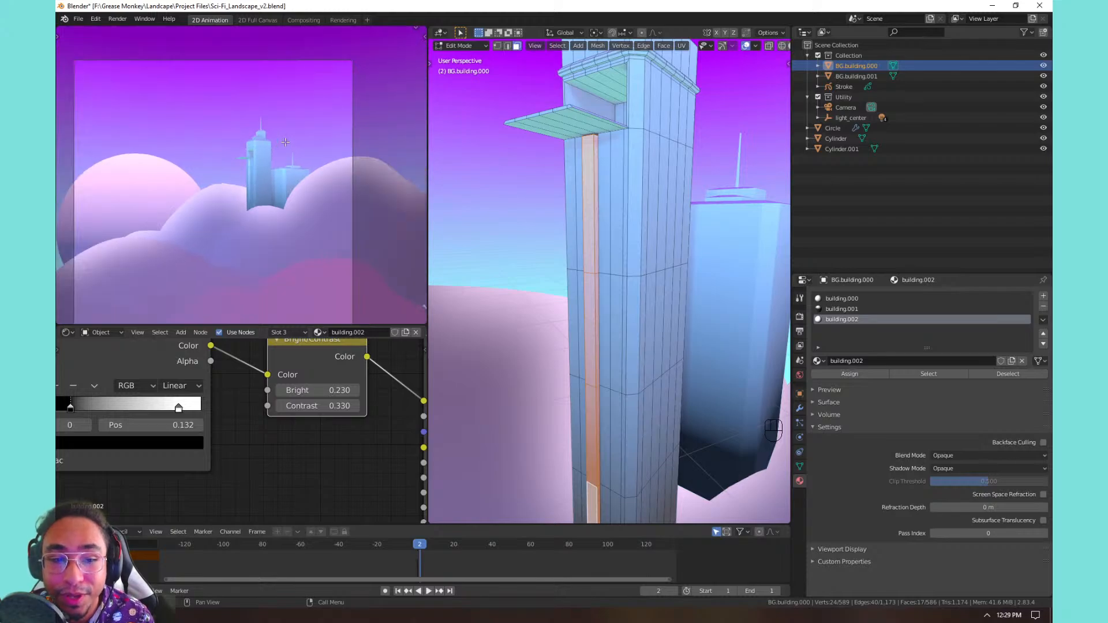
scroll(285, 142, up, 5)
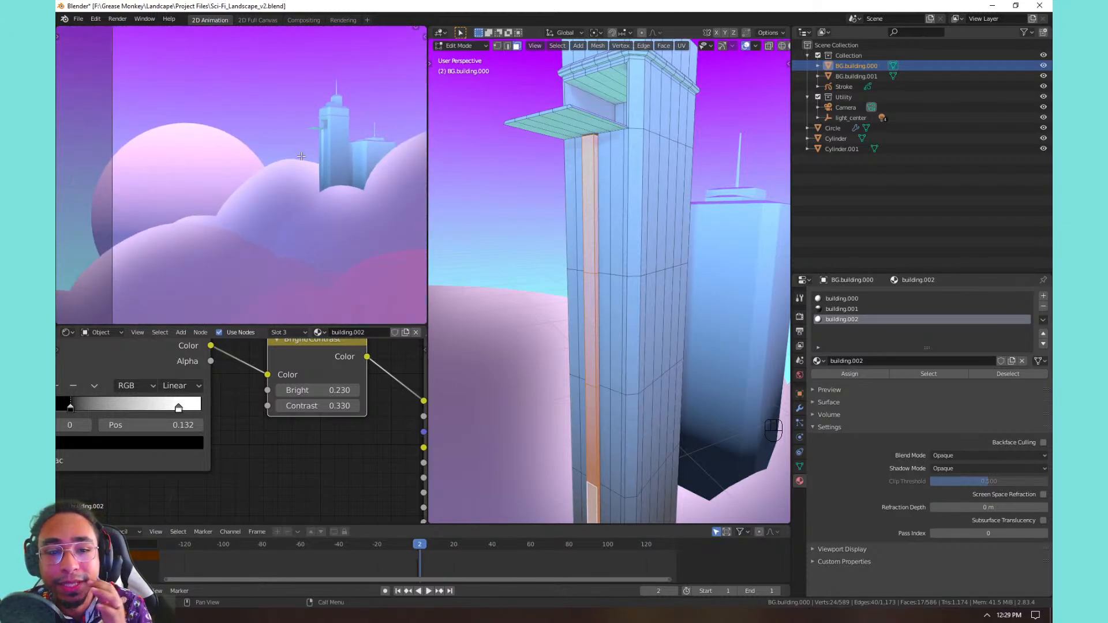
scroll(303, 151, down, 2)
key(Home)
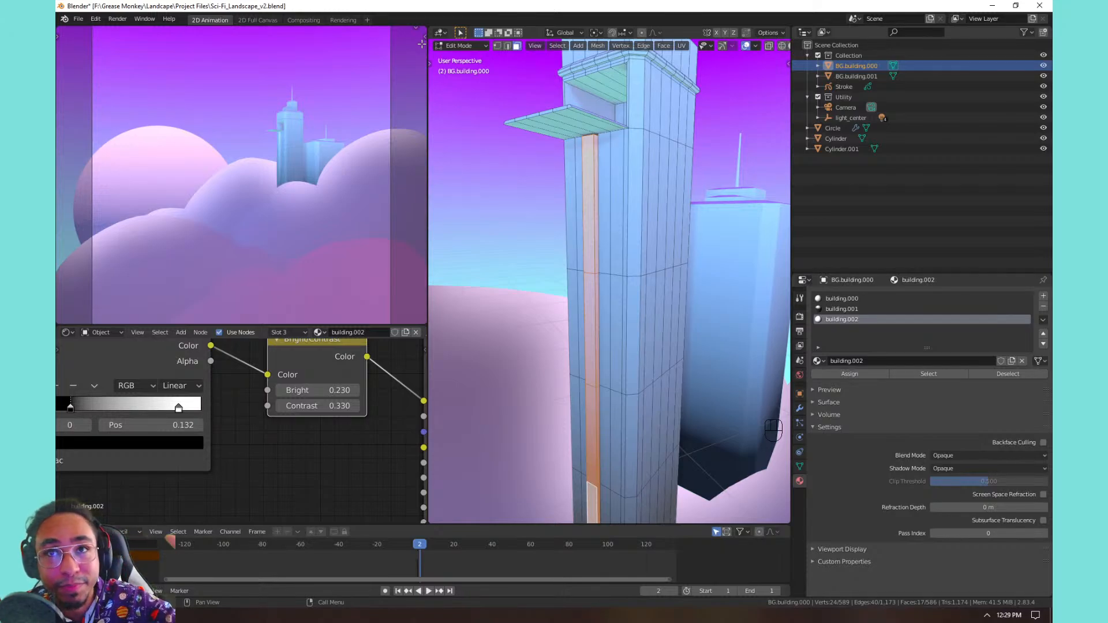
scroll(315, 202, up, 3)
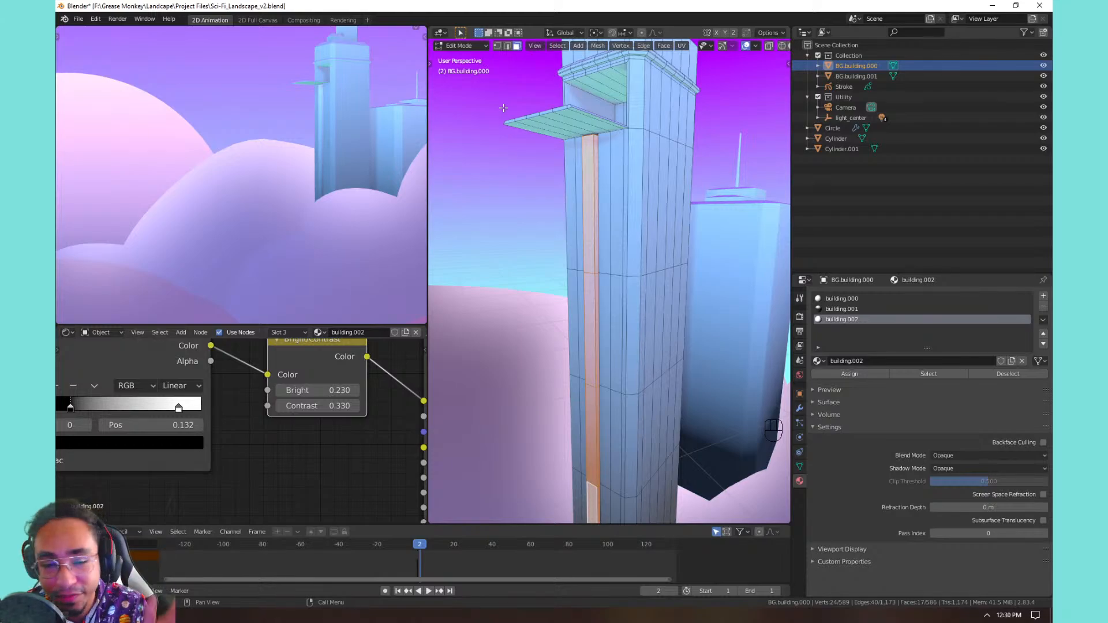
Step: Stop editing the main tower's mesh and start editing the mesh of the shorter building beside it
key(Tab)
scroll(602, 143, down, 4)
middle_drag(601, 143, 606, 183)
scroll(607, 184, up, 3)
mouse_move(606, 184)
shift+middle_down()
mouse_move(588, 207)
mouse_move(618, 186)
mouse_move(626, 222)
mouse_move(617, 194)
shift+middle_up()
scroll(656, 187, down, 2)
shift+middle_drag(616, 193, 620, 236)
scroll(648, 299, up, 2)
middle_drag(648, 300, 579, 300)
click(588, 311)
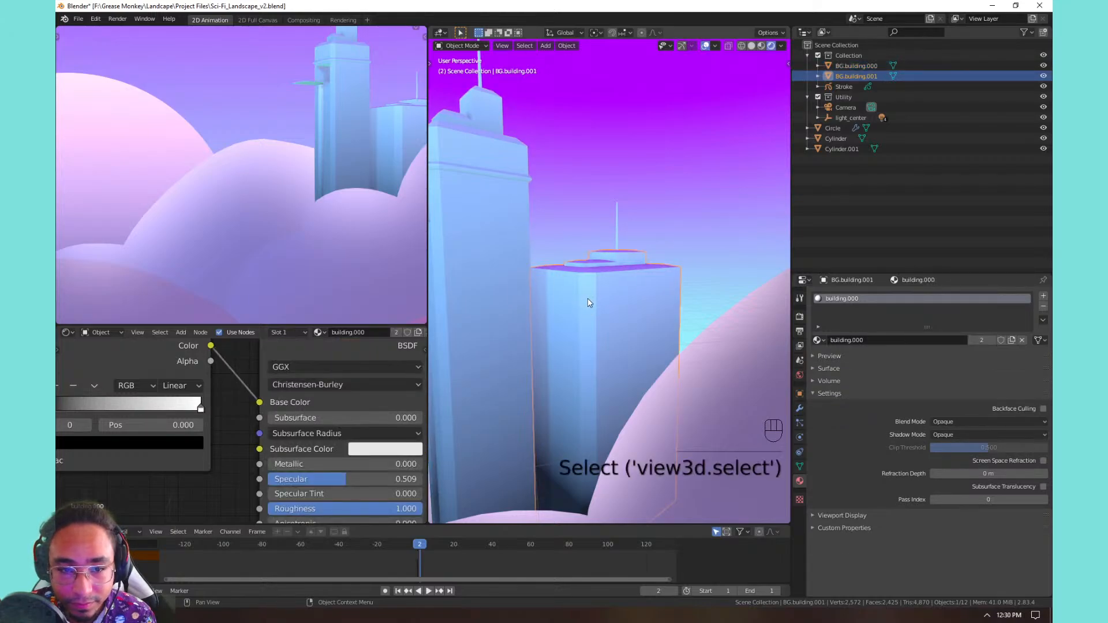
middle_drag(590, 297, 595, 303)
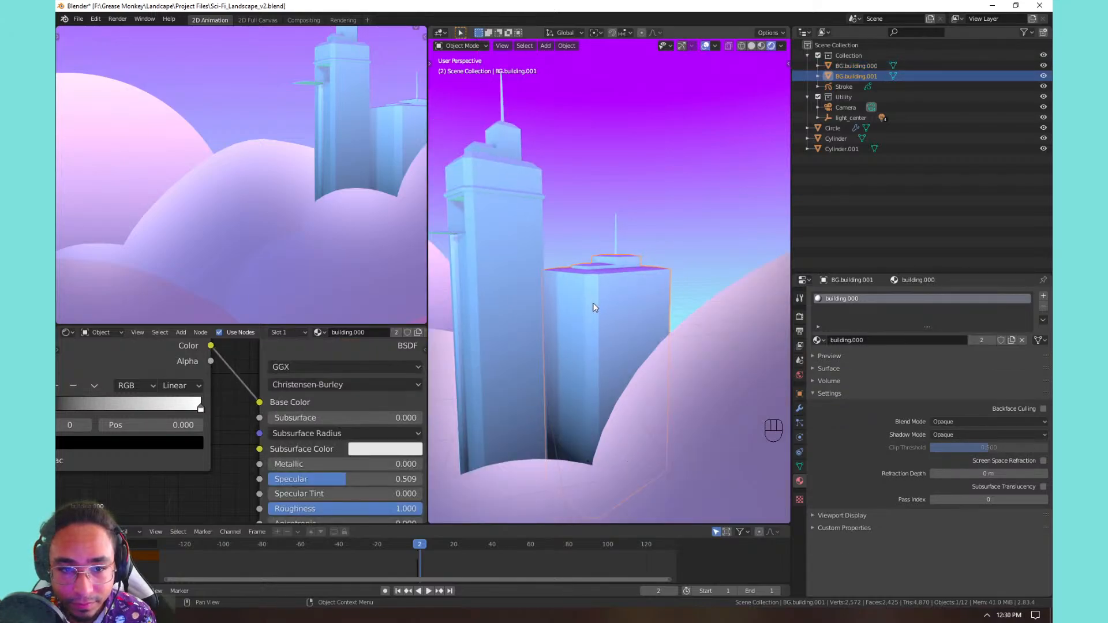
key(Tab)
Step: Select the three vertical columns of faces on the shorter building's side nearest the main tower
scroll(594, 303, up, 6)
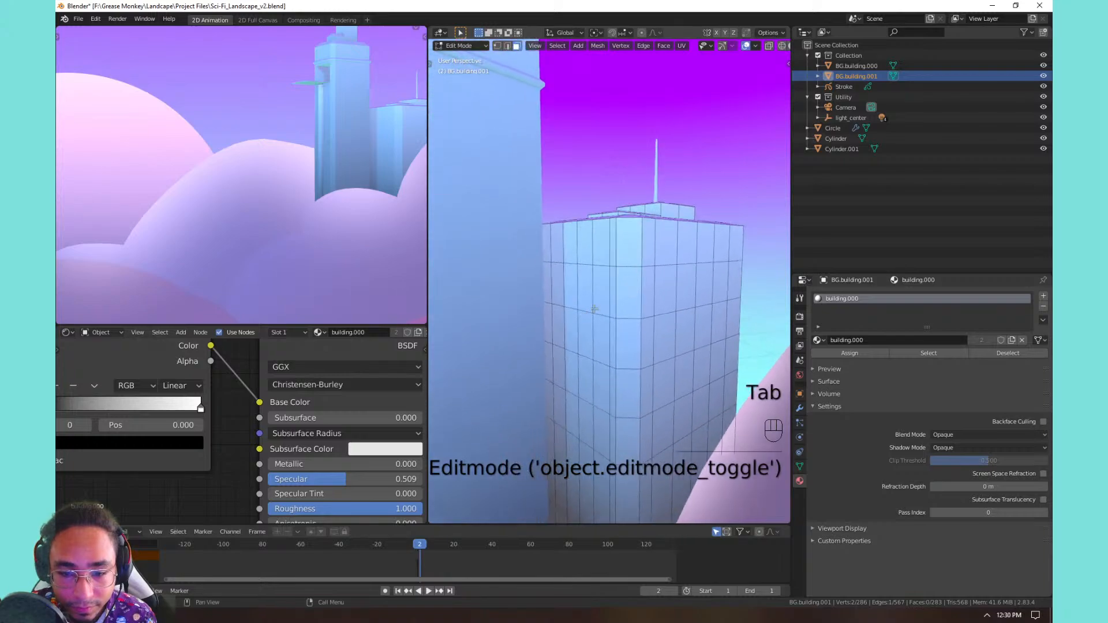
scroll(628, 260, up, 3)
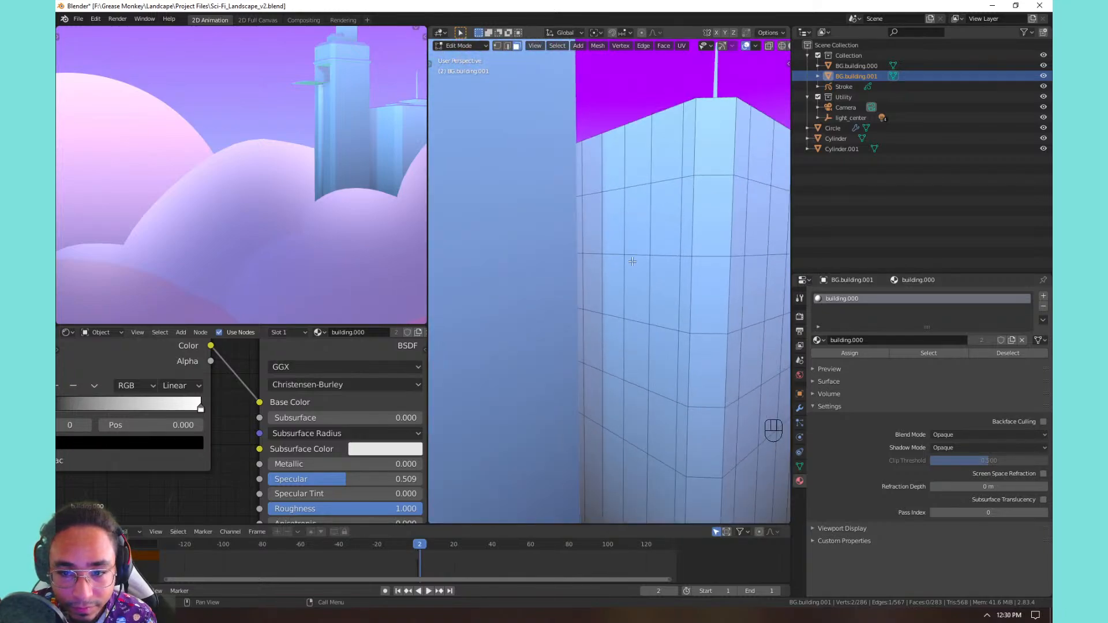
click(597, 183)
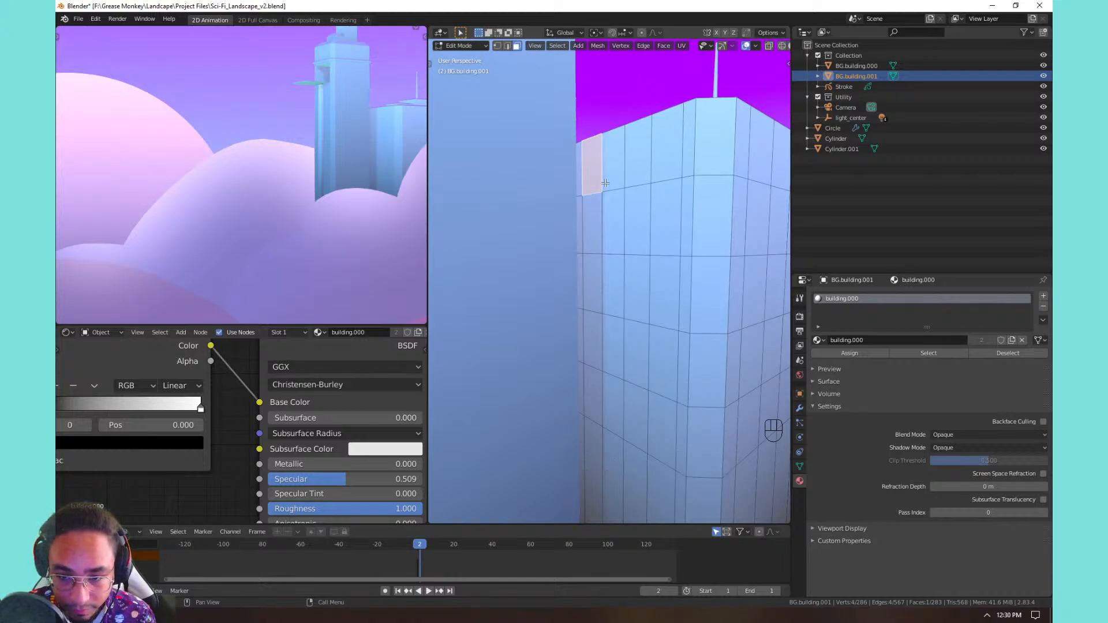
key(c)
mouse_move(629, 132)
mouse_down()
mouse_move(606, 374)
mouse_move(613, 438)
mouse_up()
right_click(621, 404)
scroll(620, 403, down, 5)
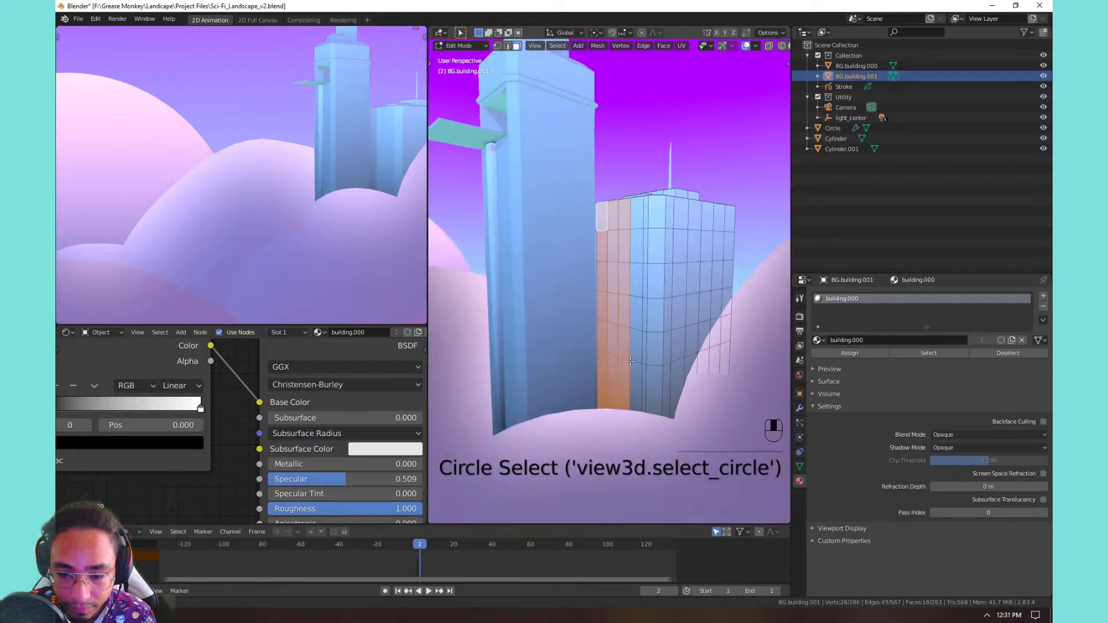
Step: Inset the selected face columns by about 0.013 m and extrude them along their normals by about 0.069 m
middle_drag(621, 403, 622, 430)
shift+middle_drag(622, 430, 621, 376)
scroll(622, 377, up, 5)
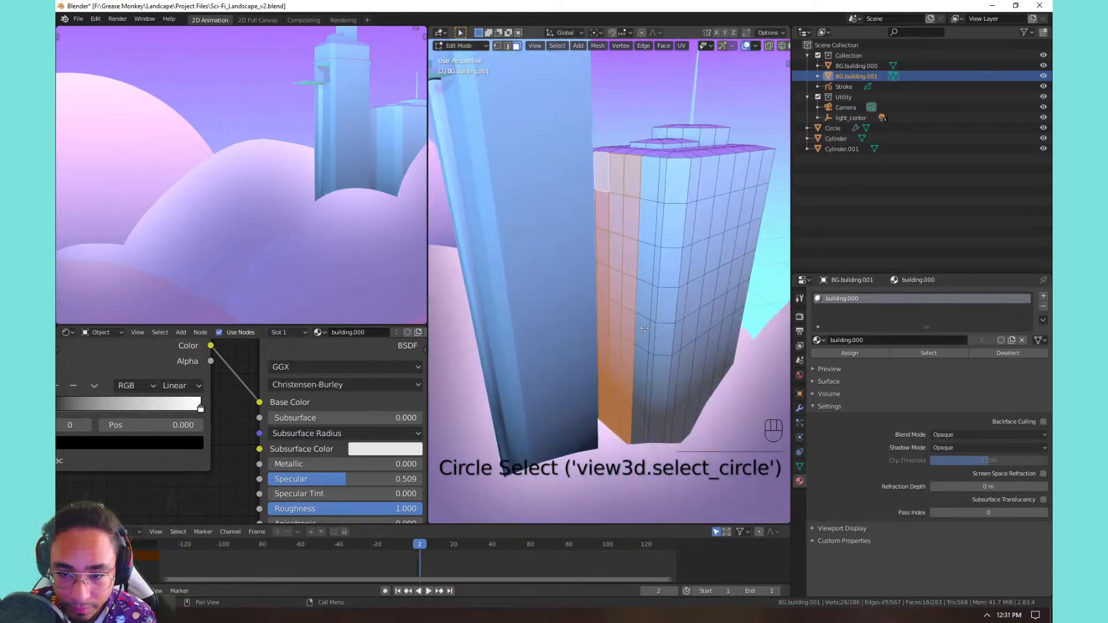
shift+middle_drag(620, 320, 622, 303)
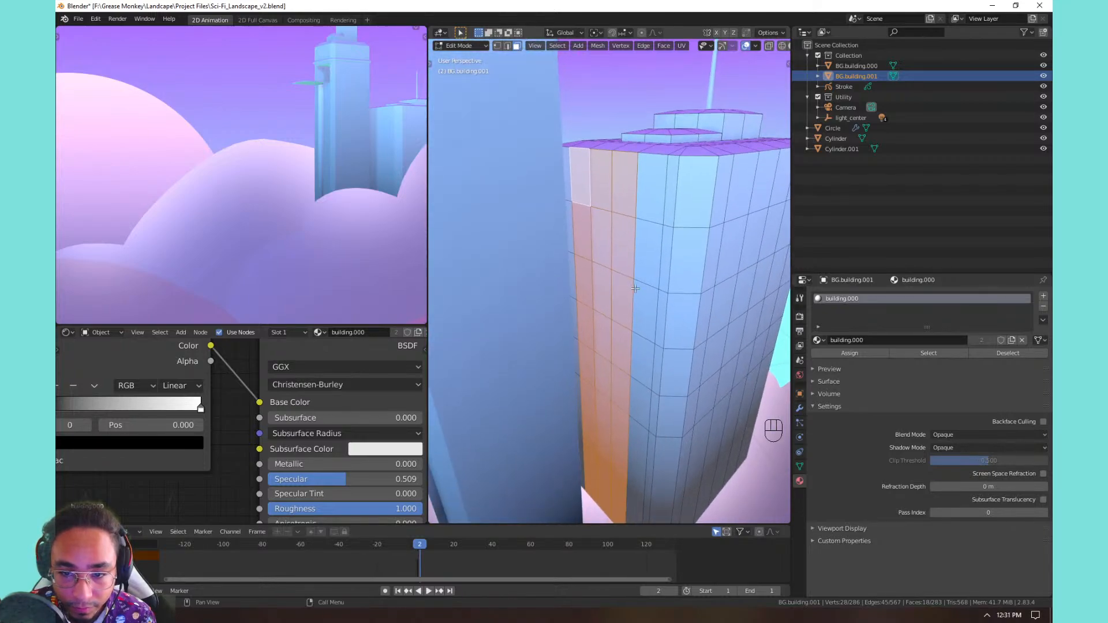
key(i)
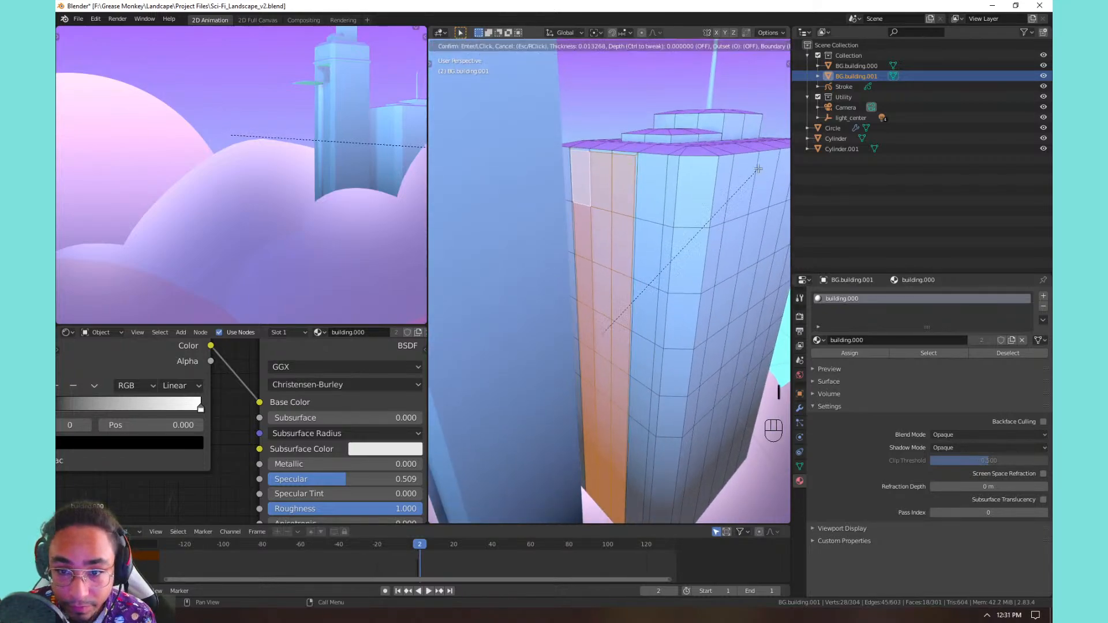
click(758, 169)
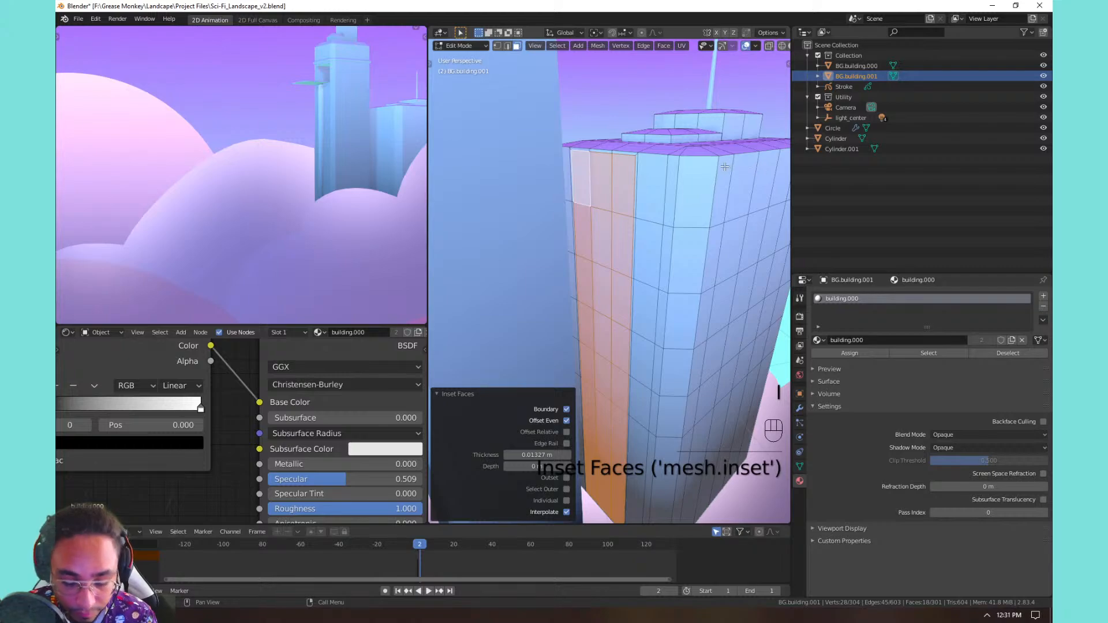
key(alt+e)
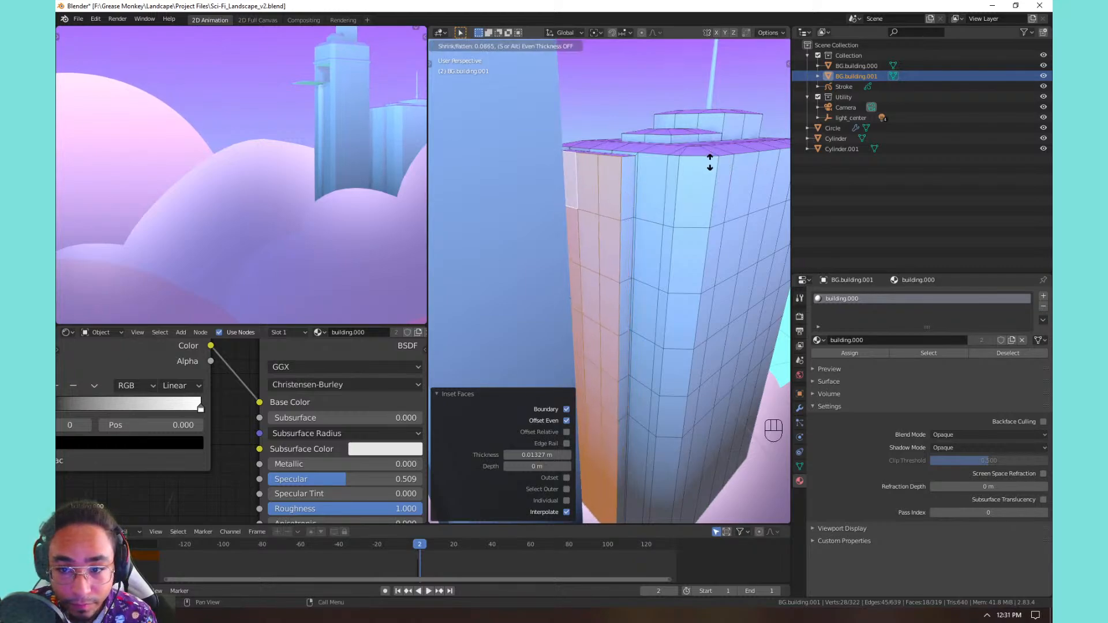
click(708, 166)
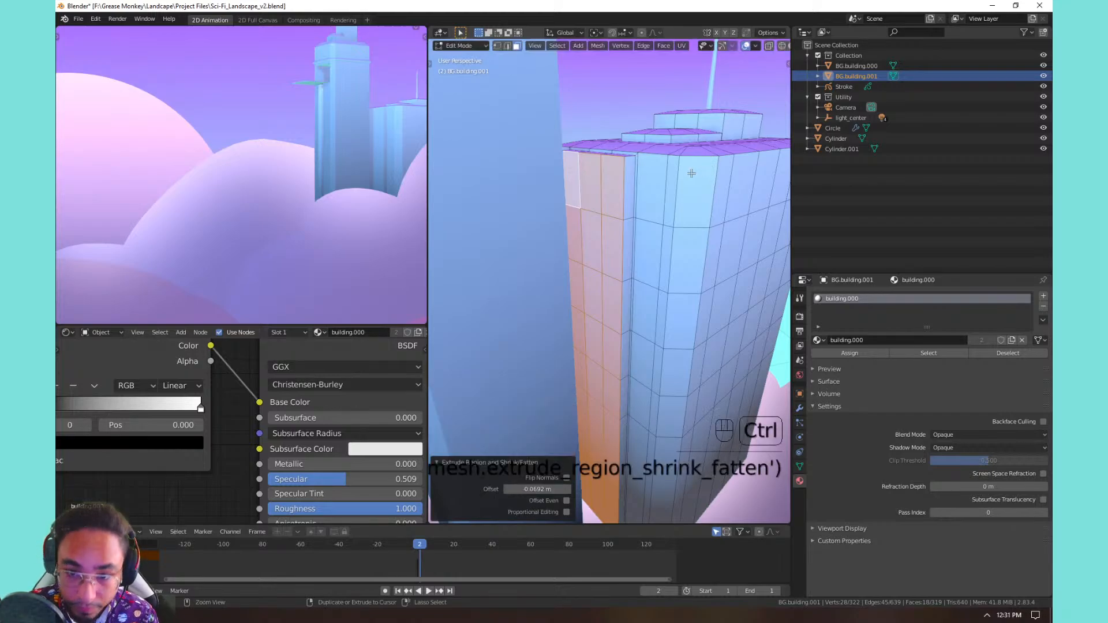
Step: Grow the selection to the extrusion's side faces, assign building.002 to them from a new material slot, and leave mesh editing
key(ctrl+KP_Add)
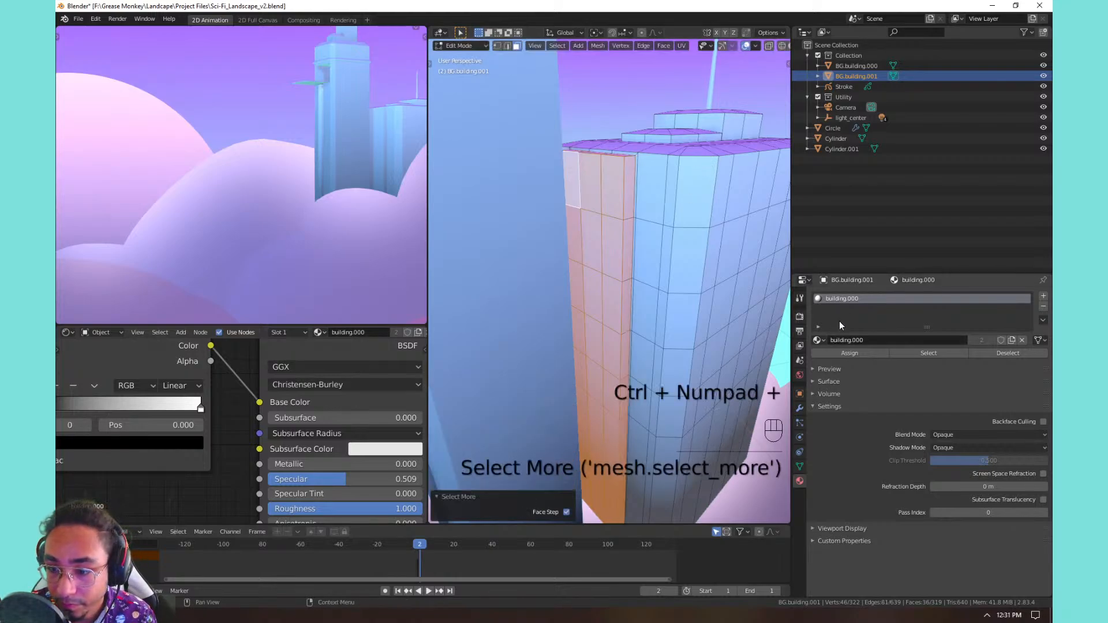
click(1044, 299)
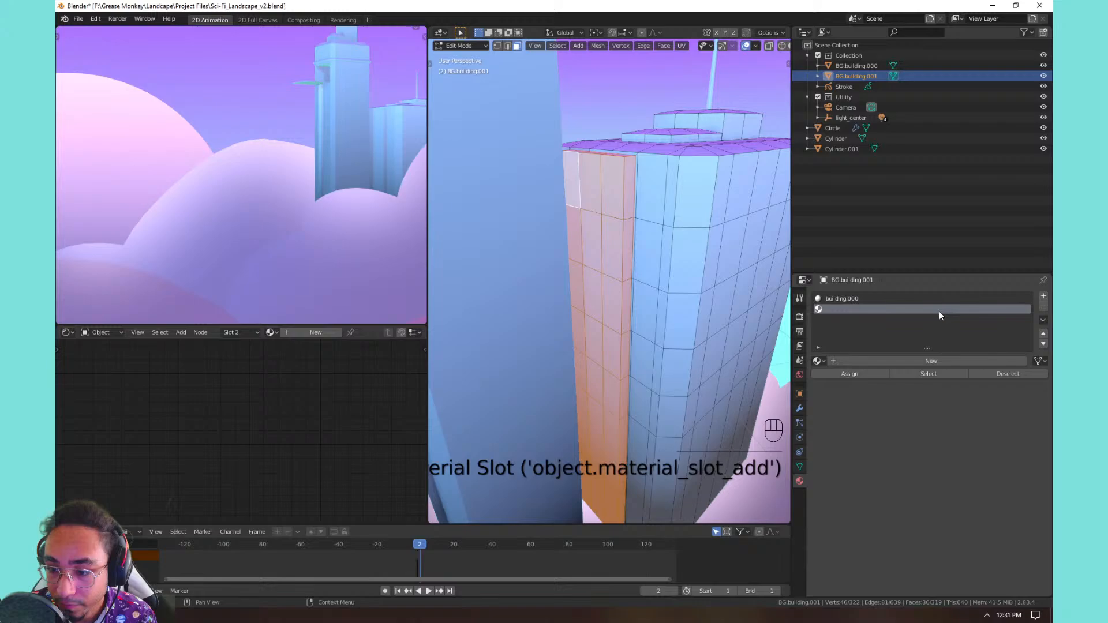
click(818, 361)
click(844, 396)
click(832, 375)
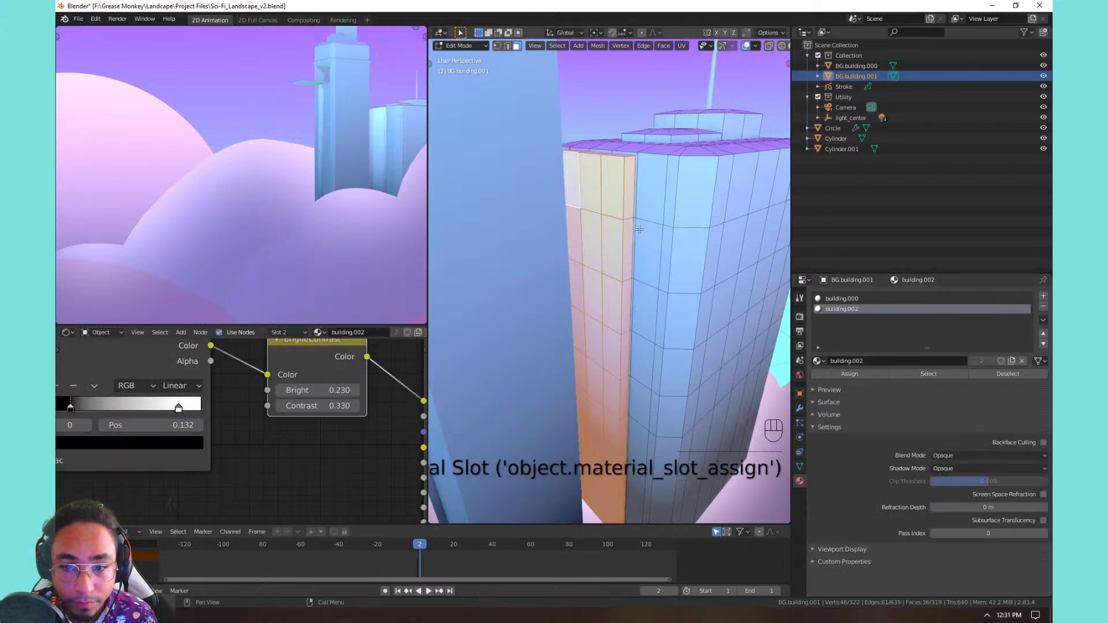
key(Tab)
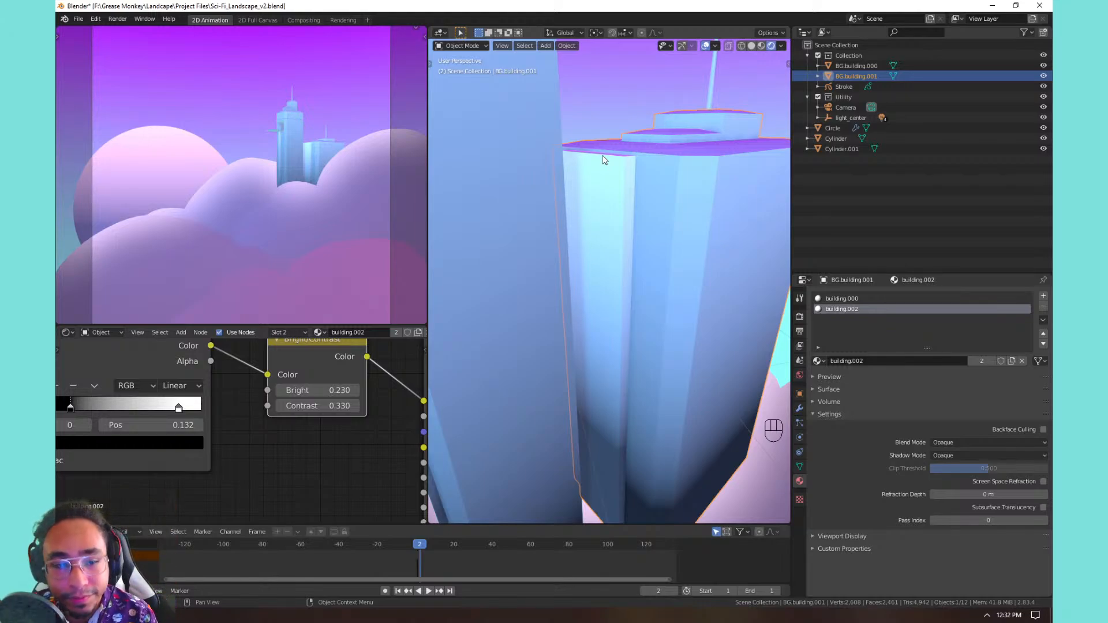
Step: Give the antenna cylinder on top of the main tower the existing building.002 material
middle_drag(604, 160, 627, 275)
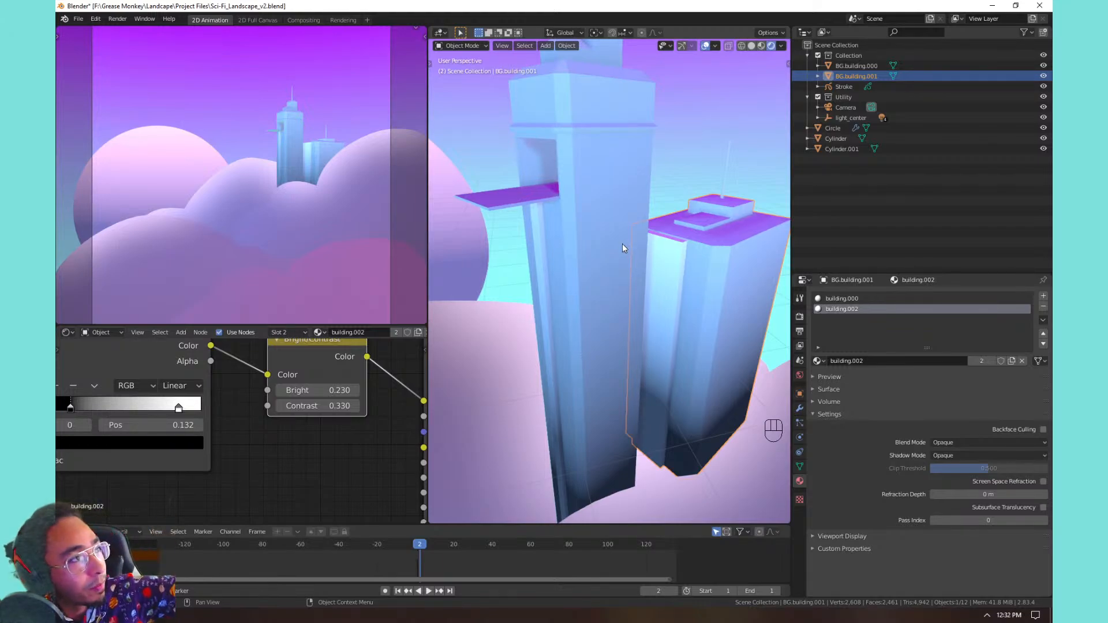
middle_drag(632, 229, 646, 251)
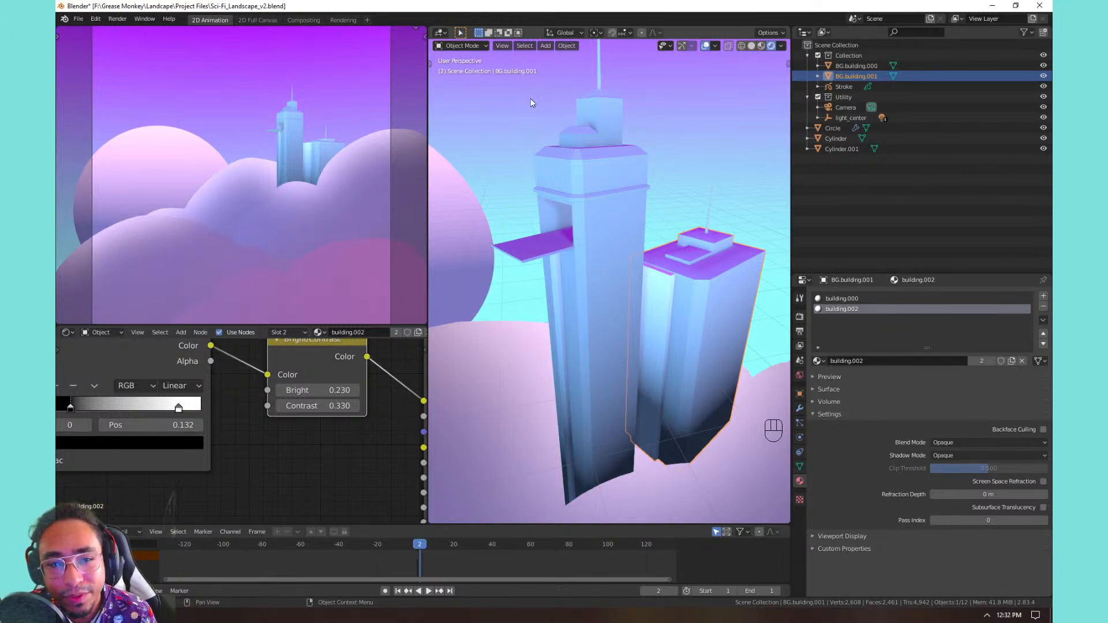
scroll(531, 98, up, 2)
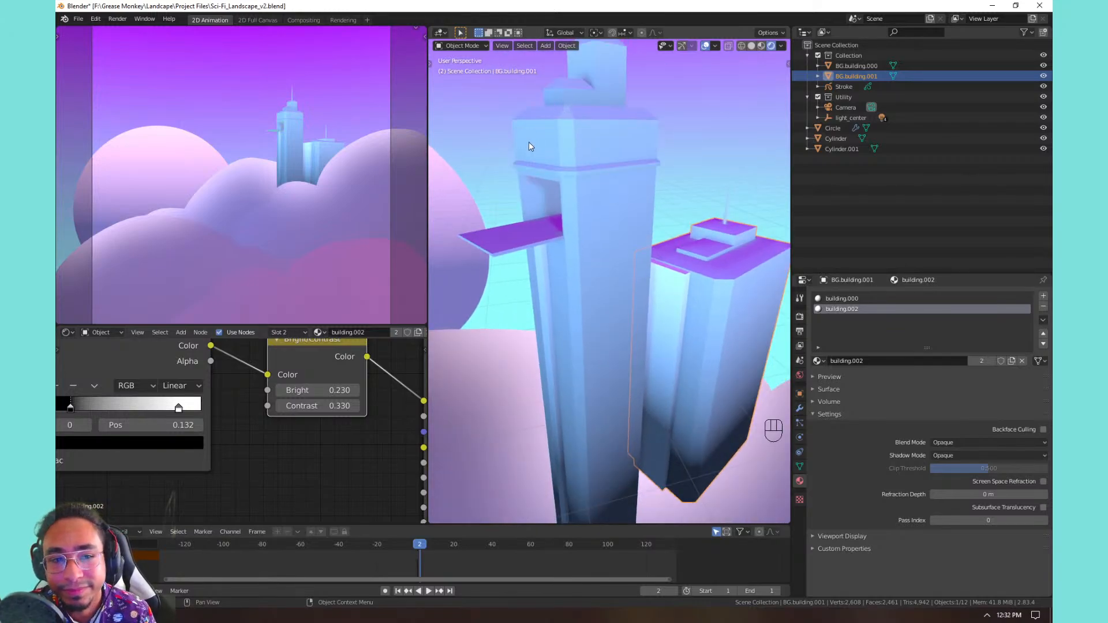
scroll(529, 141, up, 2)
middle_drag(545, 123, 628, 218)
scroll(635, 201, up, 3)
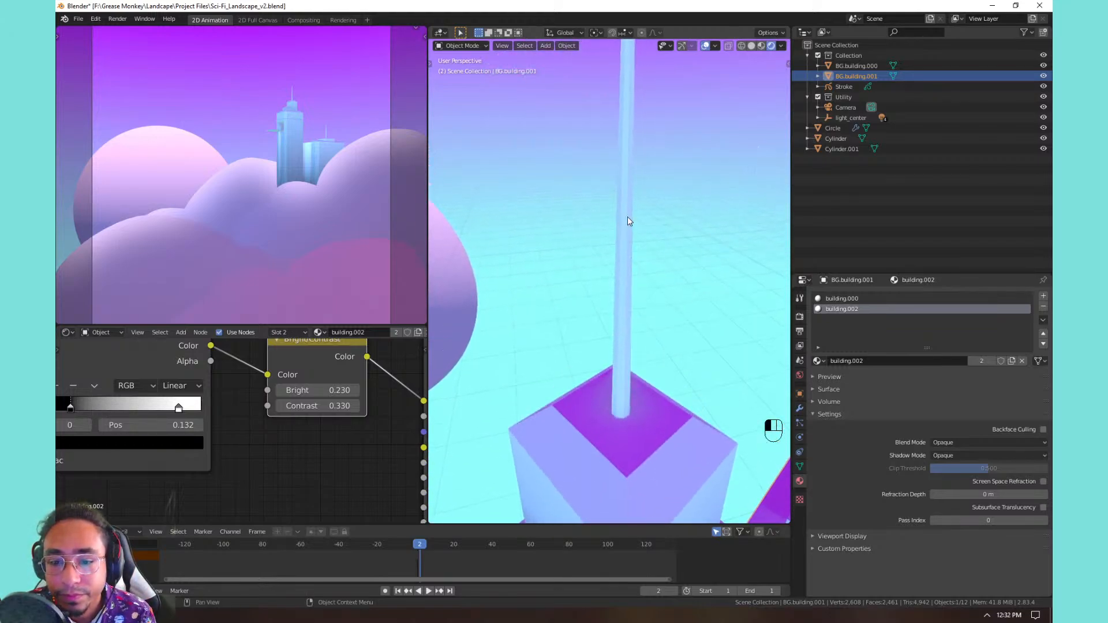
click(628, 218)
click(819, 340)
key(Down)
key(Down)
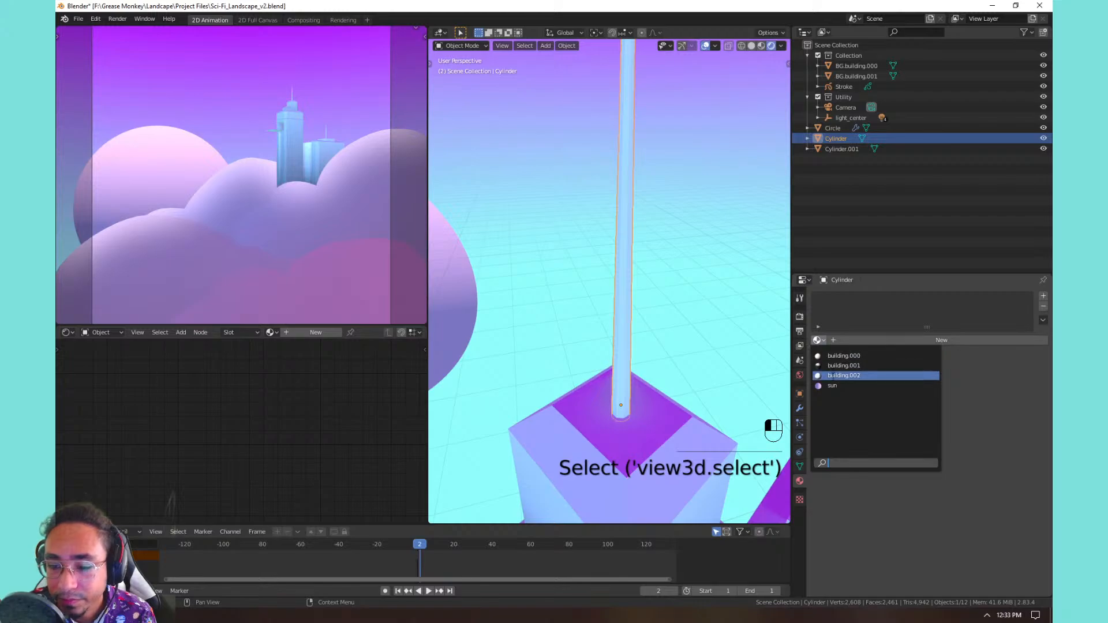
key(Return)
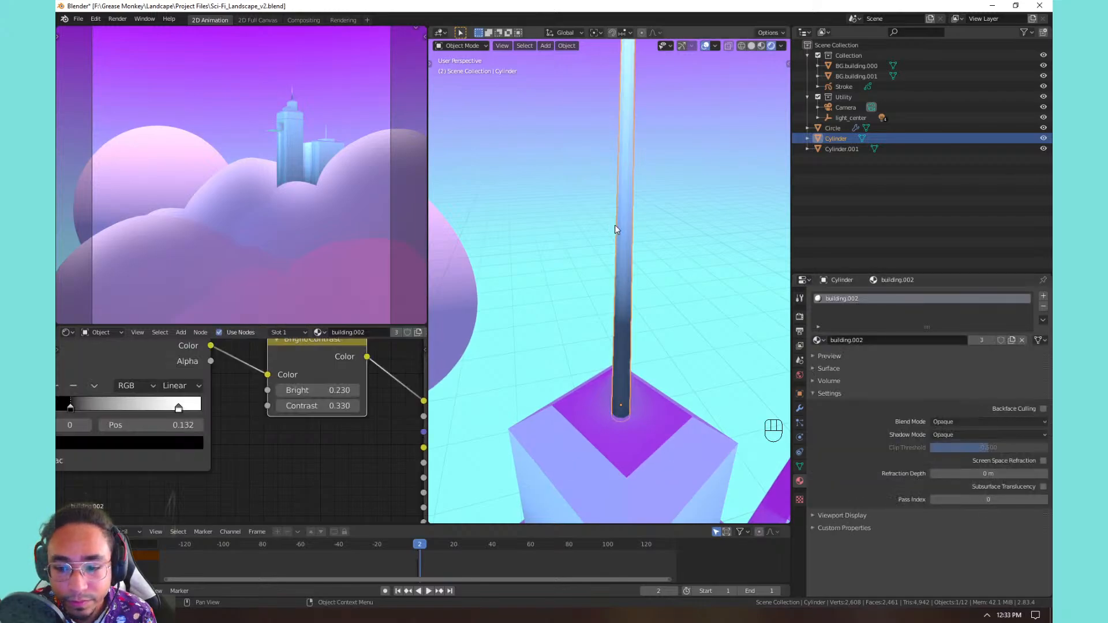
Step: Make a separate copy of the main tower antenna's building.002 material and name it antenna
click(1012, 340)
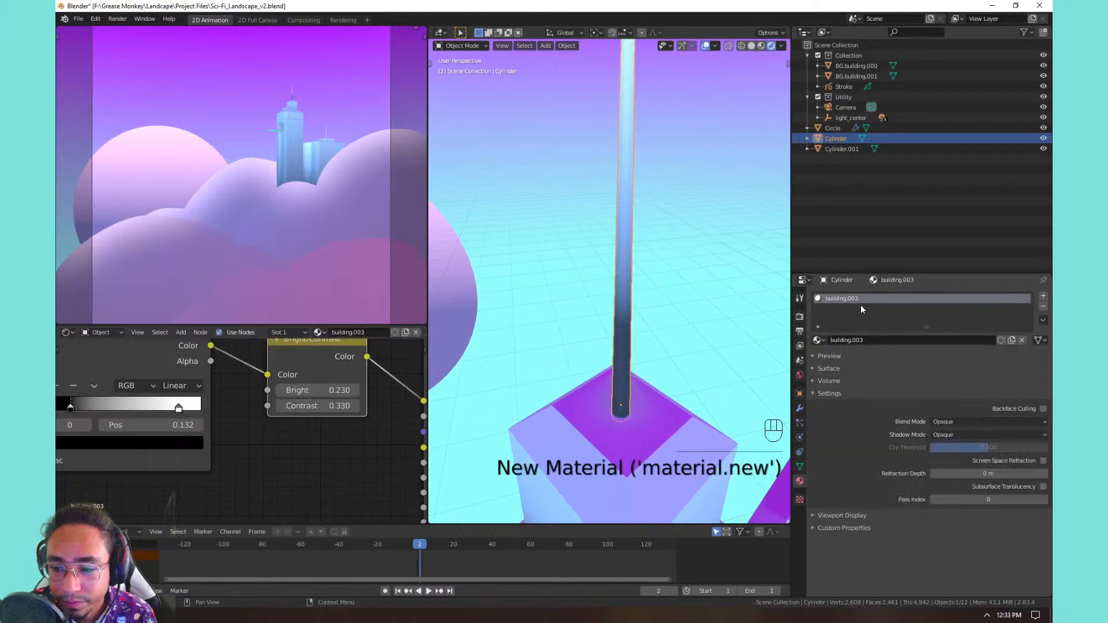
double_click(857, 299)
text(antenna)
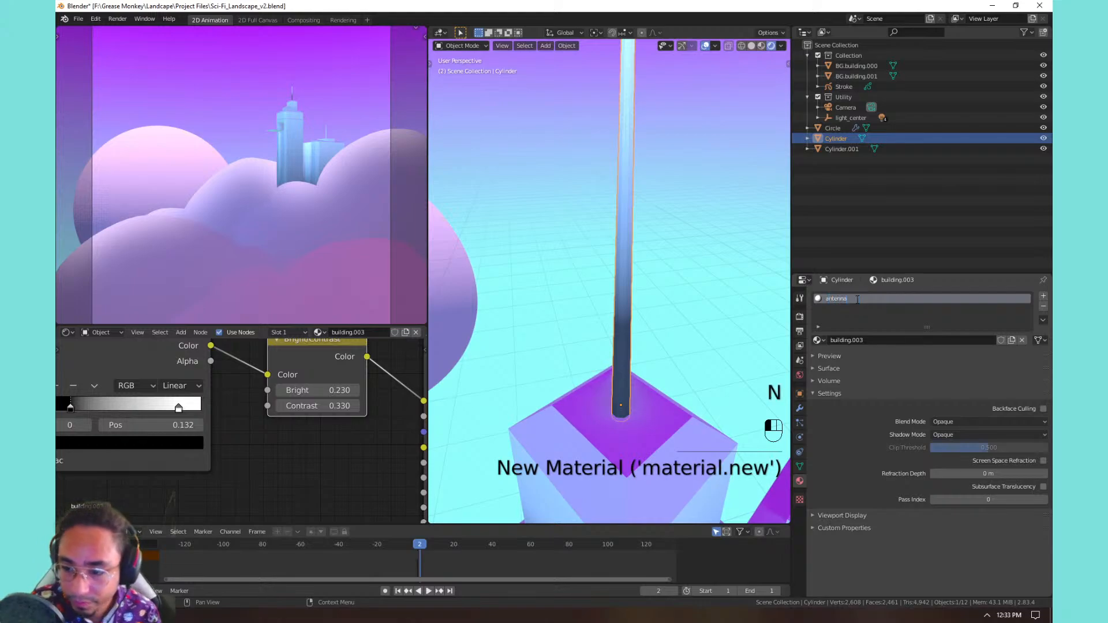
key(Return)
Step: Set the Add node's value to 0.250 in the antenna material to shift its gradient
middle_drag(245, 431, 358, 463)
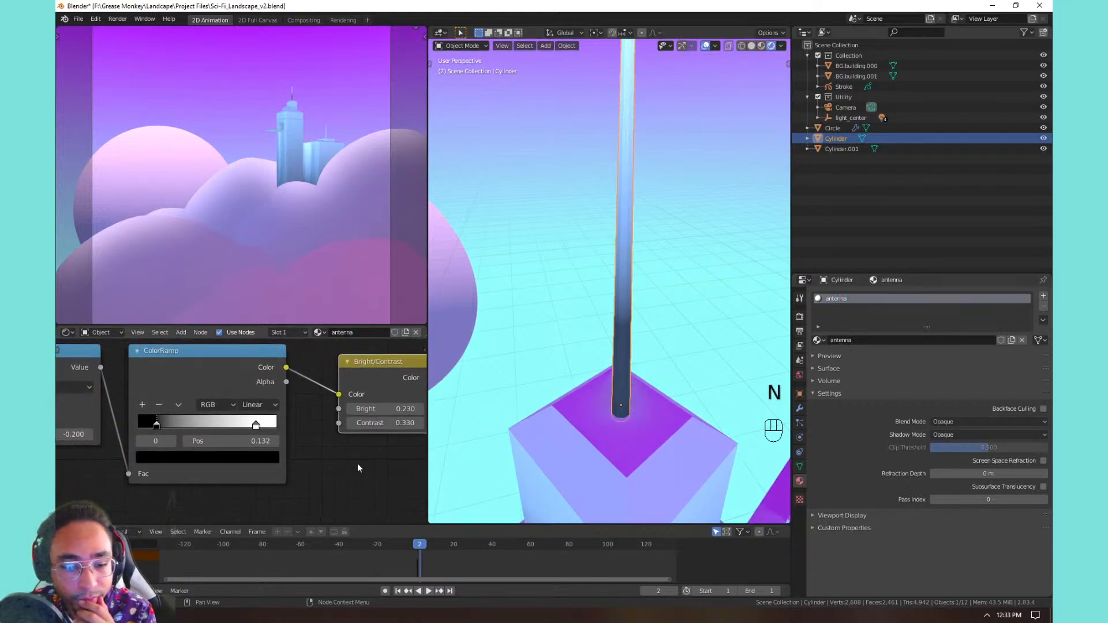
scroll(357, 463, down, 2)
middle_drag(80, 451, 194, 471)
drag(255, 453, 290, 453)
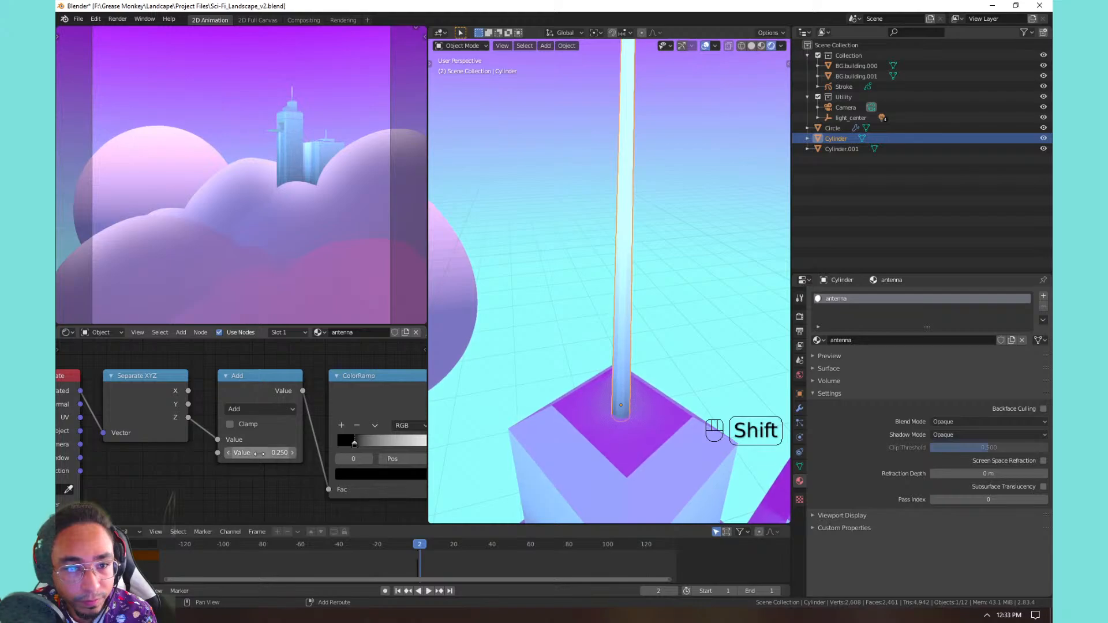
scroll(301, 293, down, 3)
scroll(300, 288, down, 1)
scroll(566, 365, down, 6)
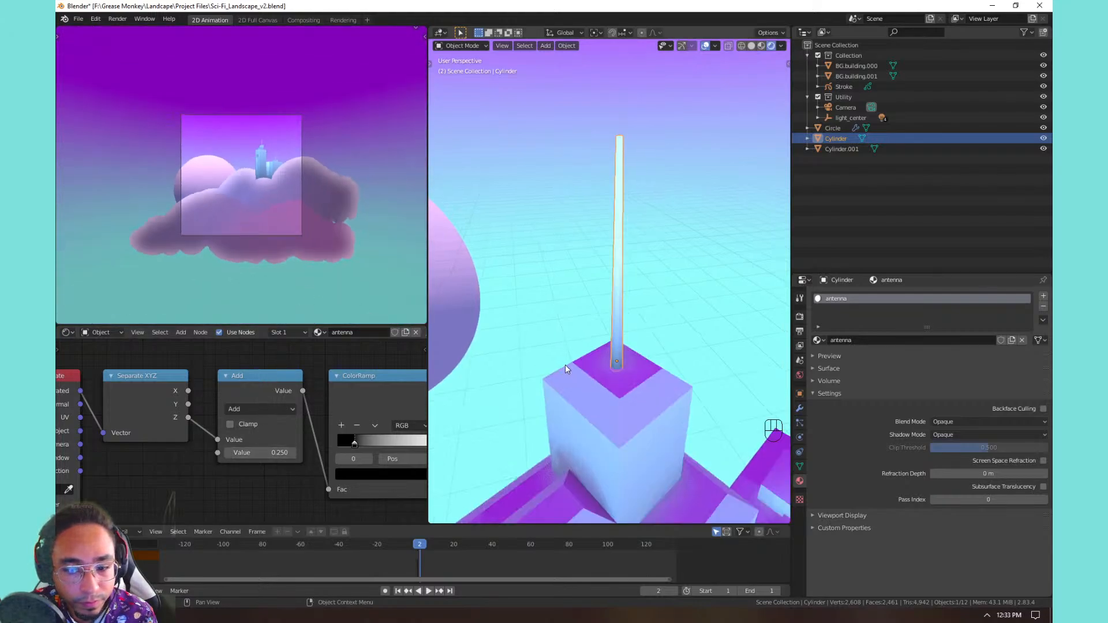
Step: Give the antenna cylinder on the shorter building the building.002 material and adjust its ColorRamp's dark stop to position 0.159
middle_drag(577, 369, 640, 383)
click(640, 355)
click(819, 340)
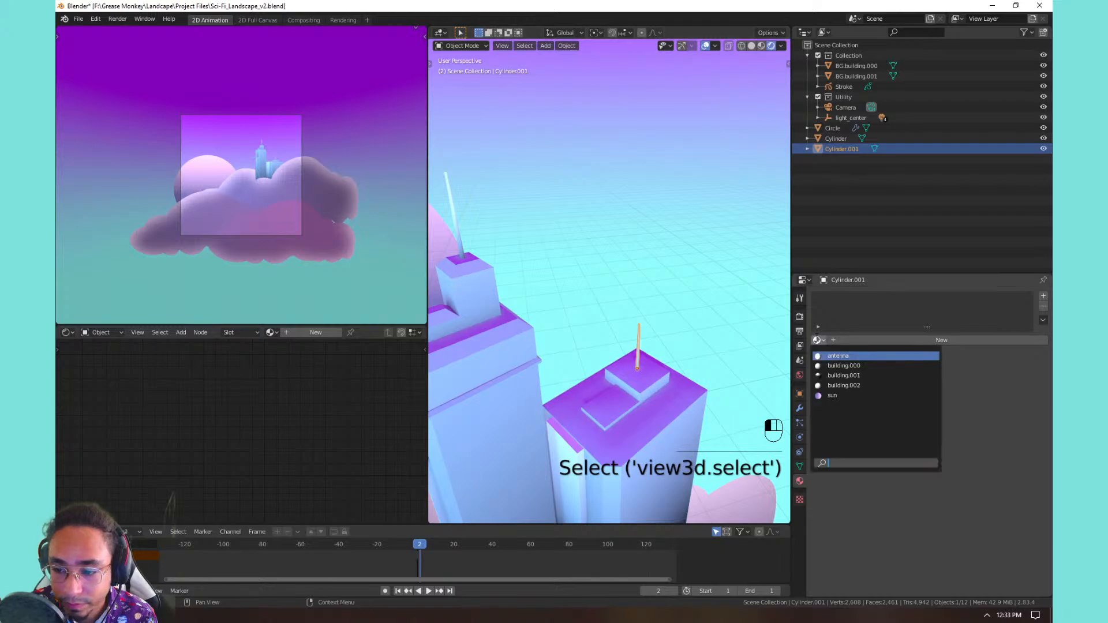
click(849, 386)
scroll(228, 204, up, 6)
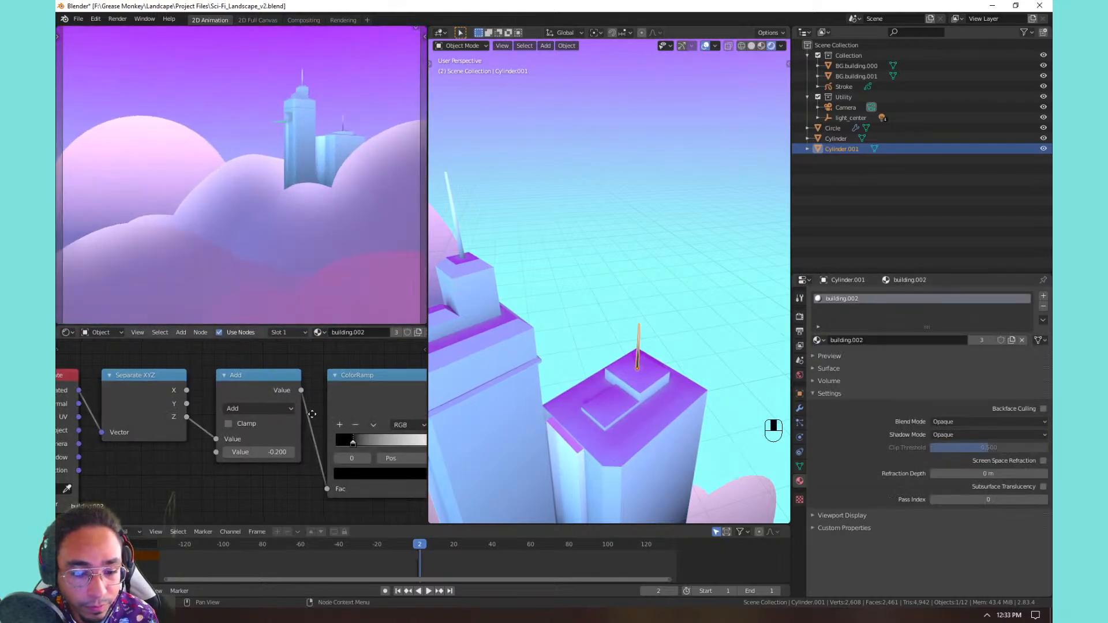
middle_drag(351, 437, 303, 410)
mouse_move(303, 410)
mouse_down()
mouse_move(315, 421)
mouse_move(285, 415)
mouse_up()
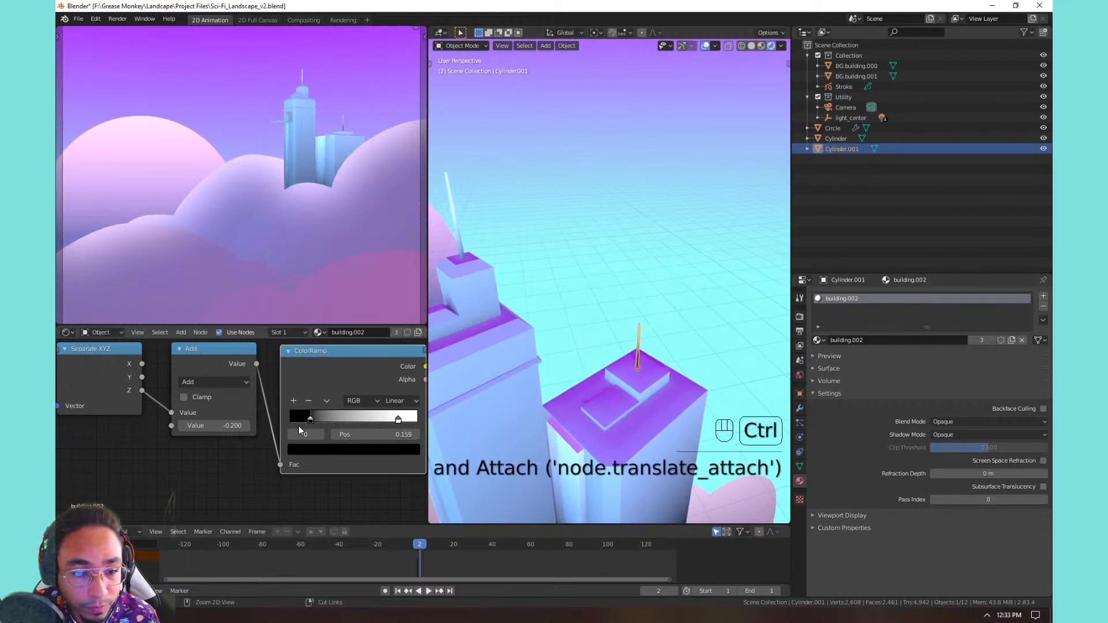
Step: Undo the last six changes, back to before the antenna material's Add value was edited
key(ctrl+z)
key(ctrl+z)
key(ctrl+z)
key(ctrl+z)
key(ctrl+z)
key(ctrl+z)
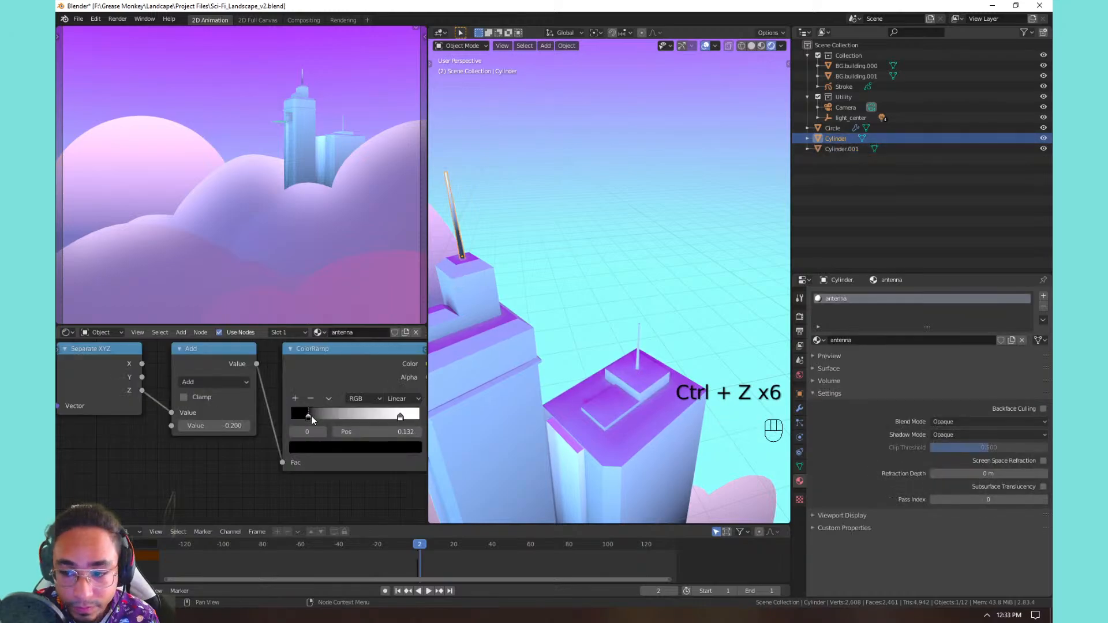
Step: In the antenna material, move the ColorRamp's dark stop to the start and the white stop to 0.900, and set the Add value to 0.080
mouse_move(310, 414)
mouse_down()
mouse_move(294, 414)
mouse_move(323, 414)
mouse_move(292, 414)
mouse_up()
drag(400, 415, 407, 416)
mouse_move(230, 426)
shift+mouse_down()
mouse_move(220, 425)
mouse_move(231, 425)
shift+mouse_up()
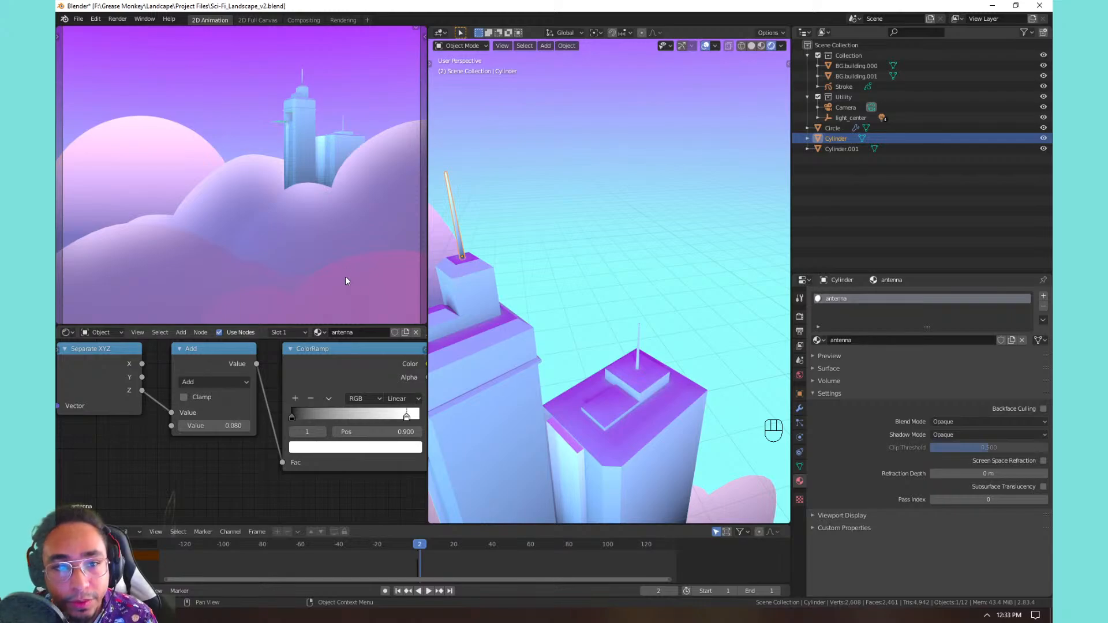
Step: Give the antenna cylinder on the shorter building the existing antenna material
middle_drag(561, 242, 702, 312)
click(695, 323)
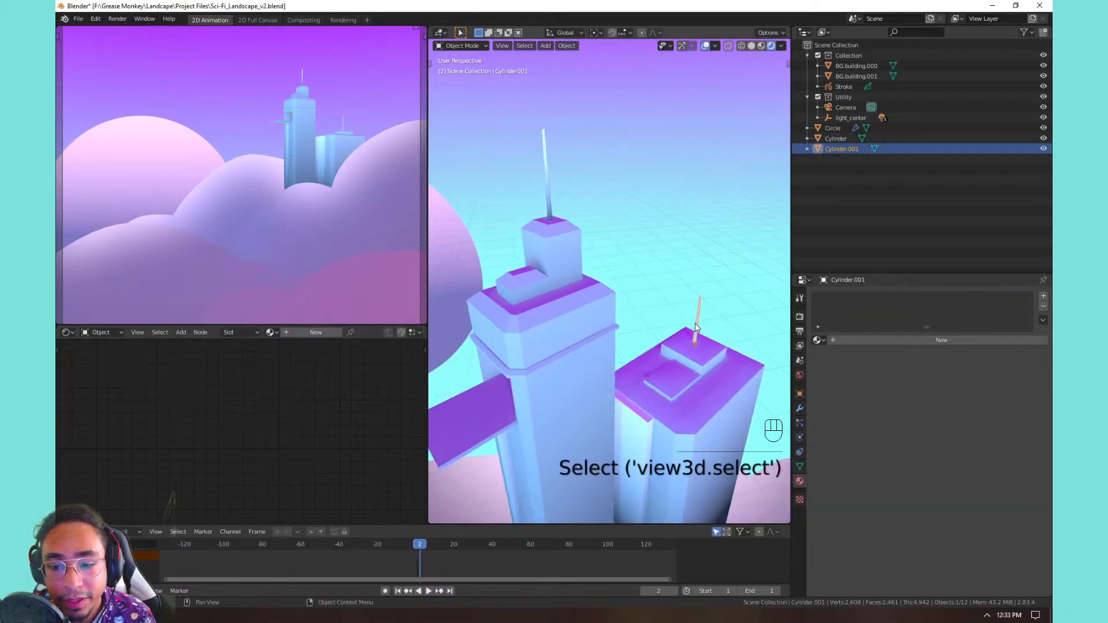
scroll(338, 92, up, 3)
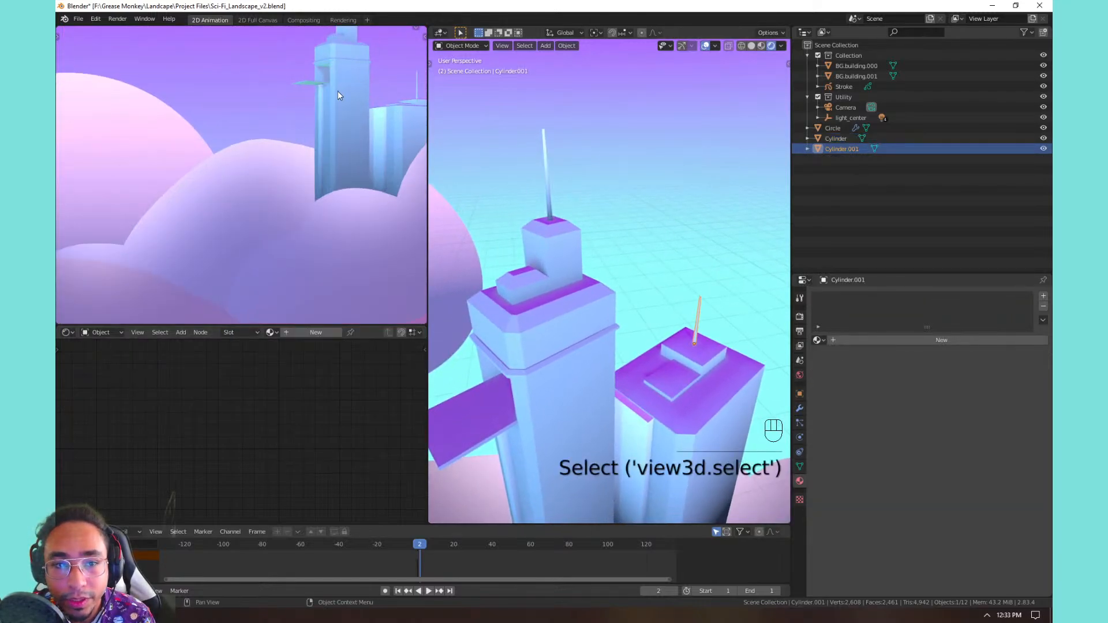
click(818, 340)
click(838, 356)
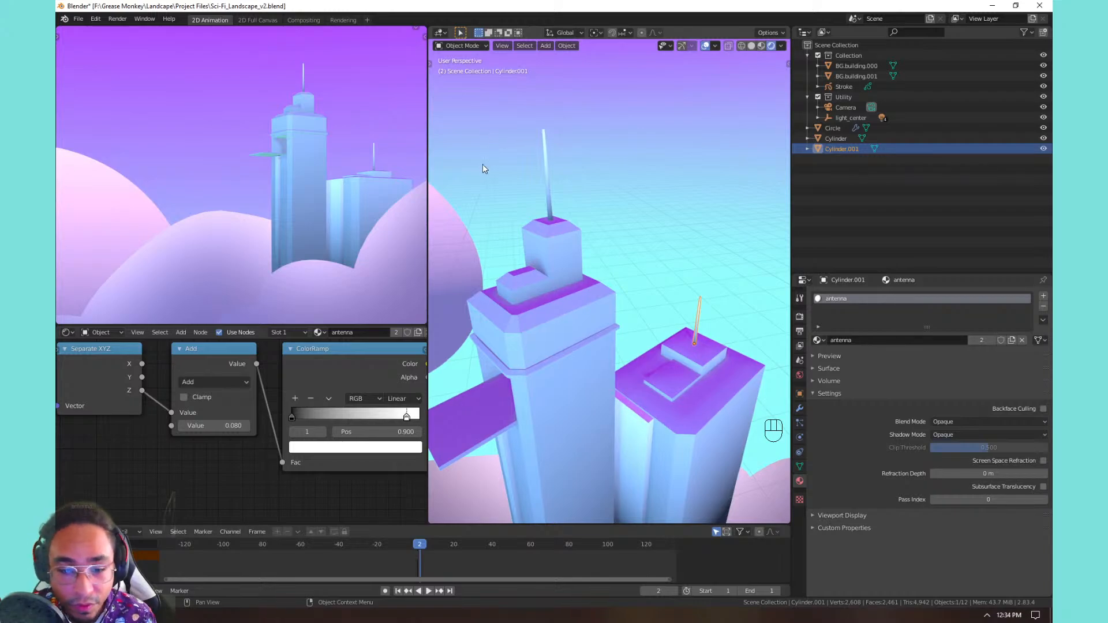
Step: Examine the buildings and their antennas in the camera view against the clouds and sun
middle_drag(485, 168, 519, 185)
scroll(310, 193, down, 6)
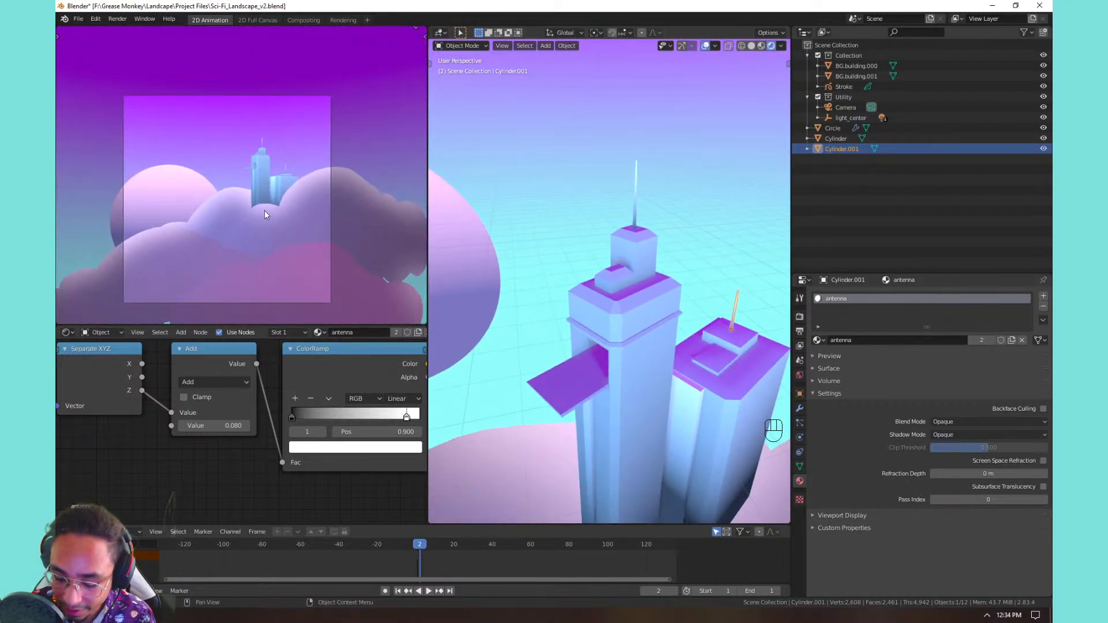
key(Home)
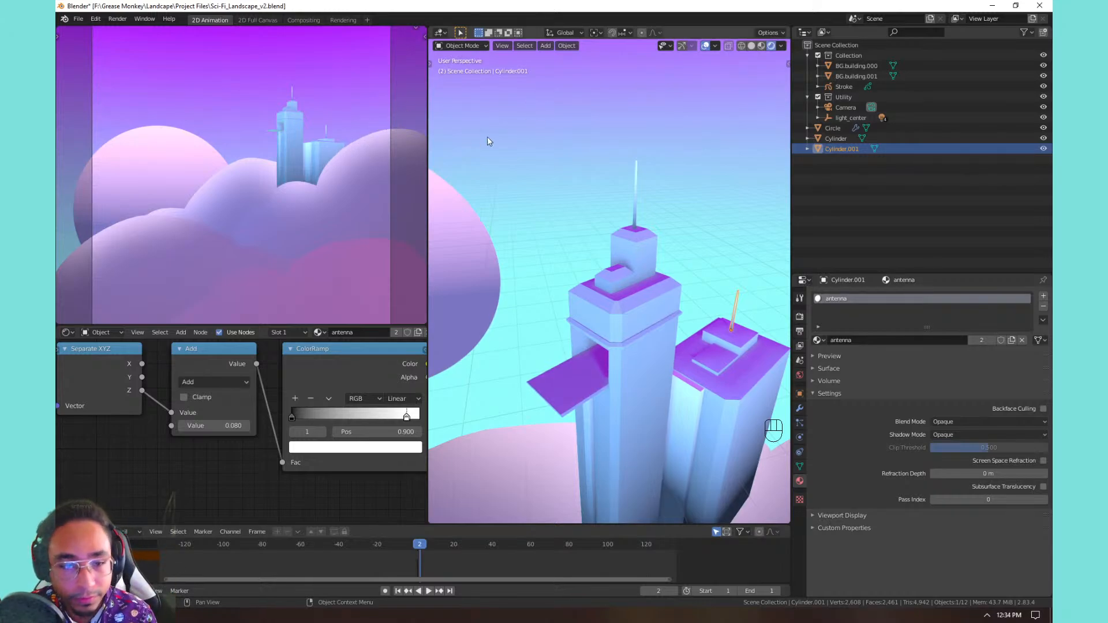
middle_drag(290, 154, 244, 200)
key(KP_0)
scroll(254, 167, up, 1)
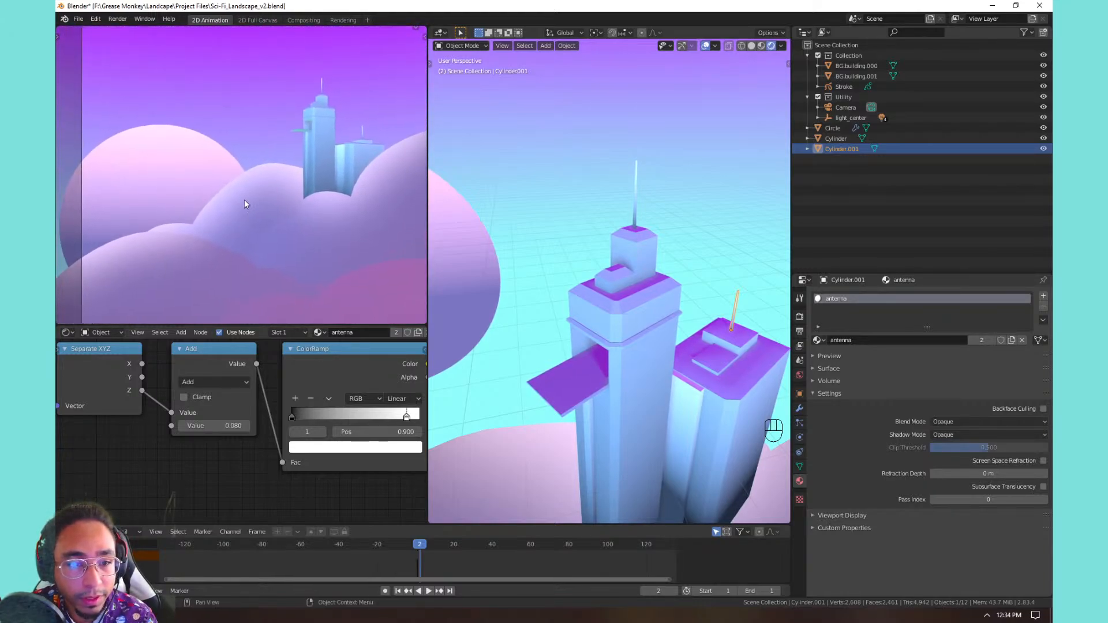
scroll(244, 200, down, 1)
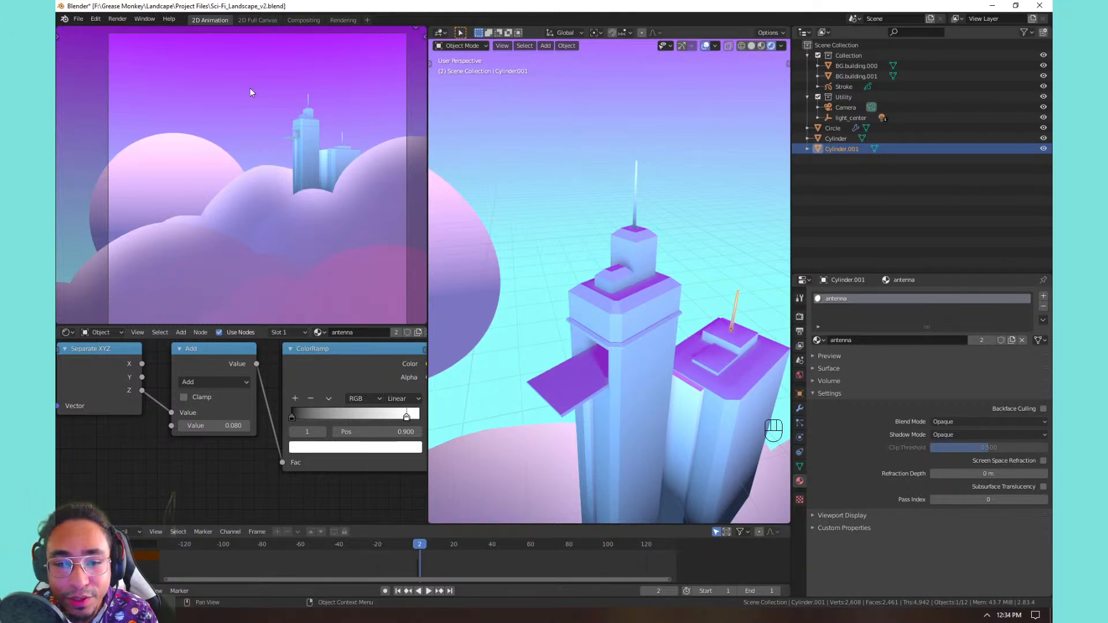
scroll(215, 134, up, 2)
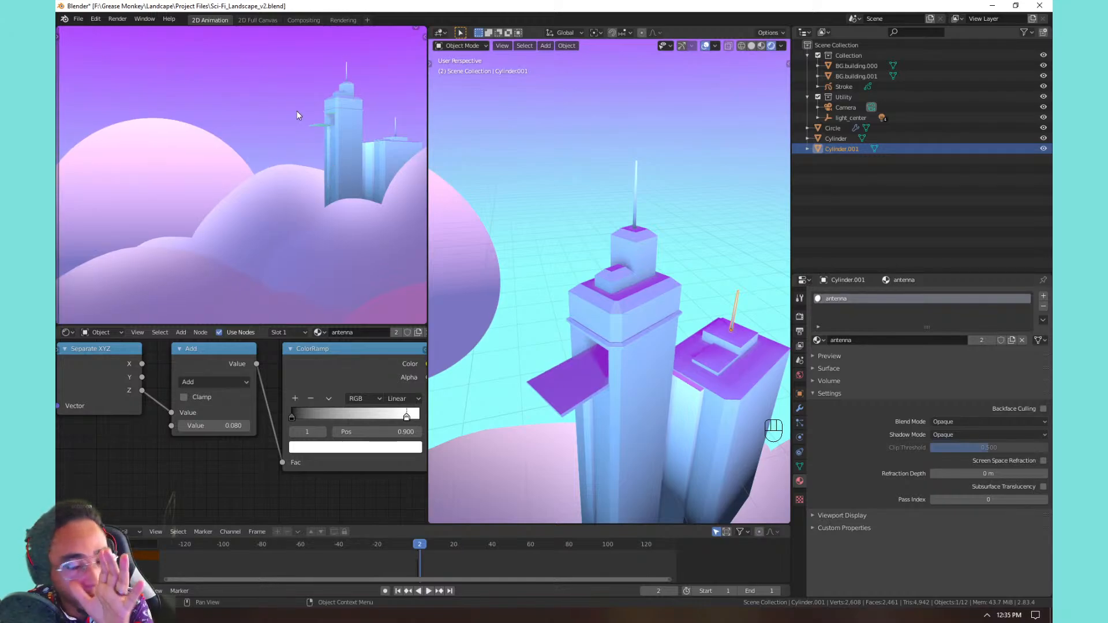
scroll(297, 111, down, 3)
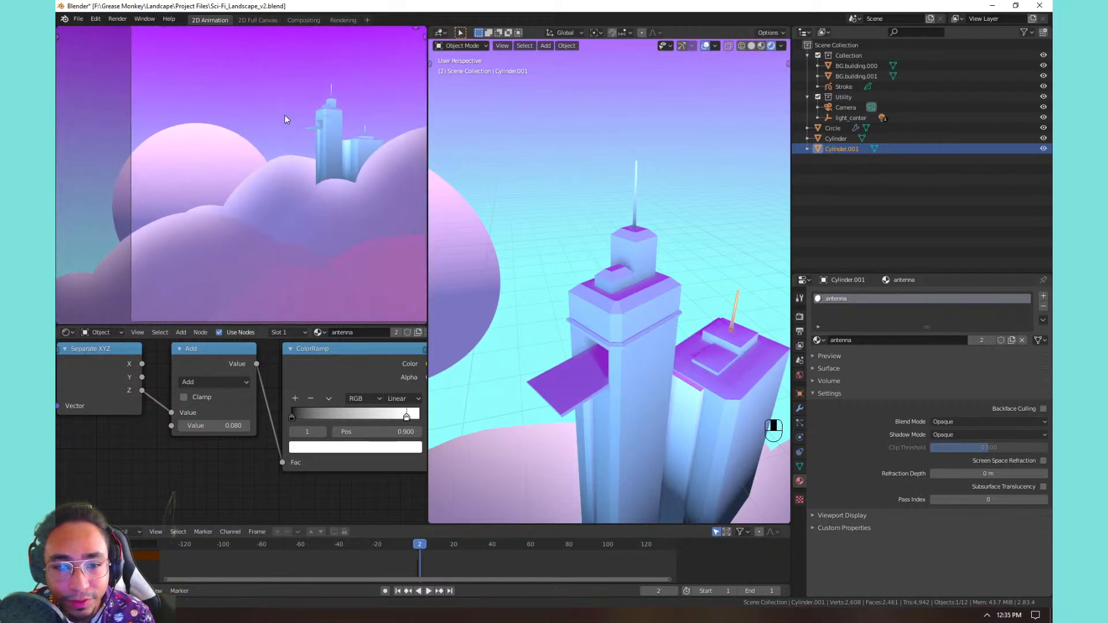
scroll(285, 120, down, 3)
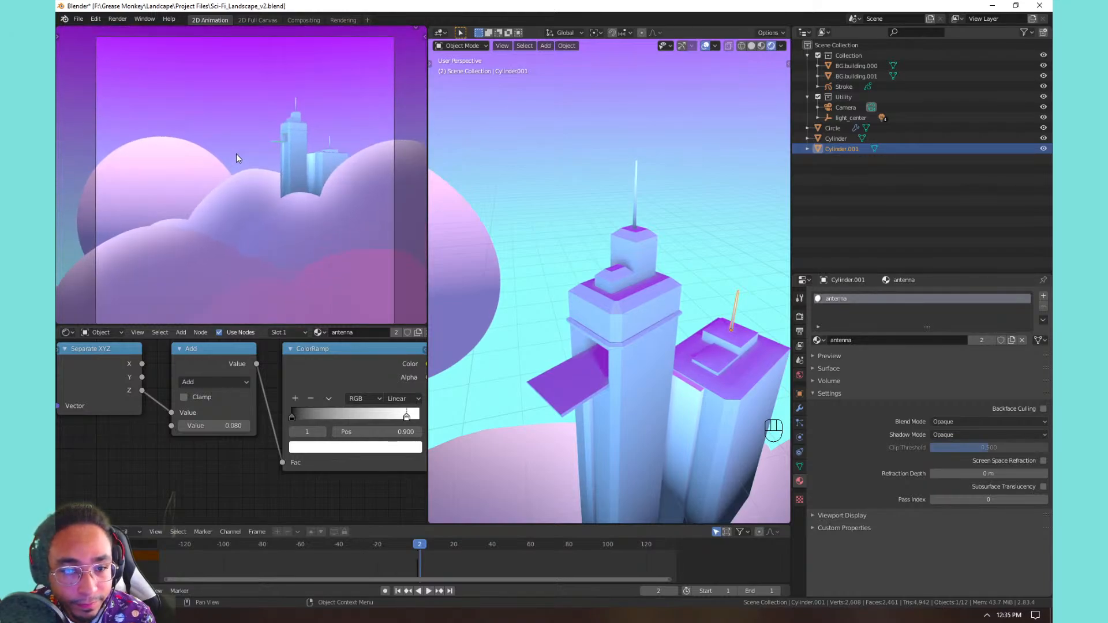
scroll(237, 153, down, 1)
scroll(231, 144, down, 1)
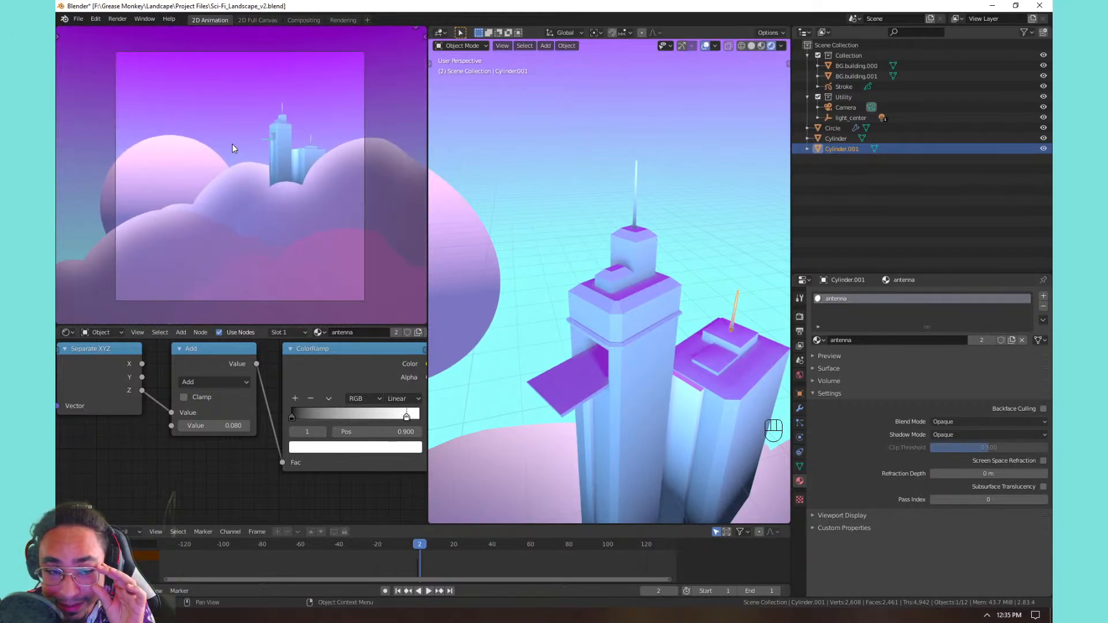
scroll(236, 147, up, 2)
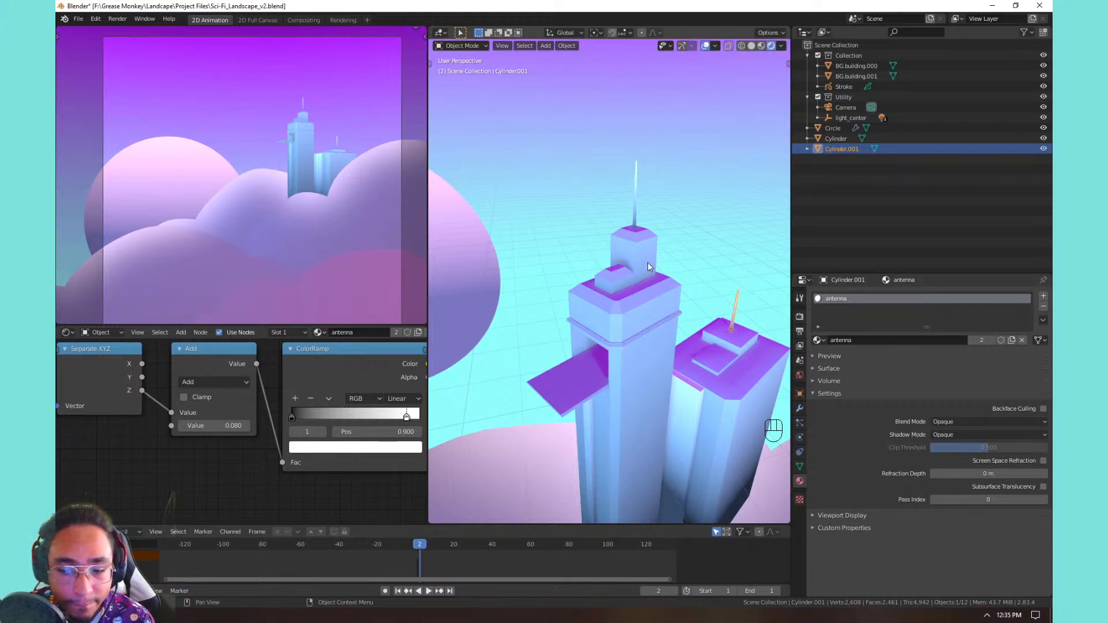
Step: Reset the 3D cursor to the world origin and add a 2 m cube there
scroll(644, 333, down, 10)
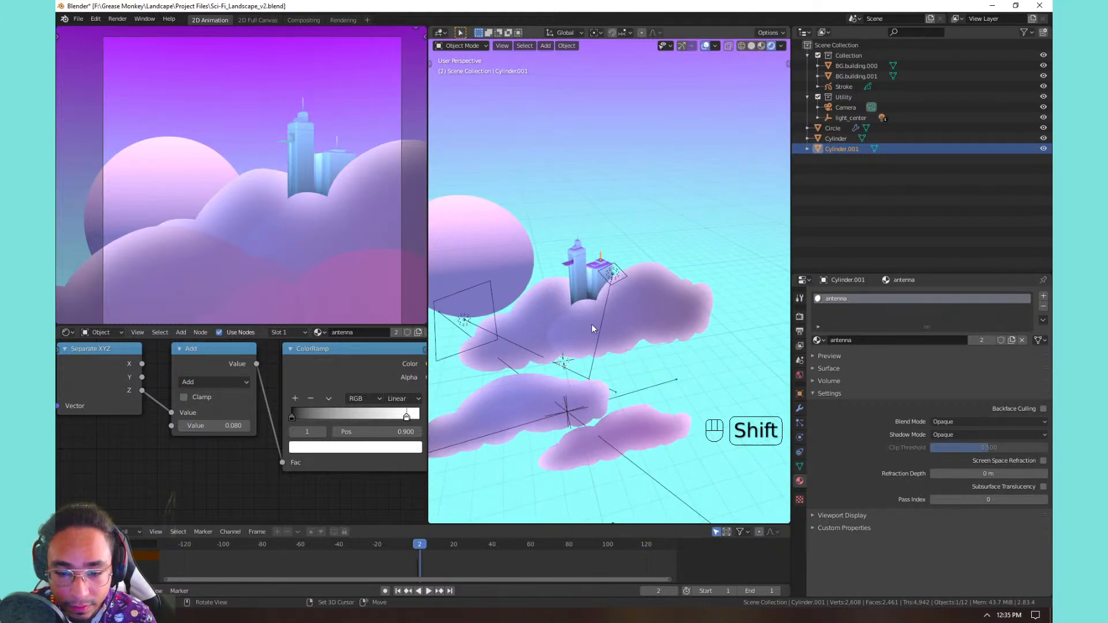
key(shift+c)
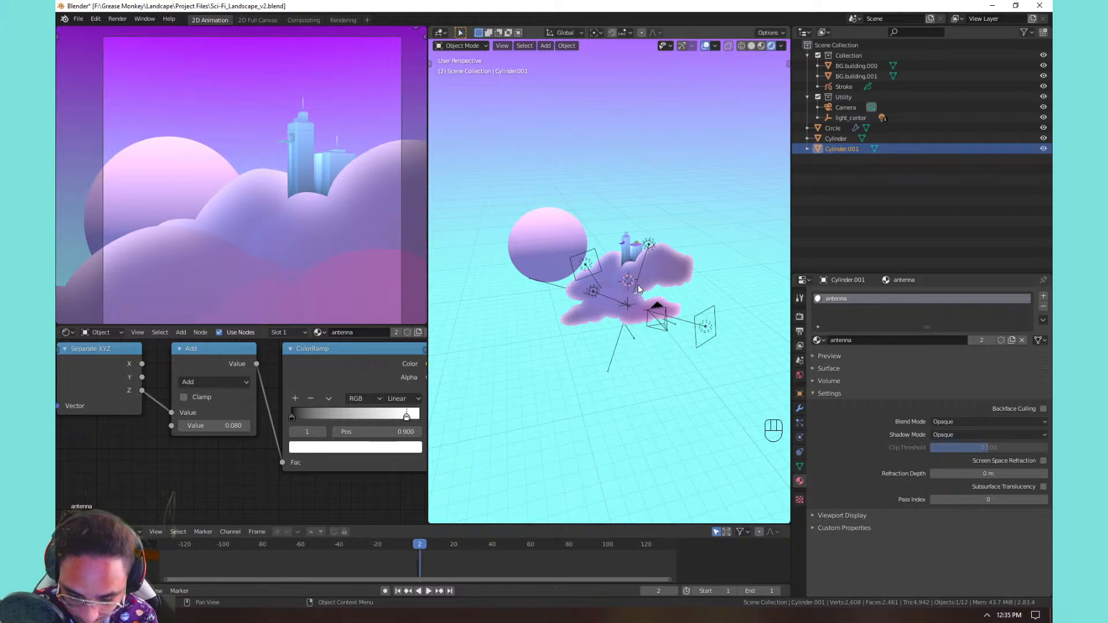
scroll(651, 268, up, 8)
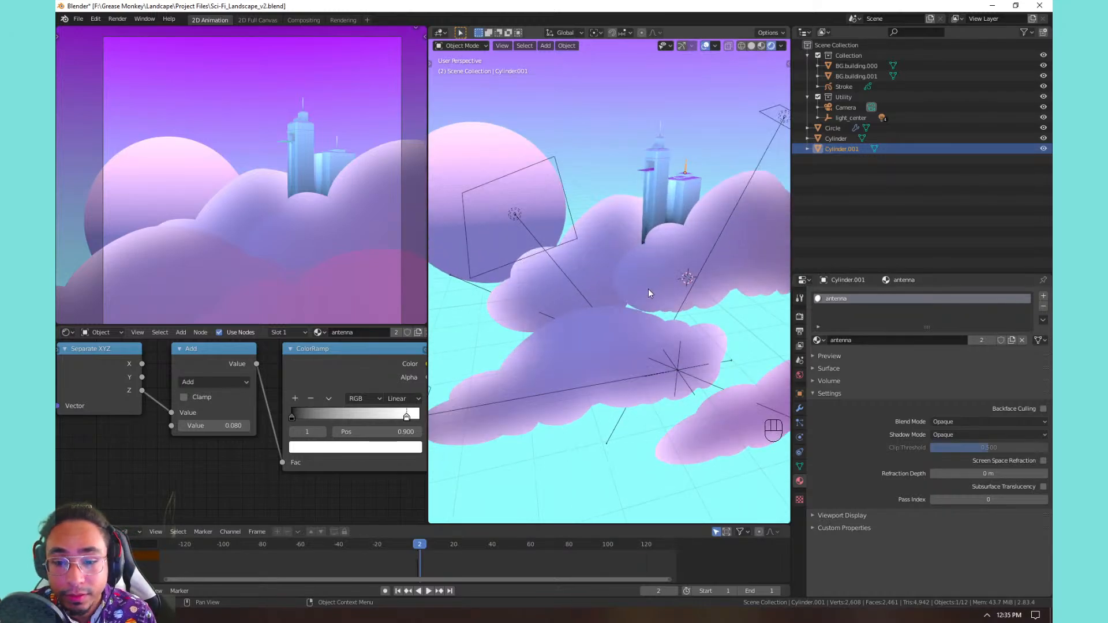
shift+middle_drag(626, 303, 597, 323)
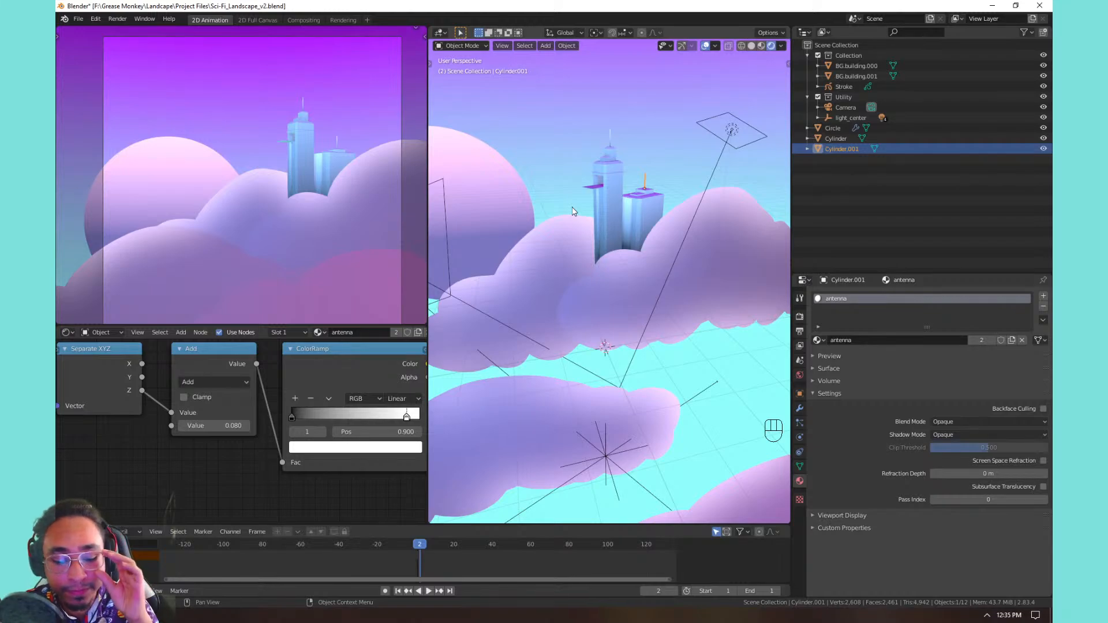
middle_drag(526, 226, 529, 235)
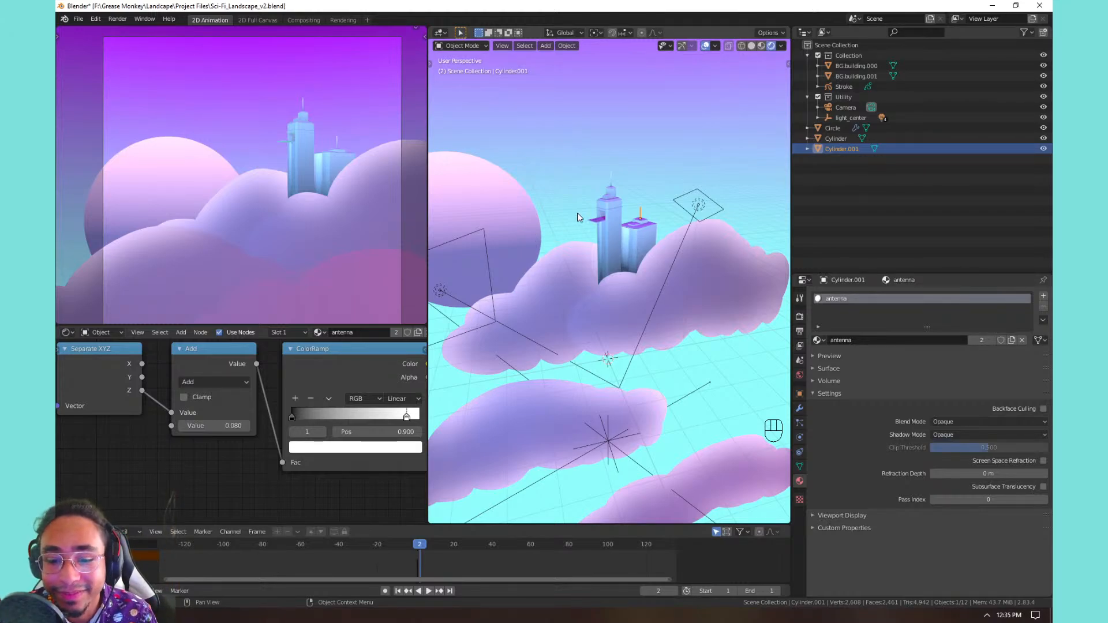
key(shift+a)
mouse_move(614, 220)
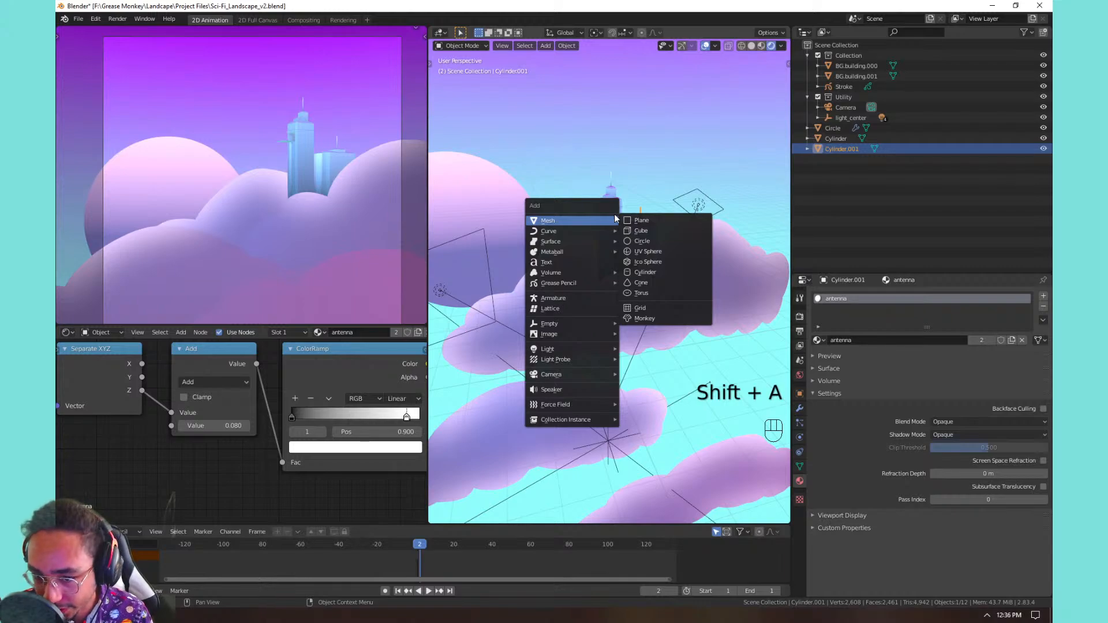
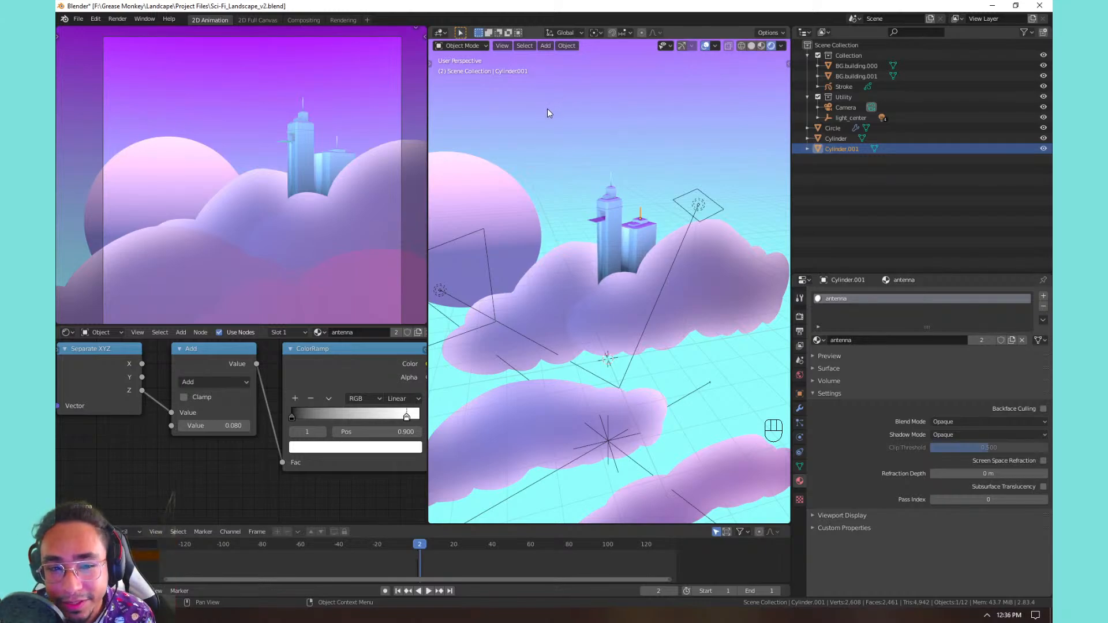
middle_drag(587, 115, 589, 128)
key(shift+a)
mouse_move(611, 188)
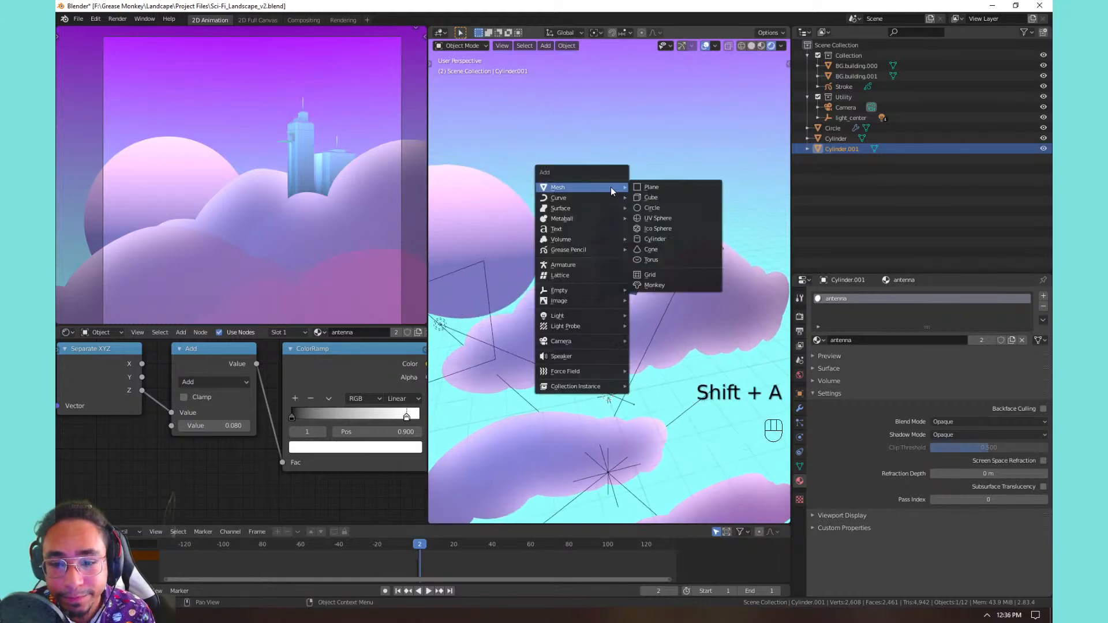
click(651, 198)
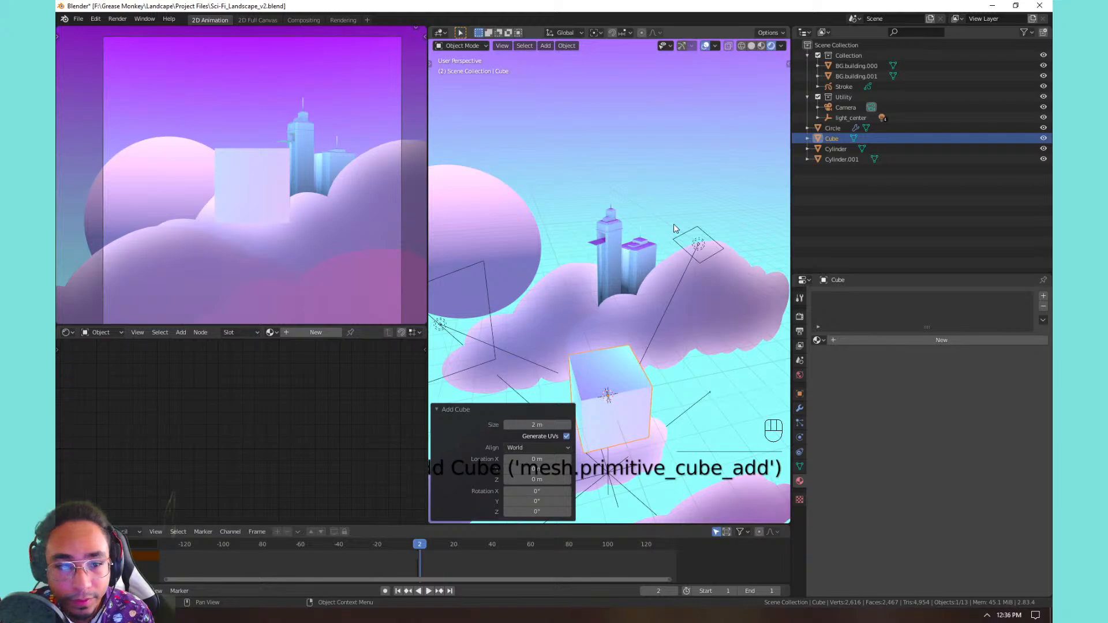
Step: Assign building.002 to the cube, make it a separate material copy, and name the copy Ship
click(817, 340)
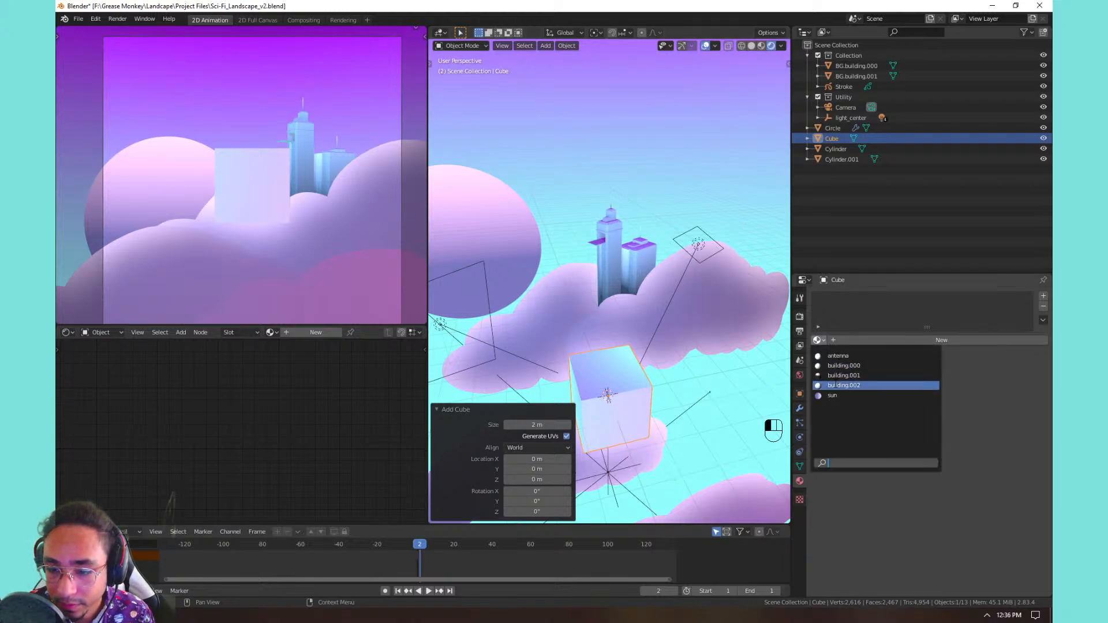
click(846, 385)
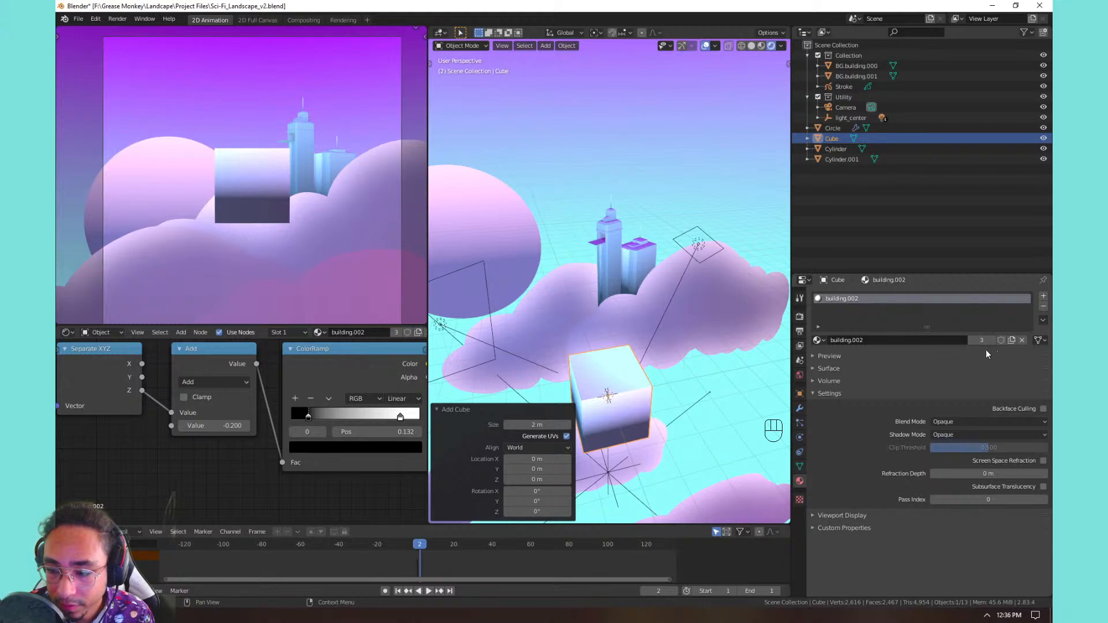
click(1010, 341)
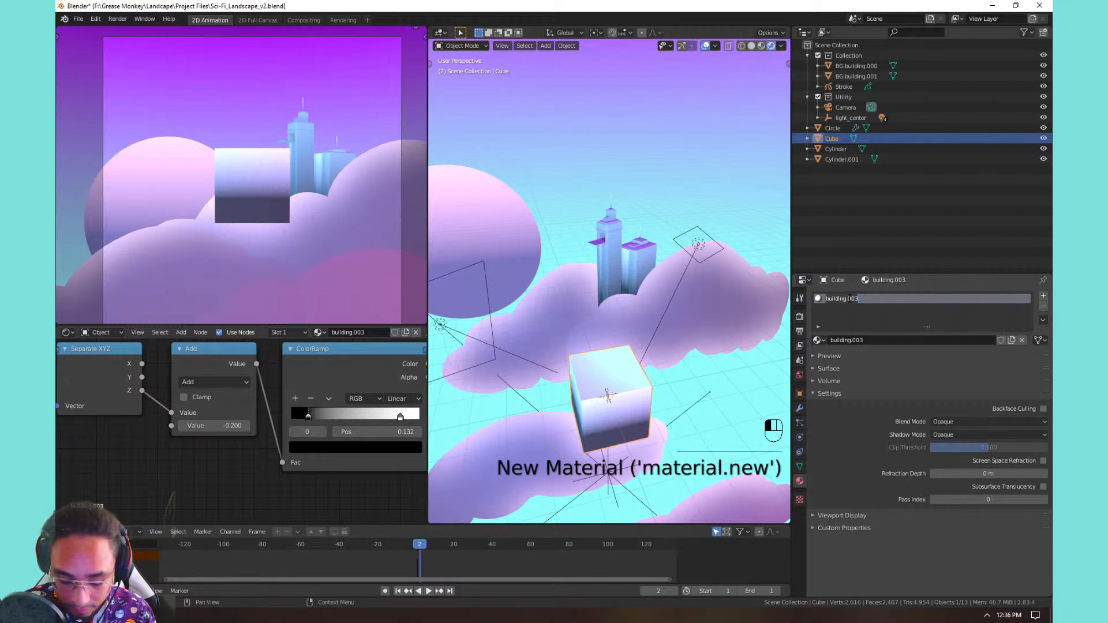
text(Ship)
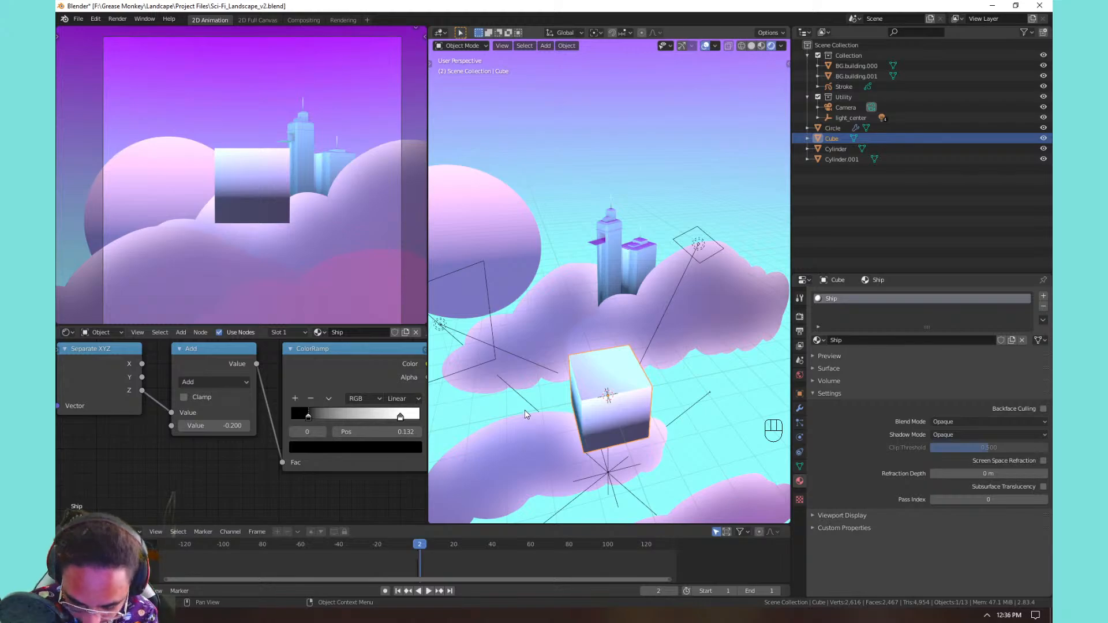
Step: Connect the Separate XYZ node's Y output to the Add node and move the color ramp's black stop to position 0
middle_drag(534, 399, 559, 352)
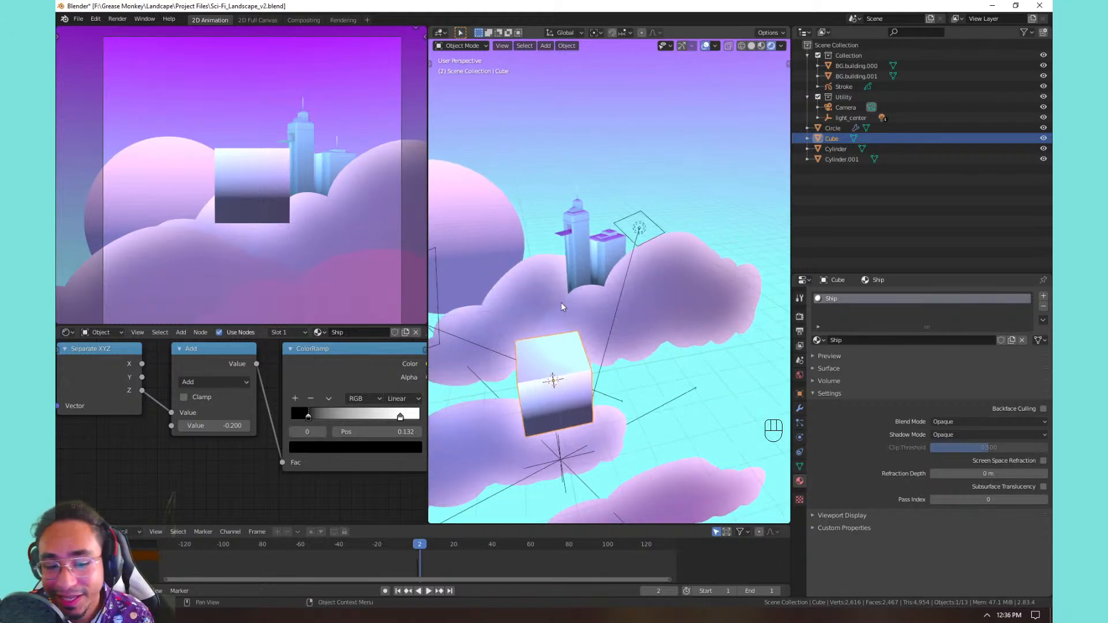
middle_drag(561, 302, 552, 343)
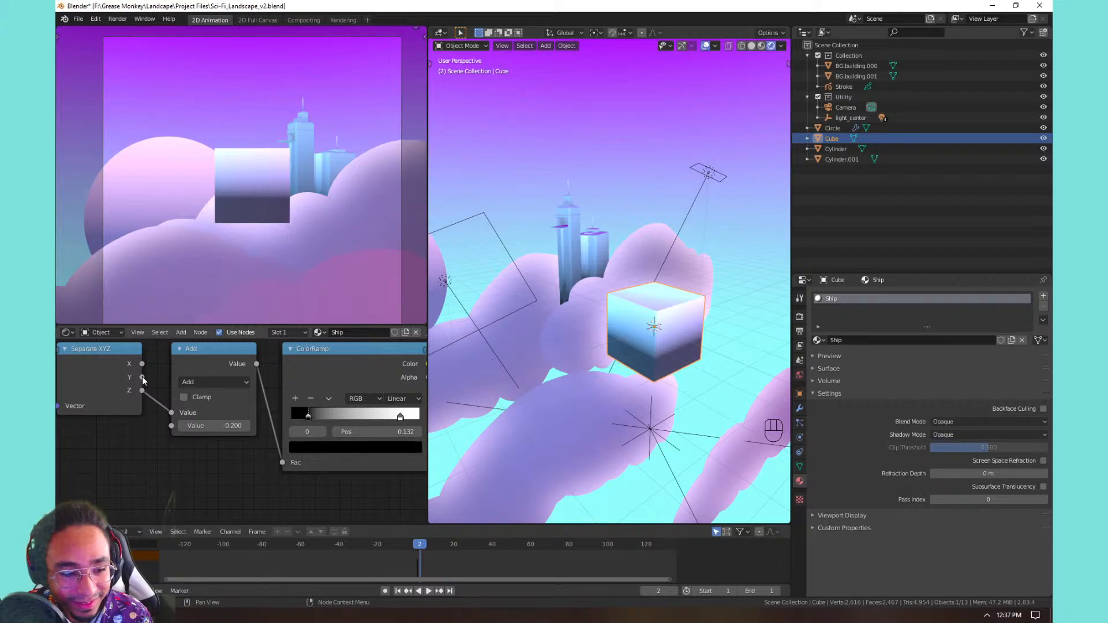
mouse_move(143, 378)
mouse_down()
mouse_move(171, 413)
mouse_move(153, 429)
mouse_up()
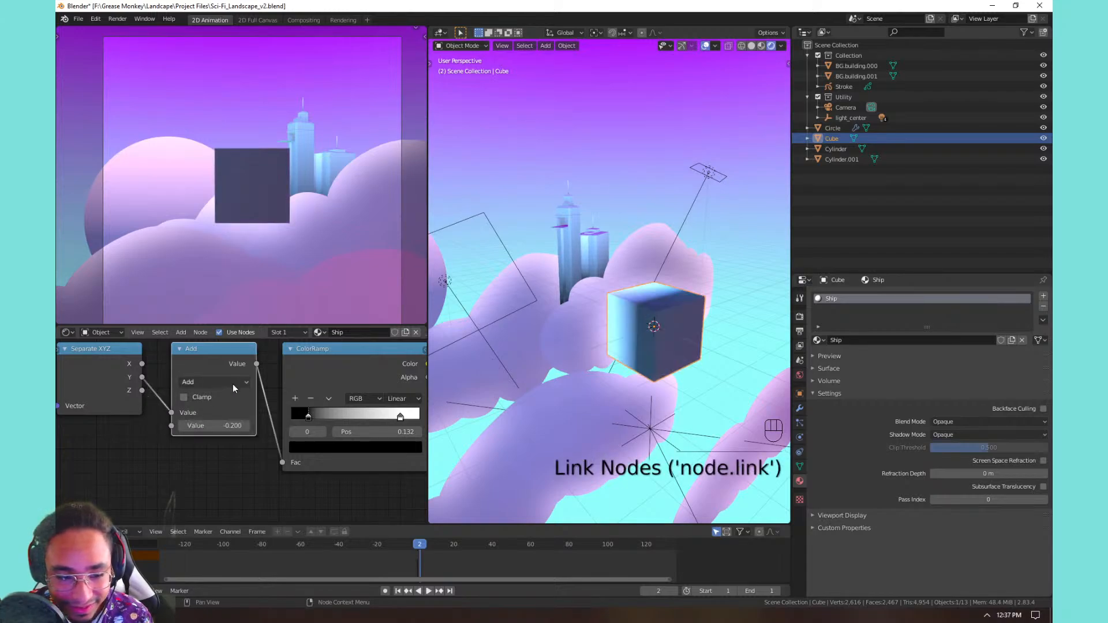
drag(307, 414, 285, 410)
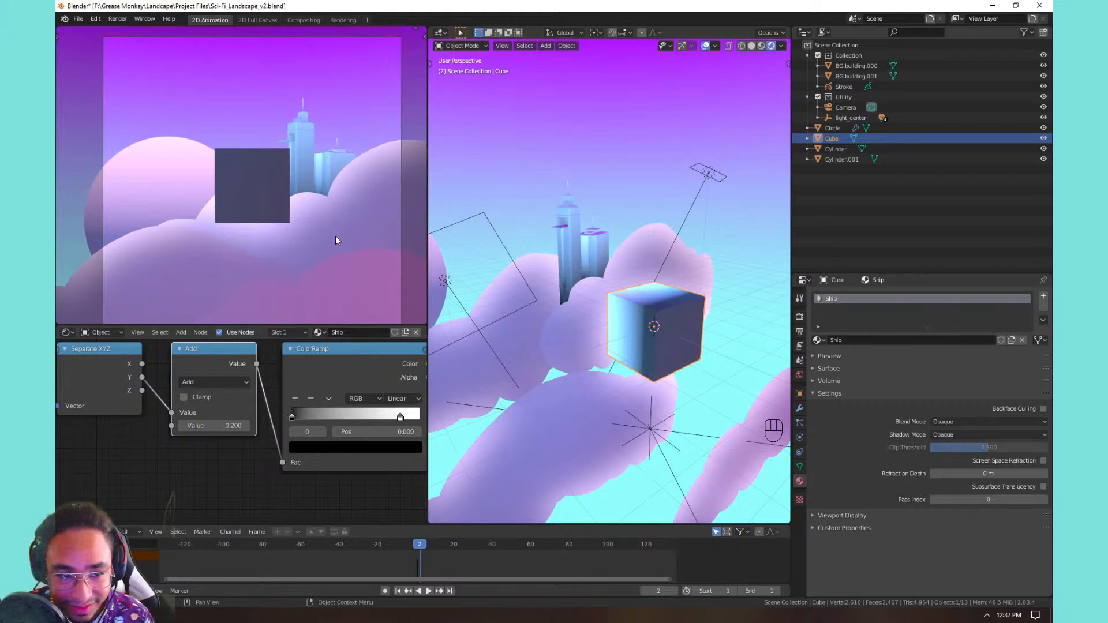
Step: Frame the cube and lower the Ship material's Add value to about -0.42
shift+middle_drag(335, 235, 290, 236)
shift+middle_drag(569, 286, 586, 240)
key(KP_Decimal)
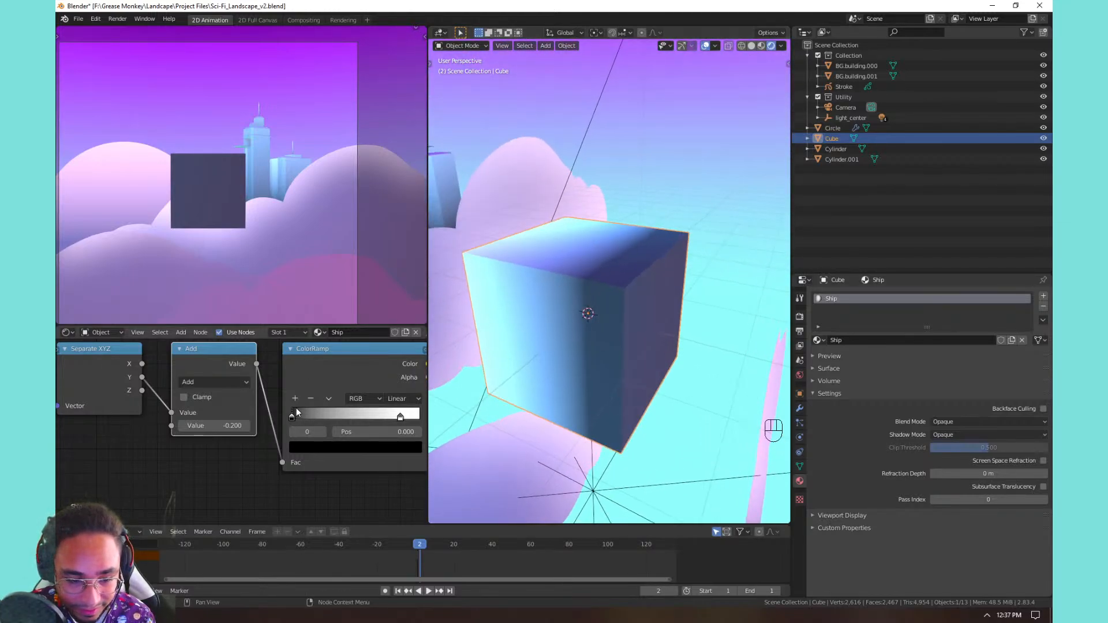
mouse_move(216, 425)
shift+mouse_down()
mouse_move(167, 425)
mouse_move(184, 426)
shift+mouse_up()
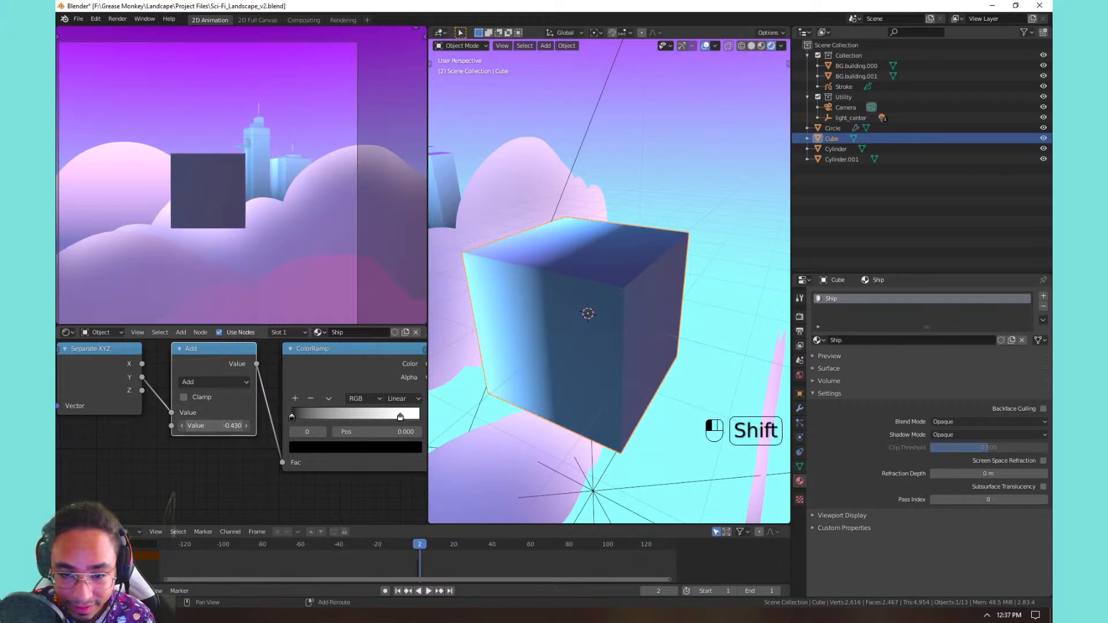
Step: Flip the color ramp, move its white stop to position 0, and set the Add value to -0.070
click(329, 398)
click(332, 411)
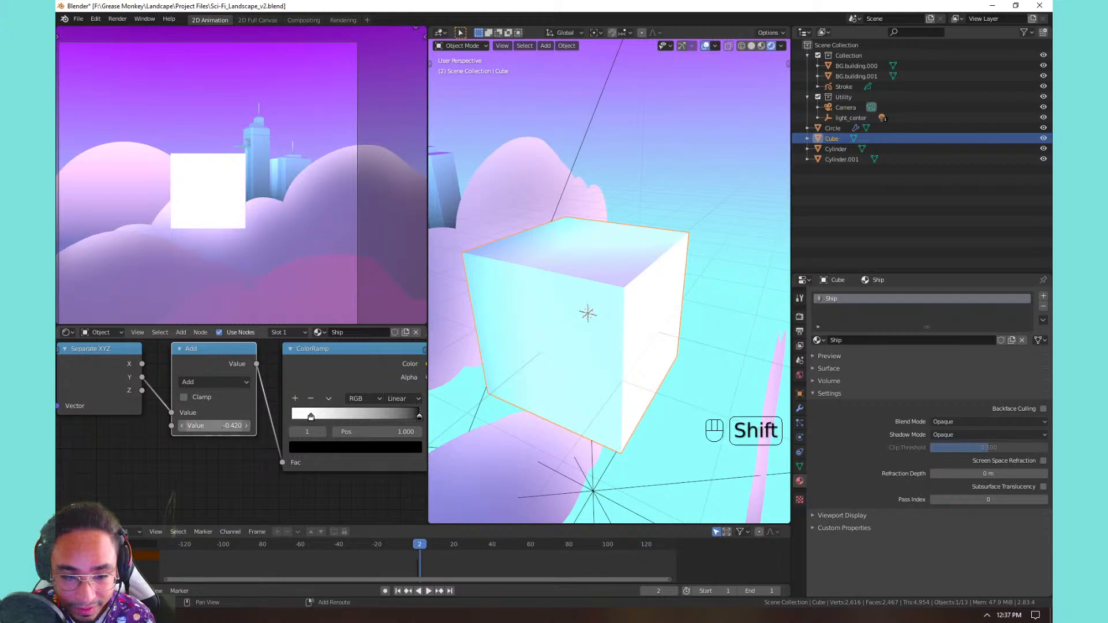
shift+drag(214, 425, 243, 426)
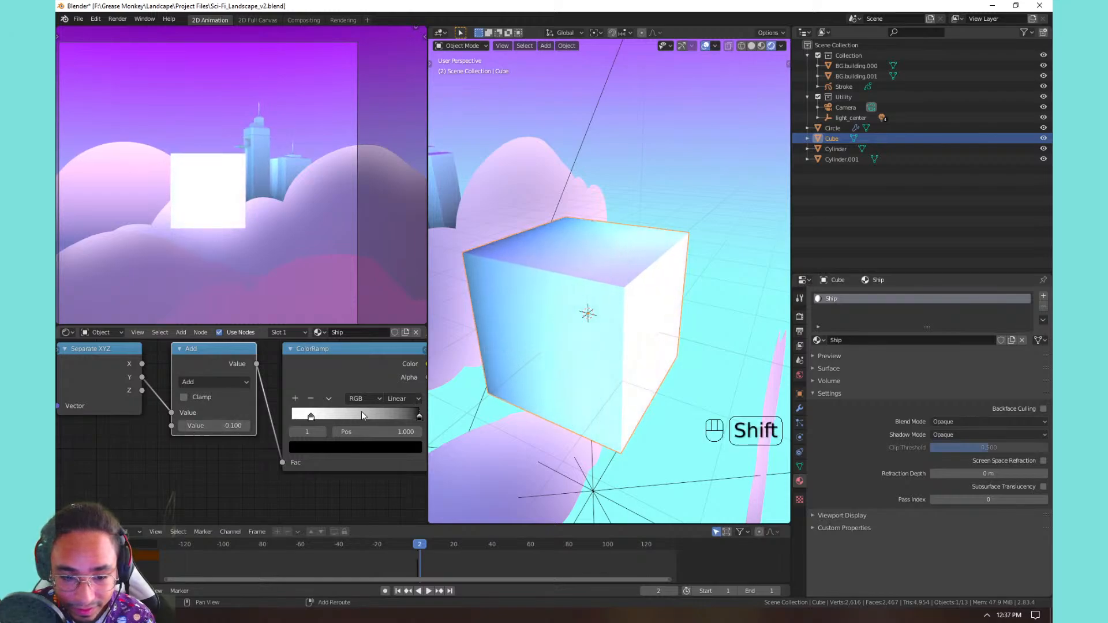
drag(311, 416, 217, 426)
scroll(596, 347, down, 4)
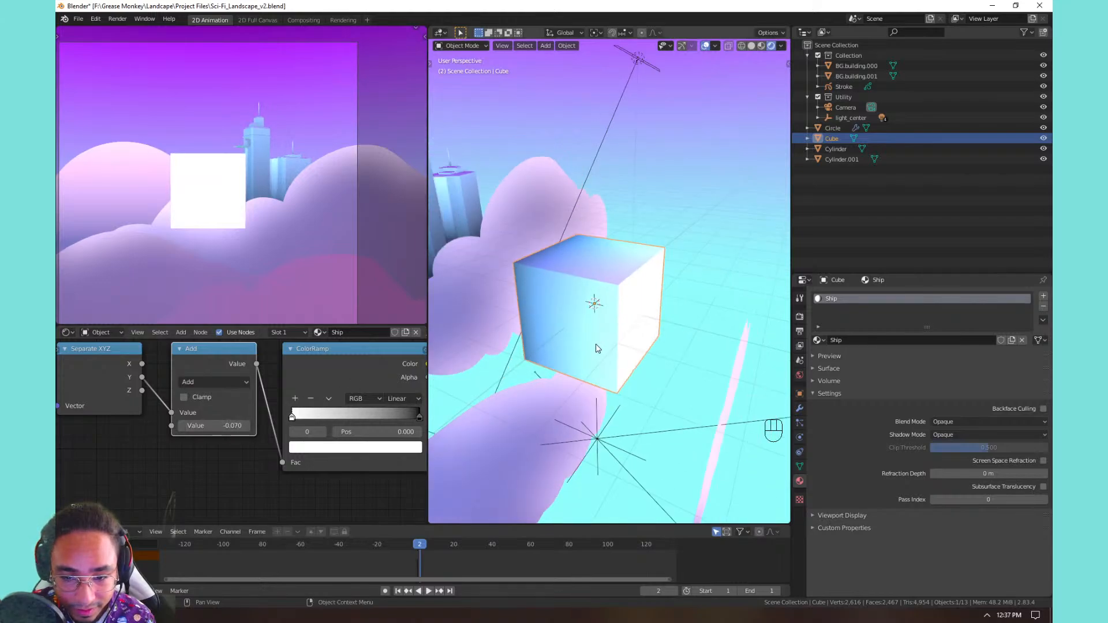
Step: Flip the Ship color ramp back so it runs from black to white
middle_drag(601, 324, 551, 309)
shift+middle_drag(551, 309, 557, 339)
click(328, 398)
click(335, 412)
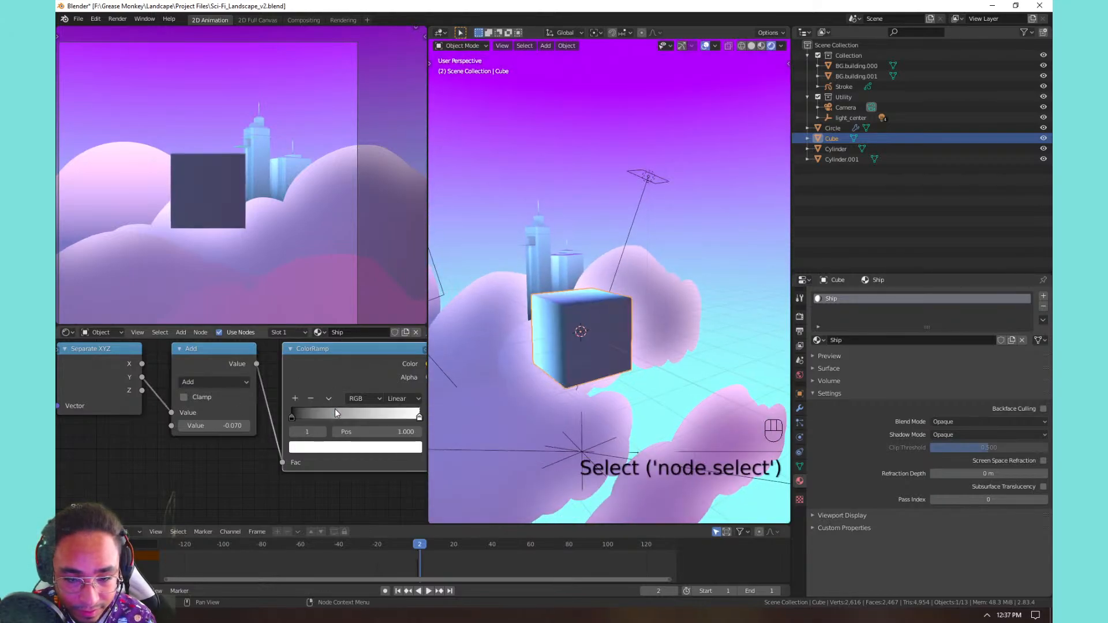
Step: Connect the Separate XYZ node's X output to the Add node's first value and its Z output to the second
scroll(321, 419, up, 2)
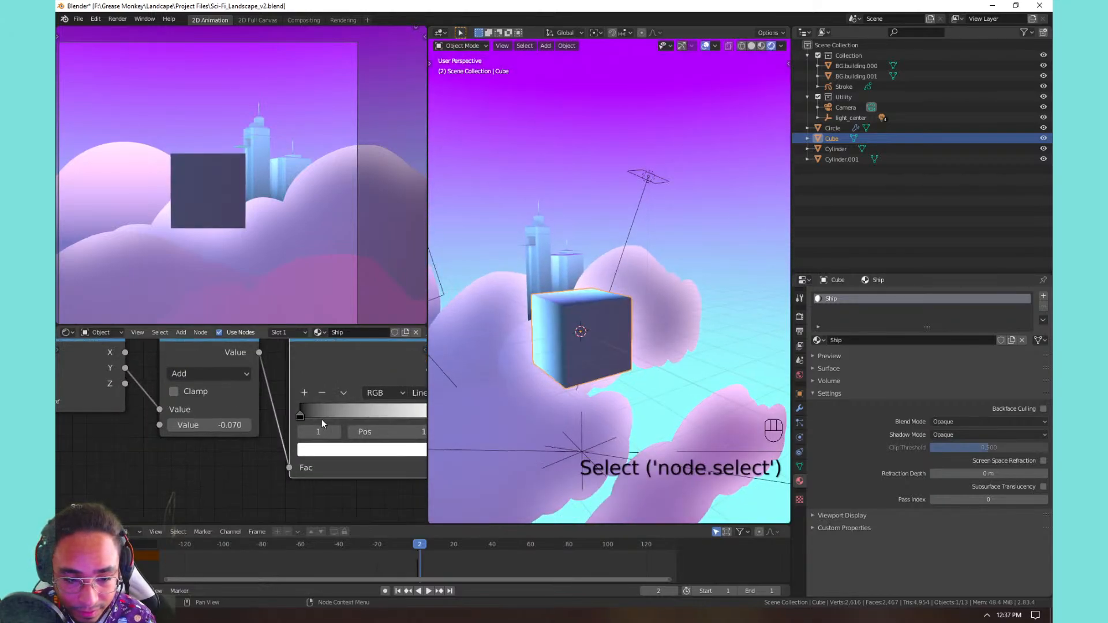
middle_drag(328, 411, 288, 412)
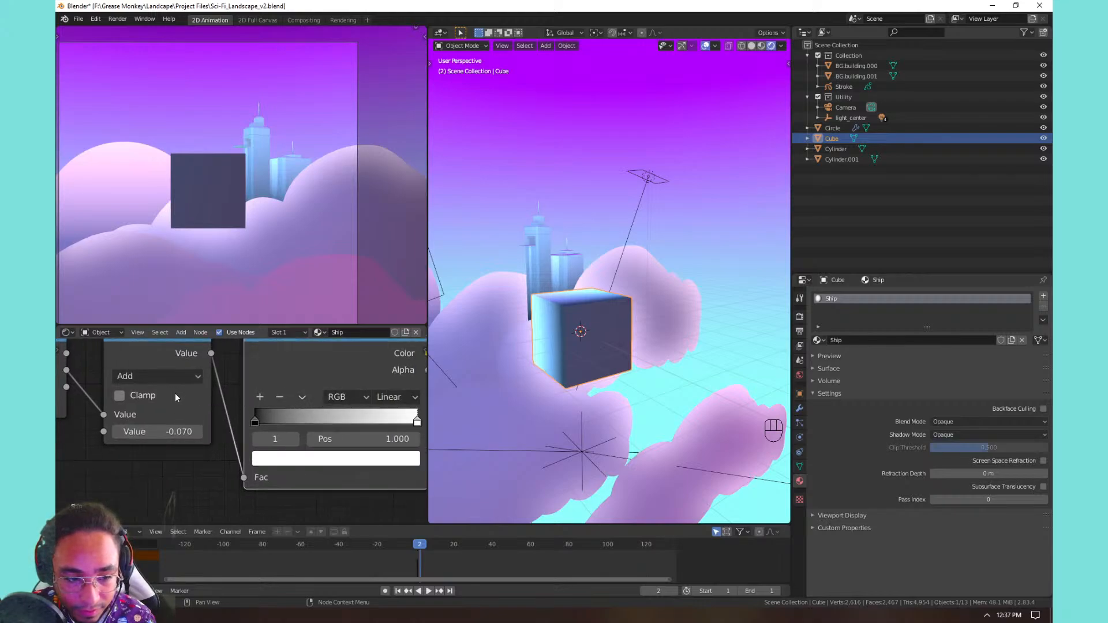
scroll(174, 393, down, 1)
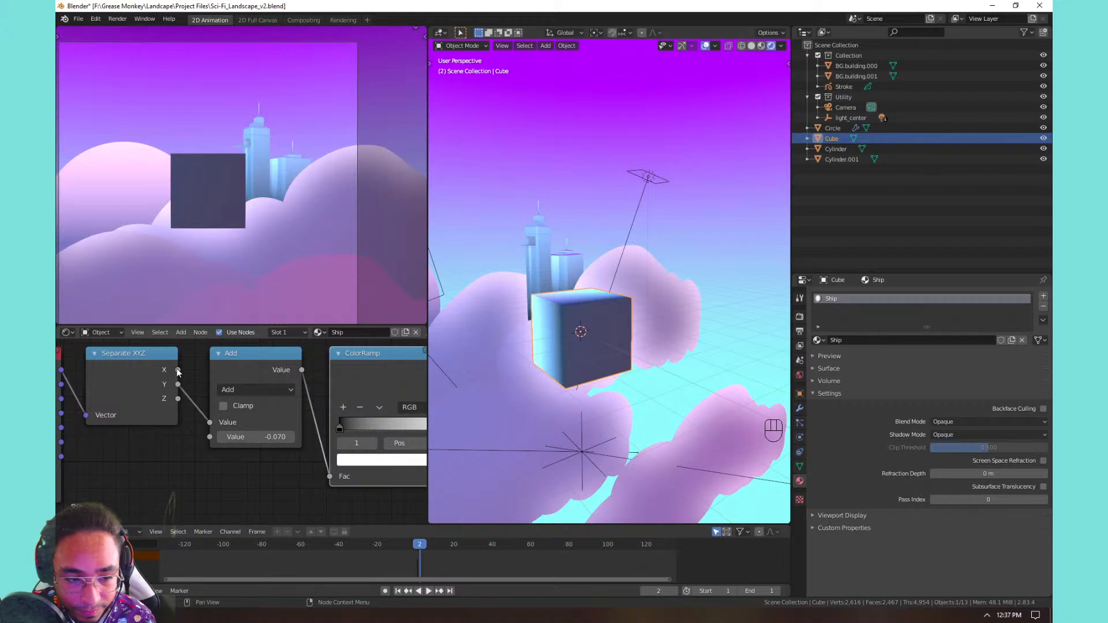
mouse_move(178, 370)
mouse_down()
mouse_move(189, 423)
mouse_move(209, 423)
mouse_up()
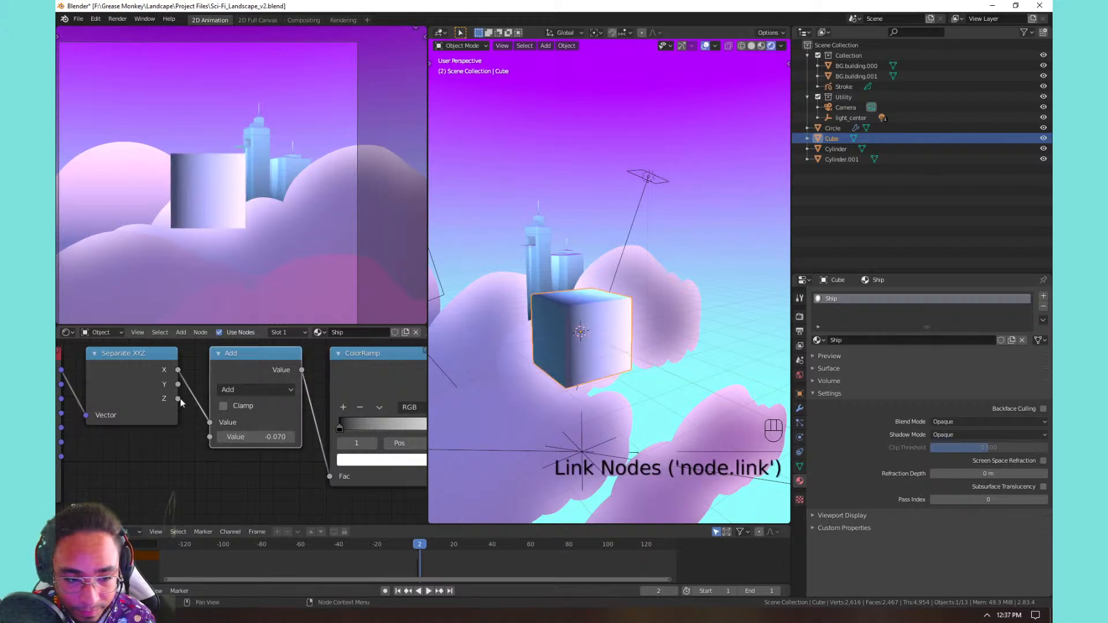
drag(179, 398, 212, 438)
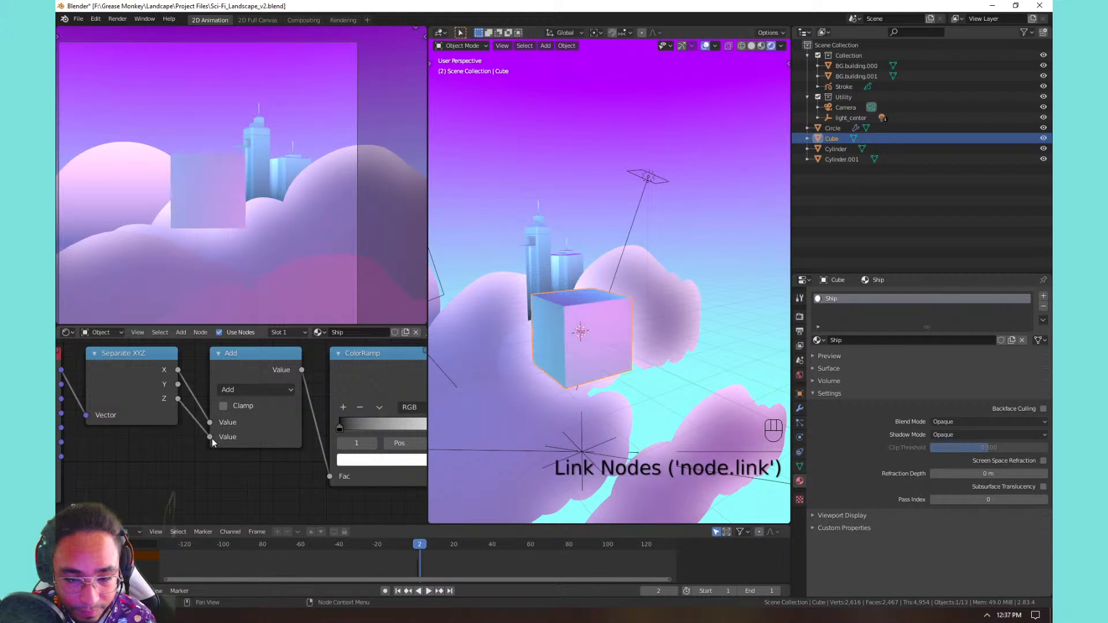
Step: Disconnect the X output from the Add node and set its freed first value to -0.100
middle_drag(218, 435, 271, 453)
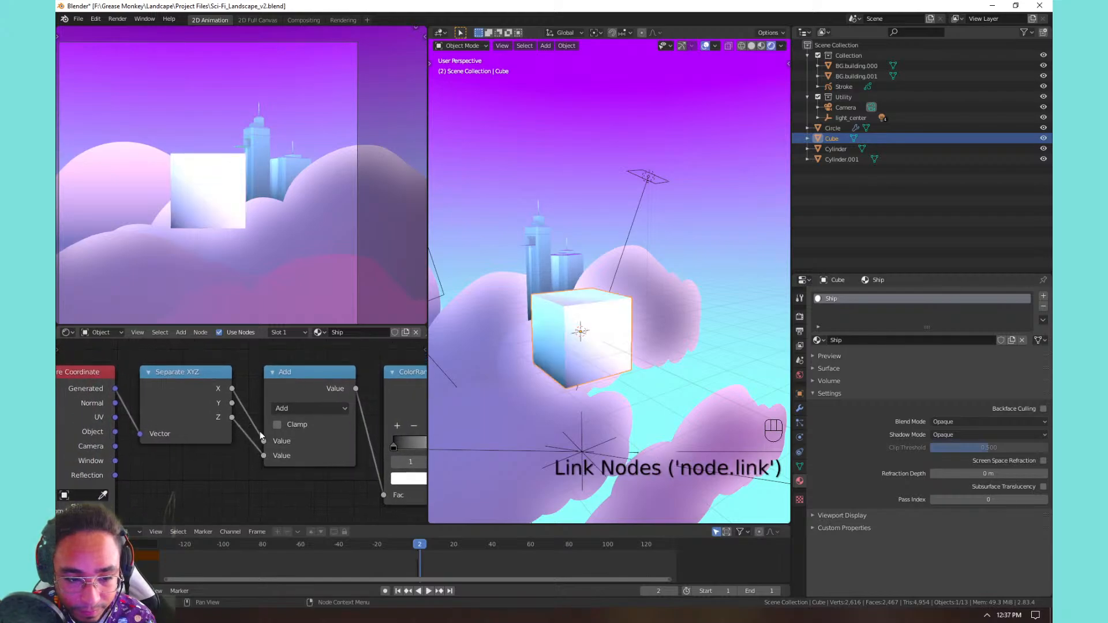
drag(263, 441, 241, 403)
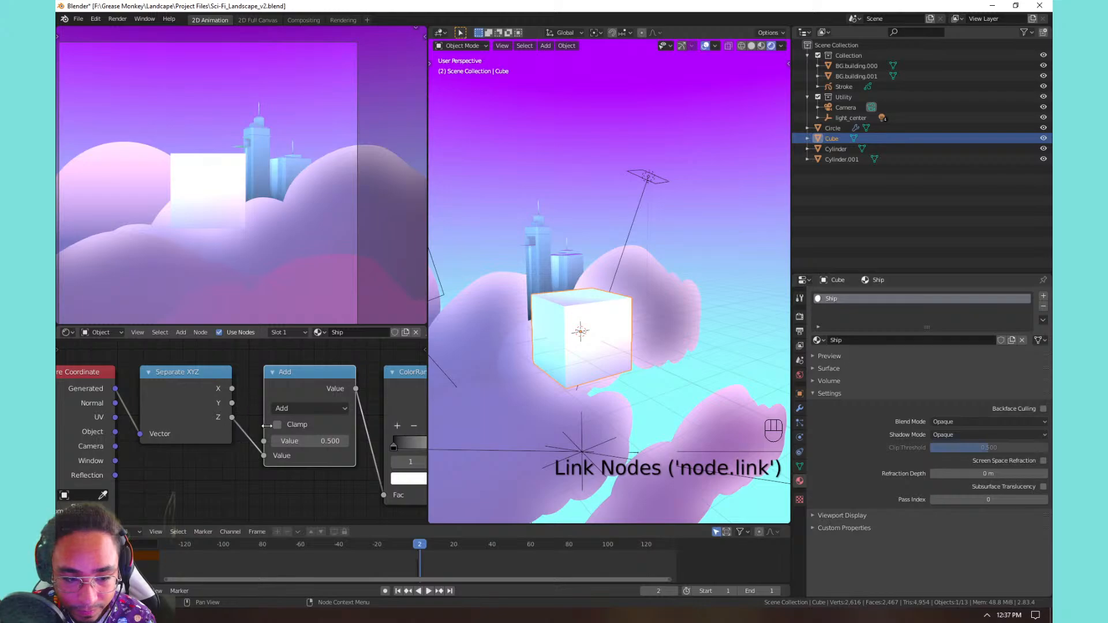
mouse_move(276, 441)
mouse_down()
mouse_move(263, 441)
mouse_move(275, 441)
mouse_up()
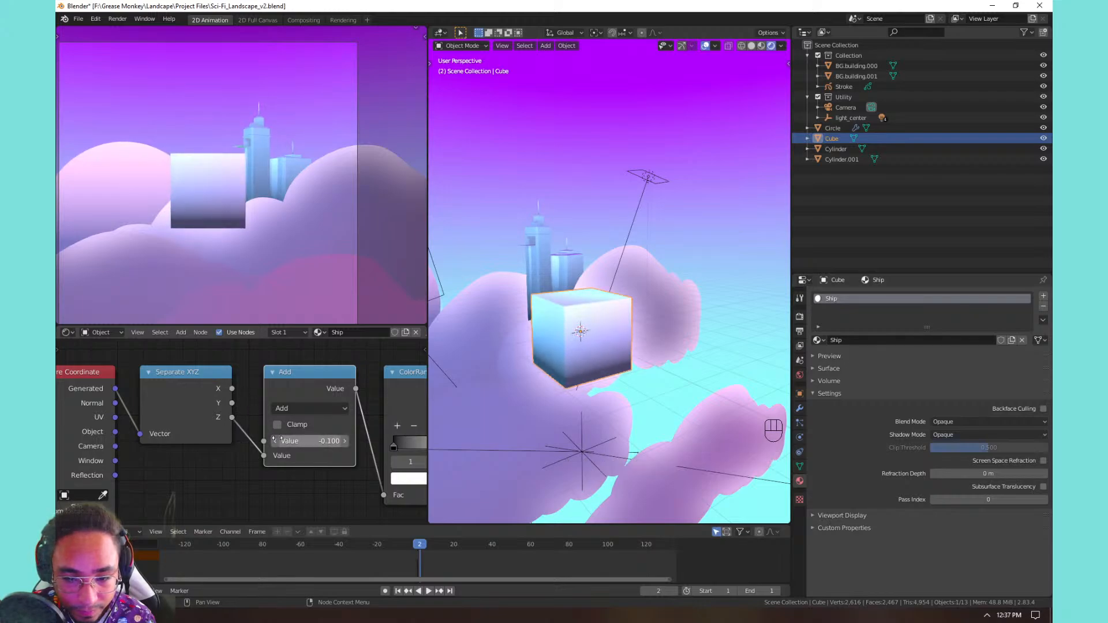
Step: Feed the Normal texture coordinates into Separate XYZ, comparing them with Object coordinates, and set the Add value to 0.100
middle_drag(194, 424, 275, 415)
drag(162, 399, 214, 429)
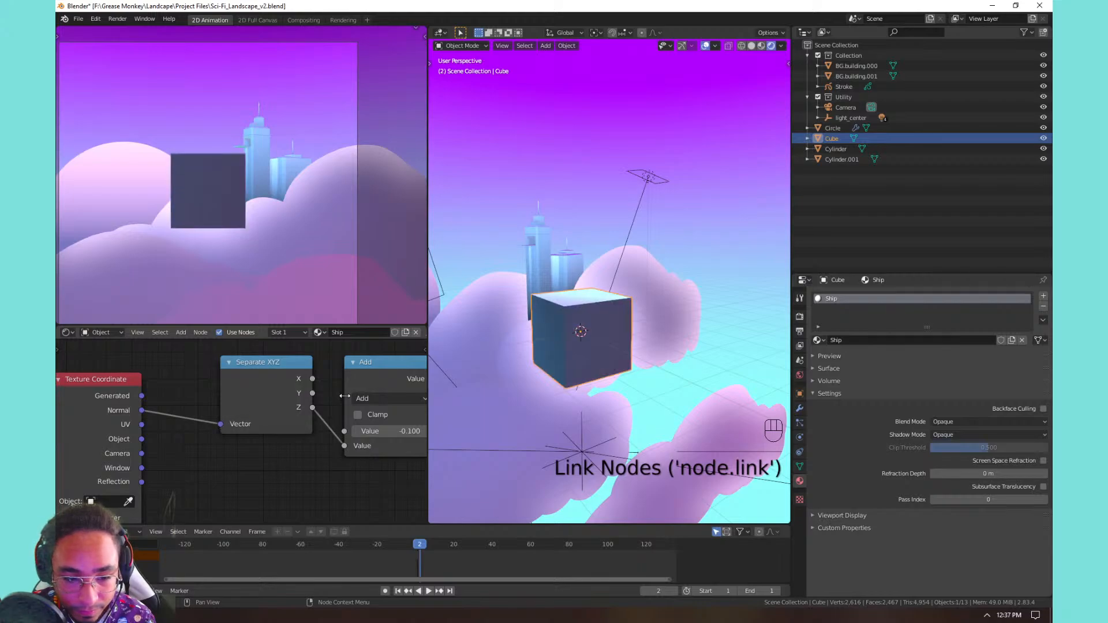
mouse_move(386, 431)
mouse_down()
mouse_move(416, 431)
mouse_move(403, 431)
mouse_up()
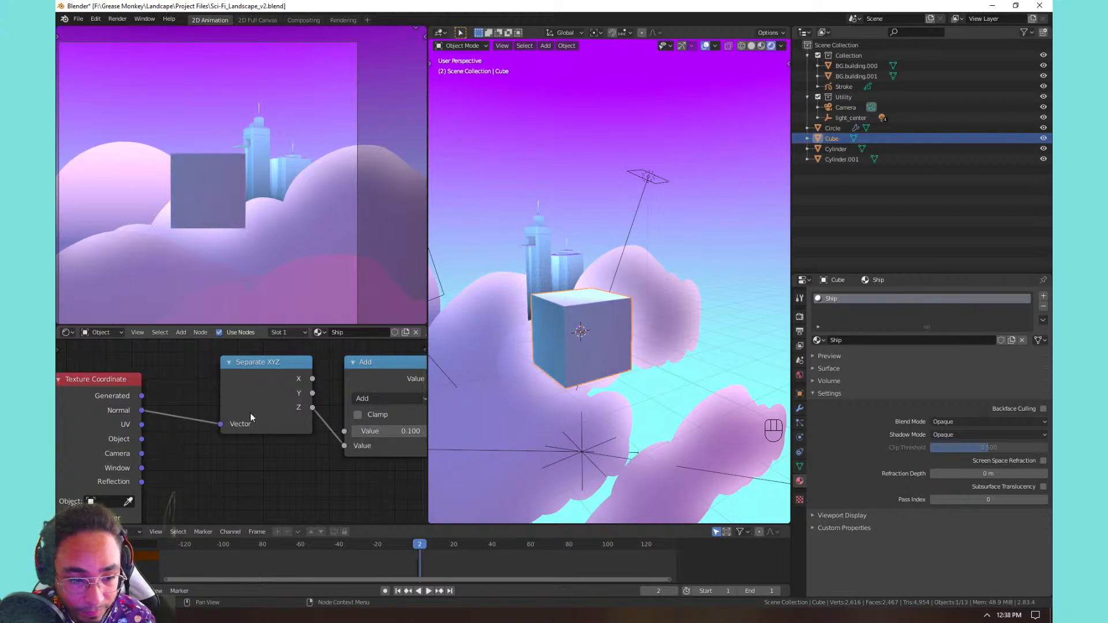
drag(141, 439, 221, 425)
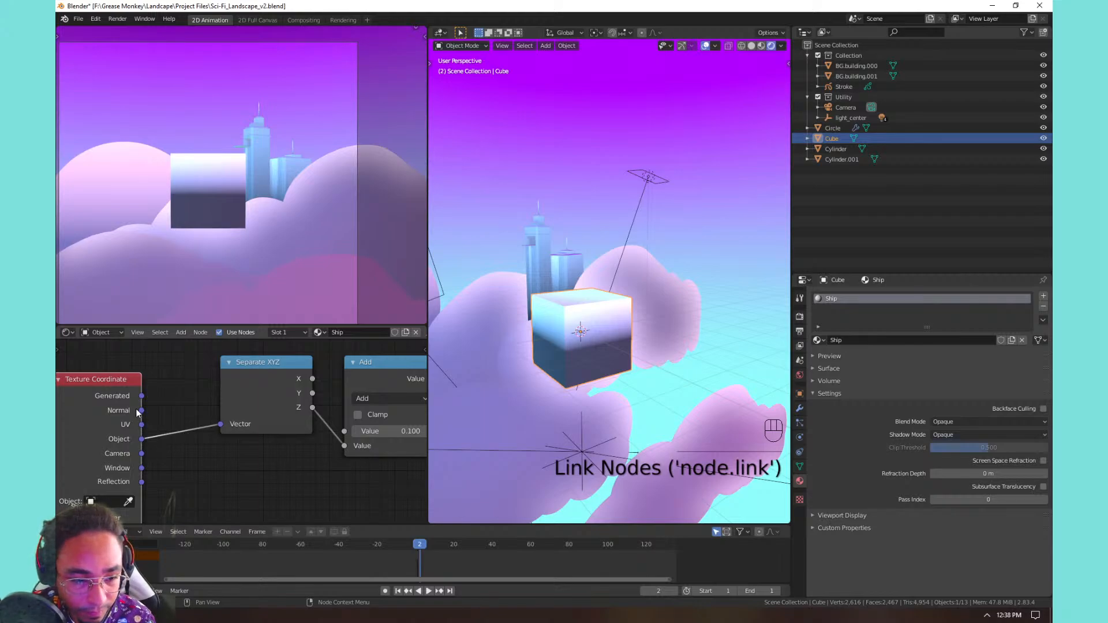
drag(140, 411, 218, 428)
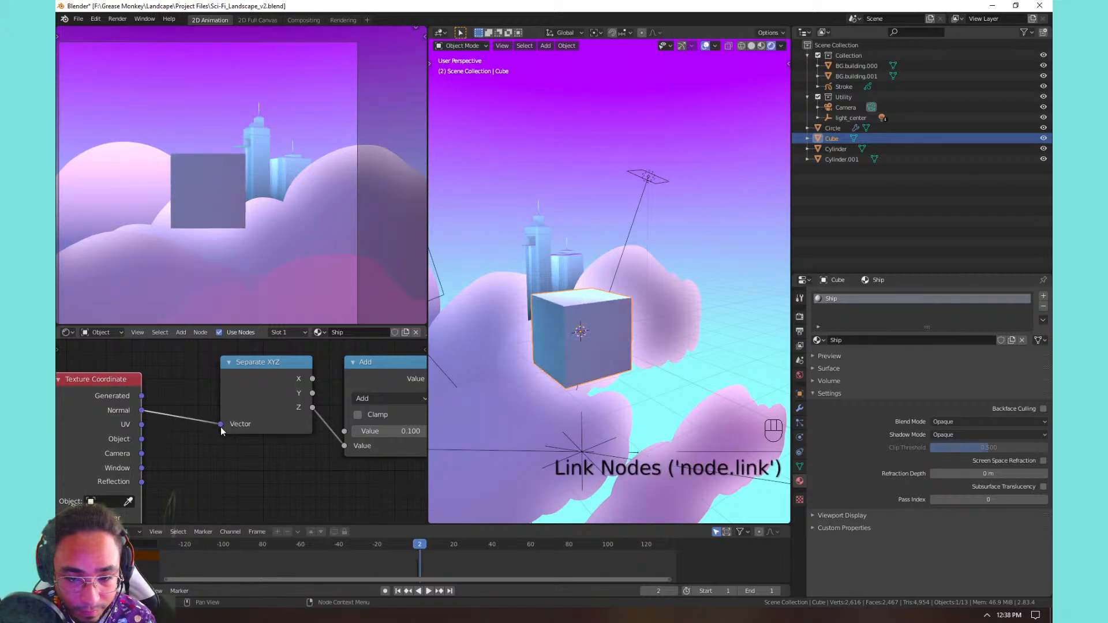
Step: Move the color ramp's white stop to position 0.514 and set the Add value to 0.120
middle_drag(356, 431, 167, 464)
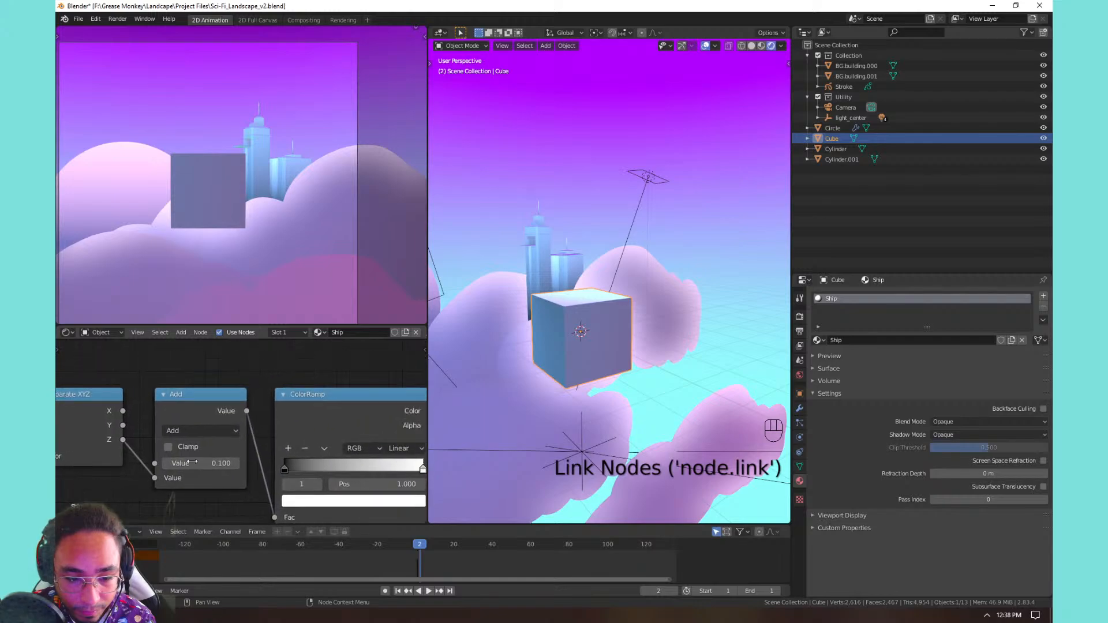
drag(421, 468, 368, 468)
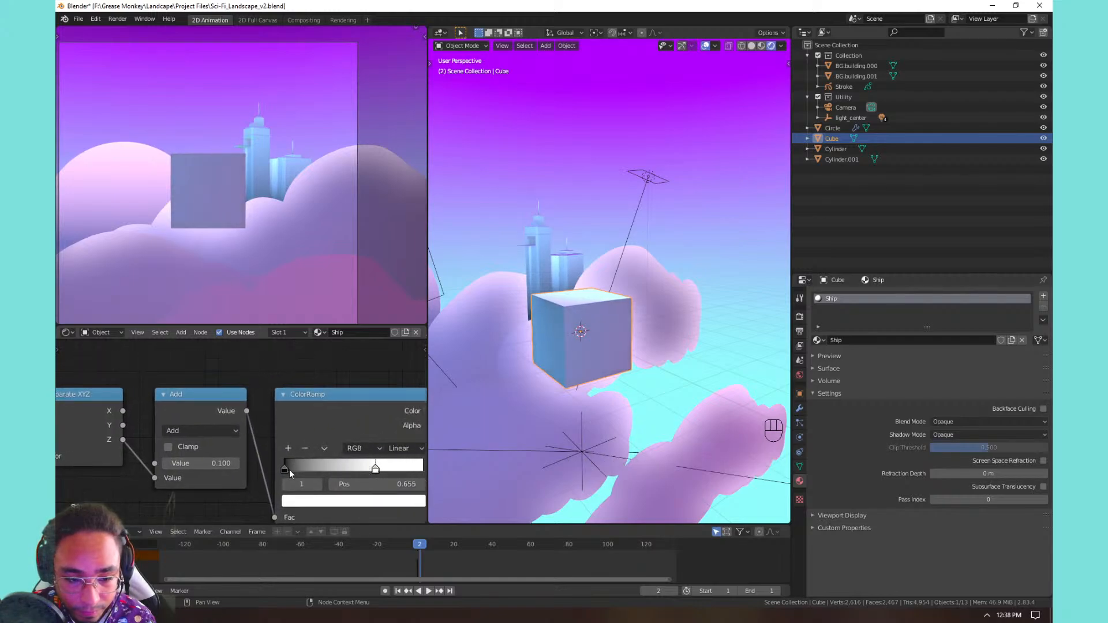
mouse_move(290, 470)
mouse_down()
mouse_move(345, 464)
mouse_move(292, 468)
mouse_up()
mouse_move(366, 467)
mouse_down()
mouse_move(312, 477)
mouse_move(354, 477)
mouse_up()
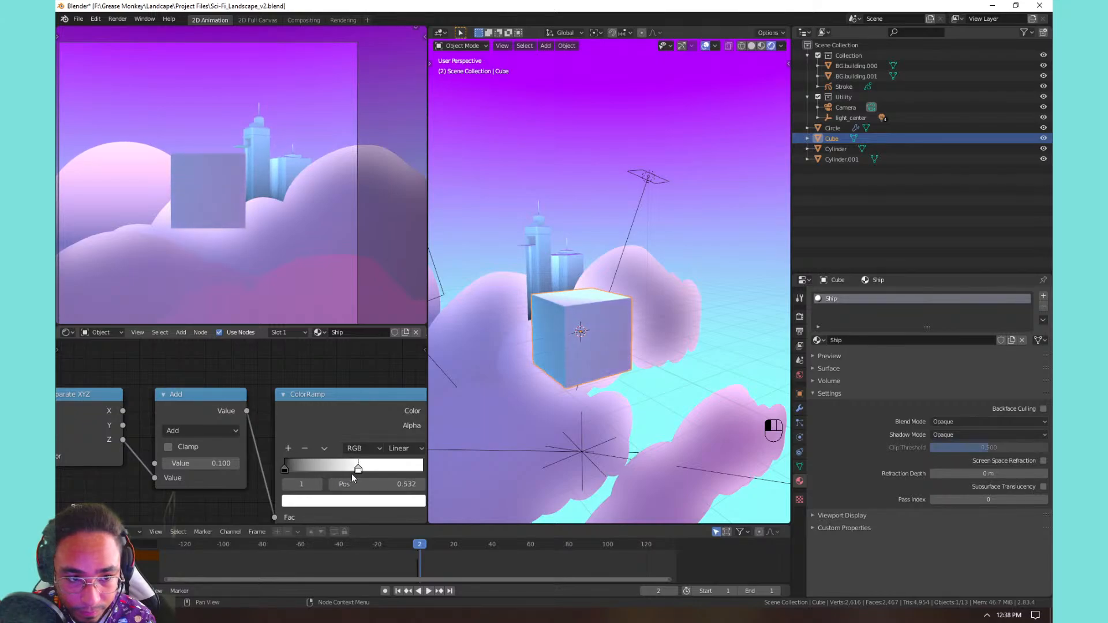
mouse_move(206, 464)
mouse_down()
mouse_move(188, 464)
mouse_move(209, 464)
mouse_move(197, 464)
mouse_up()
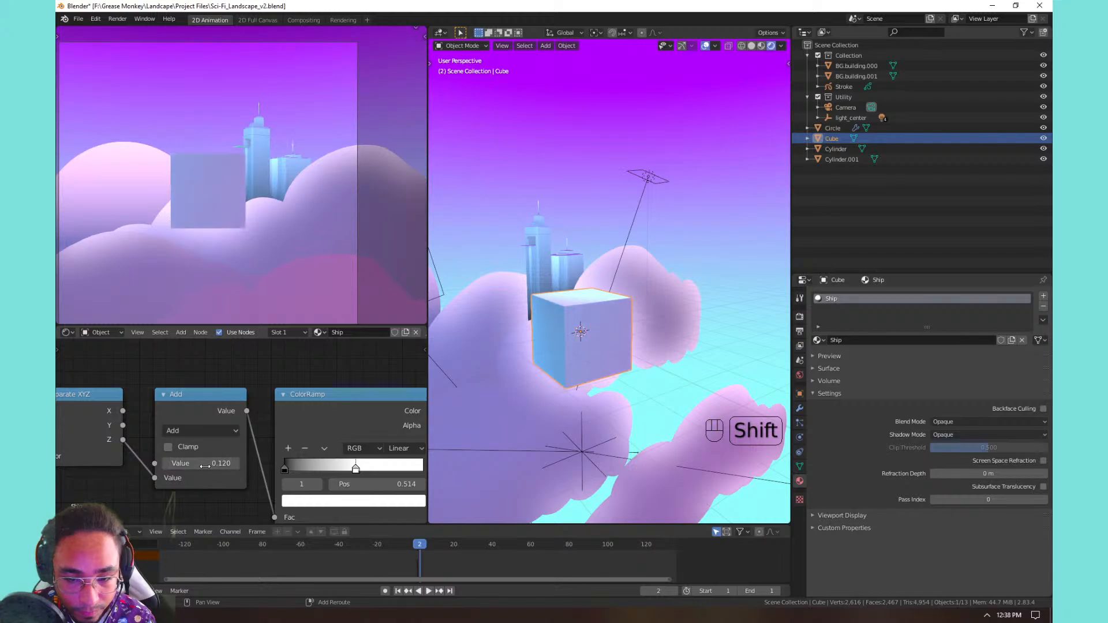
Step: Add a centred loop cut to the cube's mesh, splitting it into two halves
shift+middle_drag(595, 314, 666, 401)
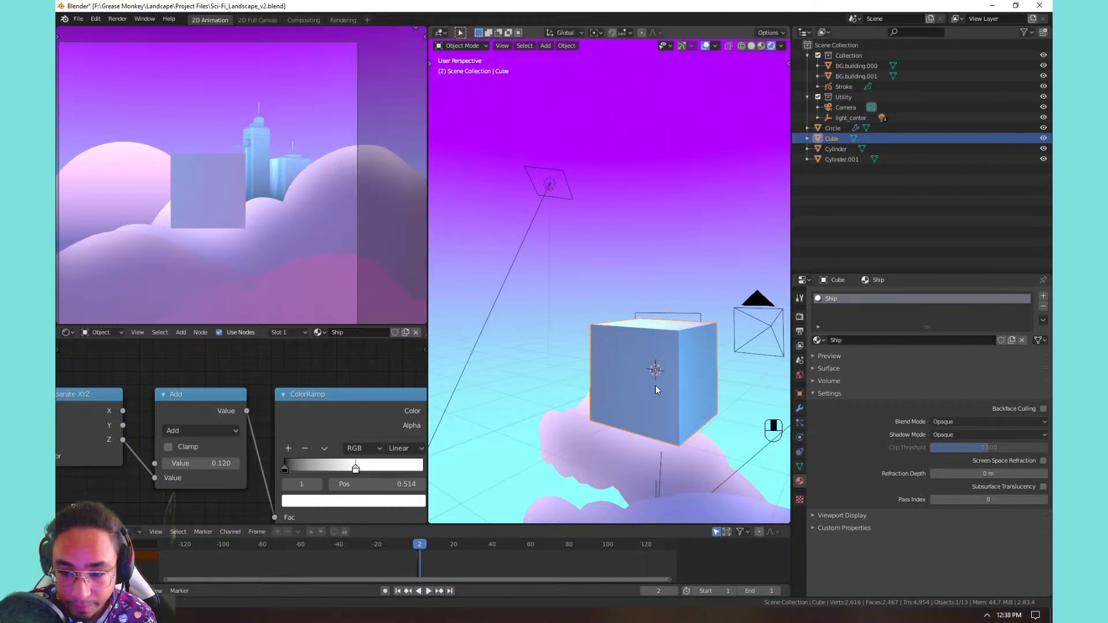
shift+middle_drag(655, 386, 568, 353)
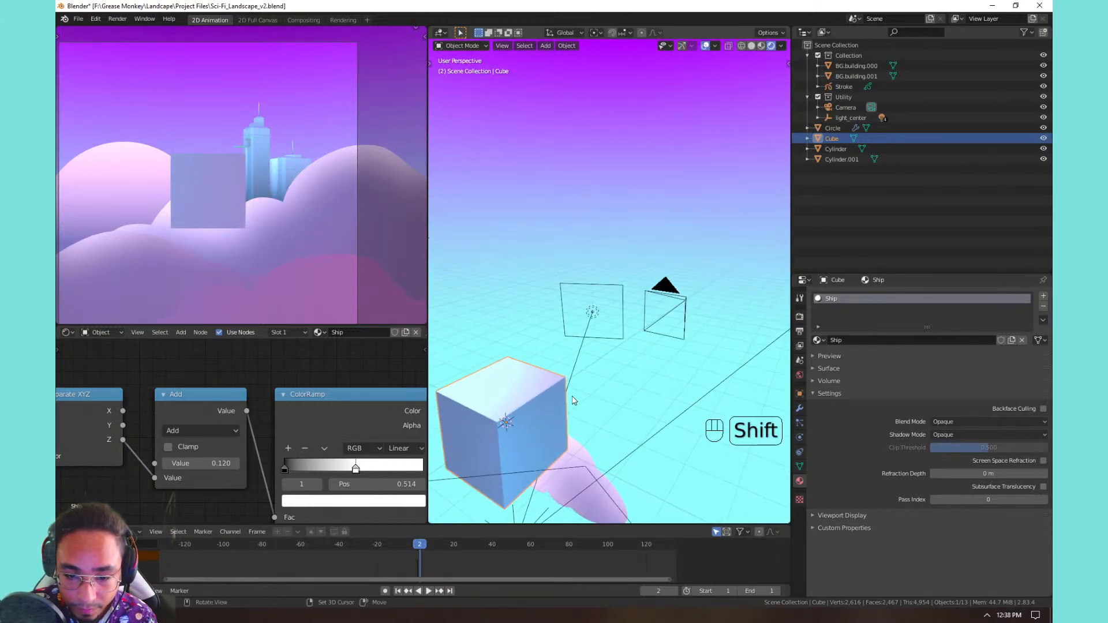
key(KP_Decimal)
scroll(693, 338, down, 5)
middle_drag(728, 332, 615, 369)
key(Tab)
key(ctrl+r)
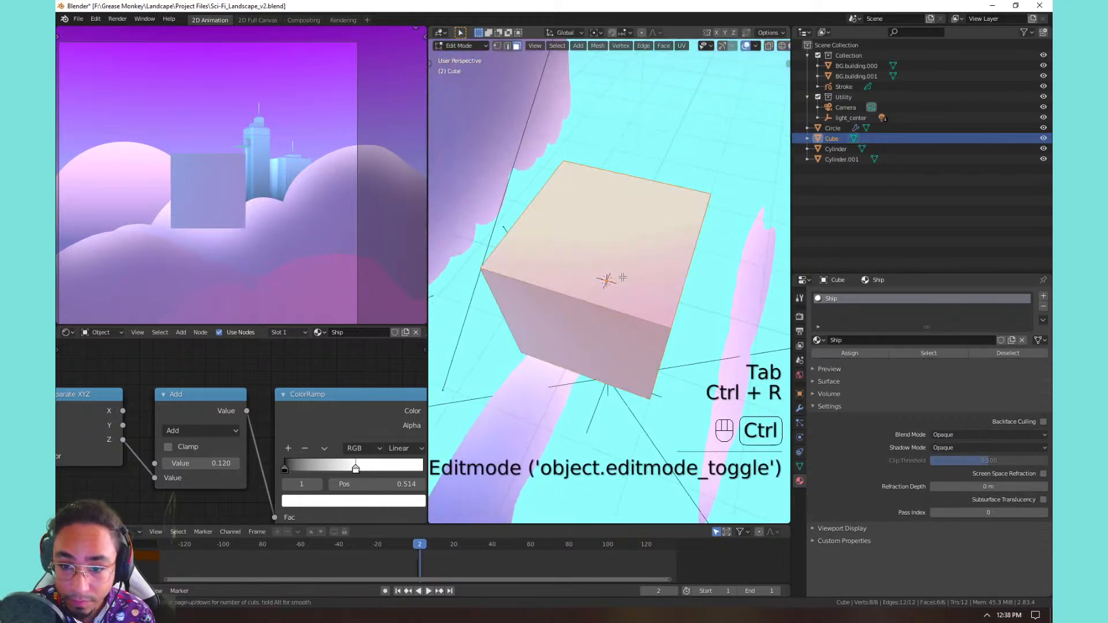
click(631, 168)
right_click(618, 174)
Step: Delete the cube half on one side of the centre loop, including its side face, and return to Object Mode
middle_drag(582, 214, 613, 202)
shift+middle_drag(613, 202, 661, 193)
middle_drag(606, 234, 648, 217)
key(3)
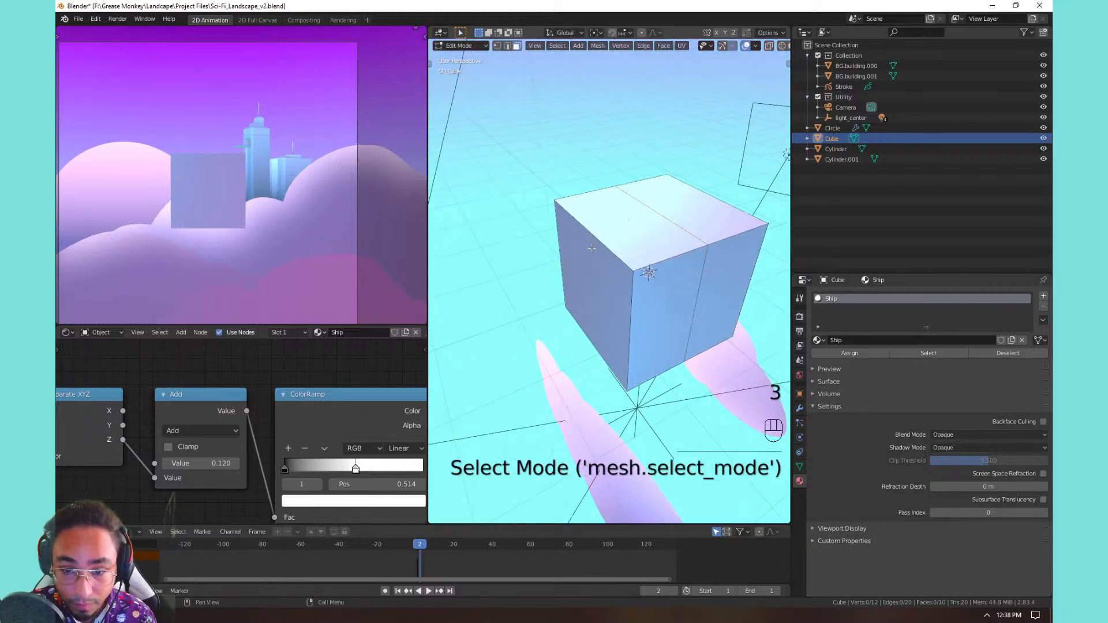
click(591, 248)
key(x)
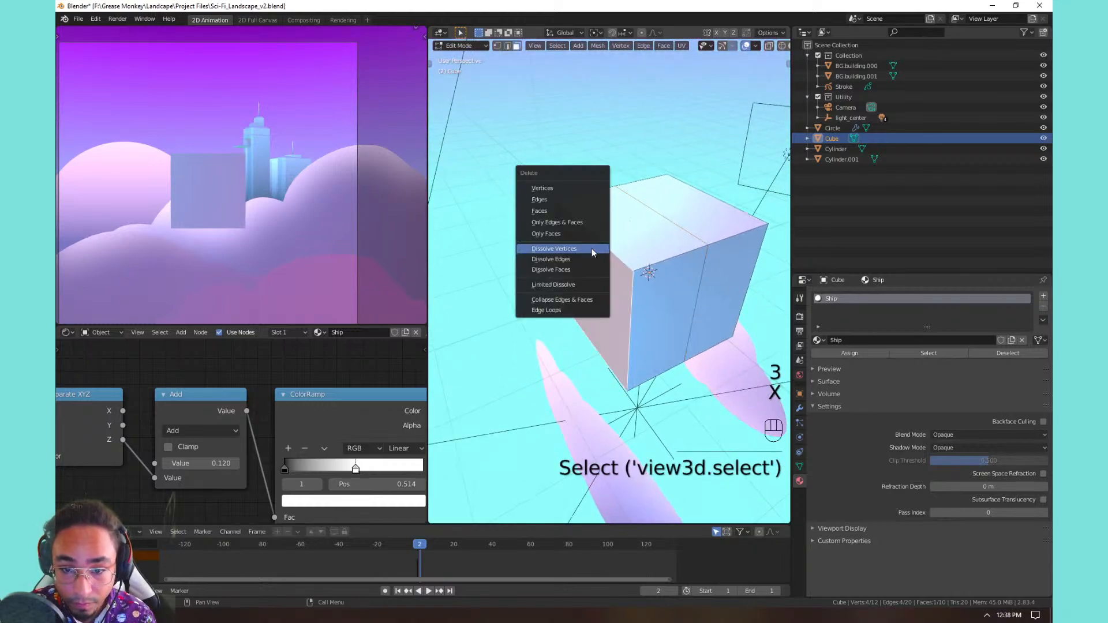
click(550, 202)
alt+click(594, 191)
key(x)
click(594, 190)
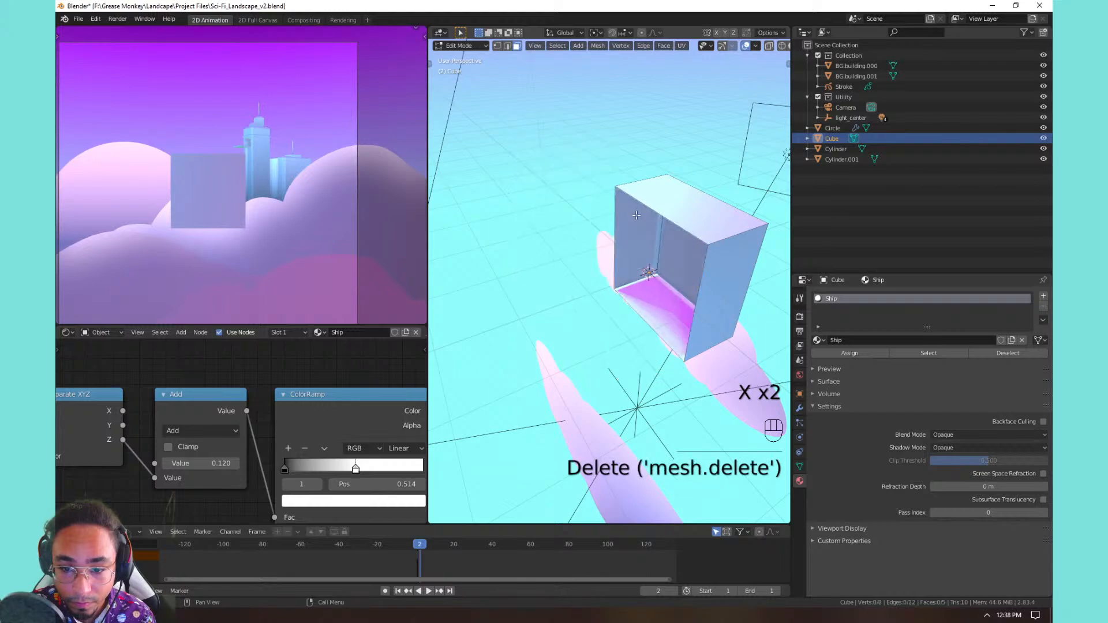
middle_drag(636, 214, 722, 301)
key(Tab)
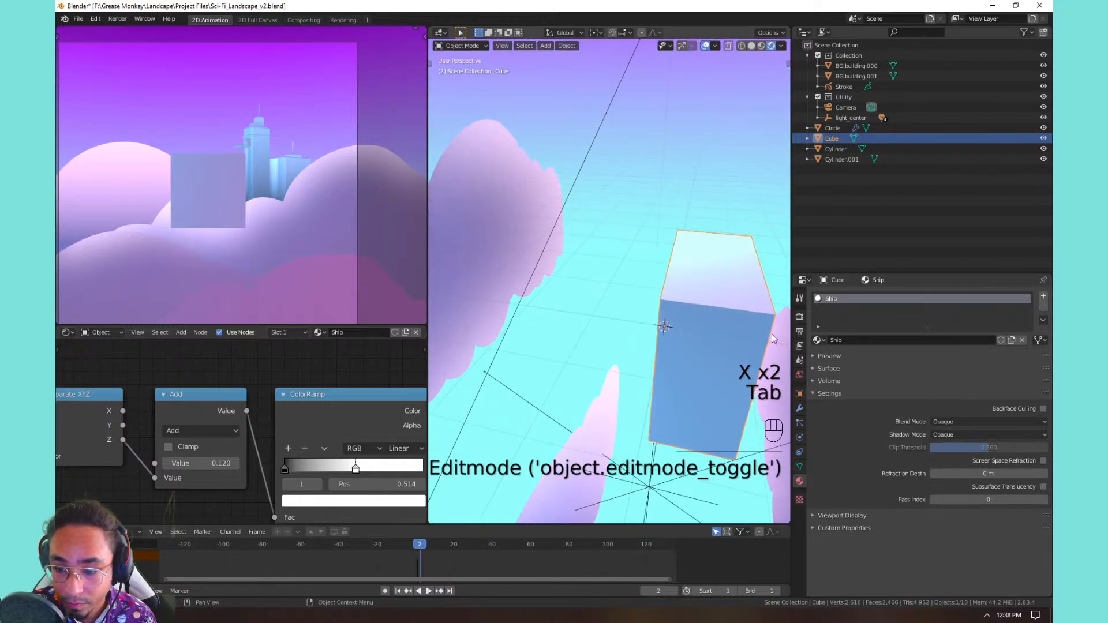
Step: Add a Mirror modifier on the X axis to the half cube, undoing the wrongly chosen modifier
click(800, 409)
click(830, 296)
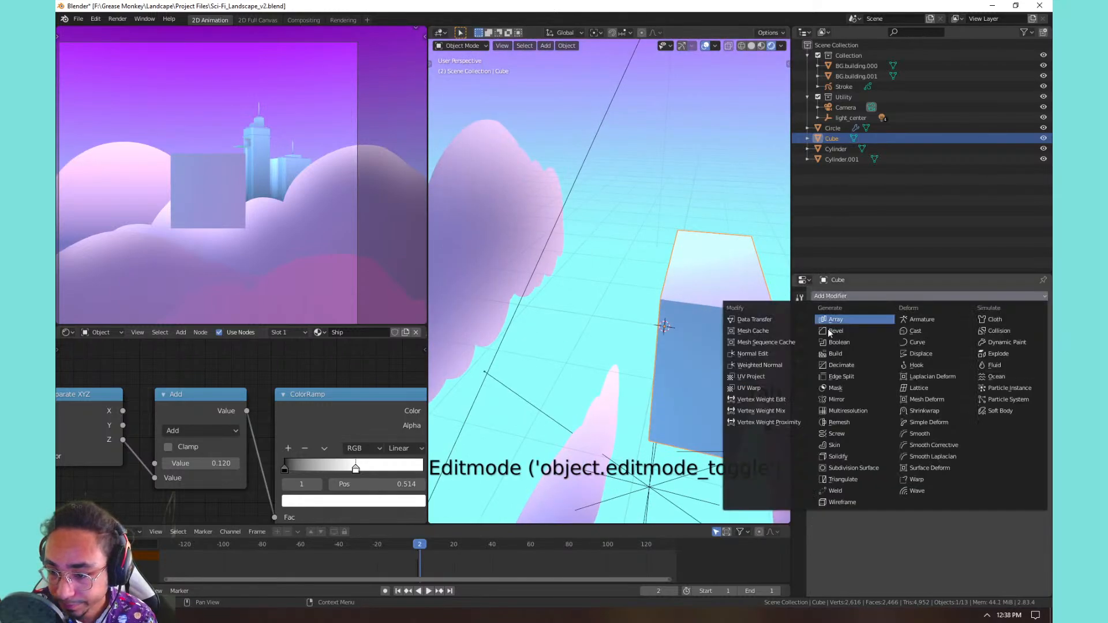
click(833, 389)
key(ctrl+z)
click(857, 297)
click(835, 400)
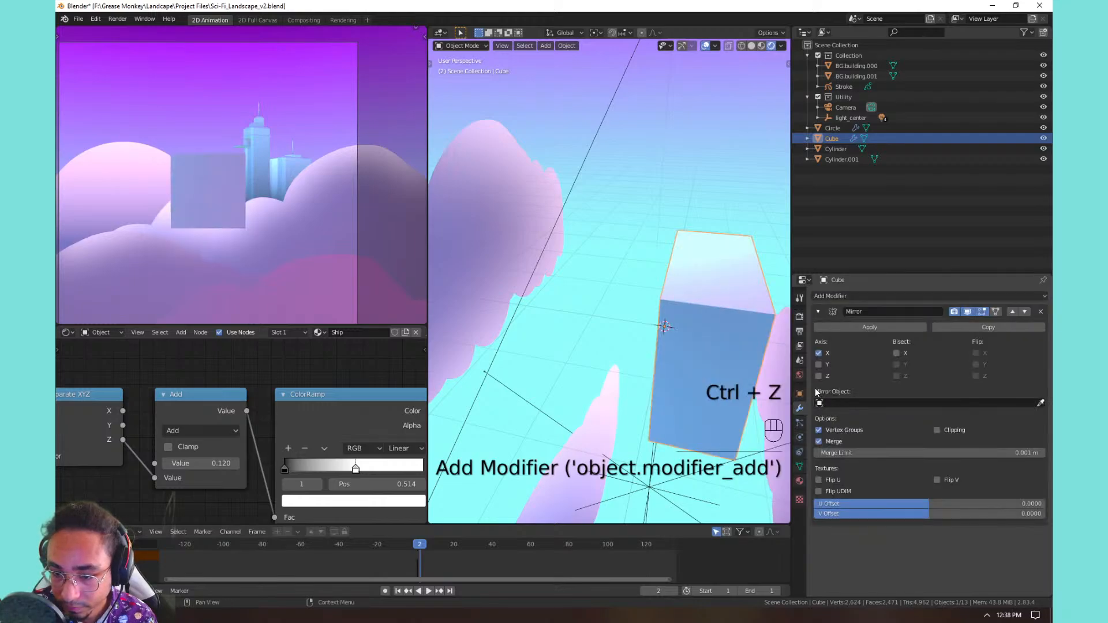
Step: Set the Mirror modifier to the Y axis instead of X and show its result on the mesh's edit cage
click(819, 365)
middle_drag(681, 300, 558, 261)
key(Tab)
click(997, 312)
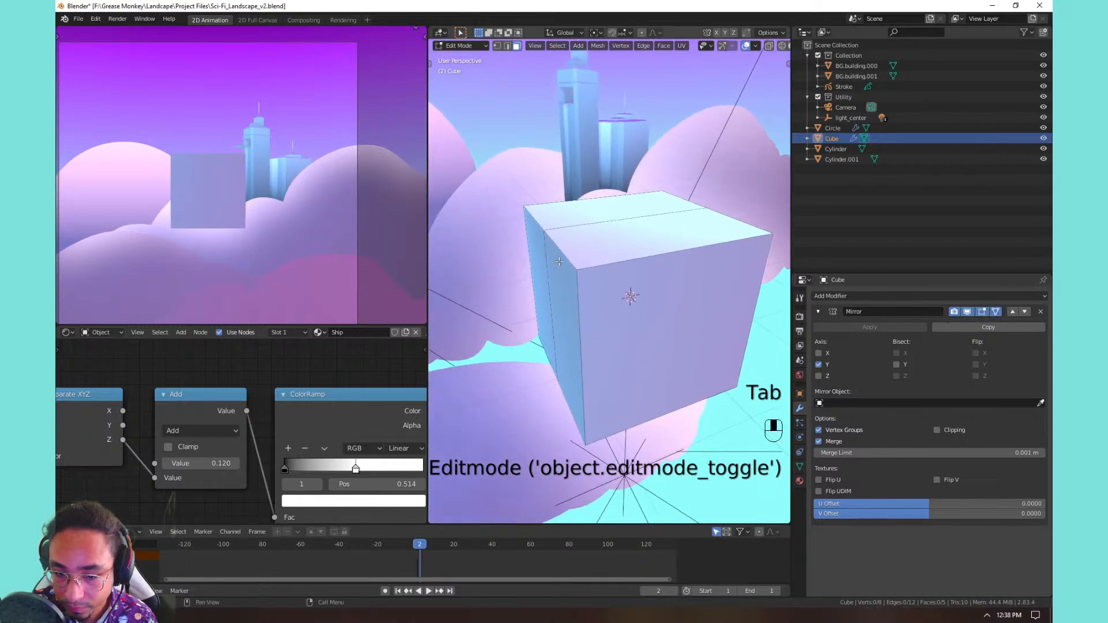
Step: Lower the box's top face by about 1.28 m to flatten the ship body
key(3)
click(589, 245)
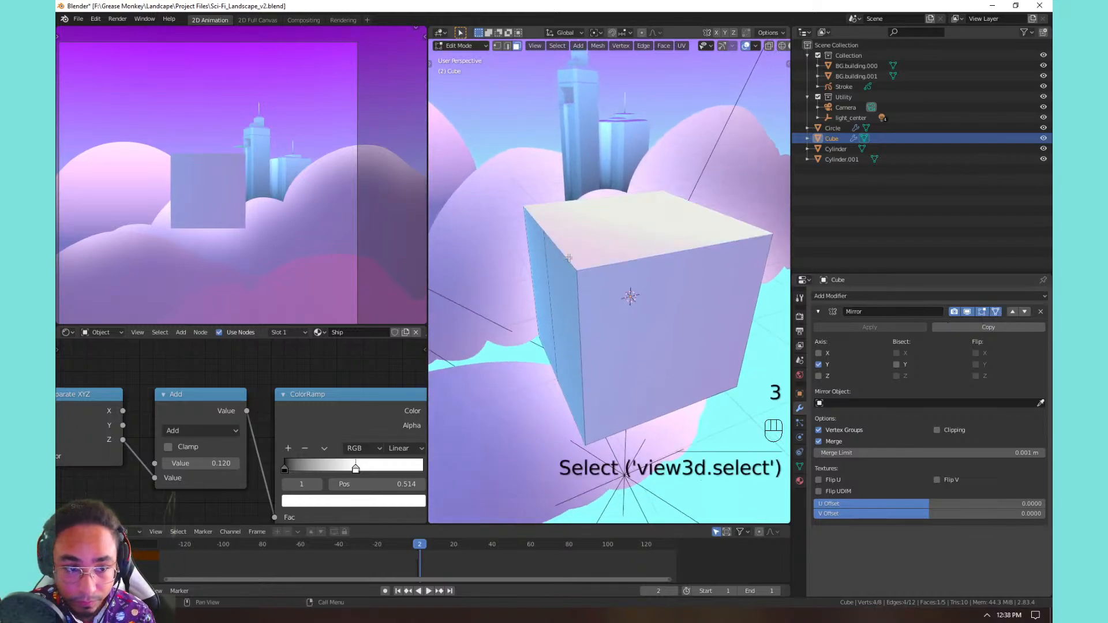
key(g)
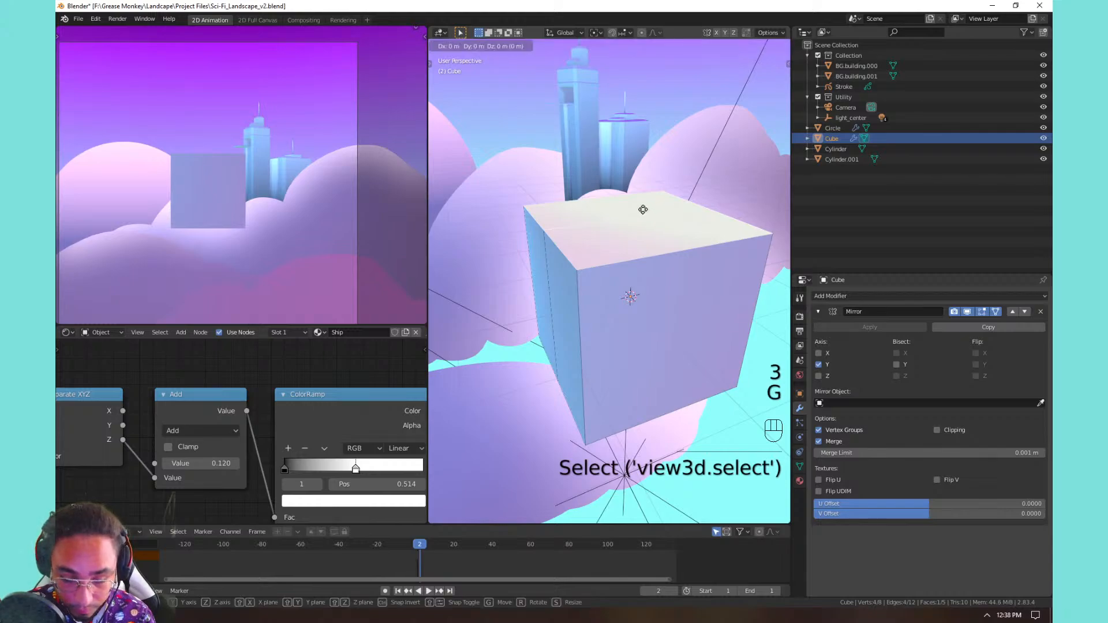
click(594, 324)
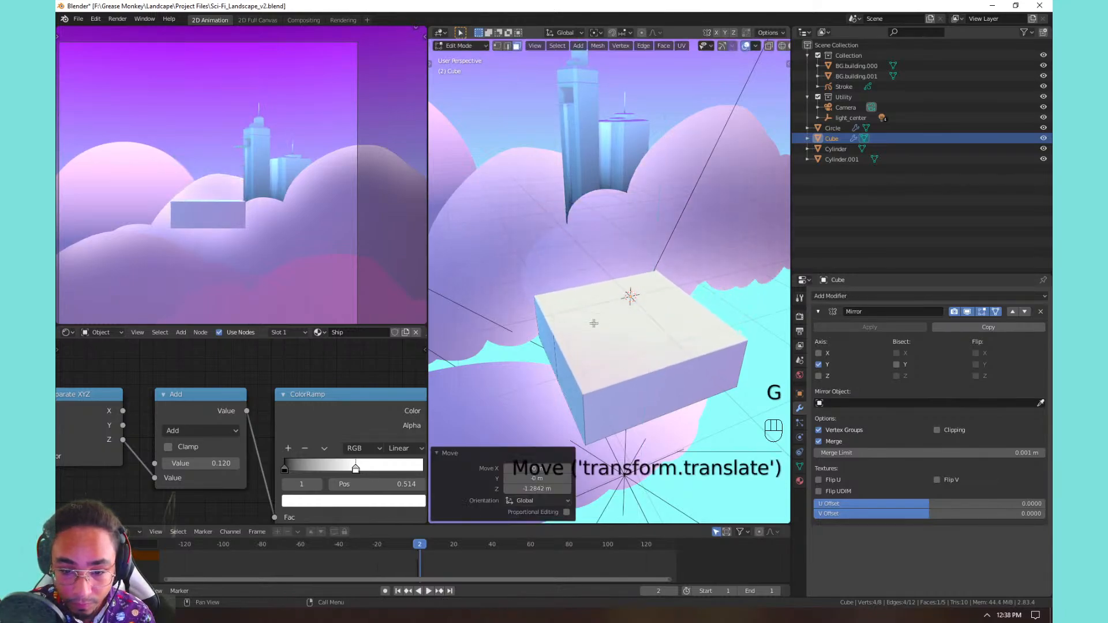
Step: Extend the front end face outward along X by about 0.66 m to lengthen the body
click(565, 372)
key(g)
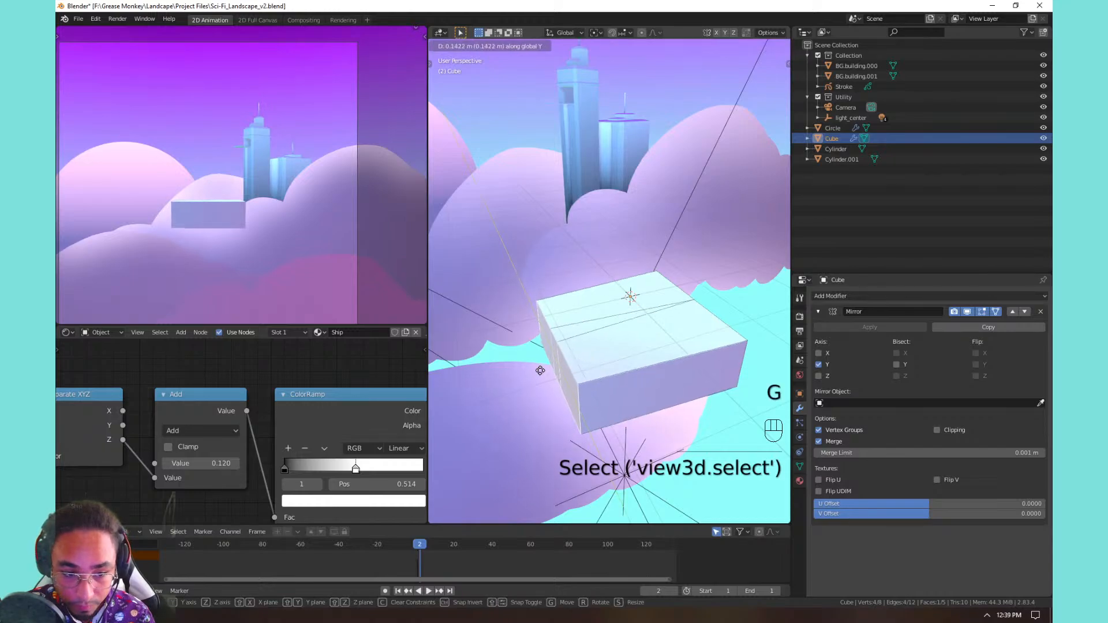
key(x)
click(529, 377)
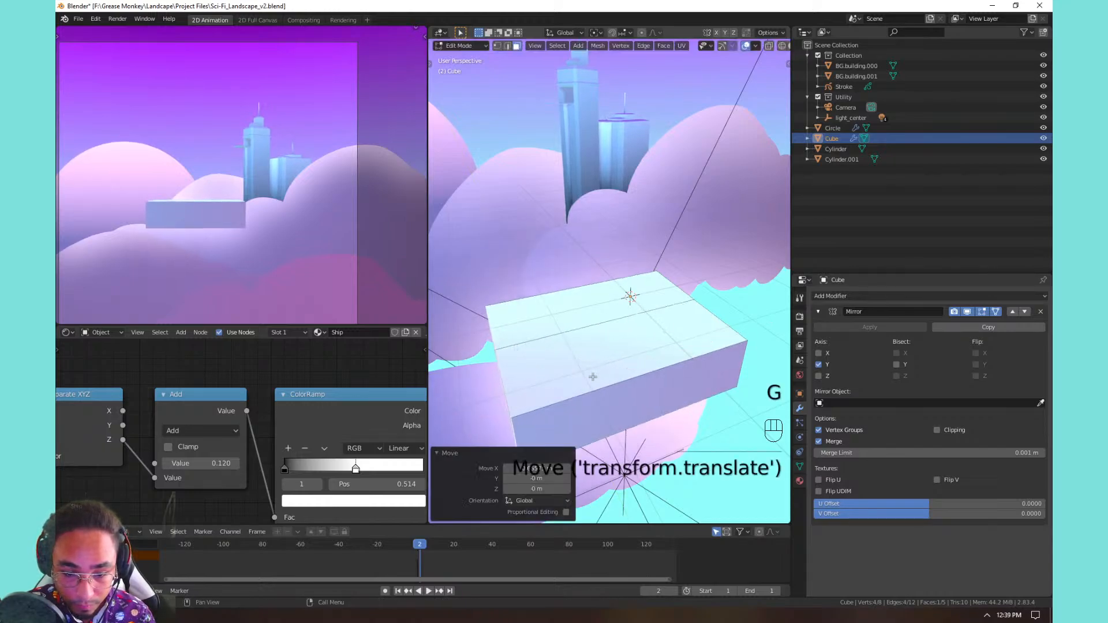
Step: Add two evenly spaced crosswise loop cuts, dividing the body's length into three sections
shift+middle_drag(529, 377, 619, 348)
key(ctrl+r)
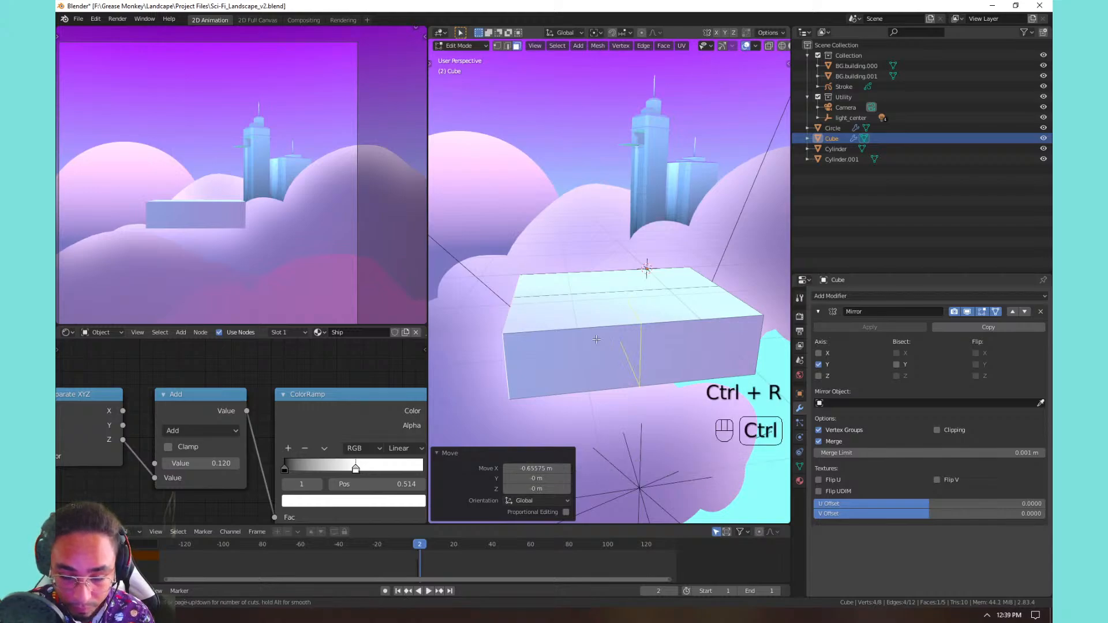
click(585, 294)
click(585, 296)
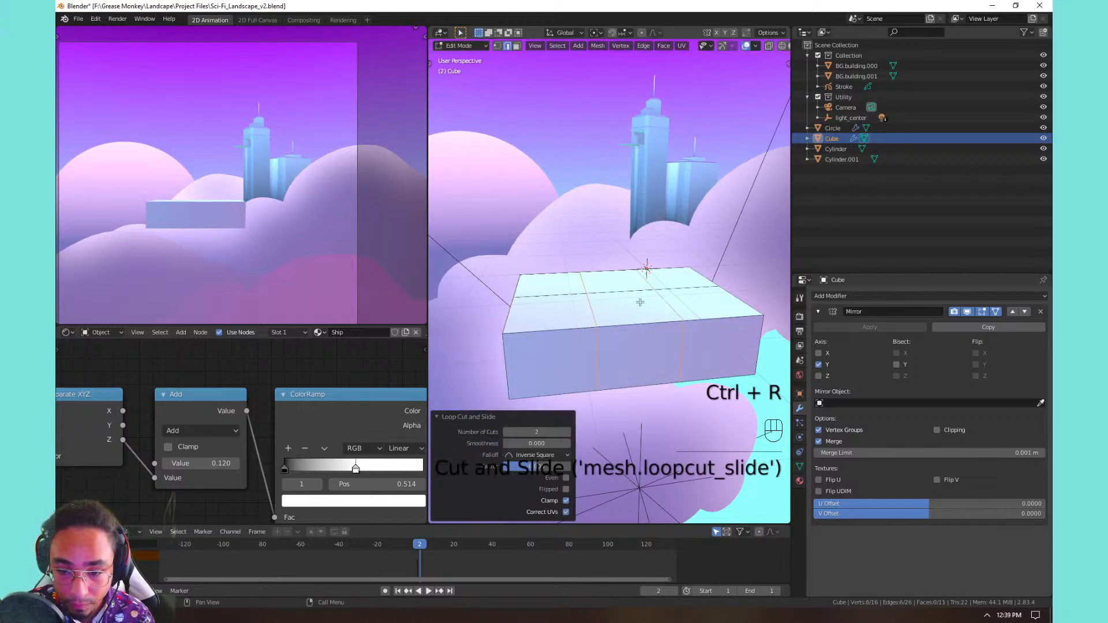
Step: Slide the top outer edge of the front section down the side by a factor of about 0.58
middle_drag(585, 296, 595, 305)
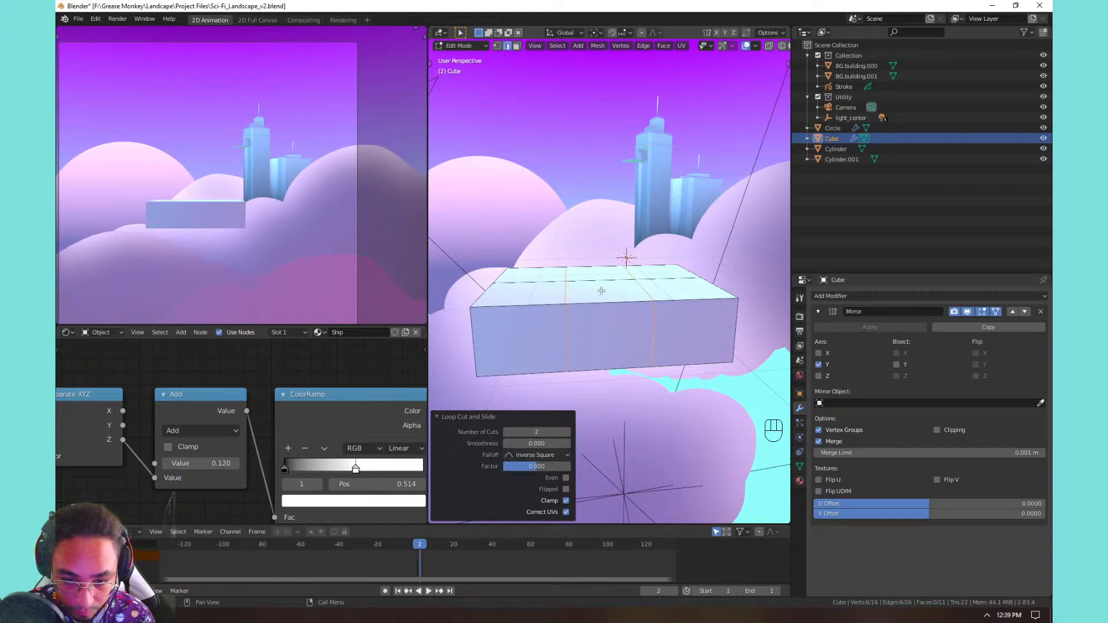
click(559, 308)
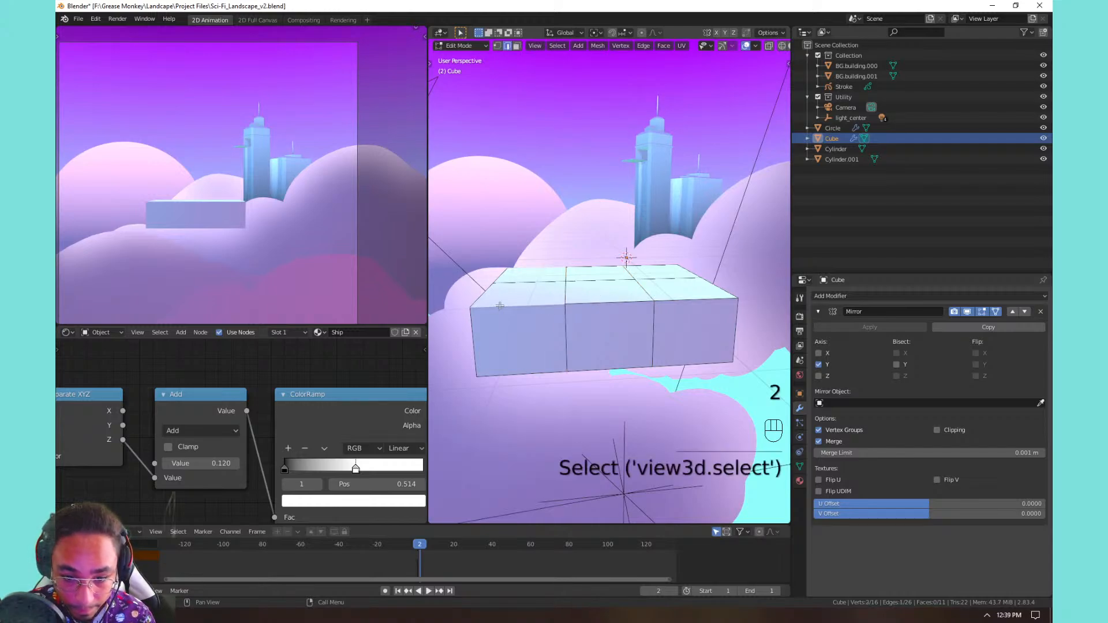
key(g)
key(g)
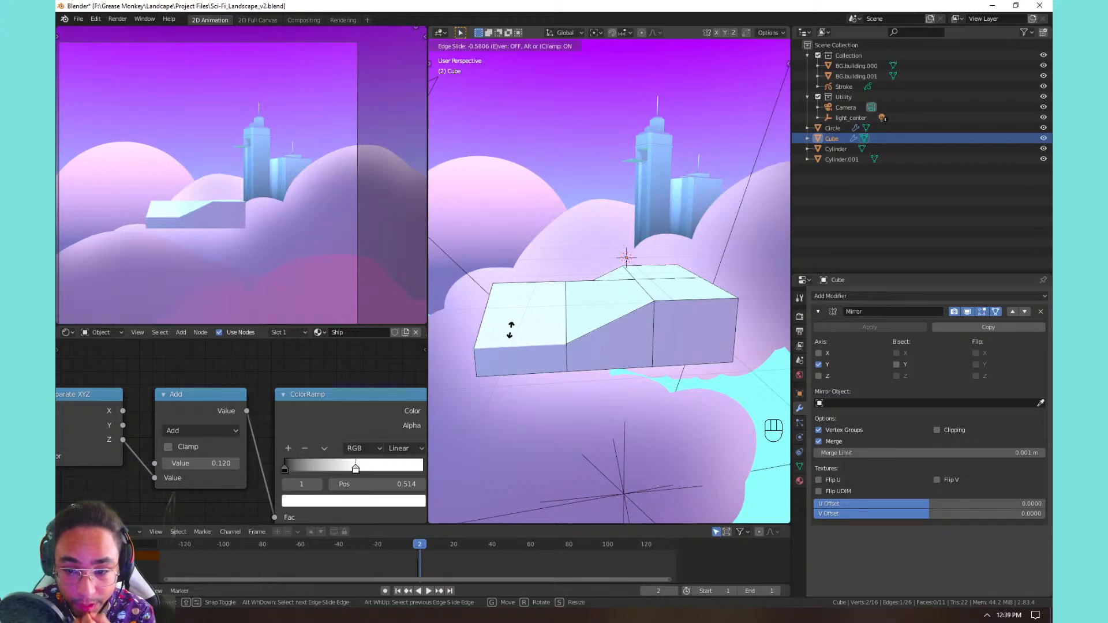
click(505, 331)
Step: Extrude the rear end face outward by about 0.4 m
middle_drag(736, 298, 578, 319)
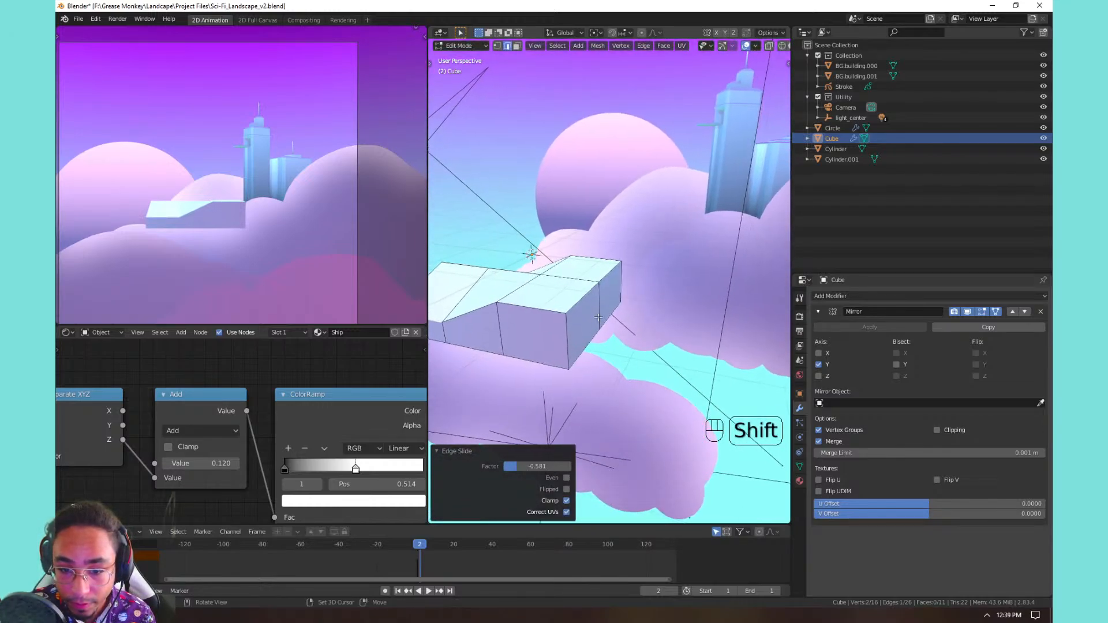
click(578, 318)
key(3)
click(577, 319)
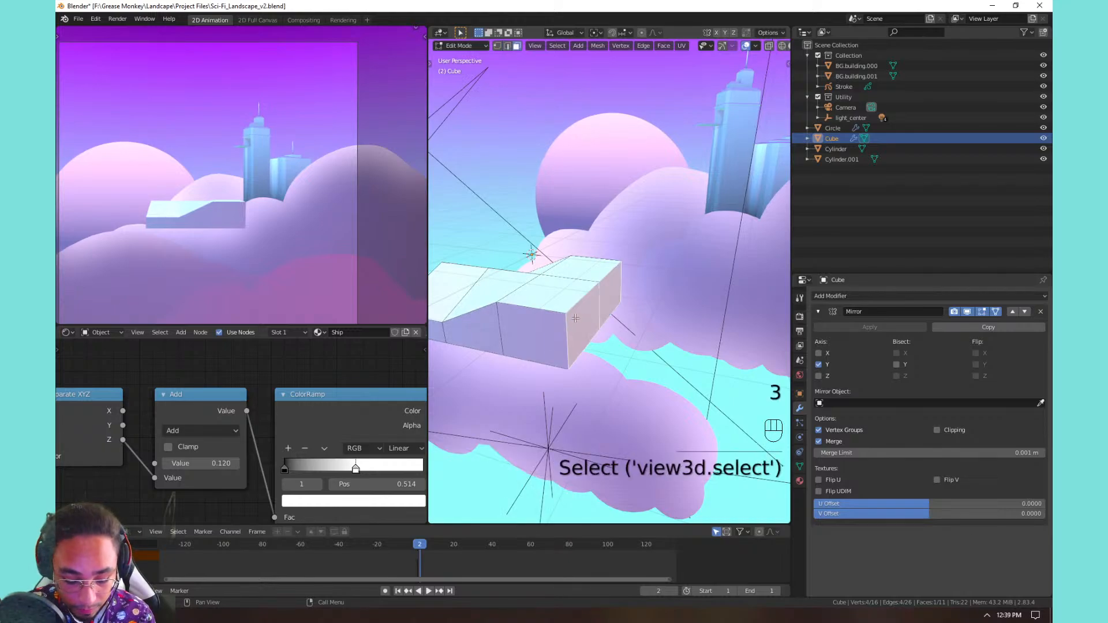
key(e)
click(606, 332)
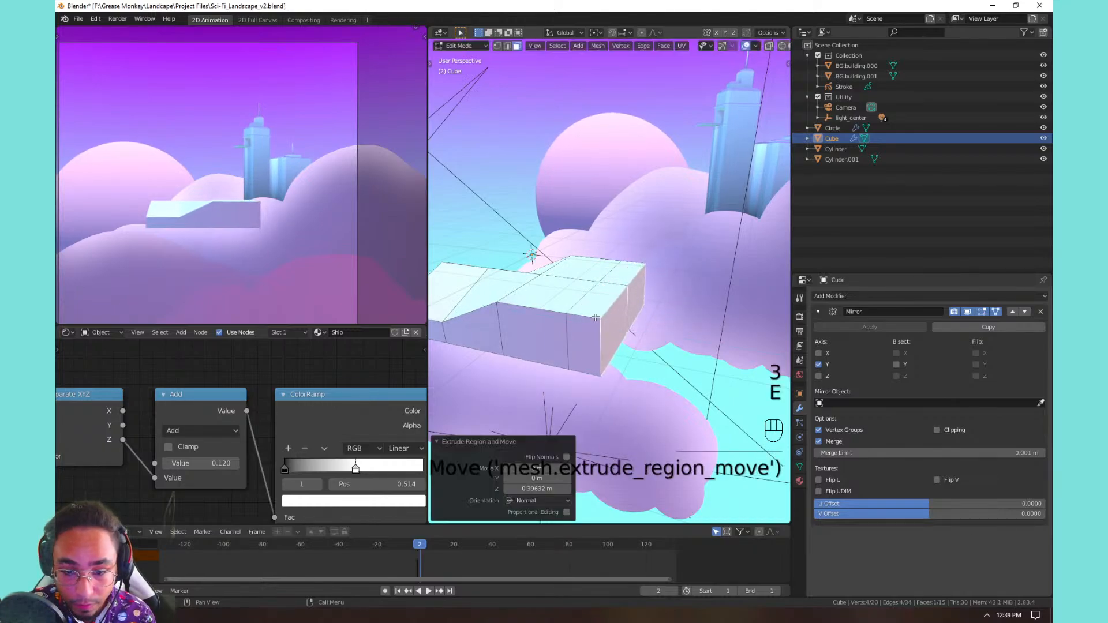
Step: Slide the top outer edge of the new rear section down by a factor of about 0.33
click(588, 320)
key(2)
click(593, 310)
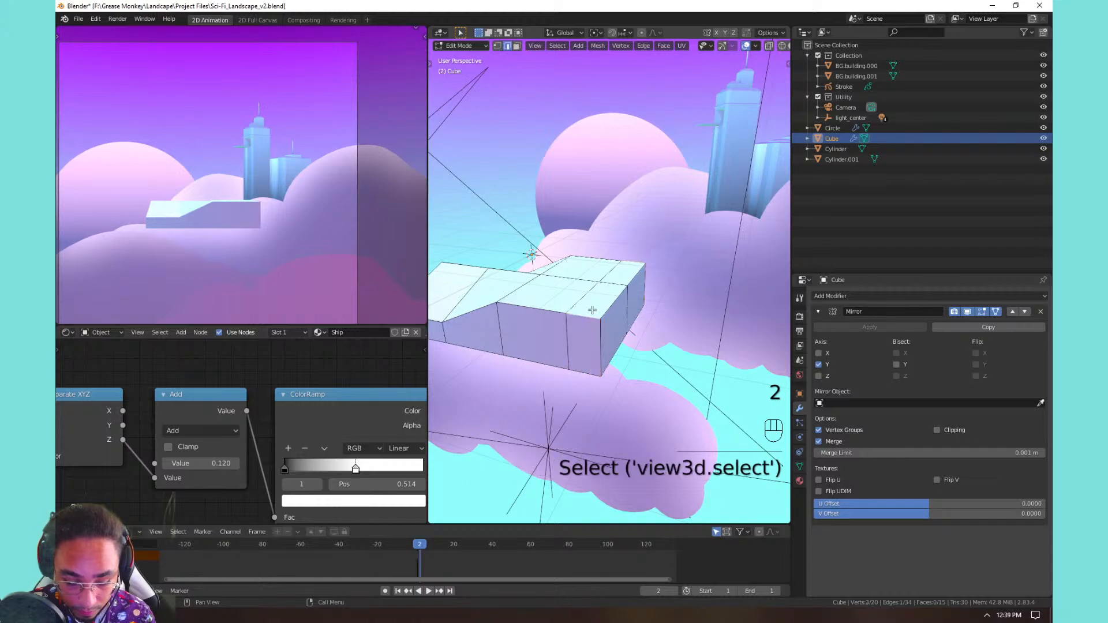
key(g)
key(g)
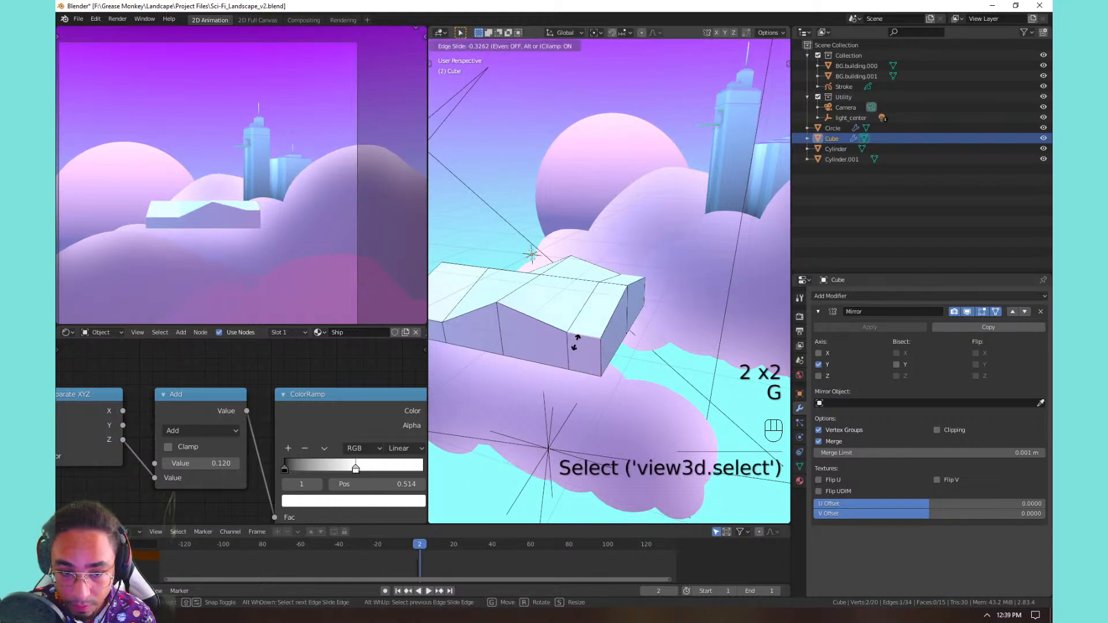
click(577, 347)
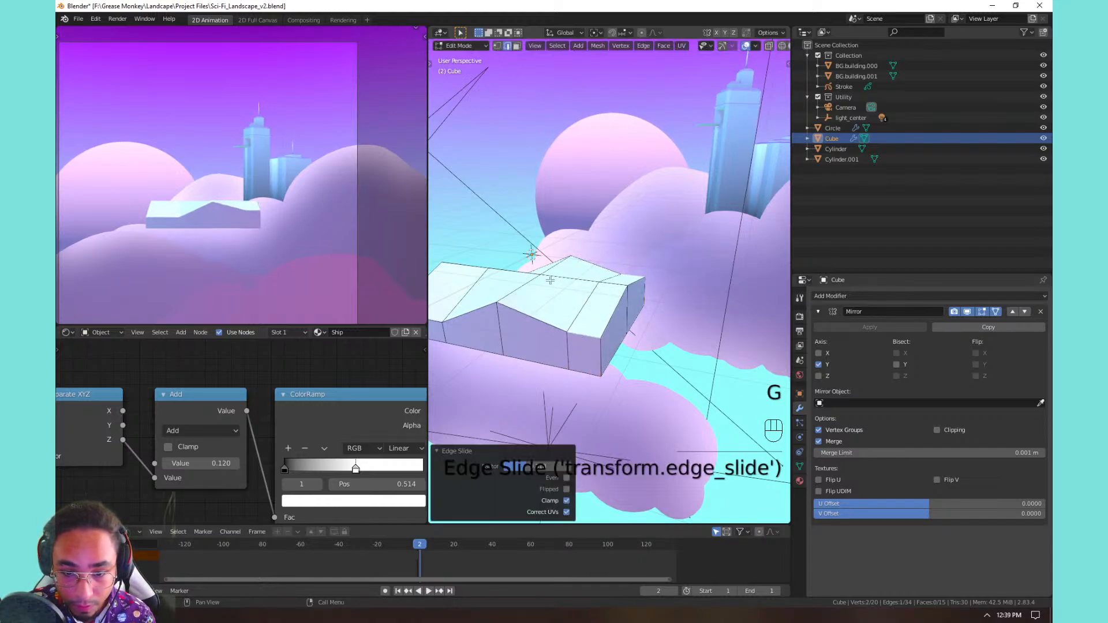
Step: Bevel the crosswise edge loop at the body's raised middle to a width of about 0.79 m
alt+click(536, 282)
key(ctrl+b)
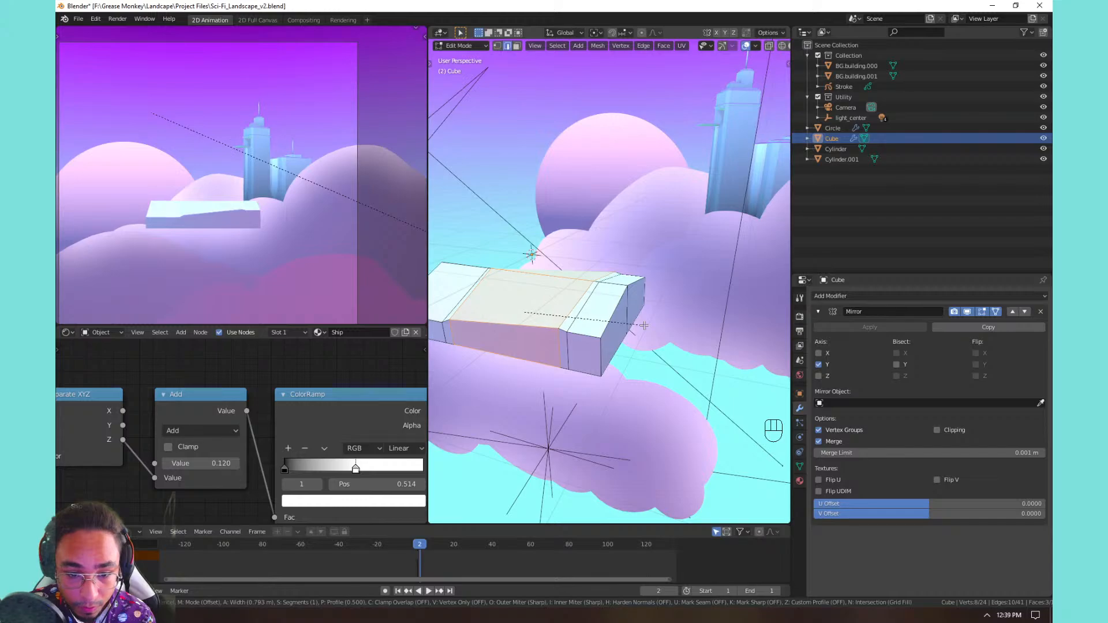
click(643, 325)
Step: Select the vertical edge at the body's front outer corner and enable proportional editing with Sphere falloff
click(530, 264)
middle_drag(530, 264, 652, 437)
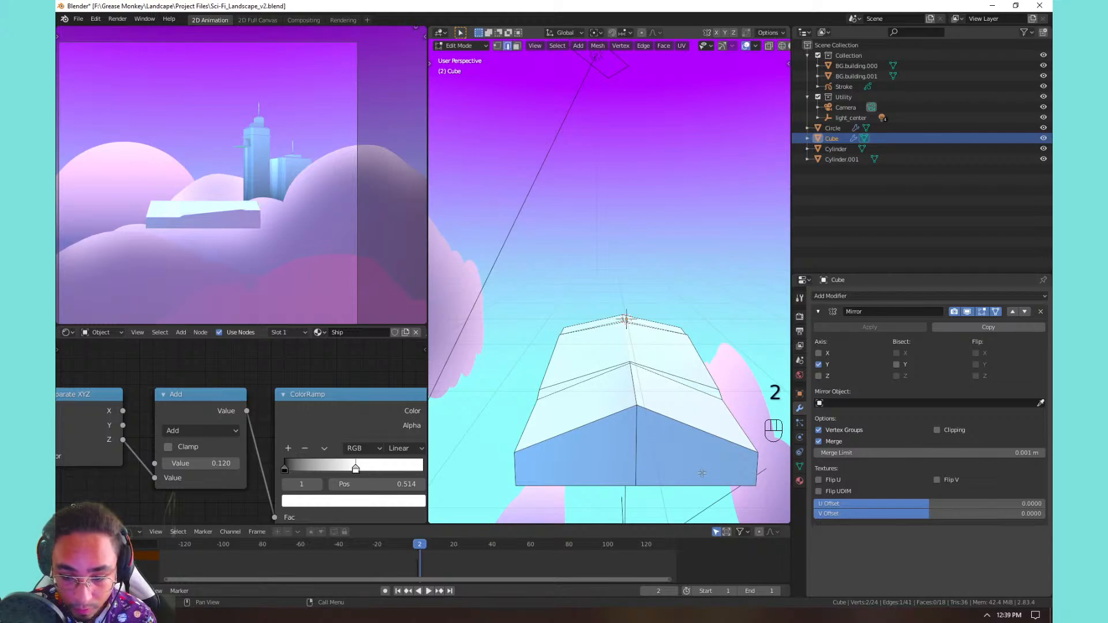
middle_drag(714, 372, 551, 417)
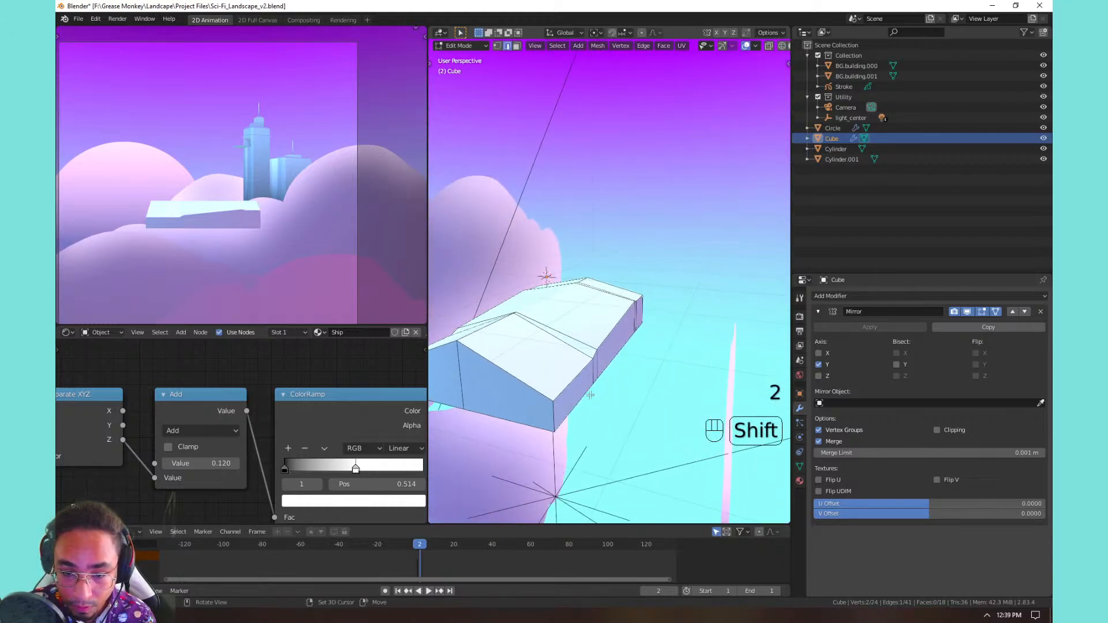
click(551, 416)
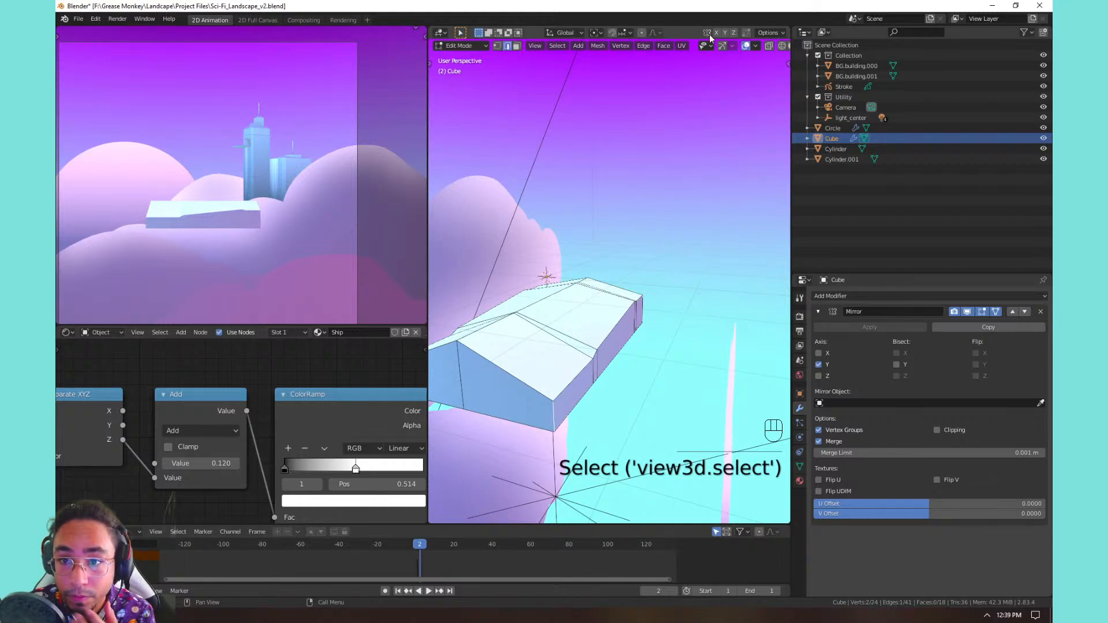
click(643, 33)
click(652, 34)
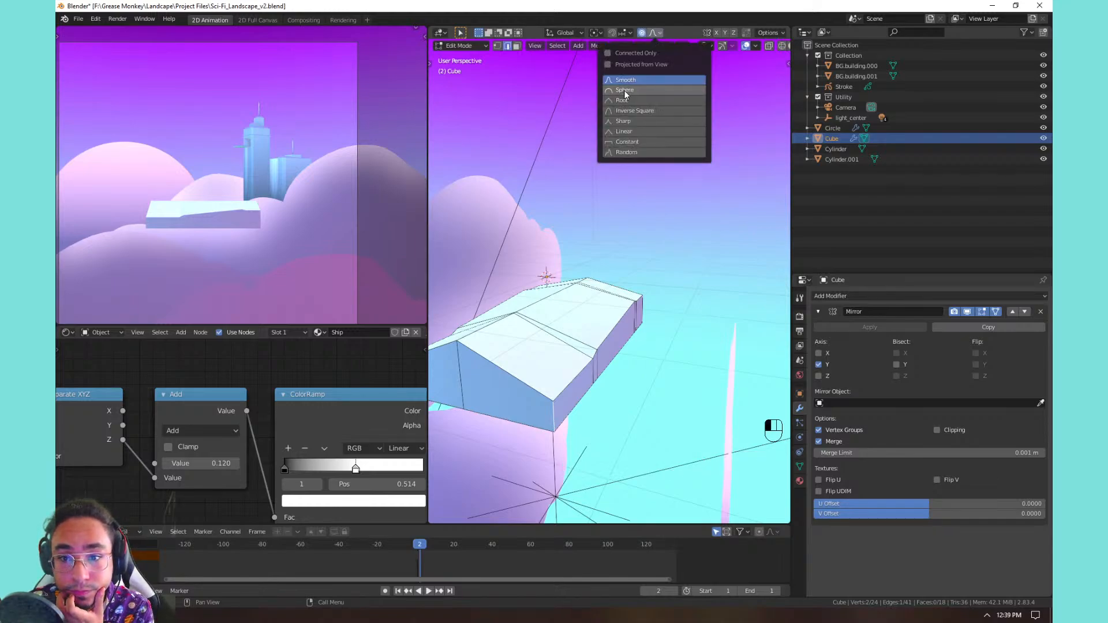
click(624, 90)
key(g)
key(x)
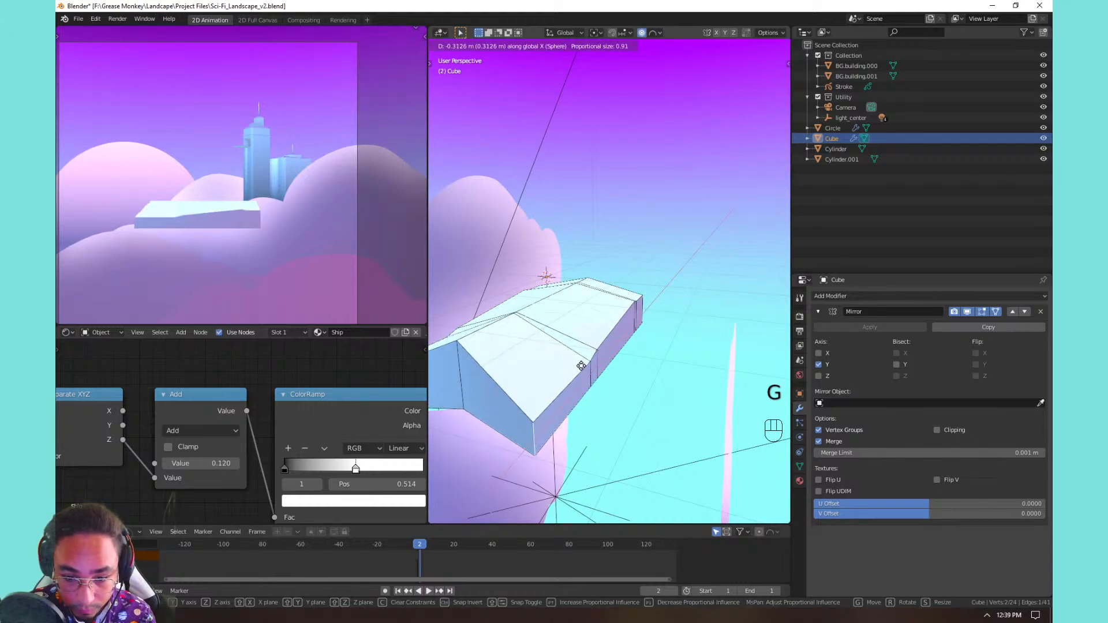
key(y)
scroll(600, 381, down, 3)
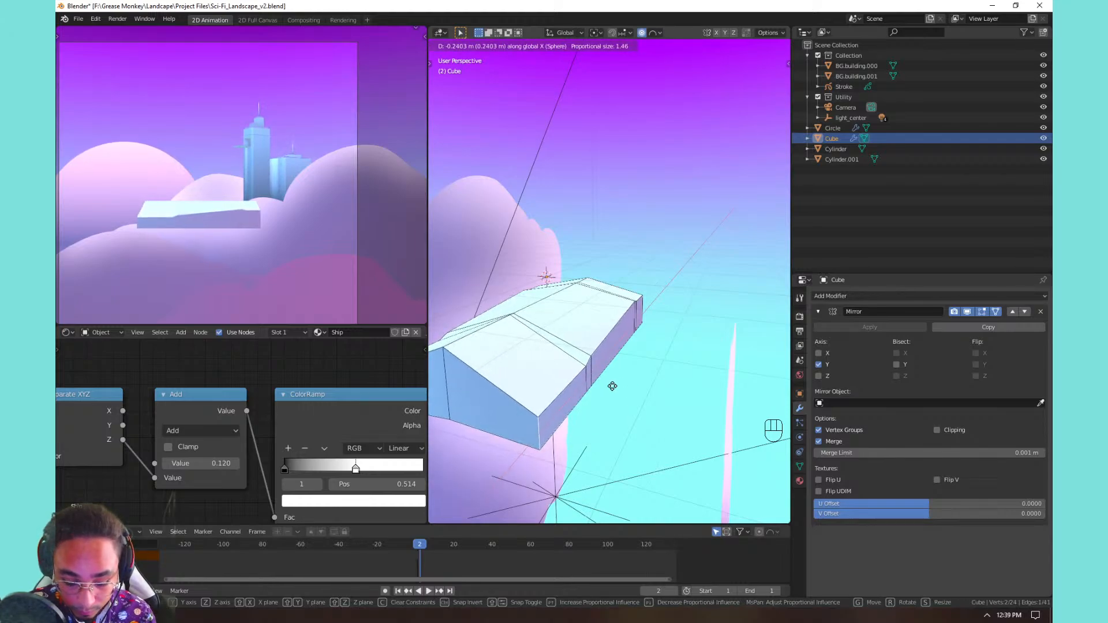
click(610, 391)
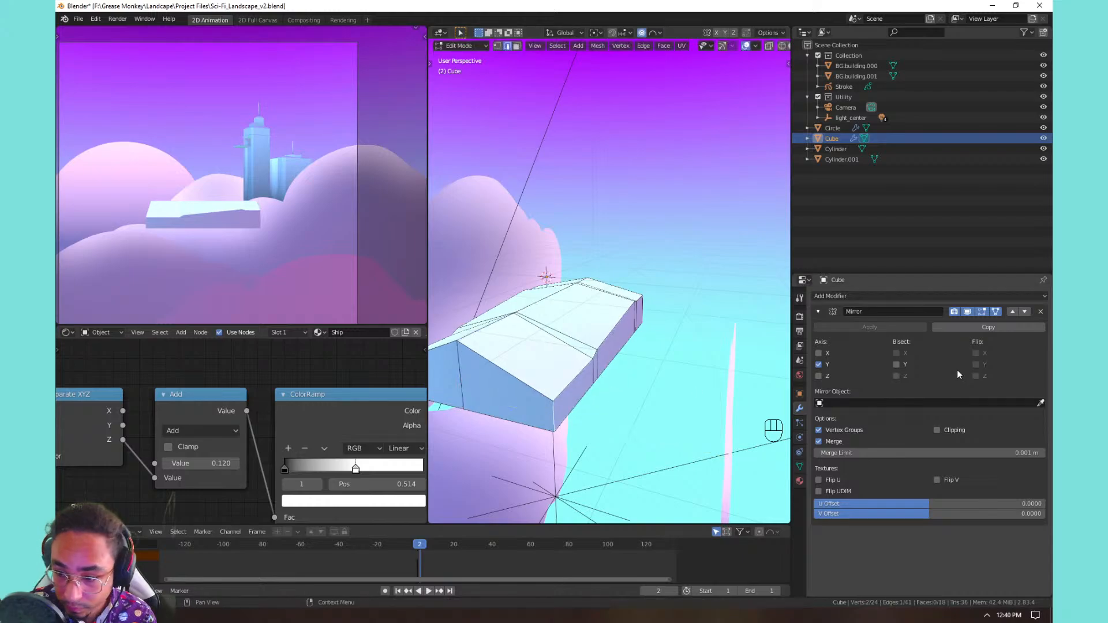
Step: Enable the Mirror modifier's Clipping and move the front corner edge inward along Y by about 0.74 m with proportional size 1.21
click(937, 430)
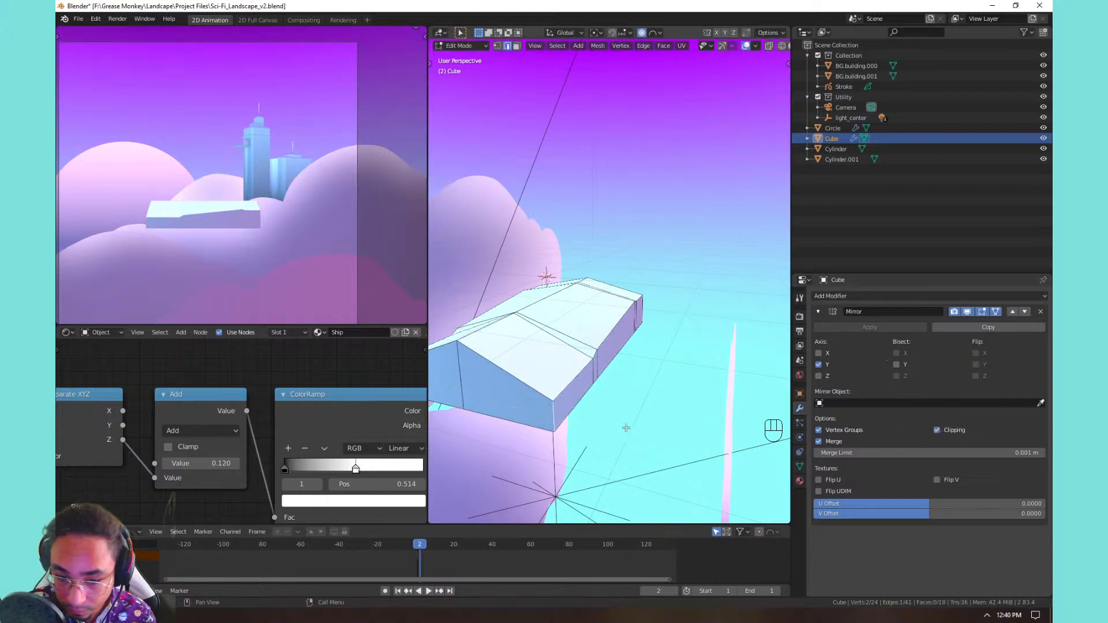
key(g)
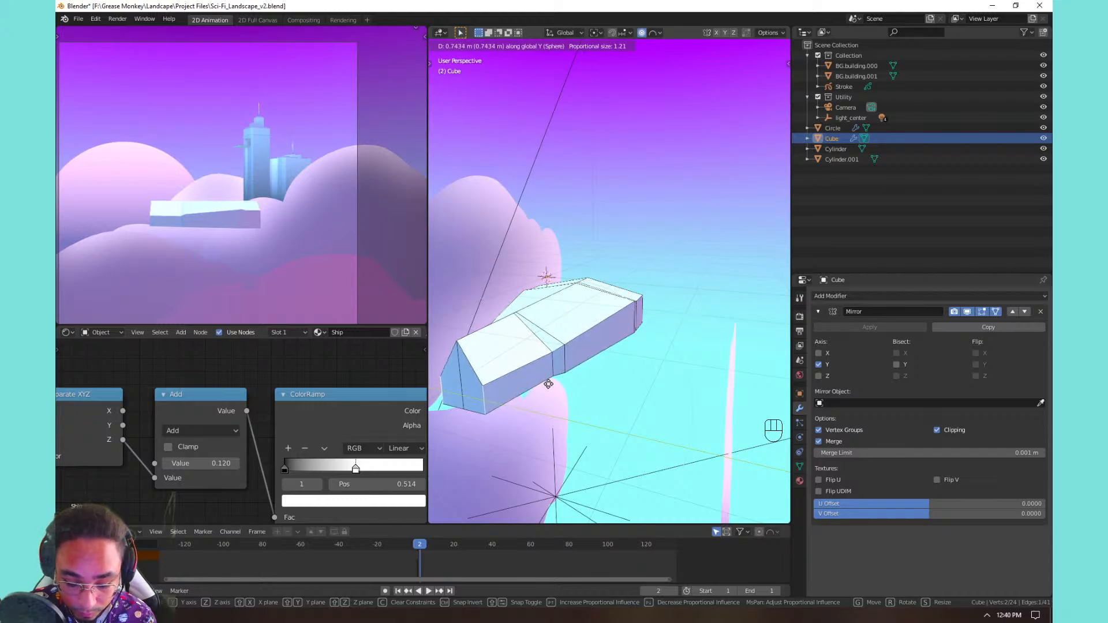
click(546, 384)
key(Tab)
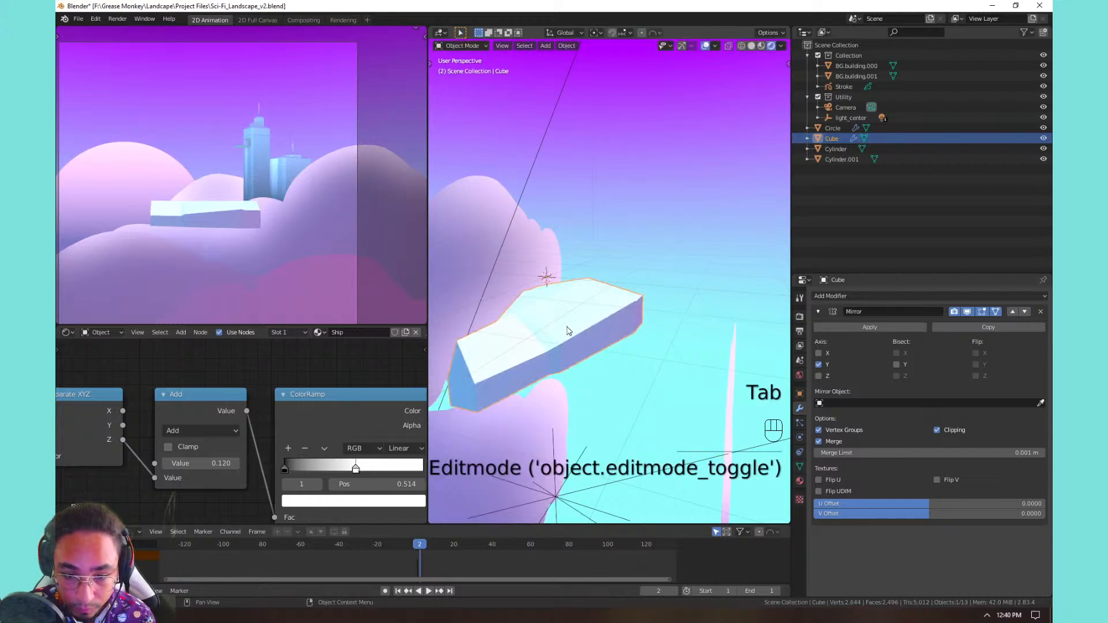
key(r)
key(r)
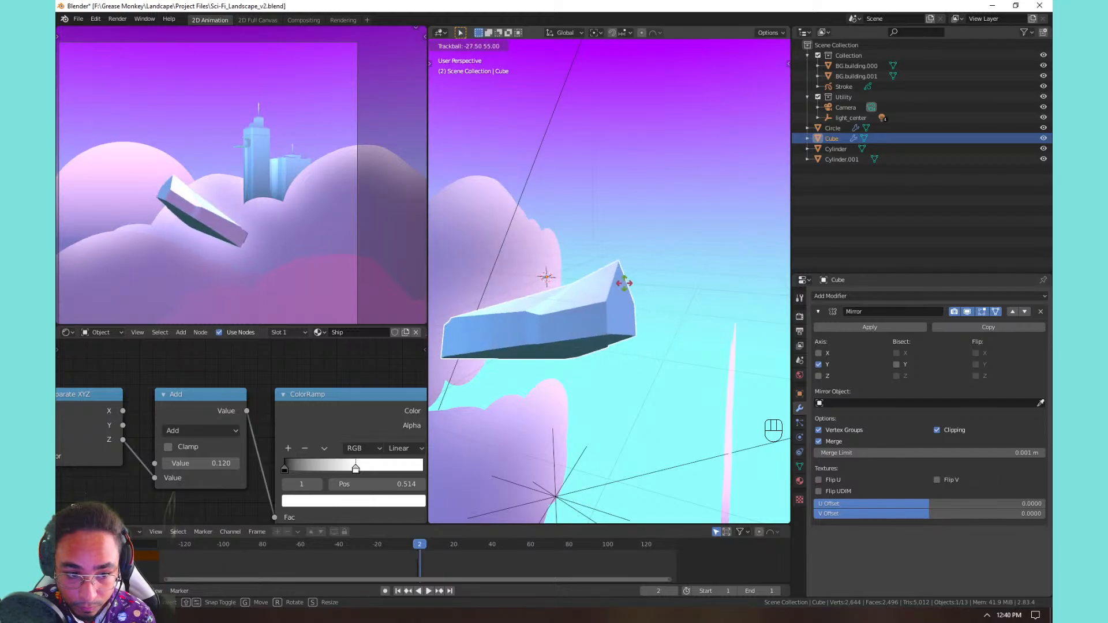
click(598, 290)
Step: Select the ship's rear end face in Edit Mode and inset it by about 0.05 m
shift+middle_drag(597, 290, 553, 339)
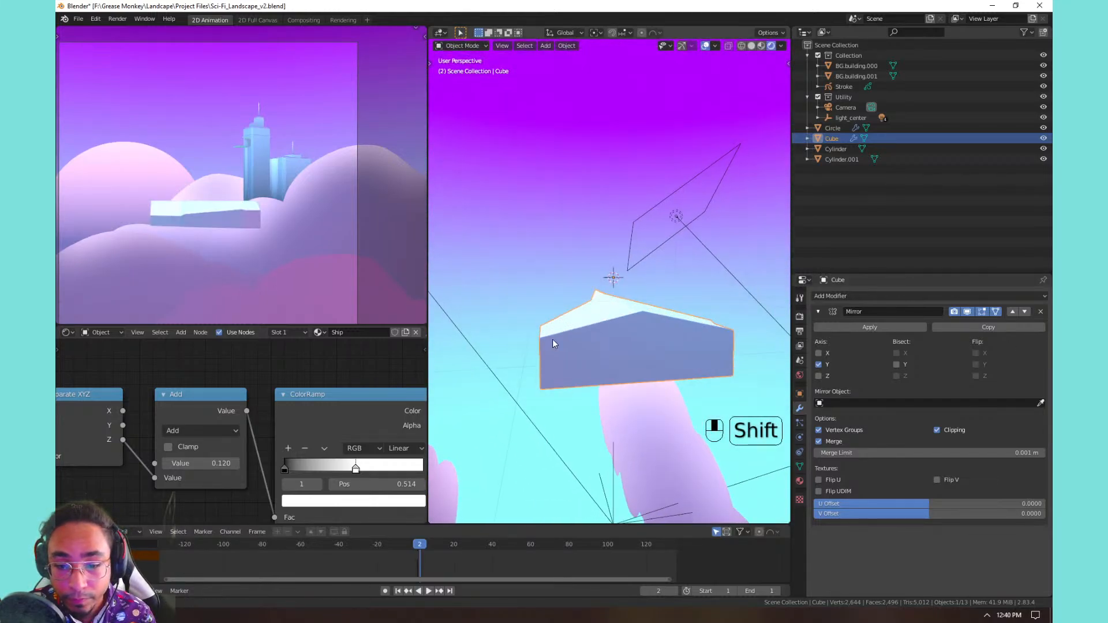
key(Tab)
click(645, 362)
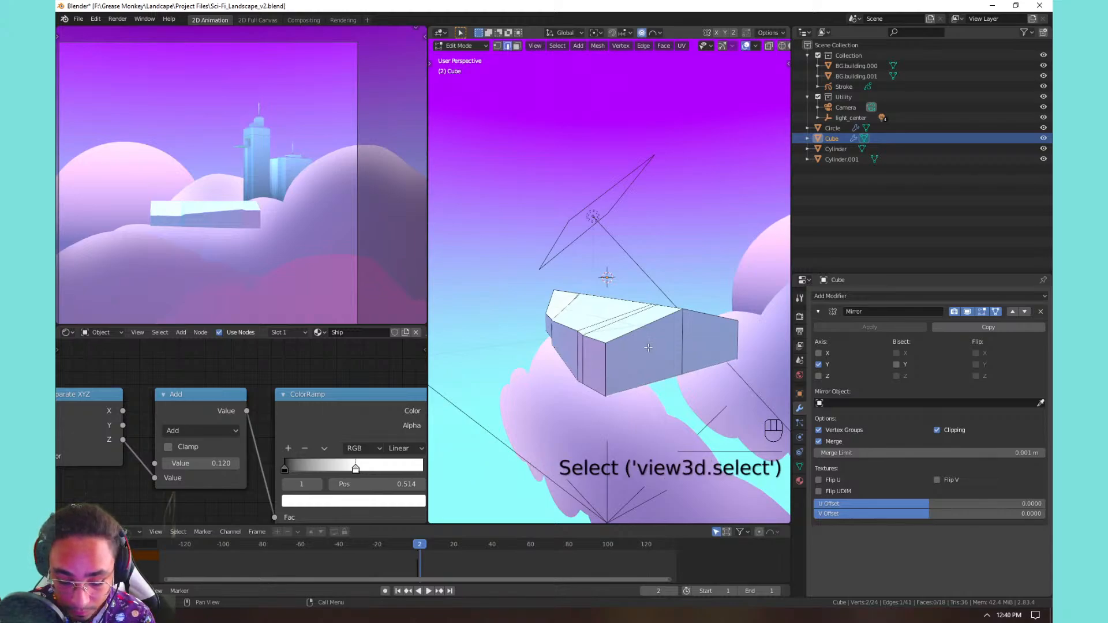
key(3)
click(665, 332)
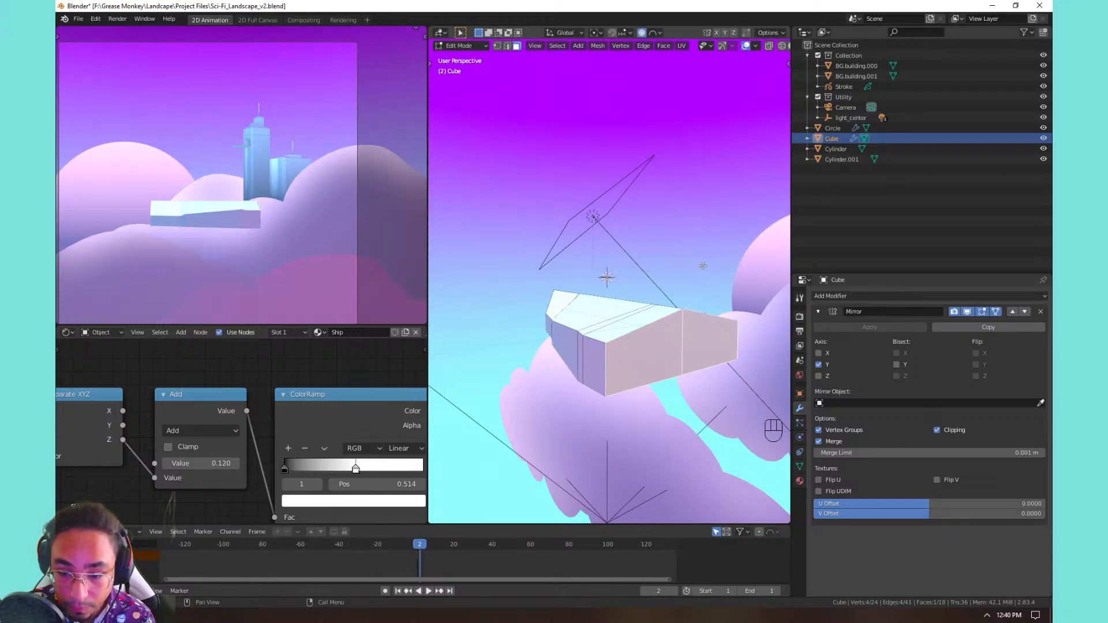
key(i)
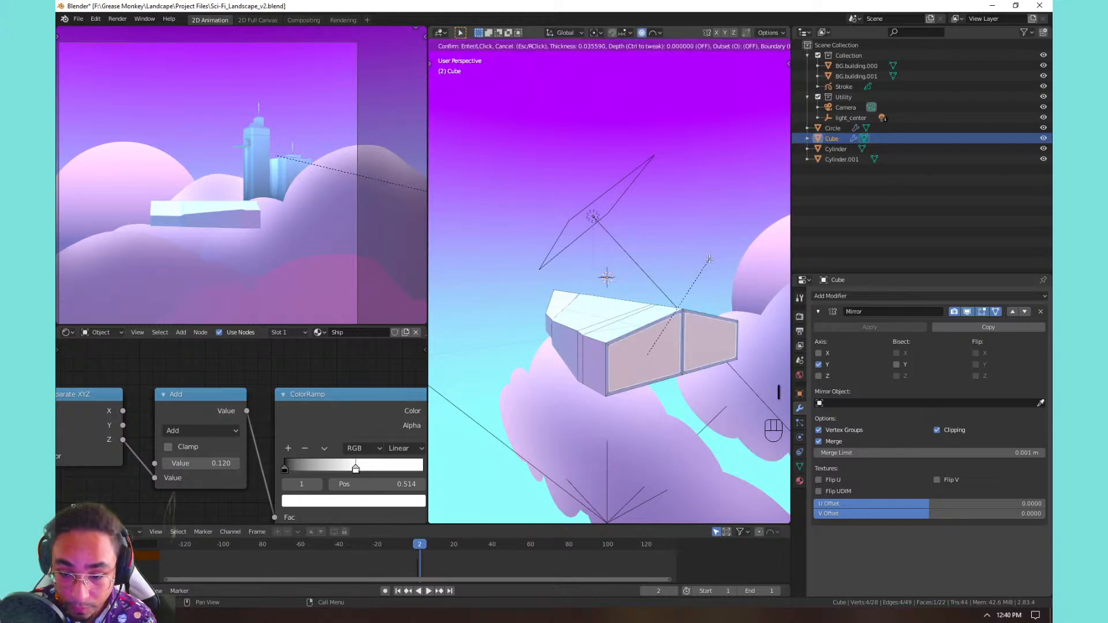
click(678, 309)
Step: Extrude the inset rear end face along its normals into the hull by about 0.34 m
key(alt+e)
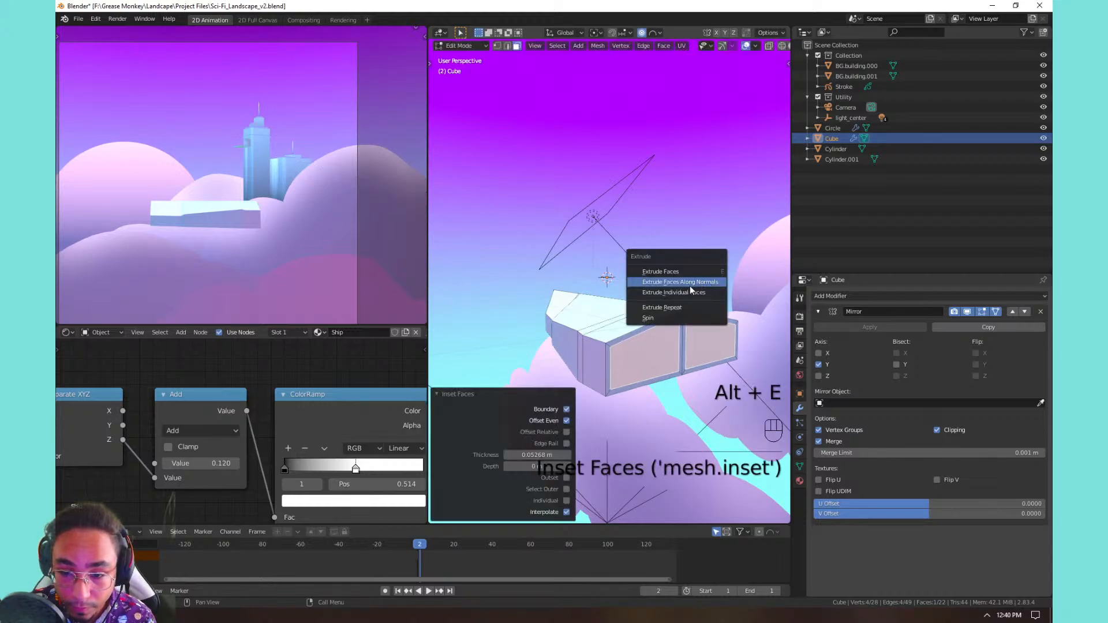
key(alt+e)
click(726, 271)
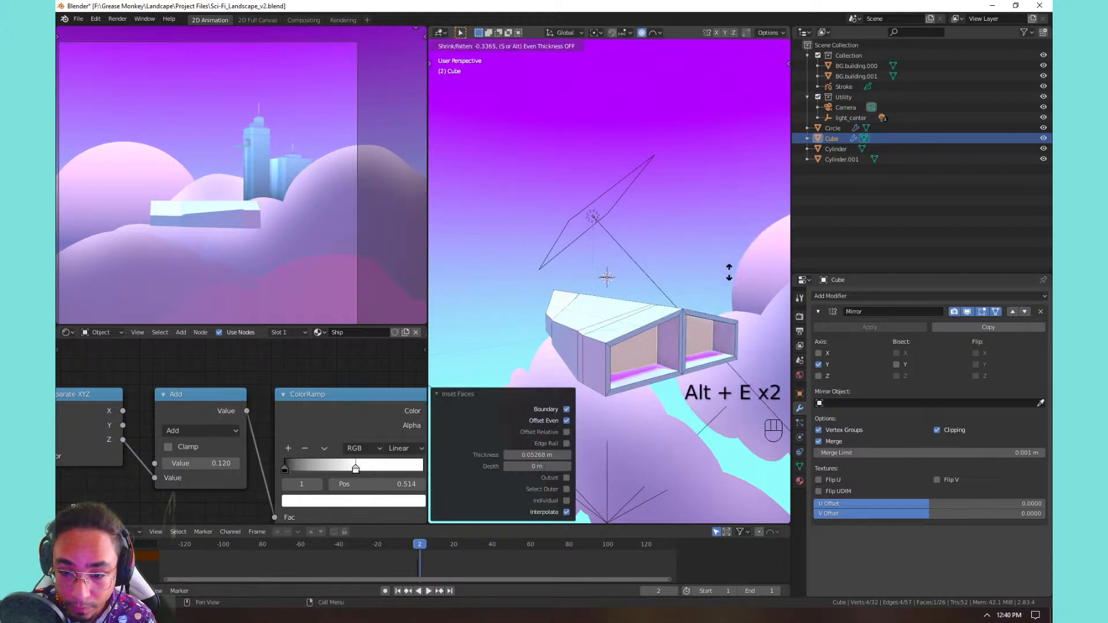
click(728, 272)
key(s)
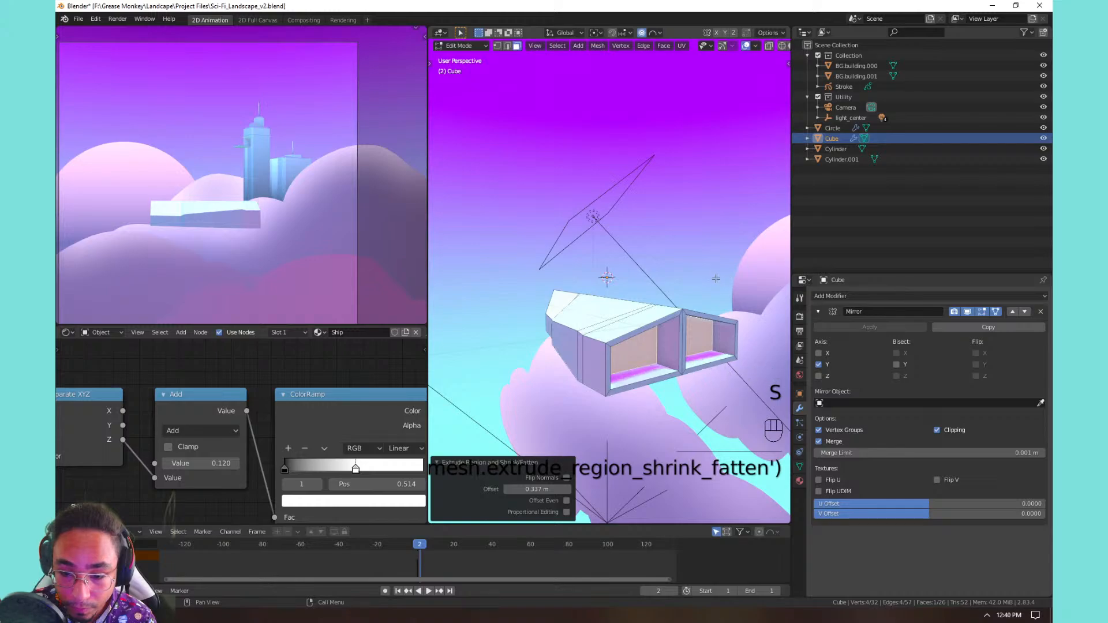
key(alt+s)
right_click(691, 257)
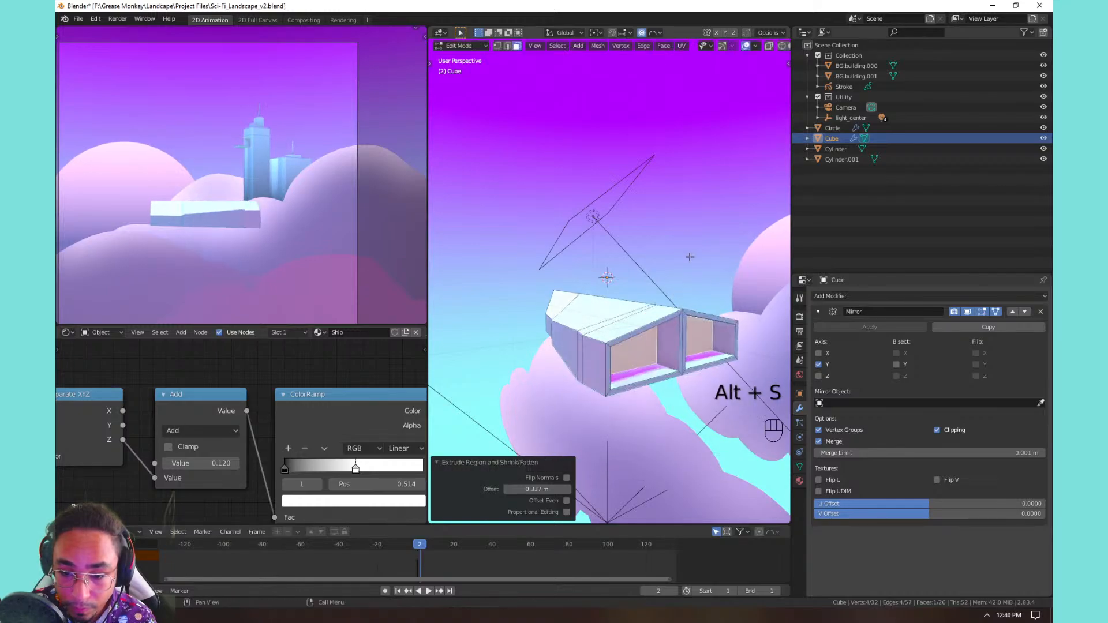
Step: Turn off proportional editing and scale the recessed rear face uniformly to about 0.86
click(652, 33)
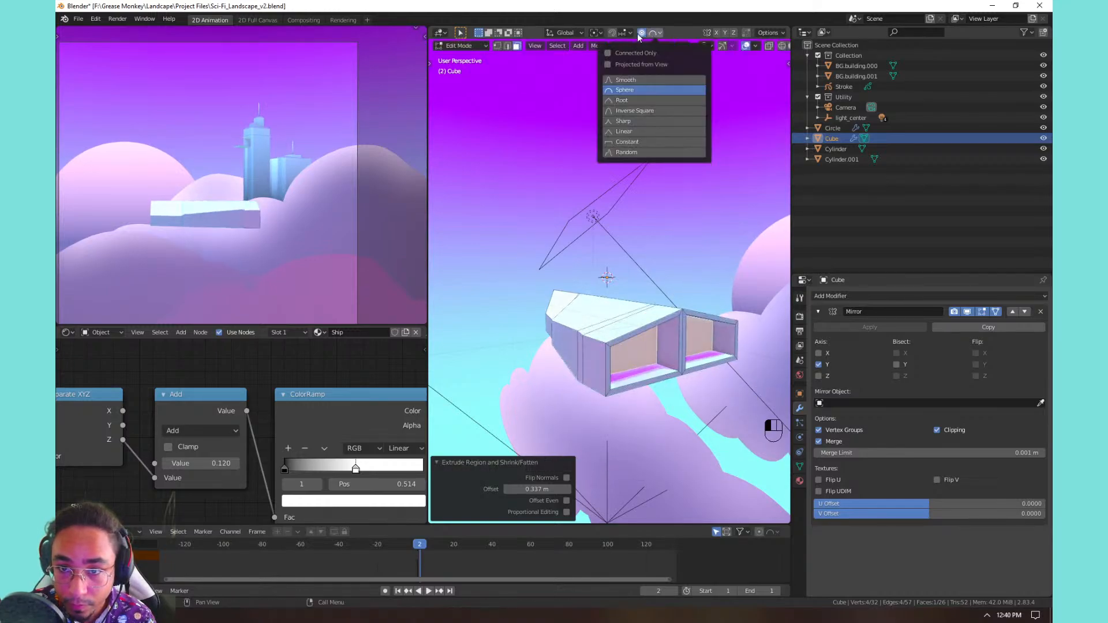
click(639, 36)
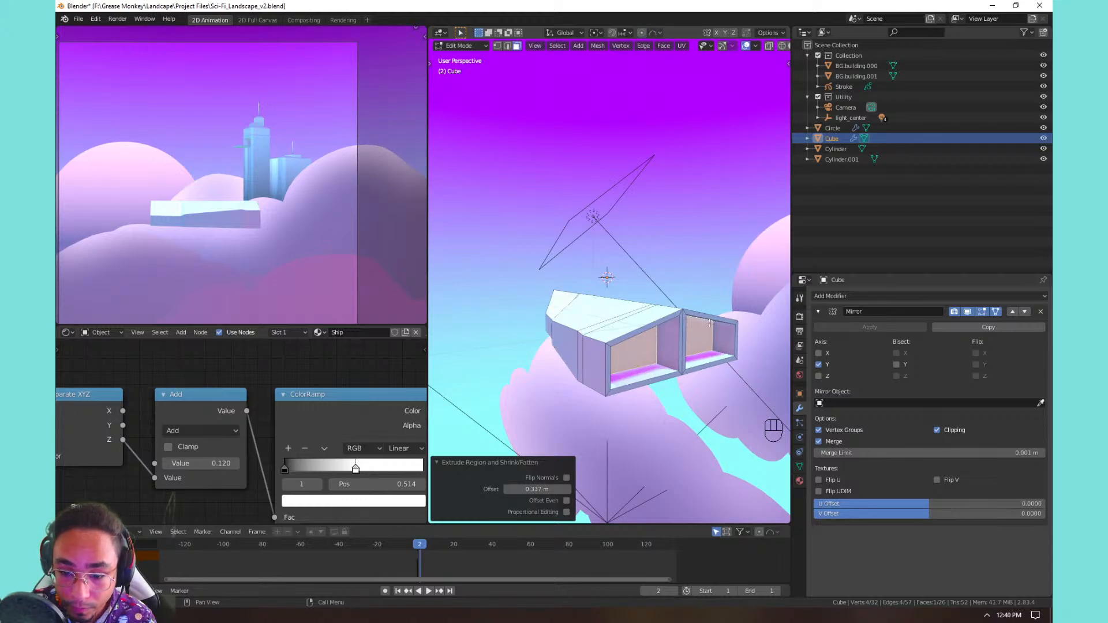
key(s)
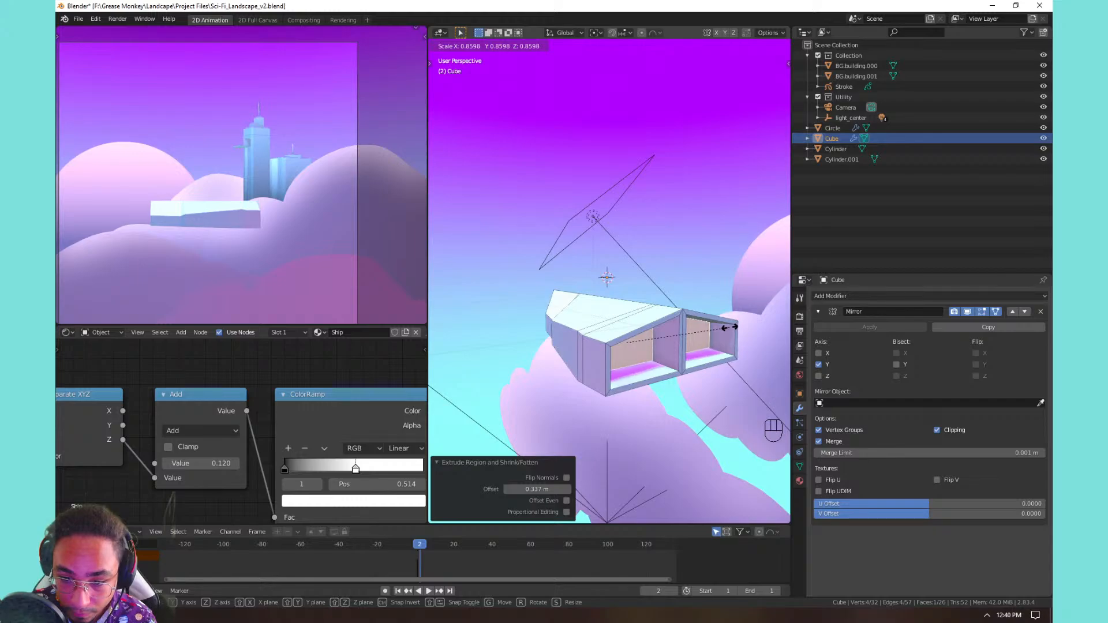
click(729, 327)
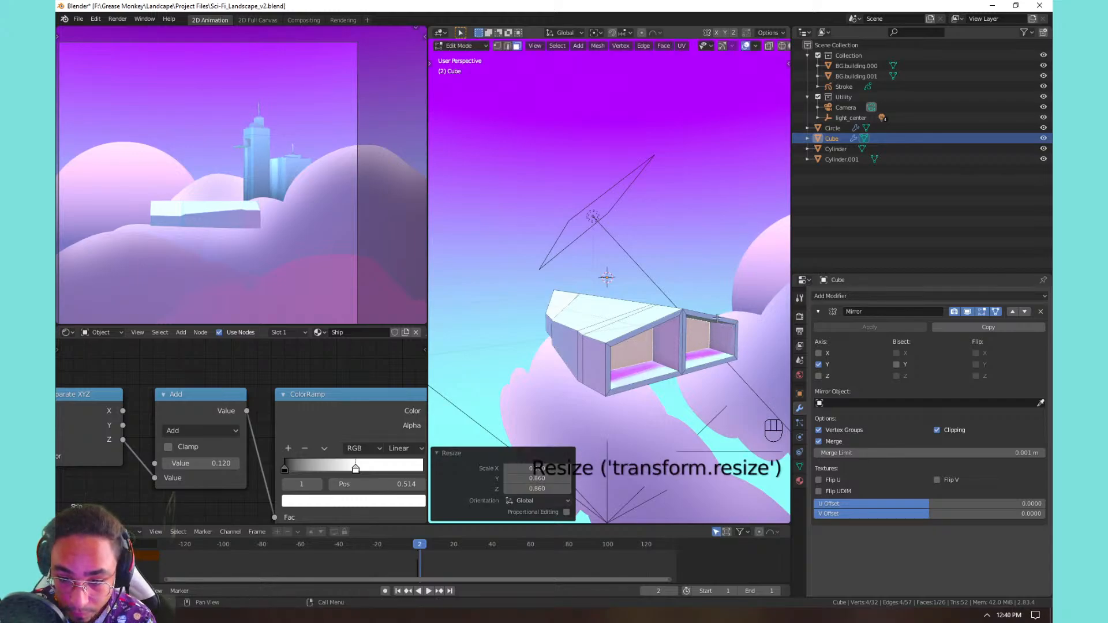
Step: Extrude the recessed rear face along its normals back out past the hull's end by about 0.59 m
key(alt+e)
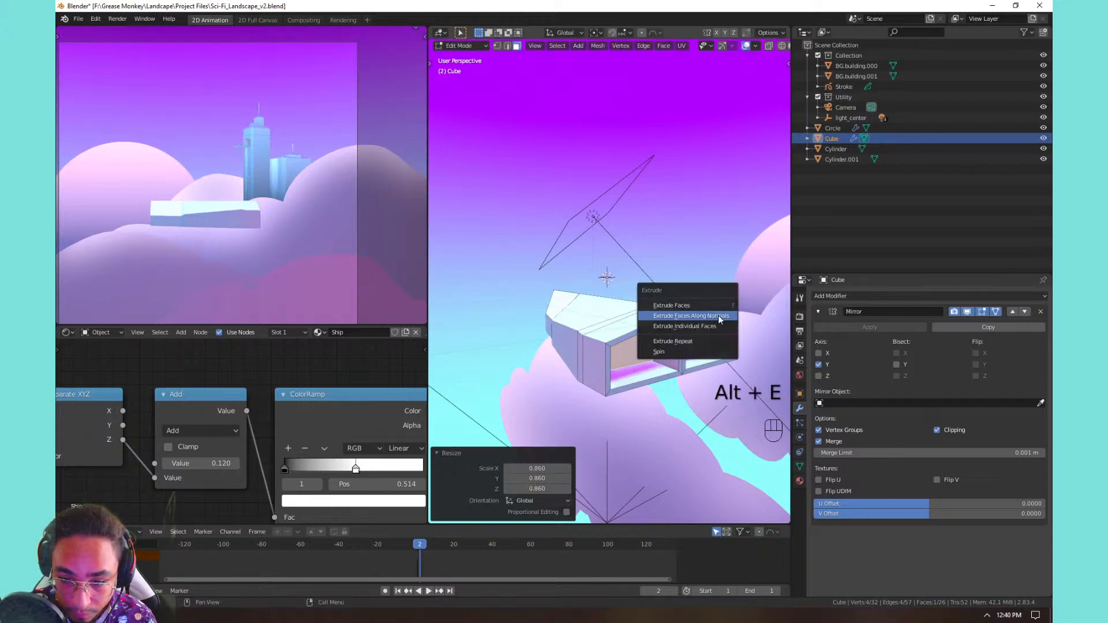
click(718, 317)
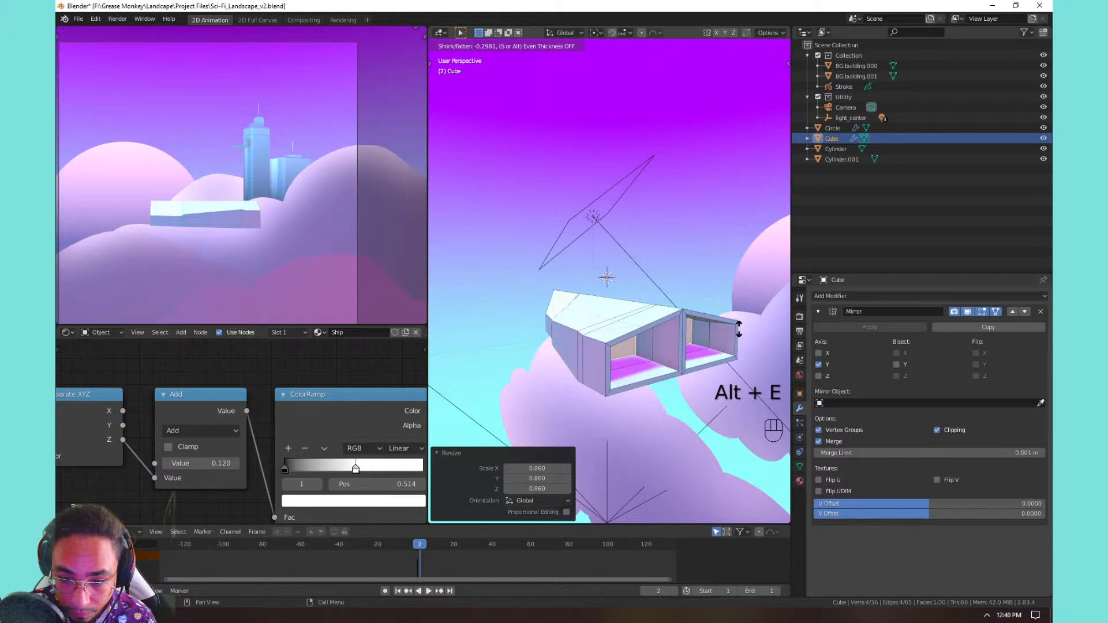
click(694, 288)
Step: Scale the extruded rear end face to about 1.05 and inset it by about 0.05 m
key(s)
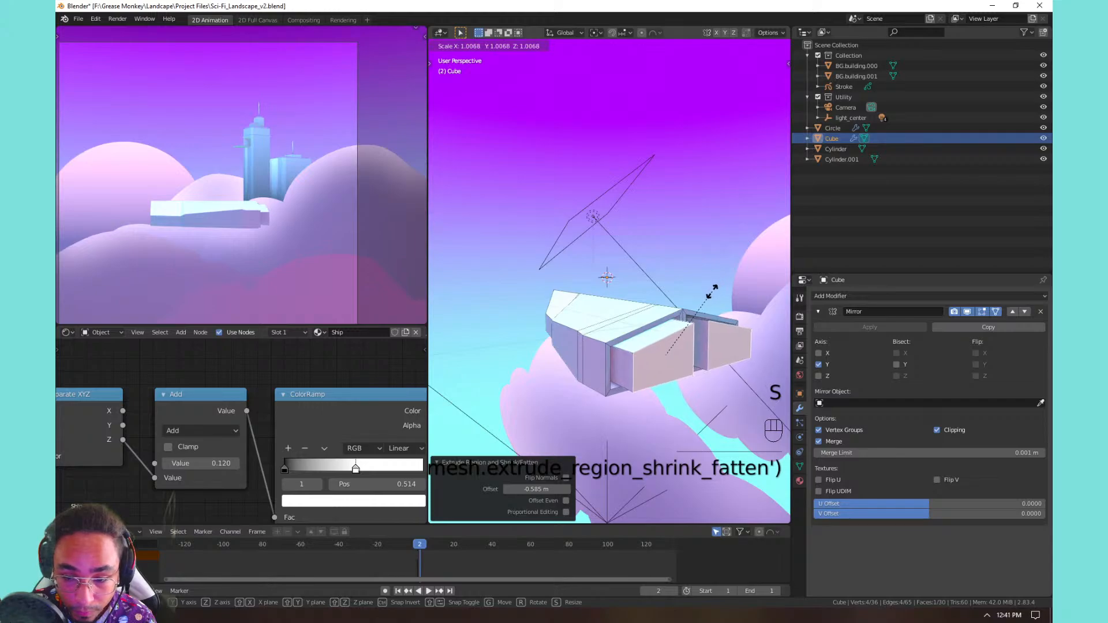
click(717, 291)
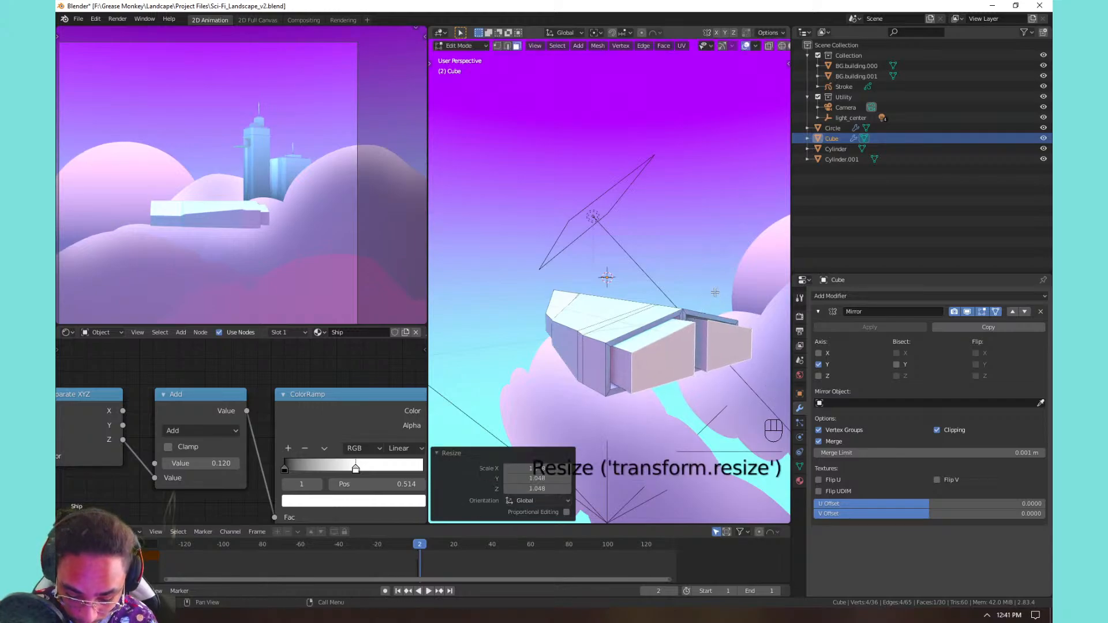
key(i)
click(712, 290)
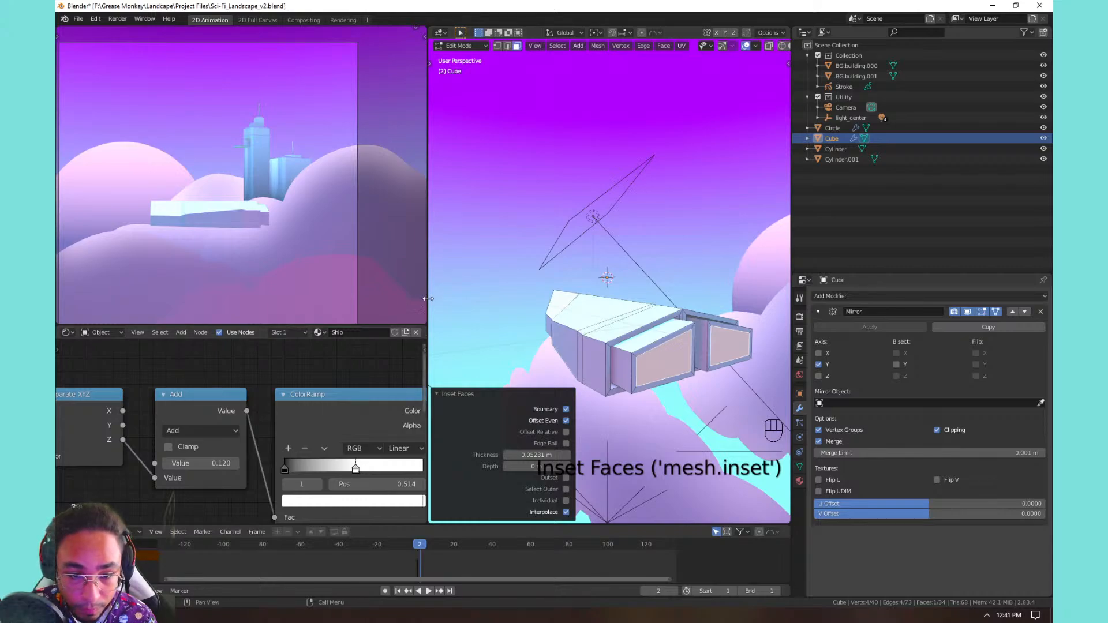
Step: Widen the main viewport, change the shader editor area into a second 3D Viewport, and frame the ship in it
drag(426, 298, 367, 298)
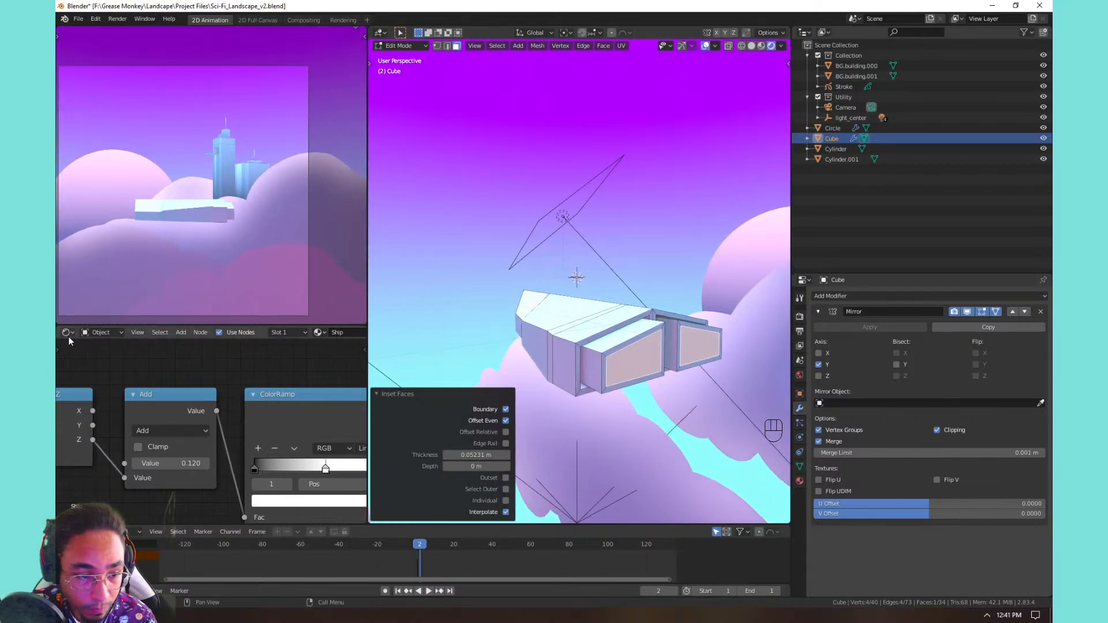
click(65, 333)
click(87, 372)
scroll(164, 412, up, 3)
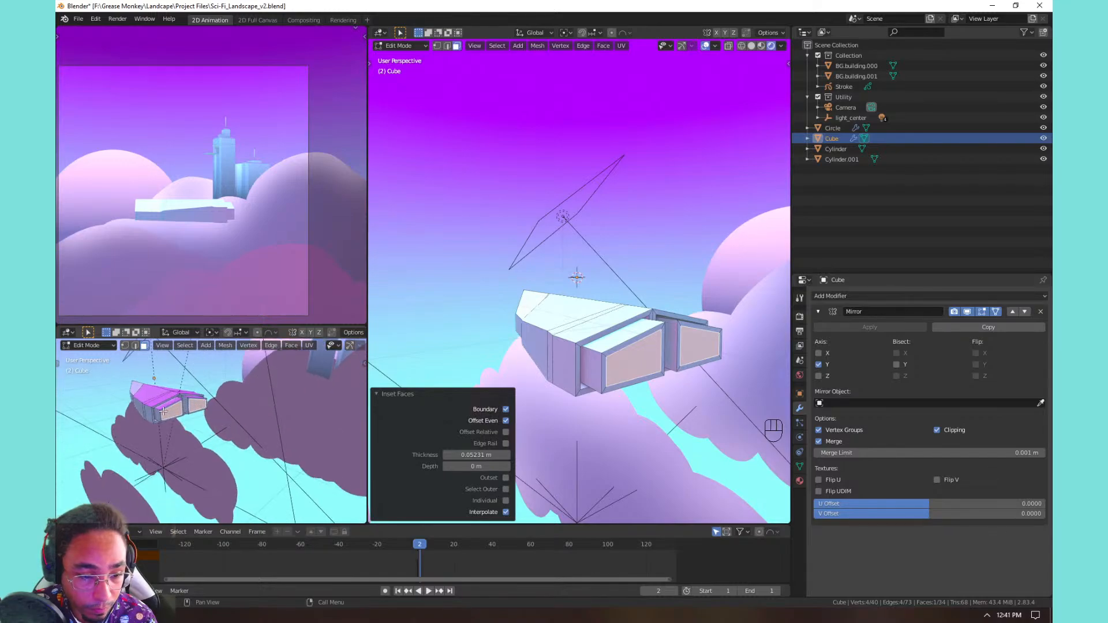
shift+middle_drag(163, 411, 214, 428)
key(KP_Decimal)
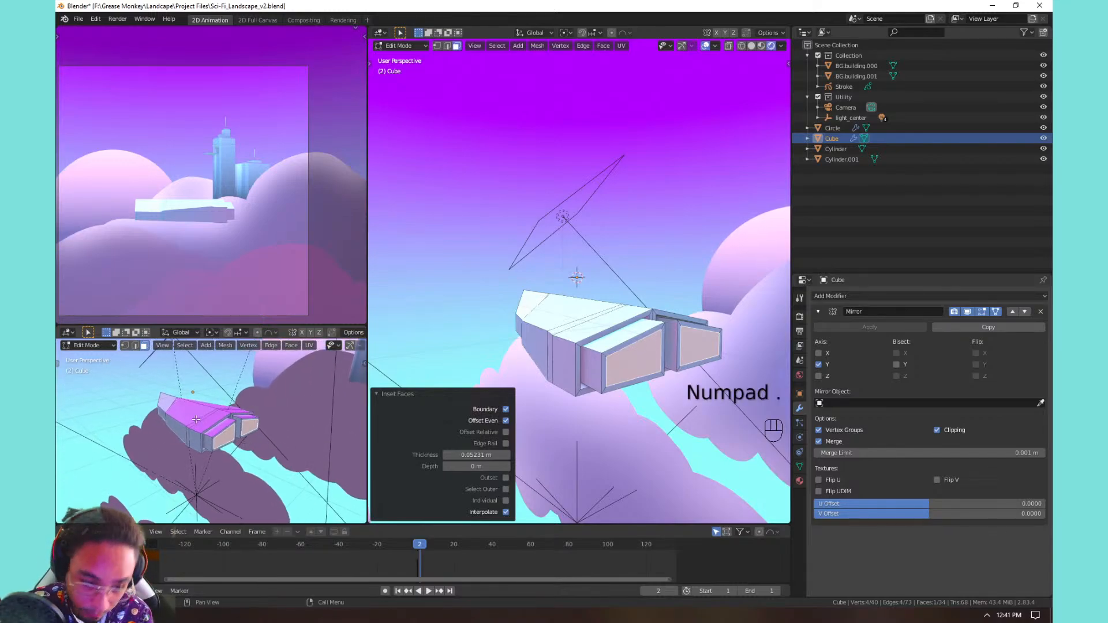
shift+middle_drag(204, 422, 250, 399)
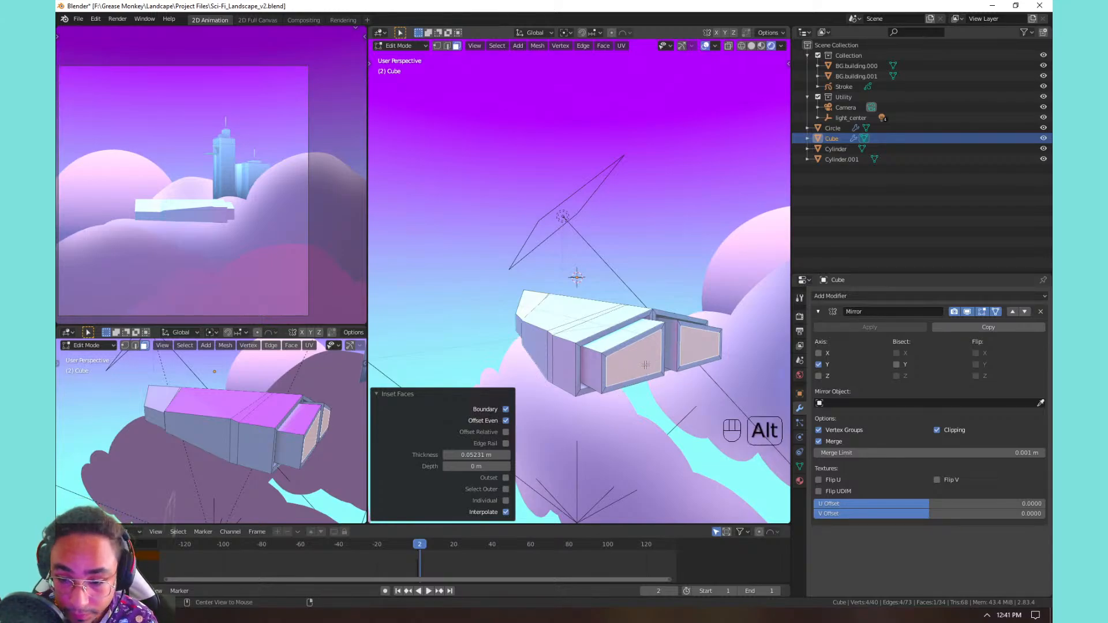
Step: Extrude the inset engine face along its normals inward by about 0.27 m to hollow the rear block
key(alt+e)
click(650, 348)
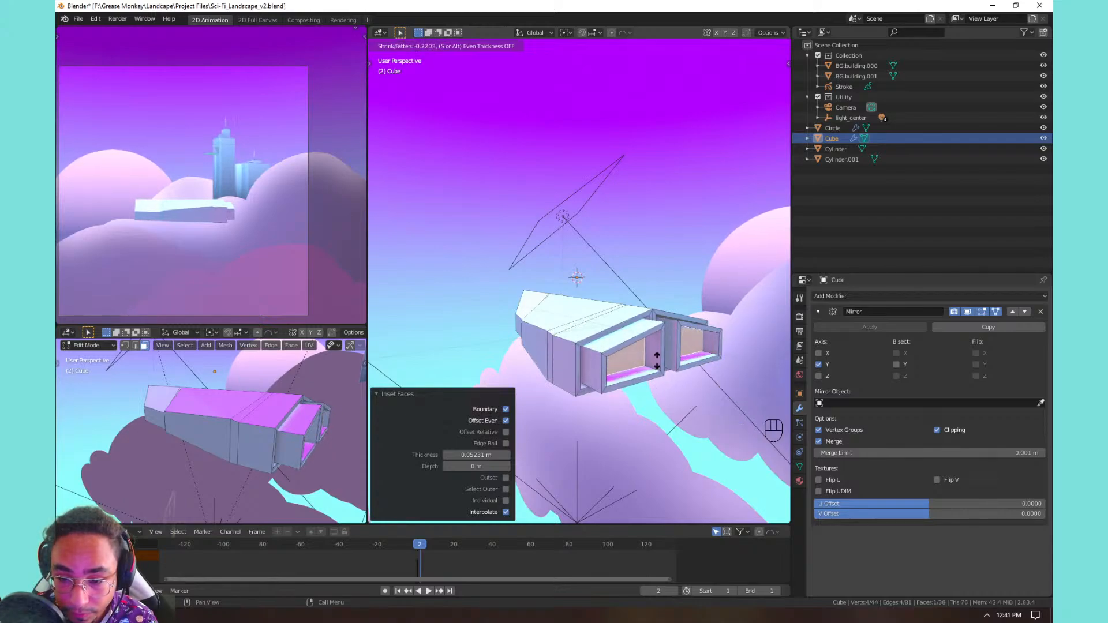
click(656, 363)
Step: Select the ship's front end face and scale it along Z to about 0.41 to flatten the nose
shift+middle_drag(587, 310, 648, 337)
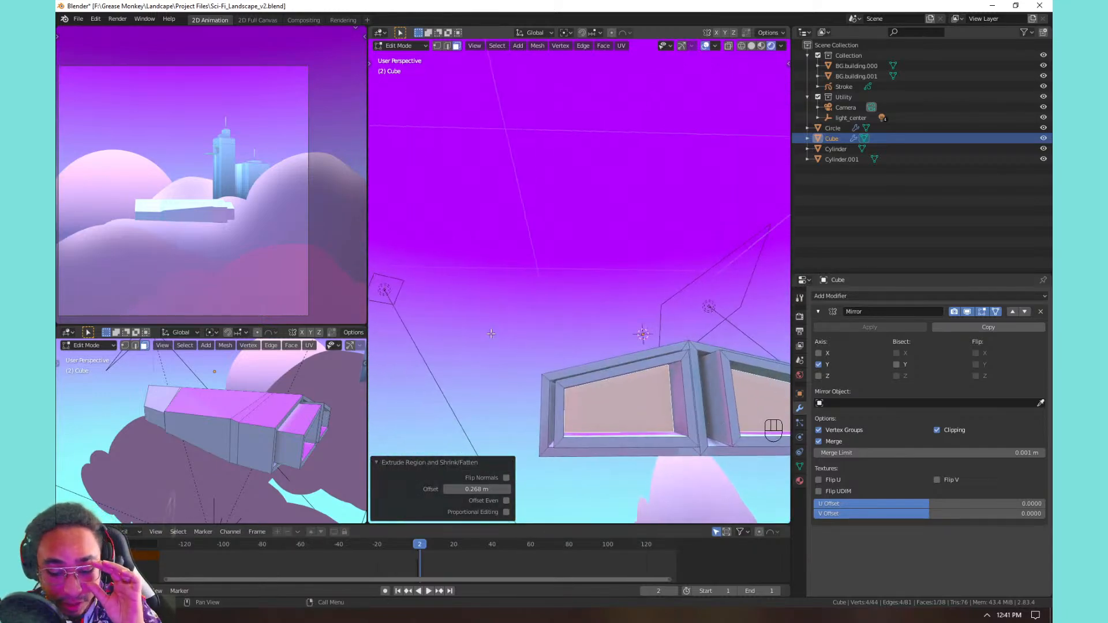
middle_drag(644, 333, 618, 388)
click(611, 435)
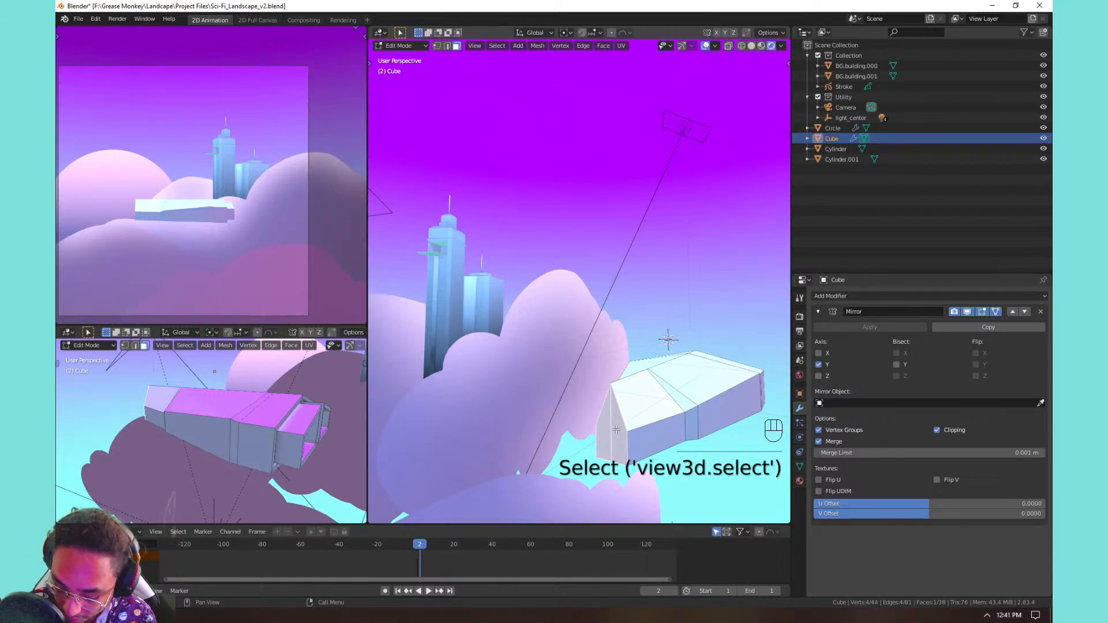
key(KP_Decimal)
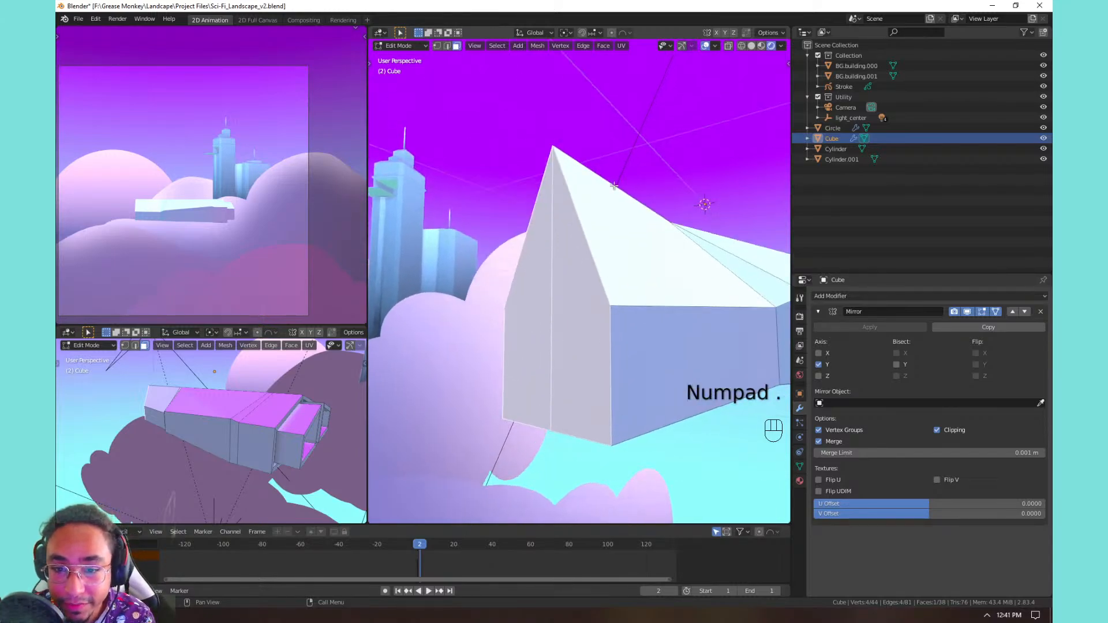
shift+middle_drag(701, 209, 639, 198)
scroll(639, 198, down, 4)
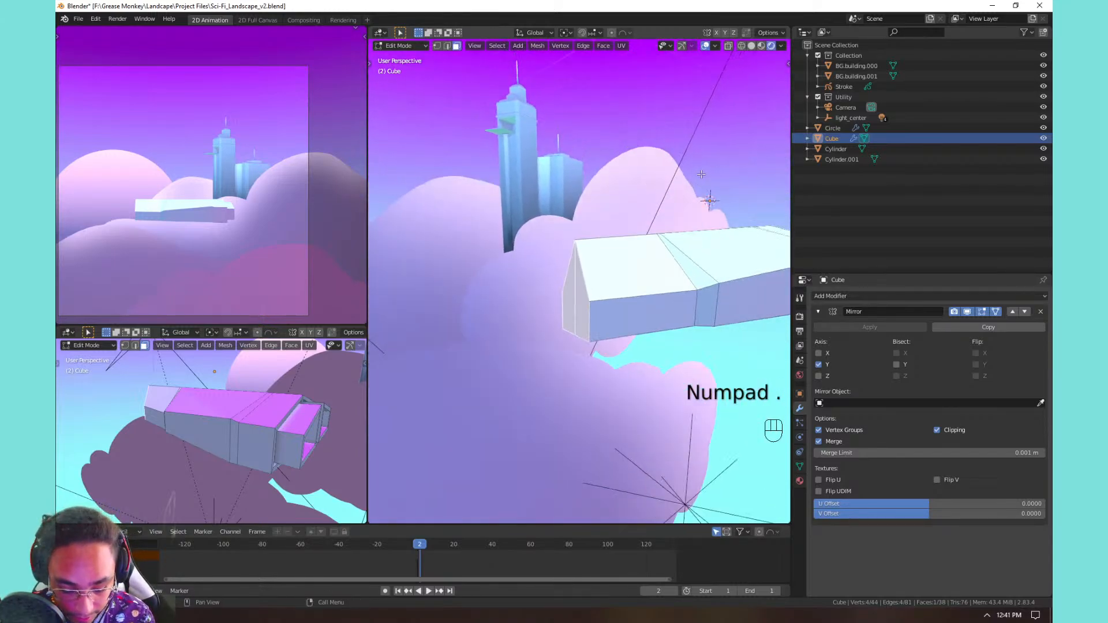
key(s)
key(z)
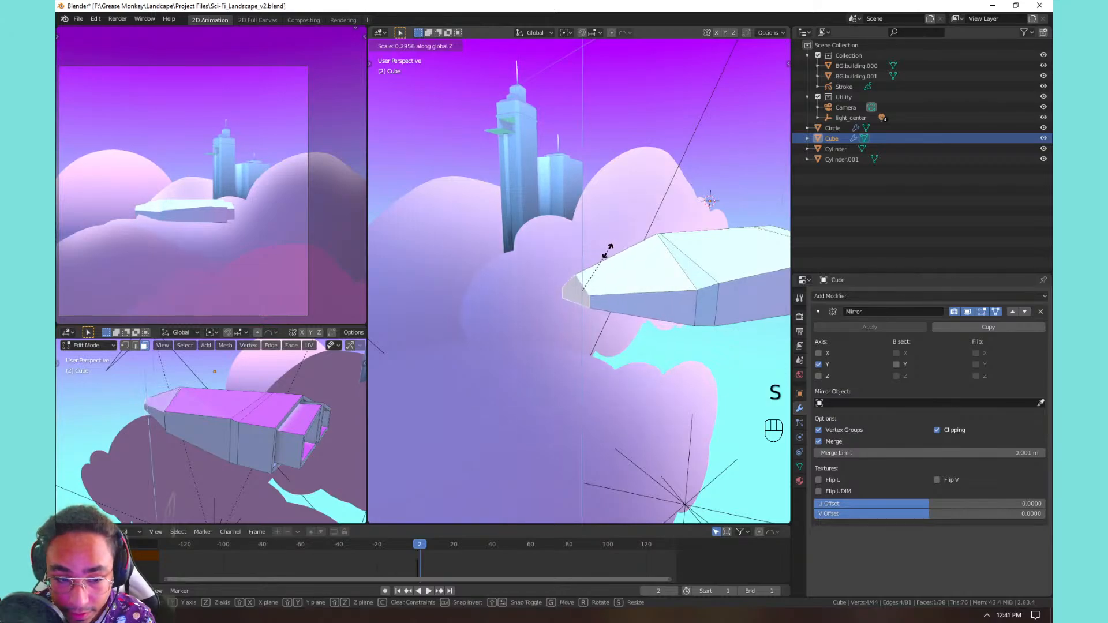
click(625, 240)
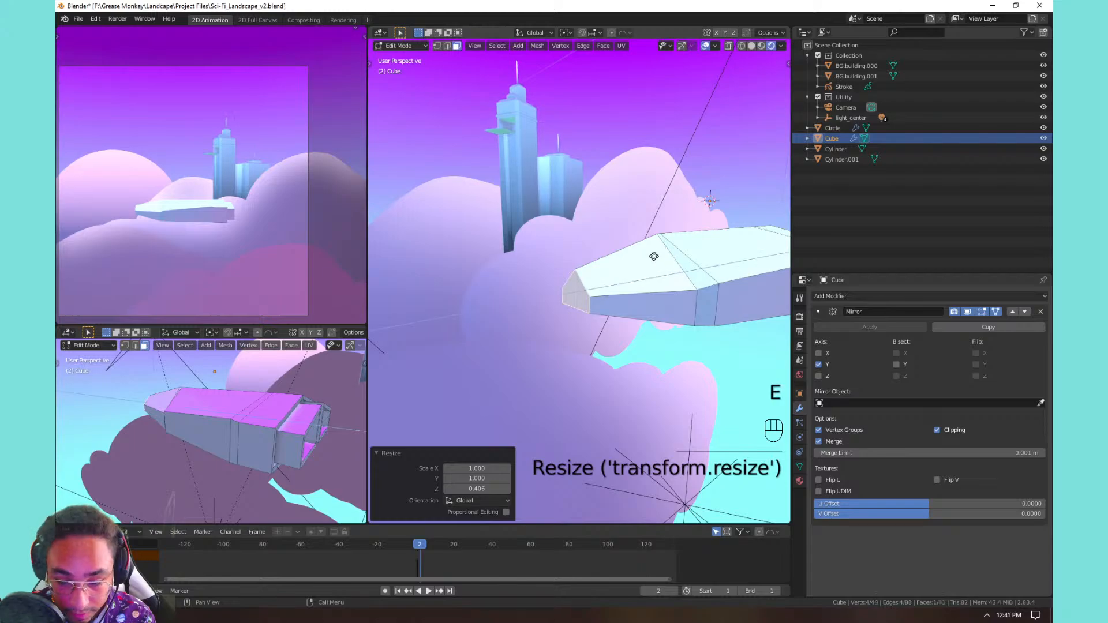
Step: Try to extrude the flattened nose face slightly forward
key(e)
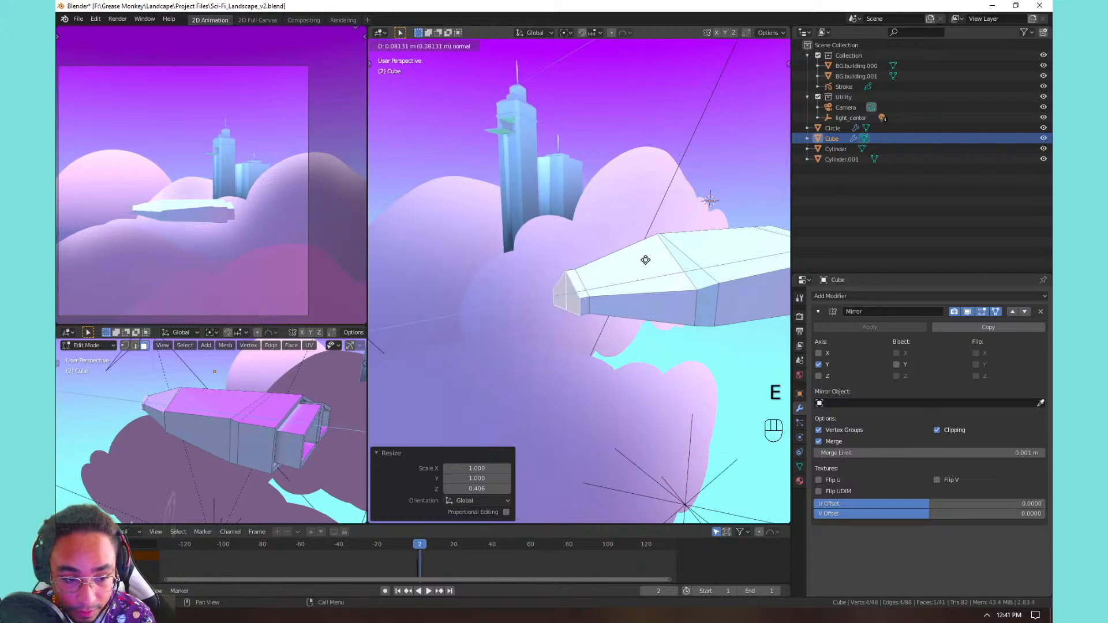
click(647, 258)
key(ctrl+z)
Step: Leave Edit Mode and review the ship's shape from several angles, with the second viewport in rendered shading
middle_drag(650, 255, 520, 277)
shift+middle_drag(519, 277, 645, 268)
scroll(636, 267, down, 1)
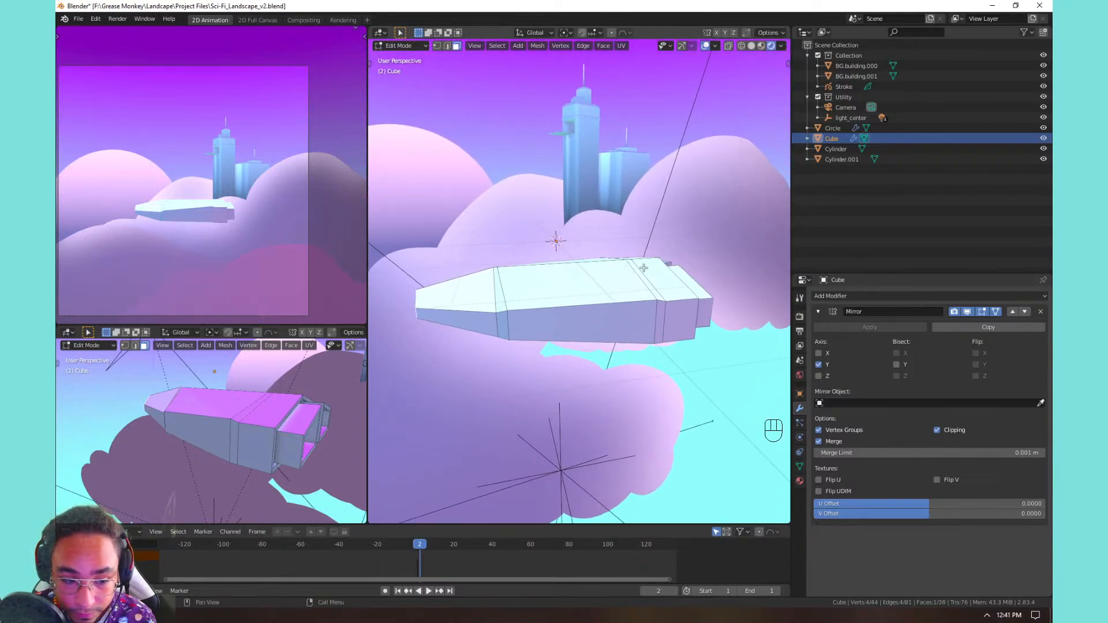
click(600, 282)
key(Tab)
shift+middle_drag(648, 265, 508, 323)
middle_drag(185, 419, 196, 413)
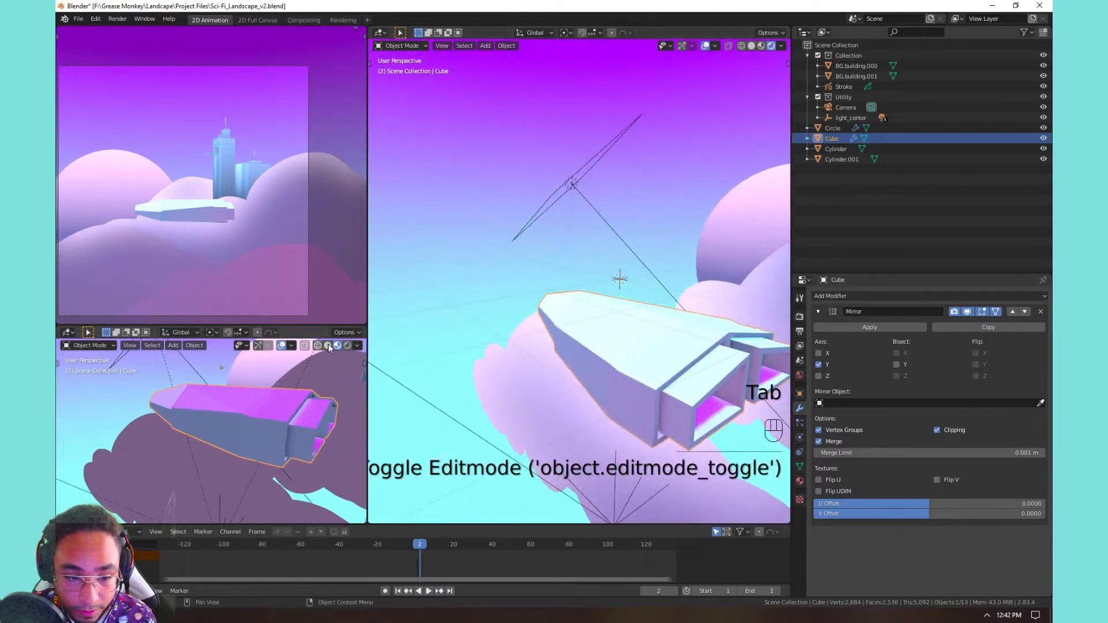
middle_drag(335, 369, 283, 370)
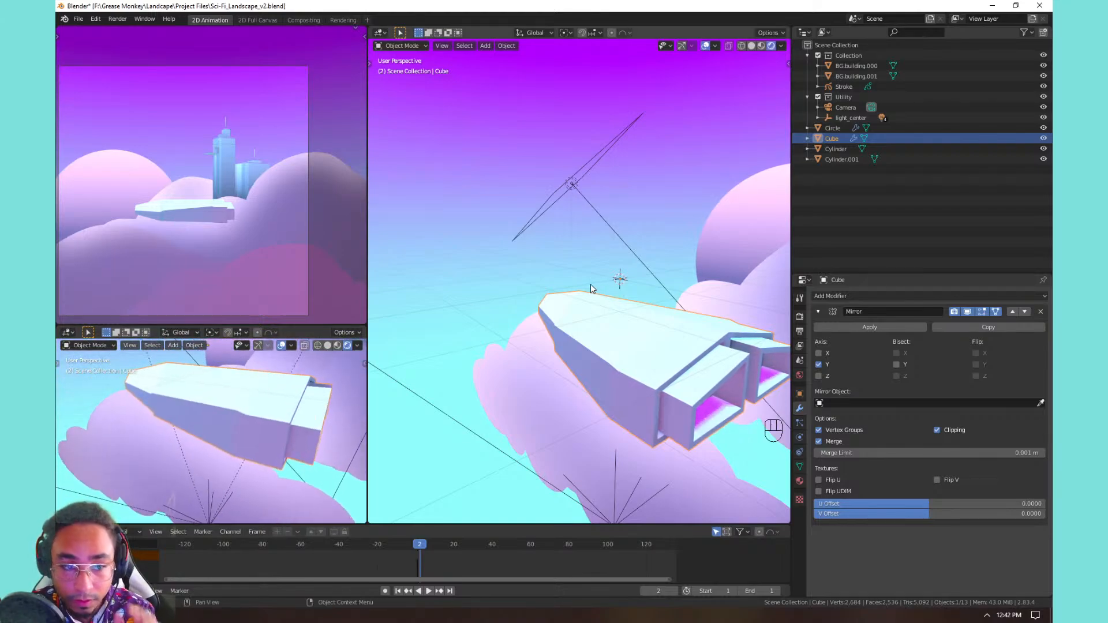
middle_drag(571, 320, 604, 358)
Step: Select the lengthwise edge loop along the hull's upper side in Edit Mode and bevel it about 0.07 m with one segment
key(Tab)
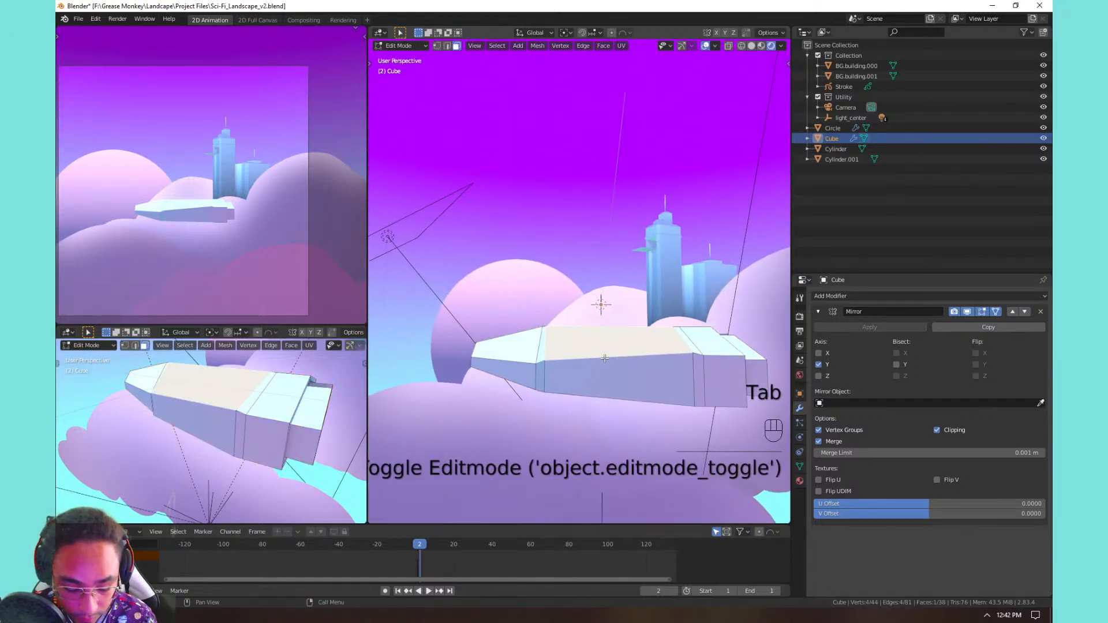
key(2)
alt+click(605, 357)
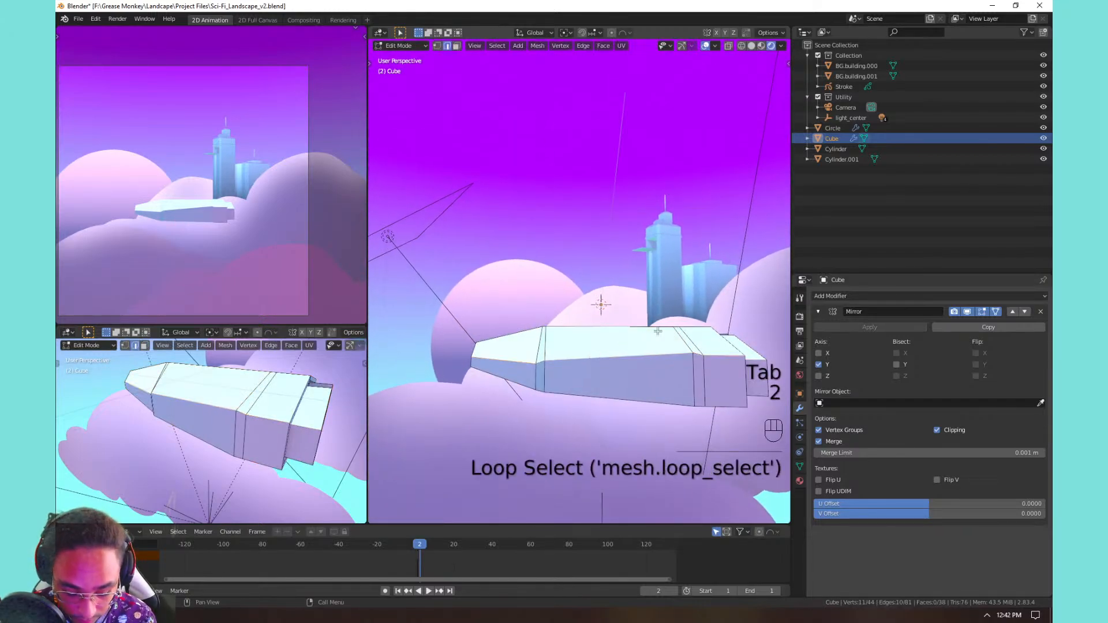
key(ctrl+b)
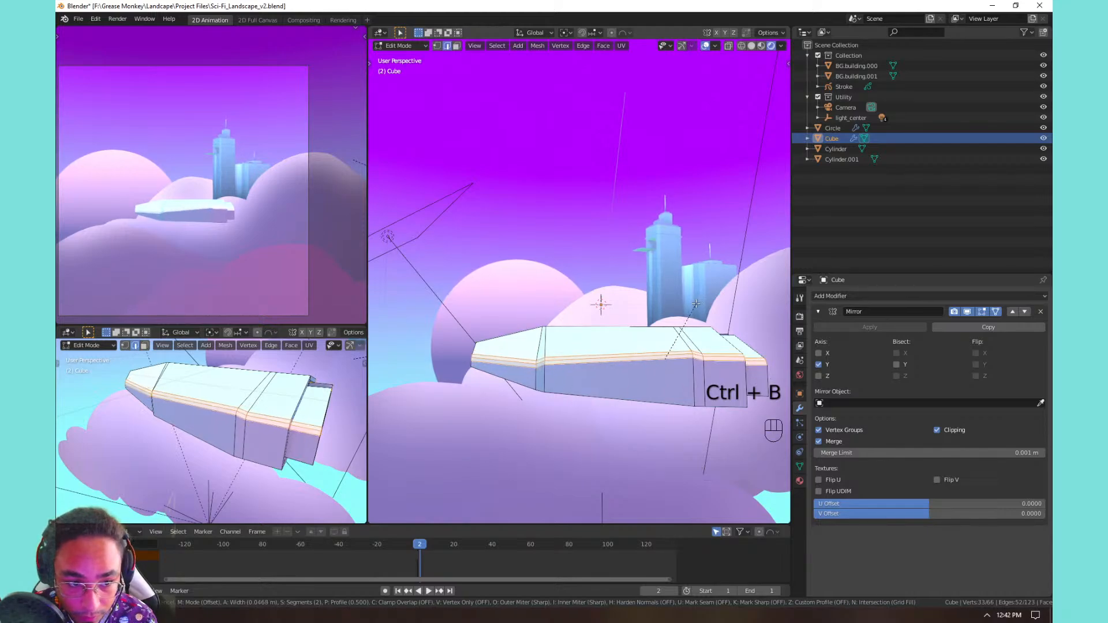
scroll(694, 305, down, 1)
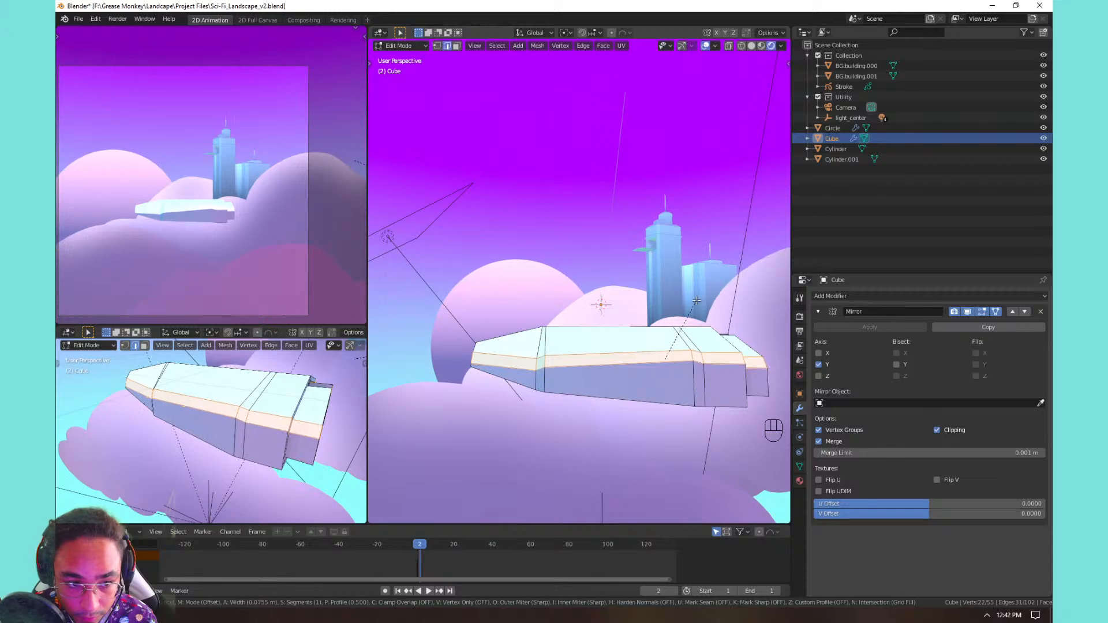
click(695, 301)
middle_drag(695, 301, 665, 315)
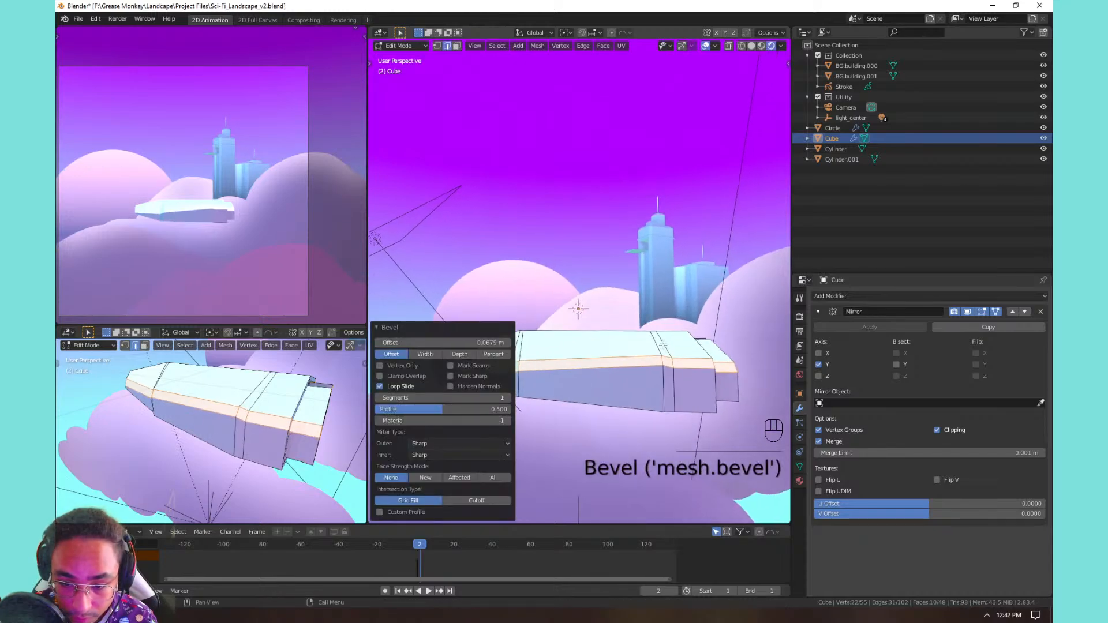
Step: Extrude the narrow face loop behind the ship's nose inward about 0.04 m along its normals, and show the ship's material settings
click(661, 364)
shift+middle_drag(660, 364, 587, 363)
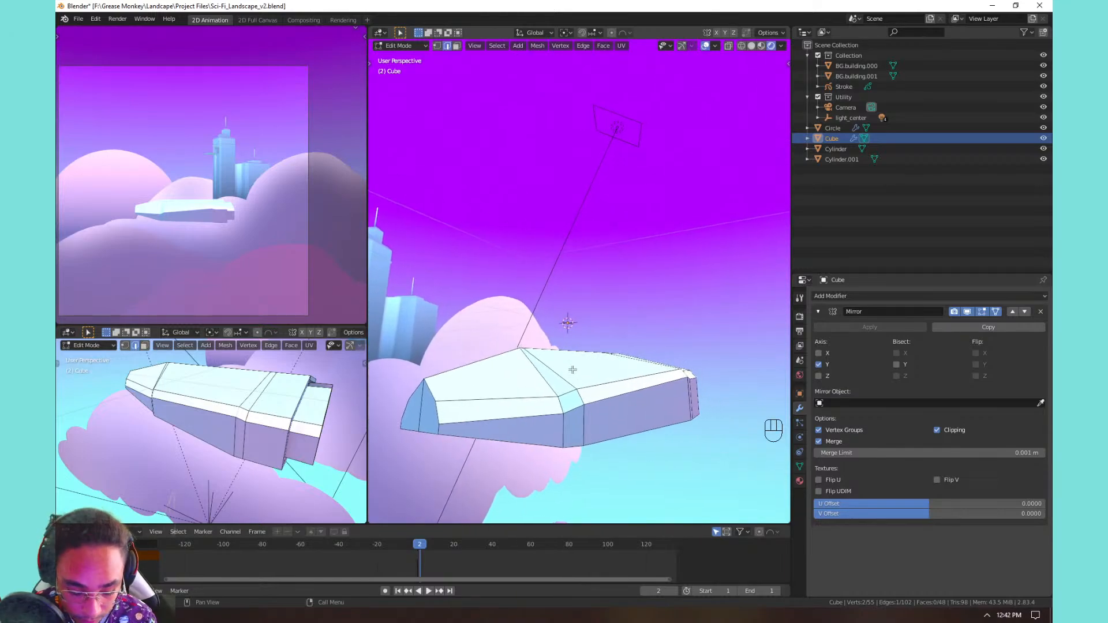
key(3)
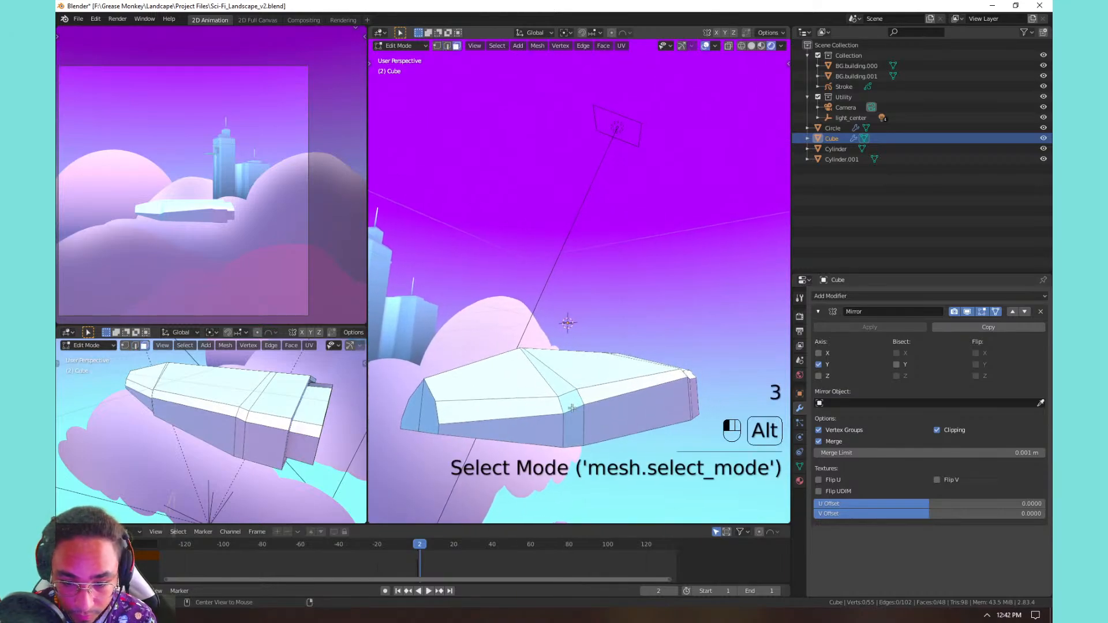
alt+click(614, 397)
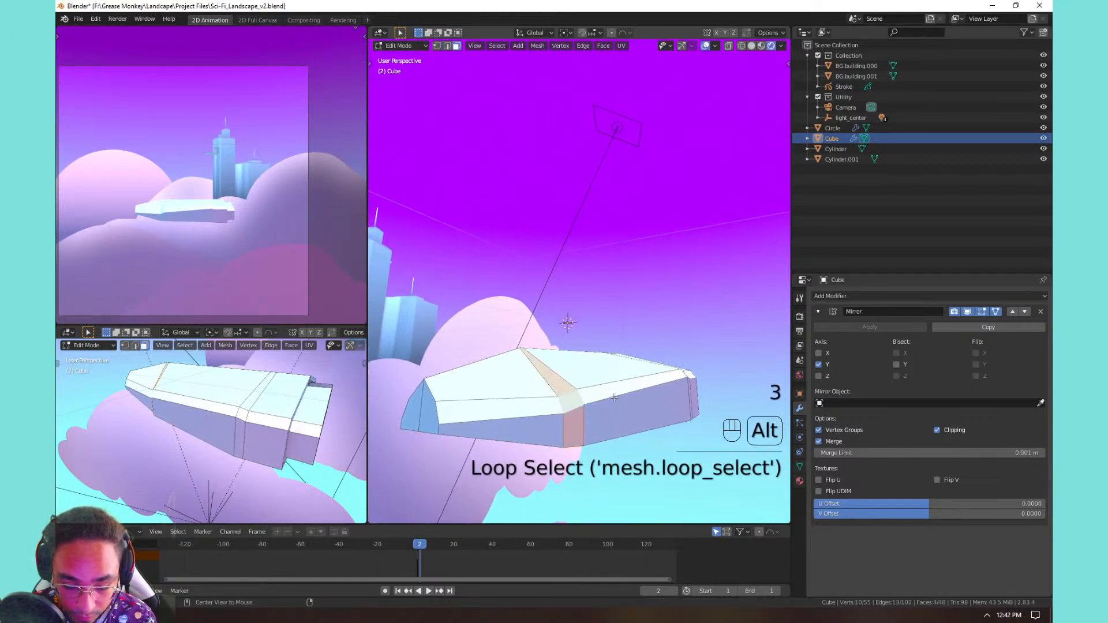
key(alt+e)
click(643, 386)
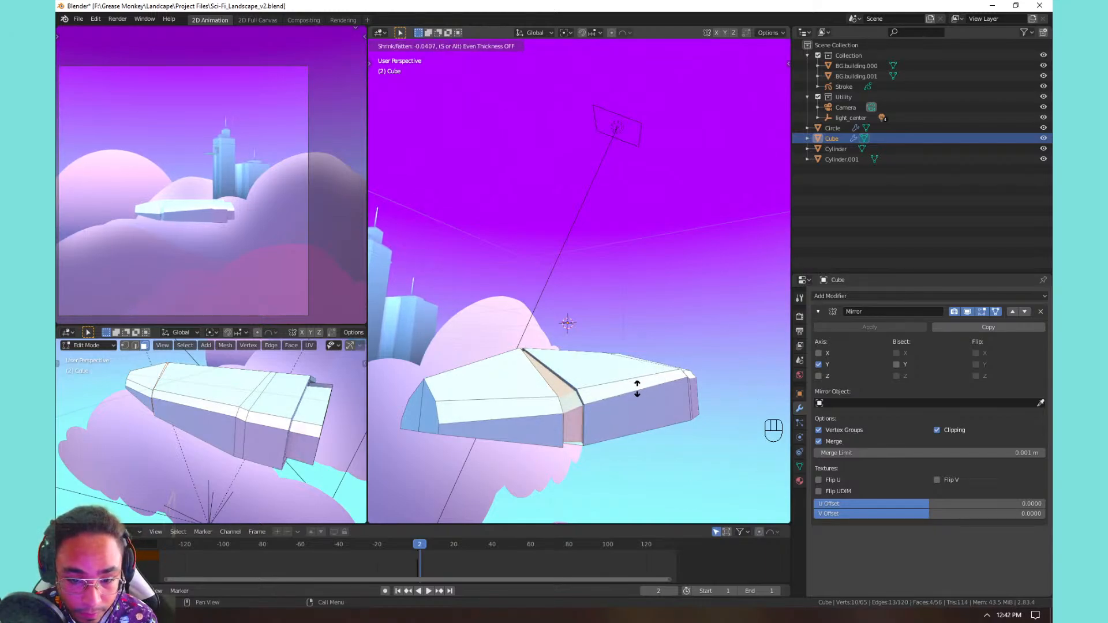
click(637, 389)
middle_drag(637, 388, 573, 332)
key(Tab)
key(Tab)
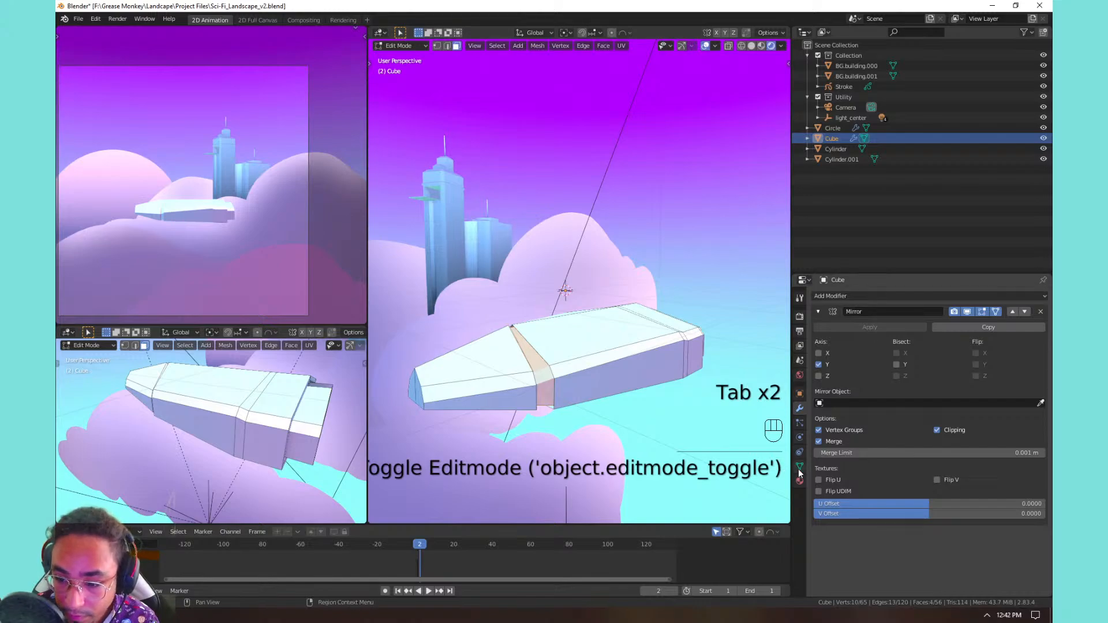
click(800, 480)
click(824, 341)
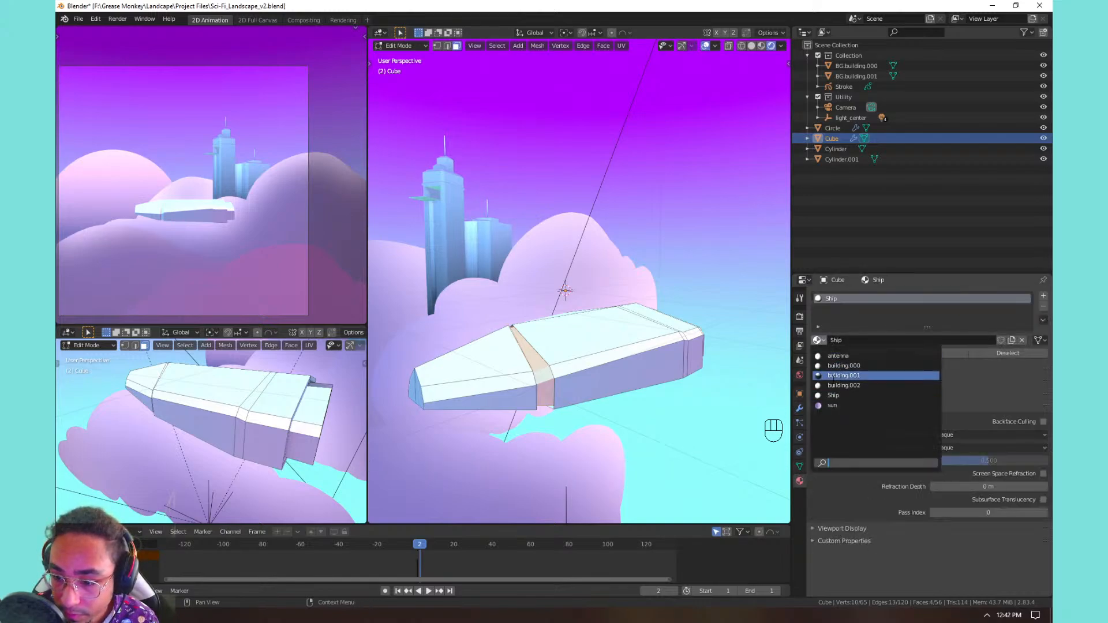
click(923, 363)
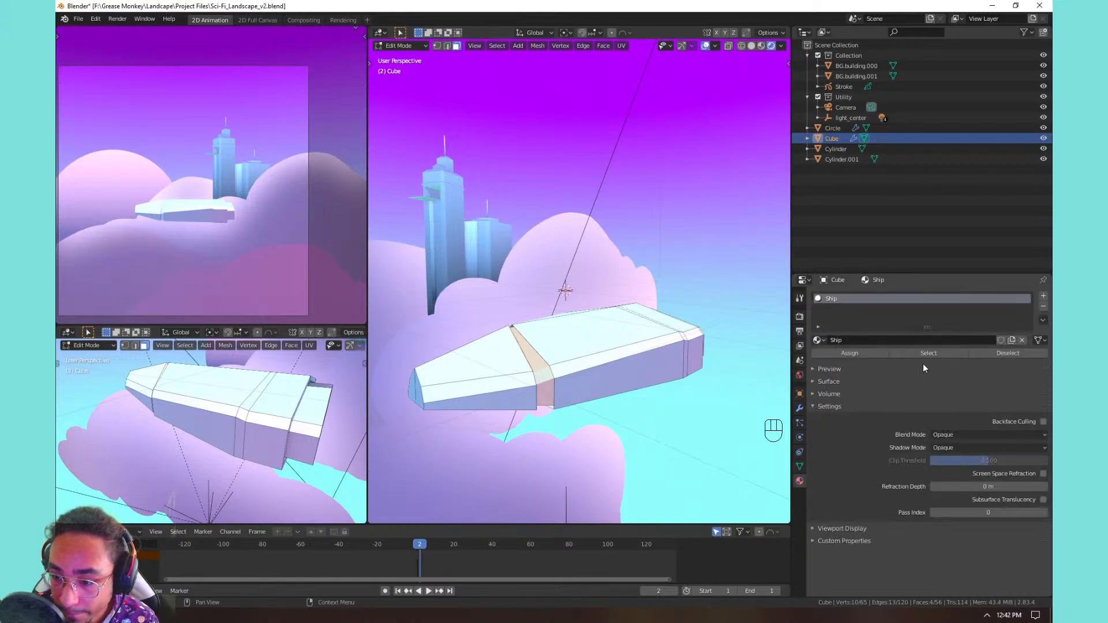
click(1012, 340)
key(ctrl+z)
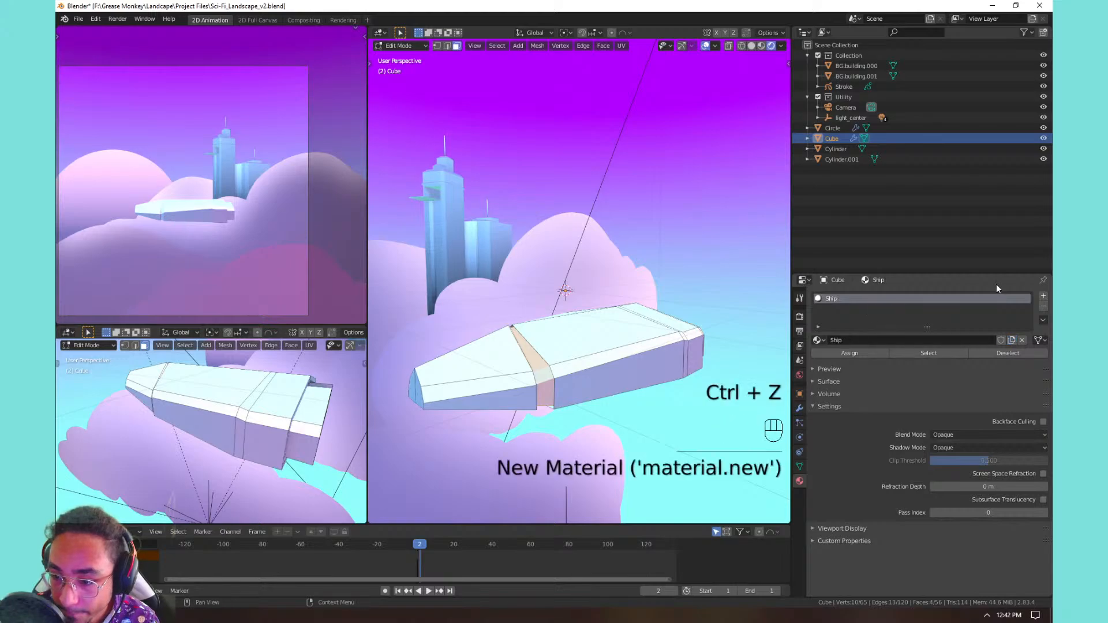
Step: Add a second material slot to the ship and fill it with an independent copy of the Ship material
click(1043, 297)
click(818, 362)
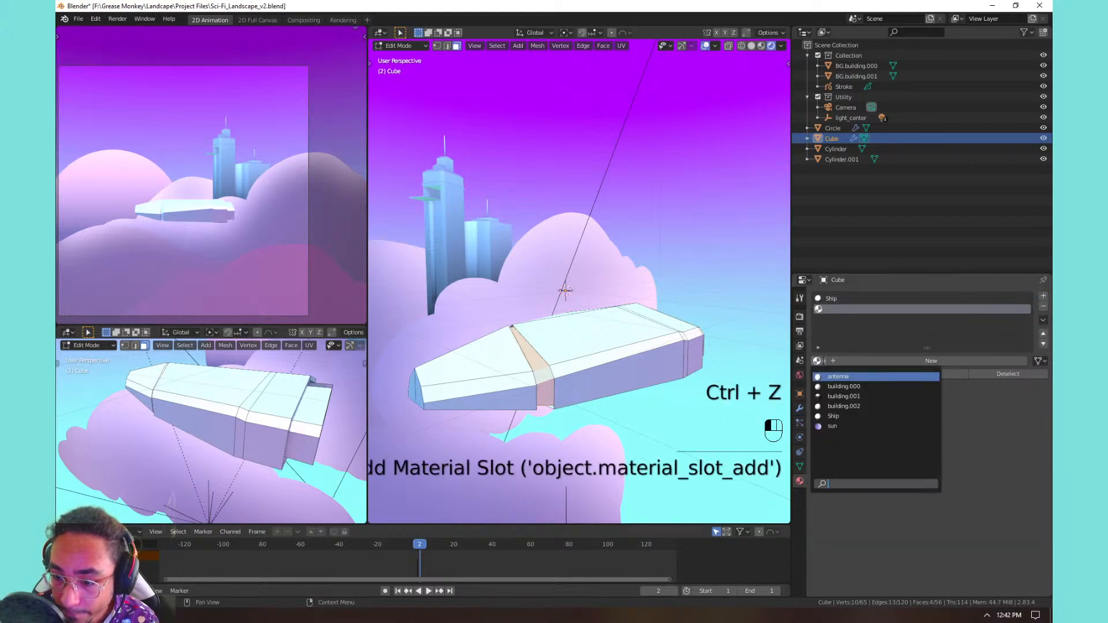
click(849, 416)
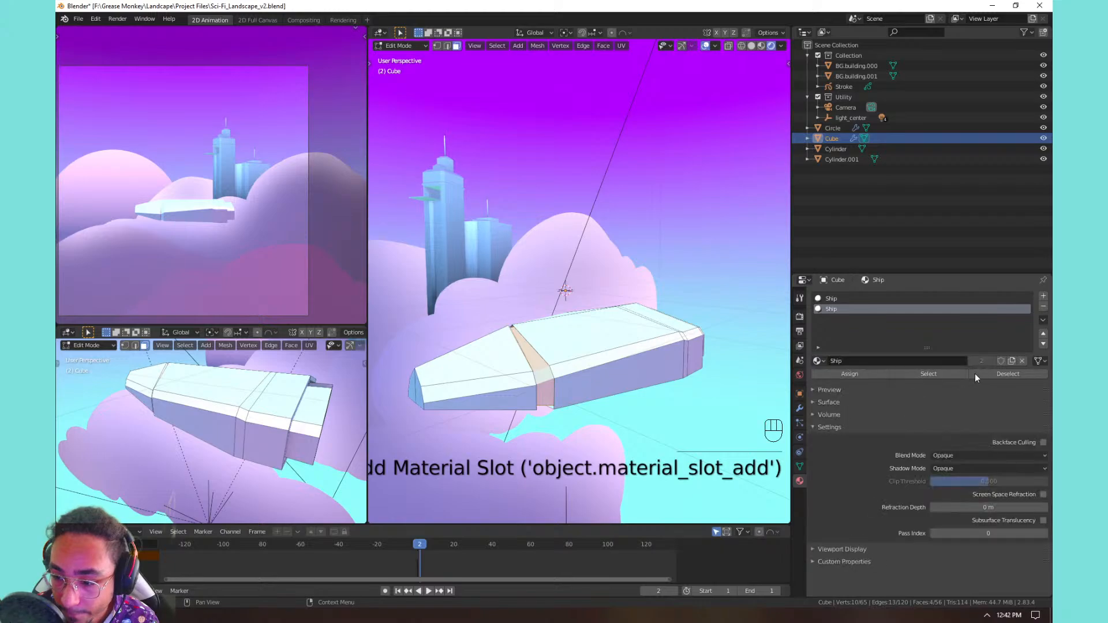
click(1012, 361)
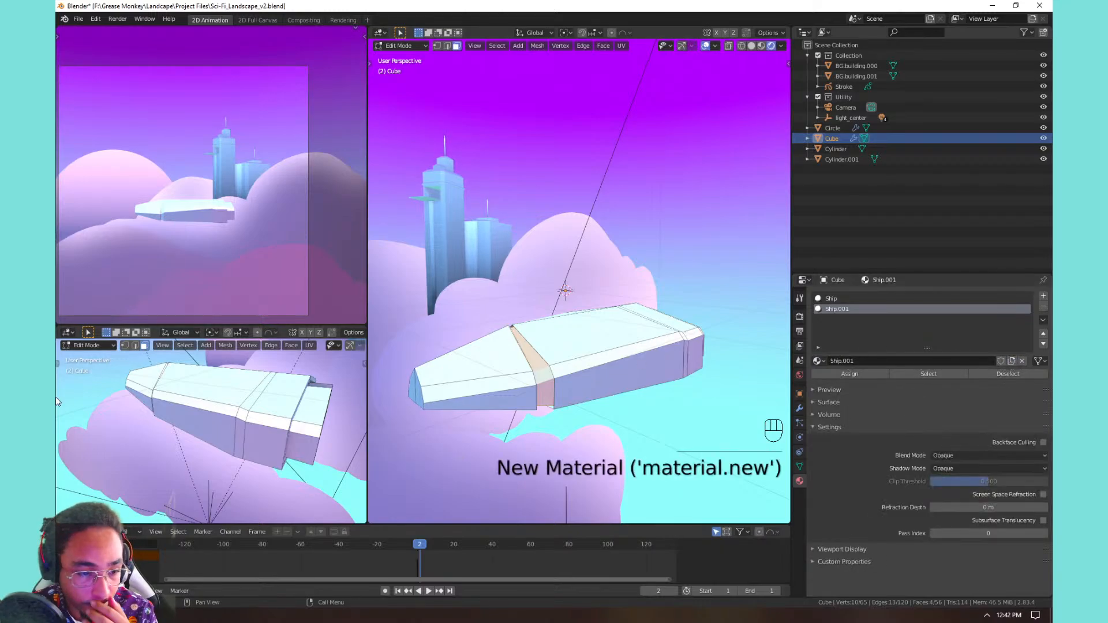
Step: Show the copied material's nodes in the Shader Editor in place of the second viewport, and assign the material to the selected face loop
click(67, 333)
click(92, 405)
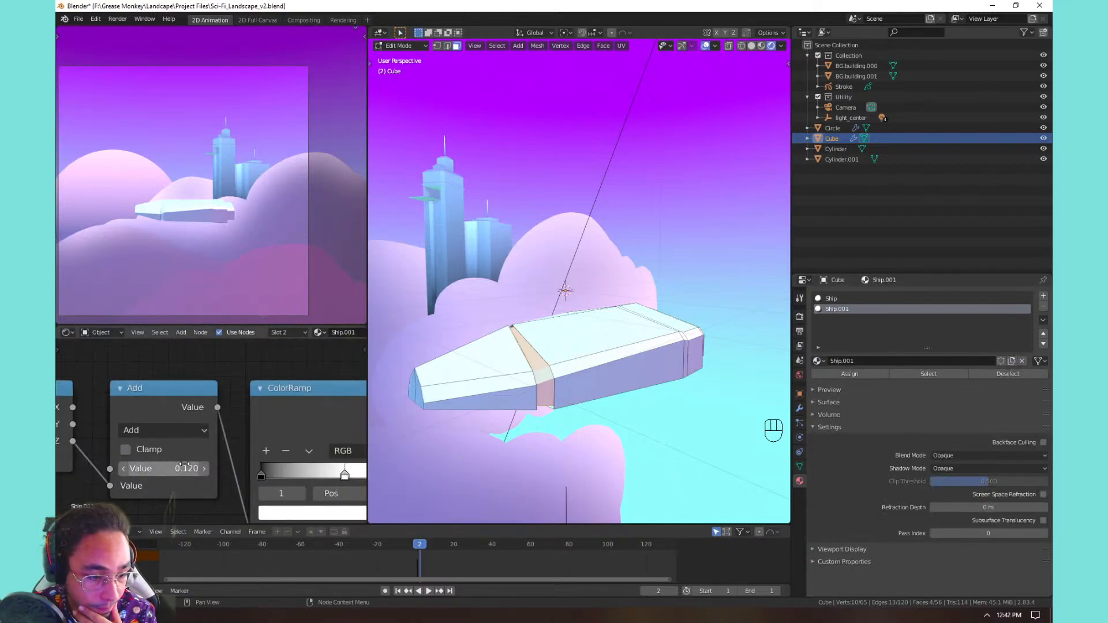
scroll(236, 457, down, 2)
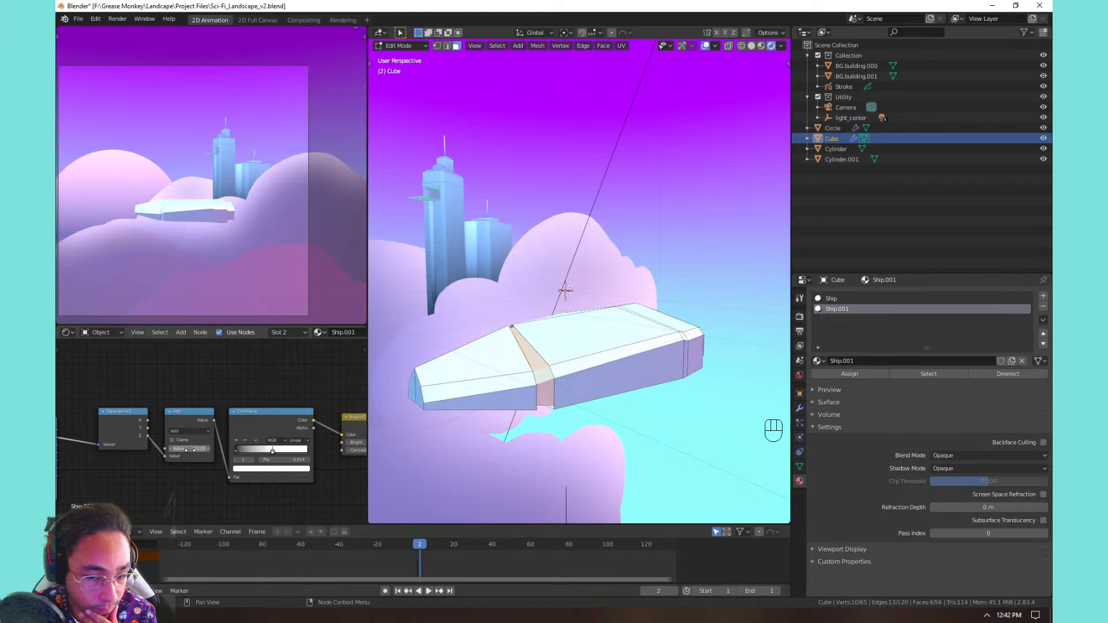
click(857, 376)
Step: Set the Bright value of the copied material's Bright/Contrast node to -0.07 and switch back to the Ship material
scroll(264, 474, up, 1)
middle_drag(264, 474, 139, 485)
scroll(248, 465, up, 6)
middle_drag(245, 457, 226, 456)
scroll(228, 462, up, 4)
scroll(233, 477, up, 1)
drag(231, 466, 289, 466)
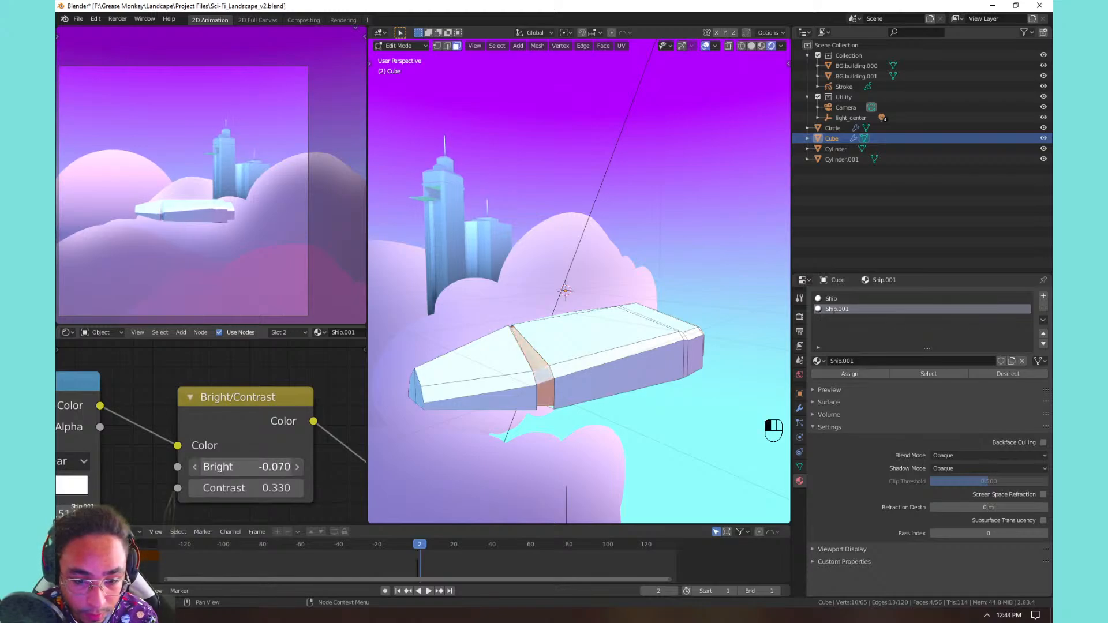
click(251, 359)
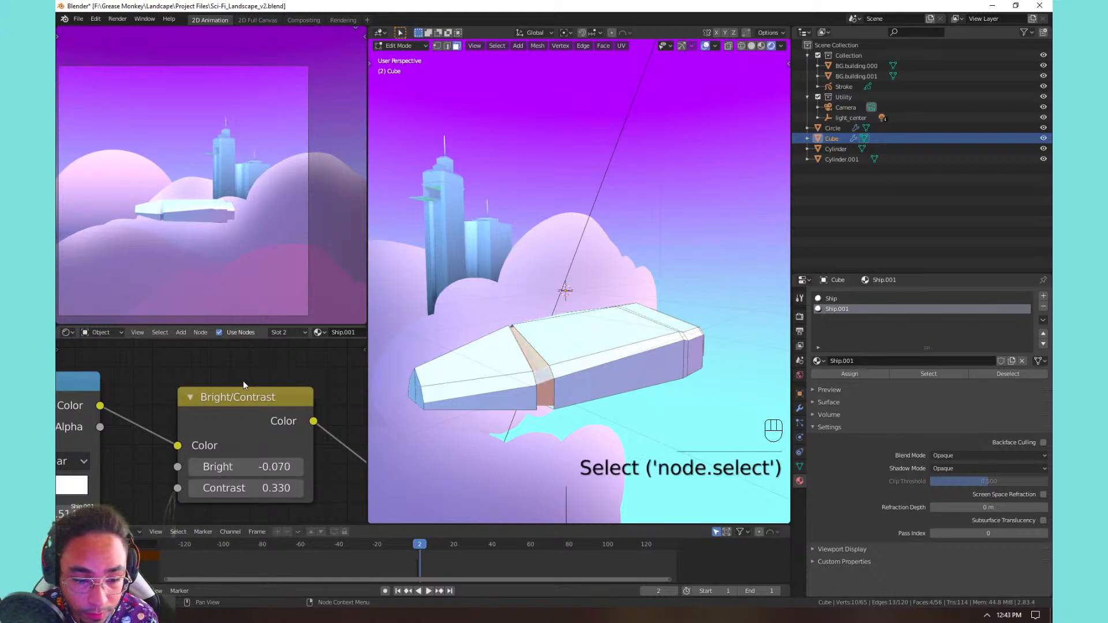
click(832, 298)
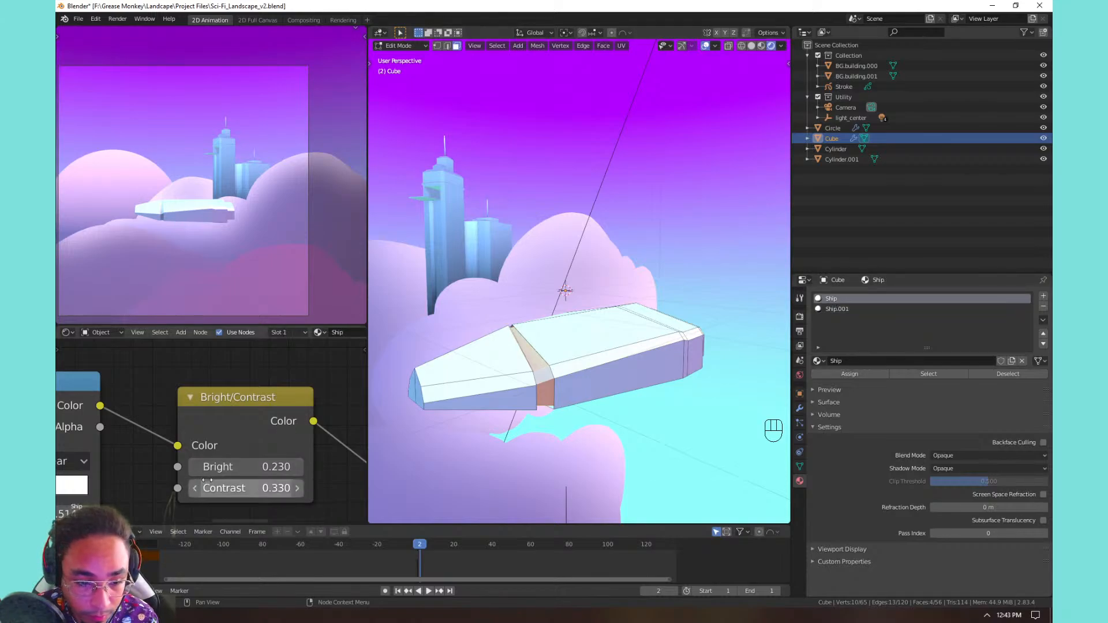
Step: Try darkening the Ship material through its Bright/Contrast node by lowering the brightness and setting the contrast to 1.53
drag(248, 467, 220, 466)
shift+drag(247, 466, 231, 466)
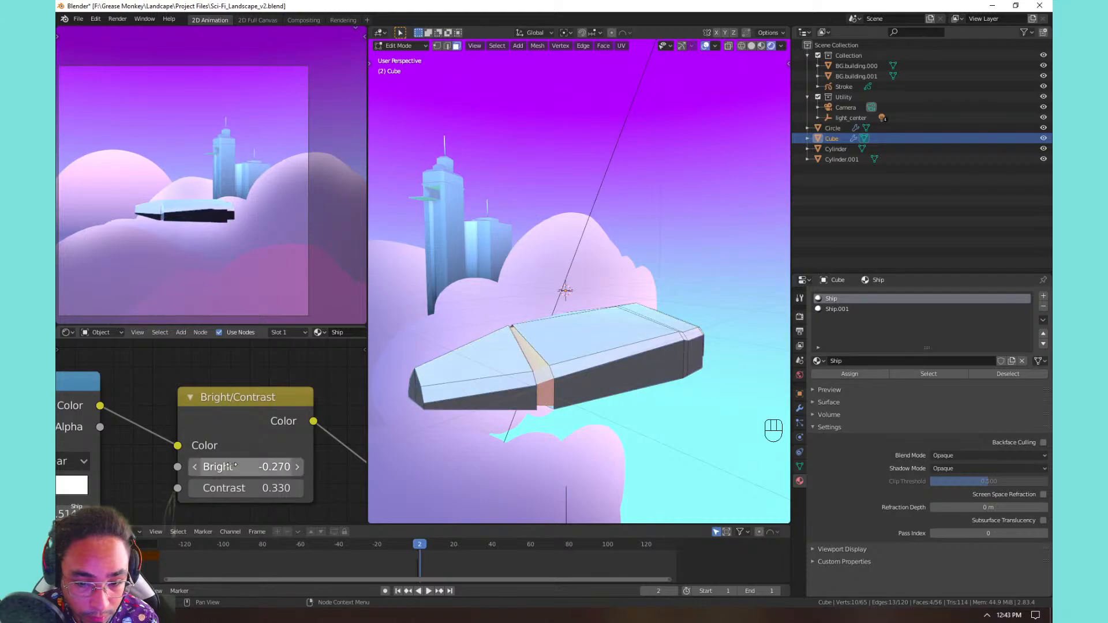
key(ctrl+z)
scroll(245, 366, down, 1)
scroll(244, 368, down, 1)
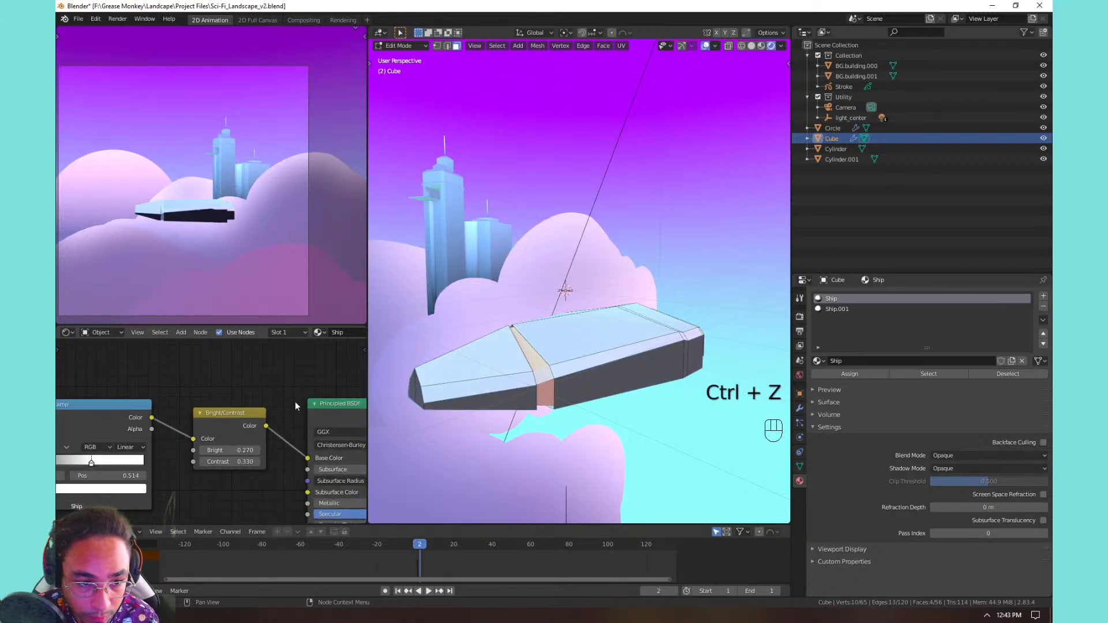
mouse_move(230, 462)
mouse_down()
mouse_move(254, 462)
mouse_move(205, 450)
mouse_move(217, 450)
mouse_up()
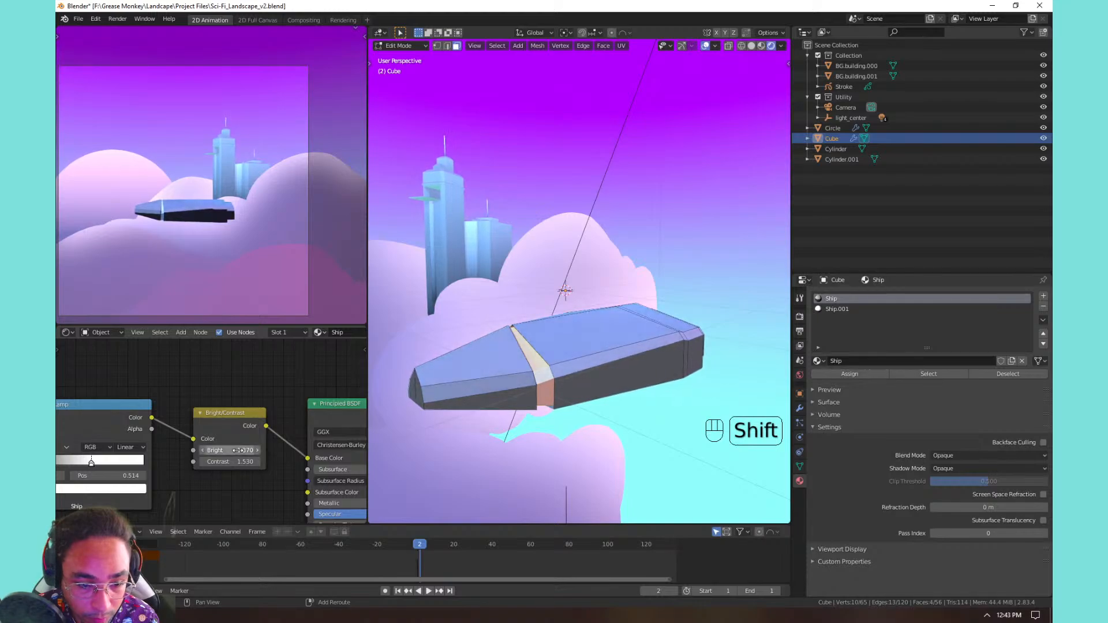
Step: Tighten the gradient of the Ship material's ColorRamp, placing the white stop at 0.423
scroll(231, 491, down, 3)
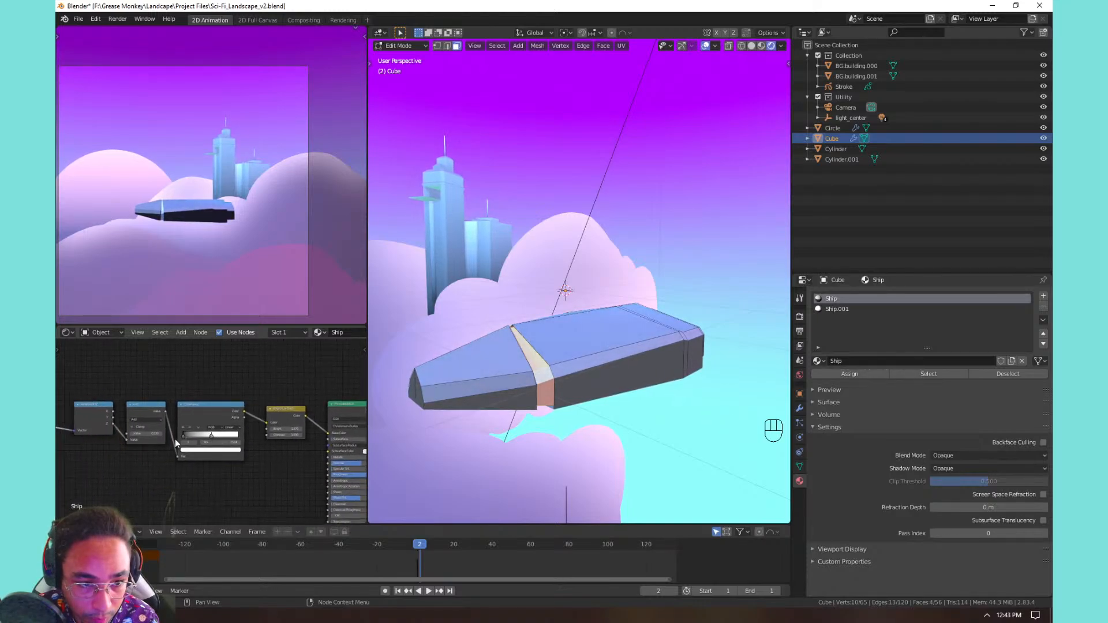
click(184, 437)
mouse_move(210, 438)
mouse_down()
mouse_move(224, 437)
mouse_move(206, 438)
mouse_up()
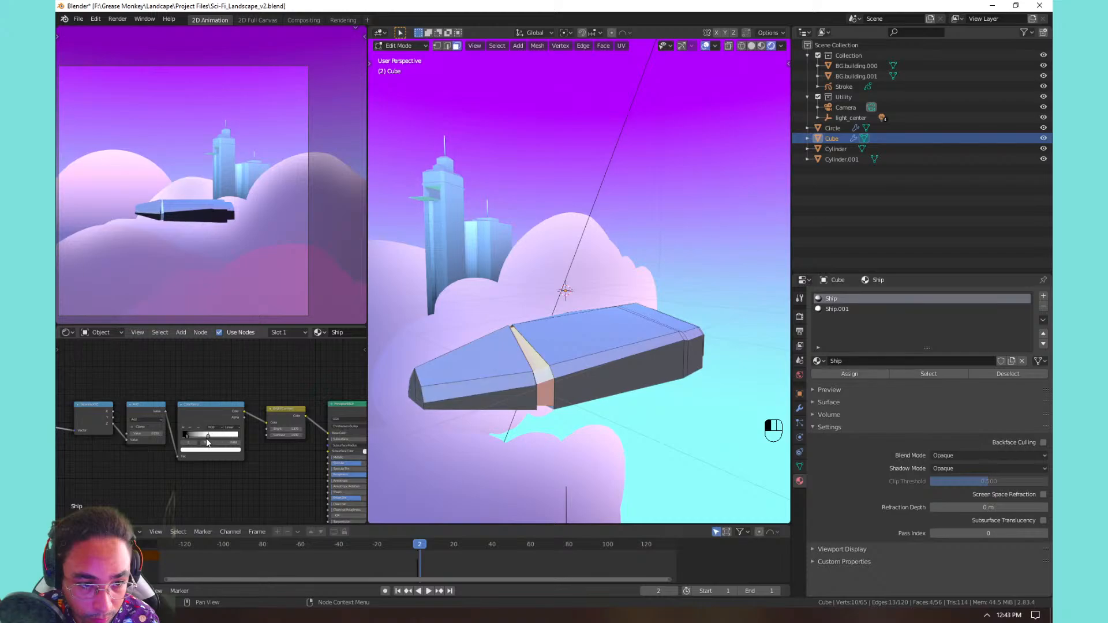
Step: Connect the ColorRamp's color output directly to the Principled BSDF's Base Color and delete the Bright/Contrast node
middle_drag(277, 445, 235, 452)
scroll(242, 454, up, 6)
scroll(222, 457, up, 5)
scroll(261, 459, down, 4)
drag(235, 398, 226, 432)
drag(175, 401, 318, 439)
click(229, 439)
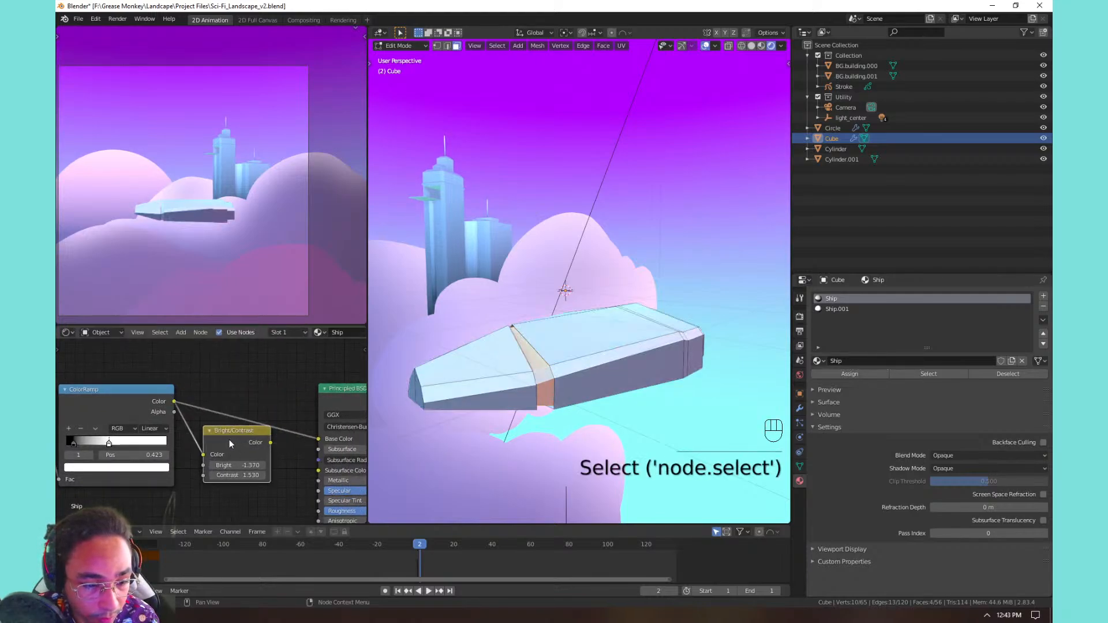
key(x)
Step: Try placing the ColorRamp's dark stop at 0.073 with a dark blue sampled from the tower's shaded base
middle_drag(195, 424, 295, 431)
mouse_move(173, 452)
mouse_down()
mouse_move(151, 459)
mouse_move(185, 446)
mouse_move(174, 450)
mouse_up()
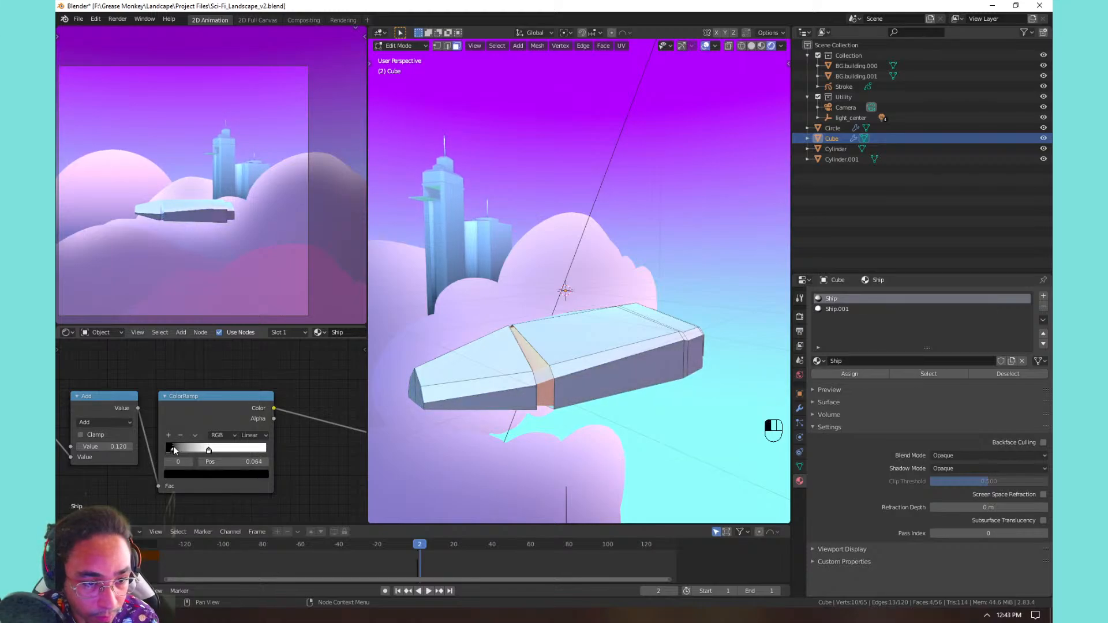
middle_drag(194, 462, 307, 467)
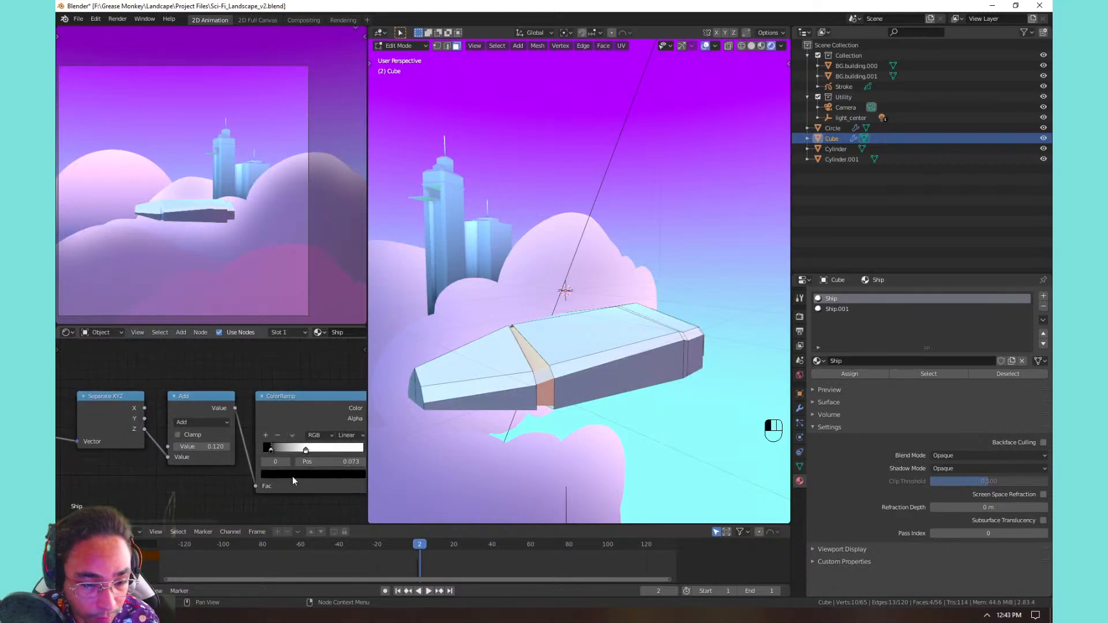
click(292, 476)
click(342, 432)
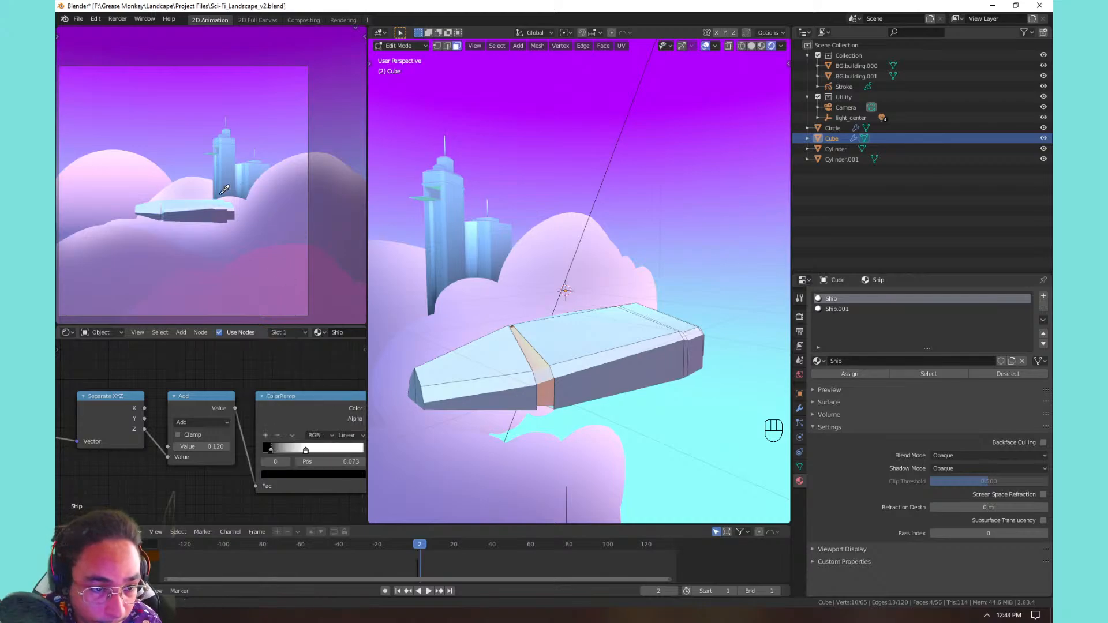
click(435, 307)
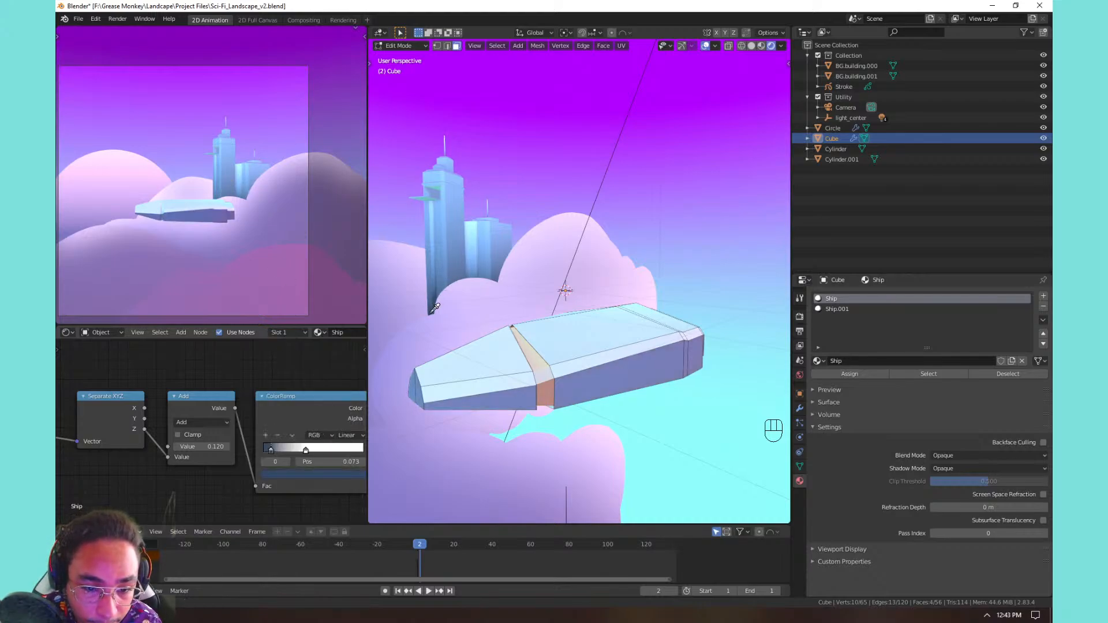
Step: Move the ColorRamp's dark stop to 0.127 and recolor it with lavender sampled from the clouds
mouse_move(273, 456)
mouse_down()
mouse_move(261, 453)
mouse_move(281, 452)
mouse_up()
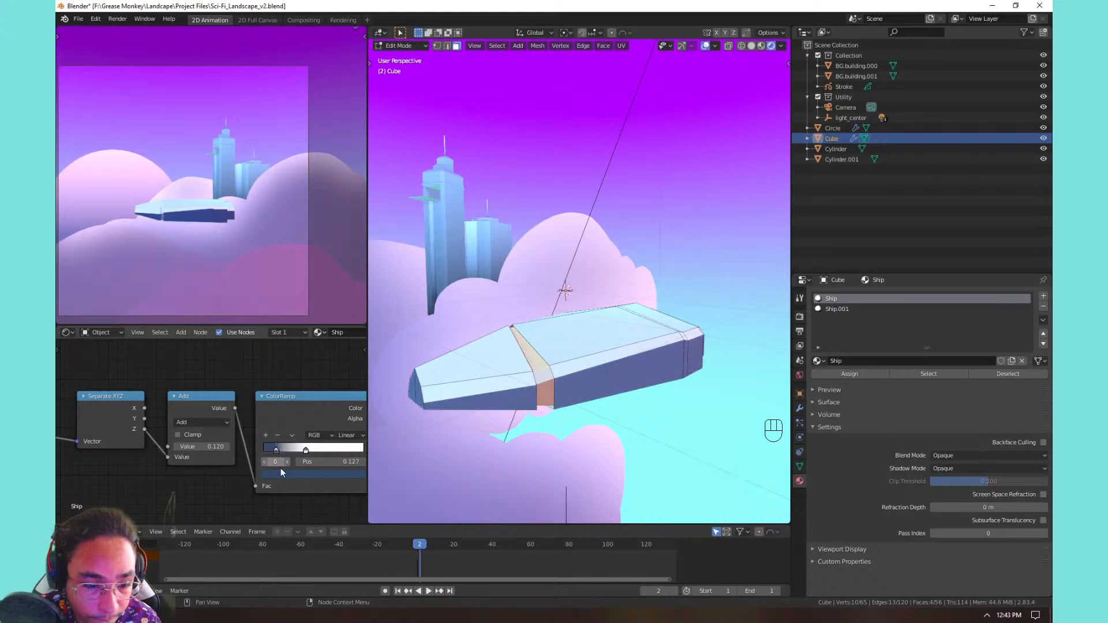
click(281, 471)
click(343, 431)
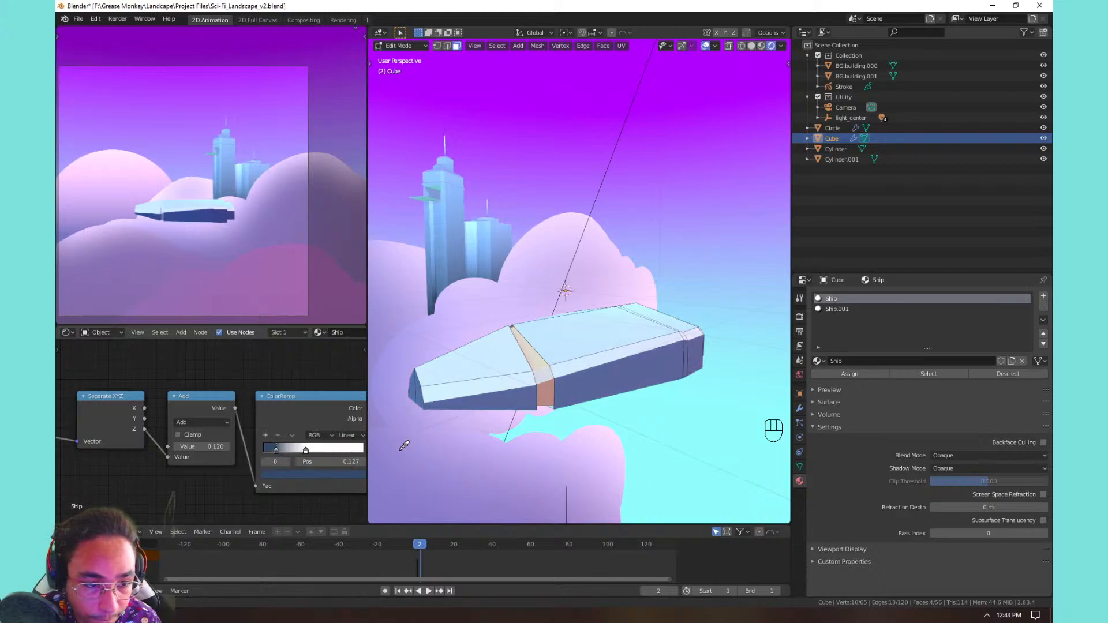
click(399, 448)
Step: Recolor the ColorRamp's dark stop with a purple sampled from the sky
click(298, 471)
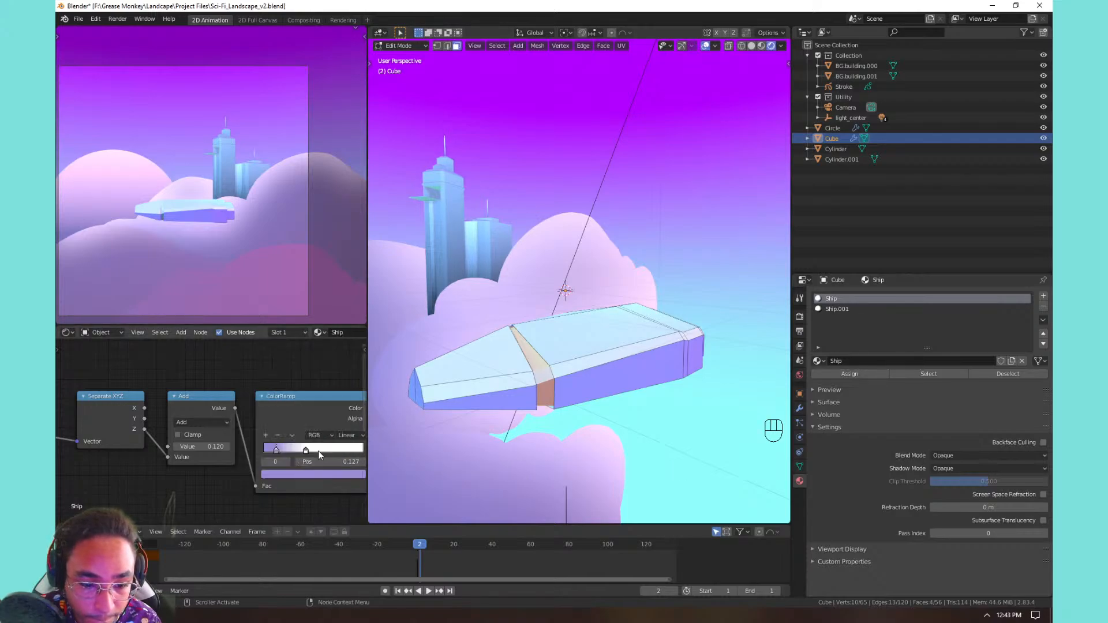
click(313, 477)
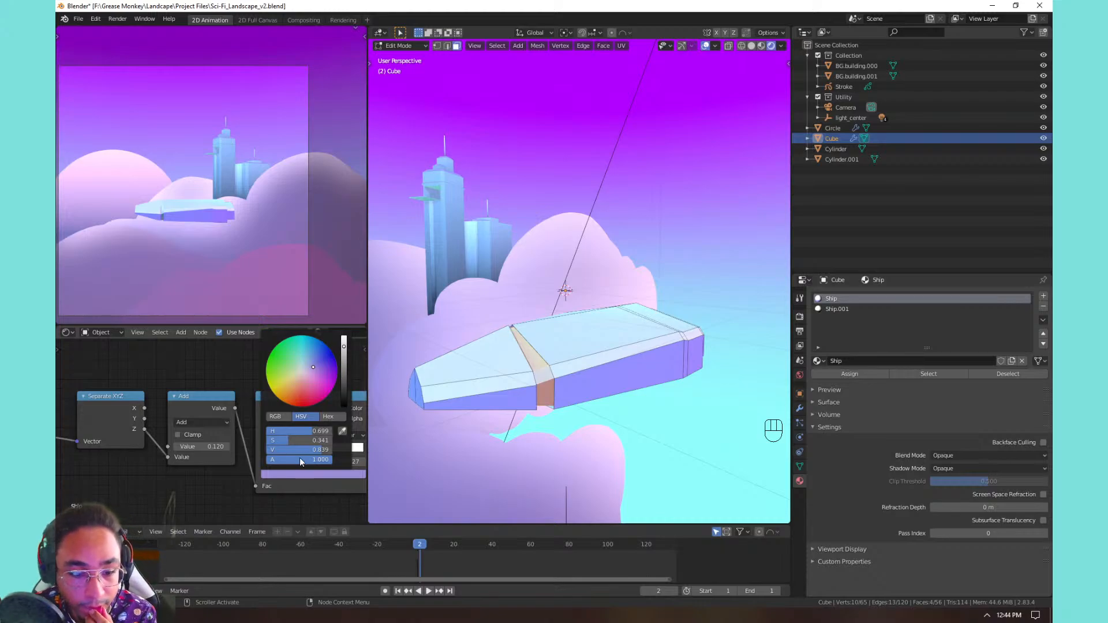
click(343, 433)
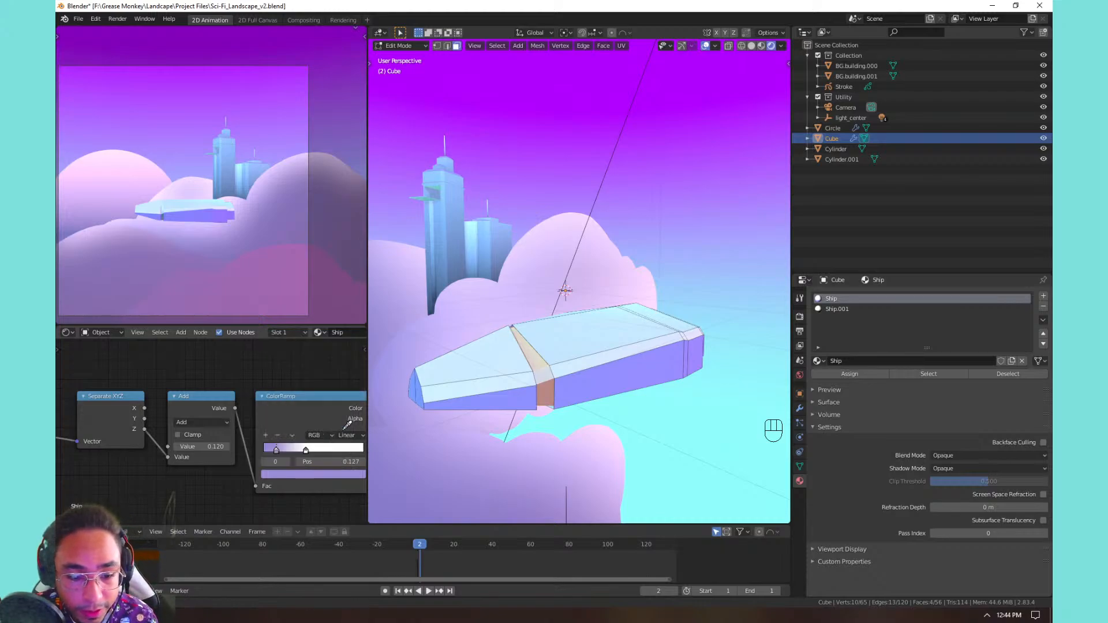
click(705, 212)
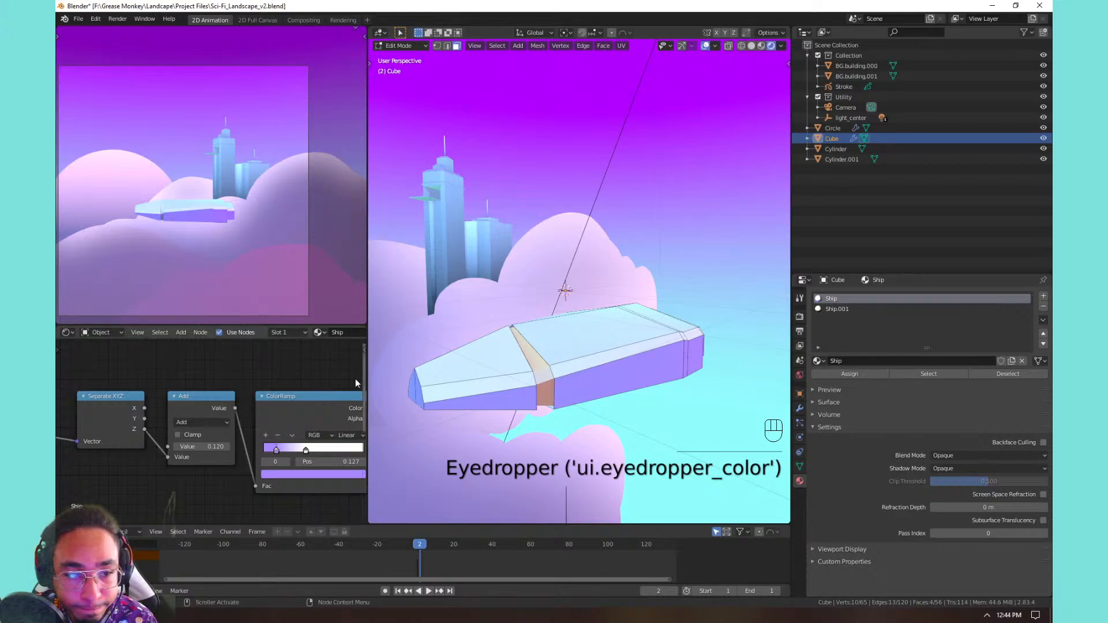
Step: Recolor the ColorRamp's white stop at 0.423 with the pale pink sampled from the sun
click(306, 450)
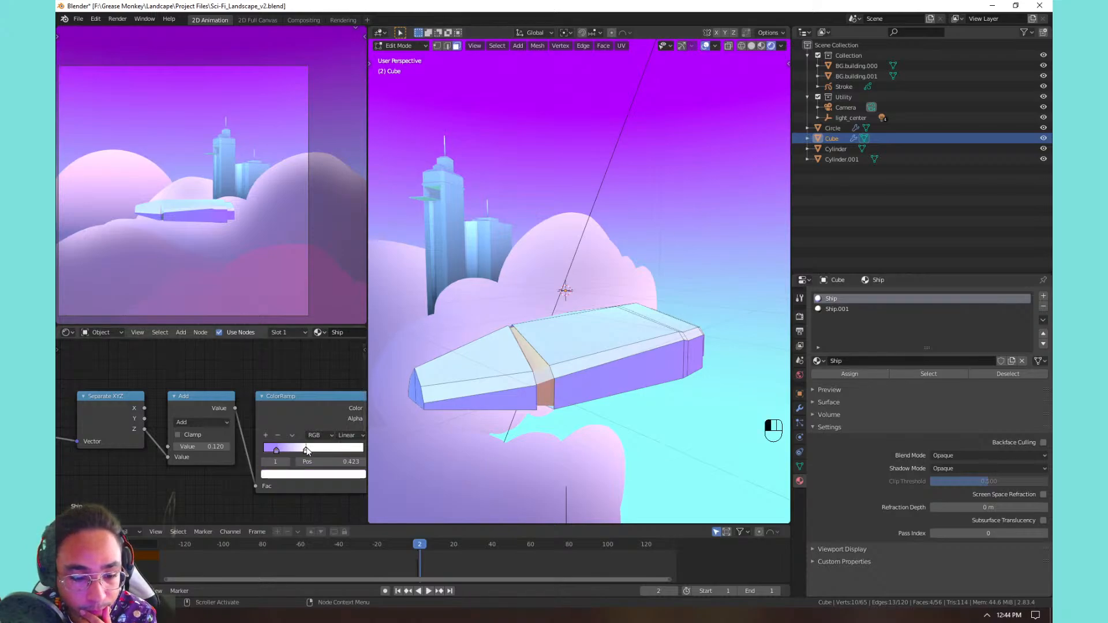
click(323, 474)
click(343, 433)
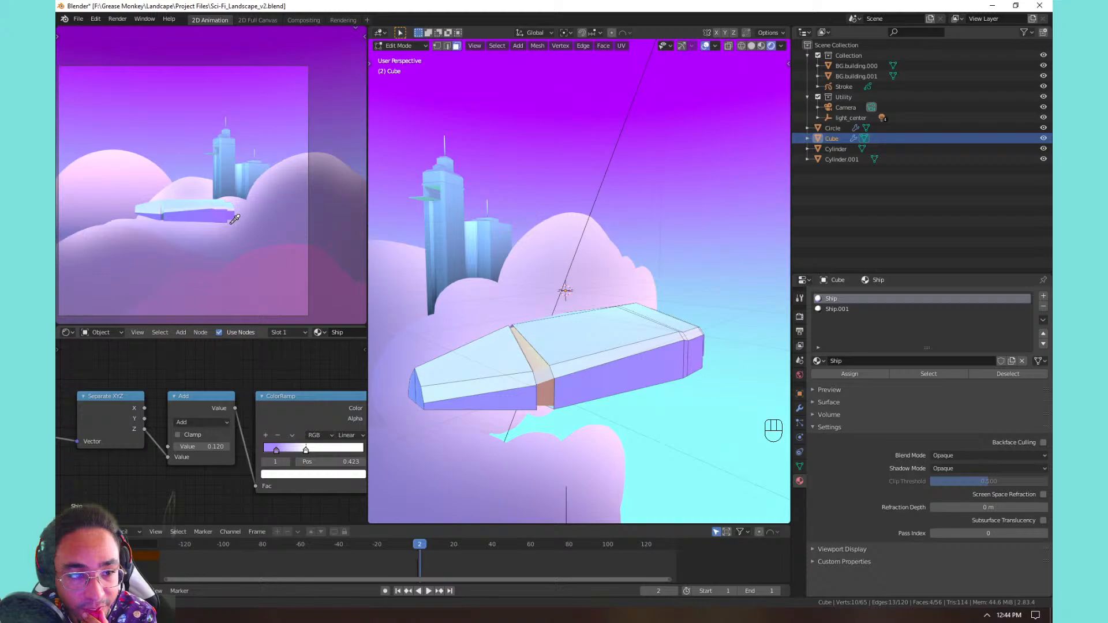
click(120, 153)
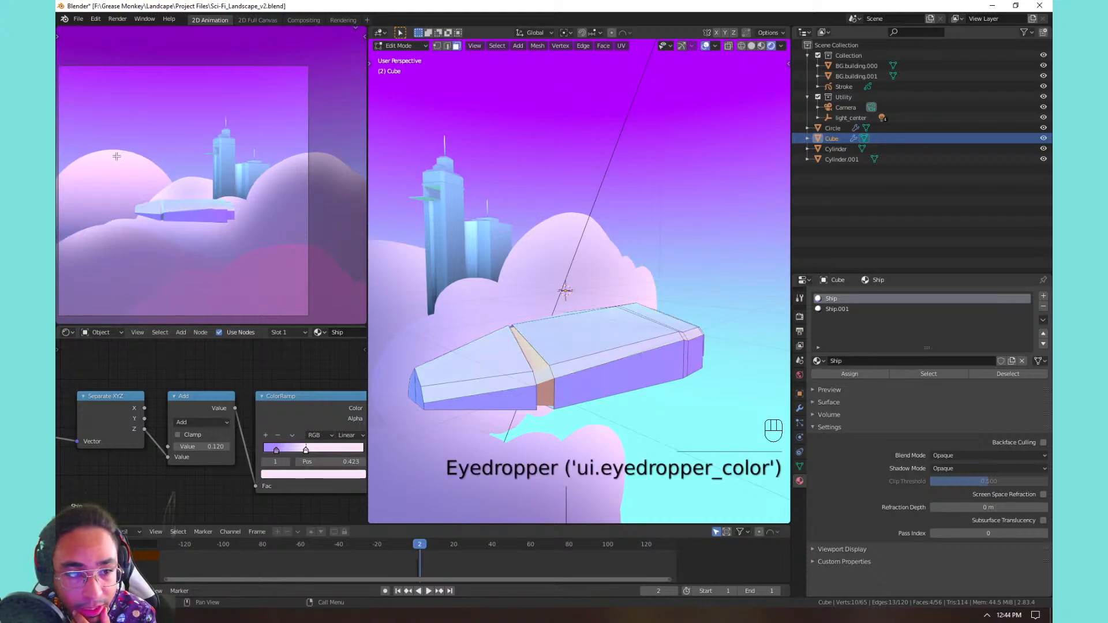
Step: Move the ColorRamp's light pink stop to position 0.368
mouse_move(306, 450)
mouse_down()
mouse_move(288, 443)
mouse_move(313, 442)
mouse_up()
middle_drag(356, 445, 255, 448)
scroll(255, 448, down, 1)
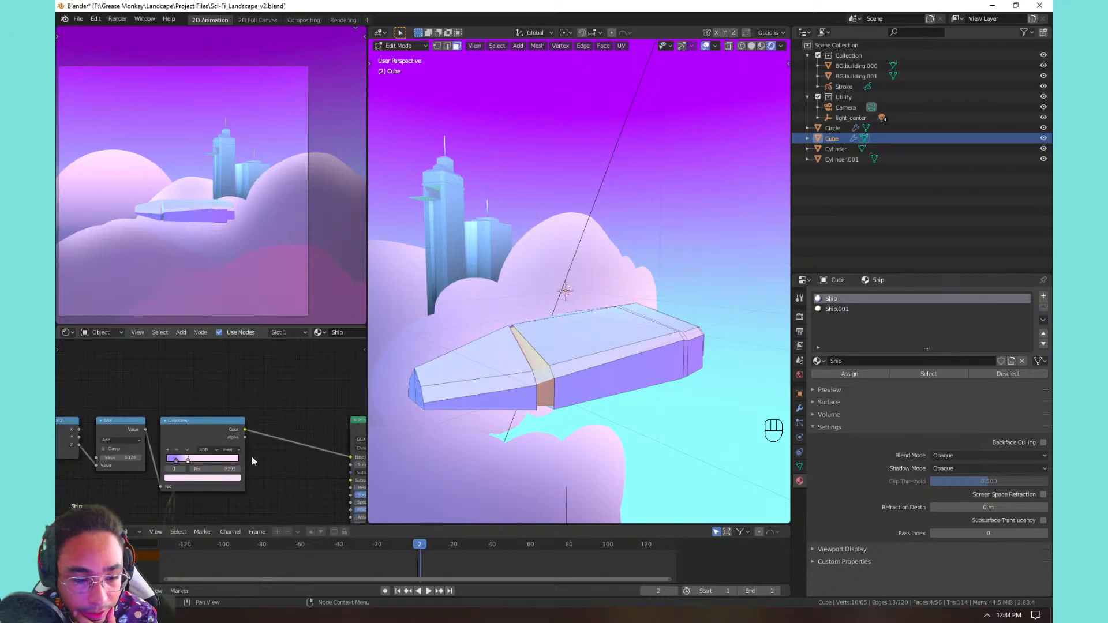
Step: Insert a Hue Saturation Value node after the ColorRamp, with Saturation 0.730 and Value 0.370
middle_drag(295, 411, 314, 405)
key(shift+a)
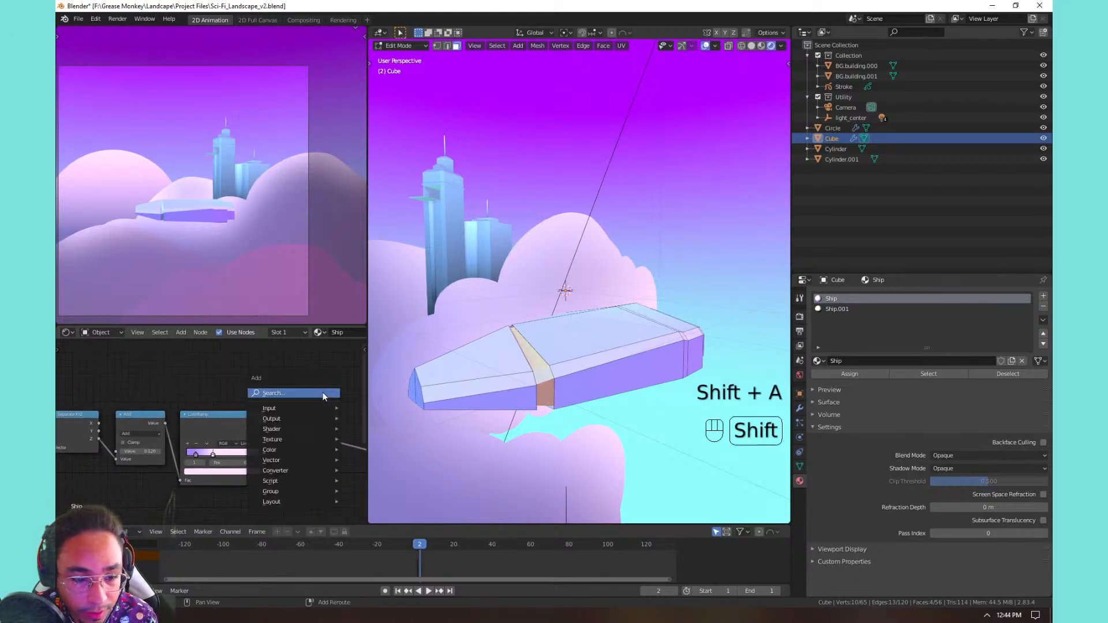
mouse_move(303, 447)
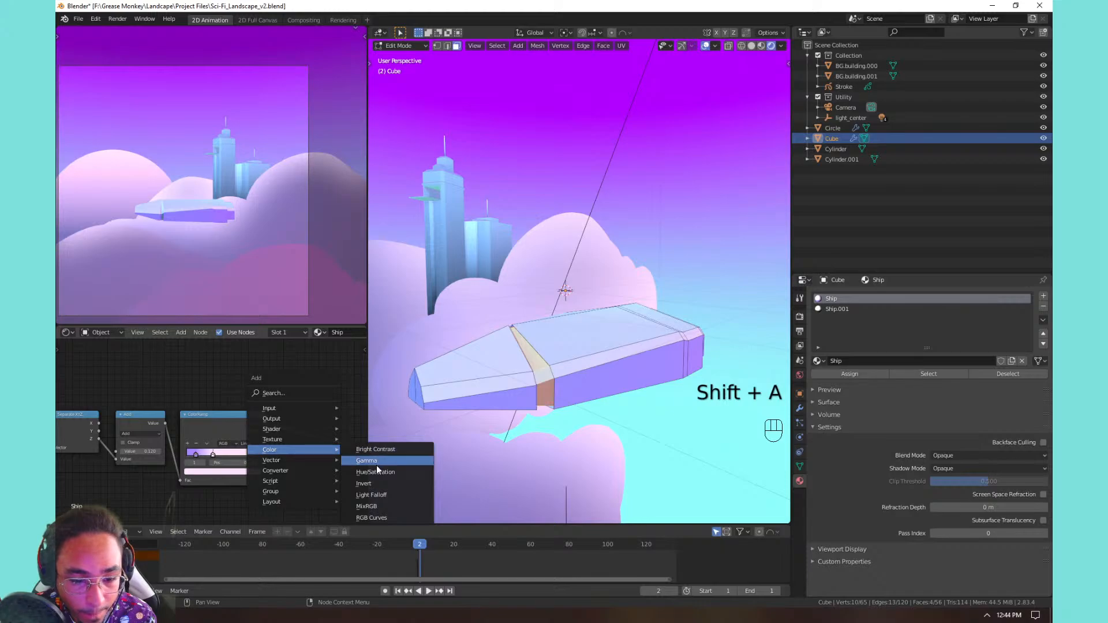
click(387, 472)
click(304, 473)
scroll(290, 475, up, 5)
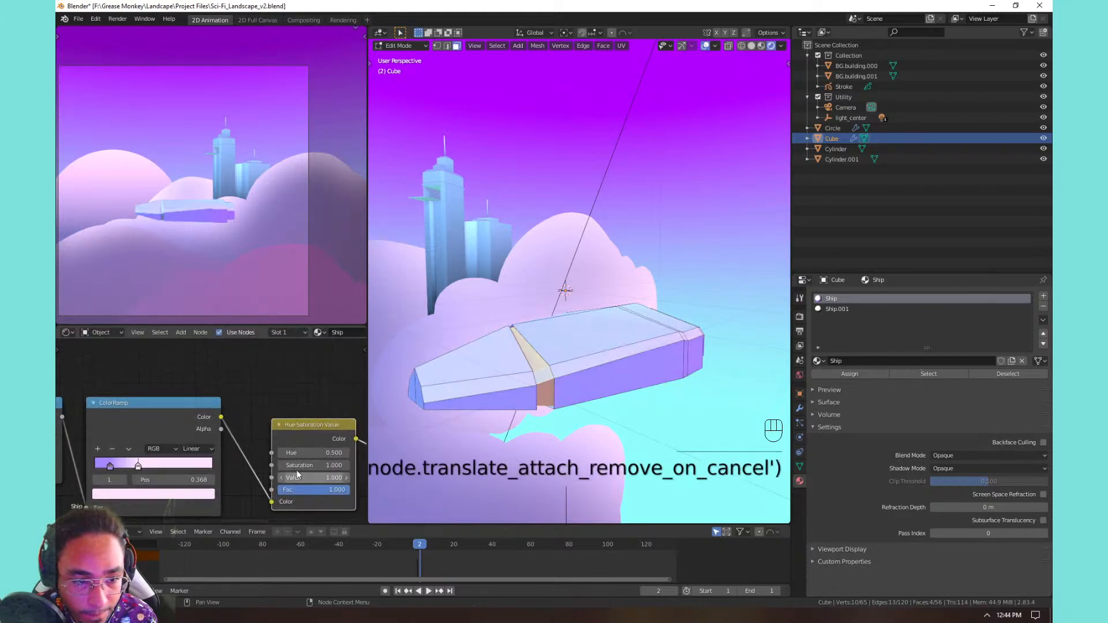
shift+drag(222, 407, 157, 407)
mouse_move(223, 390)
shift+mouse_down()
mouse_move(181, 391)
mouse_move(203, 391)
shift+mouse_up()
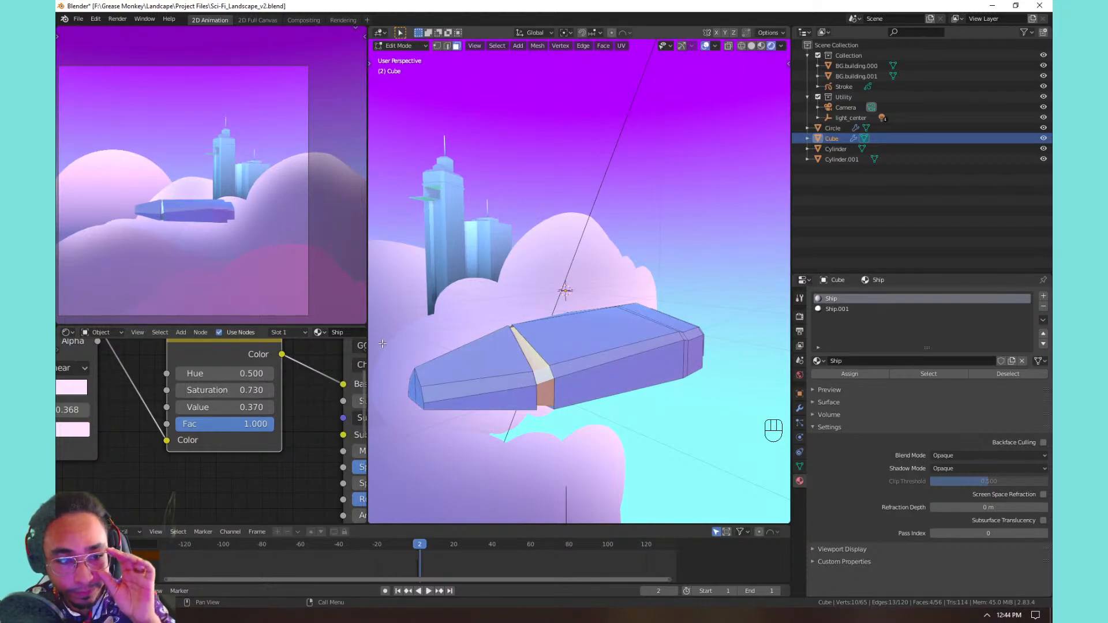
Step: Extrude the large top hull face behind the light stripe upward by about 0.034 m
click(570, 338)
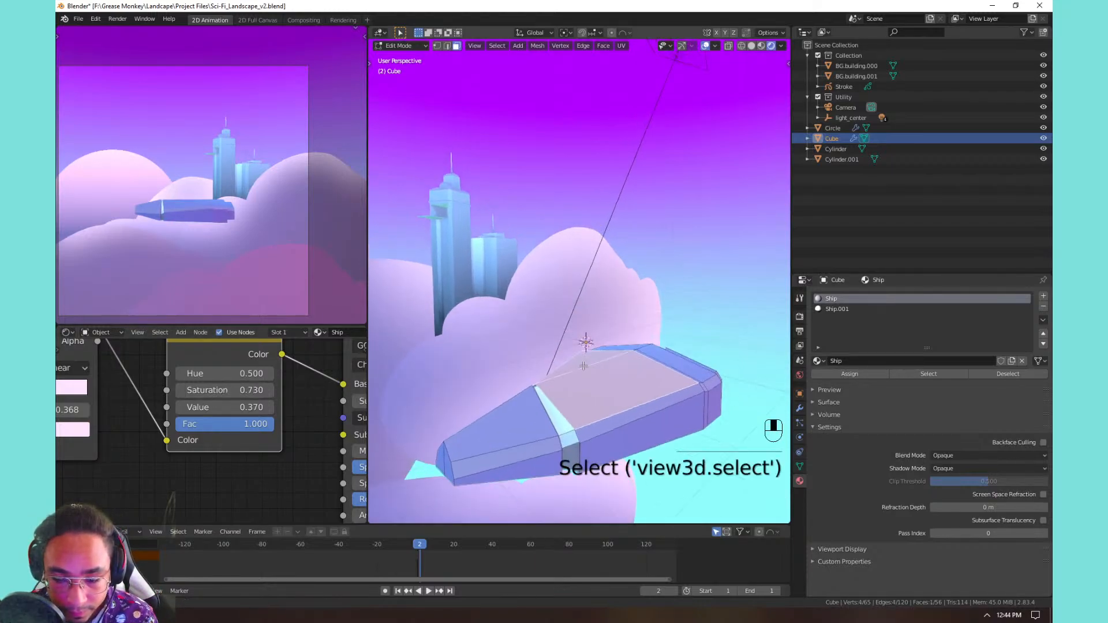
middle_drag(571, 338, 579, 378)
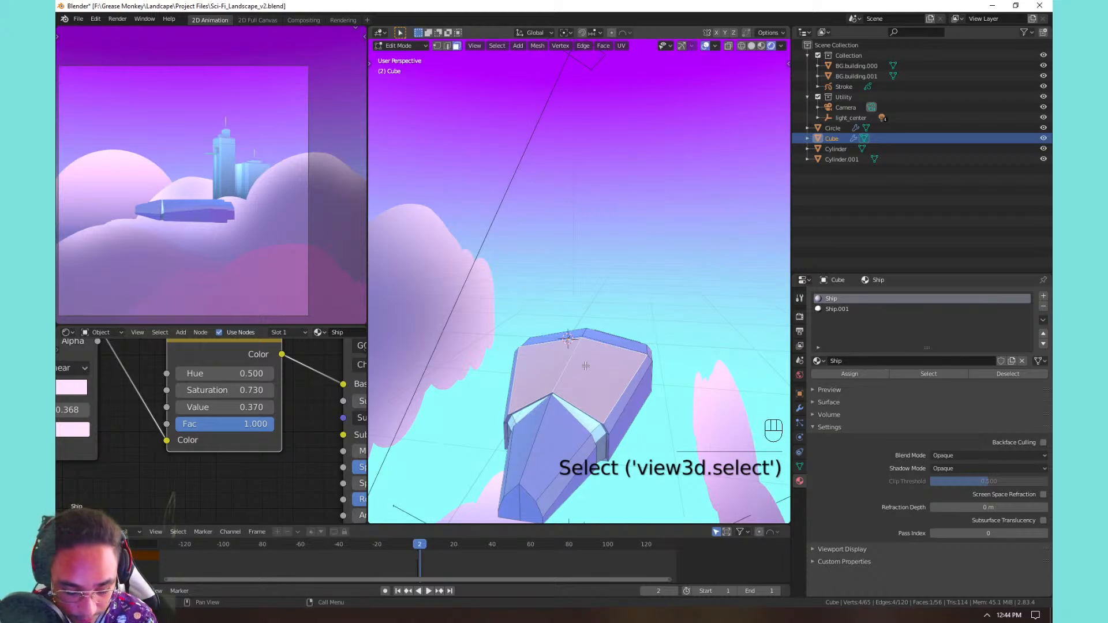
key(e)
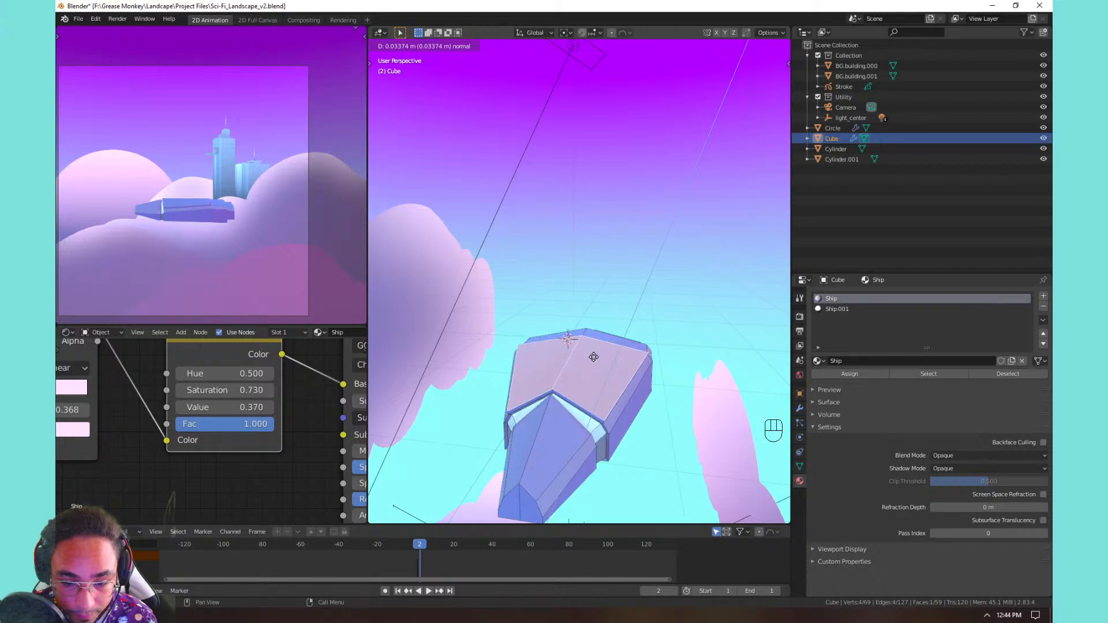
click(593, 358)
Step: Raise the rear edge of the extruded top panel about 0.146 m along the Z axis
shift+middle_drag(594, 357, 519, 306)
shift+middle_drag(595, 352, 626, 407)
key(2)
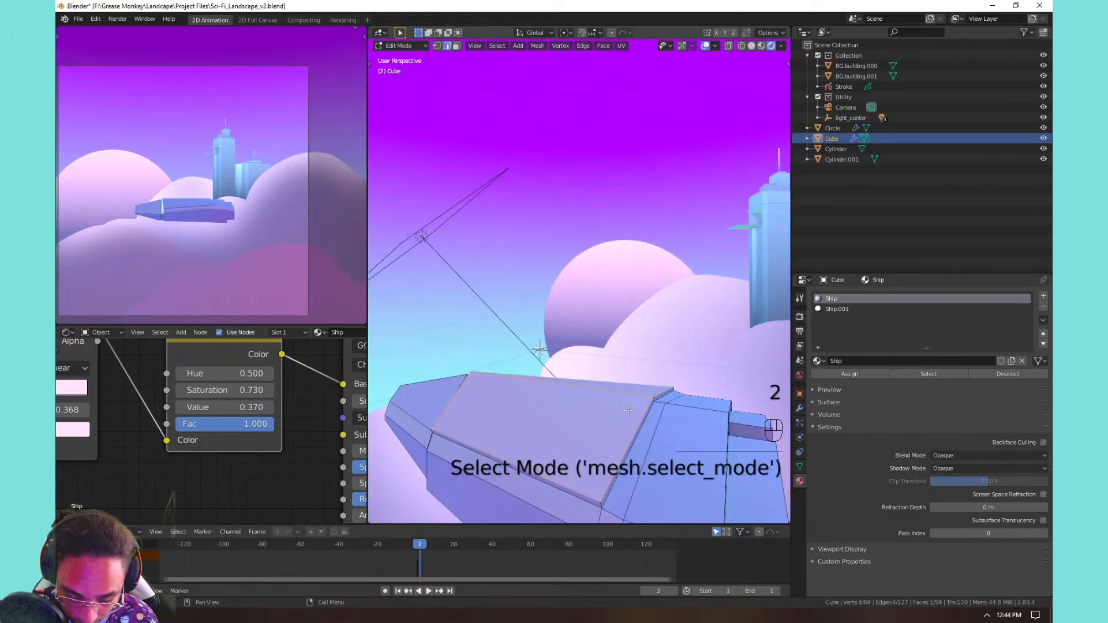
middle_drag(726, 408, 696, 358)
click(616, 372)
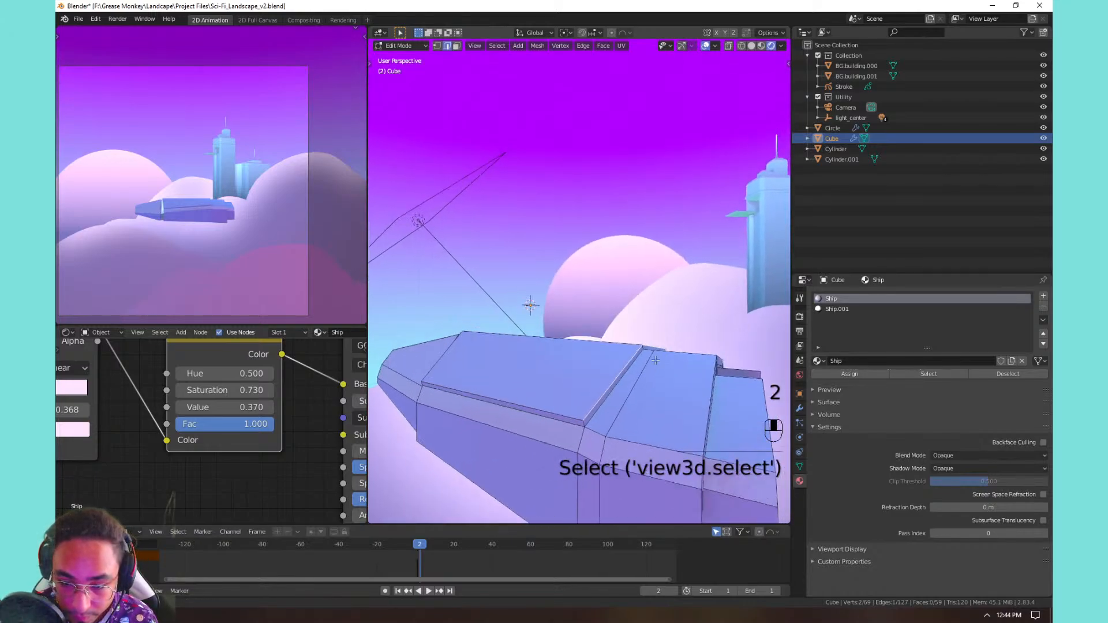
middle_drag(616, 372, 667, 369)
key(g)
key(z)
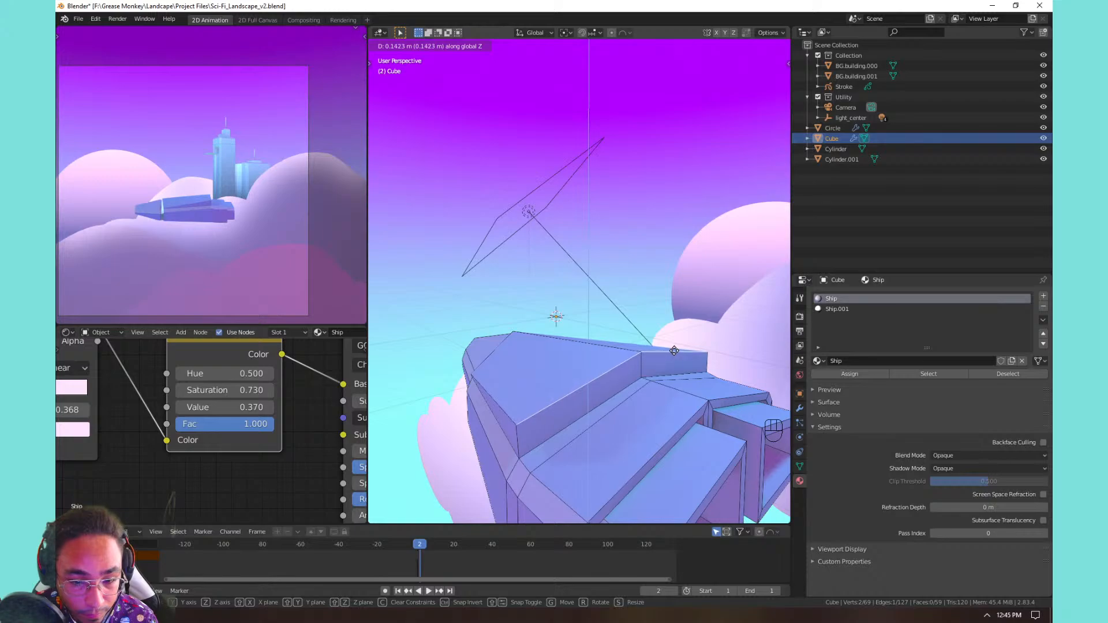
click(674, 351)
Step: Add the top panel's front edge to the selection and lower both edges about 0.036 m along Z
shift+middle_drag(675, 351, 567, 409)
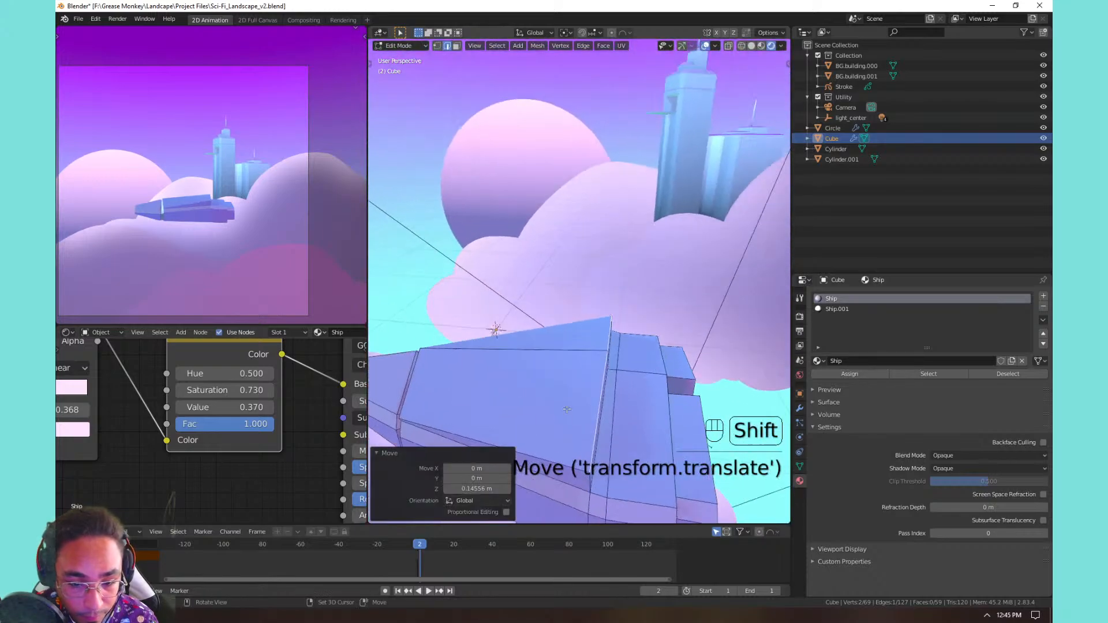
shift+click(417, 379)
key(g)
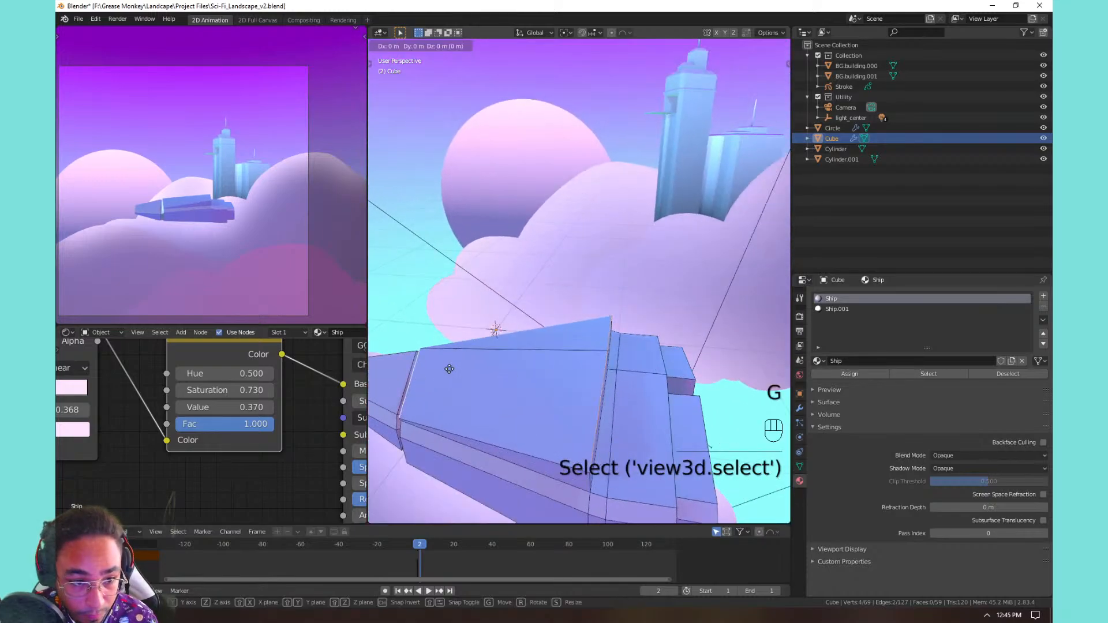
key(z)
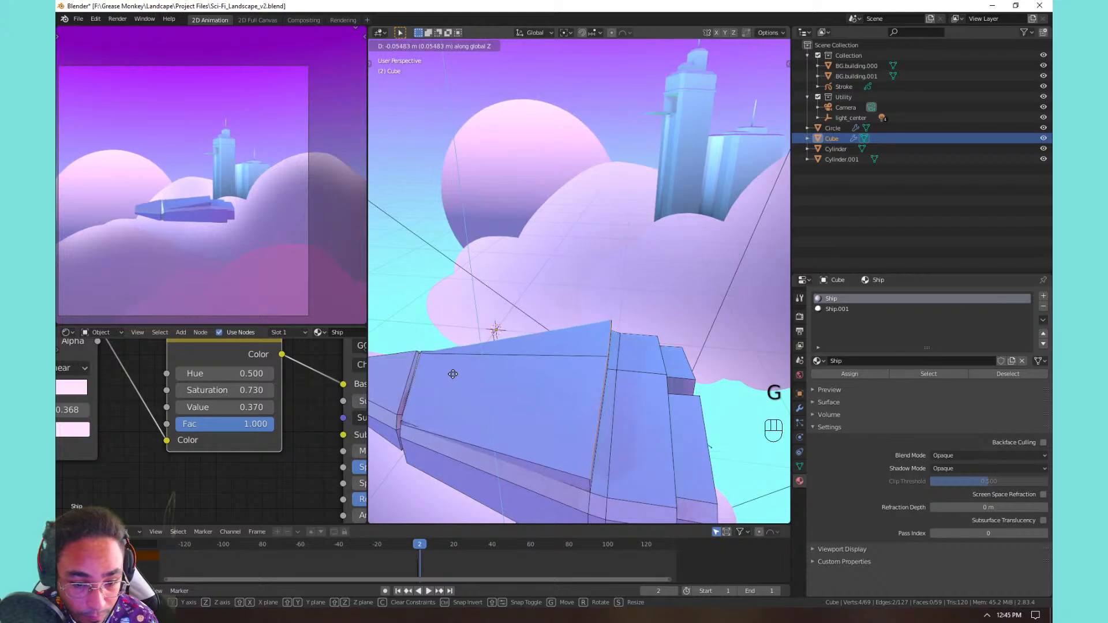
click(453, 373)
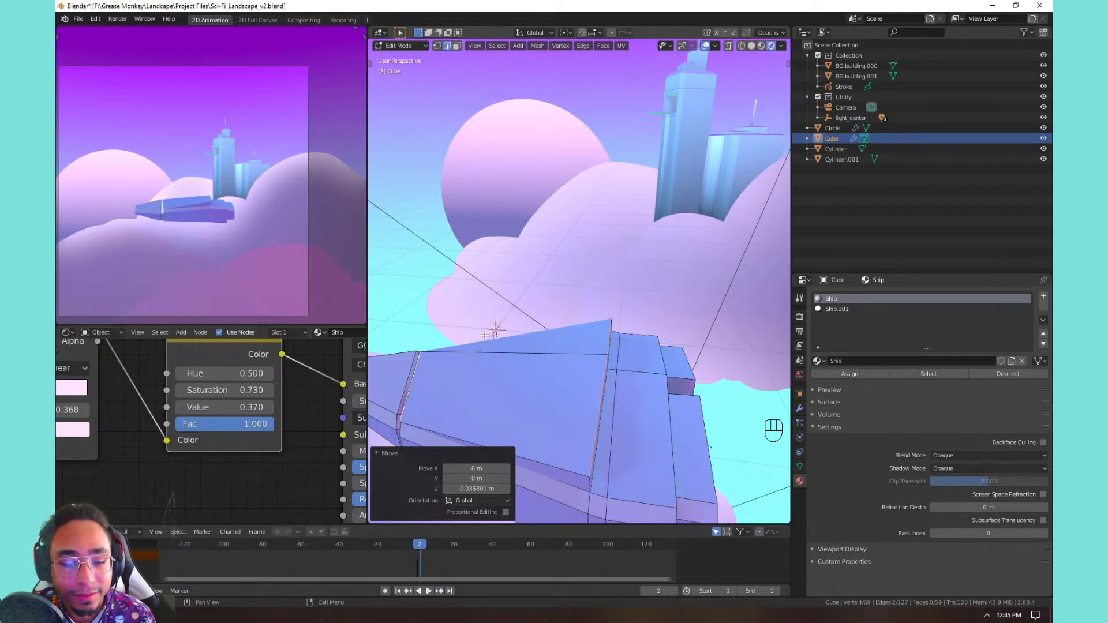
Step: Examine the raised top panel and the ship's overall shape from several angles, in and out of Edit Mode
right_click(546, 345)
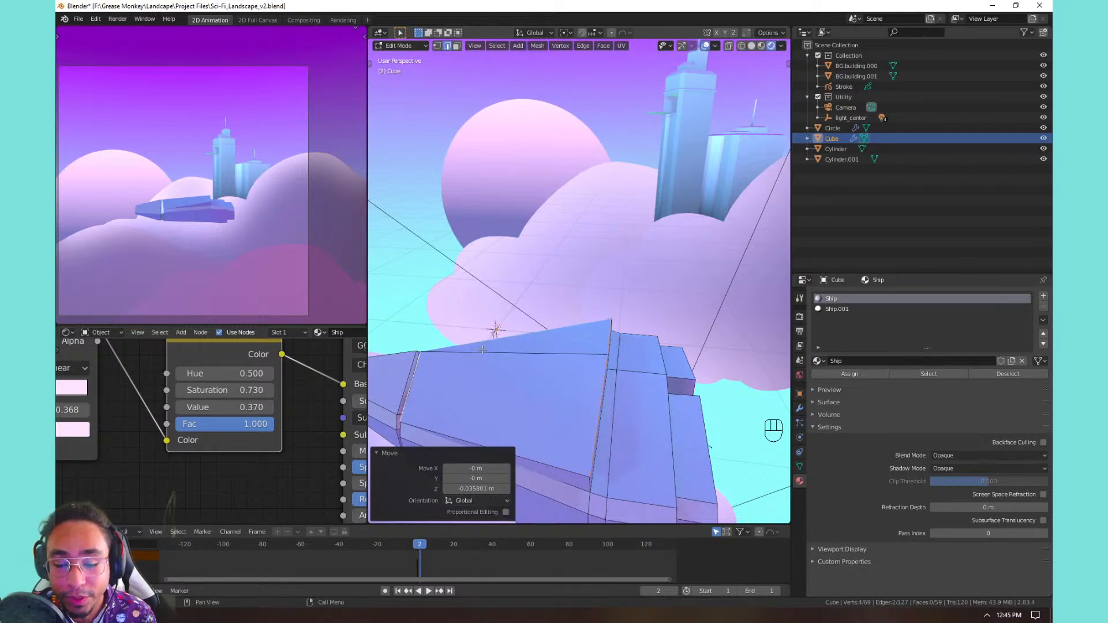
middle_drag(541, 369, 669, 296)
key(Tab)
key(Tab)
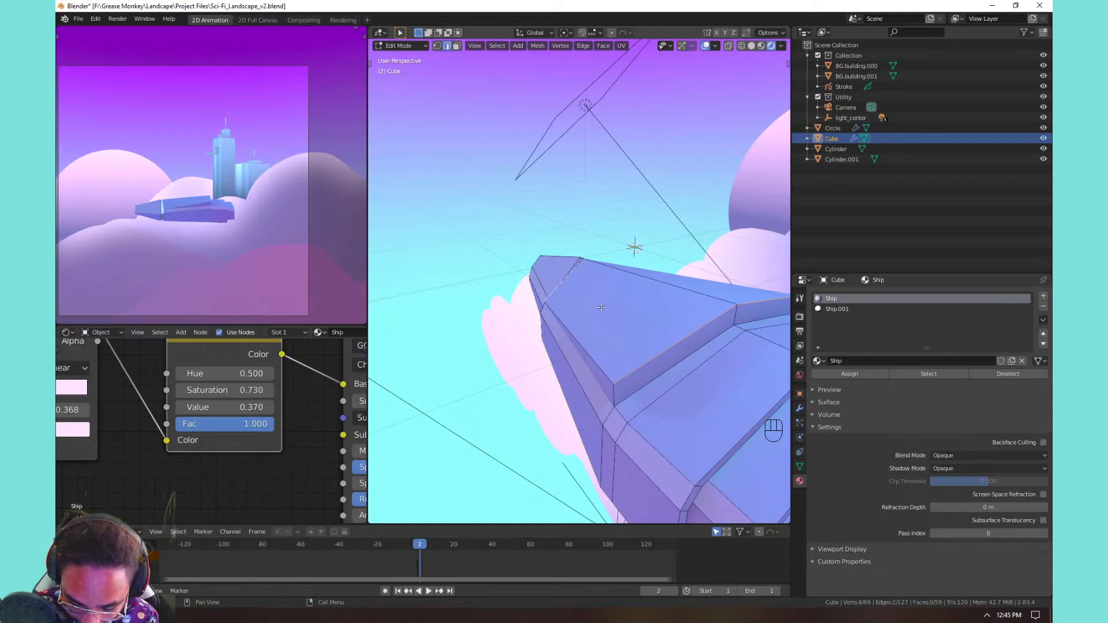
scroll(630, 289, down, 3)
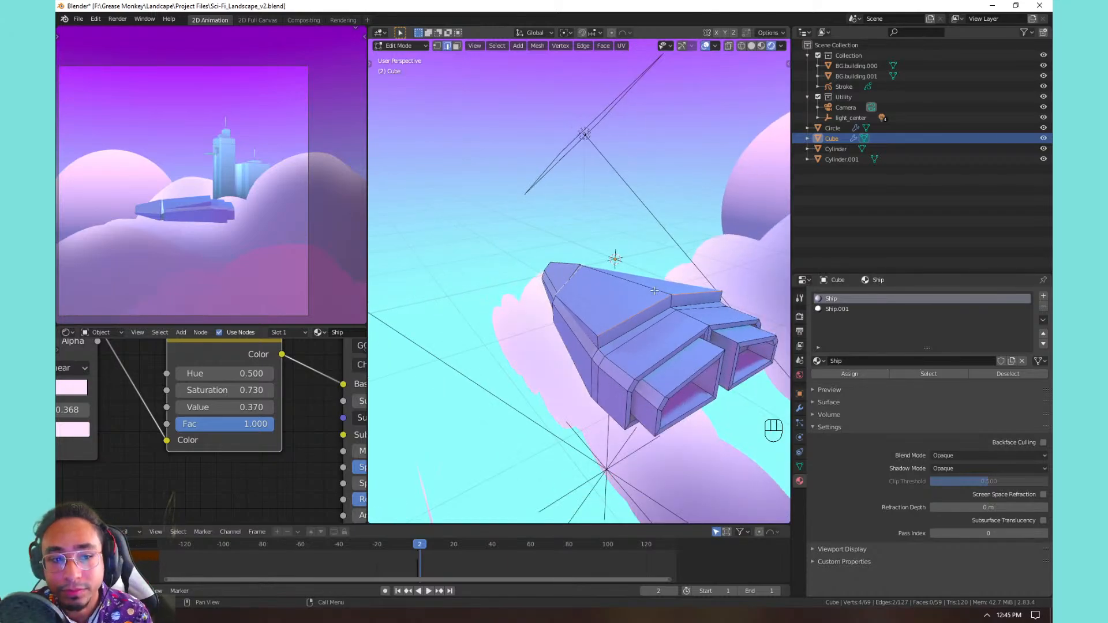
key(Tab)
middle_drag(630, 288, 672, 279)
key(Tab)
shift+middle_drag(672, 279, 562, 310)
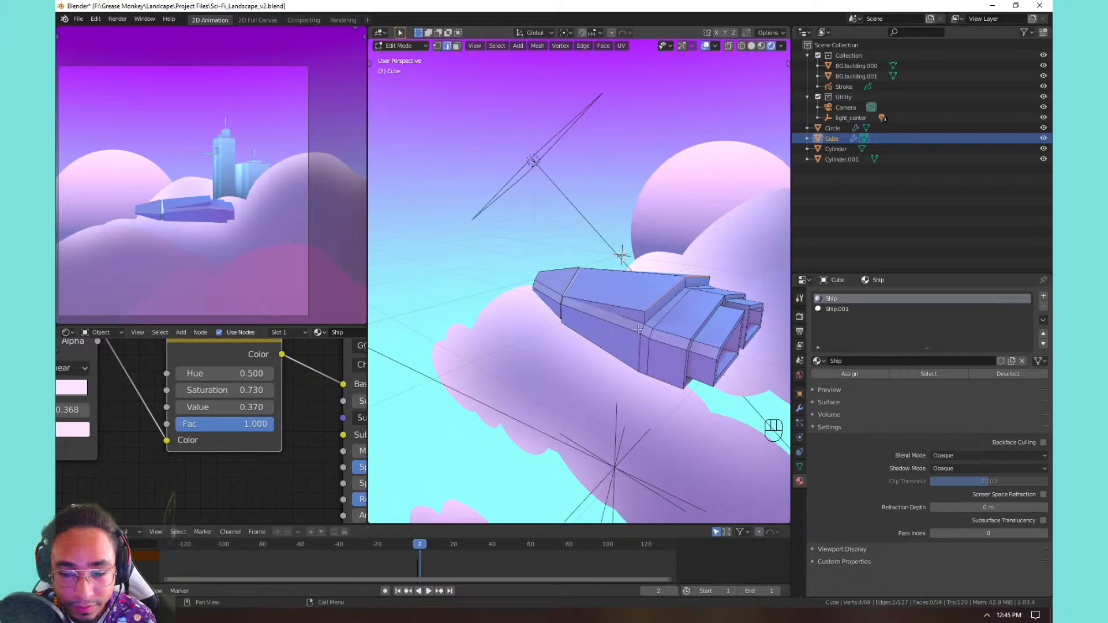
Step: Inset the recessed back face inside the mirrored engine opening by about 0.037 m
middle_drag(639, 329, 626, 314)
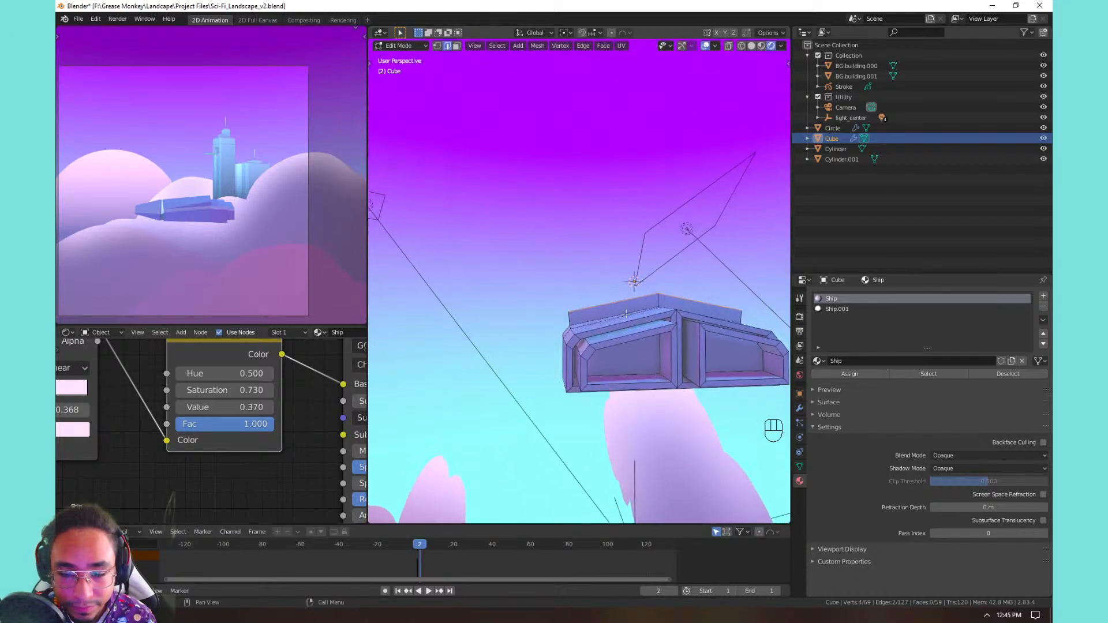
click(624, 344)
key(3)
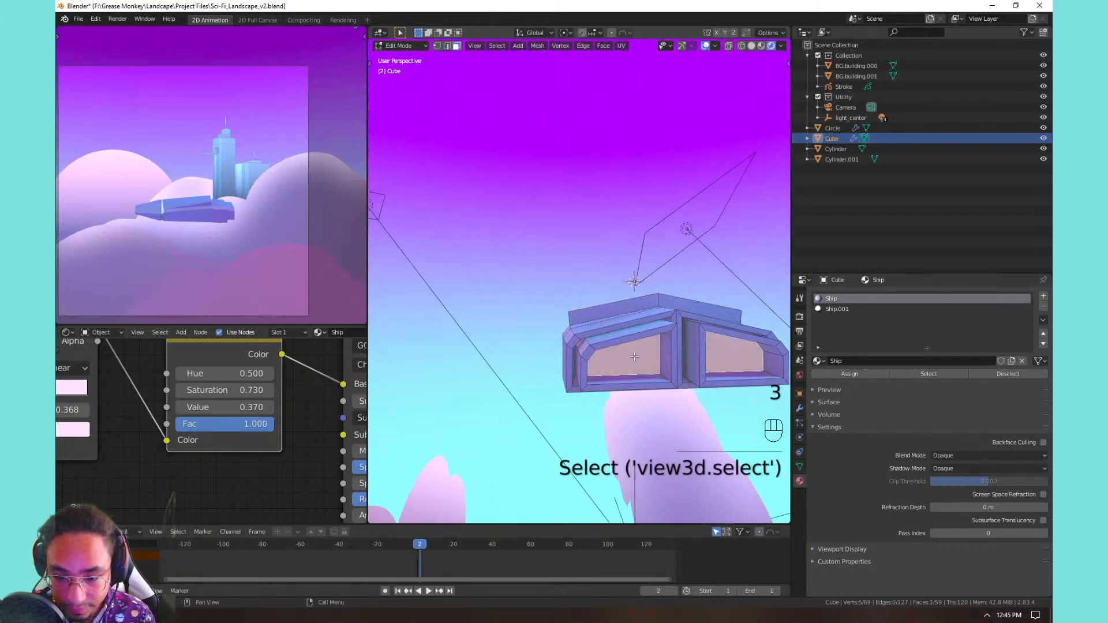
shift+click(725, 360)
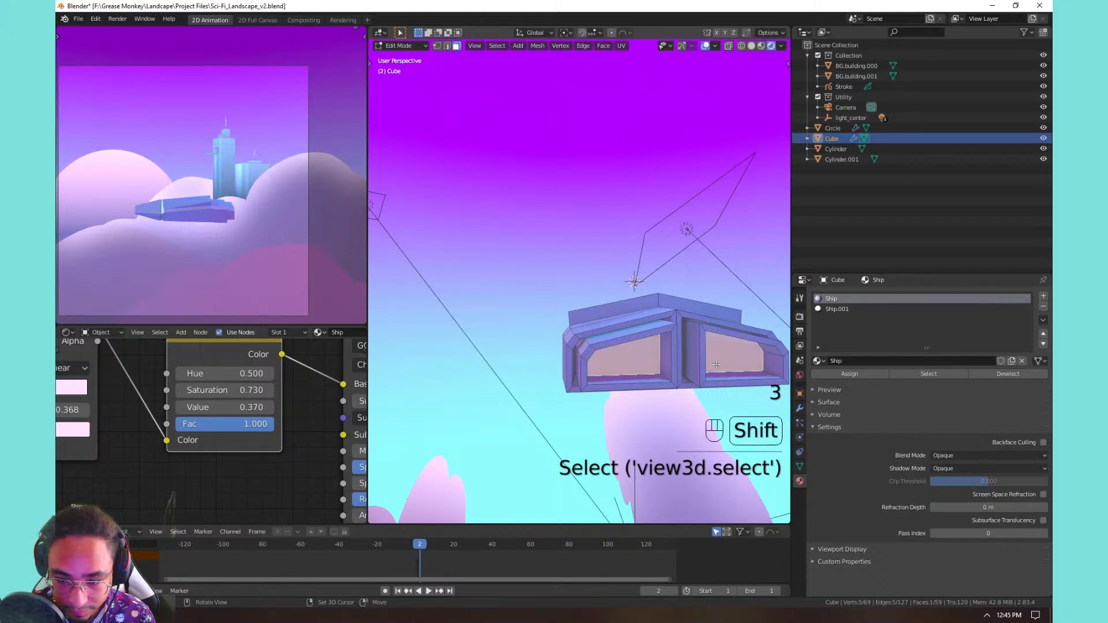
key(i)
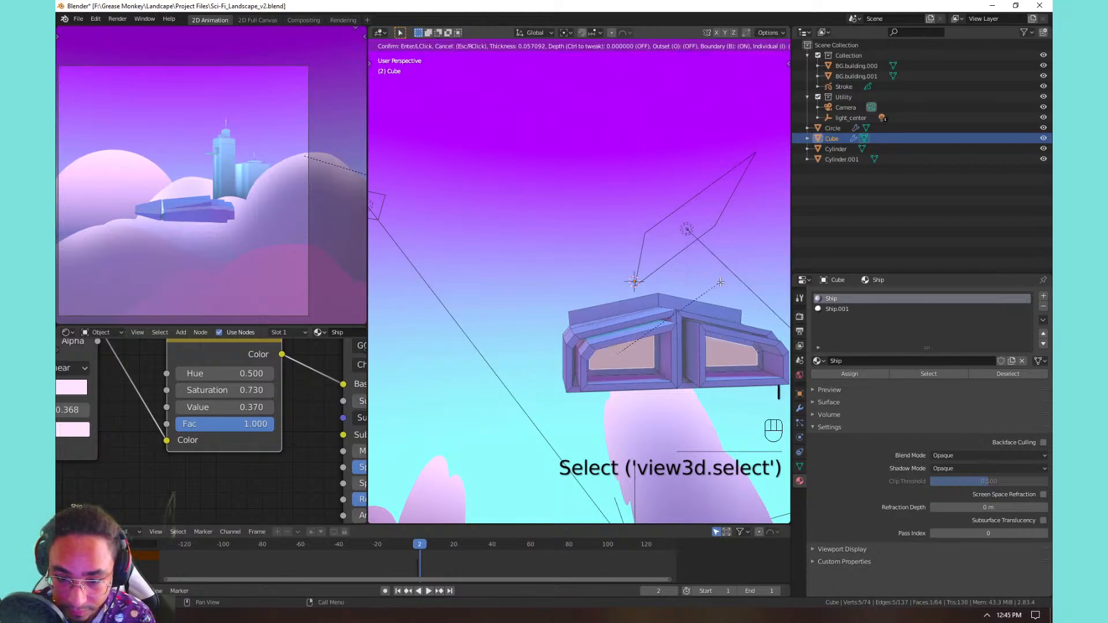
click(722, 281)
Step: Extrude the inset engine face about 2.06 m backward out of the engine
key(e)
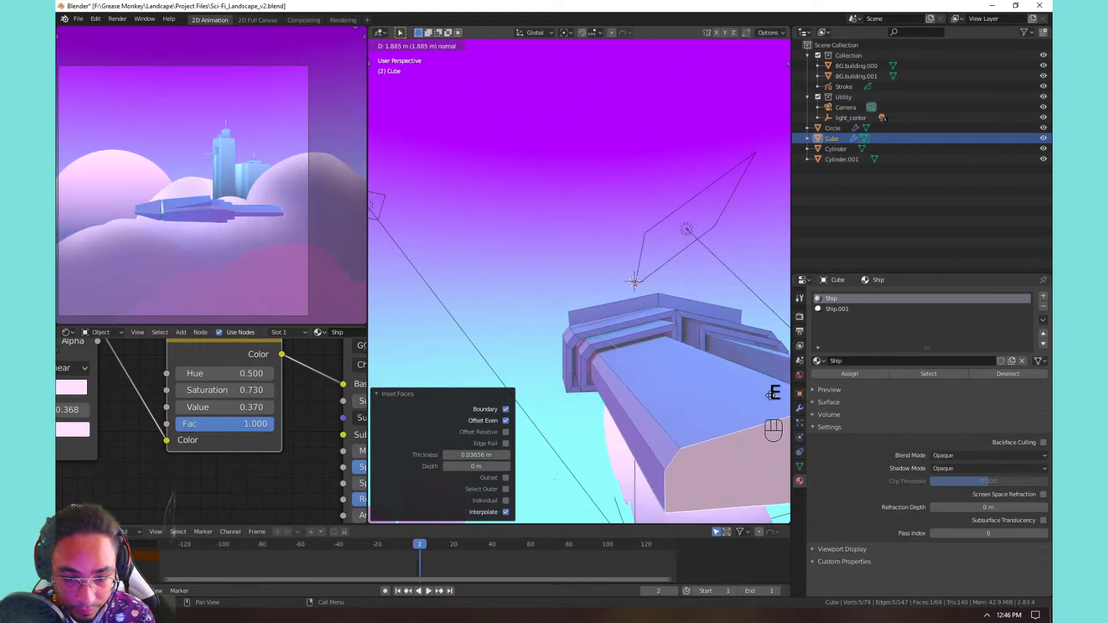
click(744, 346)
scroll(613, 305, down, 3)
middle_drag(613, 305, 486, 273)
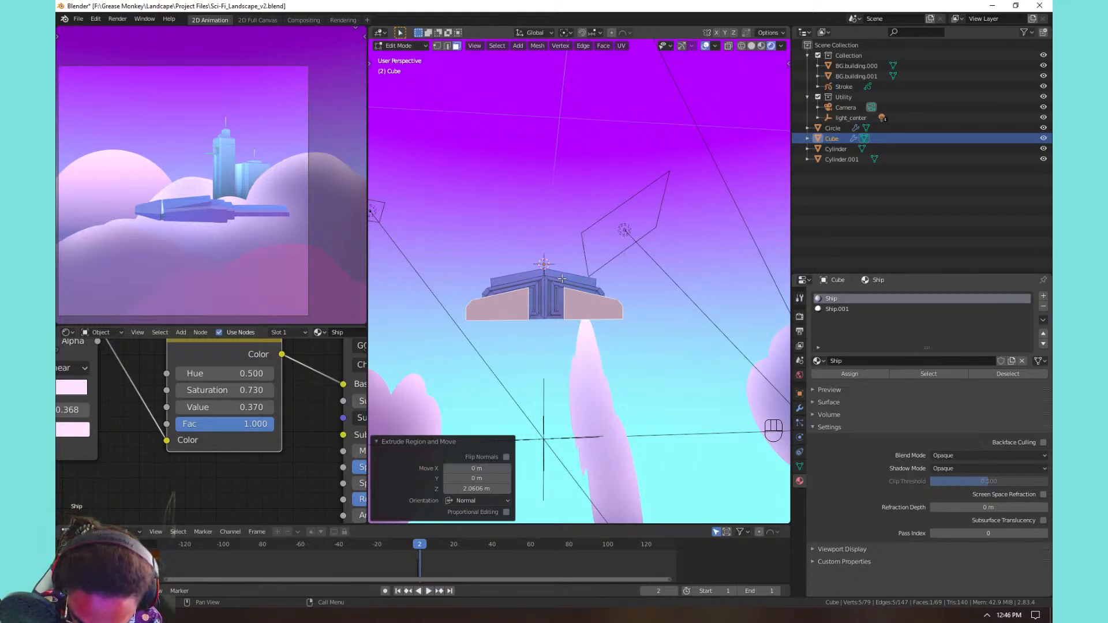
Step: Scale the end face of the engine extrusion to 0.111 so it tapers into a spike
middle_drag(586, 228, 664, 271)
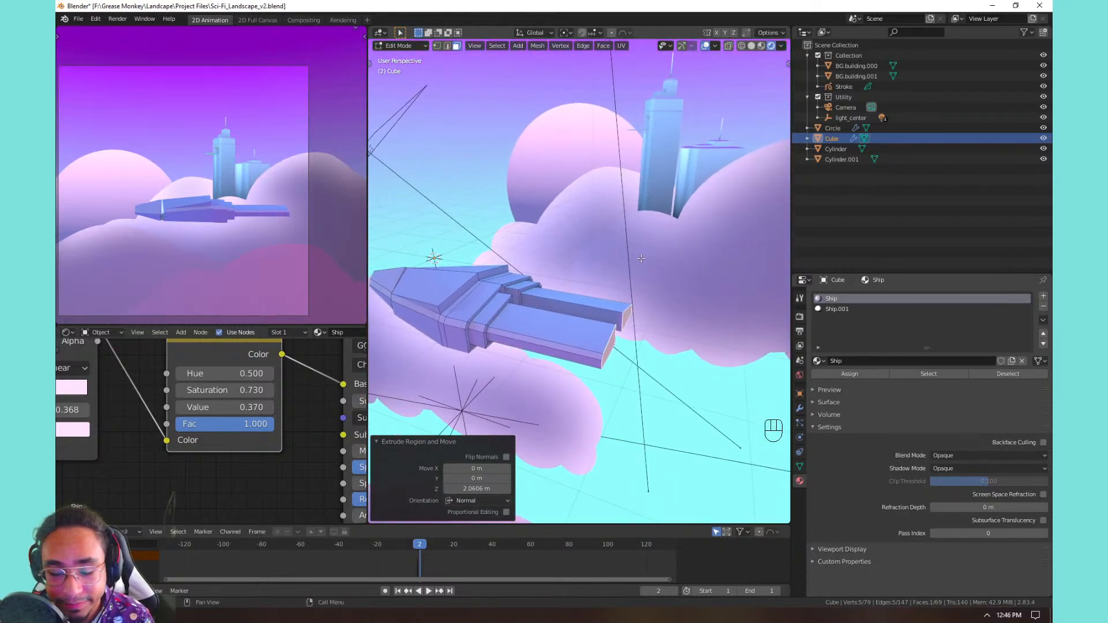
key(s)
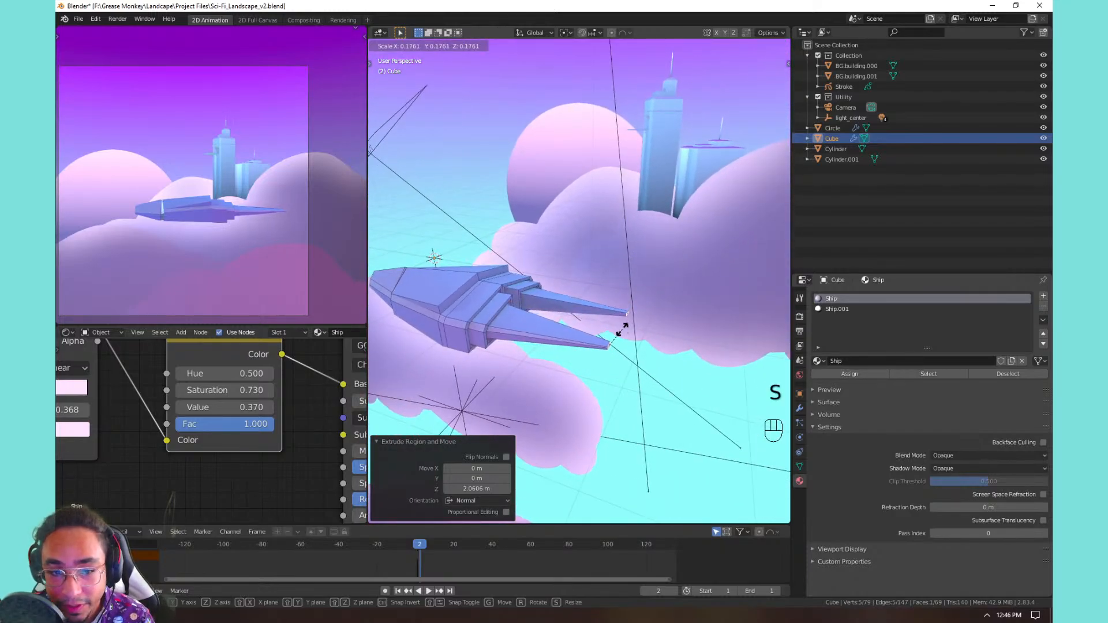
click(619, 339)
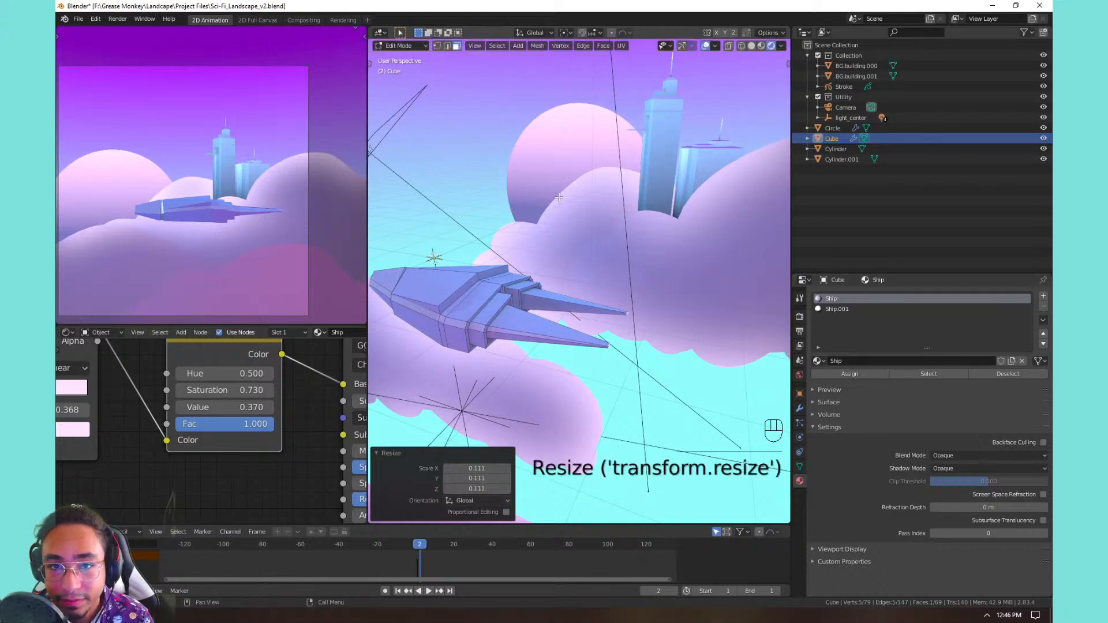
middle_drag(536, 204, 607, 271)
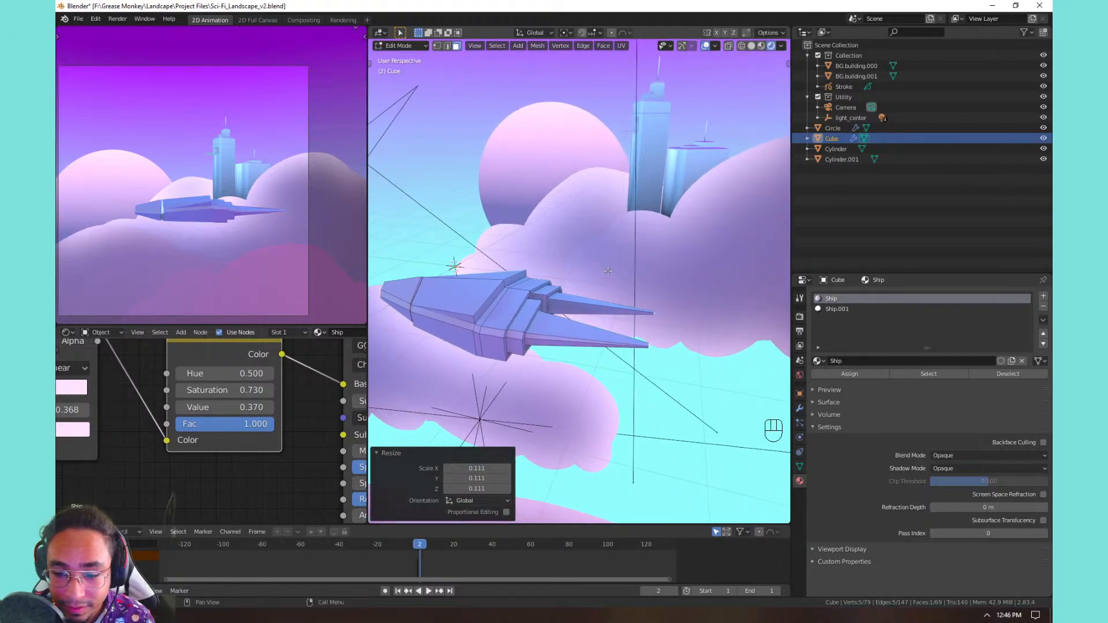
Step: Grow the selection over the exhaust spike, add a material slot with a copy of Ship.001, and assign it to those faces
key(ctrl+KP_Add)
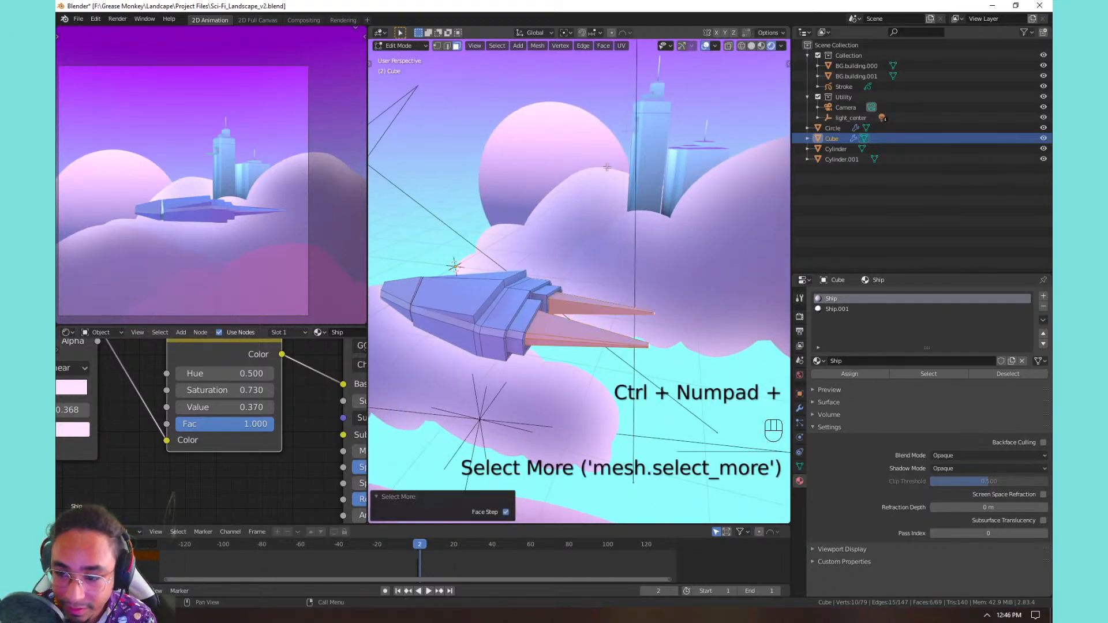
click(858, 309)
click(1043, 295)
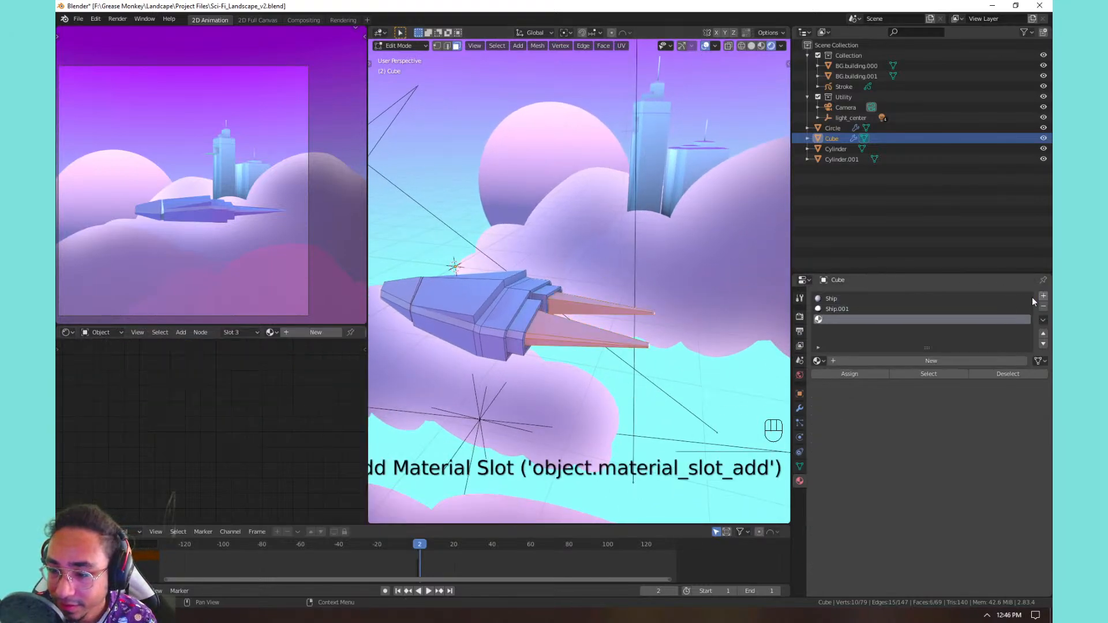
click(819, 360)
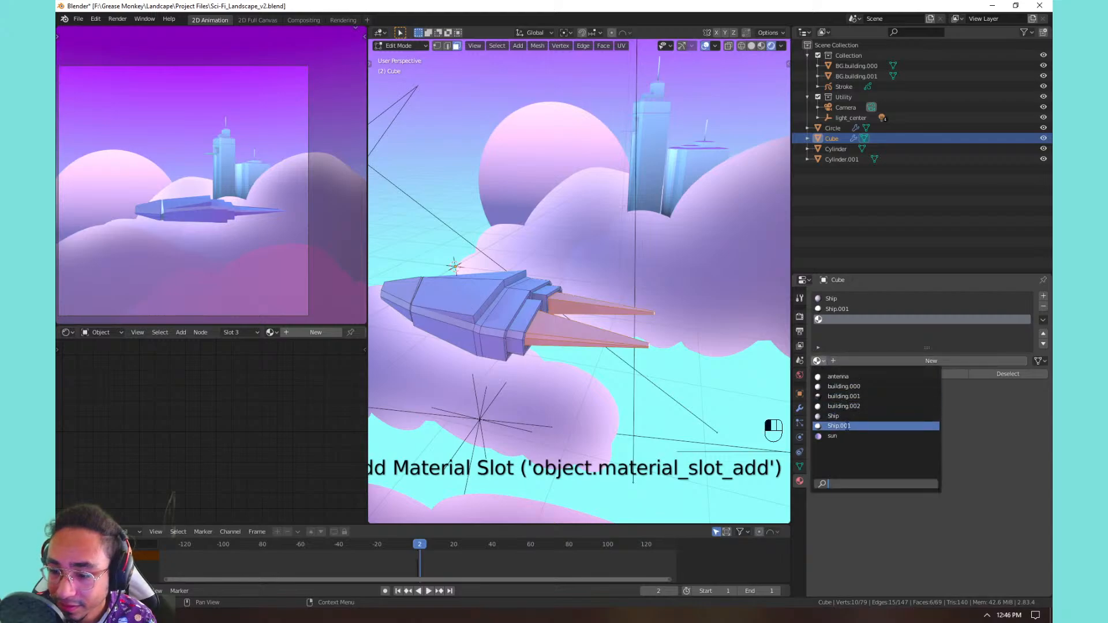
click(959, 362)
click(851, 375)
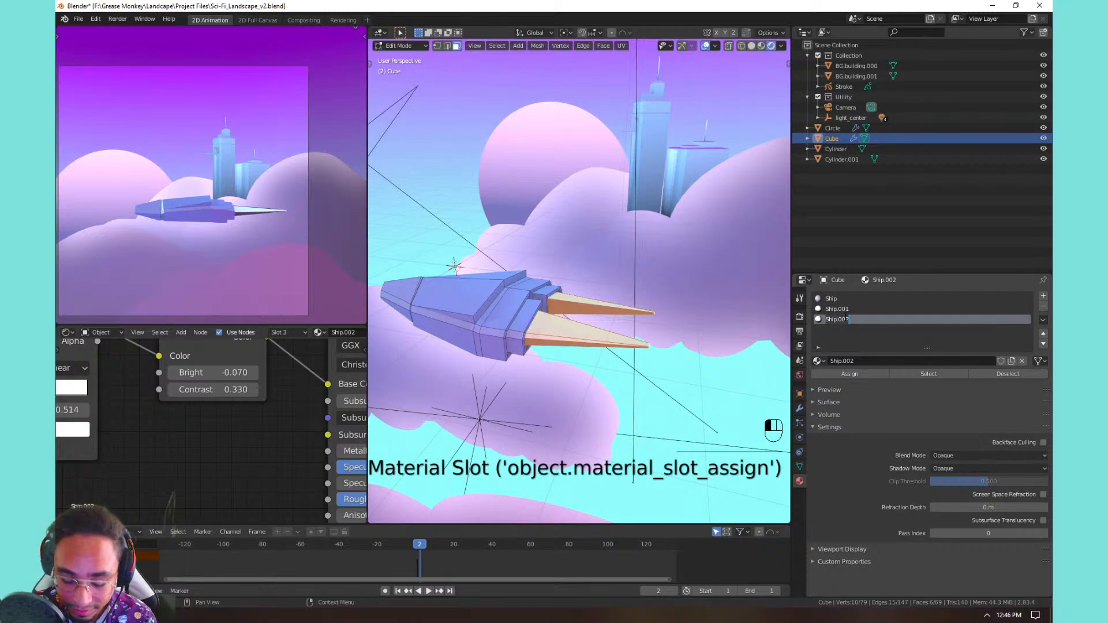
Step: Rename the exhaust spike's material to Ship.exhaust
text(3)
key(BackSpace)
key(BackSpace)
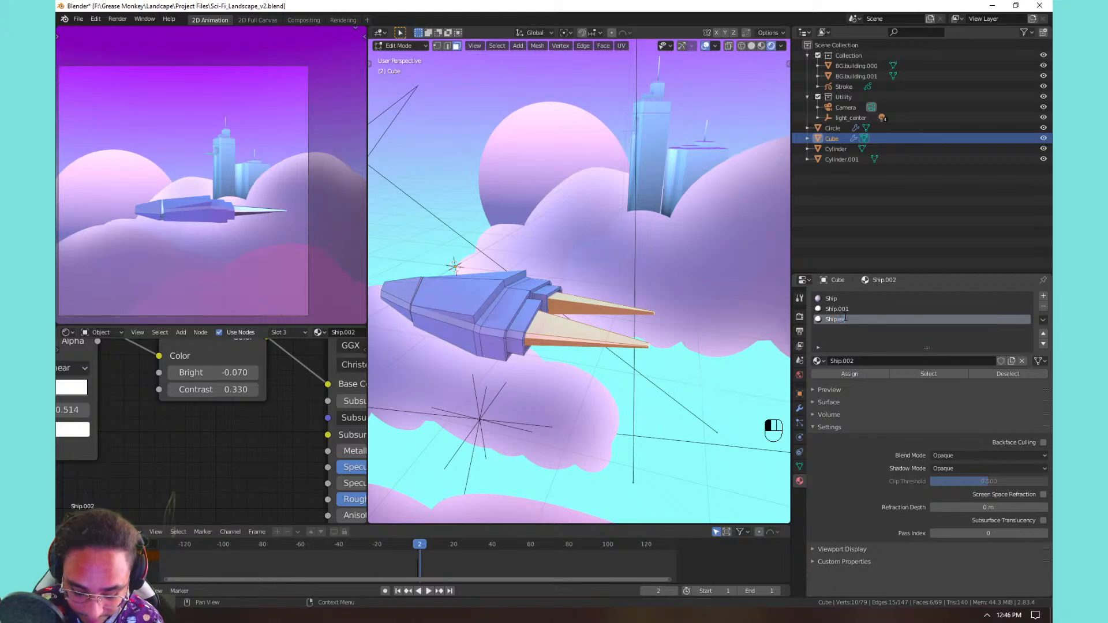
text(exhaust)
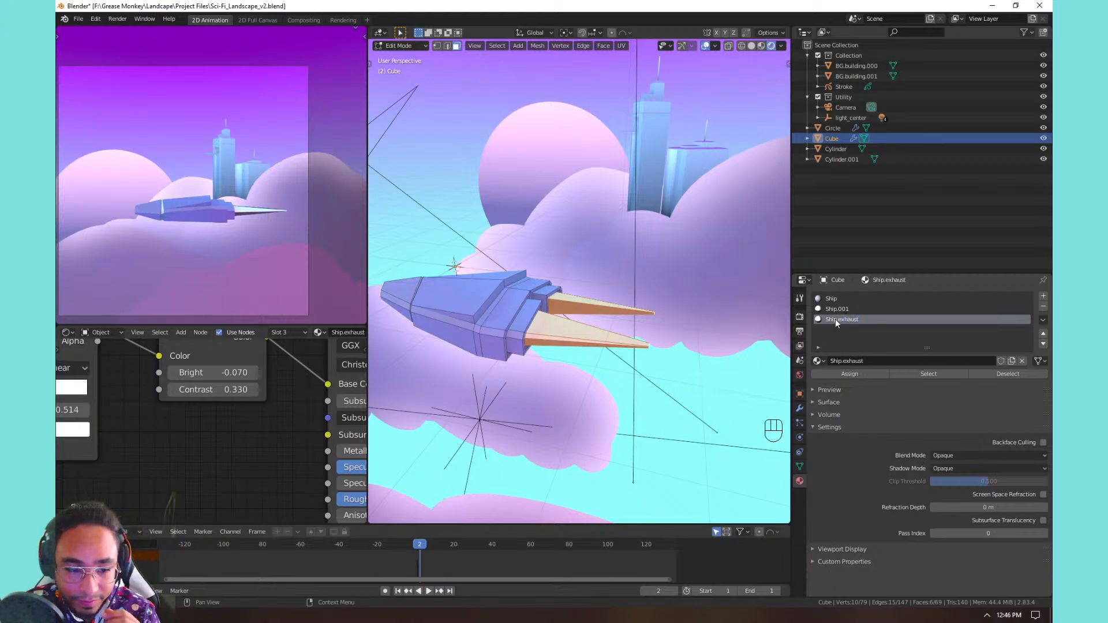
Step: Link the Texture Coordinate node's Generated output to the Separate XYZ vector input in the Ship.exhaust material
key(Return)
scroll(173, 447, down, 3)
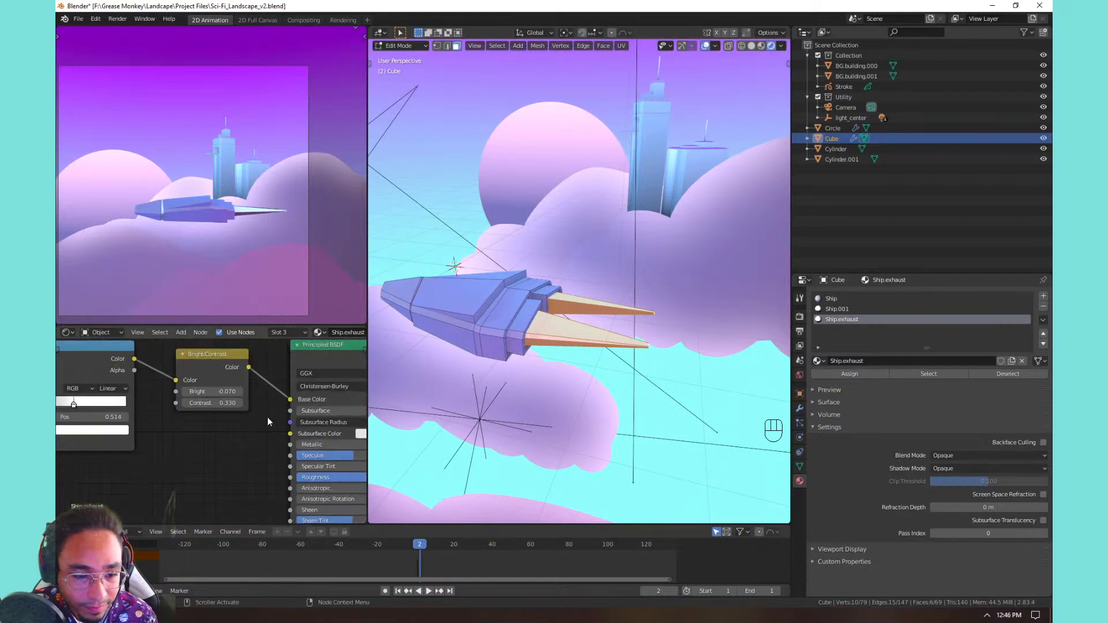
middle_drag(173, 447, 122, 406)
drag(121, 405, 178, 425)
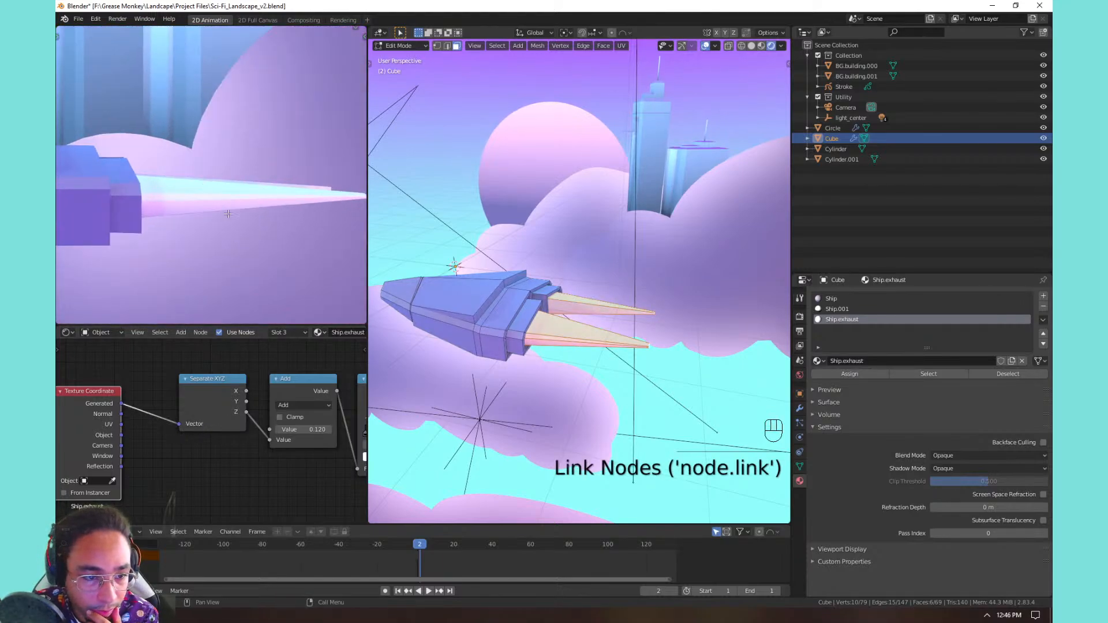
Step: Delete the Principled BSDF from the Ship.exhaust material and add an Emission shader in its place
scroll(272, 441, down, 1)
middle_drag(272, 438, 329, 404)
click(275, 383)
key(x)
key(shift+a)
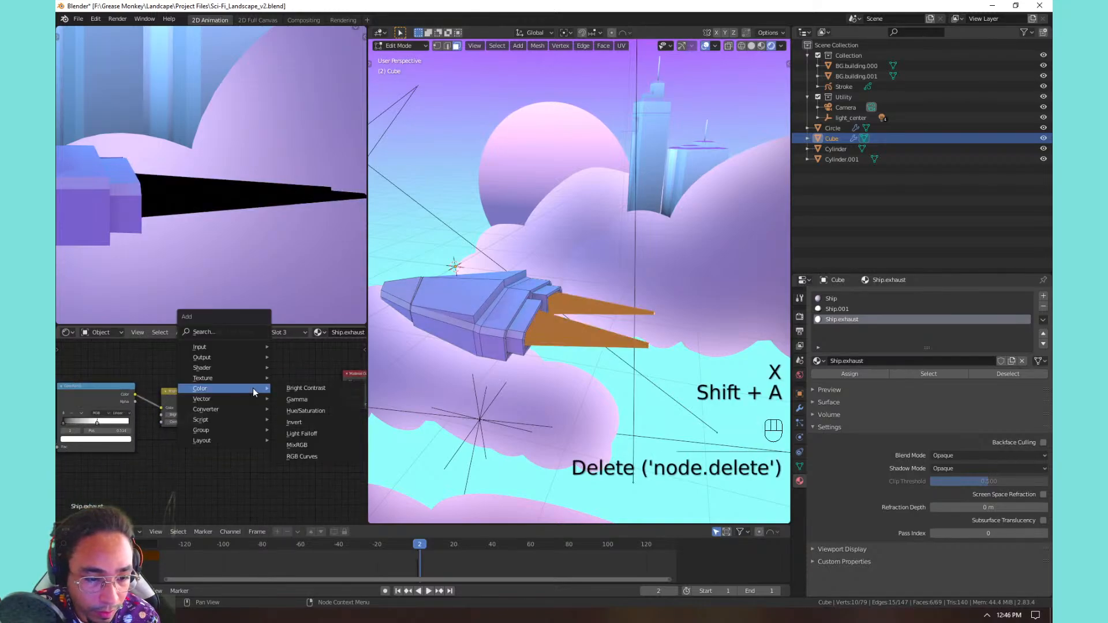
mouse_move(236, 368)
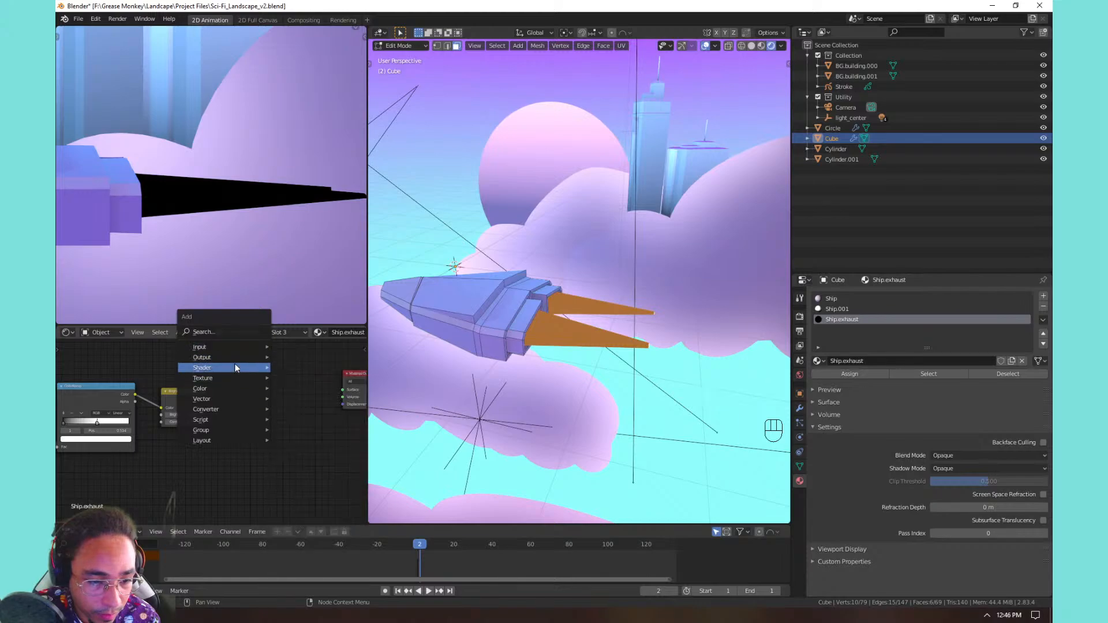
click(282, 390)
click(271, 391)
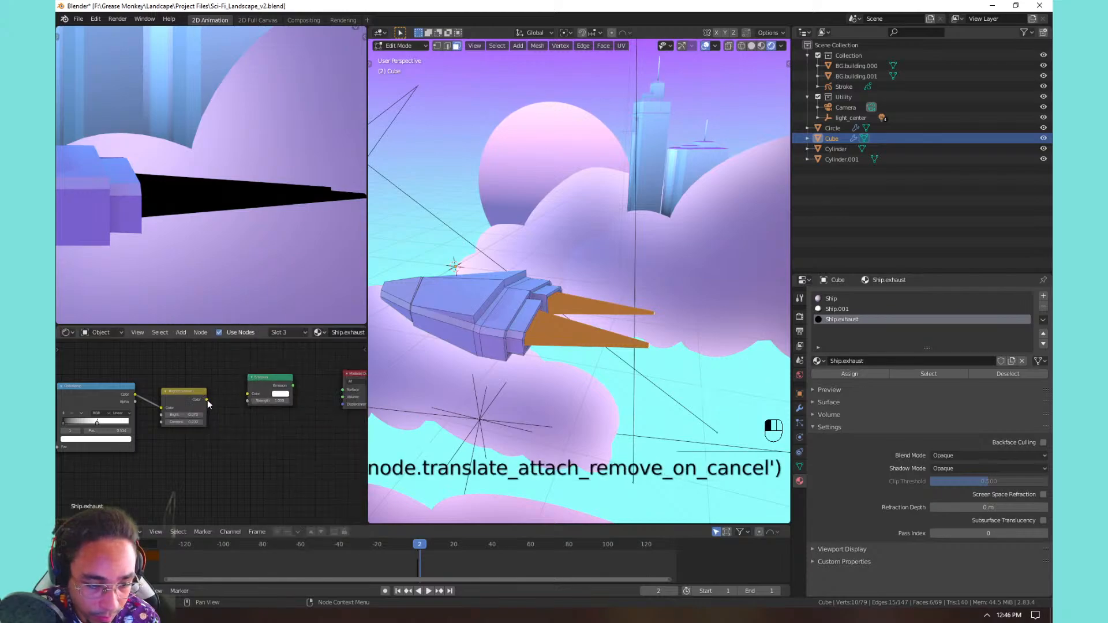
Step: Connect the Bright/Contrast color to the Emission color and the Emission shader to the Material Output surface
drag(207, 400, 249, 393)
shift+click(207, 396)
shift+click(265, 378)
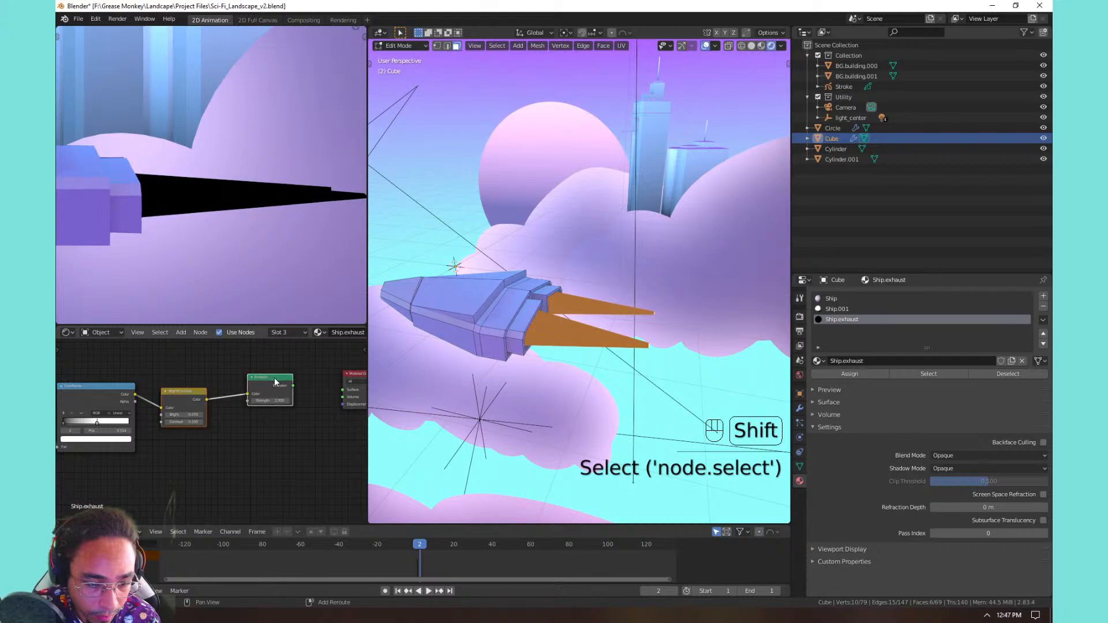
ctrl+shift+click(275, 378)
ctrl+shift+right_drag(297, 373, 300, 367)
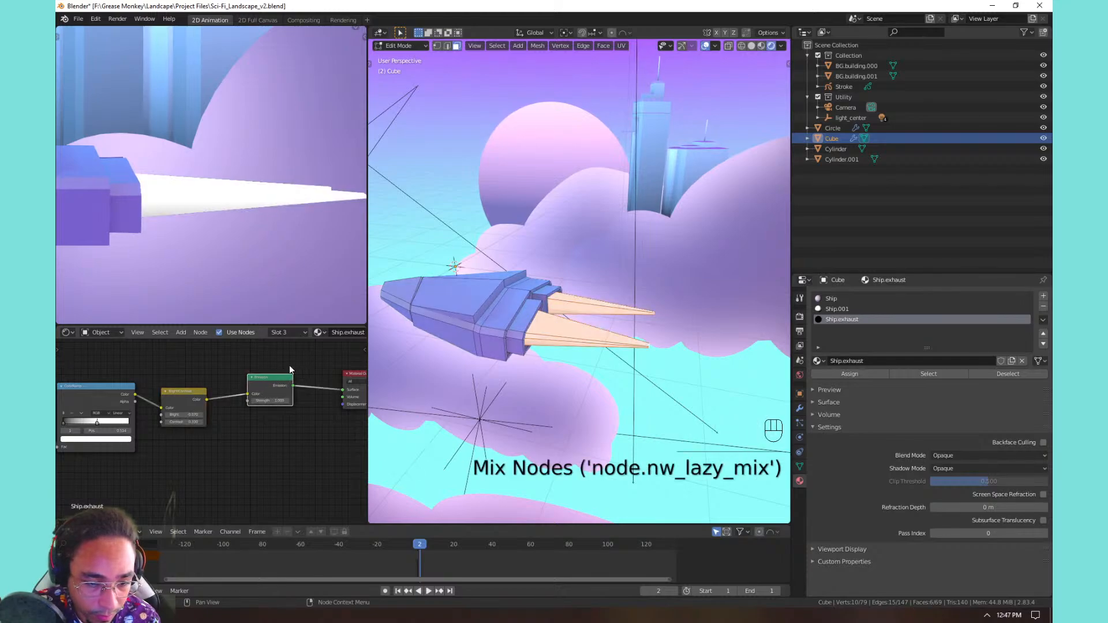
click(289, 362)
Step: Feed the exhaust gradient's Add node from the Separate XYZ Y output and set its value to -0.250
middle_drag(131, 381, 348, 361)
scroll(221, 399, up, 2)
mouse_move(248, 387)
mouse_down()
mouse_move(201, 381)
mouse_move(212, 396)
mouse_move(217, 389)
mouse_move(192, 402)
mouse_move(232, 387)
mouse_up()
middle_drag(232, 388, 266, 390)
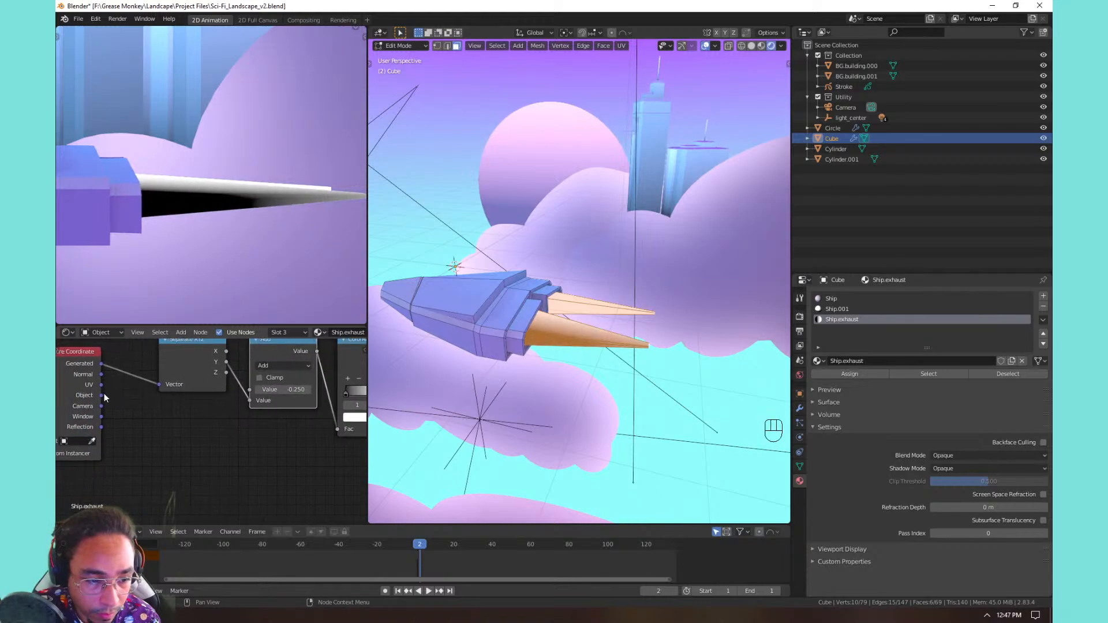
Step: Switch the exhaust gradient to Object coordinates, set the Add value to 0.740, and check both exhausts
drag(101, 395, 162, 386)
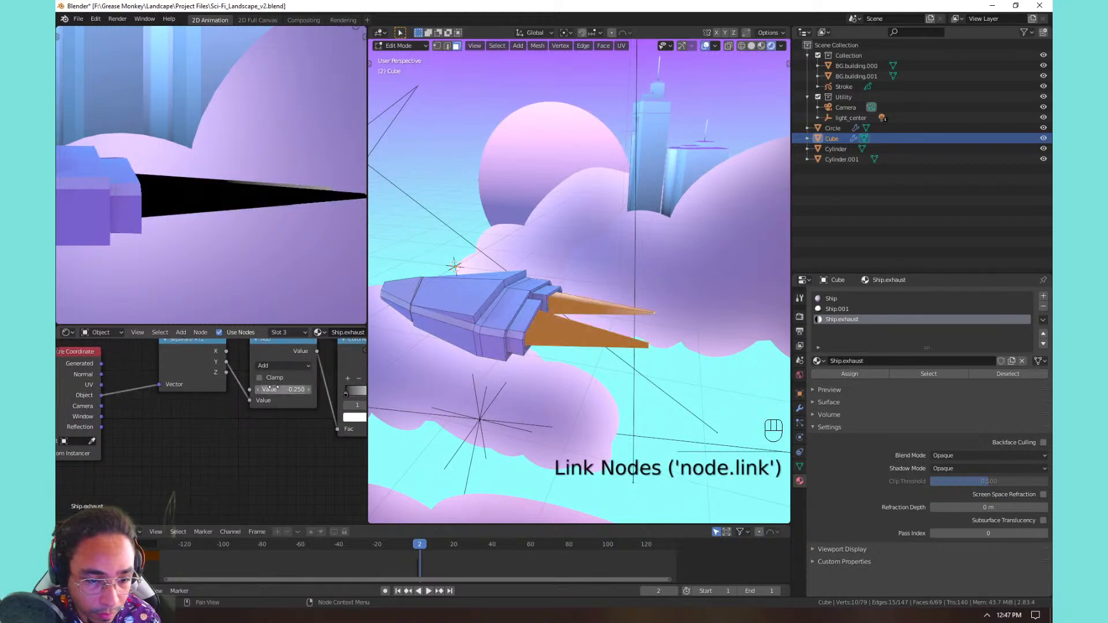
shift+drag(283, 390, 359, 380)
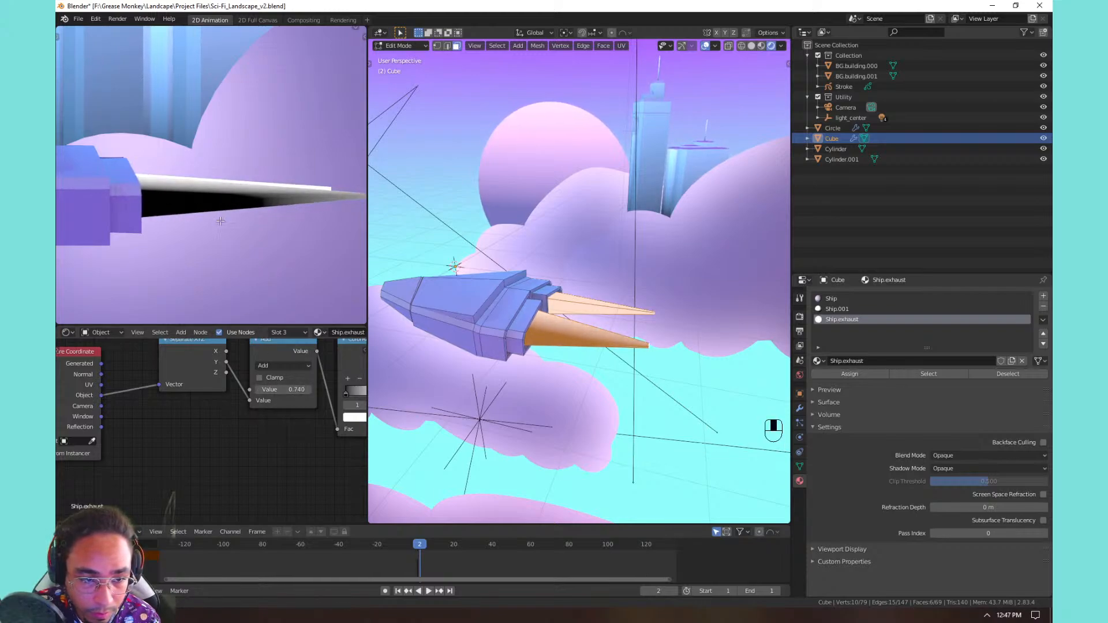
shift+middle_drag(190, 220, 219, 235)
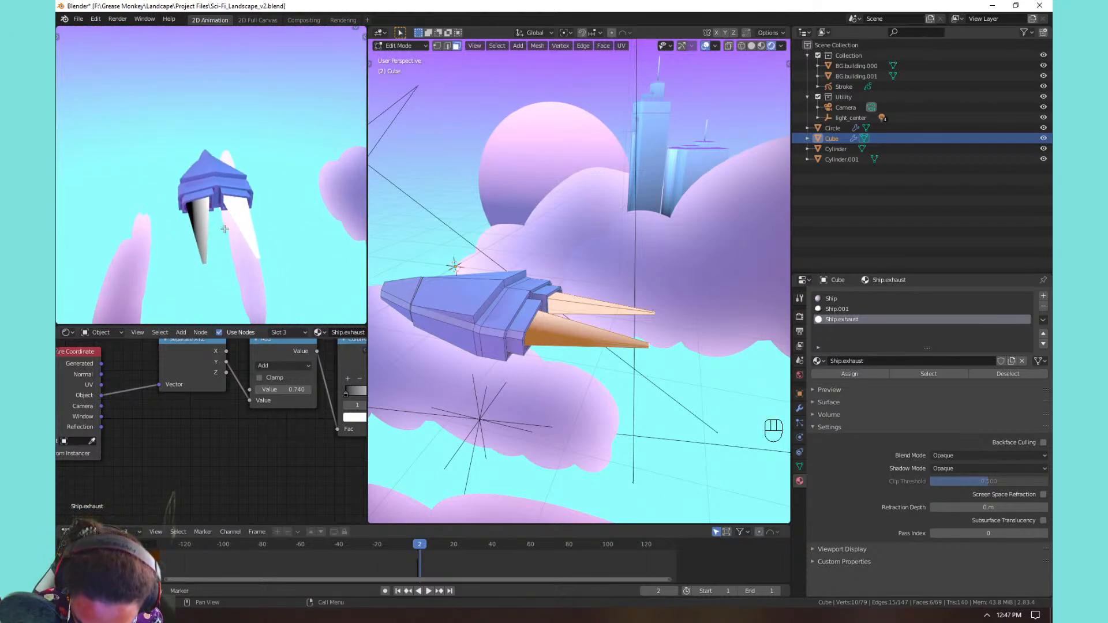
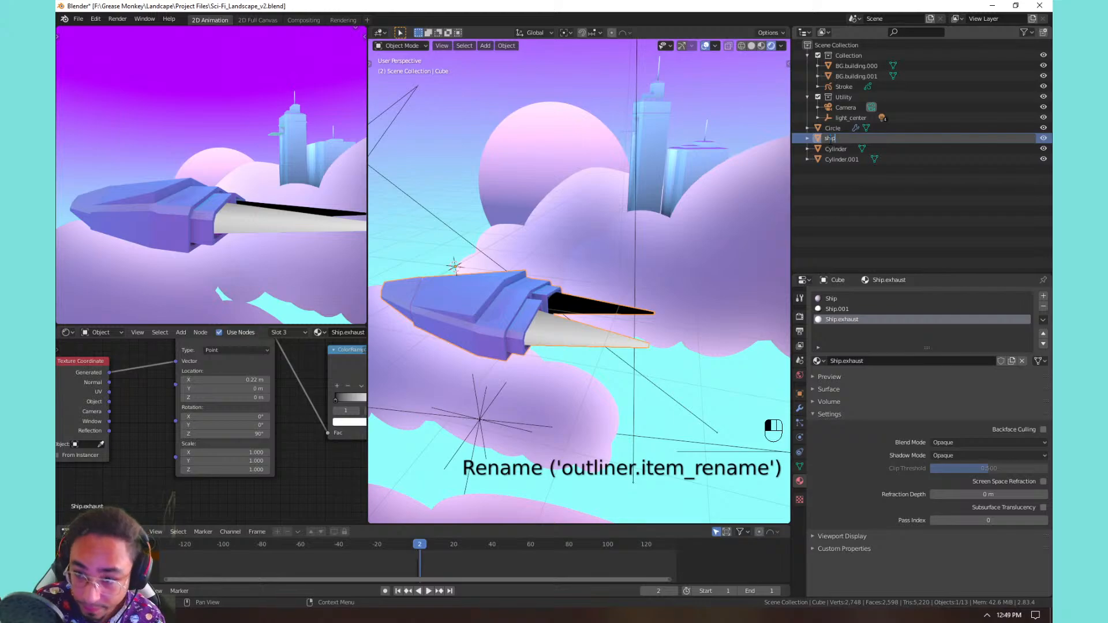
Step: Rename the spaceship object as ship and the Circle object behind the clouds as sun
key(Return)
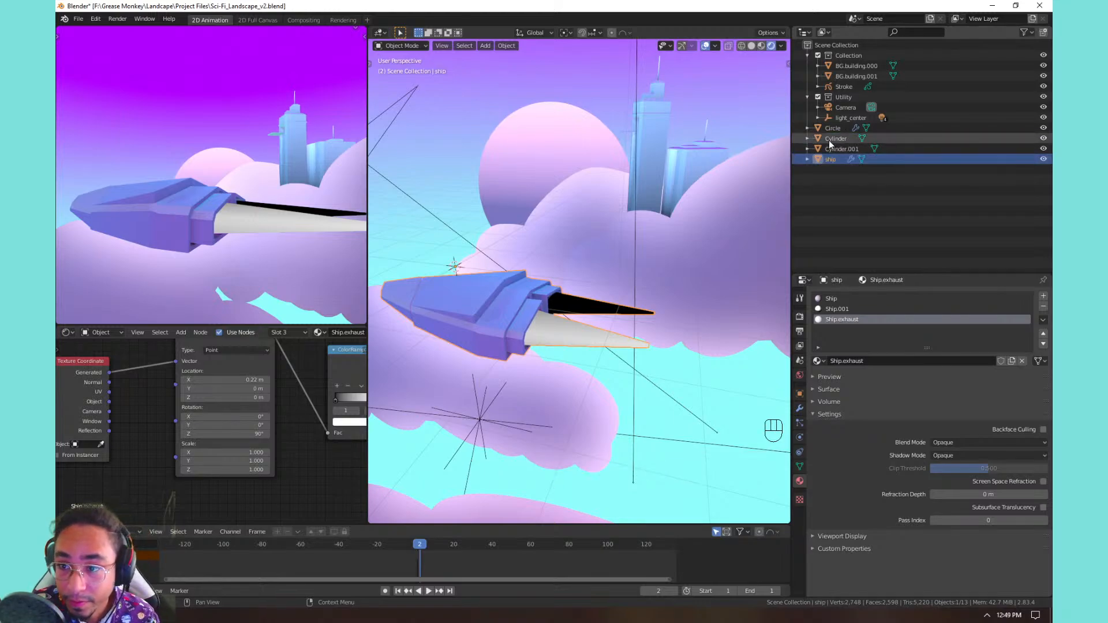
click(517, 167)
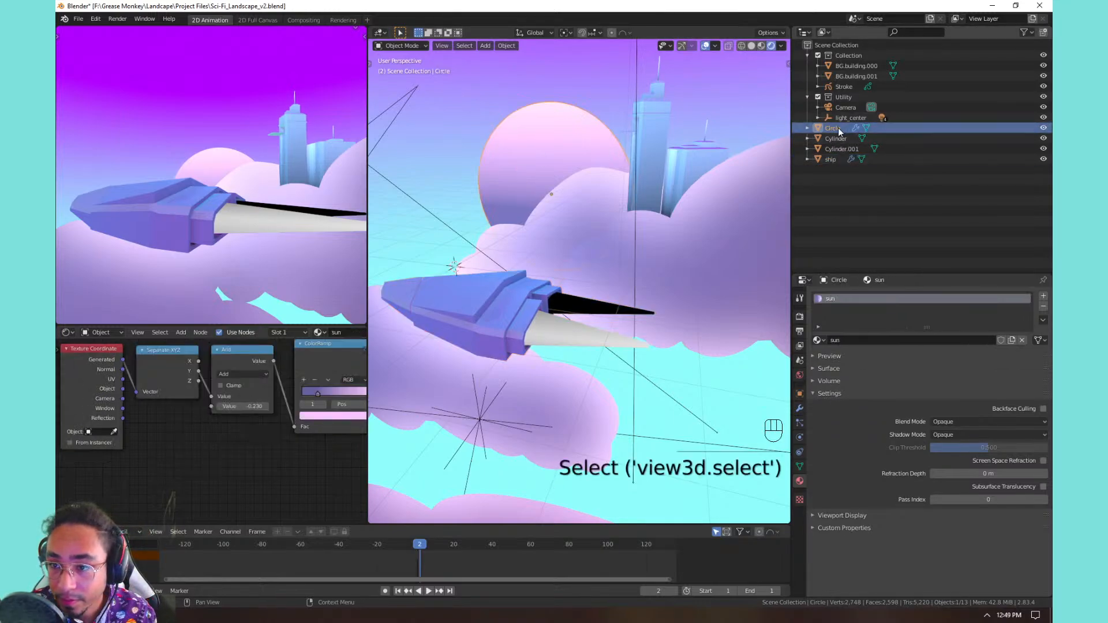
double_click(838, 127)
text(sun)
key(Return)
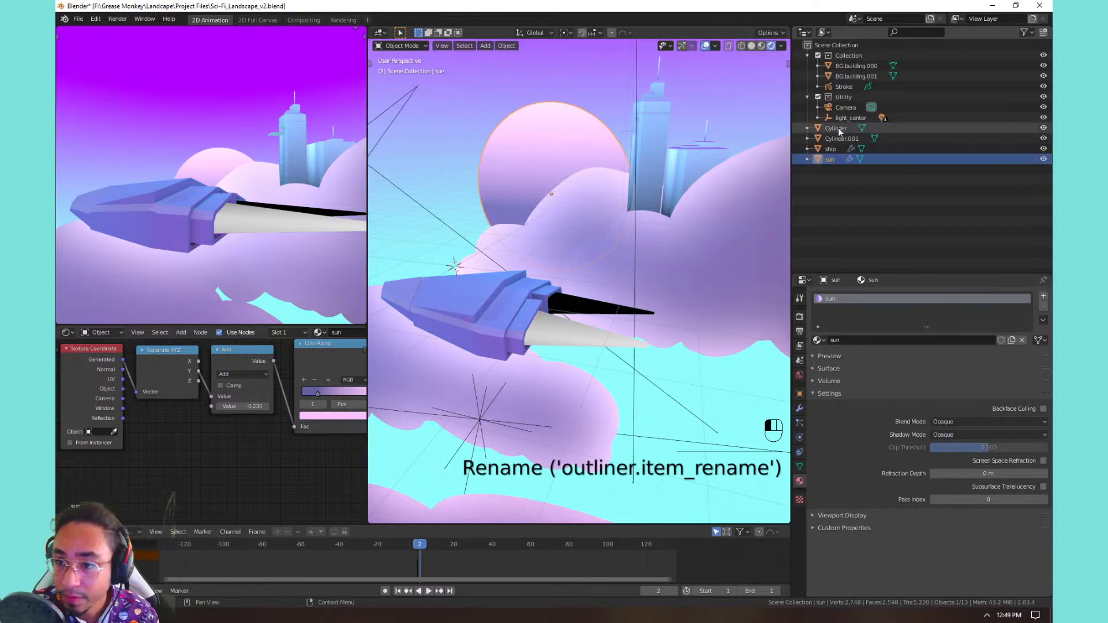
Step: Rename the Cylinder.001 object as antenna.001
click(831, 139)
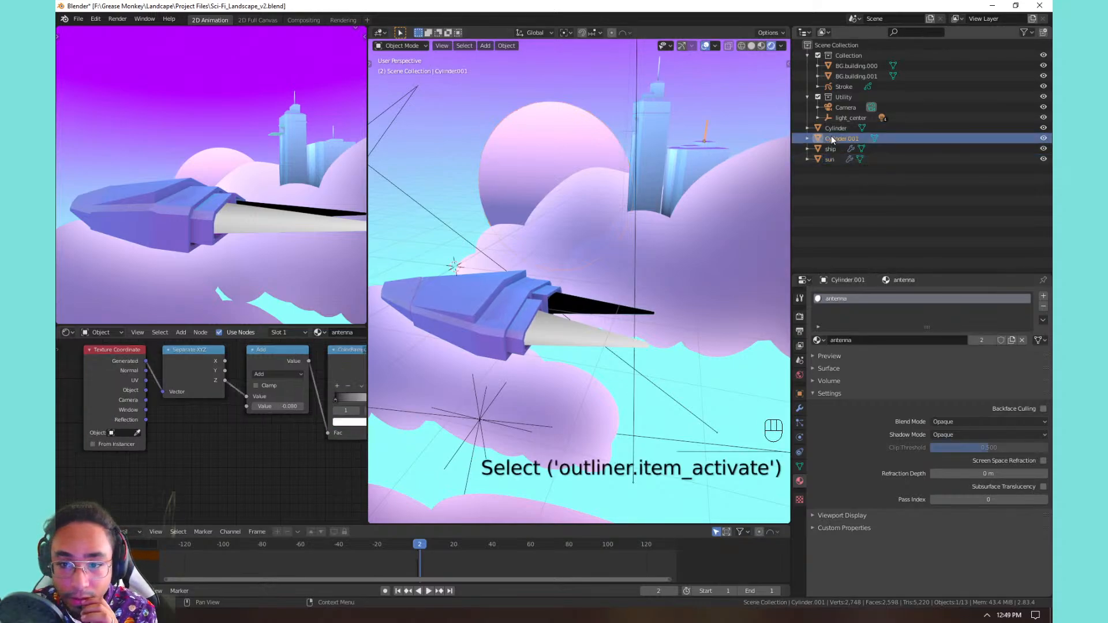
double_click(832, 138)
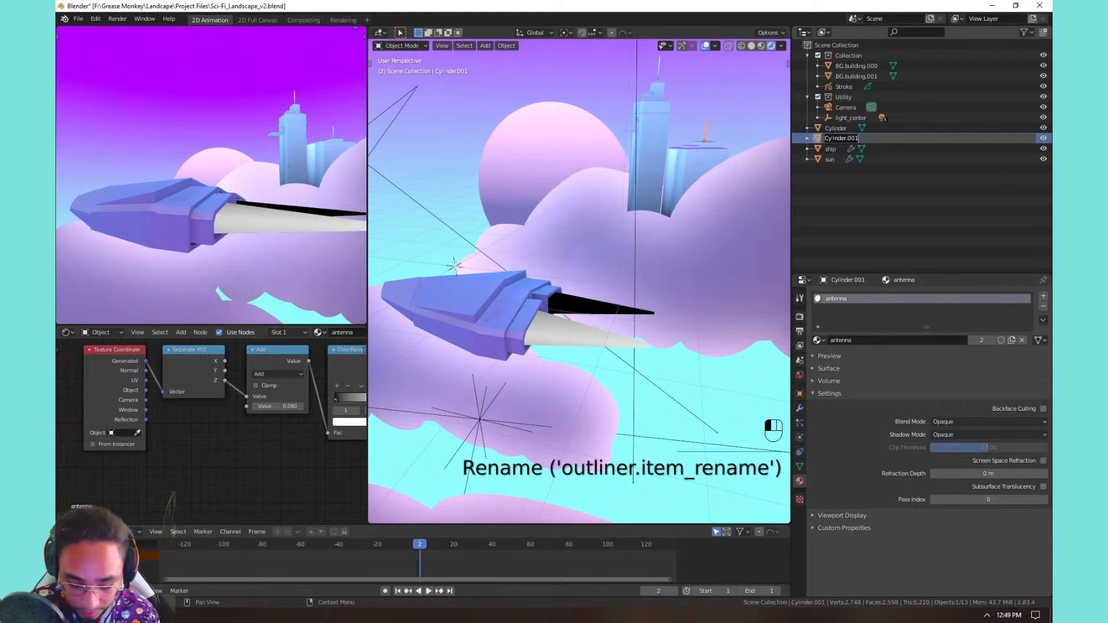
text(antenna)
key(Return)
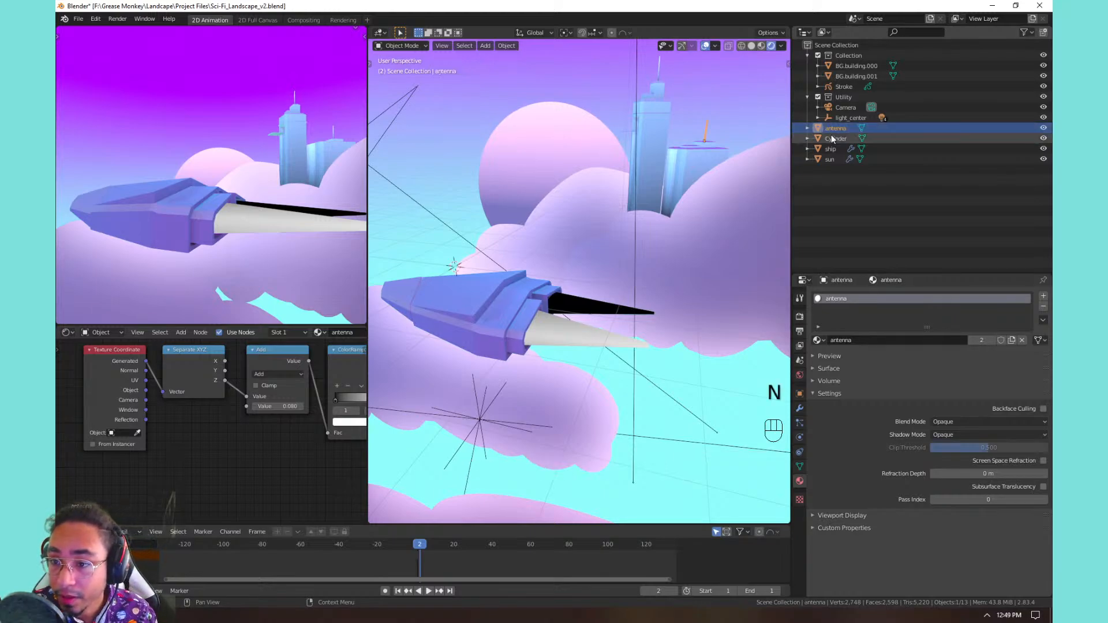
double_click(834, 128)
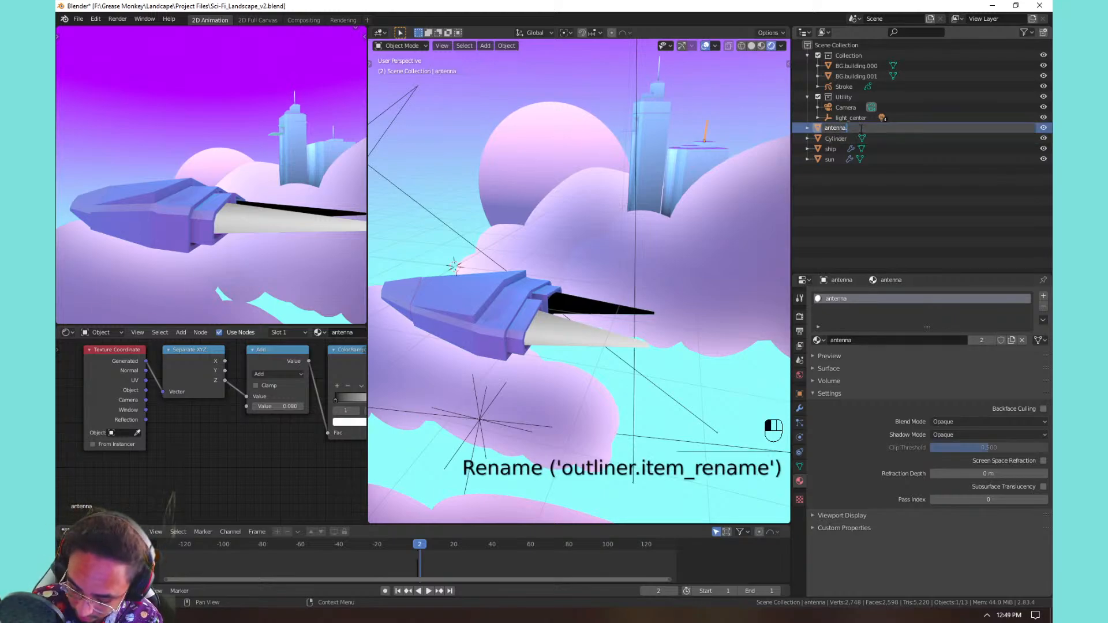
text(.000)
key(Return)
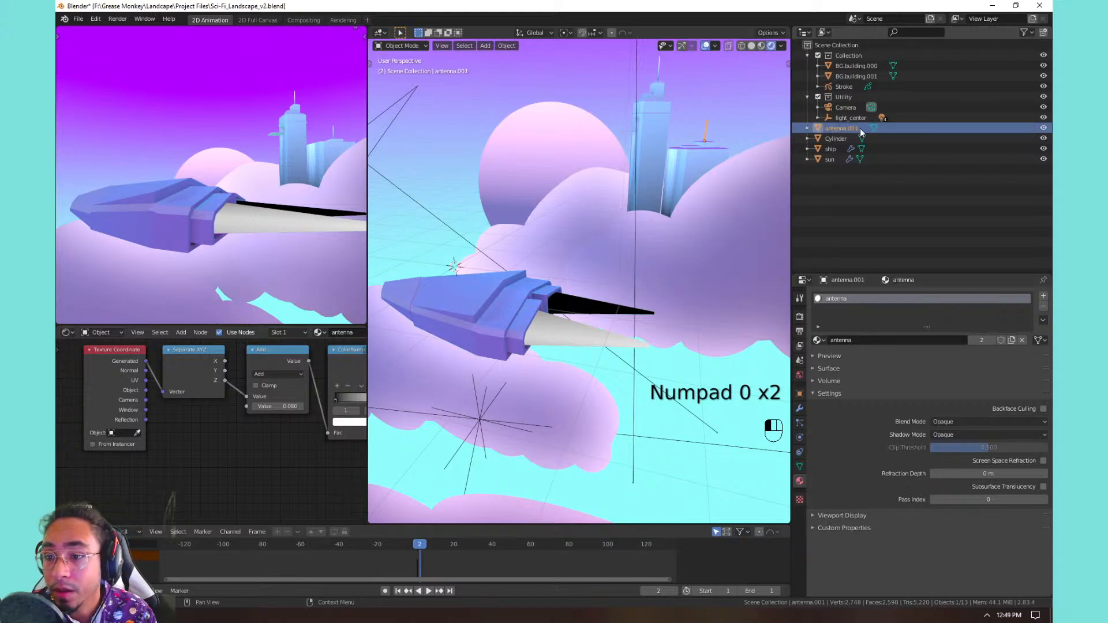
Step: Rename the remaining Cylinder object on the tall building as antenna.000
double_click(842, 136)
click(872, 145)
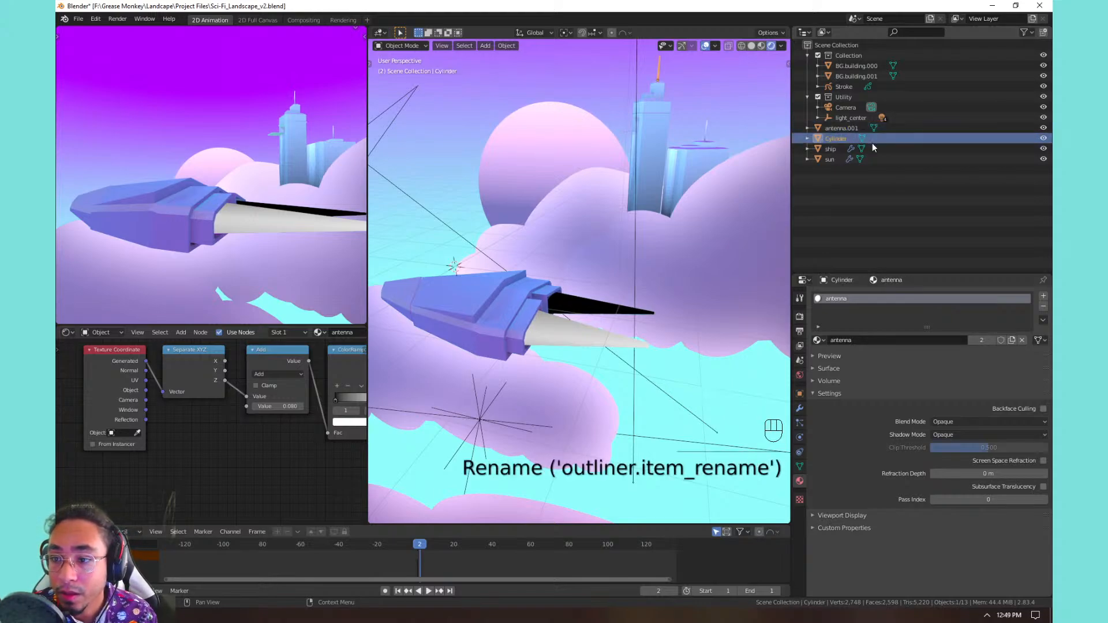
double_click(828, 129)
key(ctrl+c)
double_click(839, 139)
key(ctrl+v)
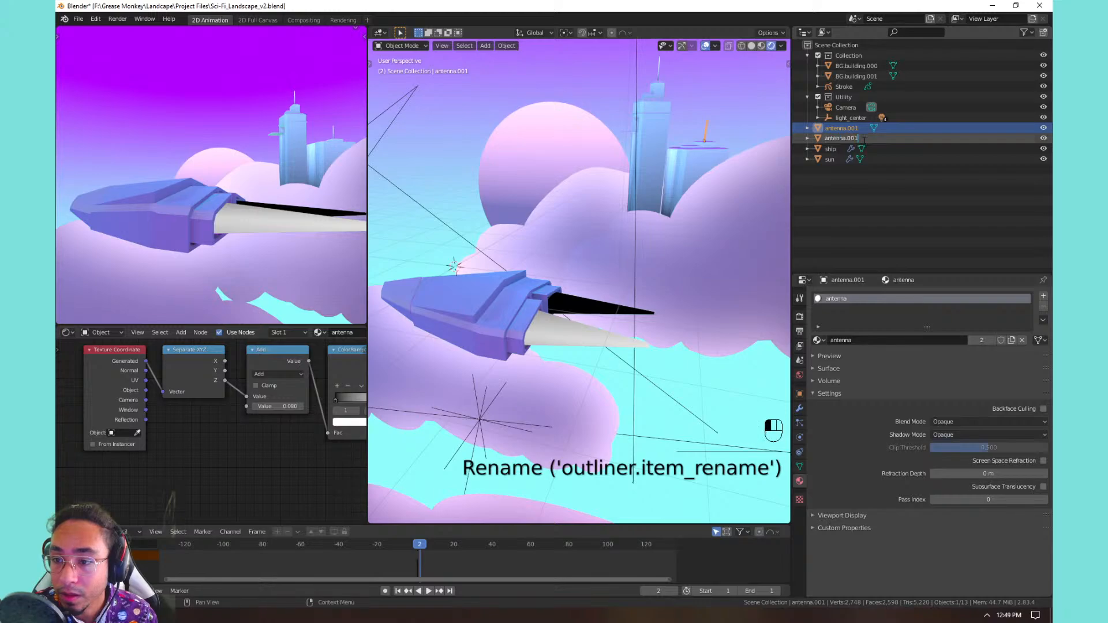
key(Return)
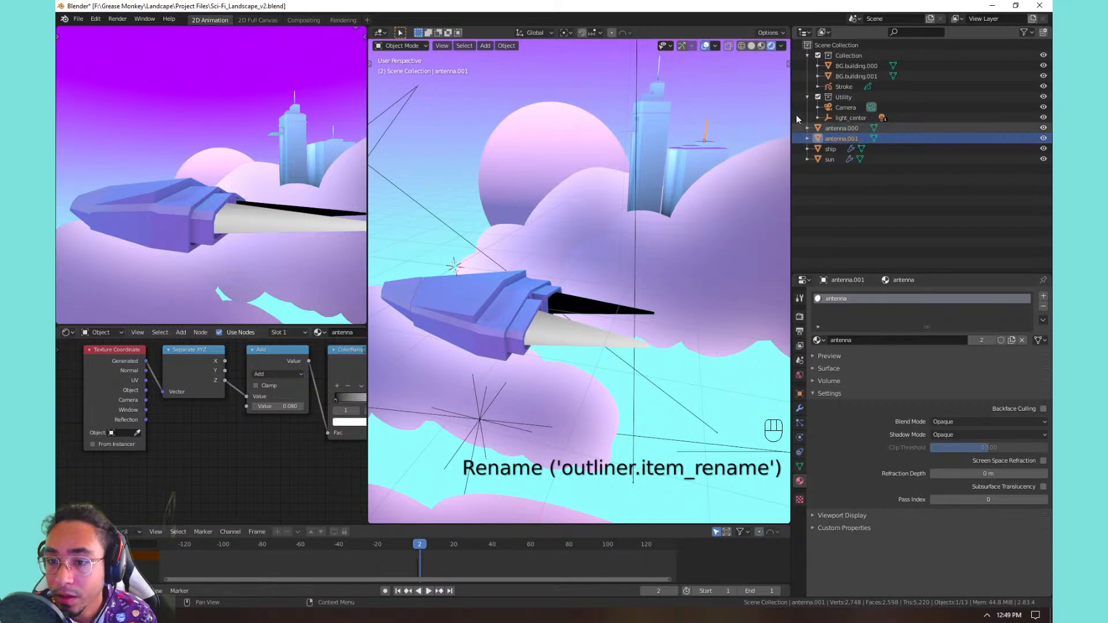
Step: Try to parent antenna.000 to BG.building.000 with Keep Transform
click(660, 75)
shift+click(656, 106)
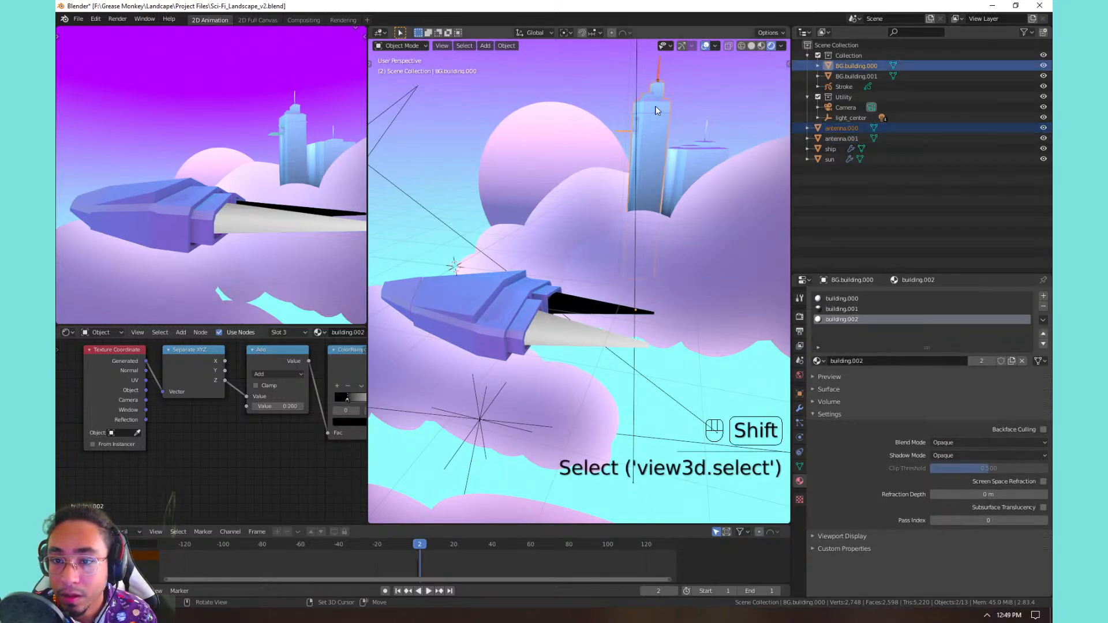
key(ctrl+p)
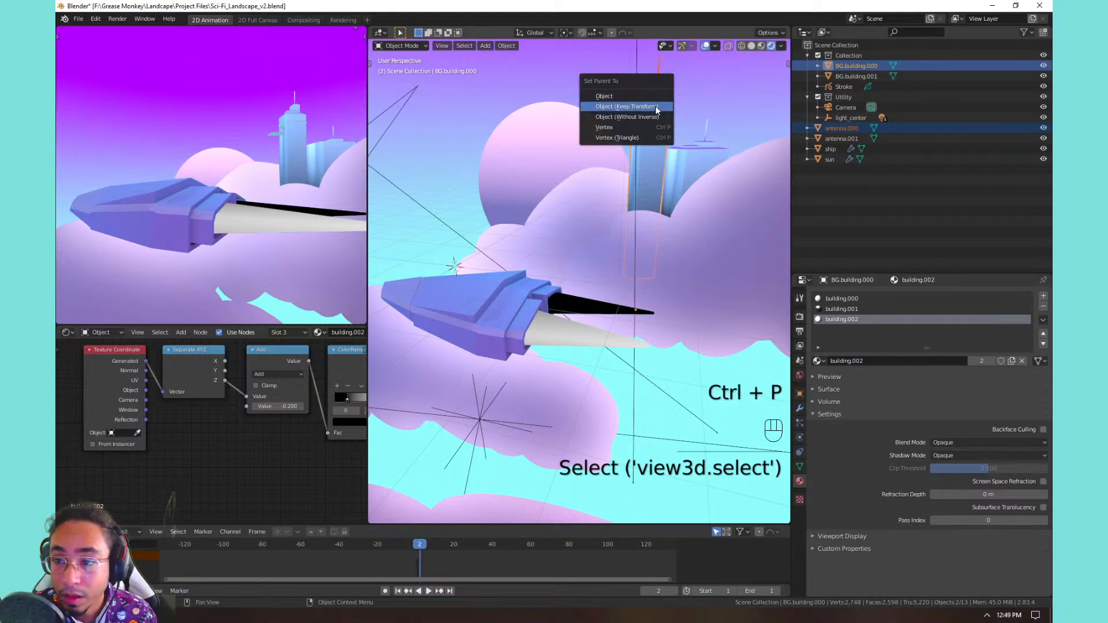
click(656, 107)
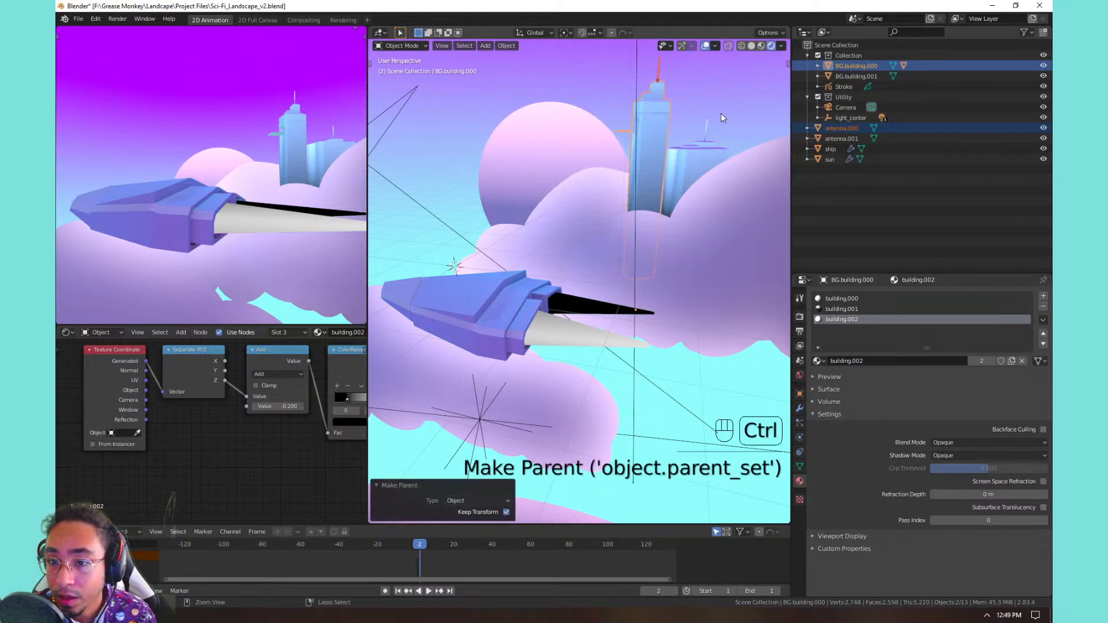
key(ctrl+z)
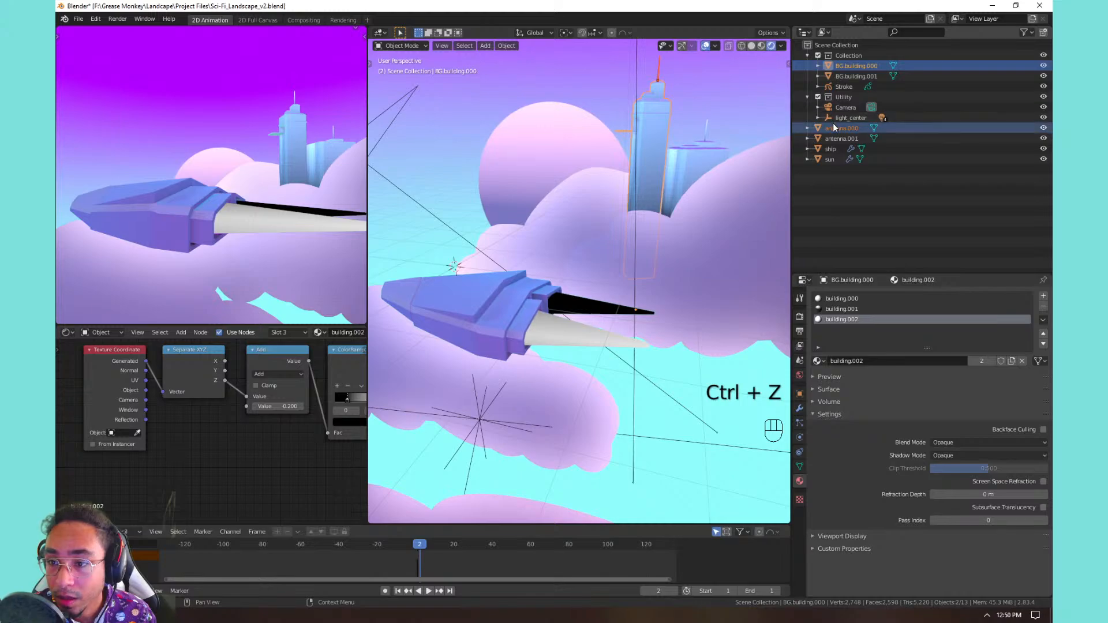
Step: Move antenna.000 and antenna.001 into the Collection that holds the buildings
drag(832, 127, 850, 57)
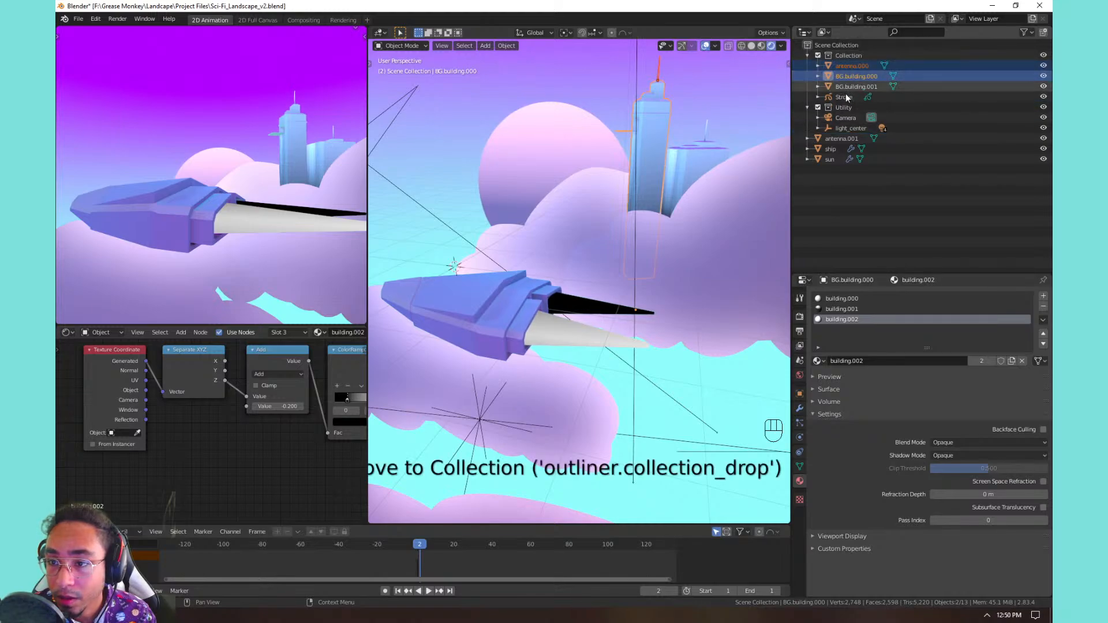
drag(844, 140, 845, 56)
click(843, 67)
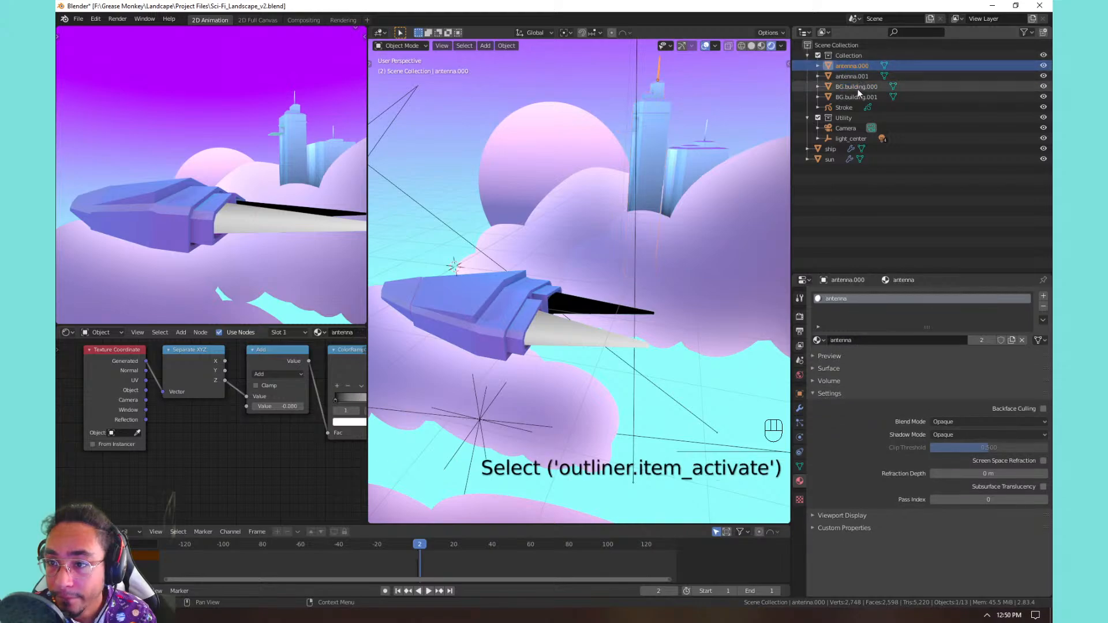
Step: Try again to parent the tall building's antenna to BG.building.000, keeping its transform
click(661, 65)
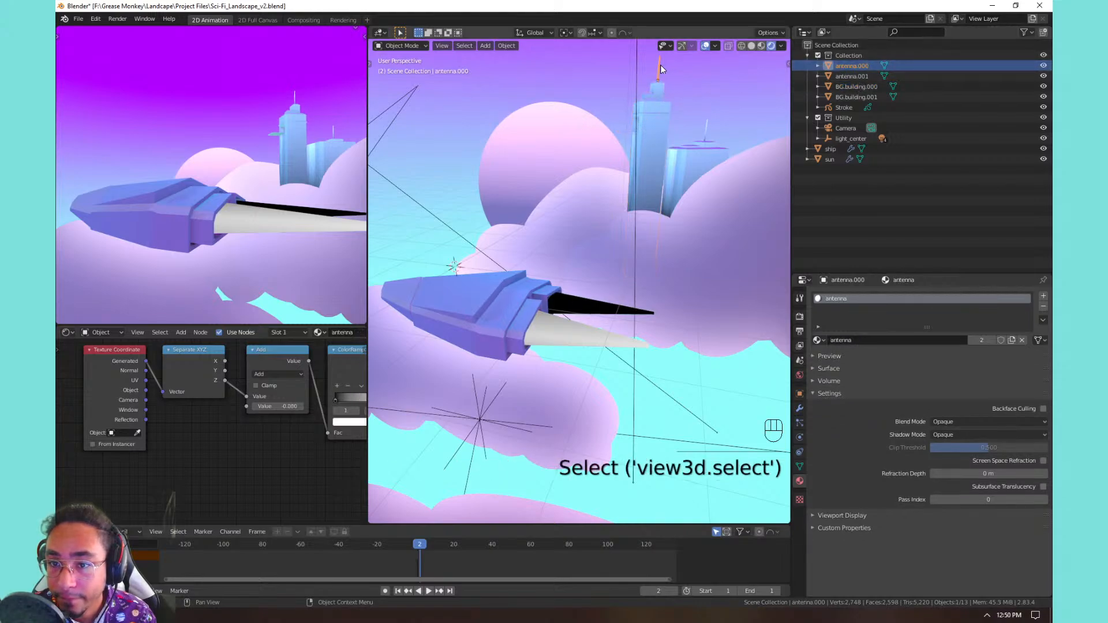
shift+click(662, 109)
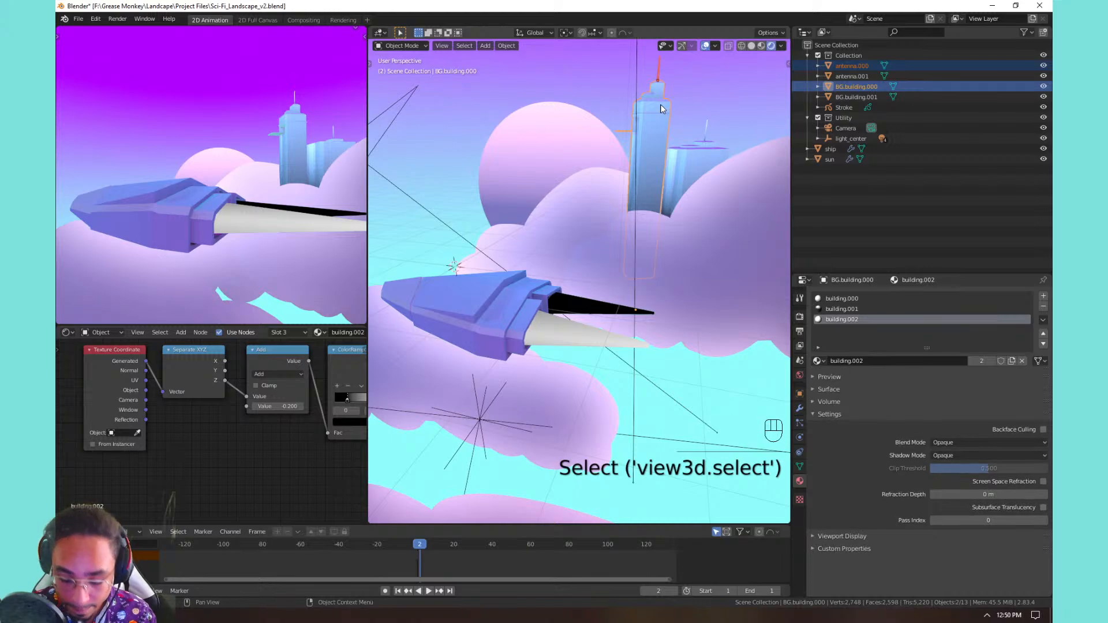
key(ctrl+p)
click(662, 108)
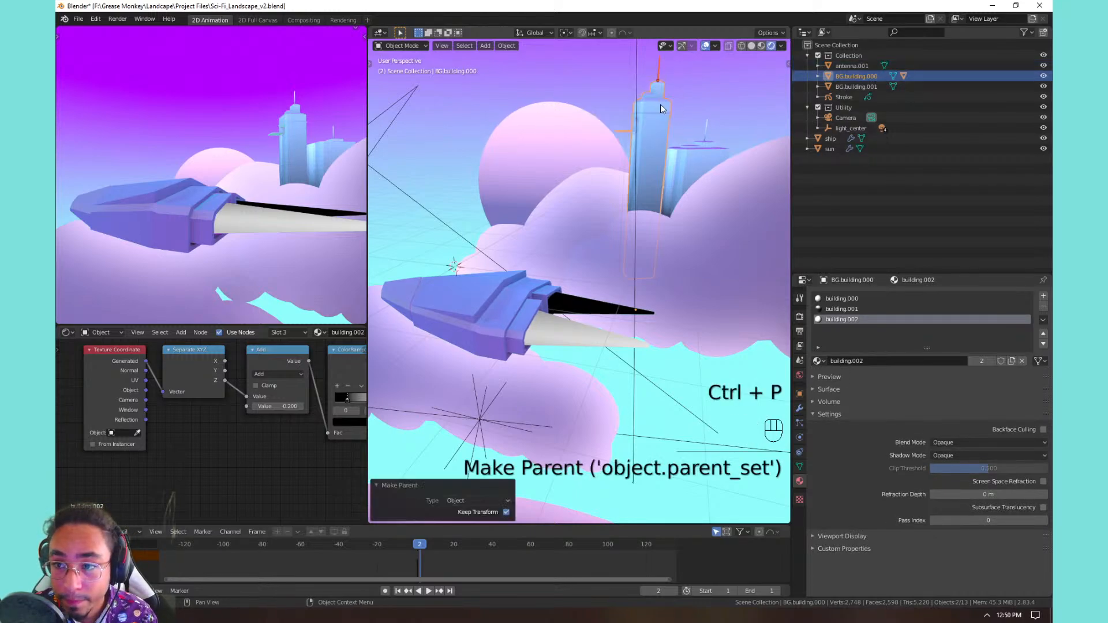
key(ctrl+z)
Step: Parent BG.building.000 to antenna.000 with Keep Transform
click(669, 86)
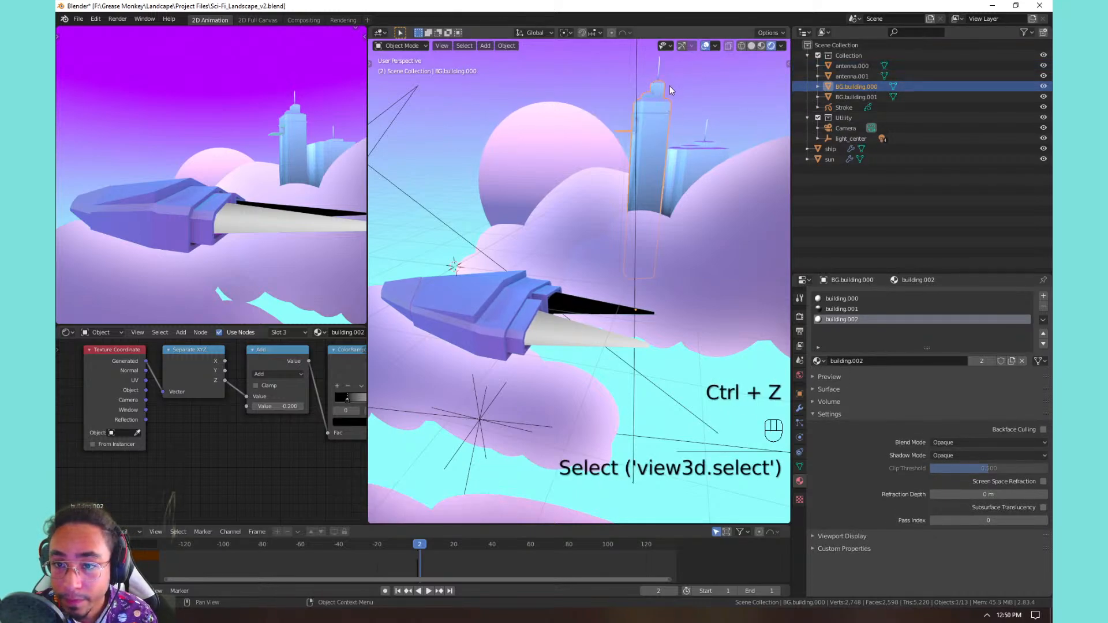
shift+click(660, 65)
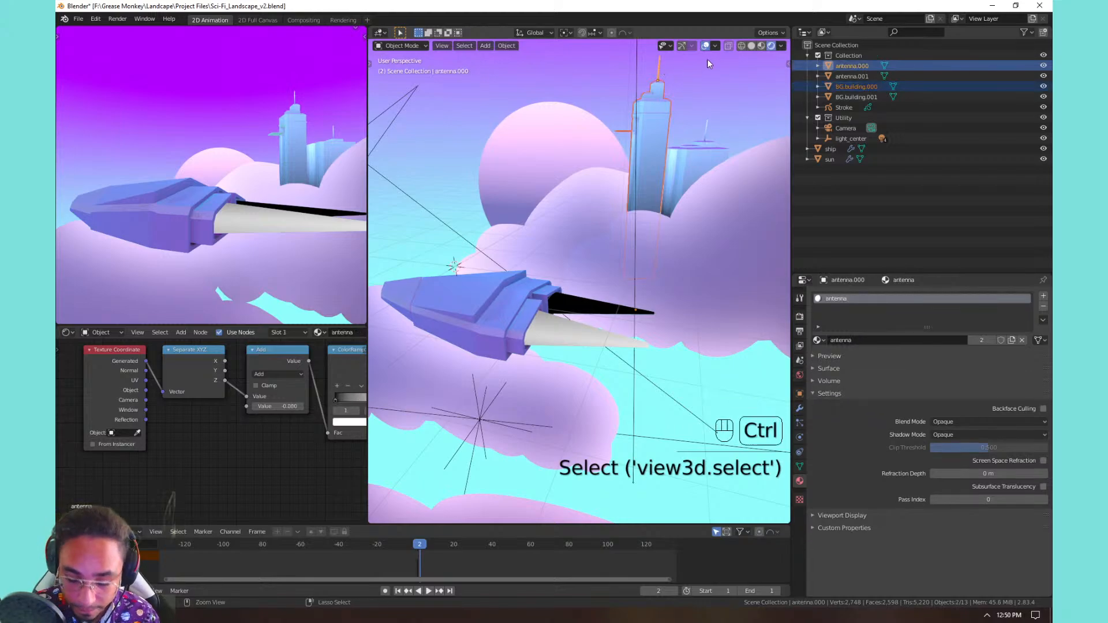
key(ctrl+p)
click(707, 59)
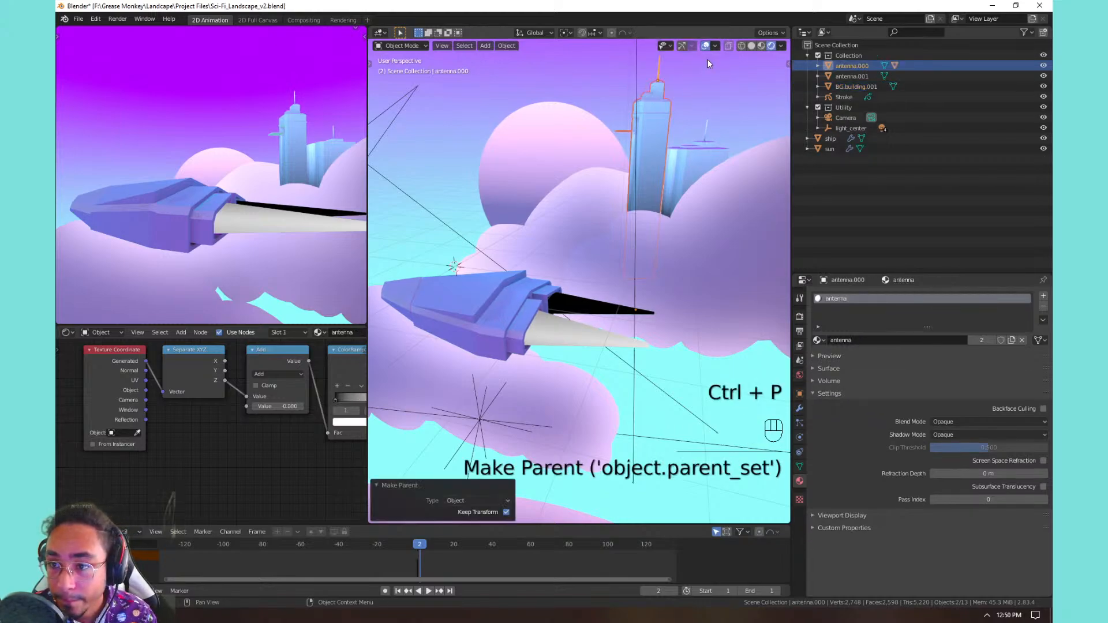
Step: Undo the last parenting and parent antenna.000 to BG.building.000 with the Object option
key(ctrl+z)
click(720, 136)
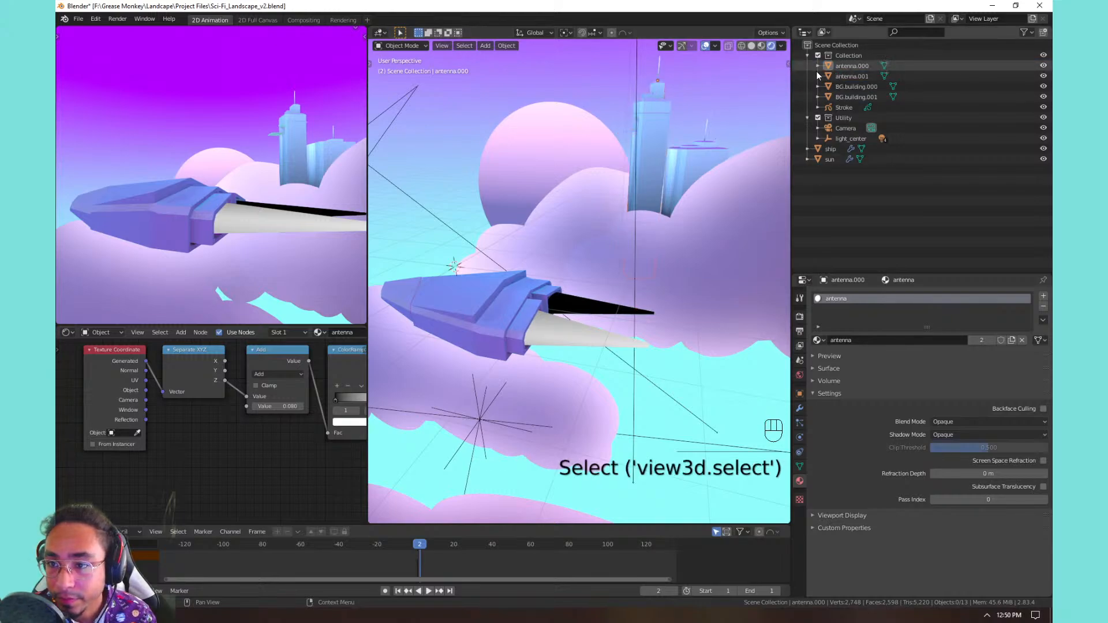
click(831, 77)
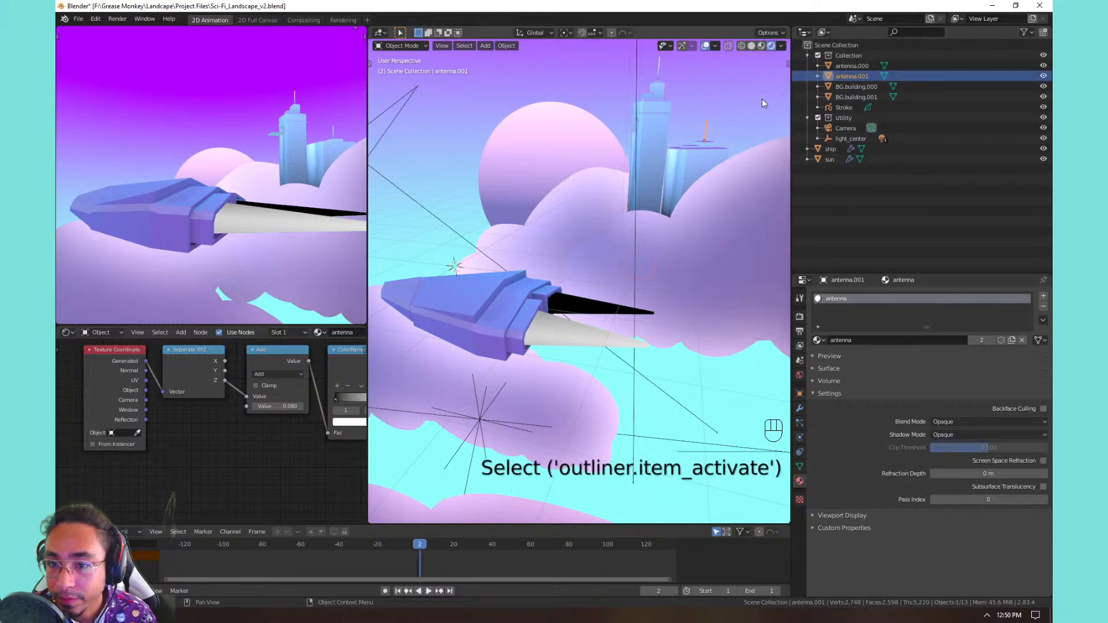
click(659, 67)
shift+click(656, 112)
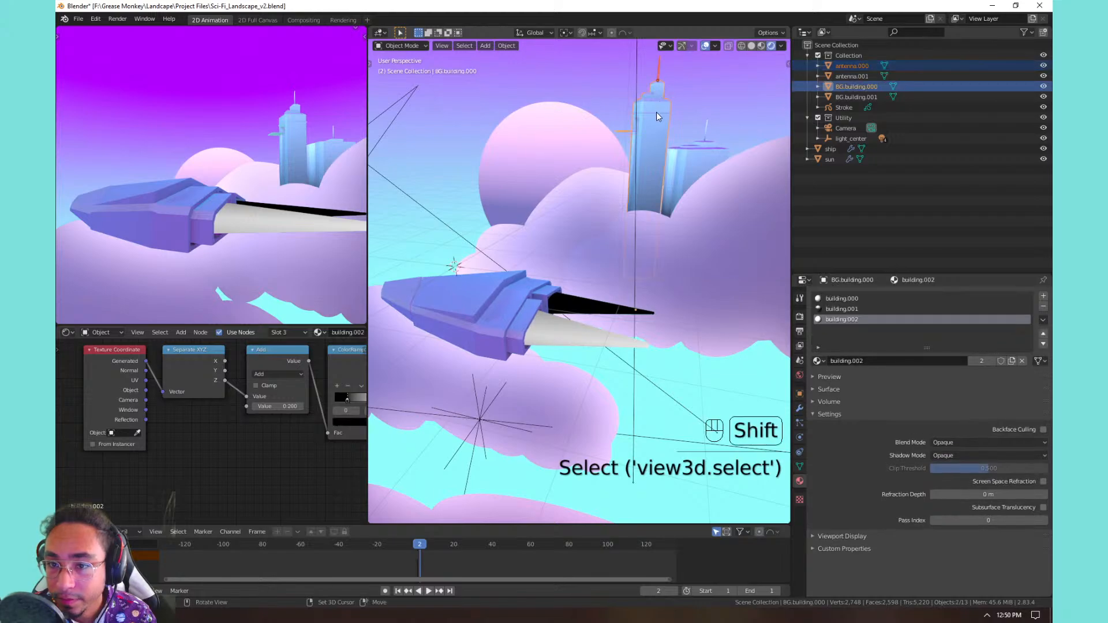
key(ctrl+p)
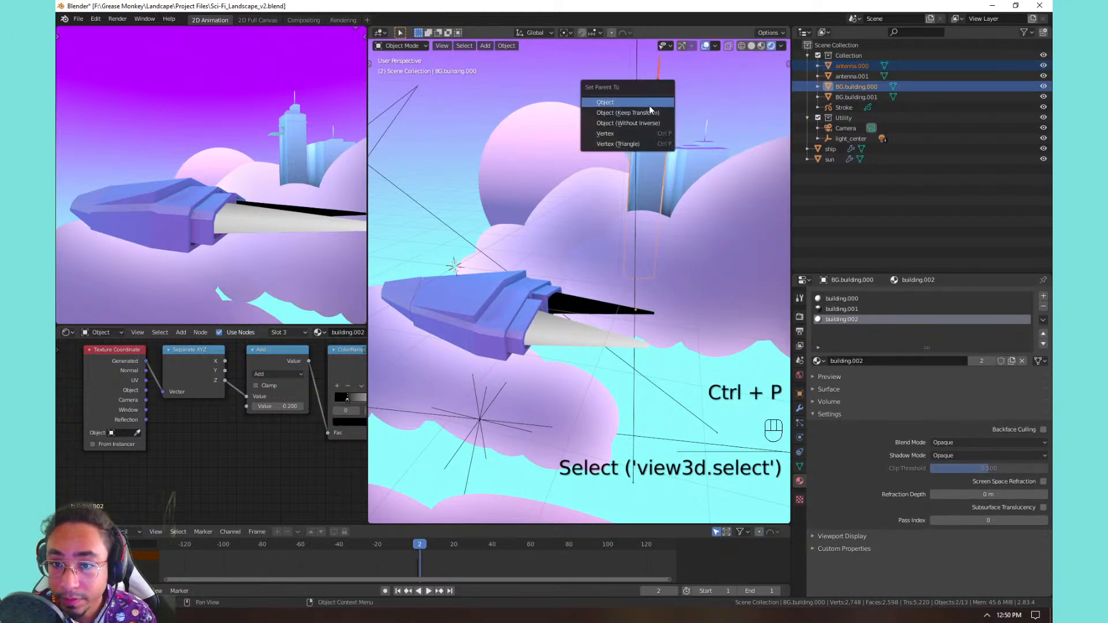
click(649, 104)
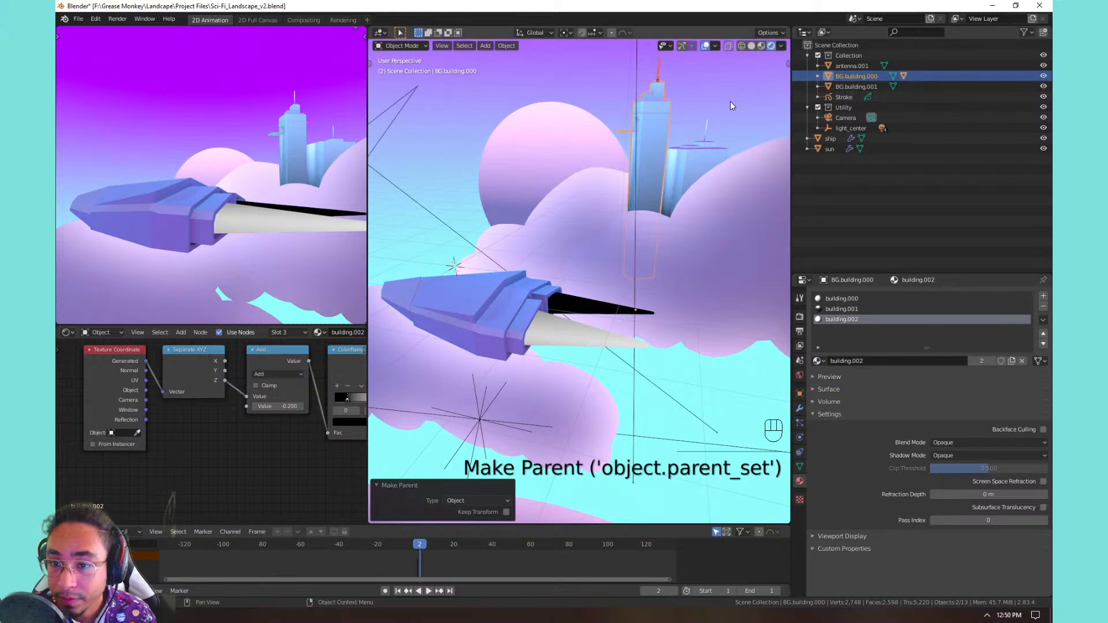
Step: Parent antenna.001 to BG.building.001, the shorter background building, with the Object option
click(707, 123)
shift+click(696, 164)
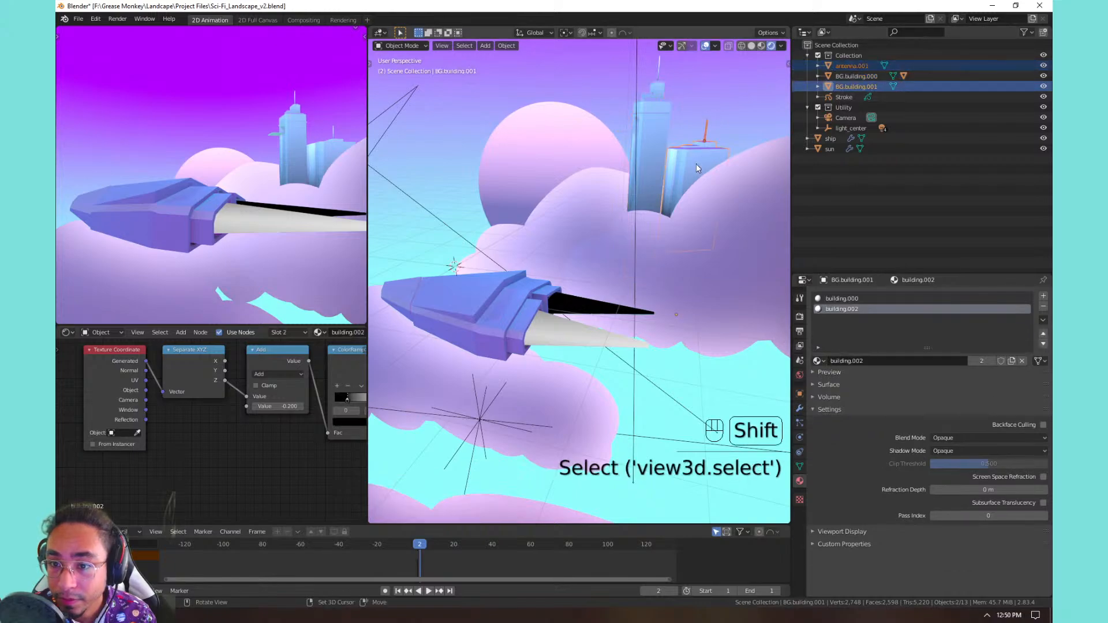
key(ctrl+p)
click(721, 78)
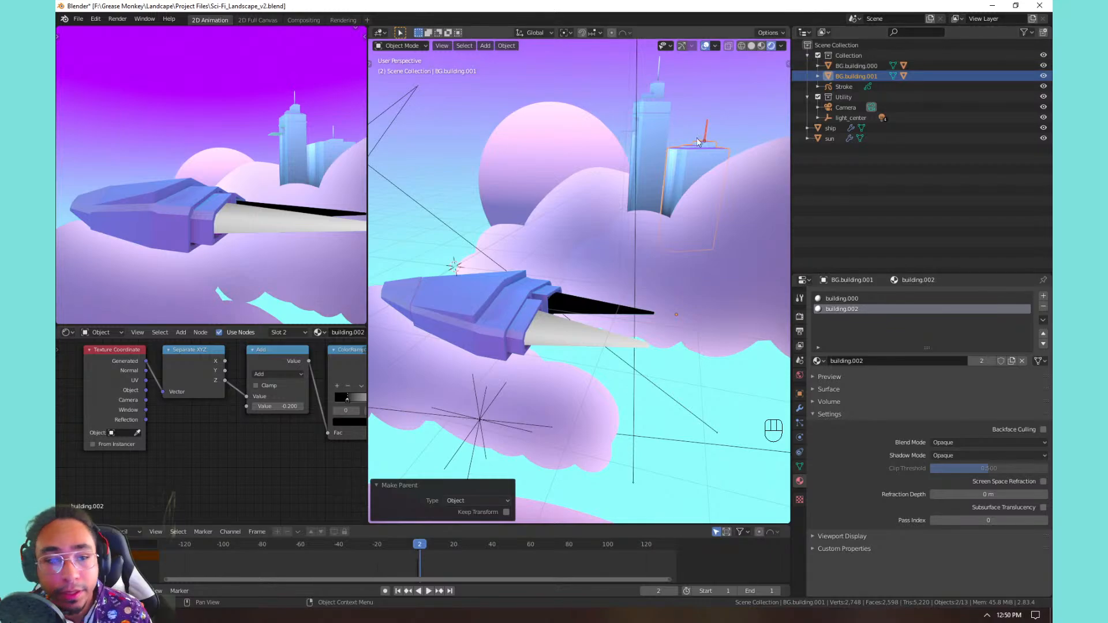
Step: Separate the selected exhaust faces of the ship mesh into their own object
click(829, 128)
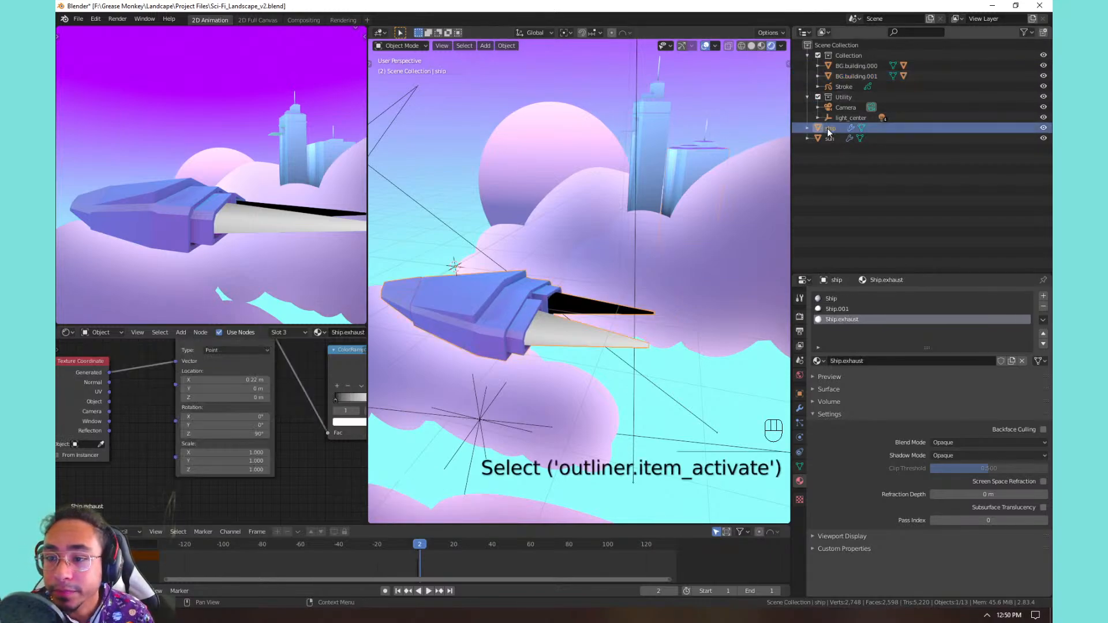
key(Tab)
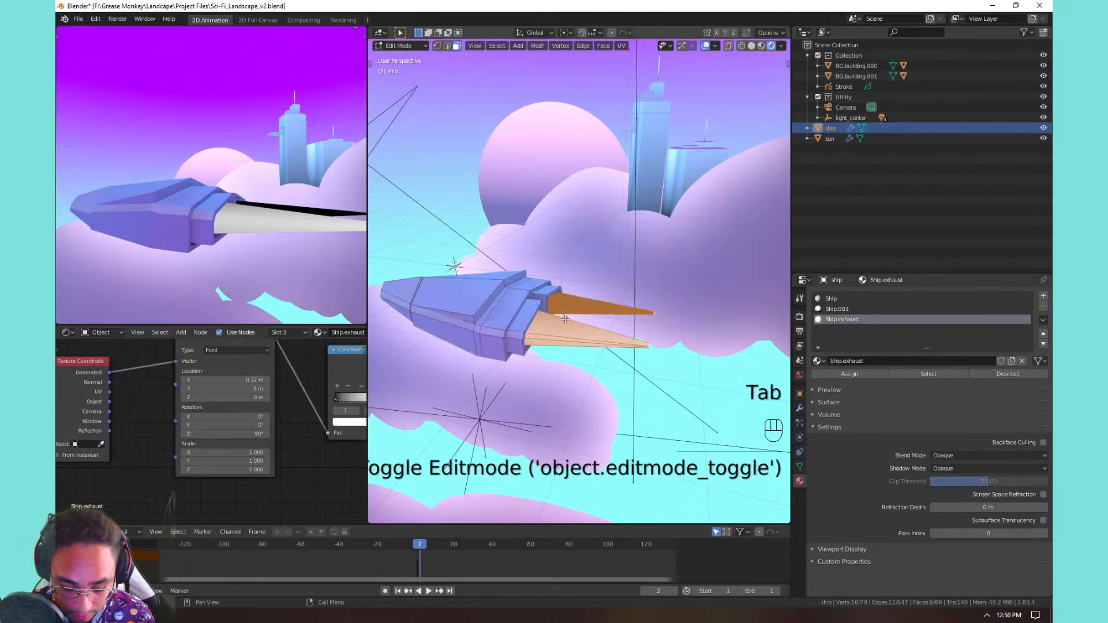
key(p)
click(566, 322)
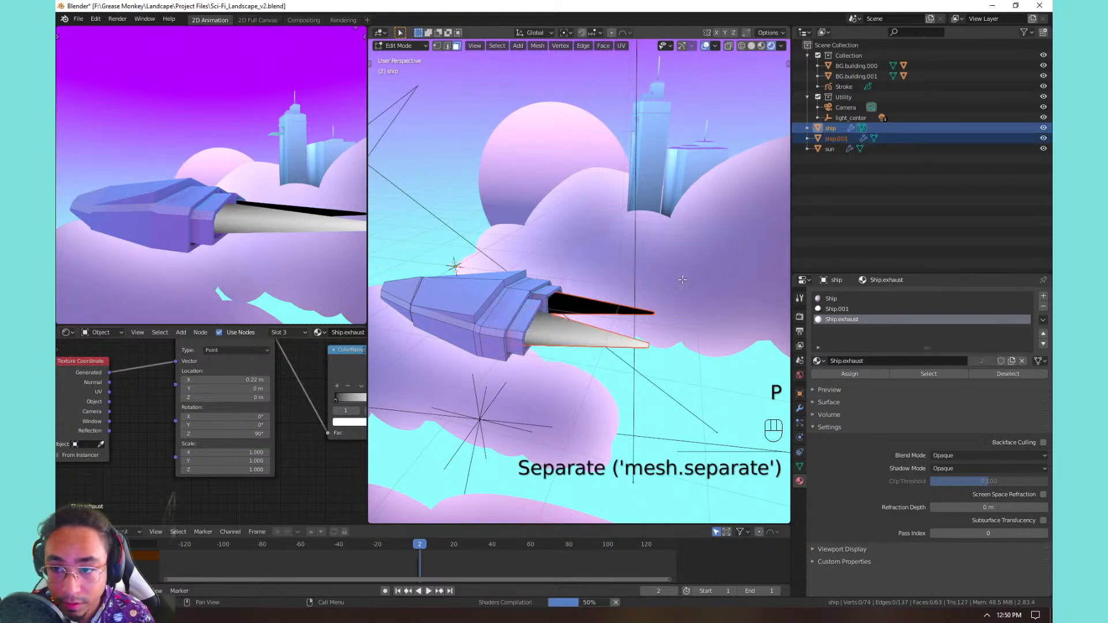
Step: Check the separated exhaust part by toggling its visibility and rename it ship.exhaust
click(1045, 127)
click(1044, 128)
click(1044, 138)
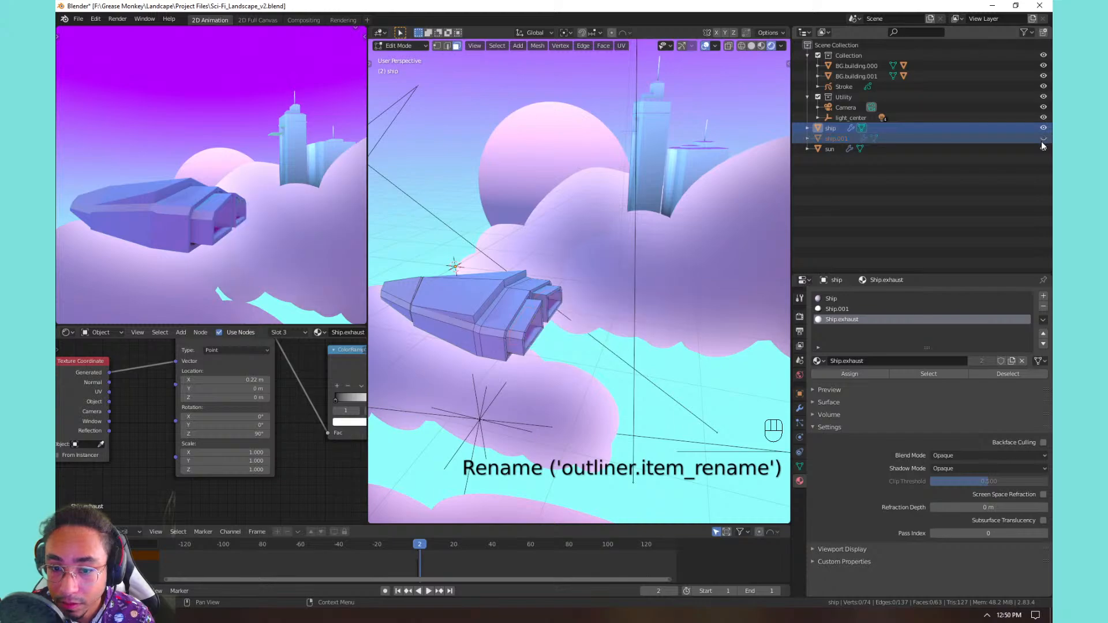
click(1045, 138)
click(832, 143)
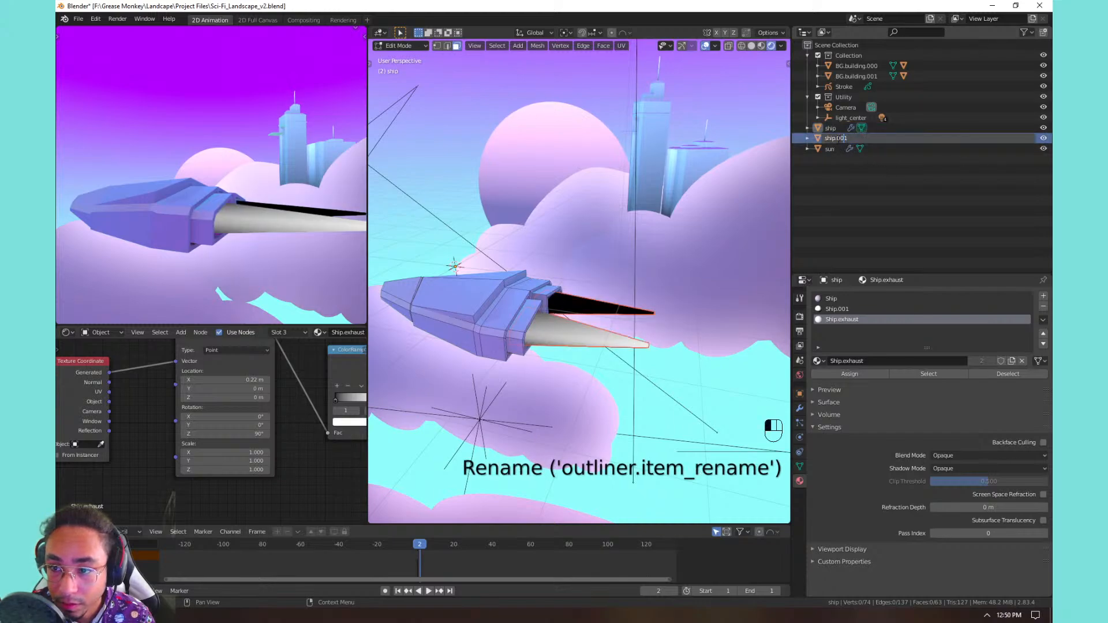
text(ship.ex)
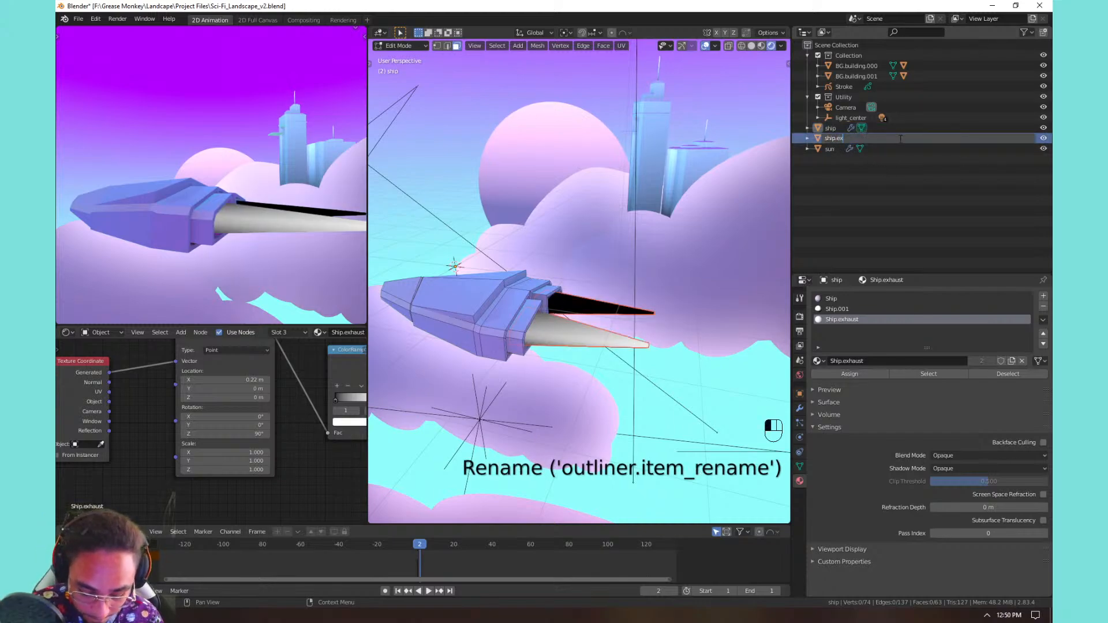
text(haust)
key(Return)
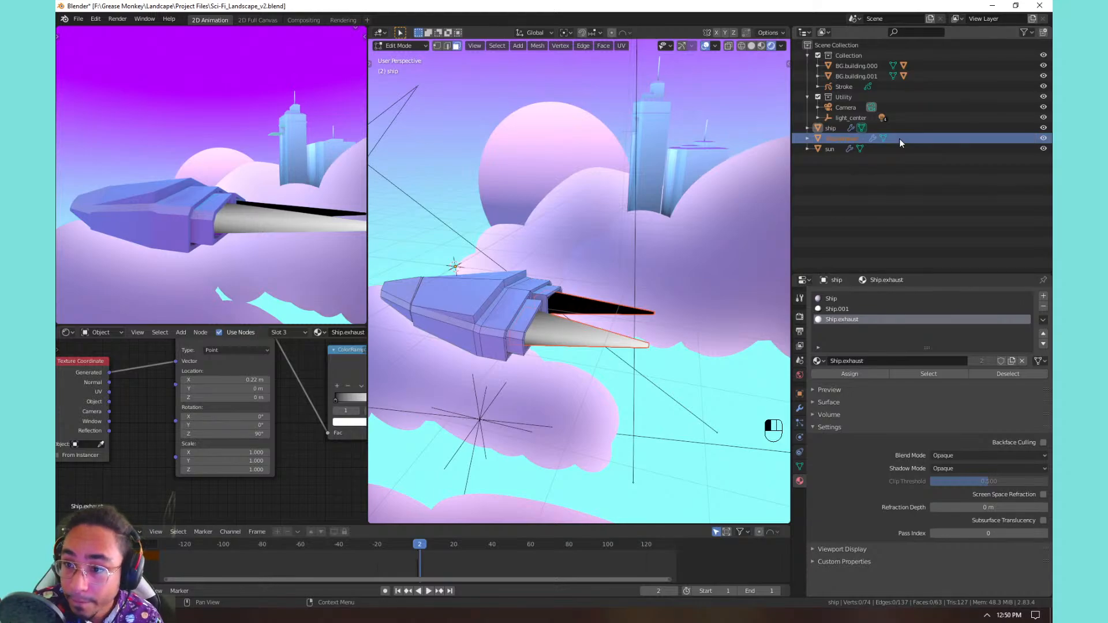
Step: Return to Object Mode and parent ship.exhaust to the ship with the Object option
shift+click(832, 128)
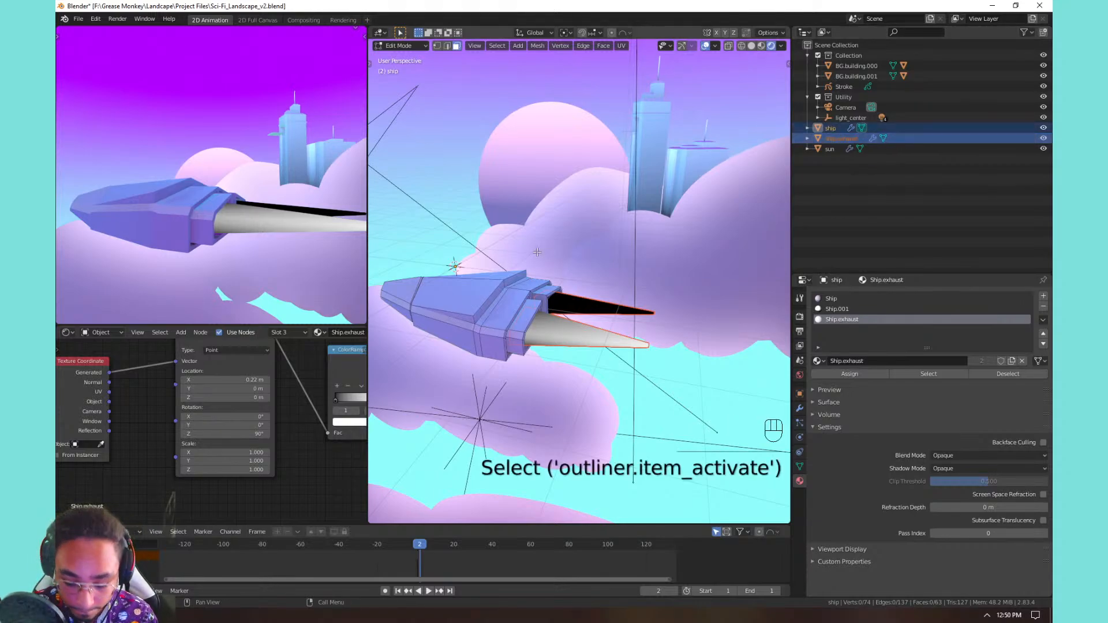
key(Tab)
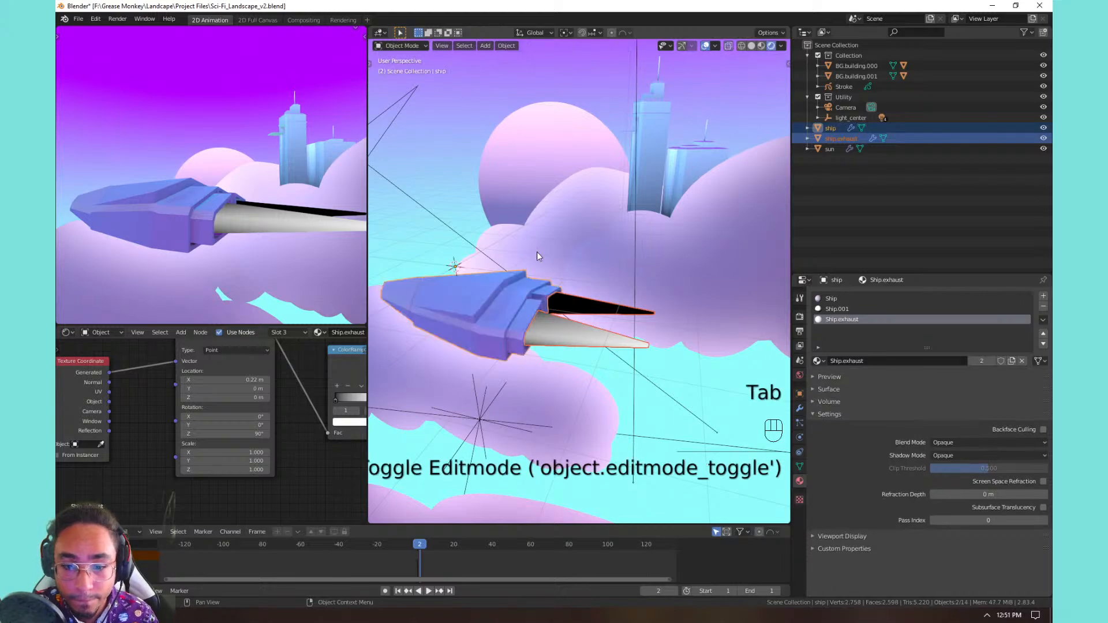
key(ctrl+p)
click(537, 254)
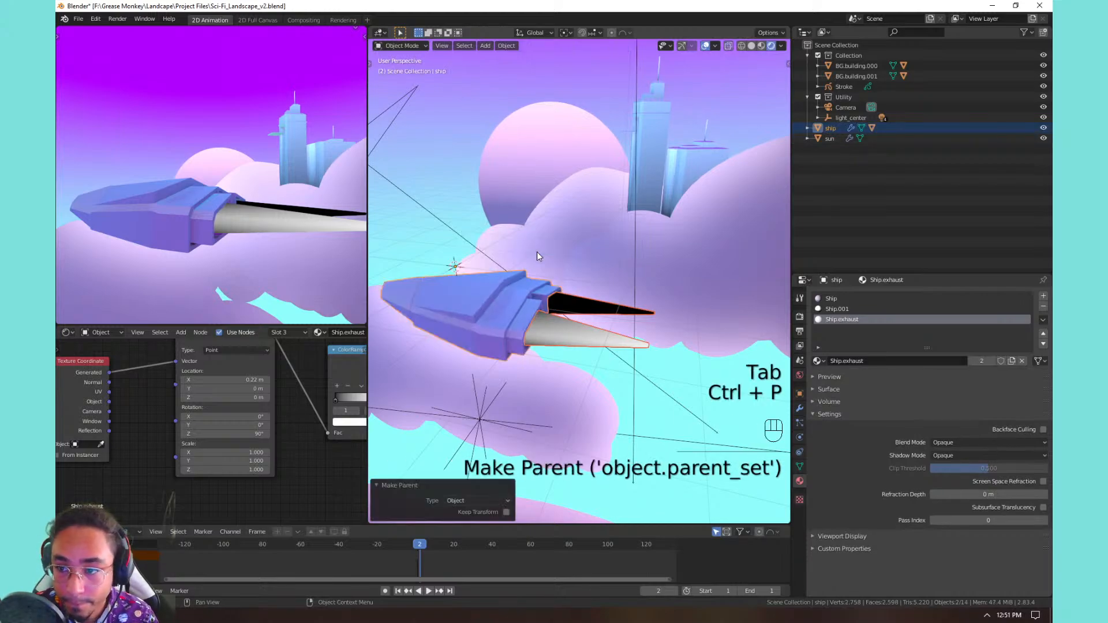
click(808, 128)
click(807, 128)
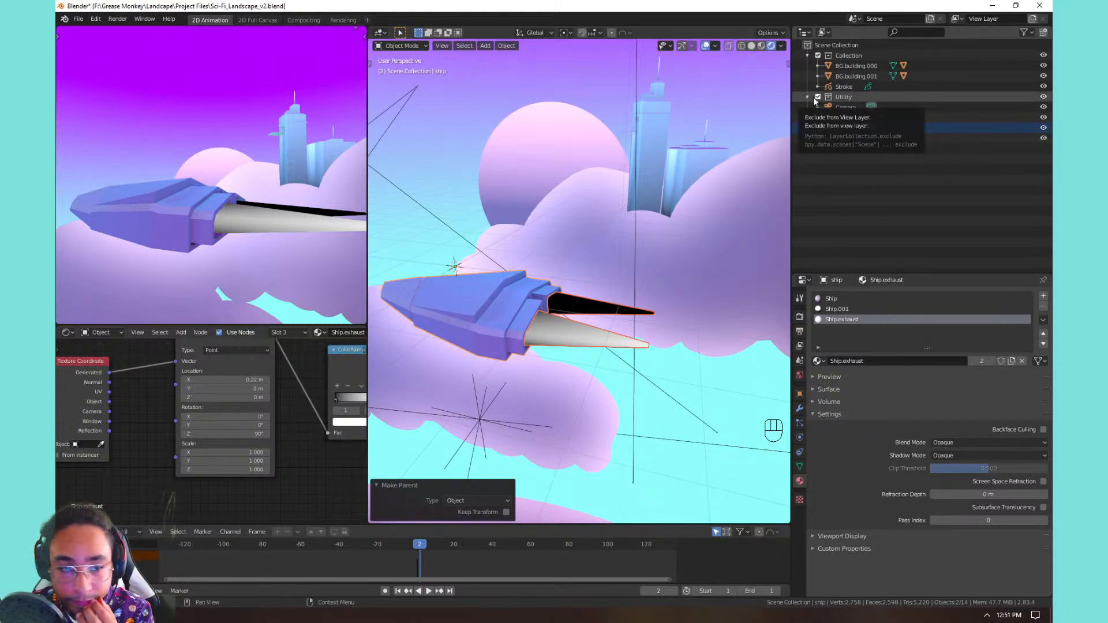
Step: Select the ship.exhaust object and delete the Mapping node from its Ship.exhaust material
scroll(184, 168, down, 1)
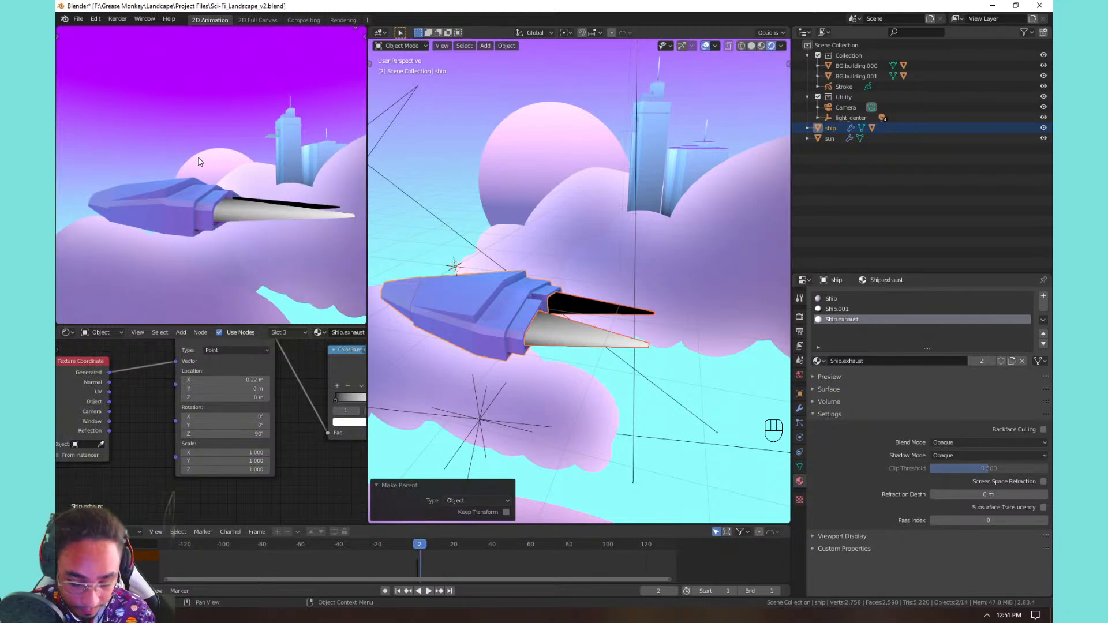
scroll(535, 329, up, 1)
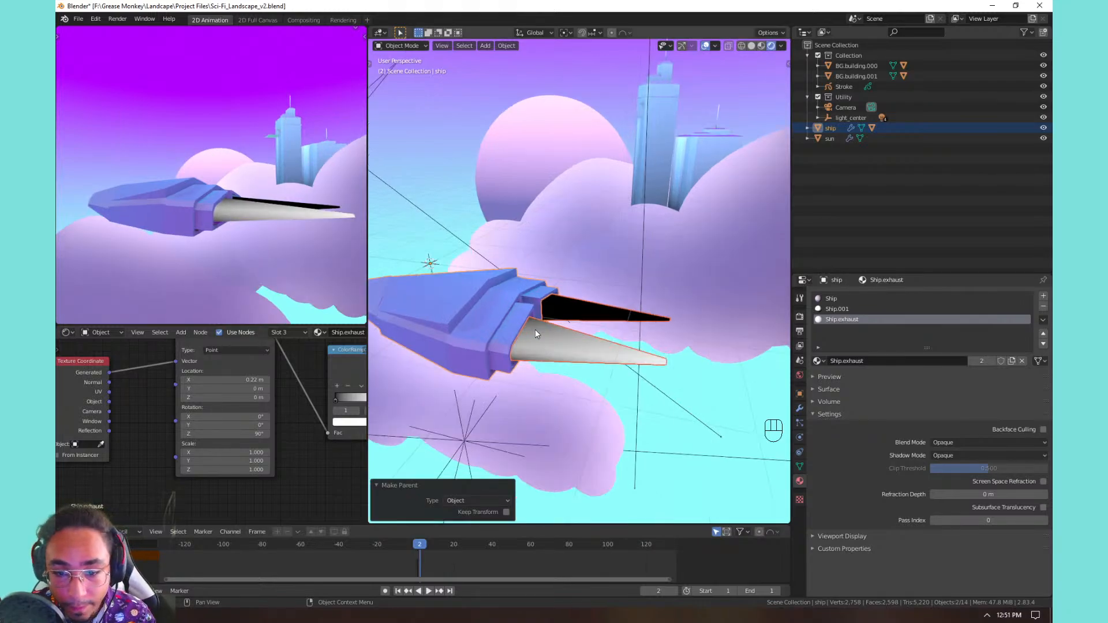
click(563, 335)
key(Tab)
key(a)
middle_drag(586, 330, 611, 306)
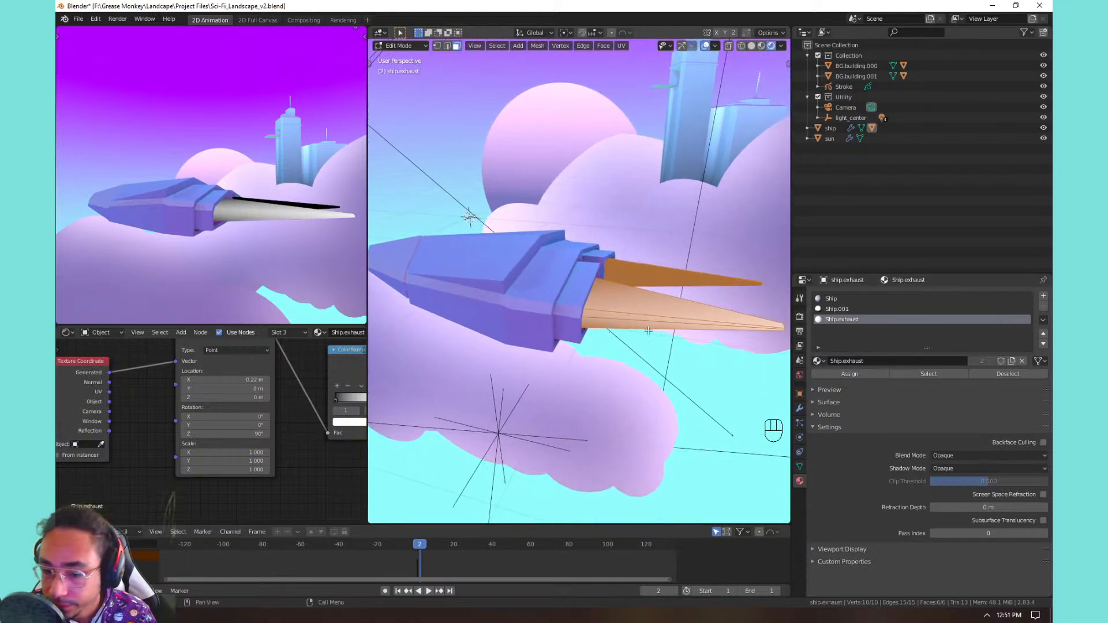
key(Tab)
key(Tab)
scroll(269, 406, down, 2)
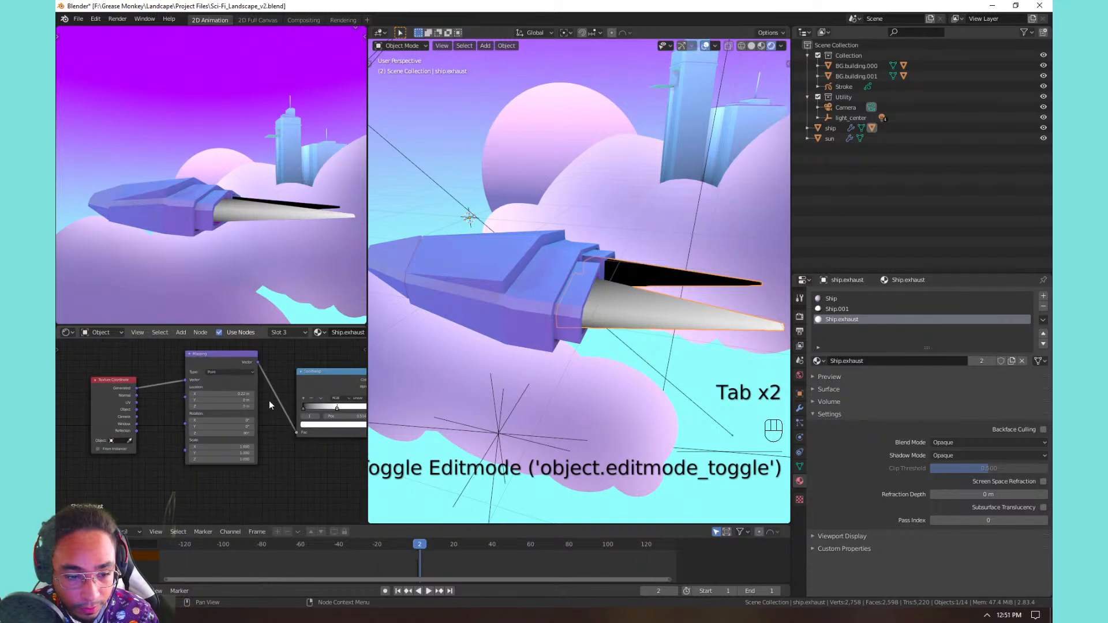
middle_drag(269, 406, 222, 419)
drag(195, 383, 168, 391)
key(x)
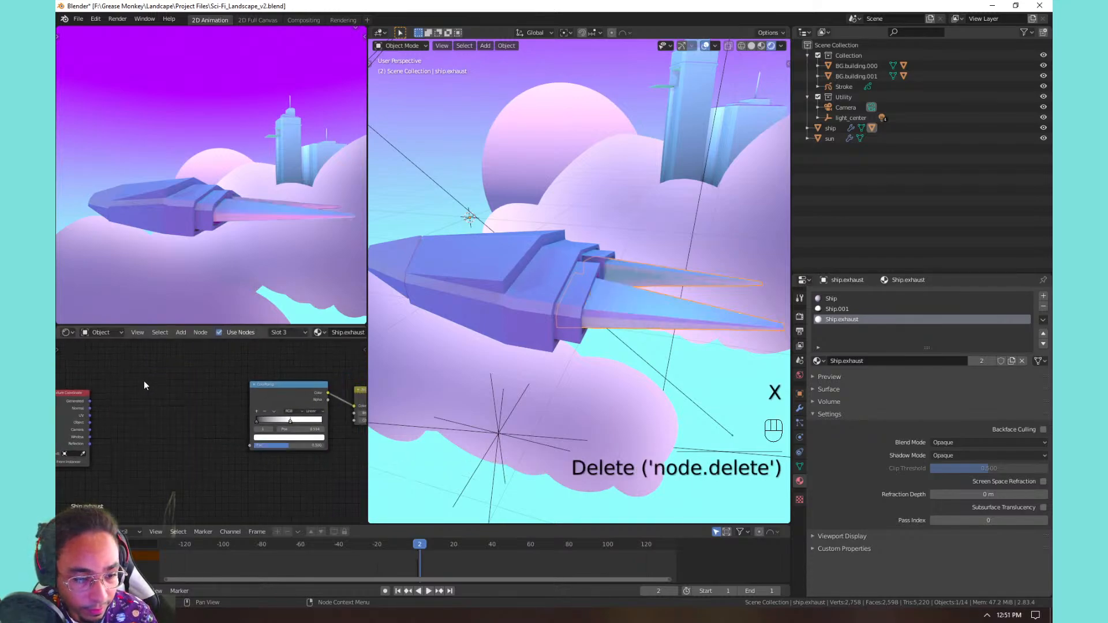
Step: Add a Separate XYZ node between the Texture Coordinate and ColorRamp nodes of the Ship.exhaust material
key(shift+a)
mouse_move(113, 390)
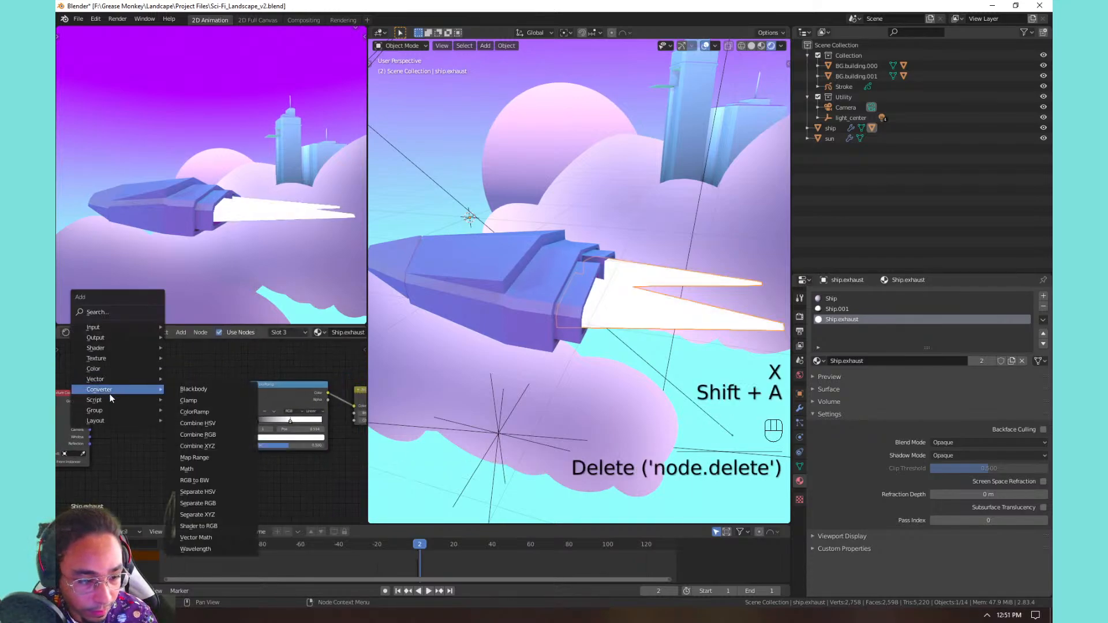
click(223, 515)
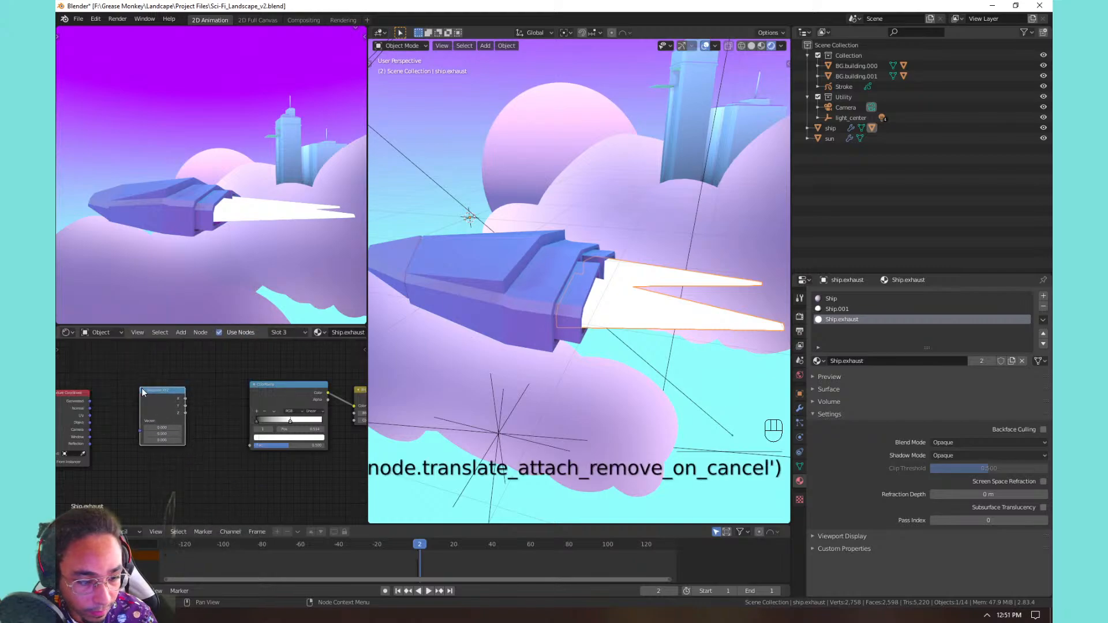
middle_drag(203, 421, 178, 420)
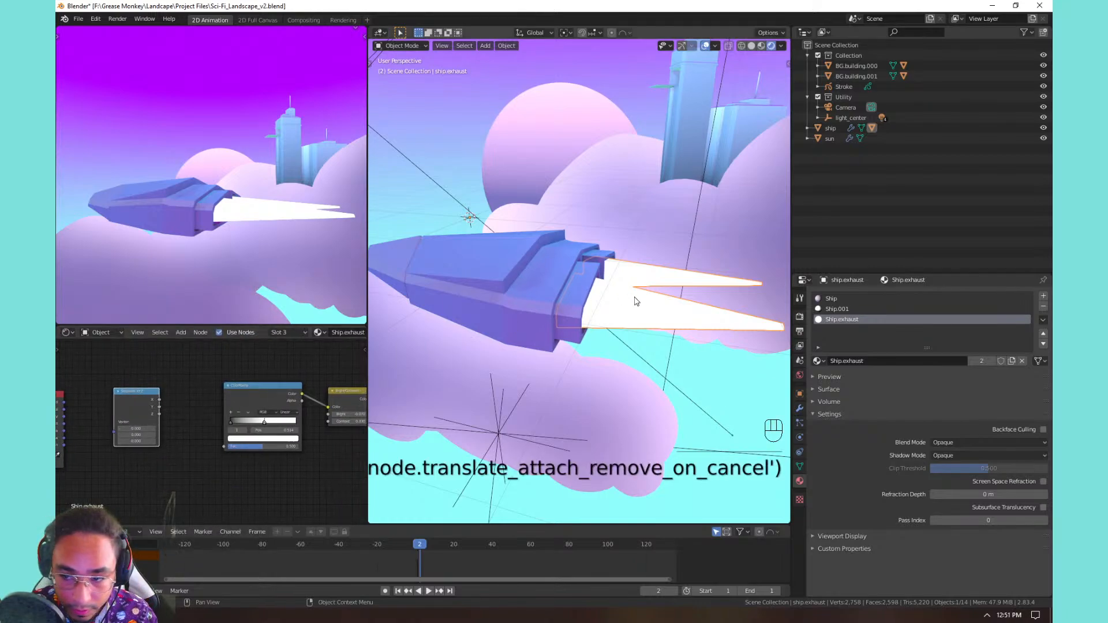
Step: Show the transform values and dimensions of the ship.exhaust object in the viewport
key(n)
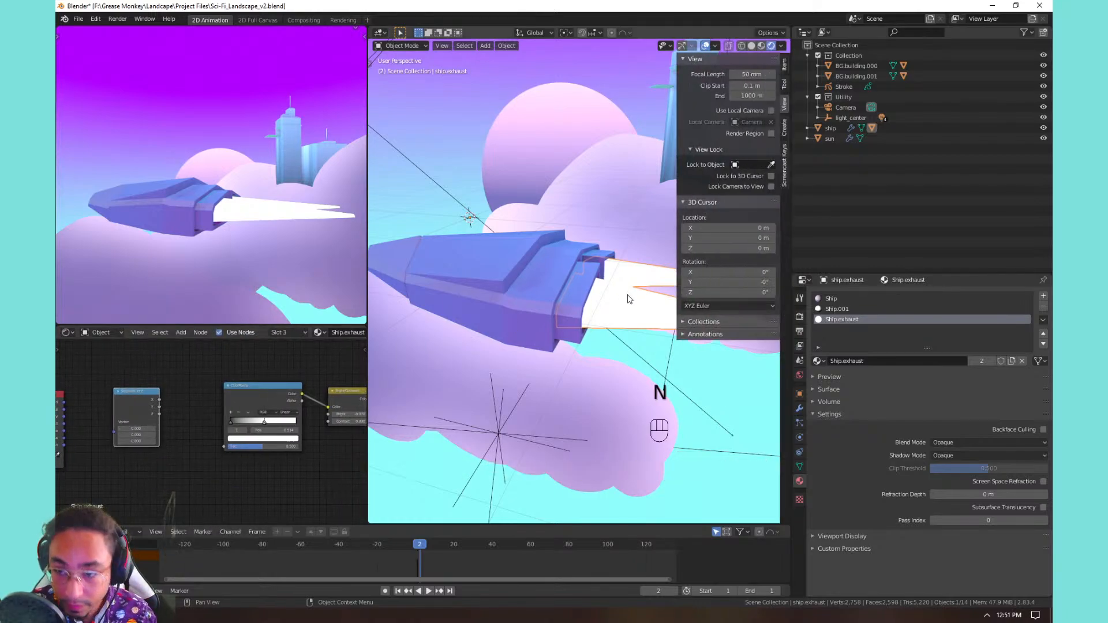
click(783, 63)
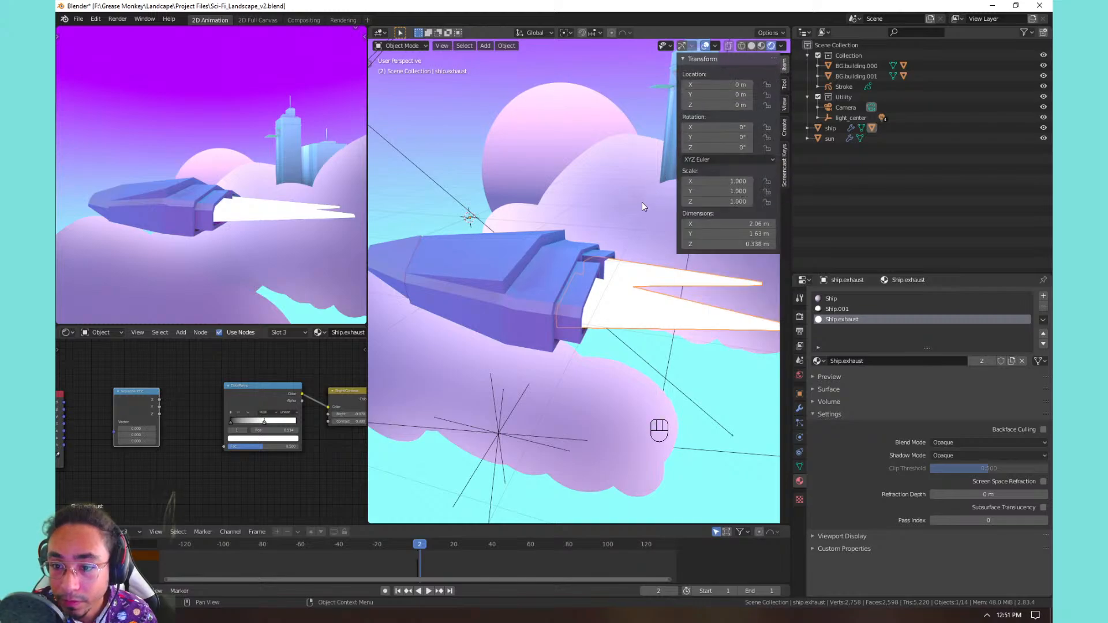
click(616, 316)
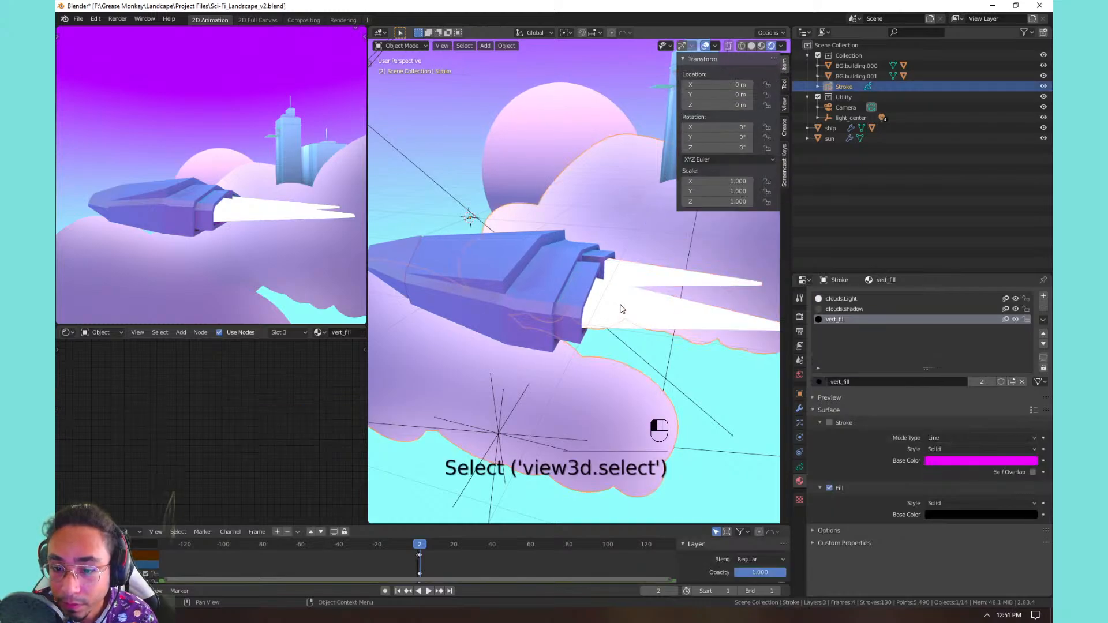
click(621, 309)
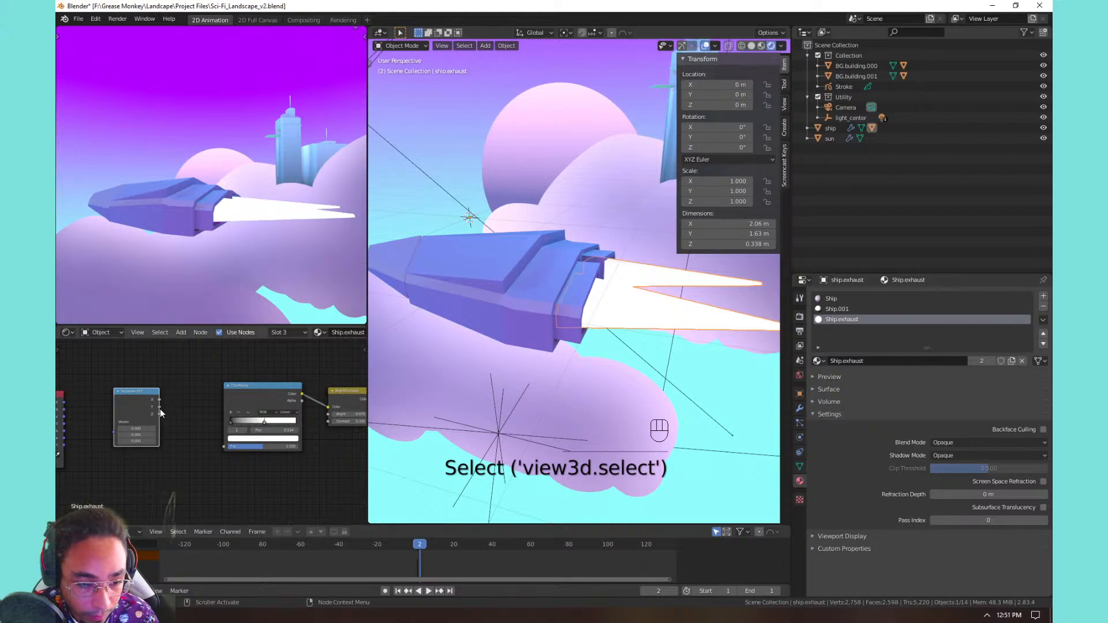
Step: Link the Separate XYZ node's Z output to the ColorRamp's Fac input and adjust the node's Z vector value
drag(160, 414, 226, 446)
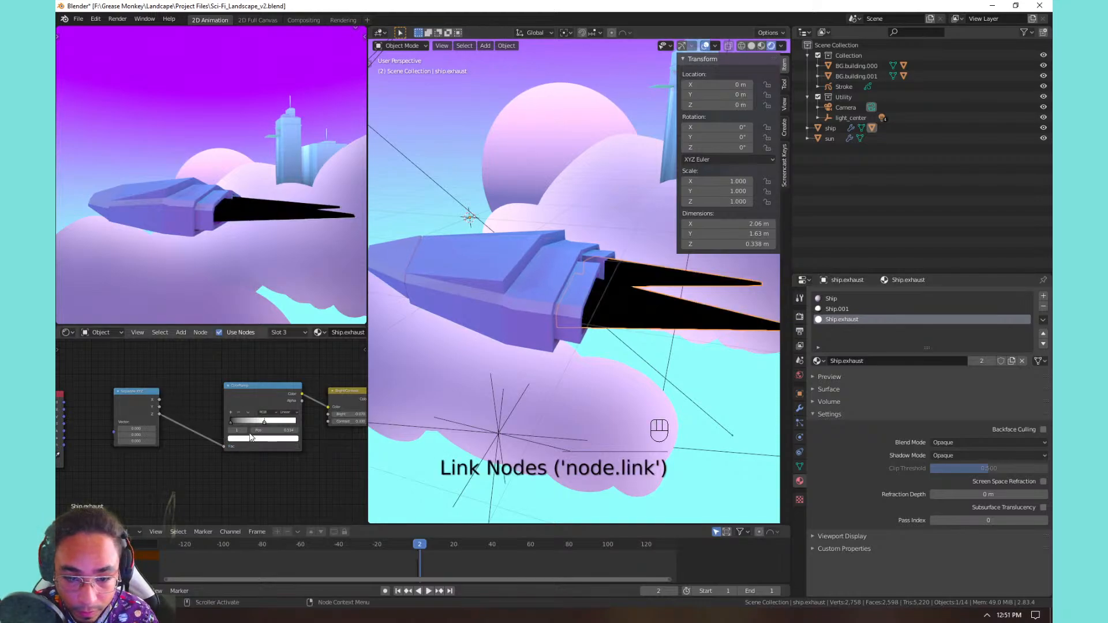
click(233, 421)
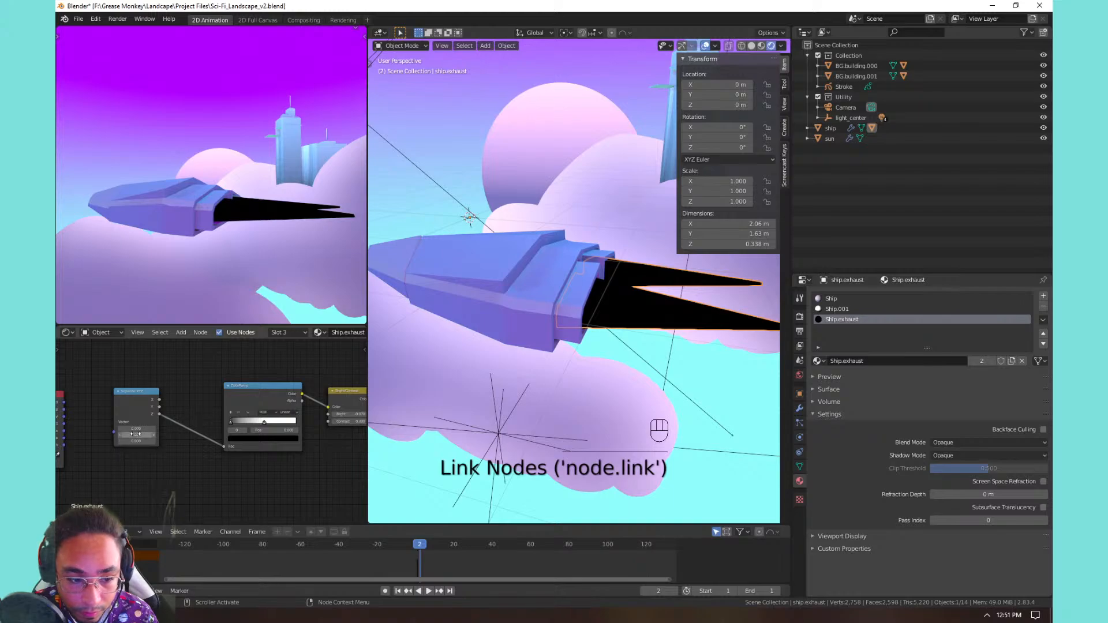
drag(136, 429, 151, 430)
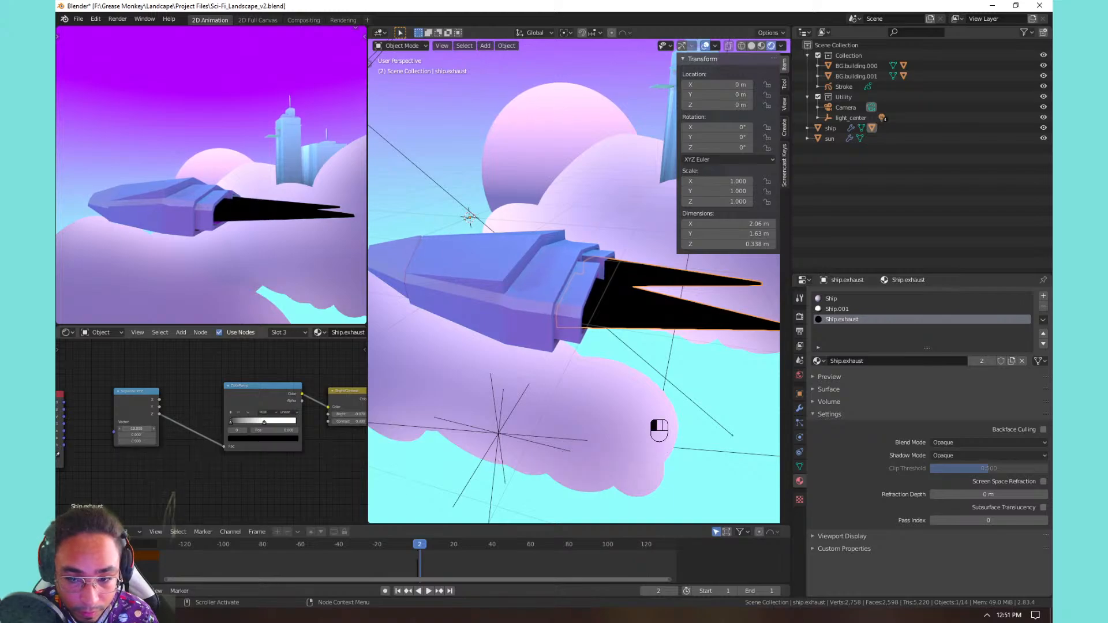
key(ctrl+z)
key(ctrl+z)
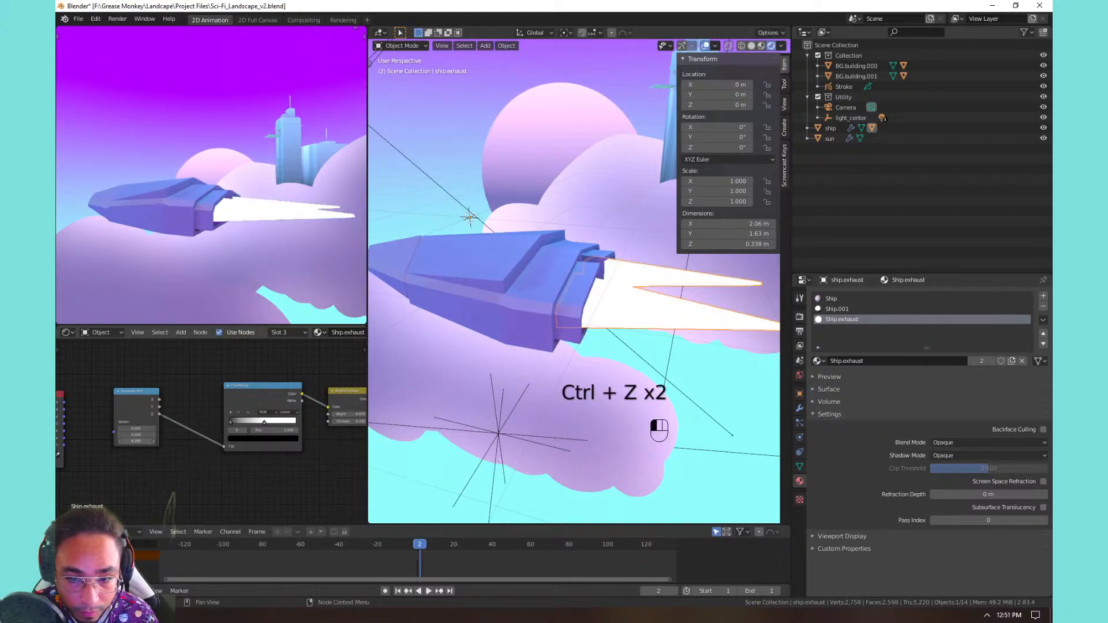
drag(136, 441, 114, 441)
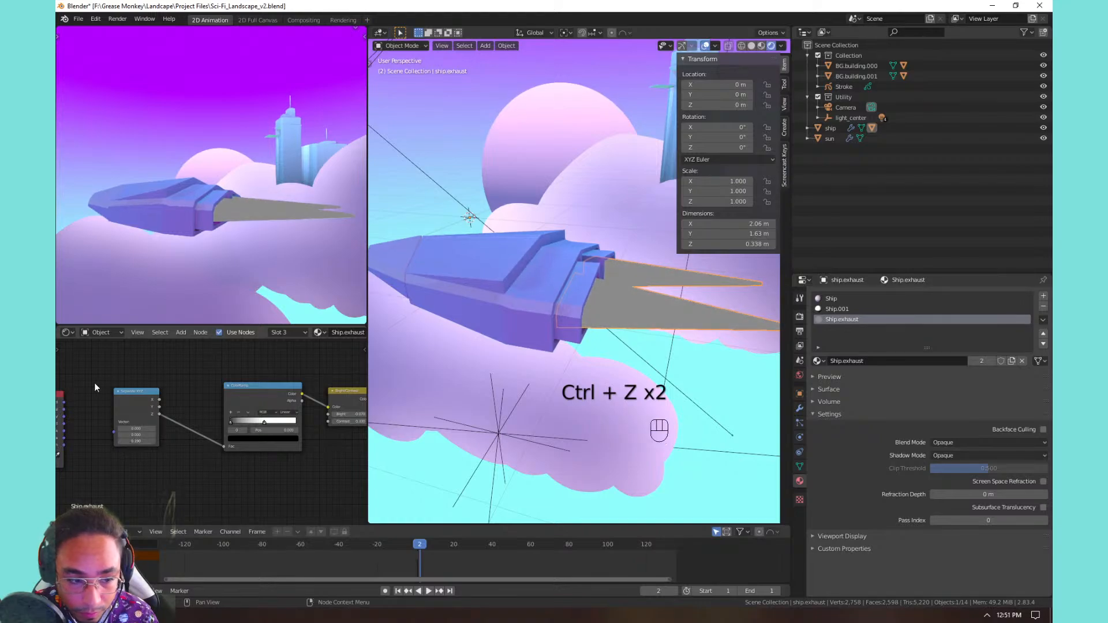
Step: Link the Texture Coordinate node's Generated output to the Separate XYZ node's Vector input in the Ship.exhaust material
middle_drag(95, 383, 153, 377)
drag(122, 397, 175, 422)
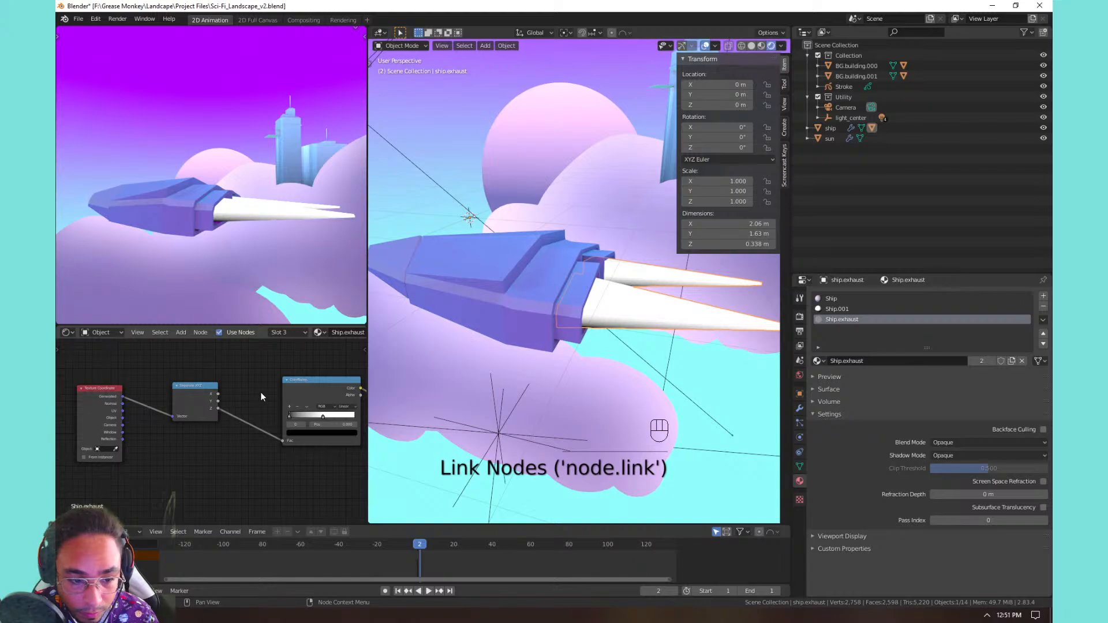
scroll(630, 283, up, 4)
shift+middle_drag(579, 307, 502, 273)
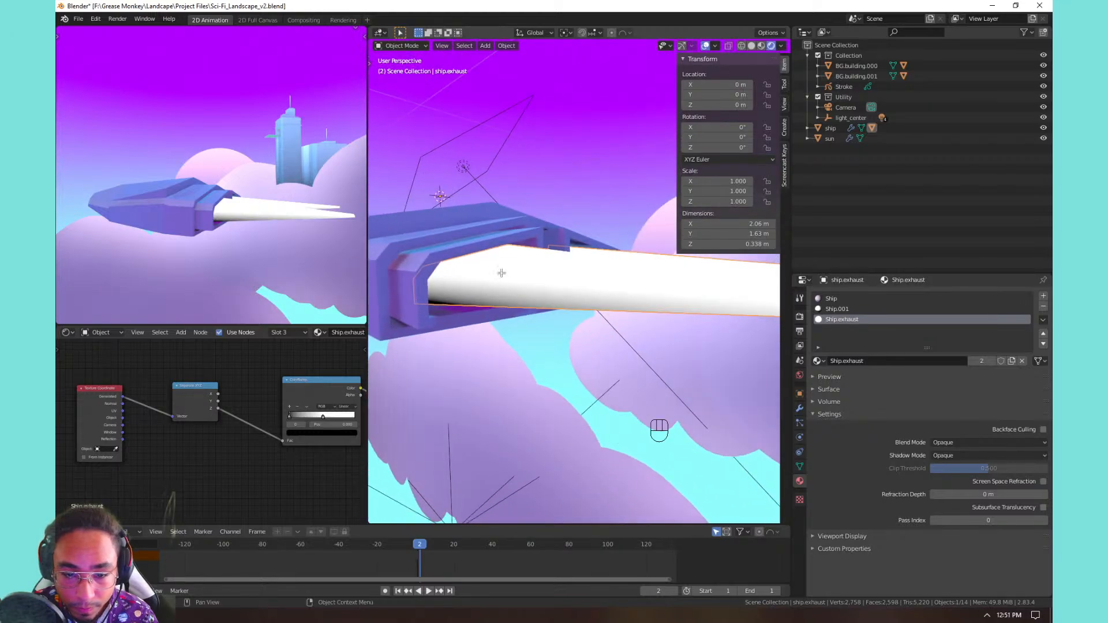
key(Tab)
key(g)
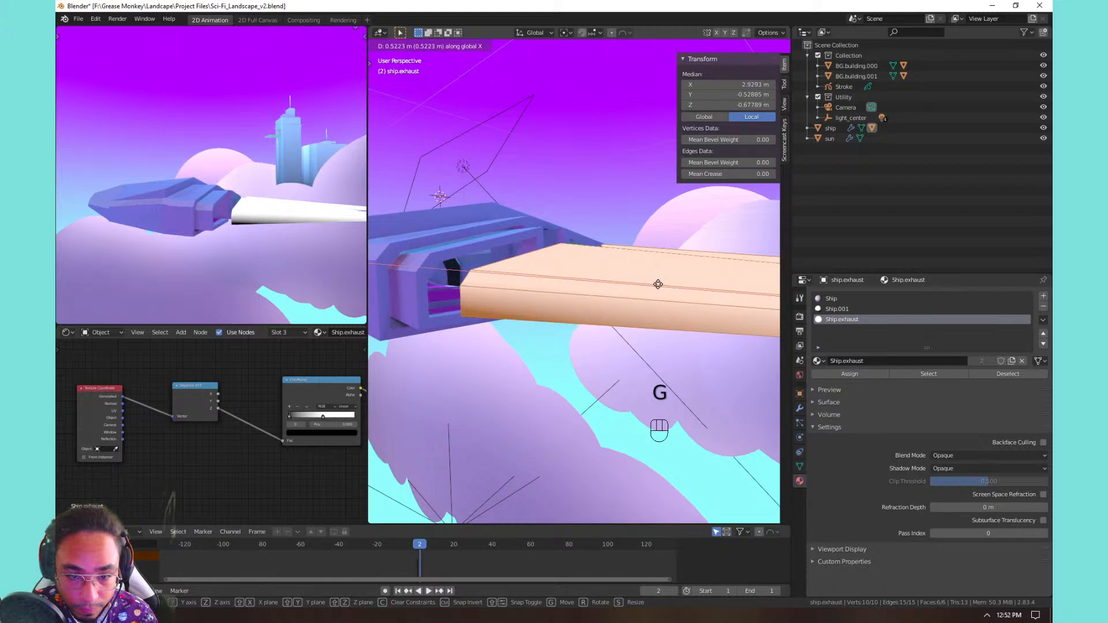
click(652, 285)
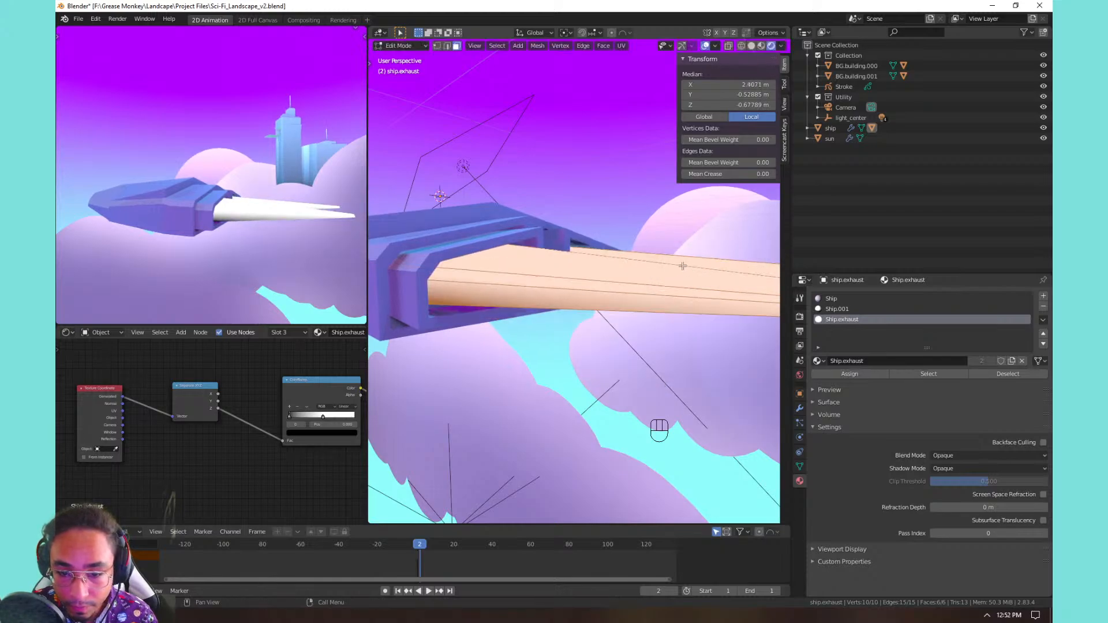
key(Tab)
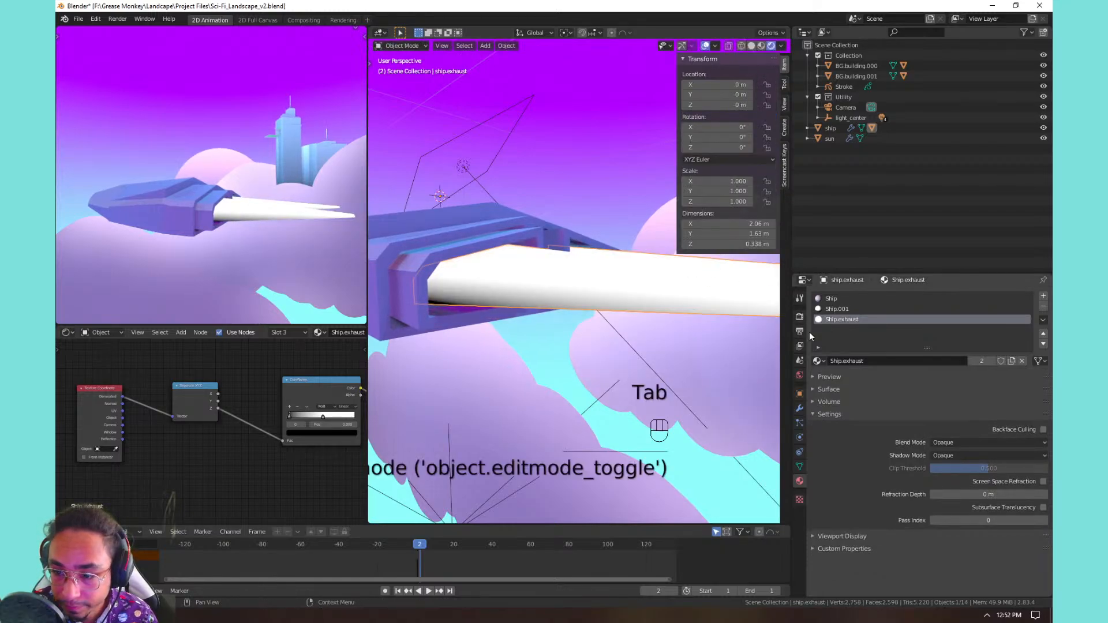
Step: Apply the Mirror modifier on the ship.exhaust object
click(799, 408)
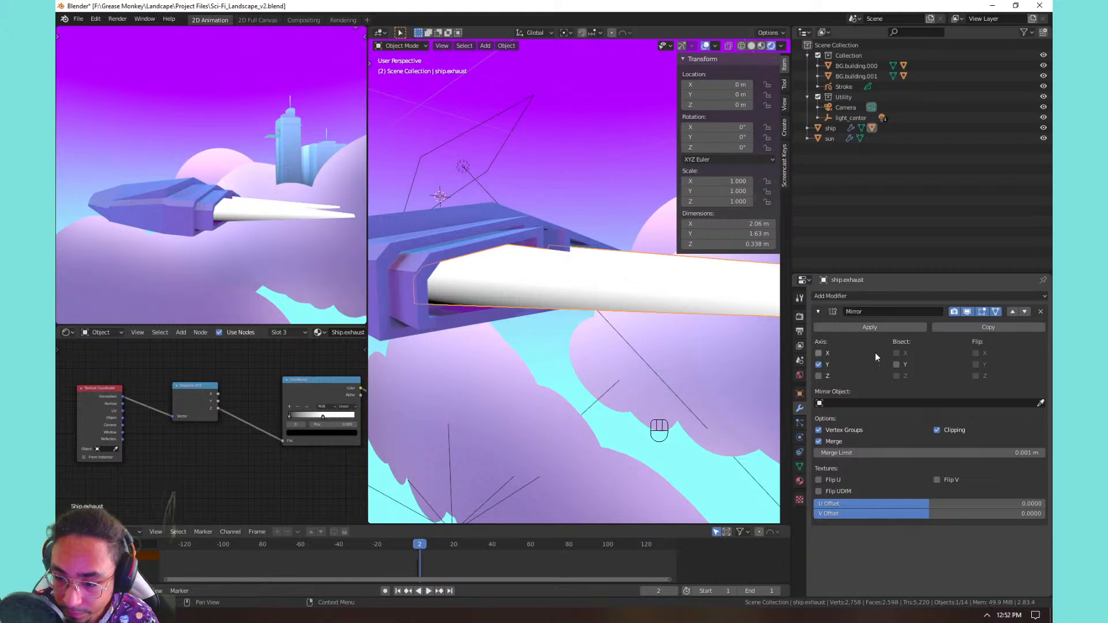
click(880, 323)
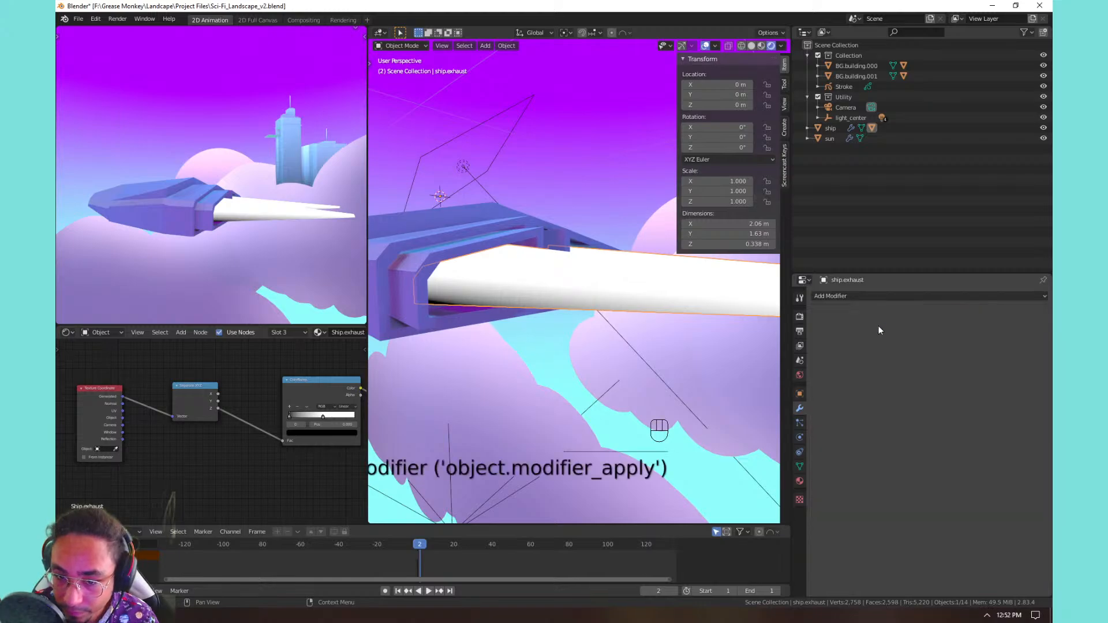
Step: Link the Separate XYZ node's X output to the ColorRamp factor and adjust the ramp's white stop on the exhaust material
key(Tab)
key(Tab)
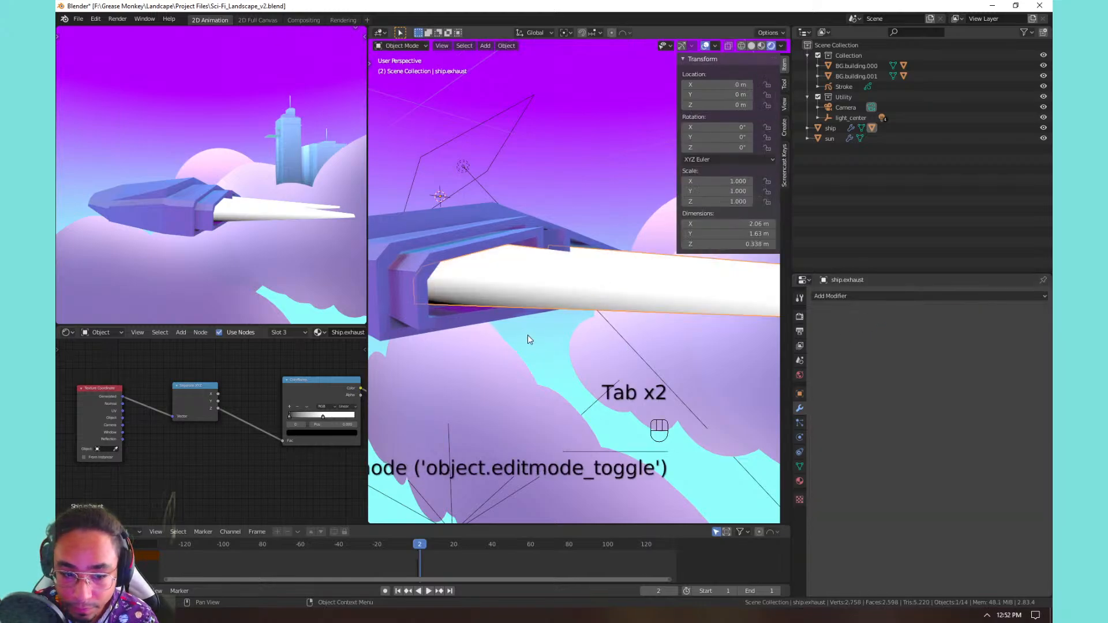
scroll(221, 397, up, 2)
drag(221, 398, 314, 445)
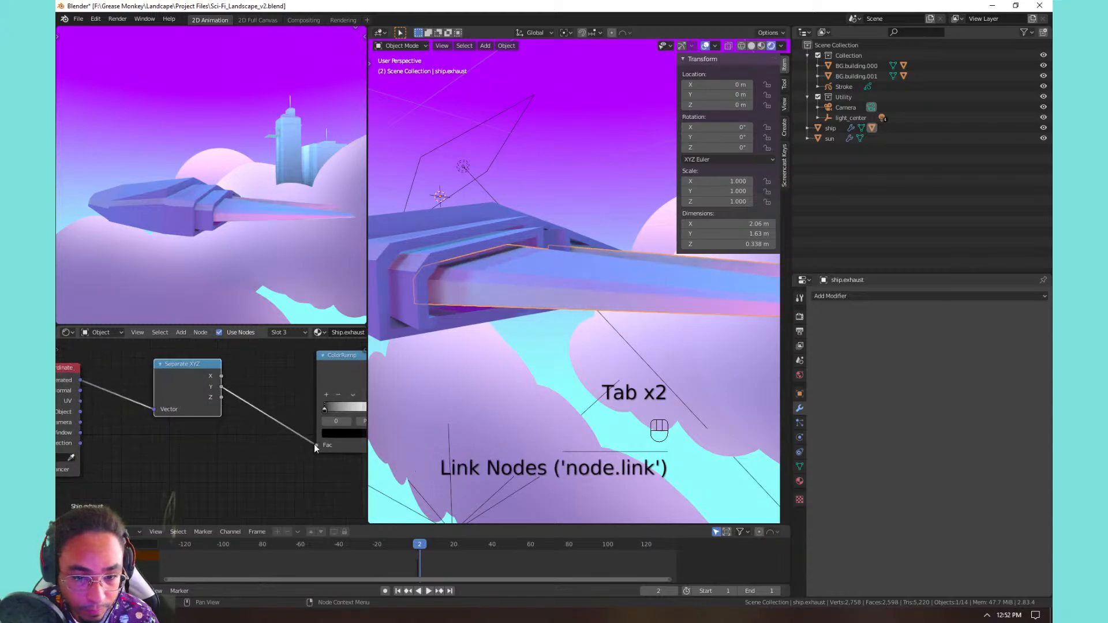
middle_drag(314, 445, 219, 434)
middle_drag(302, 210, 165, 393)
drag(124, 367, 224, 434)
drag(281, 398, 308, 398)
middle_drag(658, 346, 421, 305)
scroll(232, 419, down, 2)
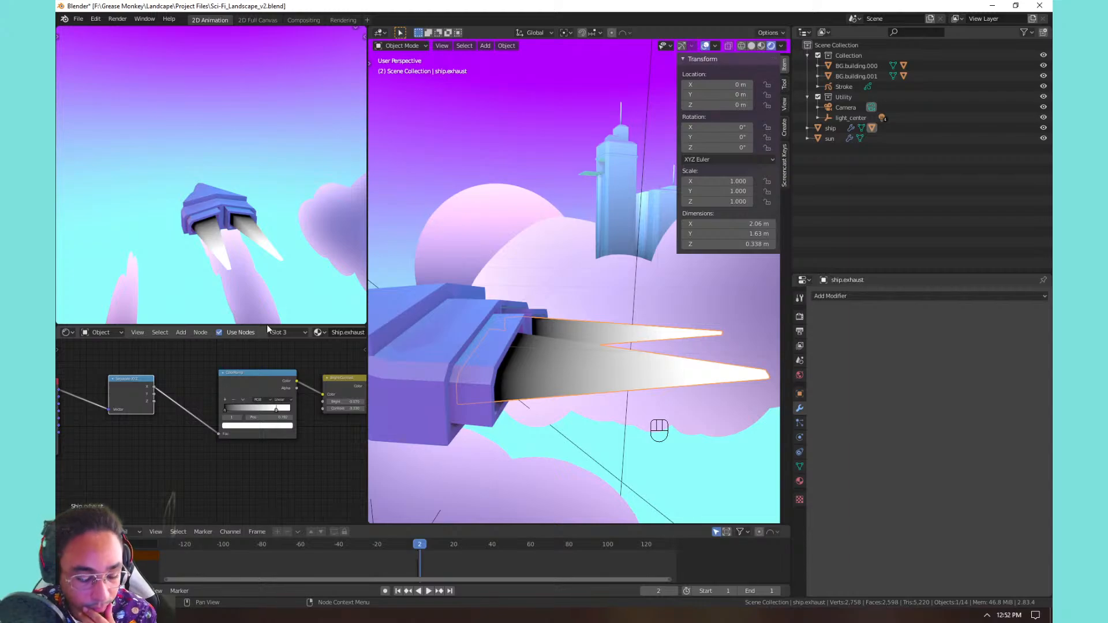
Step: Move the ColorRamp node closer to Separate XYZ and change its black stop to bright cyan
drag(234, 373, 188, 378)
click(185, 411)
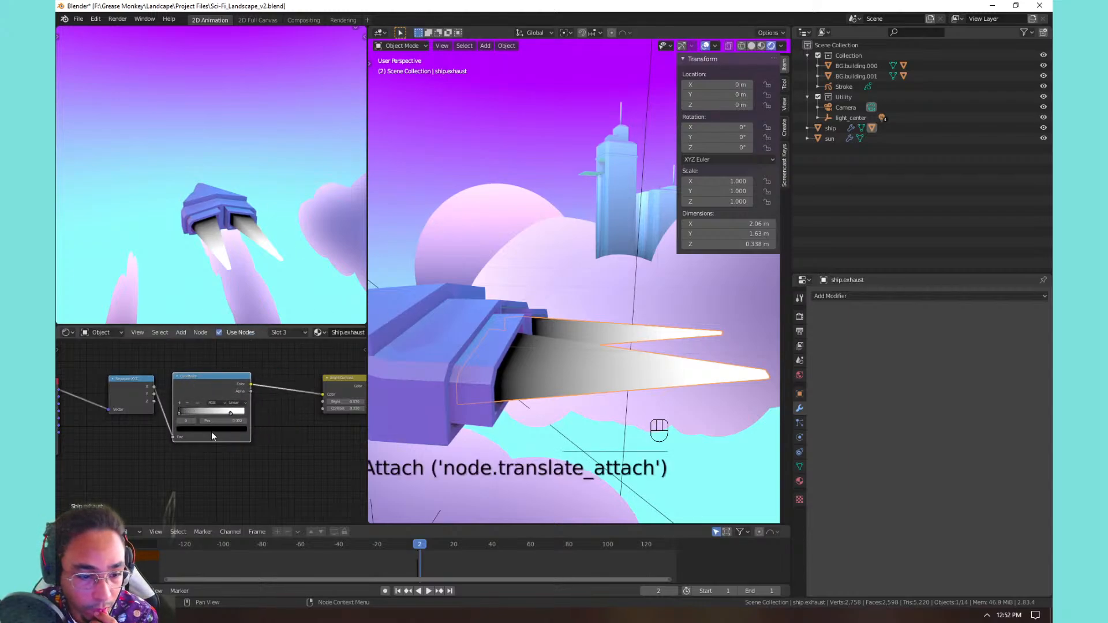
middle_drag(200, 448, 260, 473)
scroll(260, 473, up, 2)
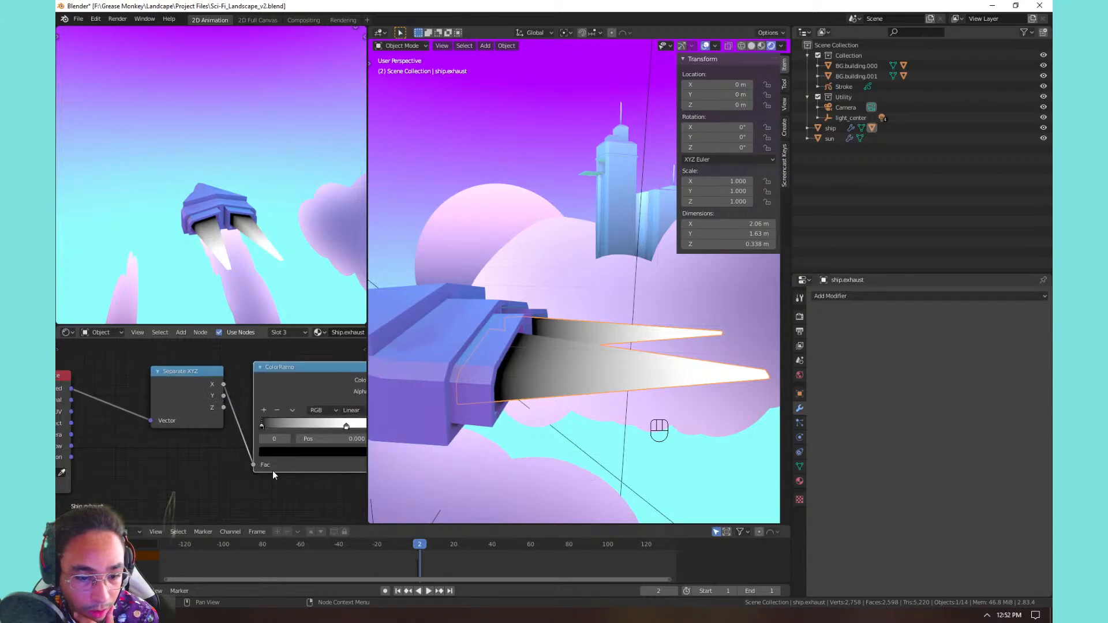
click(321, 451)
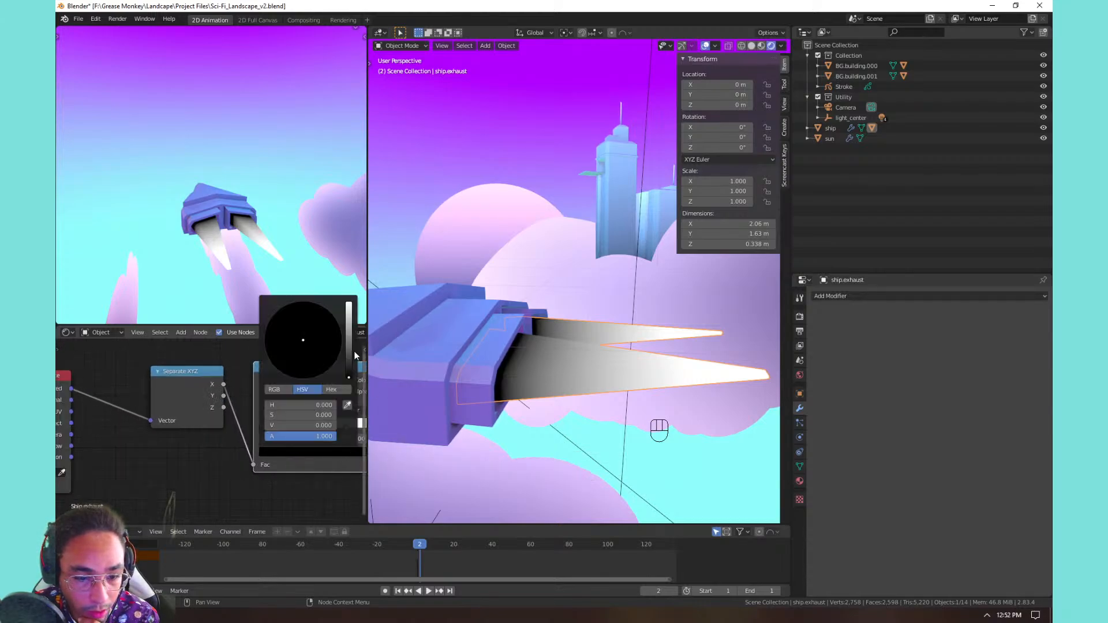
mouse_move(349, 352)
mouse_down()
mouse_move(349, 301)
mouse_move(304, 306)
mouse_up()
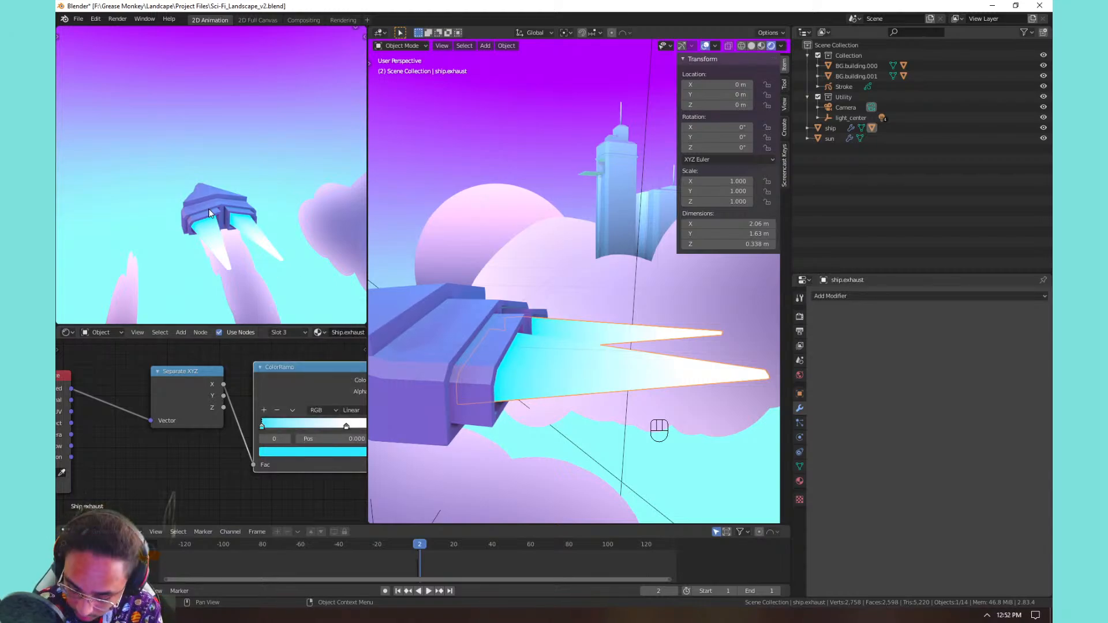
Step: Sample the tower's light blue for the ramp's first stop in place of the cyan, and make it slightly more saturated
key(KP_0)
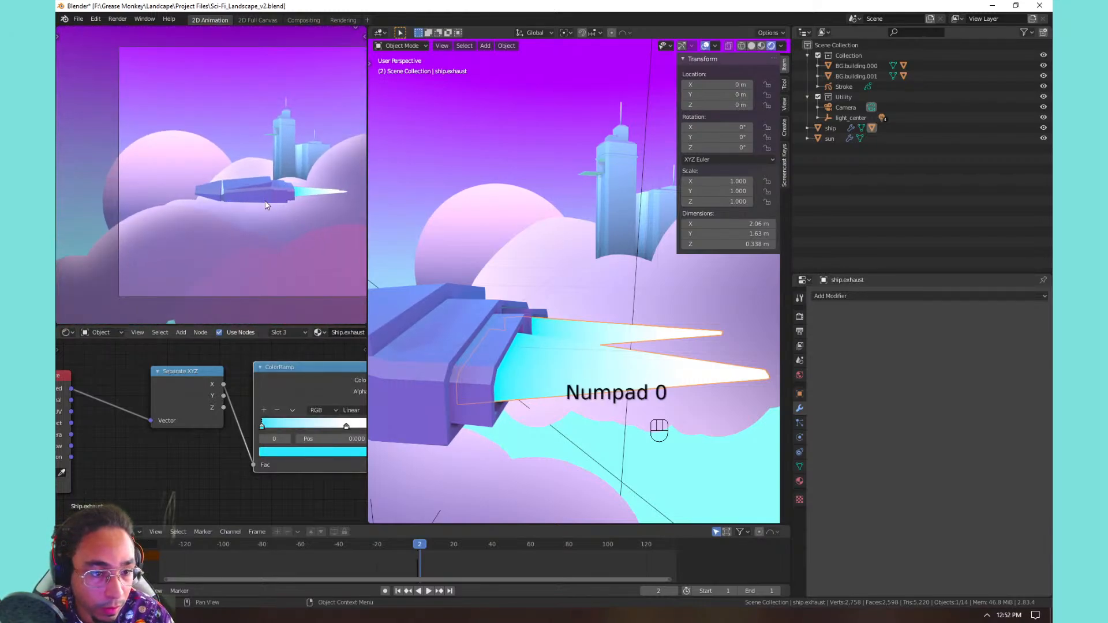
scroll(265, 200, up, 2)
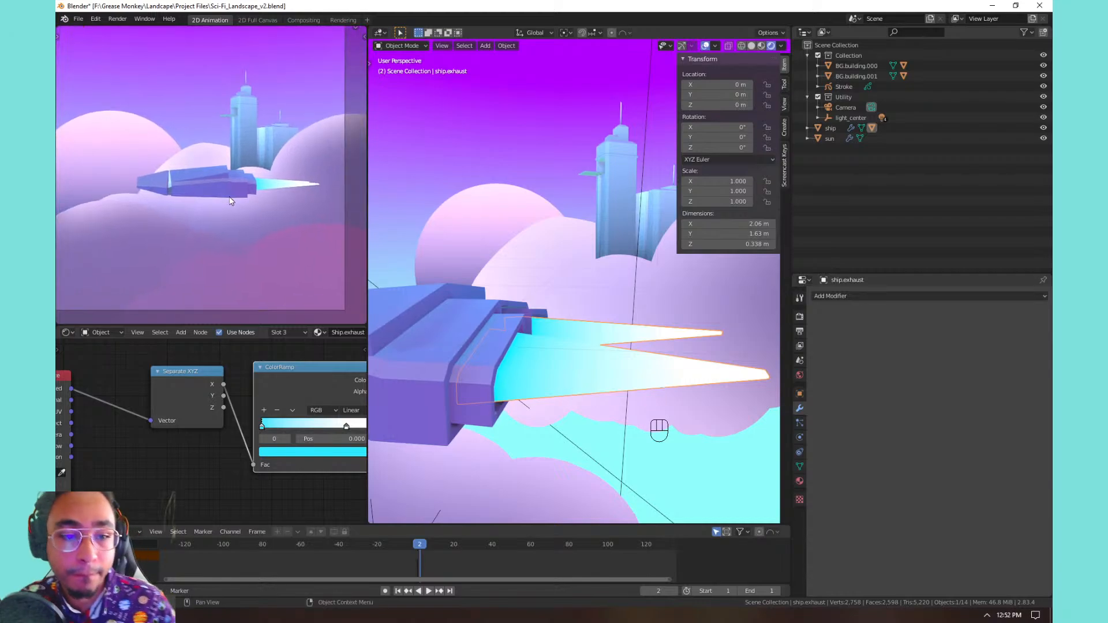
click(281, 452)
click(348, 404)
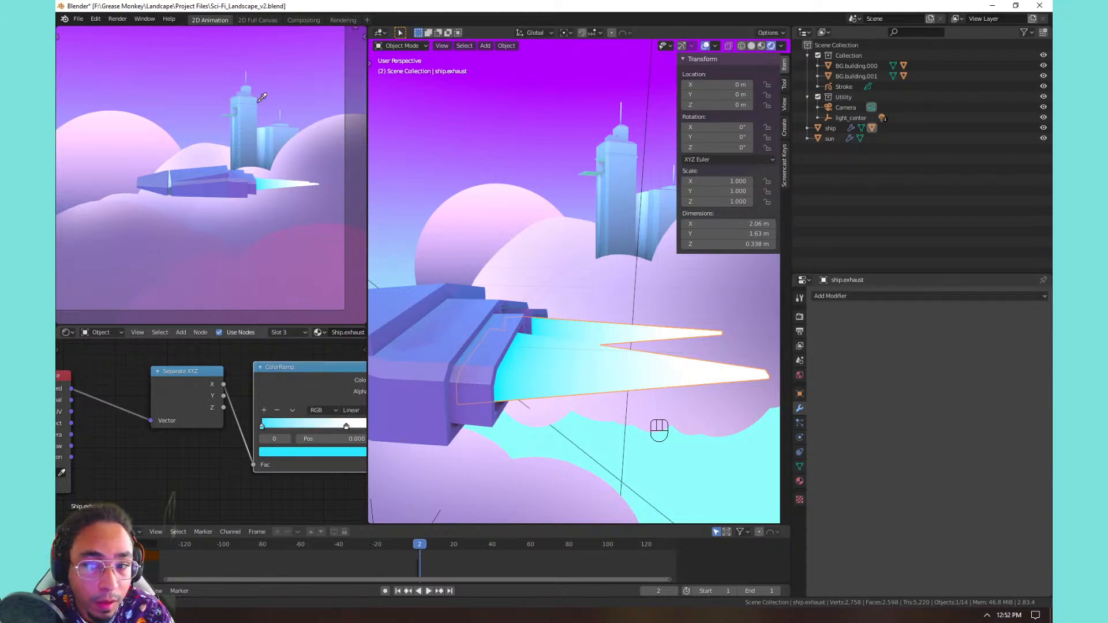
click(611, 154)
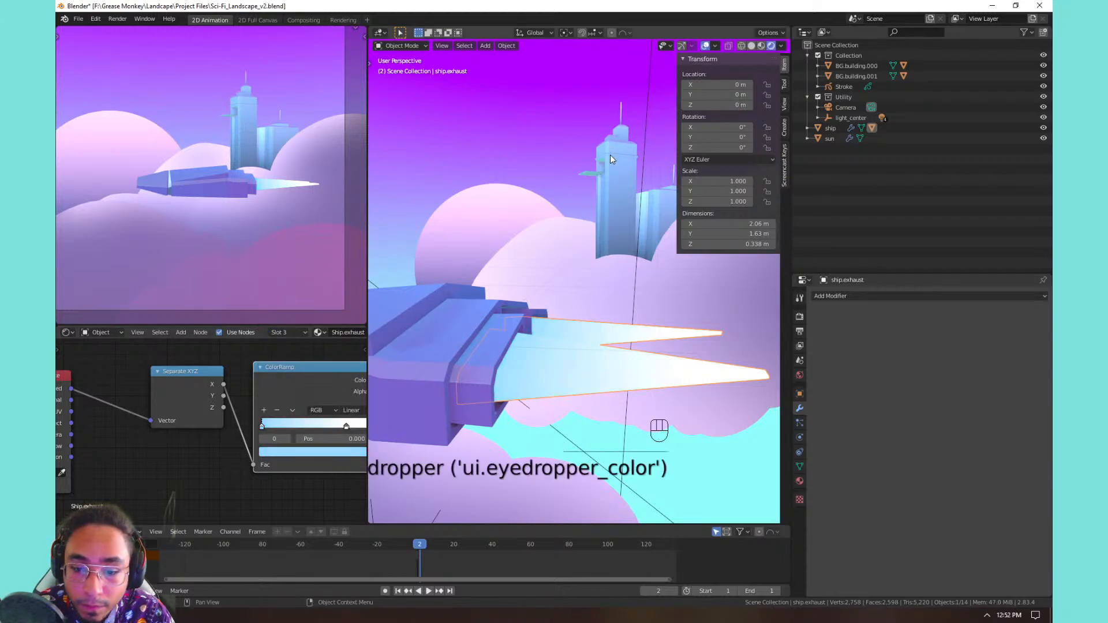
click(318, 452)
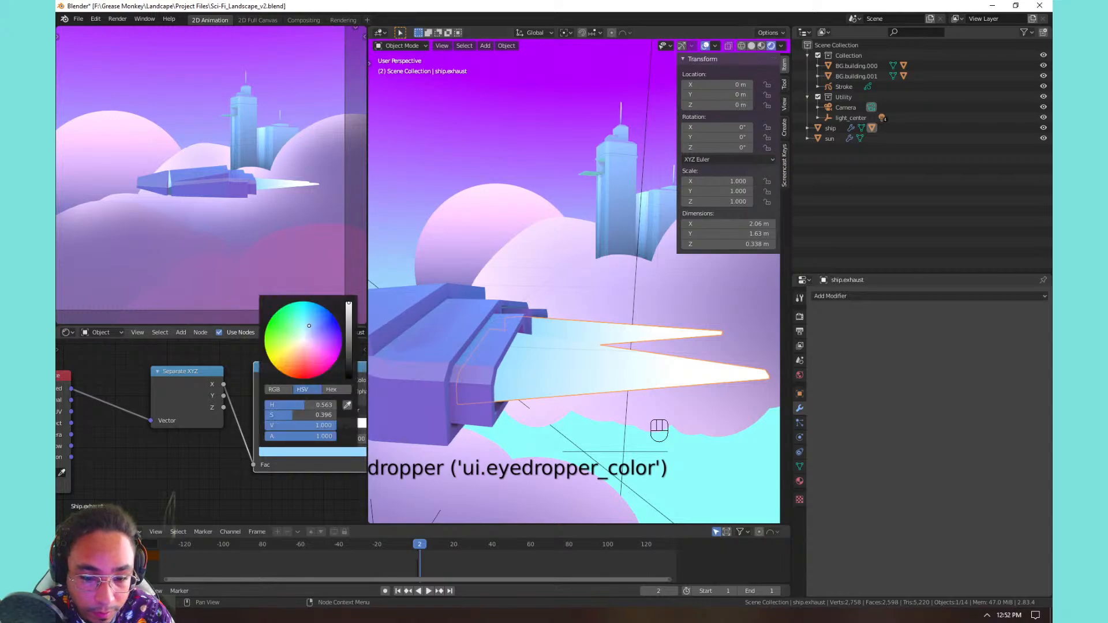
mouse_move(309, 326)
mouse_down()
mouse_move(317, 304)
mouse_move(311, 322)
mouse_up()
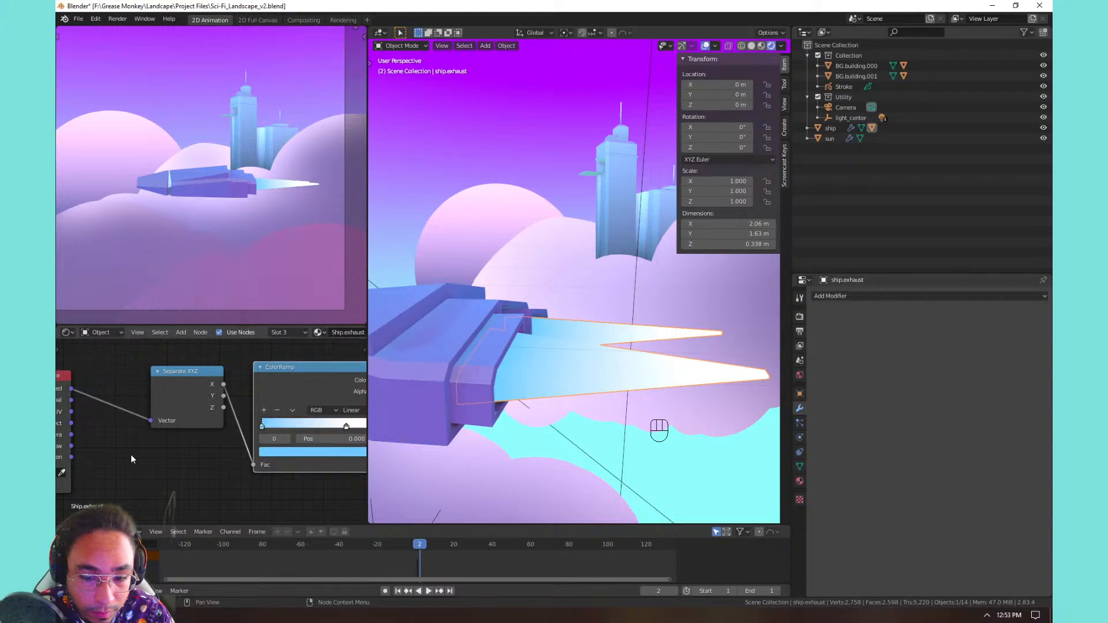
Step: Move the ramp's white stop to position 1.000 and set the interpolation to Ease
middle_drag(304, 420, 198, 422)
drag(212, 422, 234, 414)
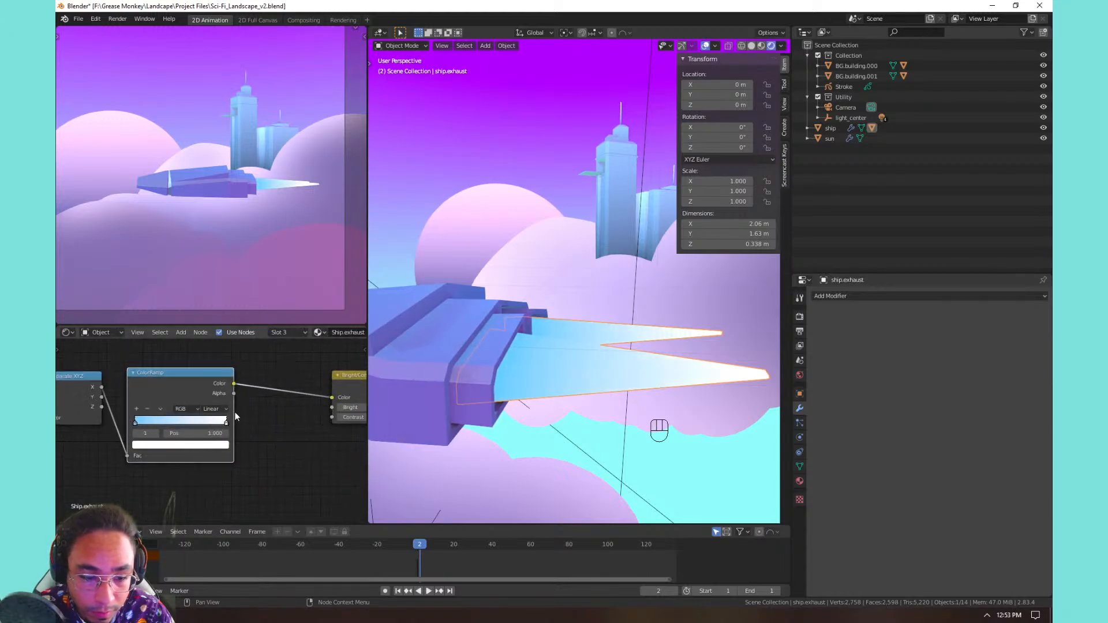
click(217, 418)
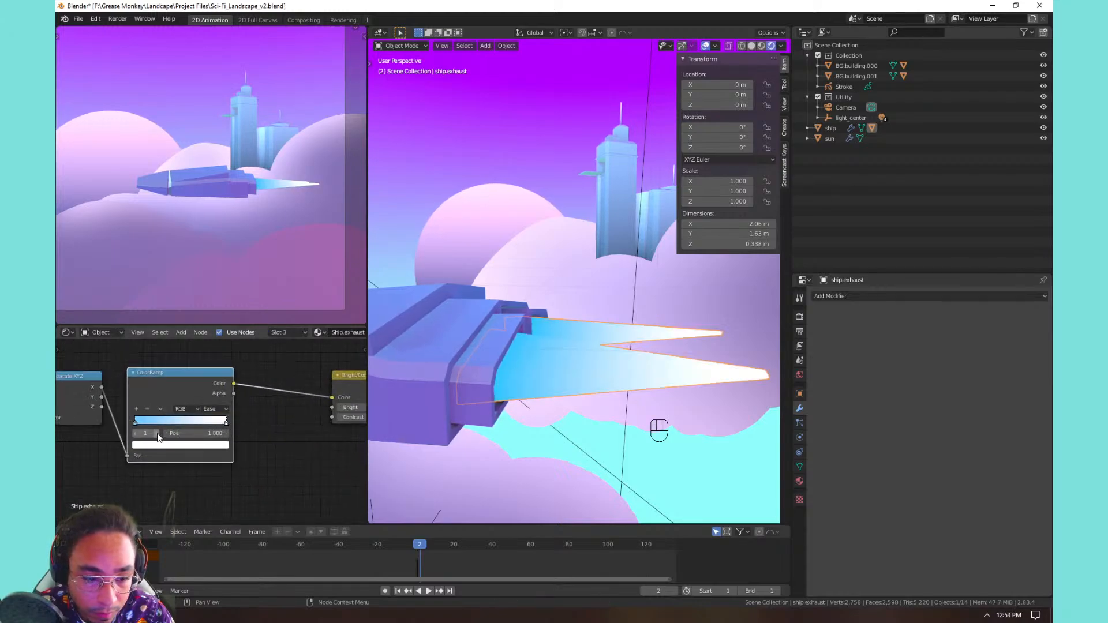
Step: Insert a Math node set to Add between Separate XYZ and the ColorRamp, and adjust its second value to shift the gradient
middle_drag(126, 425, 159, 407)
scroll(234, 393, down, 3)
drag(198, 391, 256, 387)
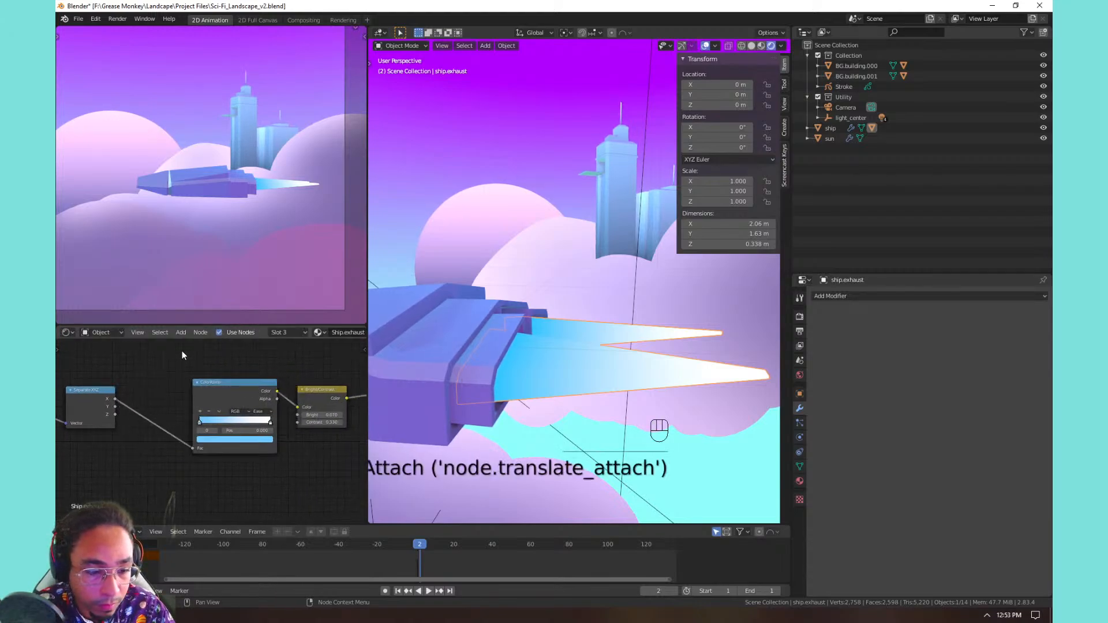
key(shift+a)
mouse_move(165, 356)
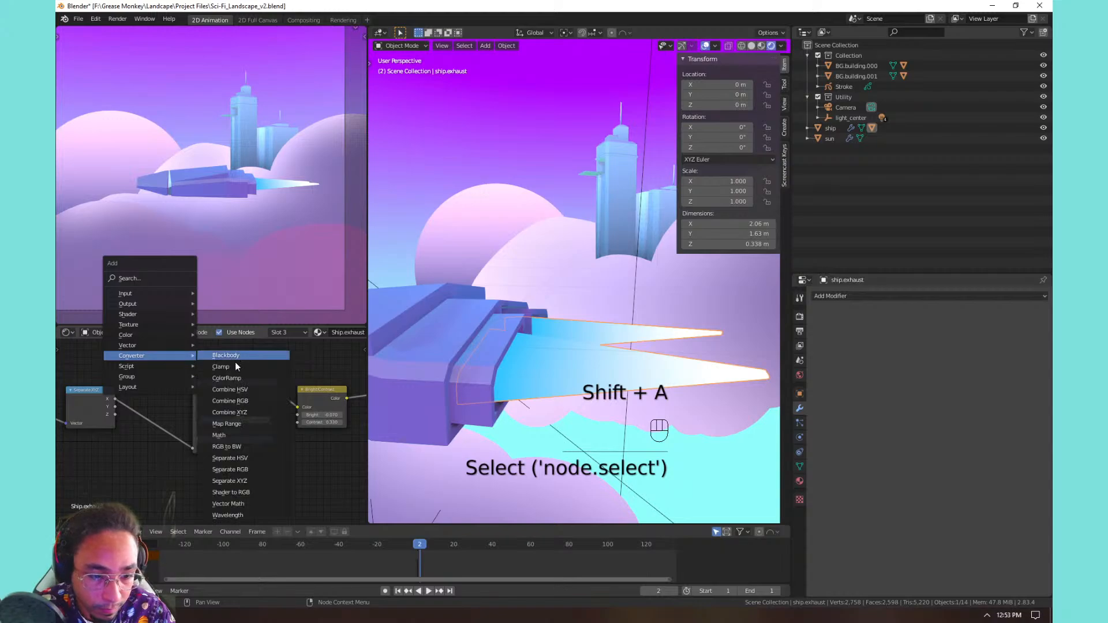
click(231, 429)
click(165, 447)
mouse_move(165, 448)
mouse_down()
mouse_move(175, 448)
mouse_move(152, 448)
mouse_up()
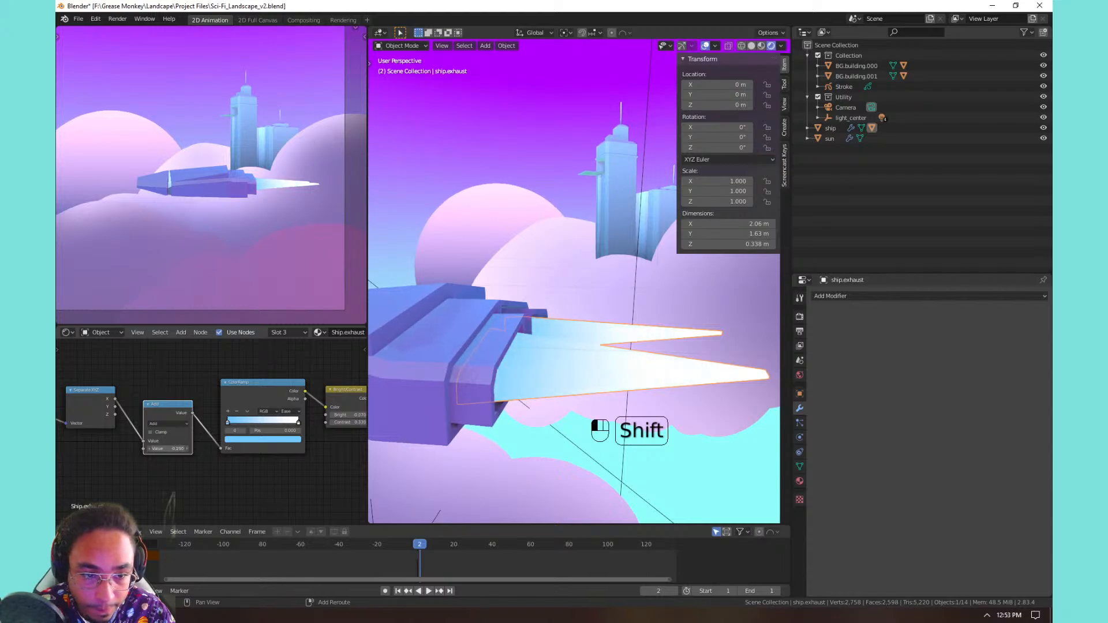
Step: Colour the ramp's white end stop with the sun's pale pink and adjust its saturation to a light pink
mouse_move(296, 422)
shift+mouse_down()
mouse_move(280, 422)
mouse_move(308, 427)
shift+mouse_up()
click(287, 440)
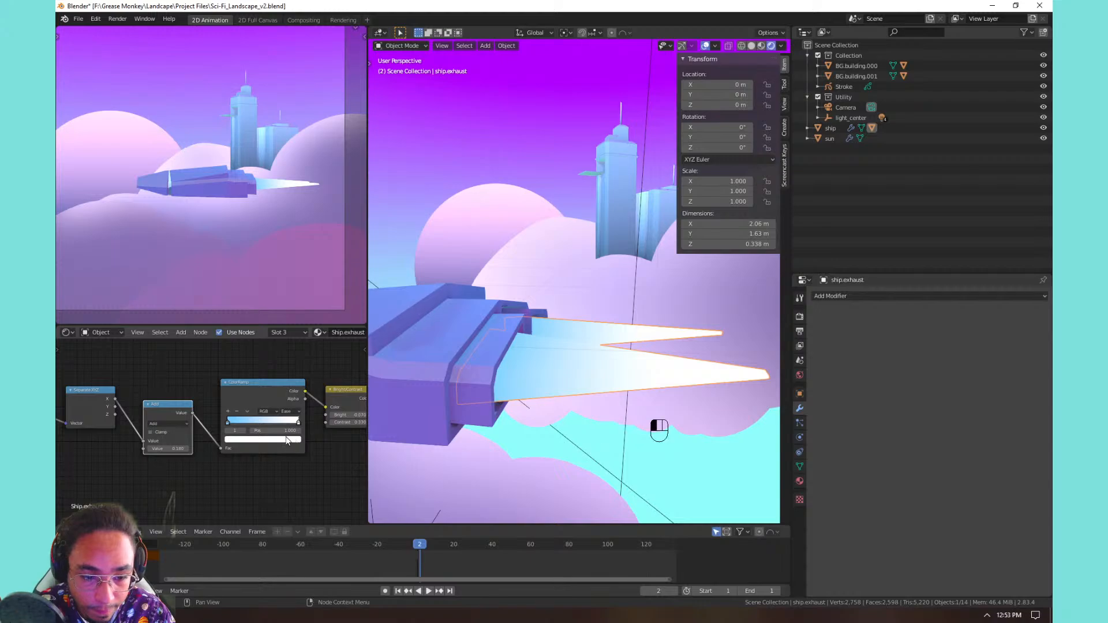
click(284, 408)
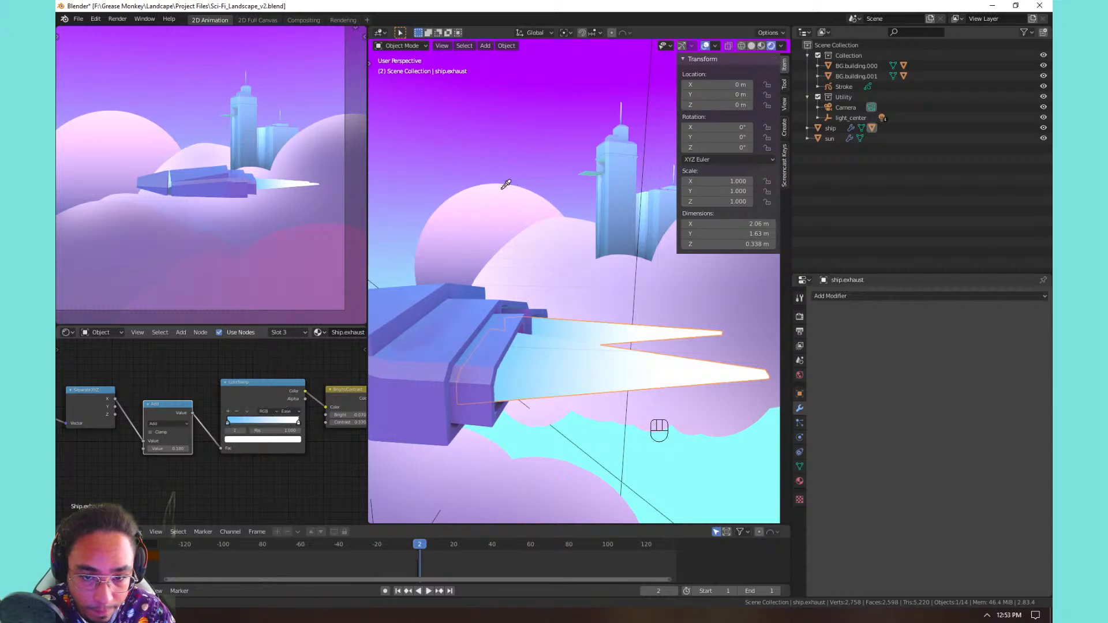
click(505, 181)
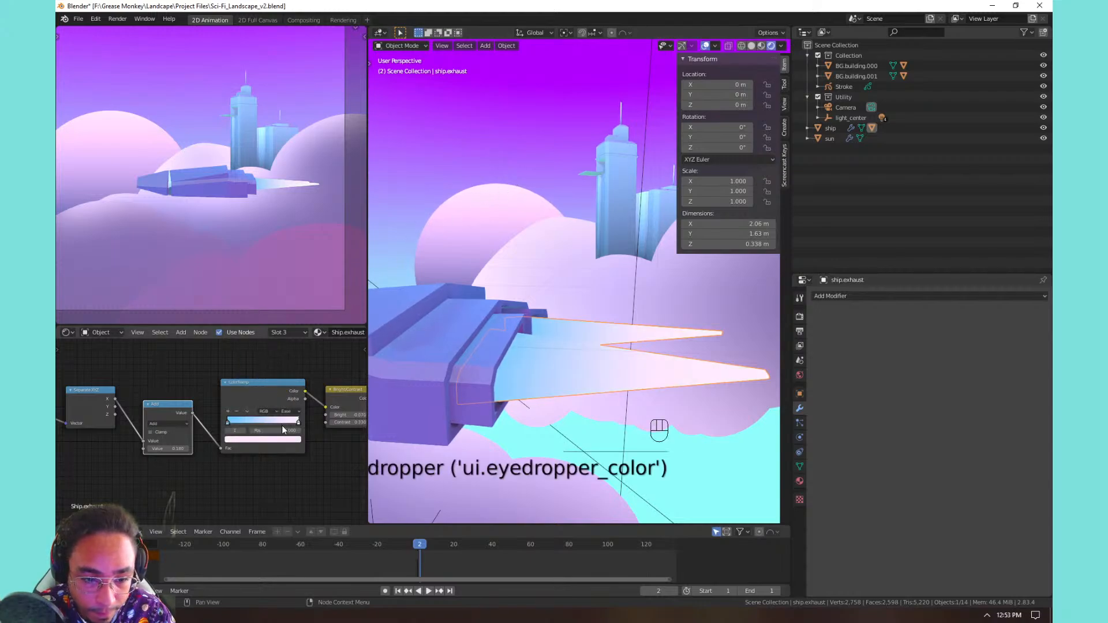
click(288, 442)
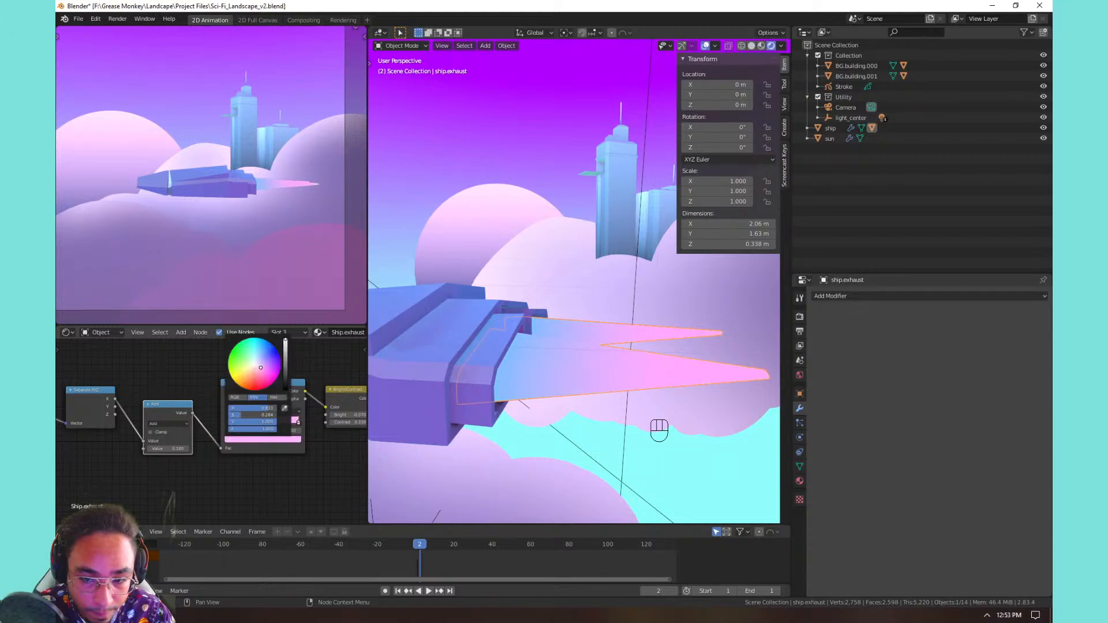
drag(252, 415, 254, 415)
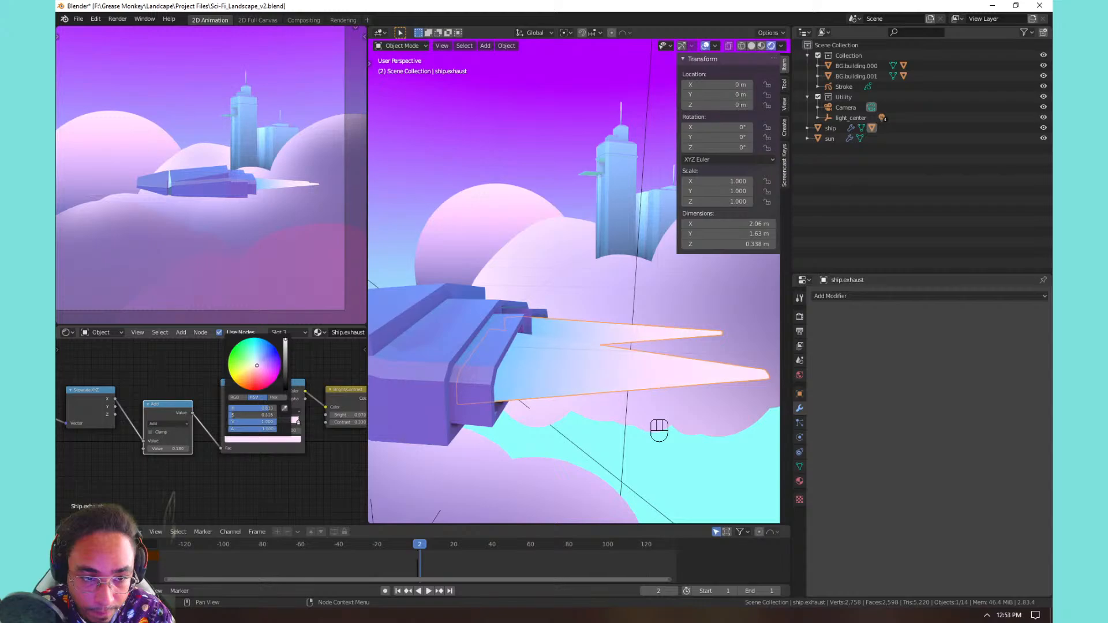
Step: Hide the ship body and open the ship.exhaust mesh in Edit Mode
middle_drag(428, 286, 465, 296)
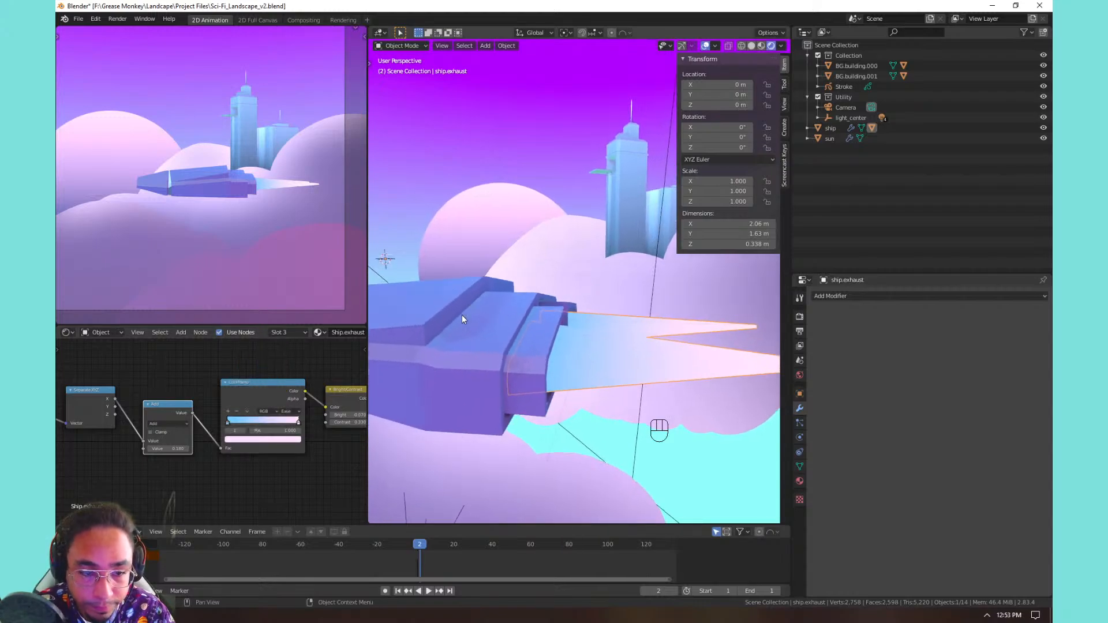
scroll(586, 339, down, 2)
scroll(597, 340, up, 2)
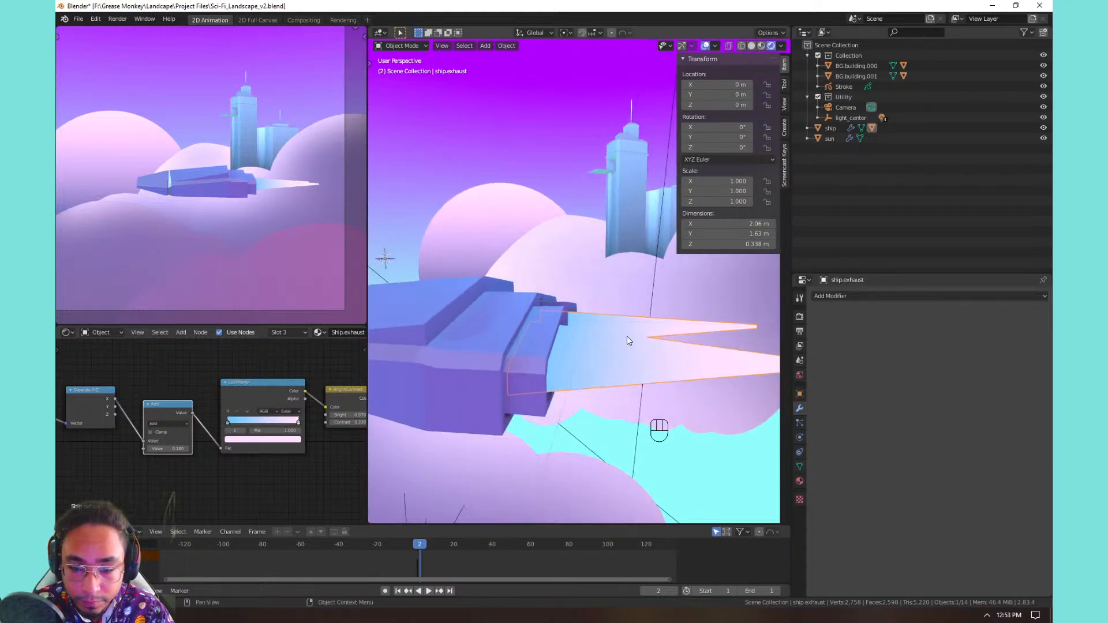
key(Tab)
middle_drag(612, 340, 567, 359)
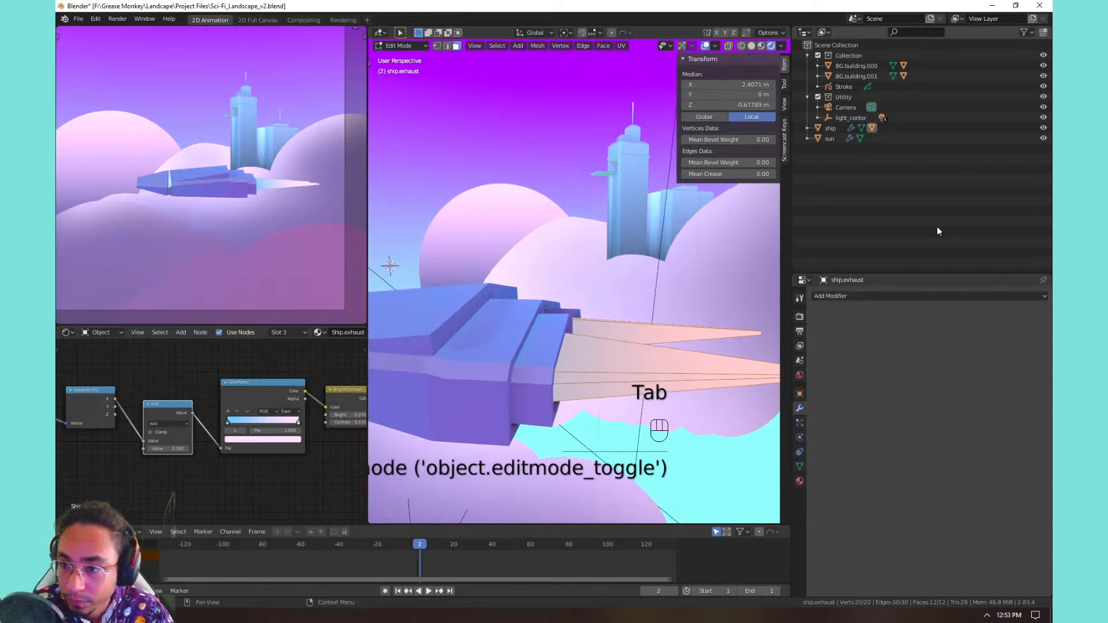
key(Tab)
click(807, 127)
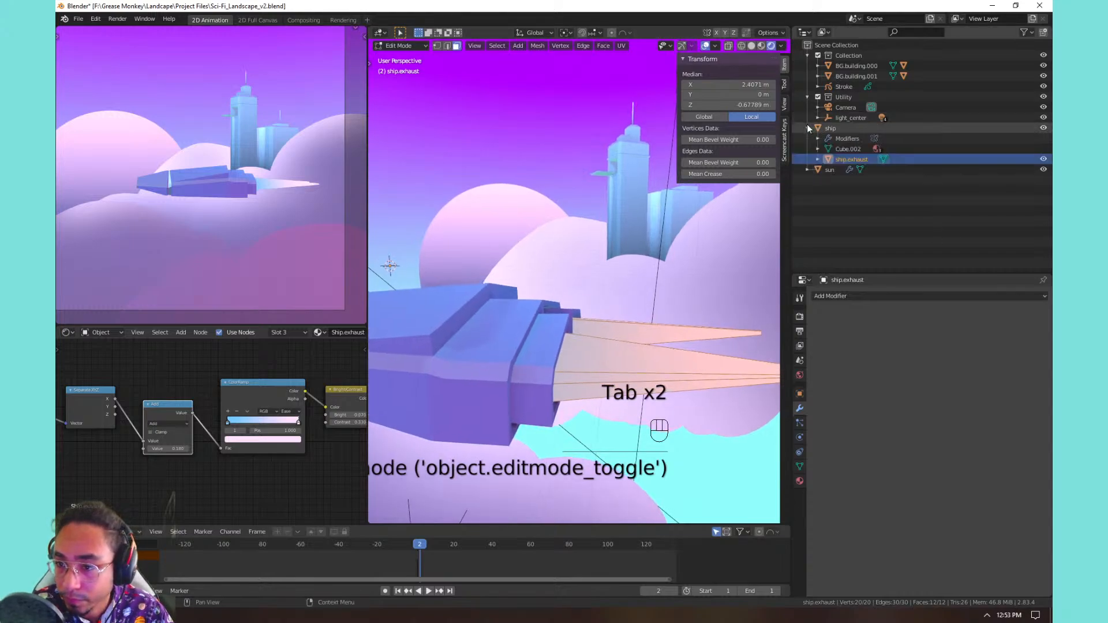
click(1044, 127)
middle_drag(635, 323, 577, 334)
key(Tab)
key(Tab)
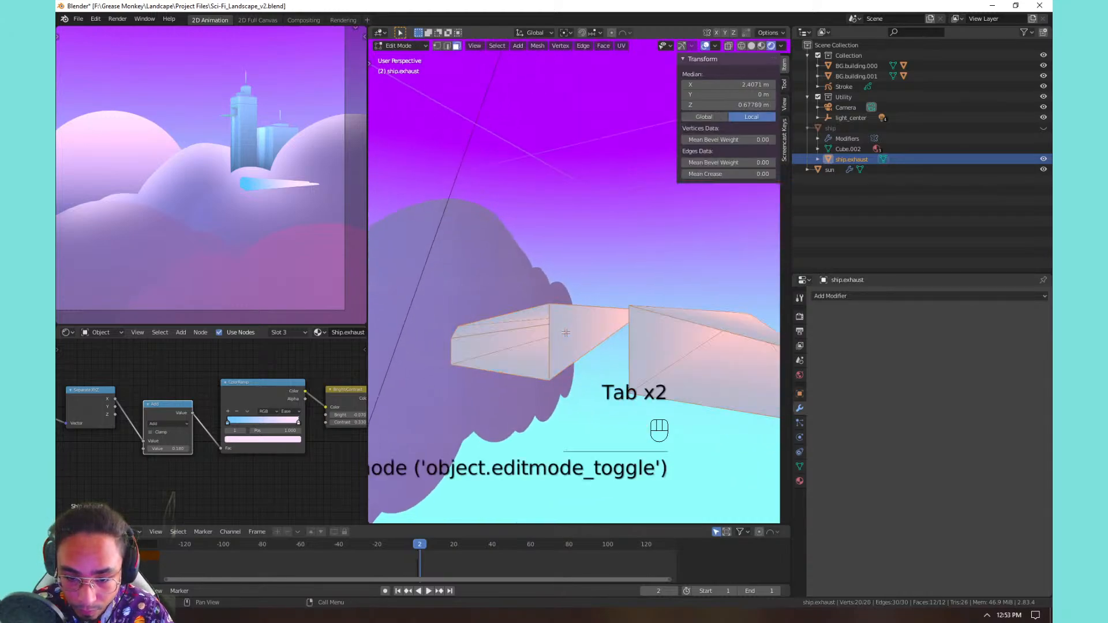
Step: Snap the 3D cursor to the midpoint between the two vertical edges at the front of the exhaust meshes
key(2)
click(632, 350)
shift+click(634, 352)
key(shift+s)
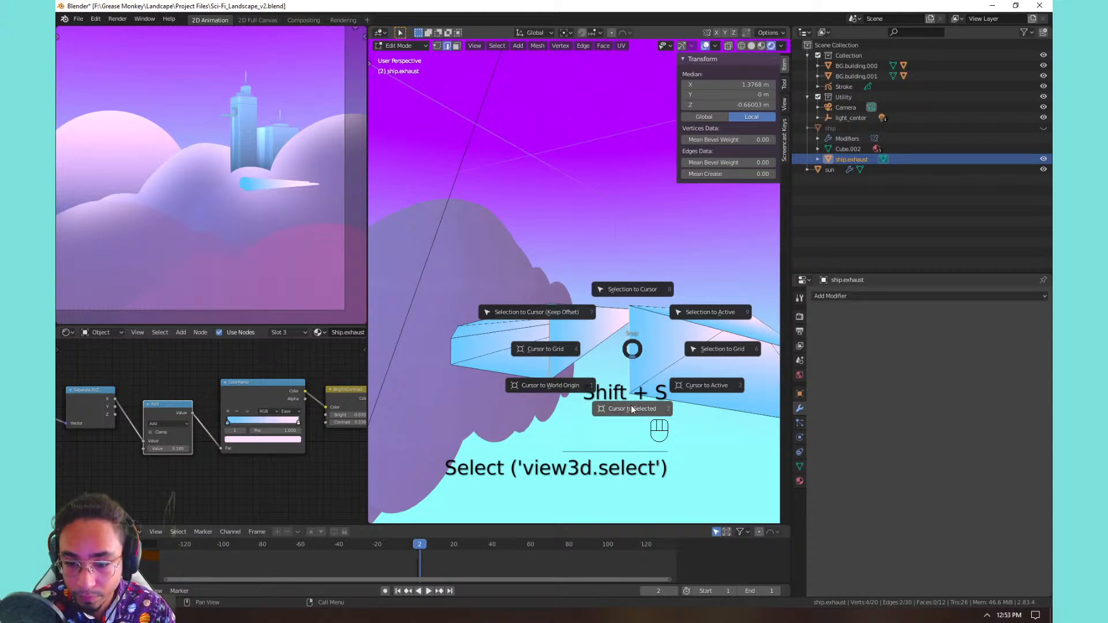
click(631, 405)
Step: Set the ship.exhaust object's origin to the 3D cursor
key(Tab)
right_click(646, 327)
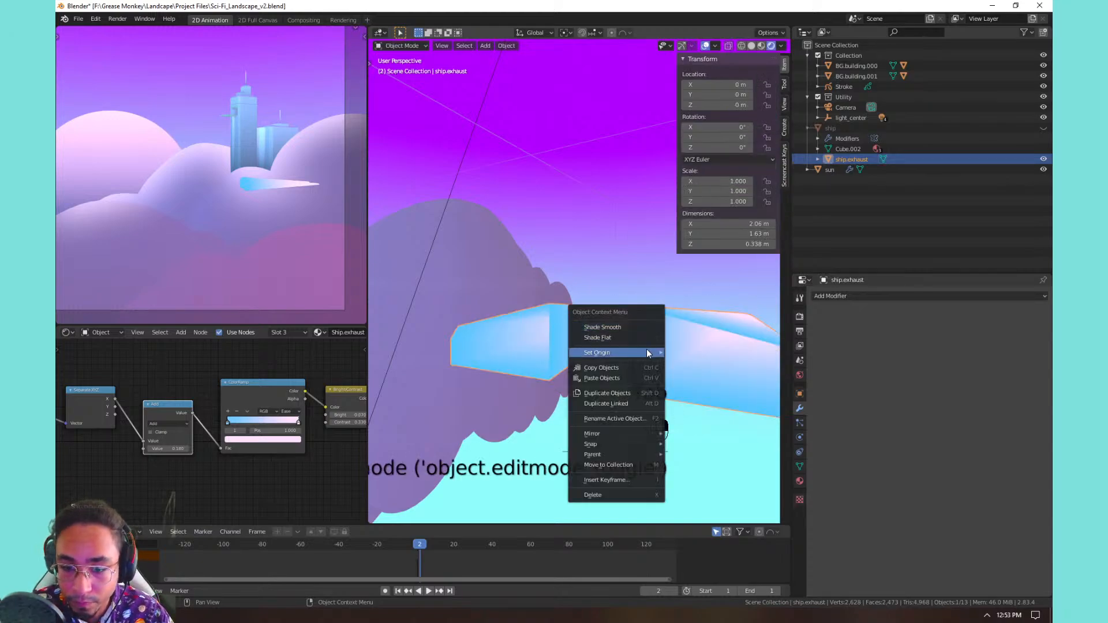
mouse_move(646, 348)
click(715, 373)
key(Tab)
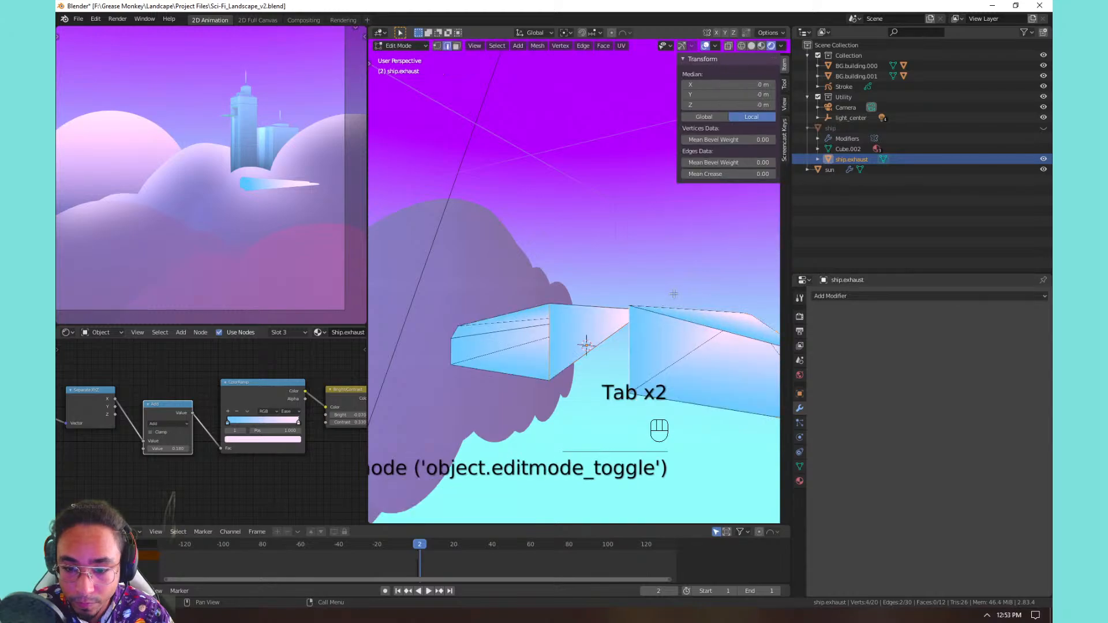
key(Tab)
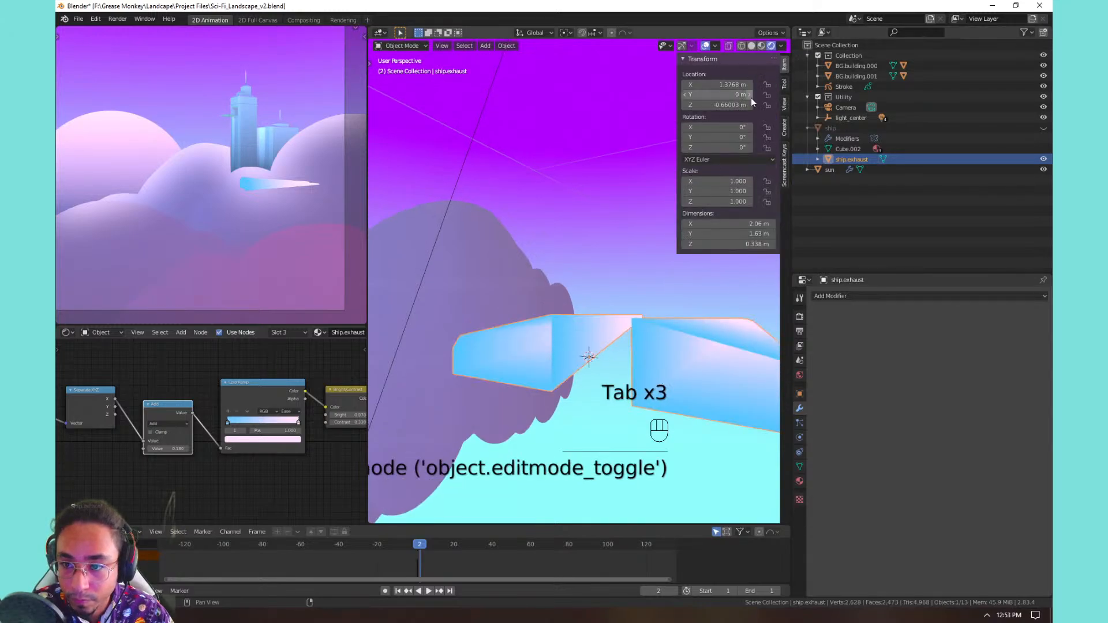
Step: Apply the location transform to ship.exhaust and unhide the ship body
key(ctrl+a)
click(615, 138)
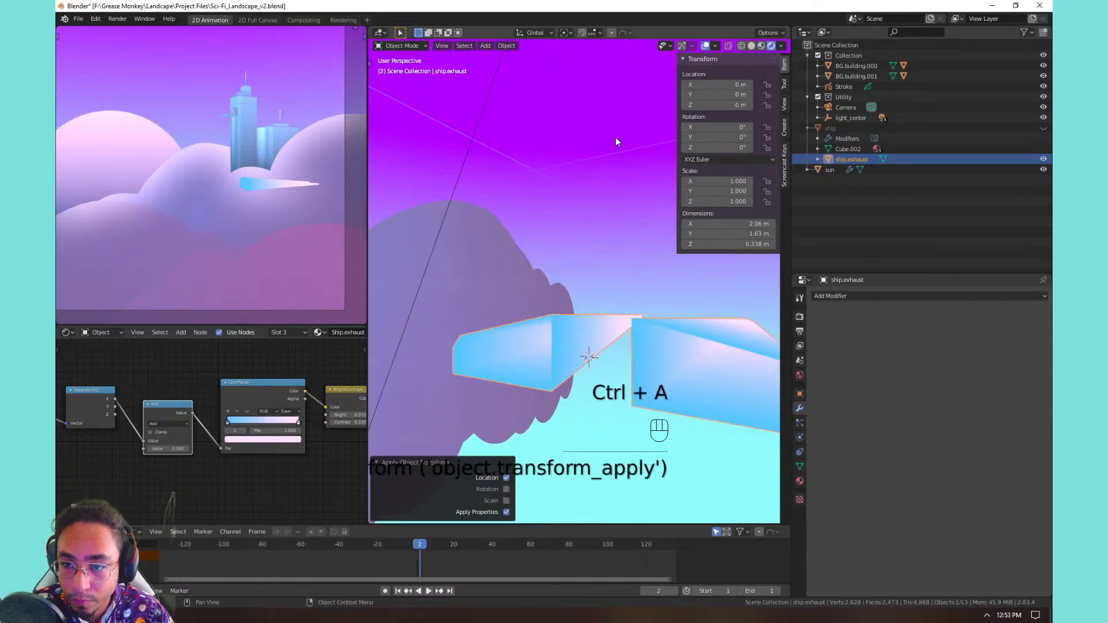
key(Tab)
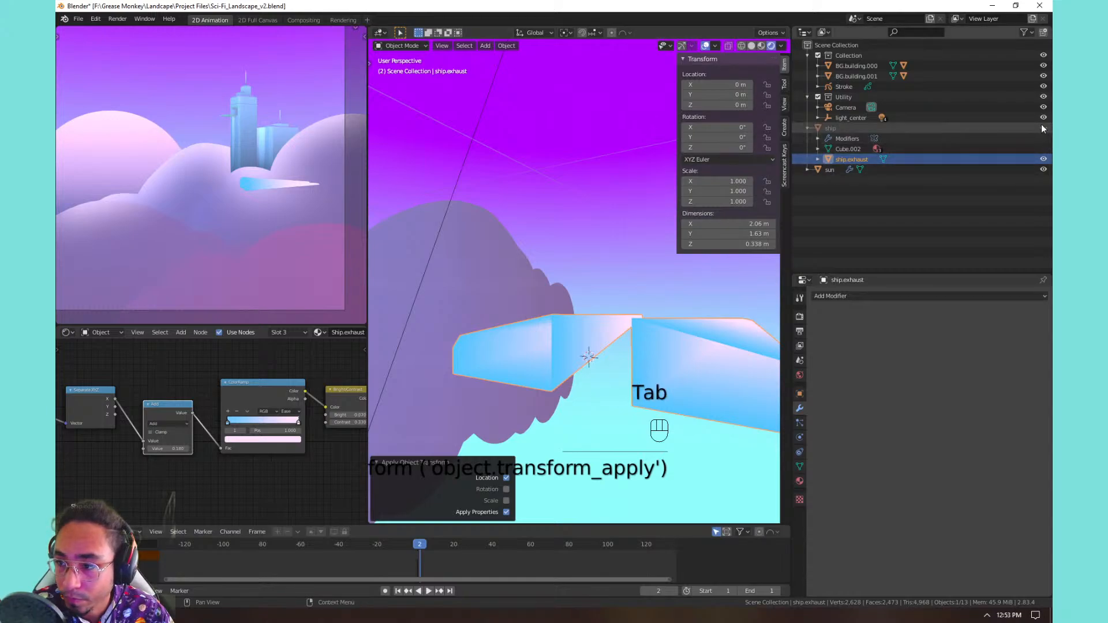
click(1043, 128)
scroll(584, 199, down, 6)
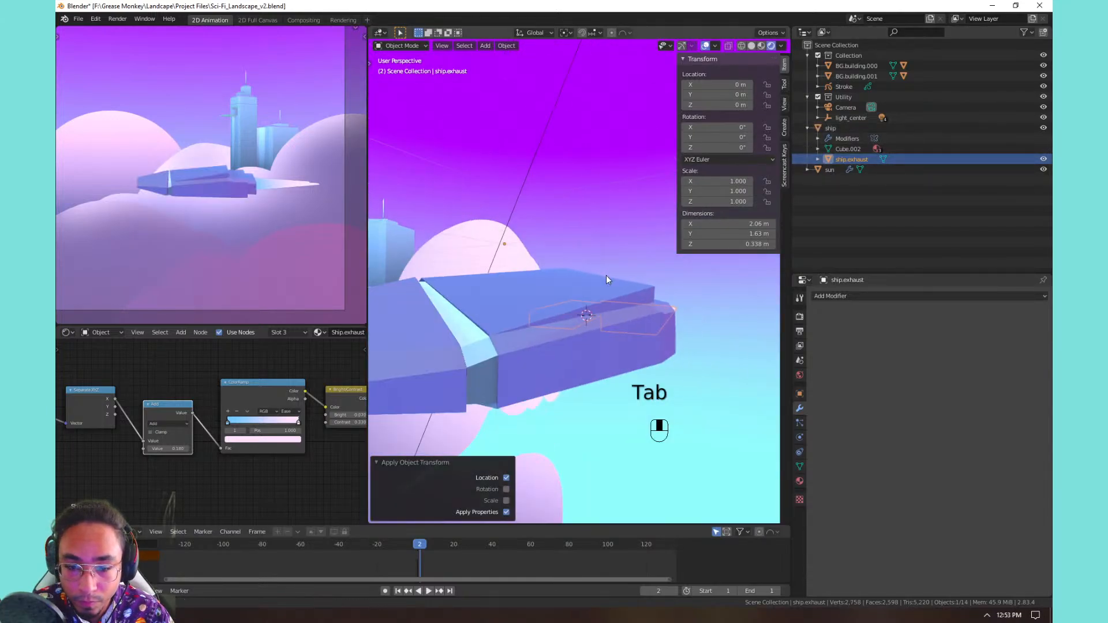
Step: Select the ship together with its exhaust and try a trackball rotation of both objects in Object Mode
key(Tab)
click(831, 128)
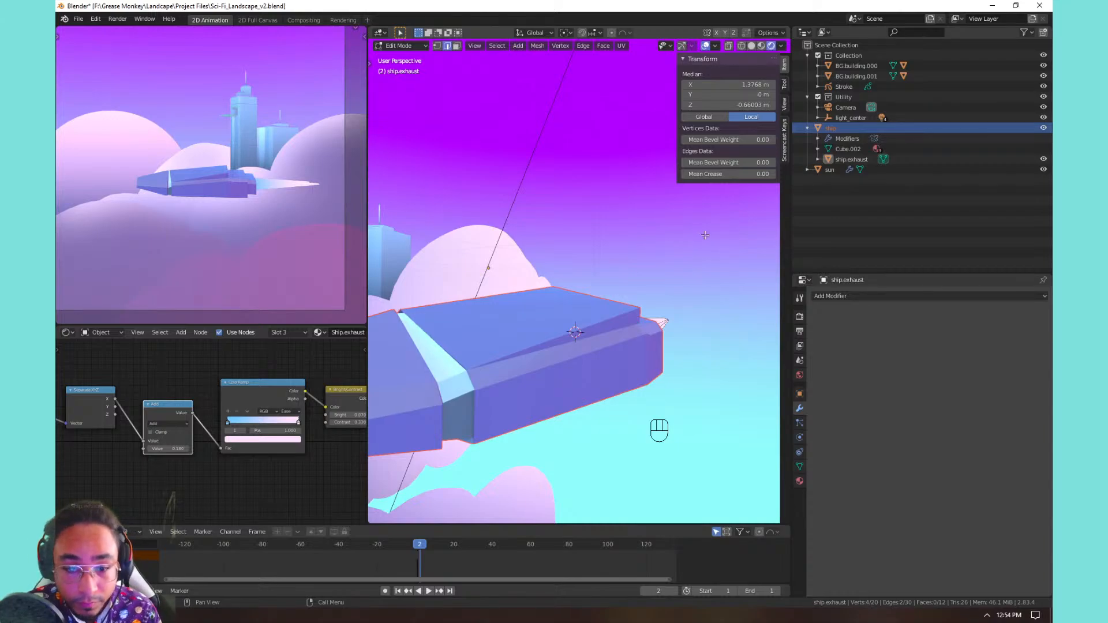
middle_drag(518, 233, 647, 264)
scroll(626, 282, down, 4)
shift+middle_drag(647, 264, 575, 298)
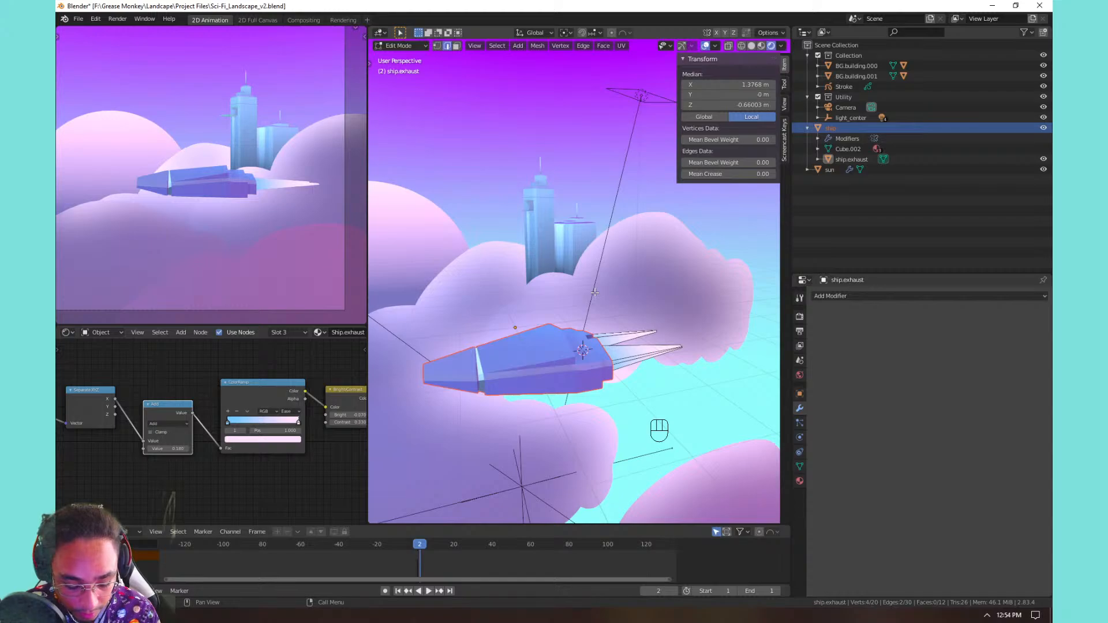
key(r)
key(r)
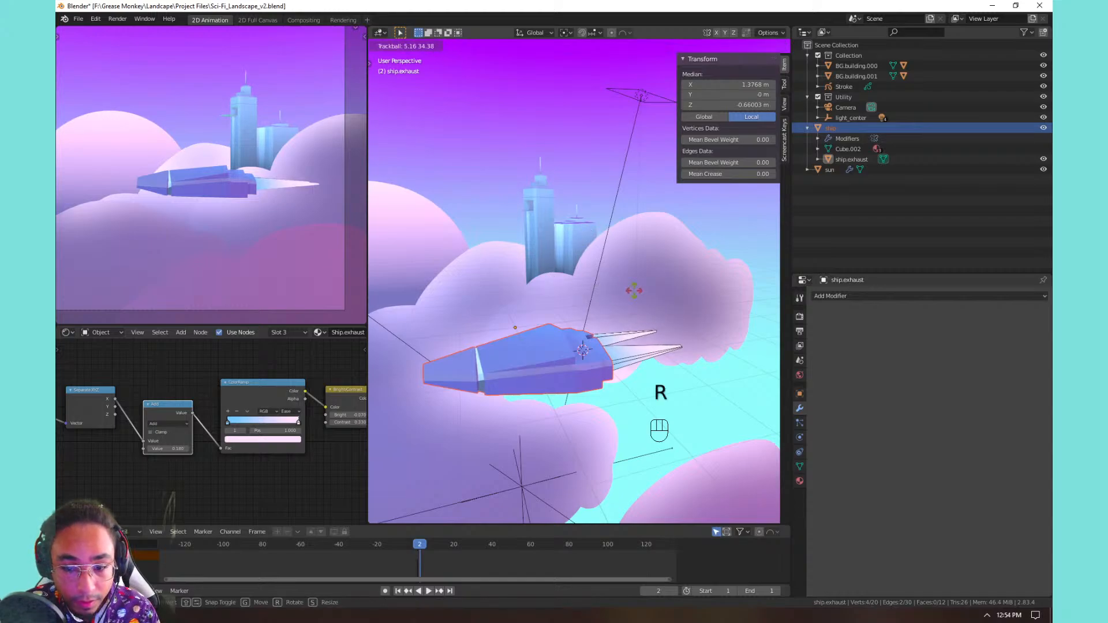
key(Tab)
key(r)
key(r)
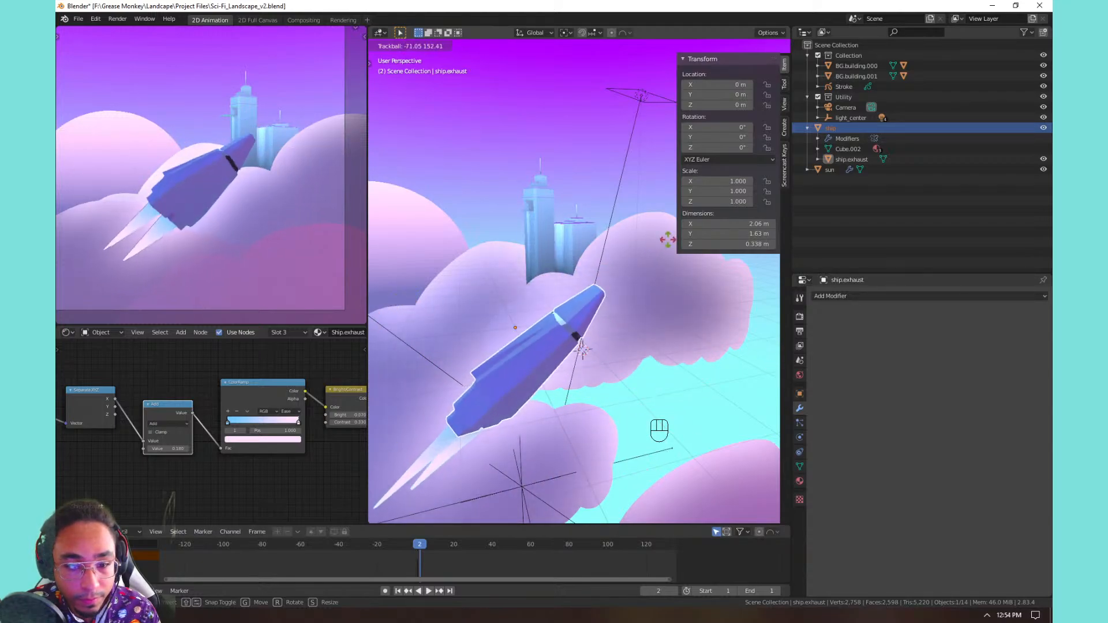
click(511, 280)
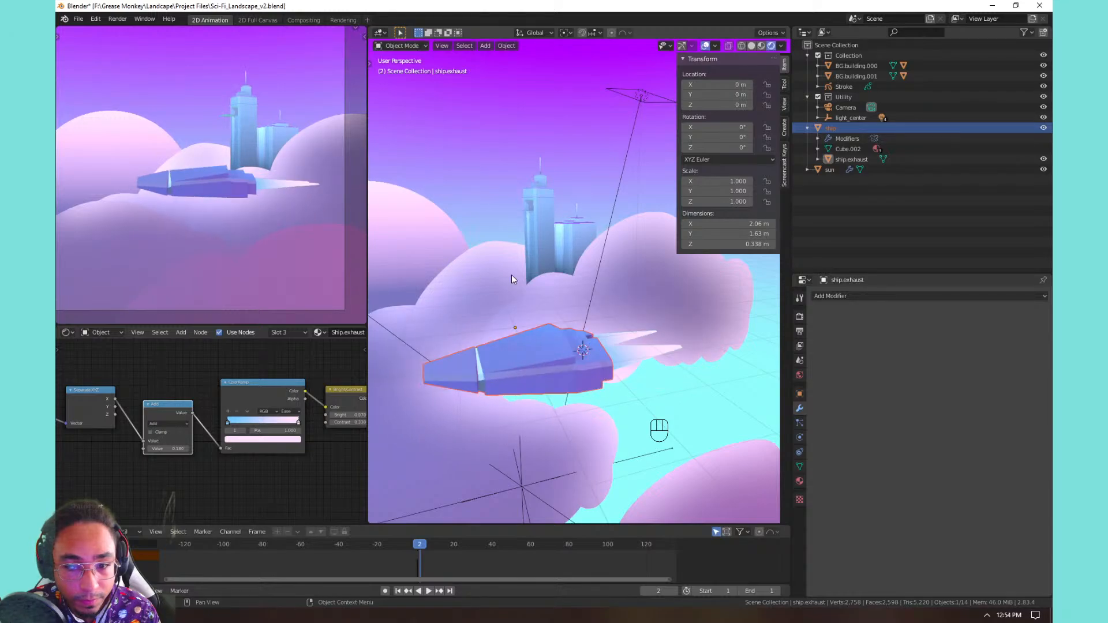
Step: Examine how the ship sits in the scene from the front, right, back and left orthographic views
middle_drag(512, 279, 502, 324)
key(KP_1)
key(KP_3)
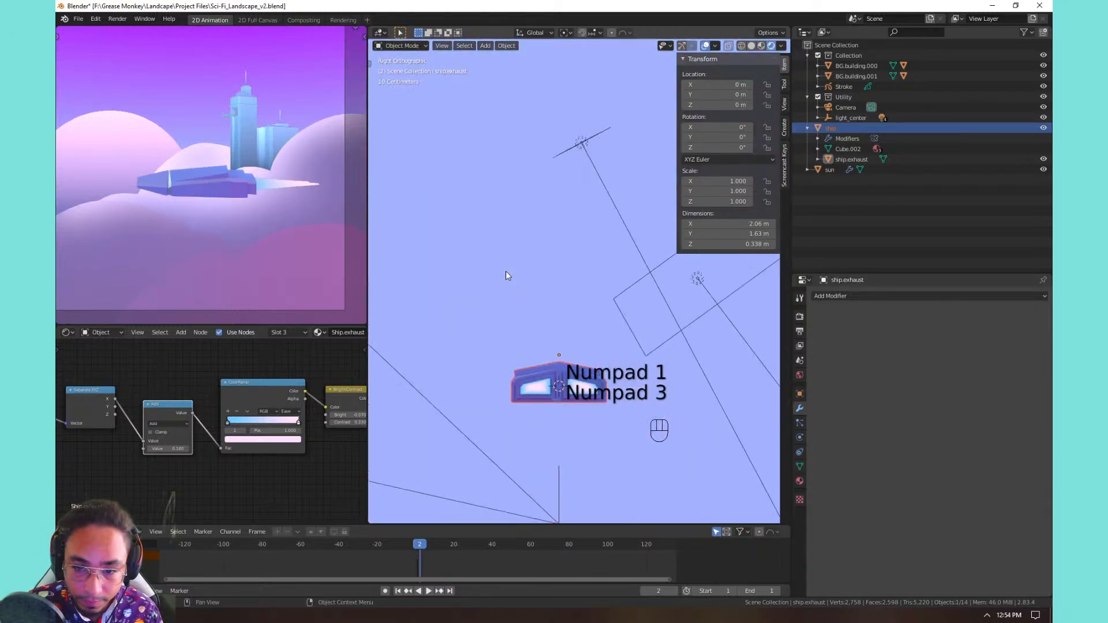
key(KP_1)
key(ctrl+KP_1)
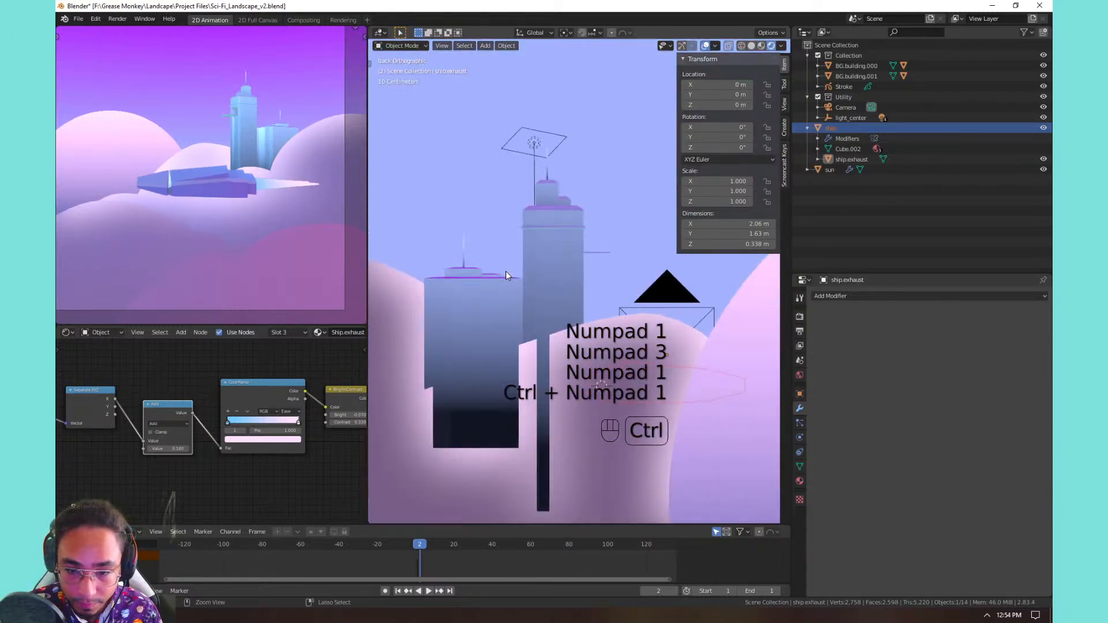
key(ctrl+KP_3)
scroll(586, 247, down, 8)
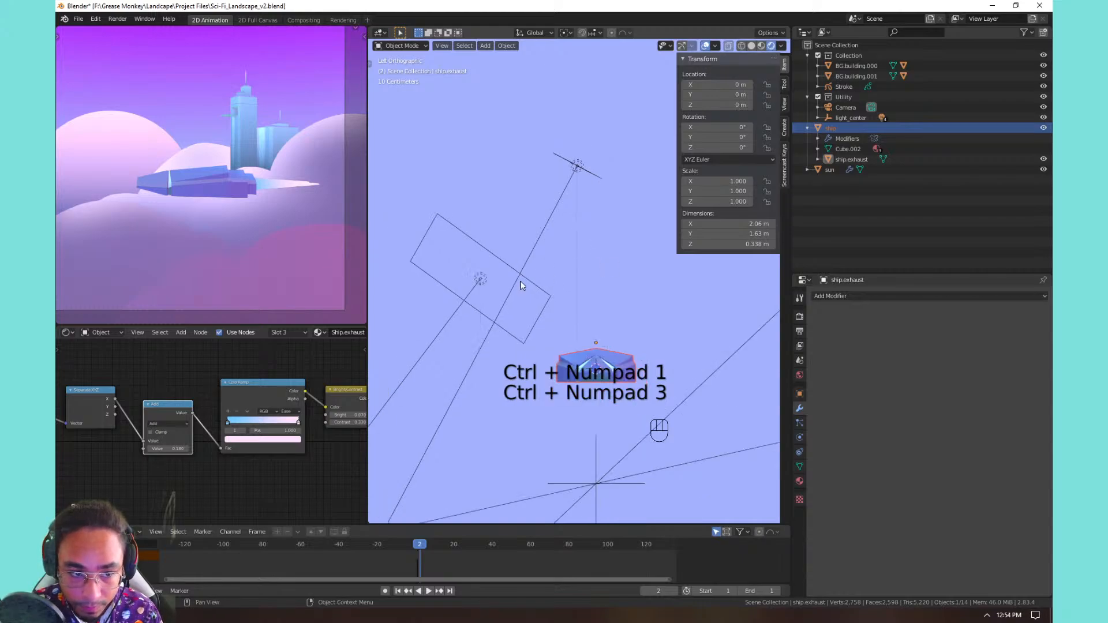
scroll(571, 293, up, 5)
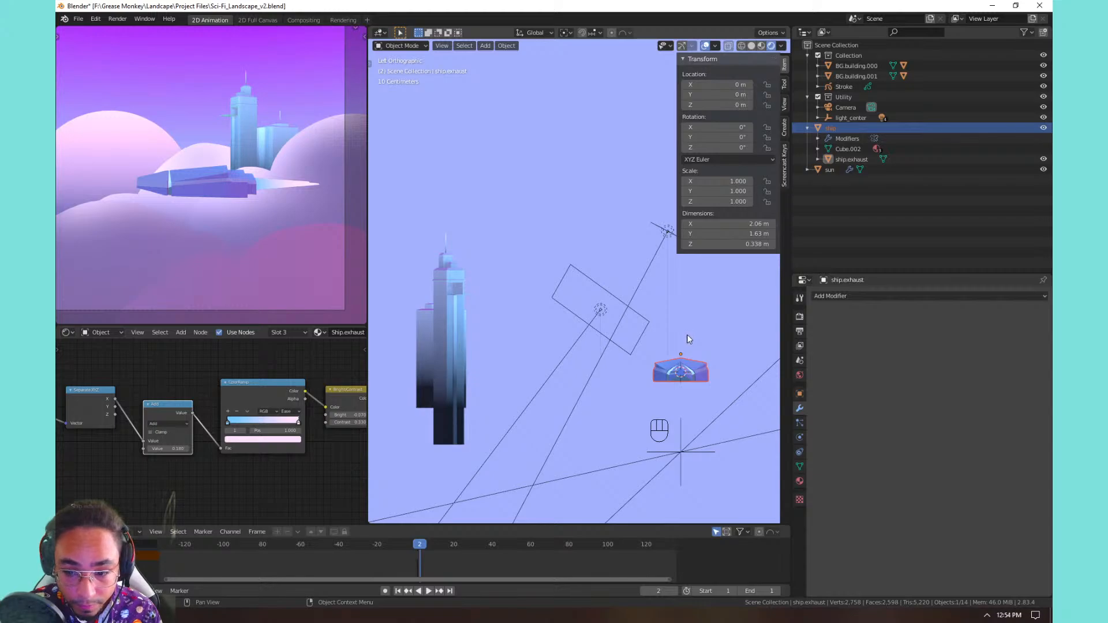
Step: Select all ship and exhaust geometry in Edit Mode and snap the 3D cursor to the selection
key(Tab)
middle_drag(690, 346, 500, 406)
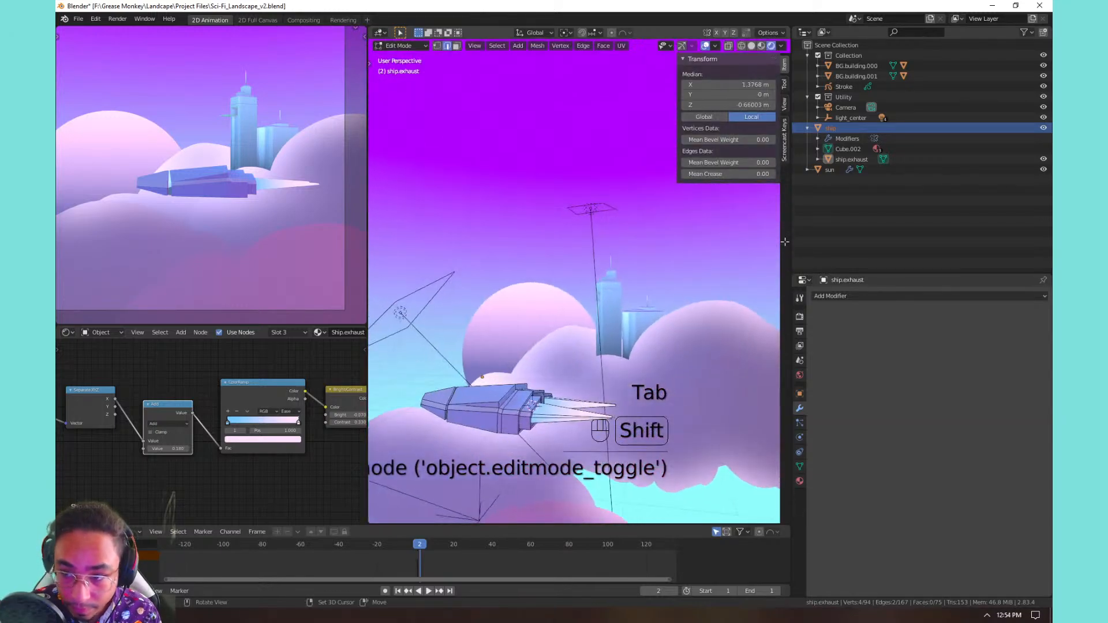
key(Tab)
key(Tab)
key(a)
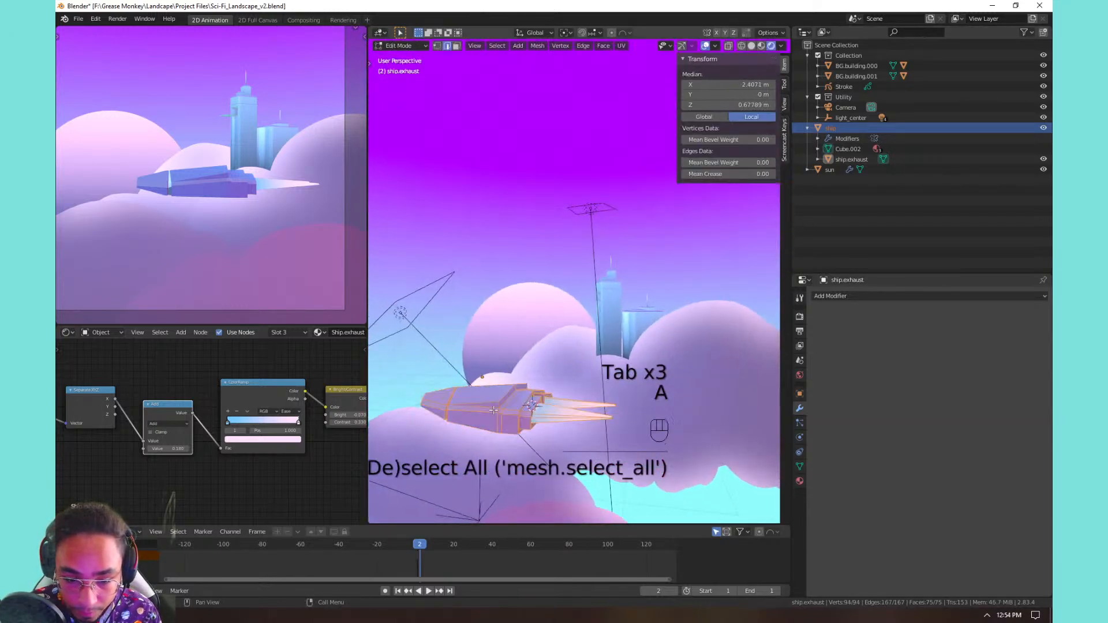
key(shift+s)
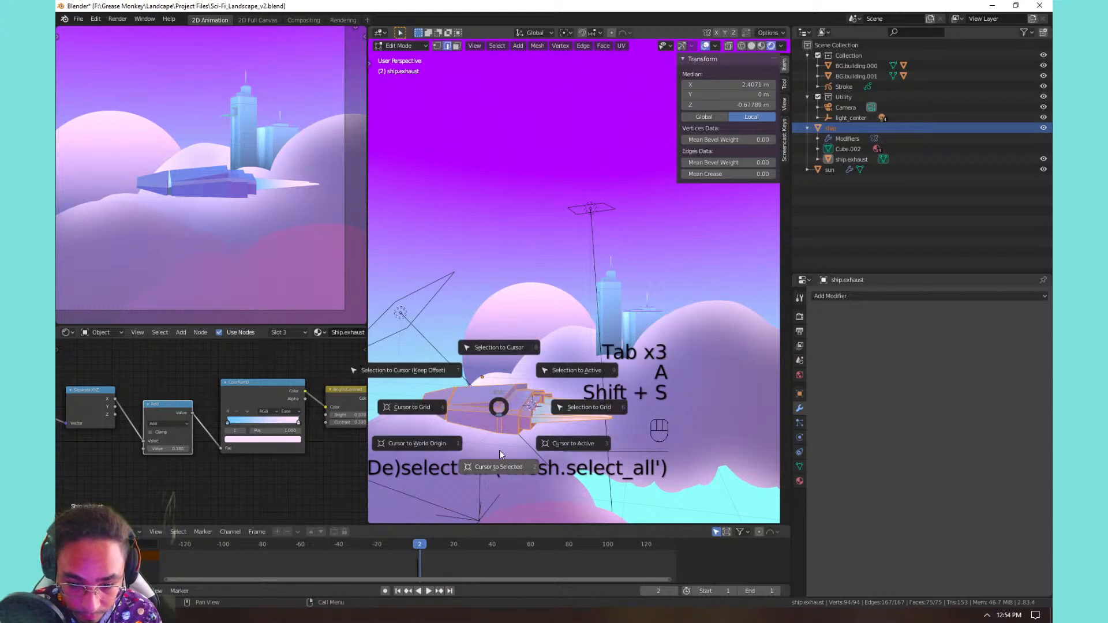
click(500, 462)
Step: Set the origins of the ship and the exhaust objects to the 3D cursor
key(Tab)
right_click(514, 403)
mouse_move(521, 403)
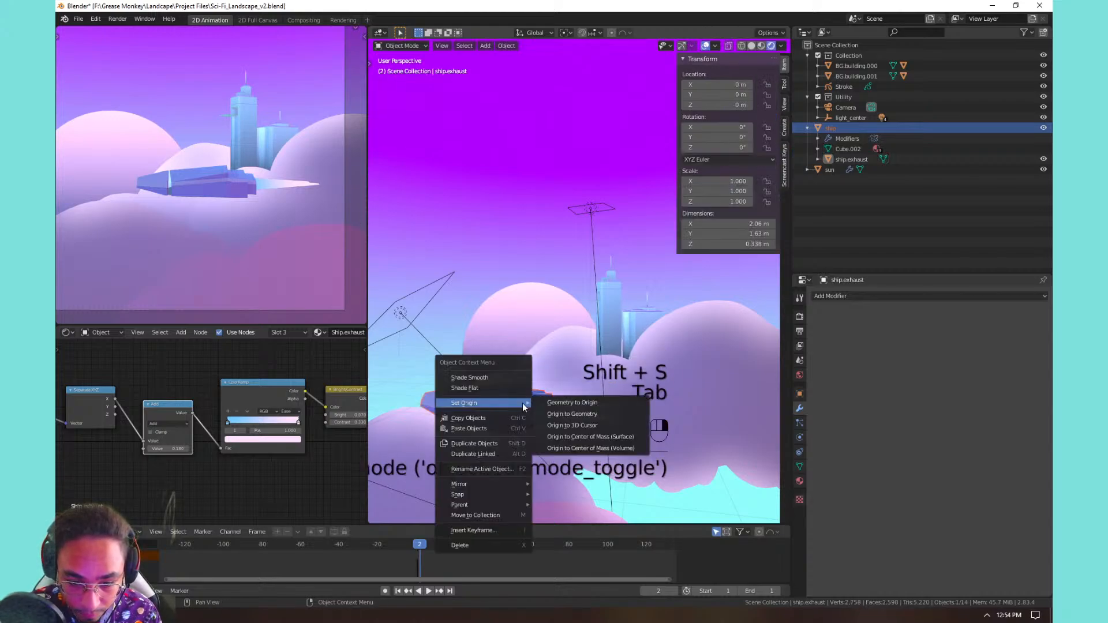
click(560, 425)
key(Tab)
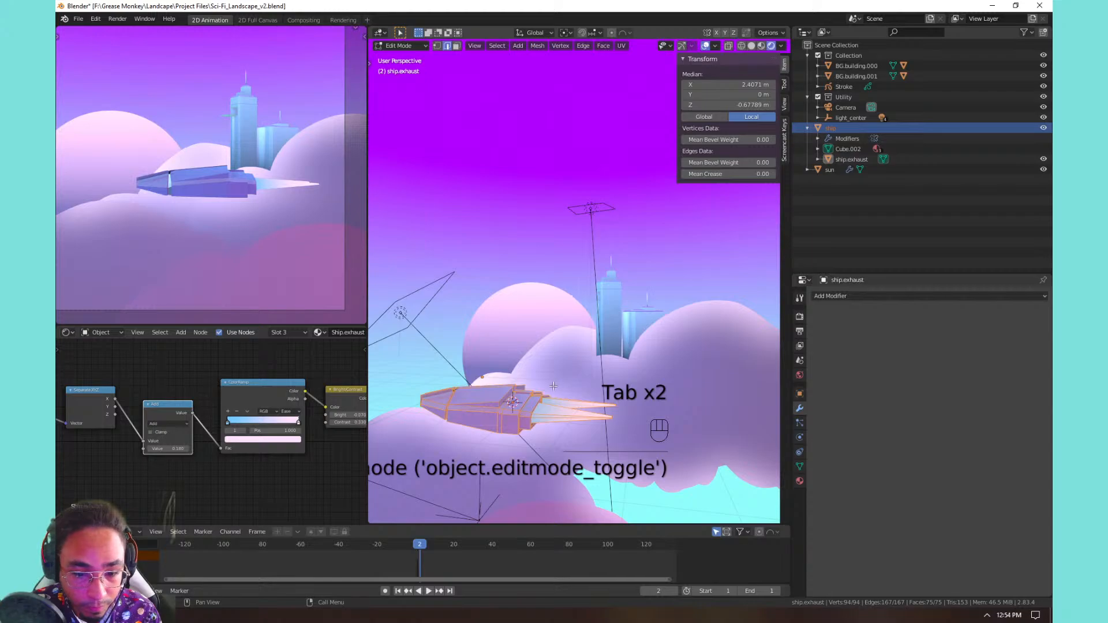
key(Tab)
middle_drag(474, 371, 587, 335)
scroll(586, 342, up, 5)
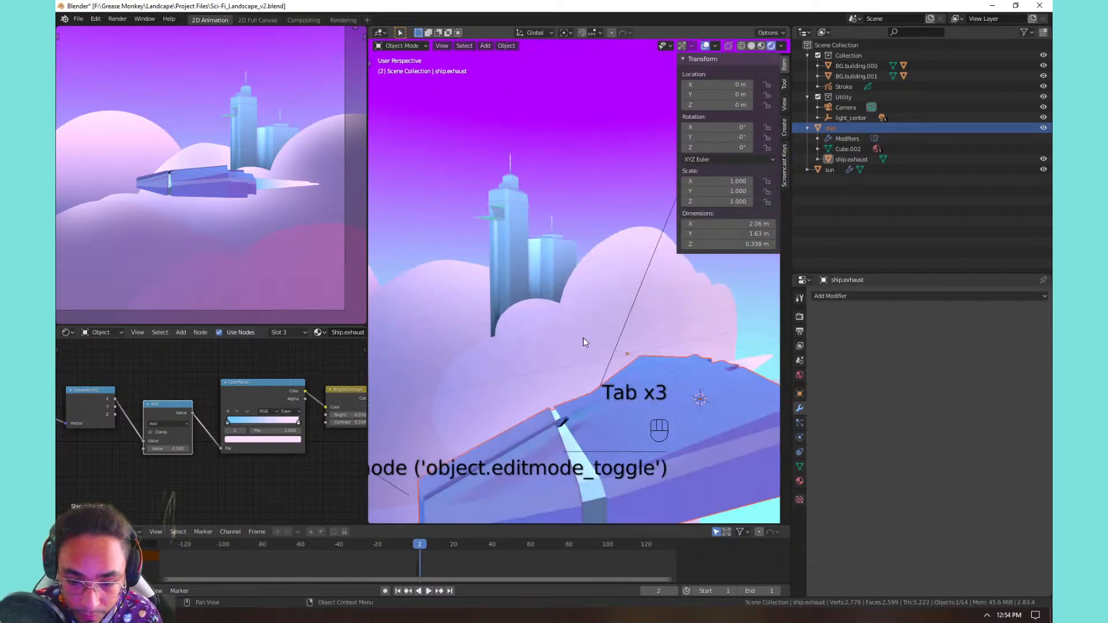
Step: Undo the origin change on the ship and exhaust objects
key(ctrl+z)
key(ctrl+z)
key(ctrl+z)
key(ctrl+z)
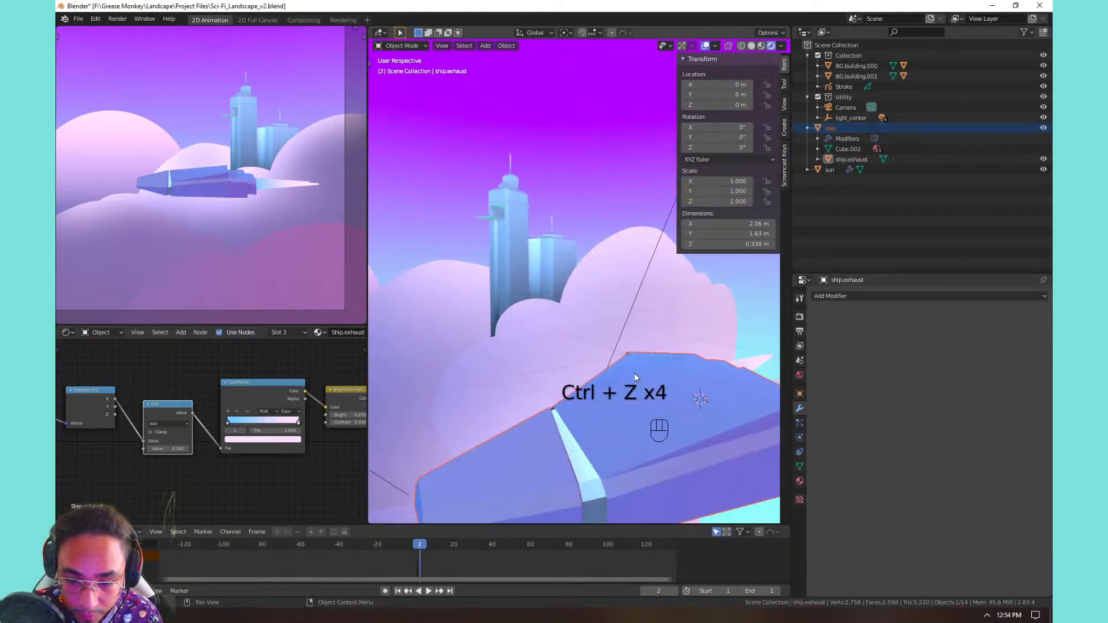
Step: Apply the ship body's Mirror modifier and snap the 3D cursor to its selected mesh in Edit Mode
click(649, 383)
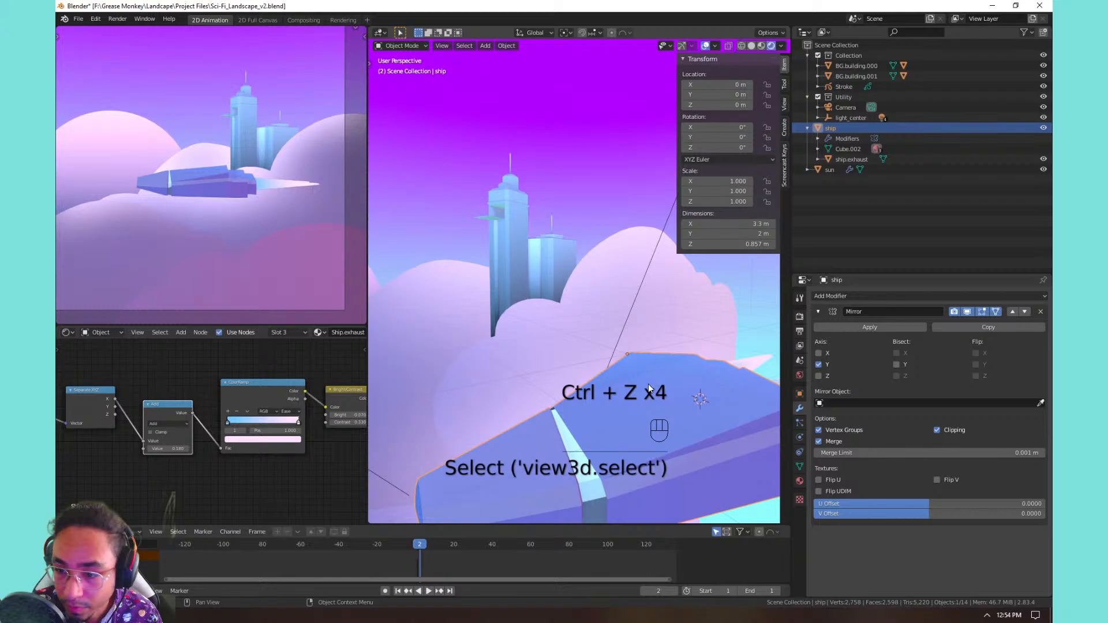
click(853, 325)
middle_drag(663, 360, 615, 318)
key(Tab)
key(shift+s)
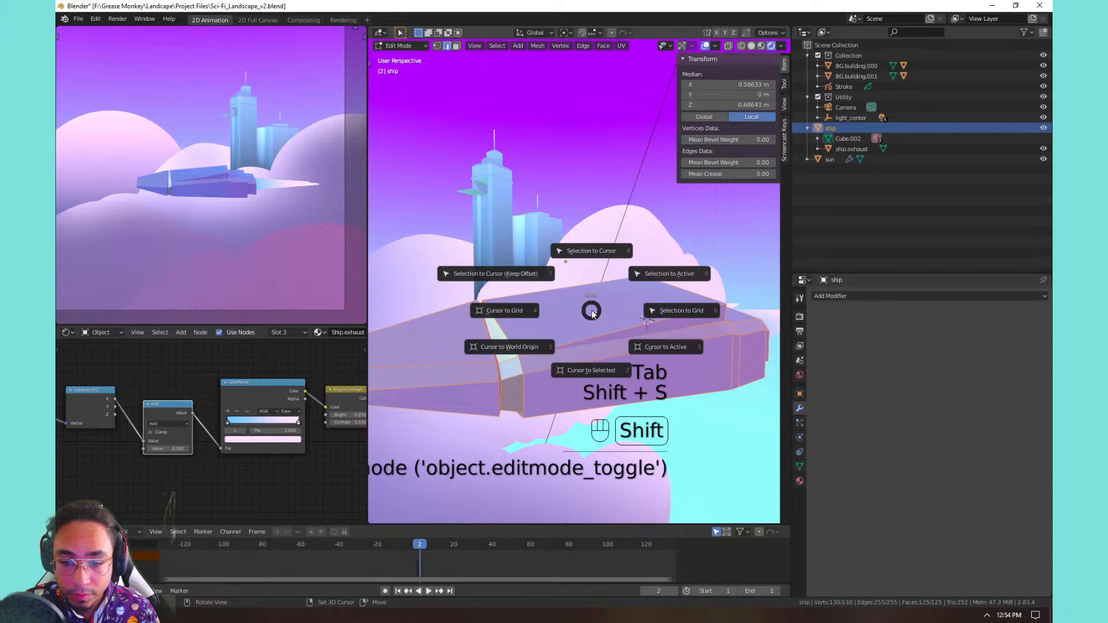
click(589, 368)
Step: Set the ship object's origin to the 3D cursor
key(Tab)
right_click(603, 338)
mouse_move(604, 338)
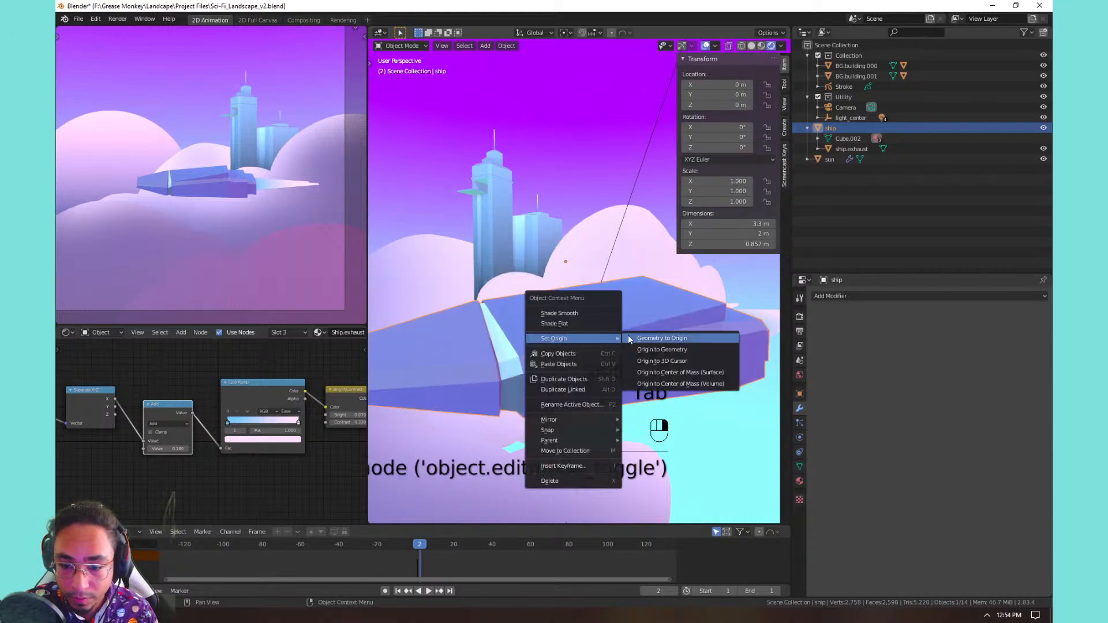
click(662, 360)
Step: Move the ship back and up to the background tower, about 8.3 m in Y and 3 m in Z
middle_drag(604, 284, 613, 317)
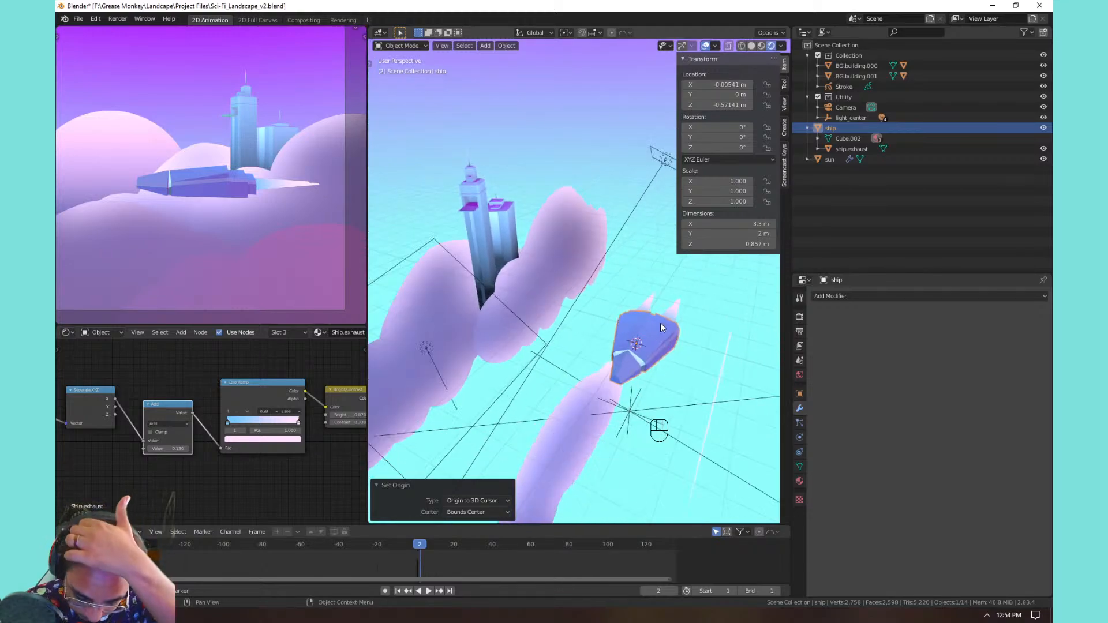
mouse_move(664, 314)
middle_down()
mouse_move(562, 255)
mouse_move(646, 318)
middle_up()
key(KP_1)
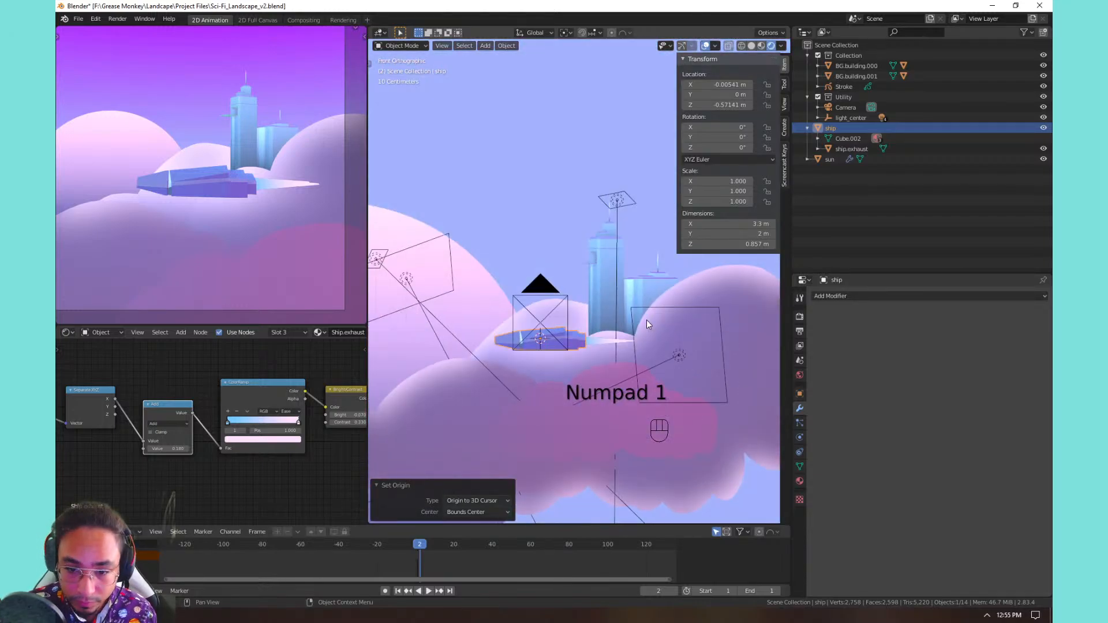
key(ctrl+KP_1)
key(ctrl+KP_3)
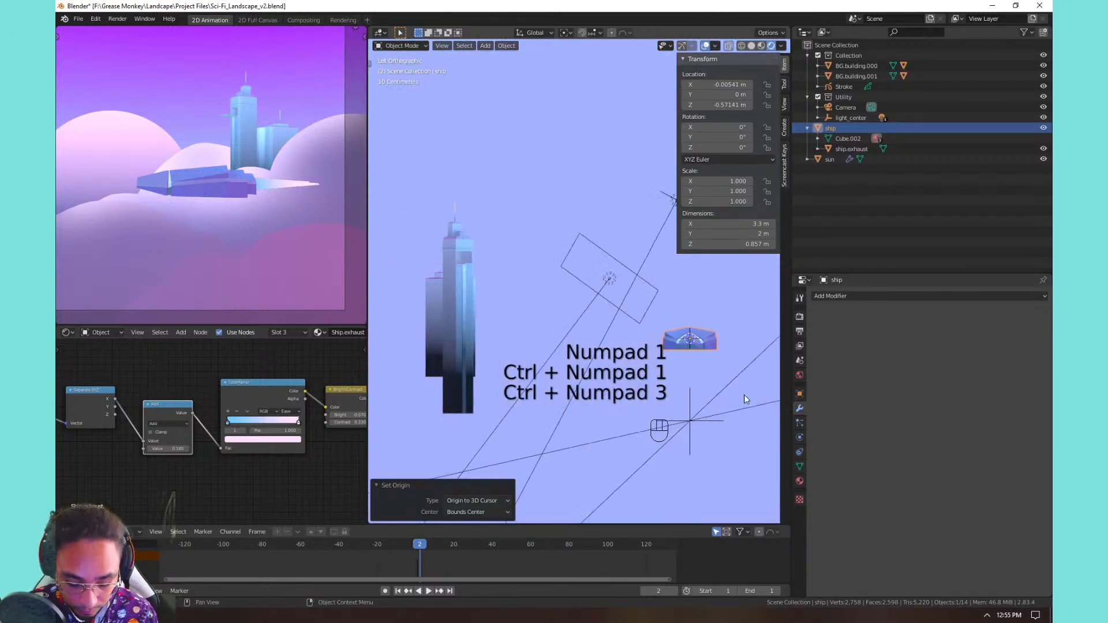
key(g)
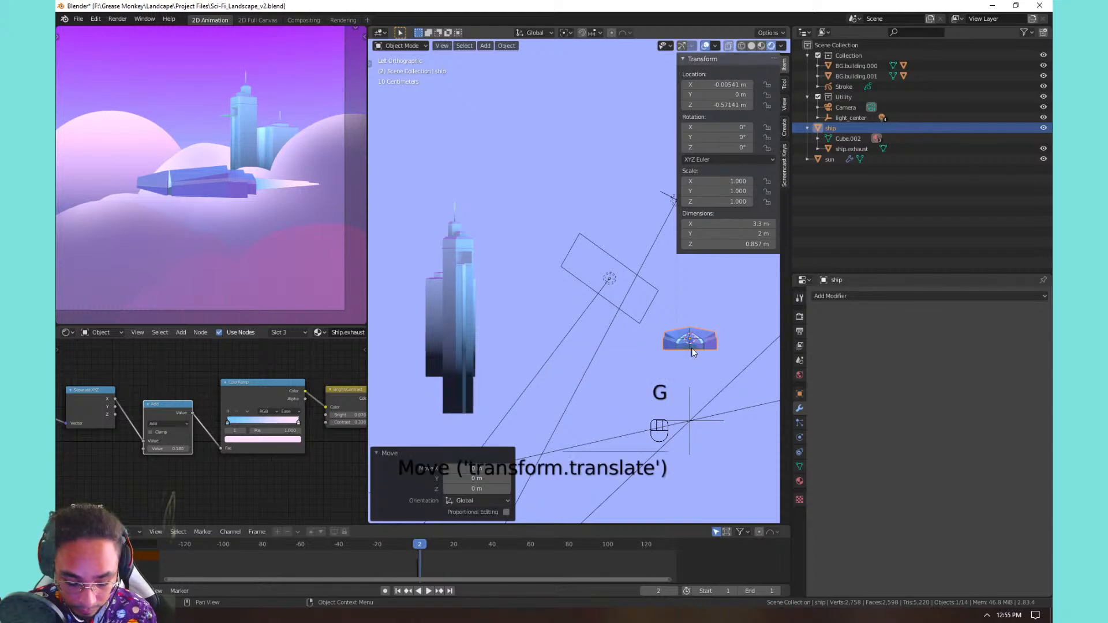
key(g)
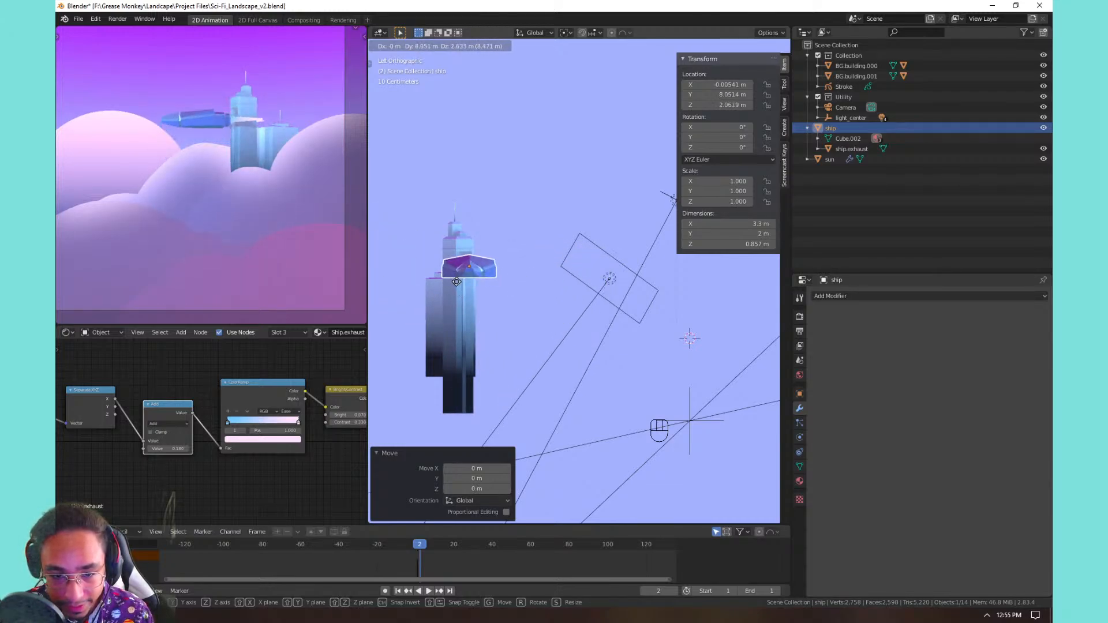
click(453, 260)
Step: Try a trackball rotation of the ship around its new origin
key(r)
key(r)
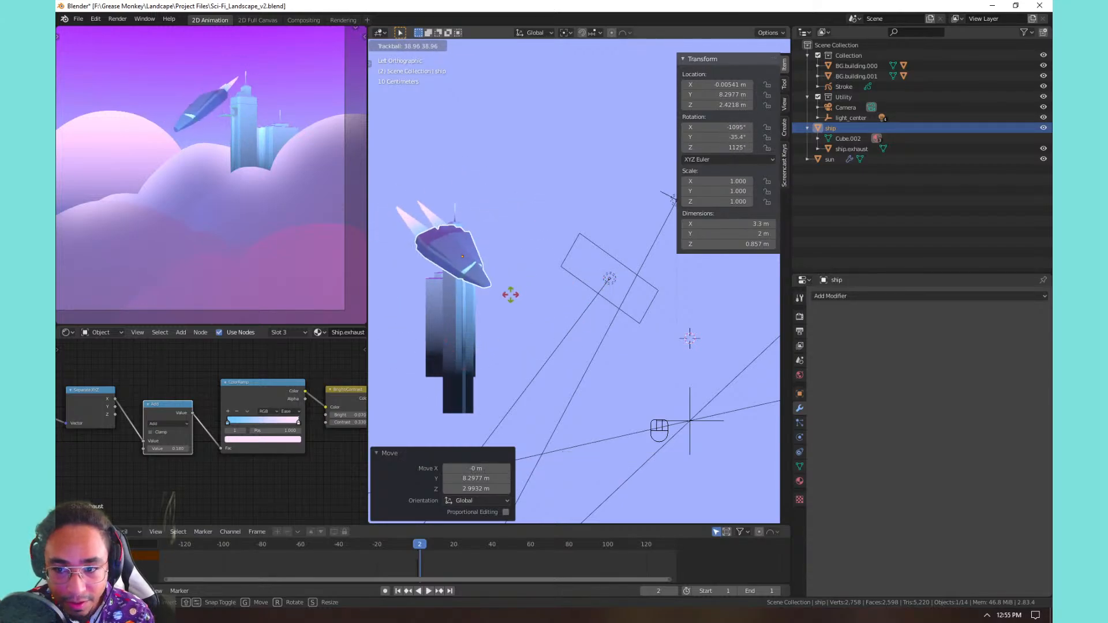
right_click(509, 290)
Step: Scale the ship down uniformly to about 0.091 so it suits the background tower
key(KP_Decimal)
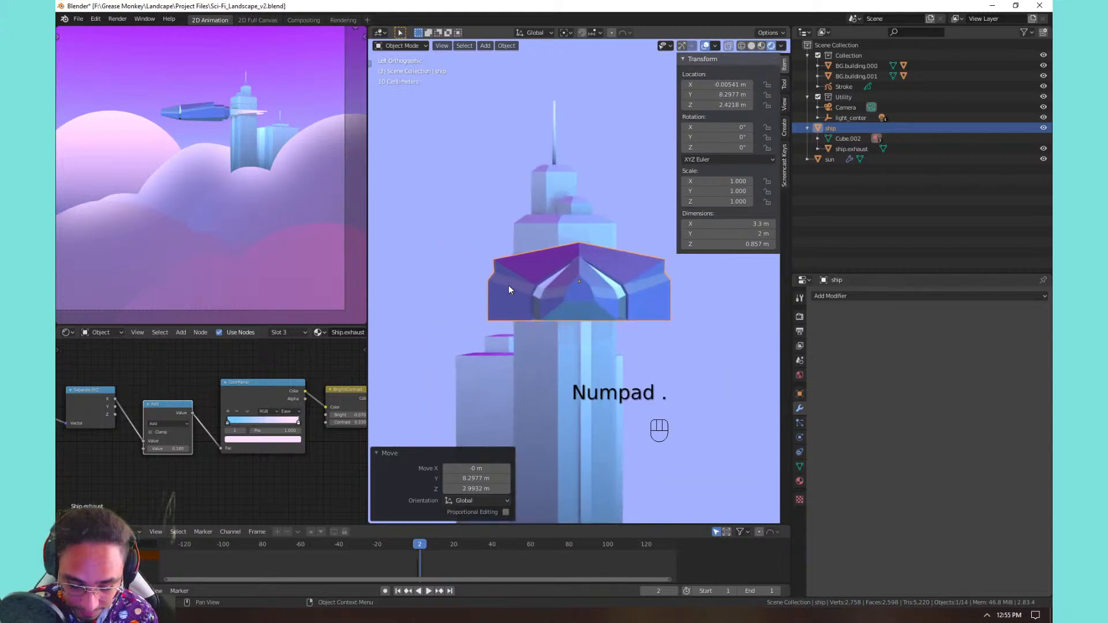
scroll(605, 226, down, 3)
scroll(604, 262, up, 5)
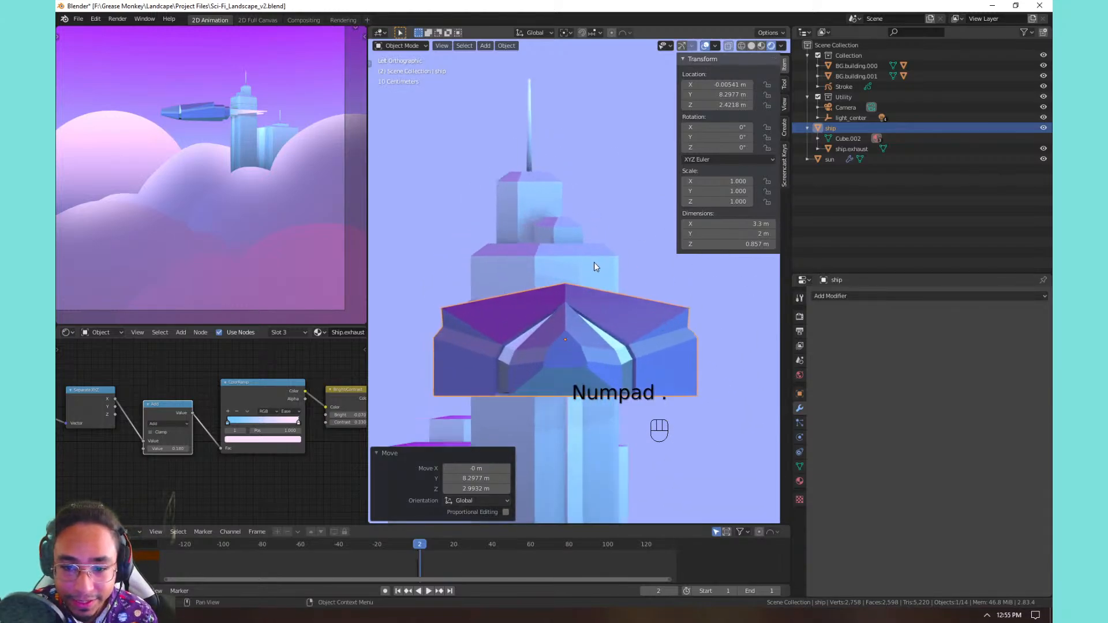
middle_drag(630, 255, 466, 274)
key(s)
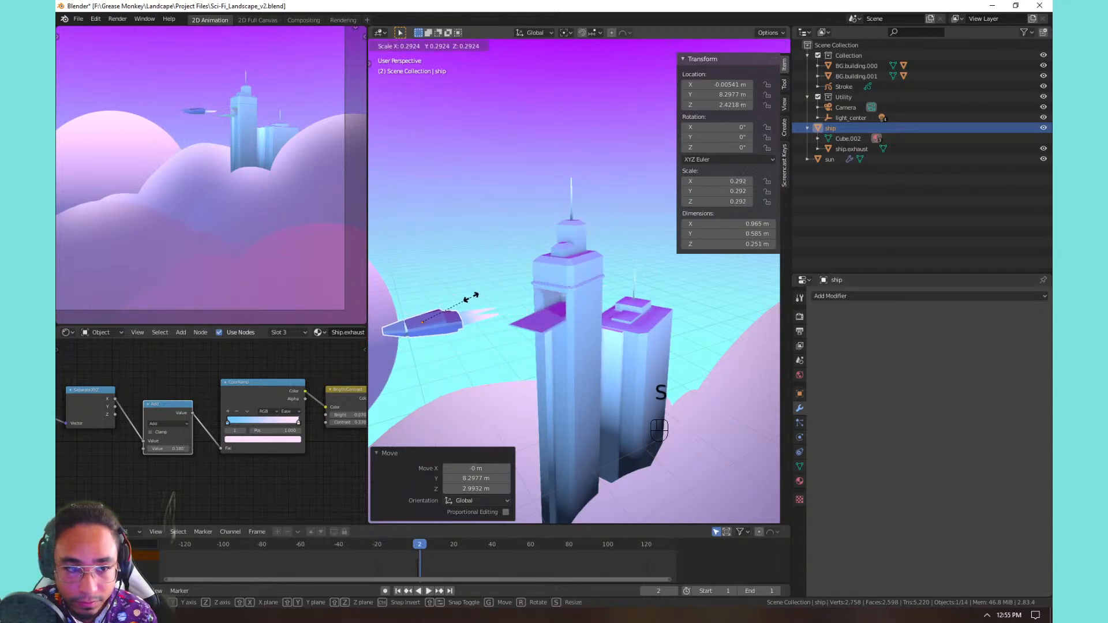
click(437, 315)
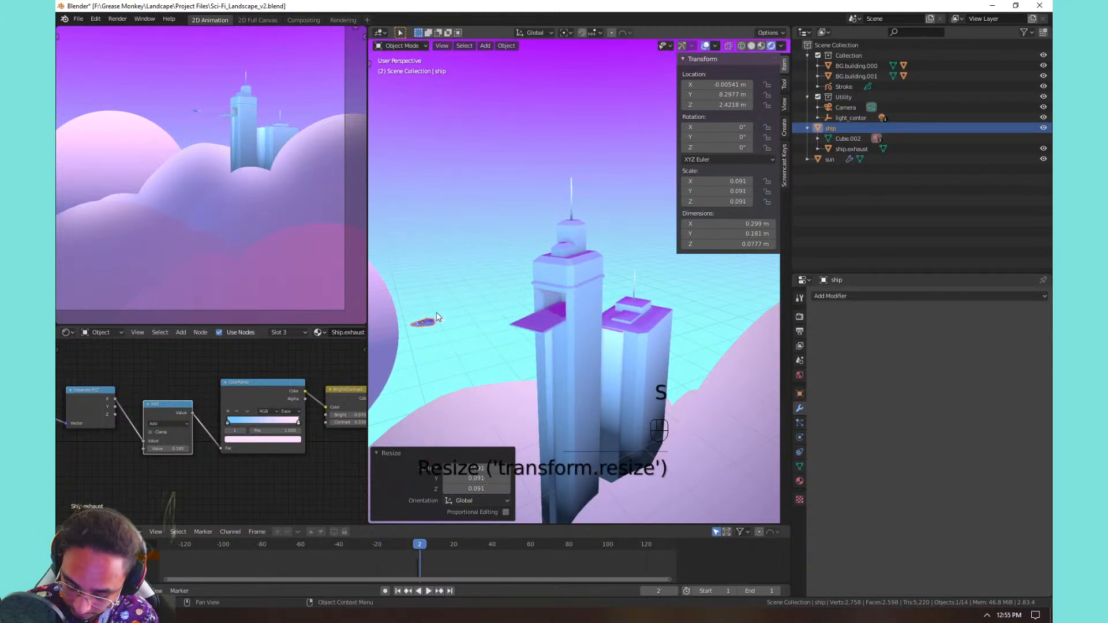
Step: Move the ship horizontally toward the tower's landing platform with Z locked, about 1.04 m in X and -0.83 m in Y
key(KP_Decimal)
scroll(534, 186, down, 5)
shift+middle_drag(600, 265, 456, 306)
key(g)
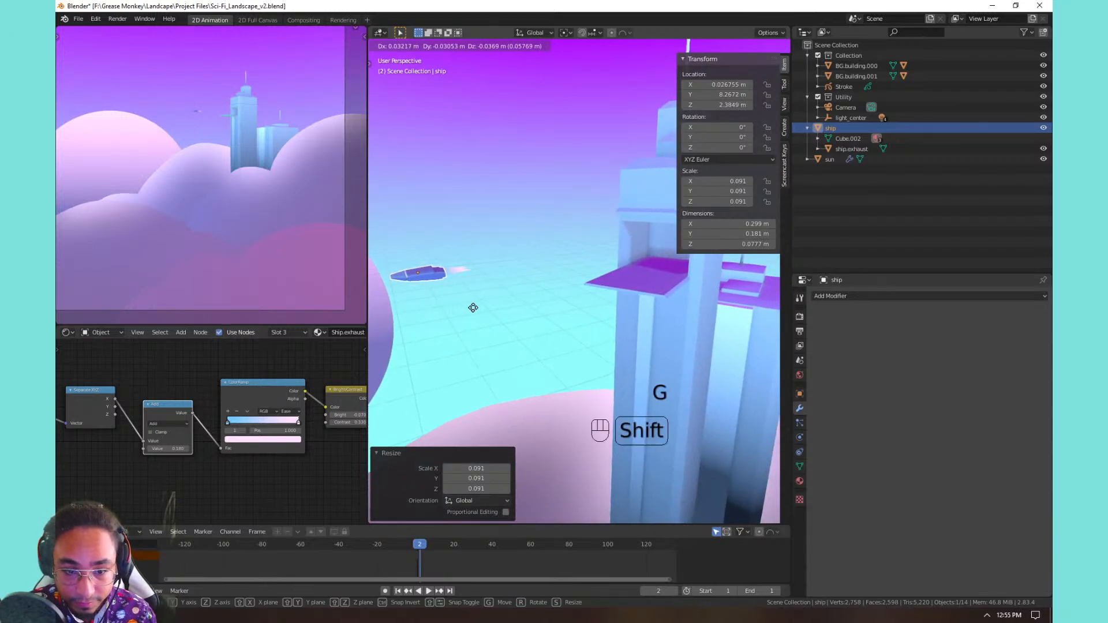
key(shift+z)
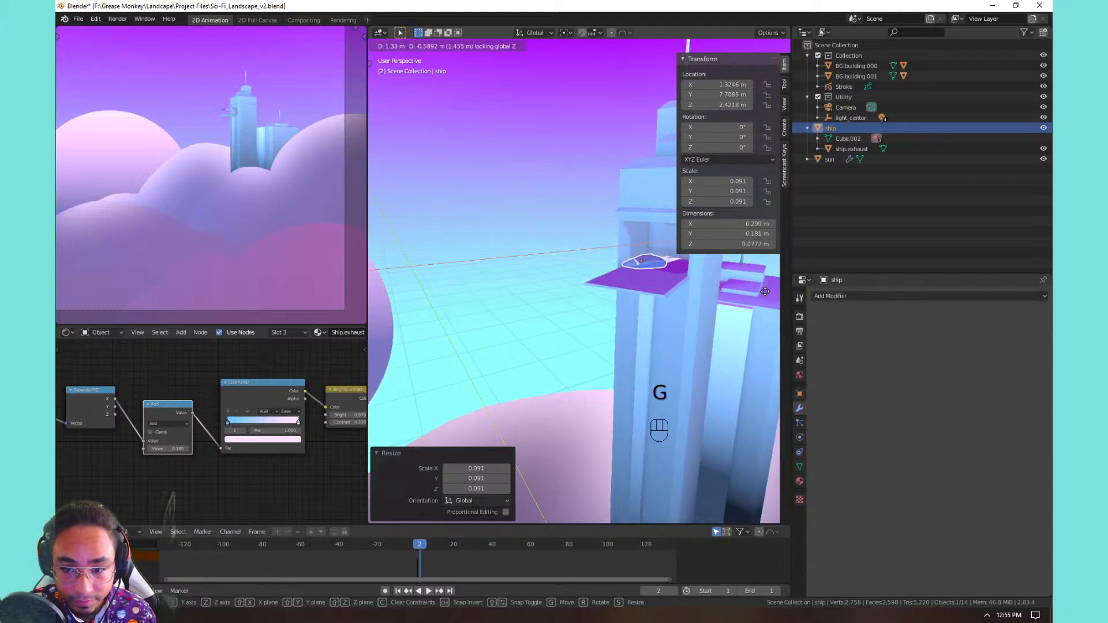
click(755, 305)
Step: In front view, move the ship over and down to the landing platform's height, about 0.48 m in X and -0.23 m in Z
scroll(635, 299, up, 5)
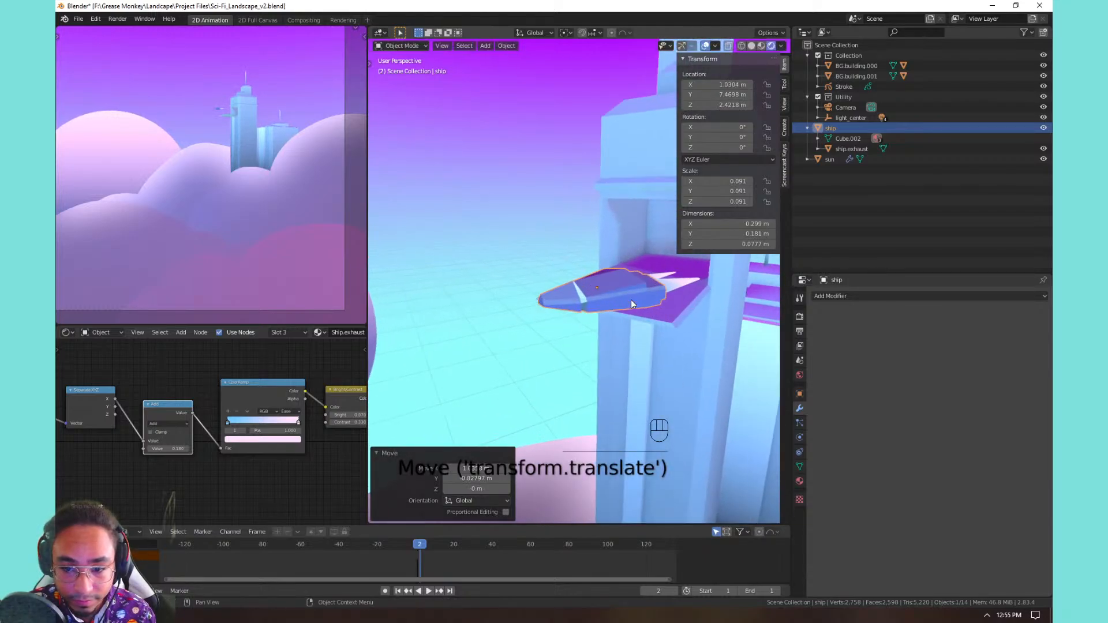
key(KP_Decimal)
key(KP_1)
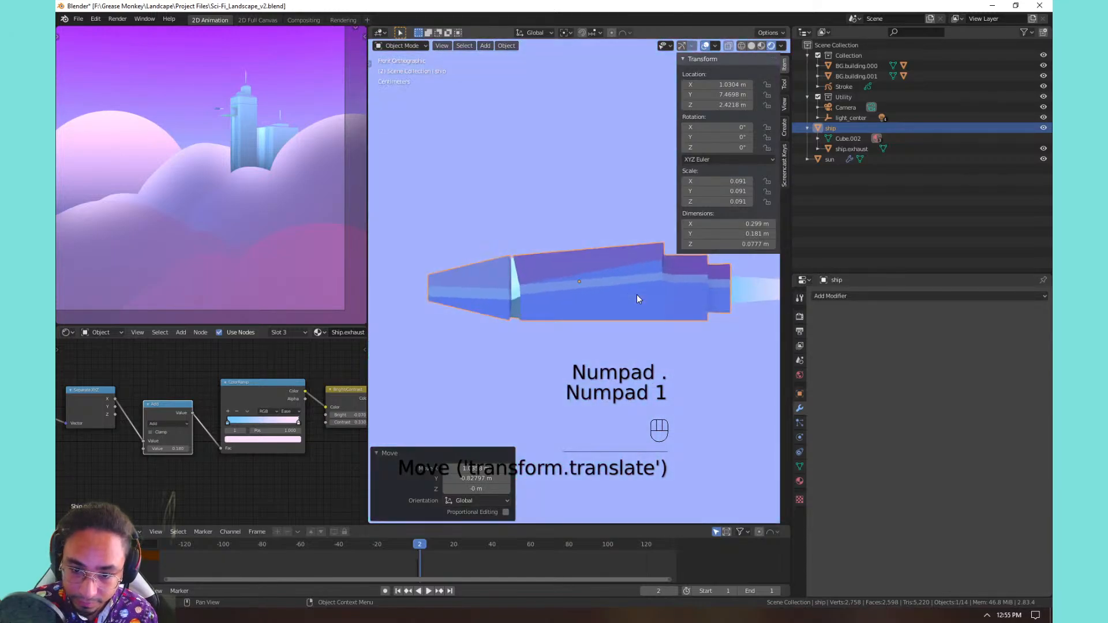
scroll(635, 299, down, 5)
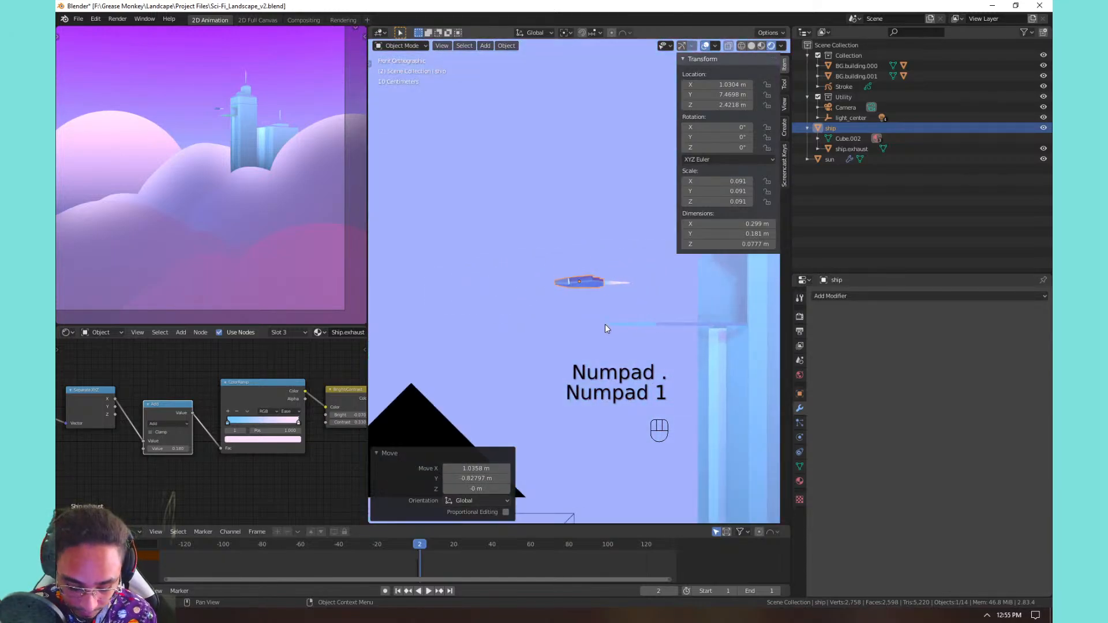
key(g)
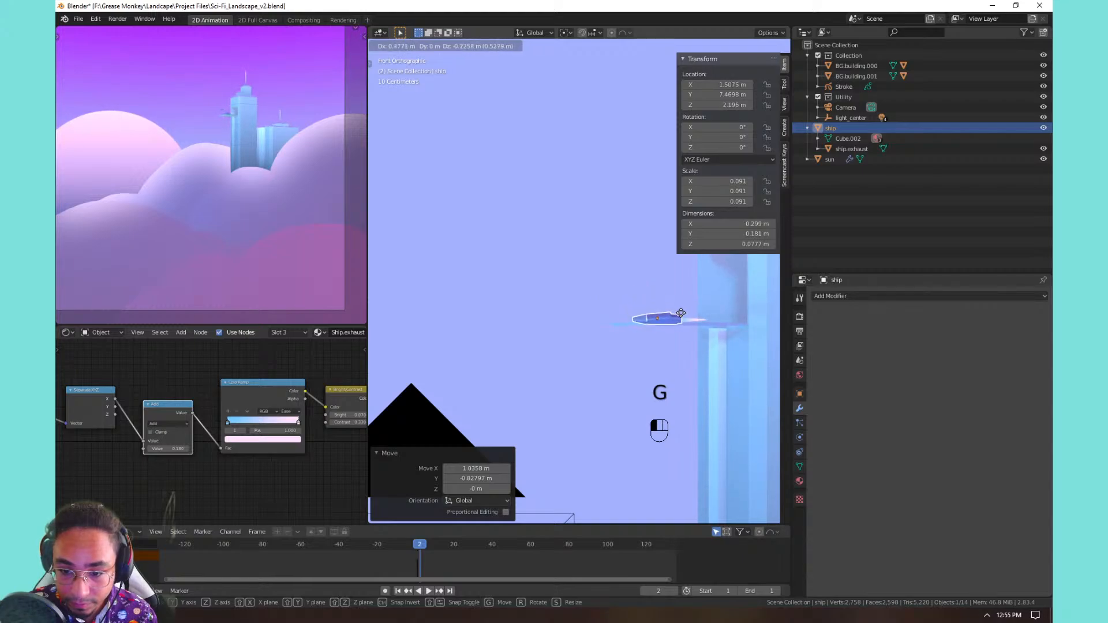
click(681, 313)
Step: In top view, move the ship about 0.58 m in Y onto the landing platform and rotate it about 30.6° around Z to match the platform
middle_drag(642, 346, 726, 377)
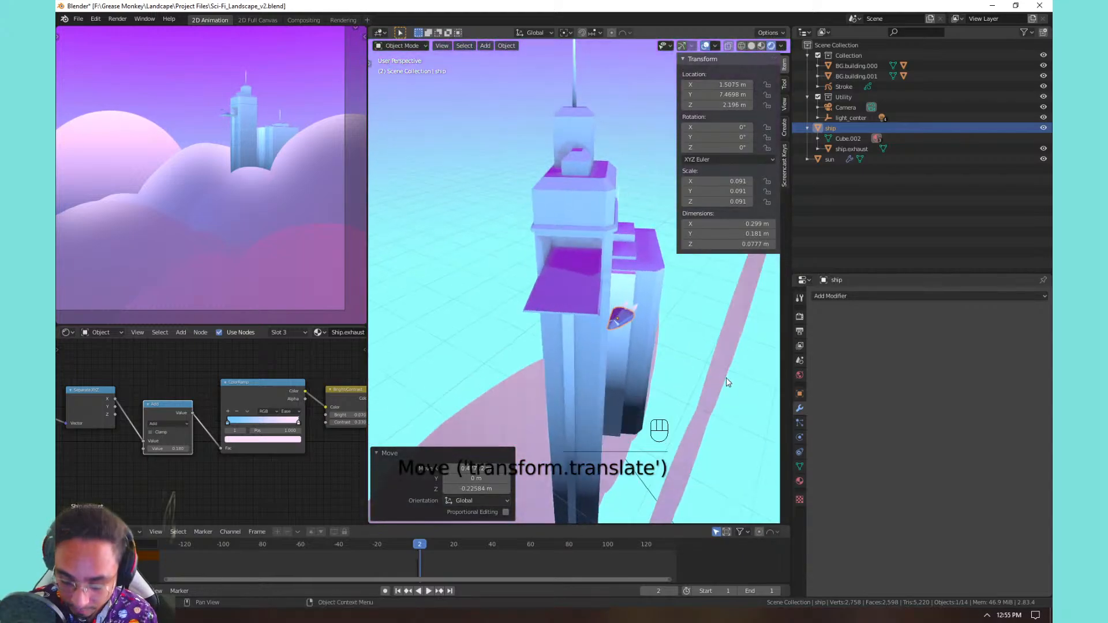
key(KP_7)
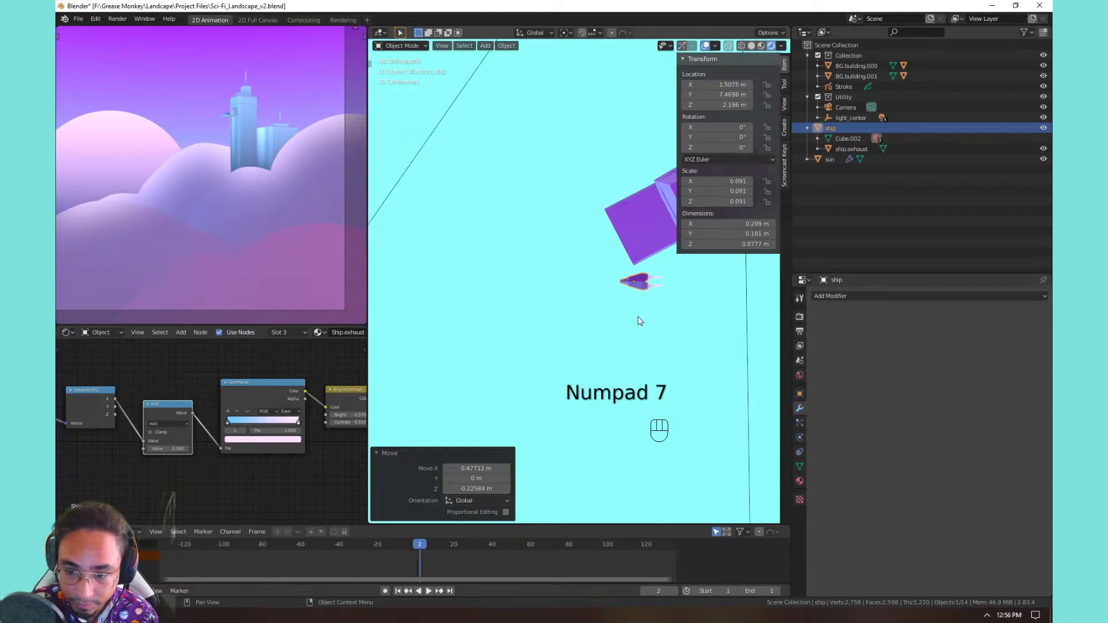
shift+middle_drag(639, 321, 564, 362)
key(g)
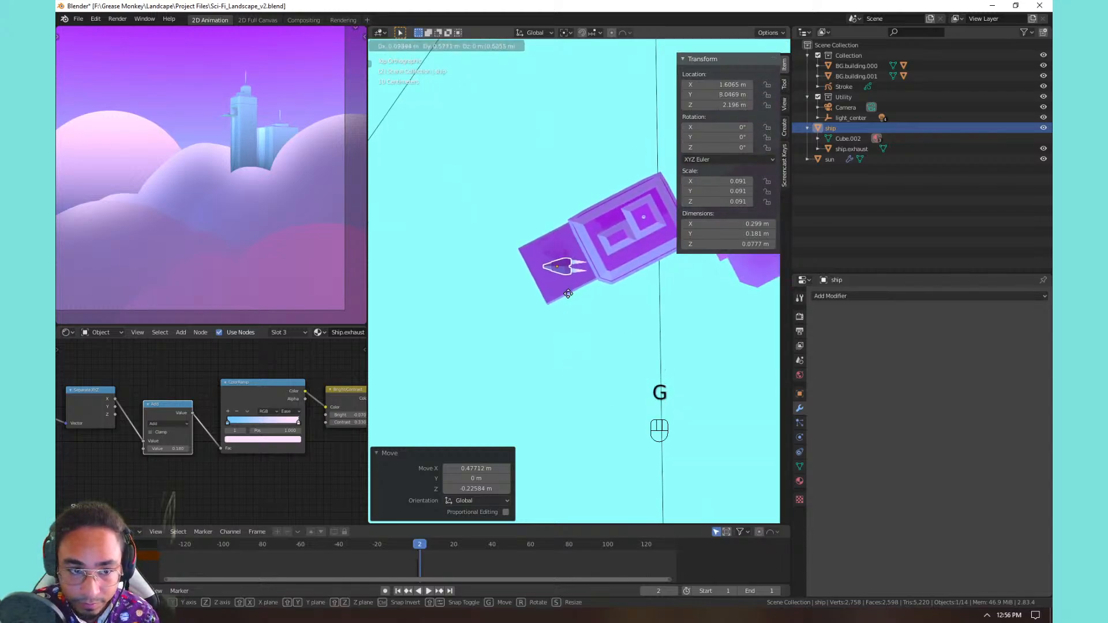
click(566, 294)
key(r)
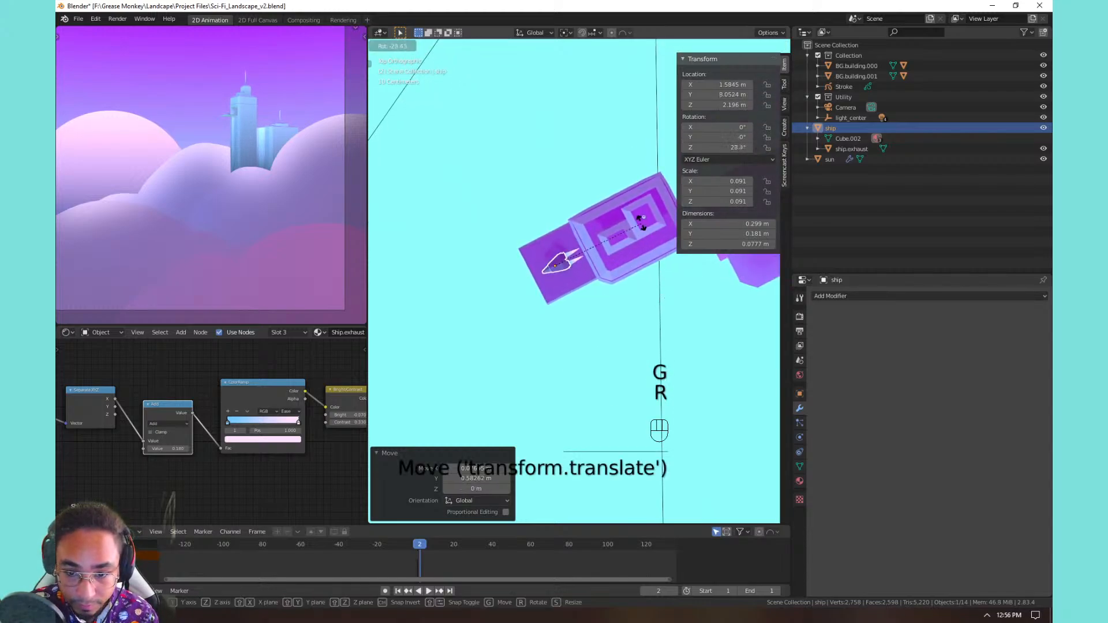
click(640, 221)
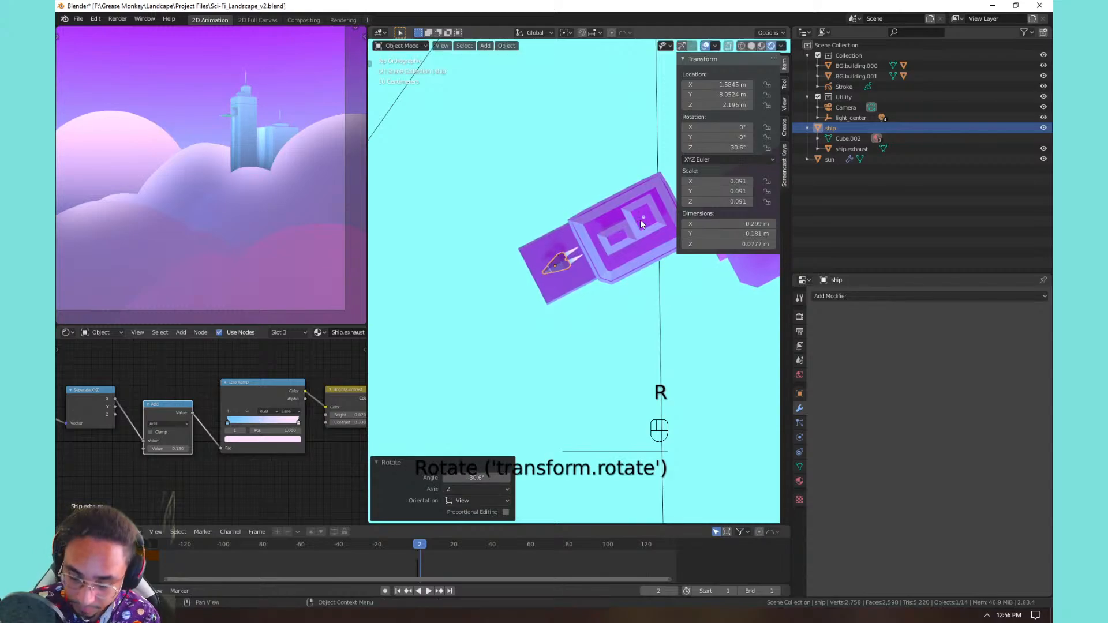
Step: Examine the ship's placement on the landing platform from the front and top
key(KP_1)
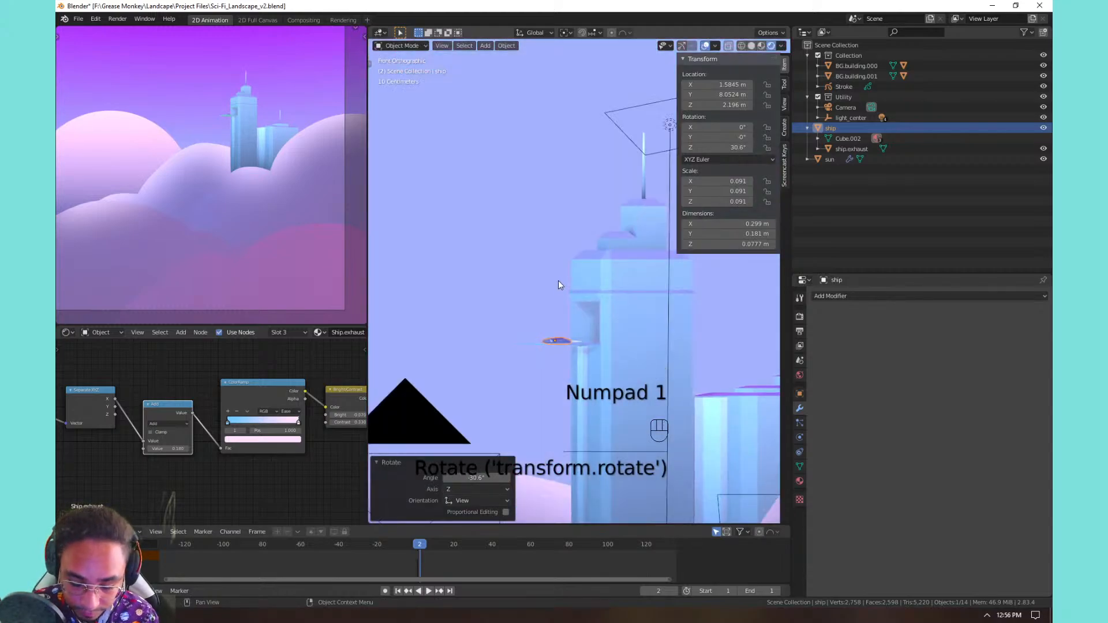
key(KP_7)
scroll(554, 280, up, 5)
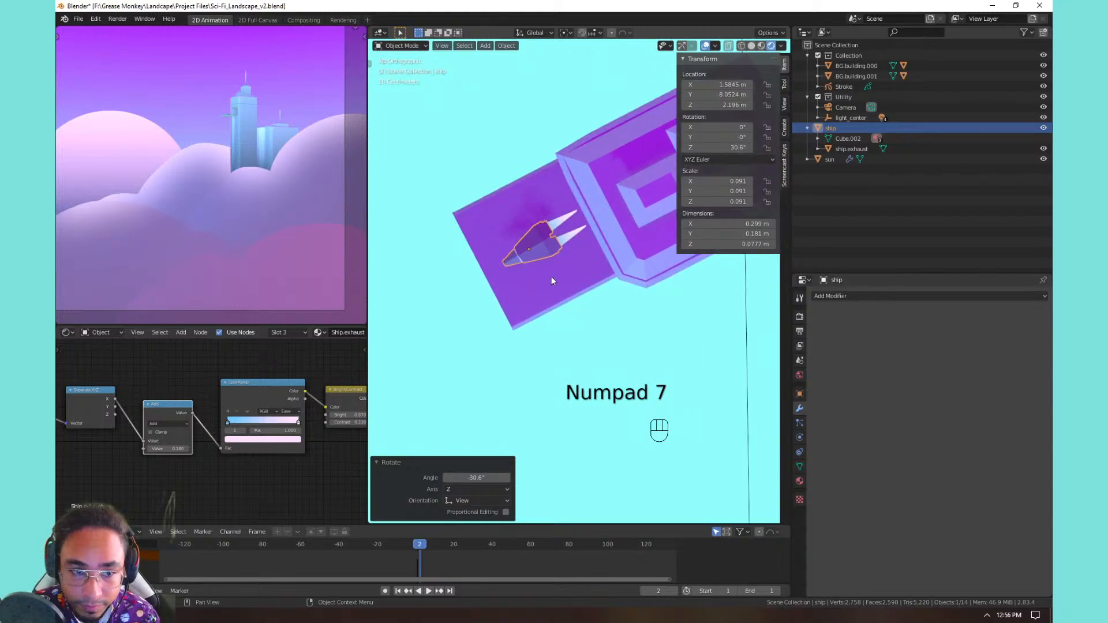
scroll(525, 263, down, 3)
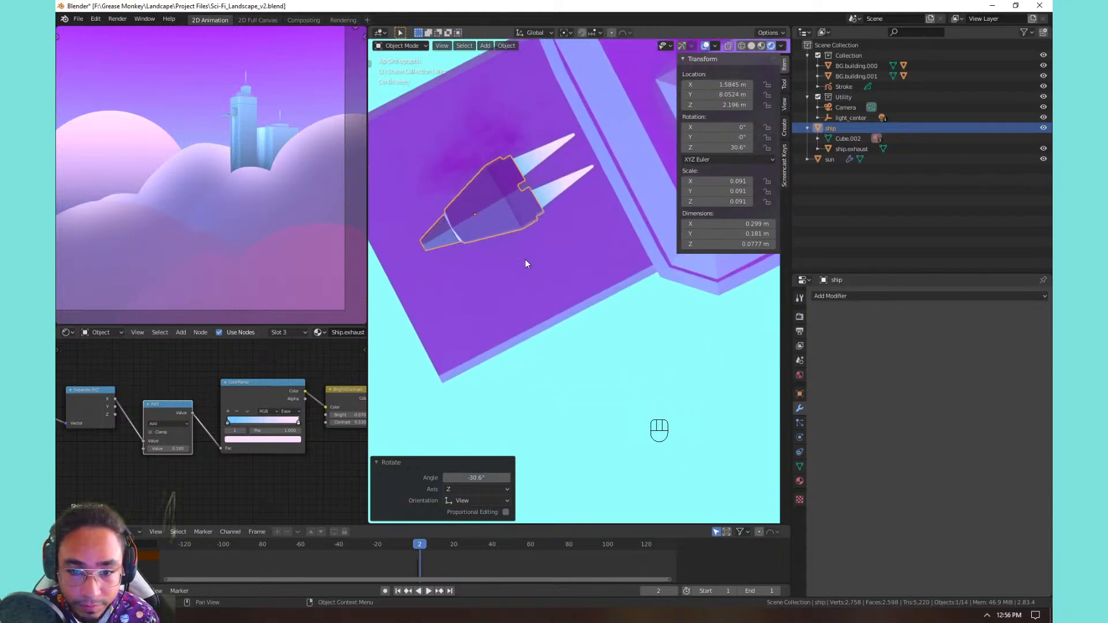
key(KP_1)
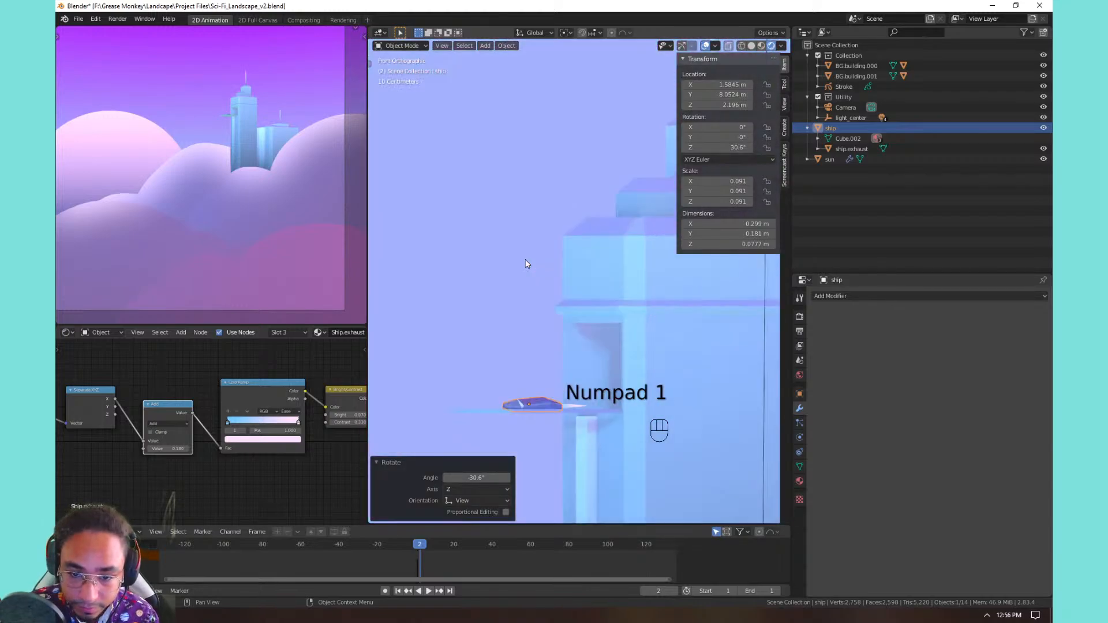
scroll(534, 274, down, 3)
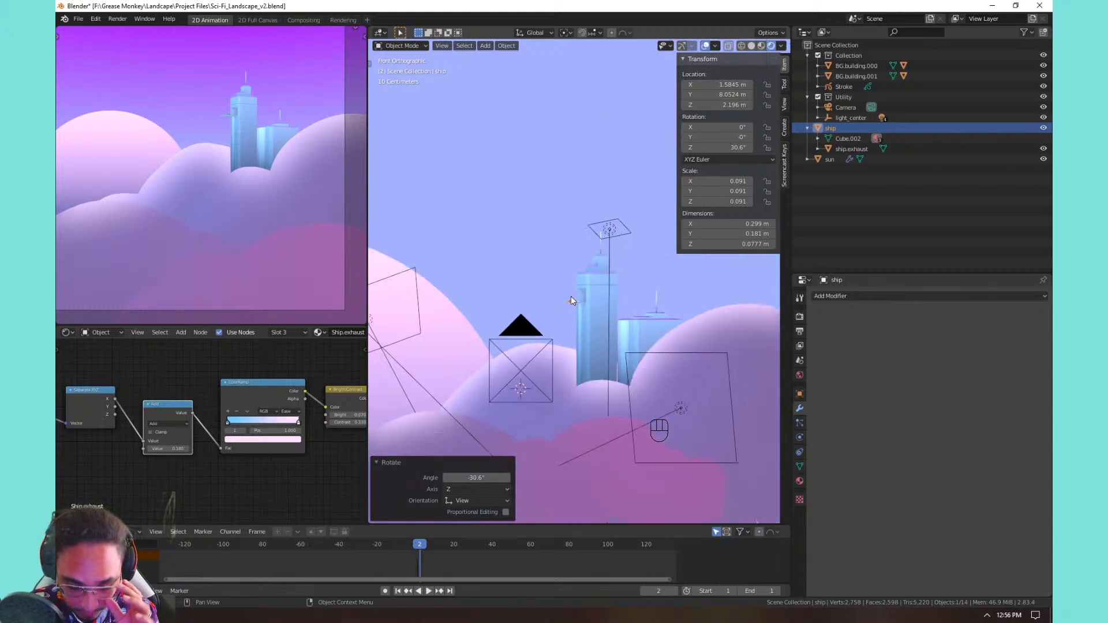
scroll(570, 296, down, 3)
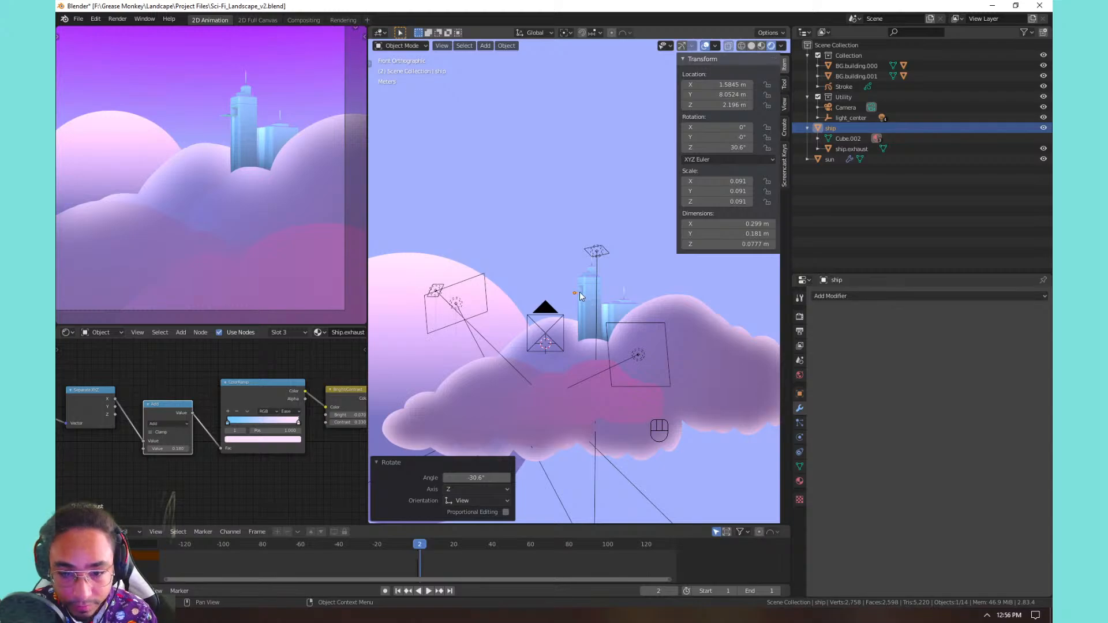
Step: In a full camera view without sidebar or overlays, move the ship off the landing platform into the open sky toward the sun
key(KP_0)
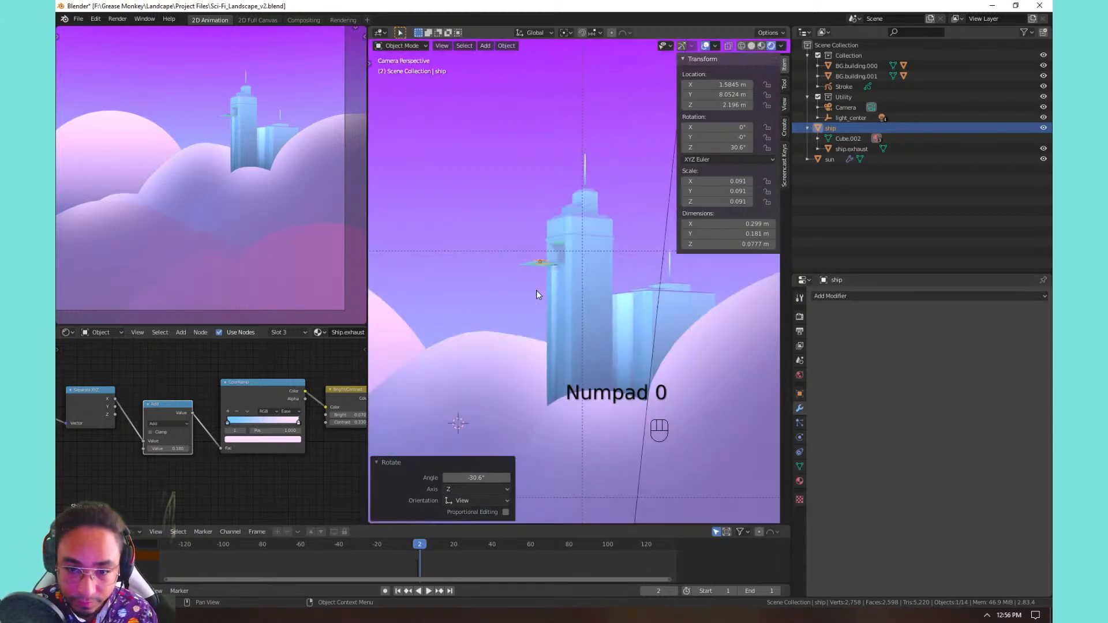
key(Home)
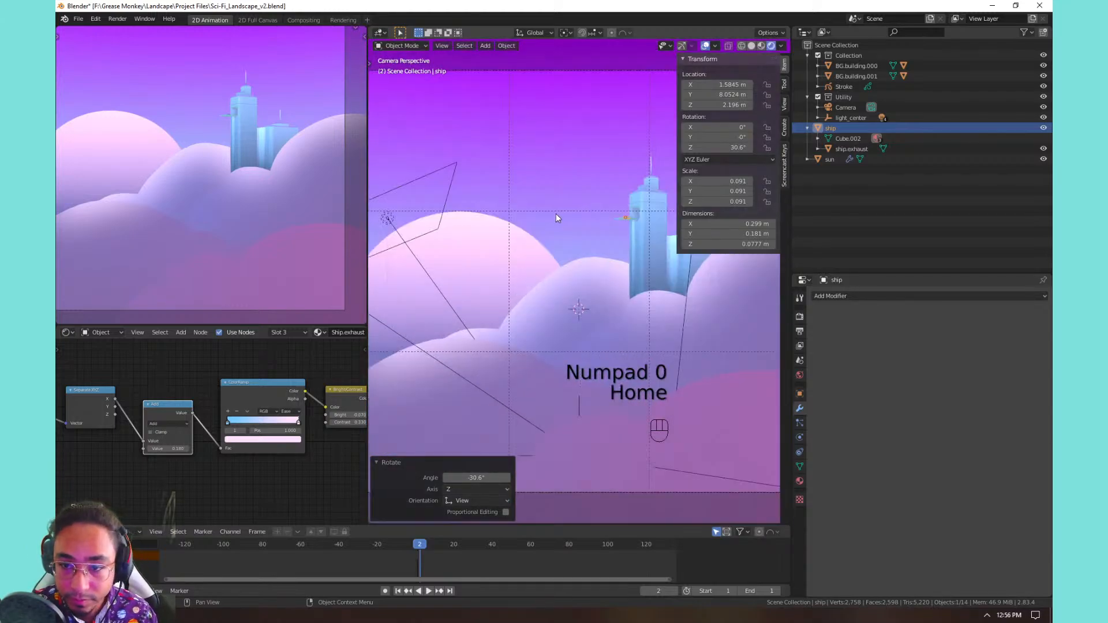
key(n)
click(398, 462)
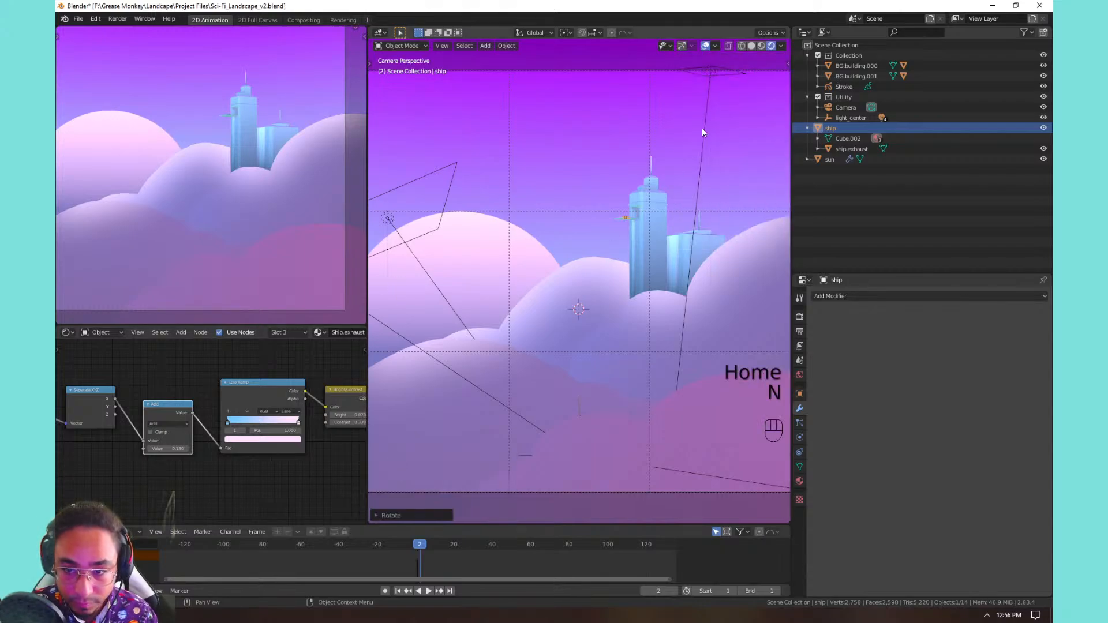
click(703, 50)
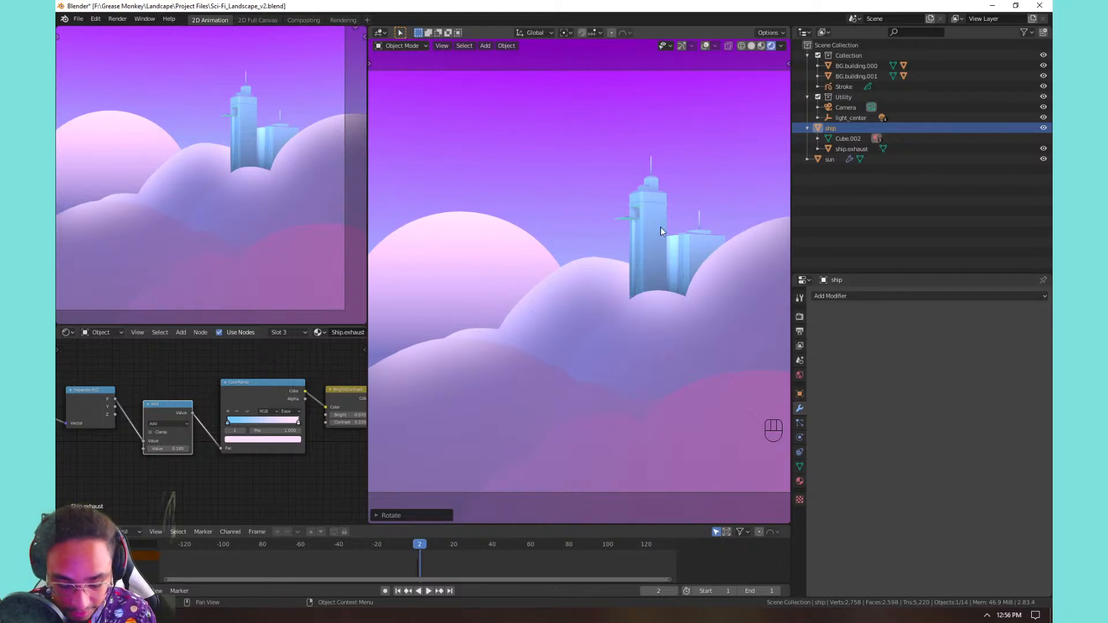
key(g)
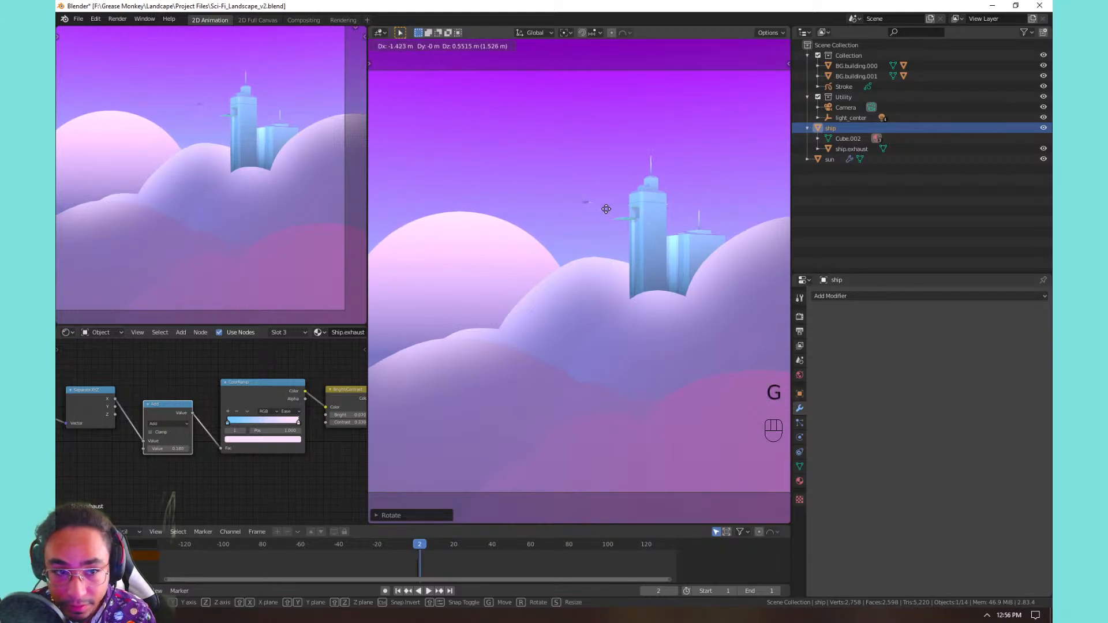
click(610, 209)
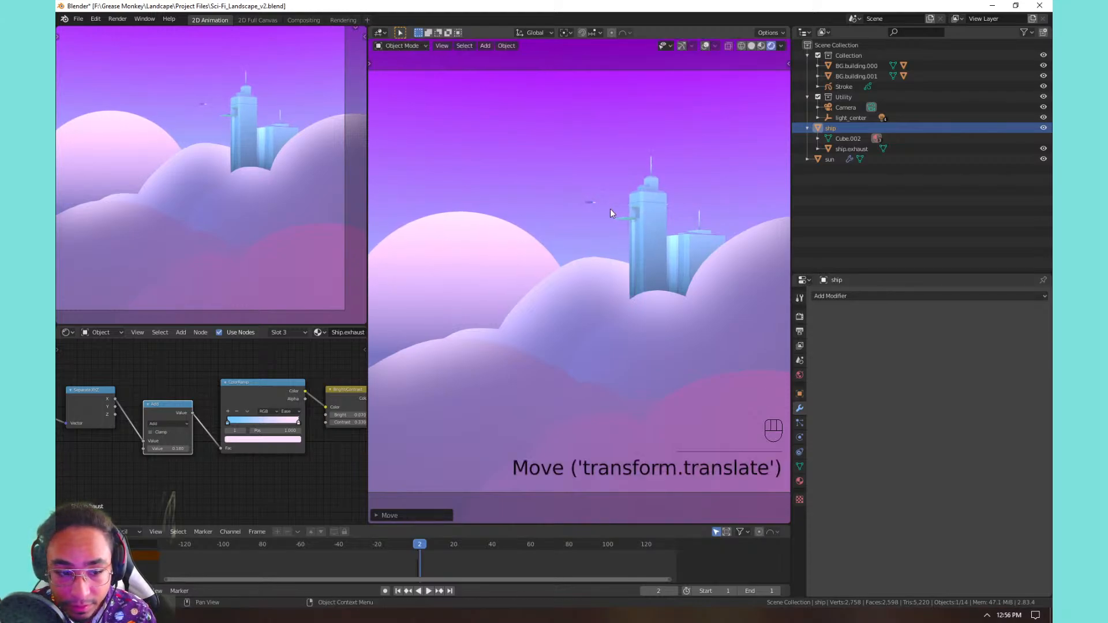
Step: Turn the shader node editor area into a 3D viewport framing the ship and both towers in top view
click(66, 332)
click(79, 373)
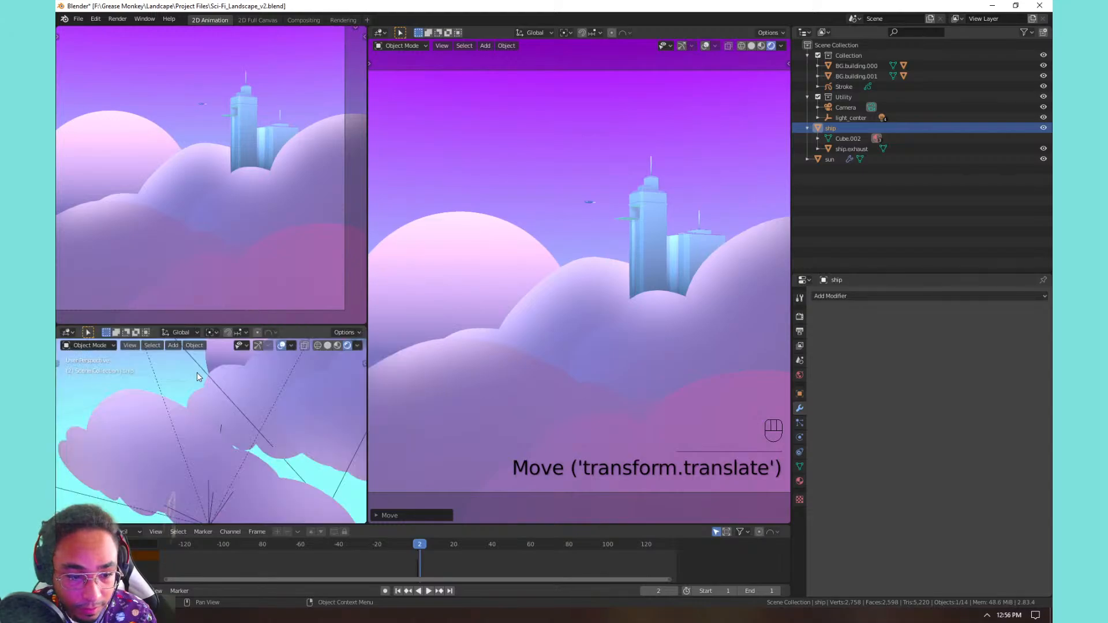
key(KP_7)
scroll(227, 384, down, 5)
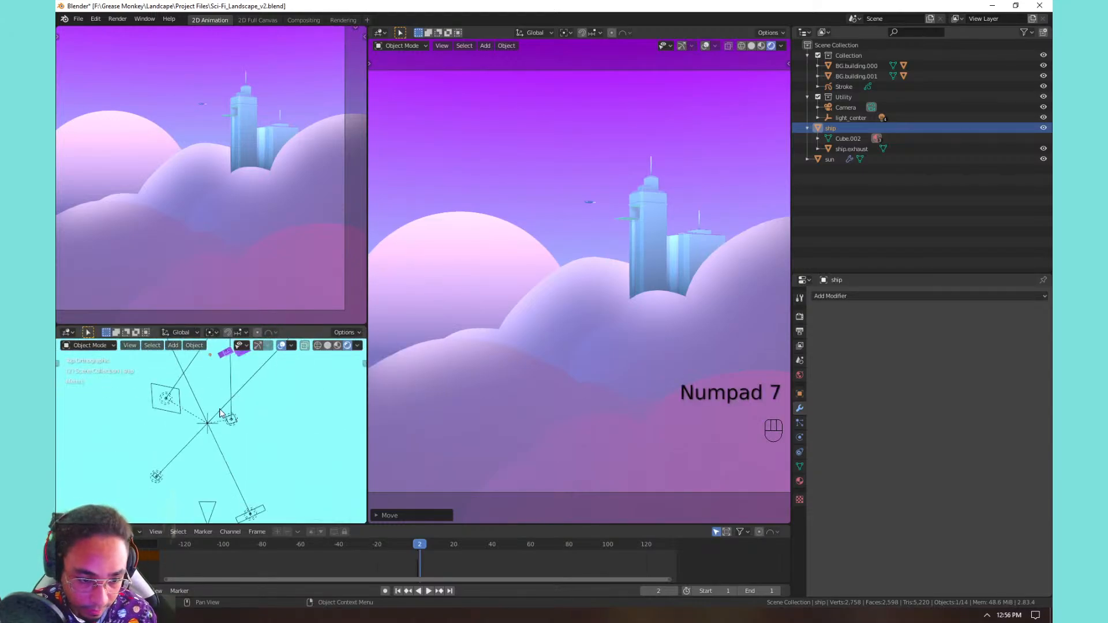
scroll(202, 449, up, 5)
scroll(202, 449, up, 4)
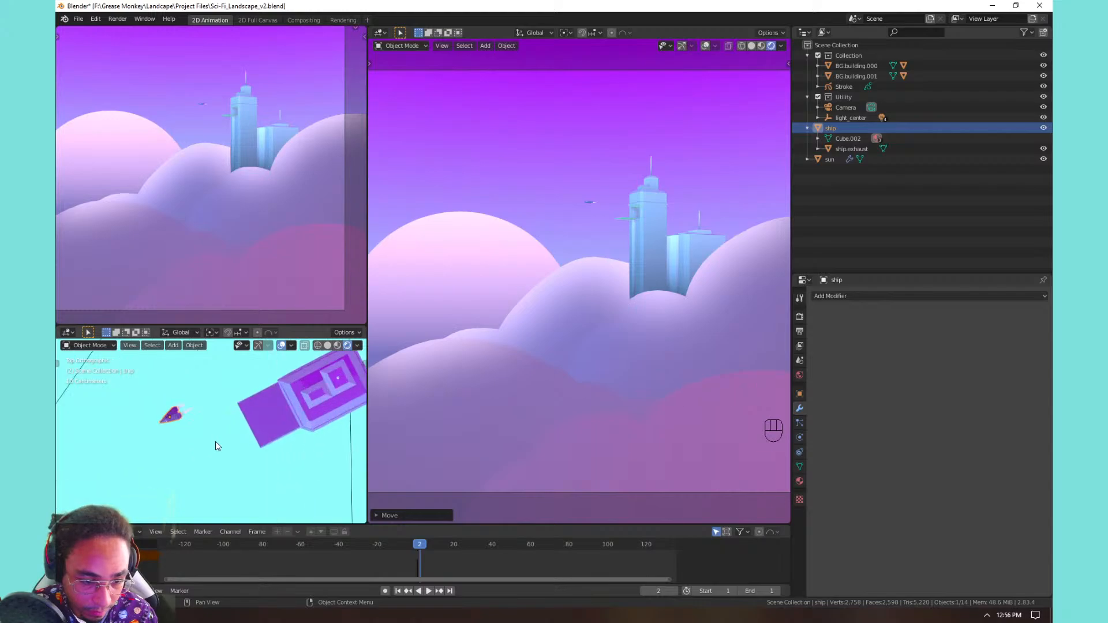
middle_drag(175, 439, 175, 430)
scroll(196, 434, down, 2)
scroll(176, 429, down, 1)
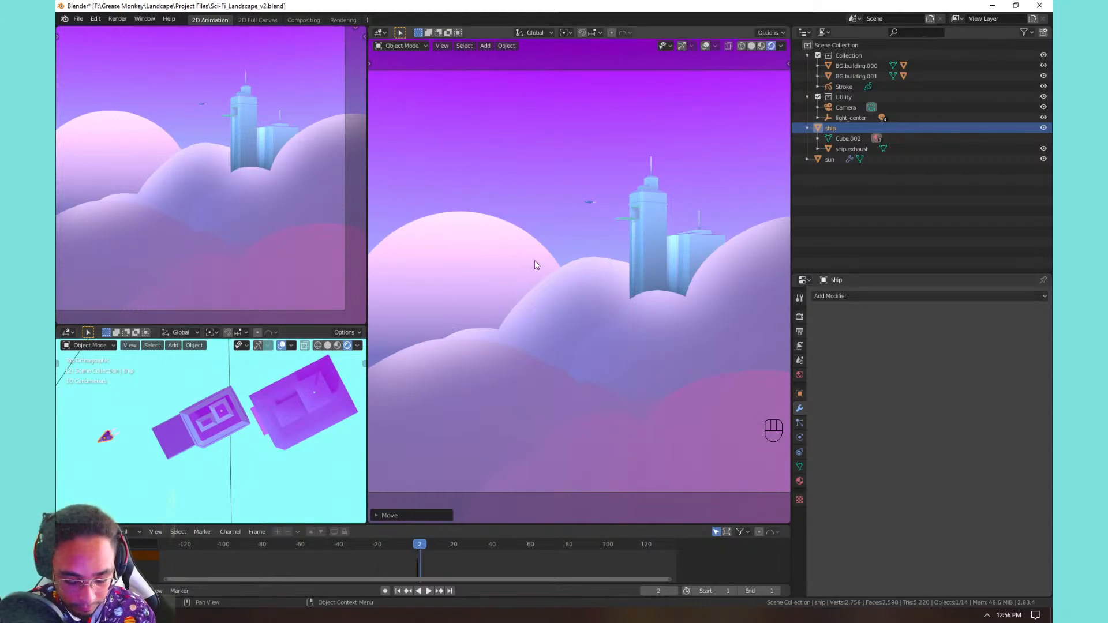
Step: Move the ship nearer the camera with Z locked, shift it about -0.6 m in X and 0.09 m in Y, and save the file
key(g)
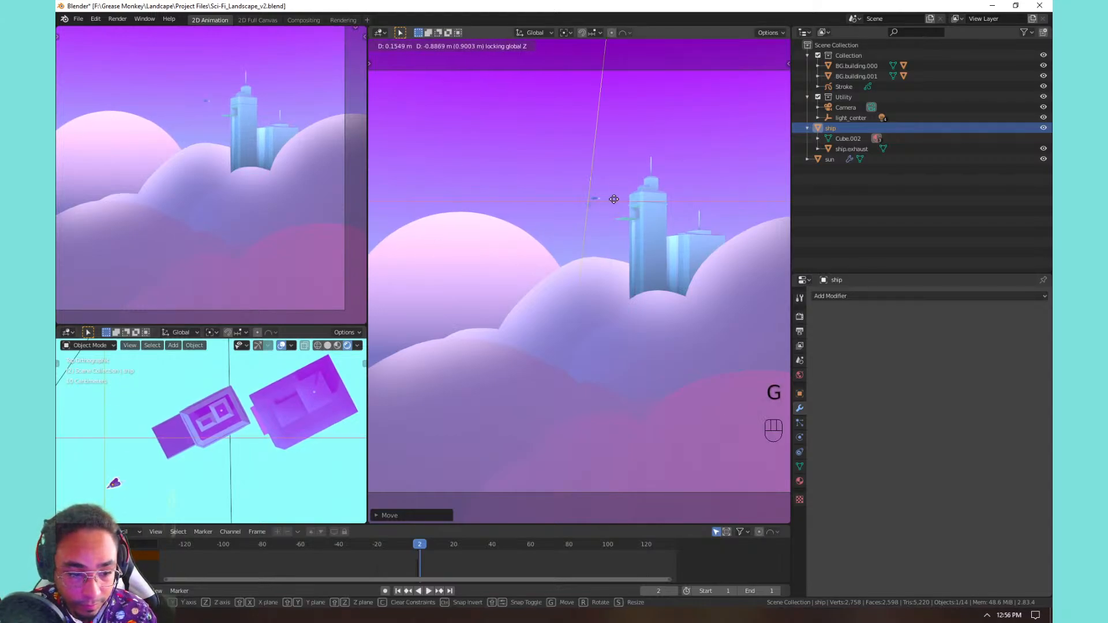
click(250, 431)
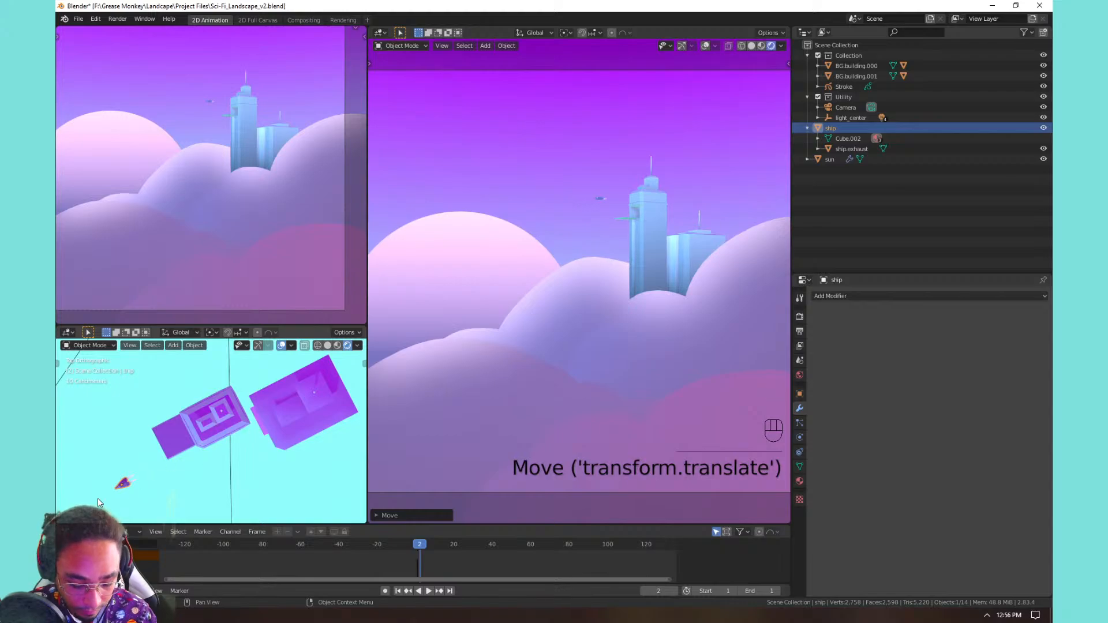
key(g)
key(shift+z)
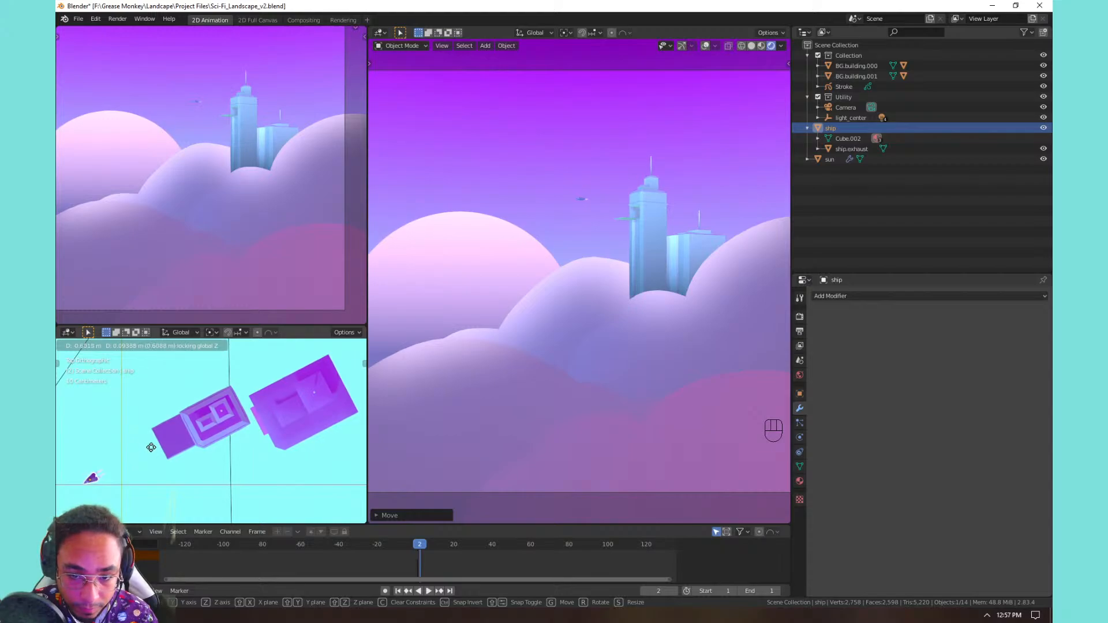
click(150, 448)
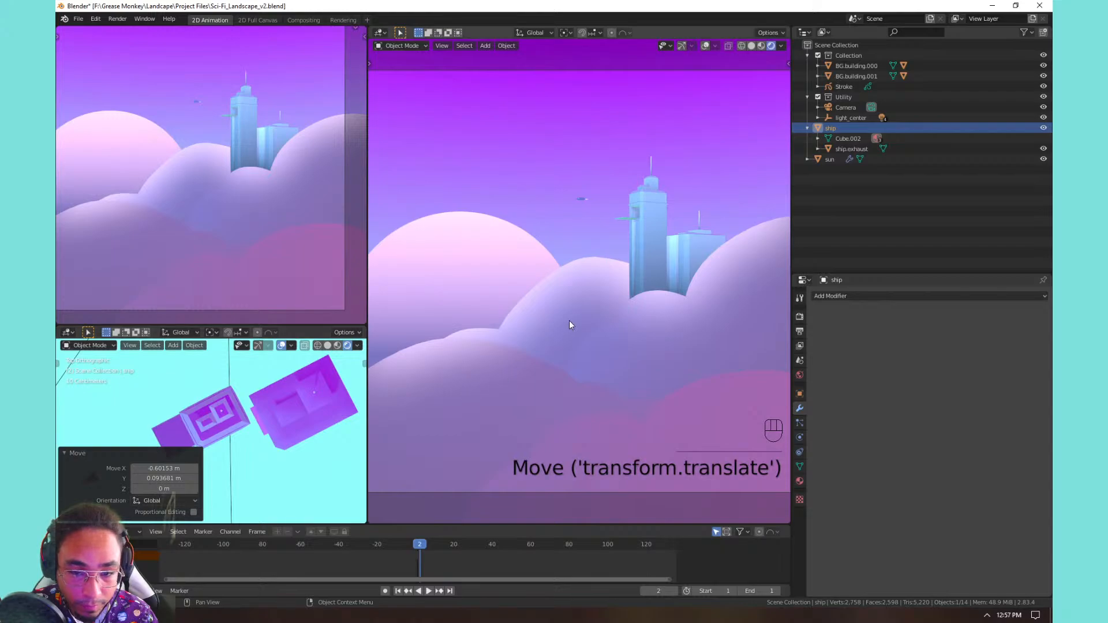
click(947, 219)
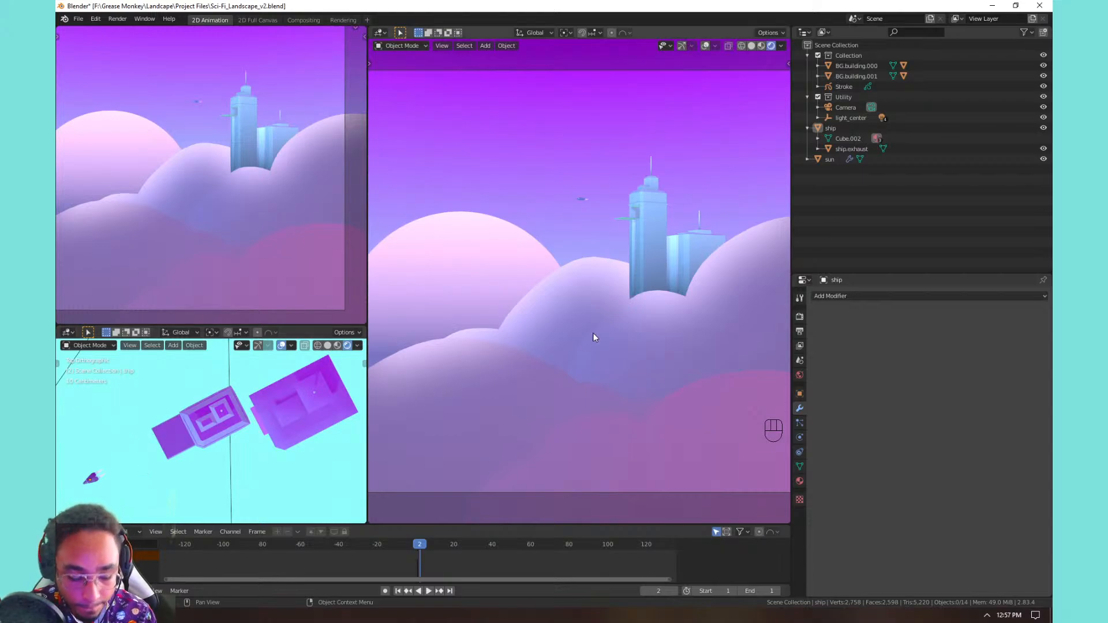
key(ctrl+s)
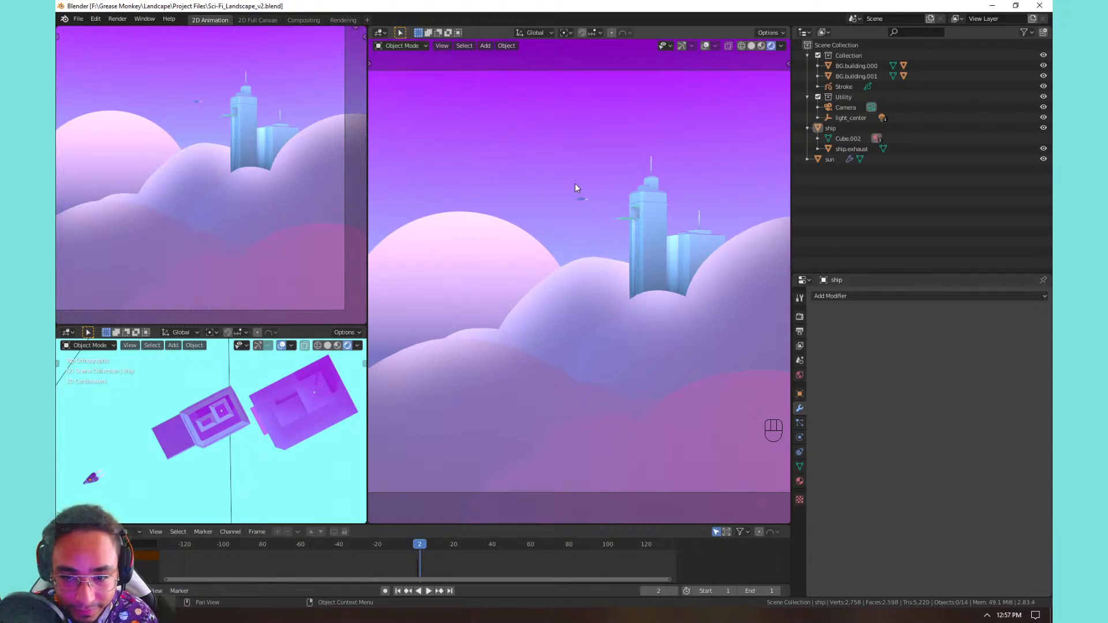
Step: Select the ship and frame it close up in both the main and the upper preview viewports to inspect it
click(578, 198)
key(KP_Decimal)
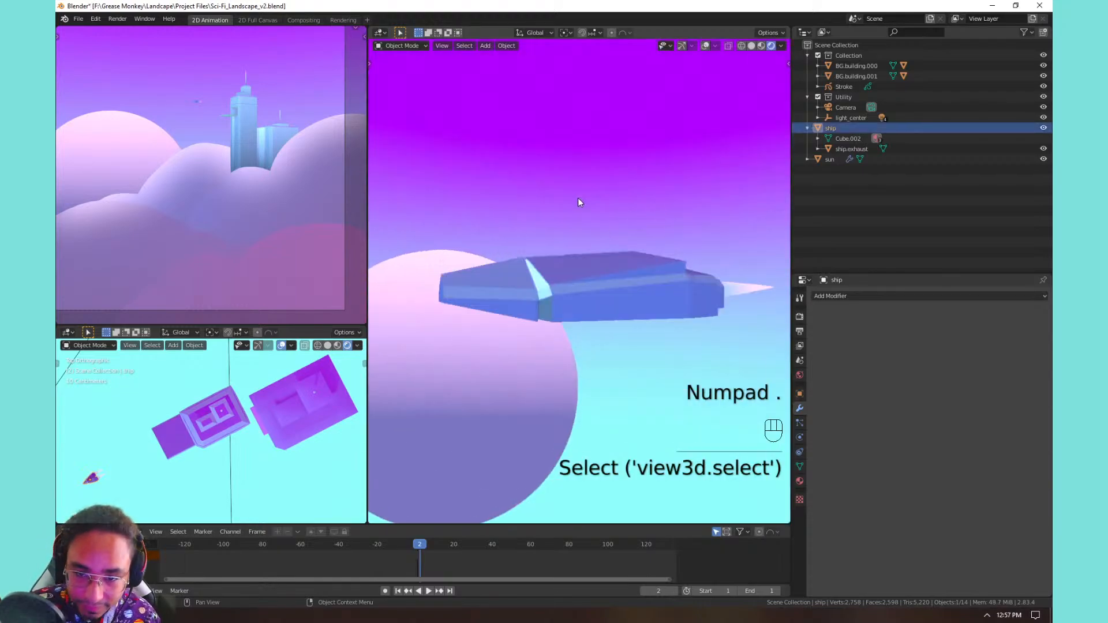
key(KP_Decimal)
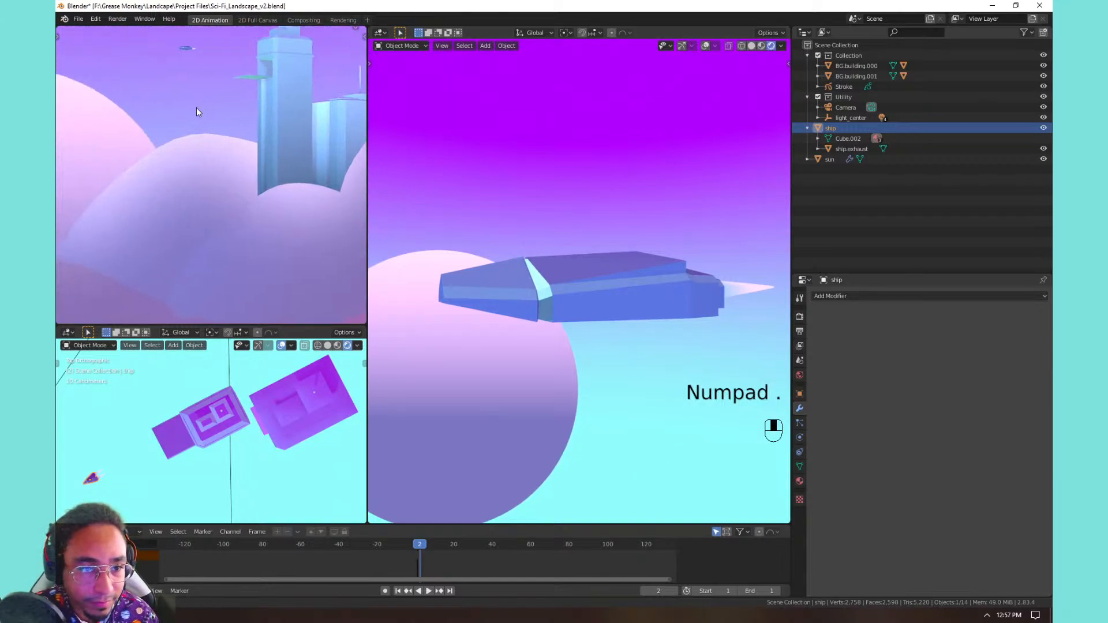
scroll(229, 285, up, 1)
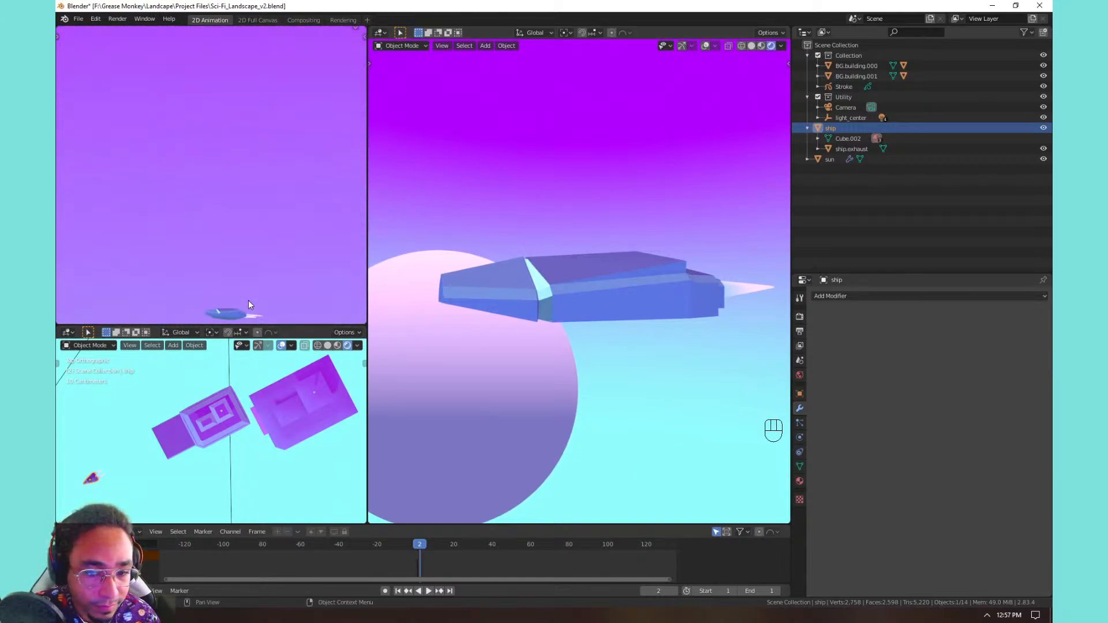
shift+middle_drag(248, 300, 233, 193)
scroll(223, 273, up, 4)
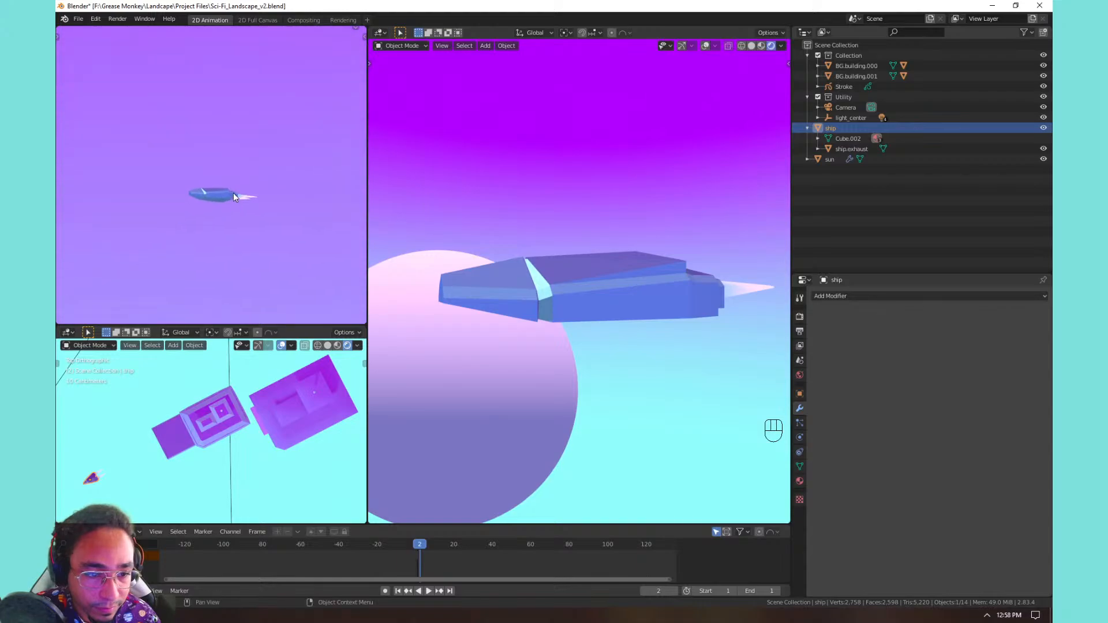
Step: Slide the edge loop just behind the pale band on the ship's hull back toward the rear
scroll(213, 238, up, 5)
scroll(210, 234, up, 1)
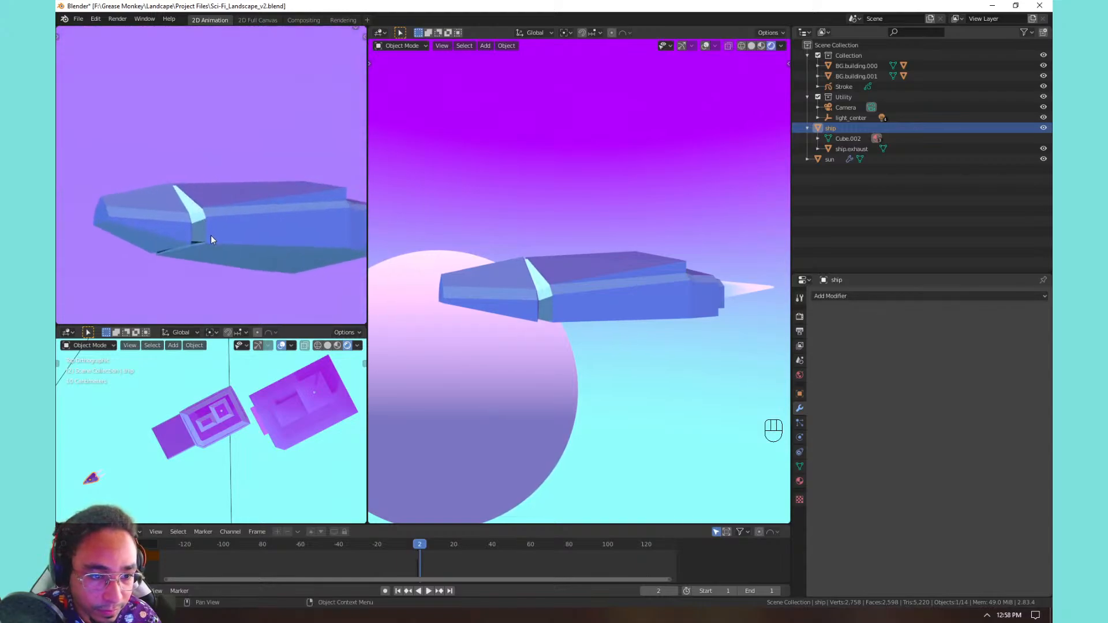
shift+middle_drag(213, 251, 208, 207)
scroll(213, 210, down, 2)
click(549, 296)
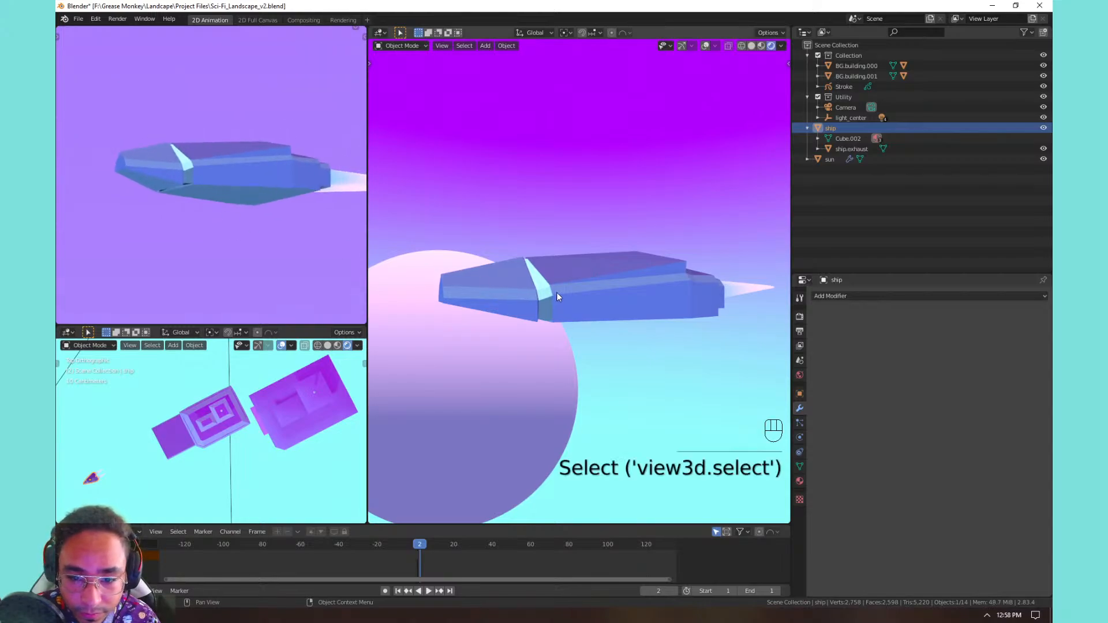
key(Tab)
scroll(520, 265, up, 4)
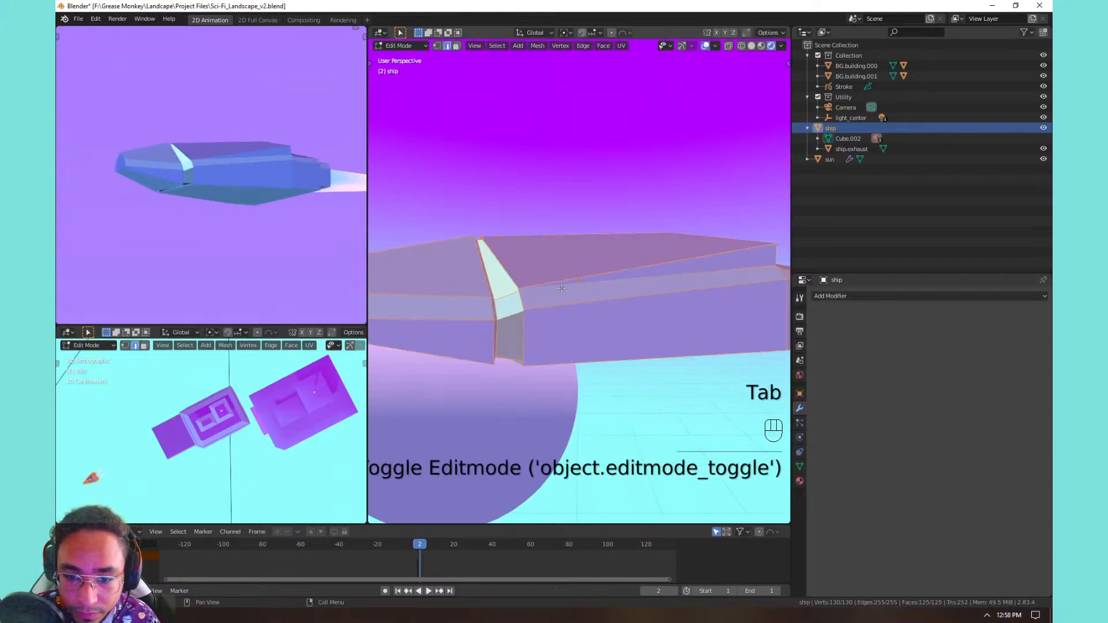
click(506, 271)
alt+click(516, 284)
alt+shift+click(517, 286)
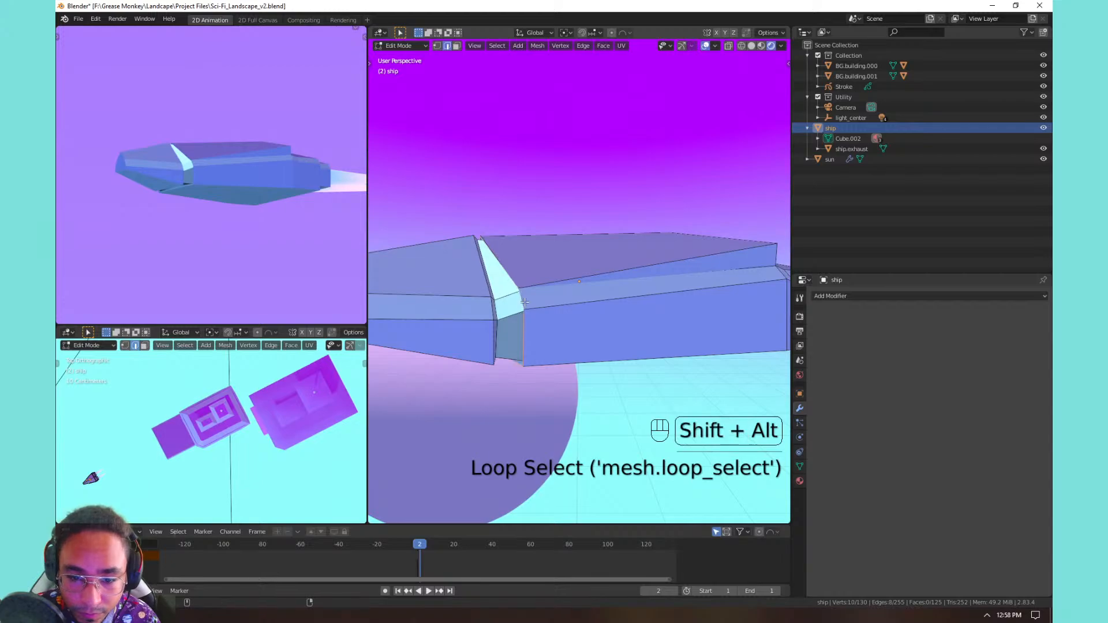
middle_drag(520, 288, 539, 300)
key(g)
key(g)
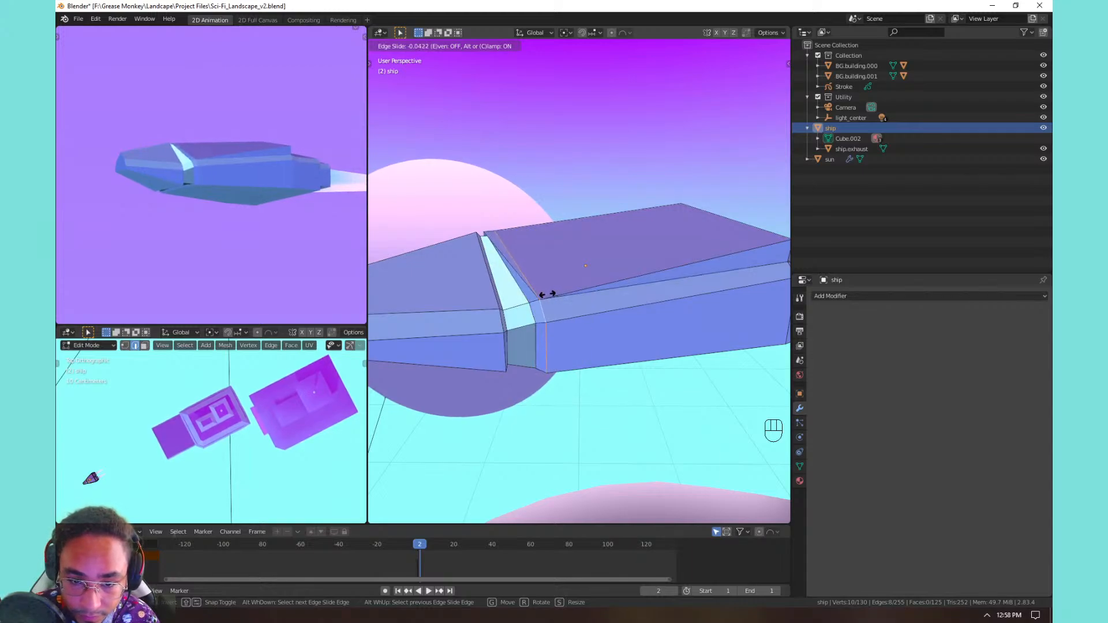
click(572, 287)
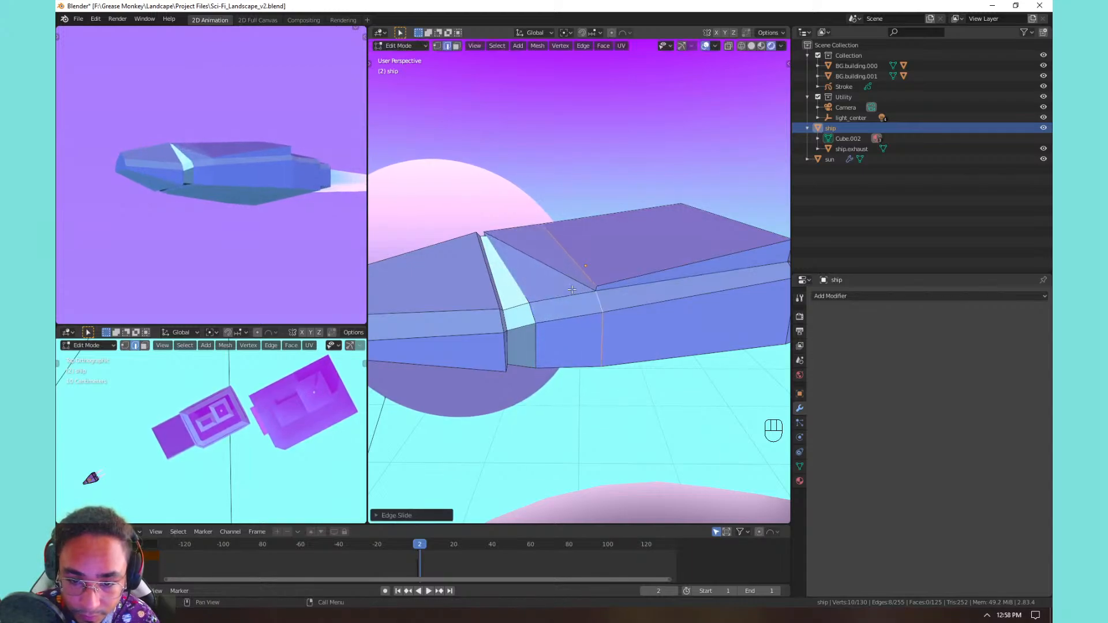
Step: Switch to vertex selection and set the main viewport's clip start to 0.001 m for close-up mesh work
shift+middle_drag(534, 247, 549, 287)
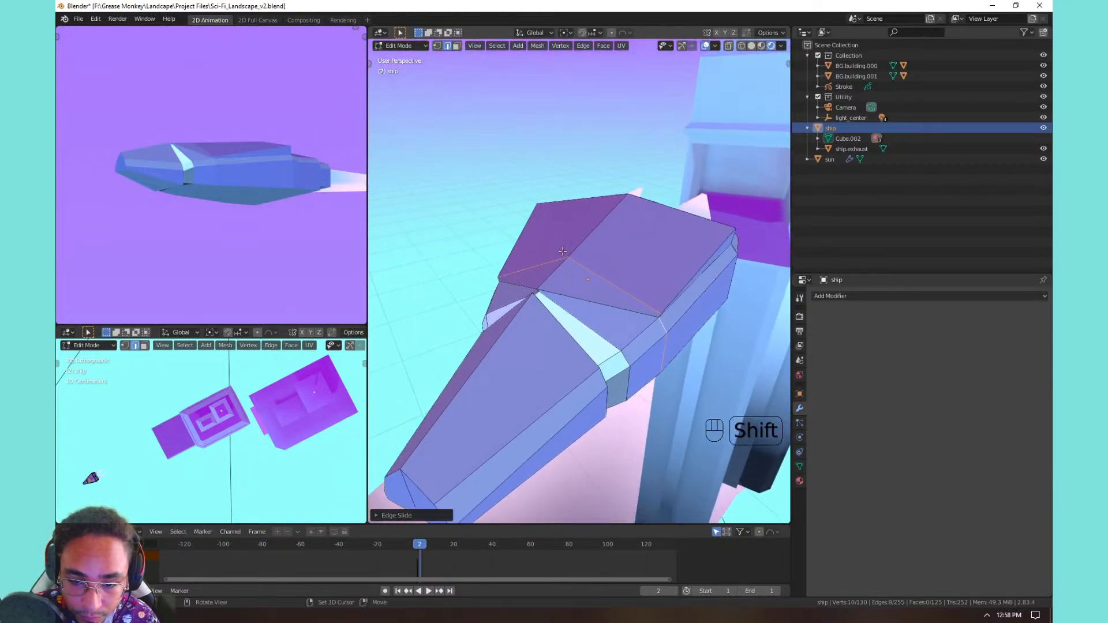
key(1)
click(541, 285)
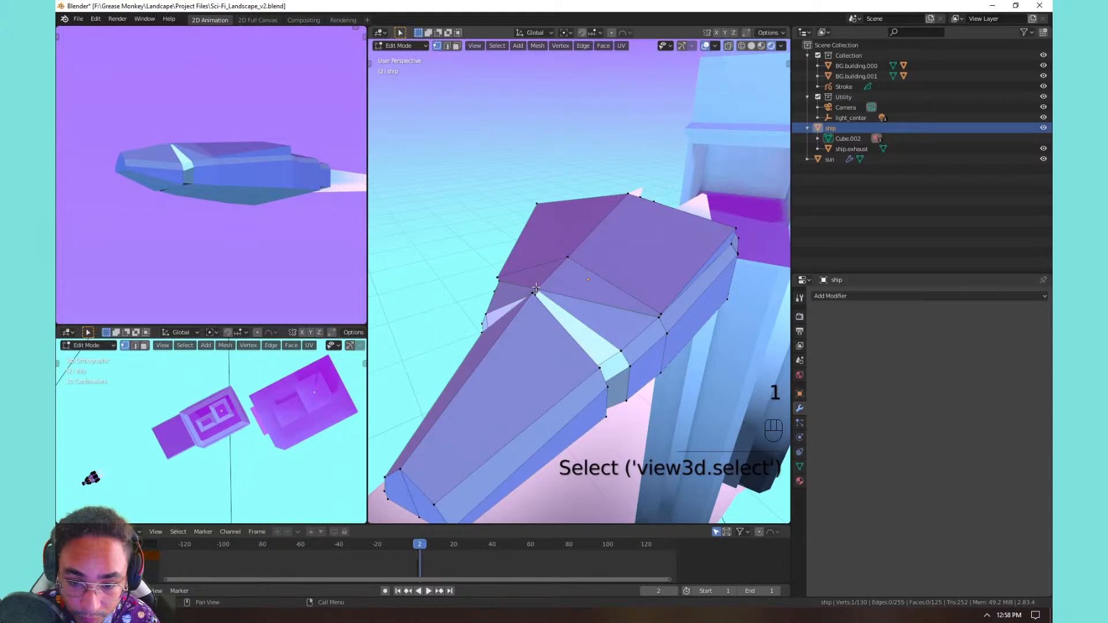
scroll(536, 287, up, 4)
scroll(526, 293, down, 3)
key(n)
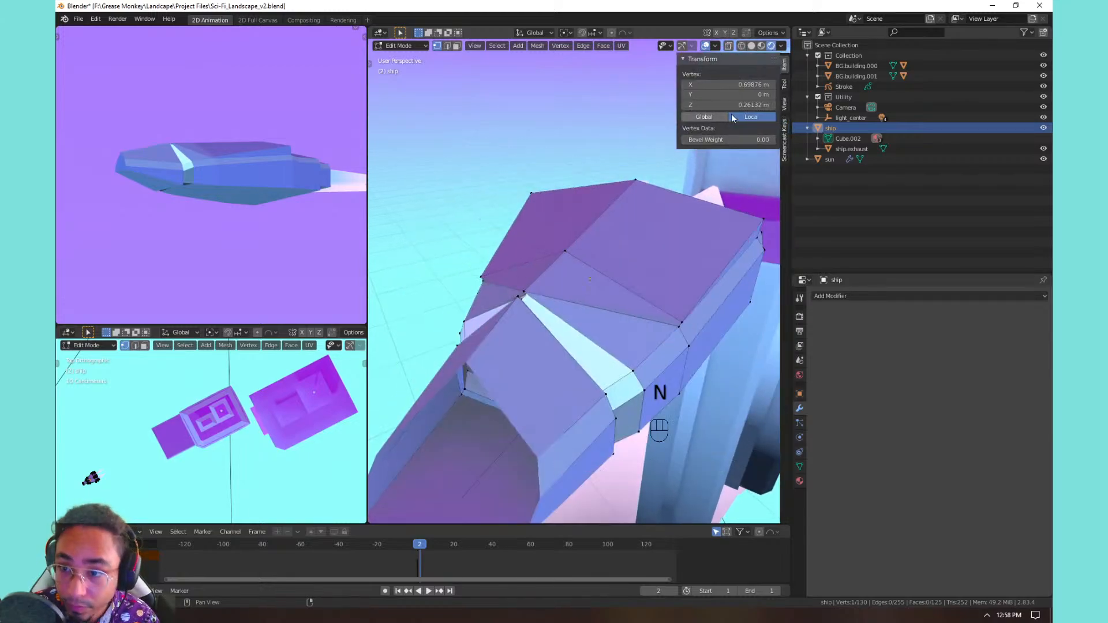
click(784, 106)
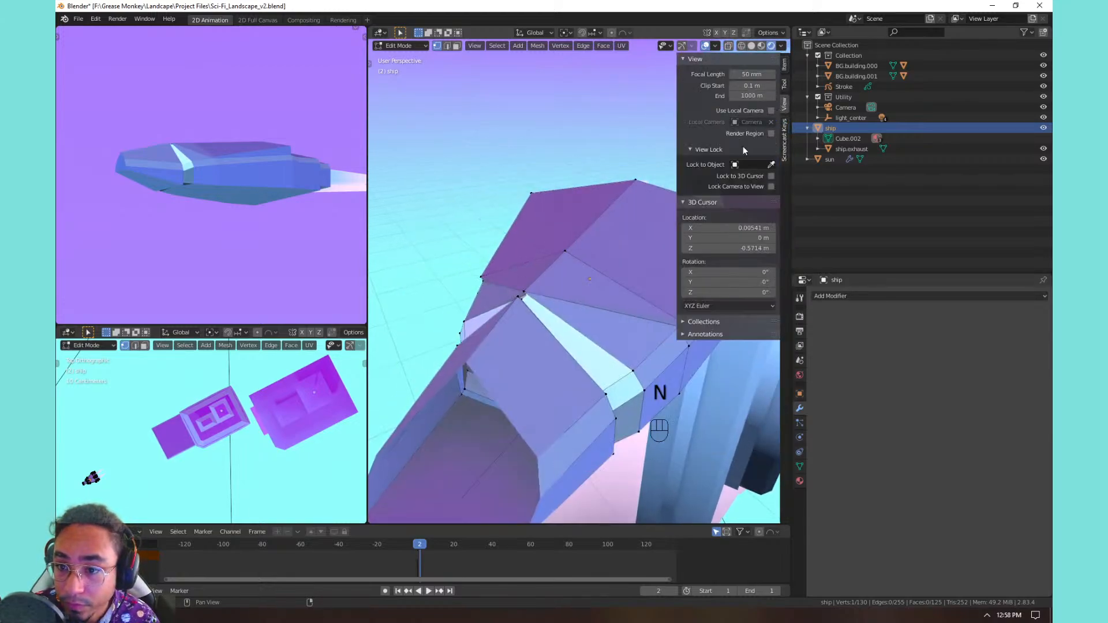
drag(753, 86, 736, 87)
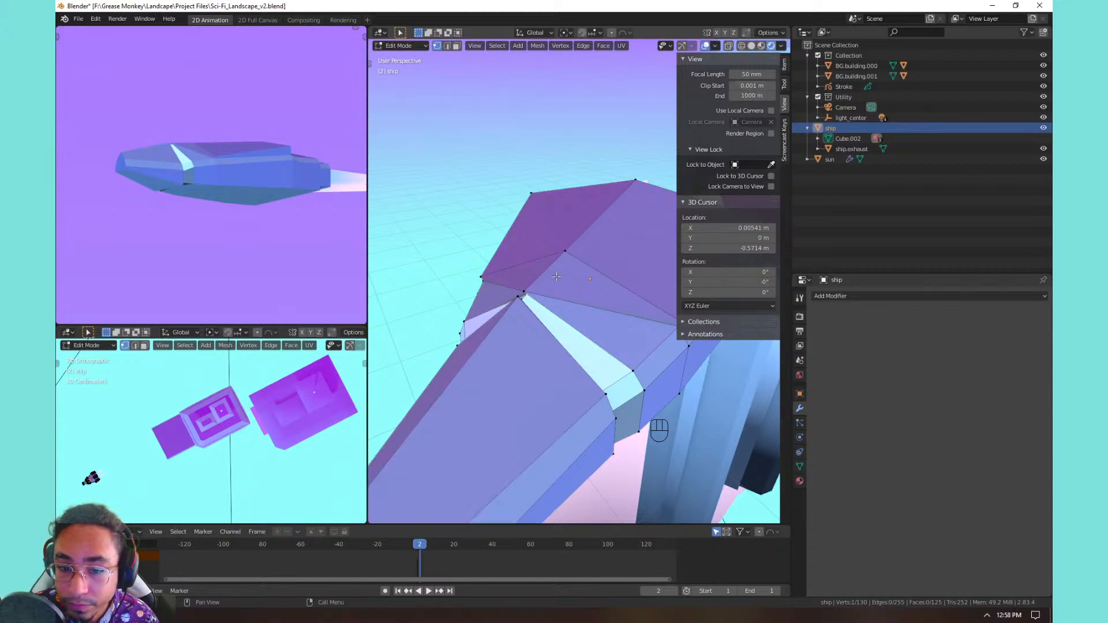
Step: Slide the top ridge vertex behind the pale band by about 0.85 toward the rear edge loop, with the sidebar hidden
click(529, 289)
drag(528, 292, 525, 302)
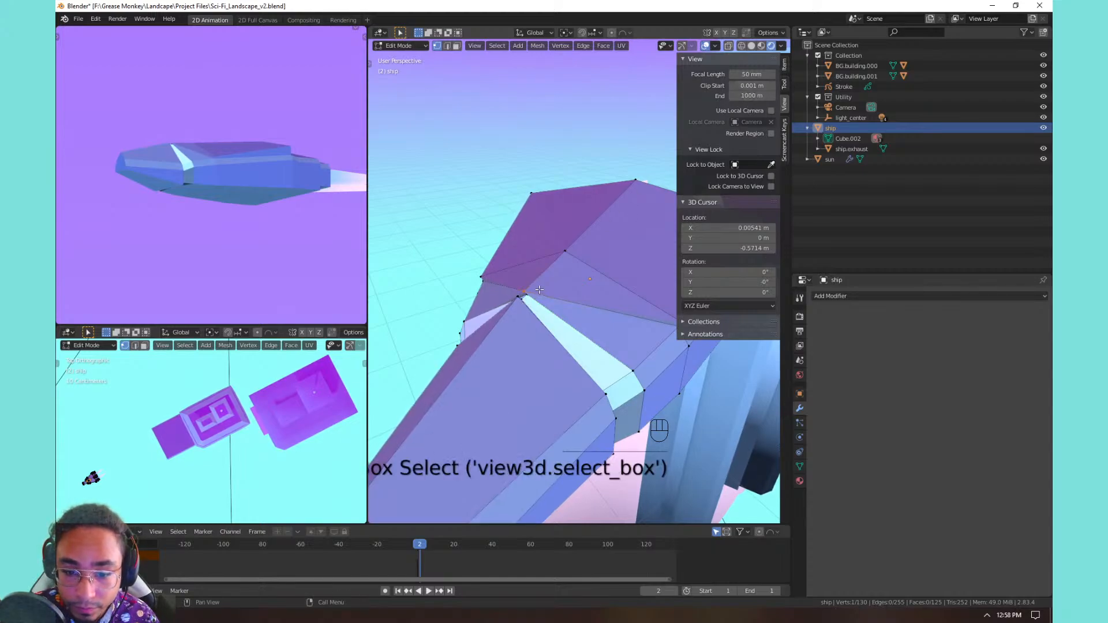
key(n)
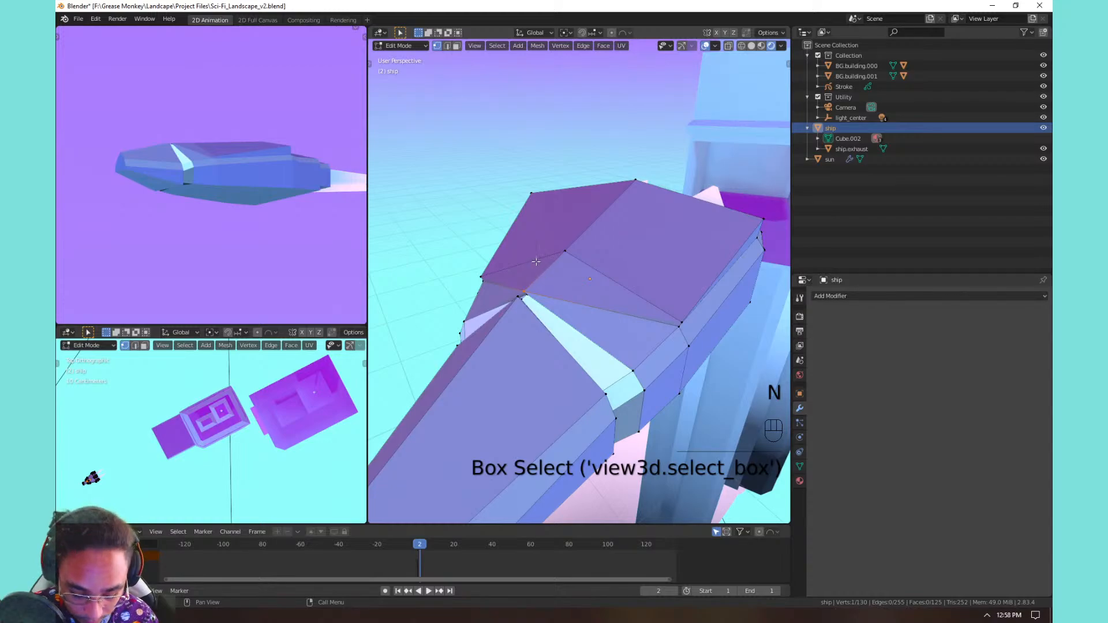
key(KP_Decimal)
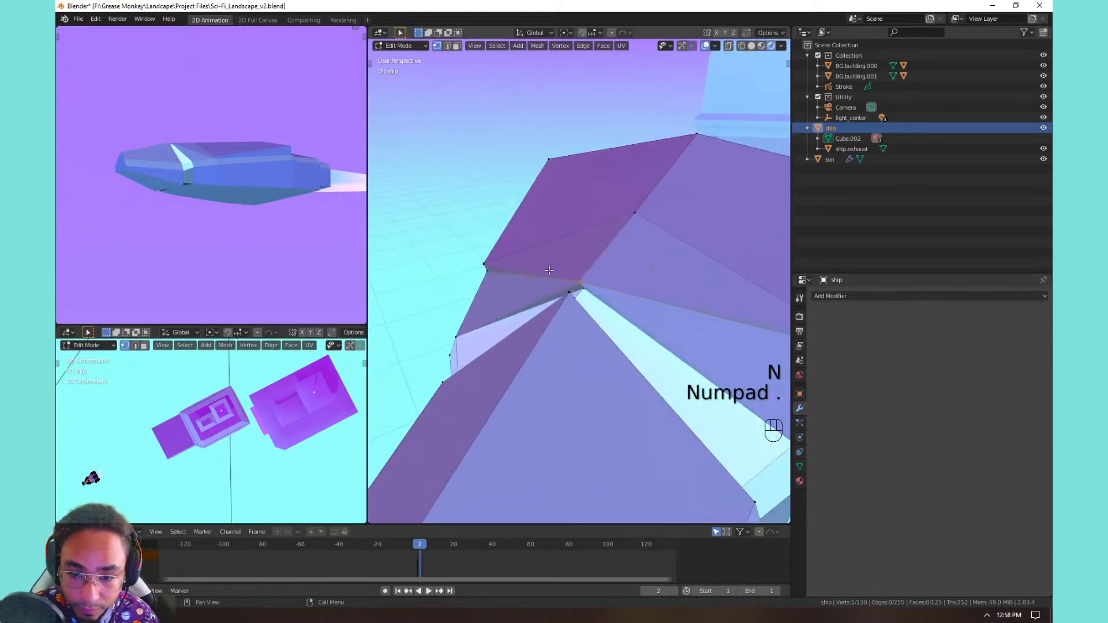
middle_drag(549, 270, 534, 270)
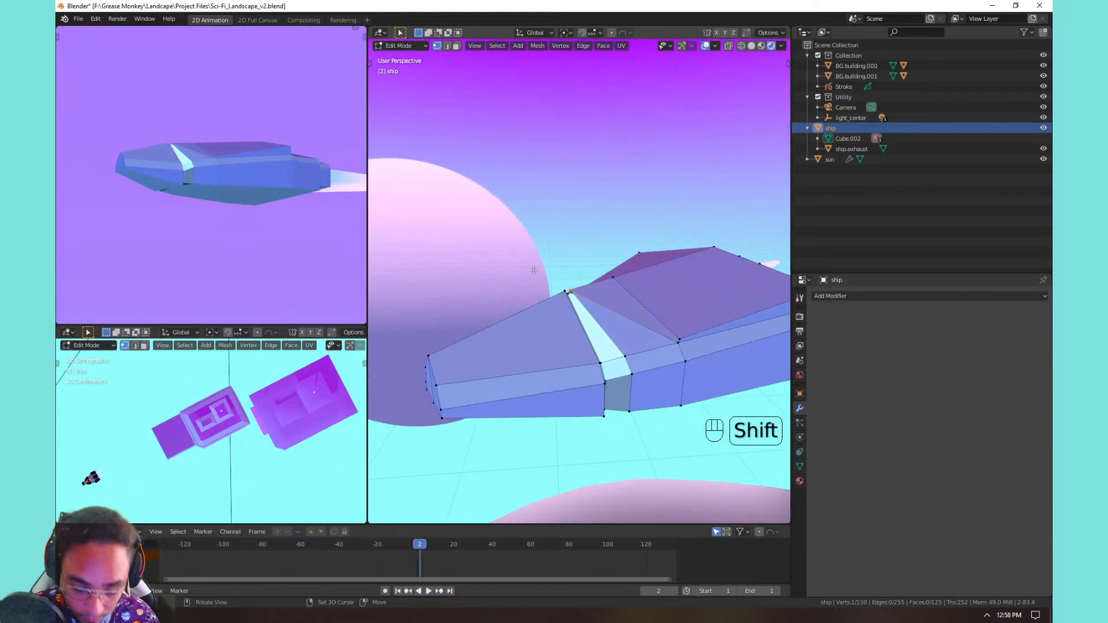
key(g)
key(g)
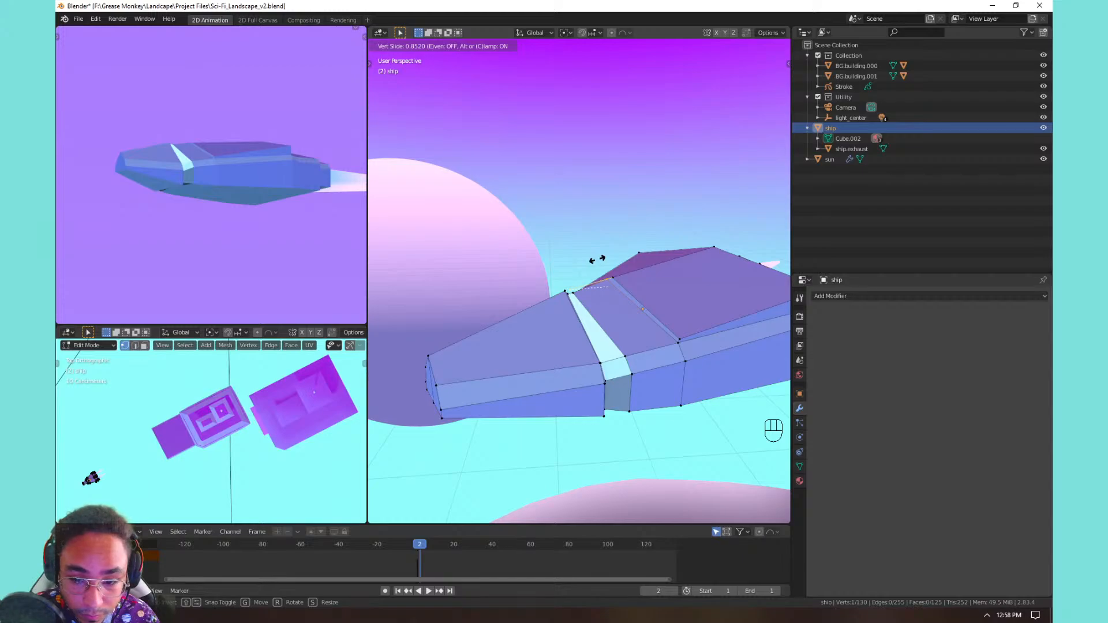
click(598, 260)
Step: Widen the ship's pale band by sliding its rear edge loop back close to the next loop
middle_drag(597, 260, 638, 292)
shift+middle_drag(638, 291, 573, 284)
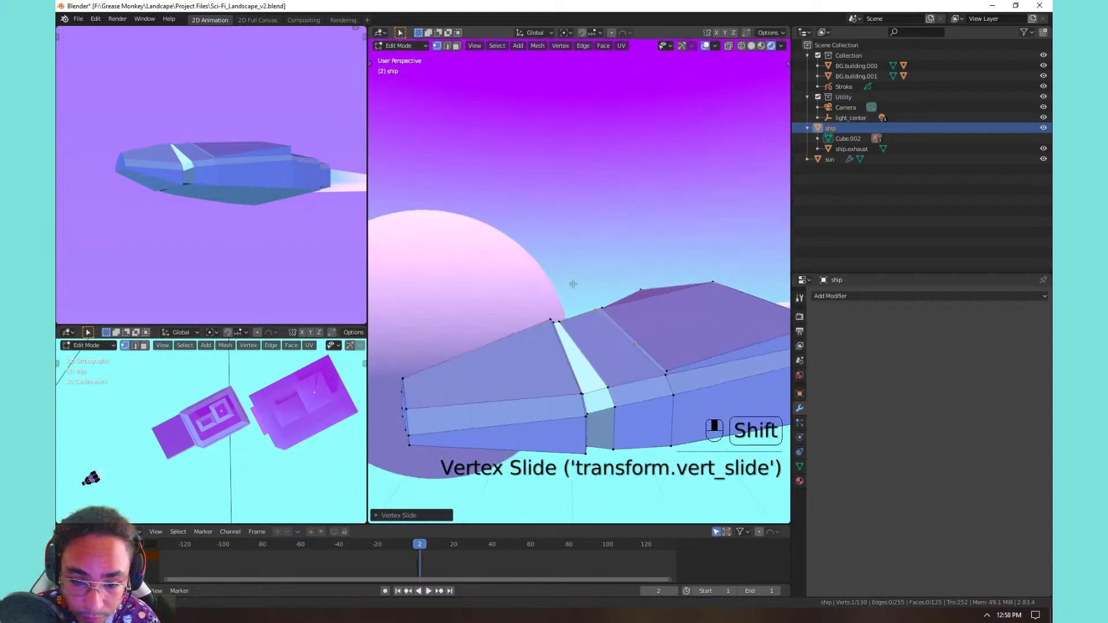
scroll(597, 378, up, 2)
key(2)
alt+click(600, 410)
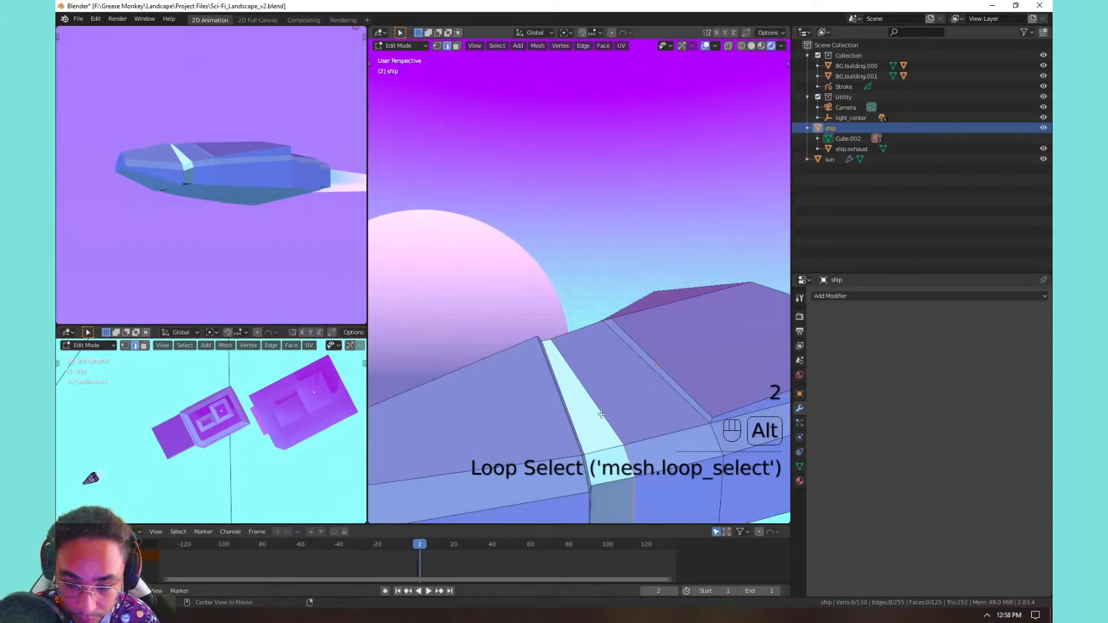
key(g)
key(g)
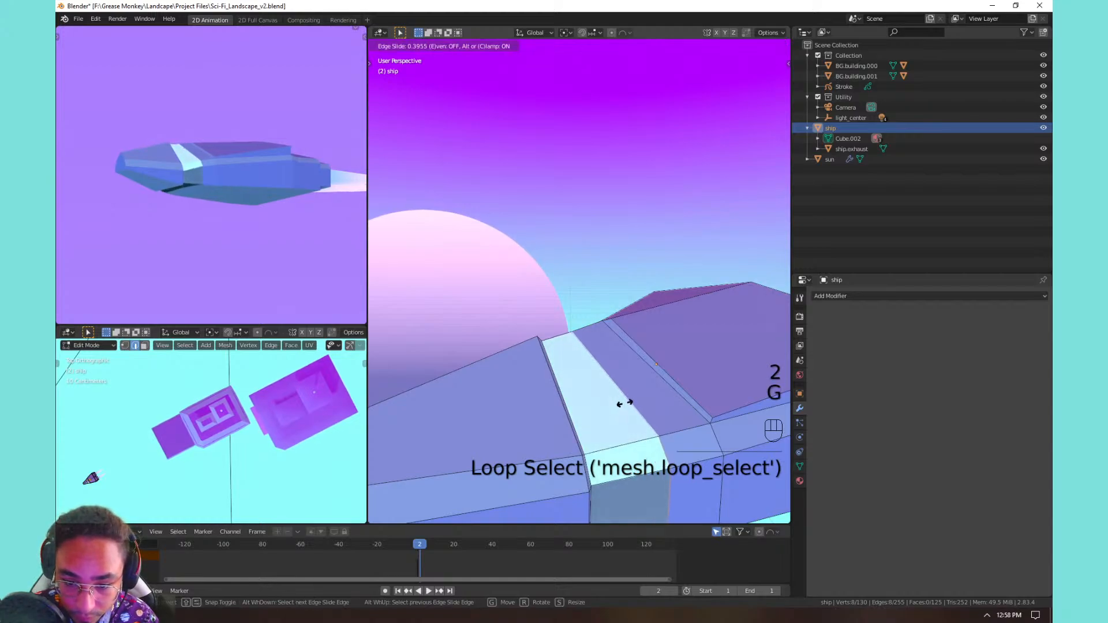
click(654, 396)
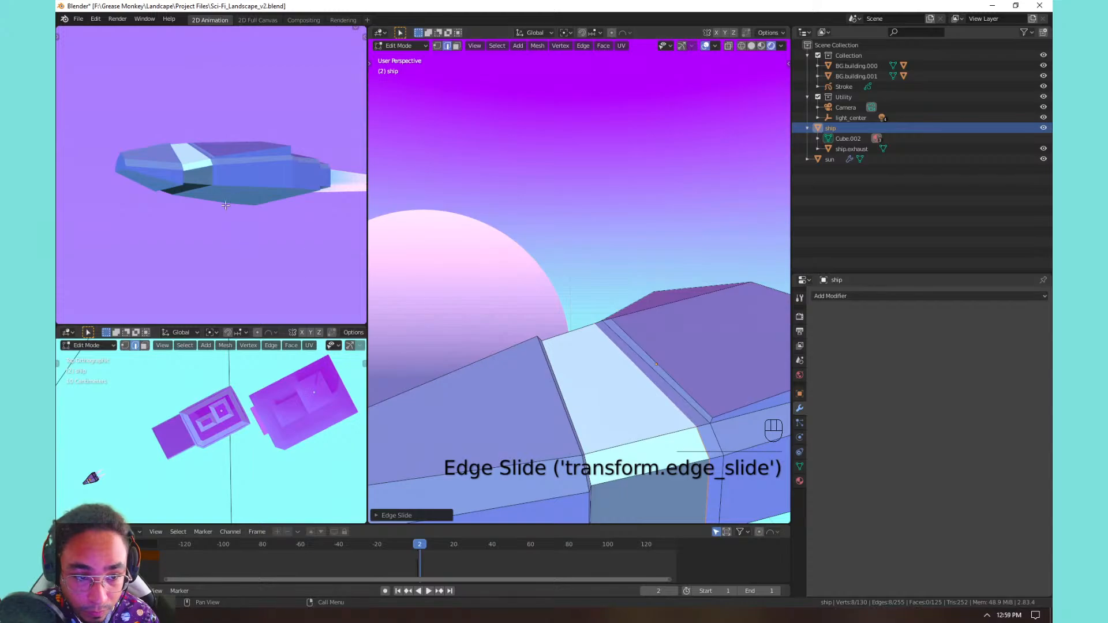
Step: Examine the widened pale band on the small ship in the camera view and up close on the hull
key(Home)
scroll(237, 62, up, 7)
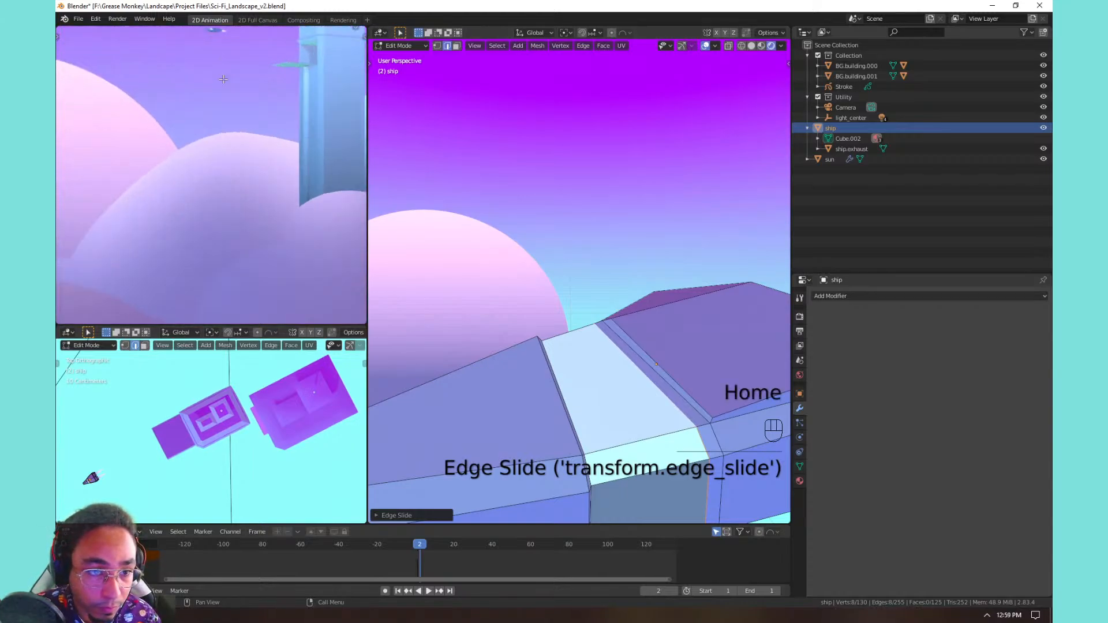
middle_drag(235, 64, 247, 162)
scroll(616, 293, down, 2)
scroll(616, 292, down, 2)
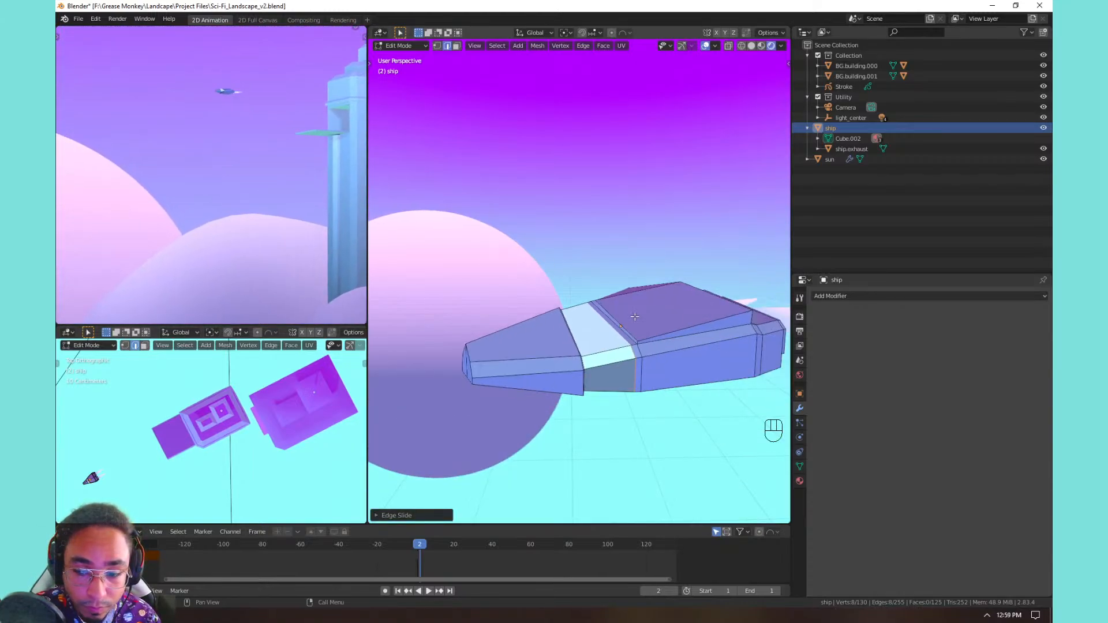
scroll(609, 295, up, 5)
scroll(600, 300, down, 2)
scroll(601, 300, down, 1)
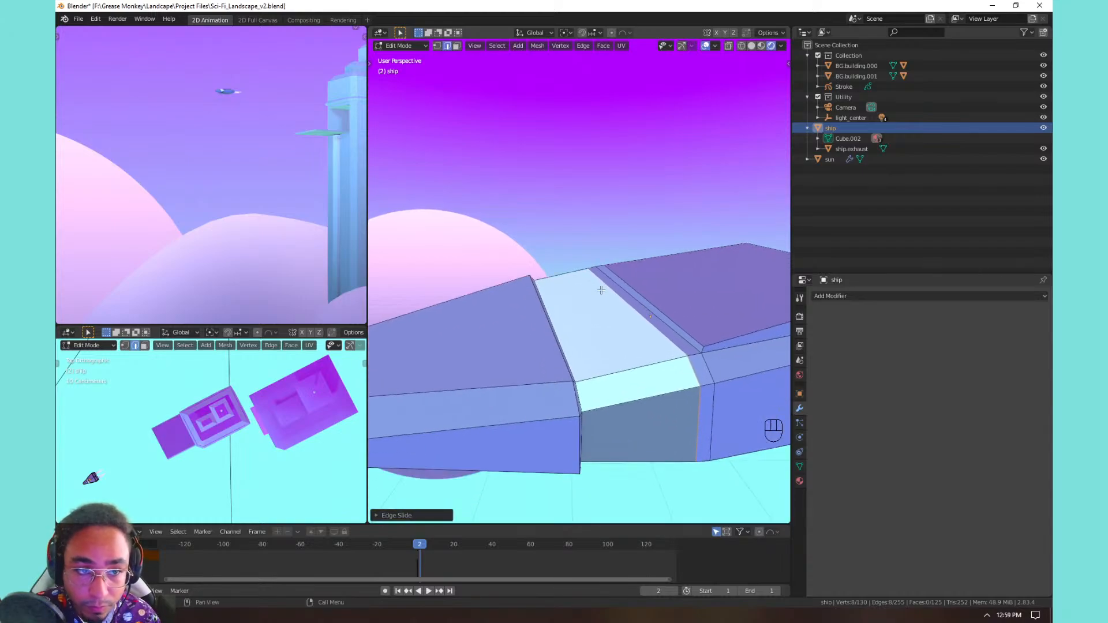
shift+middle_drag(594, 285, 558, 274)
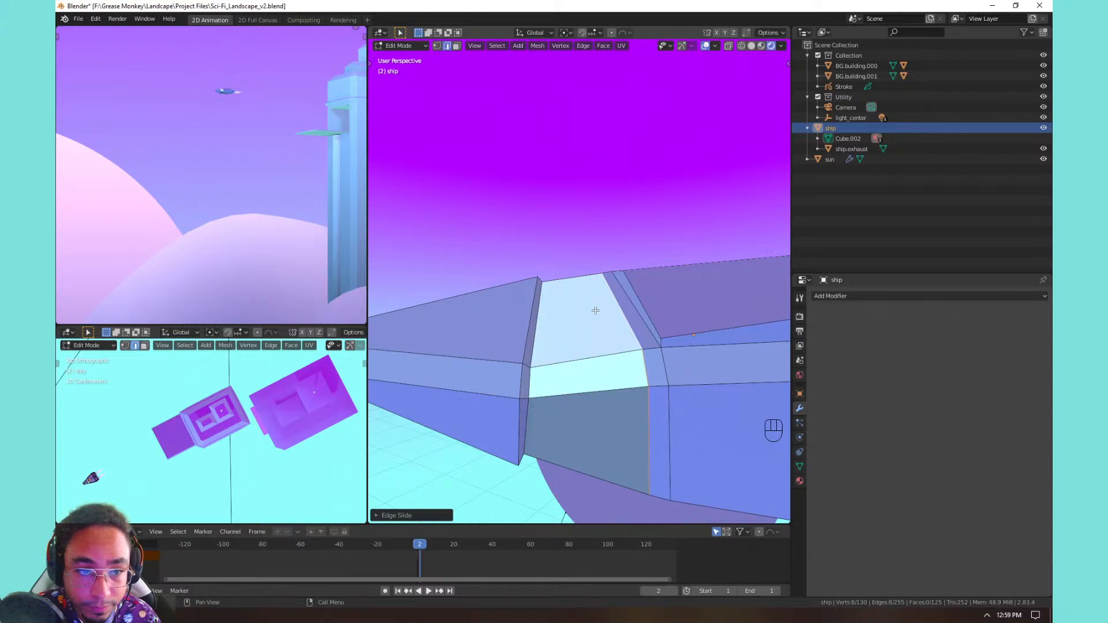
scroll(649, 346, down, 5)
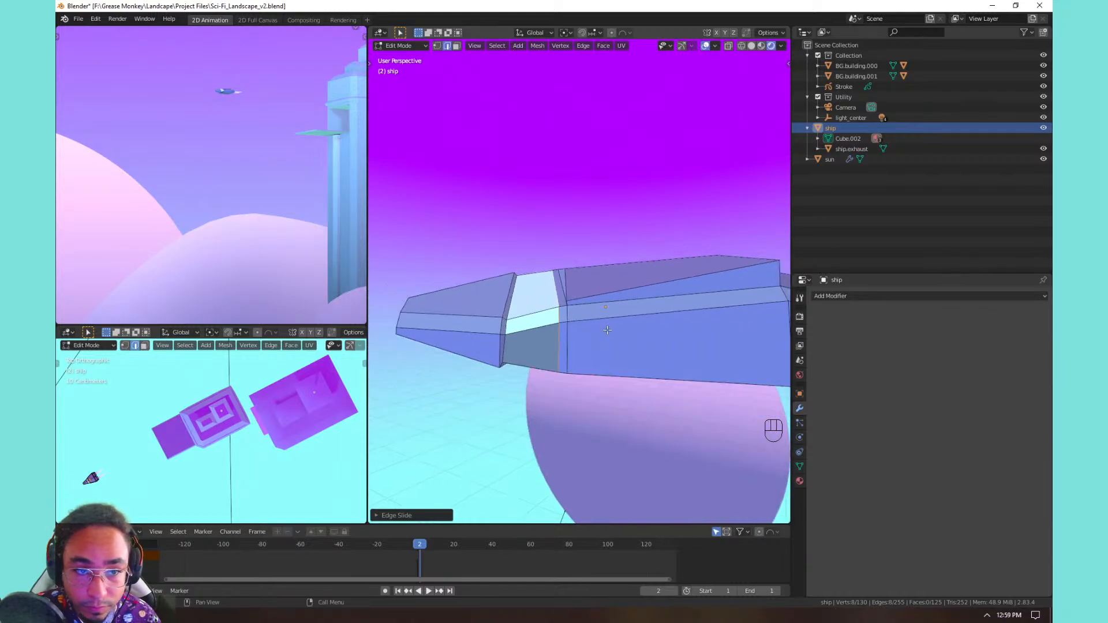
Step: Open the ship.exhaust mesh for editing and hide the ship hull so both exhaust cones are exposed
shift+middle_drag(658, 351, 541, 292)
key(Tab)
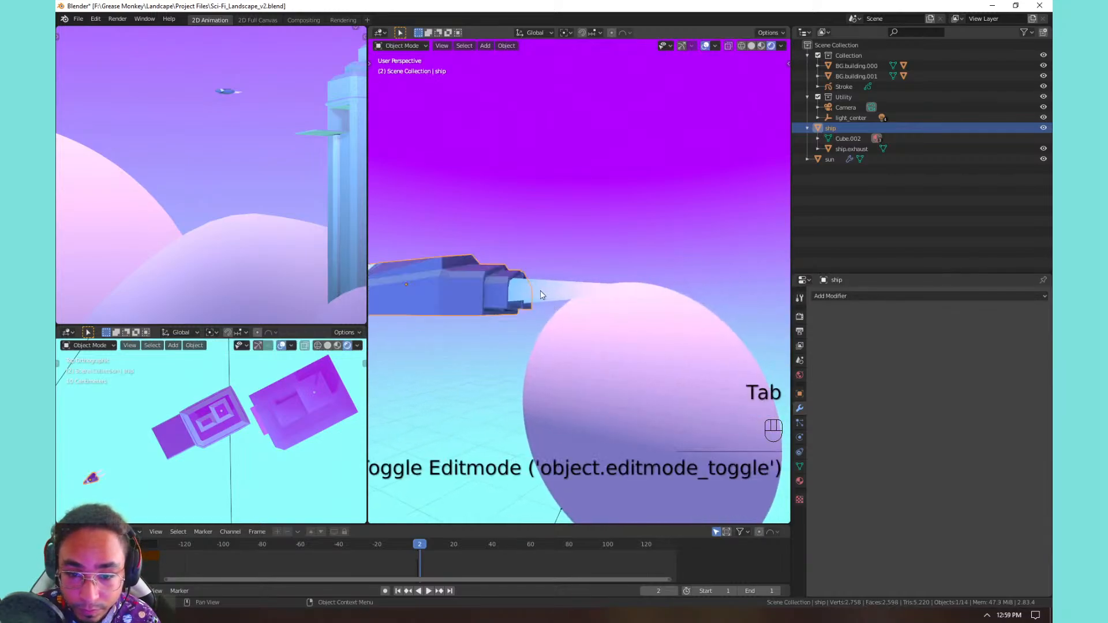
click(541, 290)
key(Tab)
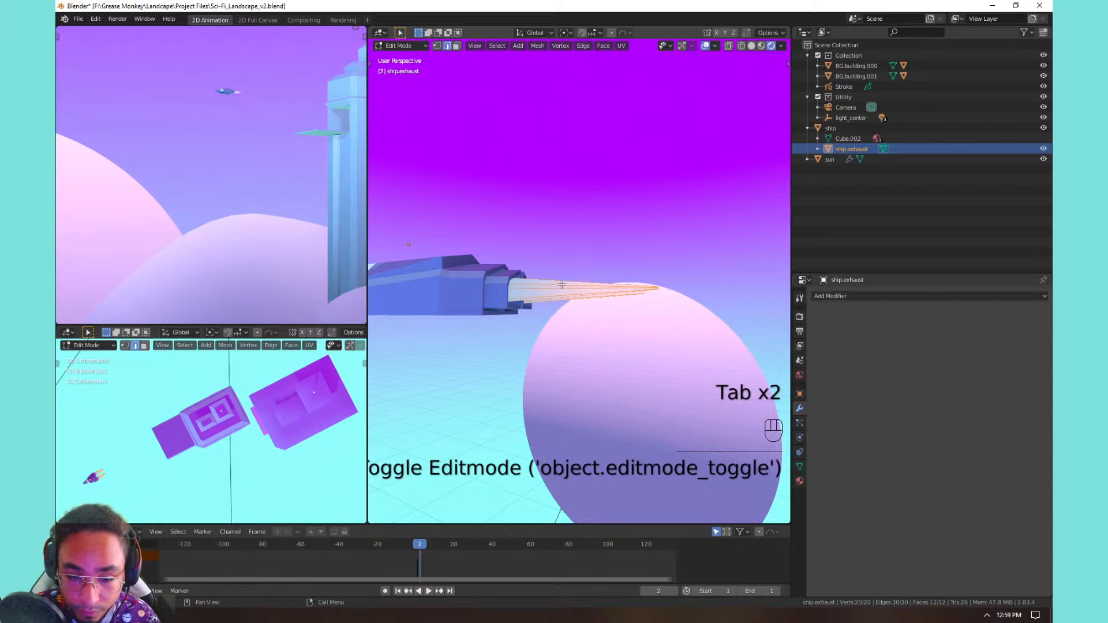
key(Tab)
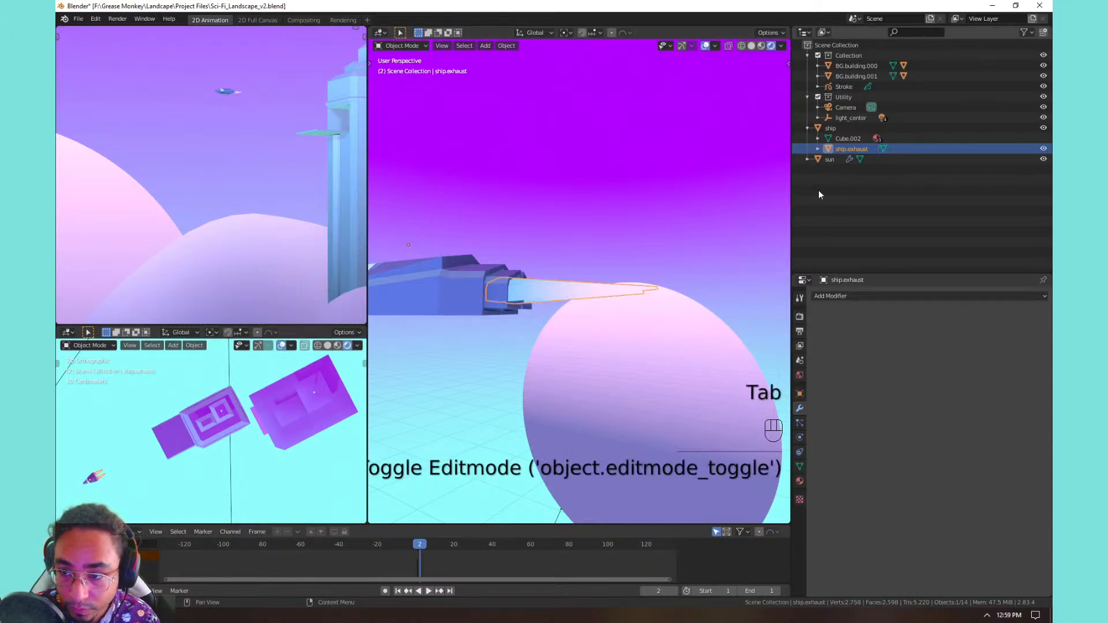
click(837, 149)
key(Tab)
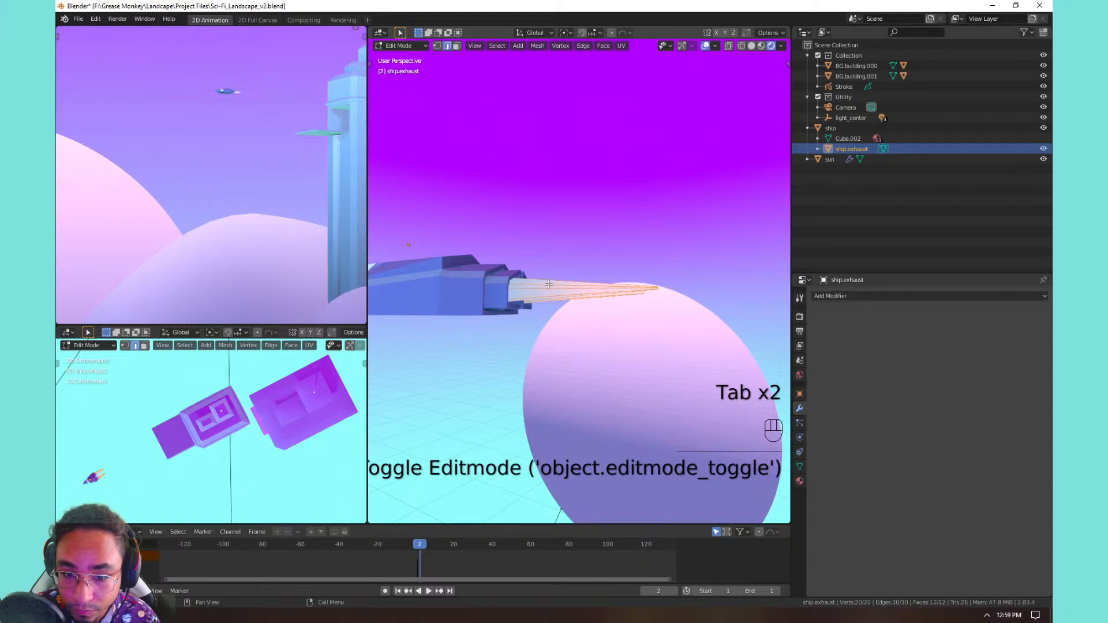
shift+middle_drag(548, 284, 615, 355)
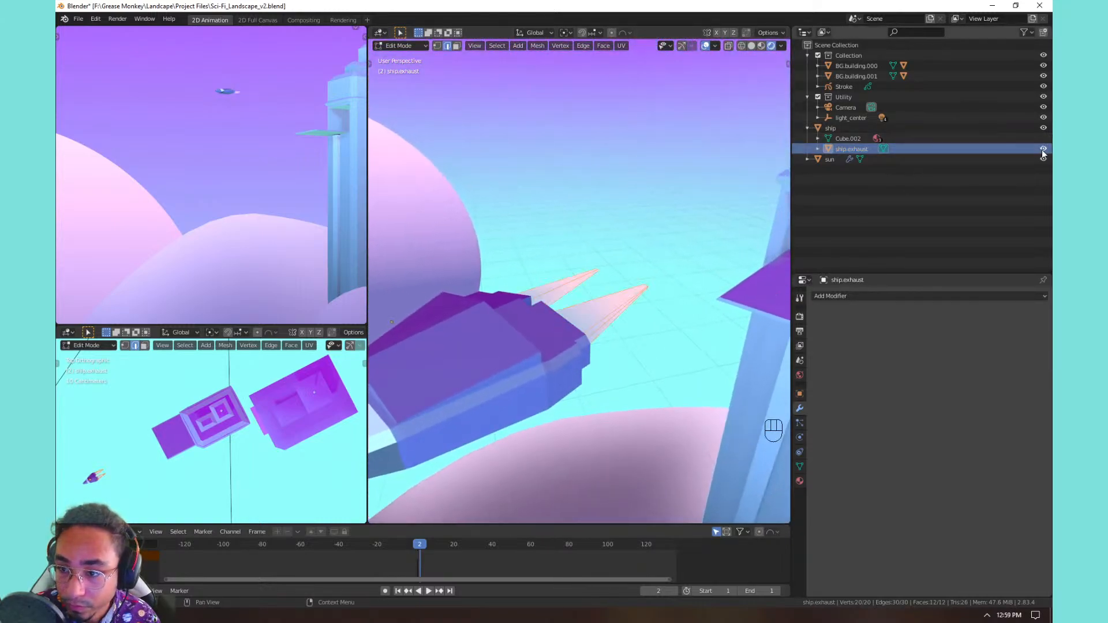
click(1044, 129)
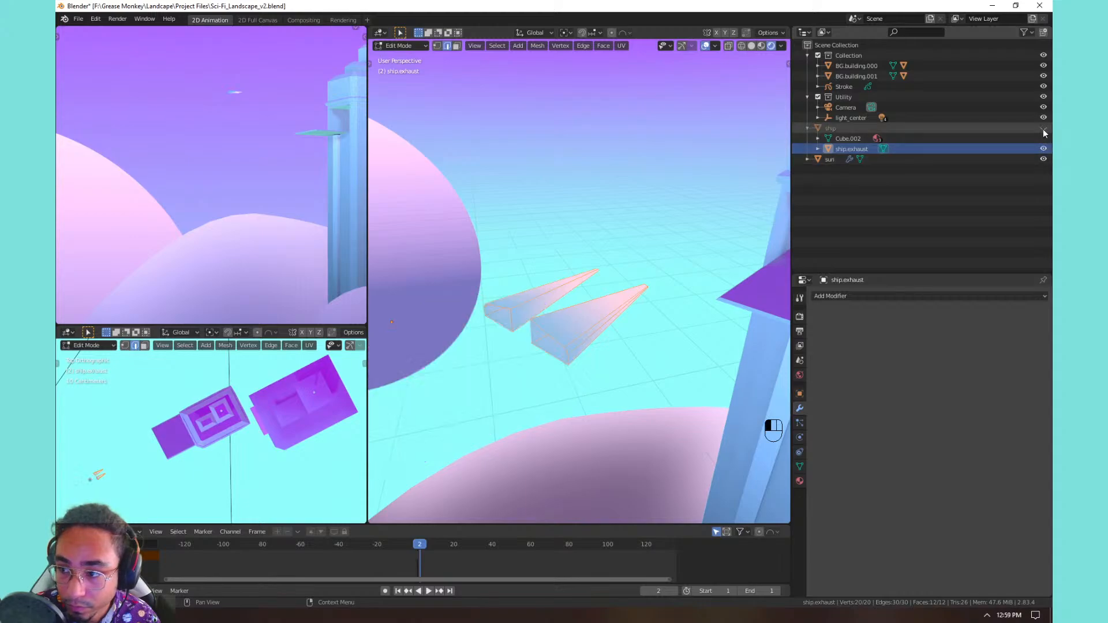
Step: Snap the 3D cursor midway between the inner edges at the bases of the two exhaust cones
click(523, 333)
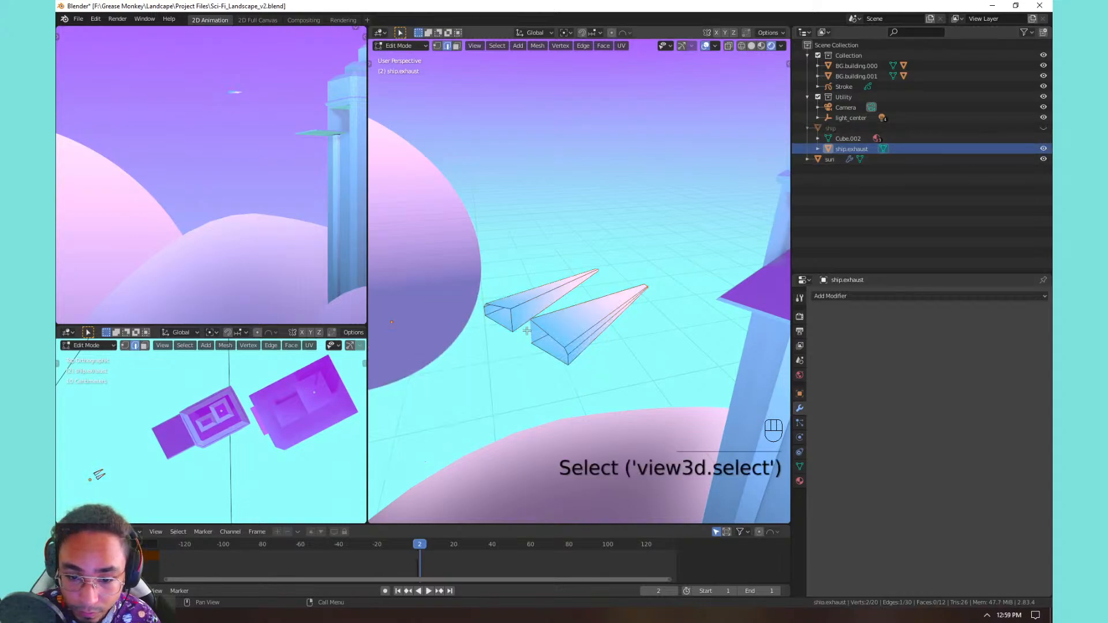
shift+click(528, 324)
key(shift+s)
click(528, 380)
key(Tab)
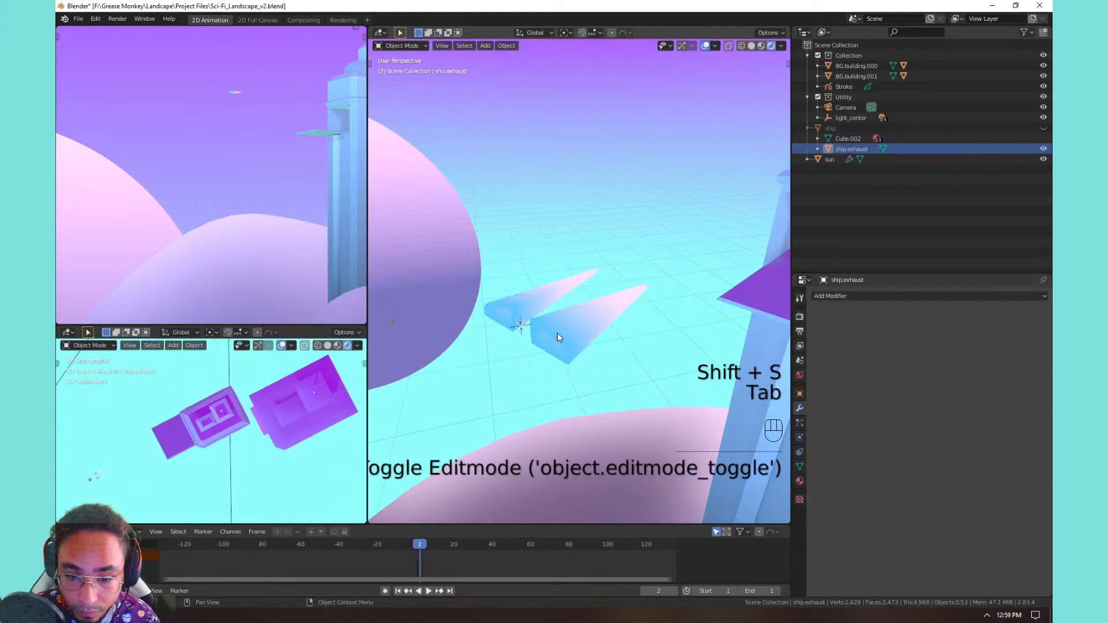
right_click(568, 321)
mouse_move(569, 321)
click(620, 342)
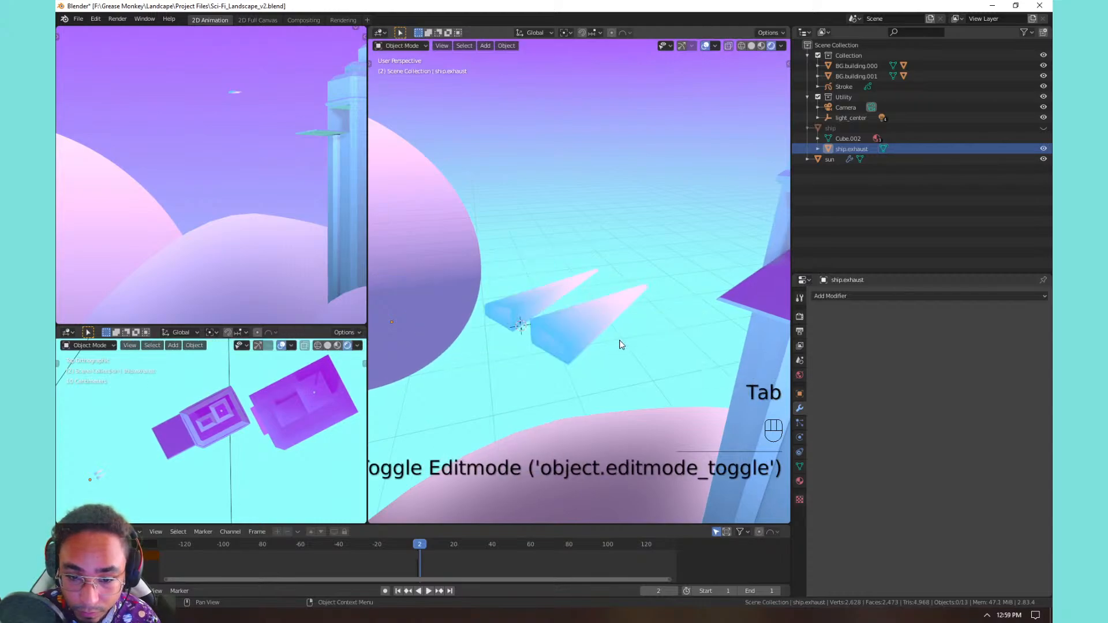
key(s)
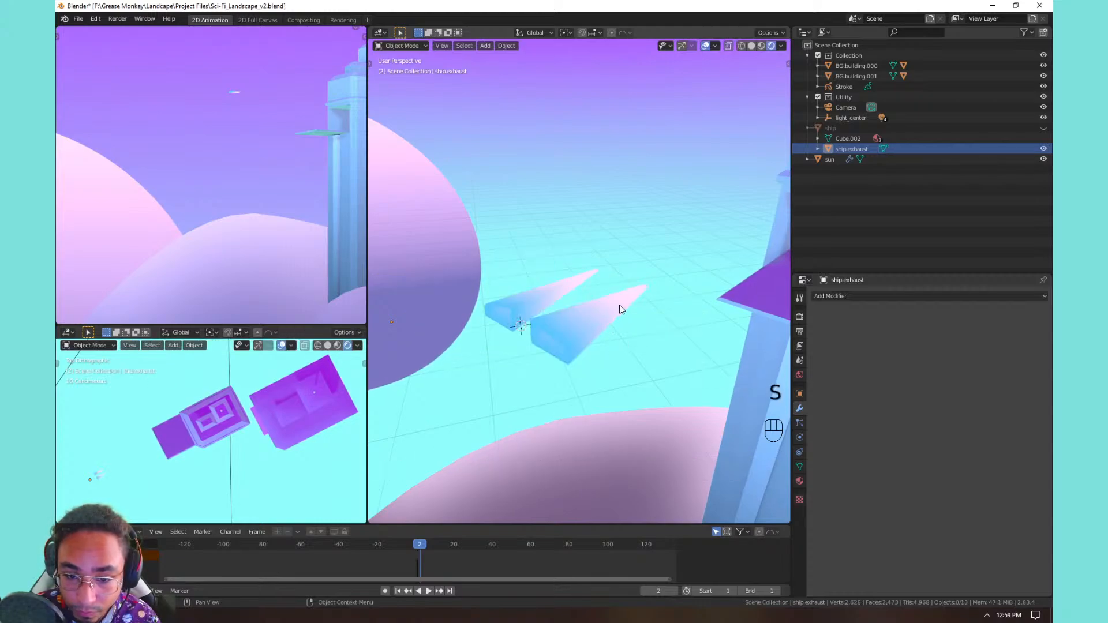
click(590, 308)
Step: Select the whole exhaust mesh and stretch it along its local X axis about 3.8 times, pivoting on the 3D cursor
key(Tab)
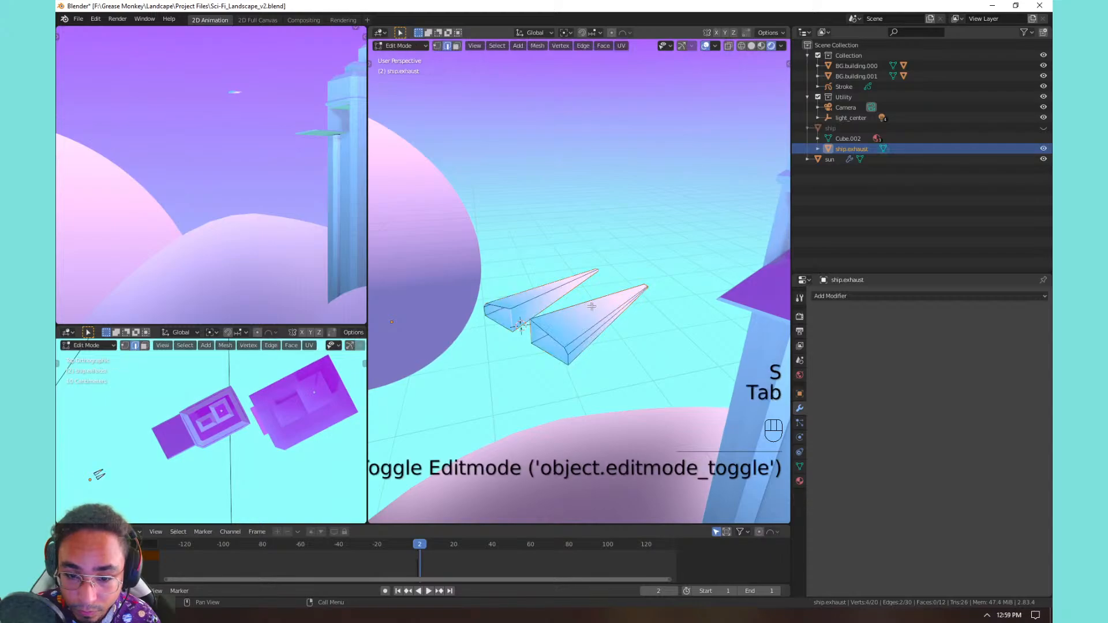
key(s)
key(a)
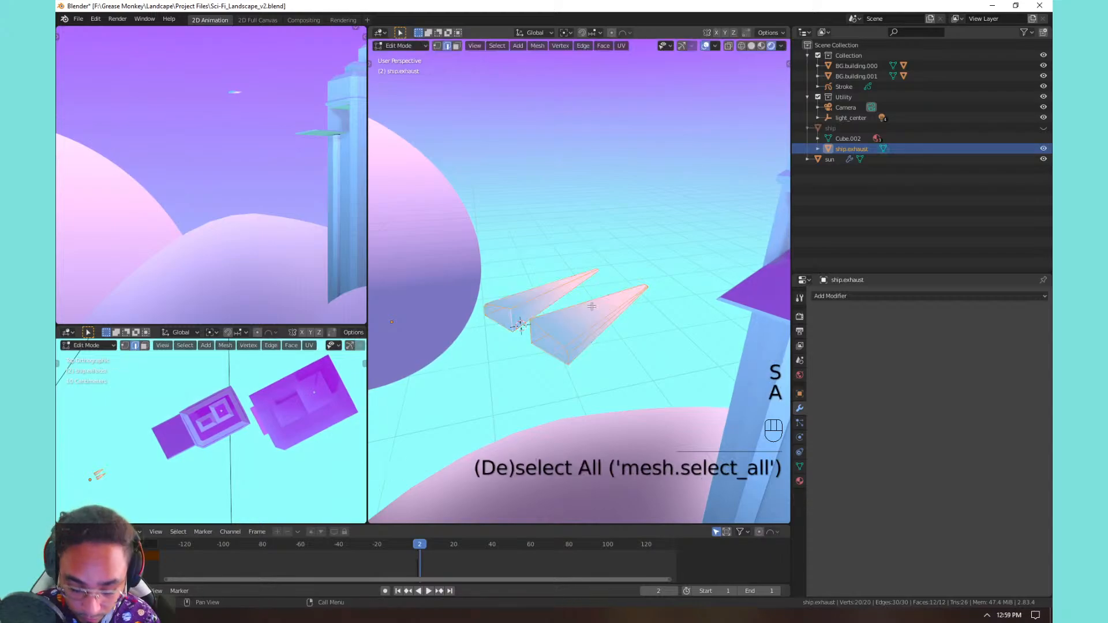
key(period)
click(637, 310)
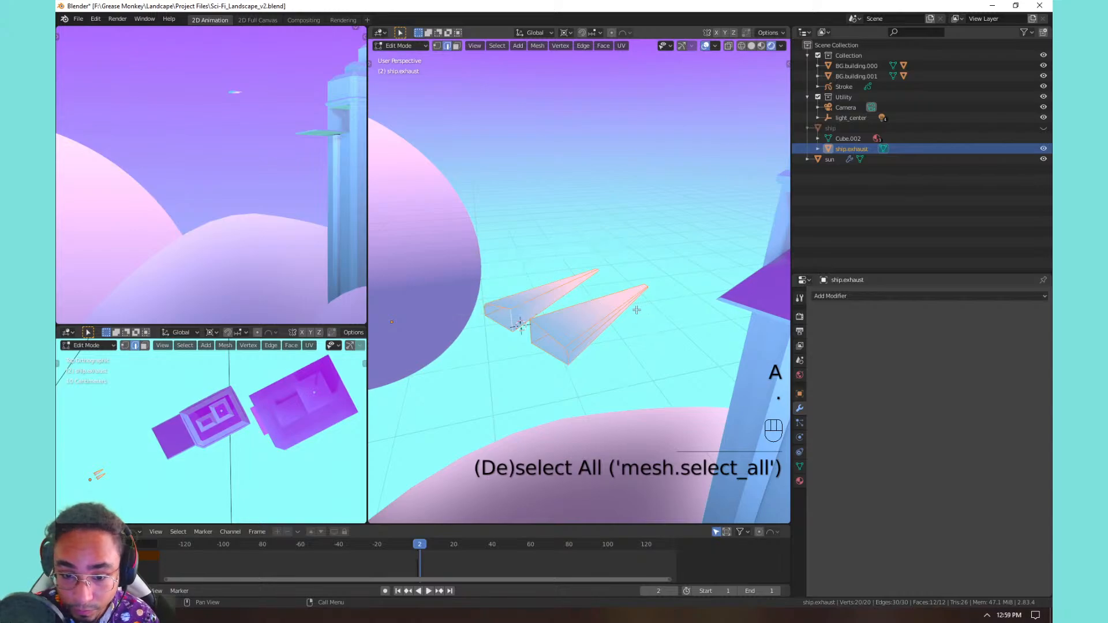
key(s)
key(x)
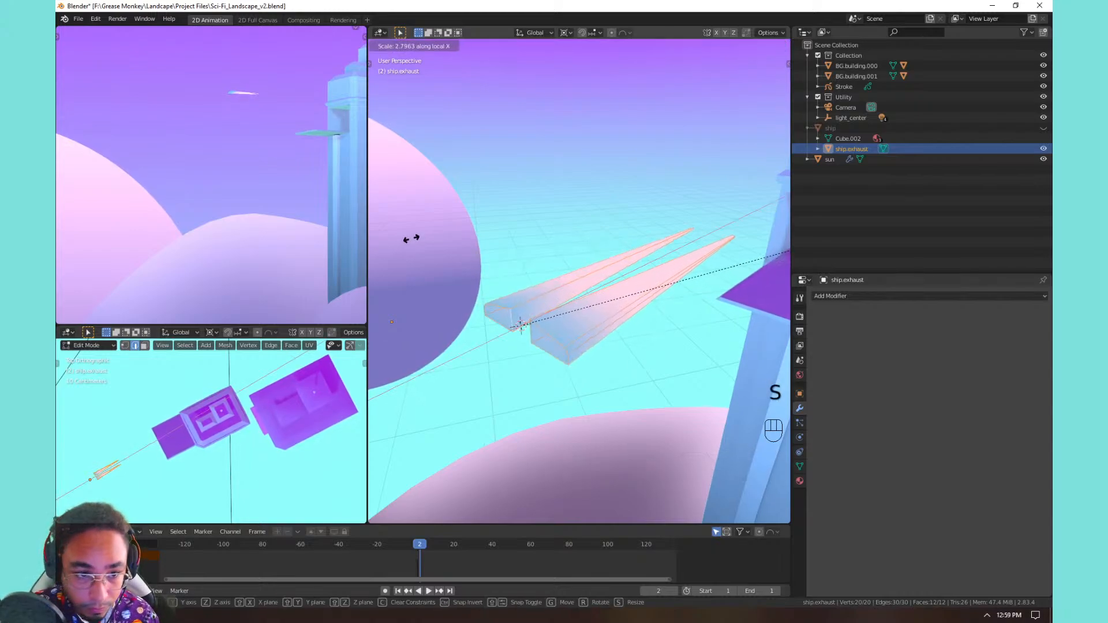
key(x)
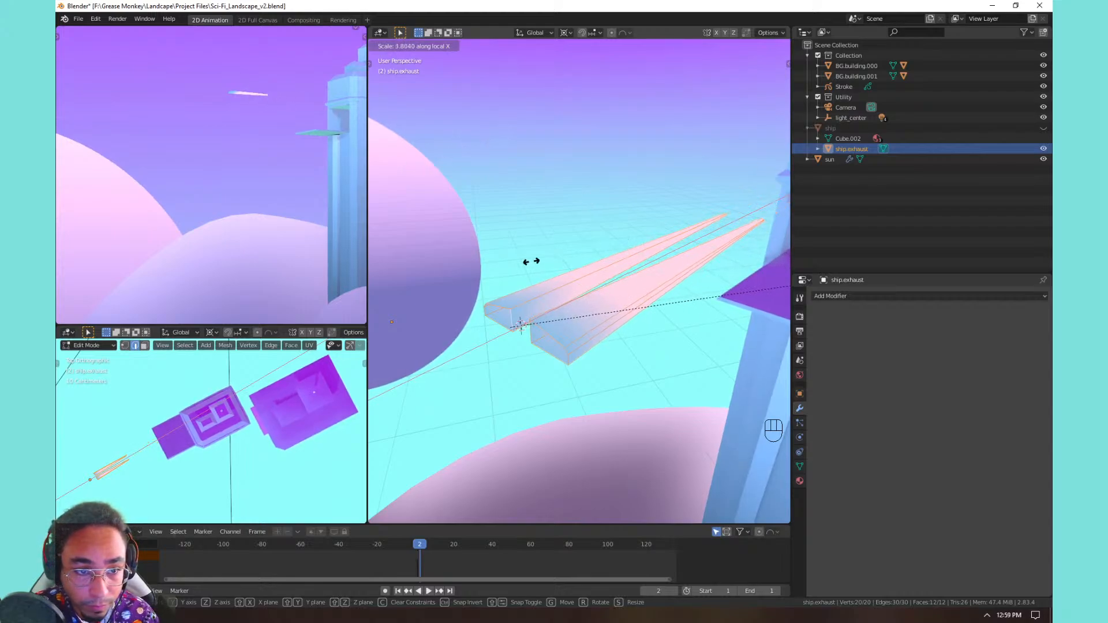
click(543, 230)
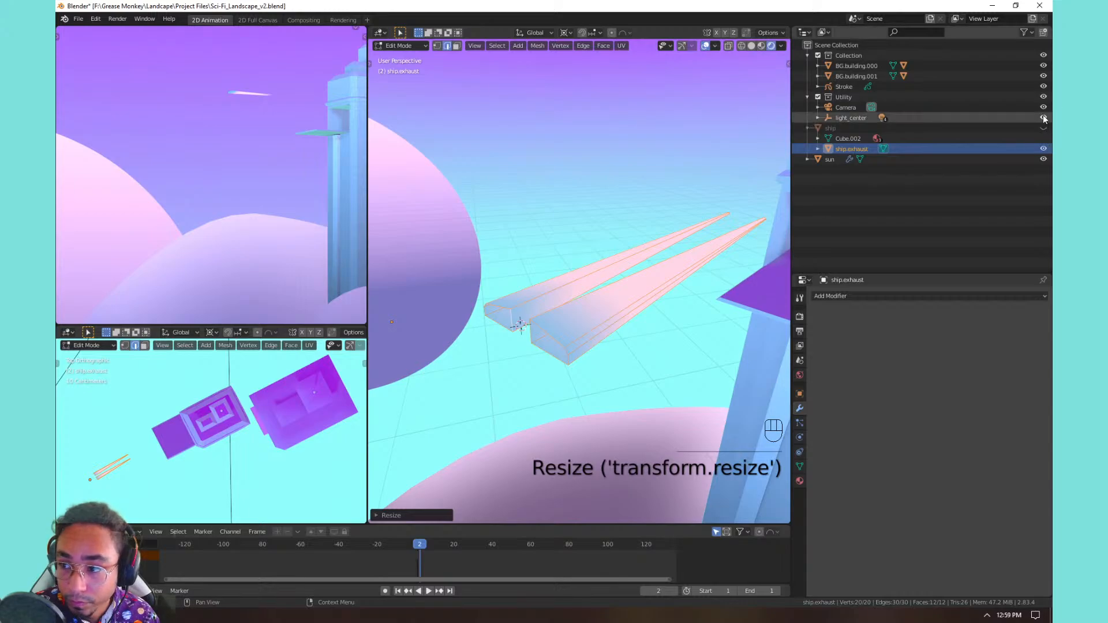
Step: Unhide the ship hull while keeping the light_center object shown
click(1044, 118)
click(1043, 118)
click(1044, 129)
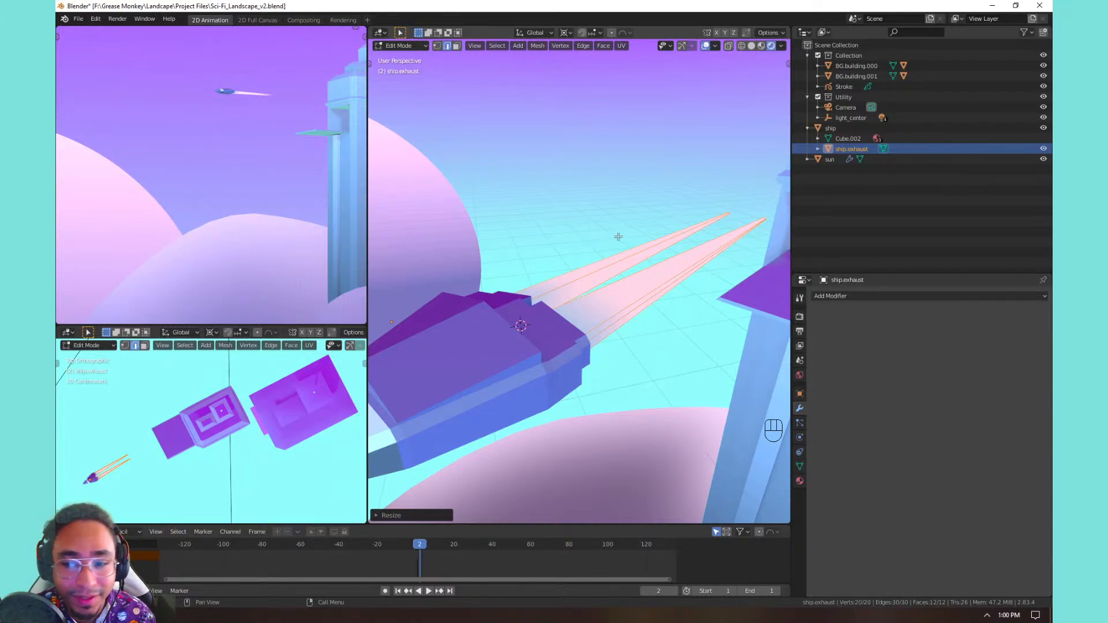
Step: Lengthen both exhaust trails further along their local X axis by a factor of about 1.45
key(s)
key(s)
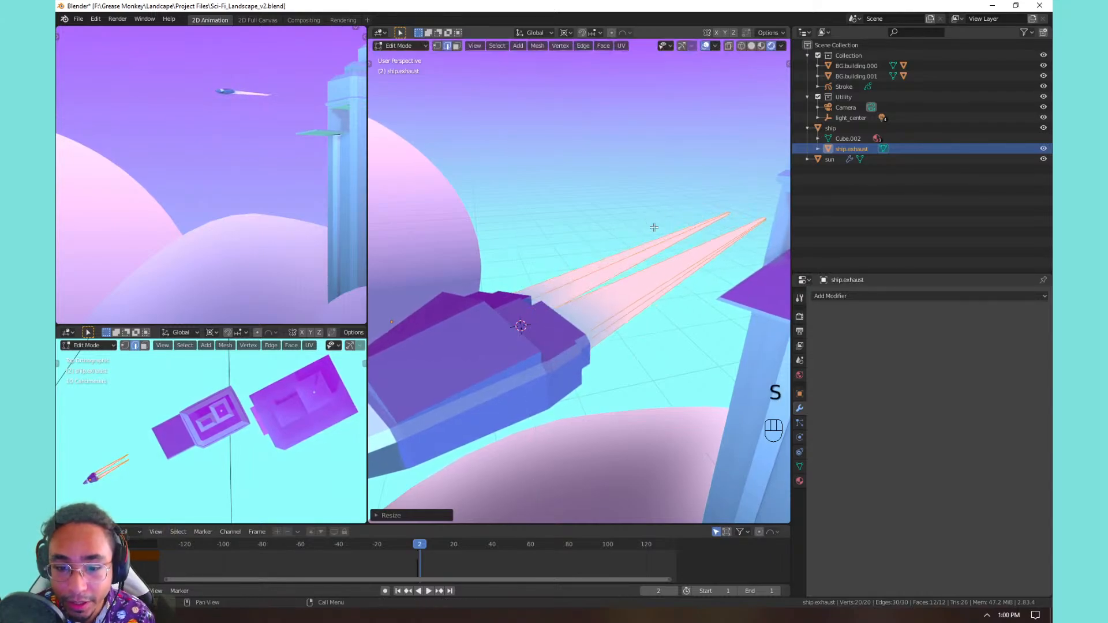
key(y)
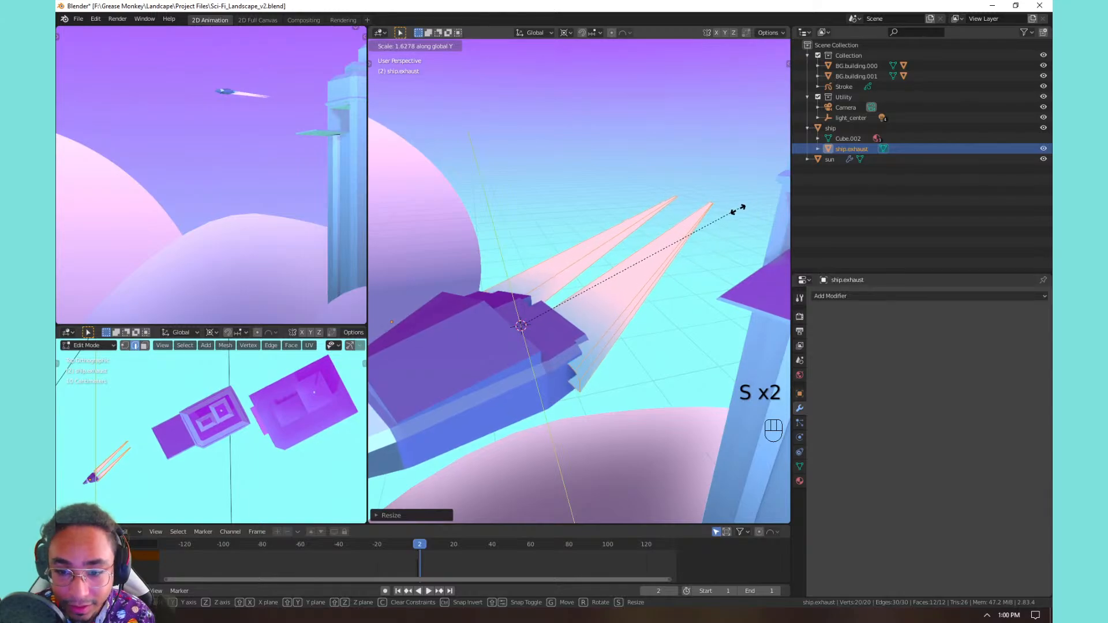
key(x)
key(x)
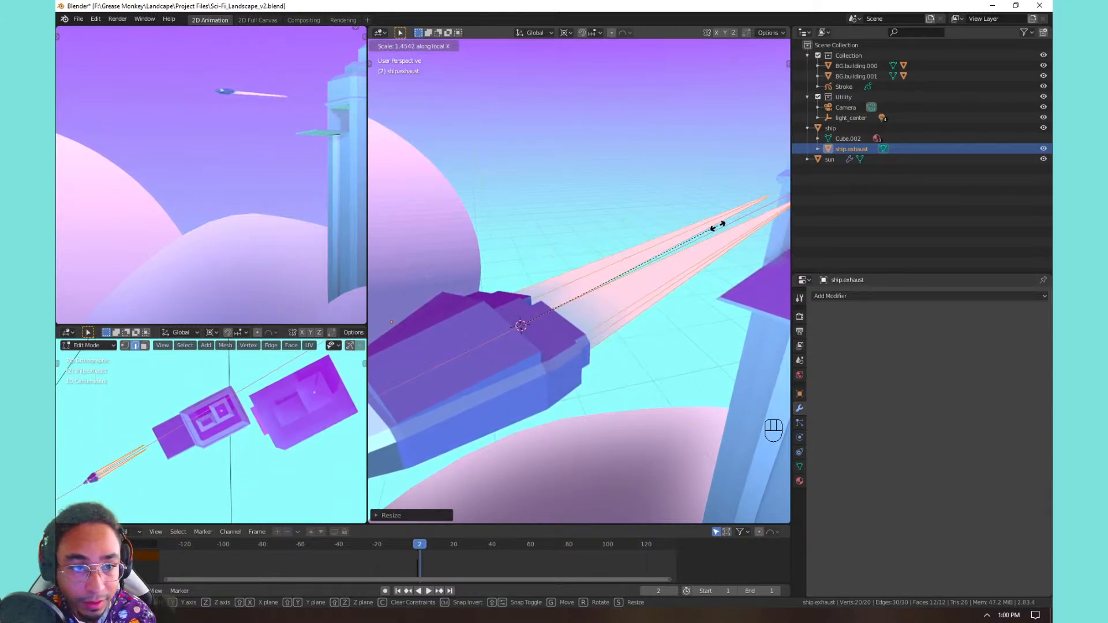
click(720, 223)
Step: Tilt the whole ship nose-up by about 7 to 8 degrees in the front view, working in Object Mode
scroll(561, 223, down, 6)
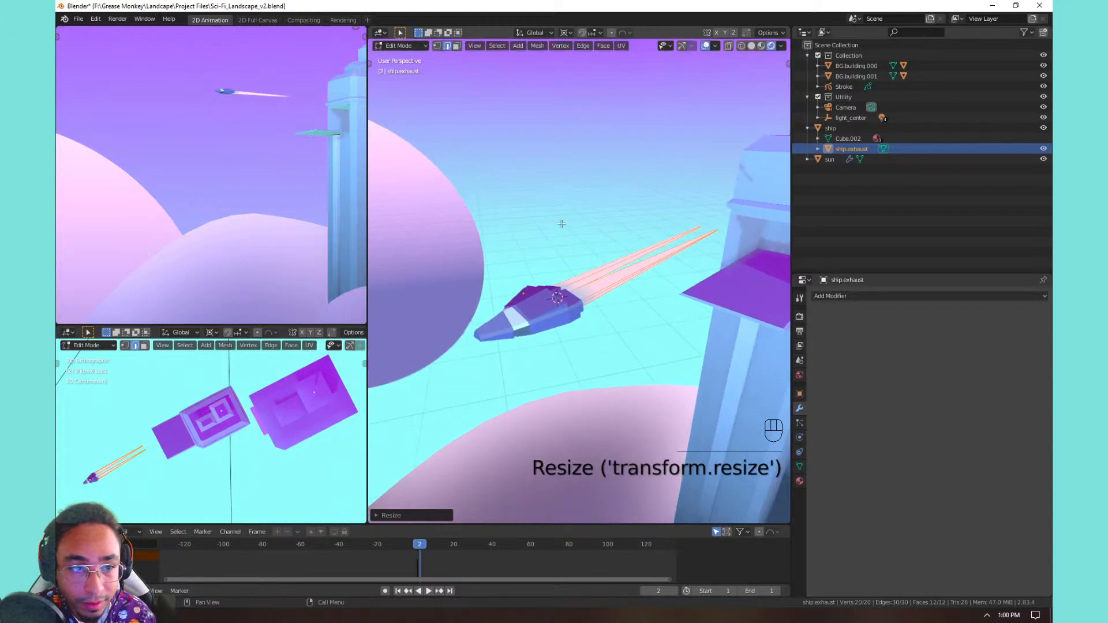
scroll(562, 223, down, 2)
scroll(189, 217, down, 4)
key(Home)
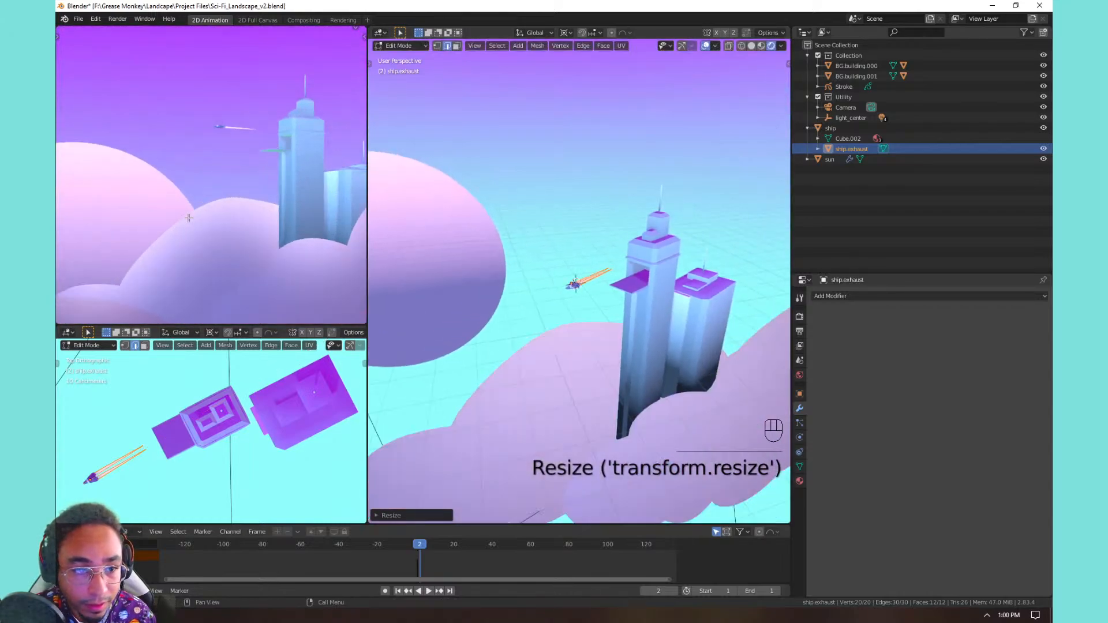
scroll(188, 218, up, 1)
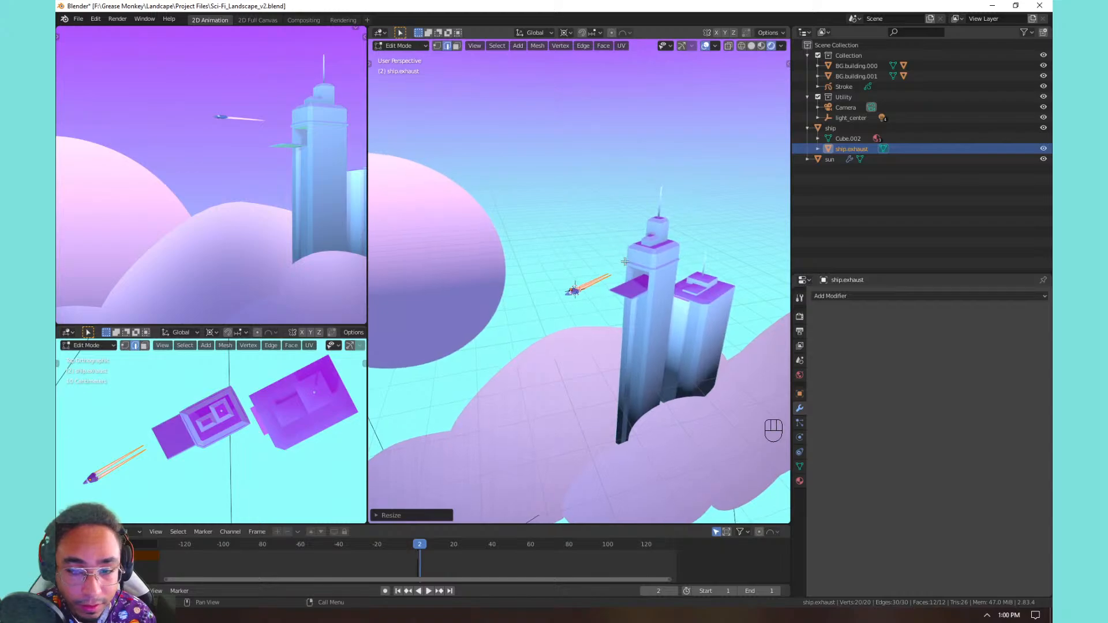
key(KP_1)
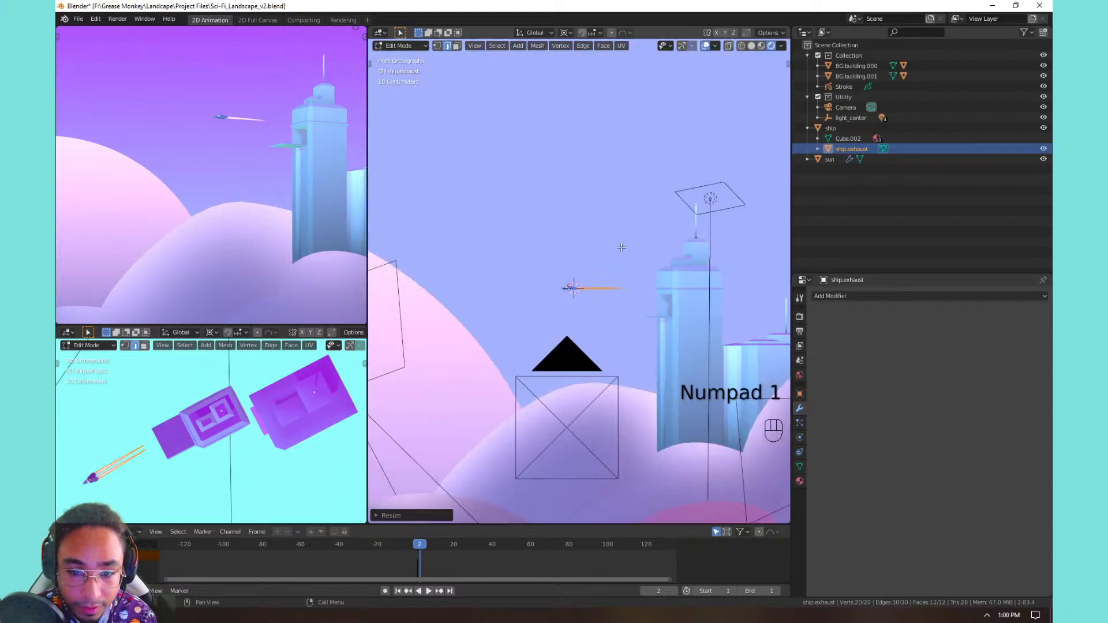
key(Tab)
click(820, 128)
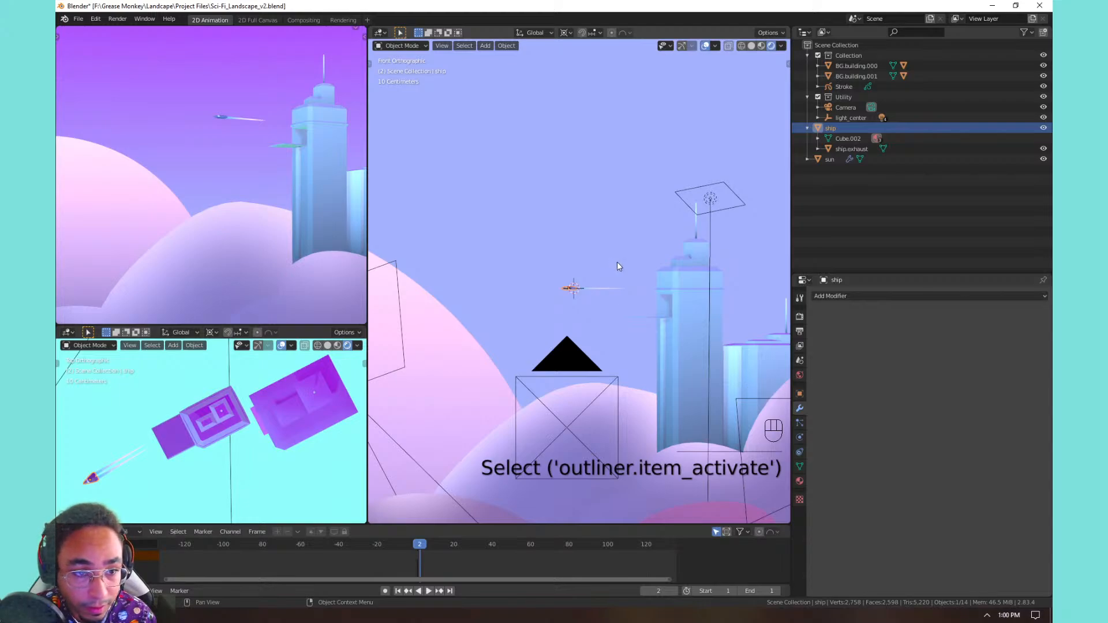
key(r)
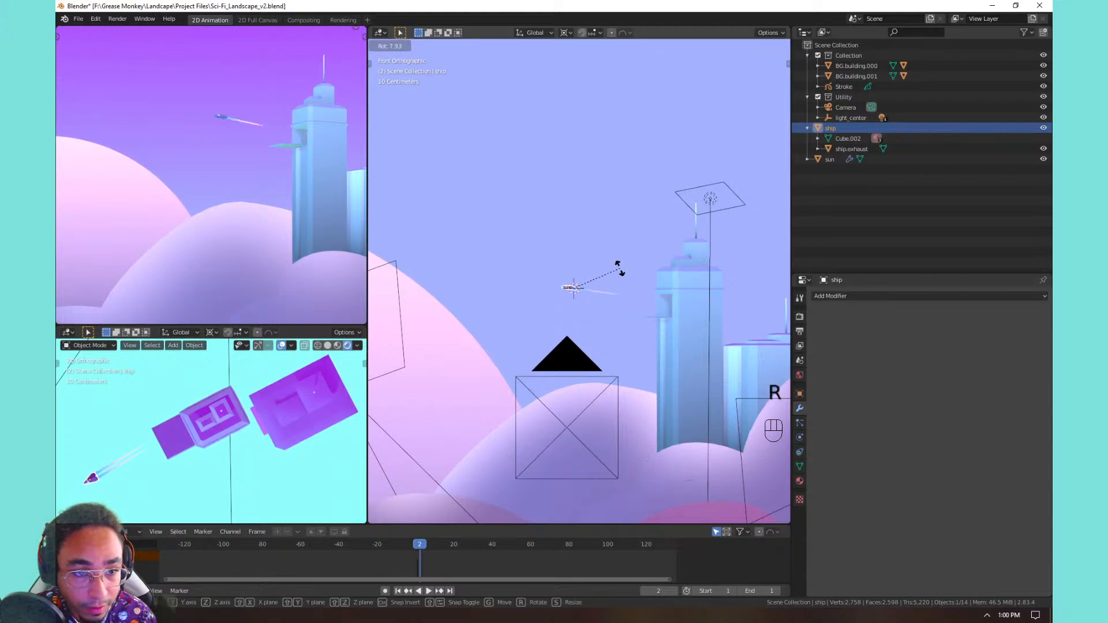
click(619, 267)
Step: Examine the tilted ship and its longer exhaust in the camera view, both close up and within the full composition
scroll(560, 261, down, 3)
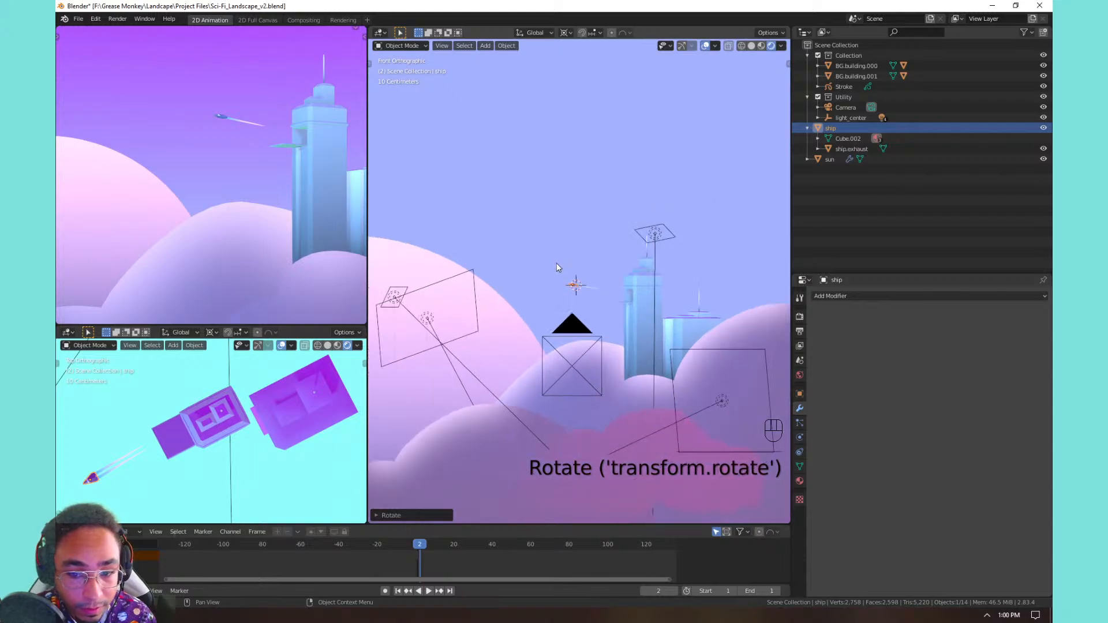
shift+middle_drag(507, 259, 629, 271)
scroll(575, 260, down, 4)
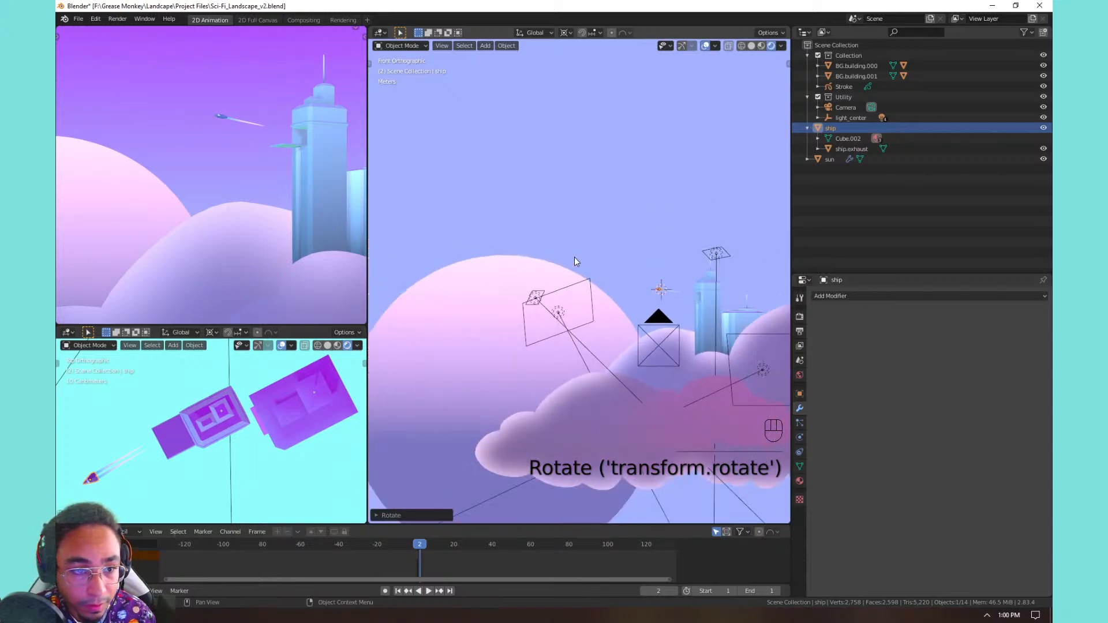
scroll(240, 216, down, 5)
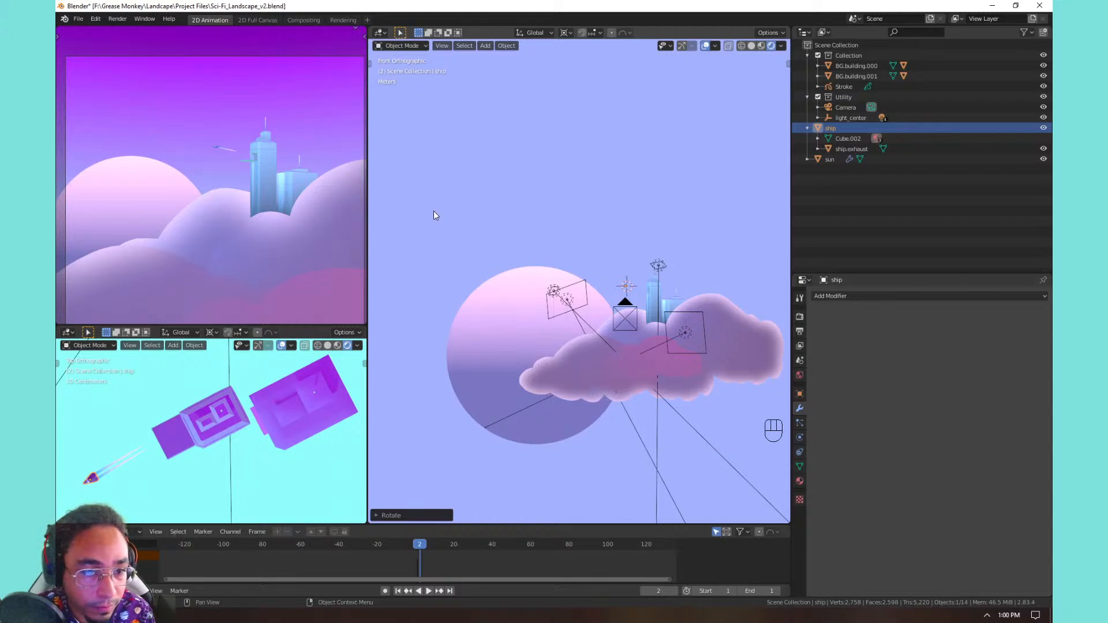
scroll(223, 153, up, 6)
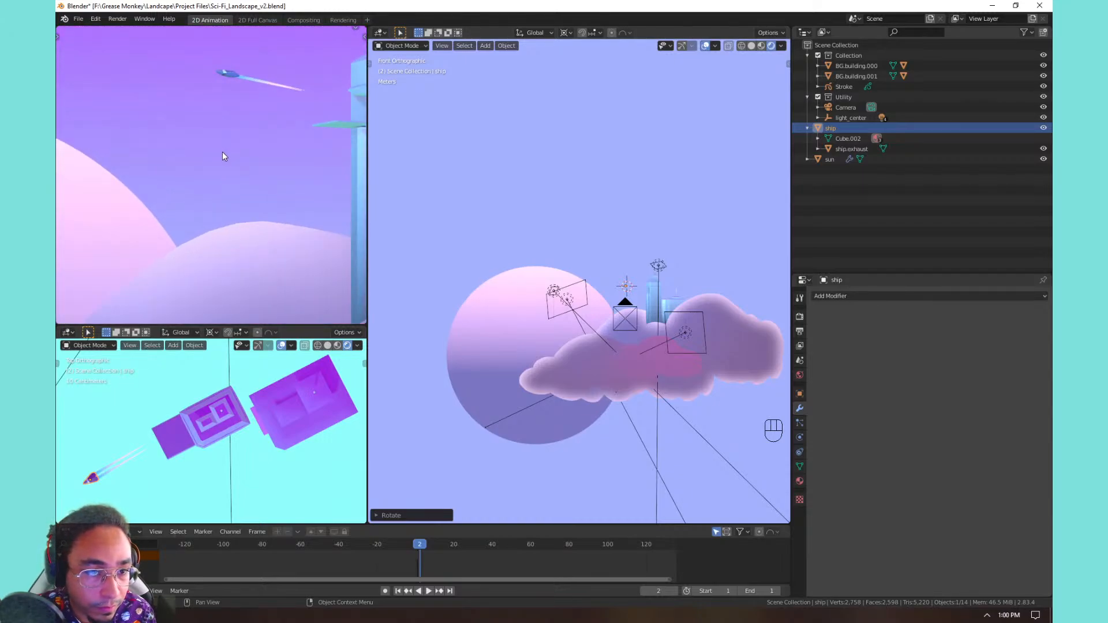
scroll(223, 154, down, 6)
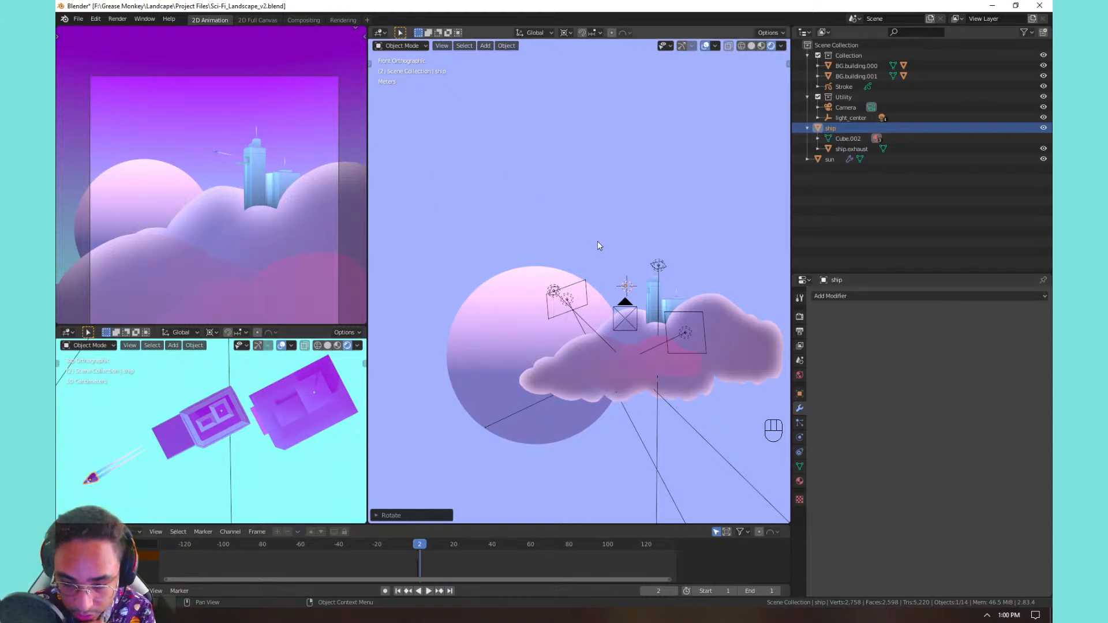
Step: Duplicate the ship together with its exhaust and place the copy ahead of the original in the front view
scroll(633, 294, up, 5)
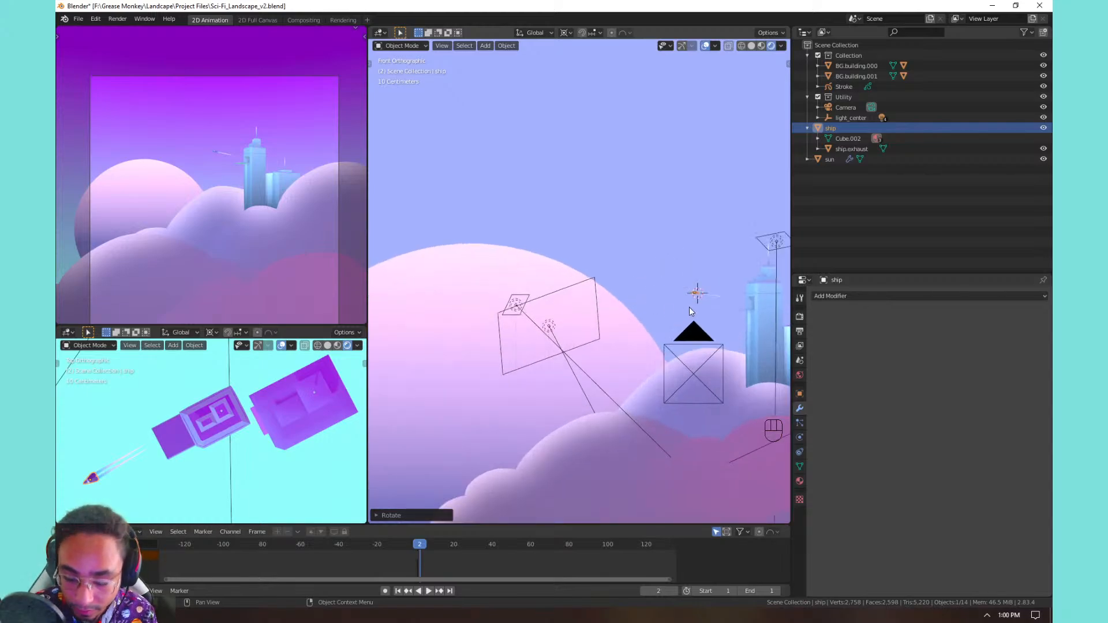
key(KP_Decimal)
scroll(689, 307, down, 6)
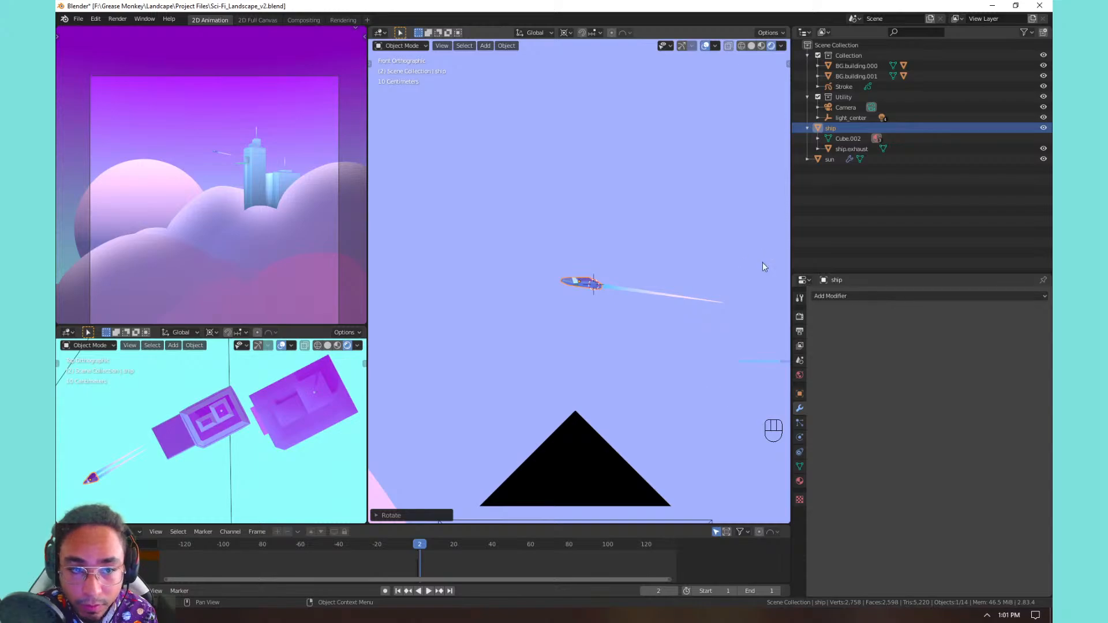
shift+click(838, 149)
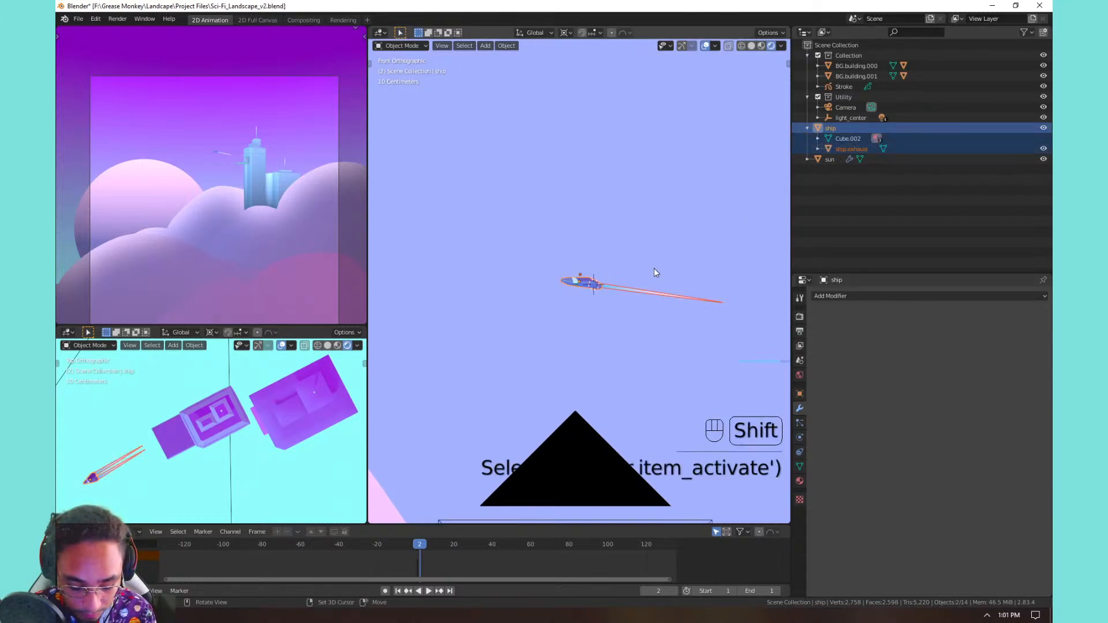
key(shift+d)
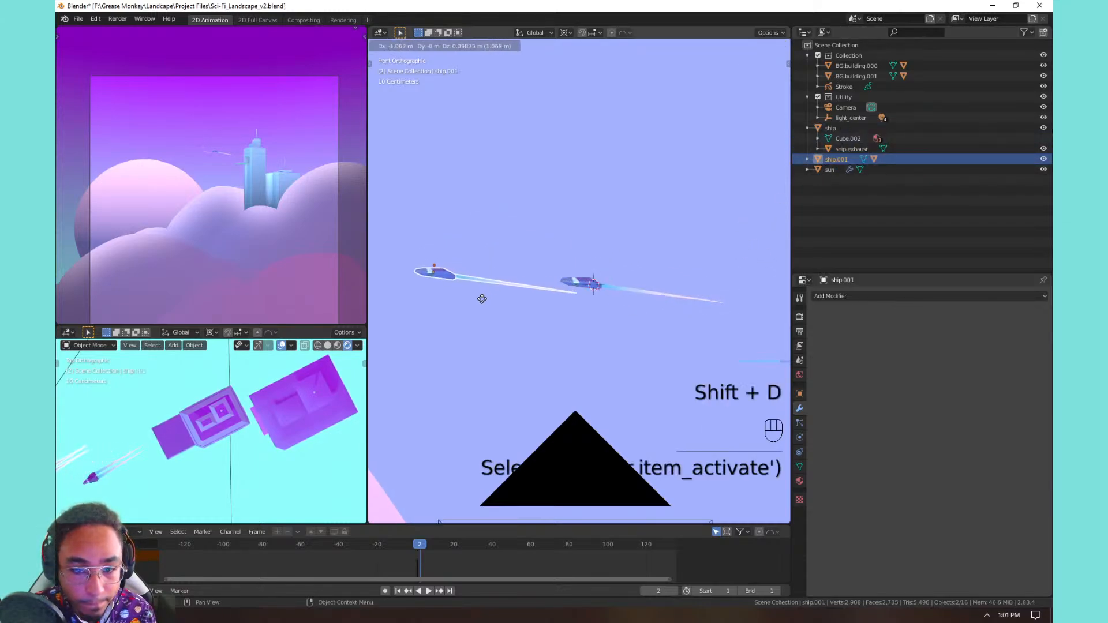
click(497, 300)
Step: Shift the duplicated ship alongside the original in the top view and lower it slightly in the front view
shift+middle_drag(134, 438, 241, 396)
key(g)
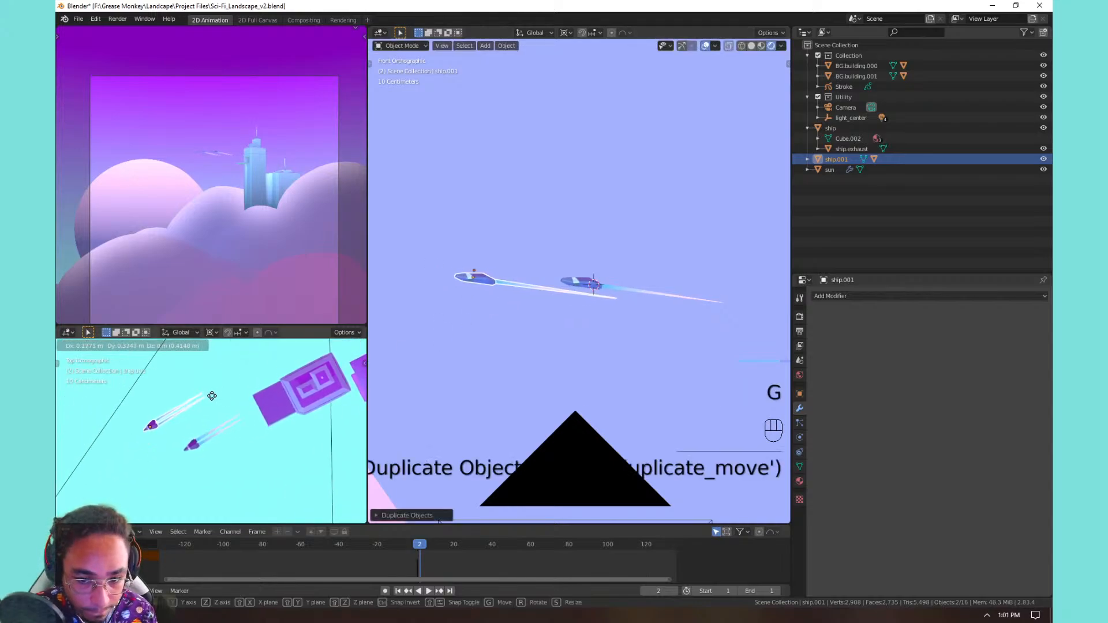
click(213, 407)
key(g)
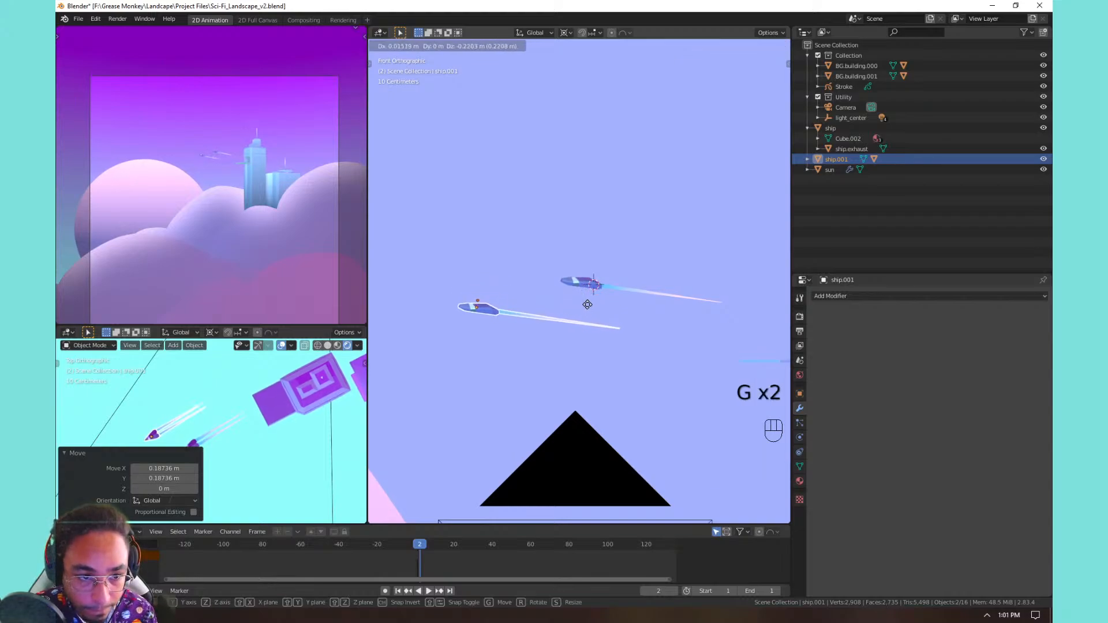
click(587, 299)
Step: Rotate the duplicated ship about 3.6 degrees in the front view so its nose points slightly higher
key(r)
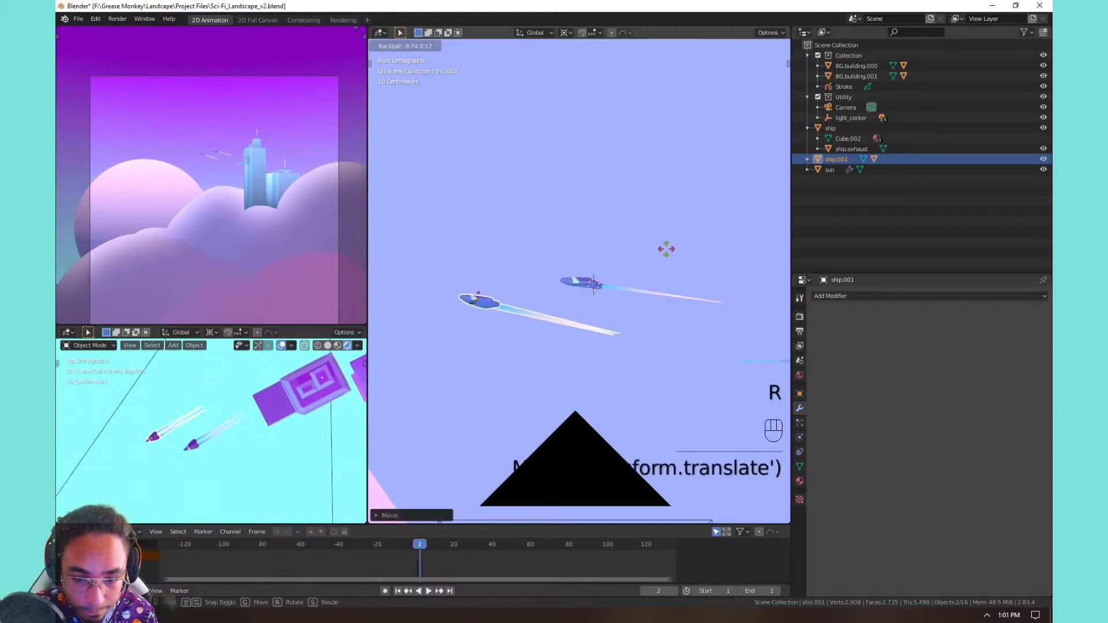
right_click(665, 269)
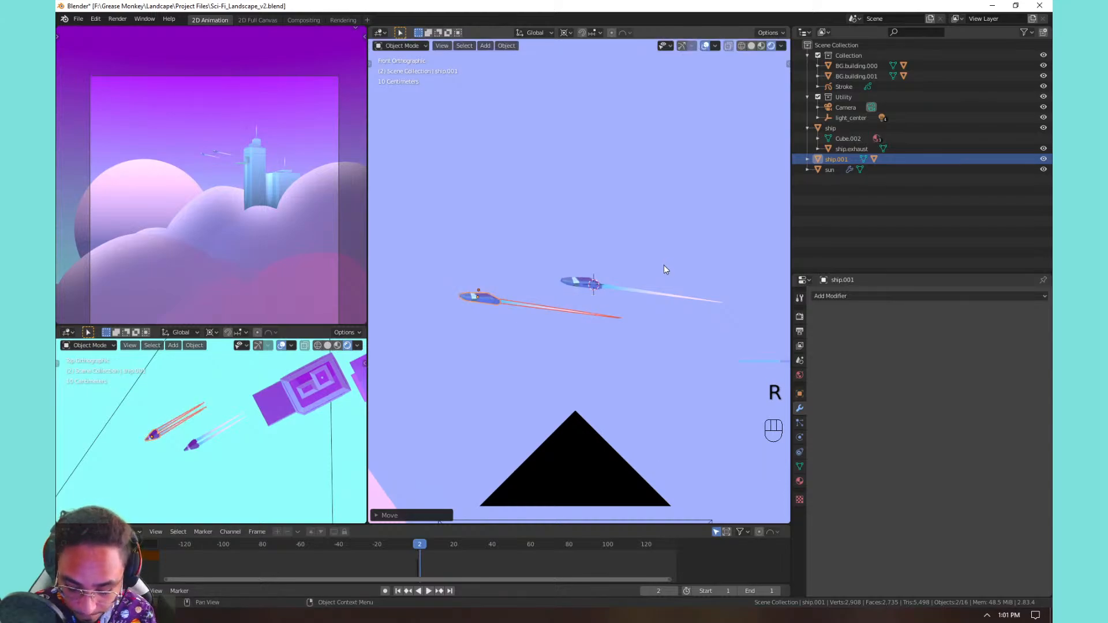
key(r)
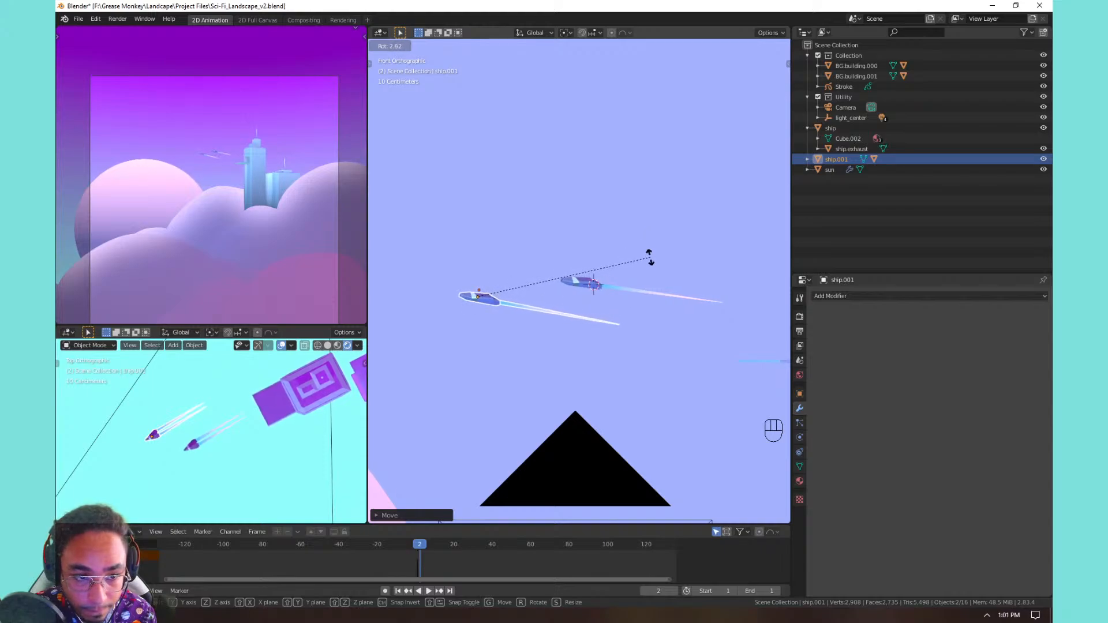
click(649, 257)
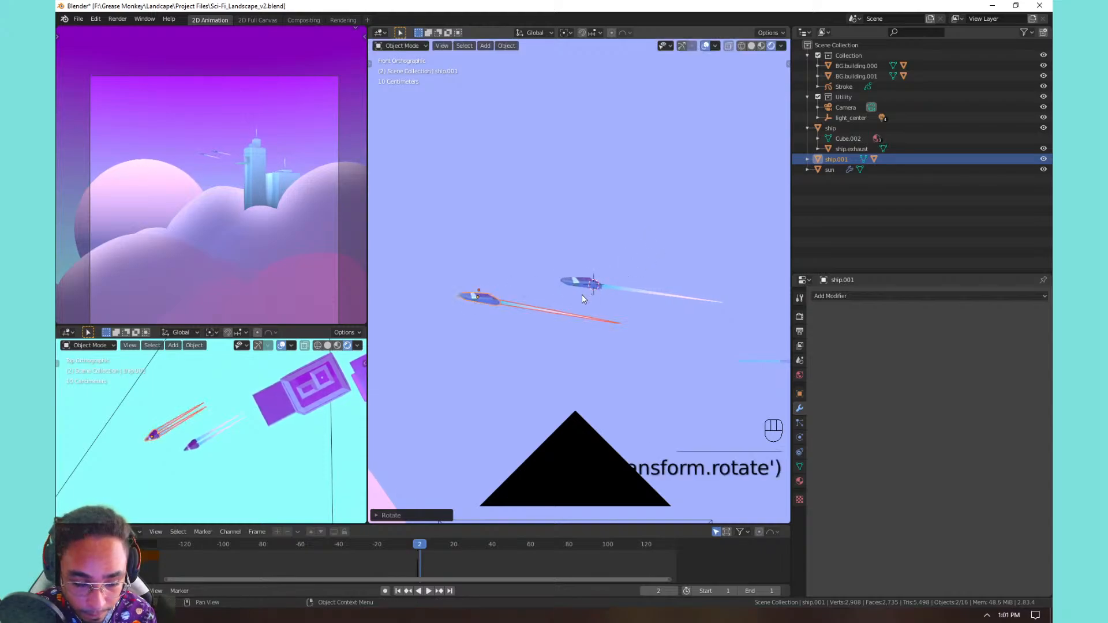
Step: Duplicate the second ship and offset the new copy about -0.41 m in X and -1.71 m in Y
key(shift+d)
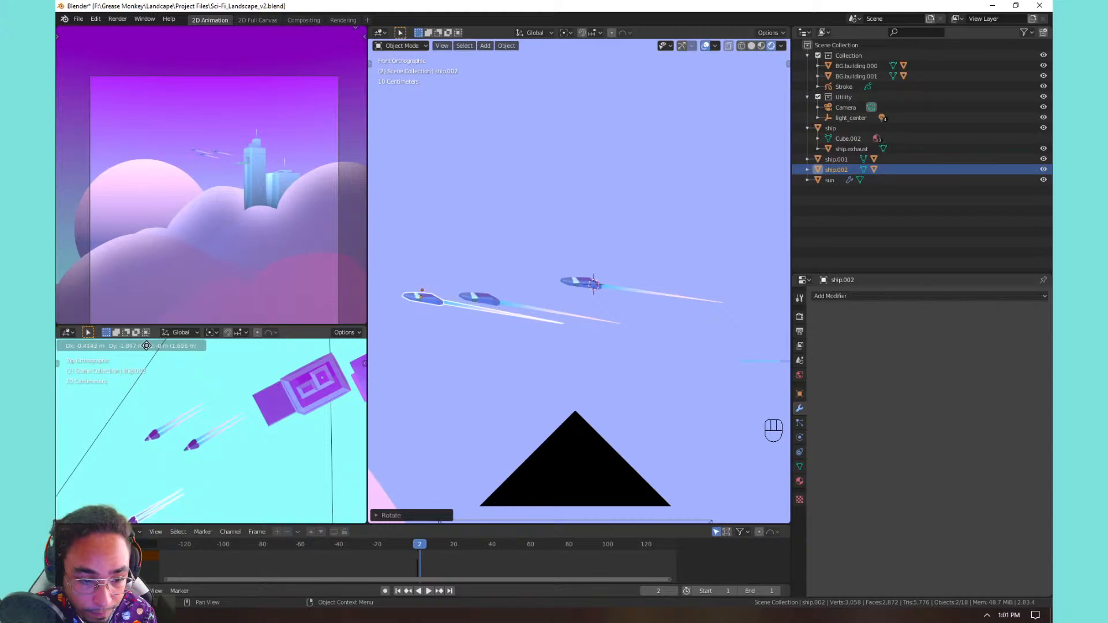
click(145, 347)
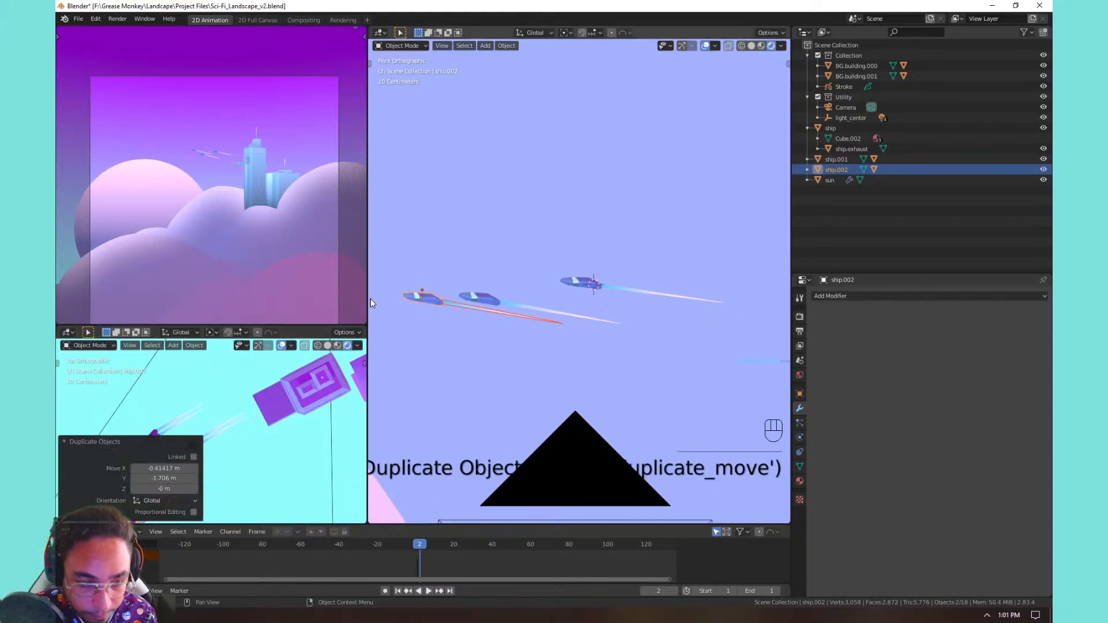
Step: Raise the third ship about 0.1 m in the front view and fine-tune its height above the second ship
key(g)
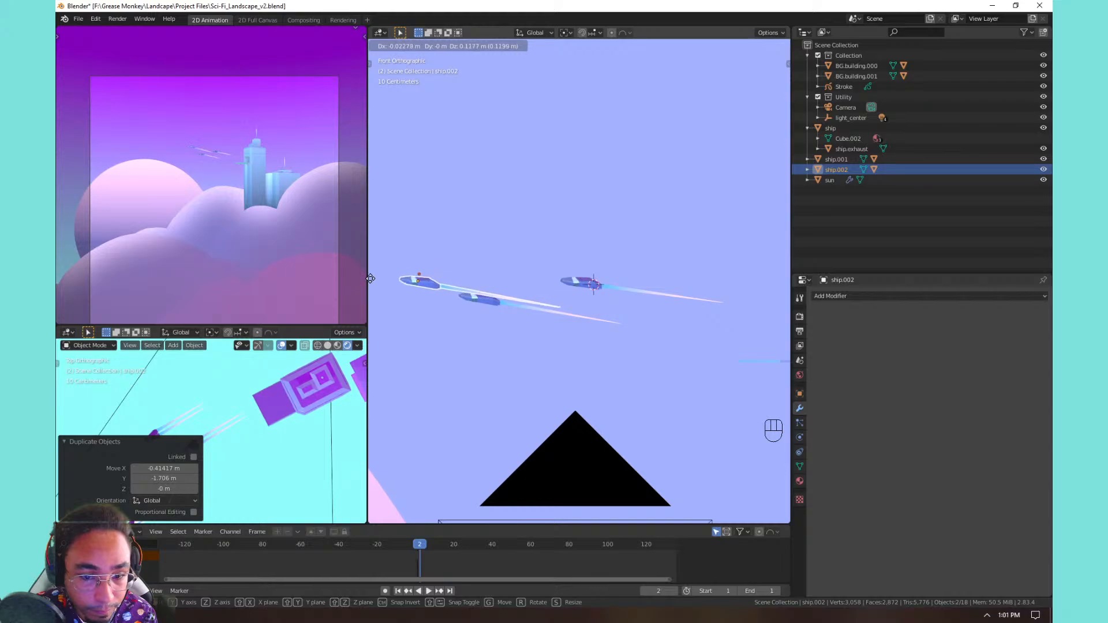
click(371, 275)
shift+middle_drag(121, 390, 187, 344)
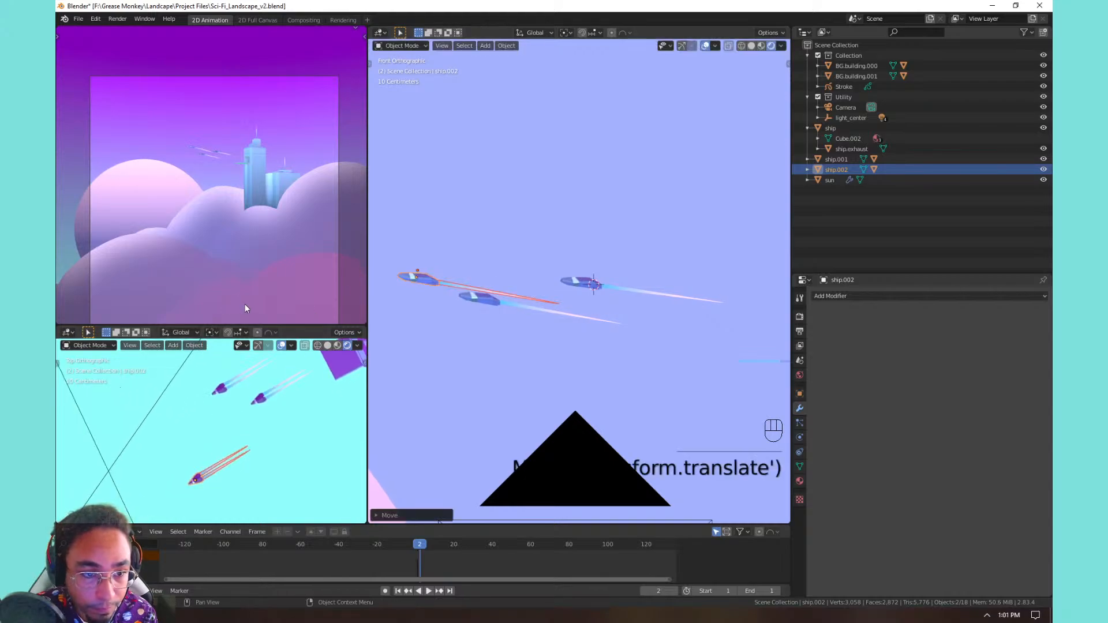
key(g)
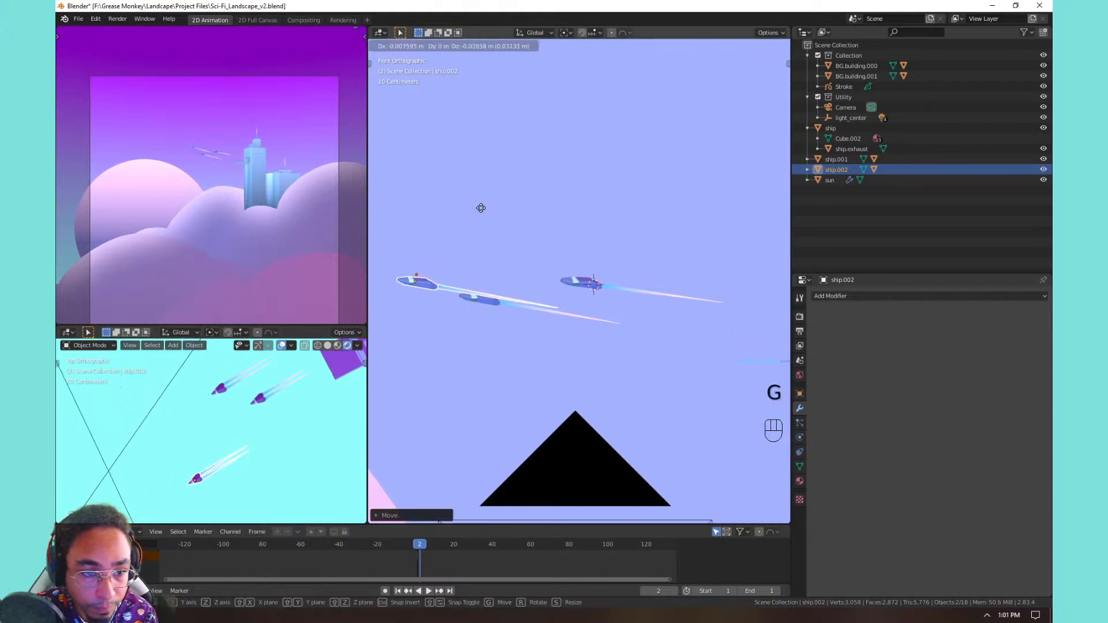
click(482, 211)
key(g)
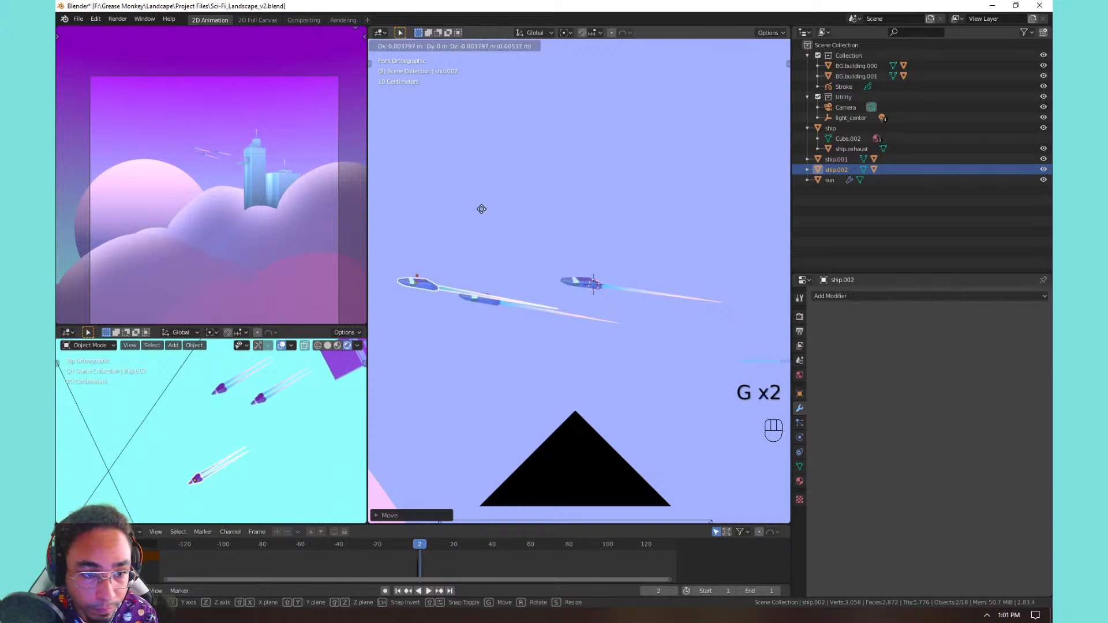
click(483, 206)
scroll(157, 145, up, 5)
scroll(178, 141, down, 5)
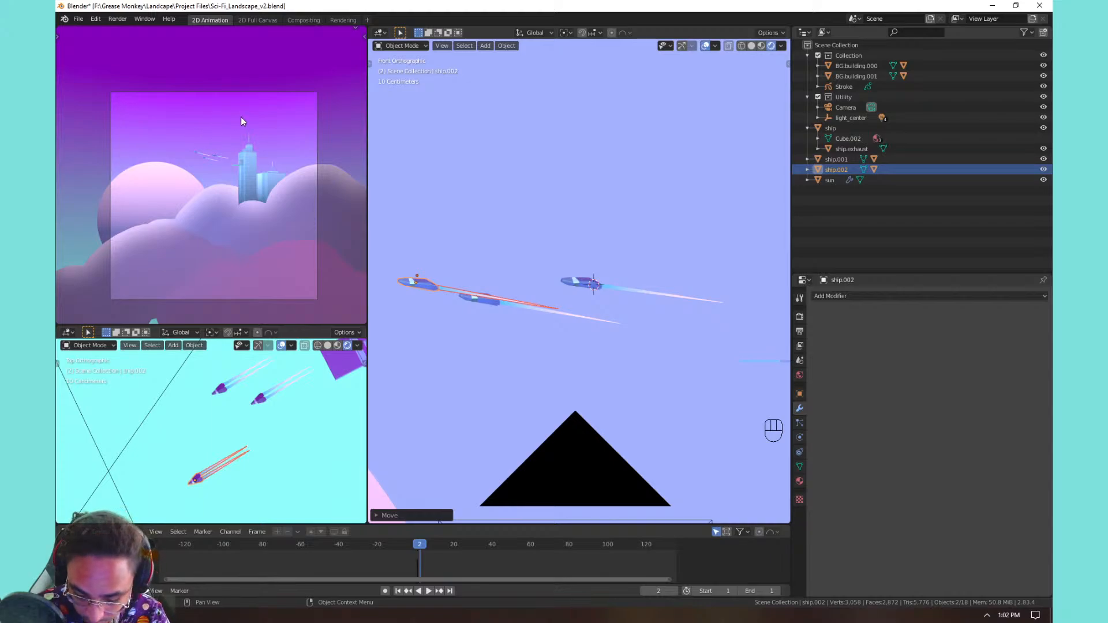
Step: Save the project file
key(Tab)
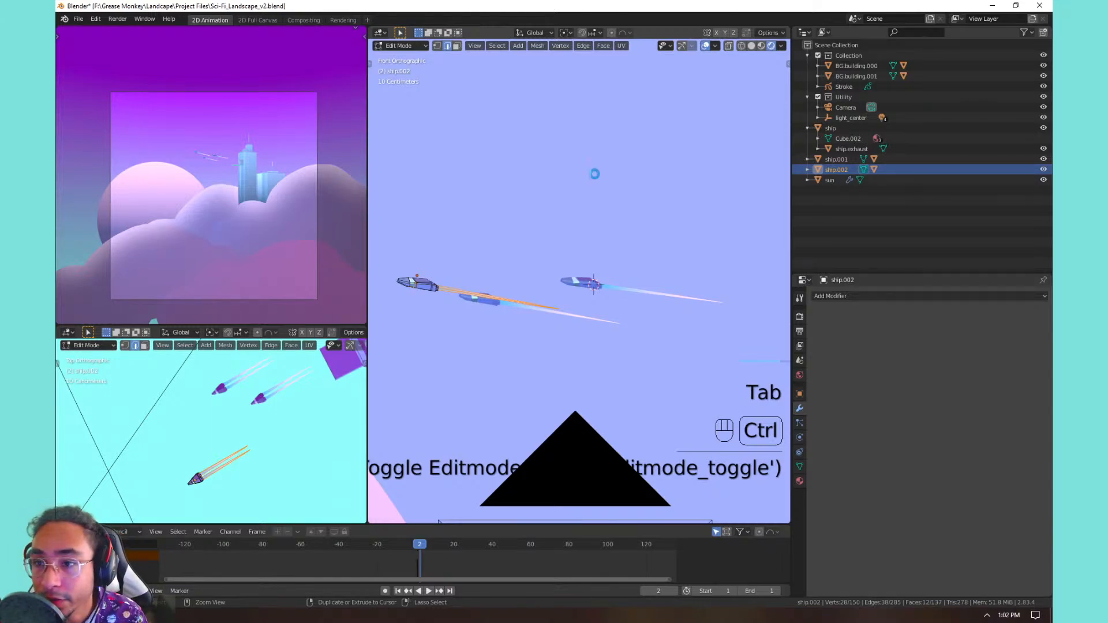
key(ctrl+s)
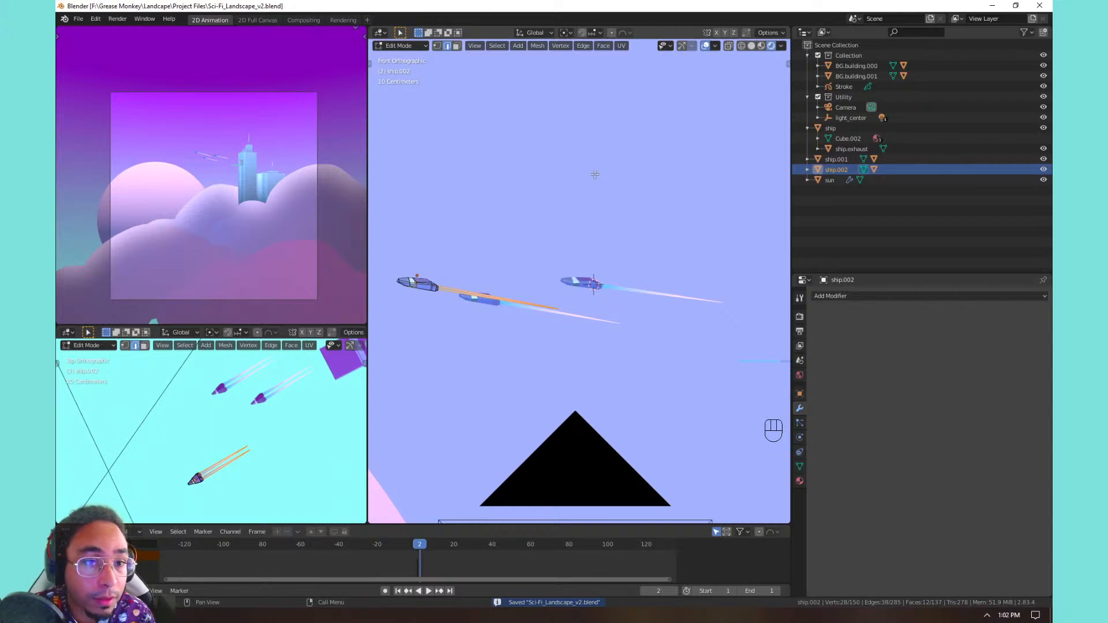
key(Tab)
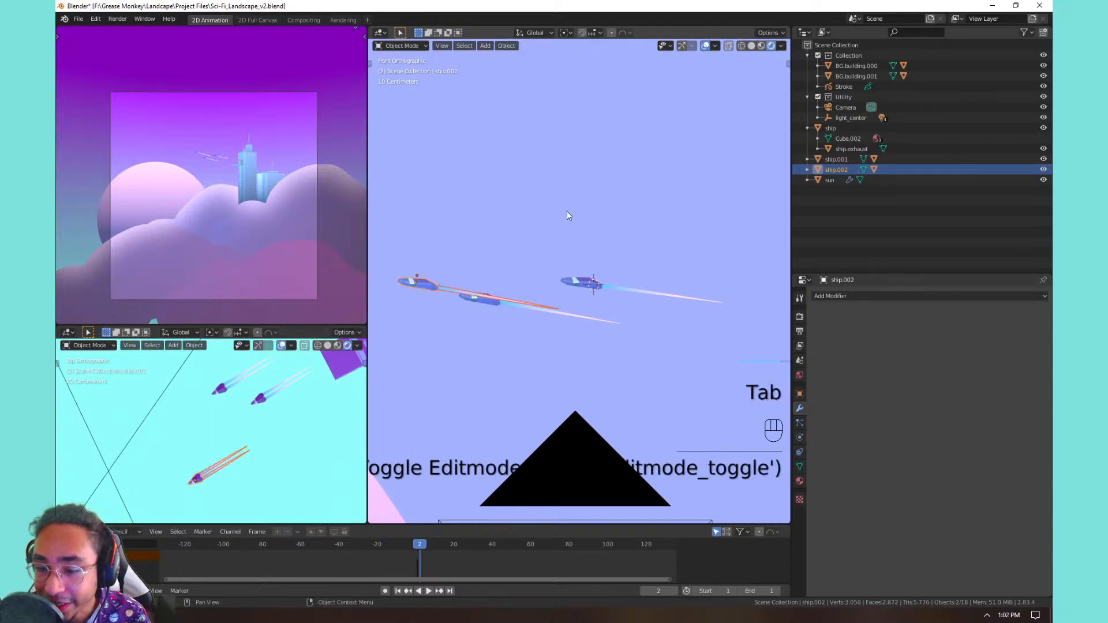
Step: Examine how the three ships sit beside the tower in the camera composition
scroll(566, 211, down, 3)
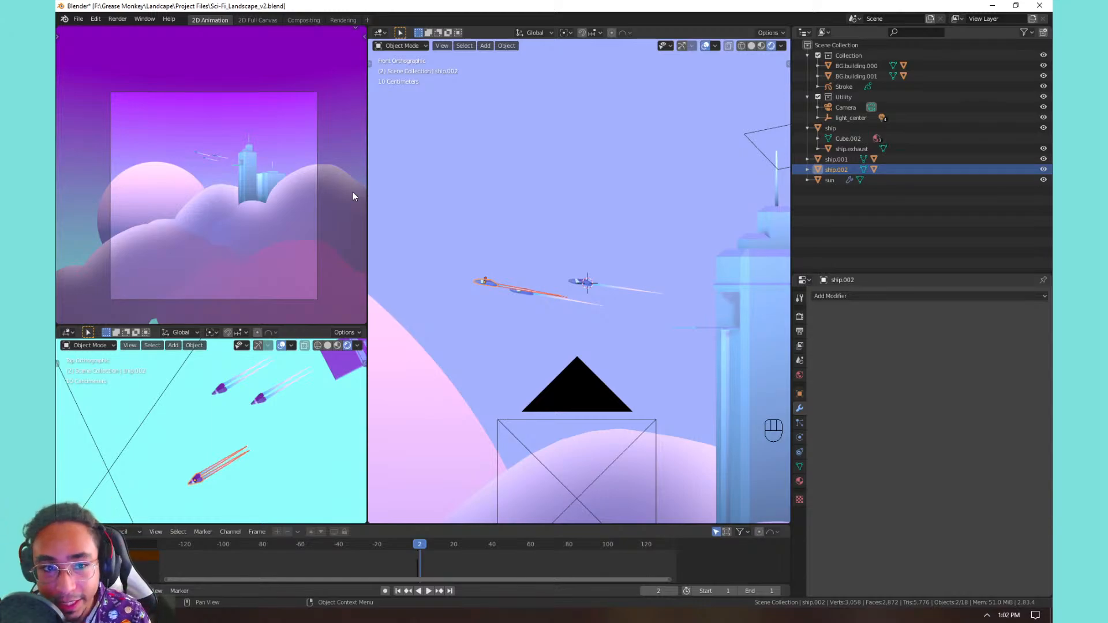
scroll(612, 154, down, 4)
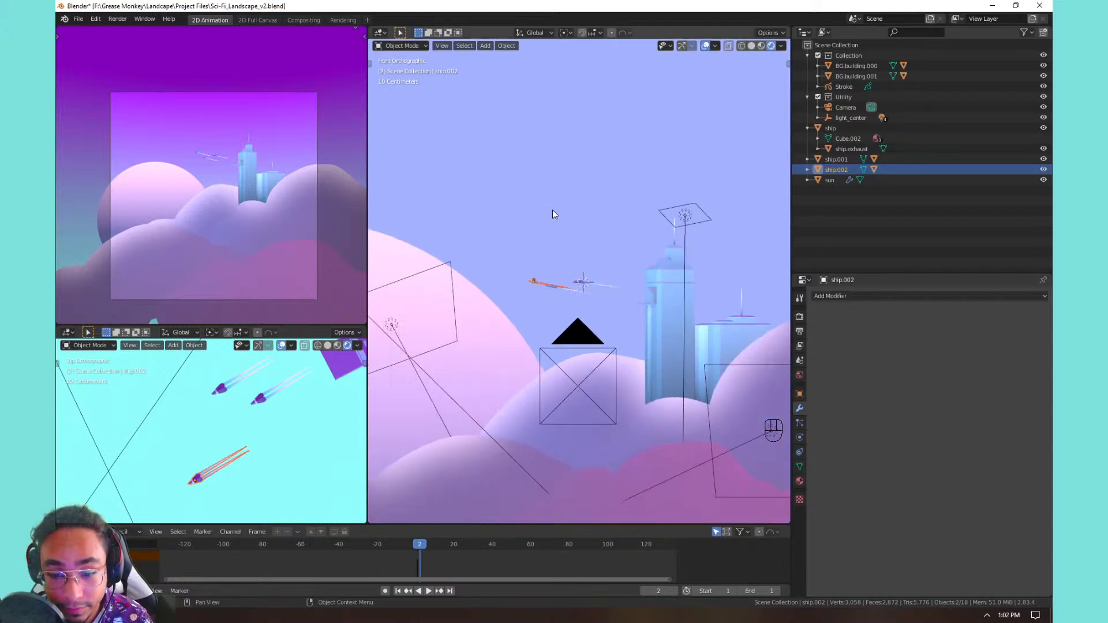
key(KP_0)
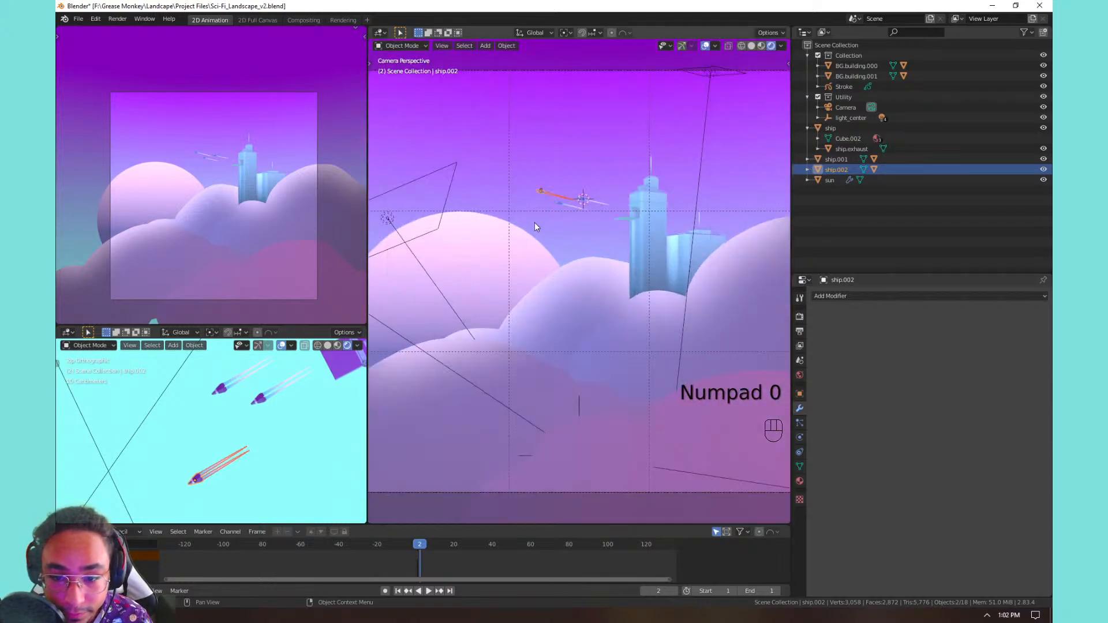
scroll(535, 223, down, 1)
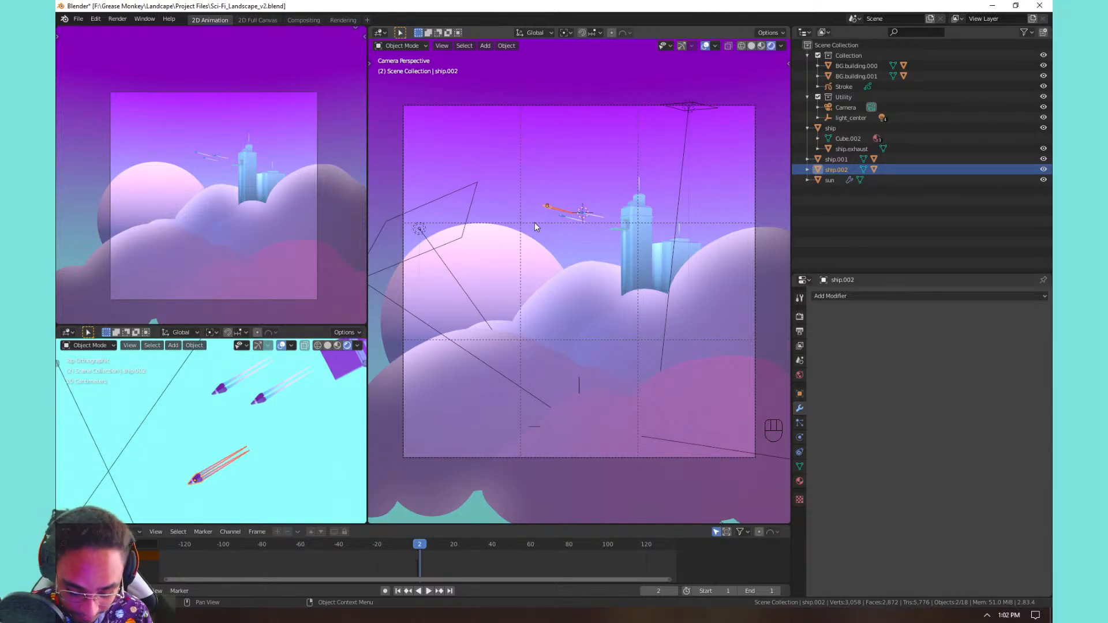
scroll(536, 216, down, 1)
scroll(536, 216, up, 2)
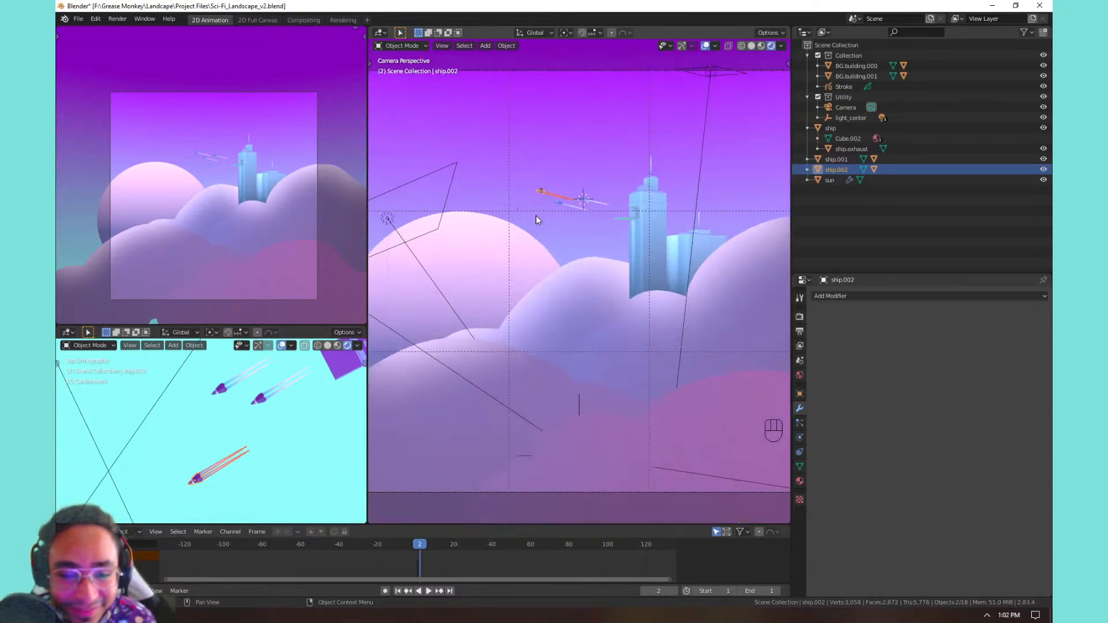
scroll(536, 216, down, 1)
scroll(536, 217, up, 1)
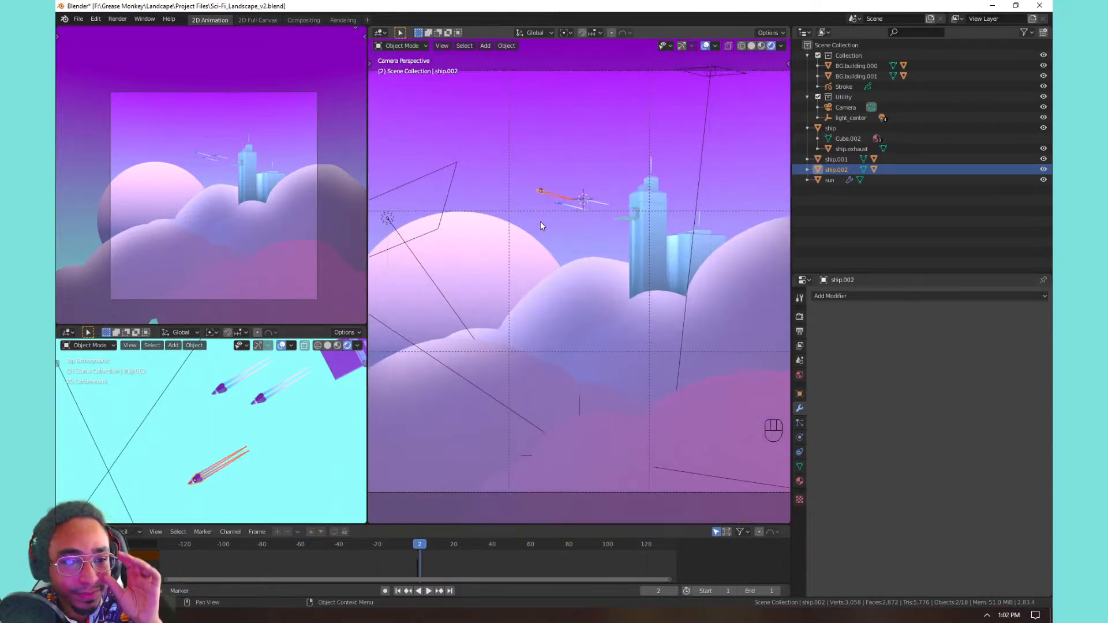
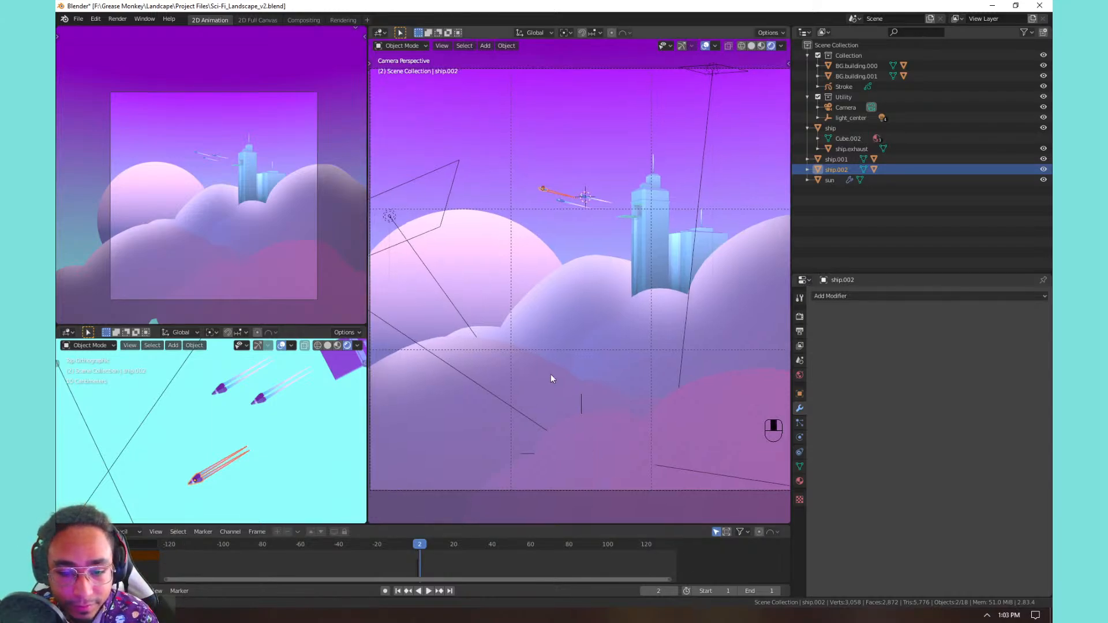
mouse_move(550, 374)
shift+middle_down()
mouse_move(552, 354)
mouse_move(559, 364)
shift+middle_up()
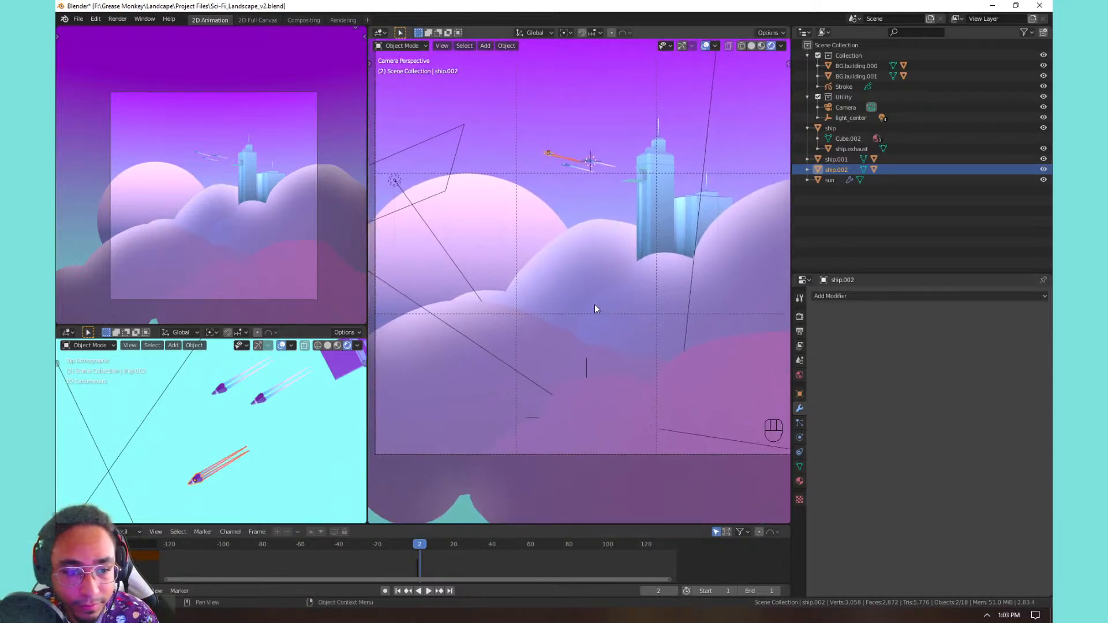
mouse_move(584, 286)
shift+middle_down()
mouse_move(599, 294)
mouse_move(612, 262)
mouse_move(596, 268)
mouse_move(597, 309)
mouse_move(578, 285)
mouse_move(573, 304)
shift+middle_up()
Step: Reset the 3D cursor to the world origin and add a cube mesh there
key(shift+c)
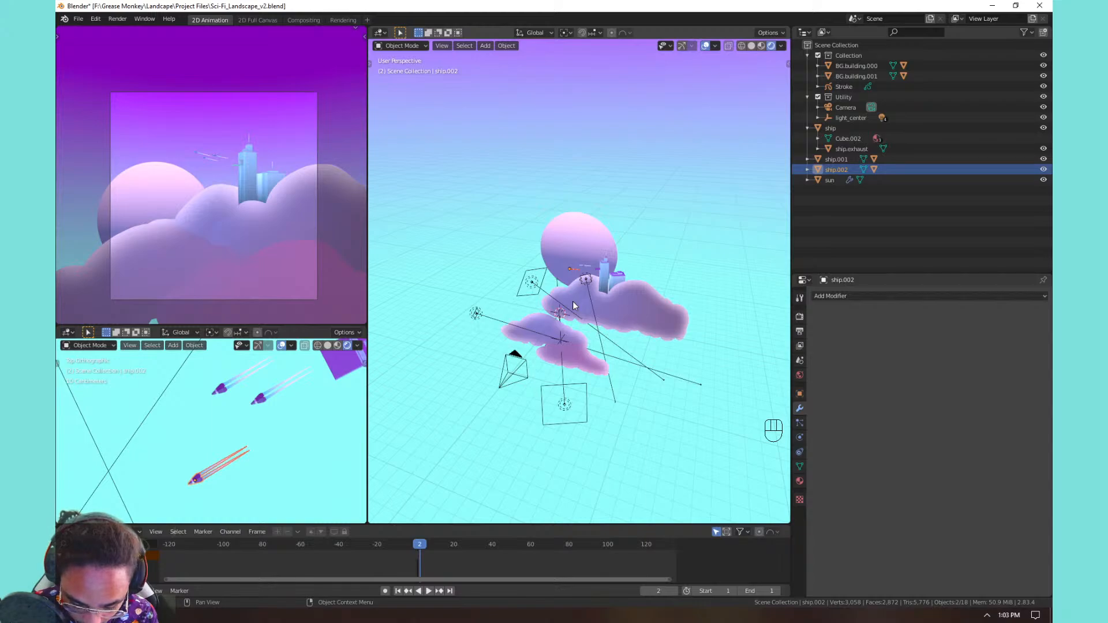
scroll(589, 311, up, 2)
key(shift+a)
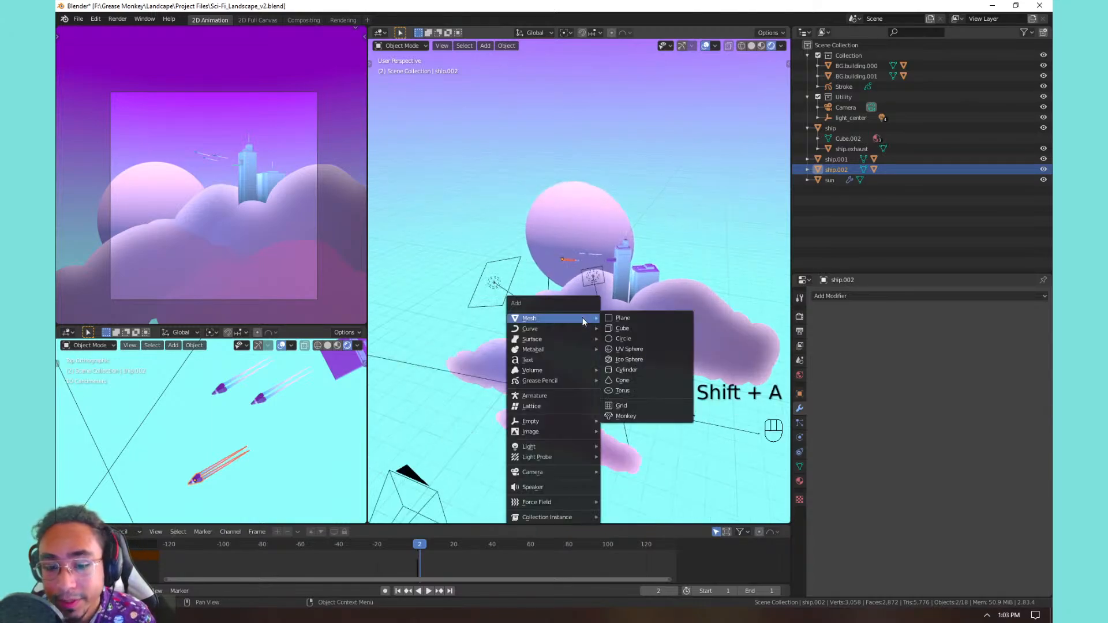
click(618, 329)
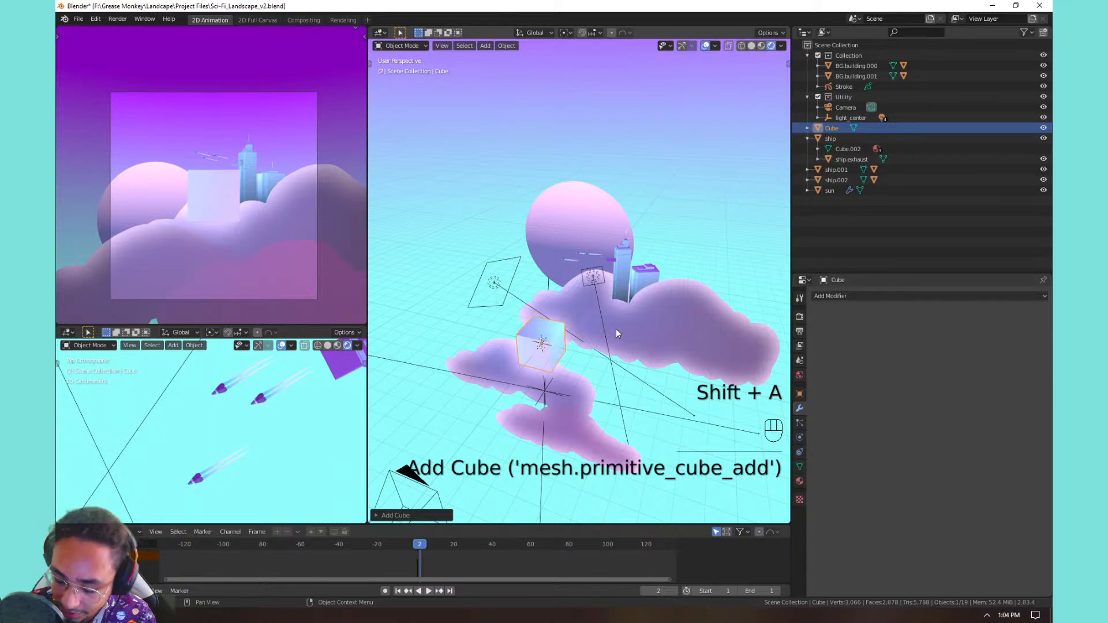
Step: Select the cube's bottom face in Edit Mode and snap the 3D cursor to it
key(KP_Decimal)
shift+middle_drag(507, 317, 646, 296)
scroll(642, 296, down, 5)
key(Tab)
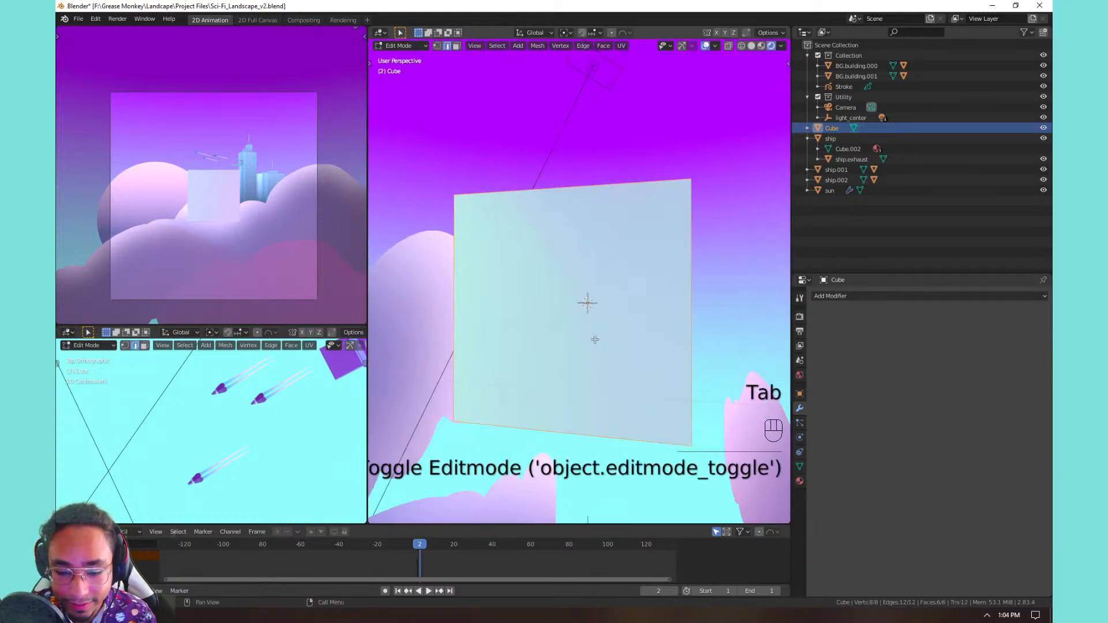
key(3)
middle_drag(595, 340, 589, 290)
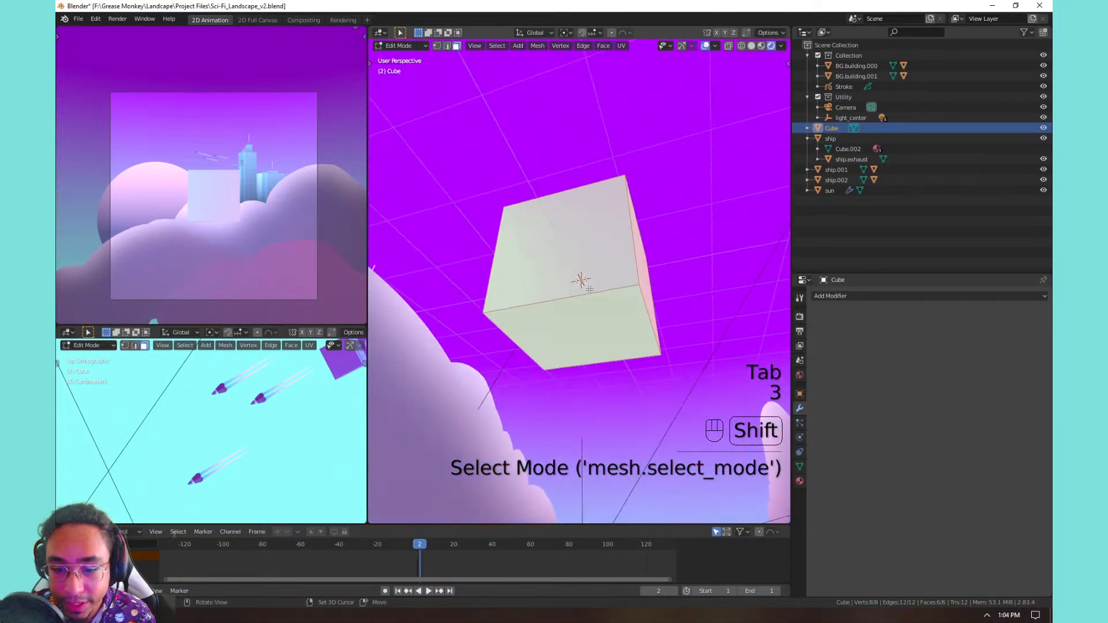
click(590, 289)
key(shift+s)
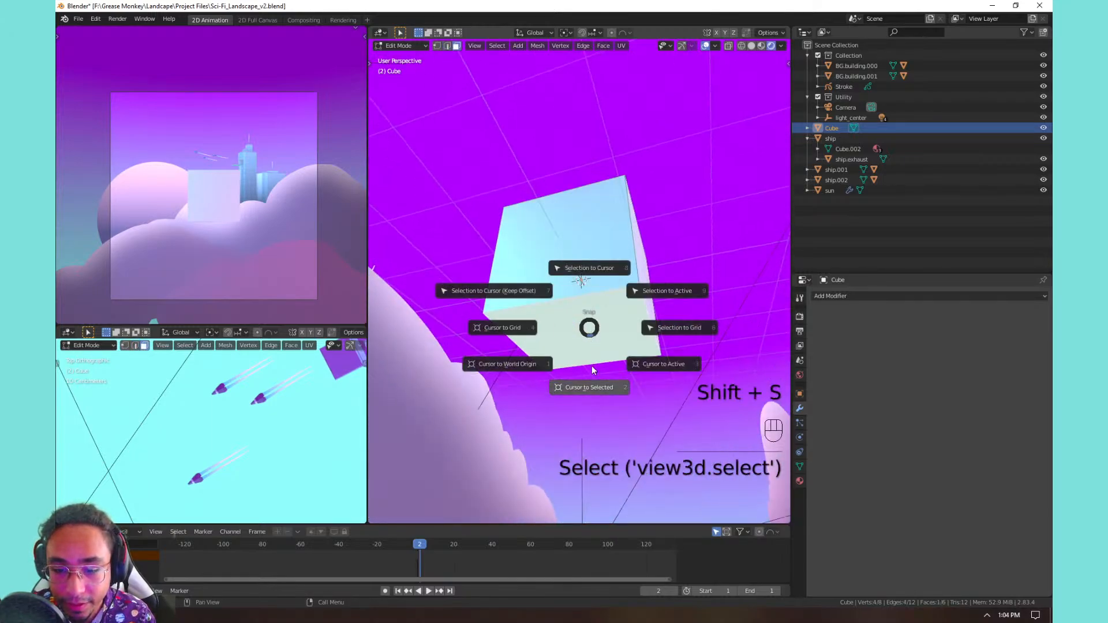
click(592, 372)
Step: Set the cube's origin to the 3D cursor at its base and clear the cube's location
key(Tab)
right_click(621, 307)
mouse_move(631, 309)
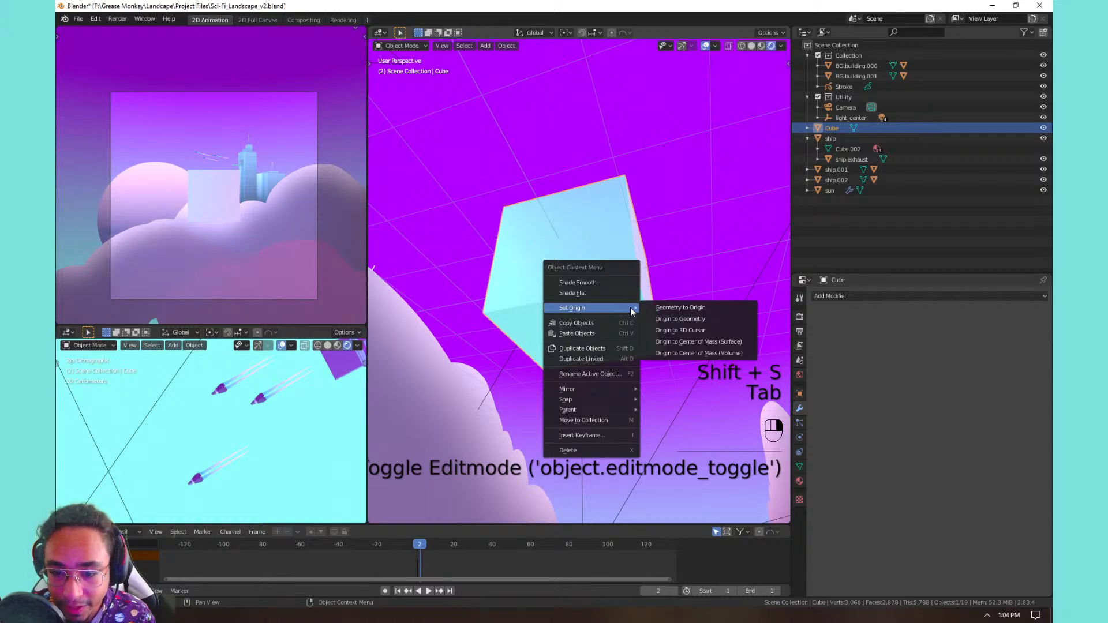
click(672, 331)
middle_drag(648, 289, 601, 263)
key(alt+g)
Step: Move the cube down into the foreground clouds in the lower-left part of the camera composition
scroll(618, 253, down, 1)
scroll(601, 264, down, 3)
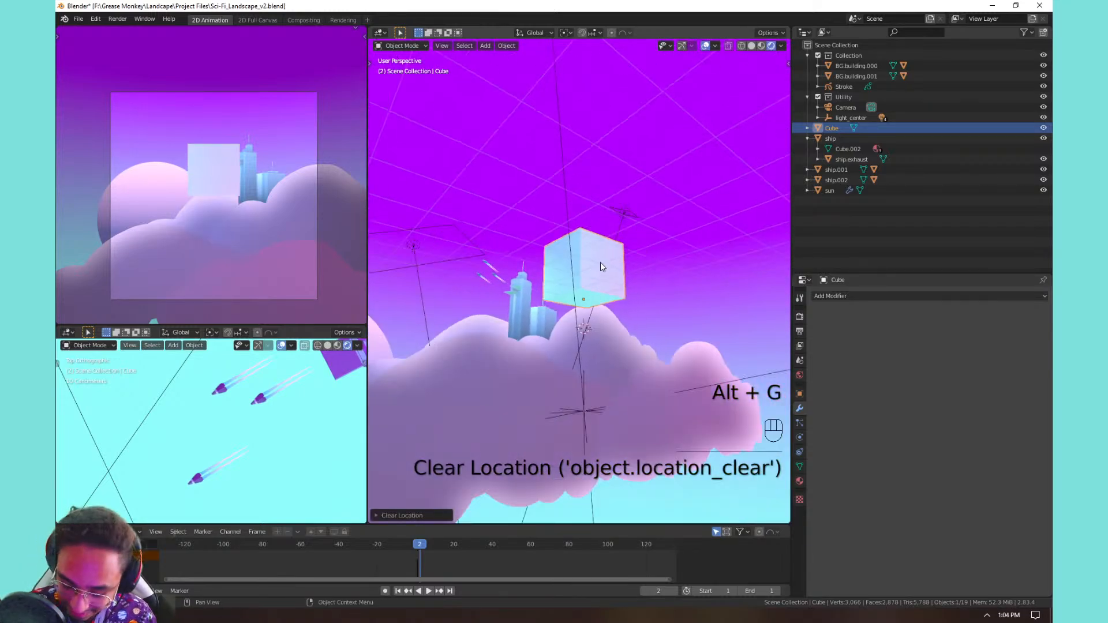
key(KP_0)
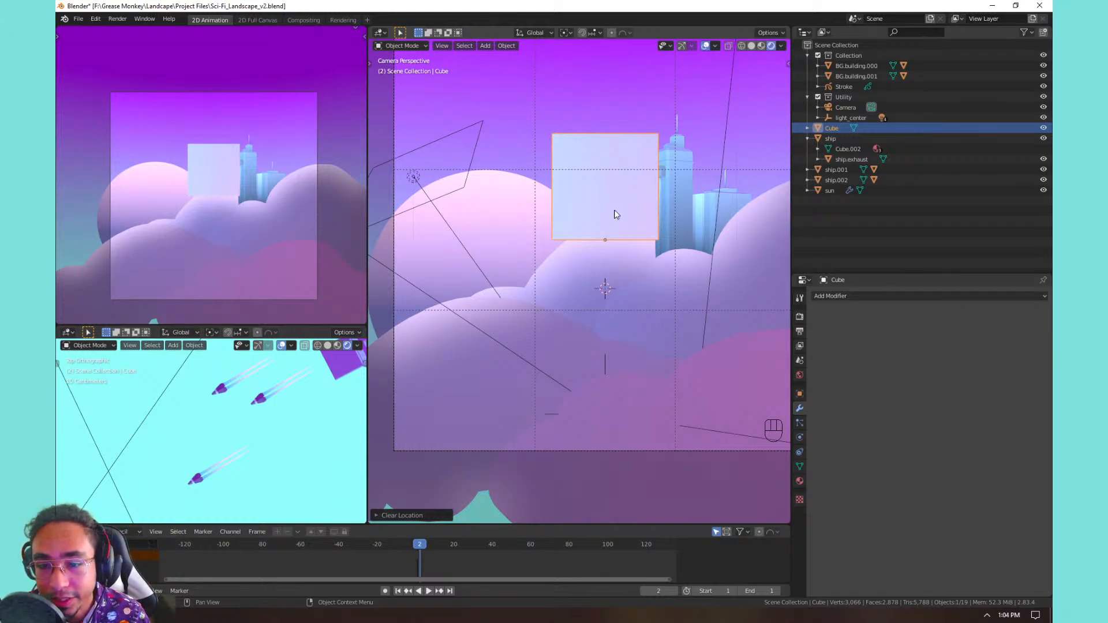
key(g)
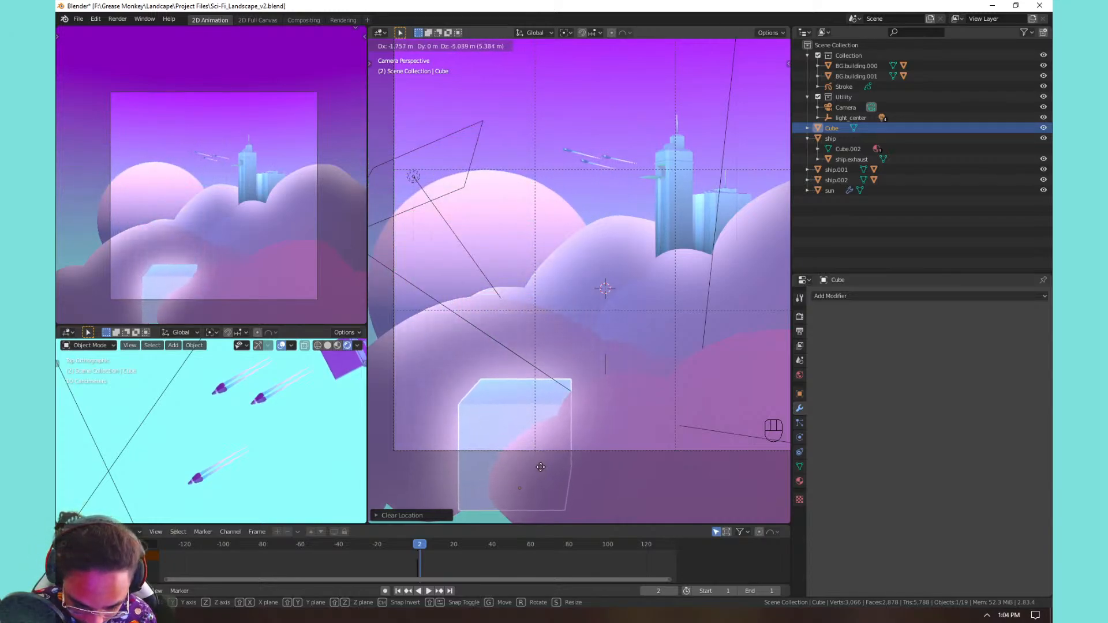
click(529, 441)
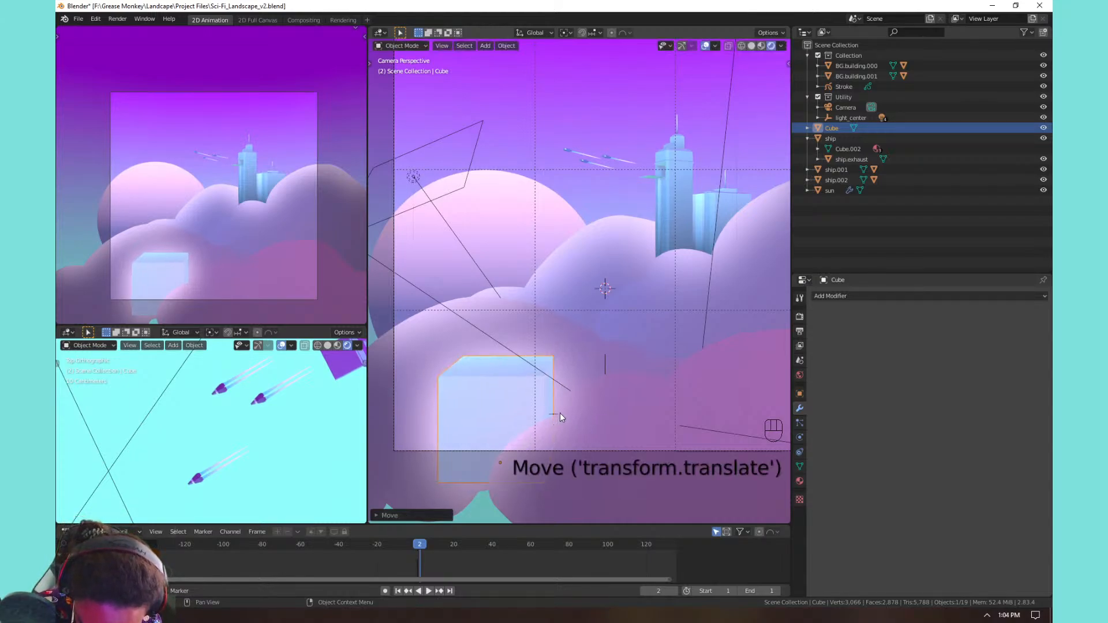
Step: Move the cube toward the camera, constrained to the horizontal XY plane
key(h)
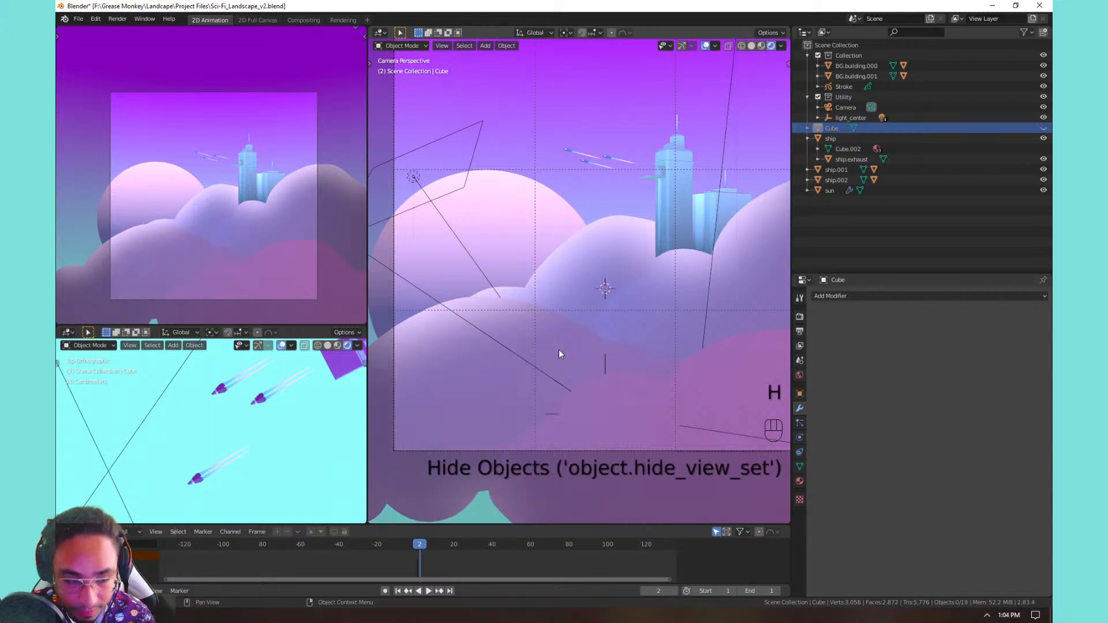
key(ctrl+z)
key(g)
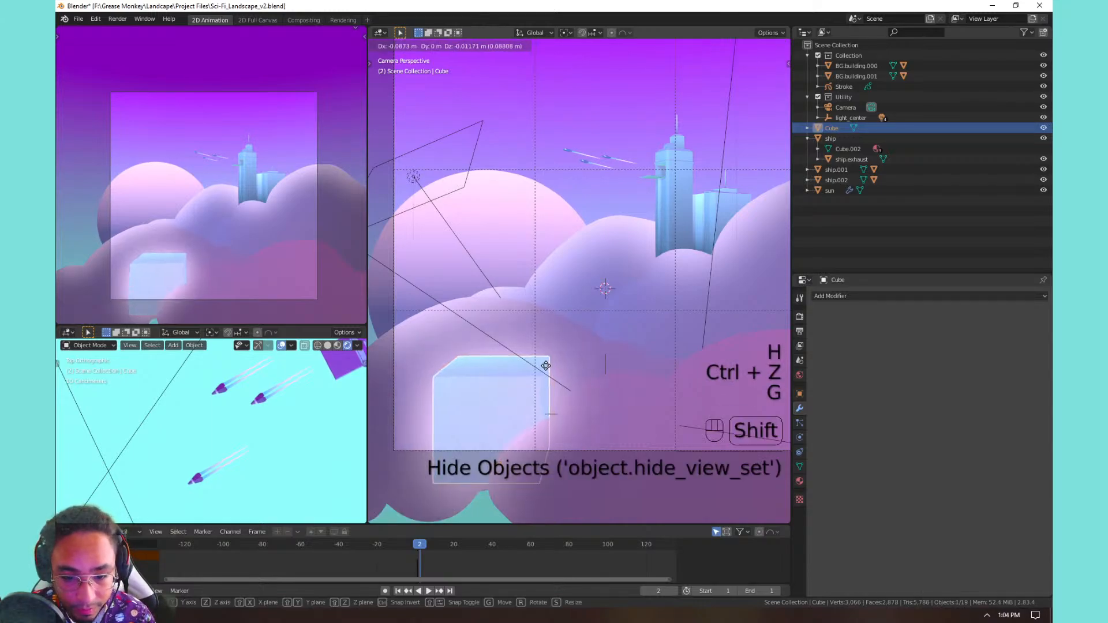
key(shift+z)
click(519, 71)
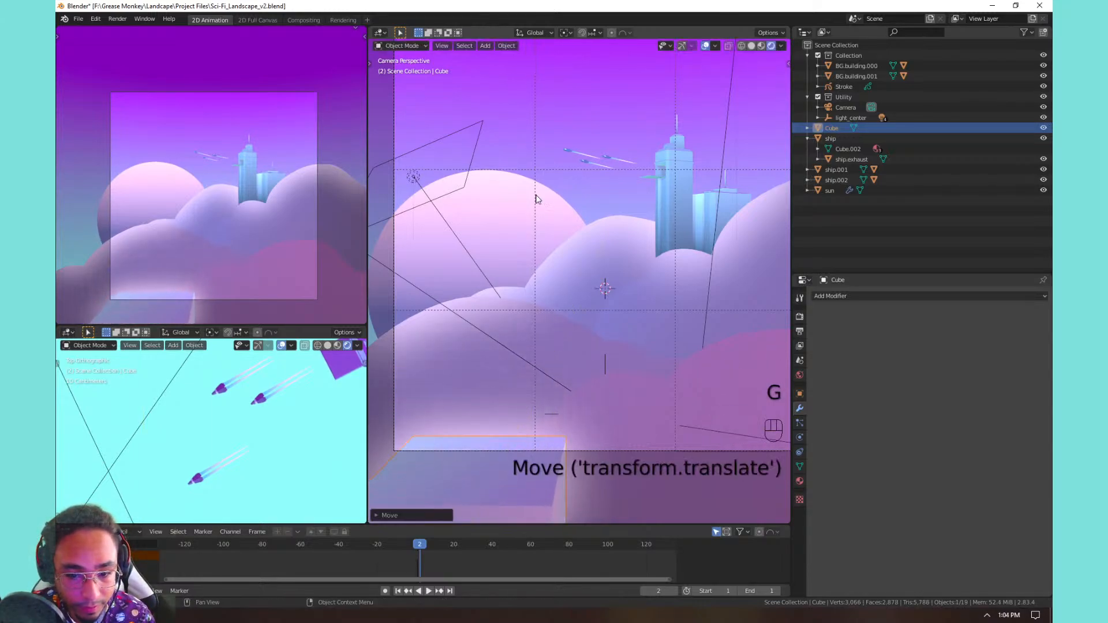
Step: Shift the cube about 2 m further toward the camera and about 0.4 m up in the right view
shift+middle_drag(582, 198, 540, 242)
shift+middle_drag(540, 243, 570, 297)
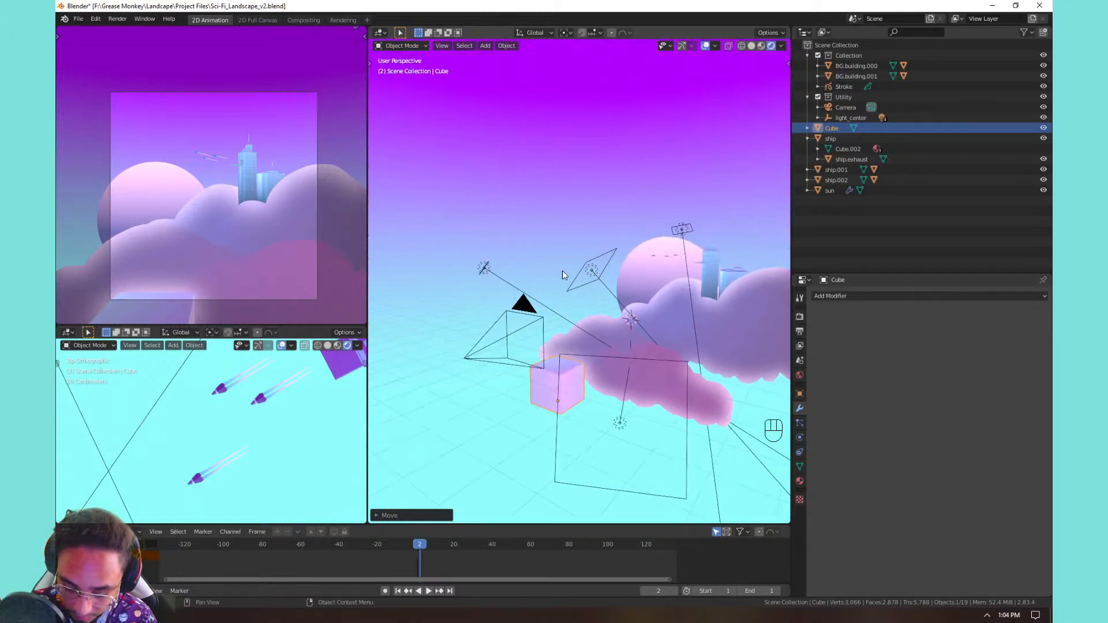
key(KP_1)
key(KP_3)
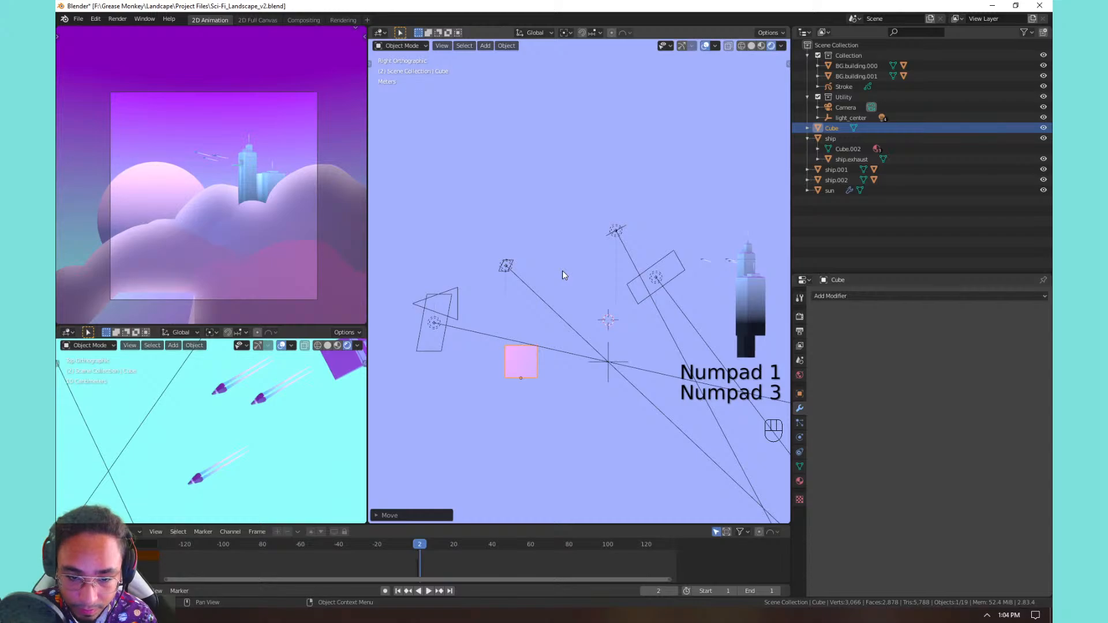
key(g)
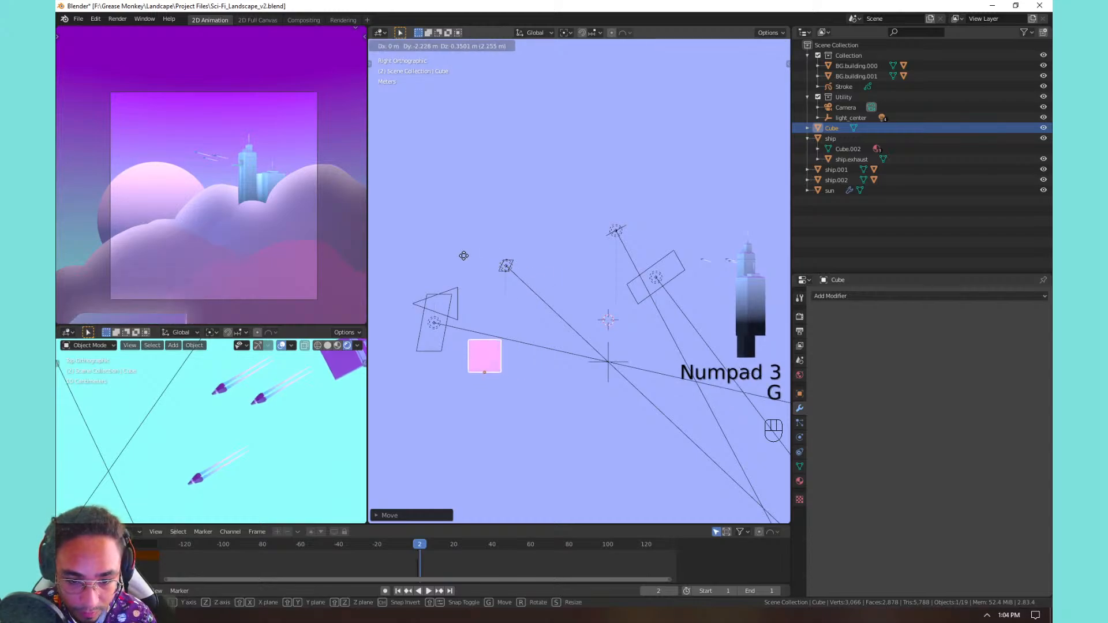
click(469, 256)
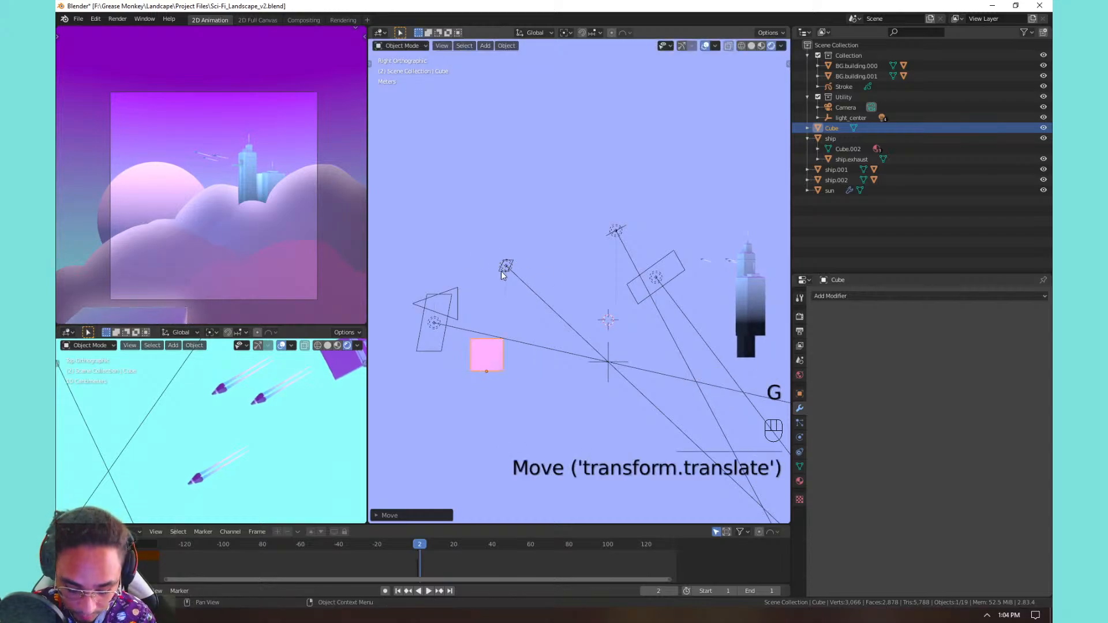
key(grave)
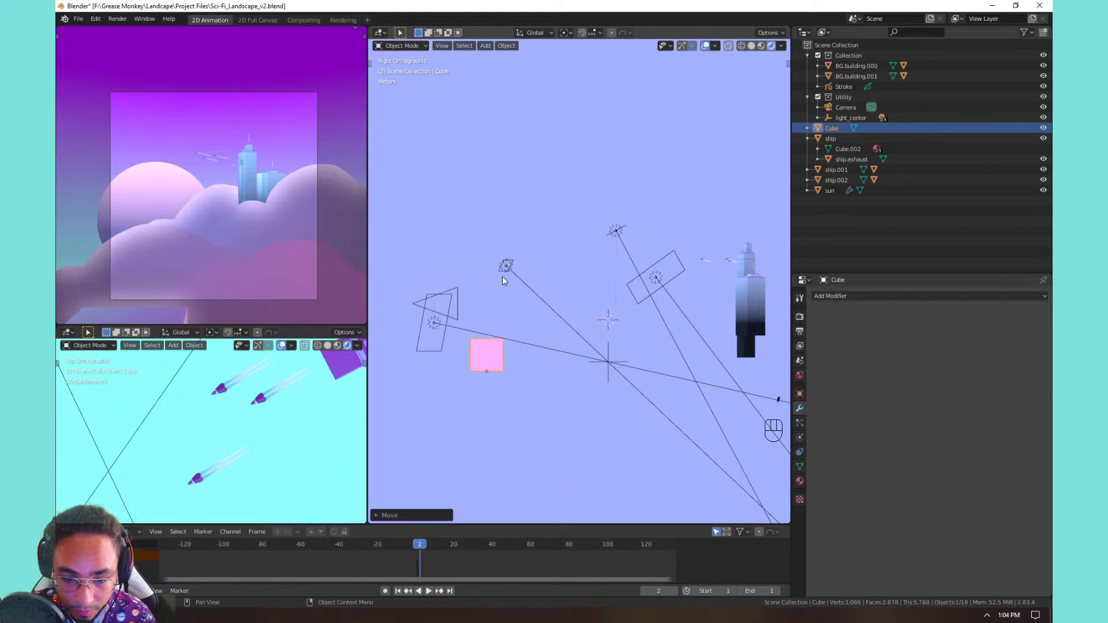
Step: Stretch the cube's whole mesh to about twice its height along Z from its base and shrink it inward along its normals
key(Tab)
key(a)
key(period)
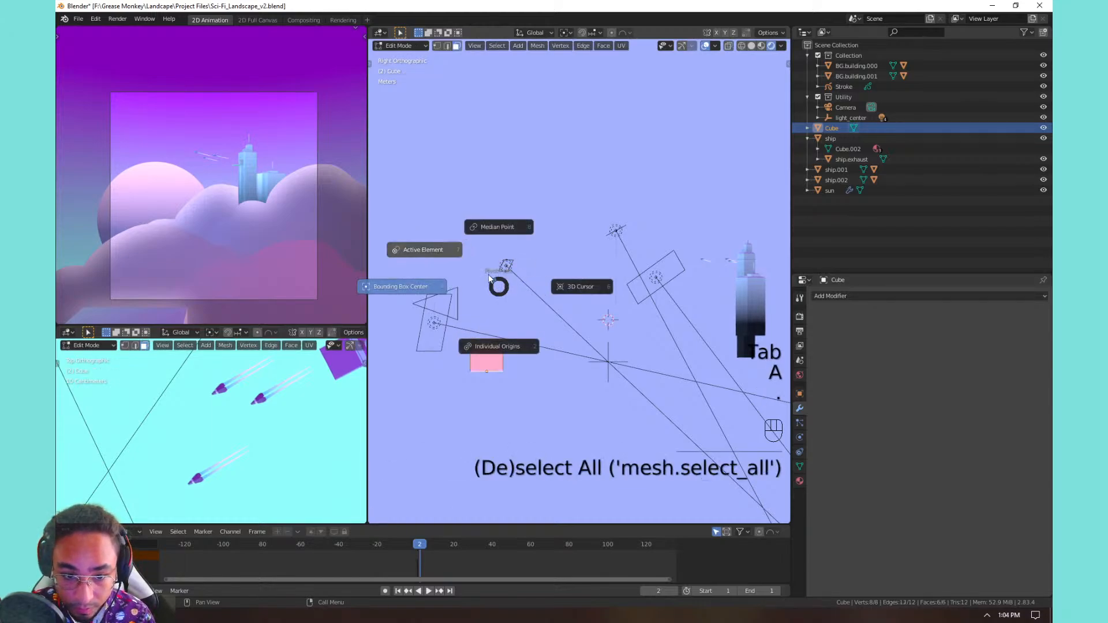
click(489, 275)
key(s)
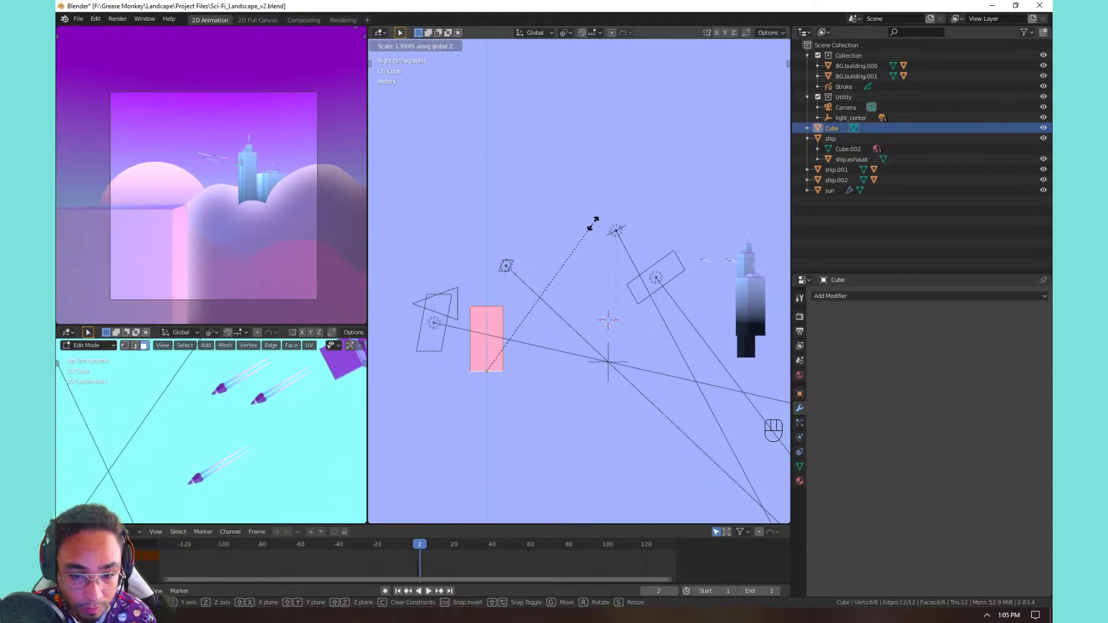
click(594, 224)
key(alt+s)
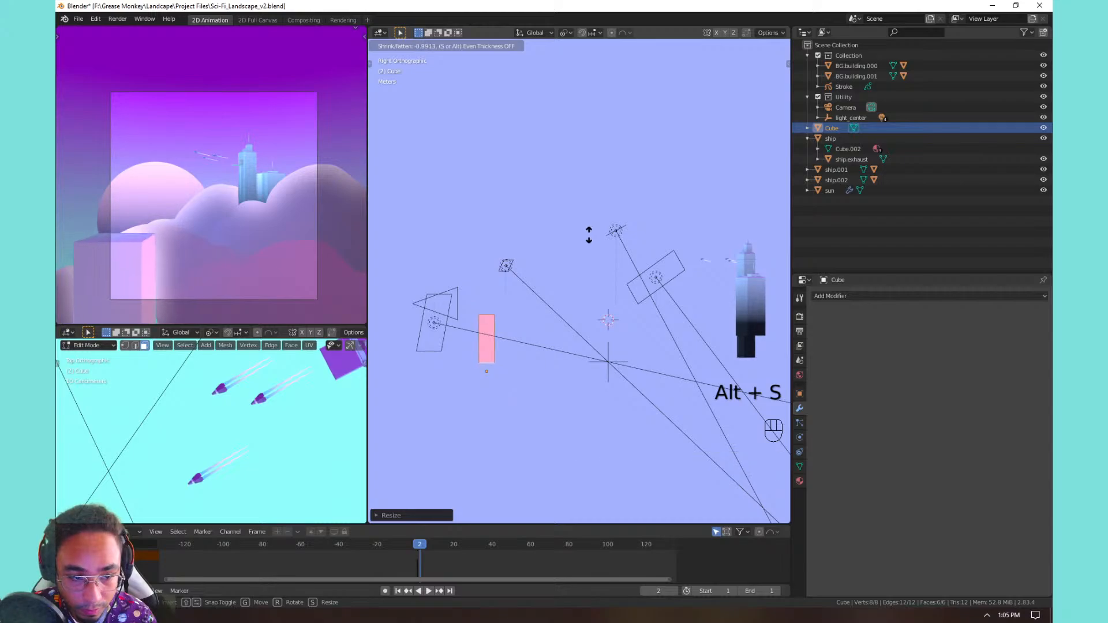
click(589, 235)
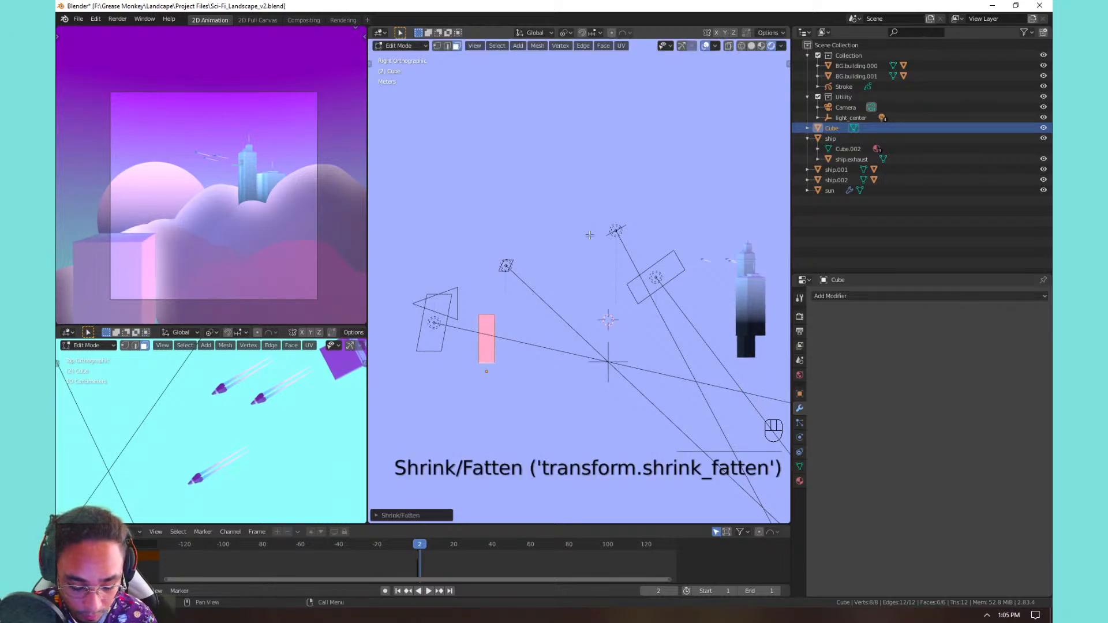
Step: Nudge the column's mesh toward the camera, lower it about 0.29 m along Z and leave Edit Mode
key(g)
key(shift+z)
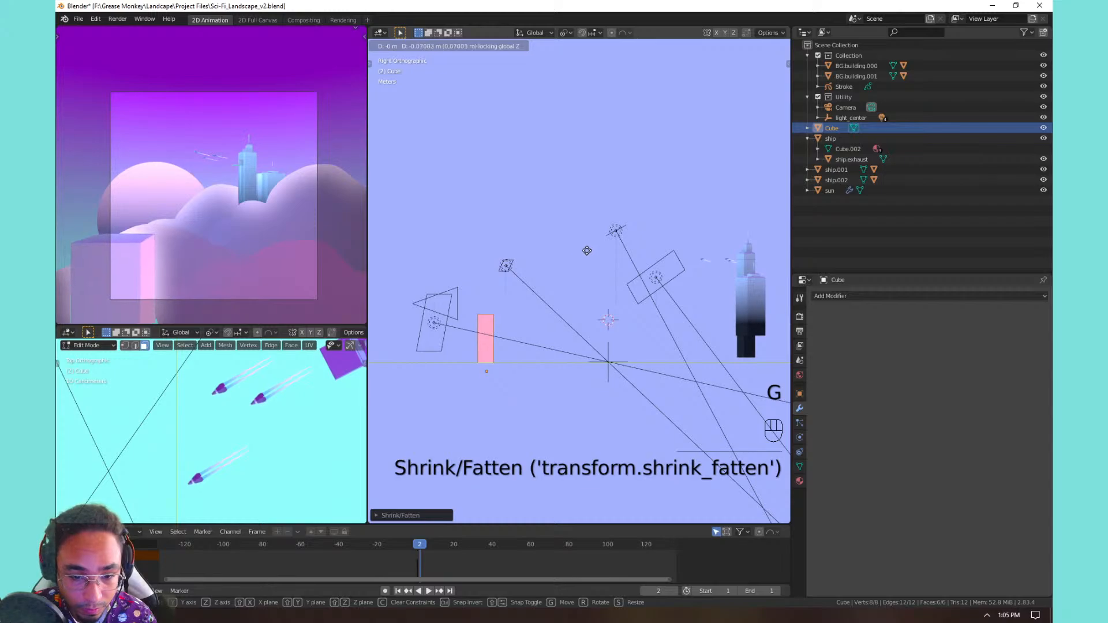
click(586, 250)
key(g)
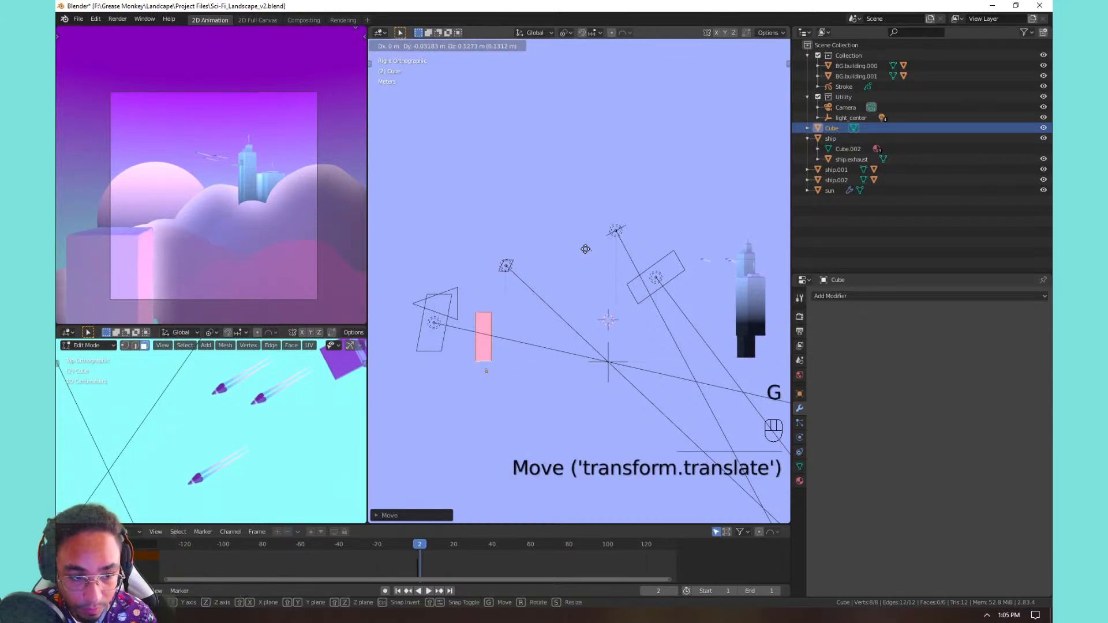
key(z)
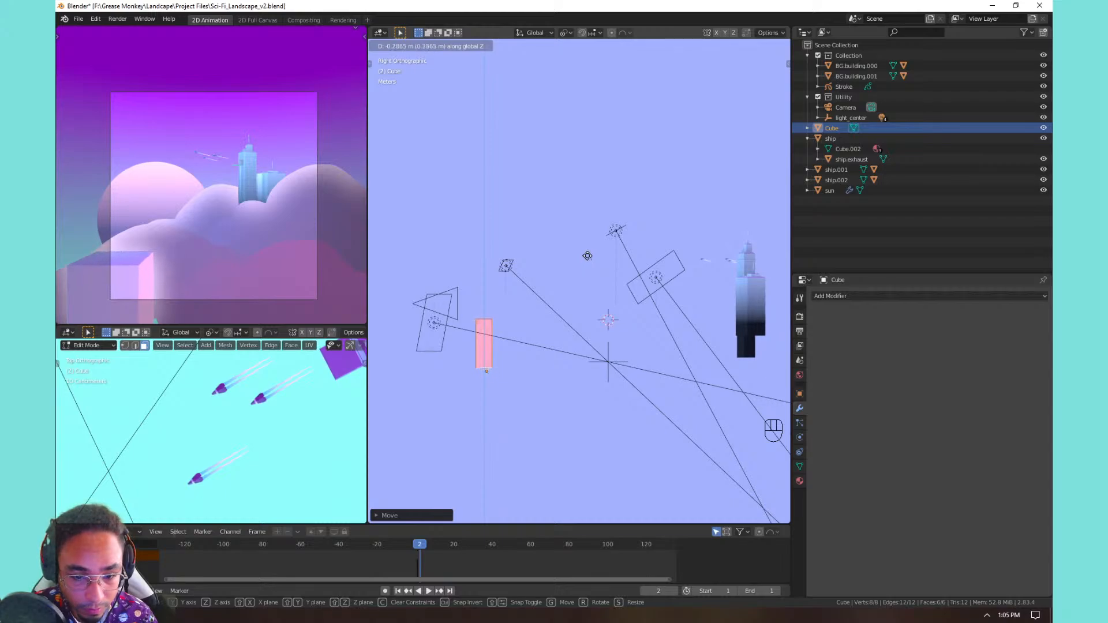
click(587, 256)
middle_drag(587, 256, 544, 272)
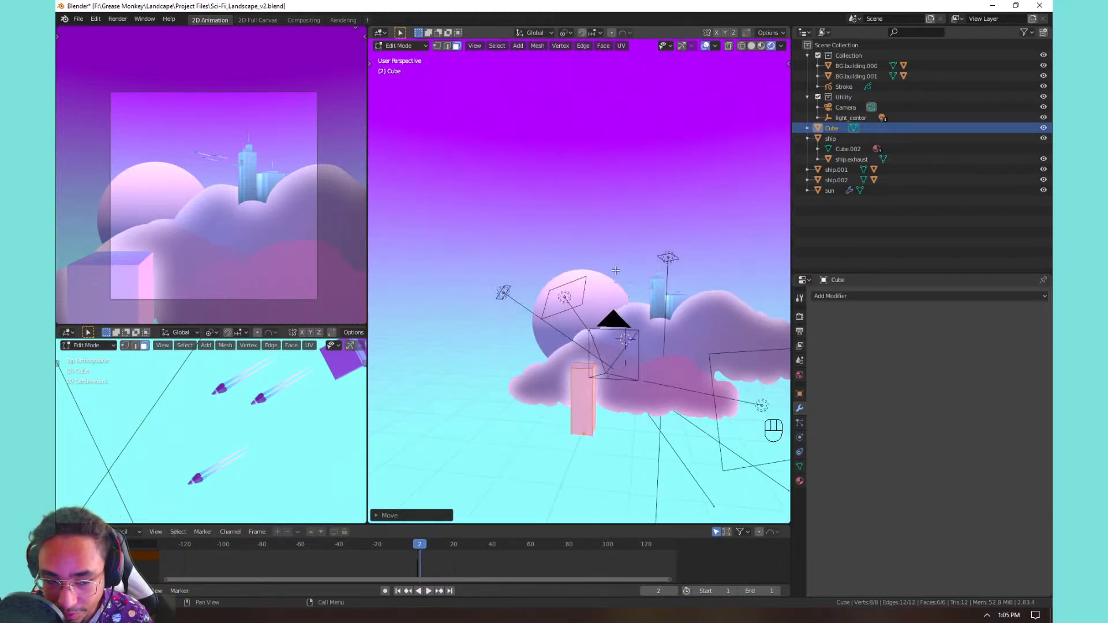
scroll(232, 260, up, 6)
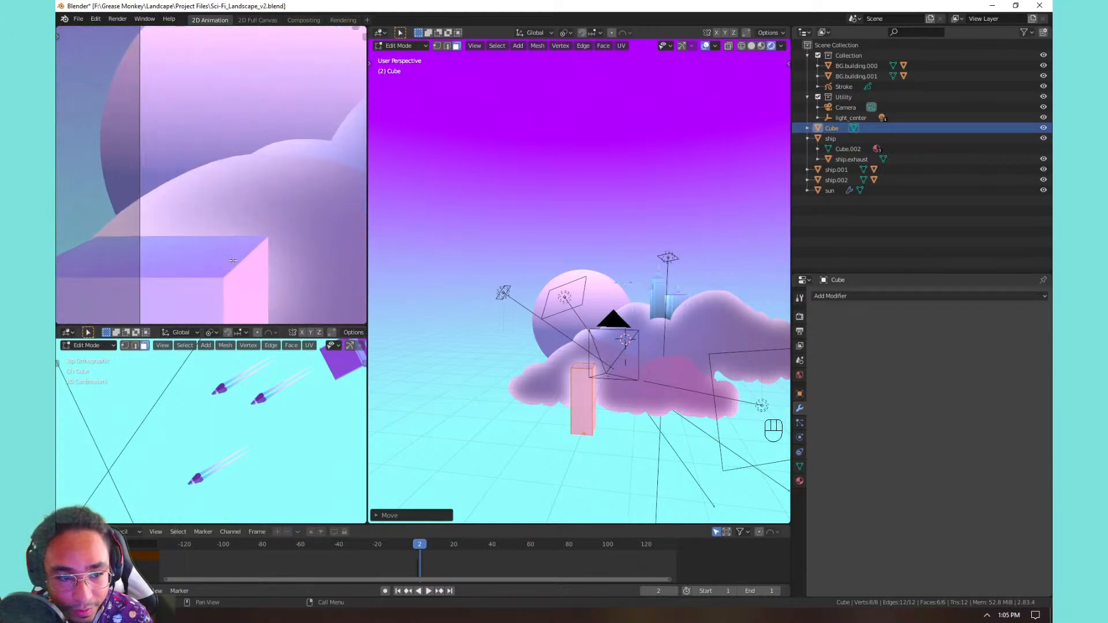
shift+middle_drag(232, 261, 261, 206)
scroll(297, 254, up, 4)
scroll(297, 254, down, 5)
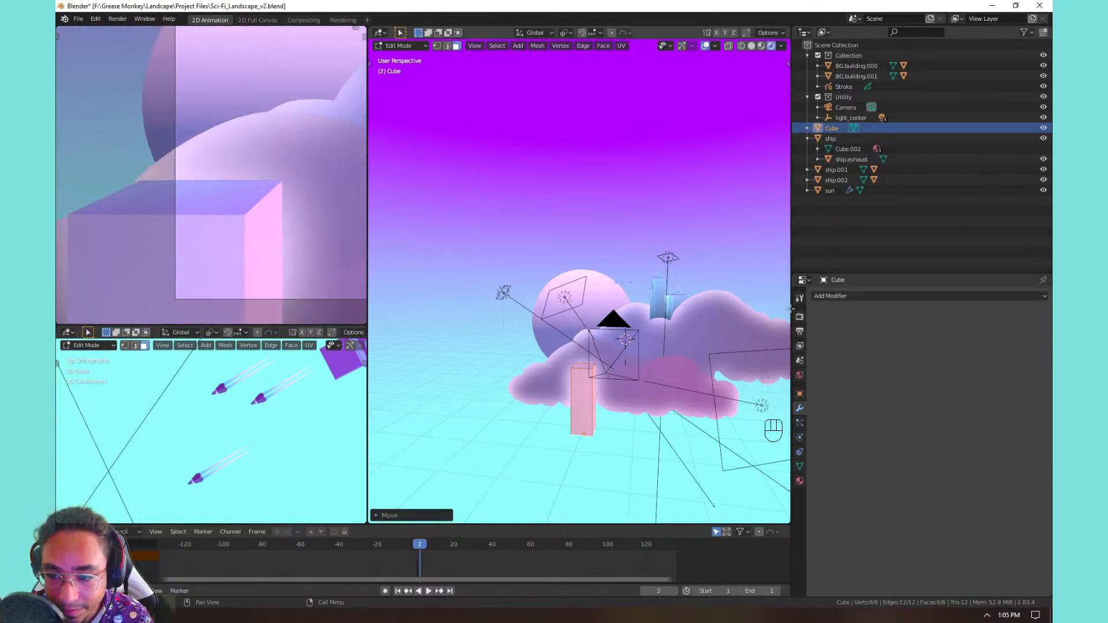
key(Tab)
Step: Toggle the viewport display of the cloud stroke's Tint modifier to compare the clouds with and without it, leaving it enabled
click(684, 335)
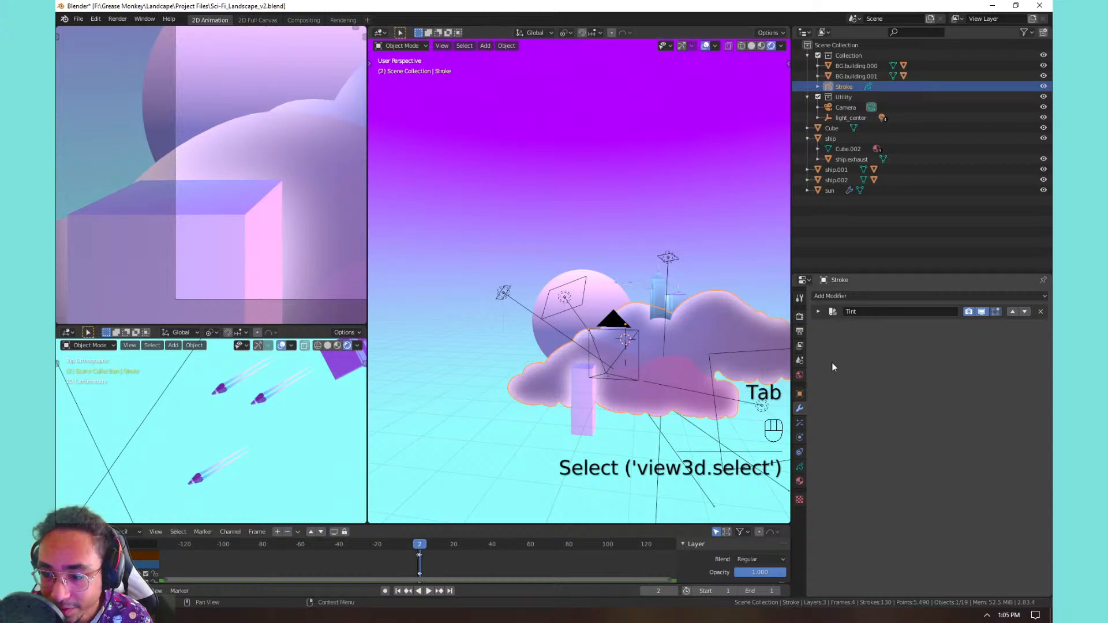
click(973, 313)
click(981, 313)
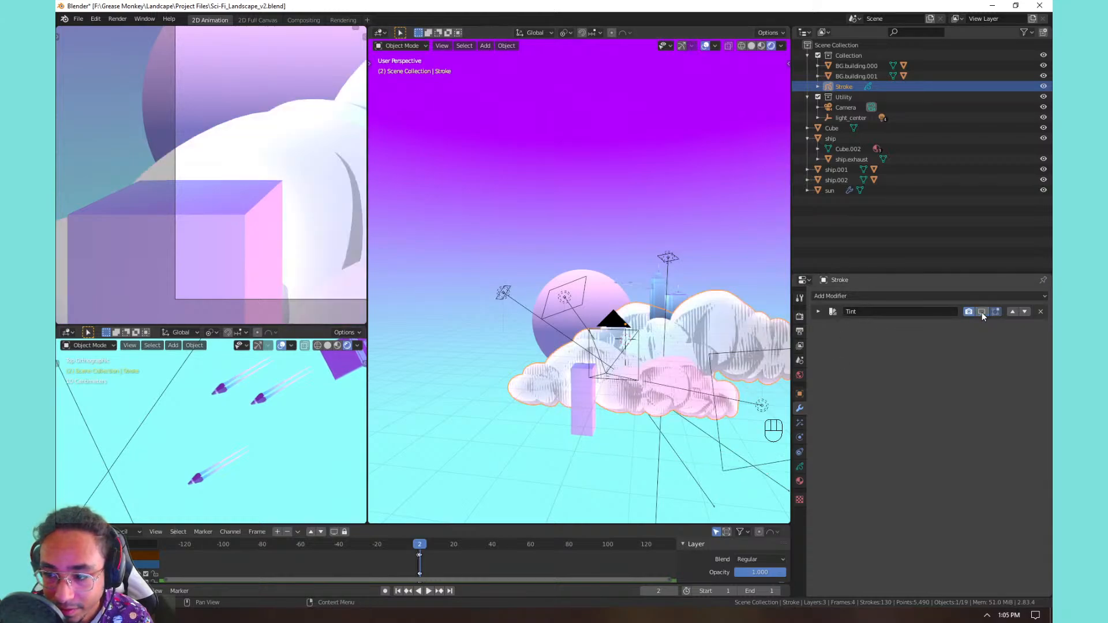
click(982, 313)
click(982, 312)
click(982, 312)
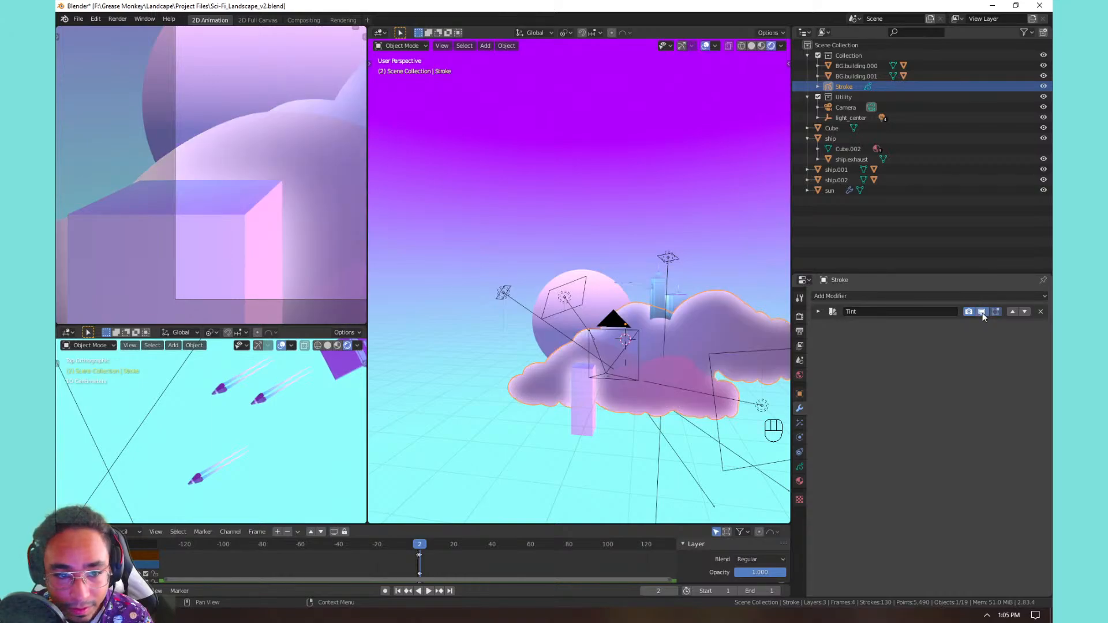
click(982, 313)
click(982, 313)
click(982, 312)
click(983, 313)
click(983, 313)
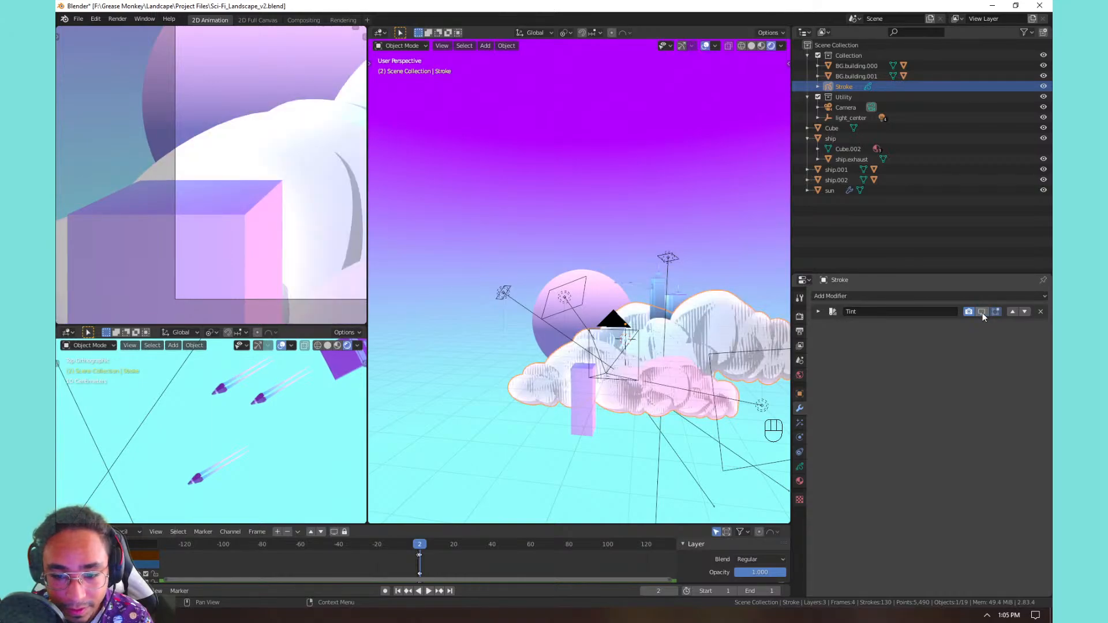
click(983, 313)
click(982, 313)
click(982, 313)
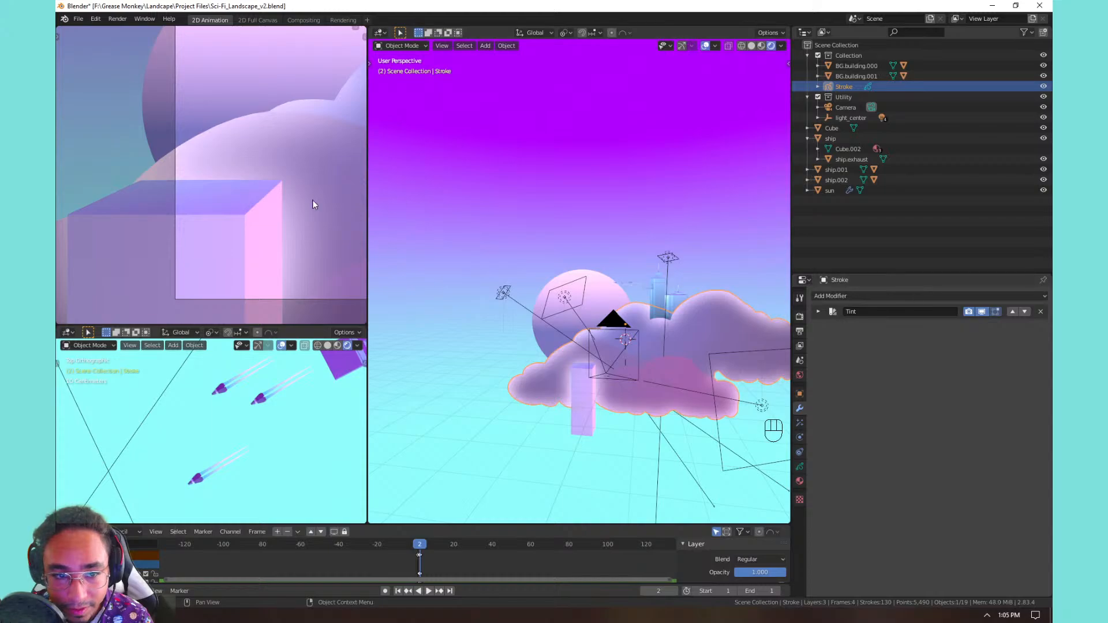
scroll(315, 200, down, 5)
scroll(316, 202, up, 5)
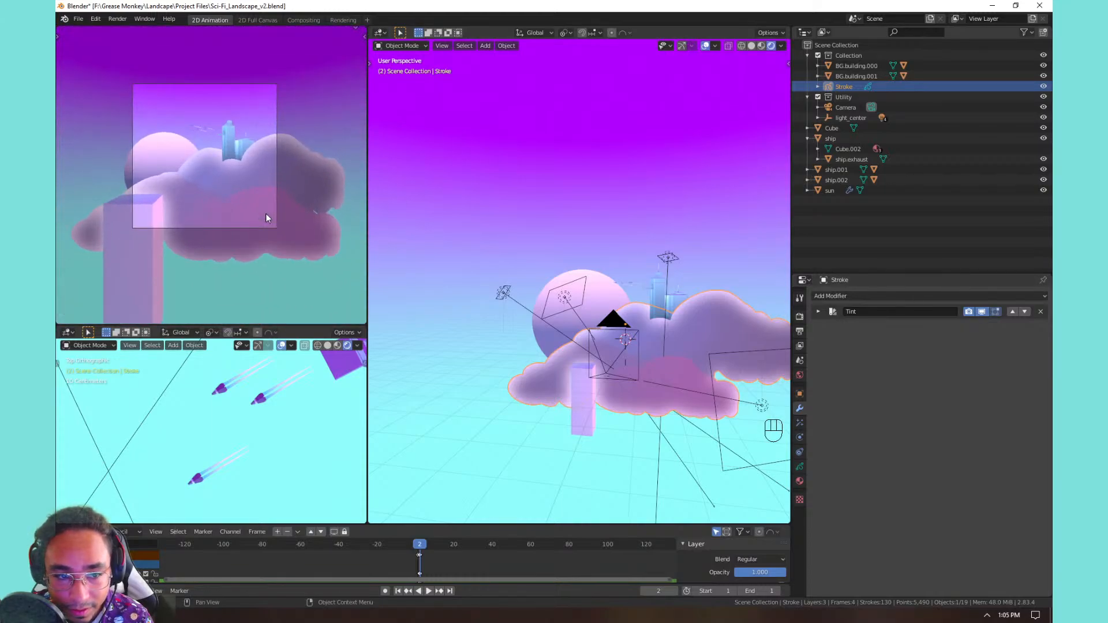
click(983, 312)
click(982, 311)
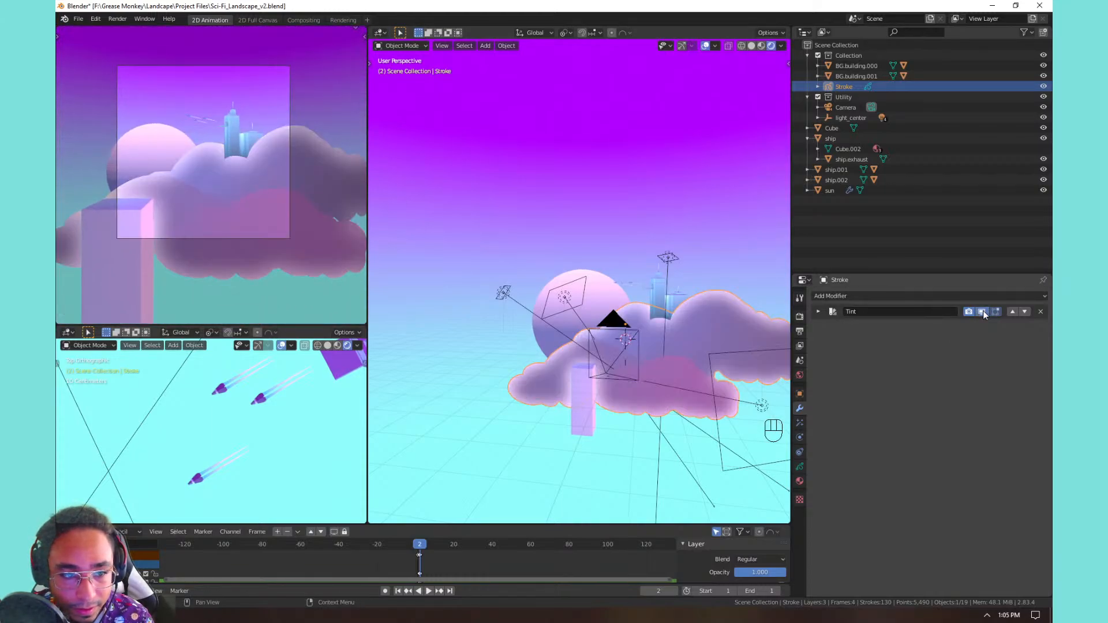
click(982, 312)
click(982, 311)
click(982, 312)
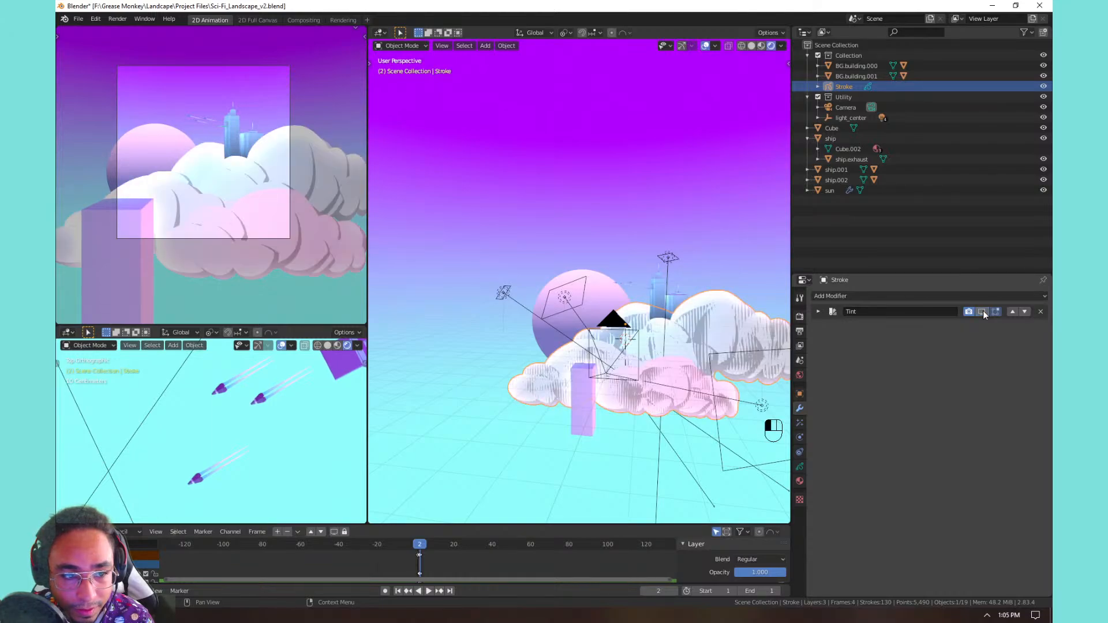
click(983, 311)
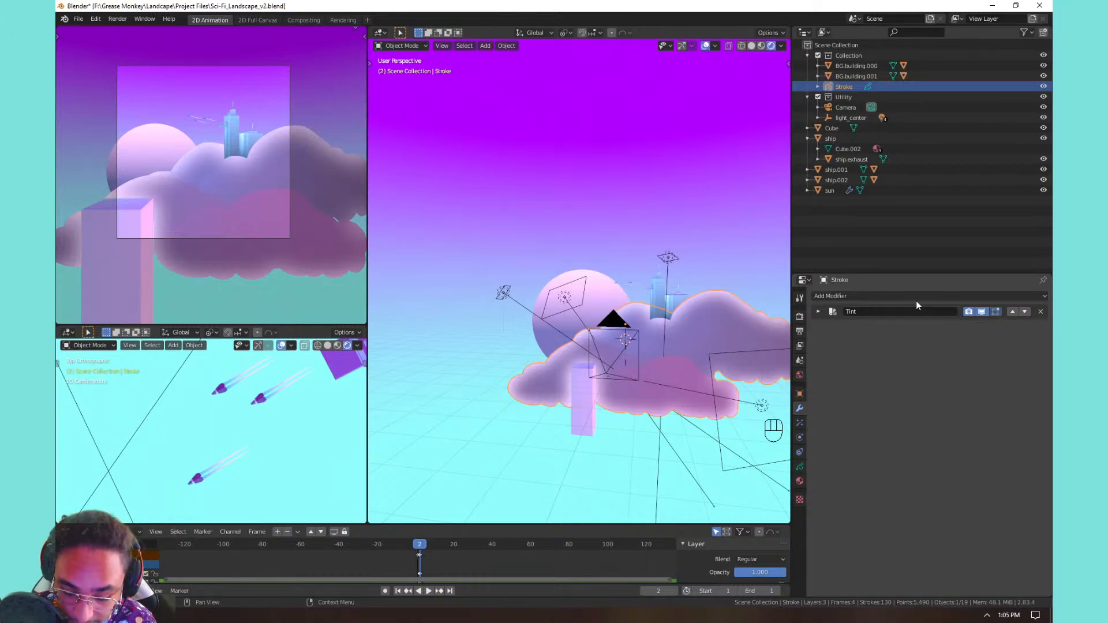
Step: Move the cube about 0.73 m along X and -0.41 m along Y, keeping its height, into the lower-left of the camera frame
shift+middle_drag(150, 151, 321, 198)
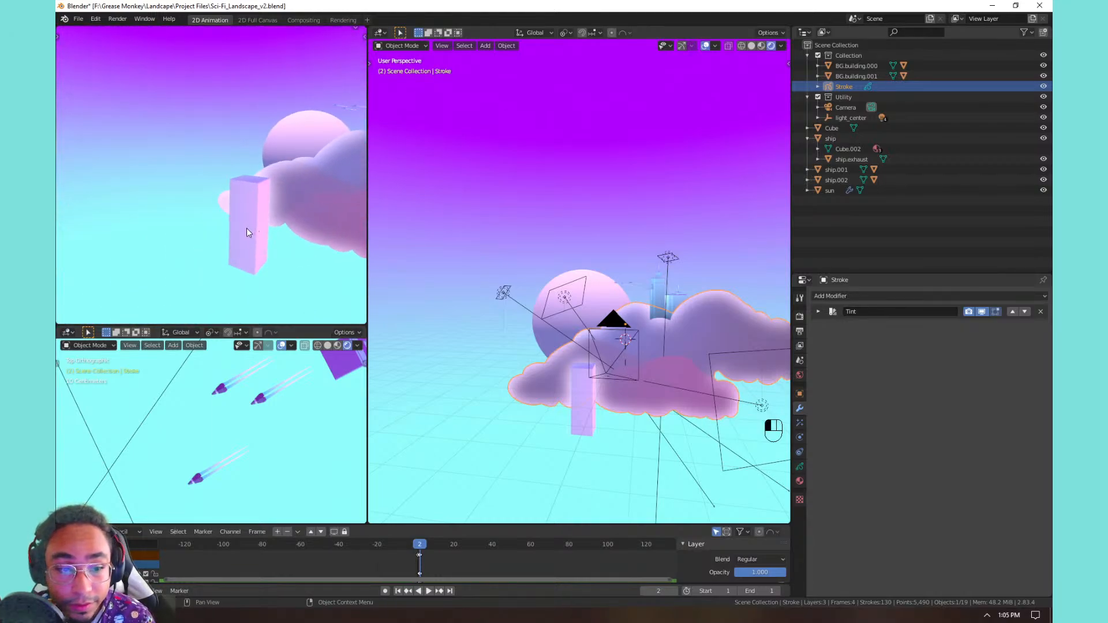
click(580, 390)
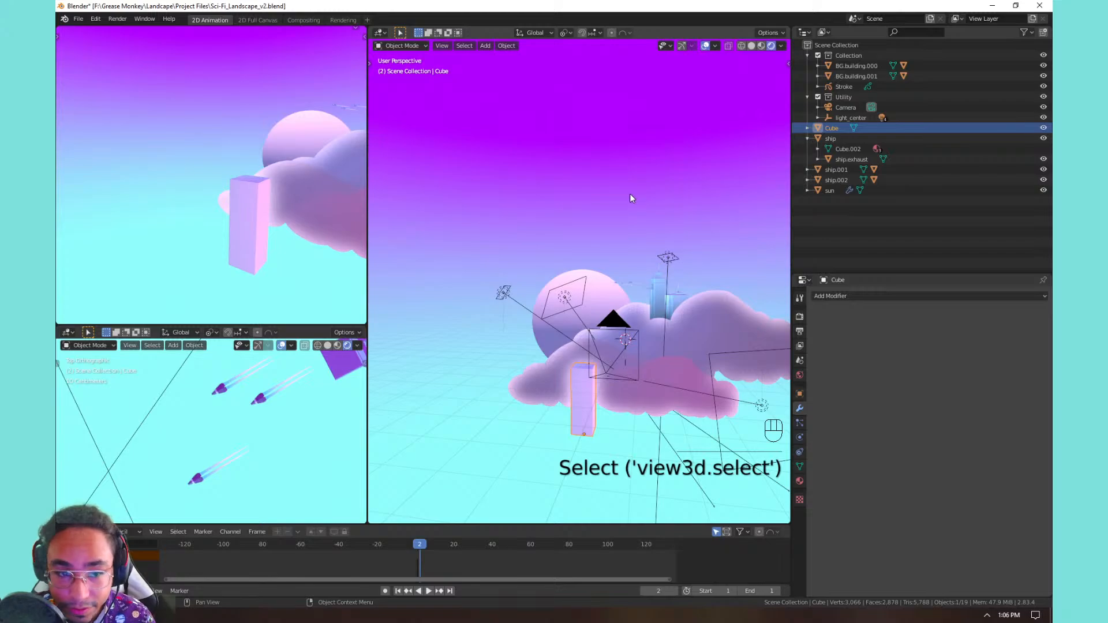
key(KP_Decimal)
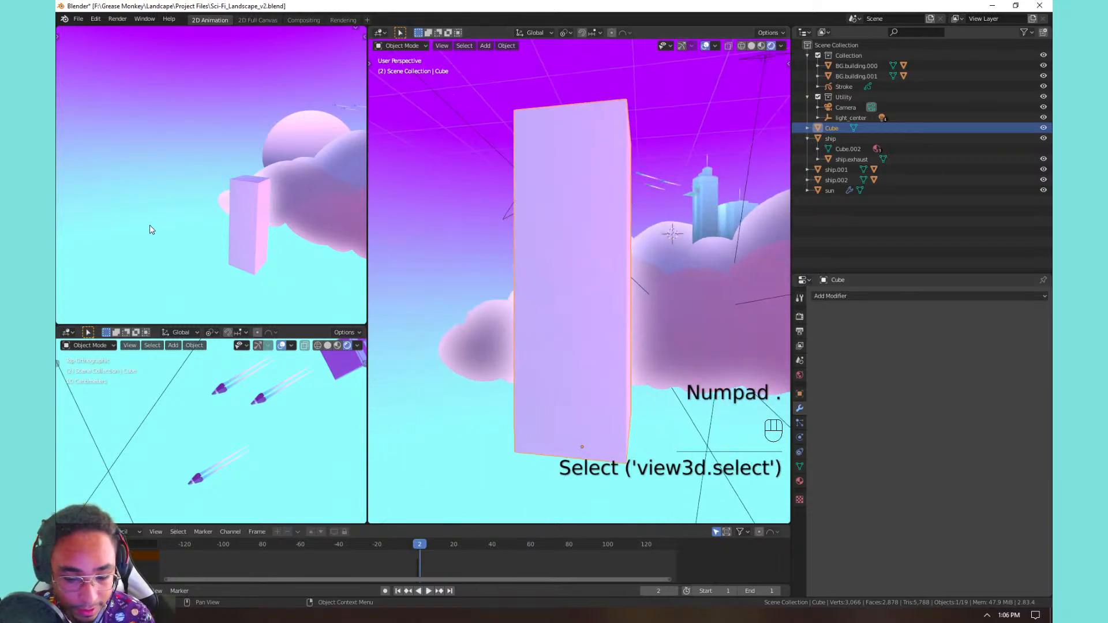
key(KP_0)
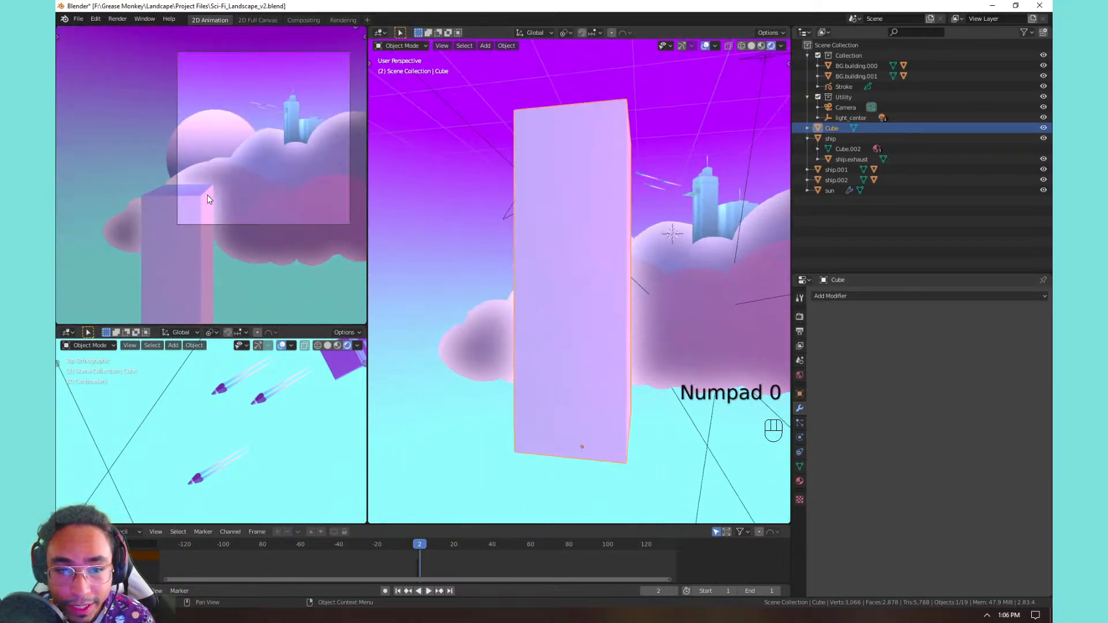
scroll(207, 197, up, 3)
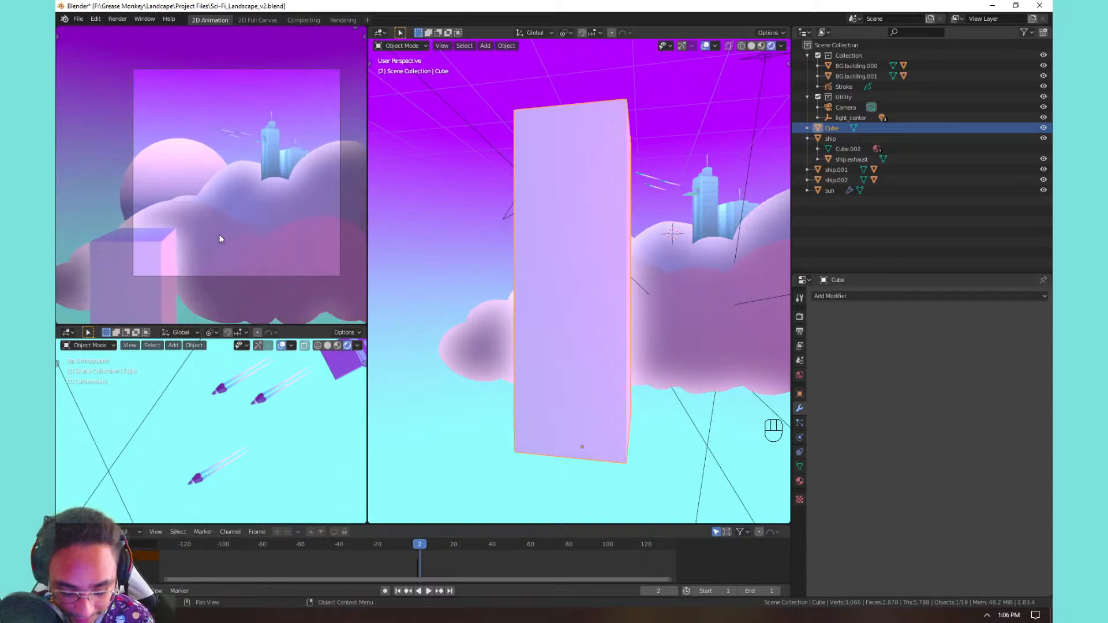
key(g)
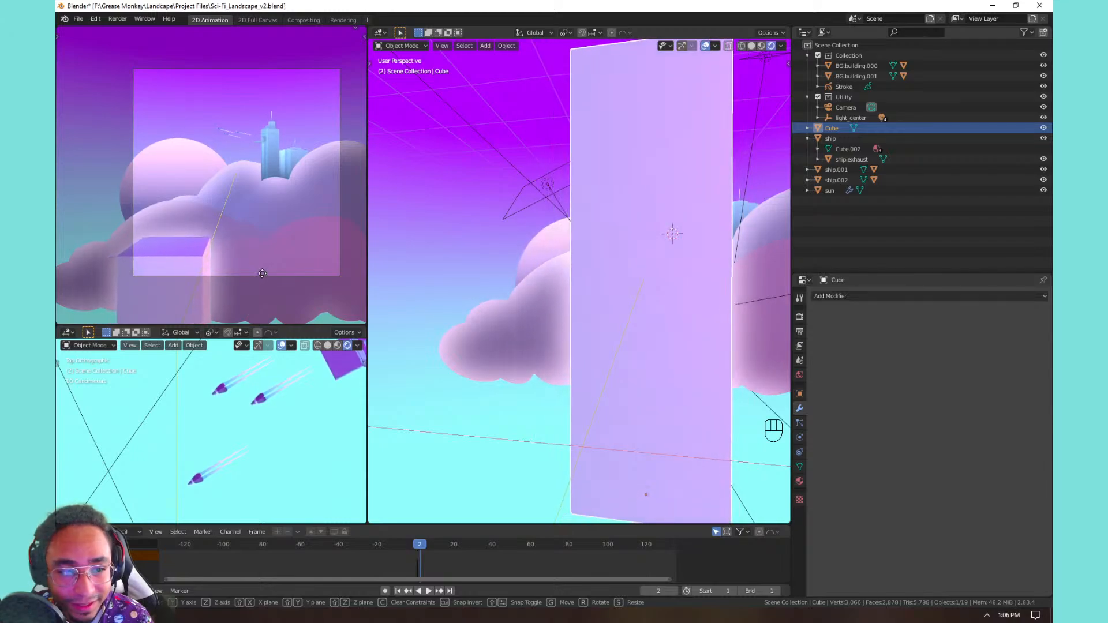
click(272, 255)
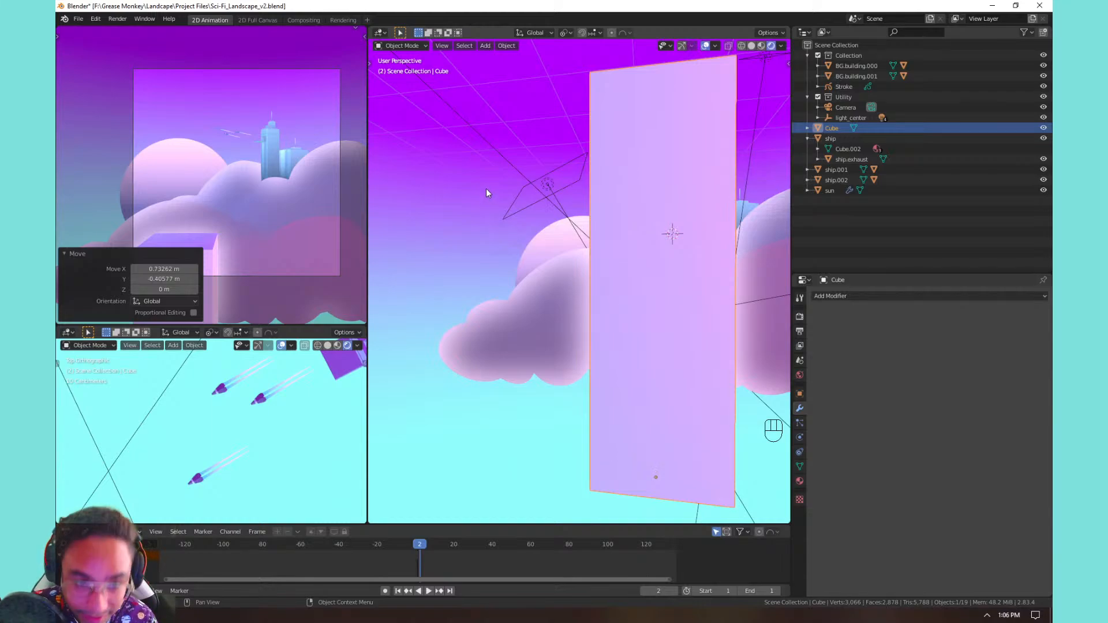
Step: Review the ships in the camera view and toggle the Utility collection to compare the scene with and without its lights, leaving it enabled
scroll(247, 114, up, 4)
shift+middle_drag(247, 115, 209, 282)
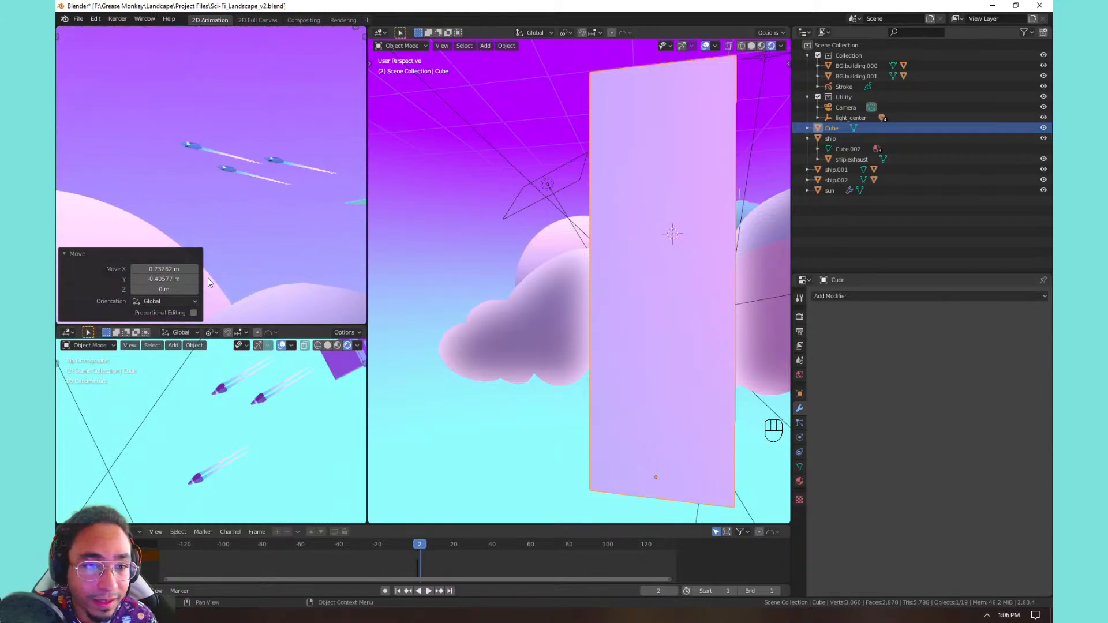
scroll(241, 178, down, 4)
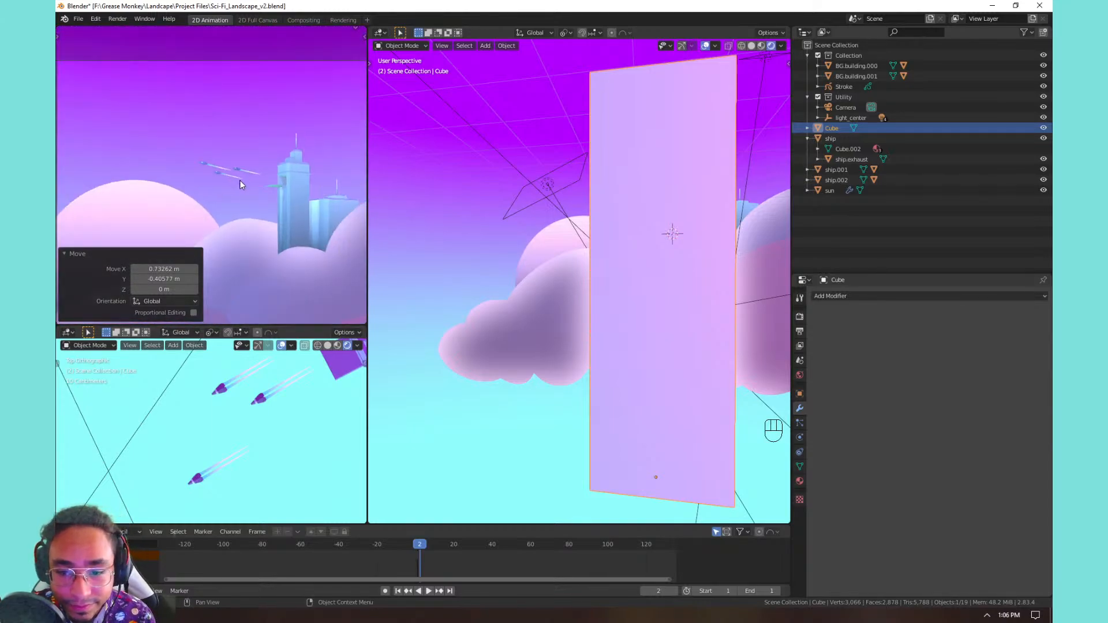
scroll(241, 185, down, 5)
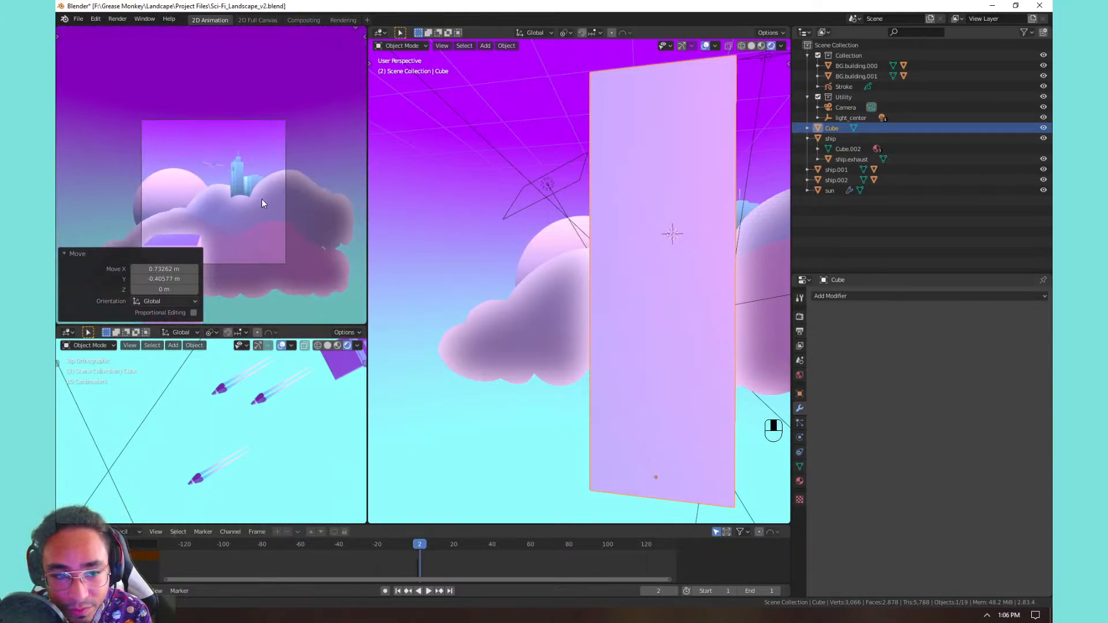
scroll(248, 190, up, 3)
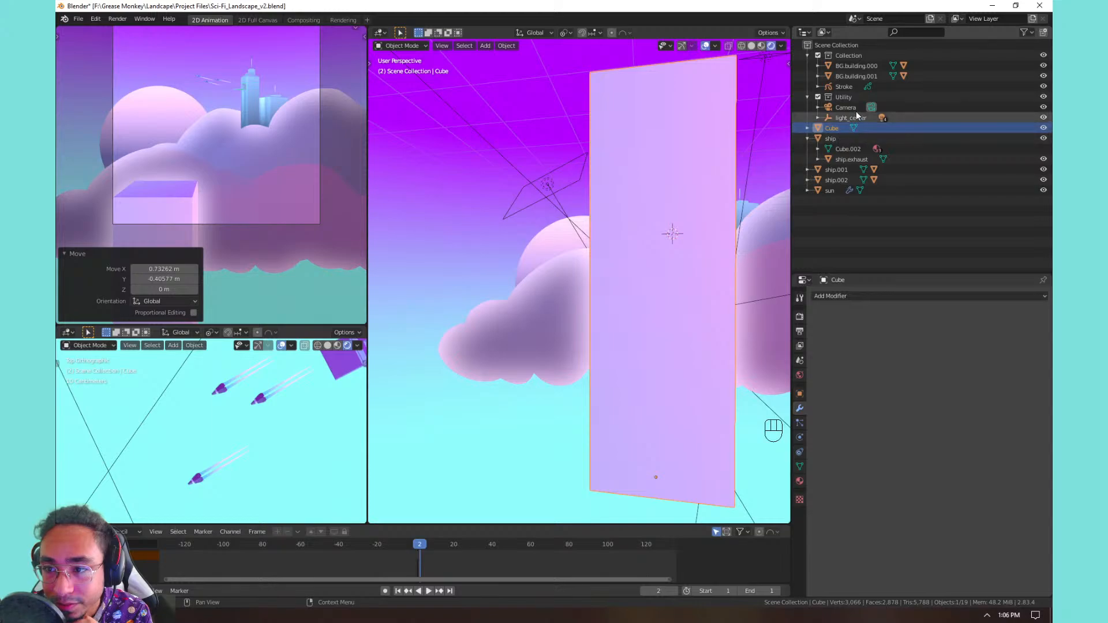
click(818, 97)
click(818, 97)
click(817, 97)
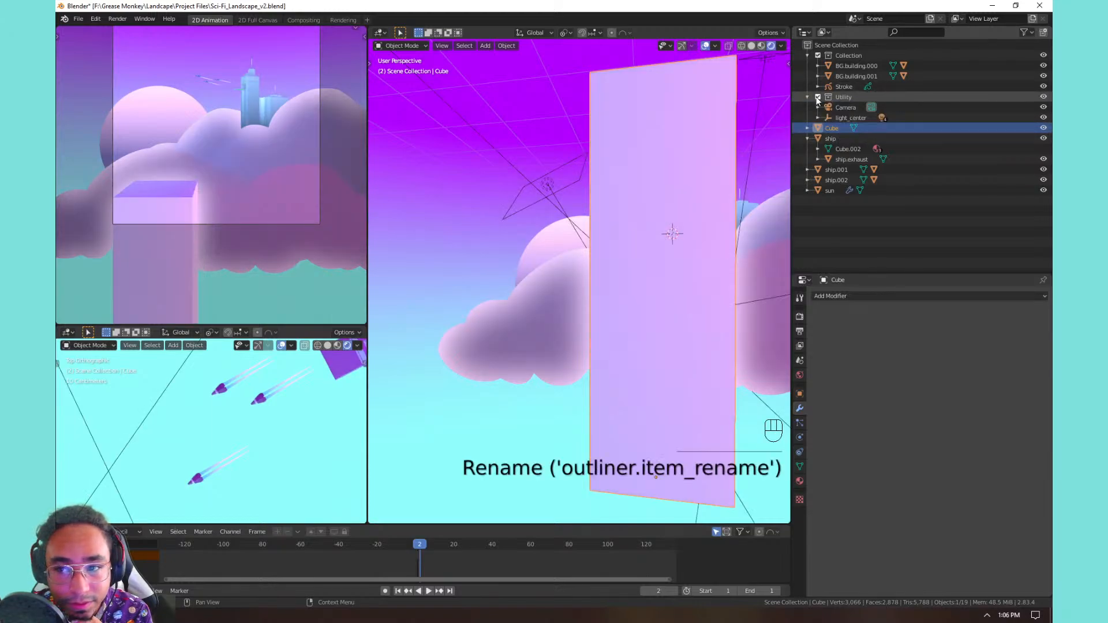
click(817, 97)
click(817, 98)
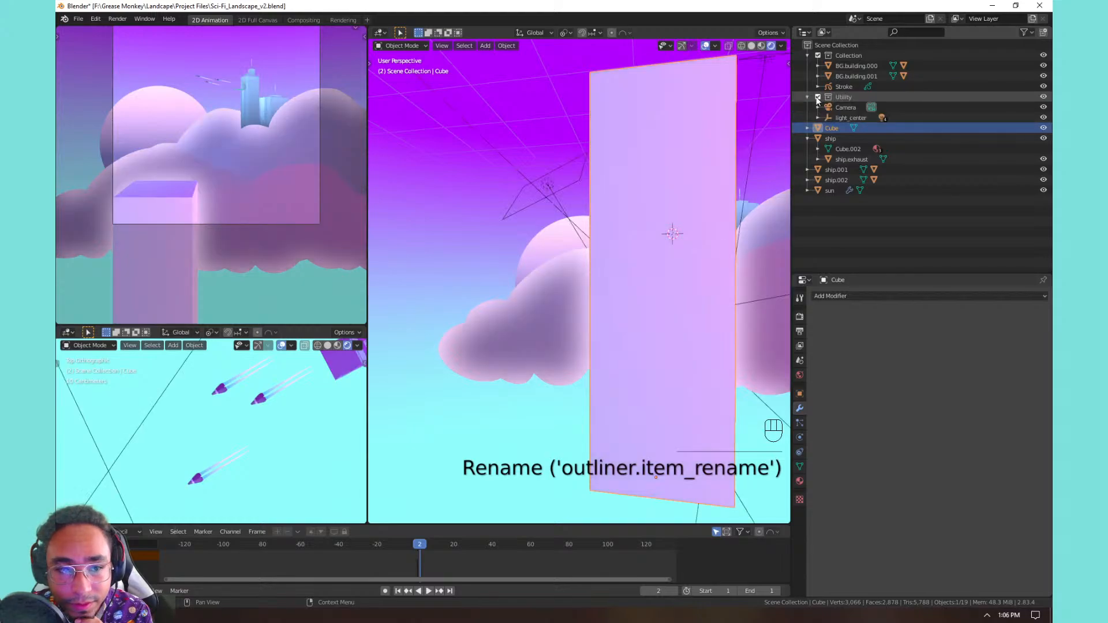
click(817, 97)
click(817, 97)
click(818, 98)
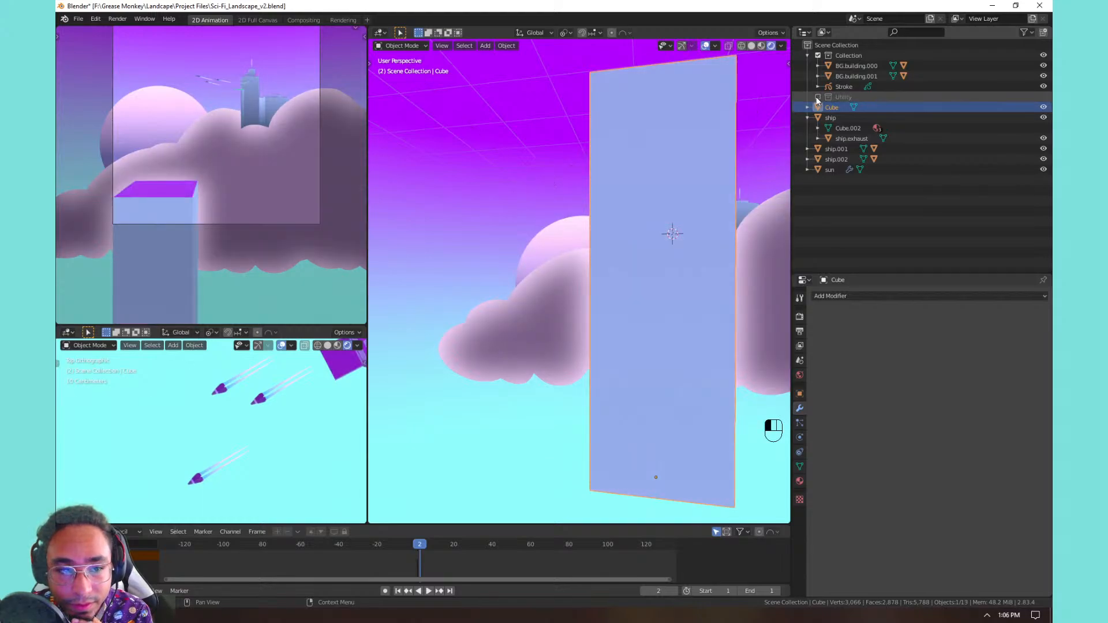
click(817, 98)
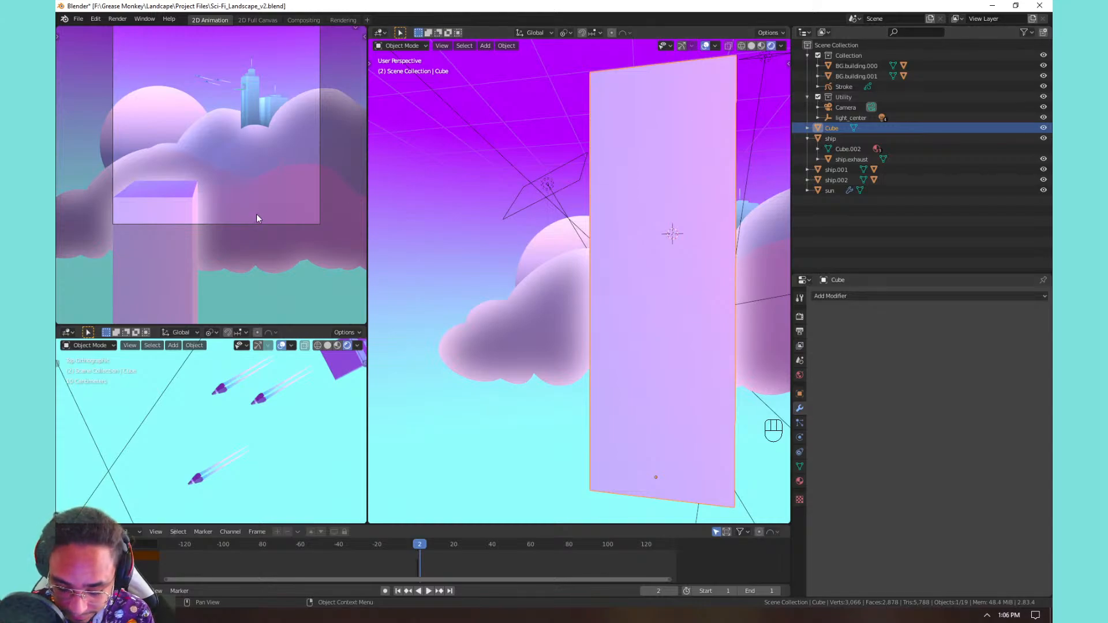
key(Home)
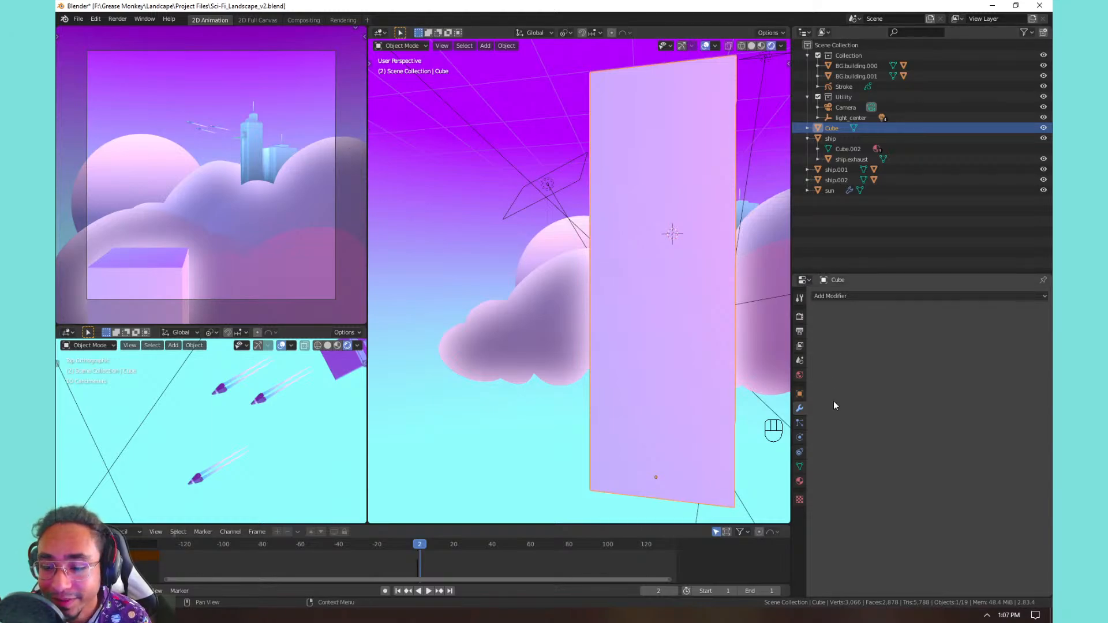
Step: Try the building.000, building.001 and building.002 materials on the cube
click(799, 481)
click(817, 340)
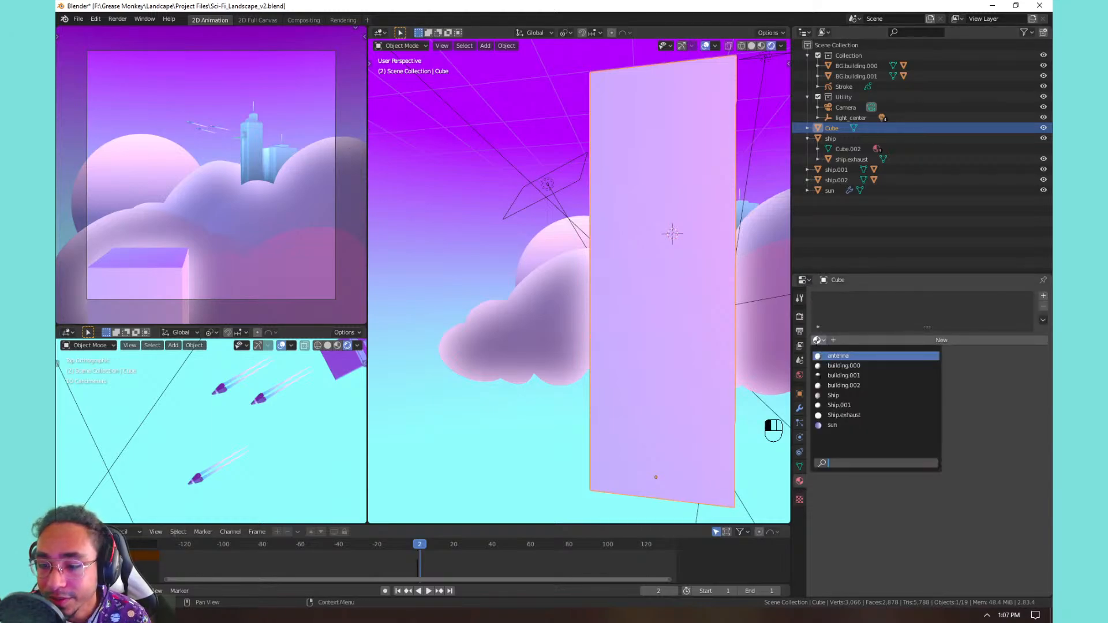
click(840, 365)
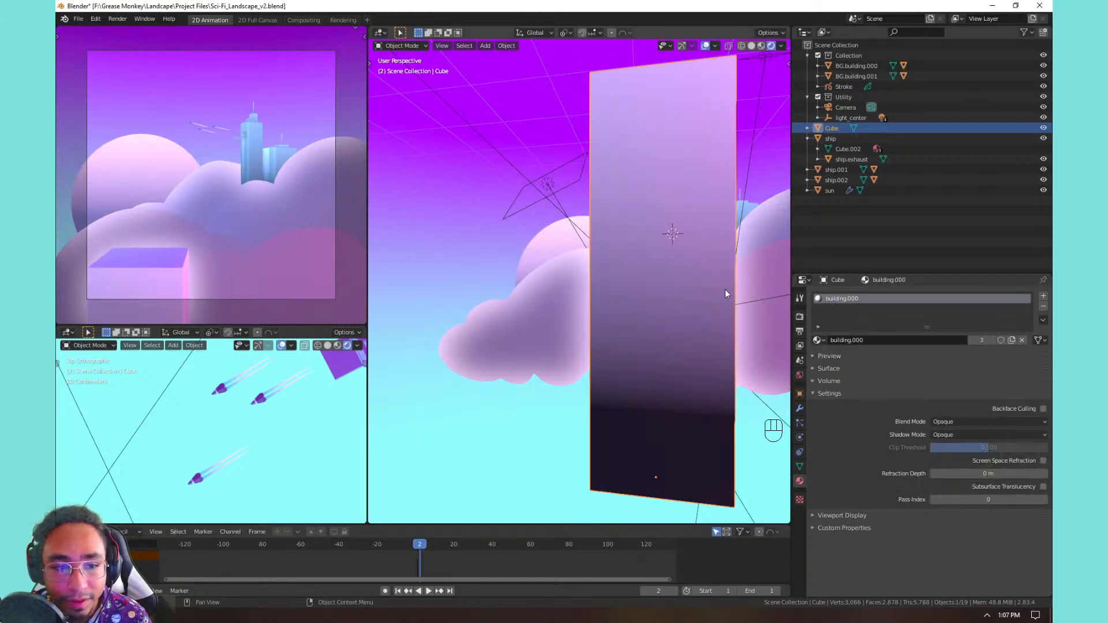
click(818, 340)
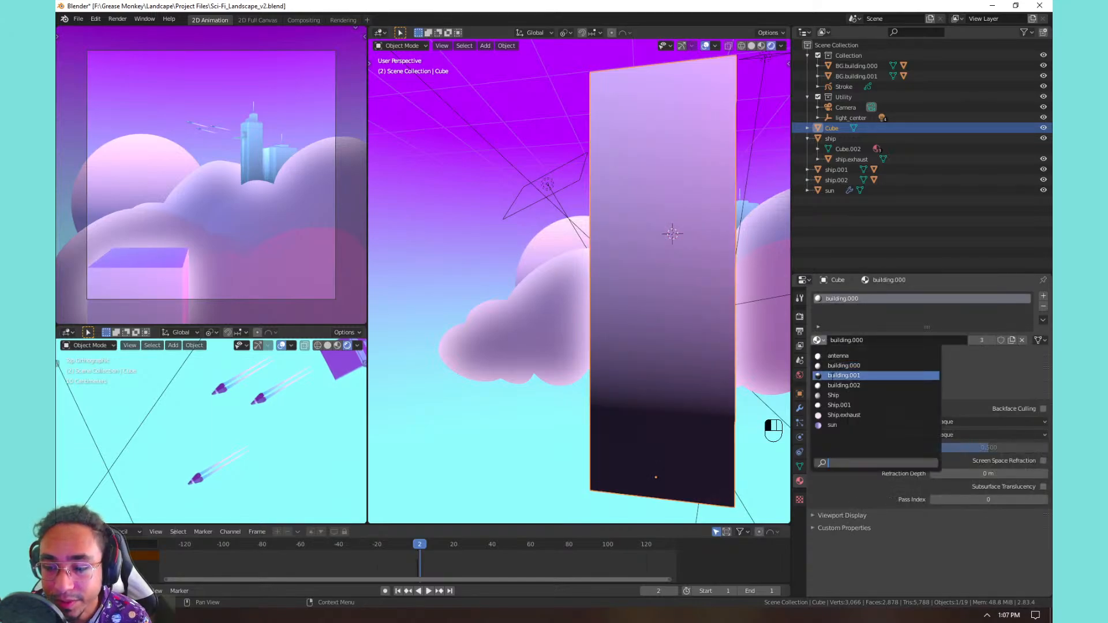
click(833, 377)
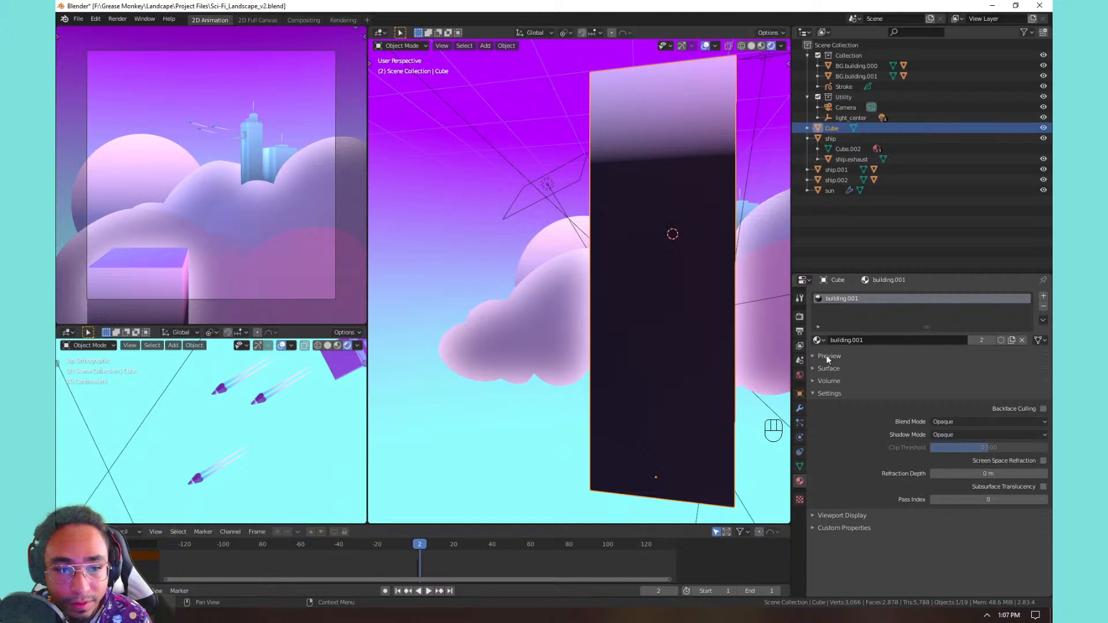
click(818, 340)
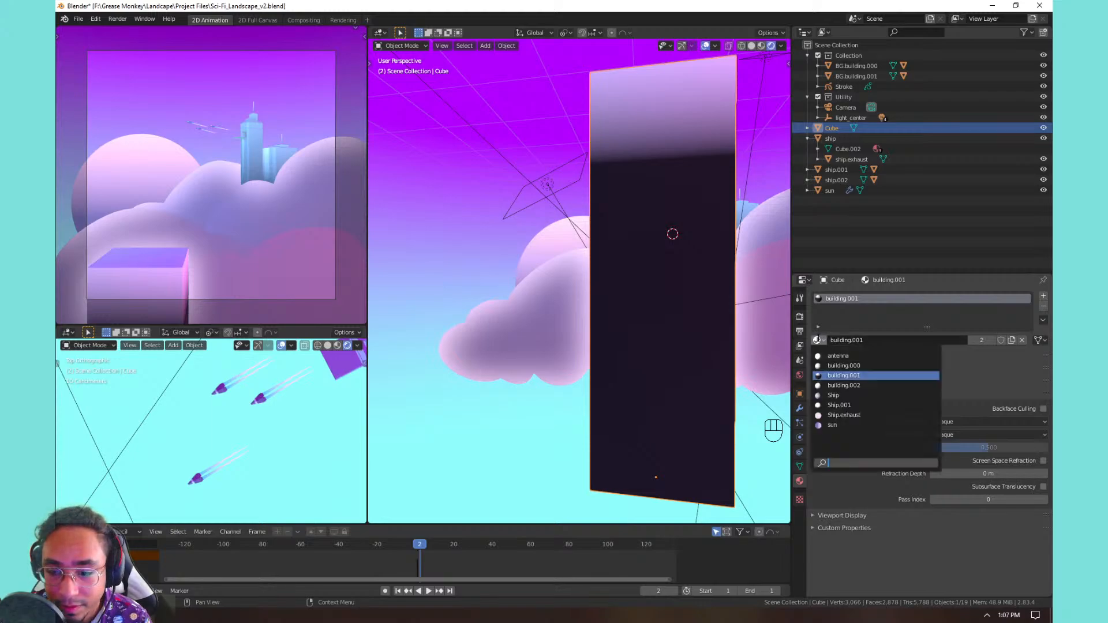
click(833, 385)
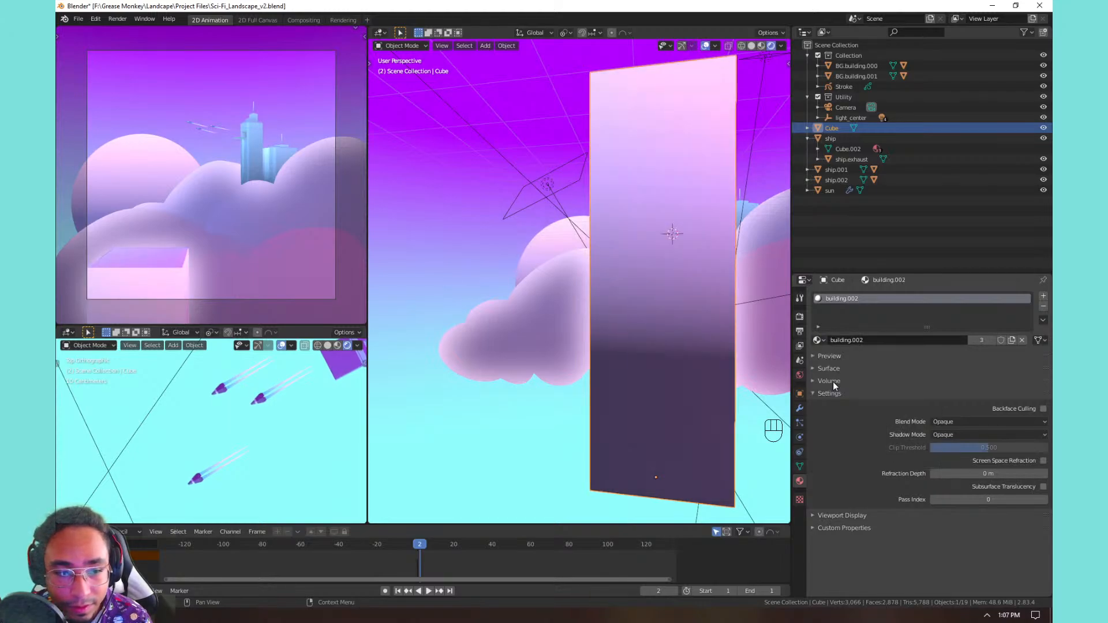
click(824, 340)
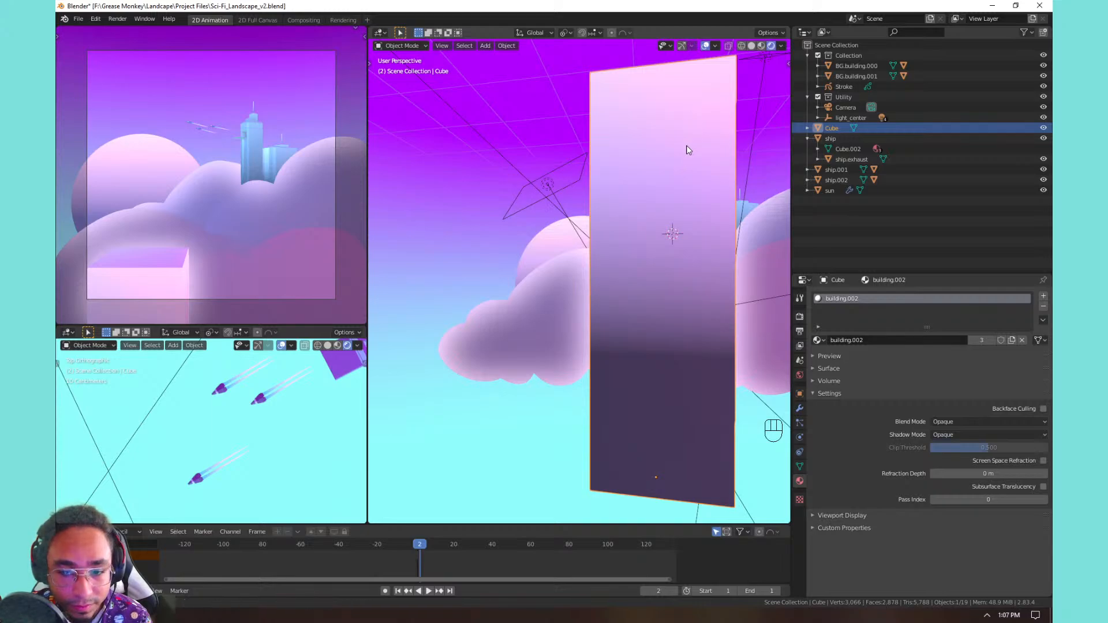
Step: Delete the foreground cube from the scene
shift+middle_drag(679, 162, 657, 182)
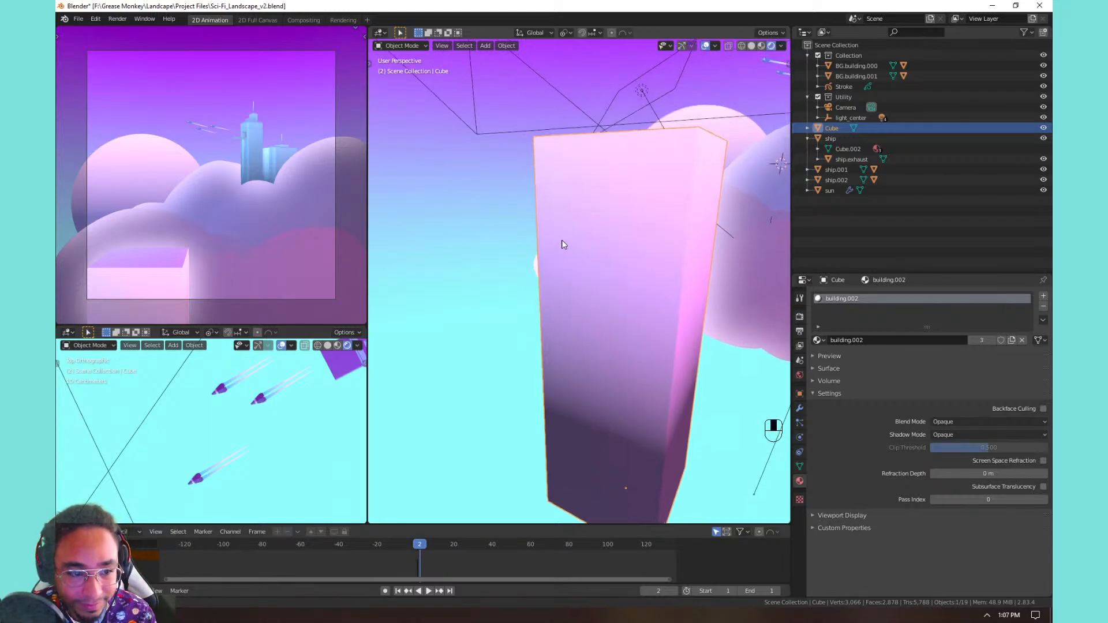
key(x)
click(597, 190)
middle_drag(632, 205, 594, 251)
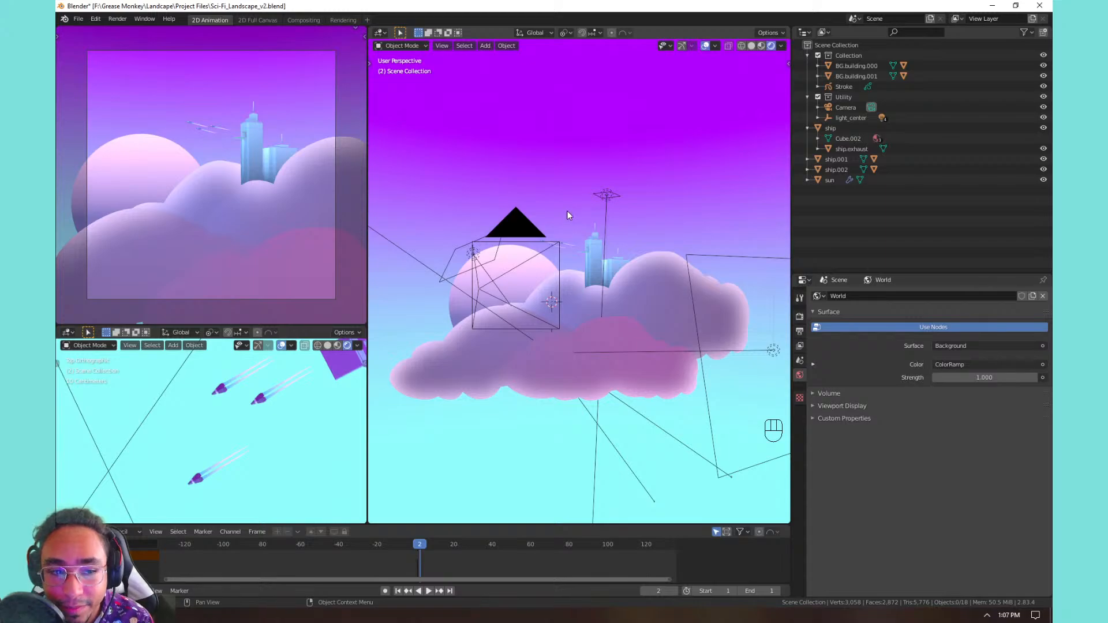
Step: Select the cloud stroke object, examine its layers in depth from the side and toggle its visibility, leaving it shown
click(500, 334)
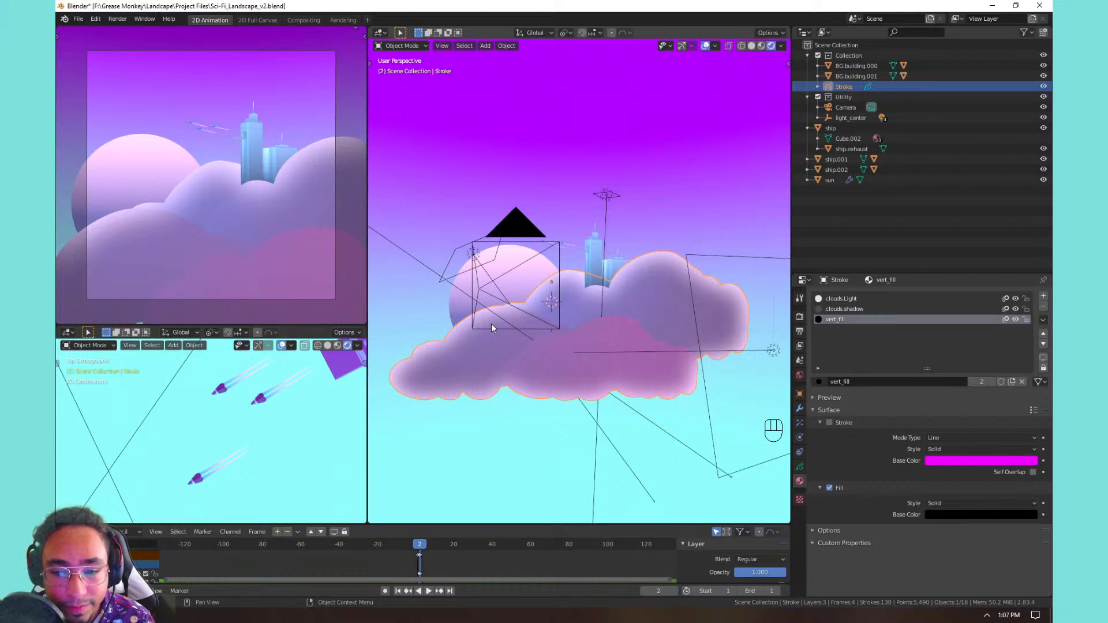
middle_drag(490, 323, 503, 261)
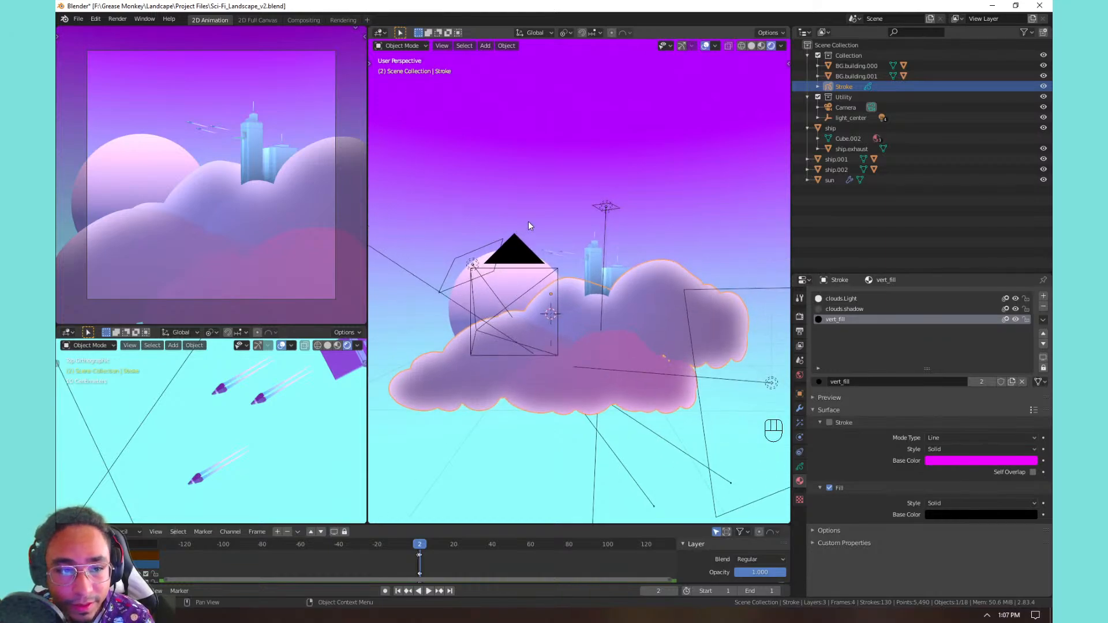
shift+middle_drag(528, 225, 577, 196)
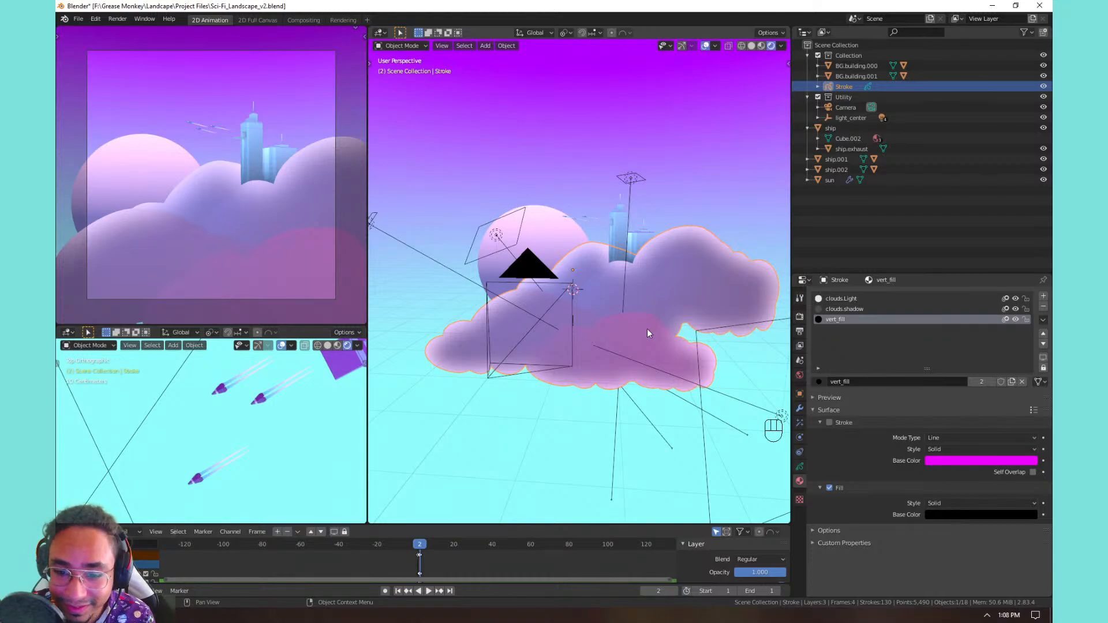
key(Tab)
mouse_move(636, 323)
middle_down()
mouse_move(691, 295)
mouse_move(569, 290)
mouse_move(697, 286)
mouse_move(654, 266)
middle_up()
key(Tab)
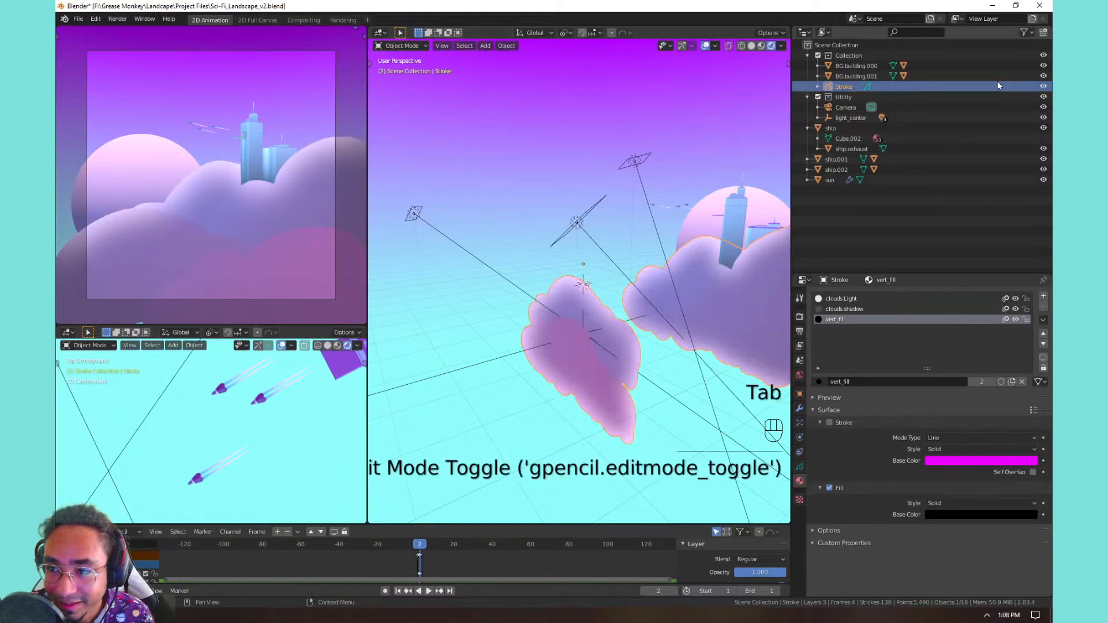
click(1043, 86)
double_click(1044, 86)
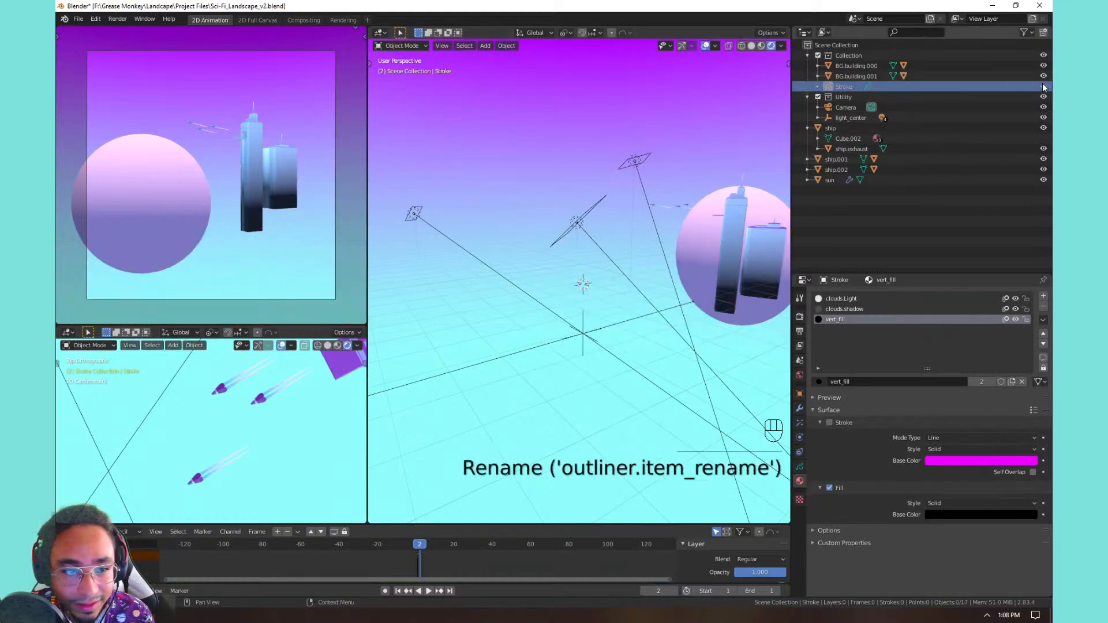
click(1043, 86)
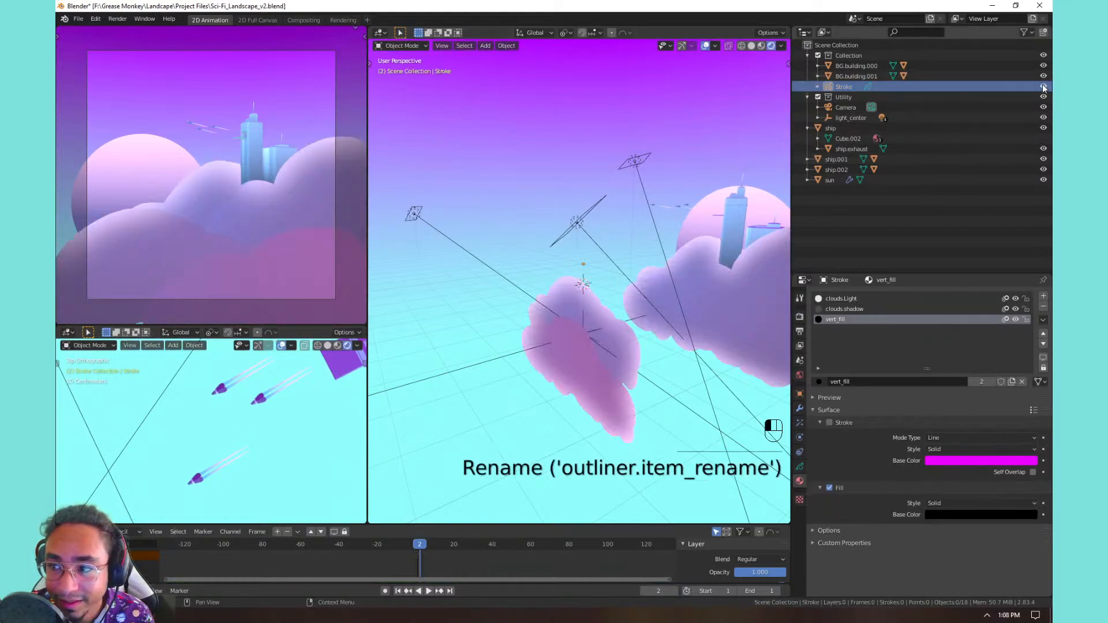
Step: Rename the Stroke object as clouds.000
double_click(856, 86)
text(clouds)
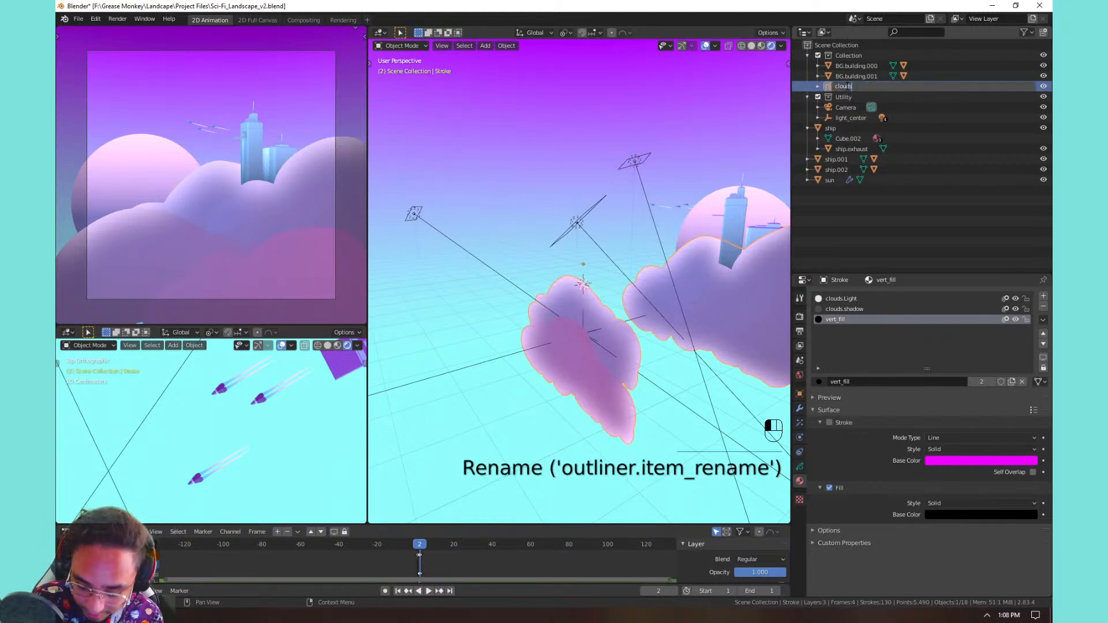
text(.000)
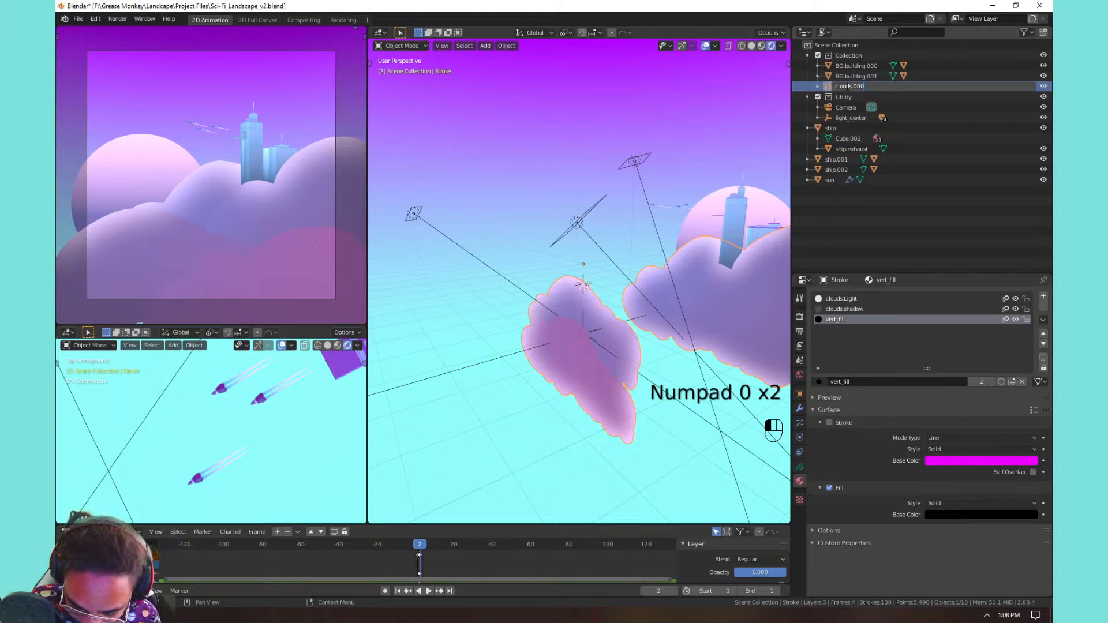
key(Return)
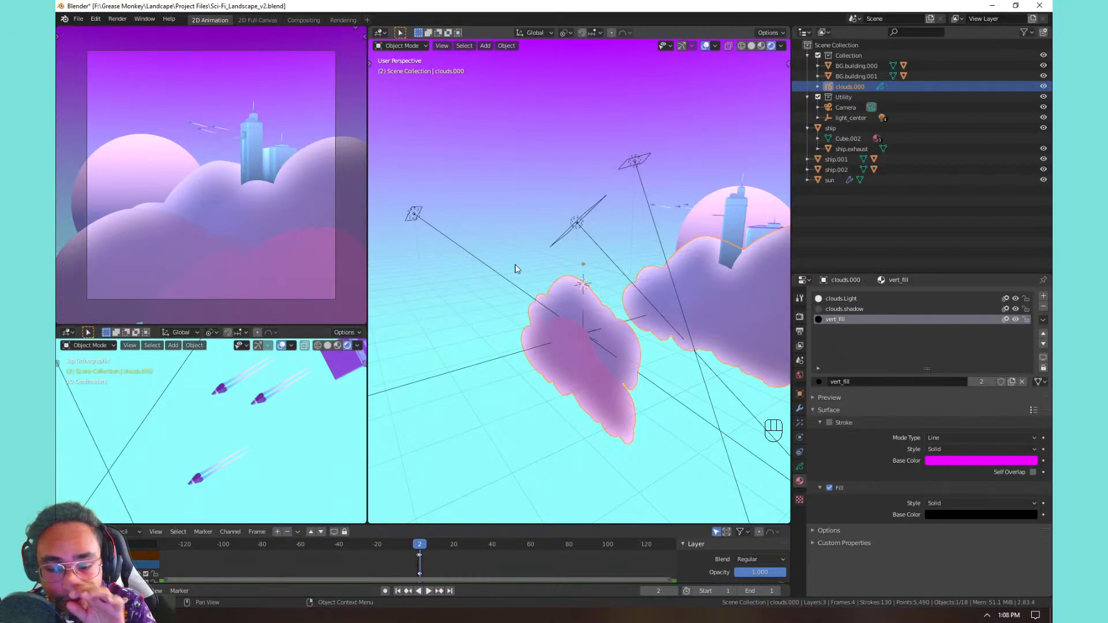
Step: Duplicate the clouds object, offset the copy about 3.4 m along X and move it along Y toward the camera
middle_drag(550, 260, 612, 278)
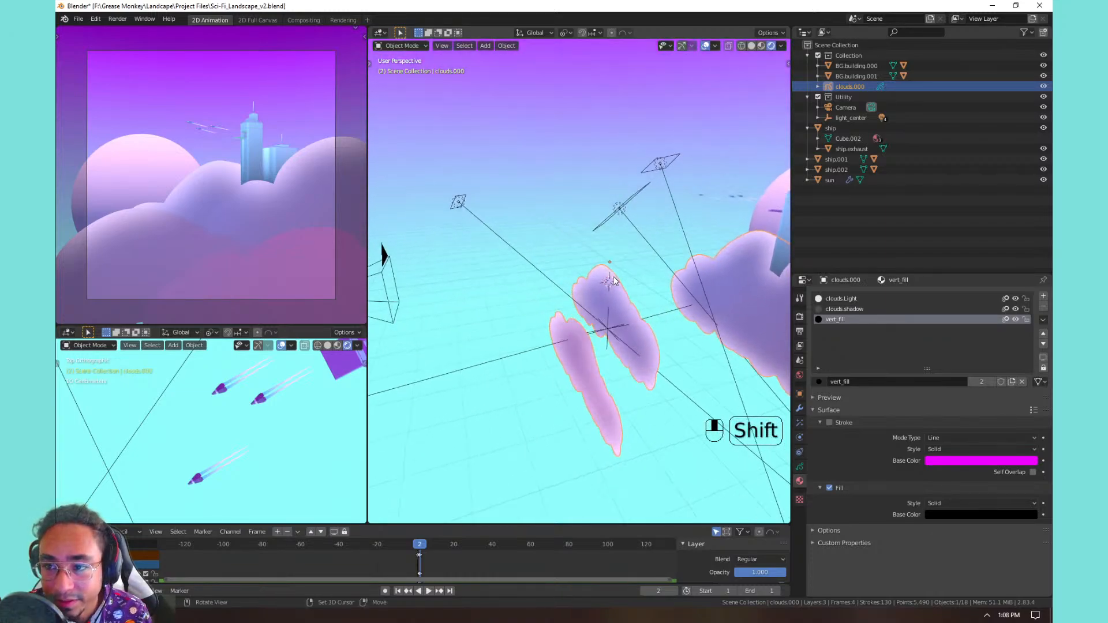
scroll(628, 268, down, 3)
key(shift+d)
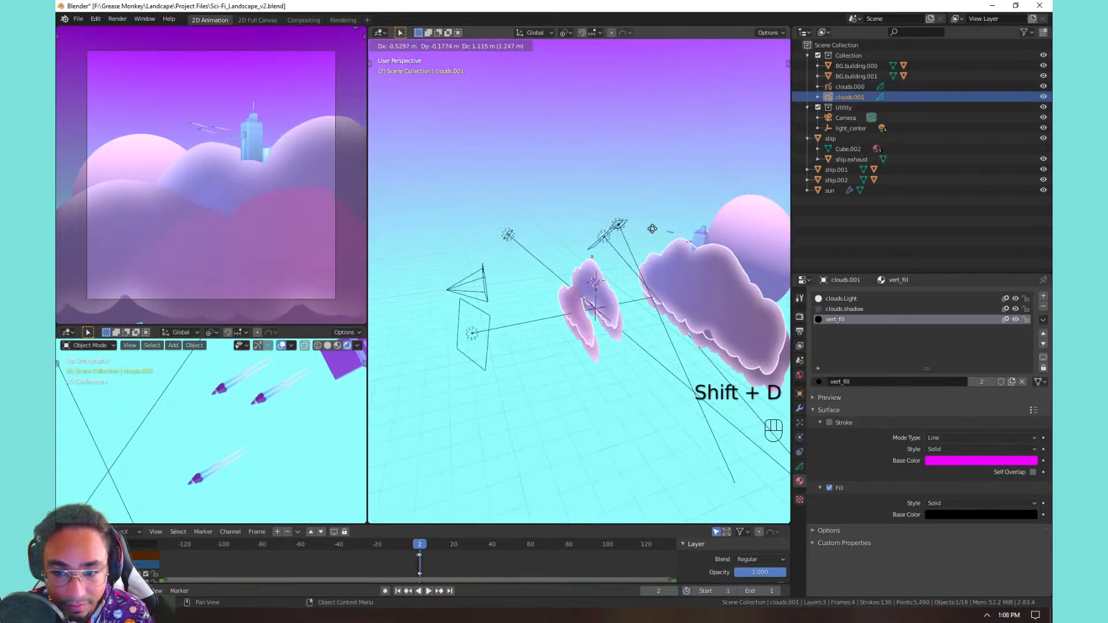
key(x)
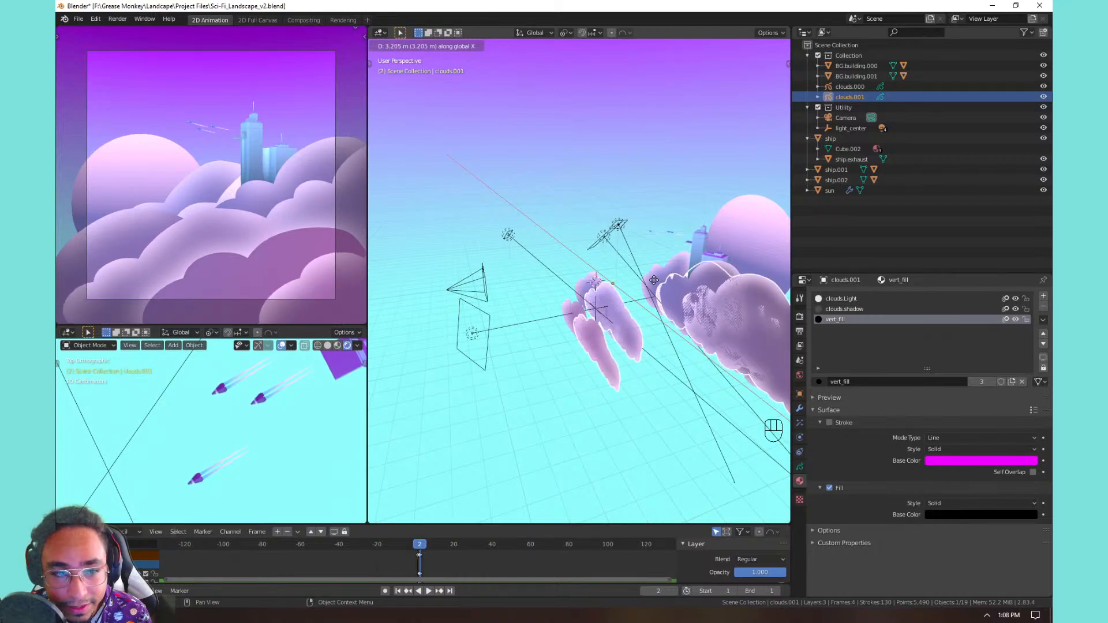
click(659, 283)
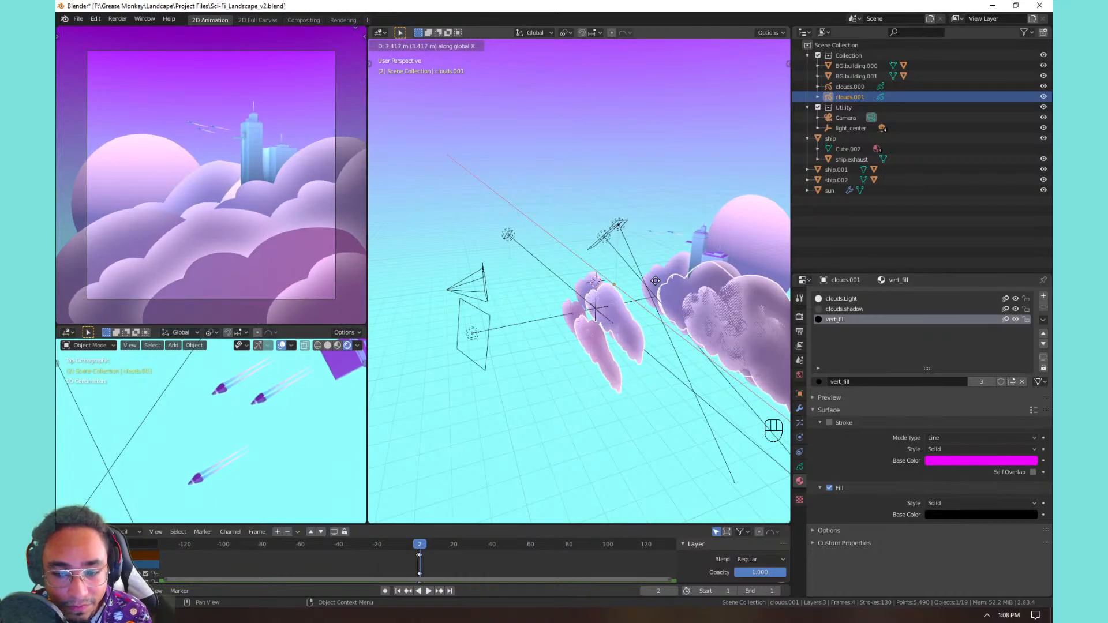
key(shift+d)
key(g)
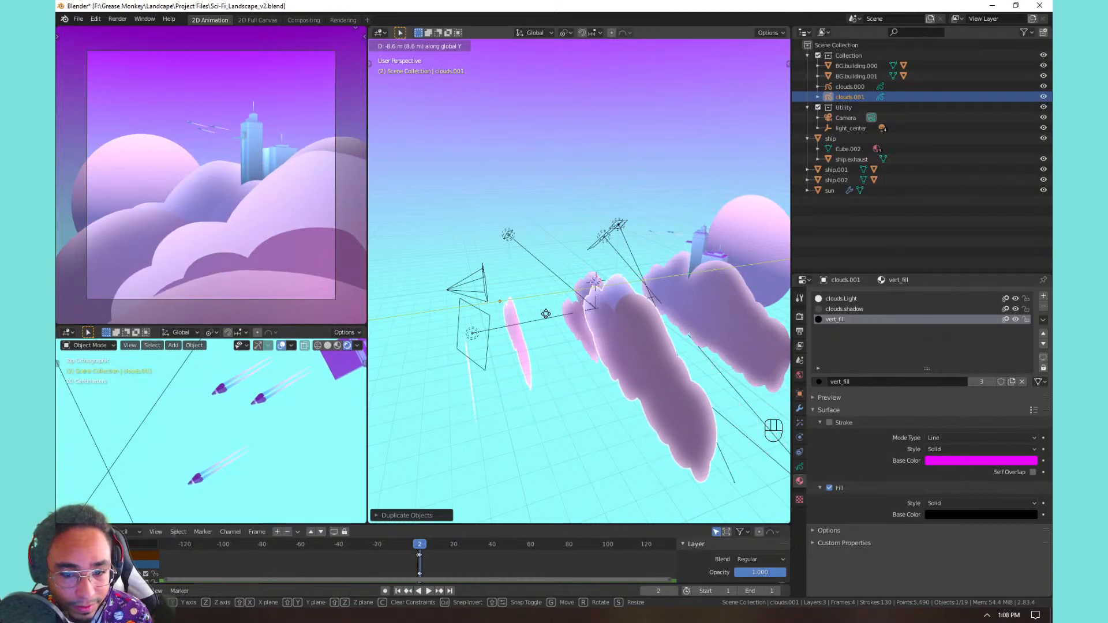
click(565, 315)
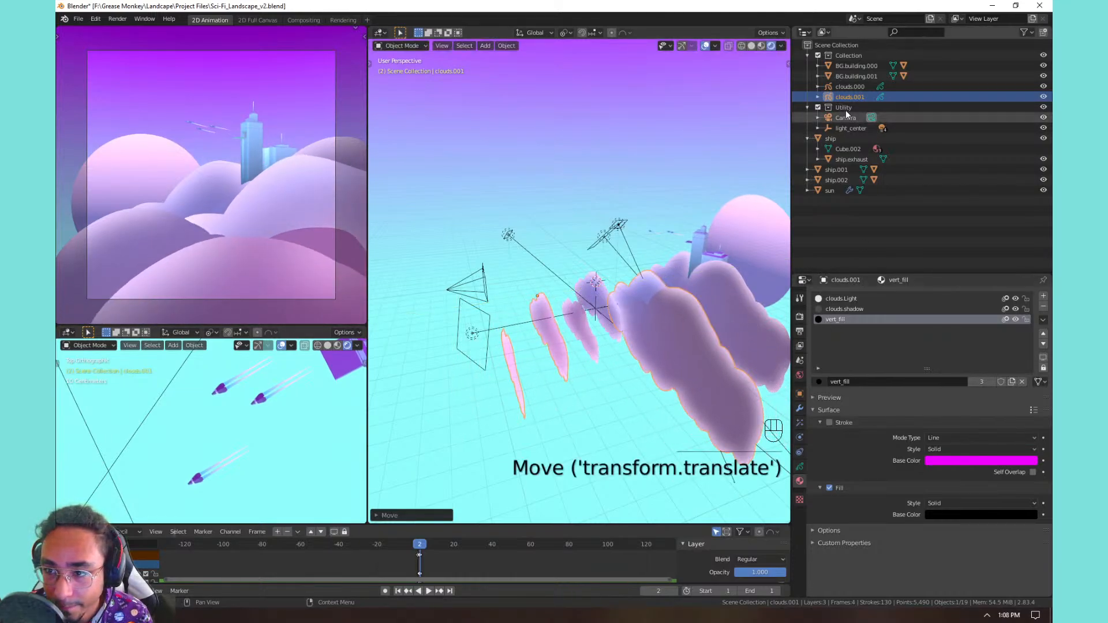
Step: Toggle the visibility of the copied clouds' layers to identify them, and remove the cloud.001 layer
click(800, 467)
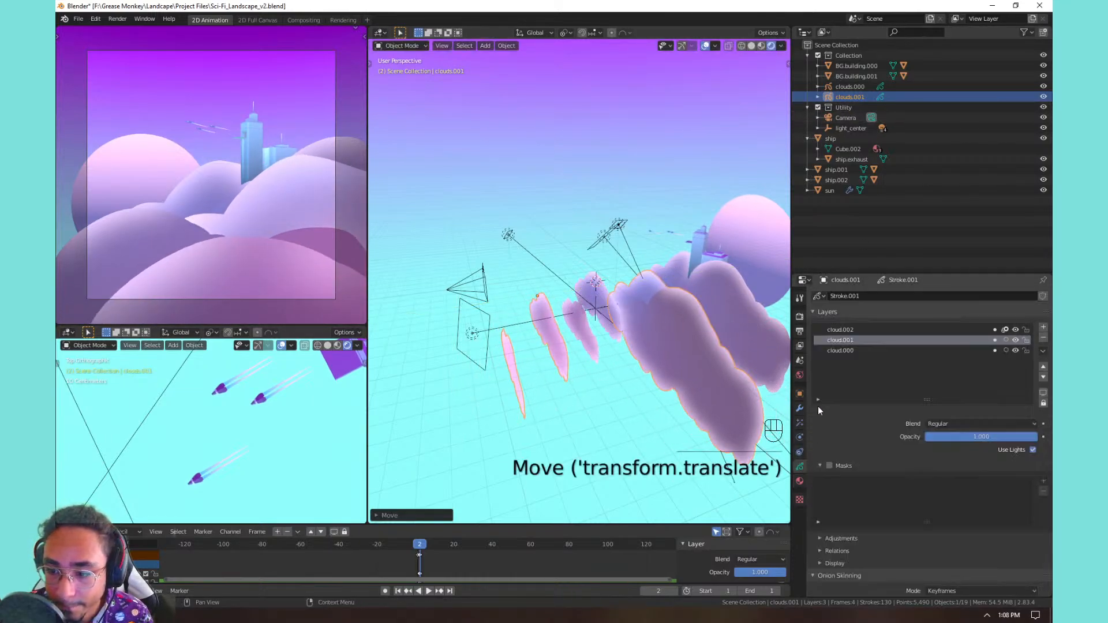
click(1015, 330)
click(1016, 330)
click(1015, 341)
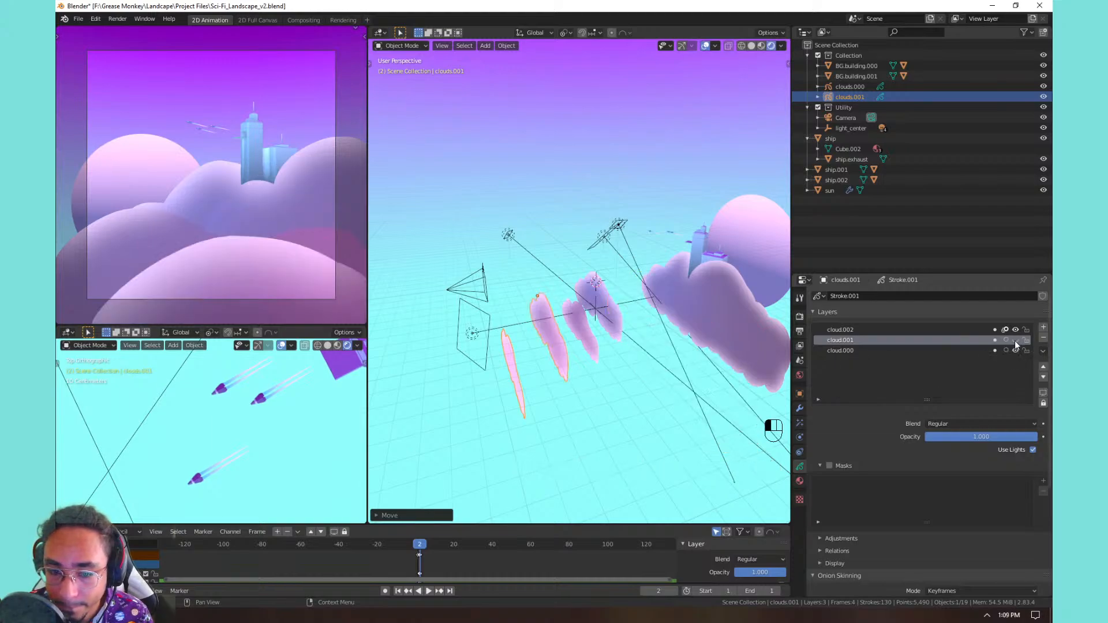
click(1015, 340)
click(1015, 340)
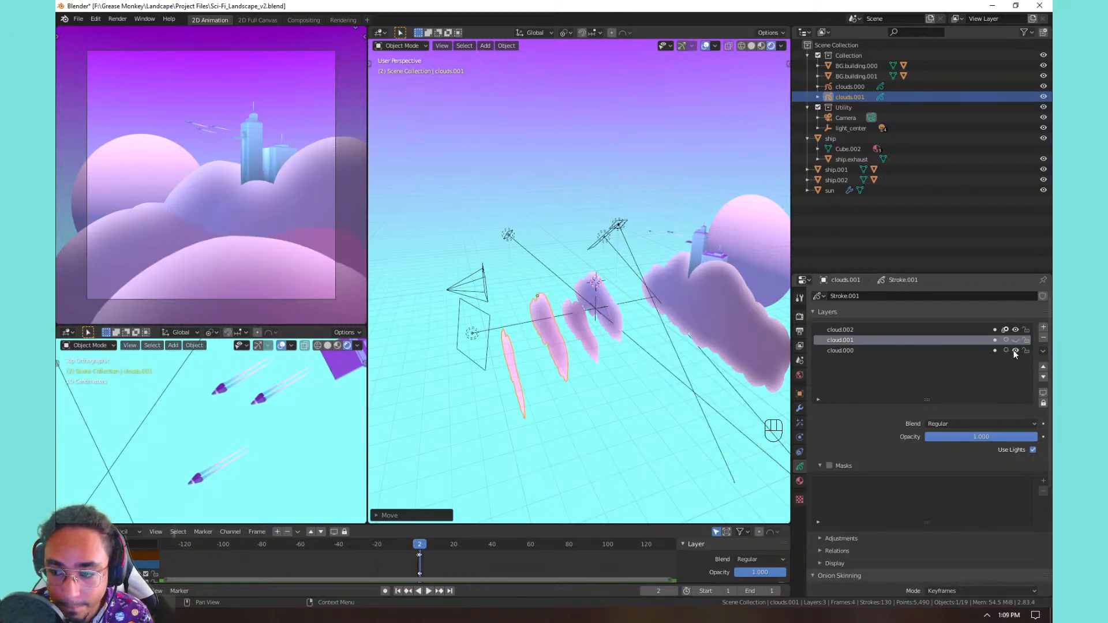
click(1043, 337)
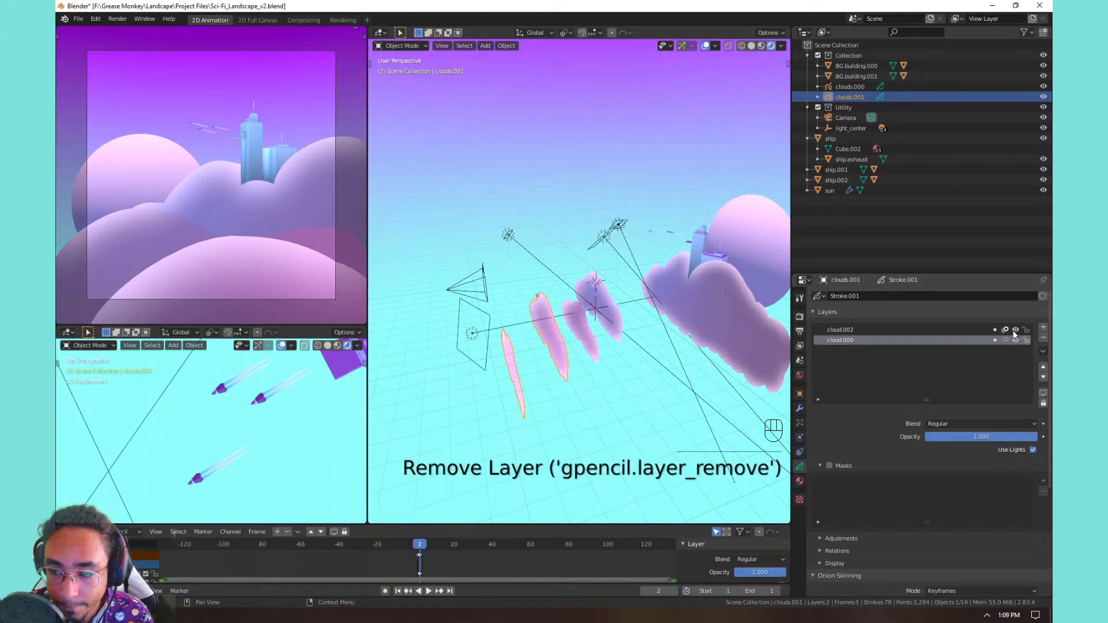
click(1016, 330)
click(1016, 329)
click(1015, 340)
click(1016, 340)
Step: Enter Edit Mode on the copied clouds, make the cloud.000 layer active and enable Autolock Inactive Layers
click(879, 330)
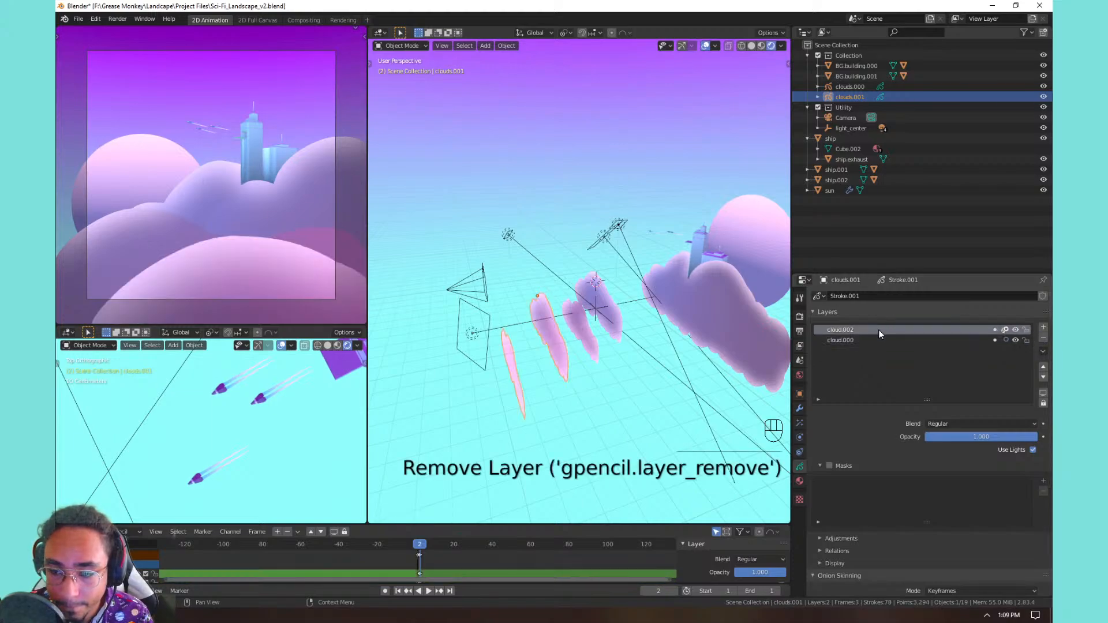
key(Tab)
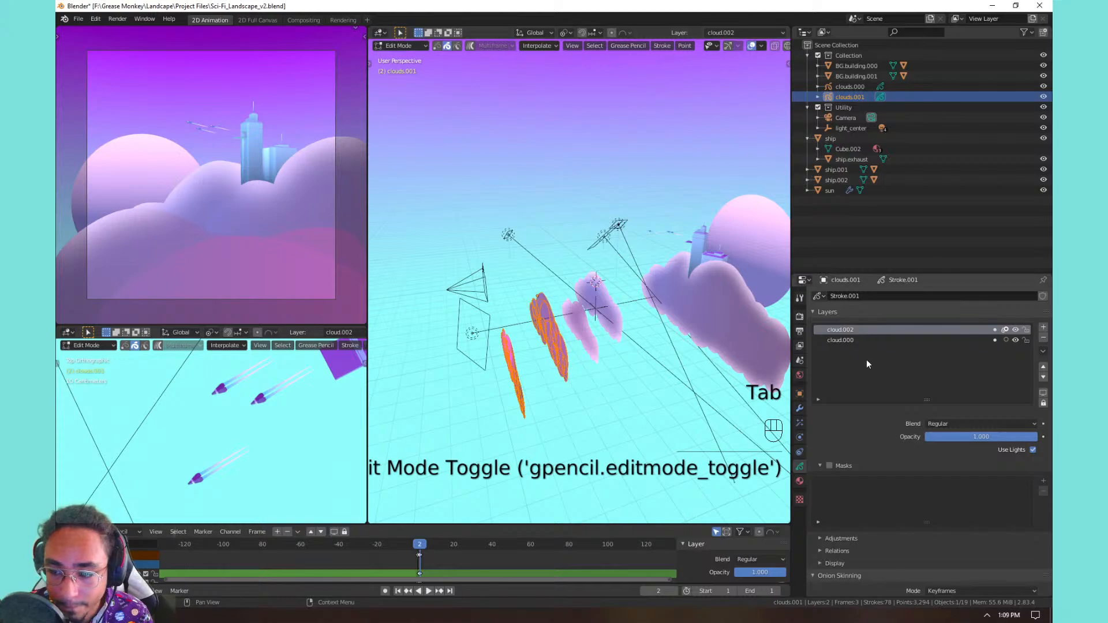
click(862, 340)
click(1042, 350)
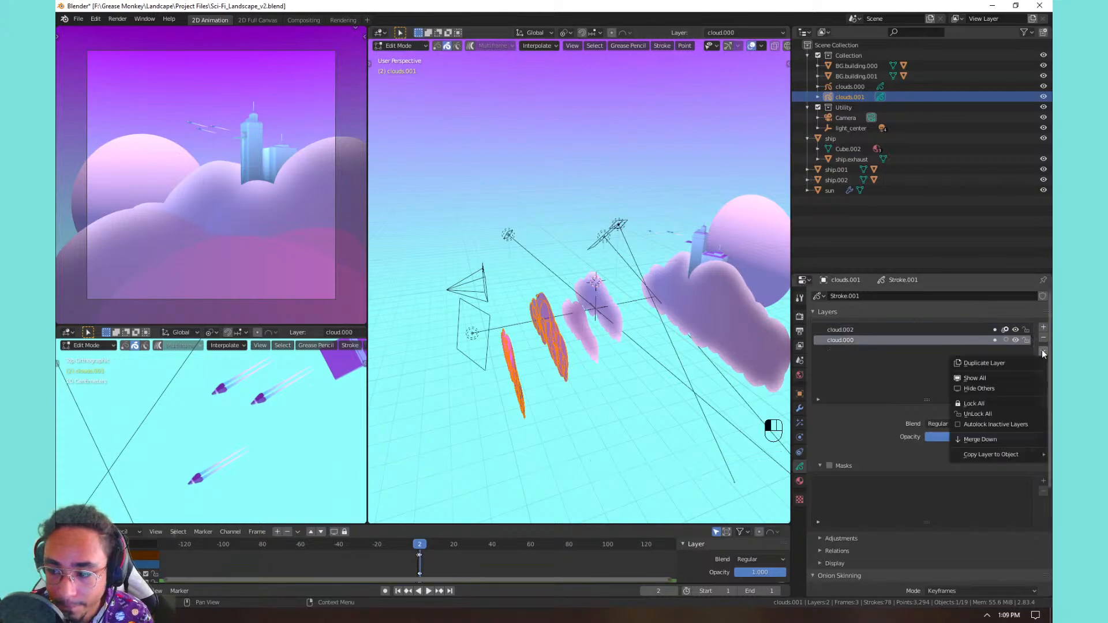
click(988, 425)
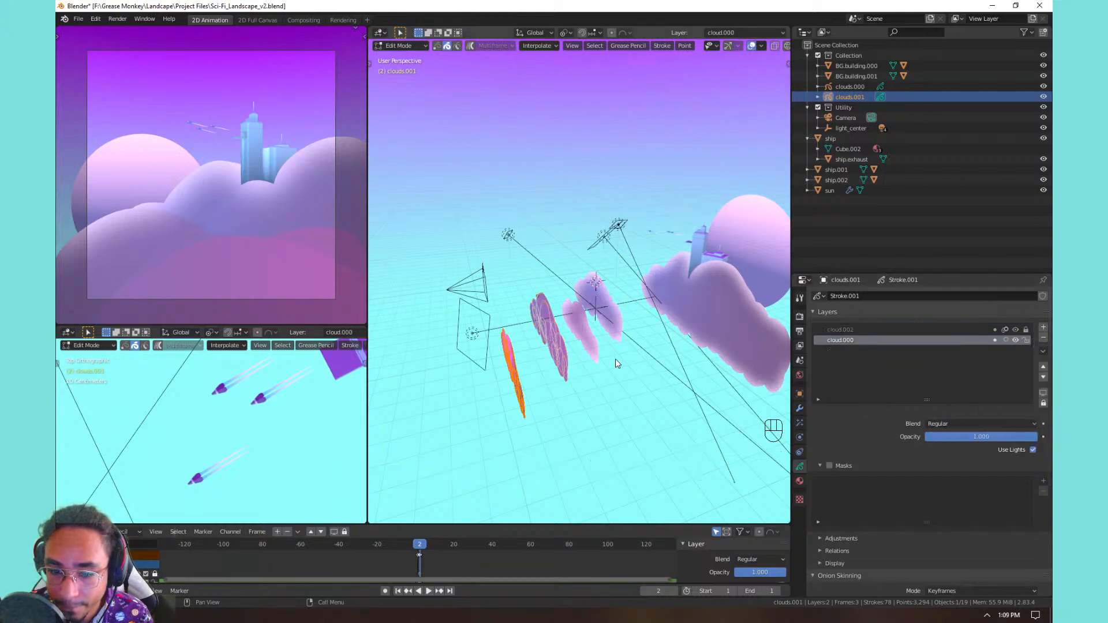
Step: Move the cloud.000 layer's strokes back along Y beside the neighbouring cloud, and shift them about 2.8 m in negative X
key(g)
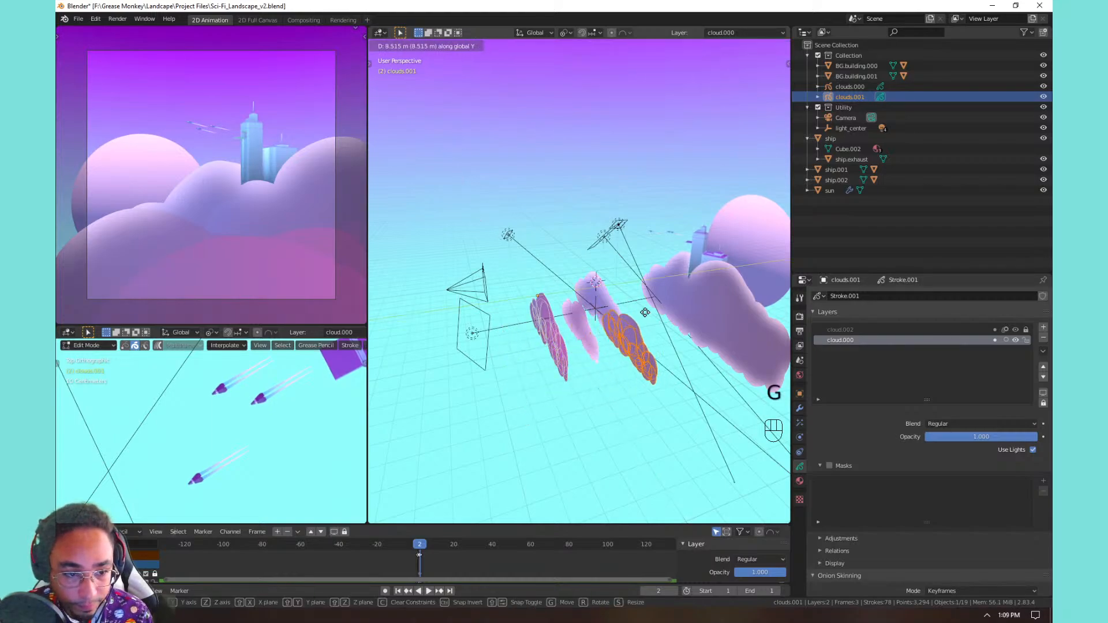
click(573, 329)
key(g)
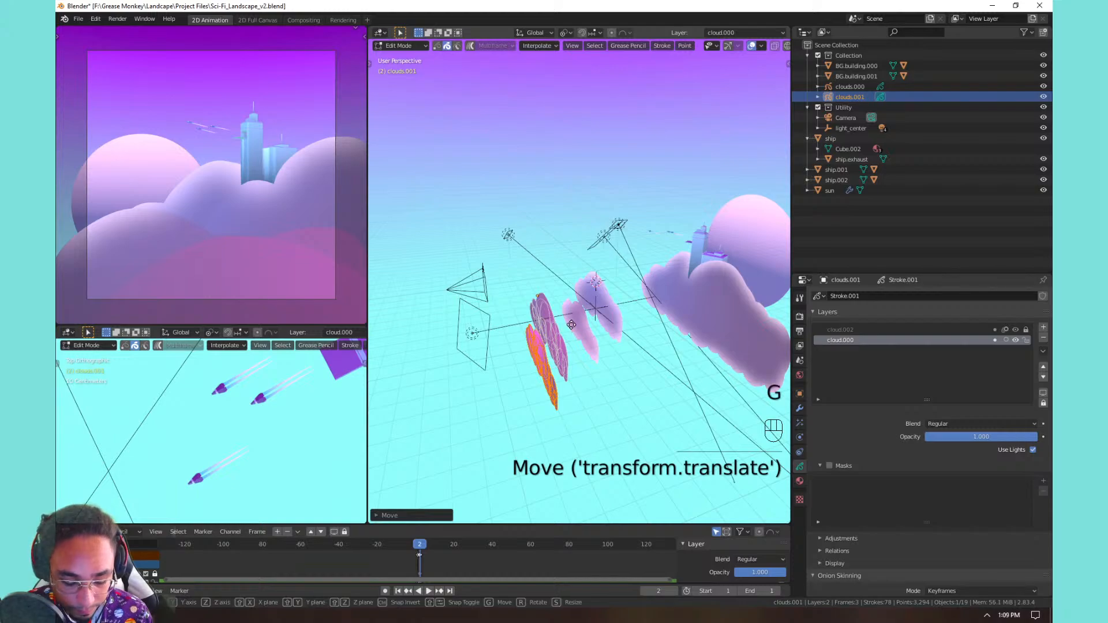
key(x)
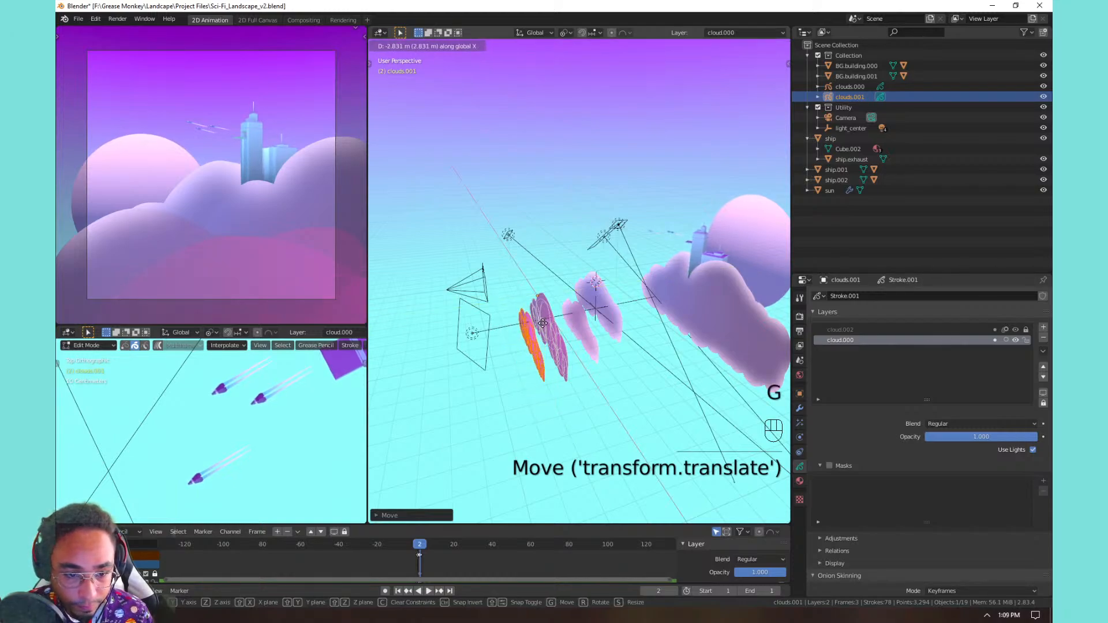
click(539, 319)
Step: Make the cloud.002 layer active and shift its strokes about 2.5 m in negative X
click(820, 330)
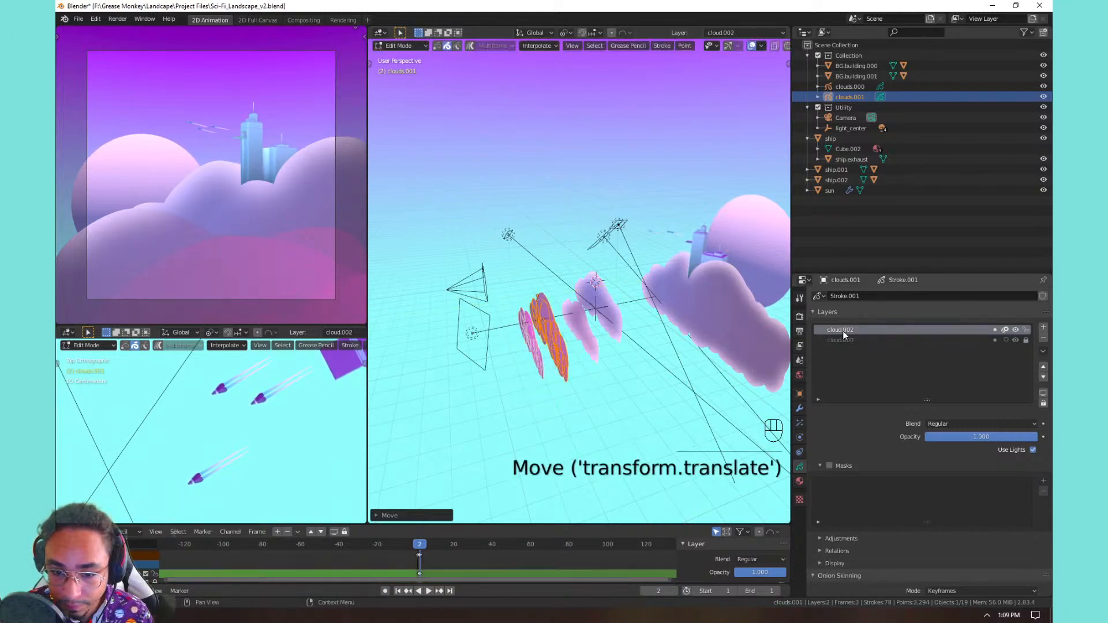
key(g)
key(y)
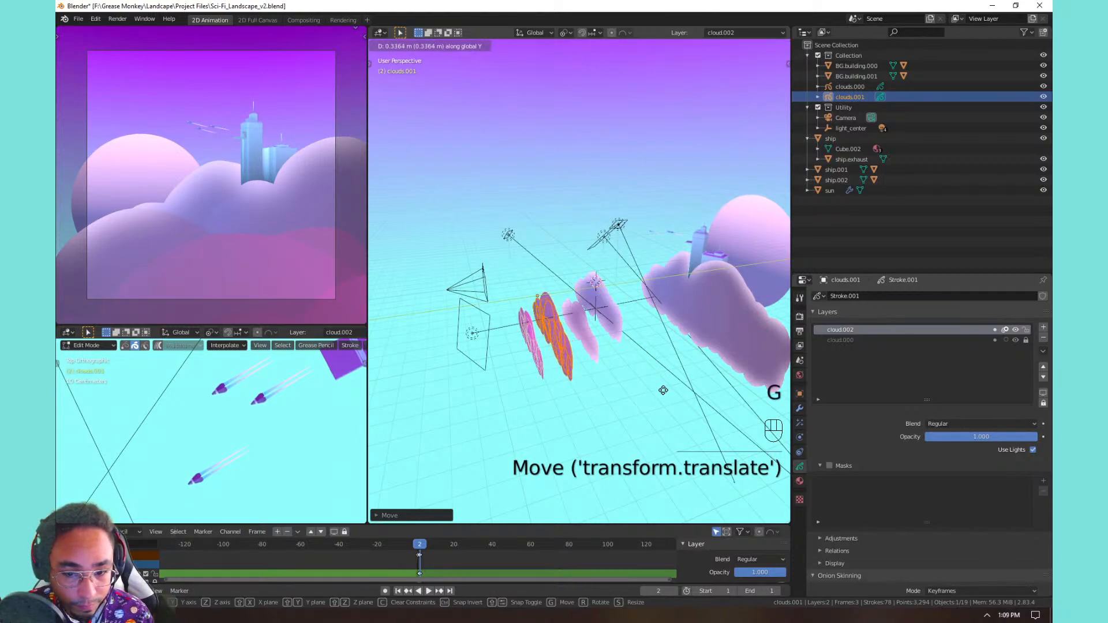
key(x)
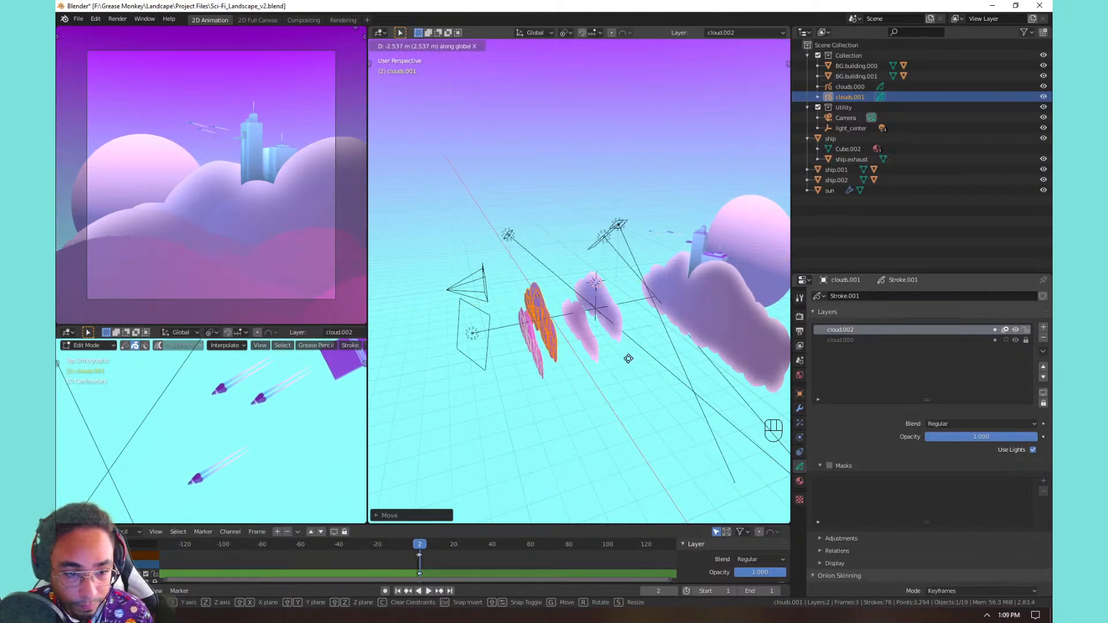
click(631, 363)
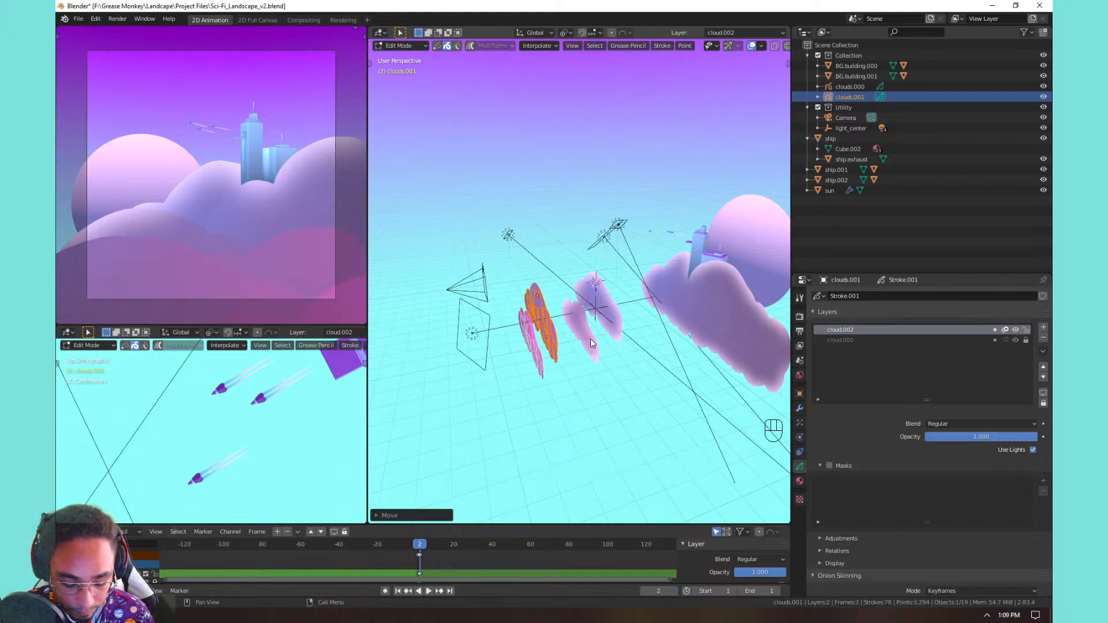
Step: Shift the cloud.002 strokes further in negative X and raise them about 0.13 m along Z
key(g)
key(x)
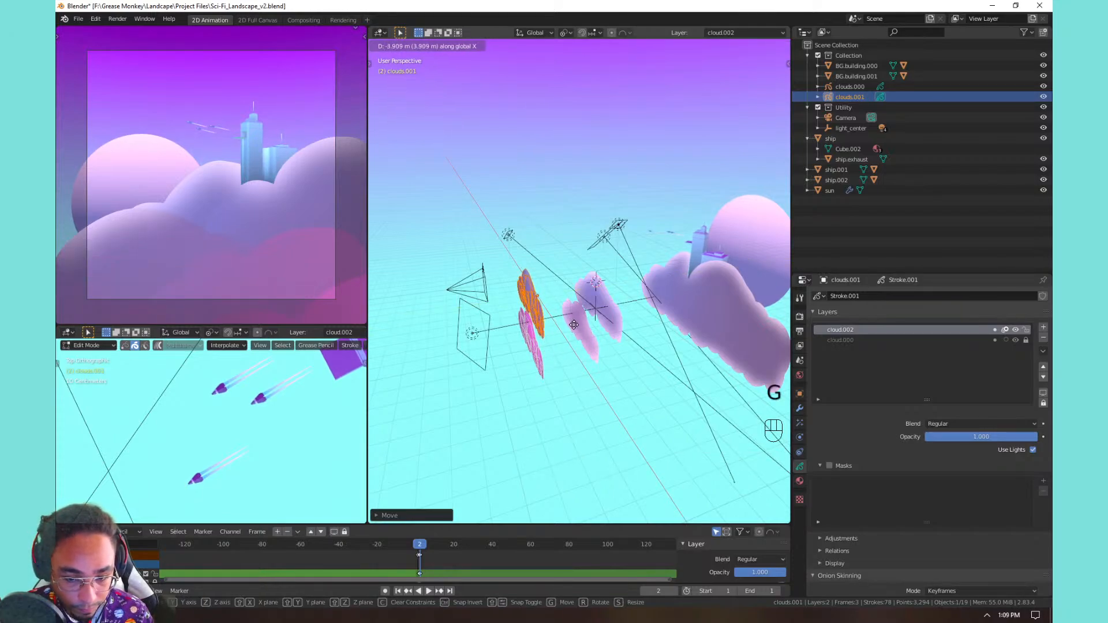
click(577, 337)
key(g)
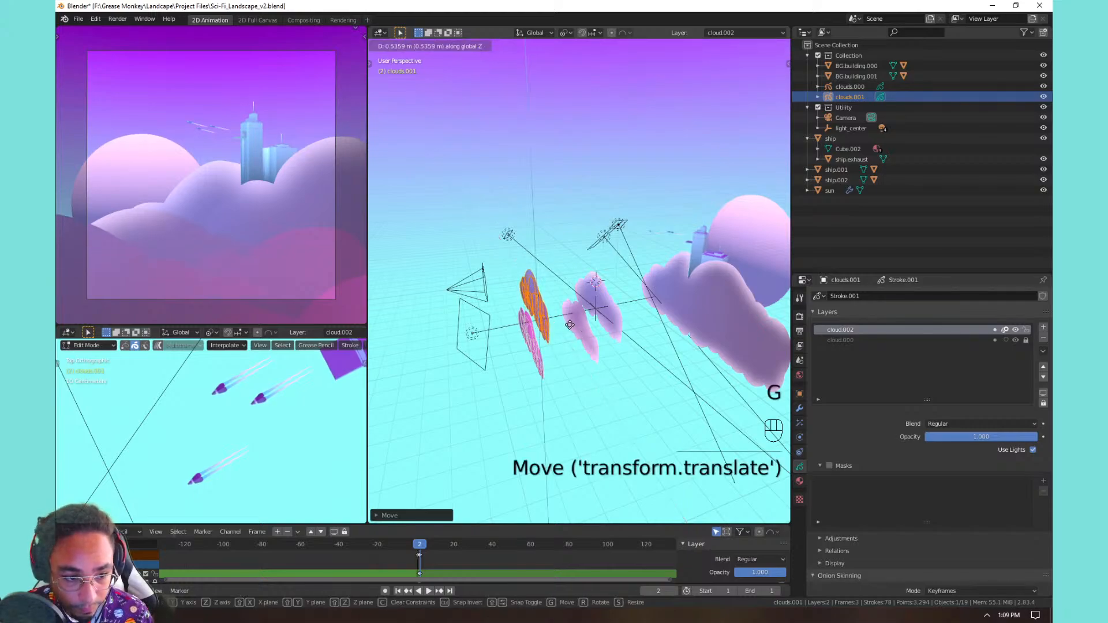
key(z)
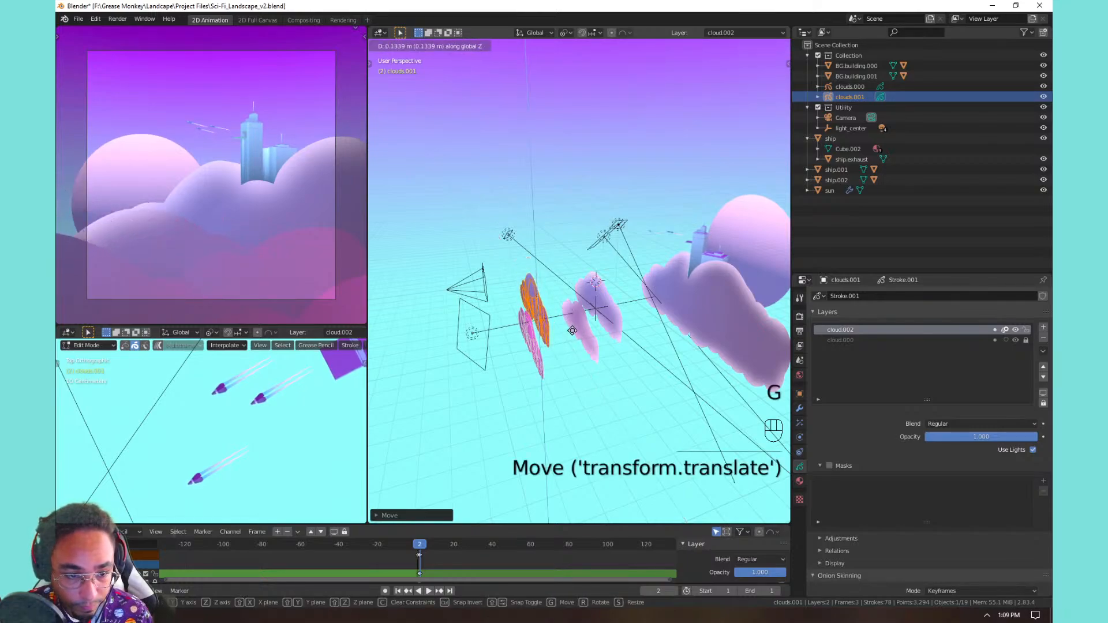
click(572, 331)
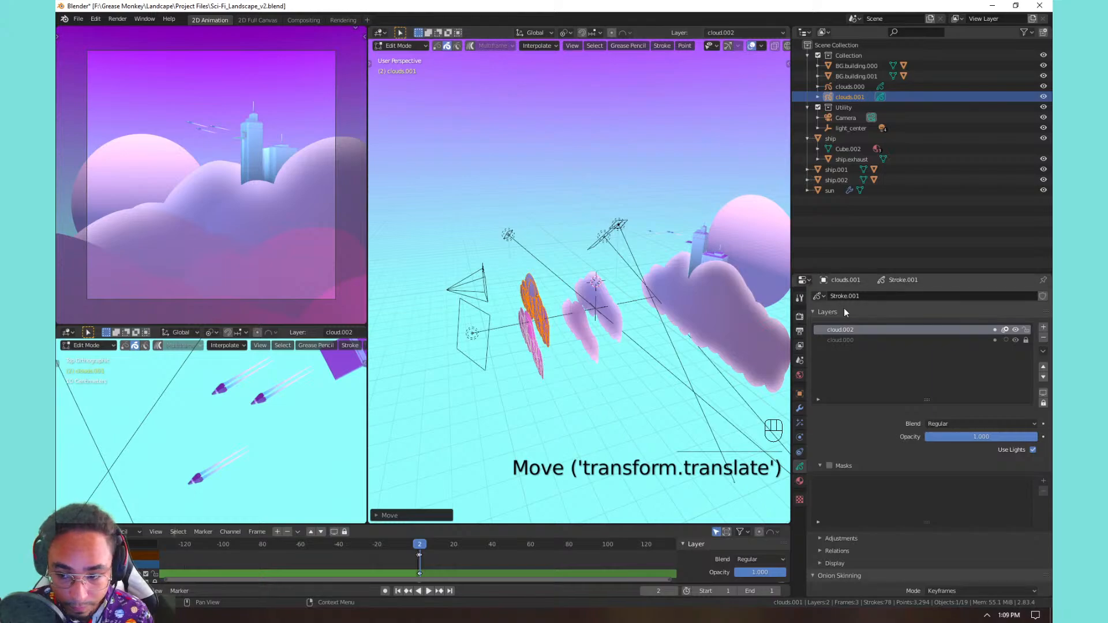
Step: Make the cloud.000 layer active and raise its strokes slightly along Z
click(844, 340)
key(g)
key(z)
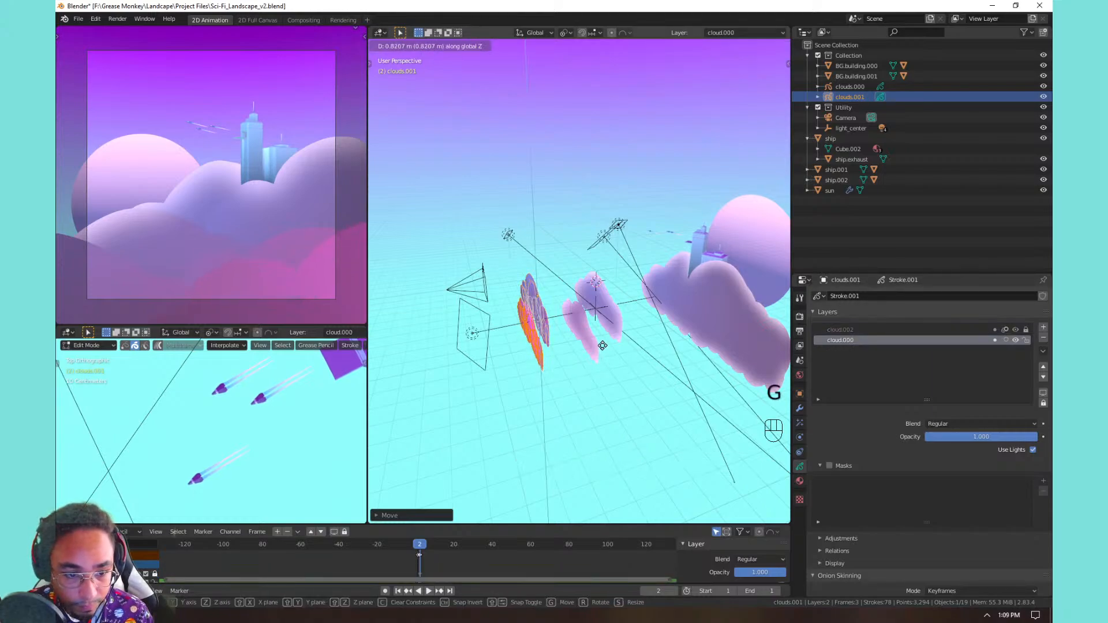
click(604, 349)
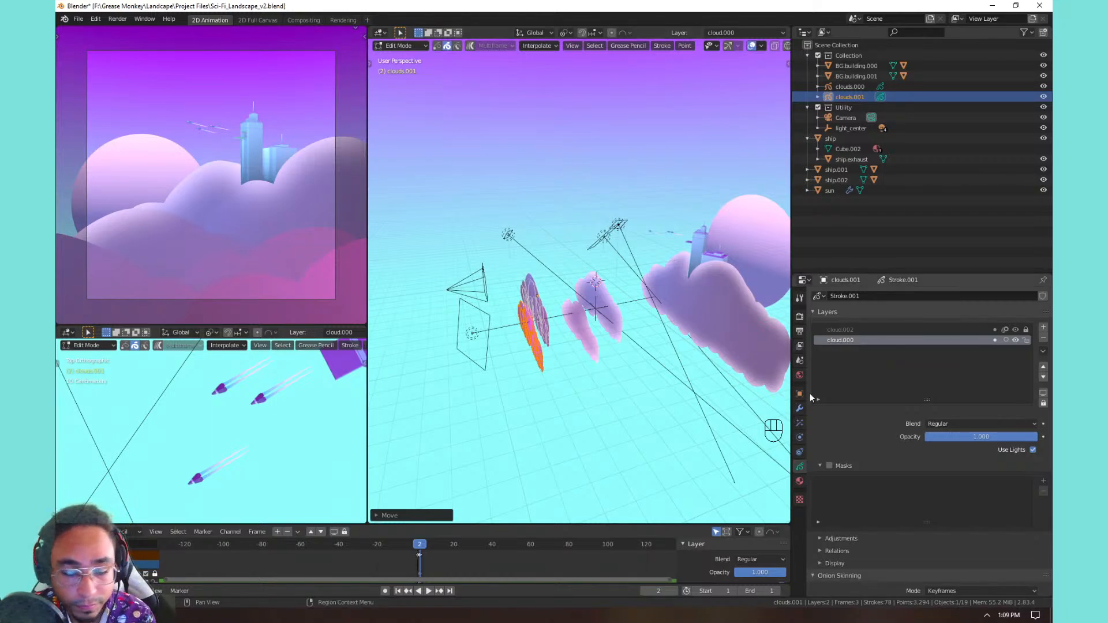
Step: Darken the purple tint color in the copied clouds' Tint modifier
click(800, 424)
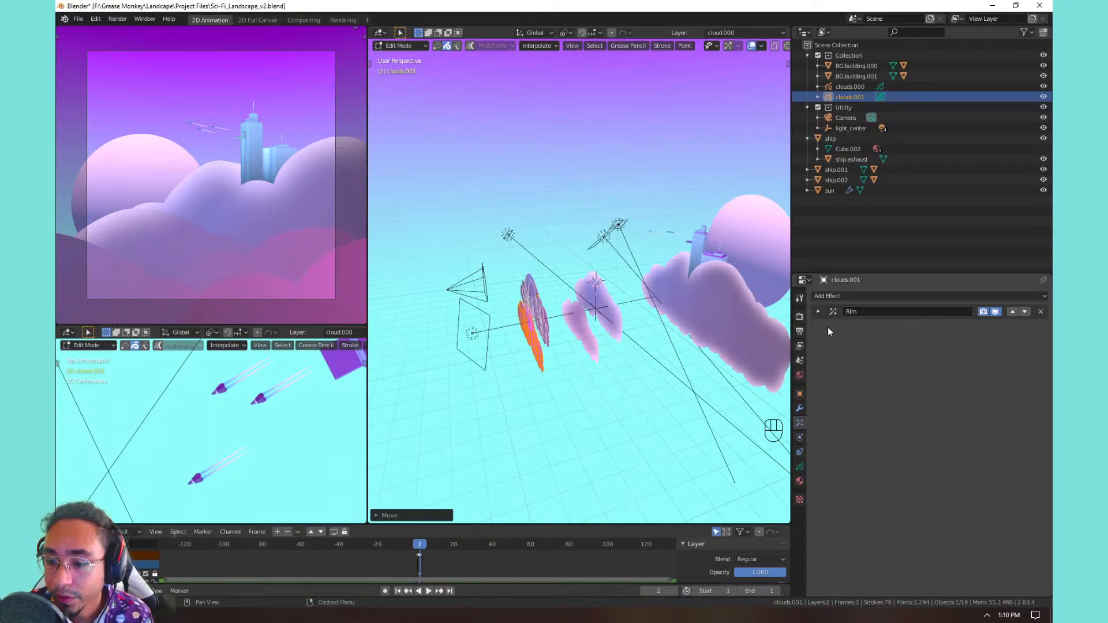
click(834, 295)
click(833, 296)
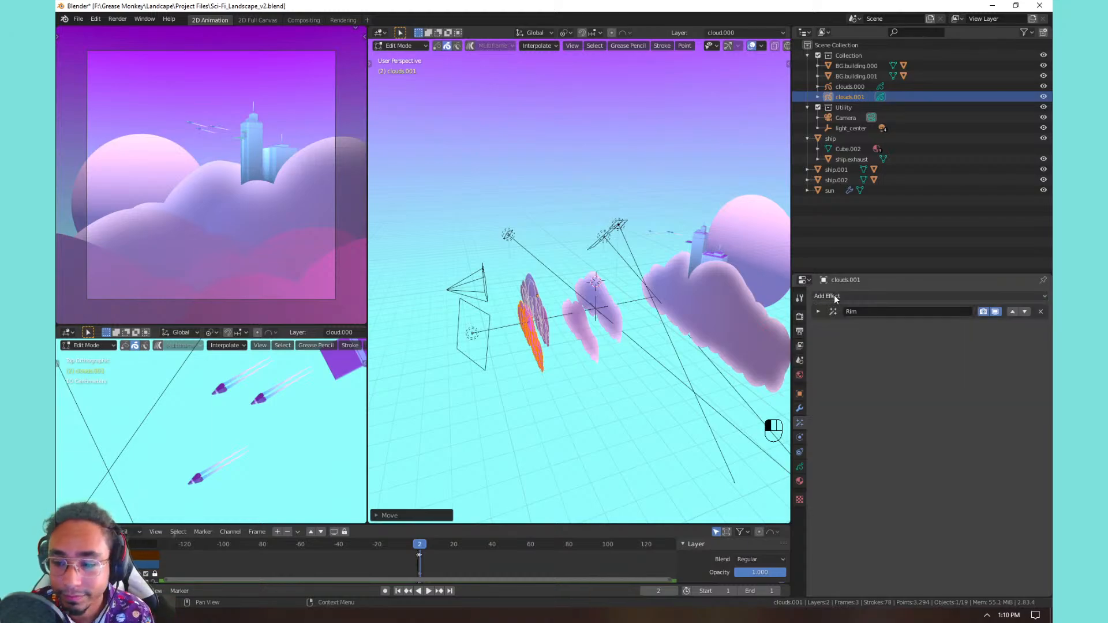
click(800, 408)
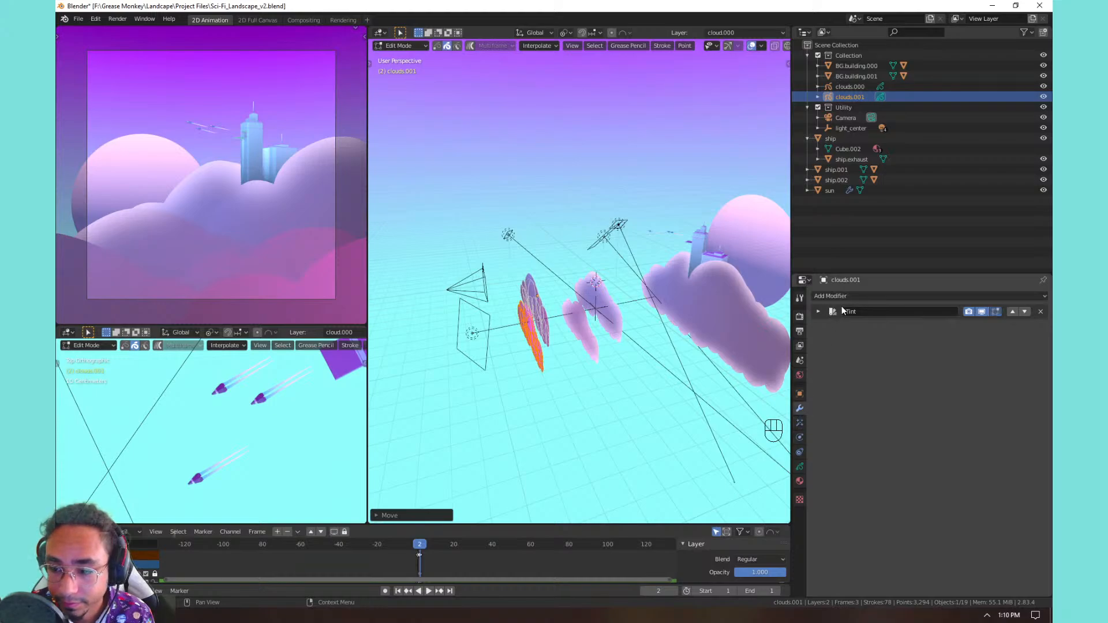
click(819, 312)
click(872, 363)
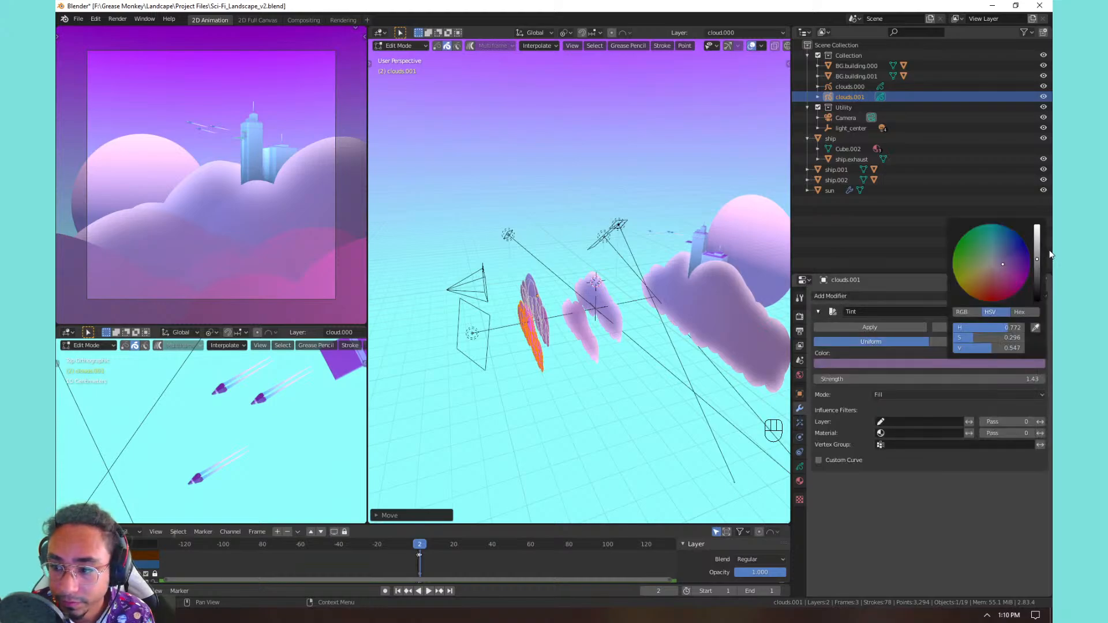
mouse_move(1035, 283)
mouse_down()
mouse_move(1036, 292)
mouse_move(1037, 270)
mouse_up()
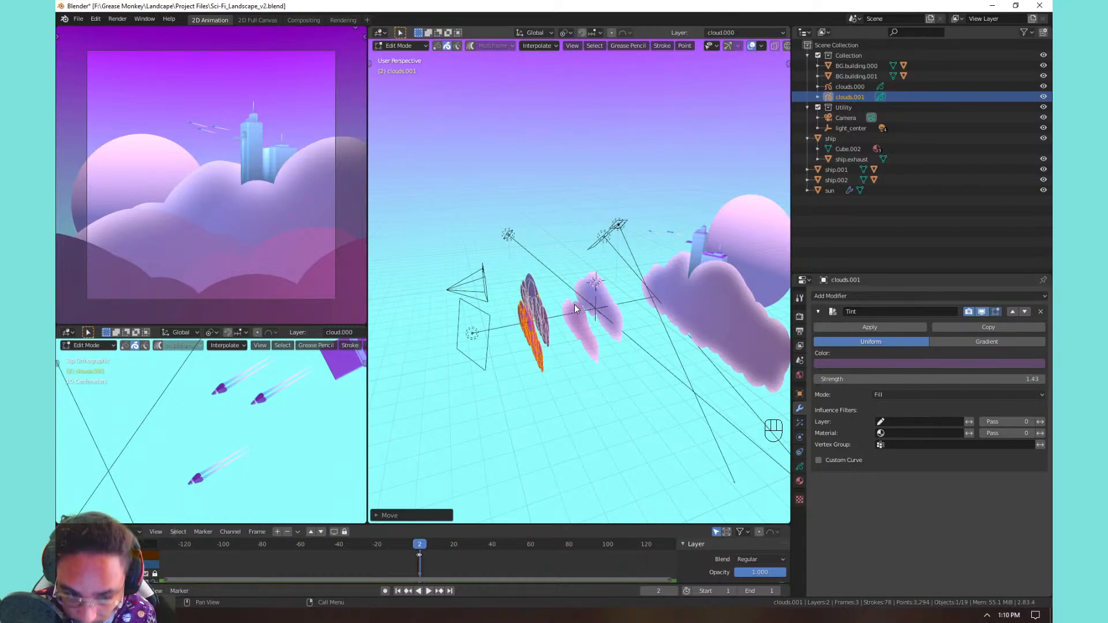
Step: Rename the clouds.001 object as clouds.FG
double_click(851, 98)
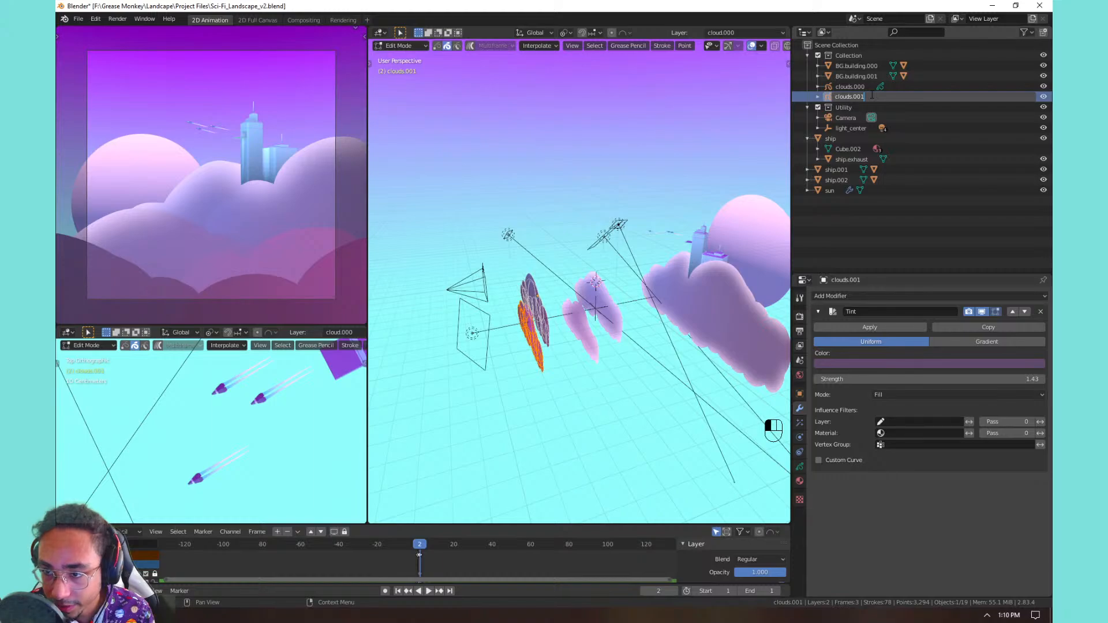
key(BackSpace)
key(BackSpace)
key(BackSpace)
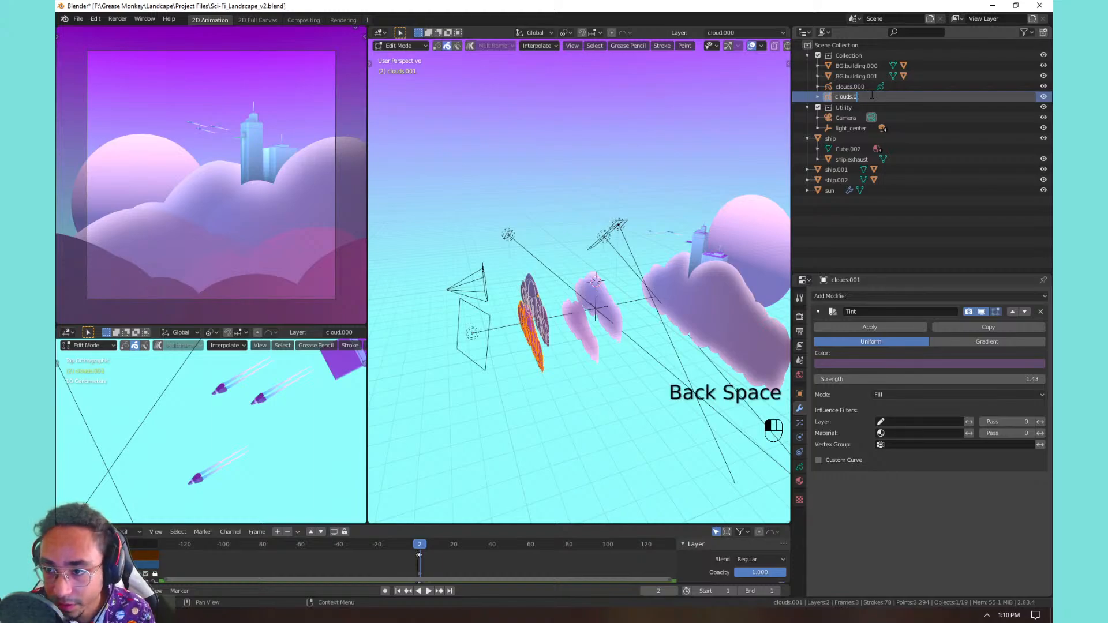
text(FG)
click(872, 97)
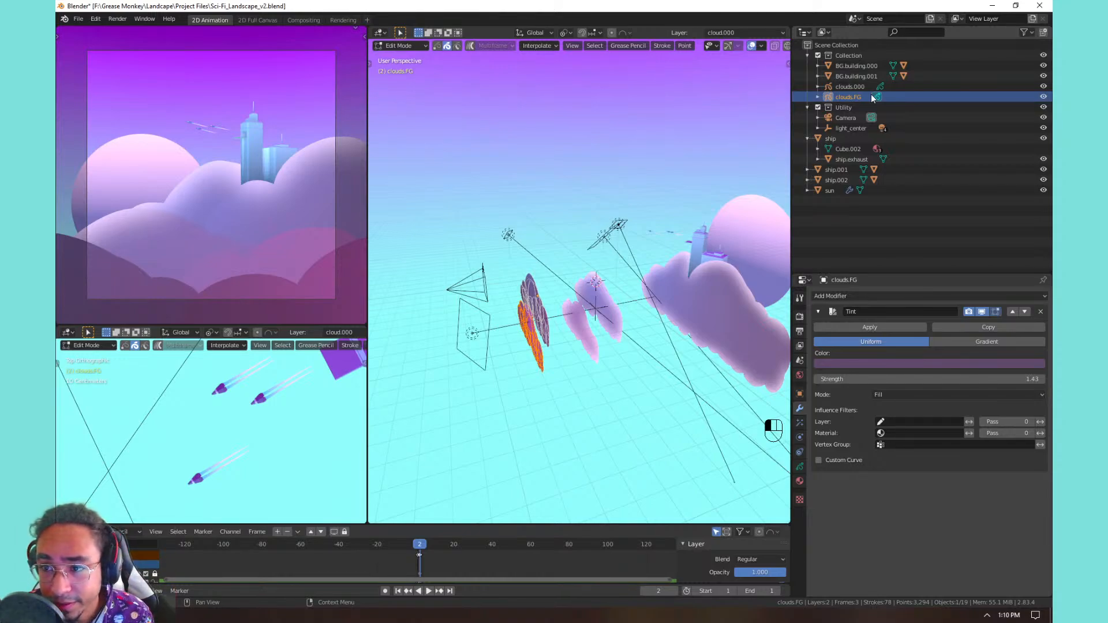
Step: Try duplicating clouds.000 in Object Mode with an offset along X, and delete the copy
click(860, 86)
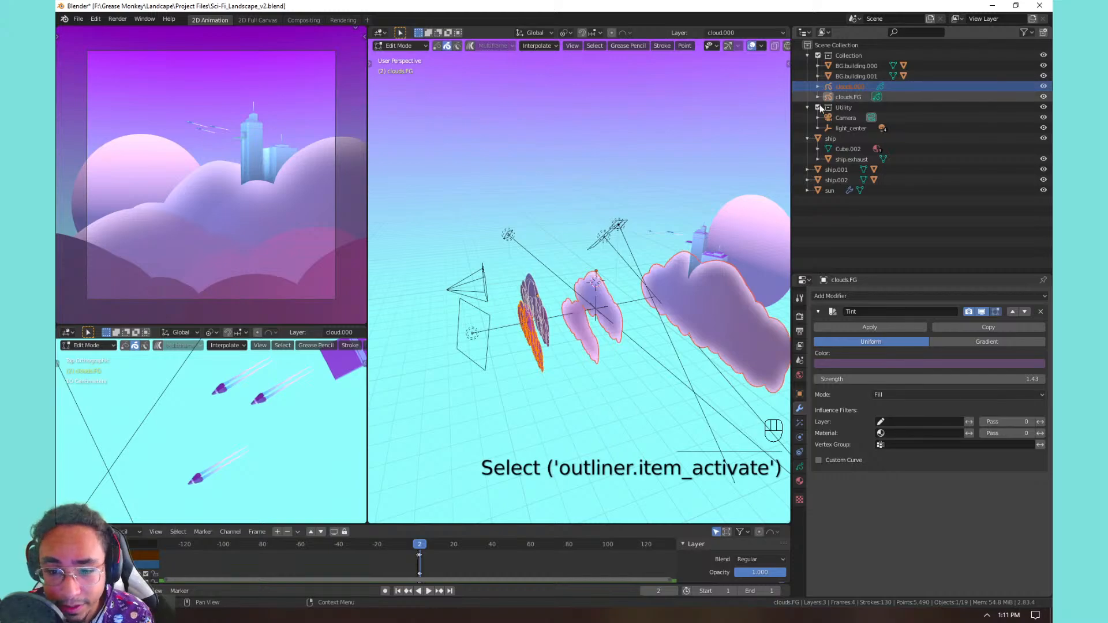
key(Tab)
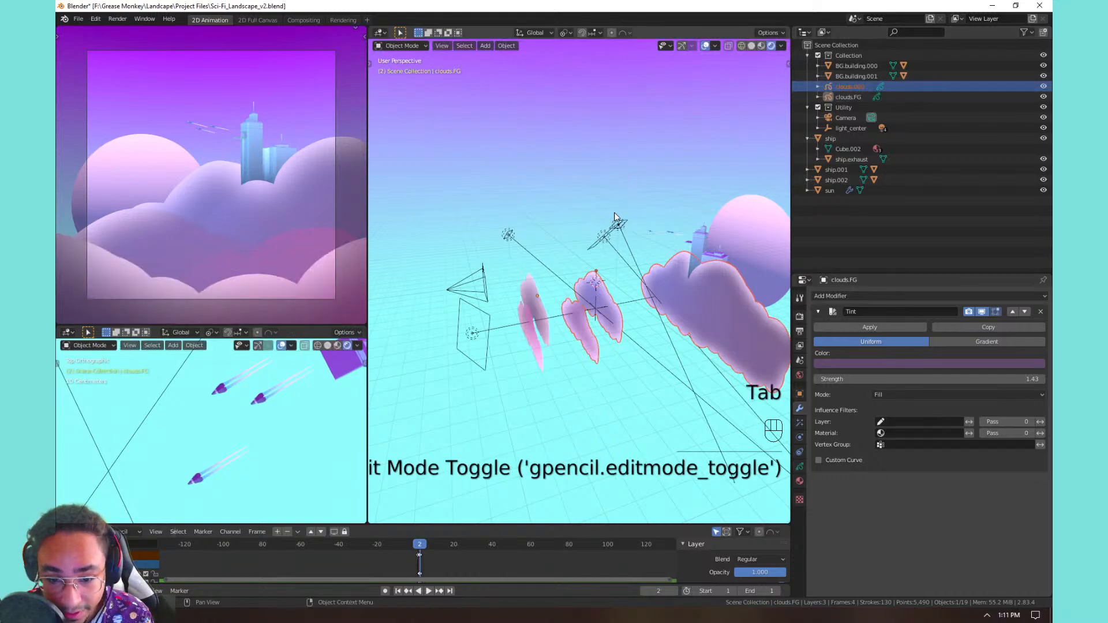
click(852, 88)
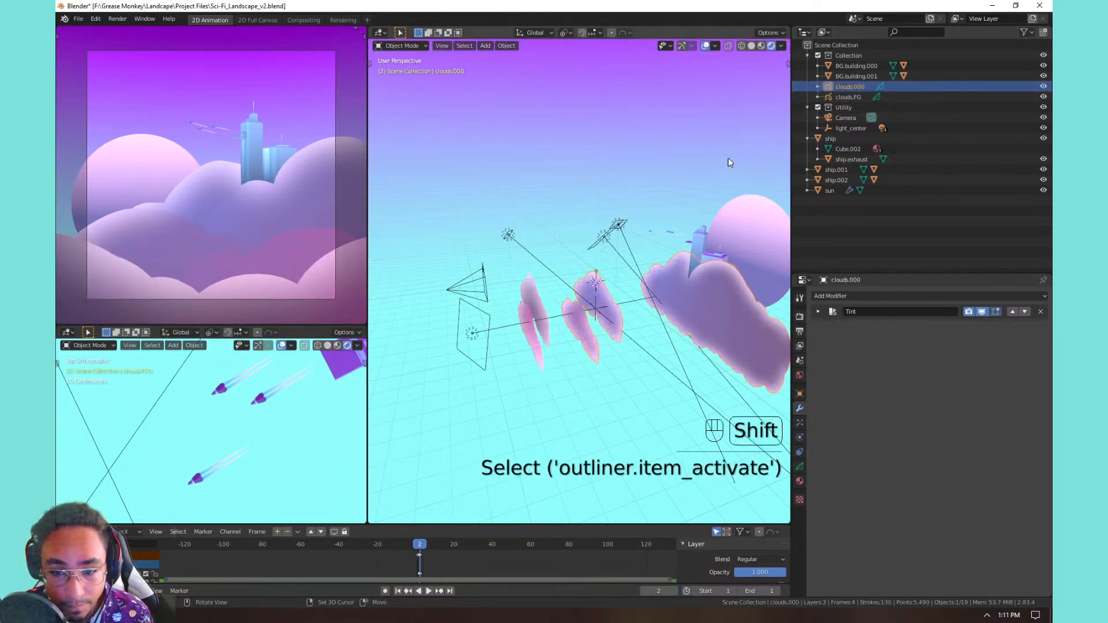
key(shift+d)
key(g)
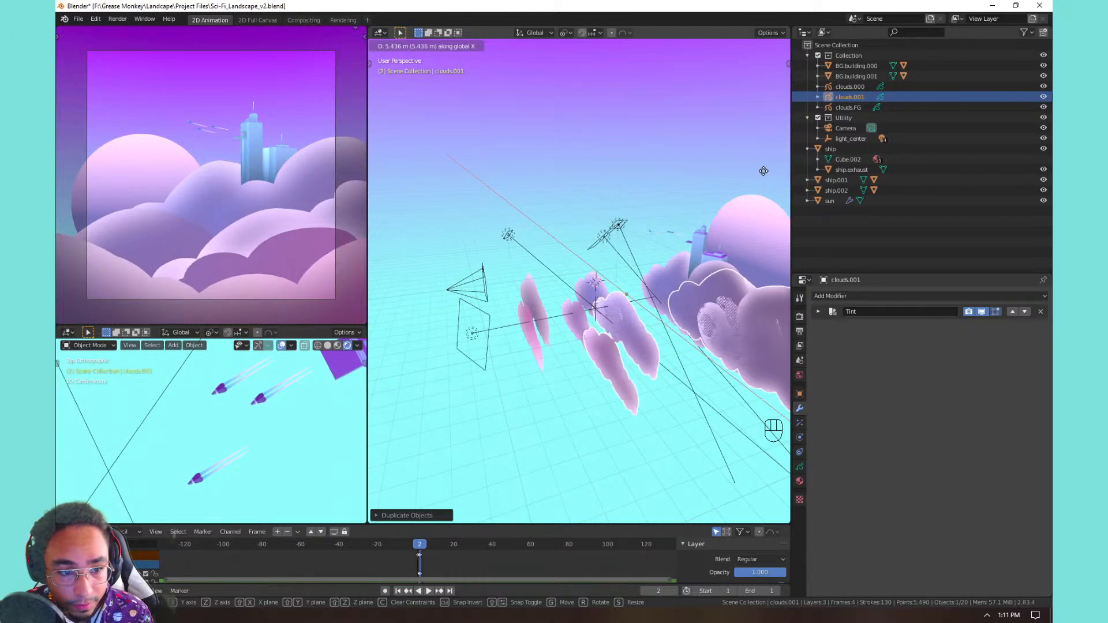
right_click(717, 141)
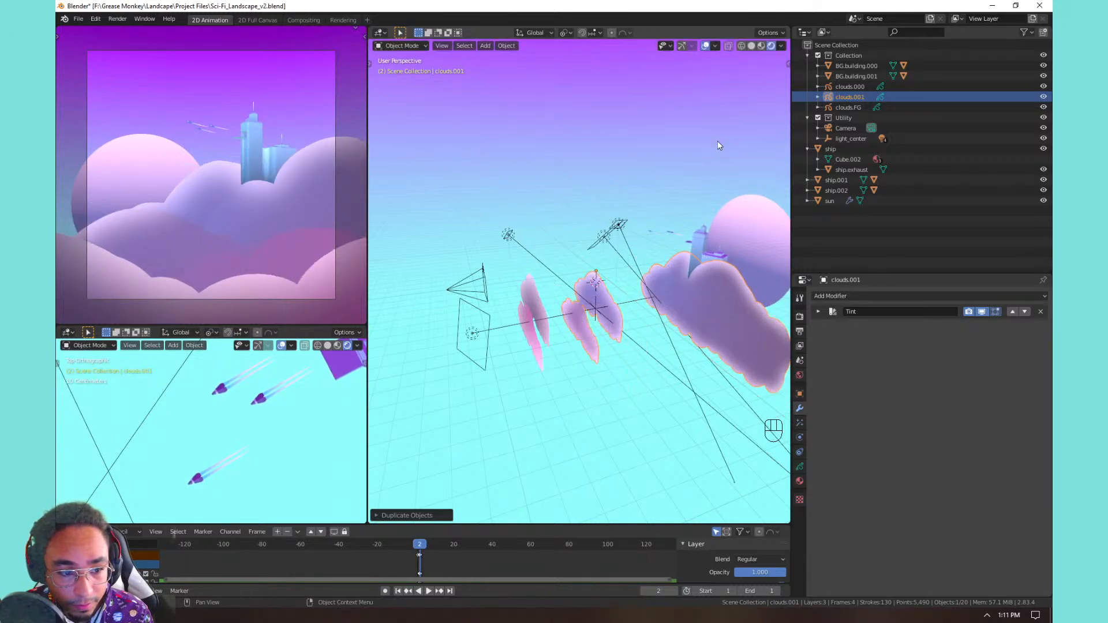
key(x)
click(715, 146)
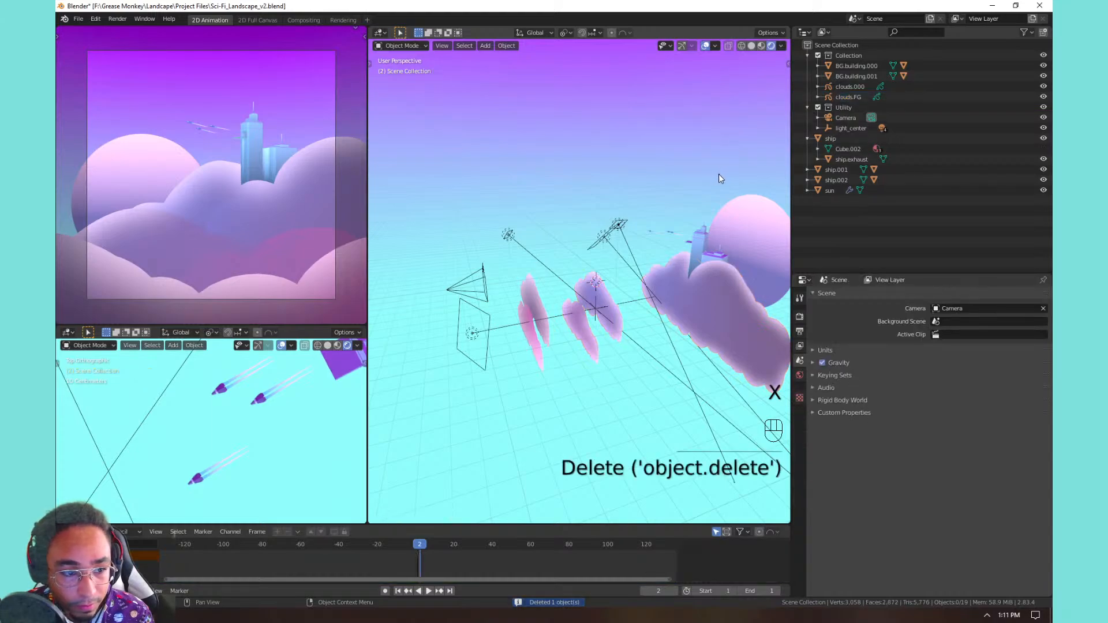
Step: Undo the deletion and duplication of the clouds.000 copy
key(ctrl+z)
key(ctrl+z)
key(ctrl+z)
key(ctrl+z)
key(ctrl+z)
key(ctrl+z)
key(ctrl+z)
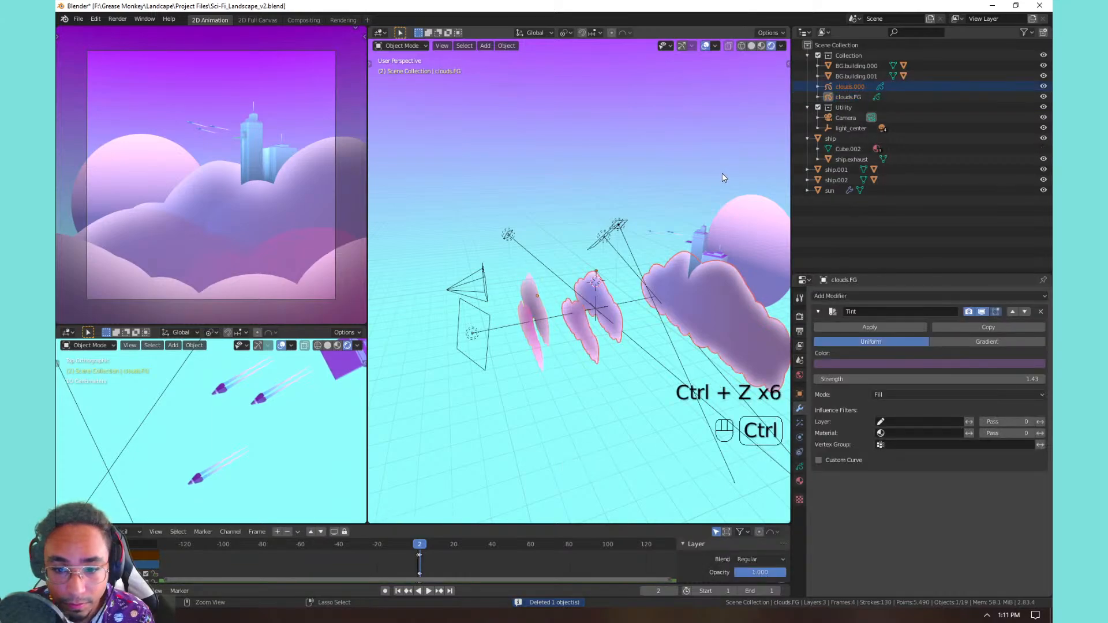
Step: Compare the look of clouds.FG in Edit and Object Mode, and examine its Rim effect settings
key(Tab)
key(Tab)
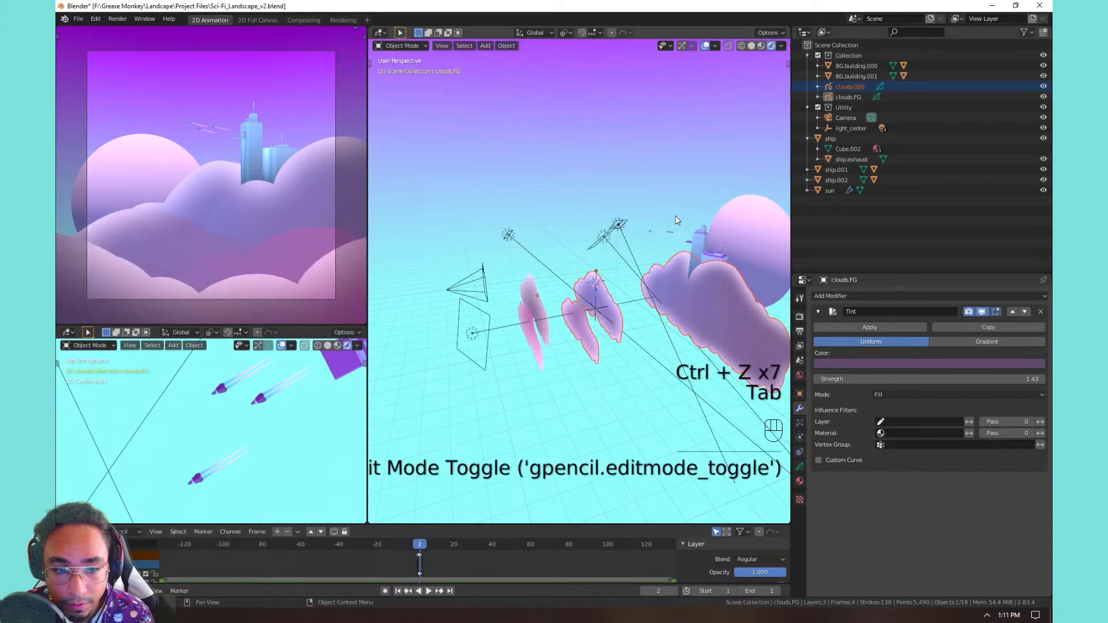
key(Tab)
key(Tab)
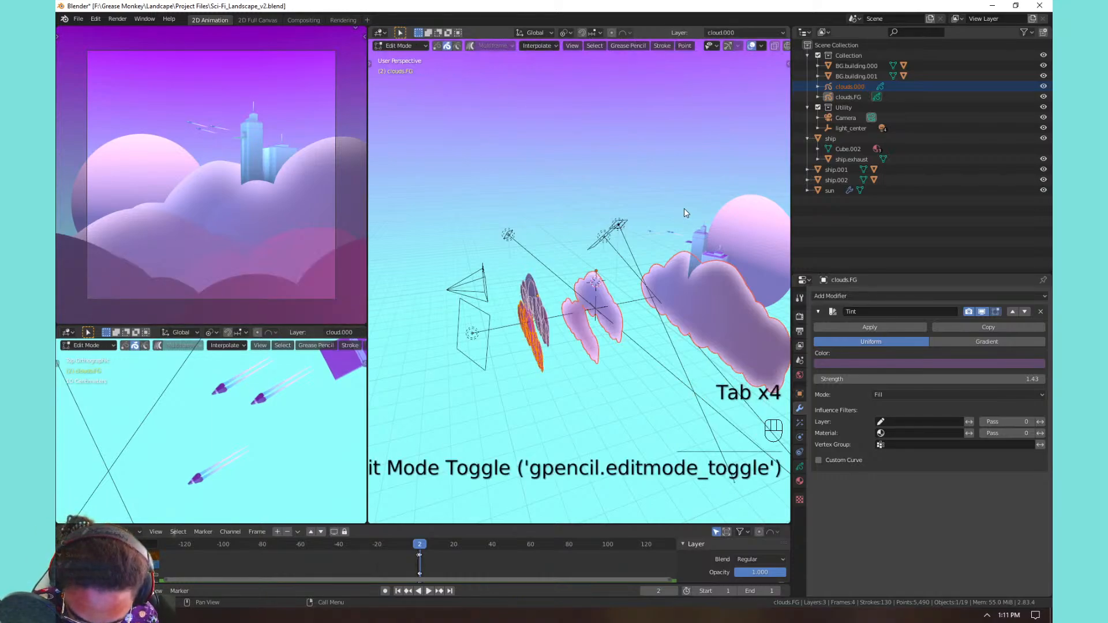
key(Tab)
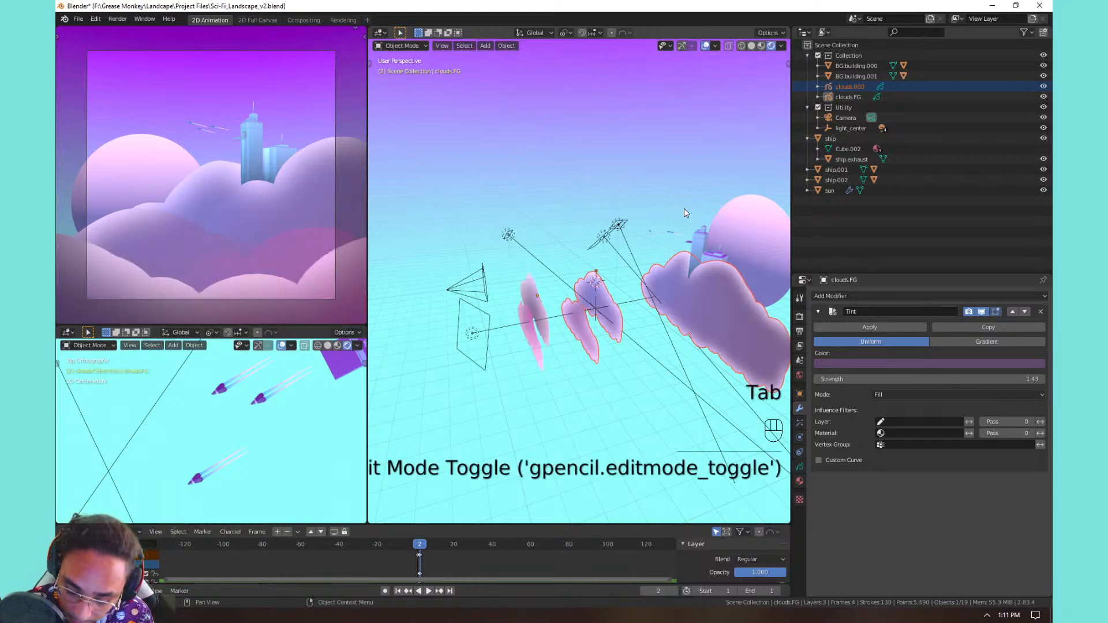
click(799, 422)
click(818, 311)
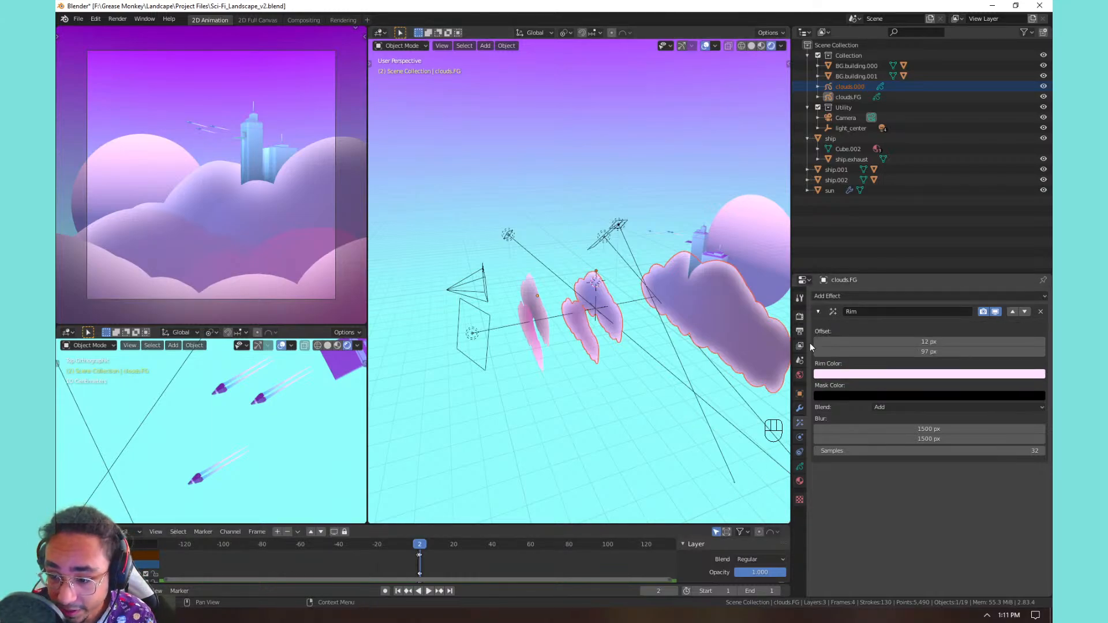
key(Tab)
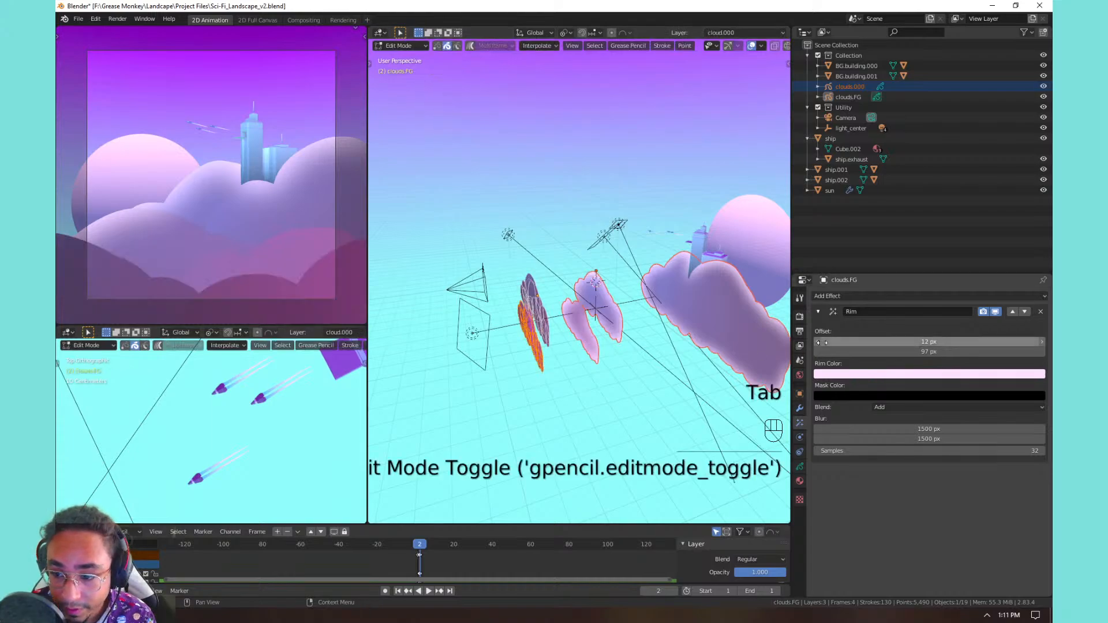
key(Tab)
key(Tab)
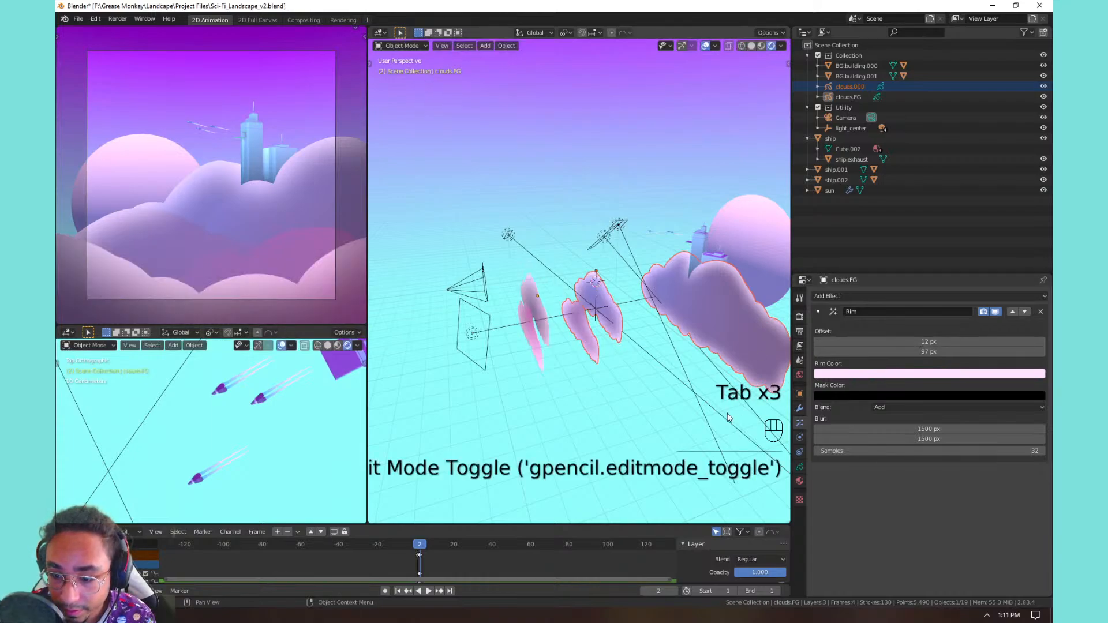
Step: Turn off Use Lights for the cloud.000 and cloud.002 layers of the clouds.FG object
click(518, 298)
click(799, 466)
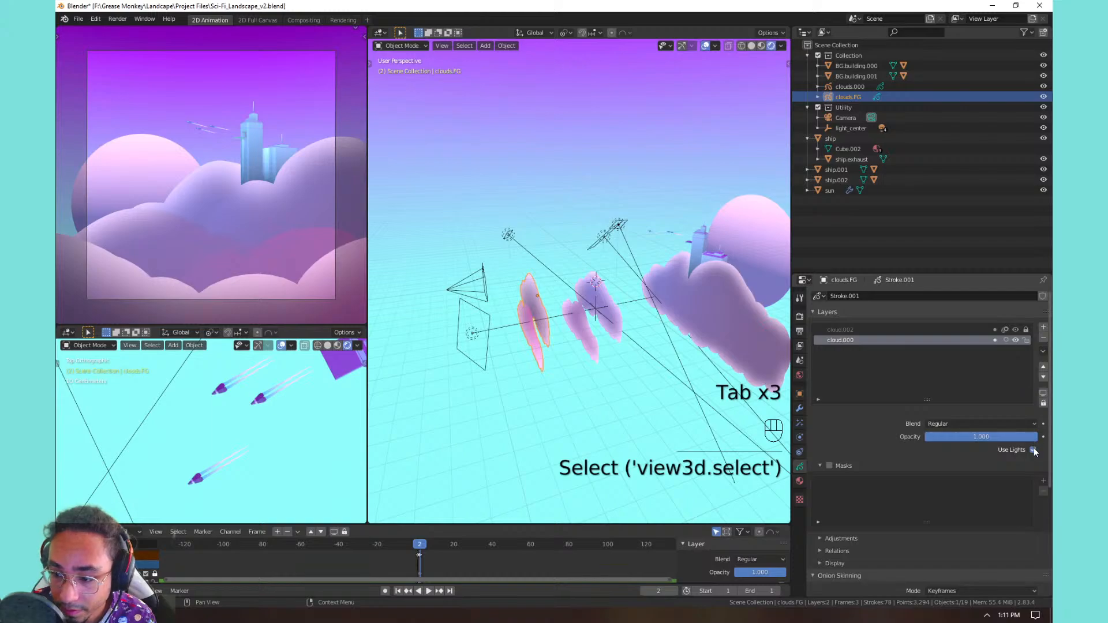
click(923, 329)
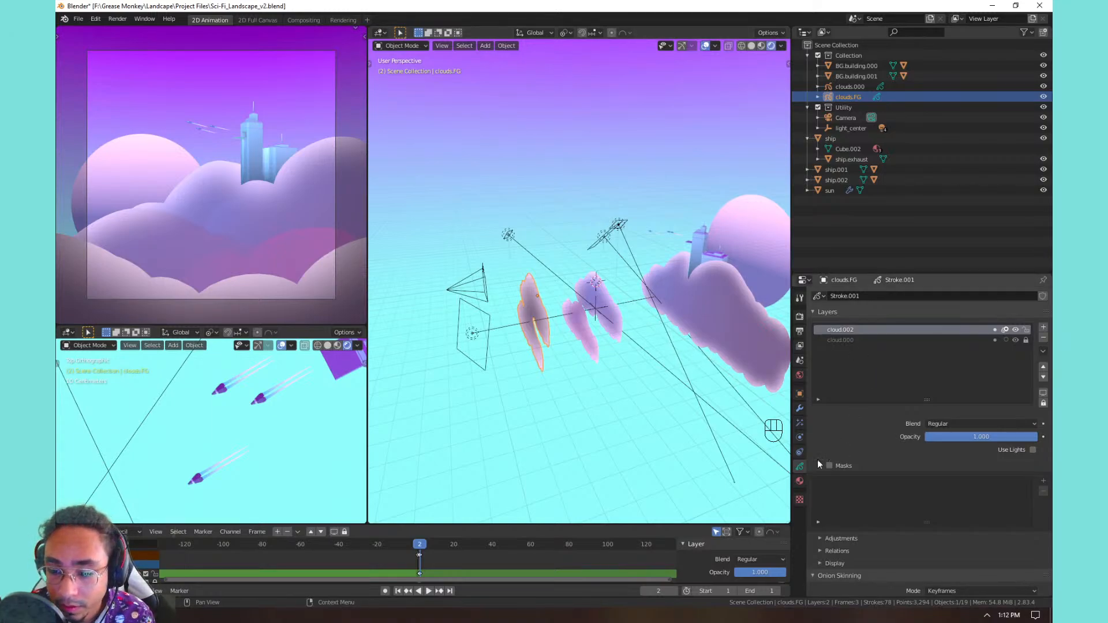
Step: Try a second Rim effect with a darkened rim color on clouds.FG, and remove that second effect
click(800, 452)
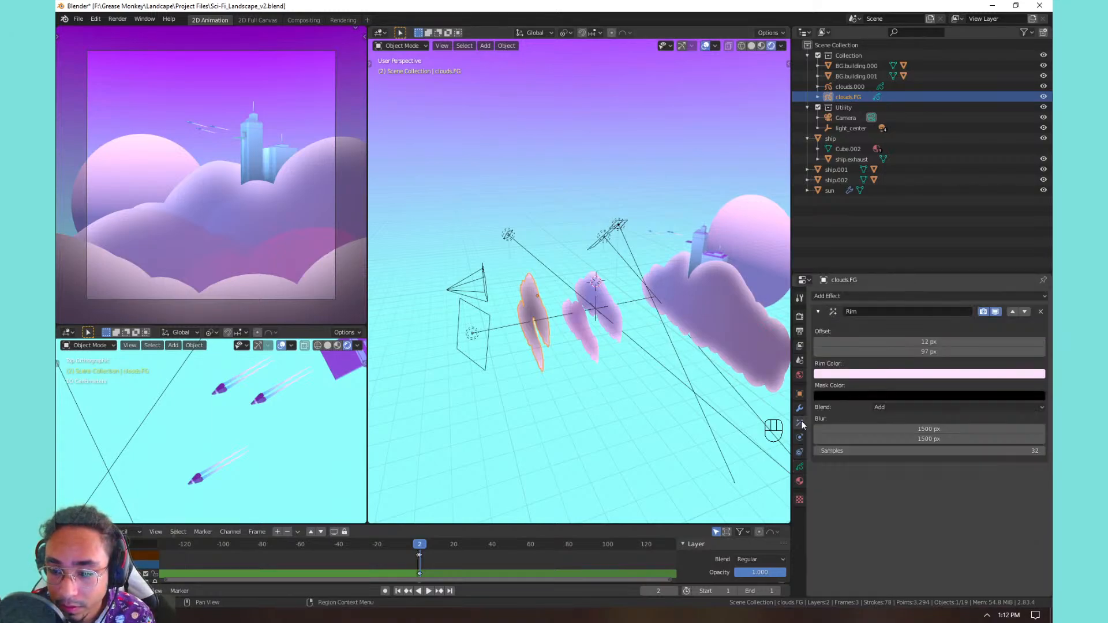
click(842, 296)
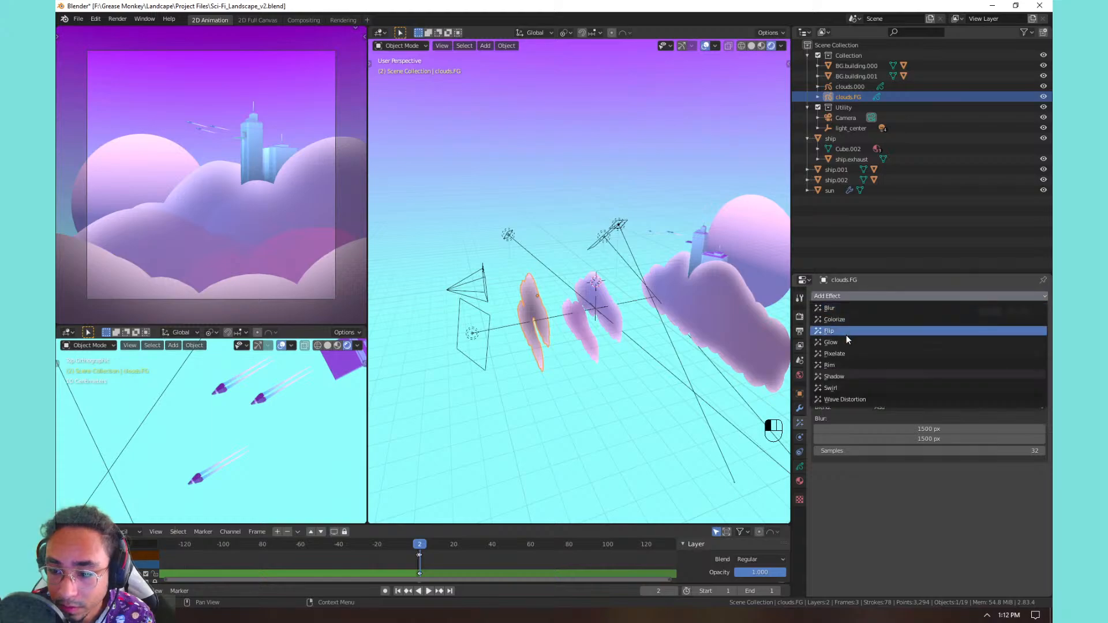
click(841, 365)
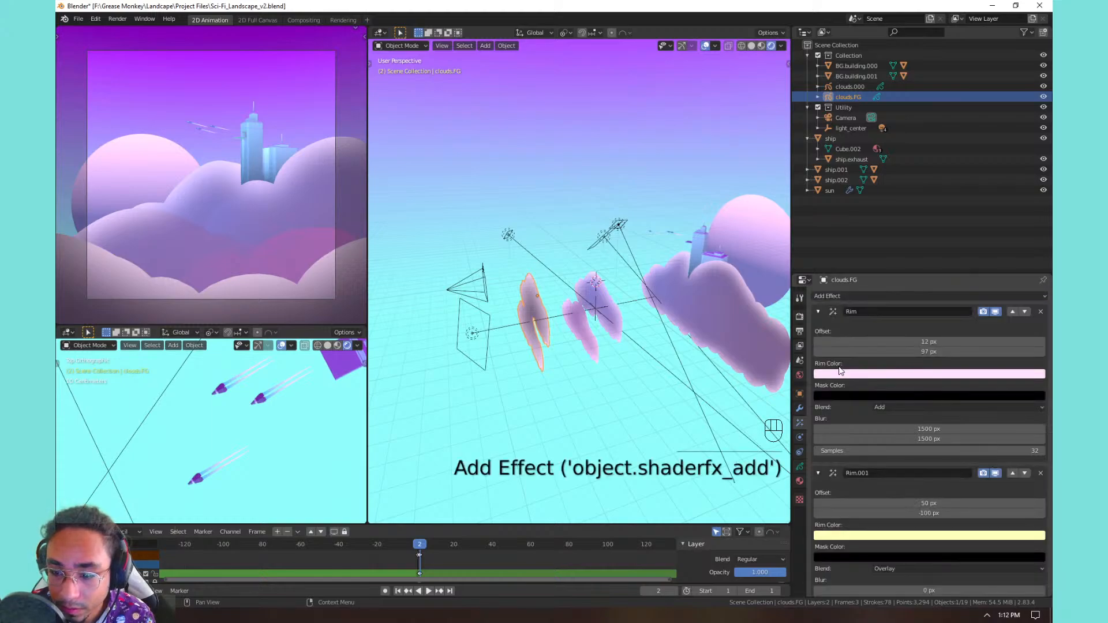
click(841, 537)
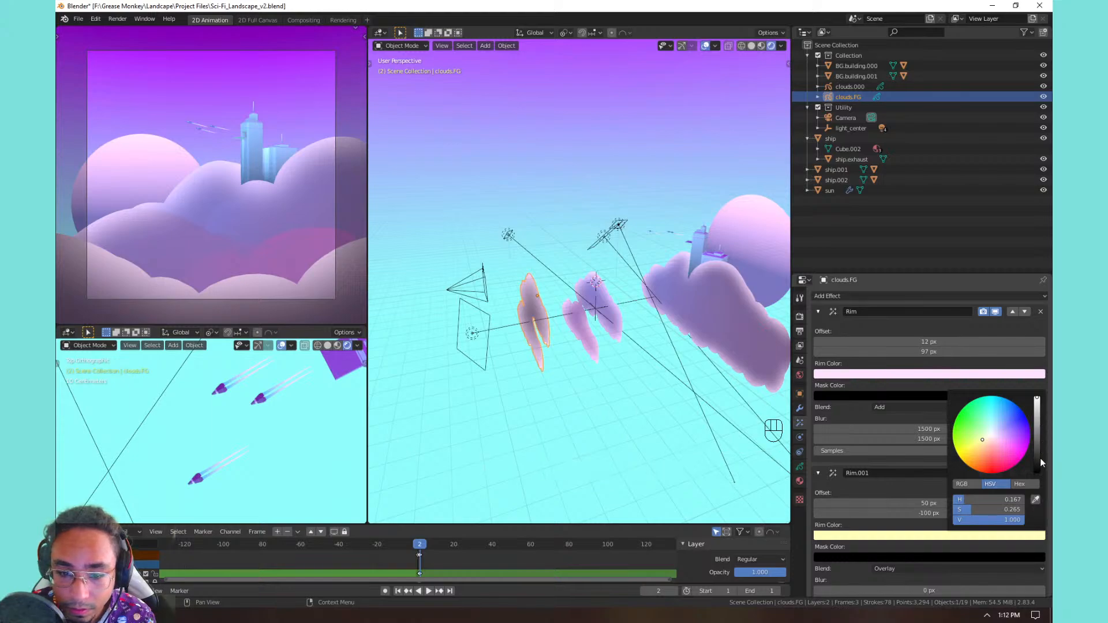
drag(1039, 438, 1037, 463)
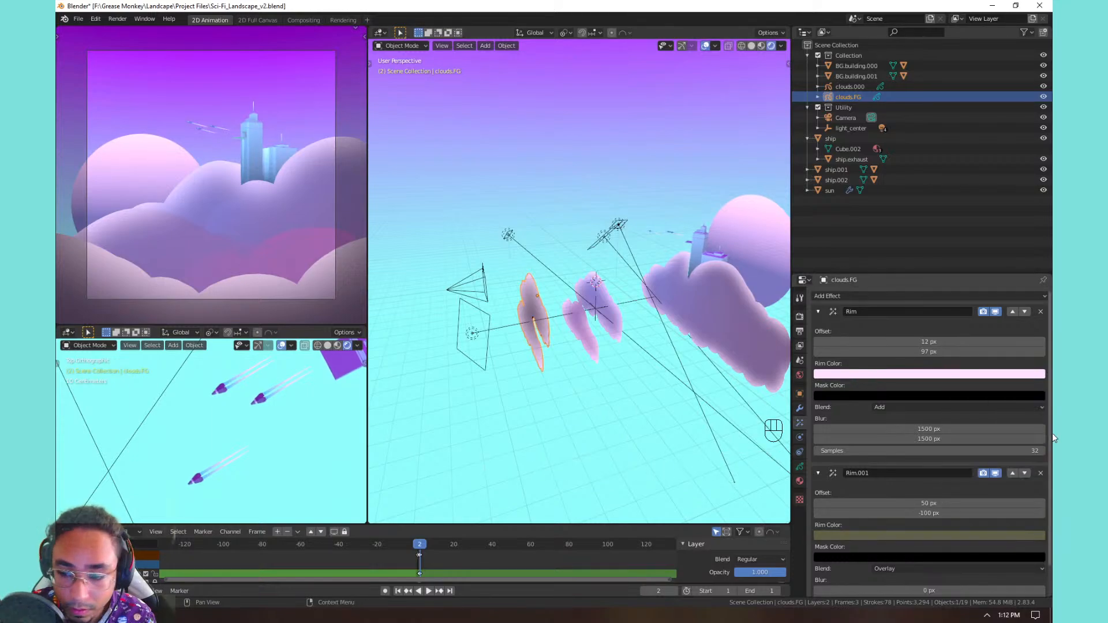
click(1040, 473)
Step: Try darker rim colors in the Rim effect of clouds.FG, with color values such as 0.247 and 0.727
click(993, 374)
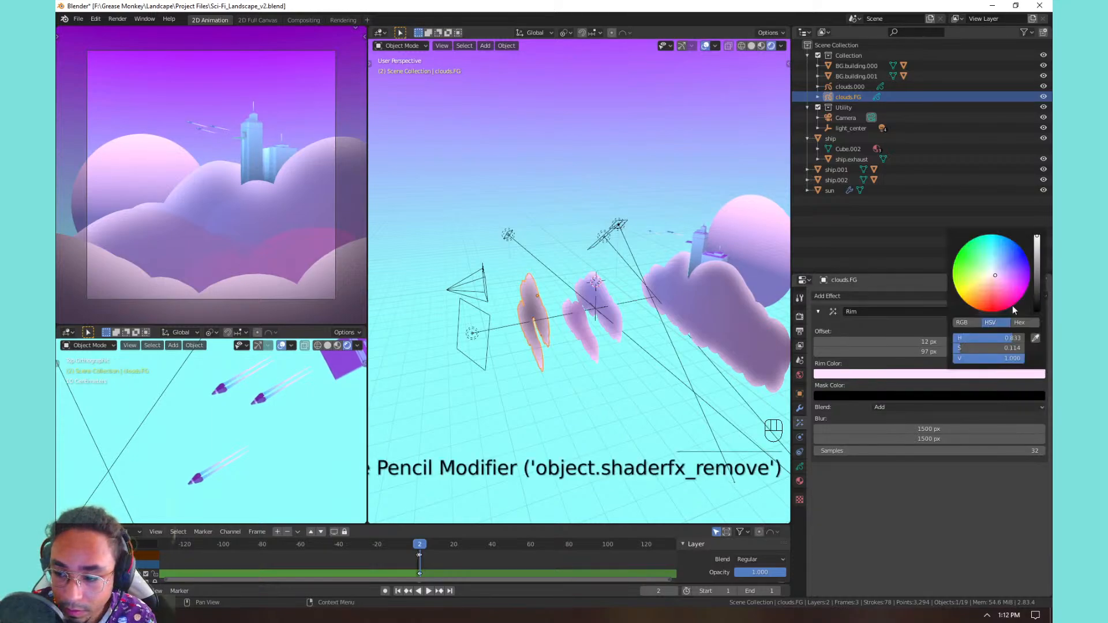
mouse_move(1036, 285)
mouse_down()
mouse_move(1037, 260)
mouse_move(1037, 293)
mouse_up()
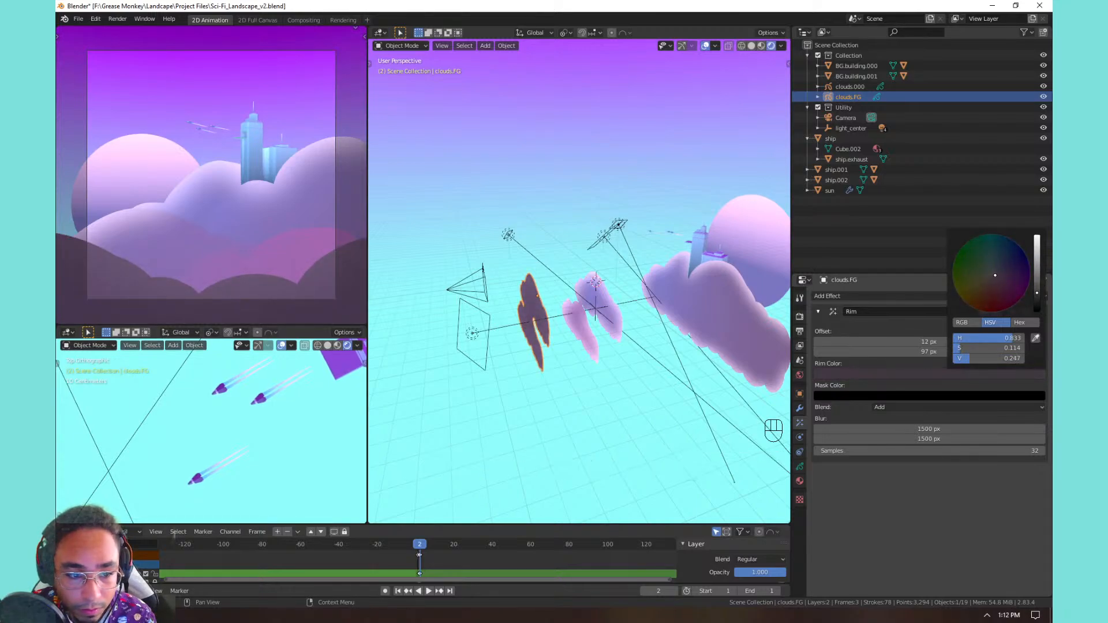
key(Tab)
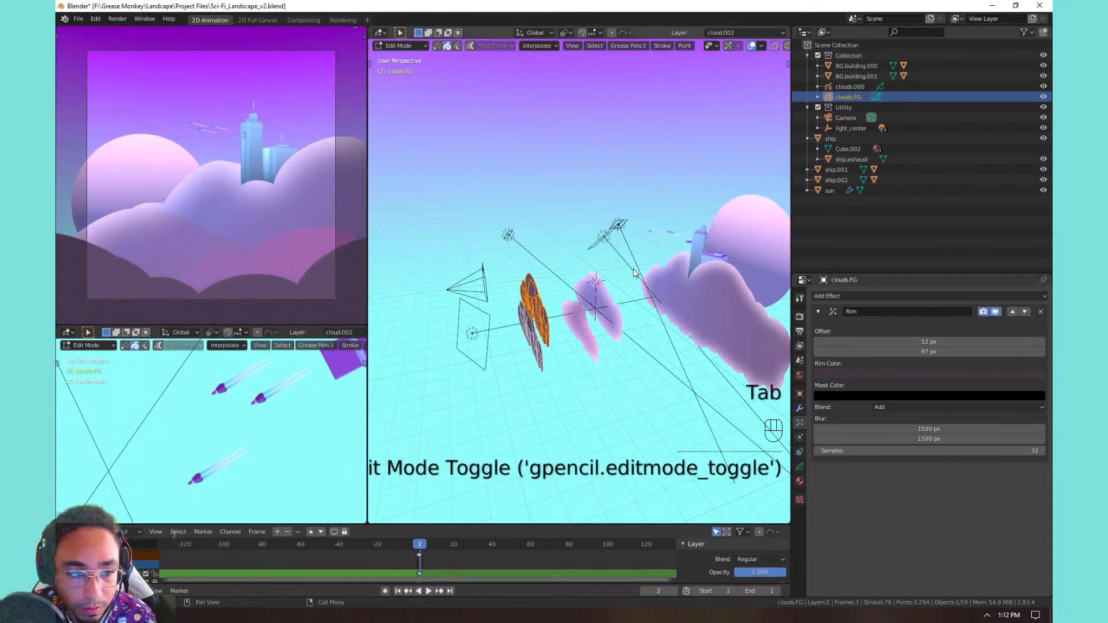
key(Tab)
click(987, 373)
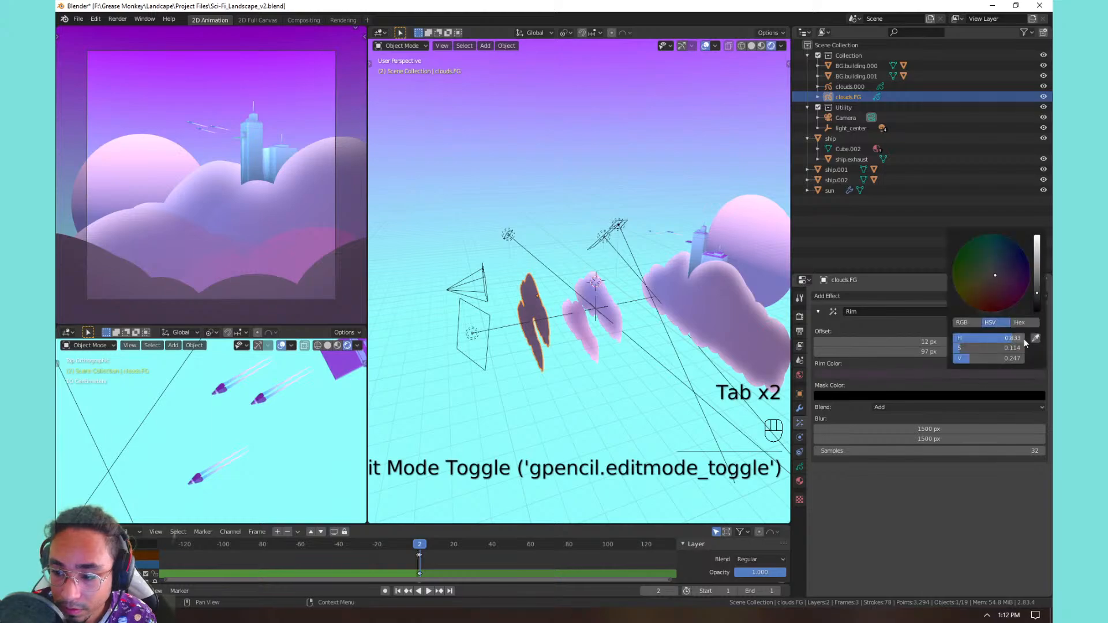
drag(1038, 294, 1037, 258)
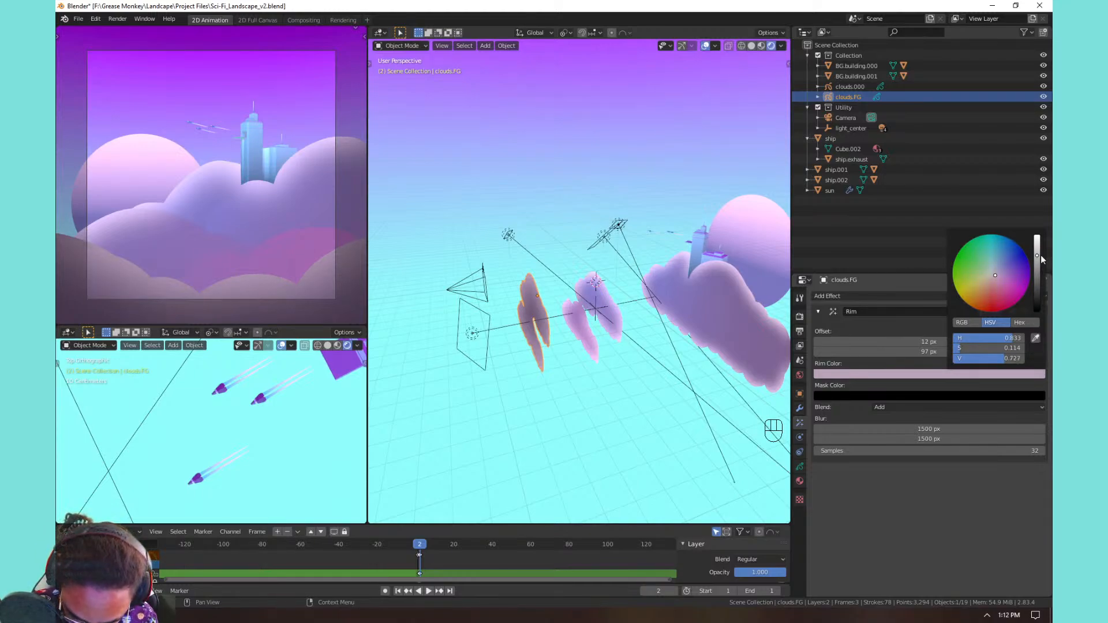
drag(1040, 257, 1037, 249)
Step: Compare clouds.FG in Edit and Object Mode, and remove its Rim effect
key(Tab)
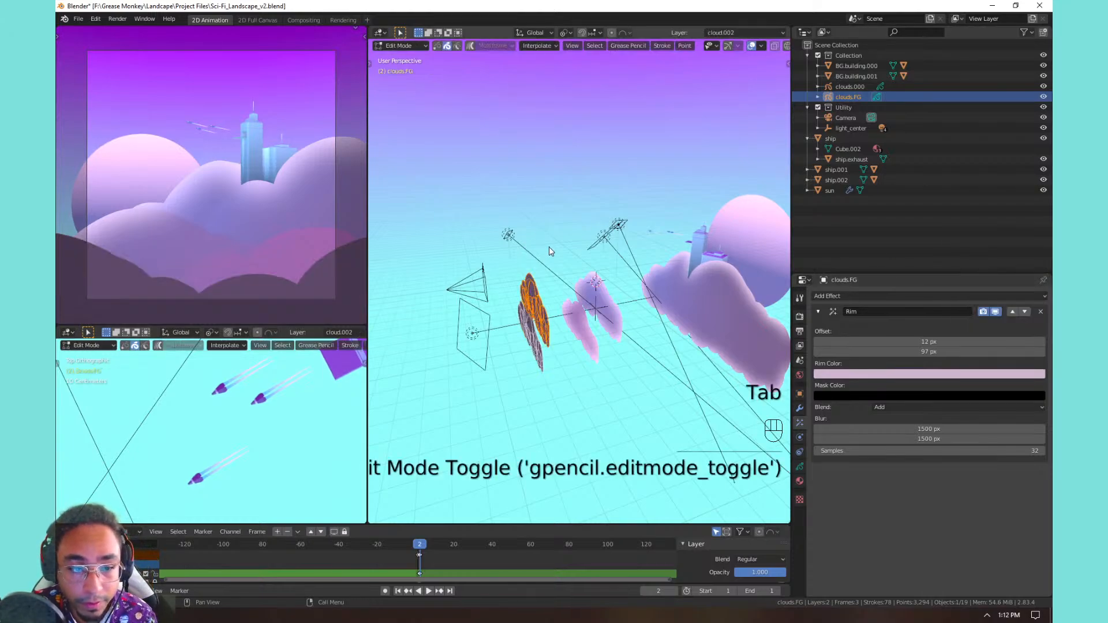
key(Tab)
key(Tab)
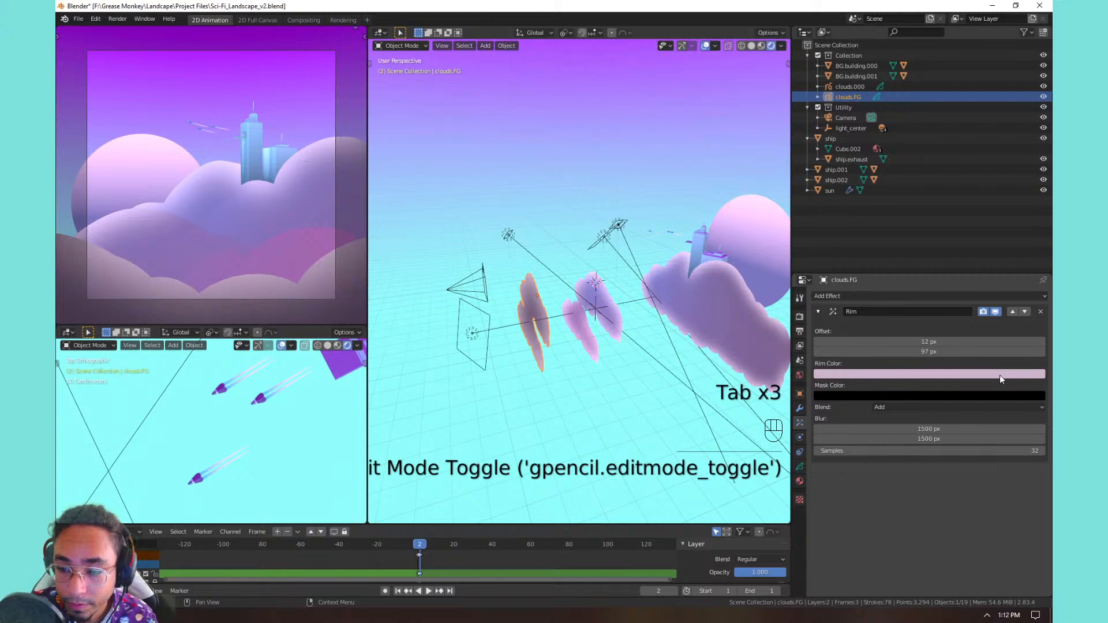
key(Tab)
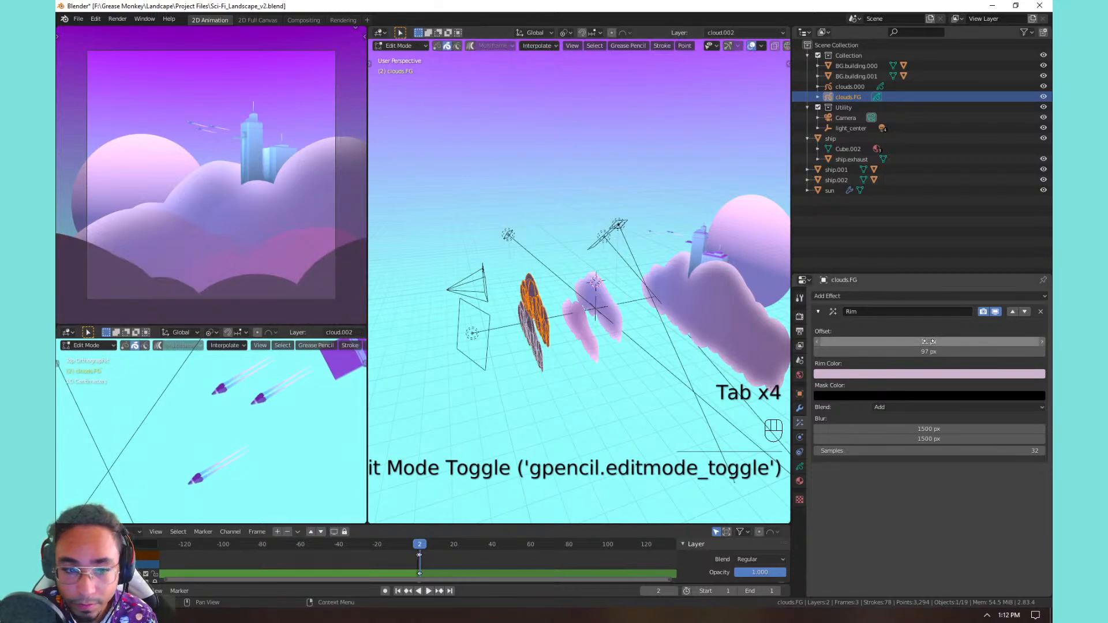
click(909, 375)
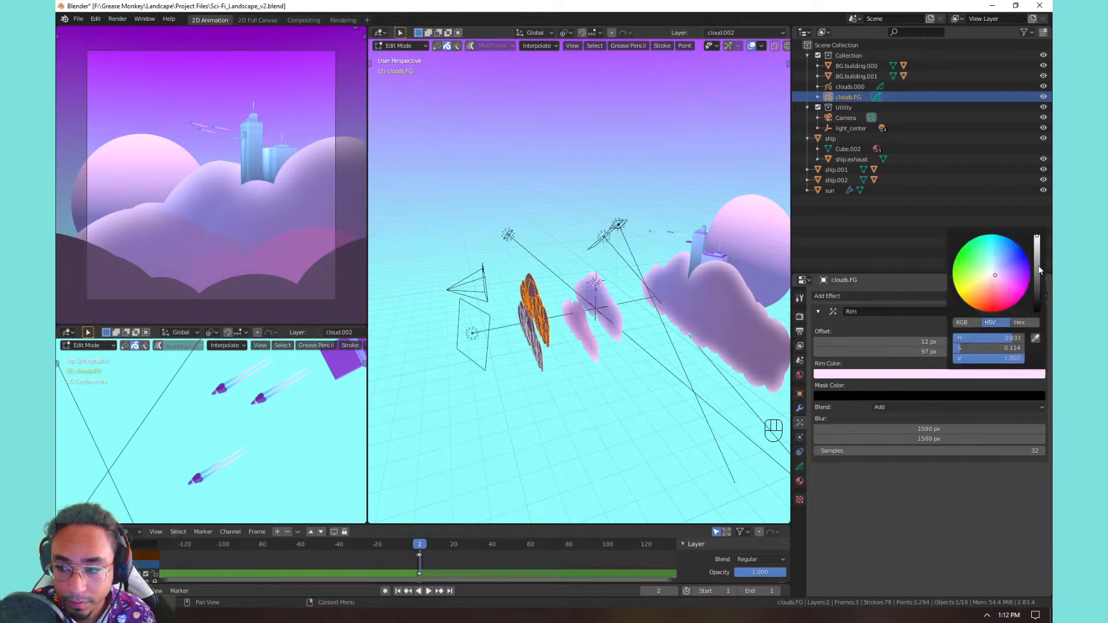
click(1042, 312)
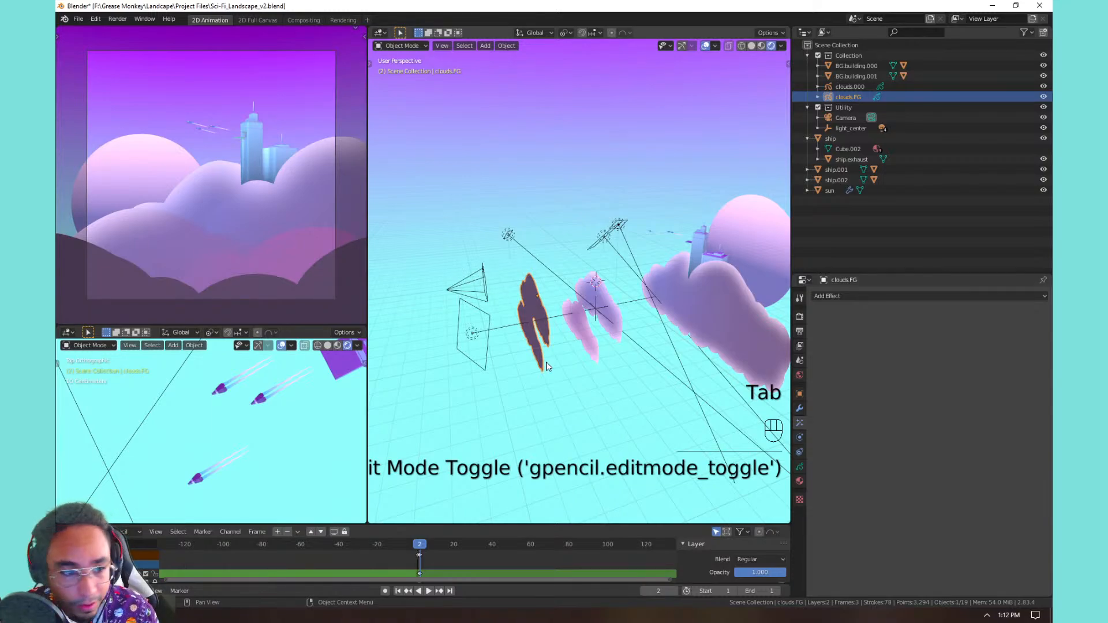
Step: Nudge clouds.FG slightly along the Z axis to fit the foreground of the camera view
key(g)
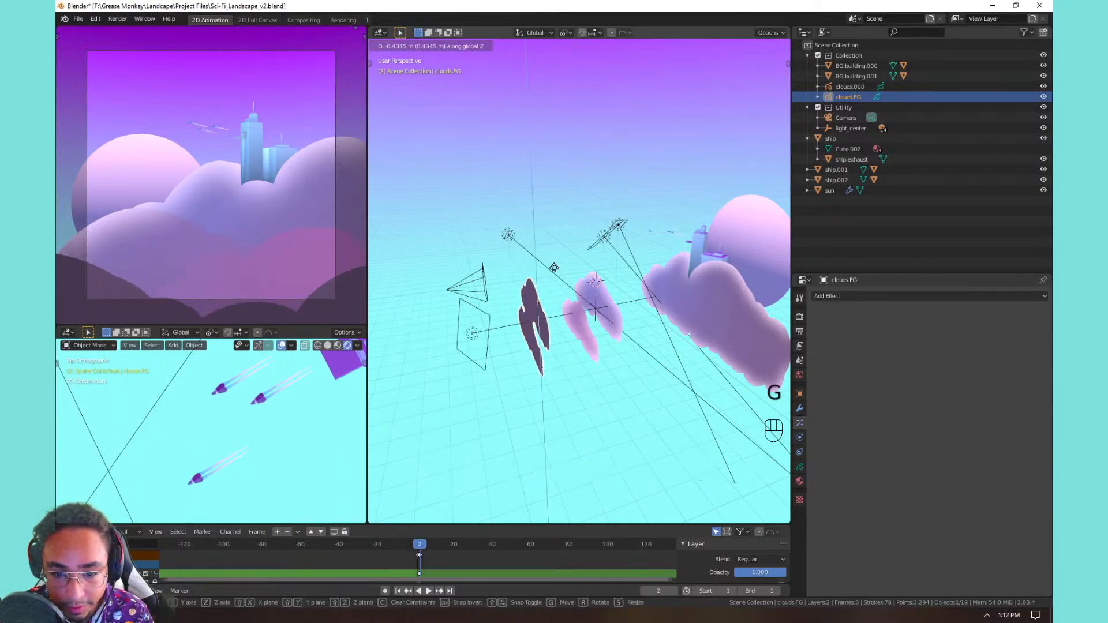
key(z)
key(shift)
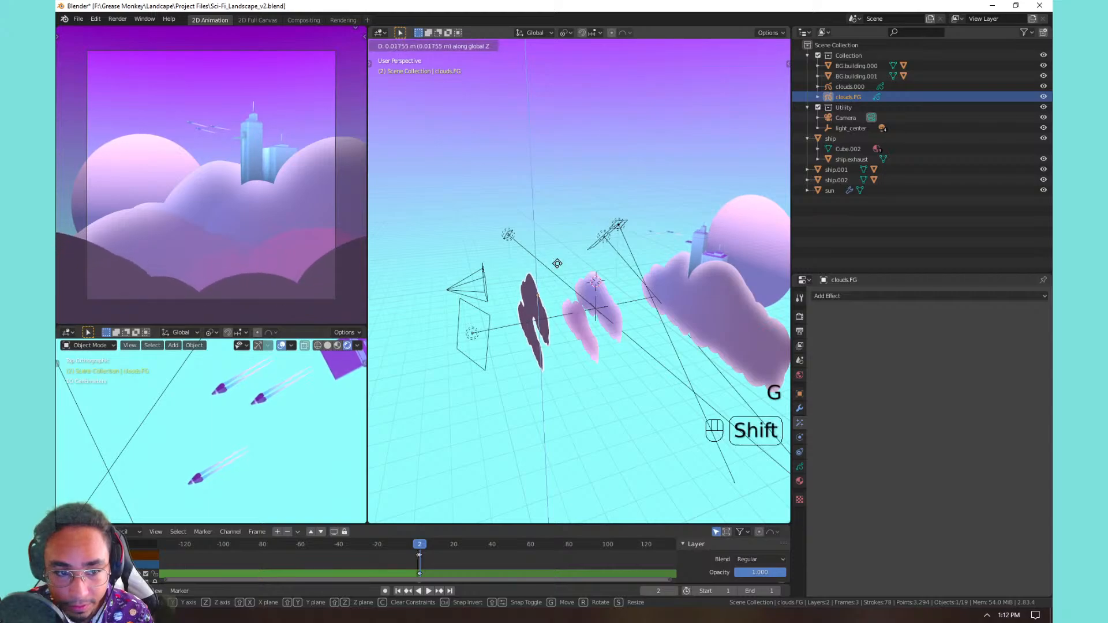
click(555, 271)
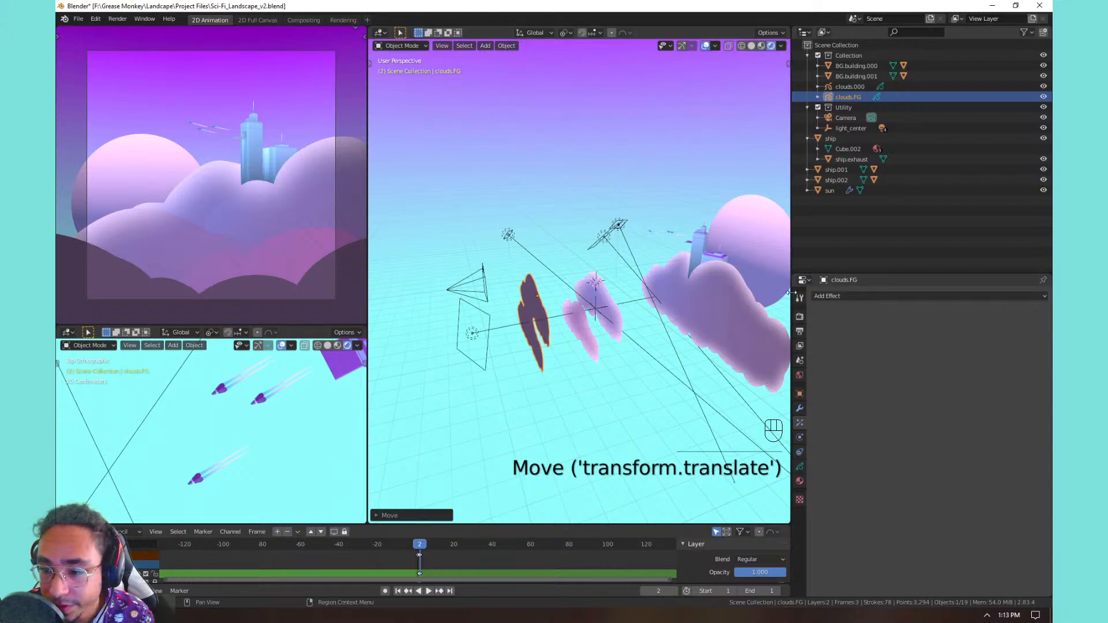
Step: Try duplicating clouds.000 and shifting the copy along the X axis, and undo the duplication
click(832, 86)
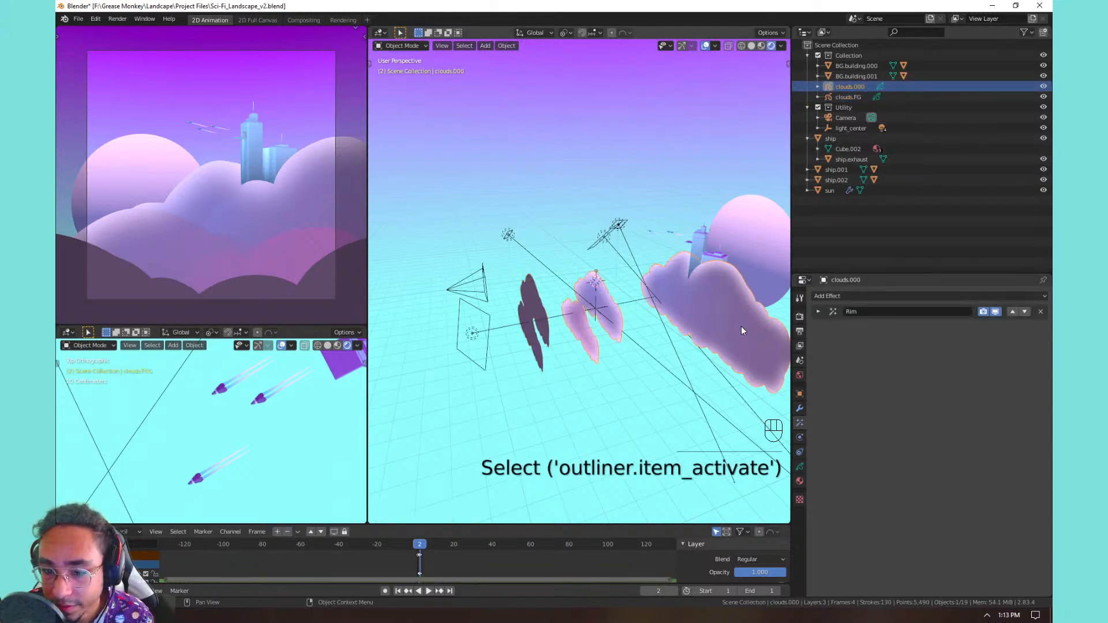
key(shift+d)
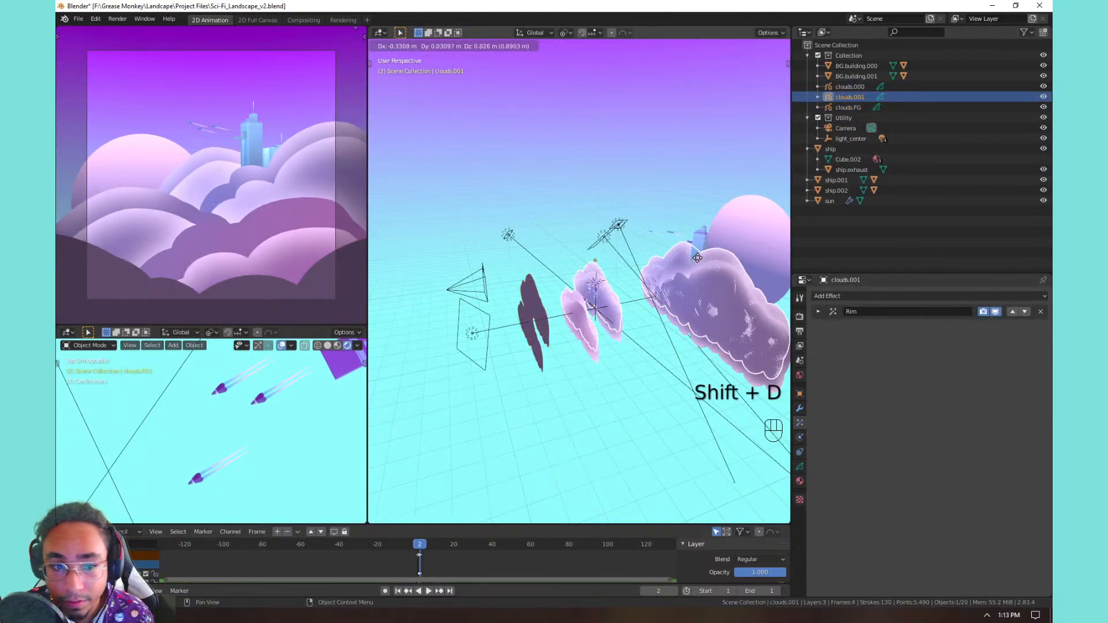
click(698, 256)
key(g)
key(x)
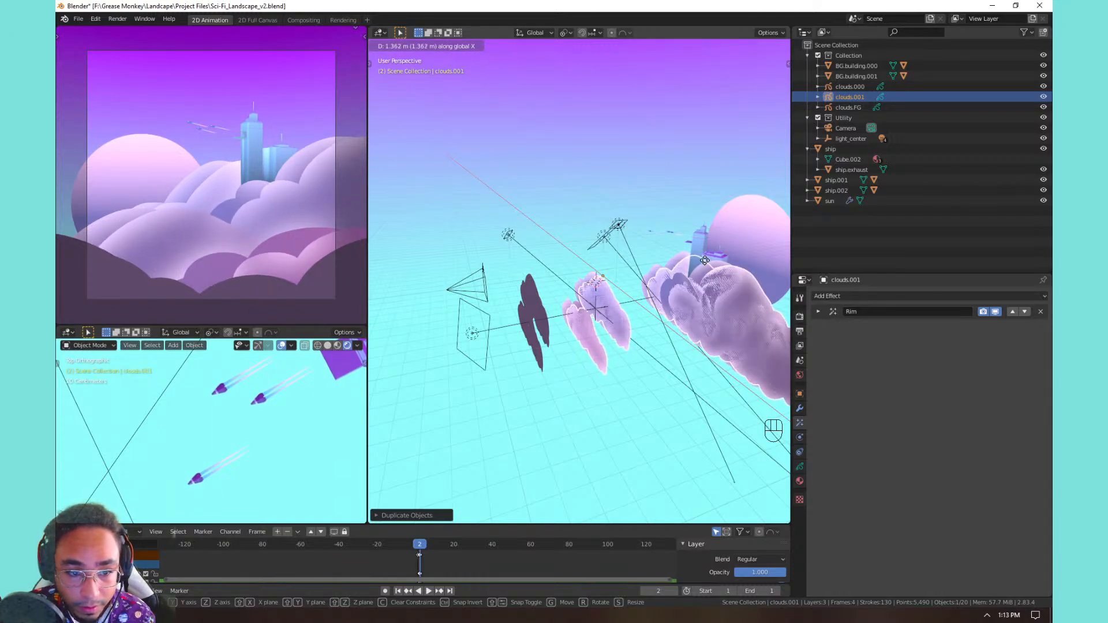
right_click(704, 255)
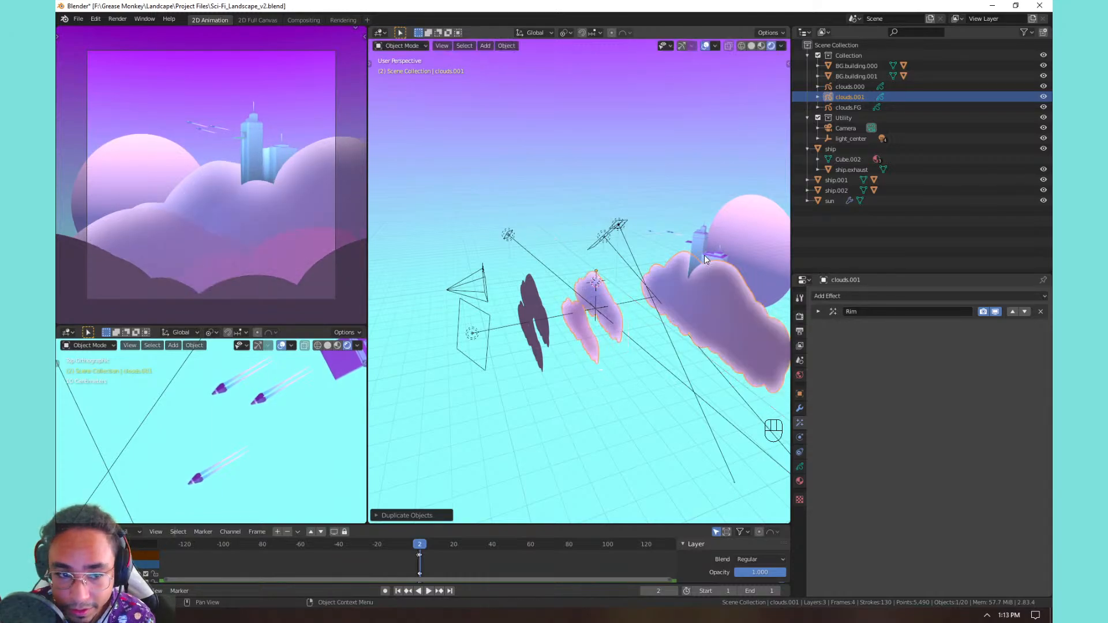
key(ctrl+z)
Step: Try a blur of 150 px in both directions for the Rim effect of clouds.000, and undo both changes
click(818, 312)
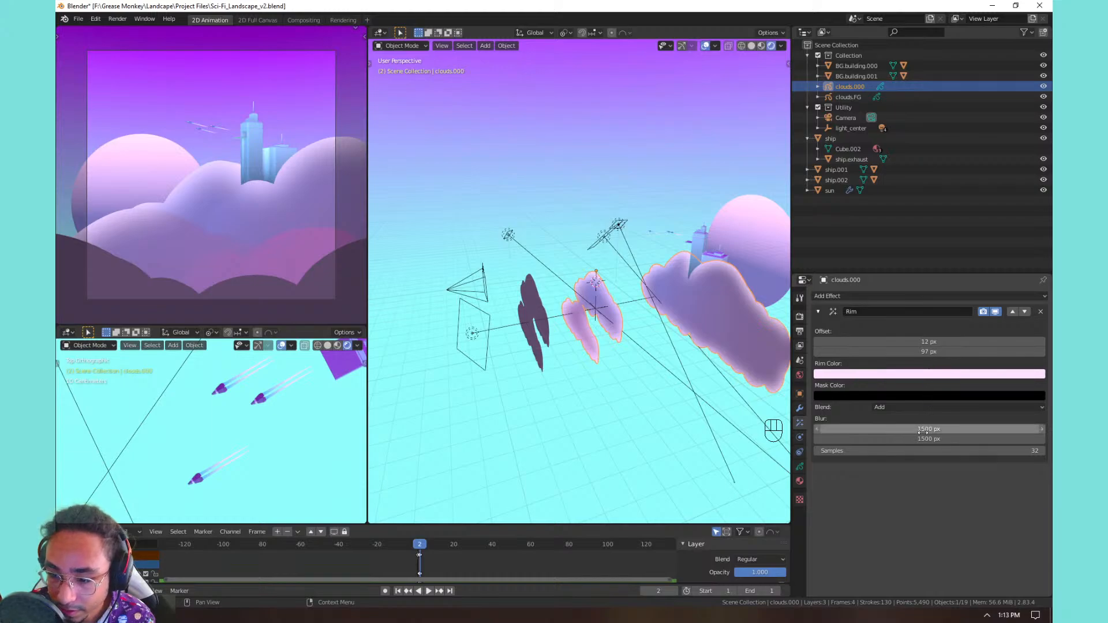
click(926, 430)
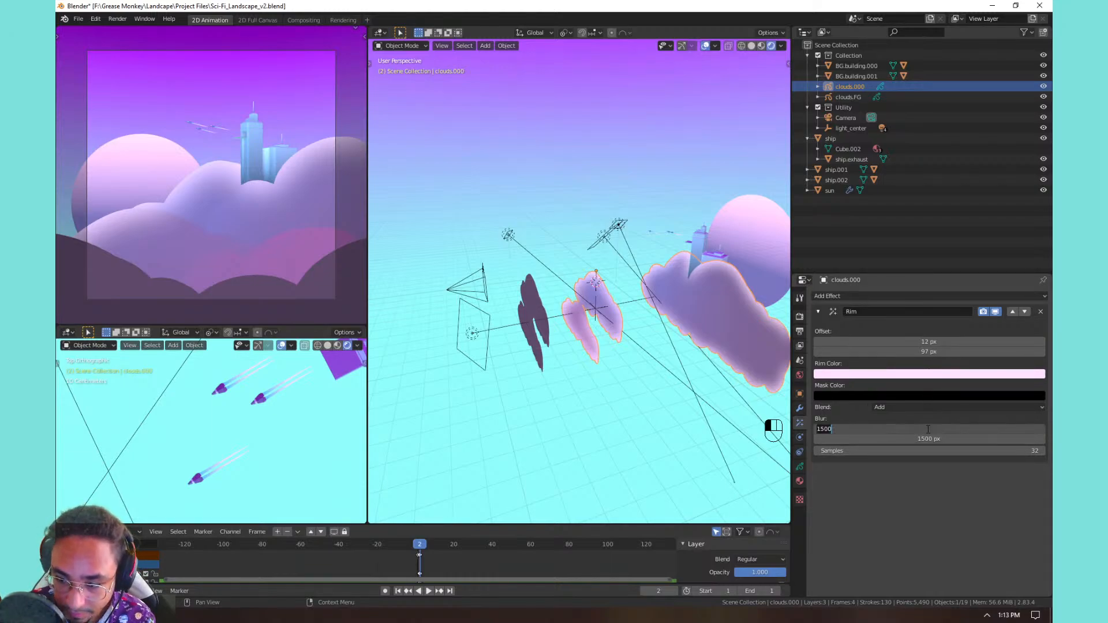
text(150)
key(Tab)
text(150)
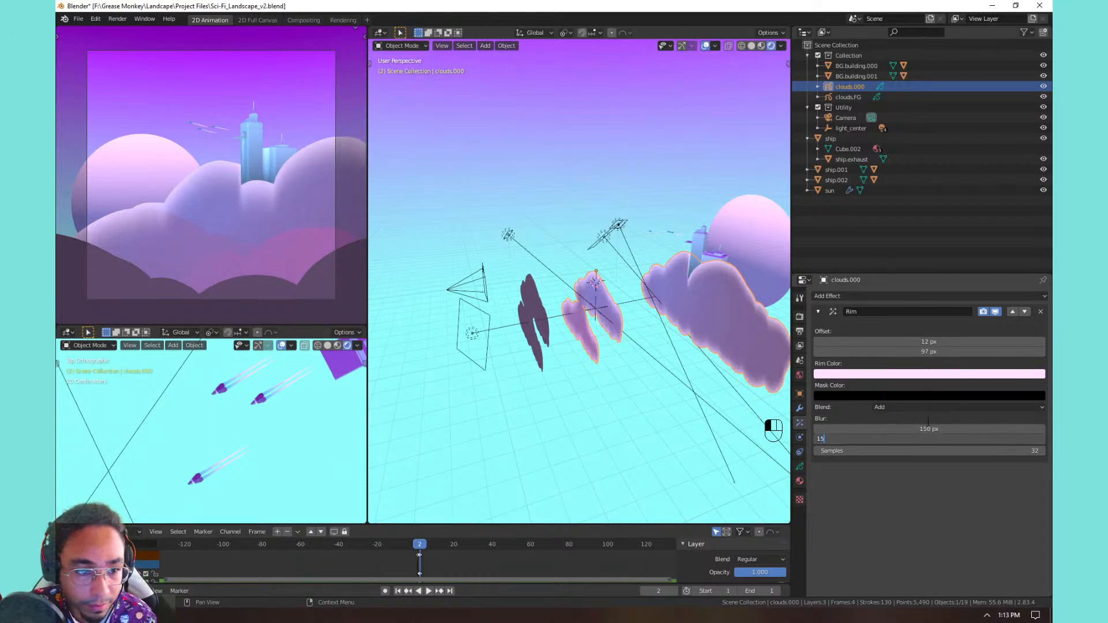
key(Return)
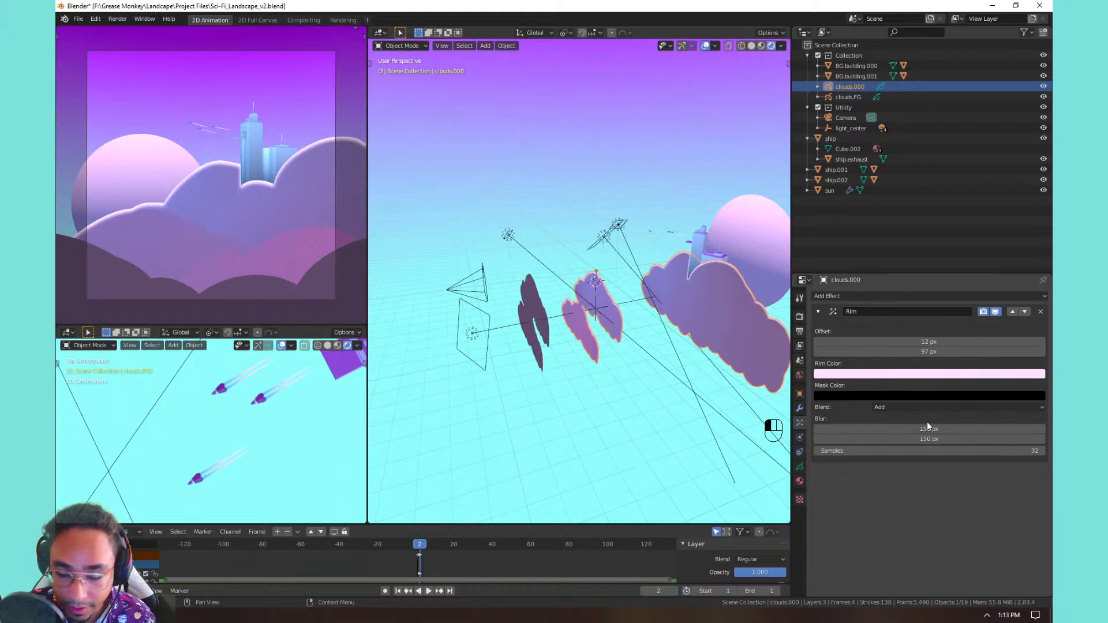
key(ctrl+z)
key(ctrl+z)
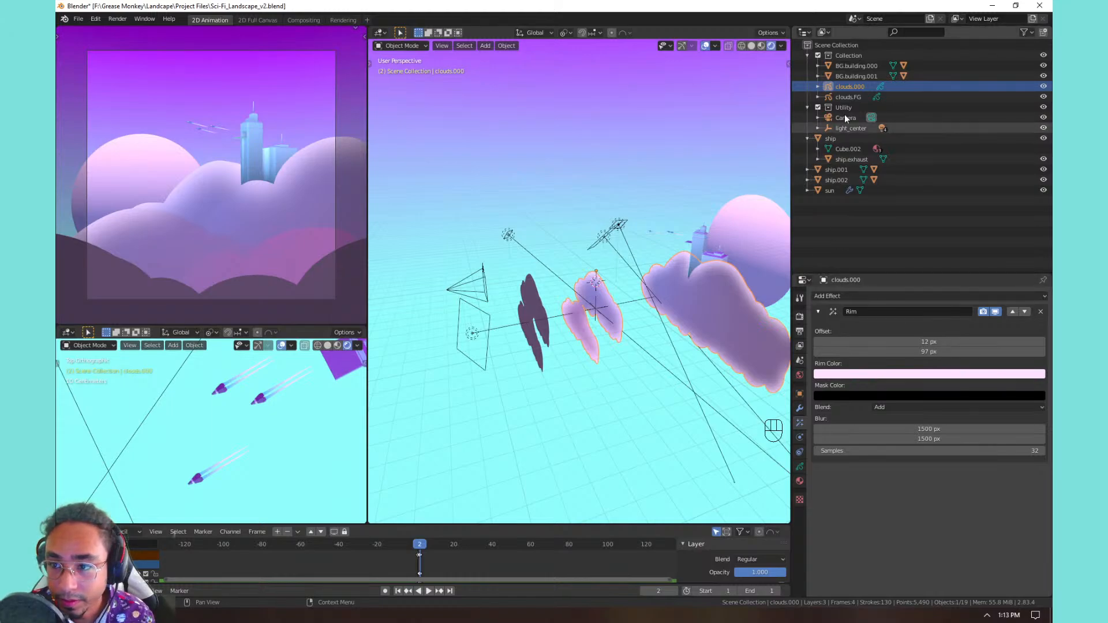
Step: Duplicate clouds.000 with an offset along the X axis
click(853, 84)
key(shift+d)
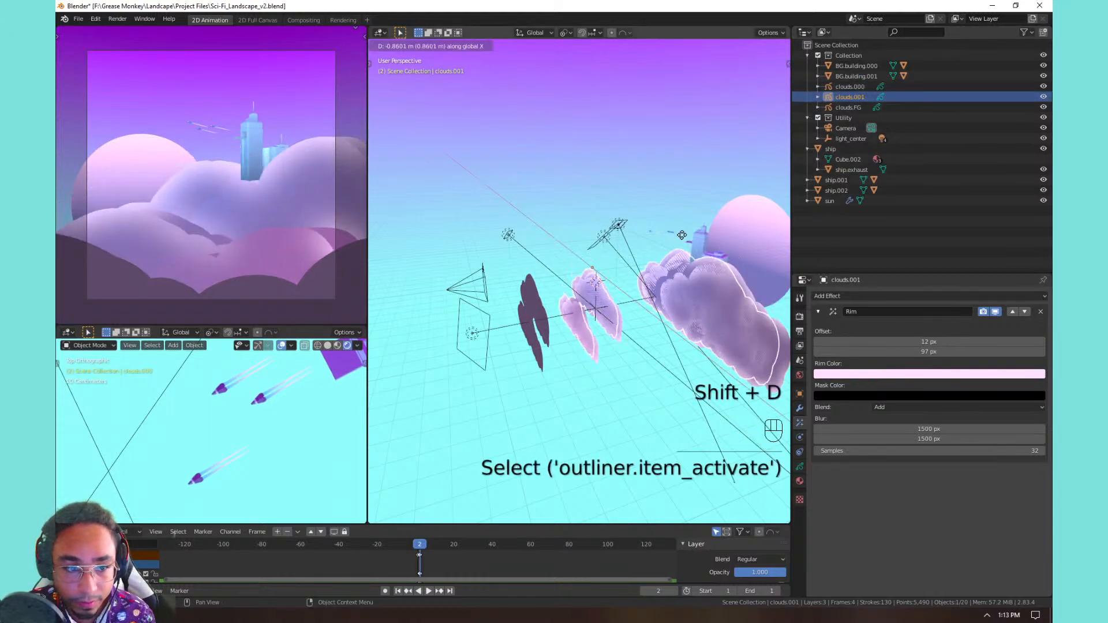
key(x)
key(shift)
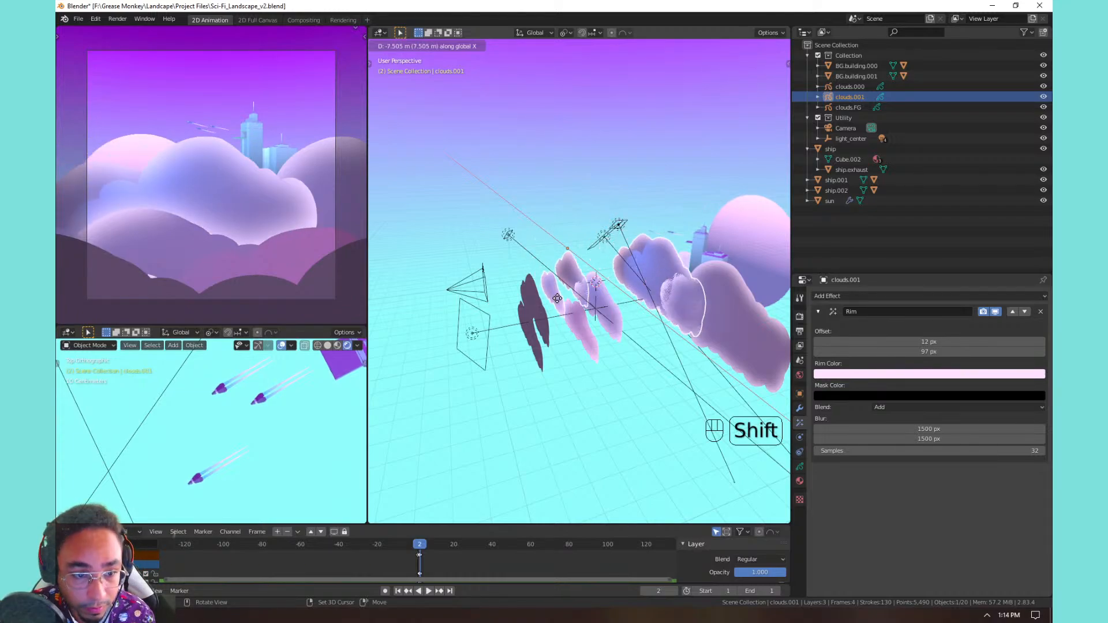
shift+click(602, 275)
Step: Try flattening clouds.001 along the Z axis to a scale of about 0.56 and repositioning it along Z
key(g)
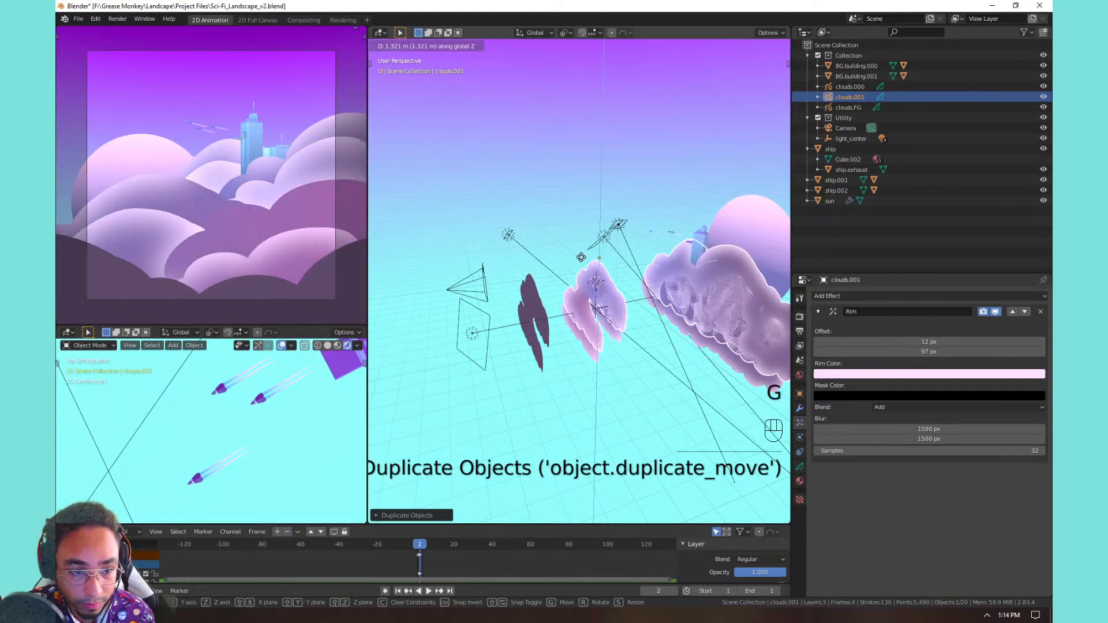
key(z)
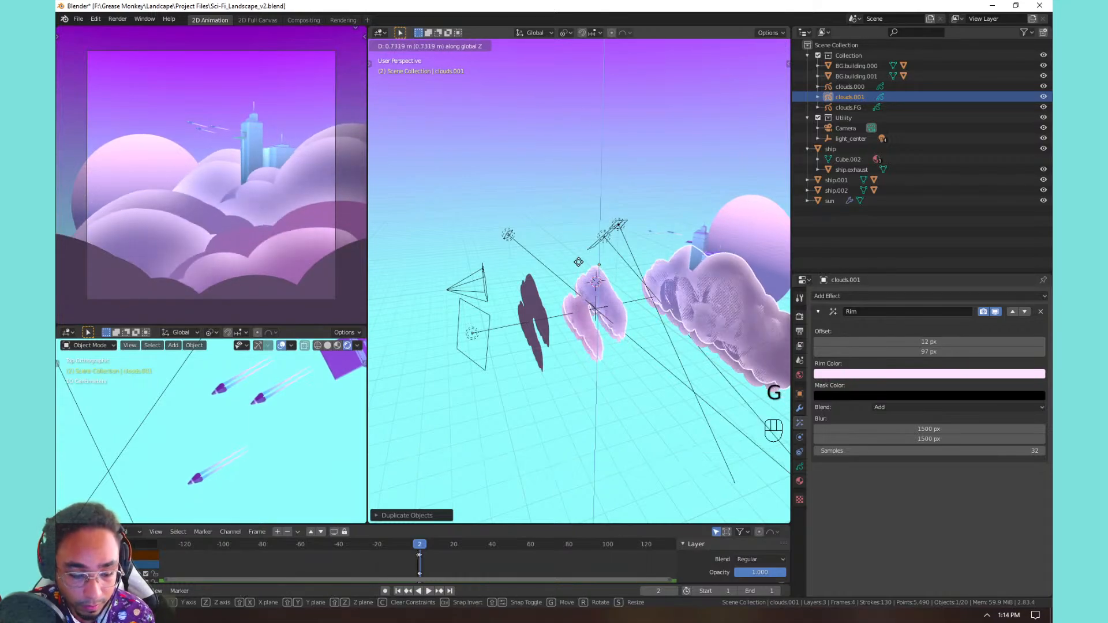
key(s)
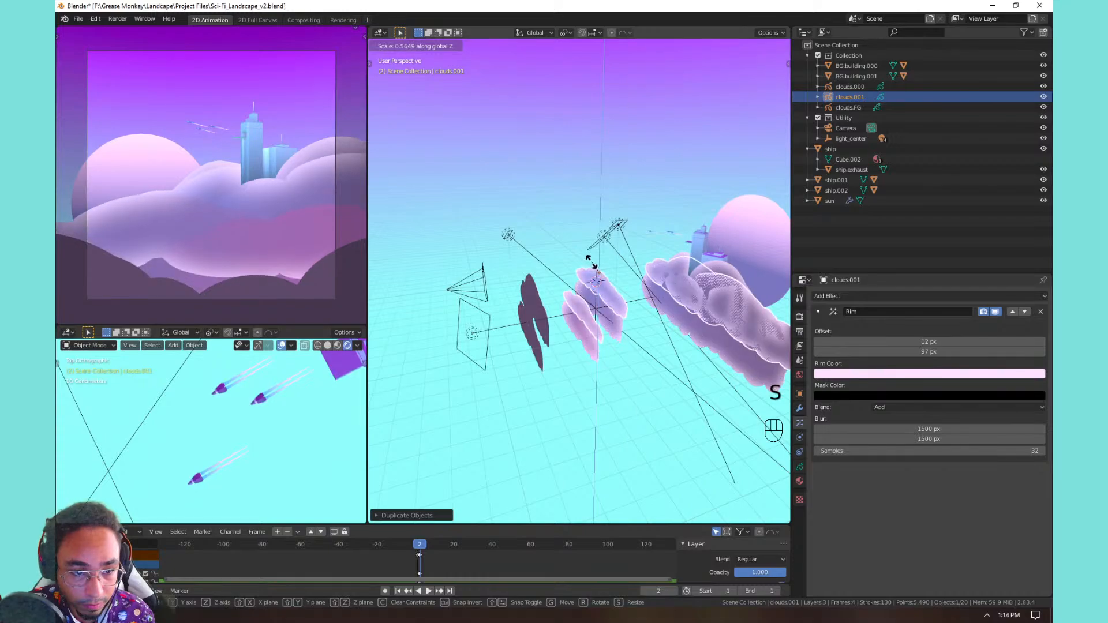
click(590, 262)
key(g)
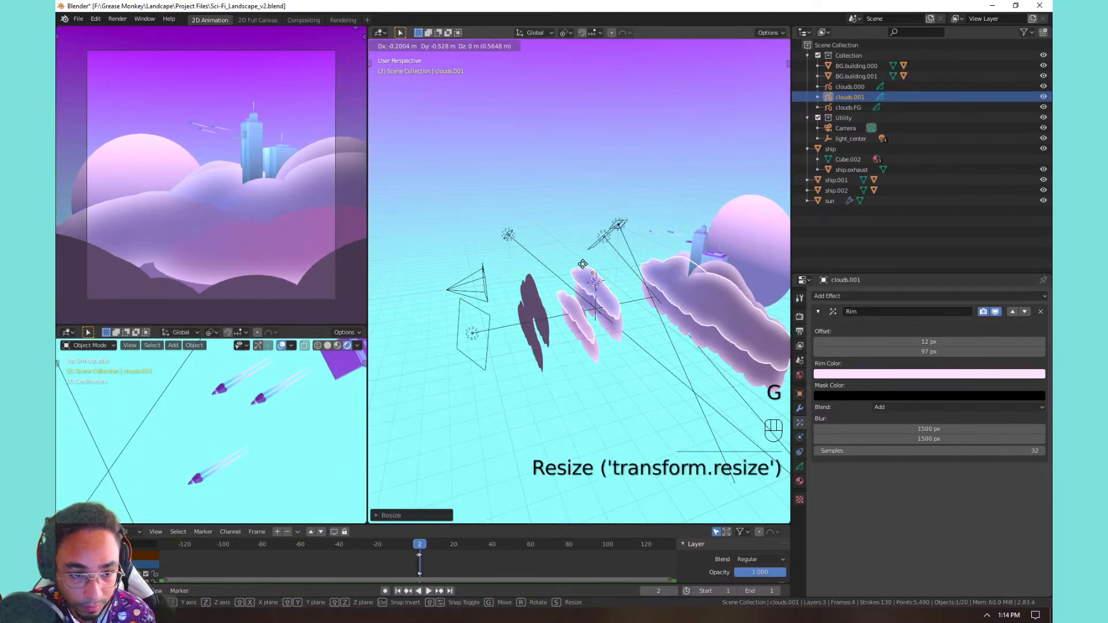
key(z)
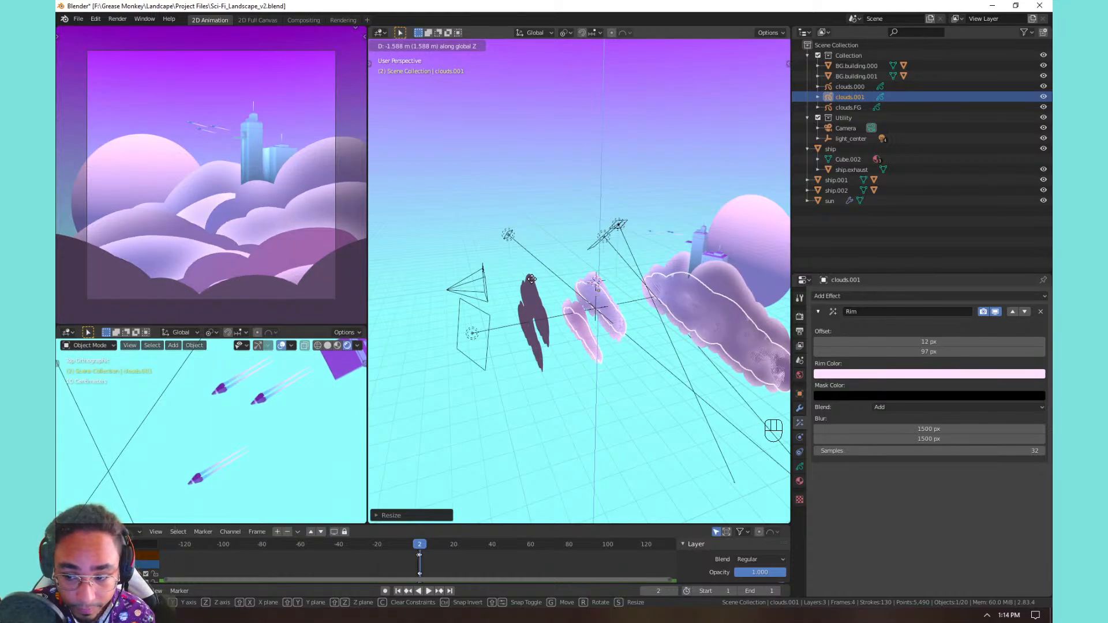
click(530, 273)
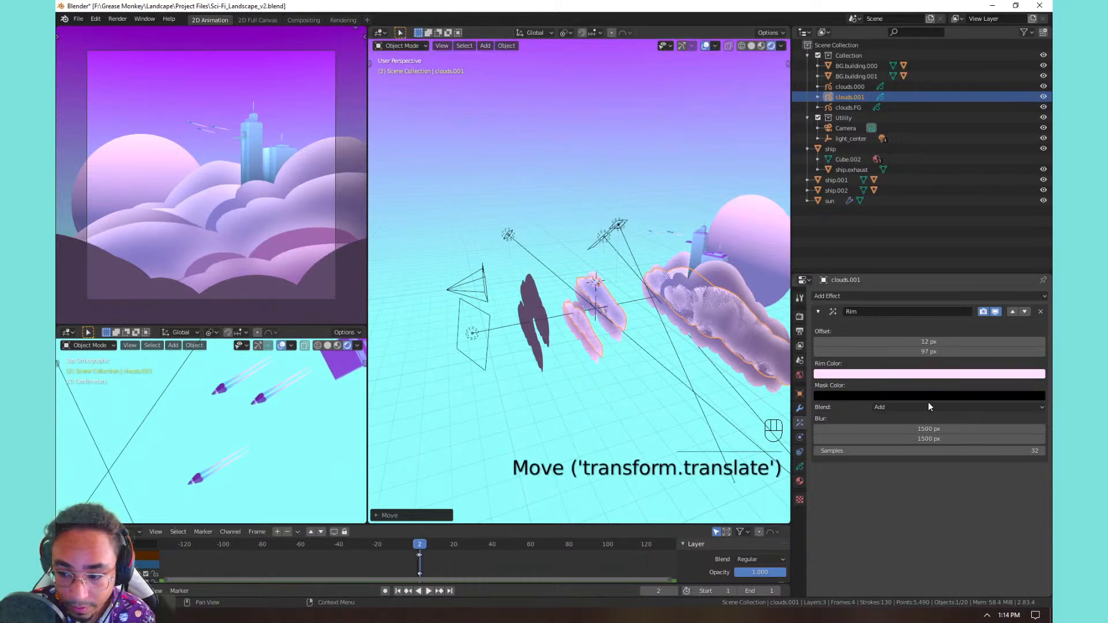
Step: Try a blur of 150 px in both directions for the Rim effect of clouds.001
click(927, 429)
text(150)
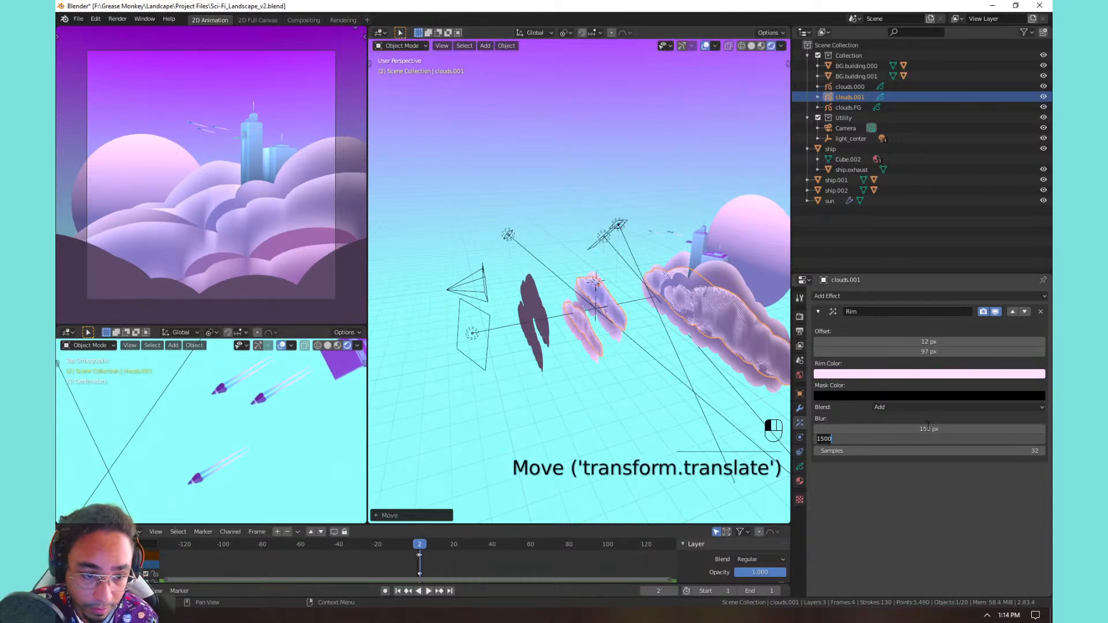
key(Return)
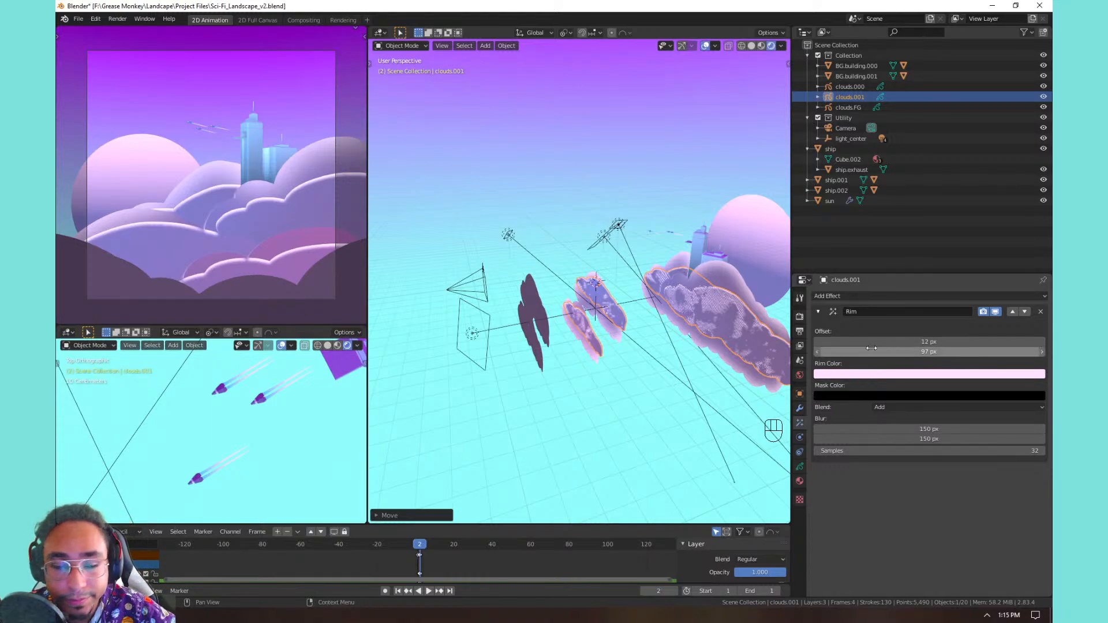
Step: Try removing the Rim effect of clouds.001, and undo back to before the copy's blur and flattening changes
click(1039, 311)
key(ctrl+z)
key(ctrl+z)
key(ctrl+z)
key(ctrl+z)
key(ctrl+z)
key(ctrl+z)
key(ctrl+z)
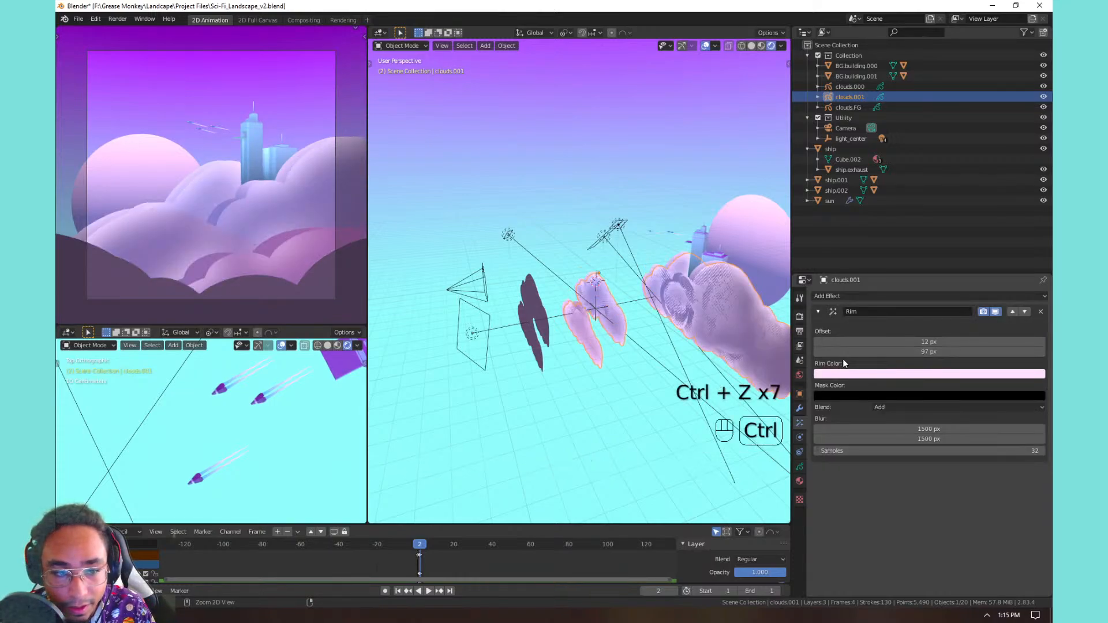
Step: Darken the rim color of clouds.001 to a value of 0.767, and try a horizontal Rim offset of -261 px, undoing the offset
click(872, 374)
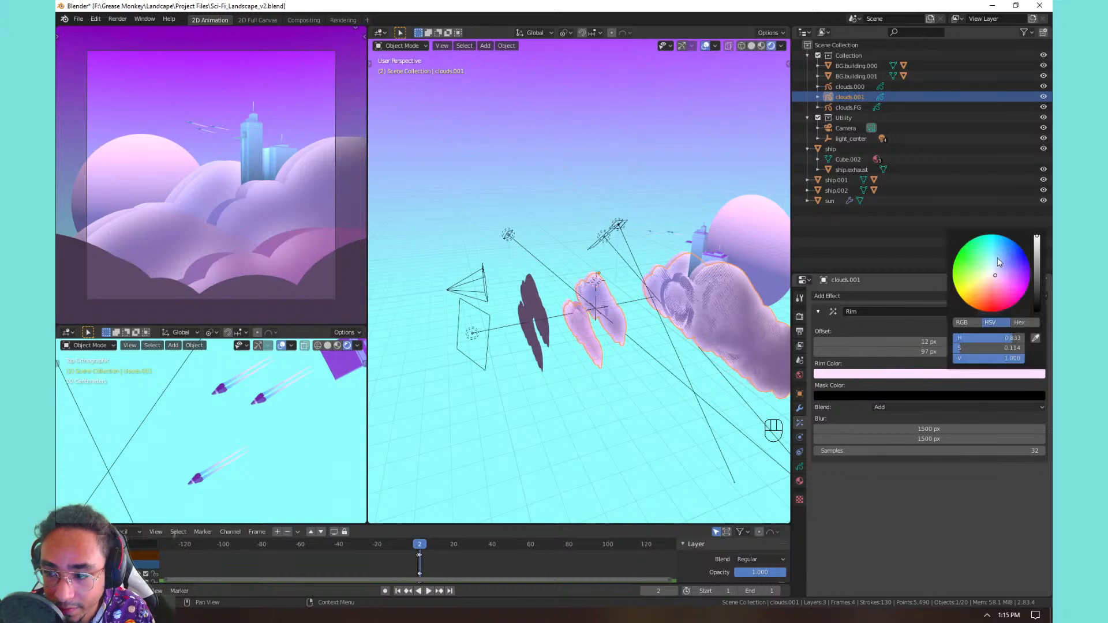
mouse_move(1036, 270)
mouse_down()
mouse_move(1036, 283)
mouse_move(1036, 254)
mouse_move(1036, 263)
mouse_up()
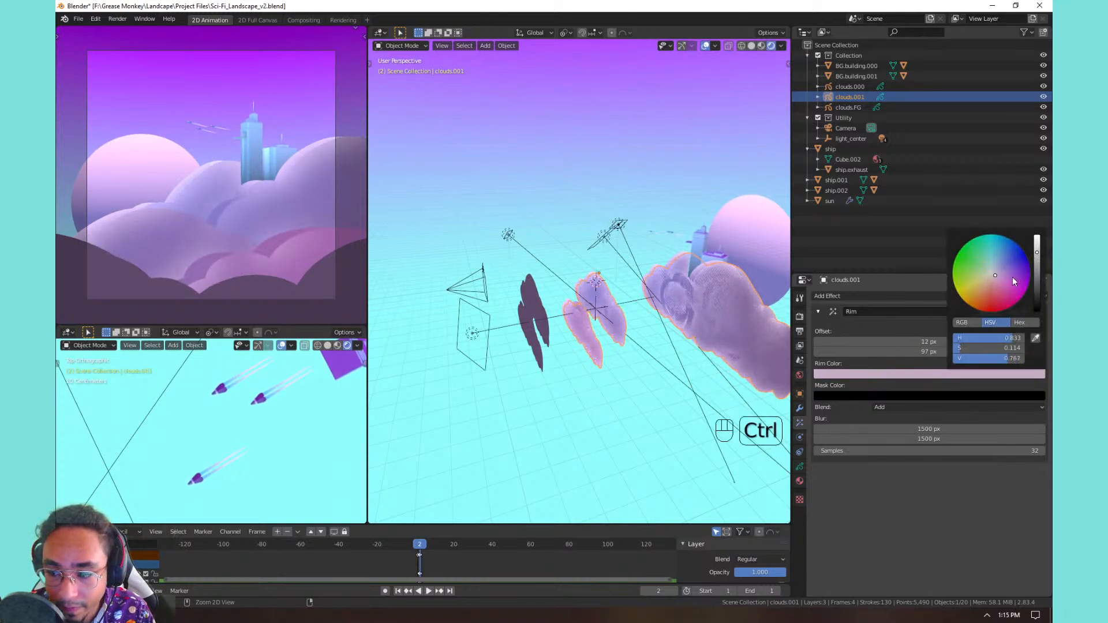
drag(910, 342, 829, 342)
key(ctrl+z)
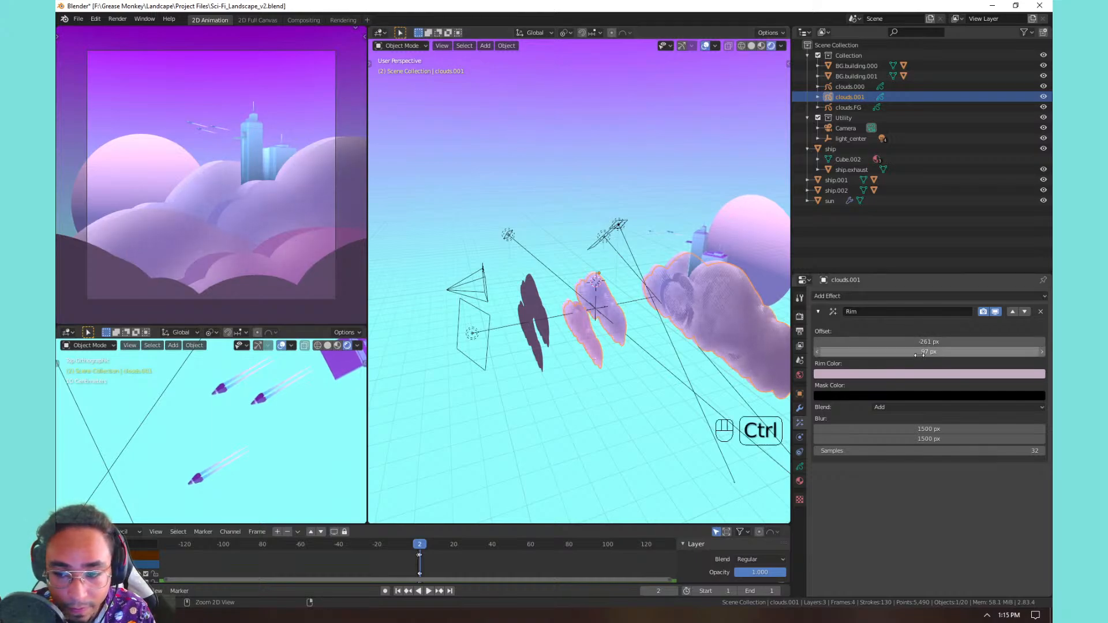
Step: Set the blend mode of the Rim effect on clouds.001 to Multiply
click(927, 376)
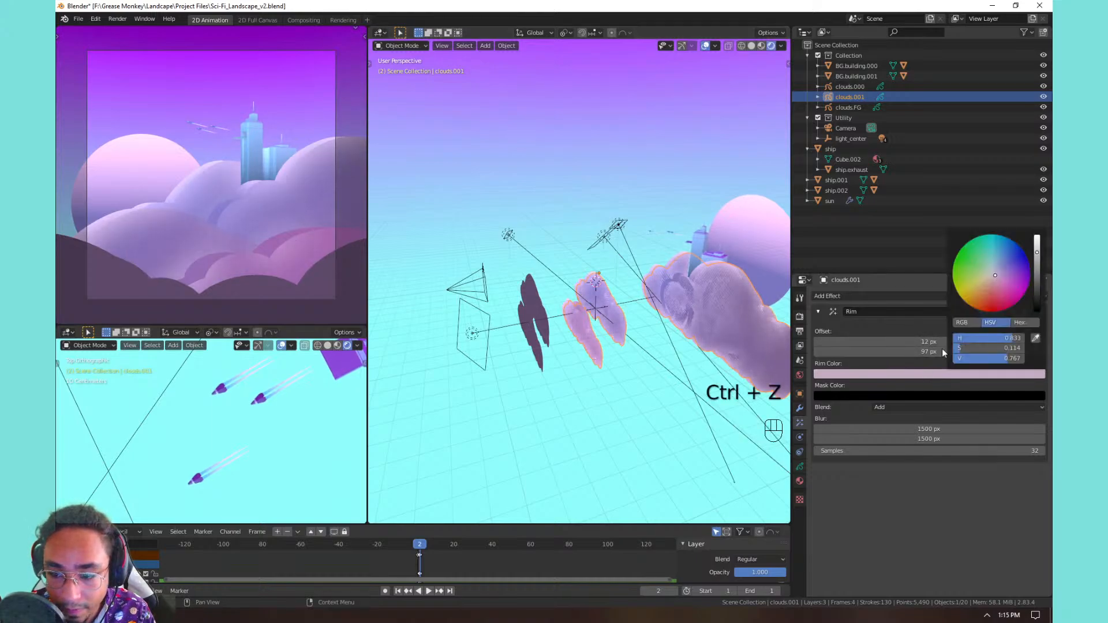
click(901, 405)
click(895, 465)
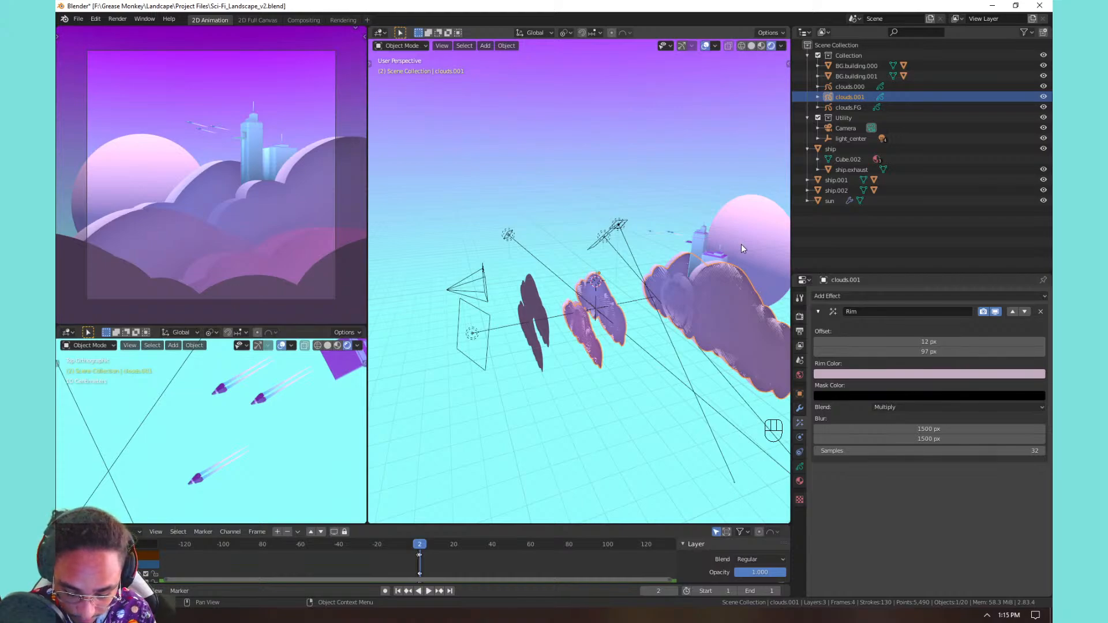
Step: Lower clouds.001 slightly along Z, bring it toward the camera along Y, and nudge it along X
key(g)
key(z)
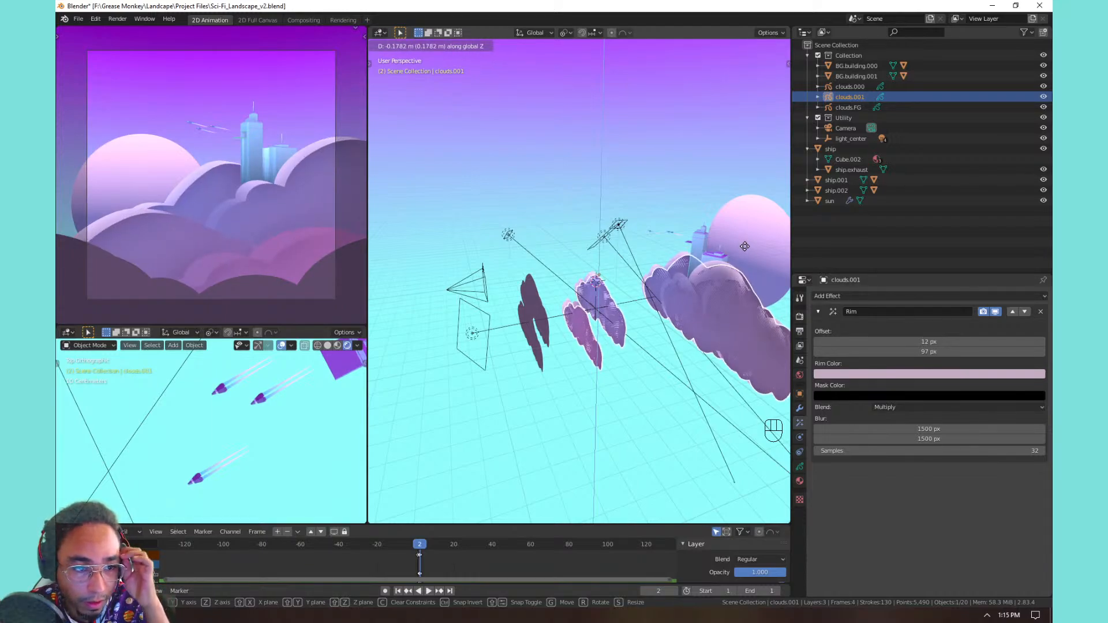
click(745, 246)
key(g)
key(y)
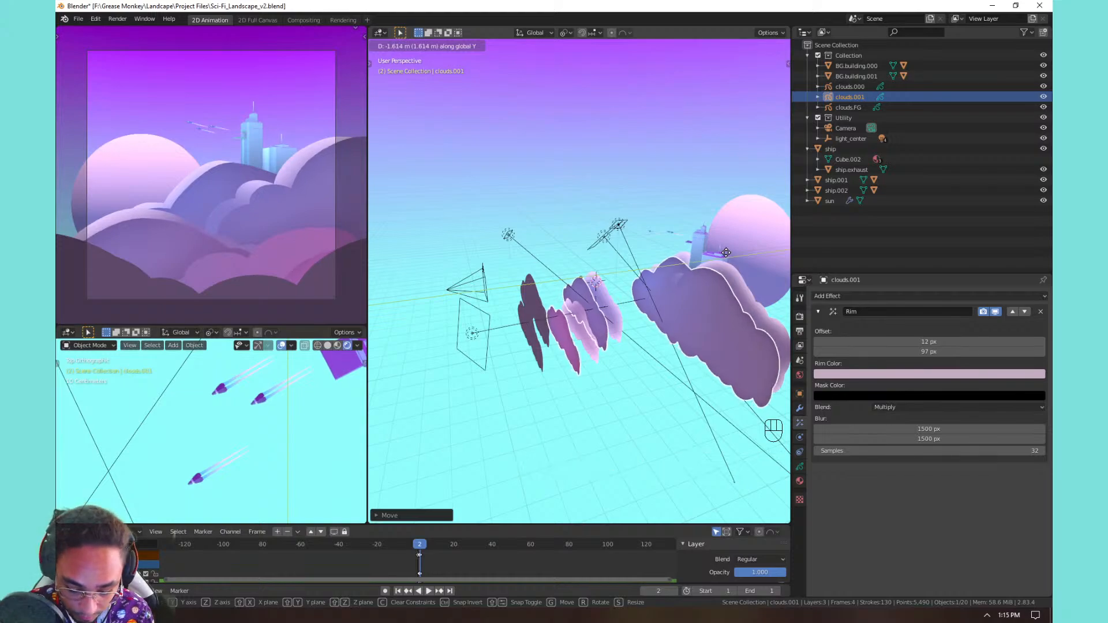
click(727, 252)
key(g)
key(y)
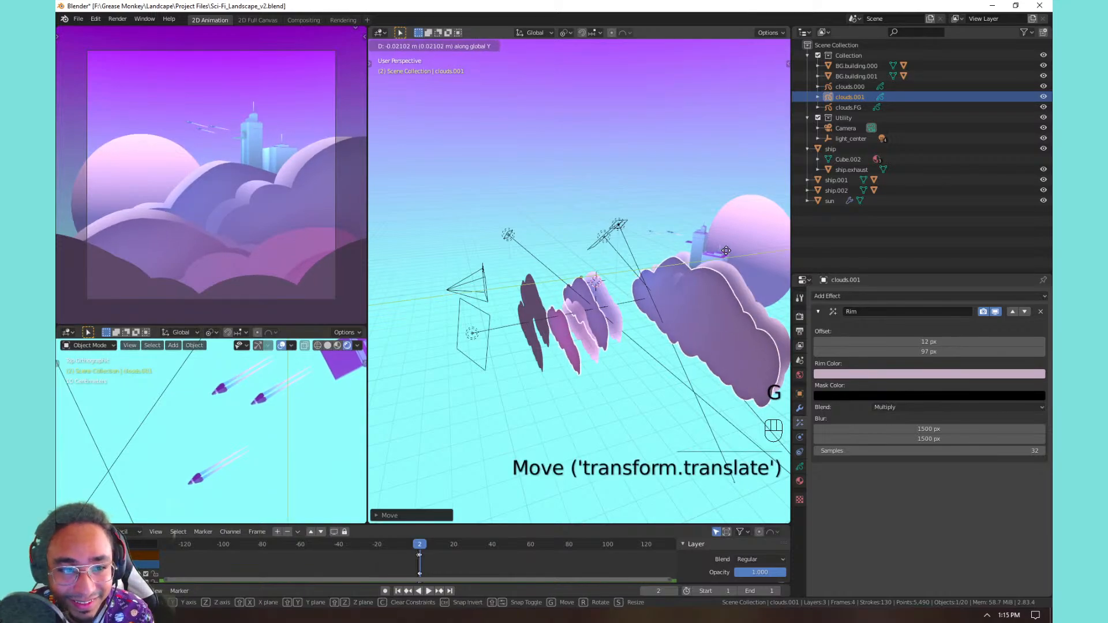
key(x)
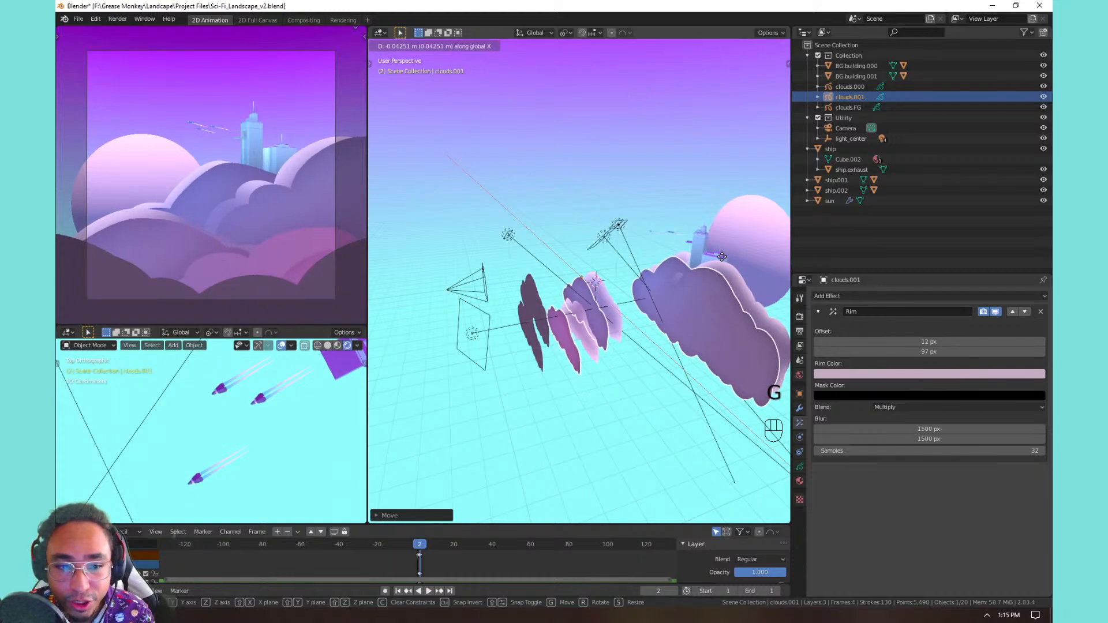
click(722, 258)
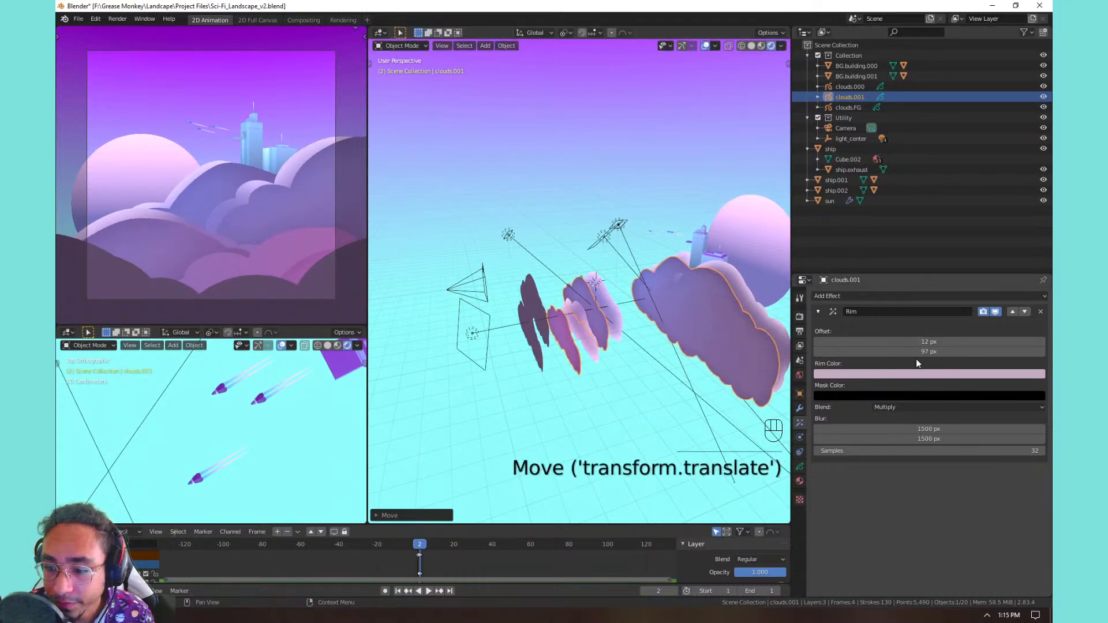
Step: Try a darker rim color for the Rim effect of clouds.001, and undo the change
click(915, 374)
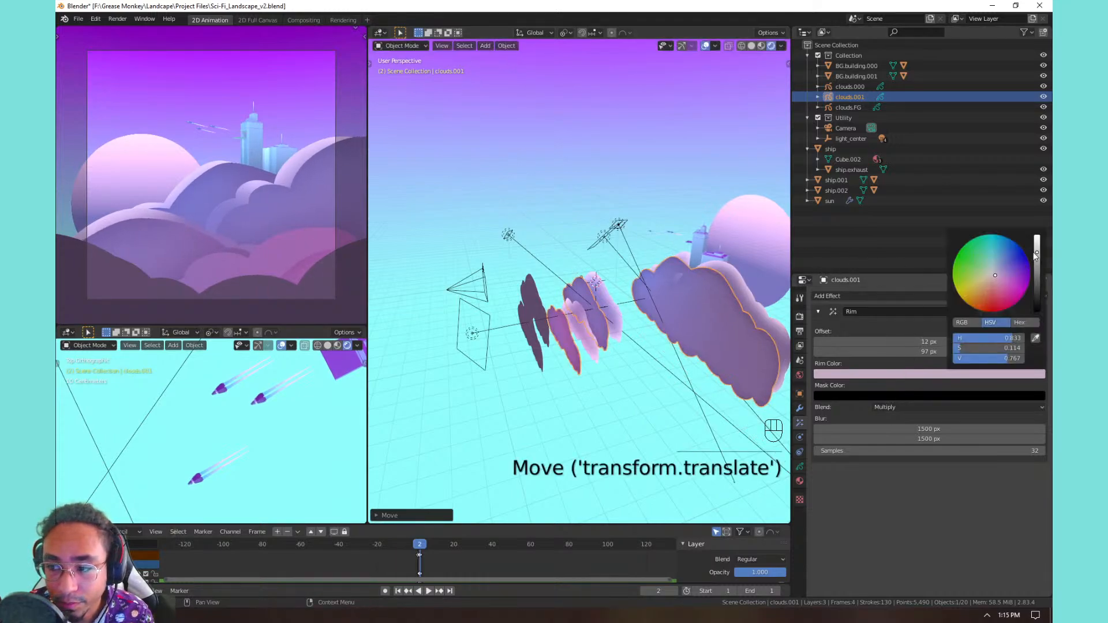
mouse_move(1036, 256)
mouse_down()
mouse_move(1037, 239)
mouse_move(1037, 310)
mouse_move(1037, 272)
mouse_up()
key(ctrl+z)
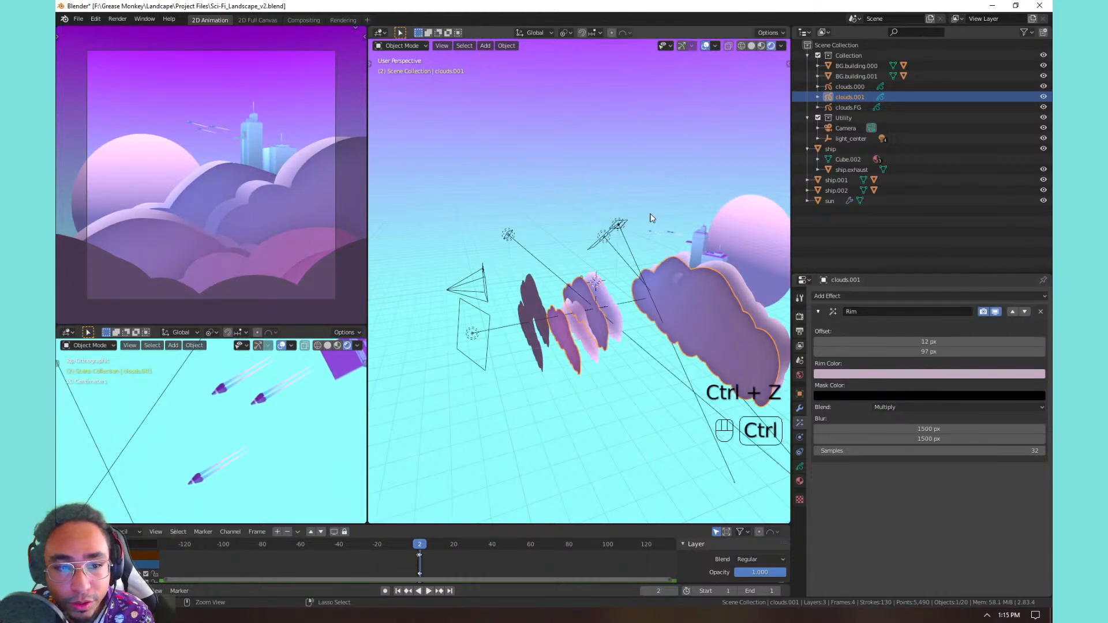
Step: Undo all changes to clouds.001 back to before the duplication of clouds.000
key(ctrl+z)
key(ctrl+z)
key(ctrl+z)
key(ctrl+z)
key(ctrl+z)
key(ctrl+z)
key(ctrl+z)
key(ctrl+z)
key(ctrl+z)
key(ctrl+z)
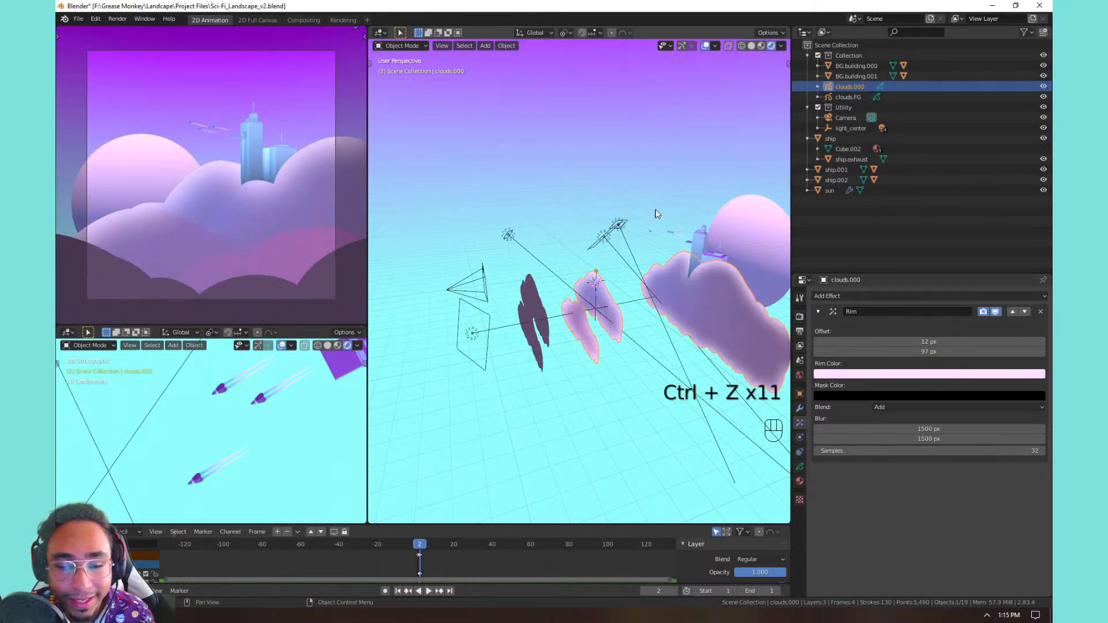
Step: Duplicate clouds.000 with an offset along the X axis, and hide the copy's cloud.000 layer
key(shift+d)
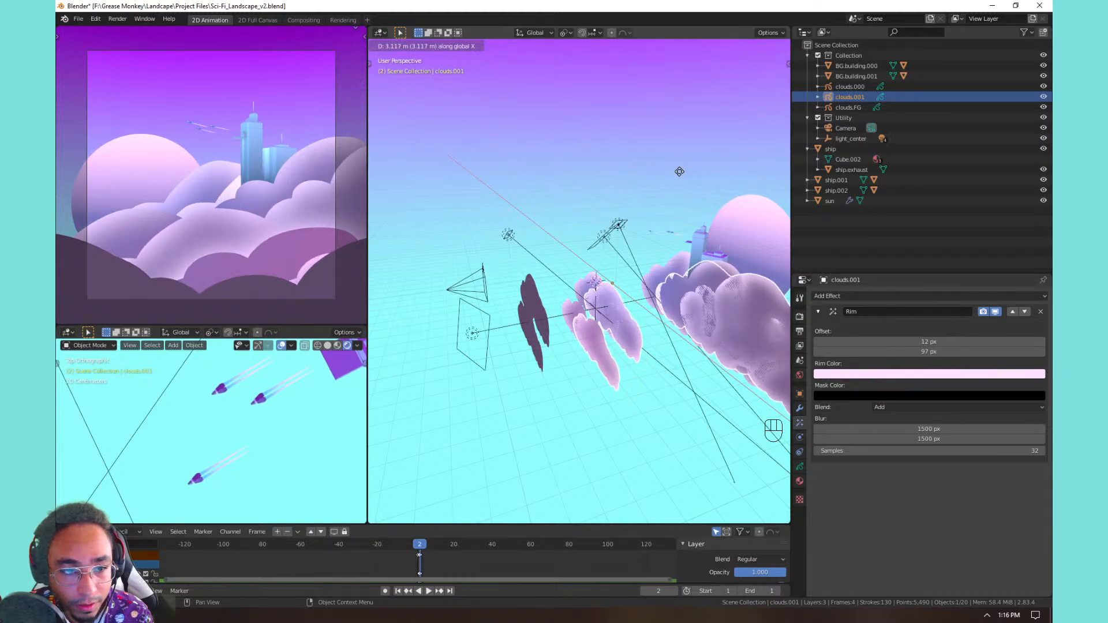
click(726, 214)
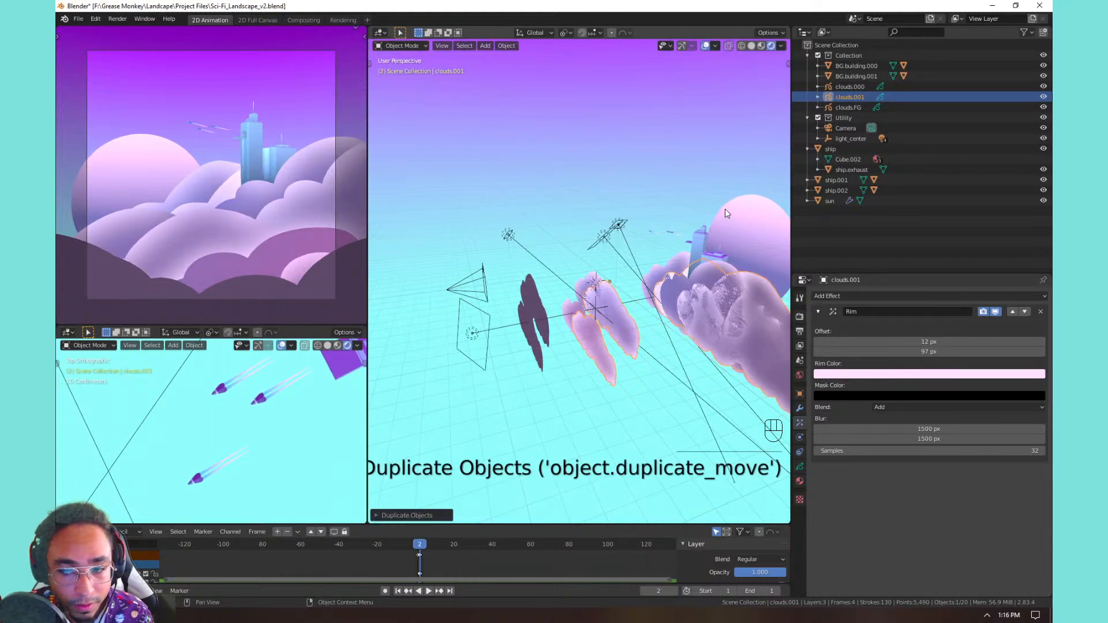
click(798, 467)
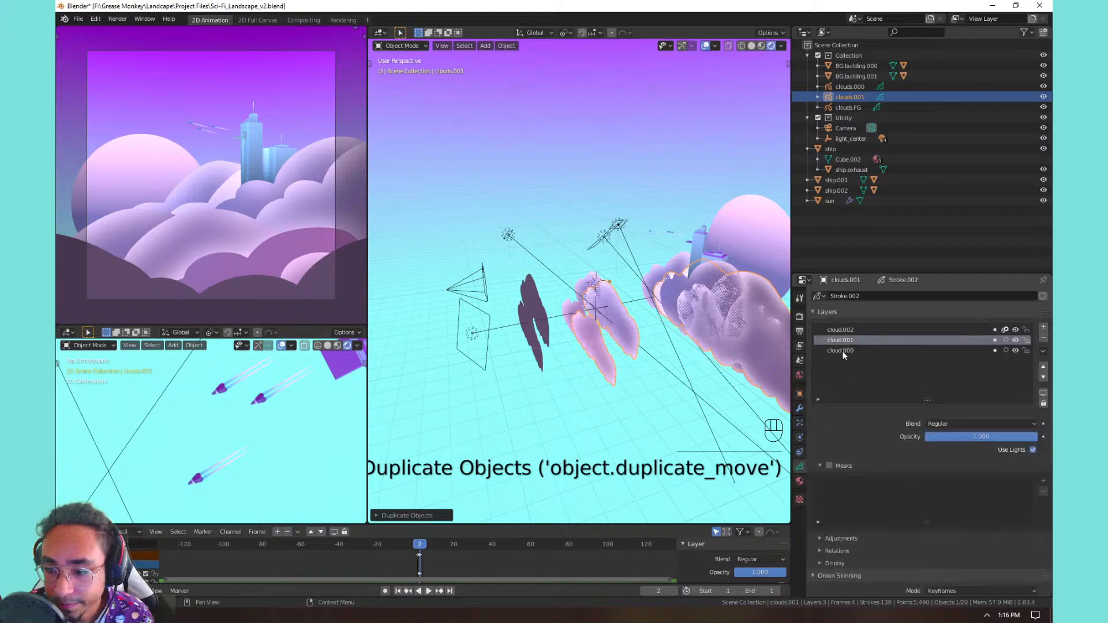
click(1014, 352)
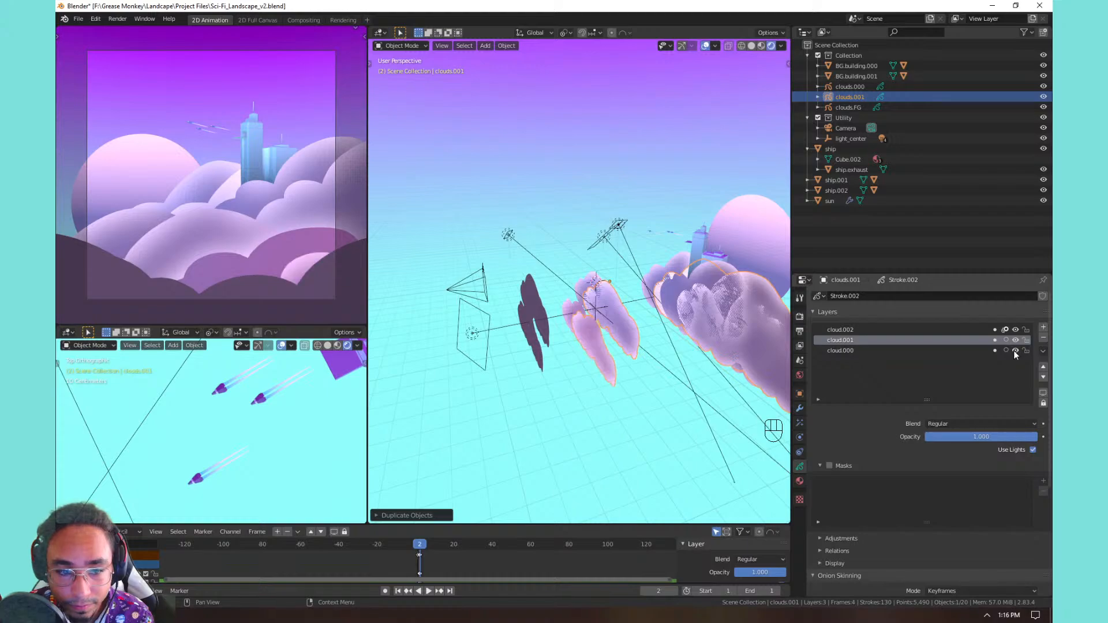
click(1014, 351)
Step: Hide the cloud.002 layer of clouds.001, and toggle the cloud.001 layer's visibility to compare, leaving it shown
click(1016, 341)
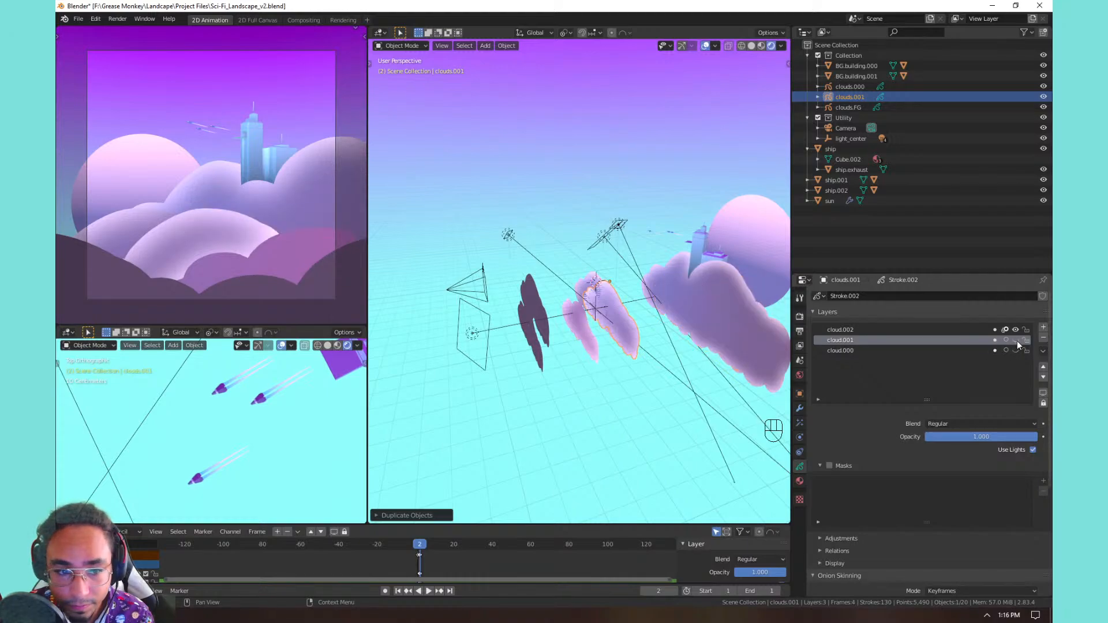
click(1016, 340)
click(1017, 340)
click(1016, 340)
click(1014, 329)
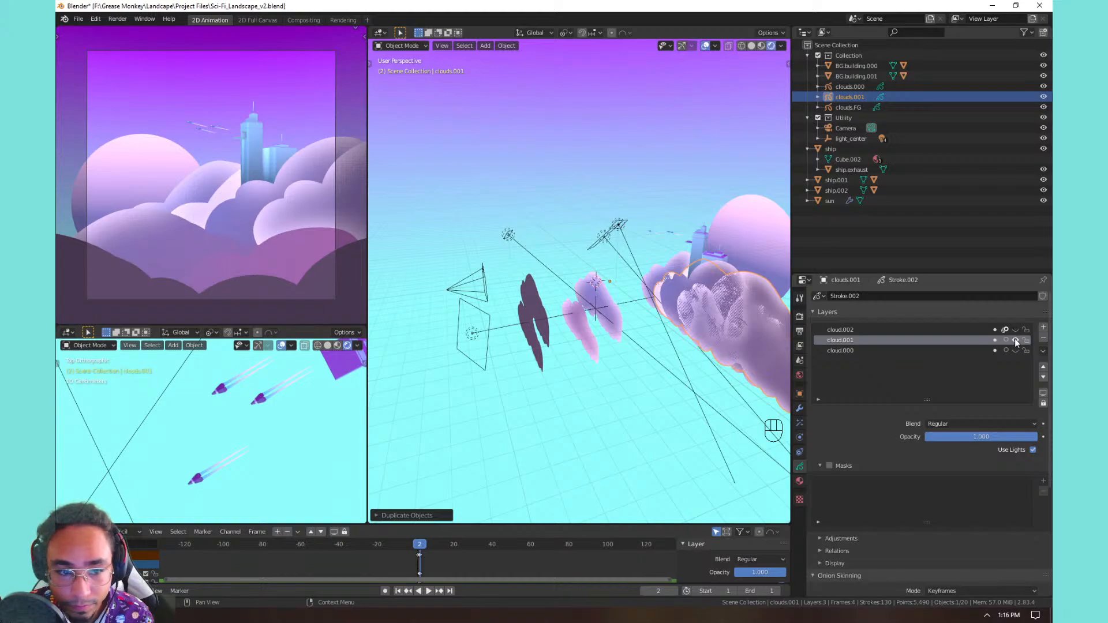
click(1015, 340)
click(1015, 340)
click(1015, 340)
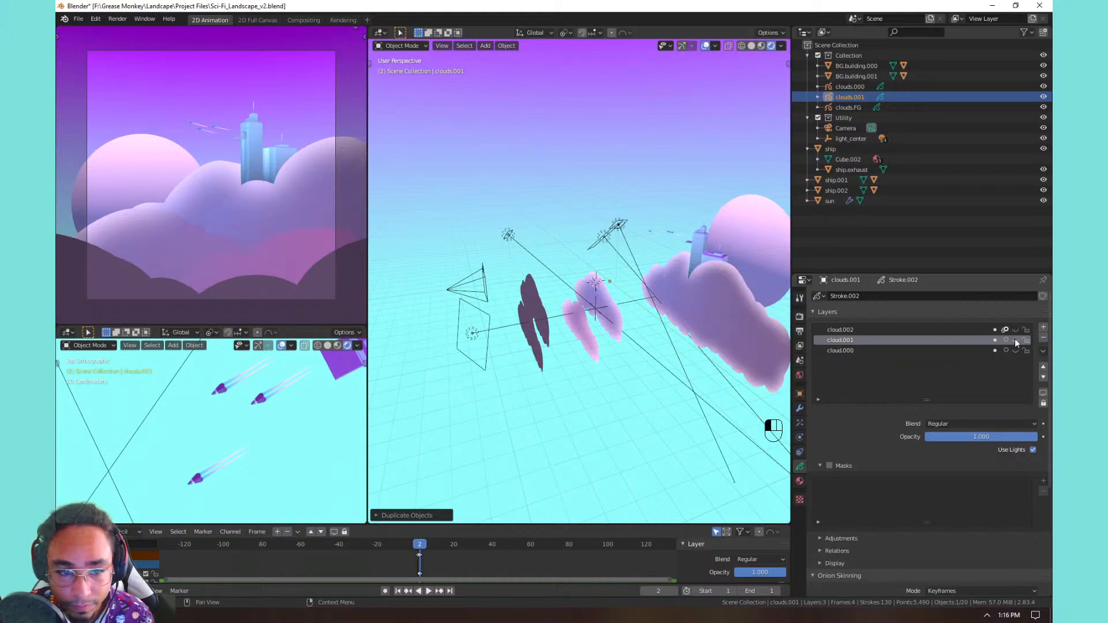
click(1015, 340)
click(1015, 340)
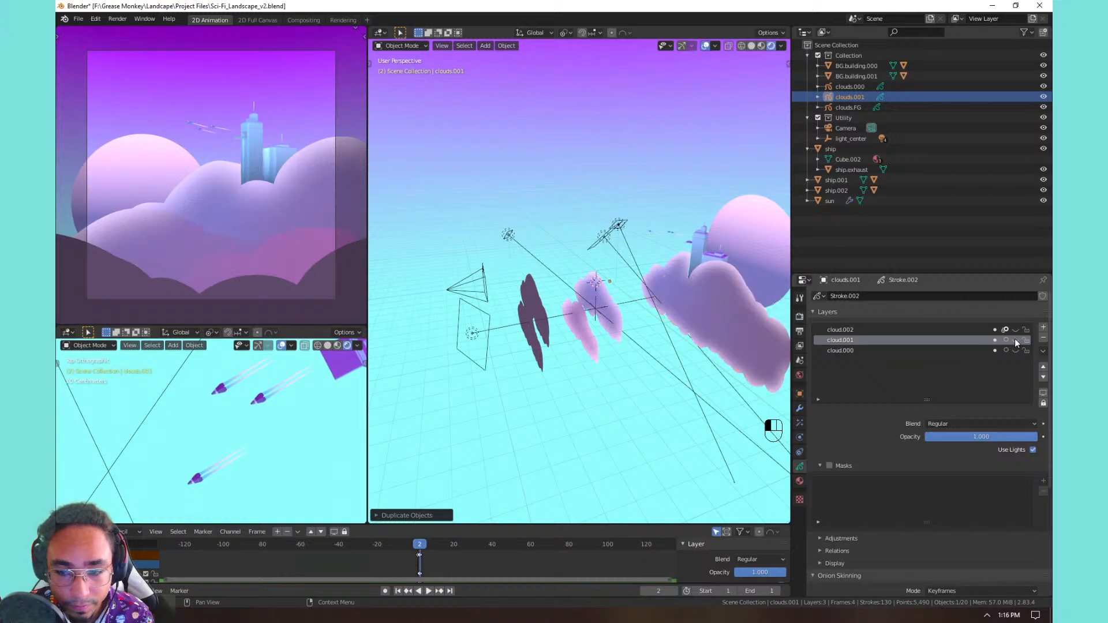
click(1016, 340)
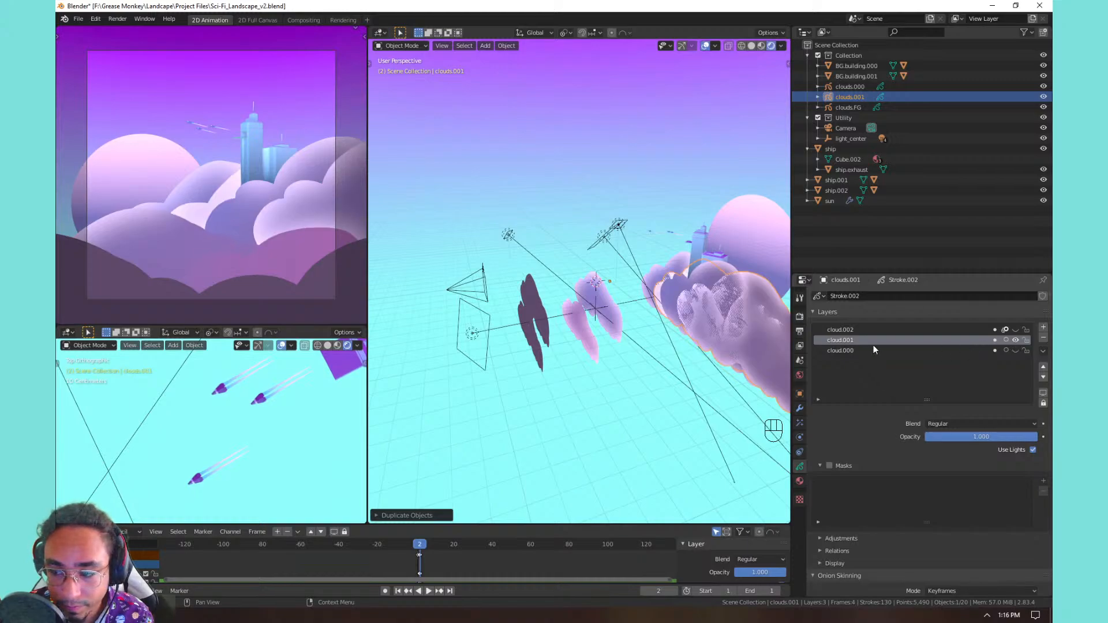
Step: Lock the inactive layers of clouds.001, and move the cloud.001 layer's strokes about -1.38 m along X in Edit Mode
click(1043, 351)
click(997, 423)
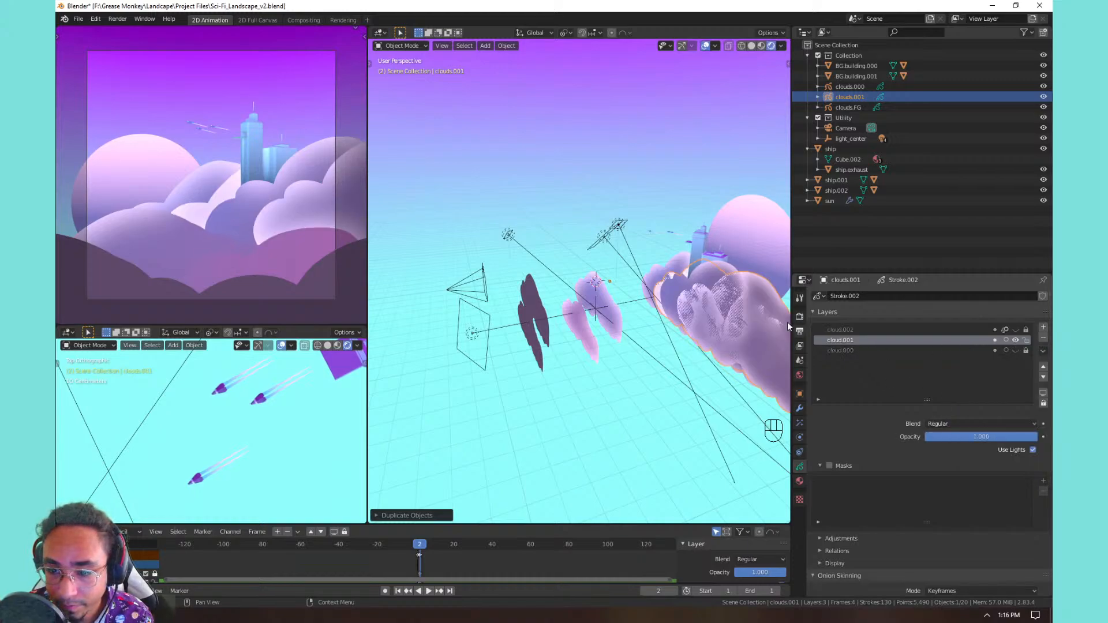
key(Tab)
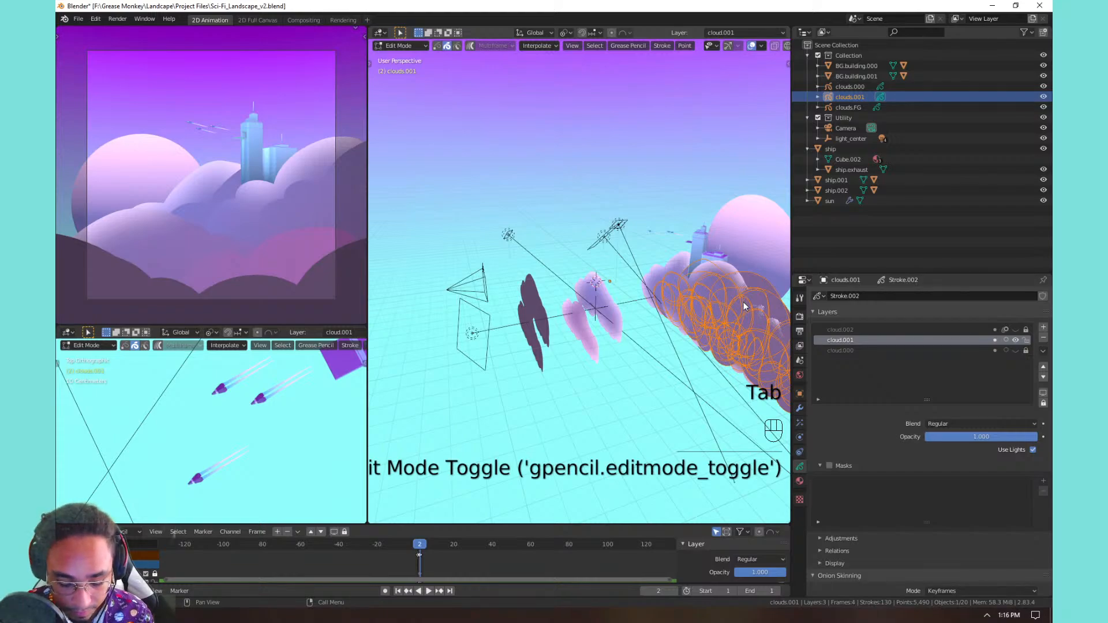
key(g)
key(x)
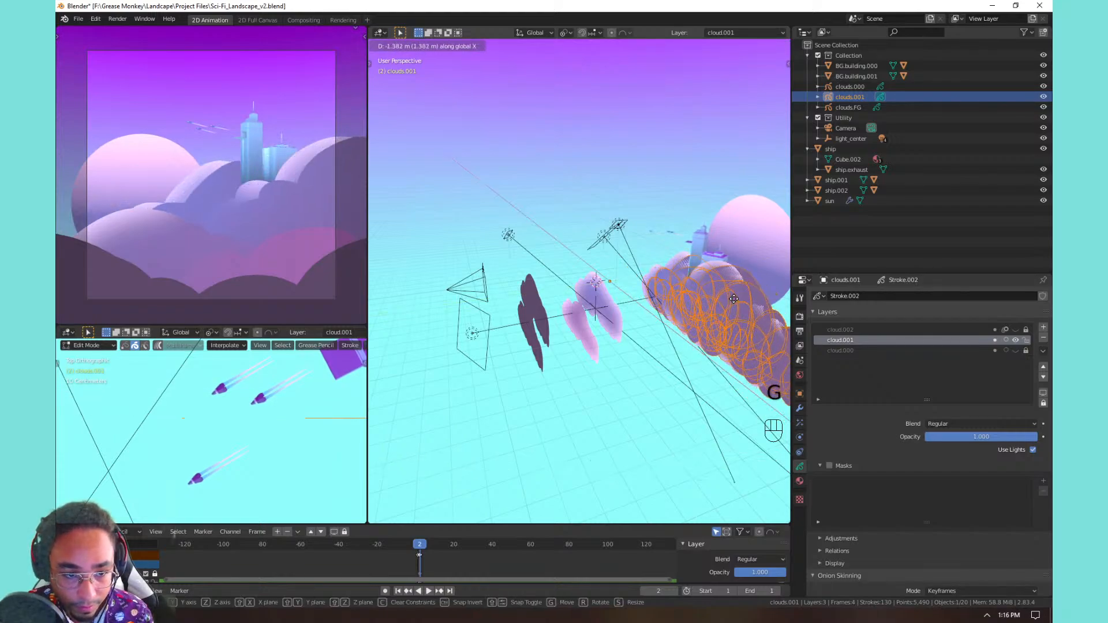
click(734, 299)
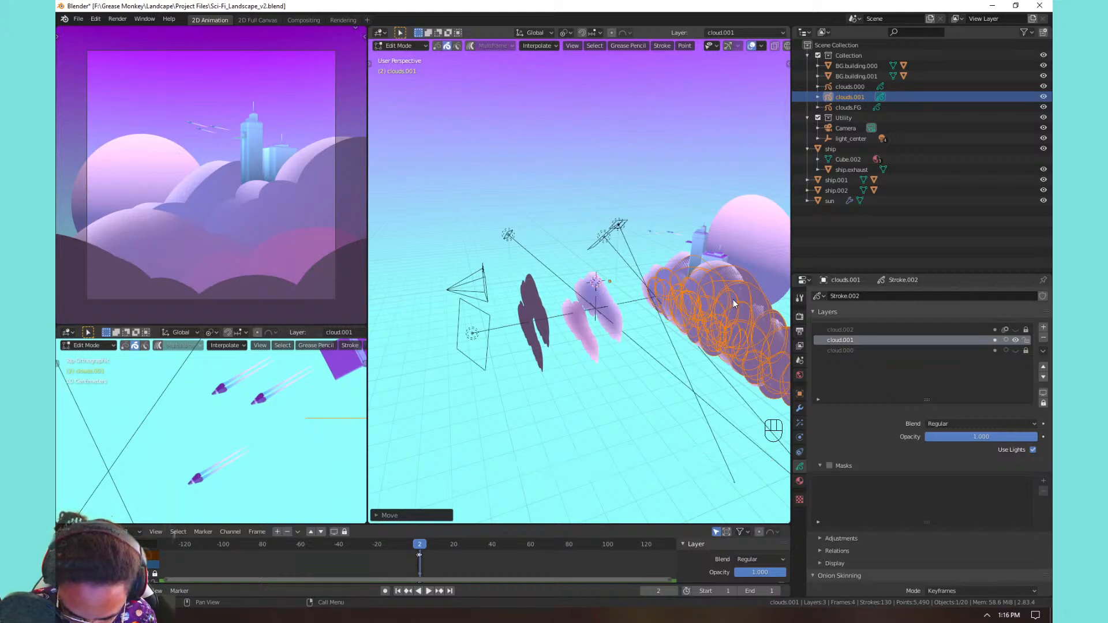
Step: Select all strokes of the cloud.001 layer, shift them slightly, and return clouds.001 to Object Mode
click(733, 303)
key(a)
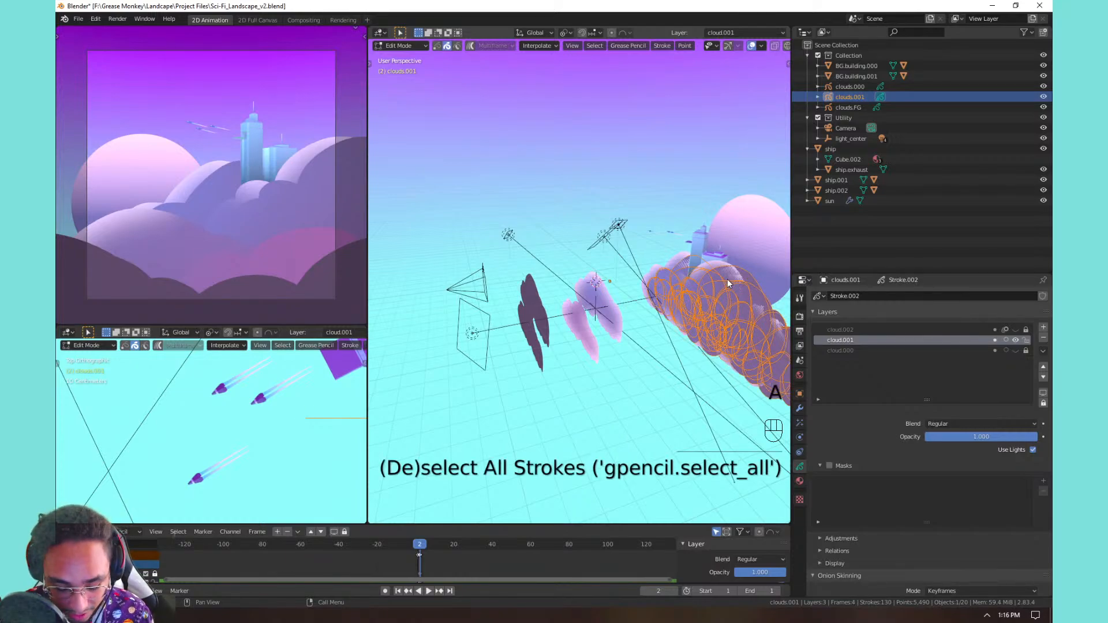
key(g)
click(719, 280)
key(Tab)
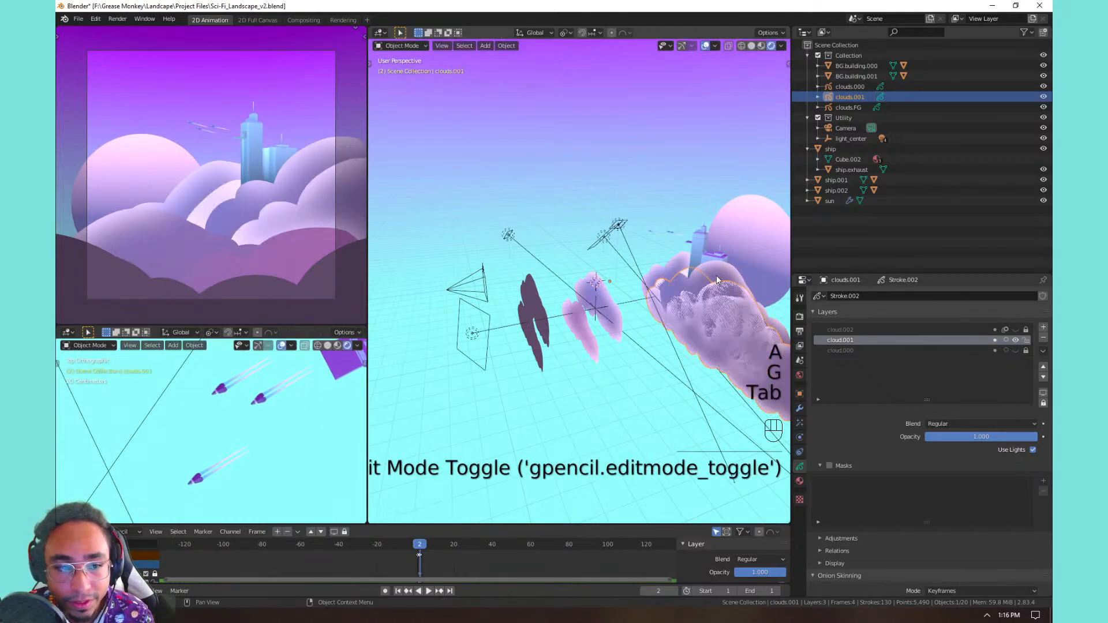
Step: Move the whole clouds.001 object about -20 m along the global X axis
key(g)
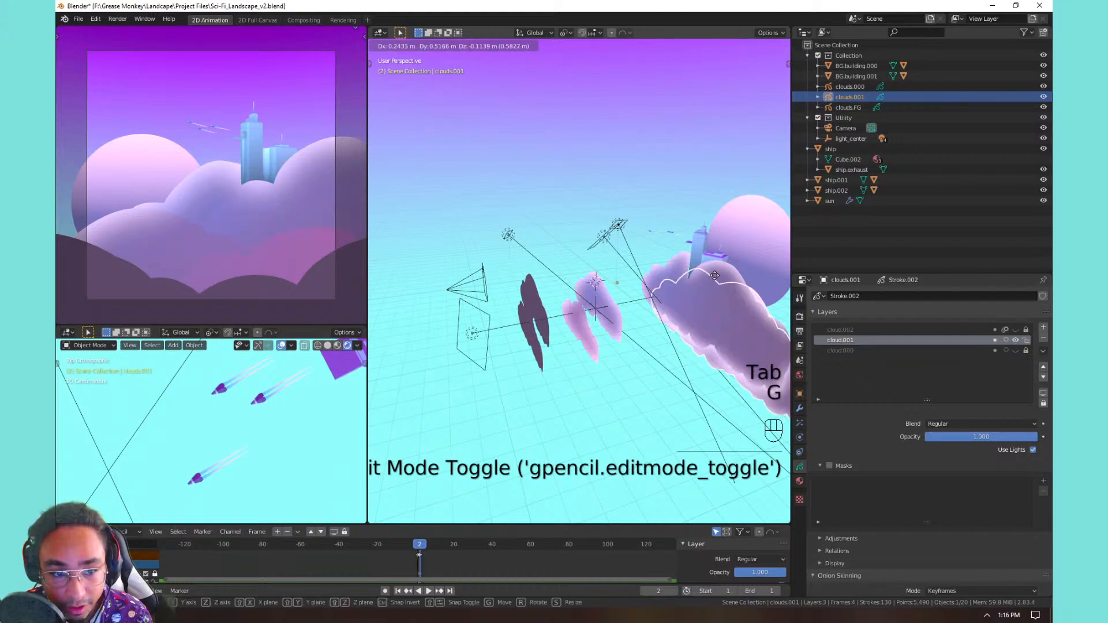
middle_click(705, 271)
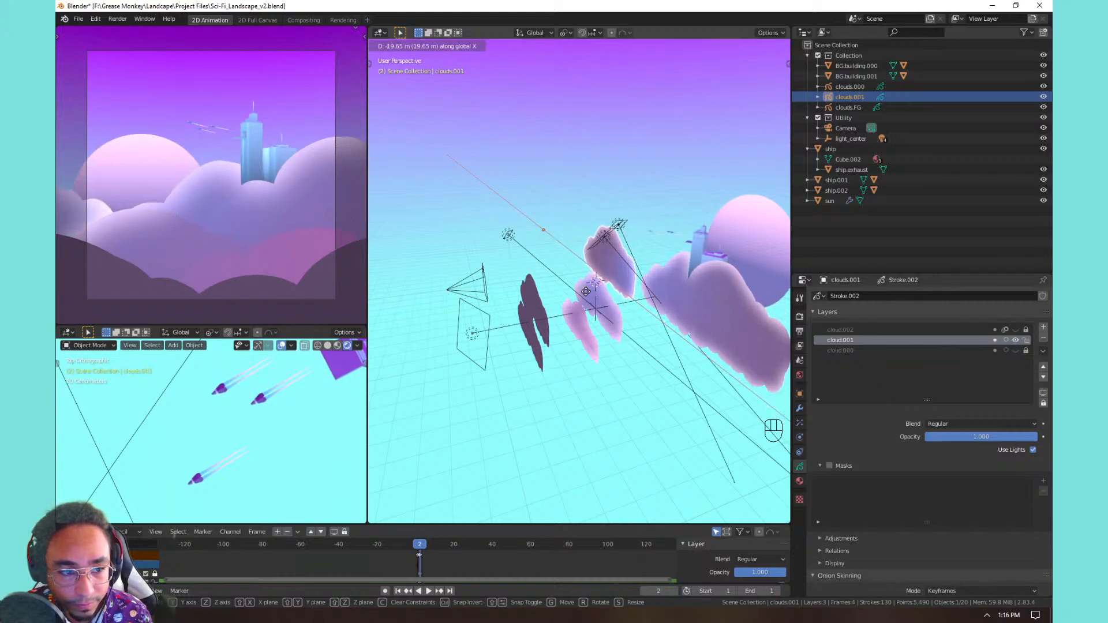
click(583, 296)
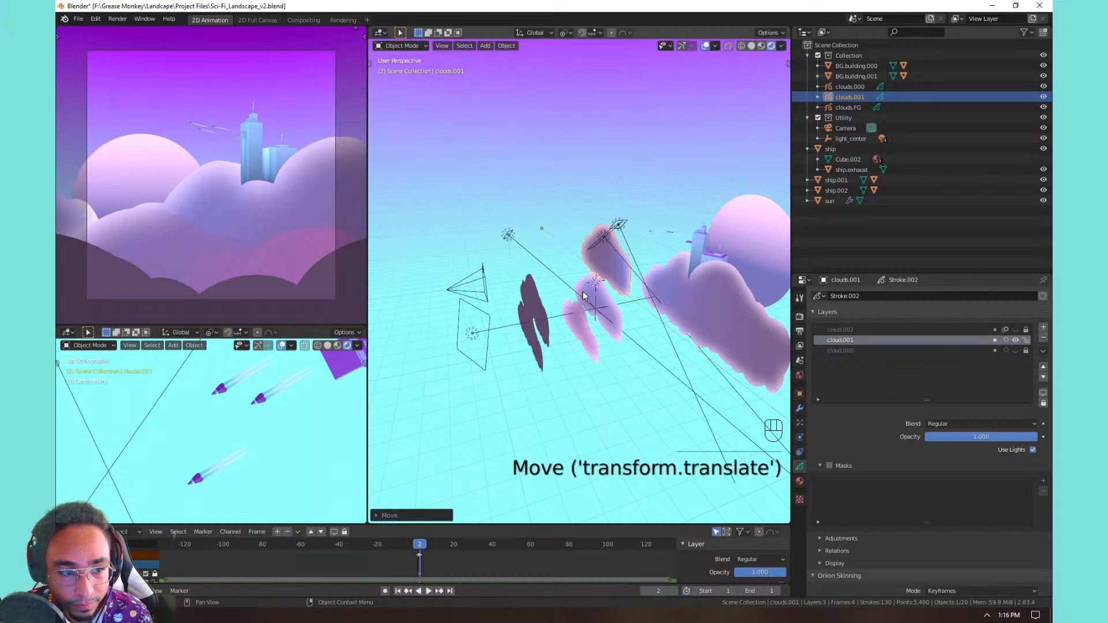
key(Tab)
key(Tab)
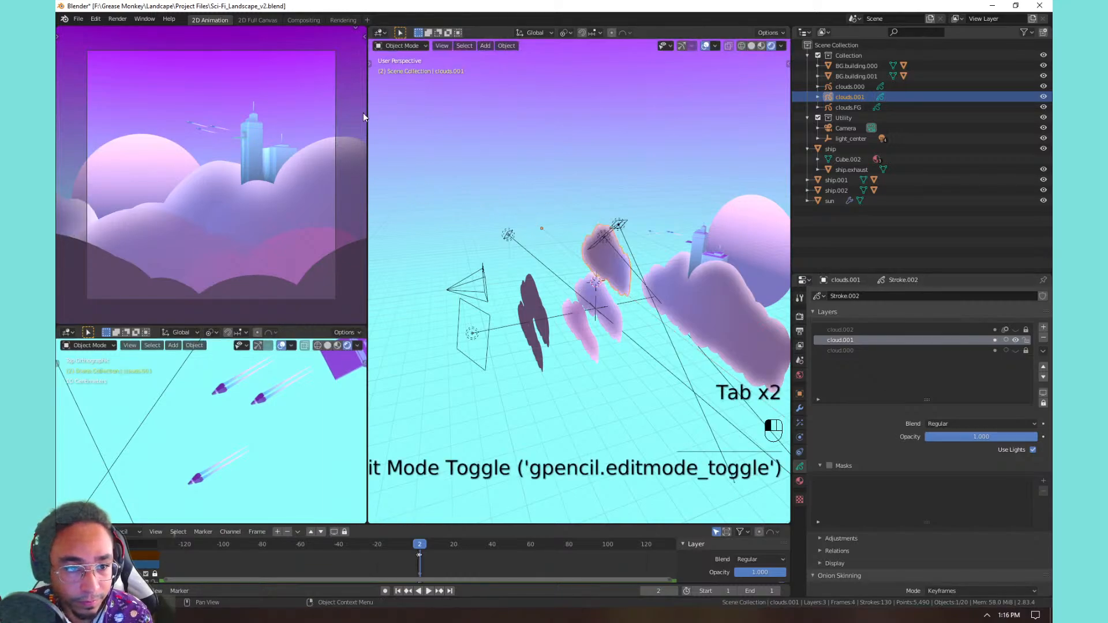
Step: Deselect everything, render frame 2 to examine the cloud arrangement, and close the render
click(363, 114)
scroll(116, 183, up, 2)
scroll(117, 183, down, 3)
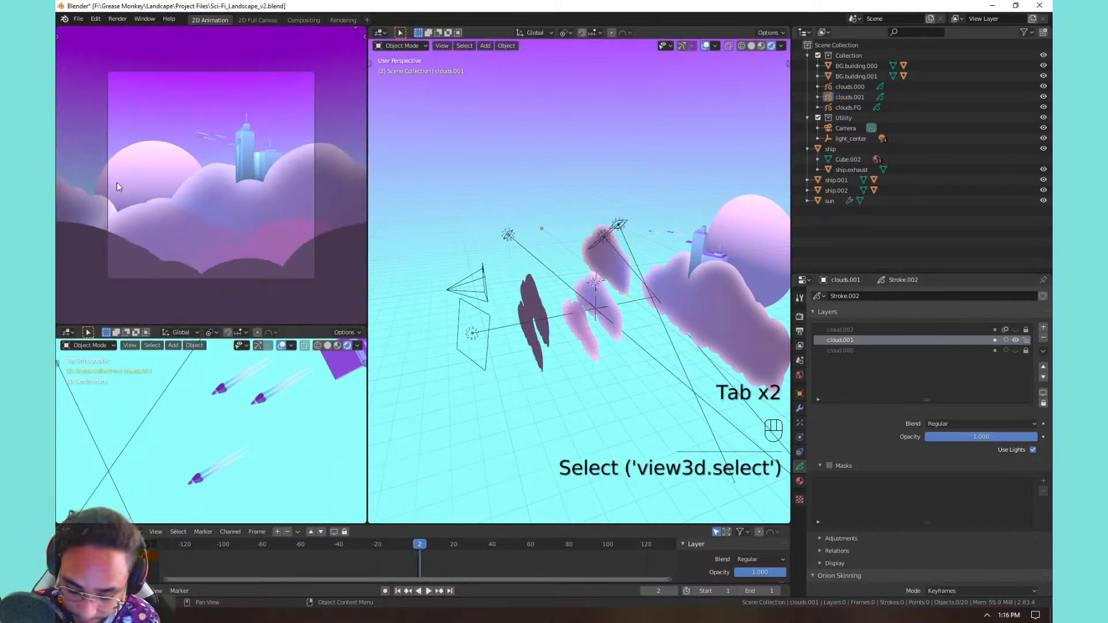
key(F12)
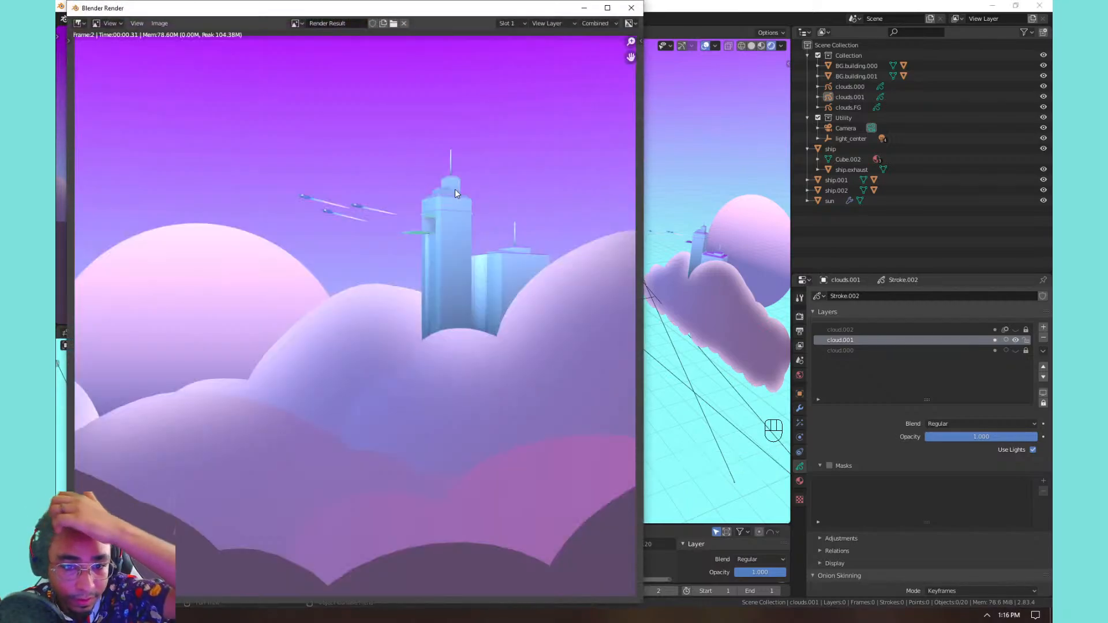
click(632, 7)
Step: Show the main viewport through the scene camera, and render the frame again to examine the whole composition at different magnifications
key(KP_0)
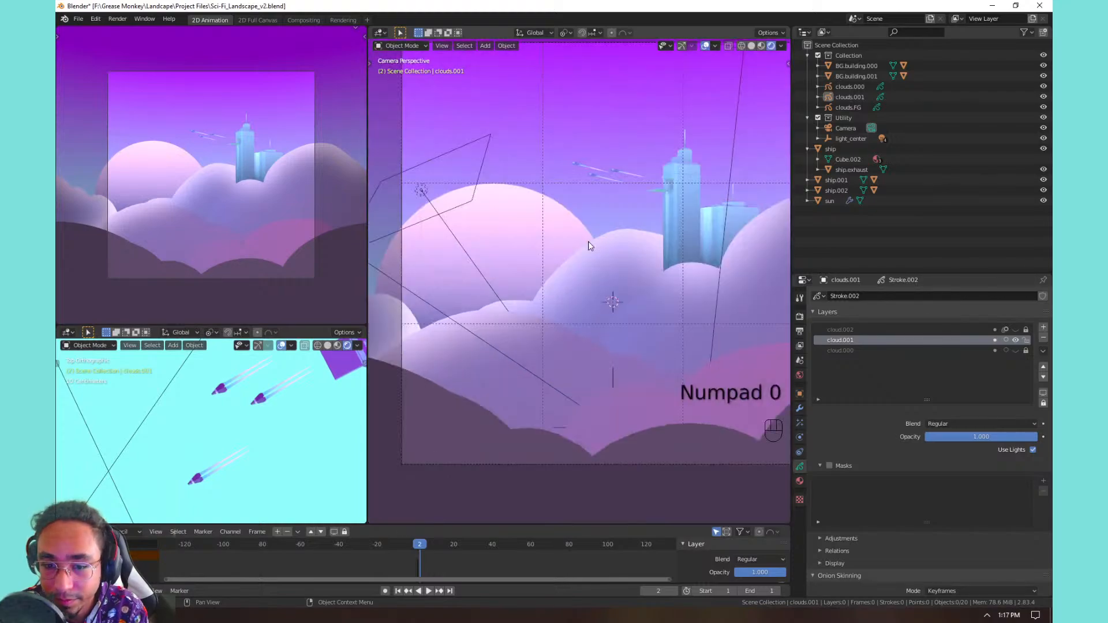
scroll(566, 269, down, 1)
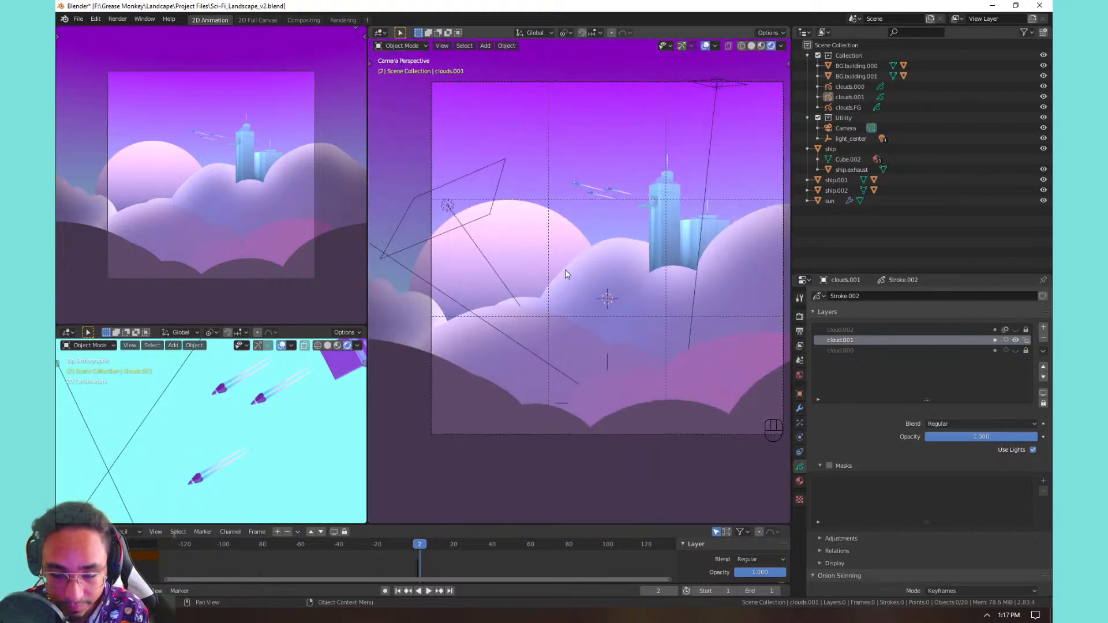
key(F12)
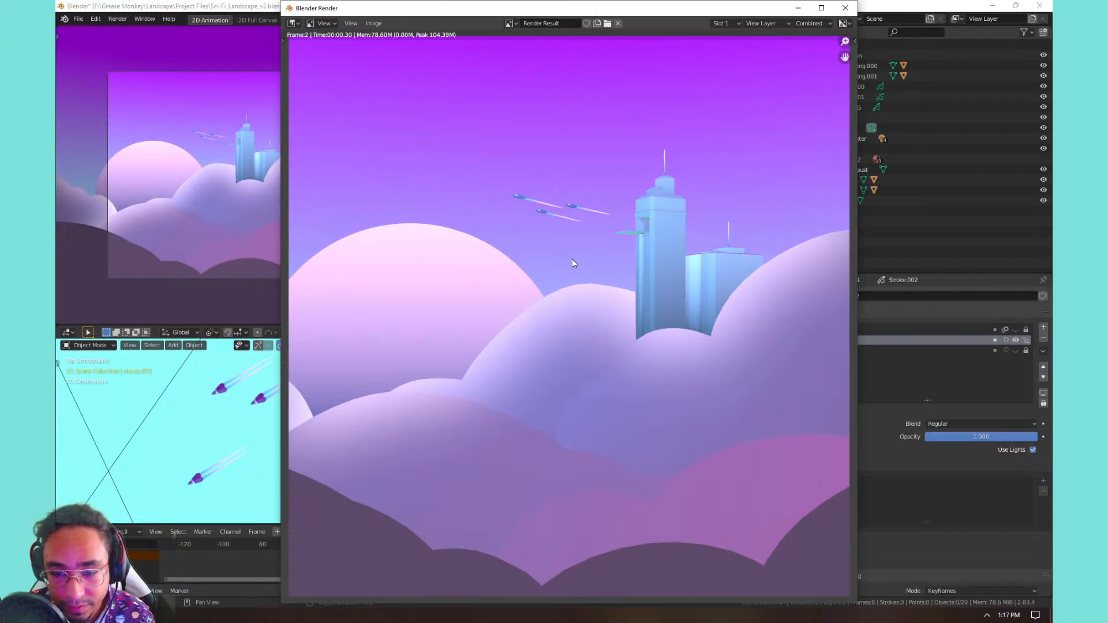
scroll(572, 263, down, 1)
scroll(573, 264, down, 1)
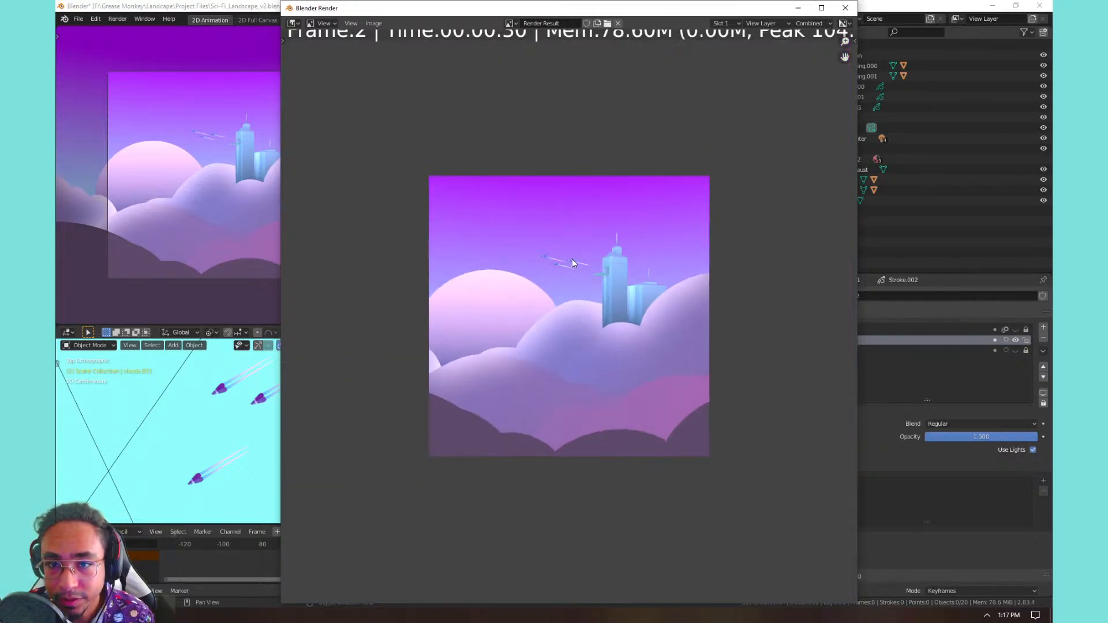
scroll(572, 263, up, 2)
key(Escape)
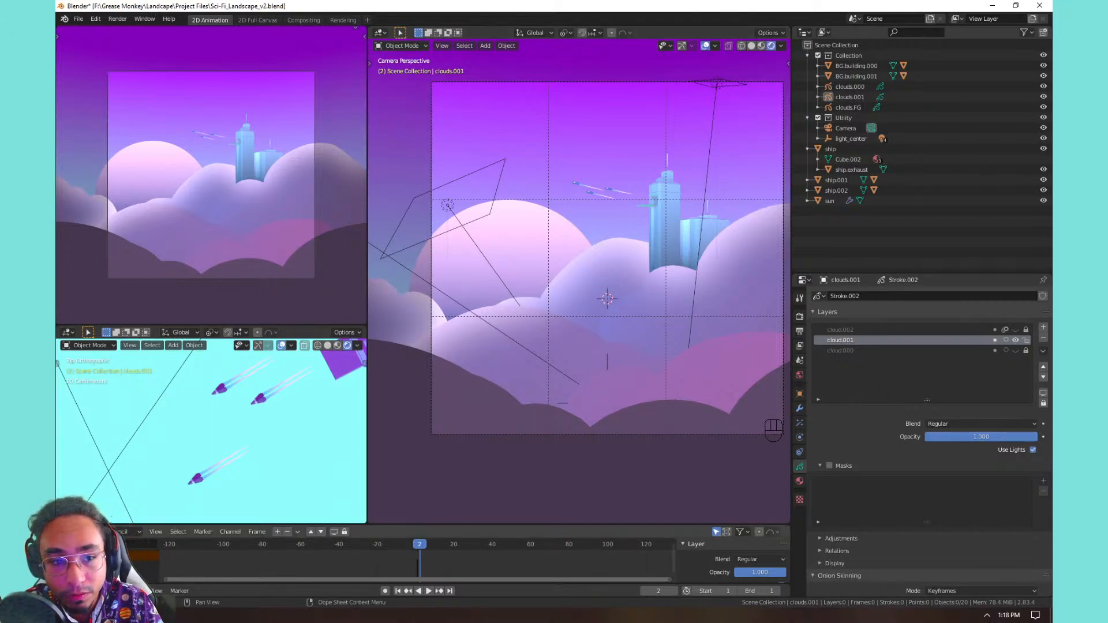
key(F12)
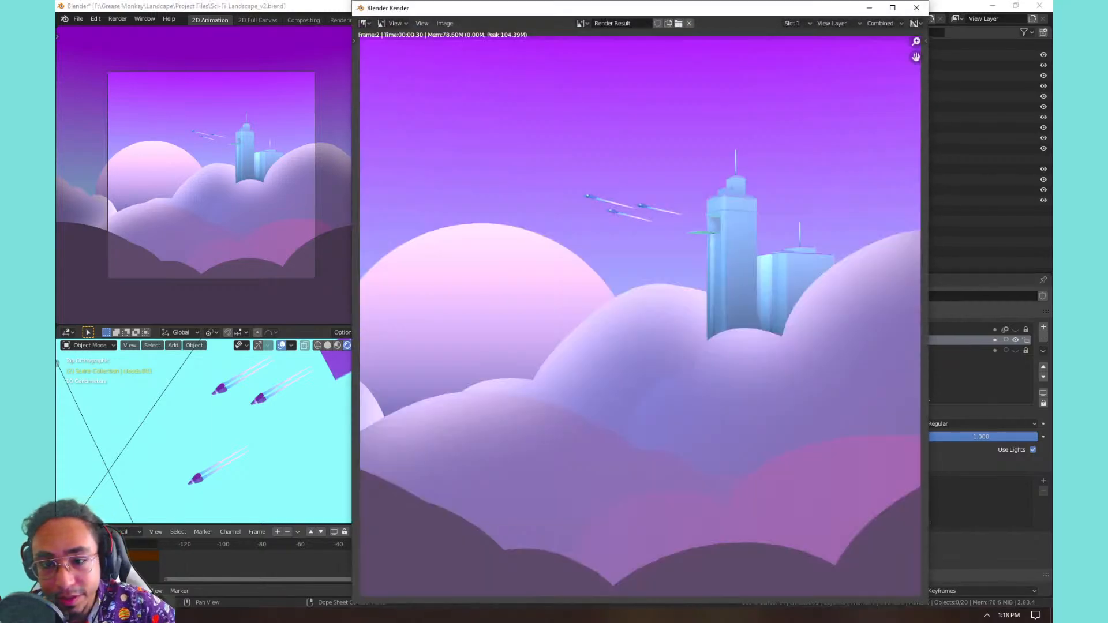